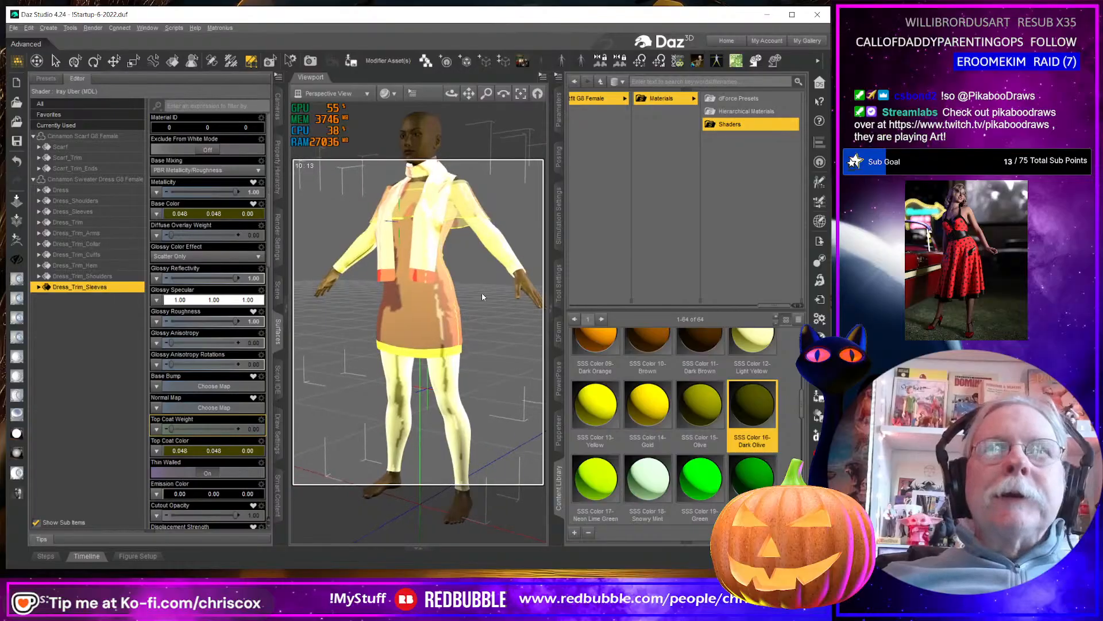
Open the Cinnamon Outfit G8 Female folder in the content library and load the CO Cinnamon Boots G8 Female.
scroll(482, 295, "down", 2)
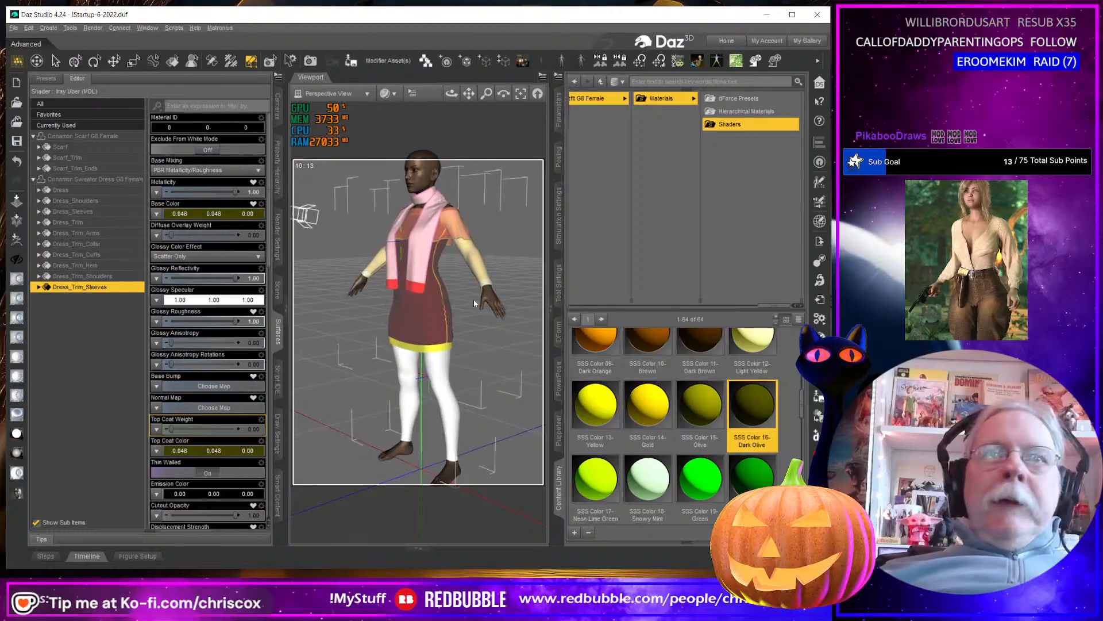
middle_click_drag(474, 299, 457, 341)
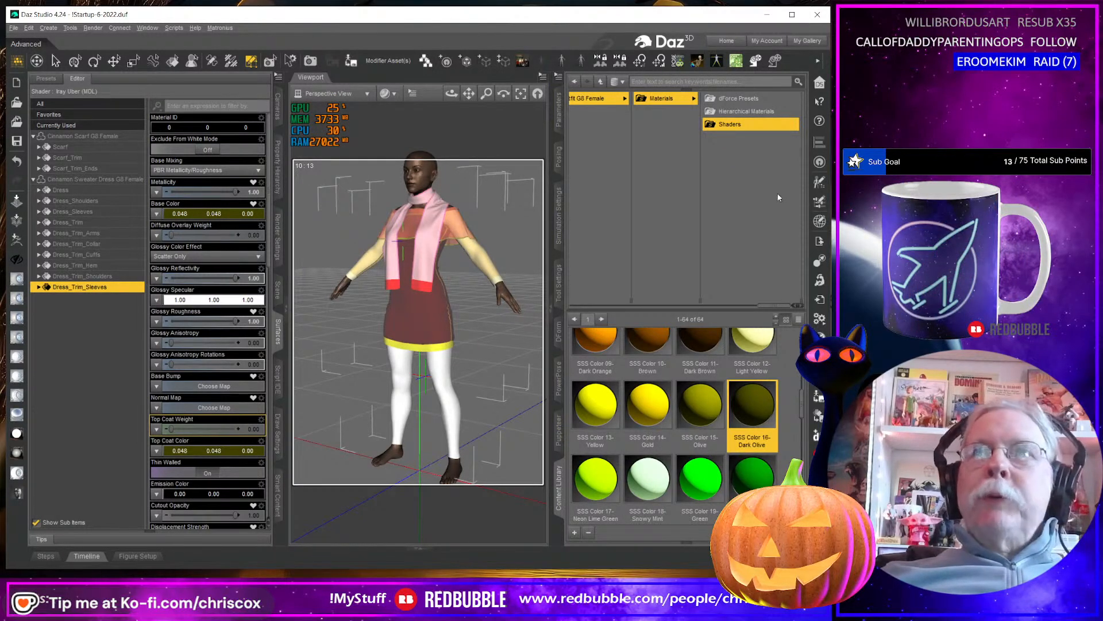
left_click(598, 99)
middle_click_drag(434, 160, 454, 163)
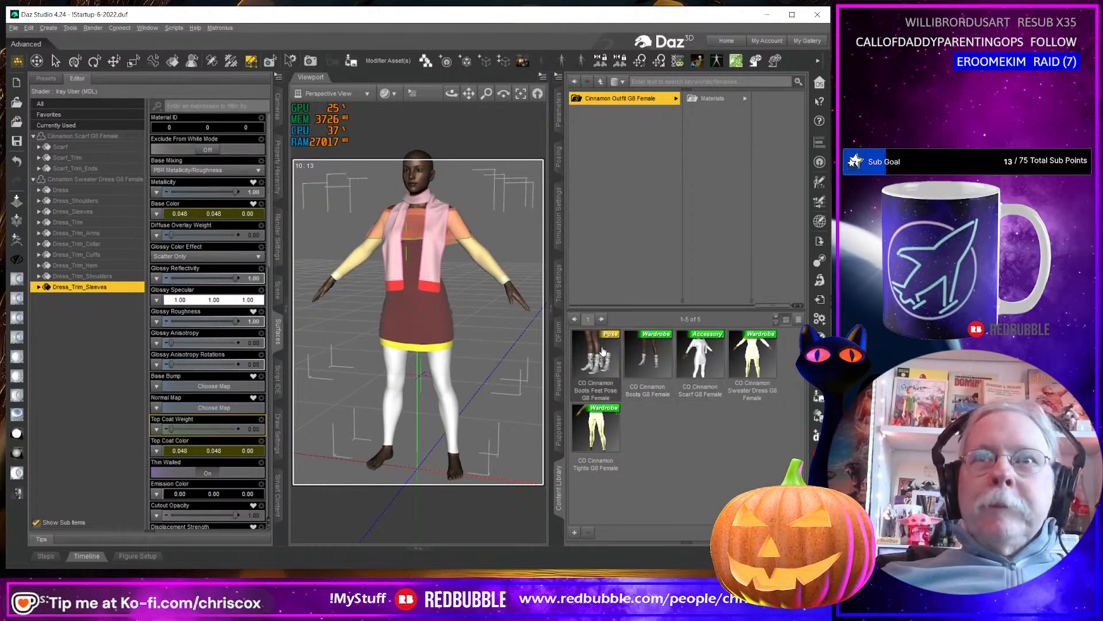
double_click(649, 359)
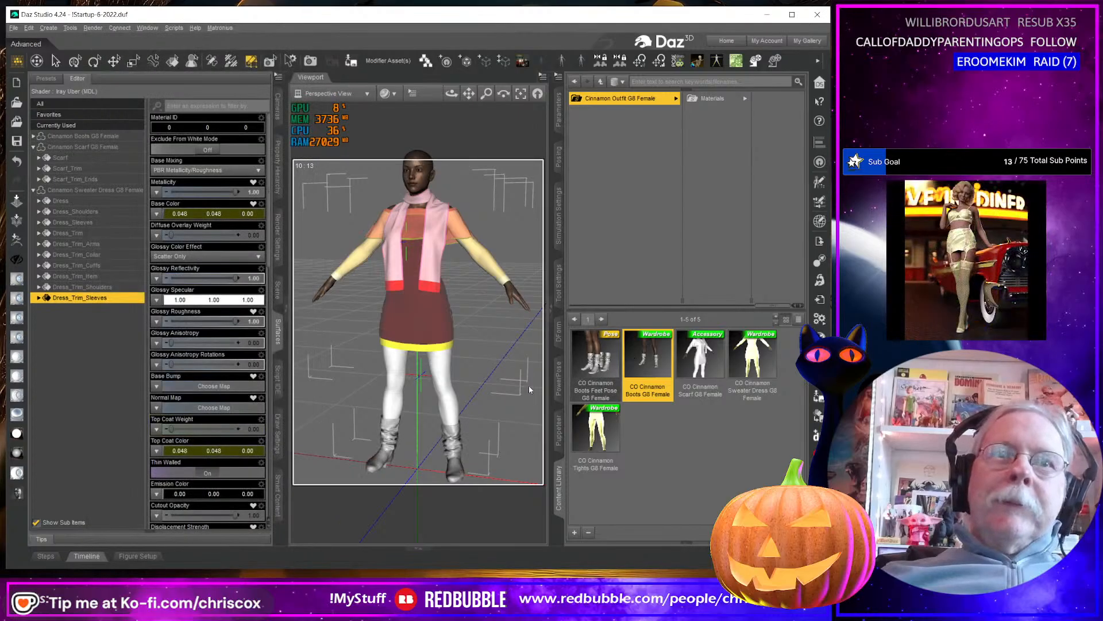
Select the Genesis 8 Female figure in the scene and apply the CO Cinnamon Boots Feet Pose G8 Female.
left_click(597, 354)
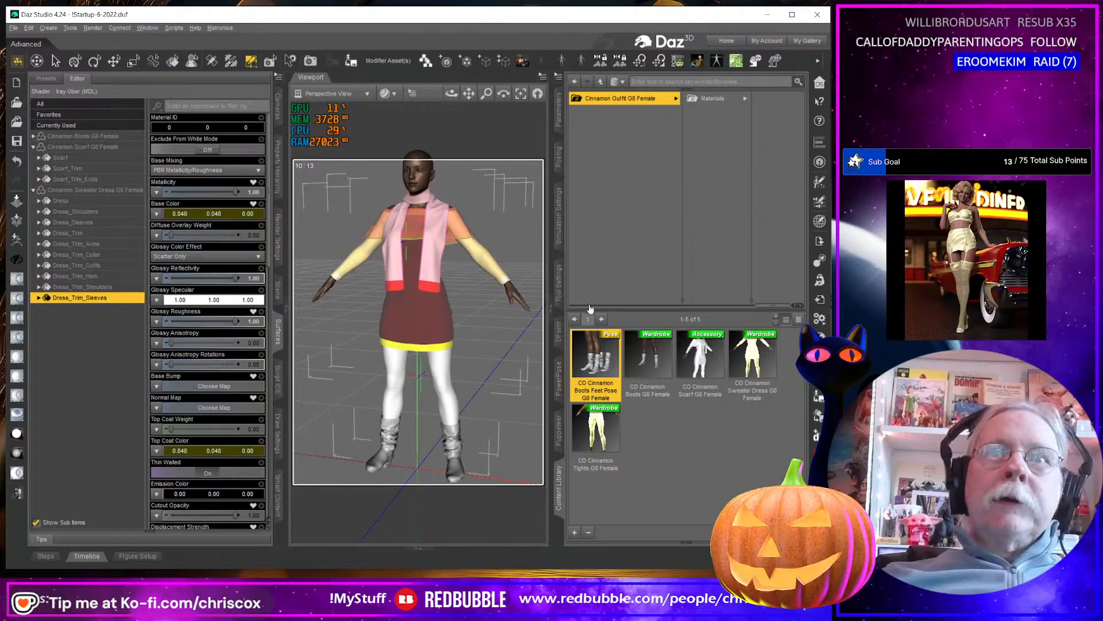
left_click_drag(506, 346, 513, 354)
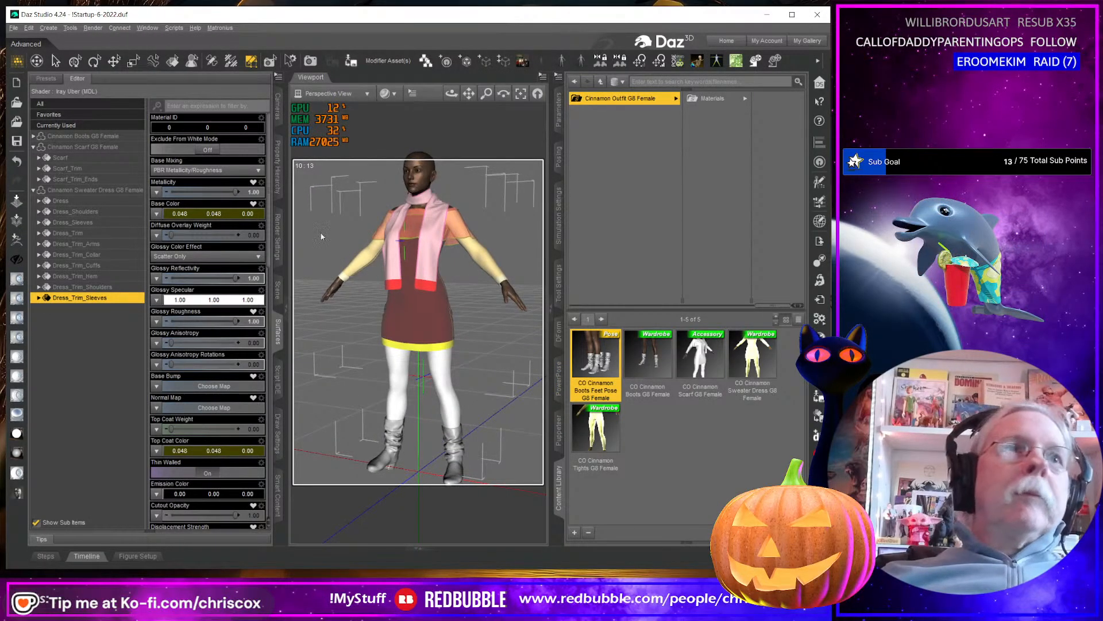
left_click(277, 289)
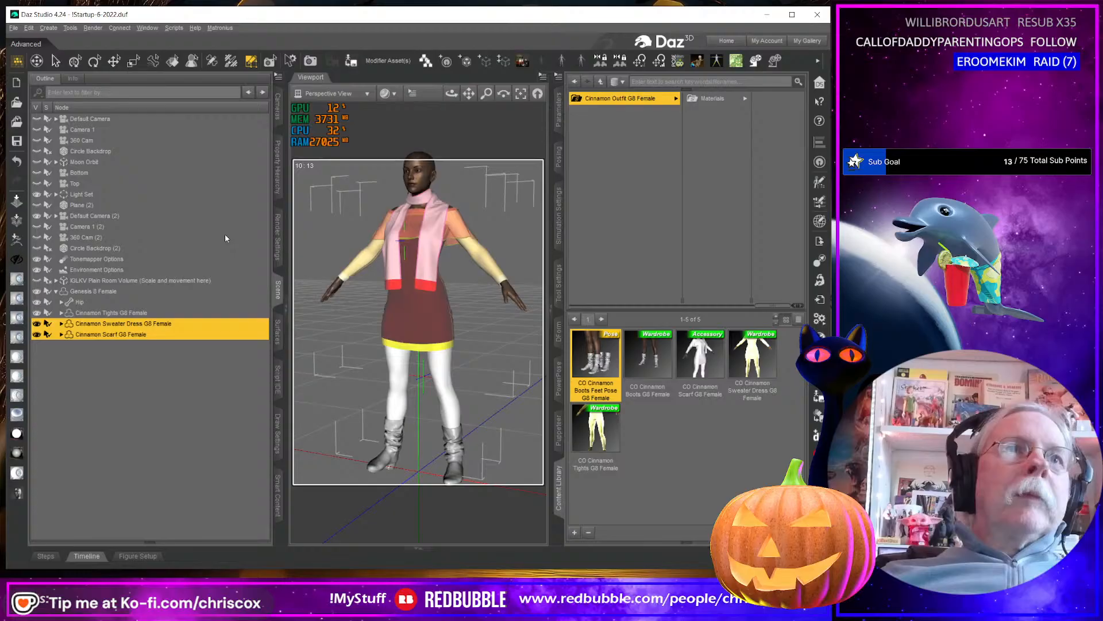
left_click(90, 292)
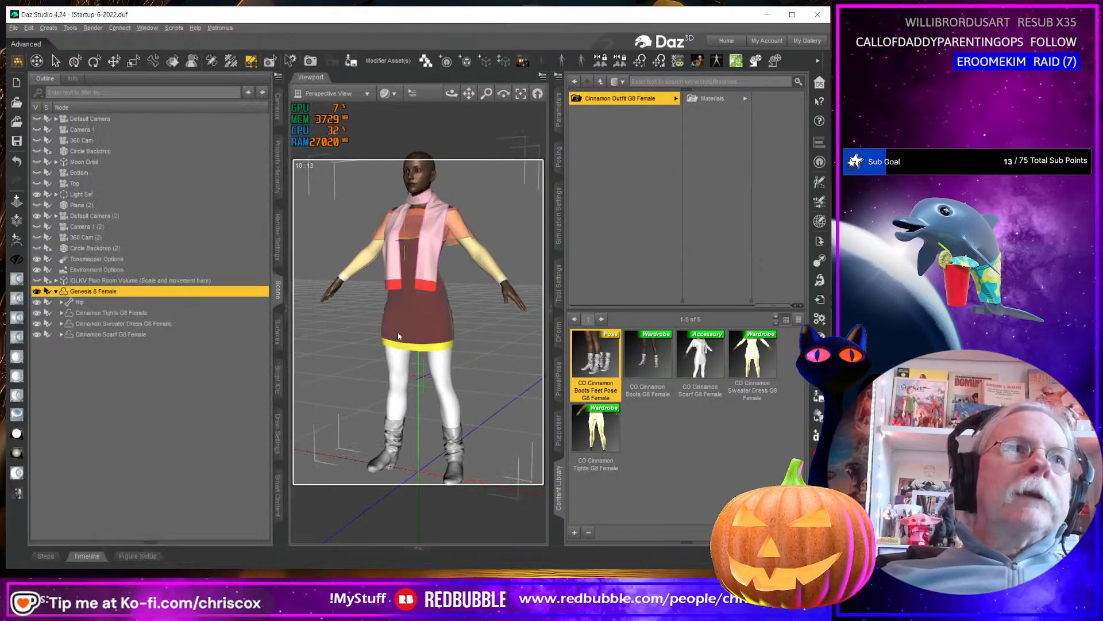
double_click(594, 366)
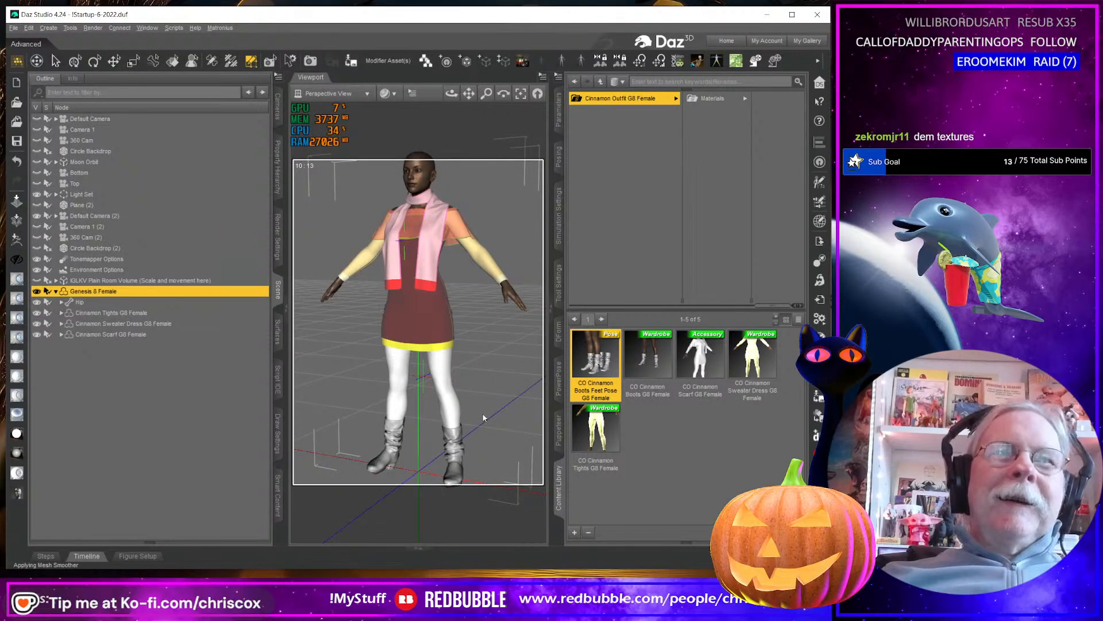
mouse_move(483, 418)
middle_mouse_down()
mouse_move(437, 384)
mouse_move(481, 373)
mouse_move(483, 421)
middle_mouse_up()
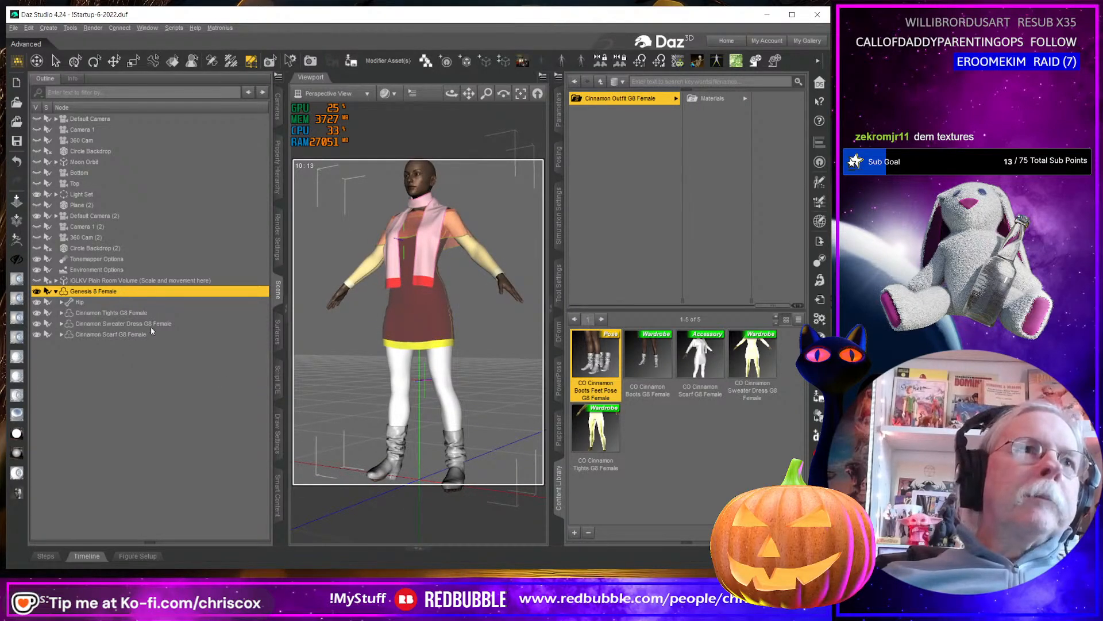
Delete the Cinnamon Boots G8 Female that are attached under the scarf.
left_click(115, 335)
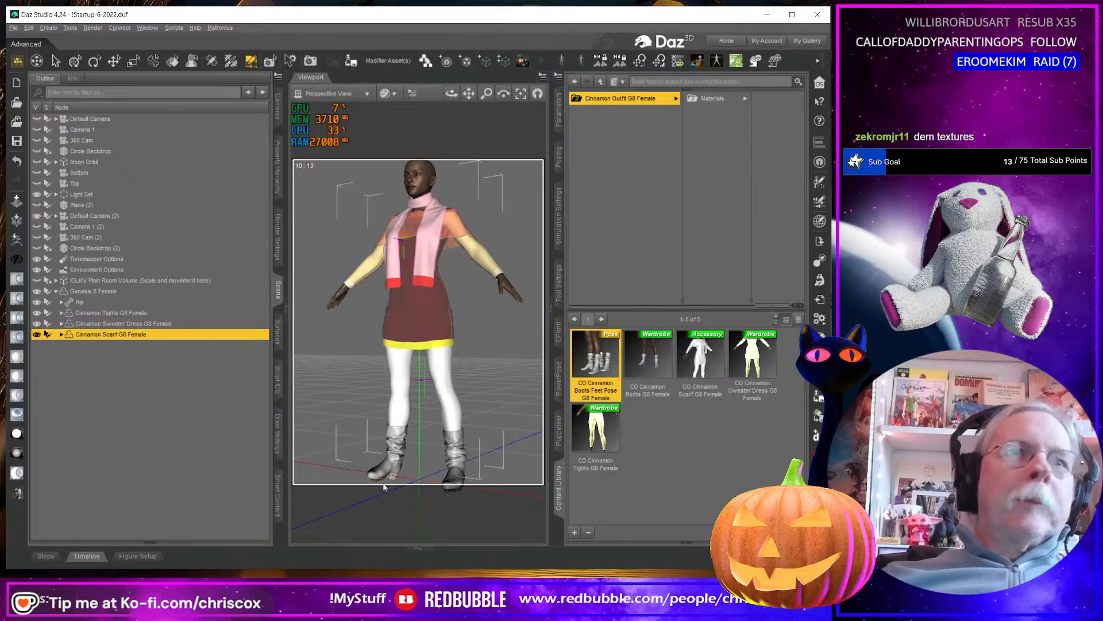
right_click(391, 450)
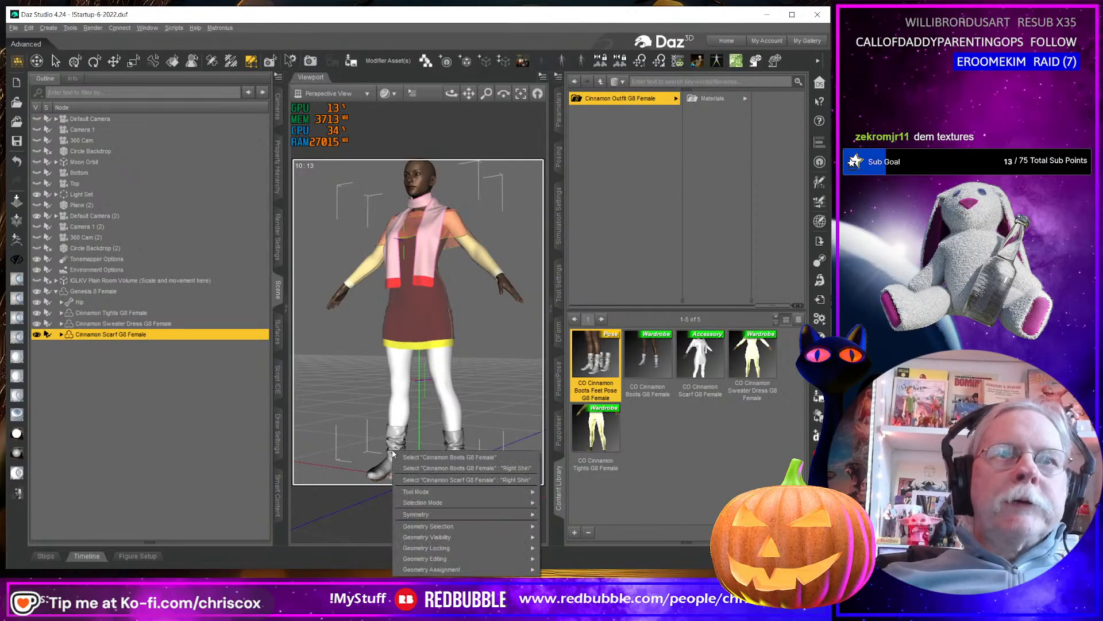
left_click(423, 458)
key("Delete")
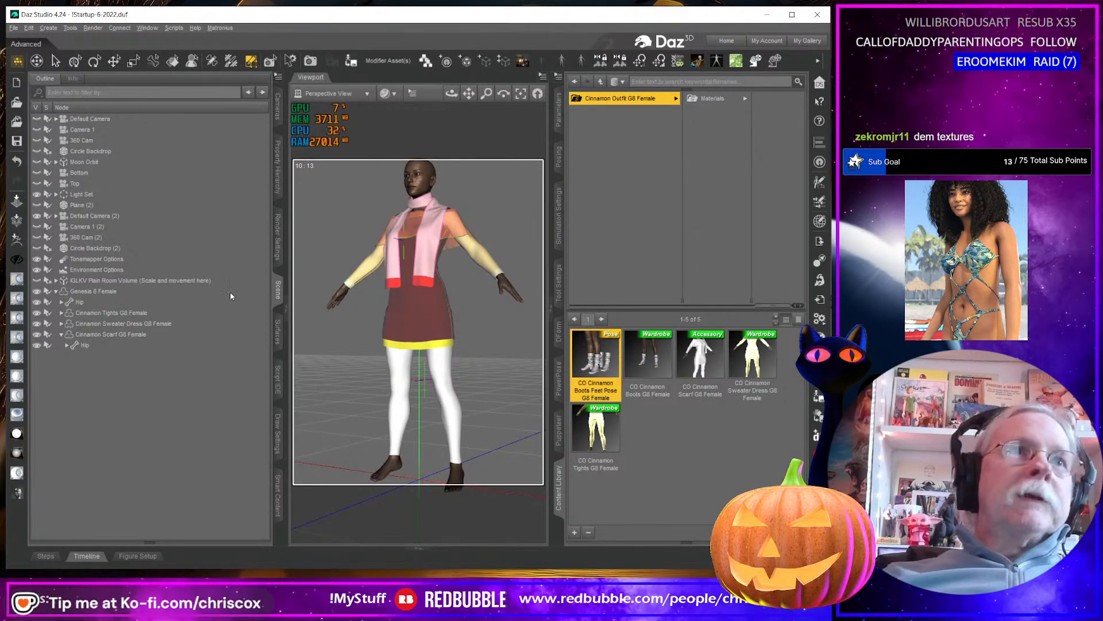
Load the CO Cinnamon Boots G8 Female onto the Genesis 8 Female figure.
left_click(168, 295)
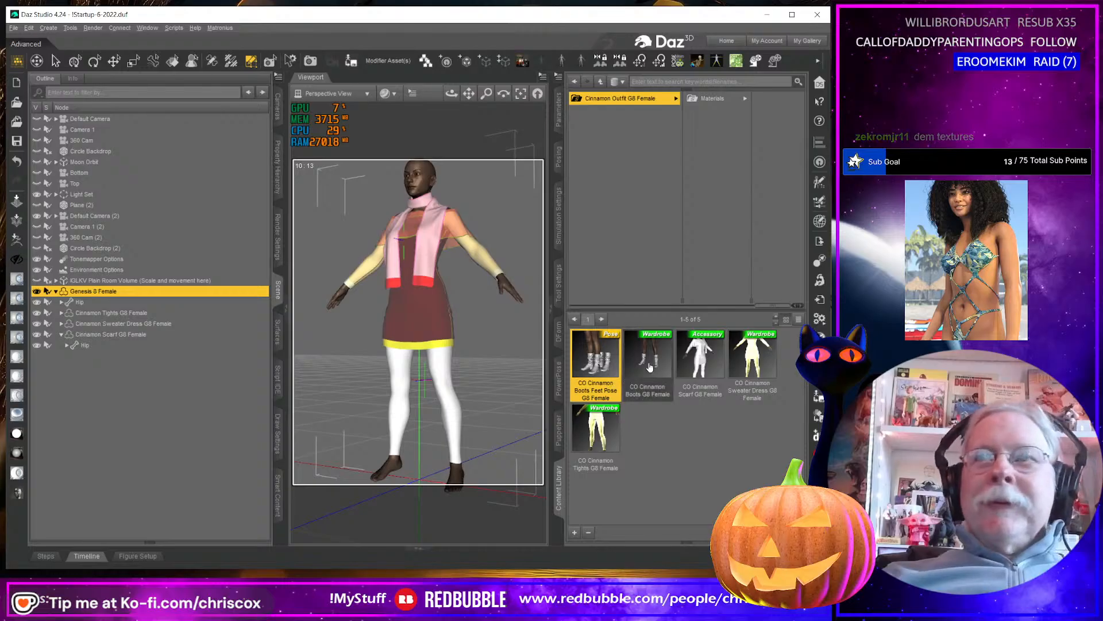
double_click(627, 377)
middle_click_drag(426, 380, 453, 406)
scroll(460, 372, "down", 1)
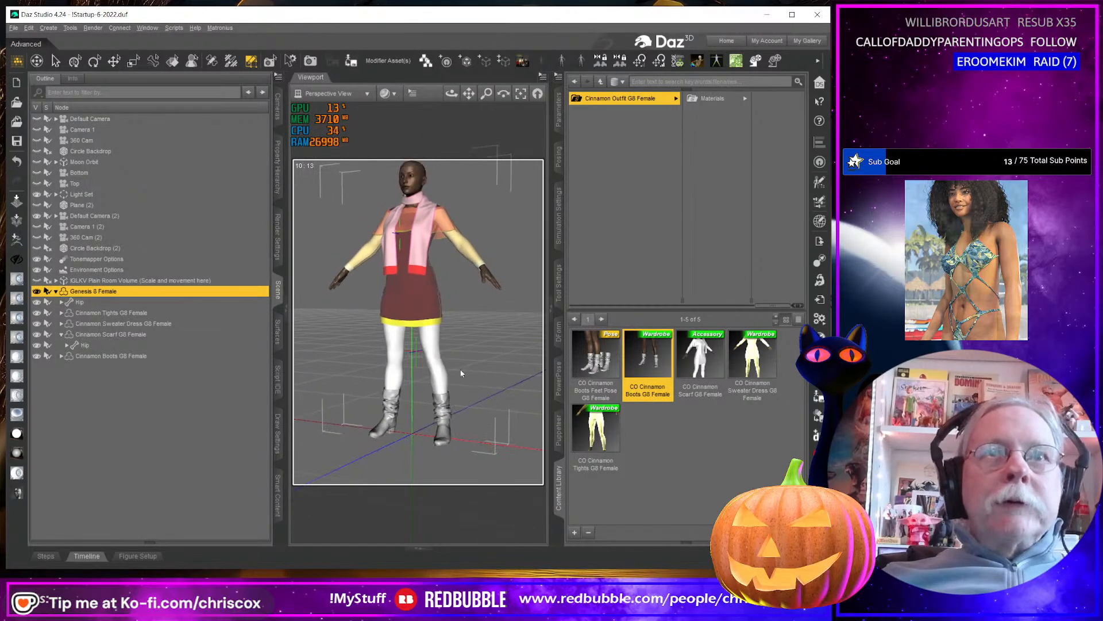
middle_click_drag(460, 354, 461, 372)
mouse_move(424, 306)
middle_mouse_down()
mouse_move(526, 321)
mouse_move(425, 318)
mouse_move(531, 318)
mouse_move(426, 315)
mouse_move(430, 293)
middle_mouse_up()
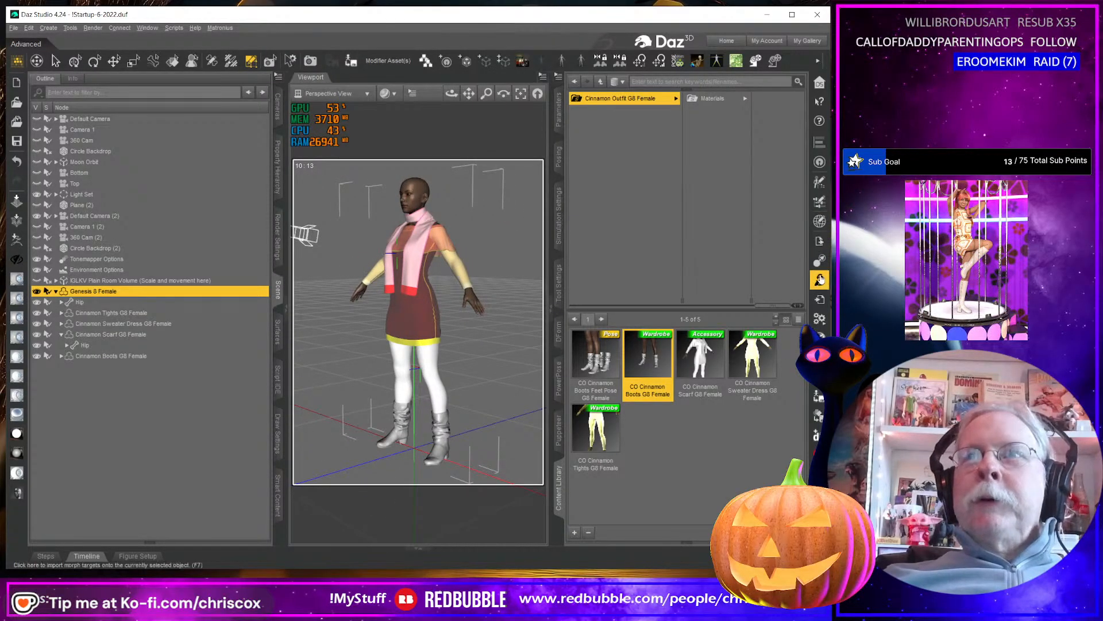
Import Cinnamon Cap.obj from the Cinnamon Outfit WIP folder, accepting the OBJ import options.
left_click(820, 299)
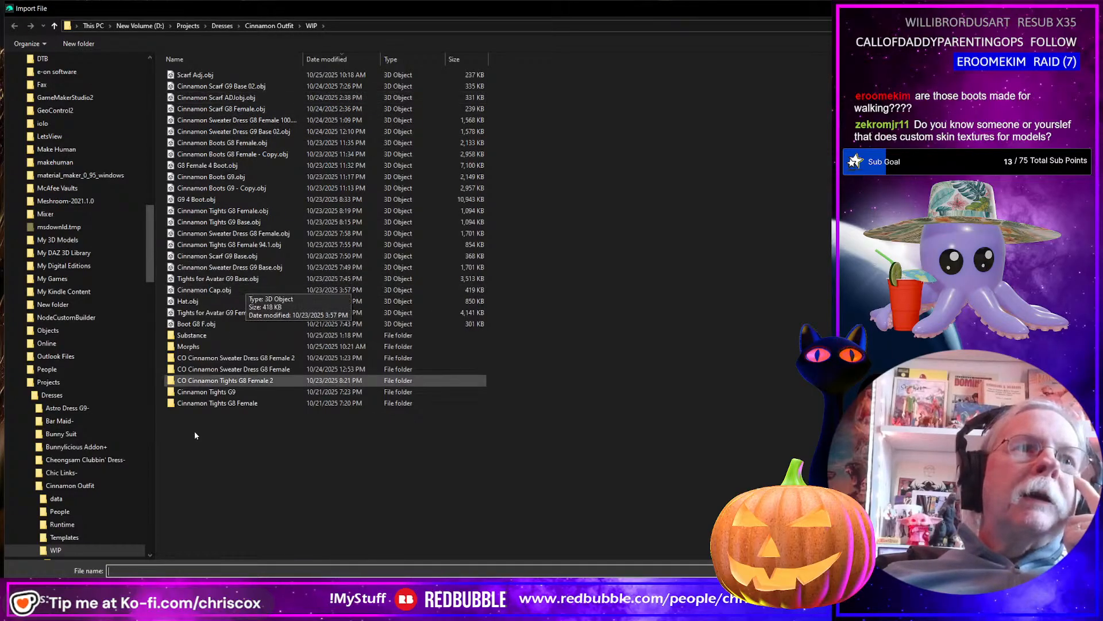
double_click(209, 290)
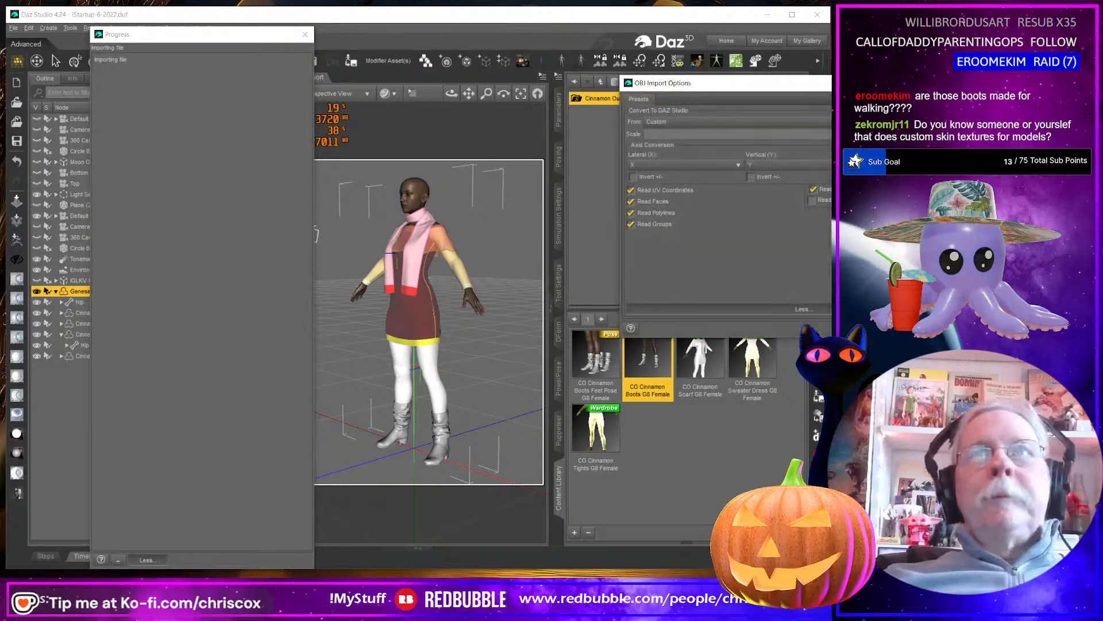
key("Return")
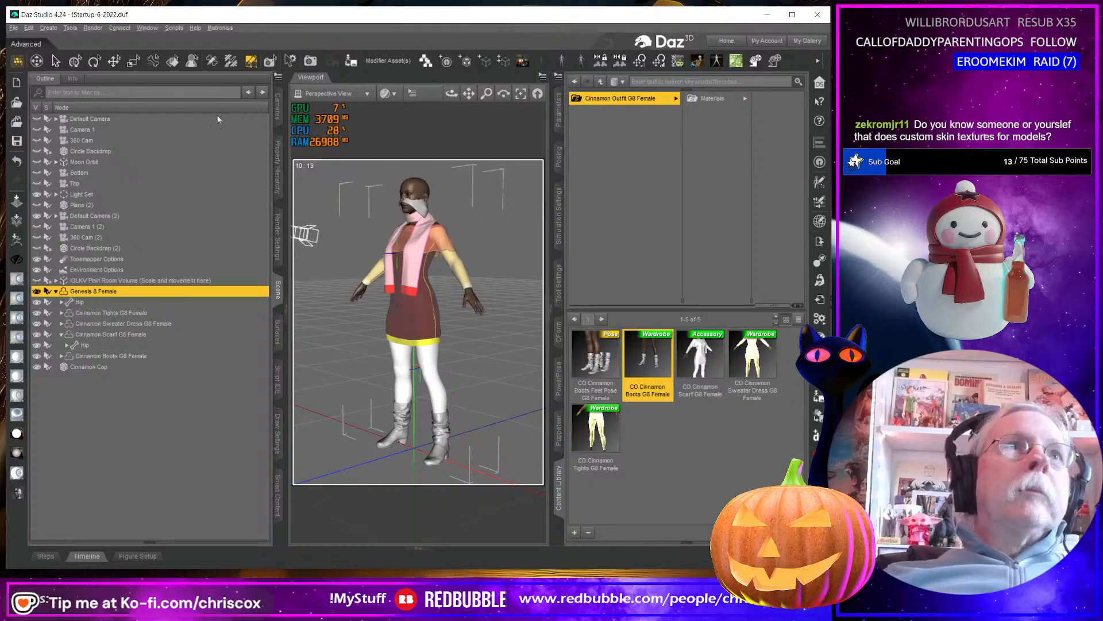
Move the imported Cinnamon Cap up onto the figure's head and deselect it.
left_click(76, 61)
left_click(423, 212)
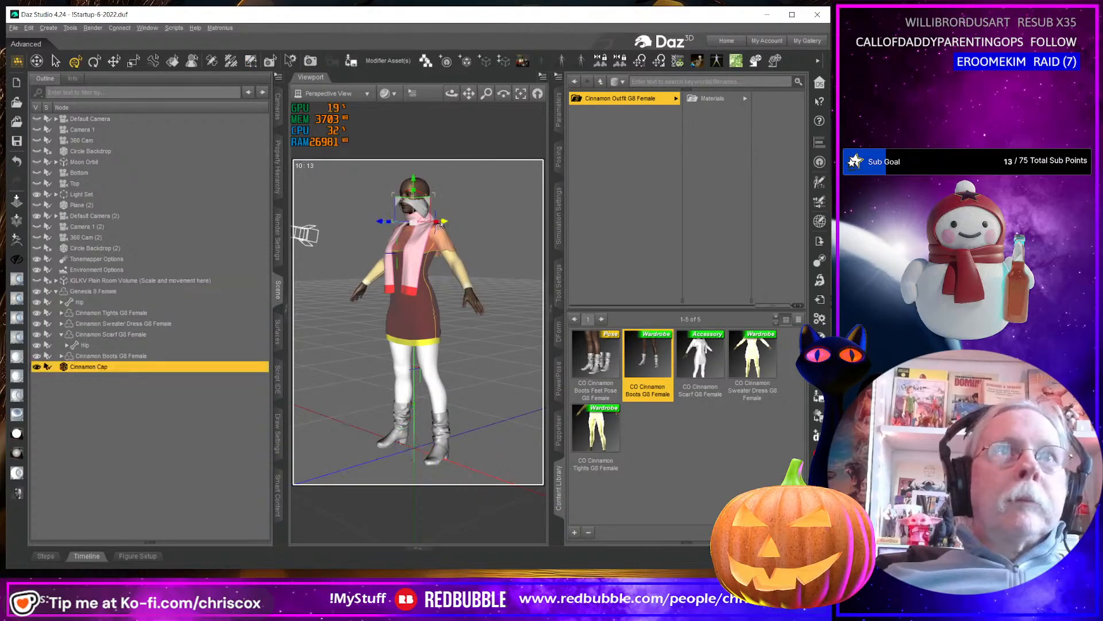
middle_click_drag(452, 225, 402, 231)
left_click_drag(398, 202, 399, 185)
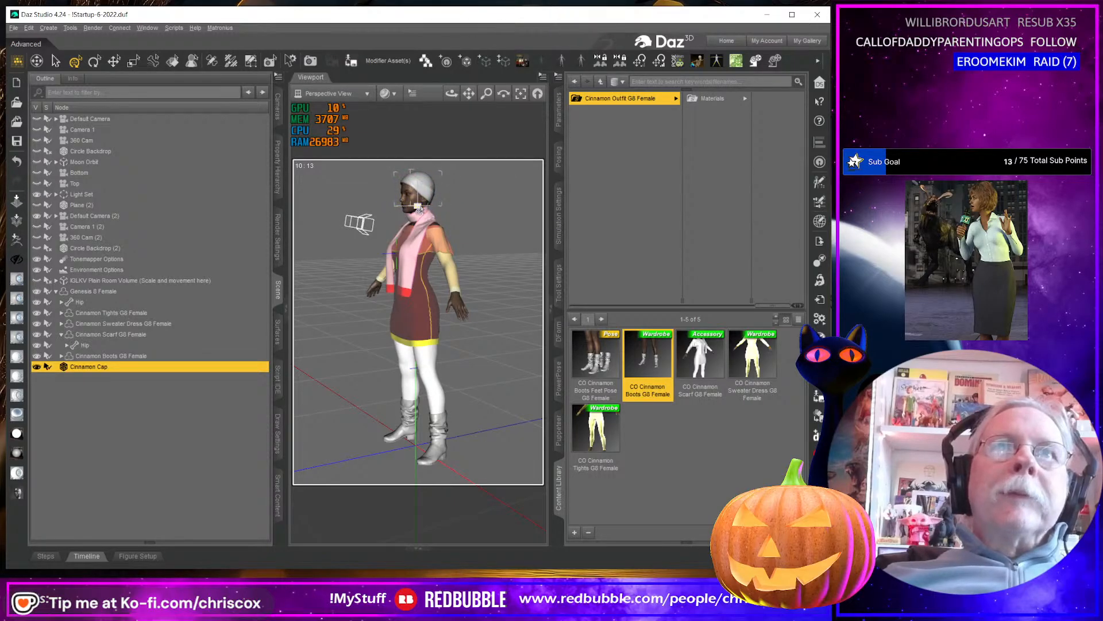
middle_click_drag(420, 210, 451, 201)
left_click(507, 249)
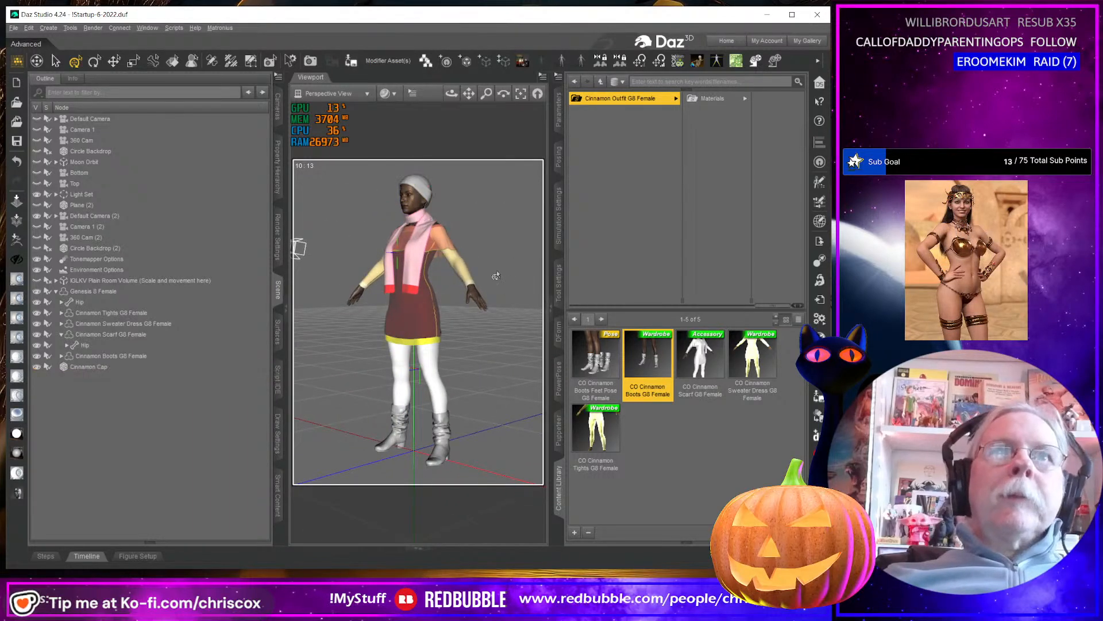
scroll(497, 276, "up", 1)
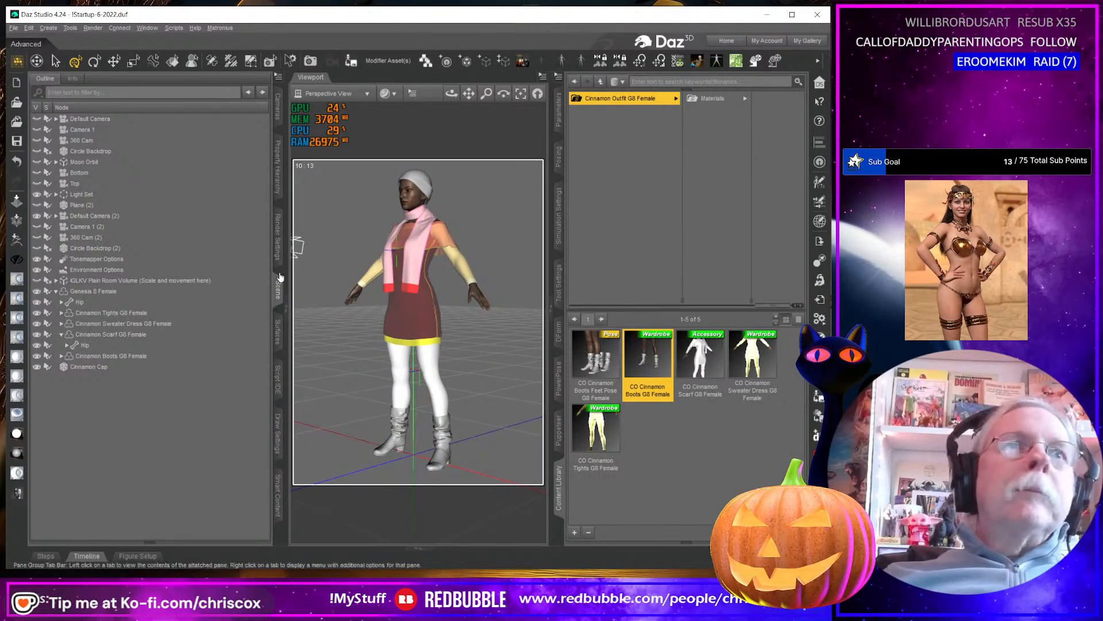
Widen the viewport by narrowing the scene pane and the content library pane.
left_click_drag(280, 277, 212, 277)
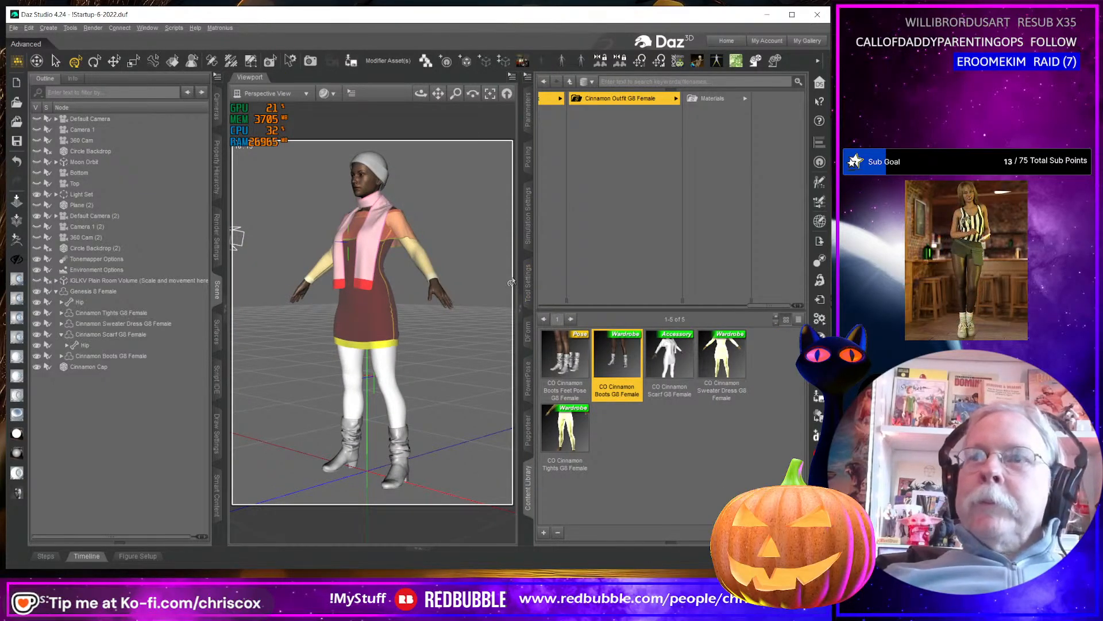
mouse_move(489, 377)
middle_mouse_down()
mouse_move(509, 377)
mouse_move(468, 379)
middle_mouse_up()
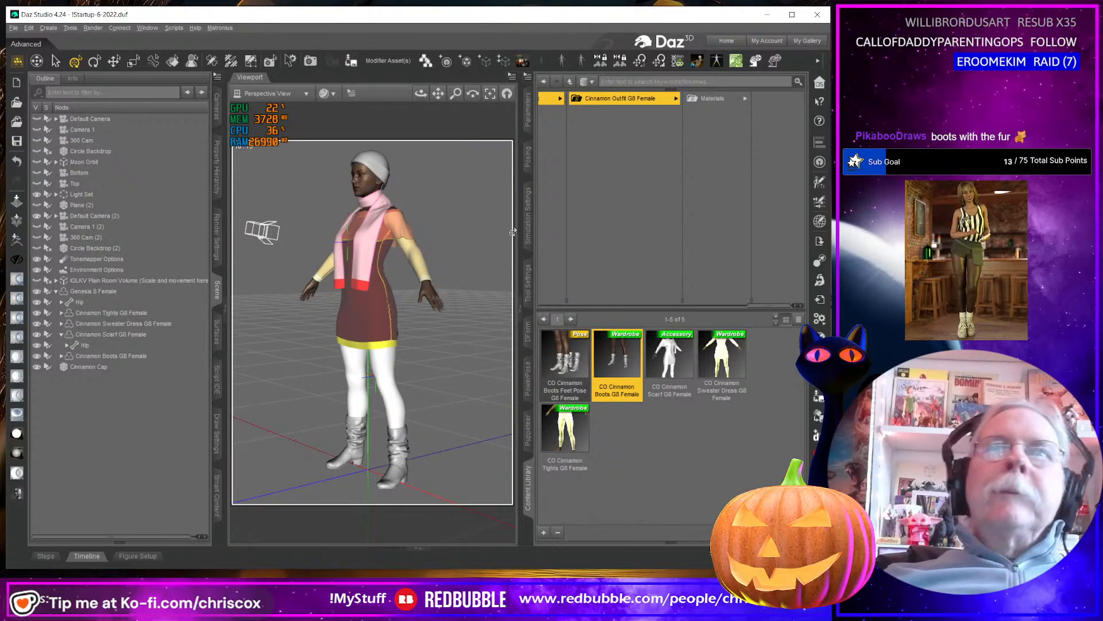
left_click_drag(518, 233, 630, 236)
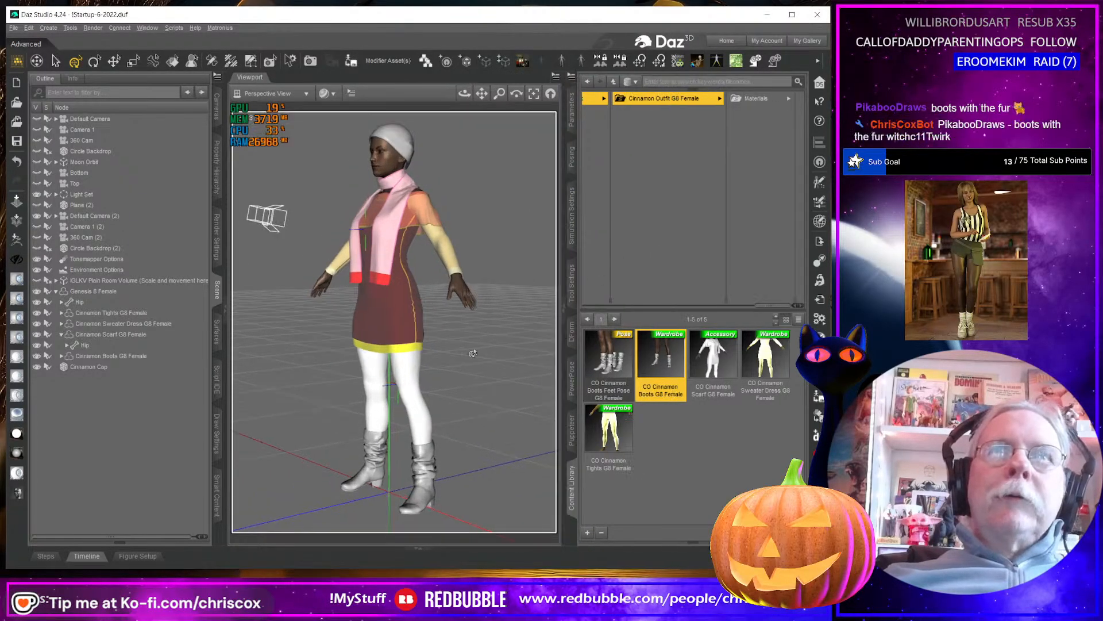
Examine the fit of the cap, scarf, dress and boots on the figure from several angles.
mouse_move(465, 386)
middle_mouse_down()
mouse_move(449, 387)
mouse_move(469, 390)
middle_mouse_up()
scroll(469, 389, "up", 4)
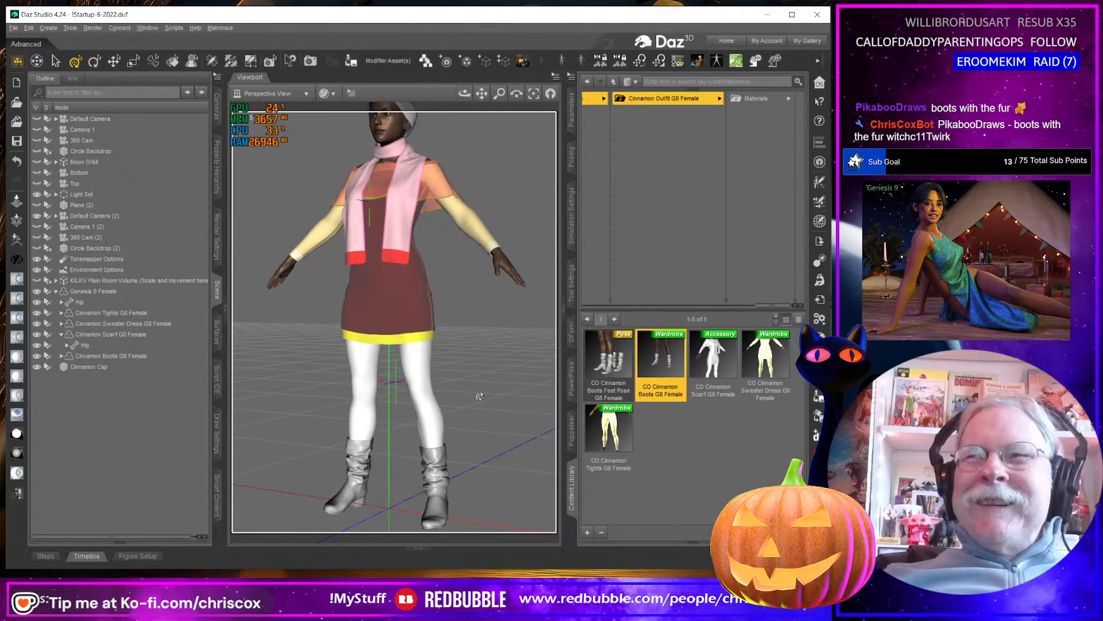
scroll(480, 397, "down", 5)
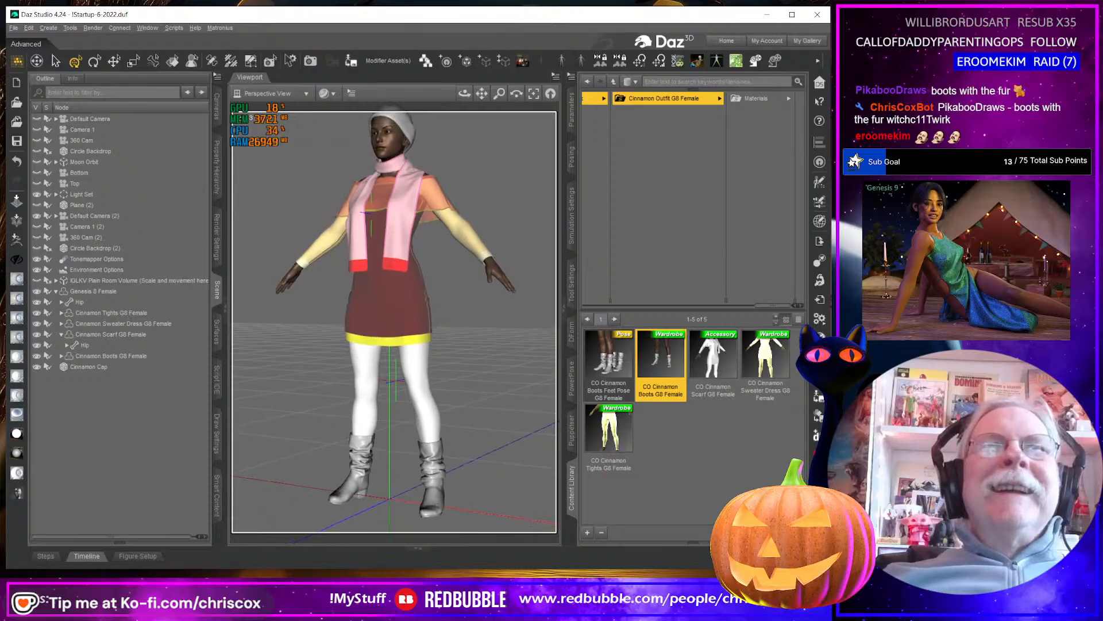
mouse_move(464, 393)
middle_mouse_down()
mouse_move(345, 397)
mouse_move(486, 403)
mouse_move(462, 406)
middle_mouse_up()
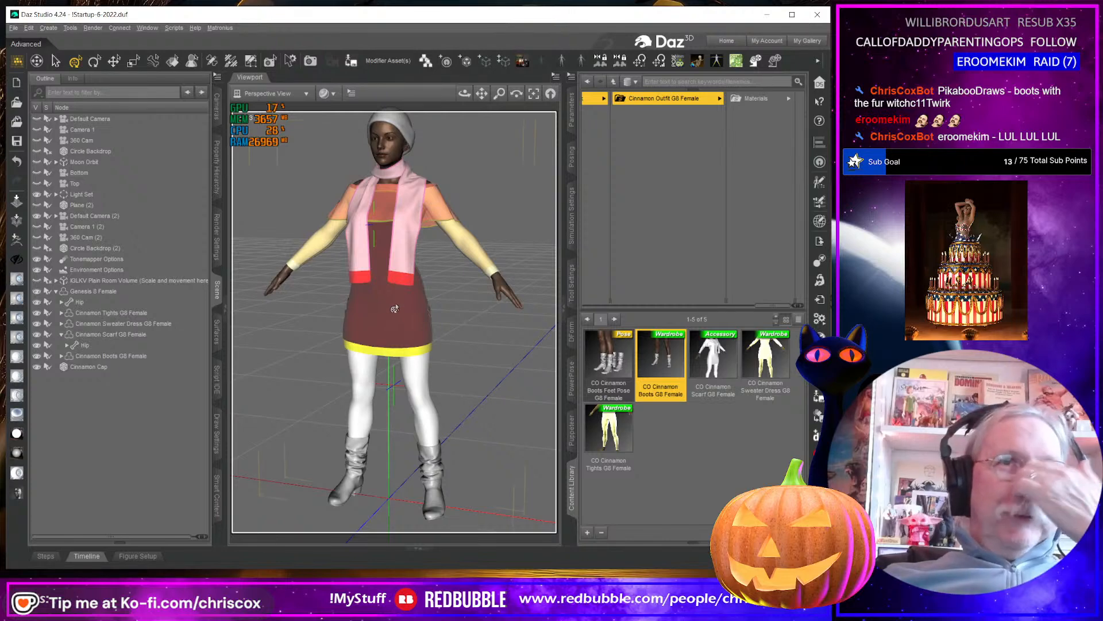
right_click_drag(395, 305, 396, 321)
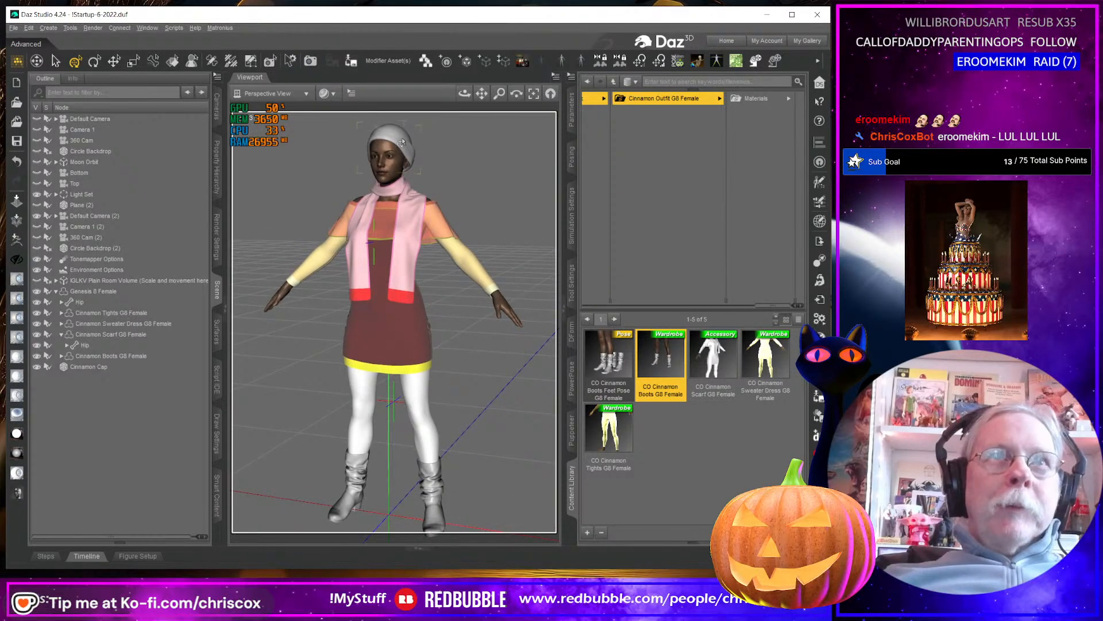
left_click(401, 142)
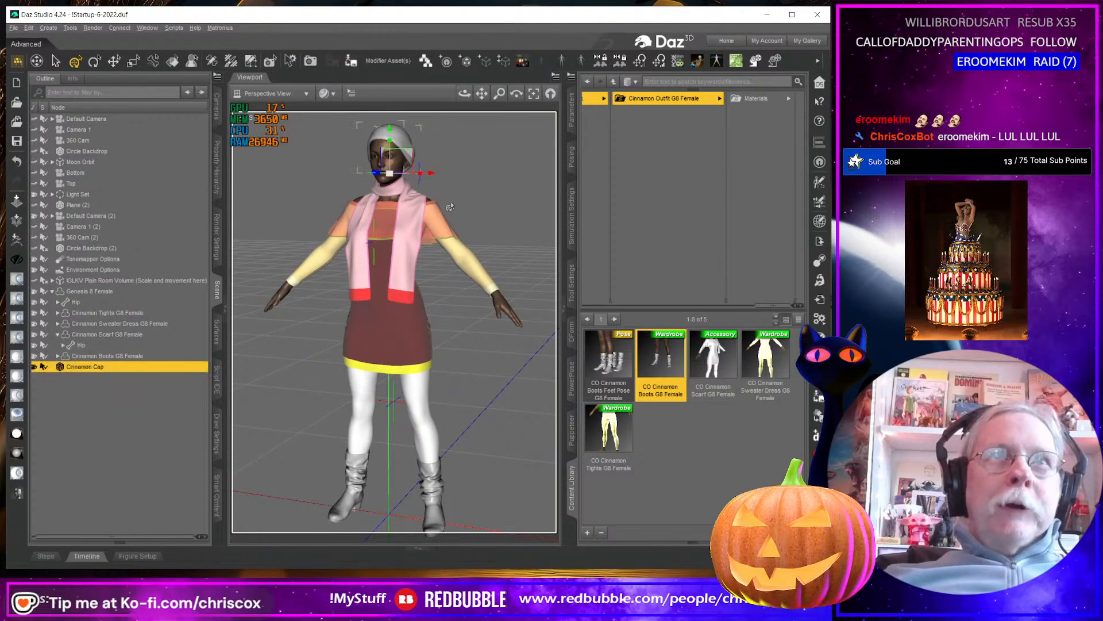
middle_click_drag(449, 205, 490, 319)
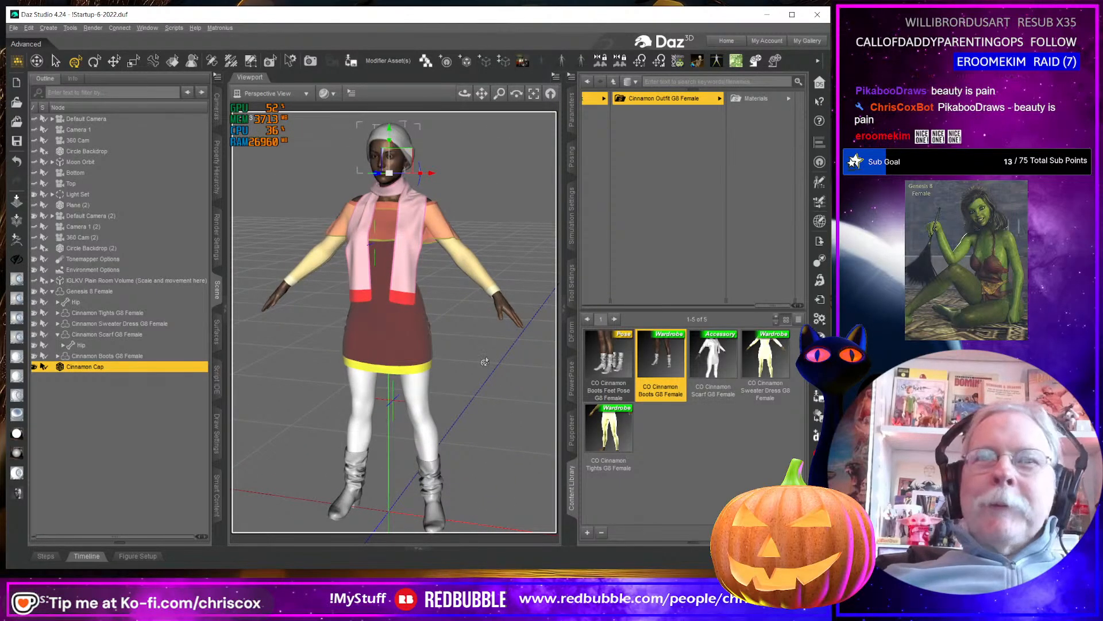
middle_click_drag(484, 361, 488, 393)
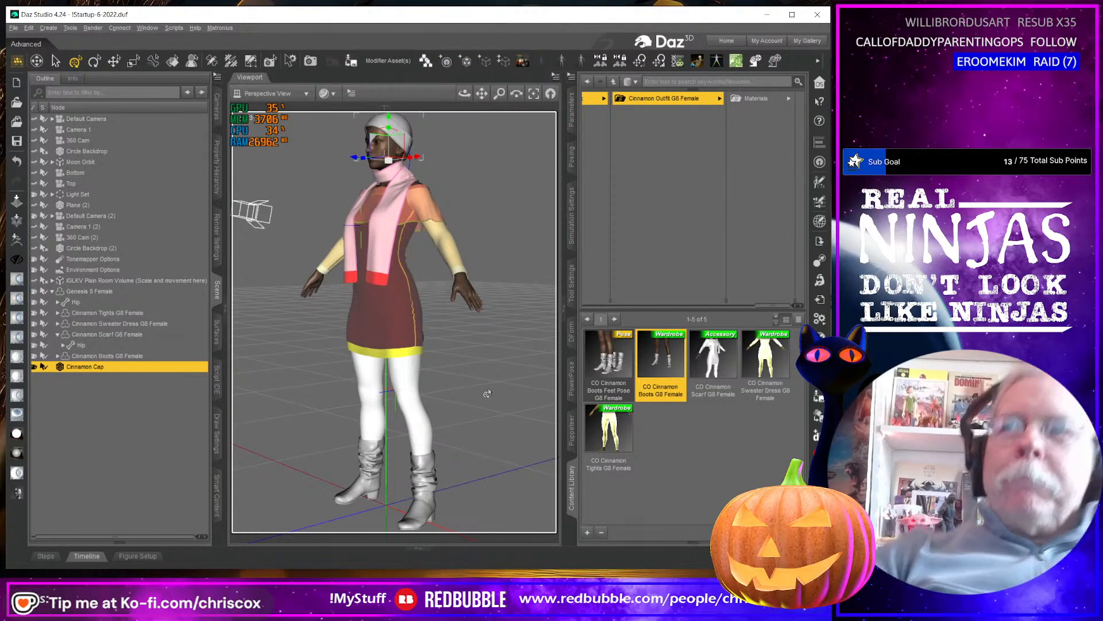
middle_click_drag(453, 414, 443, 415)
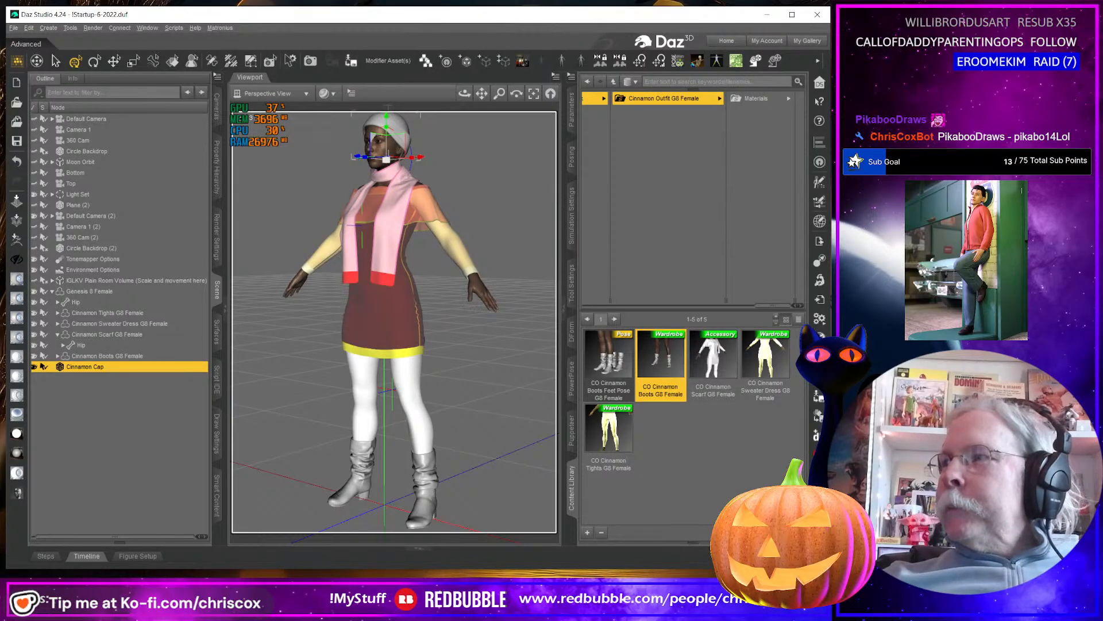
Switch to Blender, restore its window from maximized and make it taller, with the scarf returned to Object Mode.
key("alt+Tab")
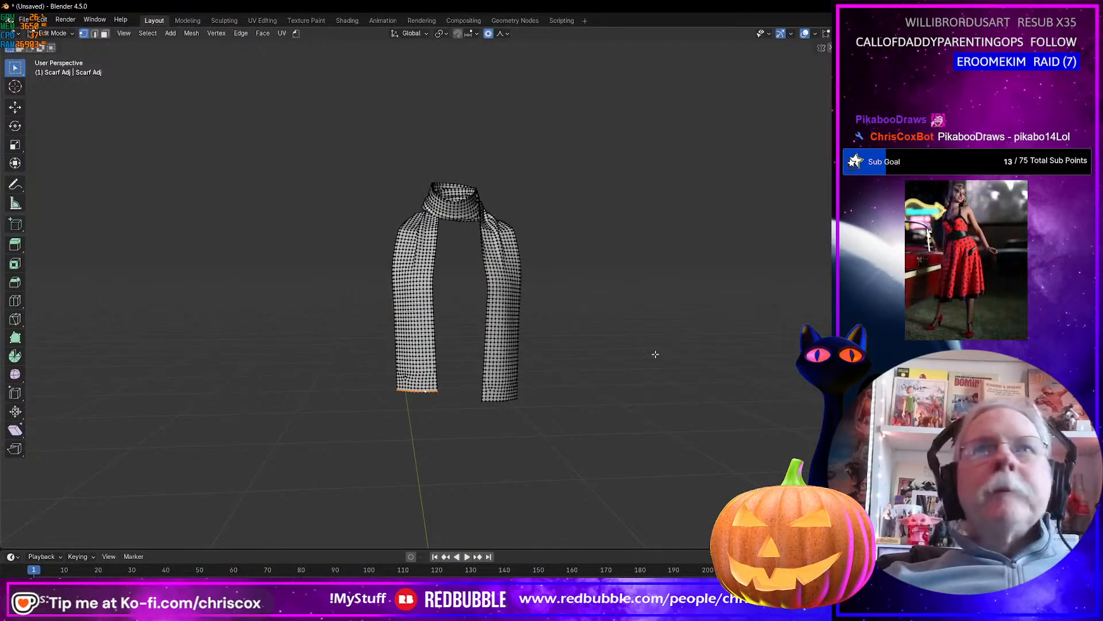
middle_click_drag(655, 354, 626, 362)
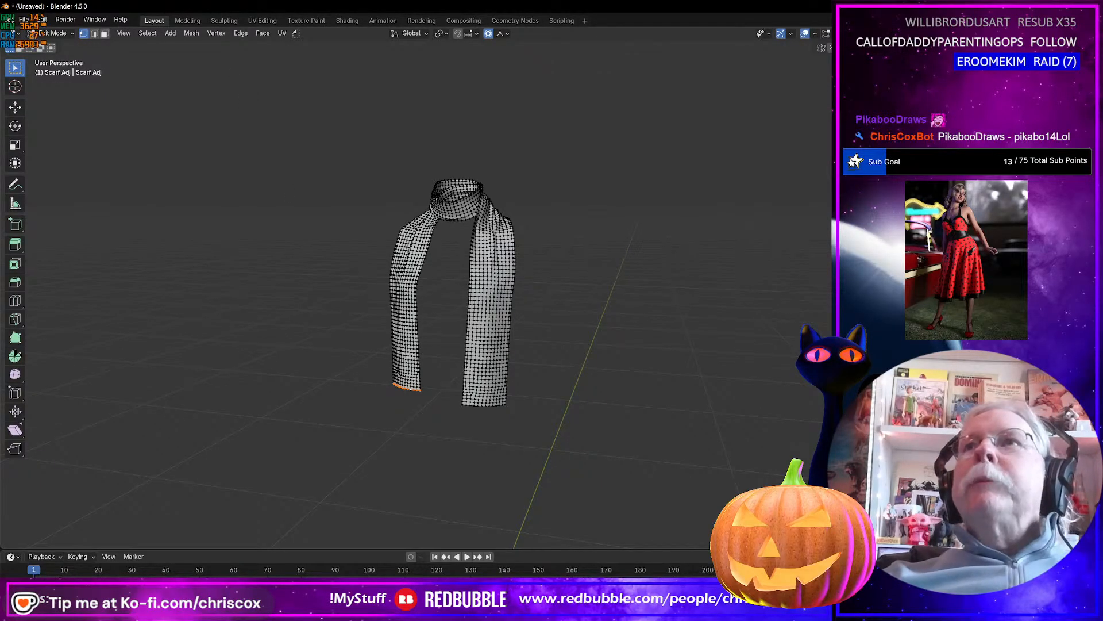
left_click(1064, 7)
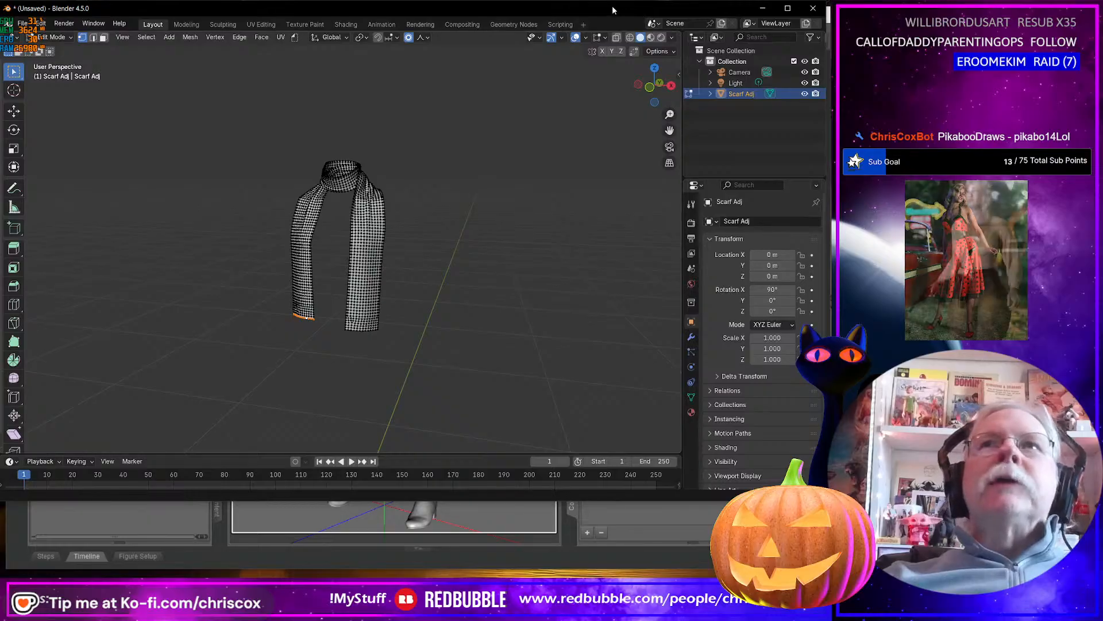
left_click_drag(613, 7, 615, 11)
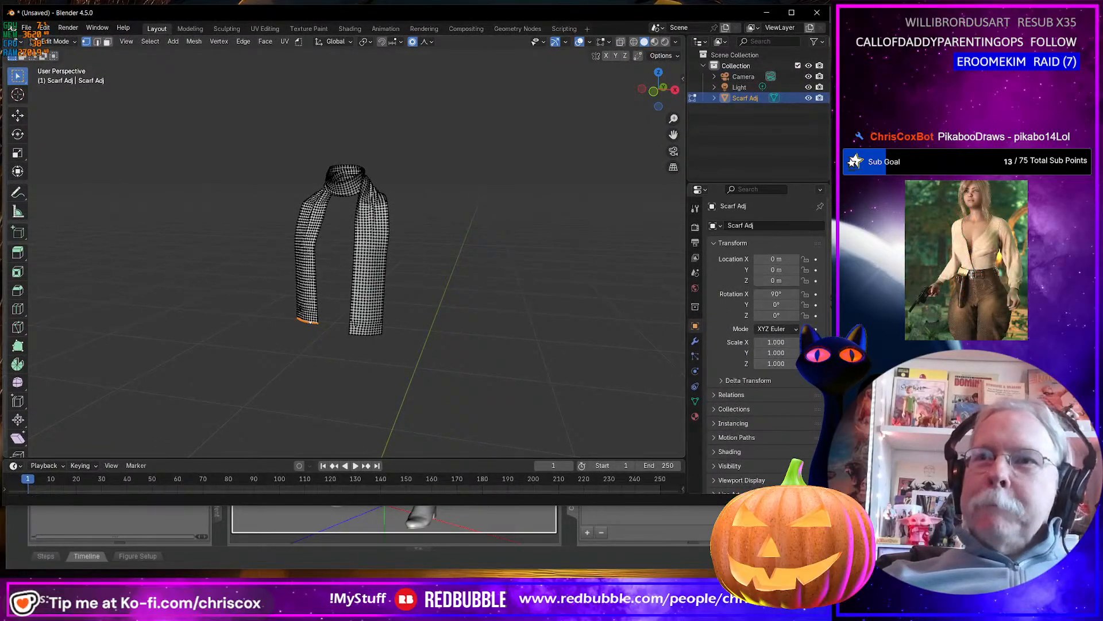
left_click_drag(695, 507, 691, 576)
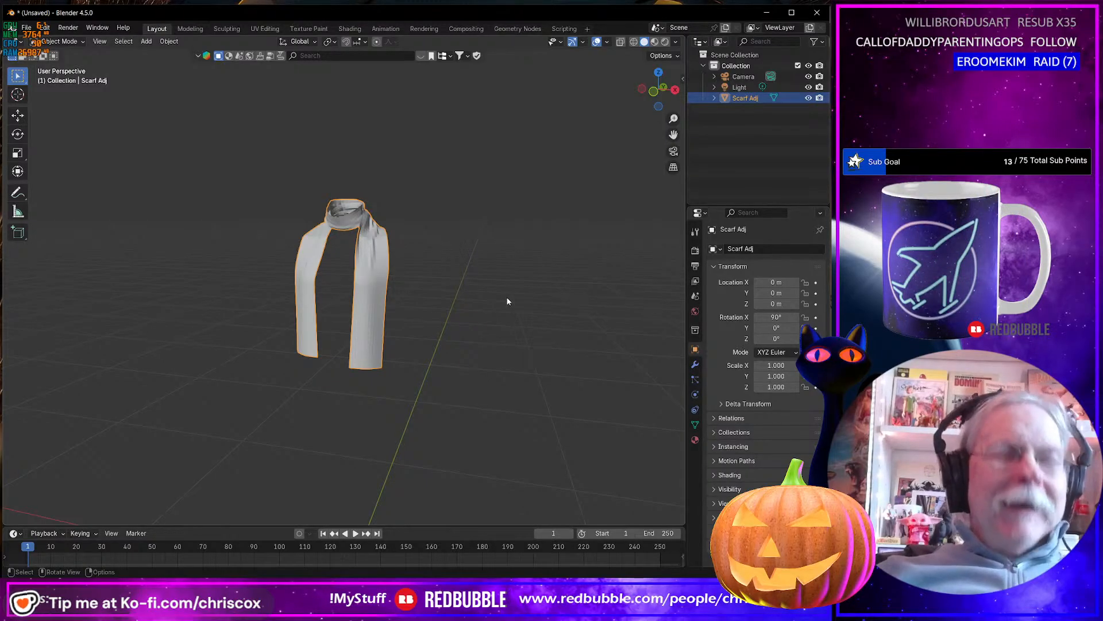
Import Cinnamon Sweater Dress G8 Female 100.obj from the Cinnamon Outfit WIP folder and add the scarf to the selection.
key("ctrl+shift+i")
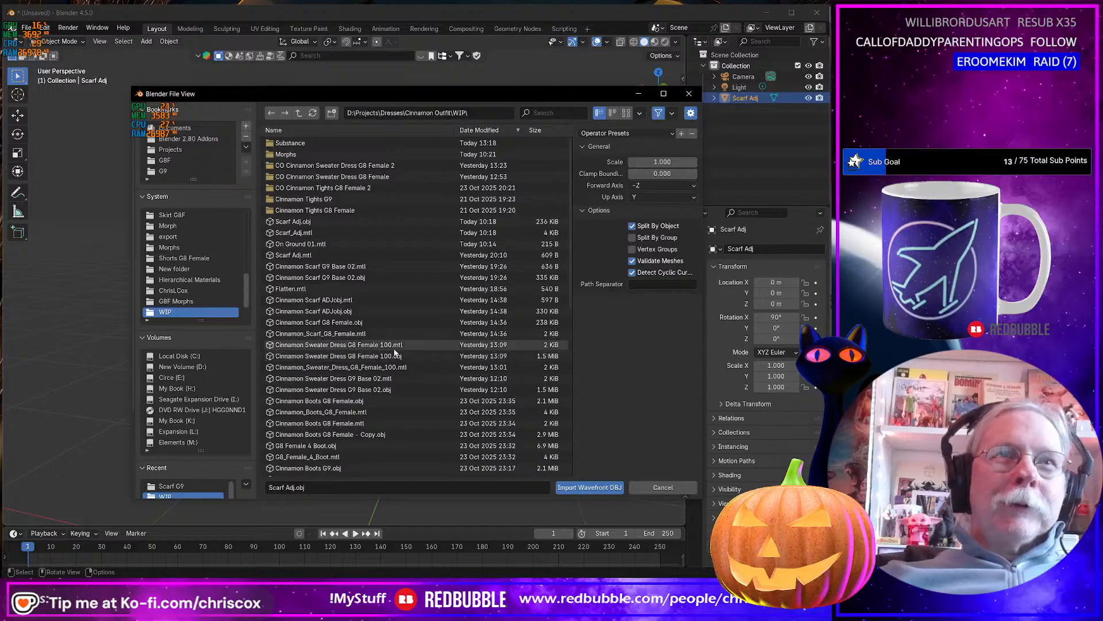
left_click(345, 357)
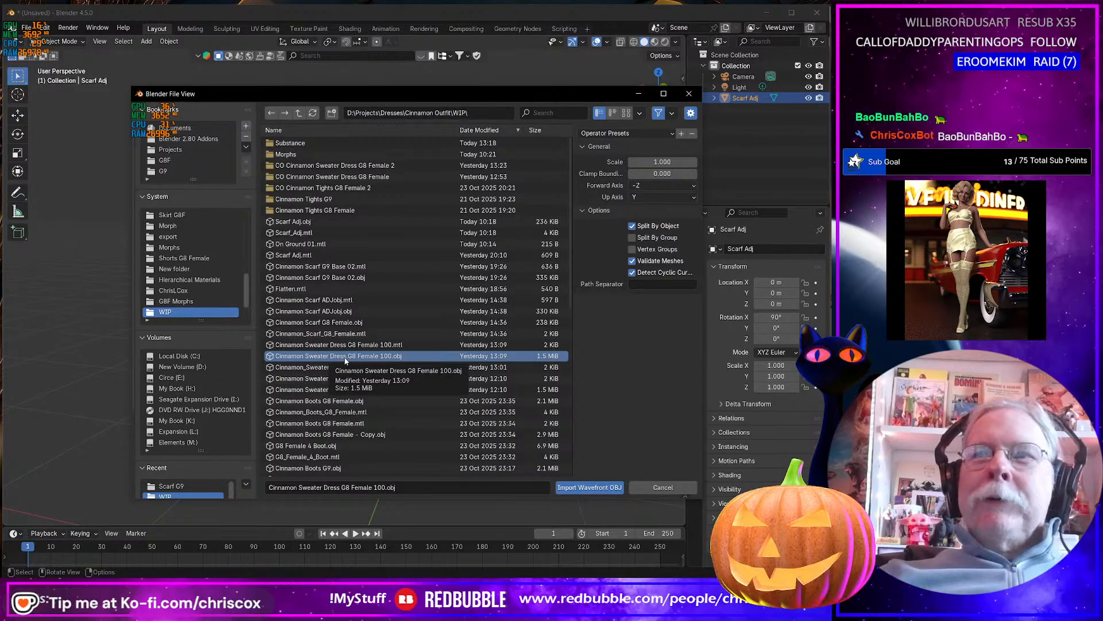
double_click(345, 357)
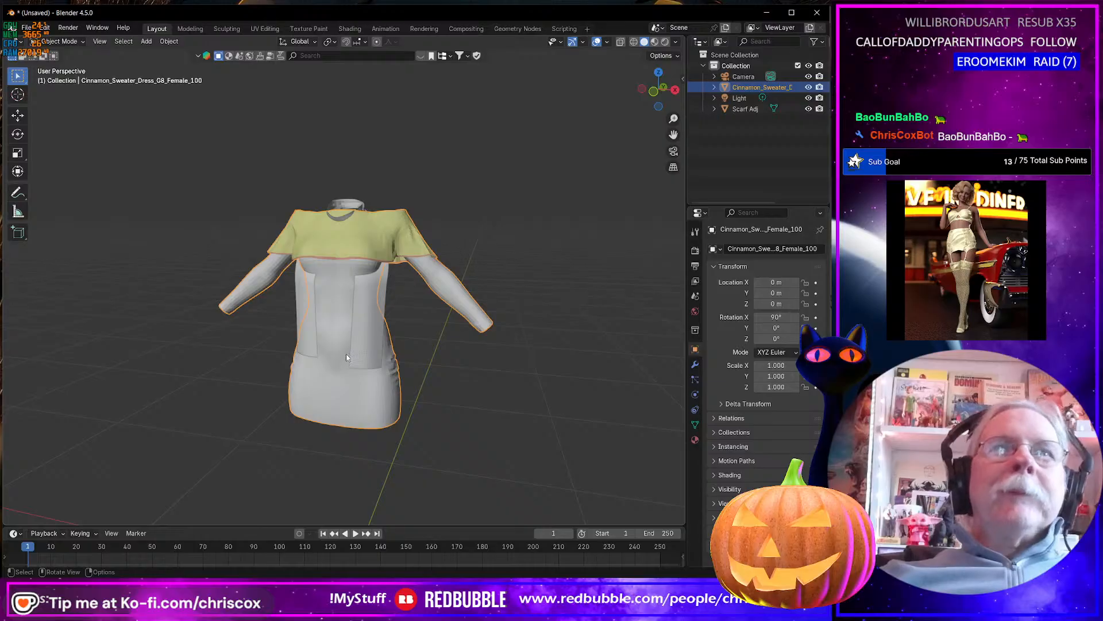
middle_click_drag(346, 353, 371, 337)
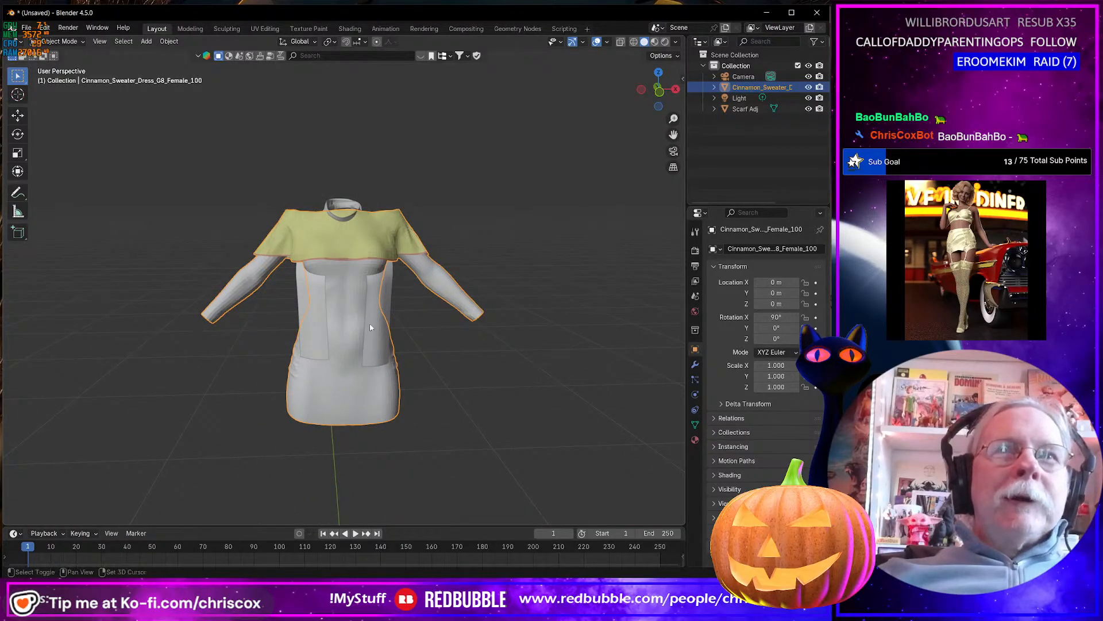
left_click(379, 325, "shift")
middle_click_drag(434, 423, 412, 409)
Import Cinnamon Cap.obj from the Cinnamon Outfit WIP folder alongside the dress and scarf.
key("ctrl+shift+i")
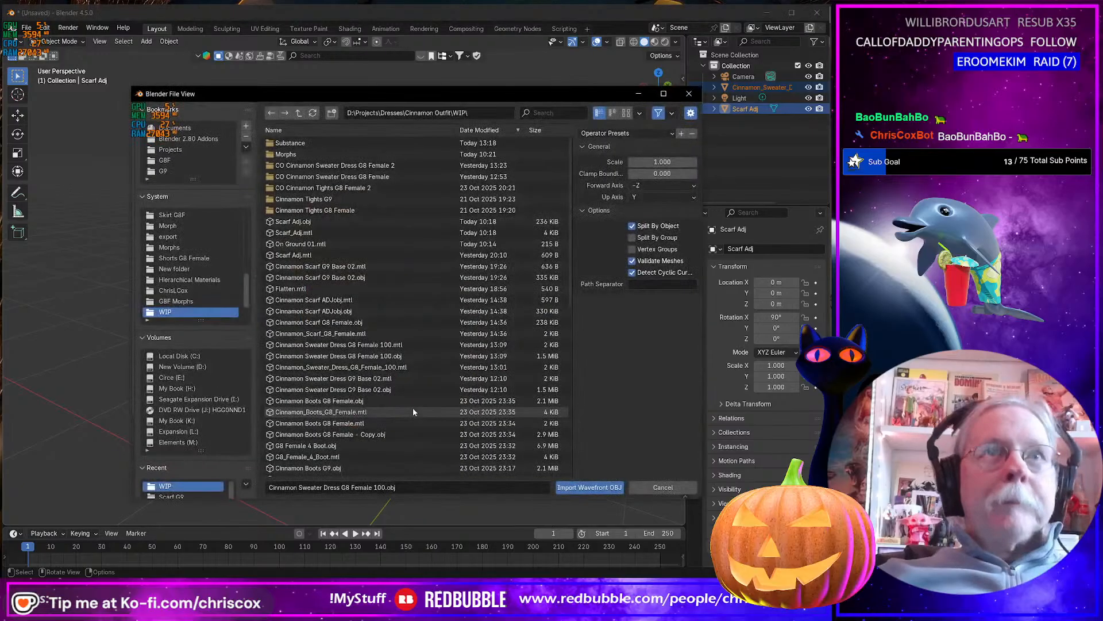
scroll(362, 390, "down", 2)
scroll(361, 390, "down", 2)
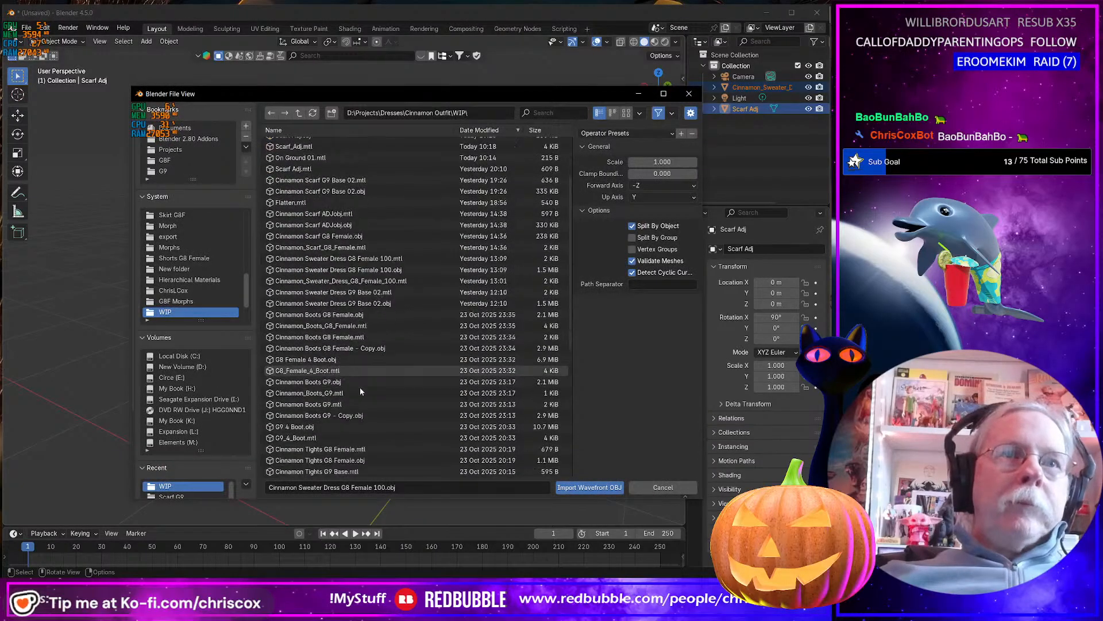
scroll(437, 406, "down", 3)
scroll(436, 410, "down", 5)
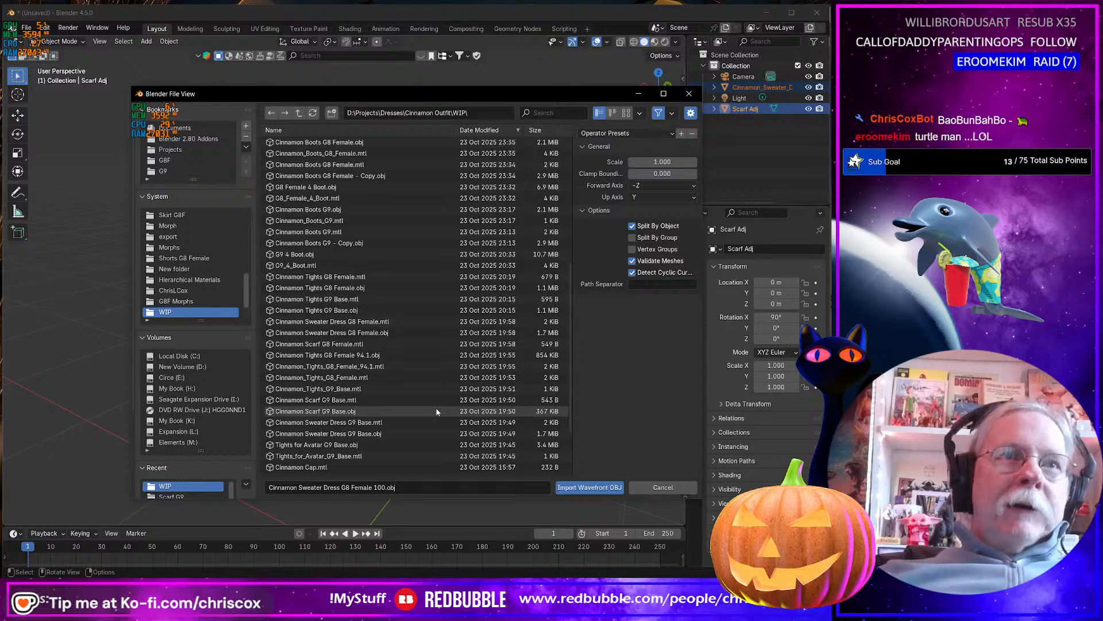
scroll(436, 411, "down", 2)
left_click(327, 436)
double_click(327, 436)
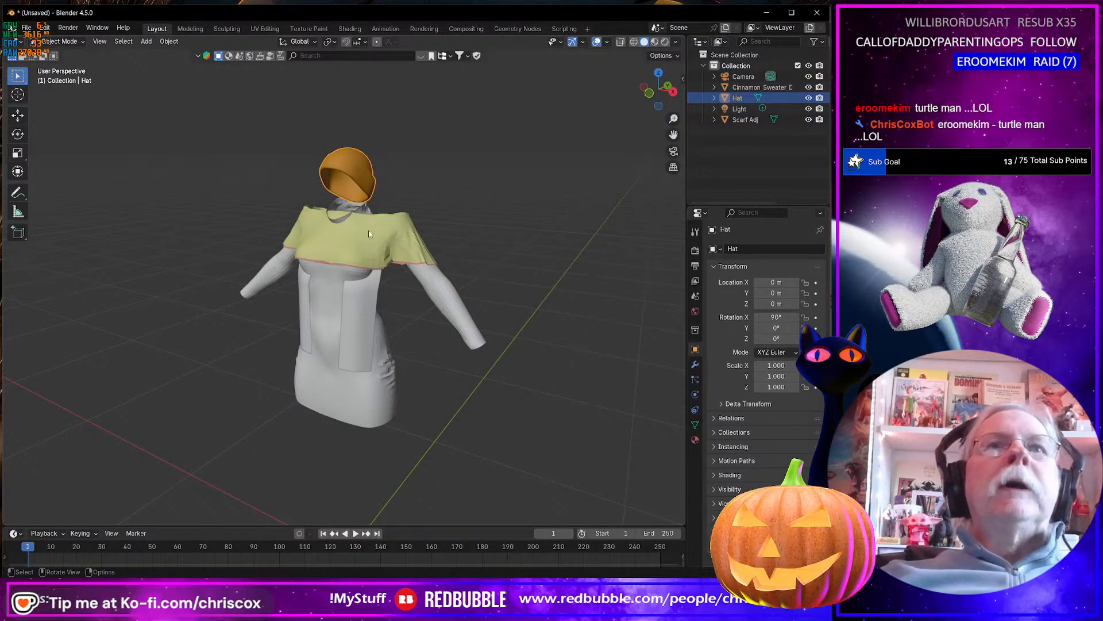
Select the dress and scarf together with the cap and examine their combined UV layouts in the UV Editing workspace.
left_click(351, 370, "shift")
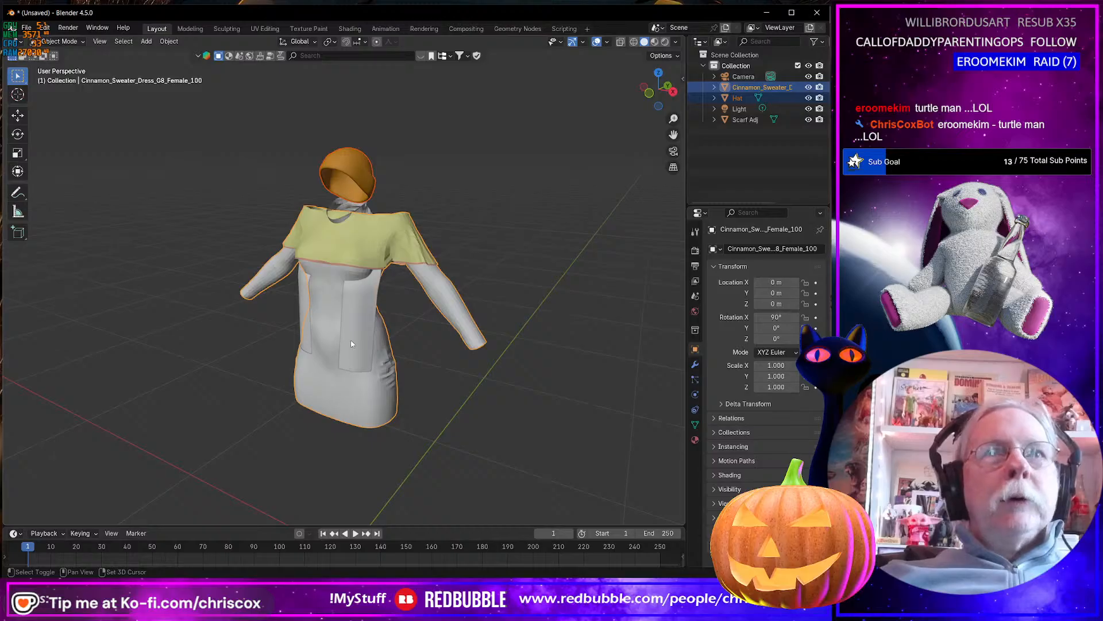
left_click(351, 344, "shift")
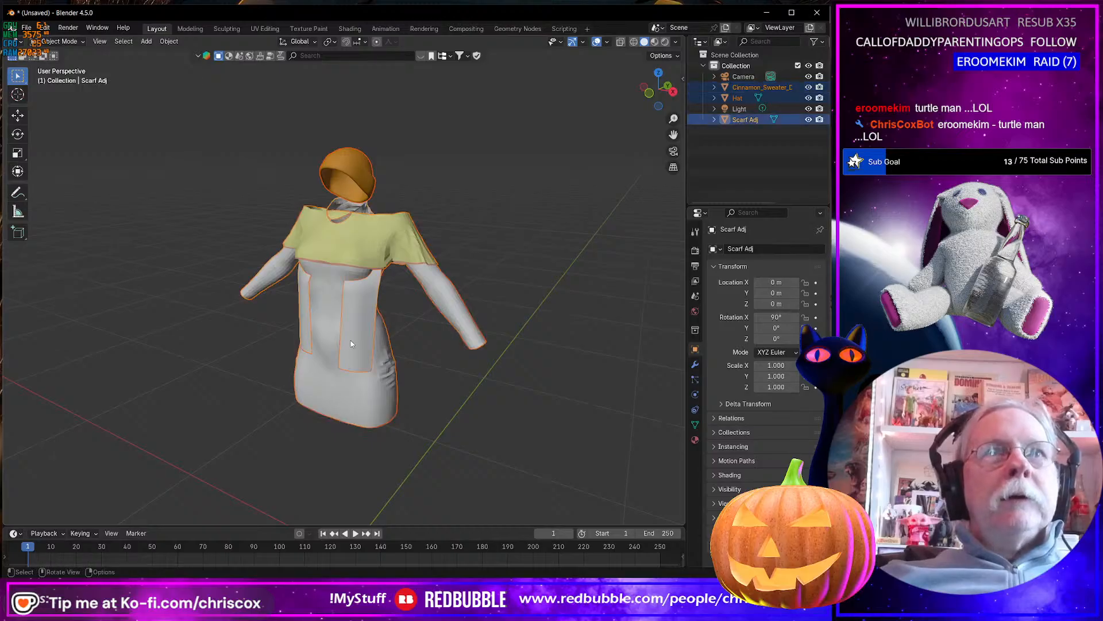
left_click(265, 28)
key("a")
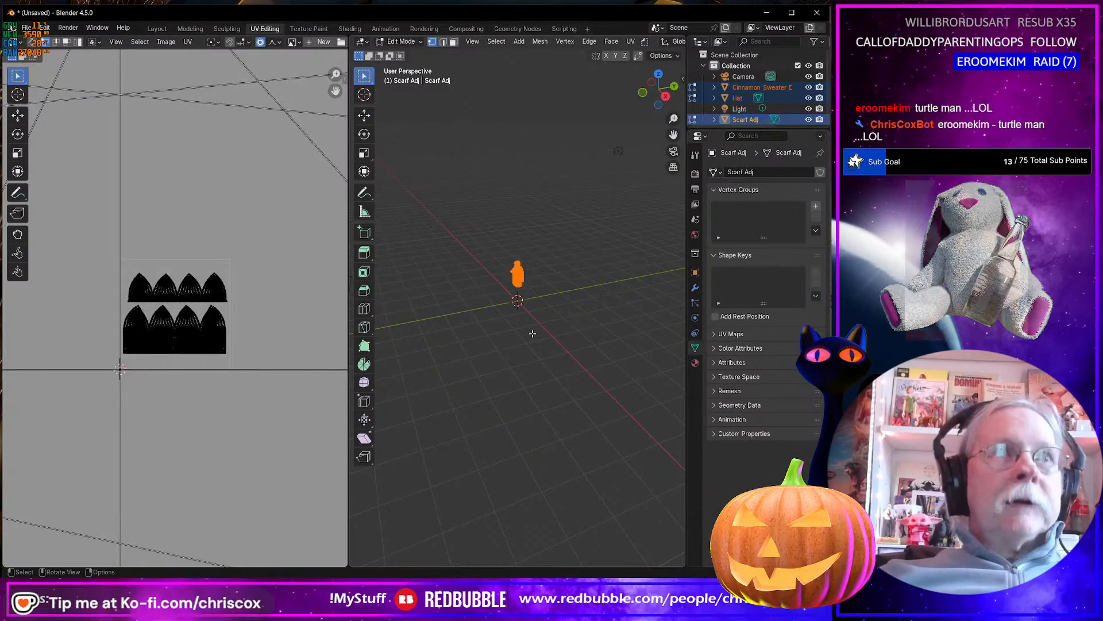
scroll(243, 387, "up", 15)
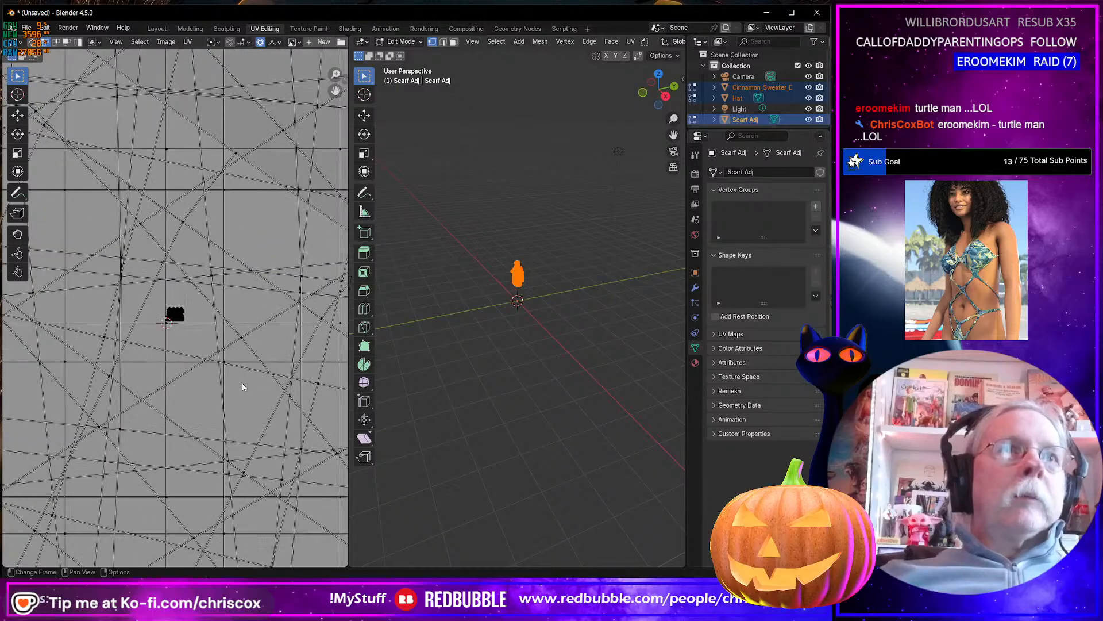
scroll(542, 260, "up", 8)
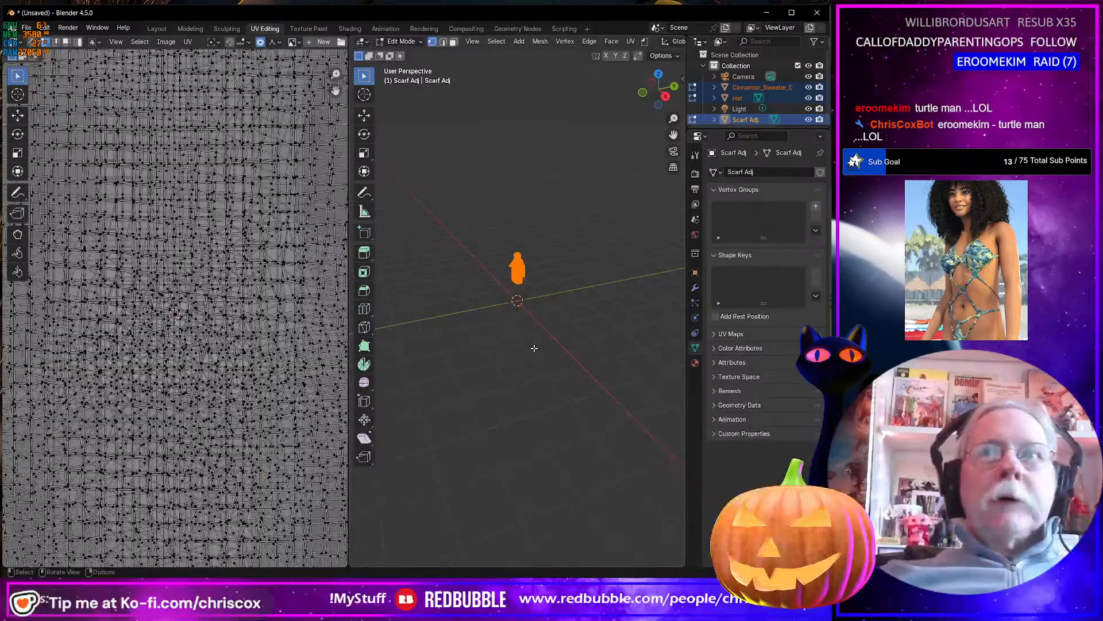
scroll(542, 260, "down", 6)
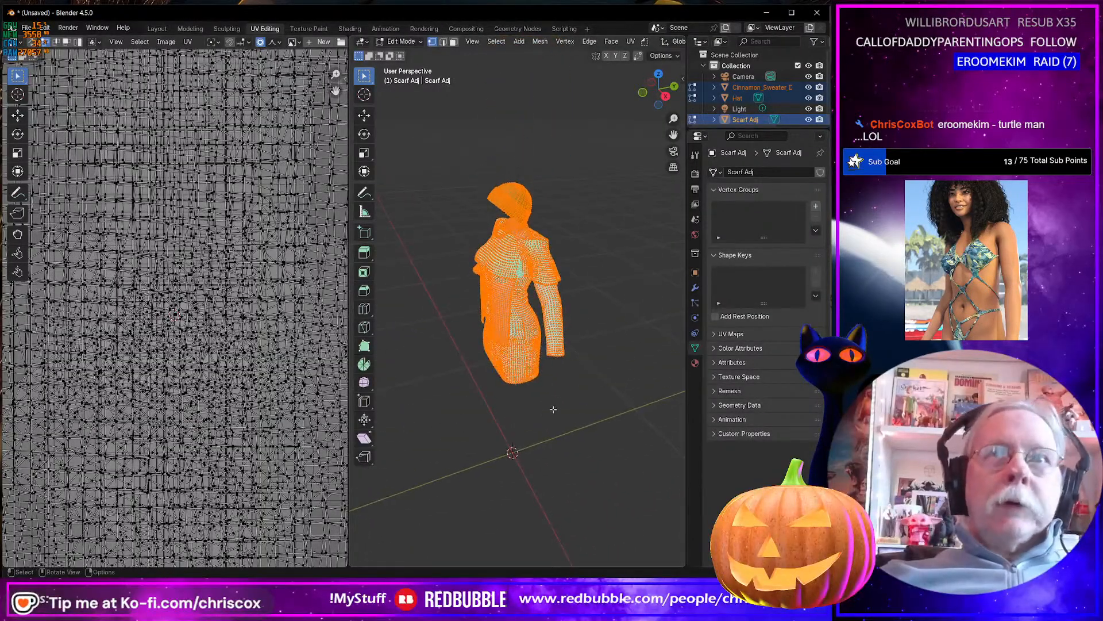
Return to Object Mode and delete the imported sweater dress, keeping the cap and scarf.
left_click(524, 357)
key("Tab")
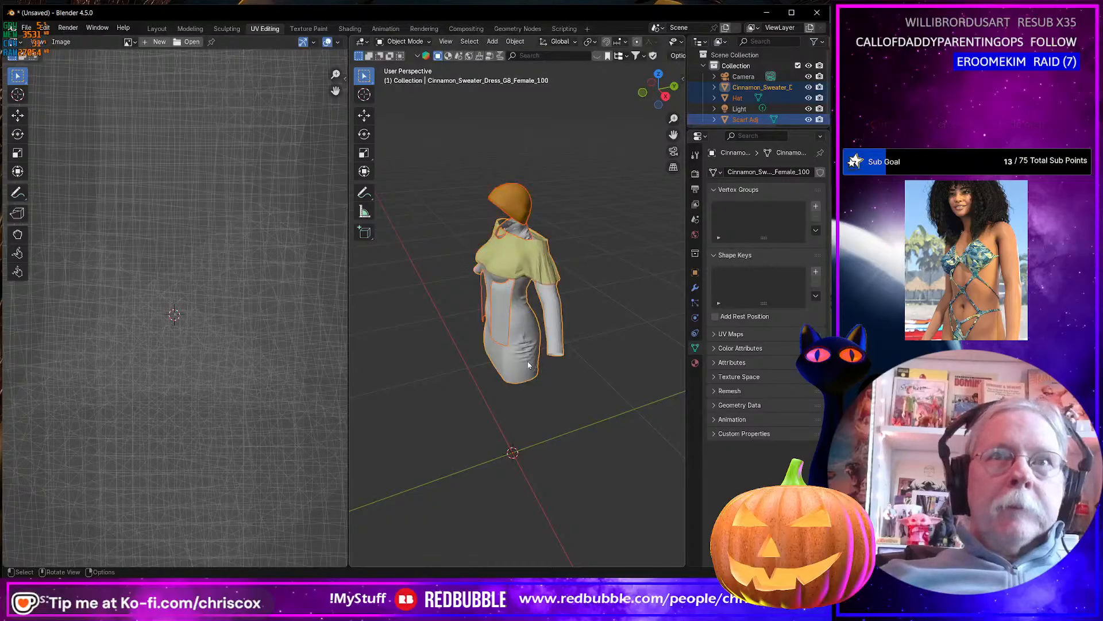
left_click(529, 365)
key("Delete")
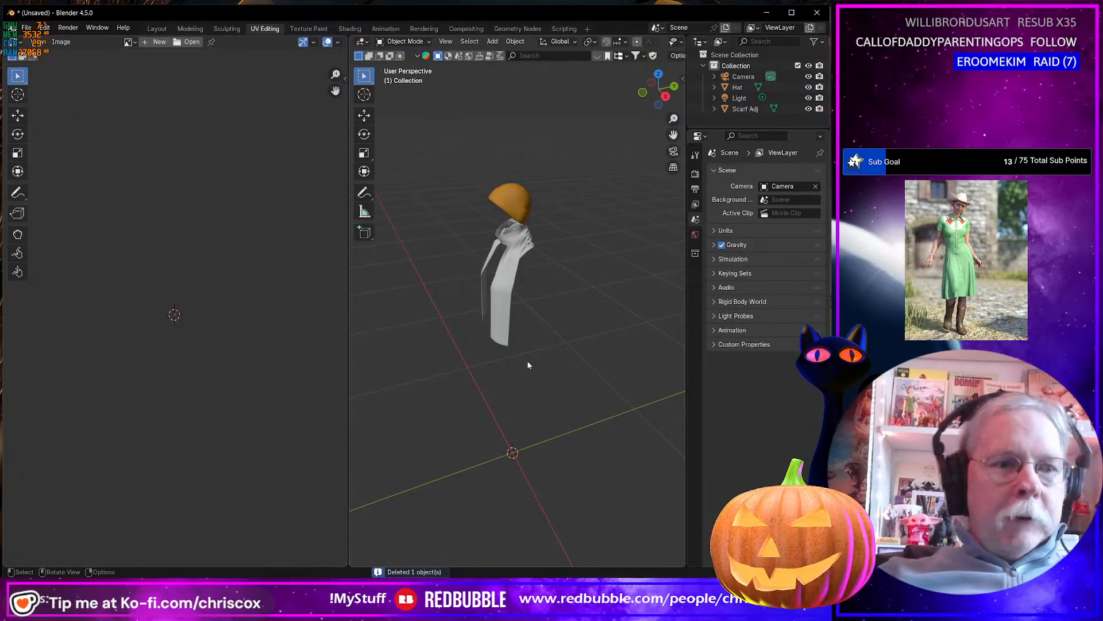
Reopen the OBJ import, check the WIP files by date modified, newest first, and select Cinnamon Sweater Dress G8 Female 100.obj.
key("ctrl+i")
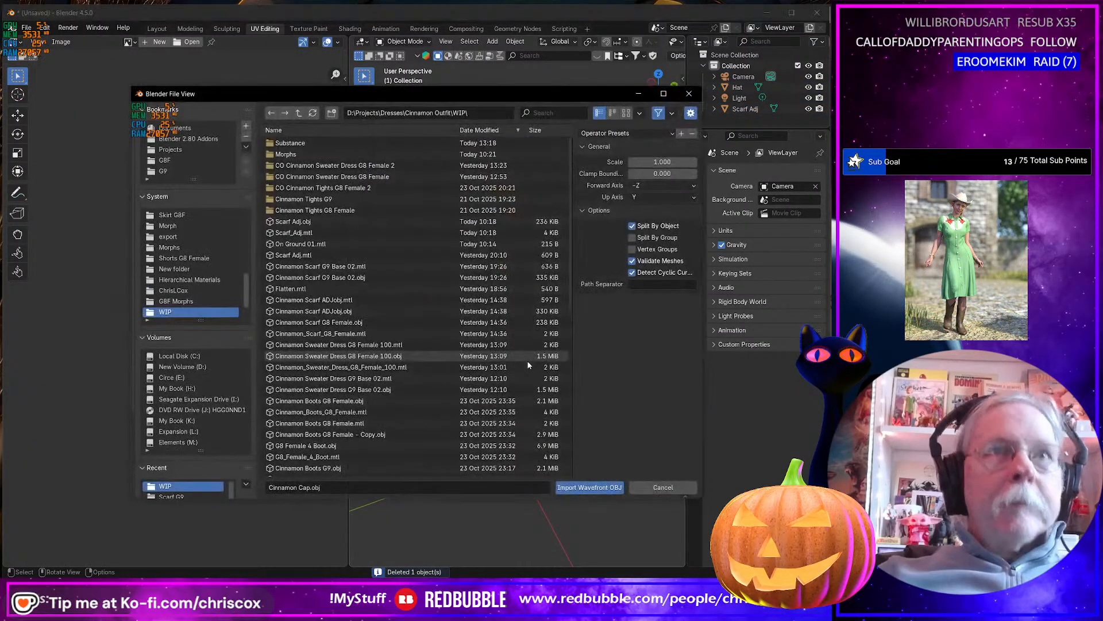
left_click(482, 131)
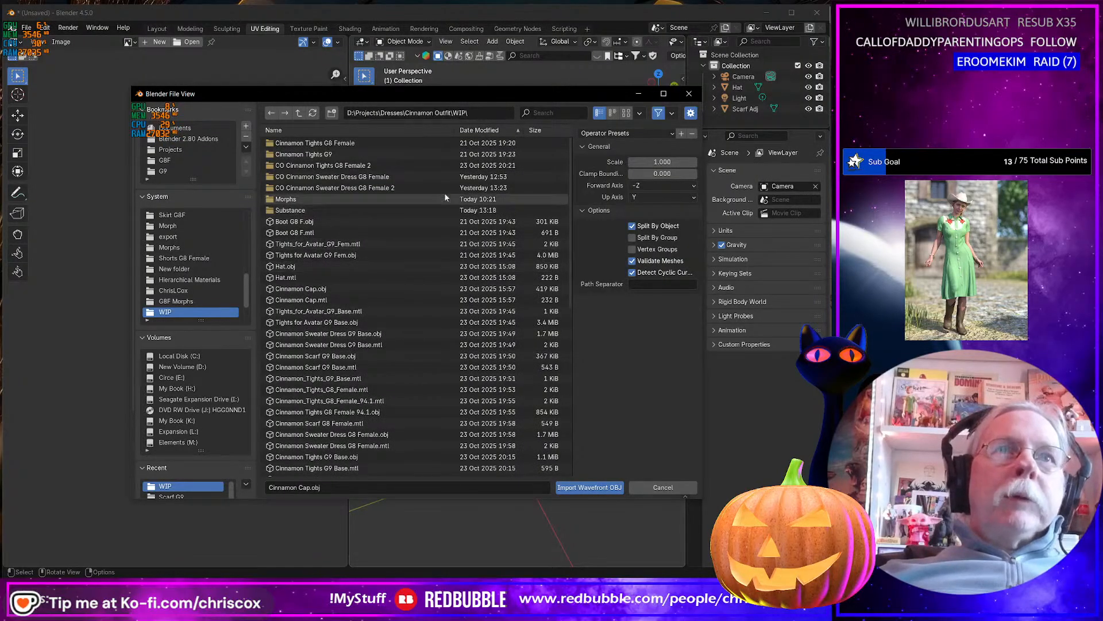
left_click(482, 131)
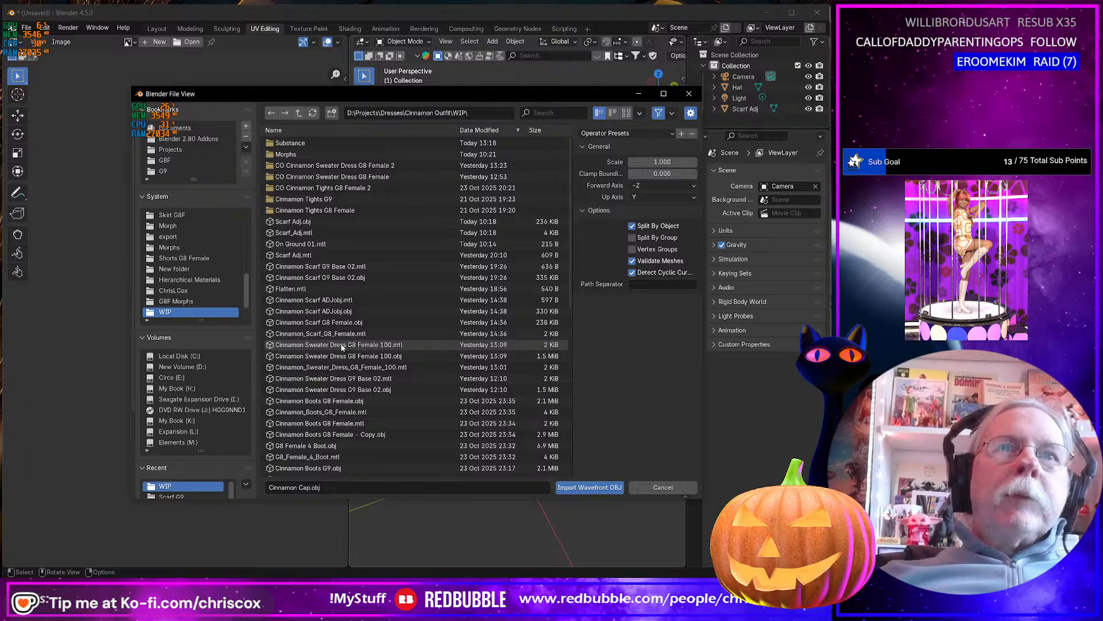
left_click(373, 356)
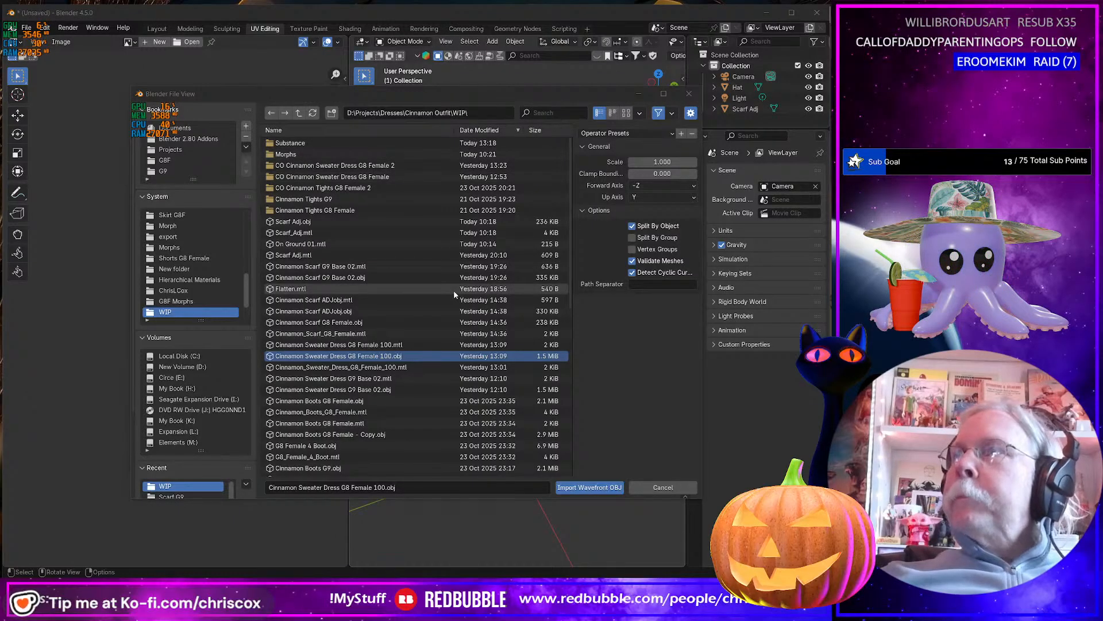
Switch to Daz Studio and set the Cinnamon Scarf G8 Female's Resolution Level to Base and Enable Smoothing to On.
key("alt+Tab")
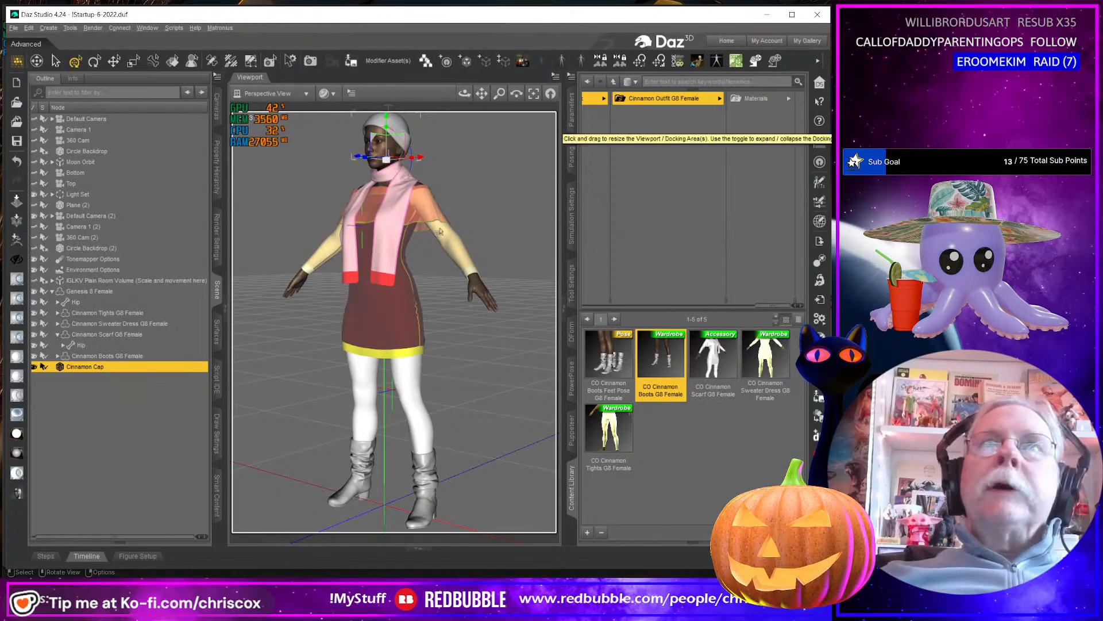
left_click(116, 358)
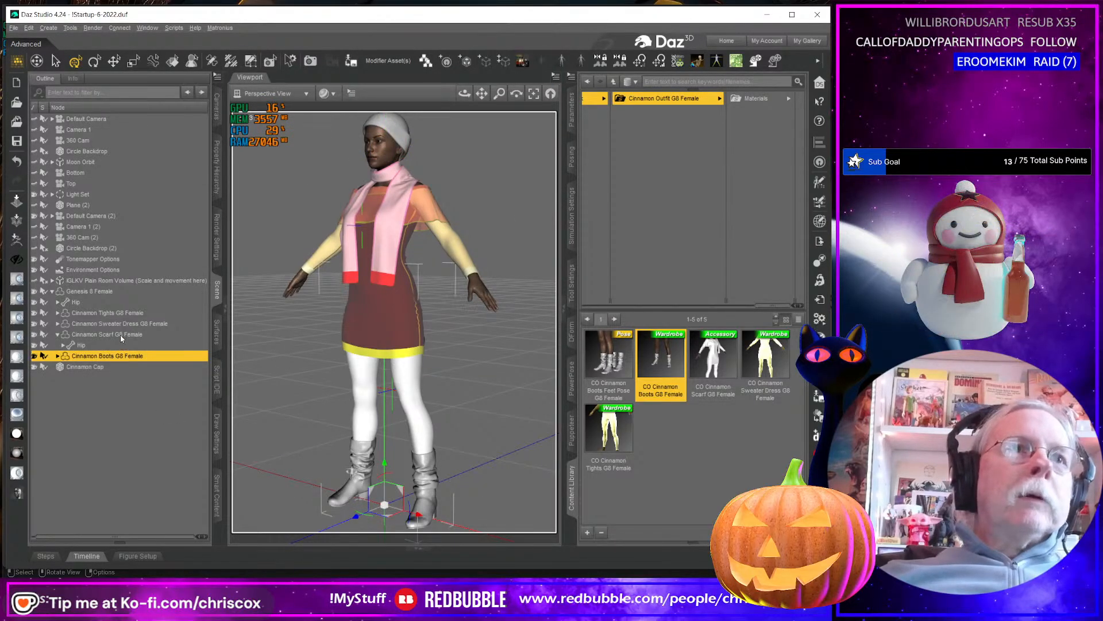
left_click(121, 335)
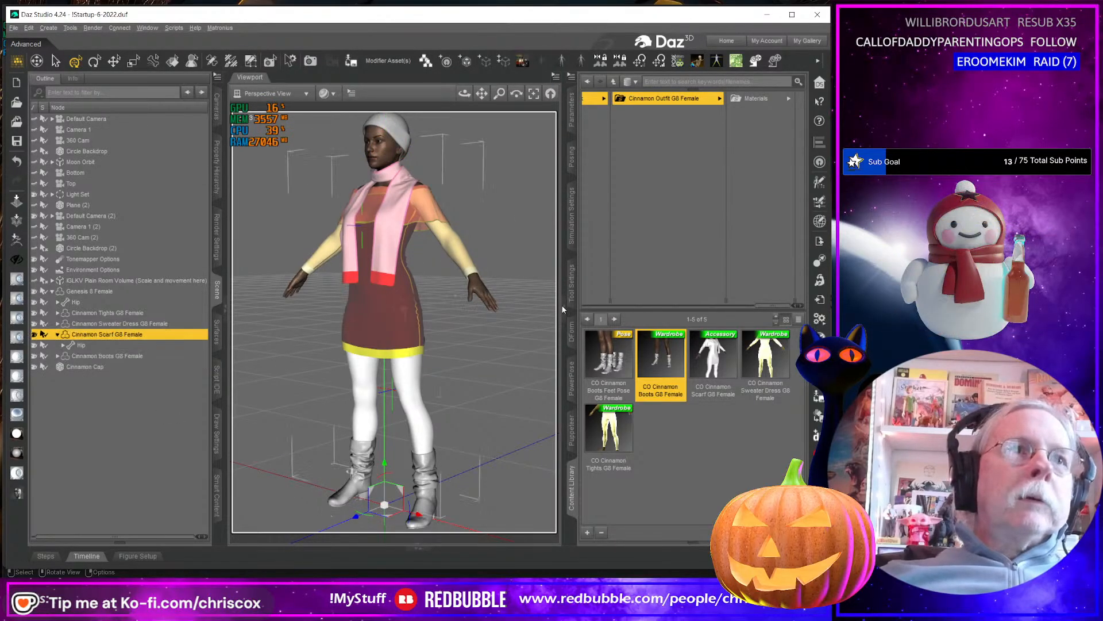
left_click(574, 106)
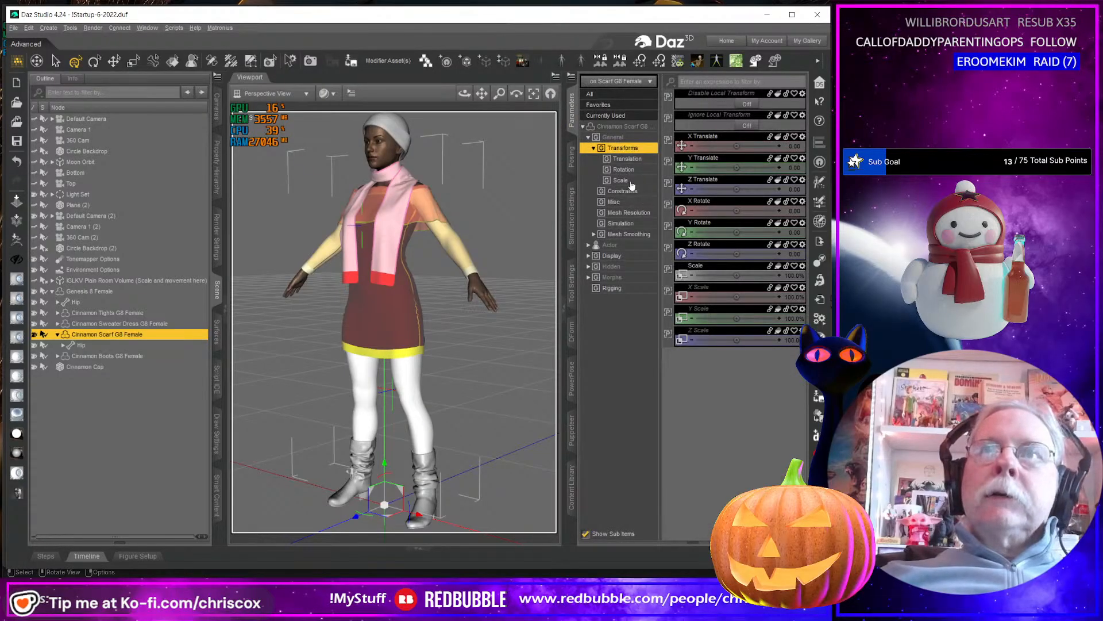
left_click(638, 215)
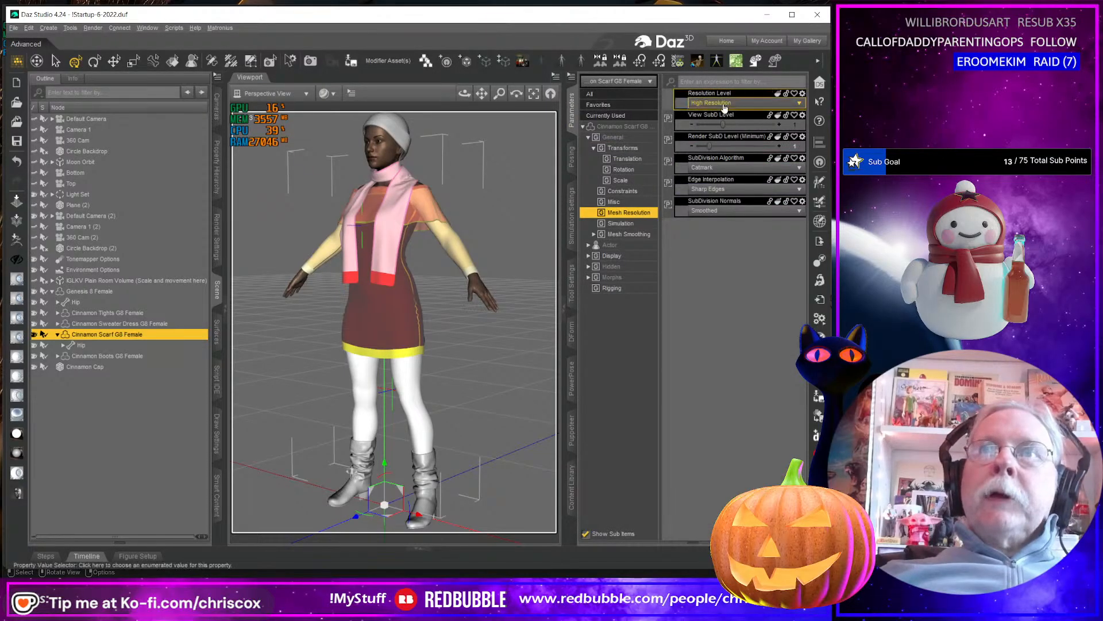
left_click(716, 102)
left_click(707, 116)
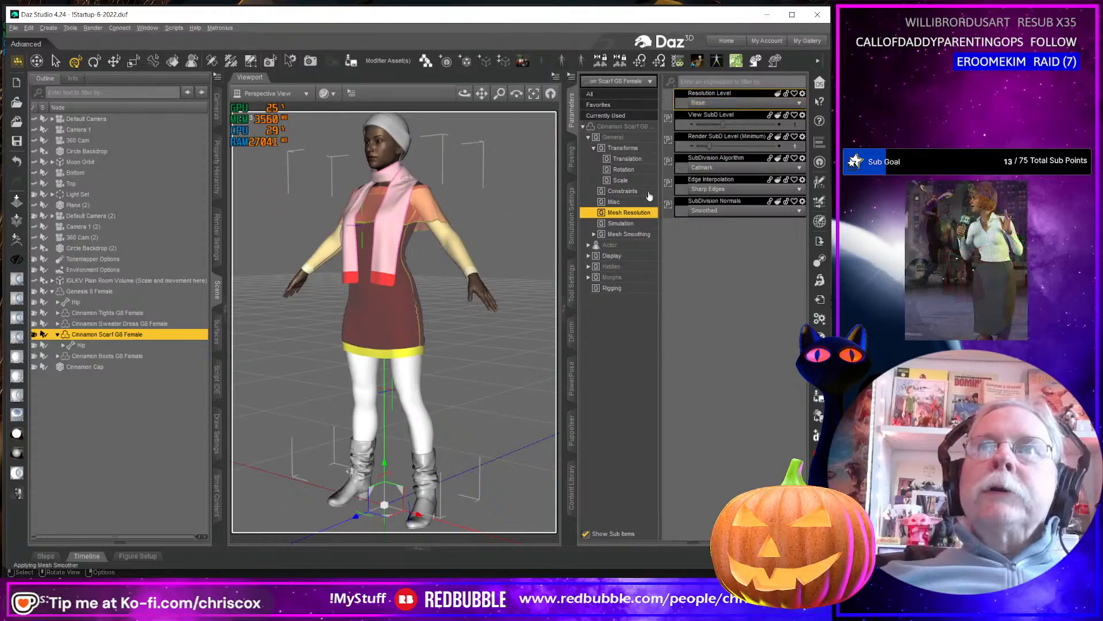
left_click(632, 235)
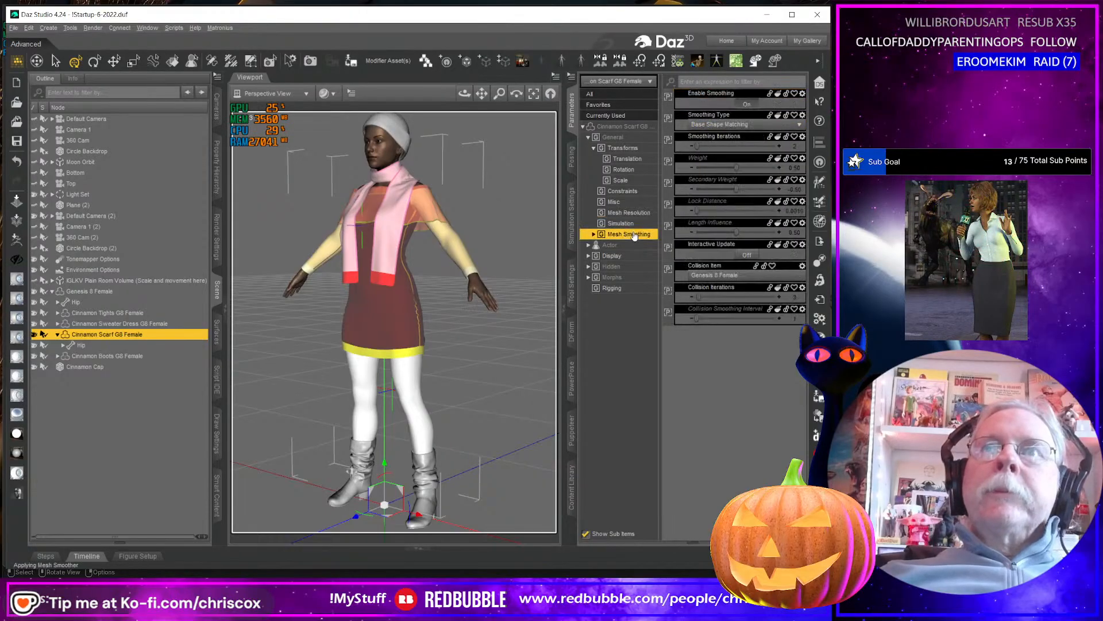
left_click(745, 104)
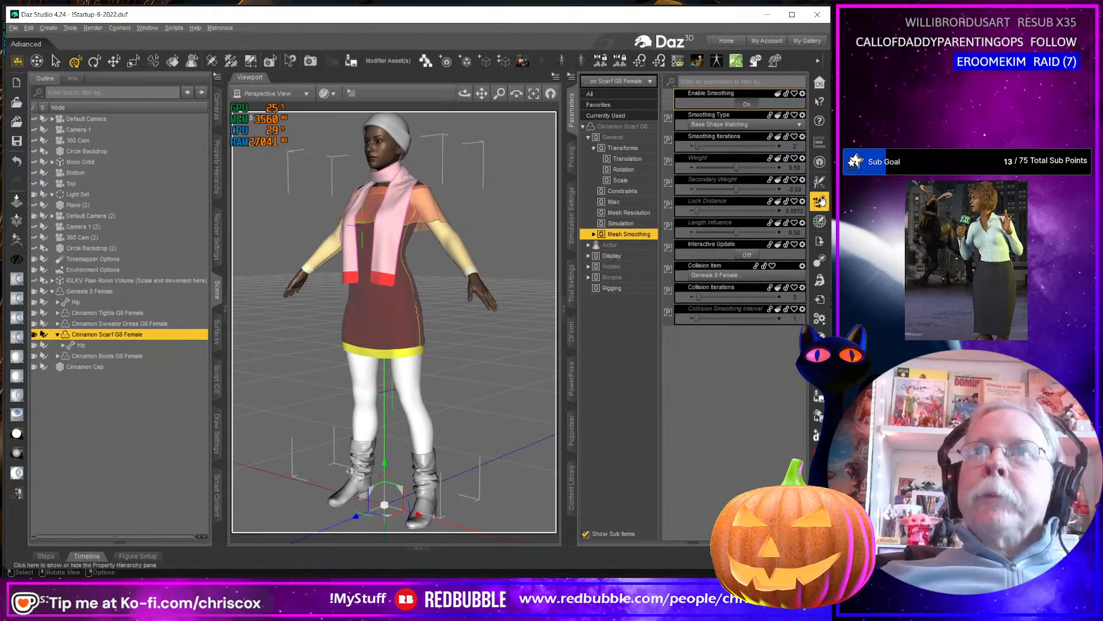
Export the selected scarf to the Substance folder as Cinnamon Sweater Dress G8F.obj, accepting the current OBJ export options.
left_click(819, 242)
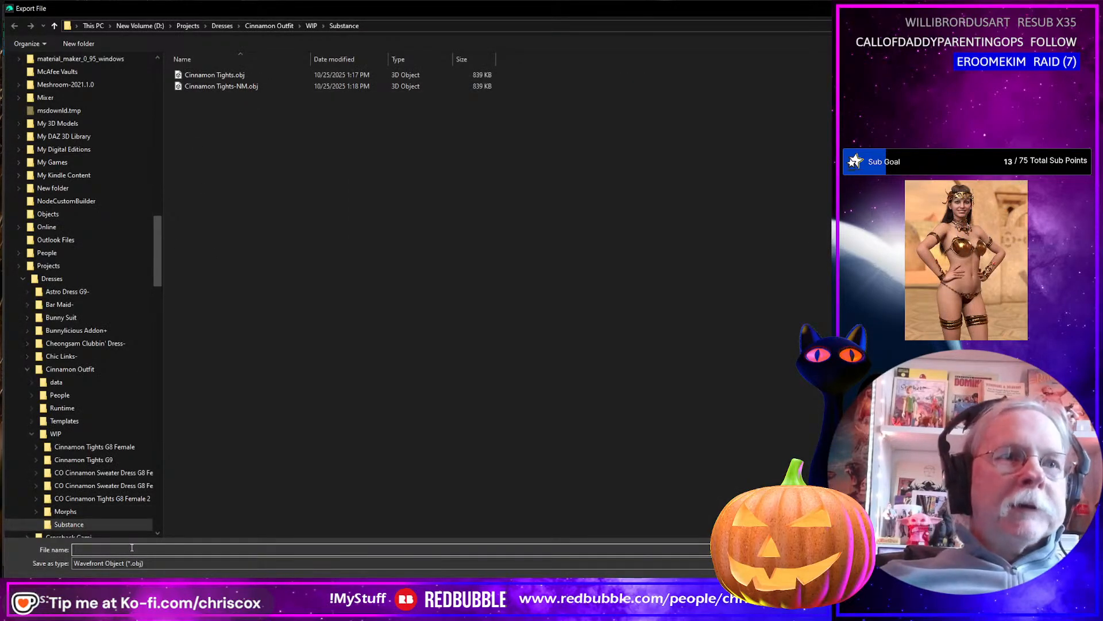
type("Ci")
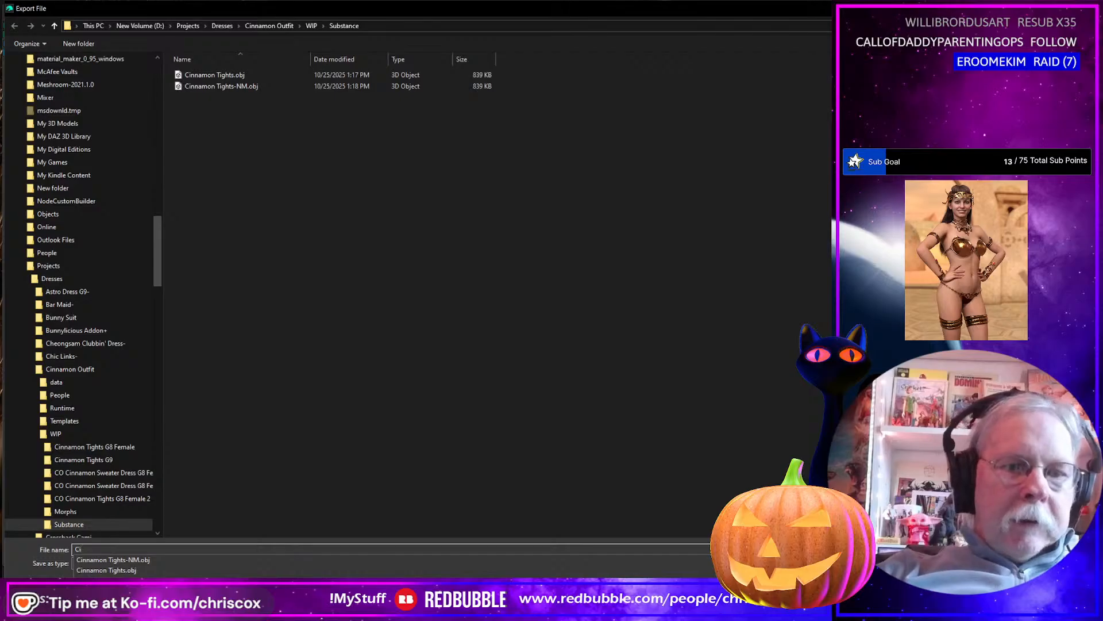
type("nnamo")
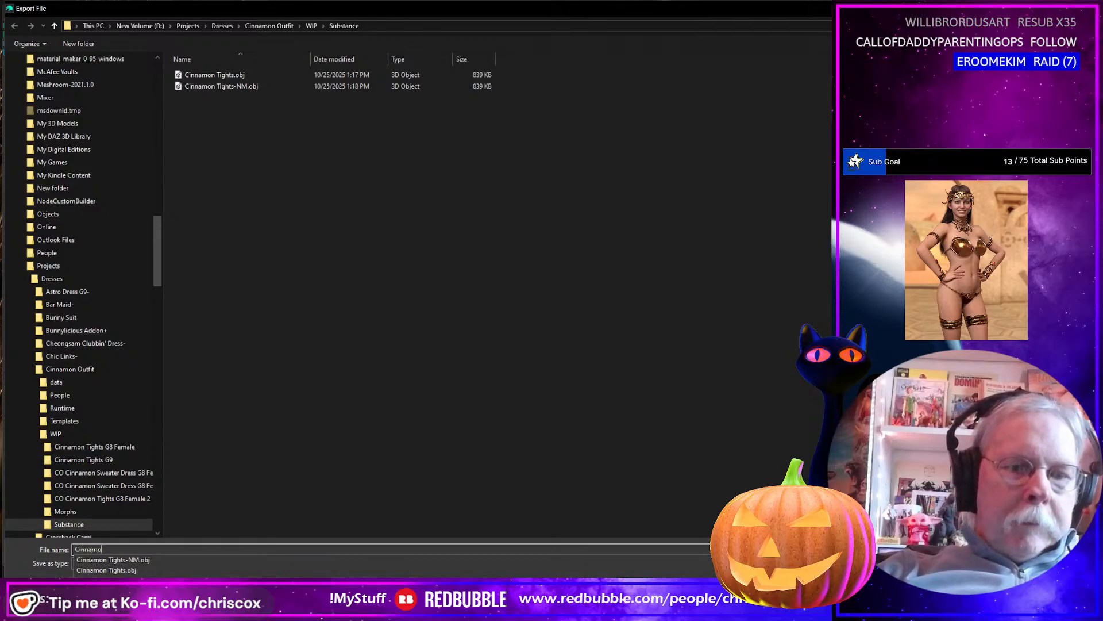
type("n Sweat")
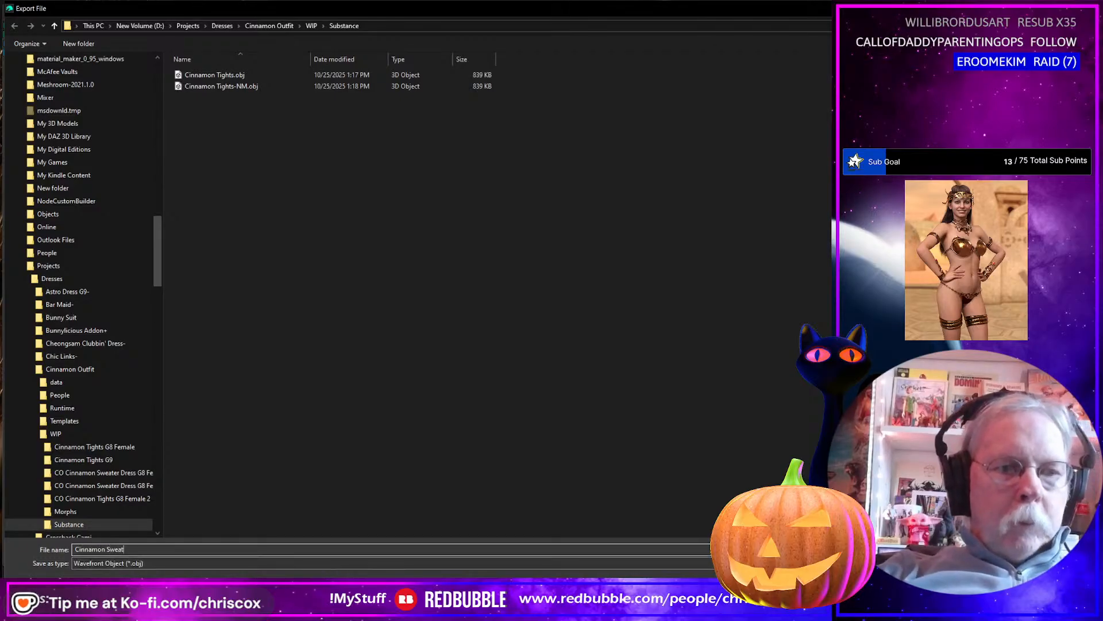
type("er Dres")
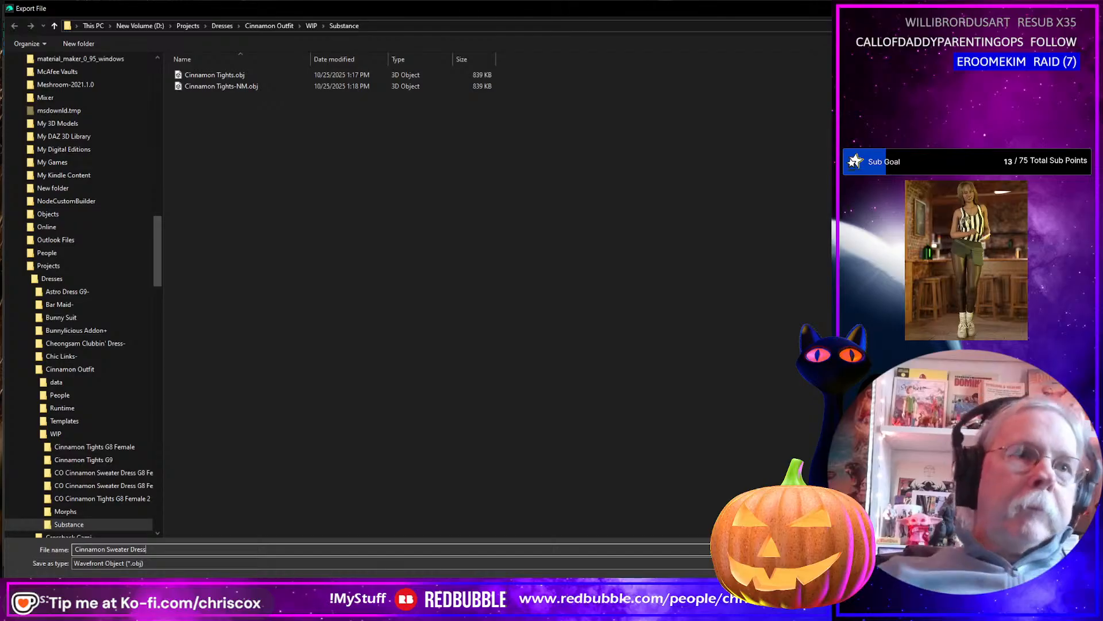
type("s ")
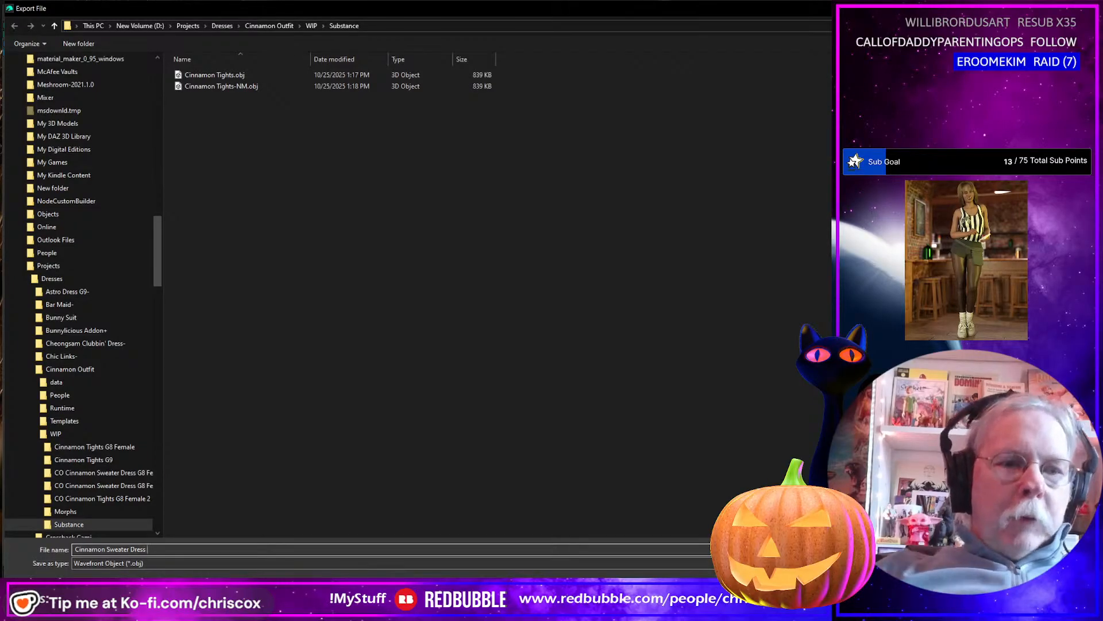
type("G8F")
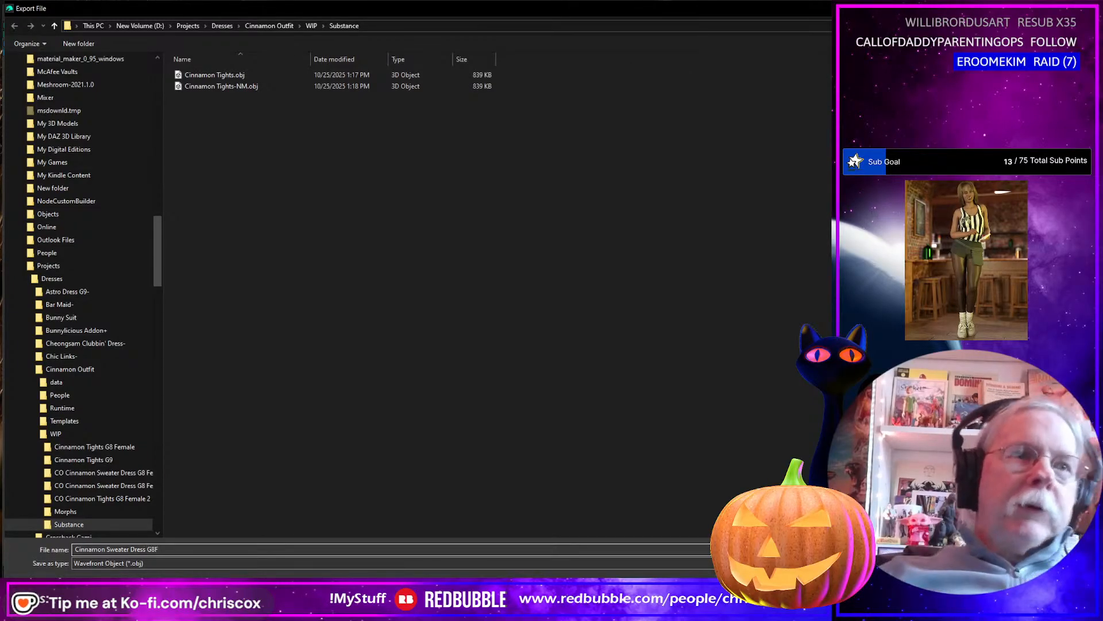
key("Return")
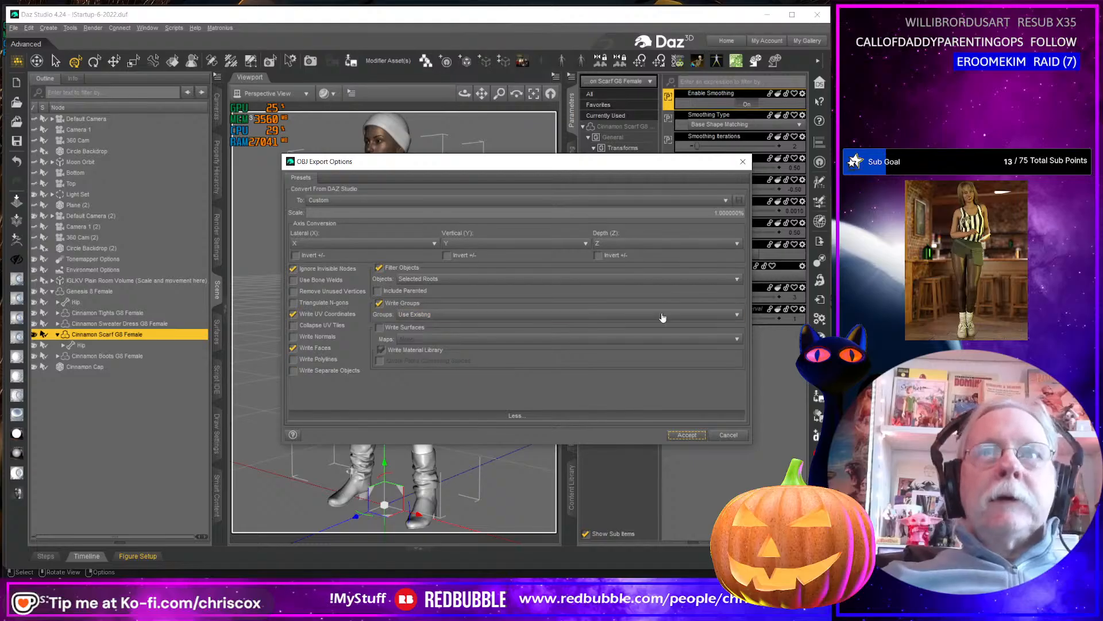
left_click(687, 435)
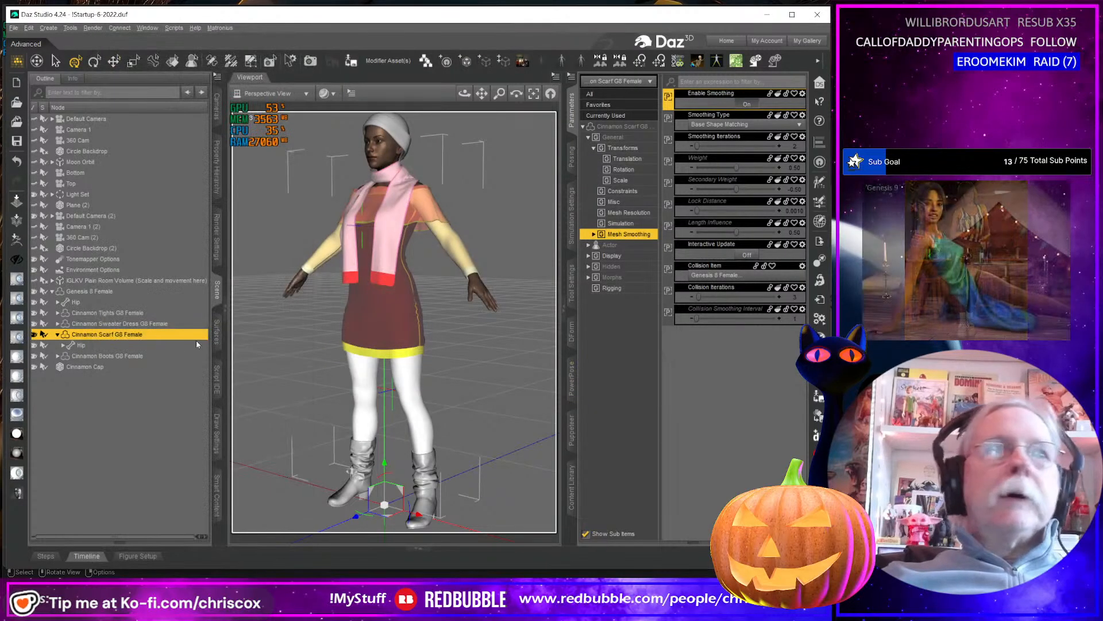
Start an OBJ export of the Cinnamon Sweater Dress G8 Female and rename the existing Cinnamon Sweater Dress G8F.obj as Cinnamon Scarf G8F.obj.
left_click(136, 324)
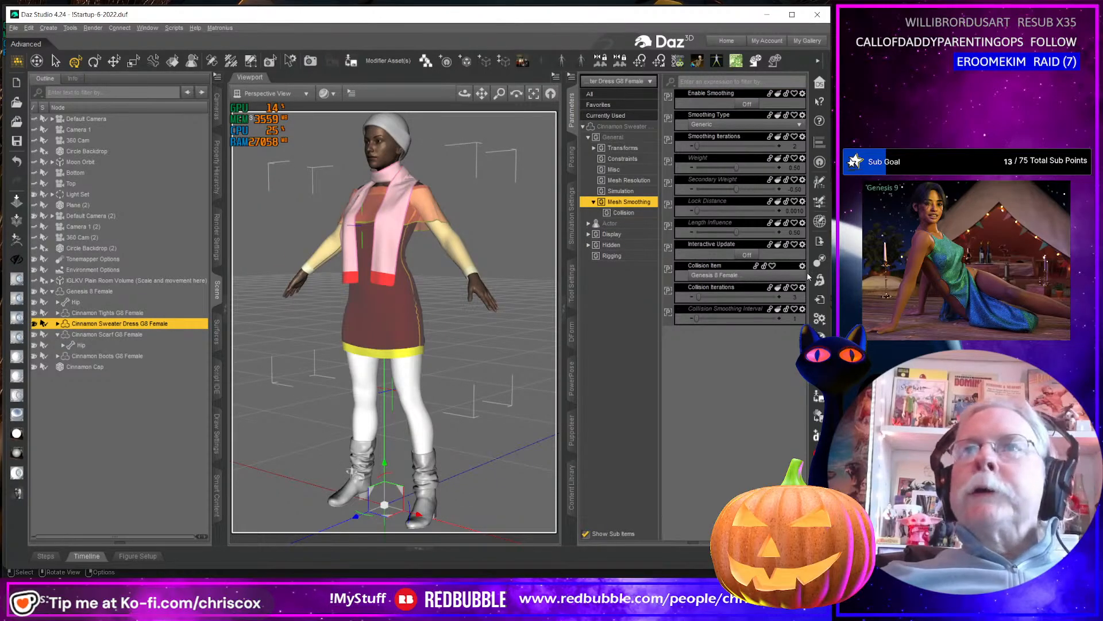
left_click(821, 242)
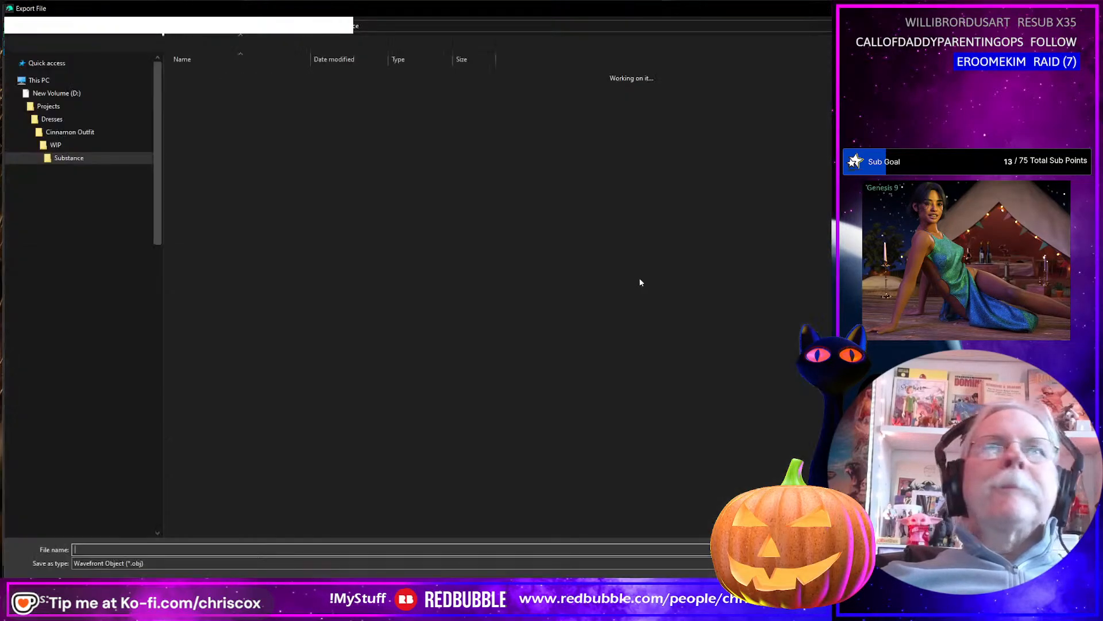
left_click(235, 76)
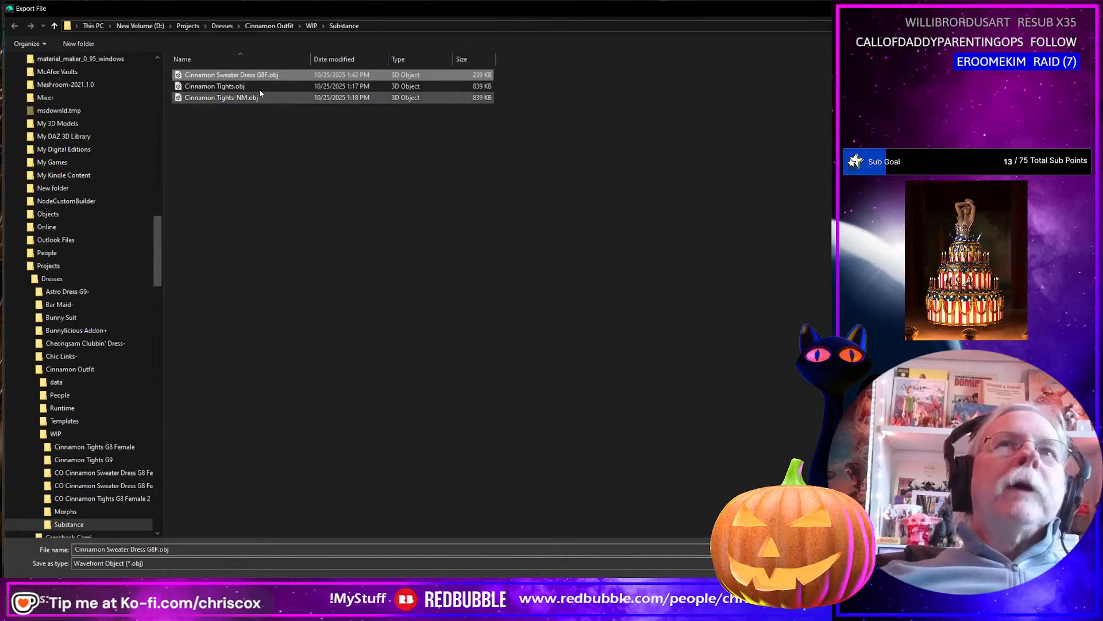
left_click(223, 75)
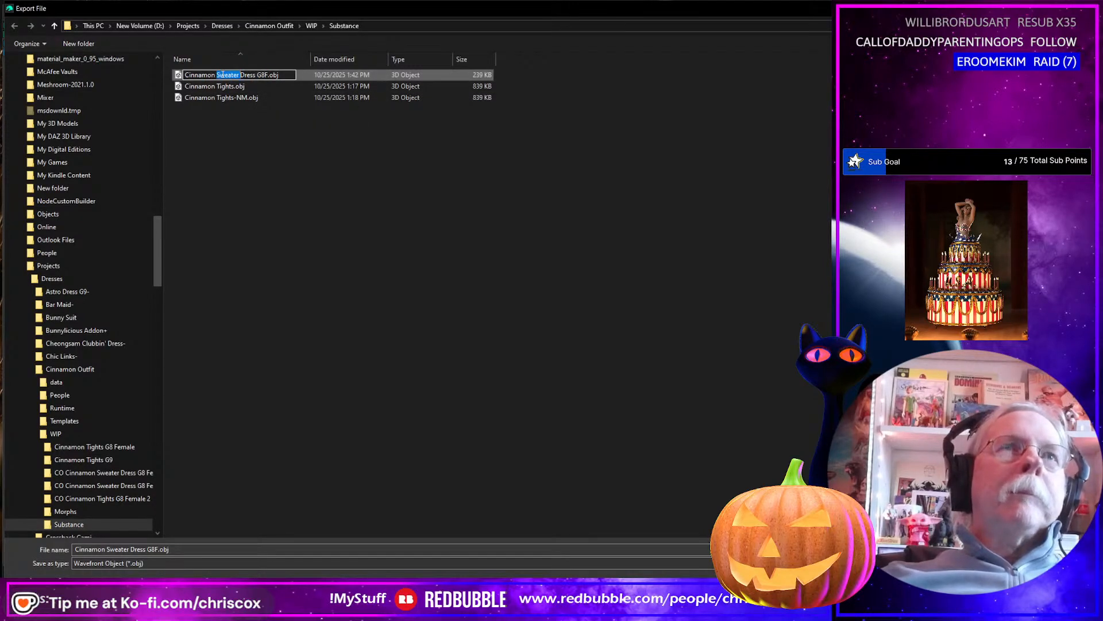
key("ctrl+a")
left_click(225, 75)
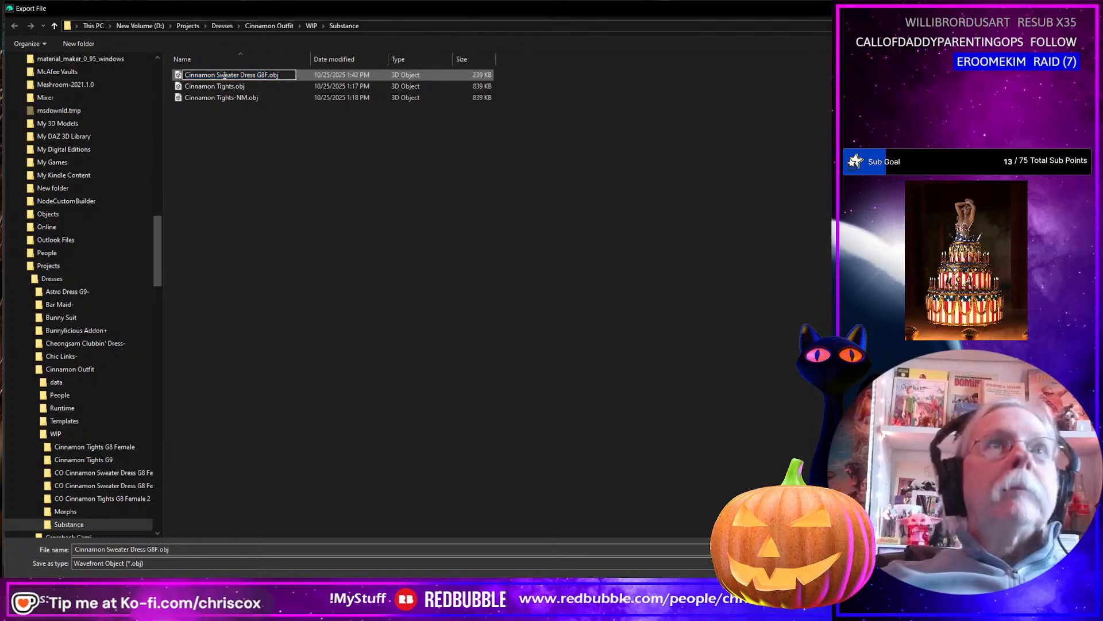
key("shift+Right")
key("shift+Right")
key("shift+Right")
key("shift+Right")
key("shift+Right")
key("shift+Right")
key("shift+Right")
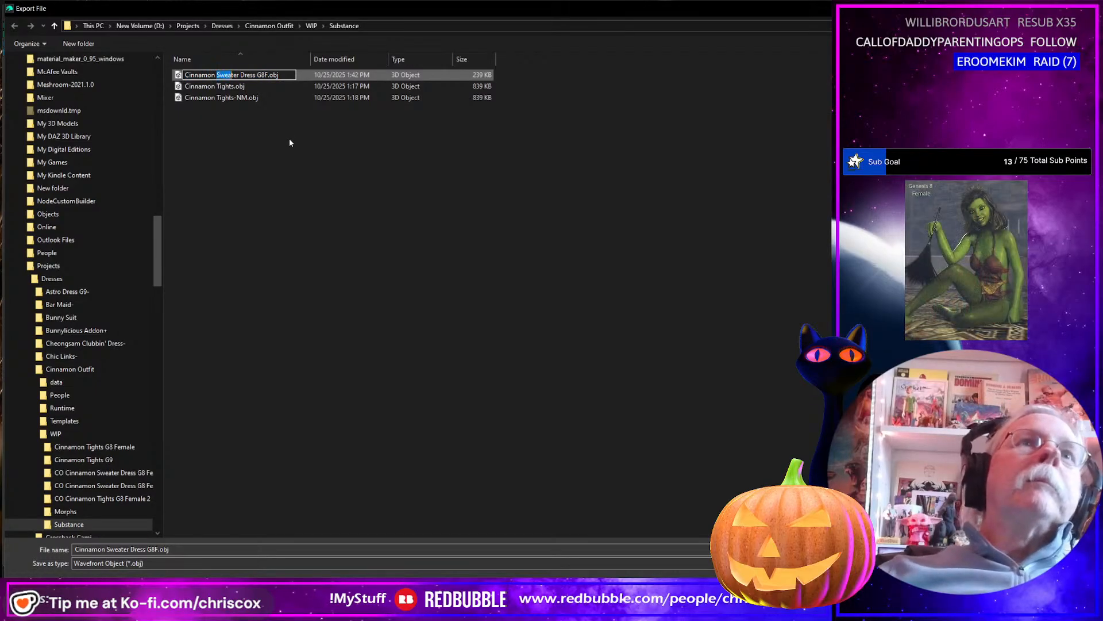
key("shift+Right")
key("shift+Right")
key("shift+Right")
key("shift+Right")
key("shift+Right")
key("shift+Right")
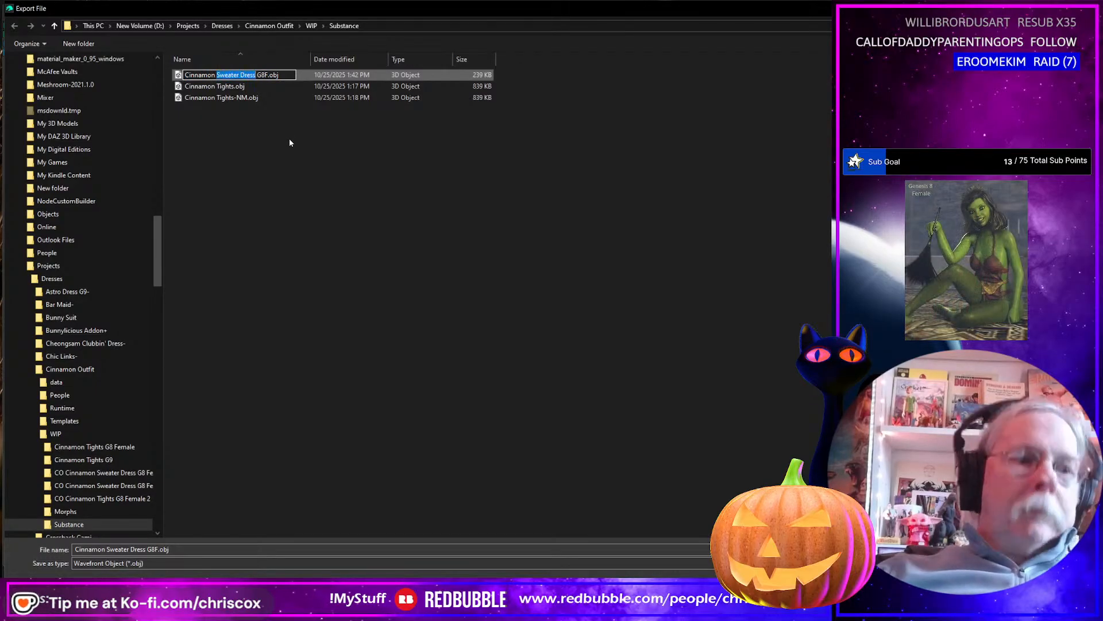
type("Scar")
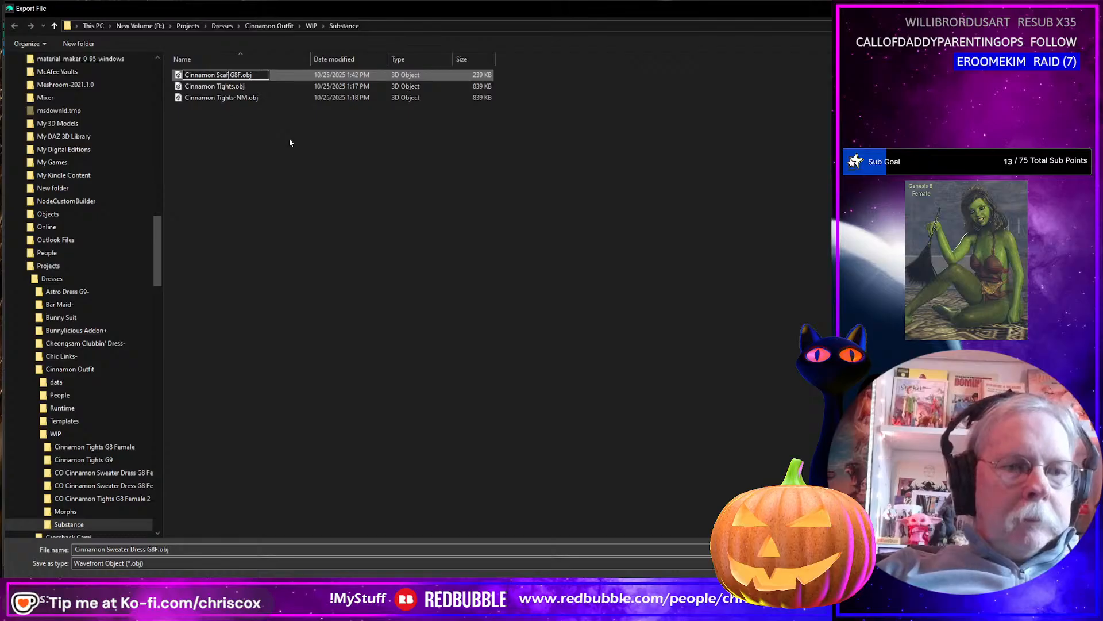
type("f")
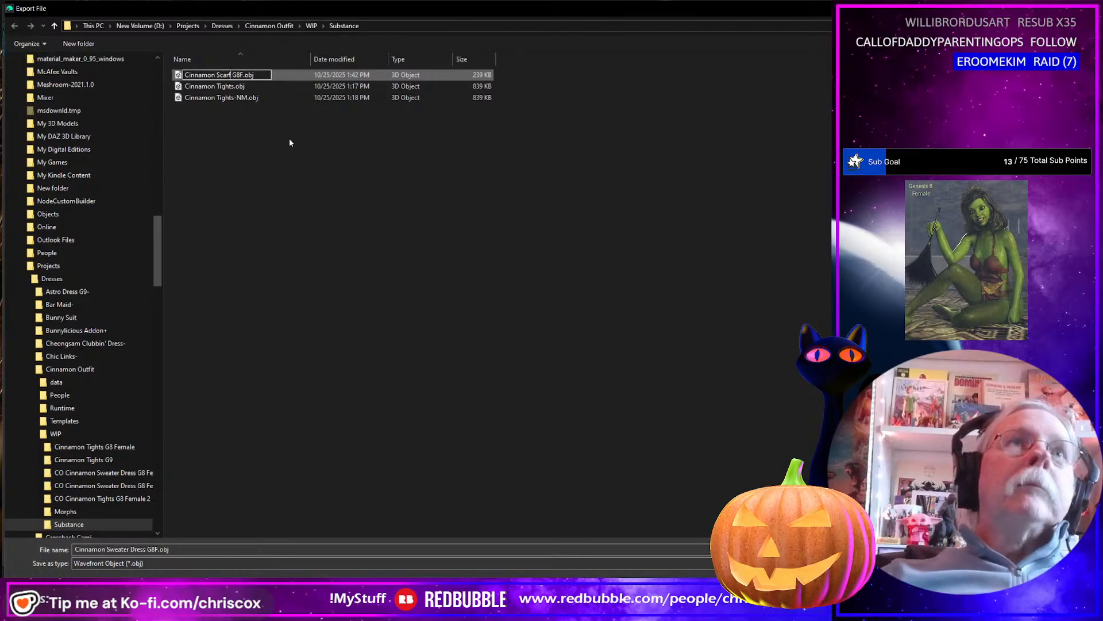
key("Return")
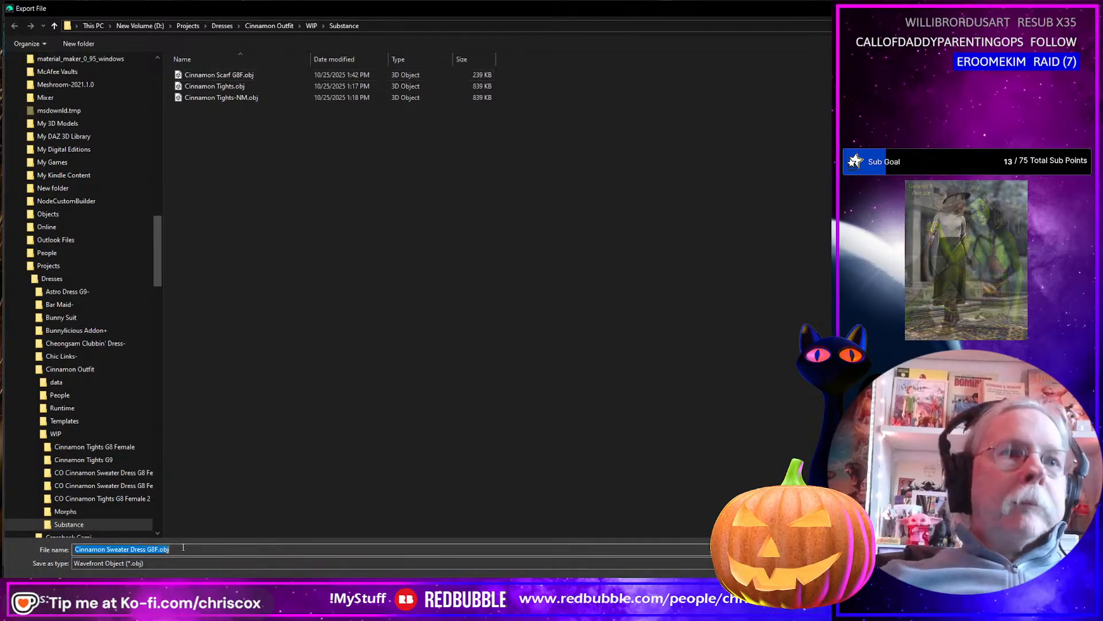
Export the sweater dress as Cinnamon Sweater Dress G8F.obj in the Substance folder with the current OBJ options.
left_click(192, 551)
left_click(192, 550)
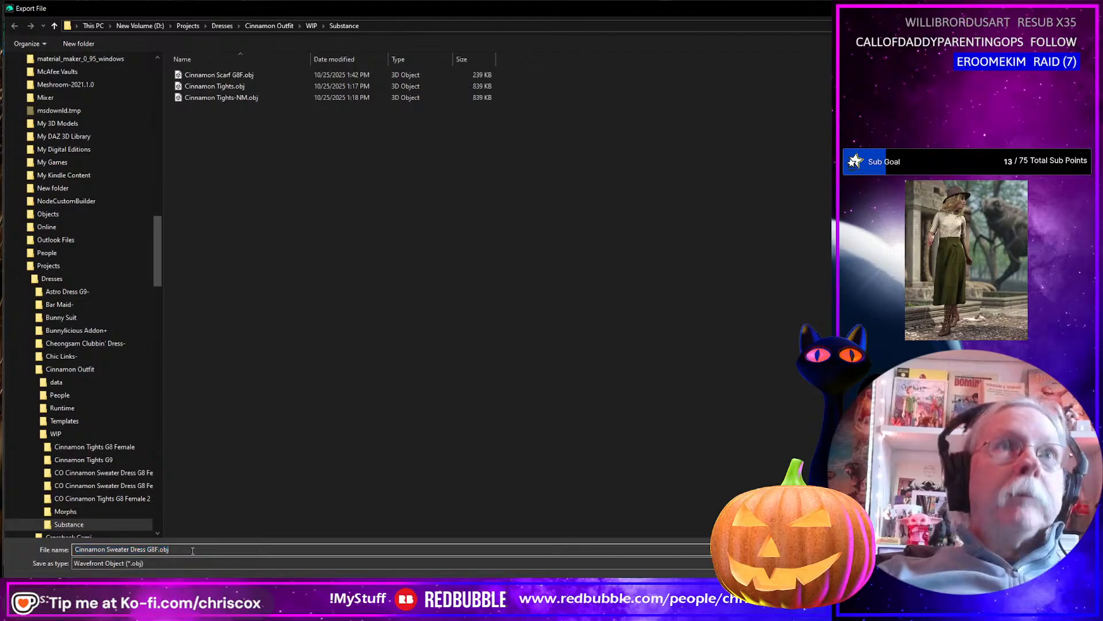
key("Return")
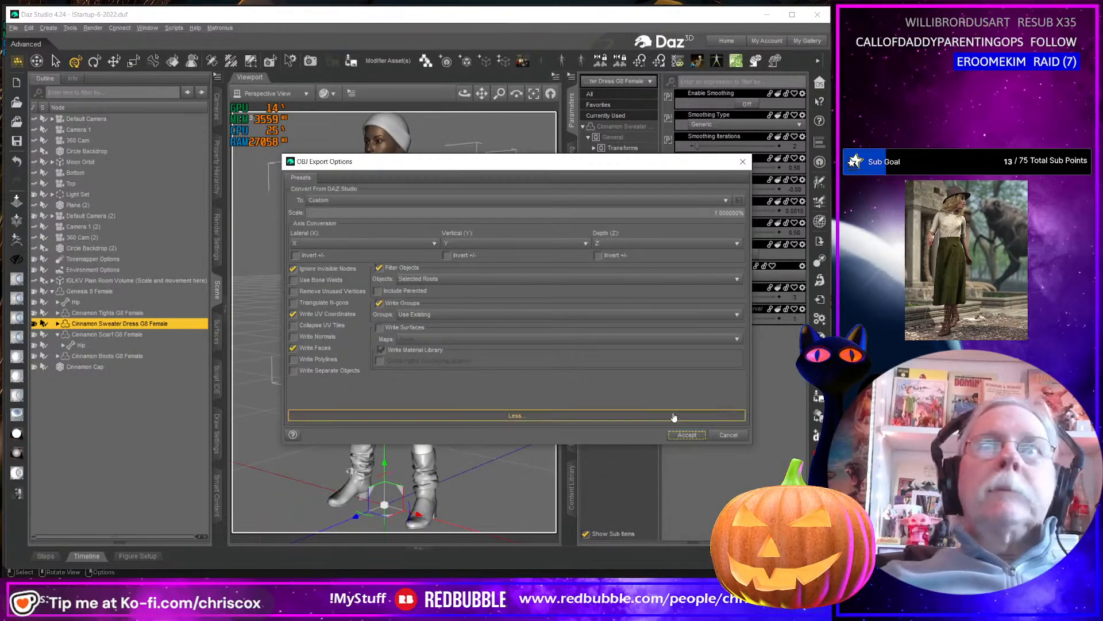
left_click(686, 435)
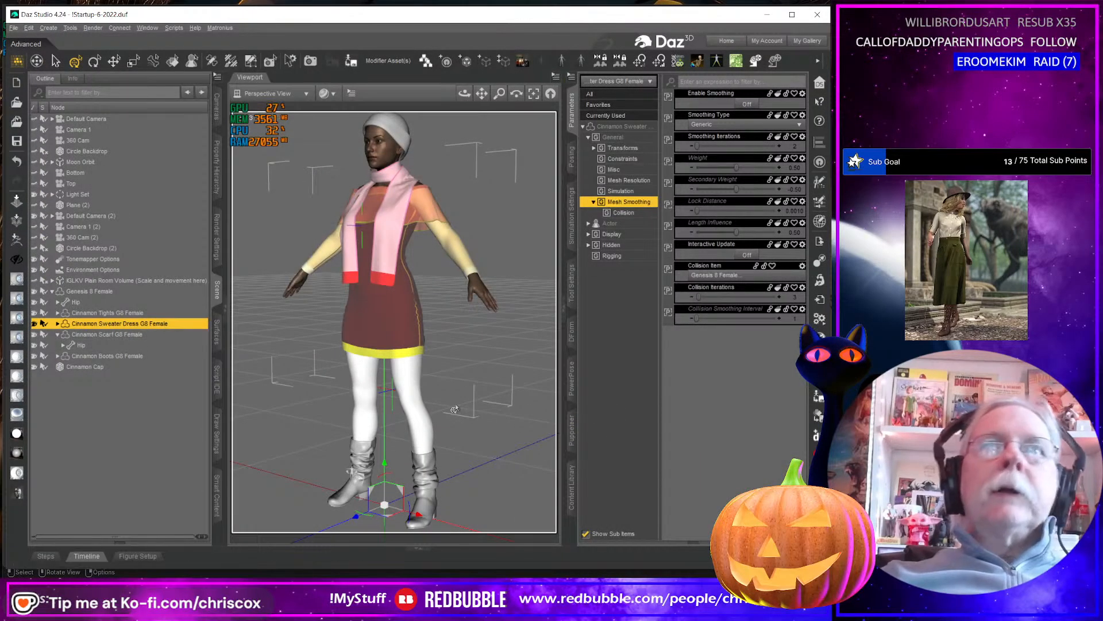
Switch to Blender and import Cinnamon Sweater Dress G8F.obj from the Substance folder.
key("alt+Tab")
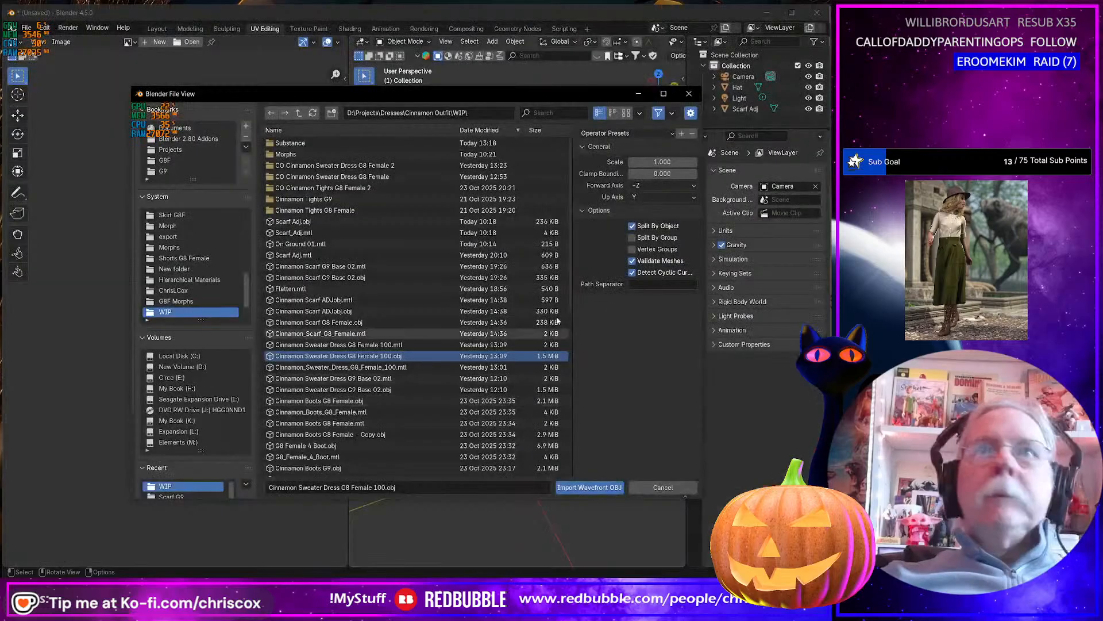
double_click(290, 143)
left_click(336, 144)
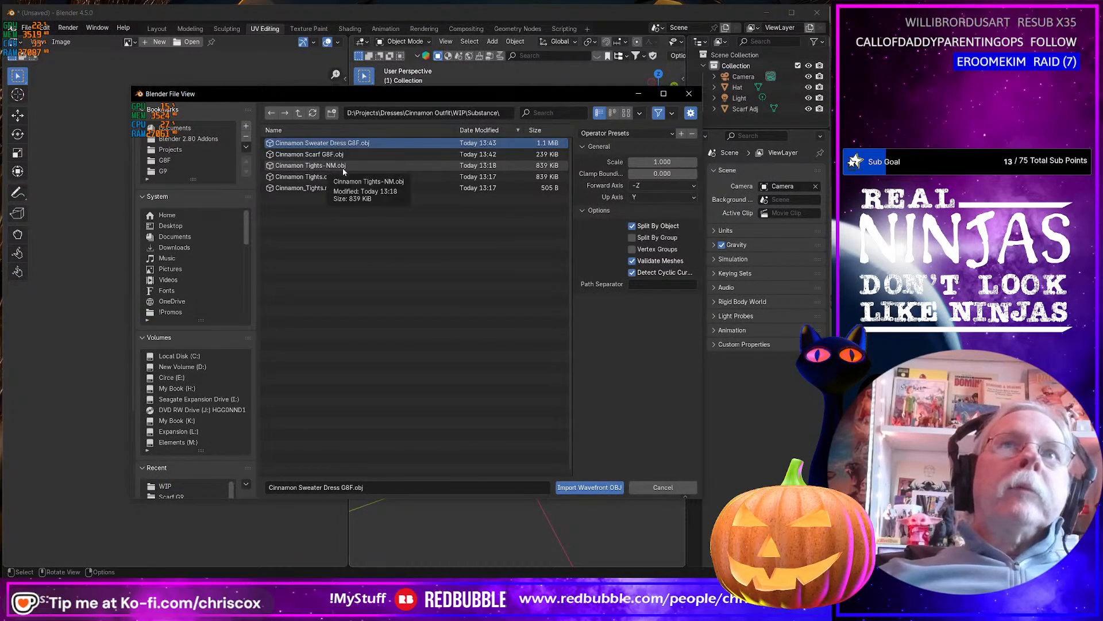
key("Return")
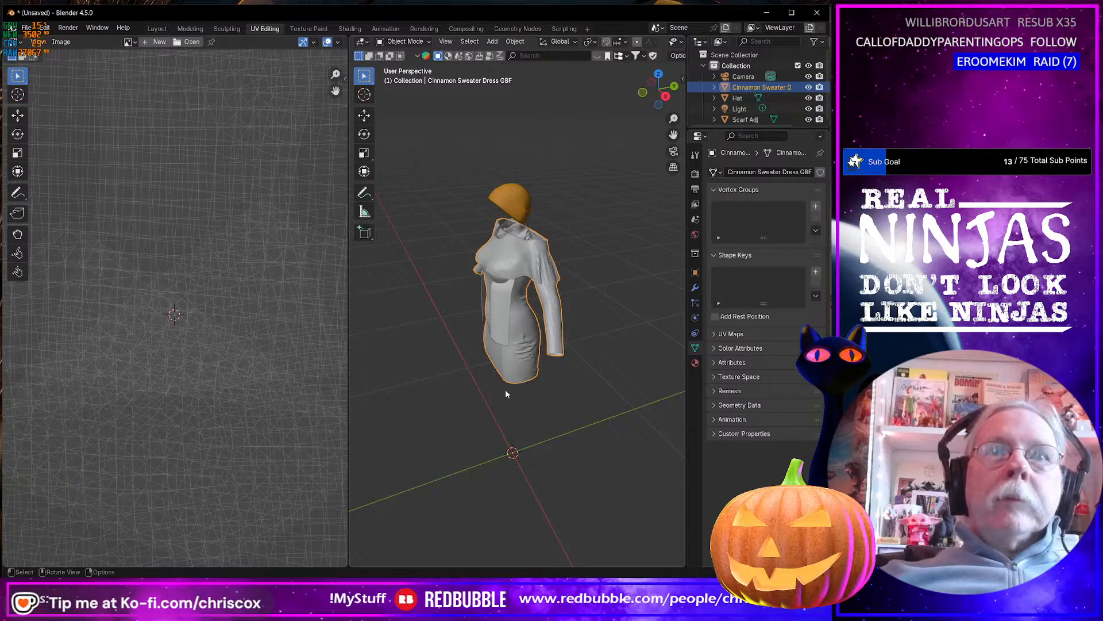
Delete the Scarf Adj object lying over the imported sweater dress.
scroll(504, 371, "down", 2)
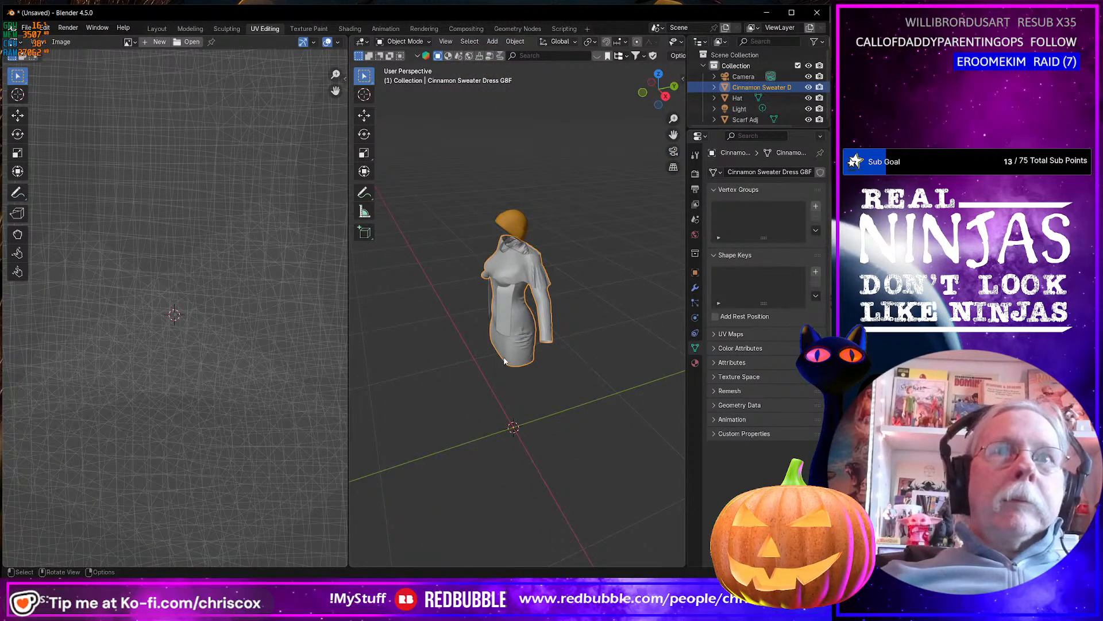
middle_click_drag(505, 361, 575, 322)
left_click(566, 289)
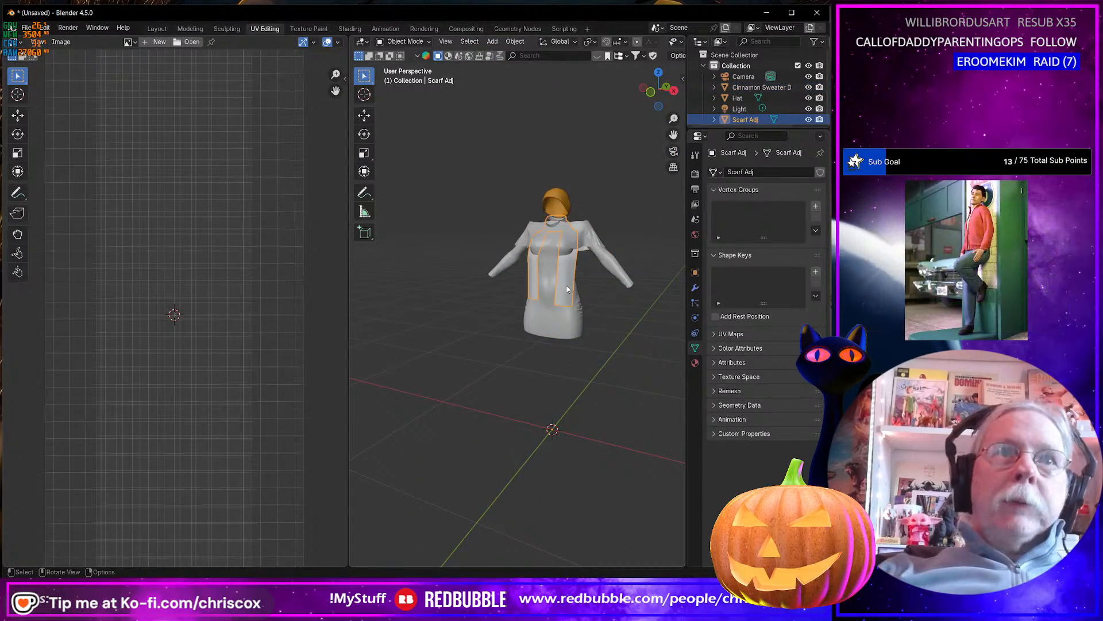
key("Delete")
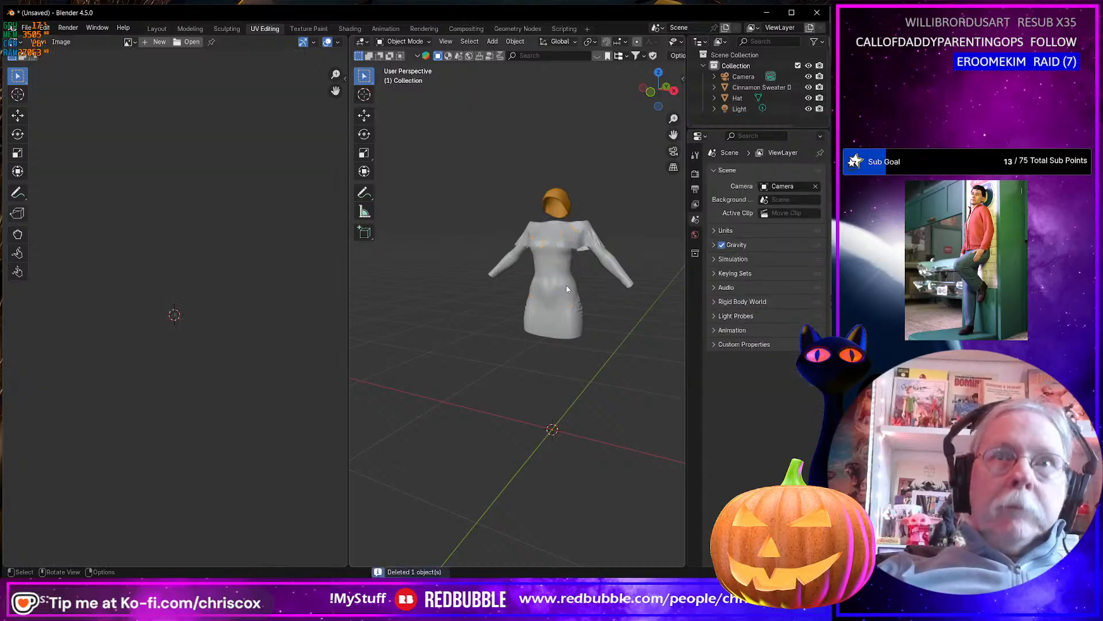
Put the imported sweater dress in Edit Mode, select its whole mesh and examine the UV layout up close and overall.
left_click(566, 289)
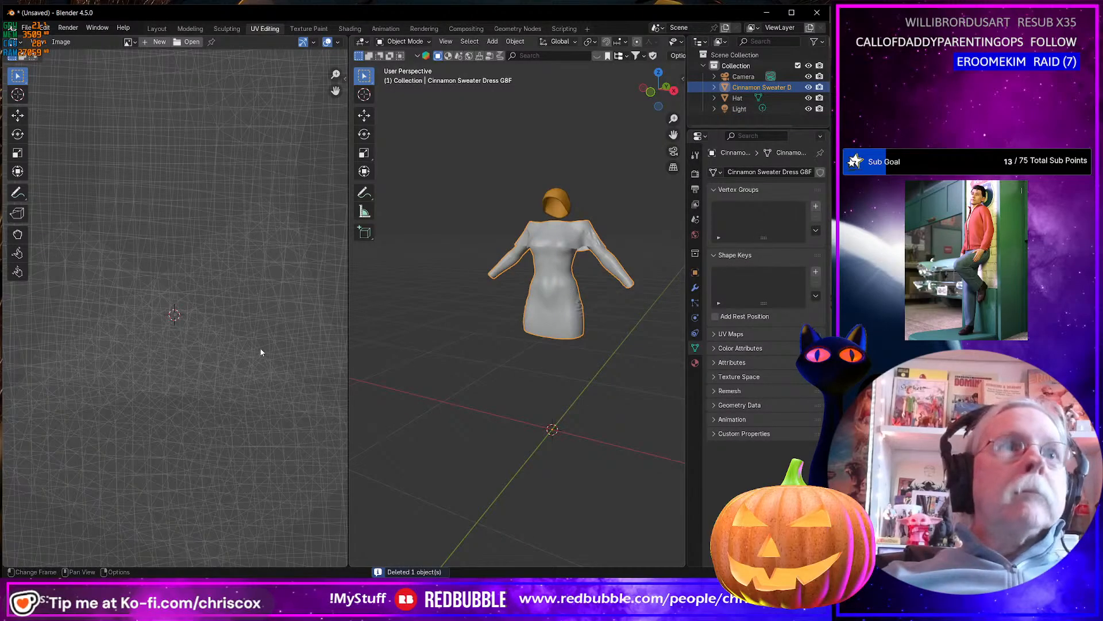
key("Tab")
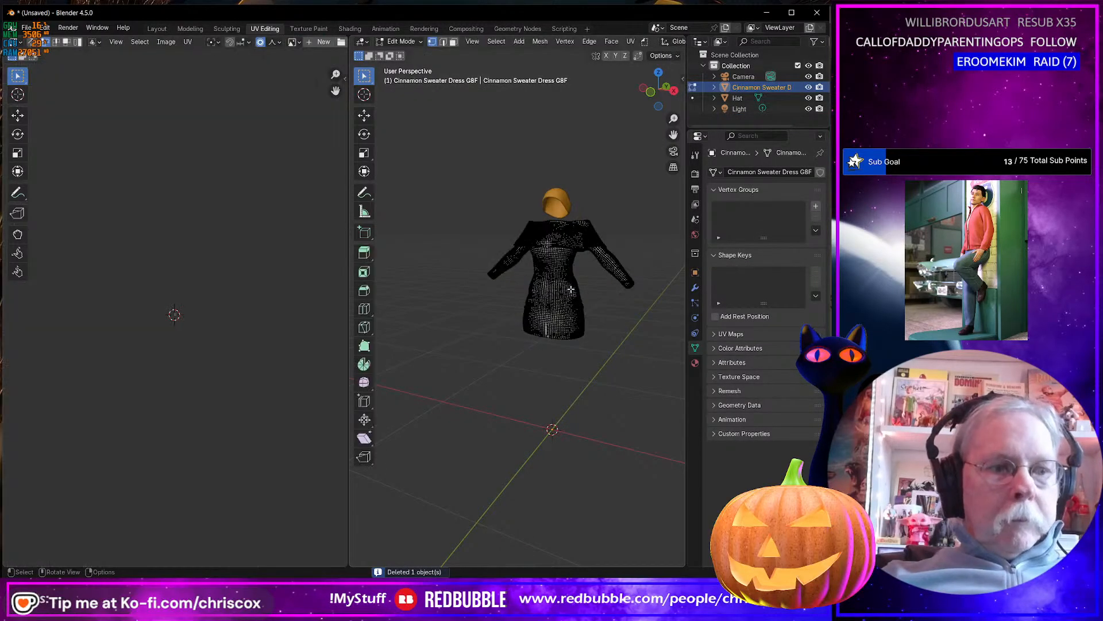
key("a")
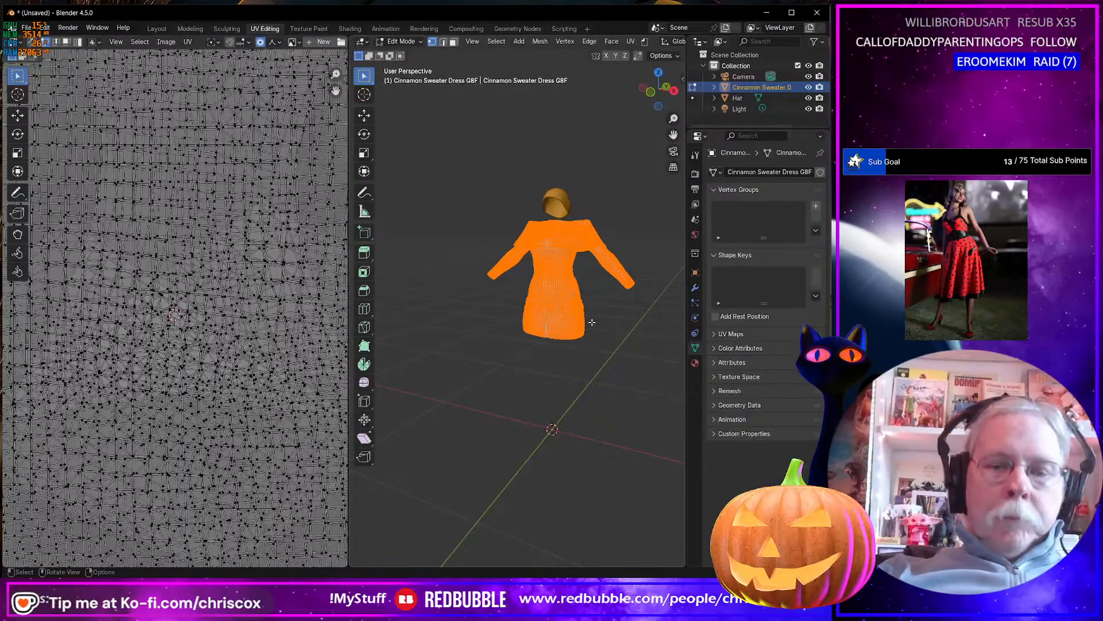
scroll(273, 362, "up", 3)
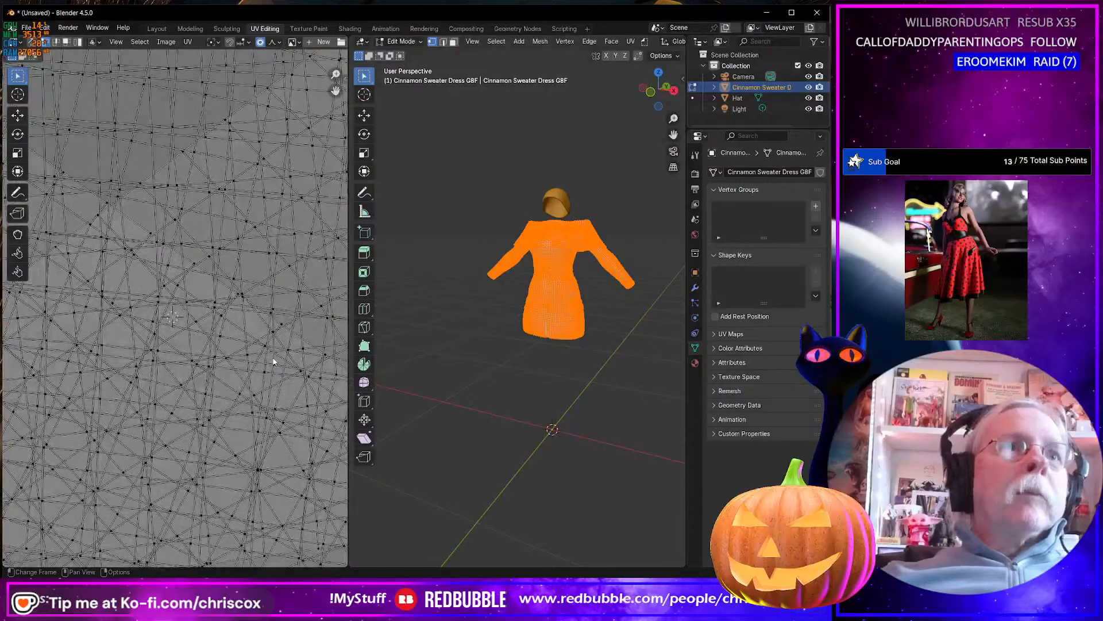
scroll(270, 363, "down", 4)
scroll(266, 363, "up", 6)
scroll(266, 364, "down", 6)
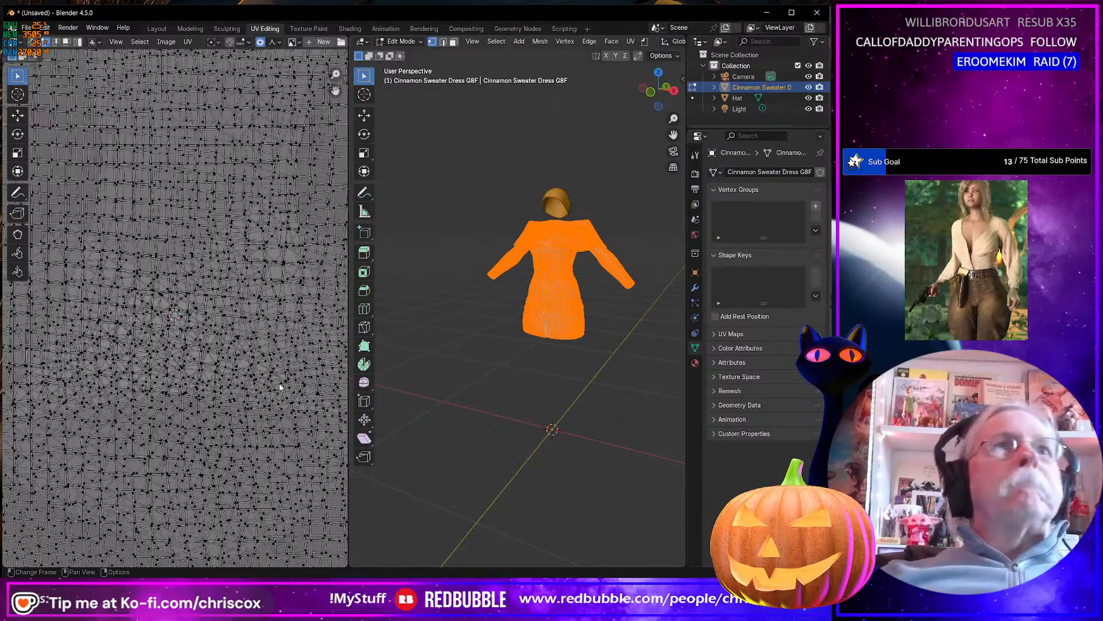
Switch to Daz Studio, select all surfaces of the Cinnamon Sweater Dress G8 Female and examine its UV layout in UV View.
key("alt+Tab")
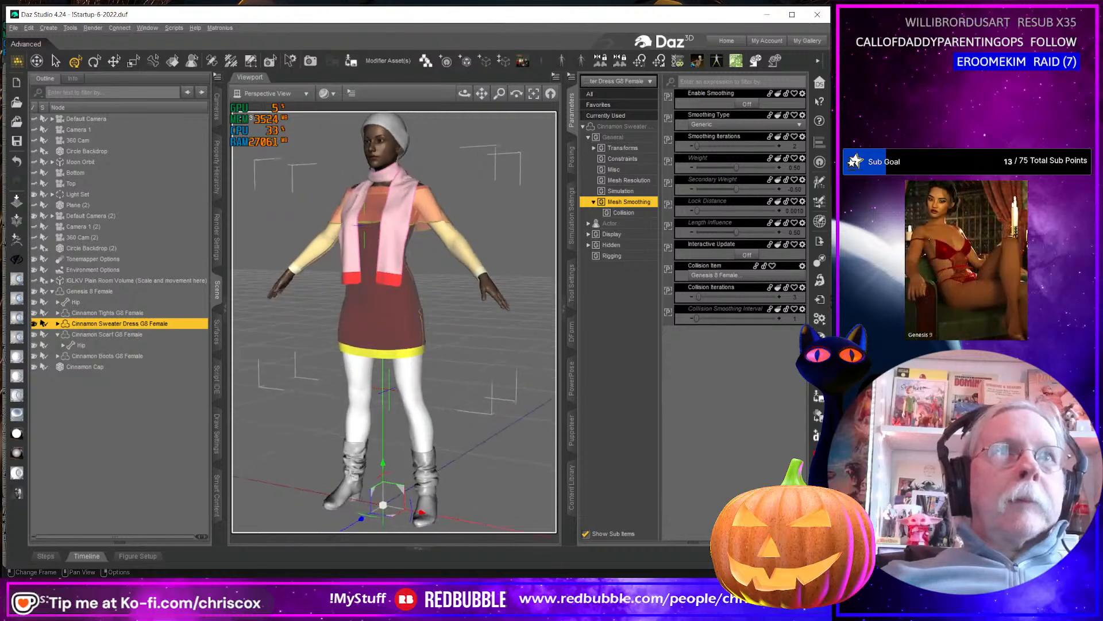
middle_click_drag(382, 352, 435, 348)
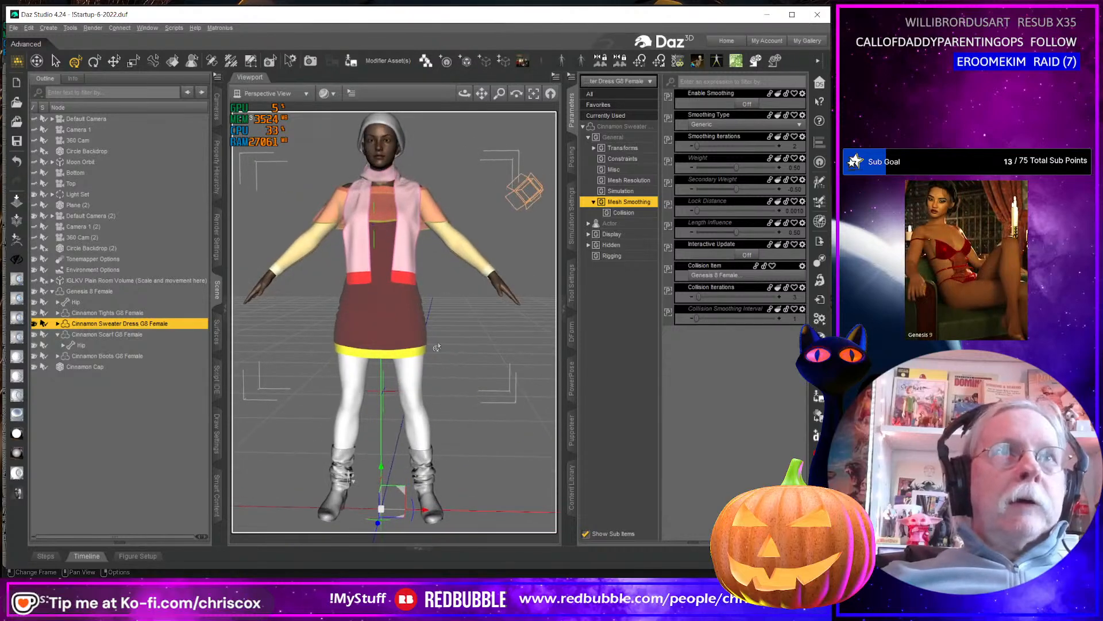
left_click(276, 96)
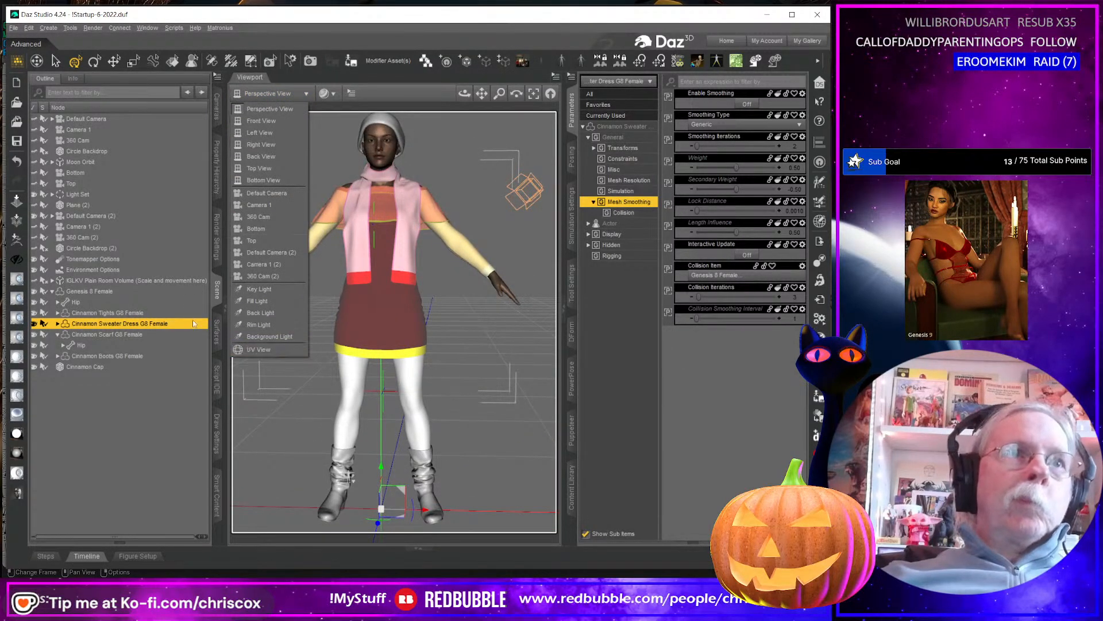
left_click(211, 316)
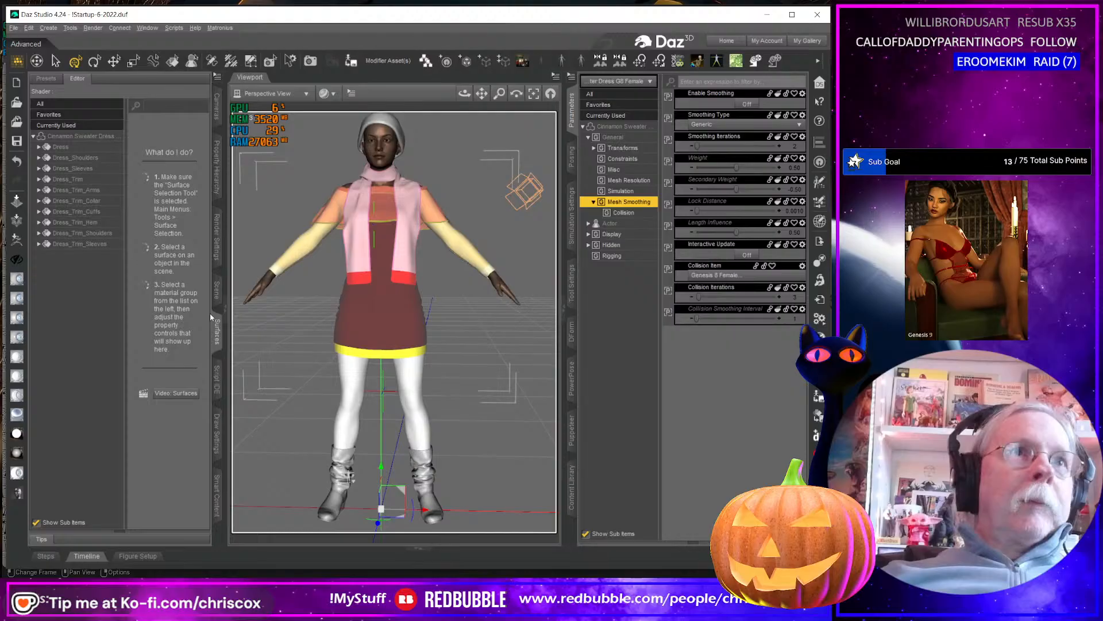
left_click(81, 136)
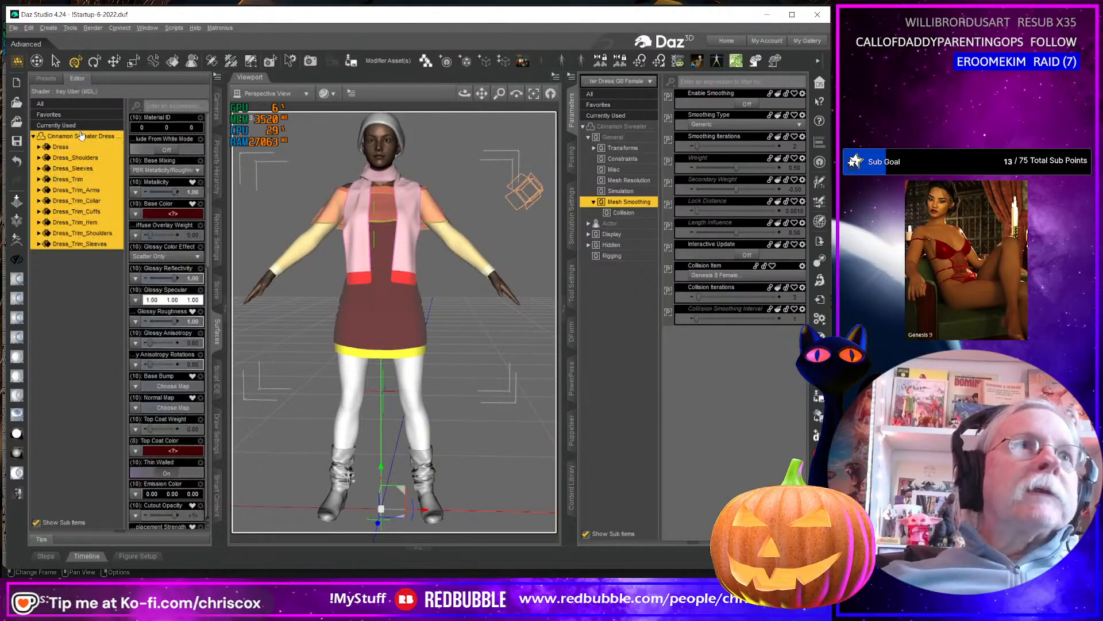
left_click(217, 82)
mouse_move(272, 252)
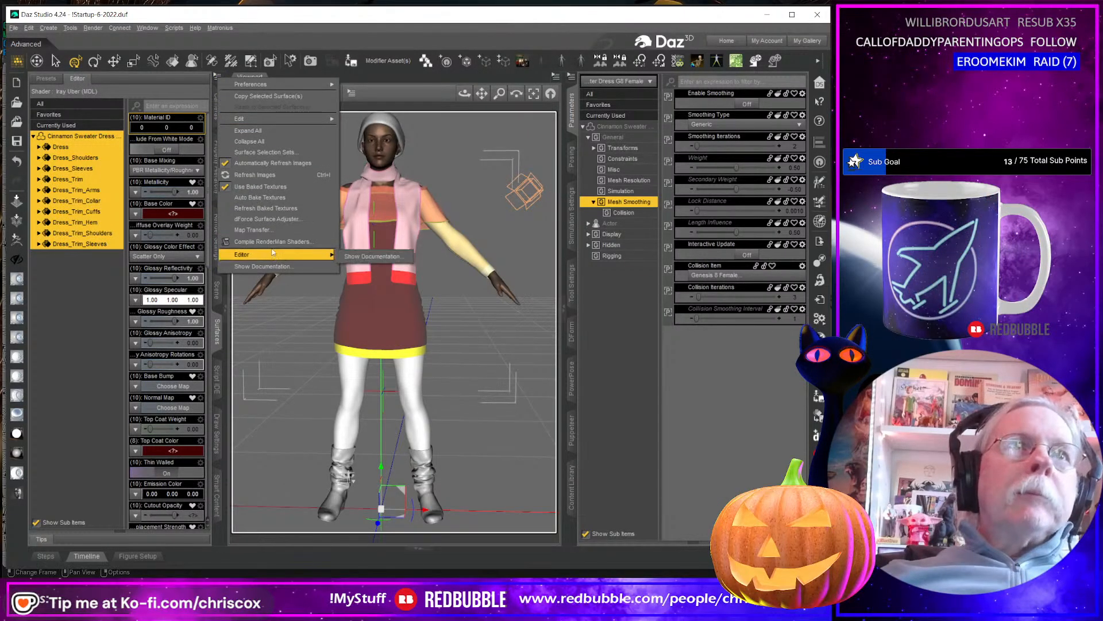
left_click(225, 23)
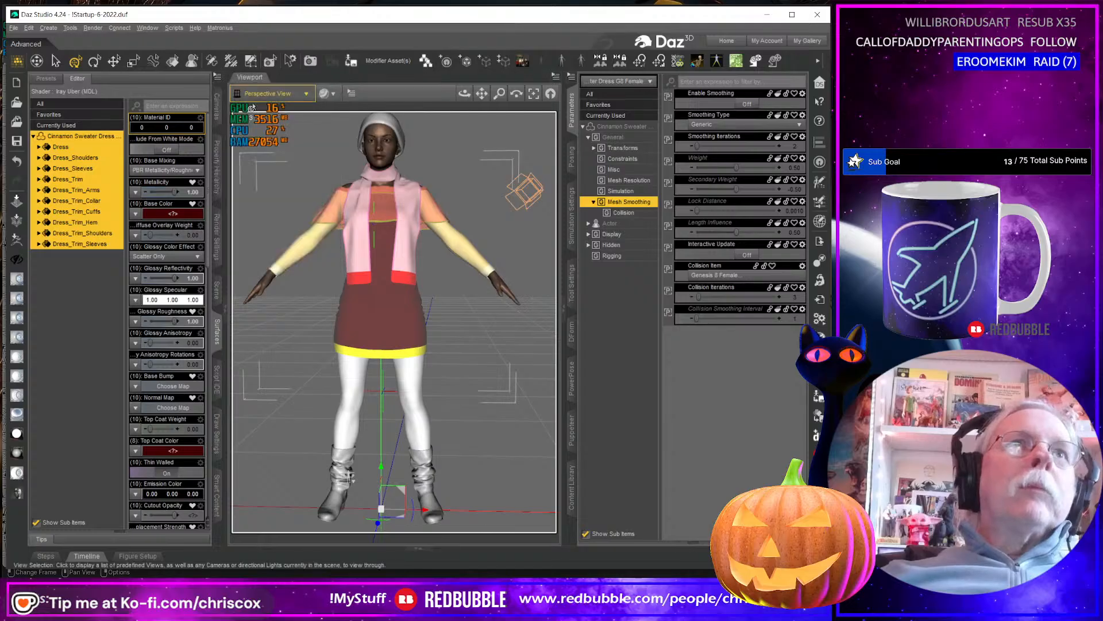
left_click(262, 94)
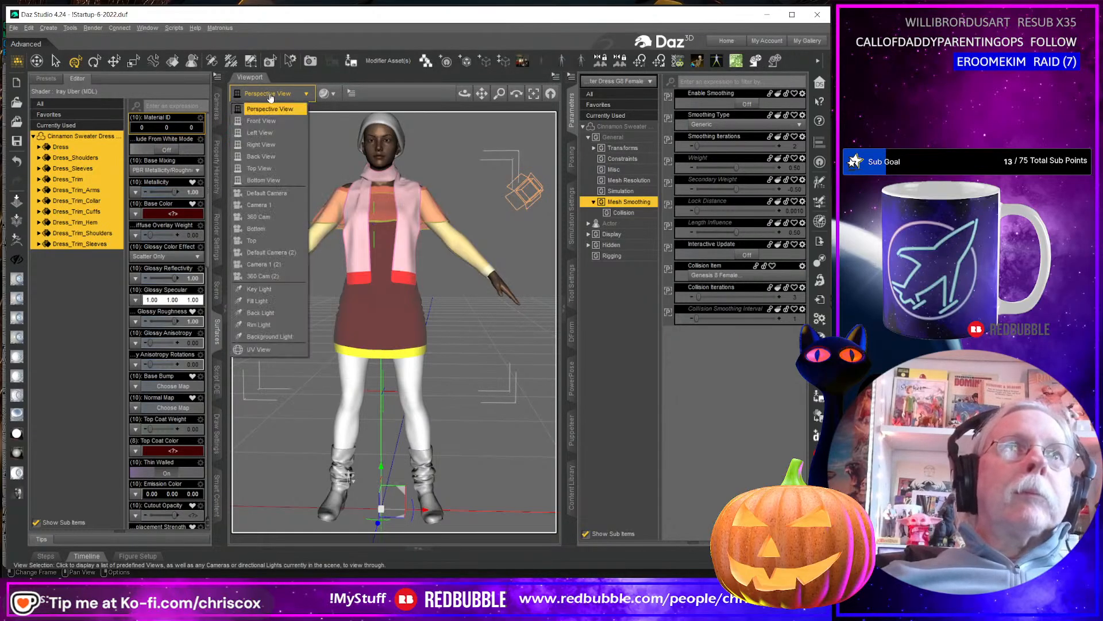
left_click(285, 350)
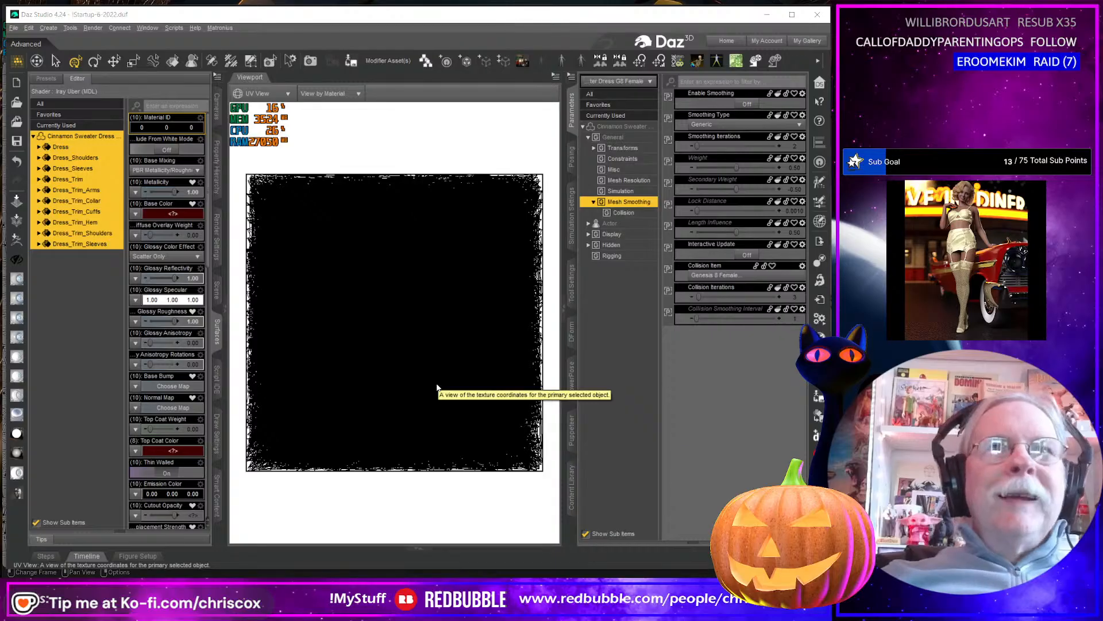
key("alt+Tab")
key("alt+Tab")
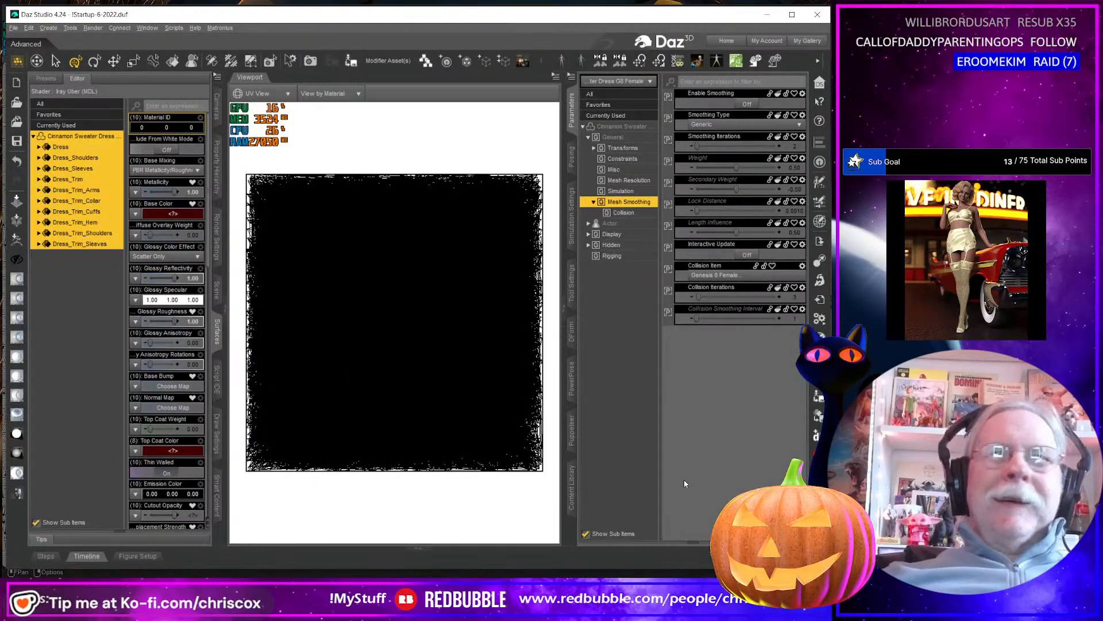
Return the viewport to Perspective View, bring up the content library and clear the scene selection.
left_click(573, 488)
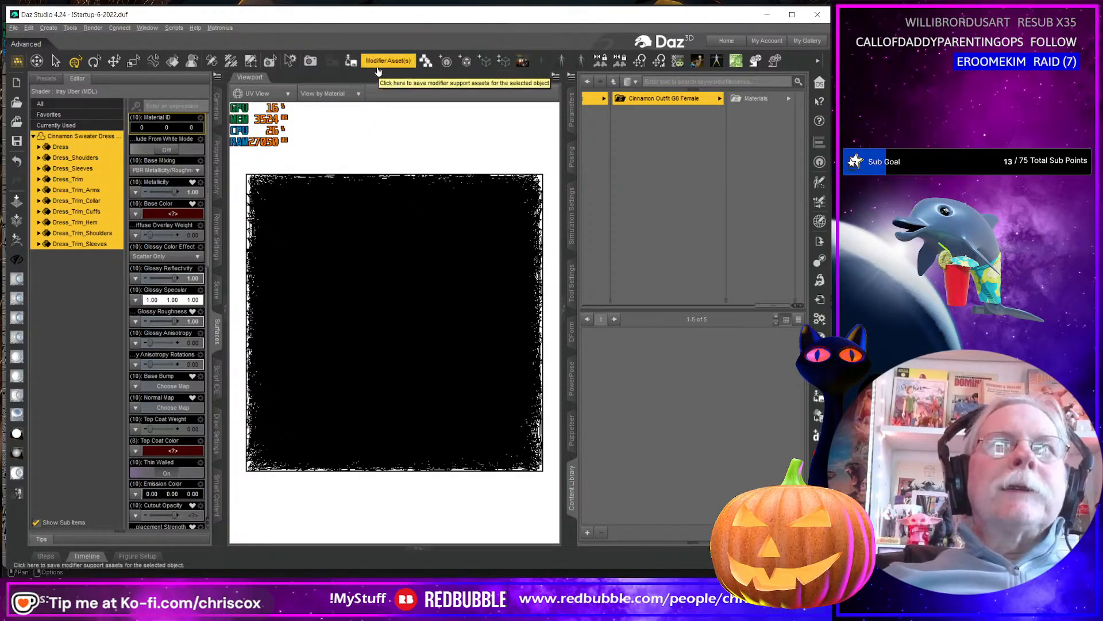
left_click(260, 96)
left_click(261, 109)
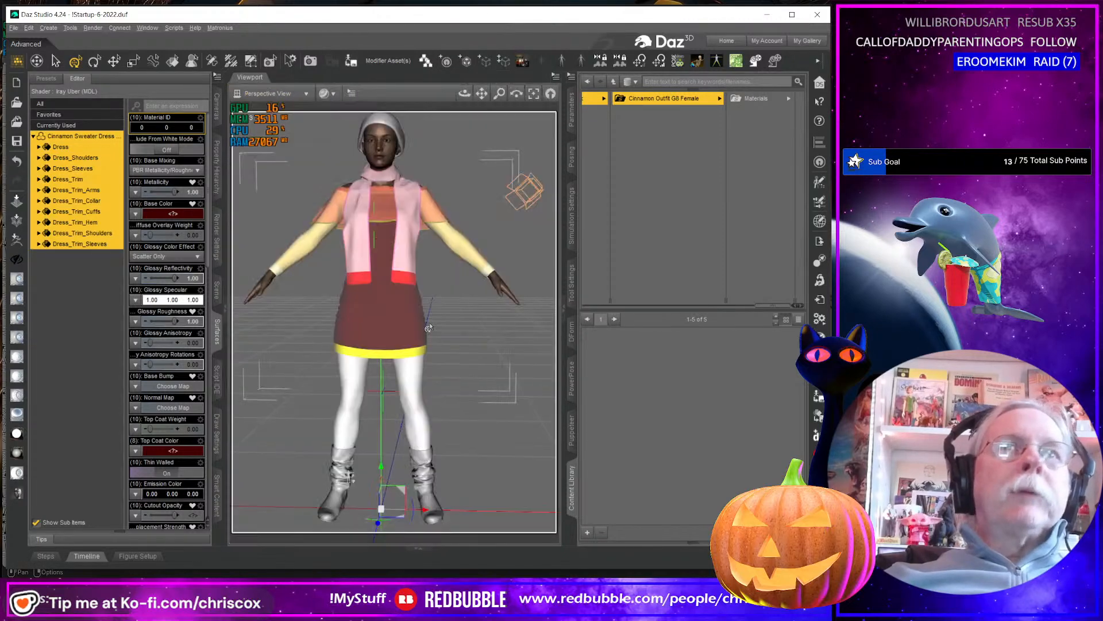
left_click(496, 370)
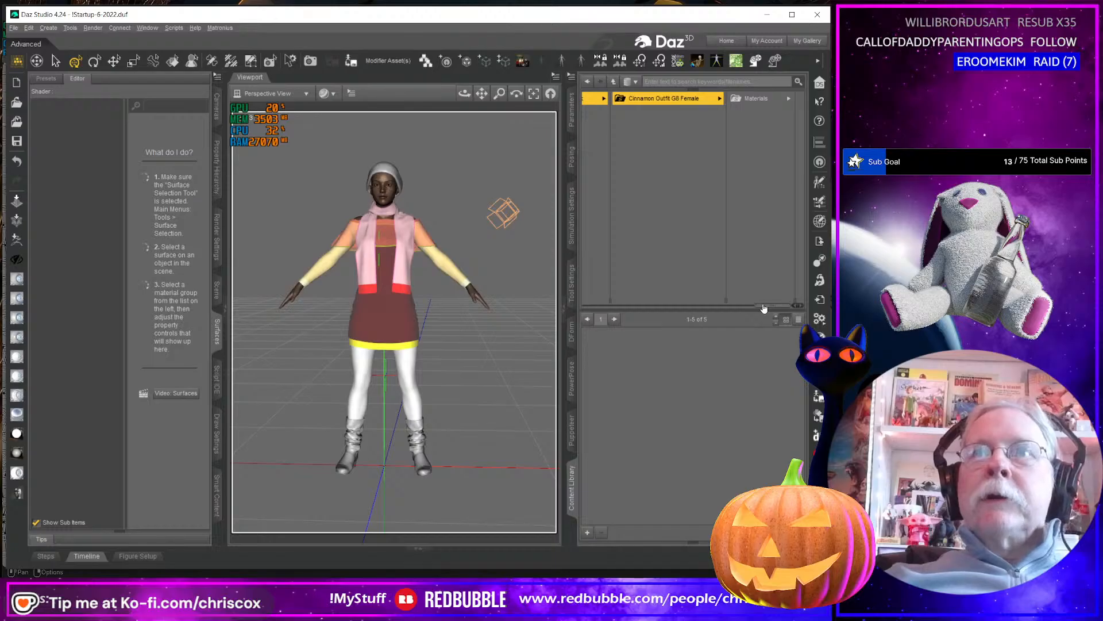
Load CO Cinnamon Sweater Dress G9 from the Genesis 9 clothing folder Cinnamon Outfit G9 into the scene.
left_click_drag(764, 306, 640, 306)
left_click(758, 112)
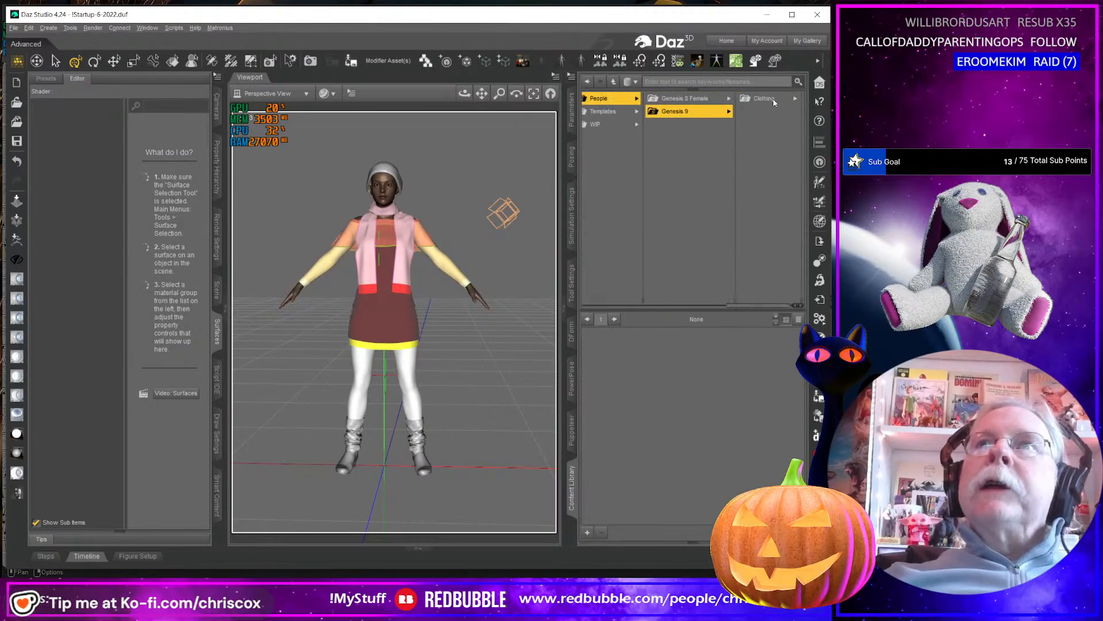
left_click(752, 99)
left_click(750, 99)
left_click(745, 101)
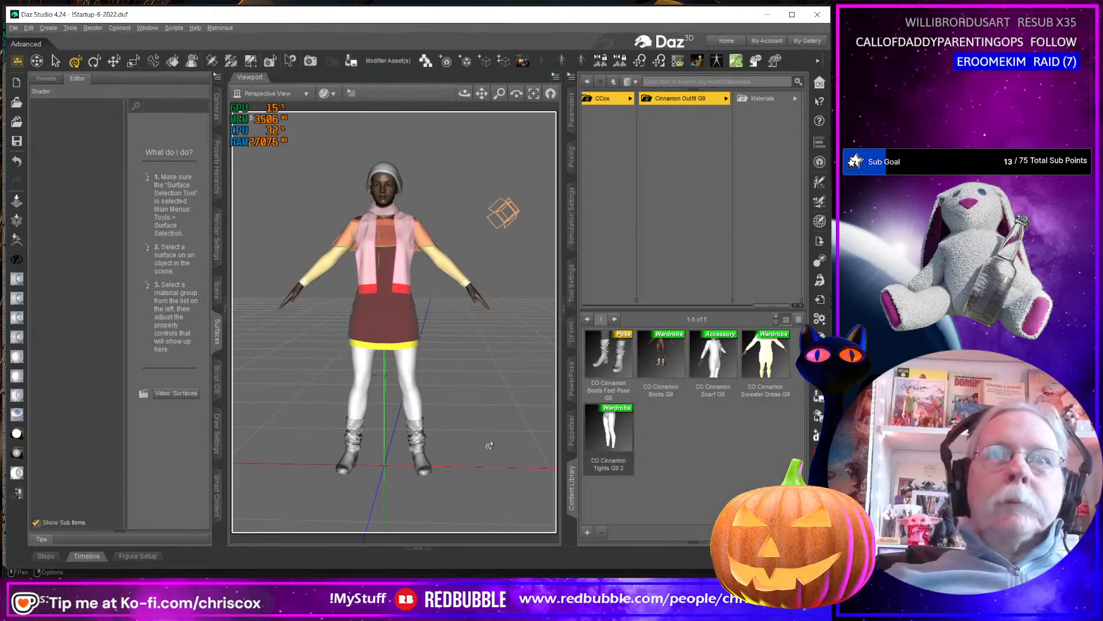
double_click(767, 361)
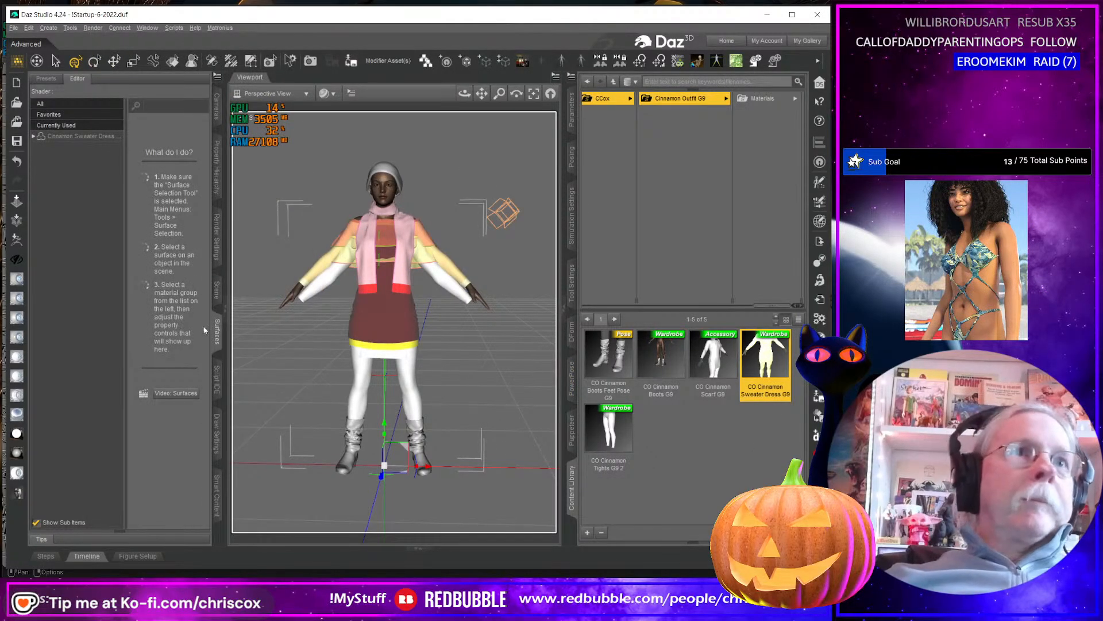
Select all surfaces of the Cinnamon Sweater Dress G9 and examine its UV layout in UV View.
left_click(216, 290)
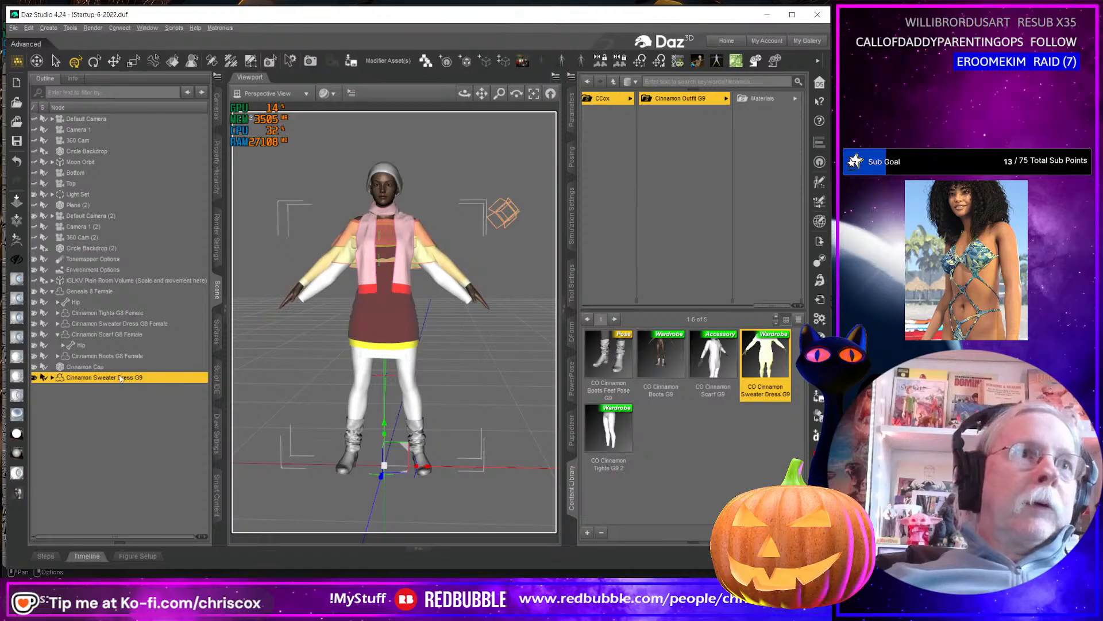
left_click(218, 334)
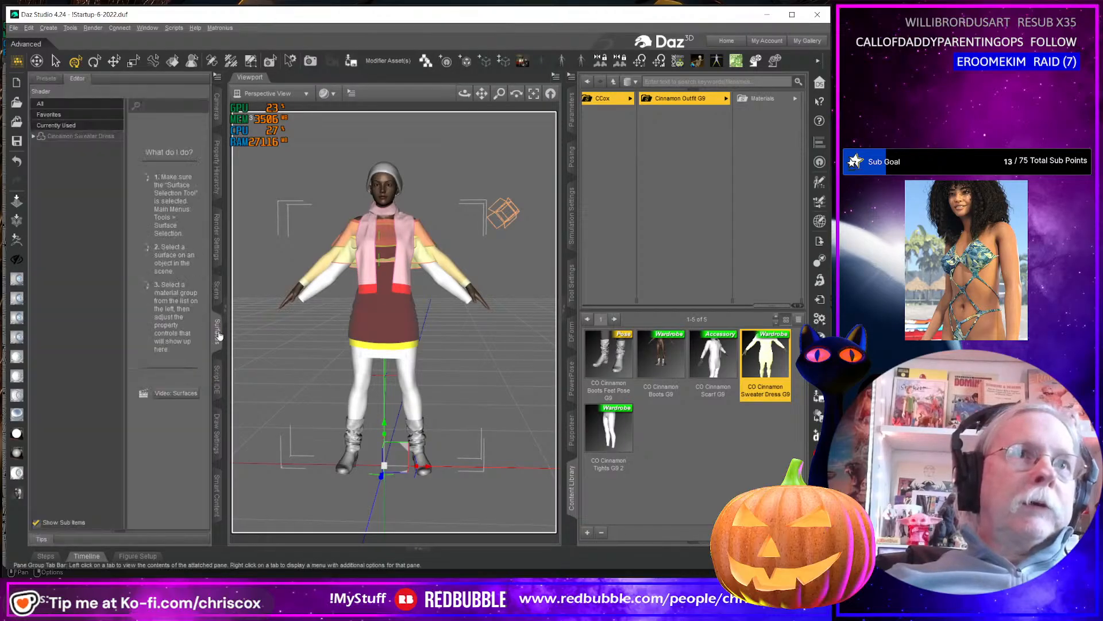
left_click(66, 136)
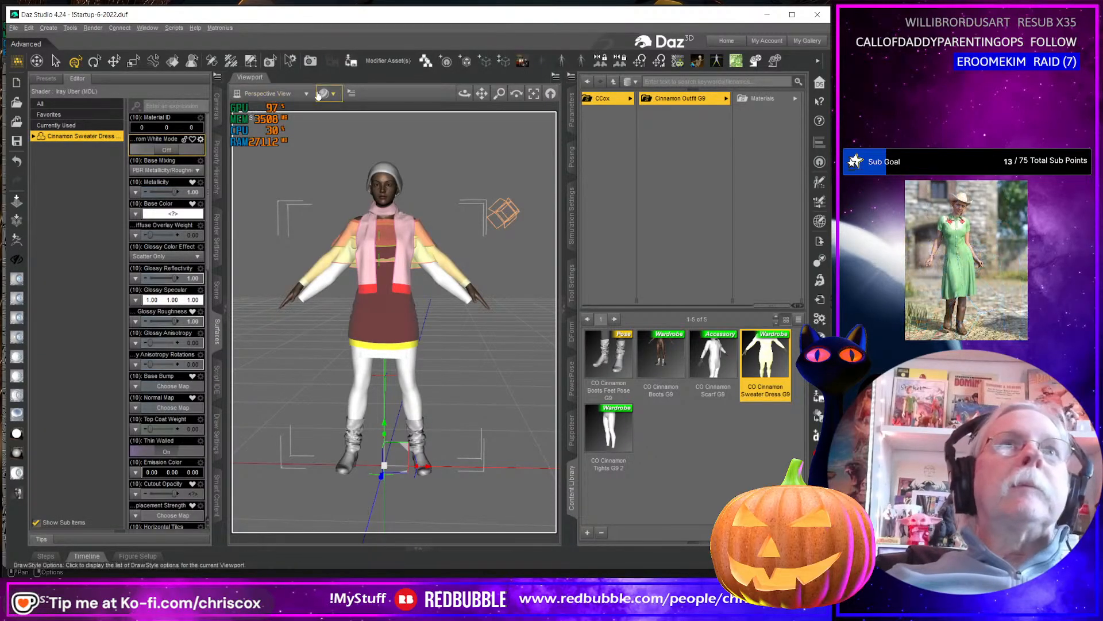
left_click(268, 93)
left_click(267, 352)
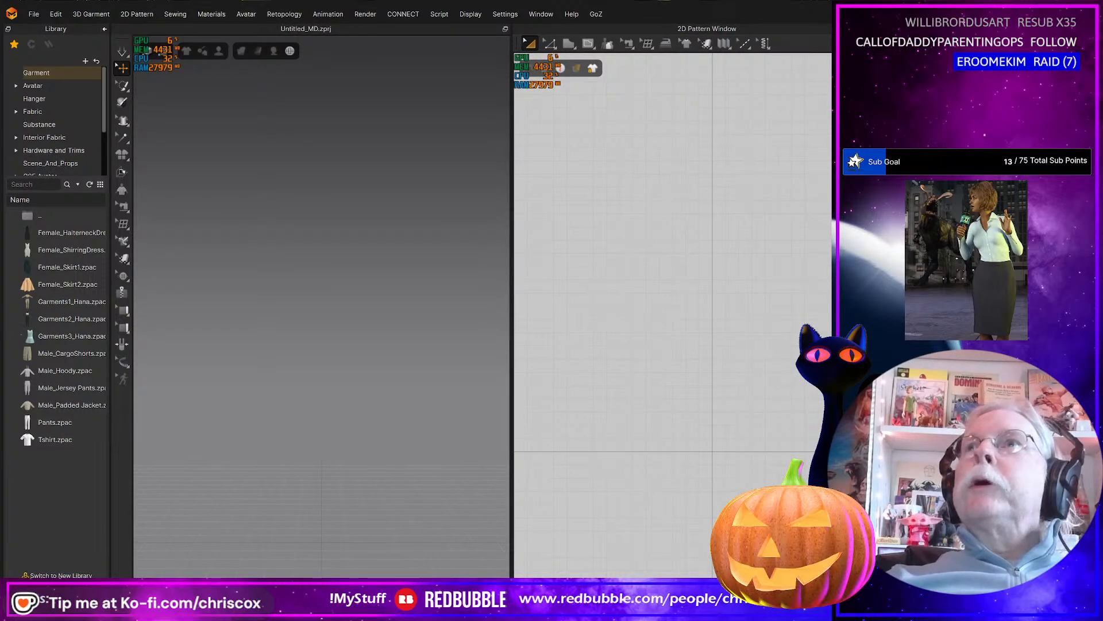
Switch to Marvelous Designer, fit its window on screen and open Sweater Dress.zprj from the Cinnamon Outfit WIP folder.
left_click_drag(1085, 5, 829, 6)
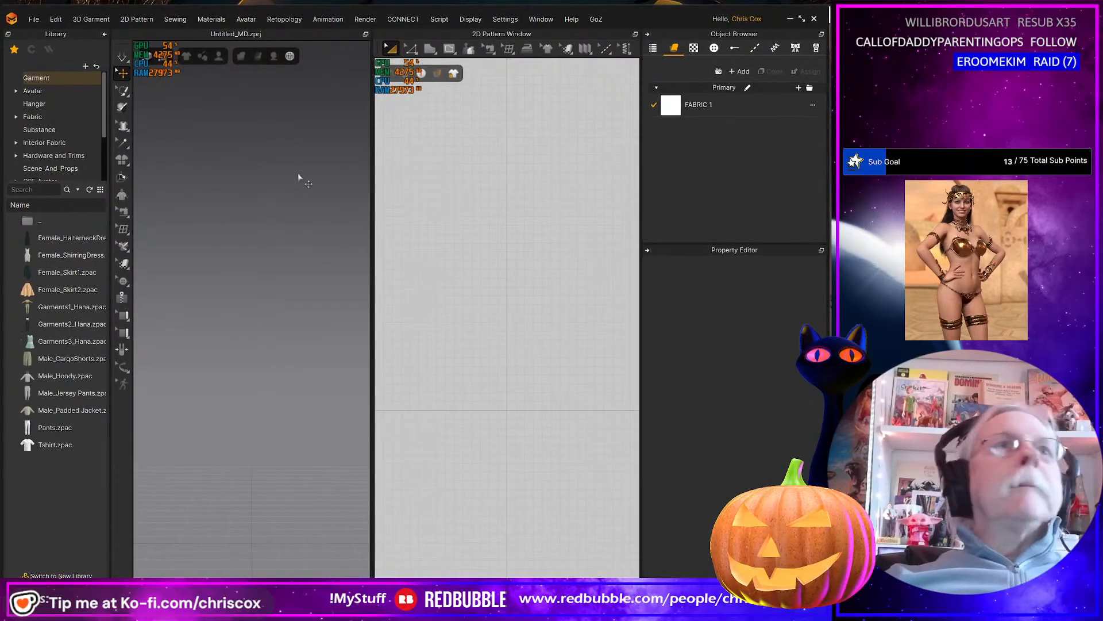
left_click(34, 19)
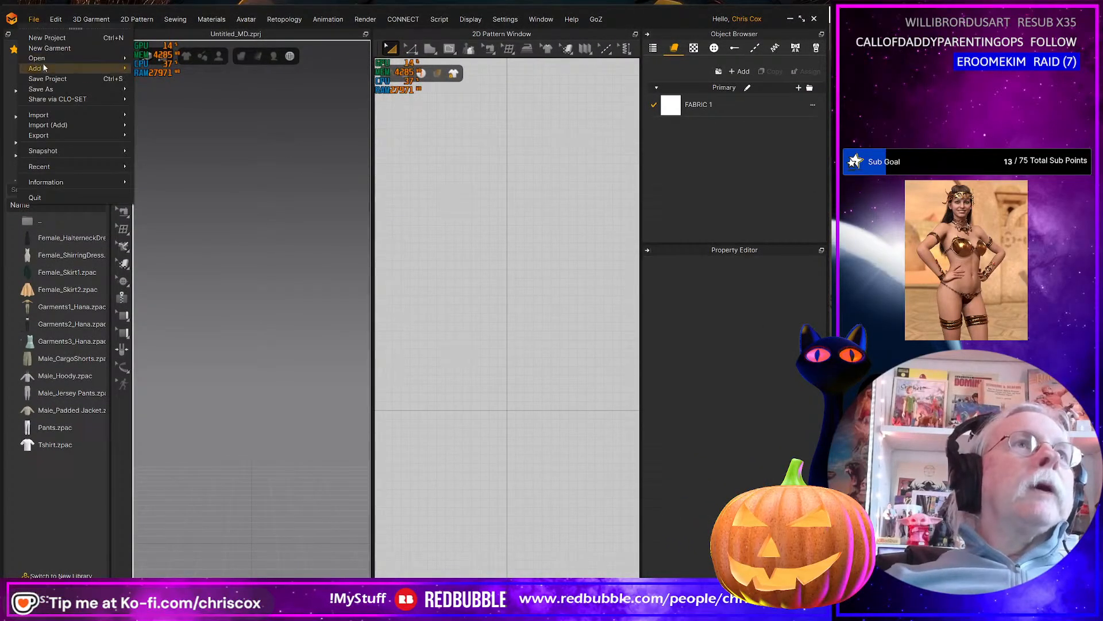
mouse_move(44, 60)
left_click(172, 60)
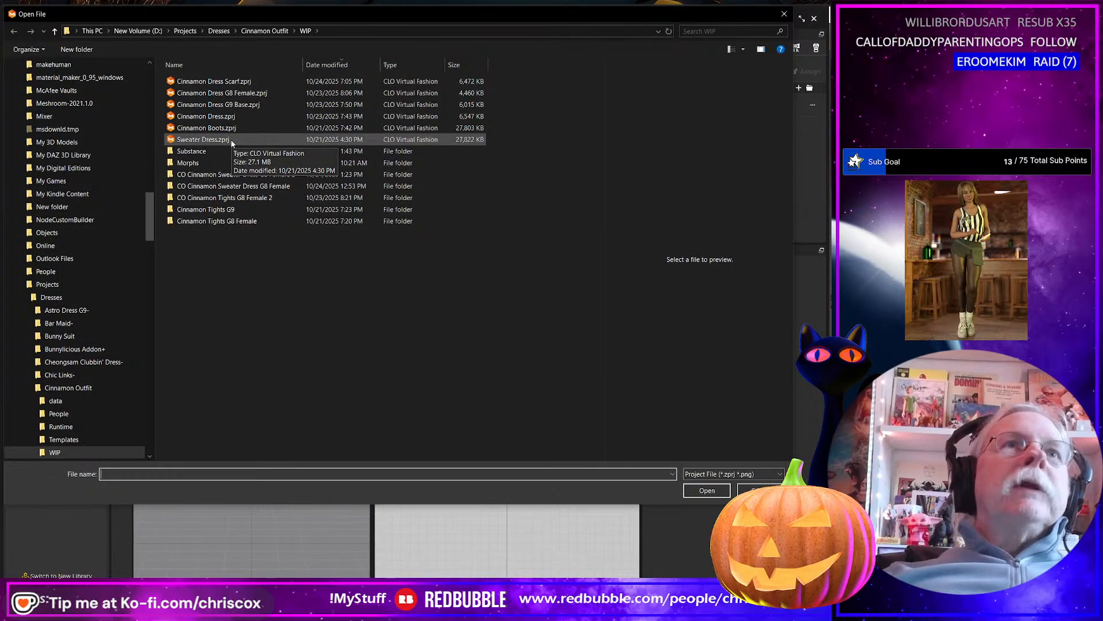
left_click(232, 141)
double_click(232, 140)
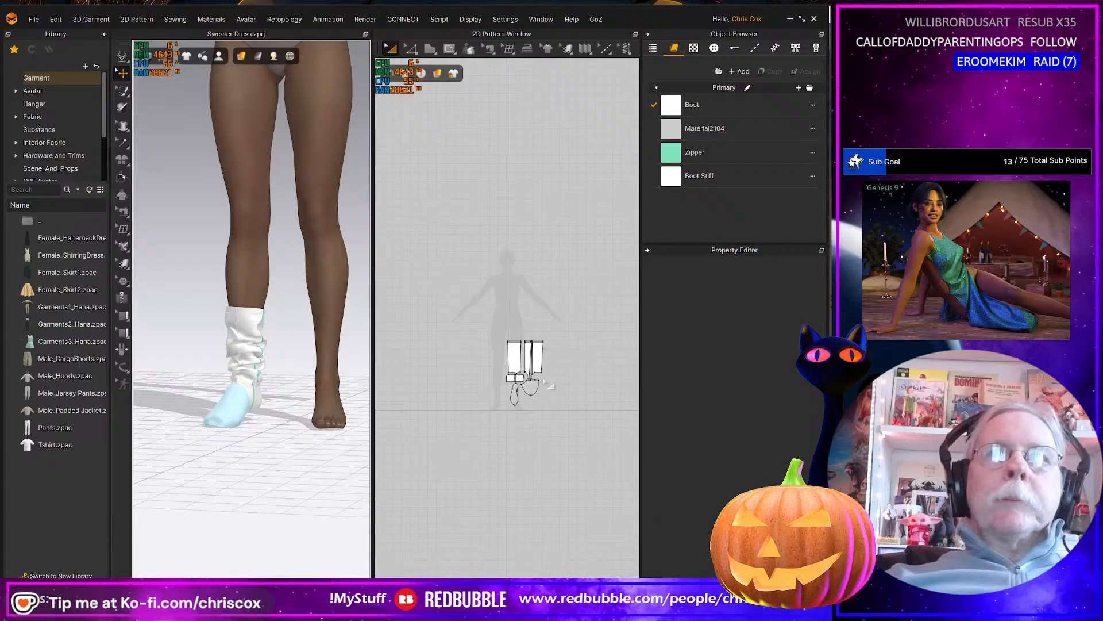
Open the project Cinnamon Dress G9 Base.zprj from the Cinnamon Outfit WIP folder.
left_click(33, 19)
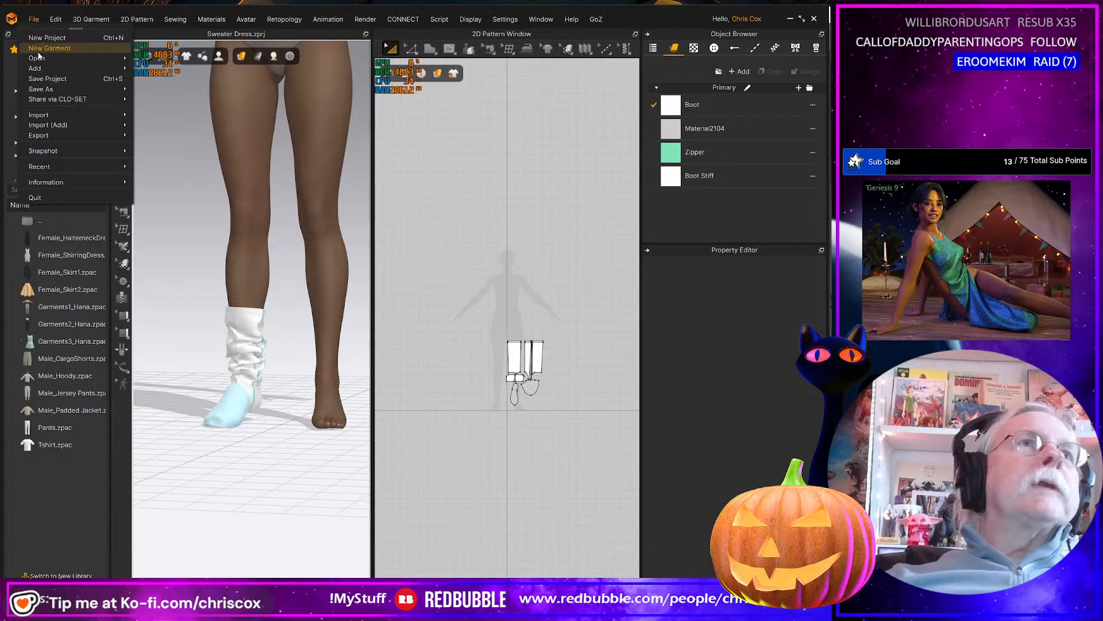
mouse_move(41, 62)
left_click(163, 59)
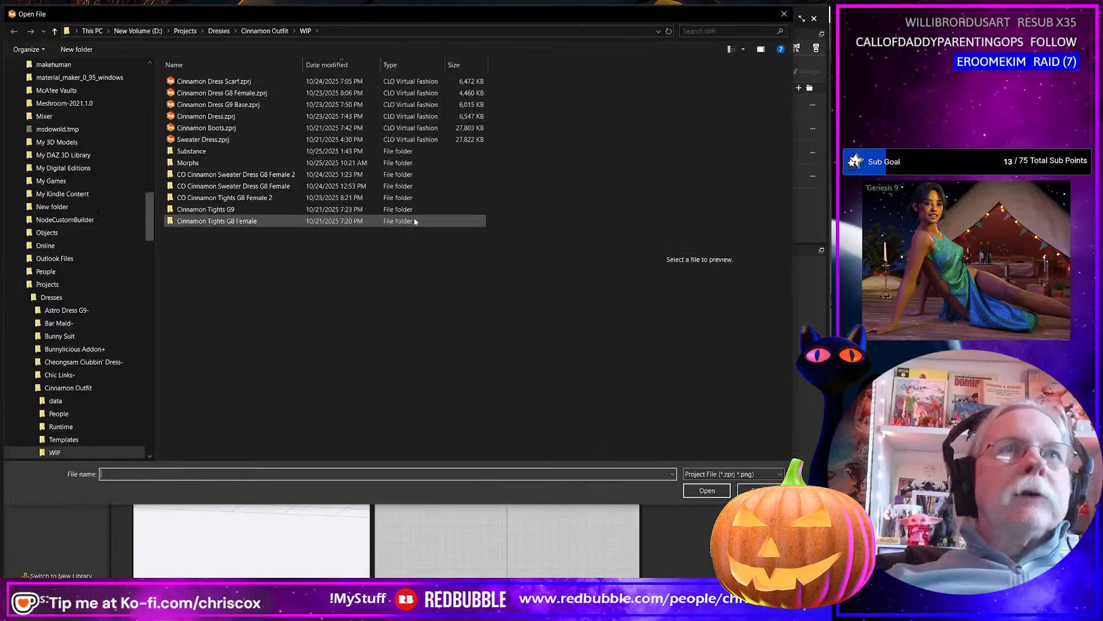
left_click(221, 106)
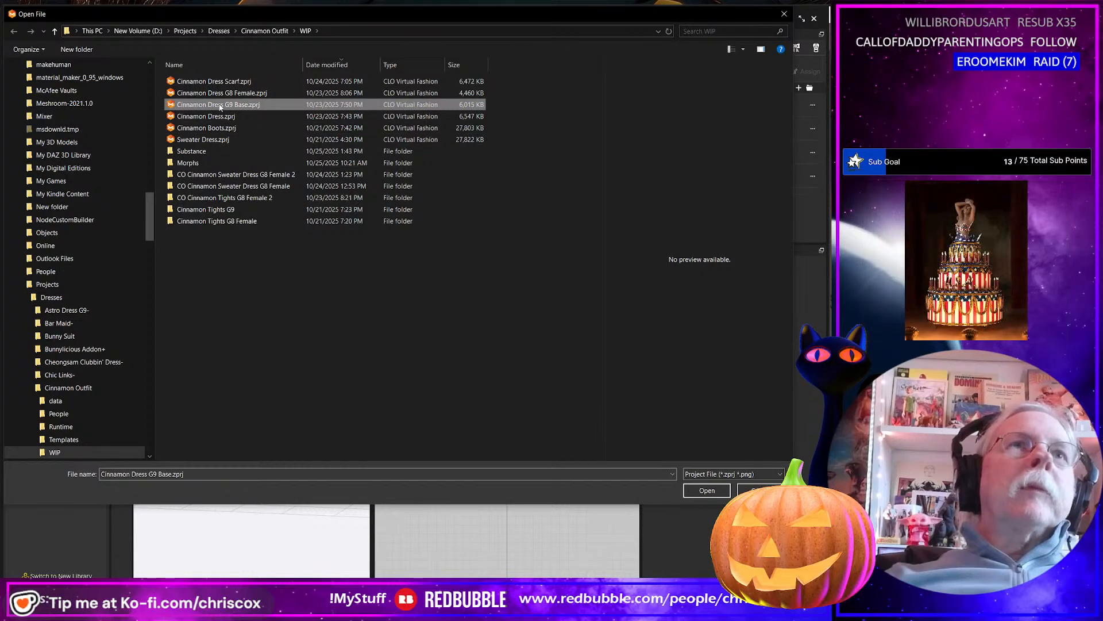
left_click(217, 117)
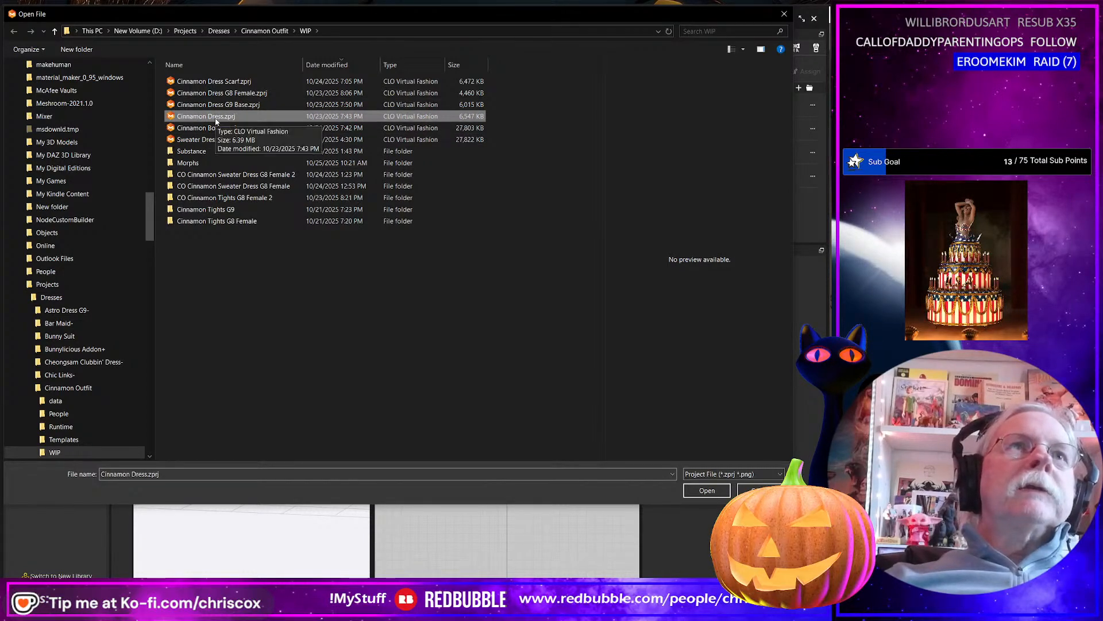
left_click(227, 105)
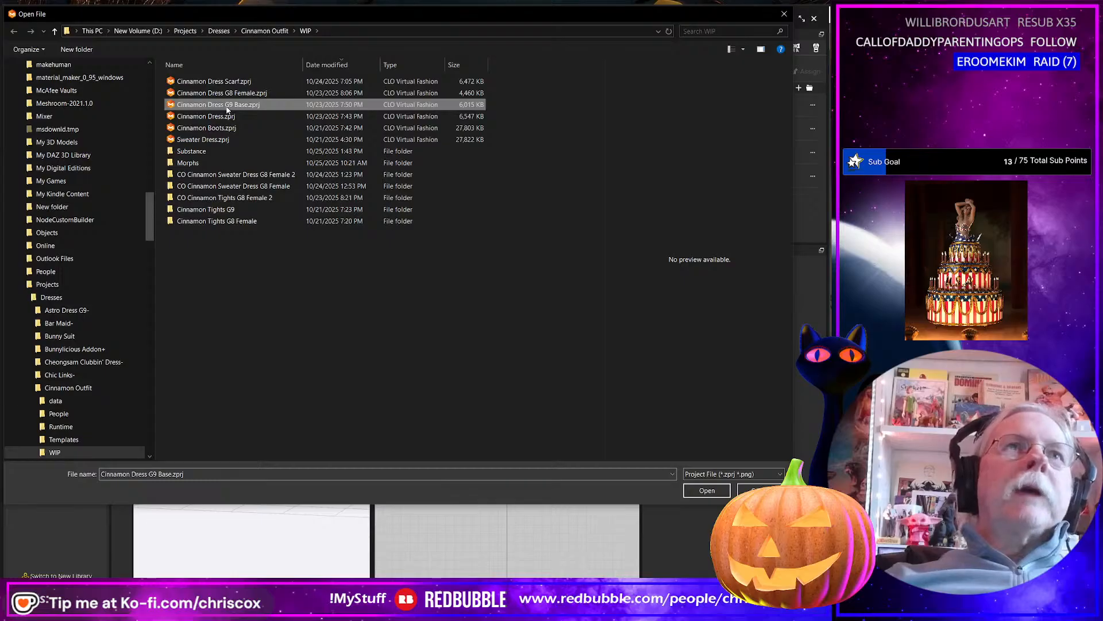
double_click(228, 106)
left_click(389, 357)
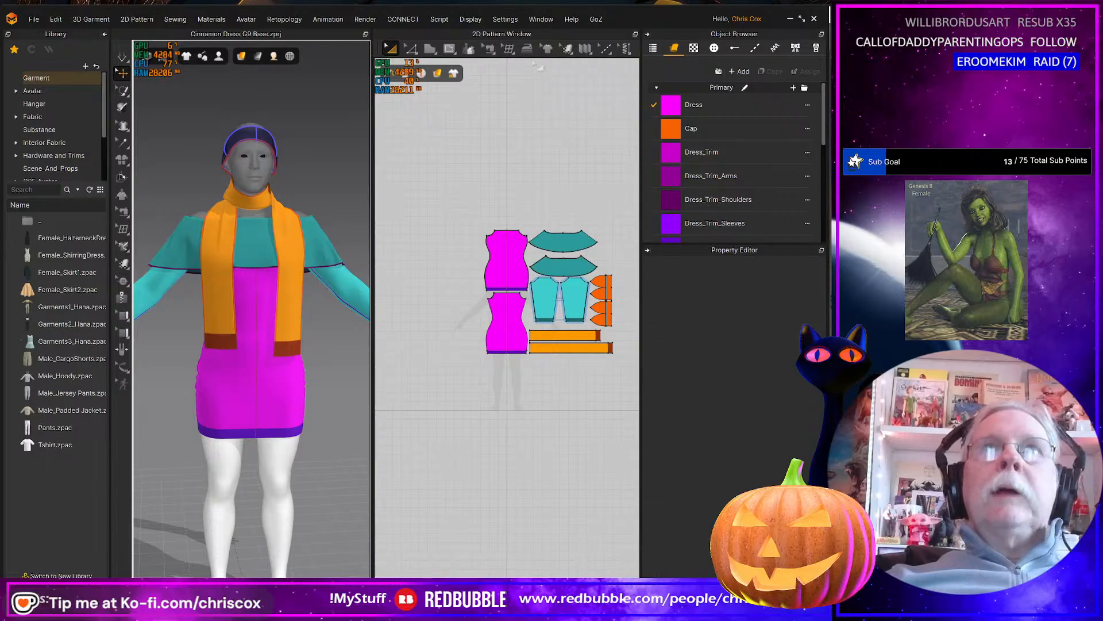
Examine the garment's UV layout in the UV Editor and return to the 2D Pattern Window.
left_click(515, 38)
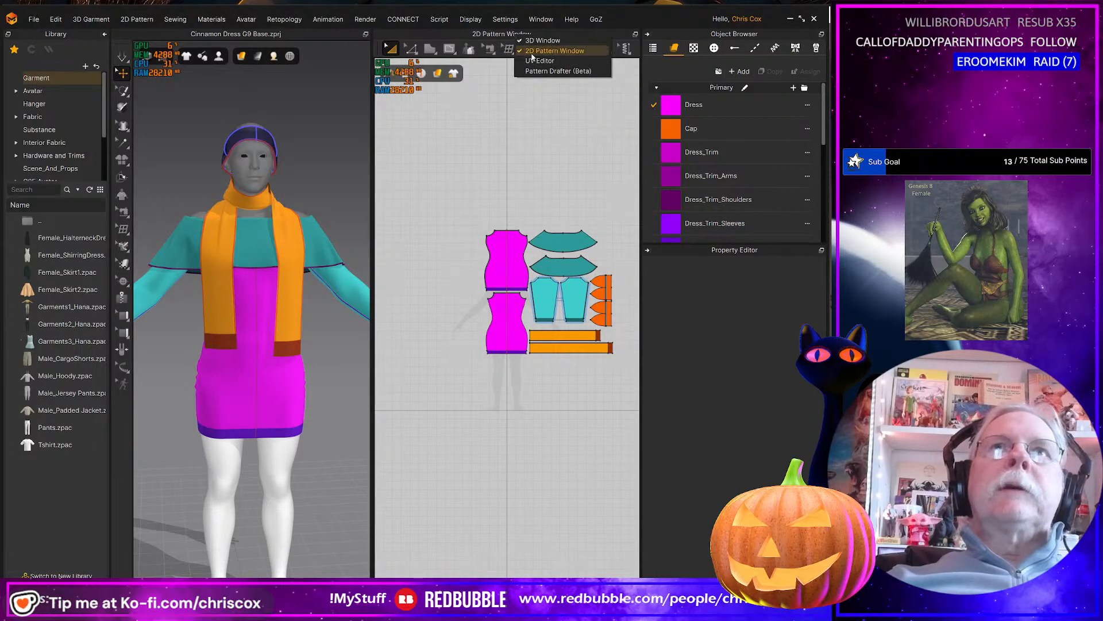
left_click(534, 58)
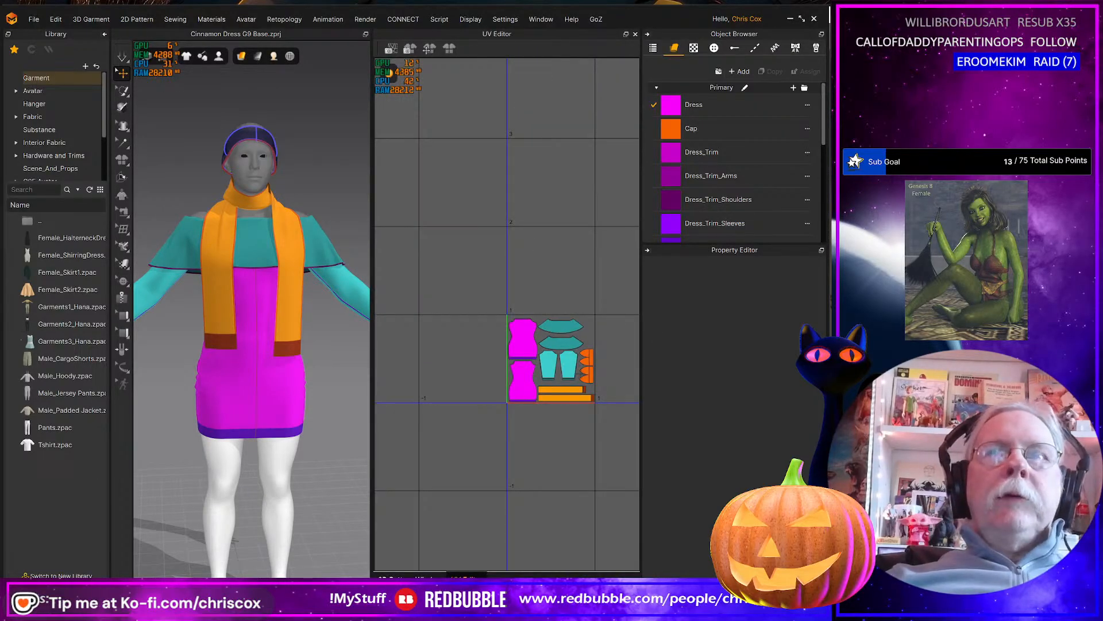
left_click(495, 35)
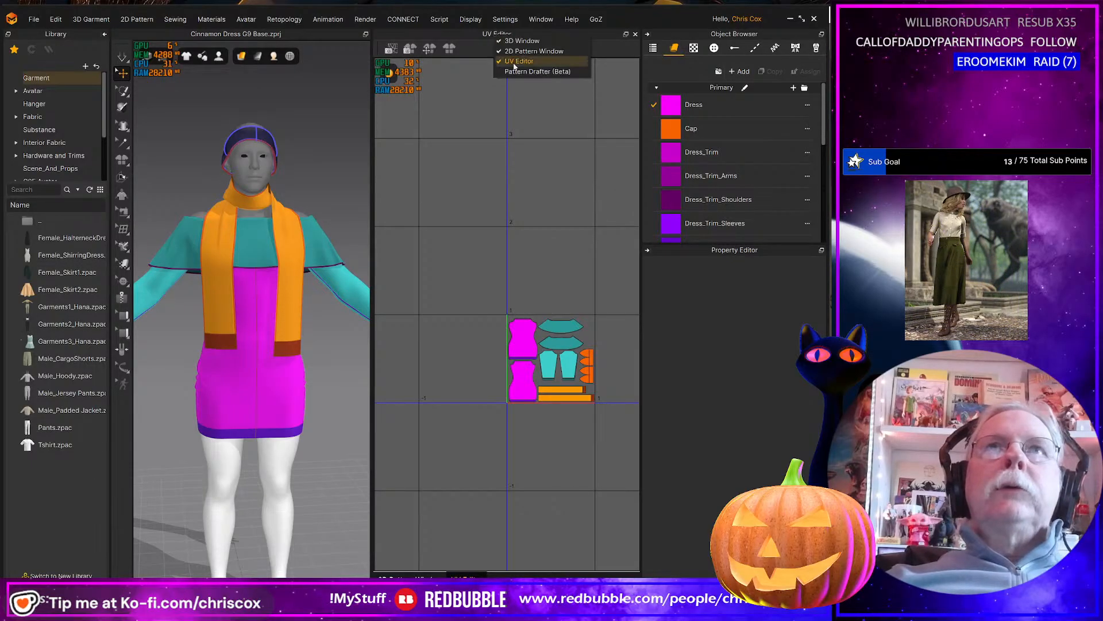
left_click(532, 52)
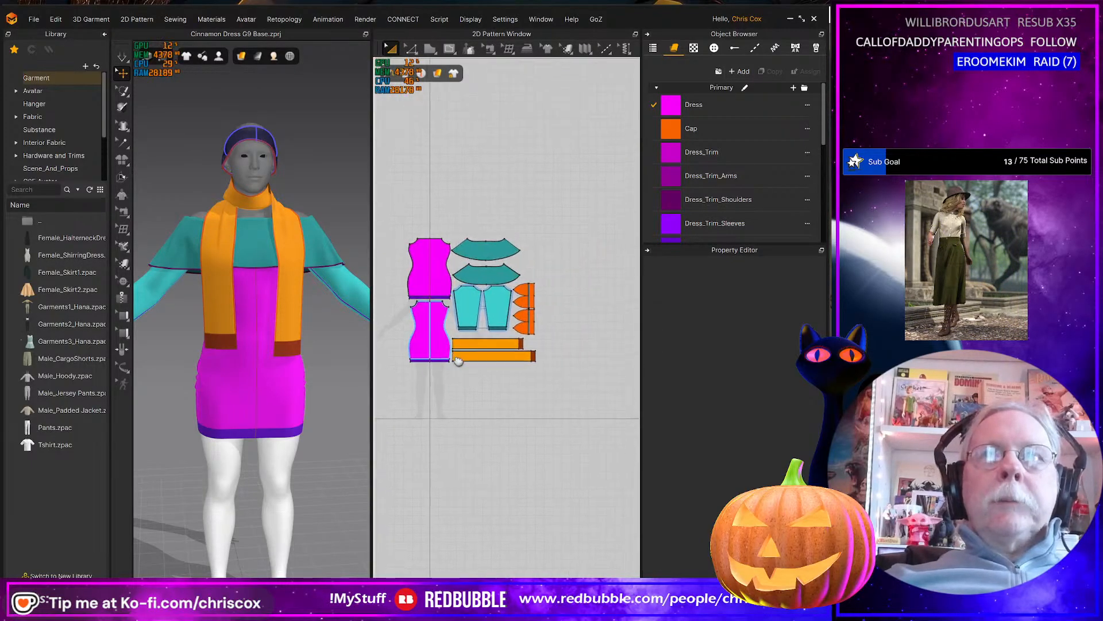
middle_click_drag(459, 362, 468, 366)
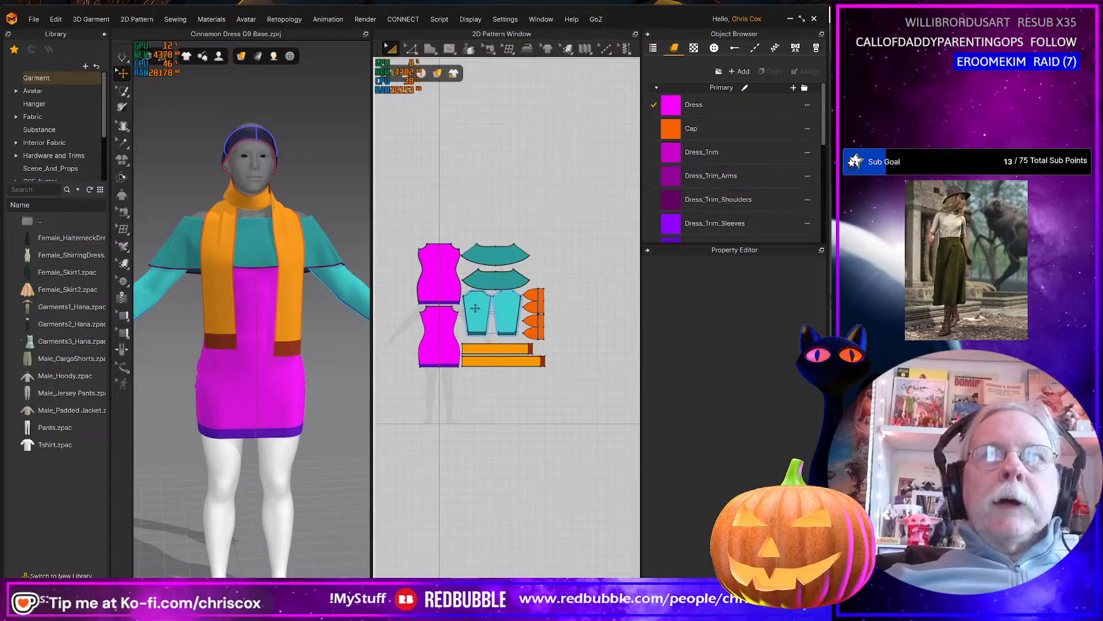
Select all the dress pattern pieces in the 2D Pattern Window, leaving out the cap and scarf pieces.
left_click_drag(402, 234, 532, 406)
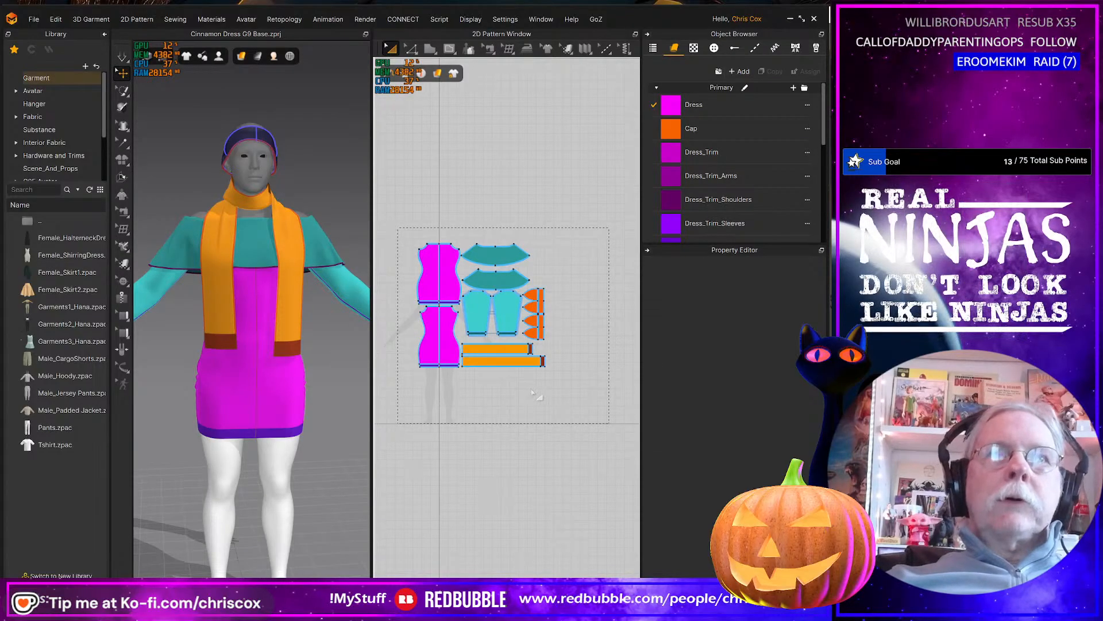
scroll(529, 398, "up", 4)
left_click_drag(585, 373, 393, 291, "shift")
left_click_drag(525, 236, 522, 182, "shift")
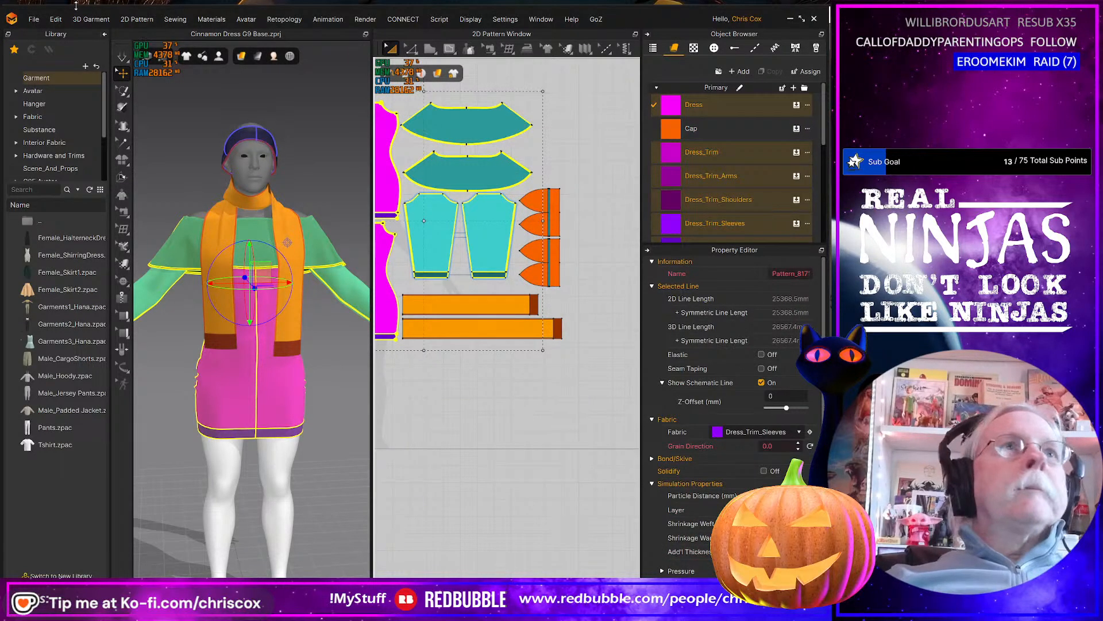
Start an OBJ export of only the selected patterns, naming the file Dress UVs in the Cinnamon Outfit WIP folder.
left_click(34, 19)
mouse_move(86, 135)
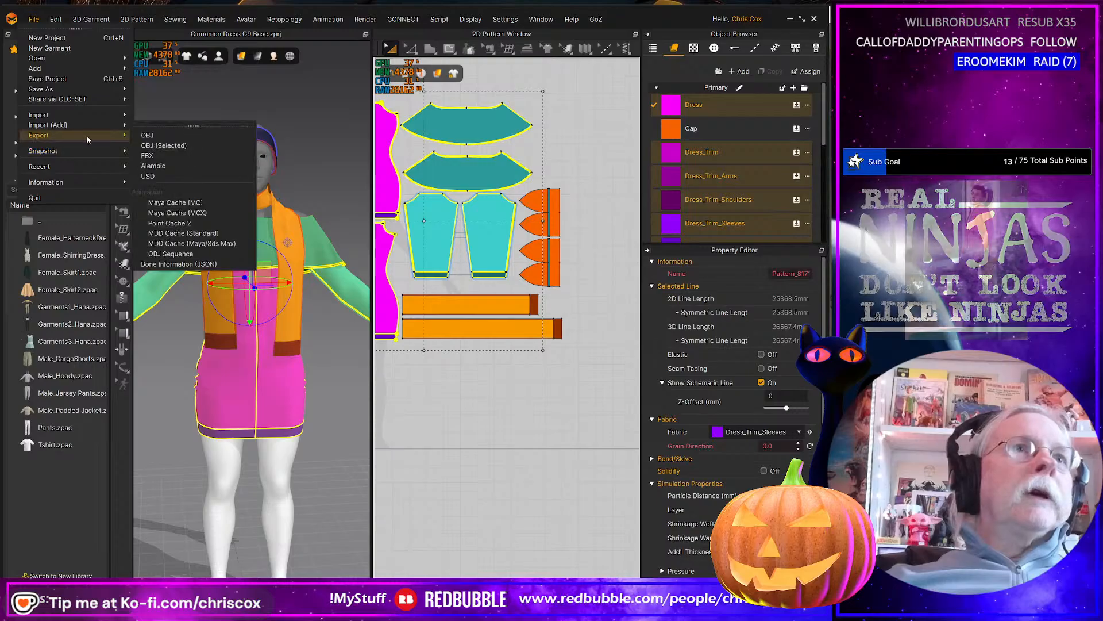
left_click(170, 146)
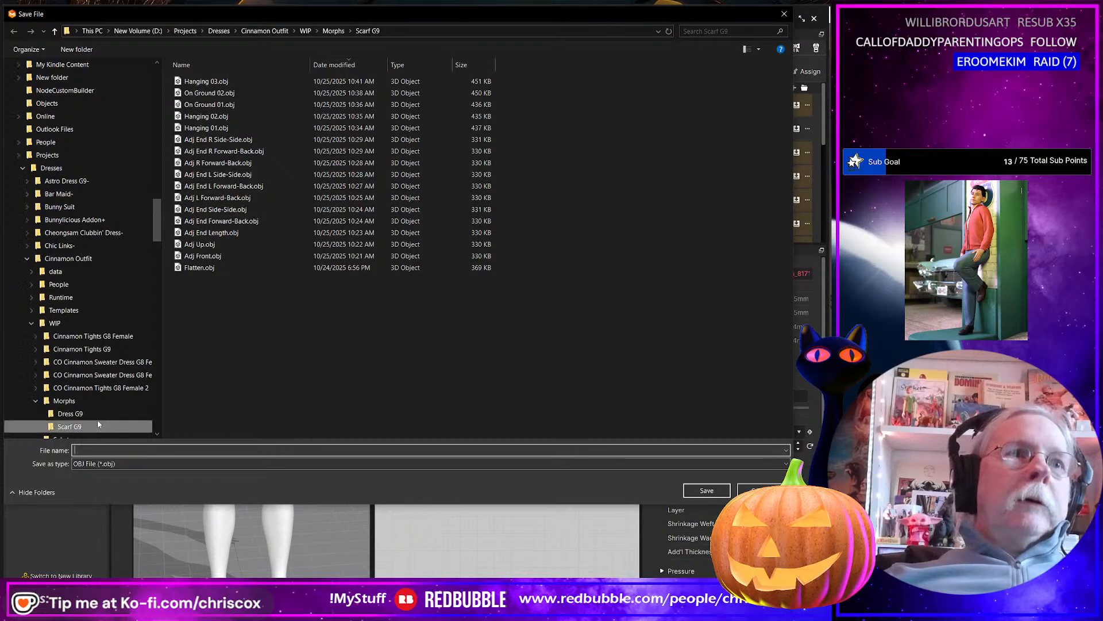
left_click(65, 323)
left_click(133, 449)
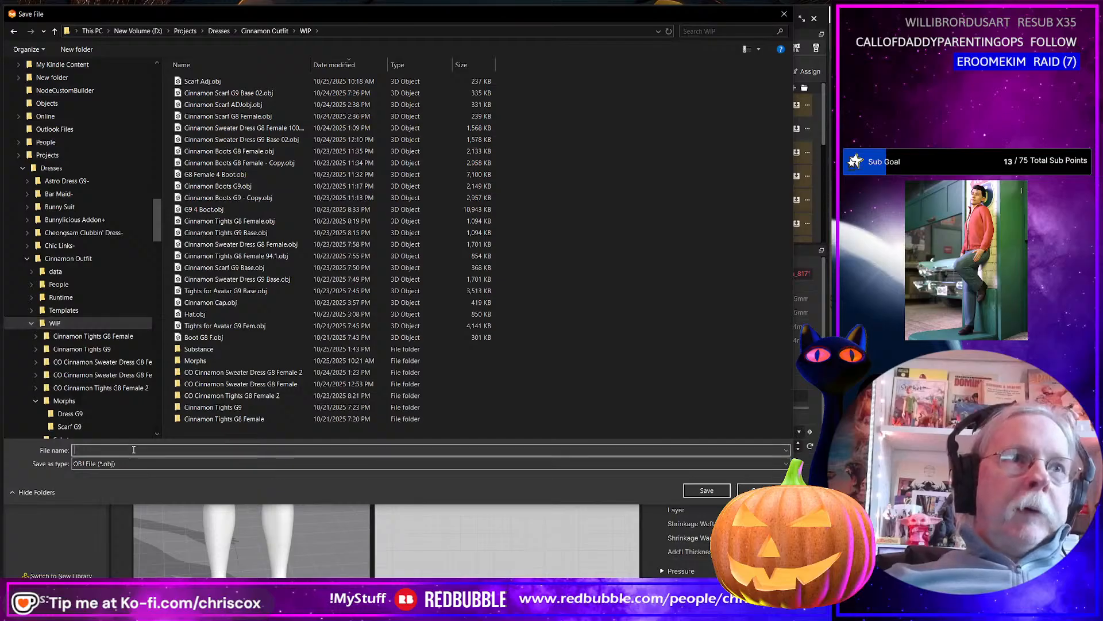
type("Dress UVs")
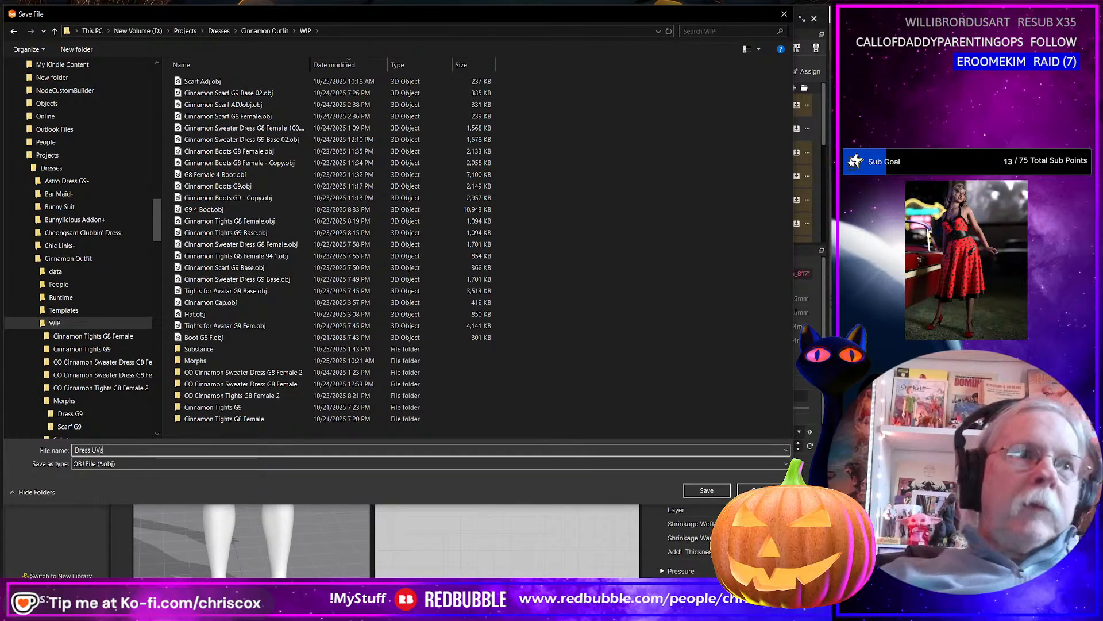
key("Return")
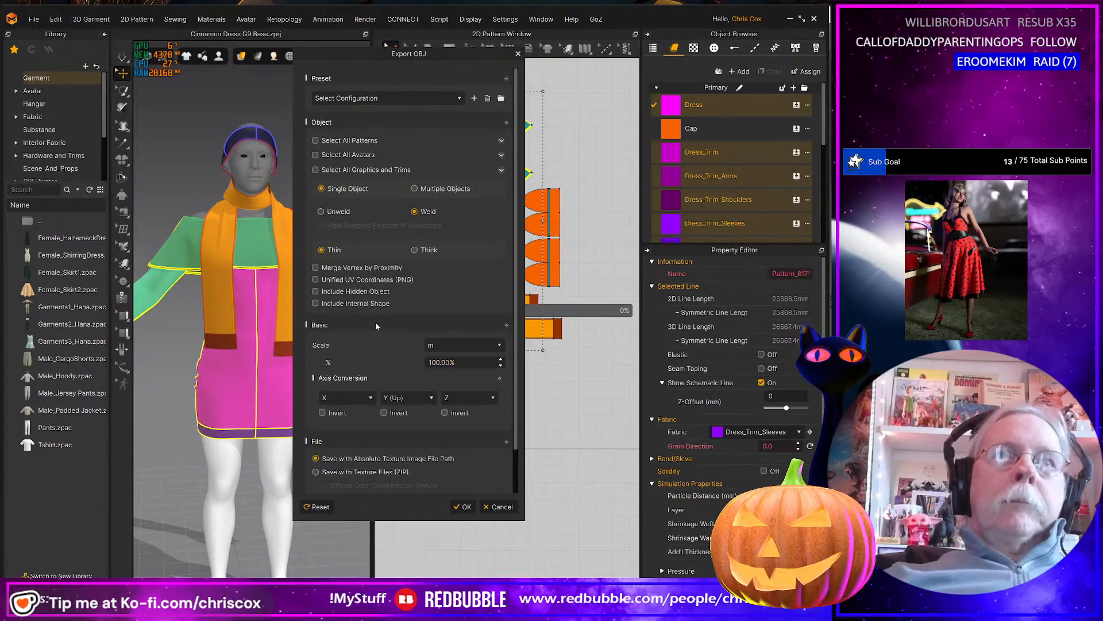
Review the OBJ export options, enable Unified UV Coordinates and run the export.
scroll(411, 283, "down", 2)
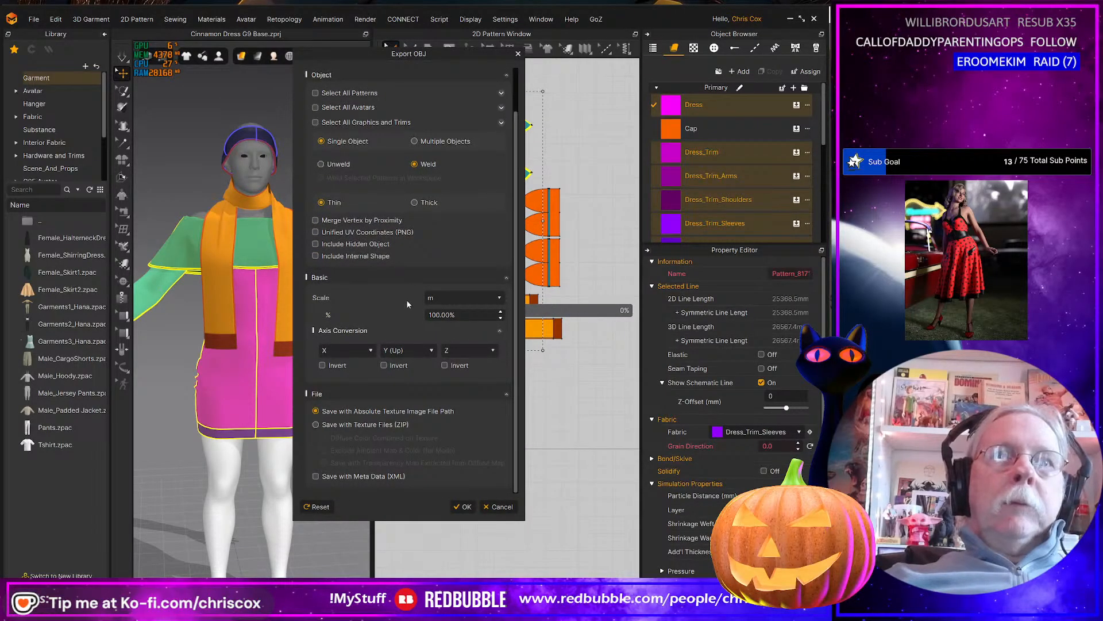
scroll(406, 302, "up", 2)
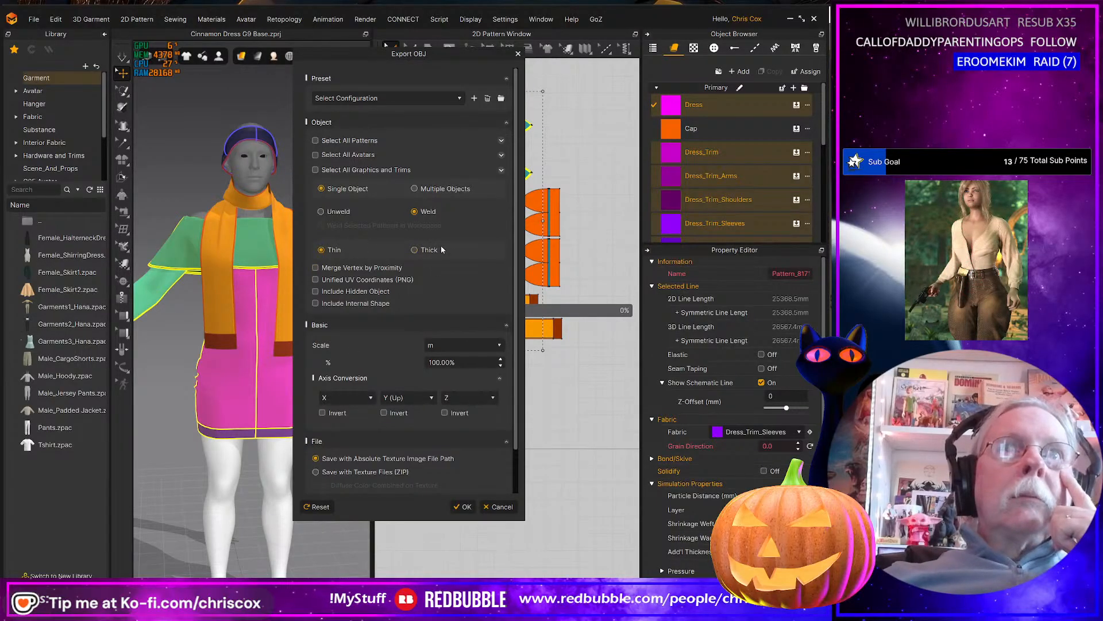
scroll(390, 364, "down", 2)
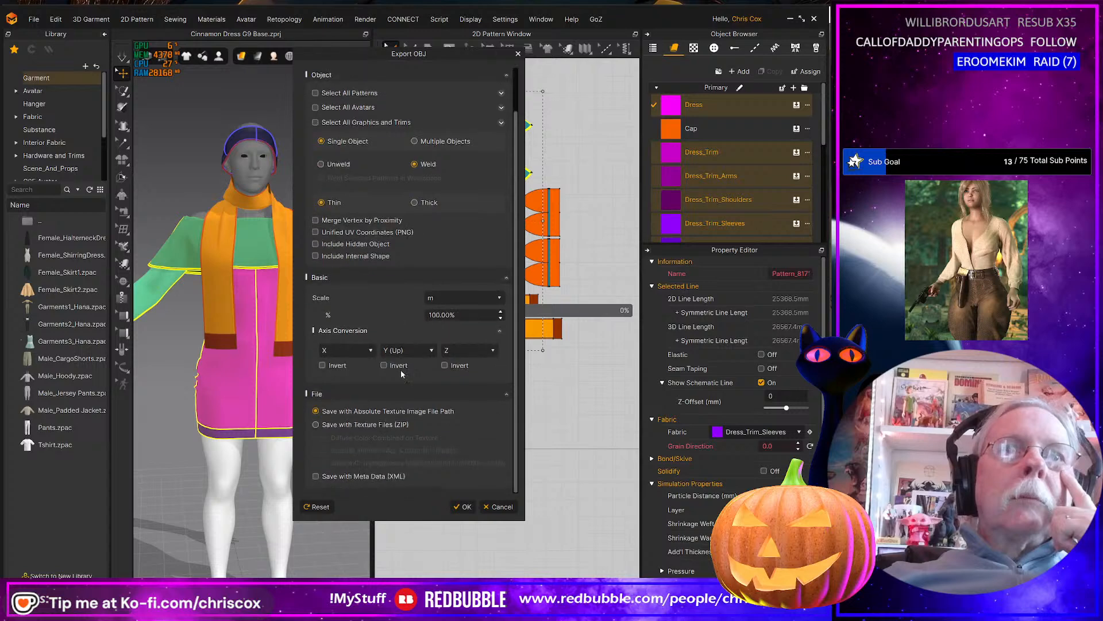
scroll(403, 374, "up", 2)
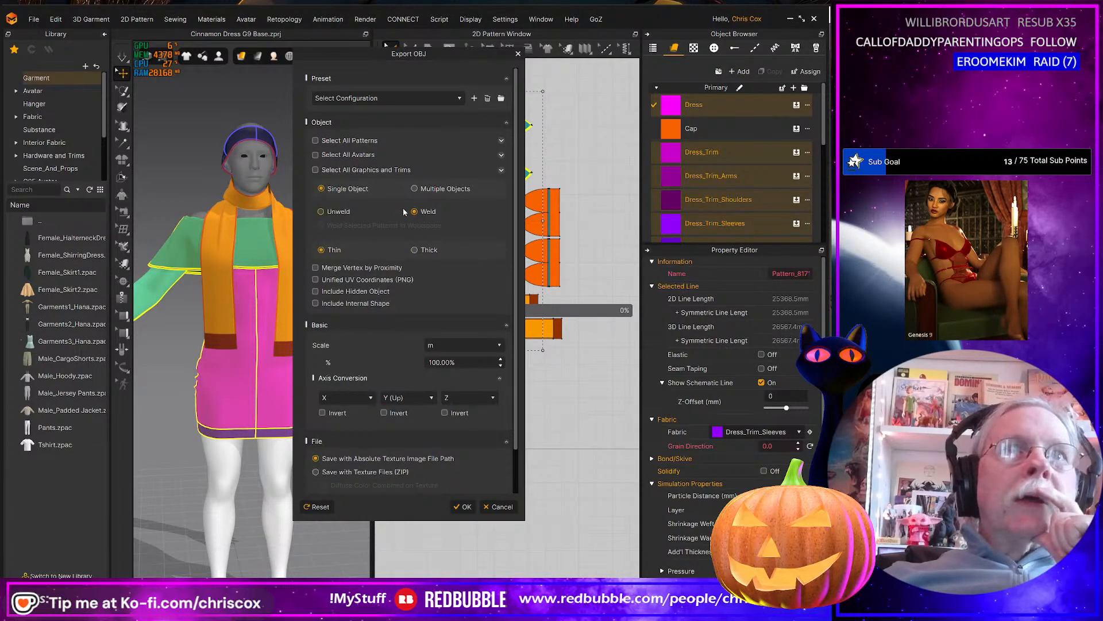
left_click(315, 279)
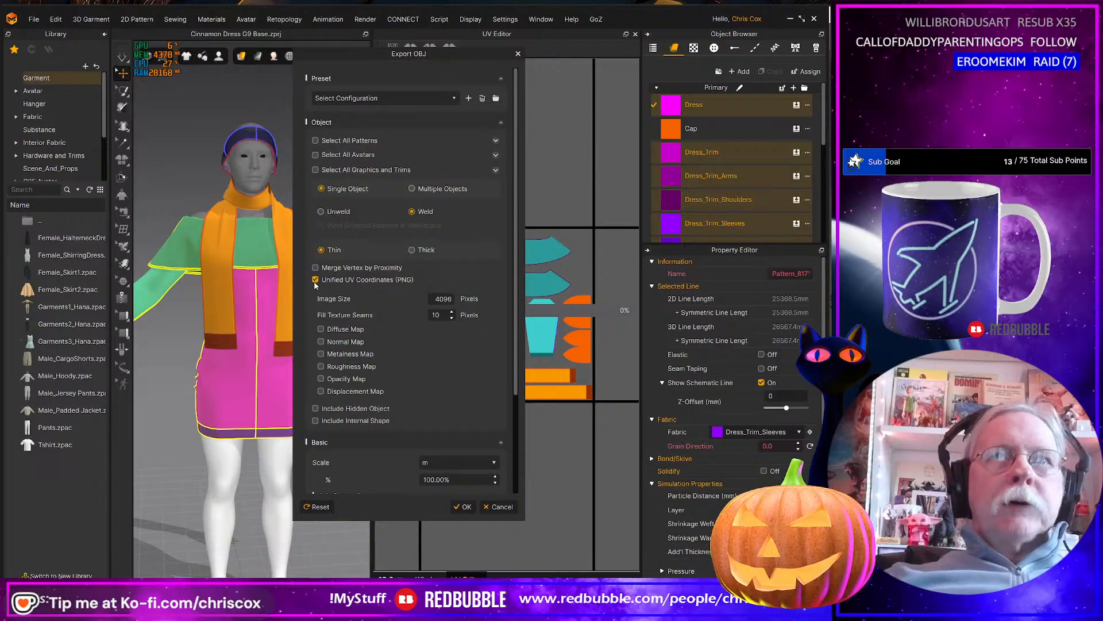
left_click(463, 506)
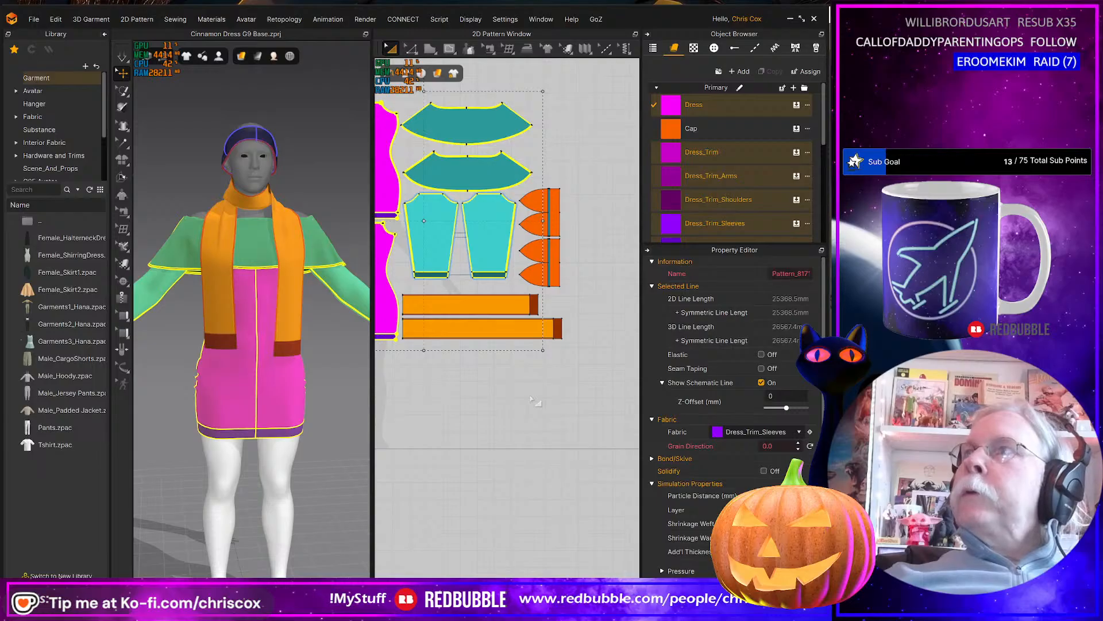
Switch to Daz Studio, return the viewport to Perspective View and delete the Cinnamon Sweater Dress G9 from the scene.
key("alt+Tab")
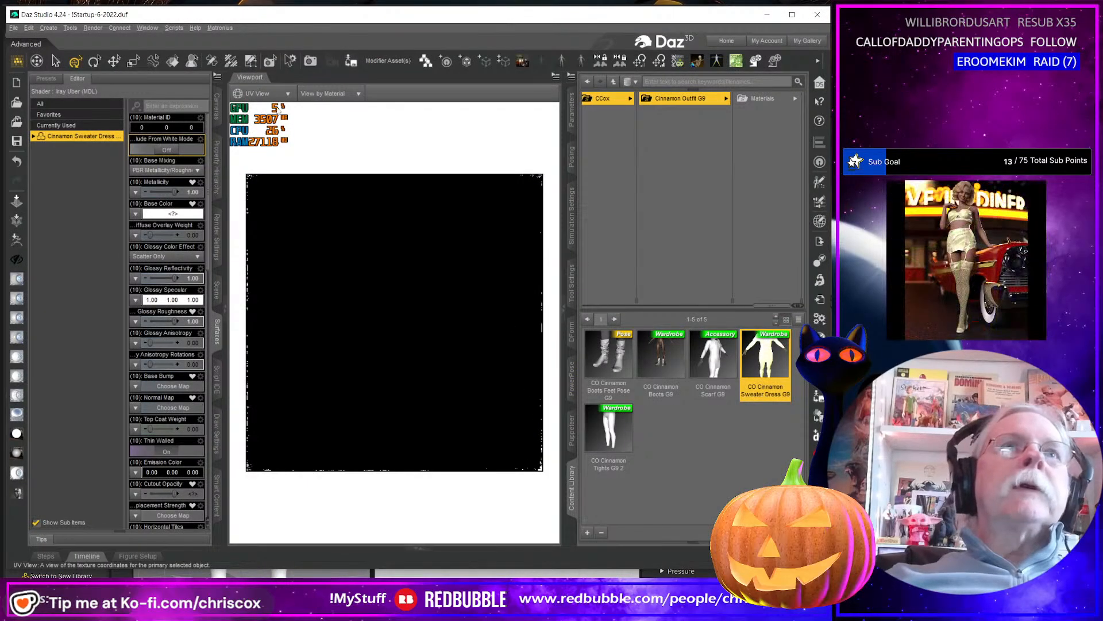
left_click(259, 93)
left_click(264, 108)
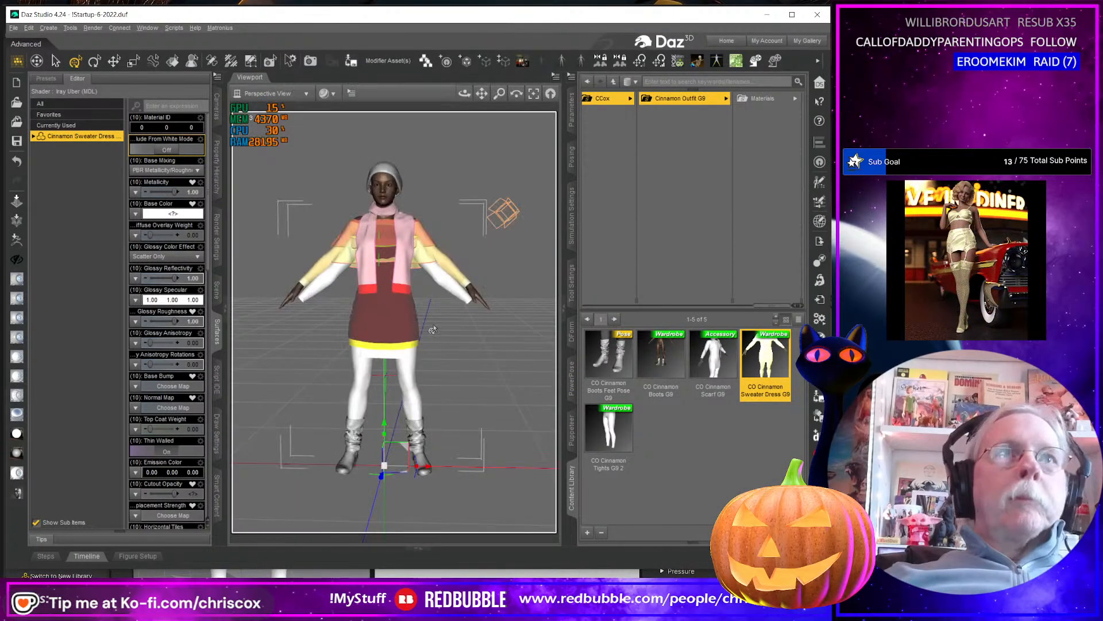
right_click(389, 331)
left_click(395, 347)
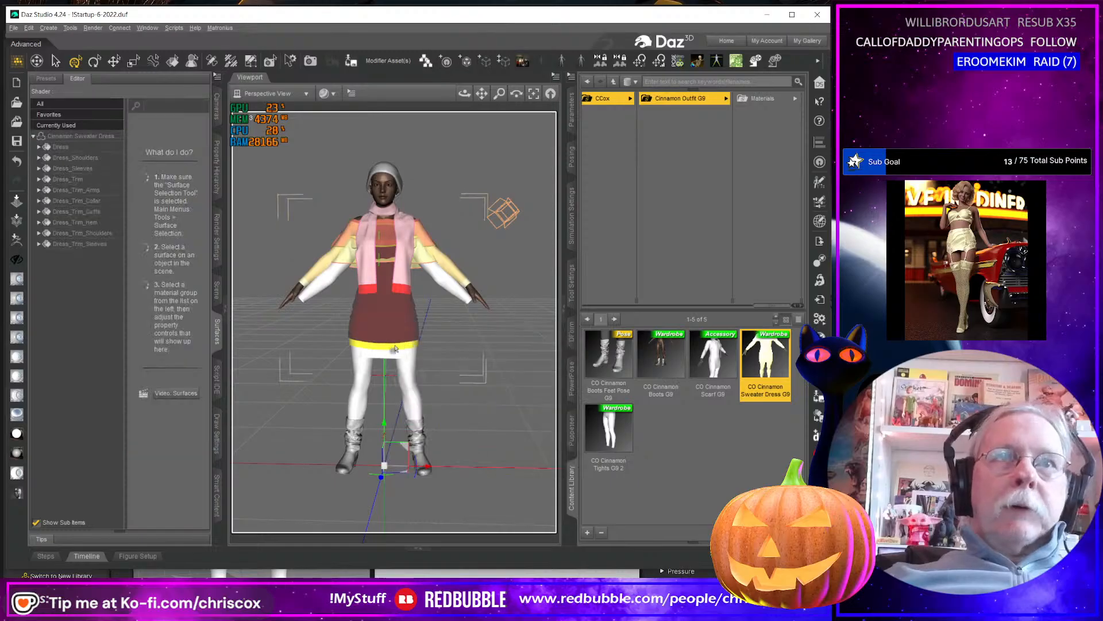
left_click(216, 290)
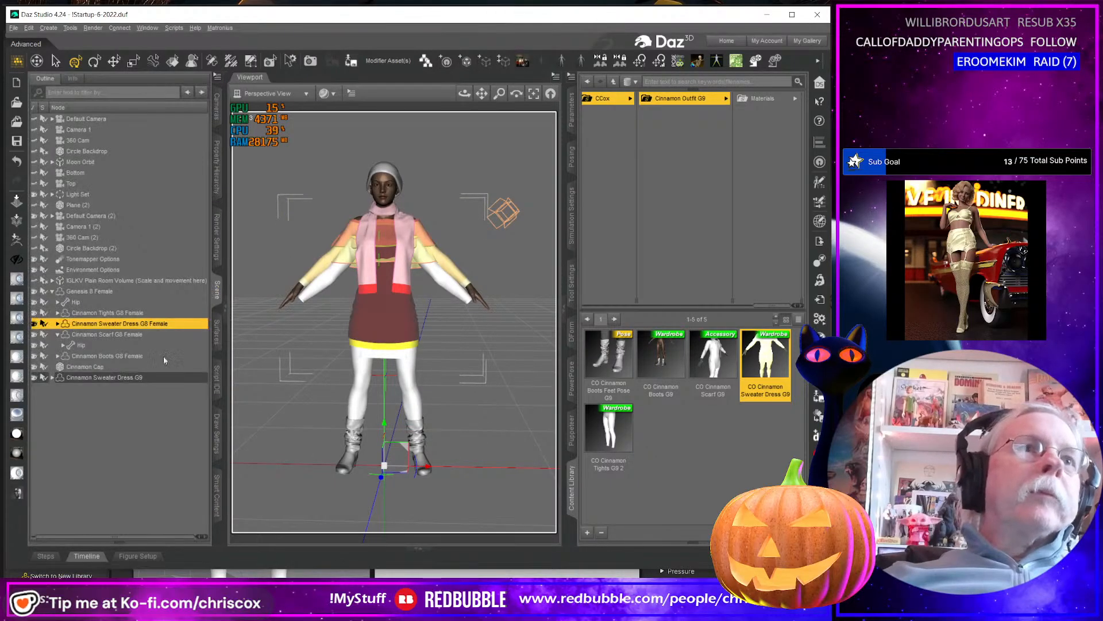
left_click(118, 378)
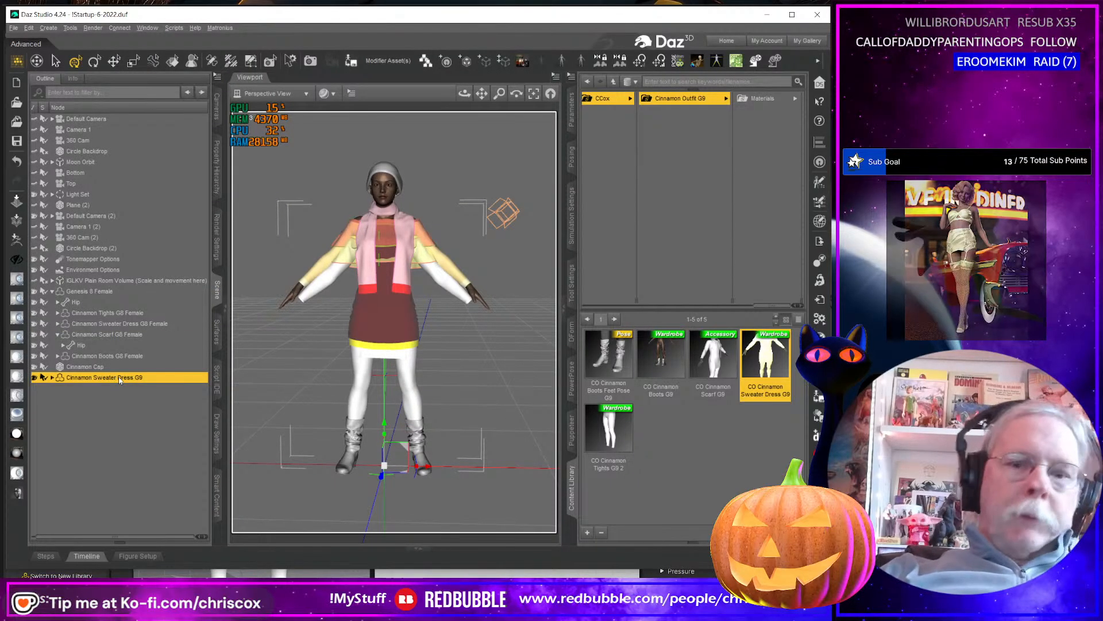
key("Delete")
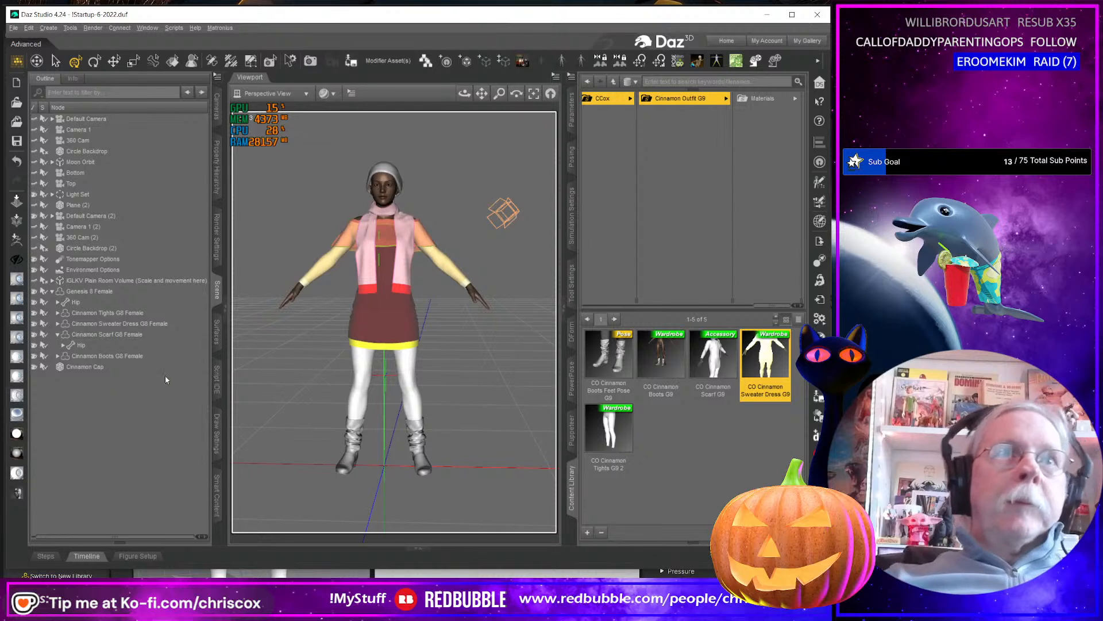
Select all surfaces of the Cinnamon Sweater Dress G8 Female and display its UV layout in UV View.
left_click(137, 323)
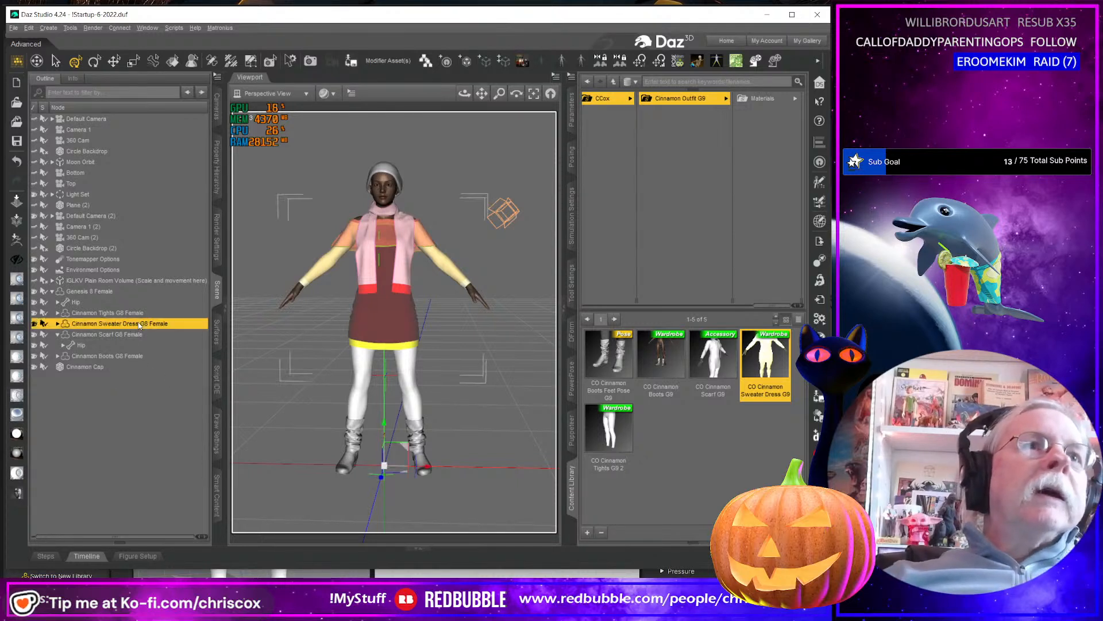
left_click(217, 338)
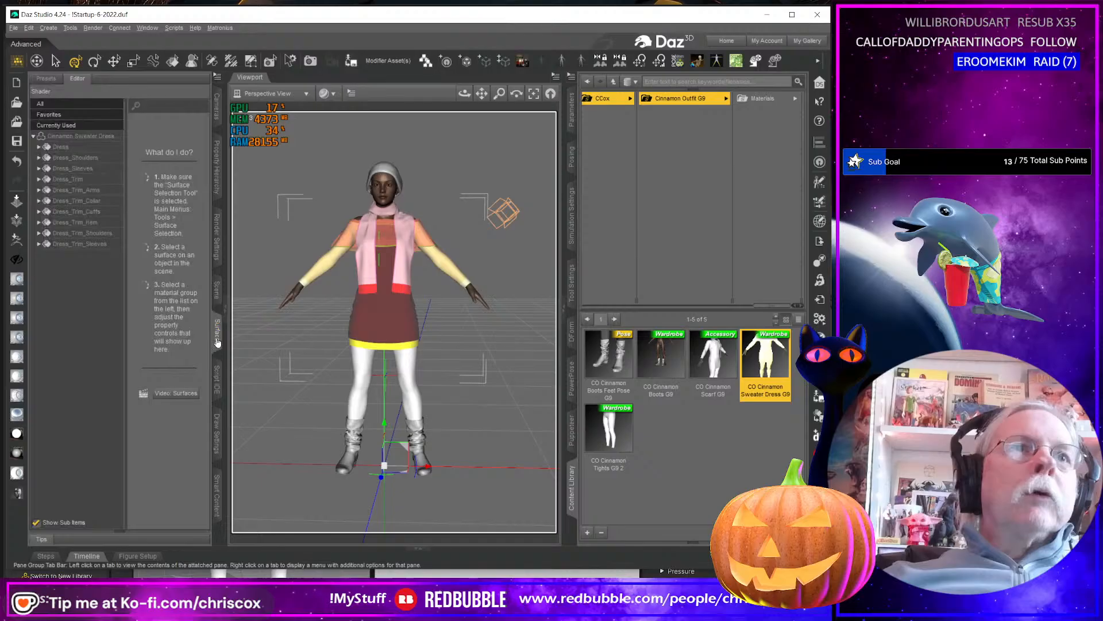
left_click(65, 137)
left_click(268, 93)
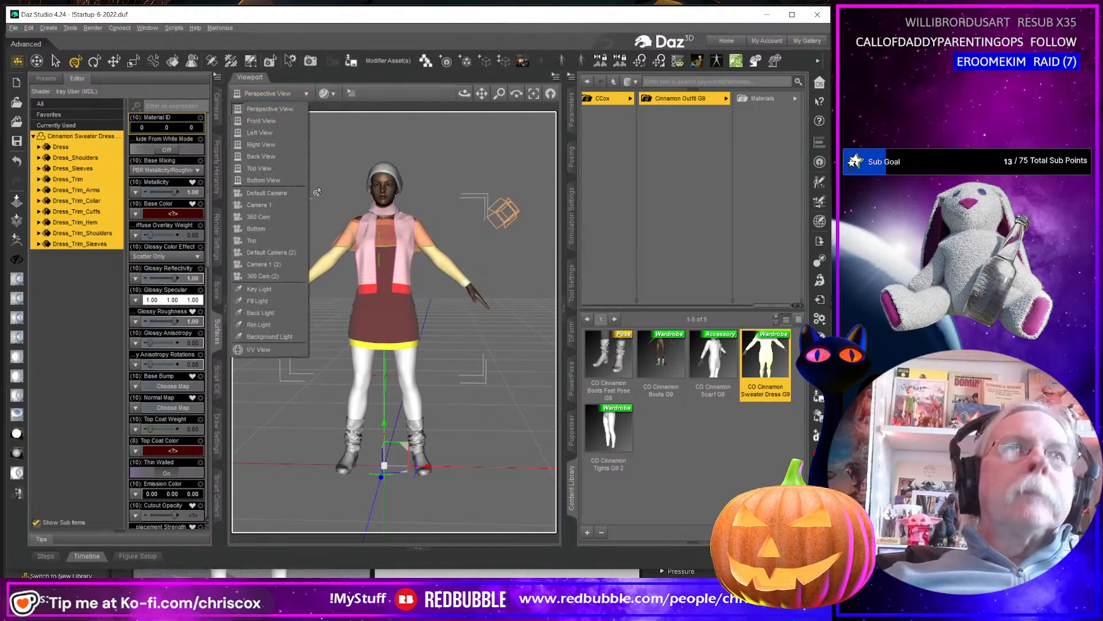
left_click(286, 349)
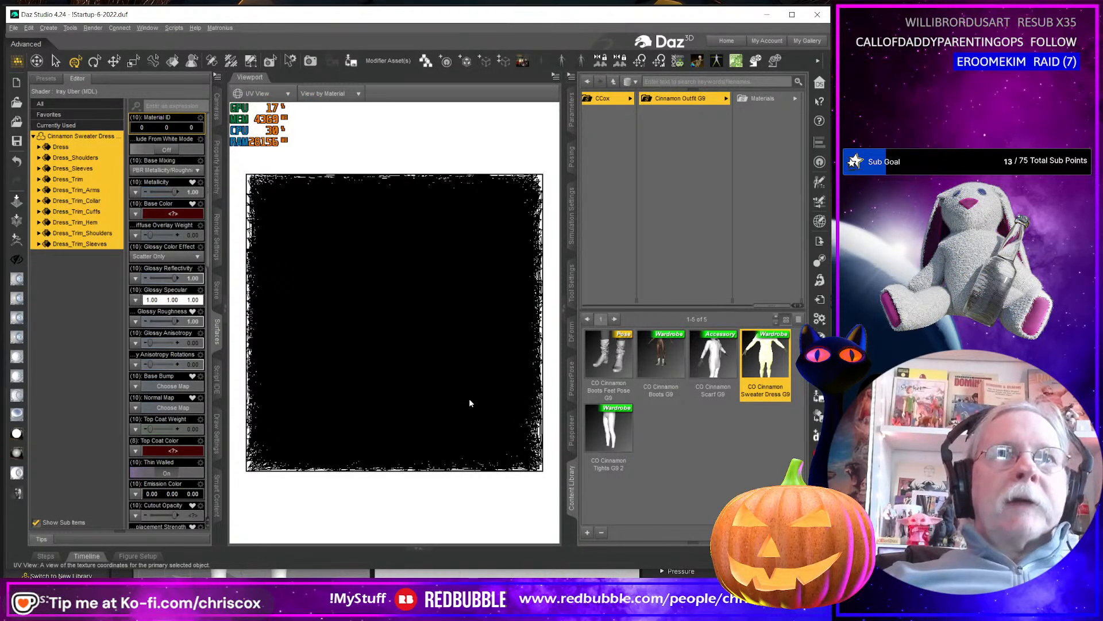
Load Dress UVs.obj as a new UV set for the G8 Female sweater dress.
left_click(218, 76)
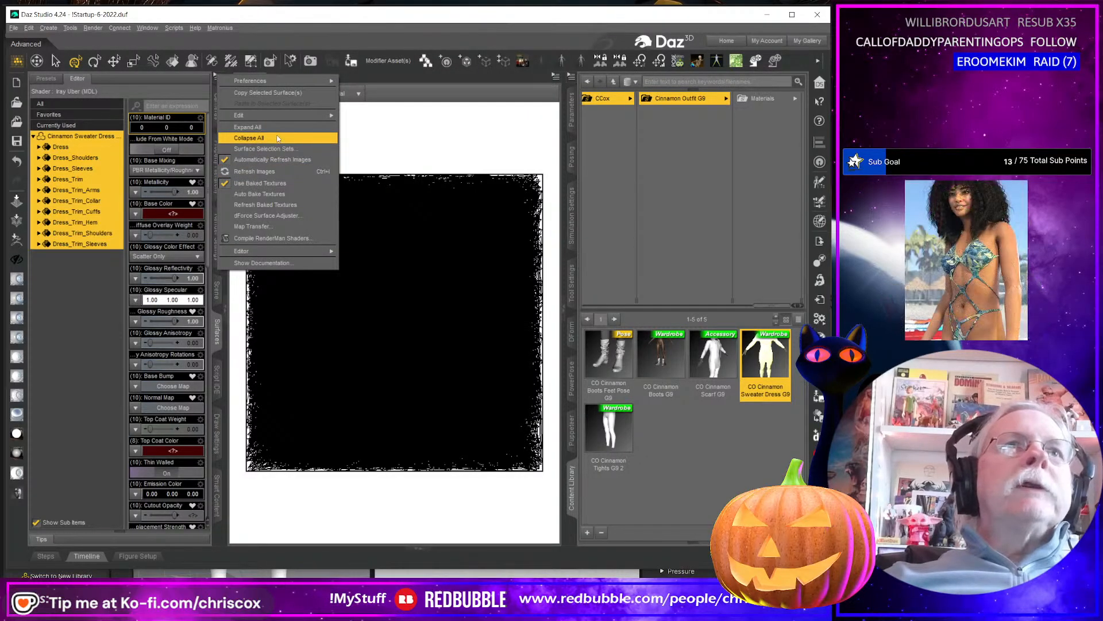
mouse_move(247, 114)
left_click(371, 115)
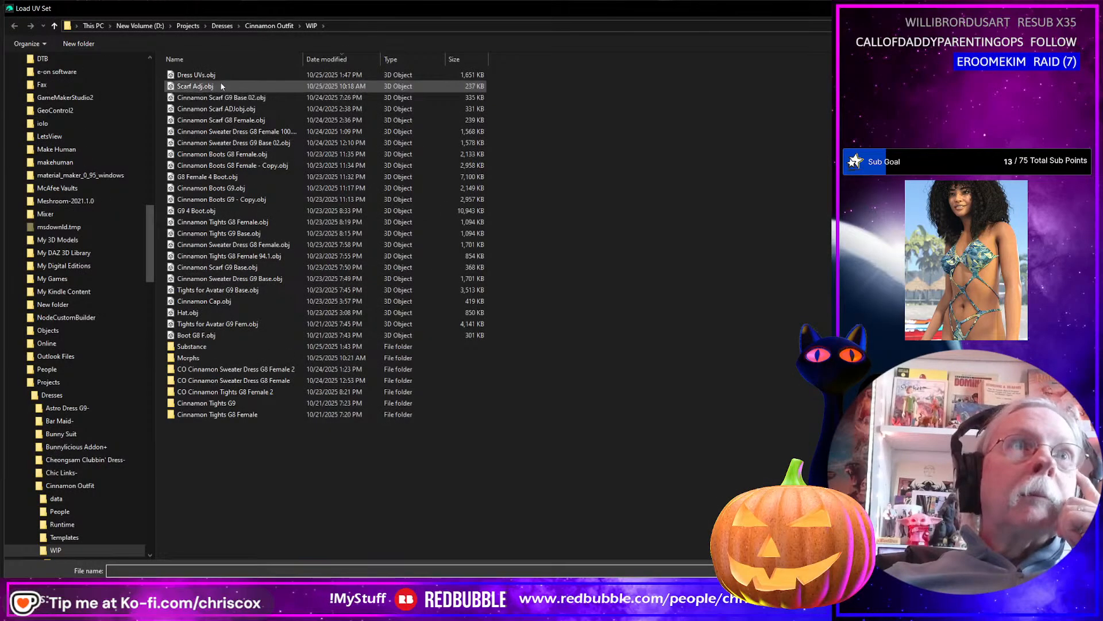
double_click(221, 78)
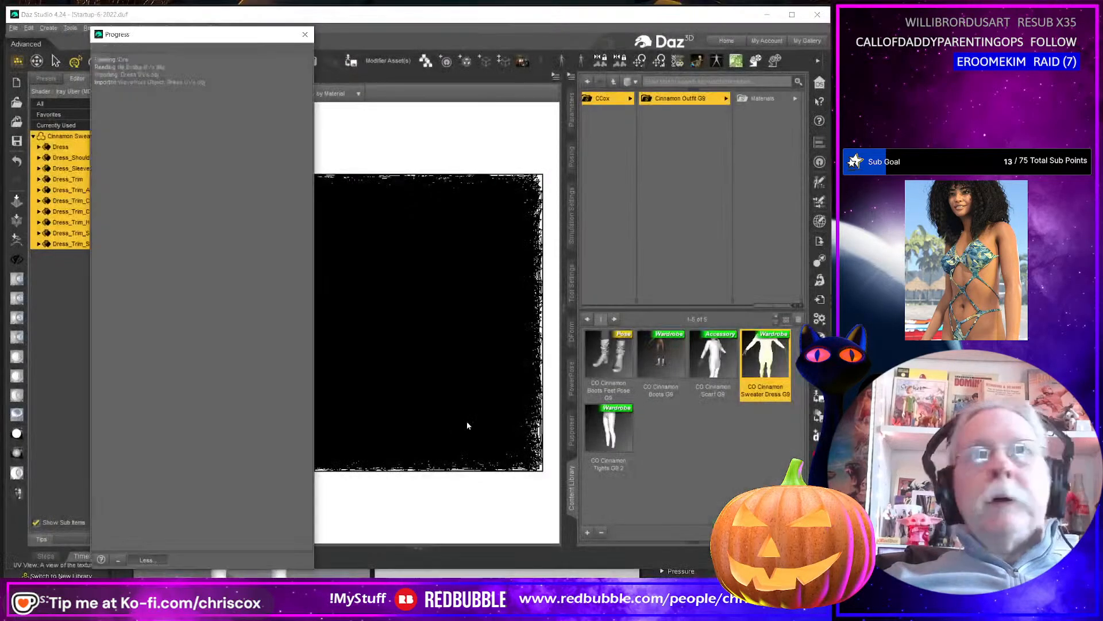
left_click(376, 169)
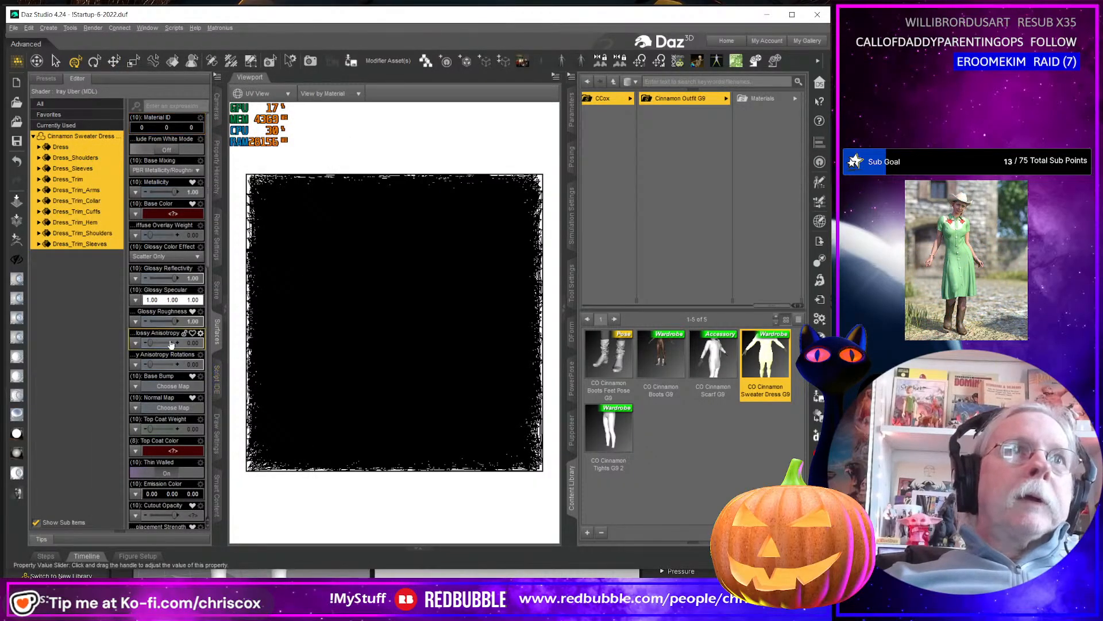
Set the UV Set of all ten dress surfaces to Dress UVs.
scroll(172, 344, "down", 10)
left_click_drag(216, 350, 216, 352)
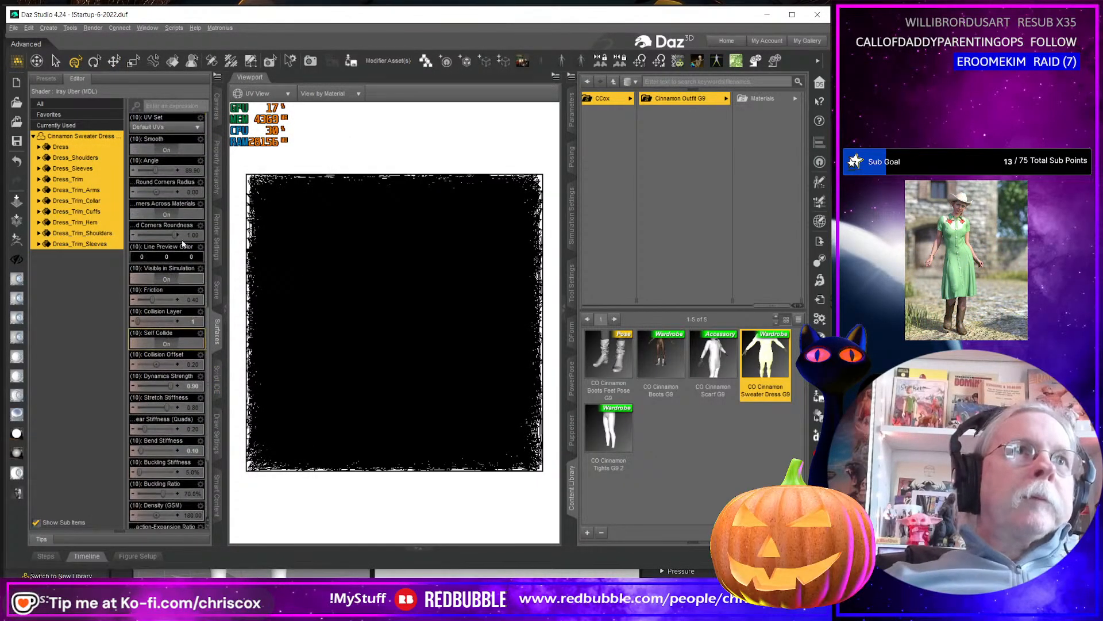
scroll(166, 389, "up", 3)
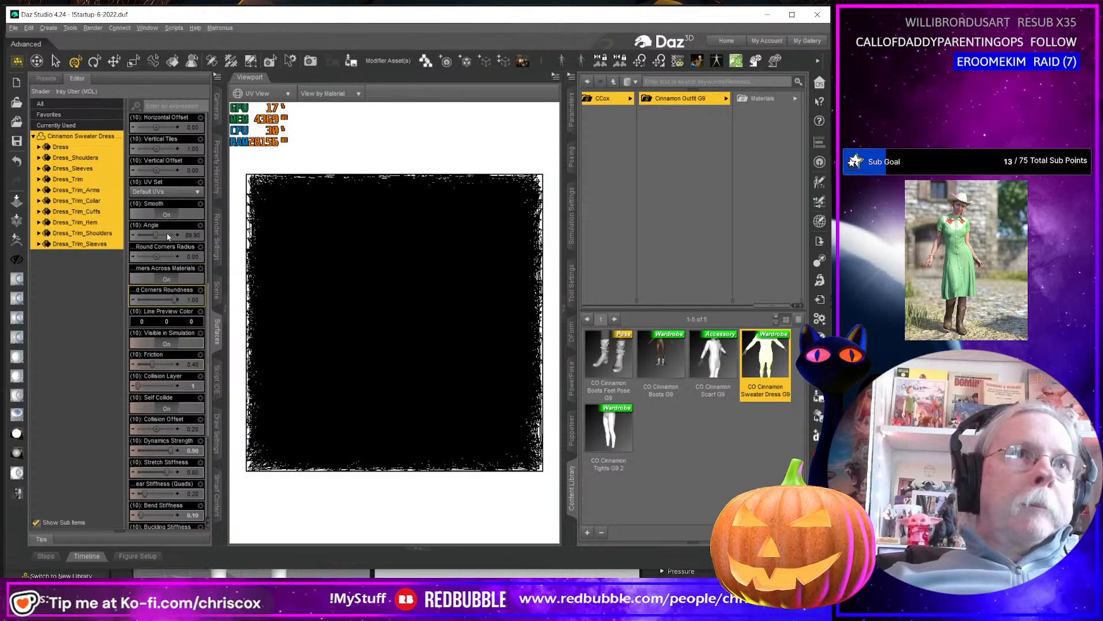
left_click(169, 193)
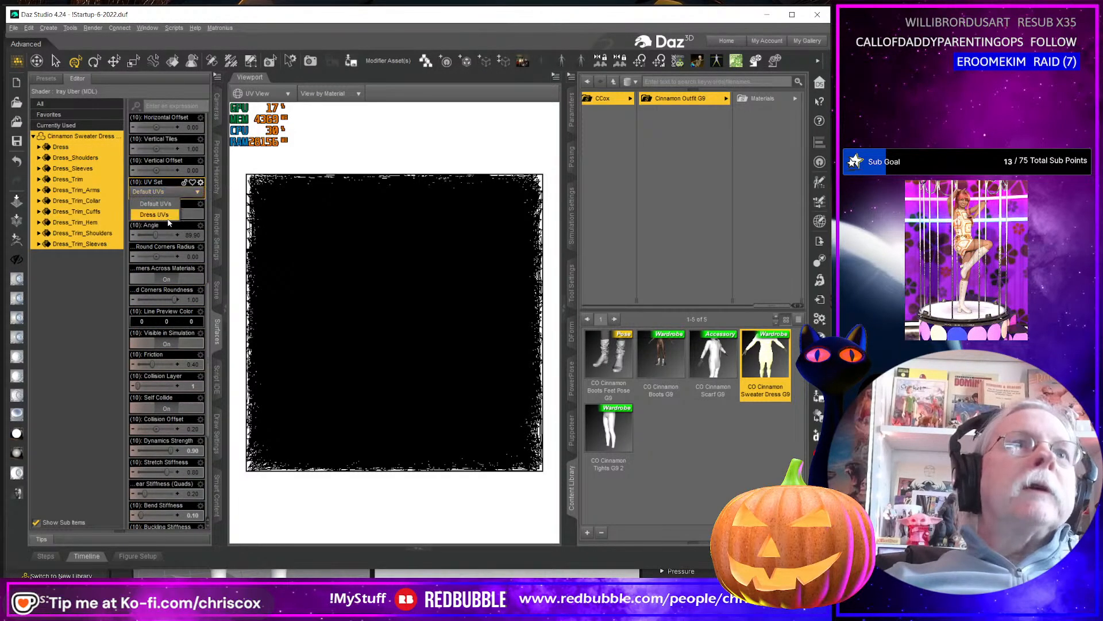
left_click(155, 214)
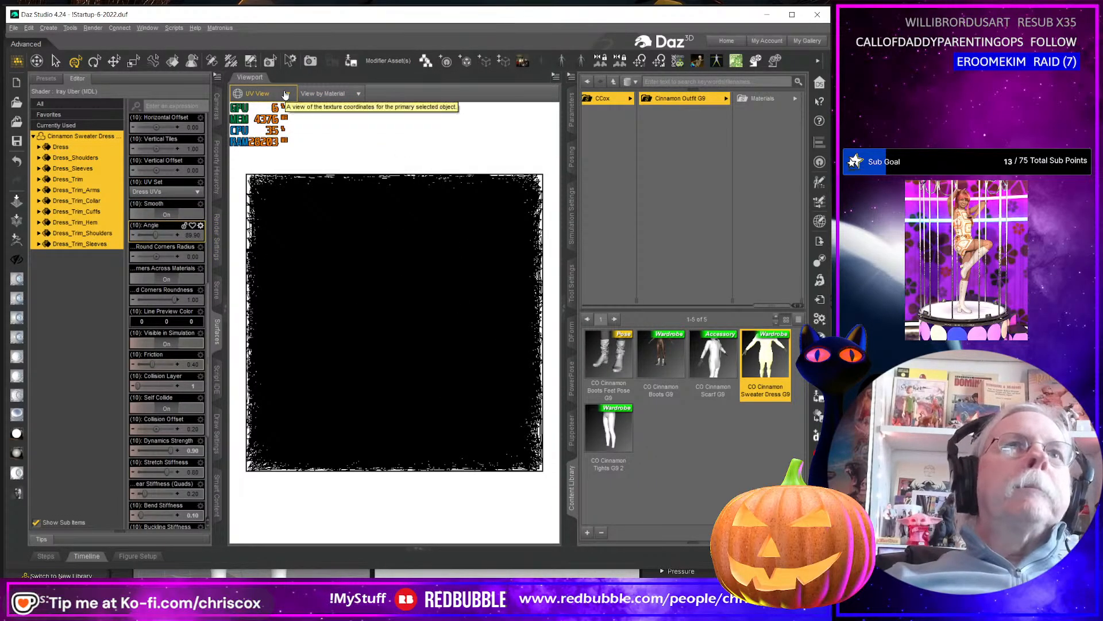
Refresh the UV display by switching to Perspective View and back to UV View, and examine the dress's layout.
left_click(285, 93)
left_click(283, 103)
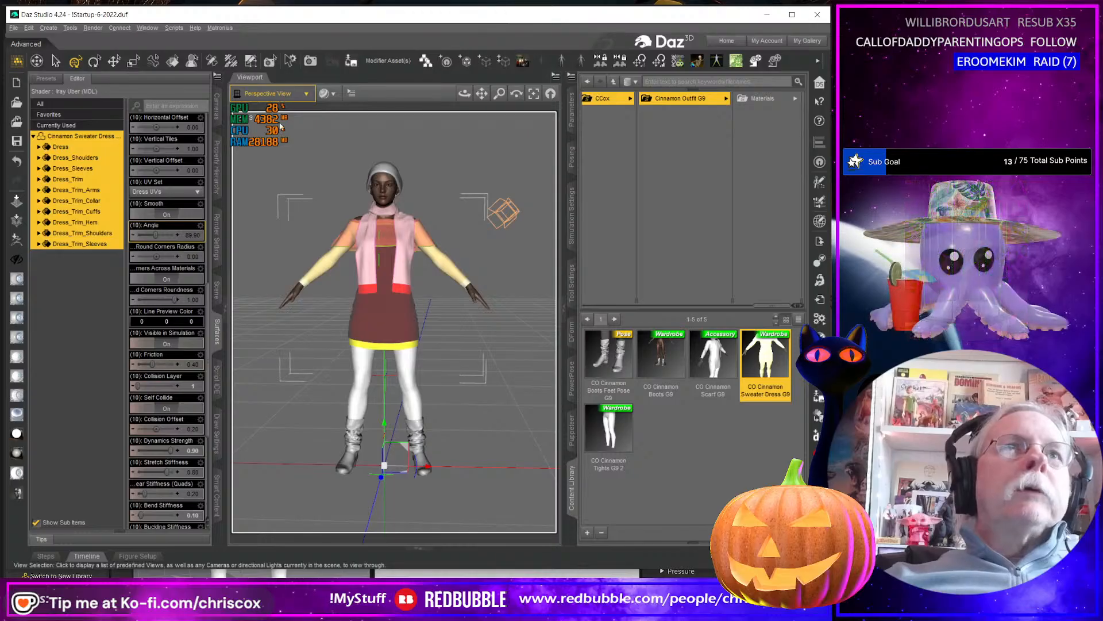
left_click(282, 94)
left_click(270, 350)
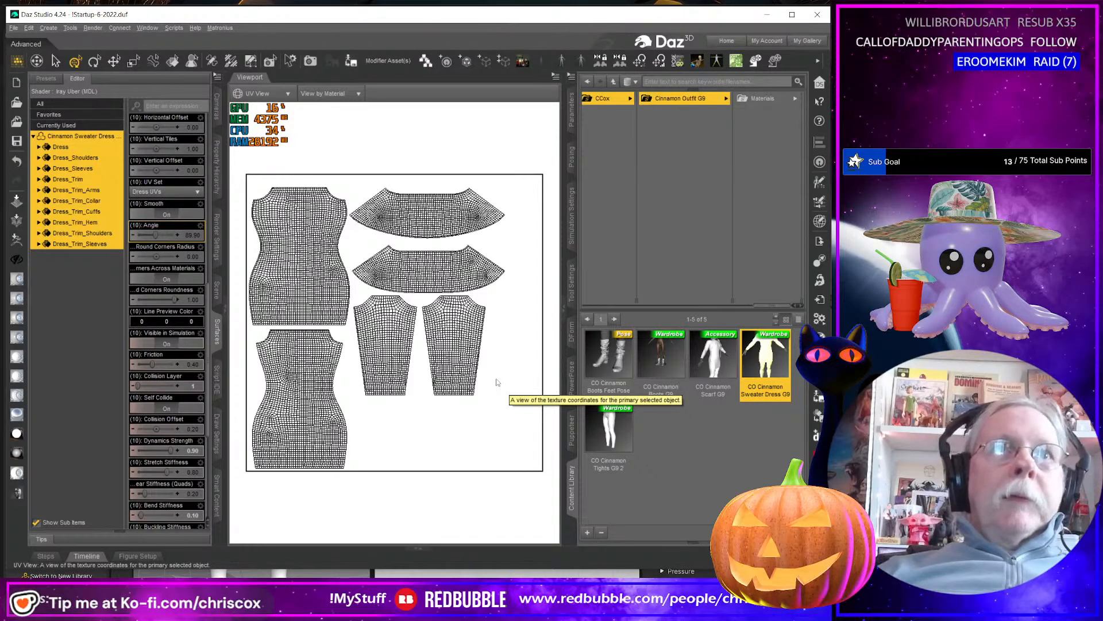
Return the viewport to Perspective View and check the sweater dress's Mesh Resolution parameters.
left_click(289, 94)
left_click(265, 106)
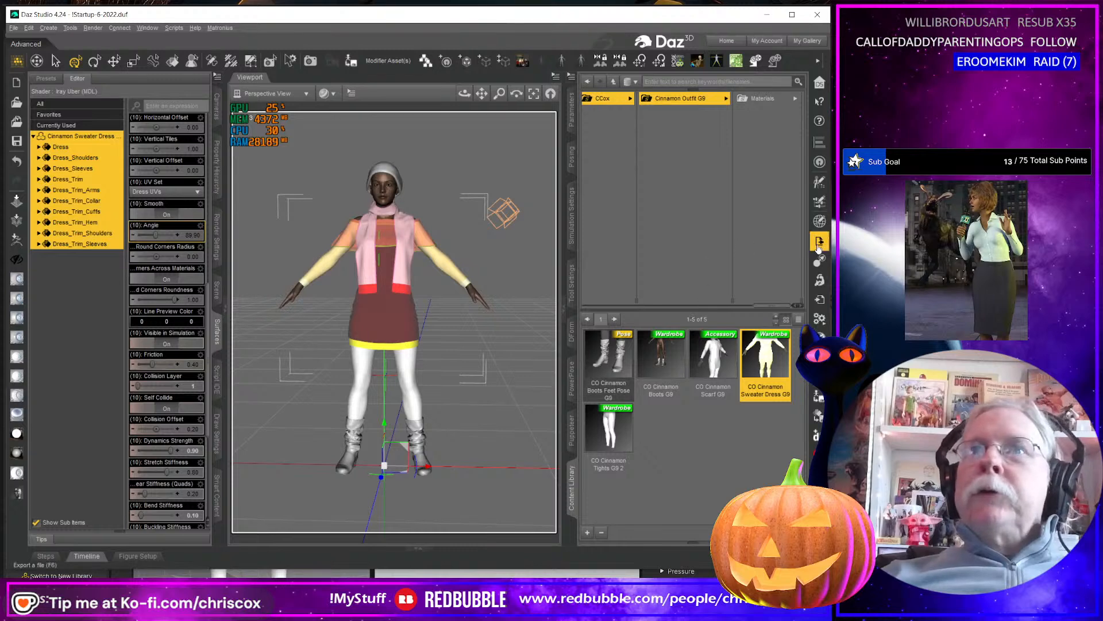
left_click(572, 110)
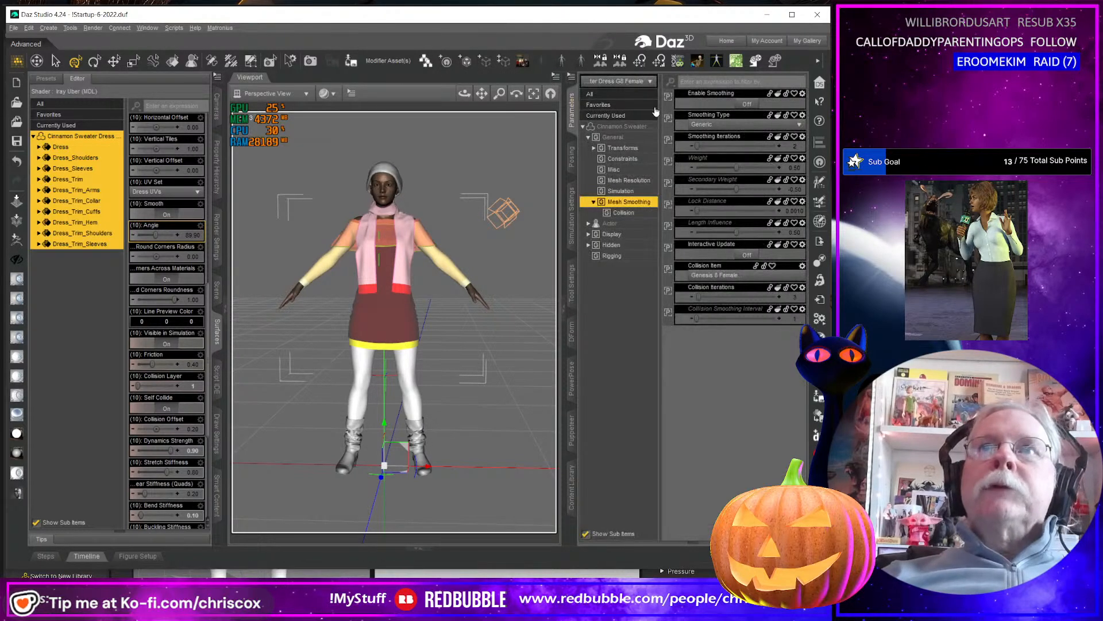
left_click(626, 179)
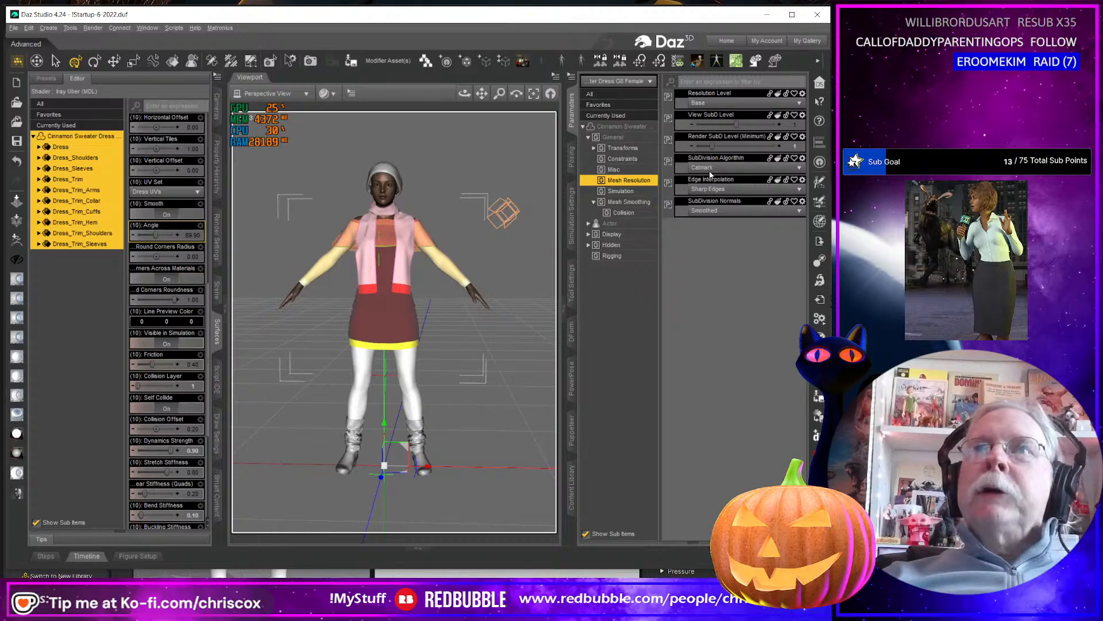
Export the dress as an OBJ over Cinnamon Sweater Dress G8F.obj in the Substance folder, with Write Surfaces enabled.
left_click(822, 259)
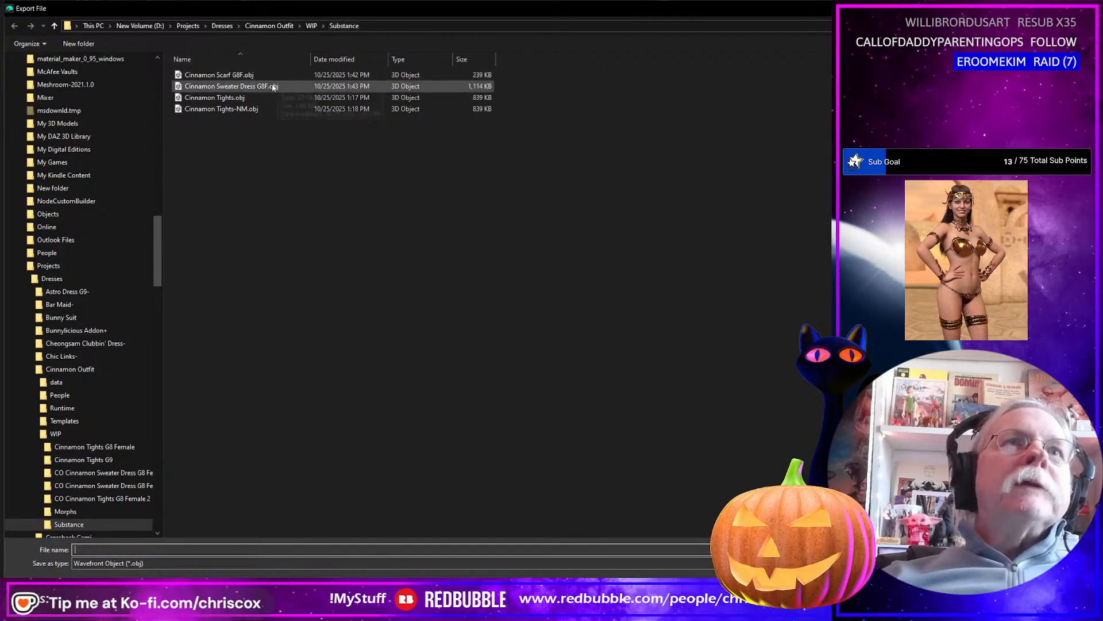
left_click(339, 86)
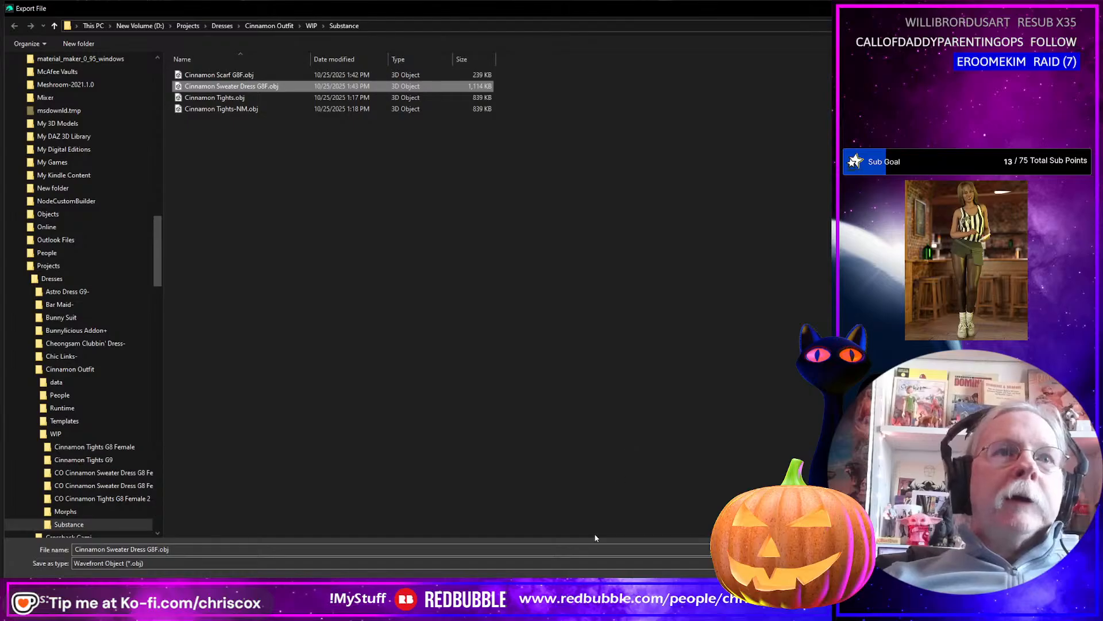
key("Return")
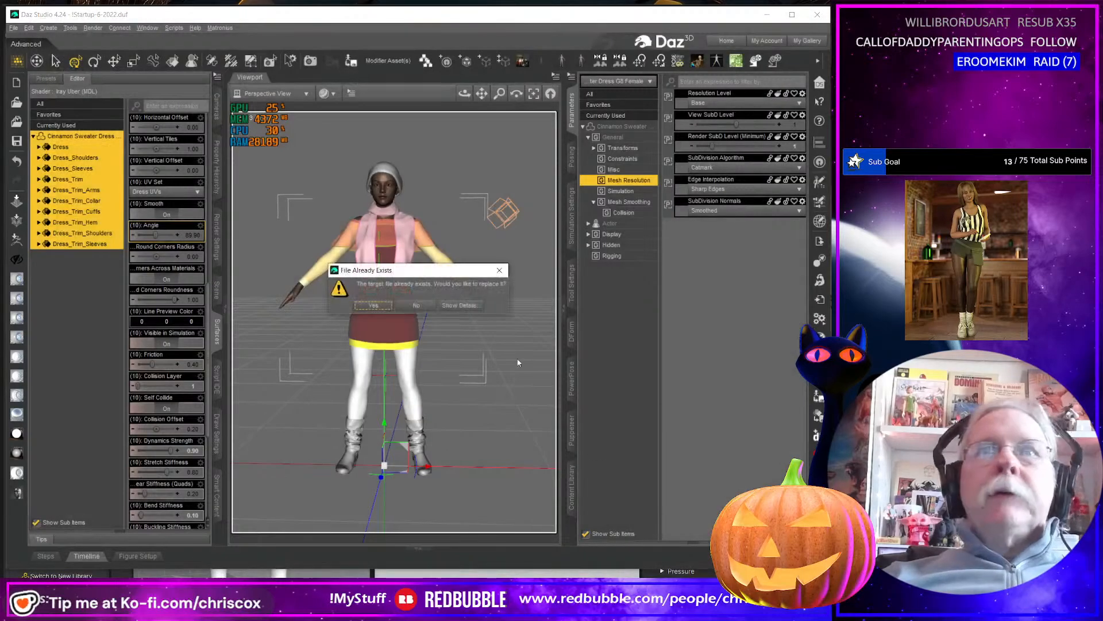
left_click(373, 305)
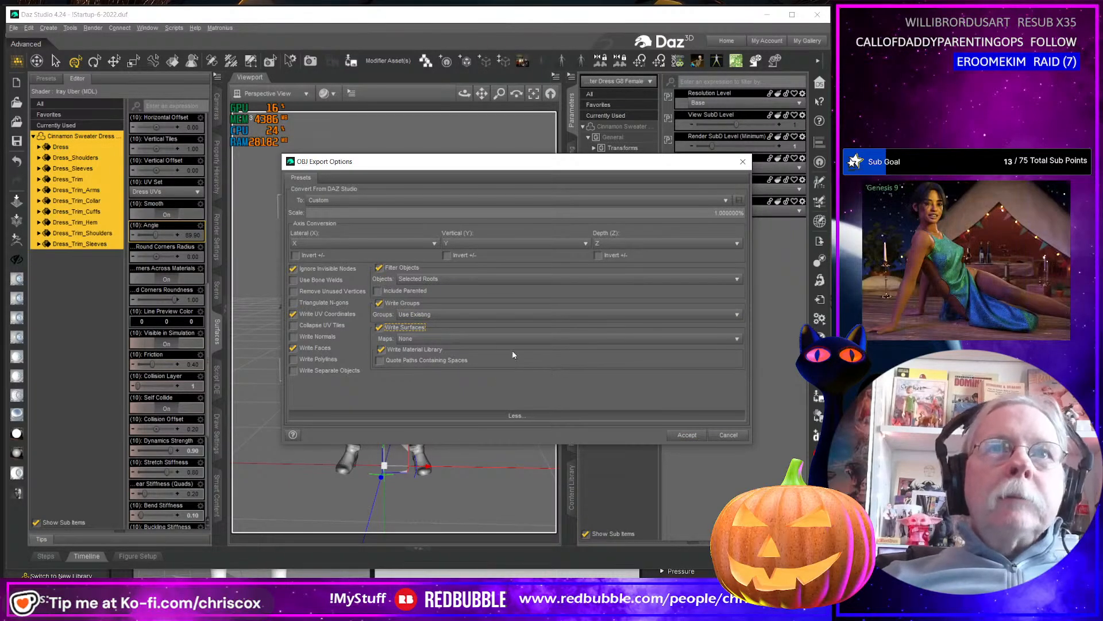
left_click(402, 327)
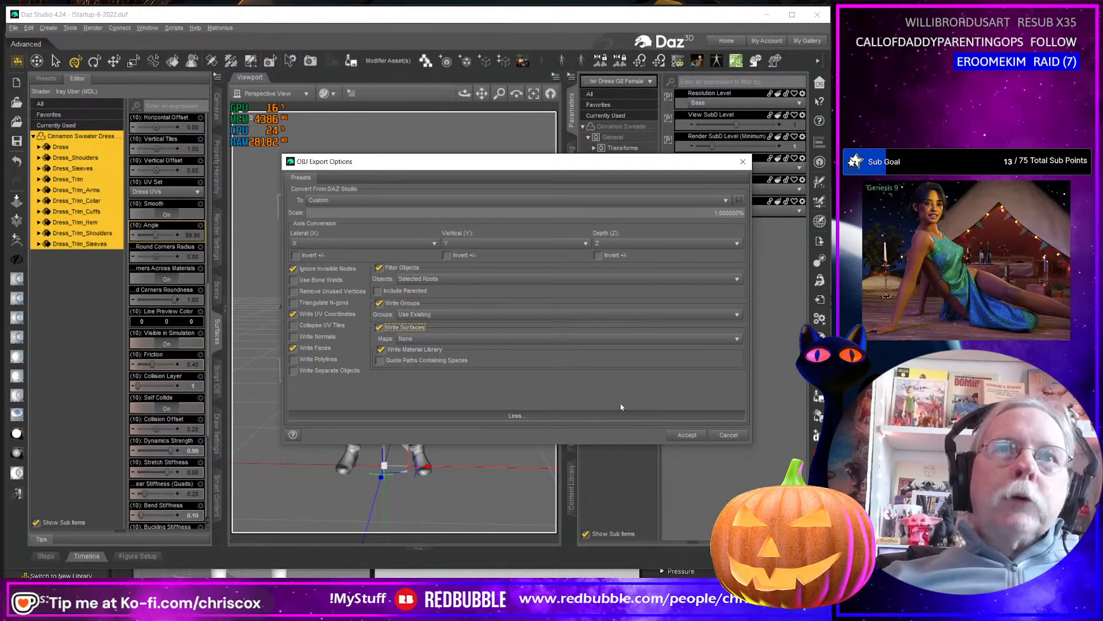
left_click(687, 435)
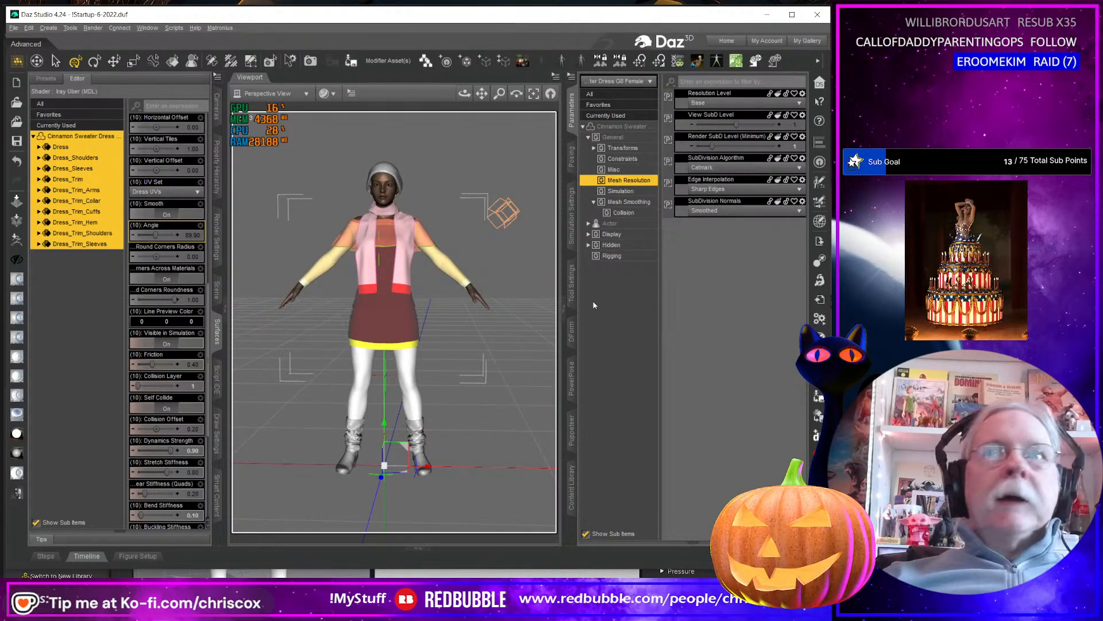
Activate the Geometry Editor and look through the dress's face groups and surfaces.
left_click(572, 295)
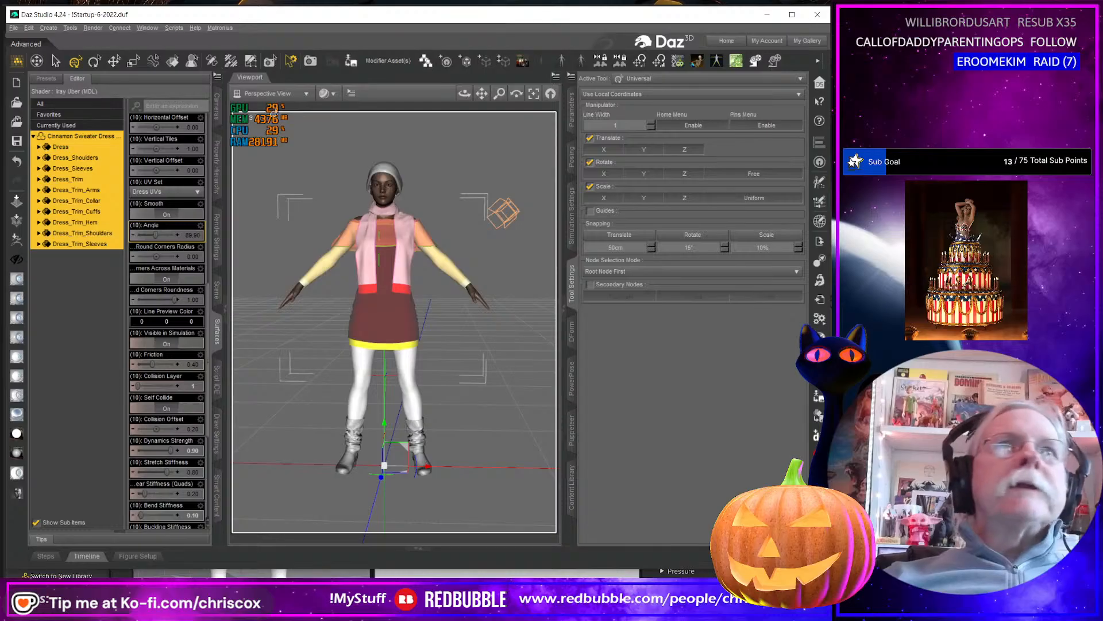
left_click(251, 60)
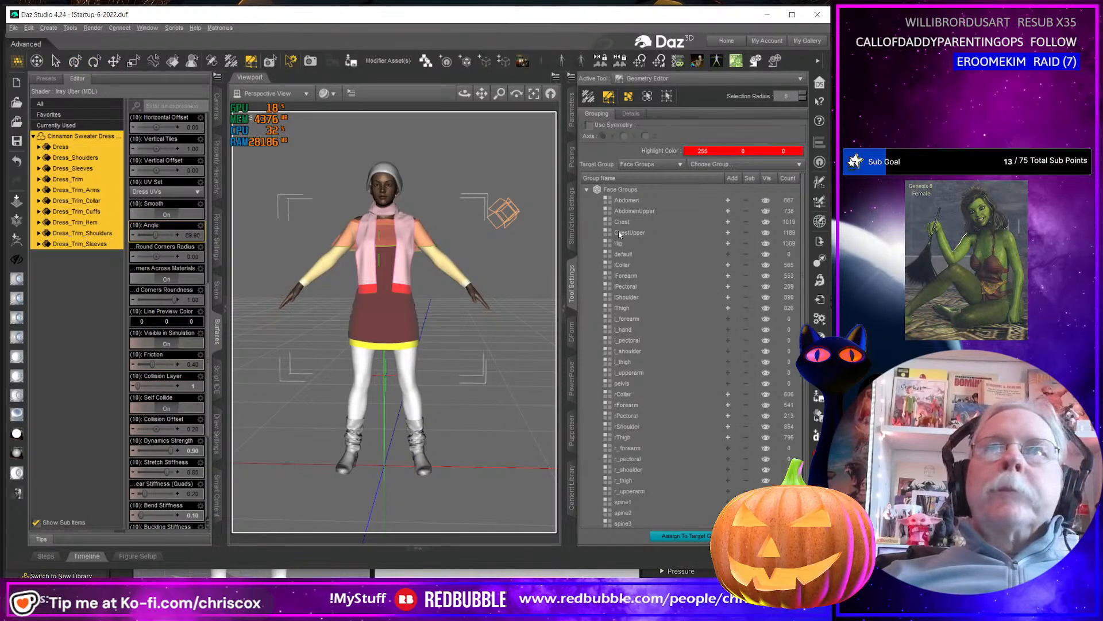
scroll(655, 287, "down", 3)
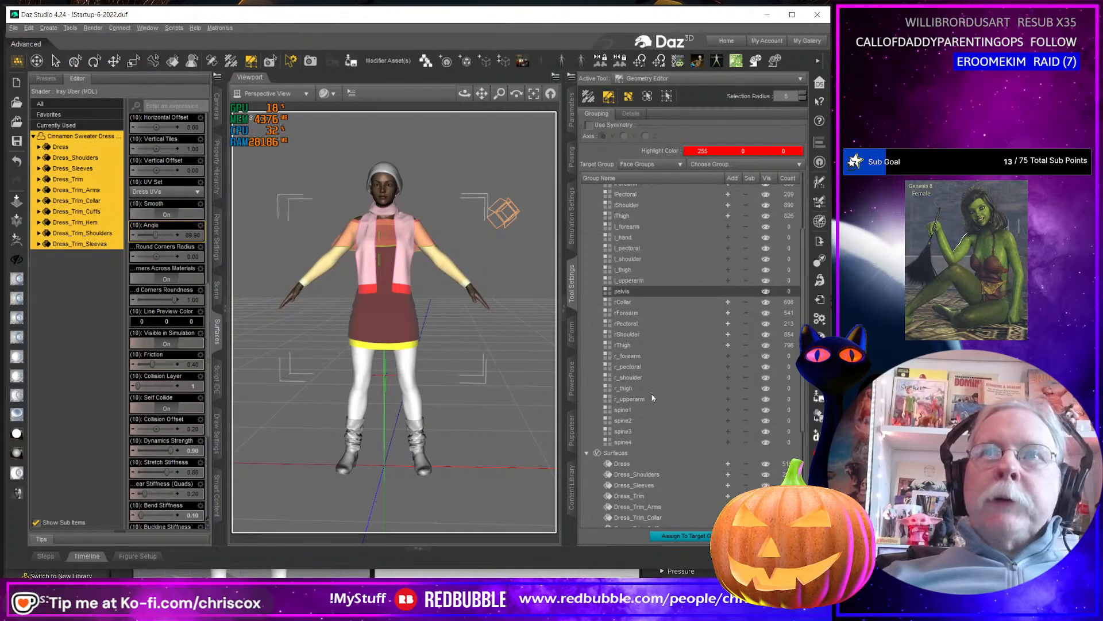
scroll(622, 362, "up", 3)
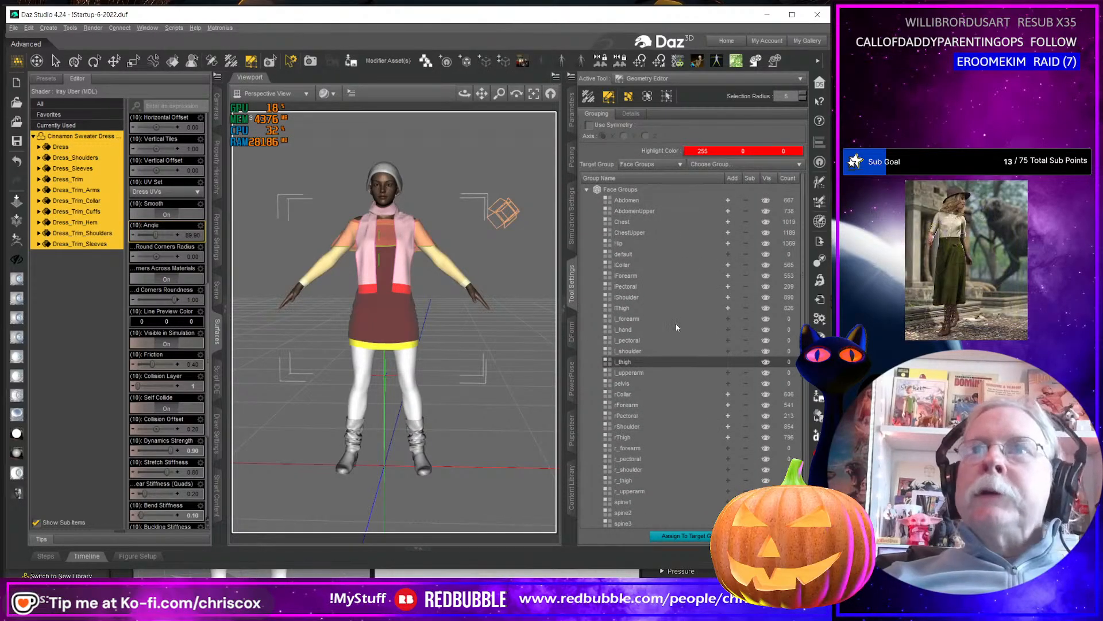
scroll(661, 276, "down", 1)
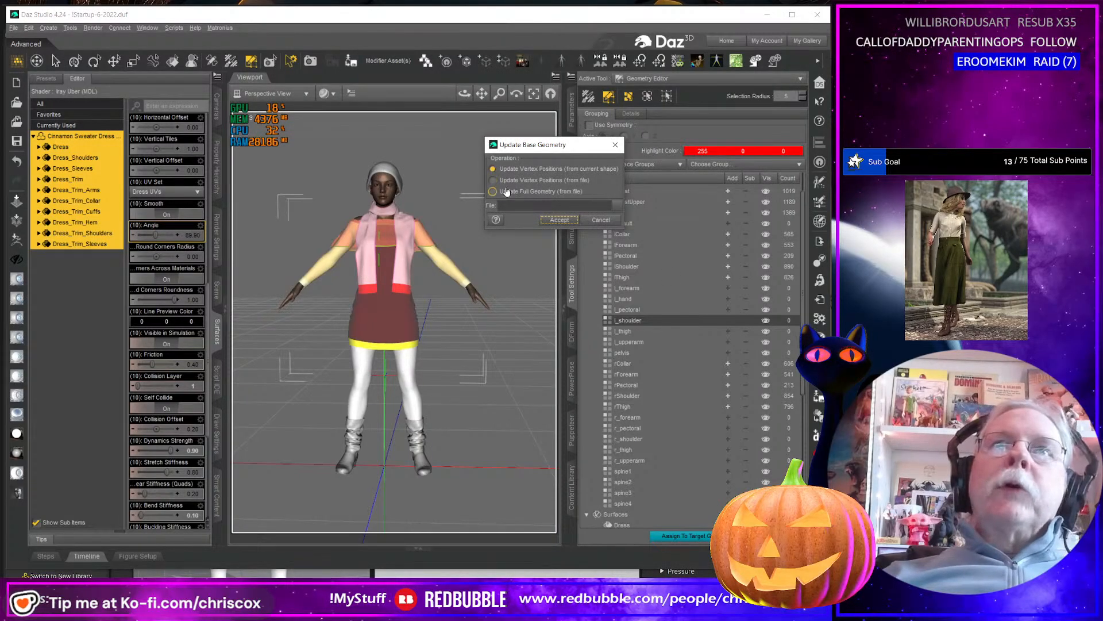
Update the dress's full base geometry from Cinnamon Sweater Dress G8F.obj in the Substance folder, keeping the shown OBJ import options.
left_click(493, 191)
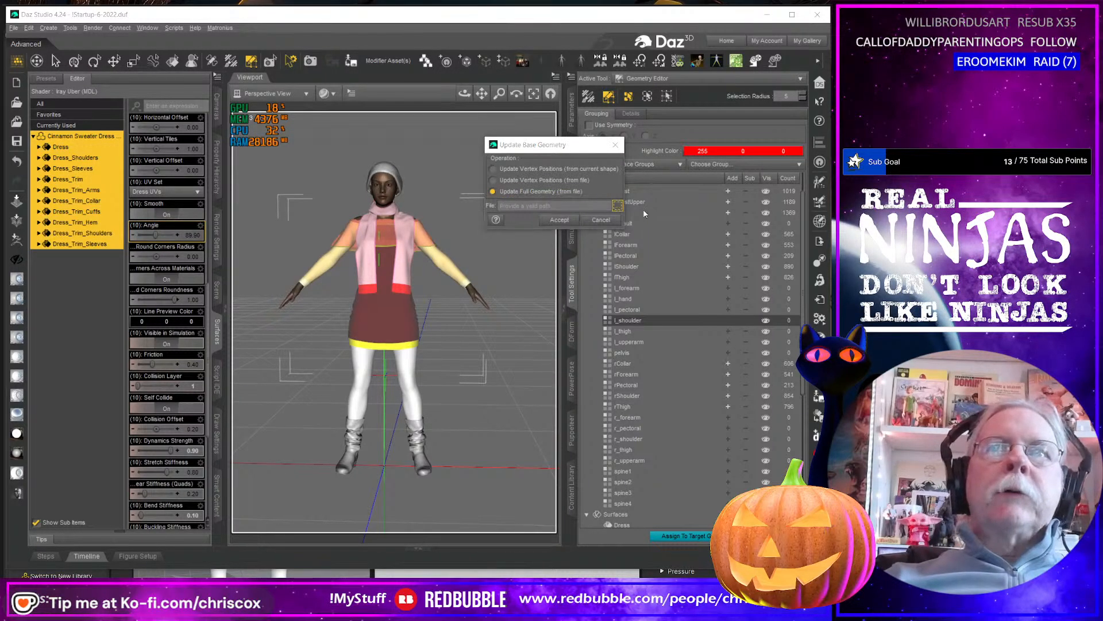
left_click(618, 205)
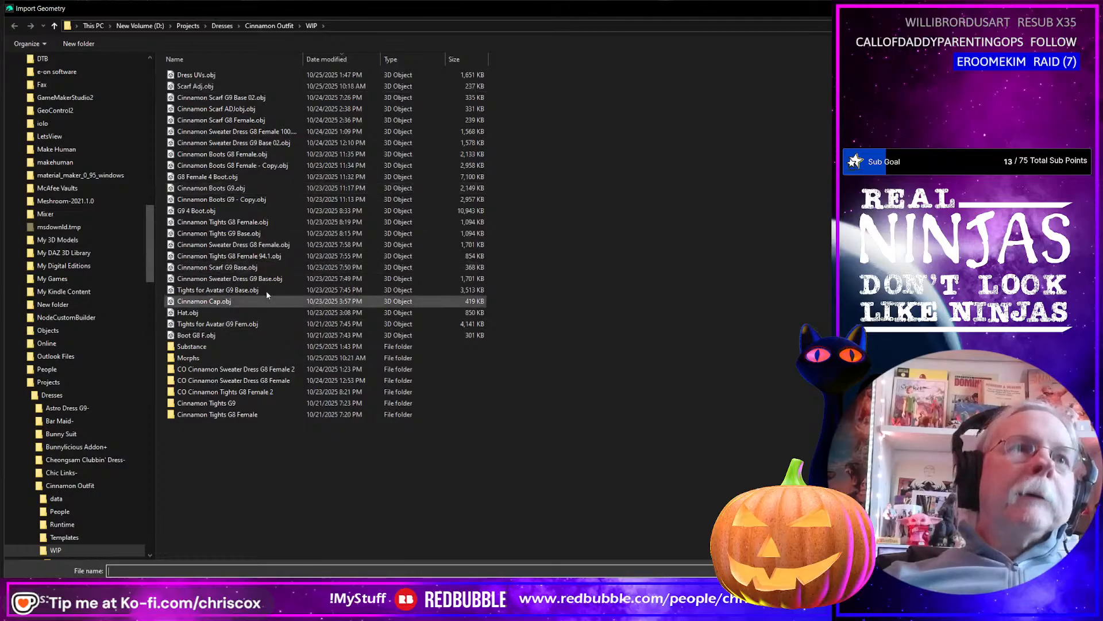
double_click(194, 347)
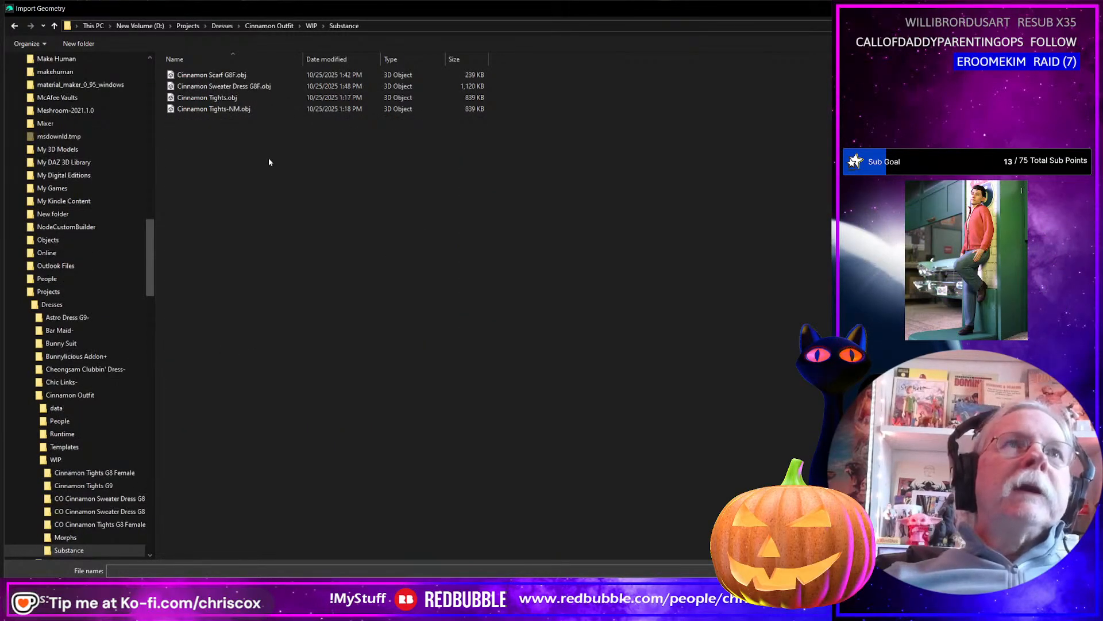
left_click(224, 86)
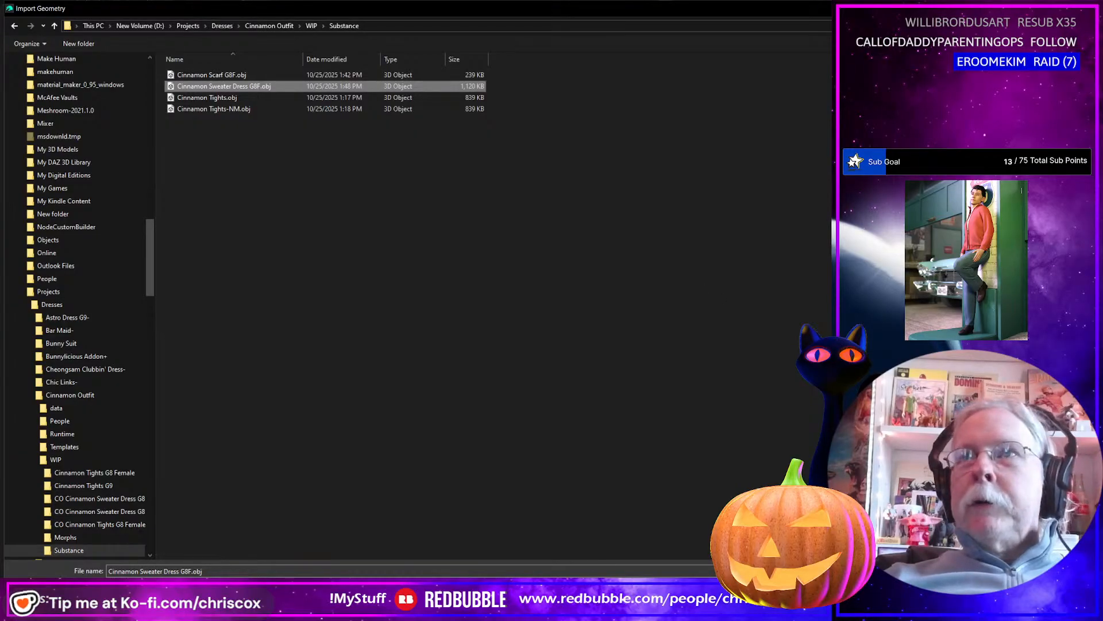
left_click(770, 591)
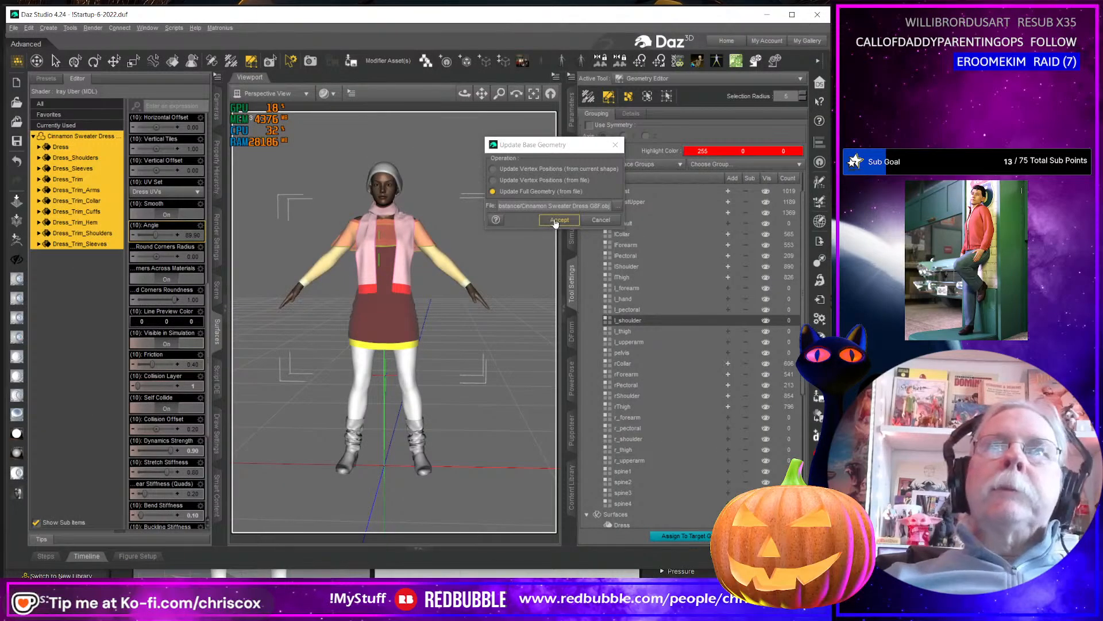
left_click(558, 220)
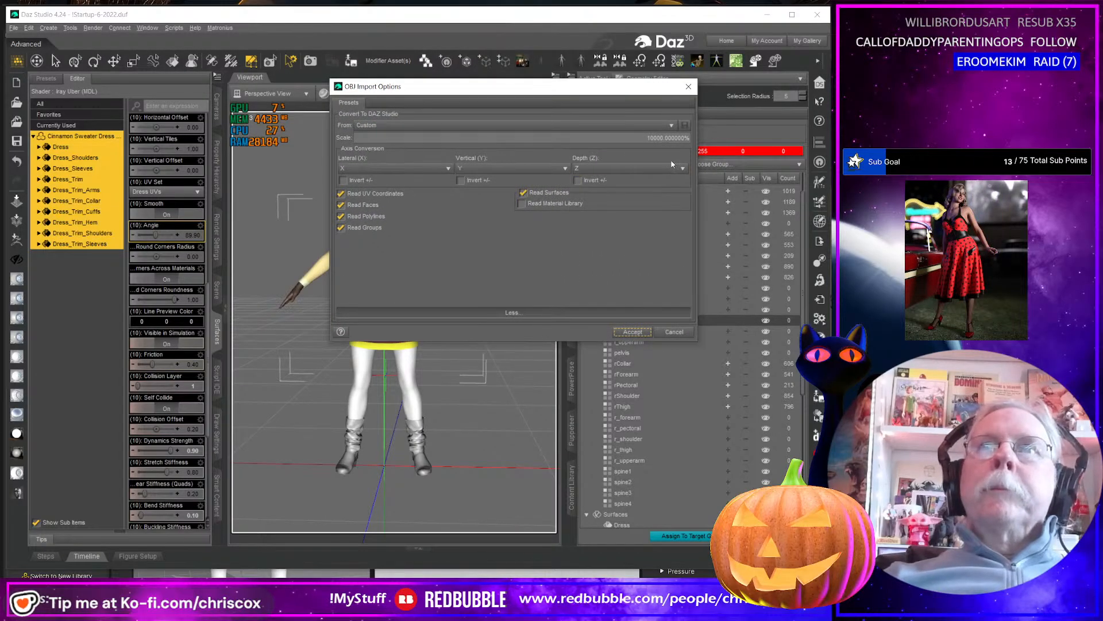
left_click(630, 333)
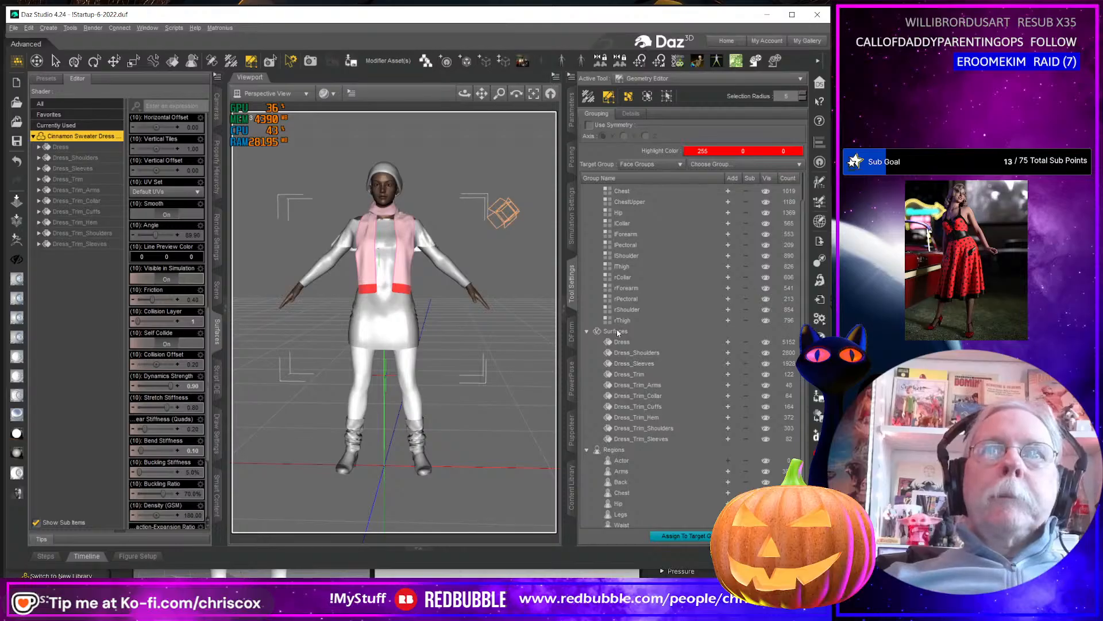
Examine the dress's face groups and surfaces after the geometry update, highlighting the Dress surface on the model.
scroll(617, 332, "up", 2)
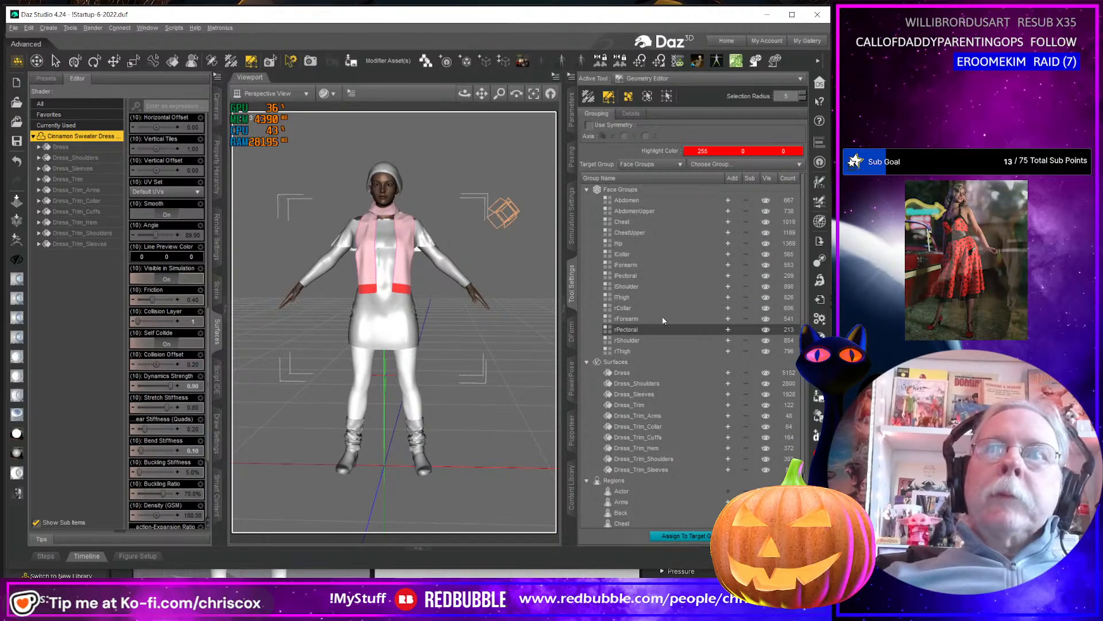
scroll(664, 321, "down", 3)
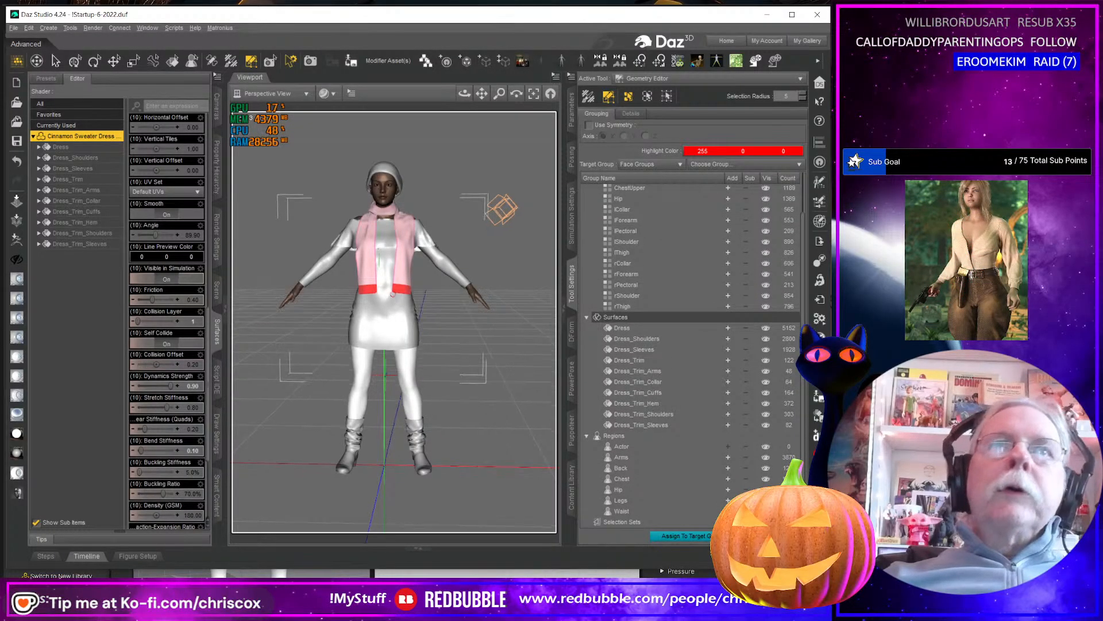
middle_click_drag(374, 310, 393, 297)
scroll(394, 297, "up", 8)
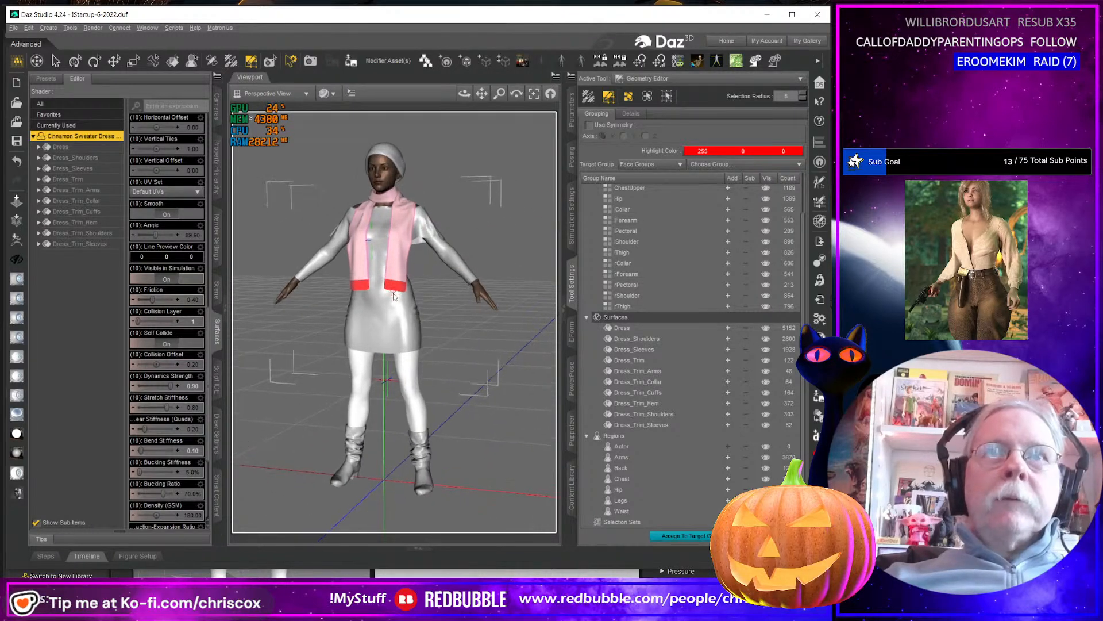
scroll(488, 310, "down", 5)
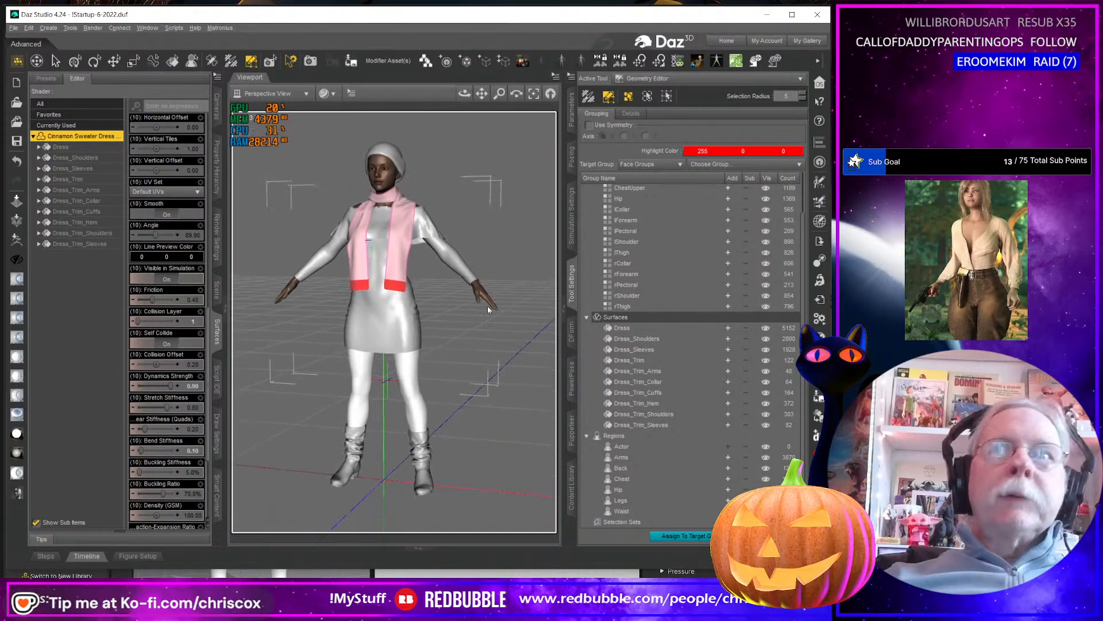
left_click(627, 328)
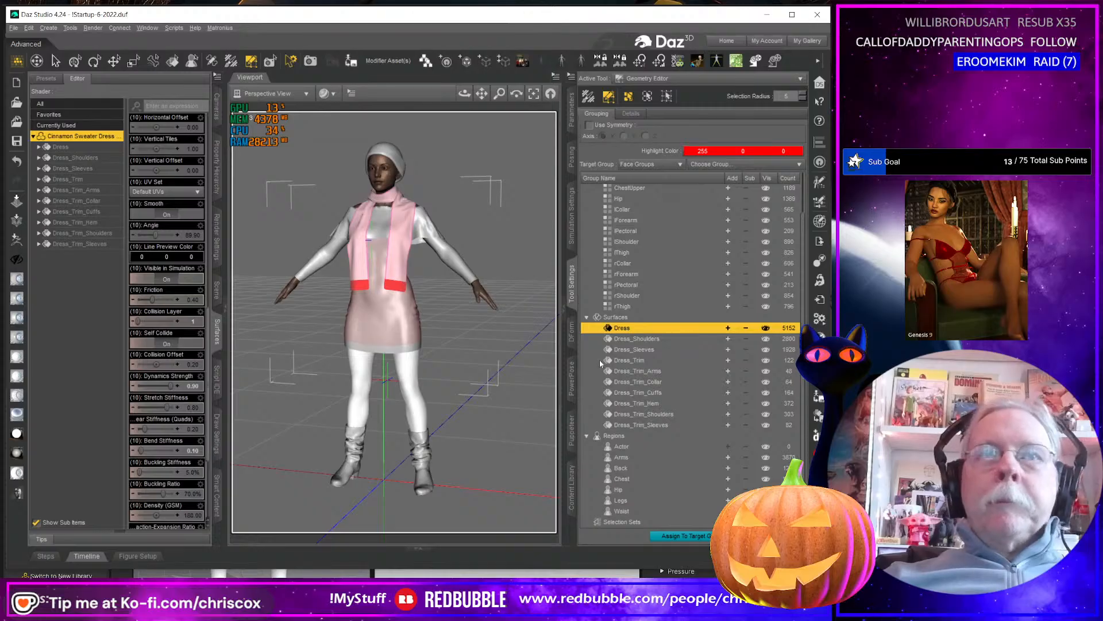
mouse_move(465, 93)
left_mouse_down()
mouse_move(396, 91)
mouse_move(454, 89)
left_mouse_up()
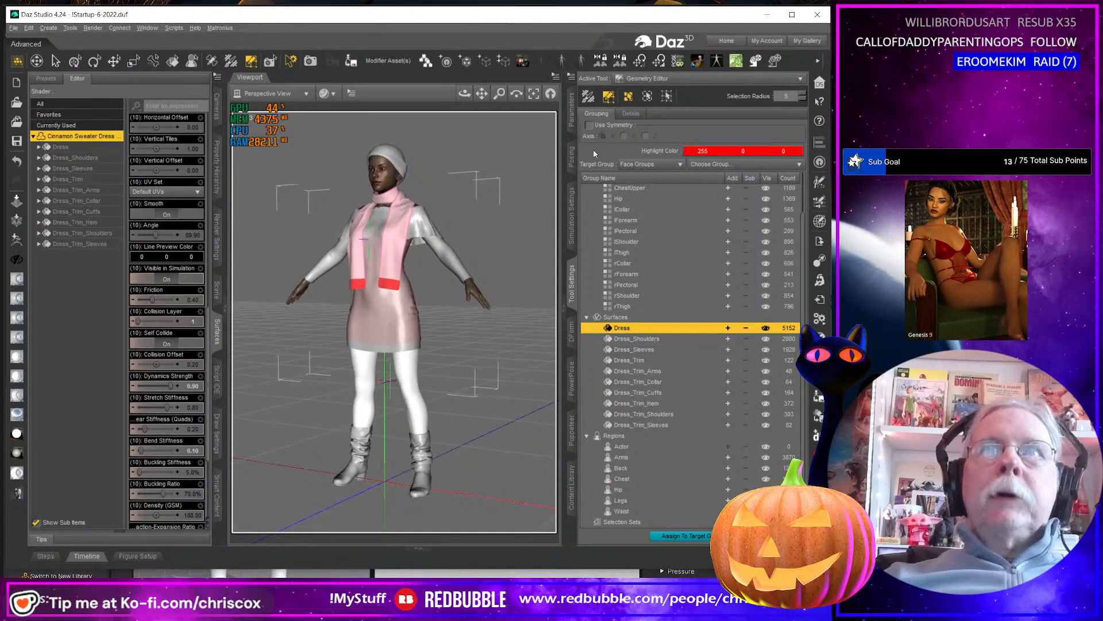
Test the dress's Hanging 01 morph at its maximum, undo it, and inspect the dress on the figure.
left_click(572, 109)
left_click(610, 212)
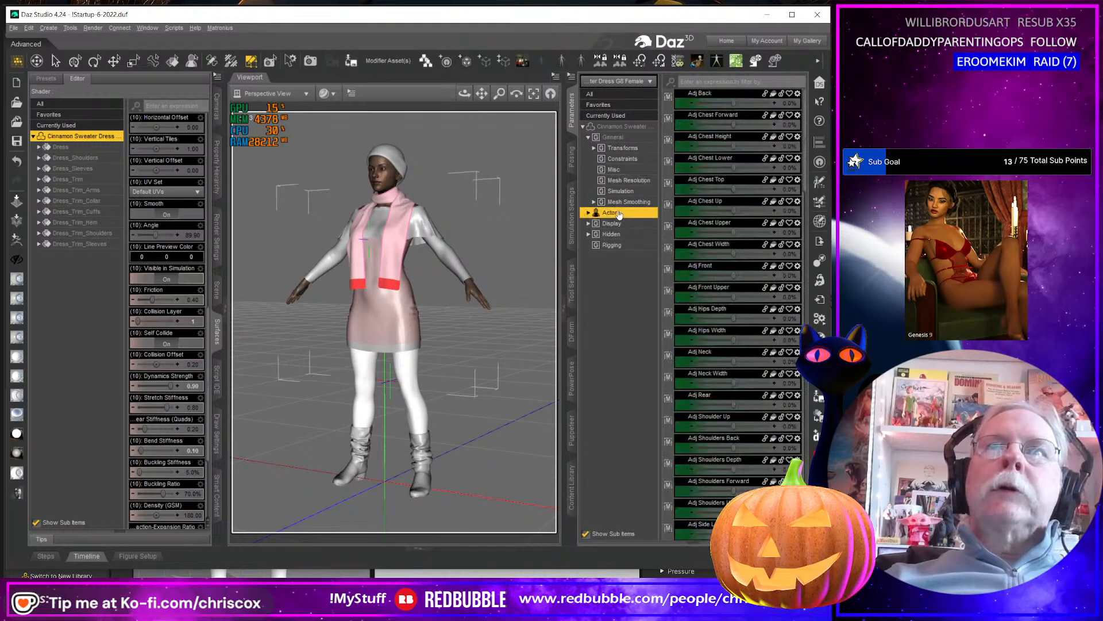
scroll(741, 268, "down", 15)
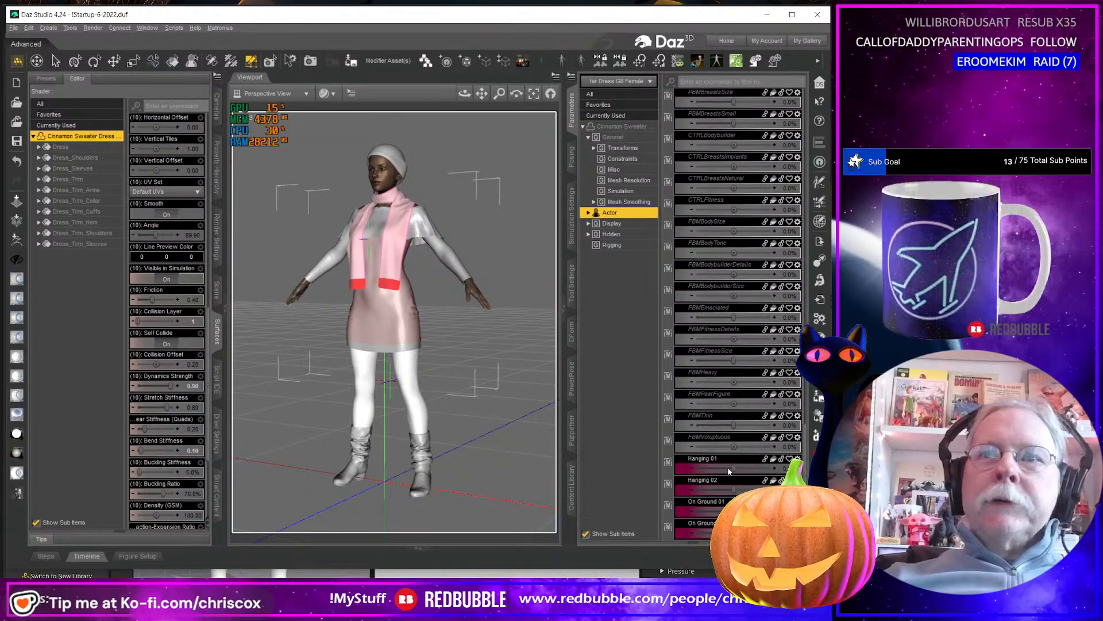
left_click_drag(733, 468, 808, 461)
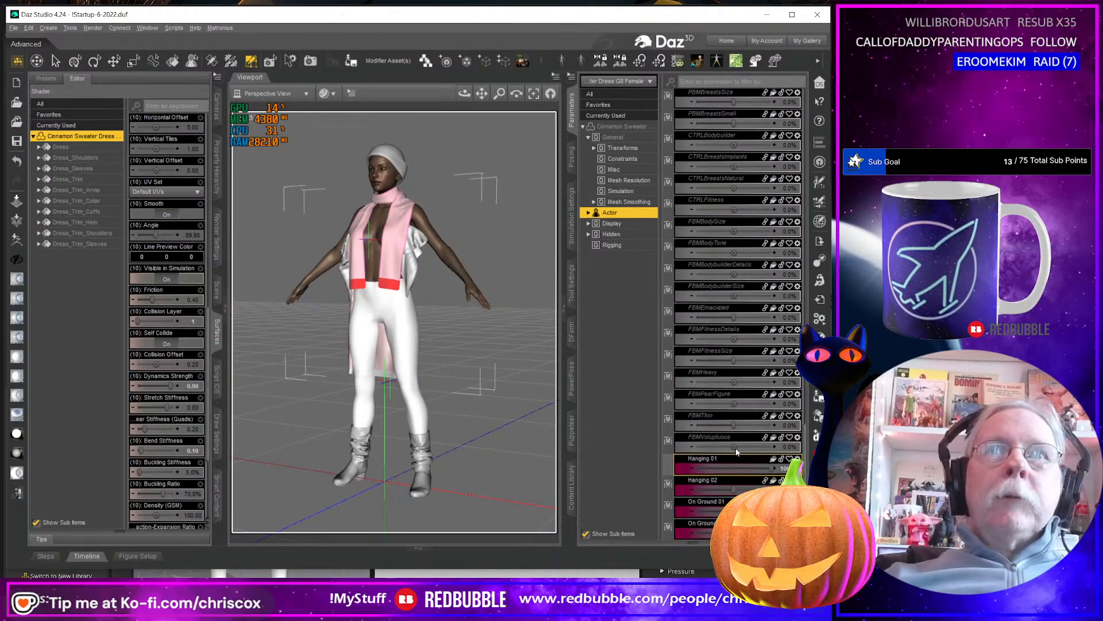
key("ctrl+z")
middle_click_drag(440, 384, 425, 205)
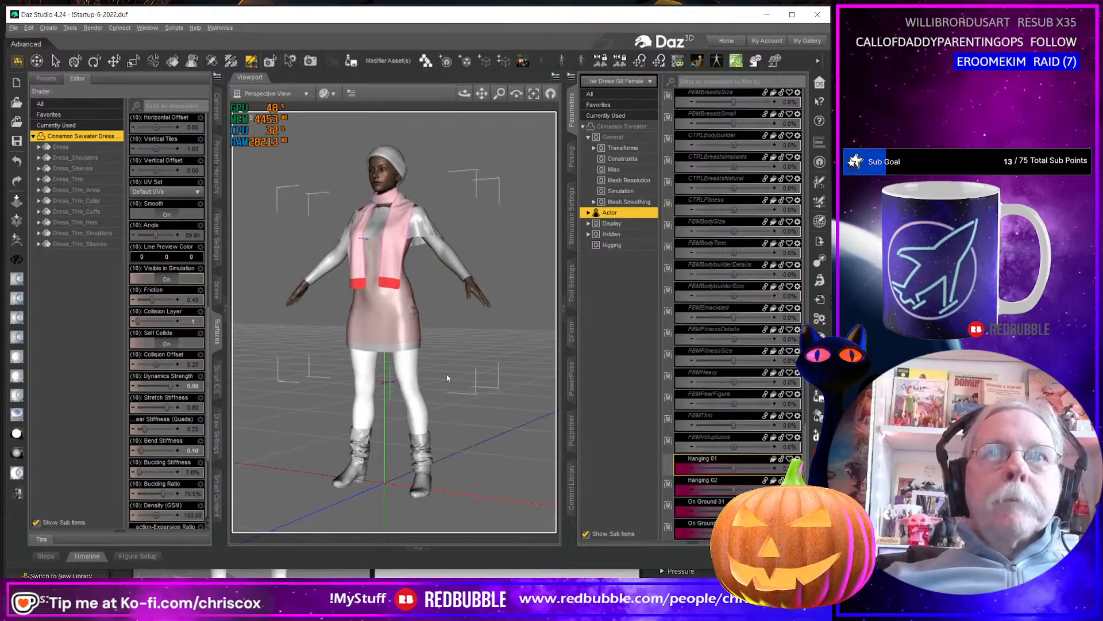
middle_click_drag(448, 379, 449, 397)
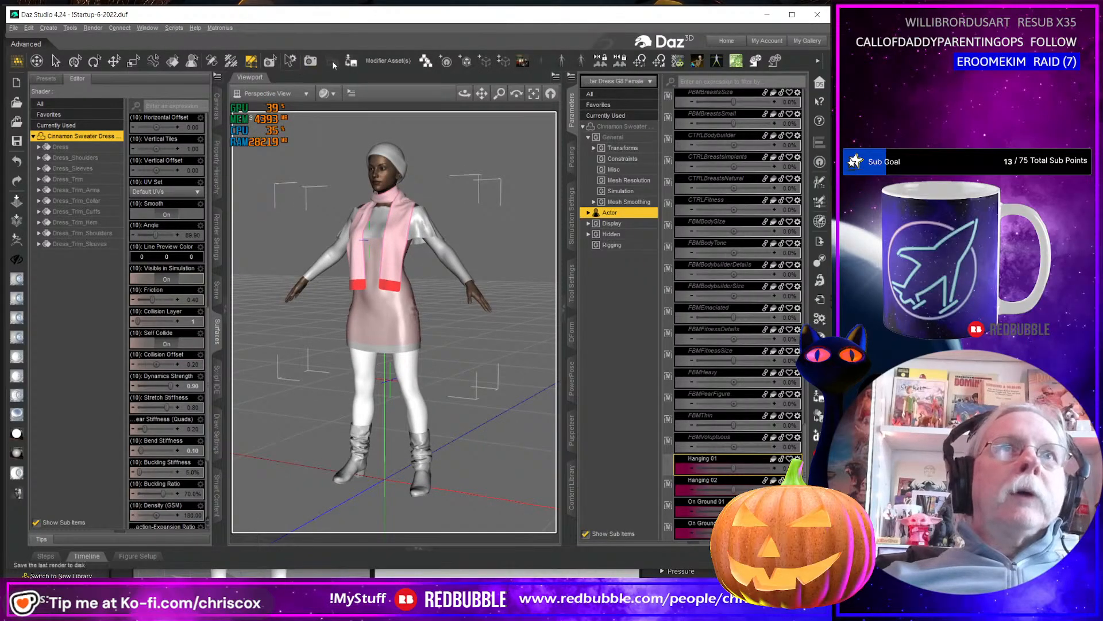
Save the repaired dress as the figure asset CO Cinnamon Sweater Dress G8 Female 2.duf in the Cinnamon Outfit G8 Female folder, accepting the save options.
left_click(352, 61)
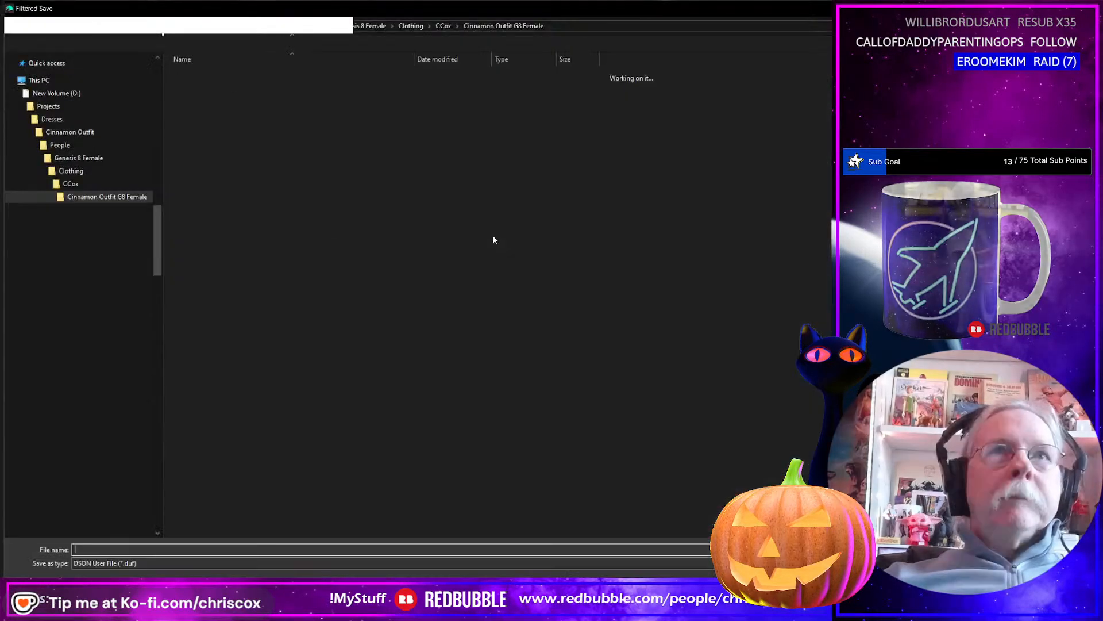
left_click(268, 121)
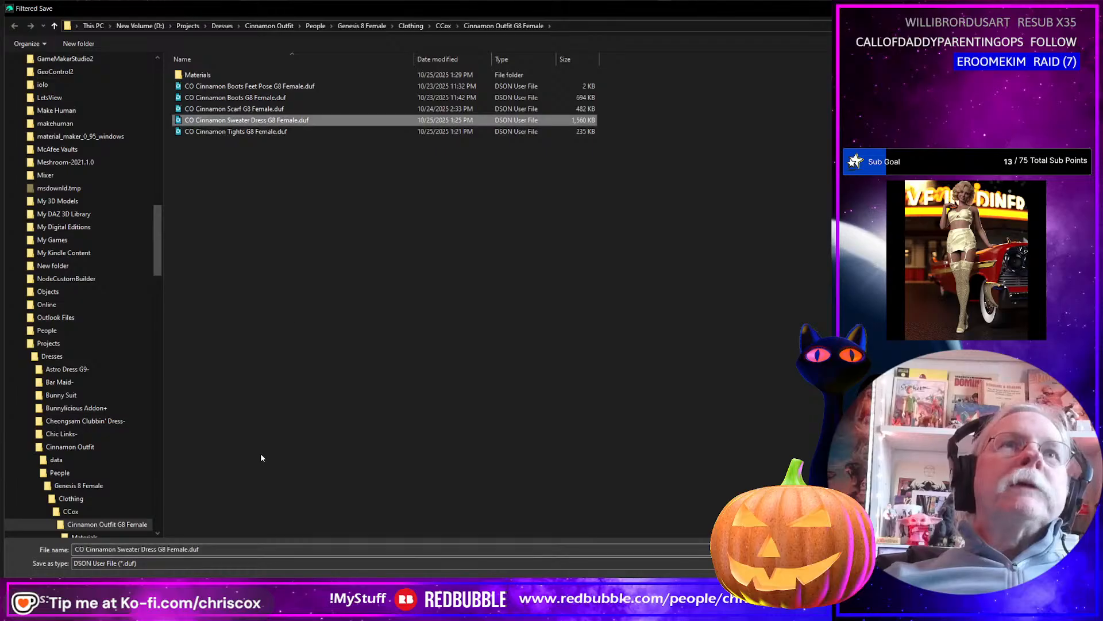
left_click(212, 550)
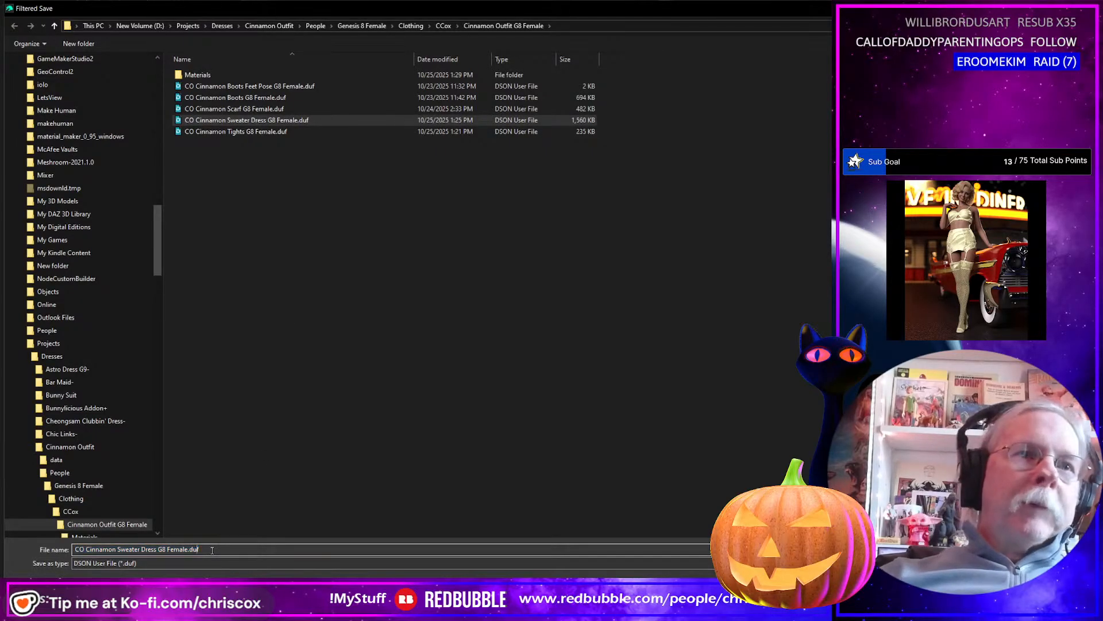
key("Left")
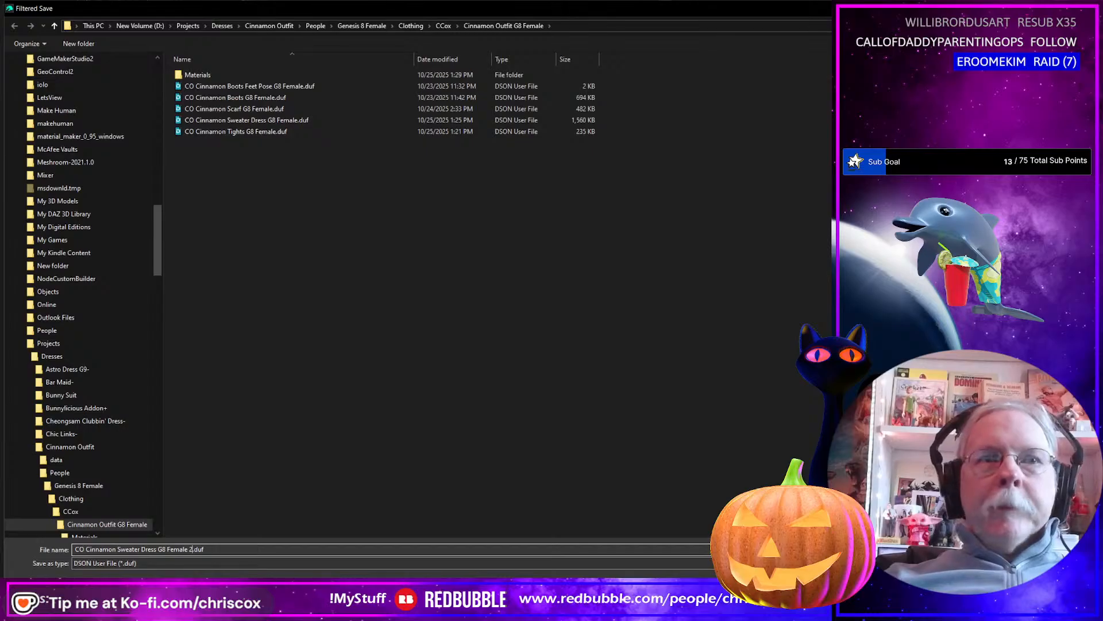
key("Return")
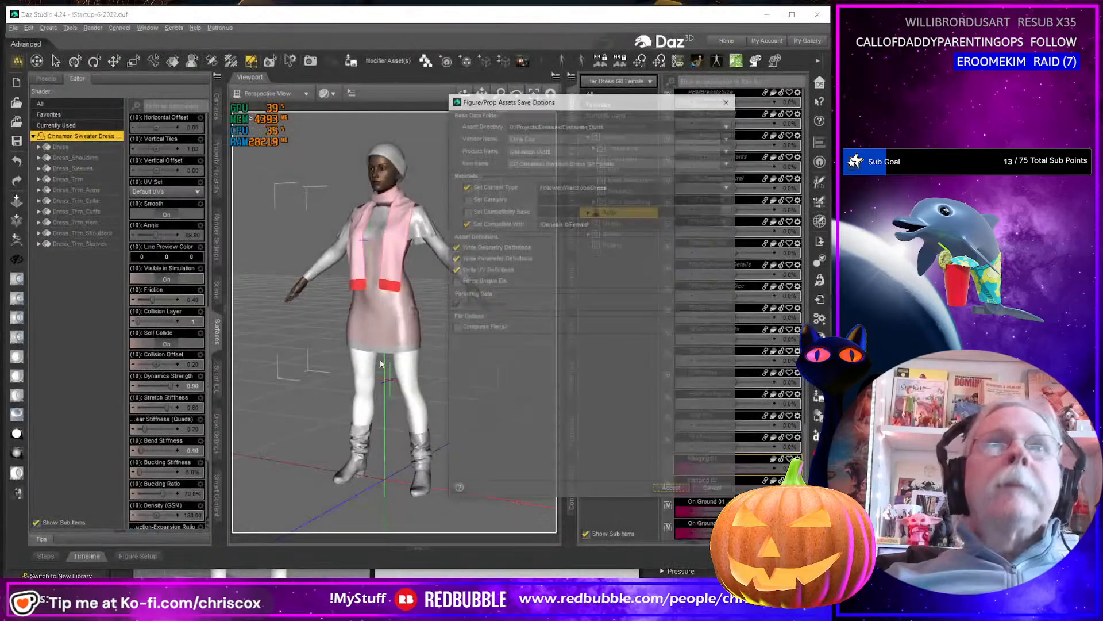
left_click(622, 166)
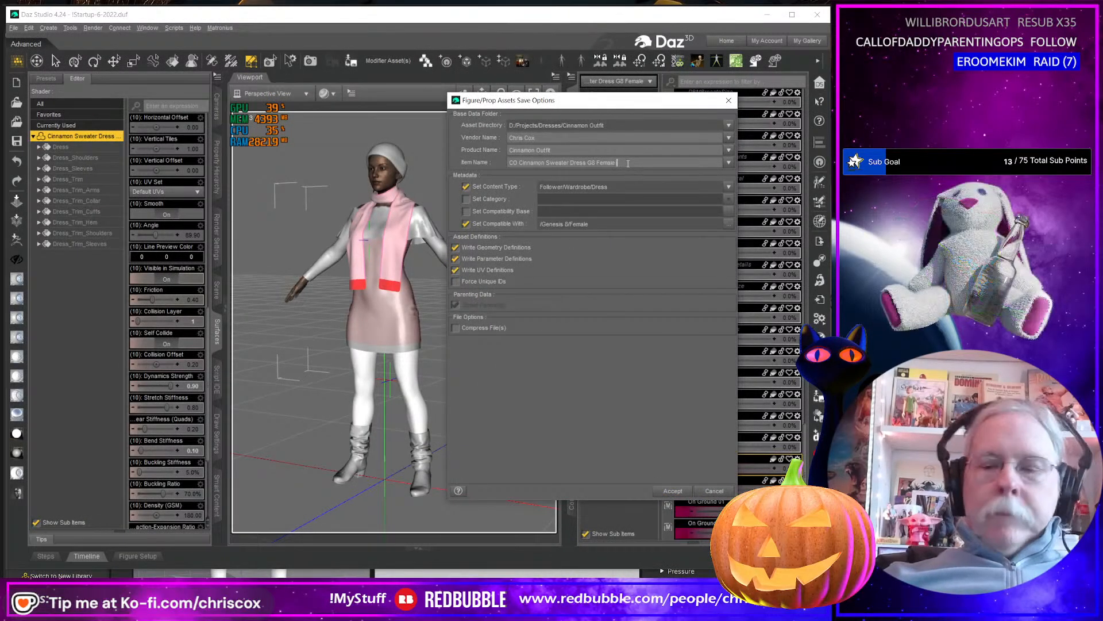
left_click(673, 492)
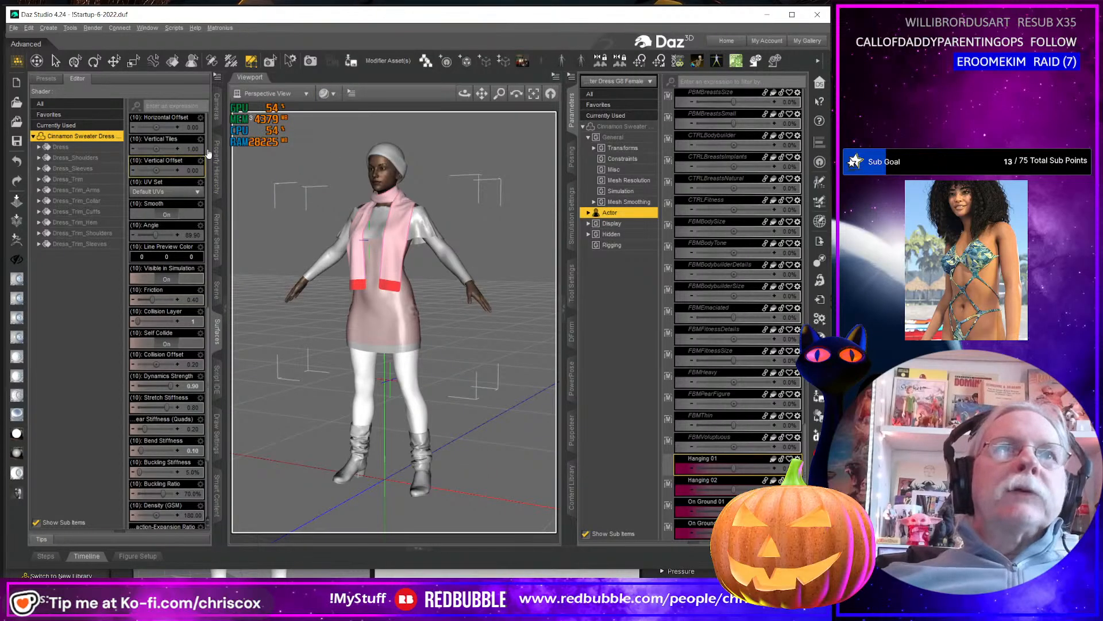
Hide the Genesis 8 Female figure with its clothing and load the Genesis 9 Favorites figure into the scene.
left_click(216, 290)
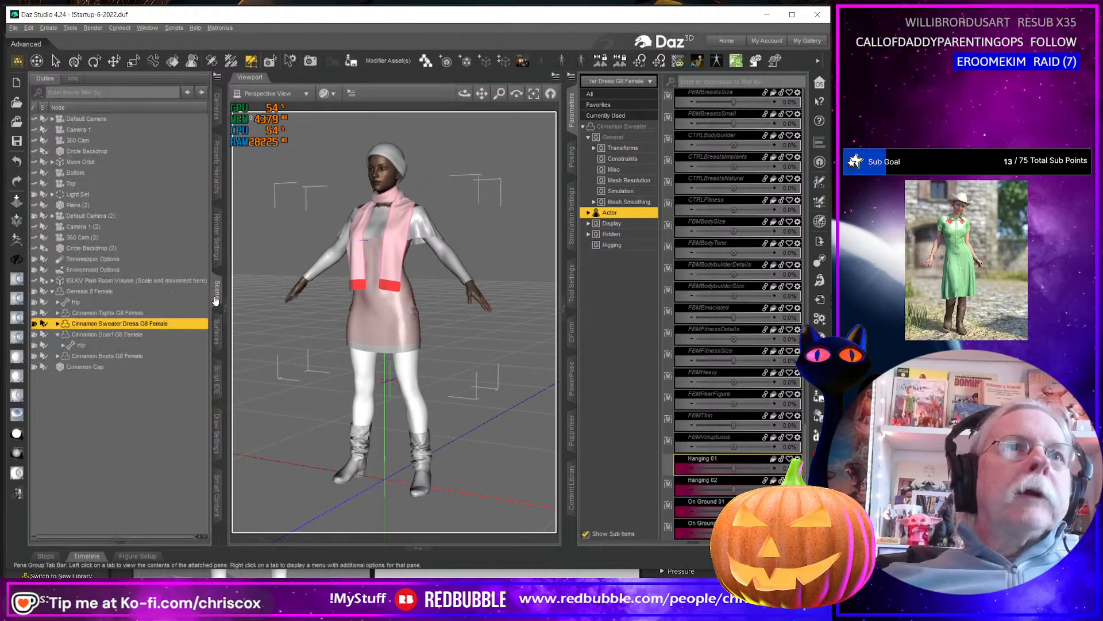
left_click(33, 292)
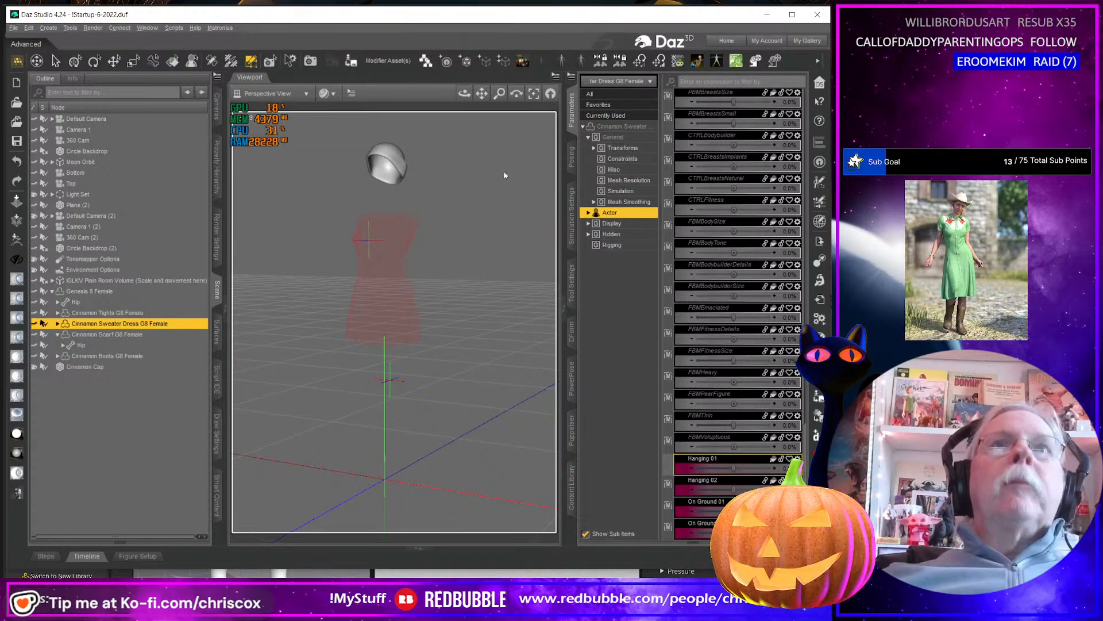
left_click(91, 477)
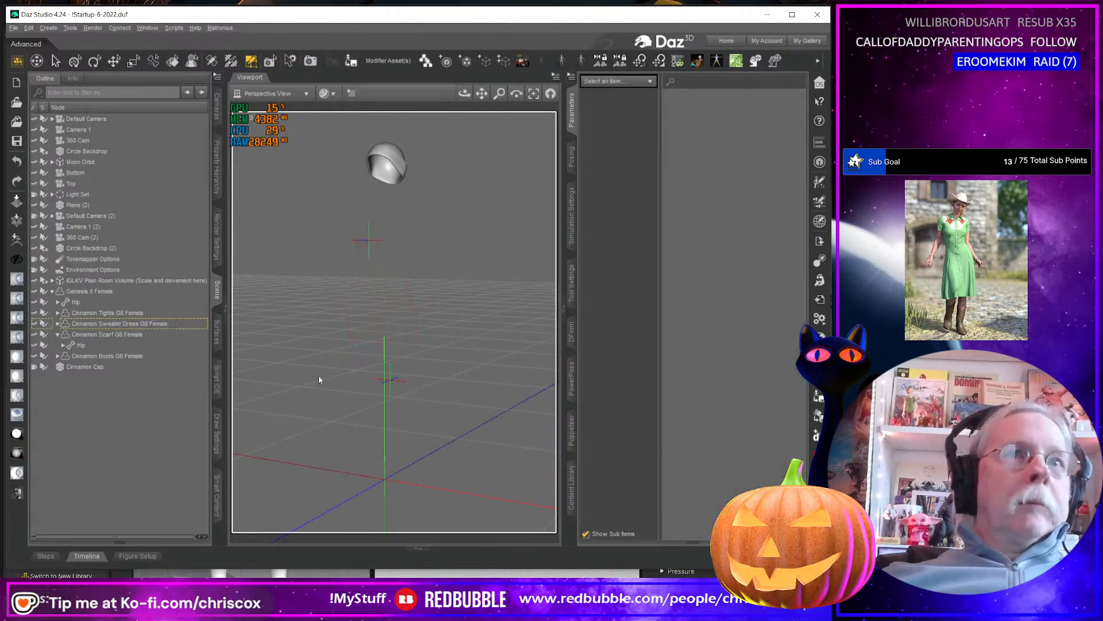
left_click(541, 63)
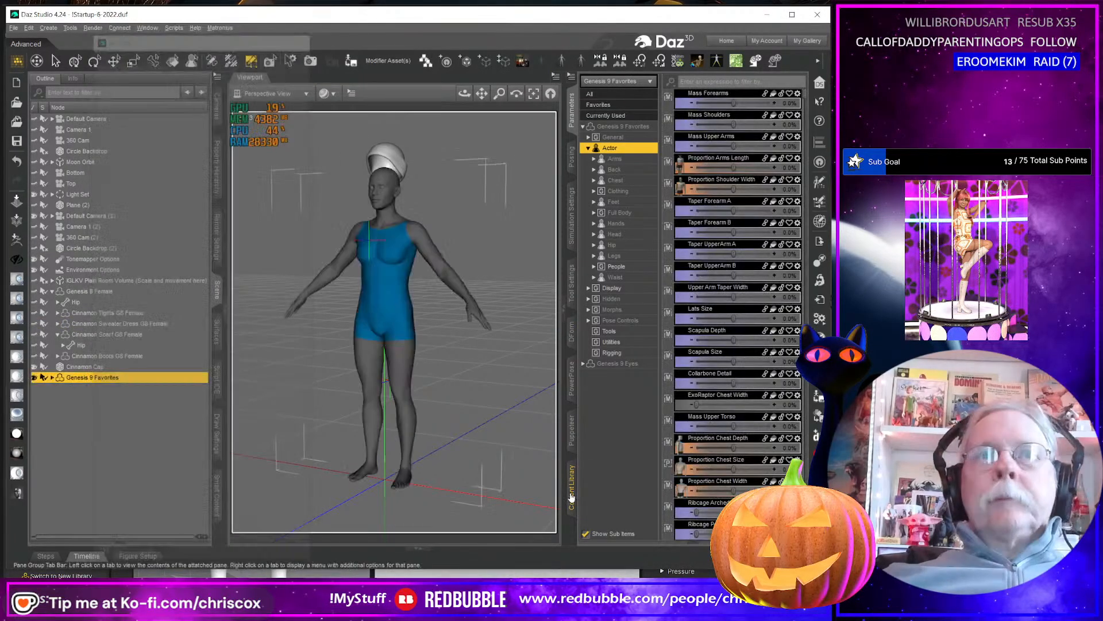
Load CO Cinnamon Sweater Dress G9 from the Cinnamon Outfit G9 content folder onto the Genesis 9 figure.
left_click(572, 493)
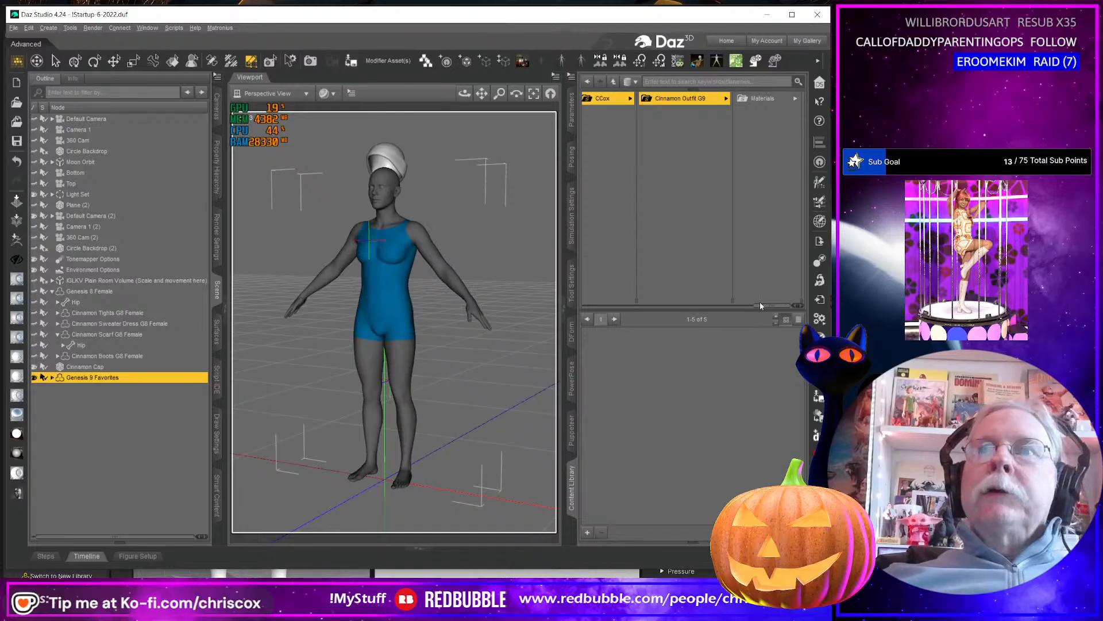
left_click_drag(760, 305, 683, 305)
left_click(742, 100)
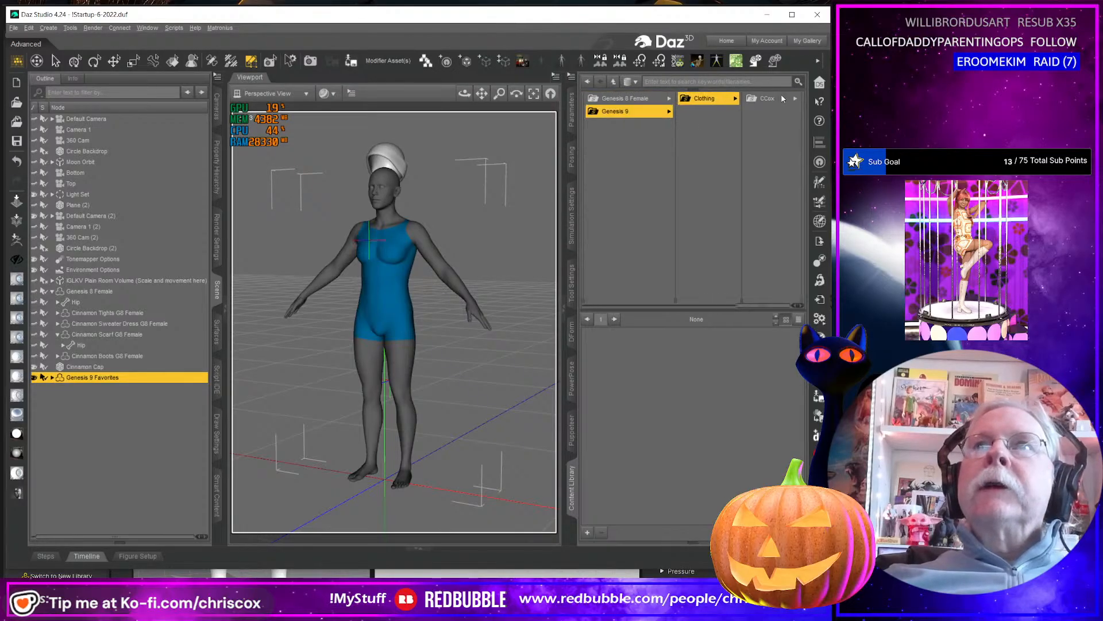
left_click(772, 99)
left_click(771, 99)
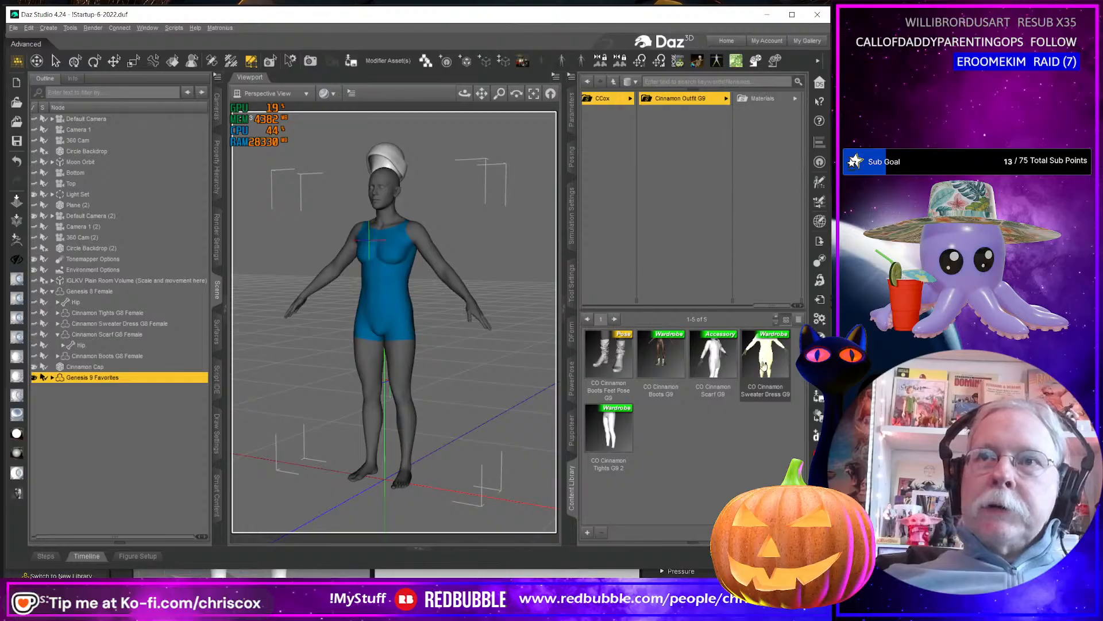
double_click(764, 366)
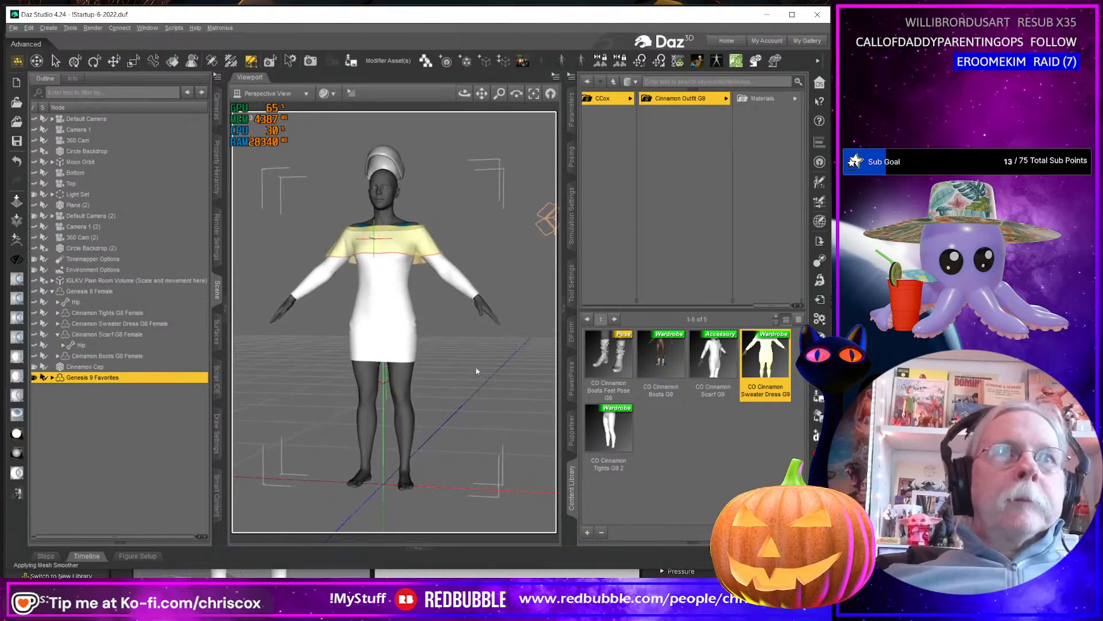
Select the Cinnamon Sweater Dress G9 with all its surfaces and display its UV layout.
left_click(217, 338)
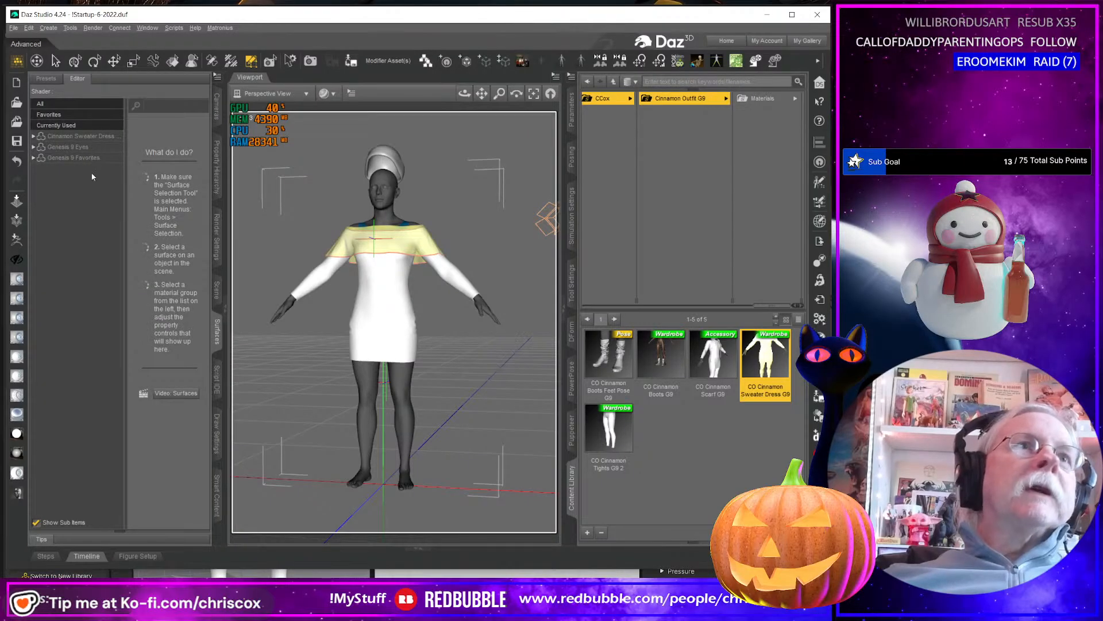
left_click(217, 290)
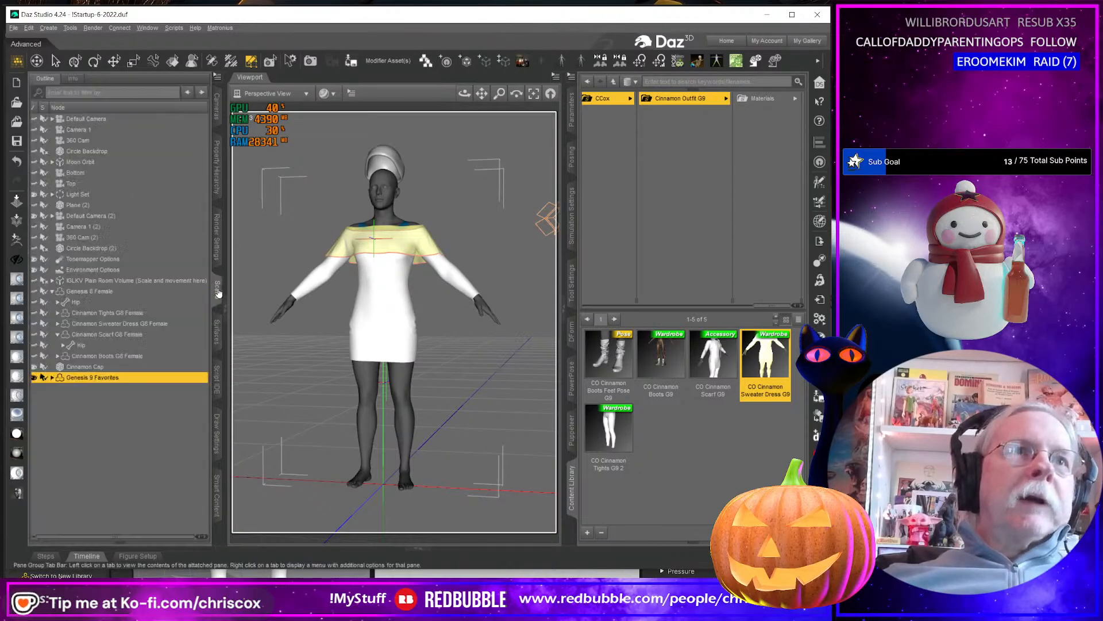
left_click(52, 377)
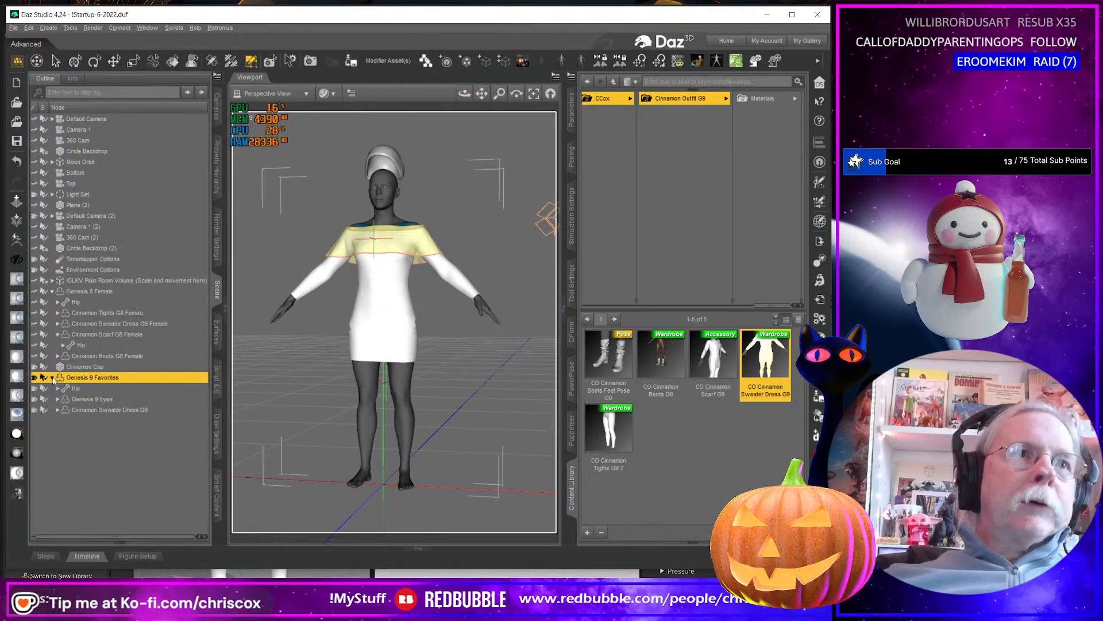
left_click(217, 330)
left_click(80, 136)
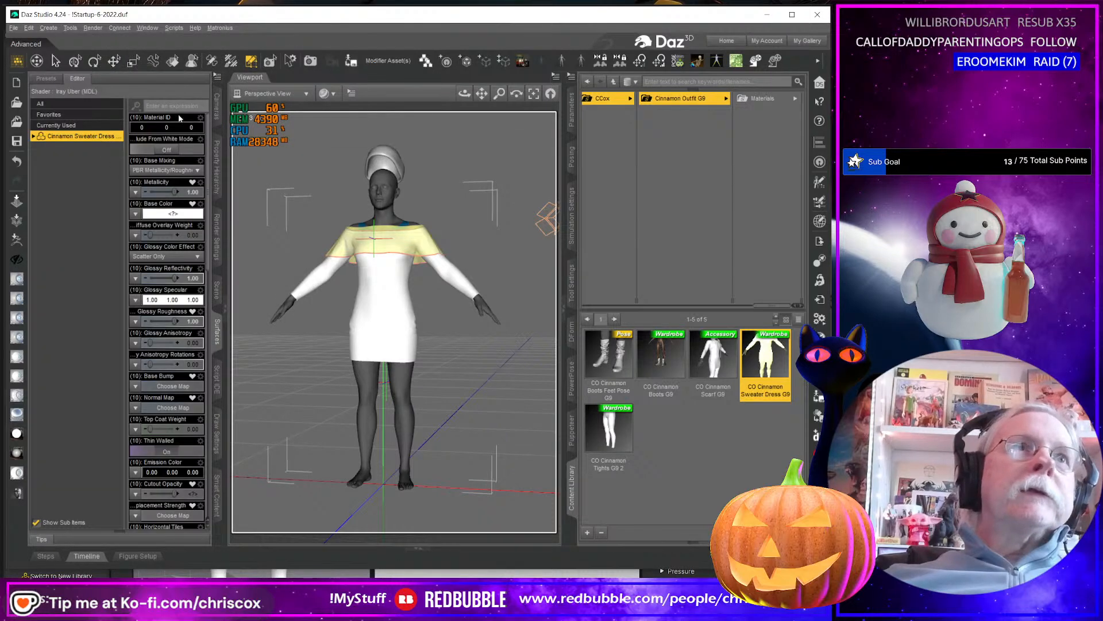
left_click(305, 94)
left_click(260, 349)
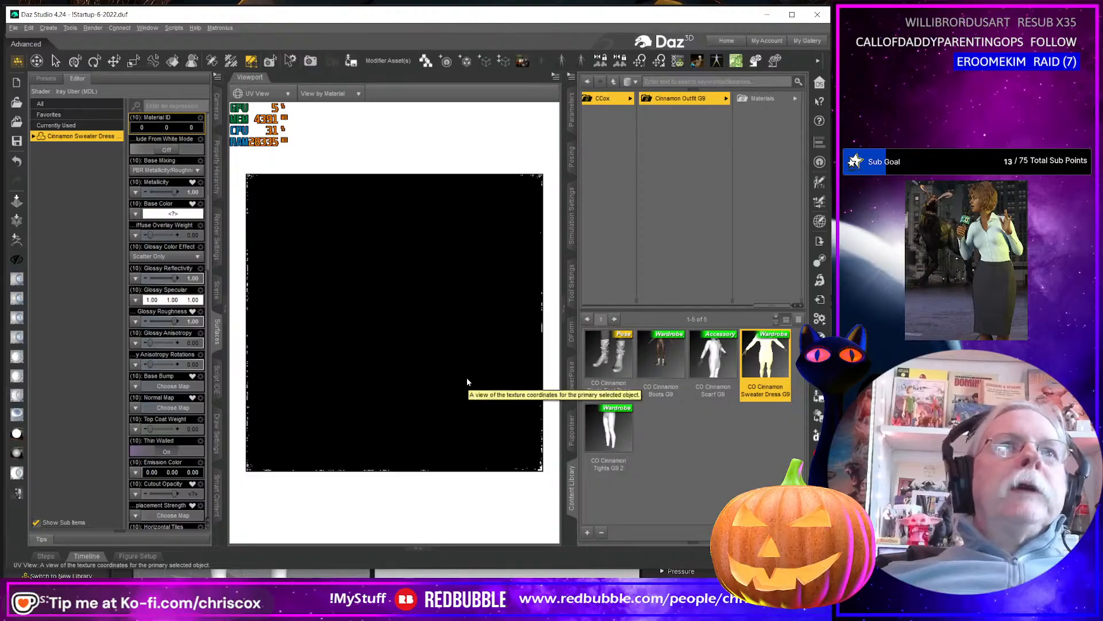
Load a UV set for the G9 dress from Dress UVs.obj in the WIP folder, keeping the suggested name.
left_click(218, 77)
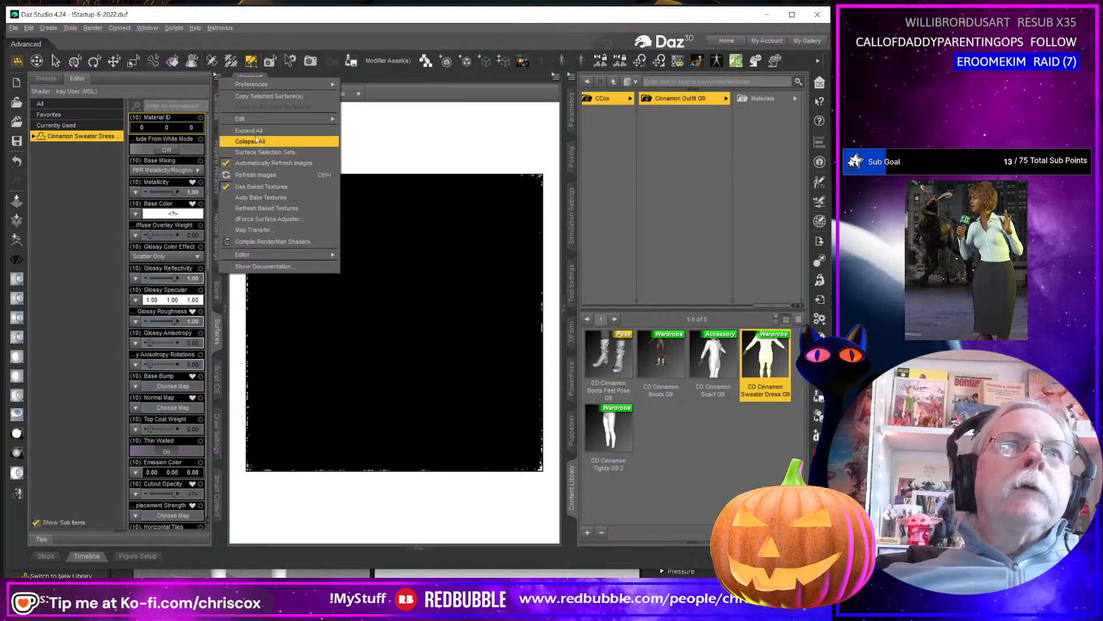
mouse_move(258, 118)
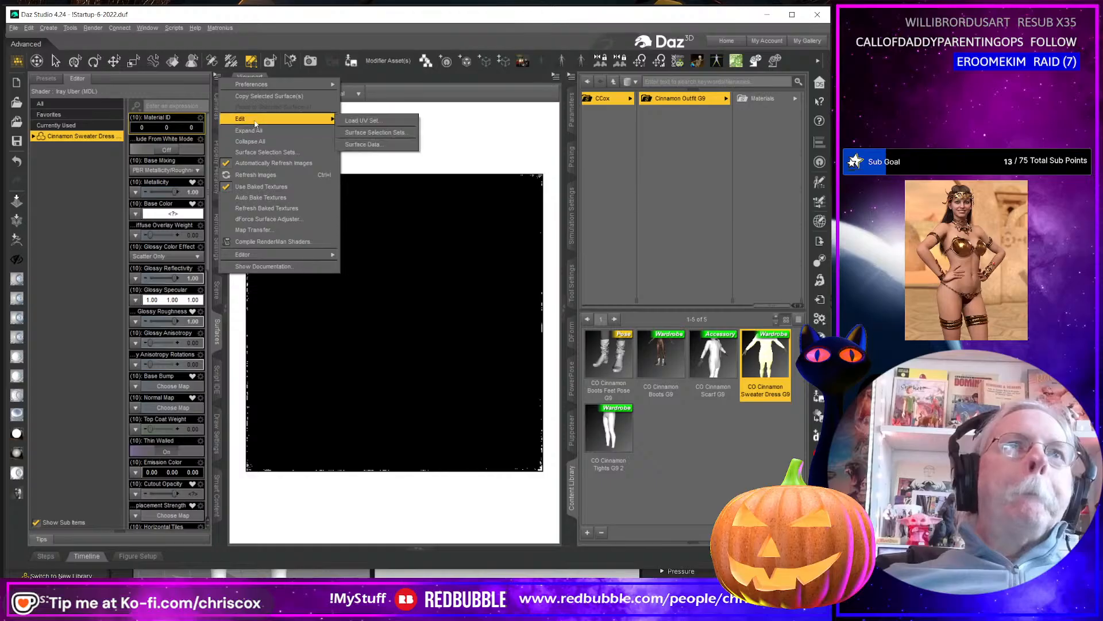
left_click(402, 122)
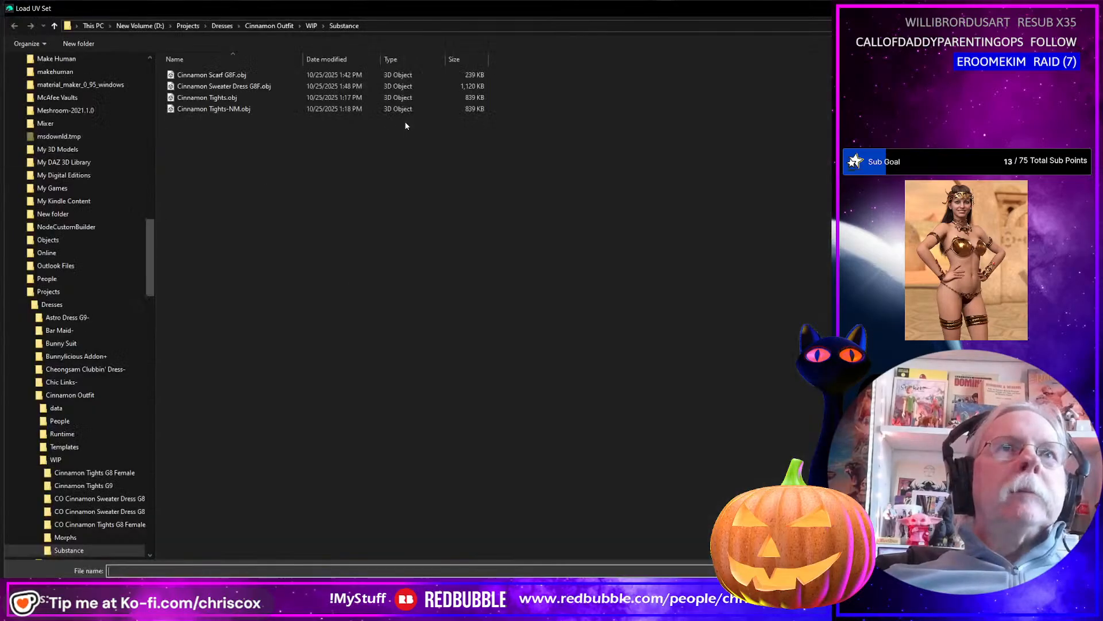
left_click(81, 461)
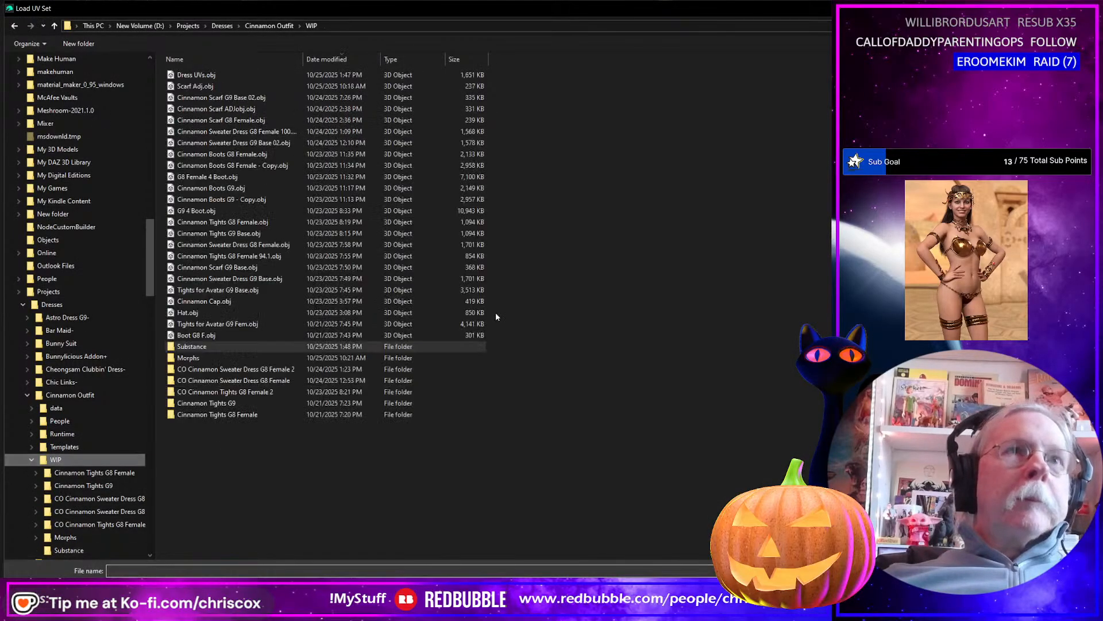
left_click(232, 75)
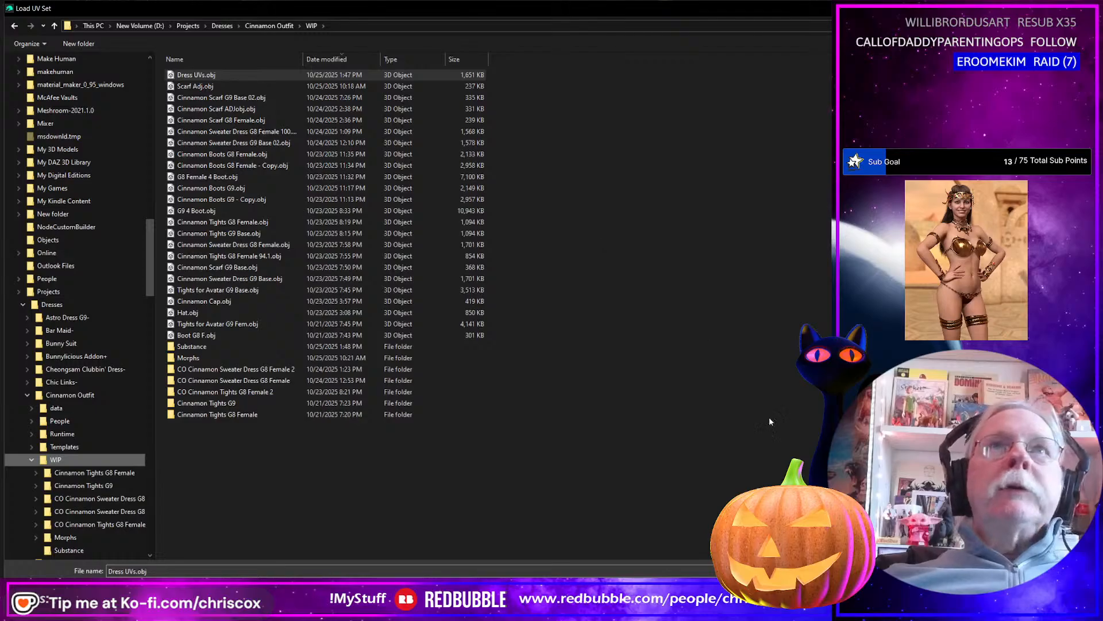
key("Return")
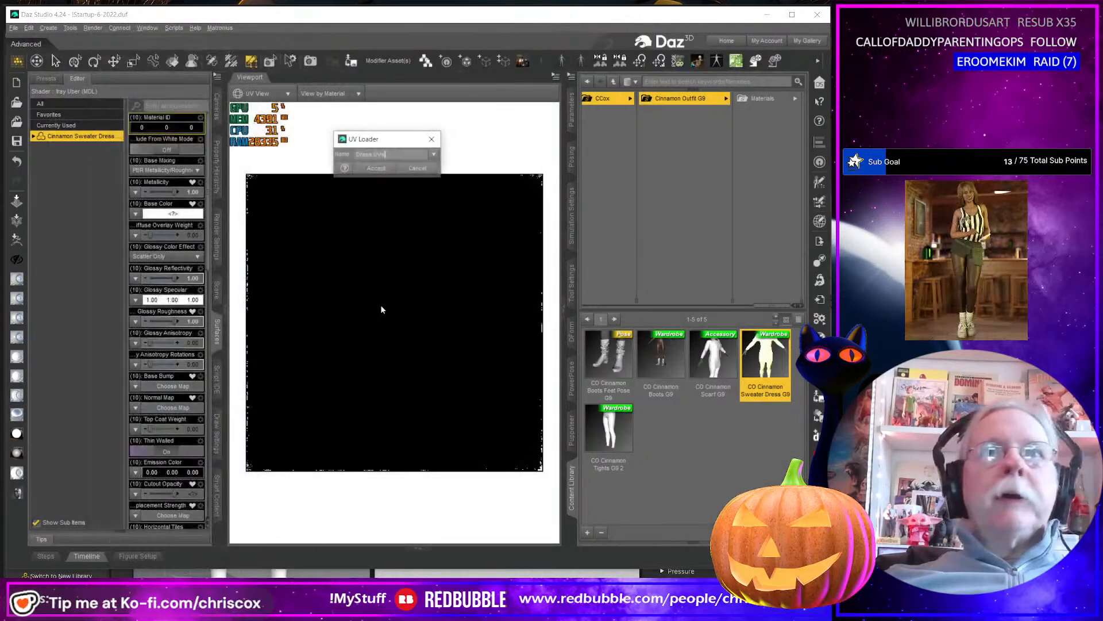
left_click(379, 169)
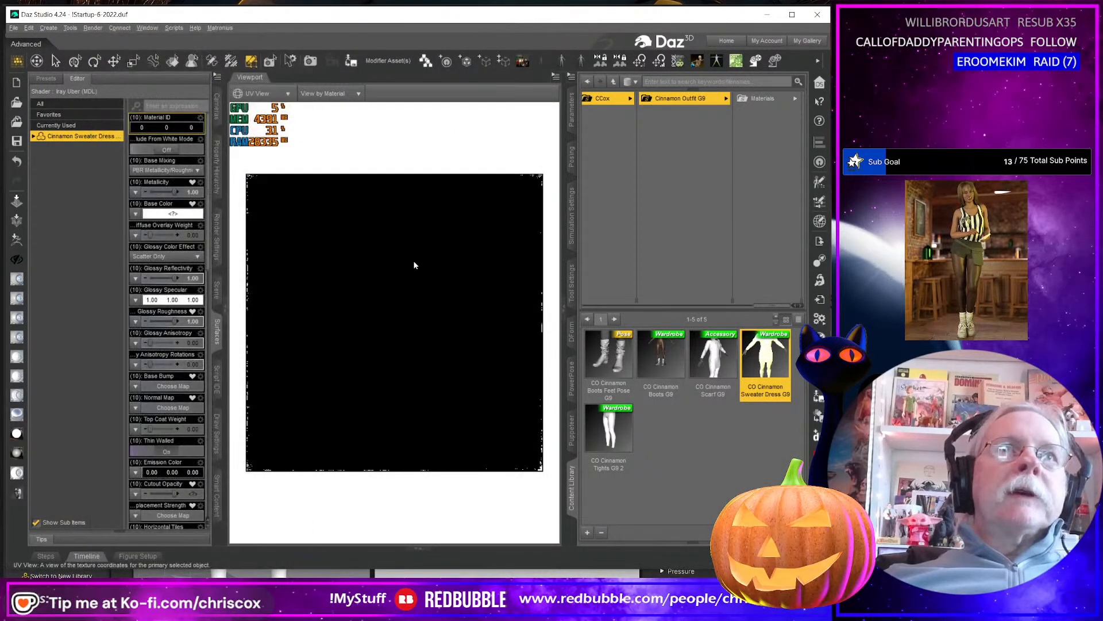
Set the UV Set of all G9 dress surfaces to Dress UVs and refresh the UV view.
scroll(189, 322, "down", 5)
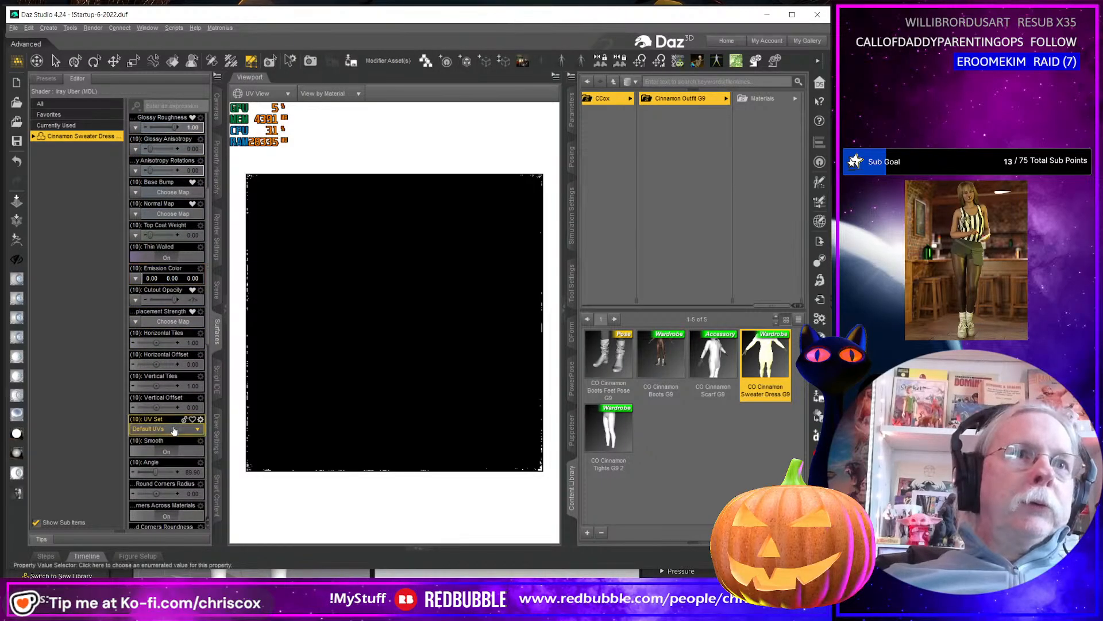
left_click(171, 428)
left_click(167, 451)
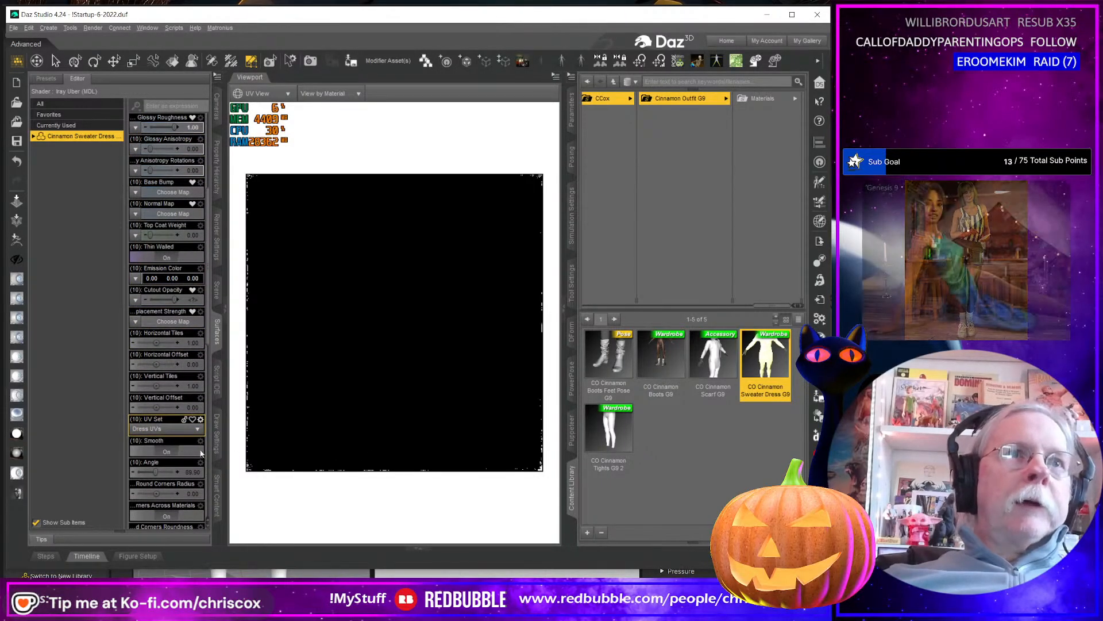
left_click(287, 95)
left_click(270, 108)
left_click(275, 94)
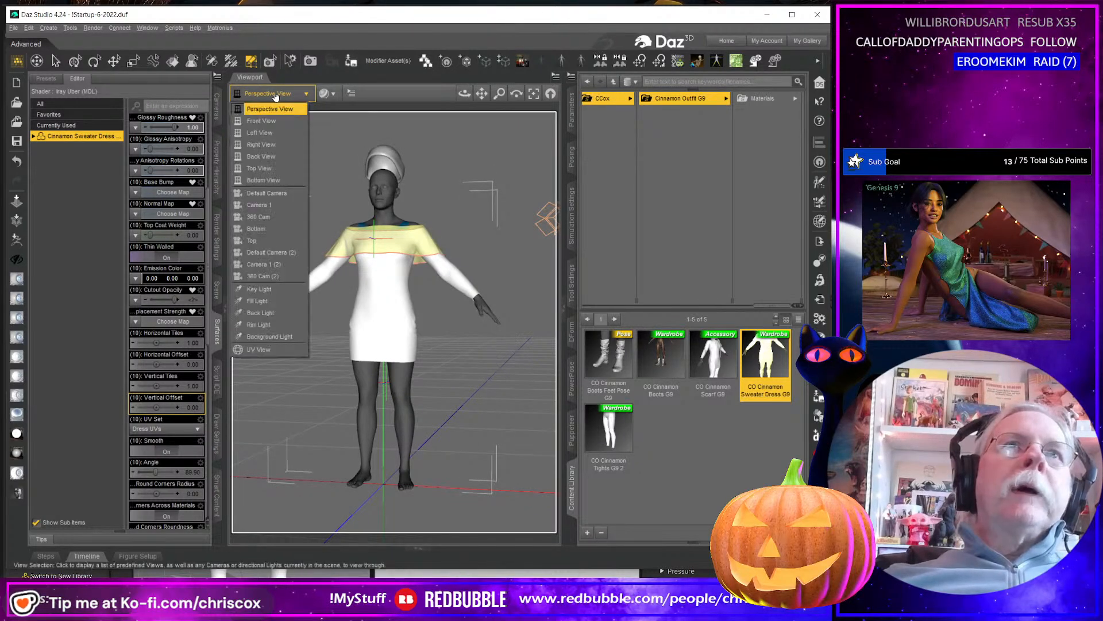
left_click(261, 349)
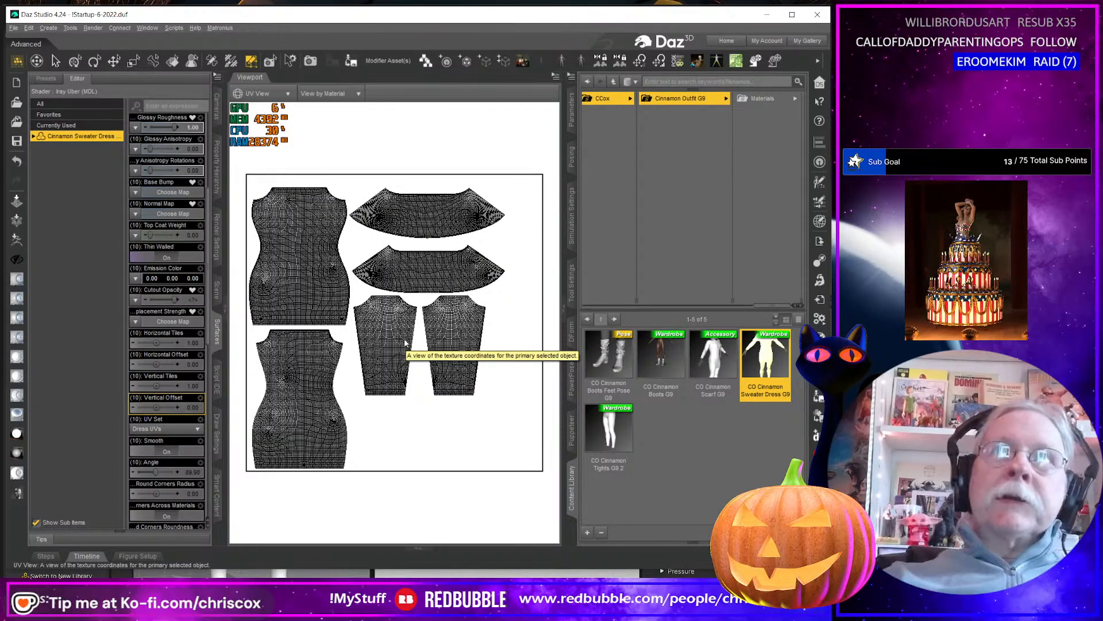
Set the G9 dress's mesh Resolution Level to Base and turn off its mesh smoothing.
left_click(571, 115)
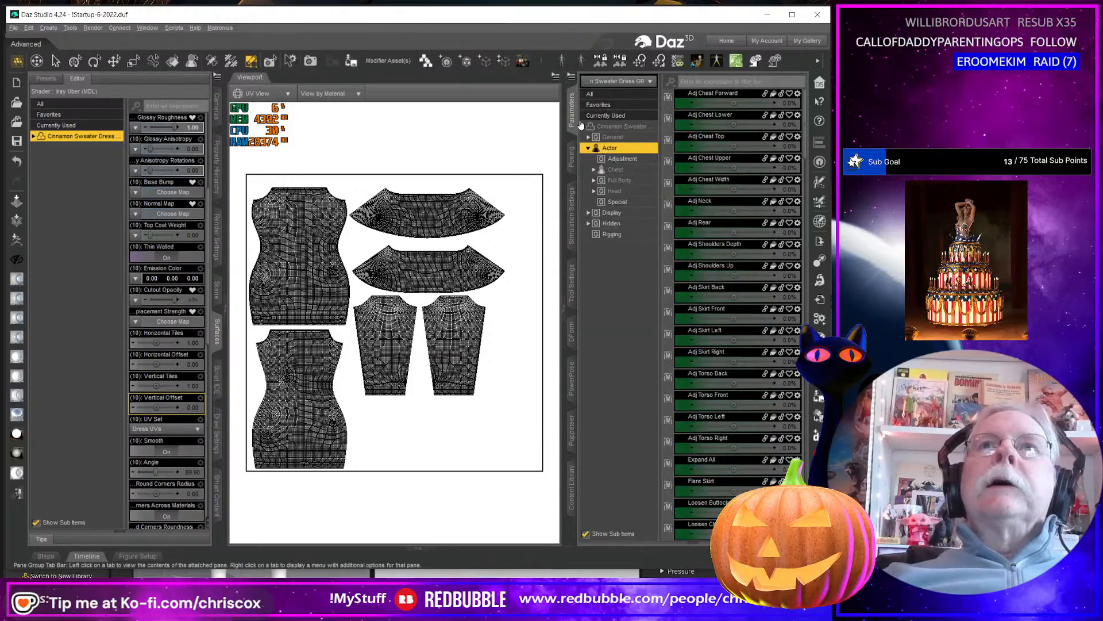
left_click(630, 139)
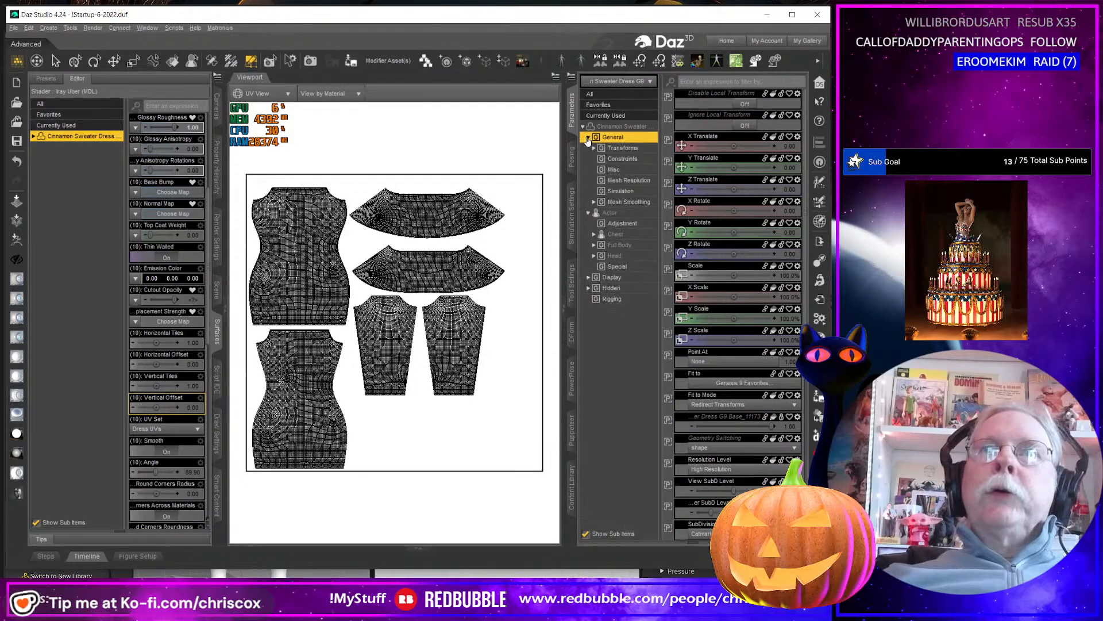
left_click(628, 180)
left_click(734, 104)
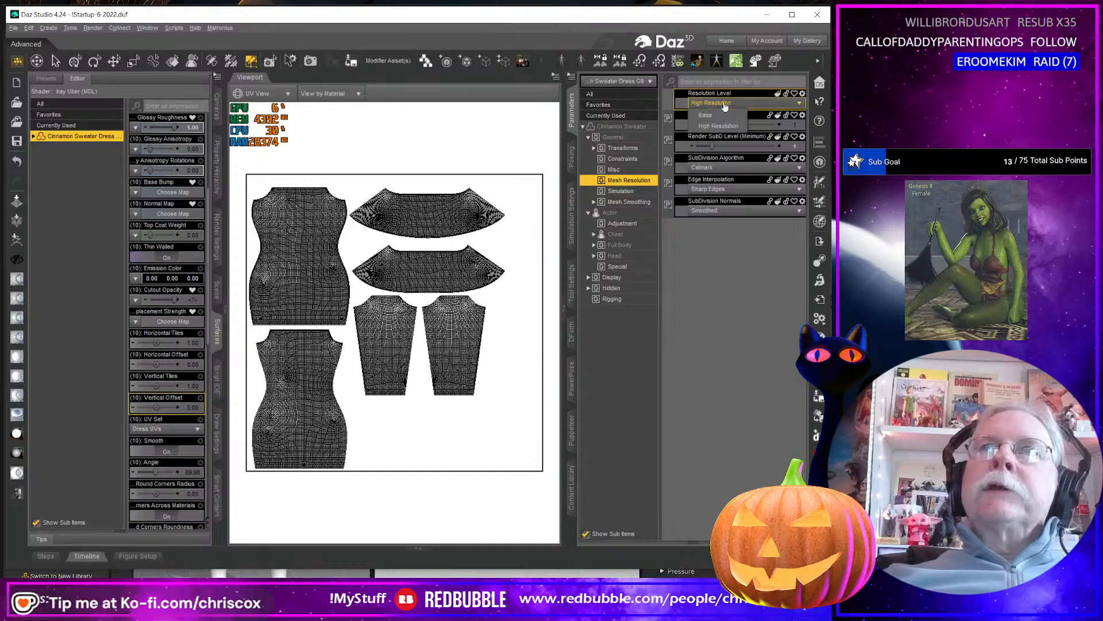
left_click(725, 114)
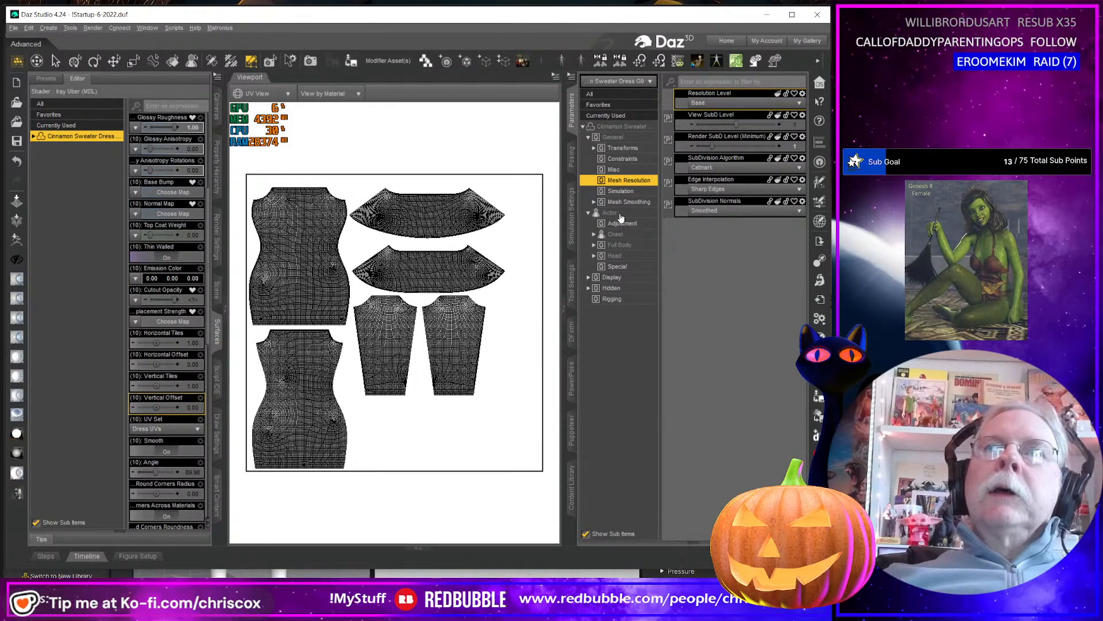
left_click(627, 202)
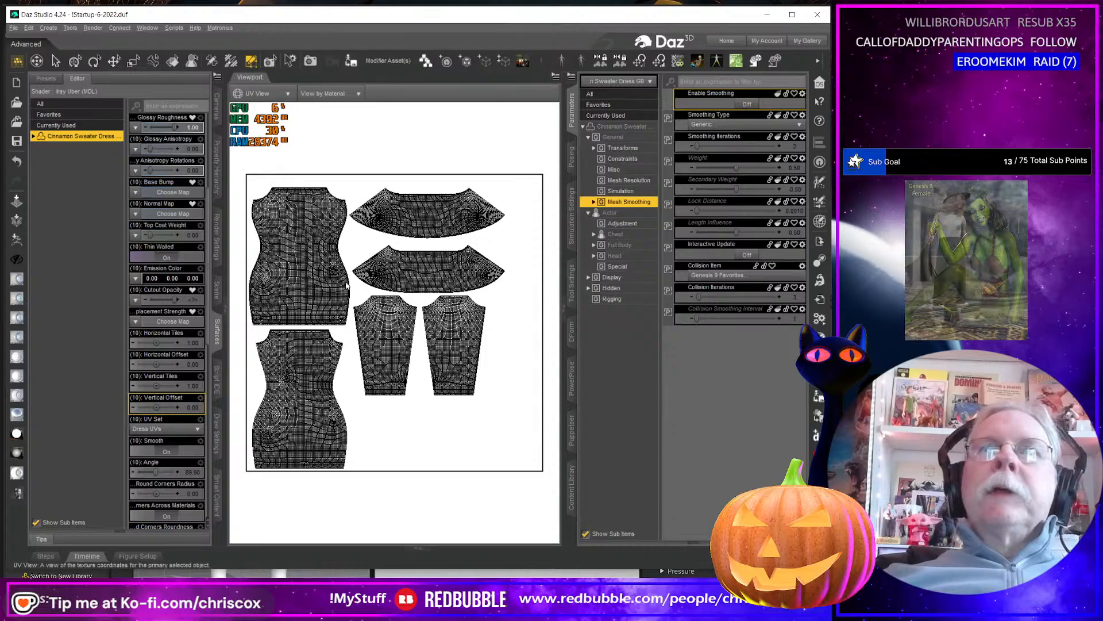
Switch to the perspective view and back to the UV view to check the dress's UV layout at base resolution.
left_click(260, 95)
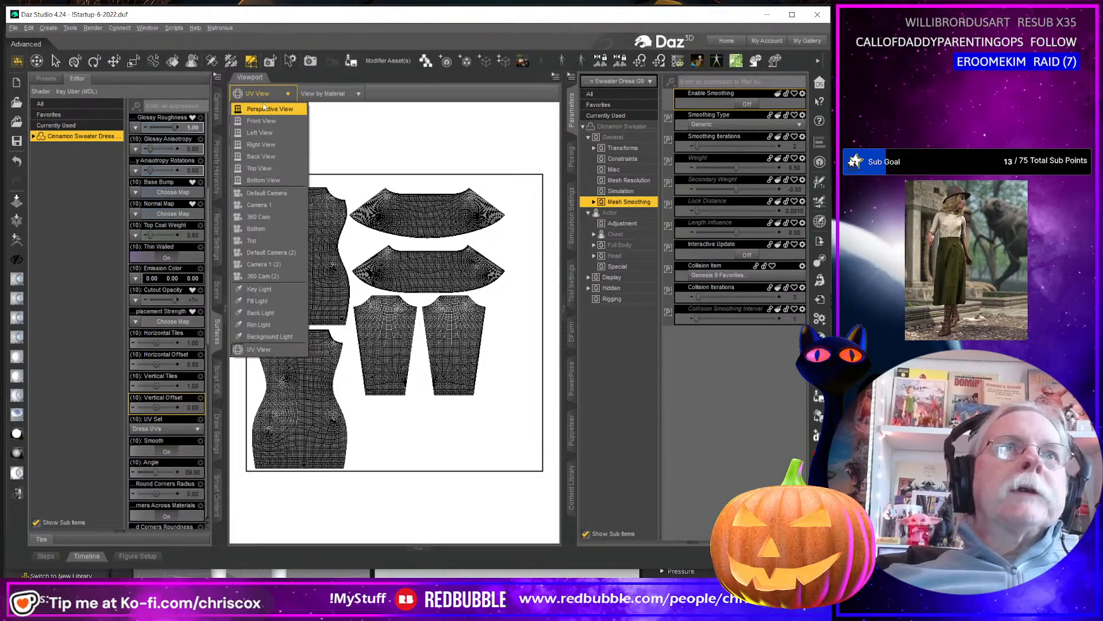
left_click(267, 108)
left_click(262, 95)
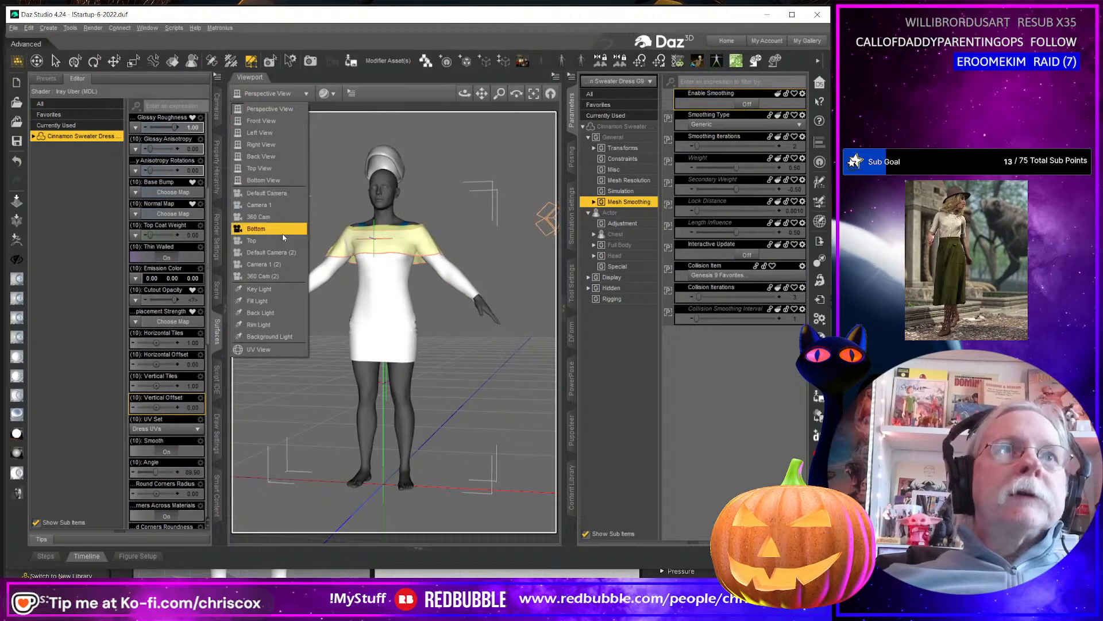
left_click(266, 348)
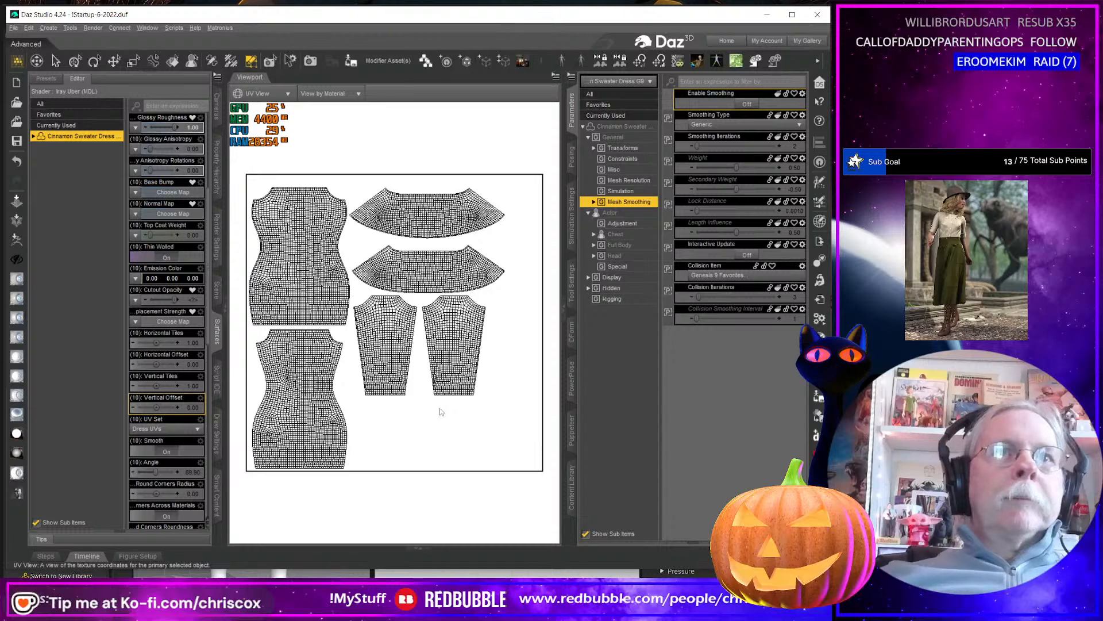
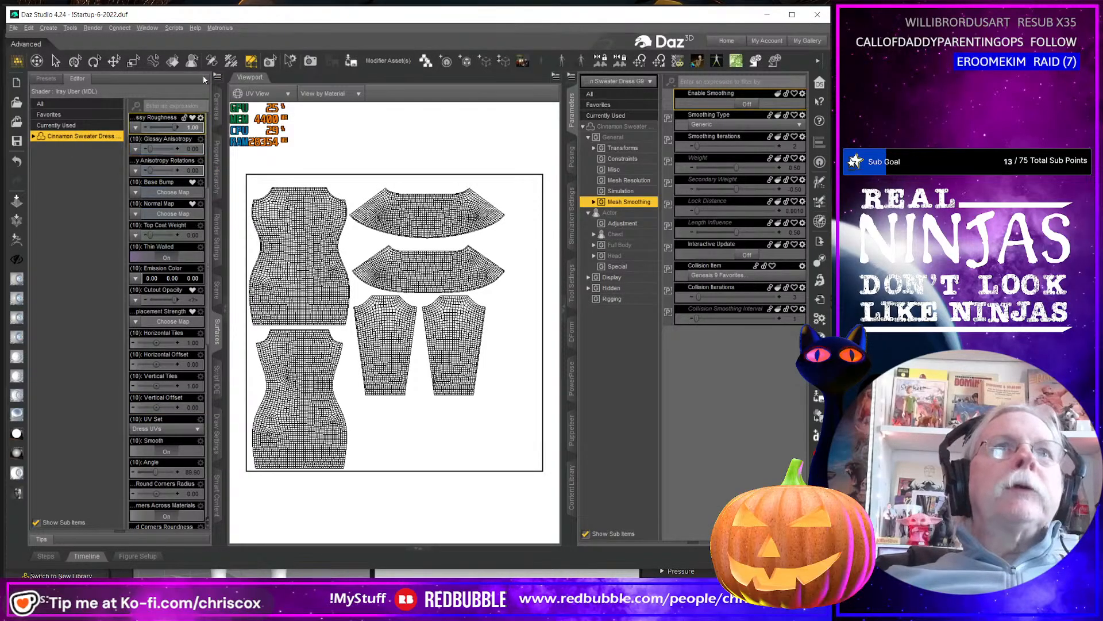
Return to the perspective view and export the G9 dress as Cinnamon Sweater Dress G9.obj into the Substance folder, keeping the existing export options.
left_click(267, 95)
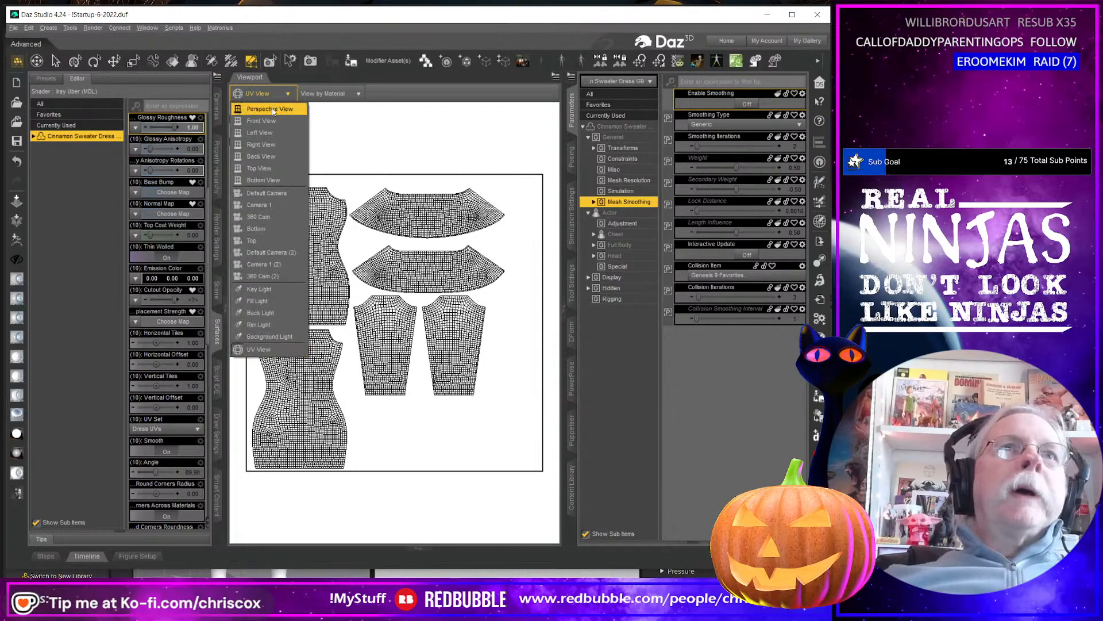
left_click(262, 112)
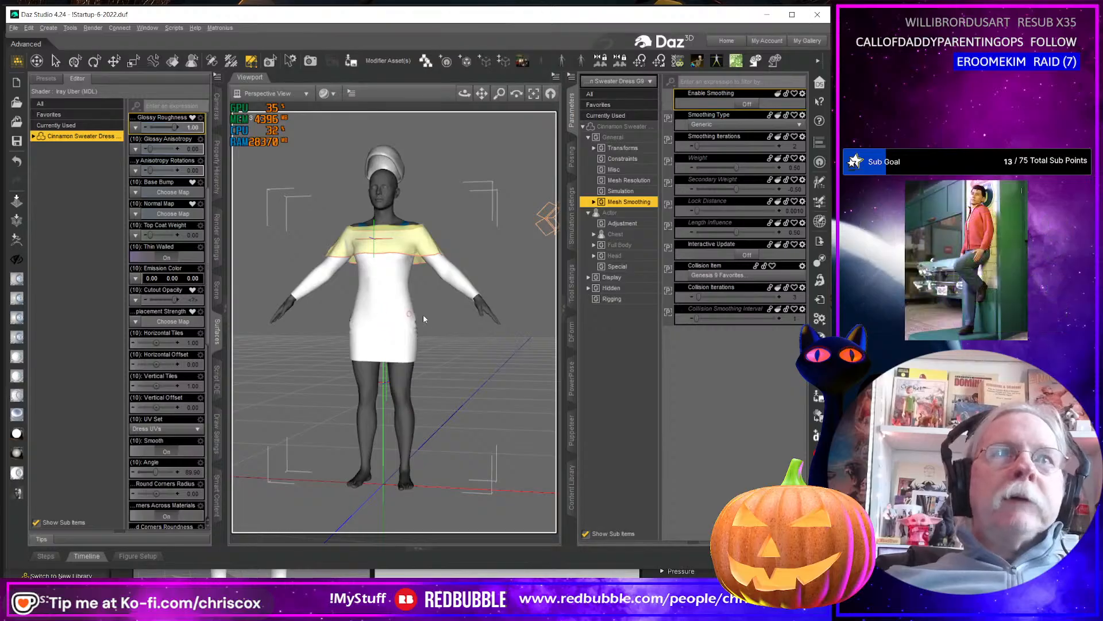
left_click(820, 243)
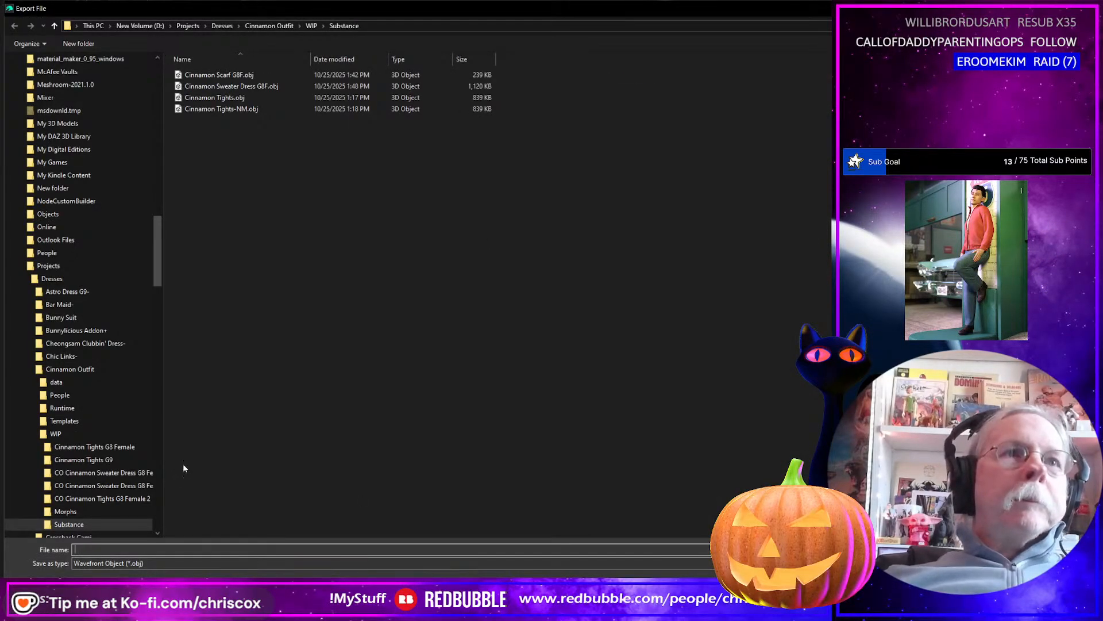
left_click(230, 85)
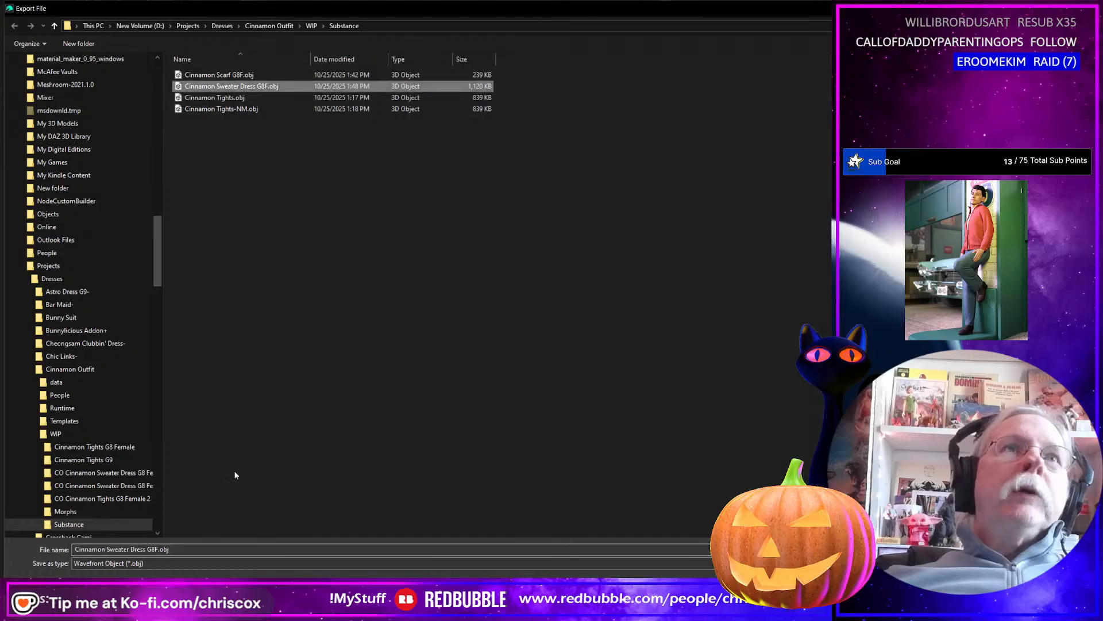
left_click(203, 547)
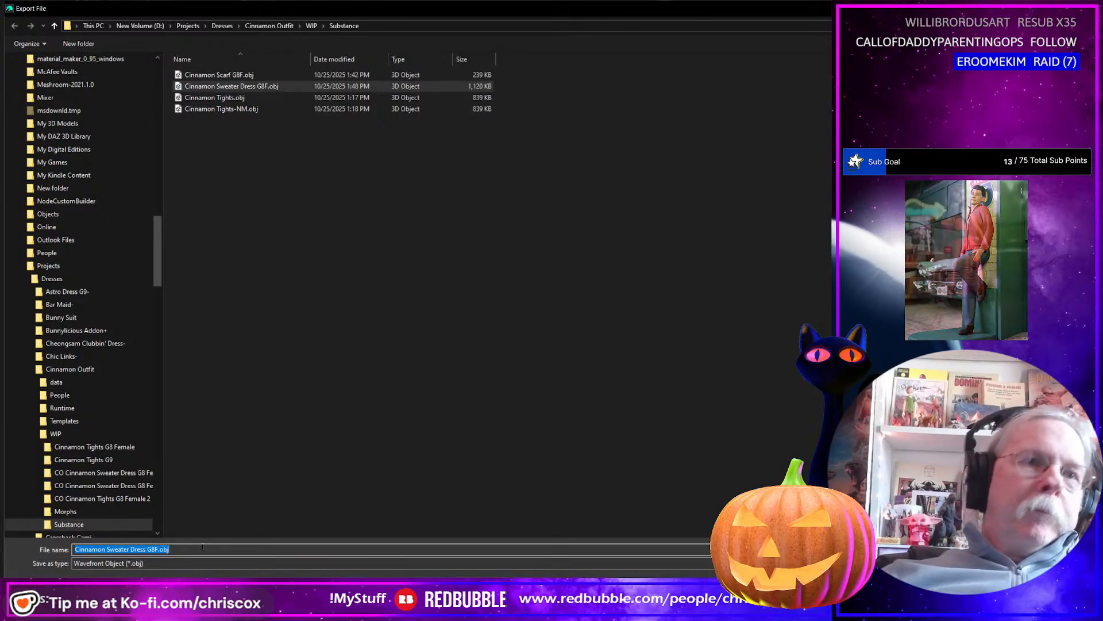
left_click(203, 547)
key("Left")
key("Left")
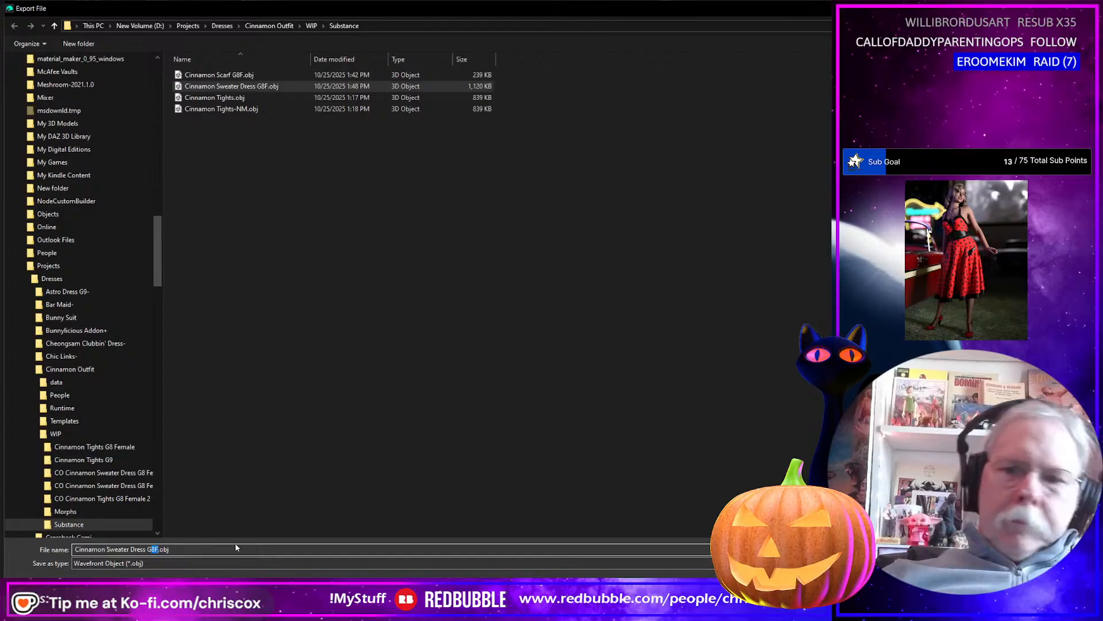
type("9")
key("Return")
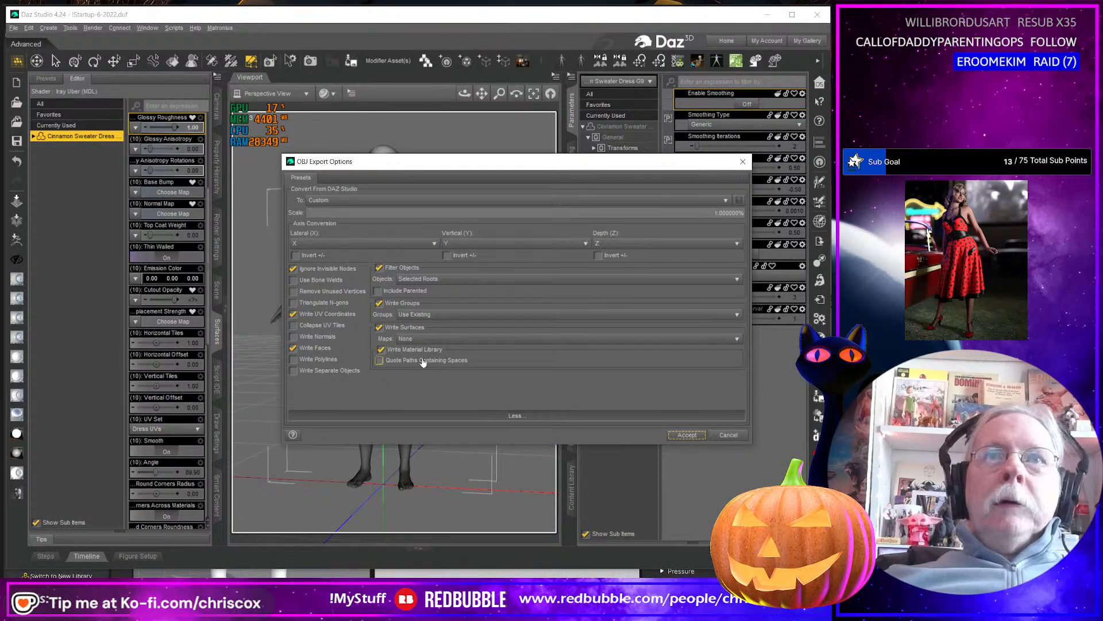
left_click(687, 434)
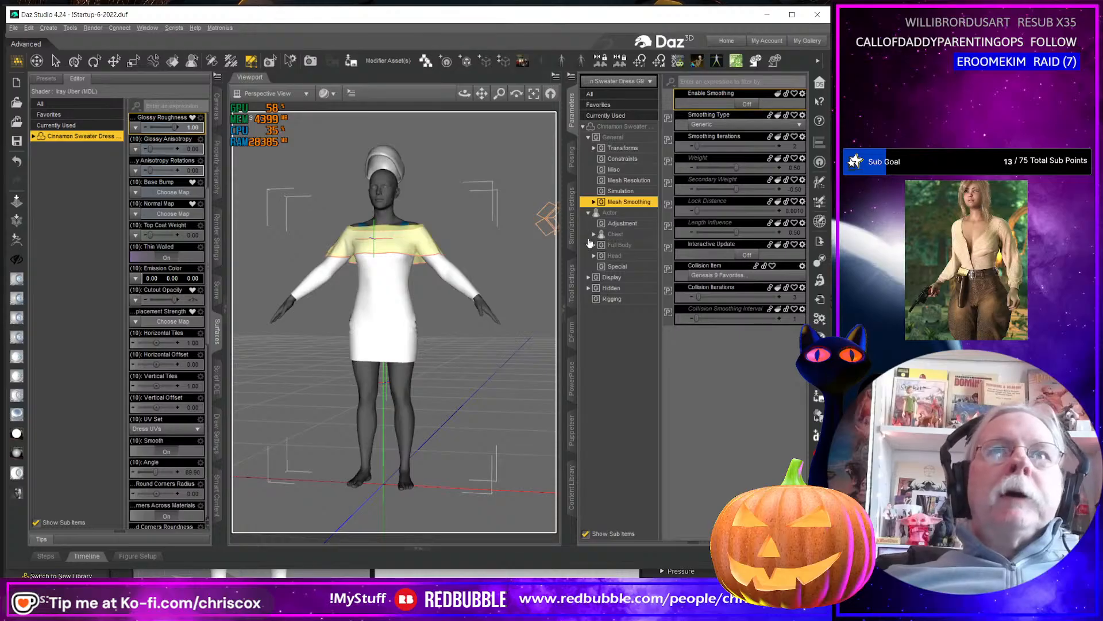
Update the G9 dress's full base geometry from Cinnamon Sweater Dress G9.obj in the Substance folder, keeping the existing import options.
left_click(572, 283)
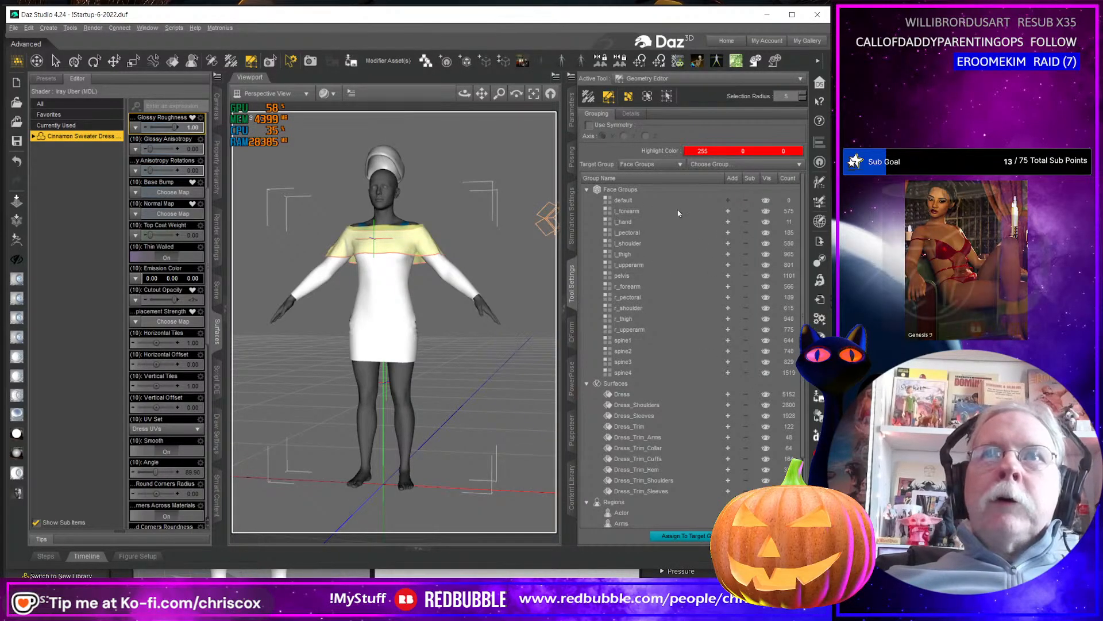
left_click(820, 280)
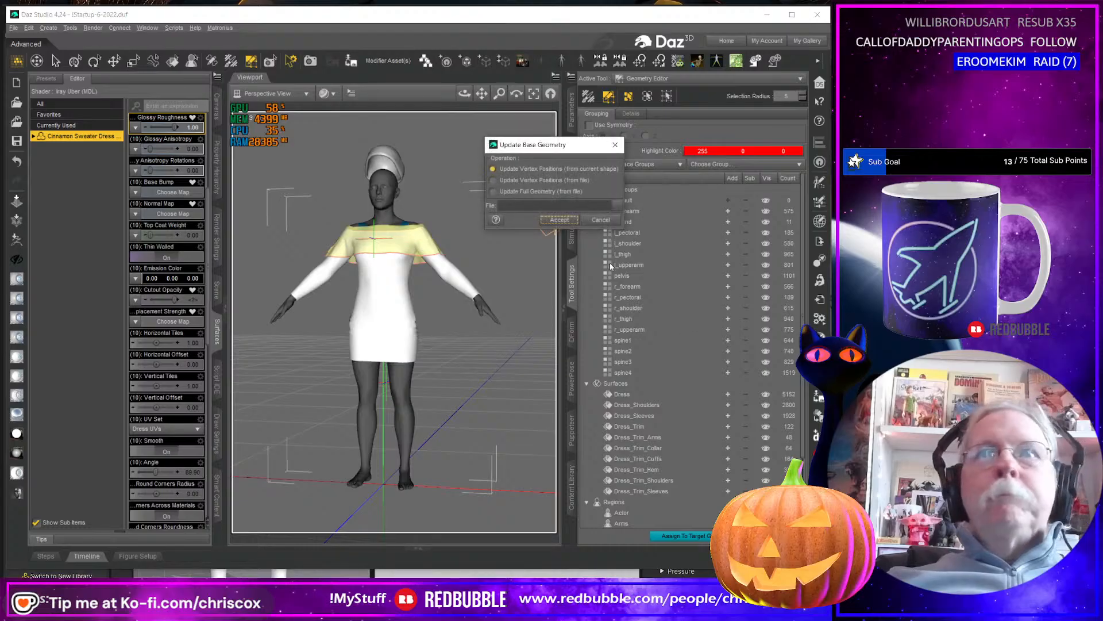
left_click(516, 193)
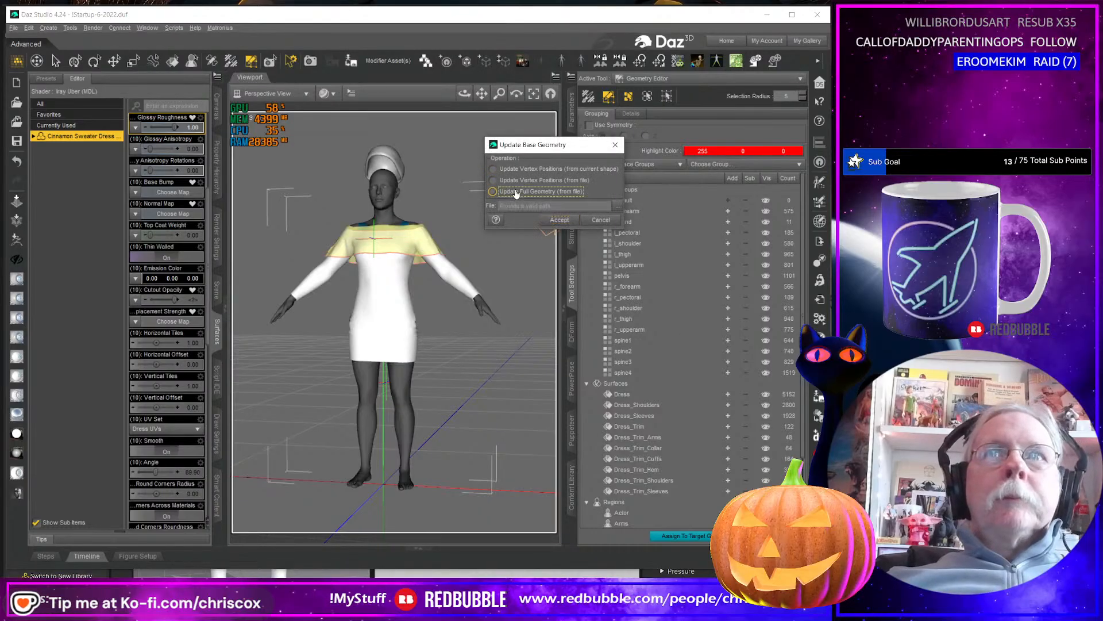
left_click(618, 206)
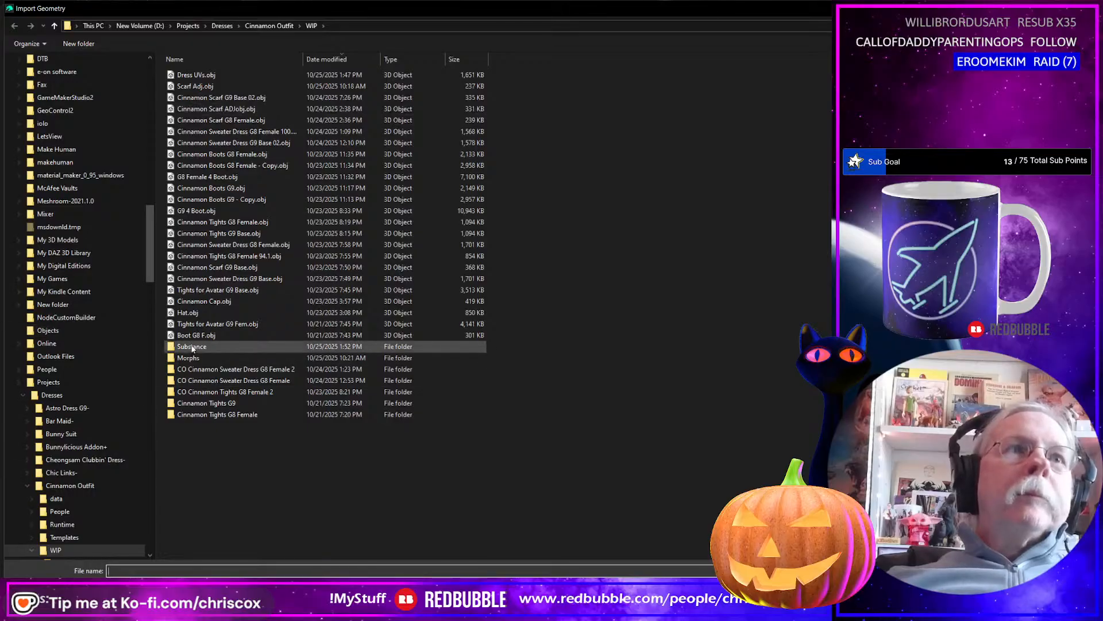
double_click(192, 347)
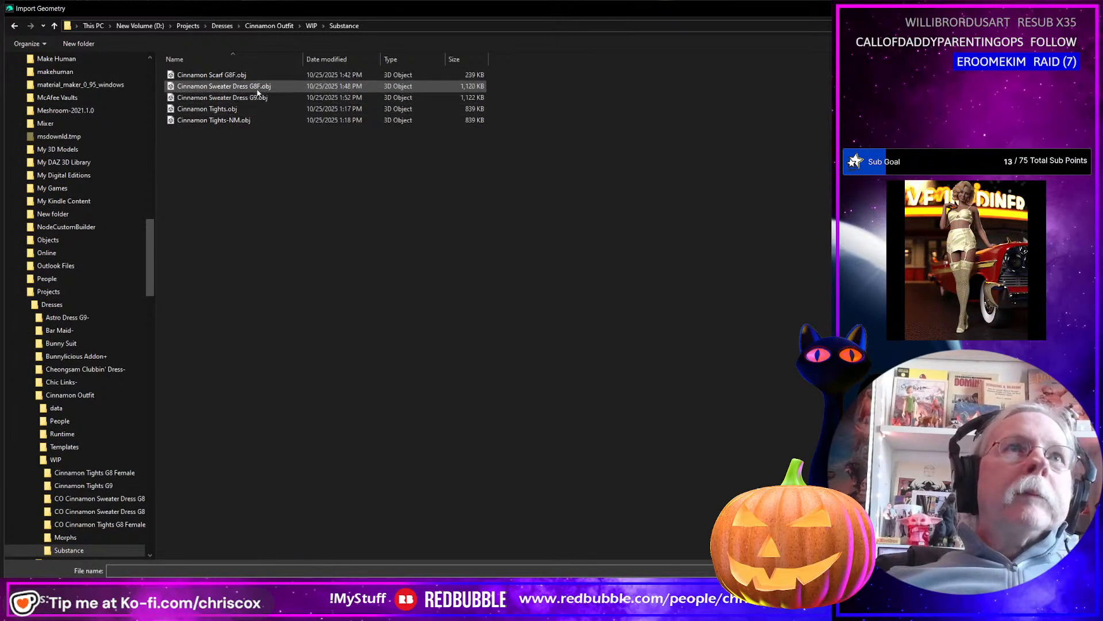
left_click(257, 98)
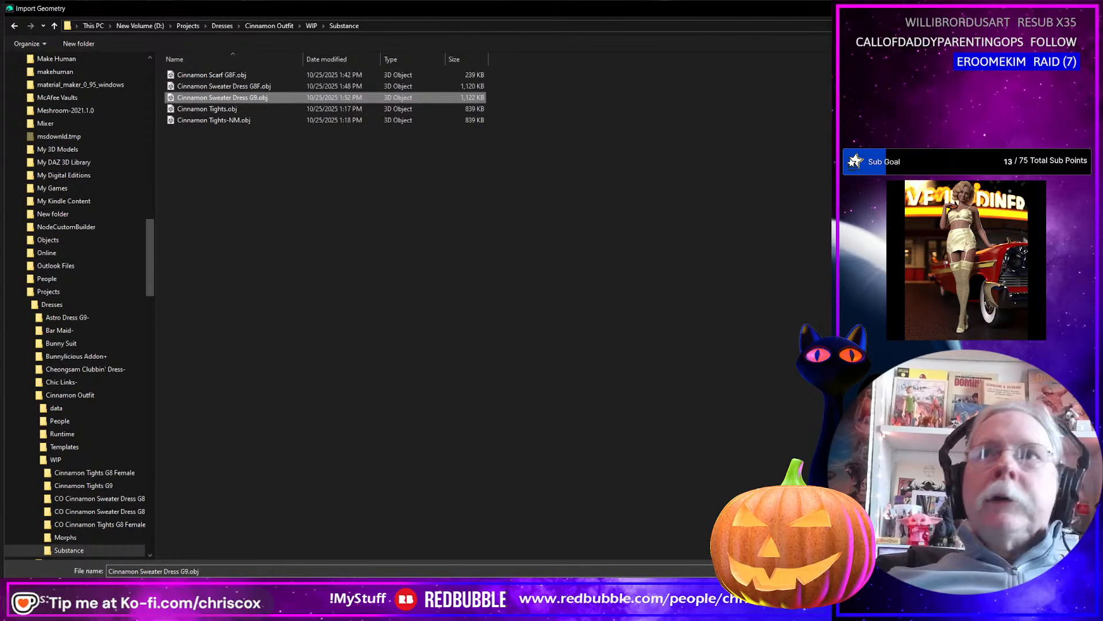
key("Return")
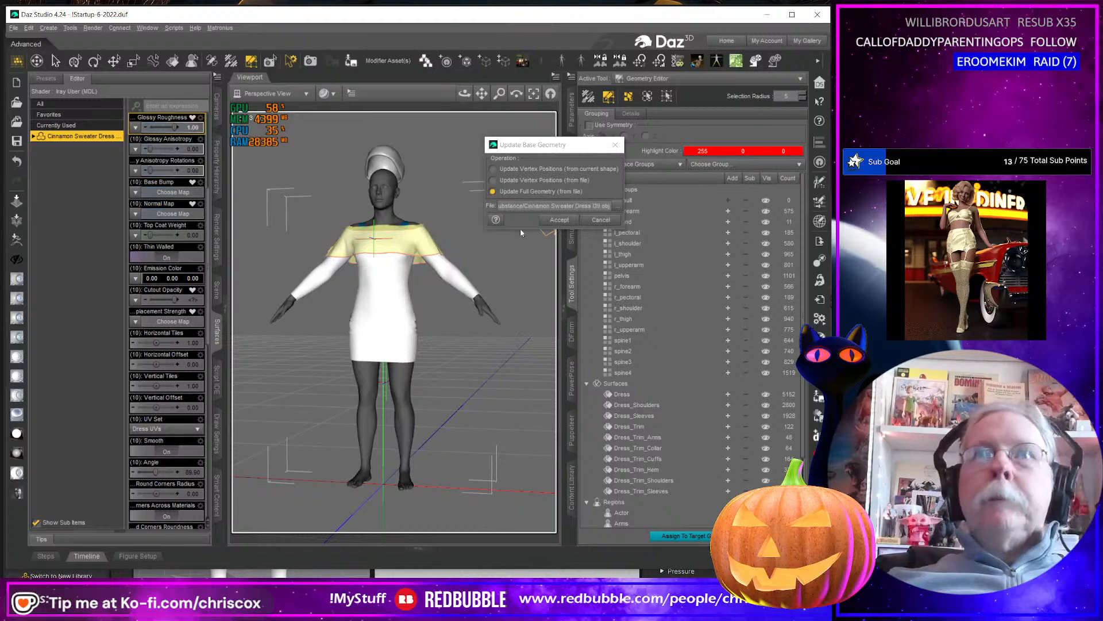
left_click(571, 220)
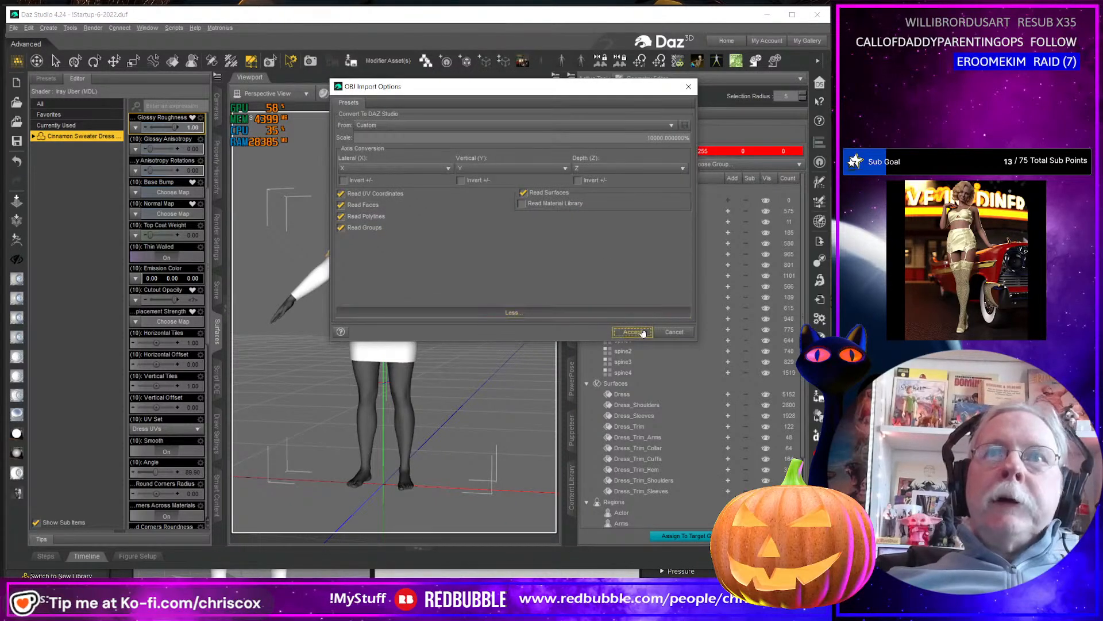
left_click(642, 329)
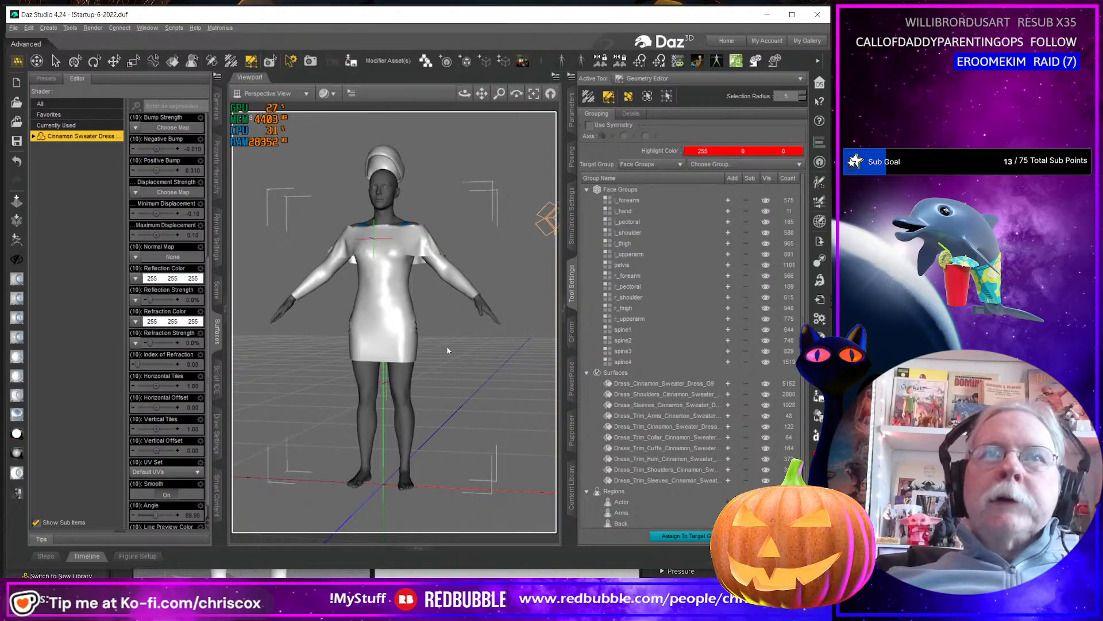
Rename the surface group of the dress's main body to Dress in the Geometry Editor.
left_click(666, 382)
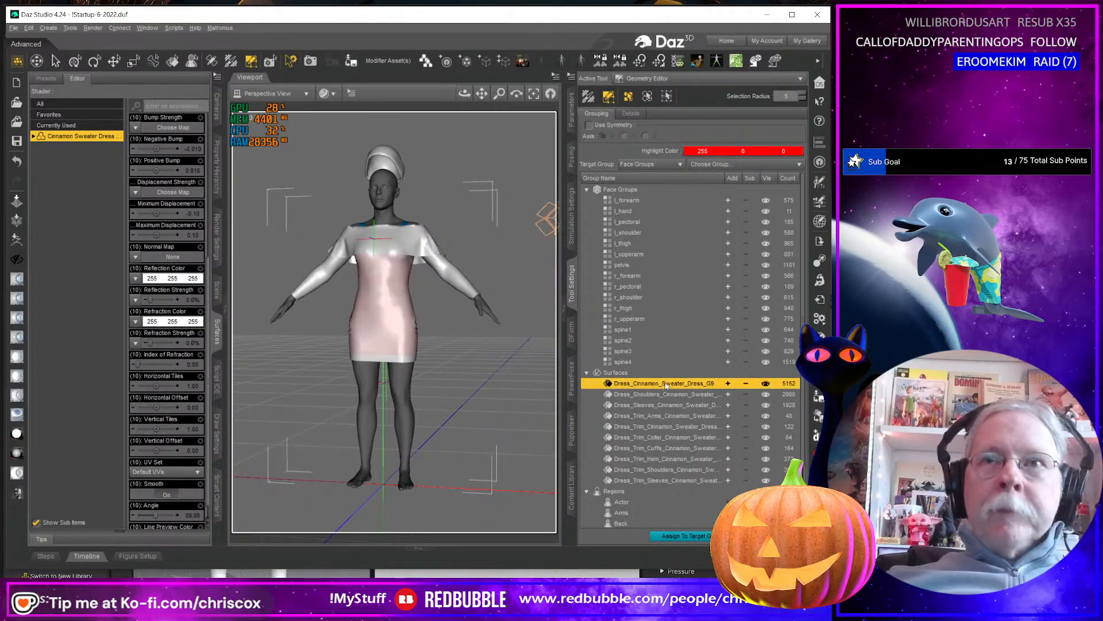
left_click(661, 383)
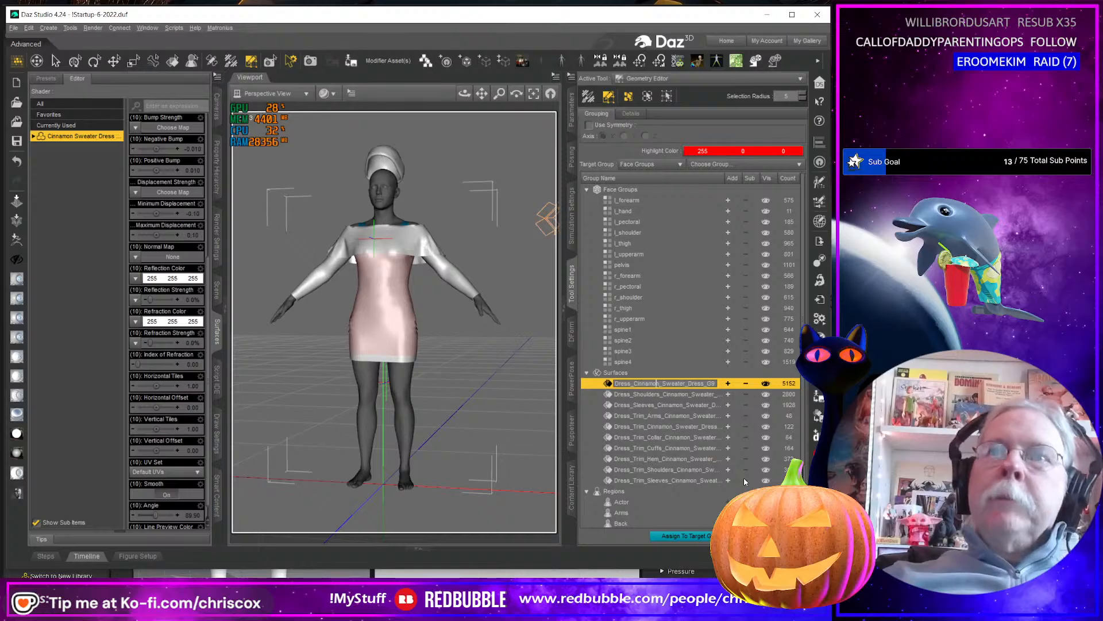
key("shift+Home")
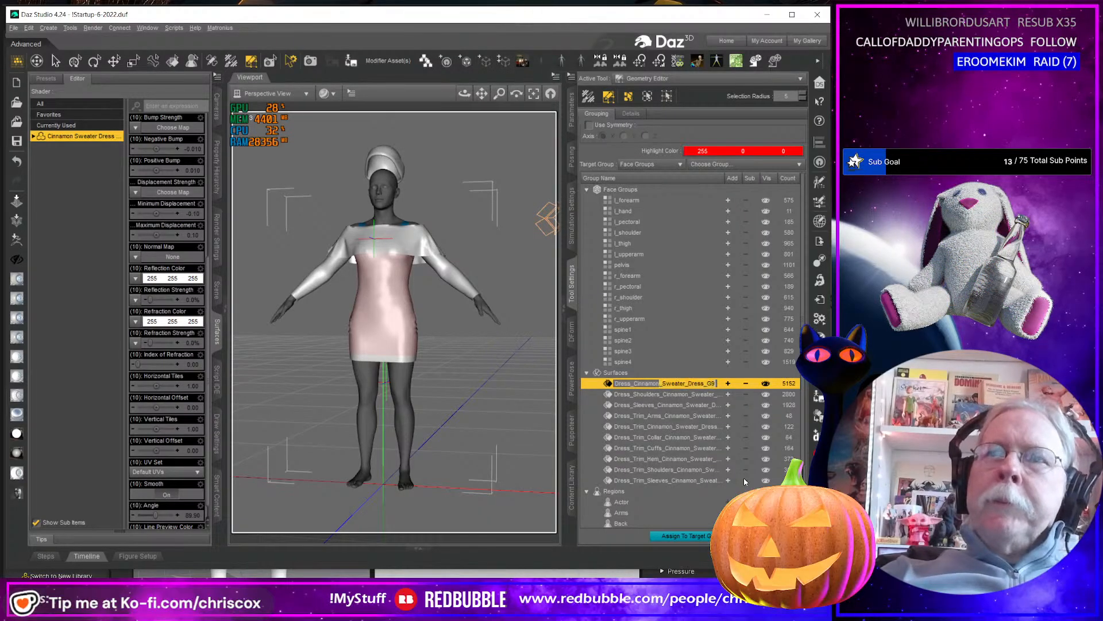
key("ctrl+a")
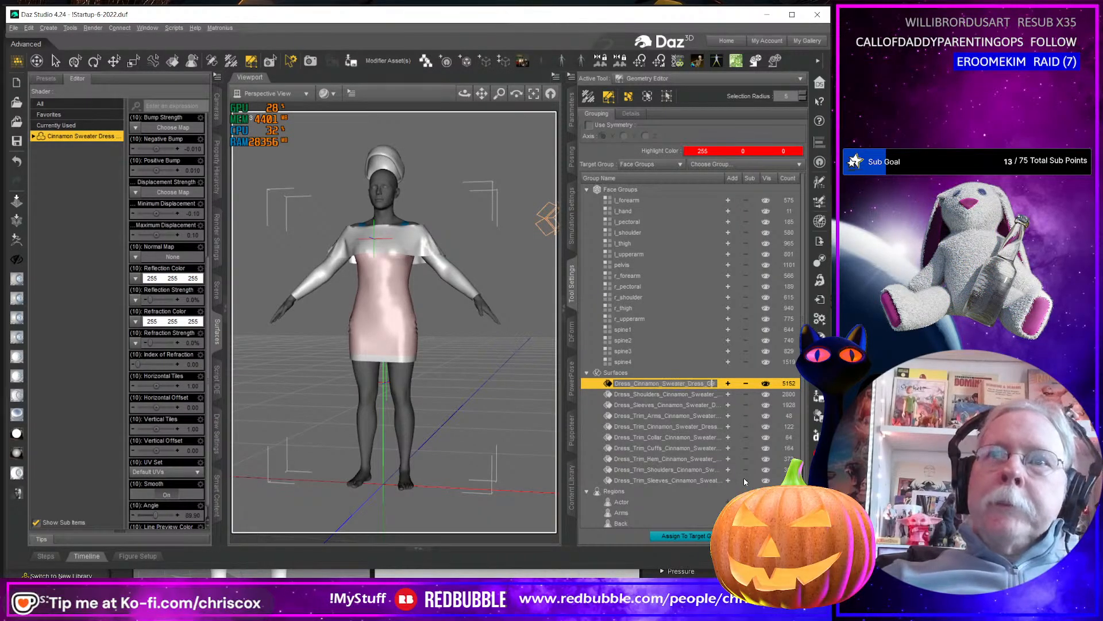
key("Left")
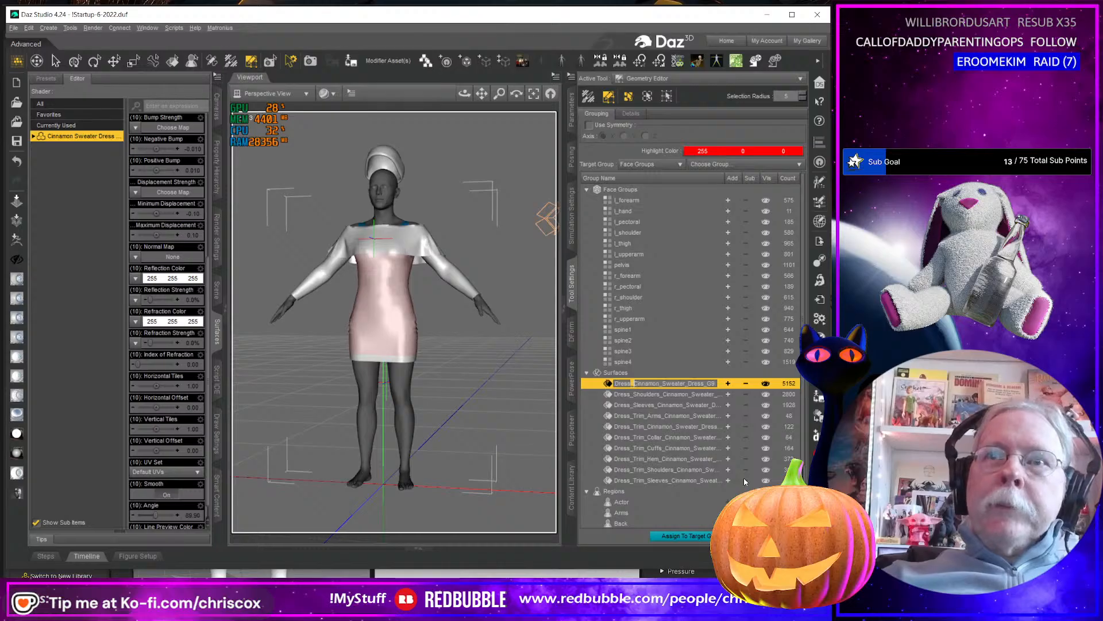
key("shift+Right")
key("shift+Right")
key("shift+Right")
key("shift+Right")
key("shift+Right")
key("shift+Right")
key("shift+Right")
key("shift+Right")
key("shift+Right")
key("shift+Right")
key("shift+Right")
key("shift+Right")
key("shift+Right")
key("shift+Right")
key("shift+Right")
key("shift+Right")
key("shift+Right")
key("shift+Right")
key("shift+Right")
key("shift+Right")
key("Delete")
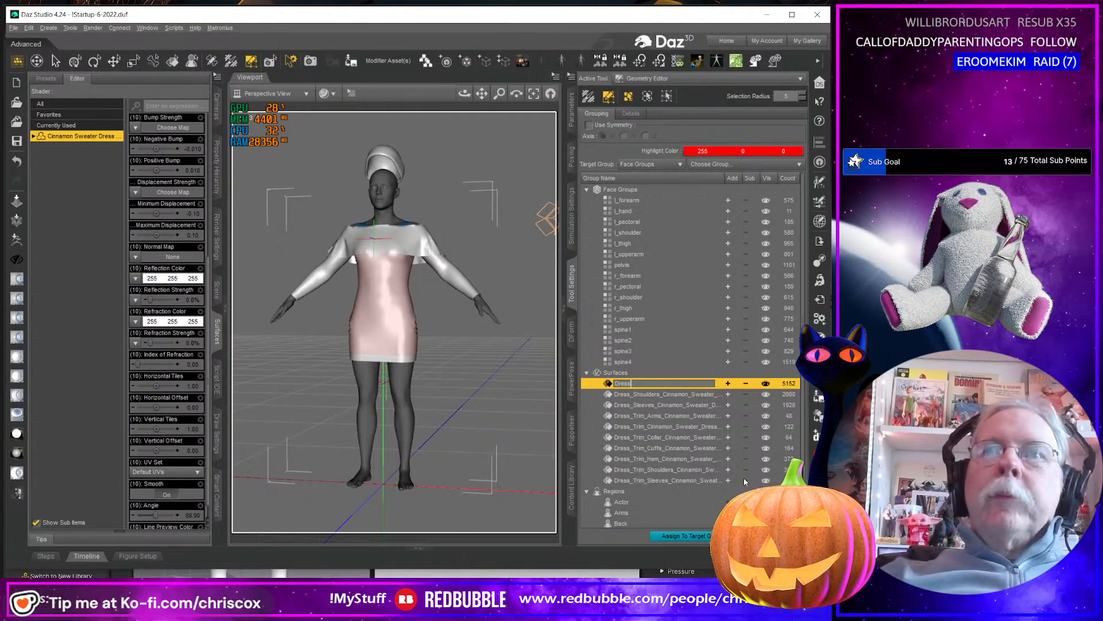
Shorten the name of the shoulder surface group to Dress_Shoulders.
left_click(662, 396)
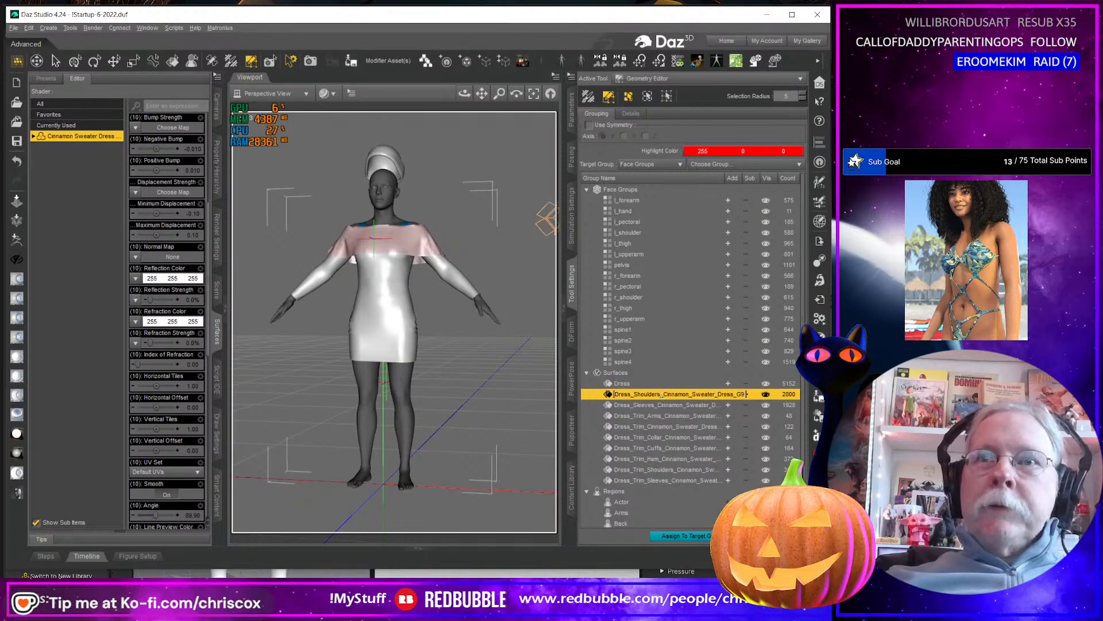
double_click(662, 395)
key("shift+End")
key("Delete")
key("Return")
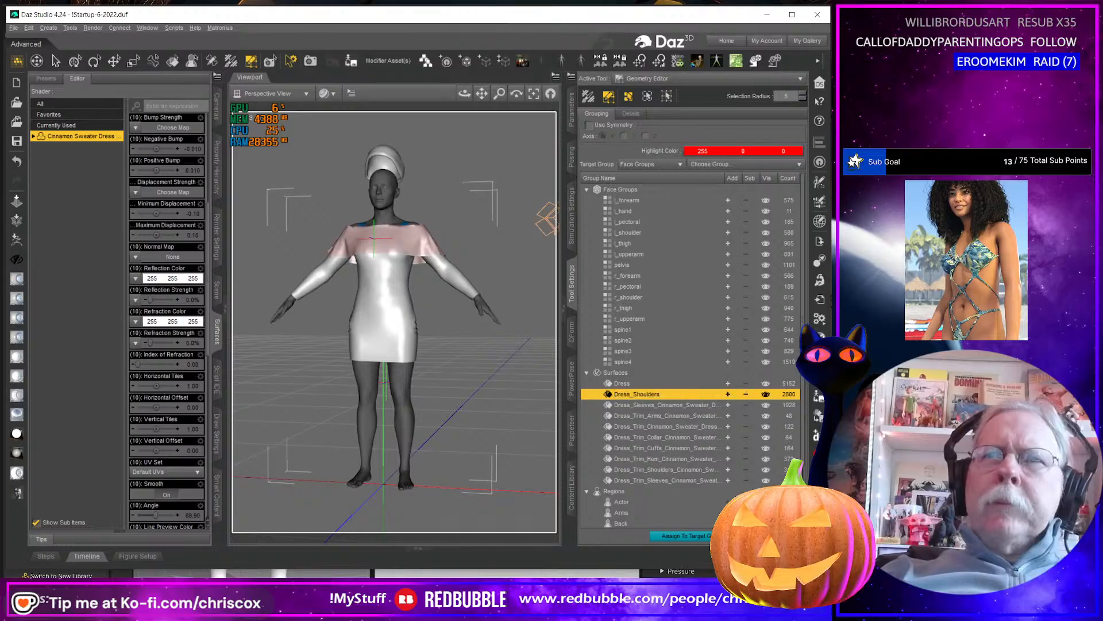
Shorten the name of the sleeve surface group to Dress_Sleeves.
left_click(659, 405)
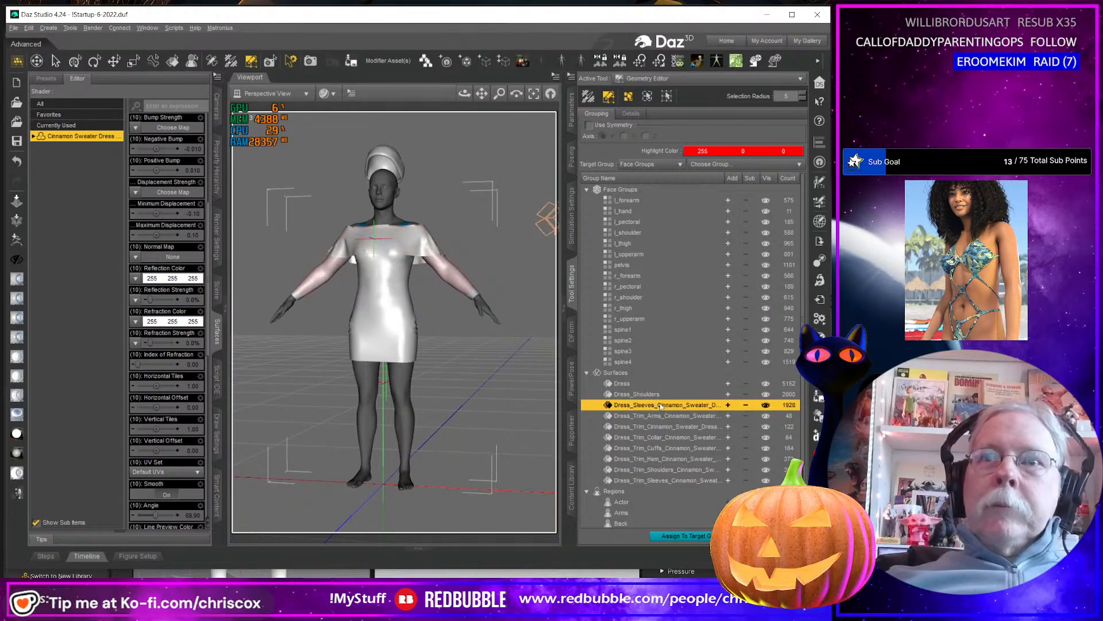
double_click(661, 406)
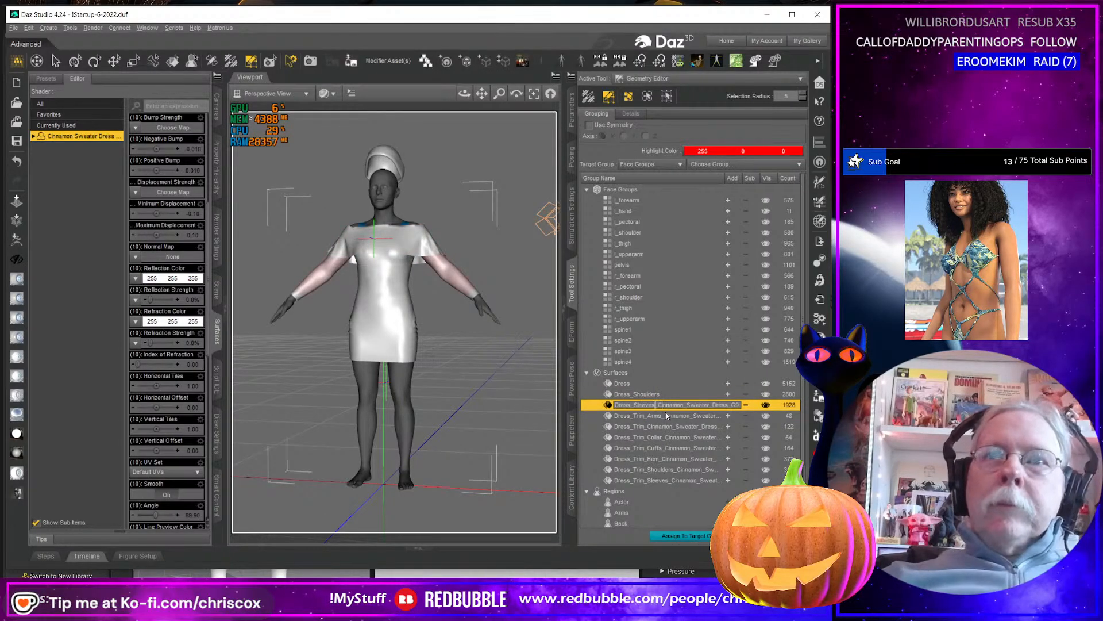
key("Delete")
key("Return")
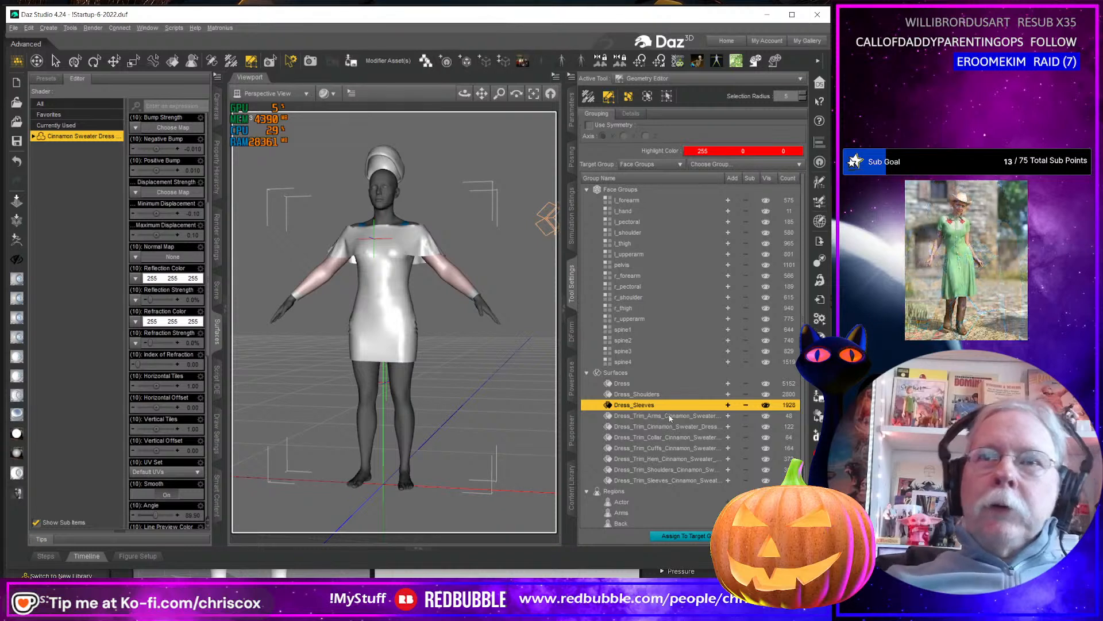
Shorten the name of the arm trim surface group to Dress_Trim_Arms.
left_click(667, 416)
double_click(666, 417)
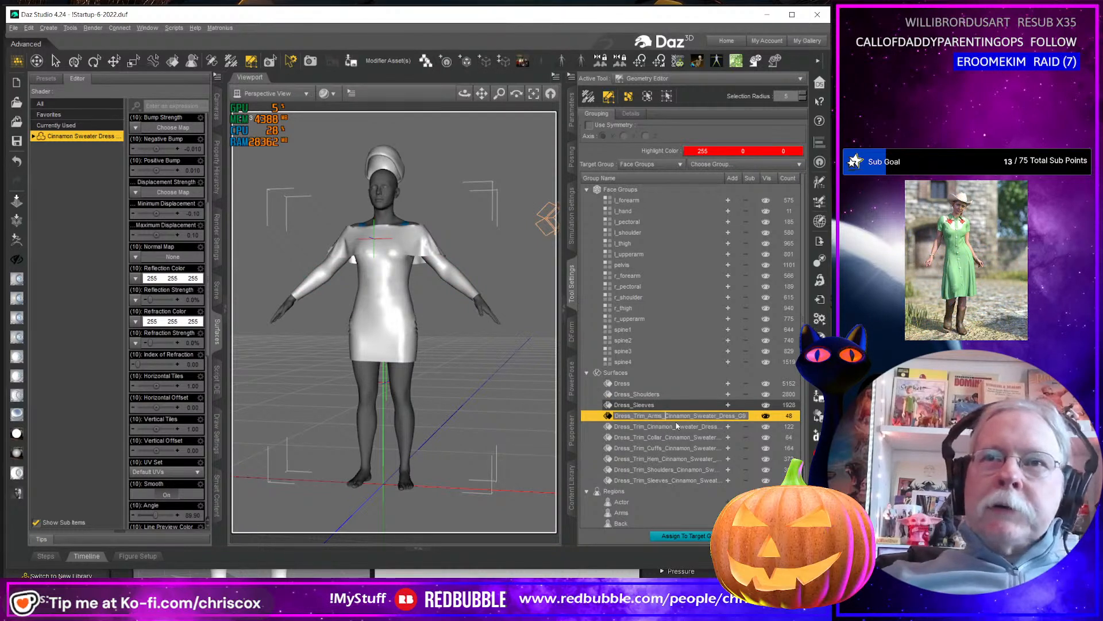
key("shift+End")
key("Delete")
key("Return")
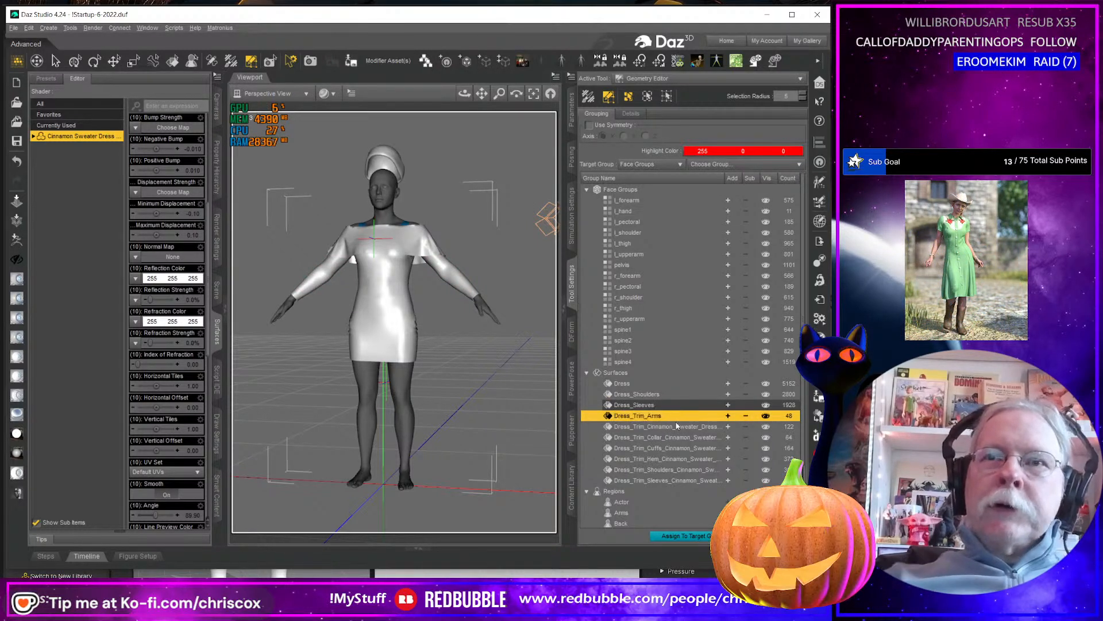
Shorten the name of the general trim surface group, without a body-part label, to Dress_Trim.
left_click(655, 426)
double_click(654, 426)
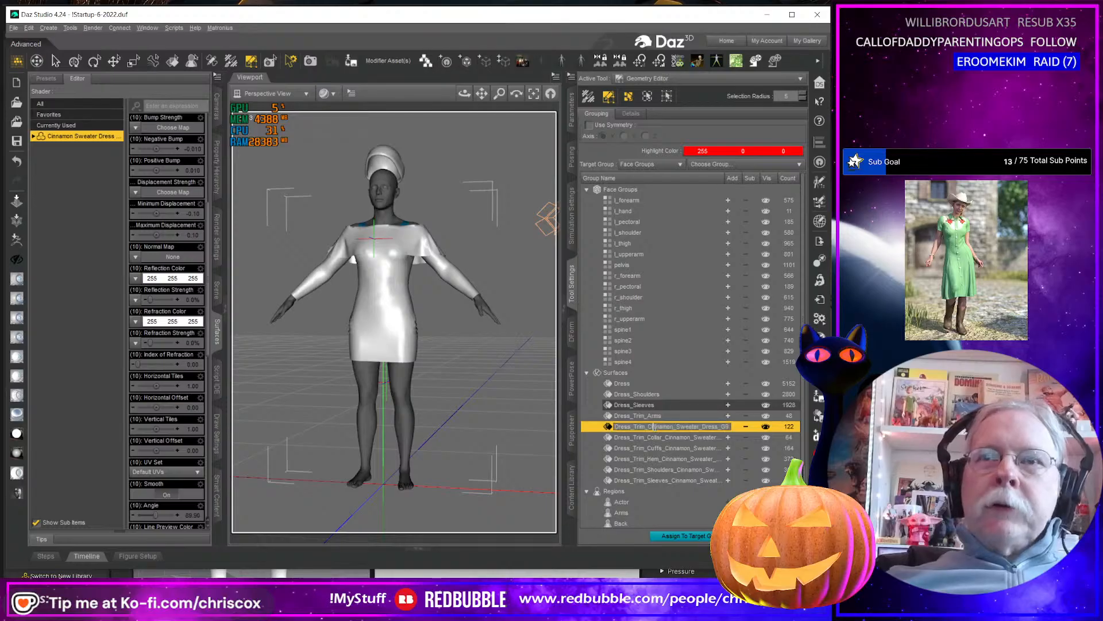
key("shift+End")
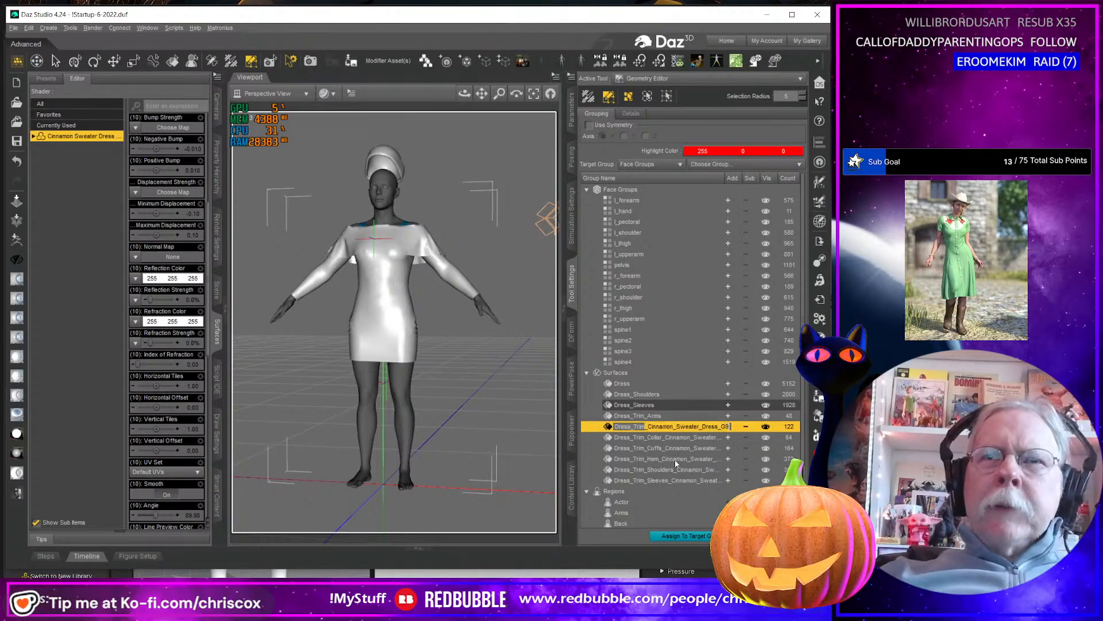
key("Delete")
key("Return")
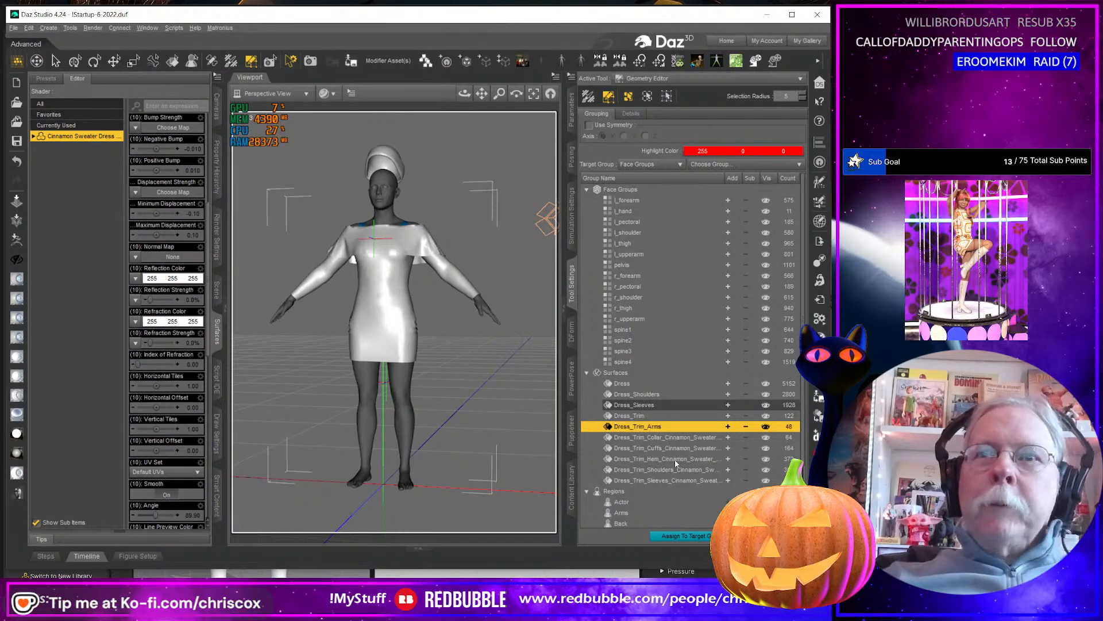
Shorten the name of the collar trim surface group to Dress_Trim_Collar.
left_click(653, 437)
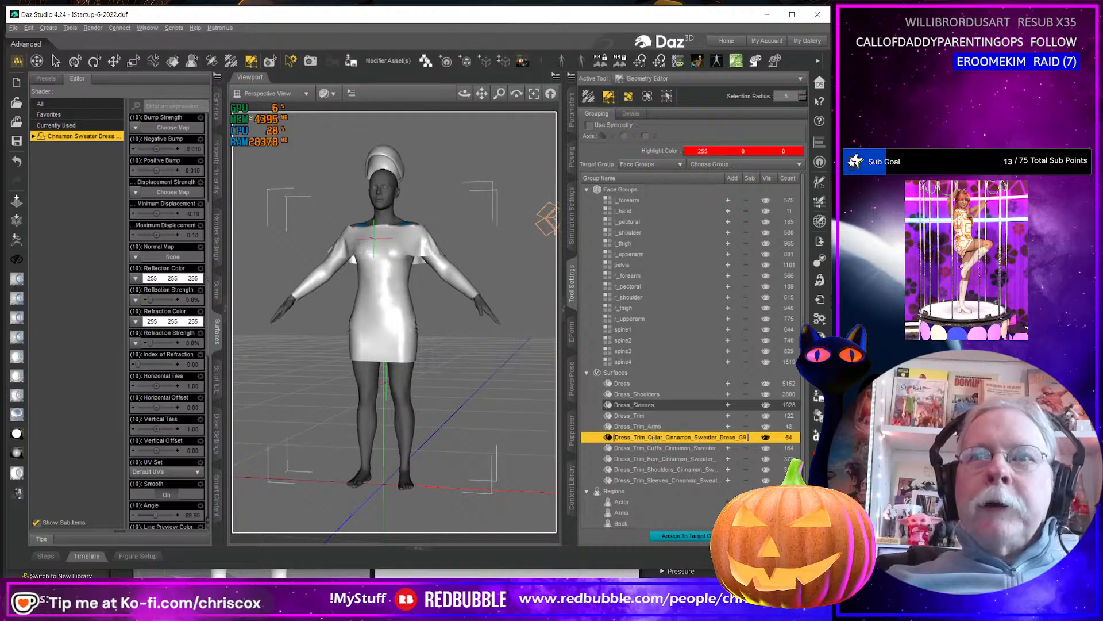
double_click(654, 438)
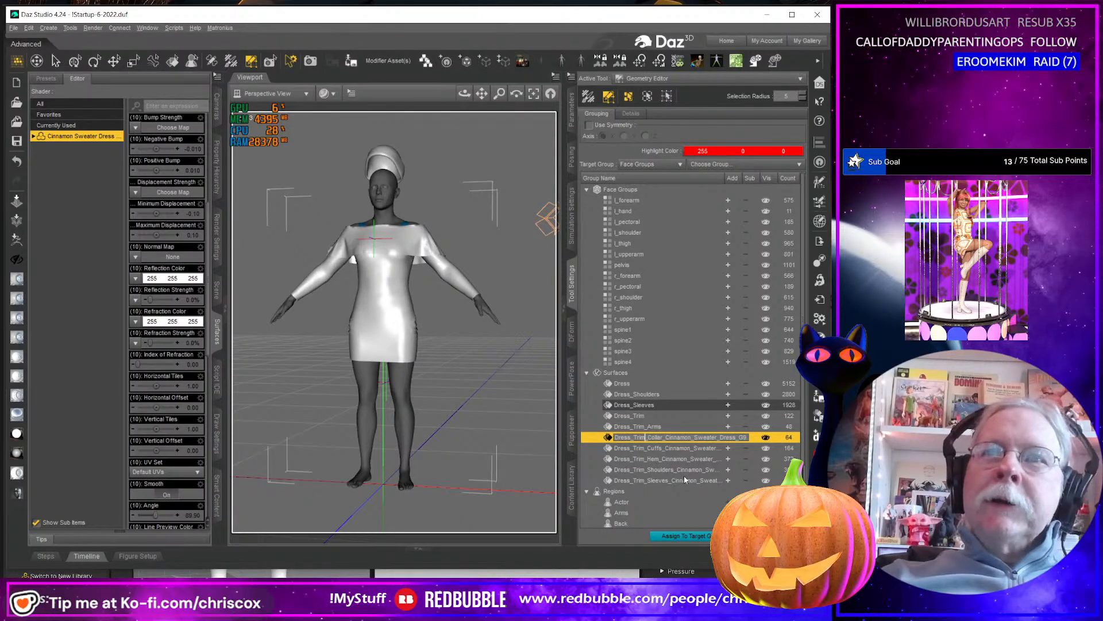
key("Escape")
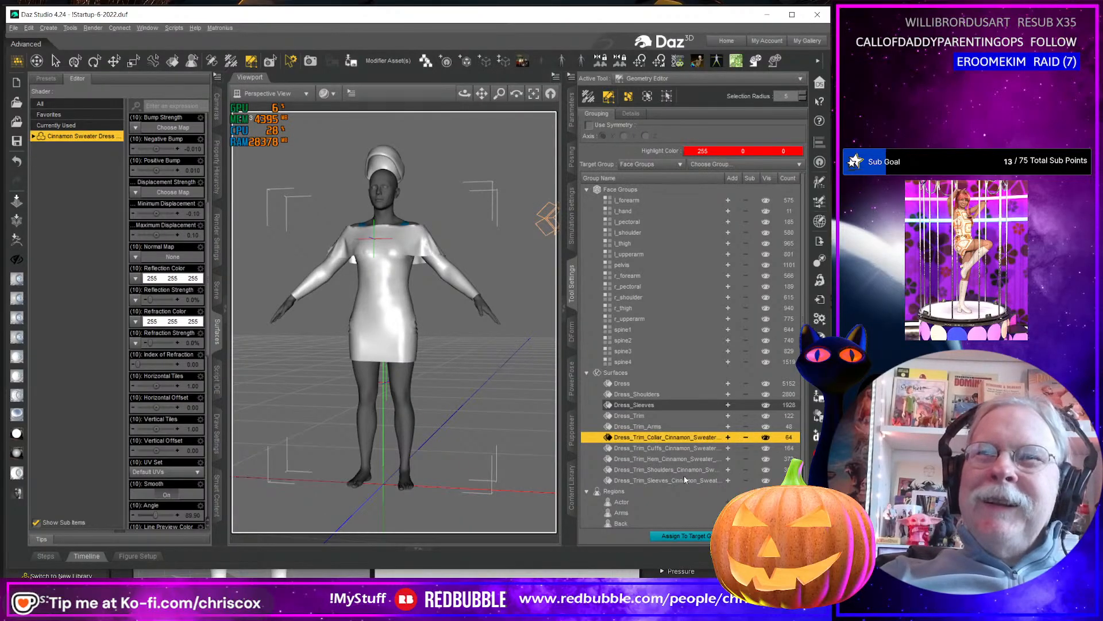
double_click(668, 441)
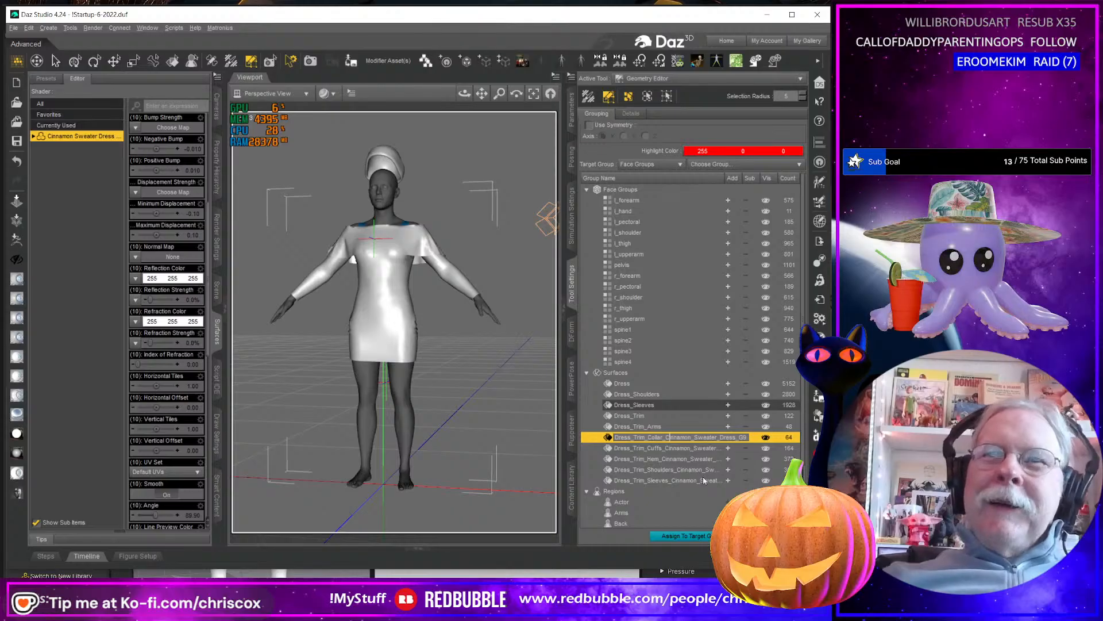
key("shift+End")
key("Delete")
key("Return")
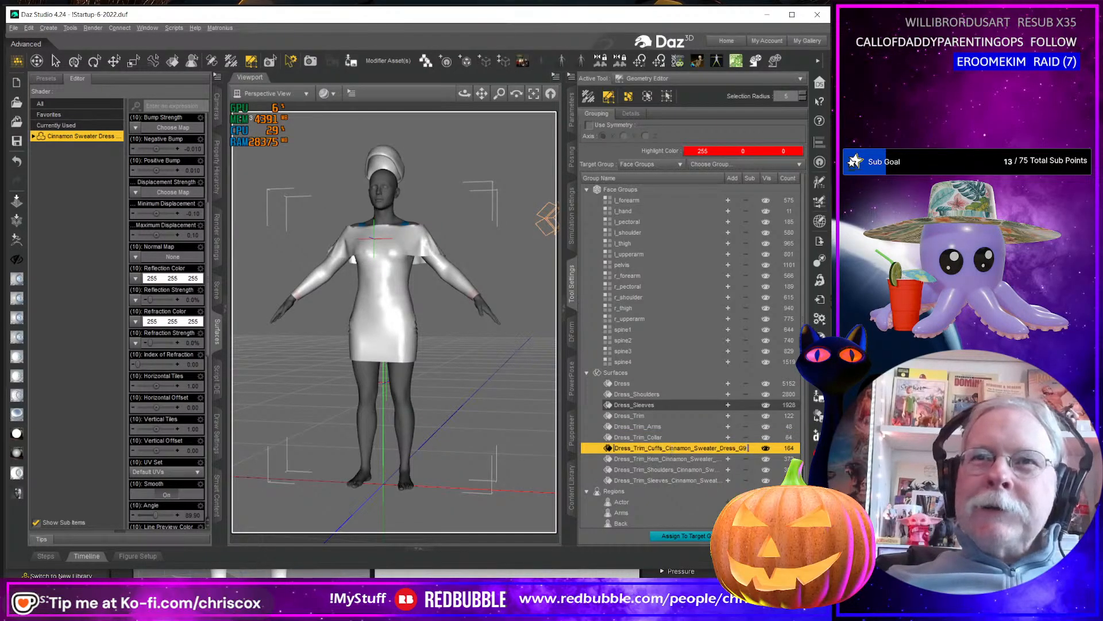
Shorten the name of the cuff trim surface group to Dress_Trim_Cuffs.
key("Return")
key("shift+End")
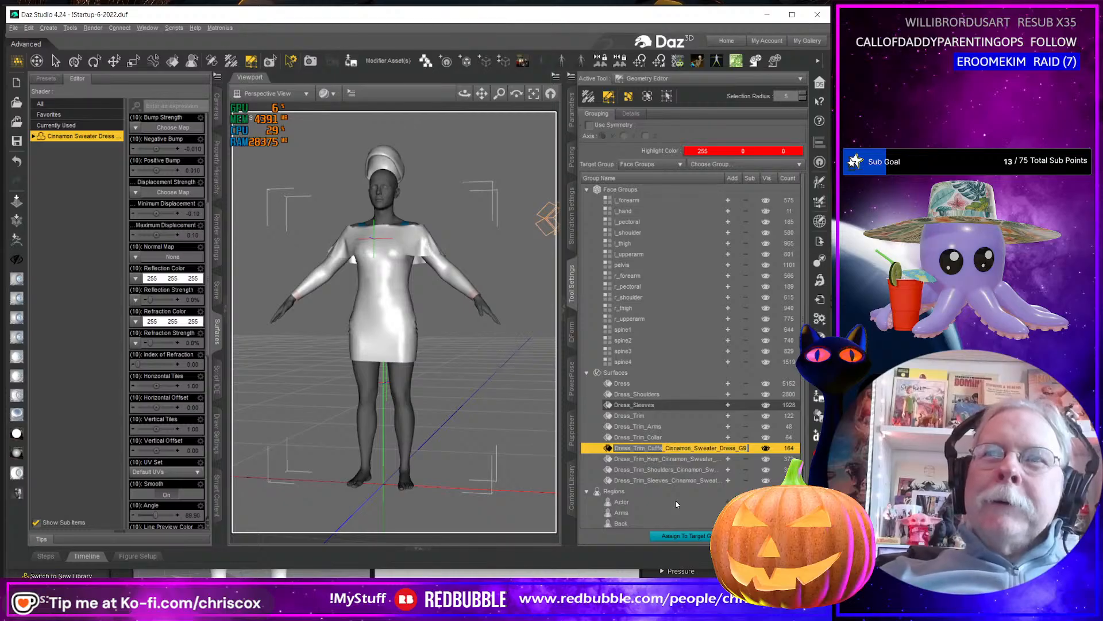
key("Delete")
key("Return")
Shorten the name of the hem trim surface group to Dress_Trim_Hem.
double_click(676, 460)
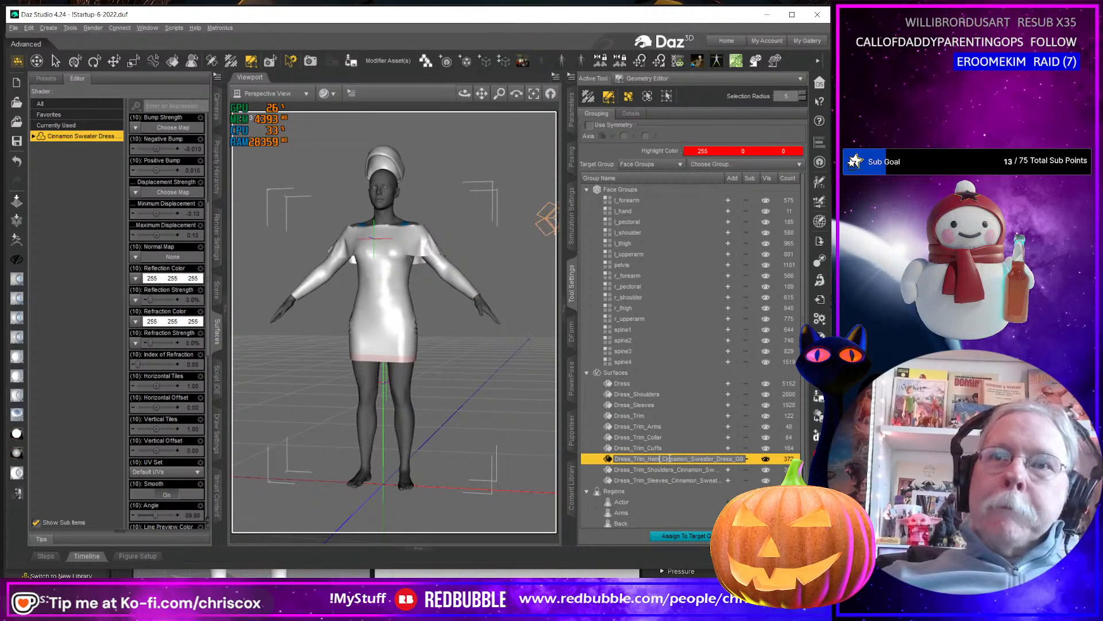
key("shift+End")
key("Delete")
key("Return")
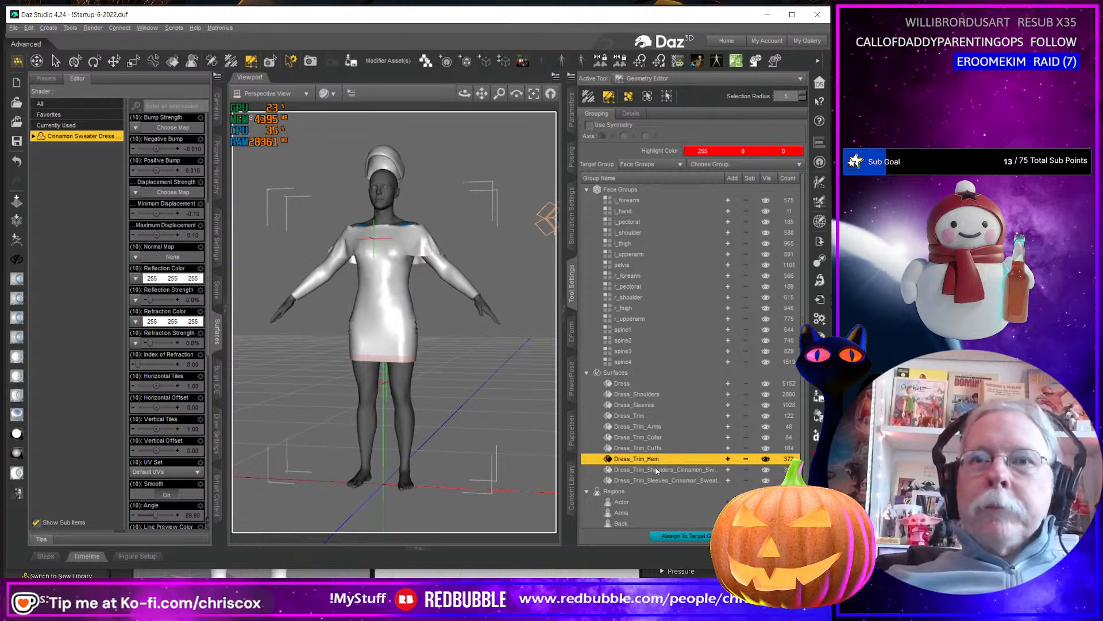
Shorten the name of the shoulder trim surface group to Dress_Trim_Shoulders.
double_click(657, 470)
left_click(674, 470)
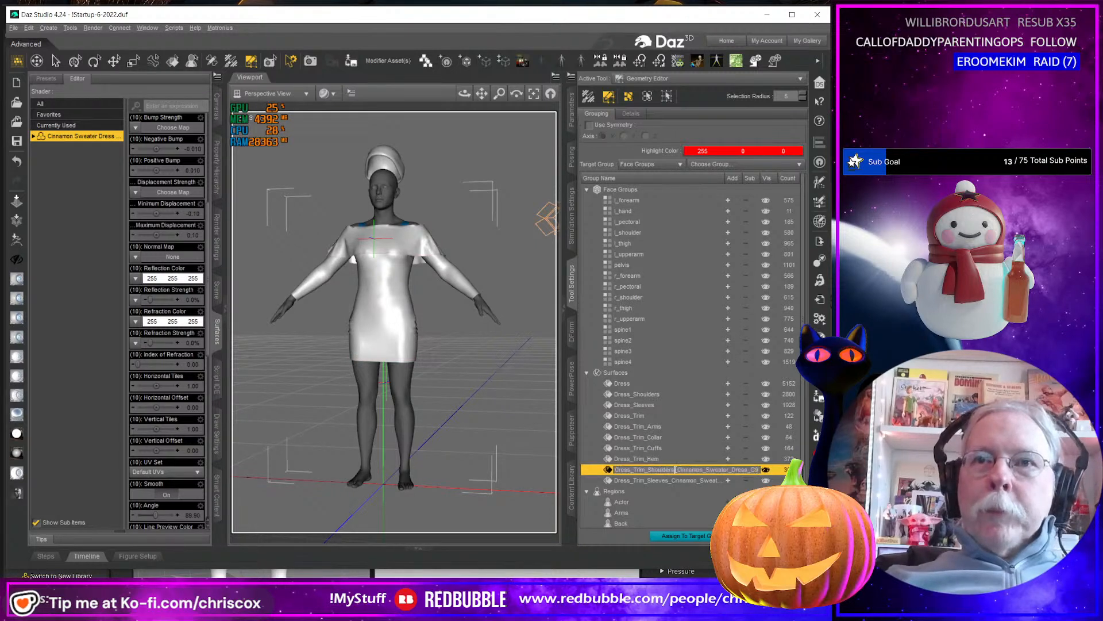
key("shift+End")
key("Delete")
key("Return")
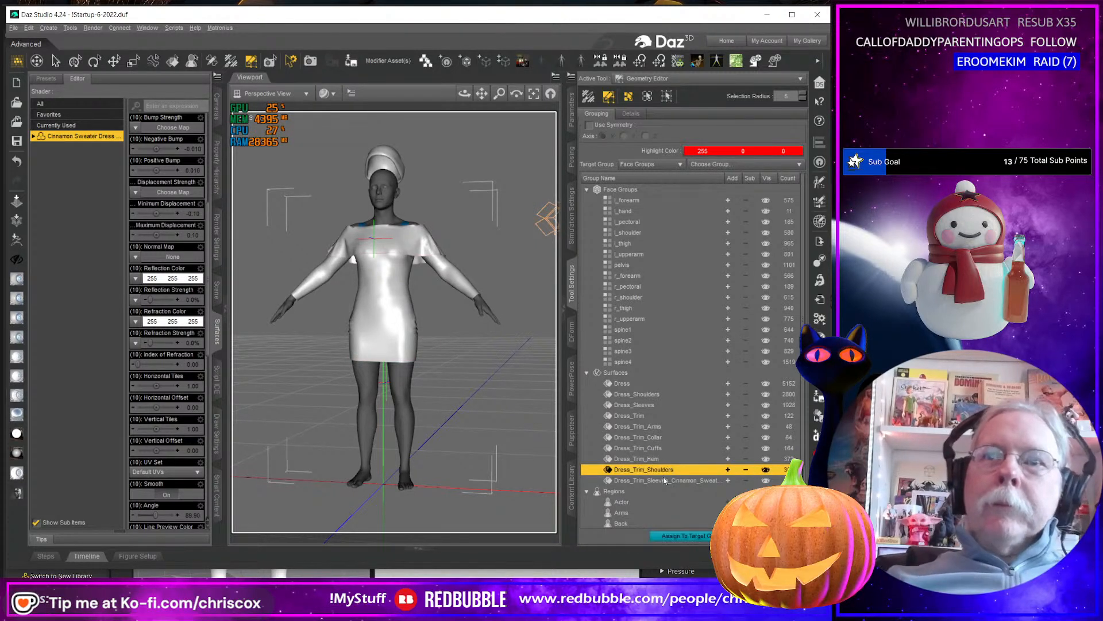
Shorten the name of the sleeve trim surface group to Dress_Trim_Sleeves and highlight all the dress surface groups on the model.
left_click(680, 482)
double_click(677, 482)
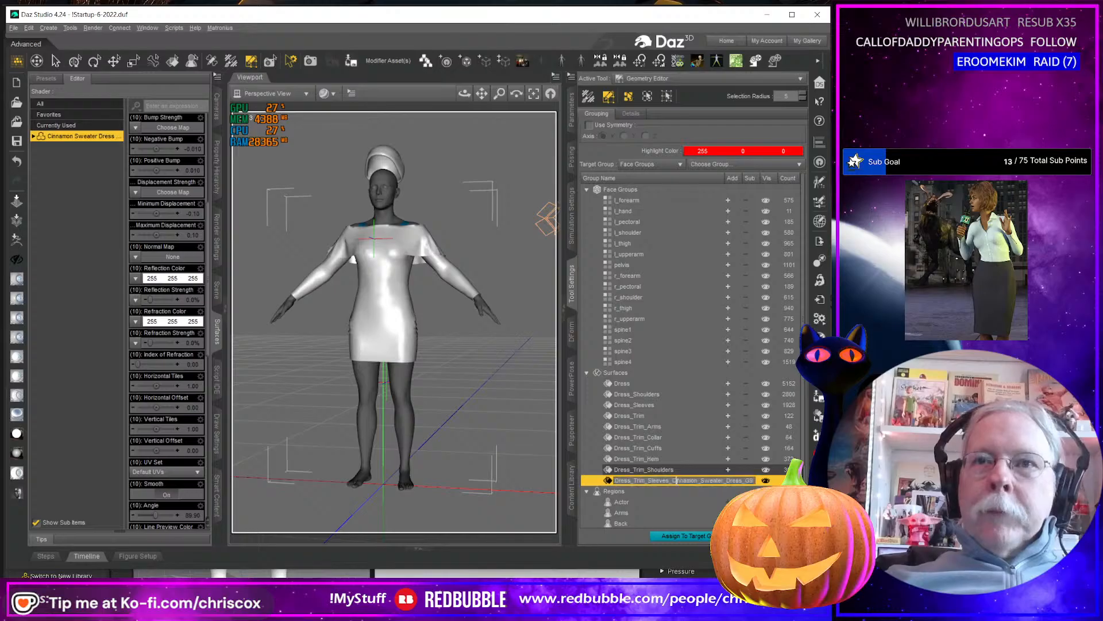
key("shift+End")
key("Delete")
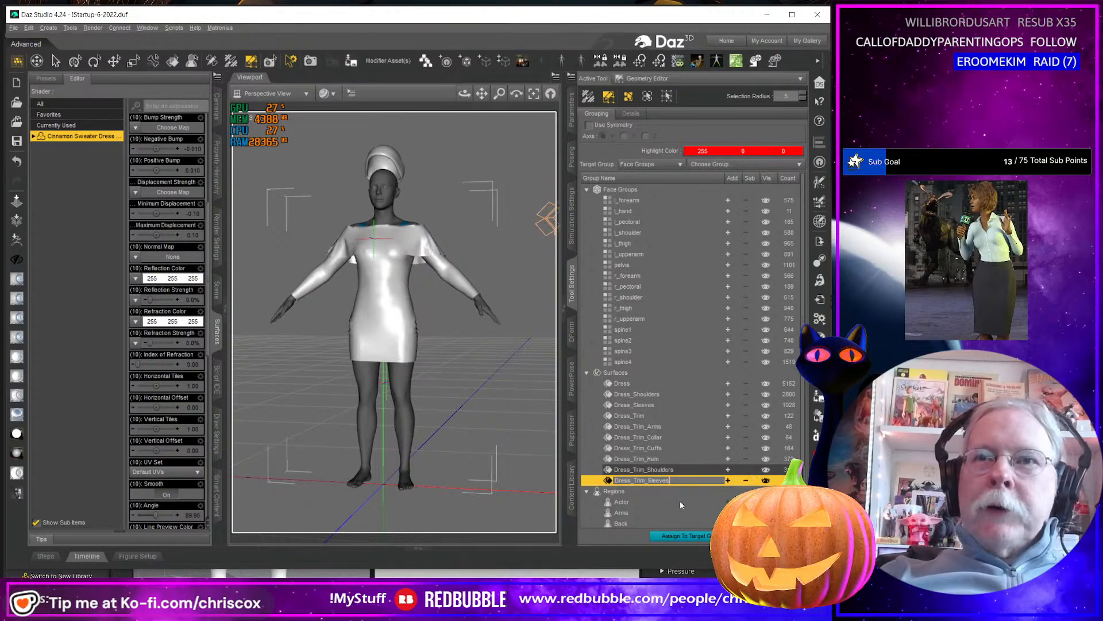
key("Return")
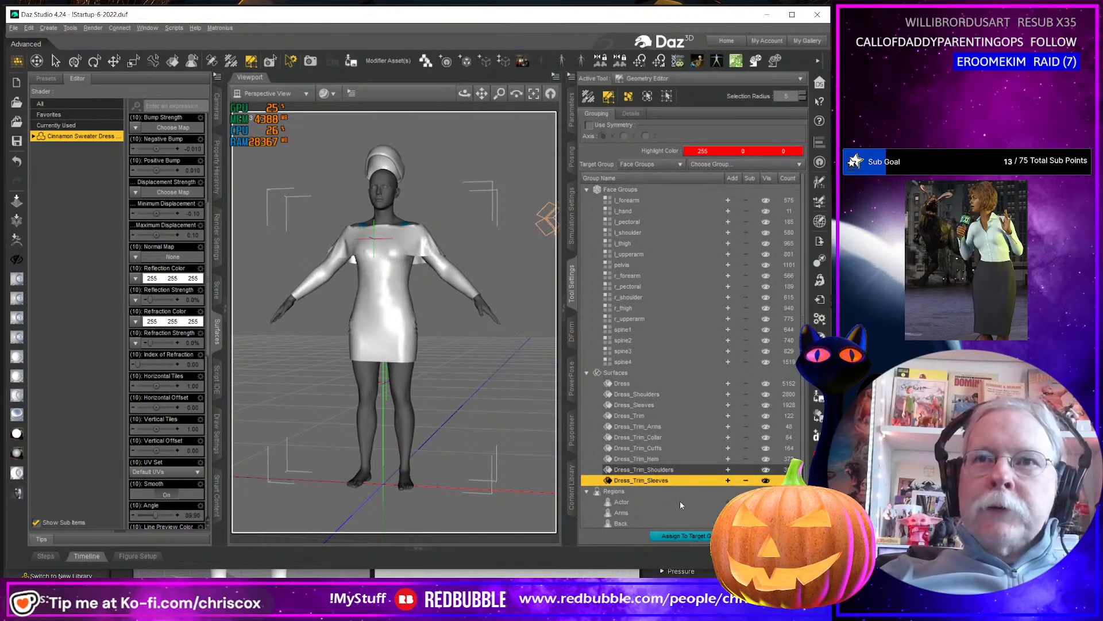
left_click(618, 383, "shift")
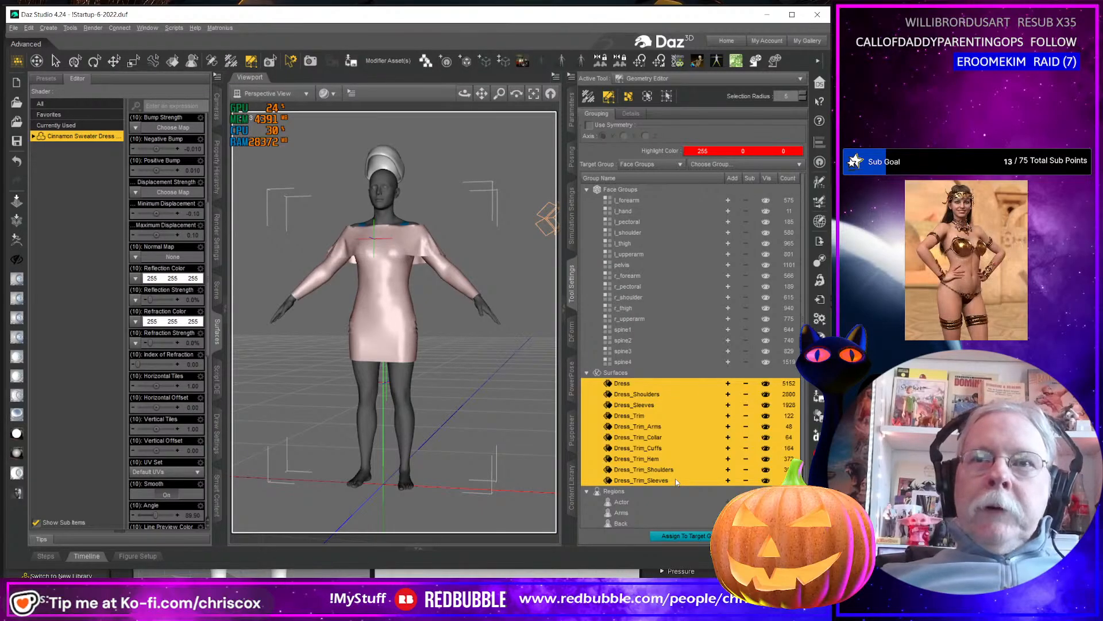
mouse_move(446, 408)
middle_mouse_down()
mouse_move(508, 427)
mouse_move(428, 406)
middle_mouse_up()
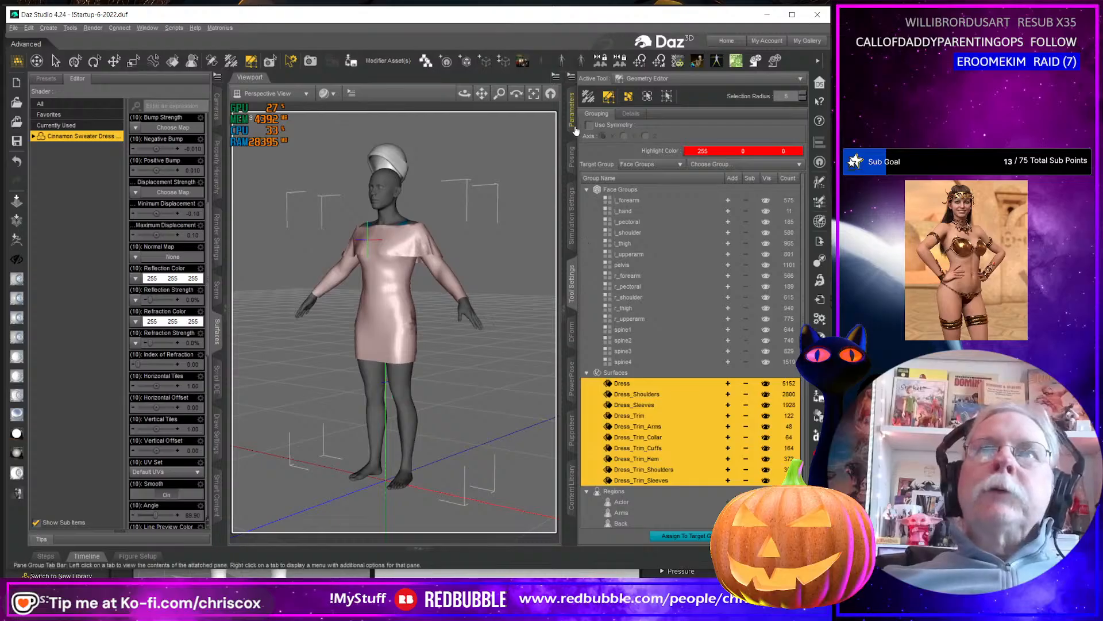
Test the Adj Shoulders Up morph and another morph further down the dress's Actor list, undoing each change.
left_click(572, 106)
left_click(632, 213)
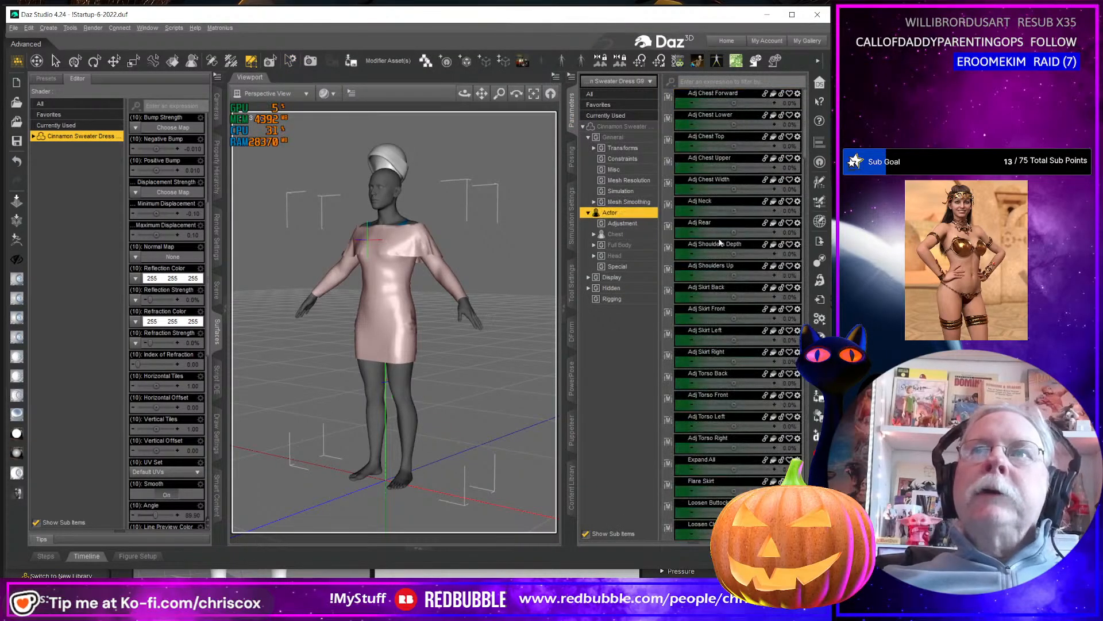
left_click_drag(738, 270, 766, 275)
key("ctrl+z")
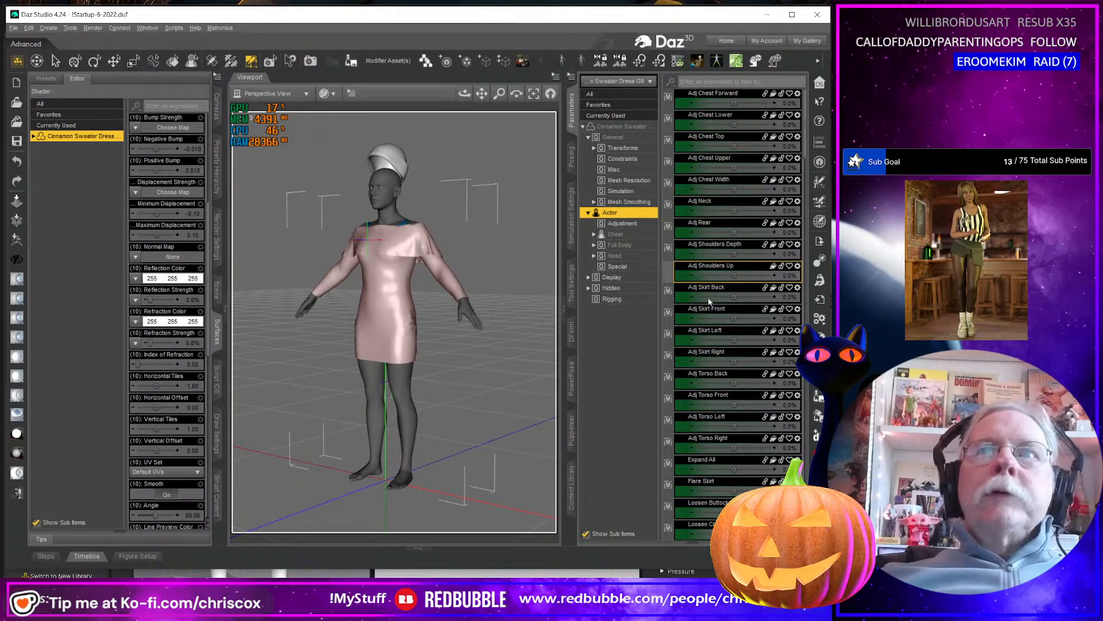
scroll(722, 333, "down", 10)
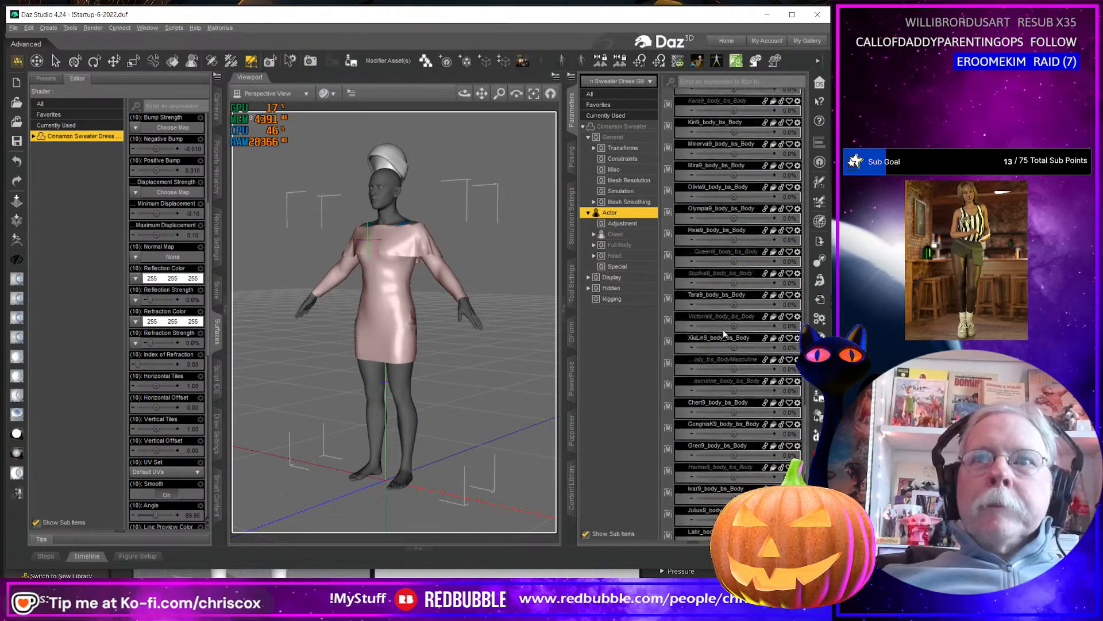
scroll(723, 333, "down", 5)
left_click_drag(735, 469, 746, 461)
key("ctrl+z")
scroll(746, 457, "up", 15)
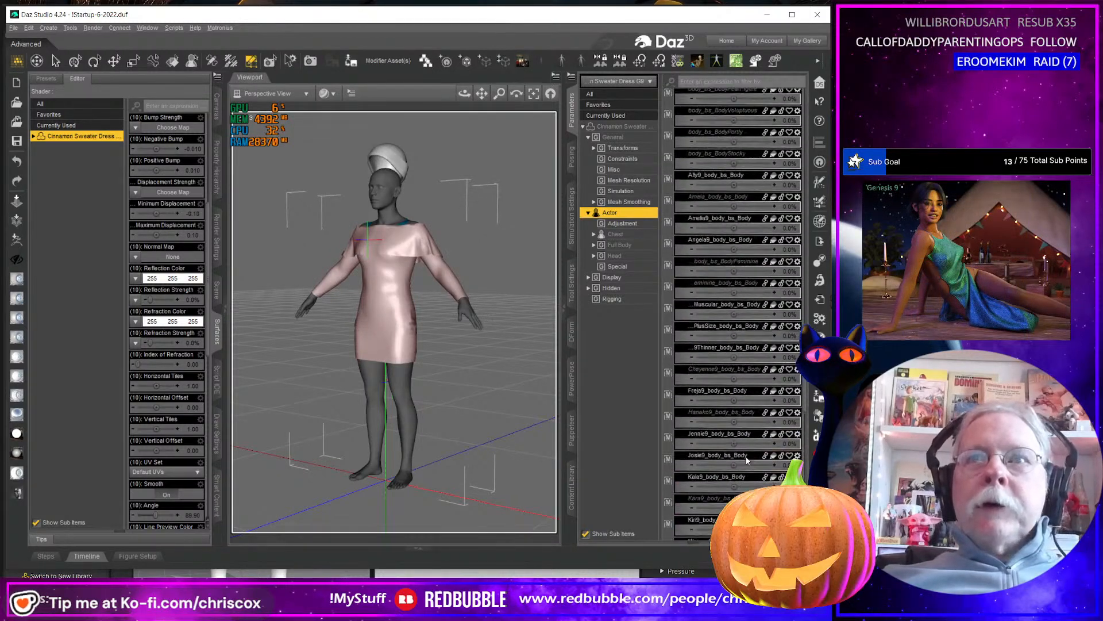
Select all the dress's Actor properties from Adj Chest Forward to the end of the list and open their Limits options.
right_click(627, 463)
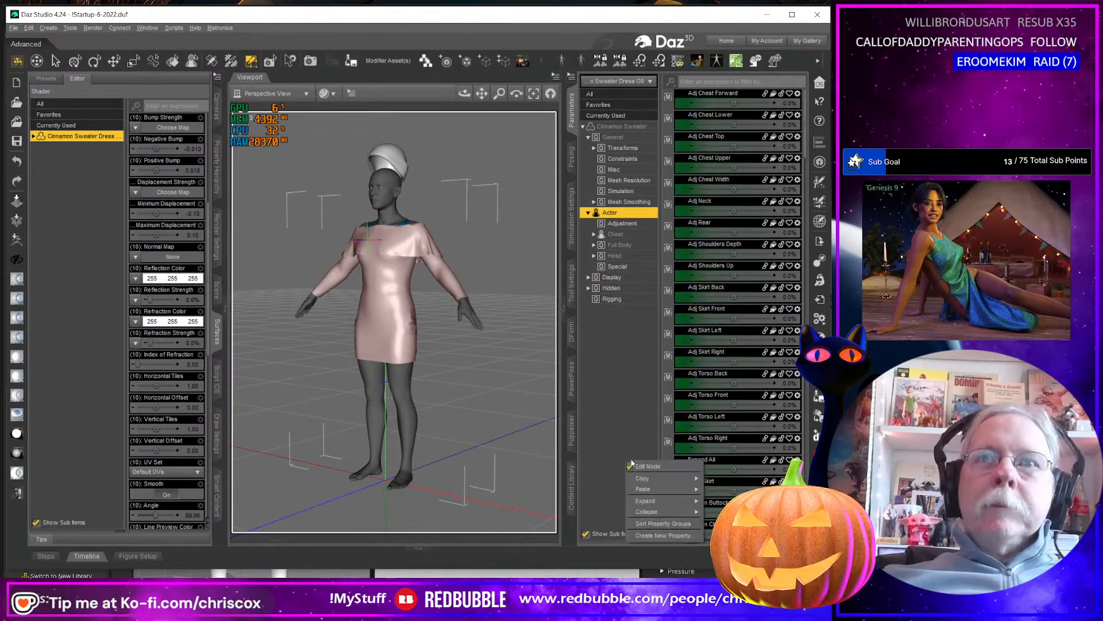
left_click(722, 101)
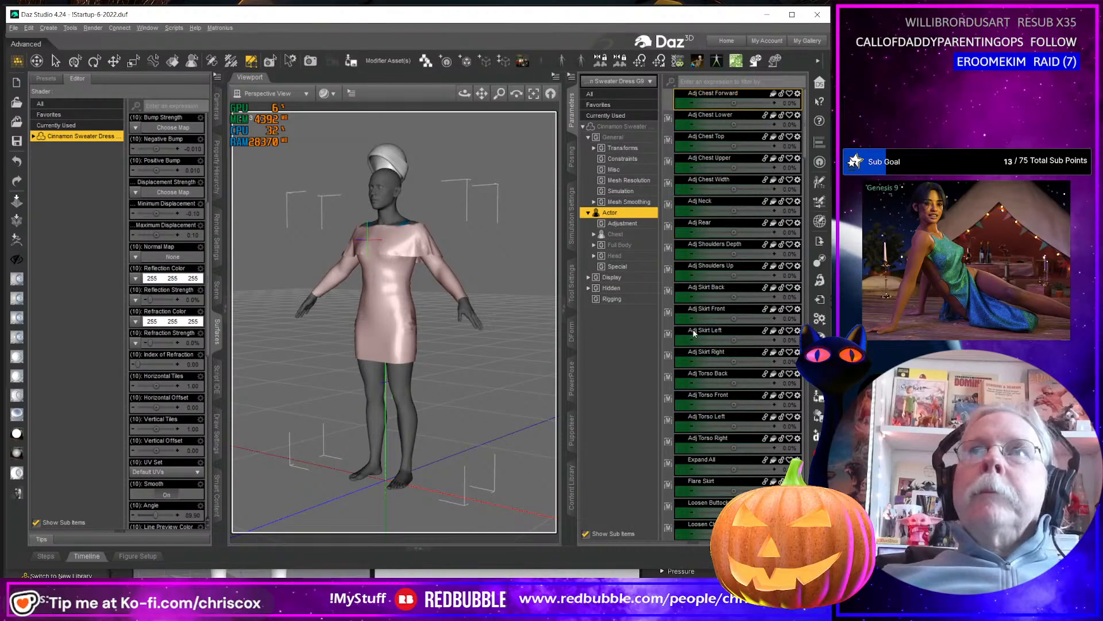
scroll(694, 332, "down", 10)
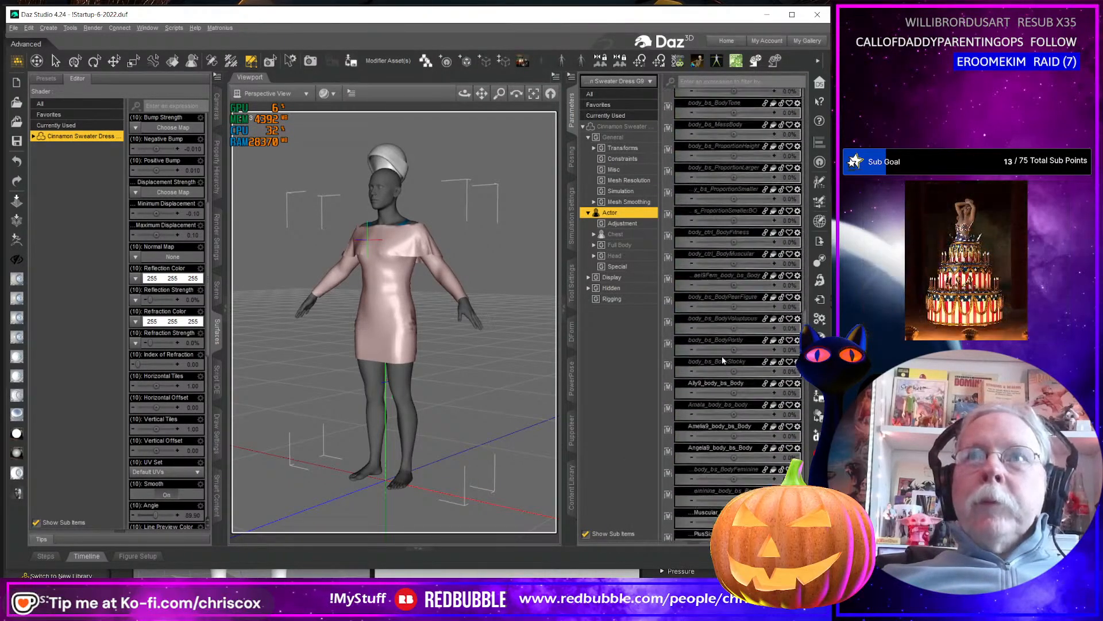
scroll(721, 359, "down", 5)
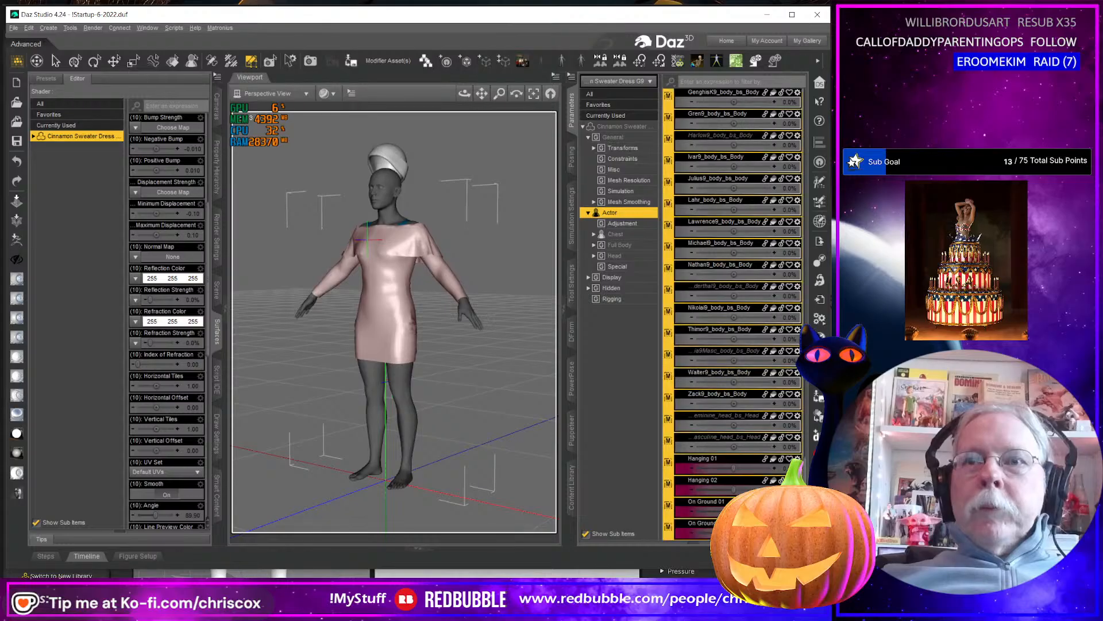
right_click(722, 296)
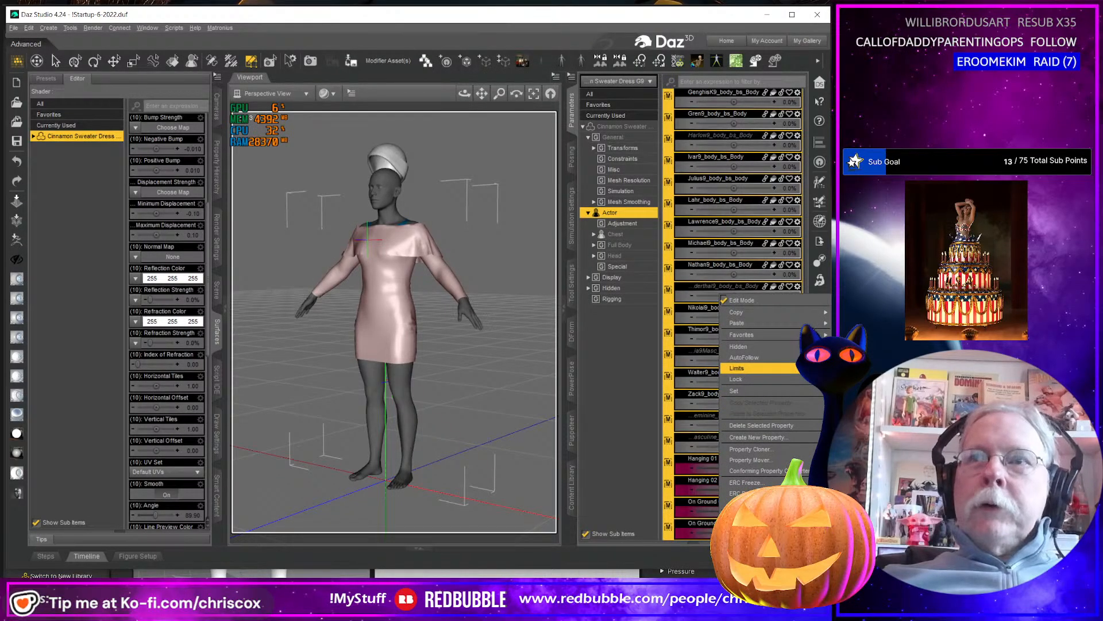
left_click(706, 375)
scroll(705, 375, "up", 10)
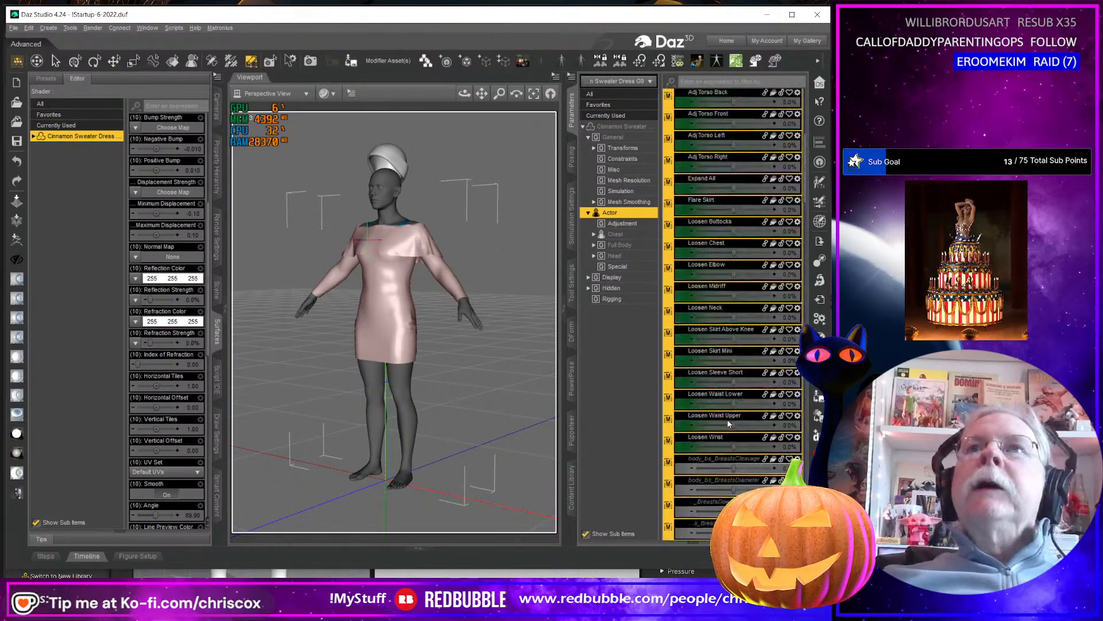
scroll(729, 424, "down", 2)
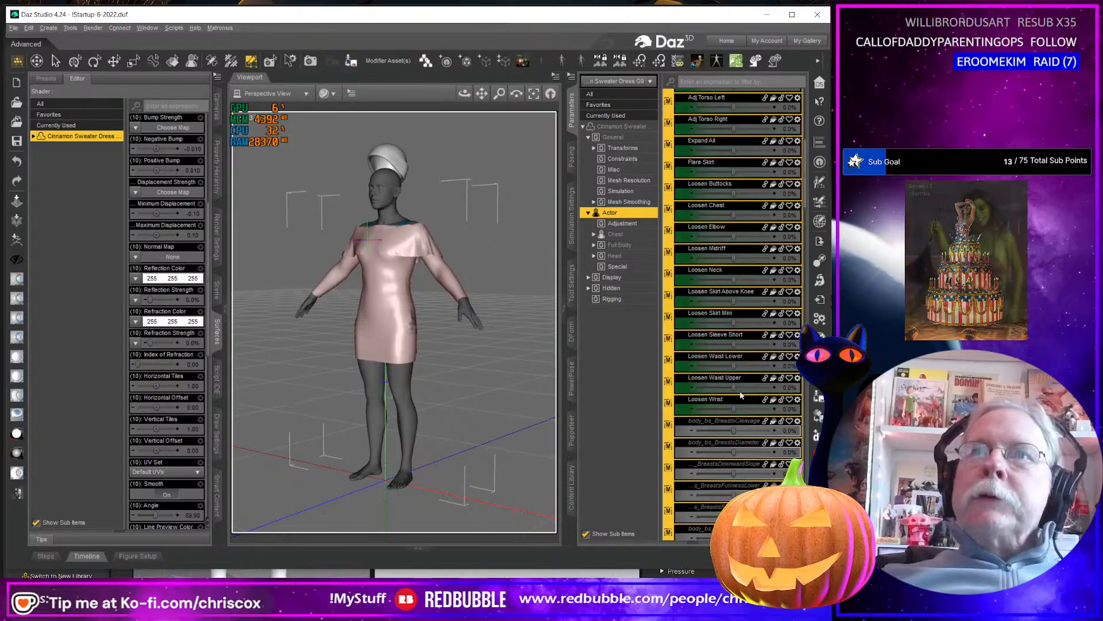
scroll(741, 394, "up", 5)
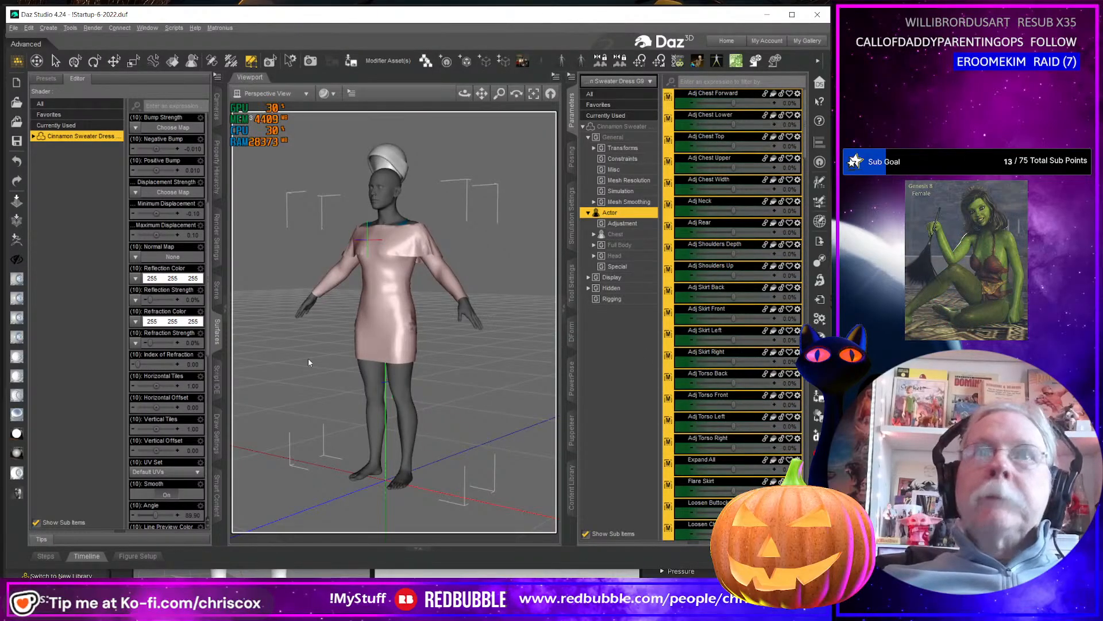
Start saving the dress and set the destination to the Cinnamon Outfit G9 folder under People/Genesis 9/Clothing.
middle_click_drag(439, 355, 438, 355)
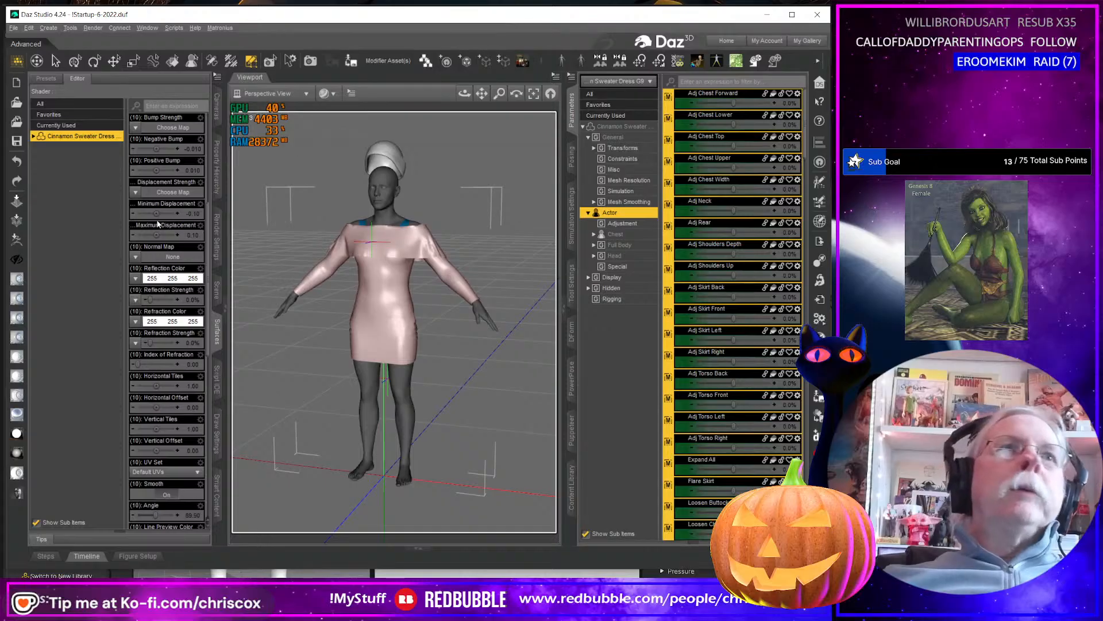
left_click(348, 67)
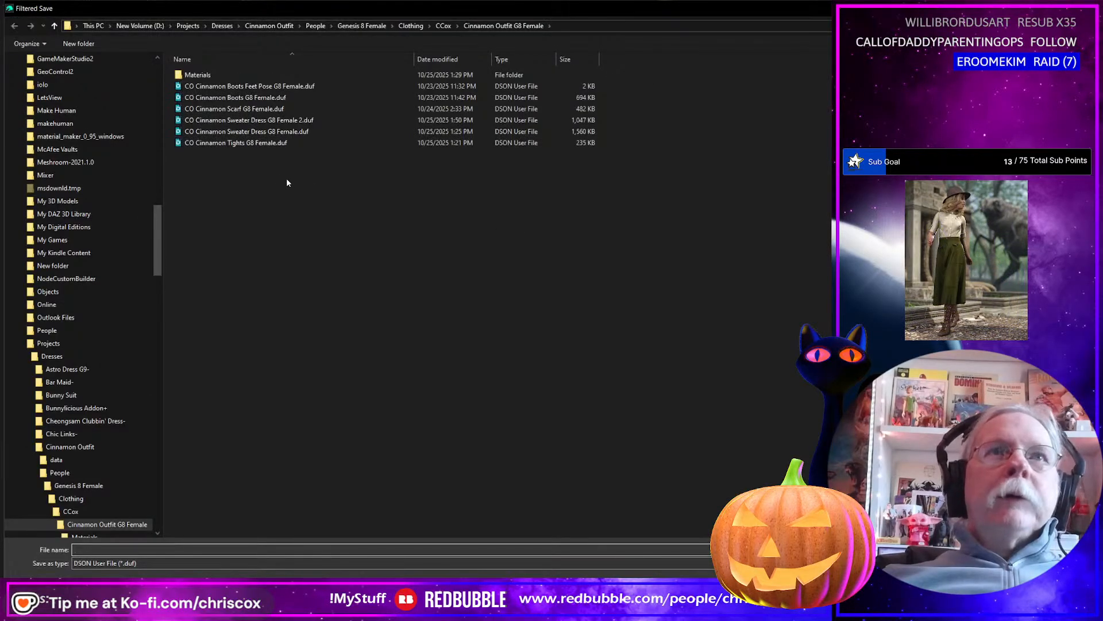
scroll(133, 424, "down", 4)
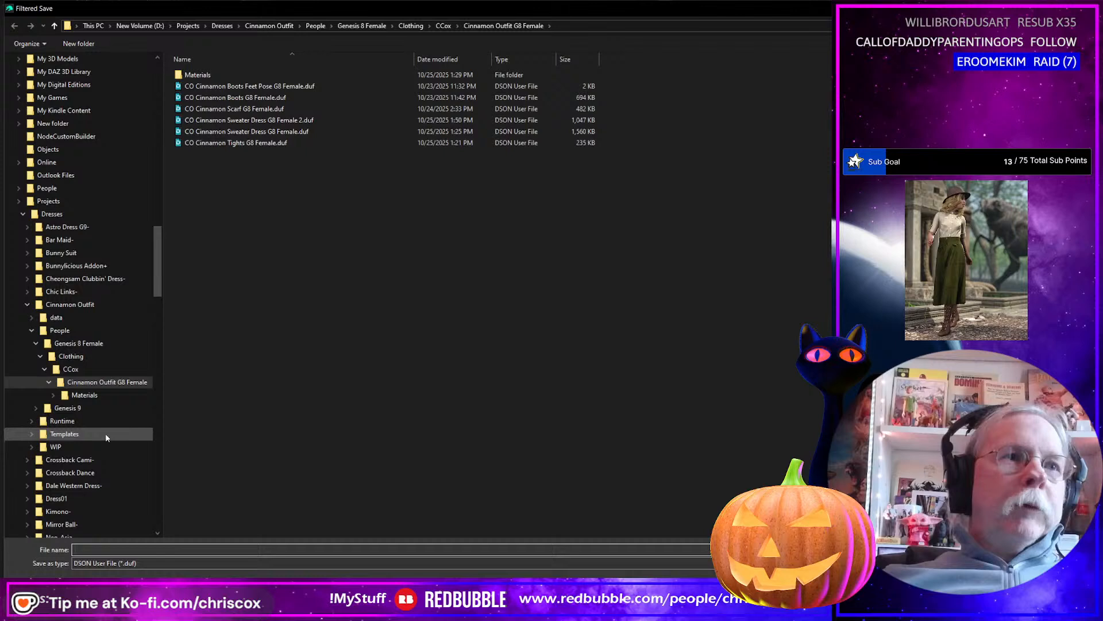
left_click(70, 408)
left_click(40, 422)
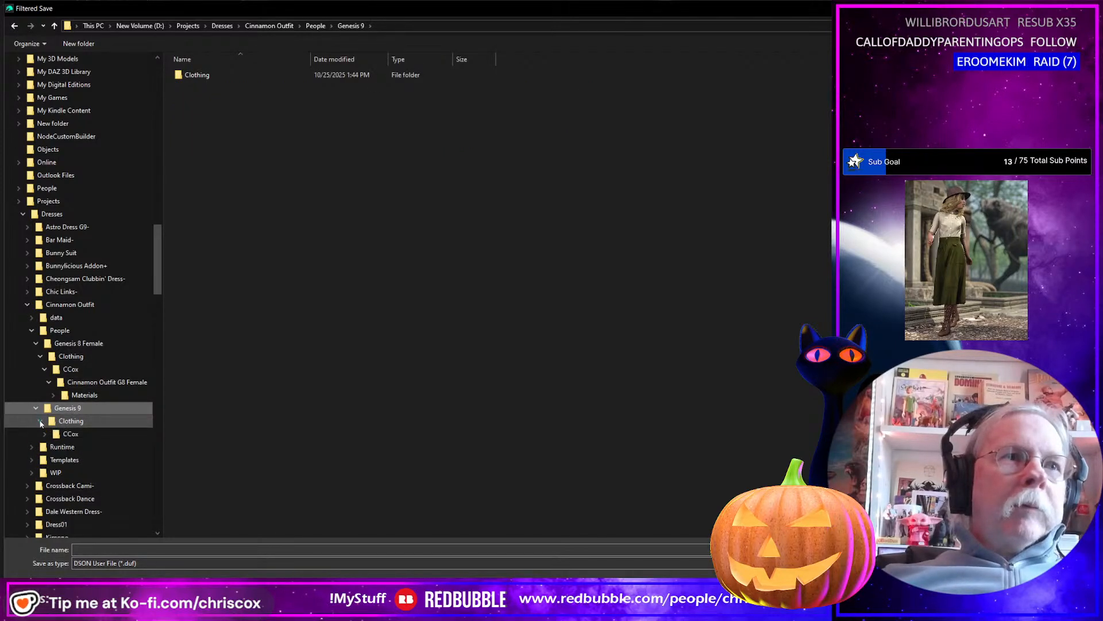
left_click(62, 435)
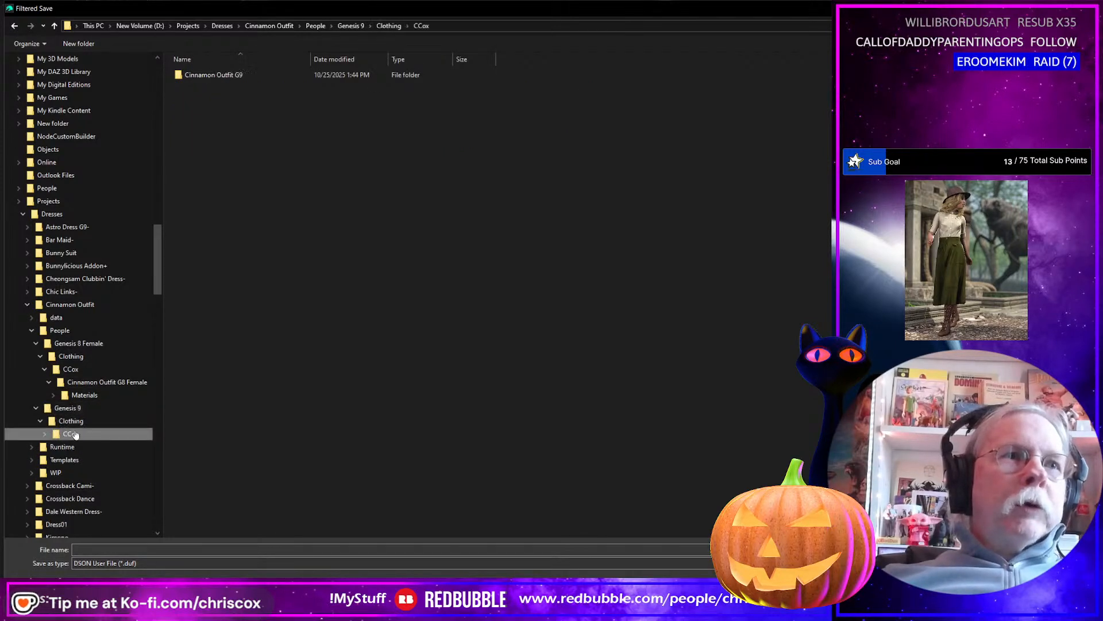
left_click(46, 434)
left_click(86, 447)
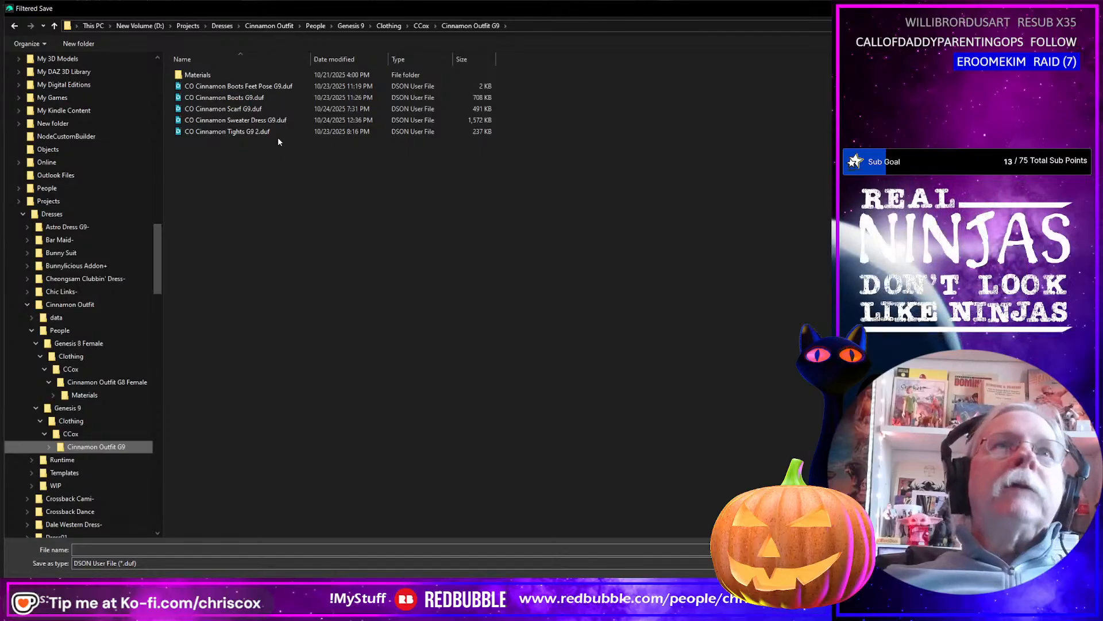
Save the dress as CO Cinnamon Sweater Dress G9 2, accepting the asset options with content type Follower/Wardrobe/Dress.
left_click(257, 120)
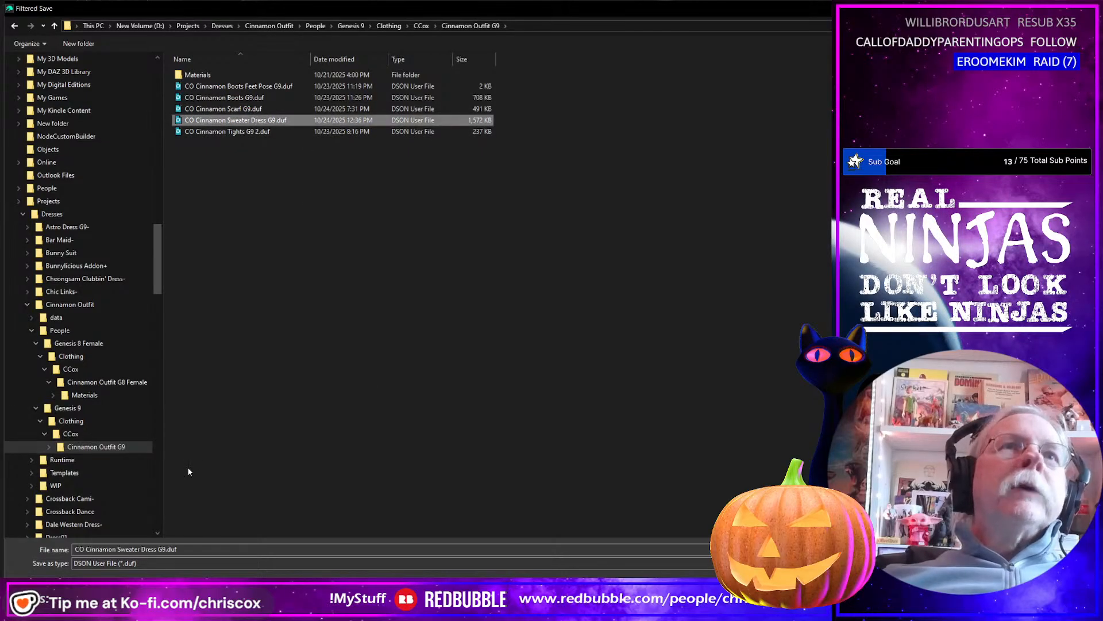
left_click(187, 549)
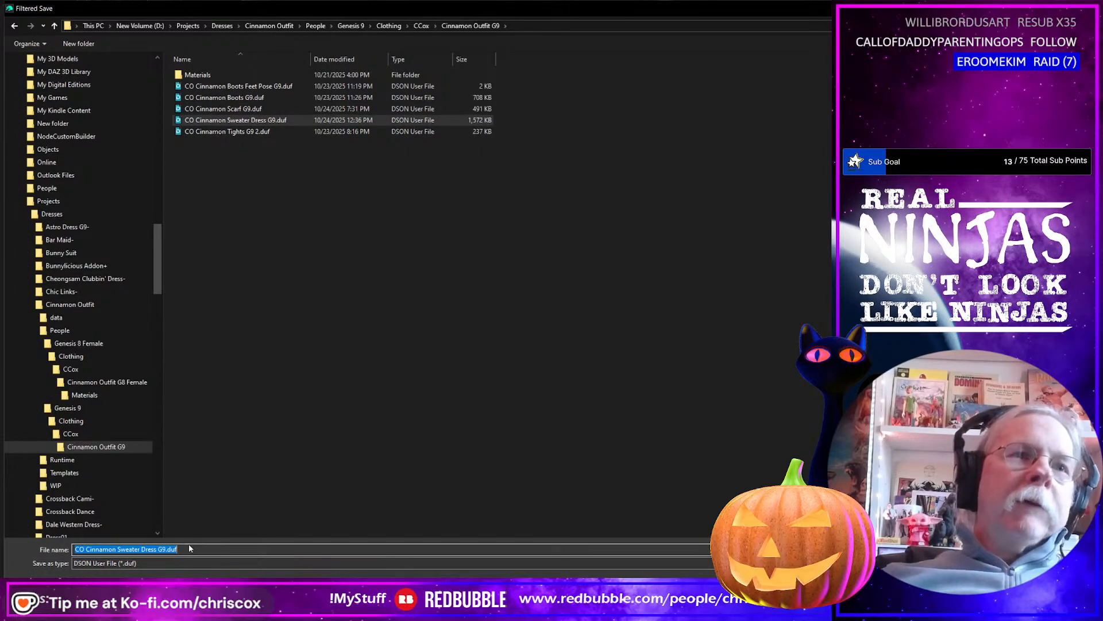
left_click(190, 549)
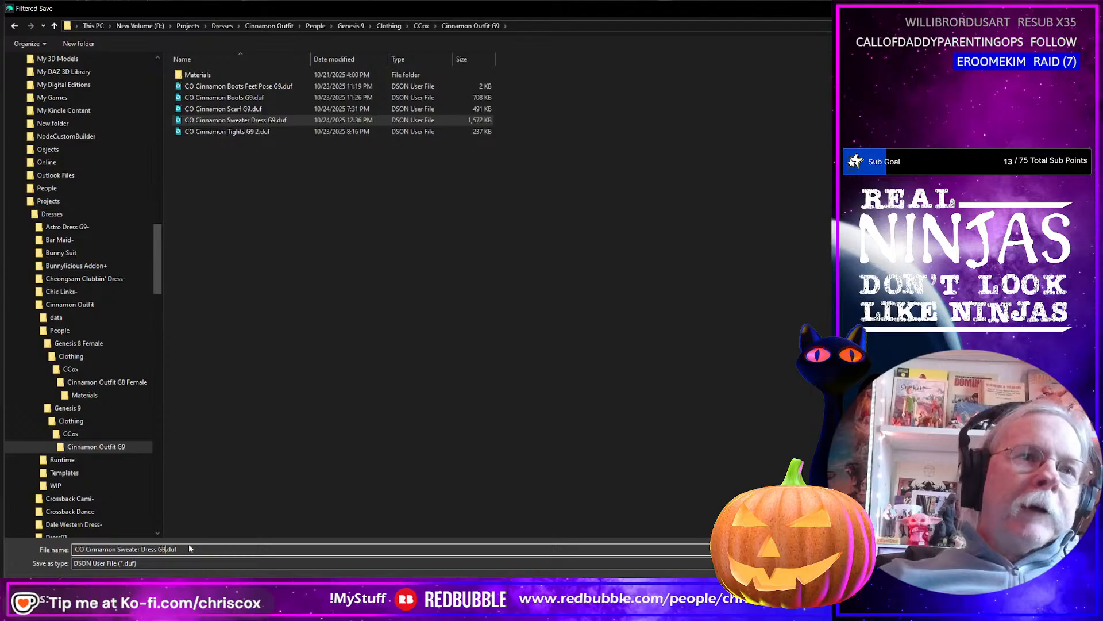
key("Return")
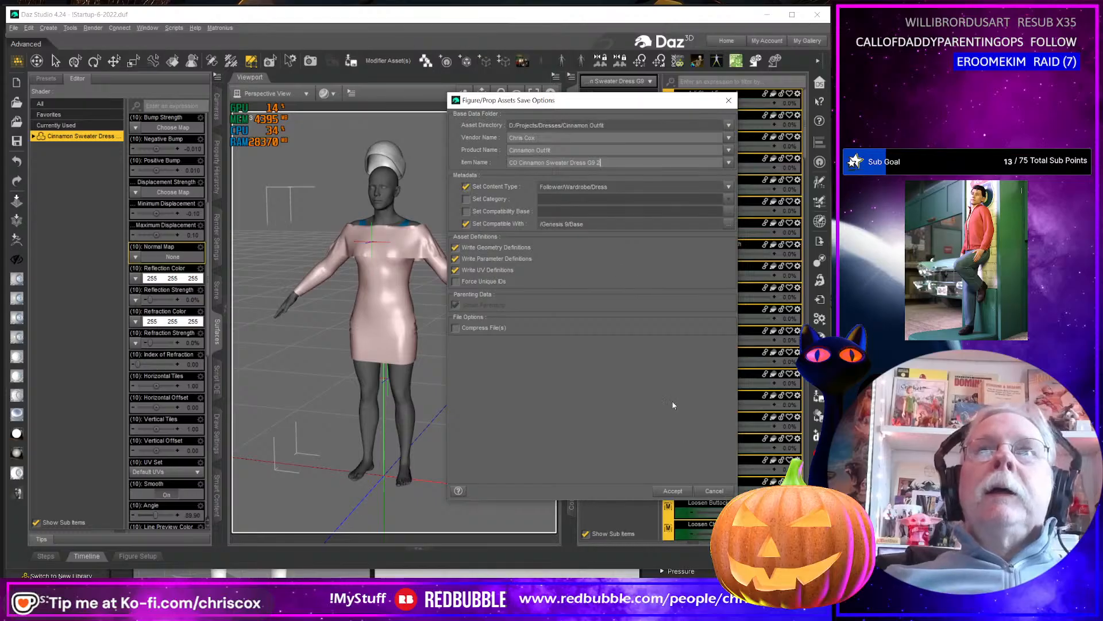
left_click(673, 491)
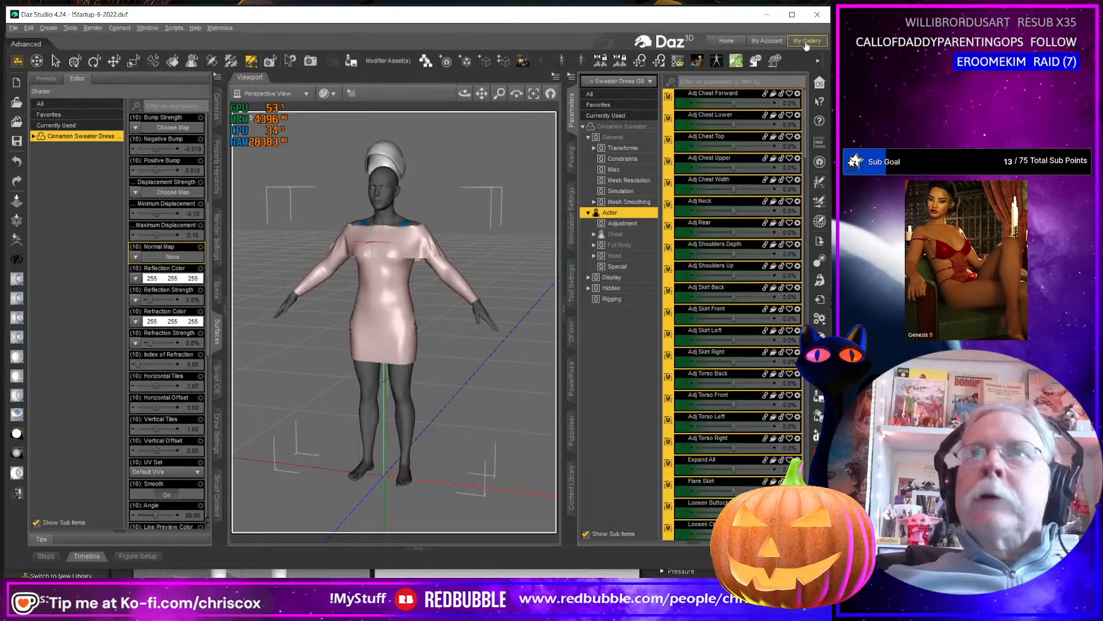
Switch to Blender and delete the old Cinnamon Sweater Dress G8F object.
left_click(768, 21)
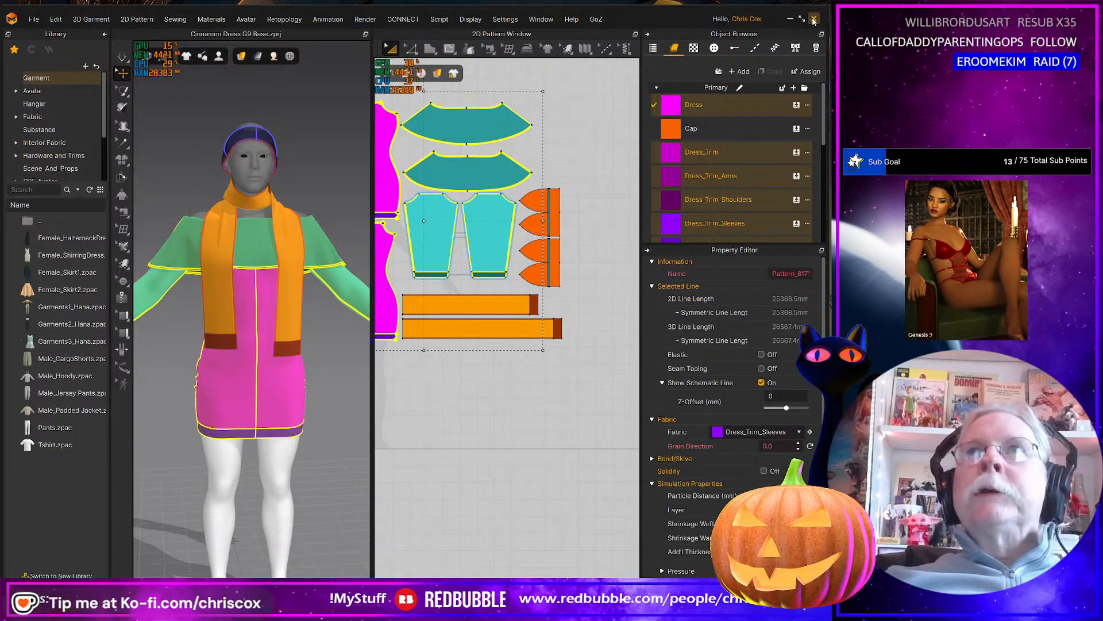
left_click(790, 19)
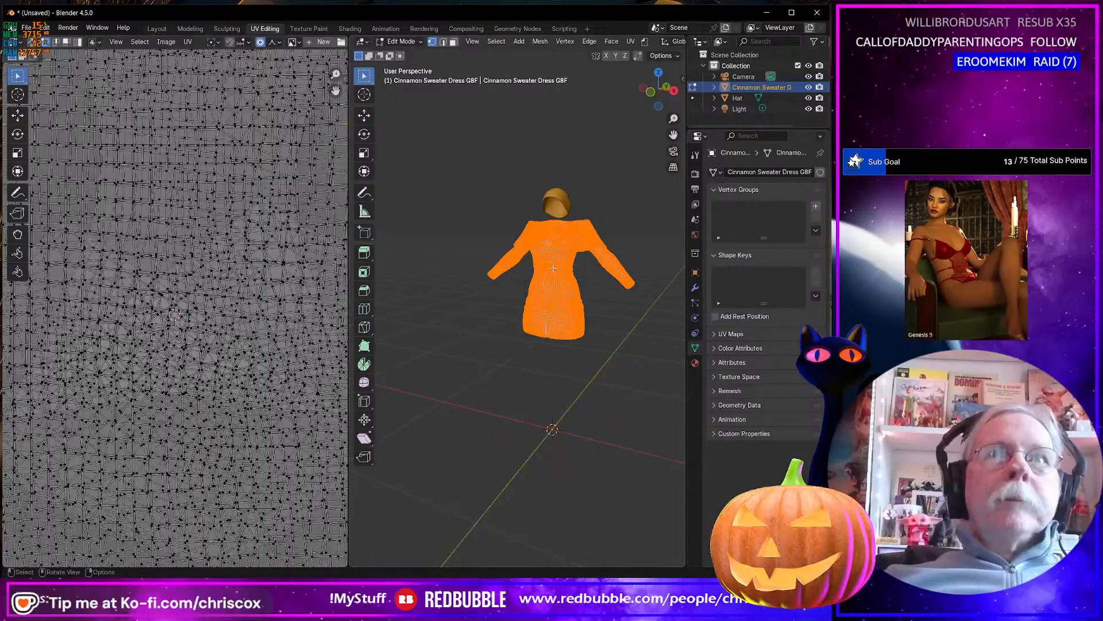
key("Tab")
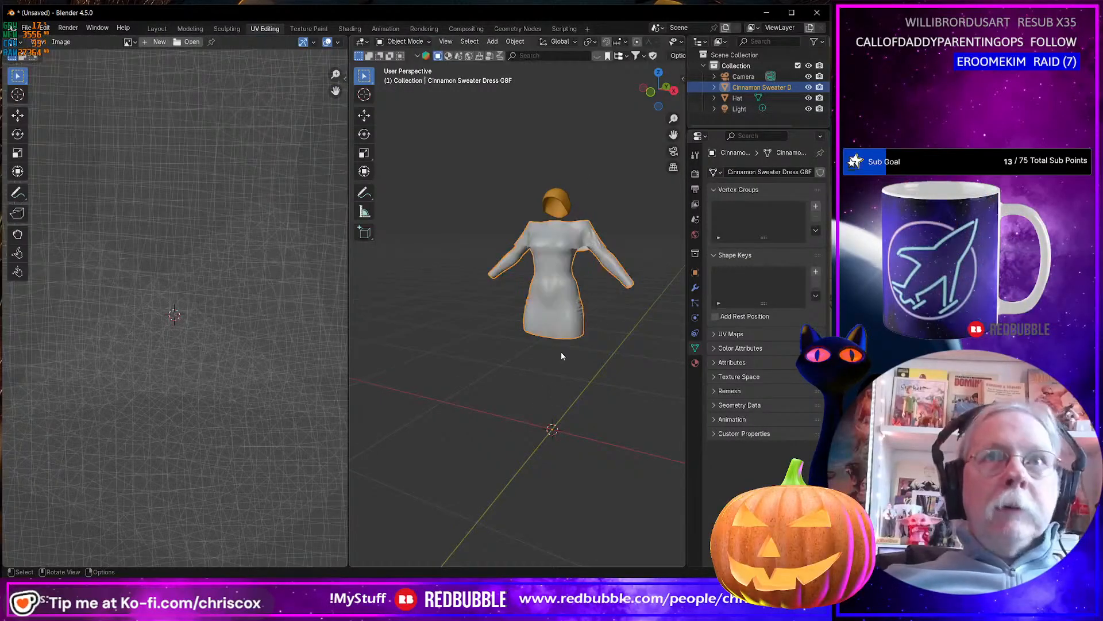
key("Delete")
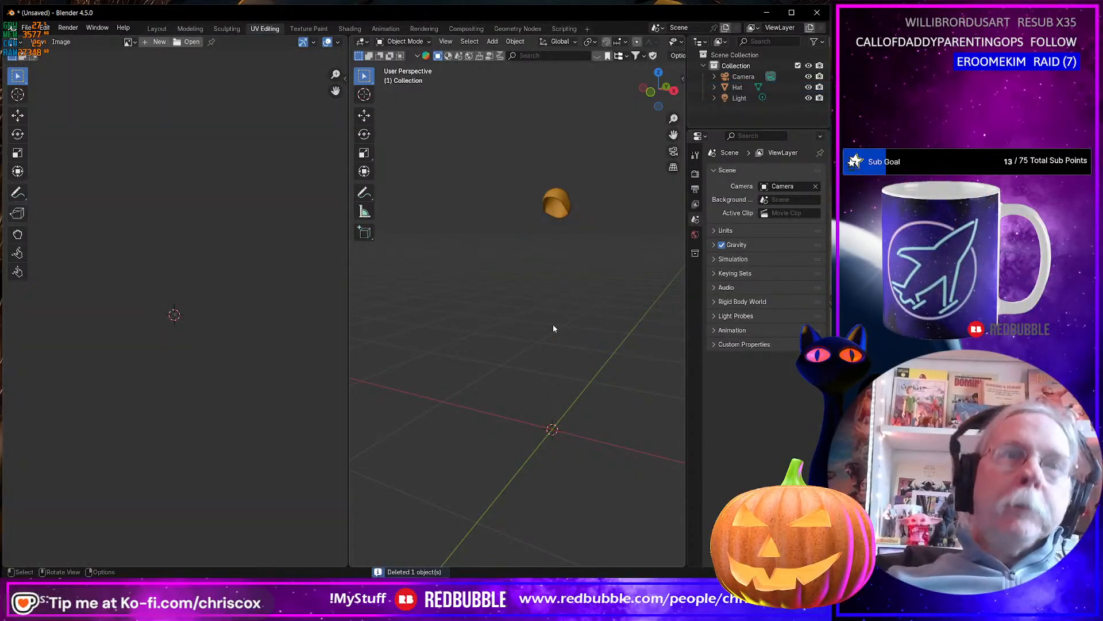
Import Cinnamon Sweater Dress G8F.obj from the Cinnamon Outfit WIP/Substance folder.
key("ctrl+shift+i")
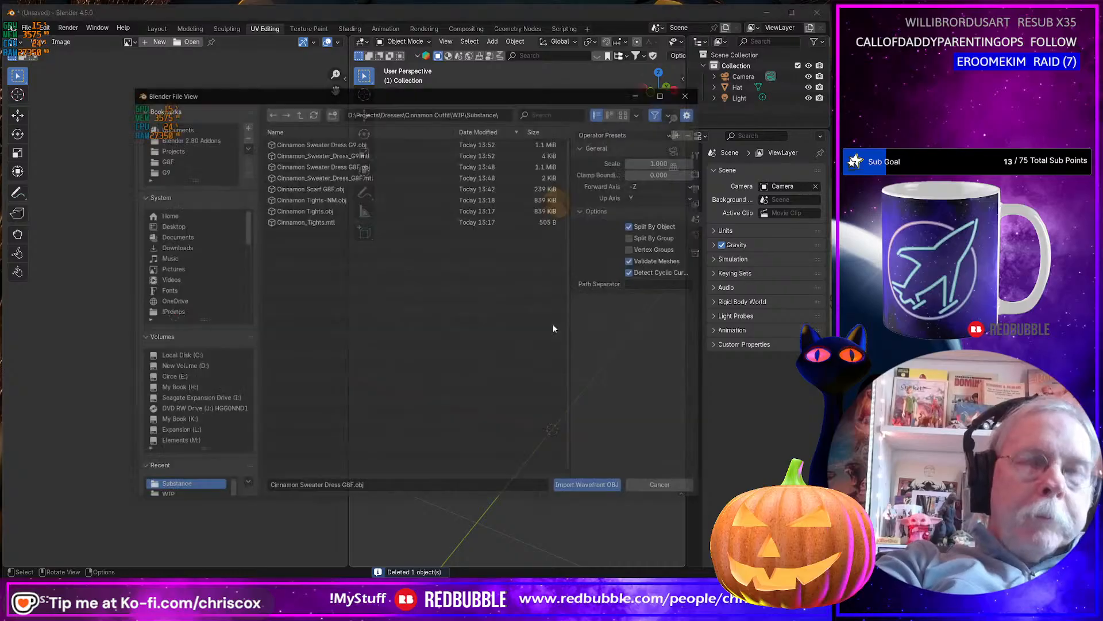
left_click(371, 143)
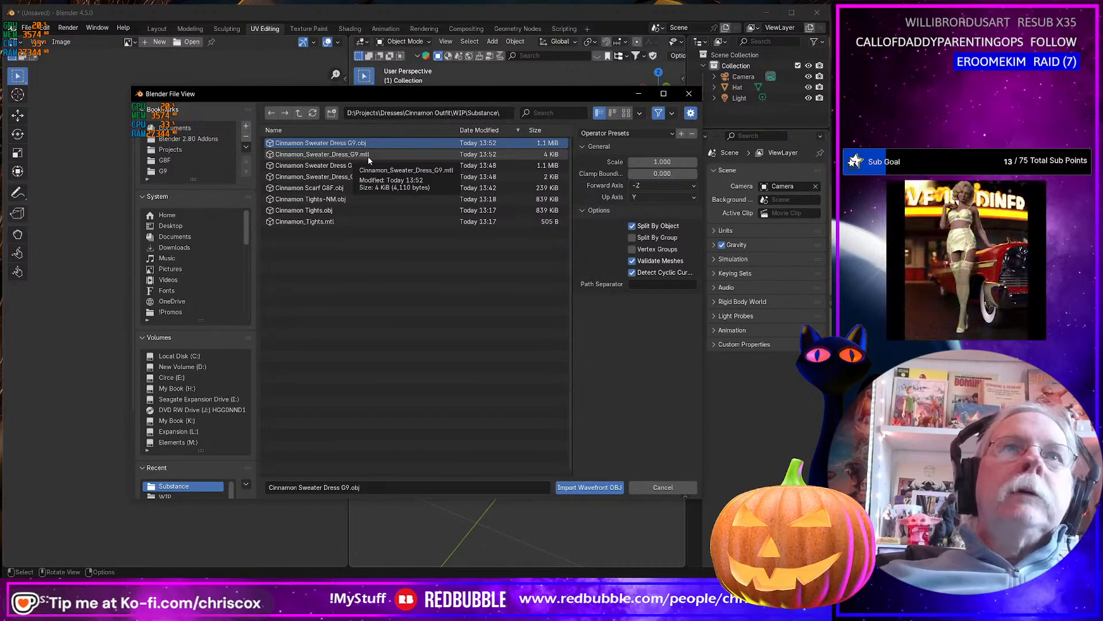
left_click(349, 166)
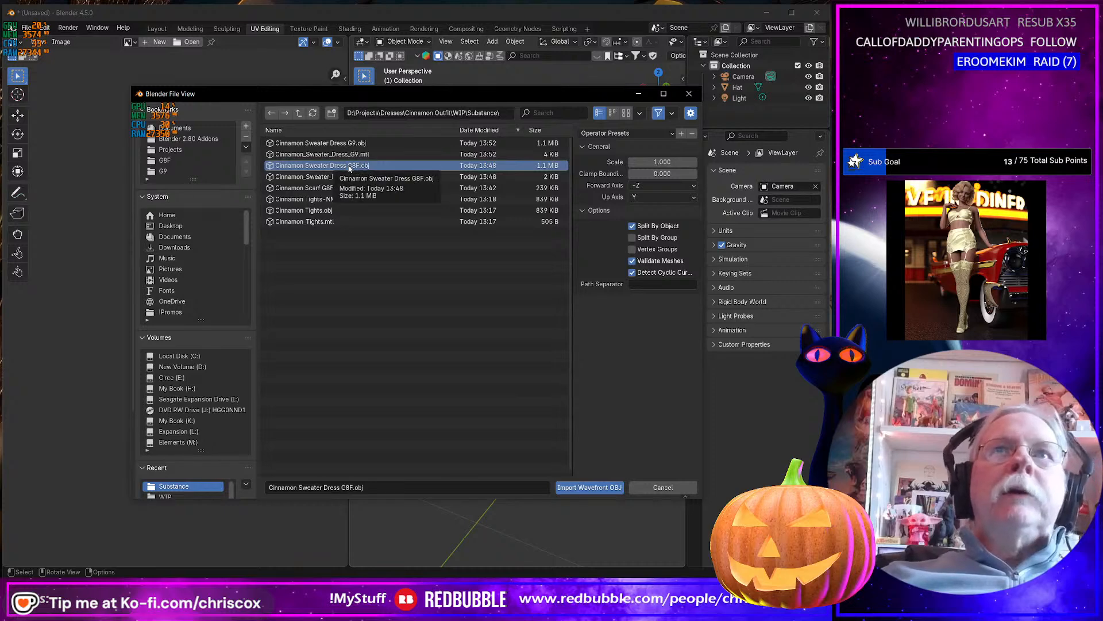
double_click(349, 167)
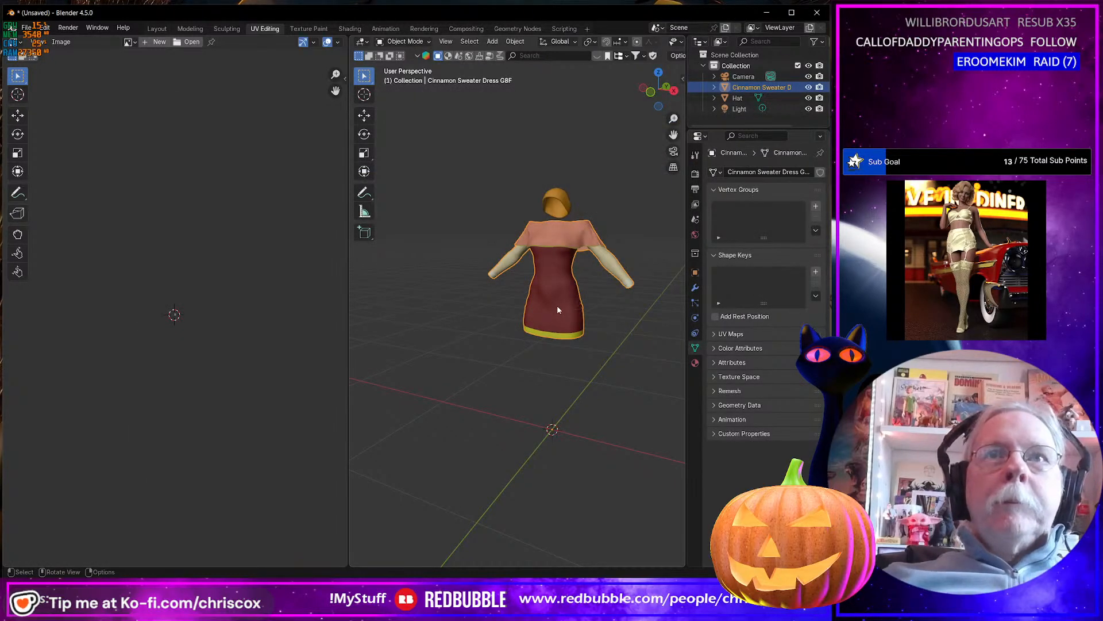
Examine the imported dress's complete UV layout for the body, shoulder and sleeve pieces.
key("Tab")
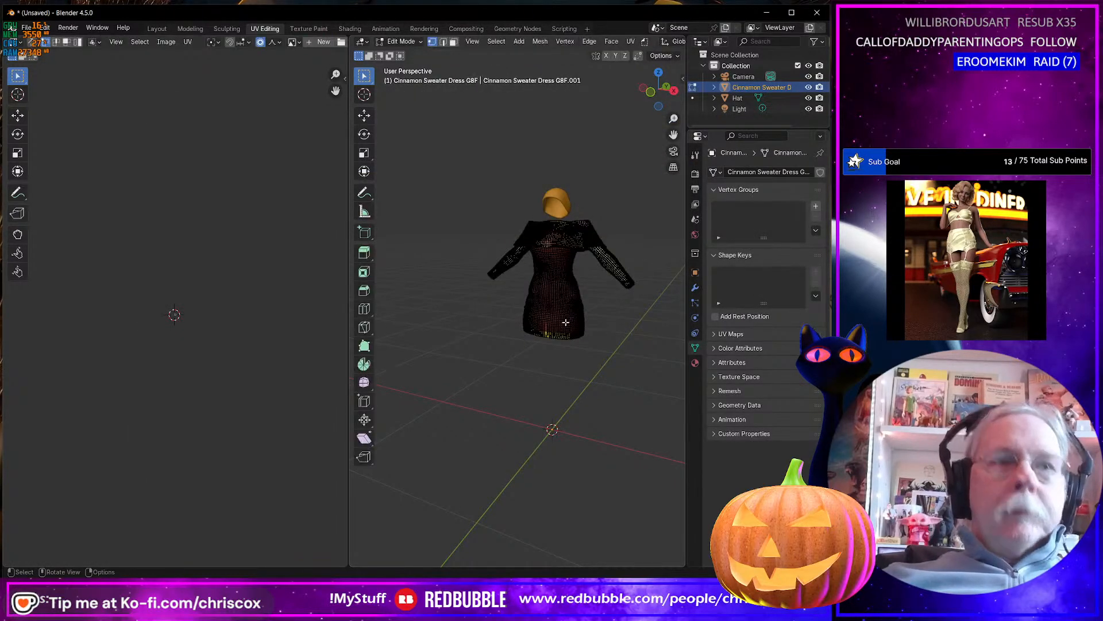
key("a")
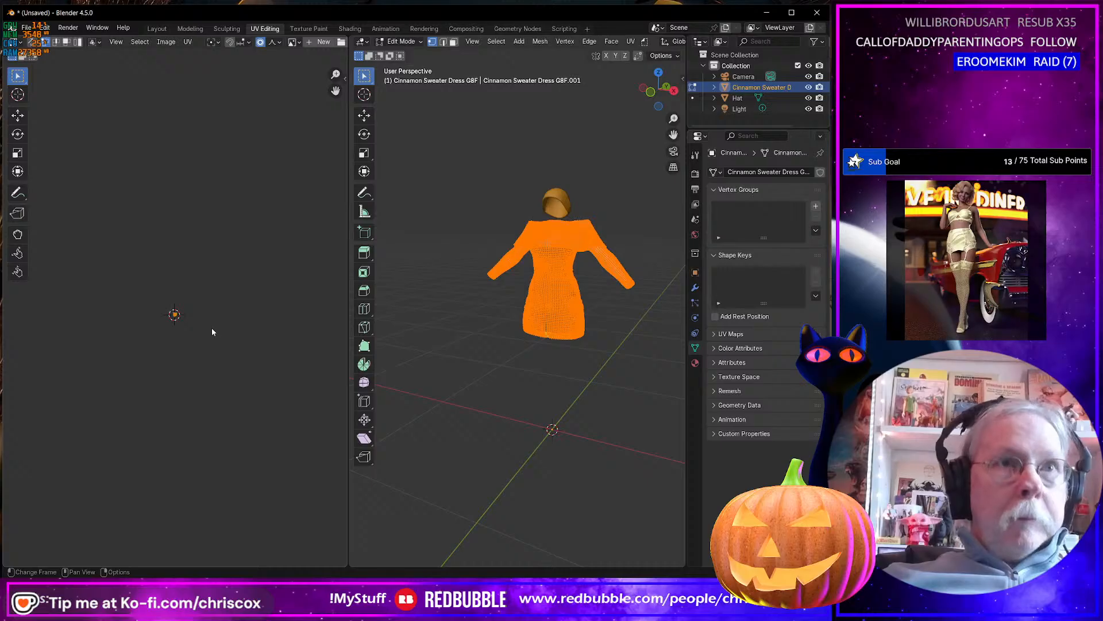
key("Home")
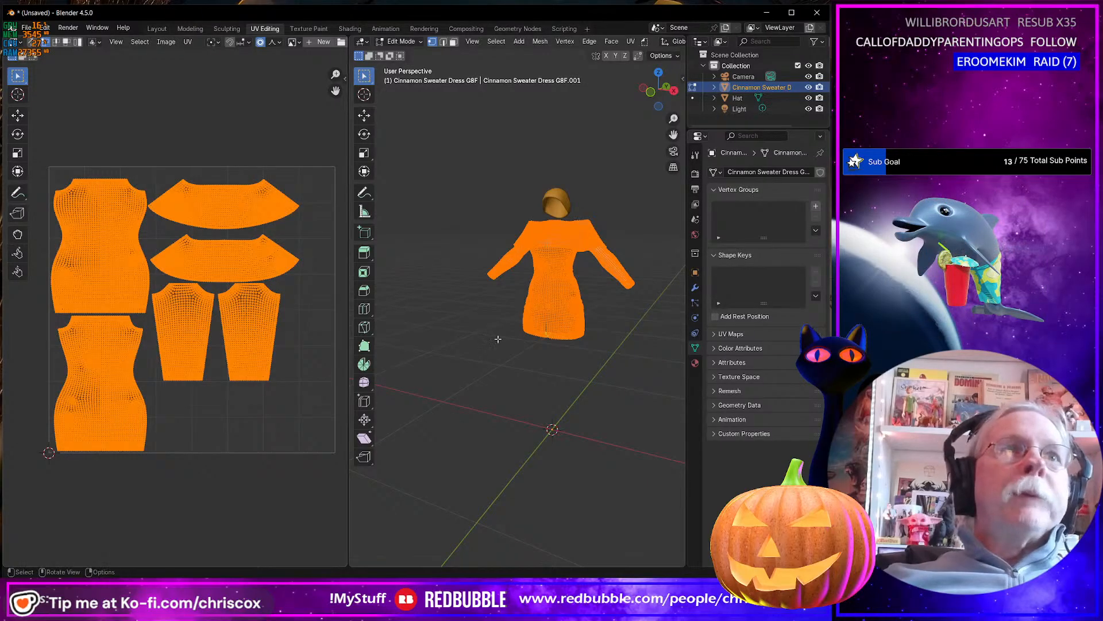
left_click(311, 343)
scroll(245, 346, "up", 3)
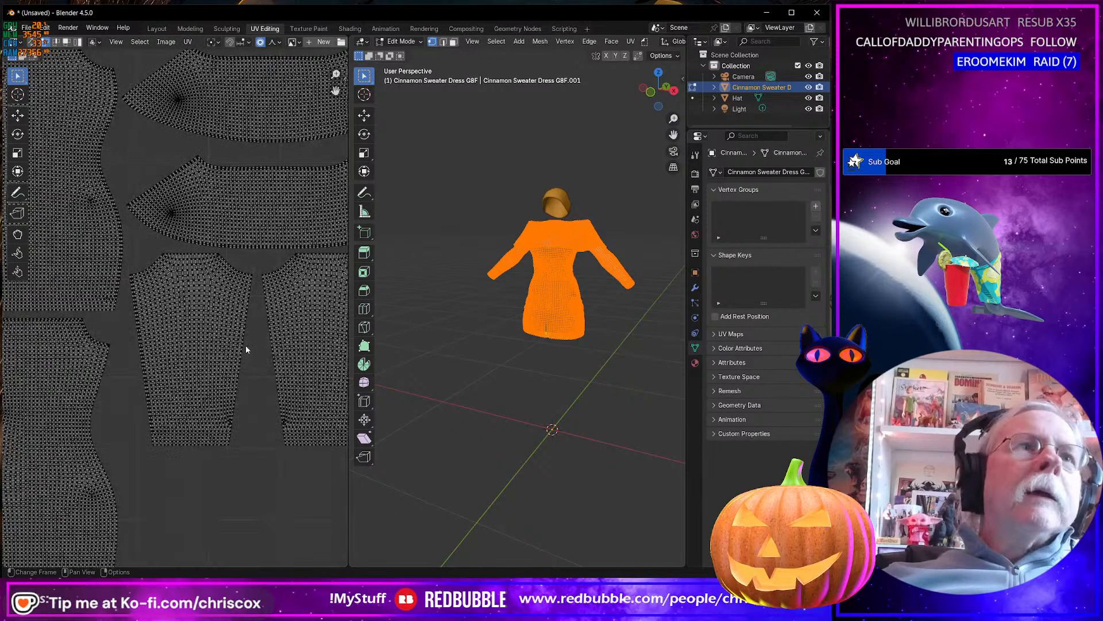
scroll(249, 345, "up", 2)
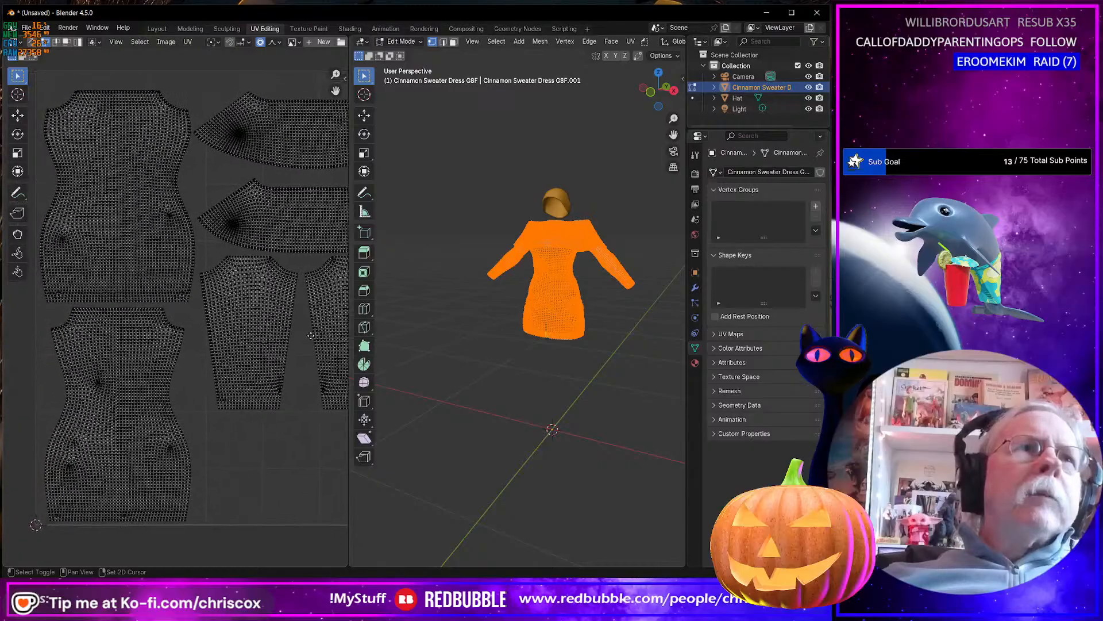
scroll(292, 364, "up", 3)
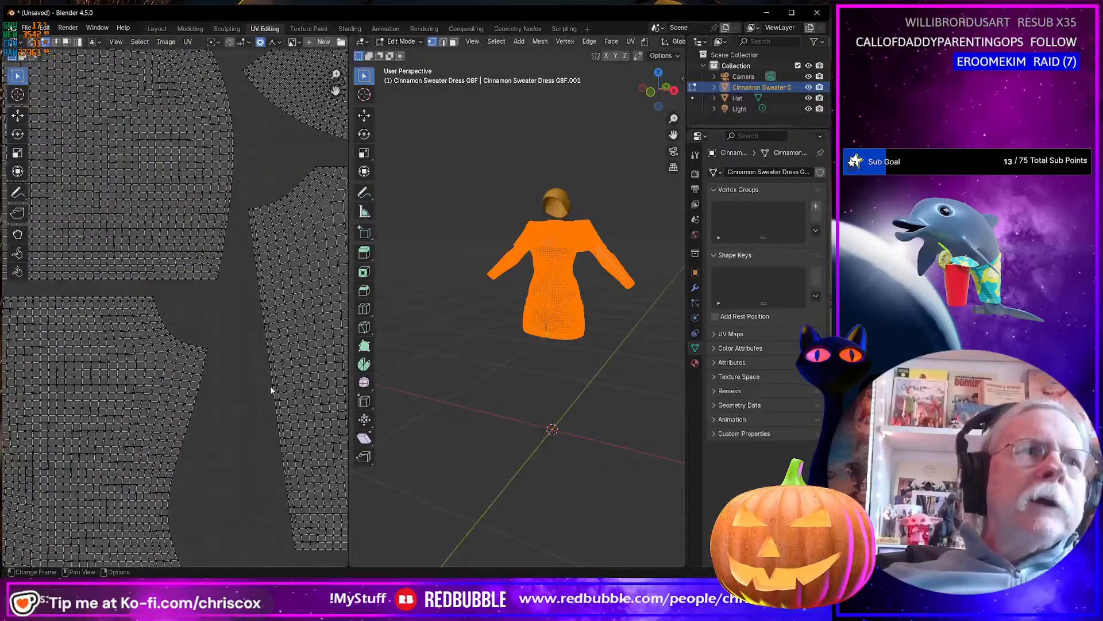
scroll(270, 385, "down", 5)
scroll(270, 402, "up", 2)
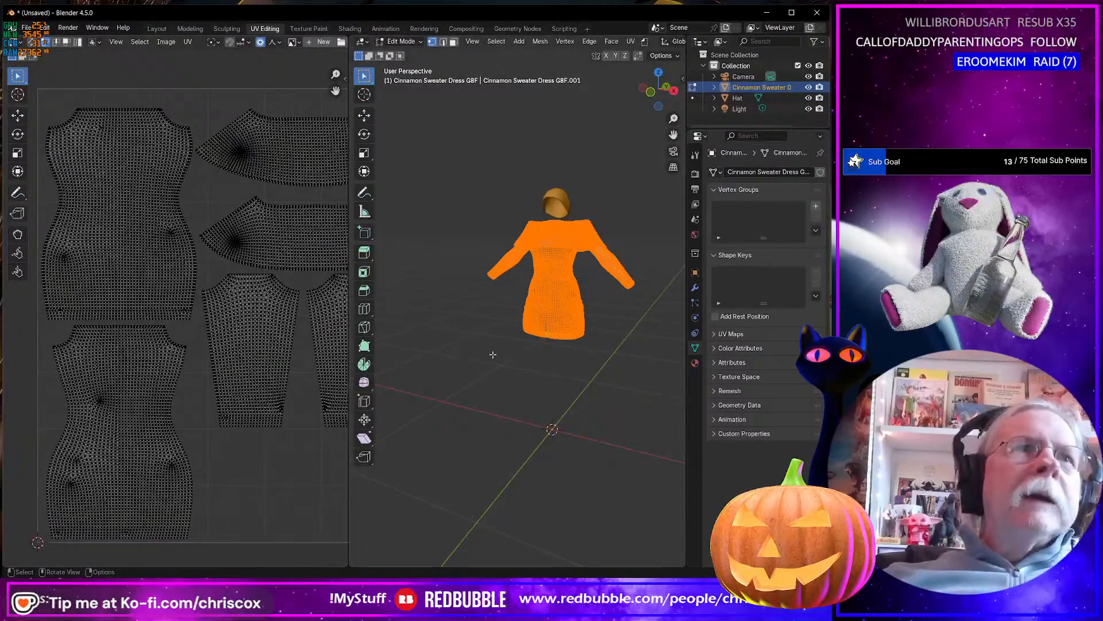
key("Tab")
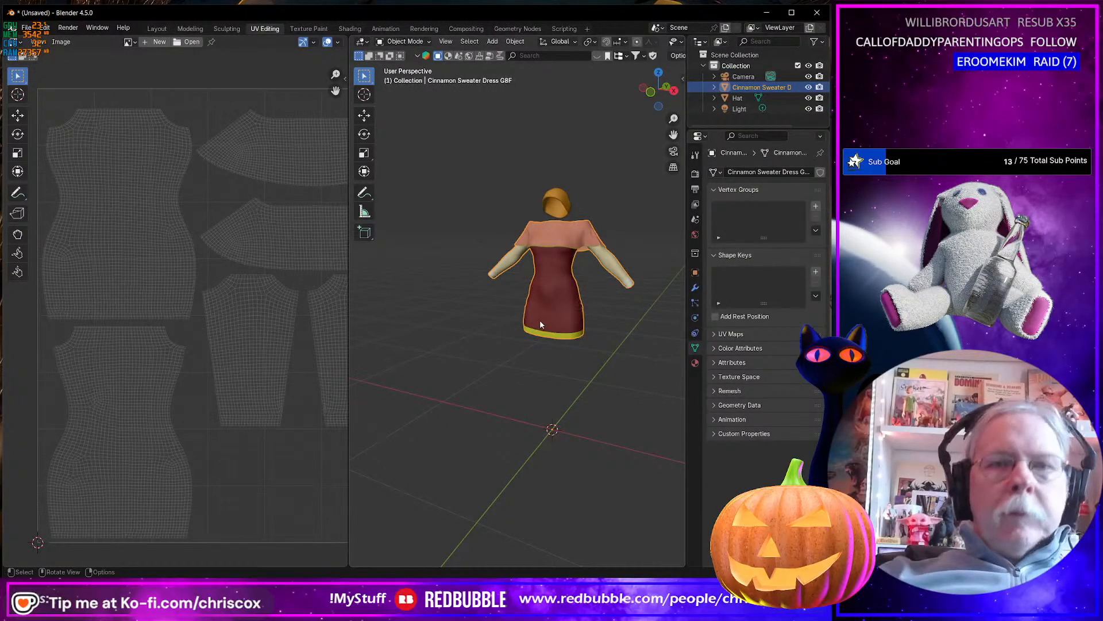
Delete the dress and import Cinnamon Sweater Dress G8F.obj again.
key("Delete")
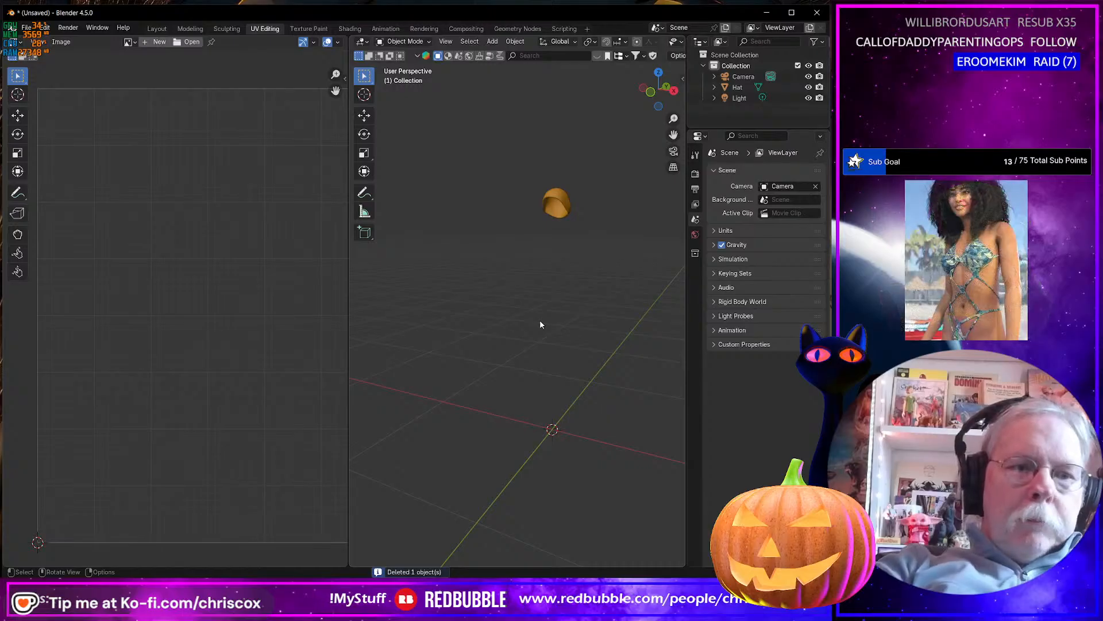
key("ctrl+shift+i")
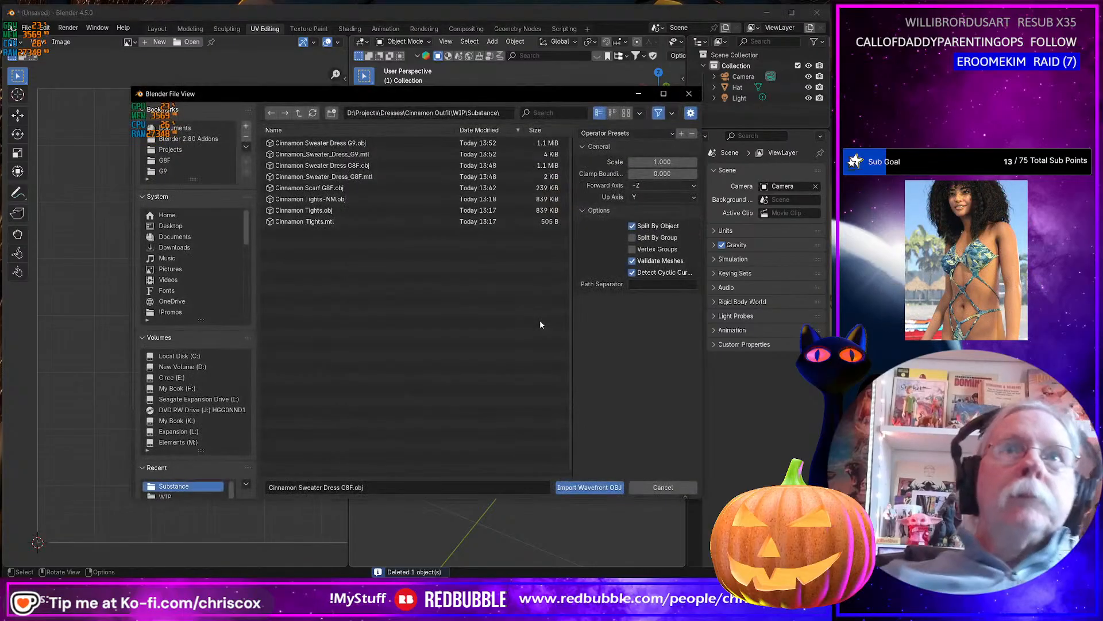
left_click(357, 145)
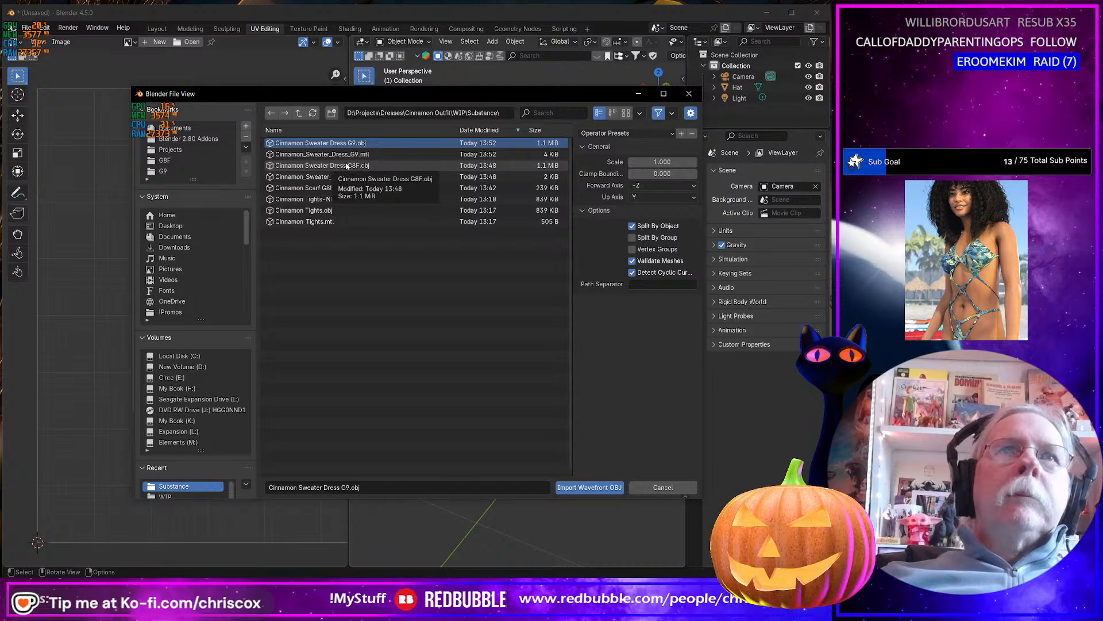
left_click(346, 166)
double_click(345, 166)
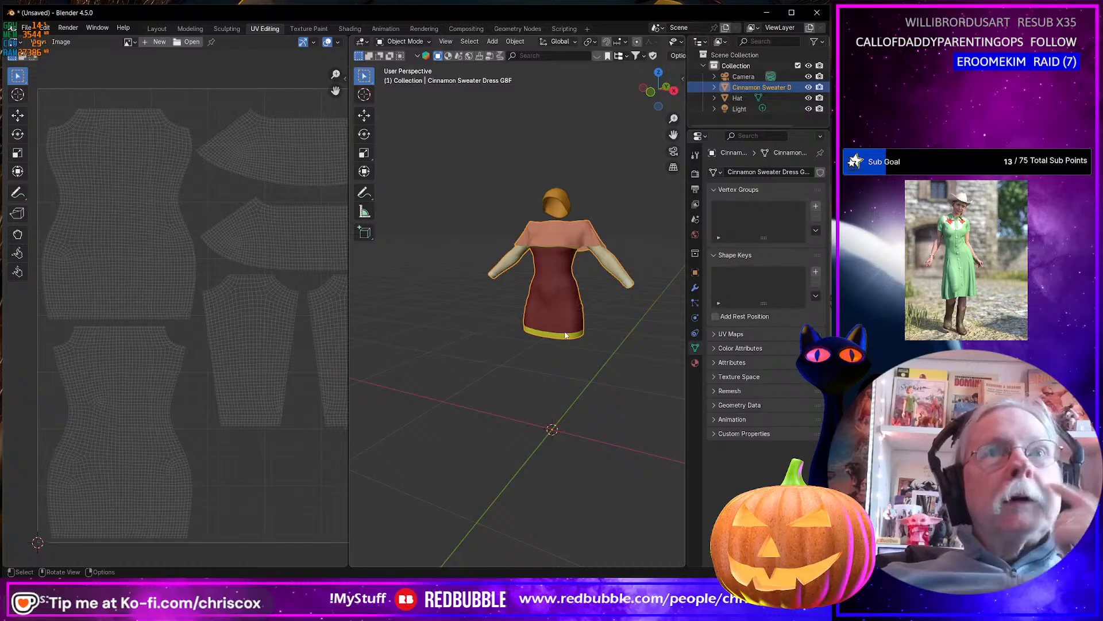
Import Cinnamon Scarf G8F.obj from the Substance folder alongside the dress and hat.
left_click(562, 204)
left_click(558, 288)
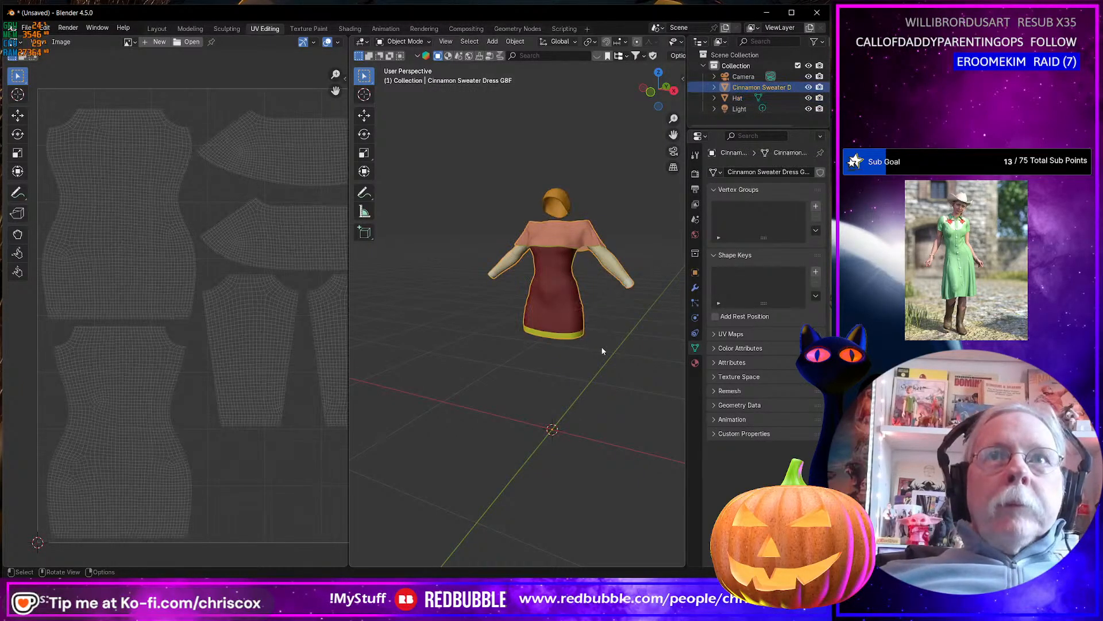
key("ctrl+shift+i")
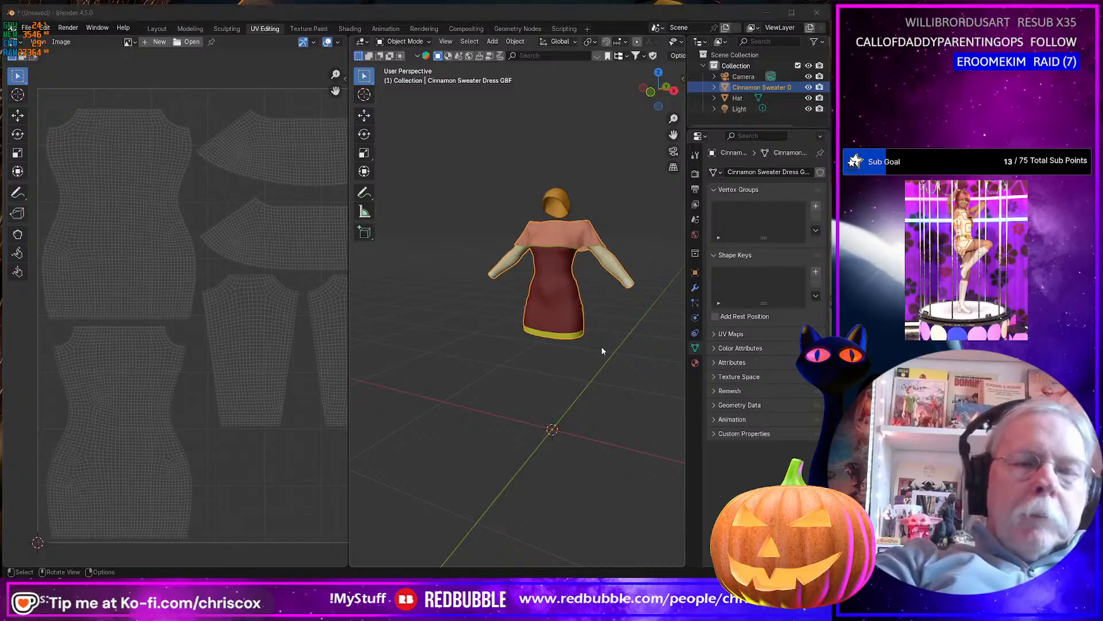
double_click(338, 189)
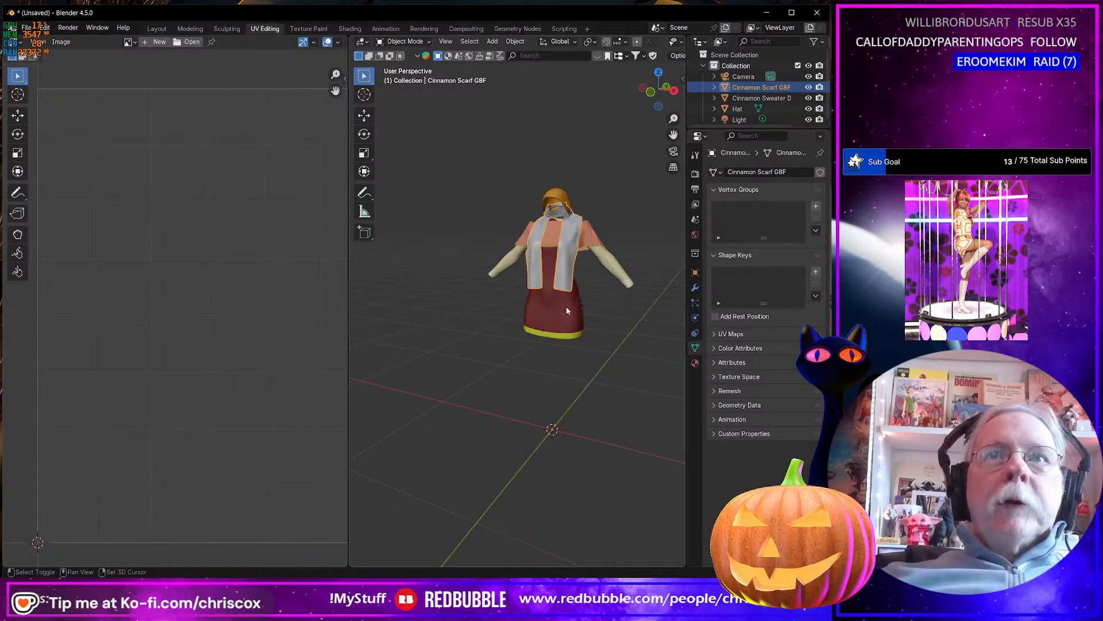
Select the scarf and show all of its UVs in Edit Mode to check its UV layout.
left_click(563, 281, "shift")
left_click(563, 279)
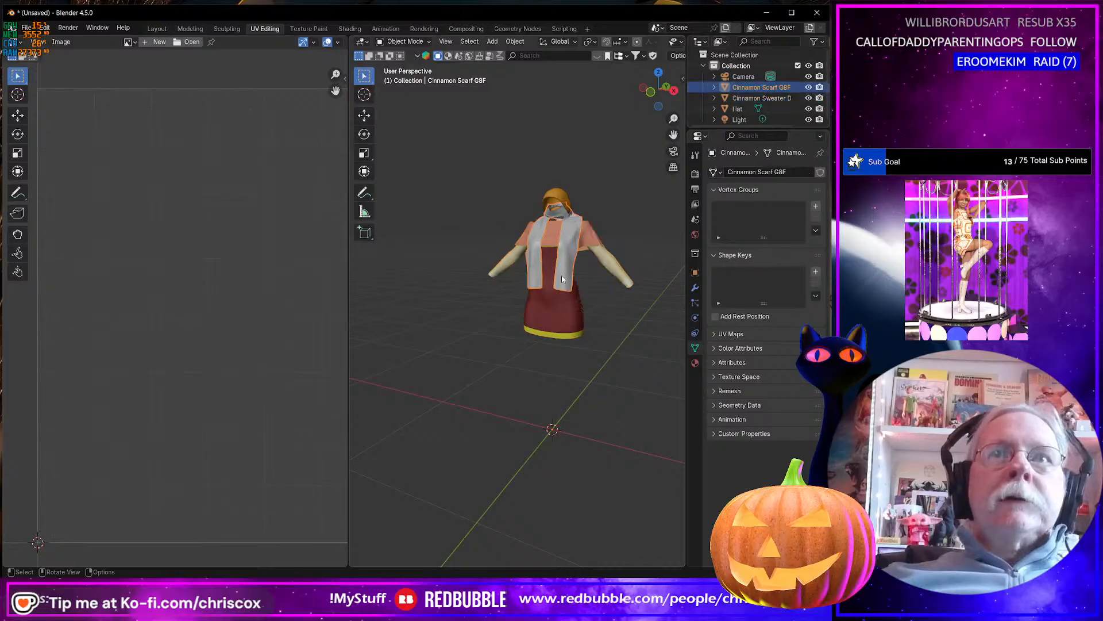
scroll(563, 279, "up", 1)
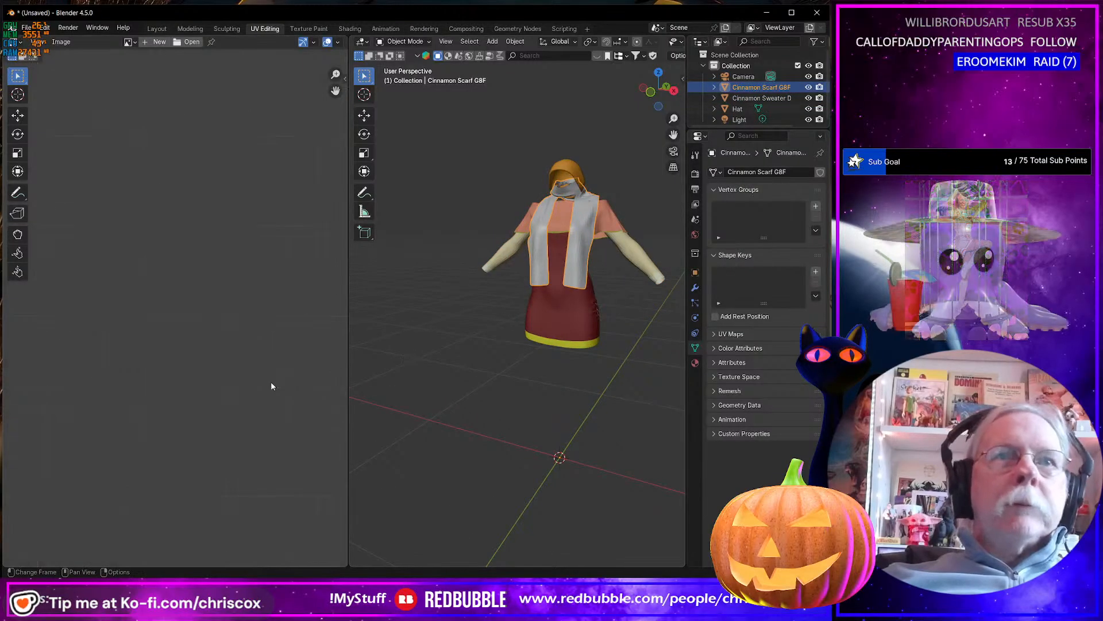
scroll(270, 382, "down", 6)
key("Tab")
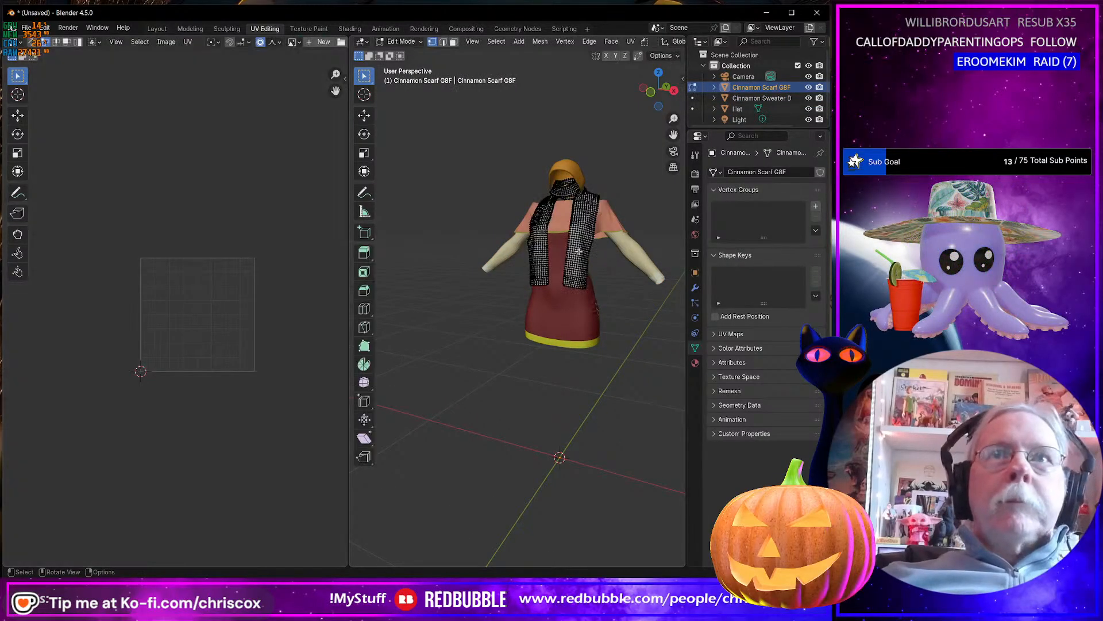
key("a")
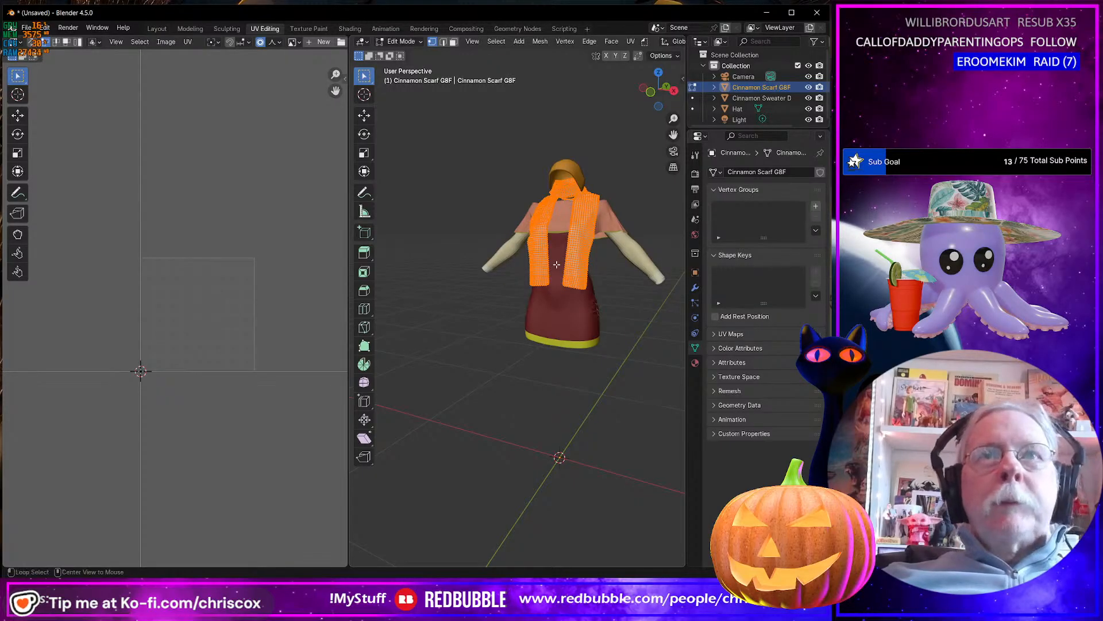
Check the dress scene in Daz Studio, return to Blender and switch to Marvelous Designer.
key("alt+Tab")
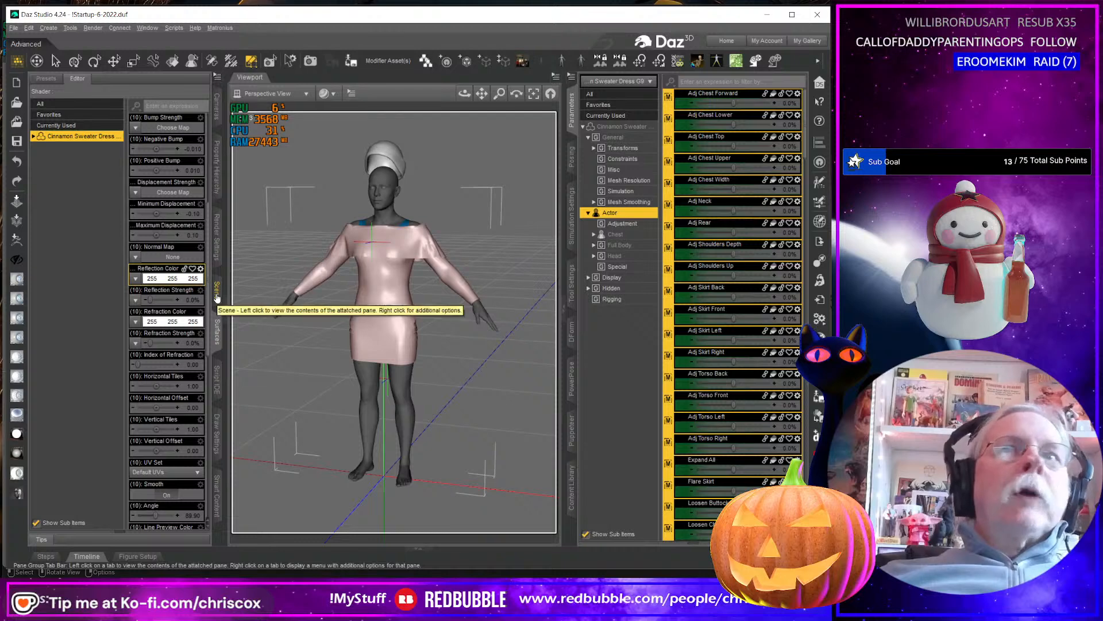
key("alt+Tab")
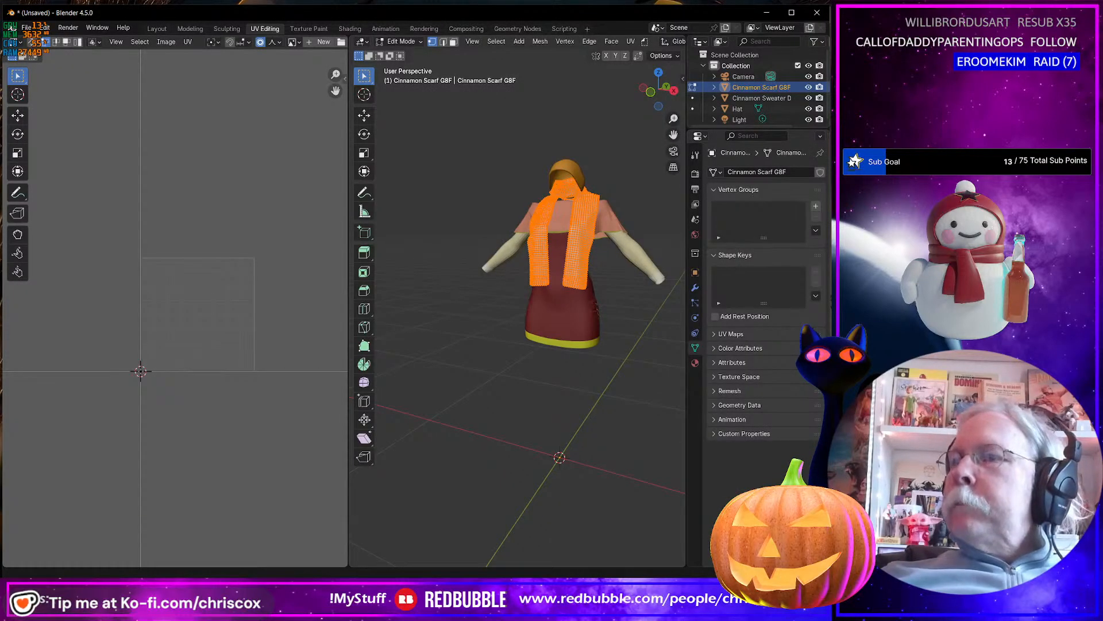
key("alt+Tab")
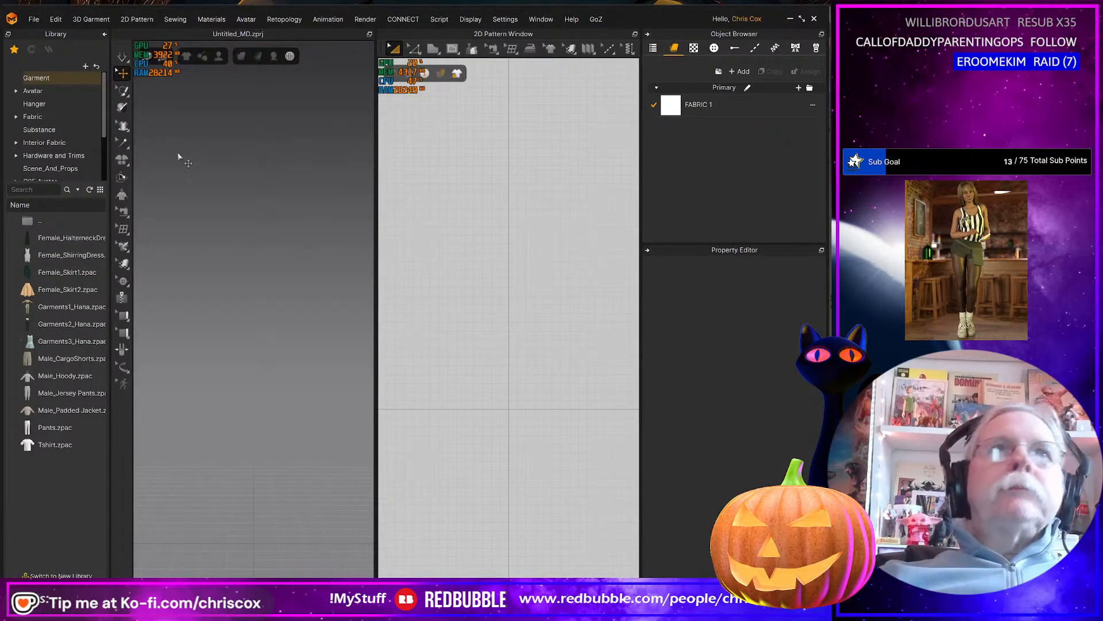
Open the project Cinnamon Dress G9 Base.zprj from the Cinnamon Outfit WIP folder.
left_click(34, 20)
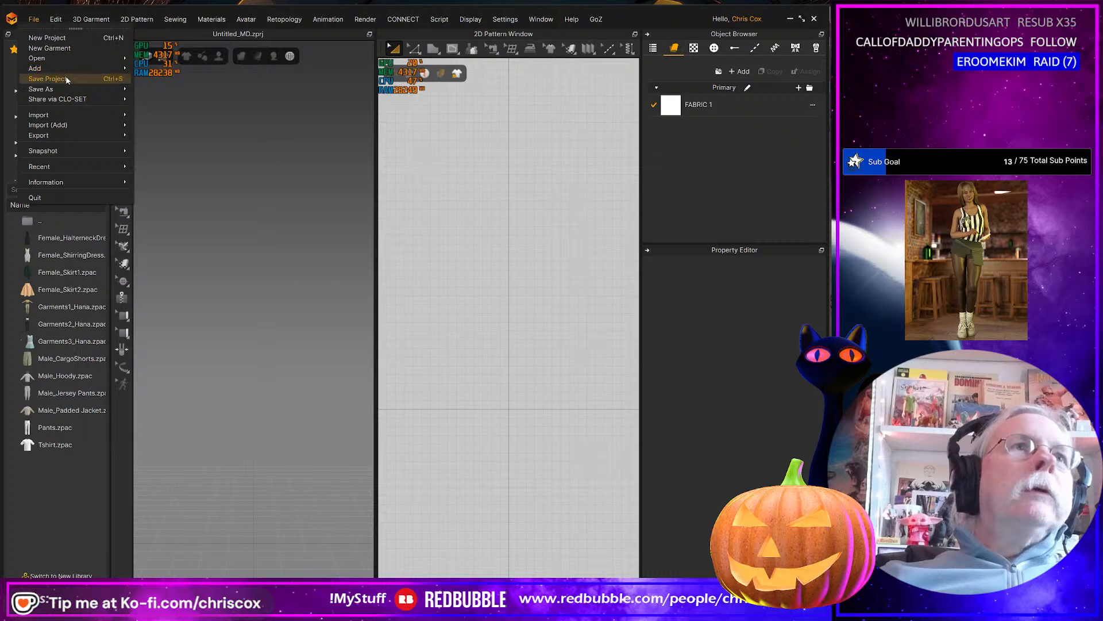
mouse_move(60, 56)
left_click(178, 60)
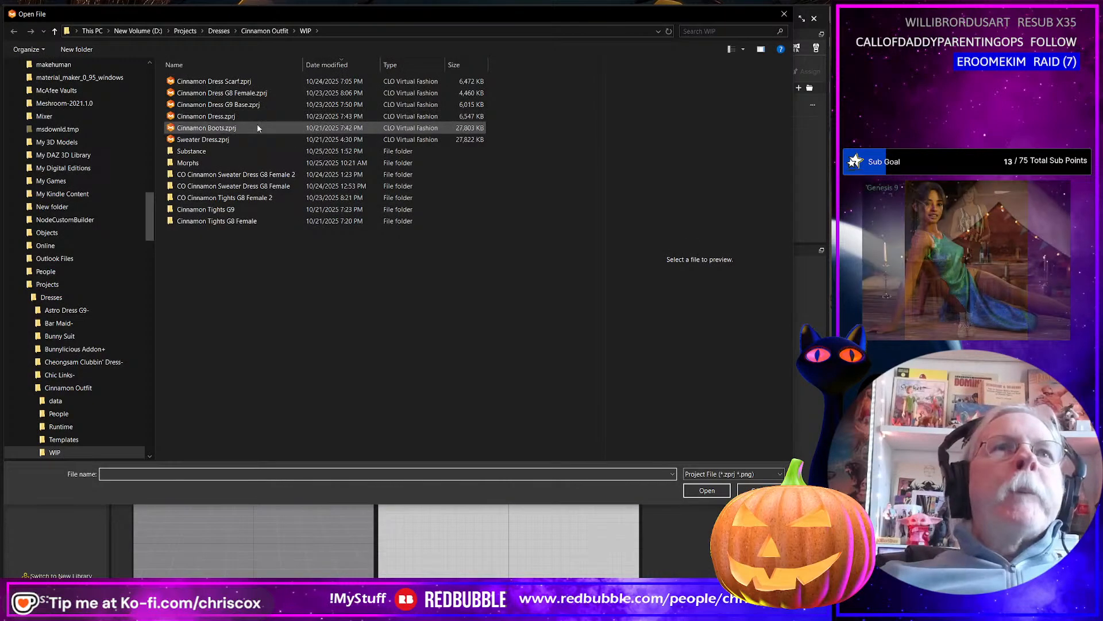
left_click(259, 105)
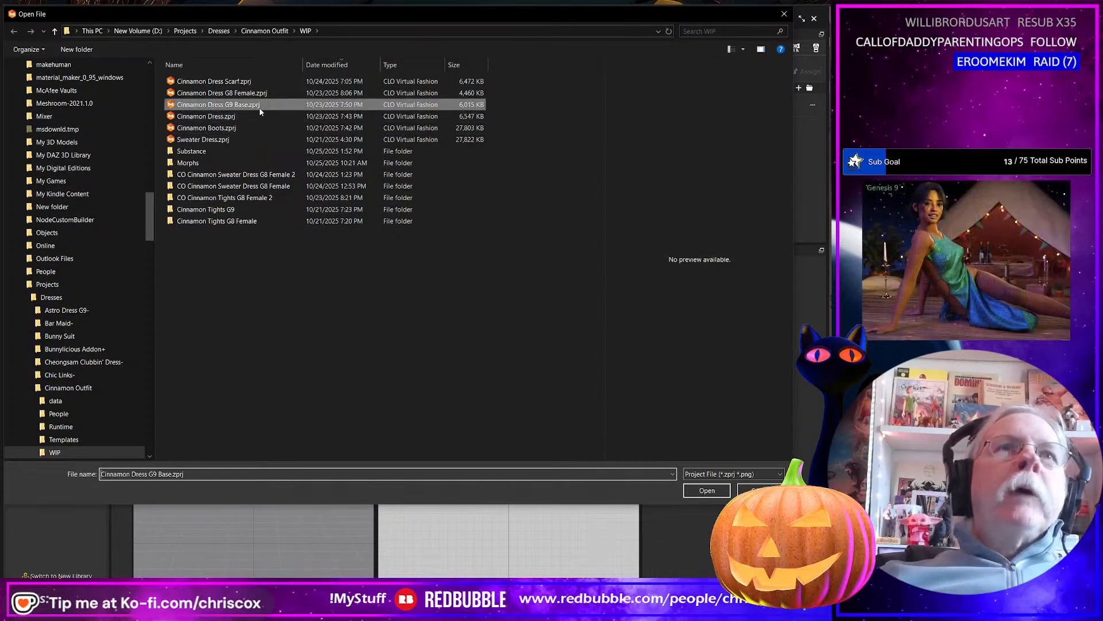
double_click(260, 107)
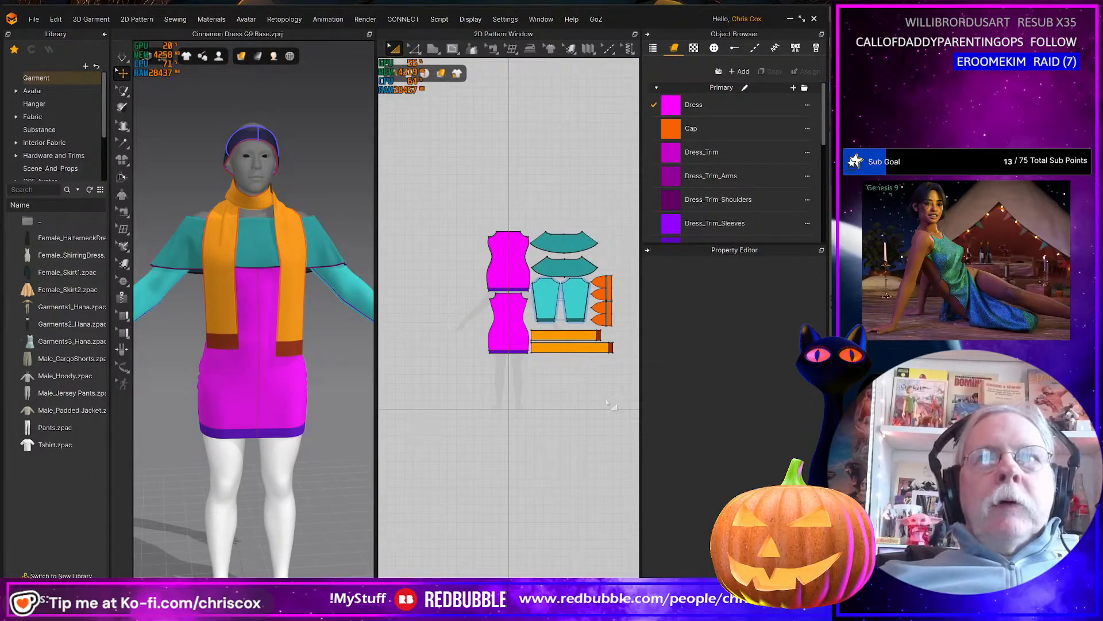
Export the two scarf patterns to the WIP folder as Scarf UVs.obj, as a single, welded, thin object with unified UV coordinates.
scroll(608, 403, "up", 2)
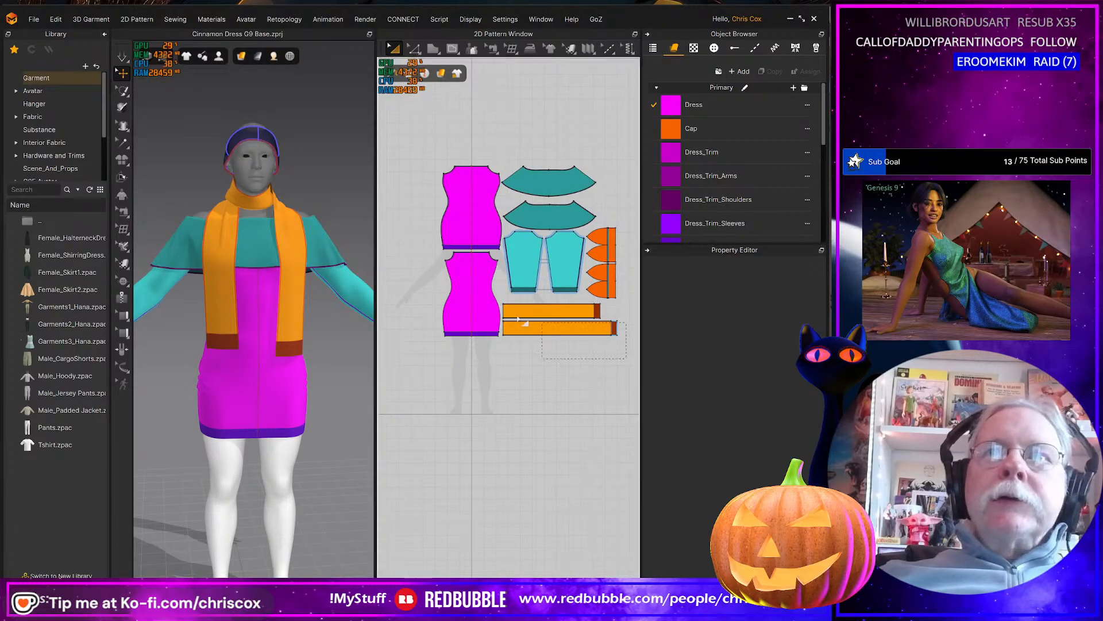
left_click_drag(626, 359, 497, 303)
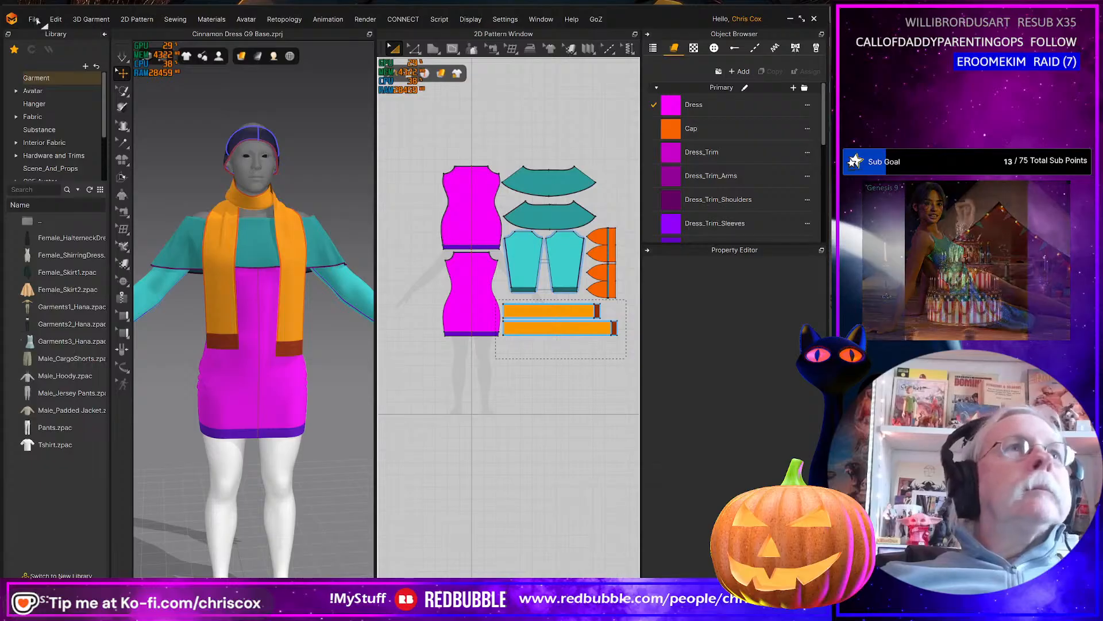
left_click(33, 21)
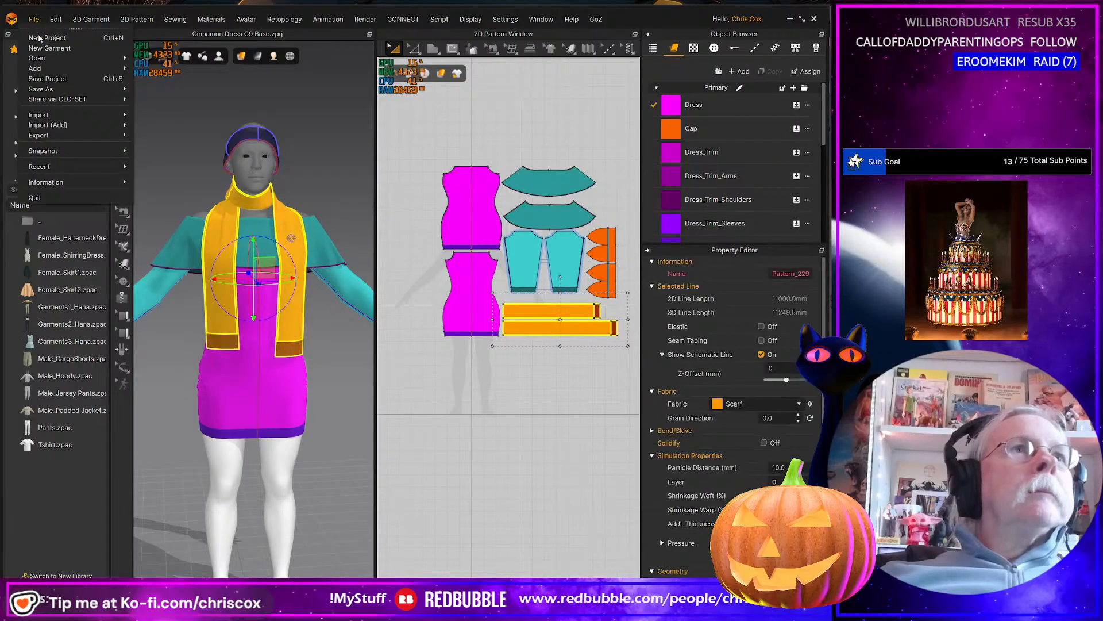
left_click(158, 145)
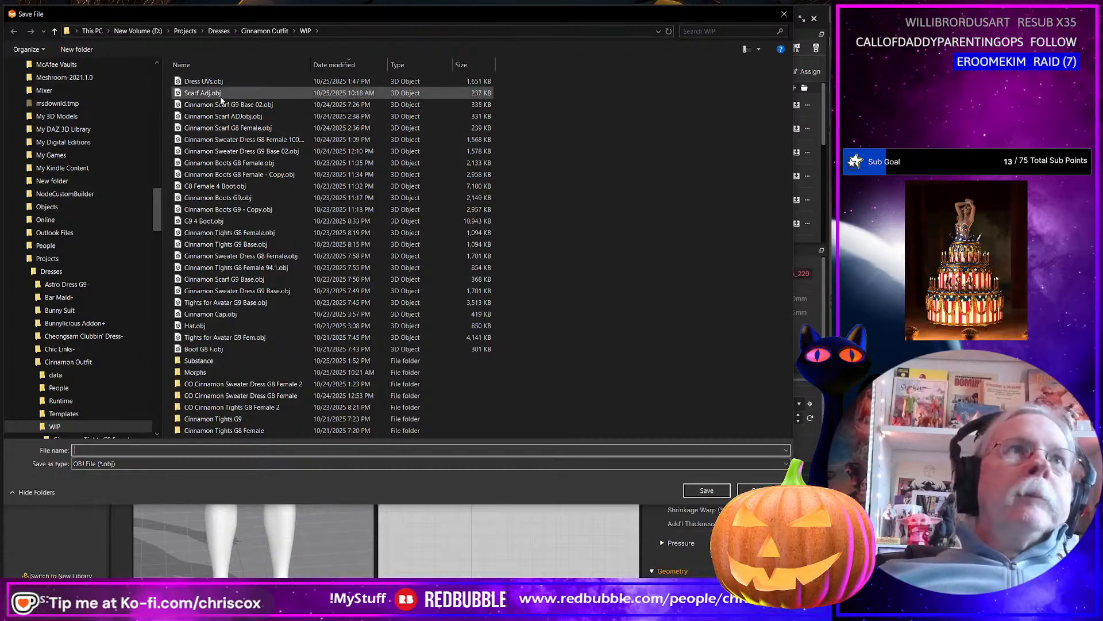
left_click(219, 94)
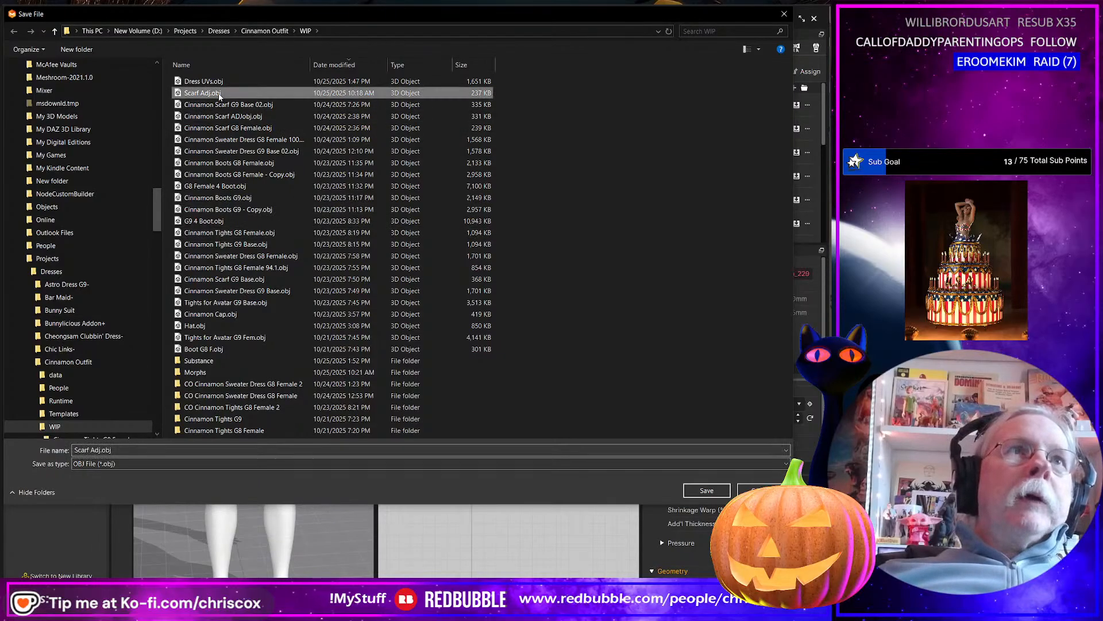
left_click(131, 450)
left_click(130, 452)
key("shift+Left")
key("shift+Left")
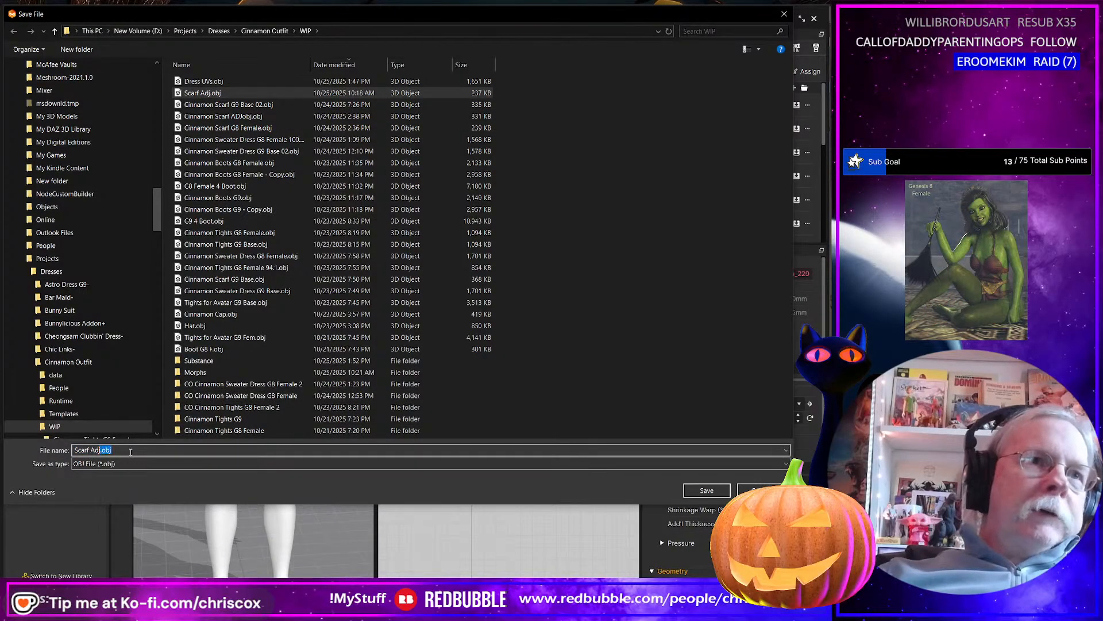
type("UVs")
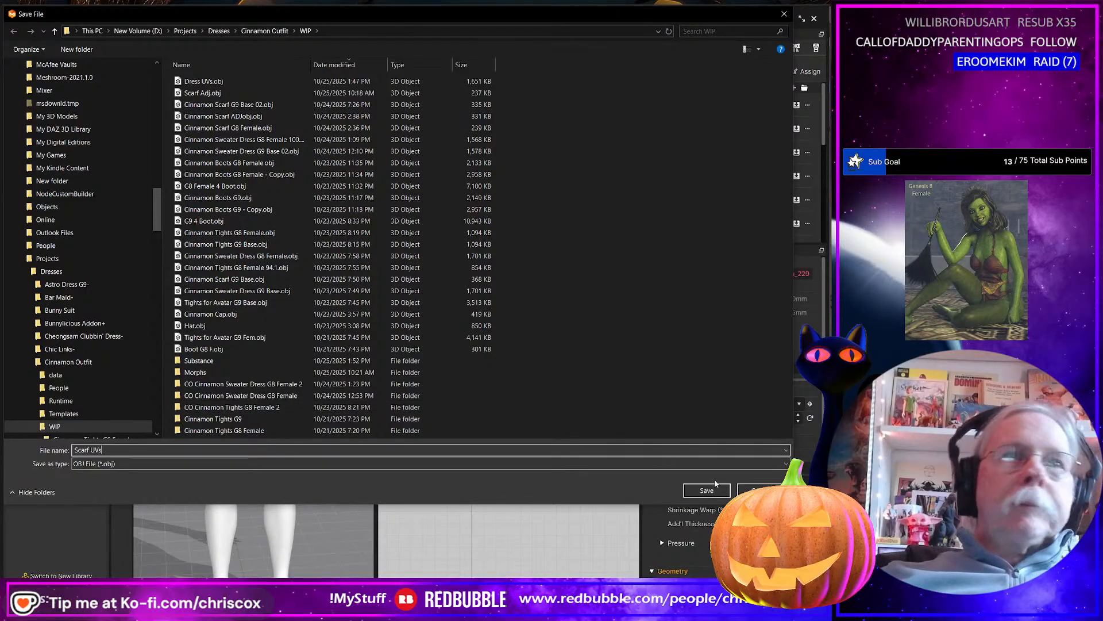
key("Return")
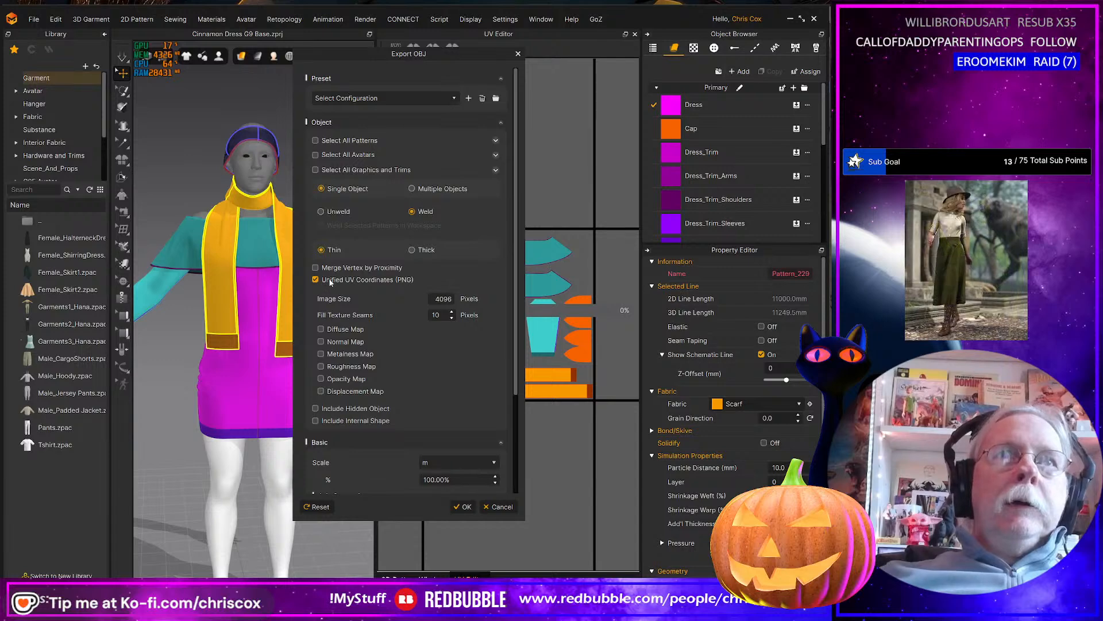
left_click(464, 507)
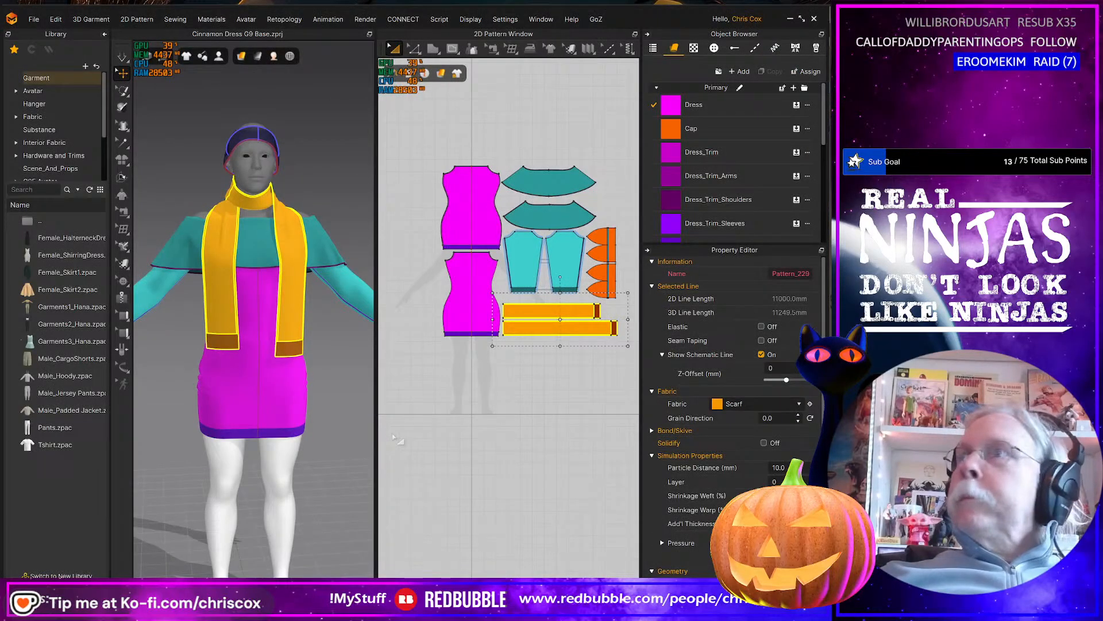
Switch to Daz Studio, hide the Genesis 9 figure, show Genesis 8 Female with its outfit and clear the selection.
key("alt+Tab")
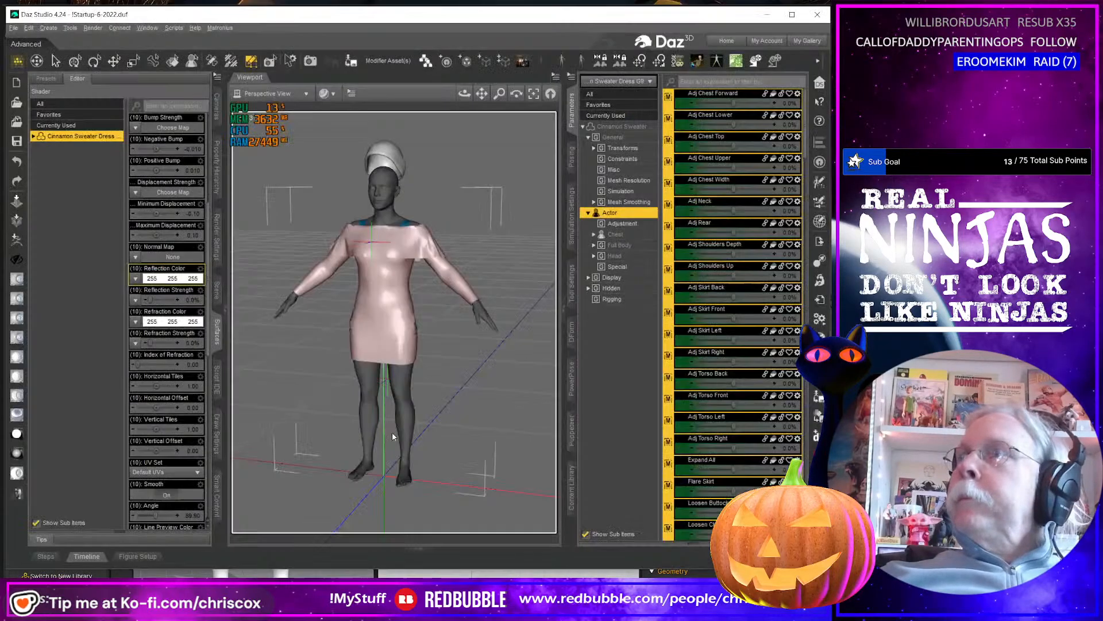
left_click(217, 290)
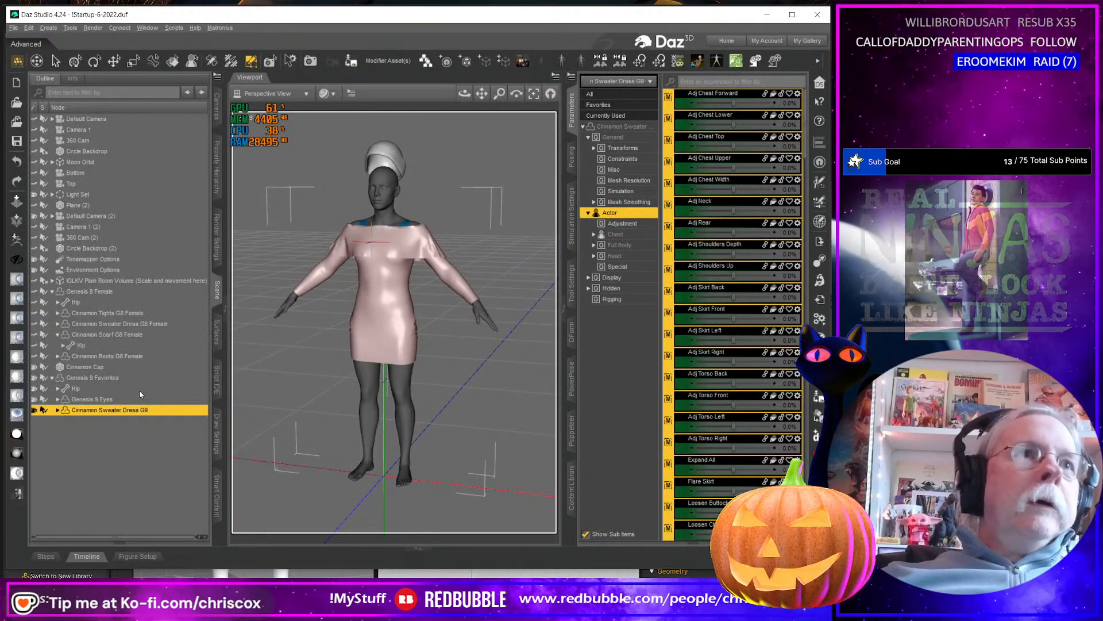
left_click(34, 380)
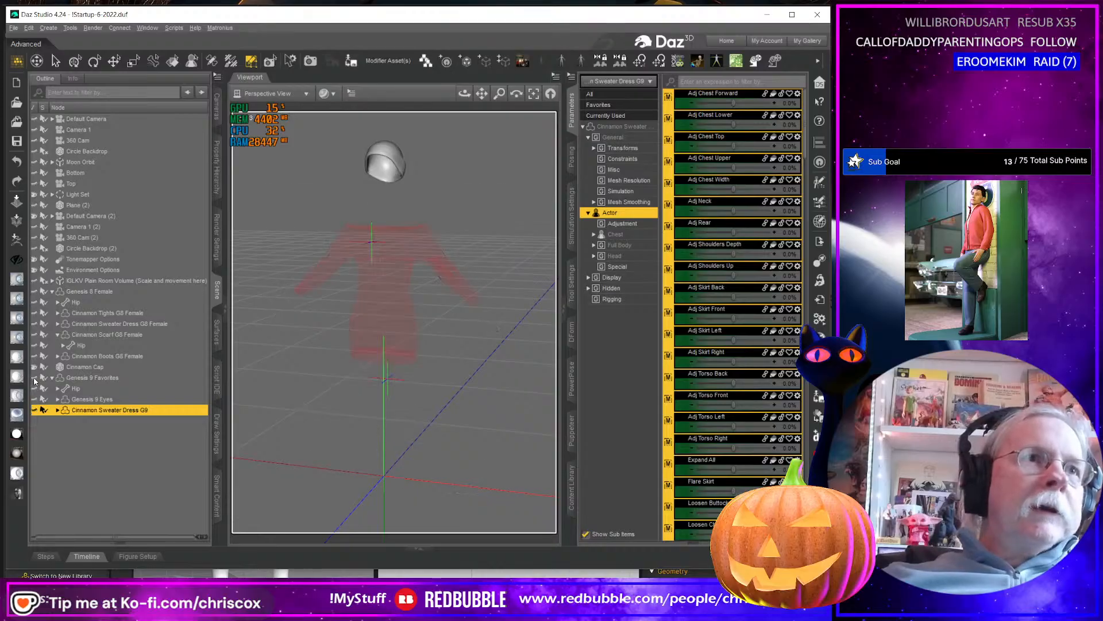
left_click(35, 293)
left_click(120, 485)
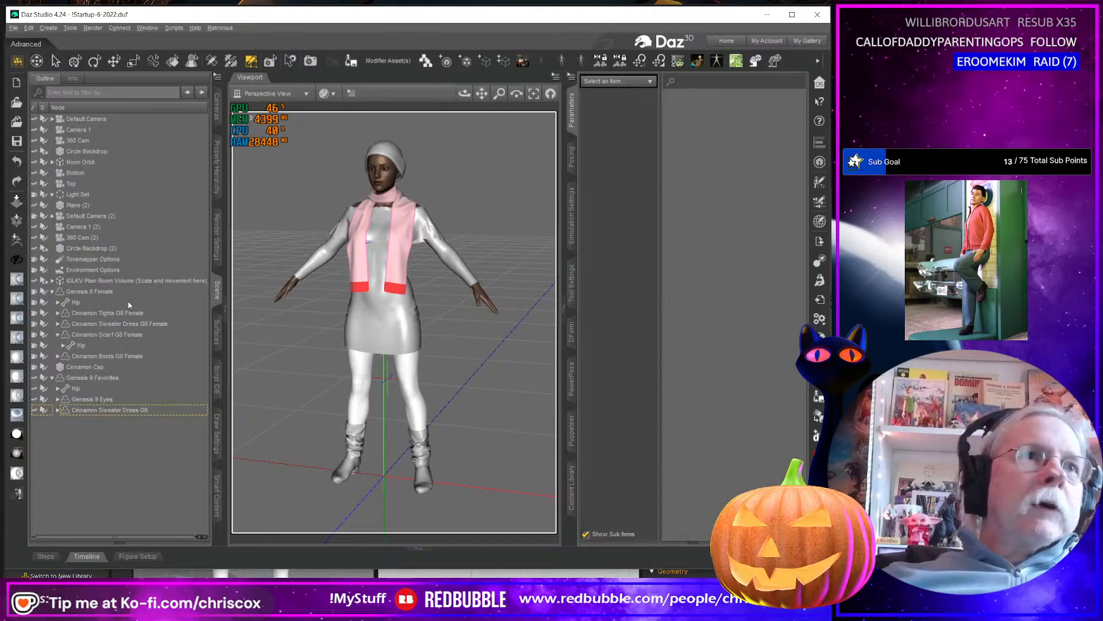
Select all surfaces of Cinnamon Scarf G8 Female and load Scarf UVs.obj from the WIP folder as a UV set named Scarf UVs.
left_click(122, 335)
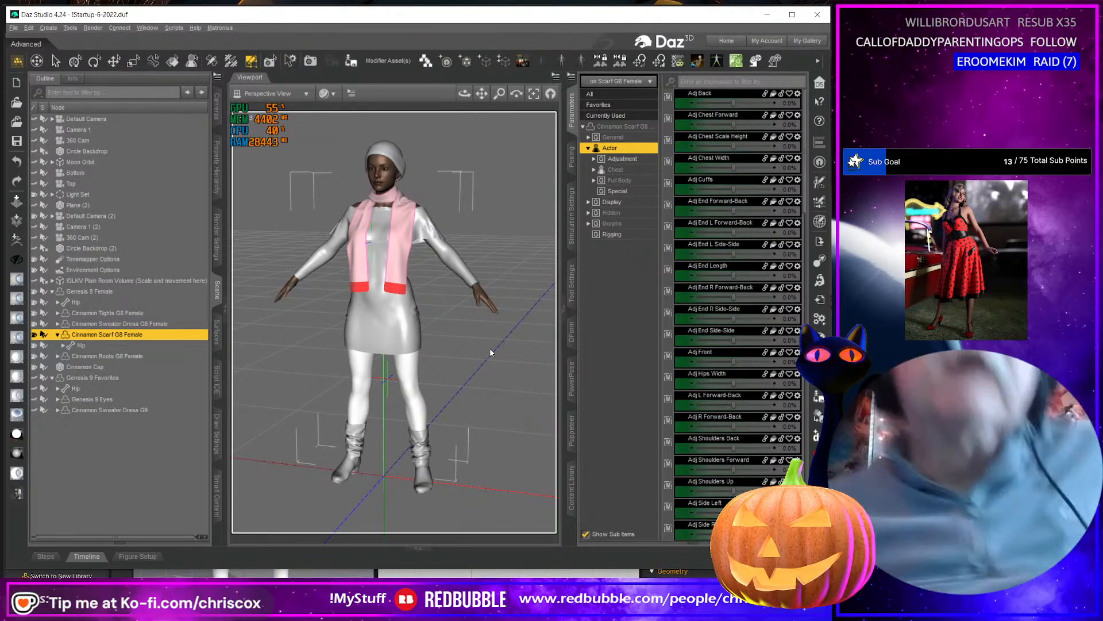
left_click(218, 327)
left_click(76, 138)
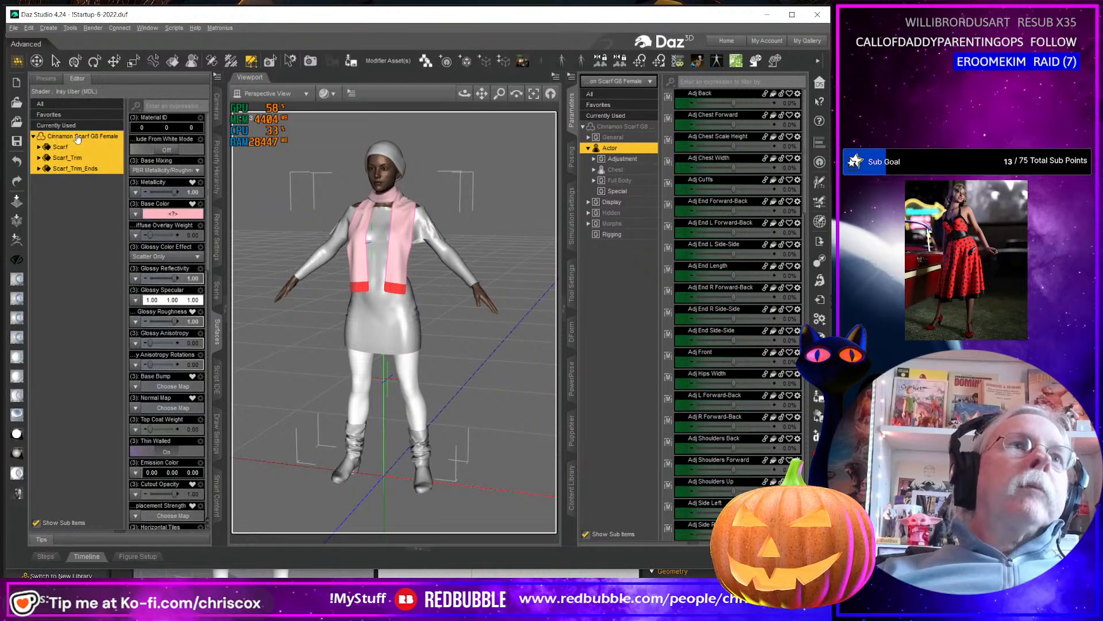
left_click(217, 80)
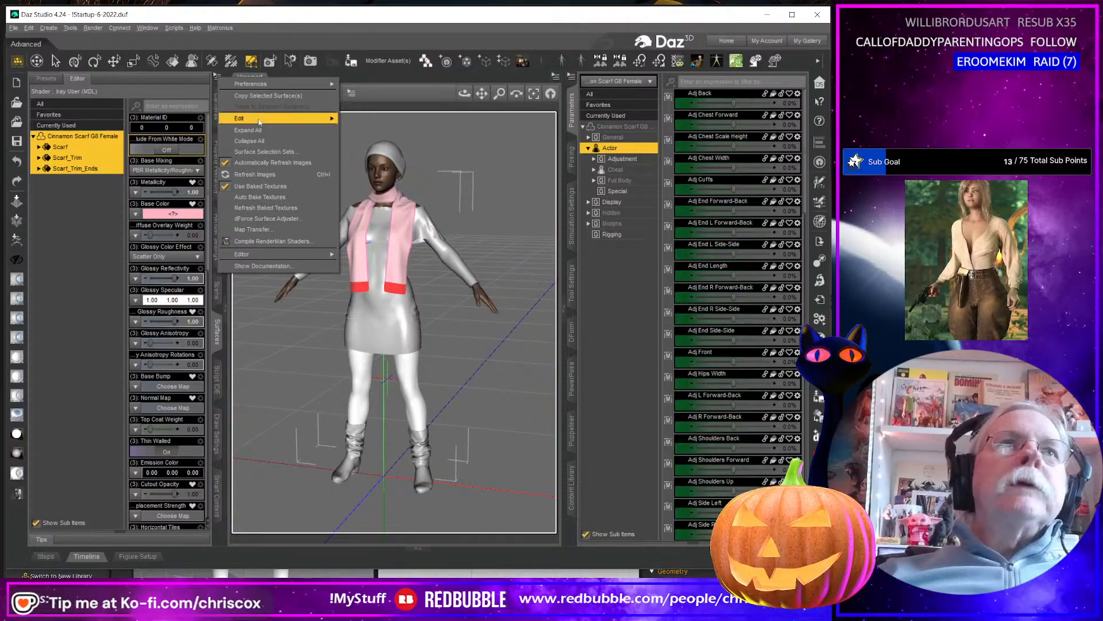
mouse_move(257, 117)
left_click(362, 123)
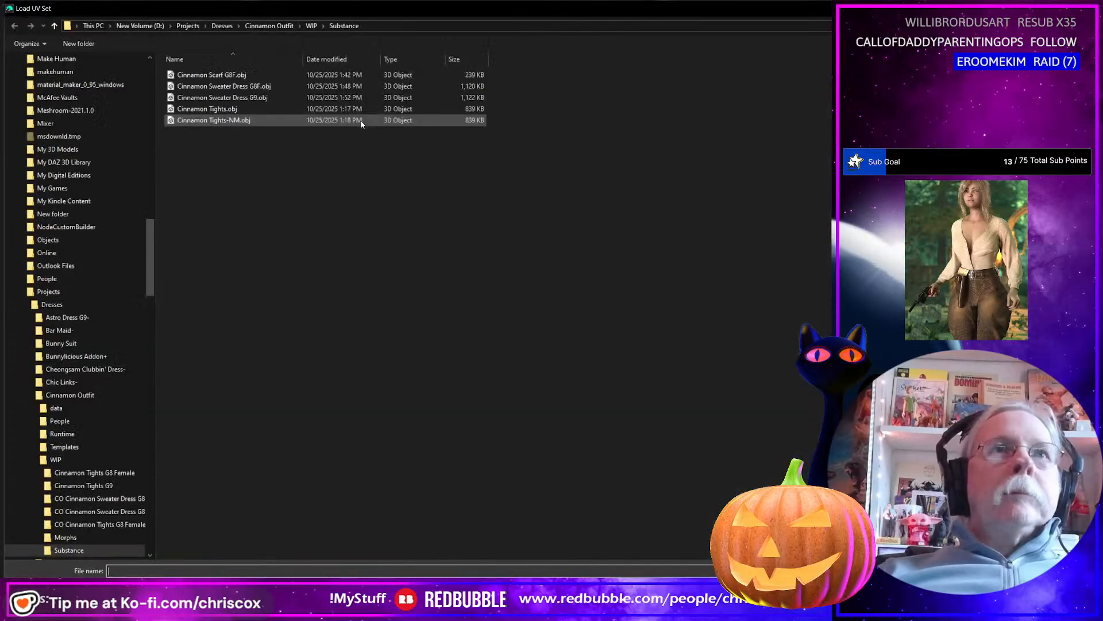
left_click(103, 459)
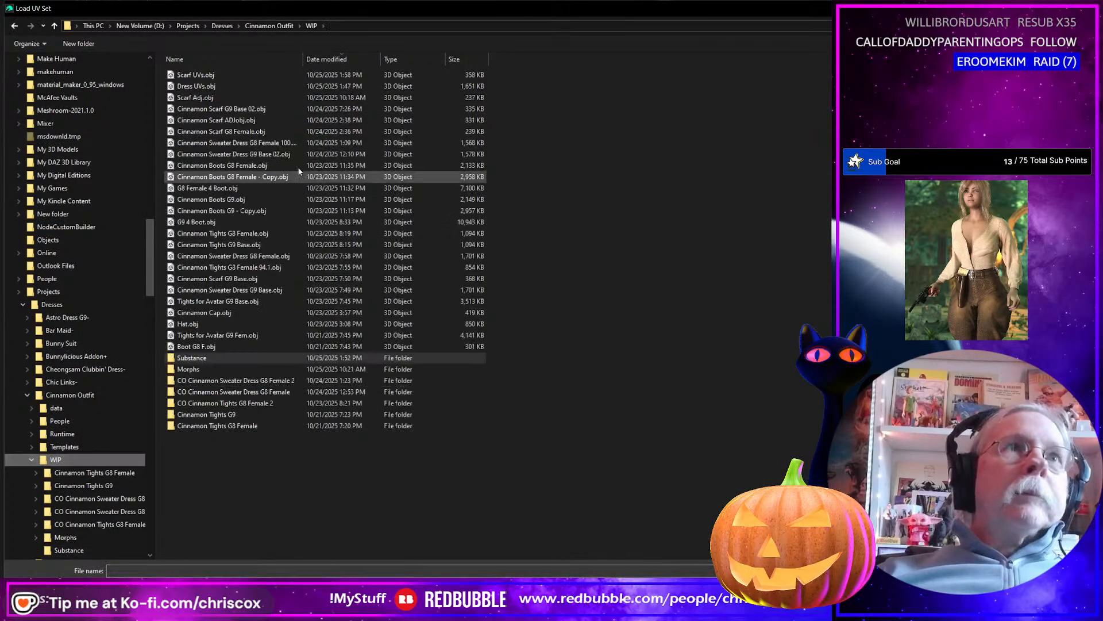
left_click(206, 77)
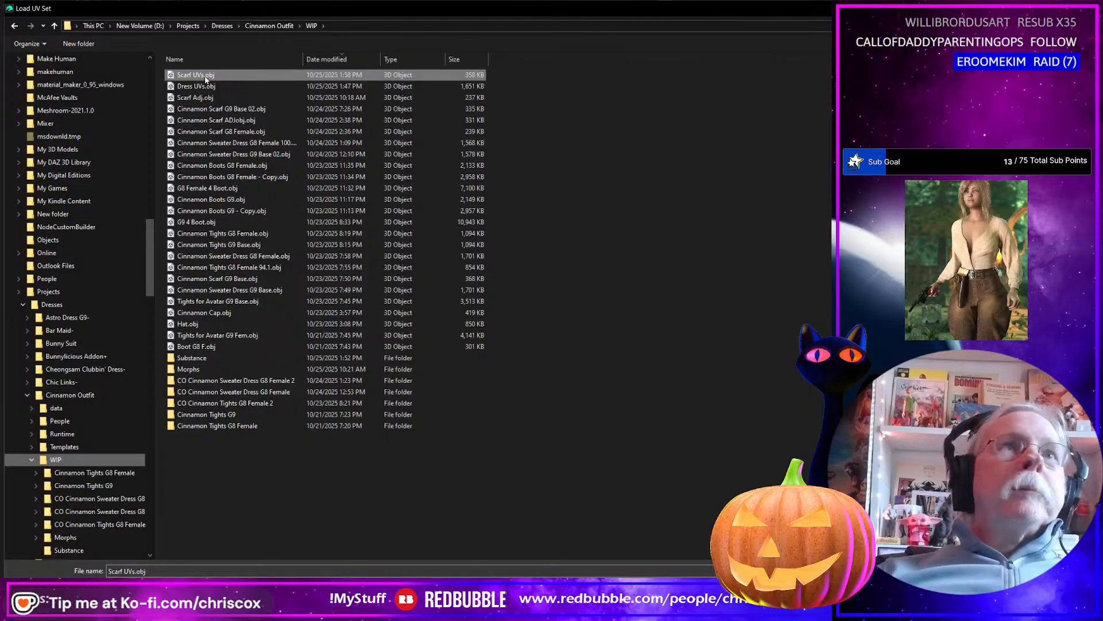
left_click(1008, 586)
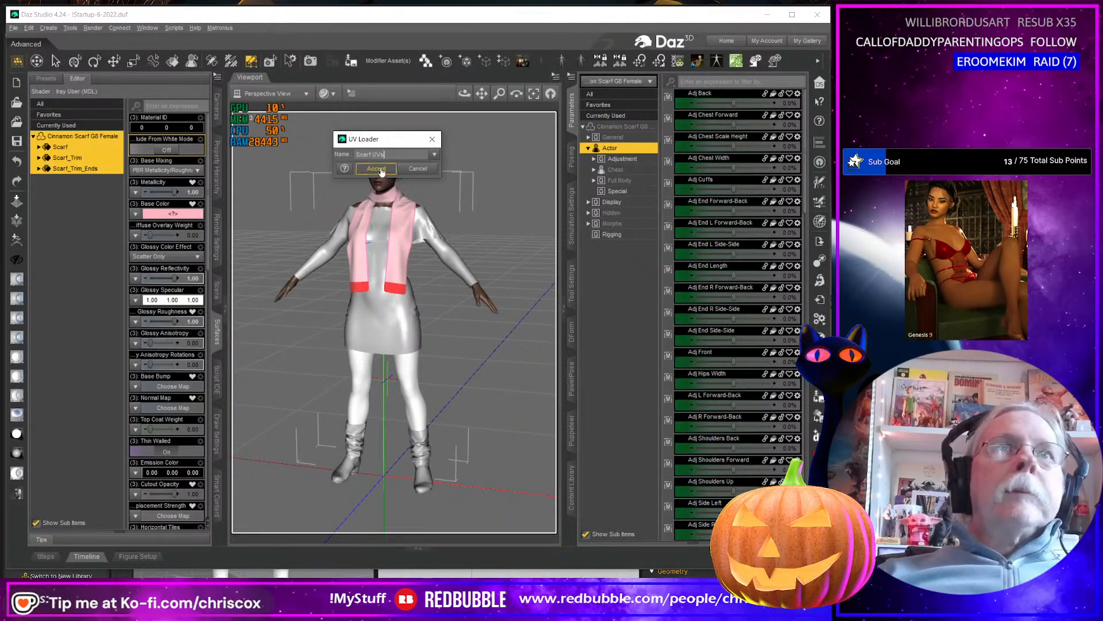
left_click(377, 168)
Assign the Scarf UVs set to the scarf surfaces, check the layout in UV View and return to Perspective View.
scroll(208, 351, "down", 5)
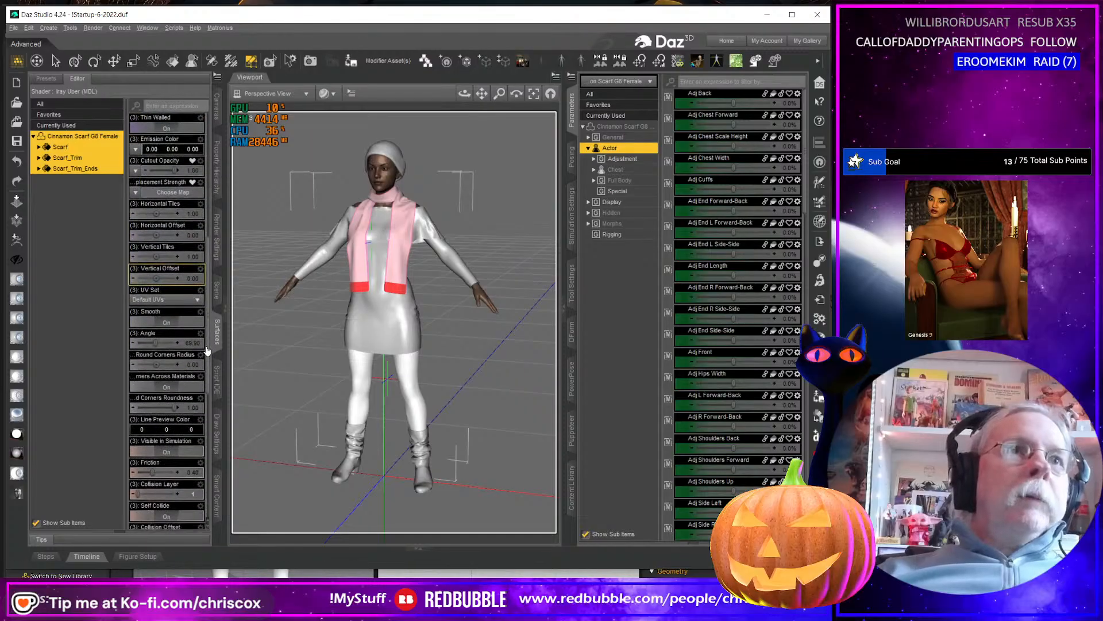
left_click(166, 300)
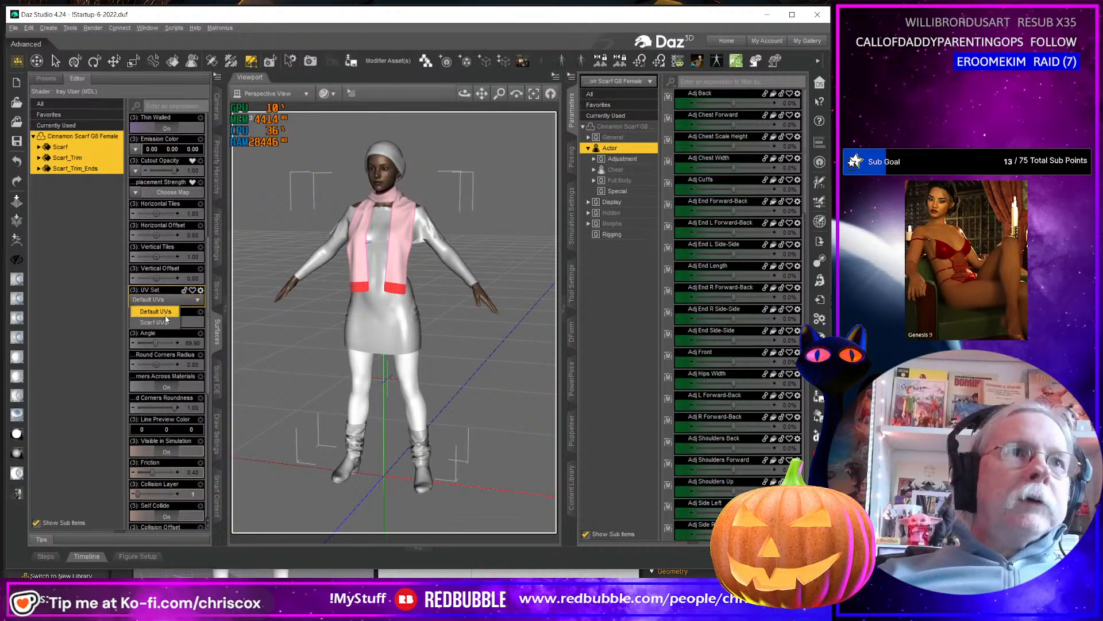
left_click(156, 322)
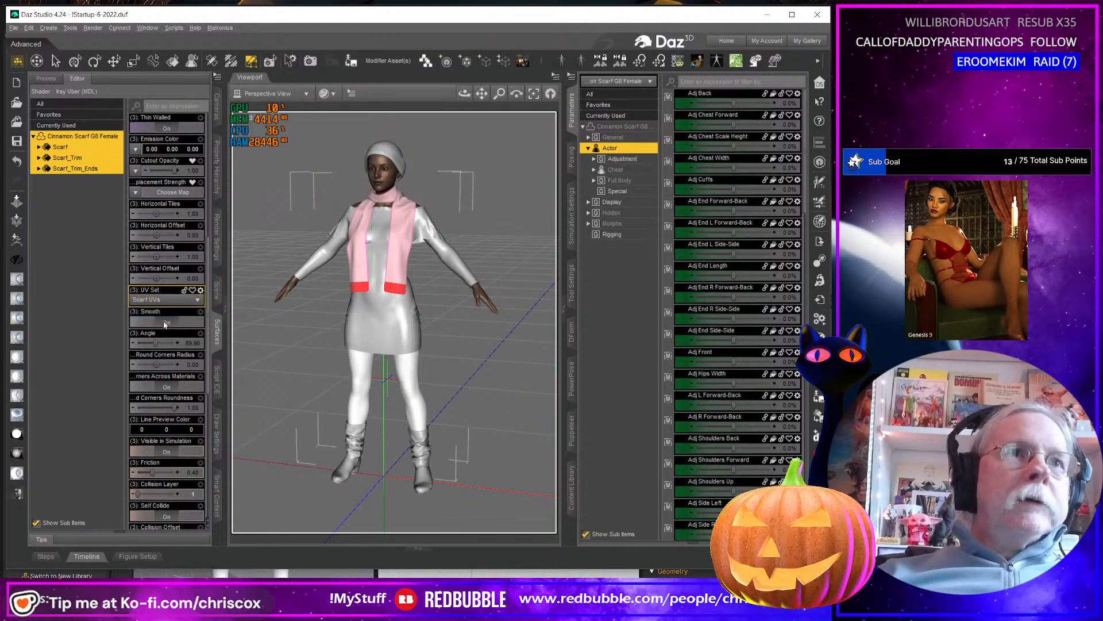
left_click(306, 96)
left_click(290, 350)
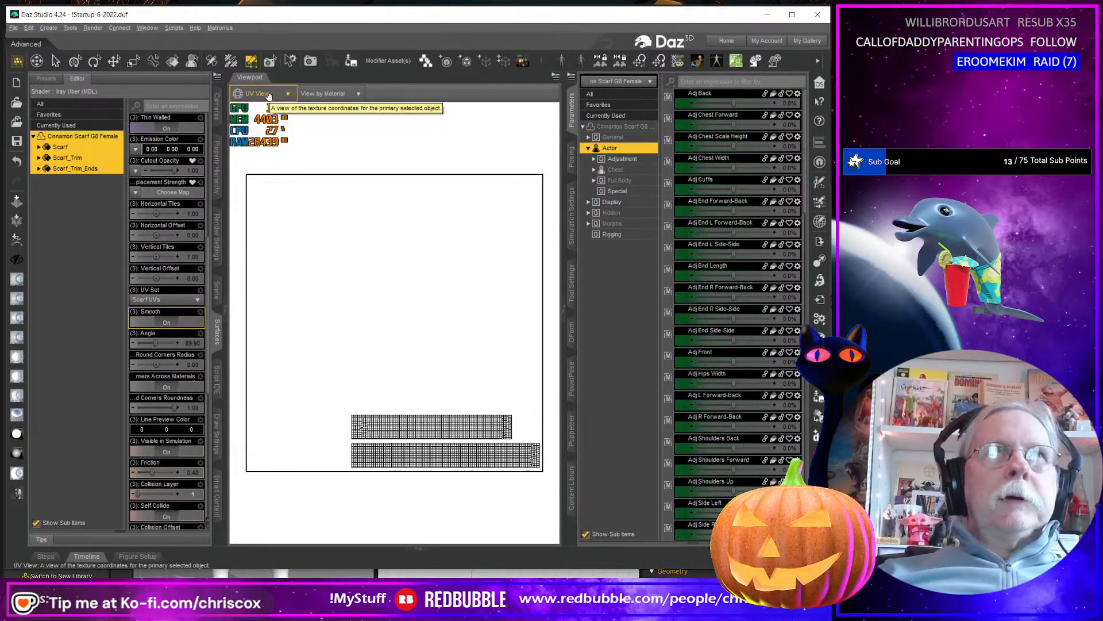
left_click(259, 93)
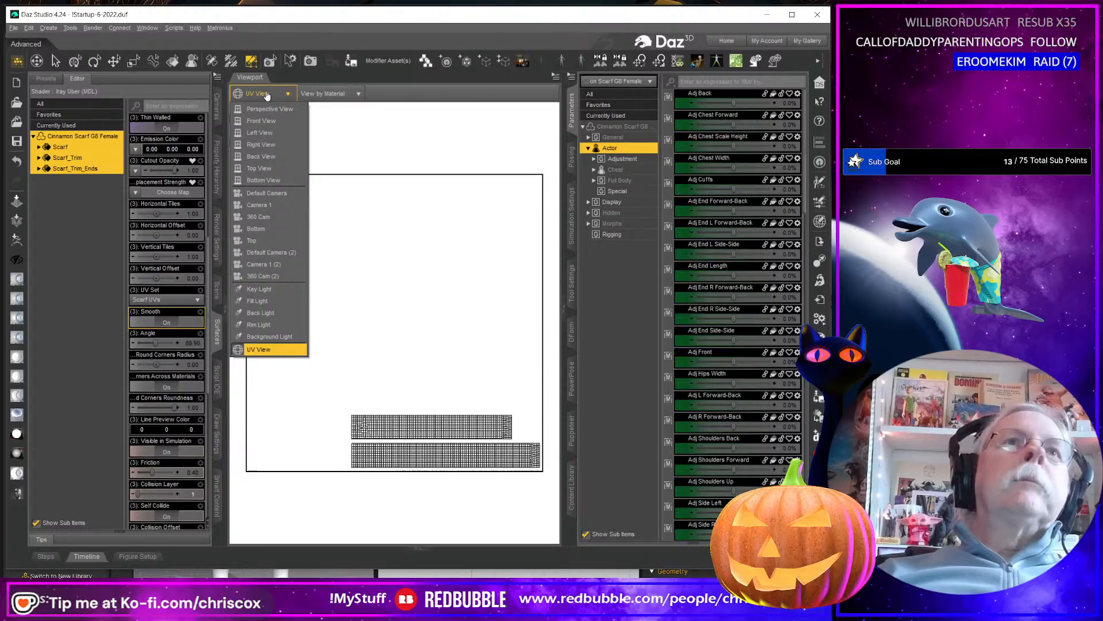
left_click(269, 109)
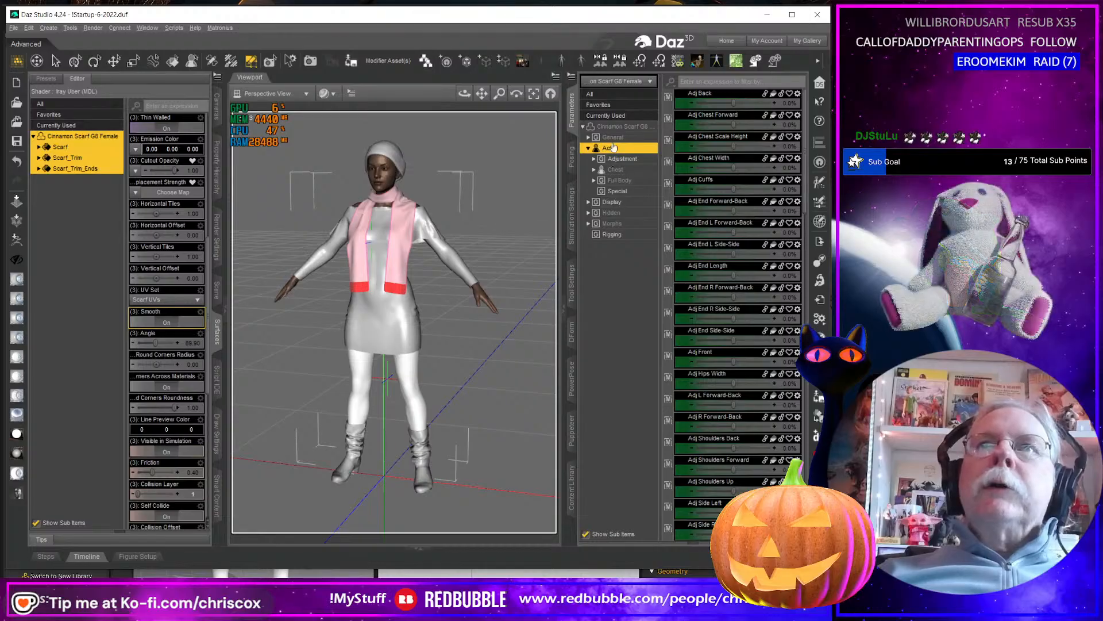
Turn off mesh smoothing for the Cinnamon Scarf G8 Female, checking its mesh resolution settings first.
left_click(589, 137)
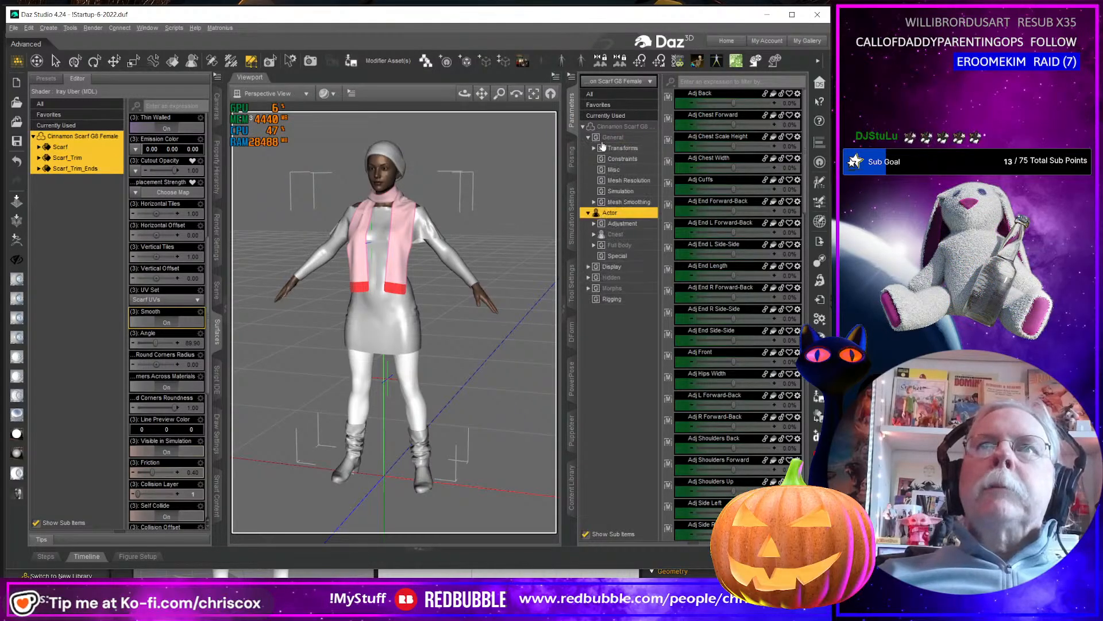
left_click(628, 180)
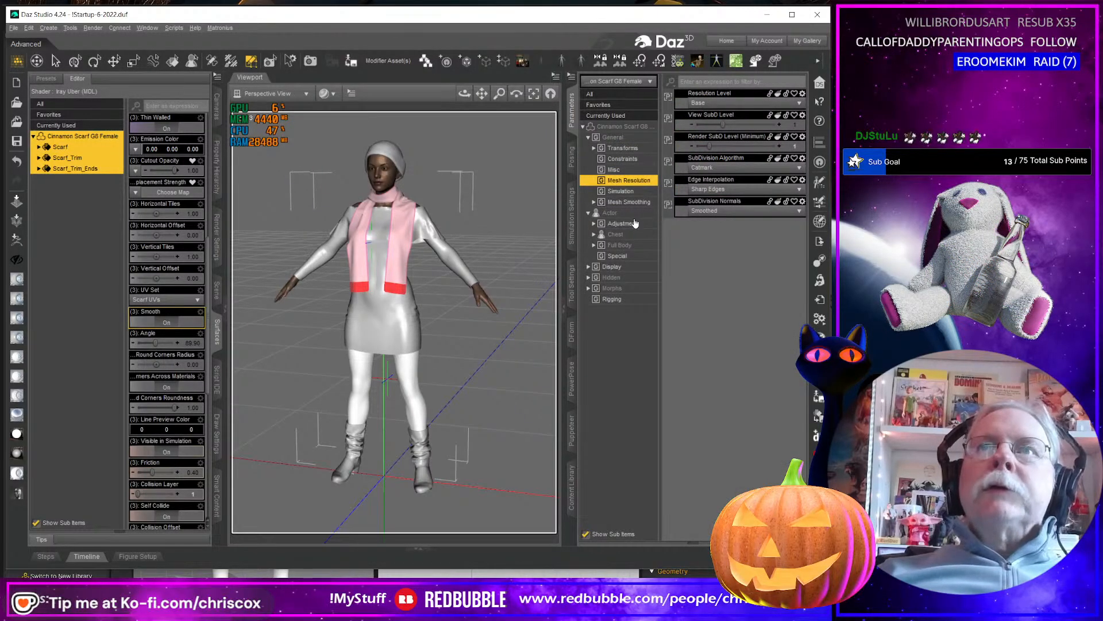
left_click(628, 202)
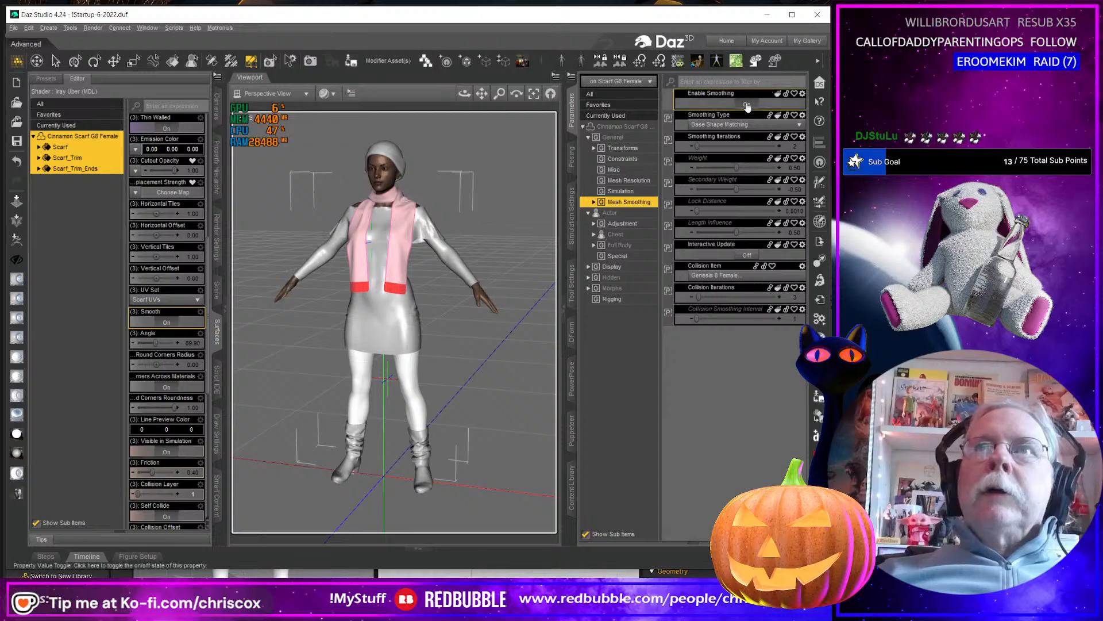
left_click(747, 104)
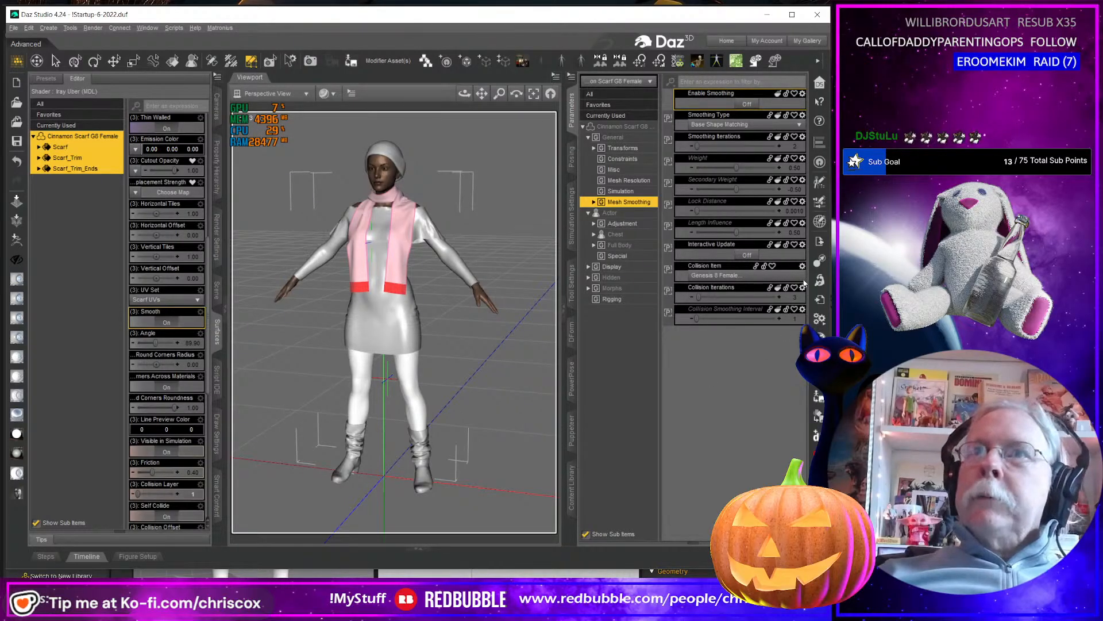
Export the scarf as OBJ over Cinnamon Scarf G8F.obj in the Substance folder, keeping the custom export options with UV coordinates and surfaces written.
left_click(819, 242)
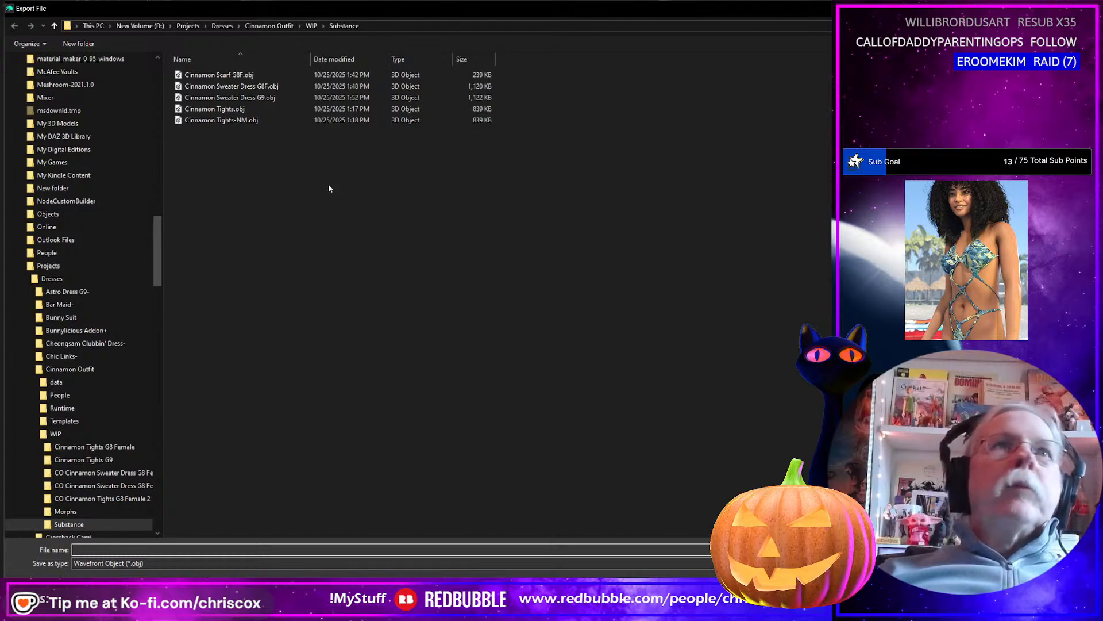
double_click(241, 79)
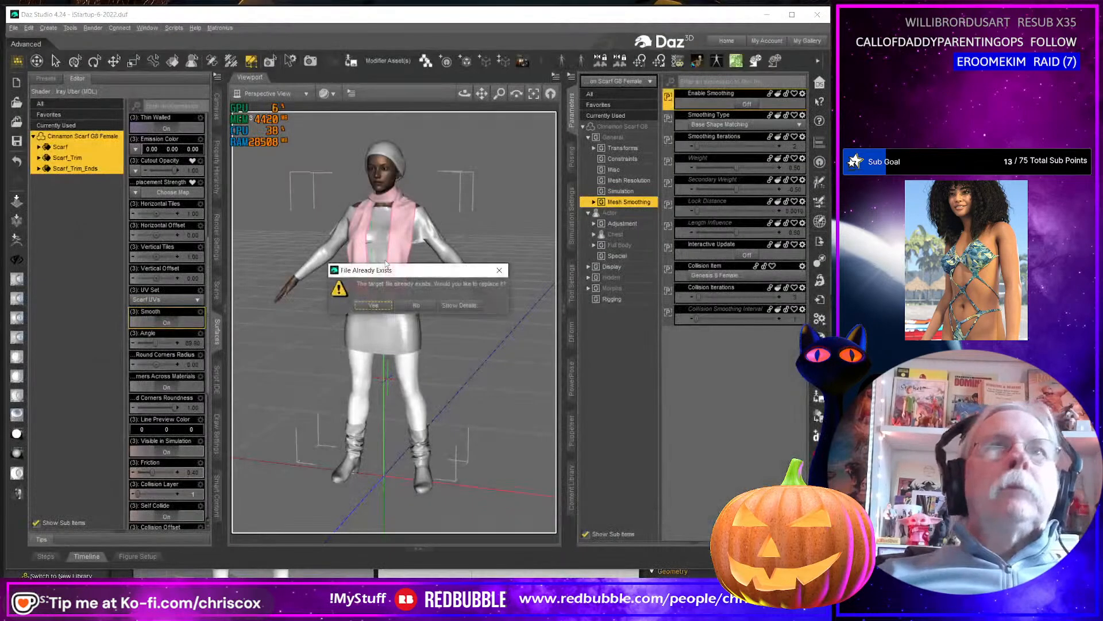
left_click(372, 305)
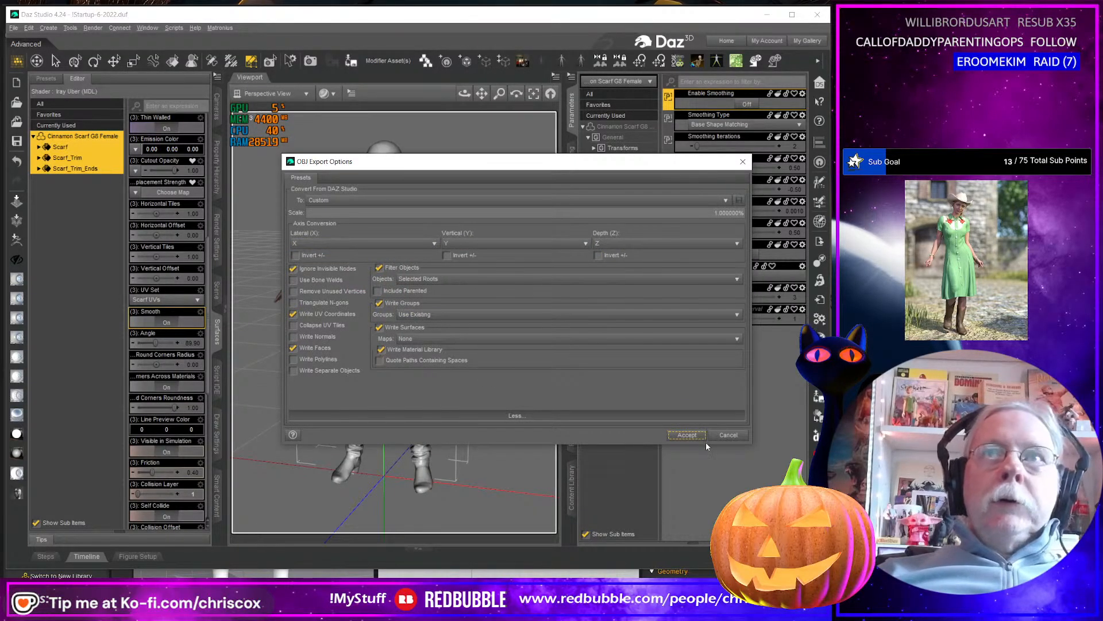
left_click(688, 435)
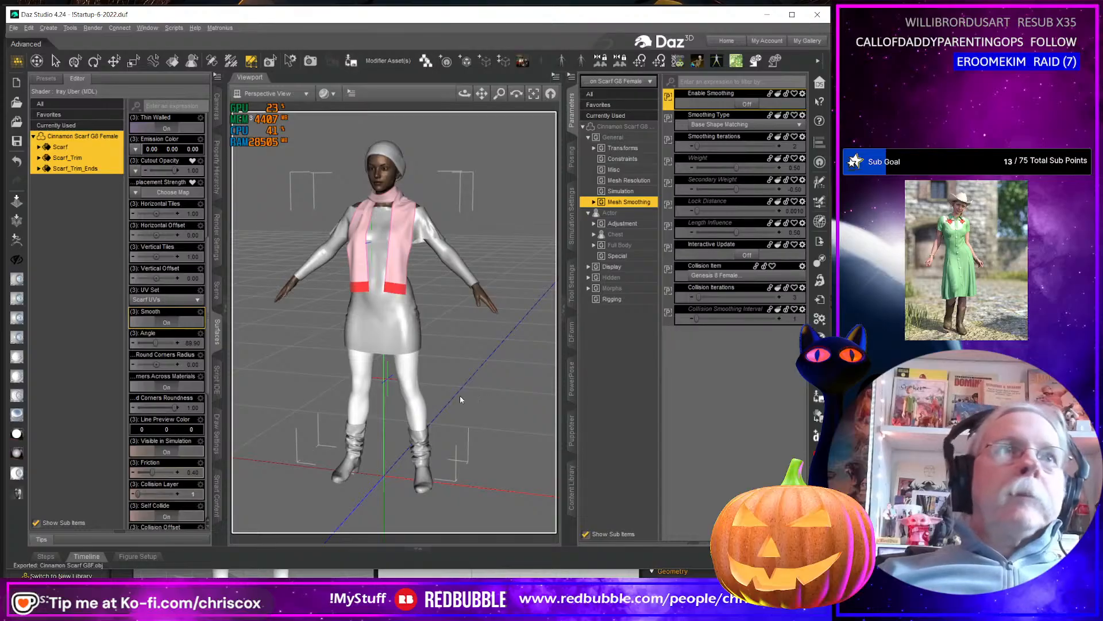
Update the scarf's full base geometry from Cinnamon Scarf G8F.obj in the Substance folder and inspect the scarf on the figure.
middle_click_drag(460, 395, 460, 394)
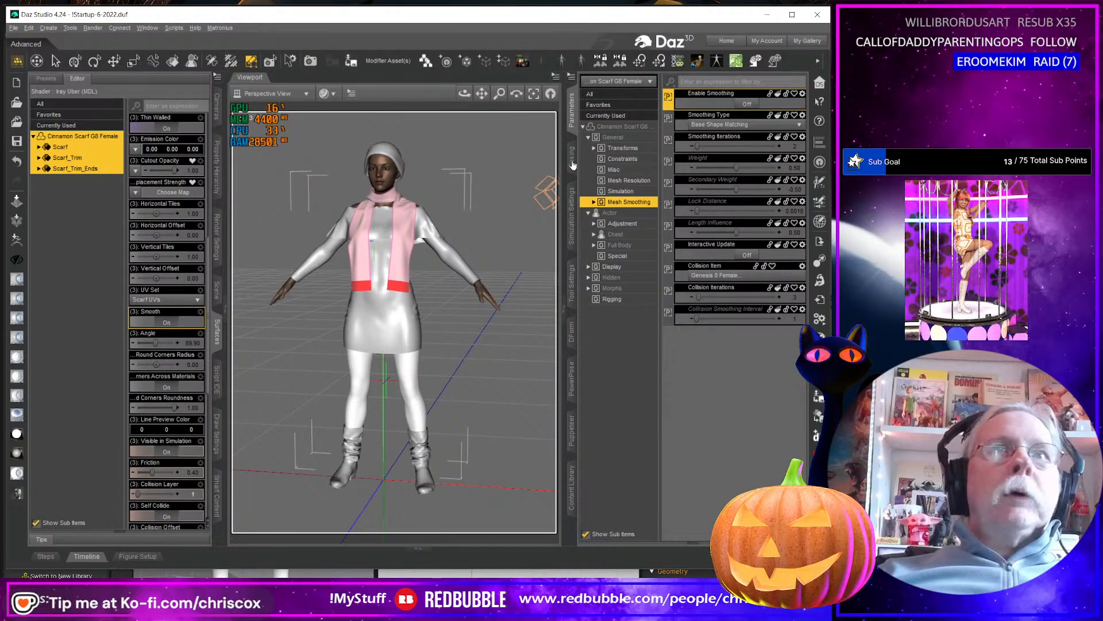
left_click(573, 296)
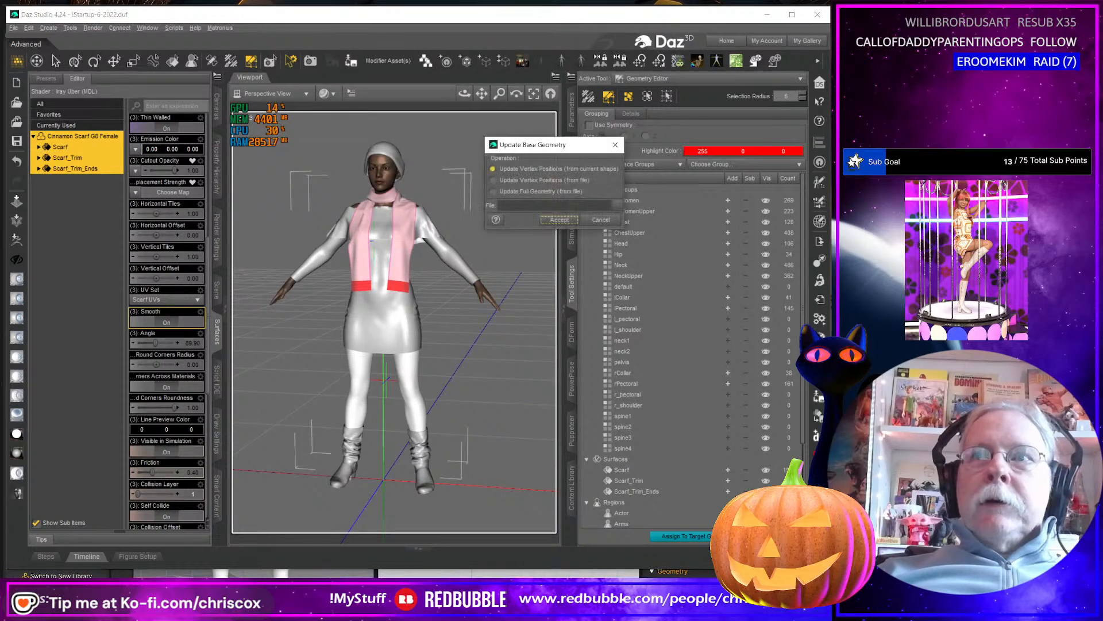
left_click(533, 192)
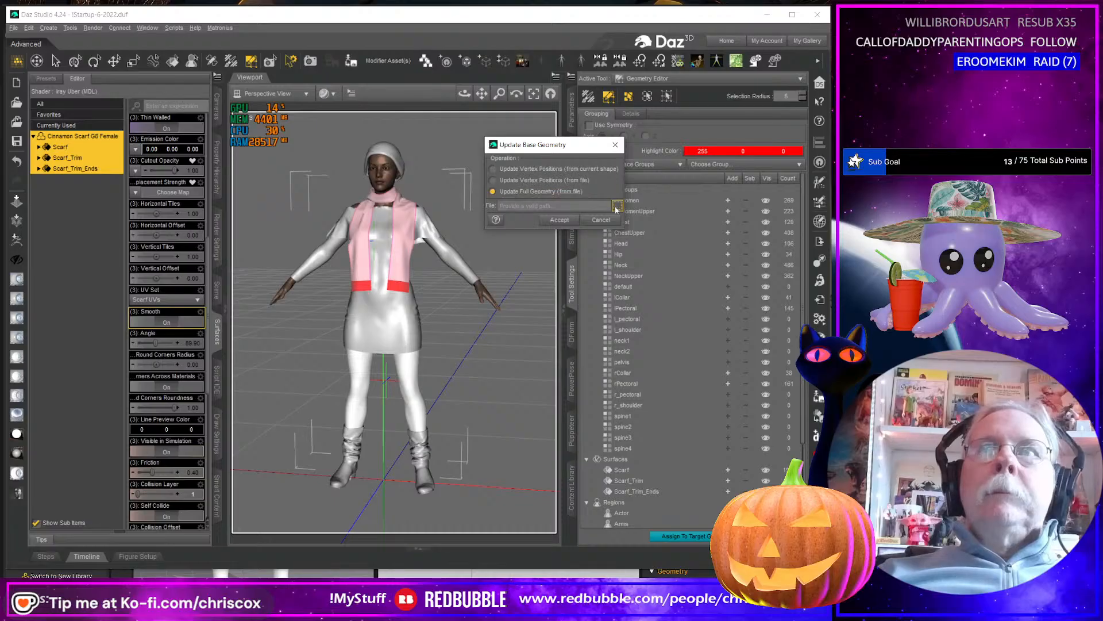
left_click(617, 206)
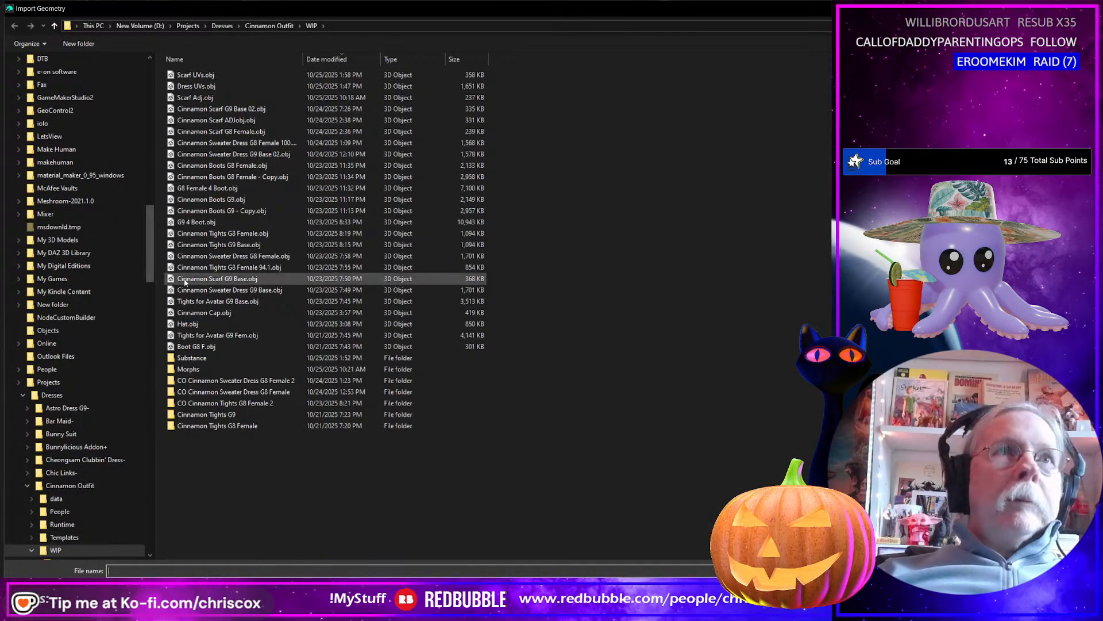
double_click(207, 357)
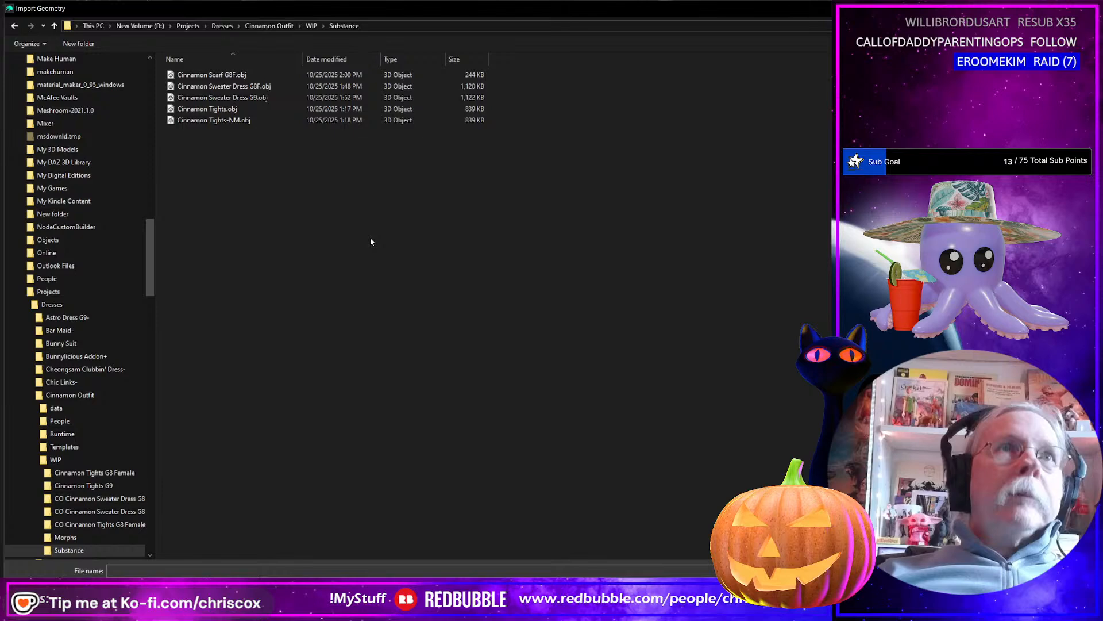
left_click(221, 74)
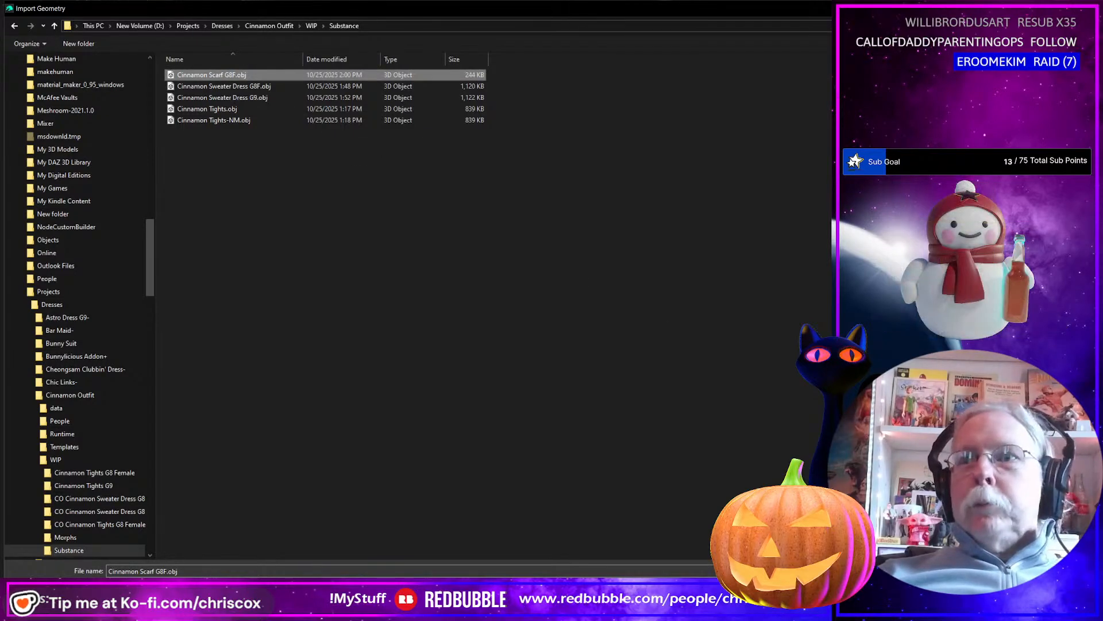
key("Return")
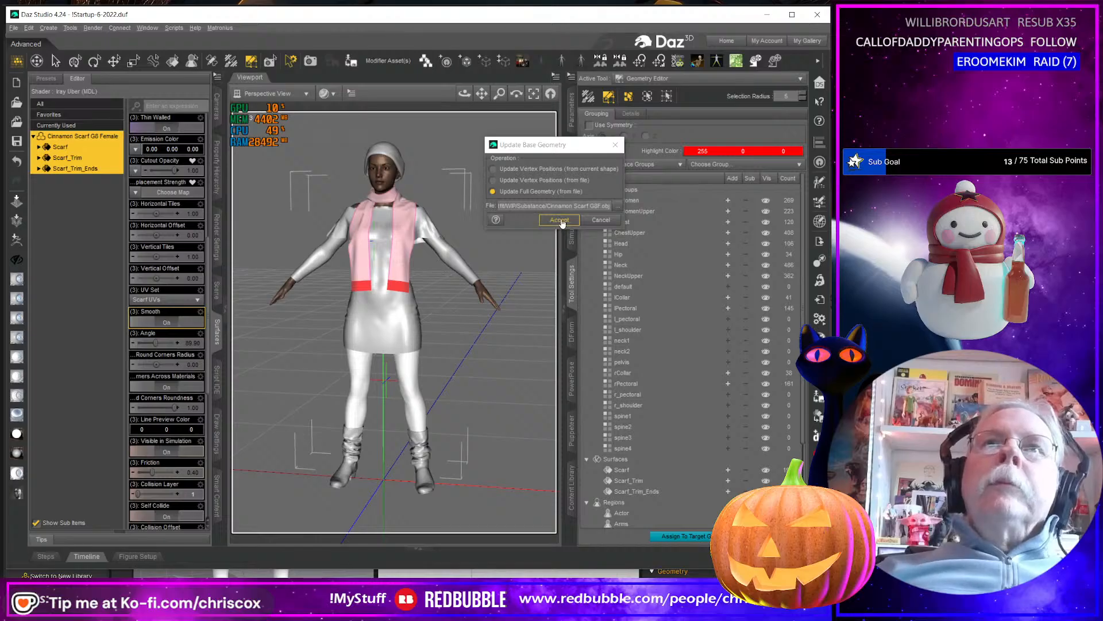
left_click(560, 220)
left_click(643, 330)
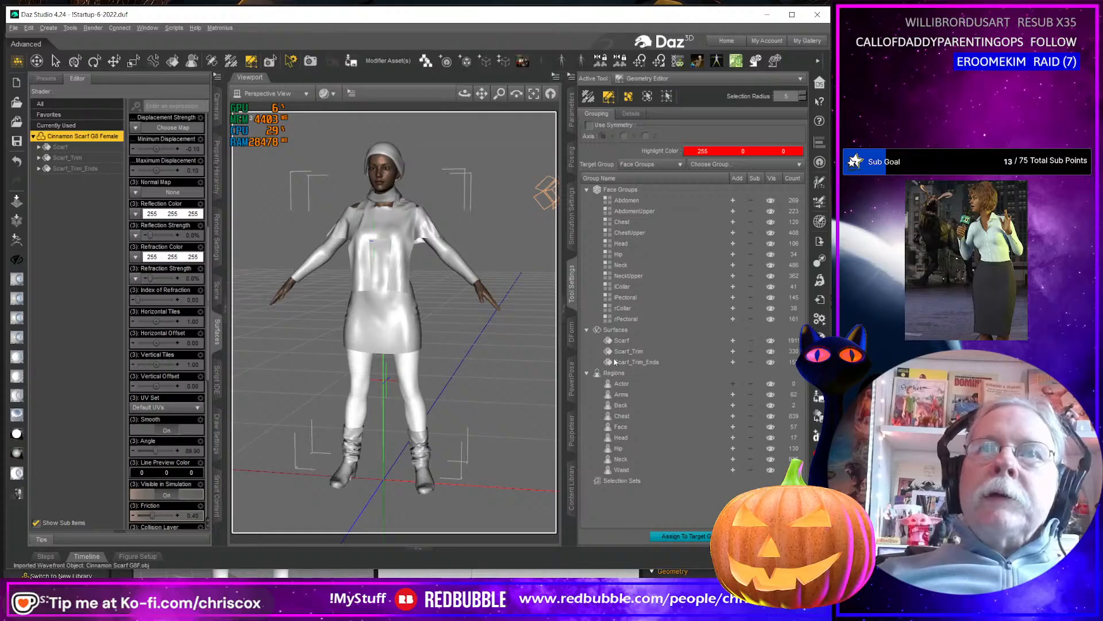
middle_click_drag(500, 362, 496, 329)
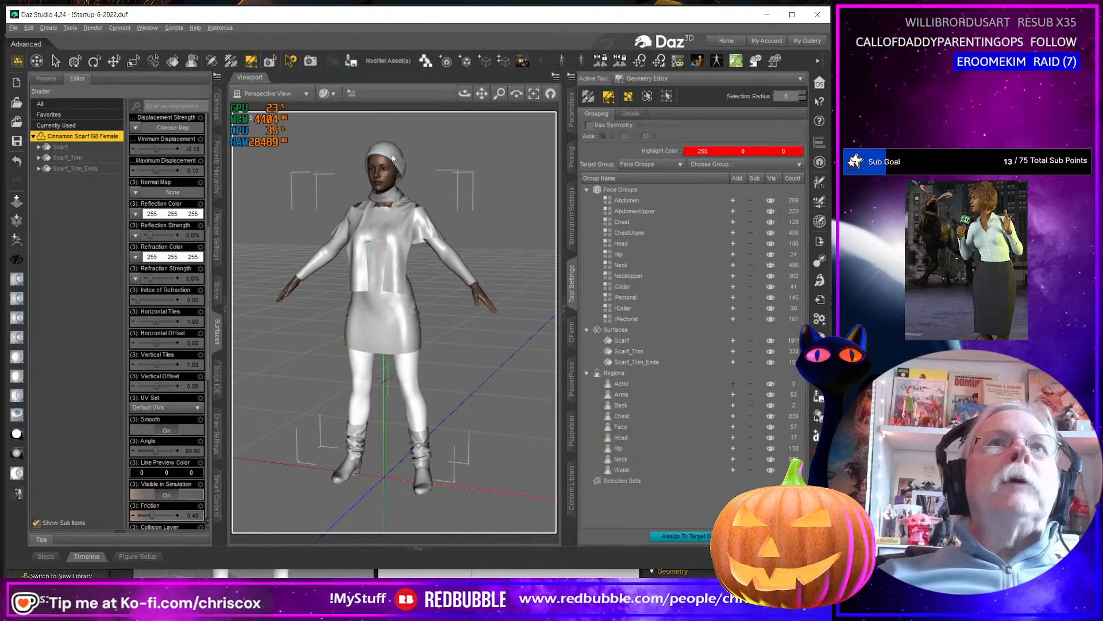
Save the scarf as the figure asset CO Cinnamon Scarf G8 Female 2.duf in the Cinnamon Outfit G8 Female folder, accepting the save options.
key("ctrl+shift+s")
left_click(123, 478)
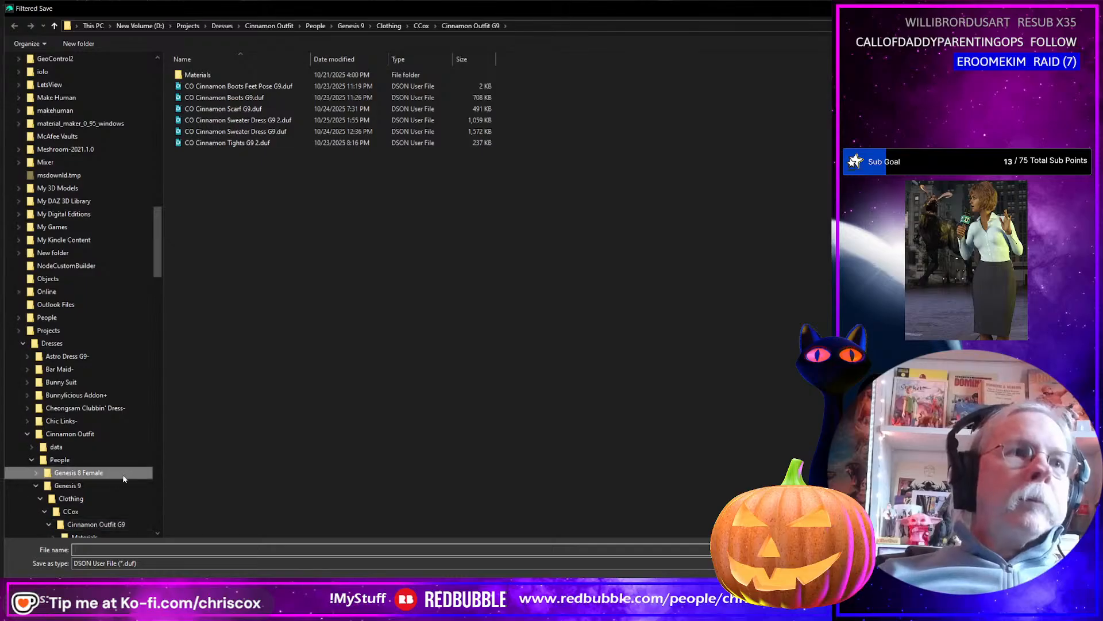
double_click(221, 74)
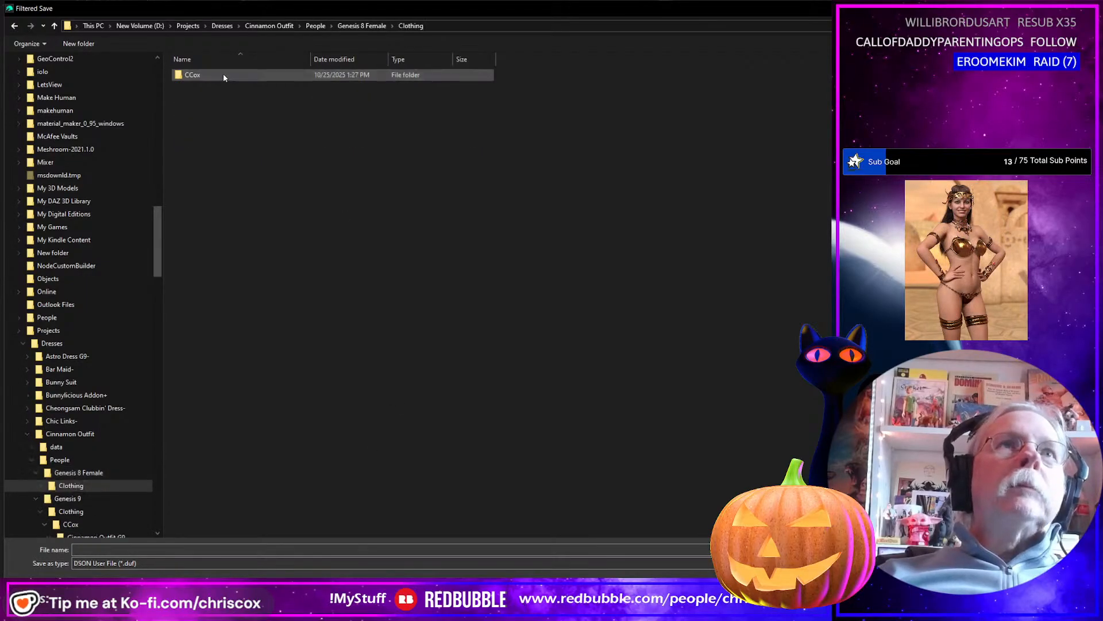
double_click(223, 76)
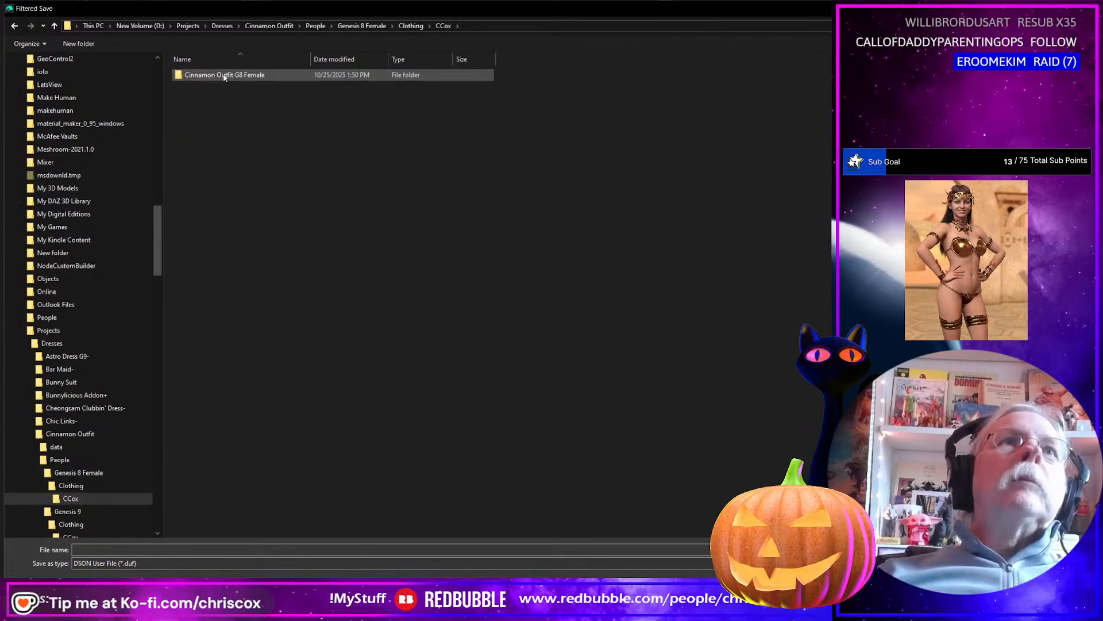
double_click(224, 76)
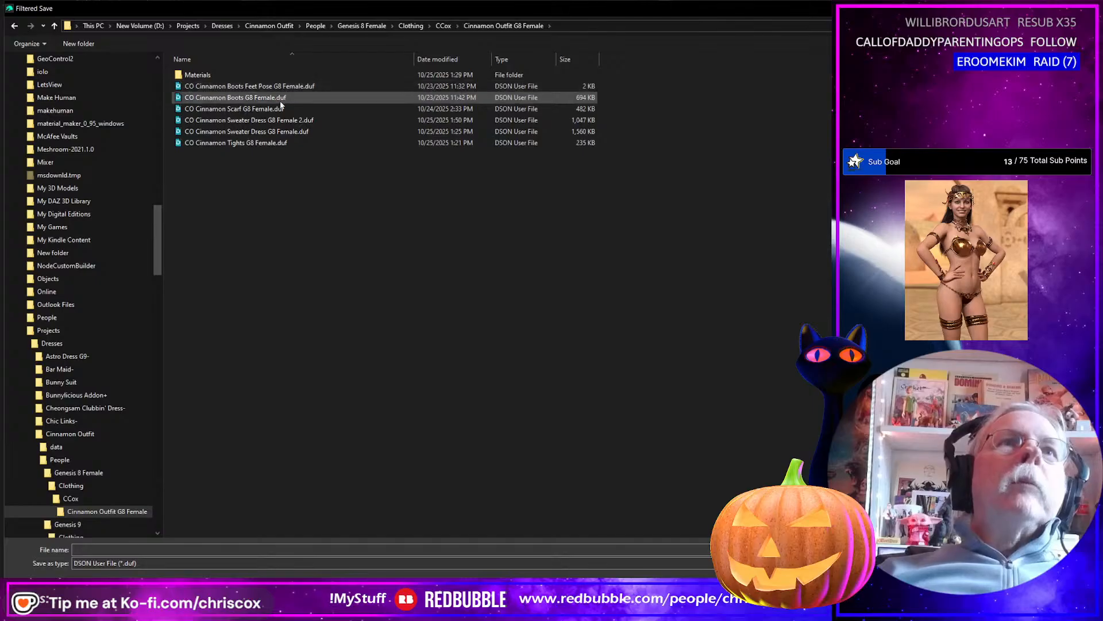
left_click(259, 109)
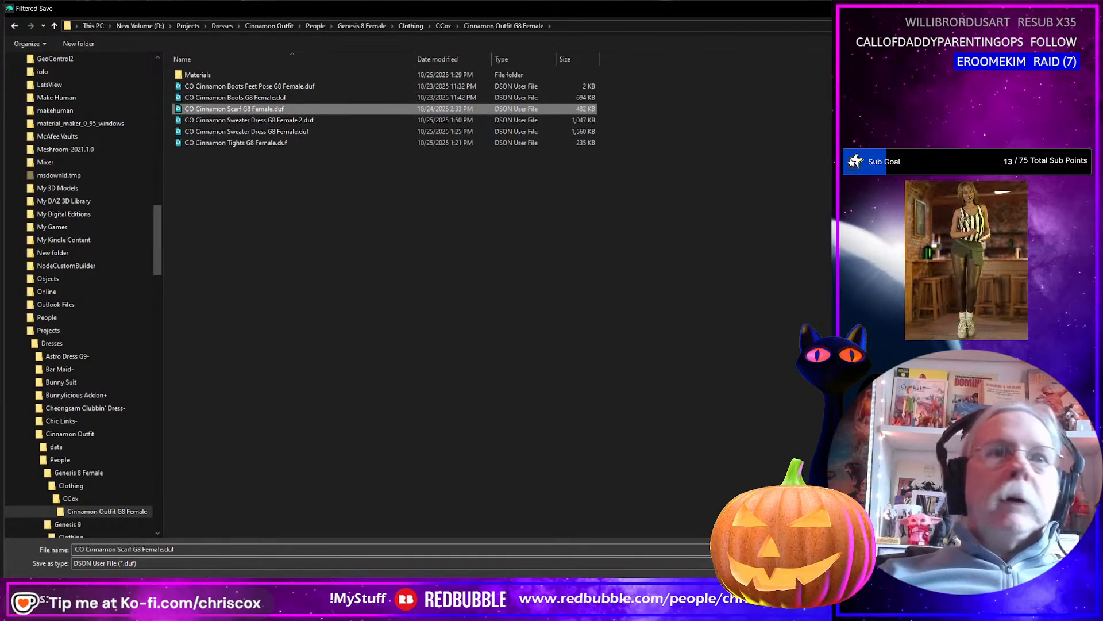
left_click(211, 548)
left_click(212, 547)
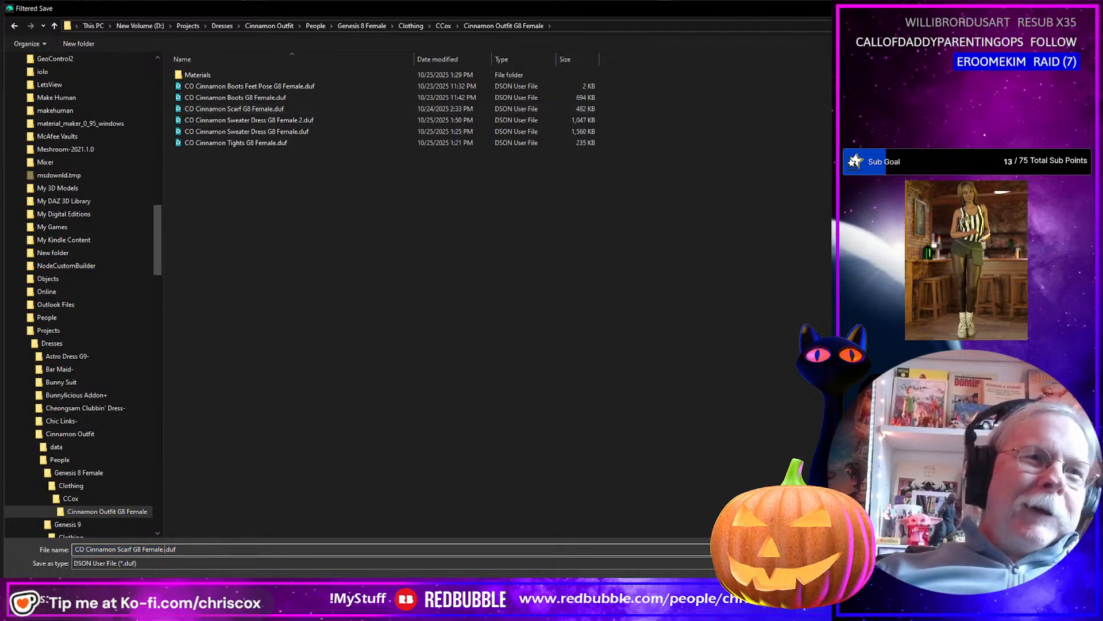
type("2")
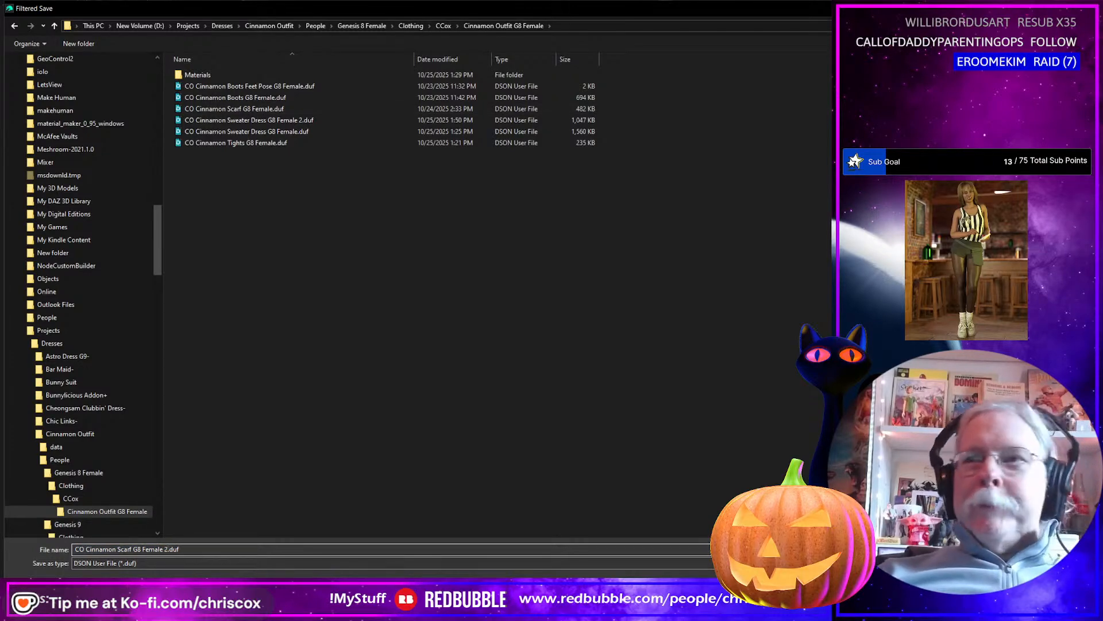
key("Return")
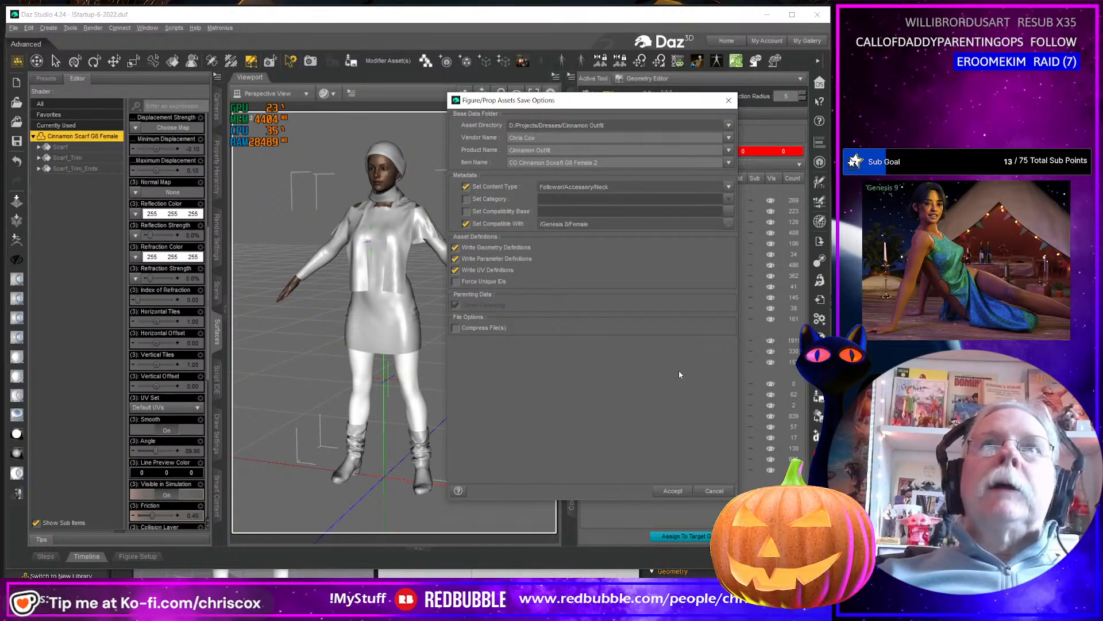
left_click(672, 492)
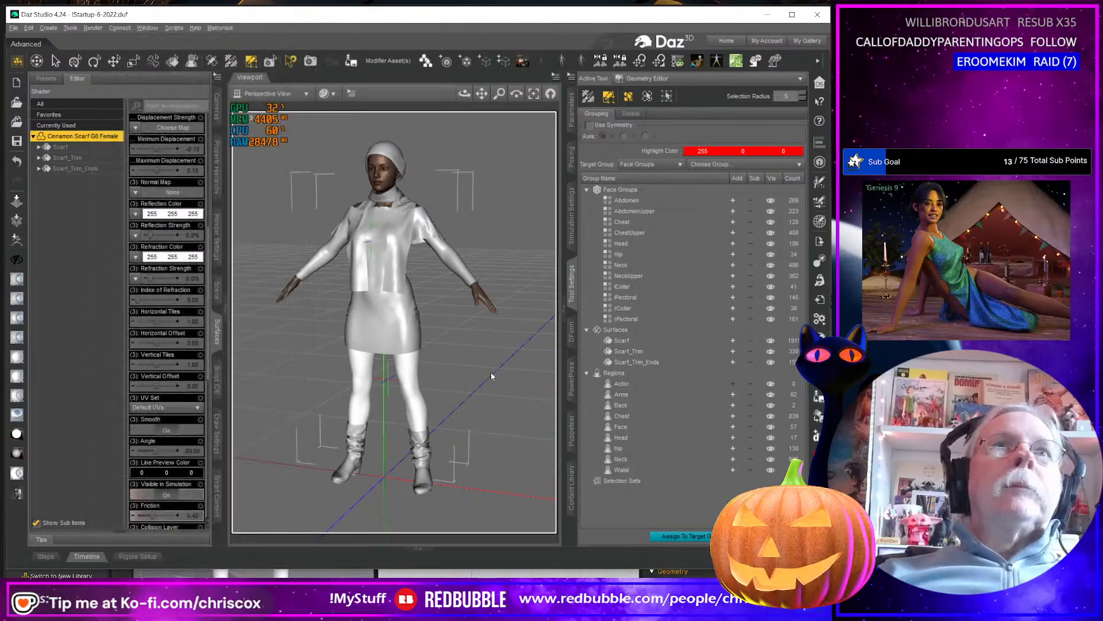
Test the scarf's Flatten morph at 100%, view it from several angles and return it to 0%.
left_click(572, 109)
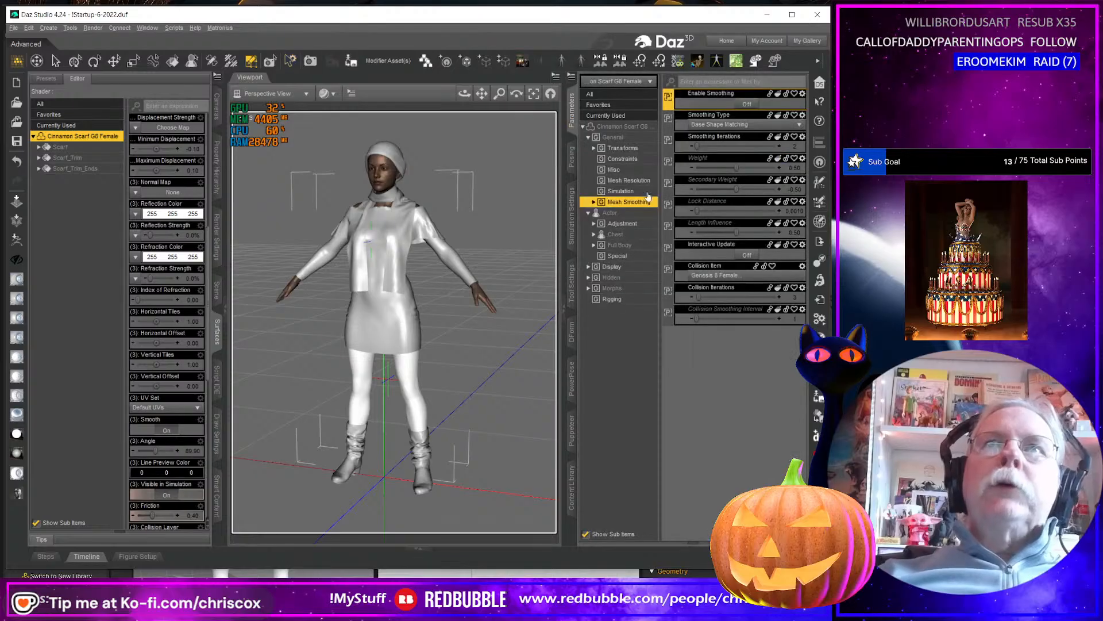
left_click(627, 289)
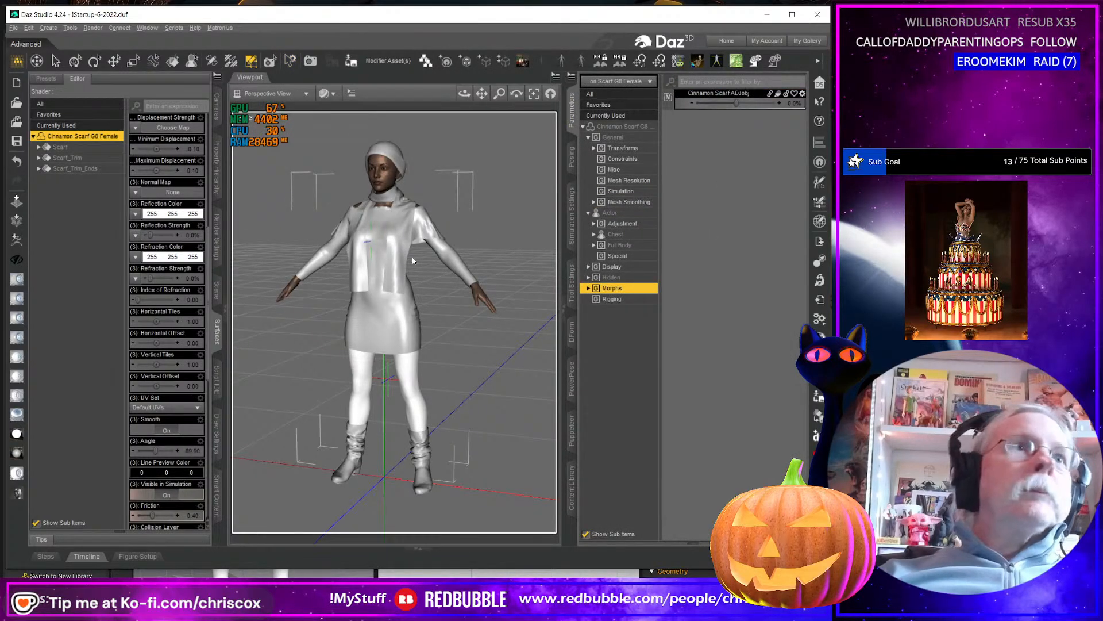
left_click(625, 256)
left_click_drag(742, 102, 782, 102)
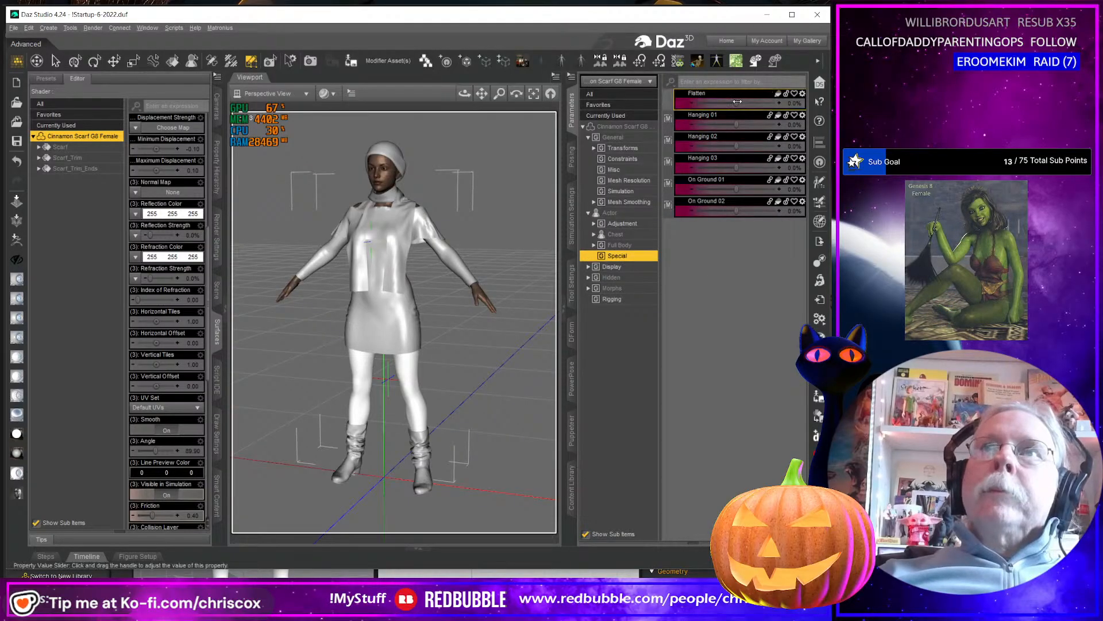
middle_click_drag(402, 190, 440, 168)
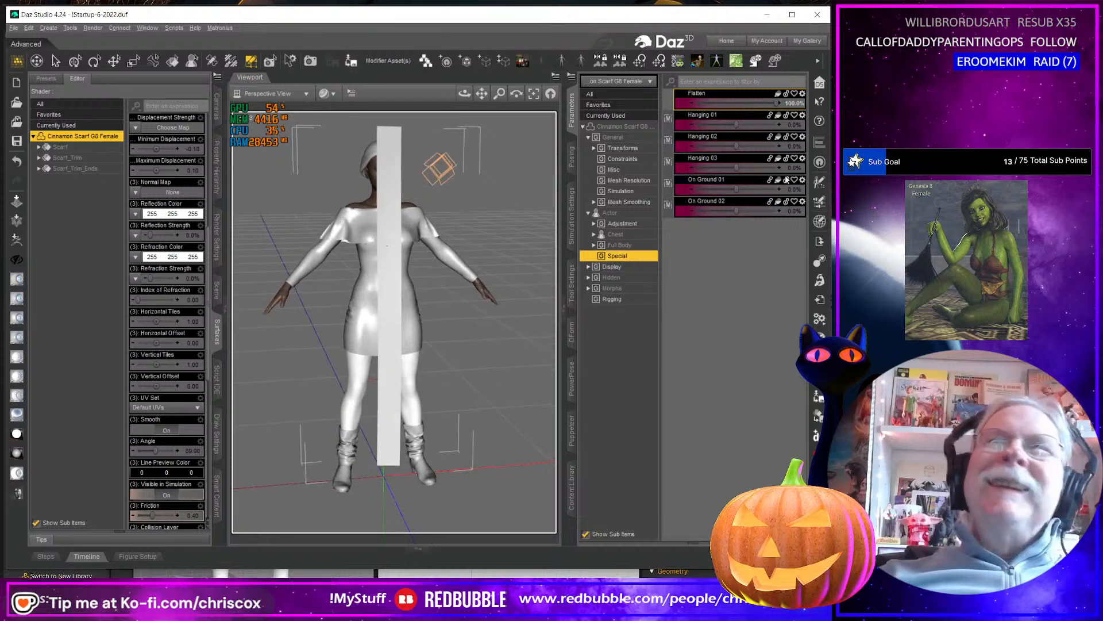
left_click(794, 104)
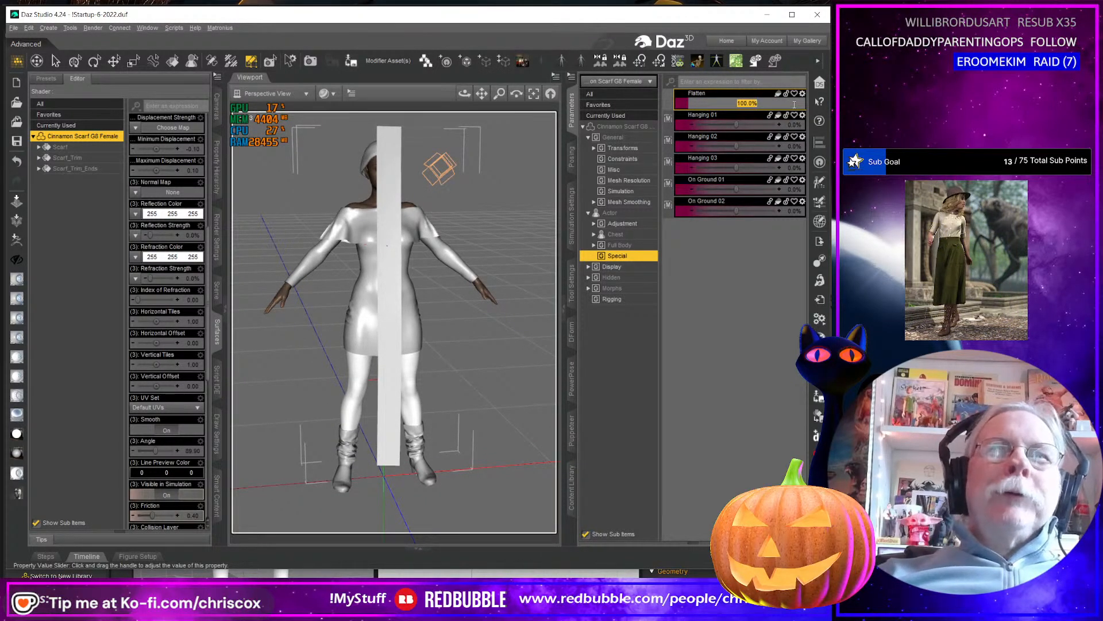
middle_click_drag(421, 332, 453, 325)
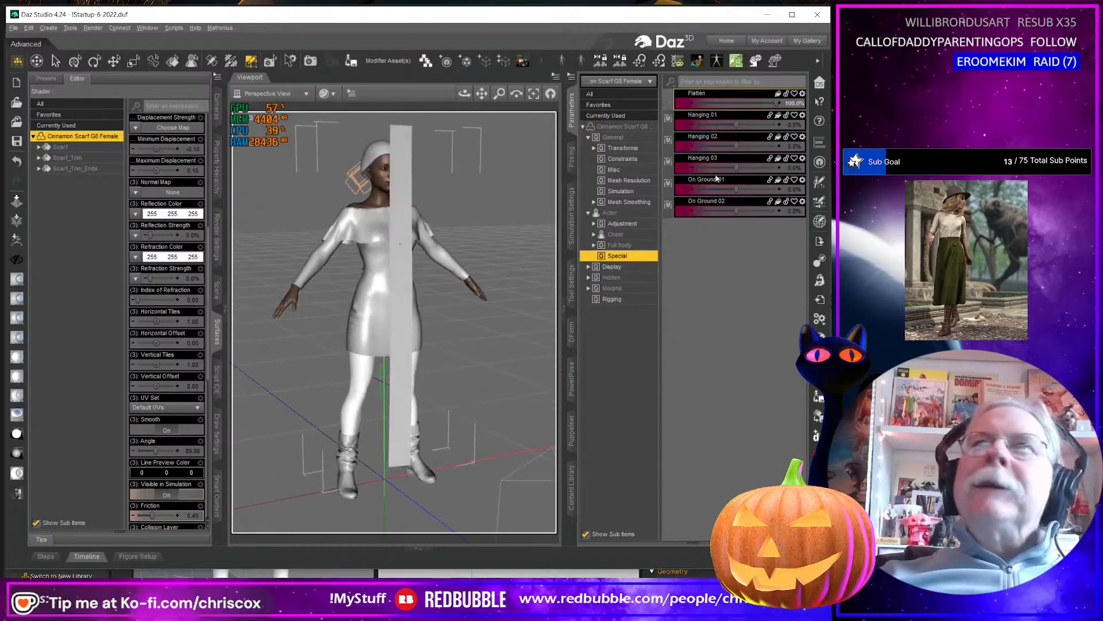
left_click(794, 105)
type("0")
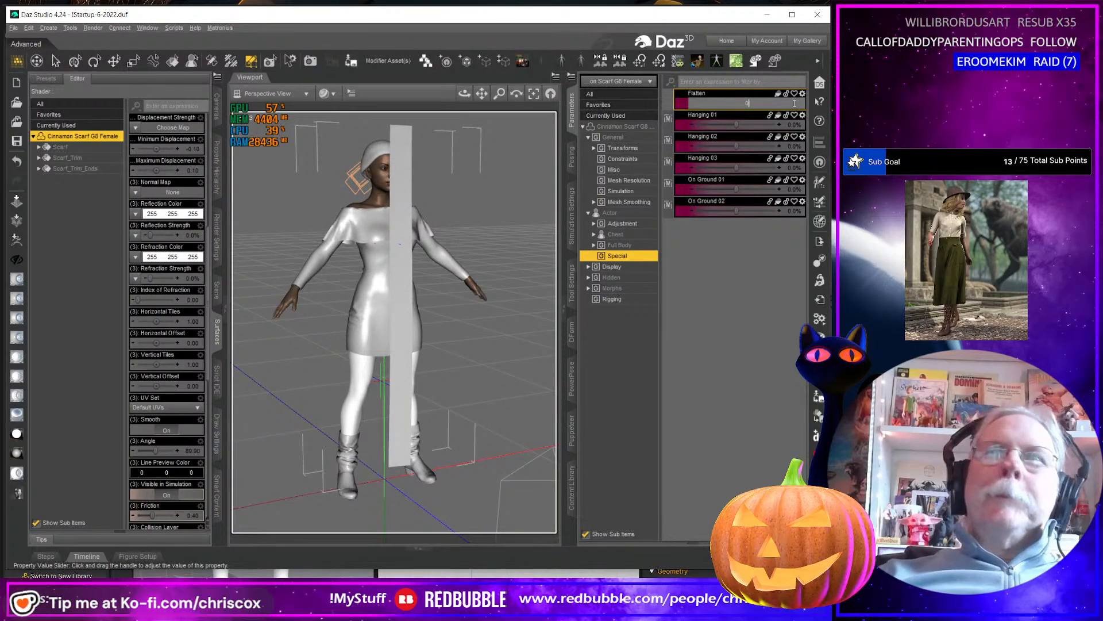
key("Return")
middle_click_drag(491, 333, 471, 351)
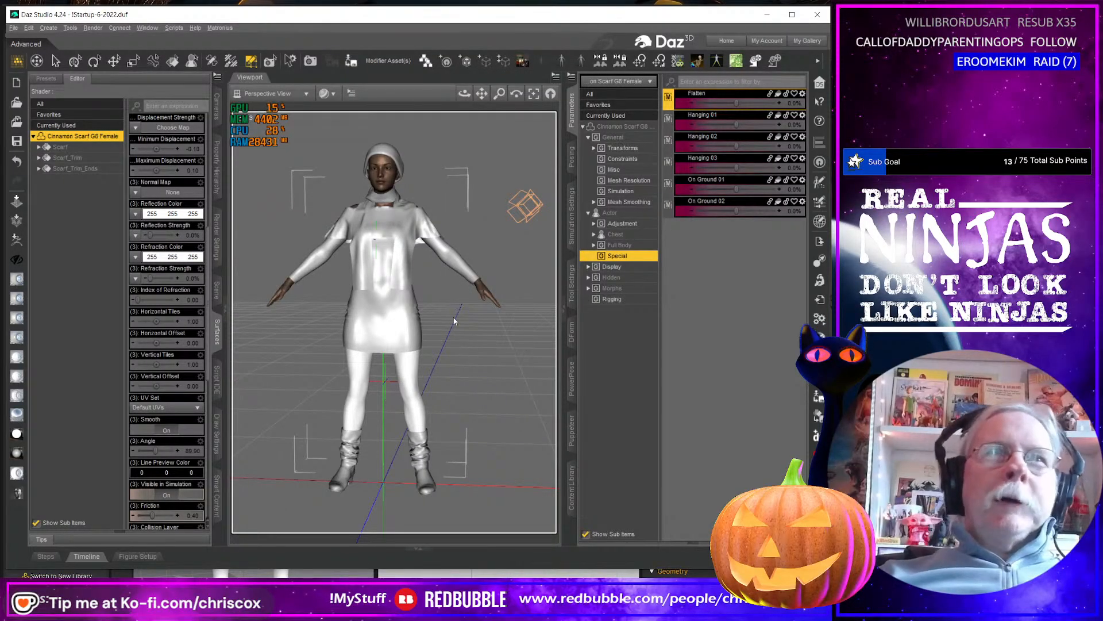
Hide the Genesis 8 Female figure and show the Genesis 9 figure in the scene.
left_click(216, 295)
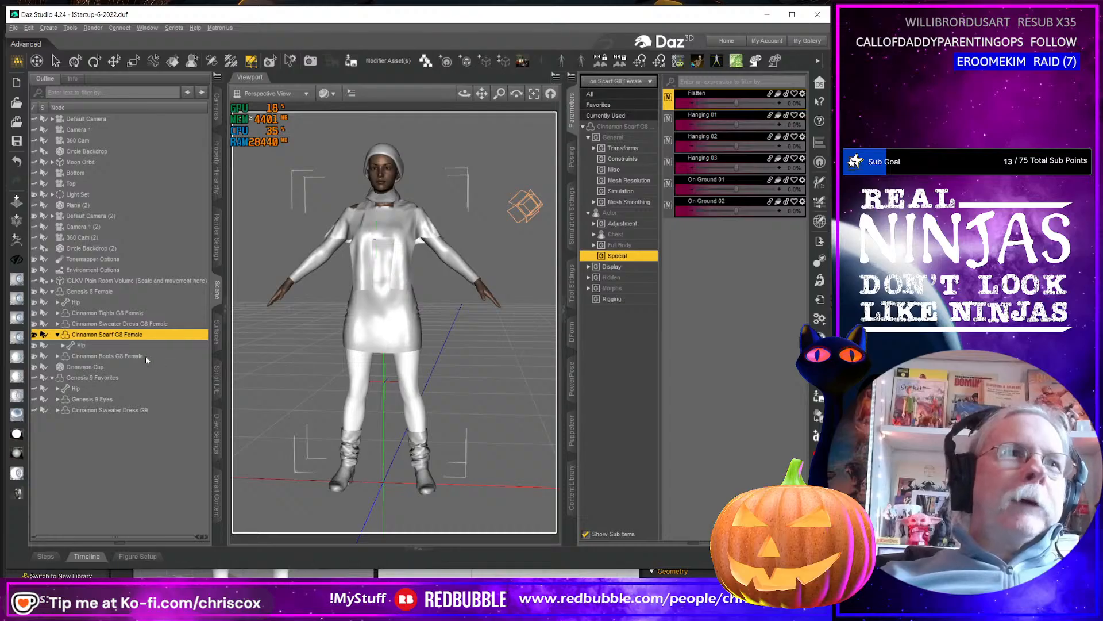
left_click(35, 291)
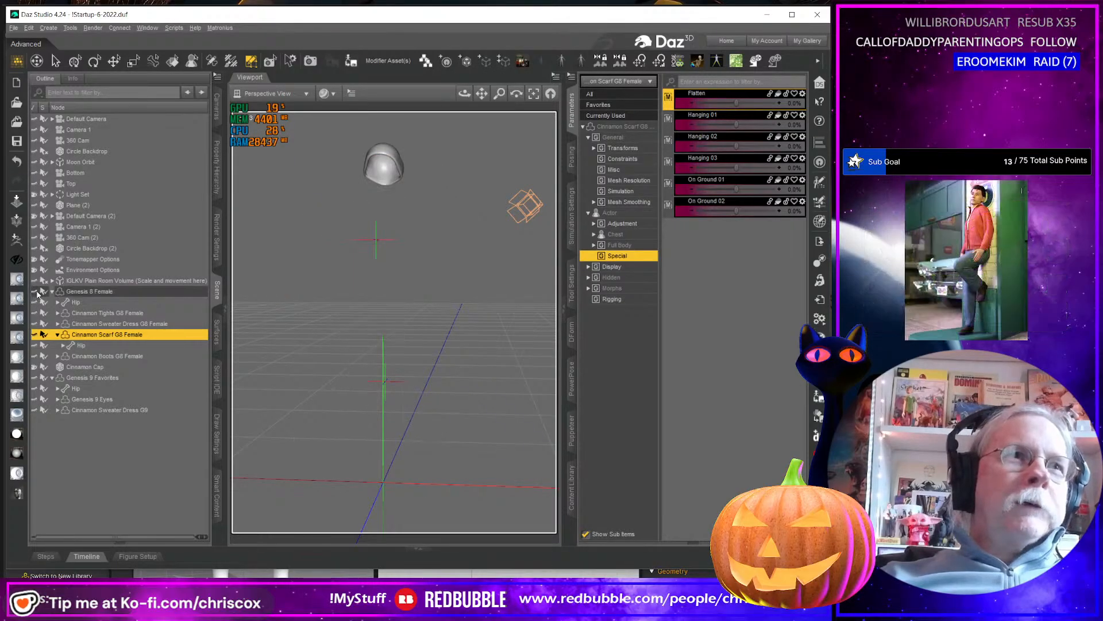
left_click(33, 379)
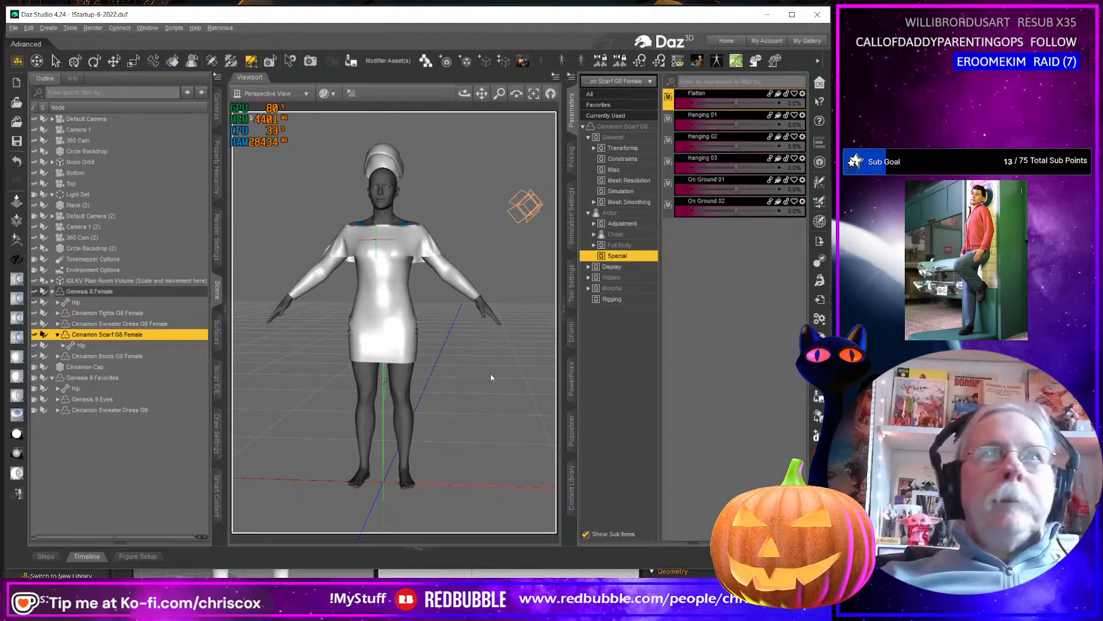
Browse the content library to the CCox Cinnamon Outfit G9 folder within the Genesis 9 clothing.
left_click(572, 488)
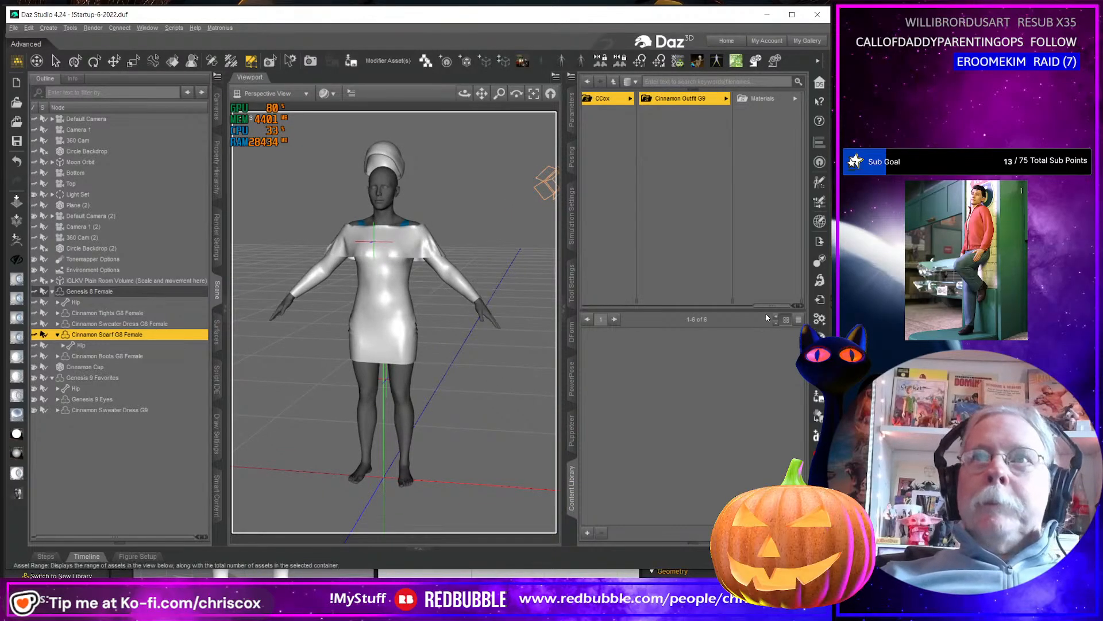
left_click_drag(776, 305, 667, 302)
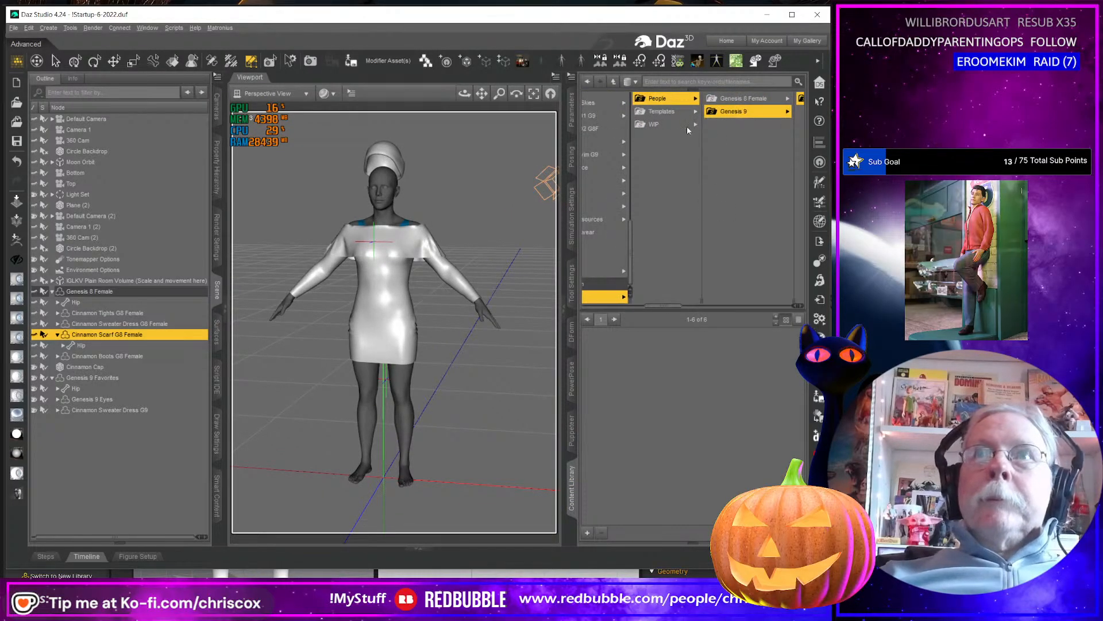
left_click(742, 112)
left_click(767, 98)
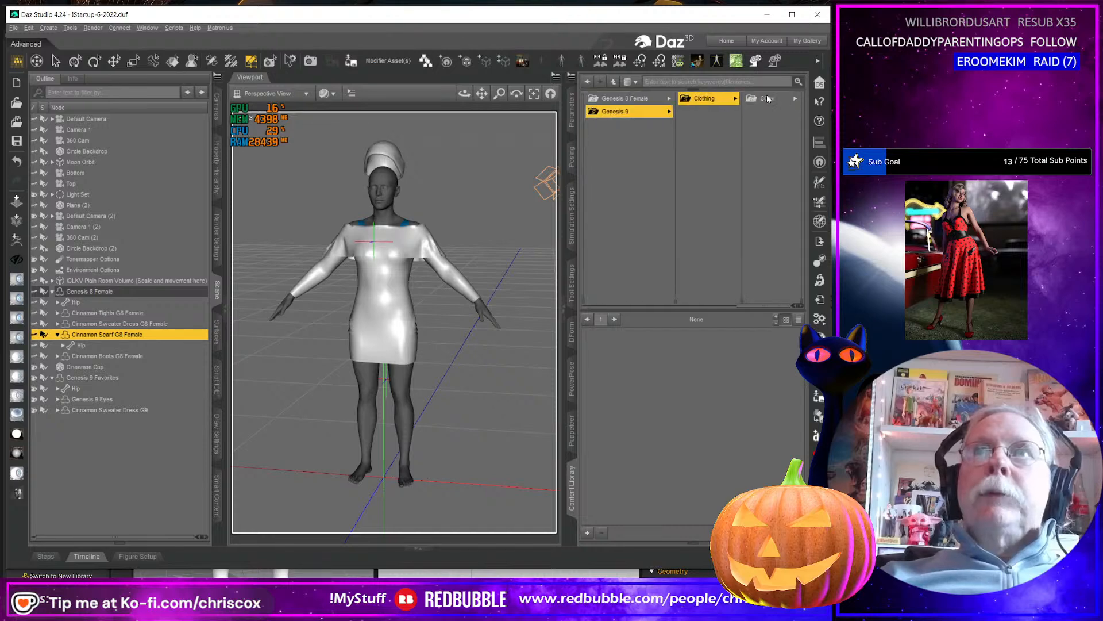
left_click(767, 99)
left_click(767, 98)
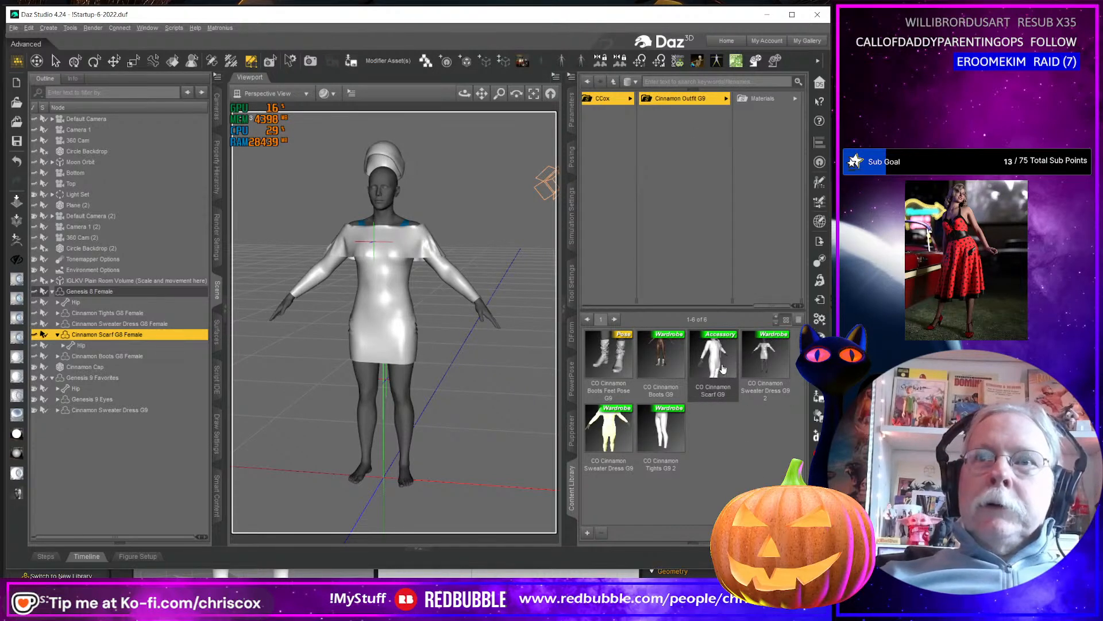
double_click(723, 368)
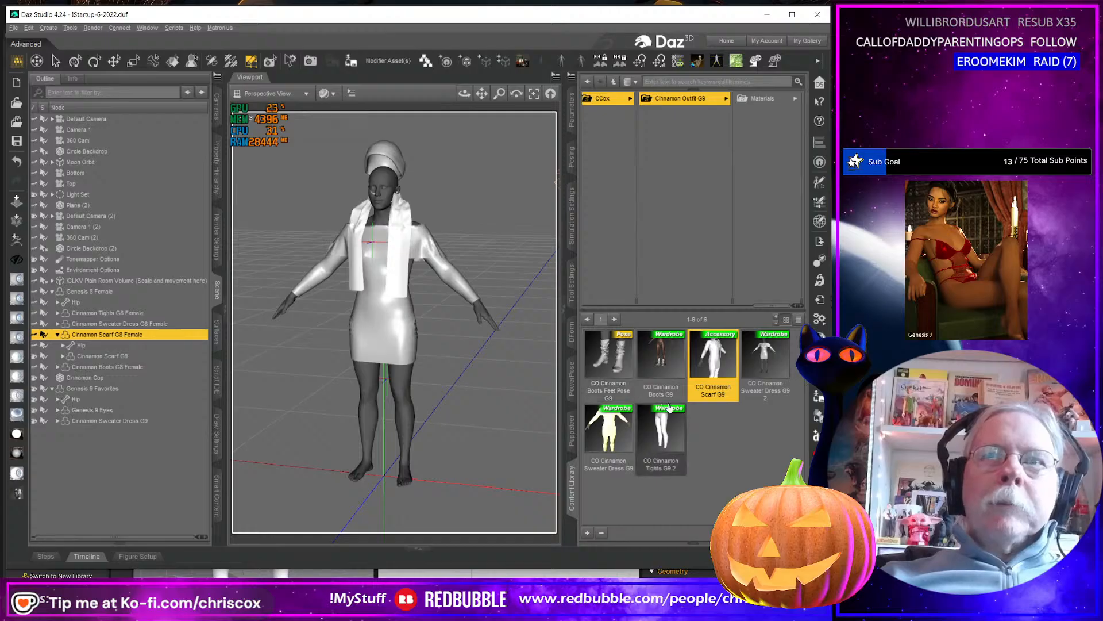
left_click_drag(464, 94, 492, 102)
mouse_move(389, 265)
middle_mouse_down()
mouse_move(405, 262)
mouse_move(374, 256)
middle_mouse_up()
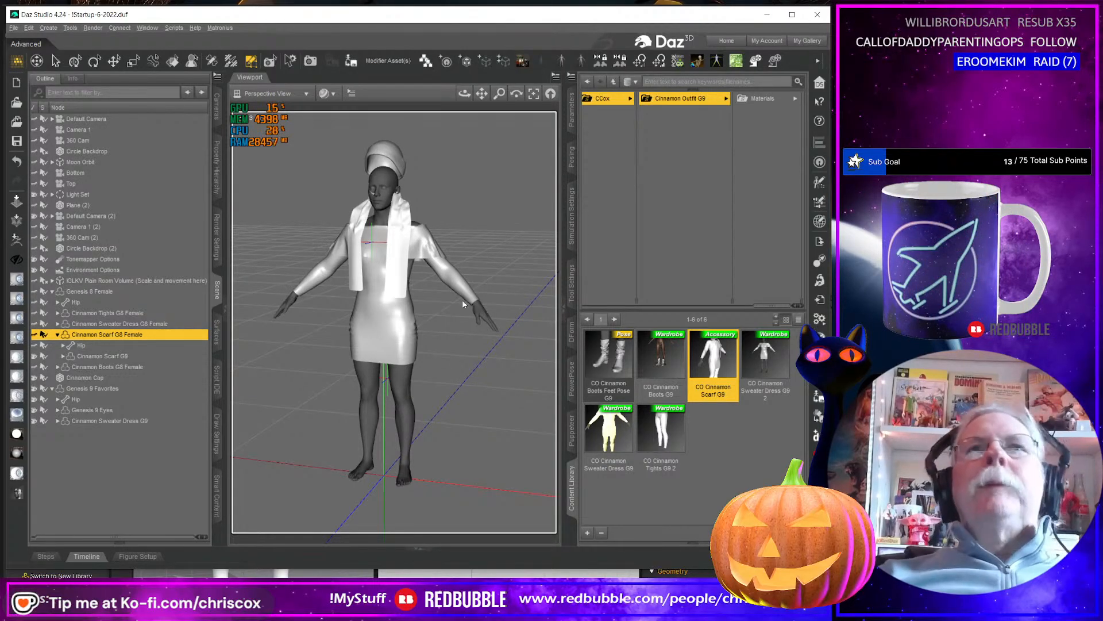
left_click(767, 16)
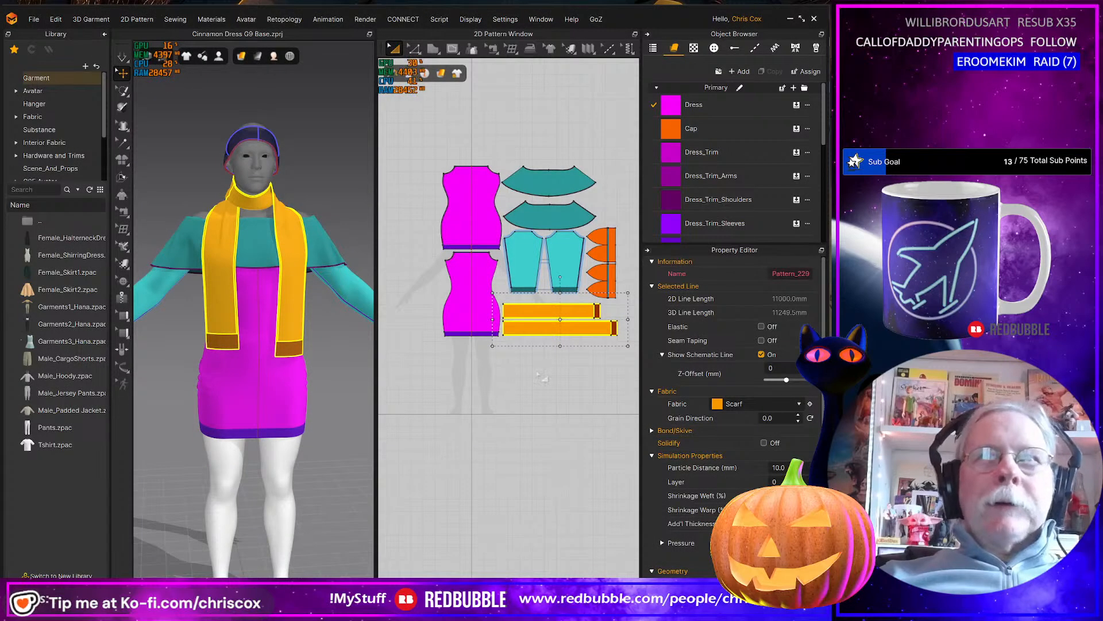
left_click(789, 19)
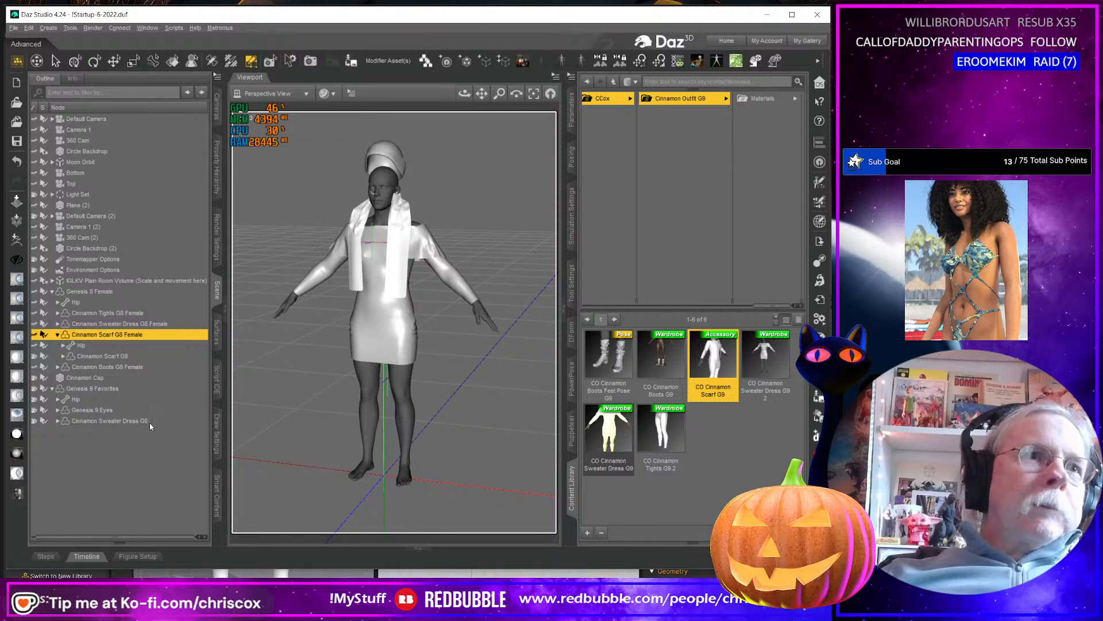
key("ctrl+z")
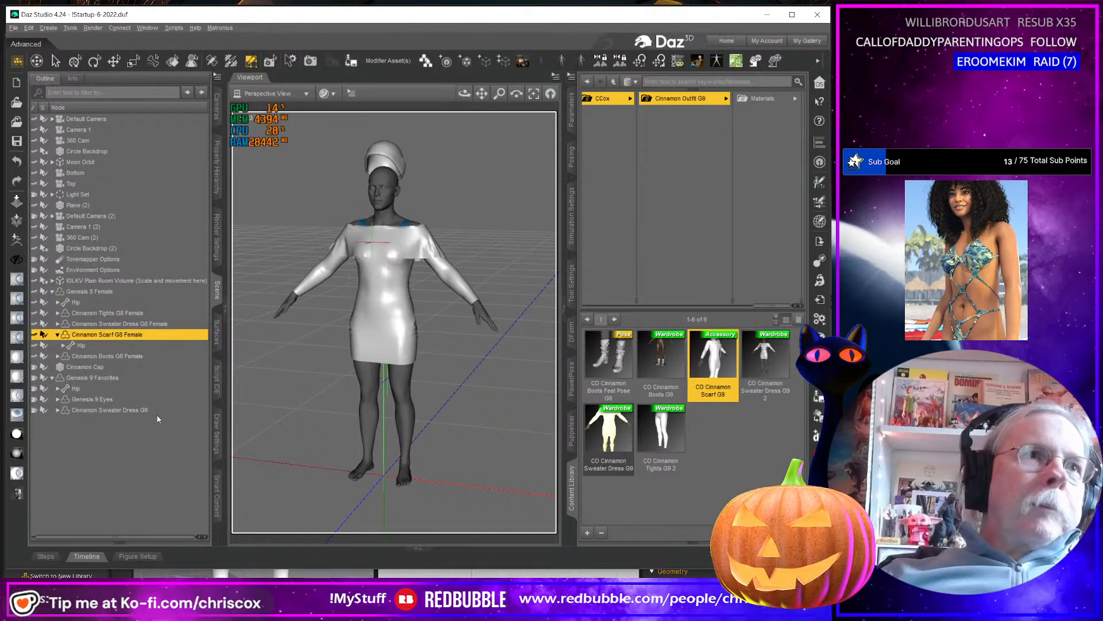
Load the CO Cinnamon Scarf G9 accessory onto the Genesis 9 figure and inspect how it sits.
left_click(95, 377)
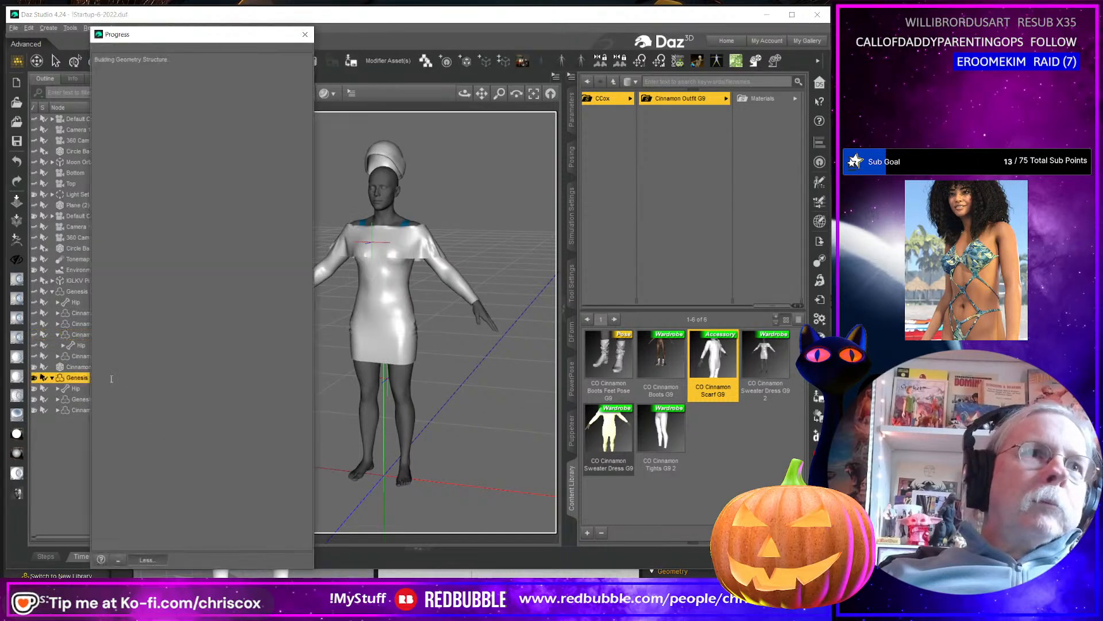
double_click(716, 361)
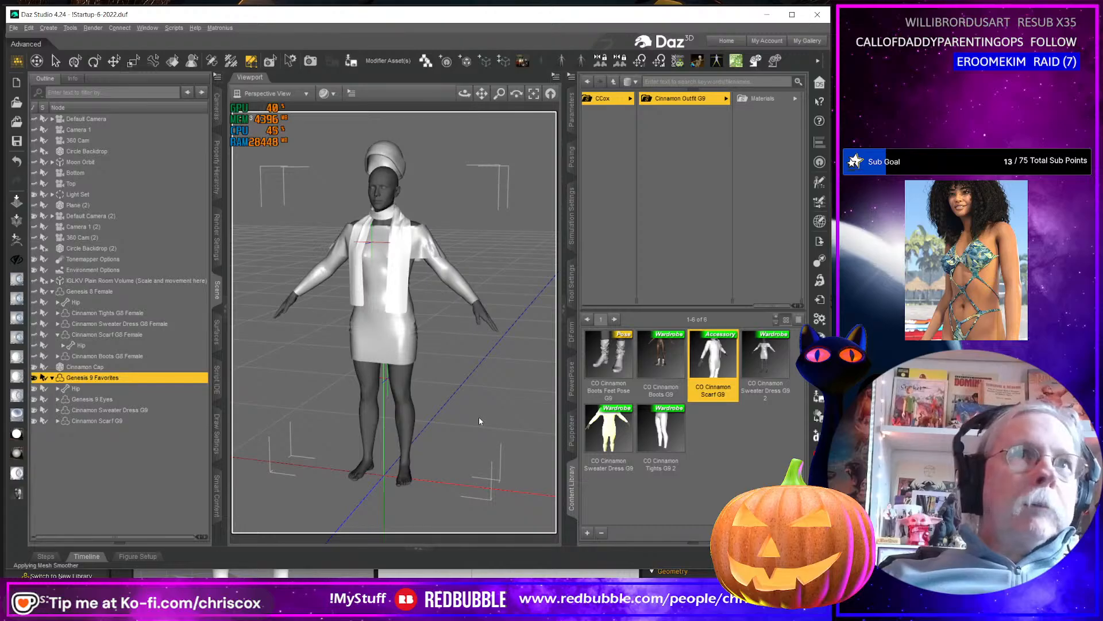
mouse_move(480, 421)
middle_mouse_down()
mouse_move(508, 419)
mouse_move(451, 422)
mouse_move(463, 421)
middle_mouse_up()
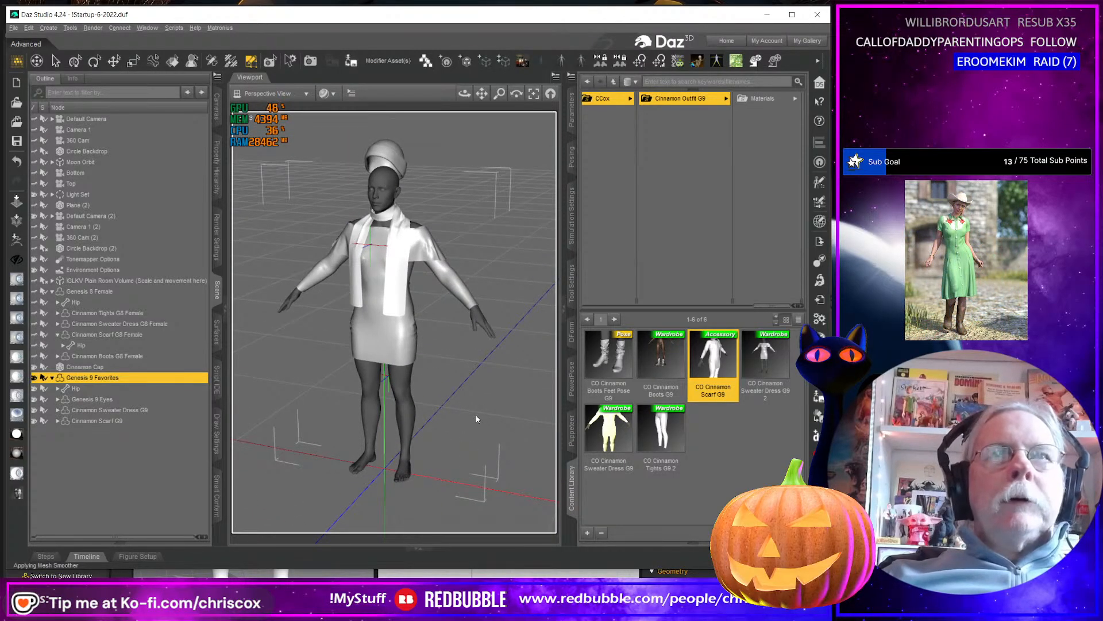
Load Scarf UVs.obj from the WIP folder as a UV set for the Cinnamon Scarf G9's surfaces.
left_click(110, 420)
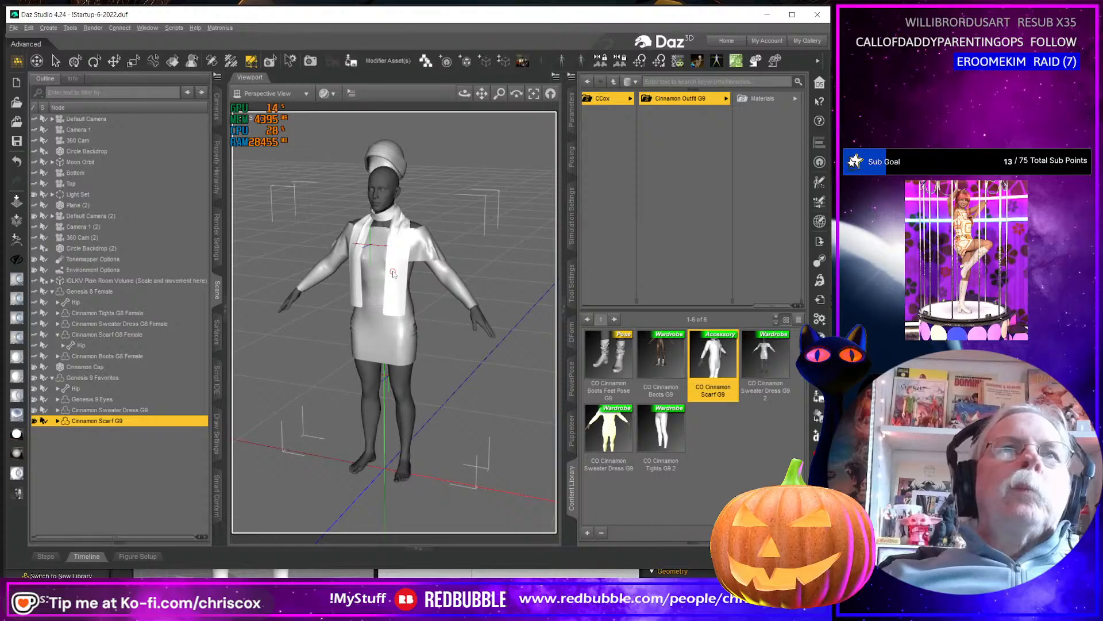
left_click(216, 332)
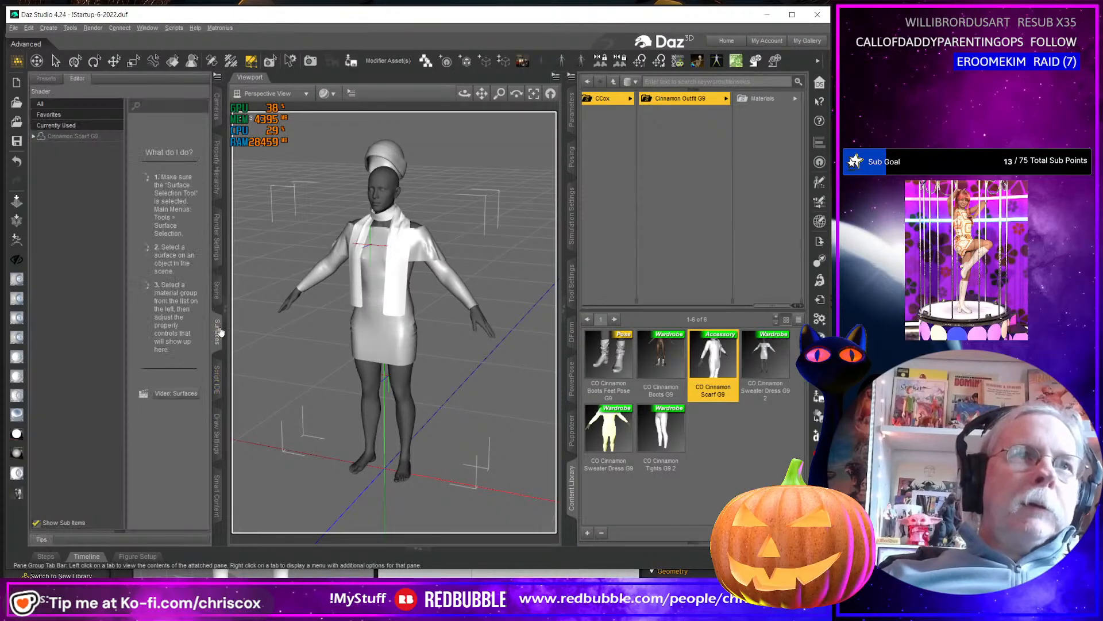
left_click(73, 136)
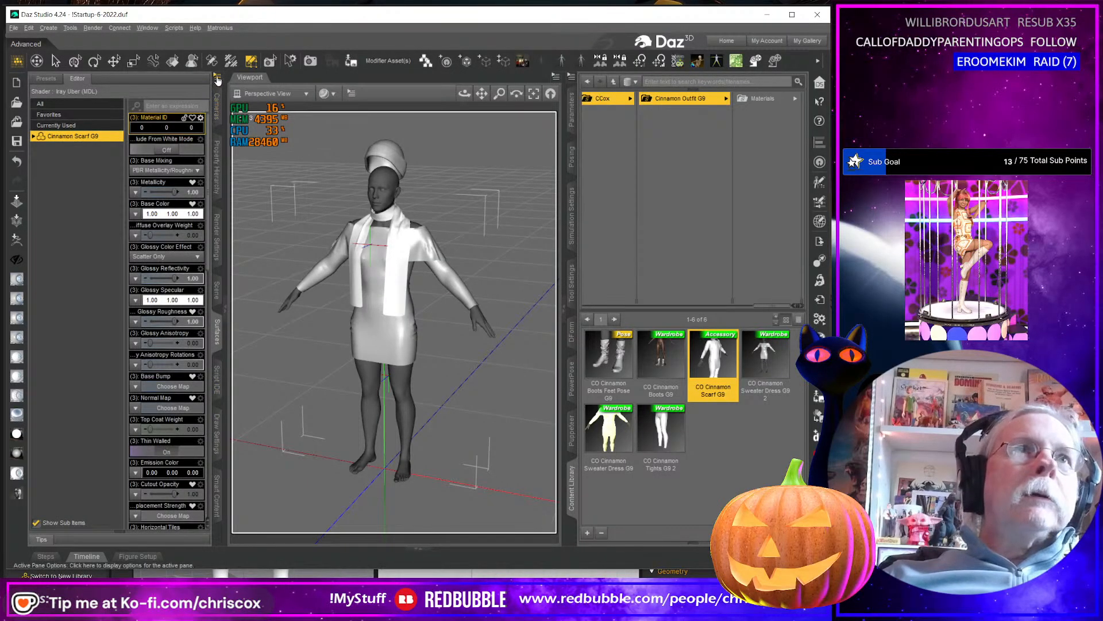
left_click(217, 77)
left_click(402, 136)
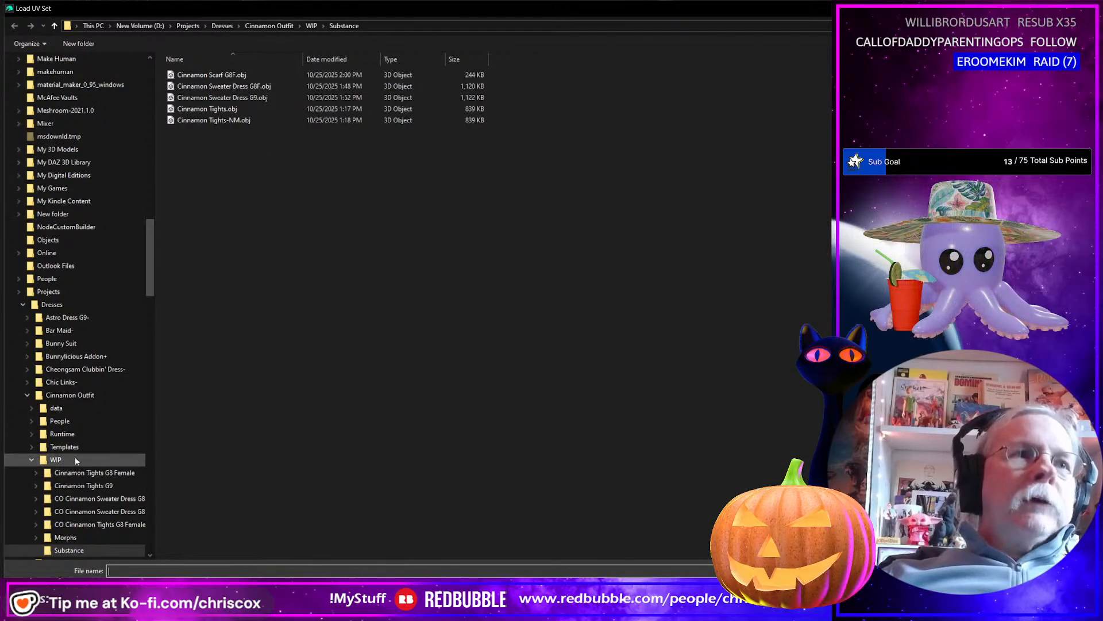
left_click(212, 75)
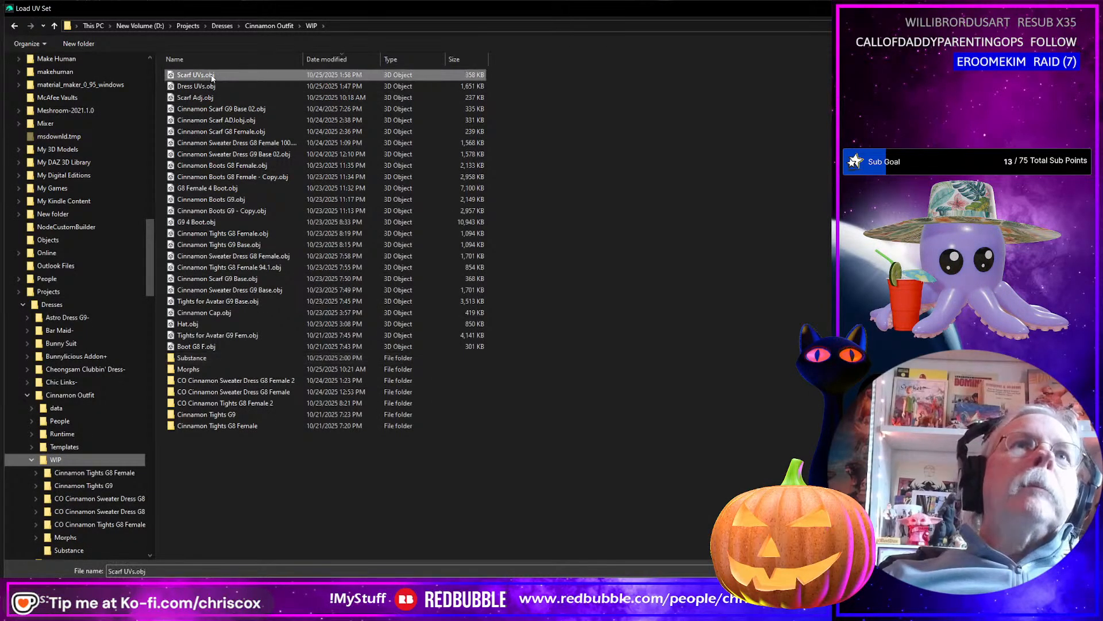
double_click(212, 75)
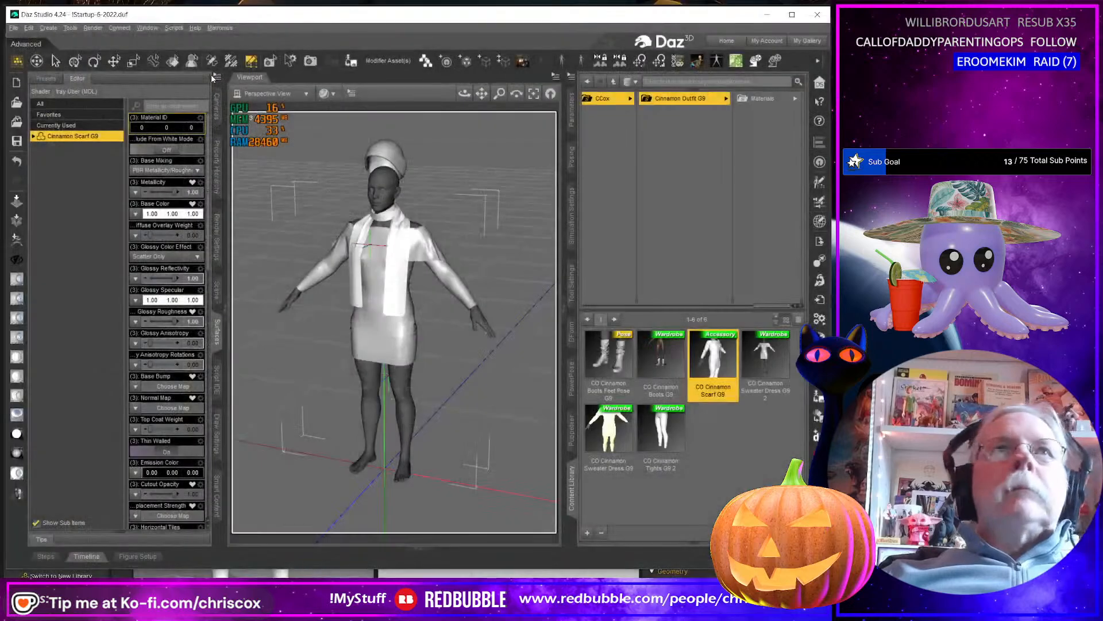
left_click(376, 168)
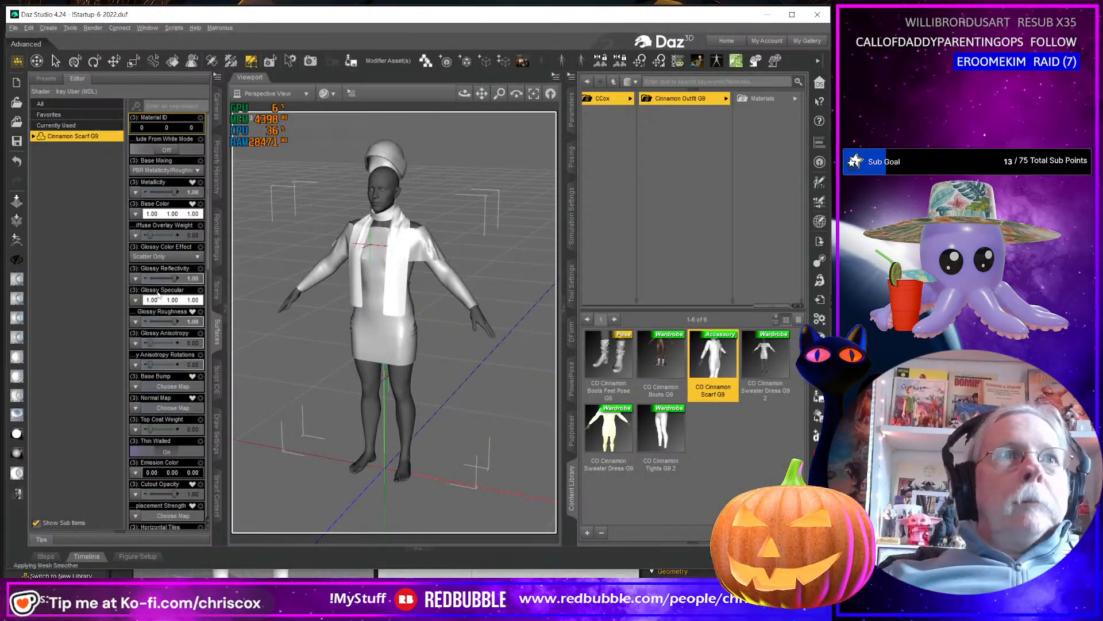
Switch the G9 scarf's UV Set to Scarf UVs.
scroll(165, 296, "down", 5)
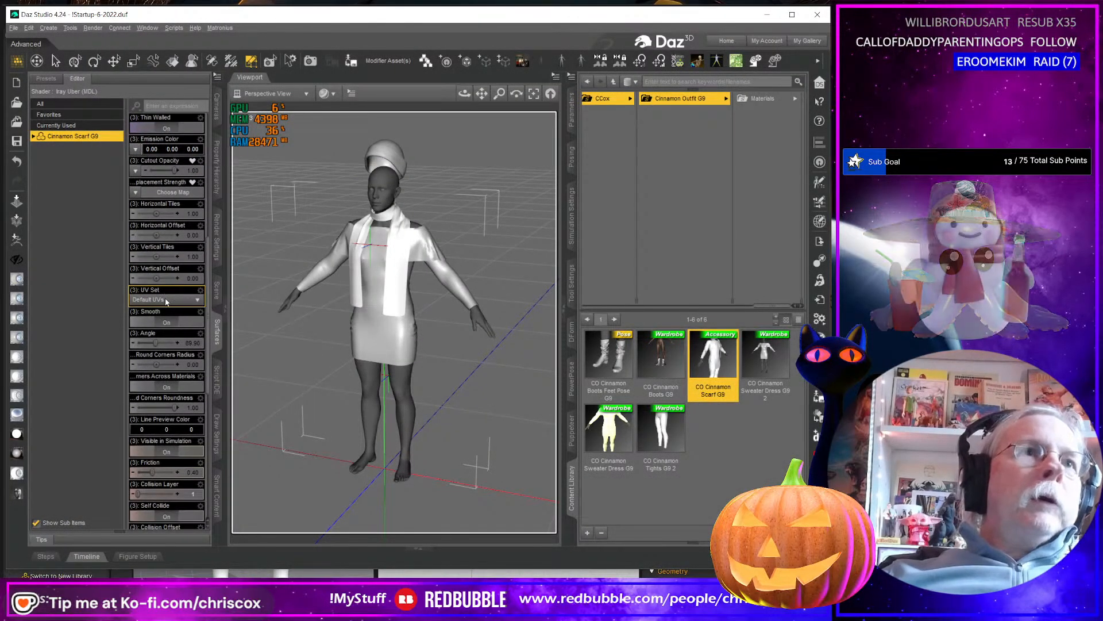
left_click(166, 299)
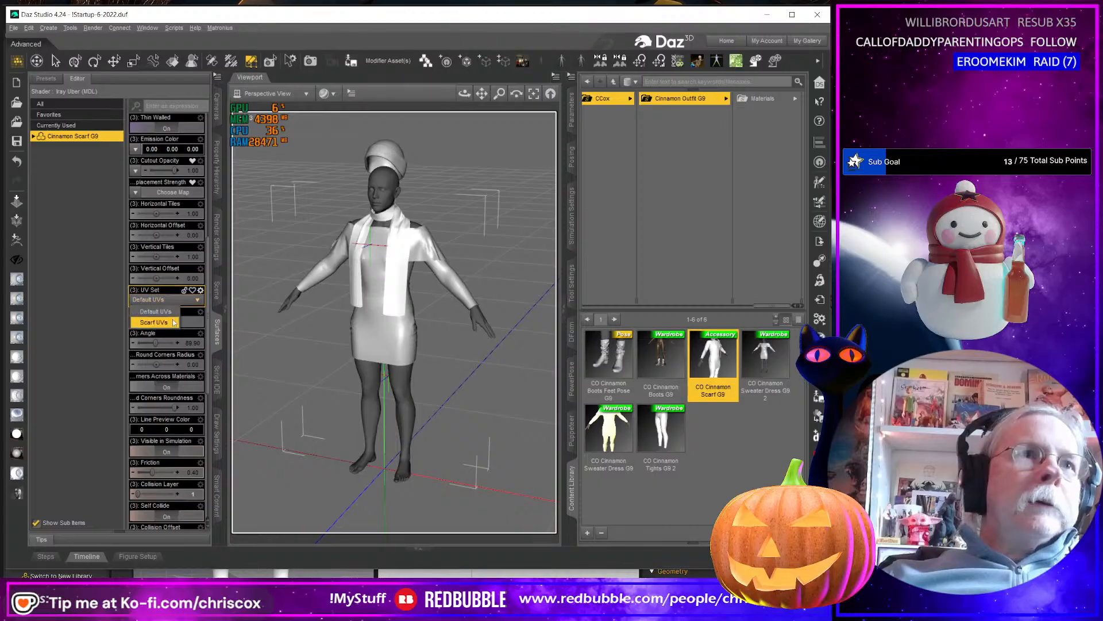
left_click(155, 319)
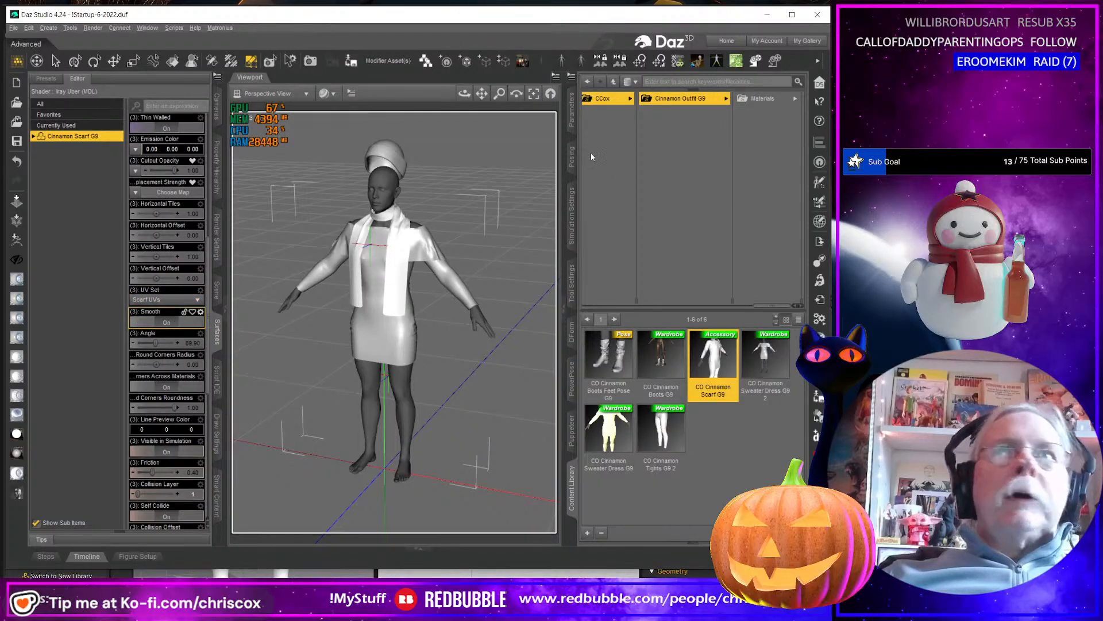
Set the G9 scarf's mesh resolution level to Base and turn off its mesh smoothing.
left_click(571, 106)
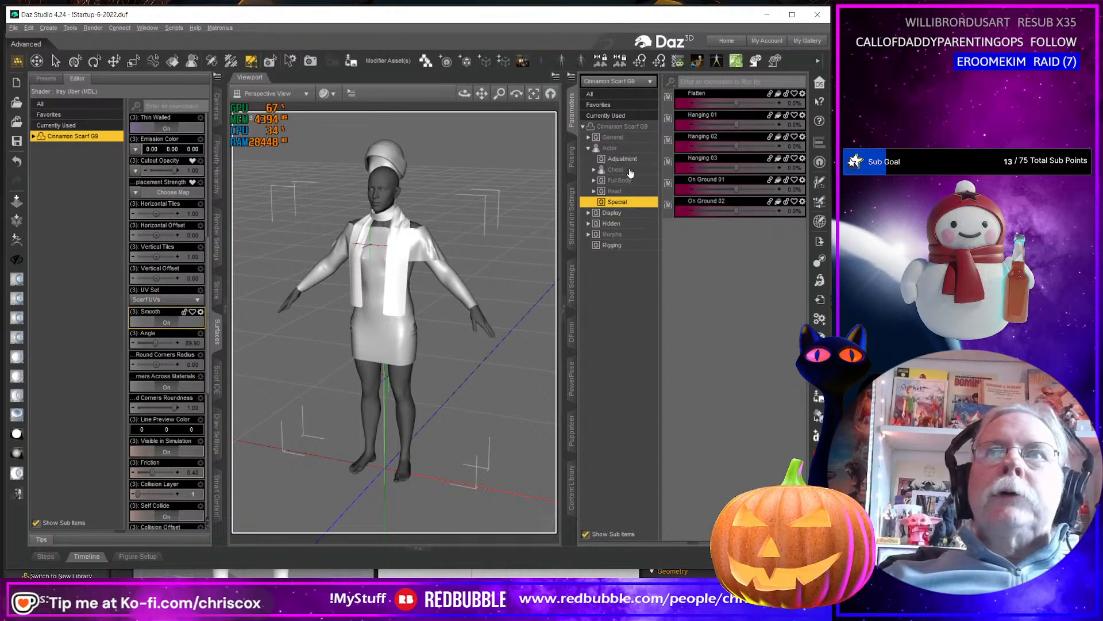
left_click(589, 137)
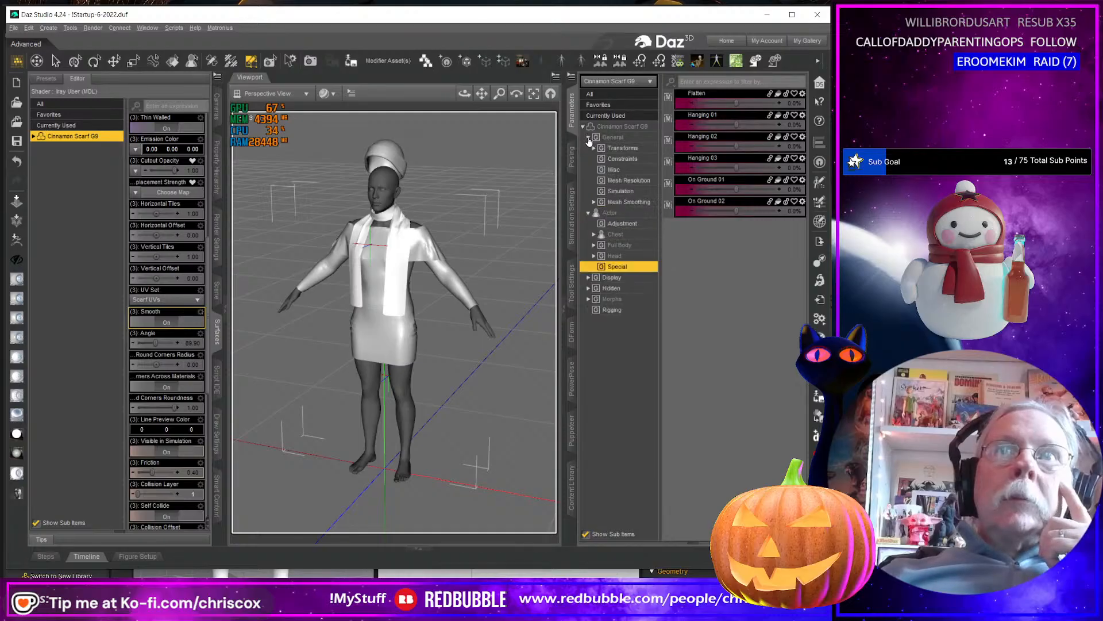
left_click(629, 180)
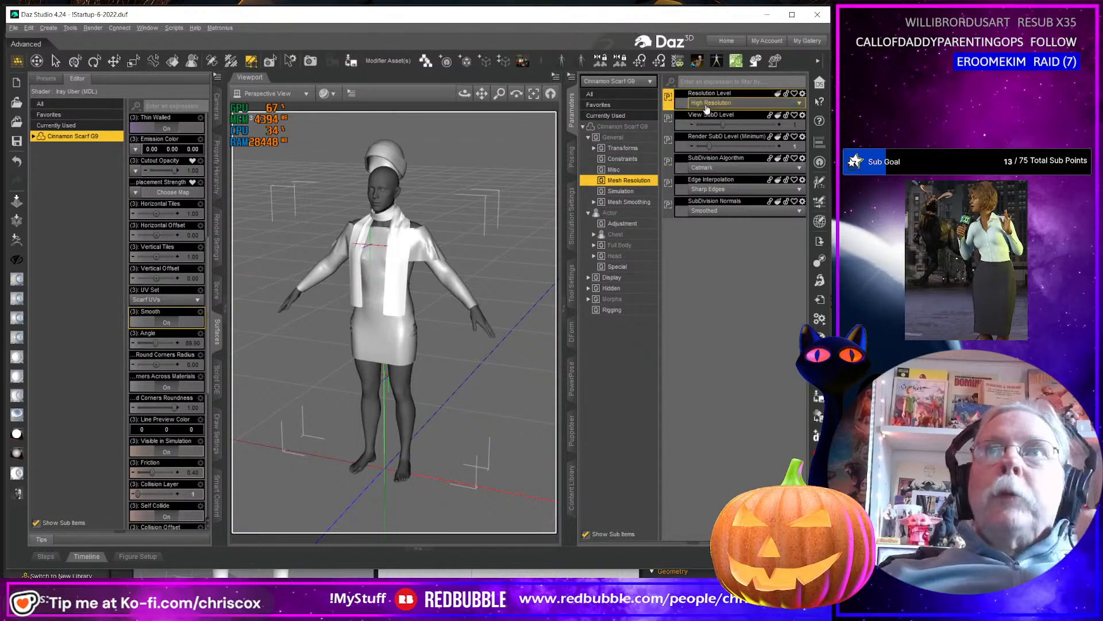
left_click(719, 103)
left_click(711, 113)
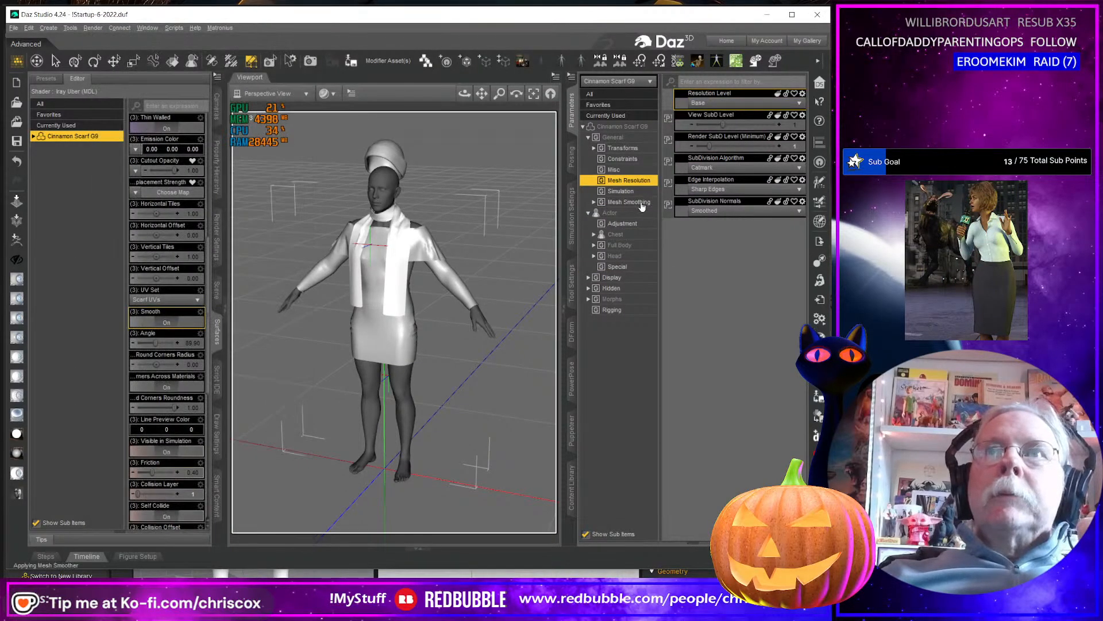
left_click(632, 202)
left_click(745, 106)
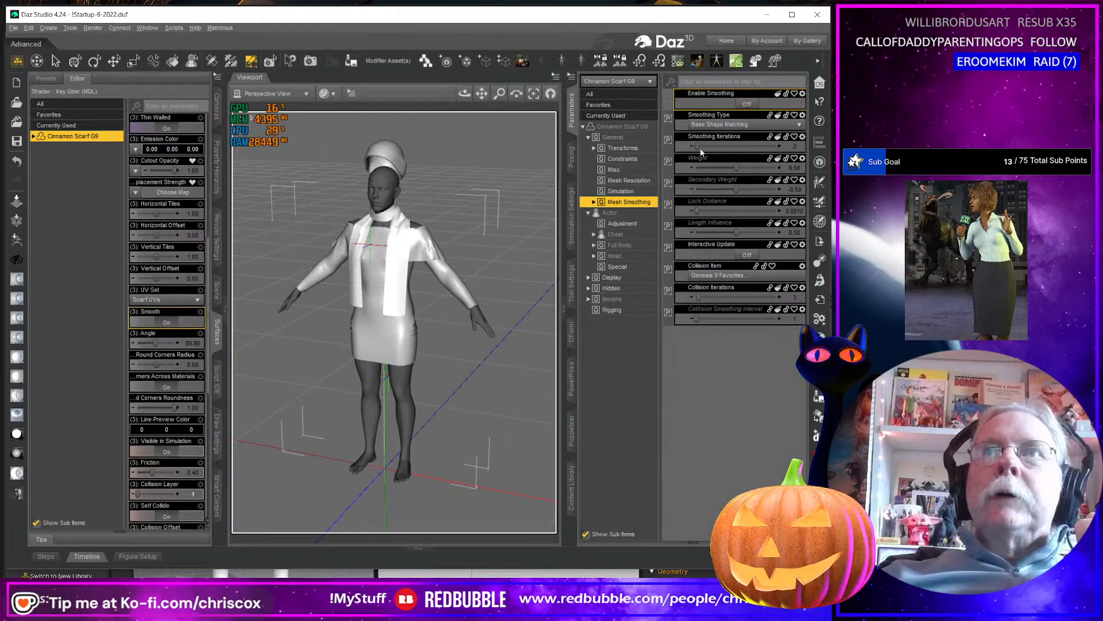
left_click(629, 181)
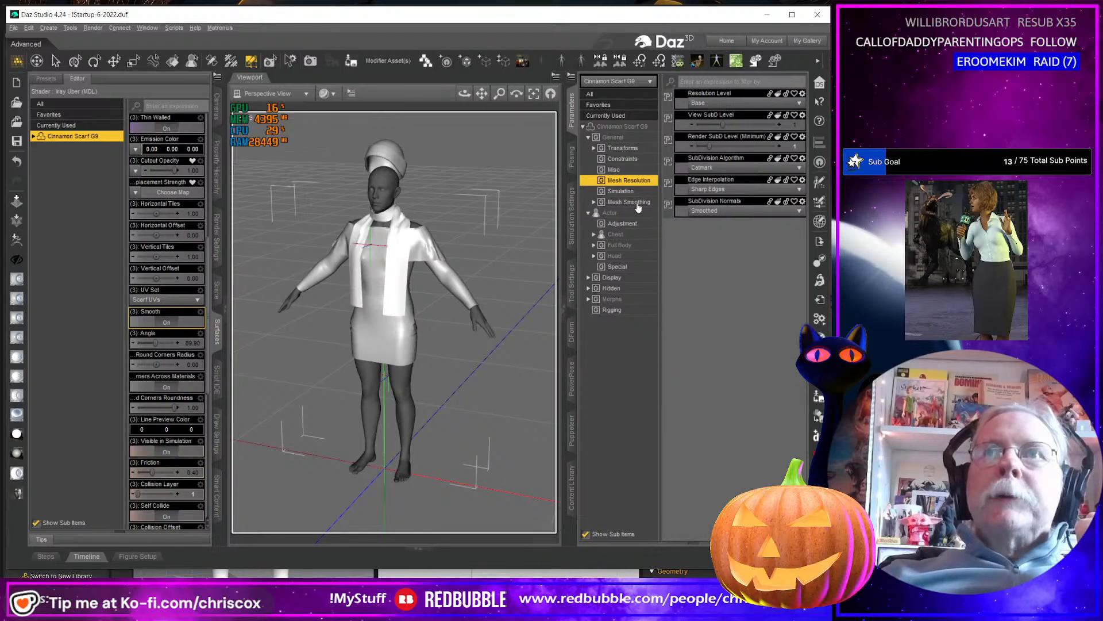
left_click(637, 203)
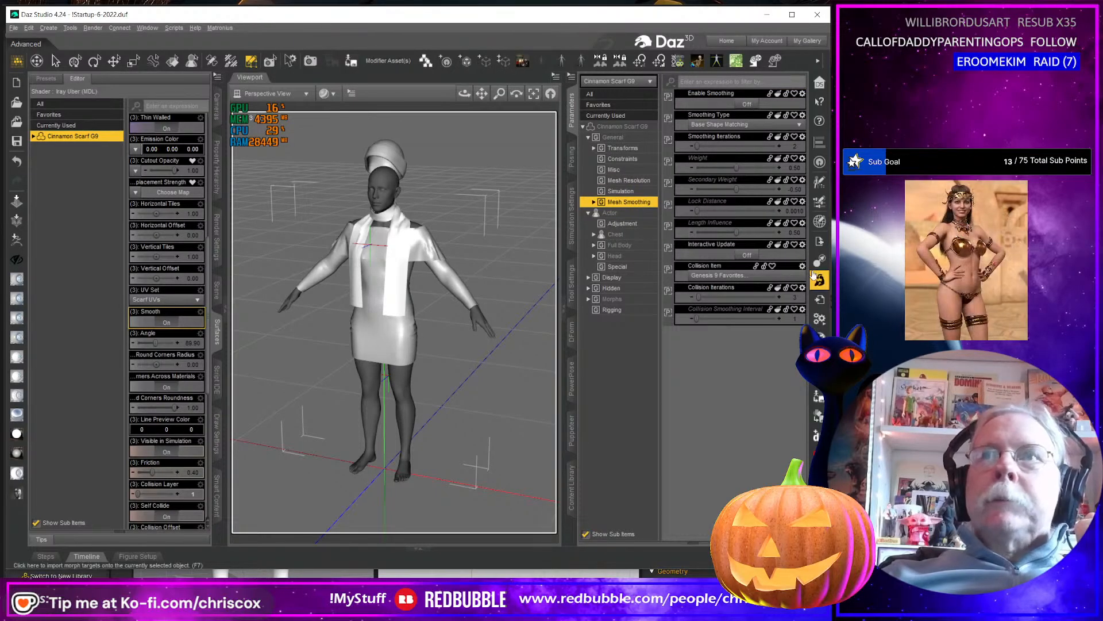
Export the G9 scarf as Cinnamon Scarf G9.obj into the WIP Substance folder, keeping the existing OBJ export options.
left_click(817, 240)
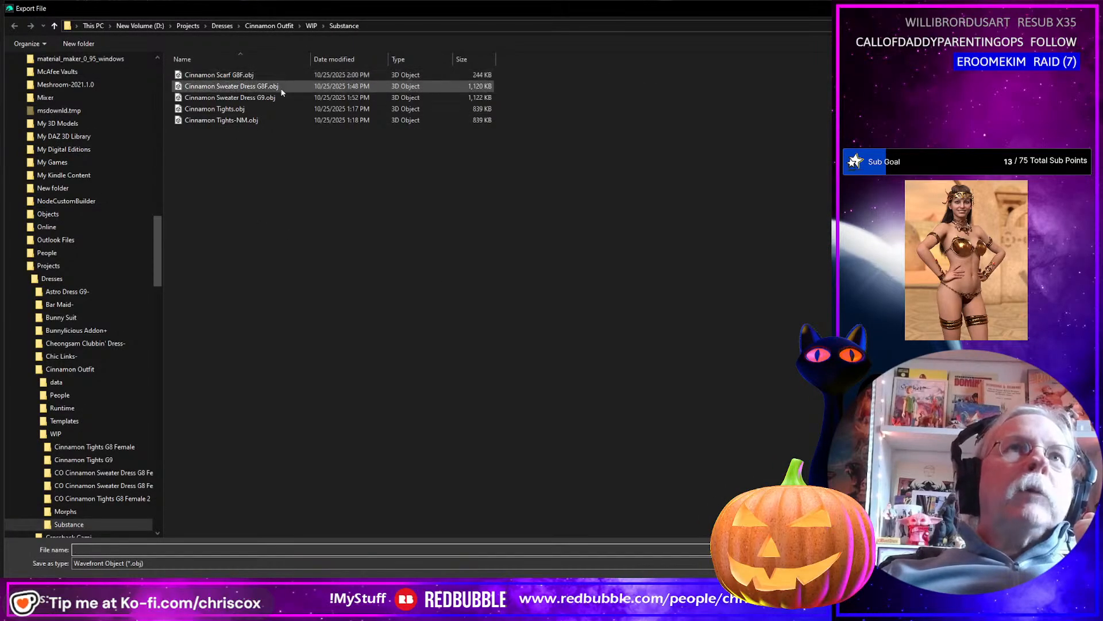
left_click(229, 75)
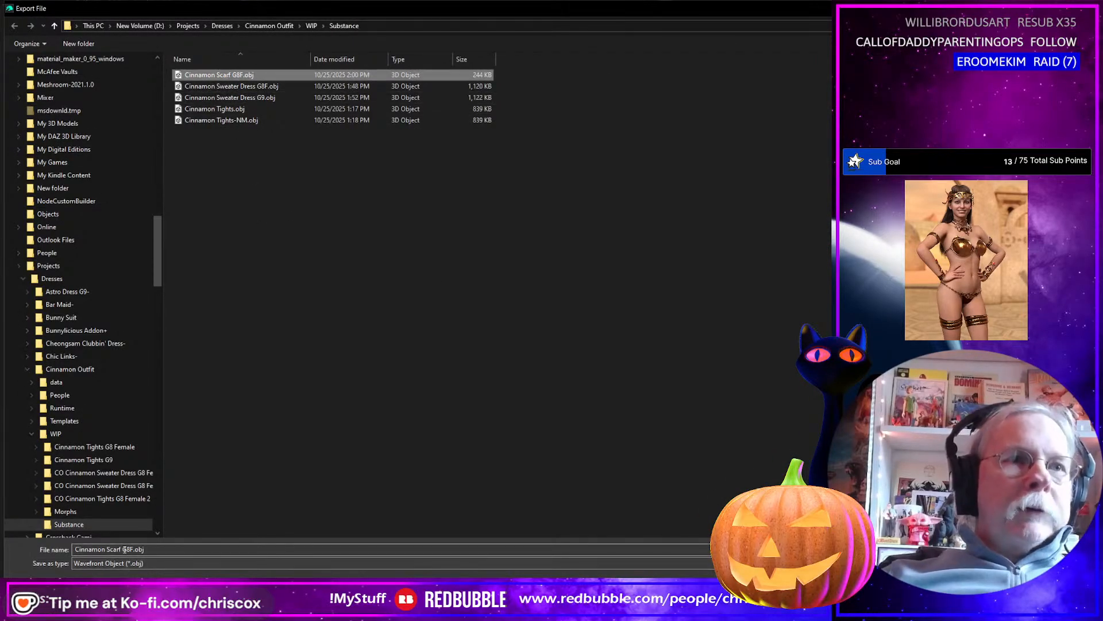
left_click(126, 549)
left_click(125, 549)
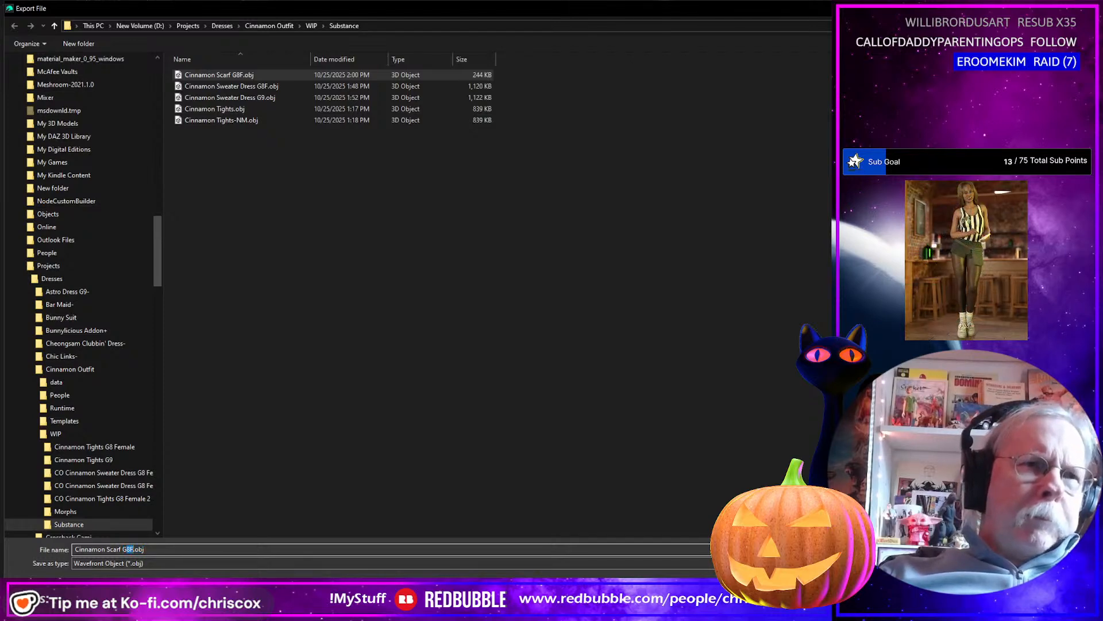
type("9")
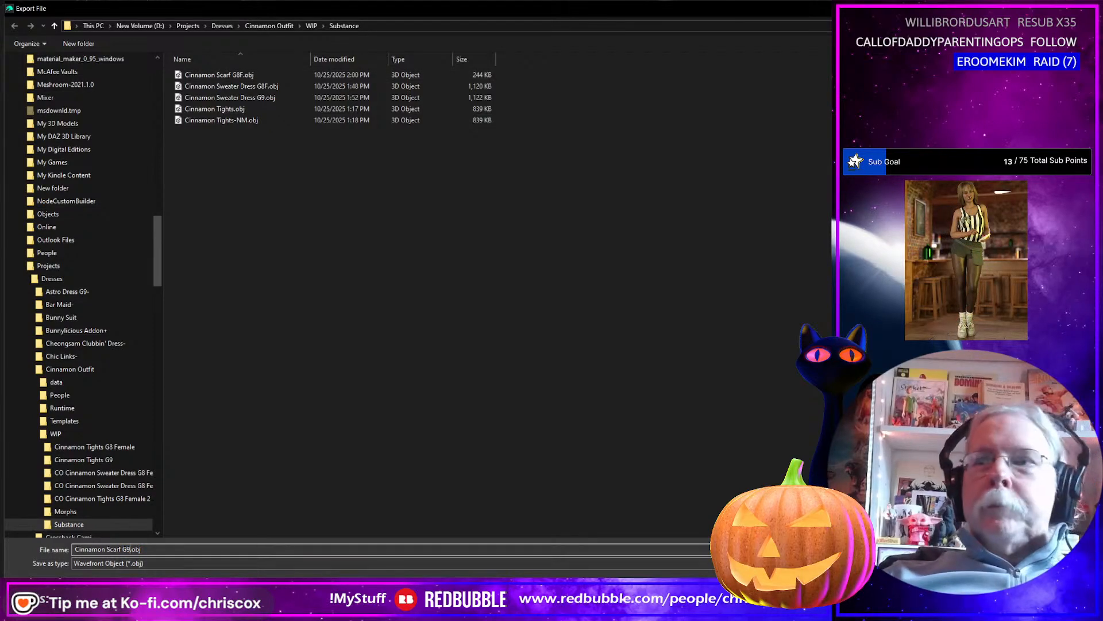
key("Return")
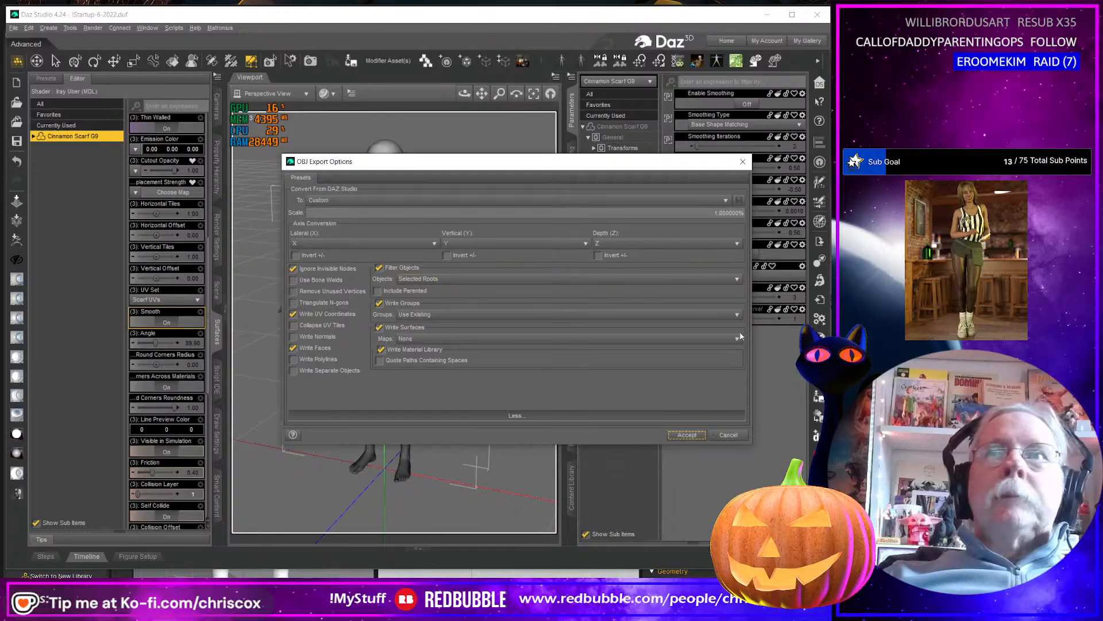
left_click(686, 436)
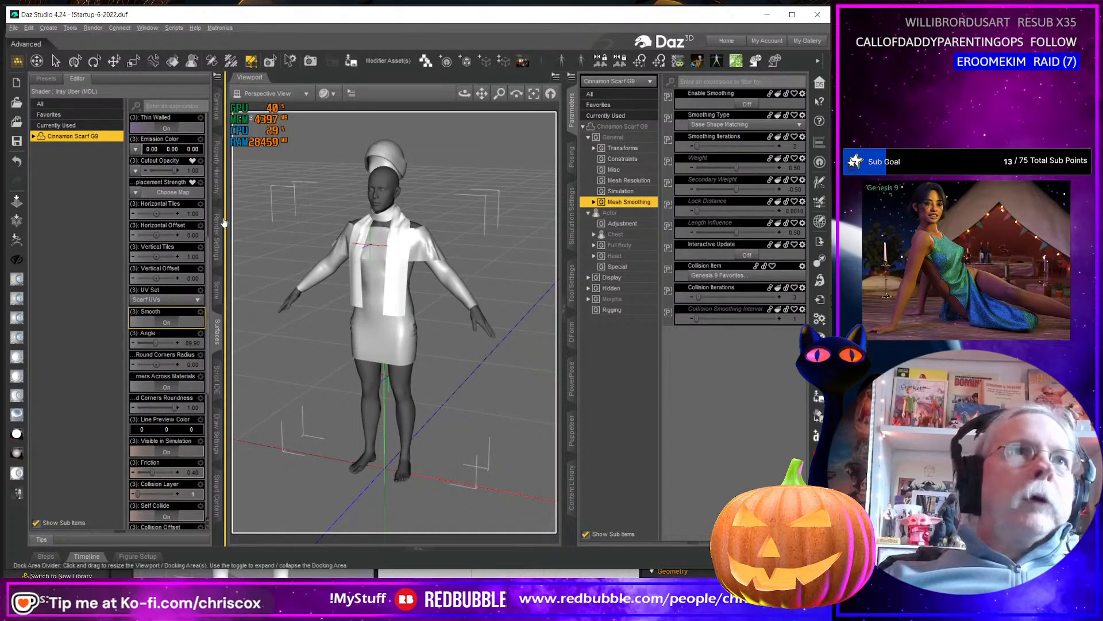
Update the G9 scarf's full base geometry from Cinnamon Scarf G9.obj in the Substance folder.
left_click(261, 60)
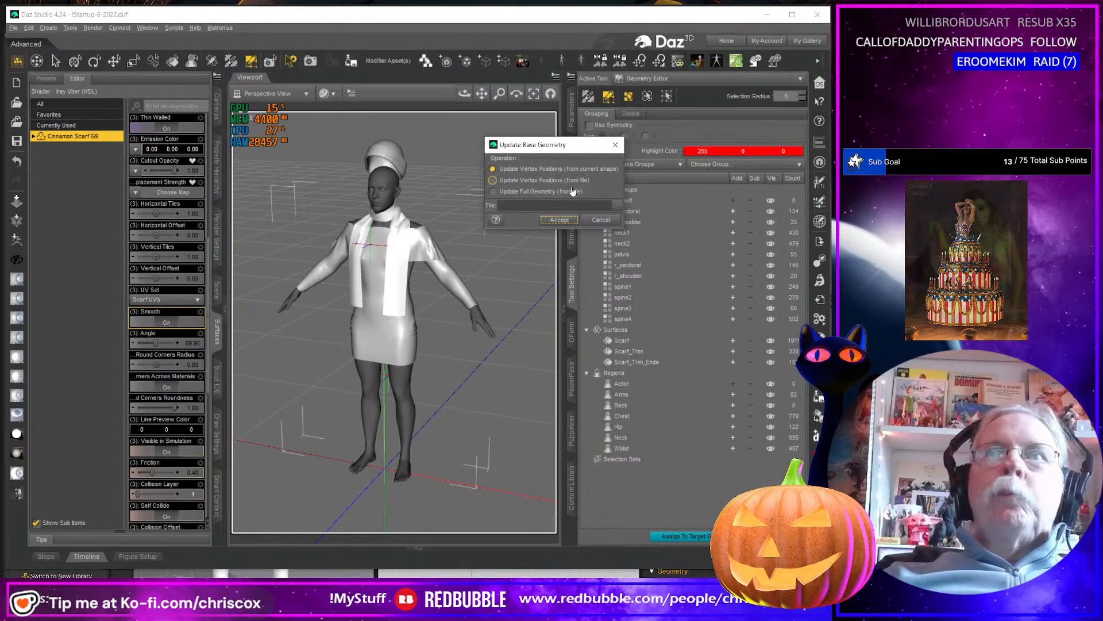
left_click(540, 191)
left_click(617, 206)
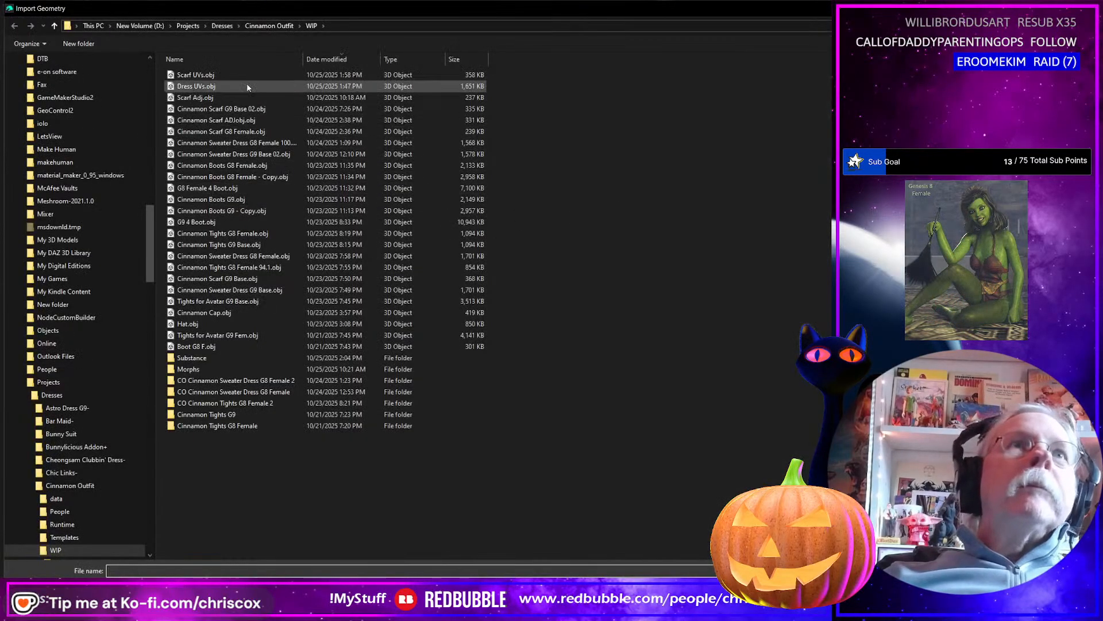
double_click(215, 358)
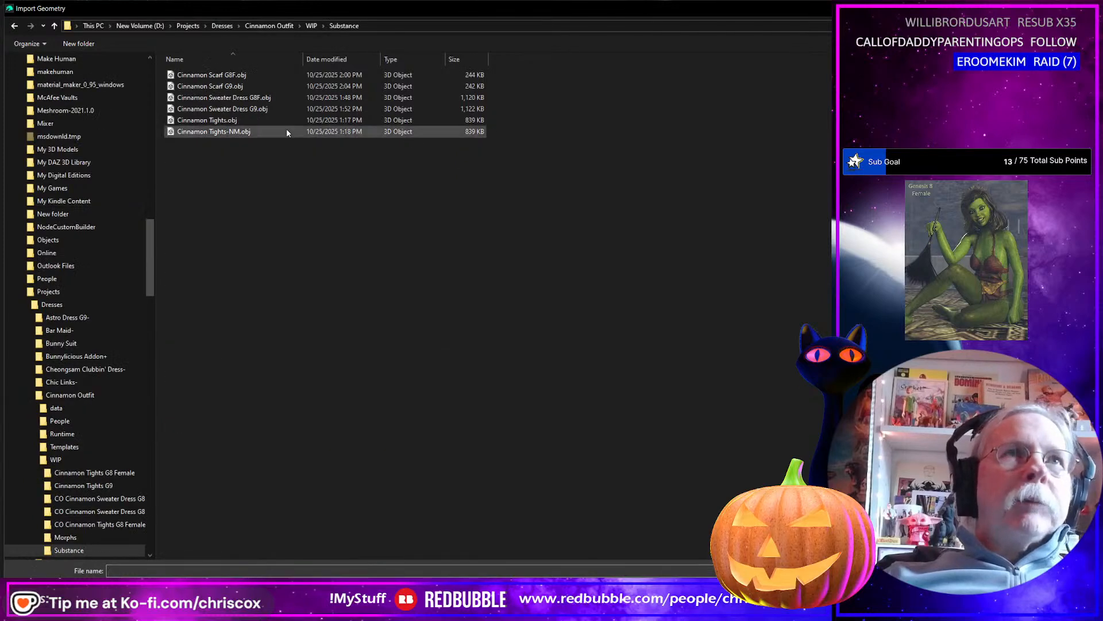
left_click(244, 86)
key("Return")
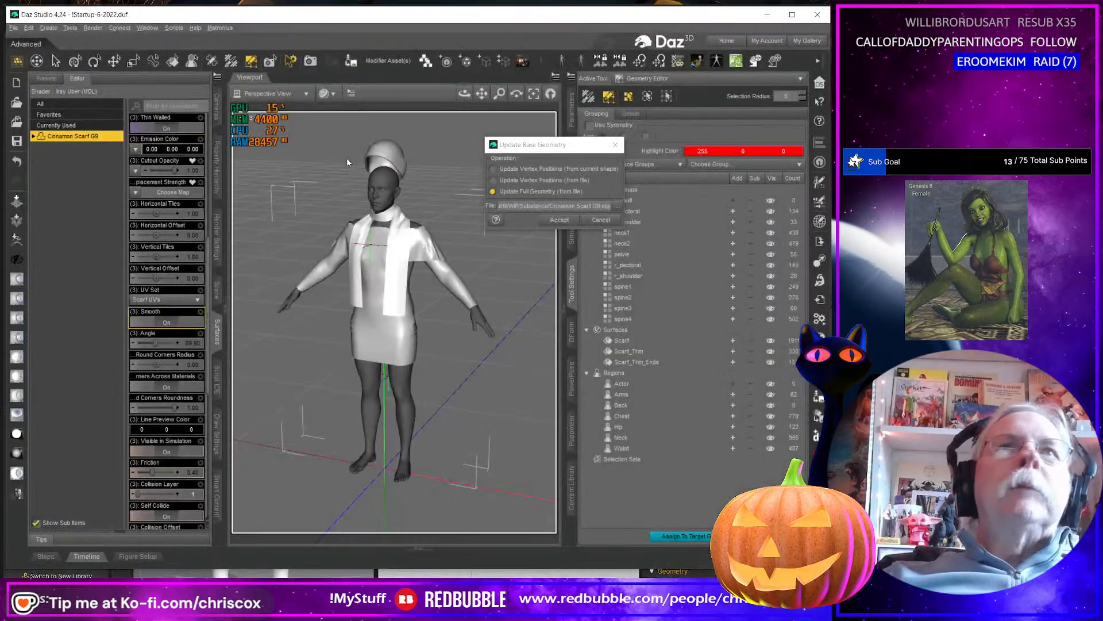
left_click(560, 220)
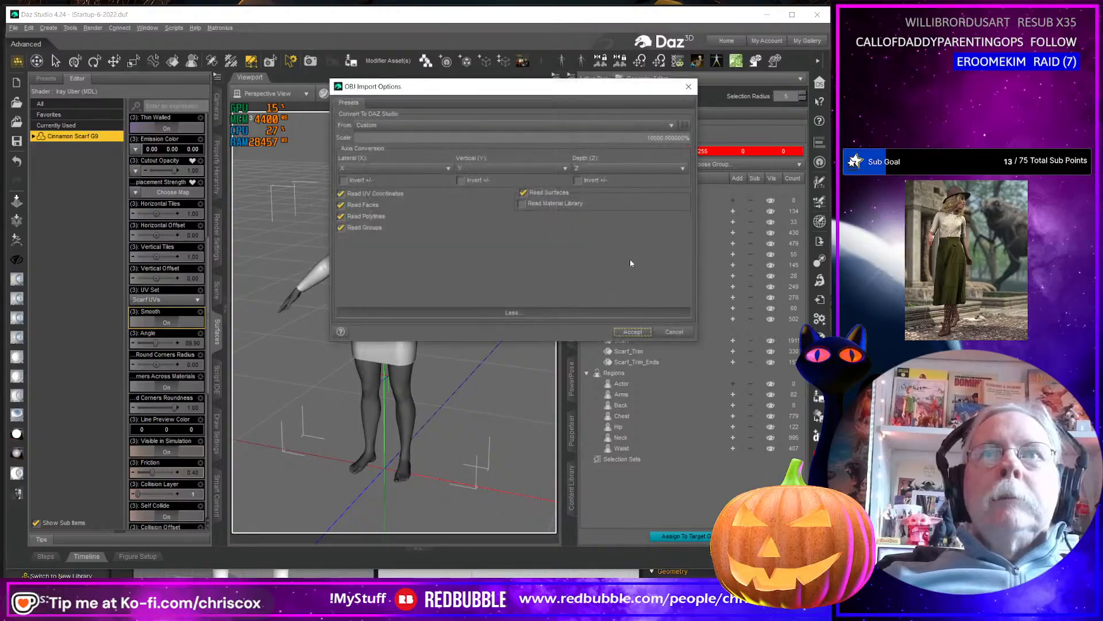
left_click(633, 332)
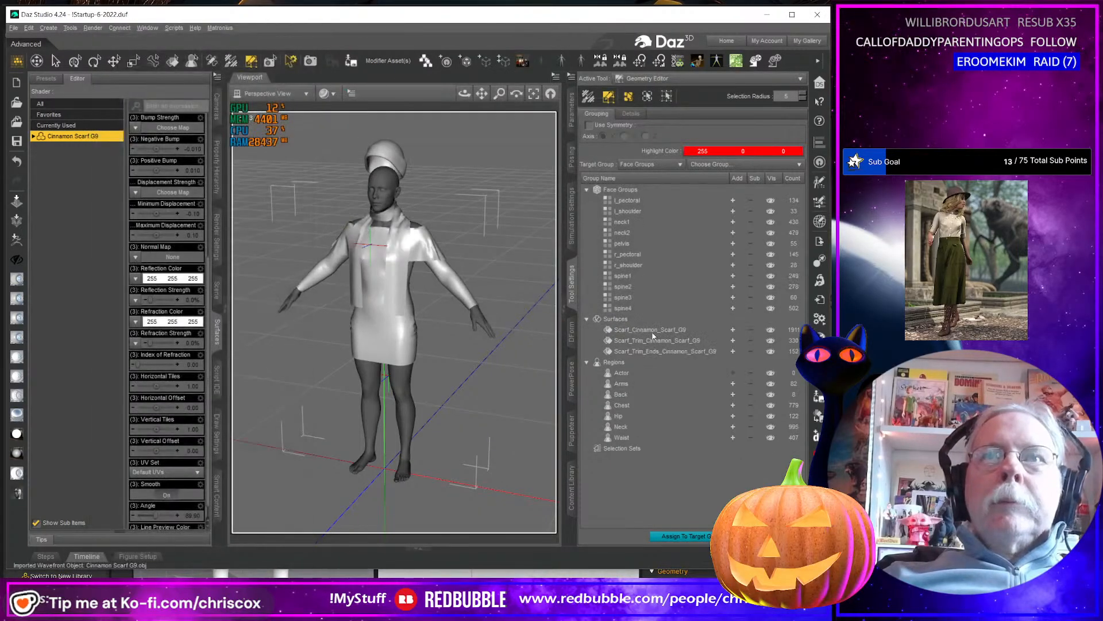
Rename the surfaces Scarf_Cinnamon_Scarf_G9 and Scarf_Trim_Cinnamon_Scarf_G9 to Scarf and Scarf_Trim.
left_click(642, 333)
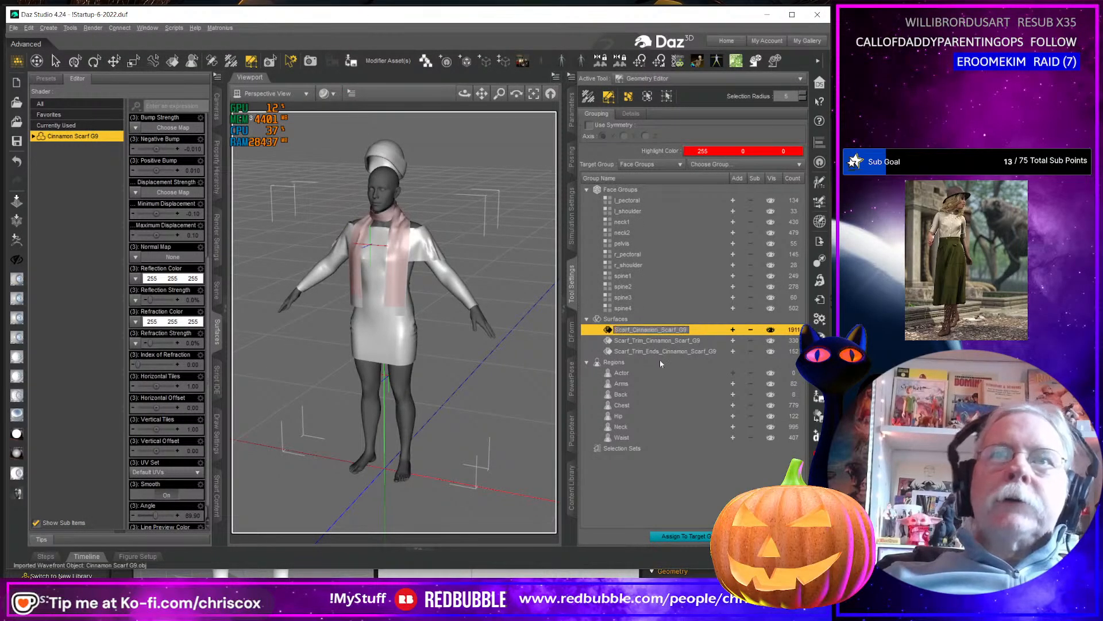
key("BackSpace")
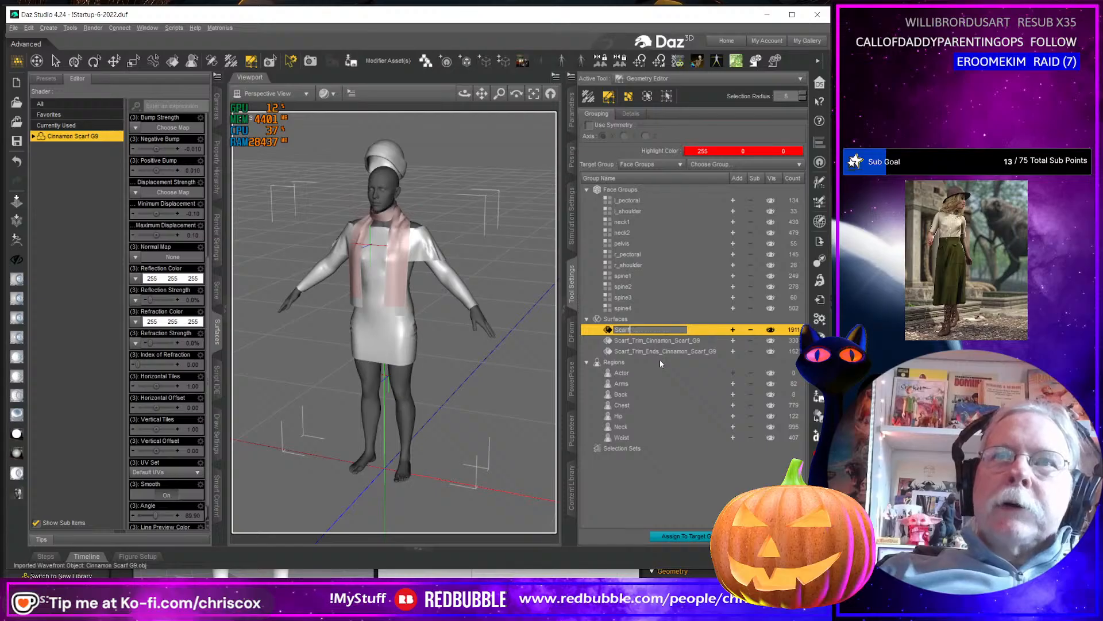
key("Return")
left_click(655, 340)
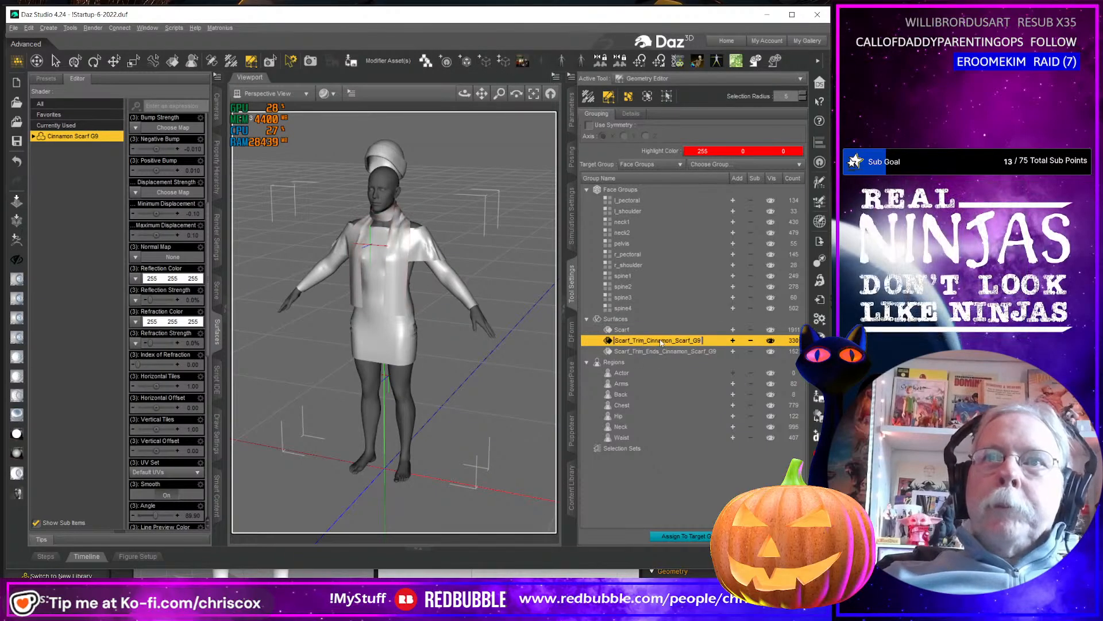
left_click(660, 341)
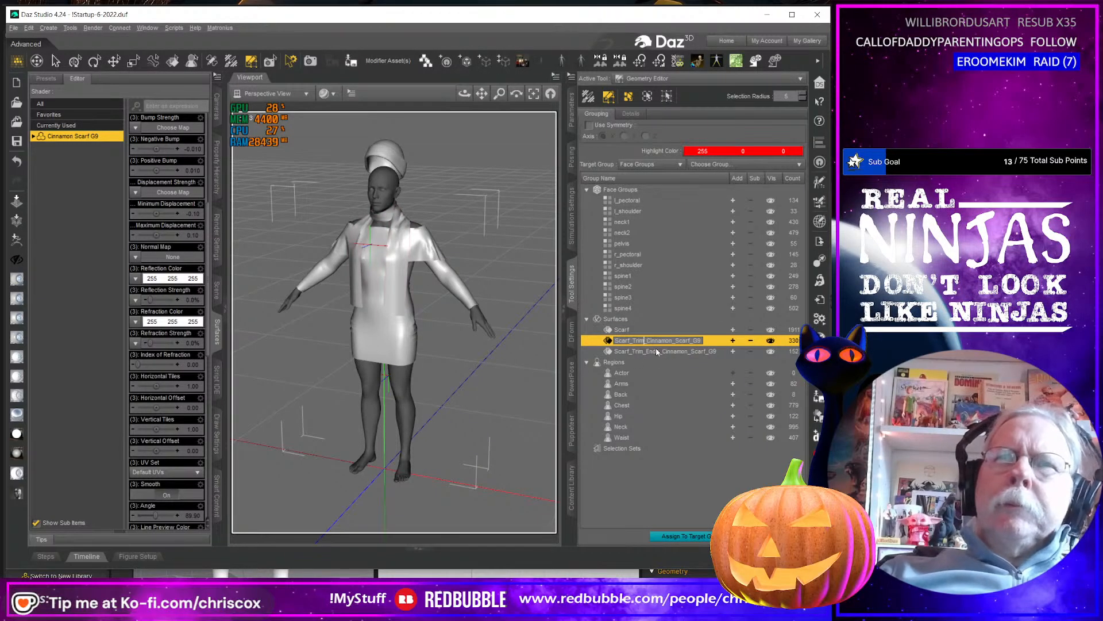
key("BackSpace")
key("Return")
Shorten the name of the scarf's trim ends surface to Scarf_Trim_Ends.
left_click(674, 352)
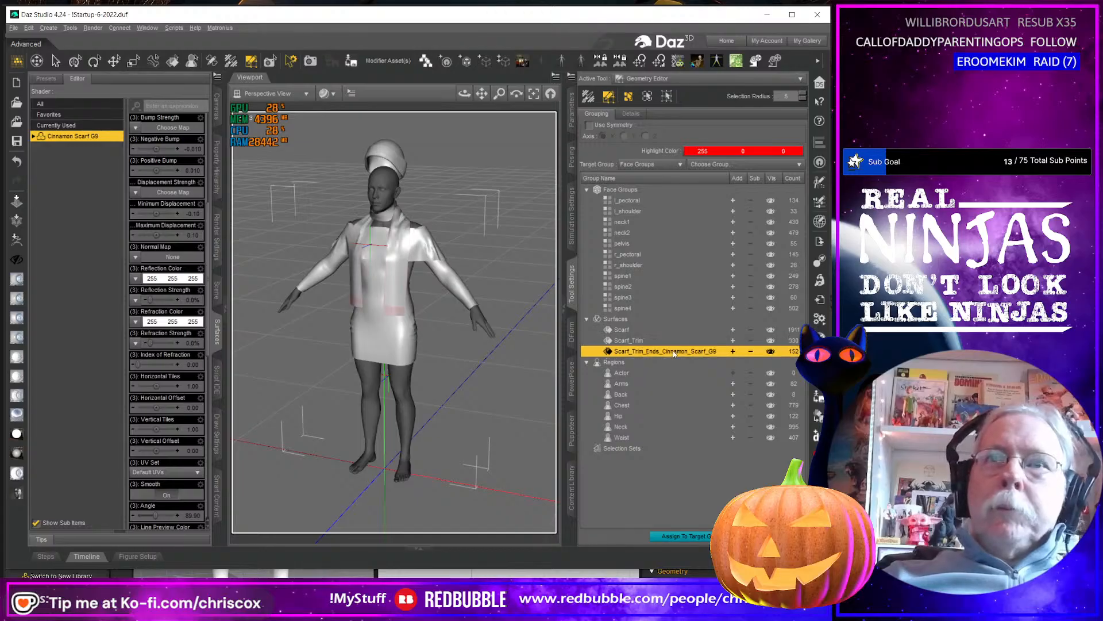
left_click(666, 352)
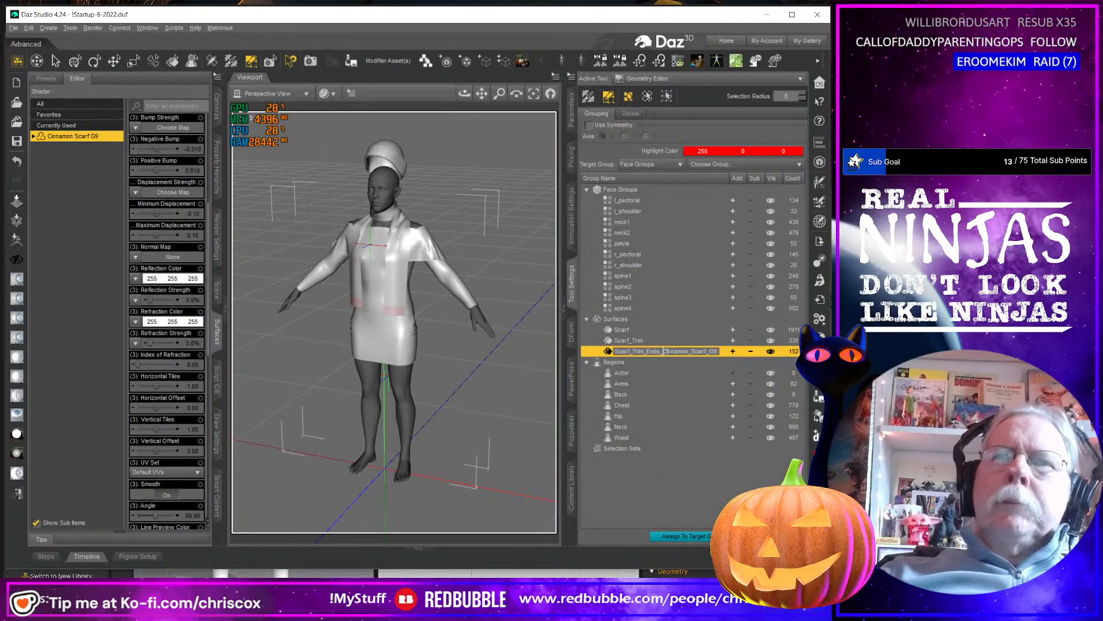
key("Left")
key("shift+End")
key("Delete")
key("Return")
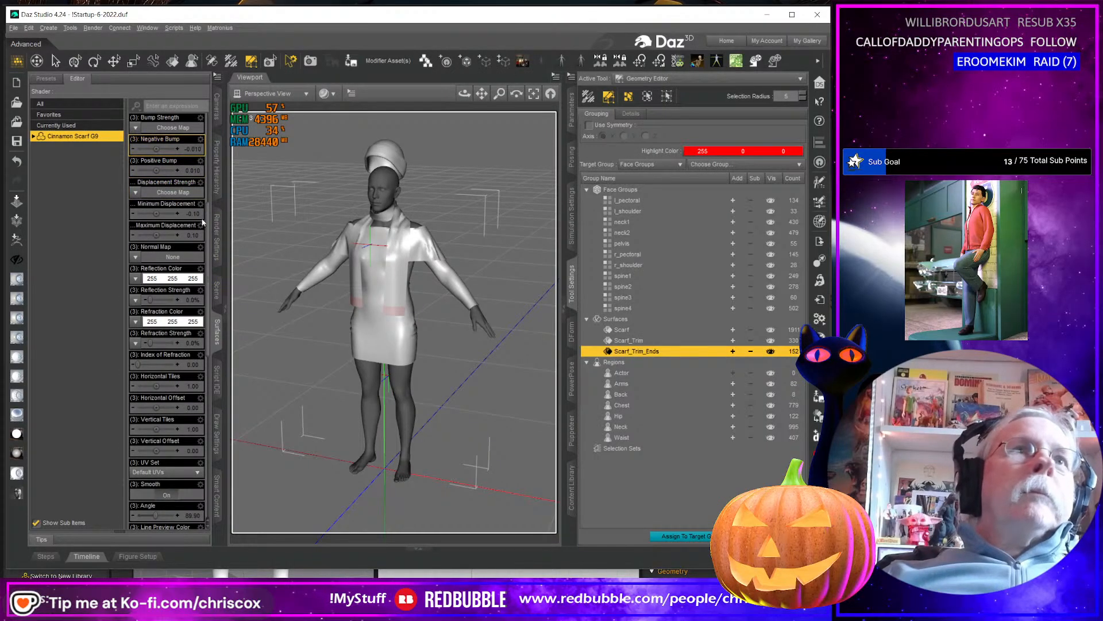
Save the Cinnamon Scarf G9 as the figure/prop asset CO Cinnamon Scarf G9 2 in the Genesis 9 Cinnamon Outfit G9 folder.
left_click(217, 290)
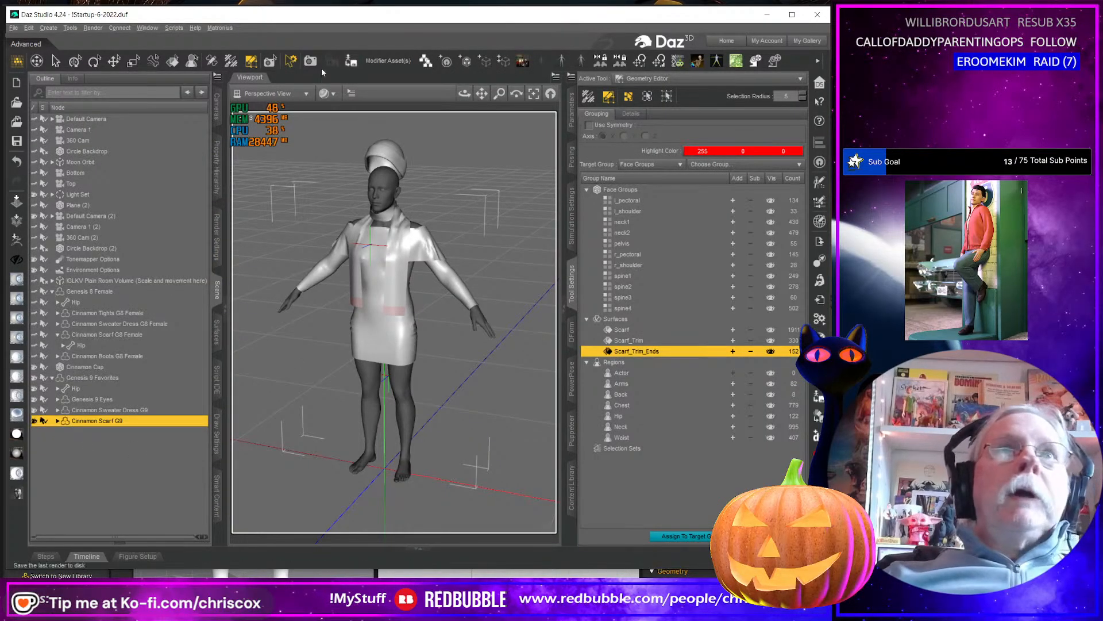
left_click(352, 62)
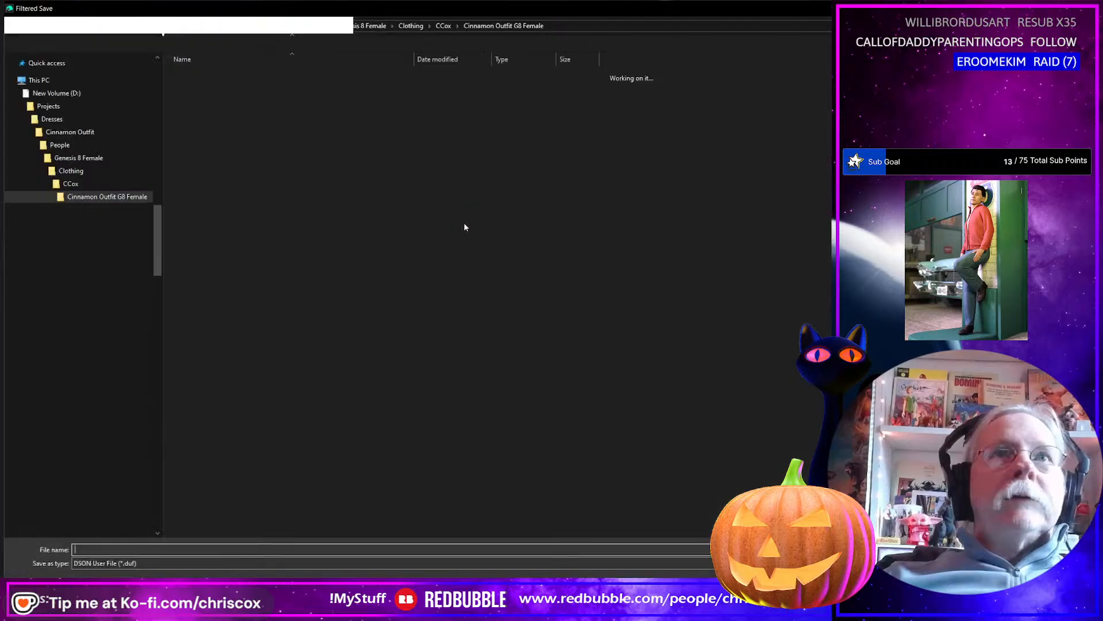
scroll(92, 459, "down", 2)
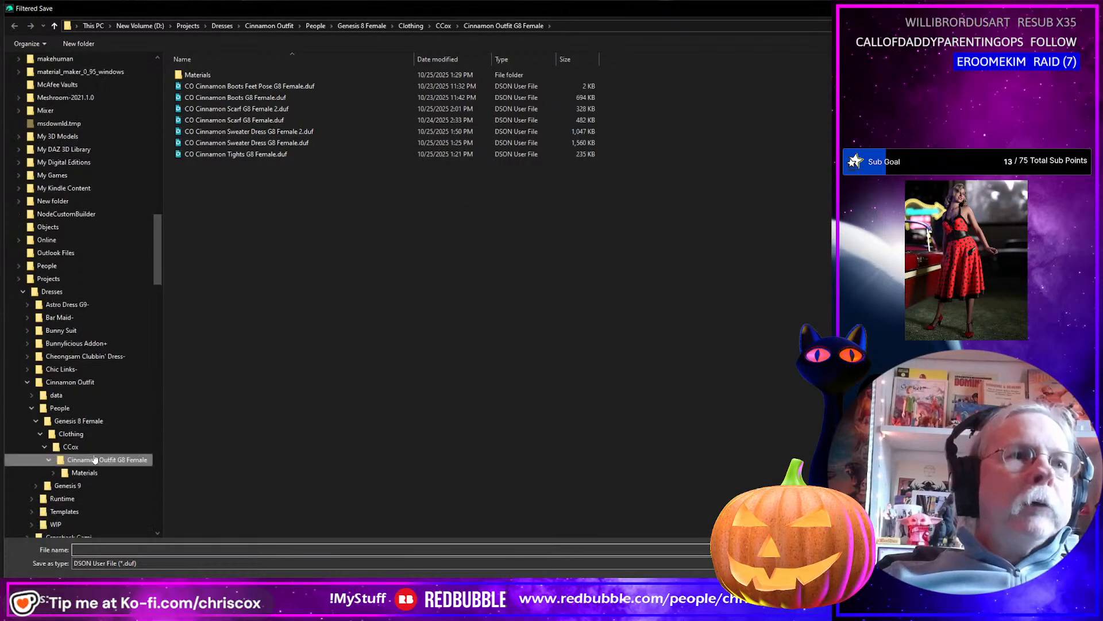
left_click(87, 487)
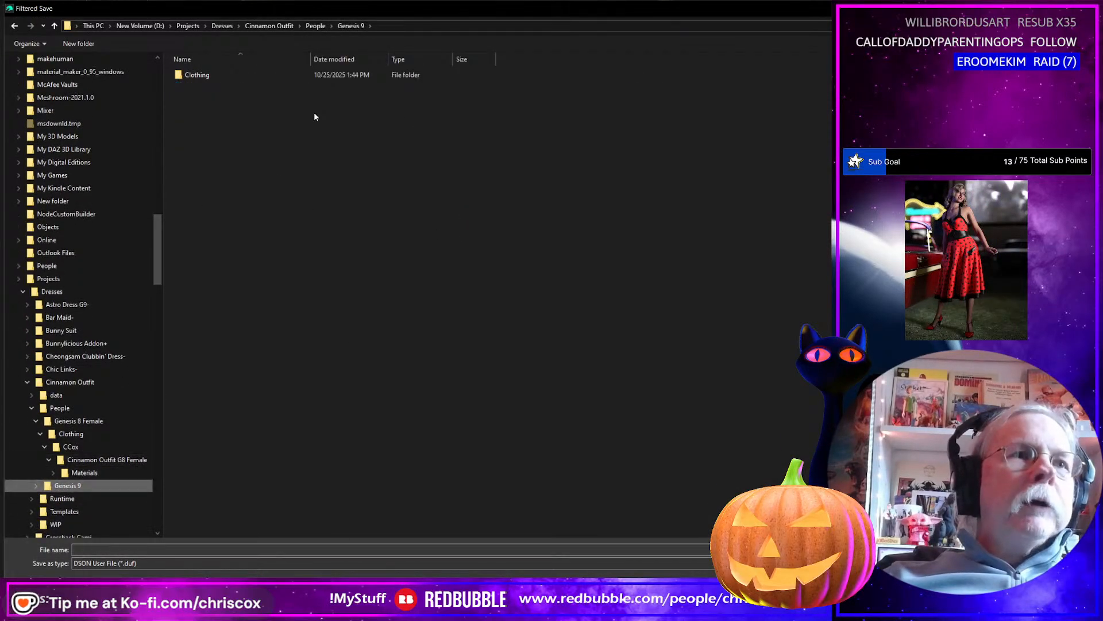
double_click(196, 75)
double_click(195, 75)
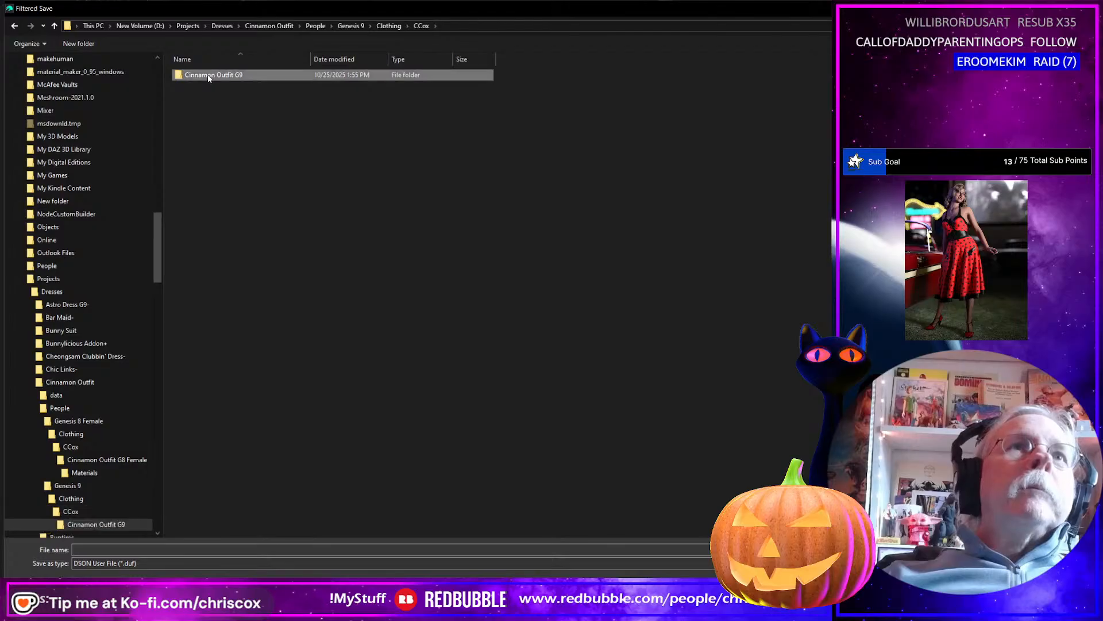
double_click(196, 75)
left_click(230, 109)
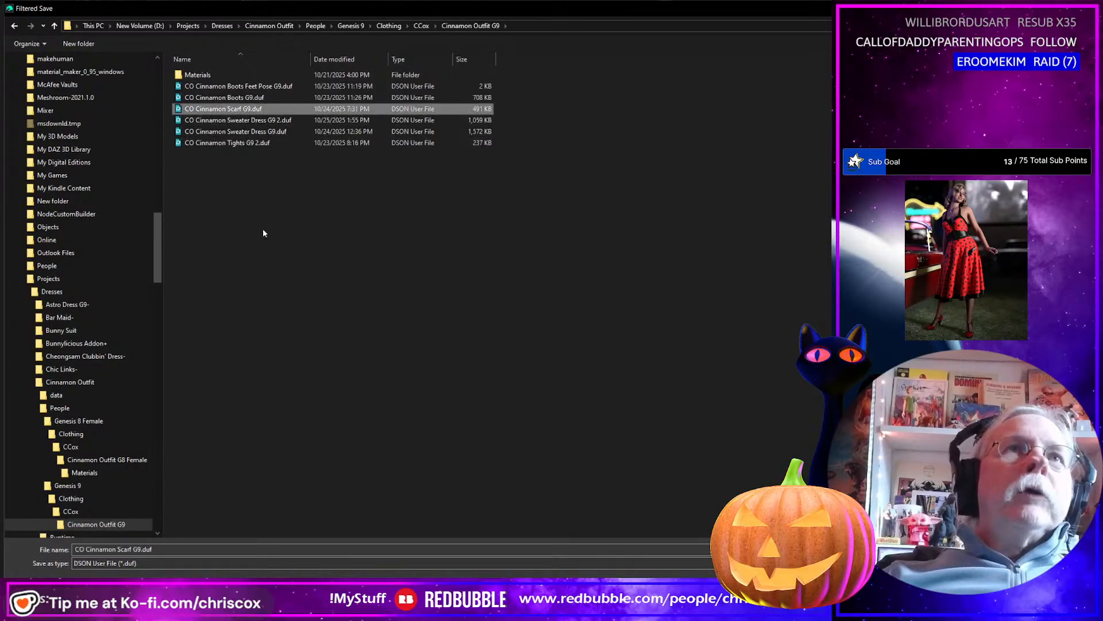
left_click(166, 549)
left_click(182, 548)
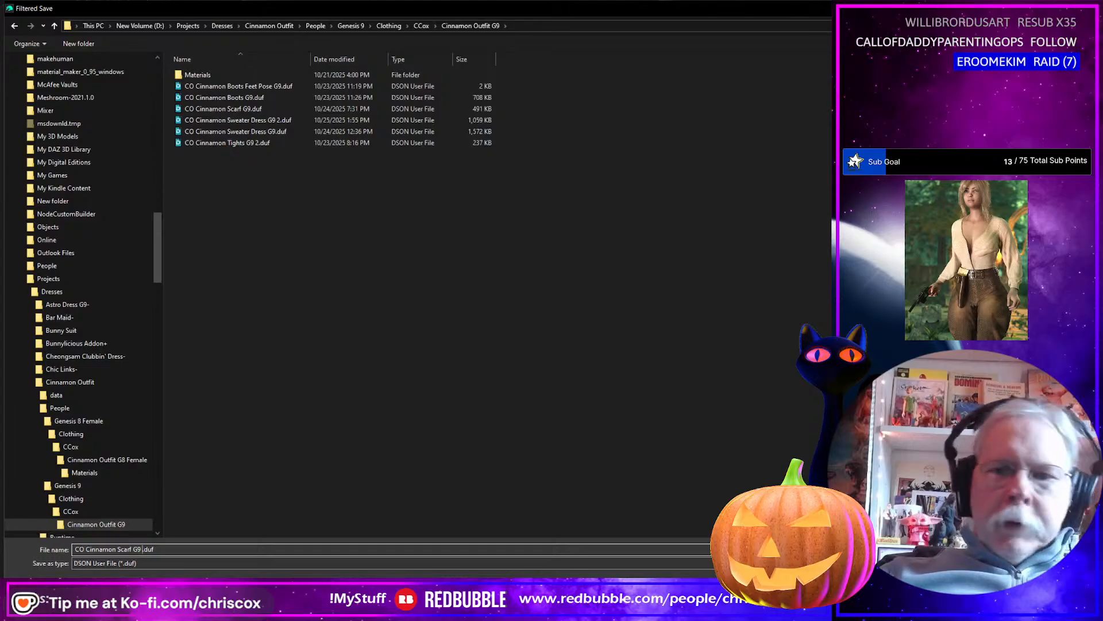
key("Return")
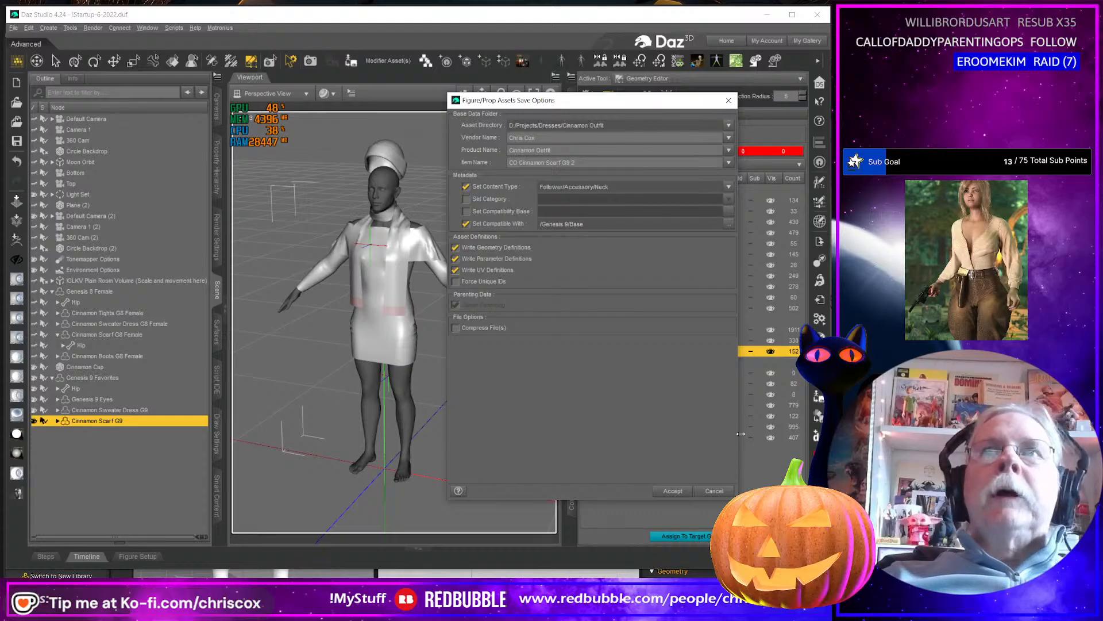
left_click(673, 490)
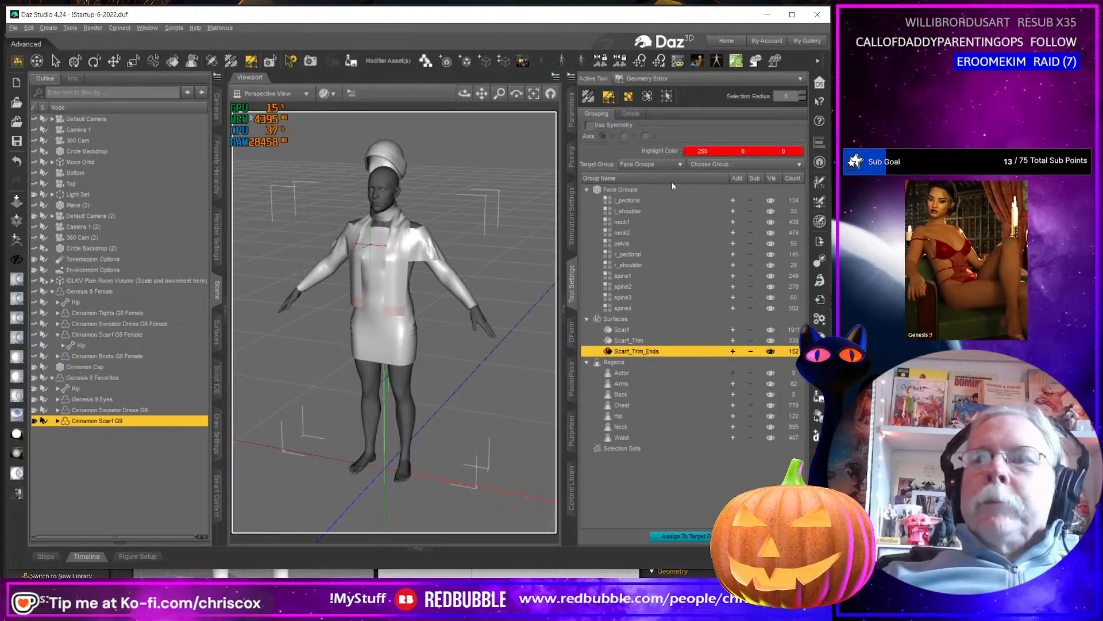
Switch to Blender and delete the old Cinnamon Scarf G8F object from the scene.
key("alt+Tab")
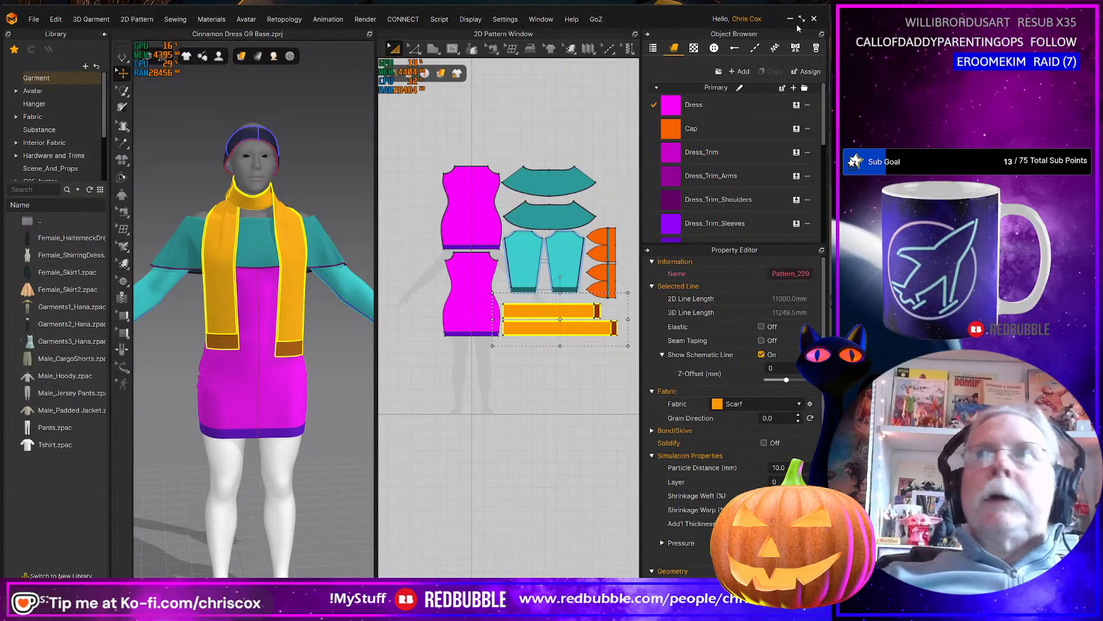
key("alt+Tab")
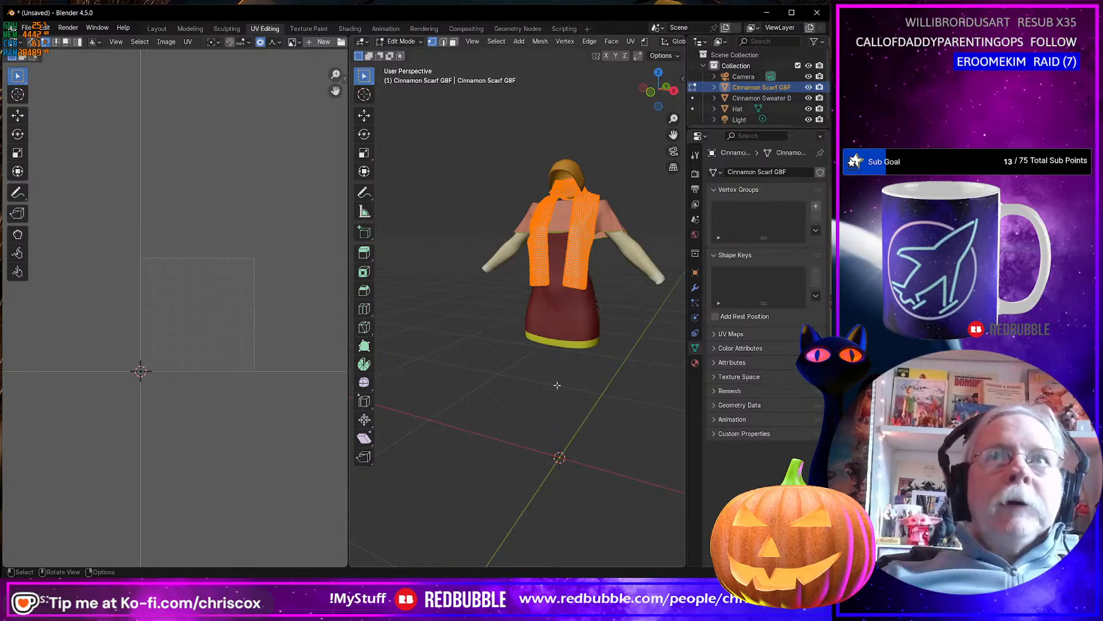
middle_click_drag(564, 374, 547, 369)
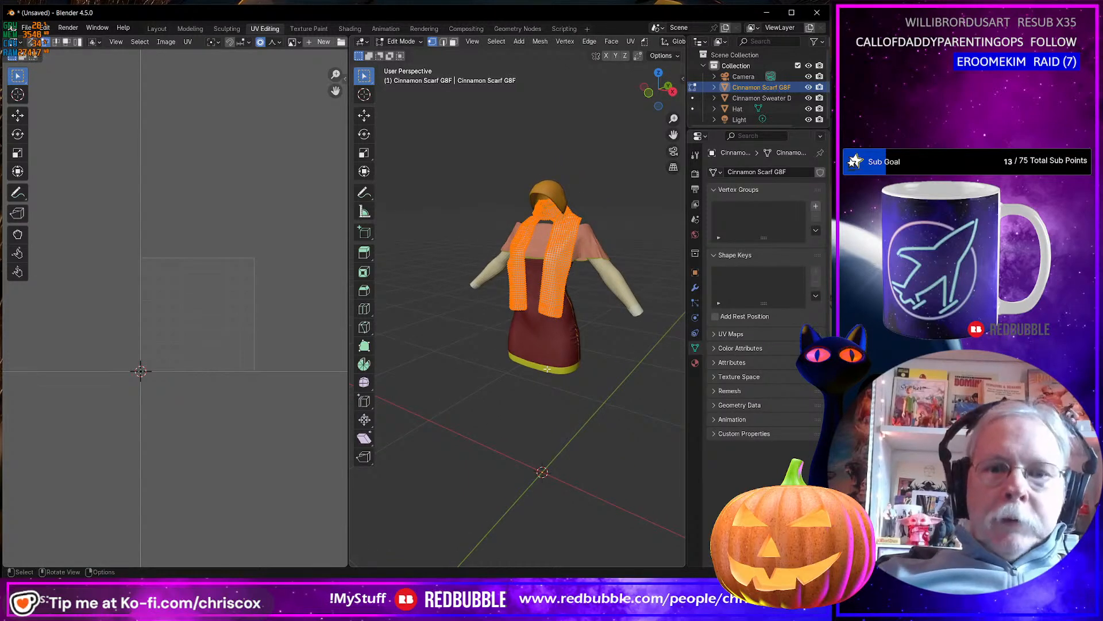
key("Tab")
key("Delete")
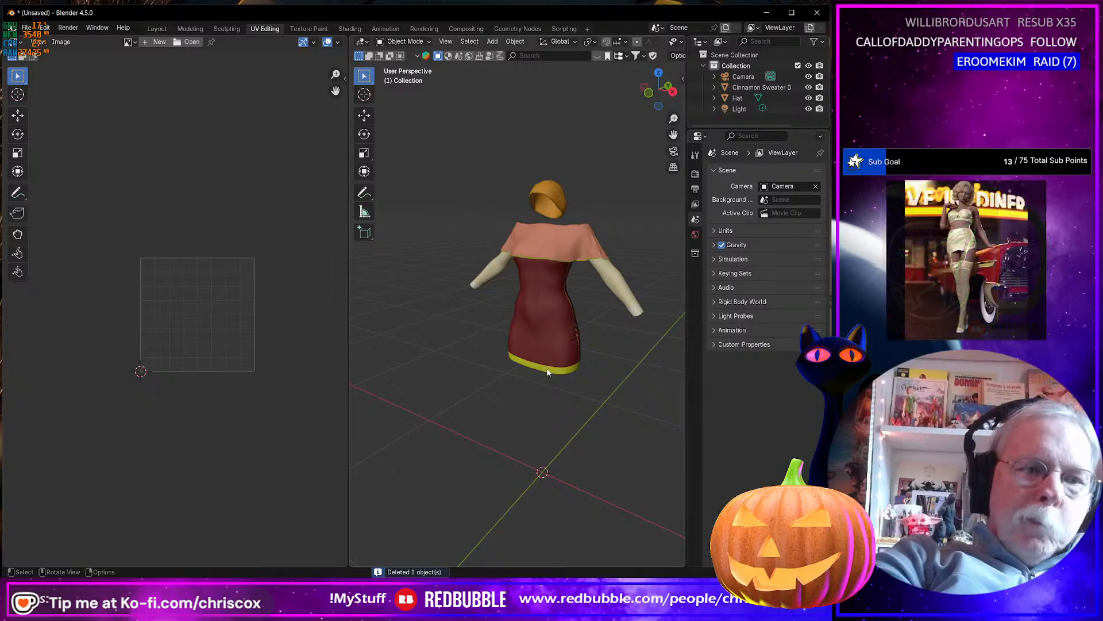
Import Cinnamon Scarf G8F.obj from the WIP Substance folder and inspect the scarf on the dress.
key("ctrl+shift+i")
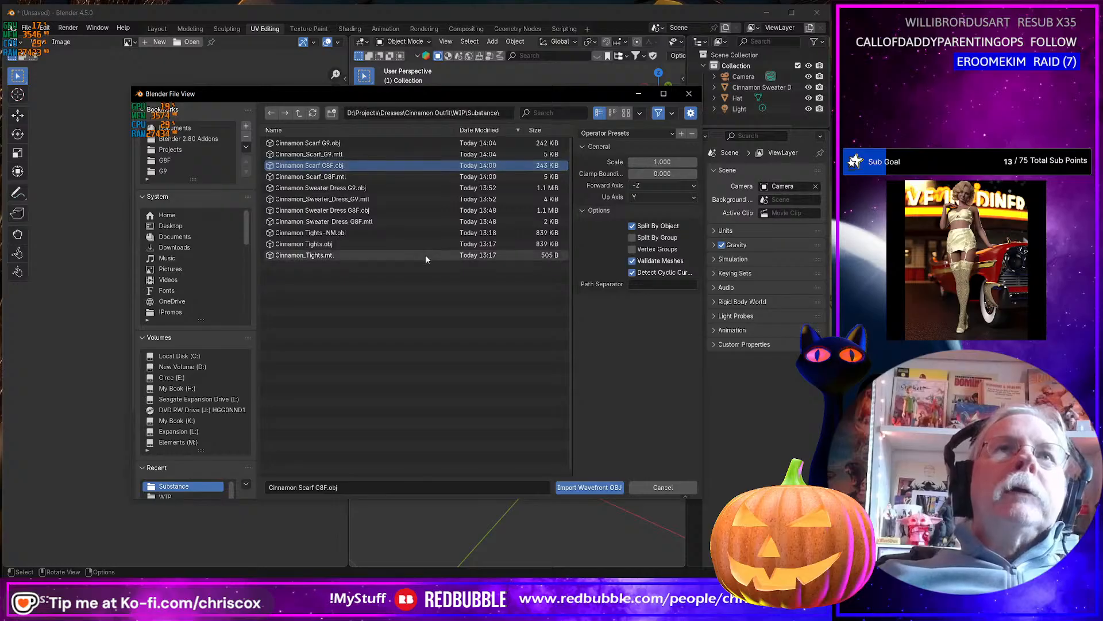
key("Return")
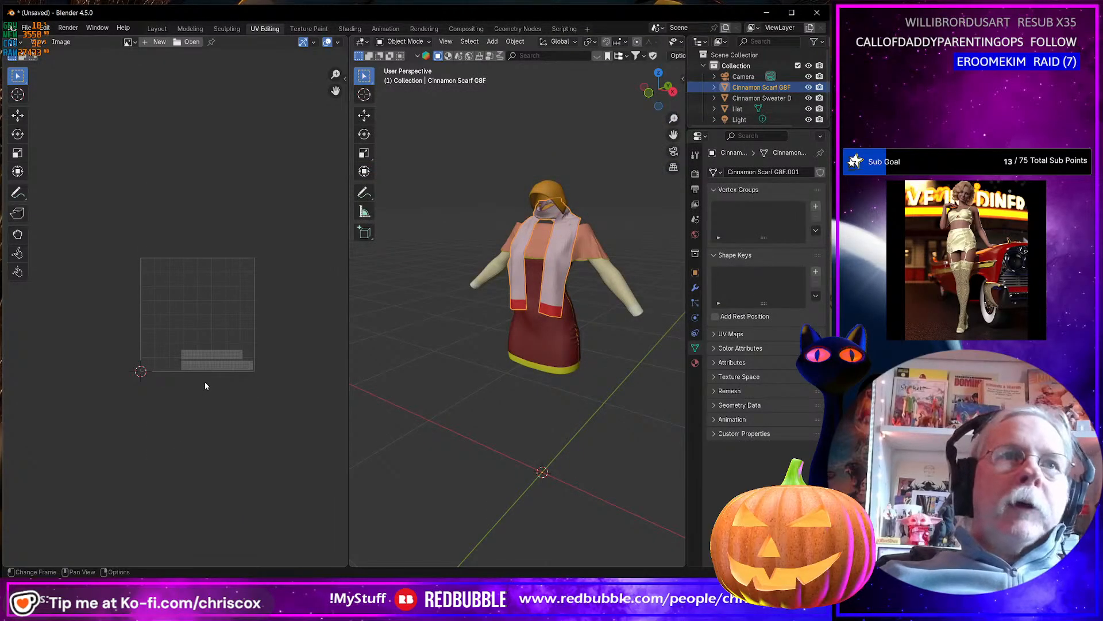
mouse_move(573, 273)
middle_mouse_down()
mouse_move(584, 271)
mouse_move(563, 265)
middle_mouse_up()
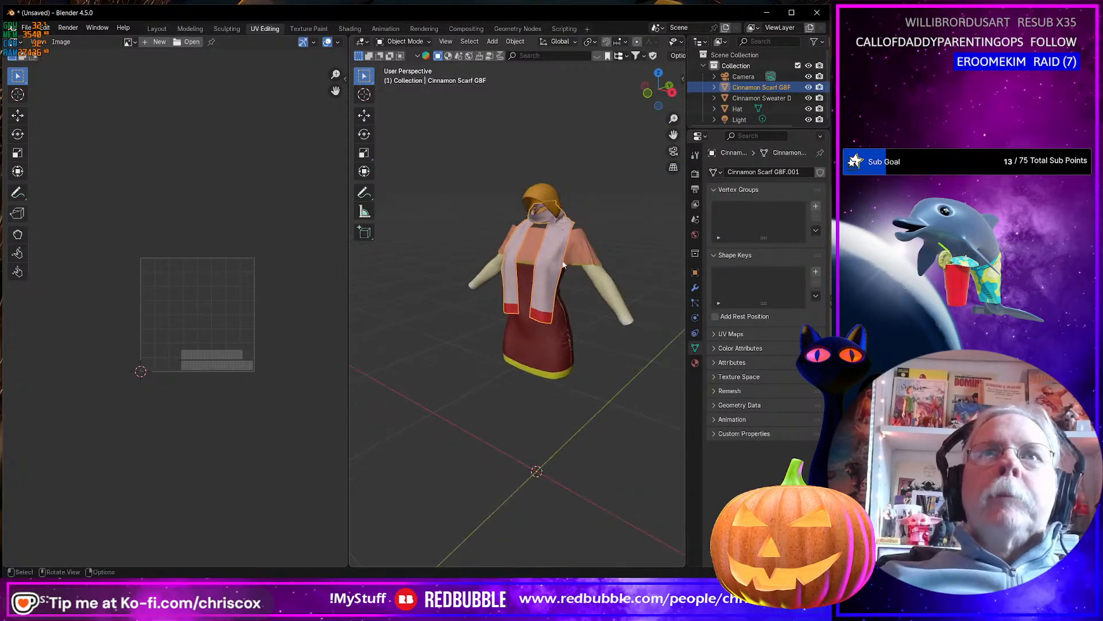
Compare the UV layouts of the scarf, sweater dress and hat together, and leave only the hat selected.
left_click(554, 344, "shift")
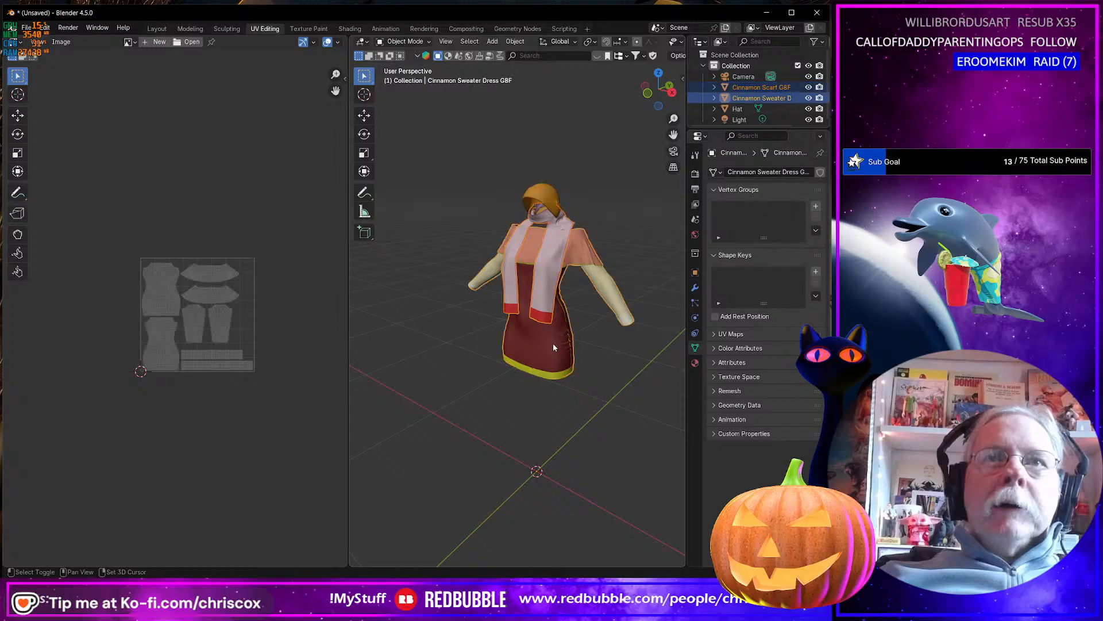
left_click(544, 192, "shift")
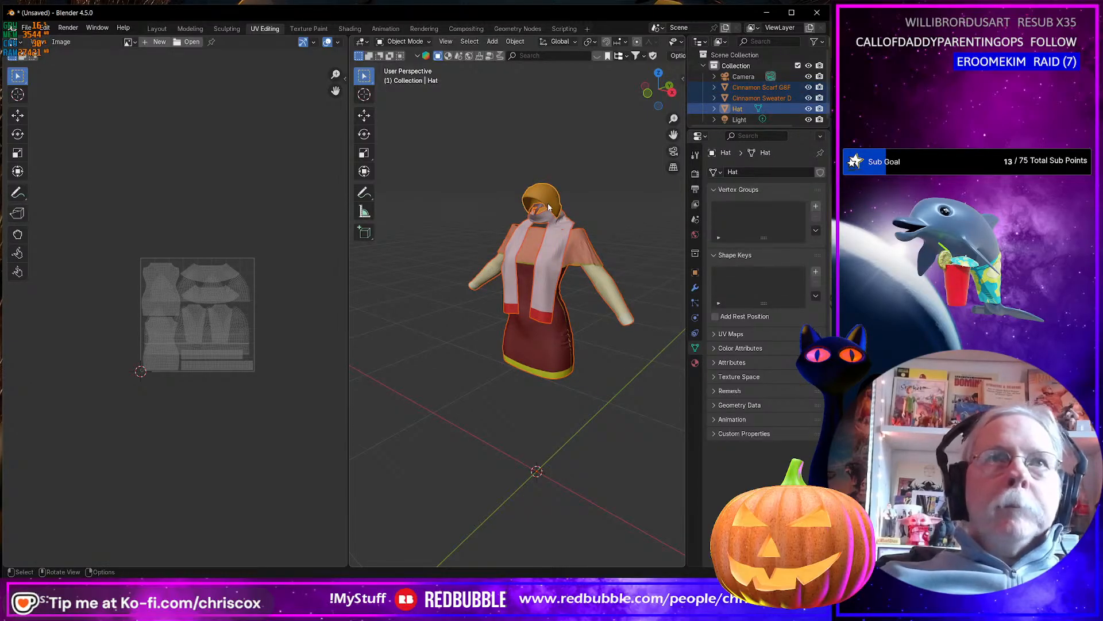
left_click(544, 195)
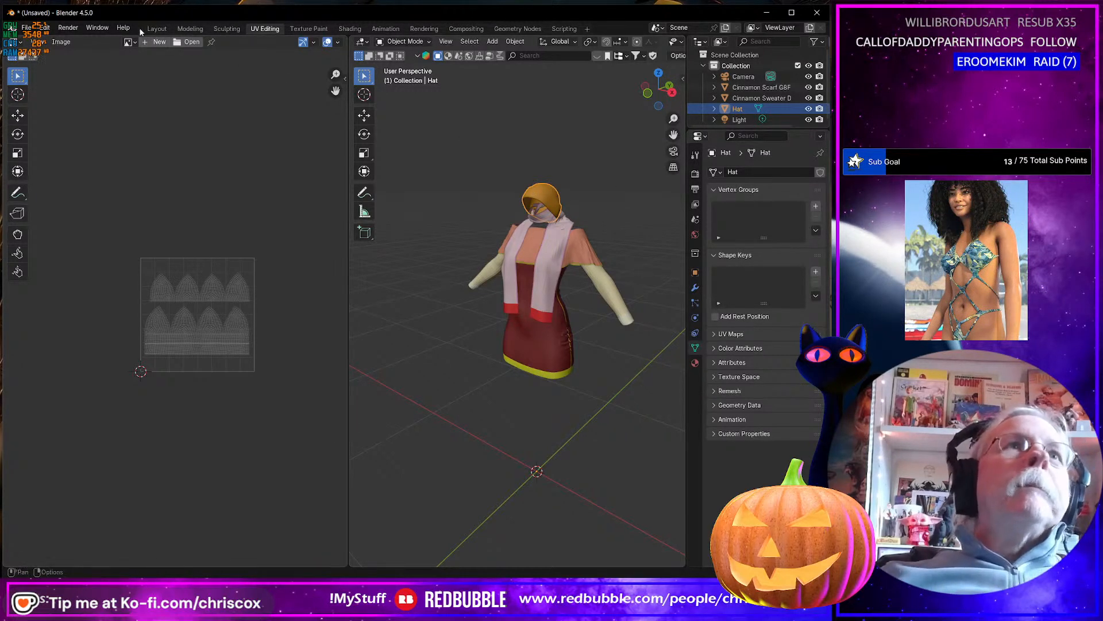
Open the hat in Edit Mode with its whole mesh selected, and turn on UV sync selection.
key("KP_Decimal")
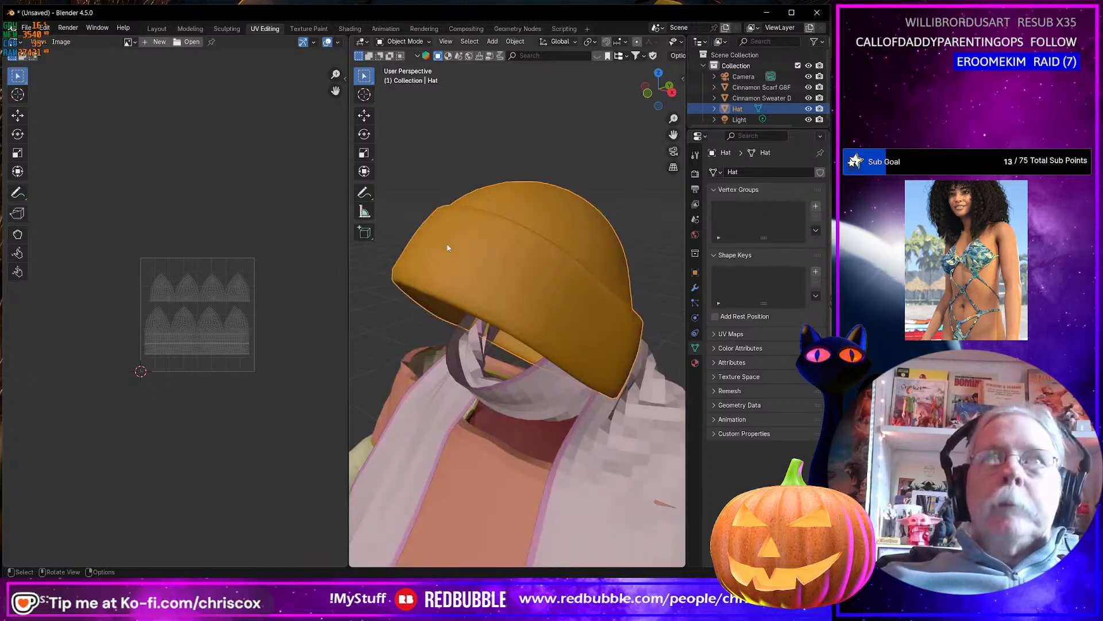
middle_click_drag(447, 247, 448, 287)
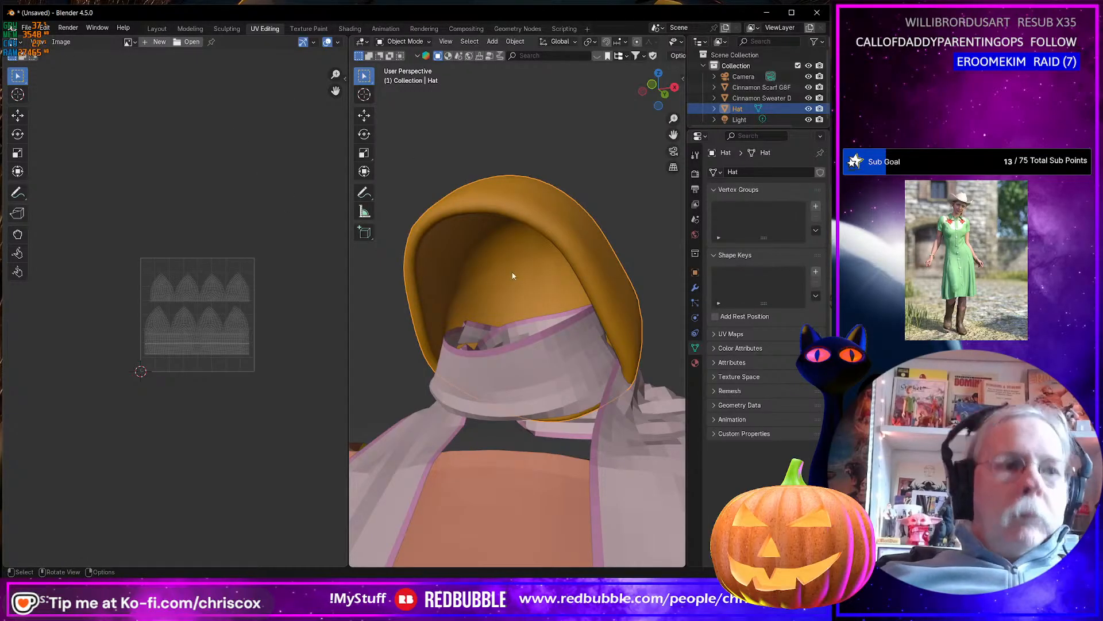
key("Tab")
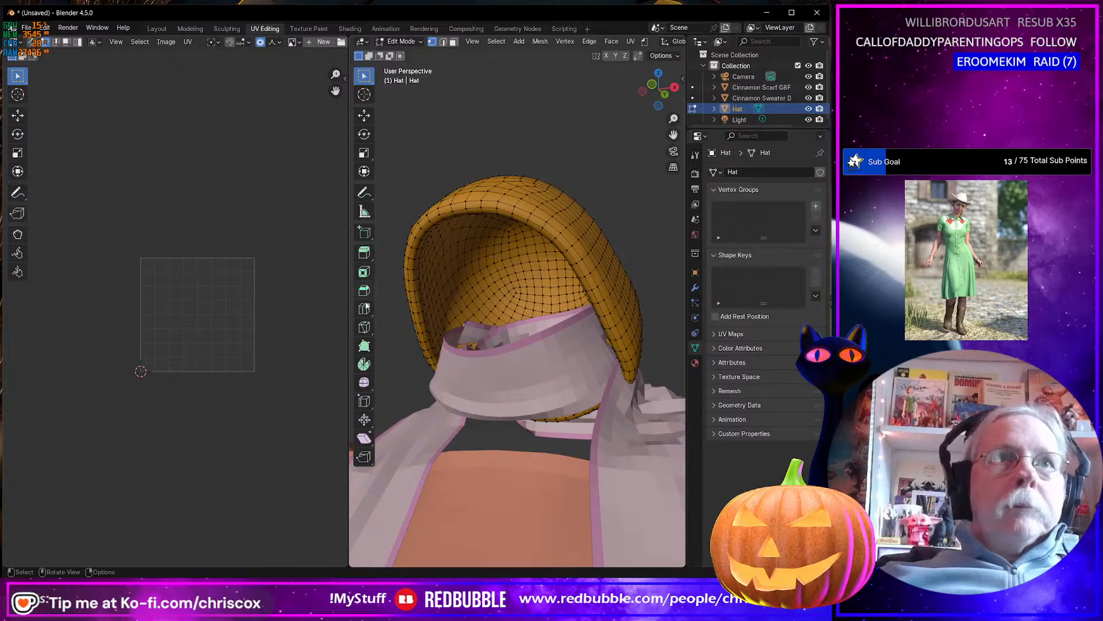
key("a")
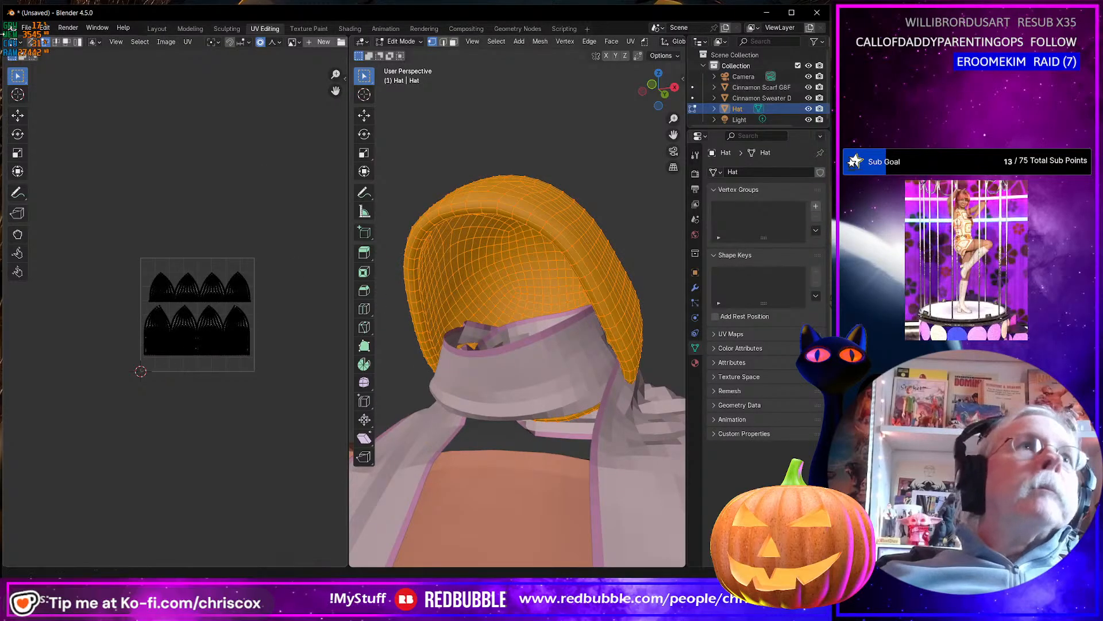
left_click(29, 42)
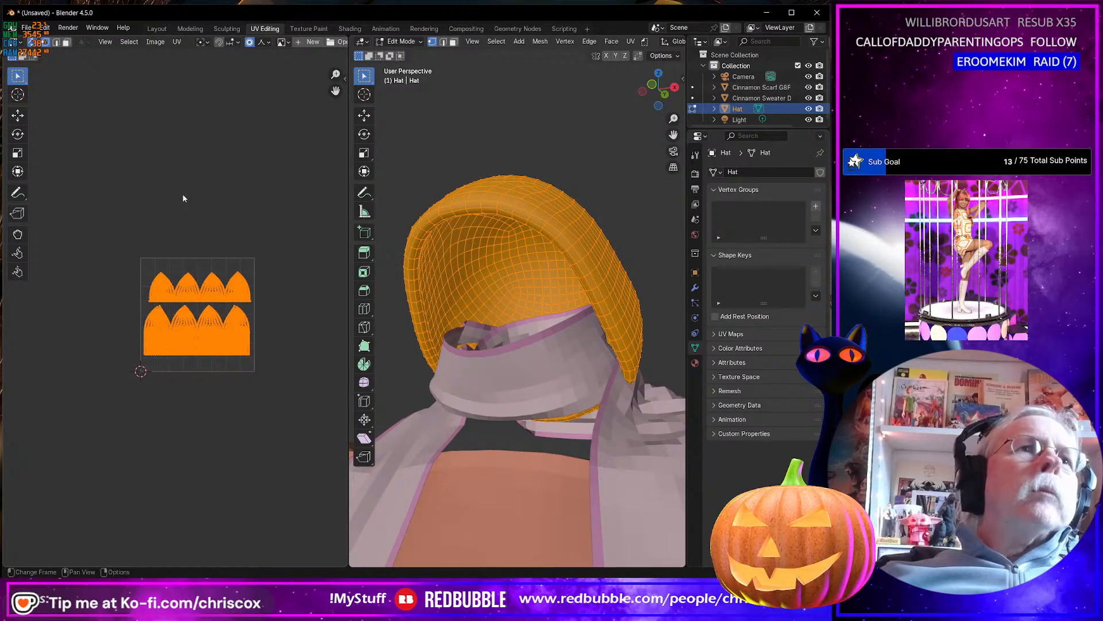
Select the hat's upper UV island and examine which inside faces it covers on the model.
left_click(274, 250)
left_click_drag(284, 238, 136, 302)
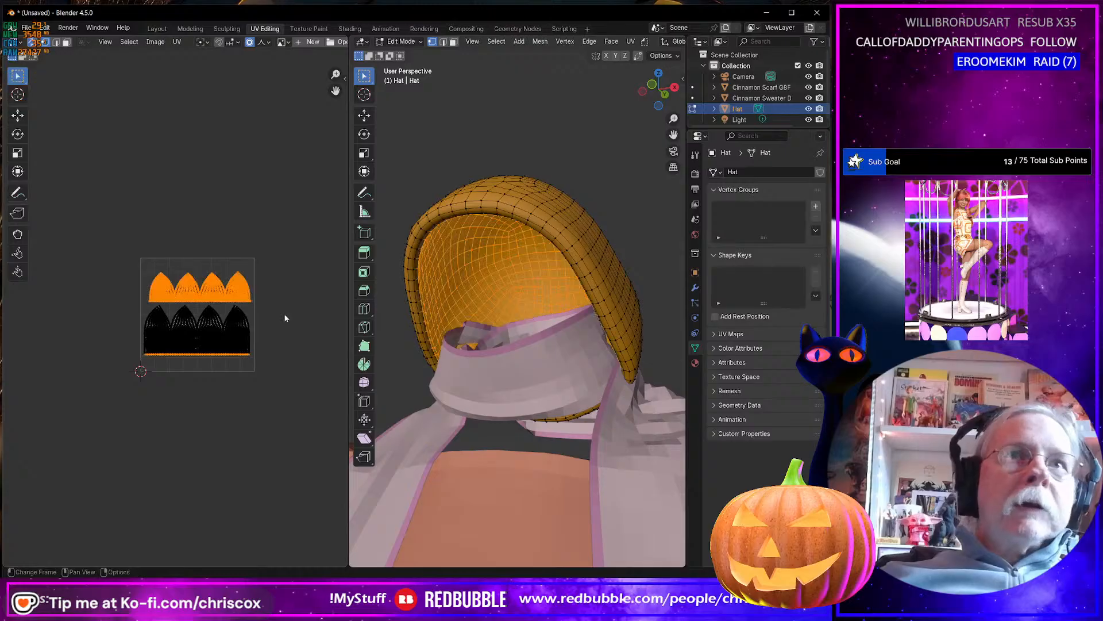
middle_click_drag(425, 345, 480, 362)
scroll(555, 369, "up", 5)
scroll(254, 328, "up", 5)
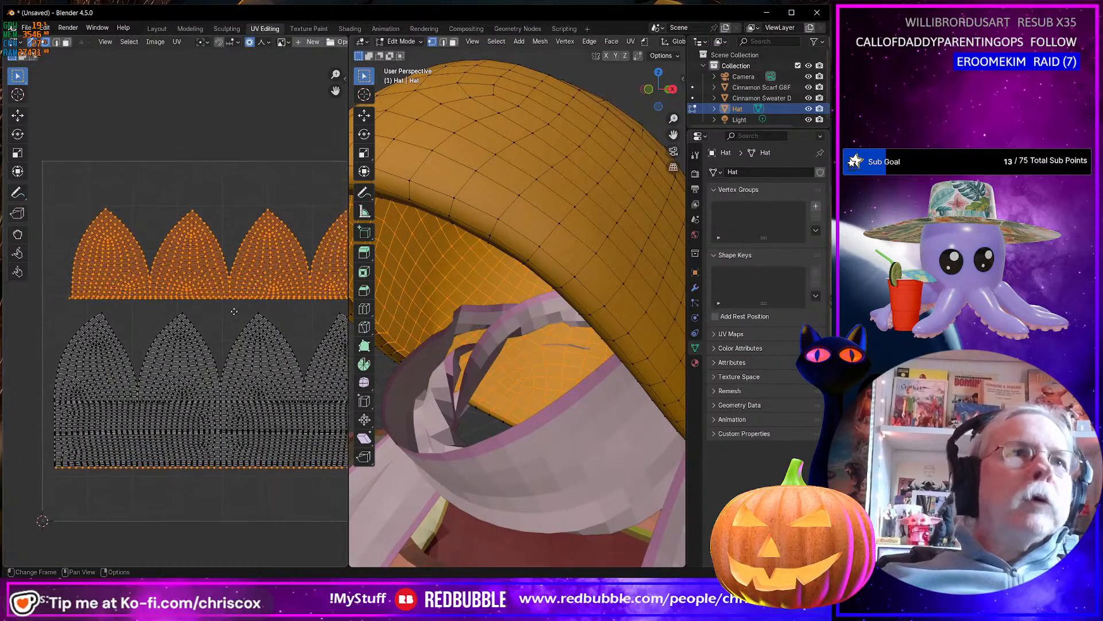
Select the full straight lower edge of the hat's upper UV island.
scroll(233, 312, "up", 1)
left_click(231, 298, "alt")
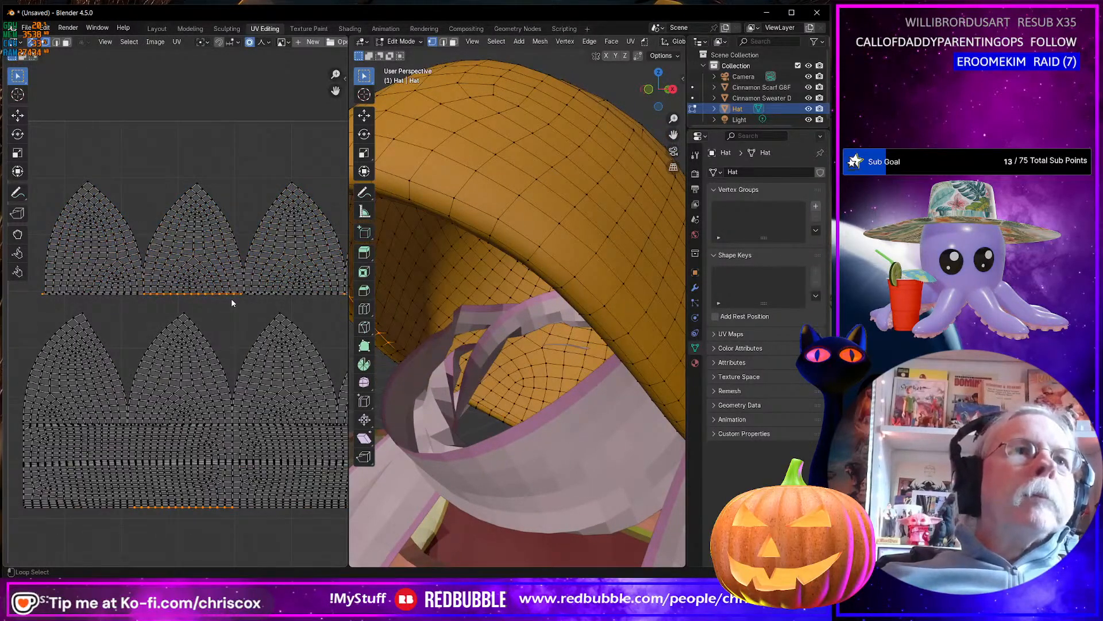
left_click(259, 304, "alt+shift")
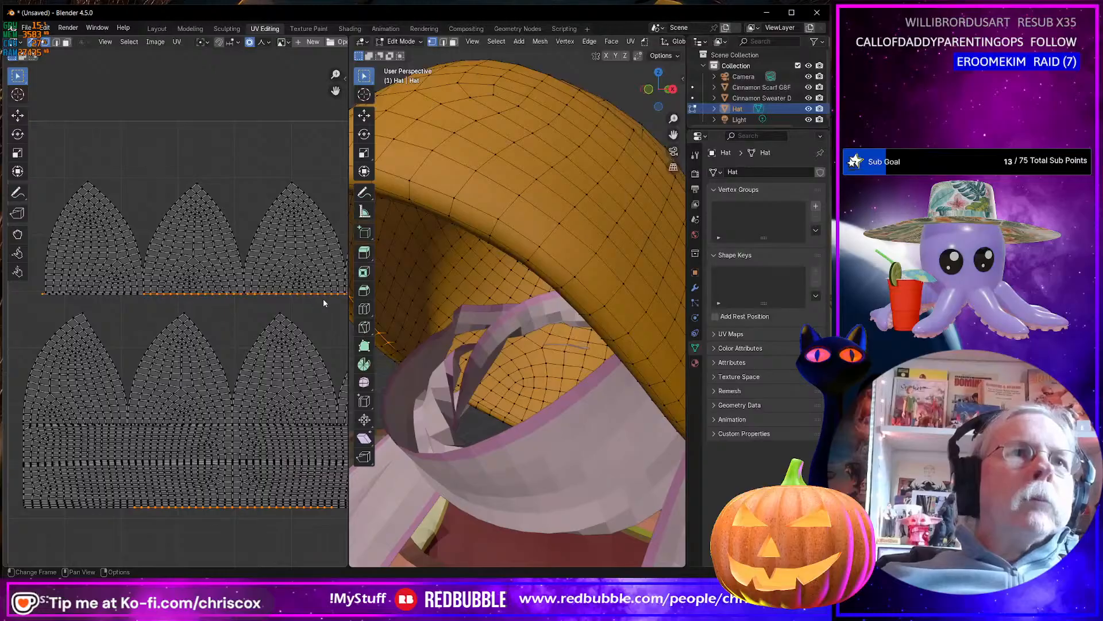
left_click(124, 300, "alt+shift")
middle_click_drag(186, 312, 193, 317)
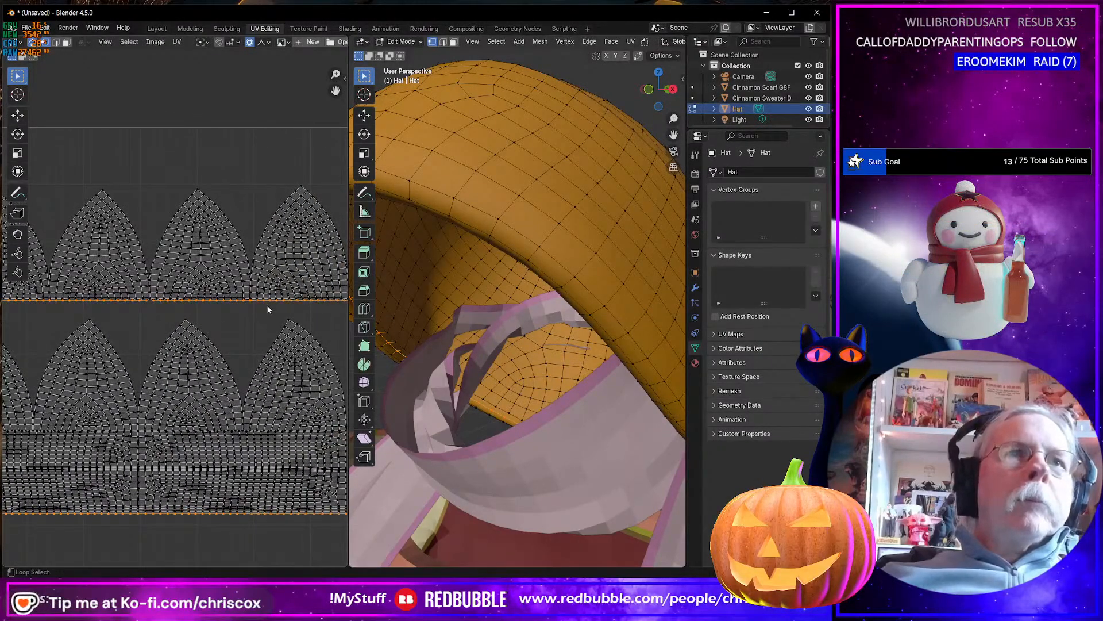
middle_click_drag(257, 307, 307, 316)
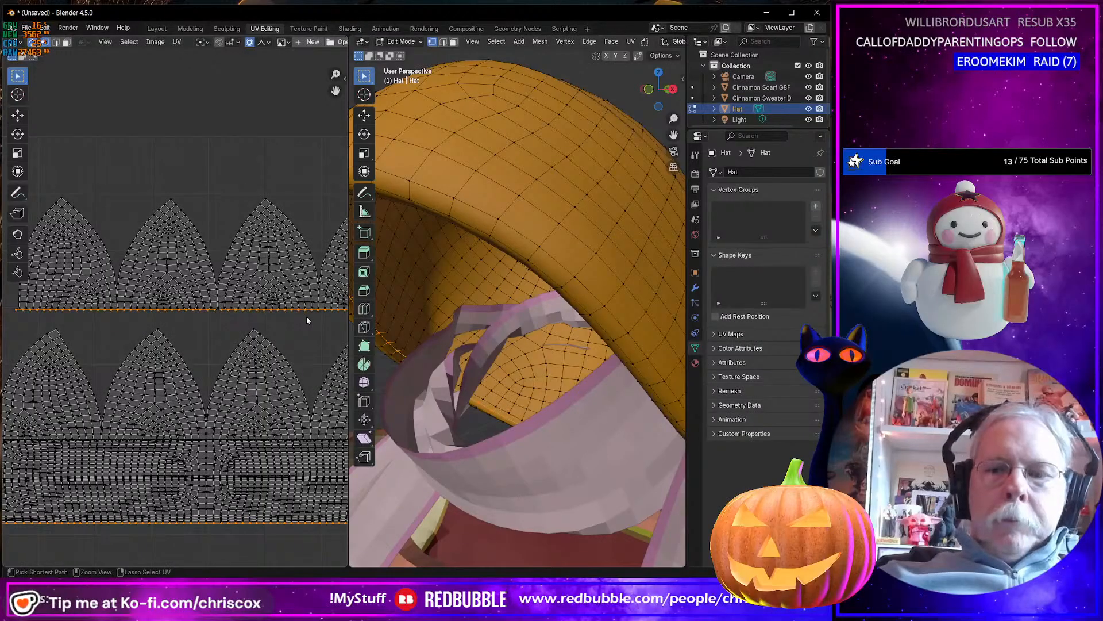
Grow the edge selection three times around the hat's opening and hide the resulting band.
key("ctrl+KP_Add")
key("ctrl+KP_Add")
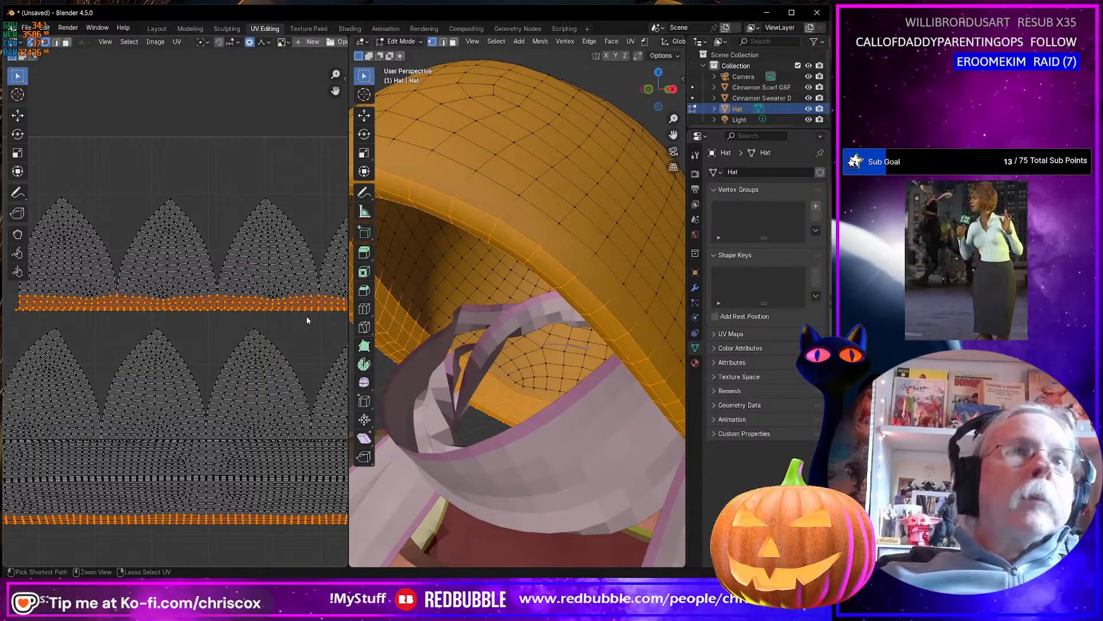
key("ctrl+KP_Add")
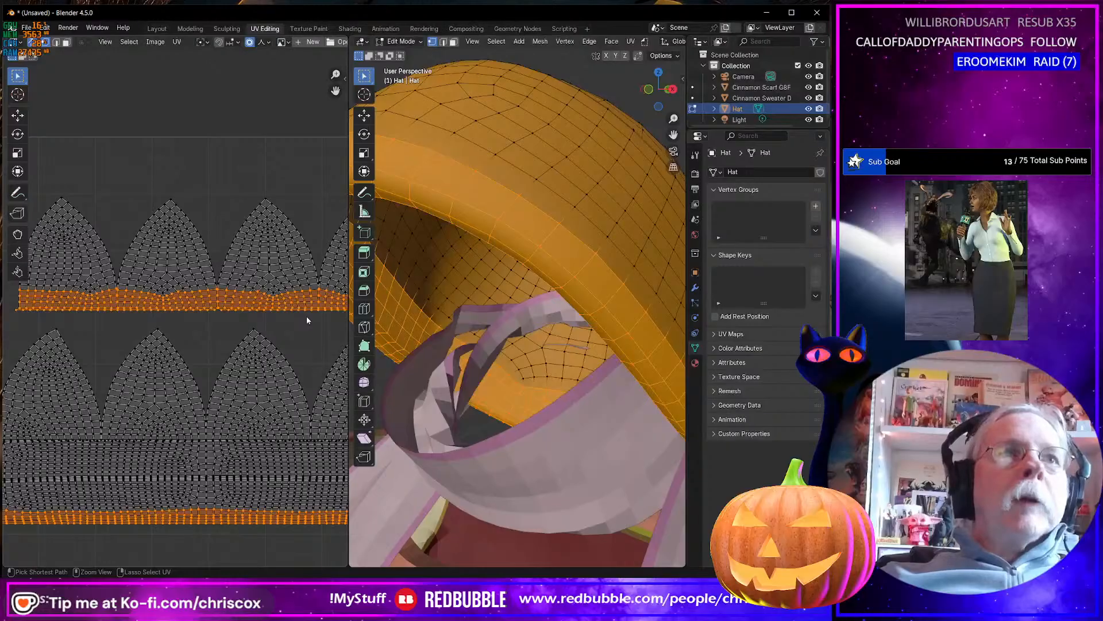
key("h")
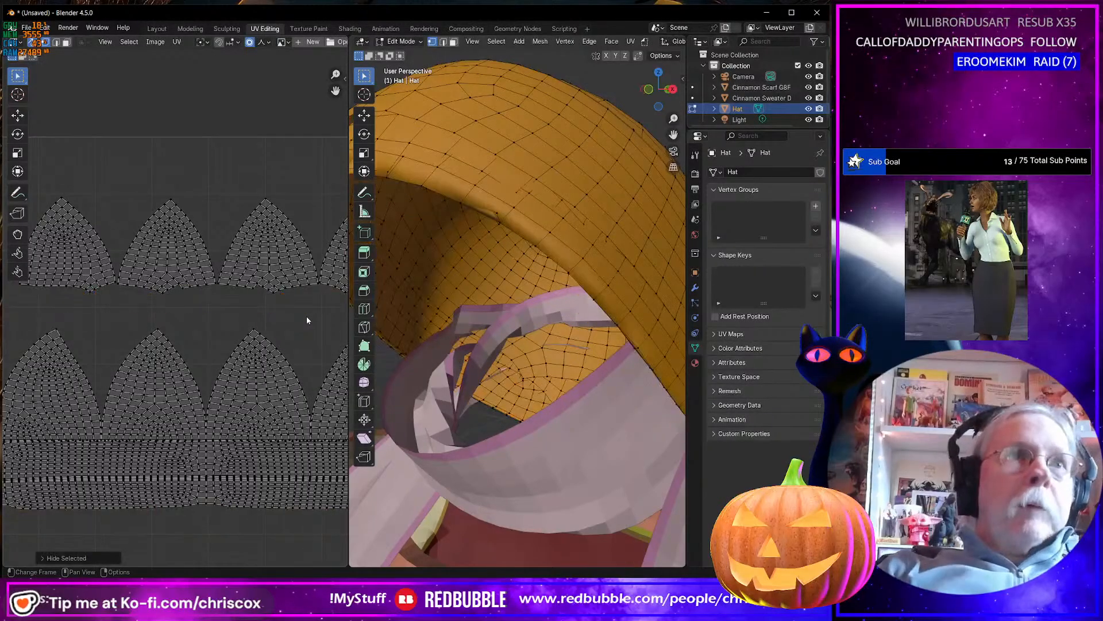
Select the remaining four-peaked upper UV island that forms the hat's inner lining and delete its vertices.
scroll(296, 320, "down", 3)
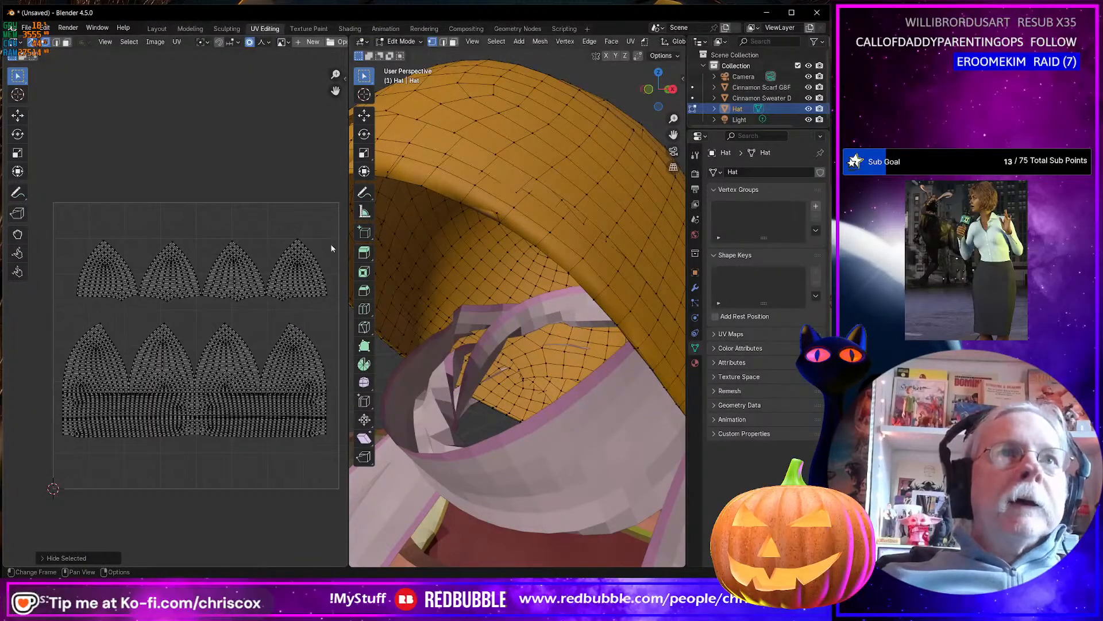
left_click_drag(334, 224, 73, 311)
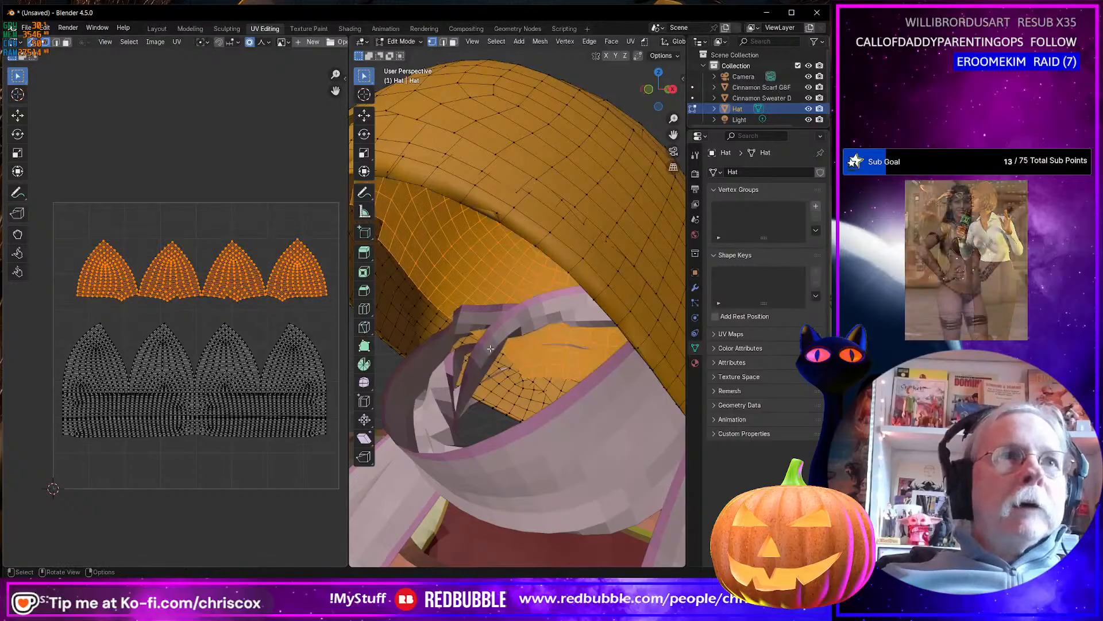
middle_click_drag(490, 348, 542, 365)
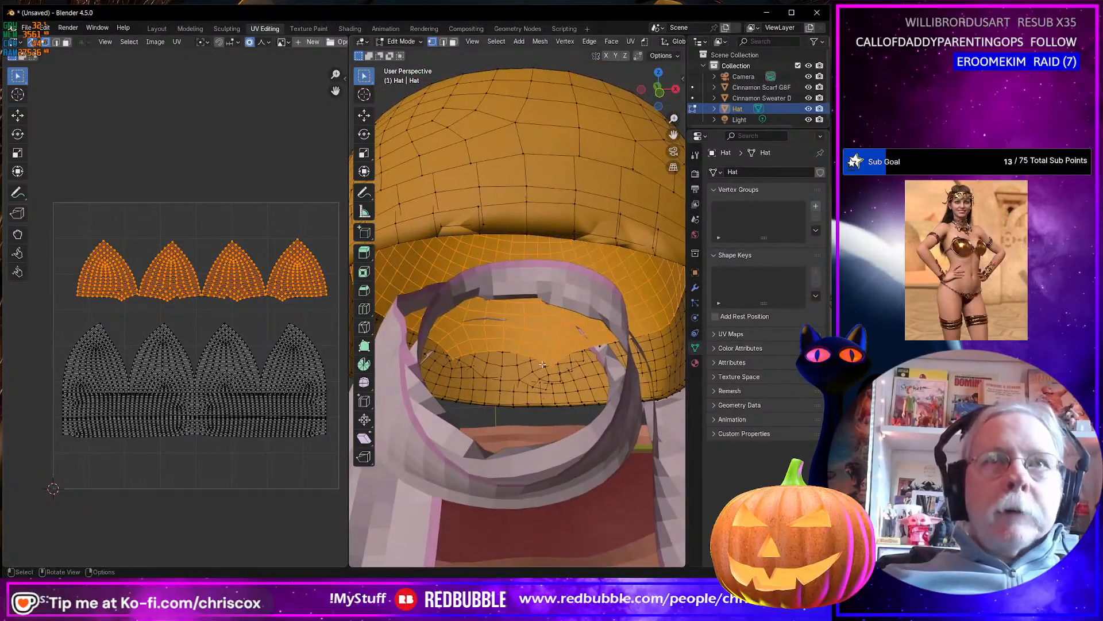
key("x")
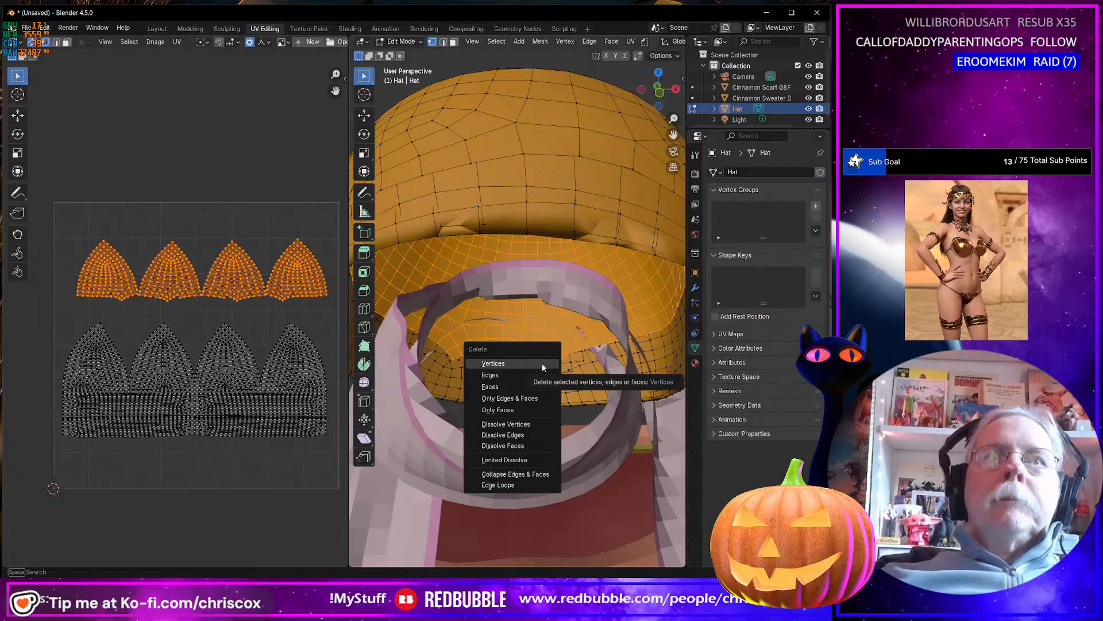
left_click(542, 363)
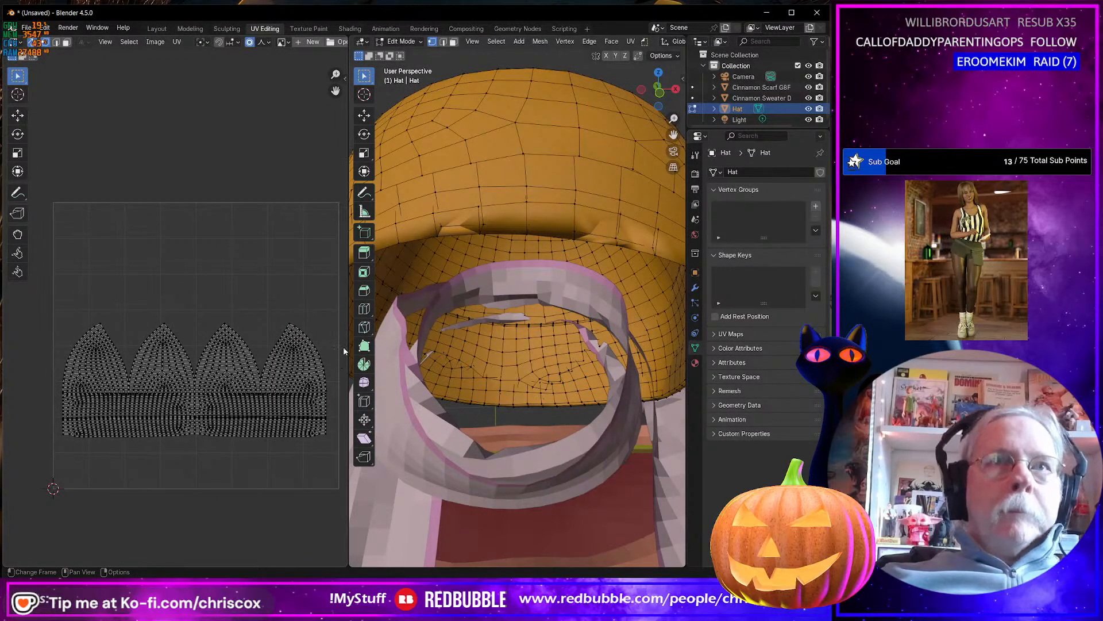
Reveal the hidden rim band and check the hat's opening and its remaining UV islands.
middle_click_drag(343, 347, 329, 343)
key("alt+h")
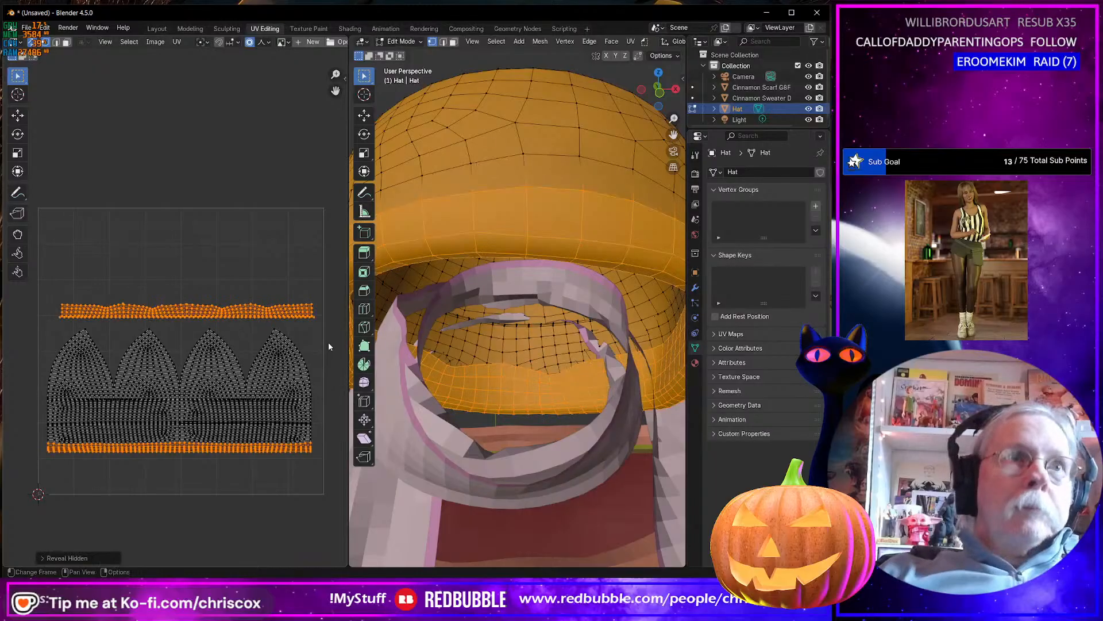
middle_click_drag(517, 276, 569, 335)
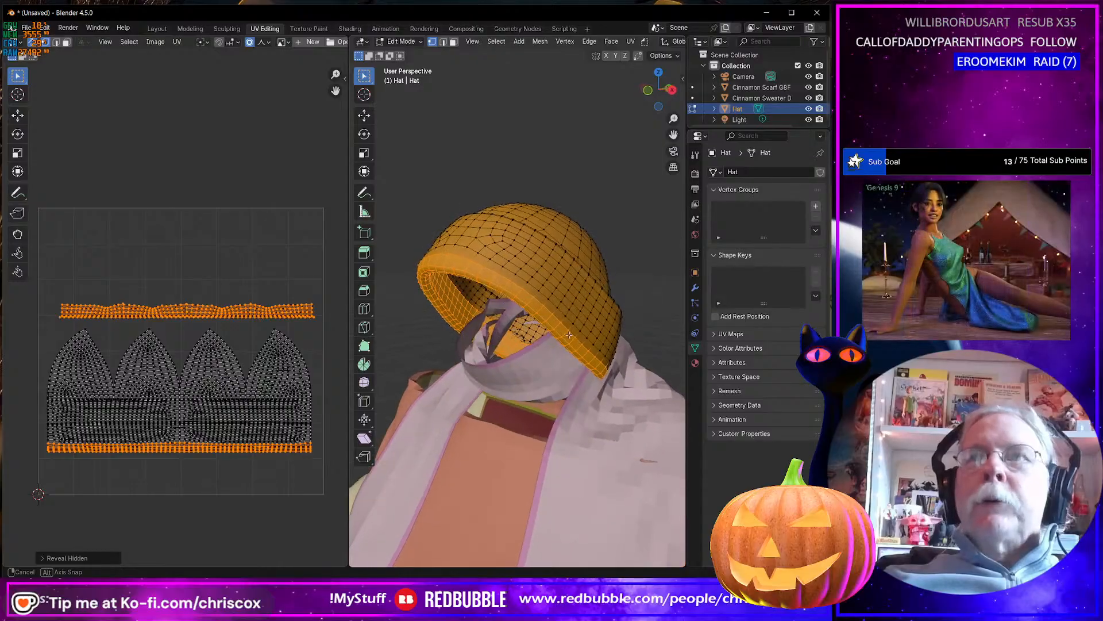
middle_click_drag(476, 352, 410, 324)
middle_click_drag(301, 327, 329, 276)
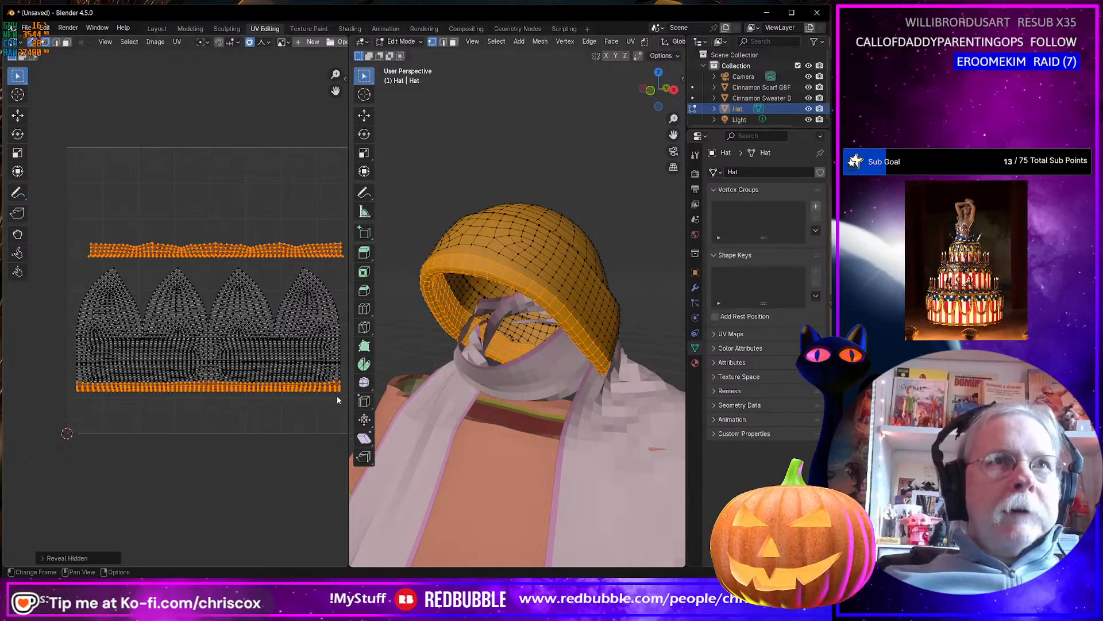
scroll(241, 325, "down", 1)
scroll(241, 325, "up", 1)
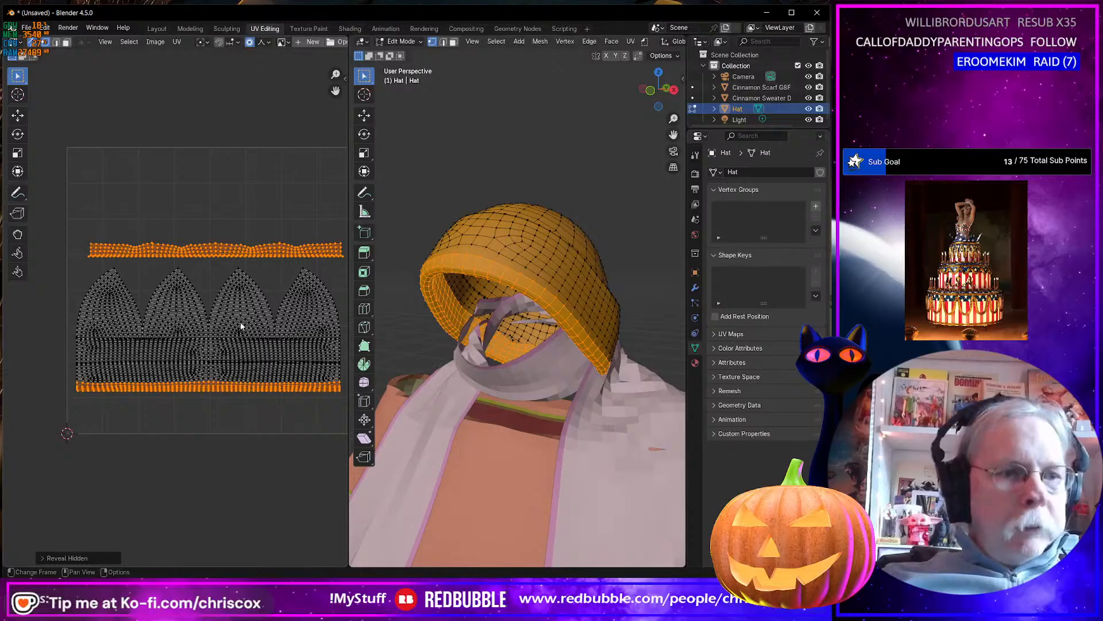
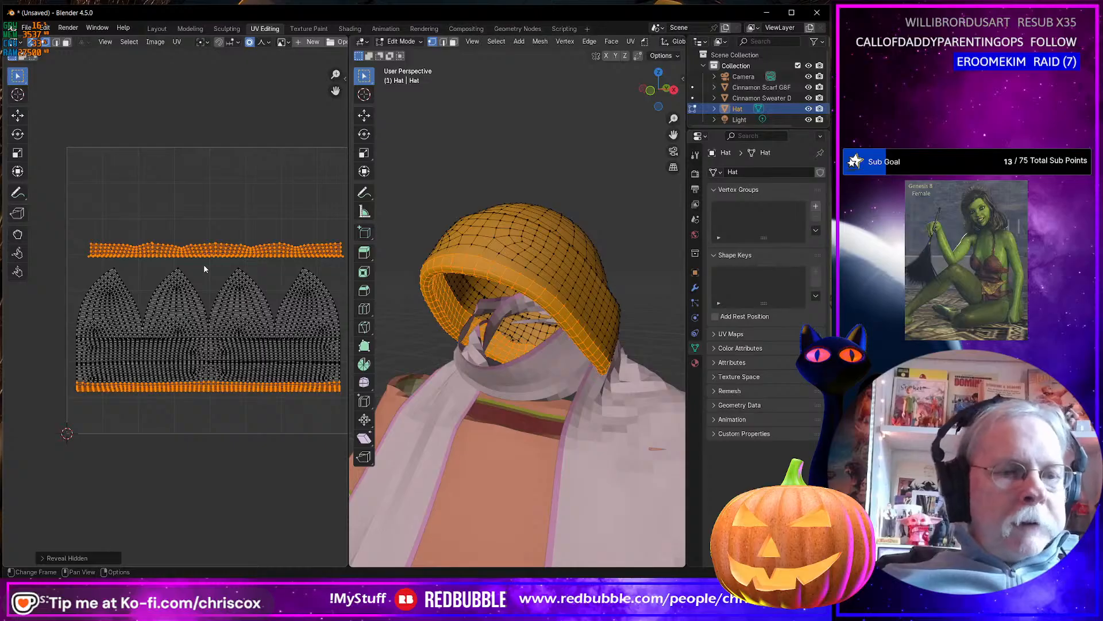
Mark the full straight lower edge of the hat's upper UV strip as a seam.
key("2")
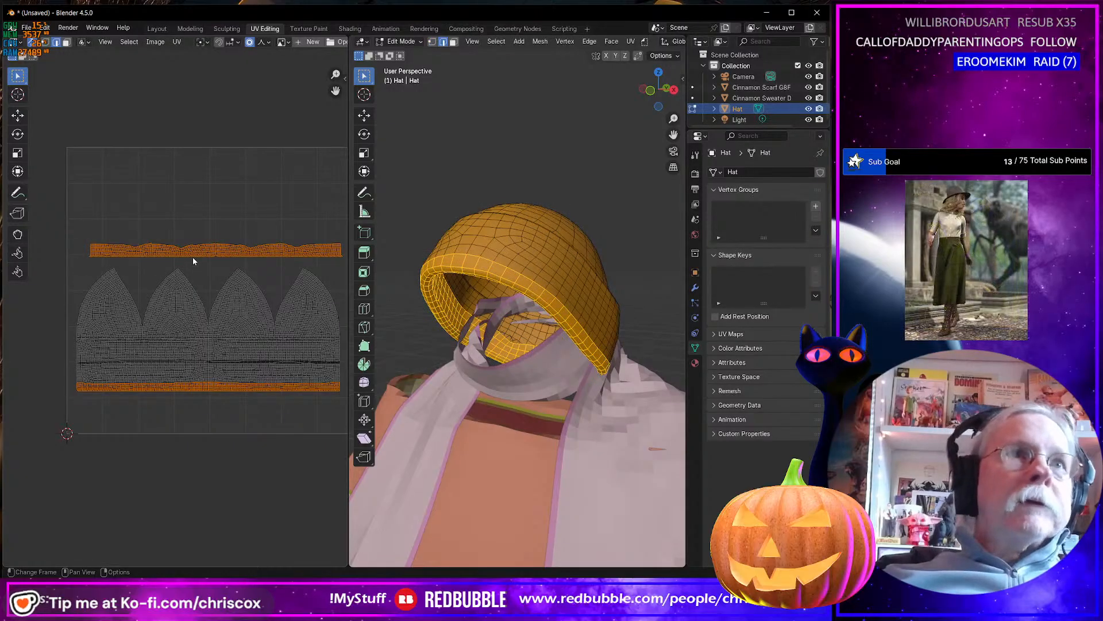
key("alt+Tab")
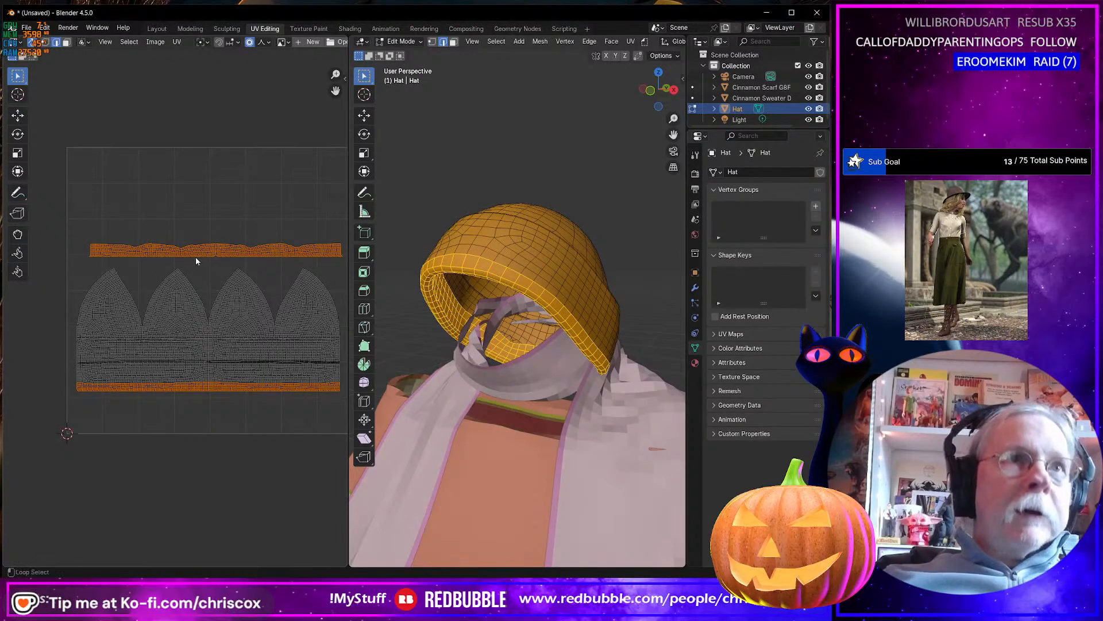
left_click(195, 257, "alt")
scroll(210, 263, "up", 3)
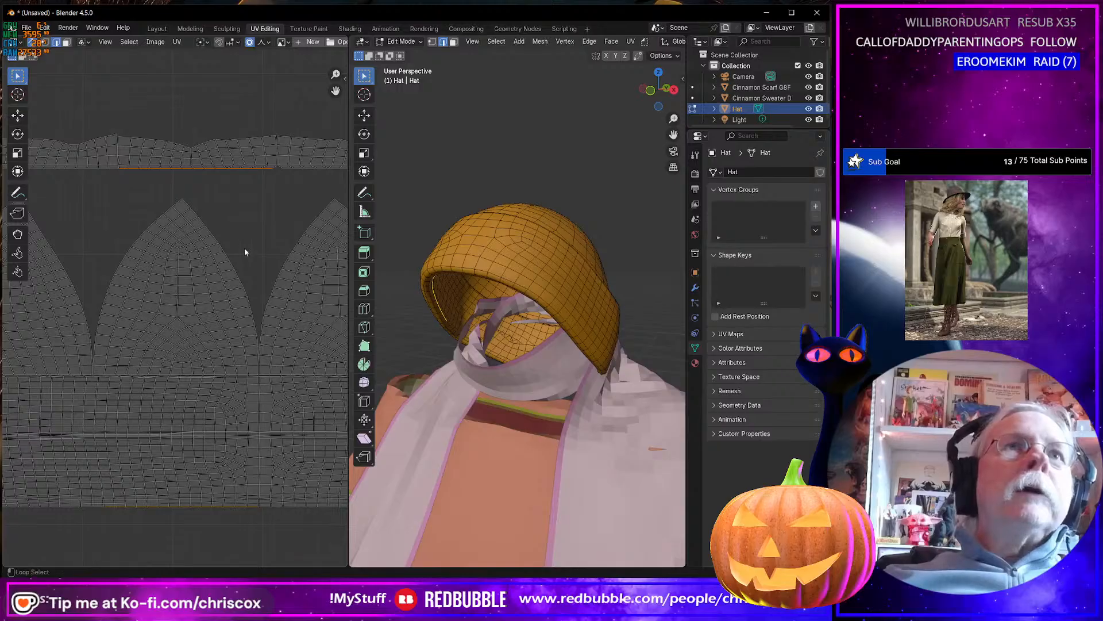
left_click(301, 177, "alt+shift")
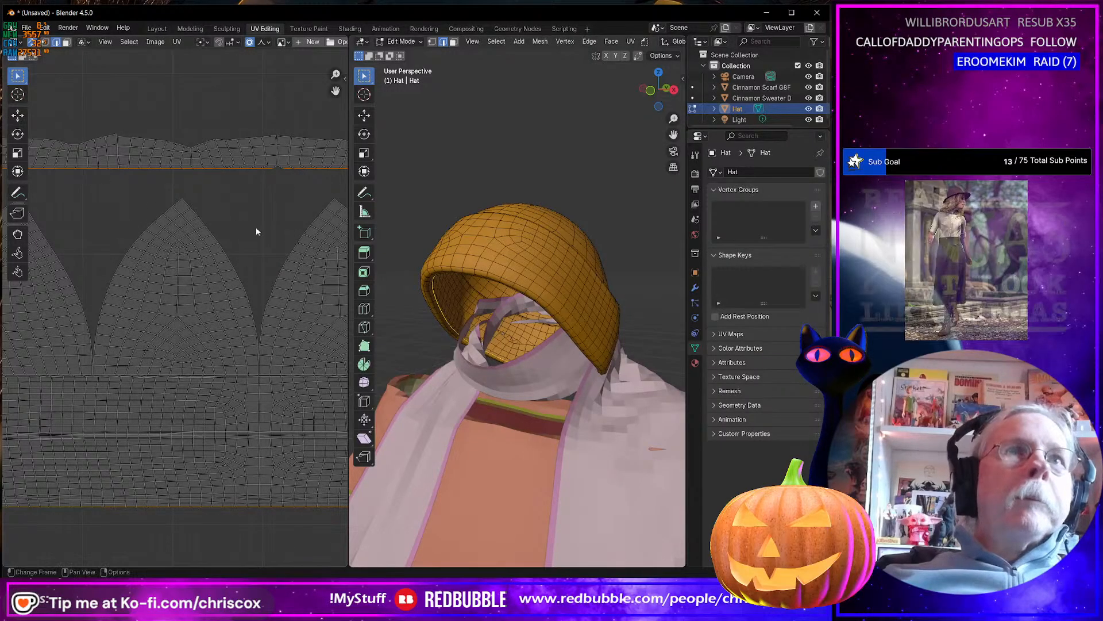
middle_click_drag(296, 239, 170, 237, "shift")
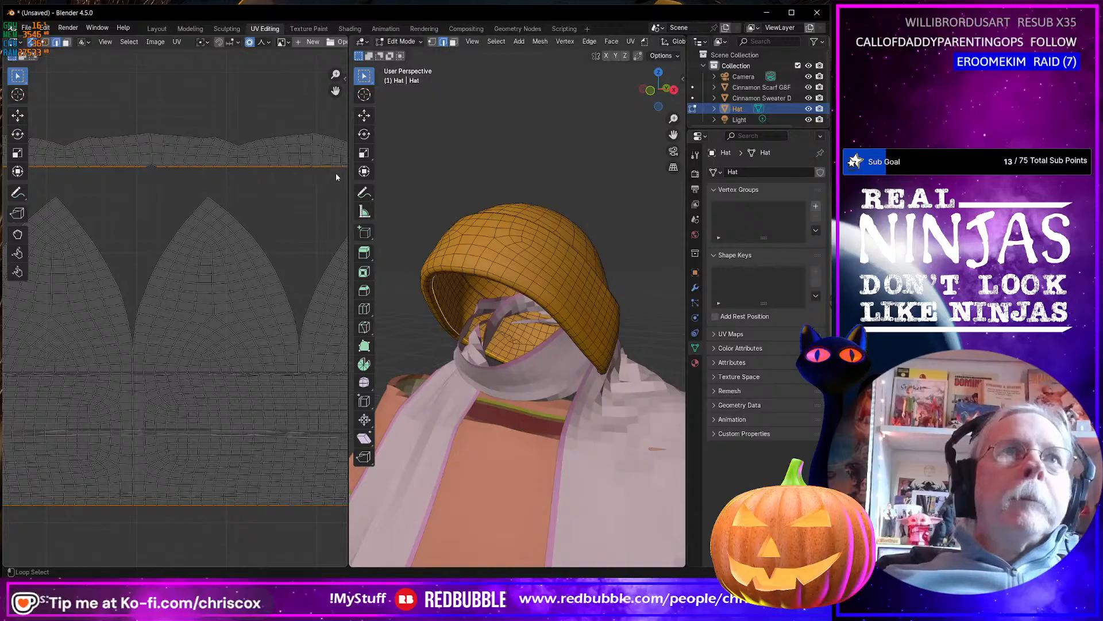
middle_click_drag(336, 174, 345, 221, "shift")
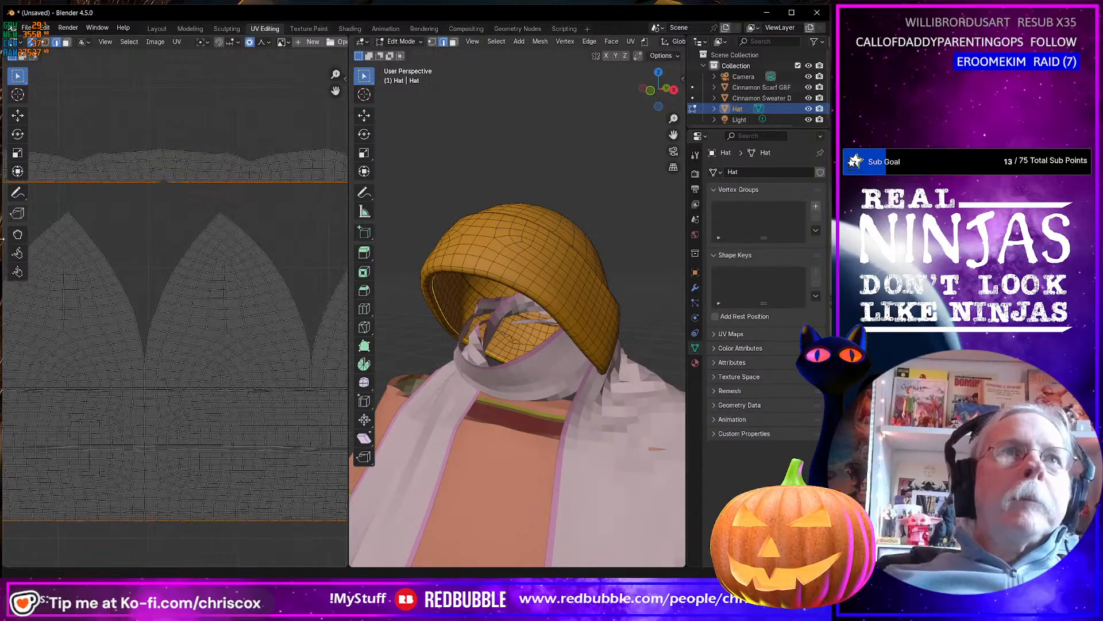
middle_click_drag(108, 239, 272, 235, "shift")
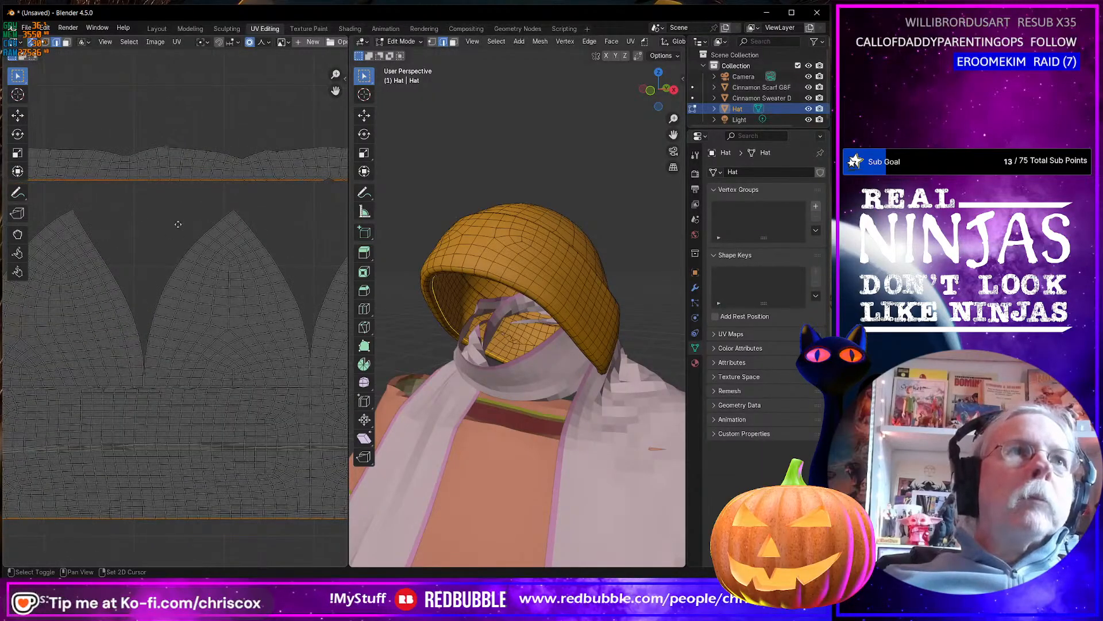
middle_click_drag(95, 196, 204, 193, "shift")
right_click(195, 178)
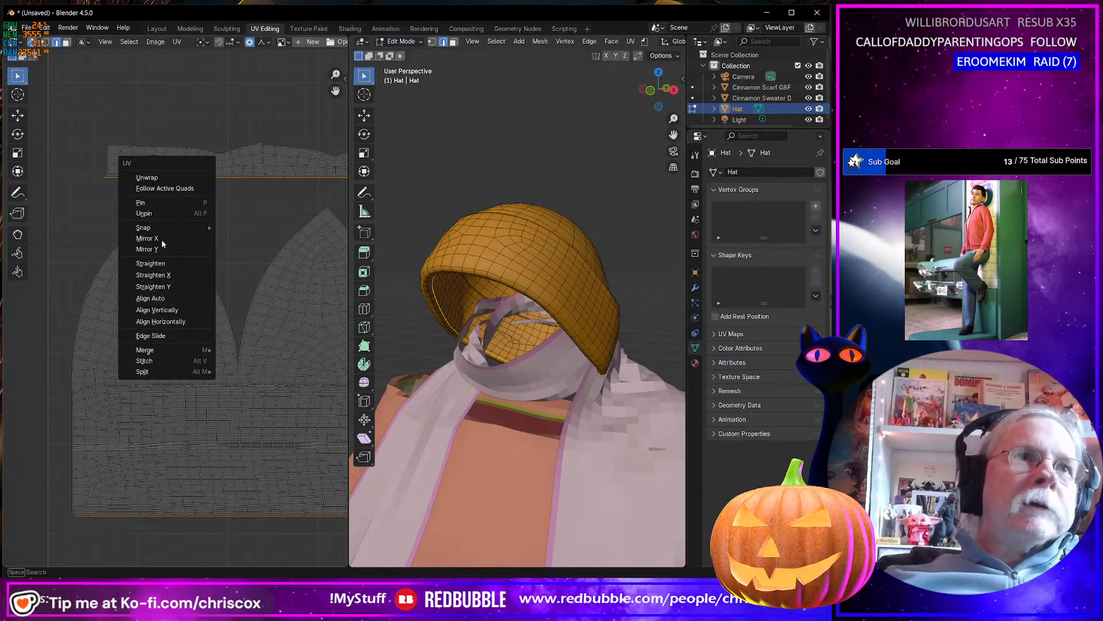
left_click(177, 42)
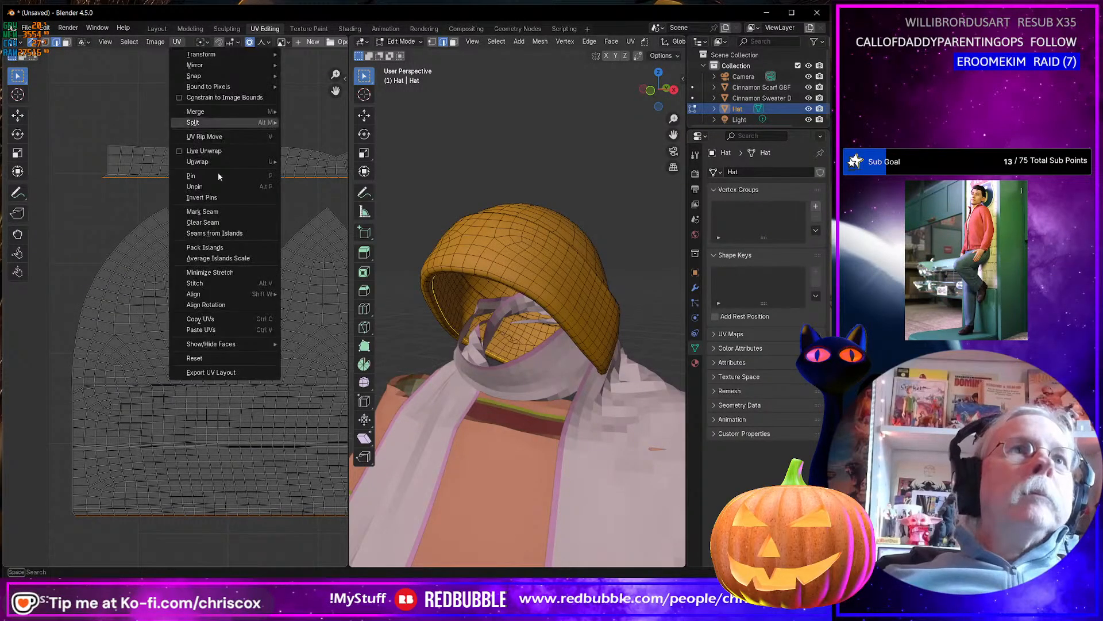
left_click(202, 212)
scroll(253, 336, "up", 4)
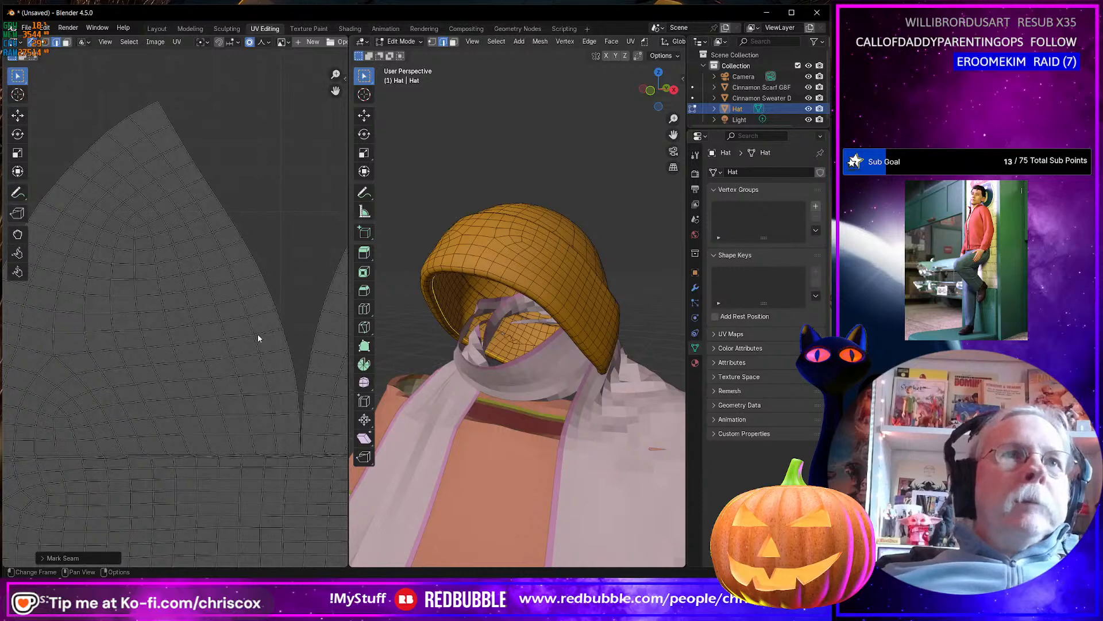
scroll(258, 337, "down", 6)
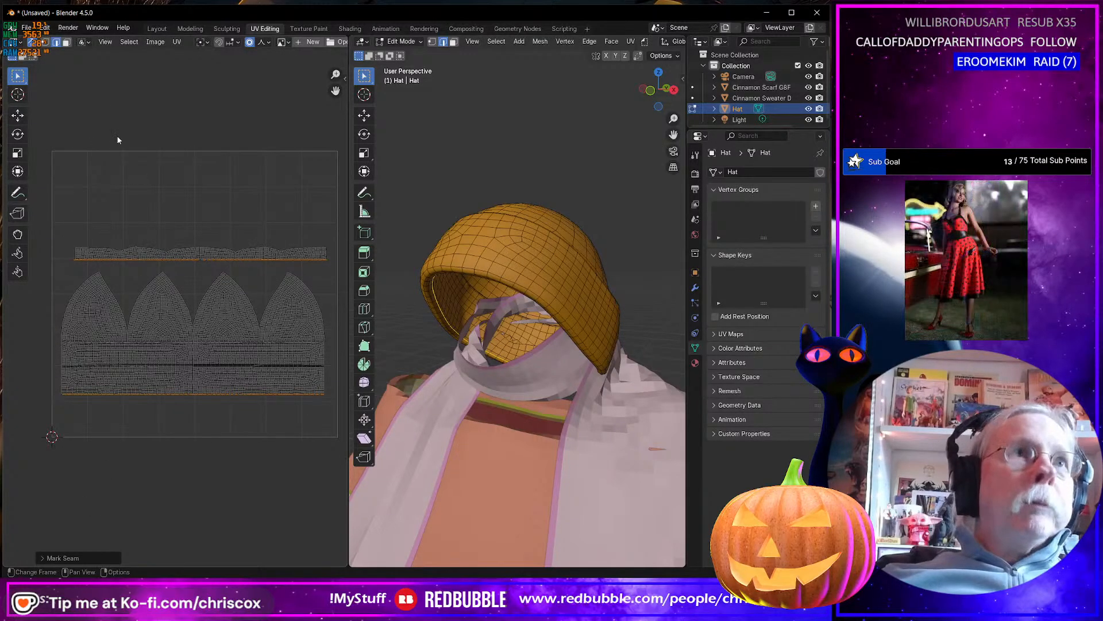
Pin all UV vertices of the hat's four-peaked lower island.
left_click(46, 43)
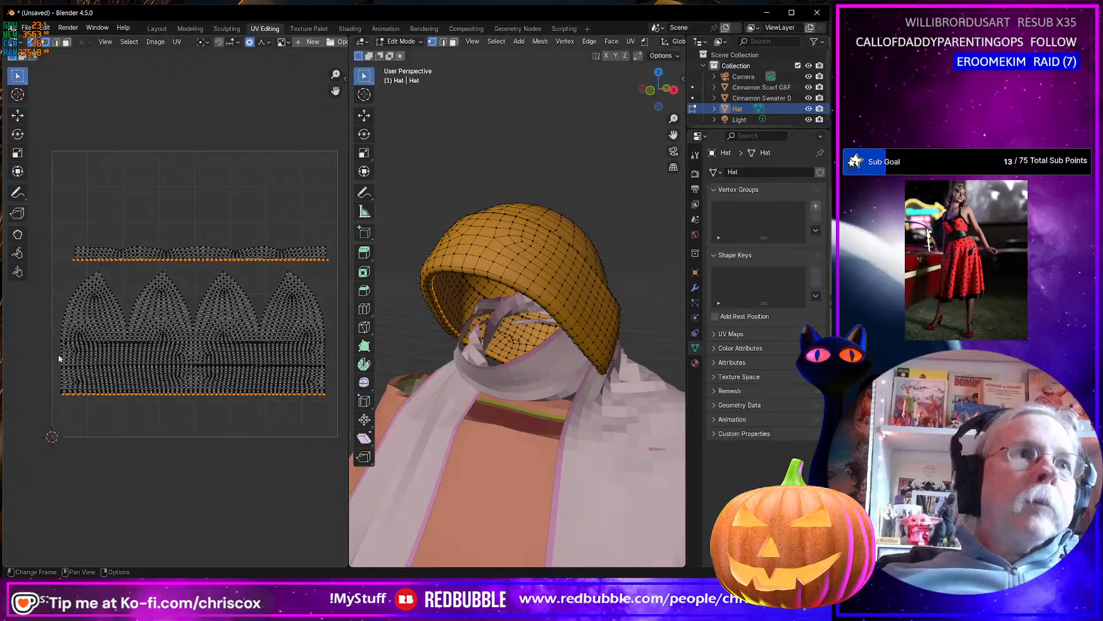
left_click_drag(55, 402, 342, 267)
key("p")
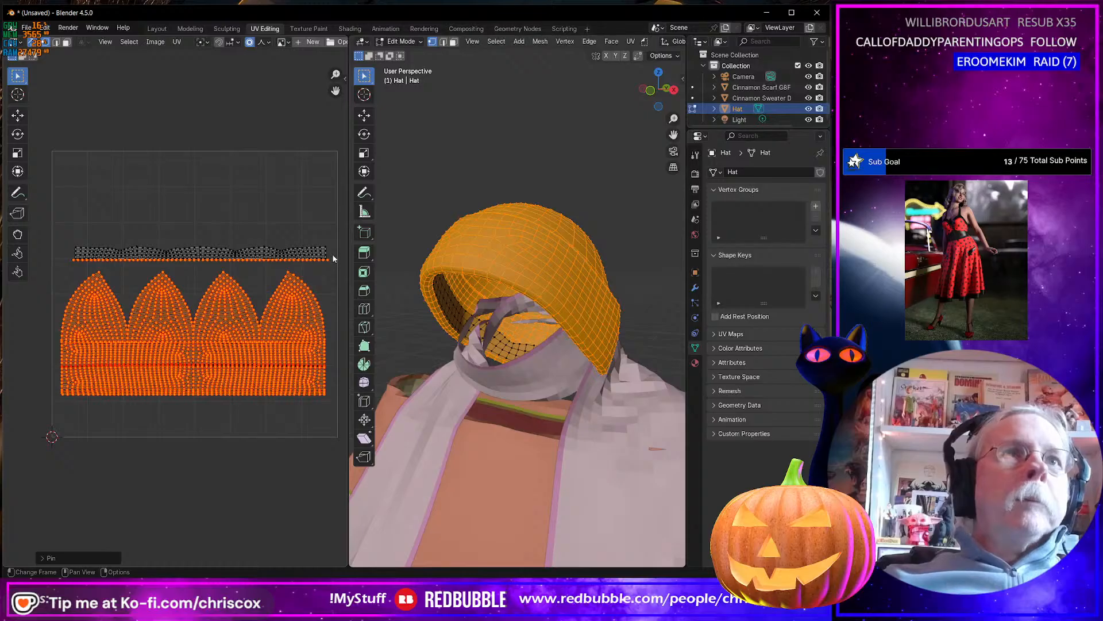
Try to unwrap only the hat's upper rim strip while the four-peaked island stays pinned, then undo the unwrap.
left_click(336, 265)
left_click_drag(336, 264, 72, 236)
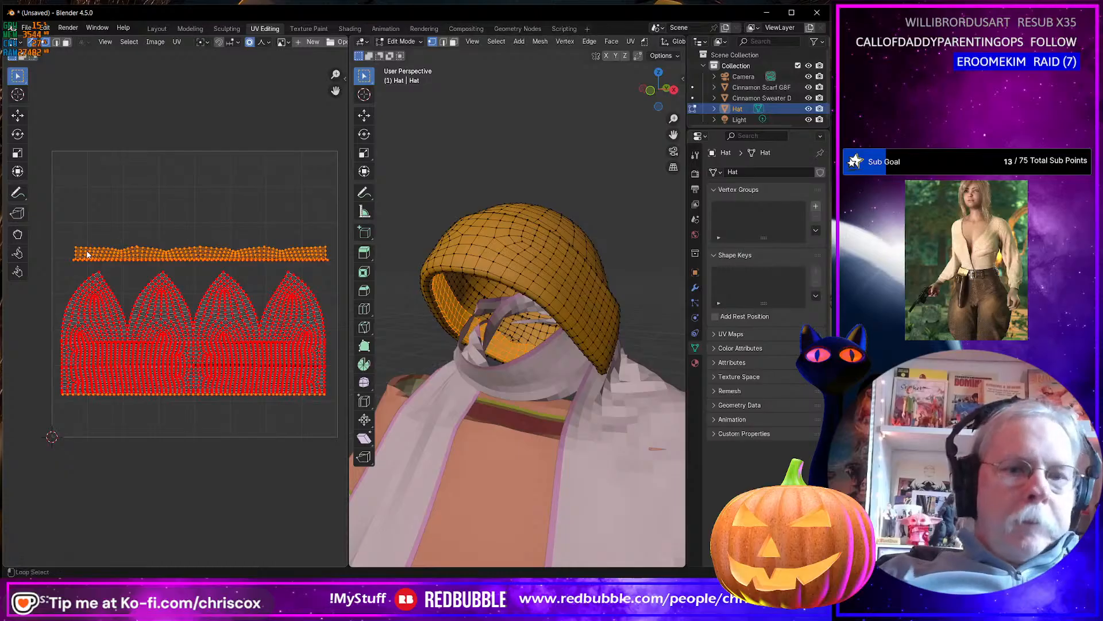
key("p")
left_click(154, 242)
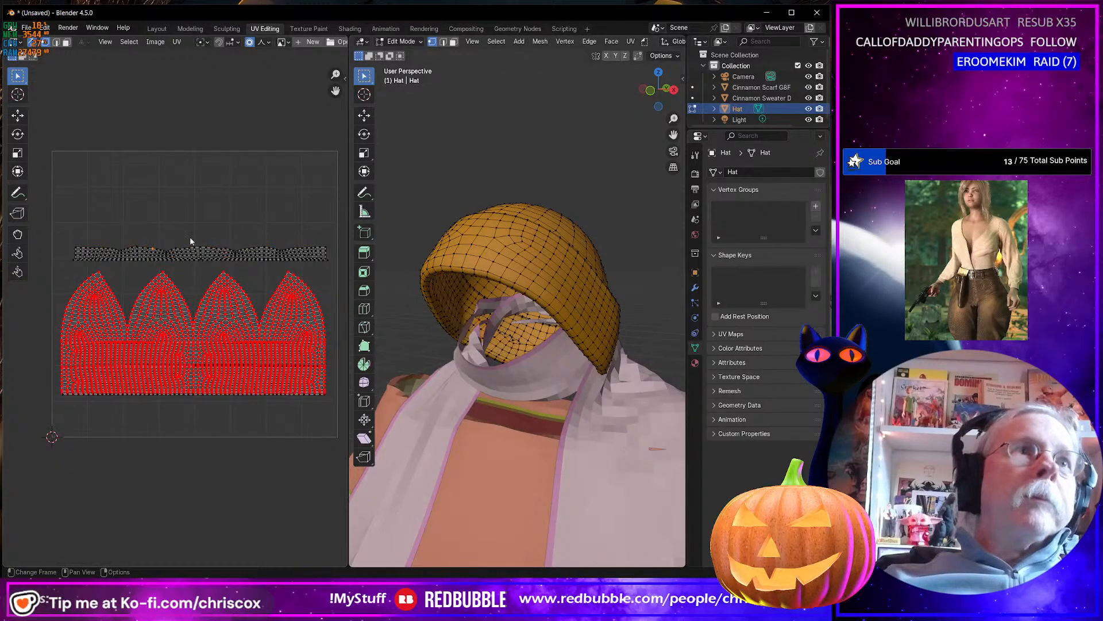
key("l")
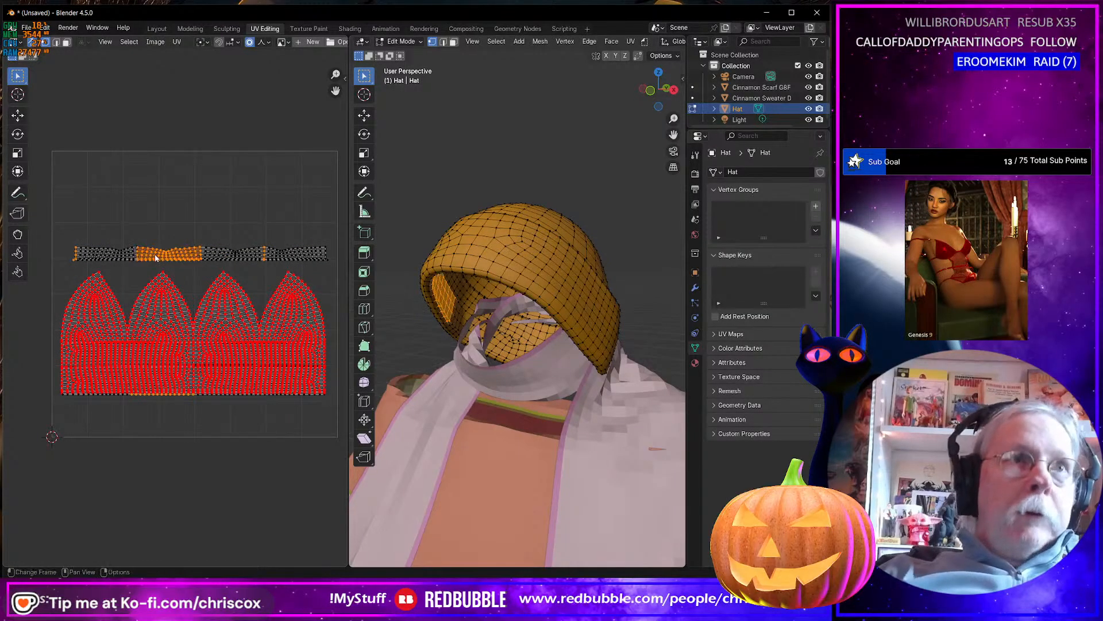
left_click_drag(68, 231, 336, 263)
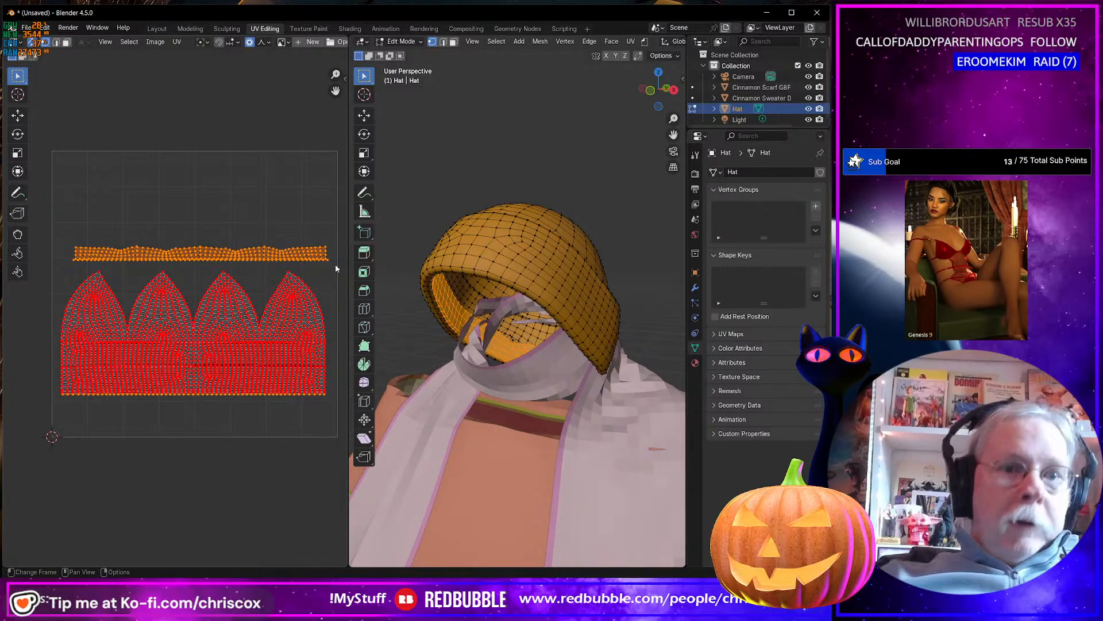
key("u")
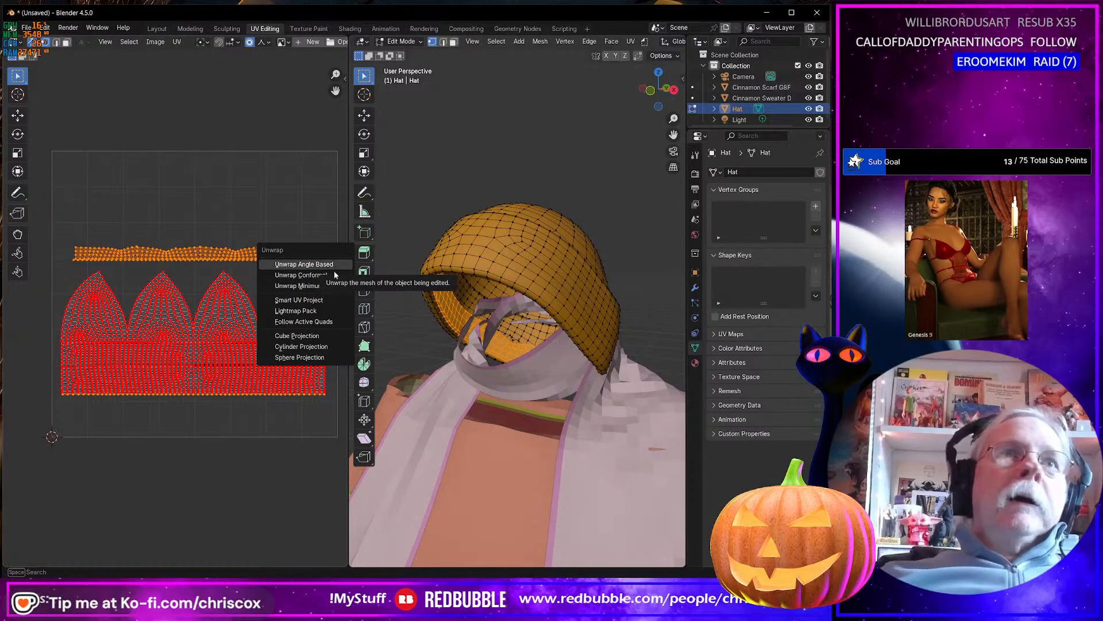
left_click(333, 276)
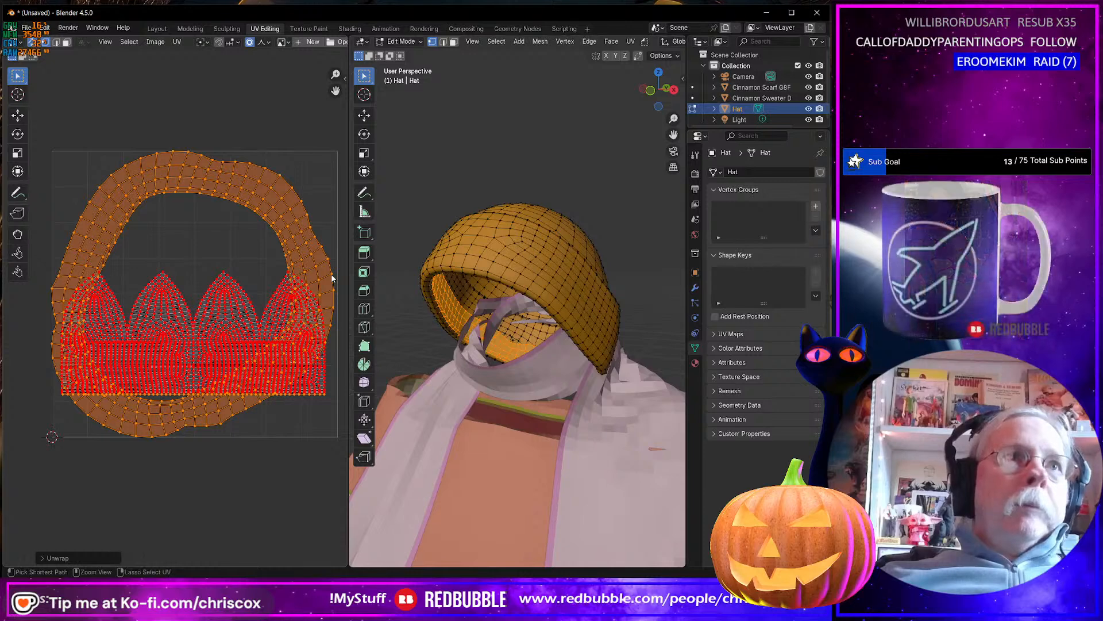
key("ctrl+z")
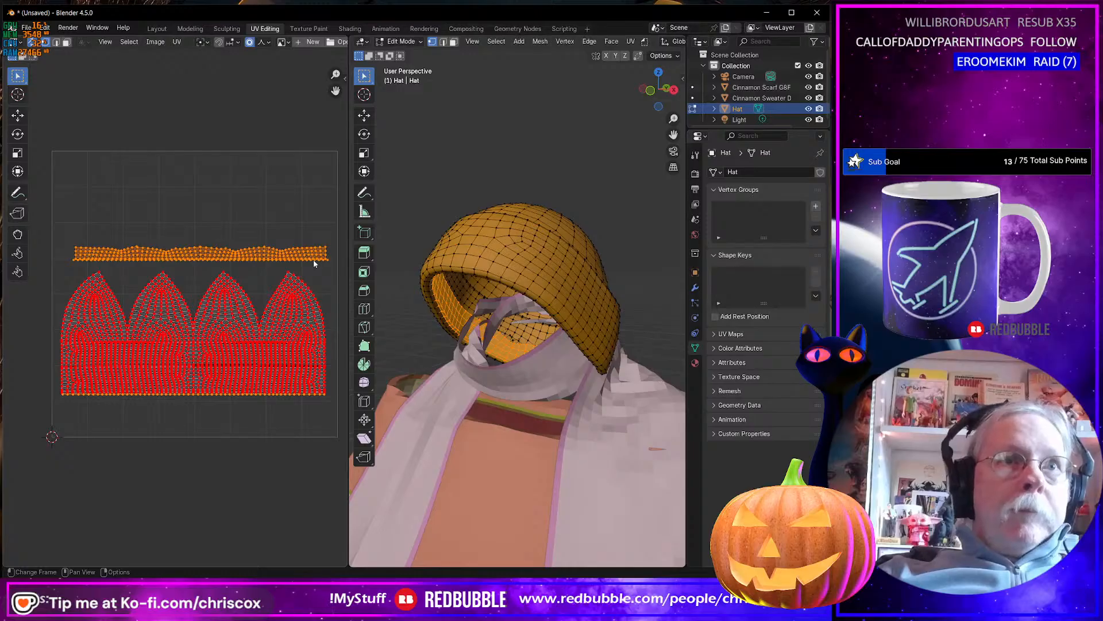
Try to unwrap the rim strip together with the bottom rows of the pinned four-peaked island, then undo it.
left_click_drag(339, 412, 40, 393)
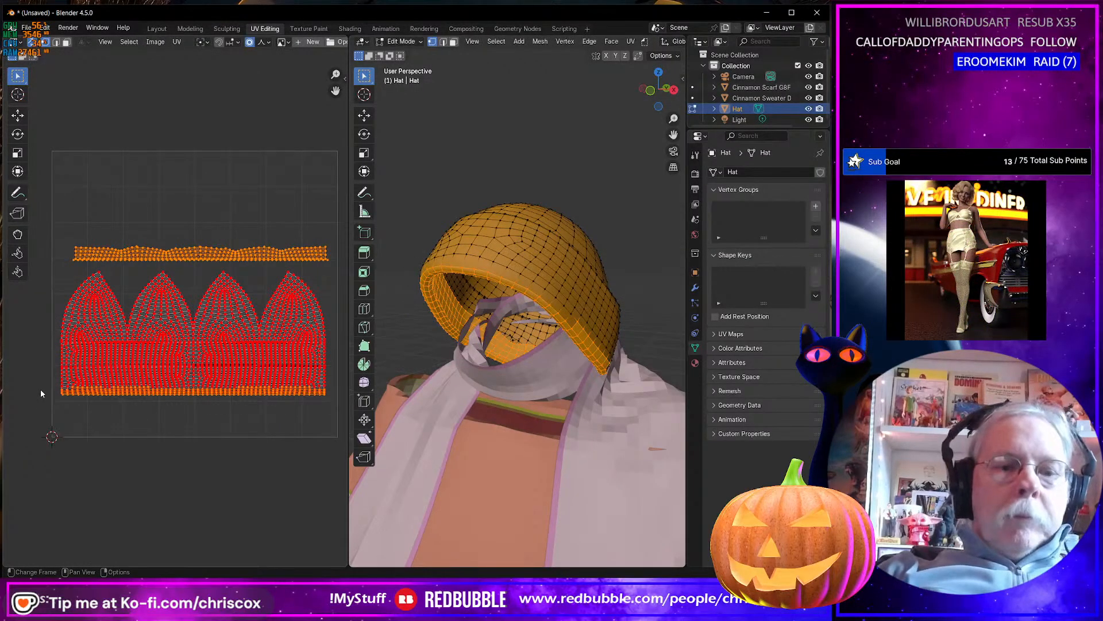
key("u")
left_click(66, 401)
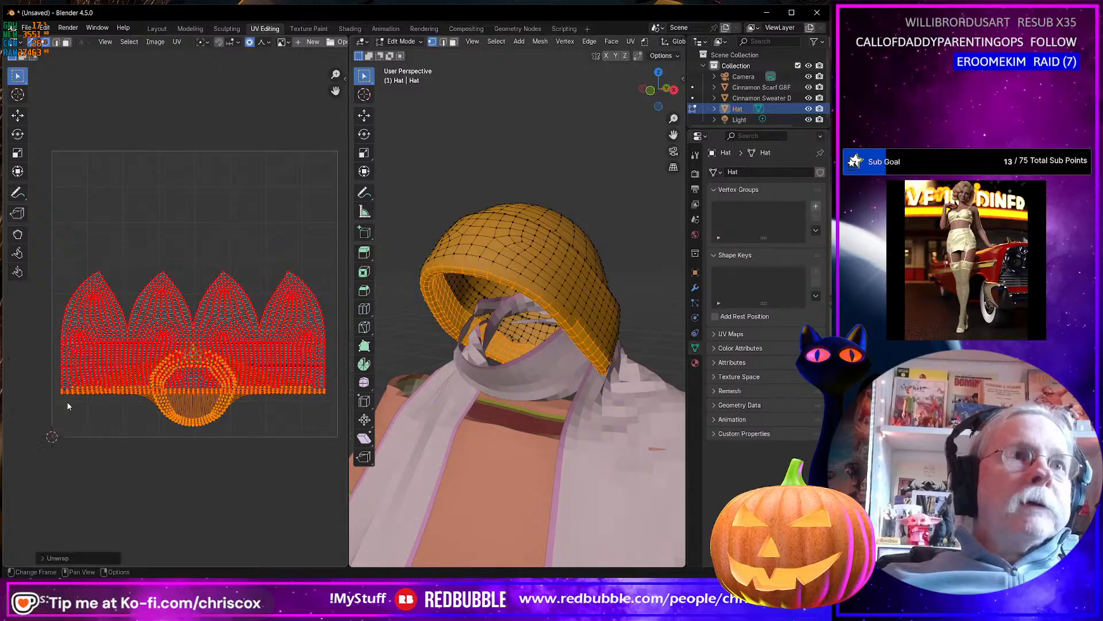
key("ctrl+z")
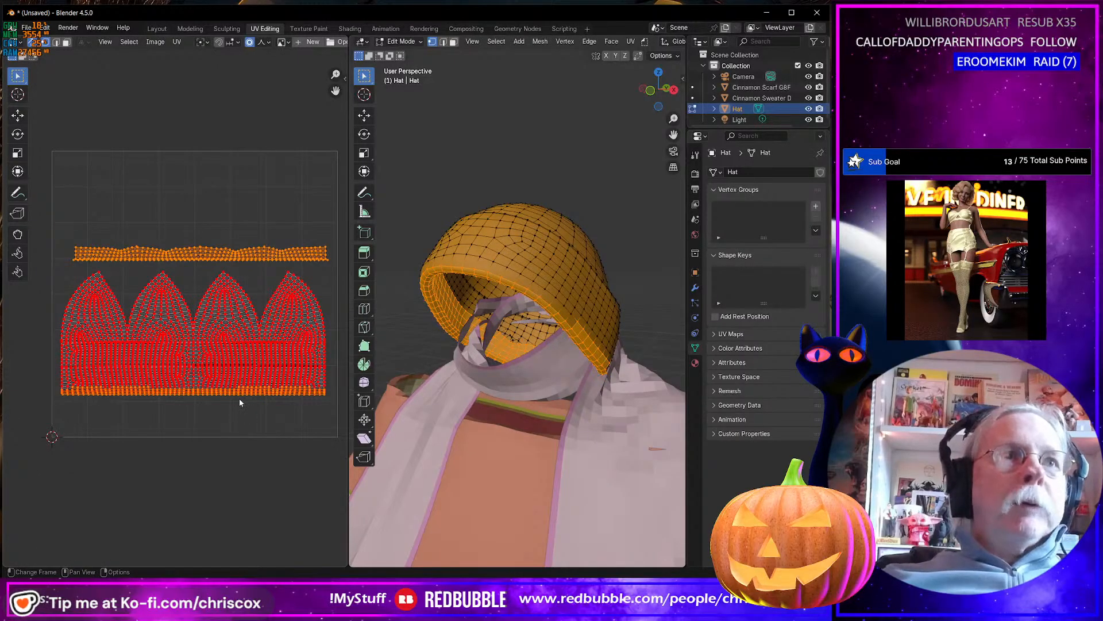
Mark the short vertical edge at the right end of the hat's rim strip as a seam.
scroll(239, 398, "up", 2)
middle_click_drag(244, 380, 5, 396)
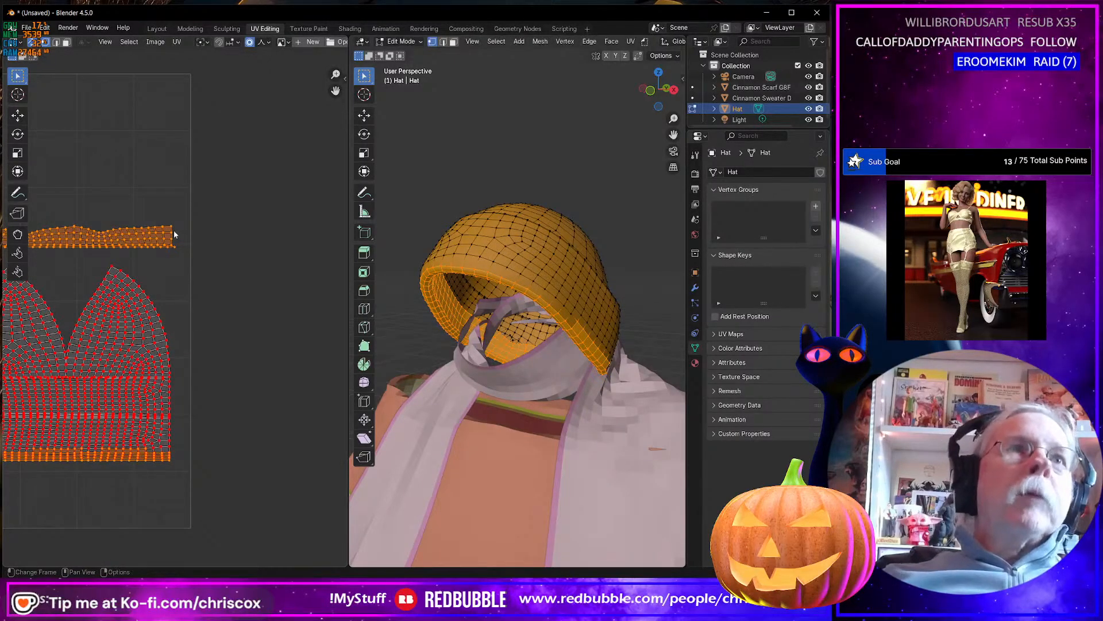
scroll(172, 234, "up", 3)
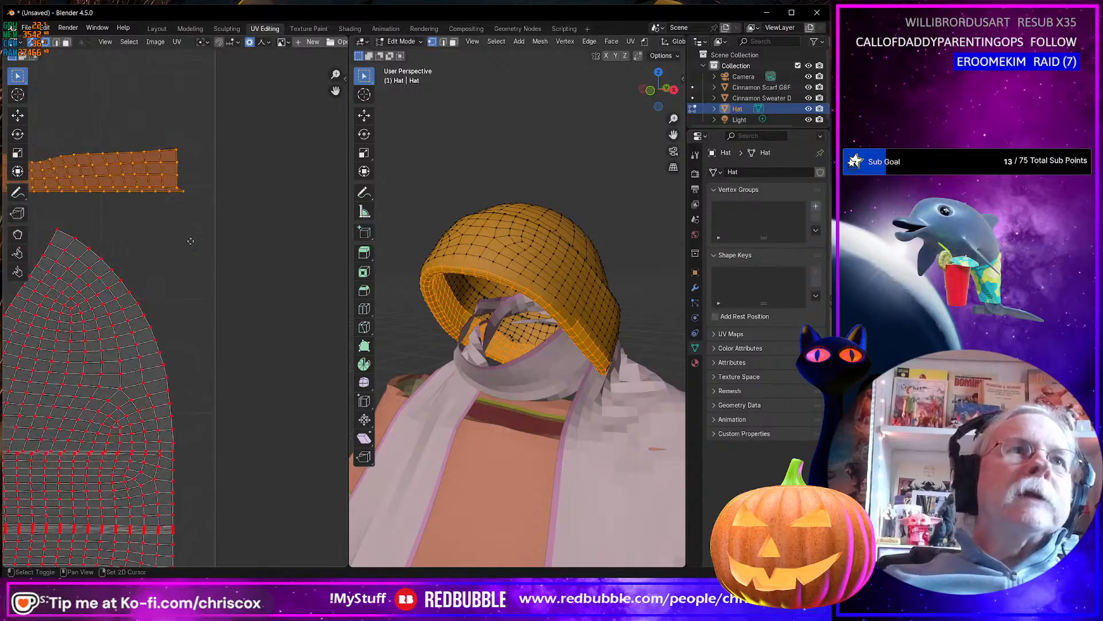
middle_click_drag(190, 239, 208, 344)
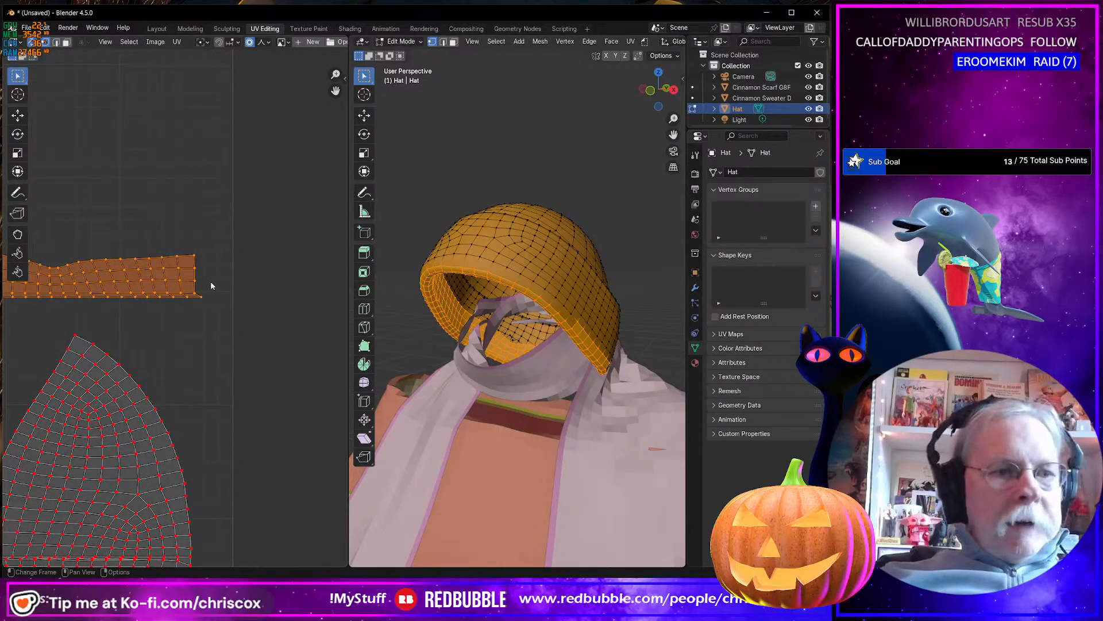
key("2")
left_click(197, 261)
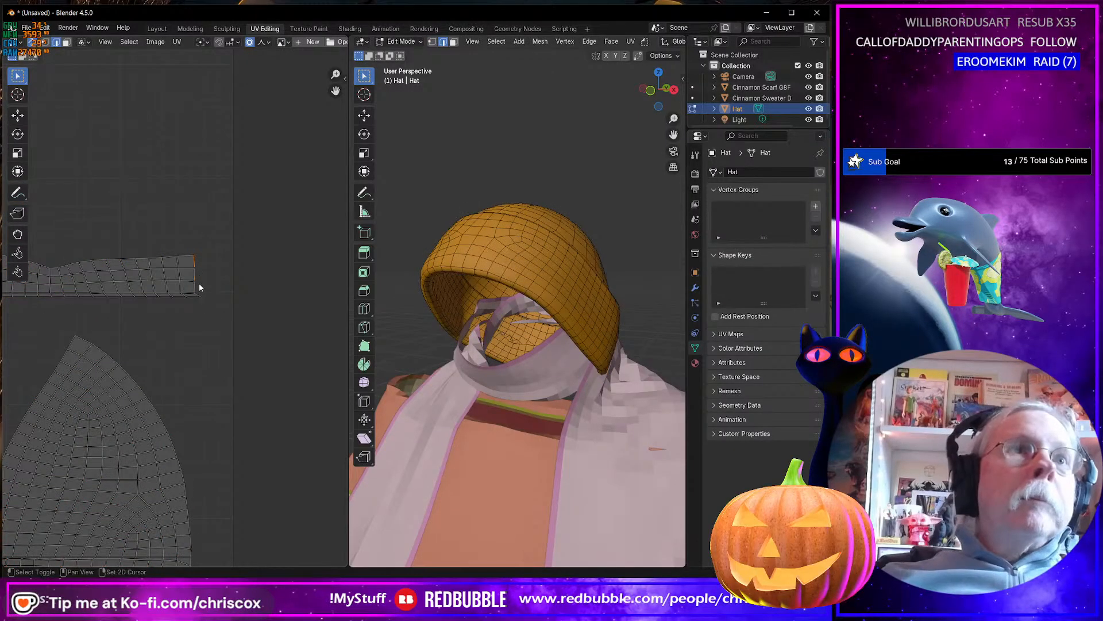
key("u")
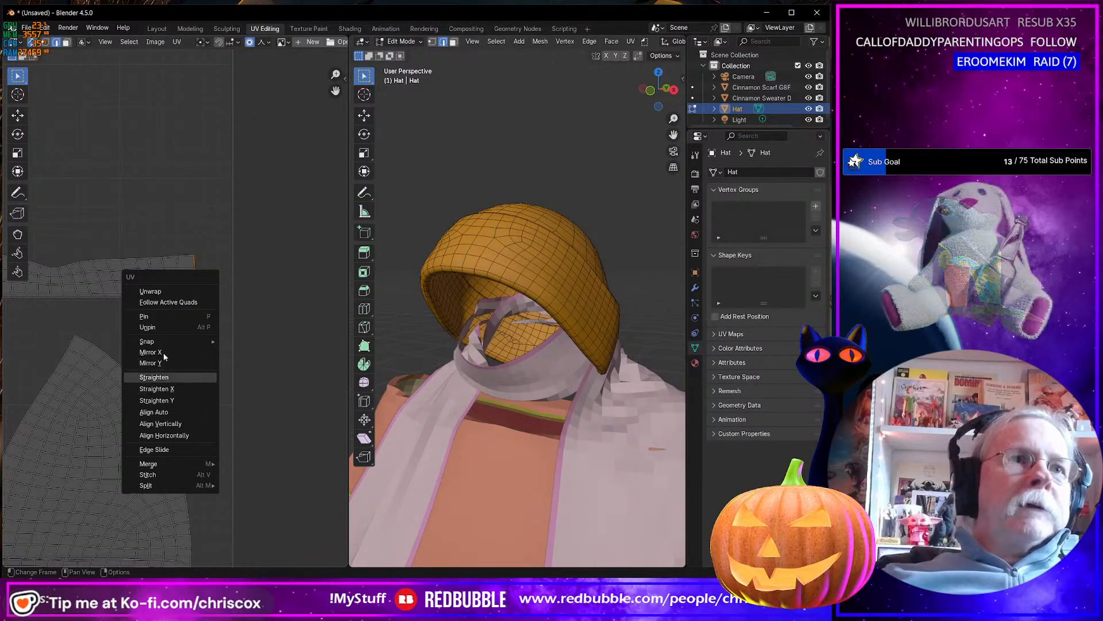
left_click(178, 45)
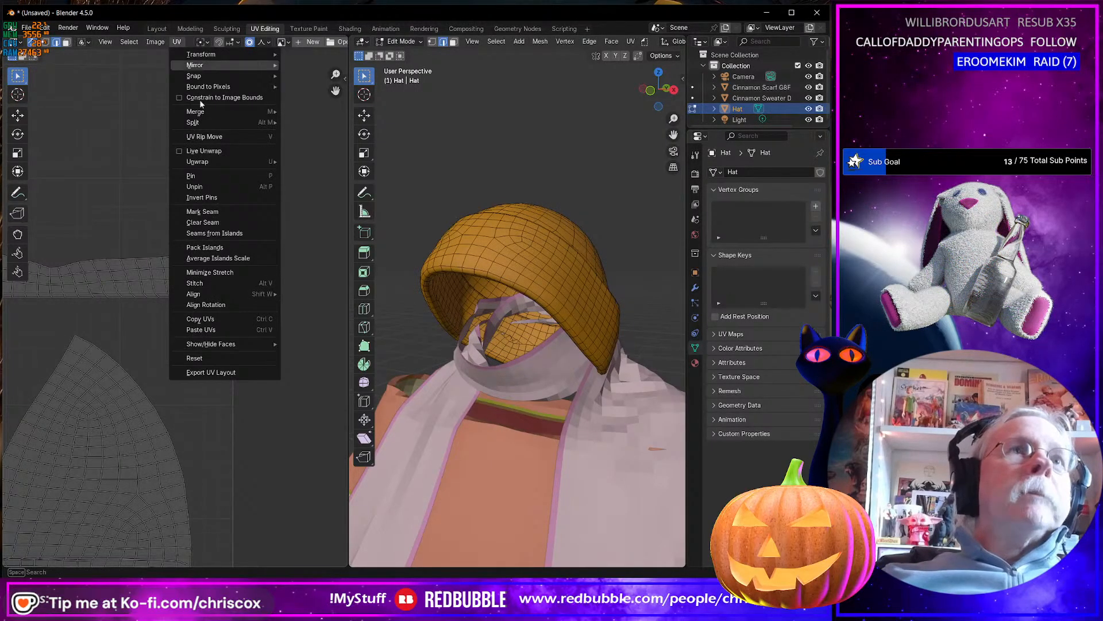
left_click(221, 212)
scroll(196, 317, "up", 4)
scroll(197, 317, "down", 5)
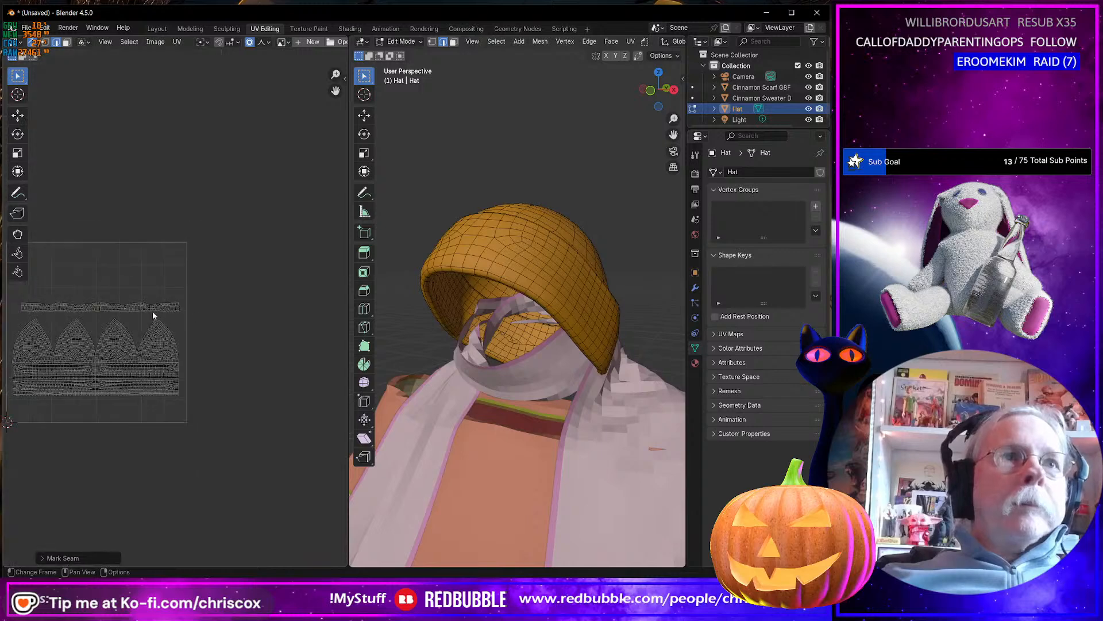
Try to unwrap the whole upper rim strip on its own with the Minimum Stretch method.
middle_click_drag(153, 311, 222, 314)
key("a")
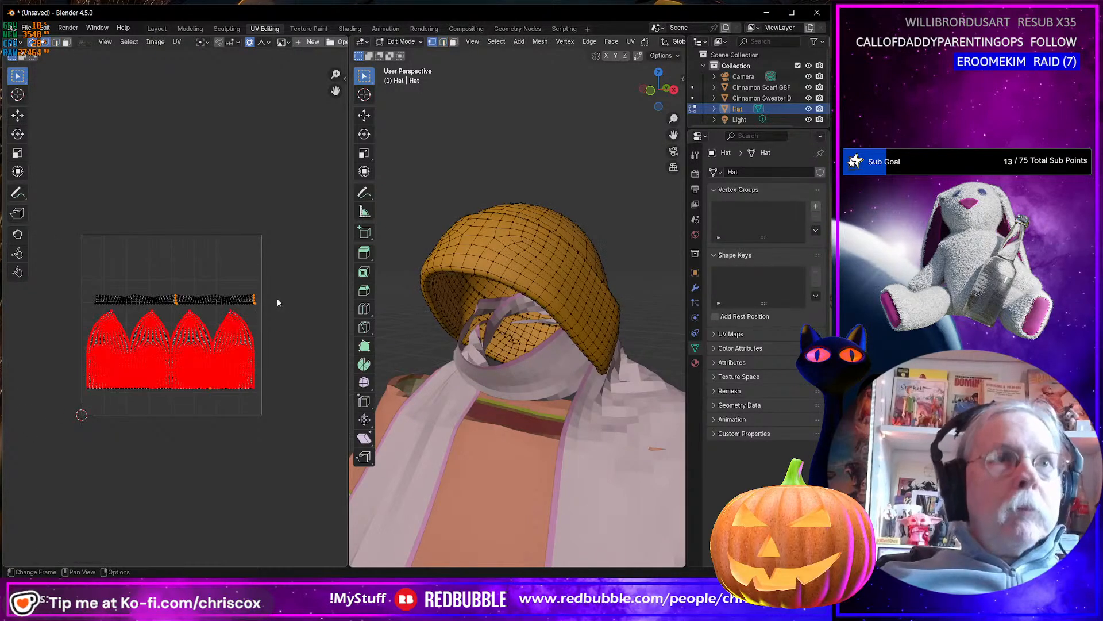
key("b")
left_click_drag(91, 277, 82, 303)
key("u")
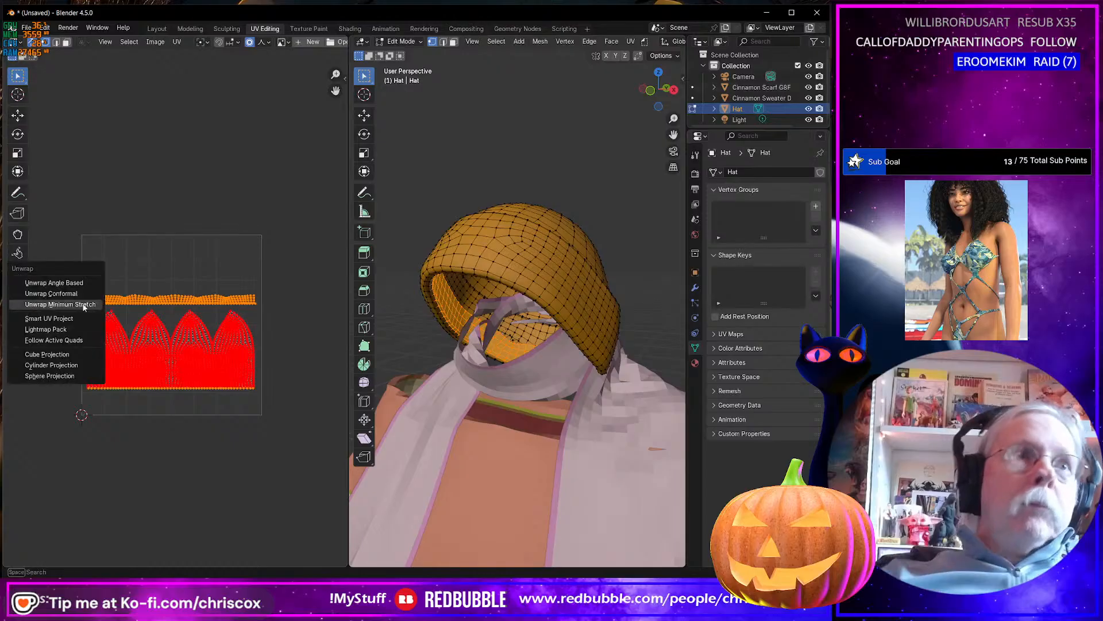
left_click(83, 305)
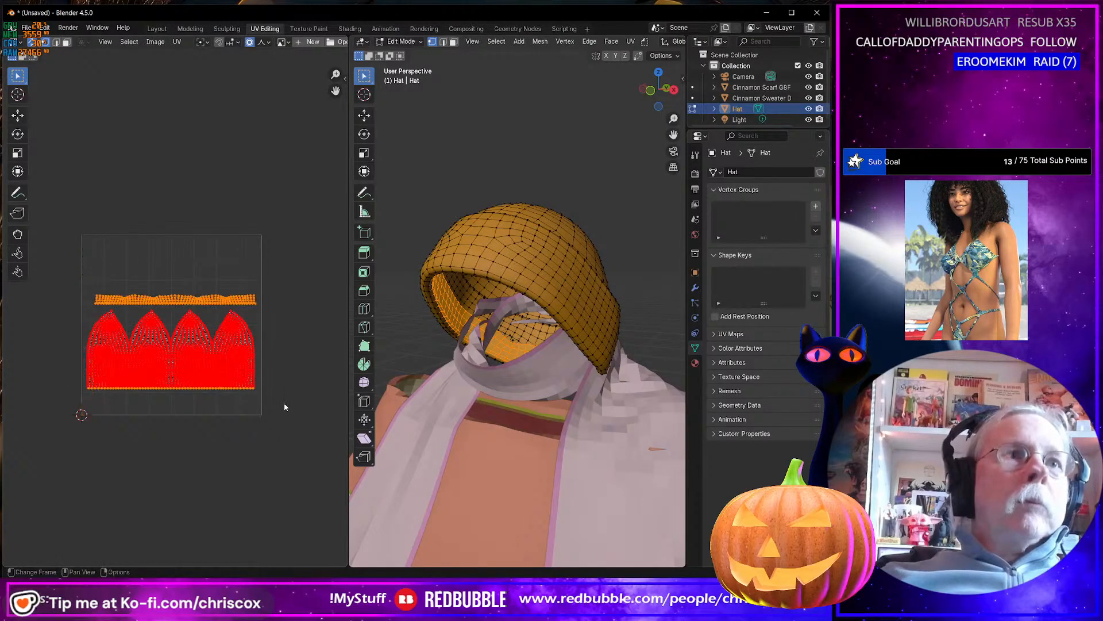
Add the bottom rows of the pinned four-peaked island to the rim strip selection and unwrap them together with the Angle Based method.
left_click_drag(284, 405, 57, 379, "shift")
key("u")
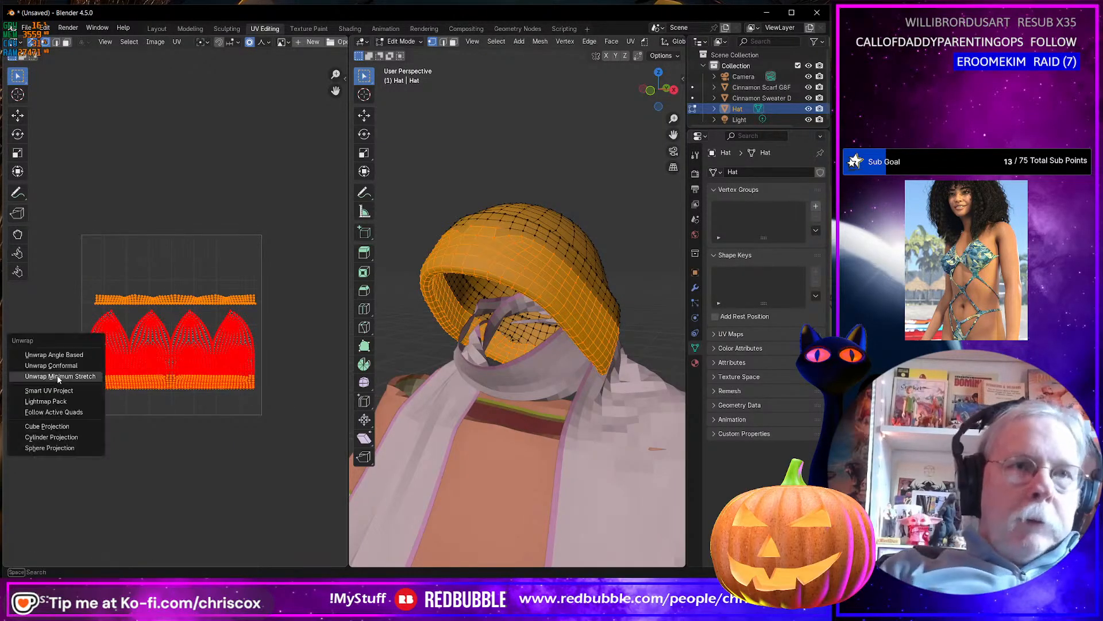
left_click(66, 355)
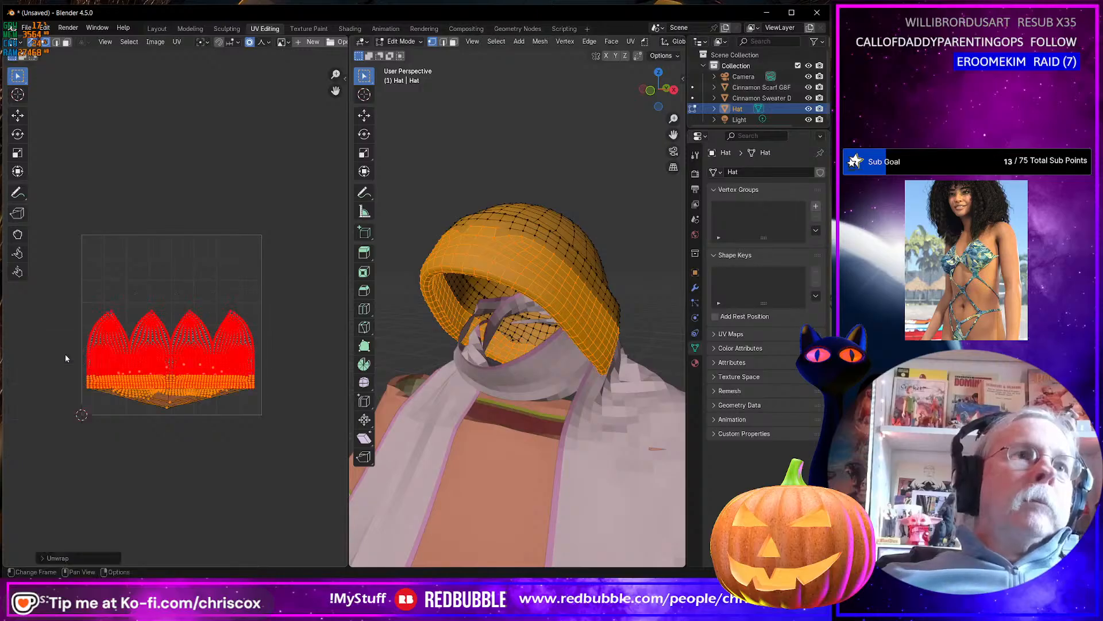
Undo the last unwrap and hide the scarf and sweater objects, leaving only the hat displayed.
key("ctrl+z")
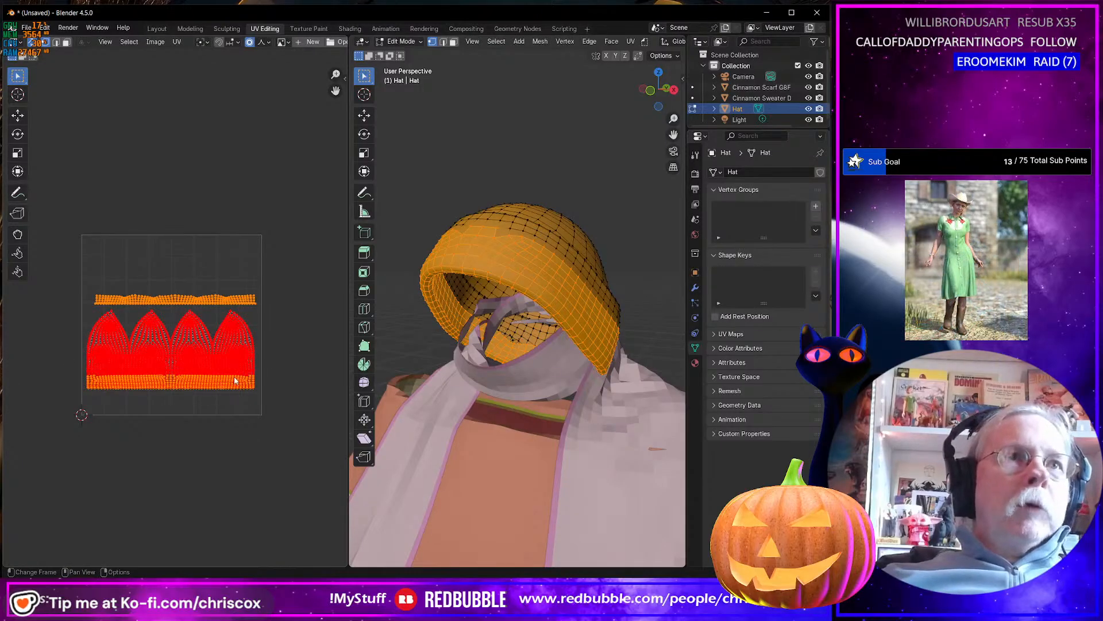
middle_click_drag(500, 315, 571, 316)
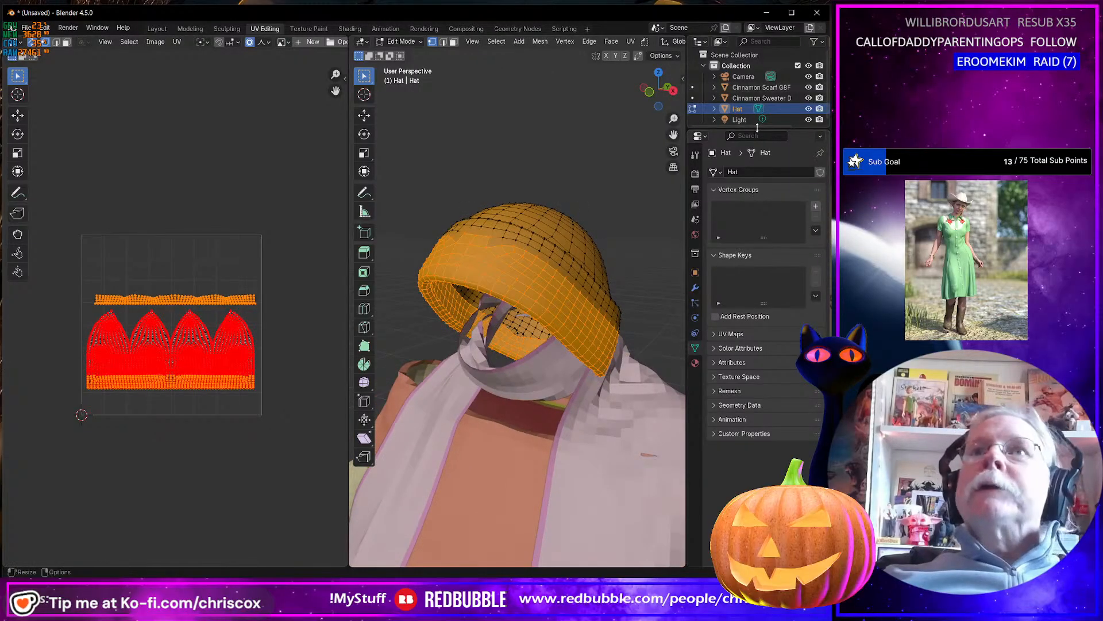
left_click_drag(776, 131, 776, 224)
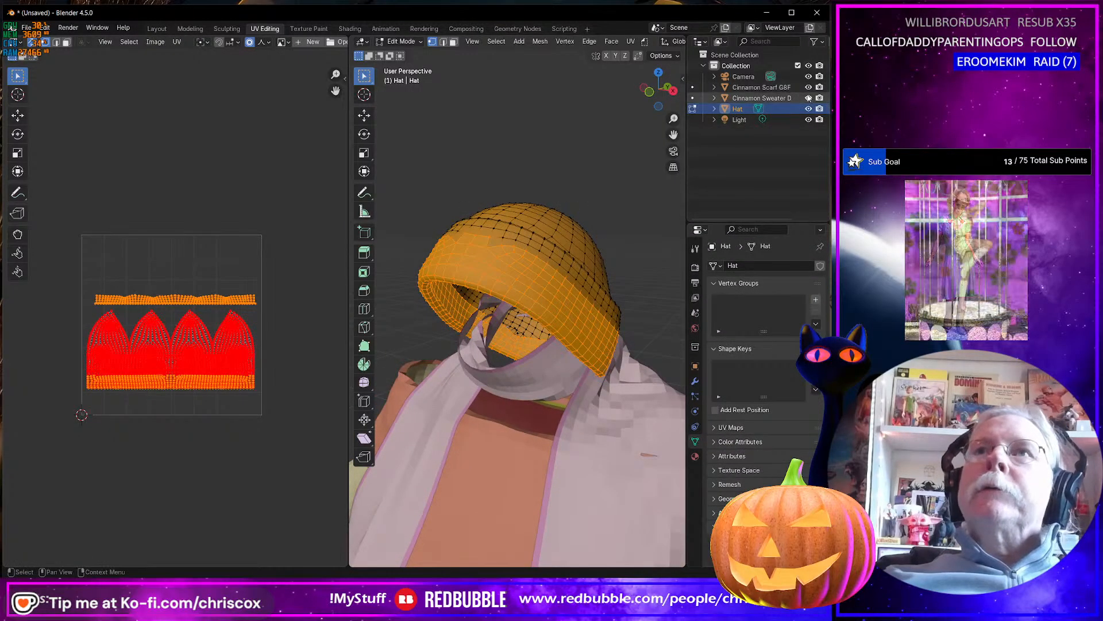
left_click_drag(809, 98, 810, 87)
middle_click_drag(494, 322, 664, 315)
Select all of the hat's UVs in edge mode and clear all of their seams.
key("2")
left_click(277, 390)
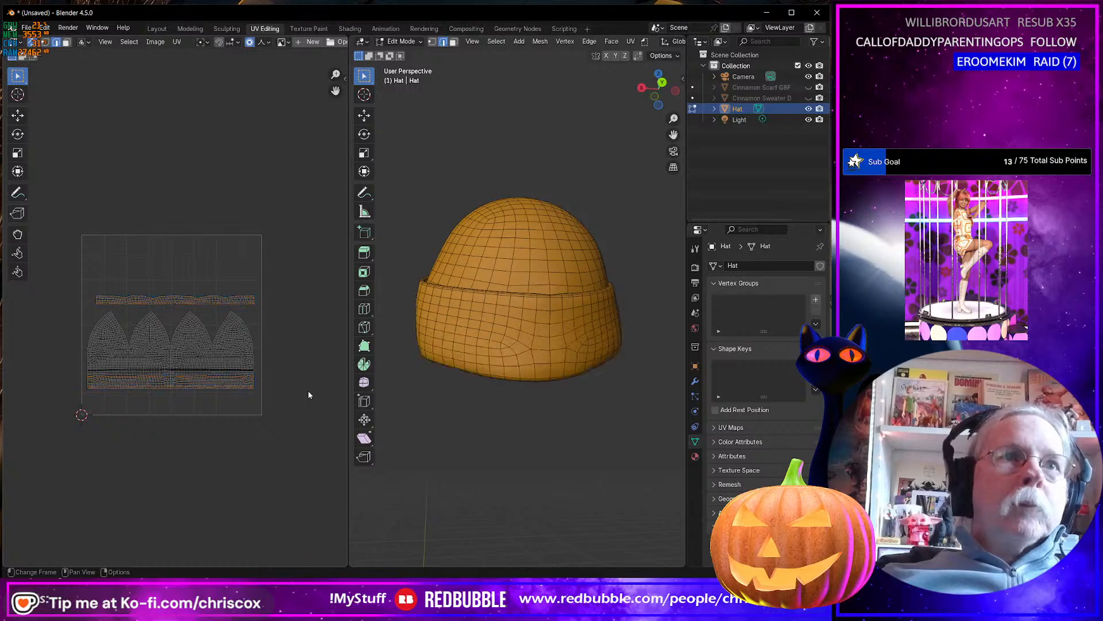
key("a")
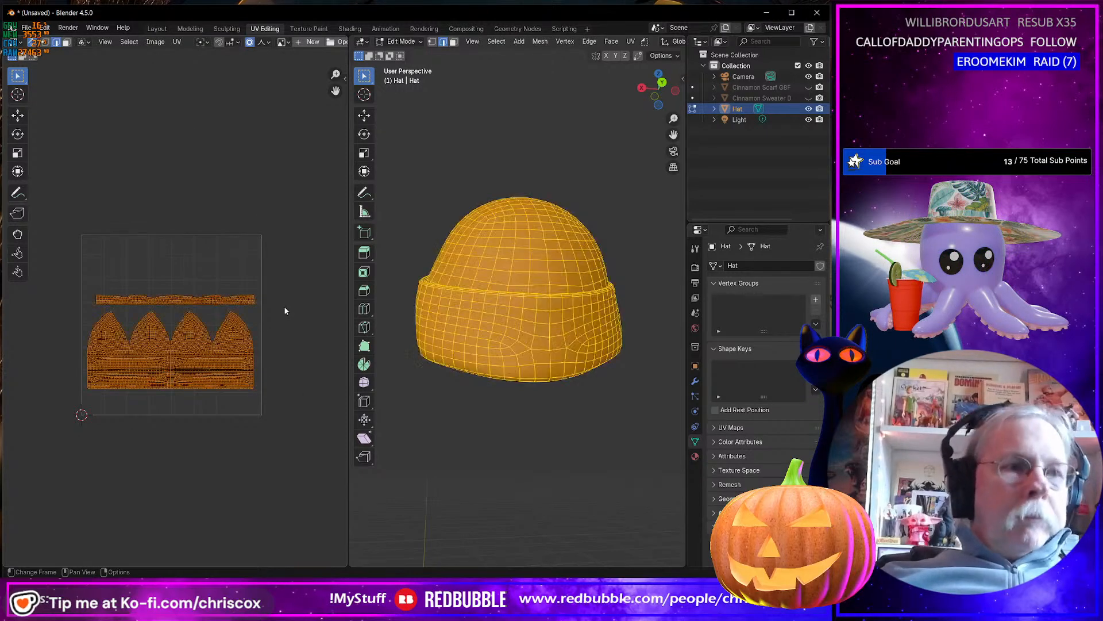
left_click(177, 42)
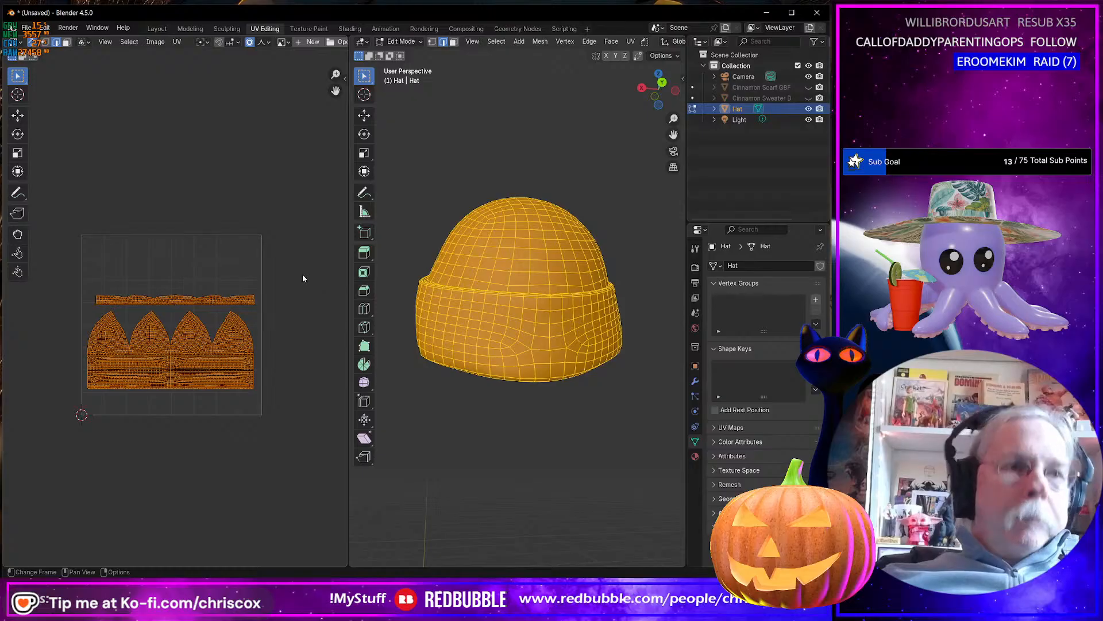
right_click(212, 232)
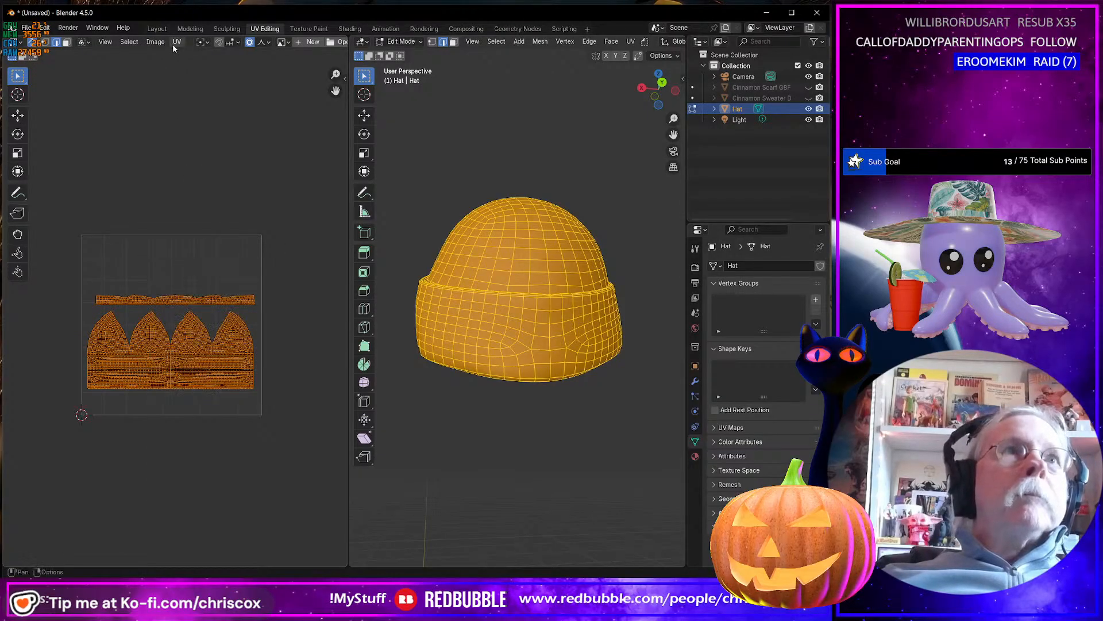
left_click(176, 42)
left_click(218, 224)
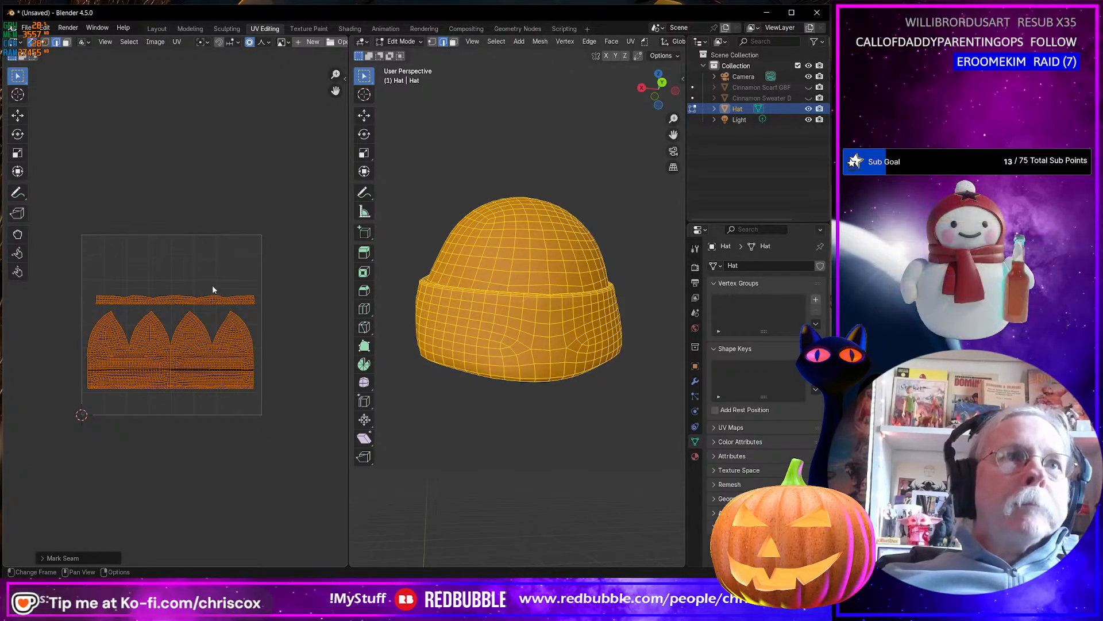
Generate new seams for the whole hat from its current UV islands with Seams from Islands.
left_click(177, 42)
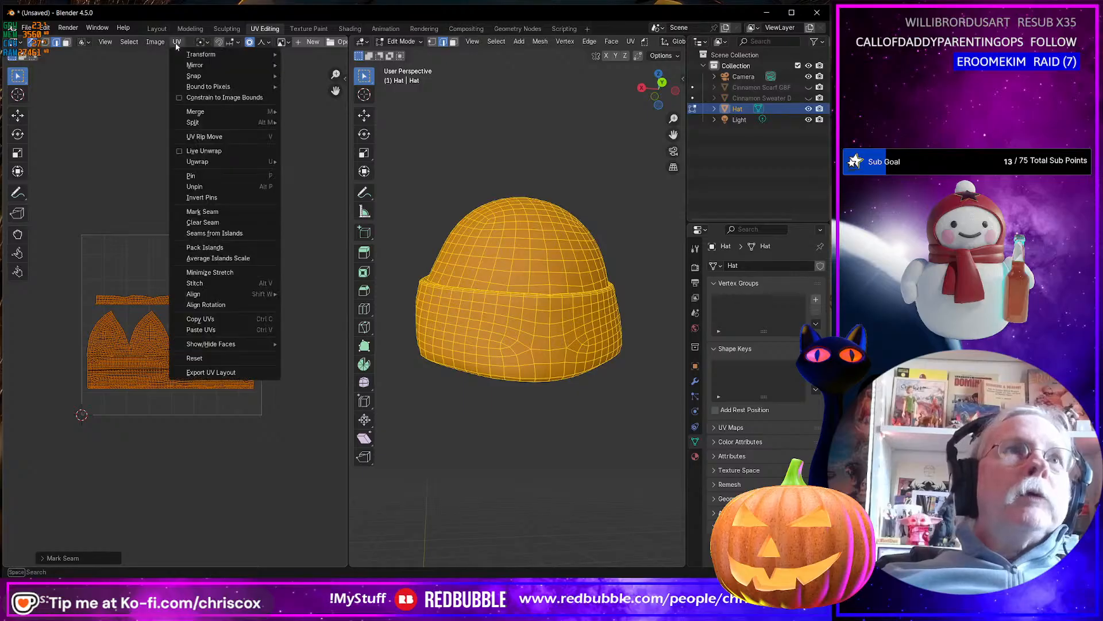
mouse_move(220, 110)
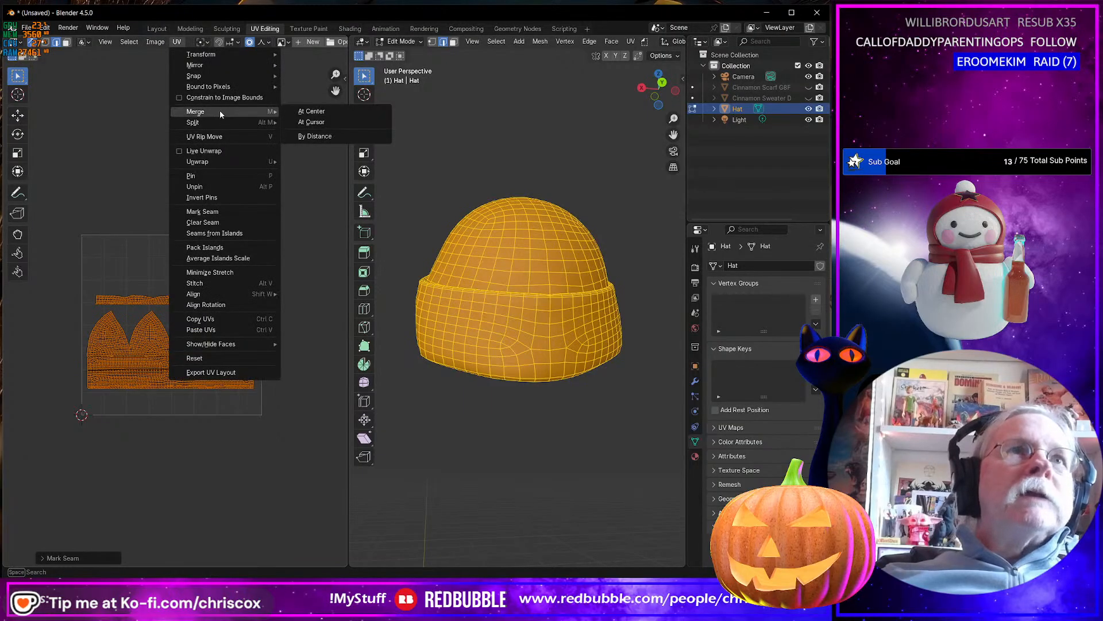
left_click(223, 233)
Select the edge loop running around the inner rim of the hat's opening and clear its seam.
middle_click_drag(517, 321, 530, 352)
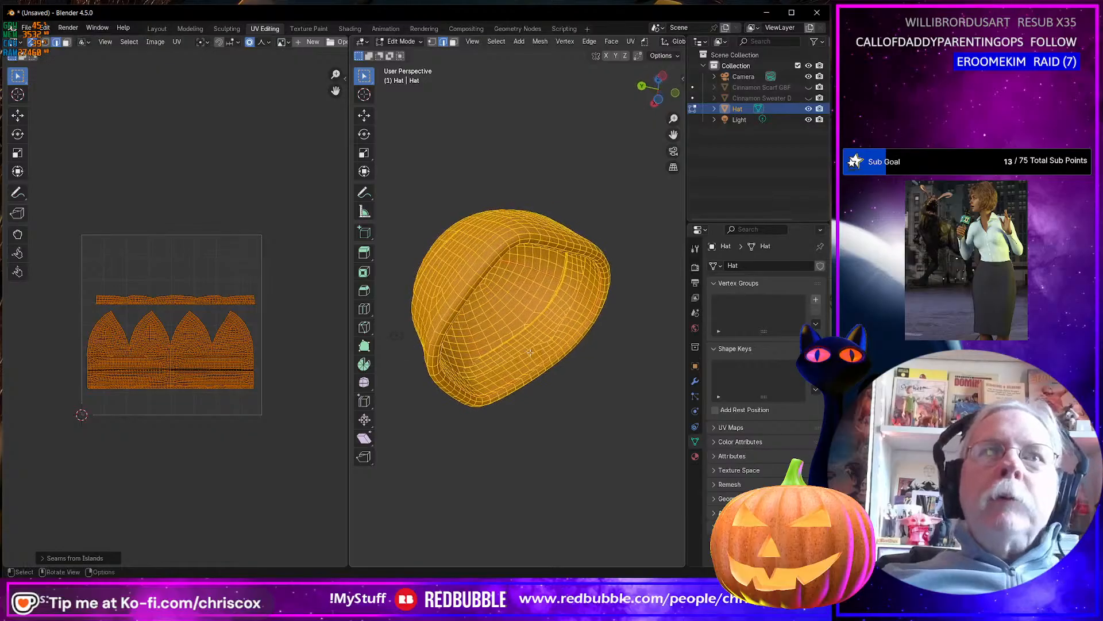
left_click(535, 371, "alt")
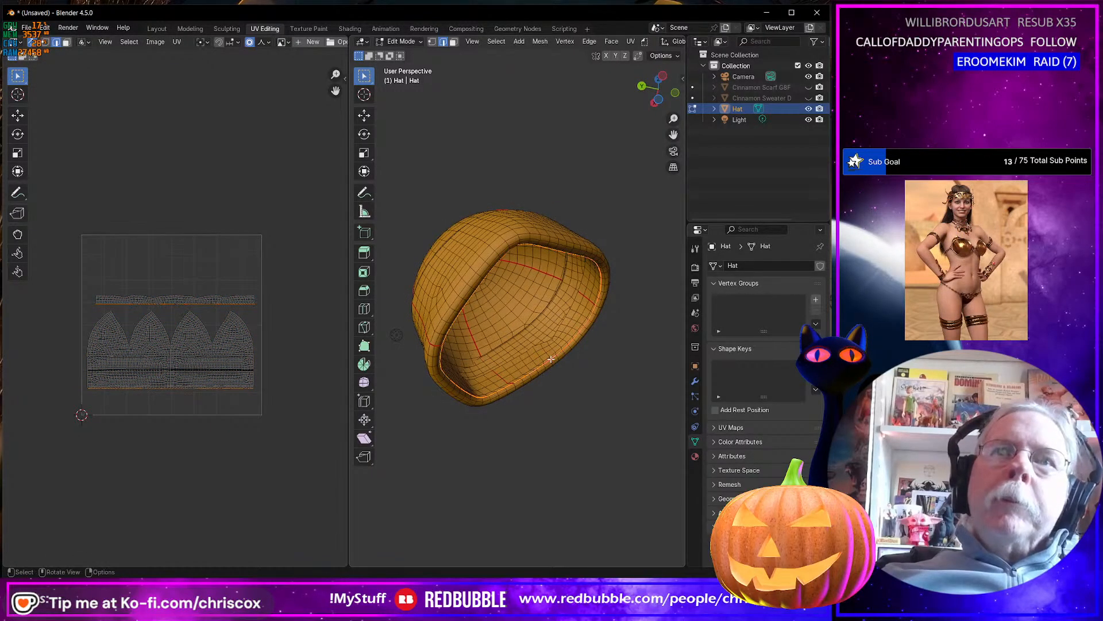
middle_click_drag(551, 359, 459, 391)
right_click(459, 391)
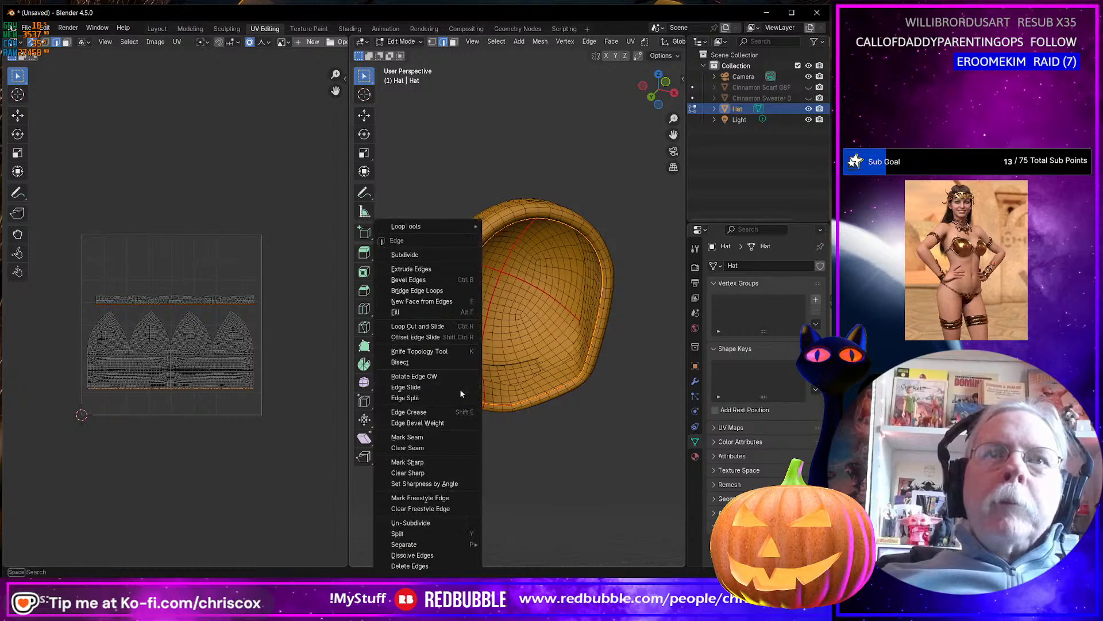
left_click(417, 447)
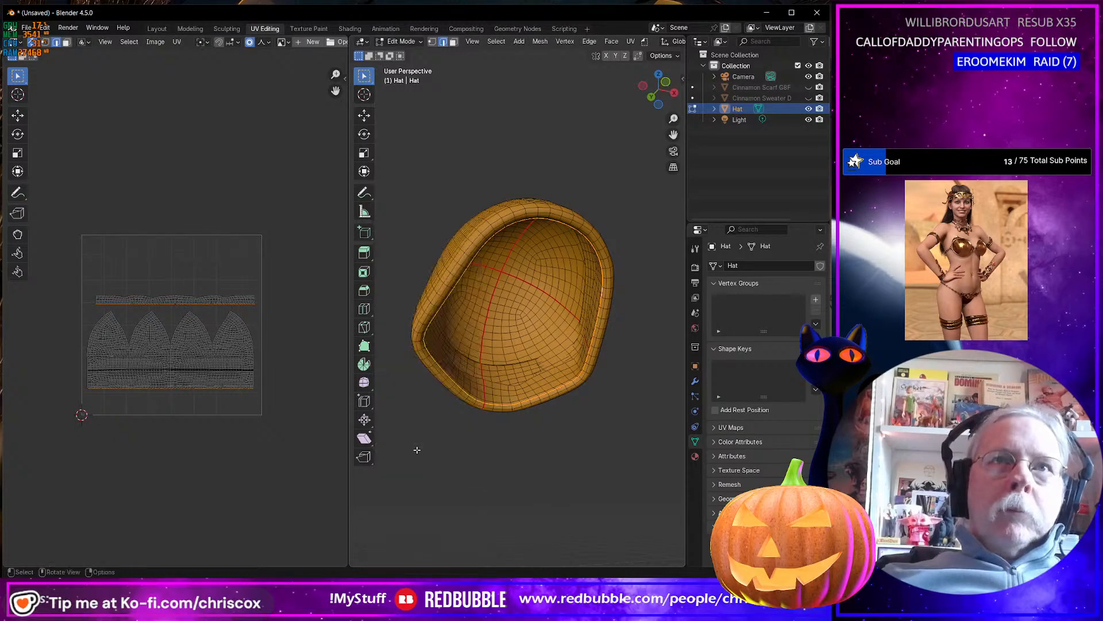
Select all vertices of the upper rim strip in the UV layout, using vertex mode.
middle_click_drag(416, 446, 424, 421)
scroll(330, 396, "up", 2)
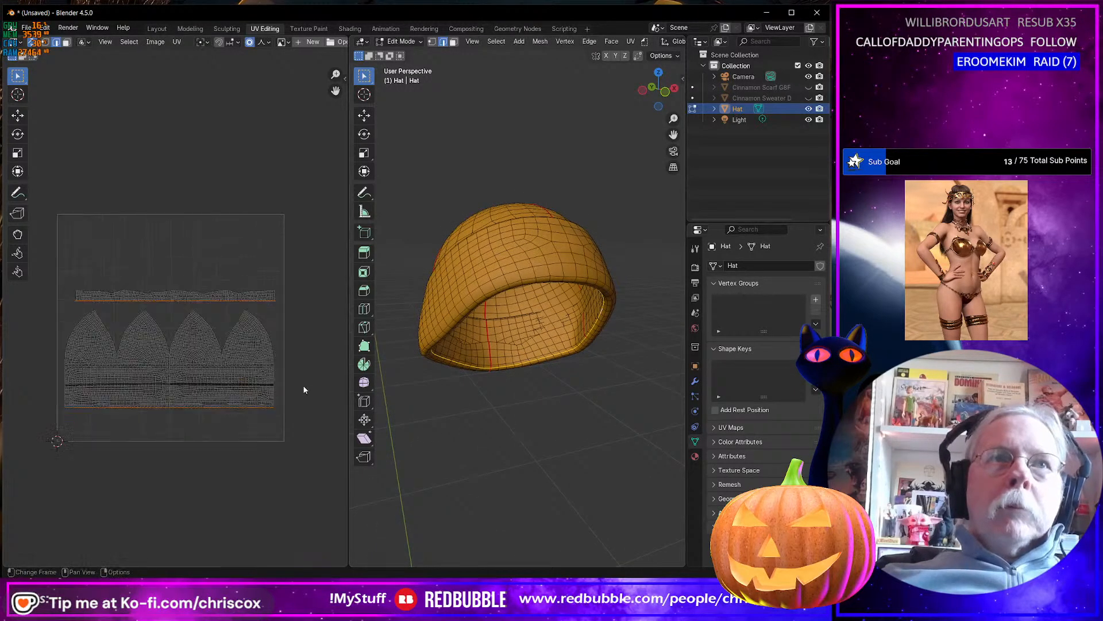
key("a")
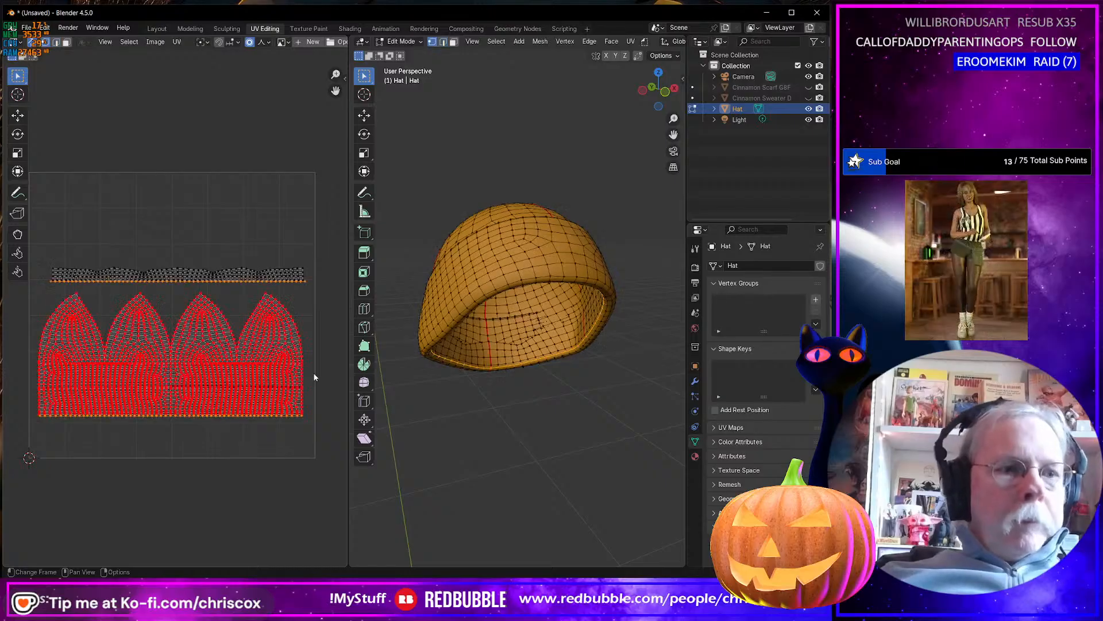
left_click_drag(327, 295, 20, 236)
Try unwrapping the upper rim strip on its own with Angle Based, plain Unwrap and Minimum Stretch, undoing each attempt.
key("u")
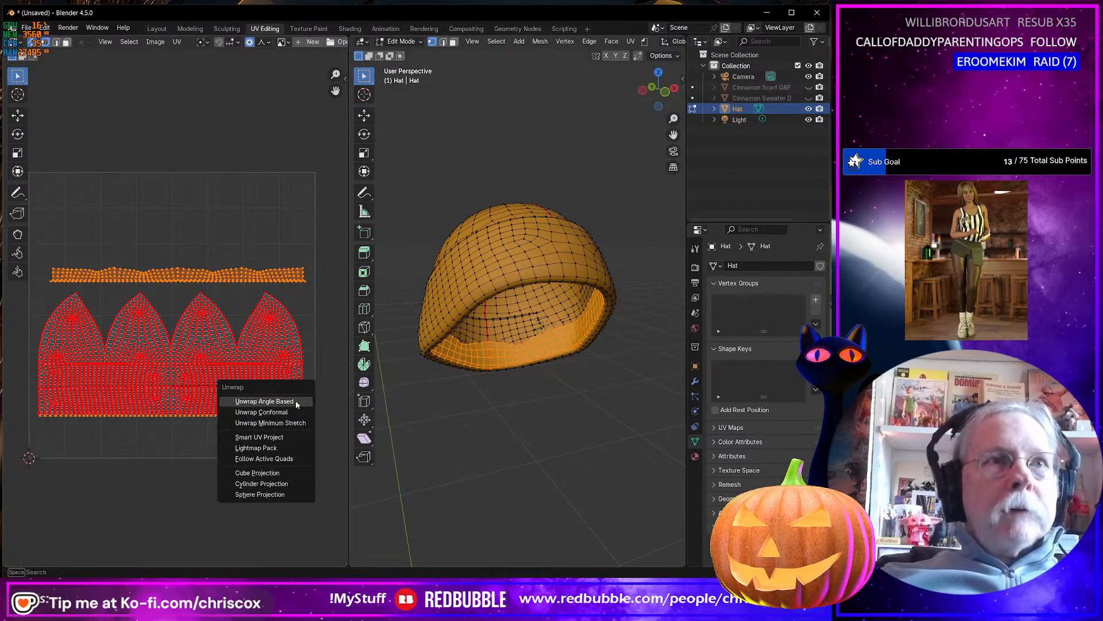
left_click(296, 399)
key("ctrl+z")
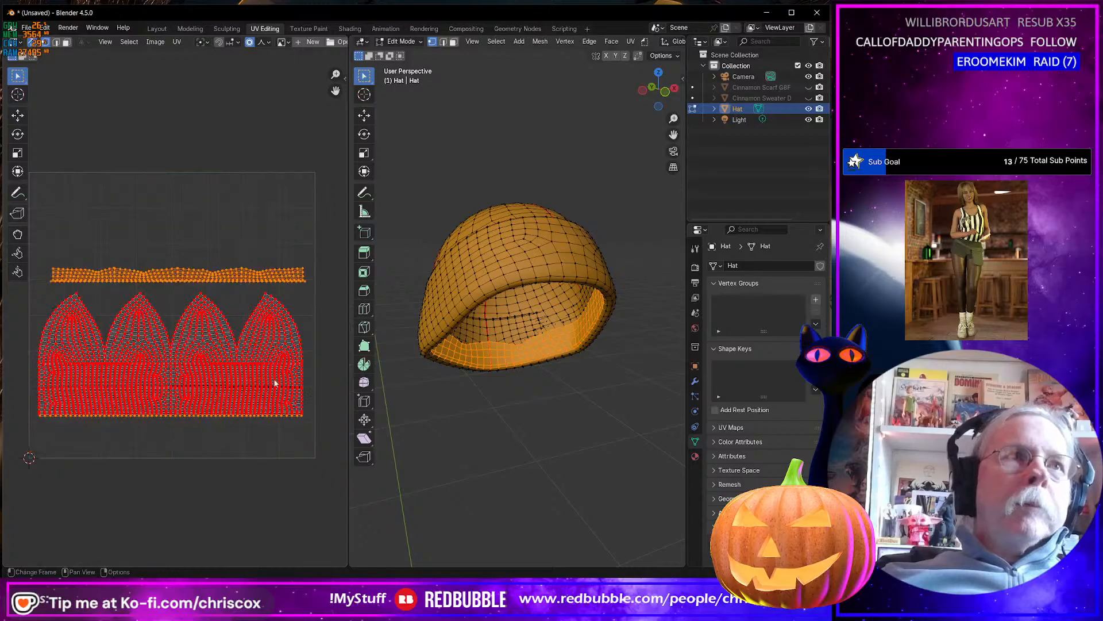
key("u")
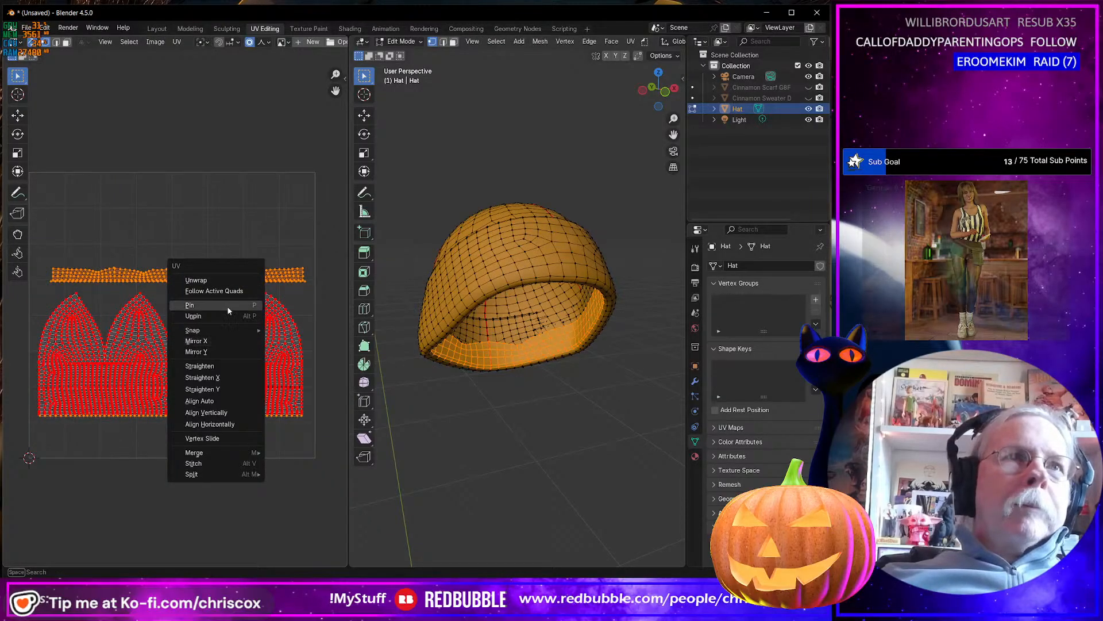
left_click(224, 281)
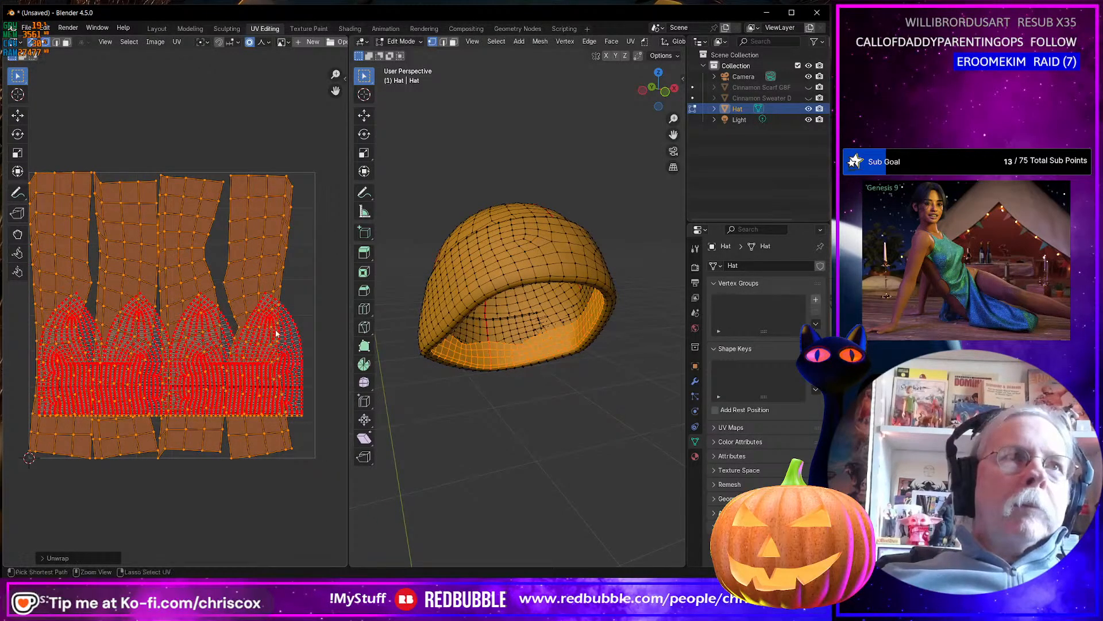
key("ctrl+z")
key("u")
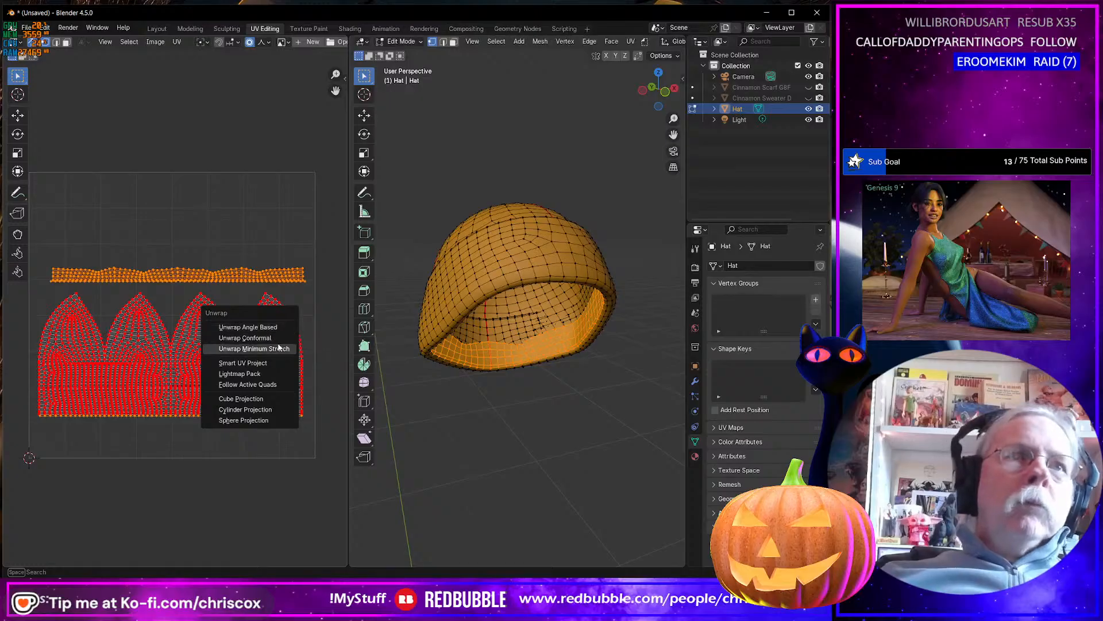
left_click(278, 349)
key("ctrl+z")
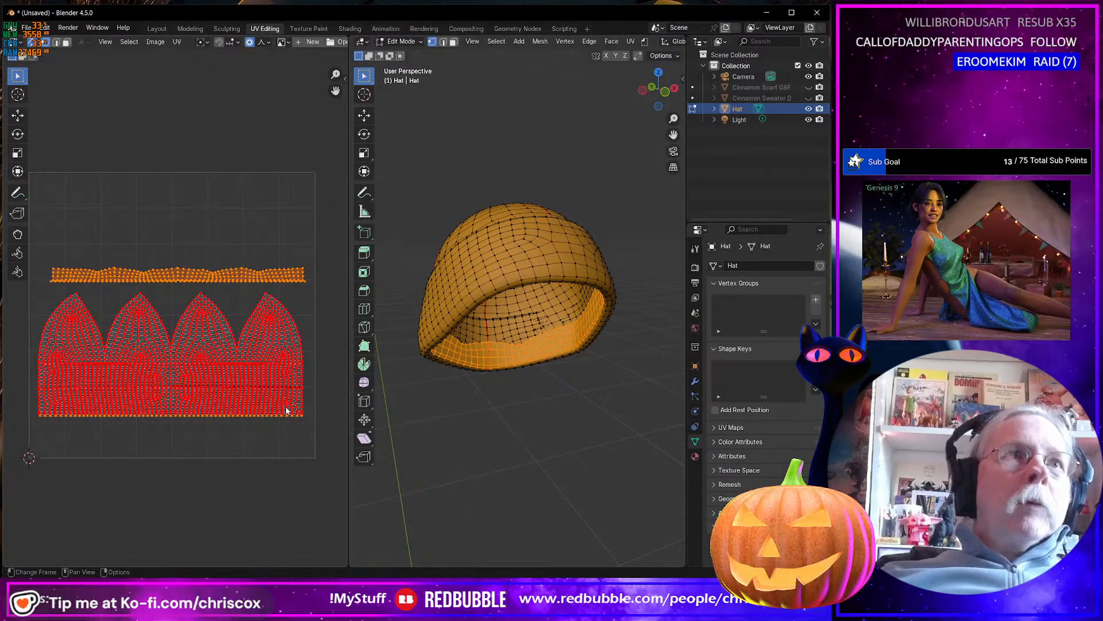
Add the bottom rows of the four-peaked island to the rim strip selection and unwrap them together with Minimum Stretch.
left_click_drag(313, 431, 24, 395)
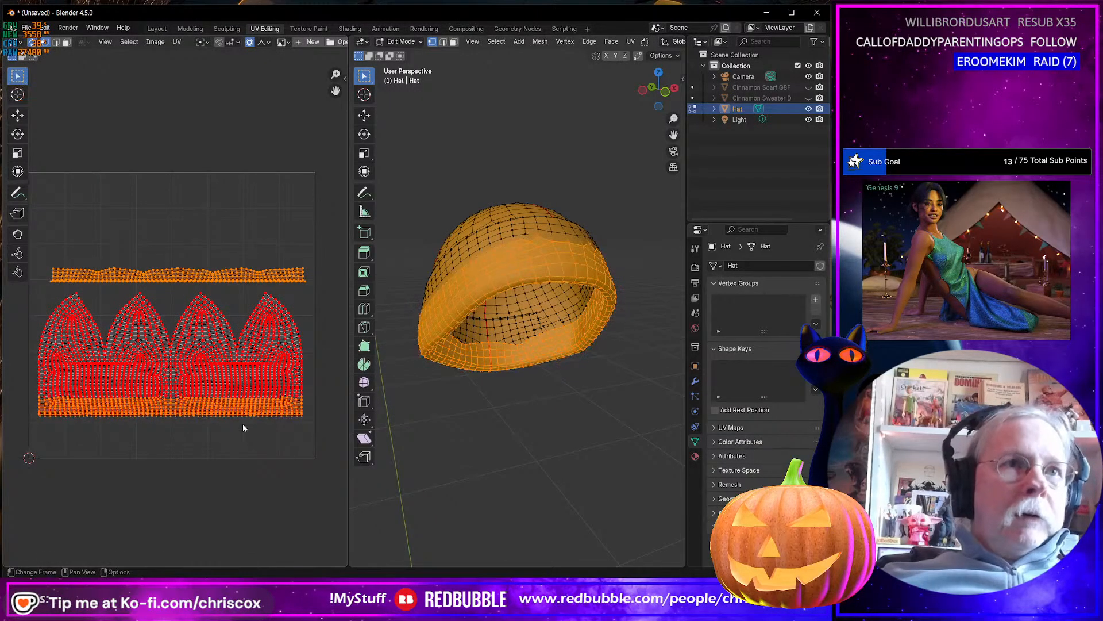
key("u")
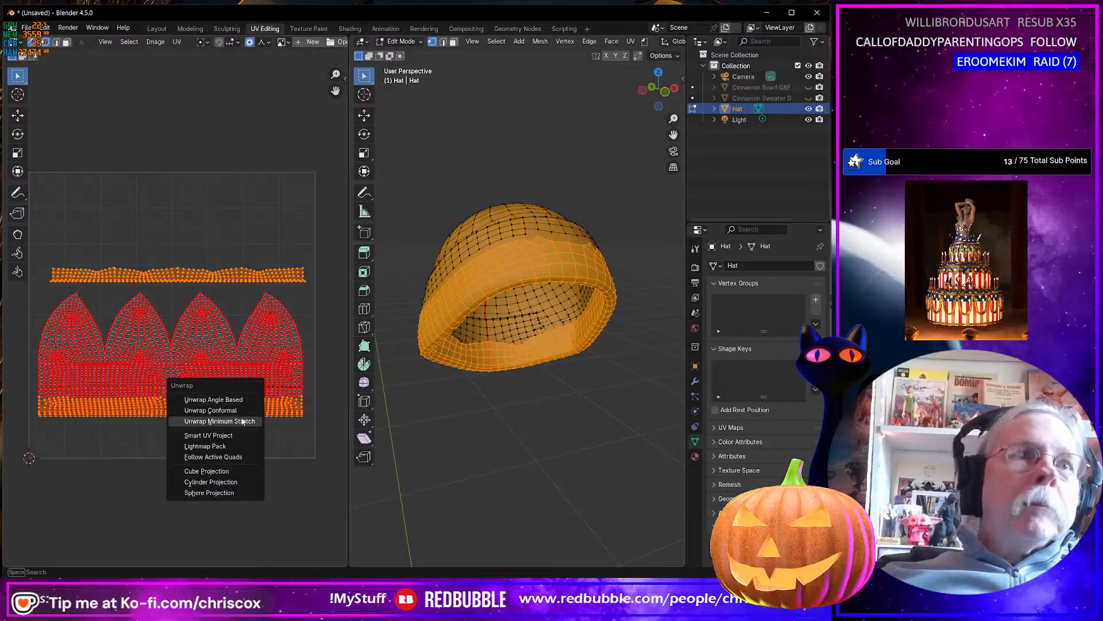
left_click(243, 421)
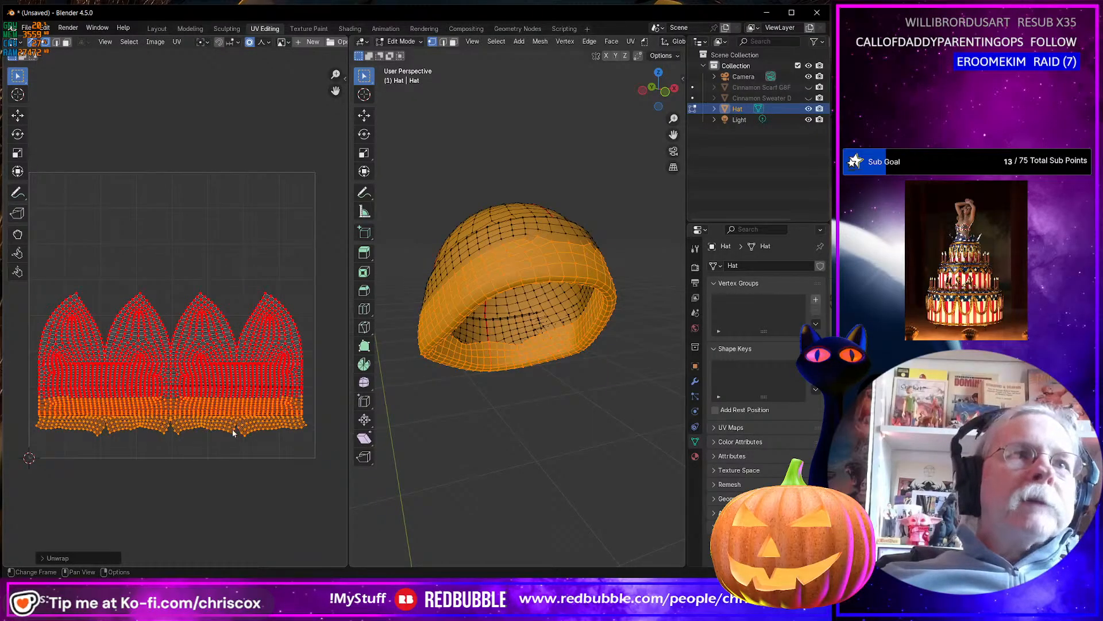
scroll(232, 429, "up", 4)
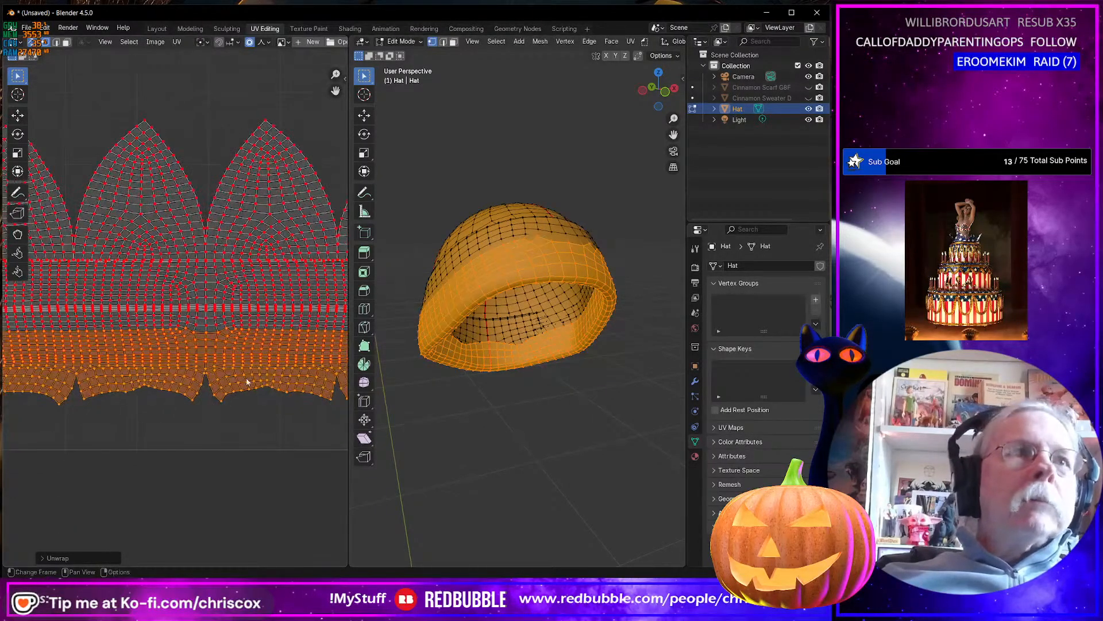
scroll(247, 383, "down", 4)
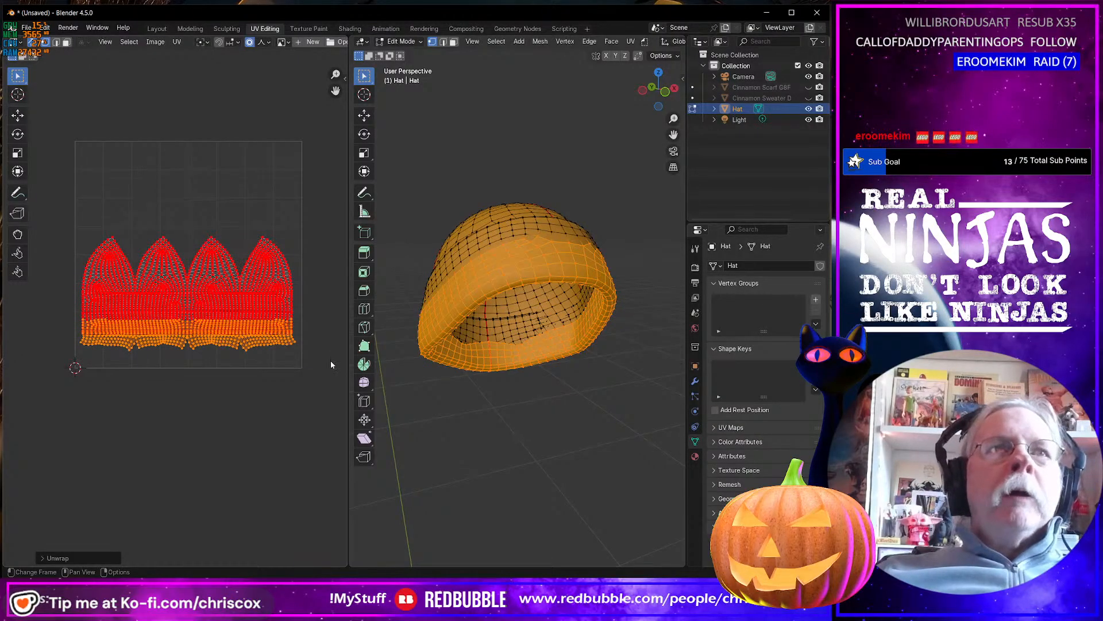
Select the entire hat UV island and move it above the UV tile, about 0.3 across and 1.2 up.
left_click_drag(329, 375, 5, 154)
scroll(226, 318, "up", 4)
scroll(227, 318, "down", 5)
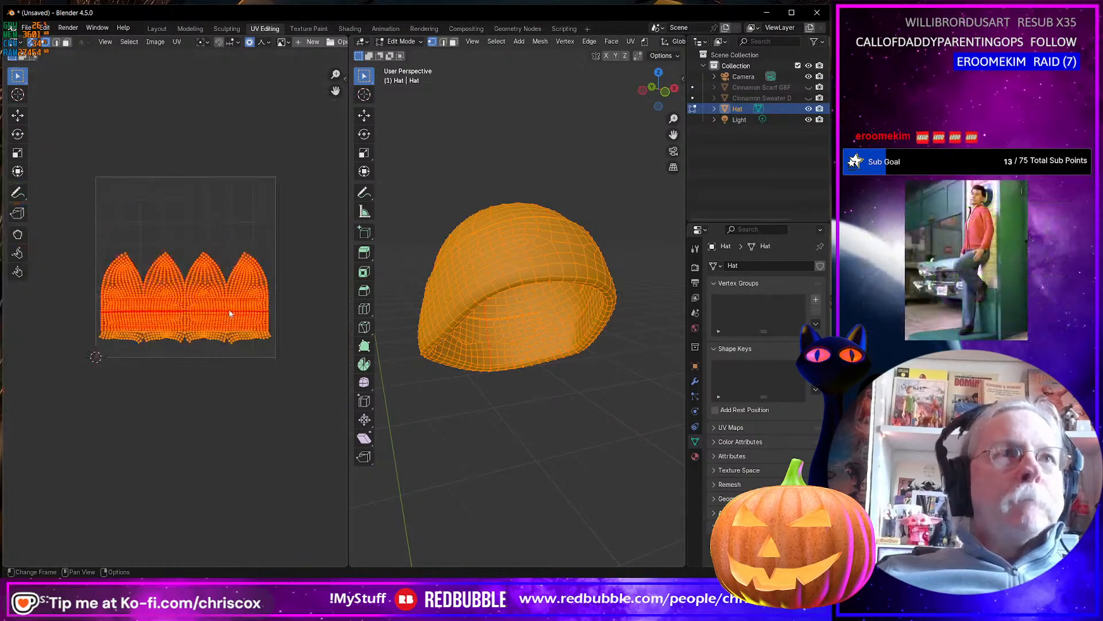
key("g")
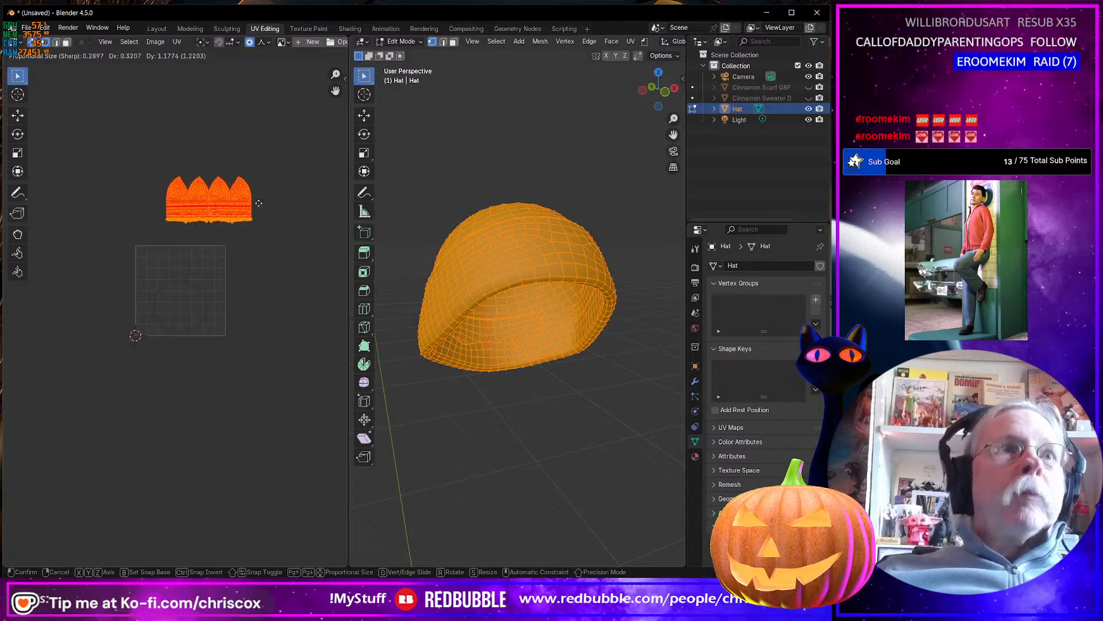
left_click(260, 199)
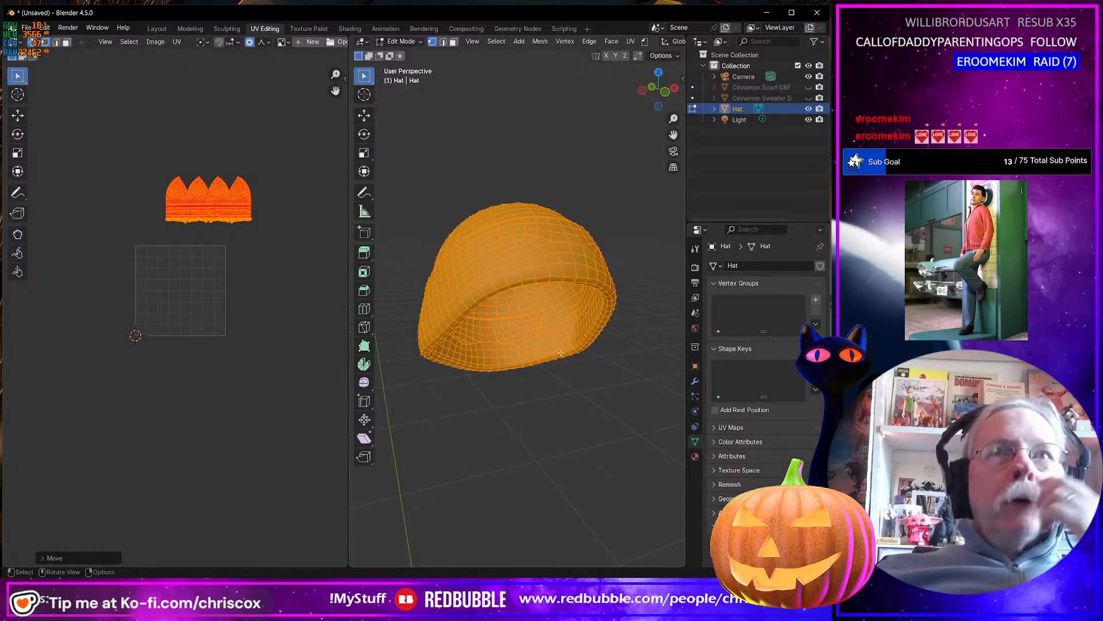
Unhide the Cinnamon sweater and scarf objects around the hat.
middle_click_drag(488, 360, 509, 356)
left_click(809, 97)
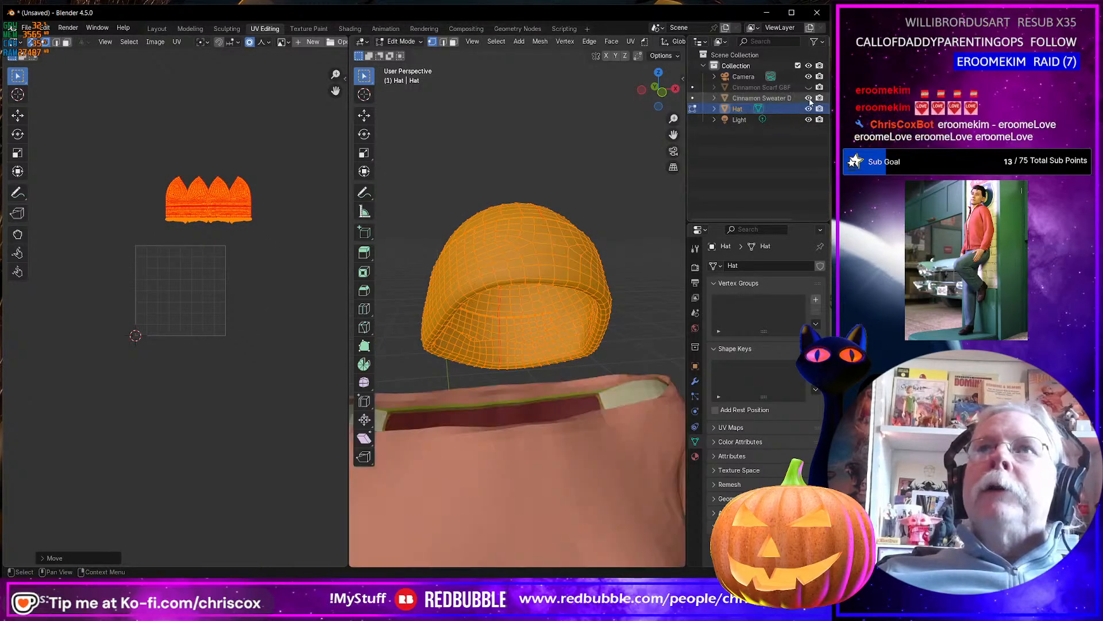
left_click(809, 86)
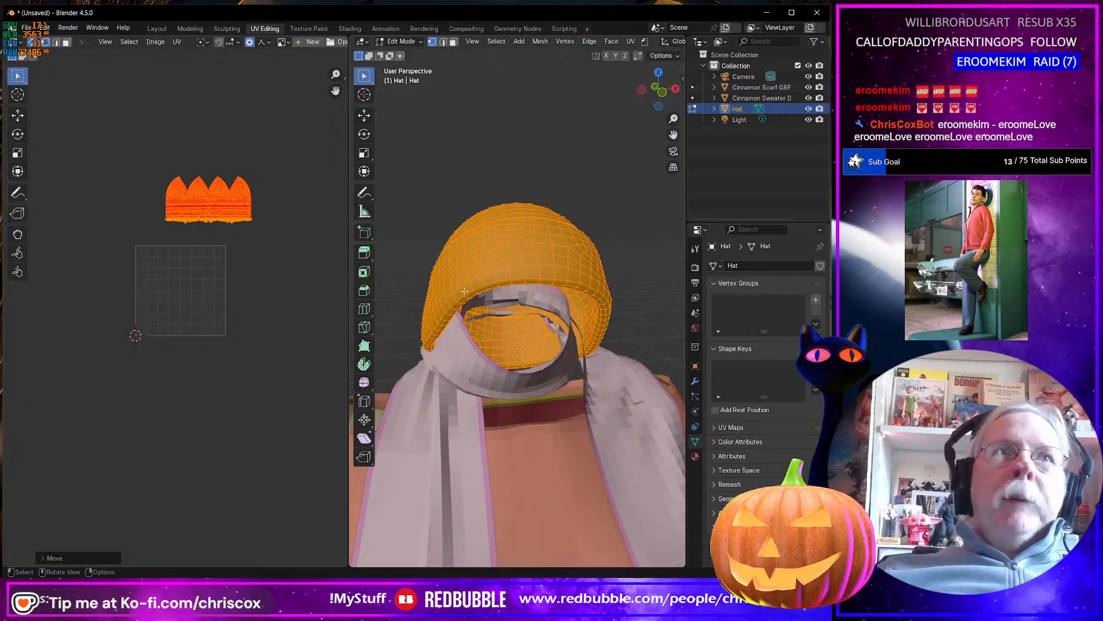
Deselect the hat's UV island, return to Object Mode and add the scarf to the hat selection.
left_click(264, 220)
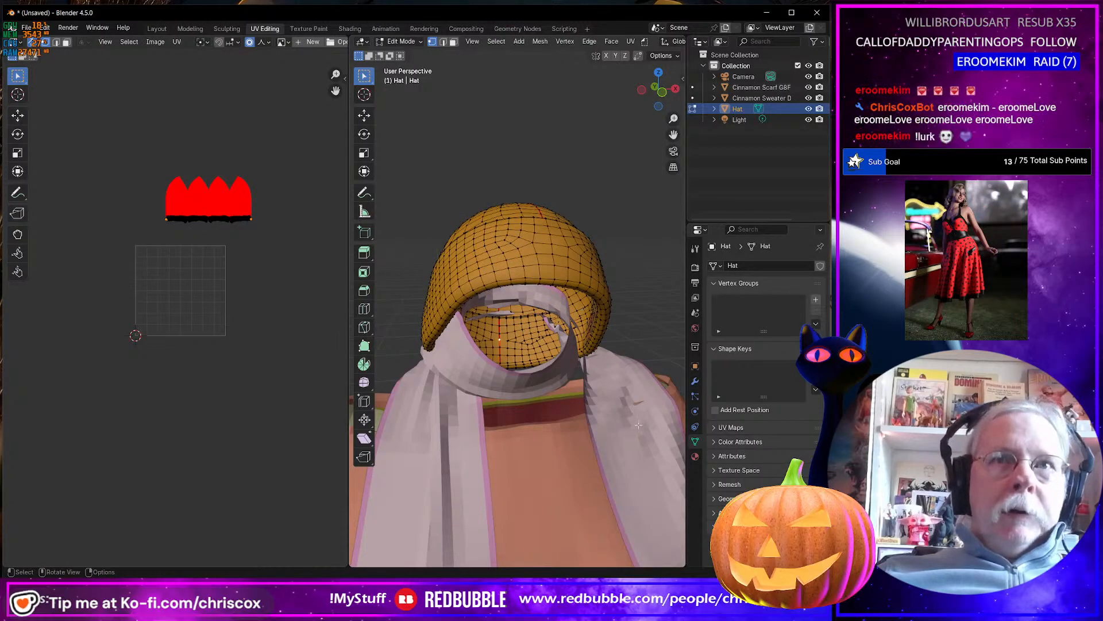
scroll(609, 373, "up", 3)
key("Tab")
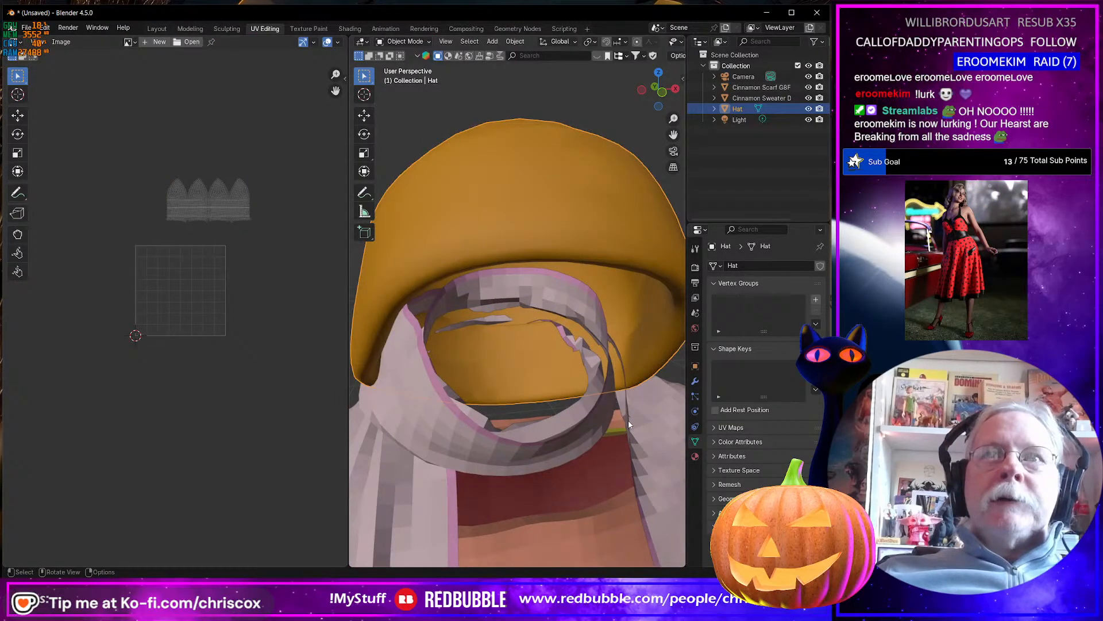
left_click(568, 447, "shift")
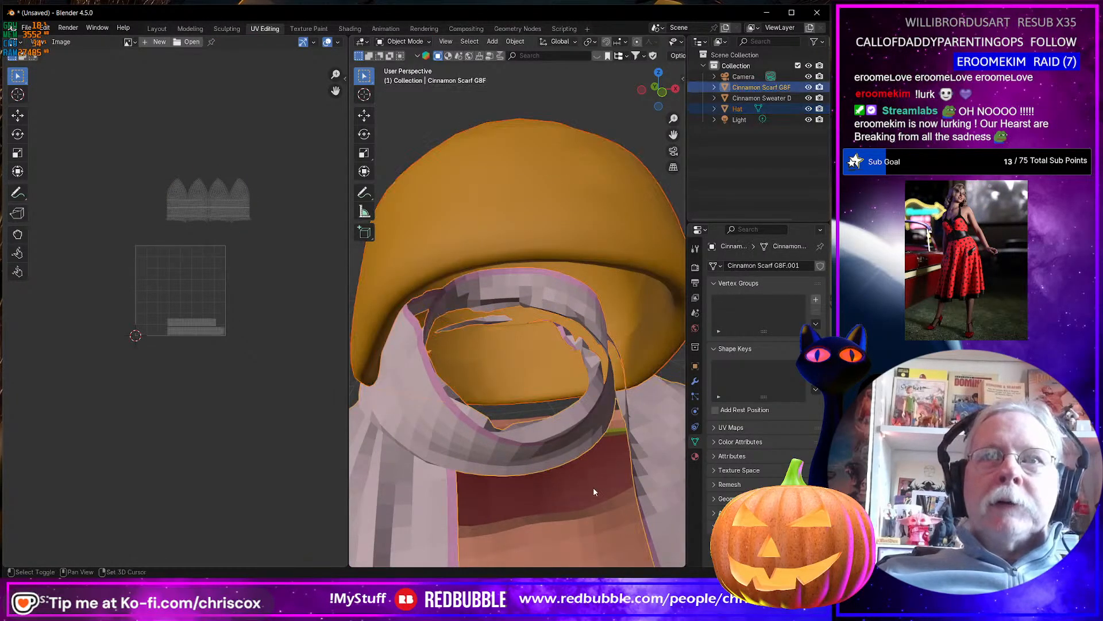
Put the hat, scarf and sweater dress into Edit Mode together and unpin the hat's UV island.
left_click(598, 517, "shift")
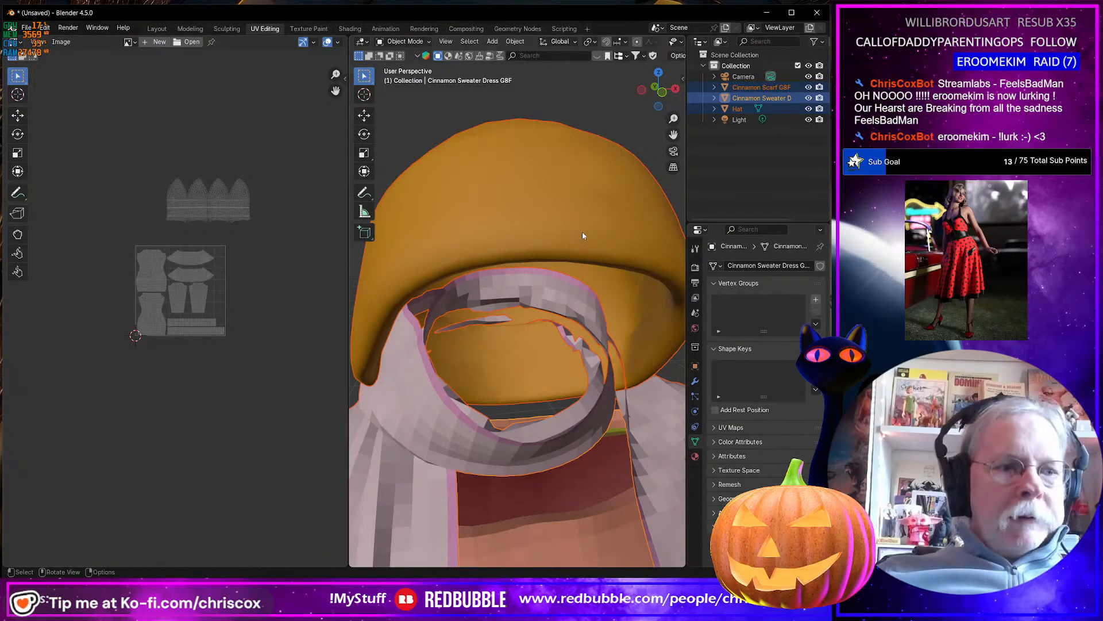
key("Tab")
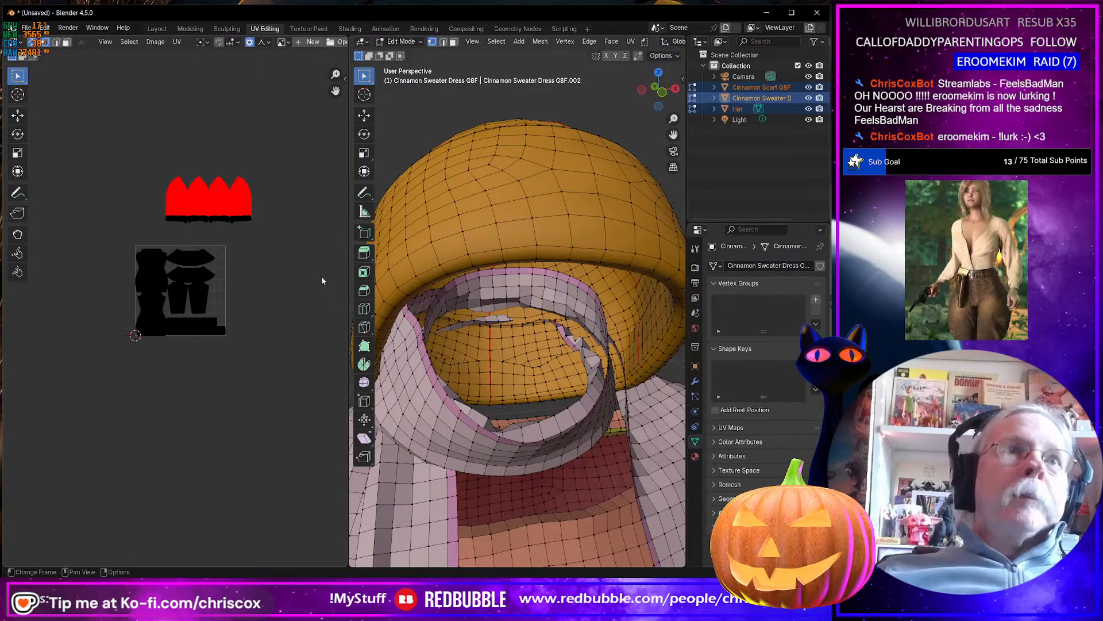
left_click_drag(317, 259, 159, 154)
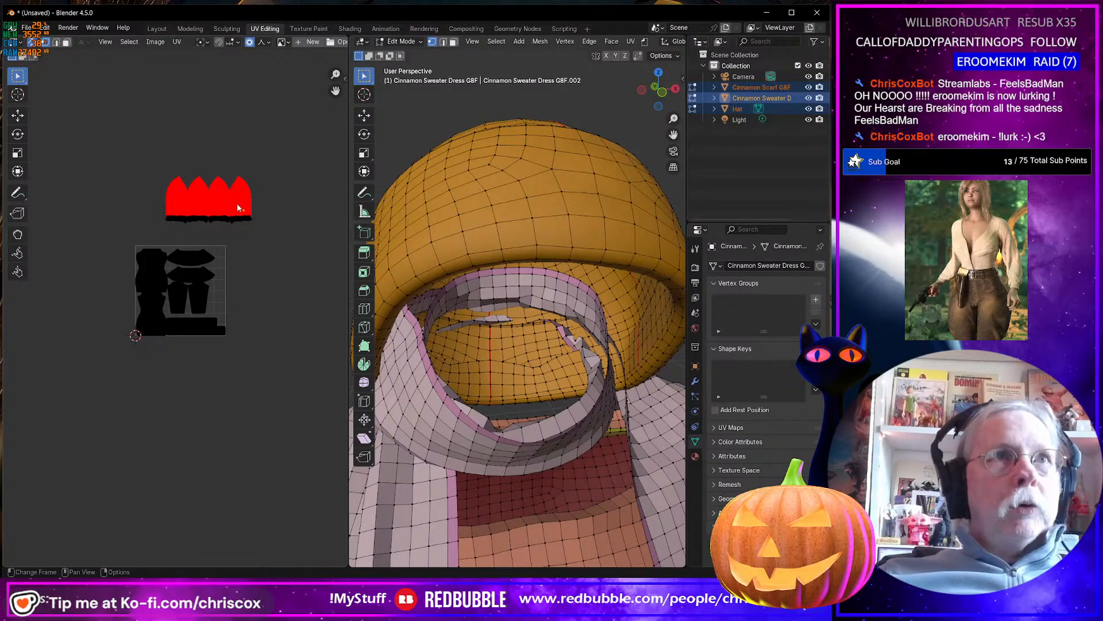
left_click_drag(305, 240, 148, 154)
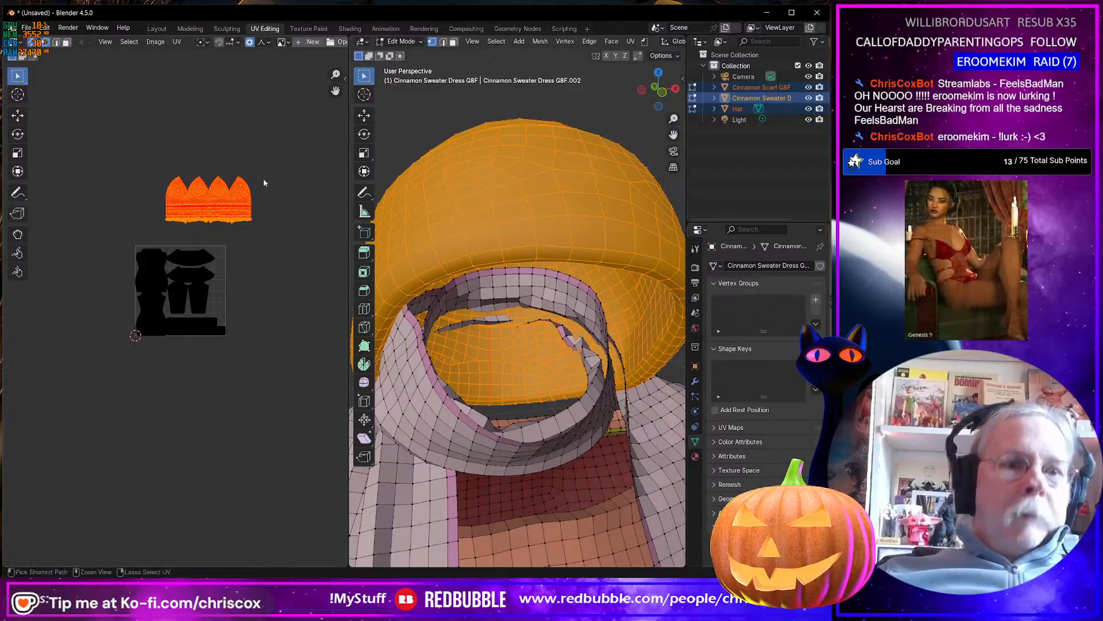
key("ctrl+i")
key("ctrl+i")
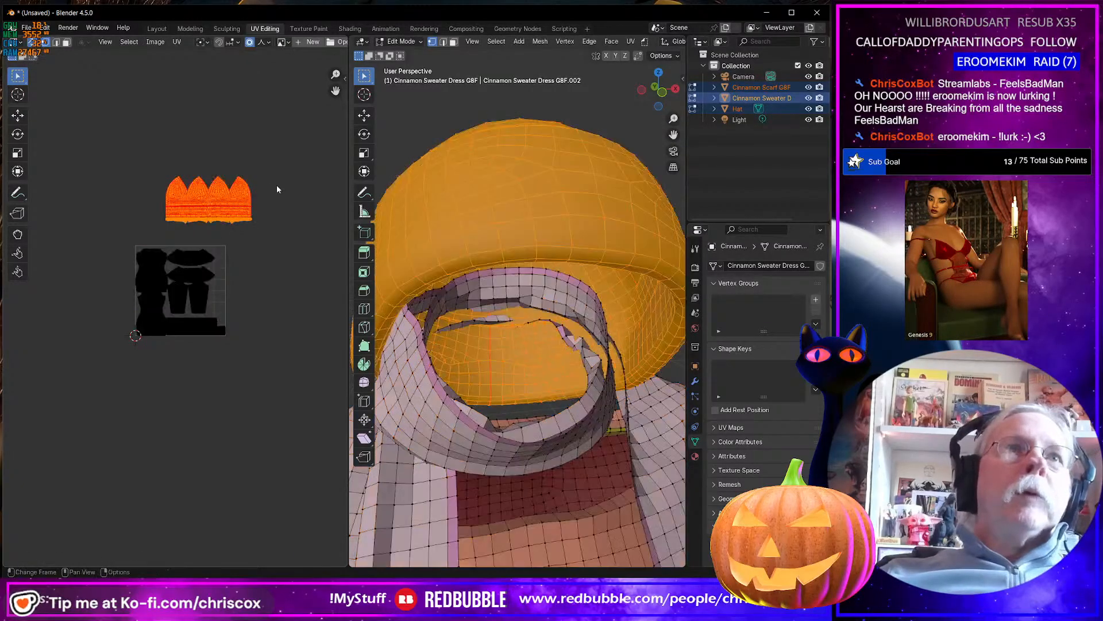
key("p")
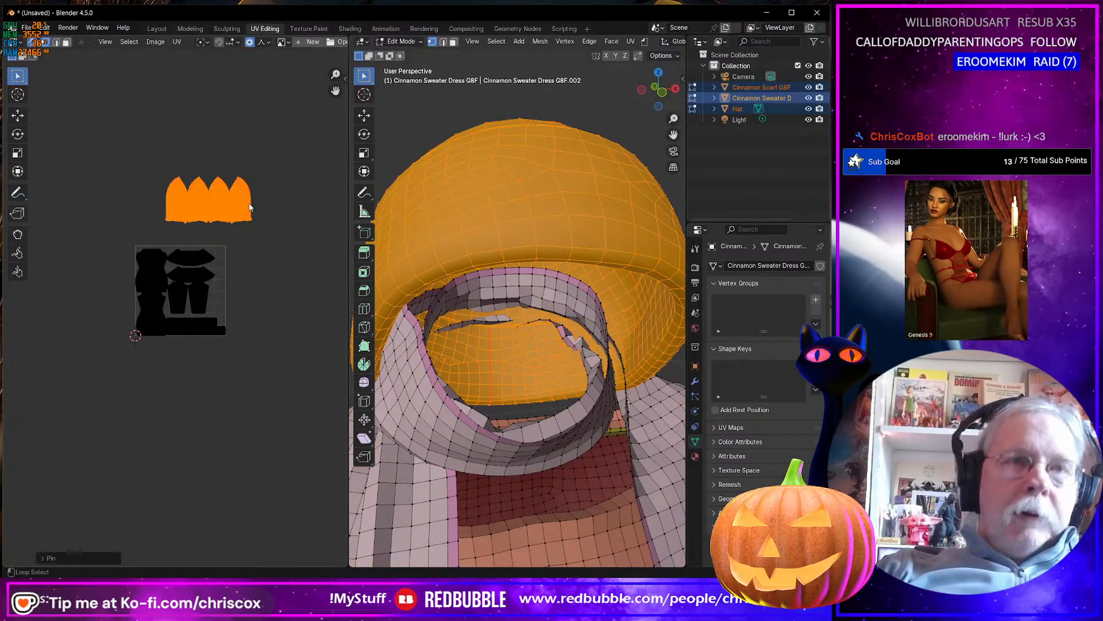
left_click(284, 235)
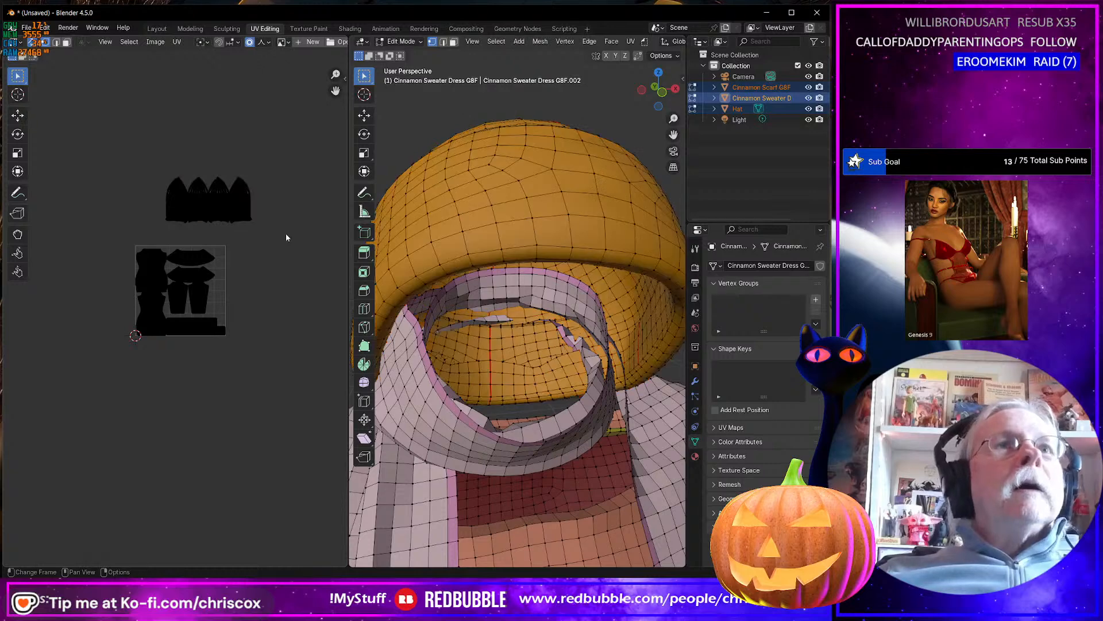
Adjust the texel density of the hat's UV island to match the unselected islands using UVPackmaster3.
left_click_drag(285, 235, 92, 167)
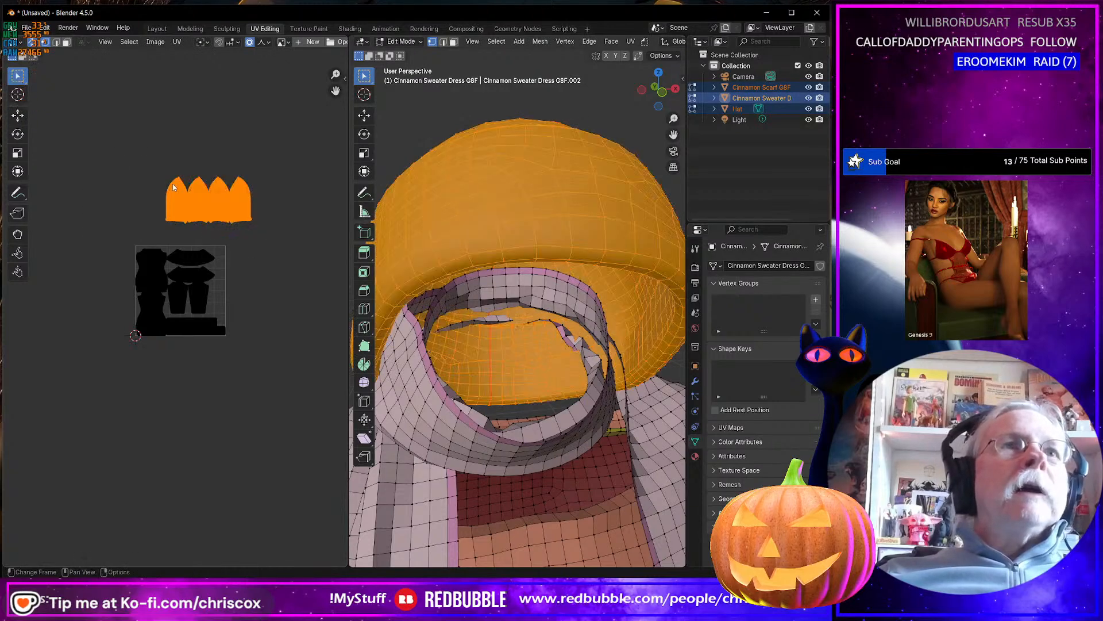
left_click(345, 79)
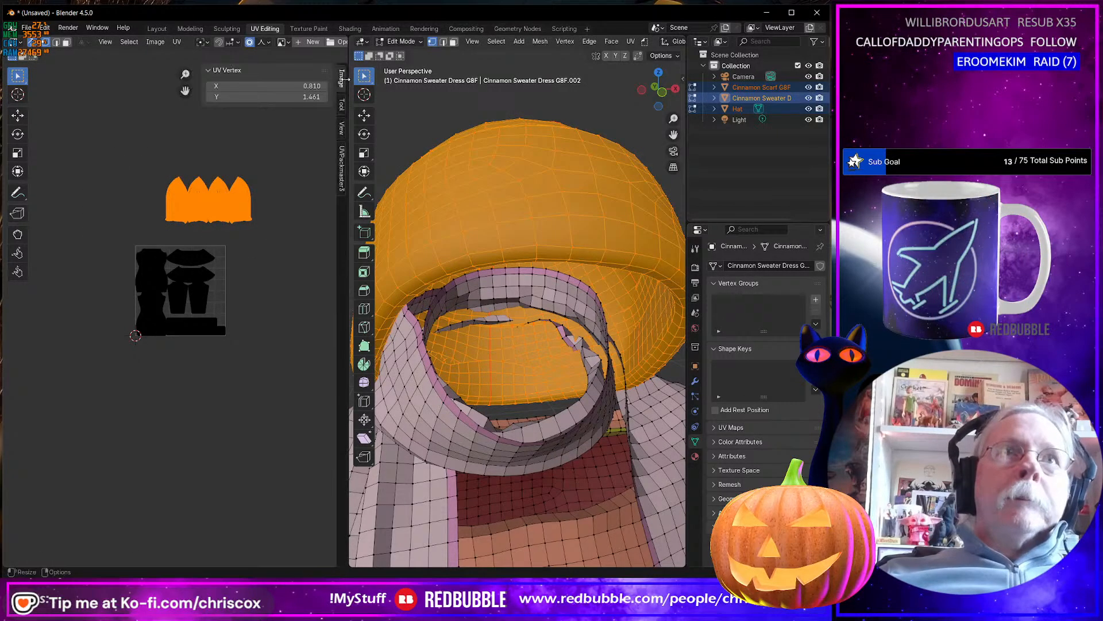
left_click(343, 181)
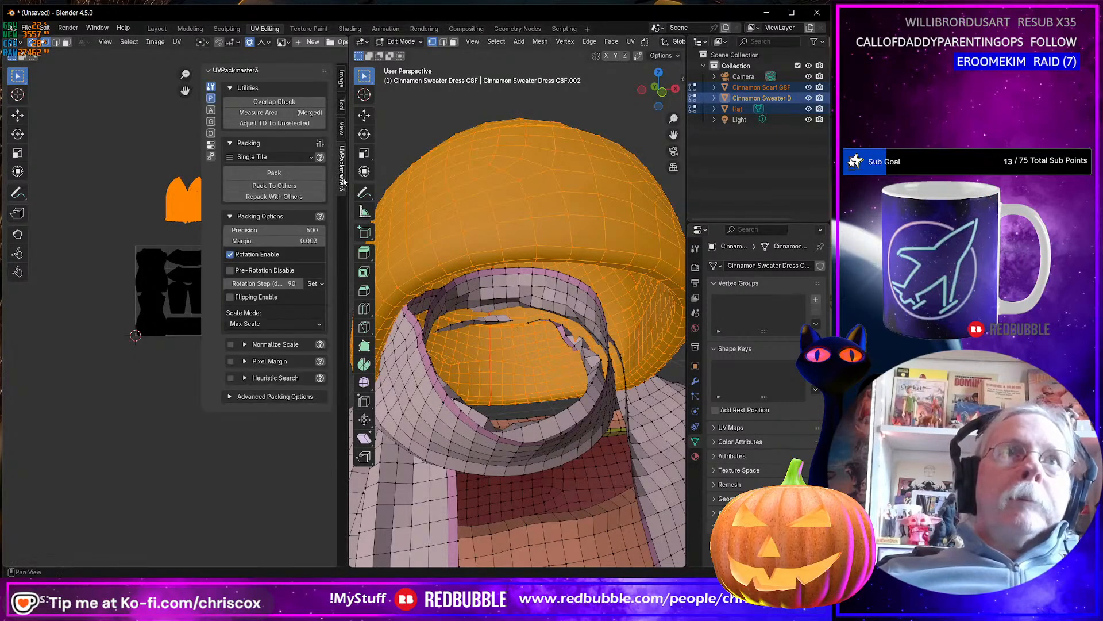
left_click(299, 123)
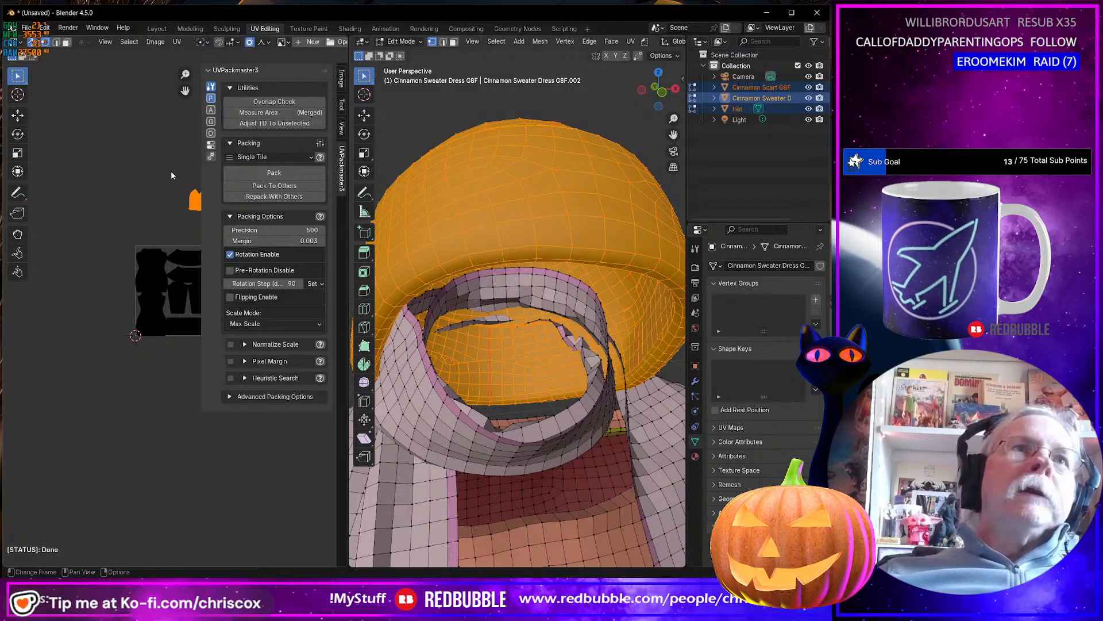
Move the hat's UV island down beside the sleeve islands, across the side edge of the UV tile.
middle_click_drag(122, 175, 90, 172)
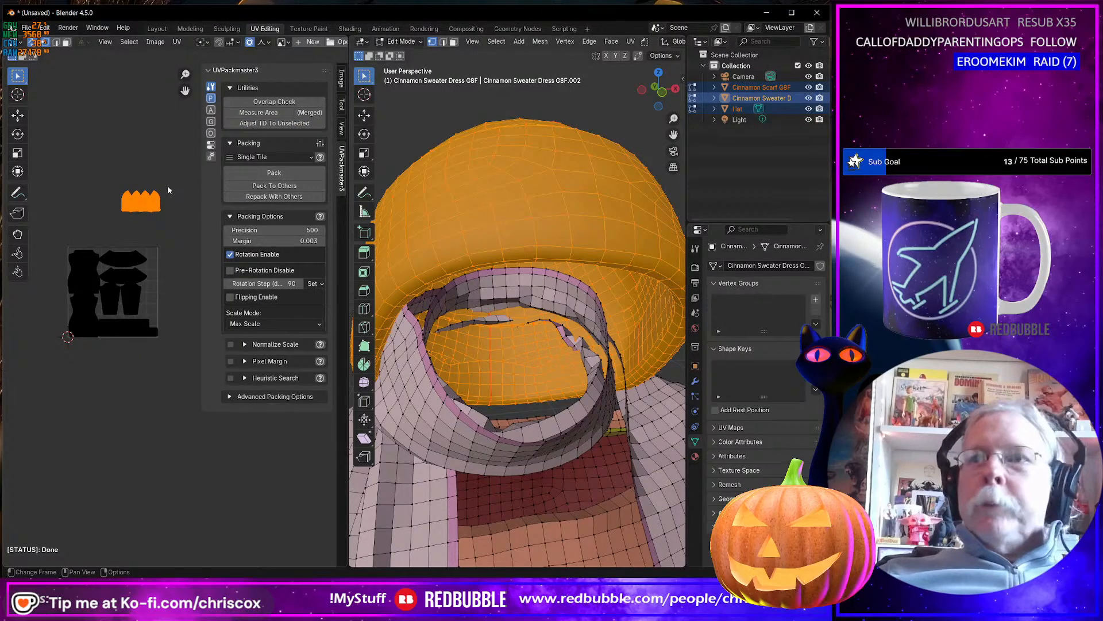
key("g")
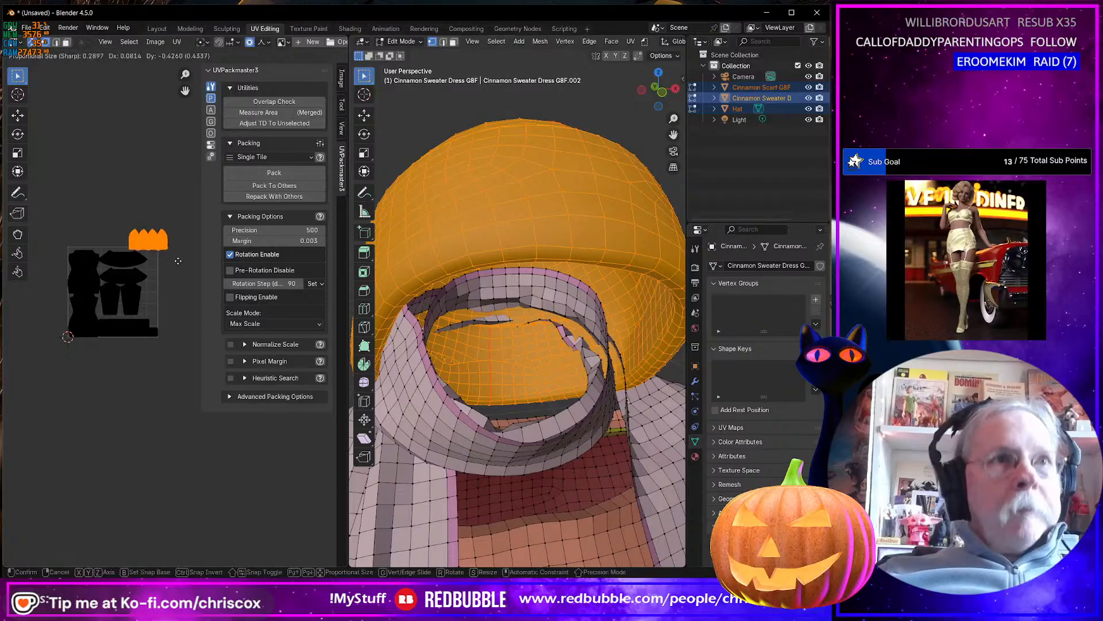
left_click(179, 312)
scroll(176, 318, "up", 4)
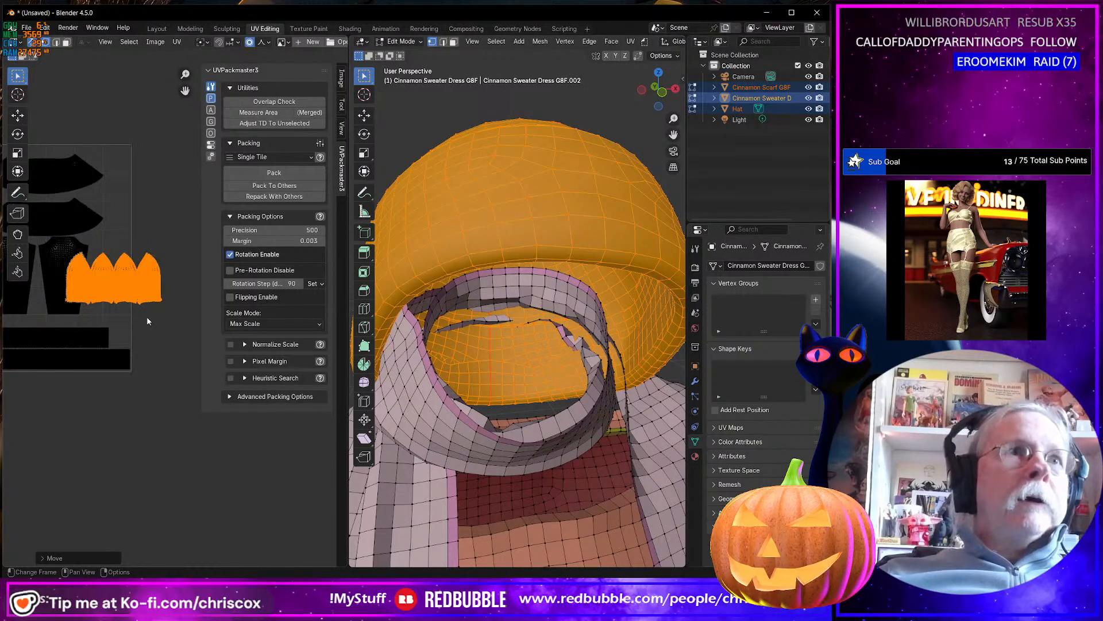
middle_click_drag(165, 324, 163, 323, "shift")
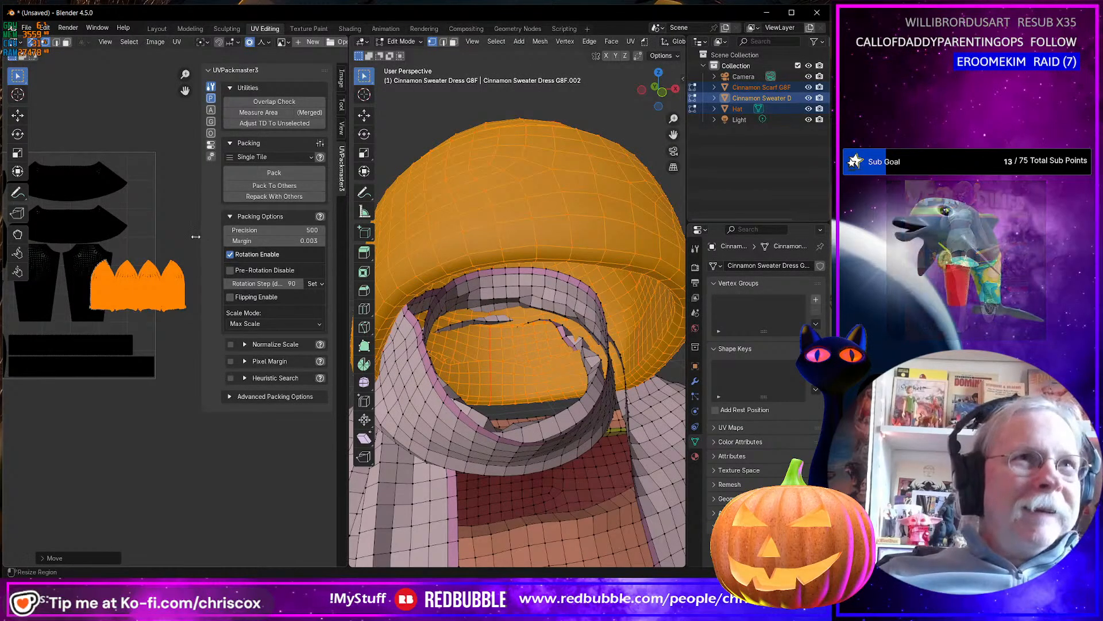
middle_click_drag(176, 246, 186, 244)
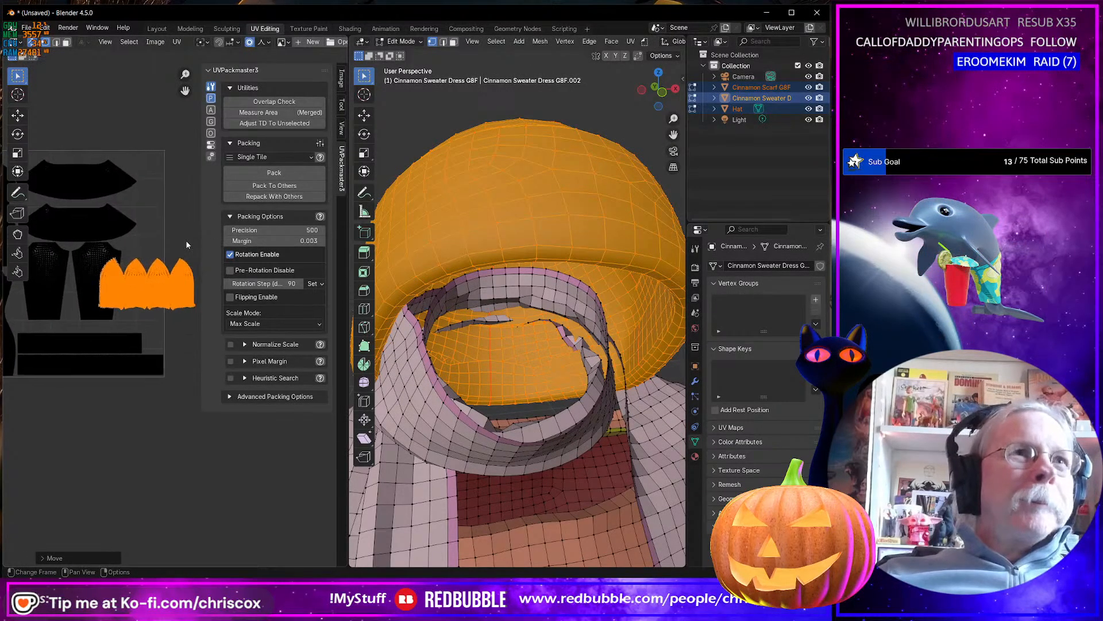
Rotate the hat's UV island about 90 degrees so its peaks face the sleeves, and narrow the UVPackmaster3 sidebar.
key("r")
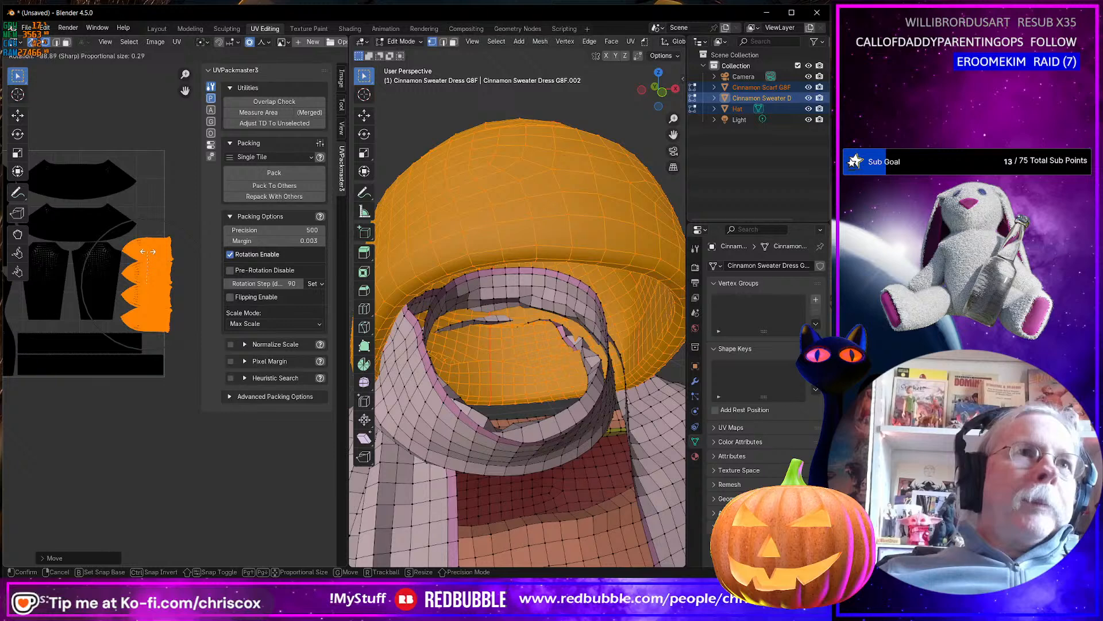
left_click(148, 251)
scroll(153, 270, "down", 3)
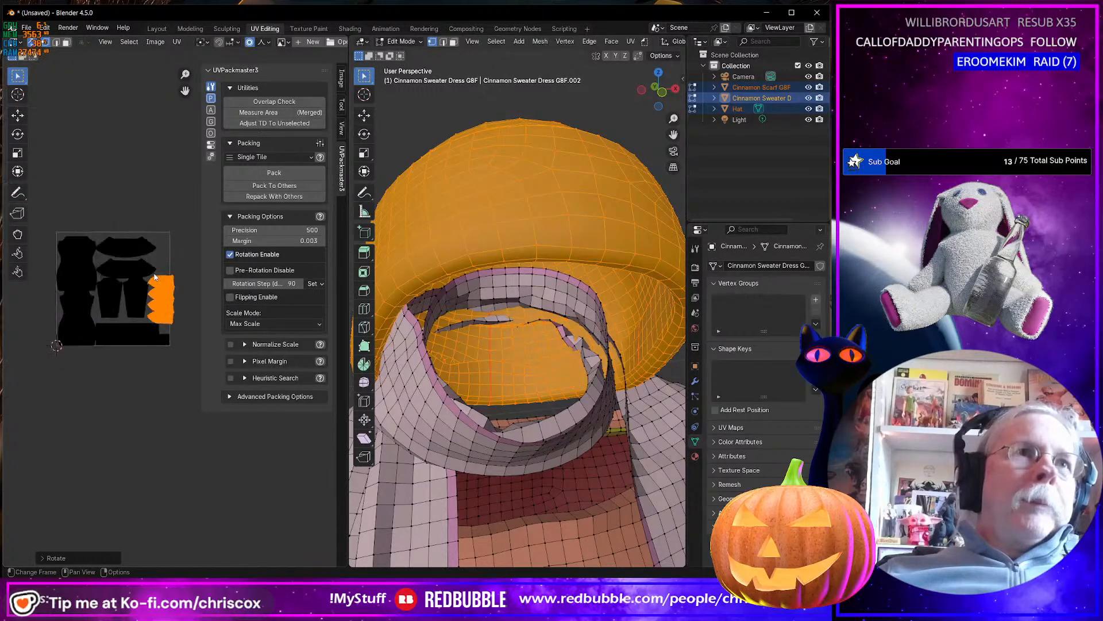
middle_click_drag(157, 284, 157, 259)
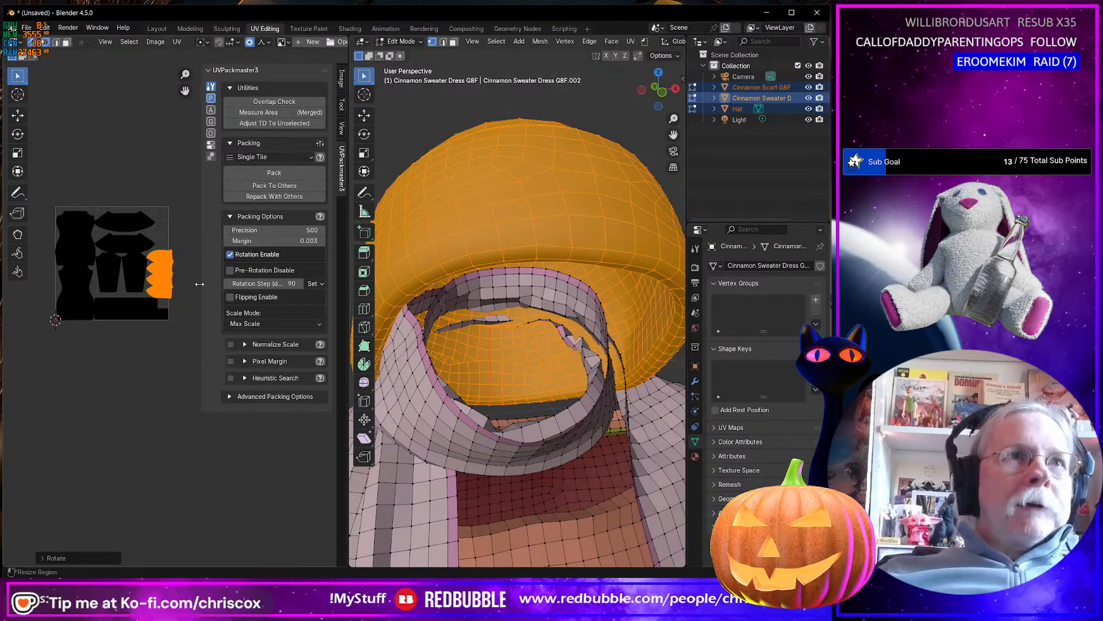
left_click_drag(200, 284, 270, 284)
scroll(174, 303, "up", 2)
middle_click_drag(174, 304, 251, 327)
scroll(222, 315, "up", 2)
scroll(236, 321, "up", 1)
scroll(236, 315, "down", 3)
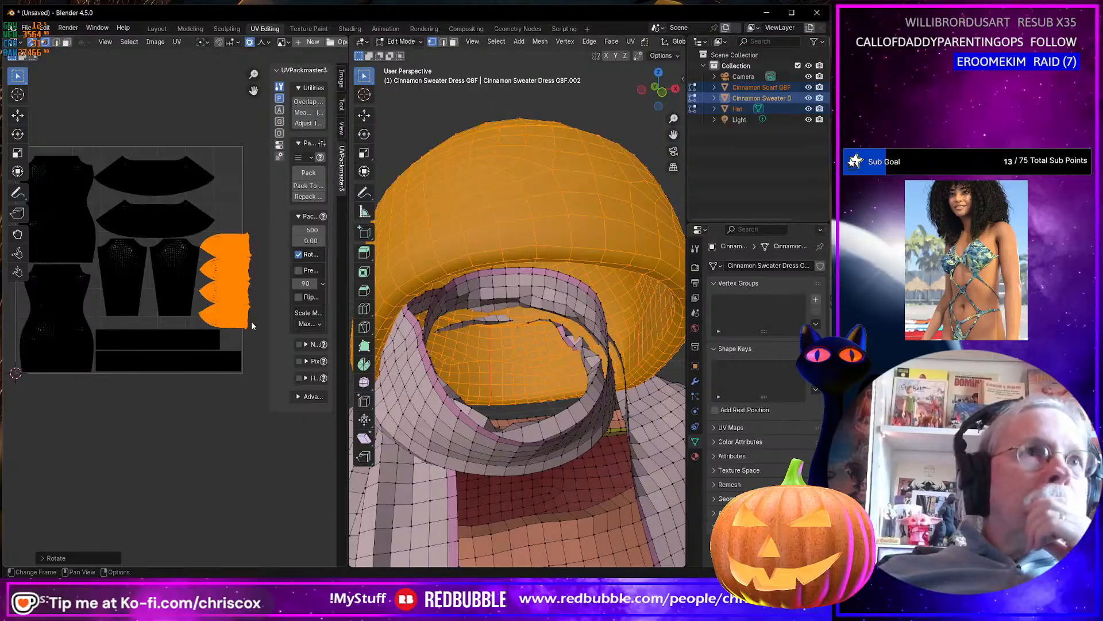
Turn off UV sync selection and select all mesh geometry so every island shows in the UV editor.
left_click(179, 285)
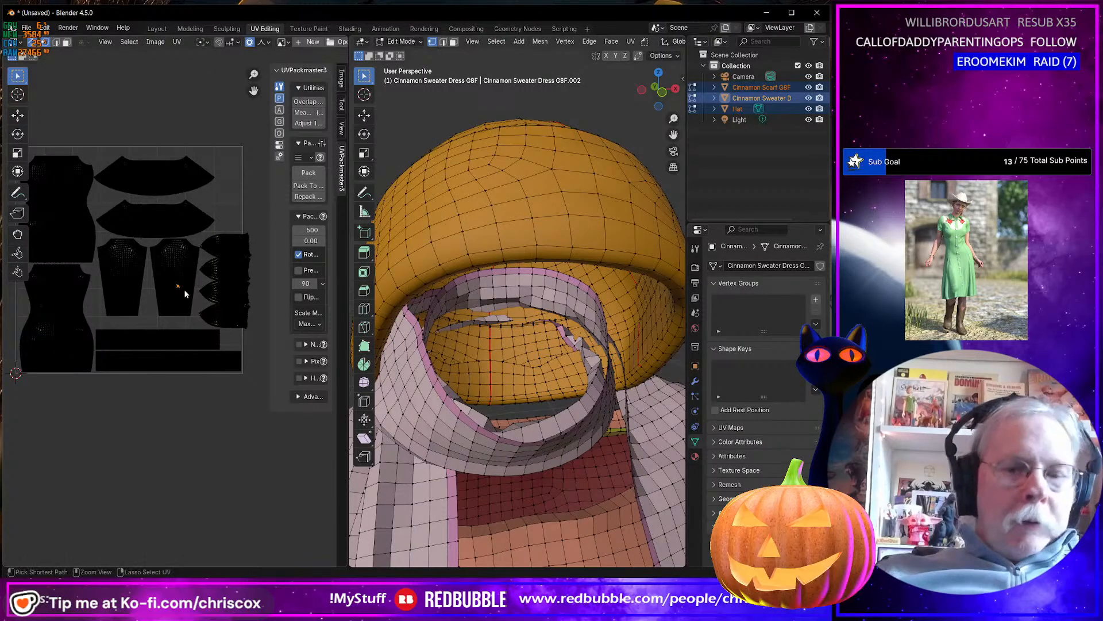
key("l")
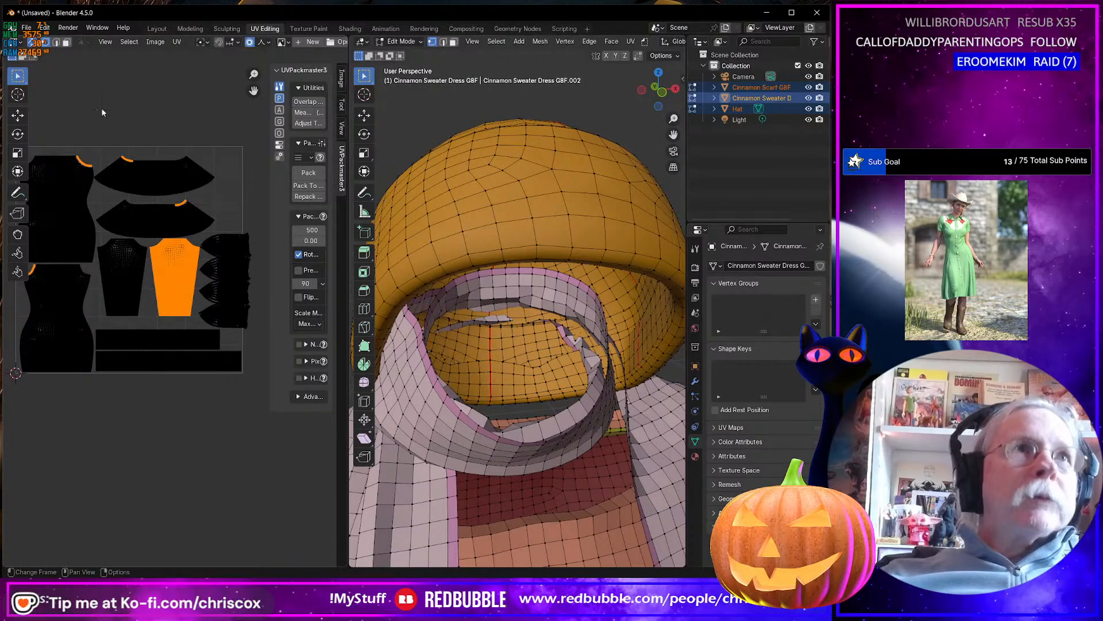
left_click(32, 42)
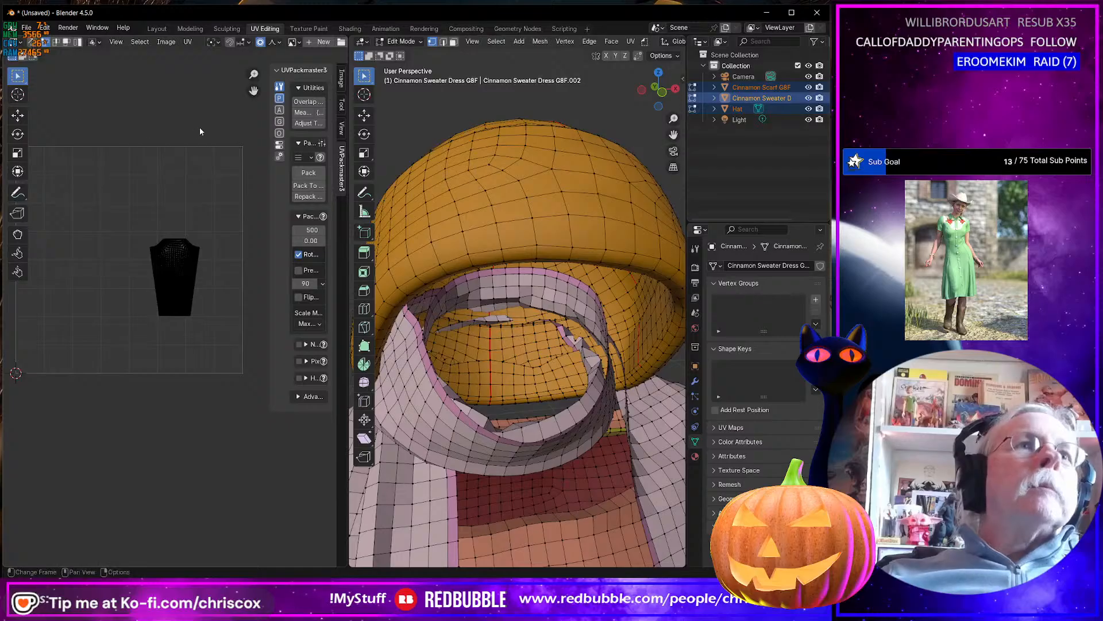
key("a")
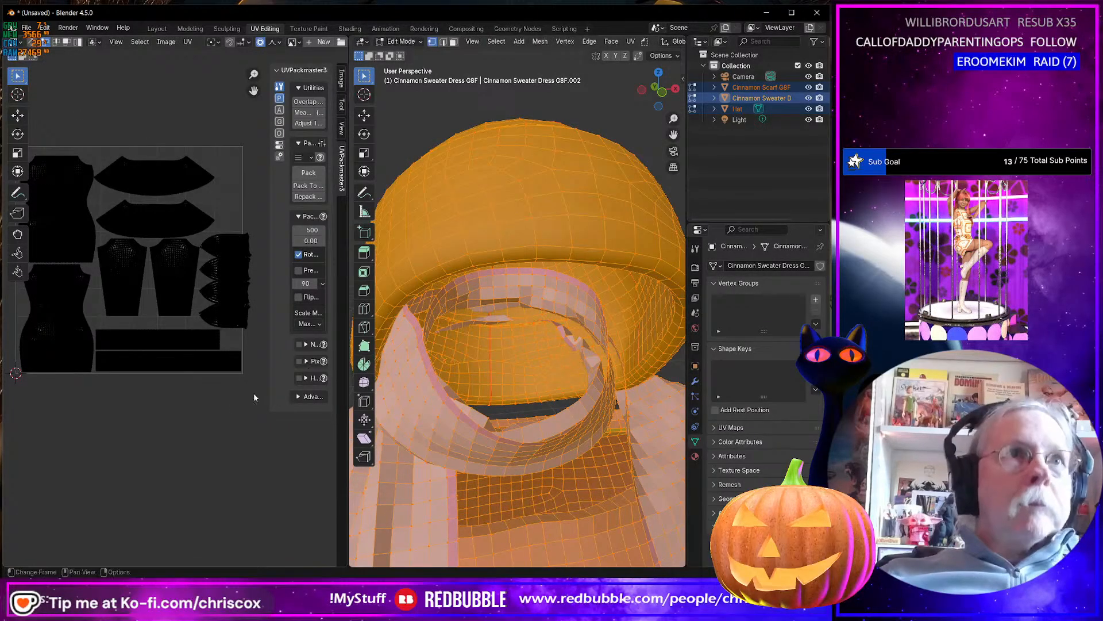
Try to rotate the sleeve island nearest the hat by 180 degrees and nest it against the other sleeve.
left_click(195, 312)
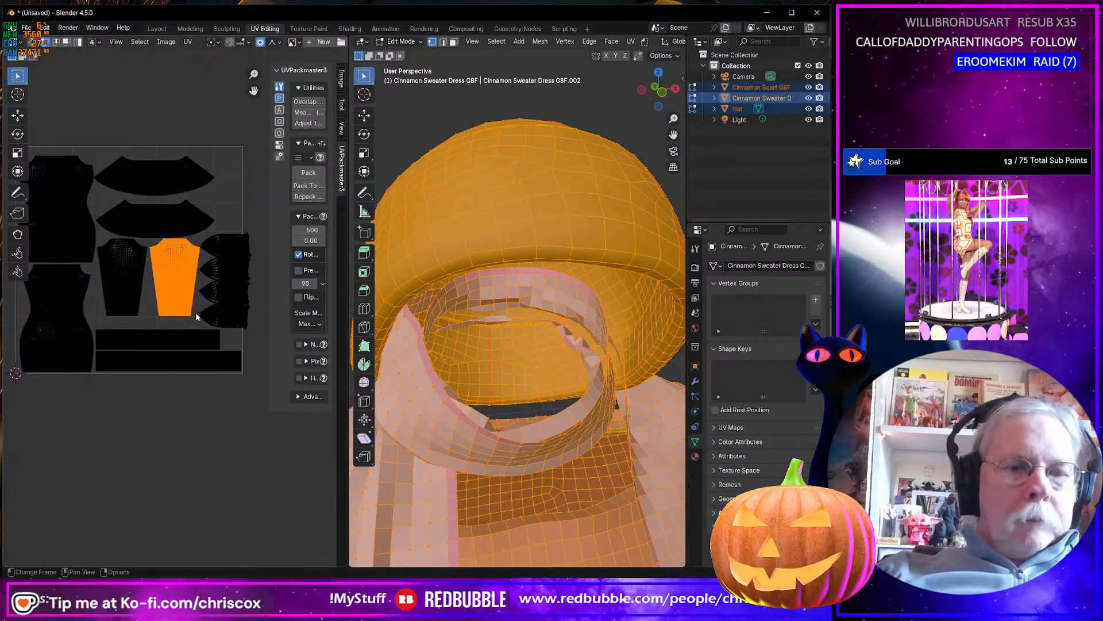
type("r180")
key("Return")
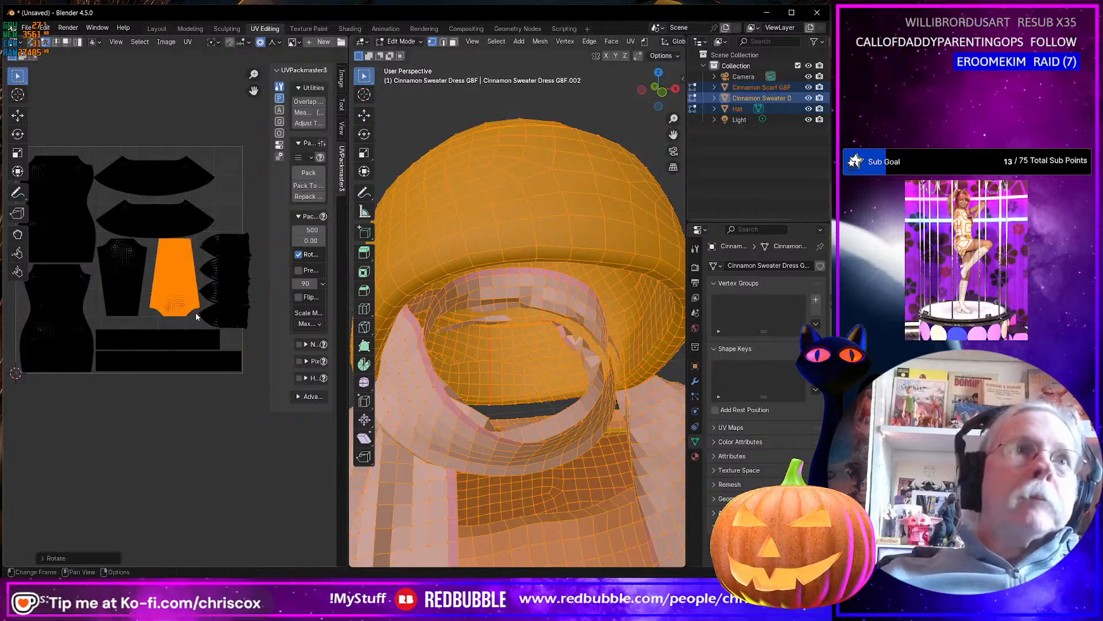
key("g")
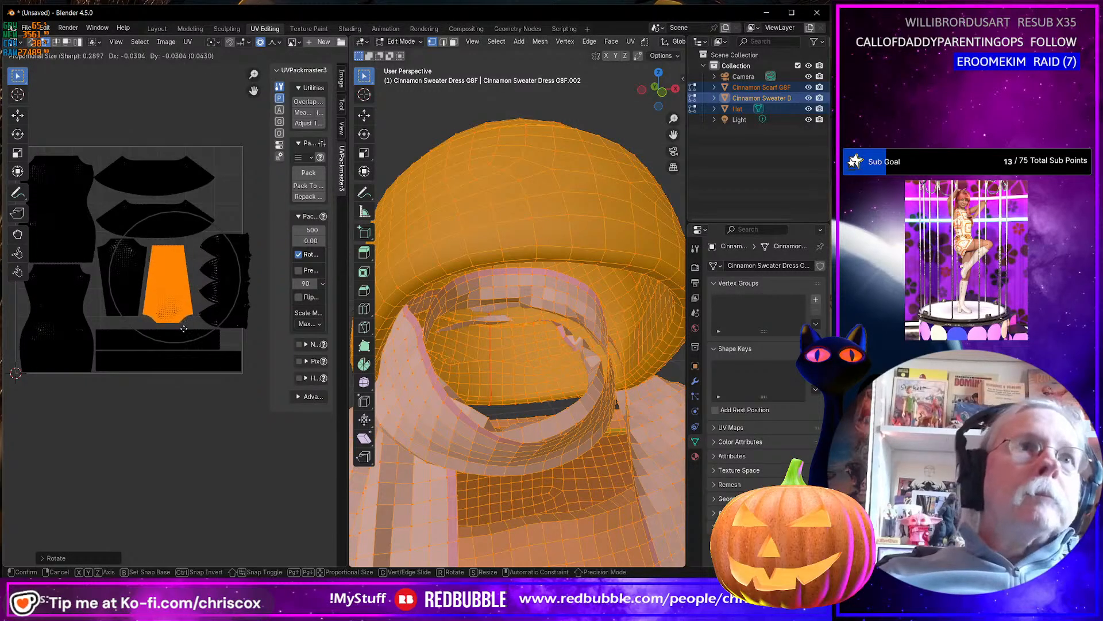
left_click(175, 336)
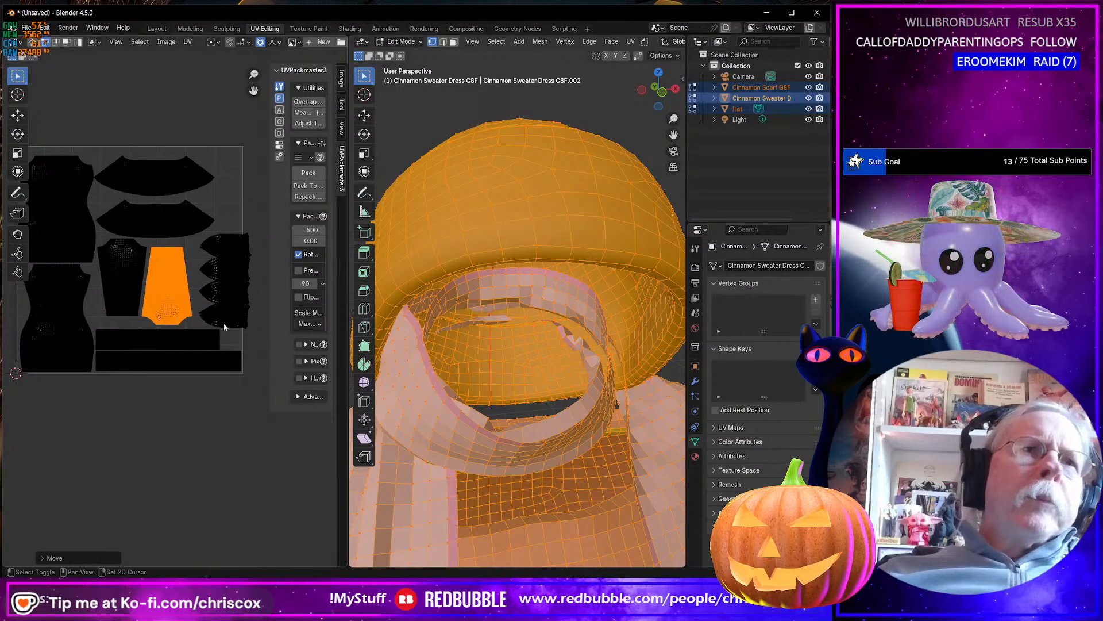
Pick a vertex on the narrow column of faces through the hat's UV island and examine the column's spacing.
scroll(239, 316, "up", 4)
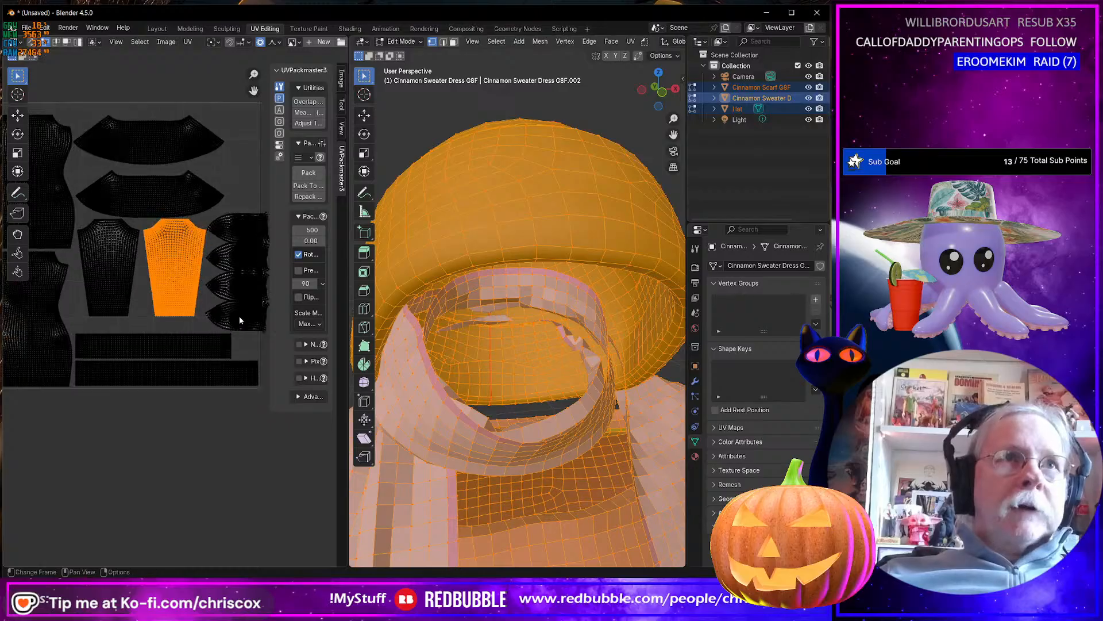
scroll(249, 313, "up", 4)
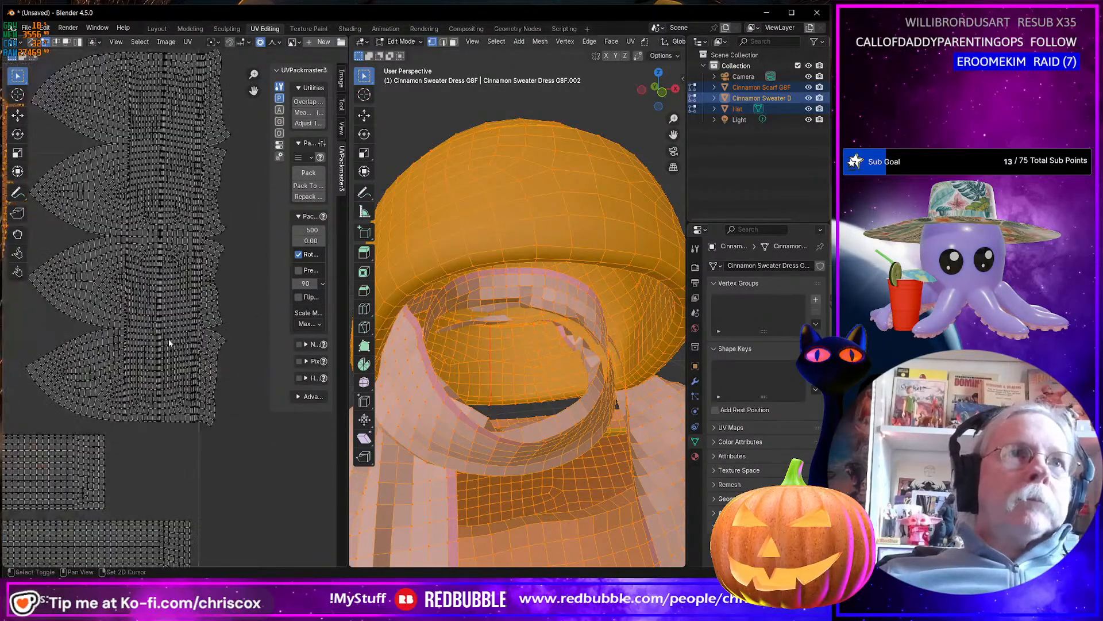
scroll(189, 253, "down", 2)
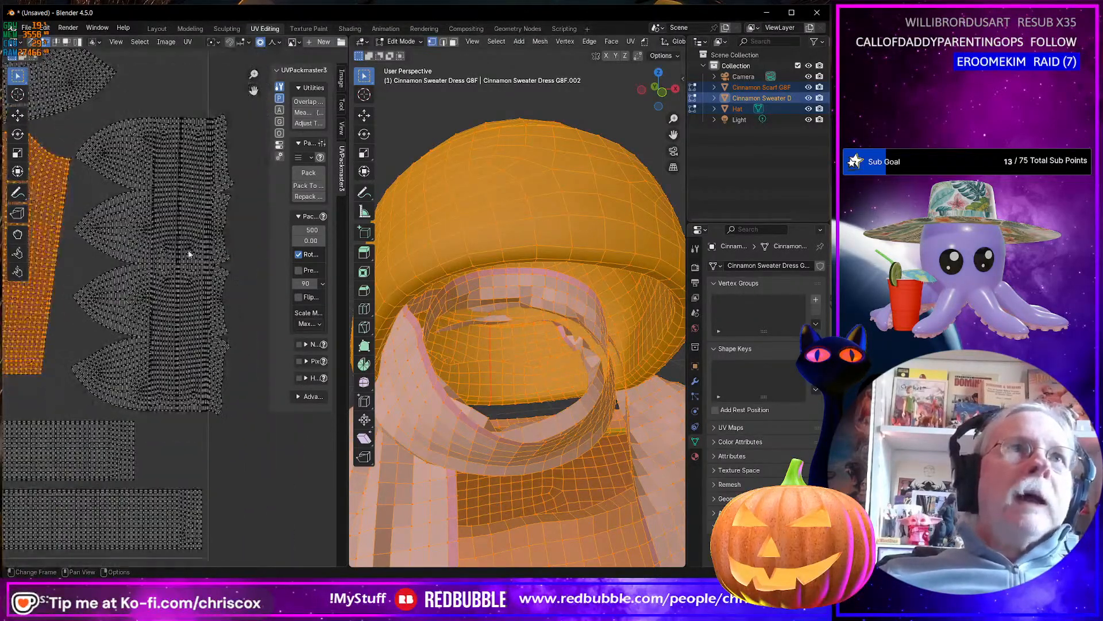
left_click(178, 190)
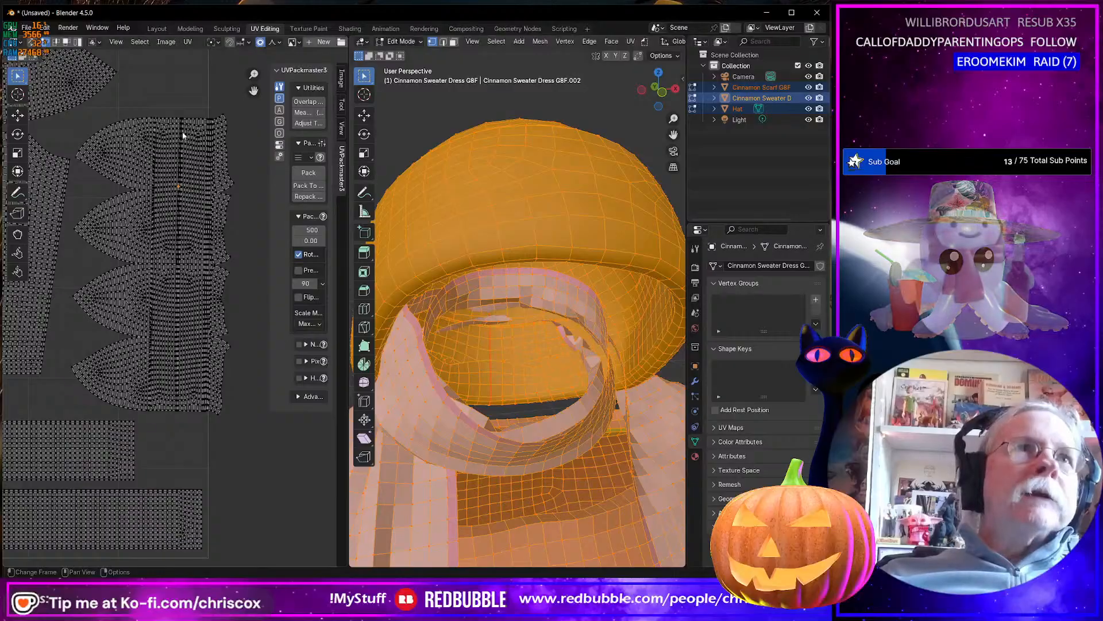
scroll(185, 182, "down", 6)
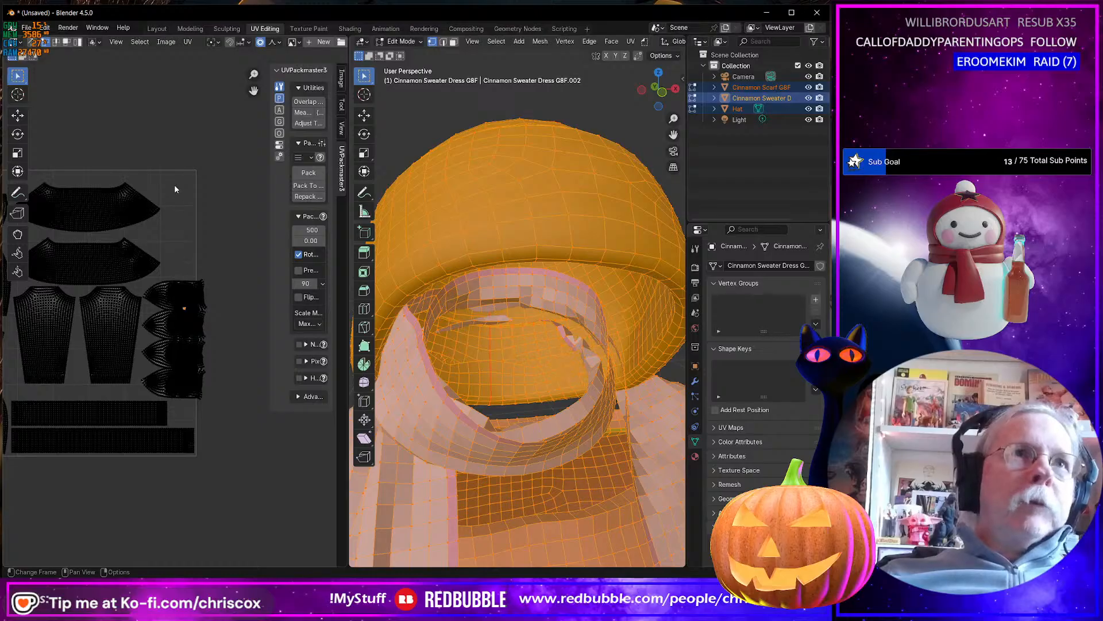
scroll(177, 262, "up", 8)
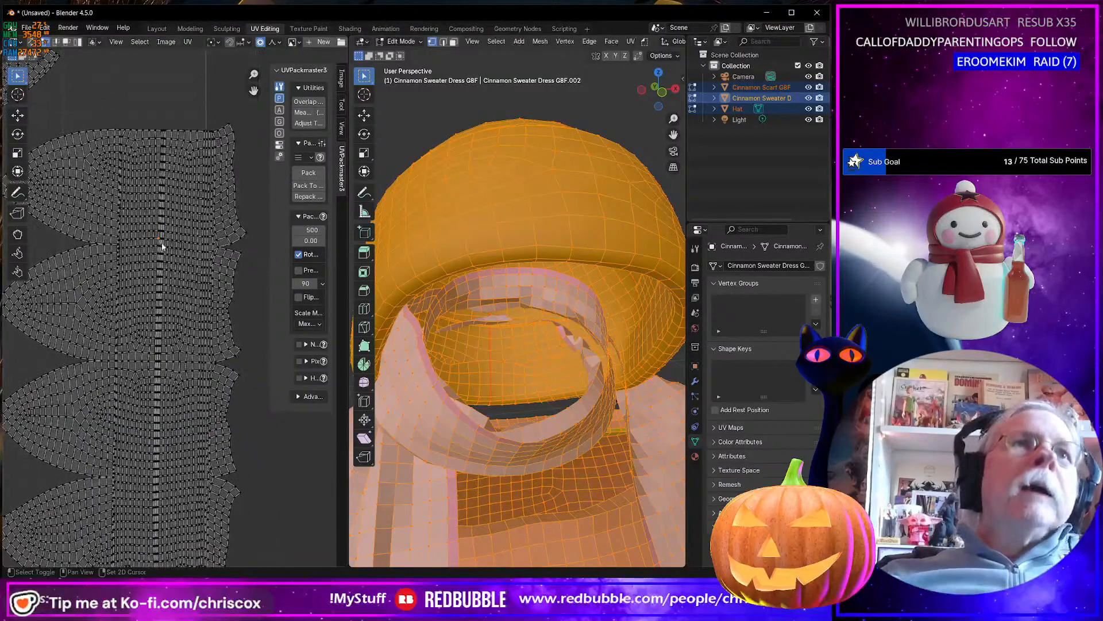
scroll(178, 278, "up", 4)
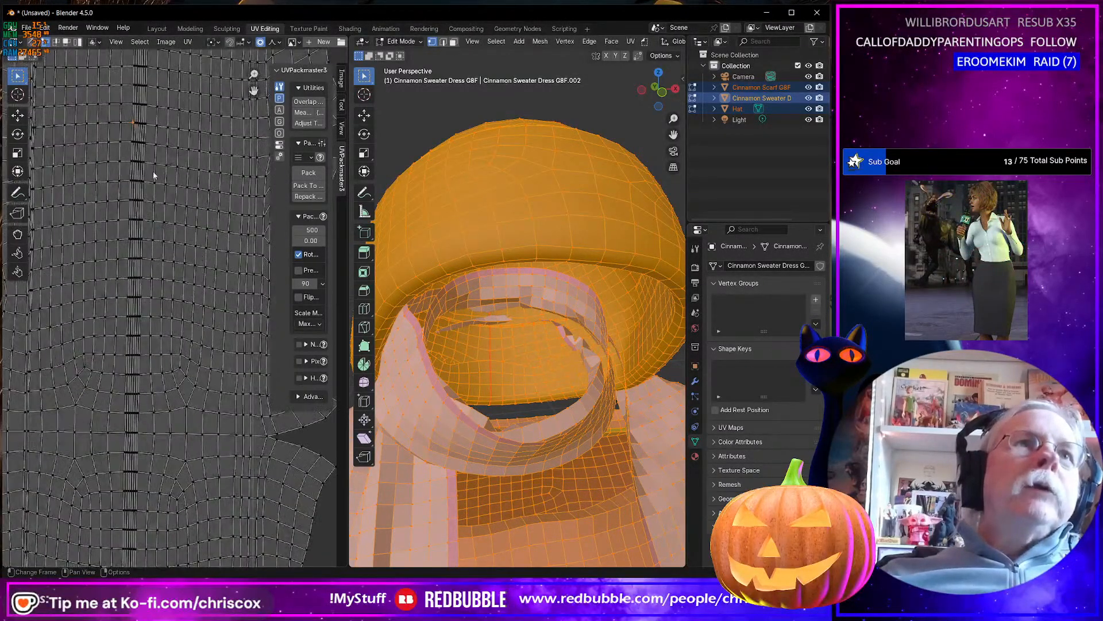
Mark a seam along the vertical edge loop beside the narrow face column in the hat's UV island, and show all islands again.
key("2")
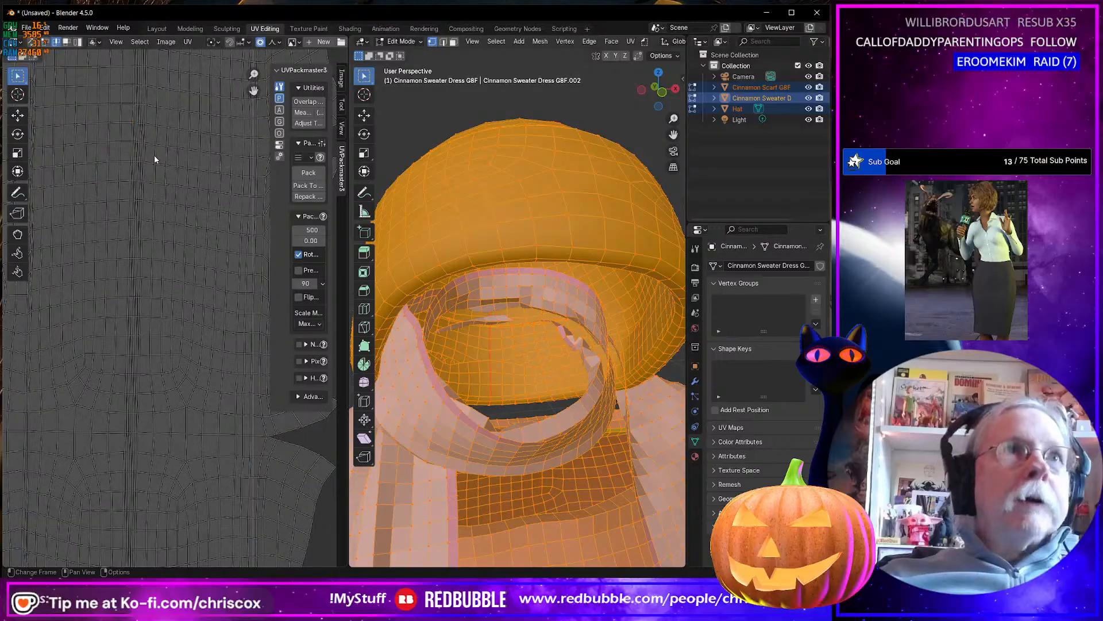
left_click(155, 156, "alt")
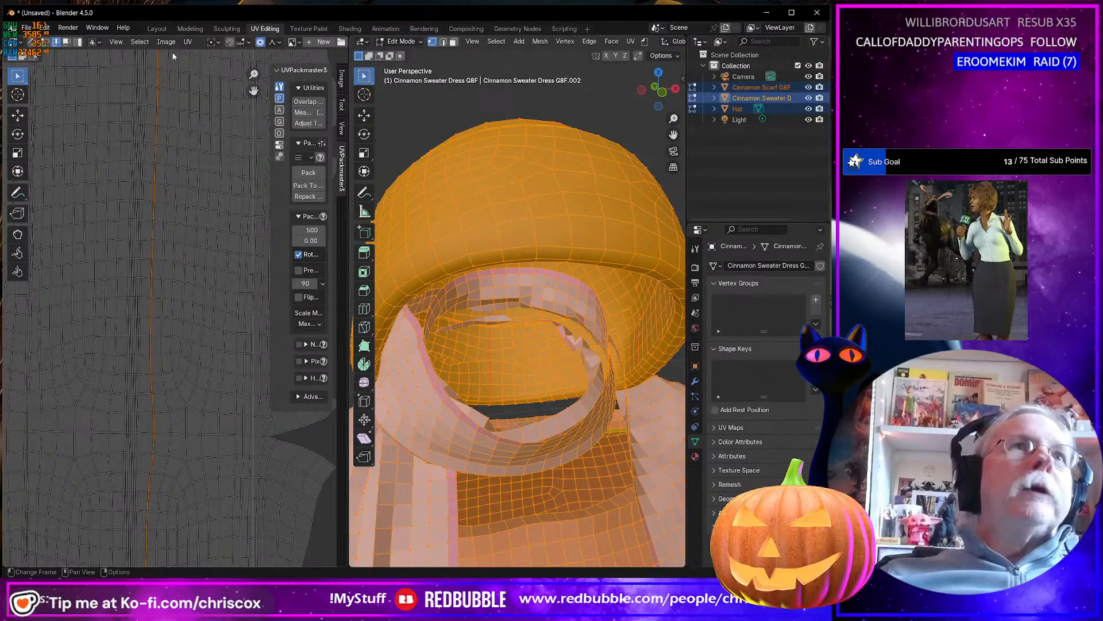
left_click(188, 42)
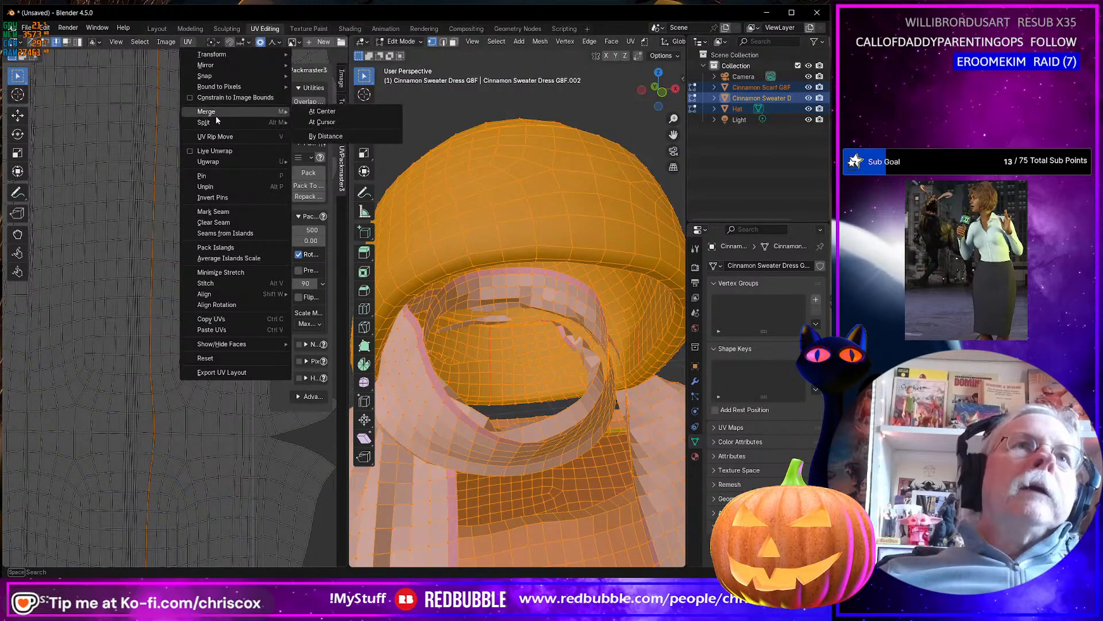
left_click(213, 212)
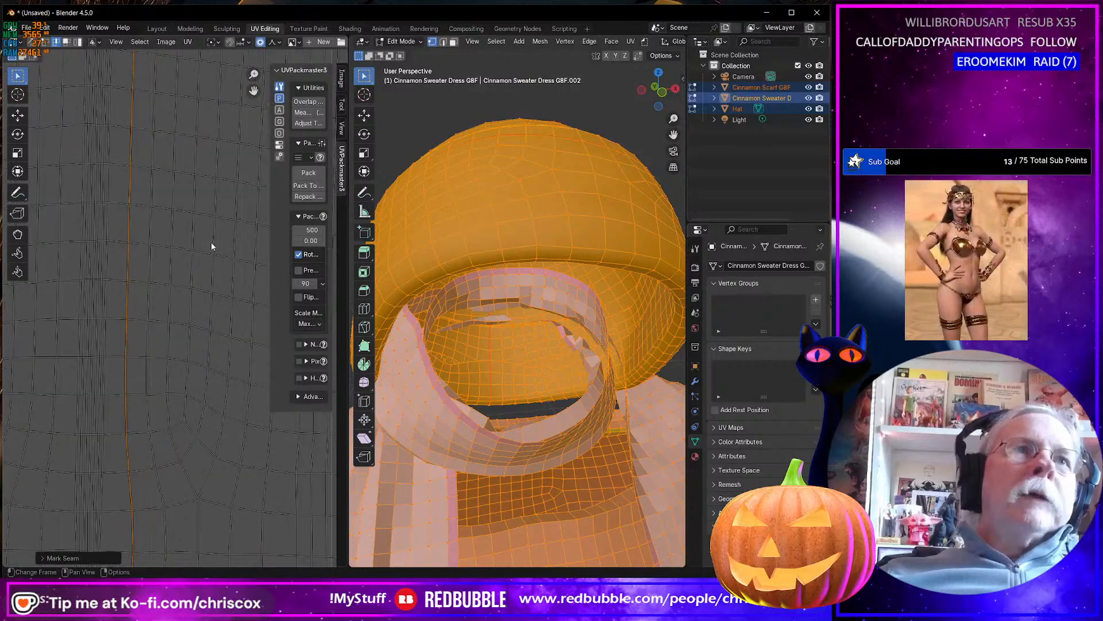
scroll(212, 243, "down", 4)
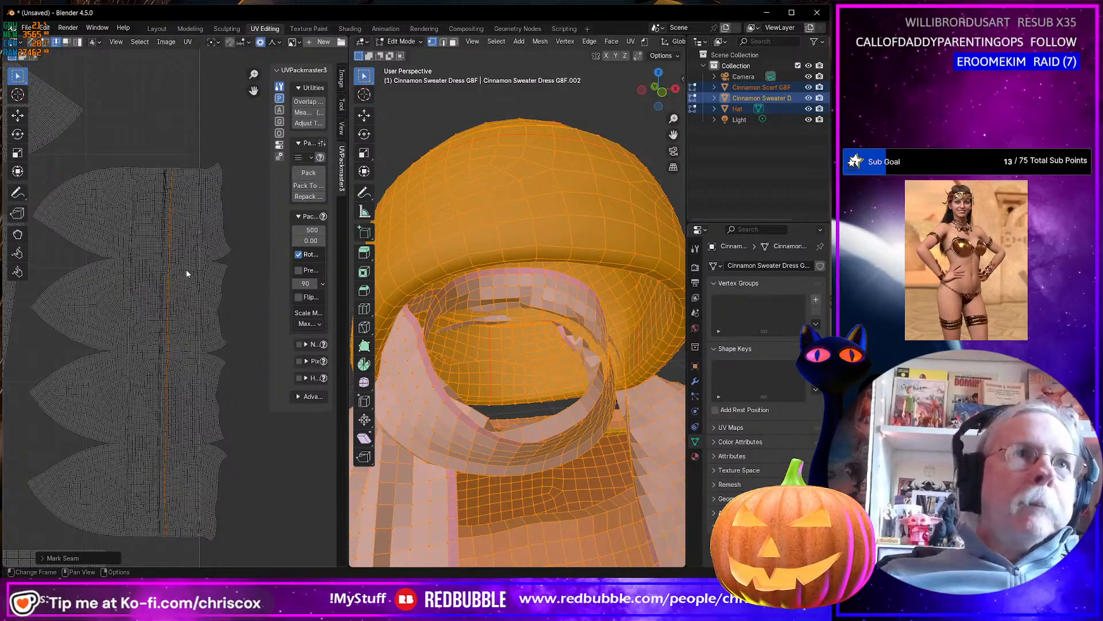
key("a")
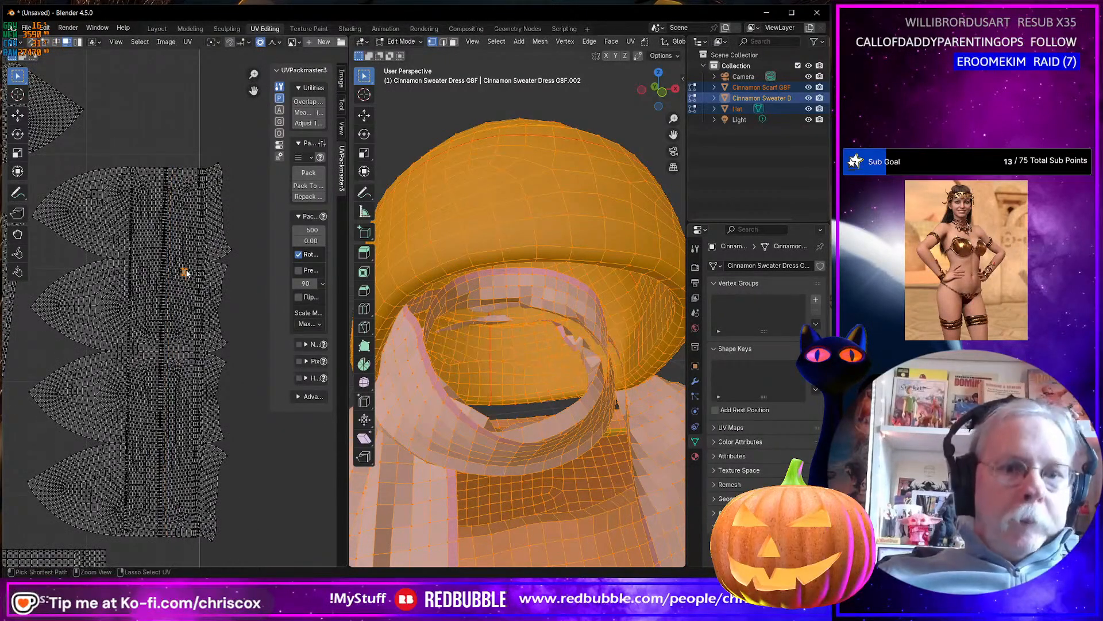
key("a")
key("alt+a")
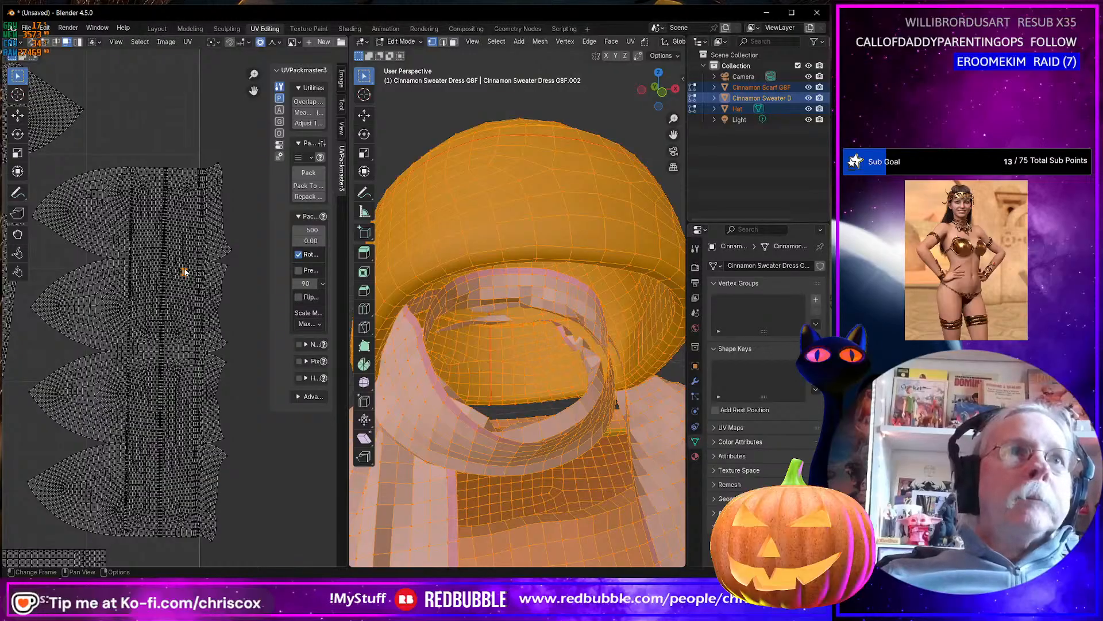
Mark a seam along the edge loop running around the inside of the hat, just above its lower rim.
middle_click_drag(516, 333, 416, 299)
scroll(417, 299, "up", 5)
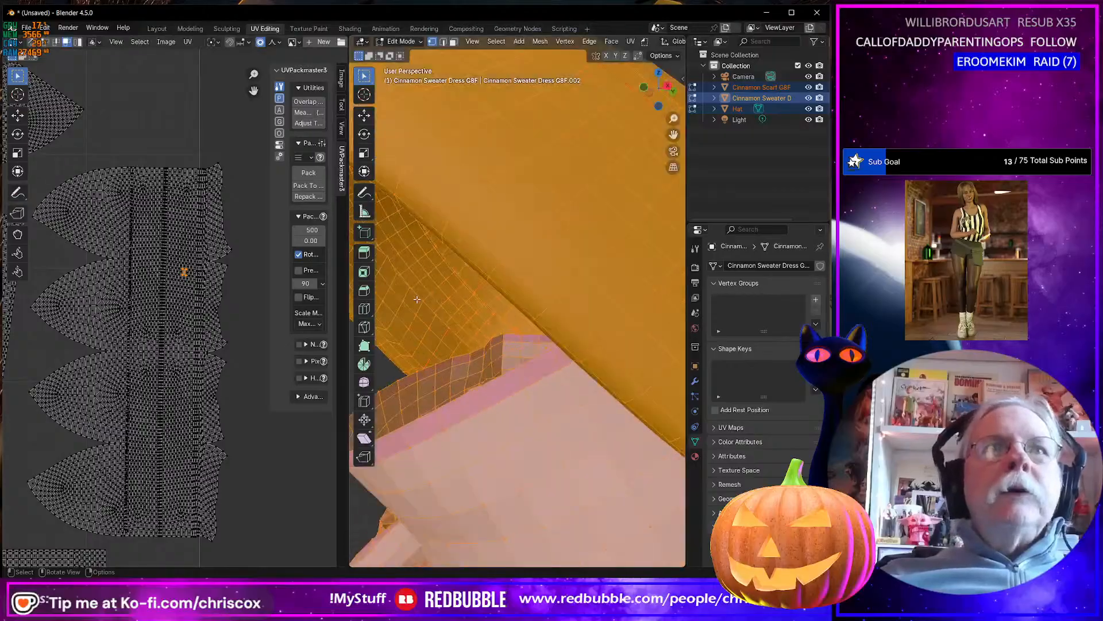
scroll(411, 325, "down", 4)
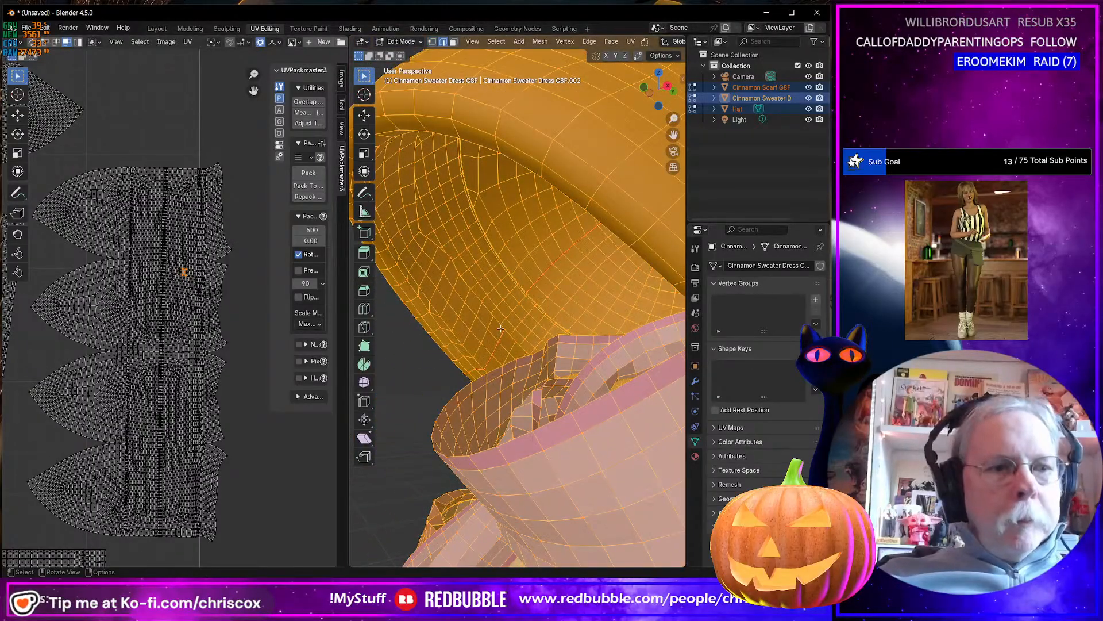
middle_click_drag(498, 334, 479, 336)
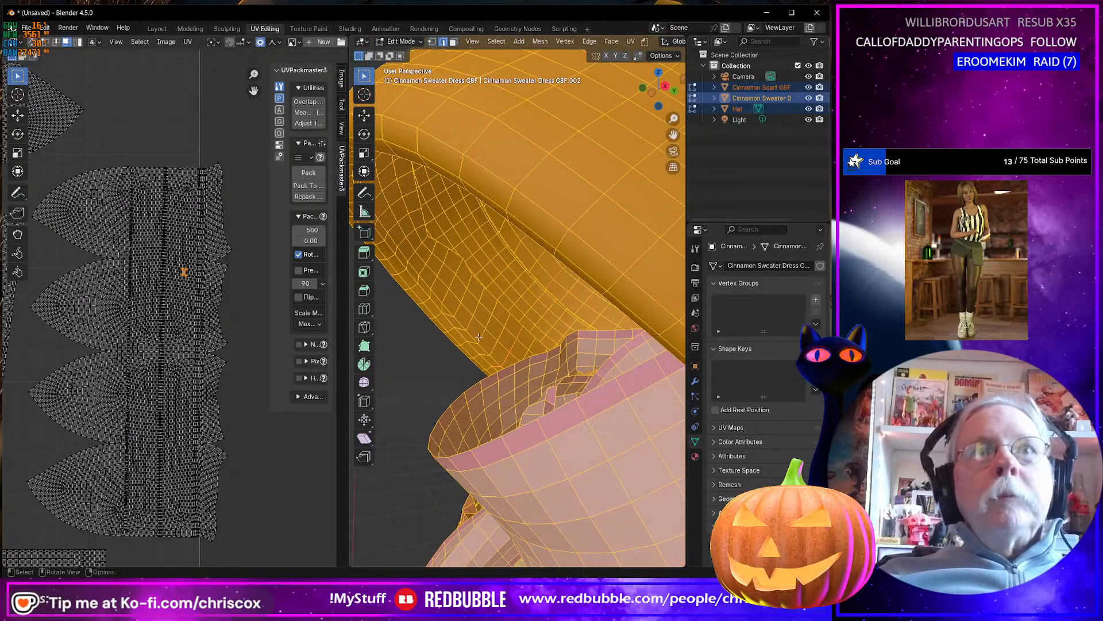
left_click(466, 310, "alt")
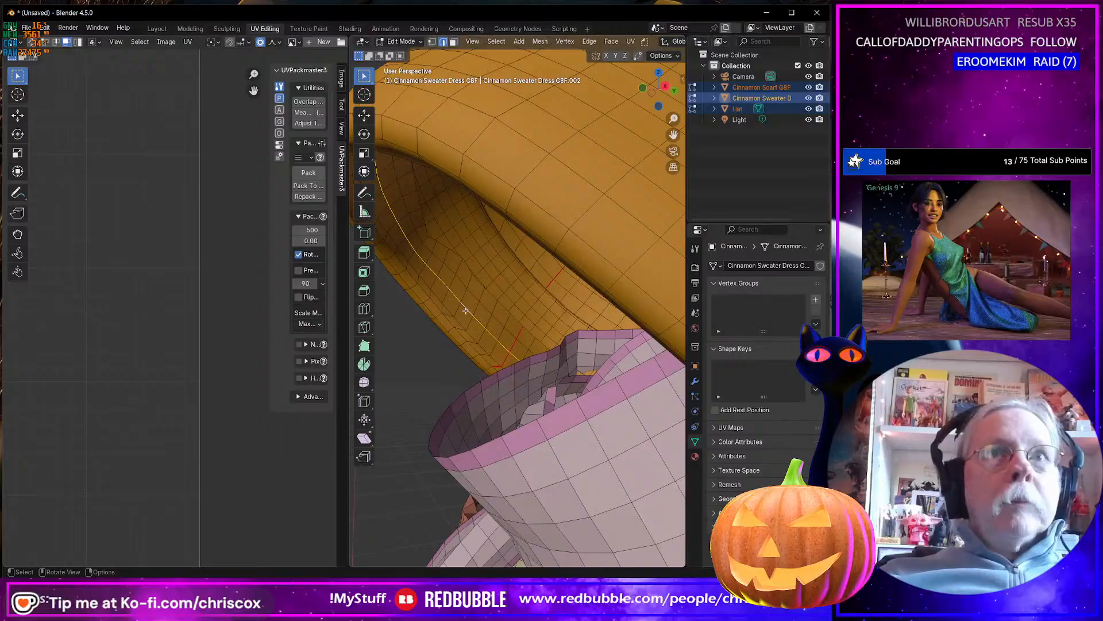
right_click(466, 310)
left_click(466, 310)
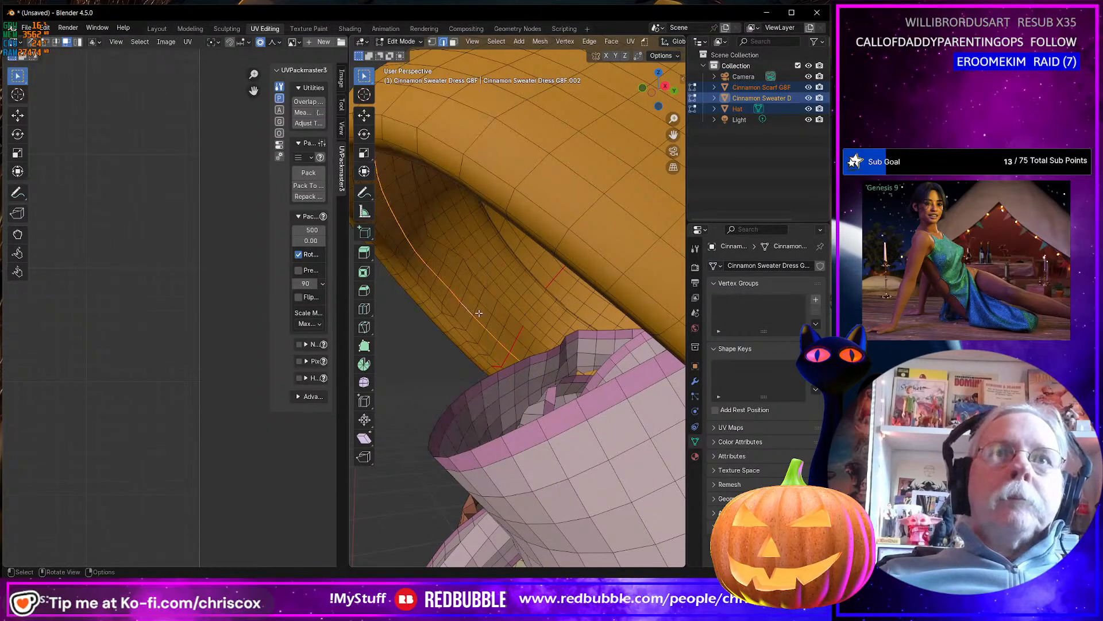
Try to select the hat's brim section in the UV editor as linked UVs, and undo that selection.
key("a")
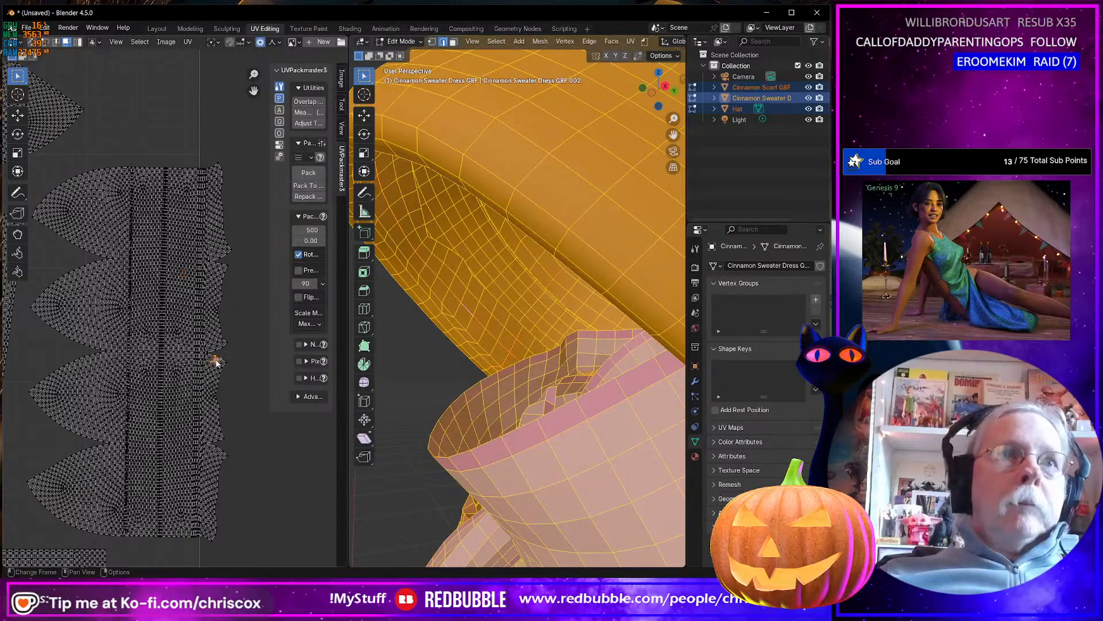
key("ctrl+l")
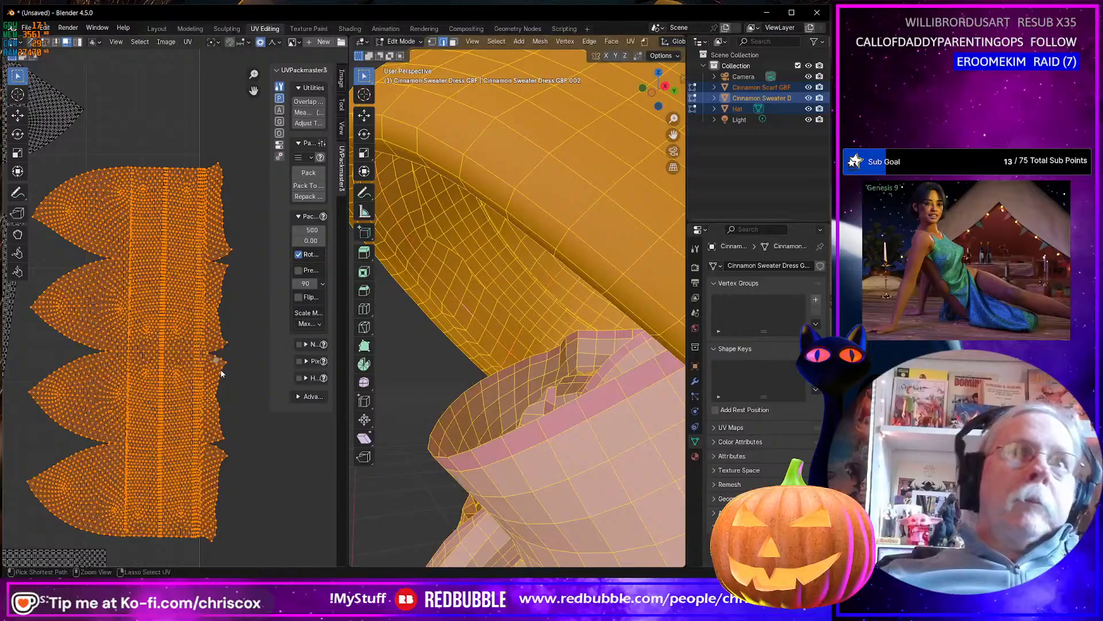
key("ctrl+z")
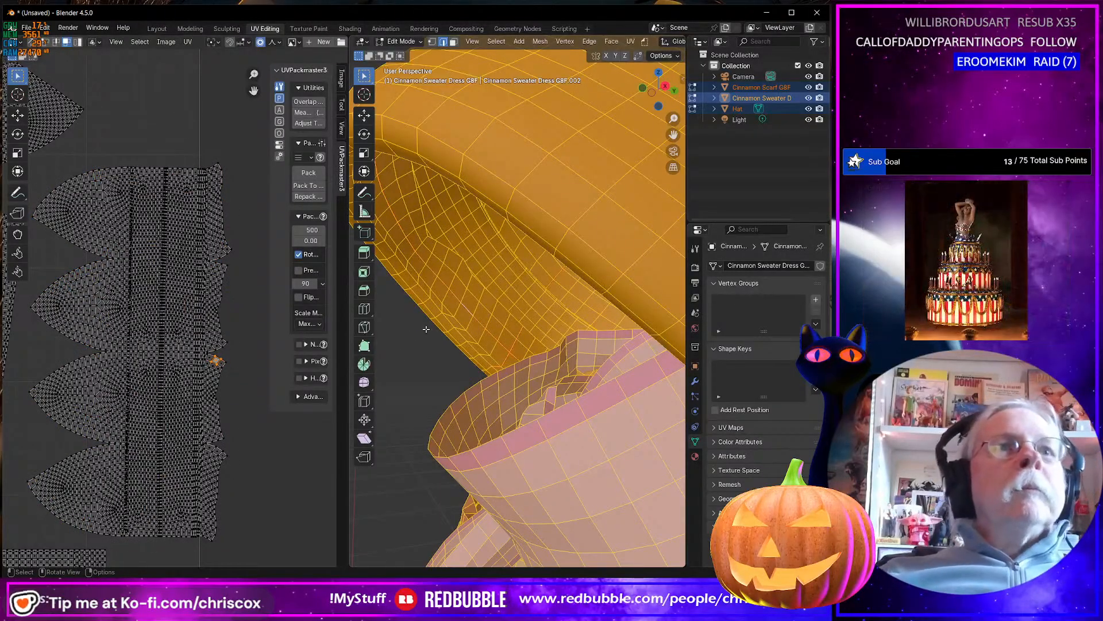
Select the hat's brim faces enclosed by the new seams, along with all of their UVs.
left_click(460, 315)
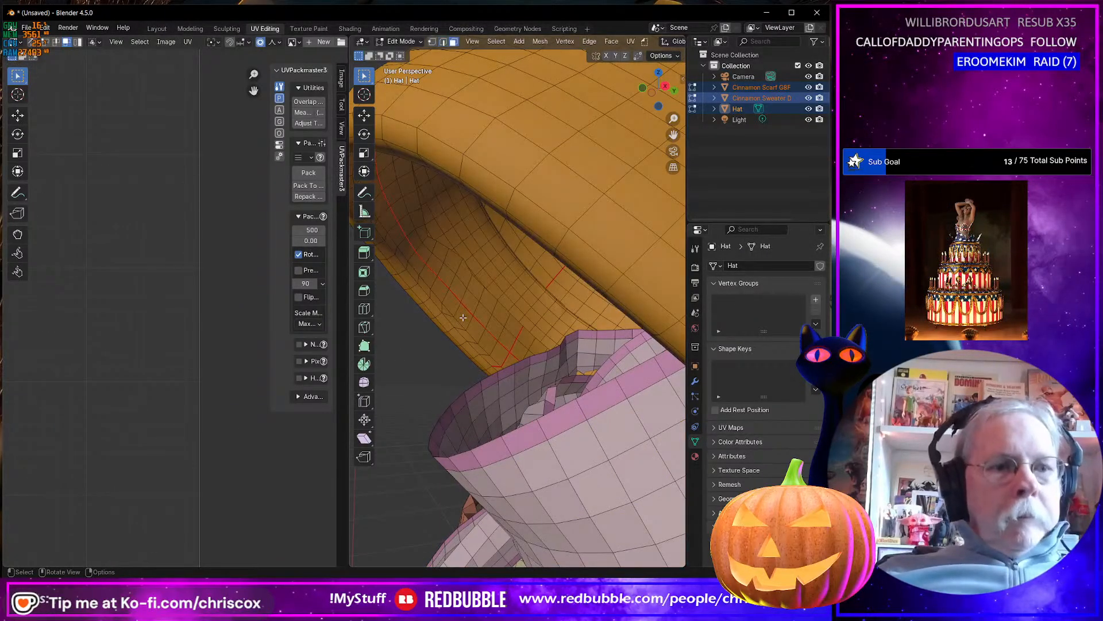
key("ctrl+l")
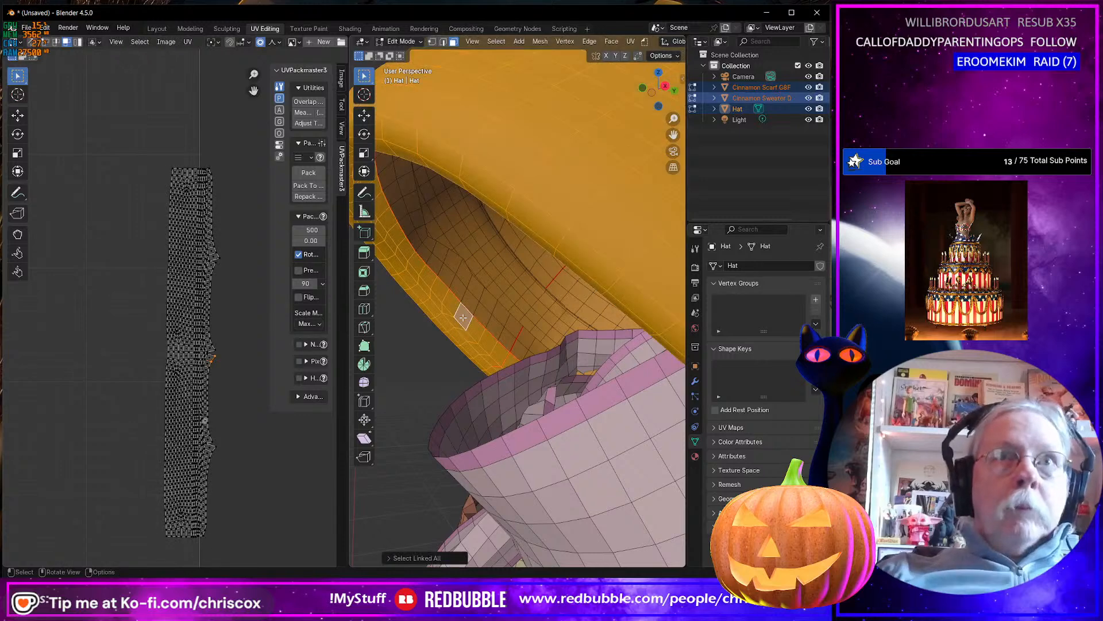
left_click_drag(256, 555, 111, 121)
scroll(187, 315, "up", 5)
scroll(188, 315, "down", 8)
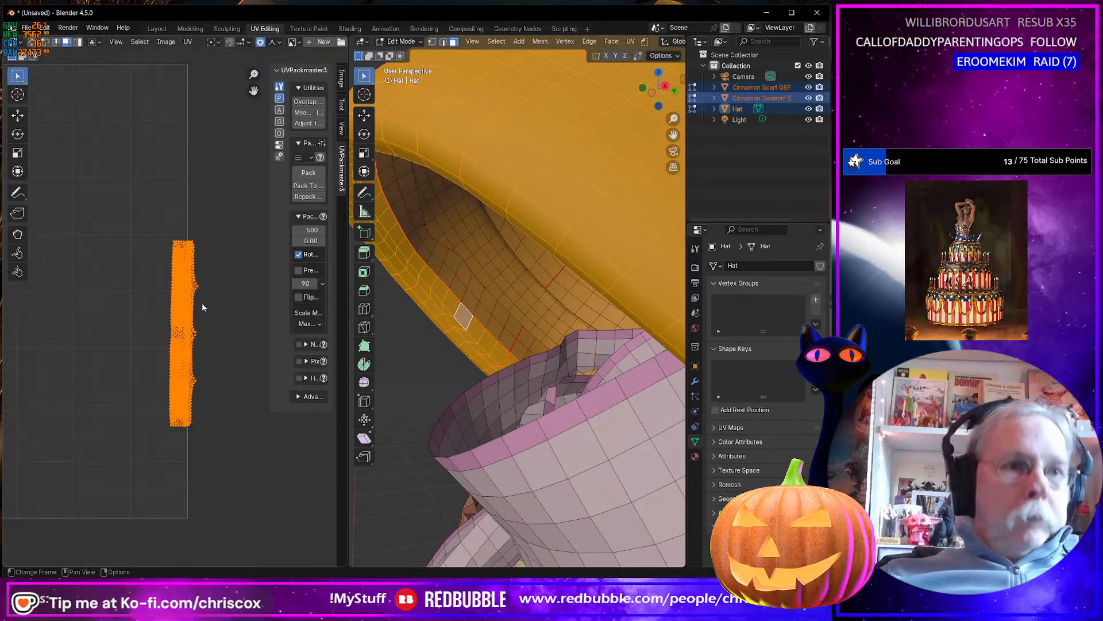
Try to move the brim's UVs to the UV tile's upper right corner, compare them with all islands, and undo the move.
key("g")
left_click(188, 143)
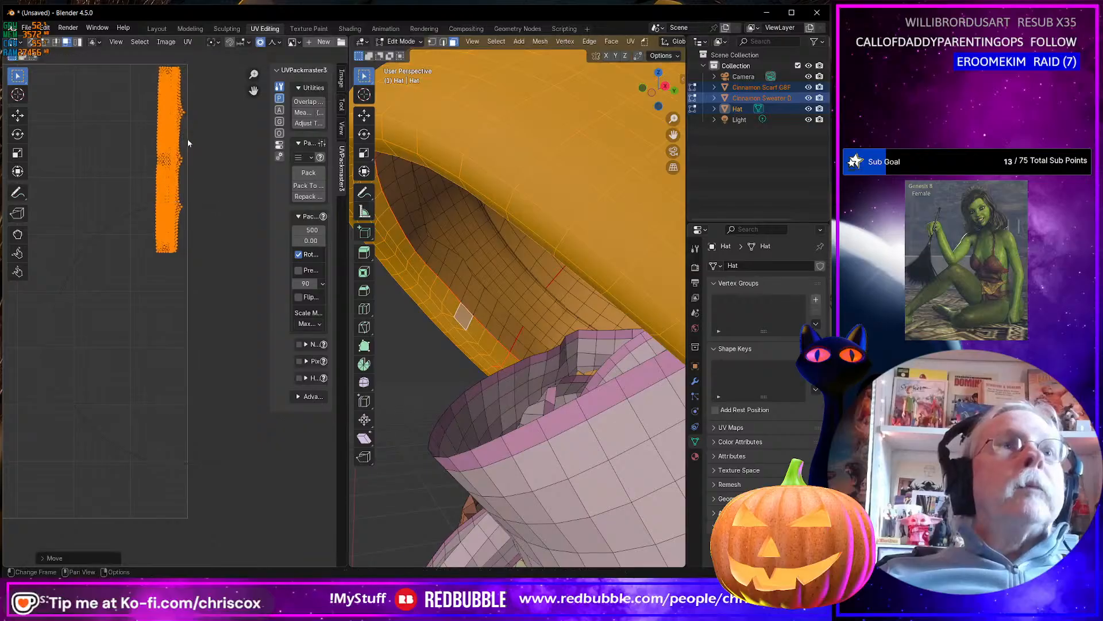
scroll(211, 220, "down", 2)
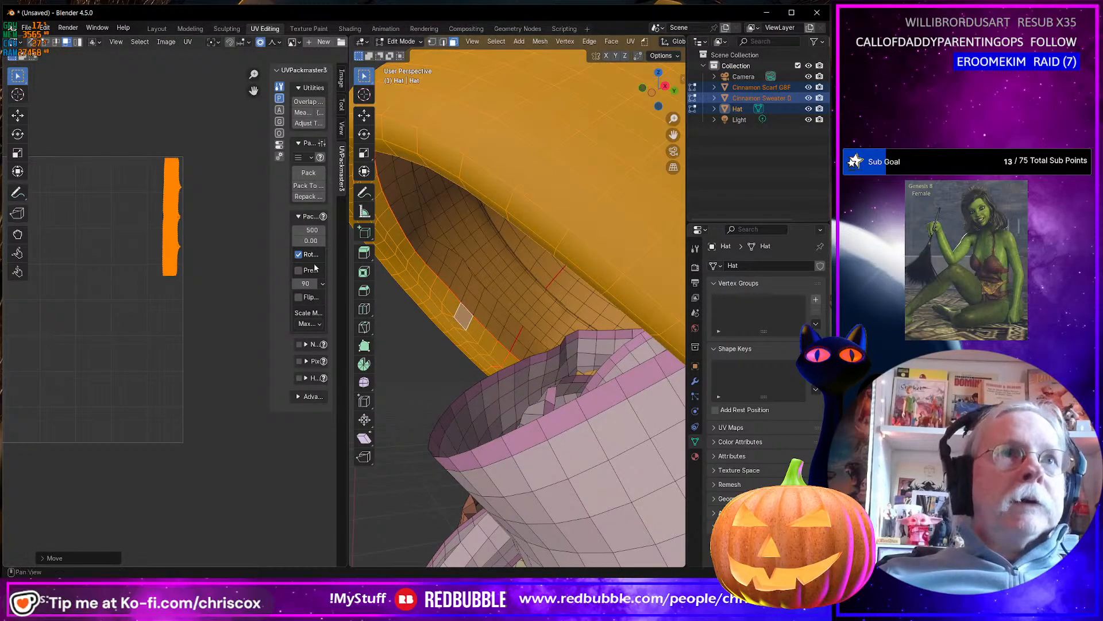
key("a")
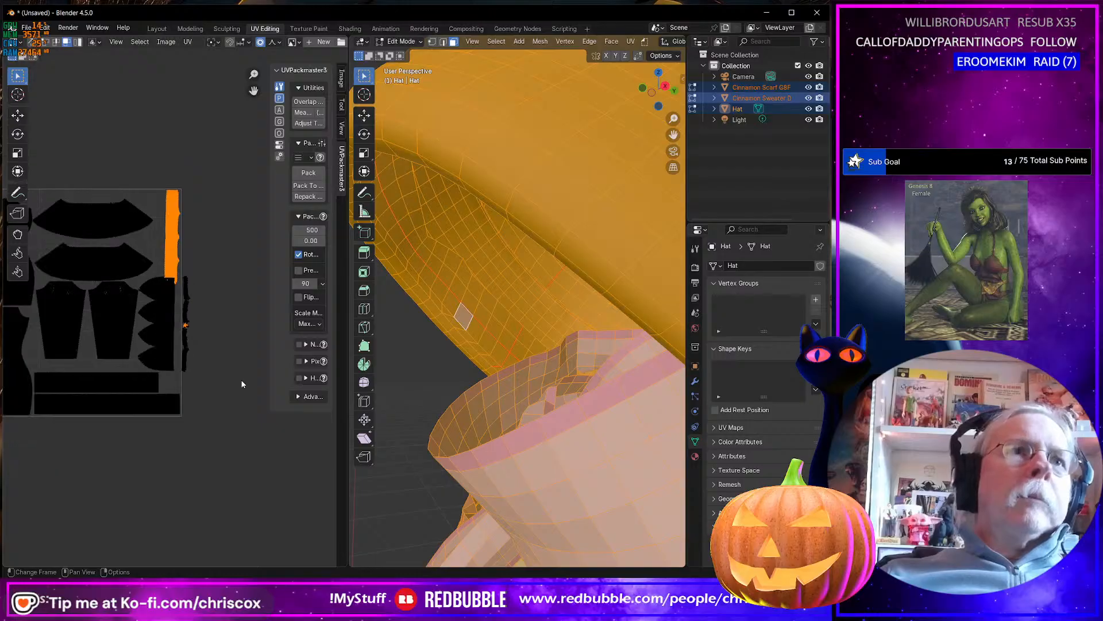
scroll(242, 384, "up", 3)
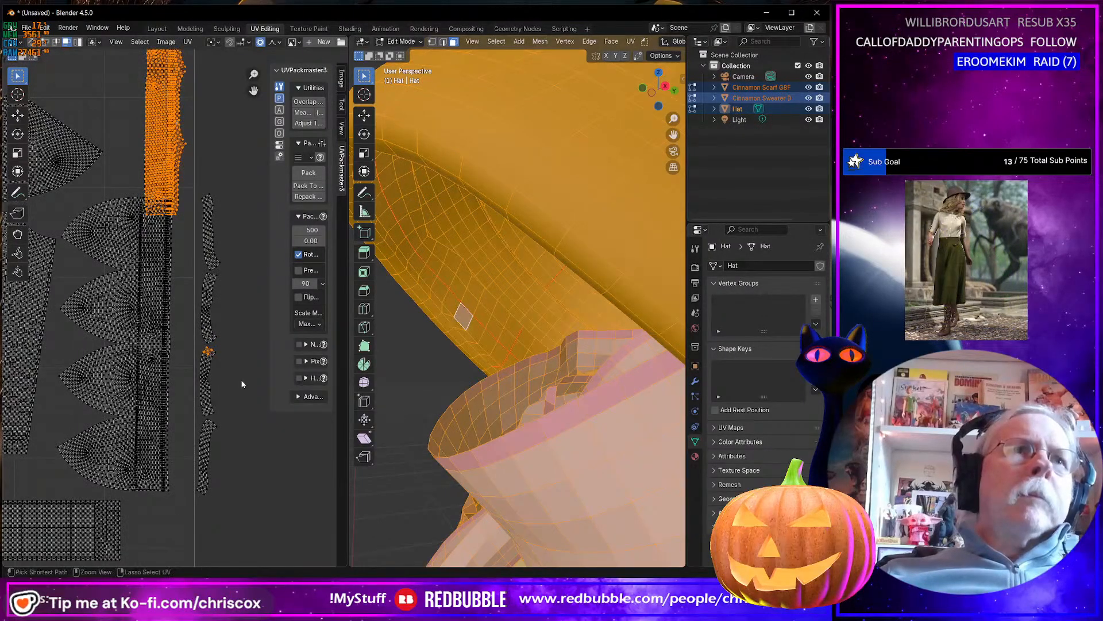
key("ctrl+z")
key("ctrl+z")
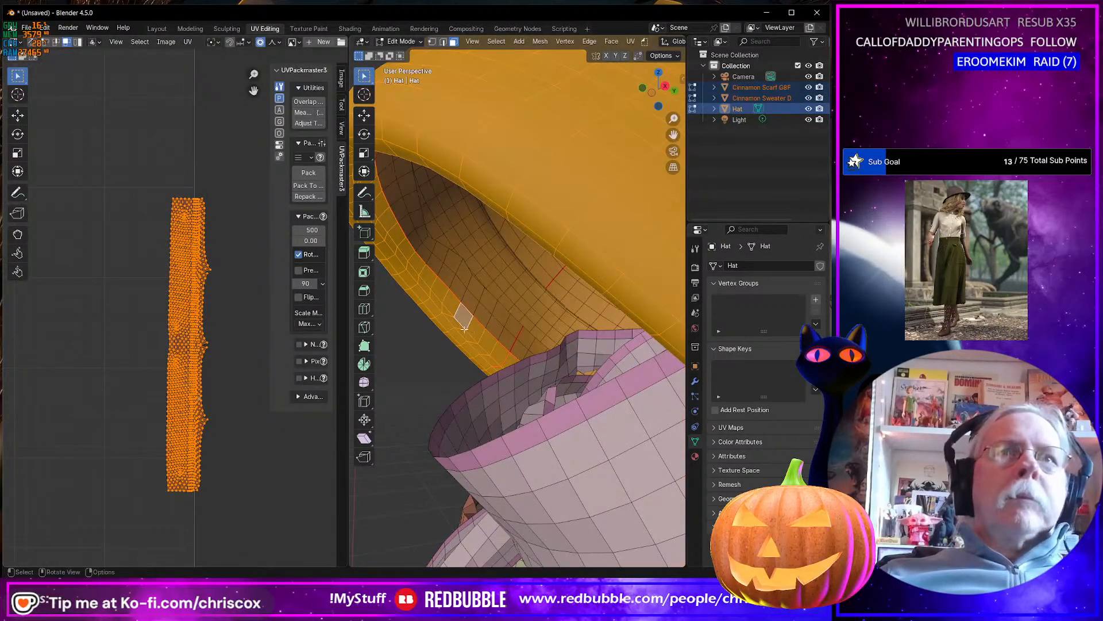
Clear the seam from the edge loop on the outside of the hat's brim, just below the fold.
middle_click_drag(464, 329, 510, 303)
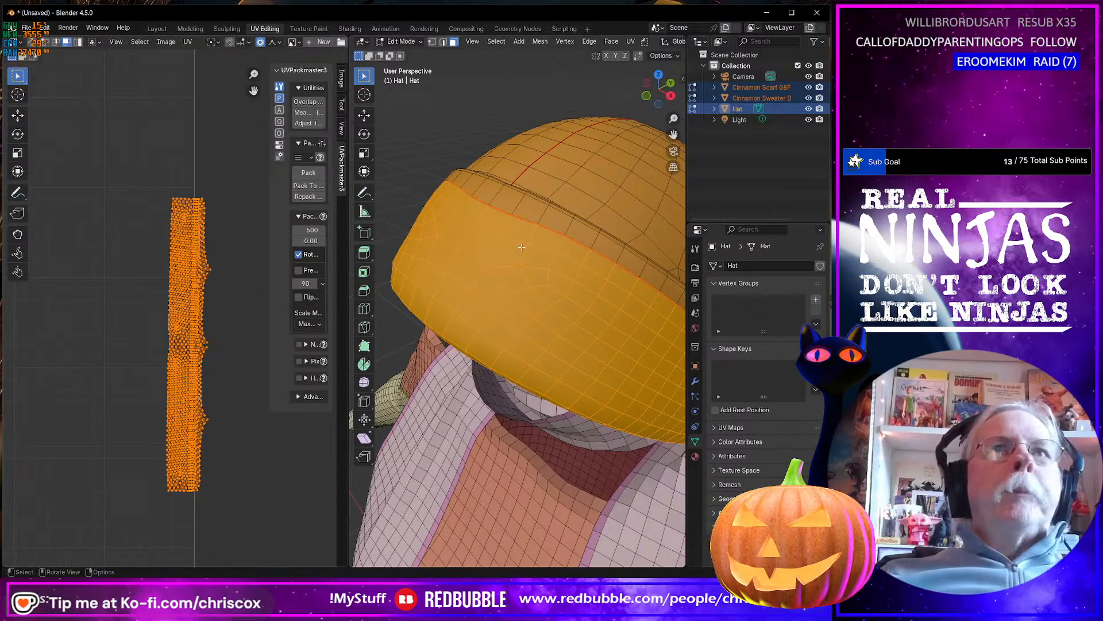
middle_click_drag(521, 247, 499, 252)
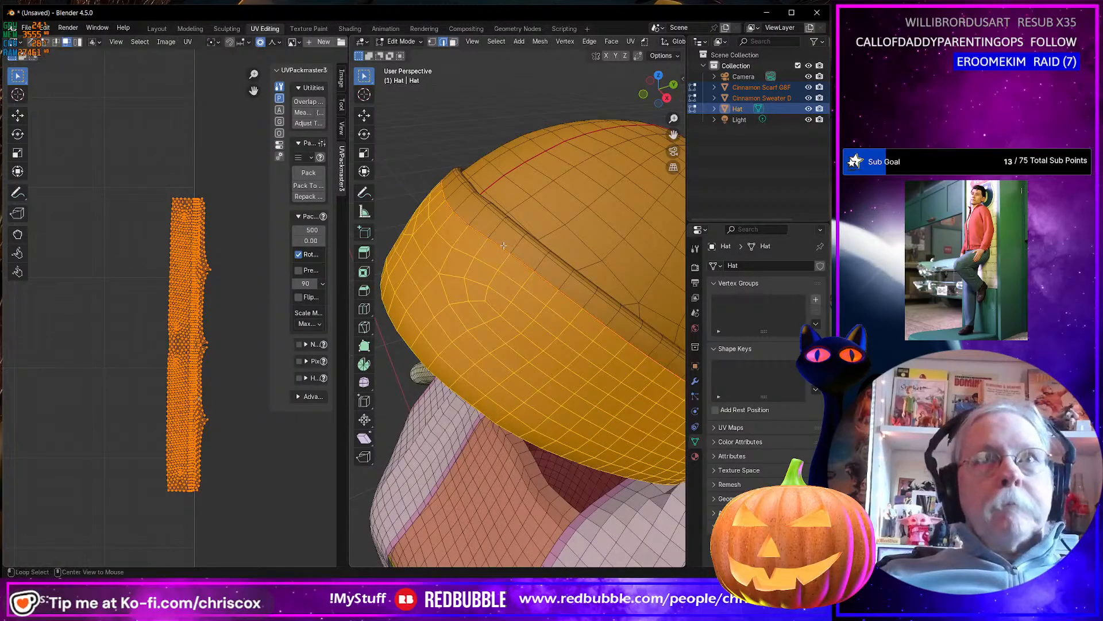
left_click(504, 246, "alt")
key("ctrl+e")
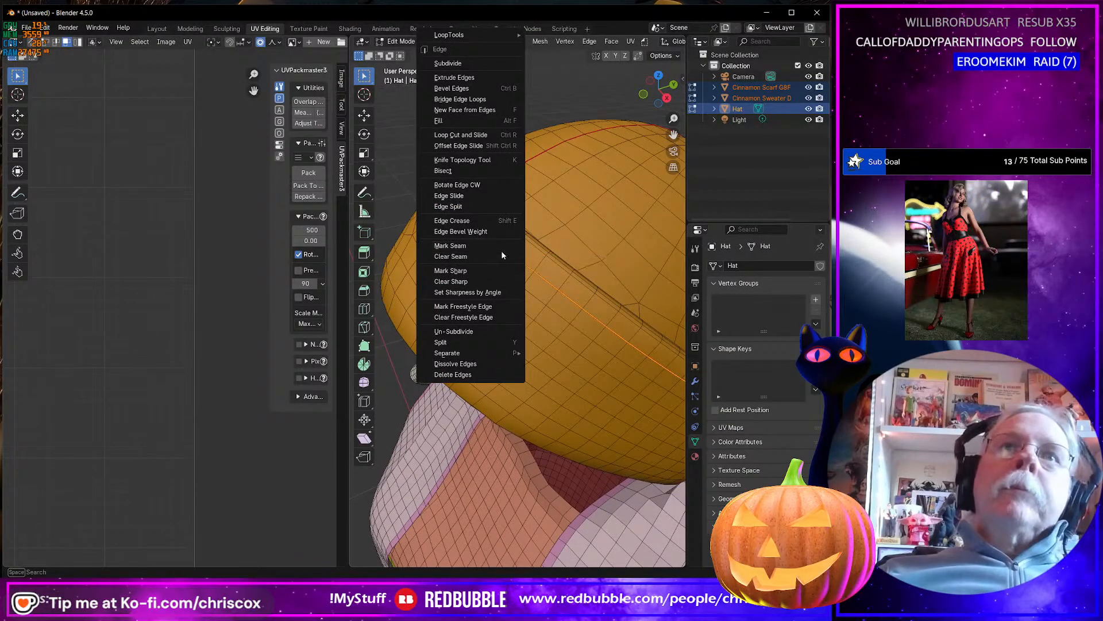
left_click(500, 255)
Select all faces linked to a brim face up to the remaining seams, and examine the fold between brim and crown.
key("3")
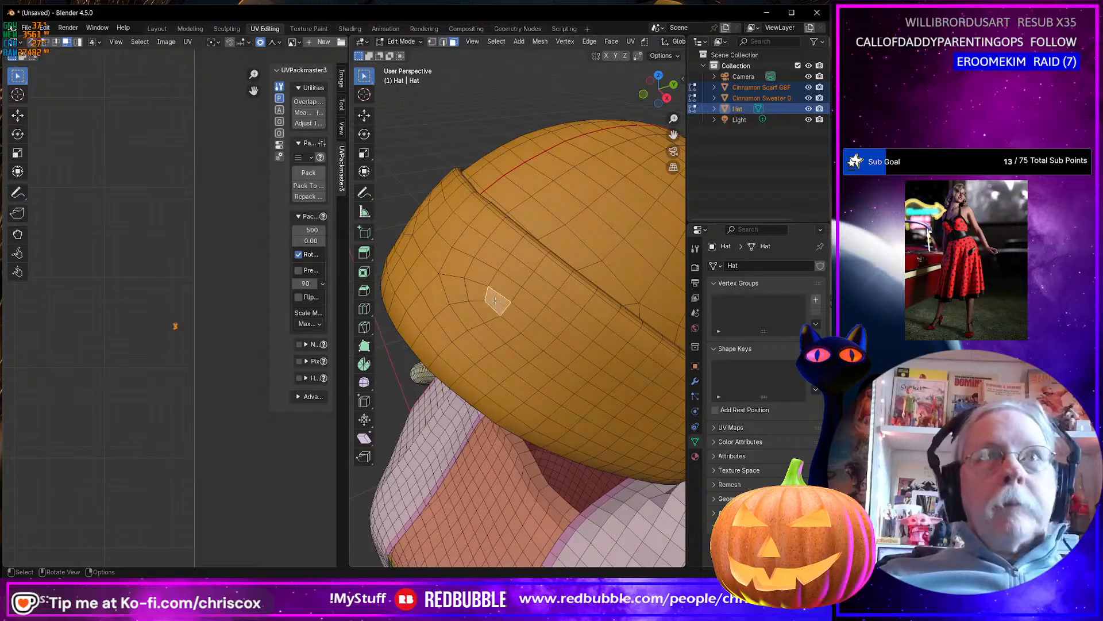
key("ctrl+l")
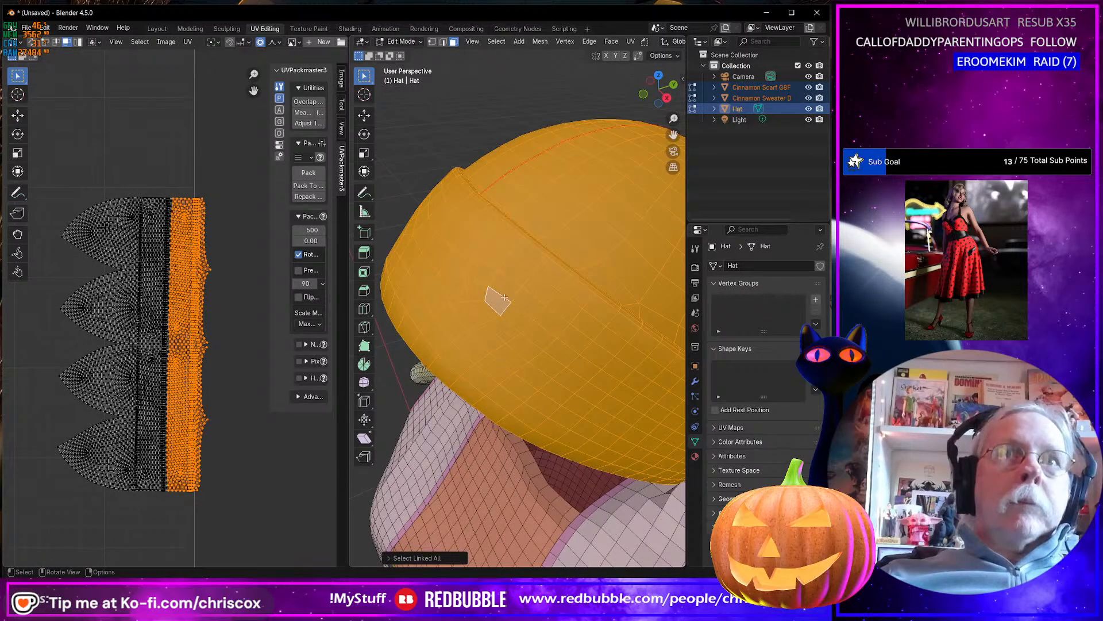
middle_click_drag(504, 297, 529, 255)
middle_click_drag(558, 267, 447, 287)
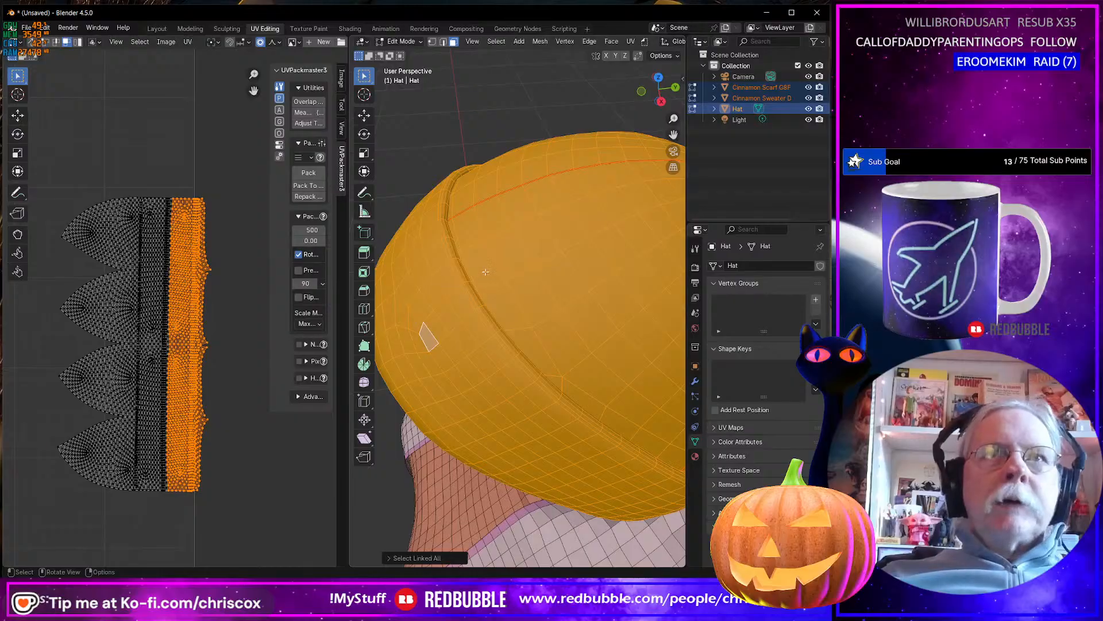
Try selecting the crown's face loop directly beside the brim fold, and grow the selection by one ring.
left_click(485, 272)
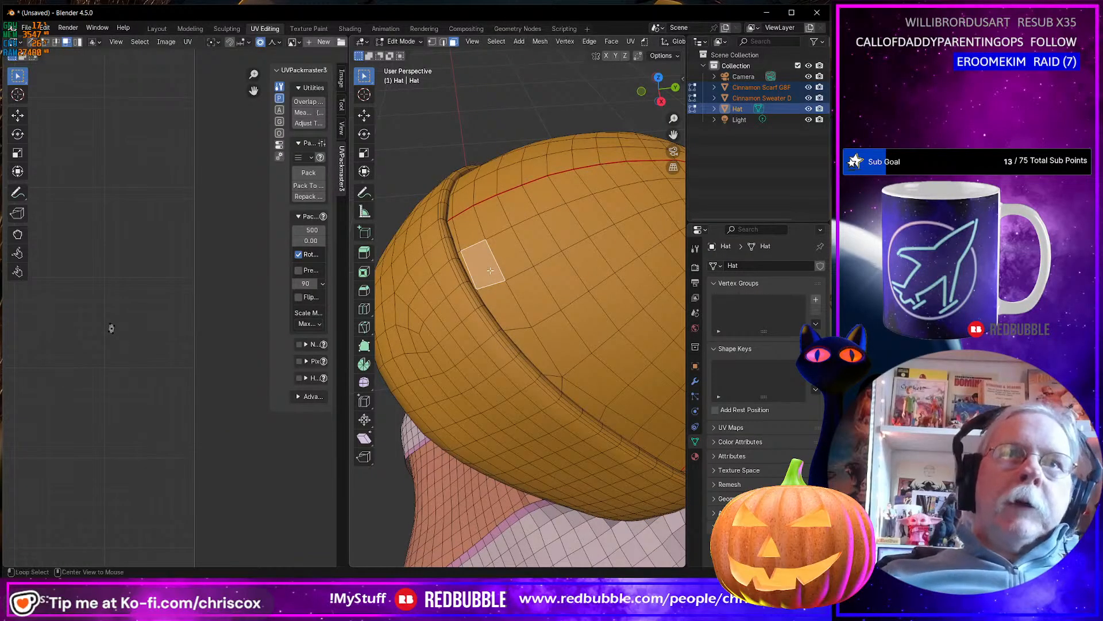
left_click(493, 286, "alt")
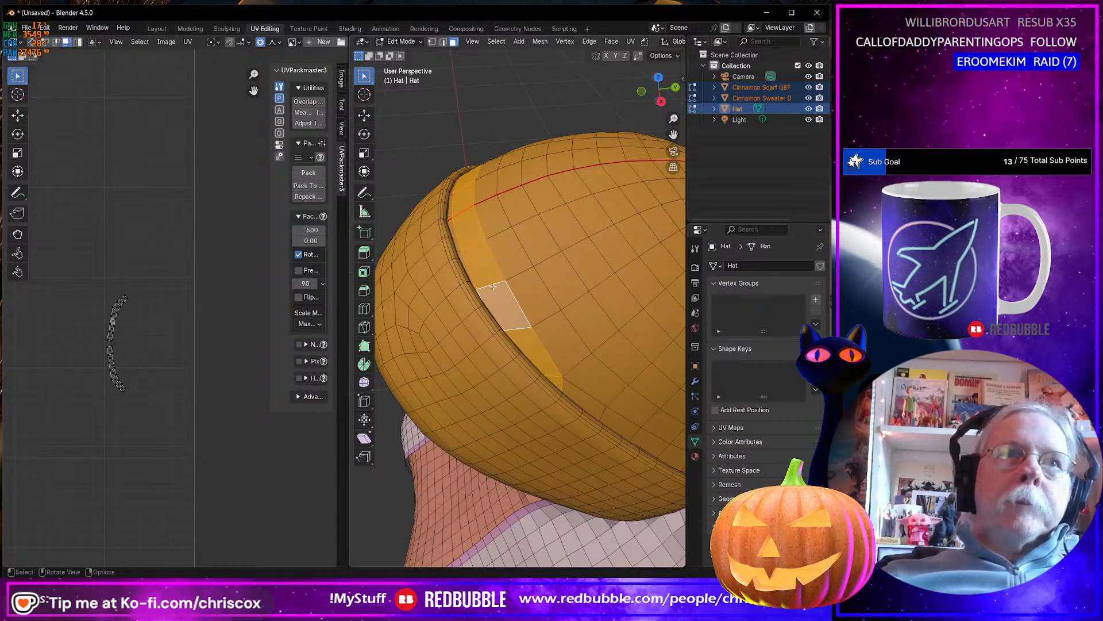
key("ctrl+KP_Add")
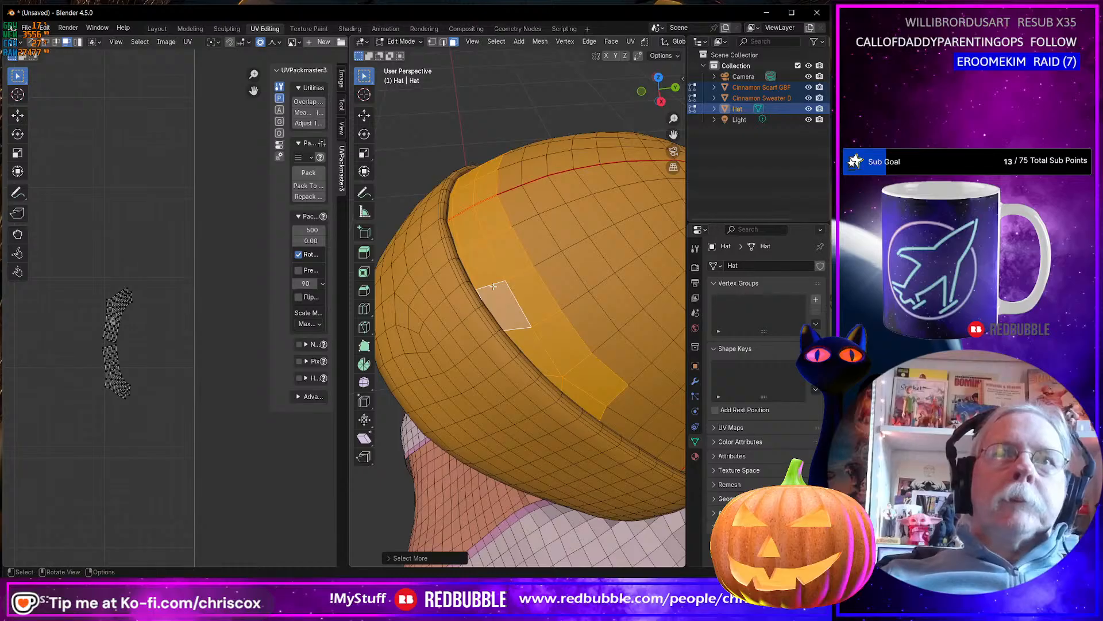
Select the crown's face loop one row in from the brim fold, and try growing it before undoing the growth.
left_click(551, 312, "ctrl")
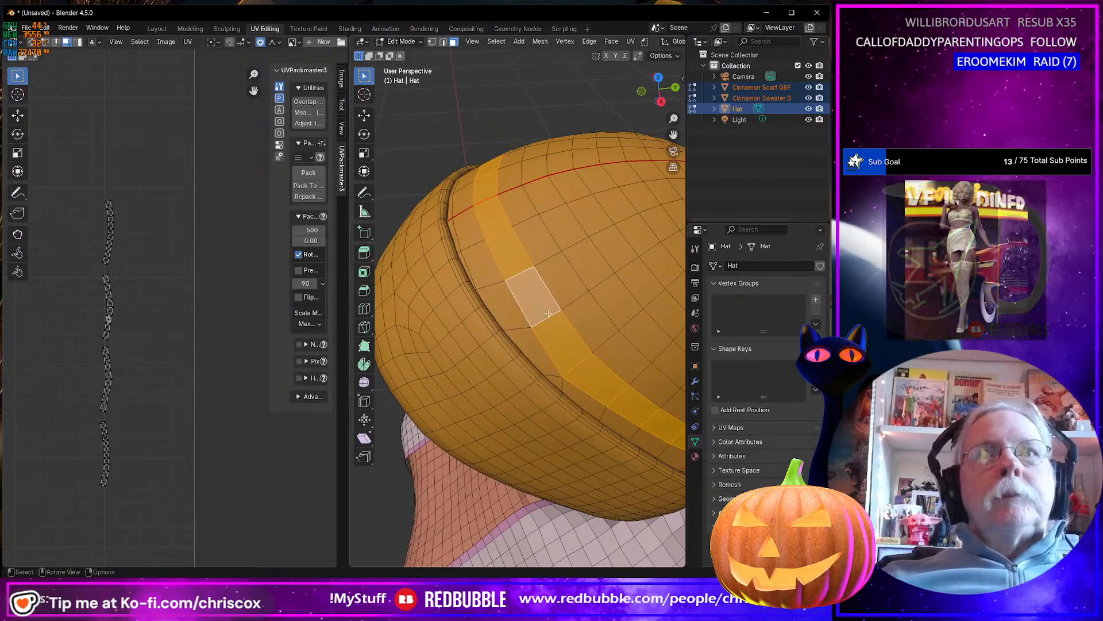
key("ctrl+KP_Add")
key("ctrl+KP_Add")
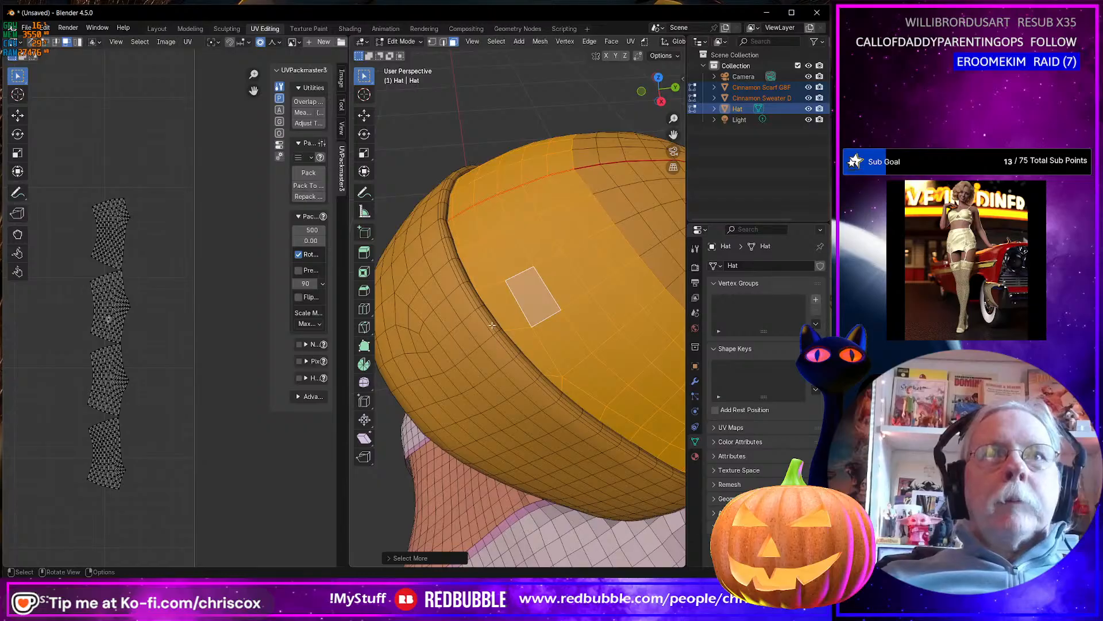
key("ctrl+z")
key("ctrl+z")
key("ctrl+z")
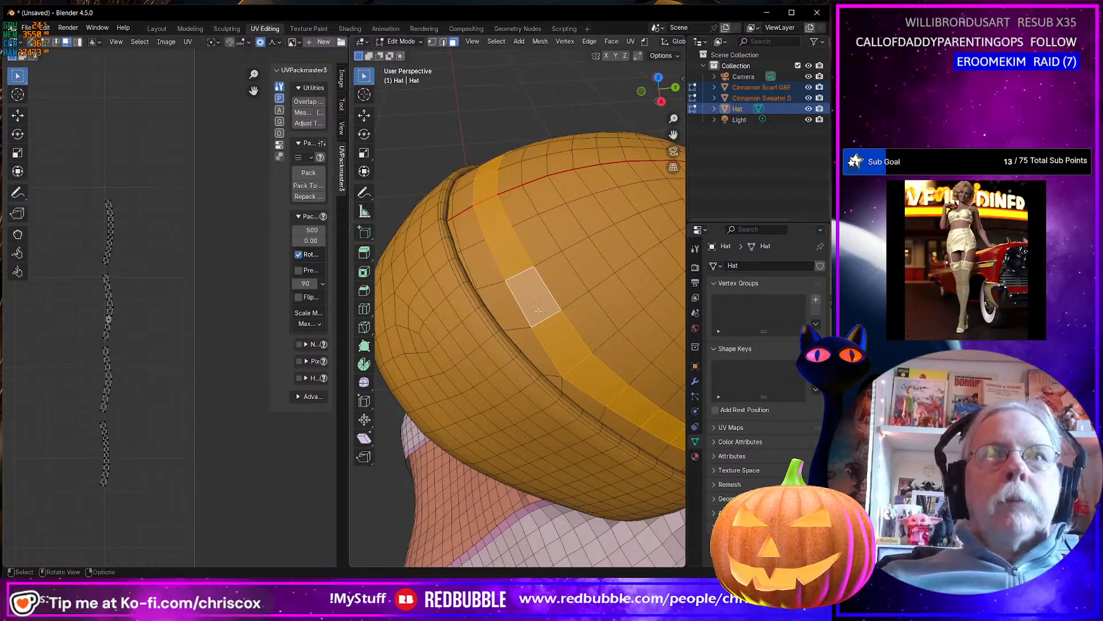
Try adding the narrow face loop in the brim fold to the selection and growing it by three rings.
left_click(481, 306, "alt+shift")
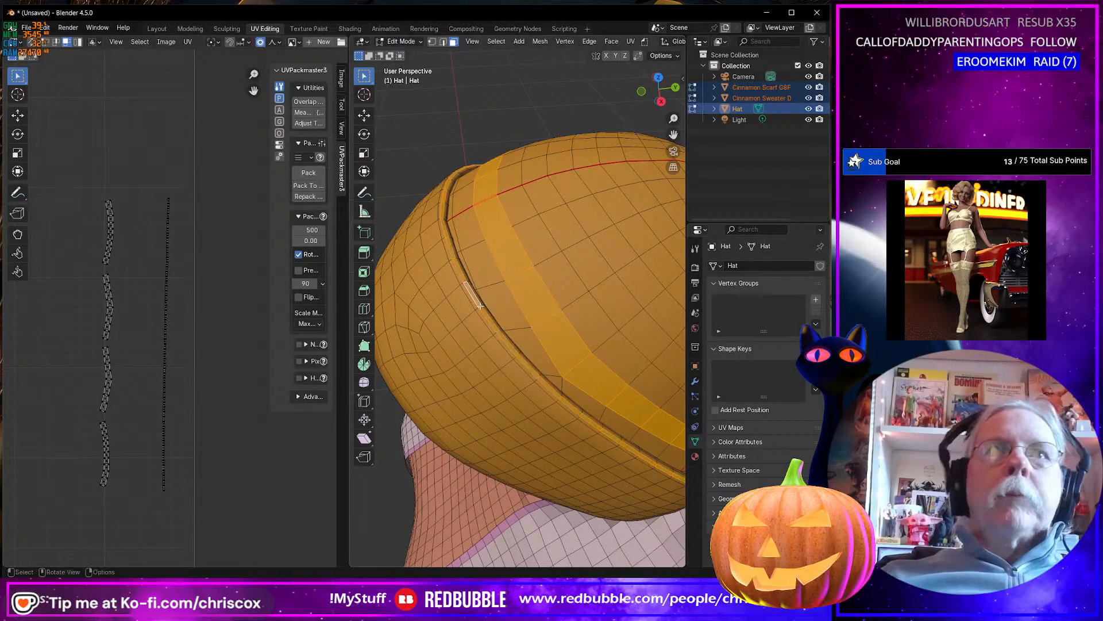
key("ctrl+KP_Add")
key("ctrl+KP_Add")
key("ctrl+KP_Add")
key("ctrl+KP_Add")
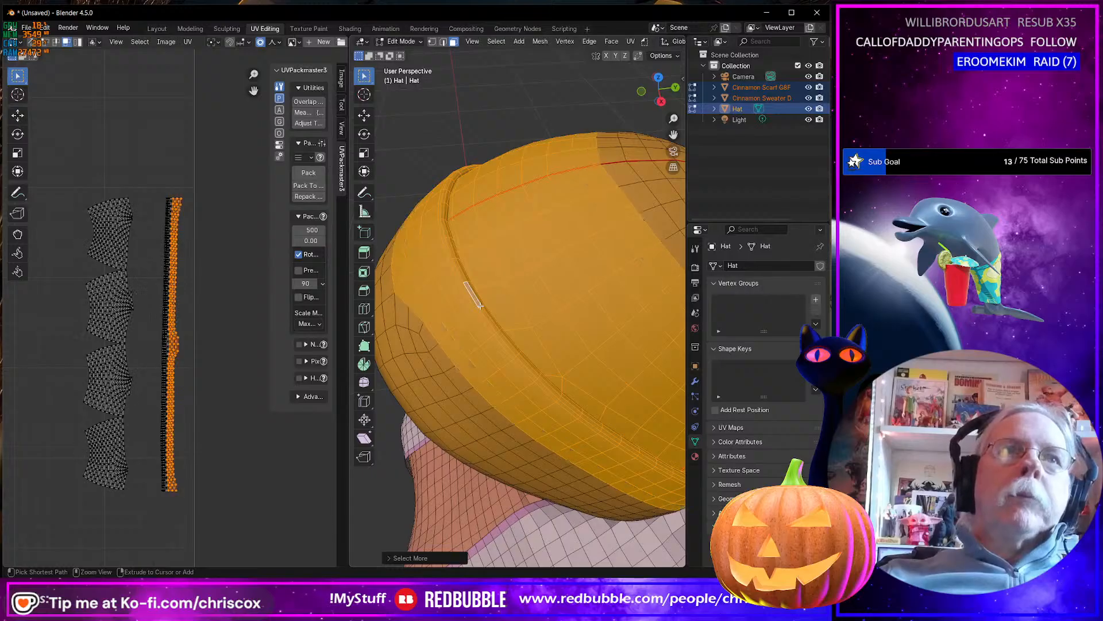
key("ctrl+KP_Add")
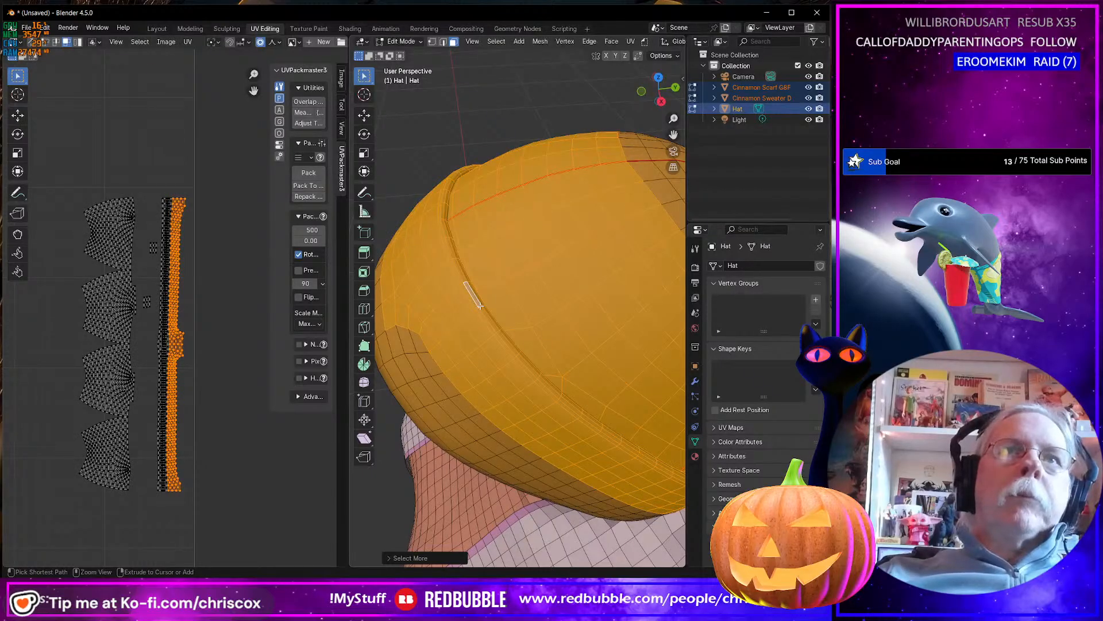
key("ctrl+KP_Subtract")
middle_click_drag(491, 294, 531, 237)
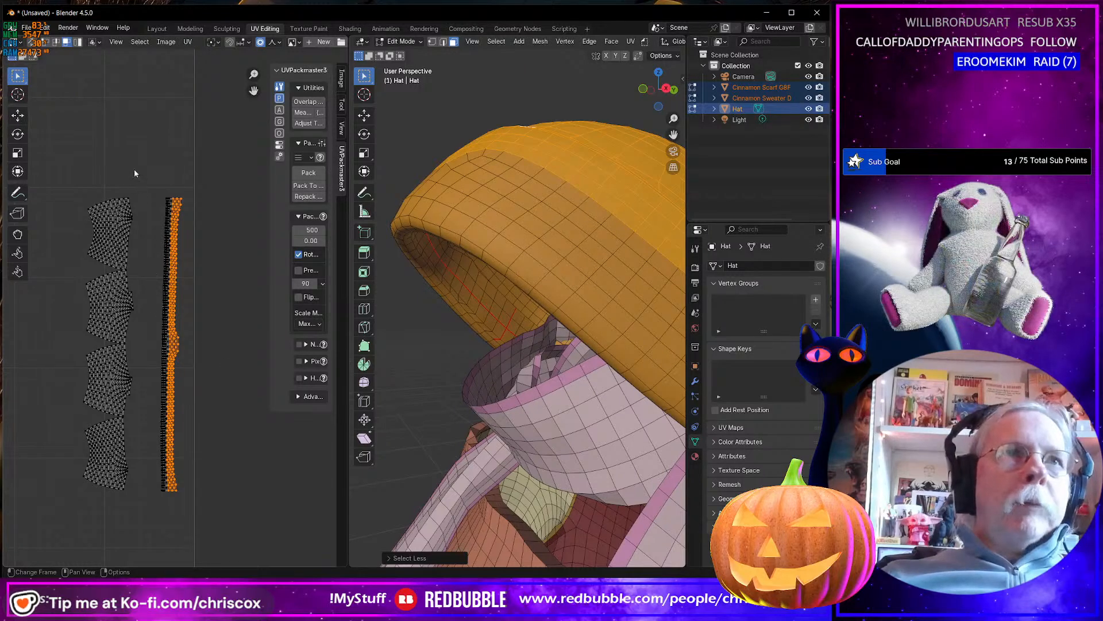
middle_click_drag(486, 258, 535, 233)
Select all faces linked to an outer brim face up to the seams, and examine where the selection stops inside the hat.
left_click(535, 232)
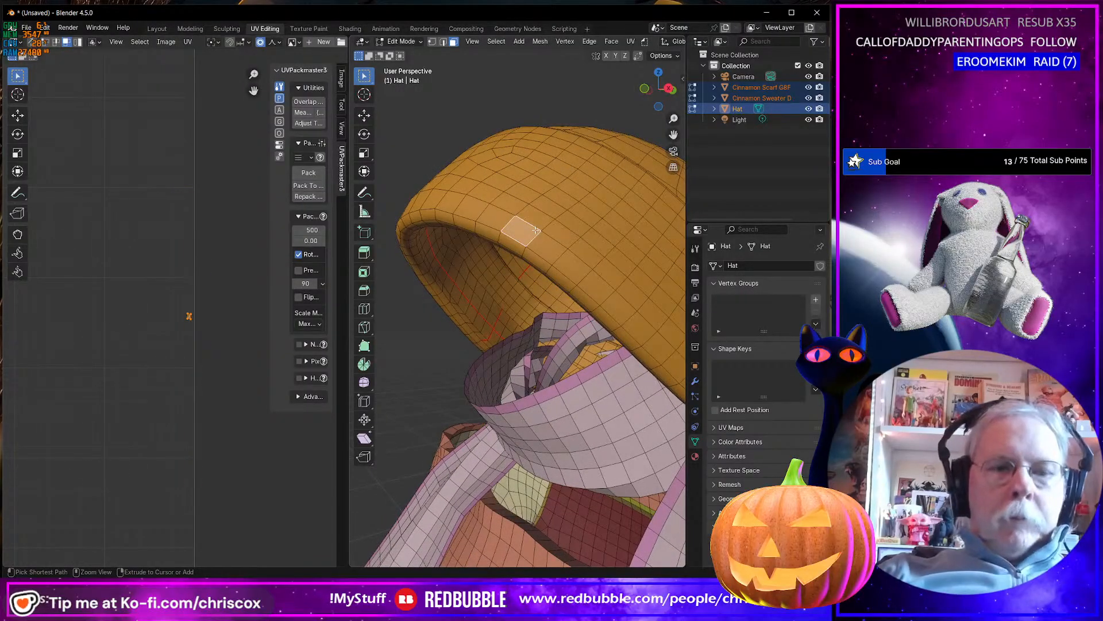
key("ctrl+l")
middle_click_drag(536, 230, 491, 302)
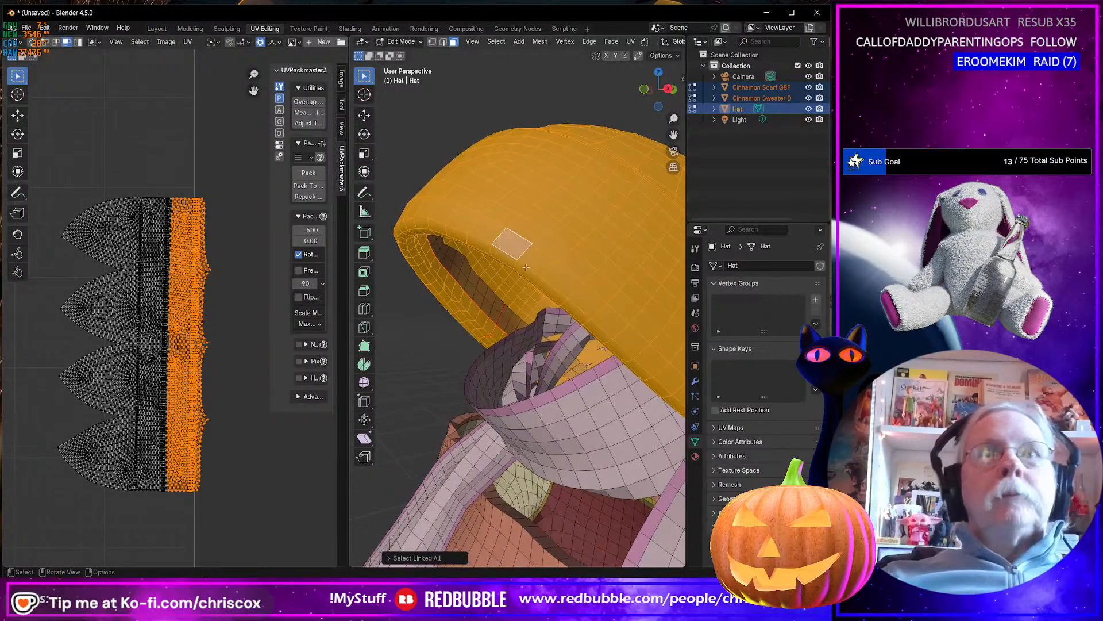
Clear the seam from the edge loop on the inside of the hat's brim.
left_click(478, 302)
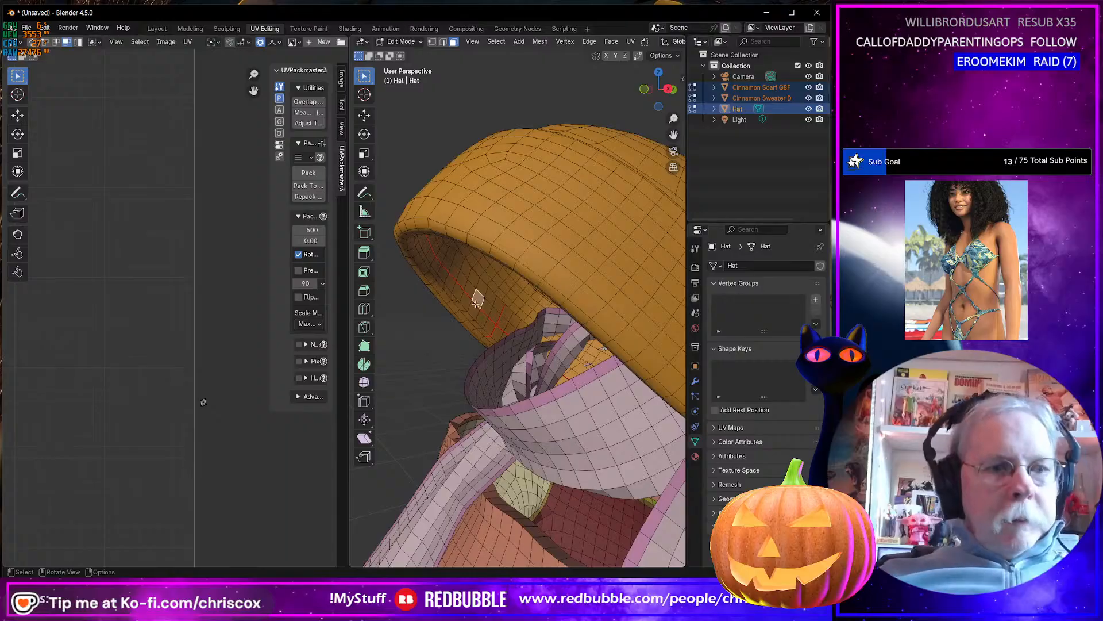
left_click(475, 303, "alt")
key("ctrl+e")
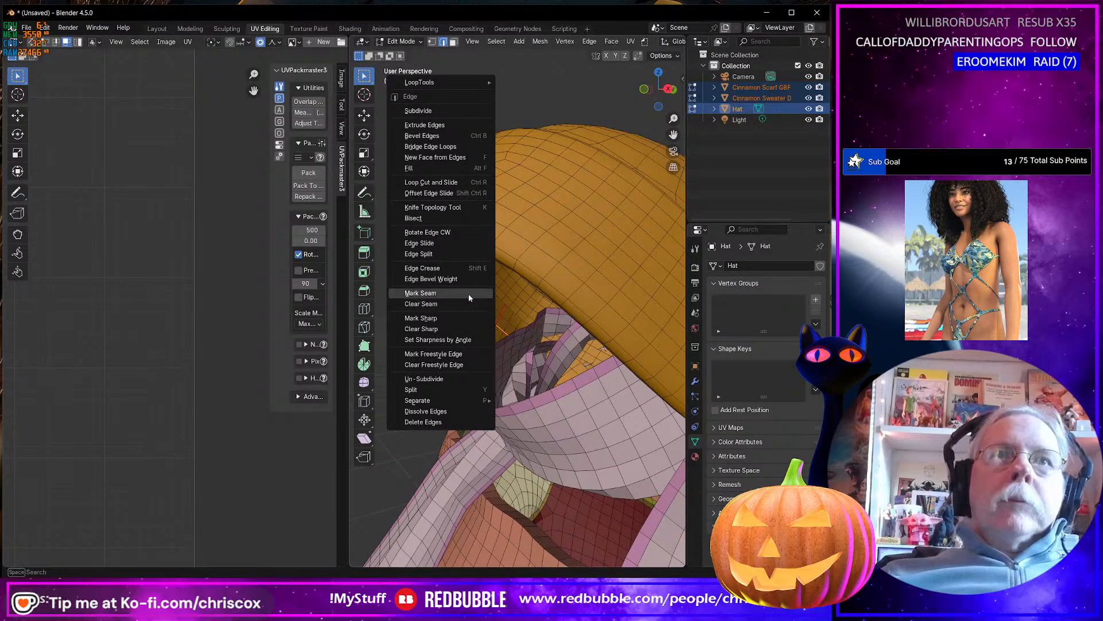
left_click(469, 294)
Select the face loop along the brim's lower edge and grow it ring by ring up the outside of the brim towards the fold.
middle_click_drag(474, 303, 500, 234)
left_click(499, 234, "alt")
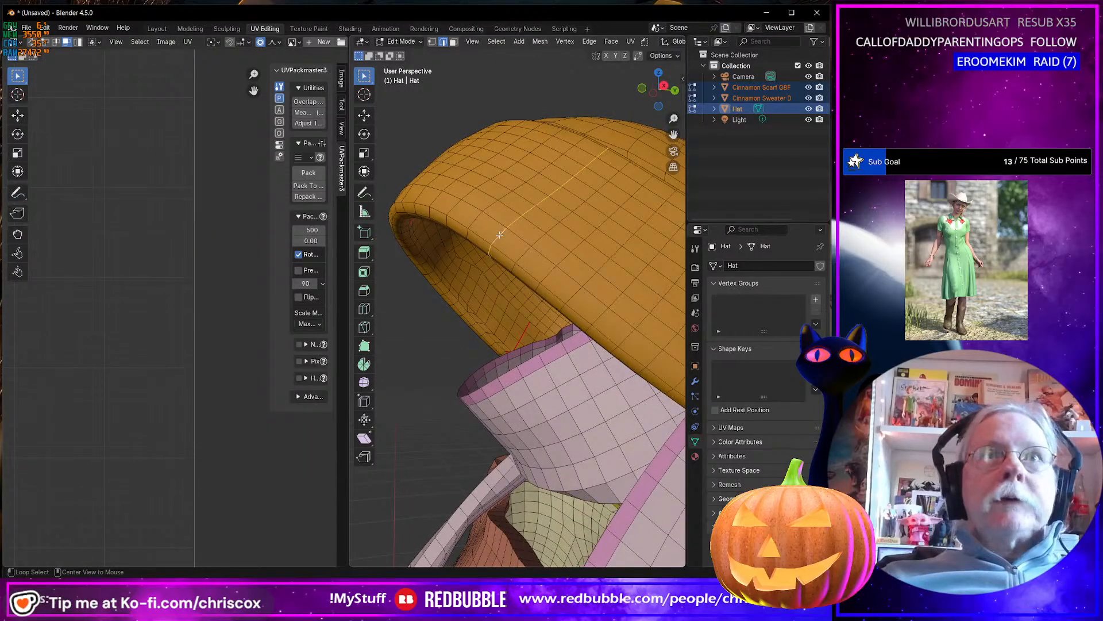
key("3")
left_click(500, 235, "alt")
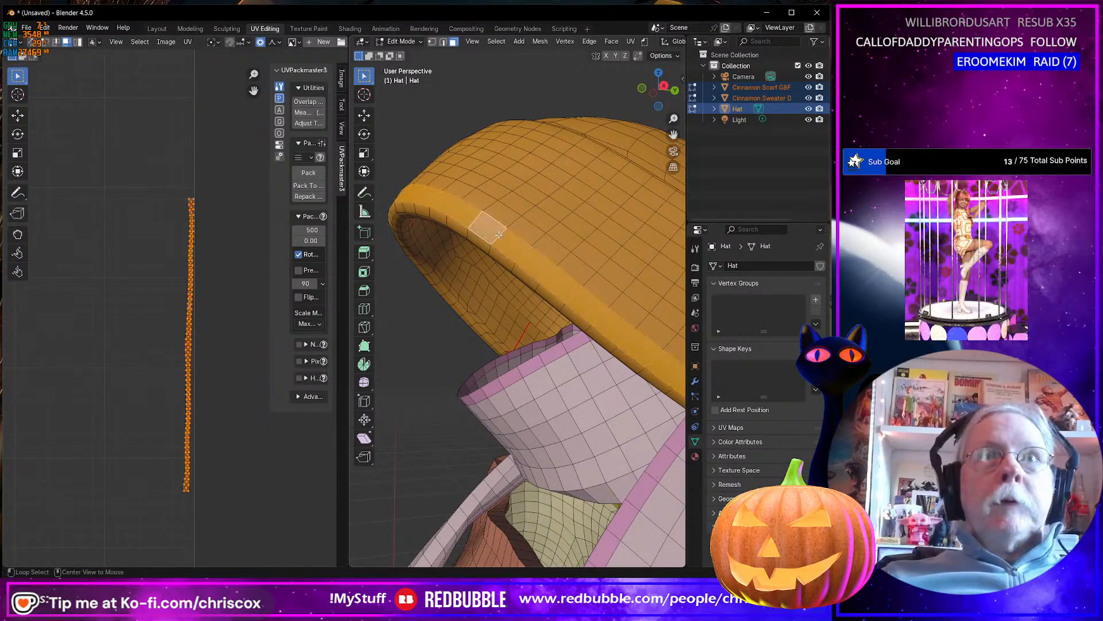
key("ctrl+KP_Add")
key("ctrl+KP_Add")
key("ctrl+KP_Add")
key("ctrl+KP_Add")
key("ctrl+KP_Add")
key("ctrl+KP_Add")
key("ctrl+KP_Add")
key("ctrl+KP_Add")
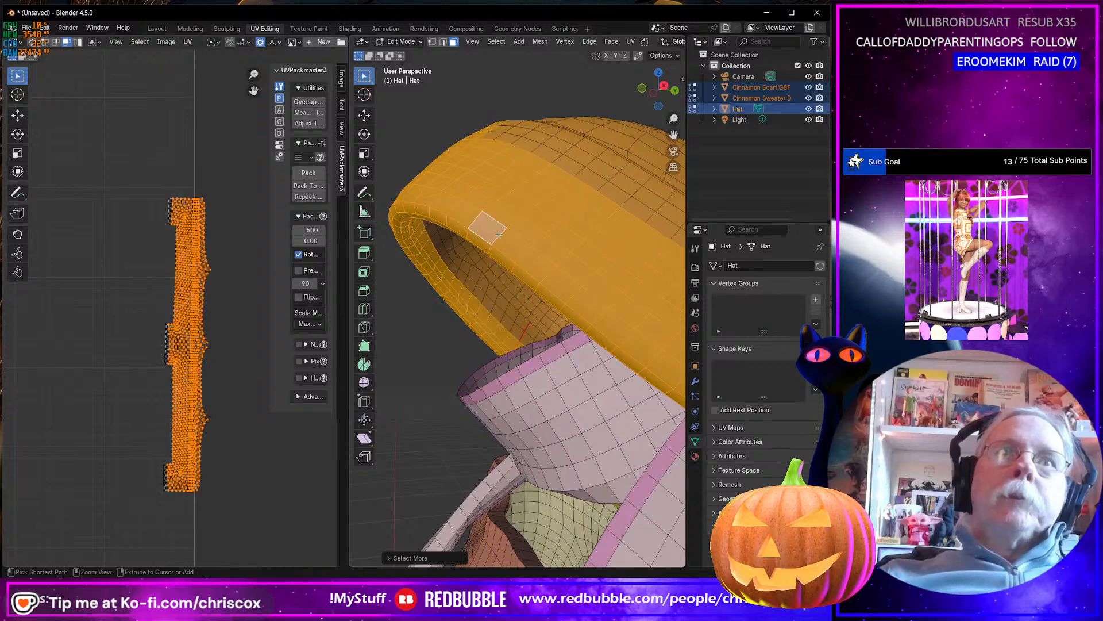
middle_click_drag(499, 234, 449, 276)
key("ctrl+KP_Subtract")
key("ctrl+KP_Subtract")
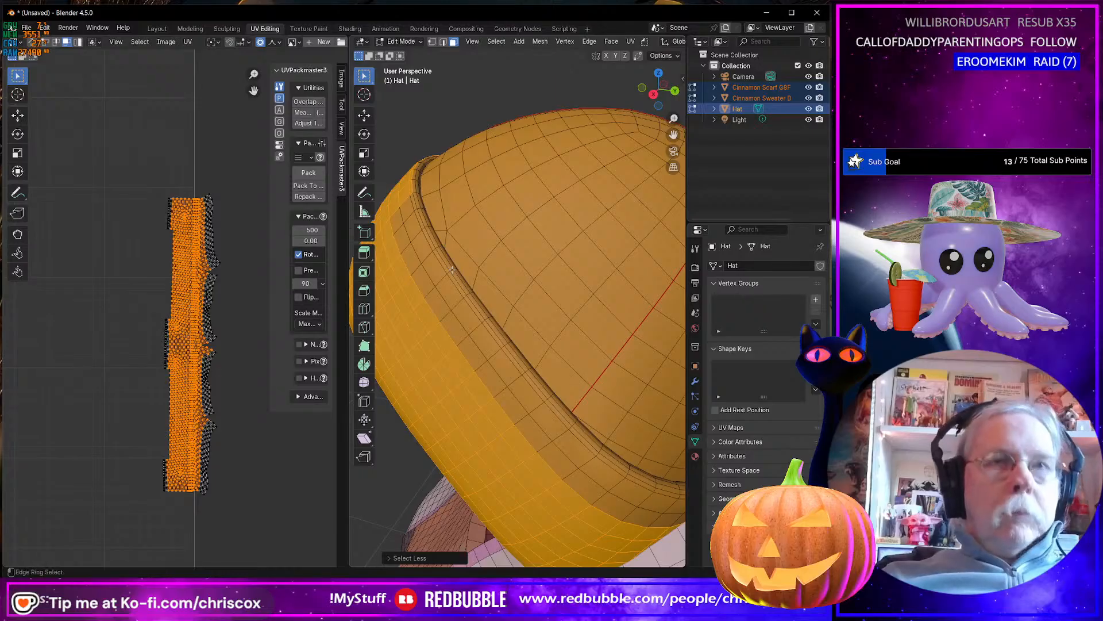
Add the narrow face loop at the brim fold to the selection, grow it over the rest of the brim, and hide those faces.
left_click(451, 270, "alt")
key("ctrl+z")
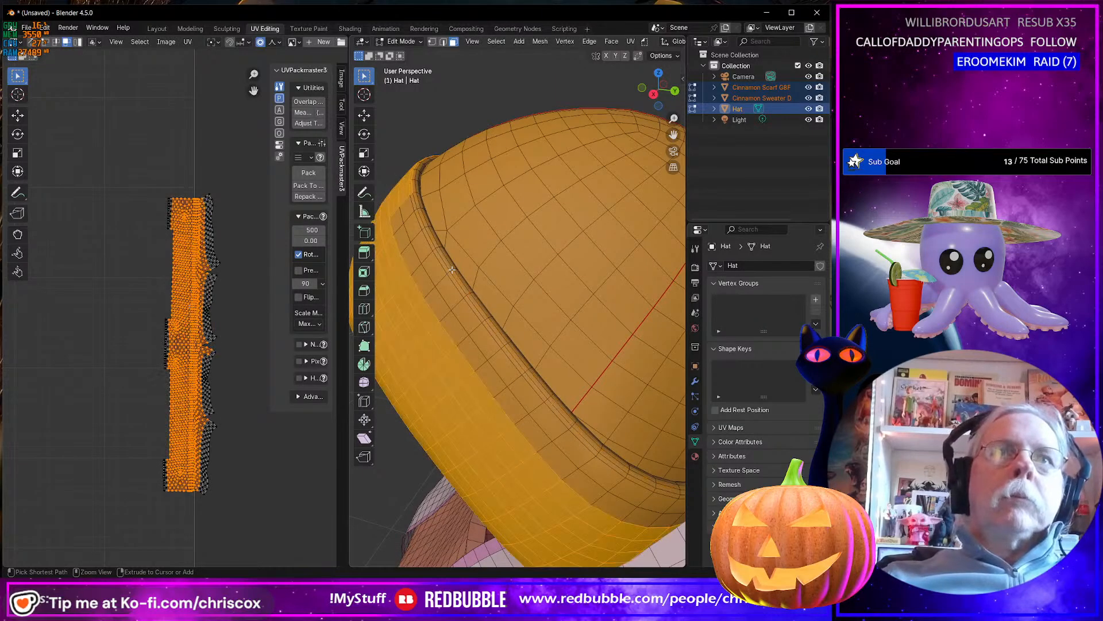
left_click(452, 269, "alt+shift")
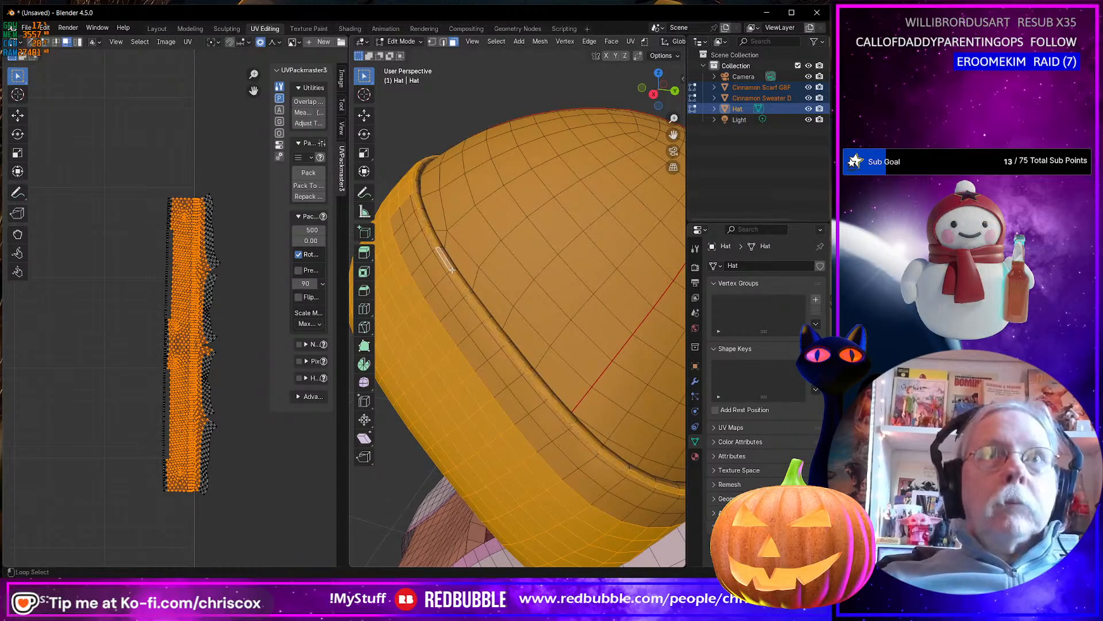
key("ctrl+KP_Add")
key("ctrl+KP_Add")
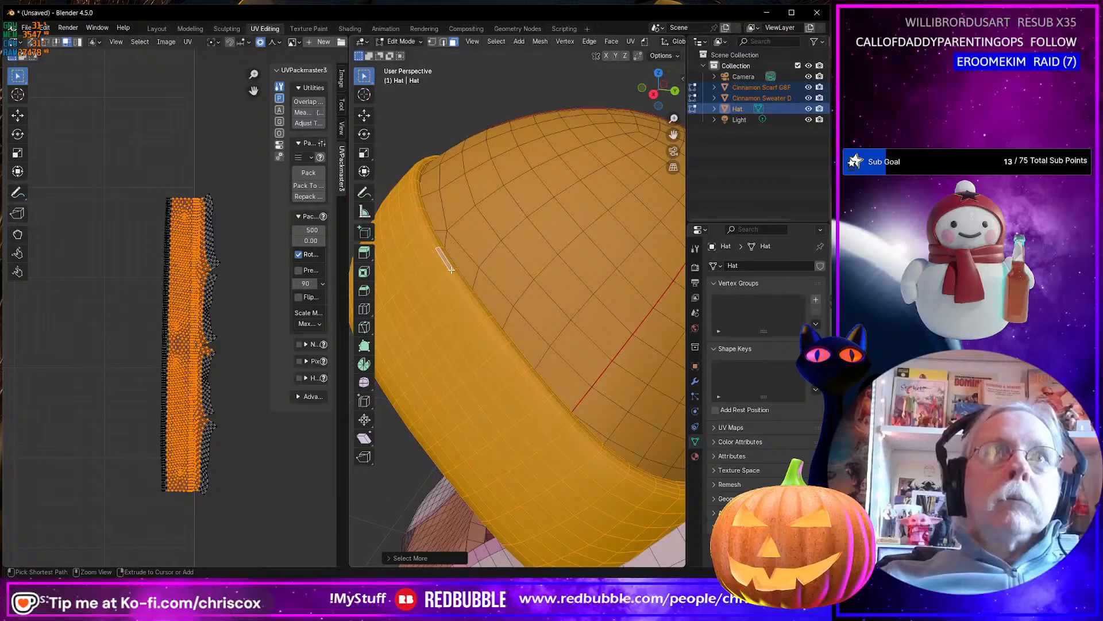
key("ctrl+KP_Add")
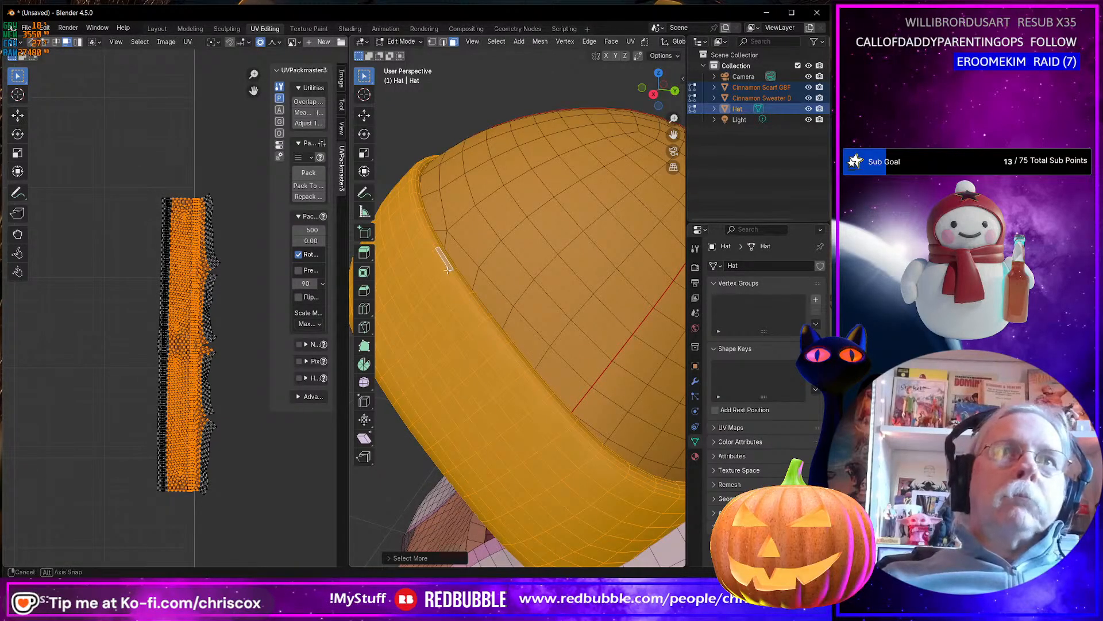
middle_click_drag(448, 269, 498, 209)
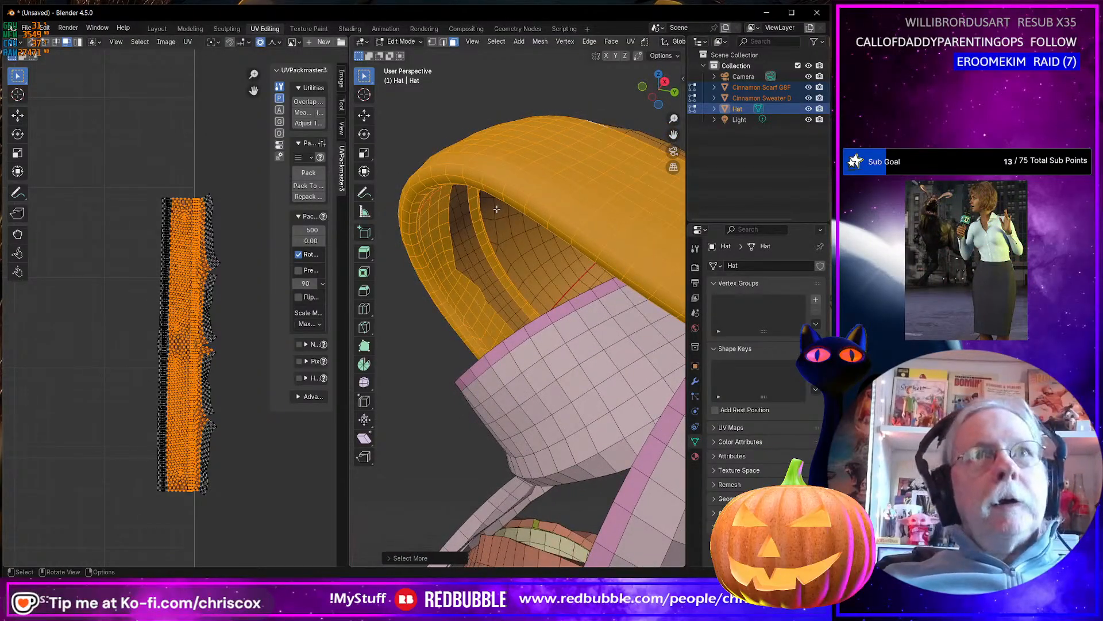
key("h")
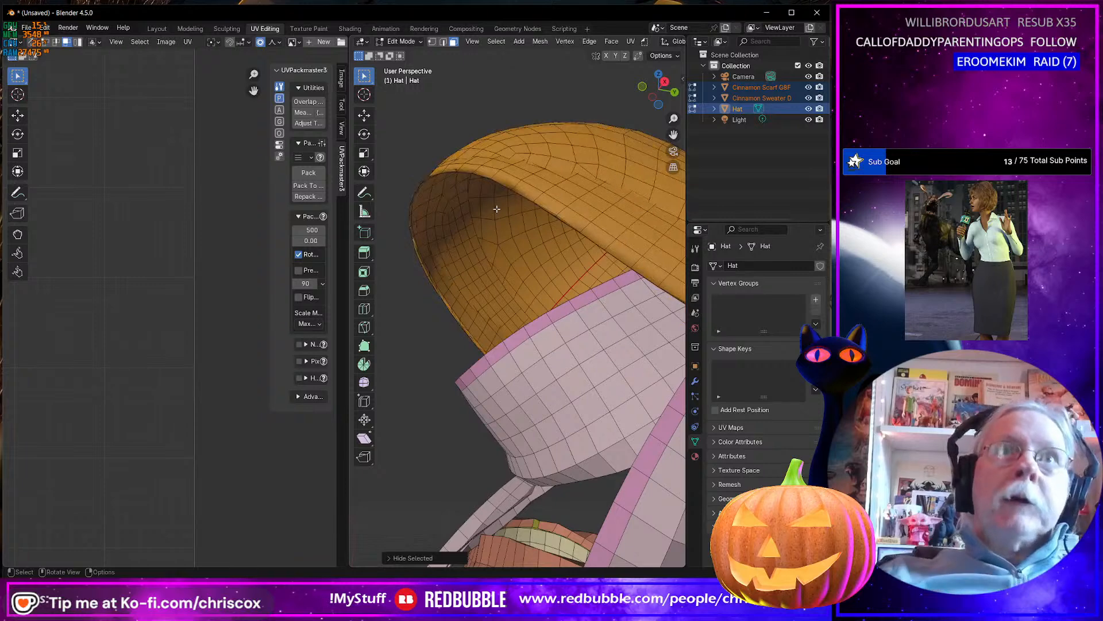
Select all faces linked to an outer crown face, and examine how the crown joins the remaining inner band.
middle_click_drag(496, 209, 534, 247)
left_click(570, 287)
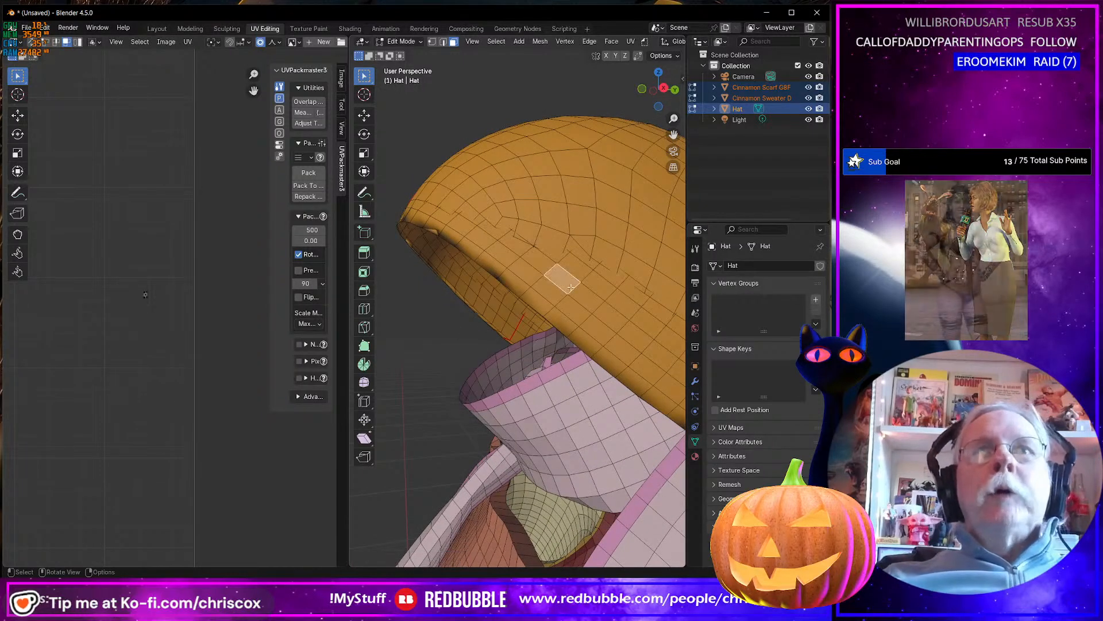
key("ctrl+l")
middle_click_drag(570, 287, 490, 212)
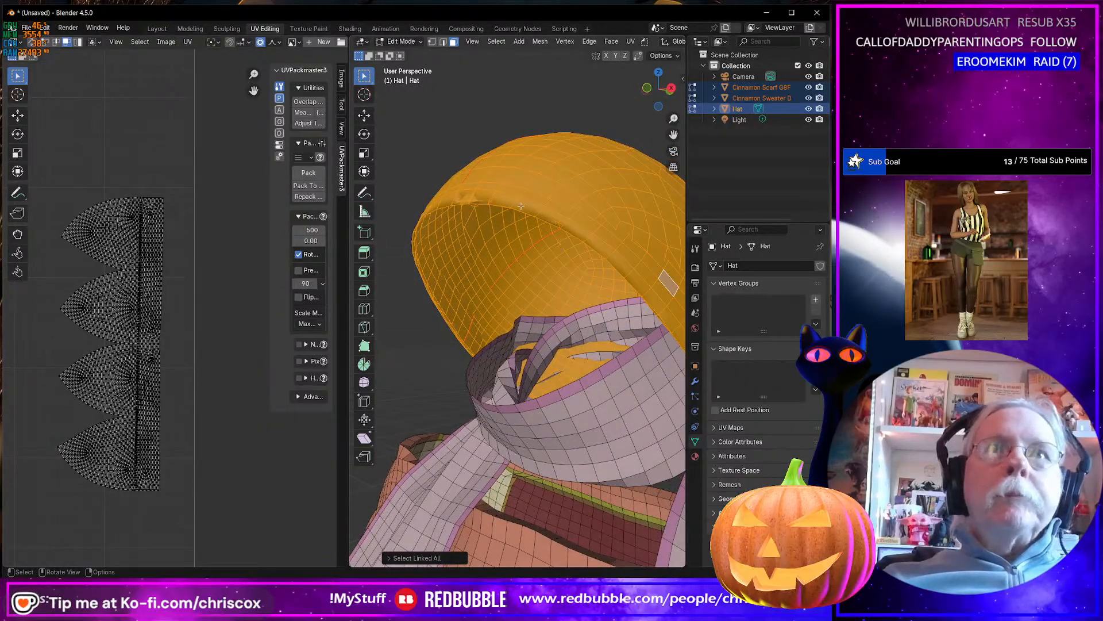
Mark a seam on the edge loop around the open lower rim of the remaining crown.
key("2")
key("alt+Tab")
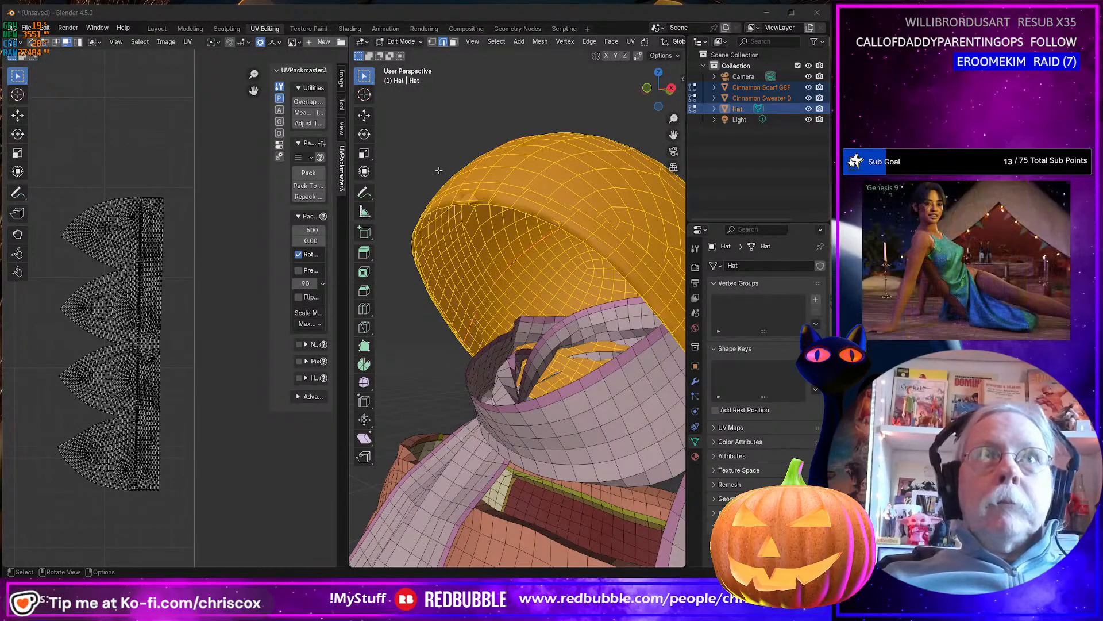
left_click(475, 190)
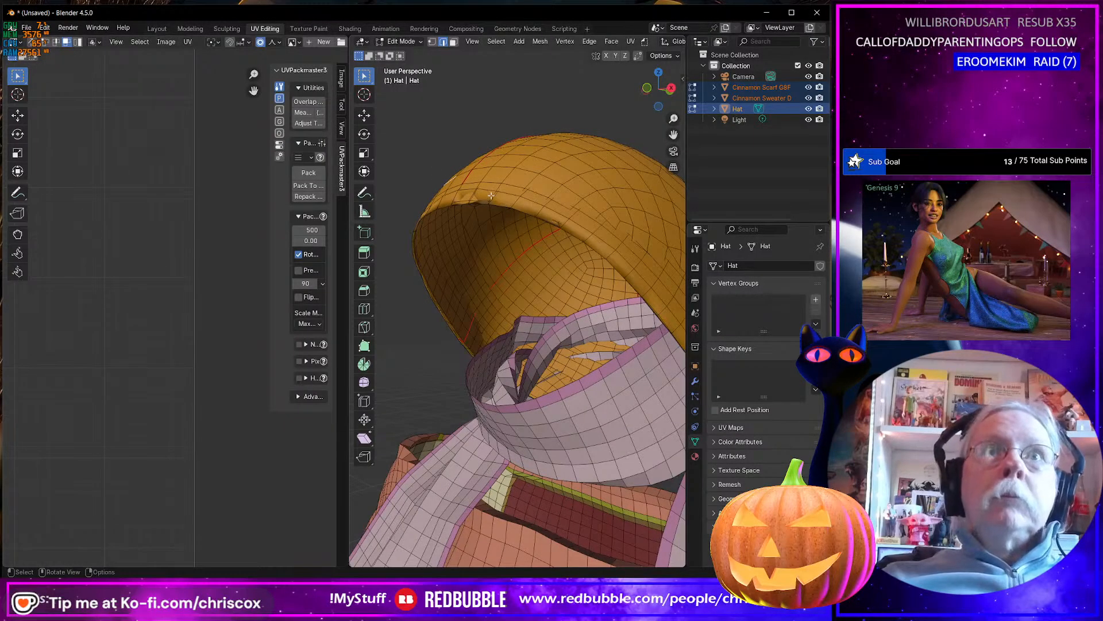
left_click(480, 199, "alt")
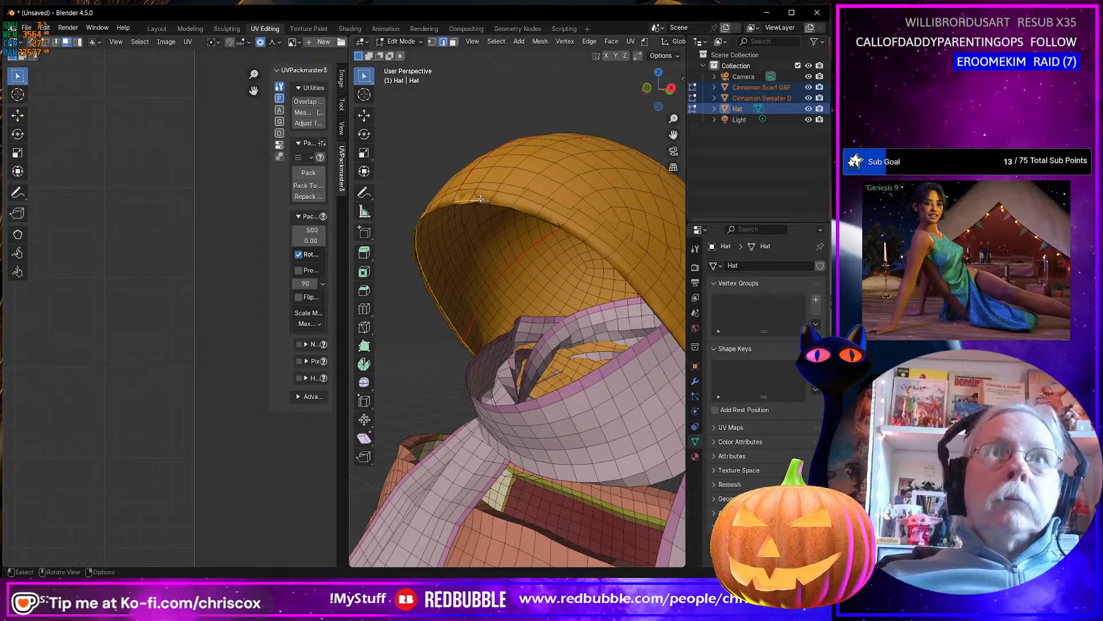
right_click(481, 199)
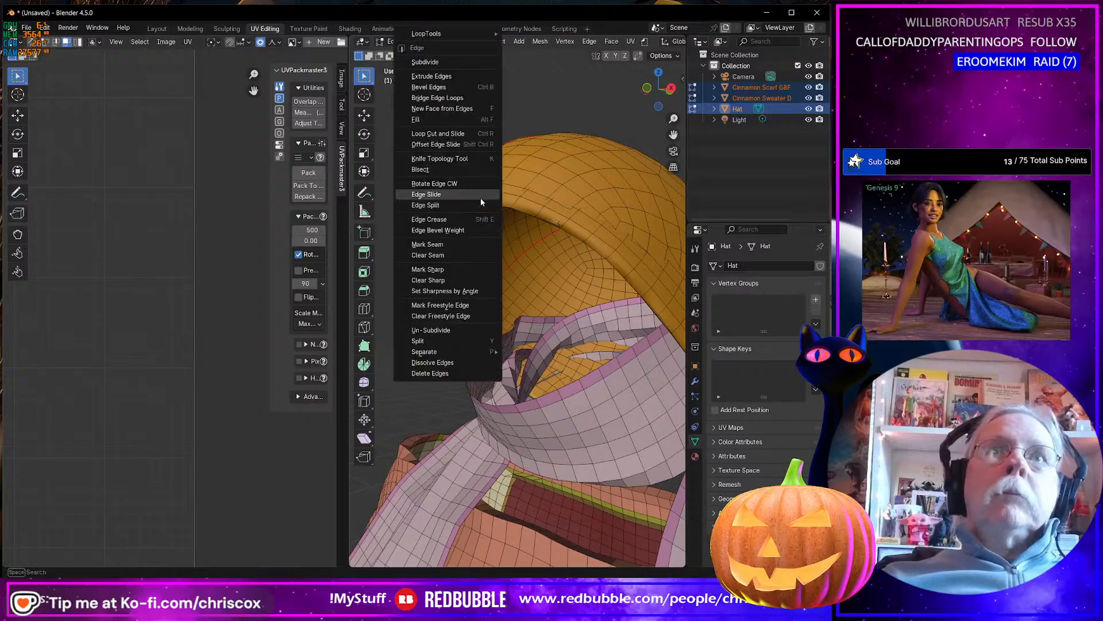
left_click(463, 244)
Select the linked crown sections on both sides of the vertical seam up to the marked seams, and hide them.
middle_click_drag(549, 221, 569, 207)
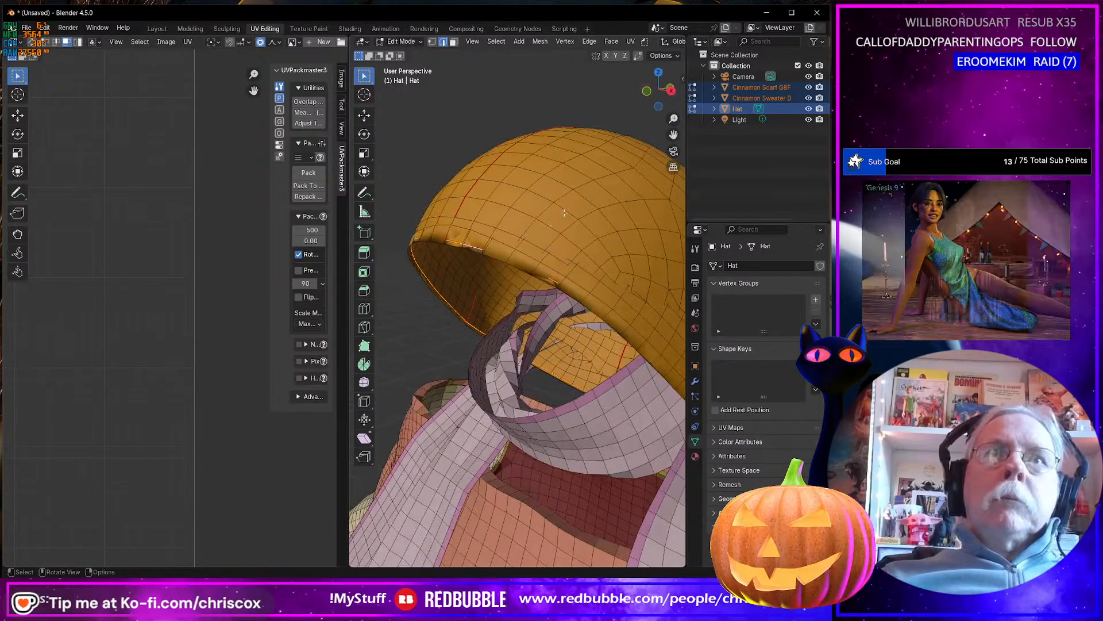
key("3")
left_click(581, 204)
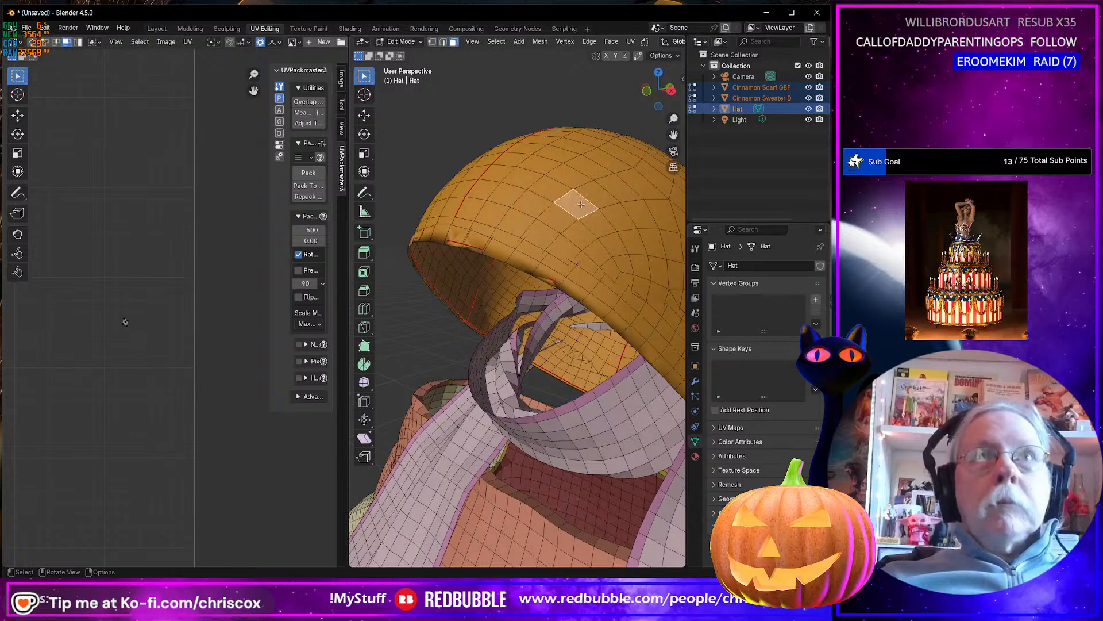
key("ctrl+l")
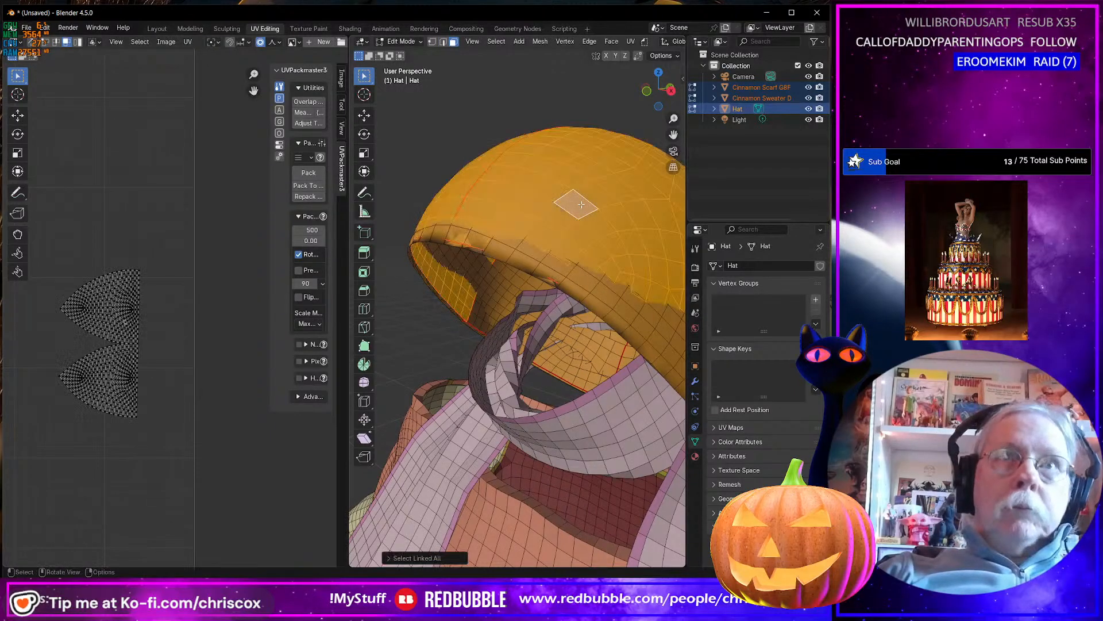
middle_click_drag(581, 205, 591, 249)
left_click(591, 250, "shift")
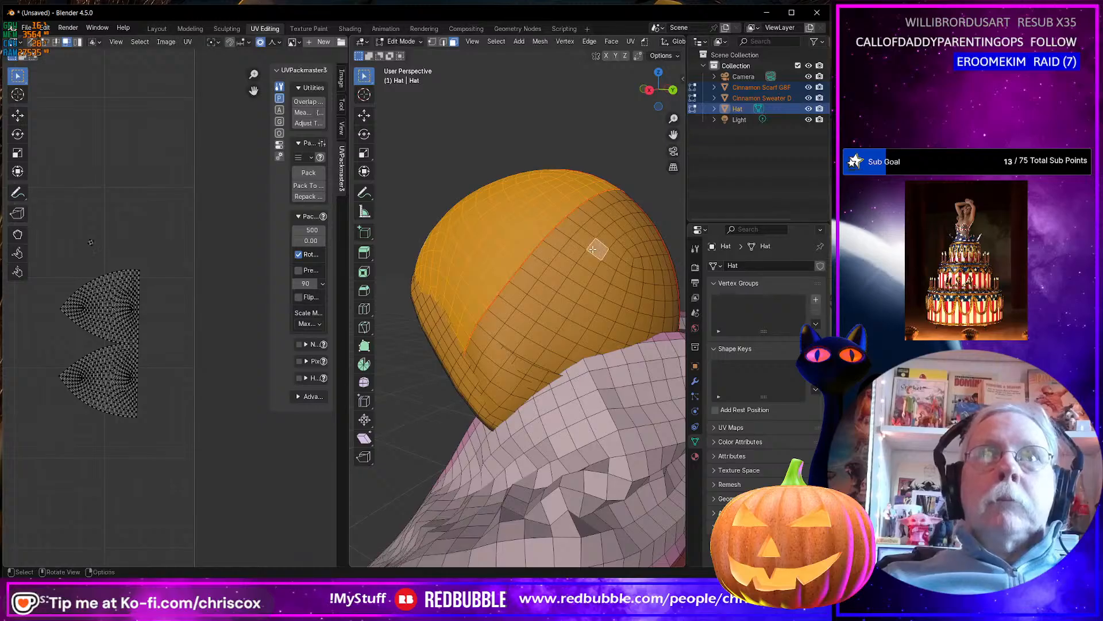
key("ctrl+l")
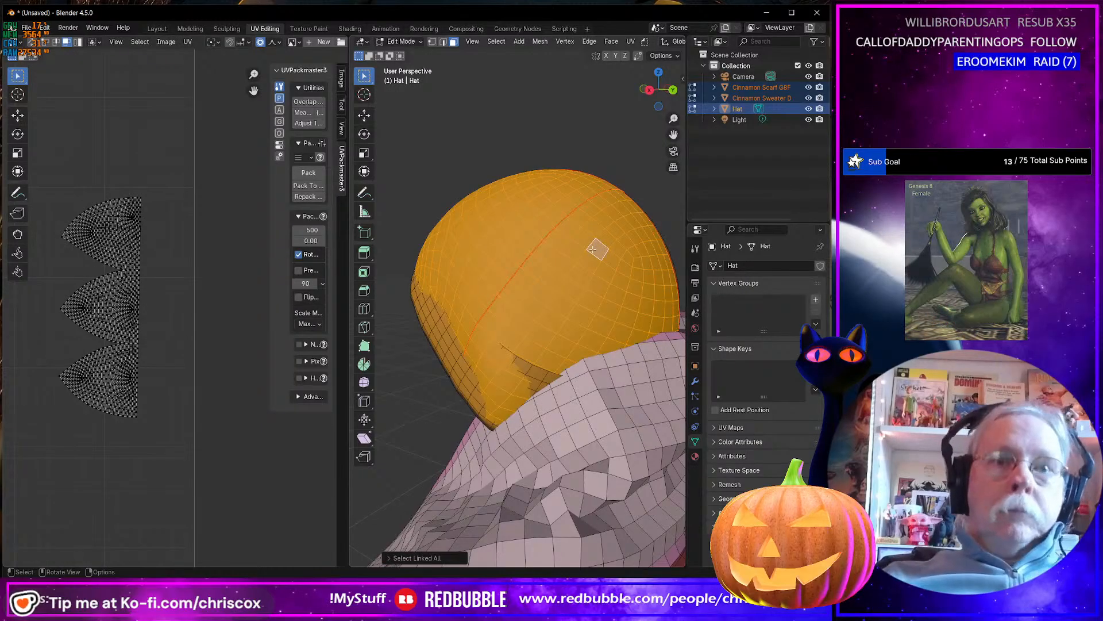
key("h")
Select the last visible crown section up to its seams and hide it, leaving only the inner band.
middle_click_drag(593, 249, 540, 236)
left_click(531, 234)
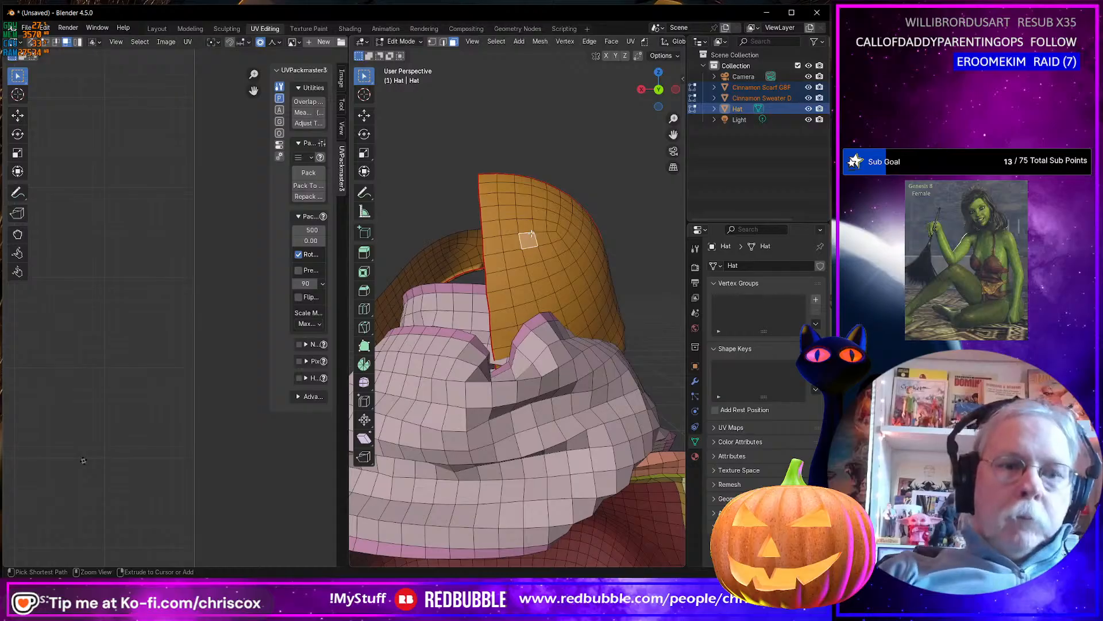
key("ctrl+l")
middle_click_drag(547, 225, 428, 240)
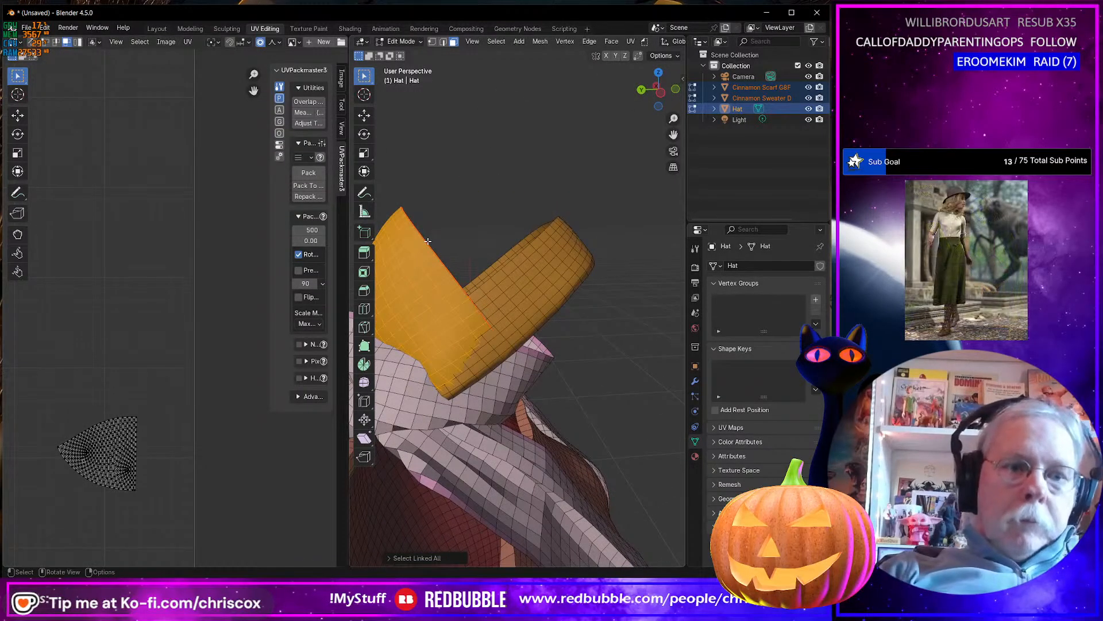
key("h")
Select all linked faces of the remaining inner band of the hat and delete the faces.
left_click(545, 278)
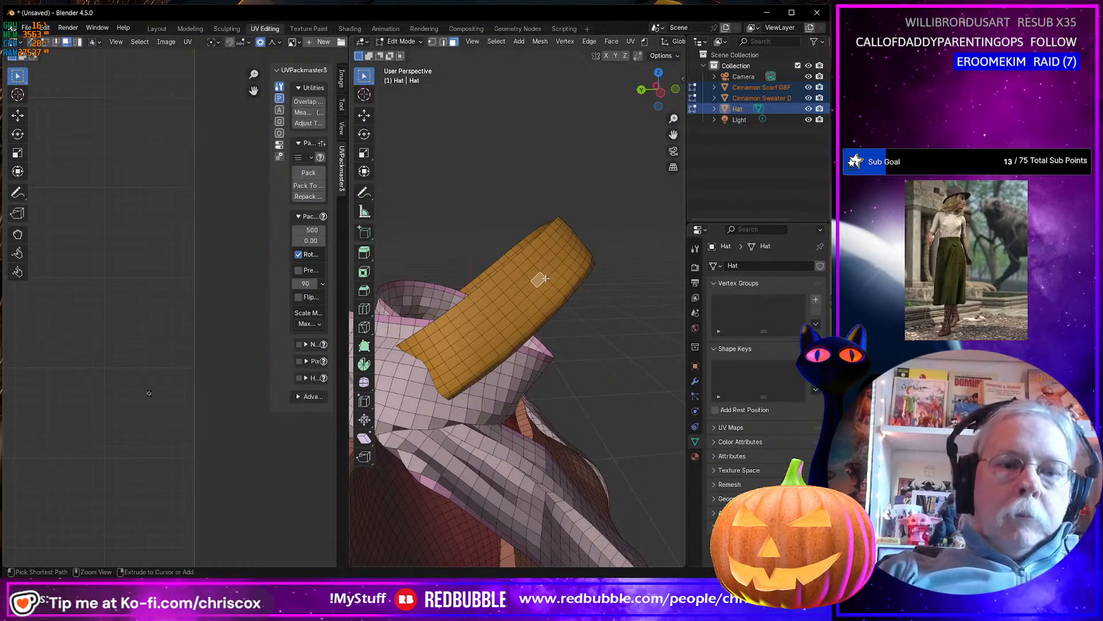
key("ctrl+l")
middle_click_drag(542, 279, 376, 292)
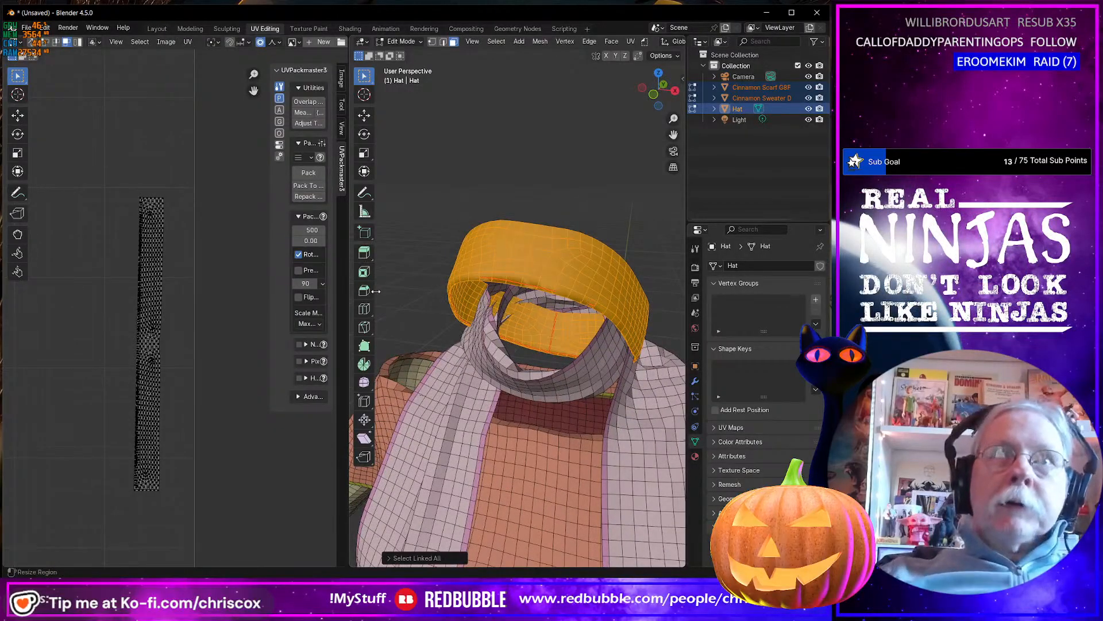
key("x")
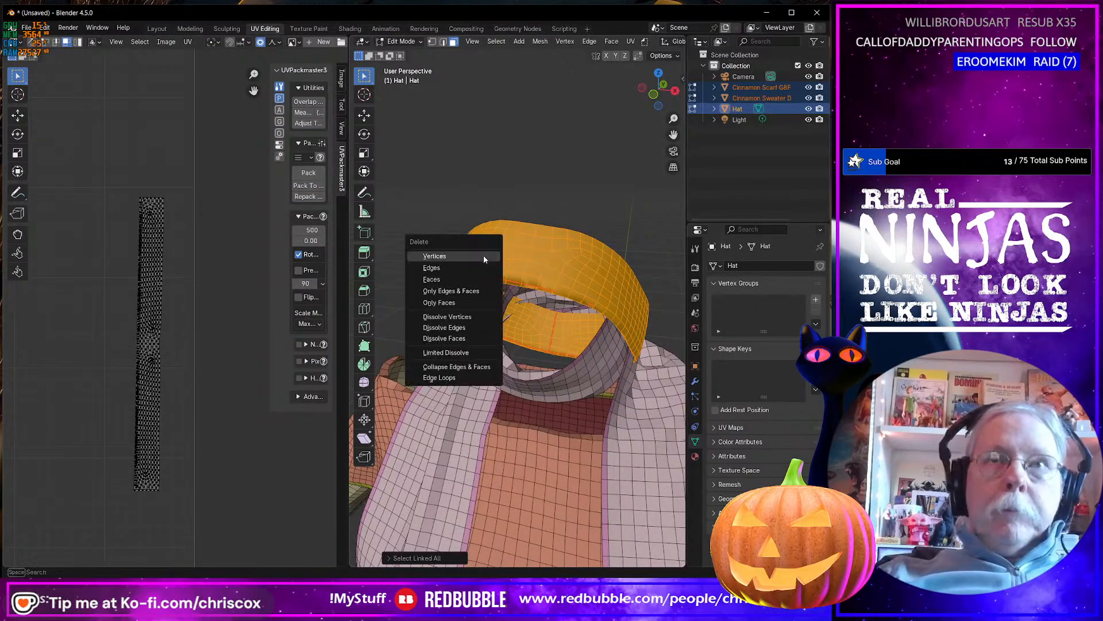
left_click(475, 275)
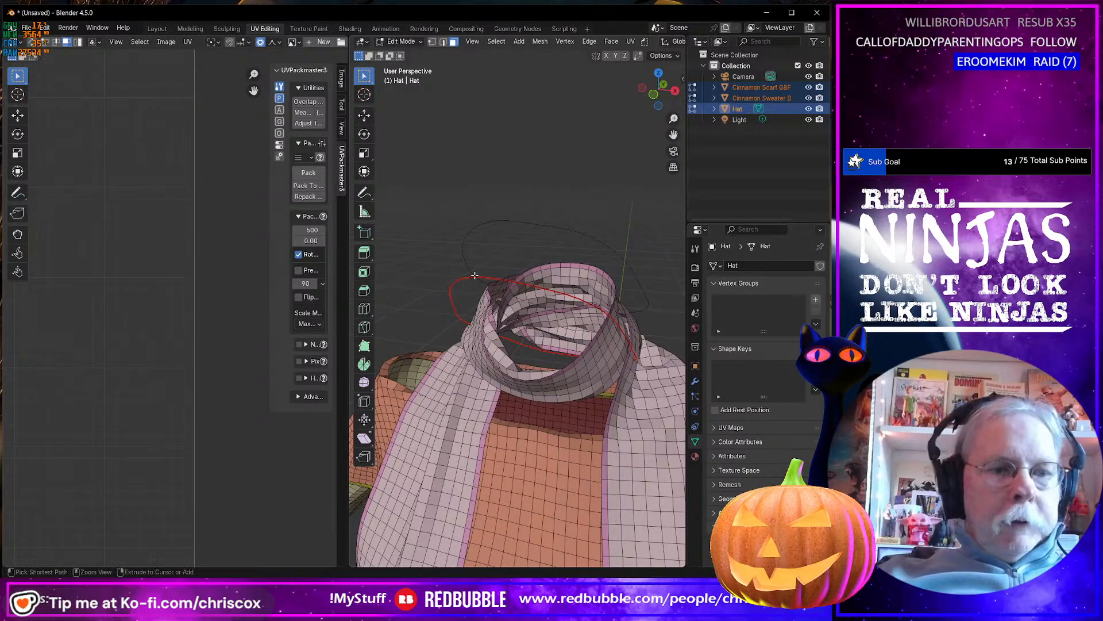
Reveal all hidden geometry of the hat and clear the selection.
key("ctrl+h")
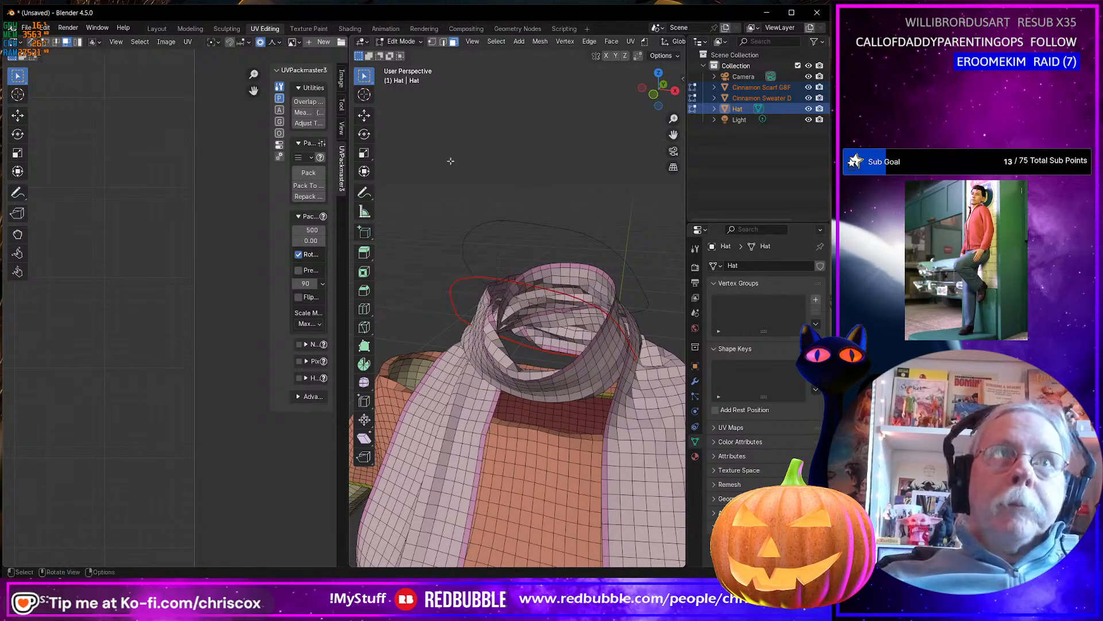
key("alt+h")
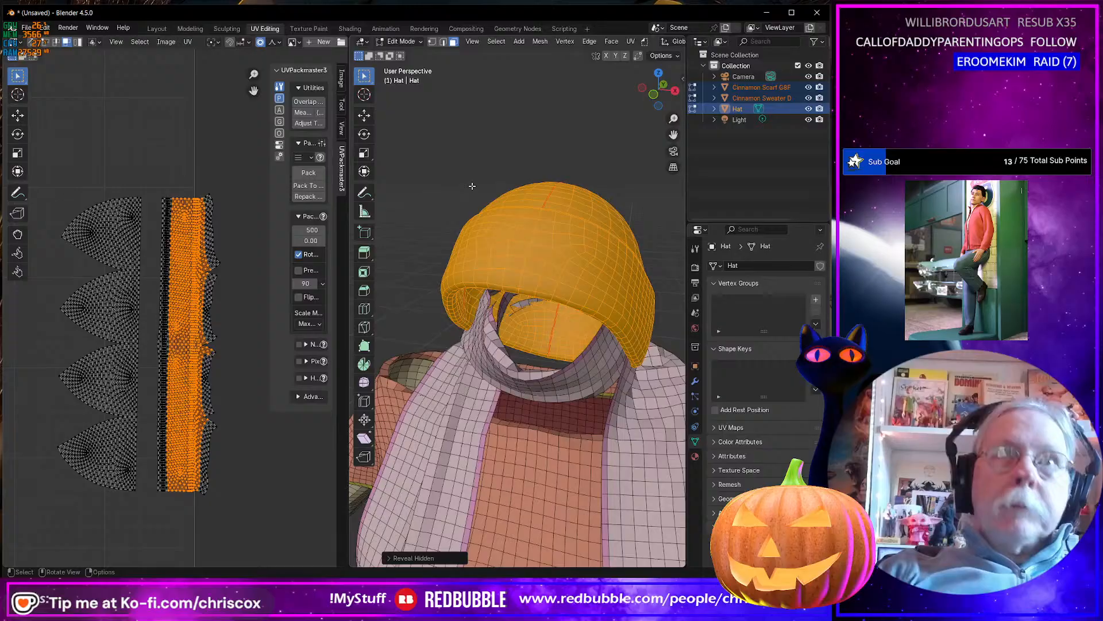
left_click(654, 222)
middle_click_drag(603, 231, 414, 215)
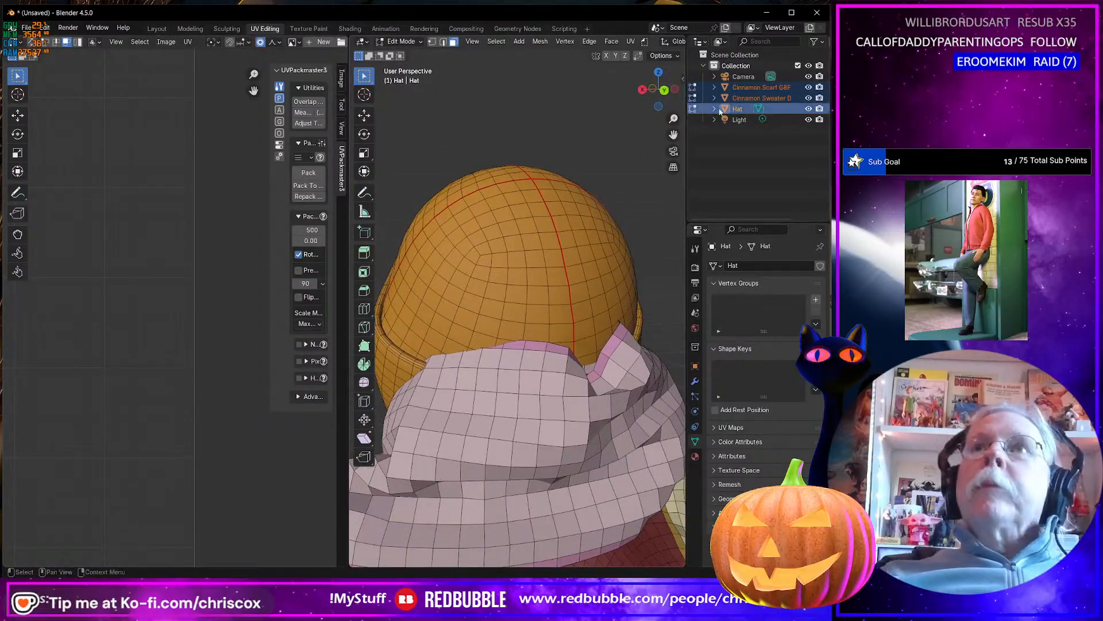
Hide the Cinnamon scarf and sweater dress objects and select all faces of the hat.
left_click(808, 98)
left_click(809, 87)
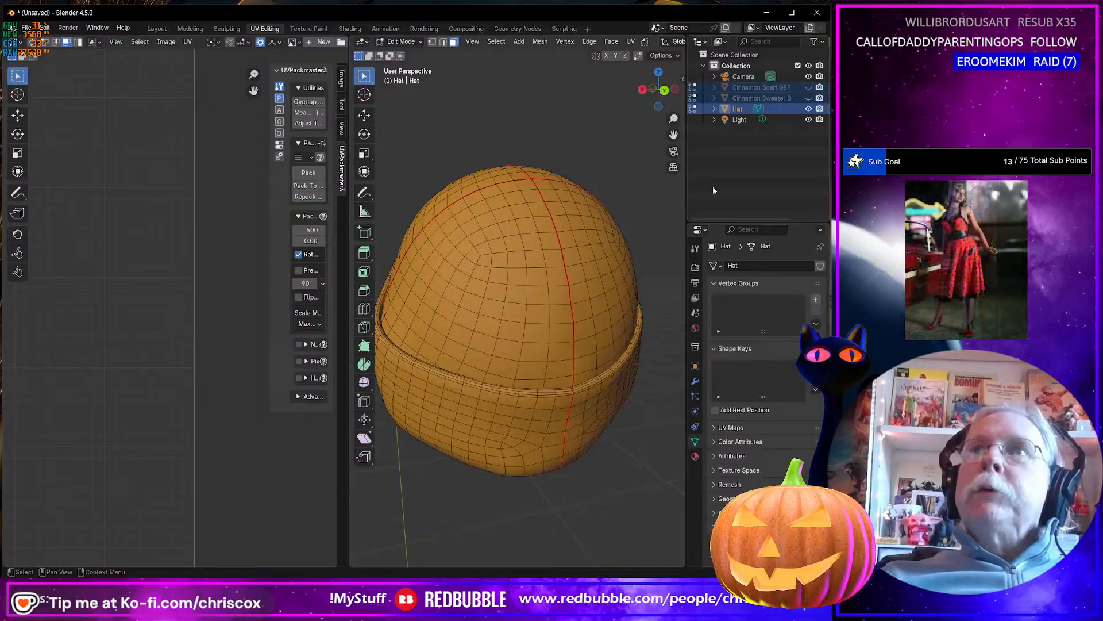
middle_click_drag(632, 196, 645, 308)
key("a")
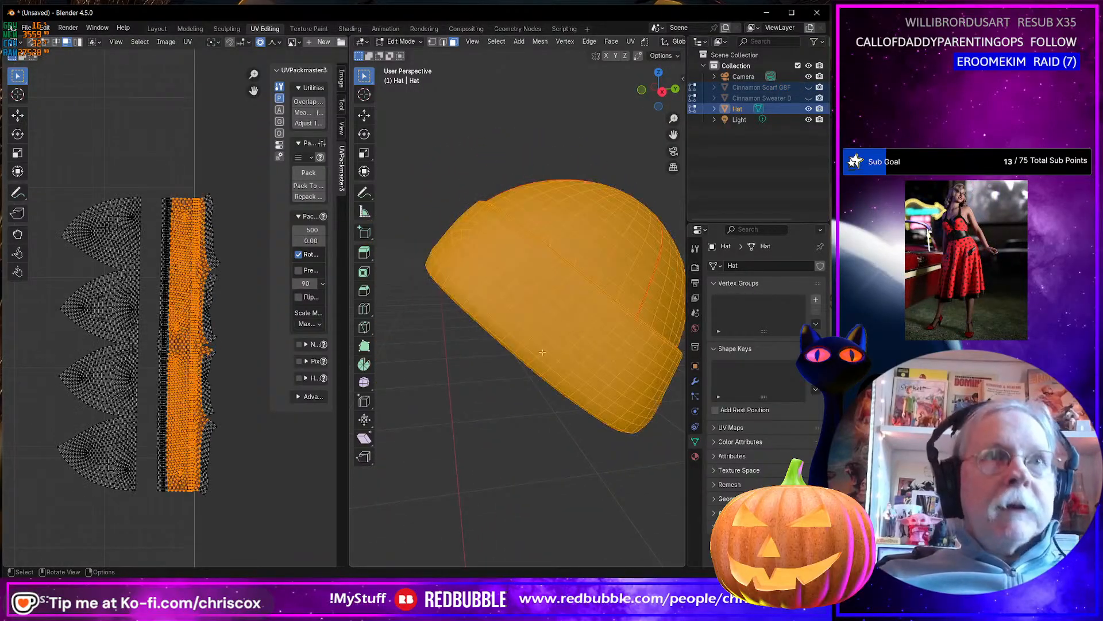
Select the hat's long band UV islands and move them about -0.044 in X and 0.373 in Y, to the tile's upper right corner.
scroll(241, 401, "down", 4)
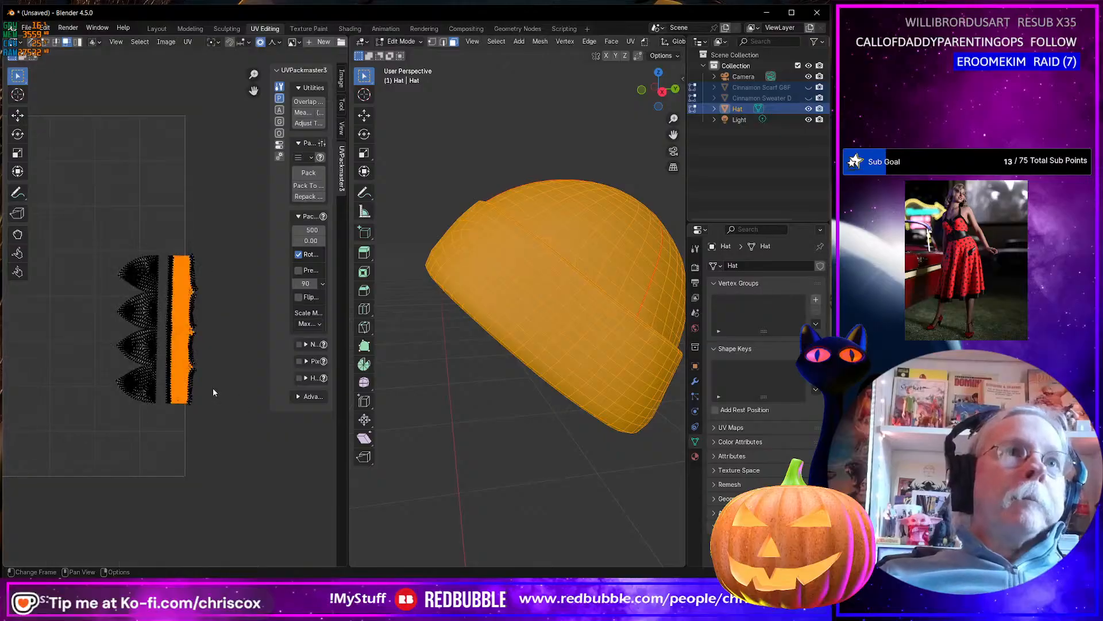
left_click_drag(233, 409, 185, 256)
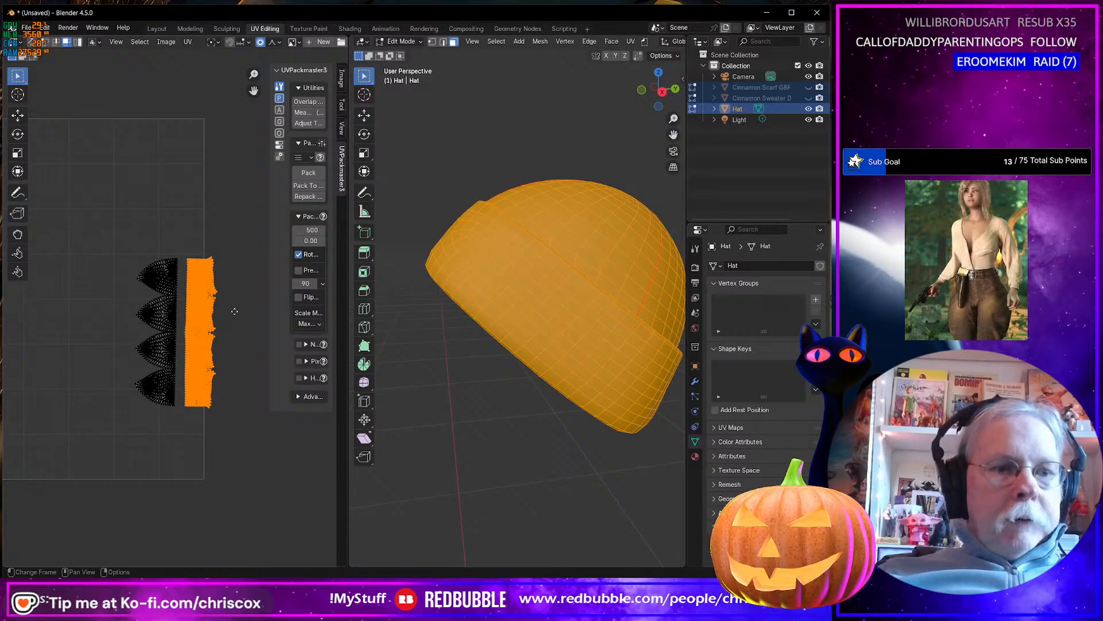
key("g")
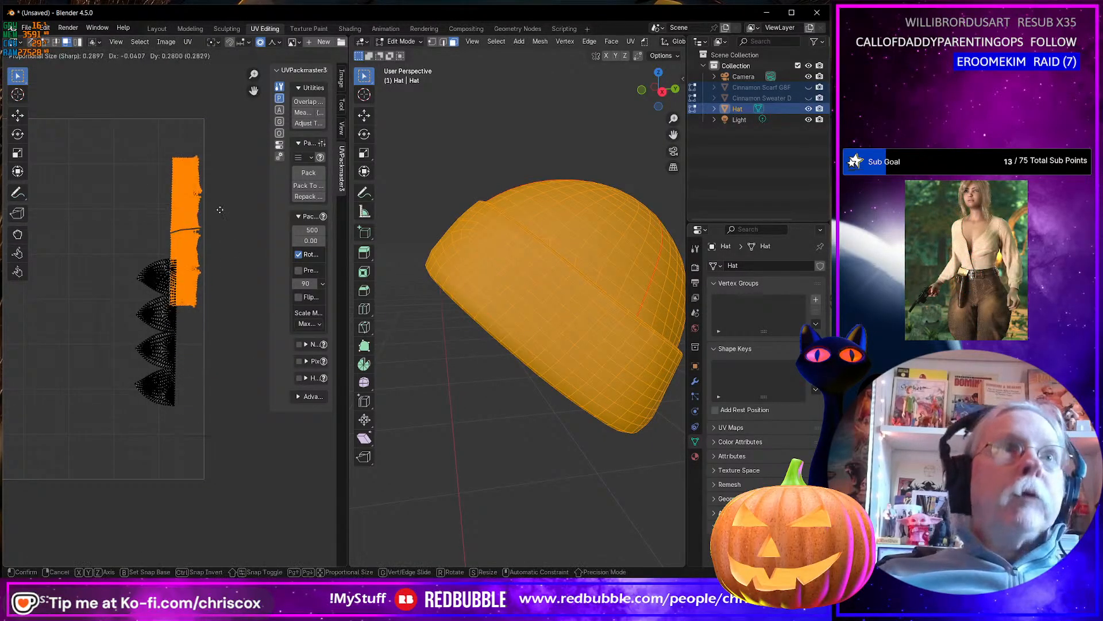
left_click(219, 176)
Select the linked crown UV islands and move them about 0.05 in X and -0.05 in Y, below the band islands.
left_click_drag(212, 377, 158, 282)
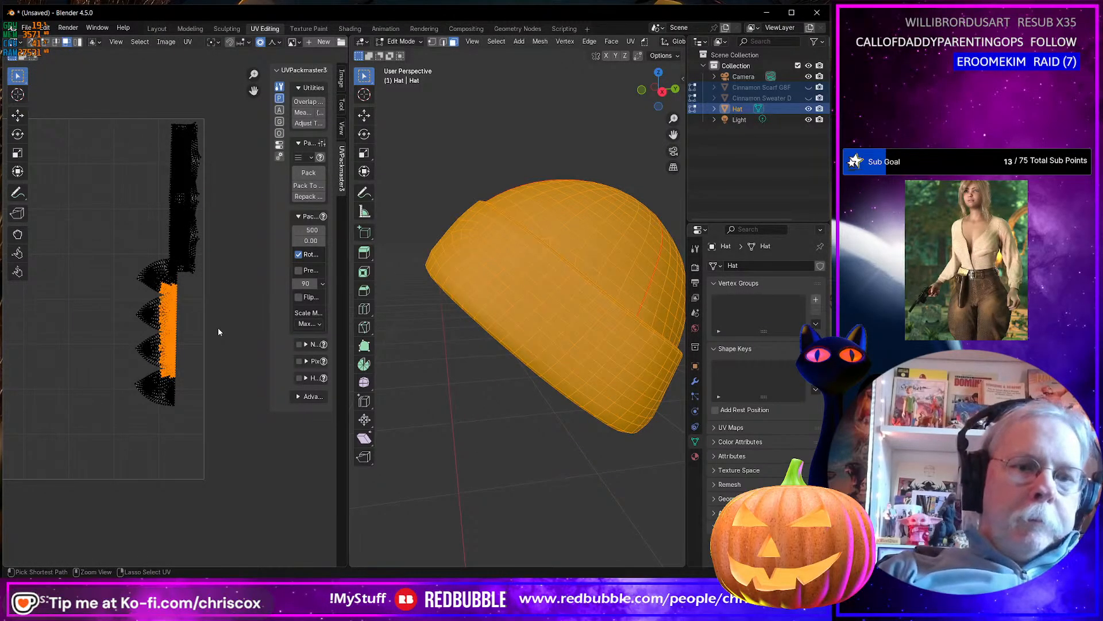
key("ctrl+l")
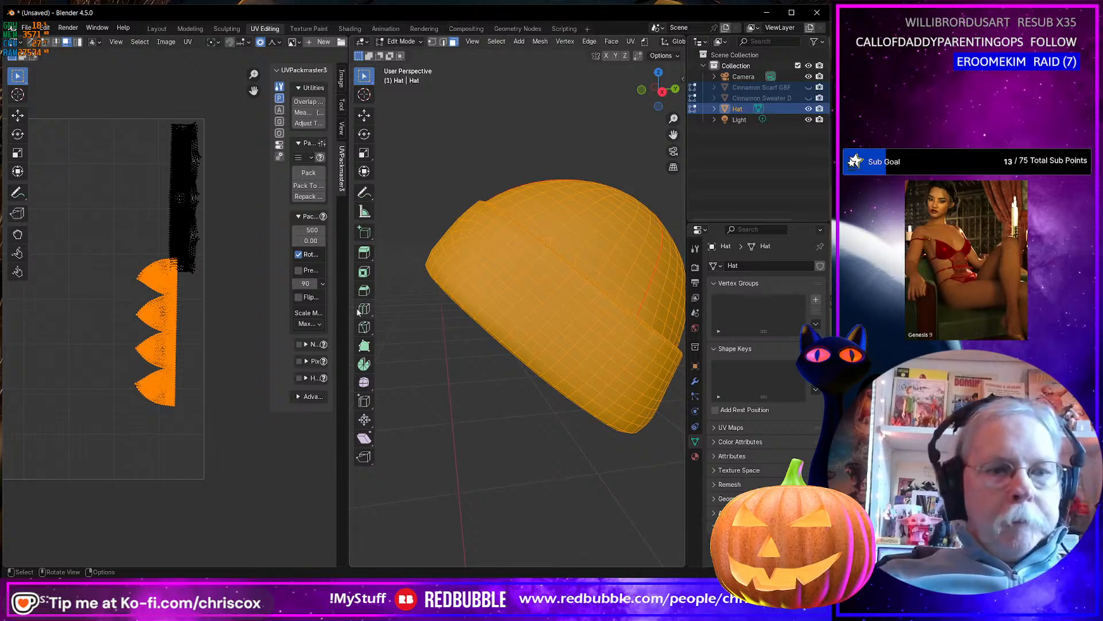
key("g")
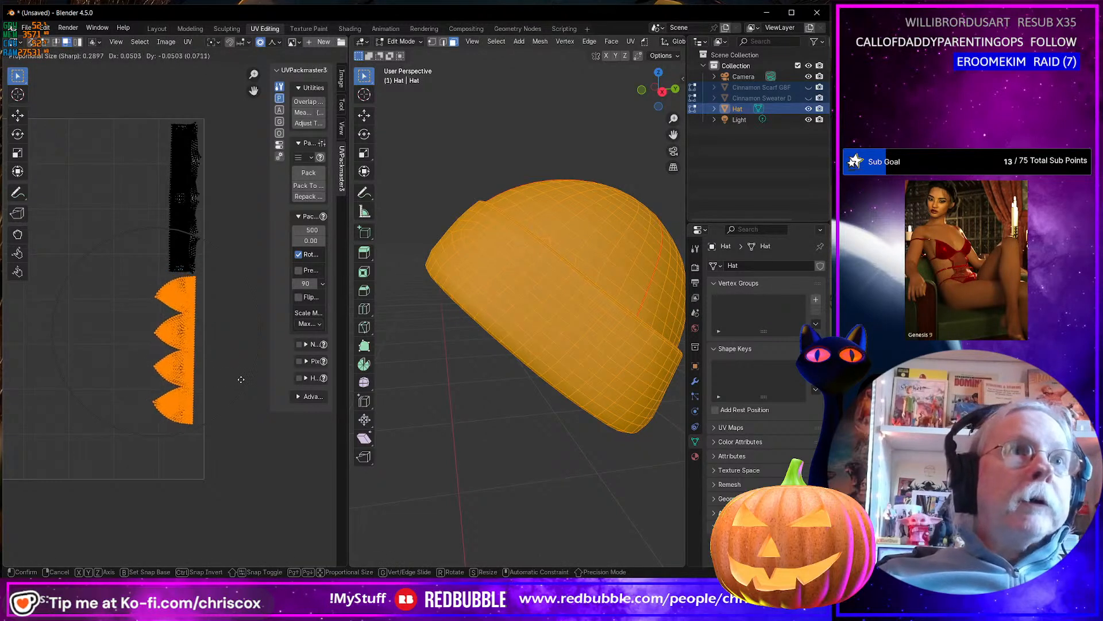
left_click(239, 380)
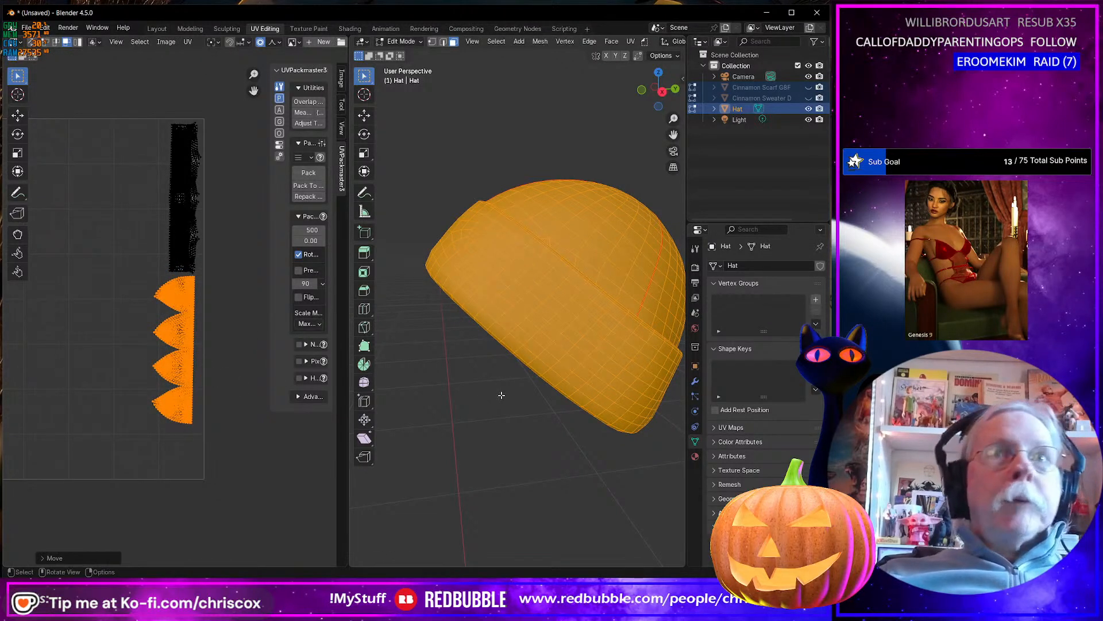
Unhide the scarf and sweater dress, edit them together with the hat, and select all faces to display their UVs in one tile.
key("Tab")
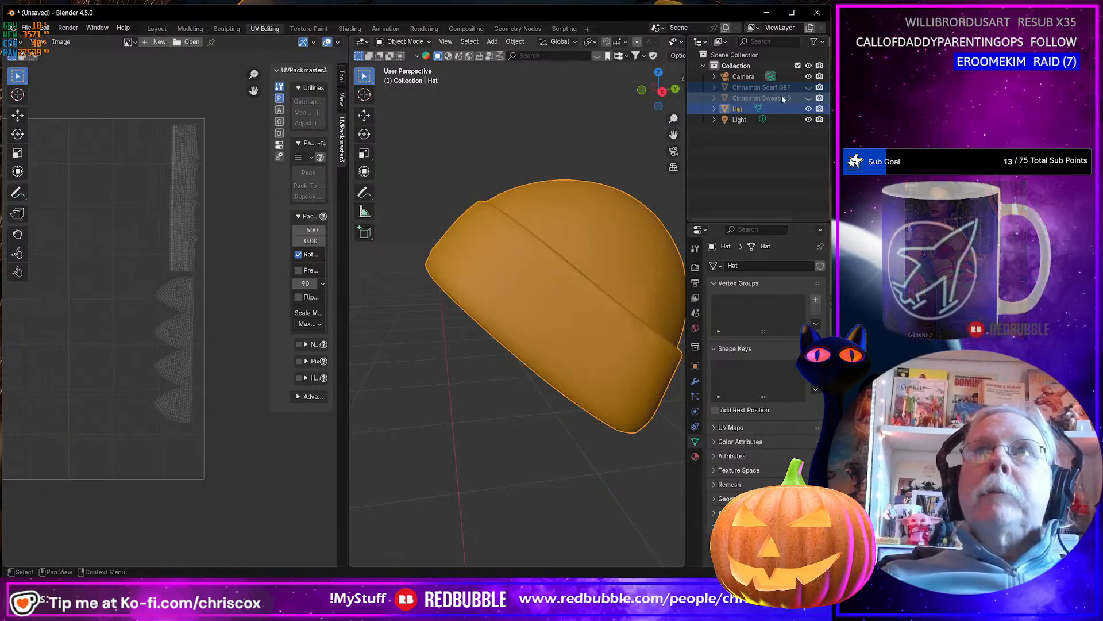
left_click_drag(808, 98, 808, 87)
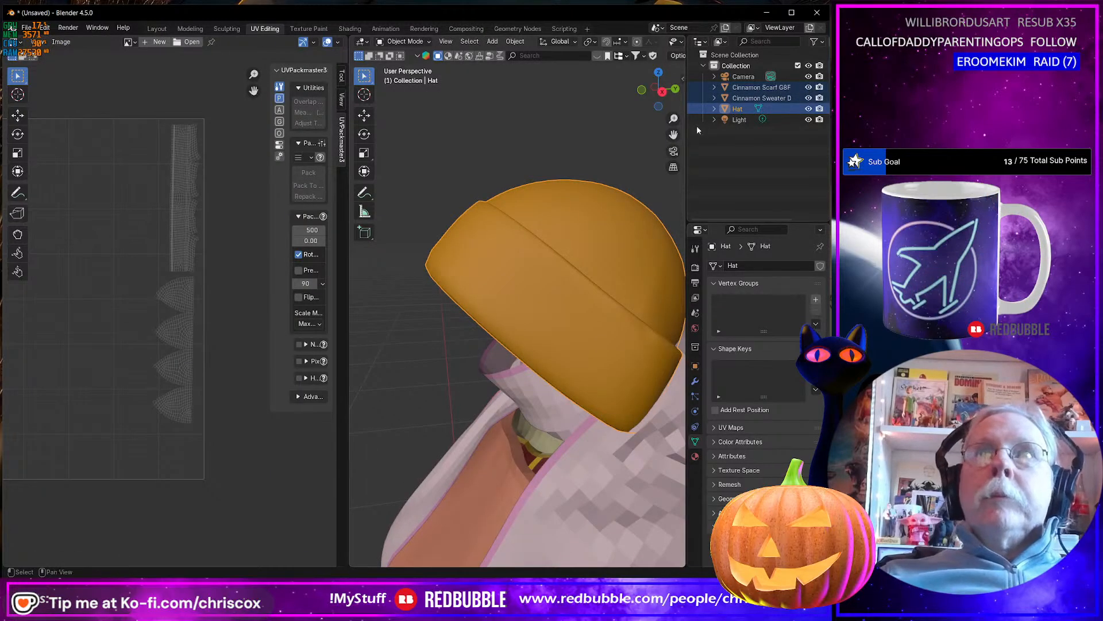
left_click(750, 89, "shift")
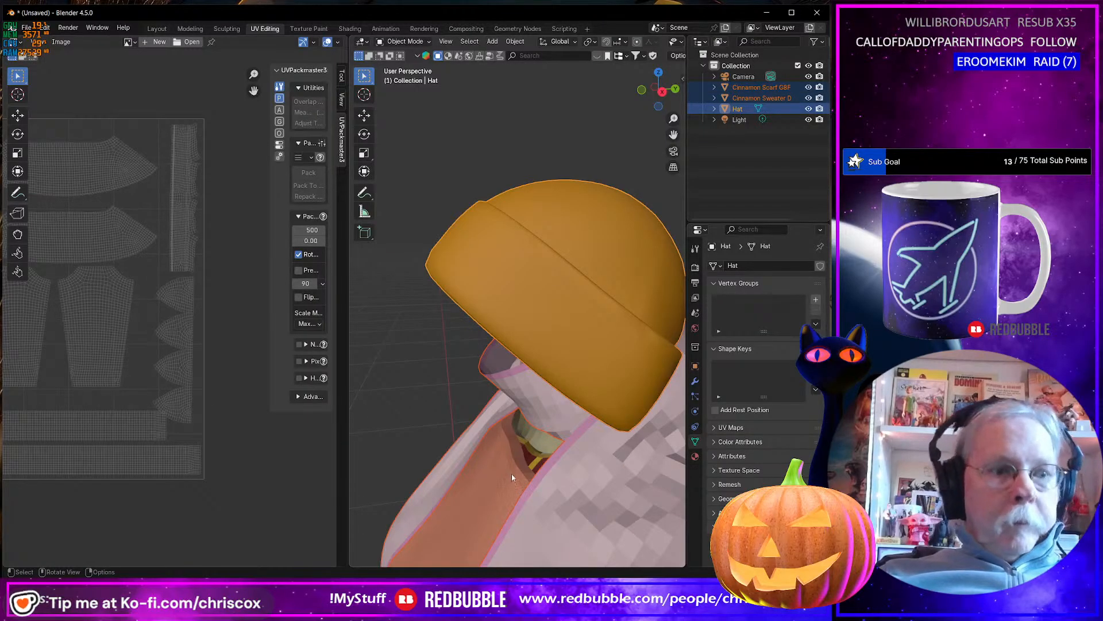
key("Tab")
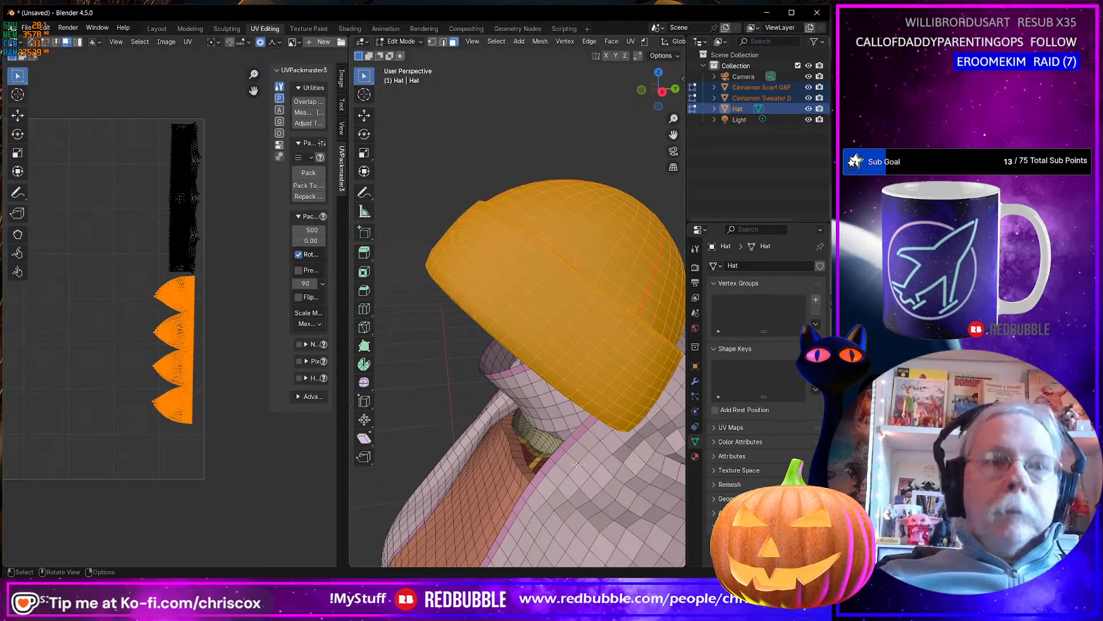
key("a")
Move the crown UV islands about 0.02 in X and 0.008 in Y, away from the neighbouring dress islands.
middle_click_drag(190, 437, 231, 446)
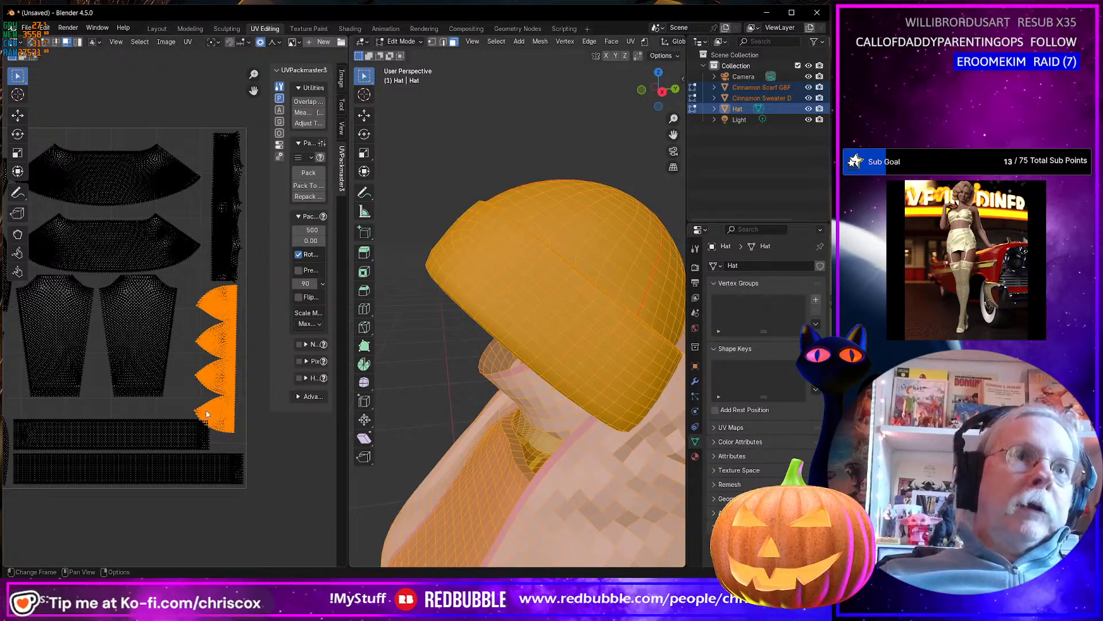
scroll(208, 423, "up", 5)
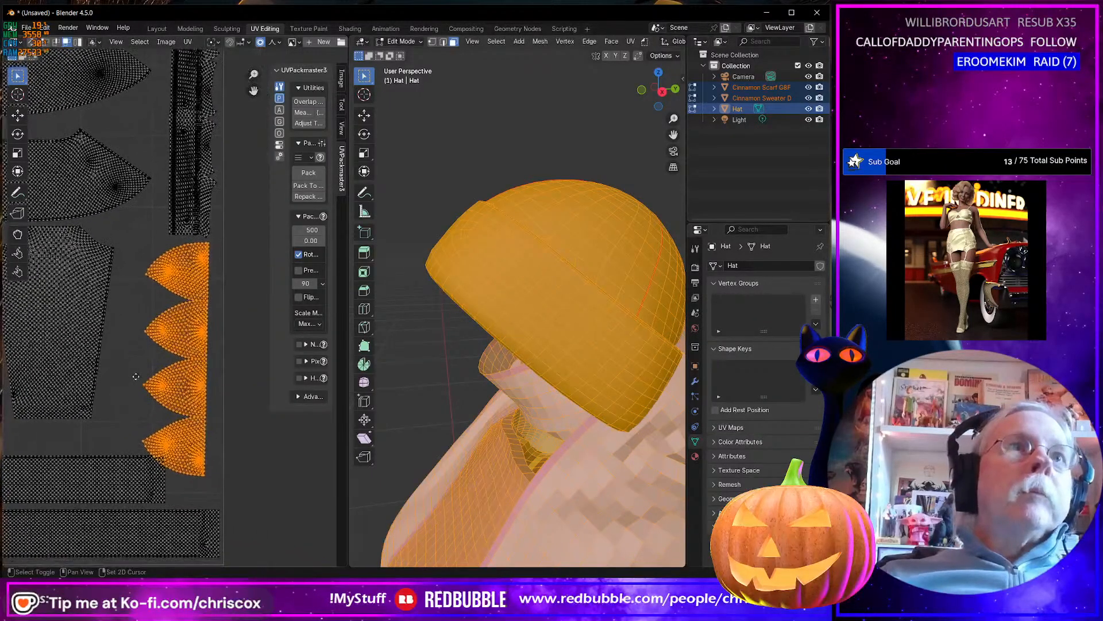
middle_click_drag(145, 383, 153, 411)
middle_click_drag(211, 447, 210, 447)
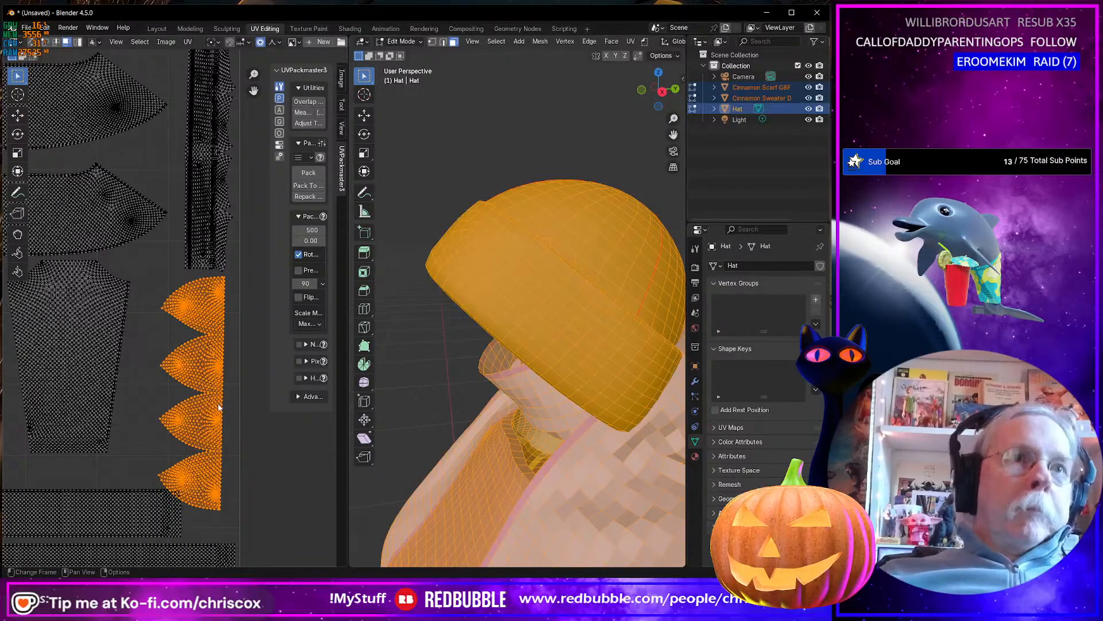
key("g")
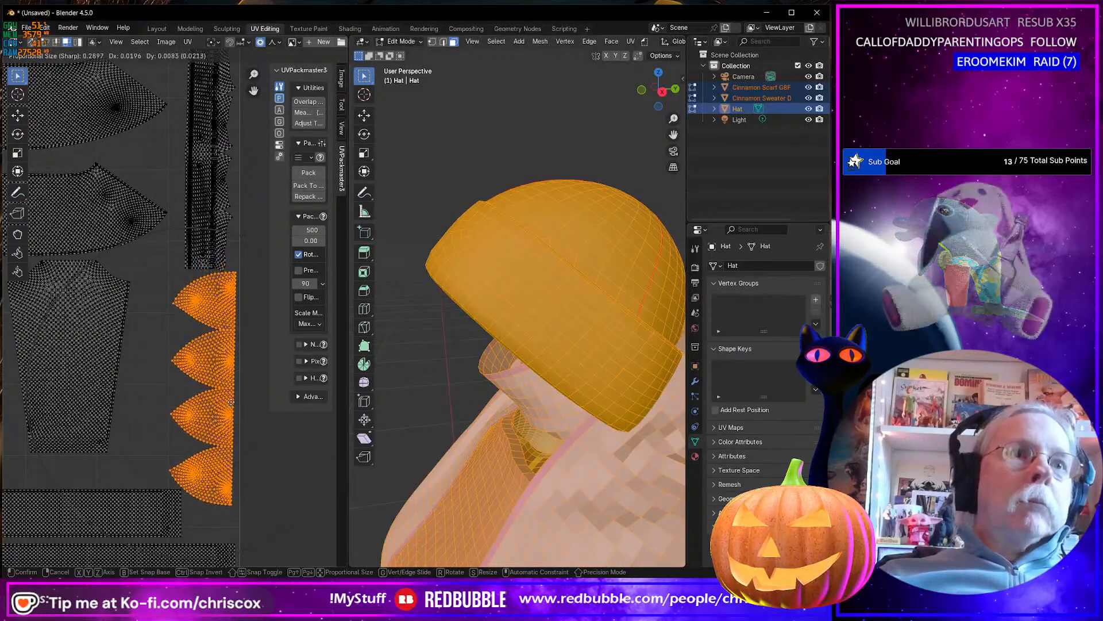
left_click(231, 402)
Select the linked band UV islands and shift them slightly left and up within the tile, above the crown islands.
middle_click_drag(237, 243, 249, 331)
left_click(232, 325)
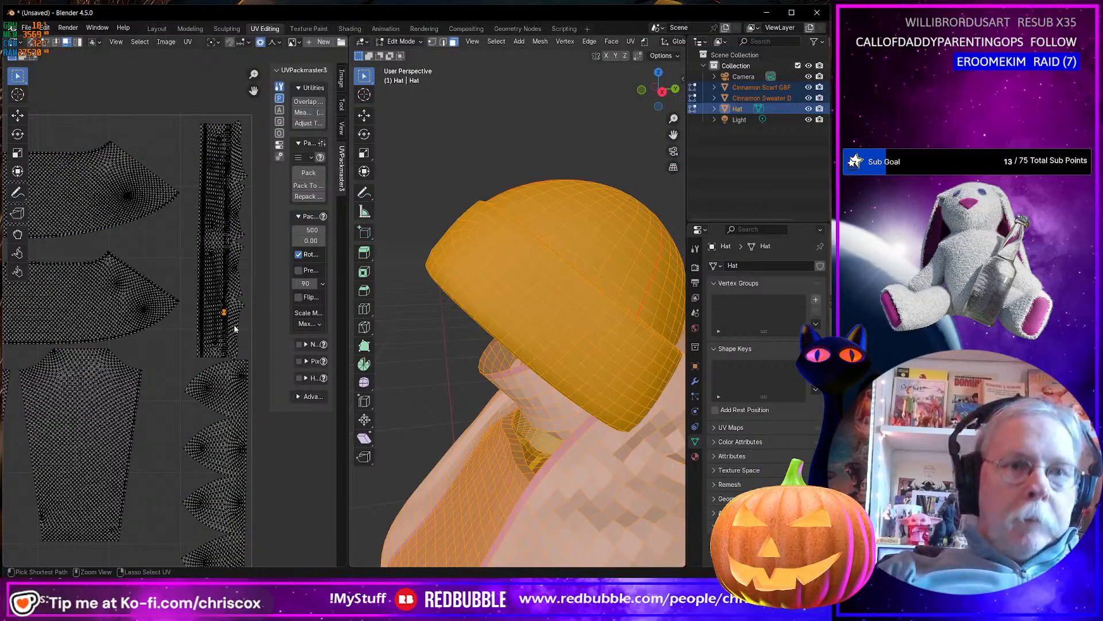
key("ctrl+l")
key("g")
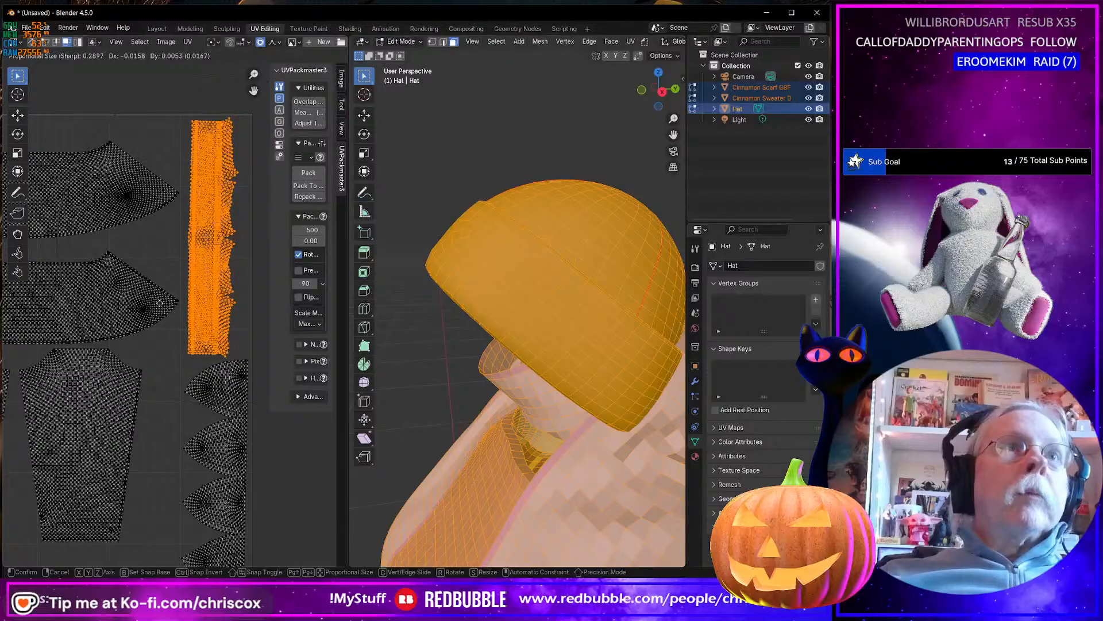
left_click(167, 309)
scroll(226, 339, "down", 3)
middle_click_drag(223, 342, 244, 332)
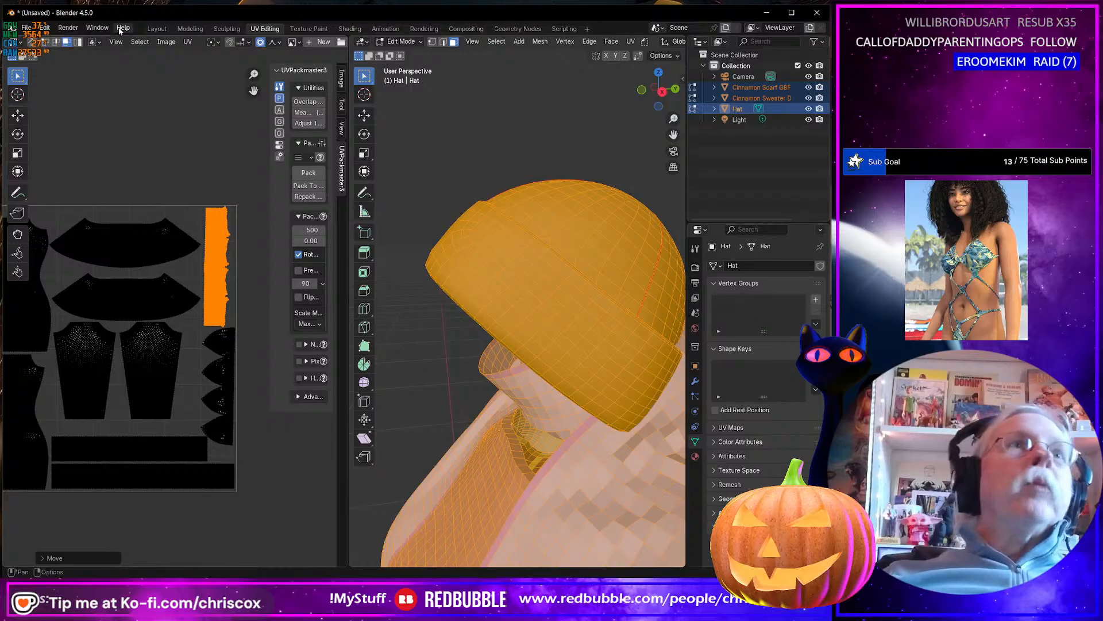
Switch to the Layout workspace and select only the hat in Object Mode.
left_click(157, 29)
middle_click_drag(405, 437, 351, 235)
mouse_move(348, 184)
middle_mouse_down()
mouse_move(467, 184)
mouse_move(358, 177)
middle_mouse_up()
left_click(359, 177)
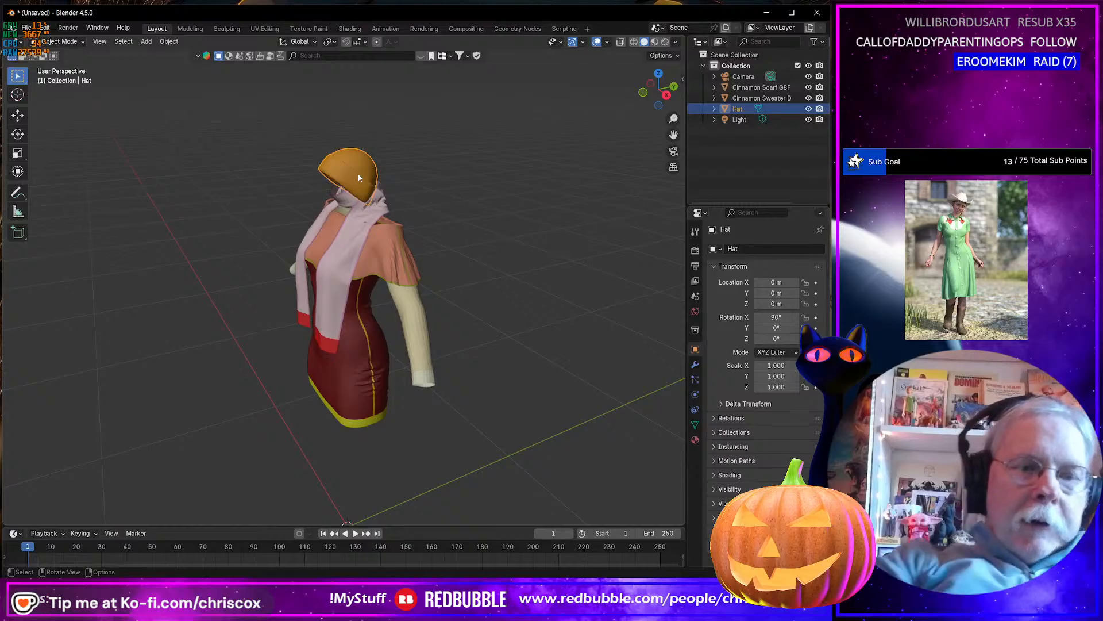
Export the selected hat as a Wavefront OBJ to the Cinnamon Outfit WIP folder, overwriting Hat.obj.
key("ctrl+shift+e")
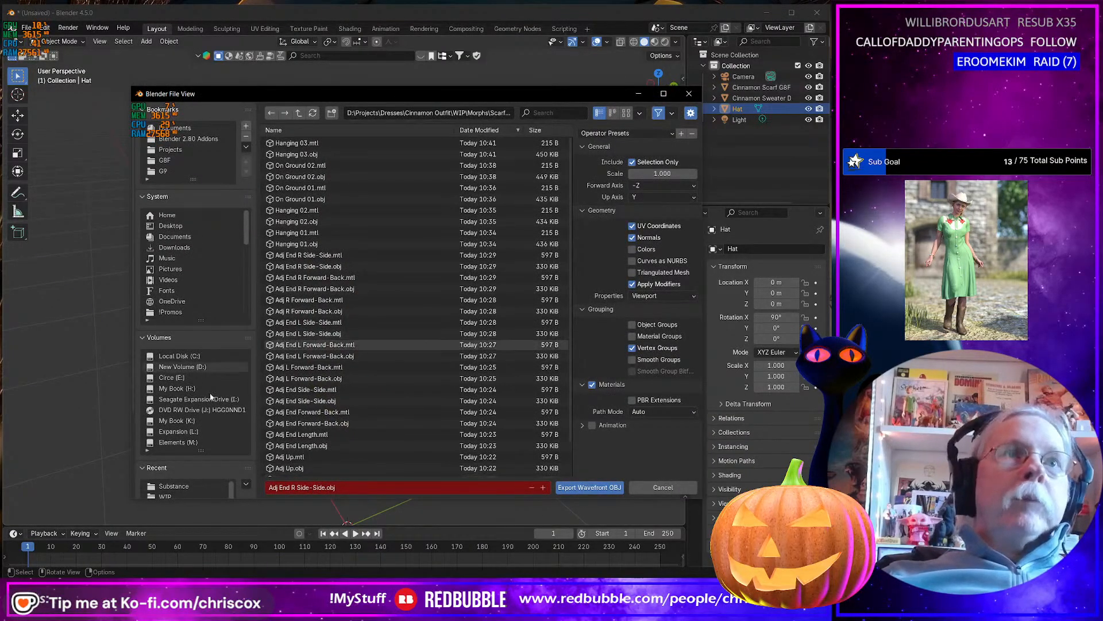
left_click(173, 495)
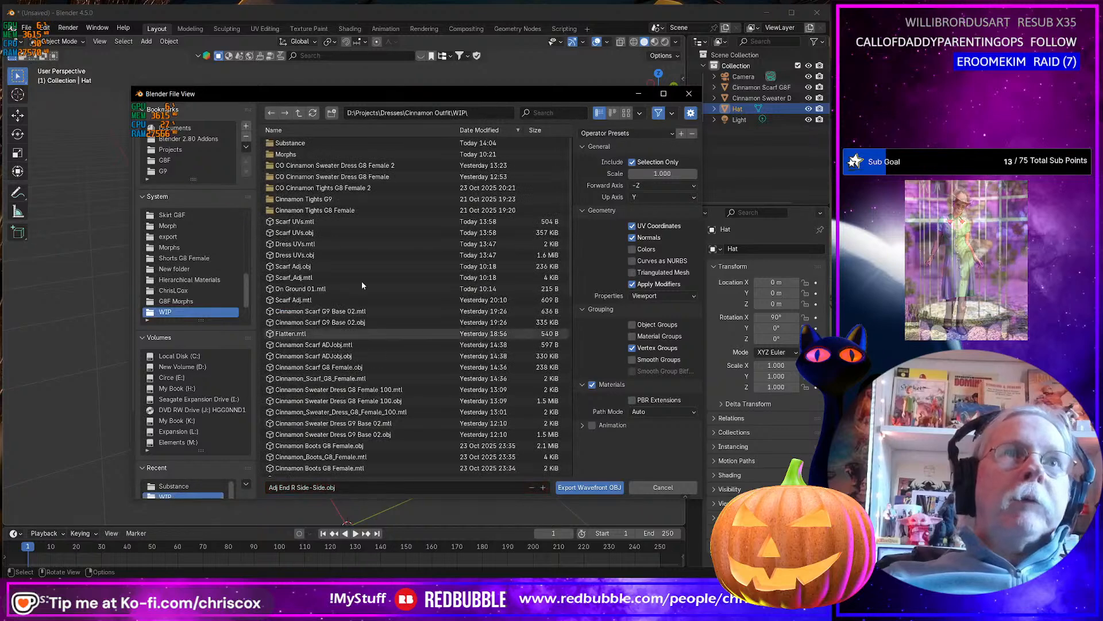
scroll(337, 264, "down", 6)
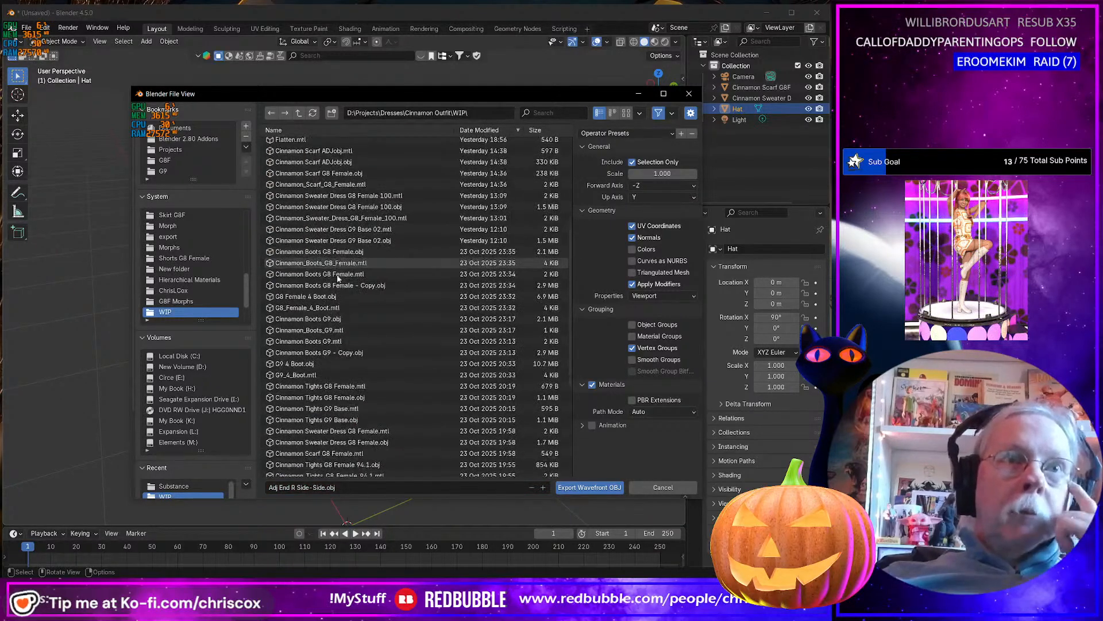
scroll(324, 361, "down", 5)
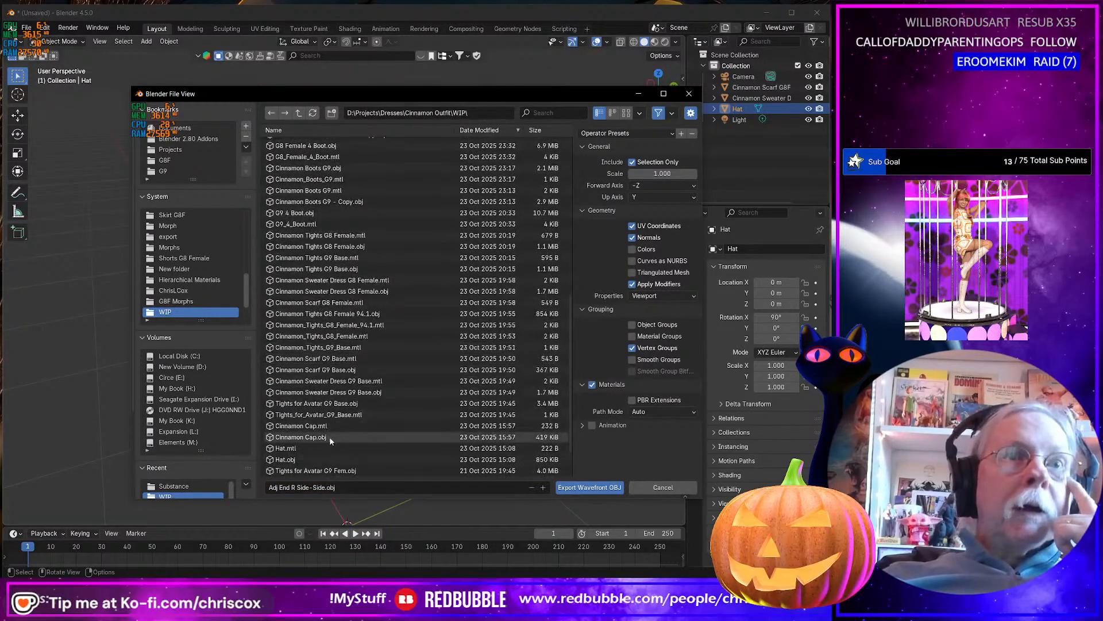
left_click(361, 458)
key("Return")
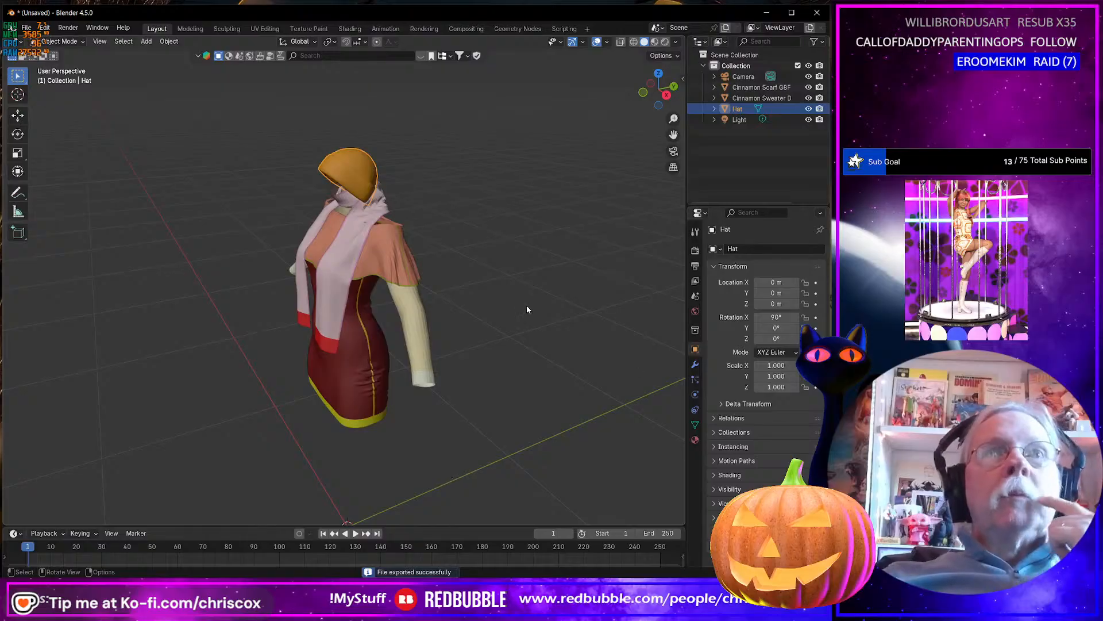
Move the hat along the X axis, well clear of the scarf and dress.
middle_click_drag(527, 309, 553, 305)
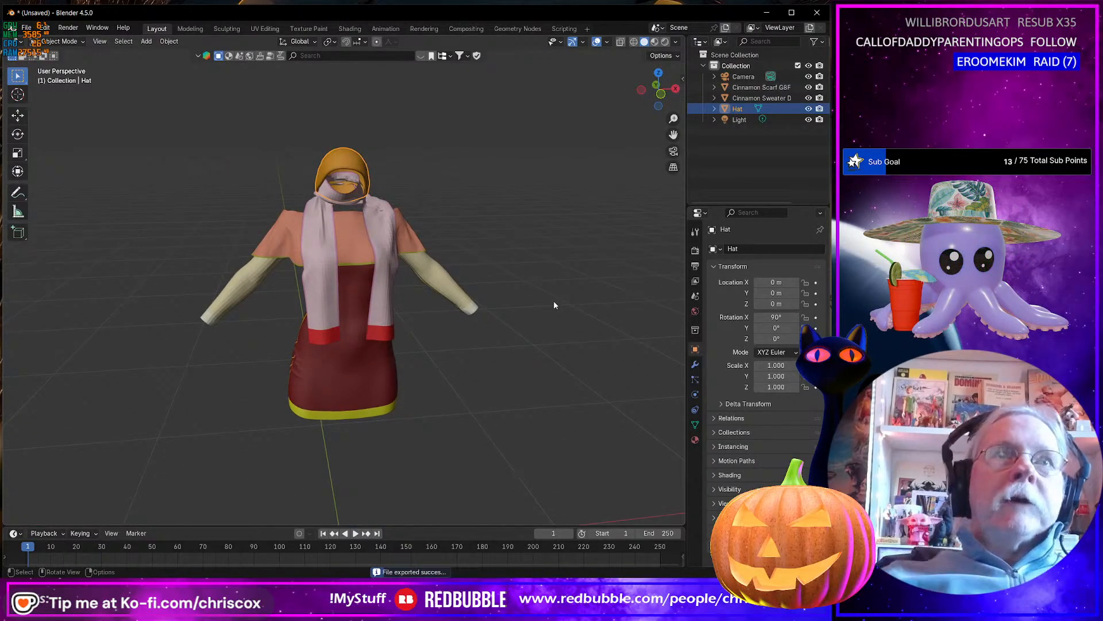
middle_click_drag(482, 327, 450, 336)
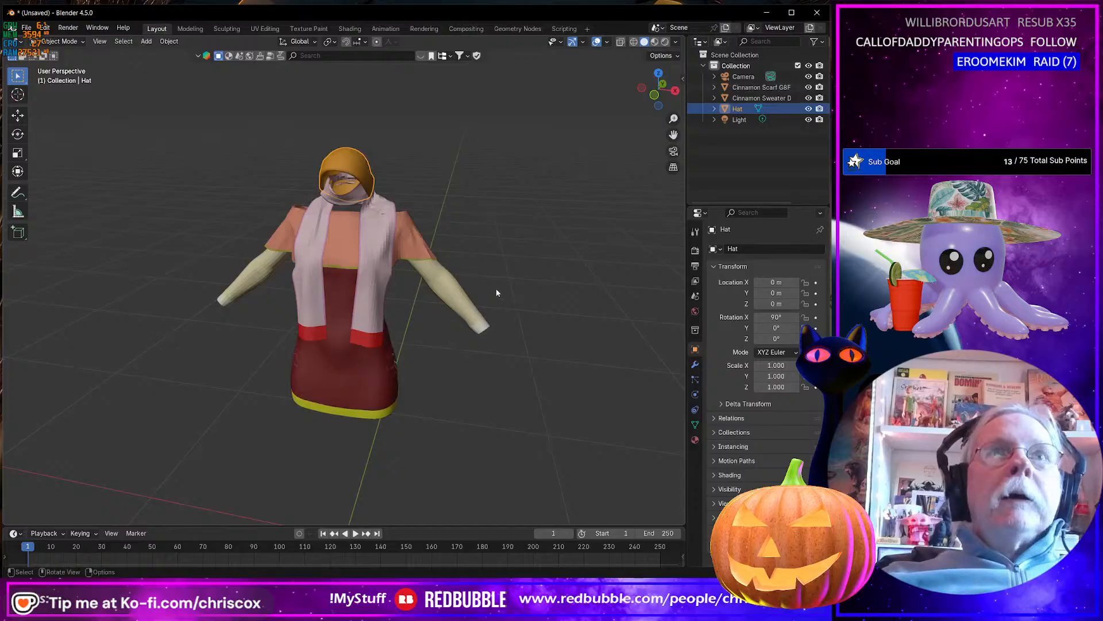
middle_click_drag(497, 292, 442, 289)
key("g")
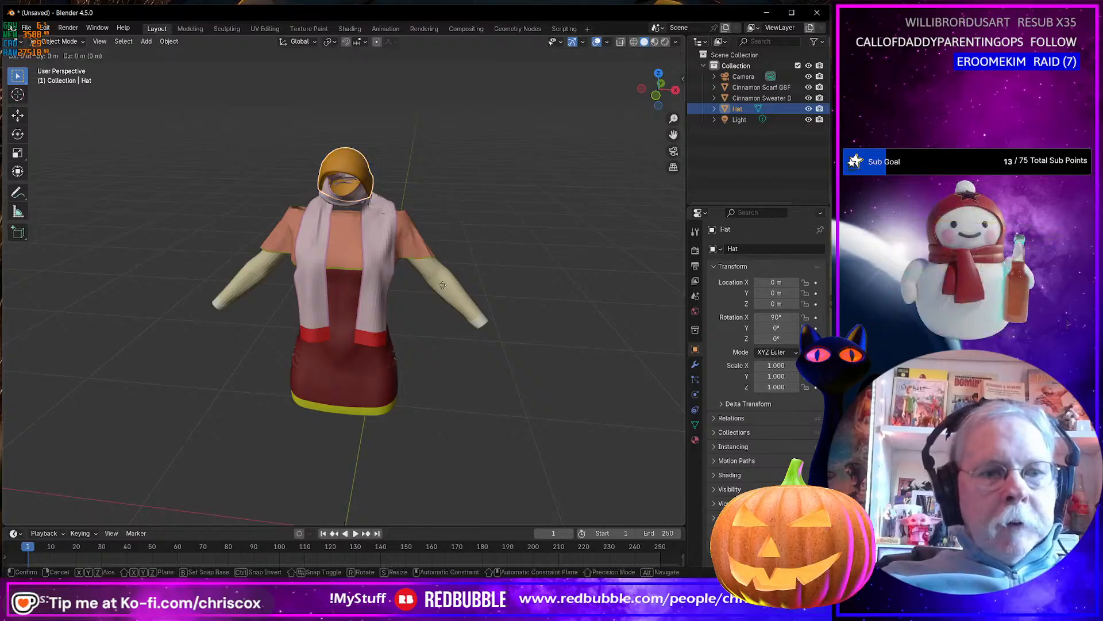
key("x")
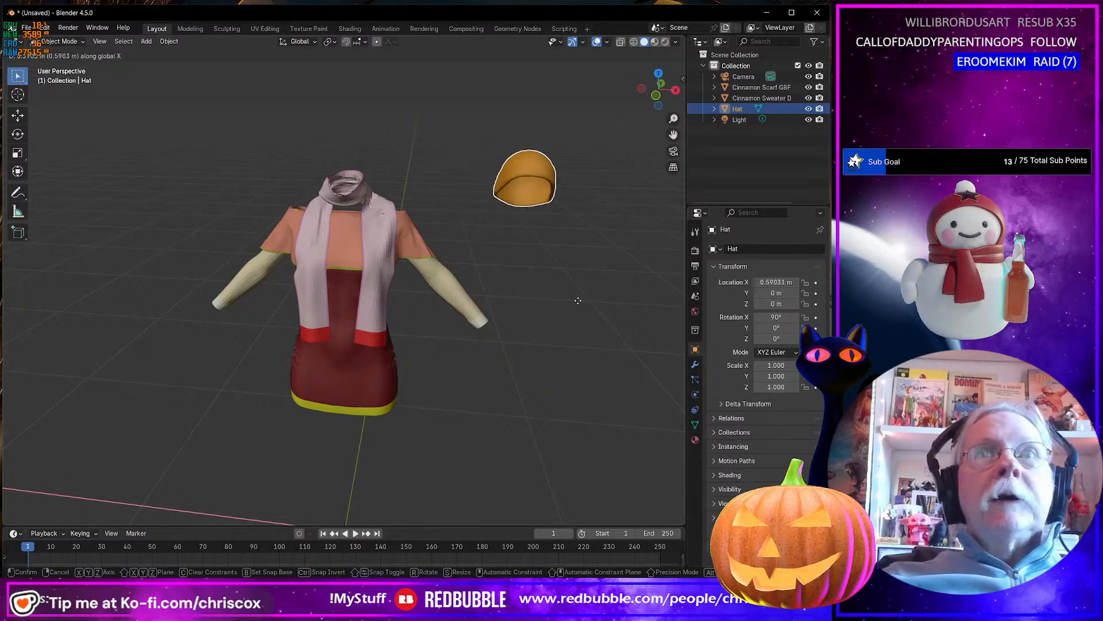
left_click(600, 306)
Select the Cinnamon scarf and switch to Daz Studio.
left_click(371, 332)
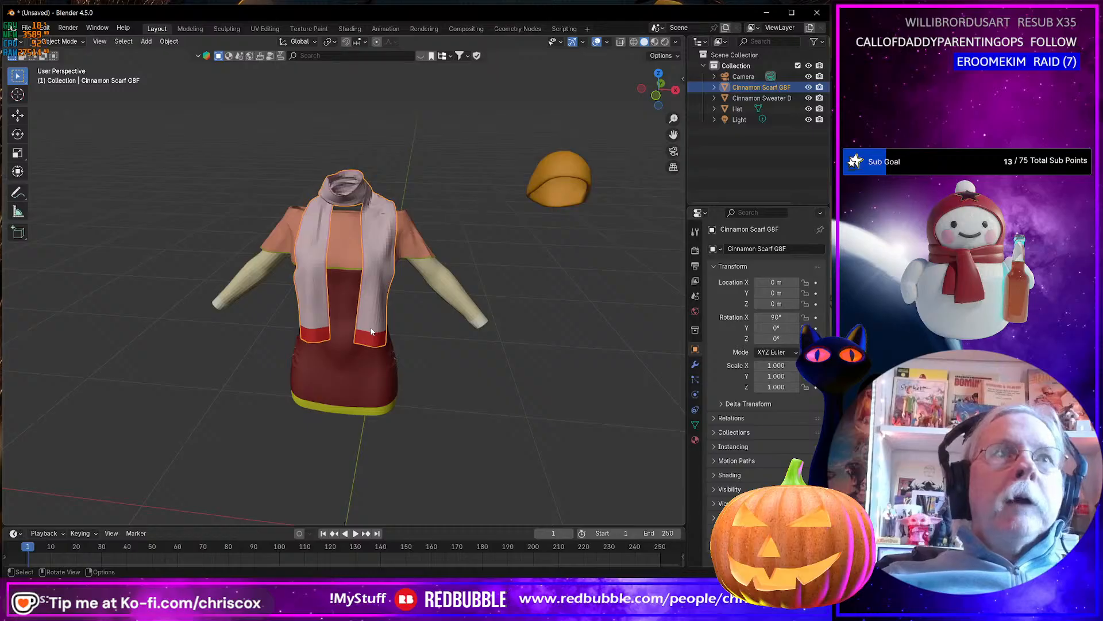
middle_click_drag(370, 332, 349, 313)
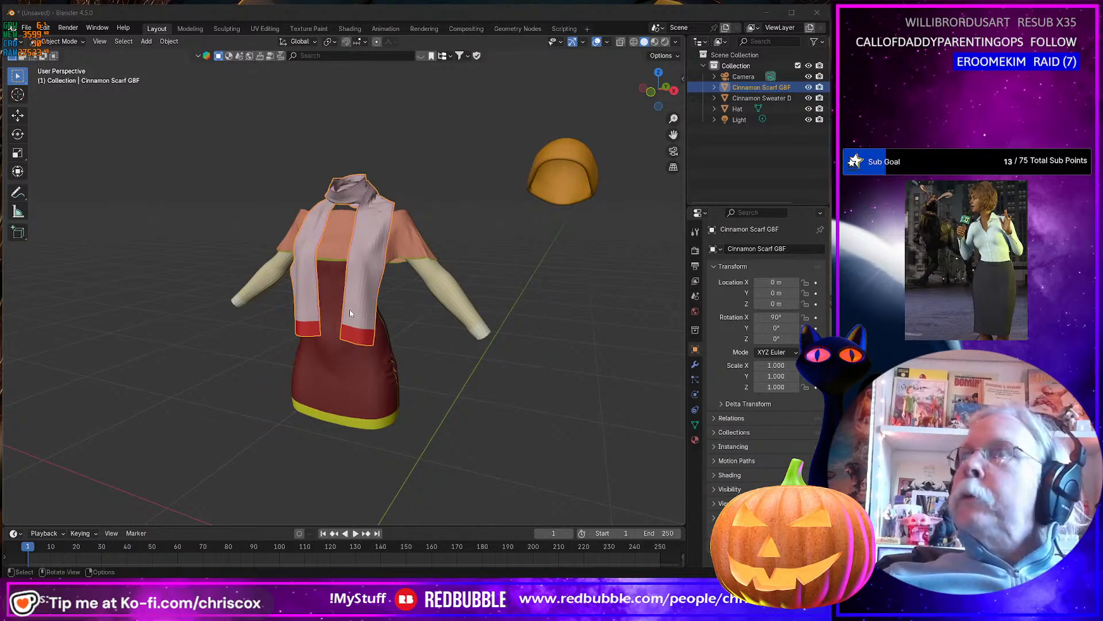
key("alt+Tab")
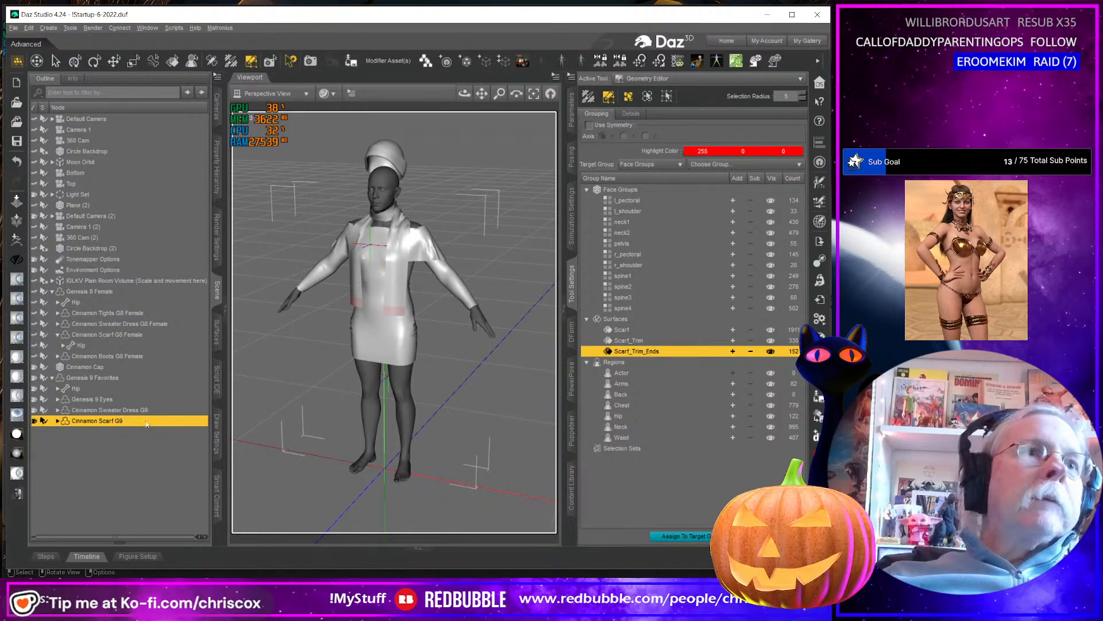
Apply the DO Color 01- Light Pink shader from the outfit's Shaders materials to the Scarf surface of the Cinnamon Scarf G9.
left_click(217, 335)
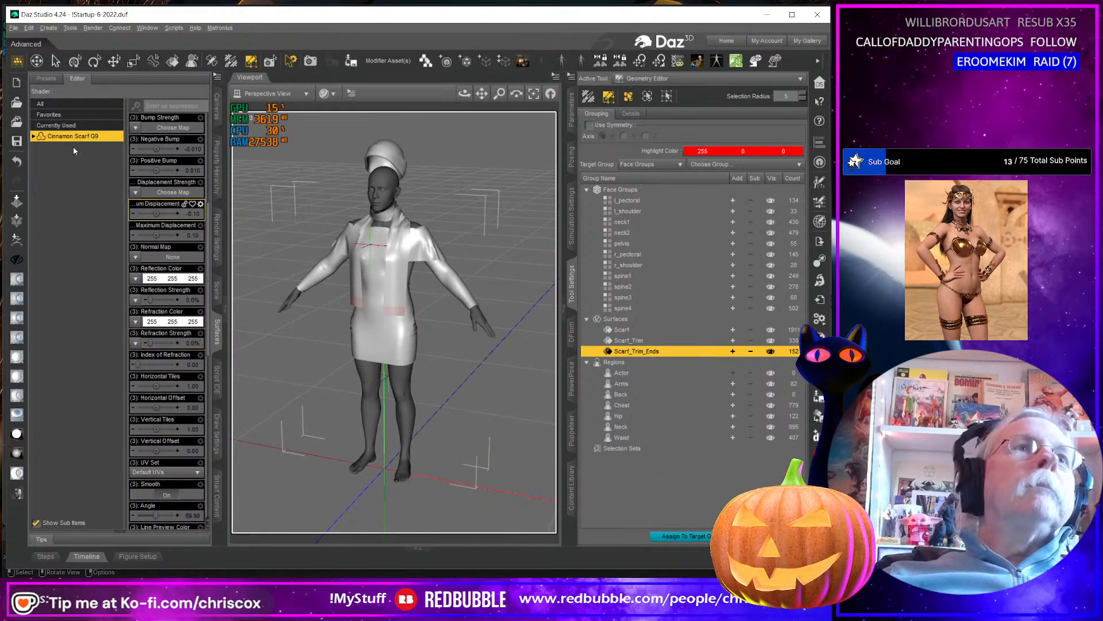
left_click(571, 487)
left_click(767, 99)
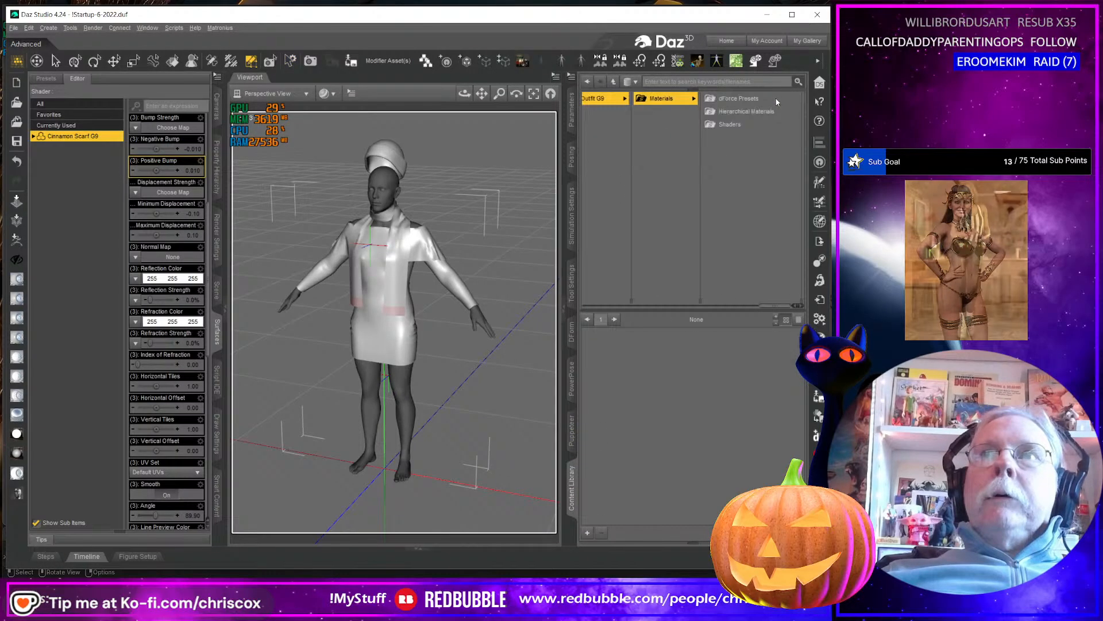
left_click(747, 123)
scroll(690, 408, "down", 3)
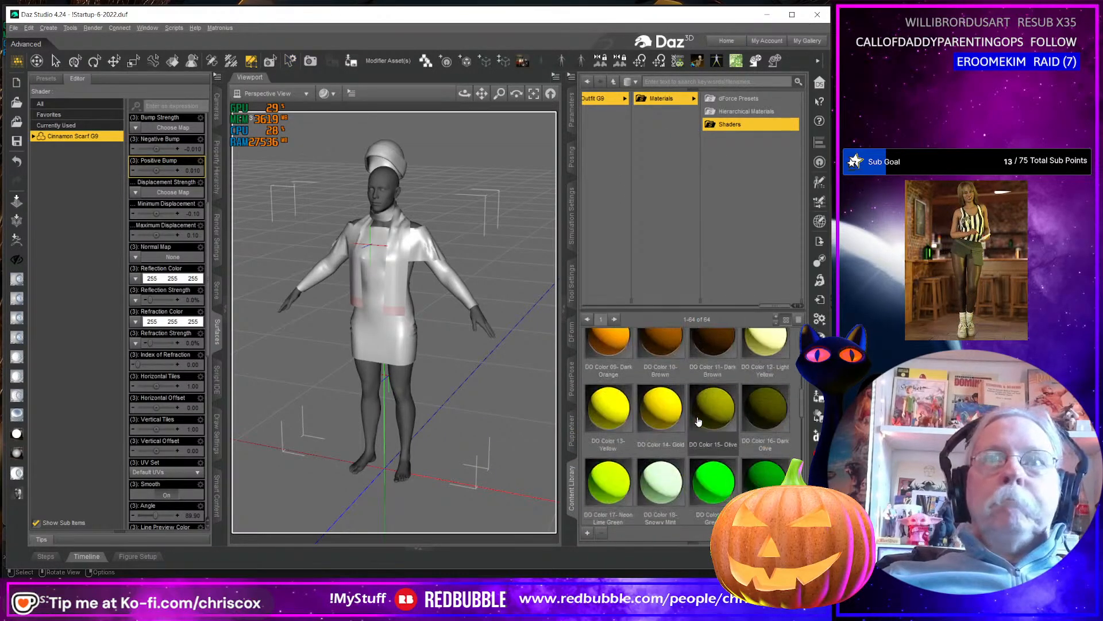
double_click(620, 387)
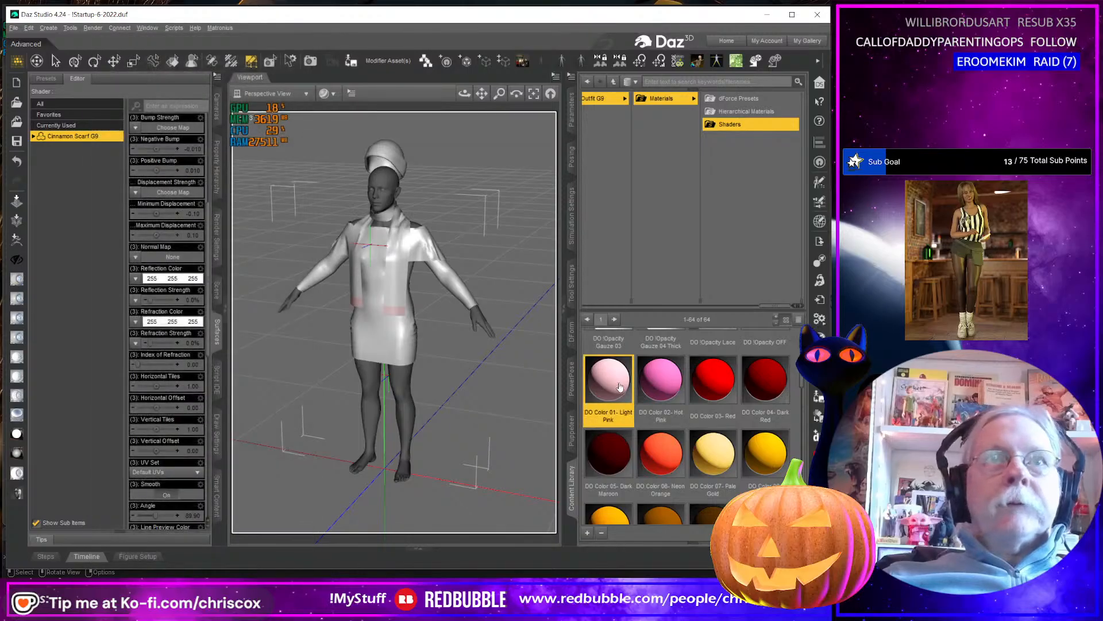
left_click(33, 136)
left_click(73, 150)
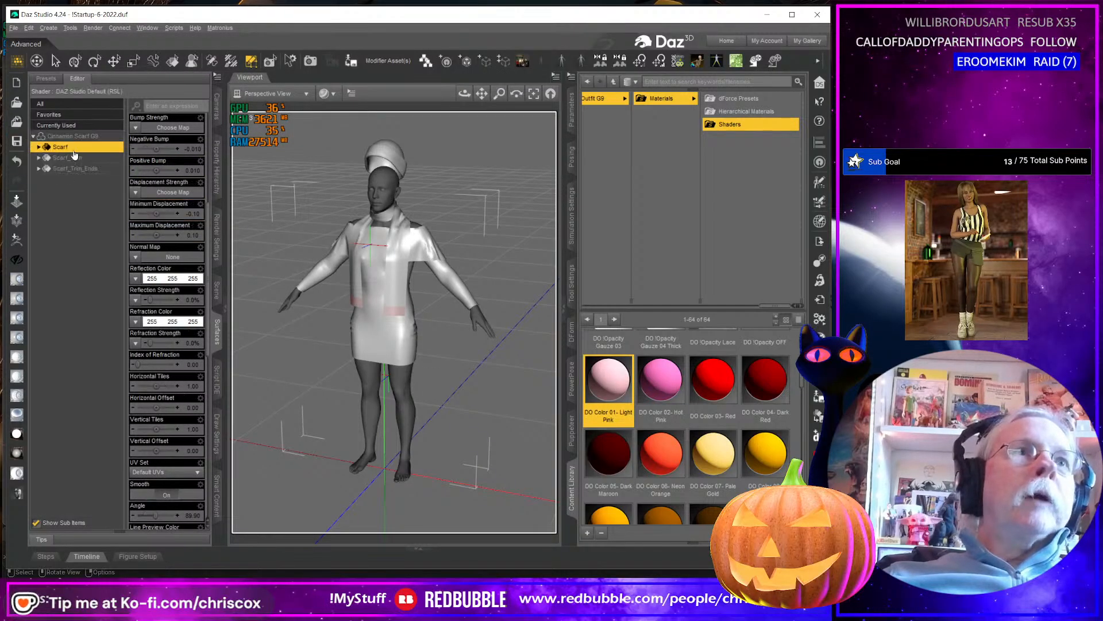
double_click(608, 382)
Apply the DO Color 02- Hot Pink shader to the Scarf_Trim surface and DO Color 03- Red to Scarf_Trim_Ends.
left_click(67, 157)
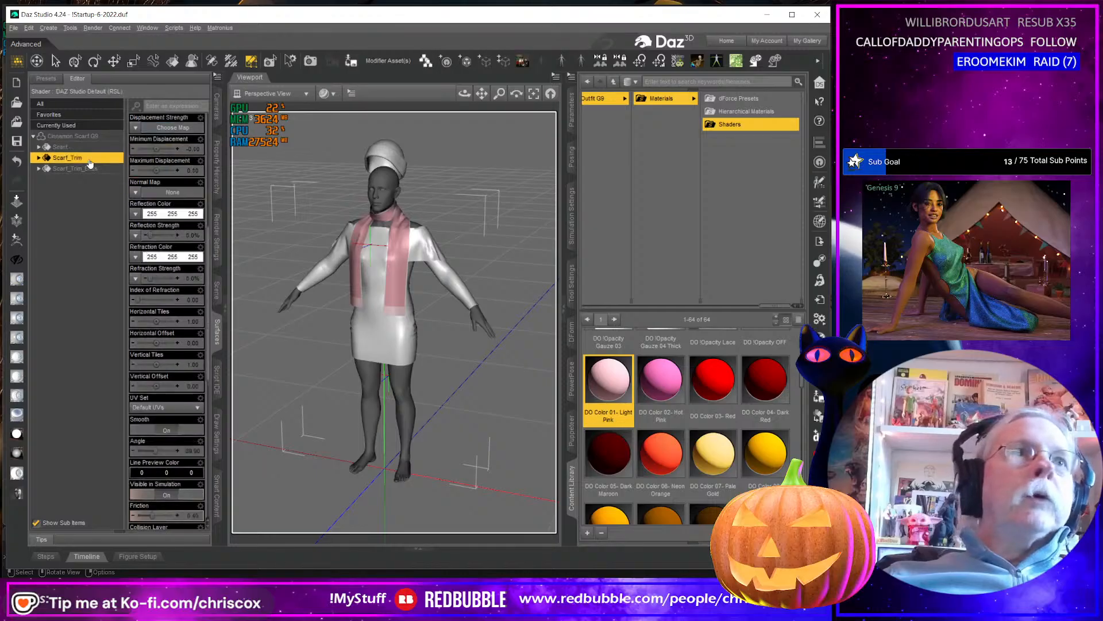
double_click(662, 379)
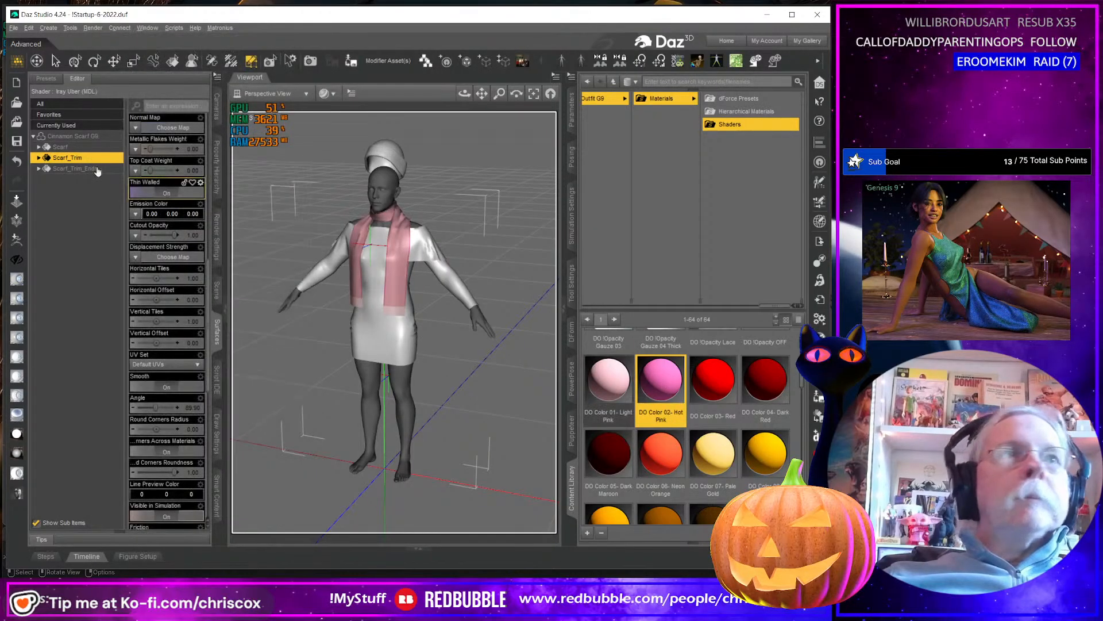
left_click(74, 169)
double_click(713, 379)
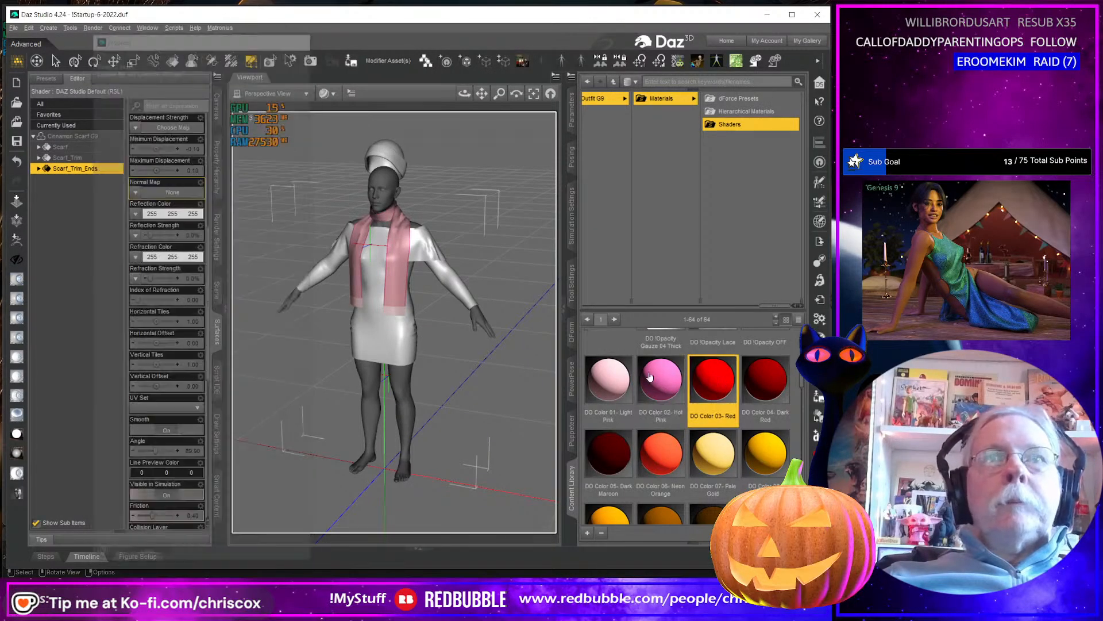
Set the scarf's Flatten morph to 100% and view it from the front.
left_click(572, 112)
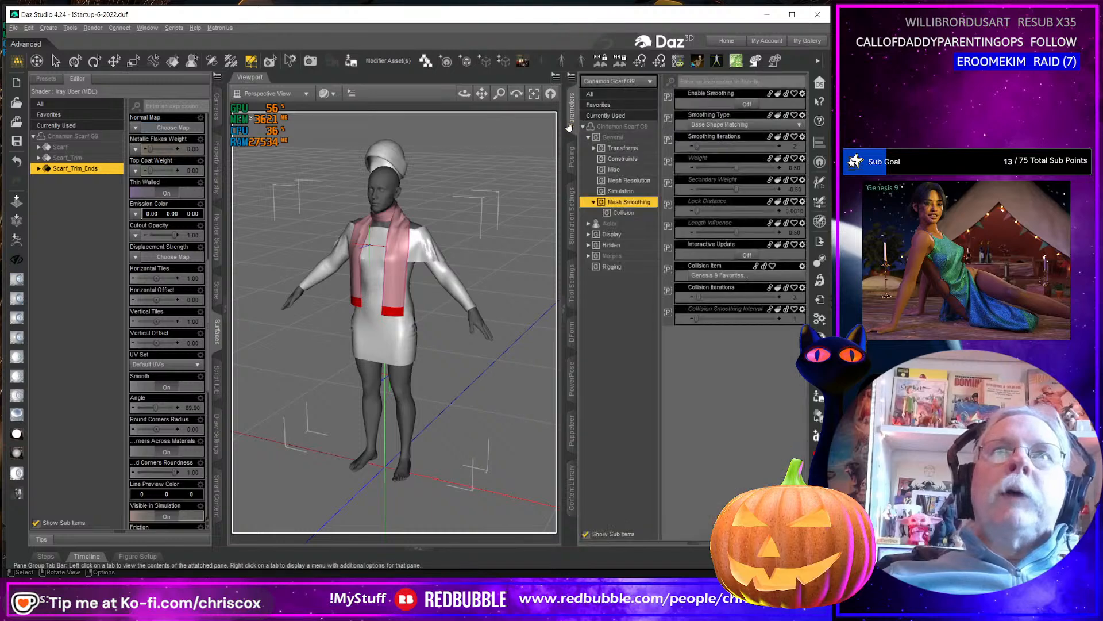
left_click(588, 223)
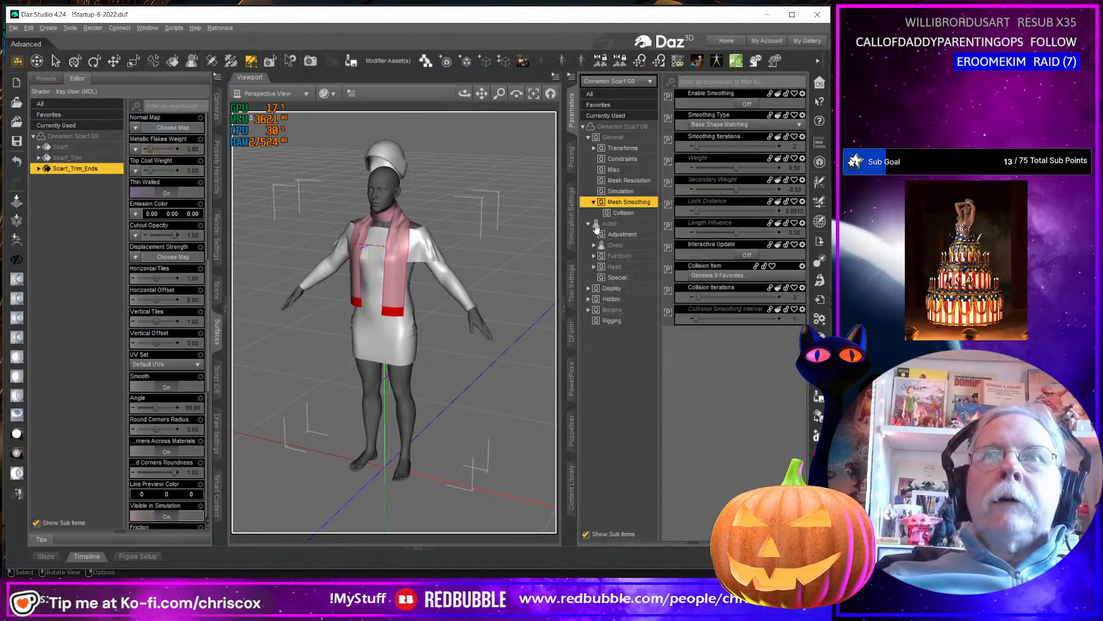
left_click(618, 277)
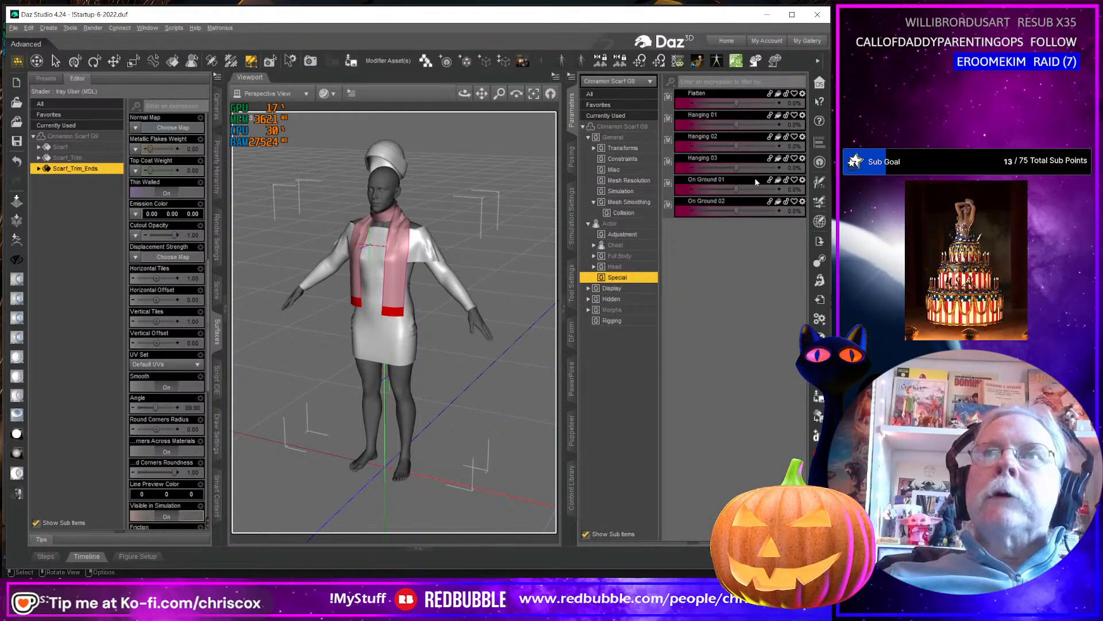
left_click_drag(741, 99, 783, 100)
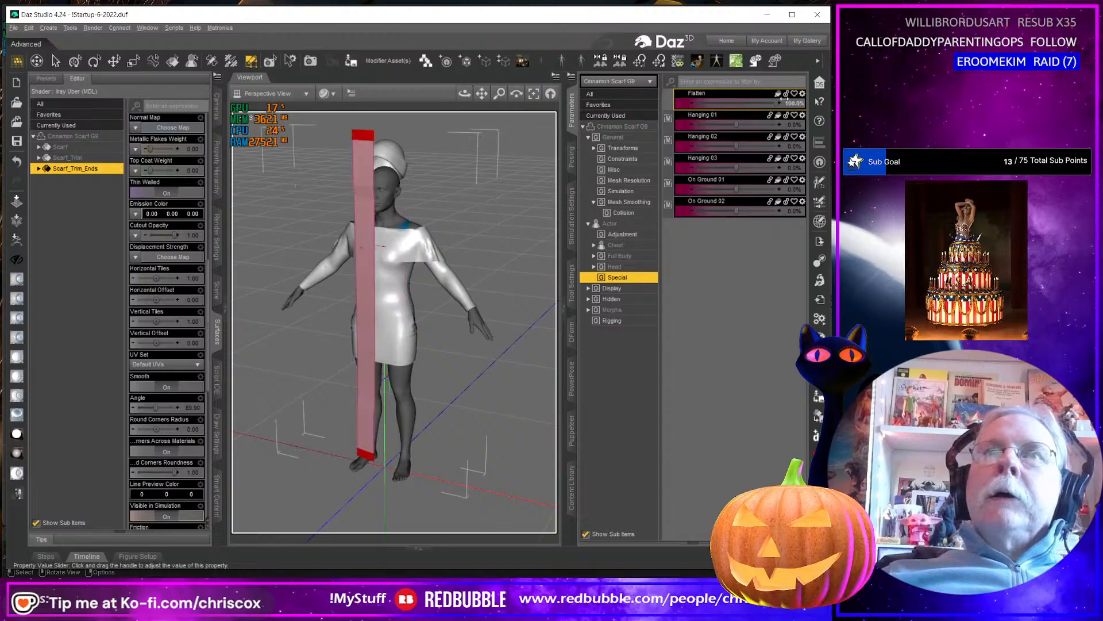
mouse_move(464, 93)
left_mouse_down()
mouse_move(569, 81)
mouse_move(482, 81)
left_mouse_up()
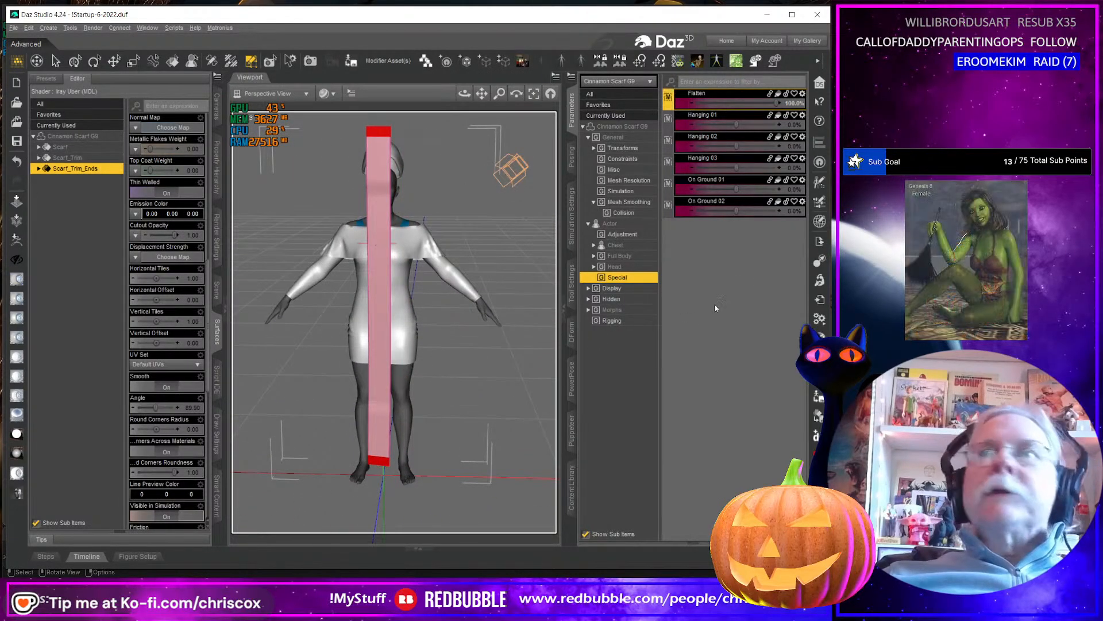
Export the flattened scarf as a Wavefront OBJ named Cinnamon Scarf Flat to the WIP Substance folder, keeping the current export options.
key("ctrl+e")
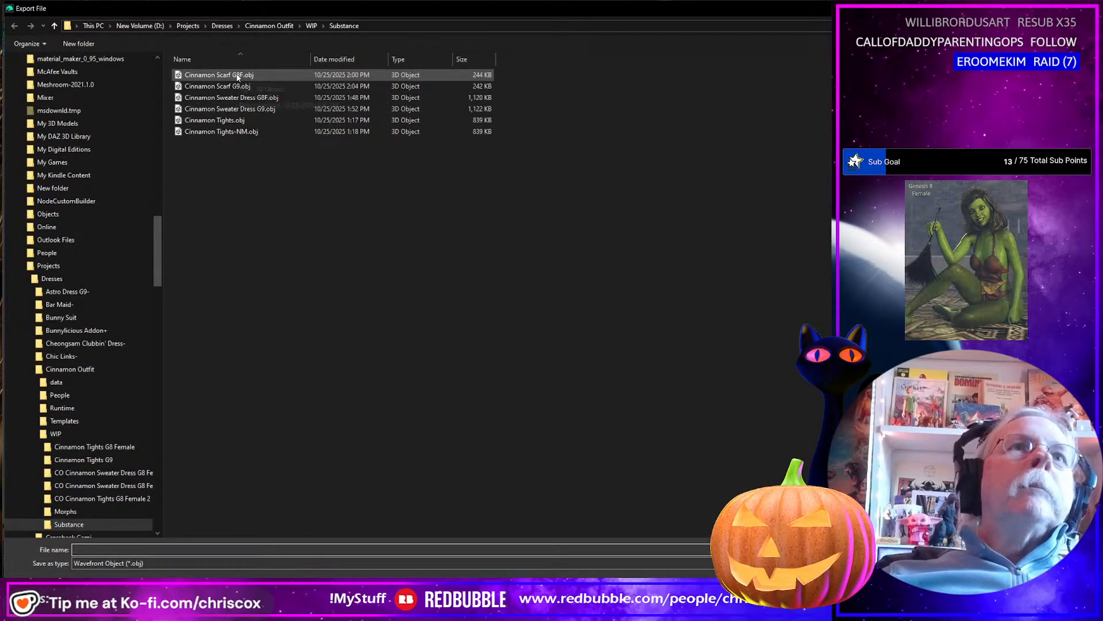
left_click(237, 77)
left_click(136, 550)
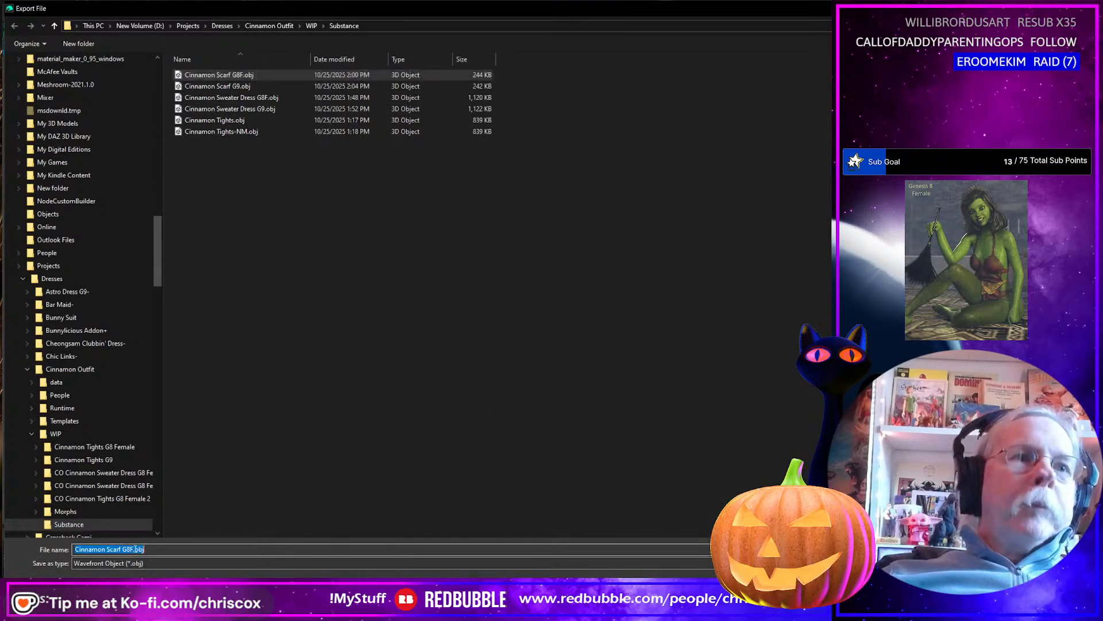
left_click(122, 549)
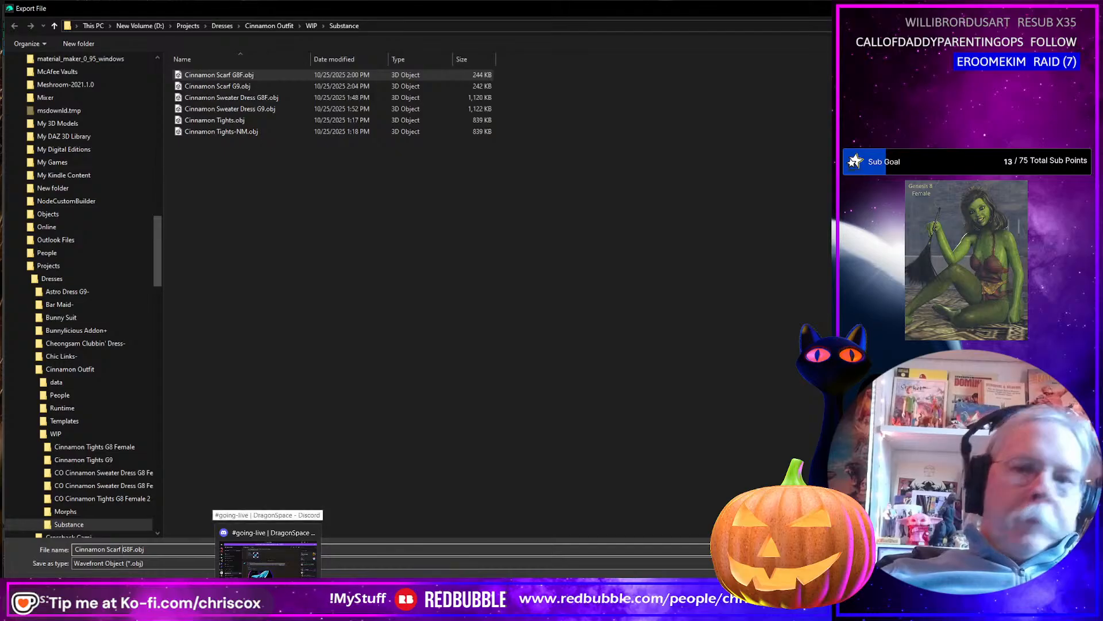
key("shift+End")
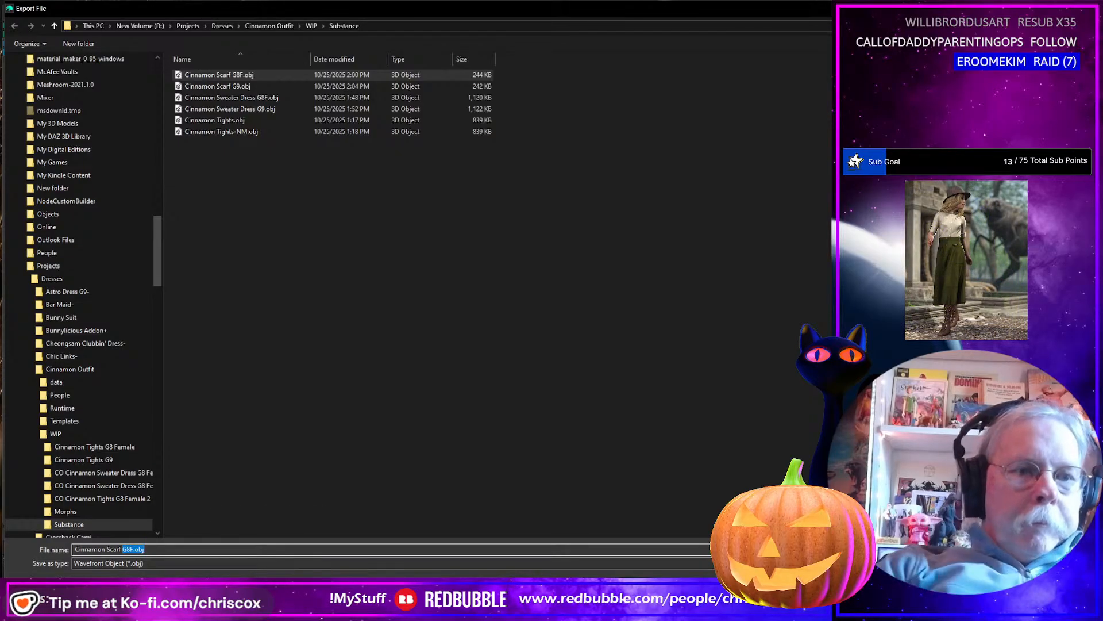
type("F")
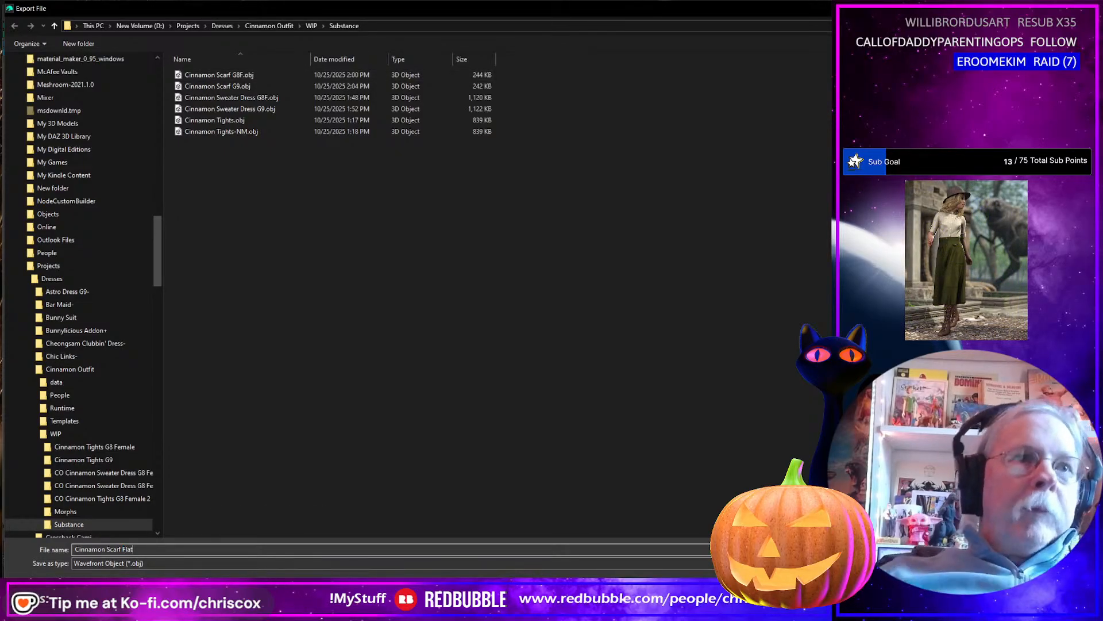
key("Return")
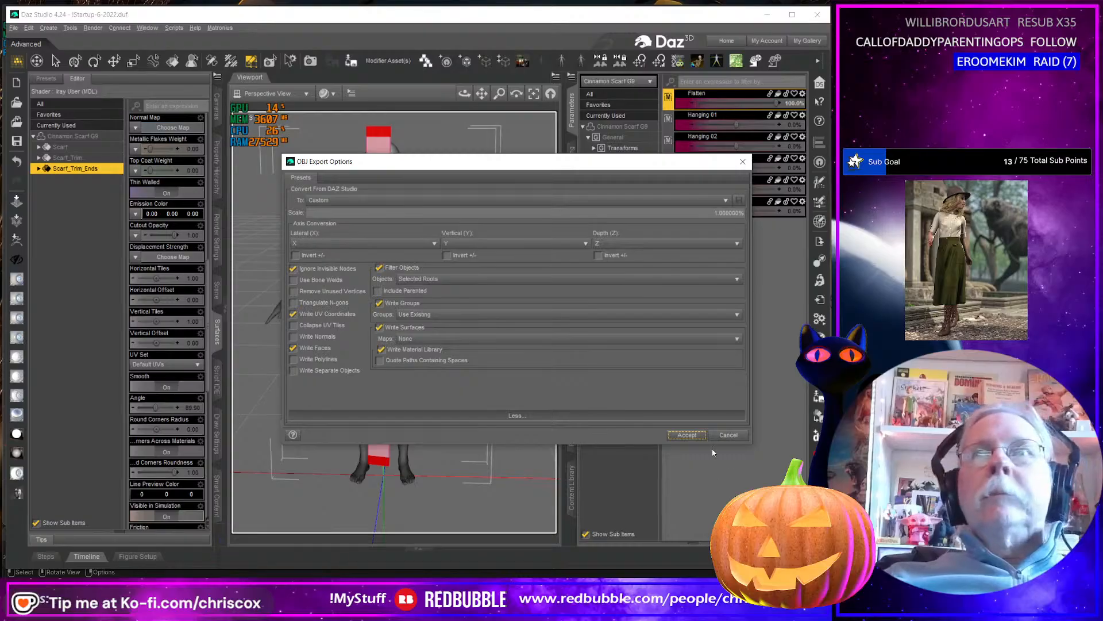
left_click(687, 435)
Switch to Blender and replace the Cinnamon Scarf G8F with the imported Cinnamon Scarf Flat.obj.
key("alt+Tab")
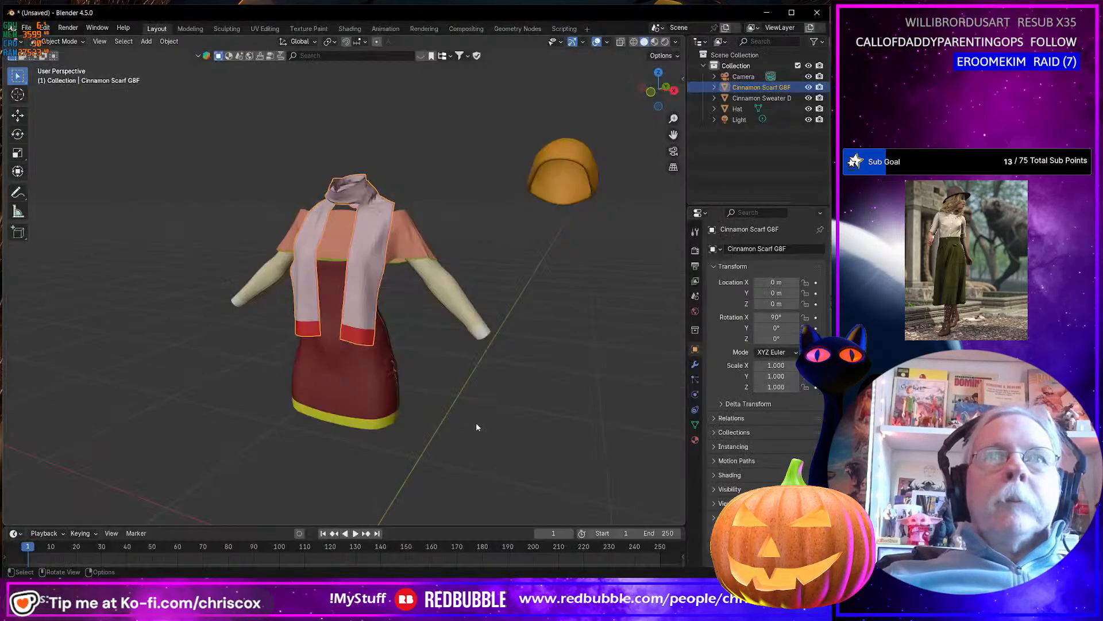
key("Delete")
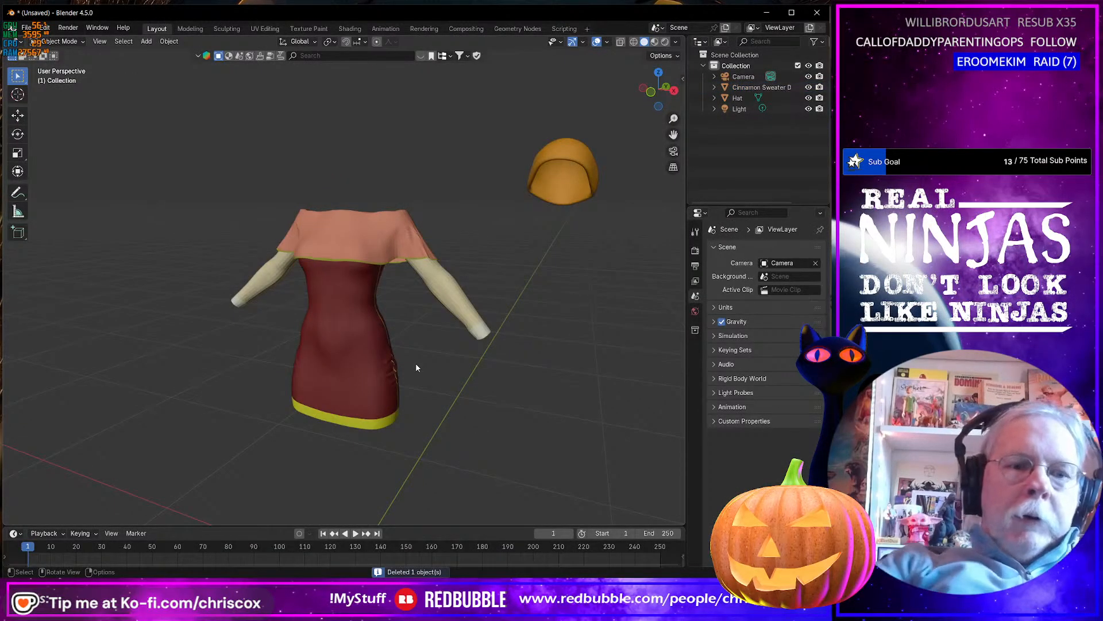
key("ctrl+i")
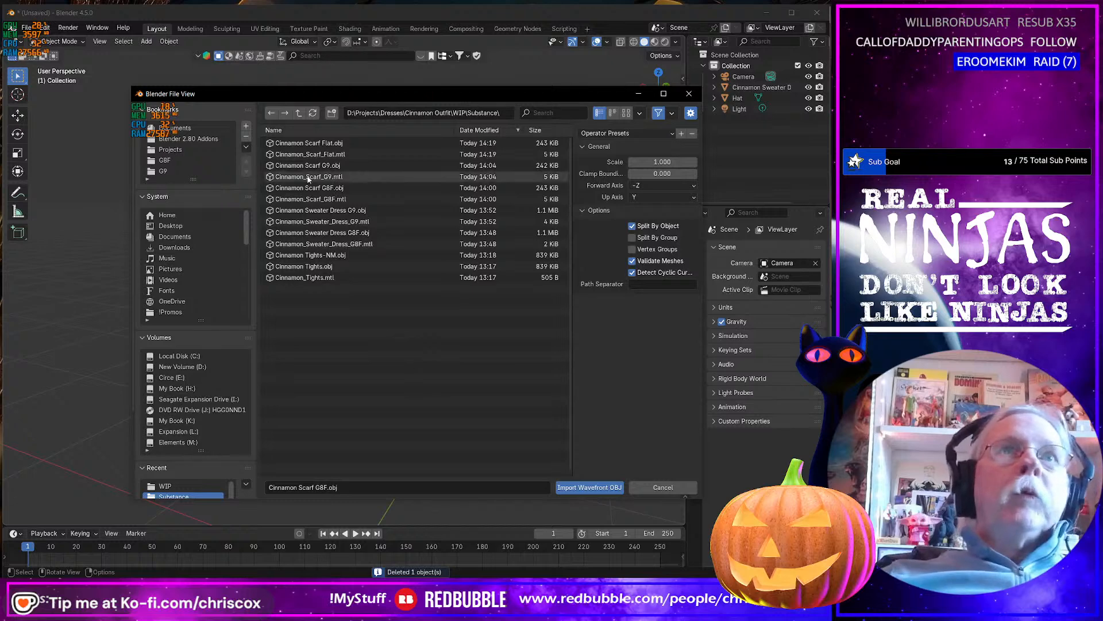
double_click(320, 143)
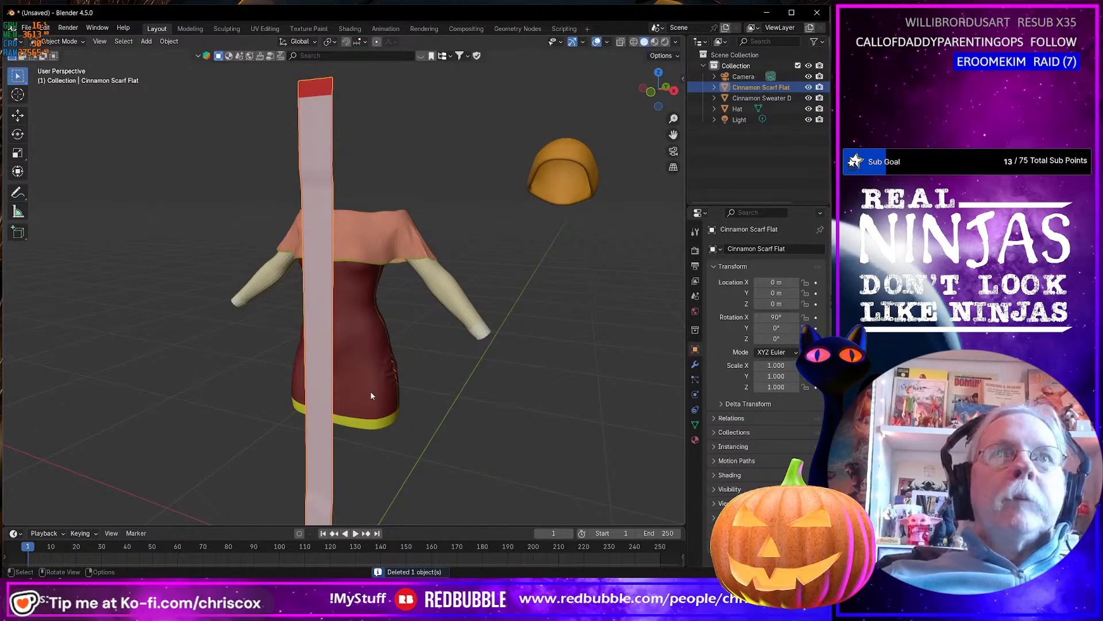
Move the flat scarf about 1.08 m along X and align it along Y beside the dress and hat, and select the sweater dress.
middle_click_drag(370, 390, 407, 398)
scroll(406, 402, "up", 4)
scroll(406, 402, "down", 6)
scroll(409, 405, "down", 3)
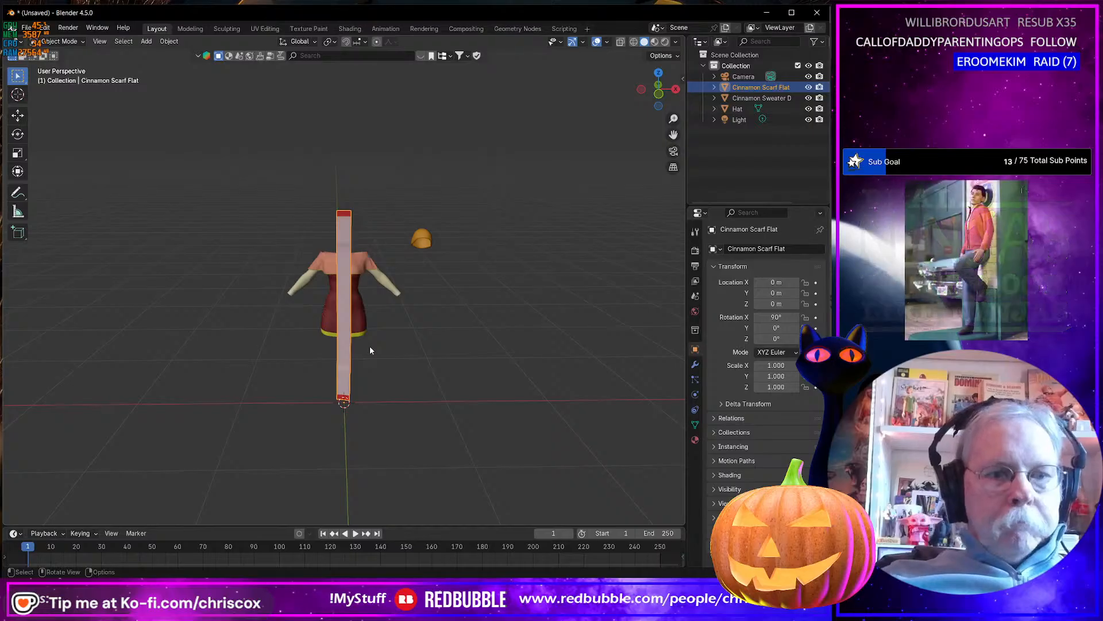
key("shift+space")
key("g")
middle_click_drag(384, 385, 369, 343)
left_click_drag(371, 328, 460, 313)
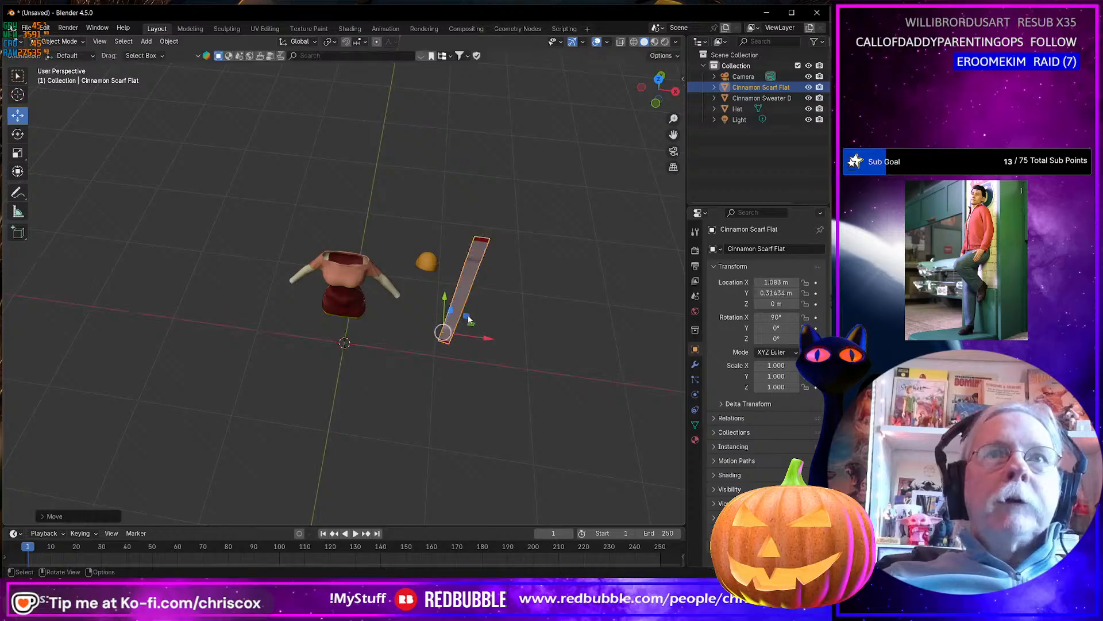
middle_click_drag(459, 313, 426, 384)
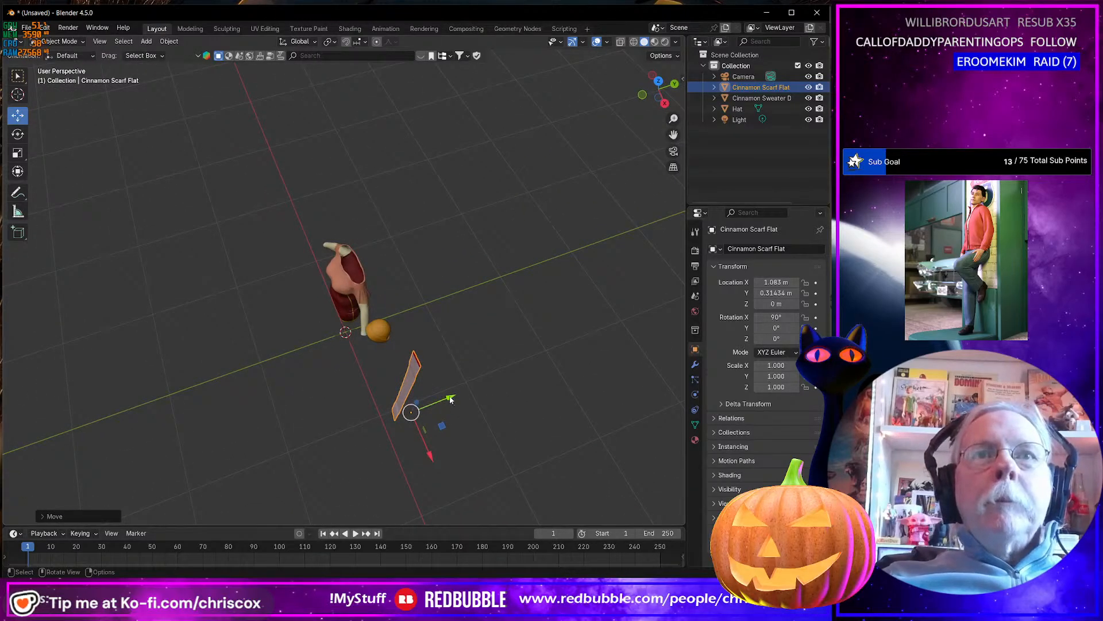
left_click_drag(450, 399, 434, 409)
middle_click_drag(434, 409, 442, 311)
left_click(356, 277)
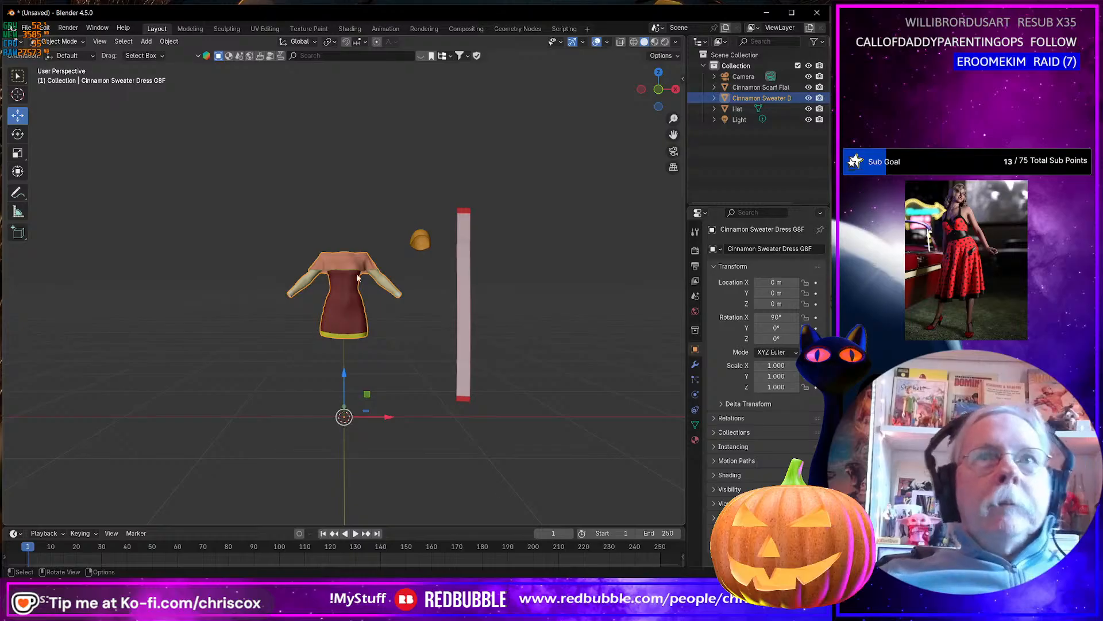
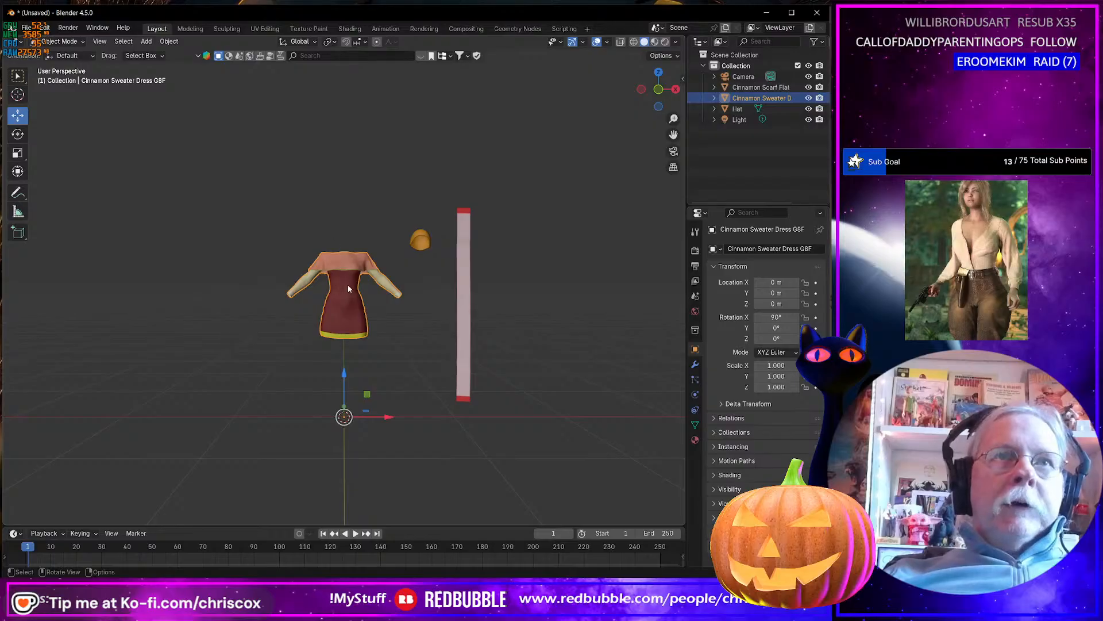
In Edit Mode, clear the dress selection and select the faces assigned to the Dress_Trim_Shoulders and Dress_Shoulders.002 materials.
scroll(346, 284, "up", 8)
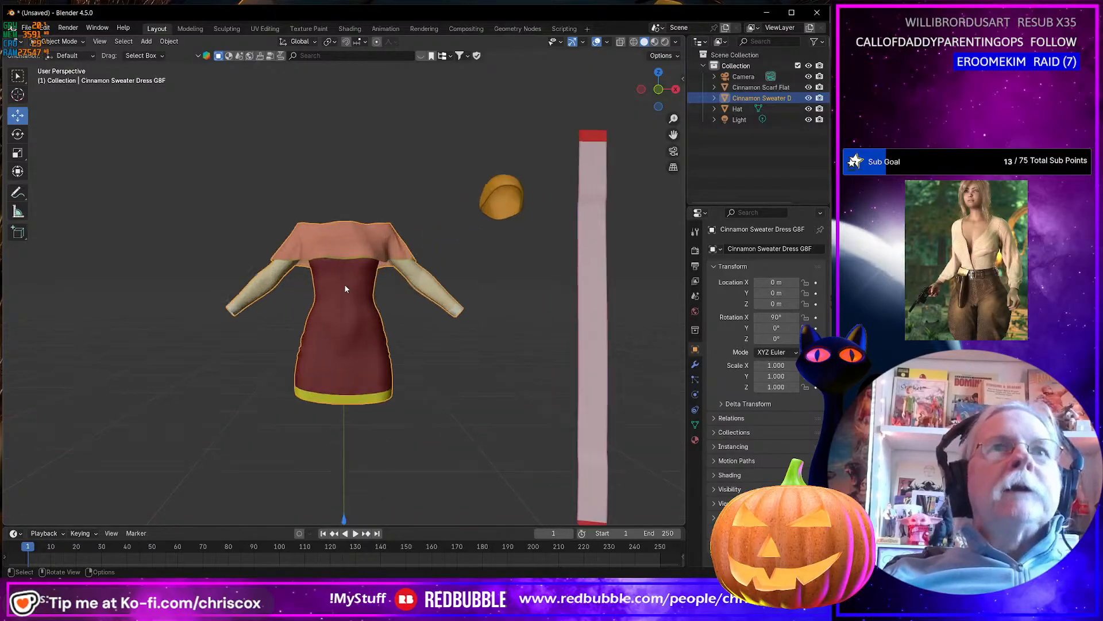
key("Tab")
middle_click_drag(355, 246, 358, 257)
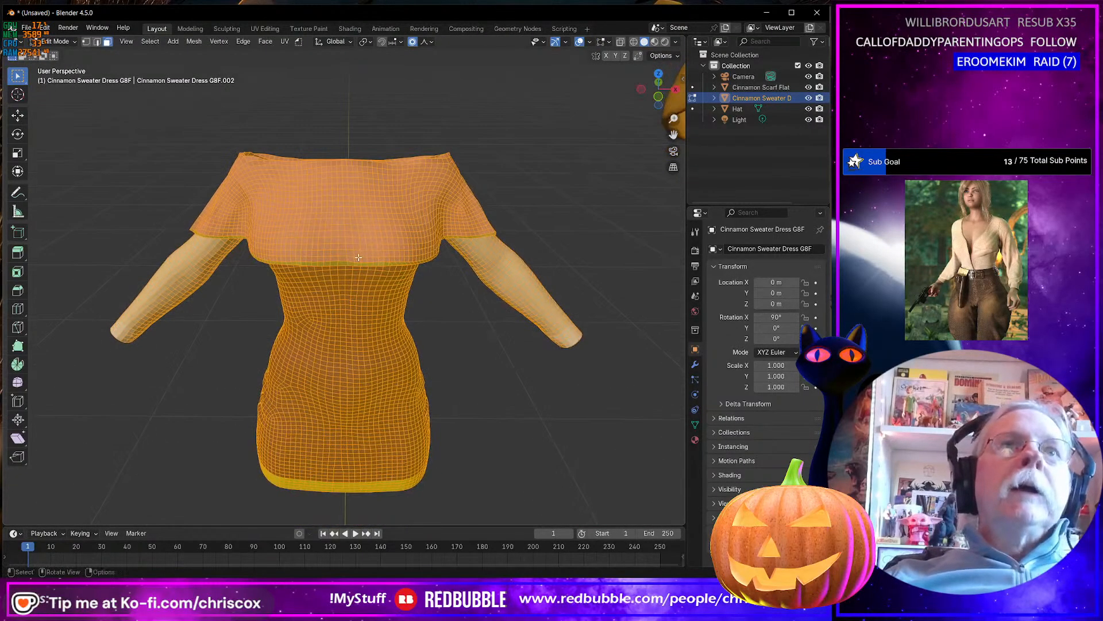
left_click(695, 440)
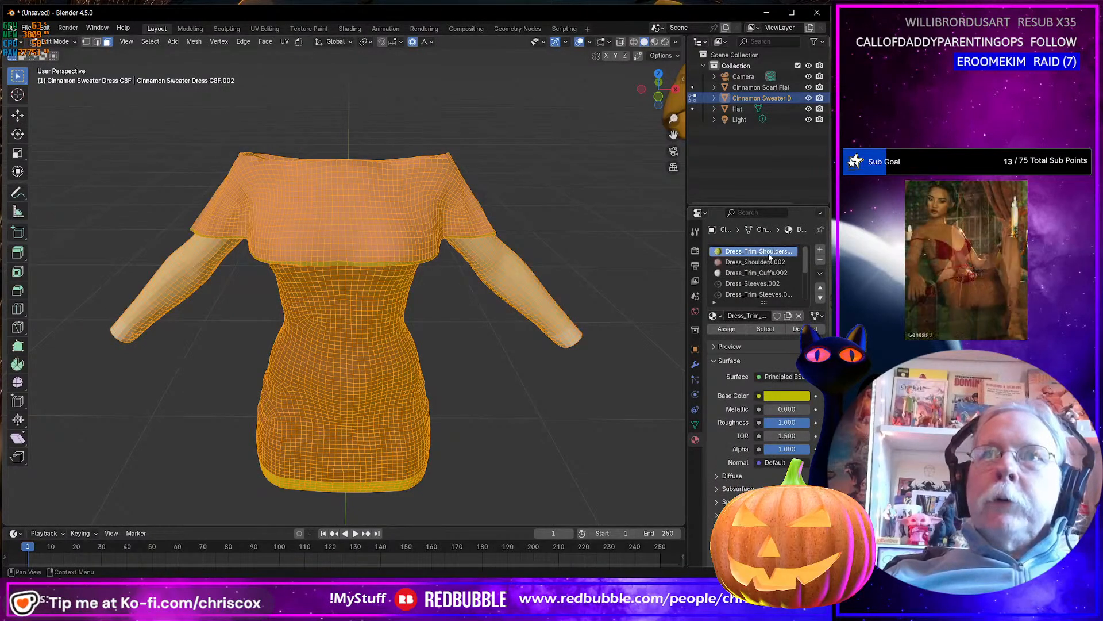
key("alt+a")
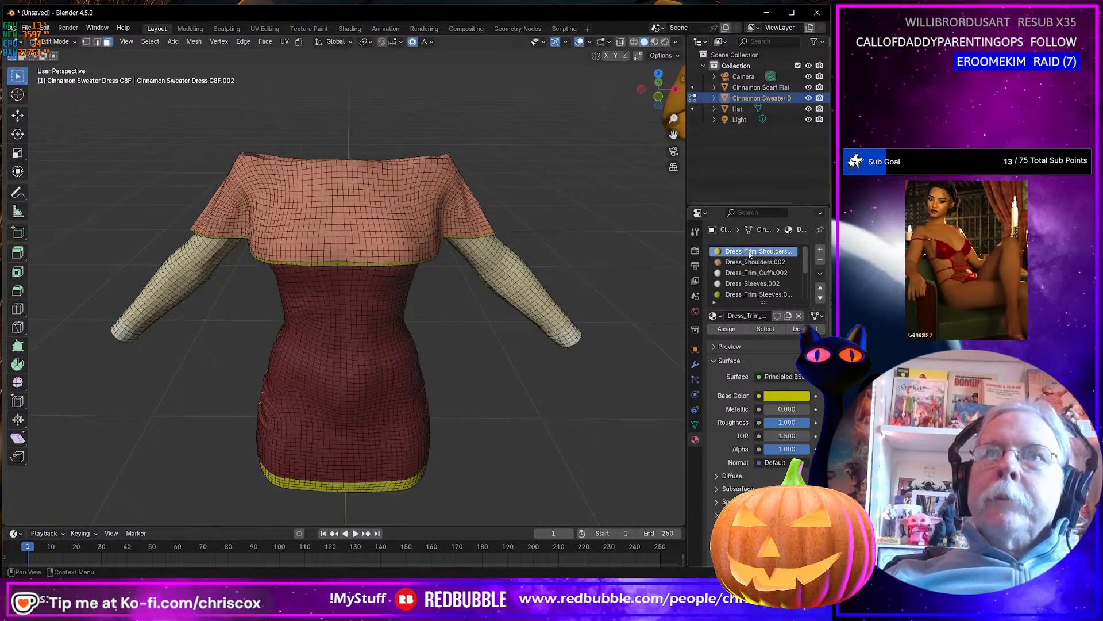
left_click(765, 330)
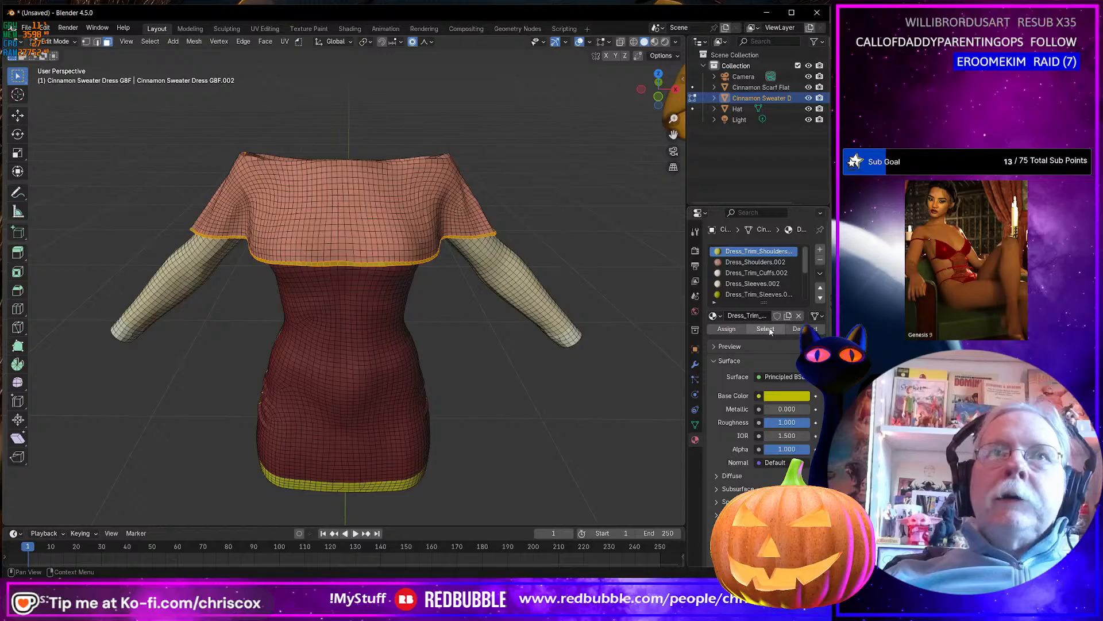
left_click(765, 263)
left_click(765, 329)
scroll(457, 381, "up", 1)
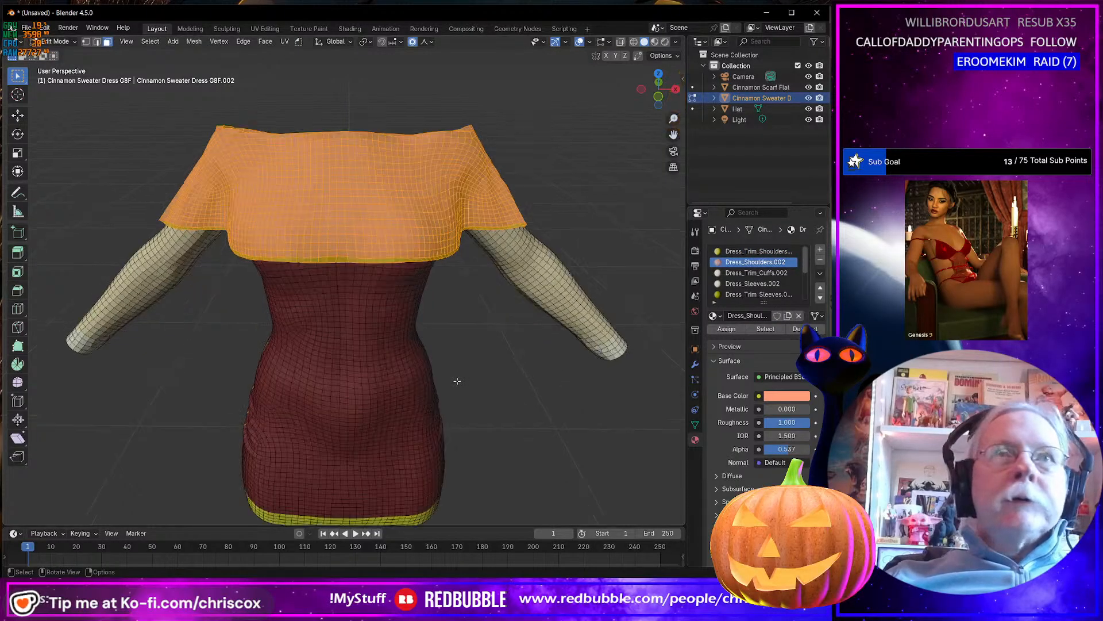
scroll(457, 381, "down", 3)
middle_click_drag(457, 381, 461, 357)
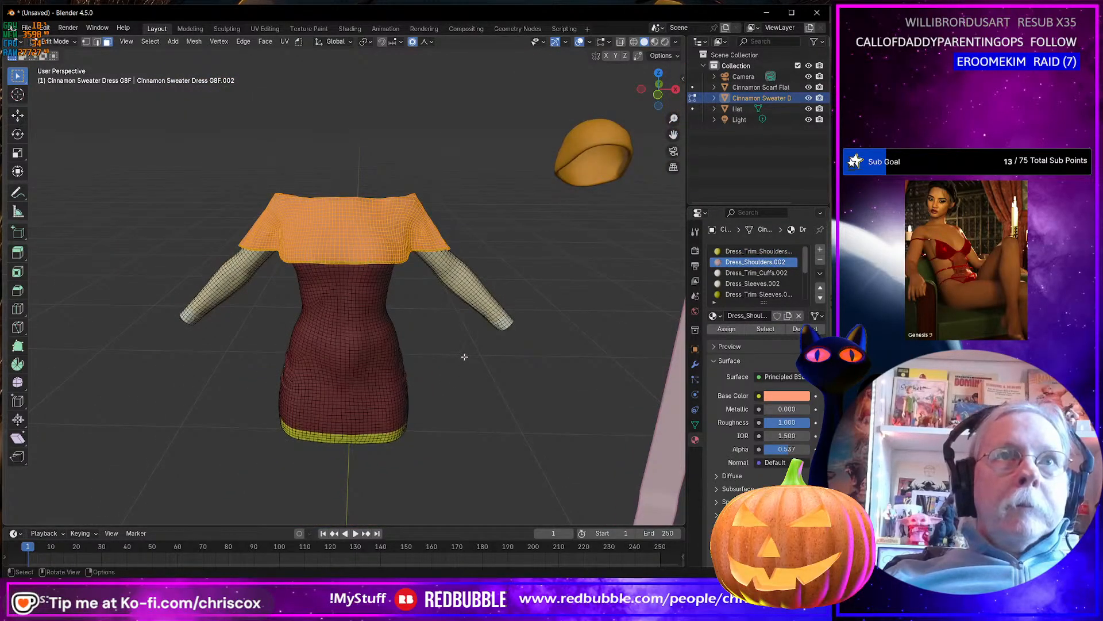
Hide every dress face except the selected shoulder and shoulder-trim faces.
key("h")
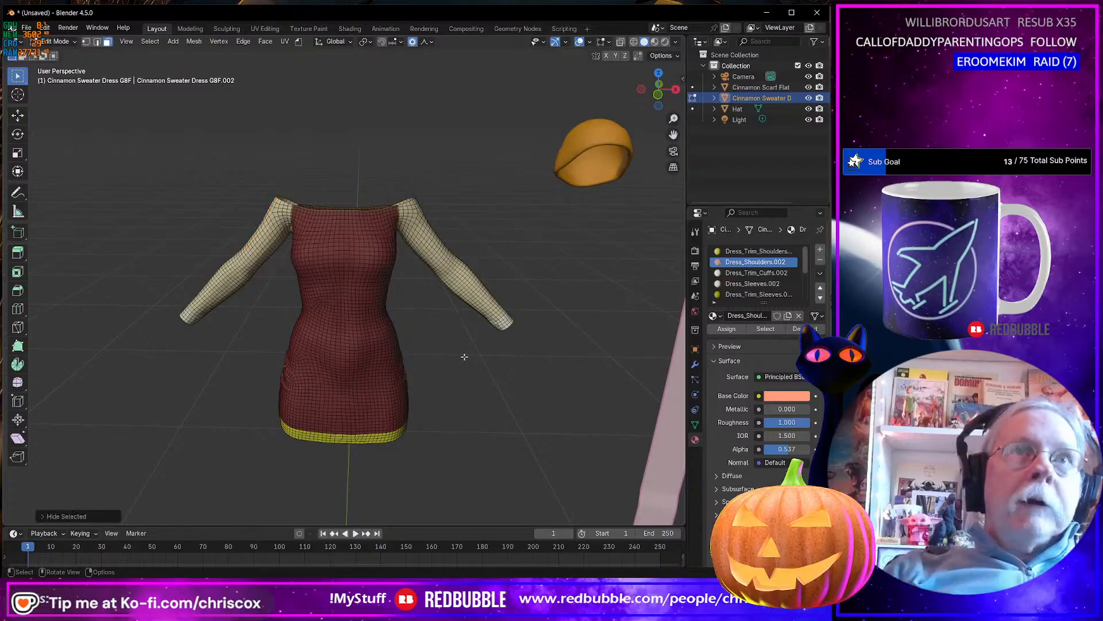
key("ctrl+z")
key("shift+h")
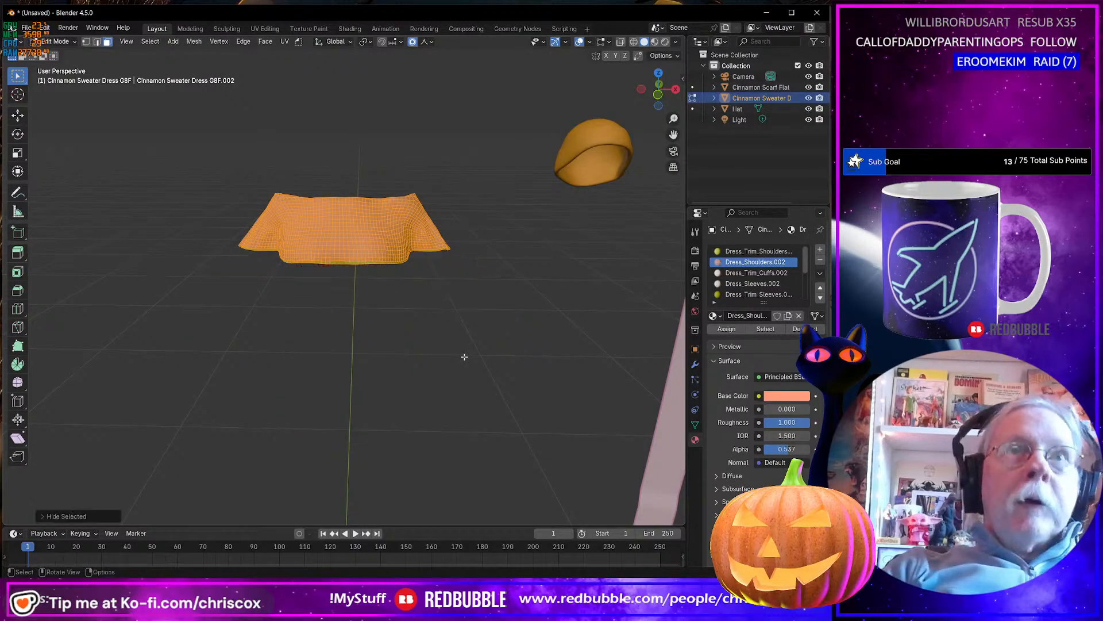
Try to move the isolated shoulder faces along negative X away from the dress, and undo the move.
key("g")
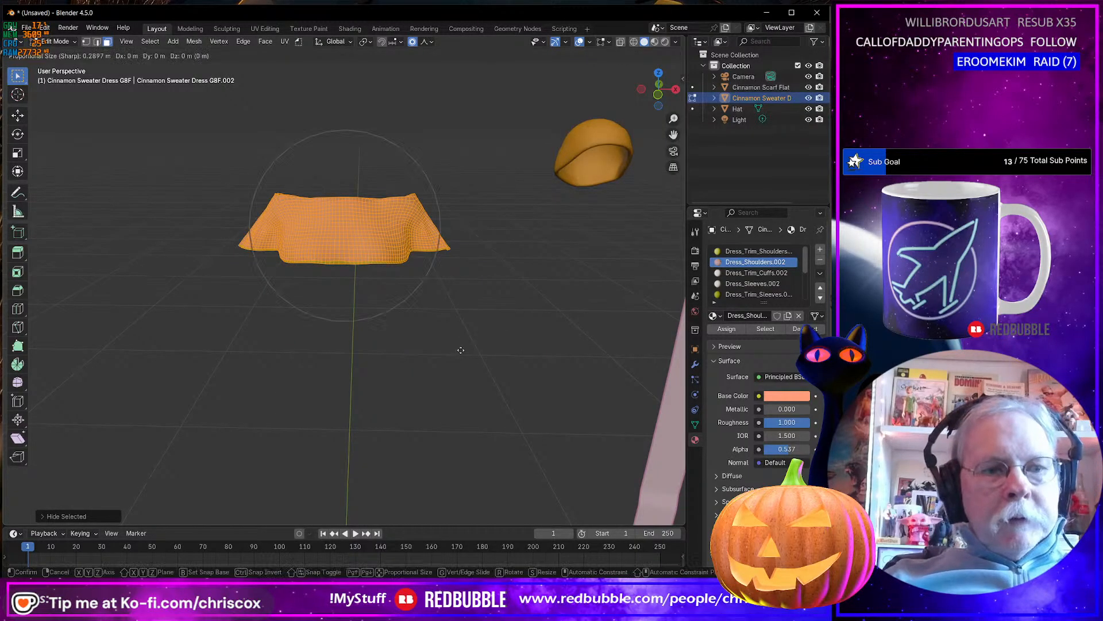
key("x")
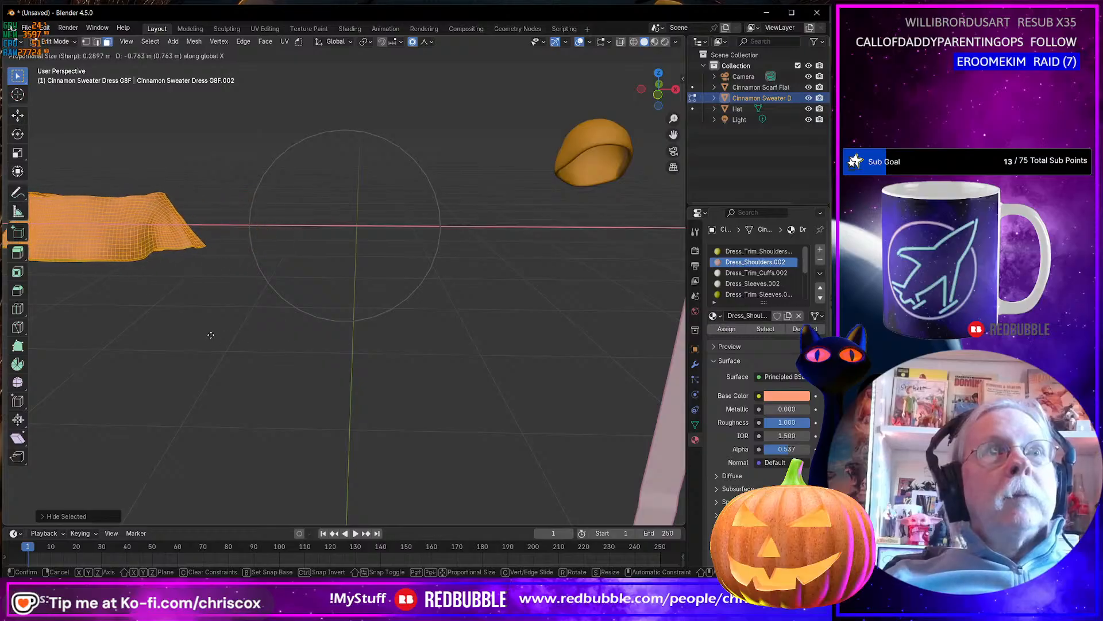
left_click(190, 333)
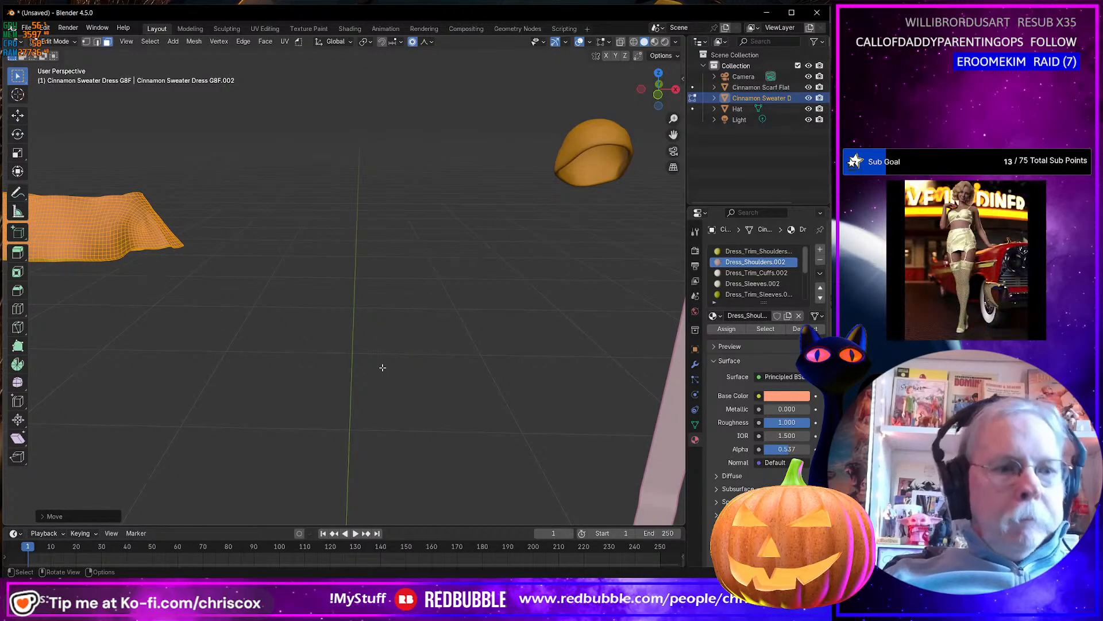
key("alt+h")
key("ctrl+z")
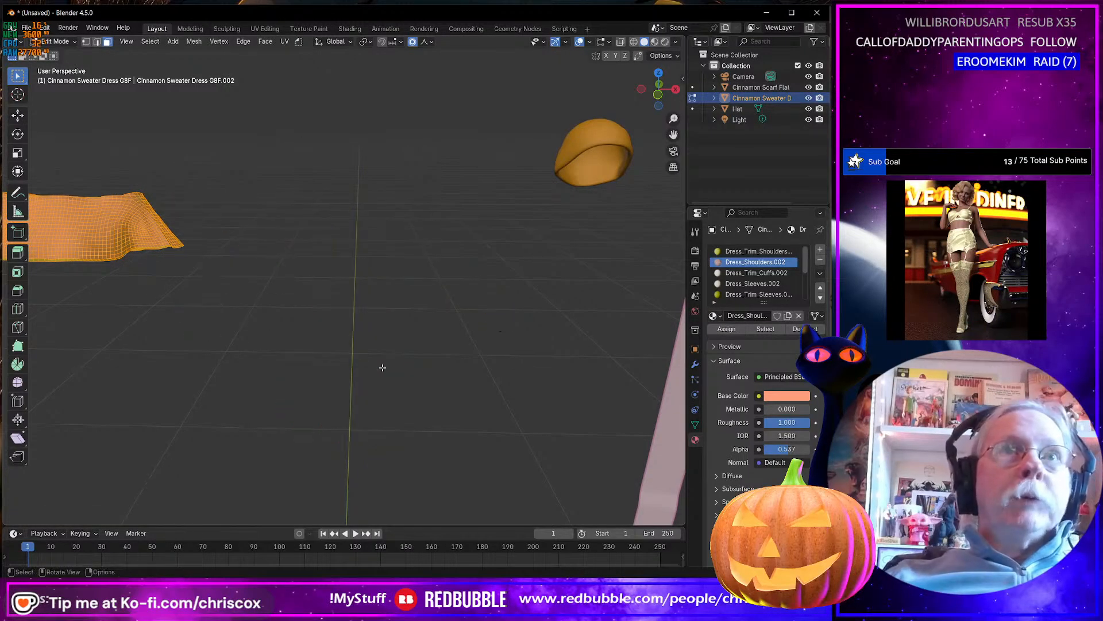
key("ctrl+z")
Separate the selected shoulder faces from the dress into their own object and return to Object Mode.
key("p")
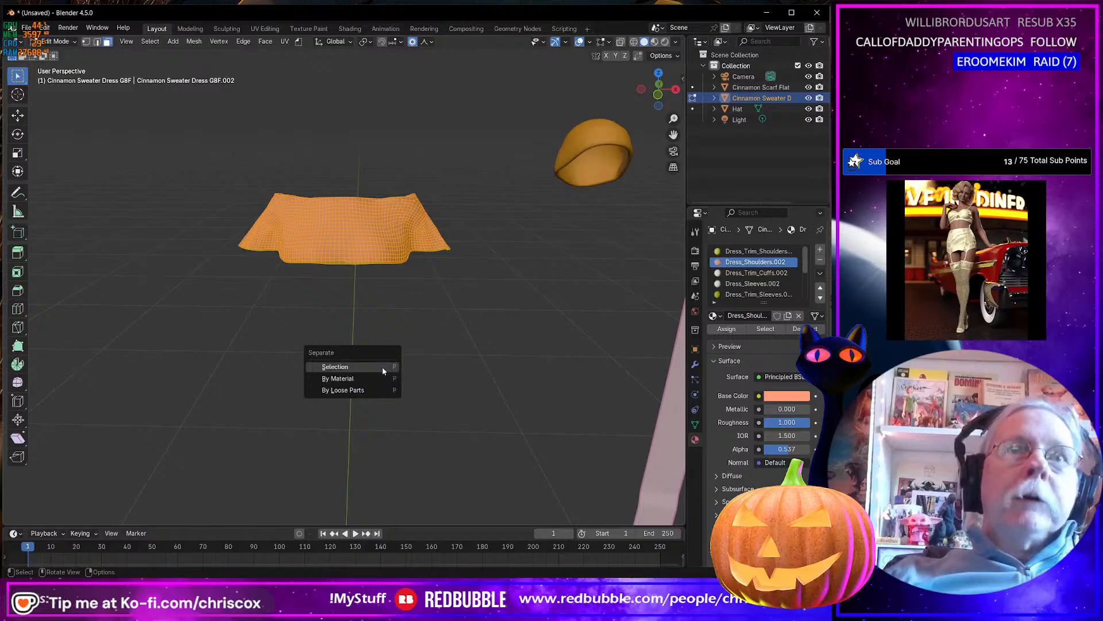
left_click(381, 366)
key("Tab")
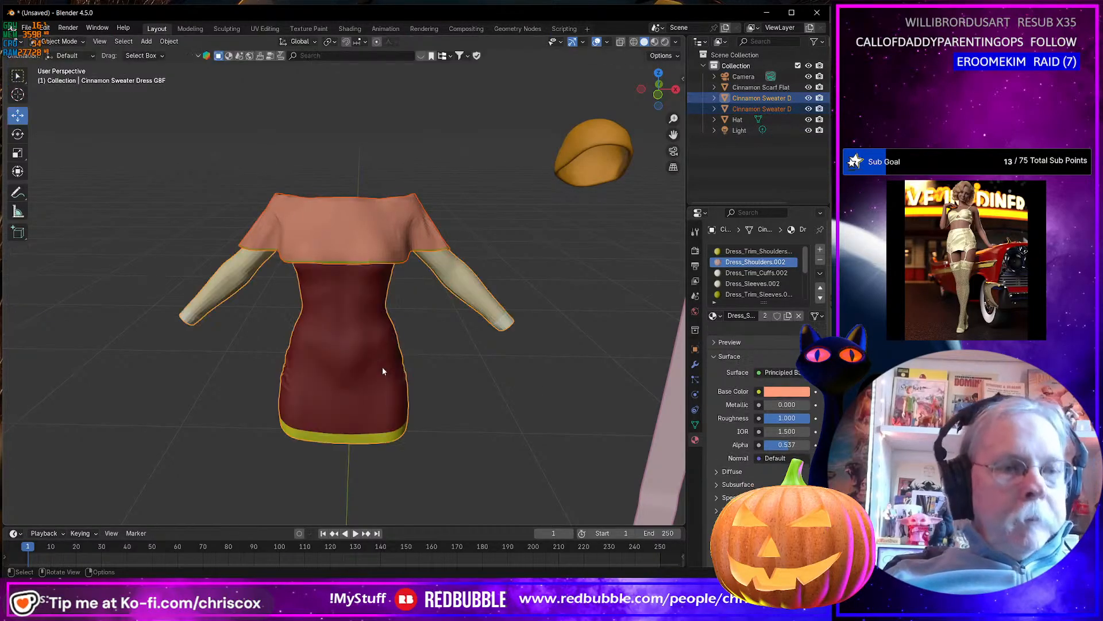
Move the separated shoulder piece about 0.9 m along negative X, clear of the dress sleeve.
left_click(350, 241)
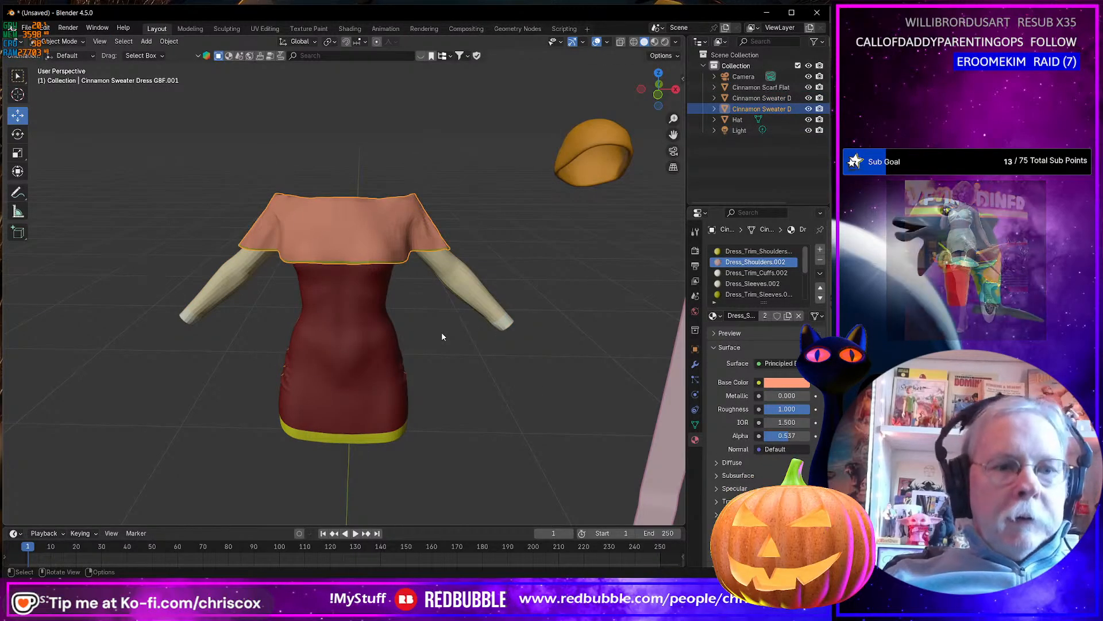
key("g")
key("x")
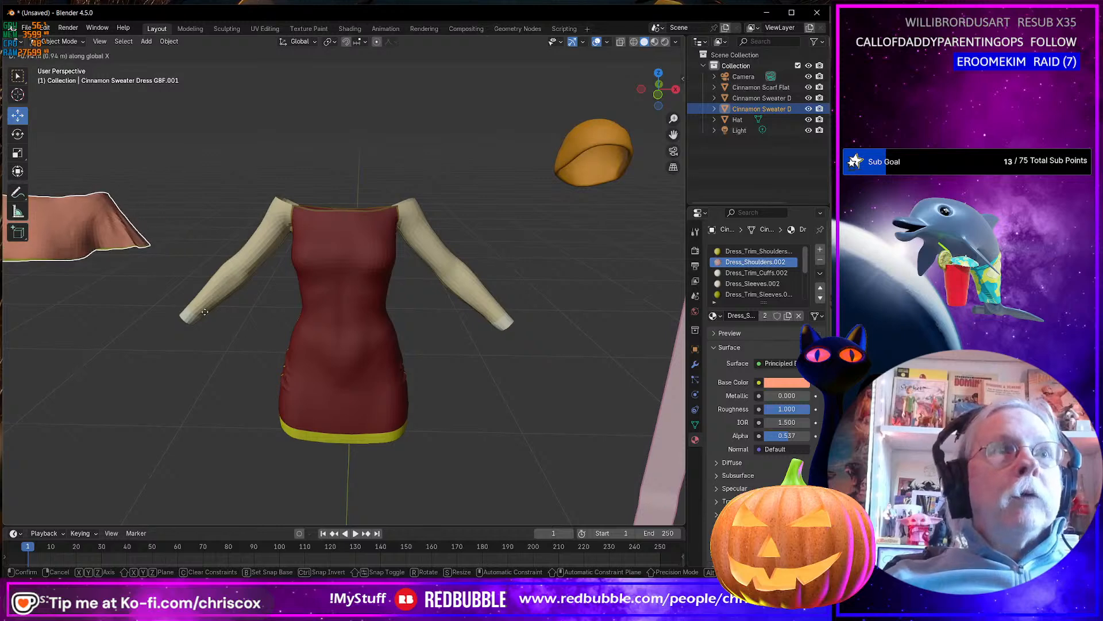
left_click(224, 312)
scroll(331, 337, "down", 4)
middle_click_drag(307, 351, 322, 309)
Move the hat so it sits centred above the neckline of the dress.
left_click(456, 220)
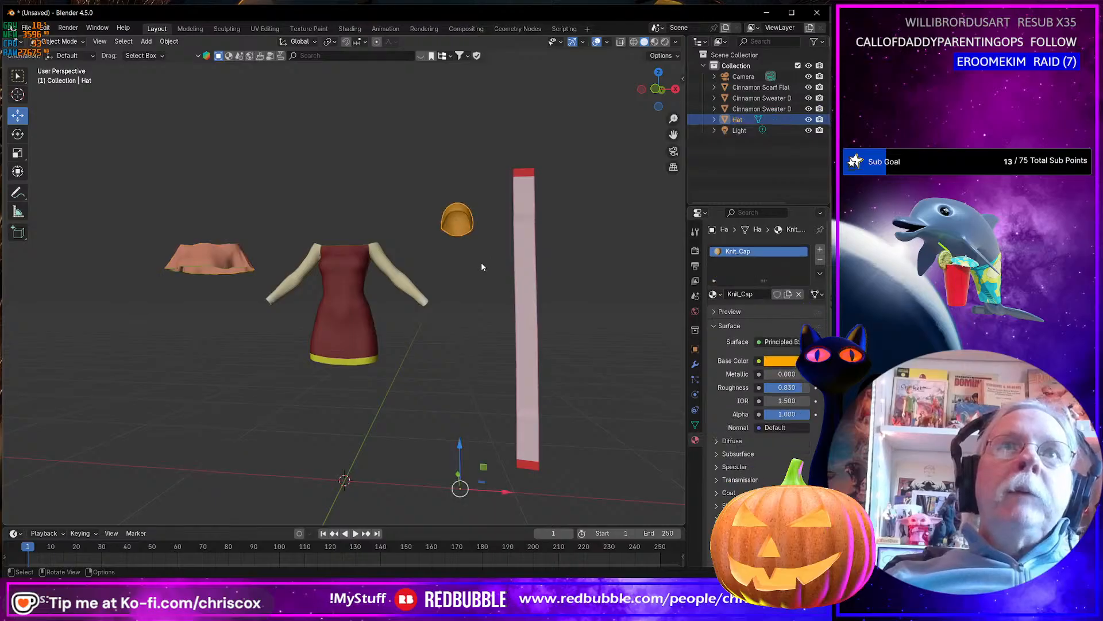
key("g")
key("z")
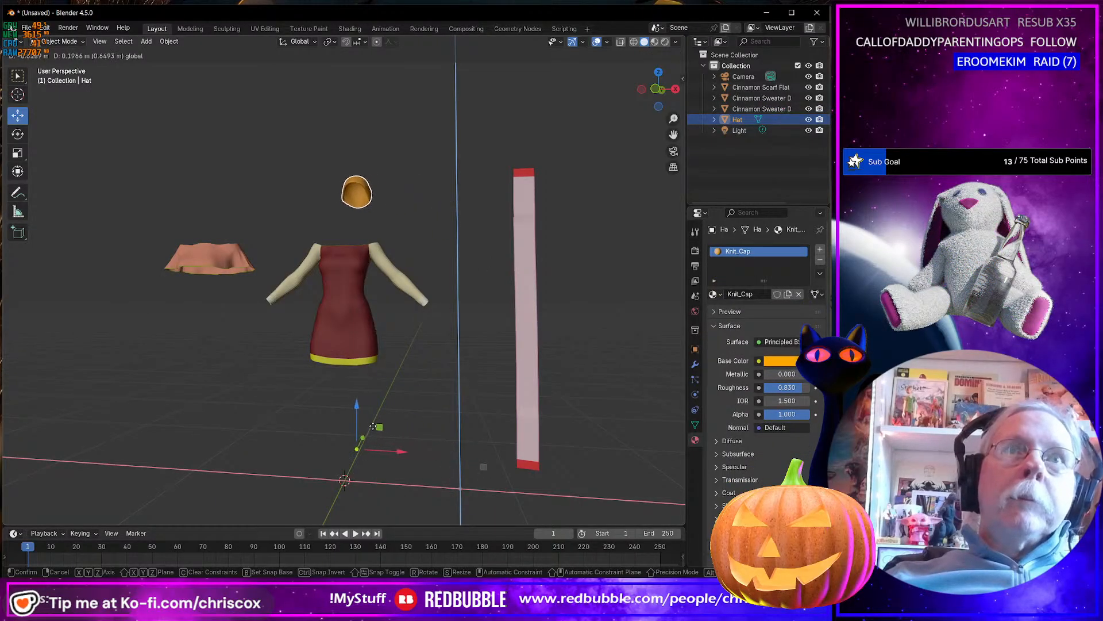
left_click(360, 426)
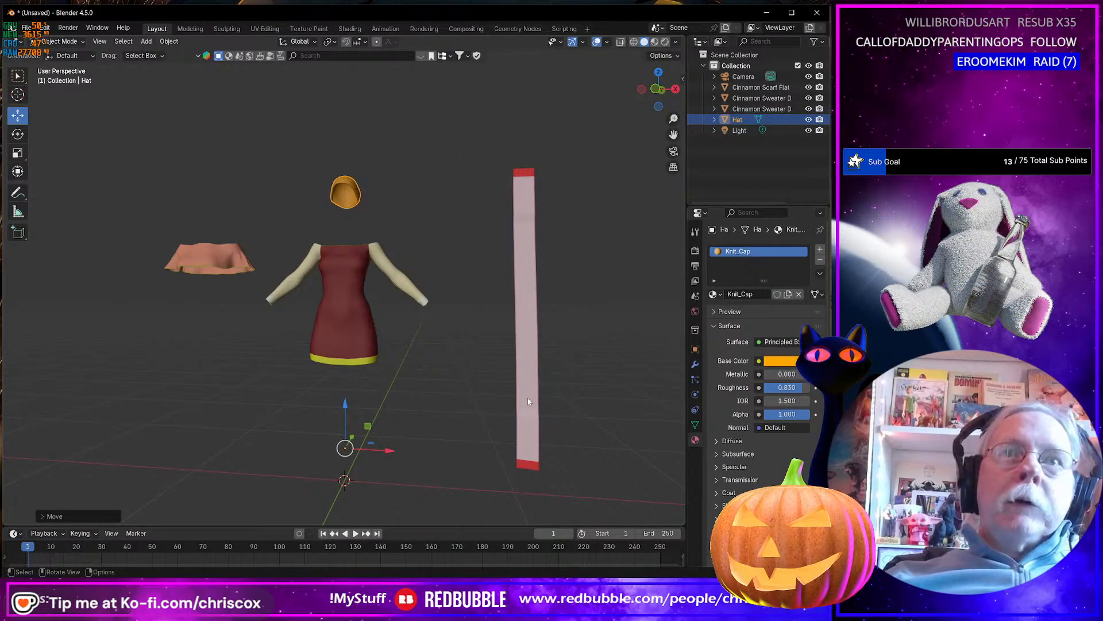
Move the flat scarf along X closer to the dress sleeve, leaving a gap between them.
left_click(531, 425)
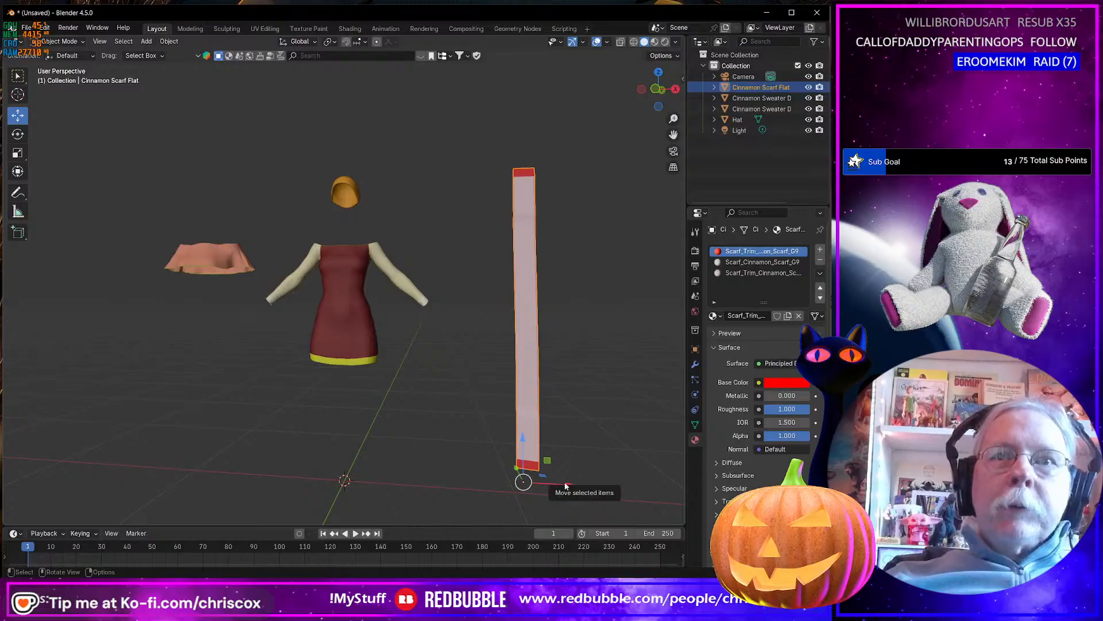
key("g")
key("x")
left_click(497, 477)
middle_click_drag(389, 449, 367, 446)
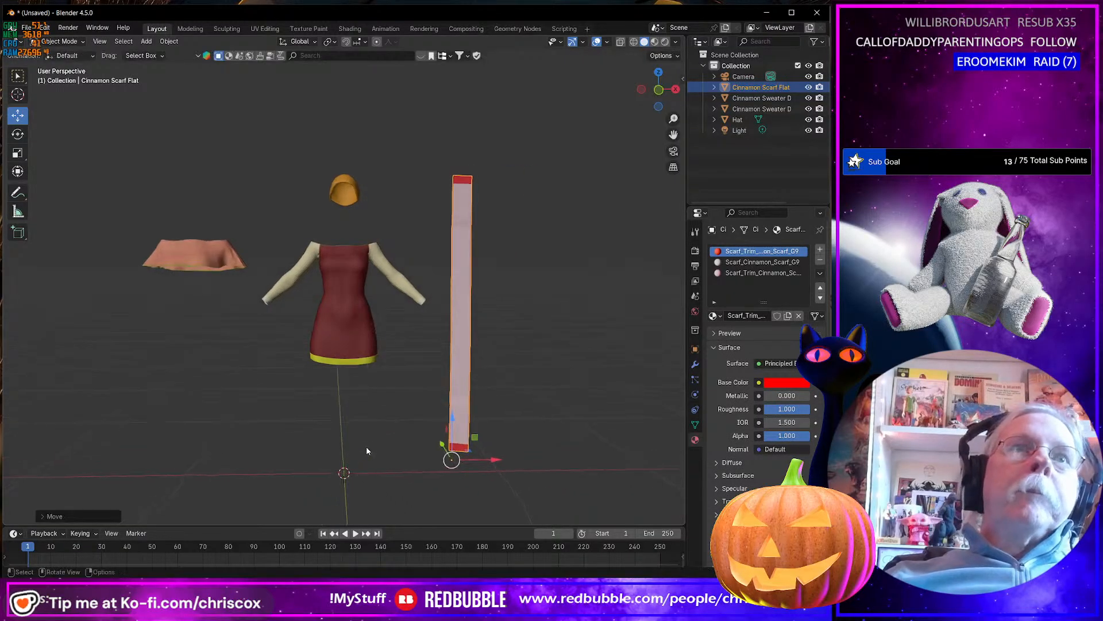
Raise the separated shoulder piece and bring it in closer, above the dress sleeve and beside the hat.
left_click(211, 262)
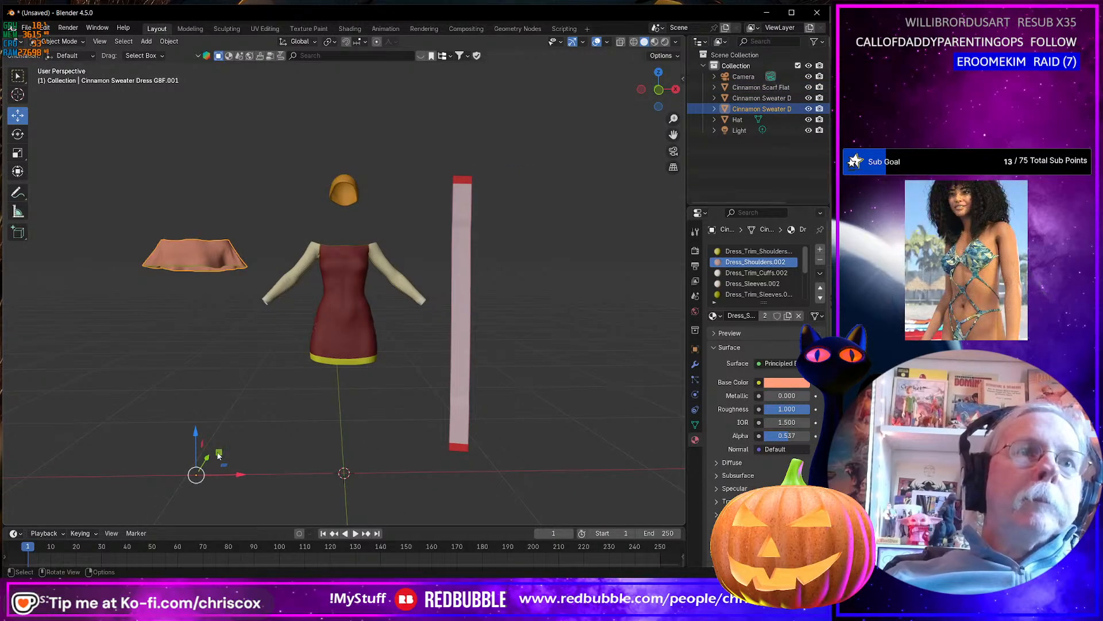
key("g")
key("z")
left_click(300, 403)
middle_click_drag(300, 404, 340, 392)
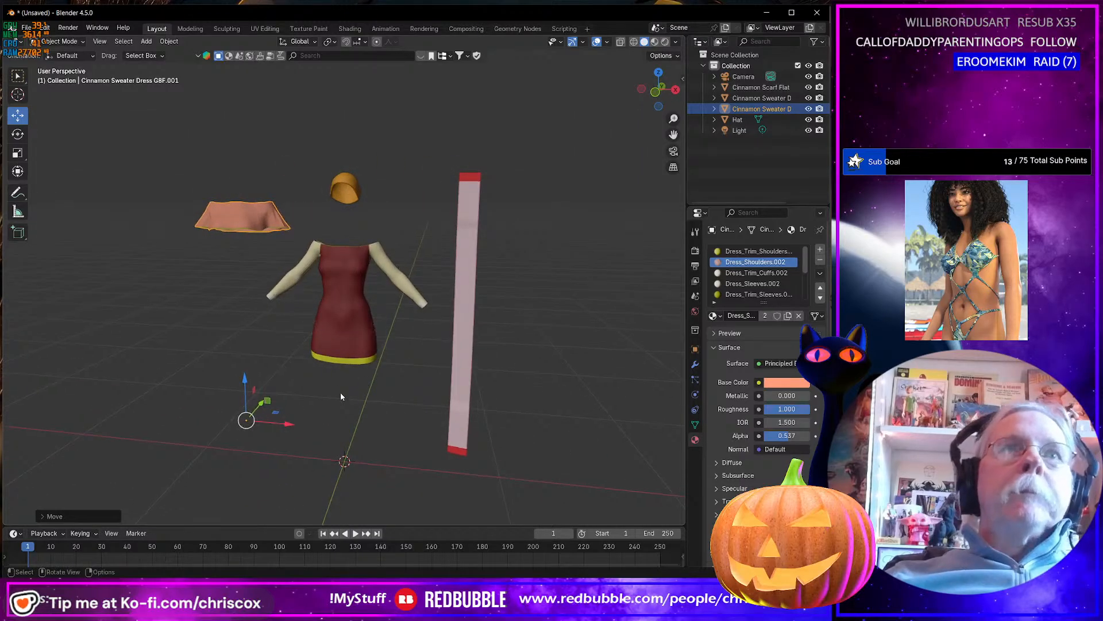
Apply Shade Smooth to the separated shoulder piece.
scroll(340, 396, "up", 5)
right_click(356, 334)
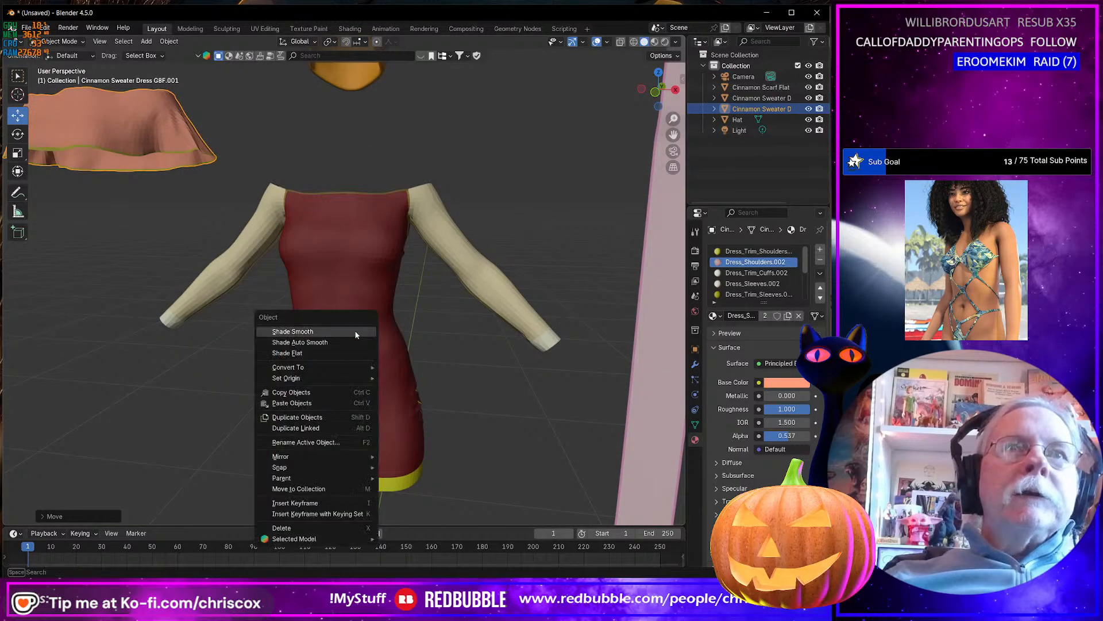
left_click(348, 333)
right_click(126, 149)
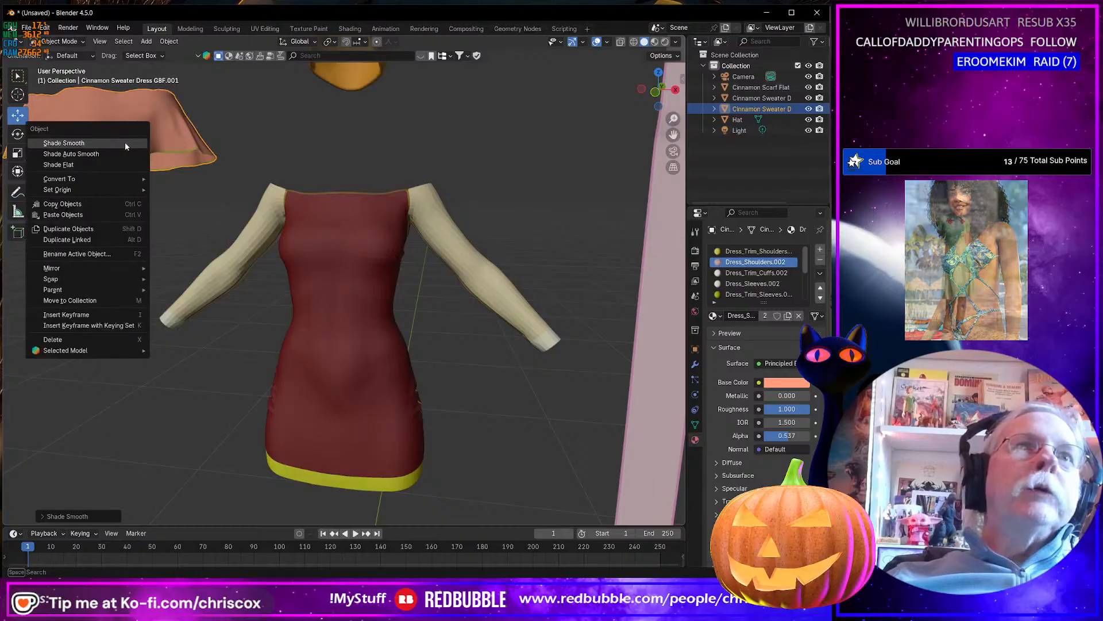
key("Escape")
right_click(326, 299)
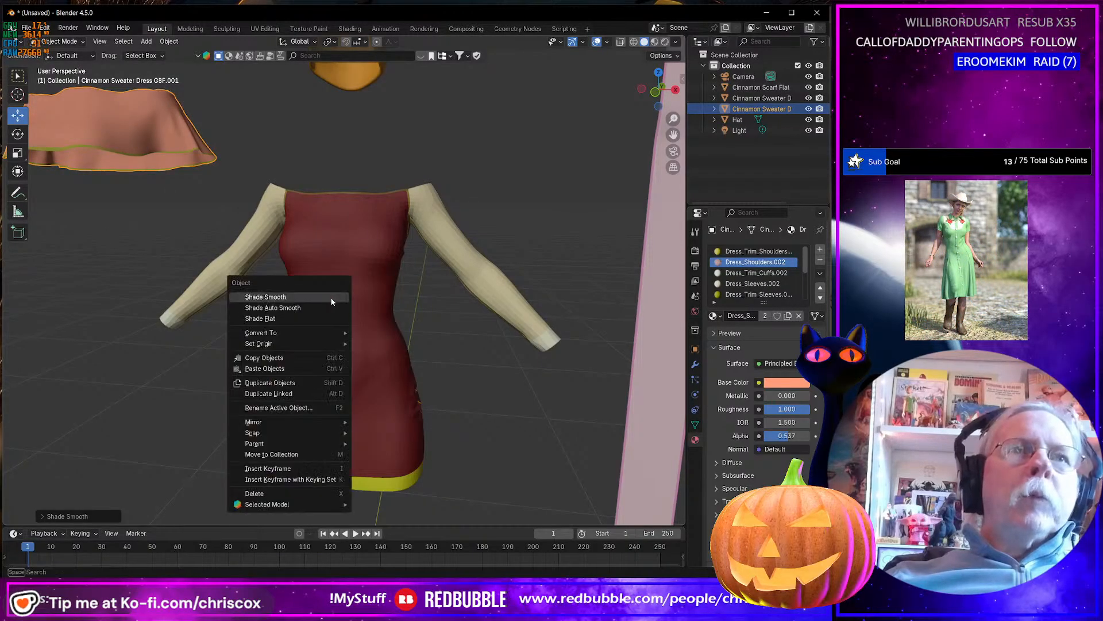
left_click(323, 296)
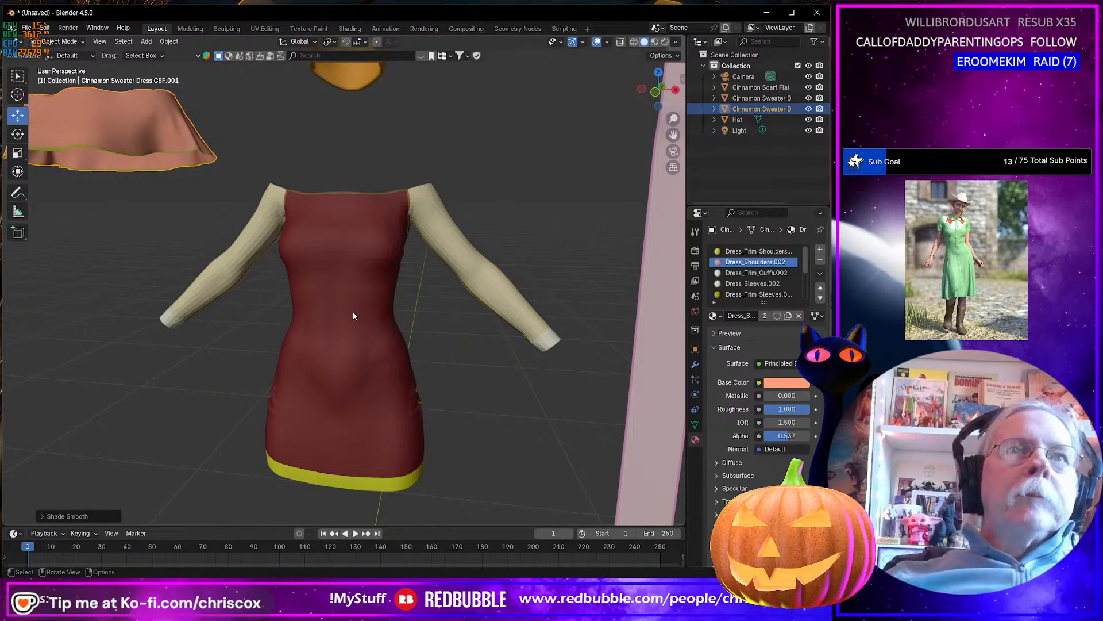
Reveal the hidden faces of the main dress mesh, clear their selection down to one front face, set edge selection and return to Object Mode.
key("Tab")
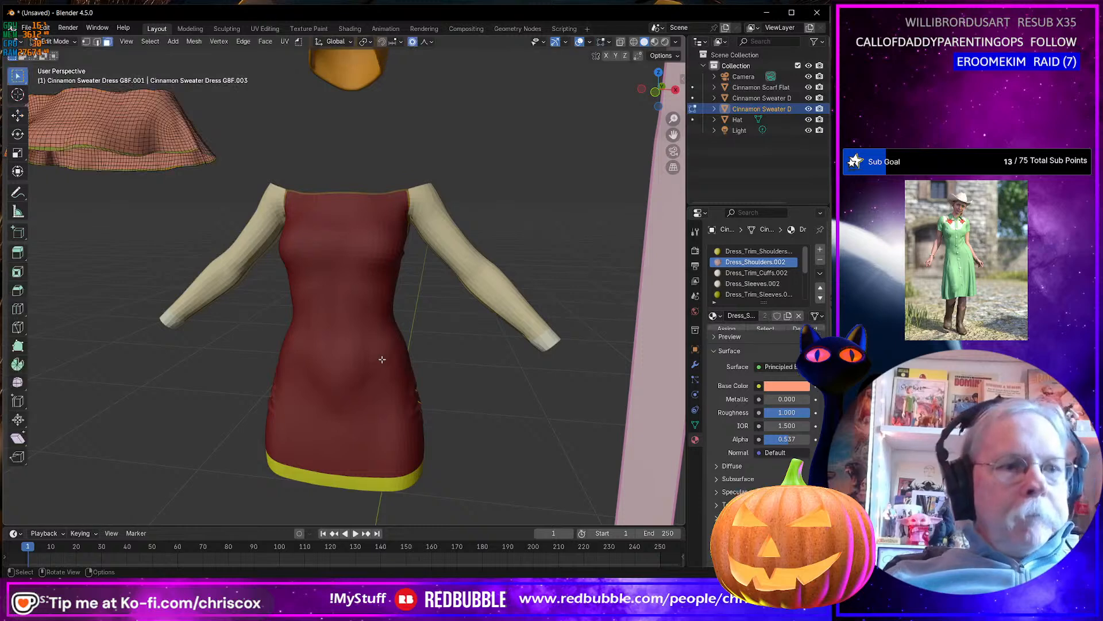
key("Tab")
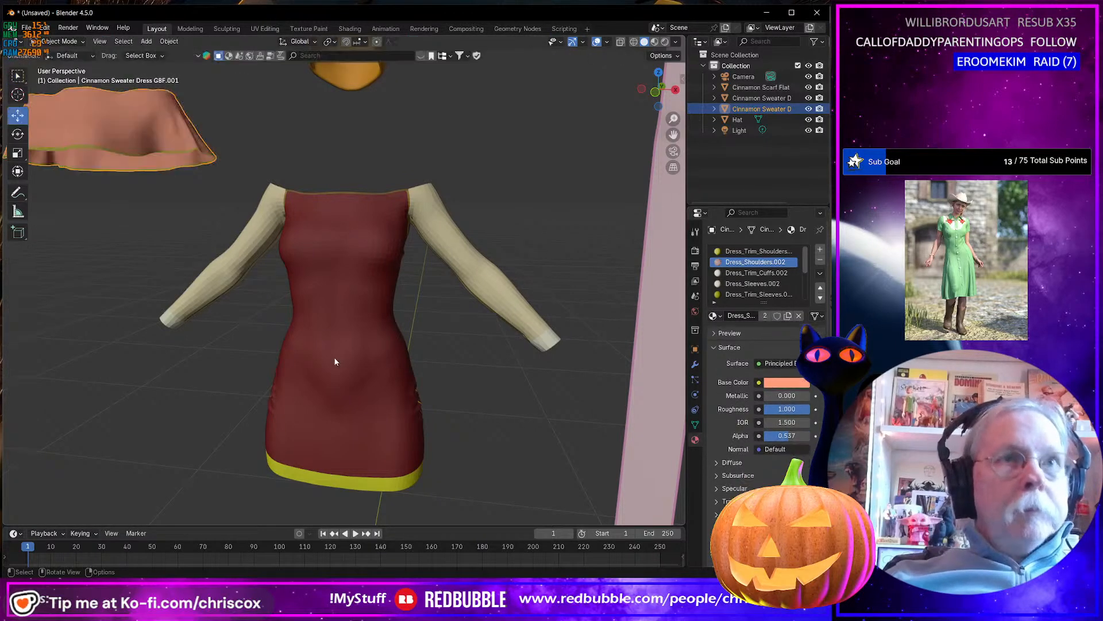
left_click(333, 357)
key("Tab")
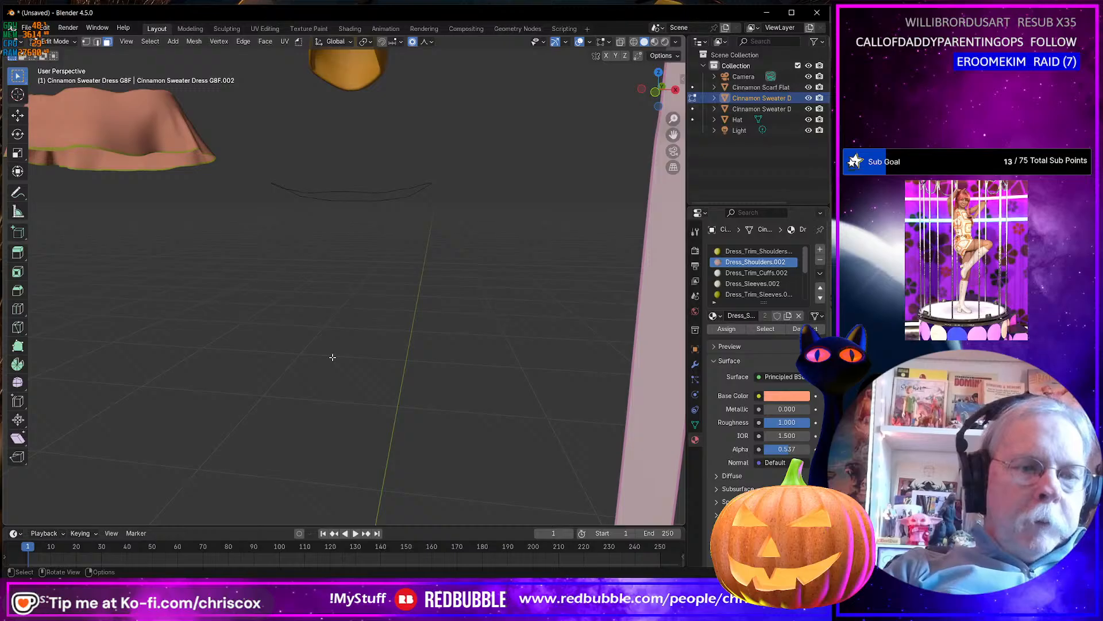
key("alt+h")
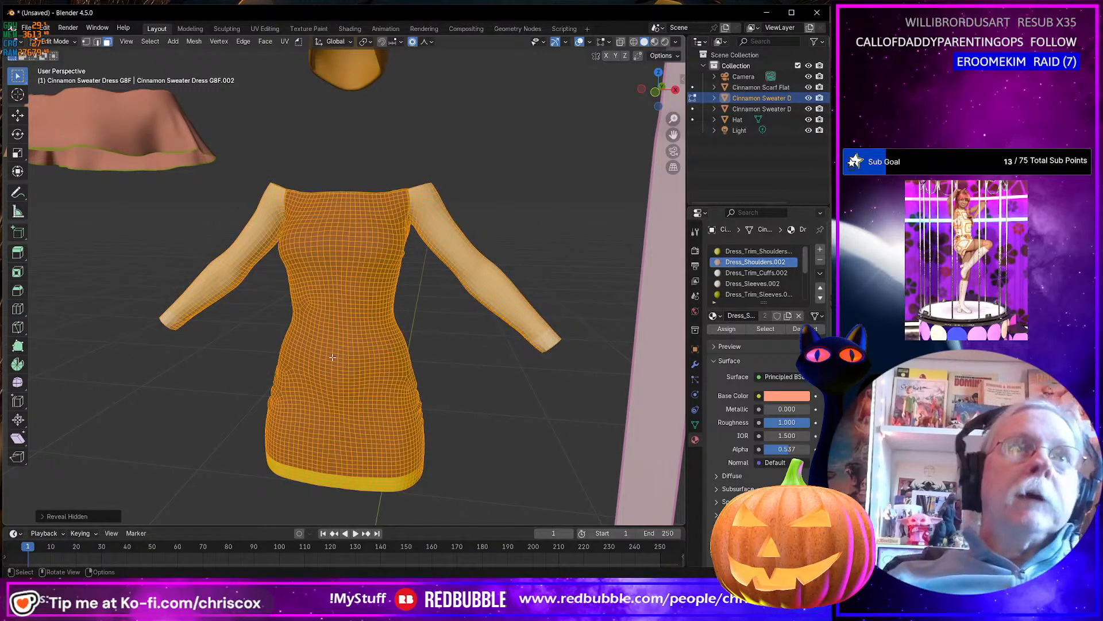
left_click(362, 380)
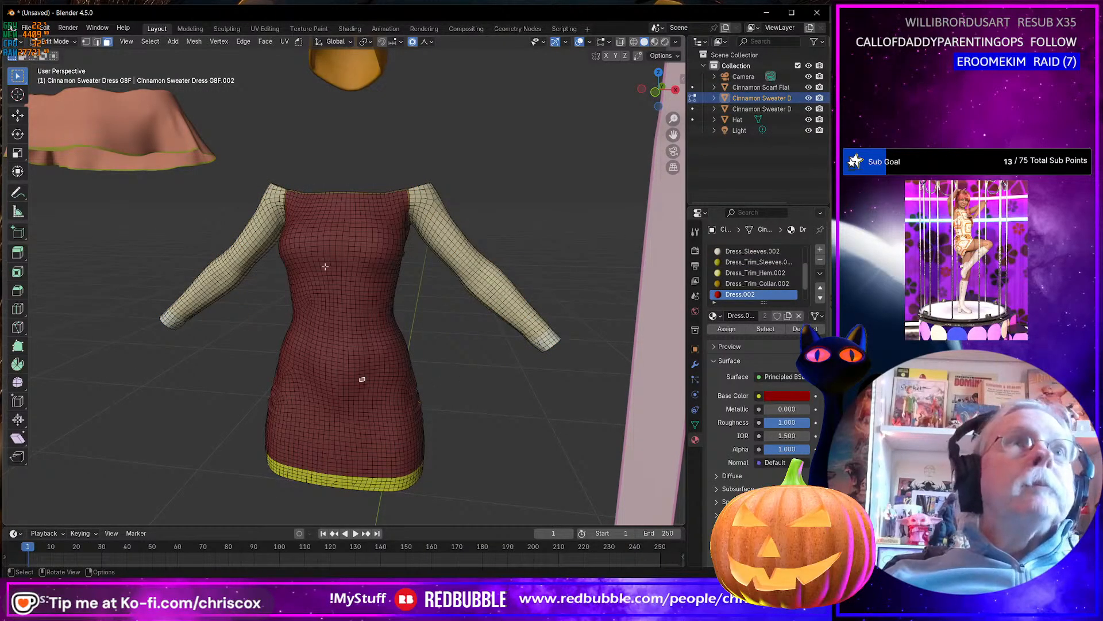
left_click(97, 41)
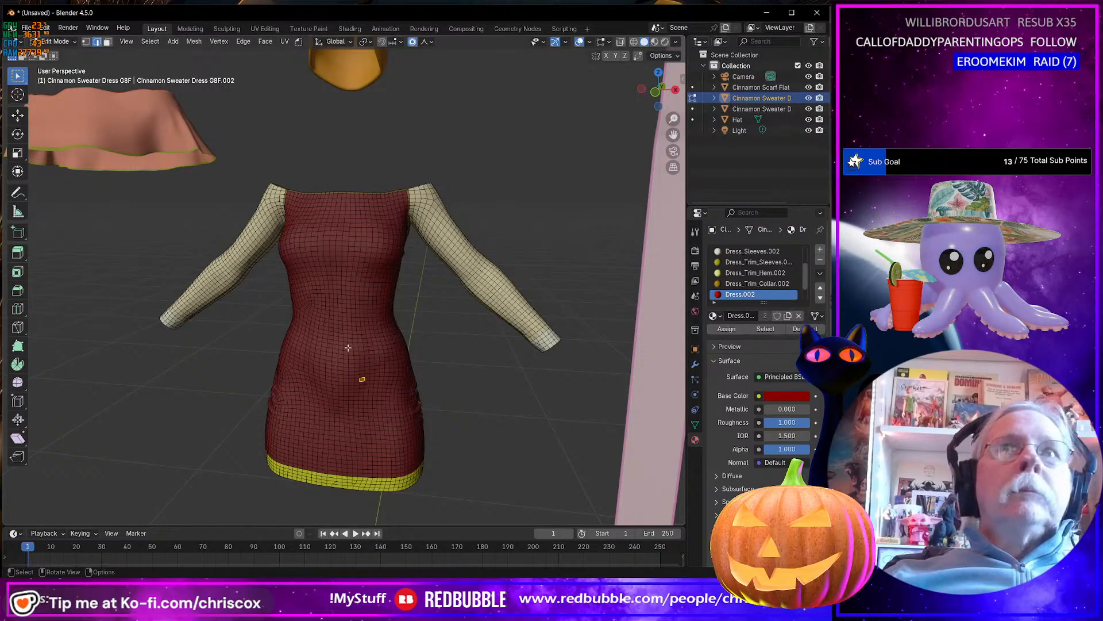
key("Tab")
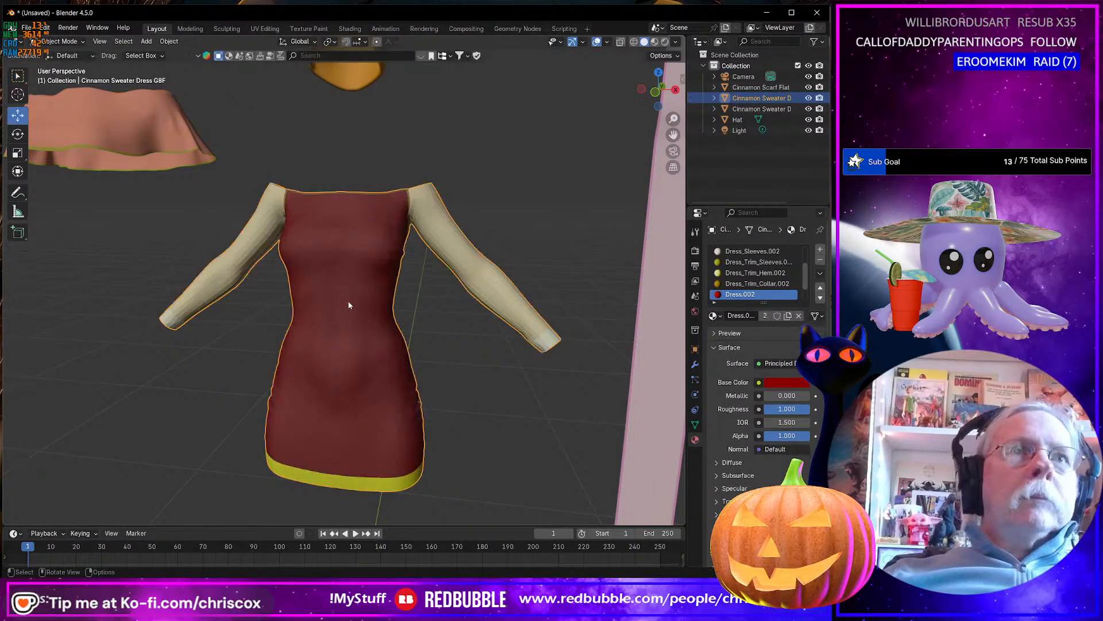
Apply Shade Smooth to the main dress mesh.
scroll(349, 324, "up", 8)
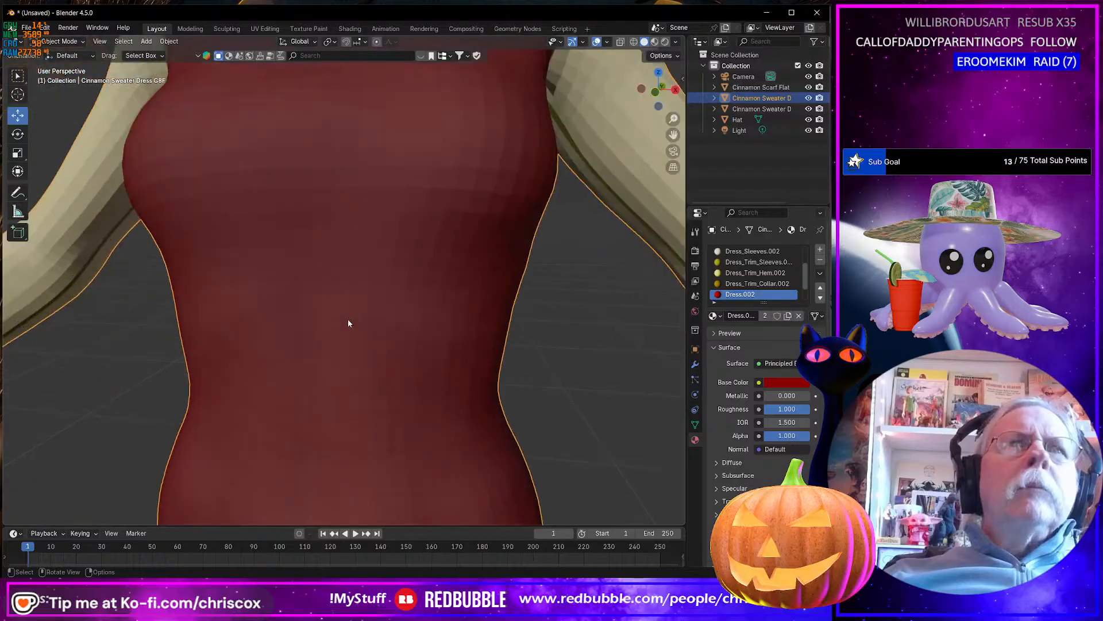
right_click(346, 317)
left_click(346, 318)
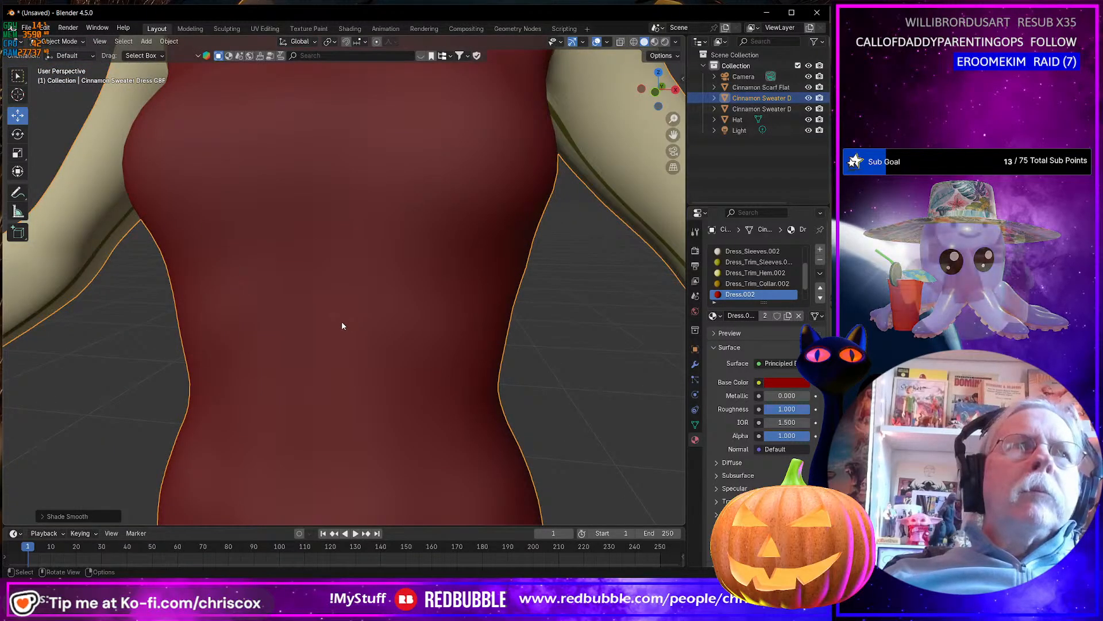
scroll(341, 320, "up", 5)
scroll(341, 326, "down", 7)
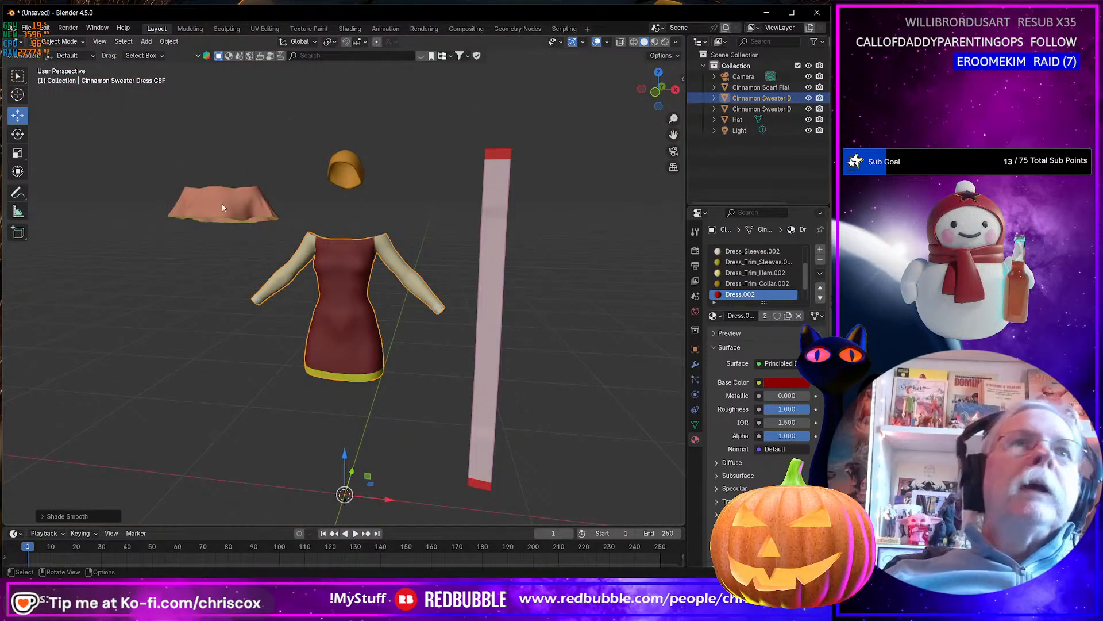
Apply Shade Smooth to the flat scarf.
left_click(223, 206)
scroll(223, 198, "up", 7)
middle_click_drag(223, 196, 437, 244, "shift")
left_click(407, 248)
right_click(408, 248)
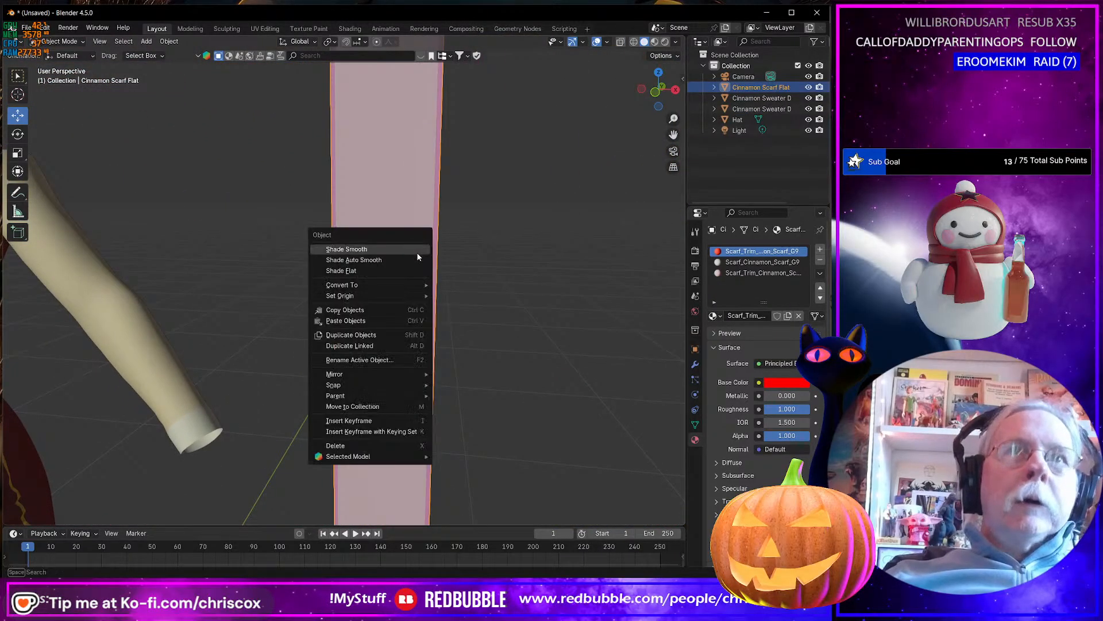
left_click(403, 250)
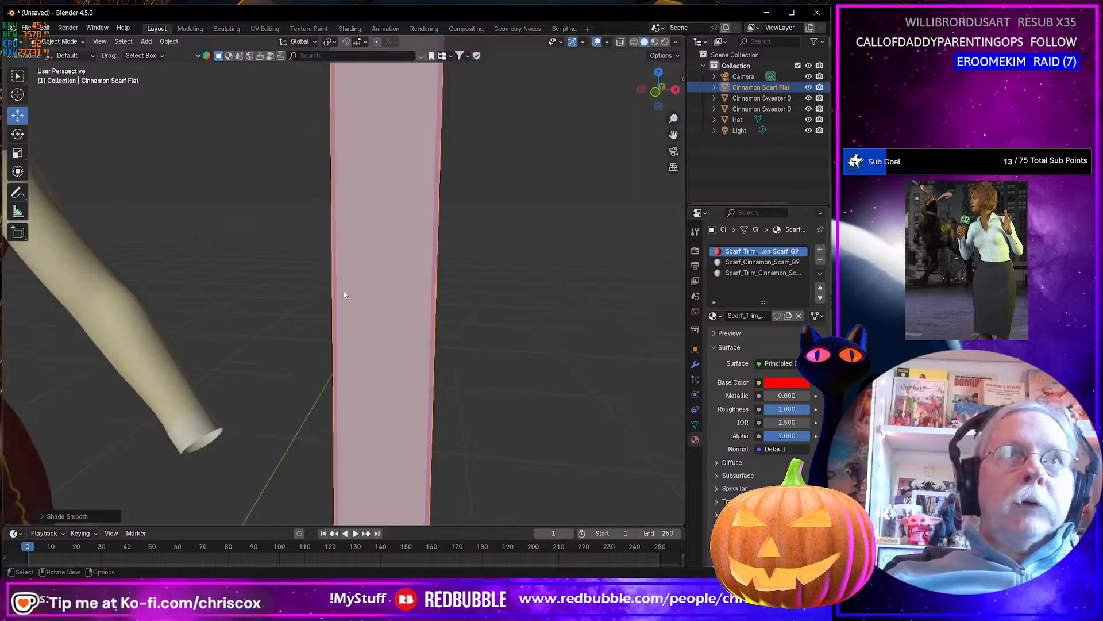
scroll(344, 294, "down", 8)
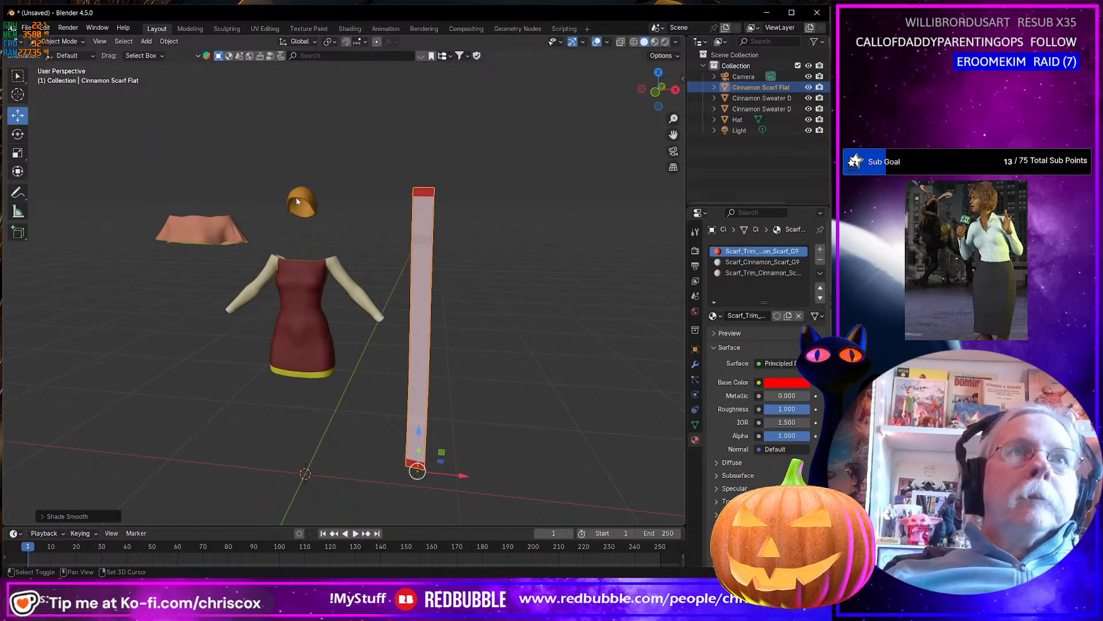
Export the hat, dress, shoulder piece and flat scarf together as a Wavefront OBJ named Cinnamon Outfit in the WIP\Substance folder.
left_click(296, 201, "shift")
left_click(319, 285, "shift")
left_click(209, 244, "shift")
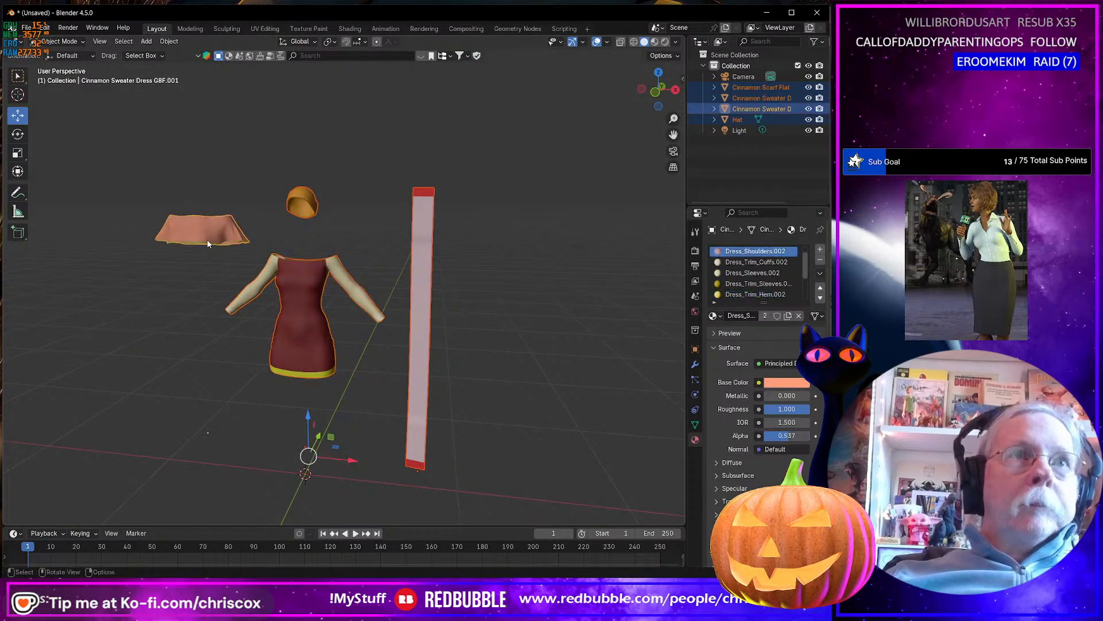
key("ctrl+shift+e")
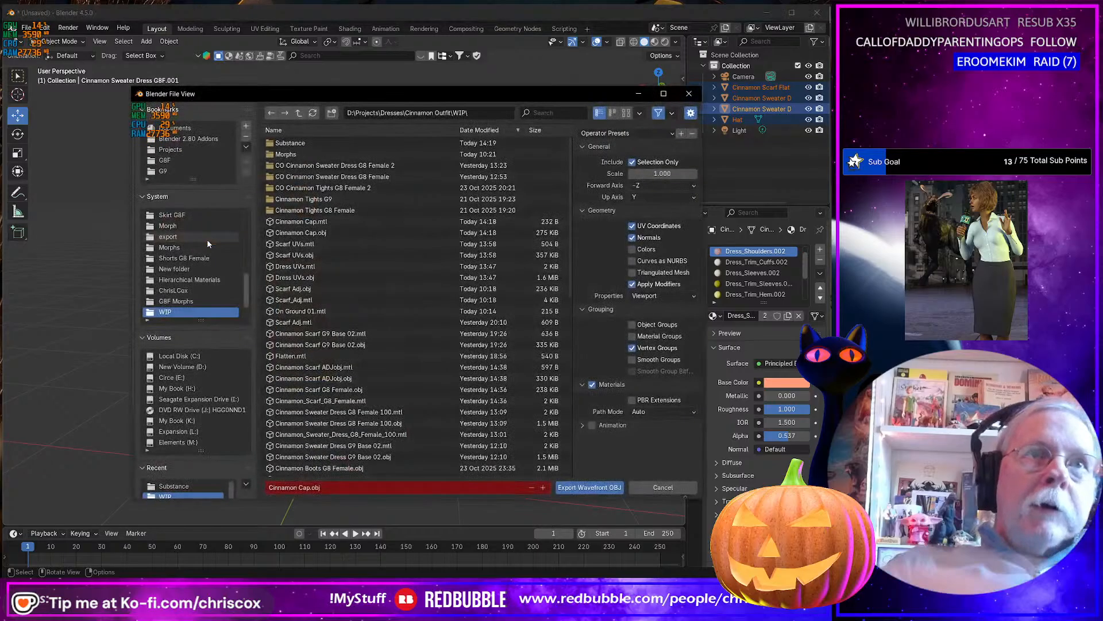
double_click(293, 148)
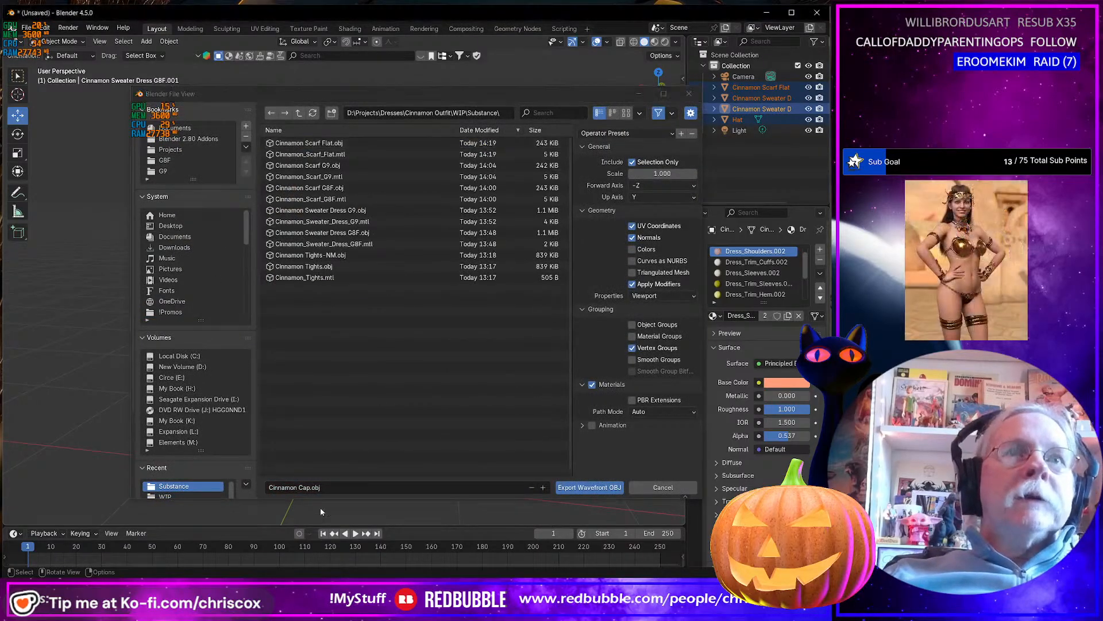
left_click(338, 487)
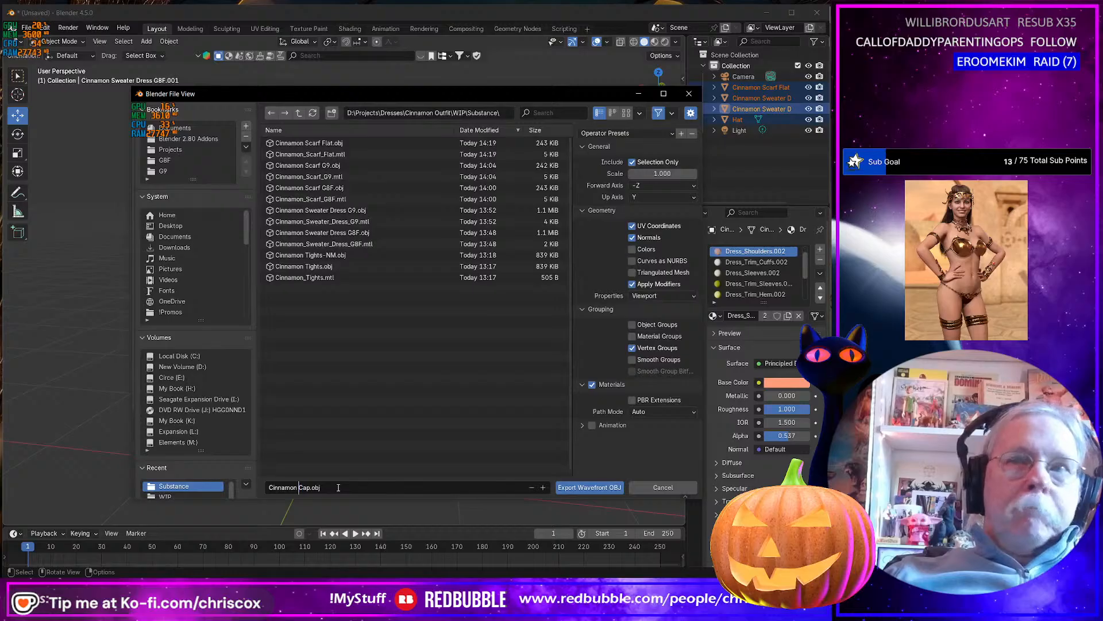
key("ctrl+shift+Right")
type("Ou")
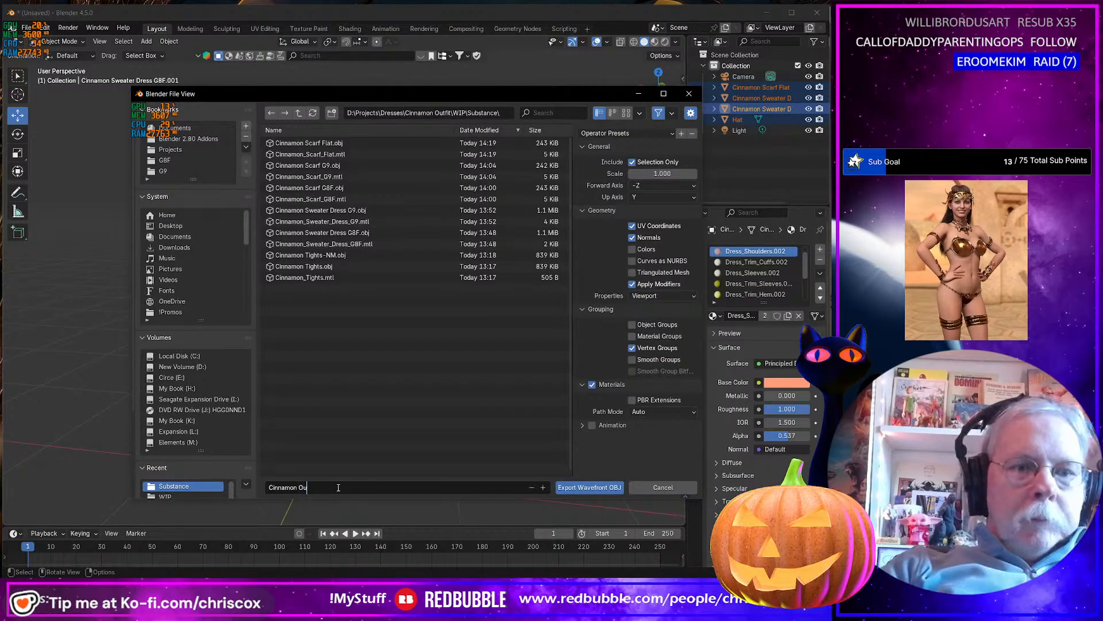
type("tfit")
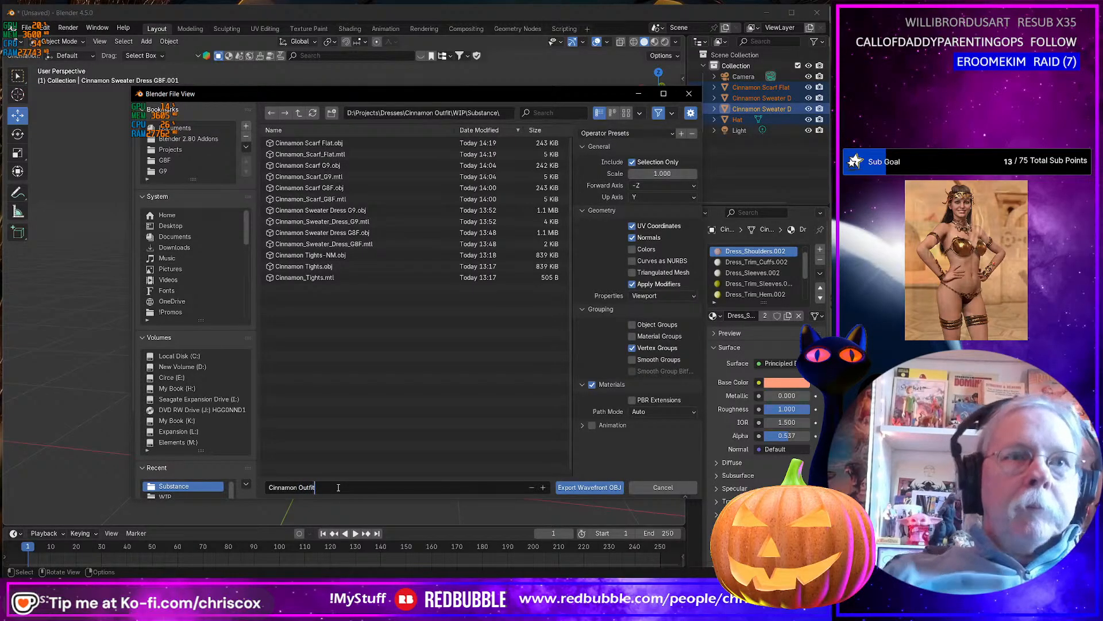
key("Return")
left_click(595, 488)
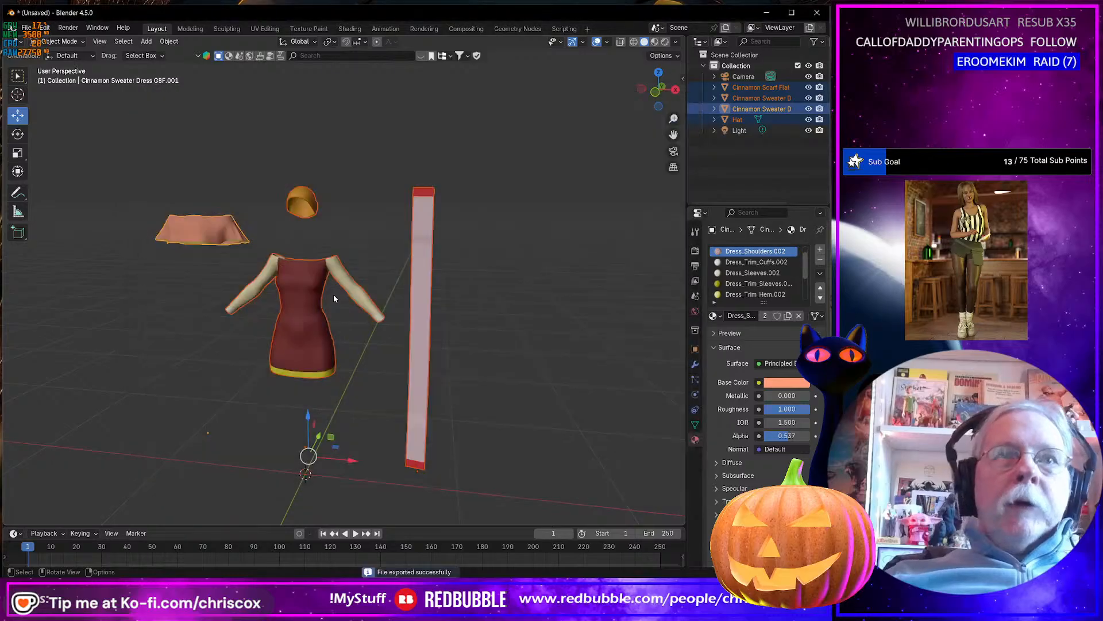
Switch to Daz Studio and show the contents of the Cinnamon Outfit G9 folder in the content library.
mouse_move(339, 285)
middle_mouse_down()
mouse_move(316, 276)
mouse_move(345, 294)
middle_mouse_up()
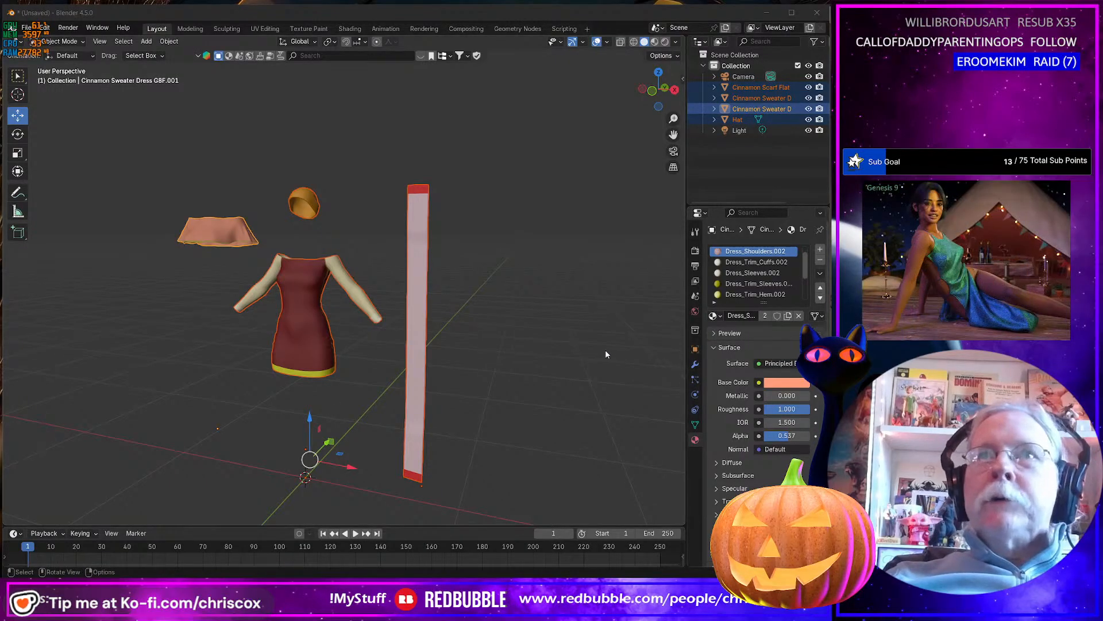
key("alt+Tab")
key("alt+Tab")
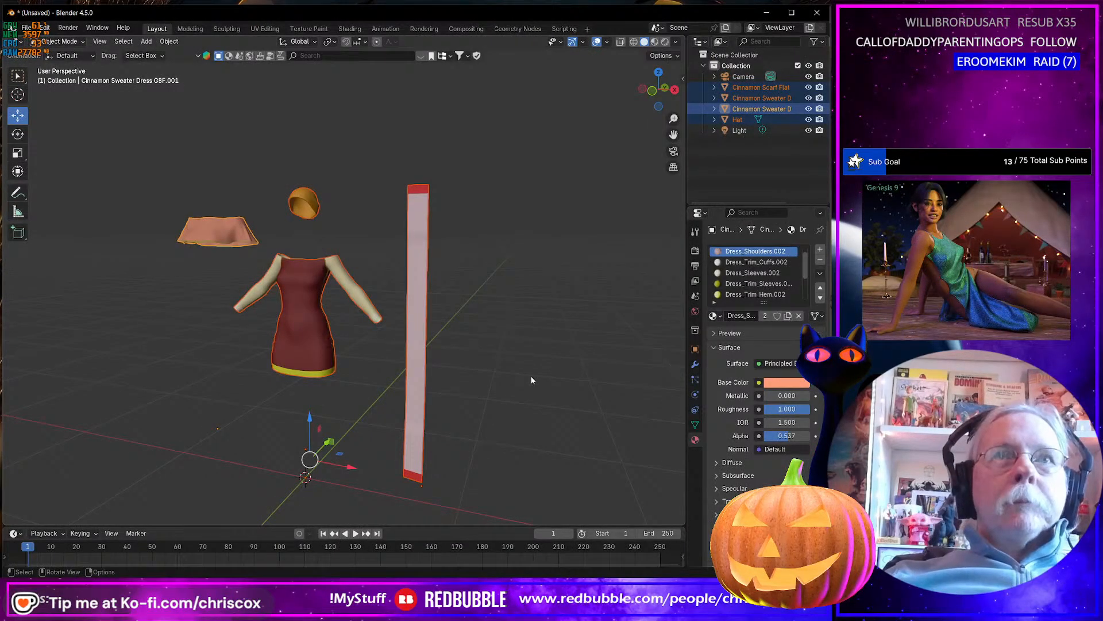
key("alt+Tab")
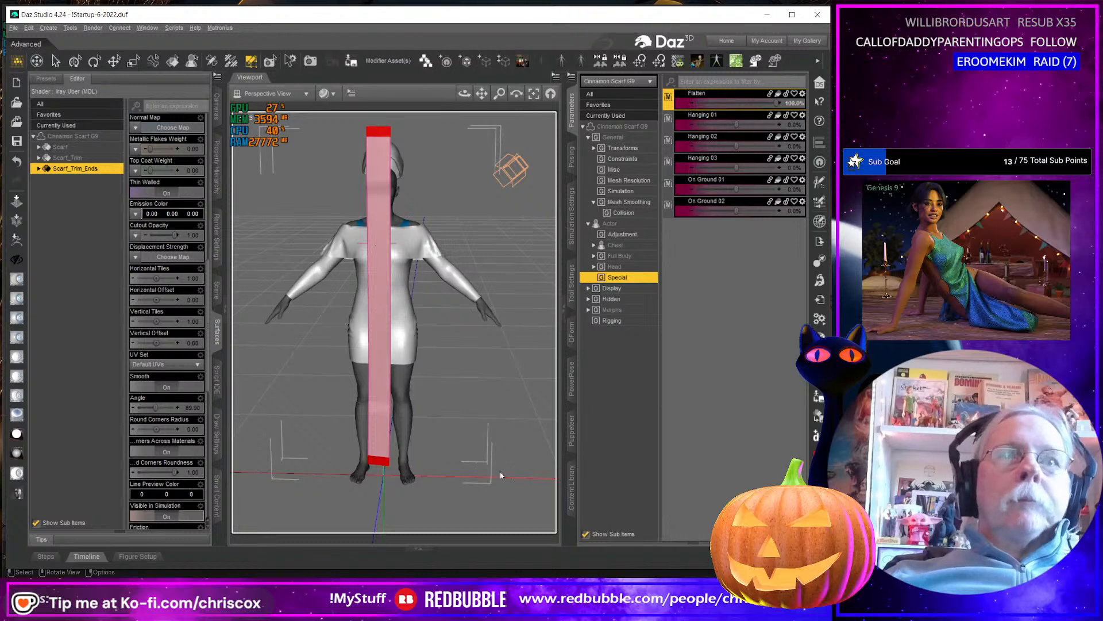
left_click(572, 495)
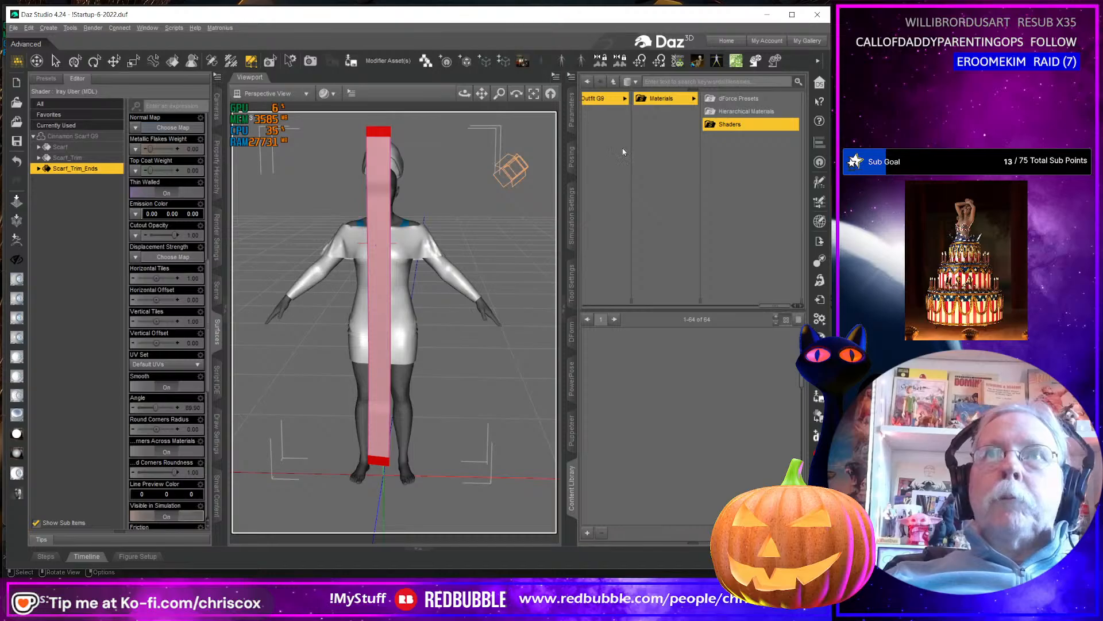
left_click(605, 99)
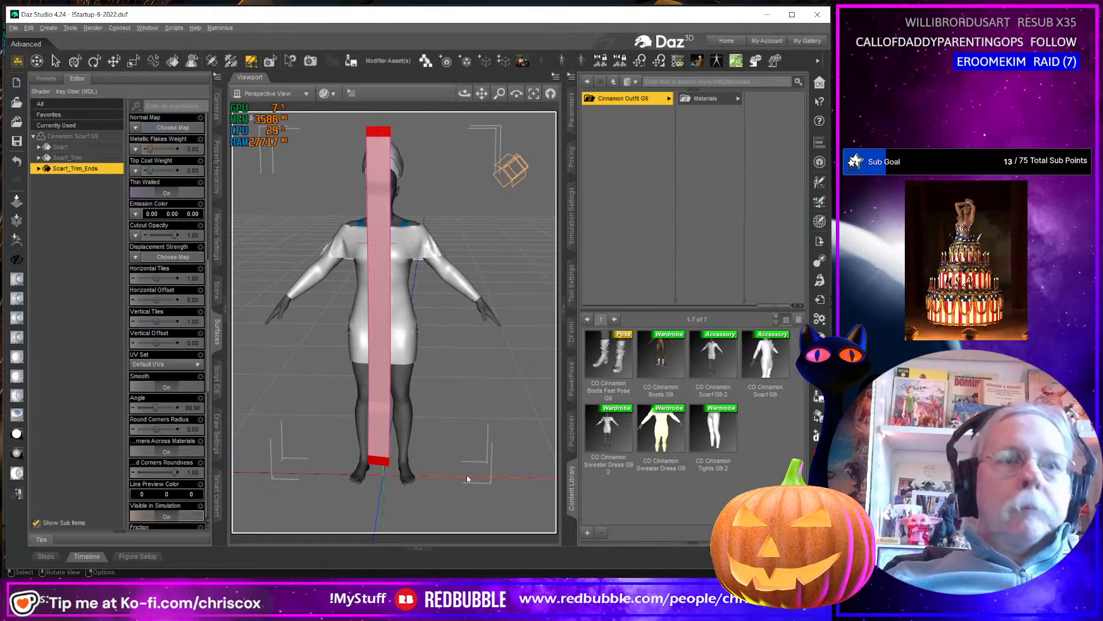
Restore the flattened Cinnamon Scarf G9 to its draped shape around the Genesis 9 figure's neck and keep the scarf selected.
key("ctrl+u")
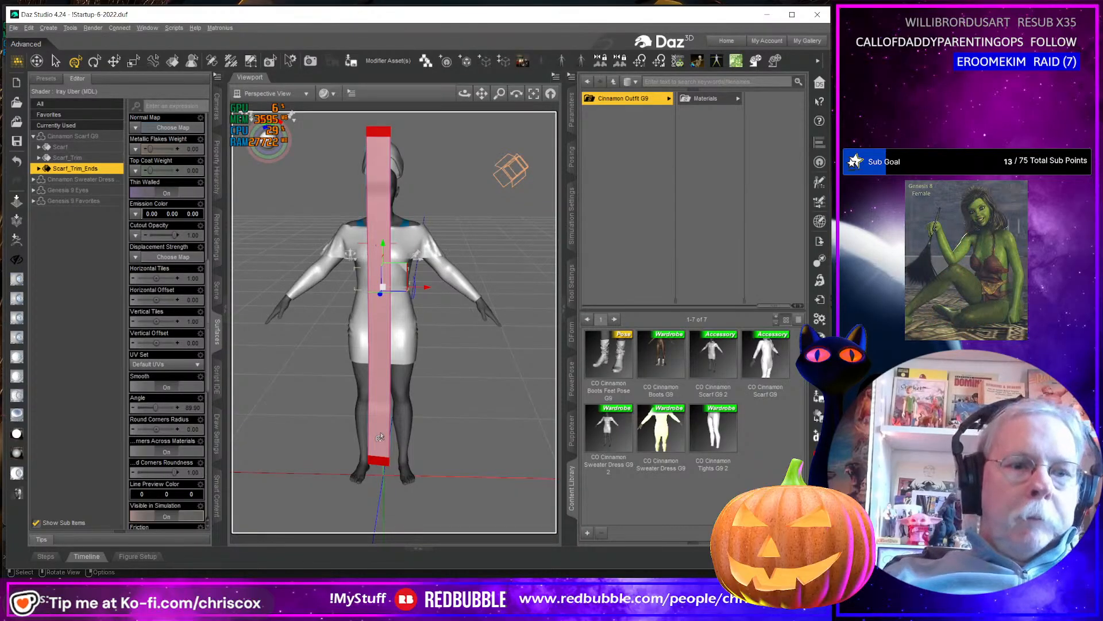
key("f")
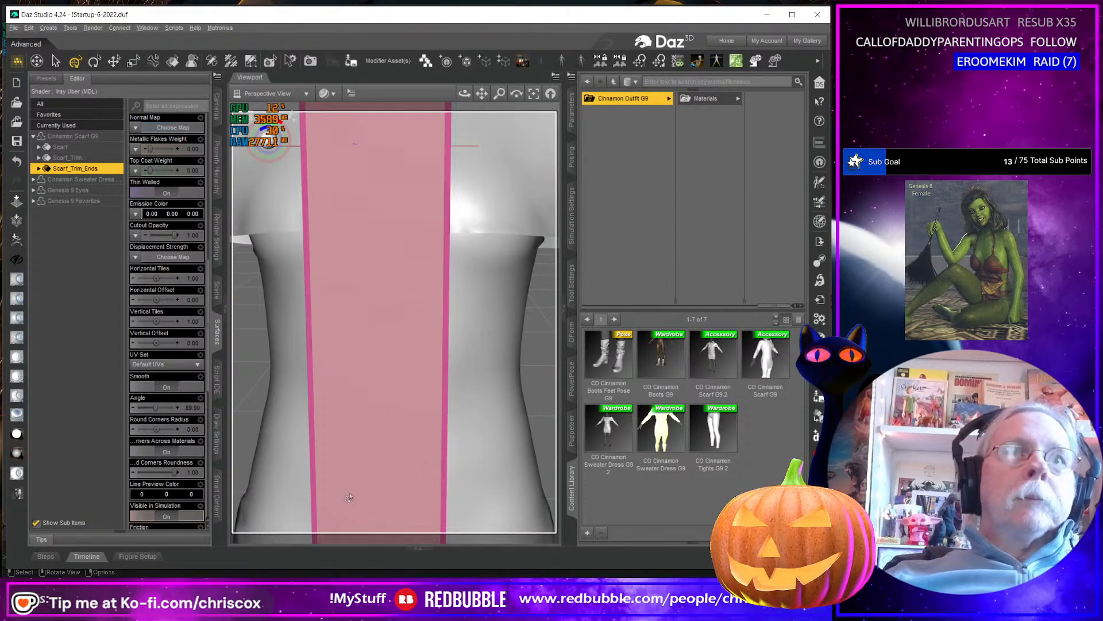
middle_click_drag(377, 438, 352, 470)
right_click(351, 470)
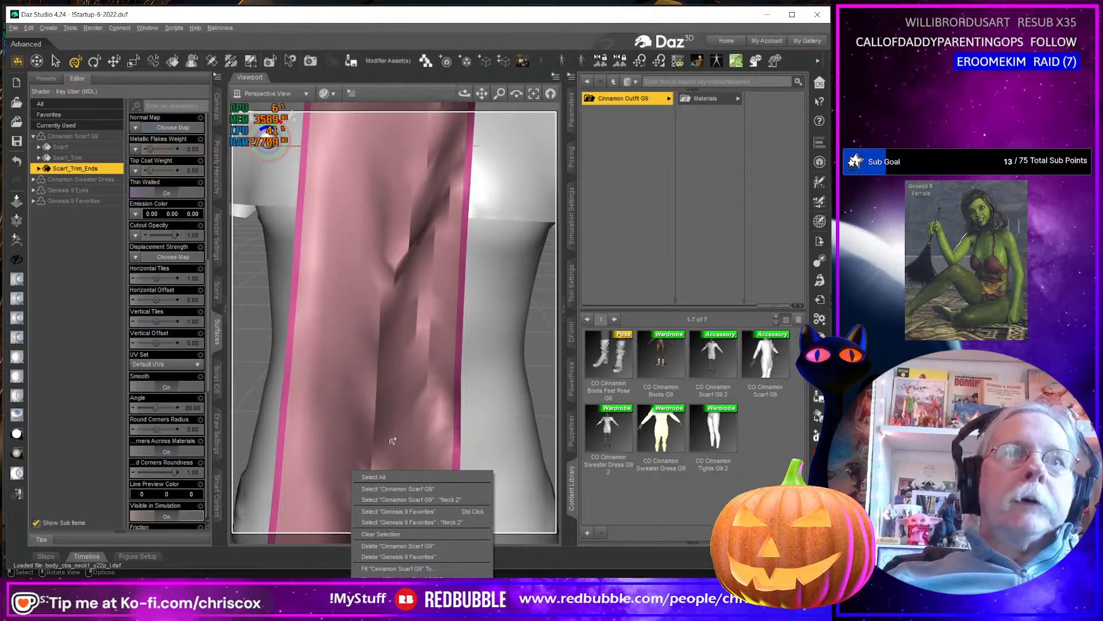
left_click(411, 493)
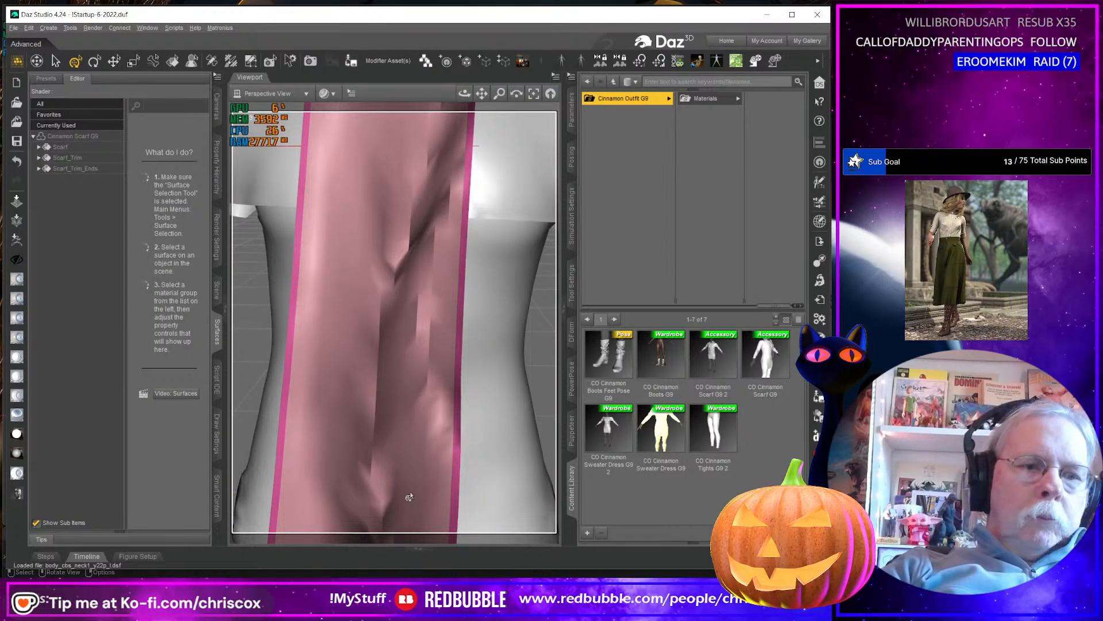
key("ctrl+f")
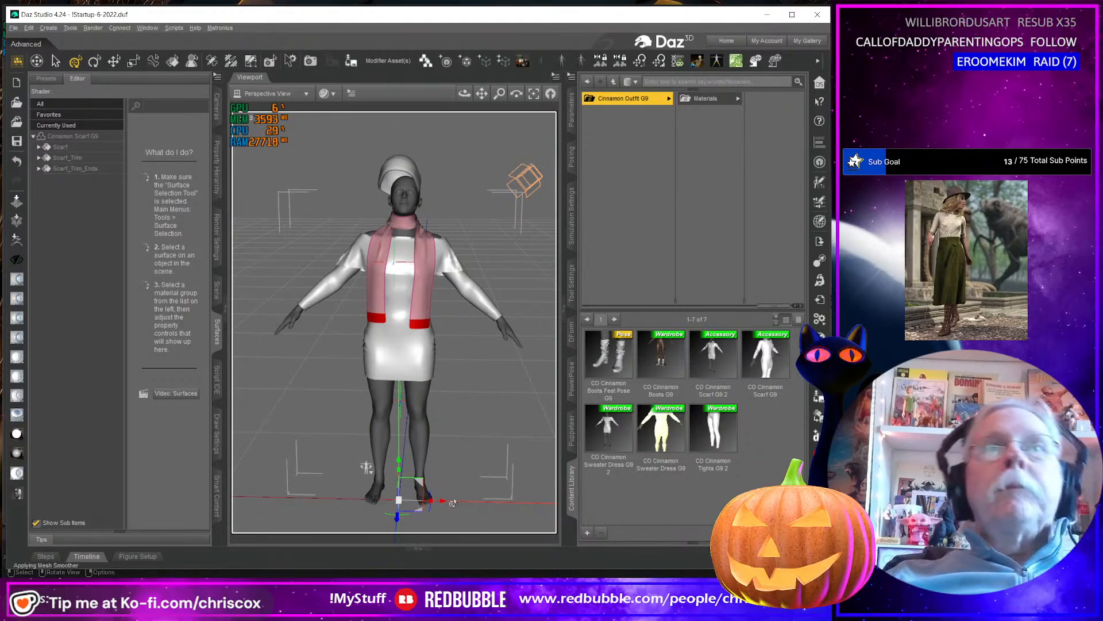
Apply the CO Cinnamon Boots Feet Pose G9 to the Genesis 9 figure and load the CO Cinnamon Boots G9 onto it.
middle_click_drag(476, 510, 416, 509)
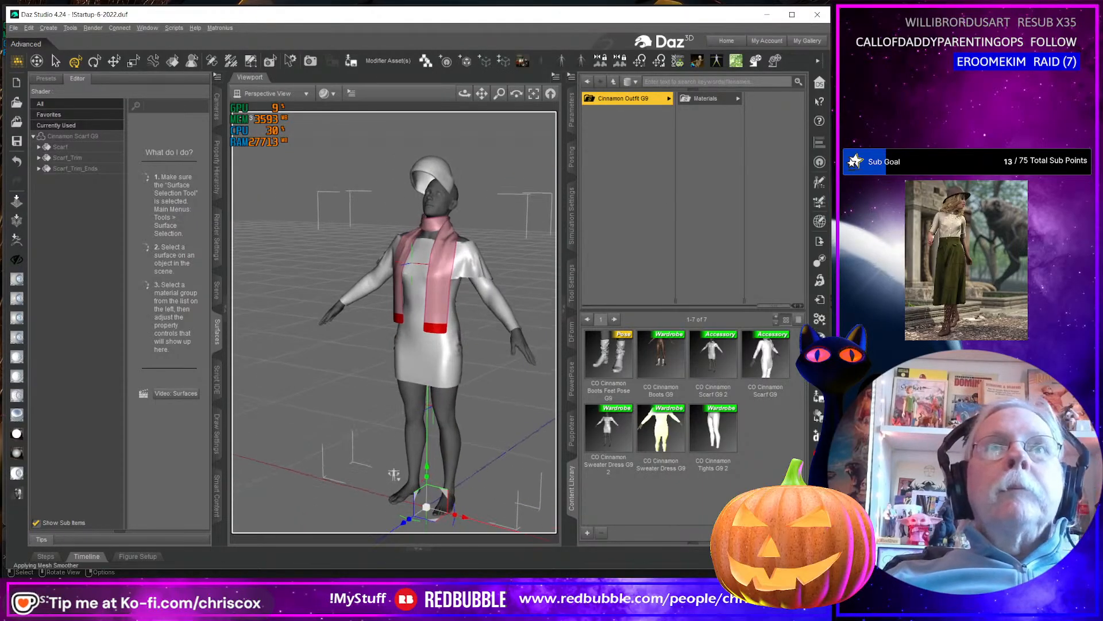
left_click(452, 463)
double_click(597, 360)
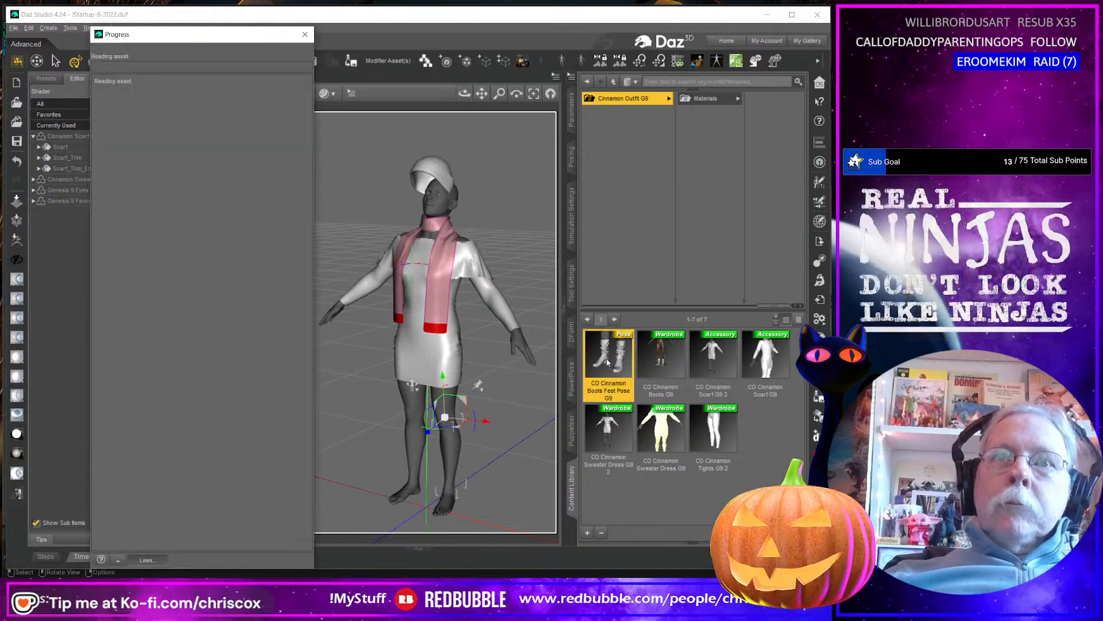
double_click(659, 358)
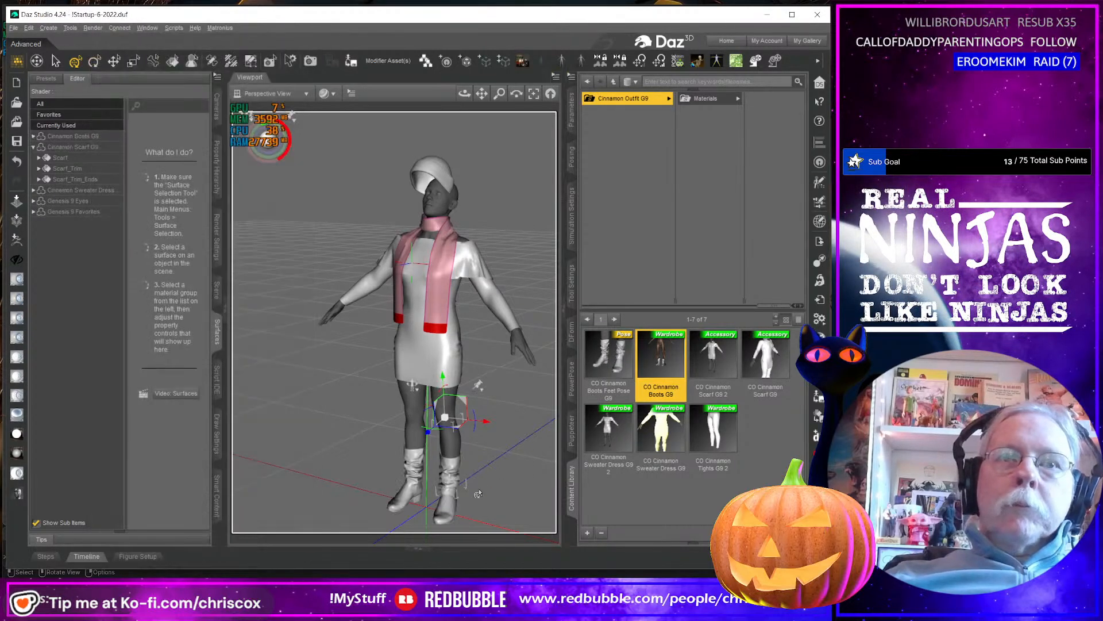
Select the whole Cinnamon Boots G9 item and display its Mesh Resolution parameters.
right_click(454, 500)
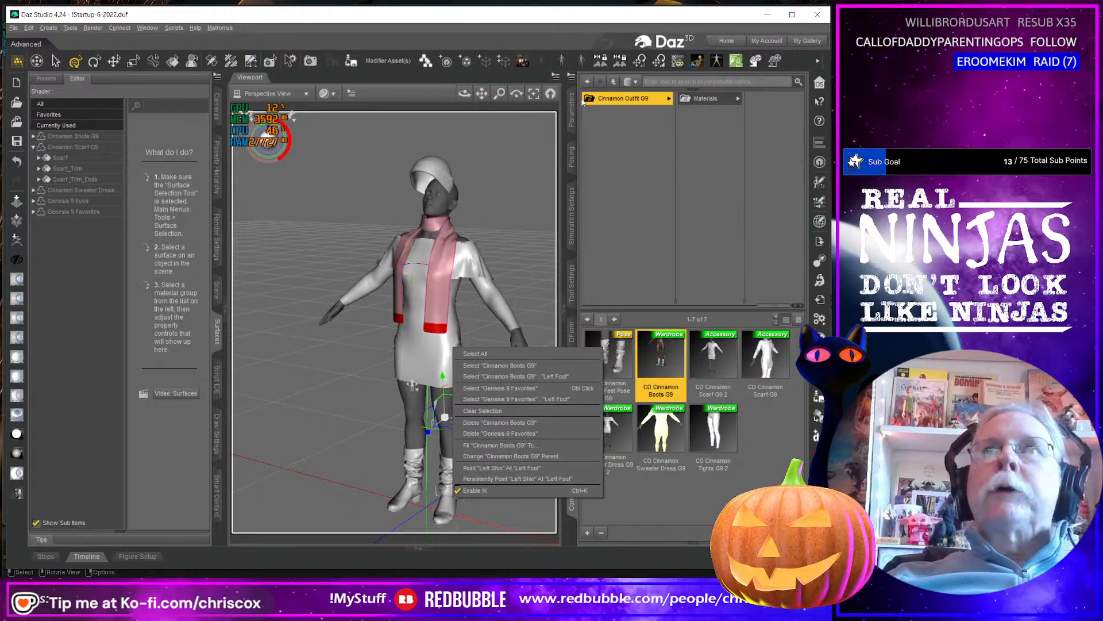
left_click(571, 77)
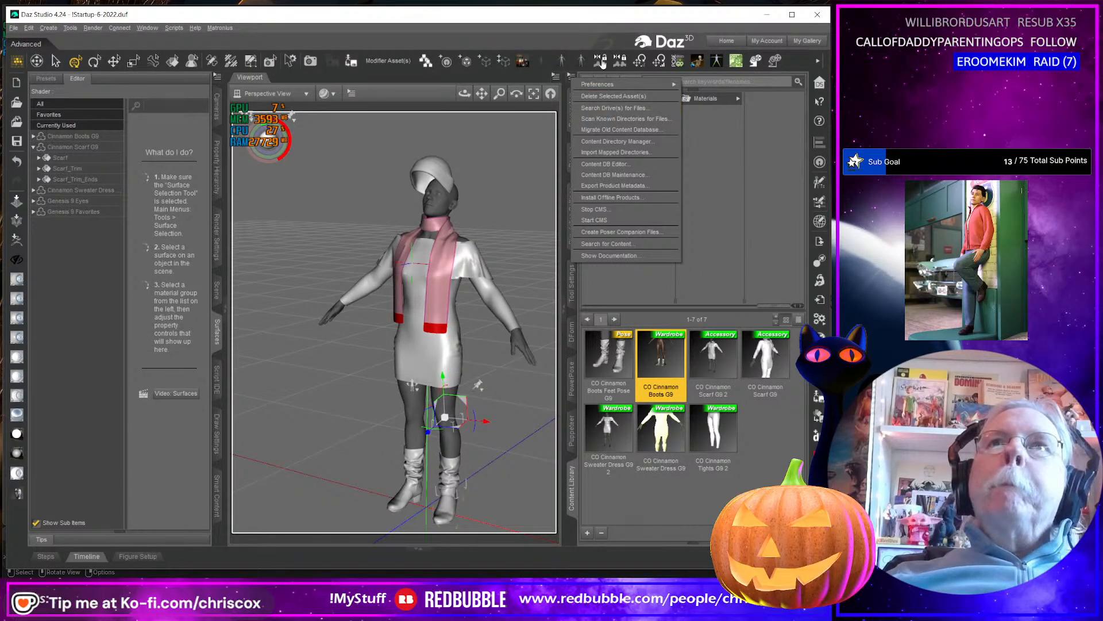
left_click(571, 115)
left_click(571, 115)
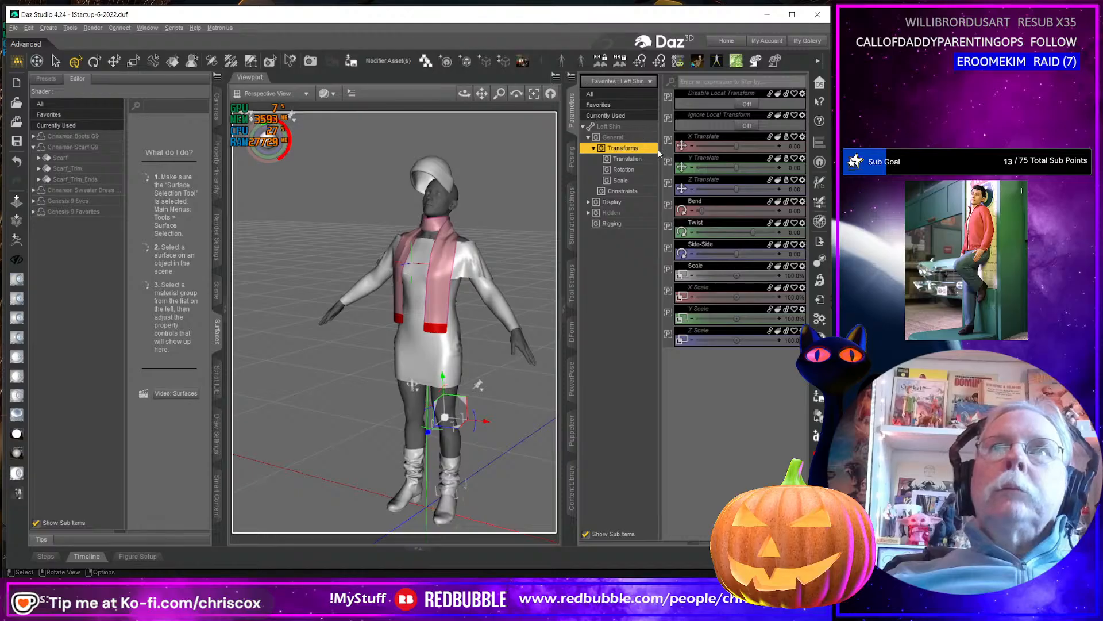
left_click(471, 492)
right_click(452, 497)
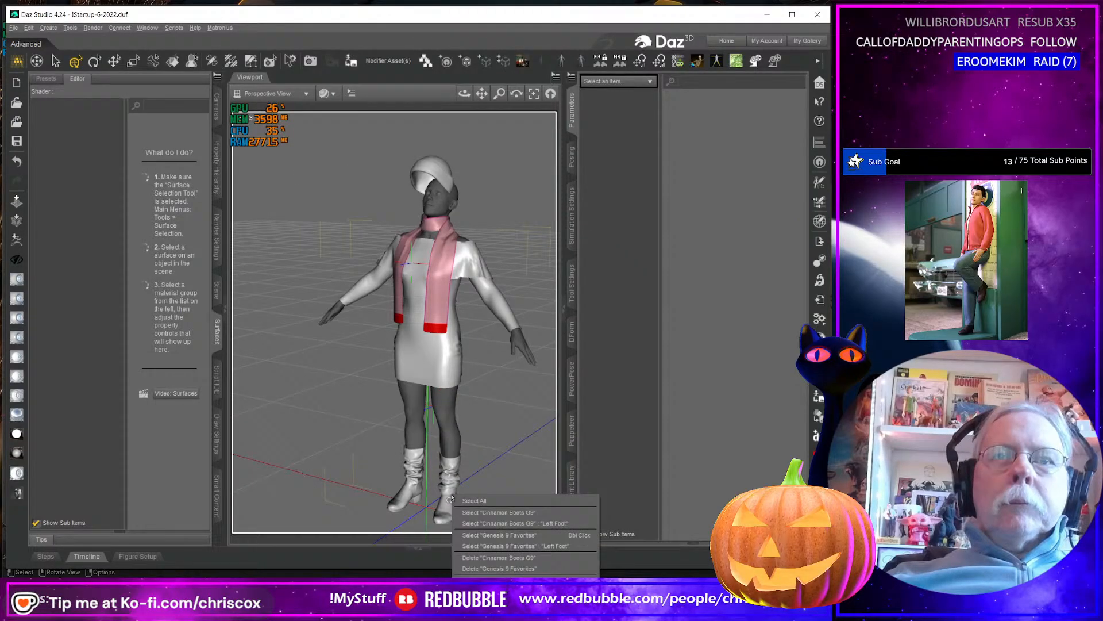
left_click(489, 512)
left_click(615, 202)
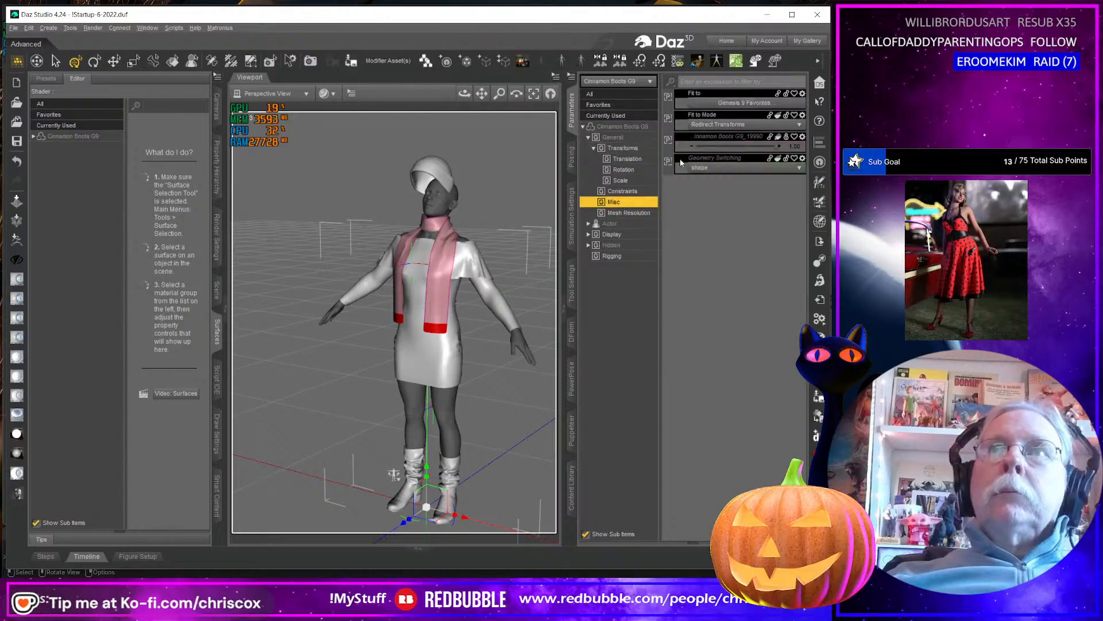
left_click(636, 213)
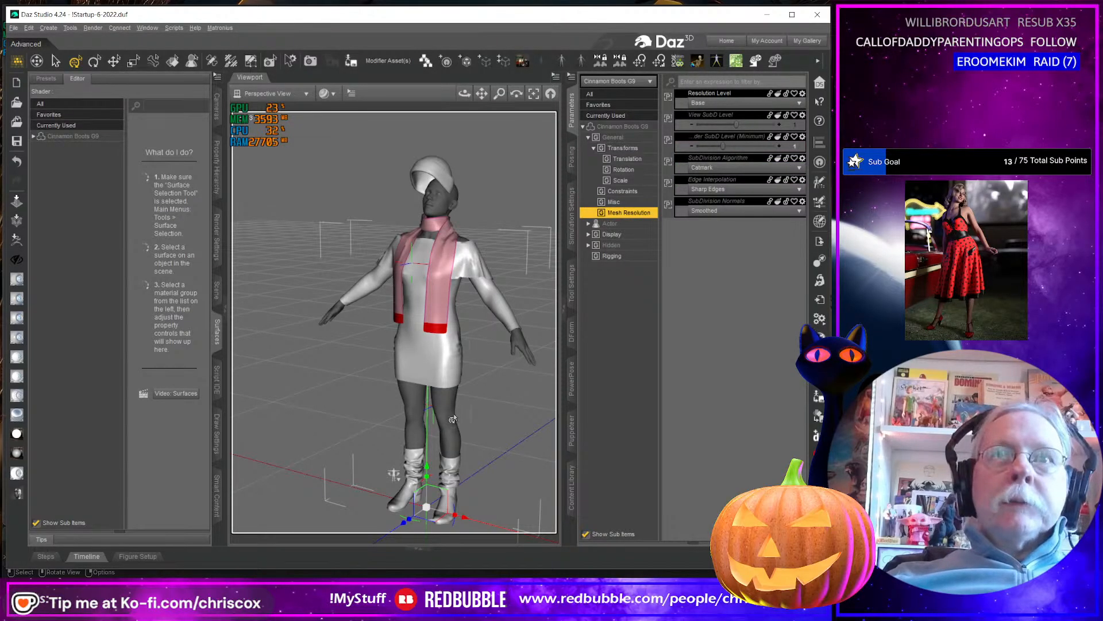
middle_click_drag(453, 419, 487, 422)
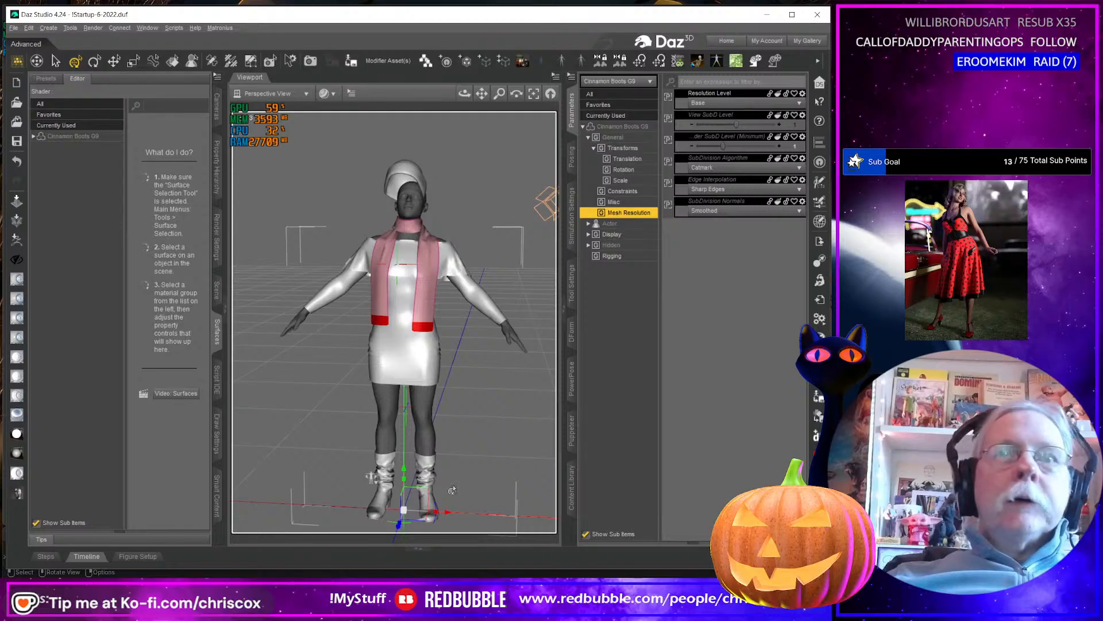
Expand the material surfaces of Cinnamon Boots G9 and select the Boot surface.
left_click(216, 290)
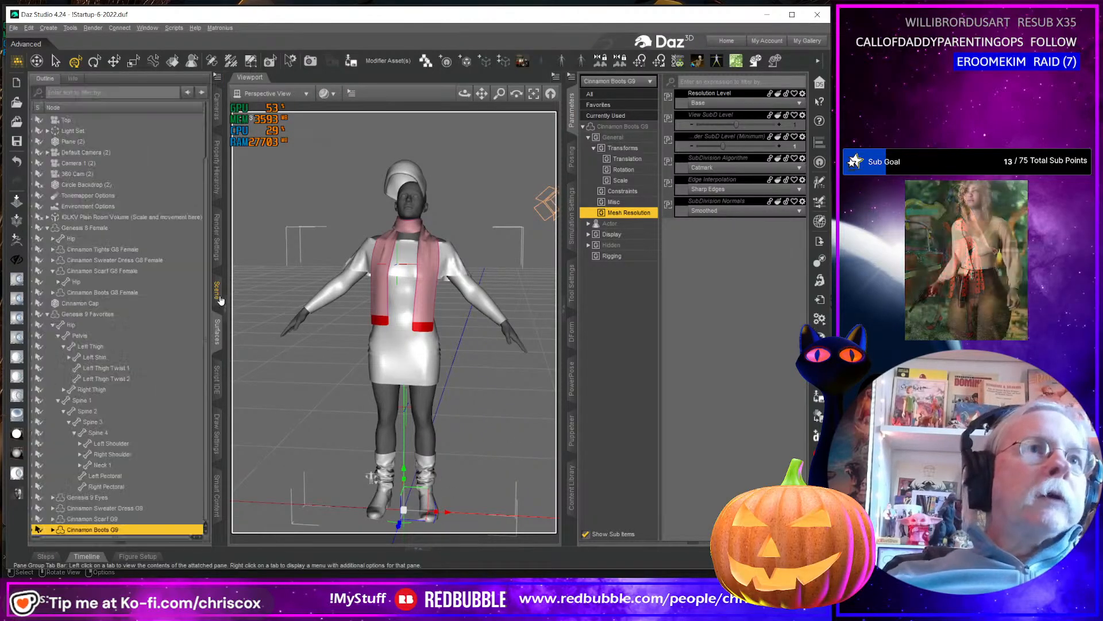
left_click(217, 333)
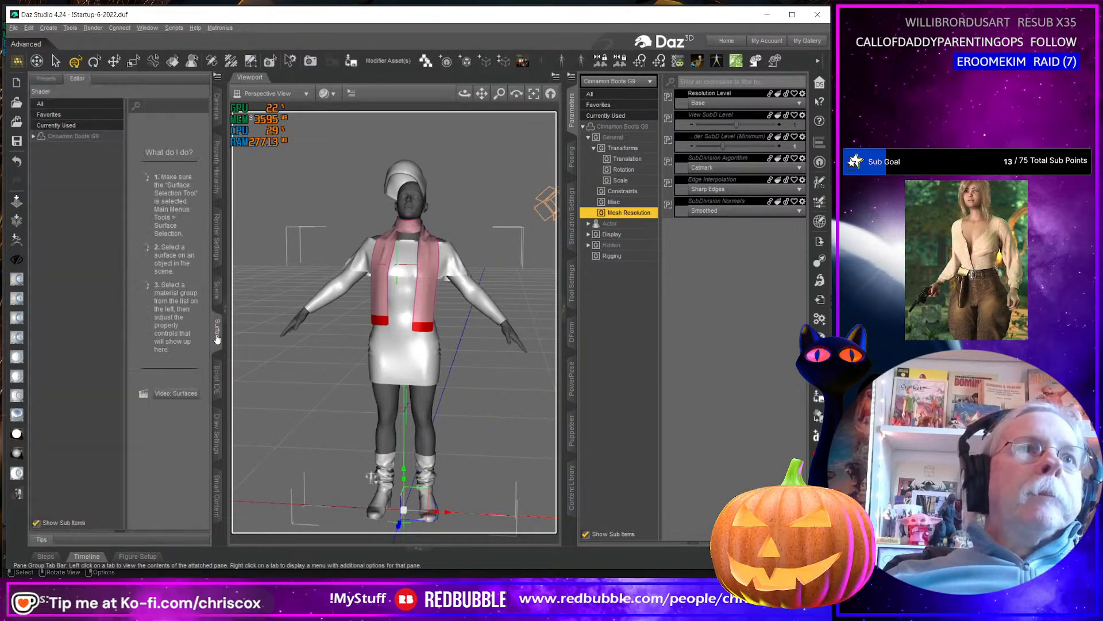
left_click(84, 137)
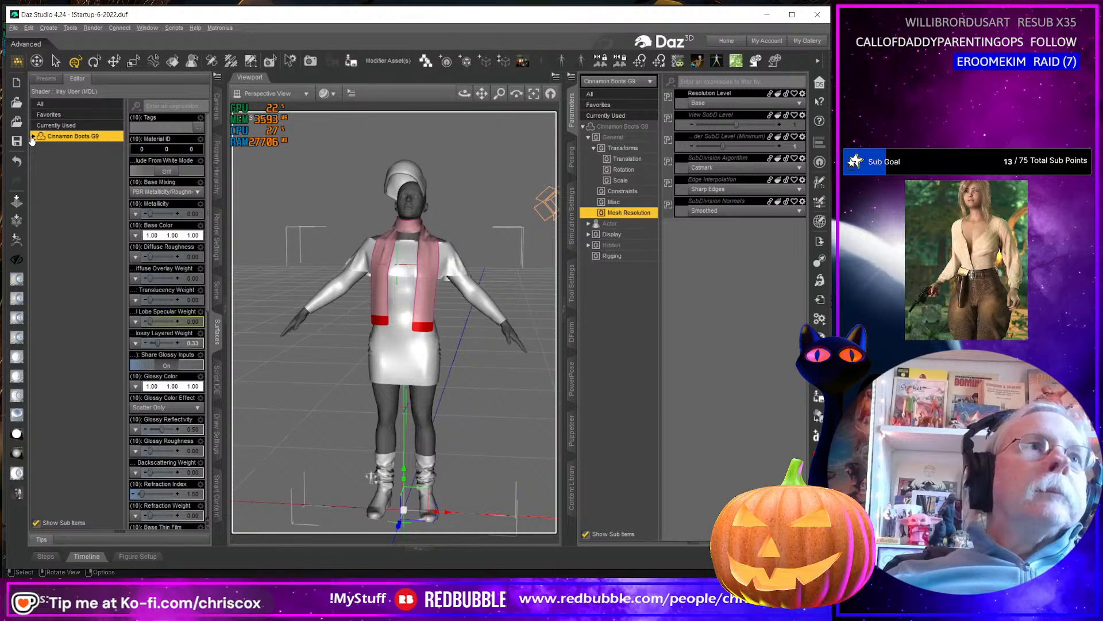
left_click(33, 137)
left_click(58, 147)
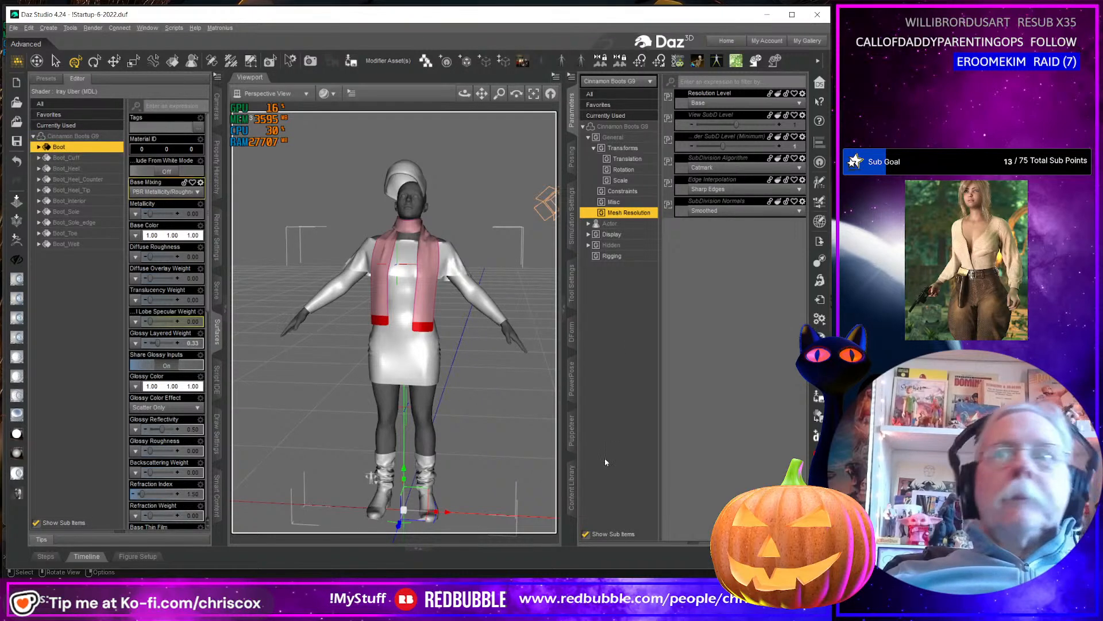
Open the Shaders folder in the Cinnamon Outfit G9 materials and browse to the DO Color shader presets.
left_click(572, 488)
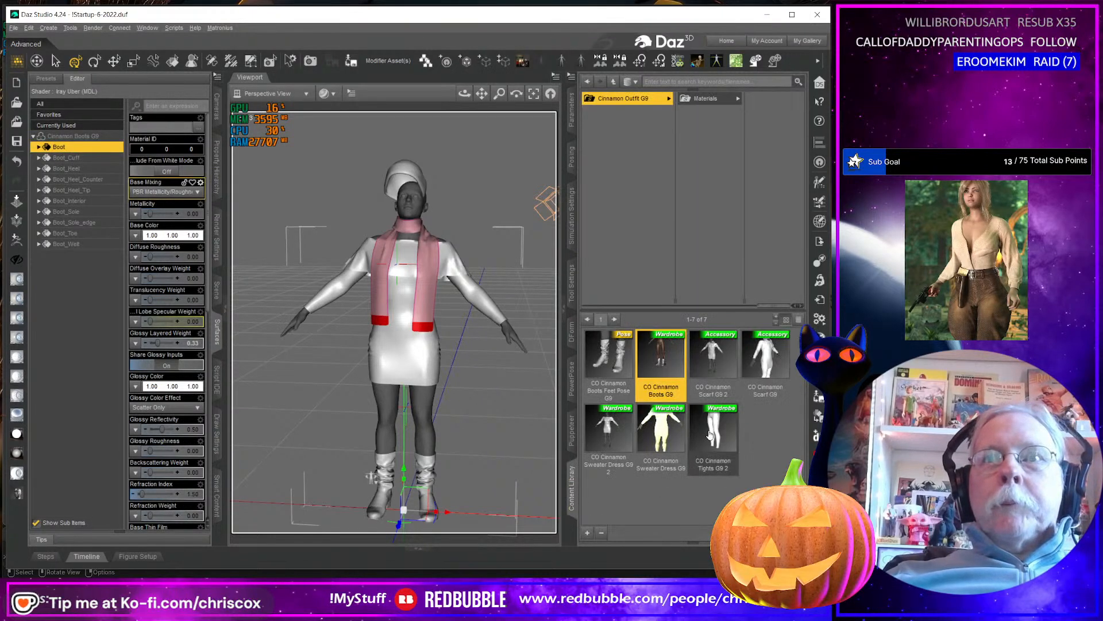
left_click(718, 97)
left_click(746, 127)
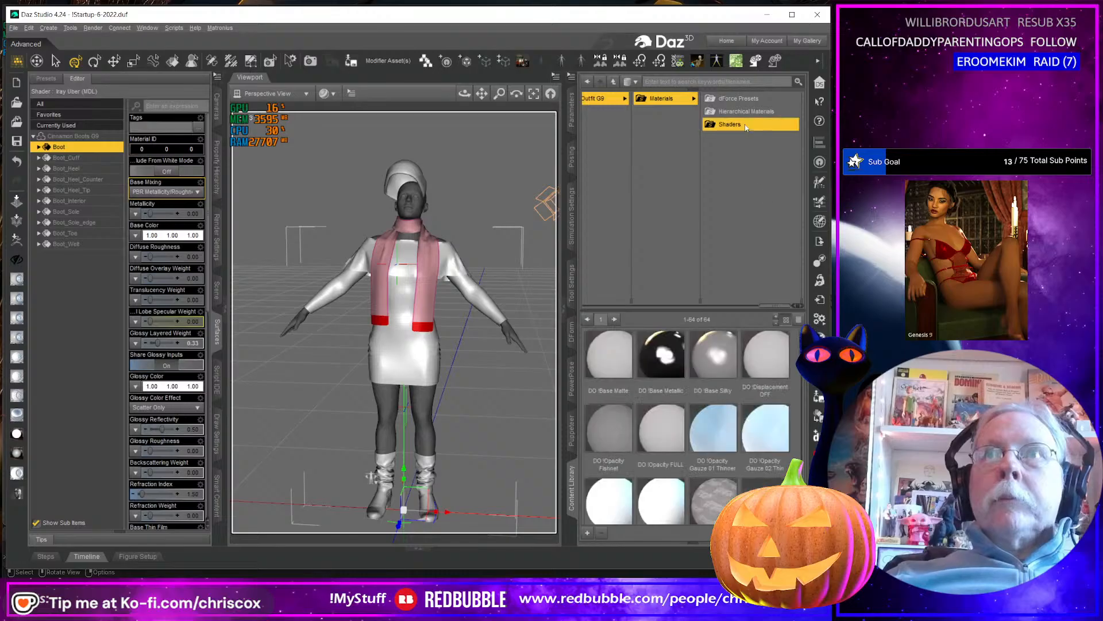
scroll(765, 425, "down", 5)
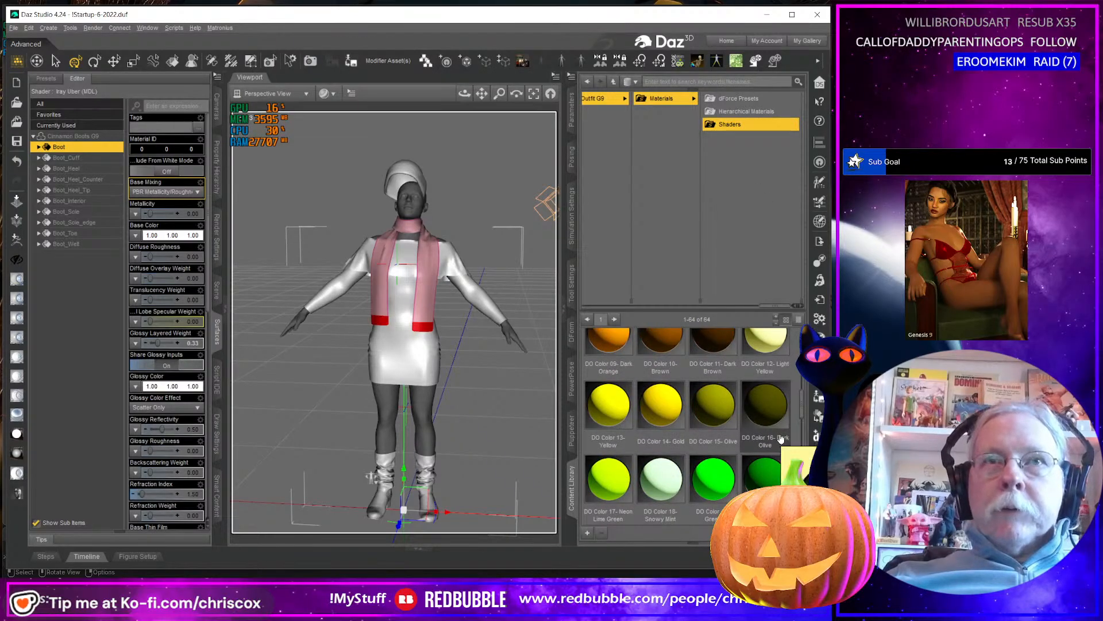
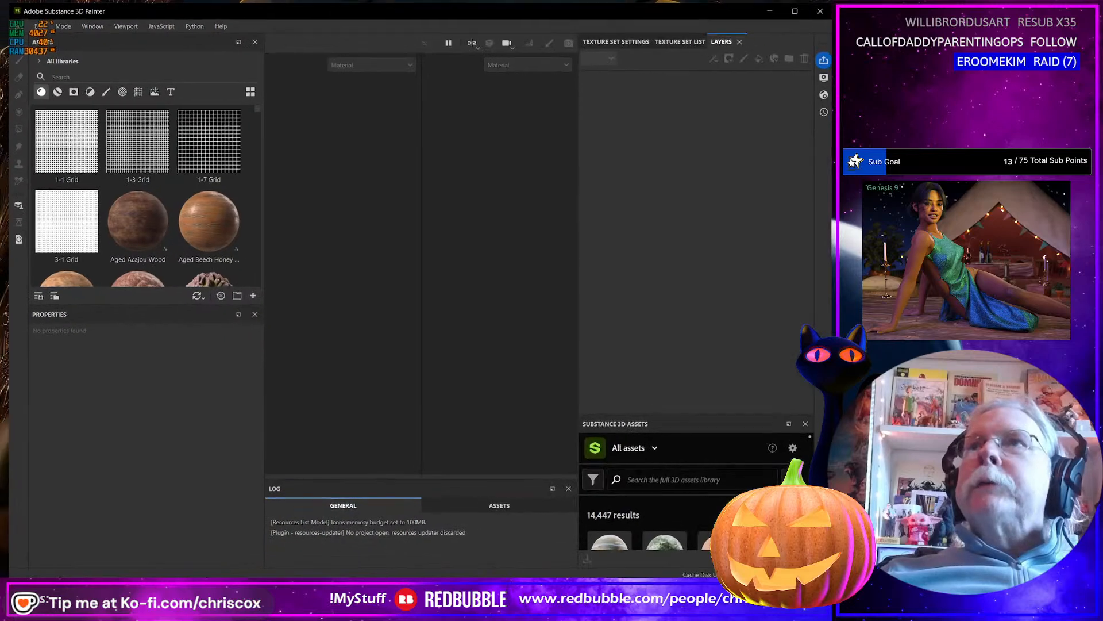
Start a new project based on the ccox2 template and open the mesh file selection.
left_click(21, 28)
left_click(32, 44)
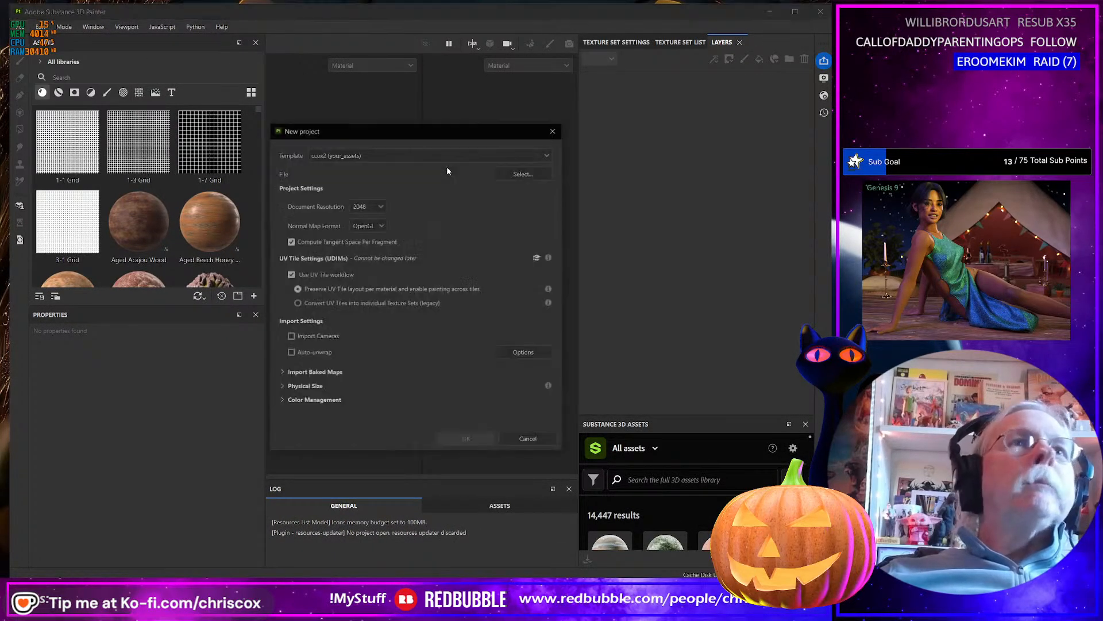
left_click(520, 173)
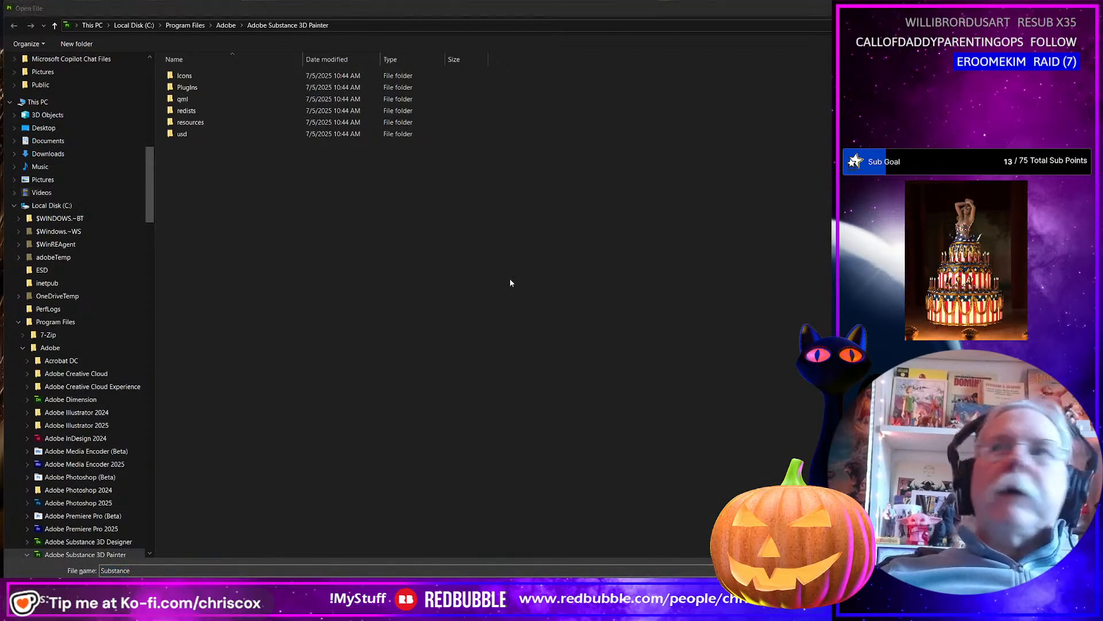
Switch to Blender and export the selected outfit objects as Cinnamon Outfit NM.obj with materials excluded.
key("alt+Tab")
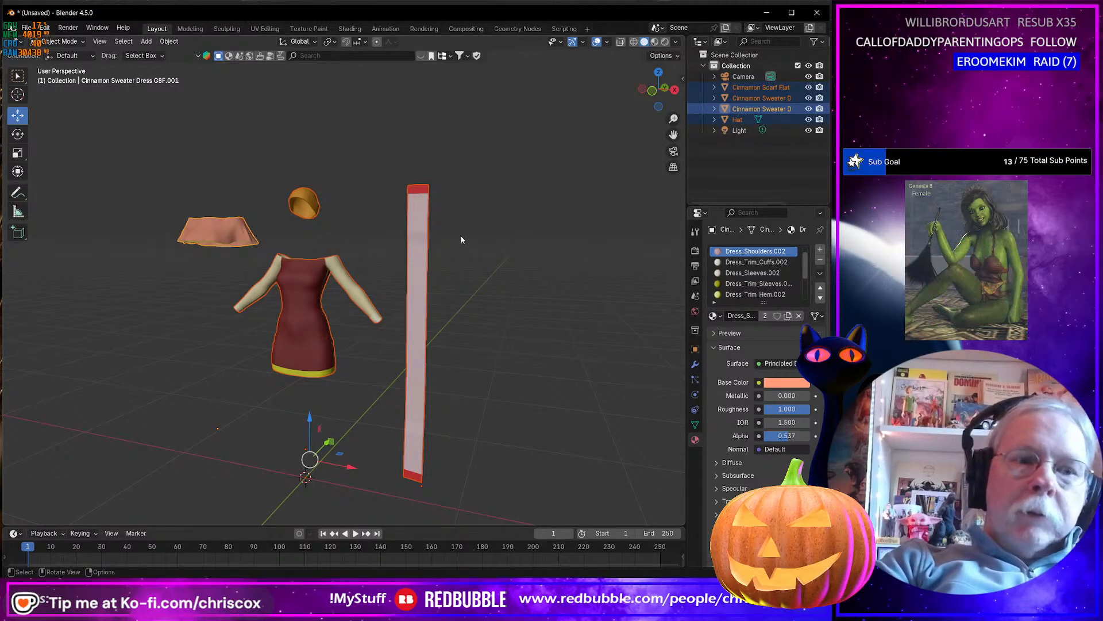
key("ctrl+e")
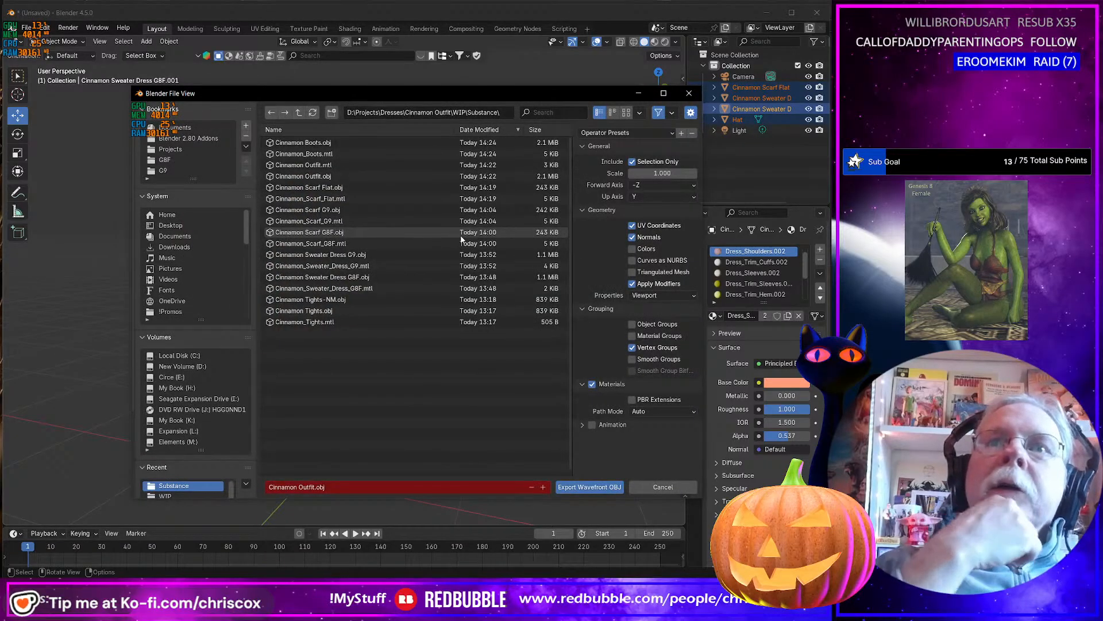
left_click(354, 483)
left_click(355, 484)
key("Left")
key("Left")
key("Left")
key("Left")
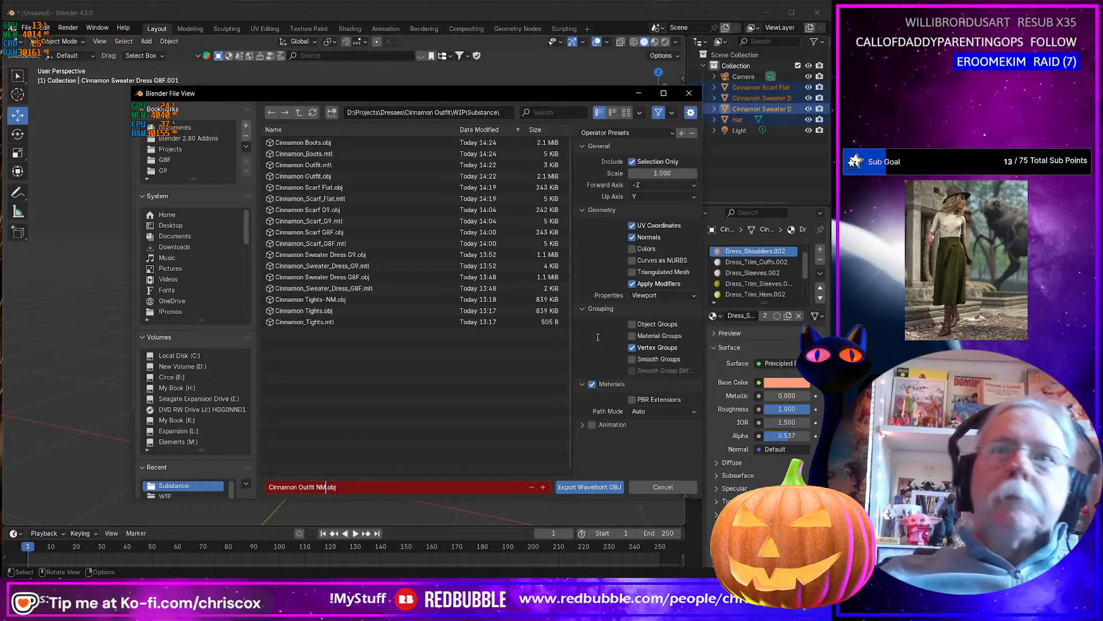
left_click(591, 384)
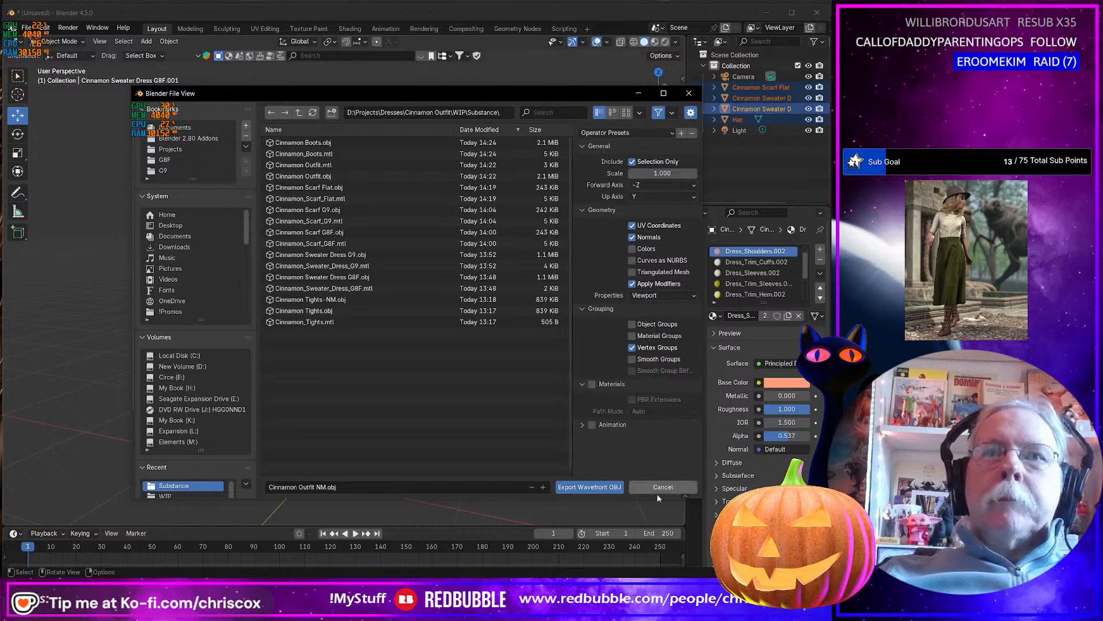
left_click(597, 486)
Switch back to Substance 3D Painter and create the project from Cinnamon Outfit NM.obj in the Substance folder.
key("alt+Tab")
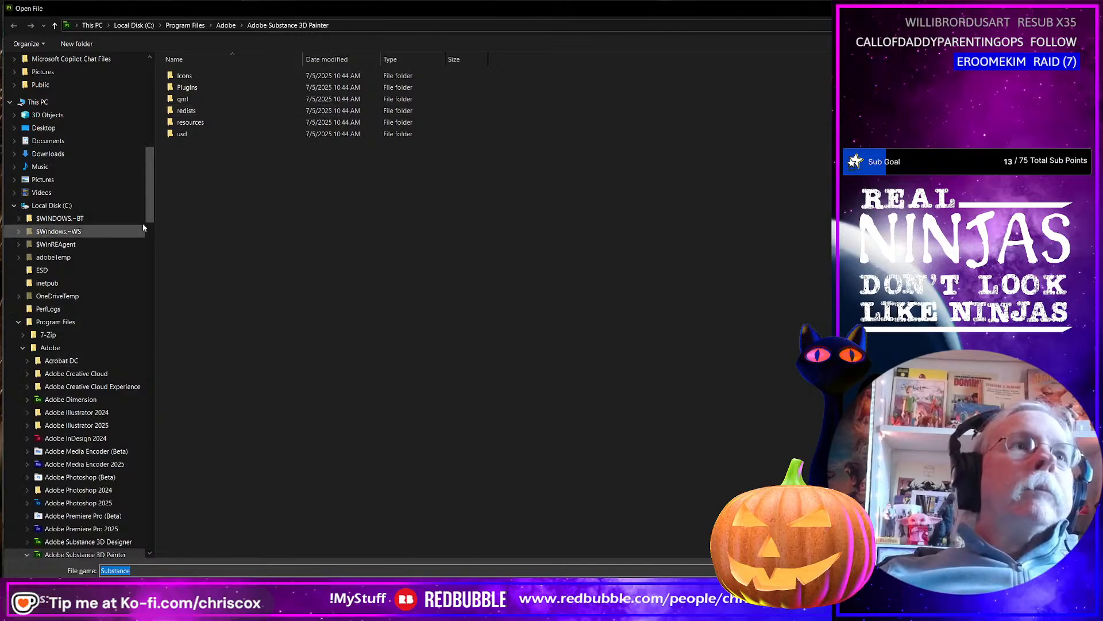
left_click_drag(150, 217, 155, 87)
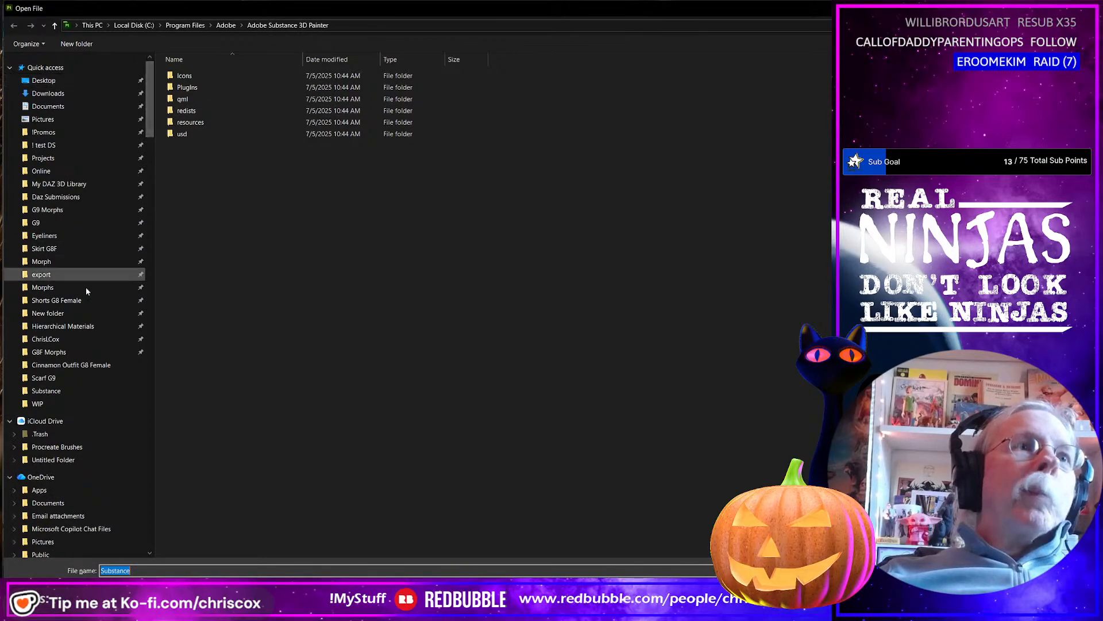
left_click(77, 390)
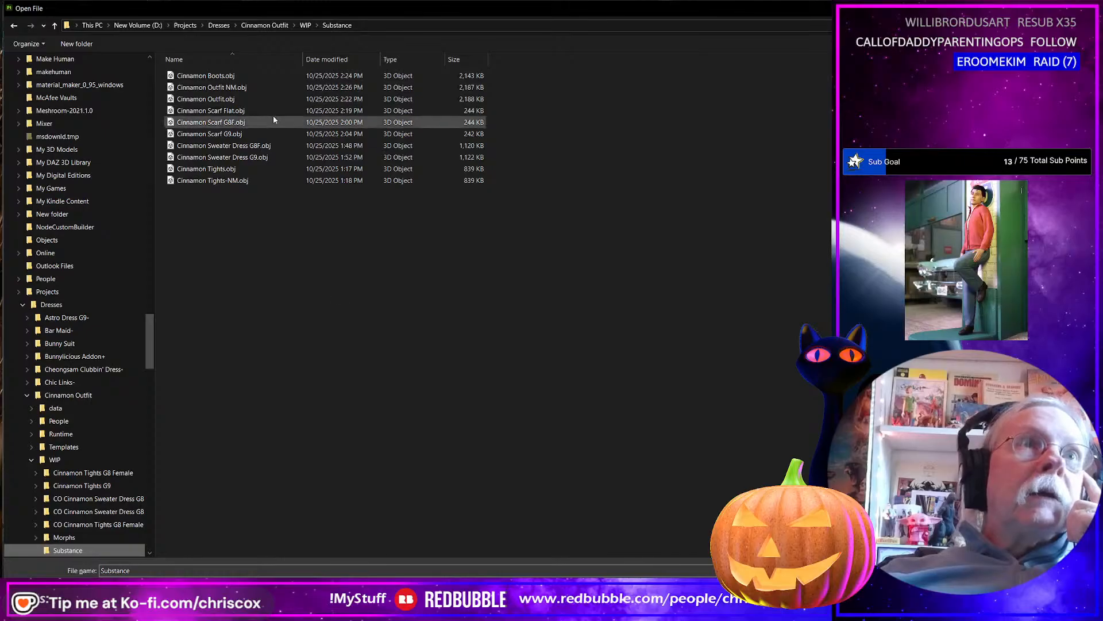
left_click(253, 87)
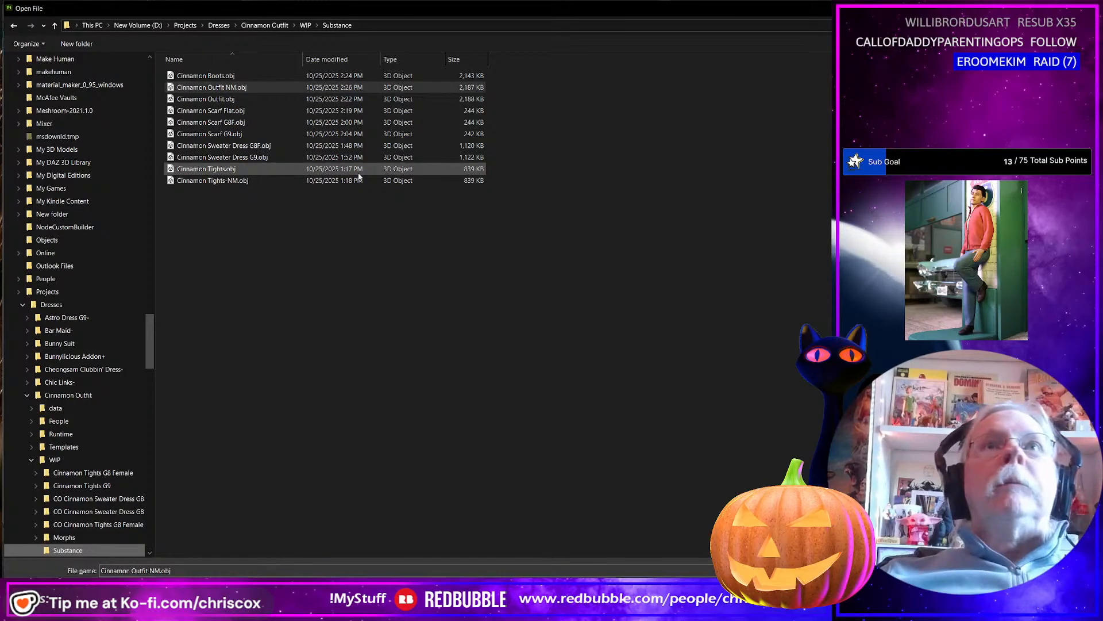
key("Return")
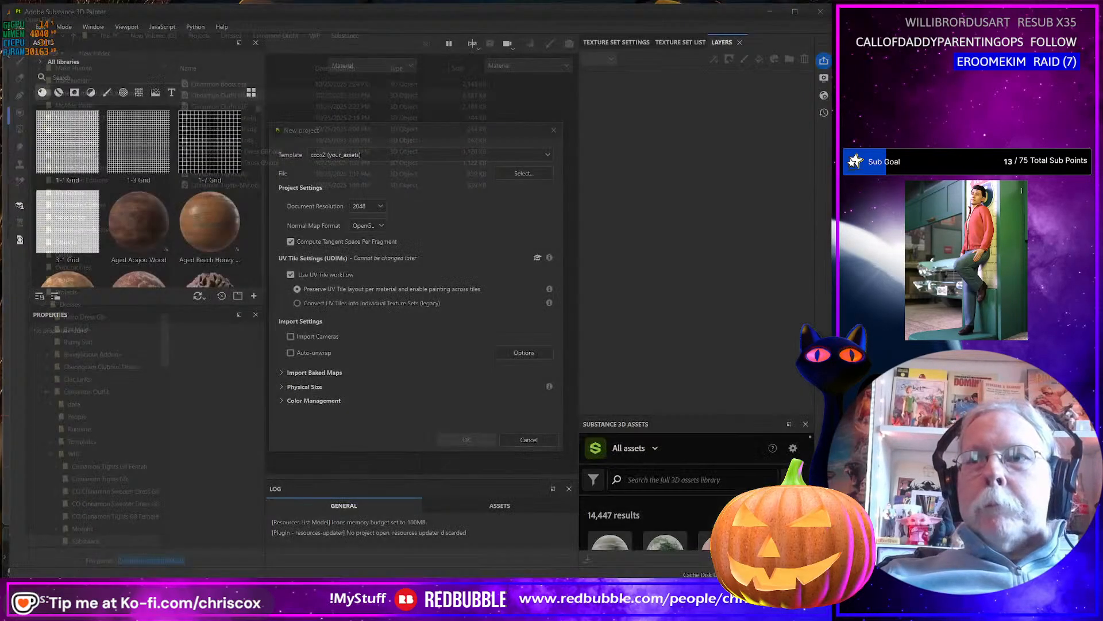
left_click(466, 440)
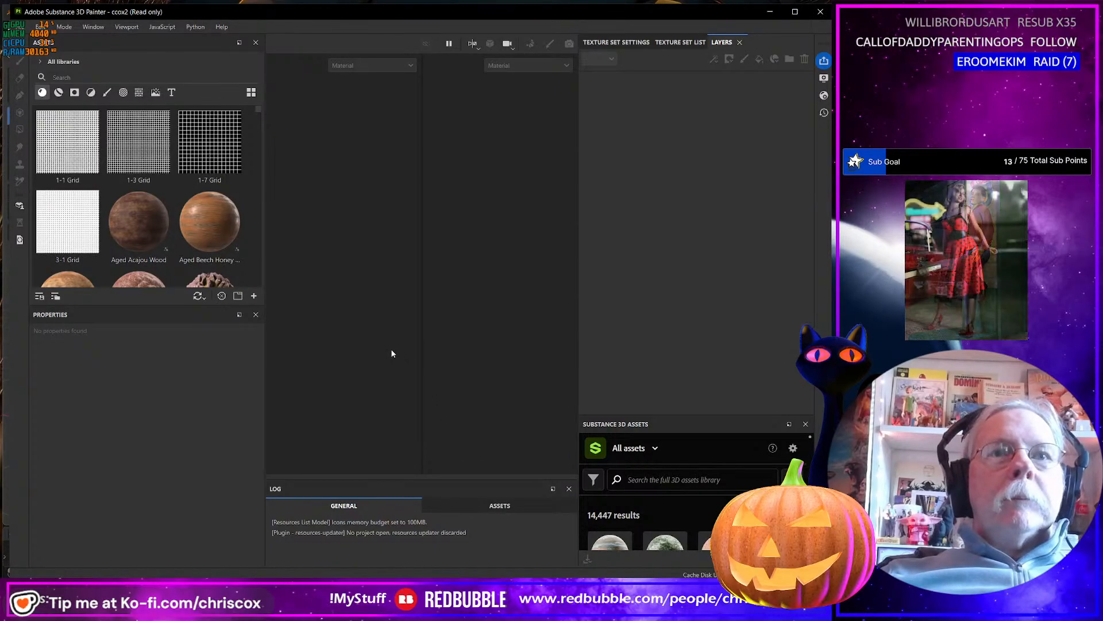
left_click_drag(384, 343, 414, 359, "alt")
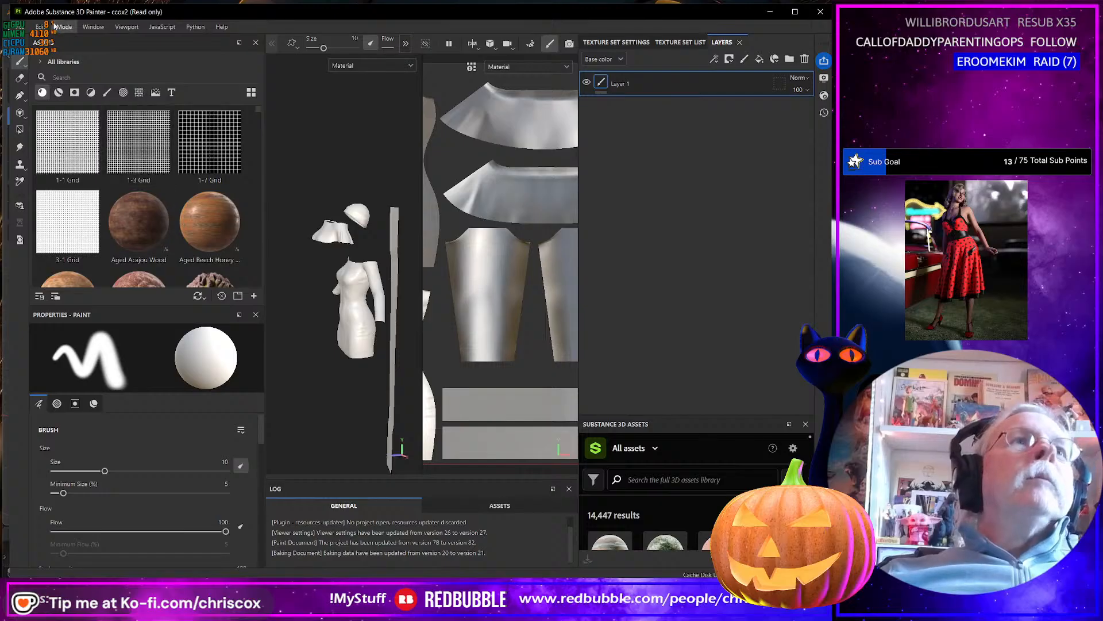
Enter mesh map baking mode and bake the normal, world space normal, ambient occlusion, curvature and position maps.
left_click(63, 27)
left_click(90, 41)
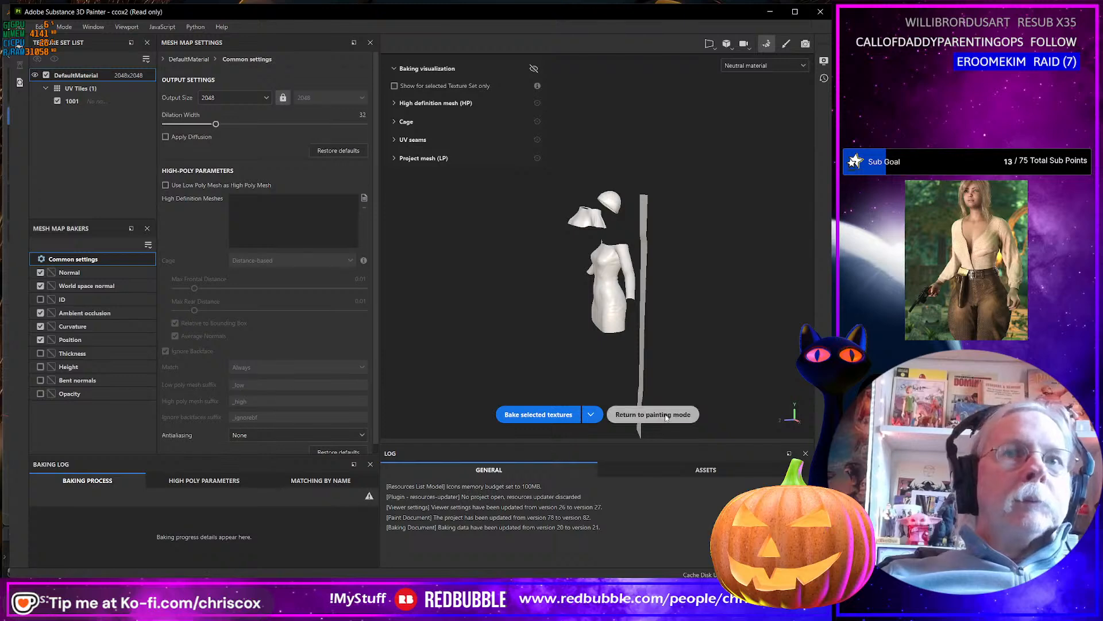
left_click(538, 414)
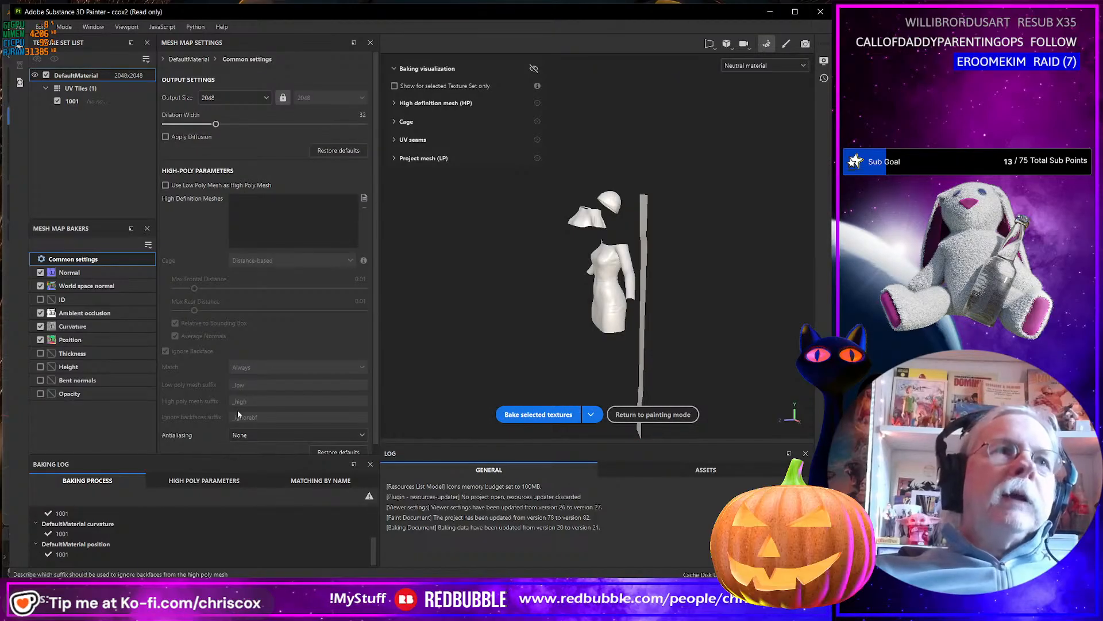
Enable only the ID baker and disable position, curvature, ambient occlusion, world space normal and normal.
left_click(41, 340)
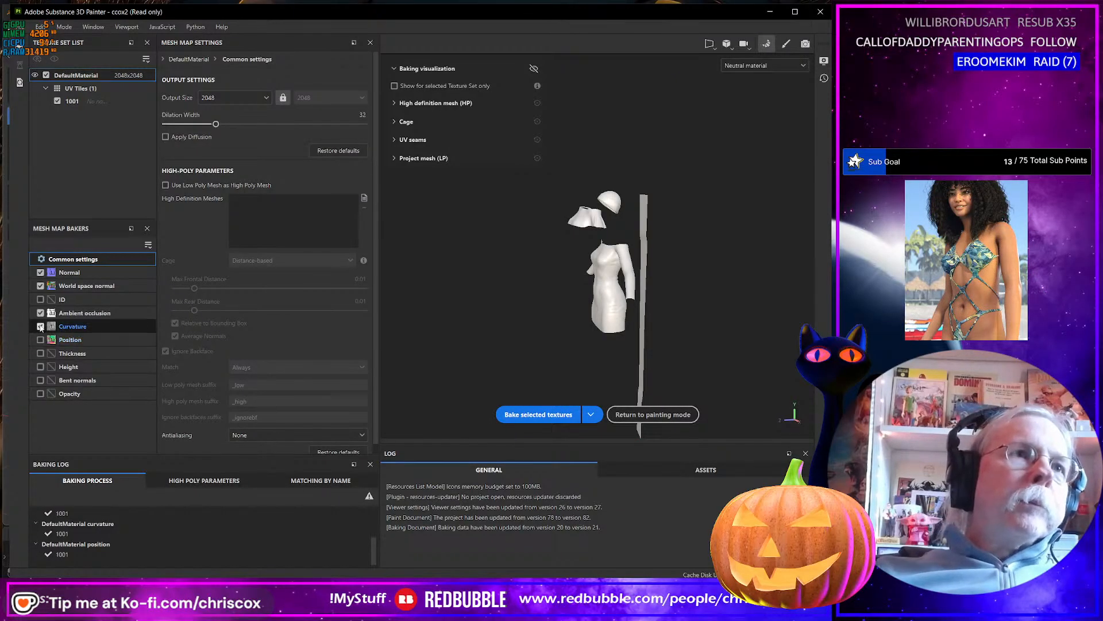
left_click(41, 326)
left_click(40, 313)
left_click(40, 300)
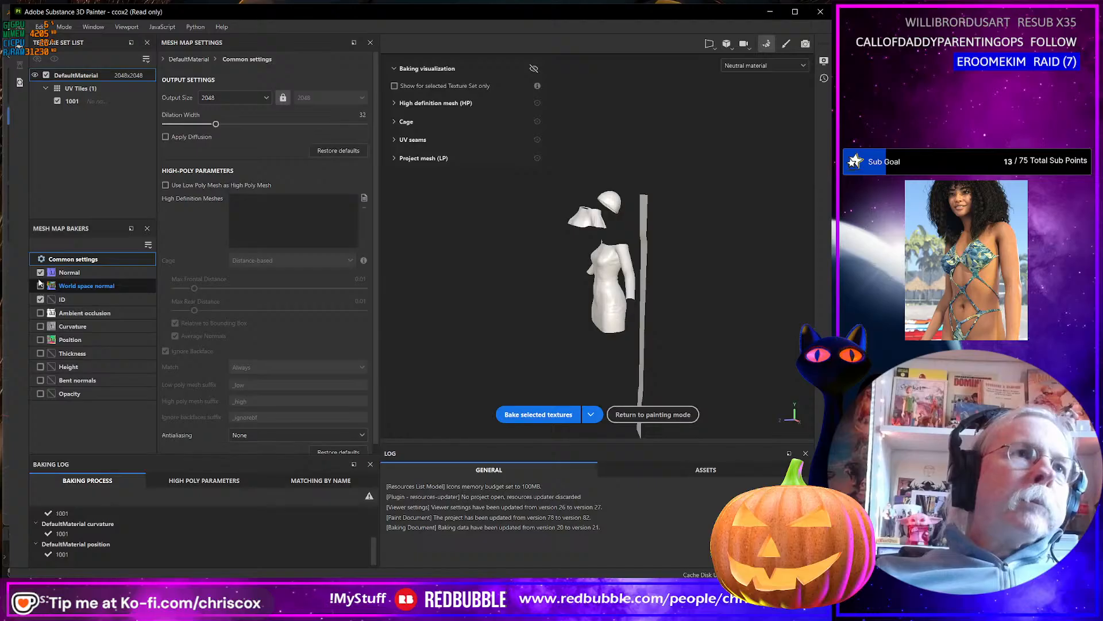
left_click(40, 286)
left_click(40, 272)
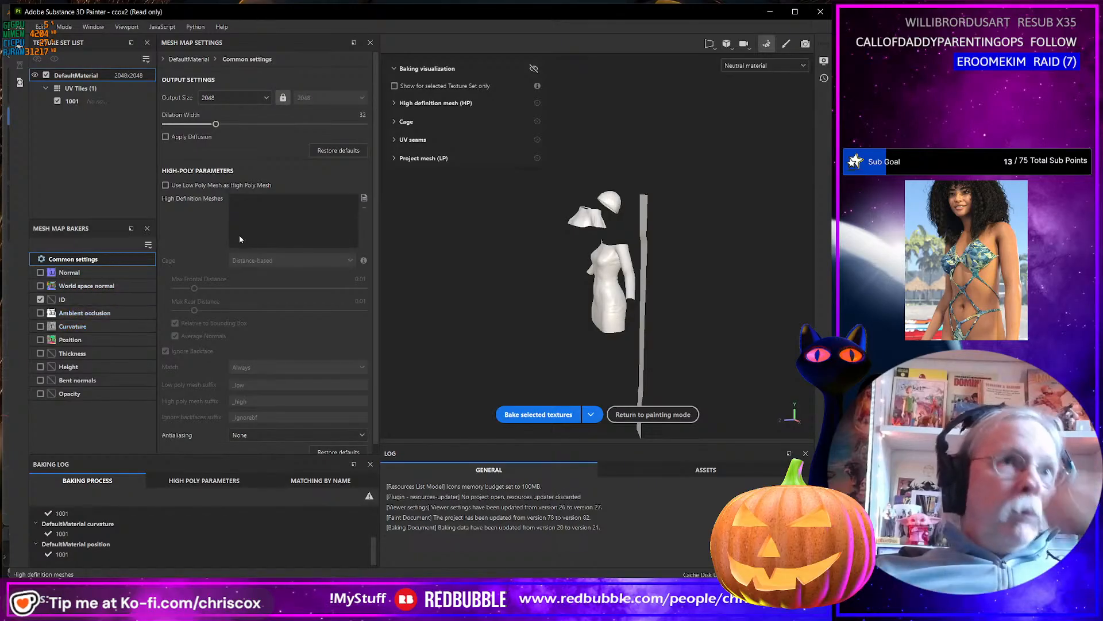
Load Cinnamon Outfit.obj as the high definition mesh for baking.
left_click(364, 198)
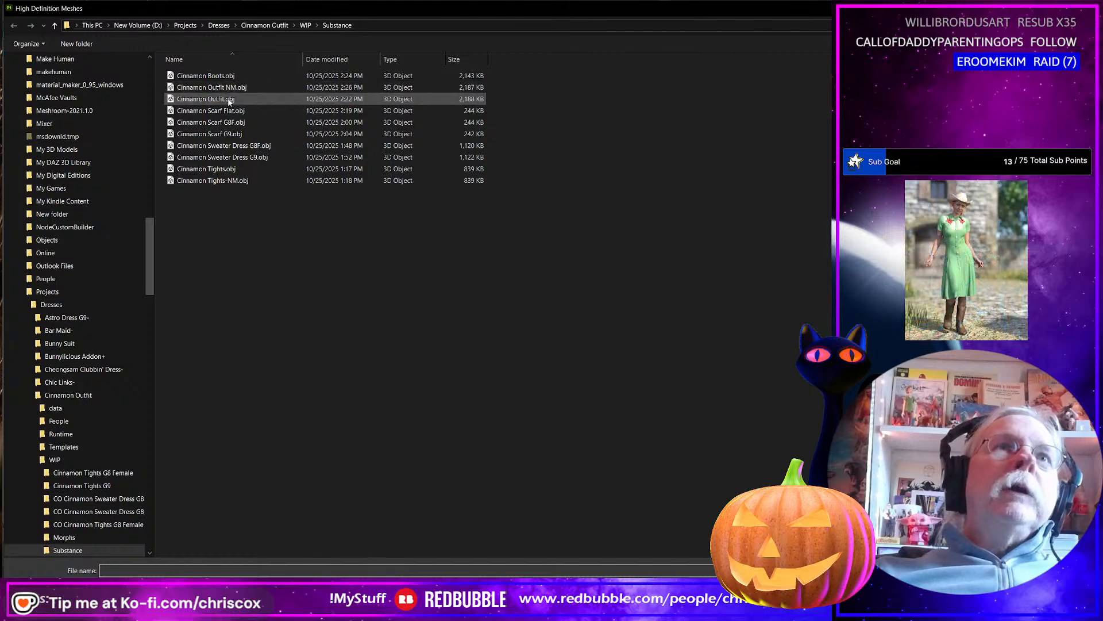
left_click(229, 100)
double_click(230, 100)
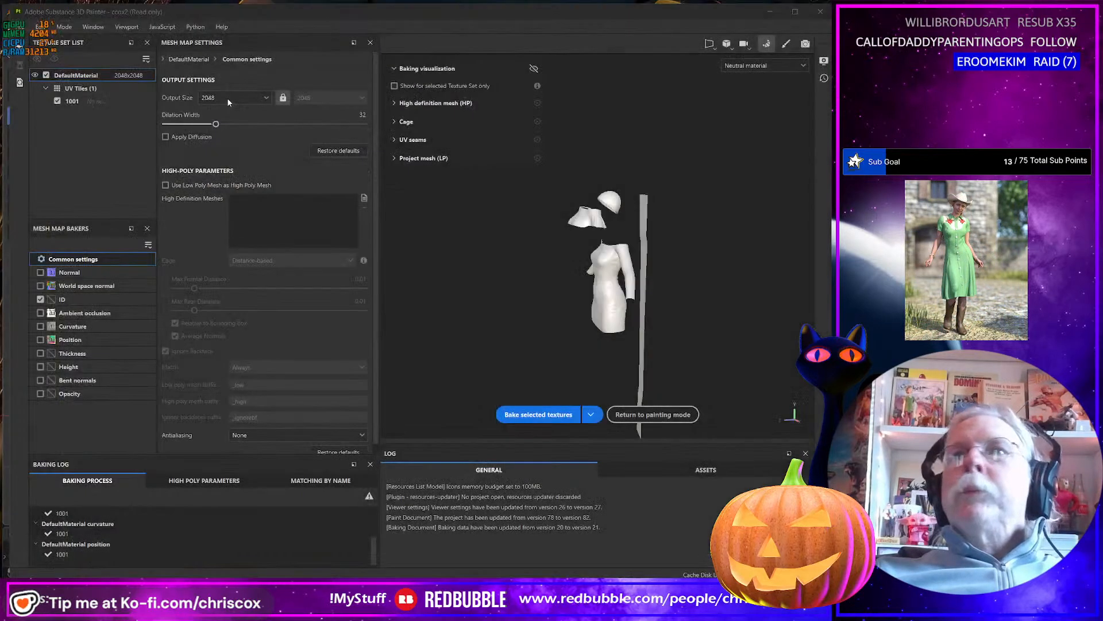
Set both the maximum frontal and maximum rear cage distances to 0.000001.
double_click(360, 279)
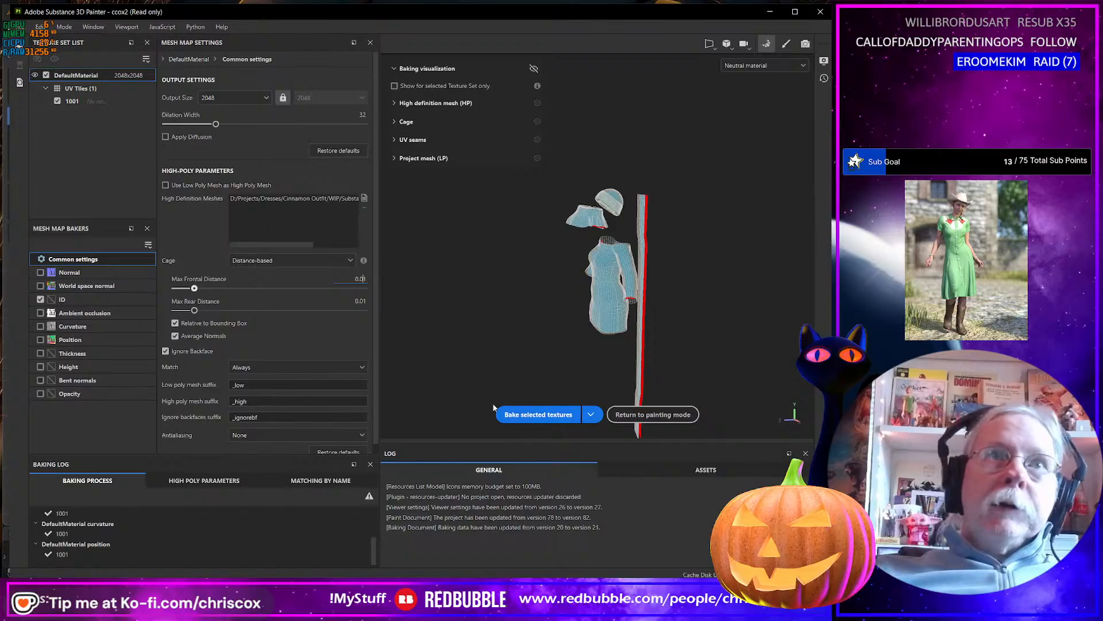
type("0000")
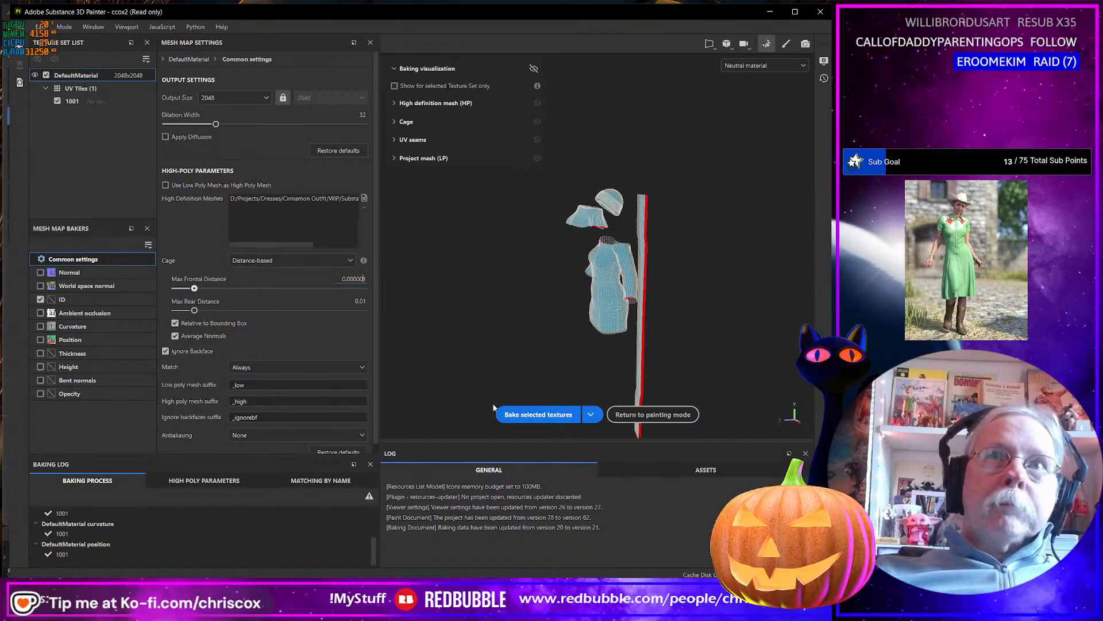
double_click(362, 303)
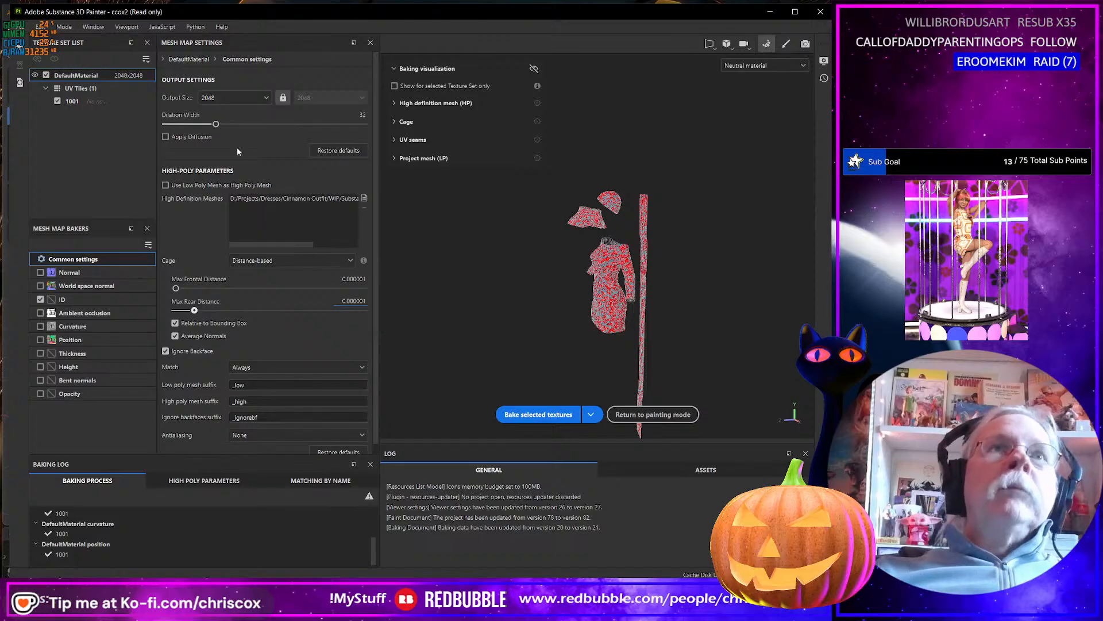
Bake the ID map at an output size of 8192 and return to painting mode.
left_click(222, 97)
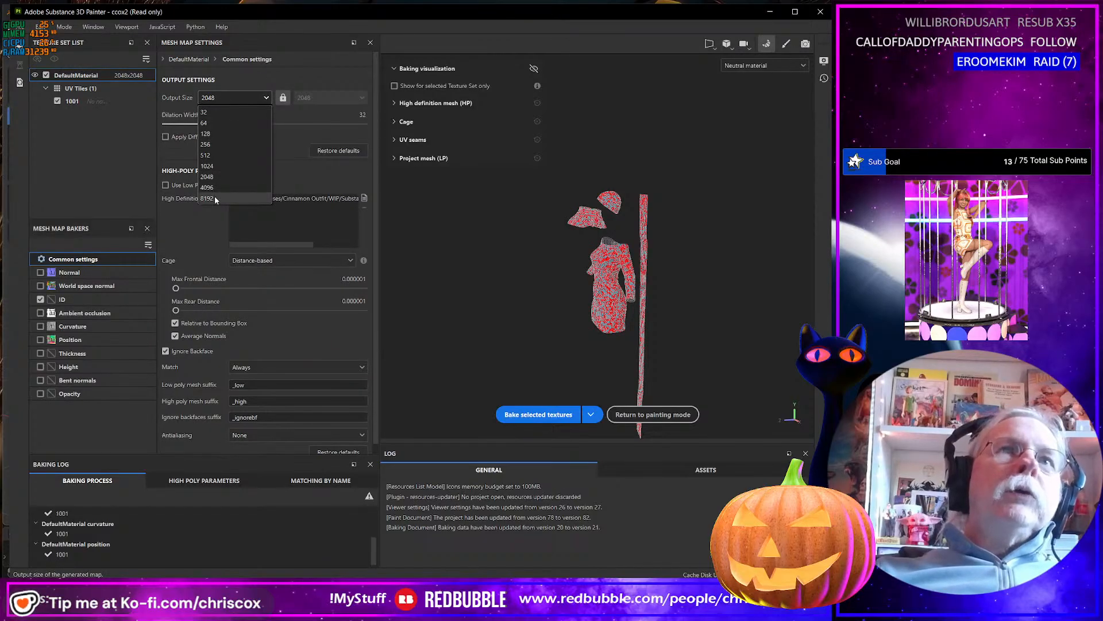
left_click(215, 198)
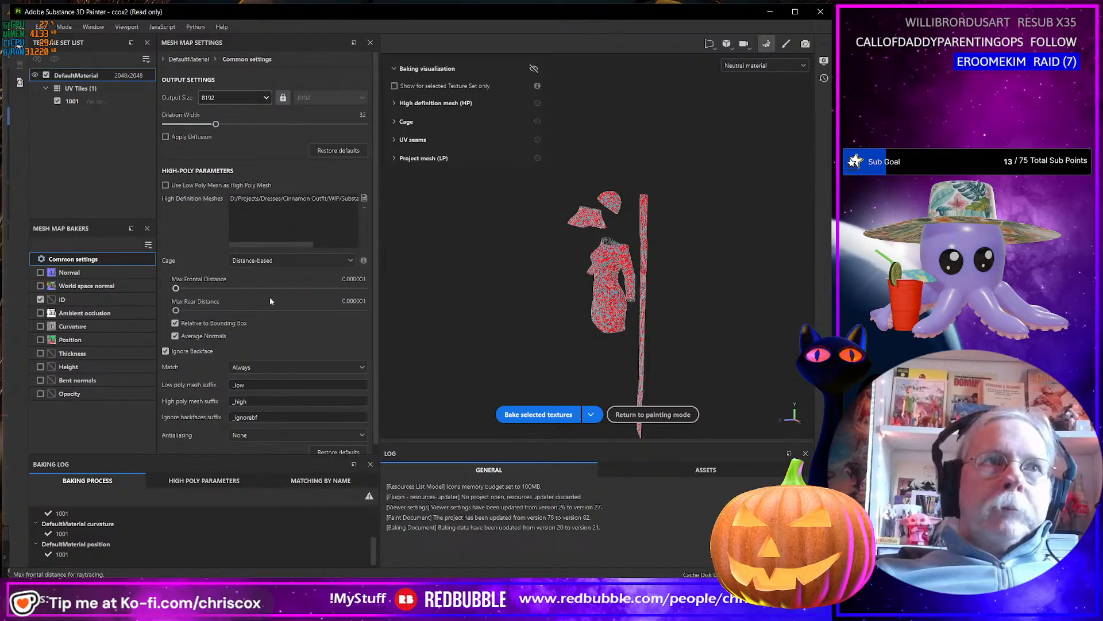
left_click(543, 415)
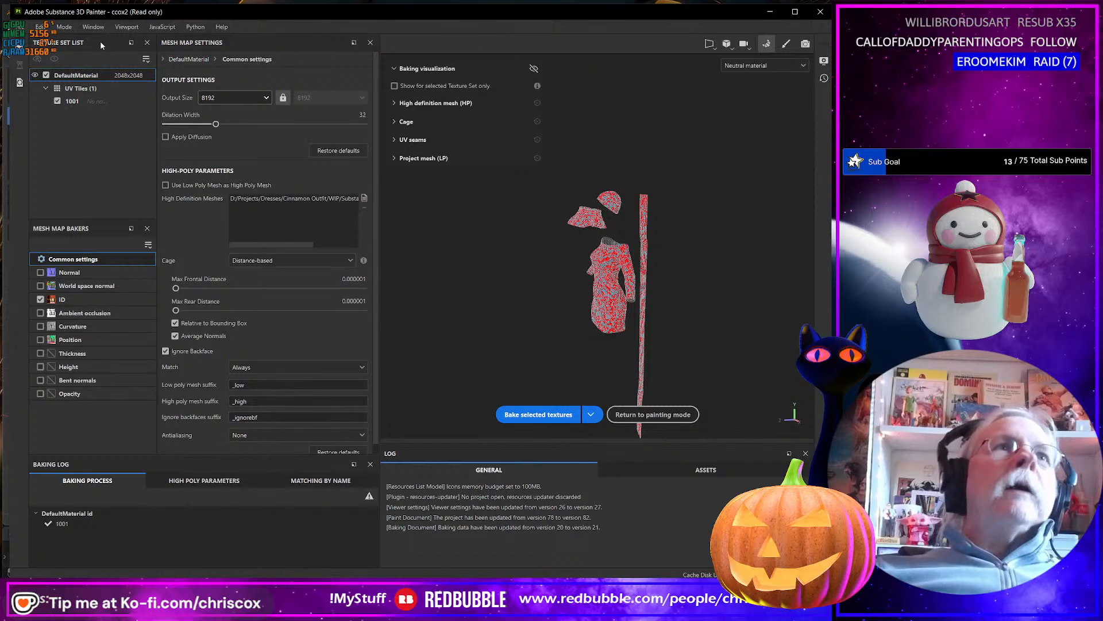
left_click(64, 27)
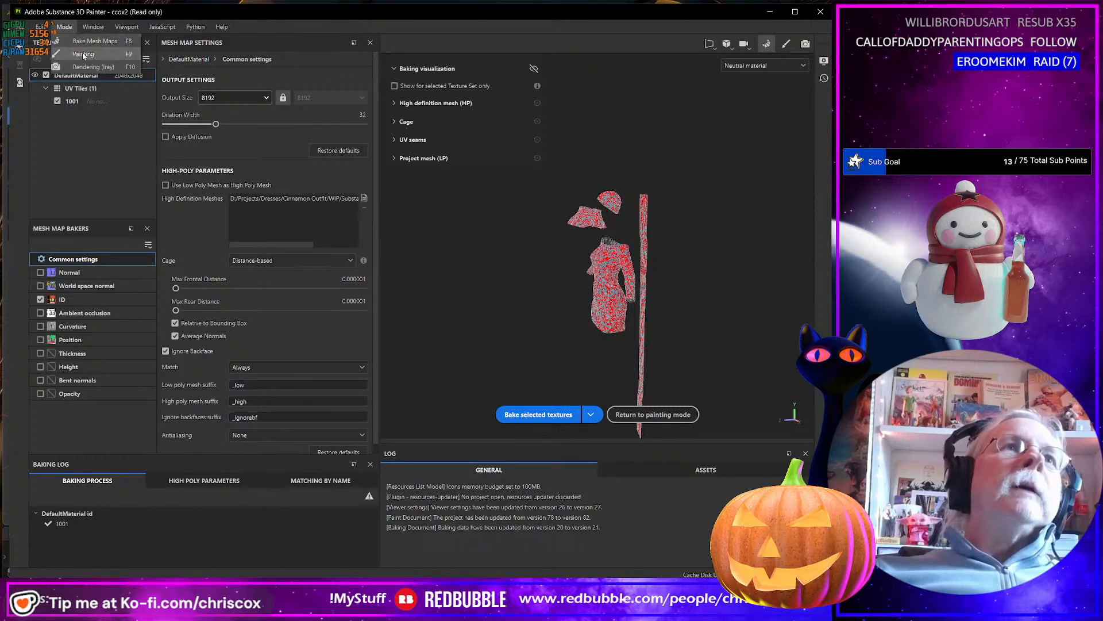
left_click(84, 54)
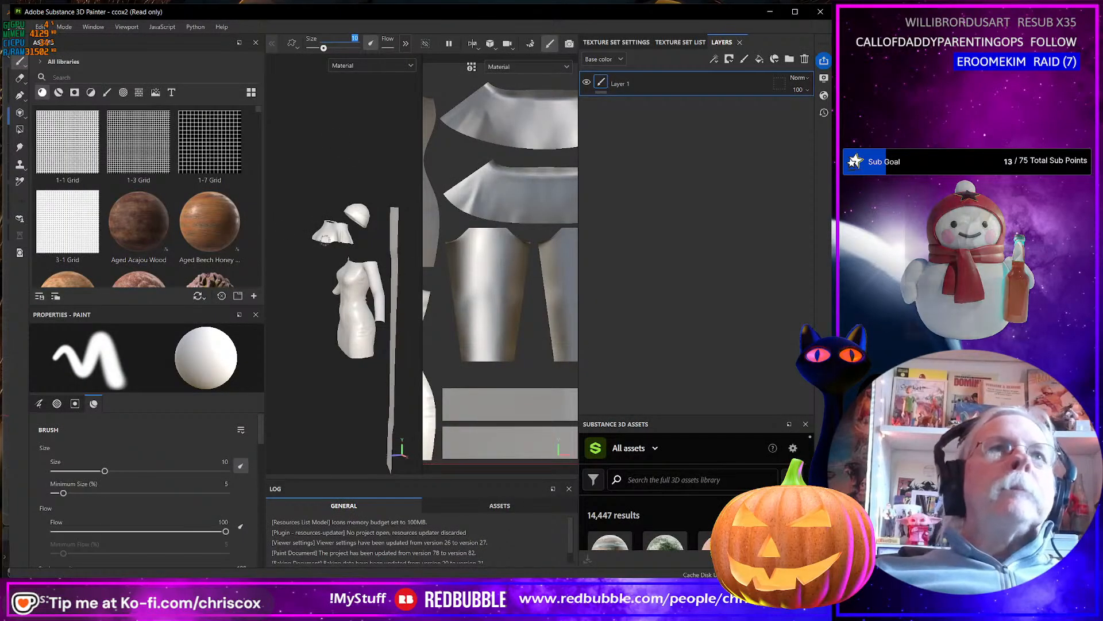
Save the project as Cinnamon Outfit in the Substance folder.
left_click(21, 28)
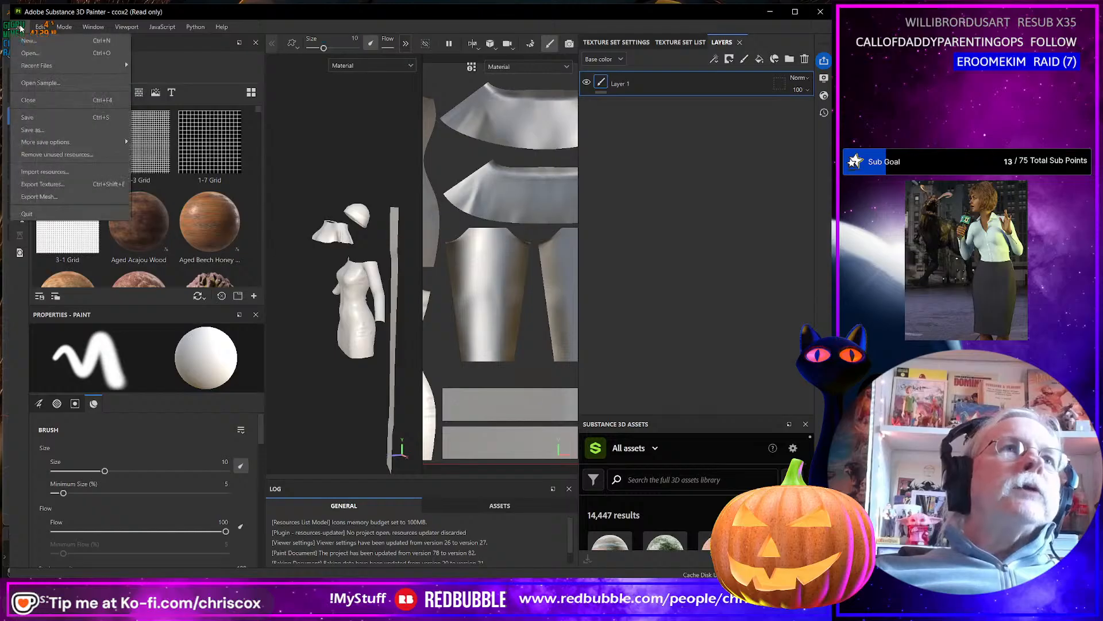
left_click(34, 132)
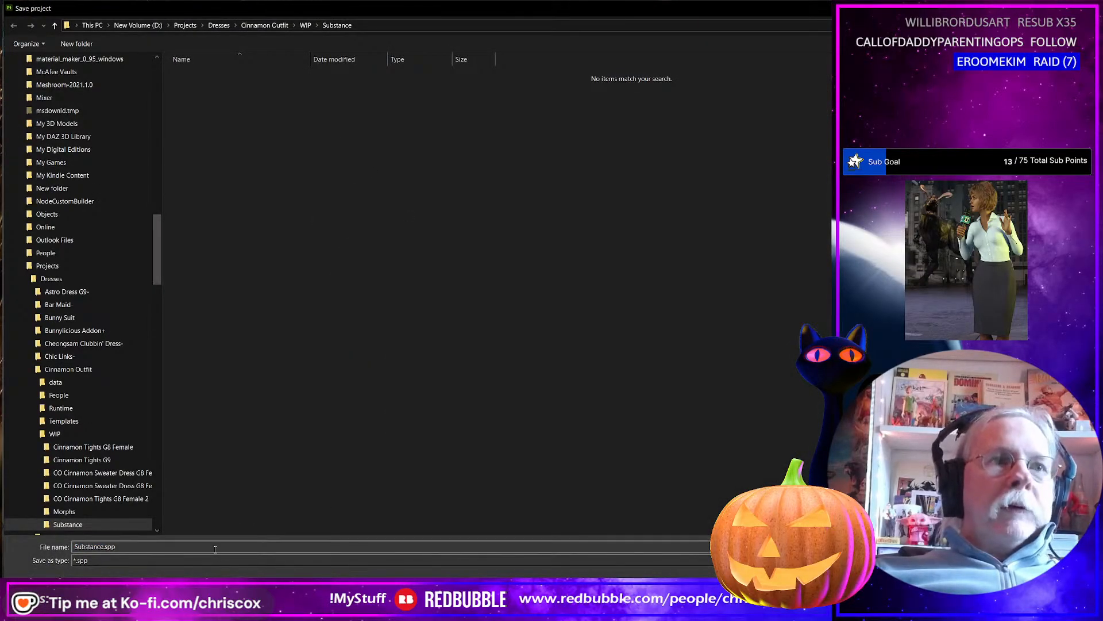
type("Cinn")
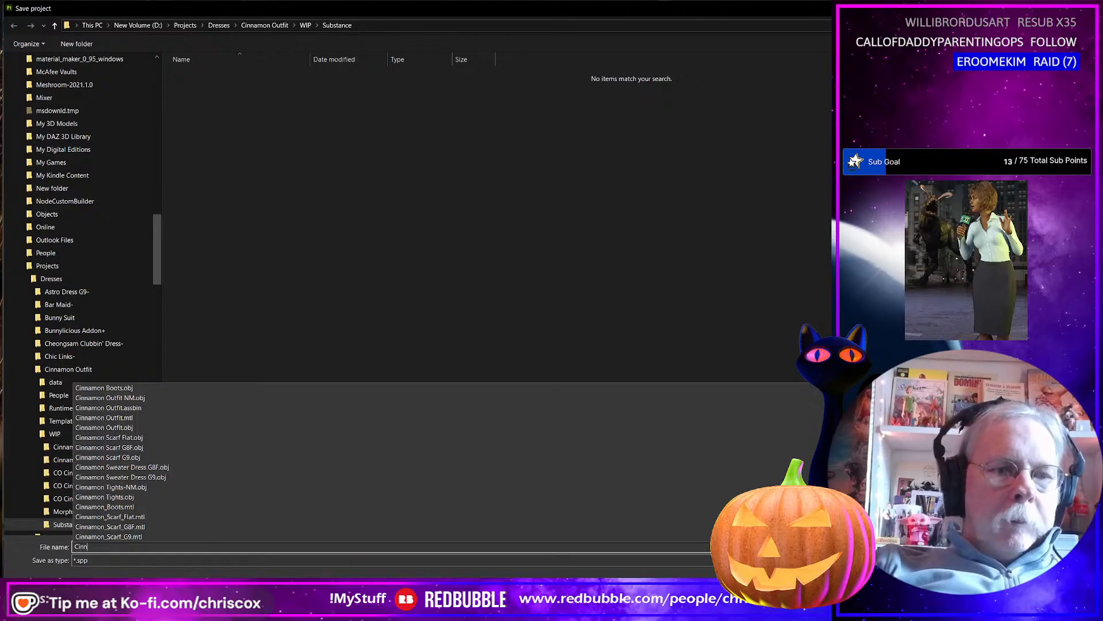
type("amon ")
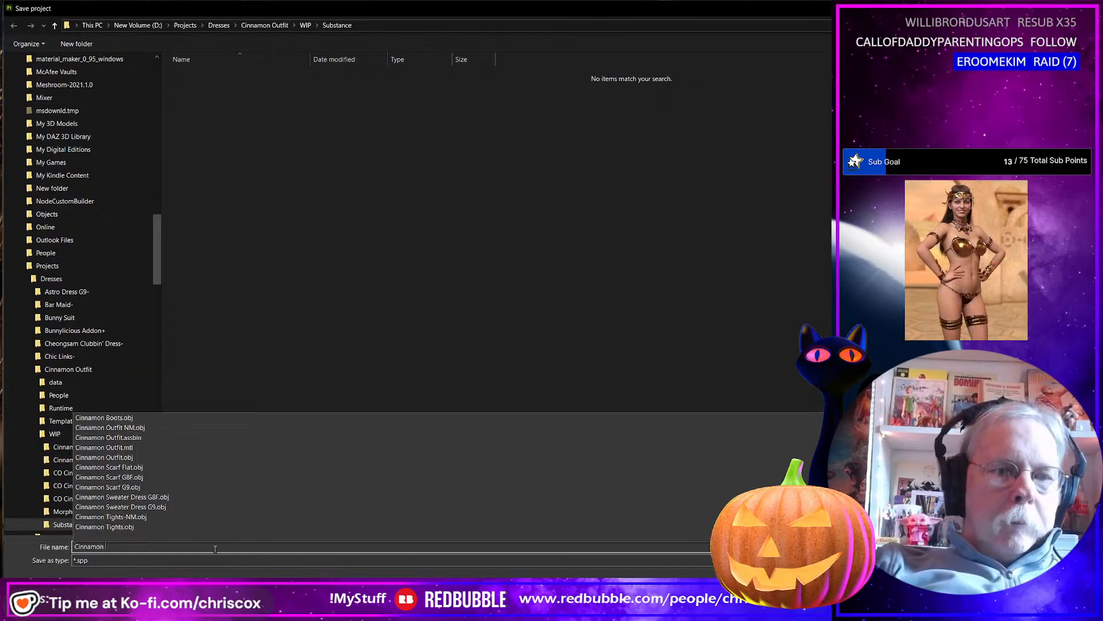
type("Out")
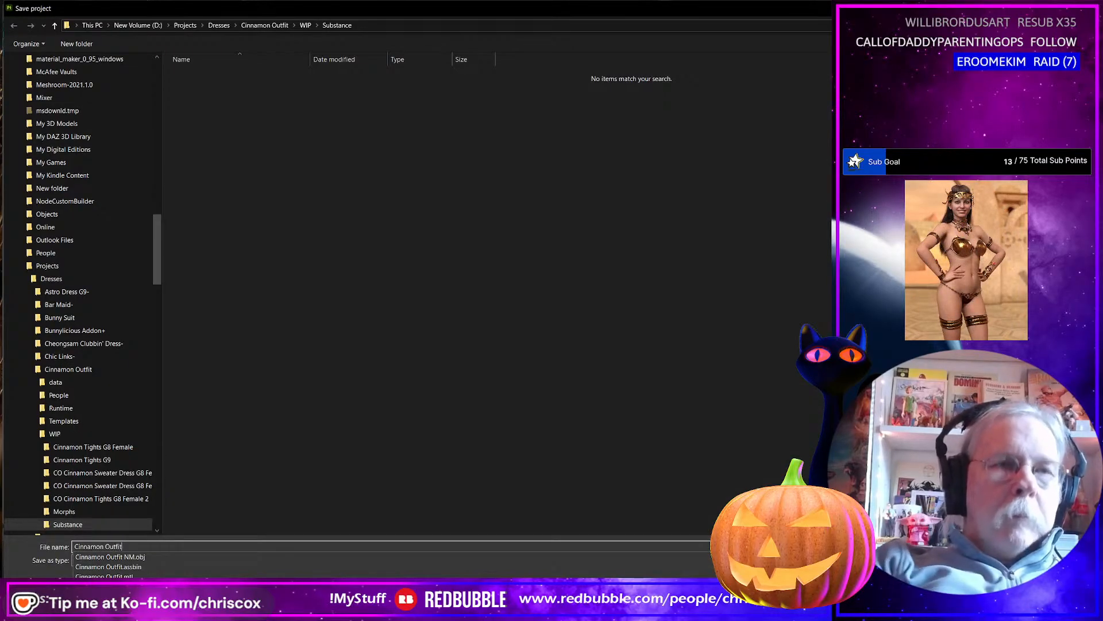
type("fit")
key("Return")
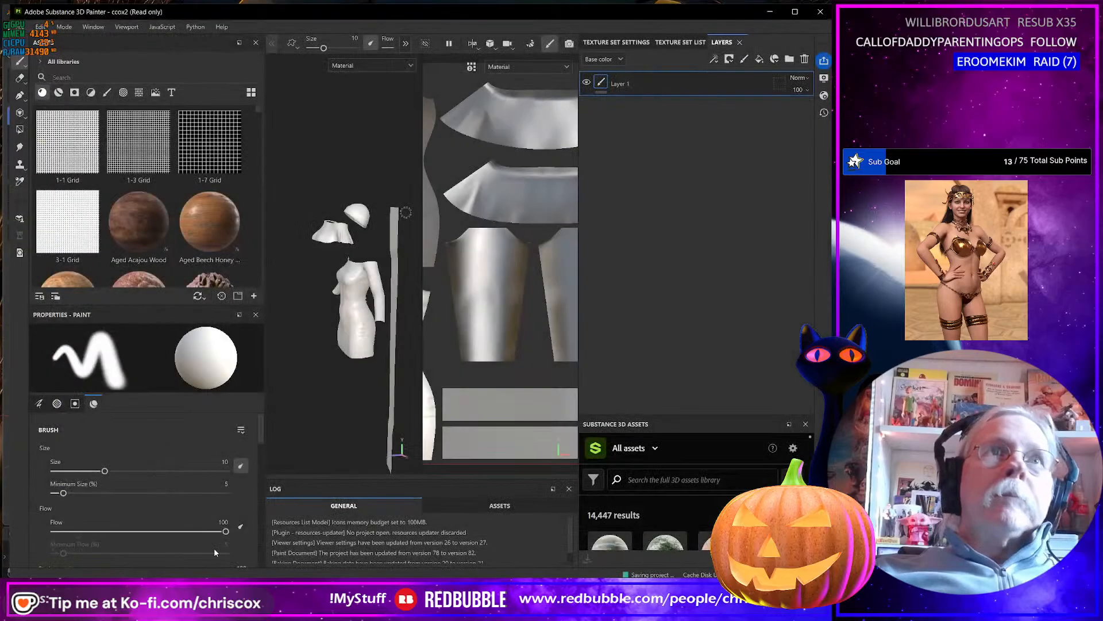
left_click(19, 27)
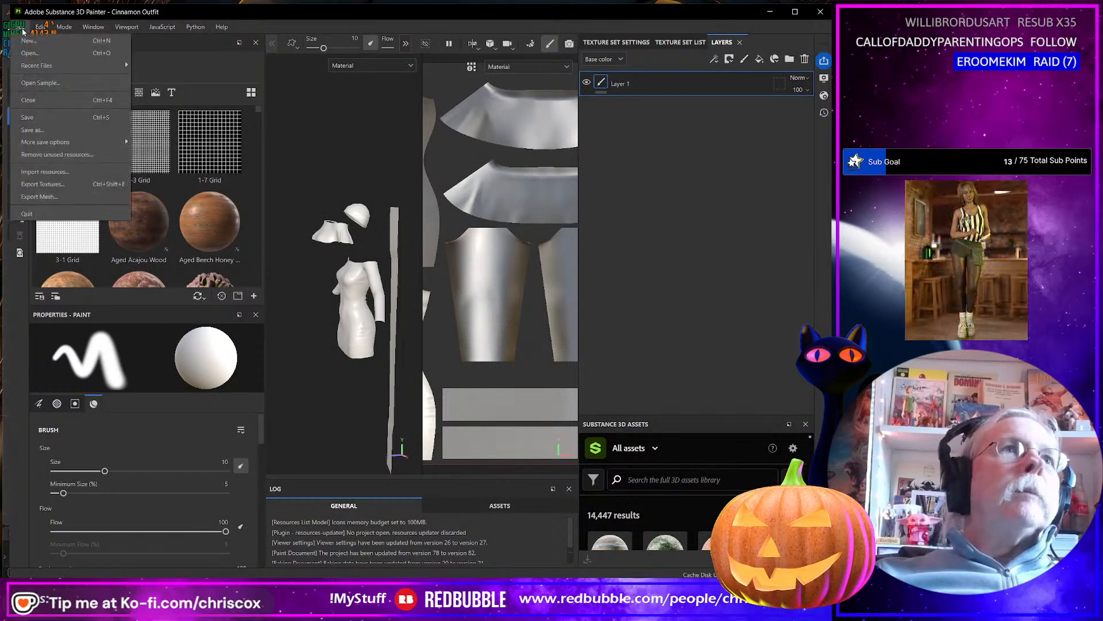
left_click(32, 130)
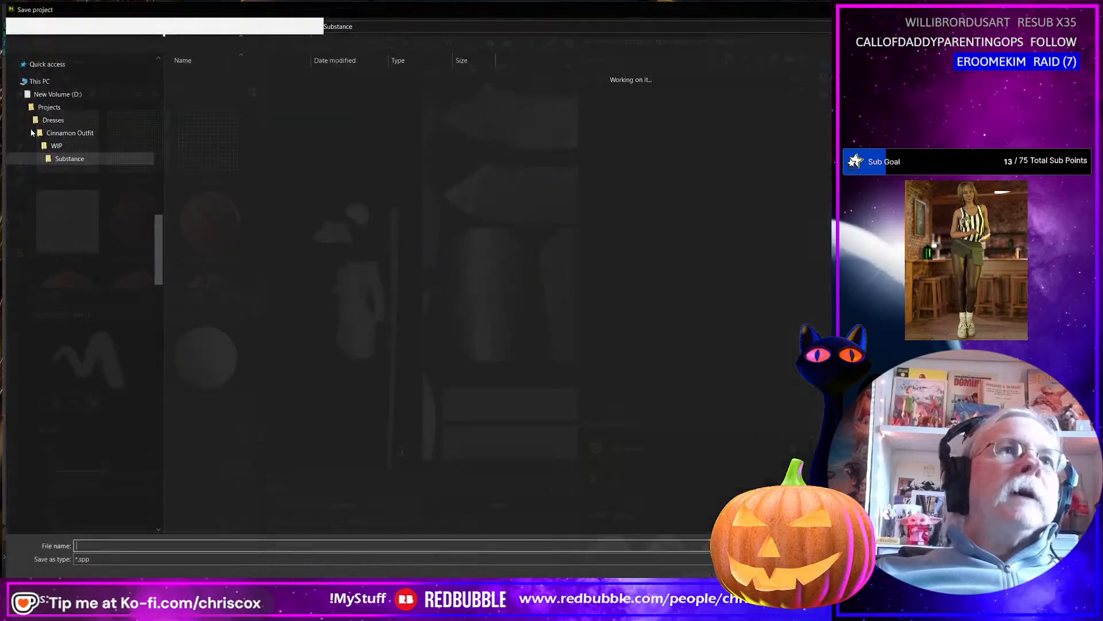
key("Escape")
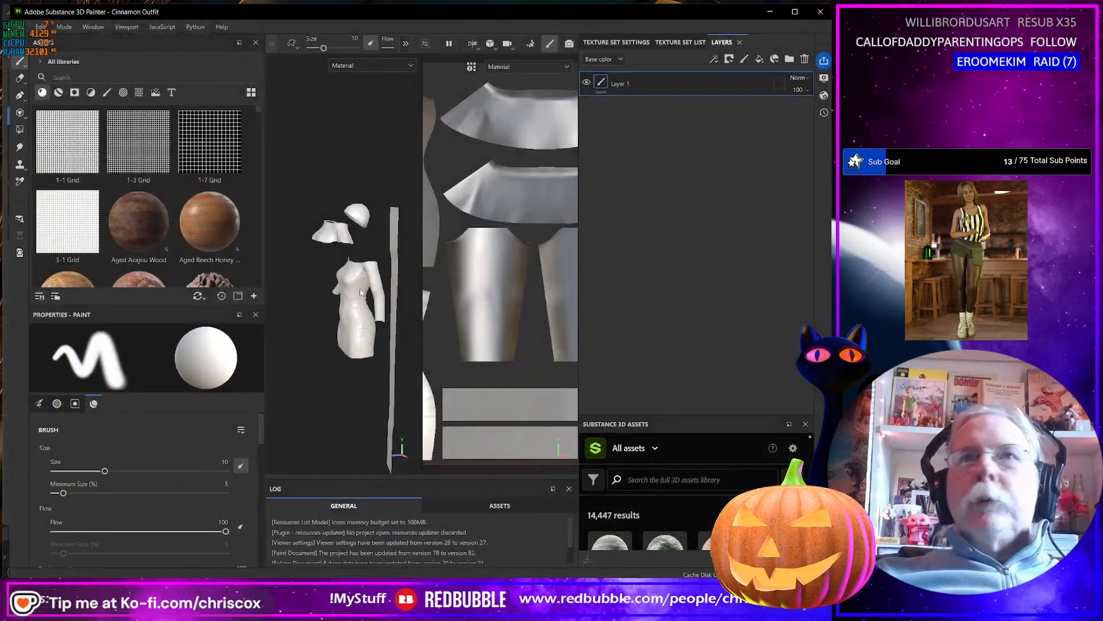
Export the textures using the ! CCox-ID output template at a size of 8192.
left_click(17, 27)
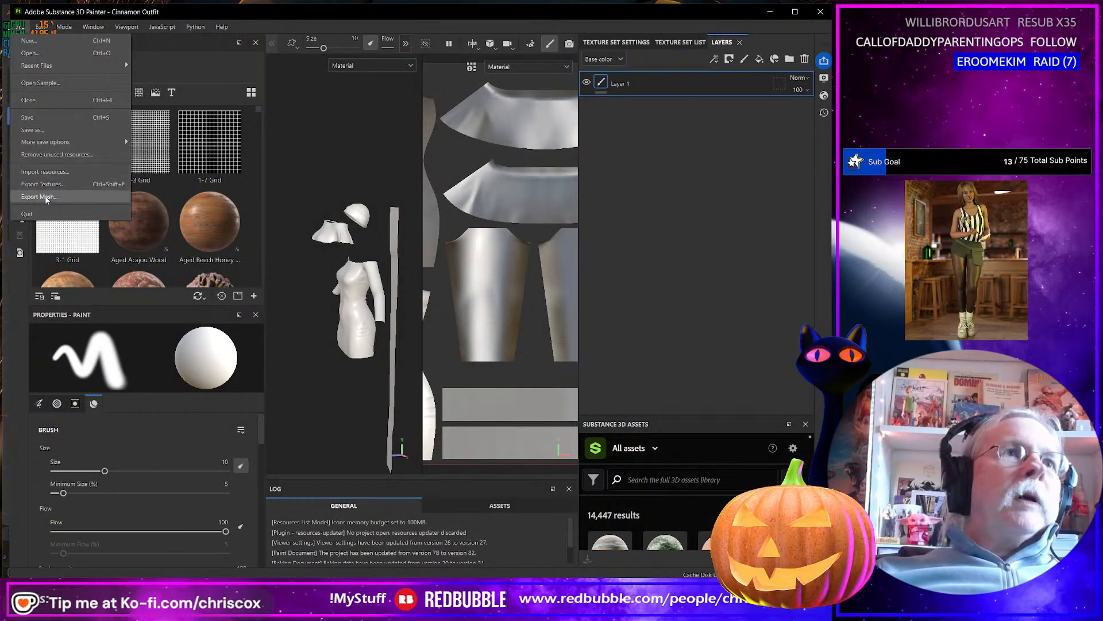
left_click(51, 185)
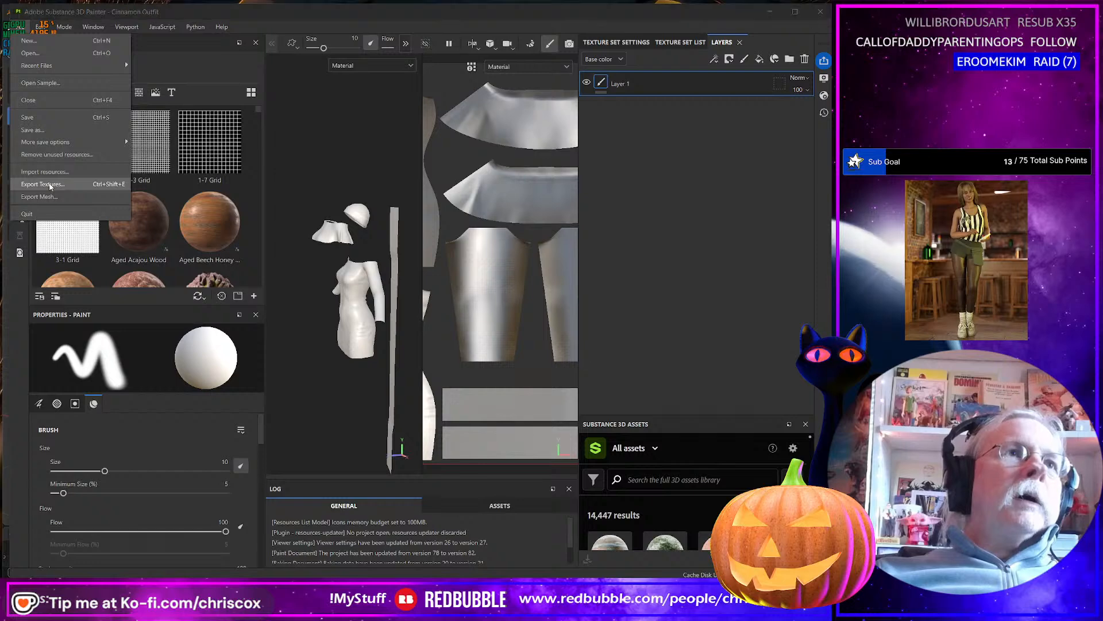
left_click(534, 178)
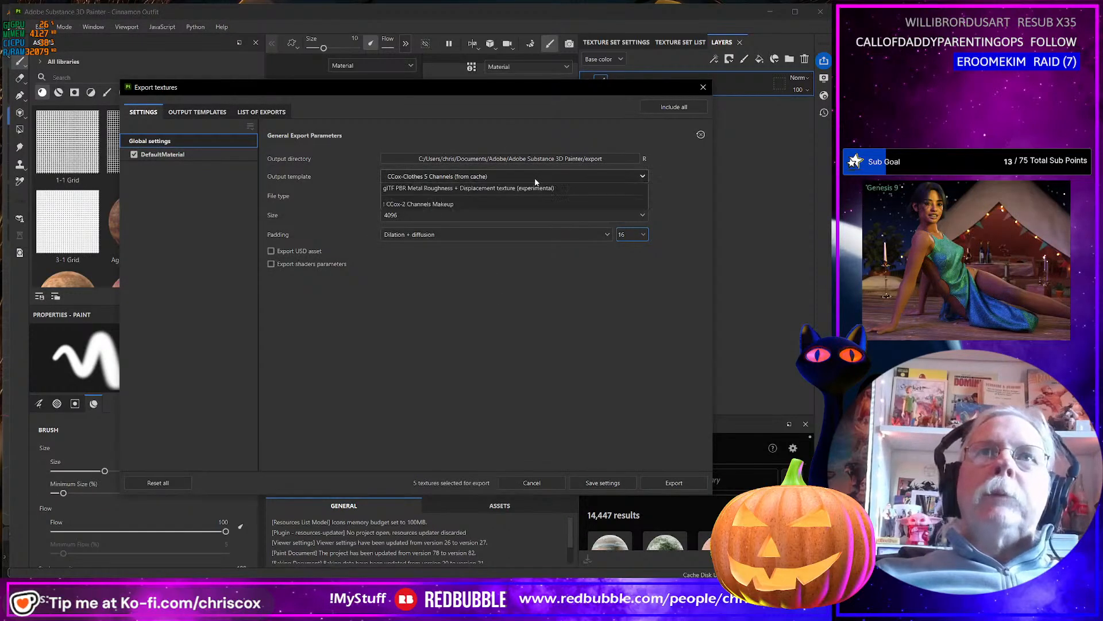
scroll(515, 246, "down", 5)
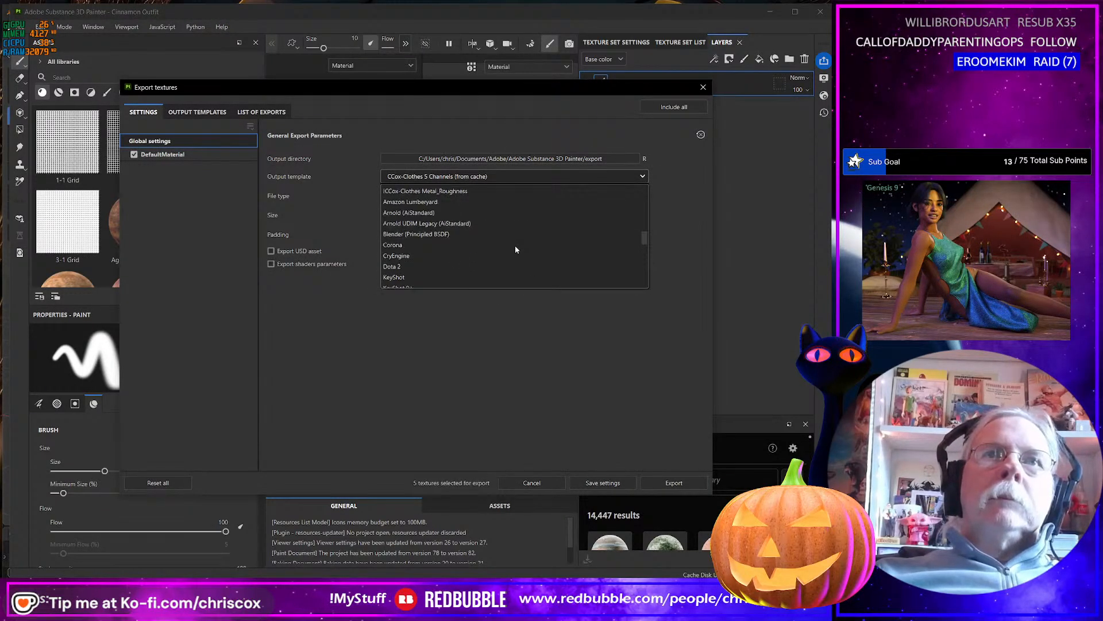
scroll(505, 244, "up", 3)
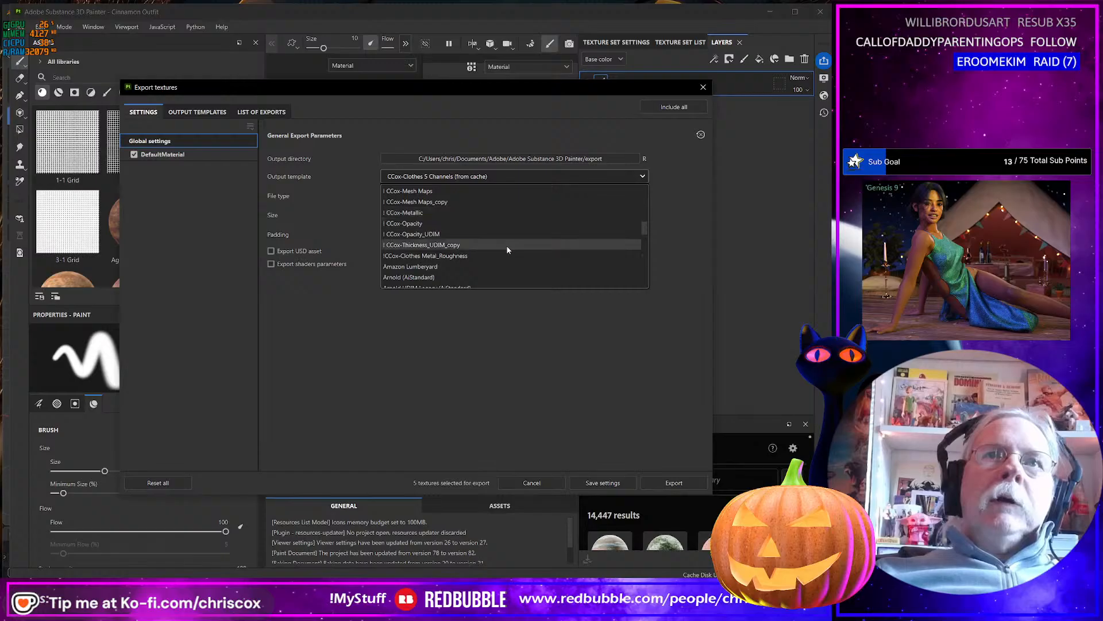
left_click(401, 201)
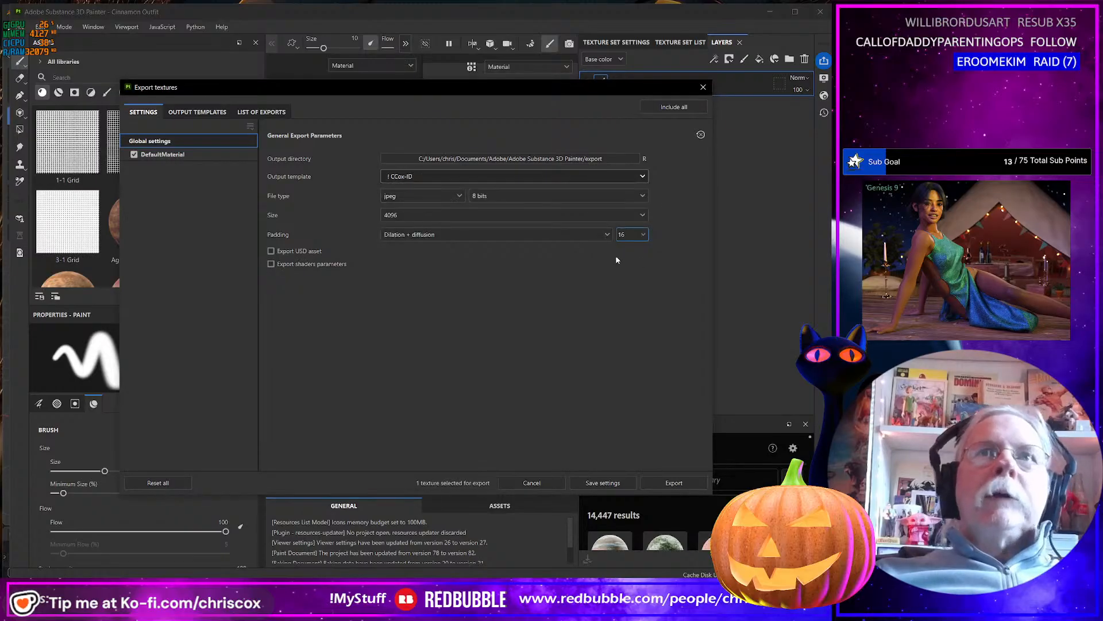
left_click(440, 214)
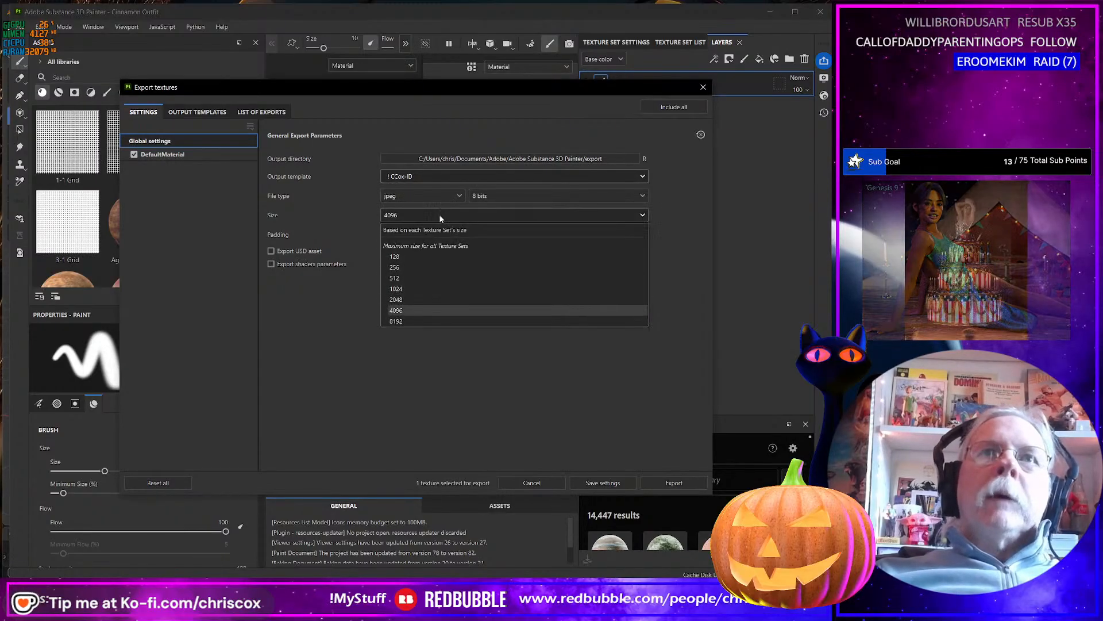
left_click(402, 321)
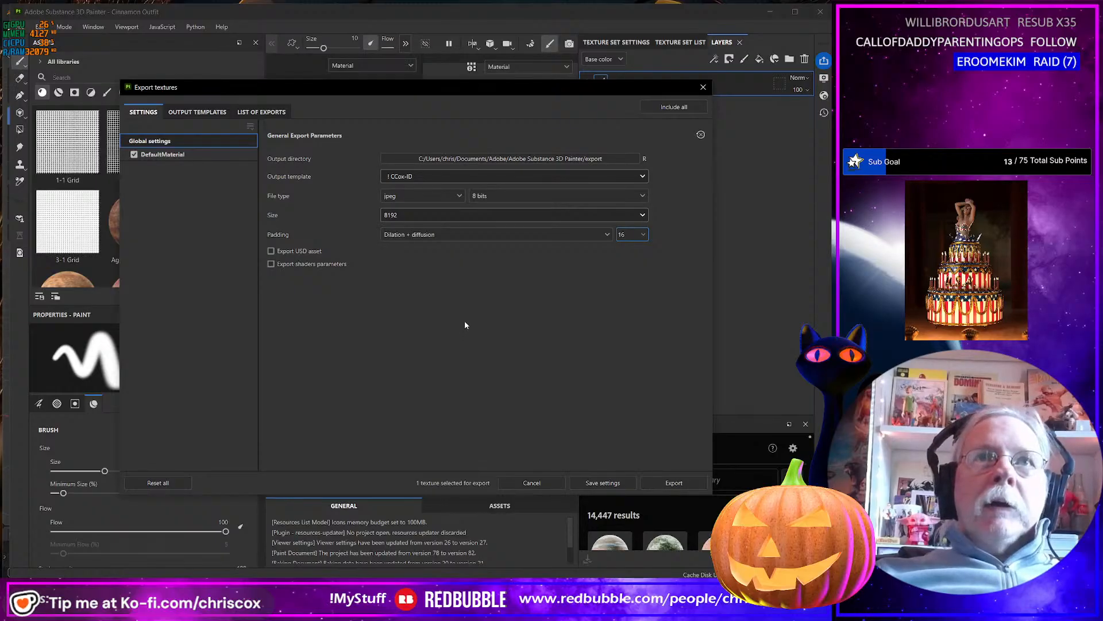
left_click(674, 482)
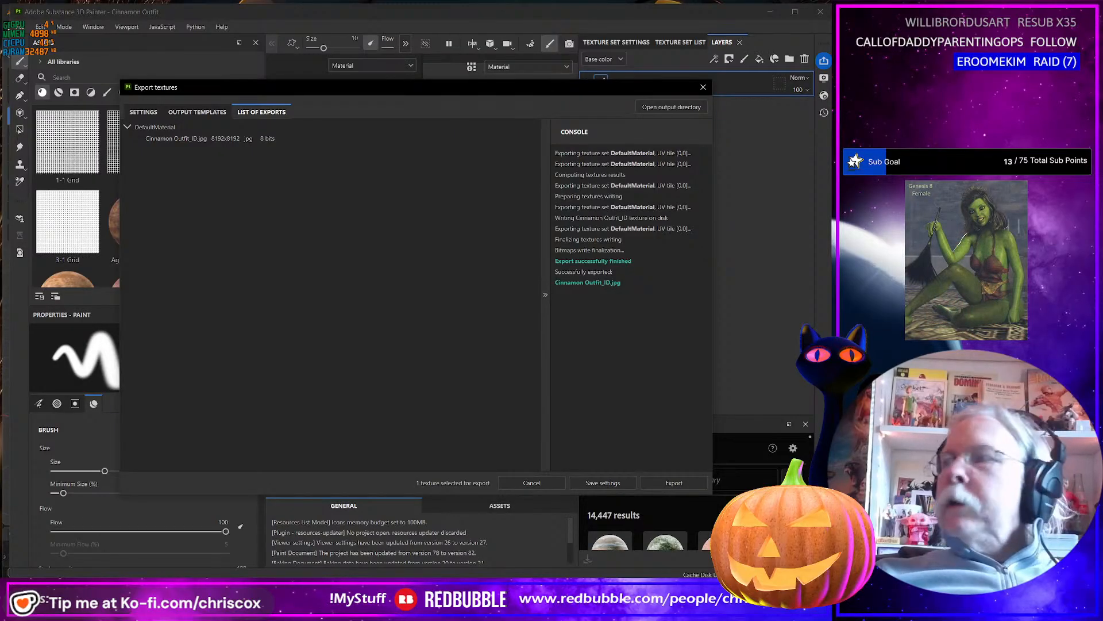
Switch to Blender and select all of the outfit's geometry in the UV Editing workspace.
key("alt+Tab")
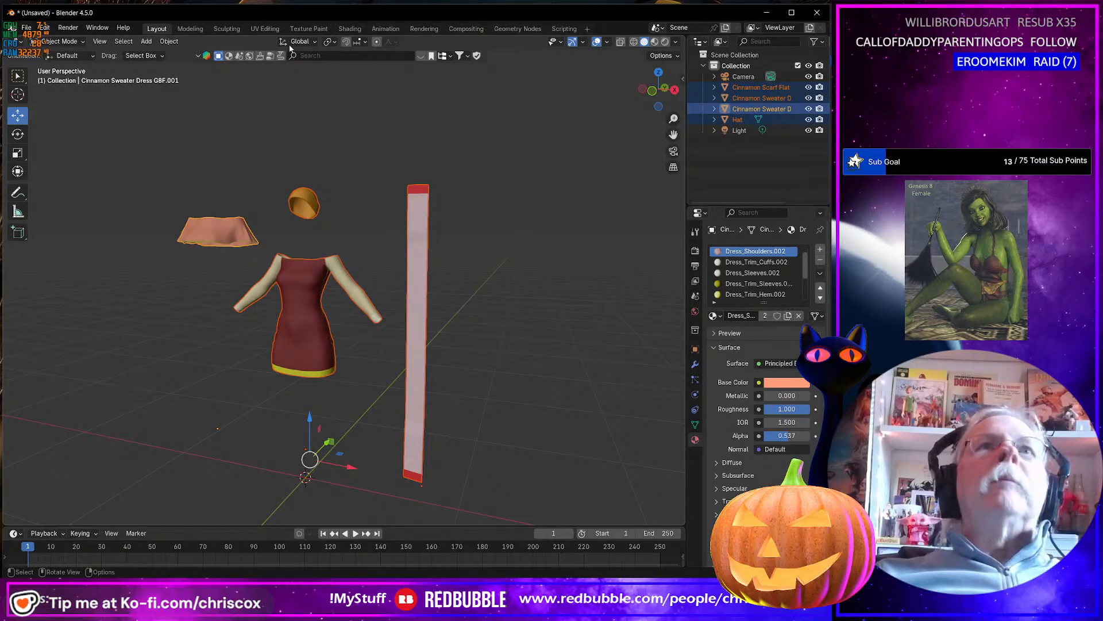
left_click(266, 29)
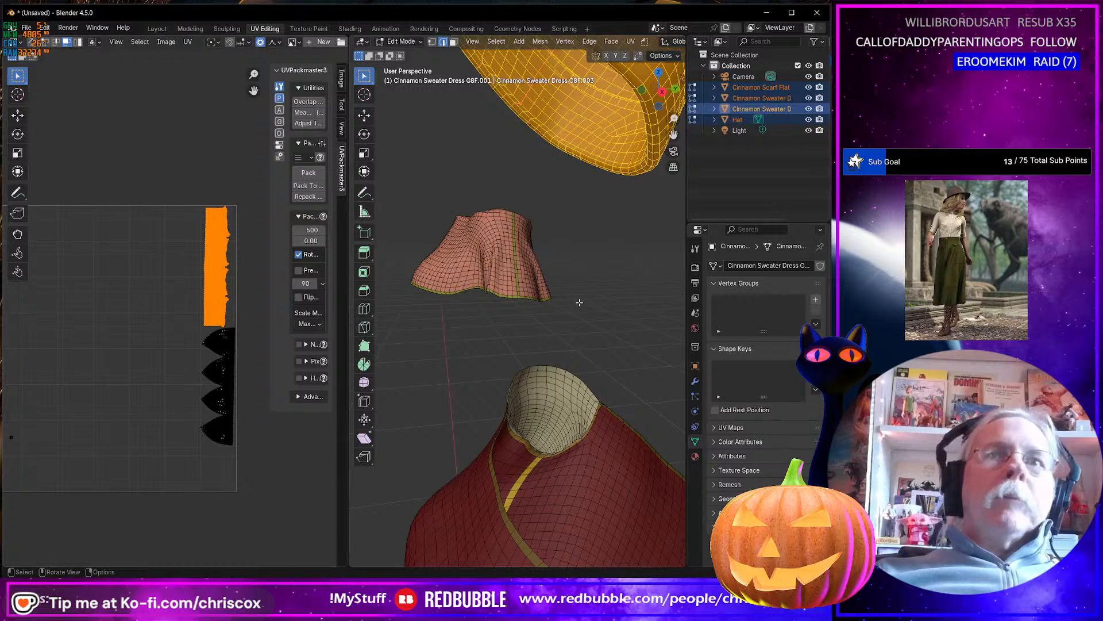
key("a")
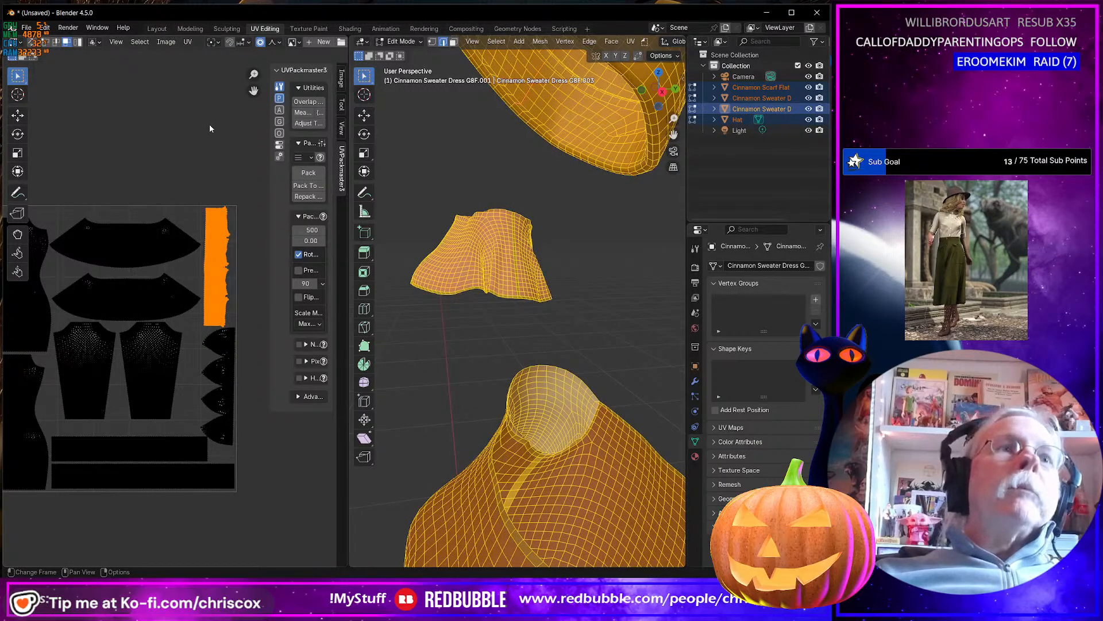
Start a UV layout export of the selected outfit and set its size to 8196 by 8196.
left_click(187, 41)
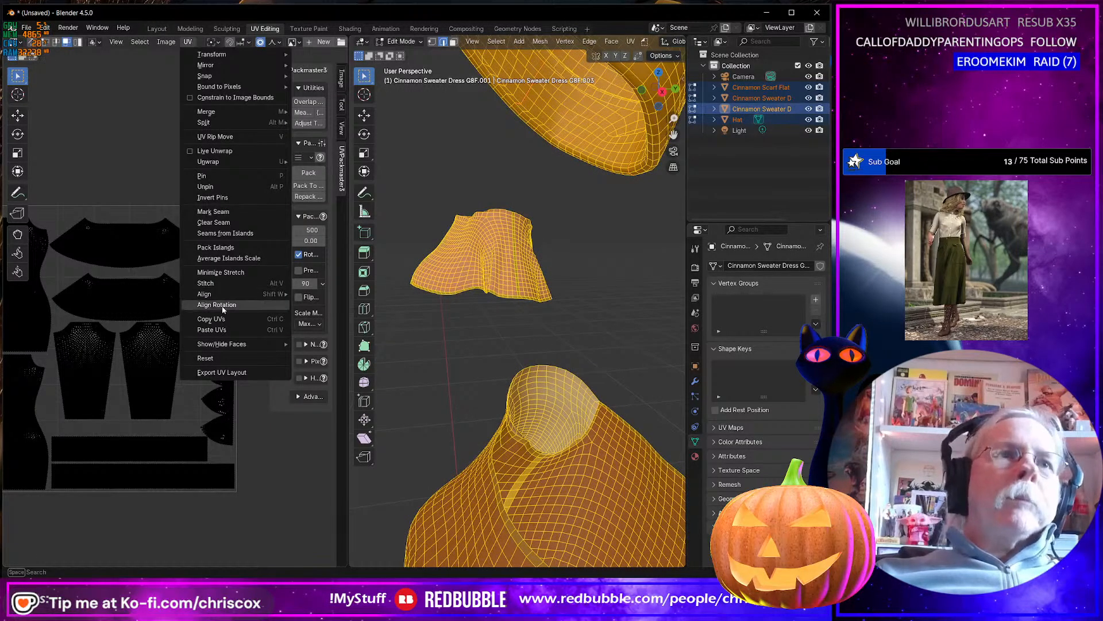
left_click(232, 372)
left_click(661, 186)
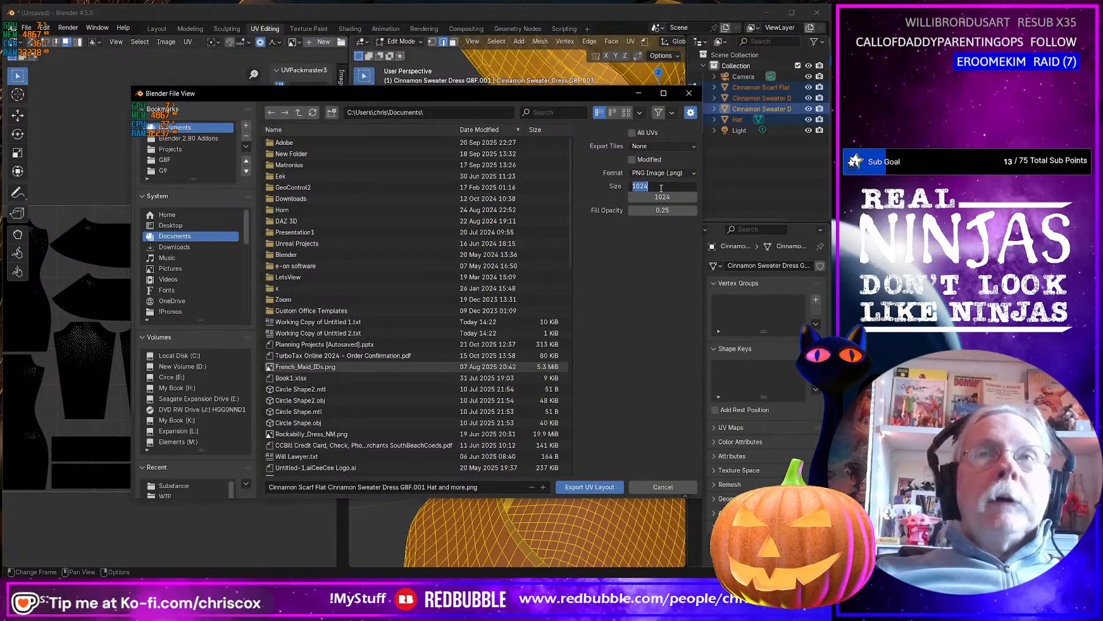
type("8196")
key("Tab")
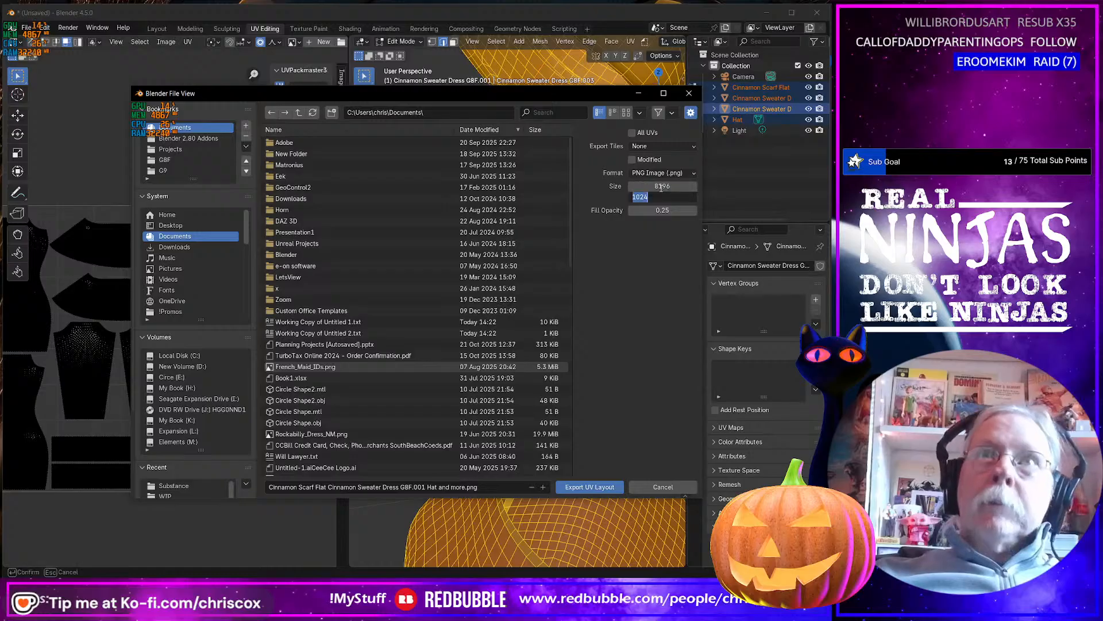
type("8196")
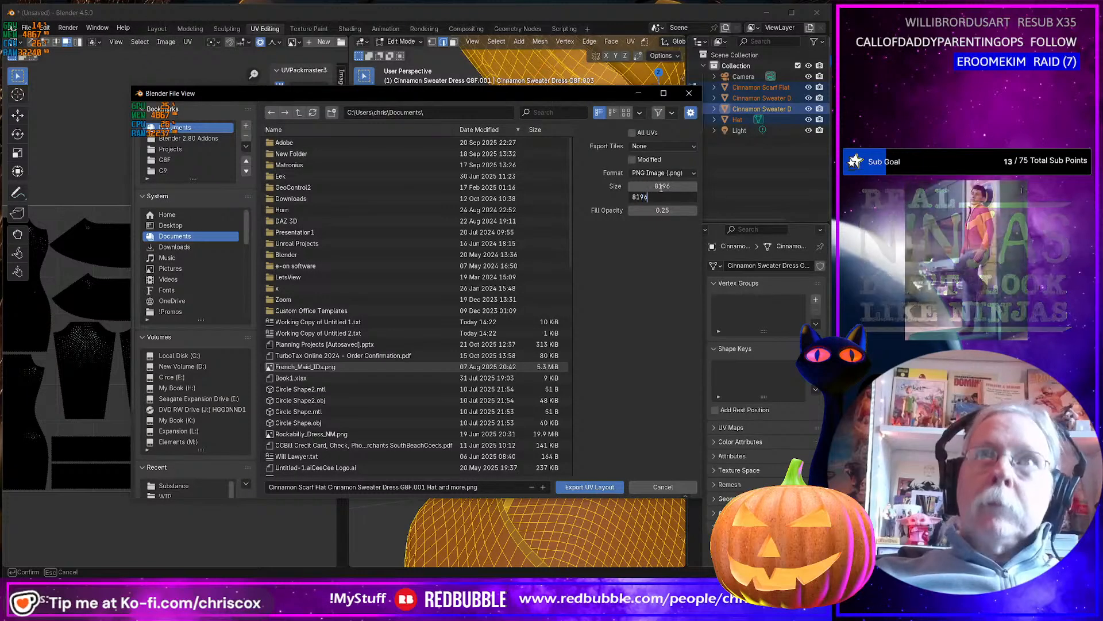
key("Tab")
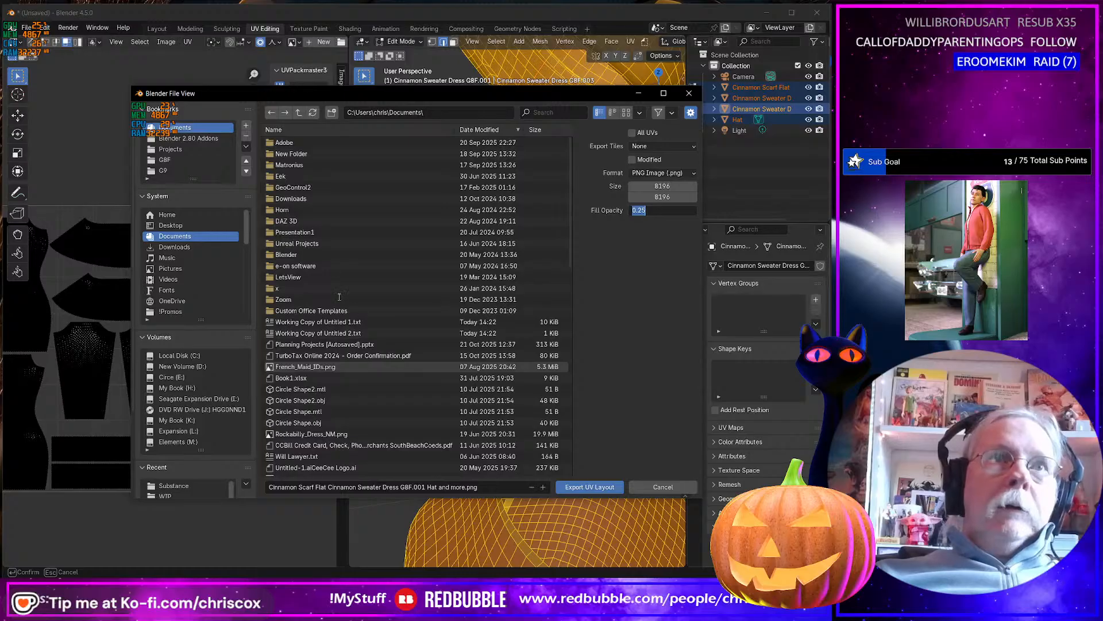
Browse from the recent Substance folder to the Templates\CCox folder inside Cinnamon Outfit as the export location.
left_click(188, 486)
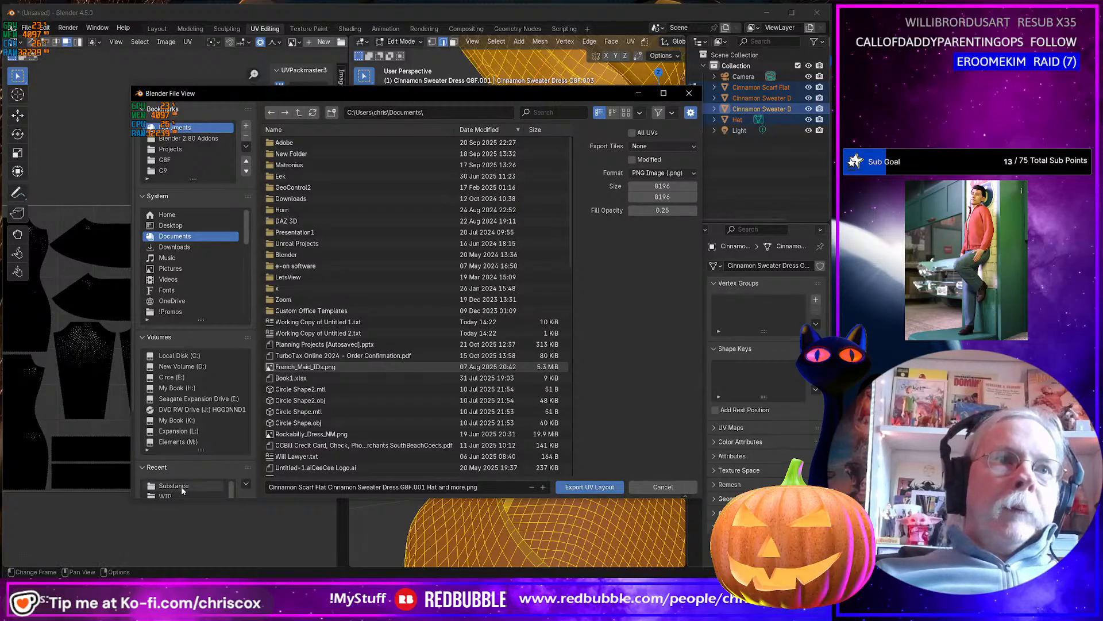
left_click(299, 112)
left_click(299, 112)
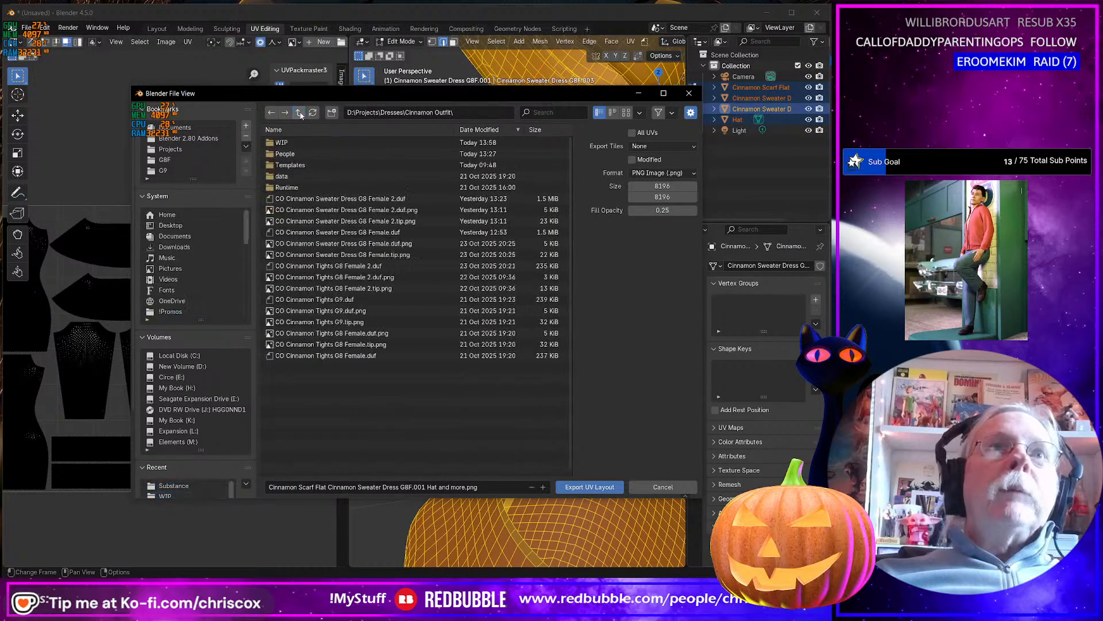
left_click(286, 159)
left_click(285, 143)
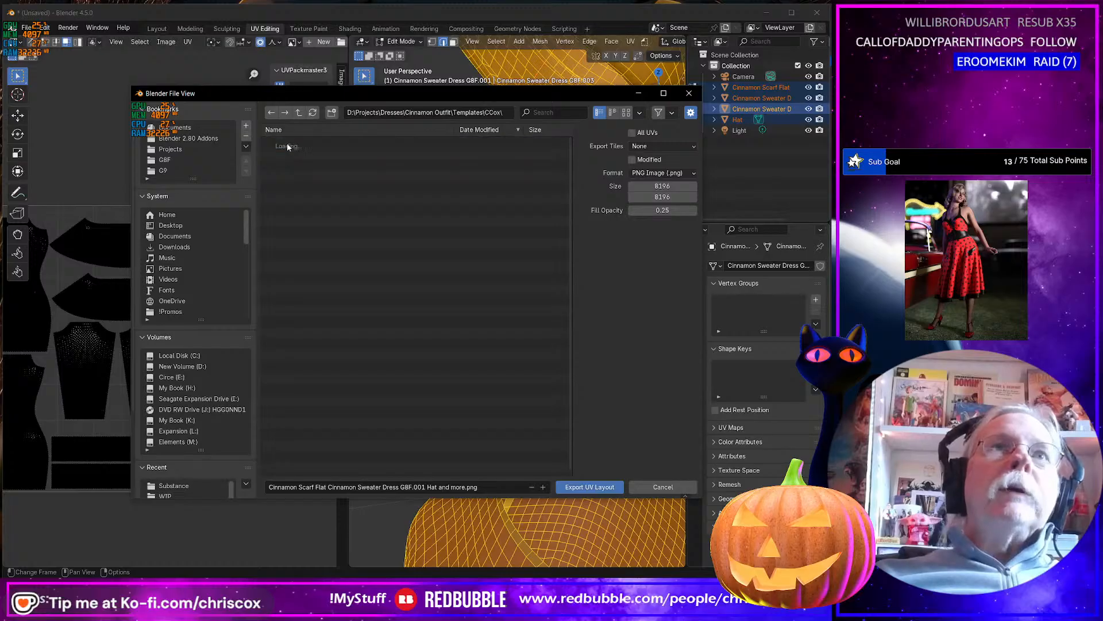
Rename the Project folder to Cinnamon Outfit and open it as the export destination.
left_click(289, 145)
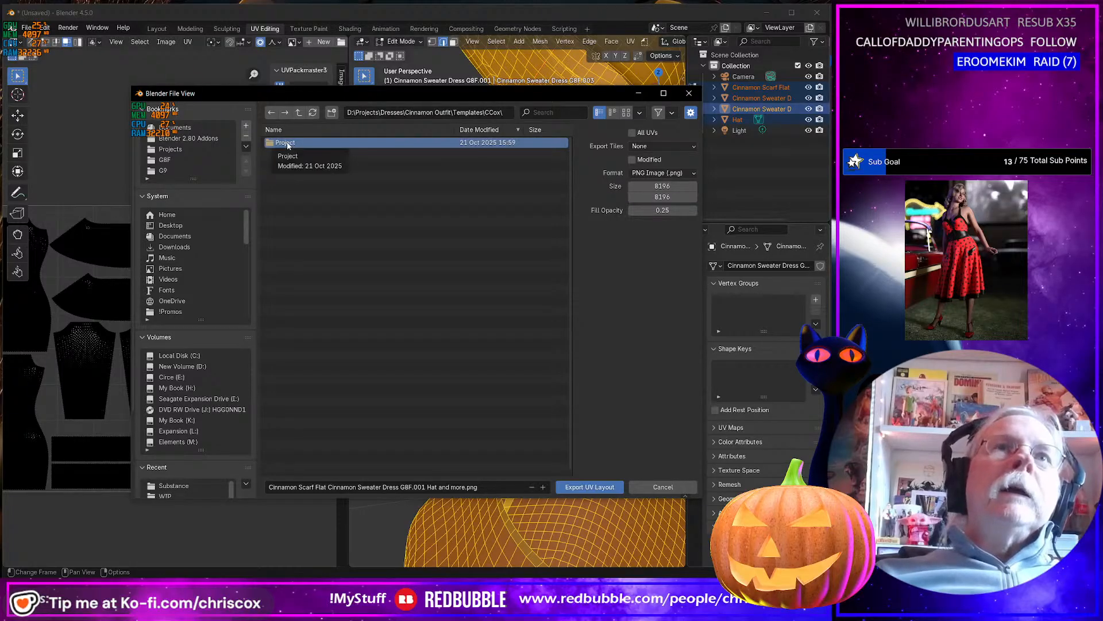
right_click(288, 144)
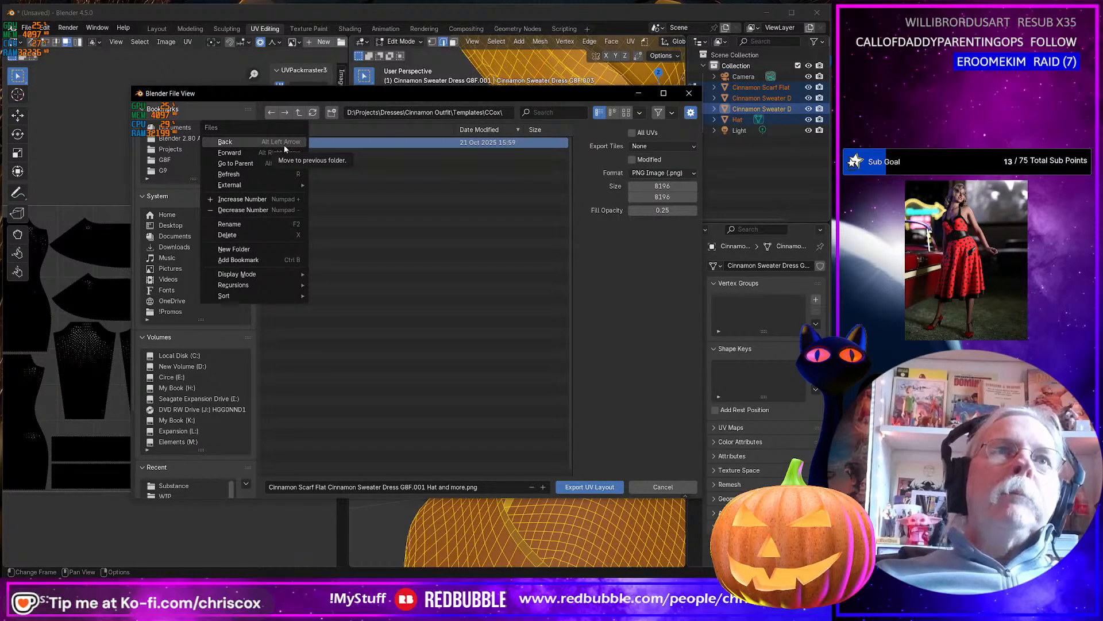
left_click(247, 224)
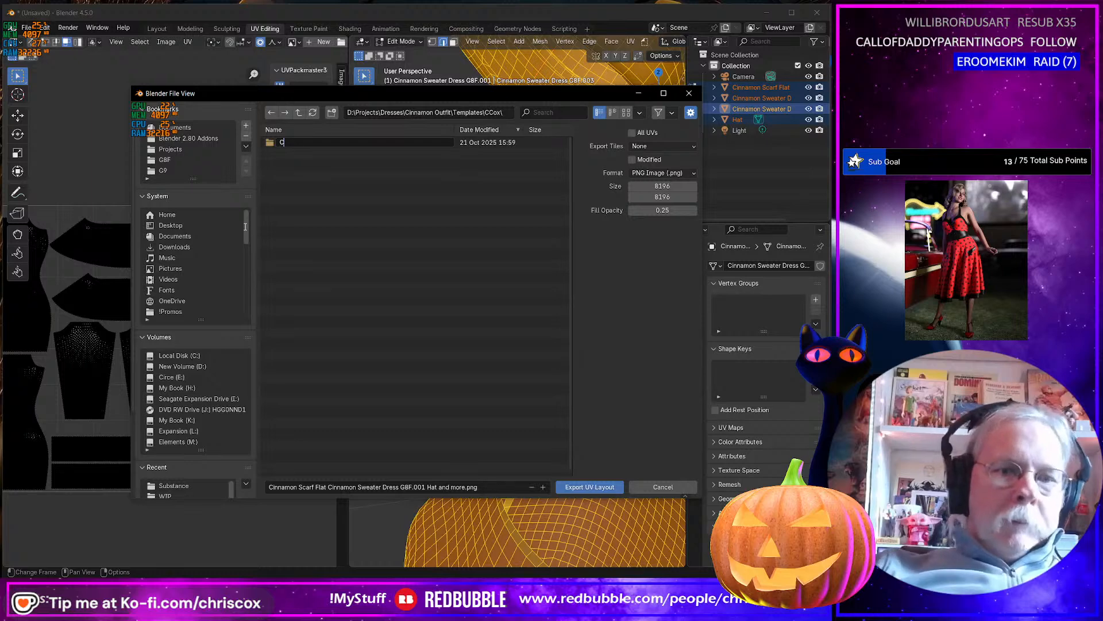
type("Cinnamon")
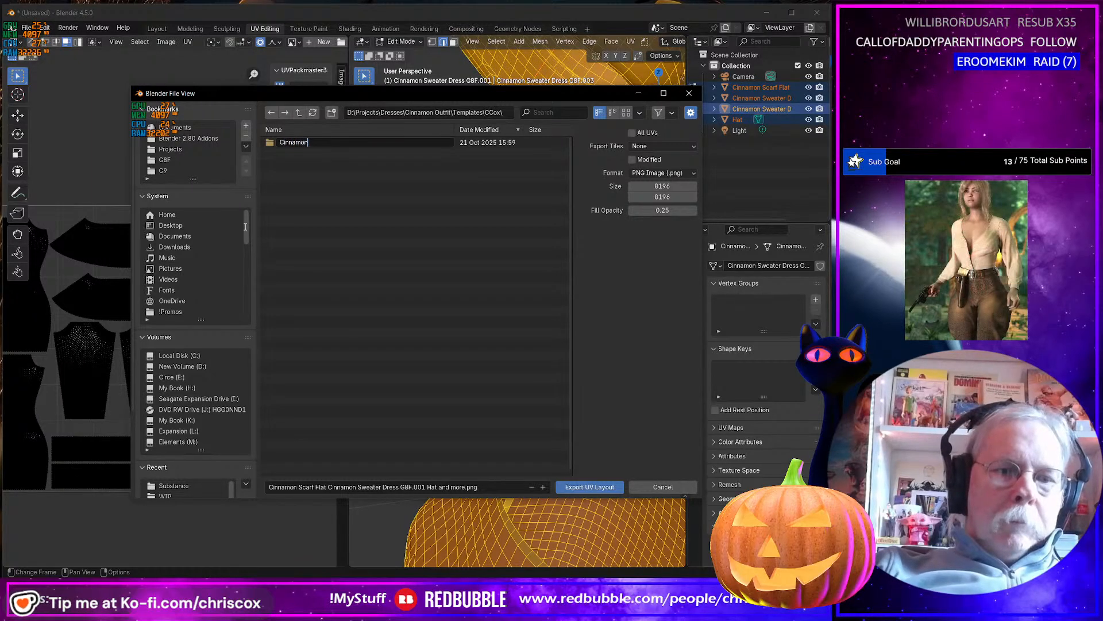
type(" Ou")
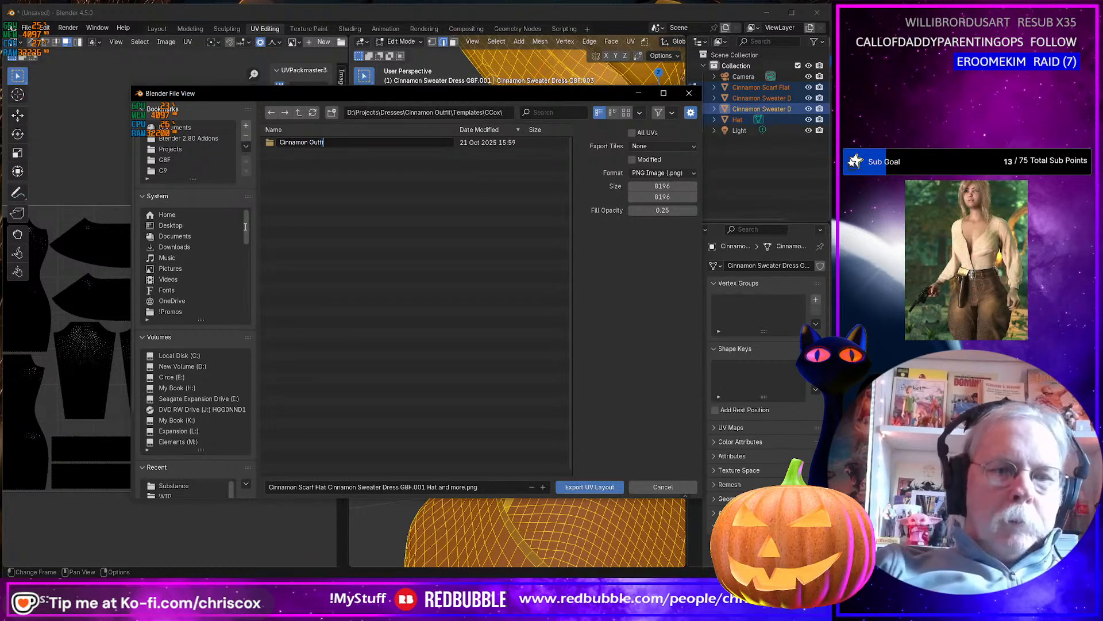
type("tfit")
key("Return")
key("Return")
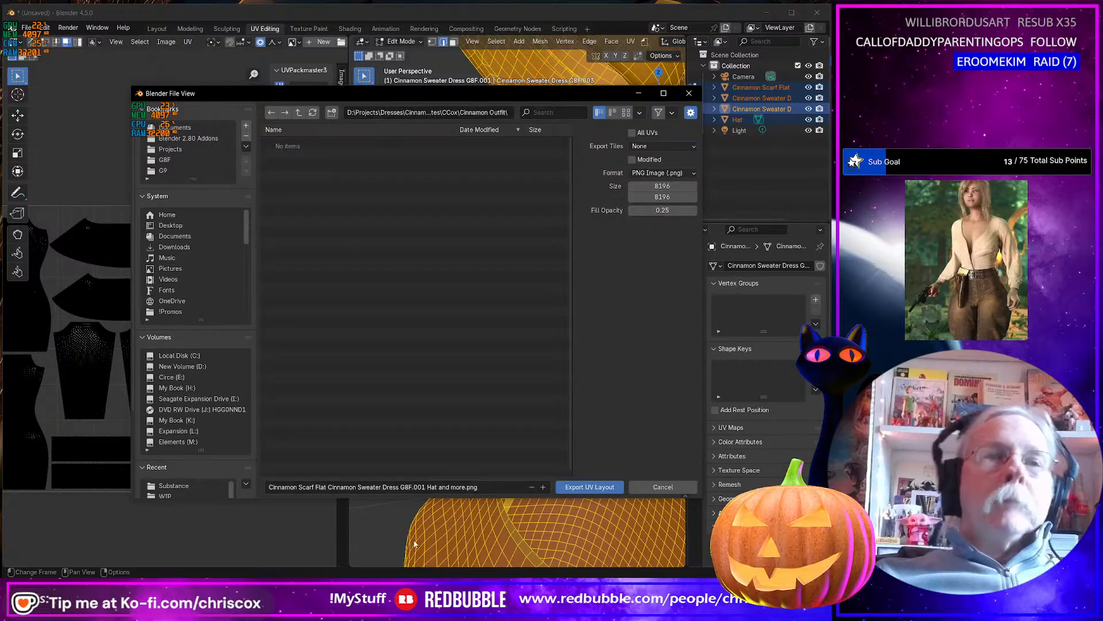
Name the file Cinnamon Outfit UVs.png and export the UV layout.
left_click(304, 488)
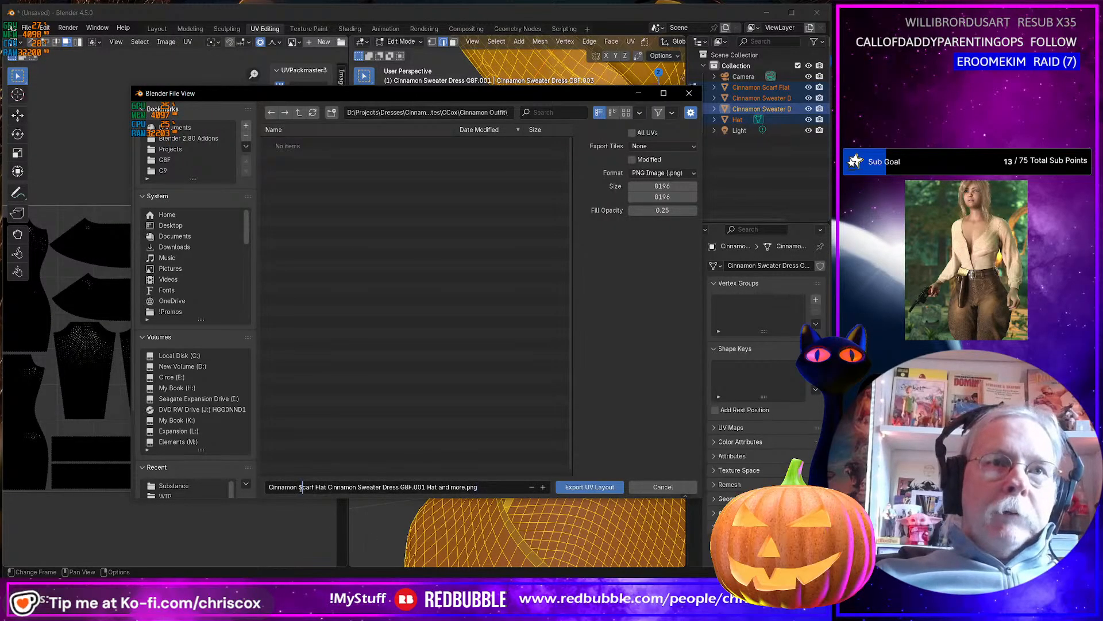
left_click_drag(301, 488, 504, 496)
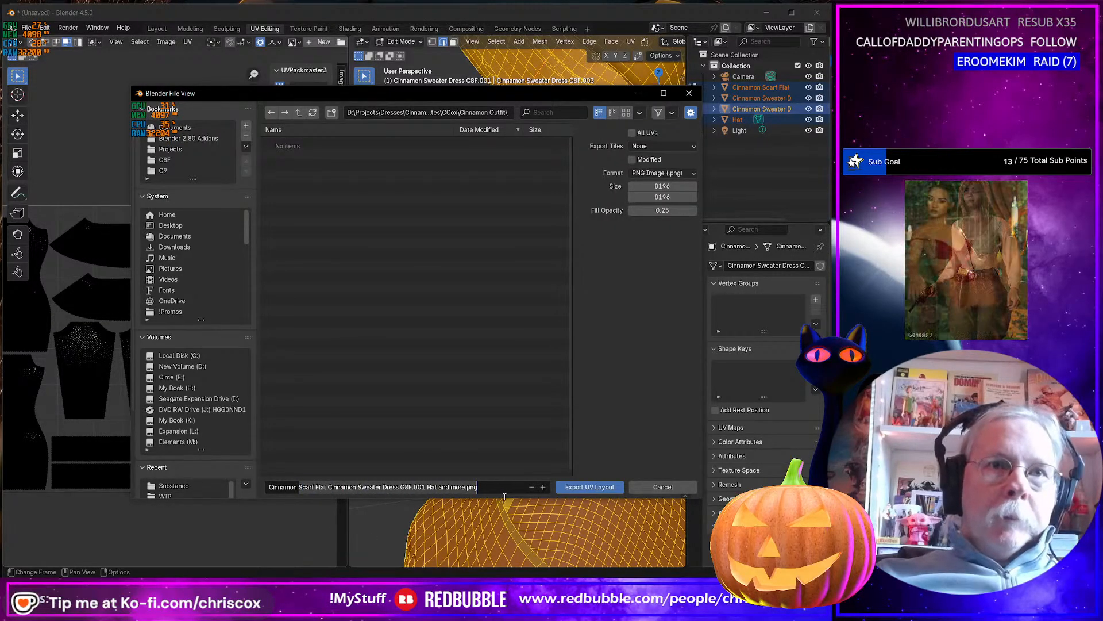
type("Outf")
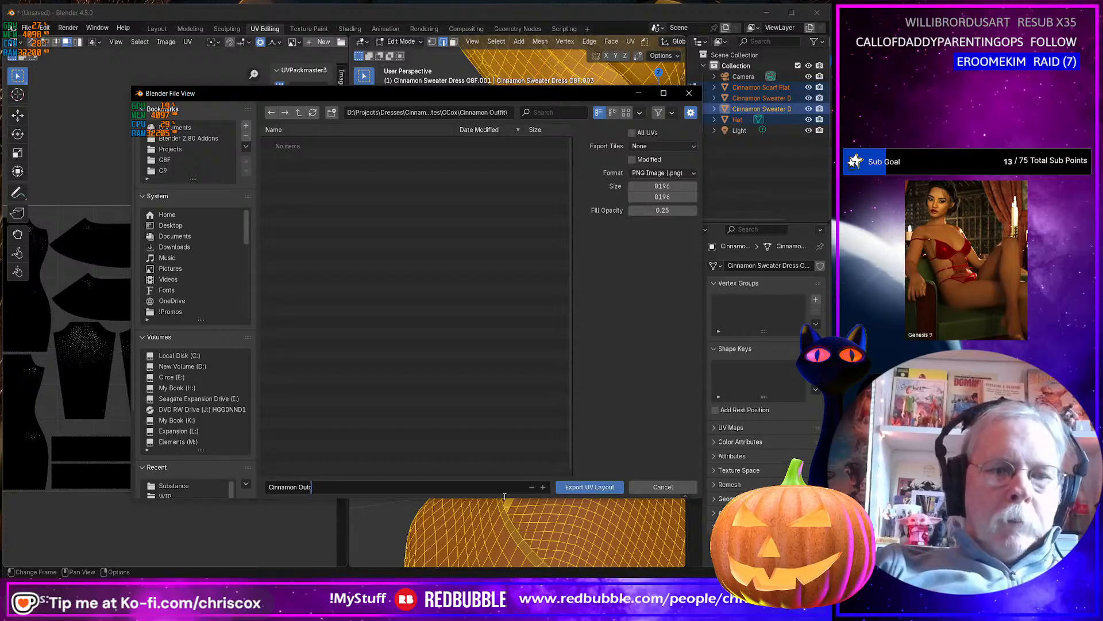
type("it U")
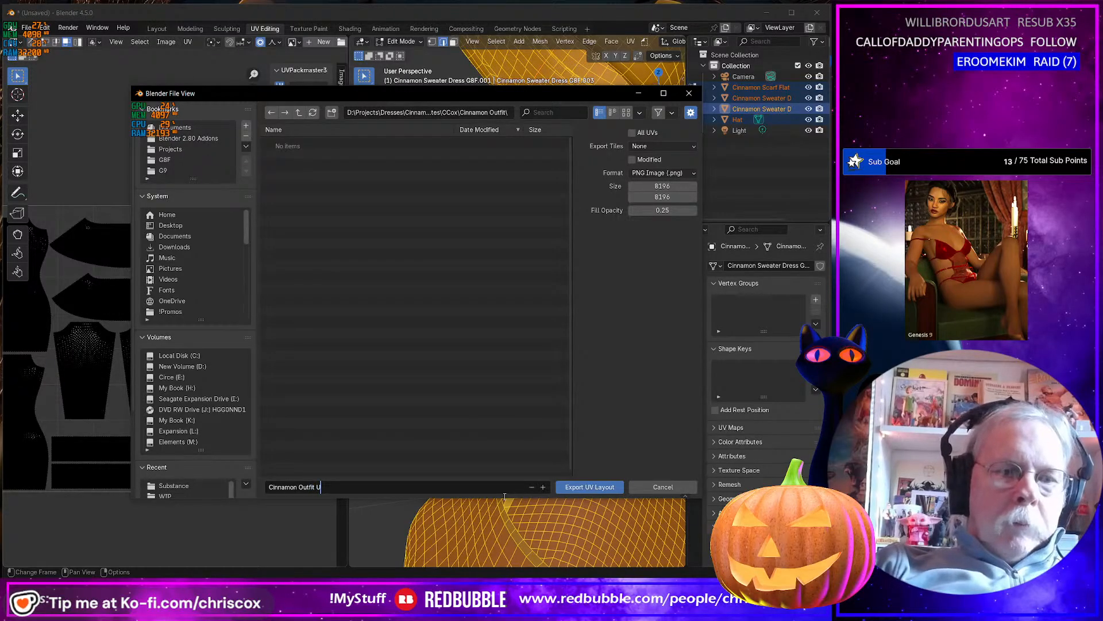
type("Vs.png")
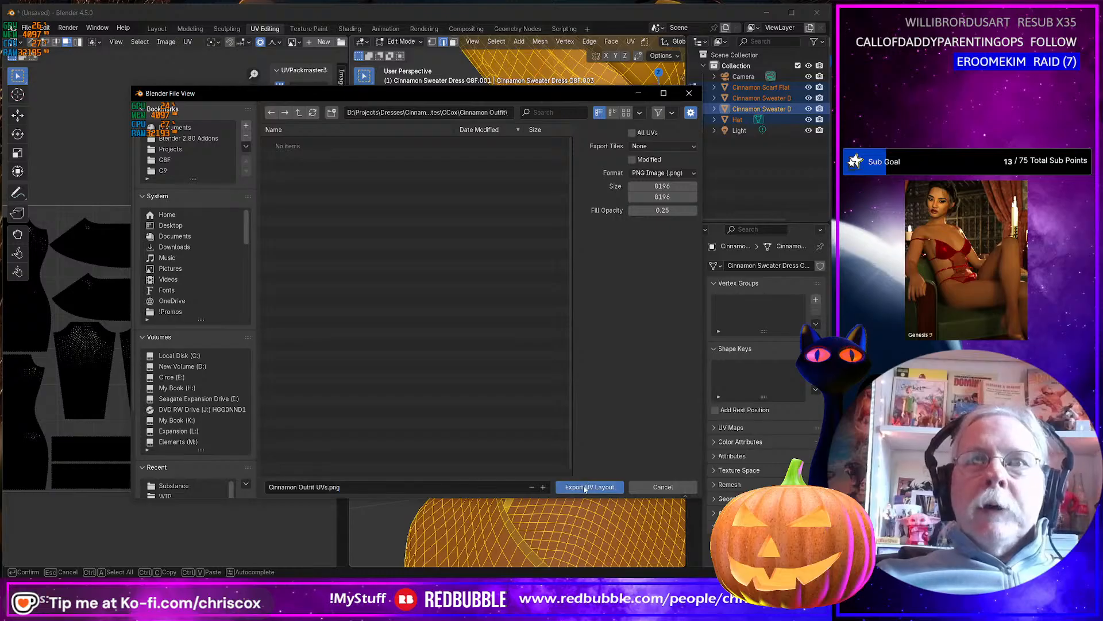
left_click(587, 486)
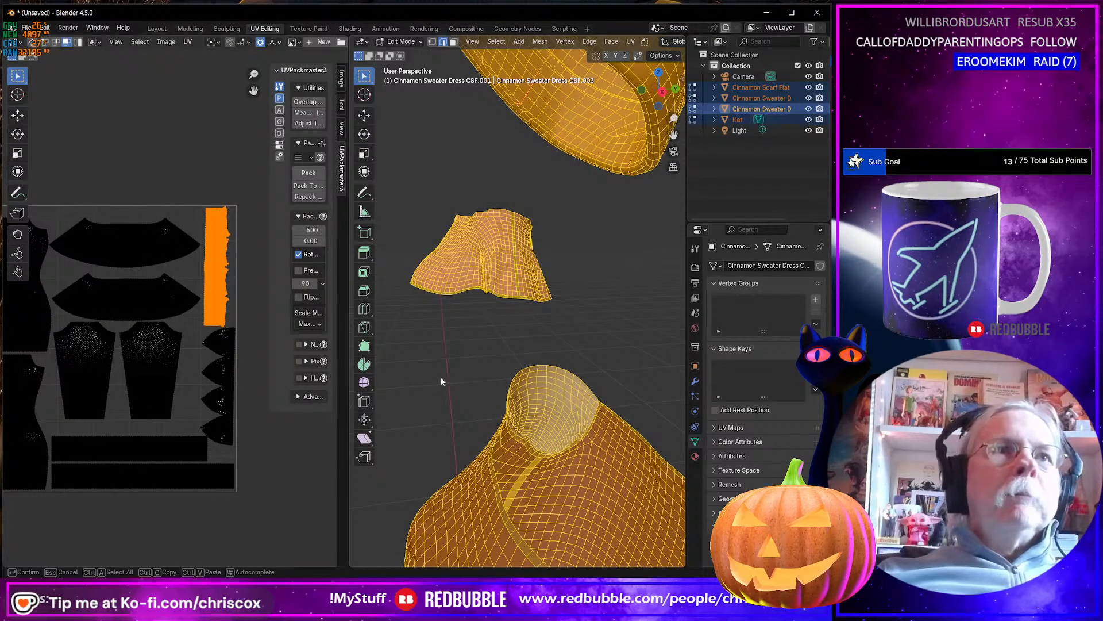
Switch from Blender to Substance 3D Painter and close the finished texture export dialog.
scroll(608, 247, "up", 1)
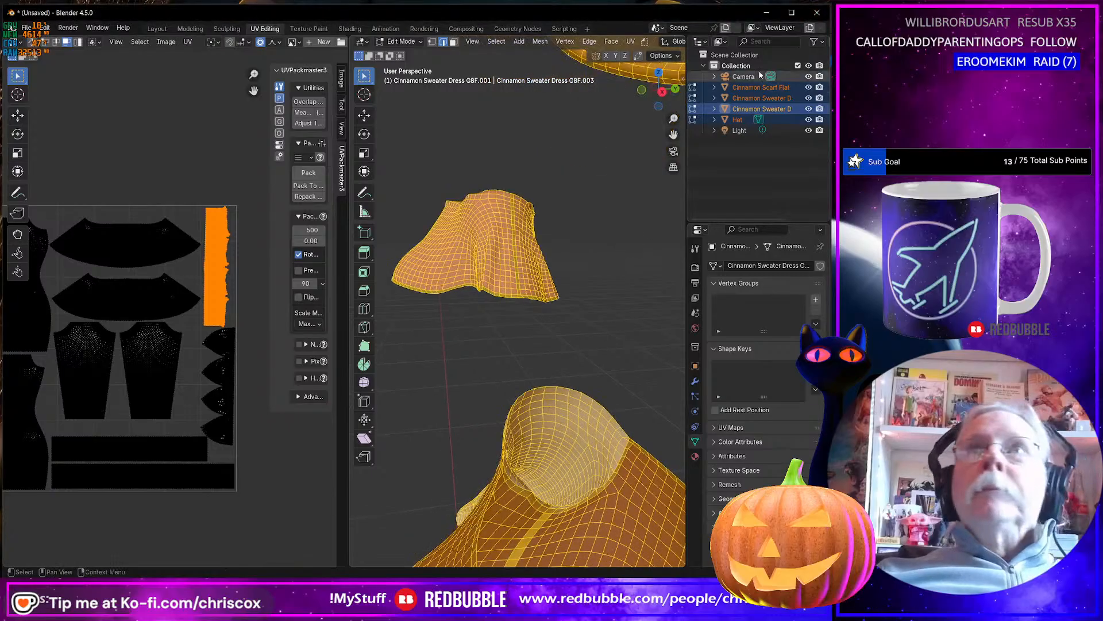
left_click(767, 13)
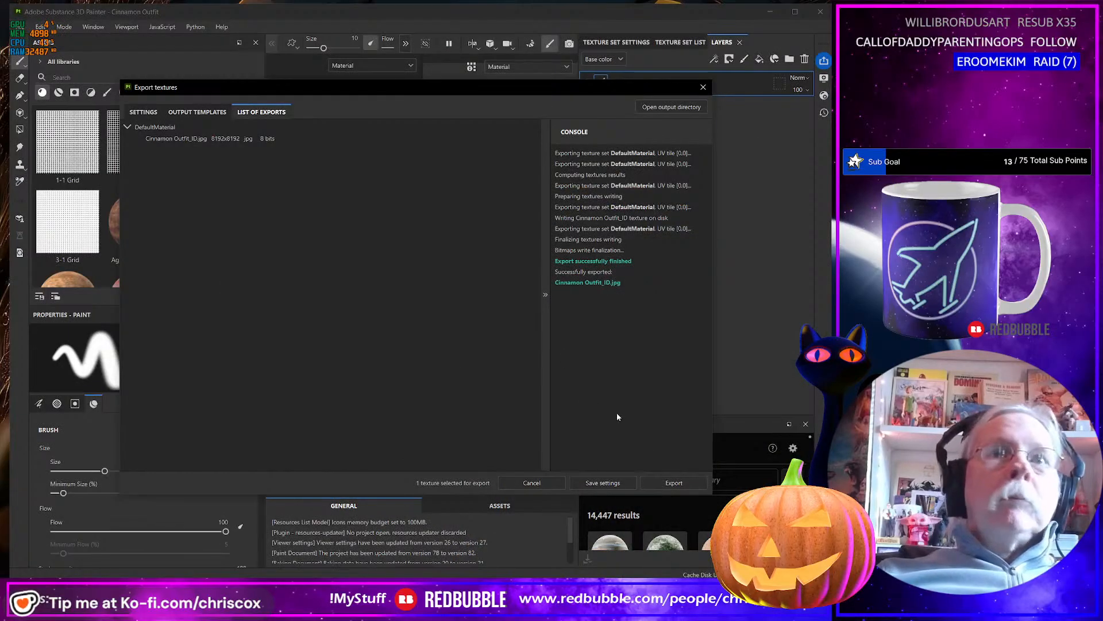
left_click(702, 87)
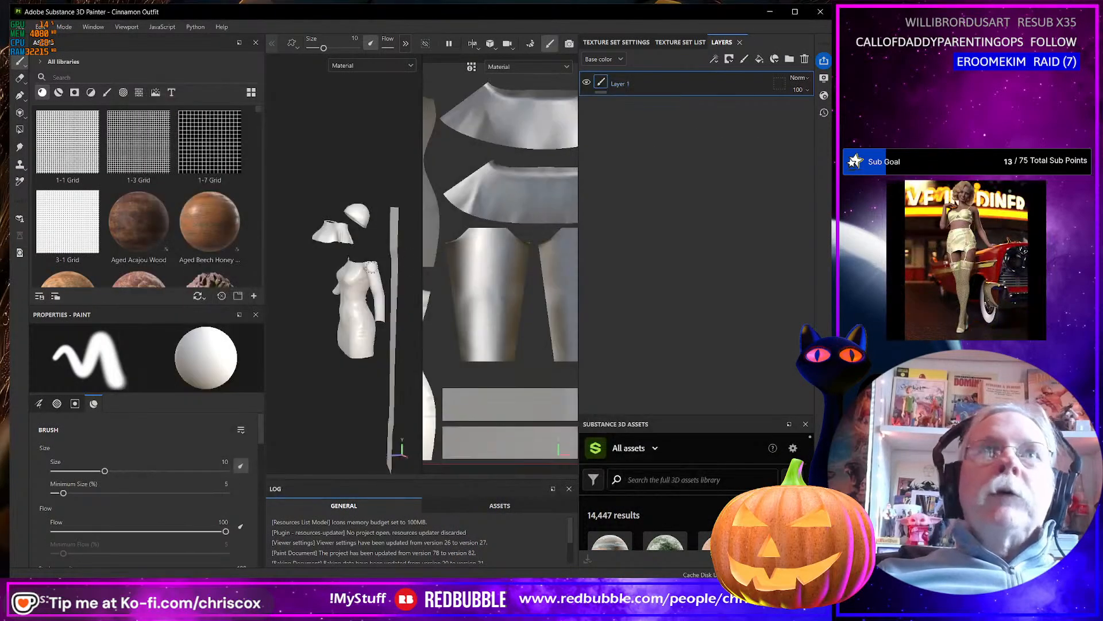
middle_click_drag(367, 273, 324, 264)
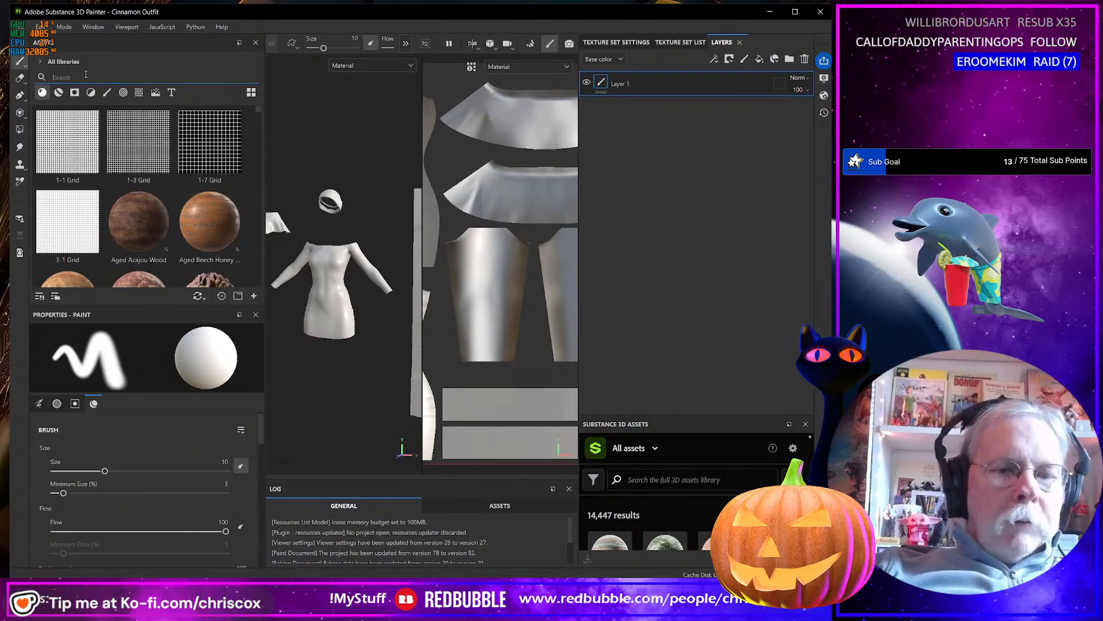
Search the assets for knit and apply the Cross Stitch Close Up material to the outfit as a fill layer.
type("knit")
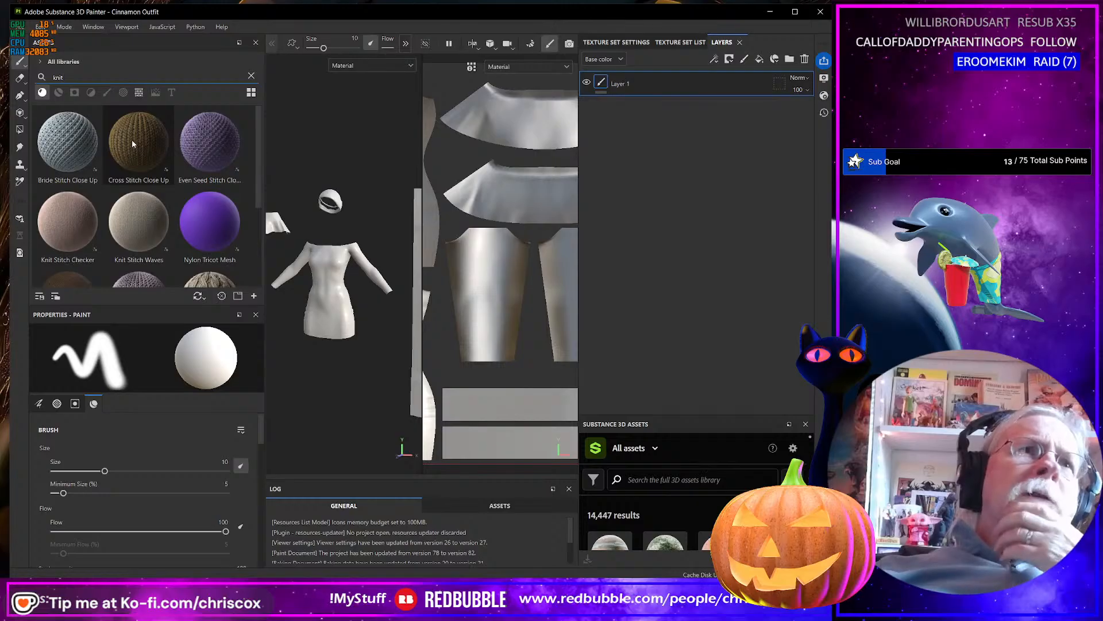
mouse_move(132, 140)
left_click_drag(133, 136, 420, 309)
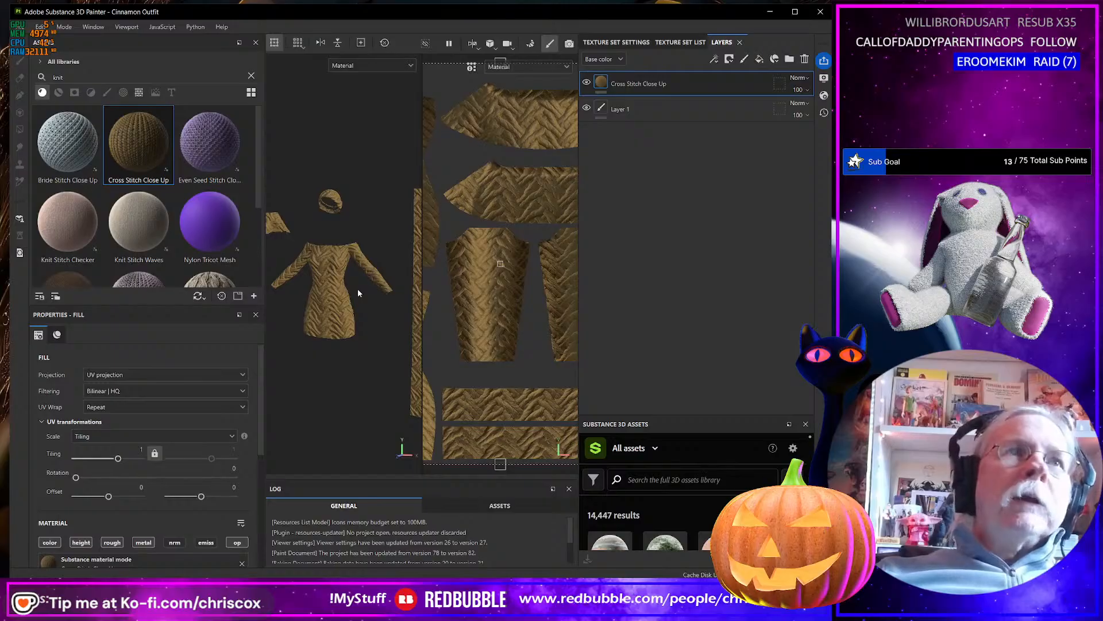
Compare the other knit materials and add Bride Stitch Close Up to the outfit as a new fill layer.
scroll(166, 240, "down", 2)
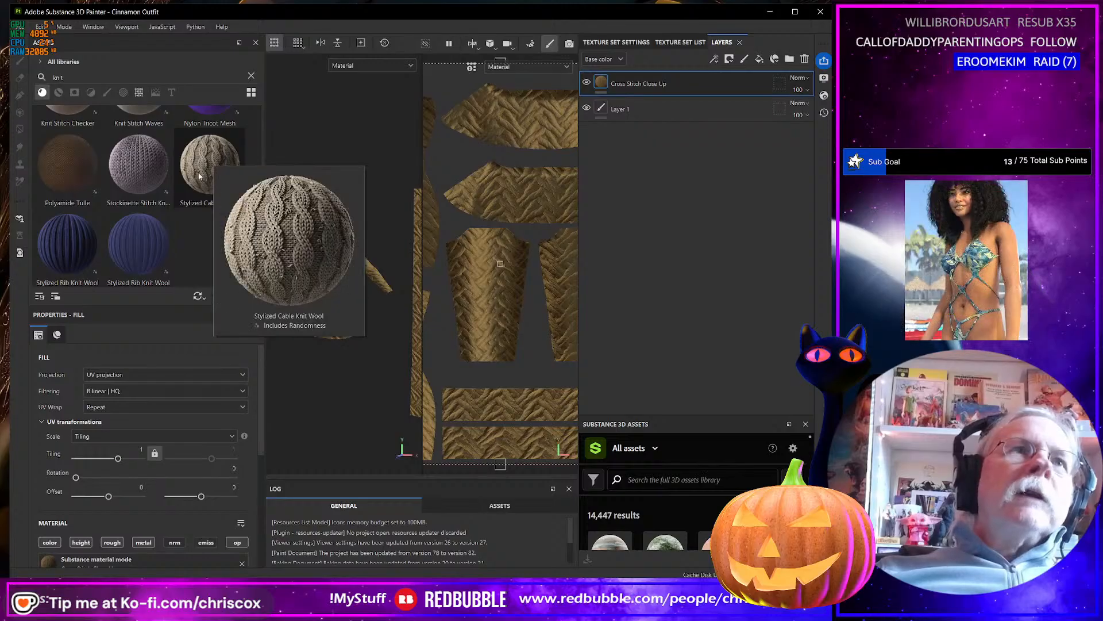
scroll(350, 295, "up", 6)
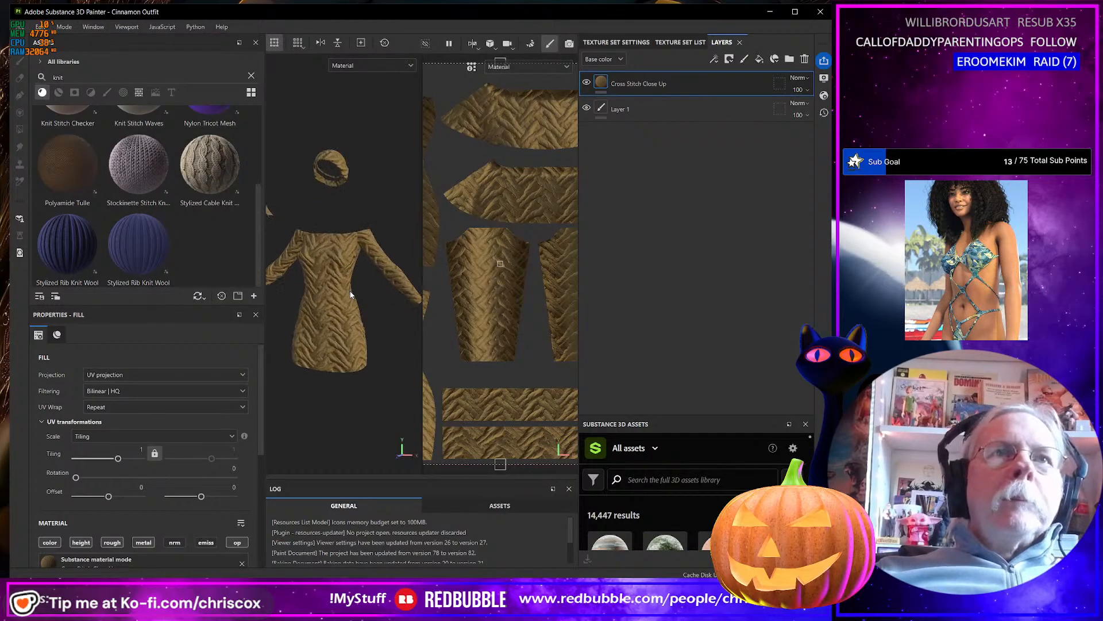
scroll(385, 281, "down", 3)
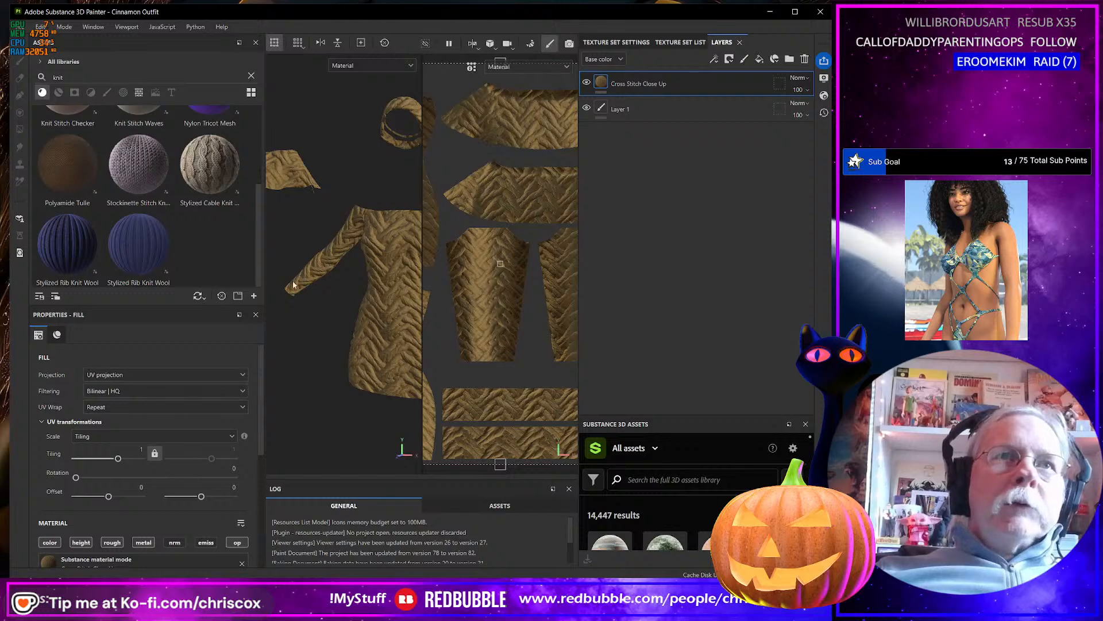
left_click_drag(378, 303, 369, 270, "alt")
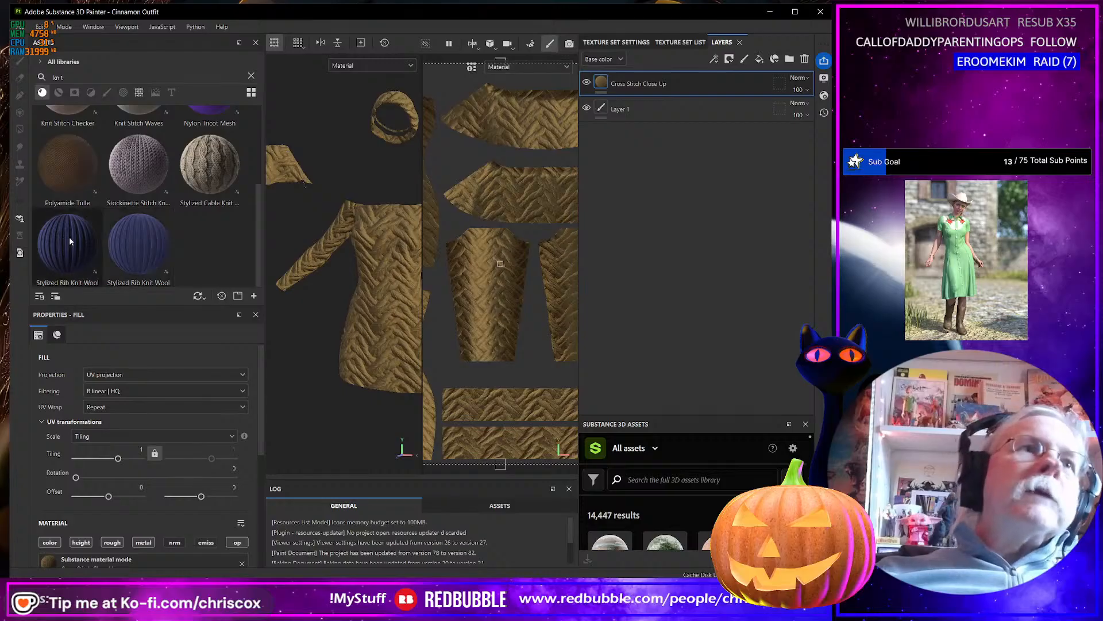
scroll(115, 240, "up", 2)
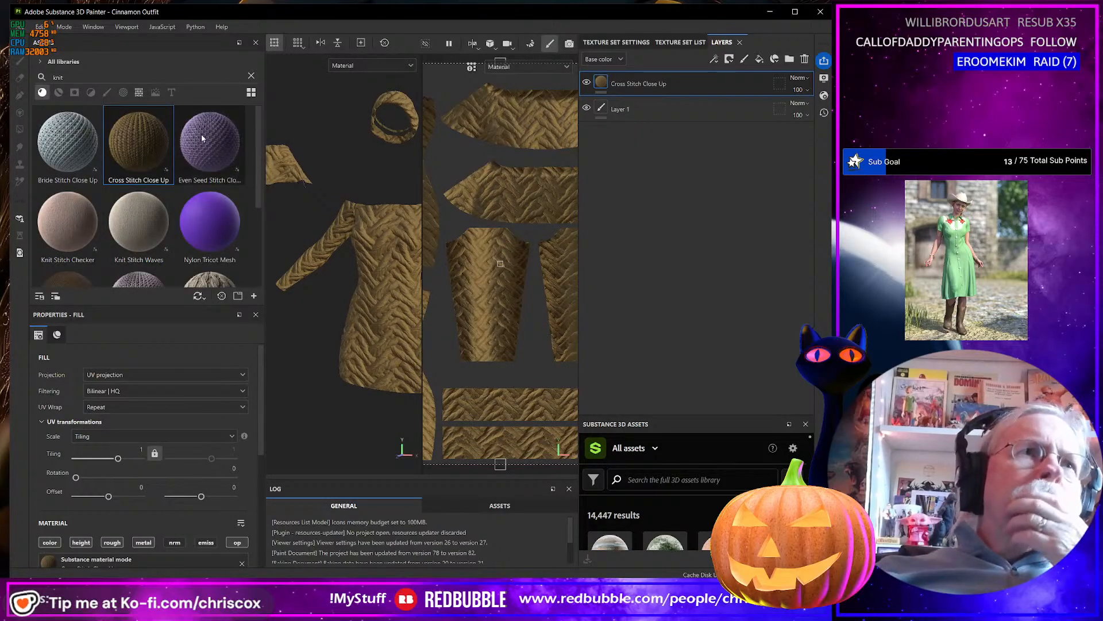
mouse_move(66, 138)
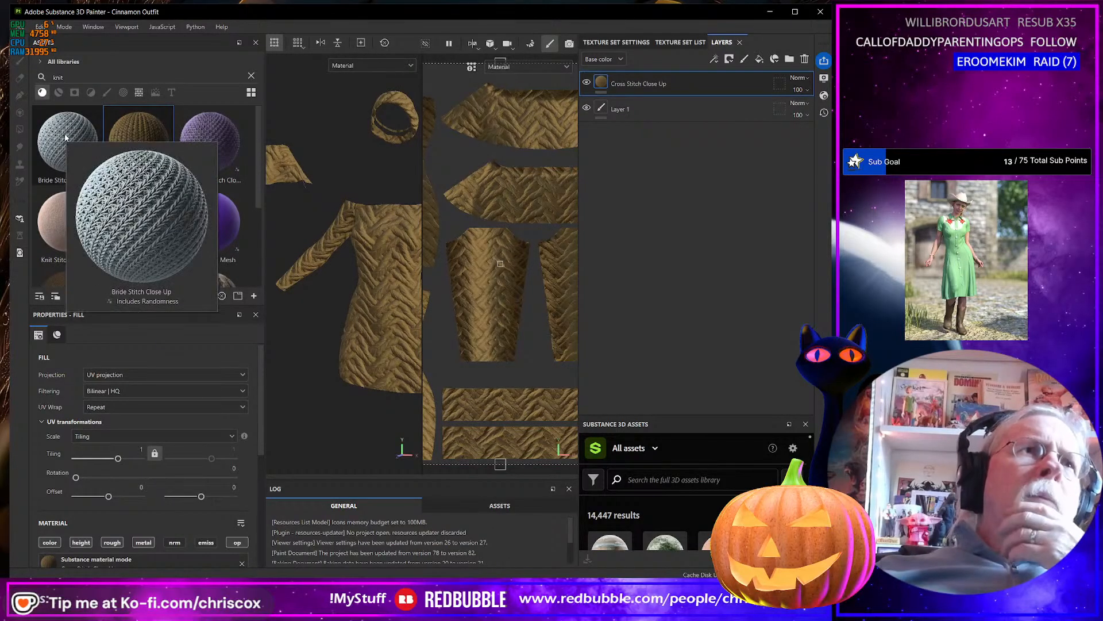
left_click_drag(66, 138, 383, 285)
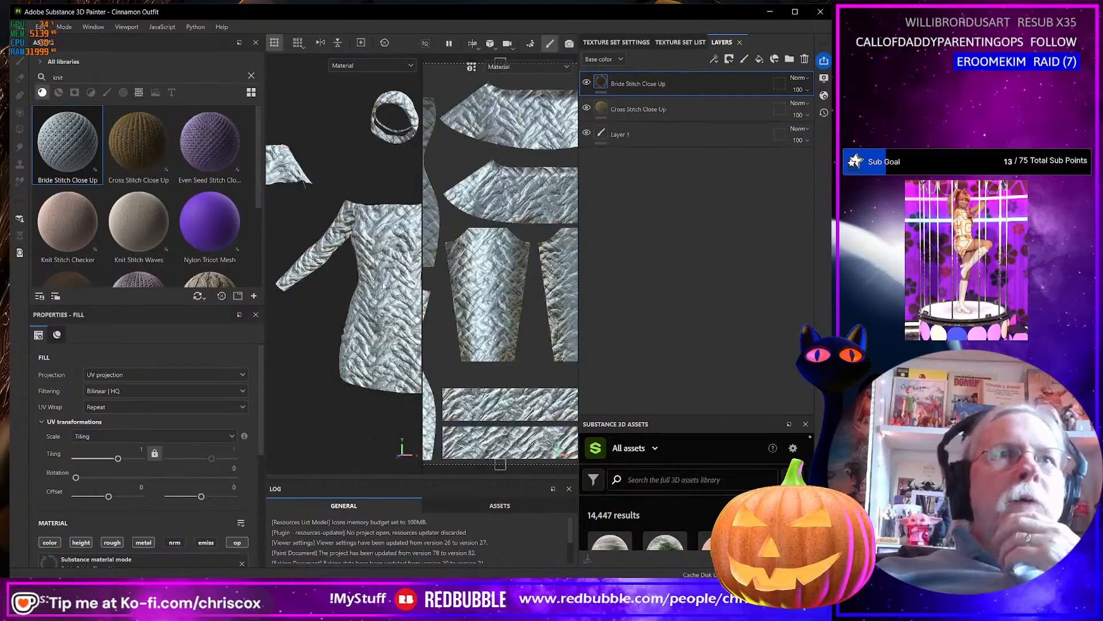
Set the Bride Stitch Close Up layer's tiling to 16 and hide the Cross Stitch Close Up layer.
left_click(141, 448)
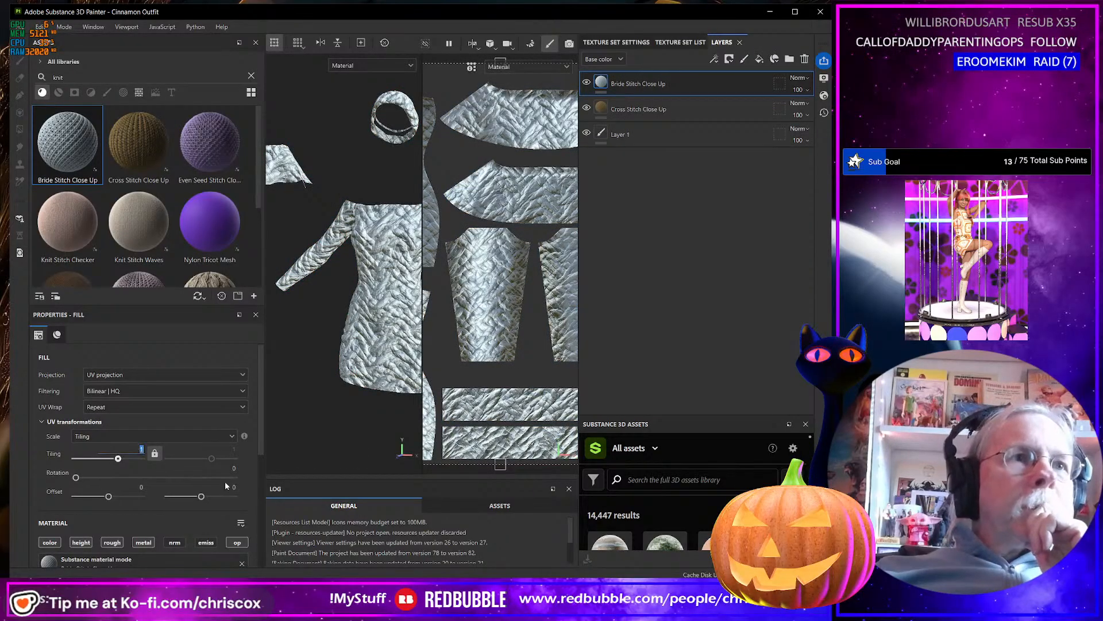
type("16")
key("Return")
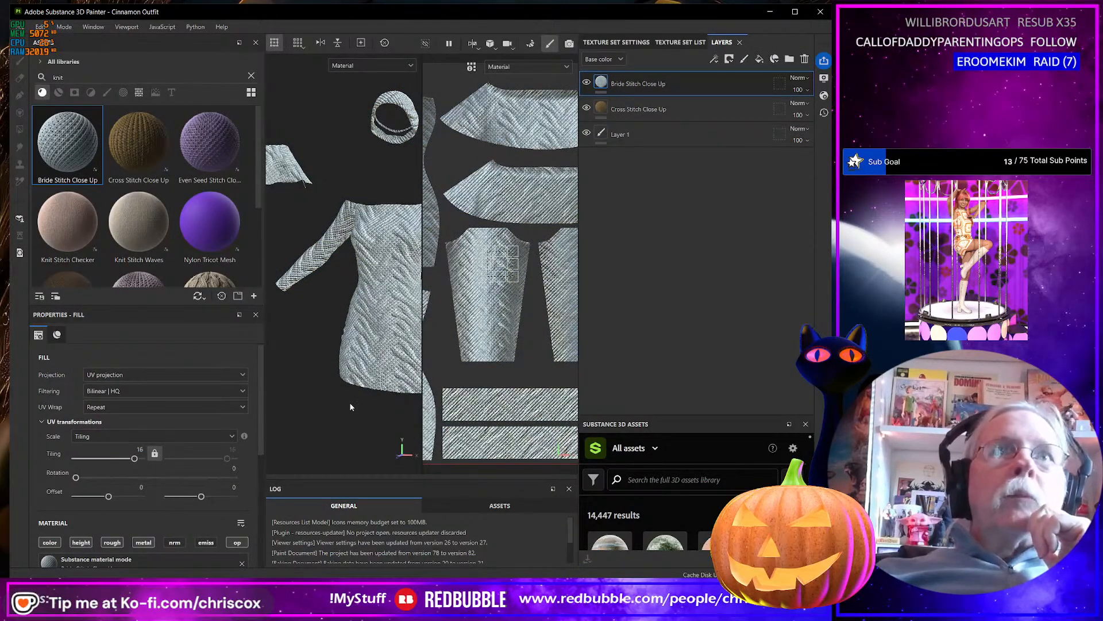
left_click(586, 108)
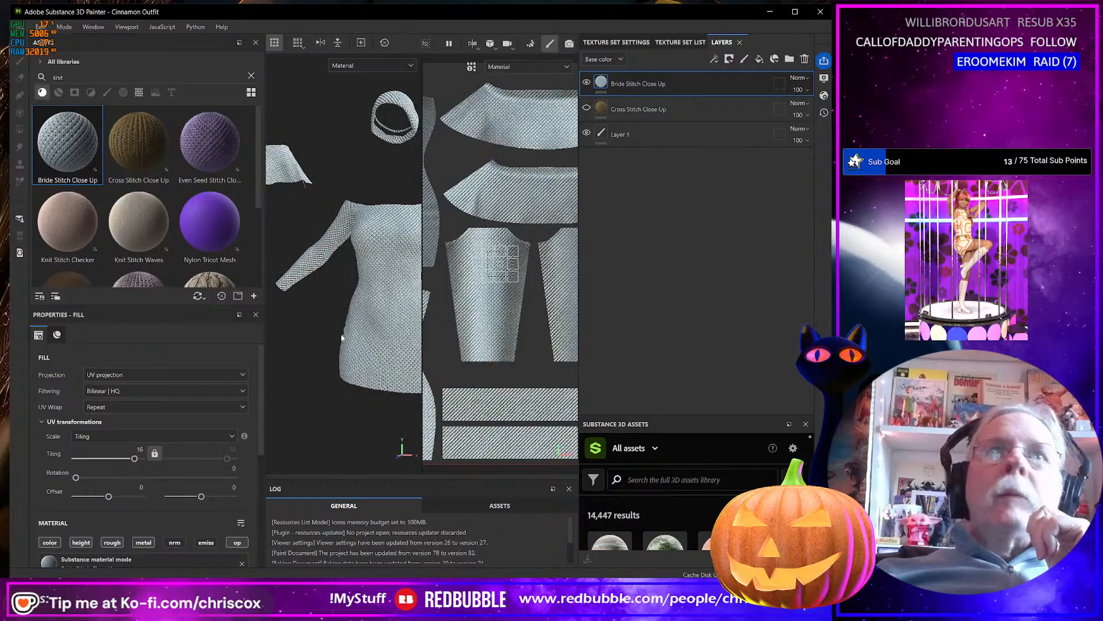
scroll(392, 309, "up", 10)
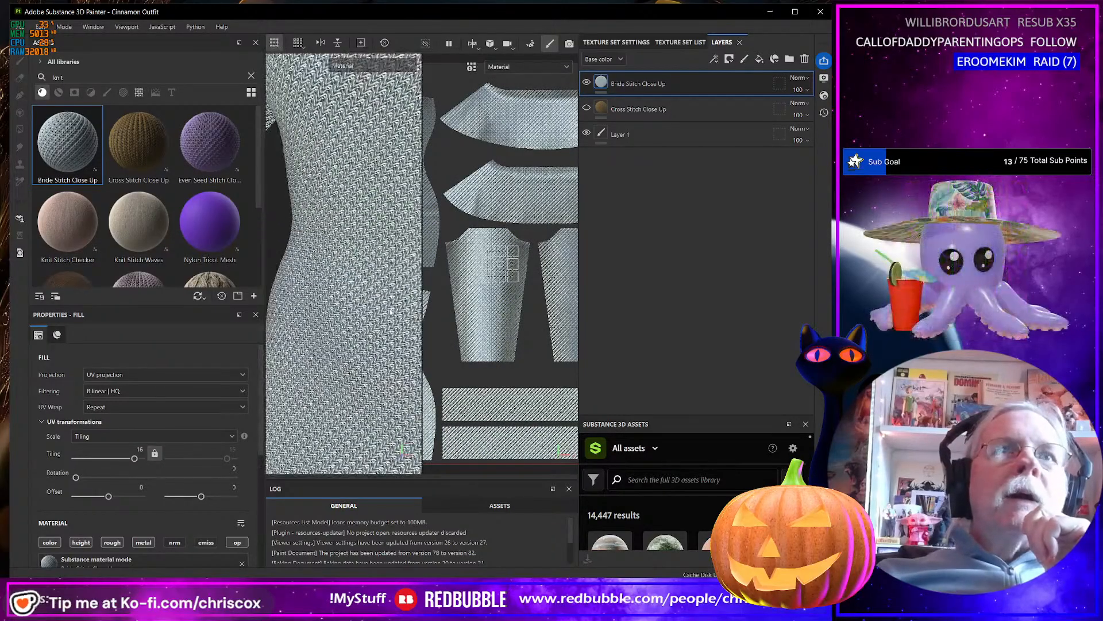
scroll(396, 309, "down", 10)
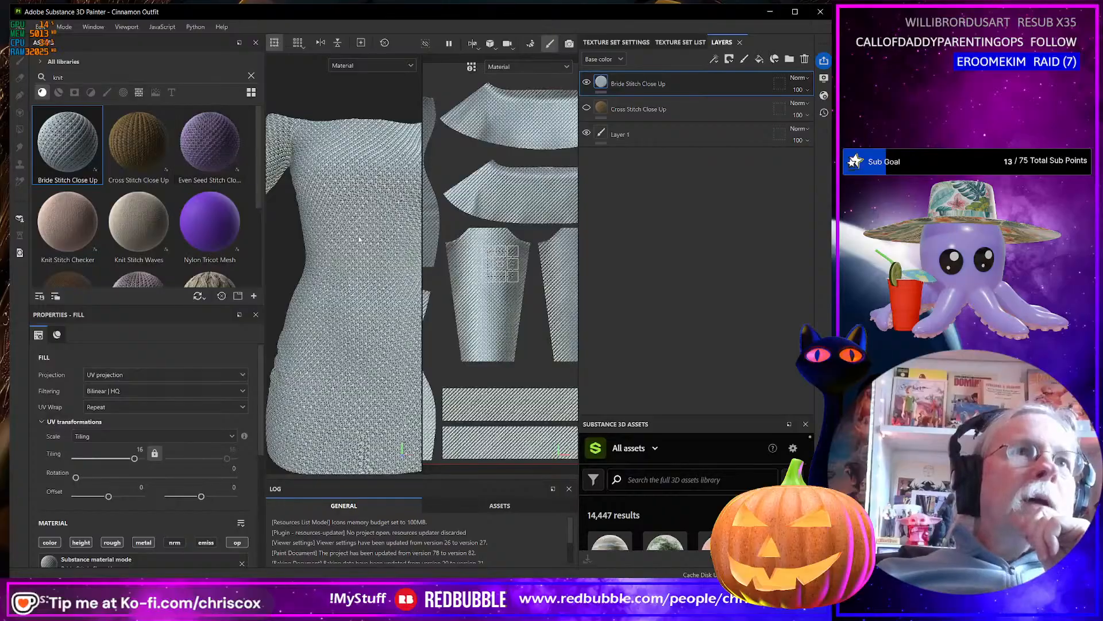
Hide the Bride Stitch layer, show the Cross Stitch Close Up layer instead and set its tiling to 16.
left_click(586, 106)
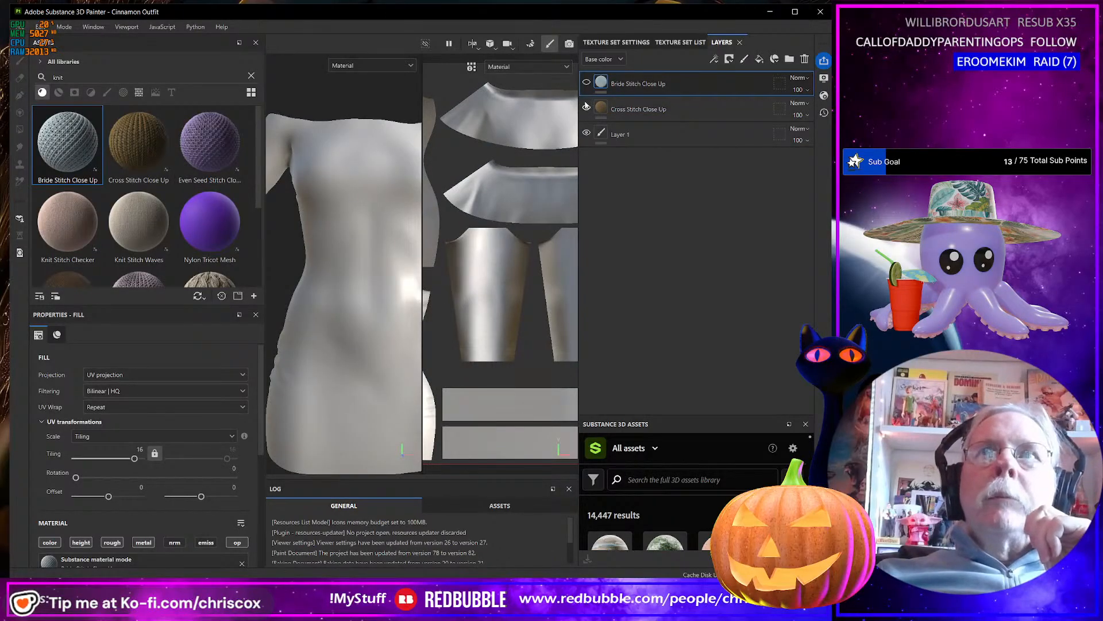
left_click(586, 107)
left_click(141, 447)
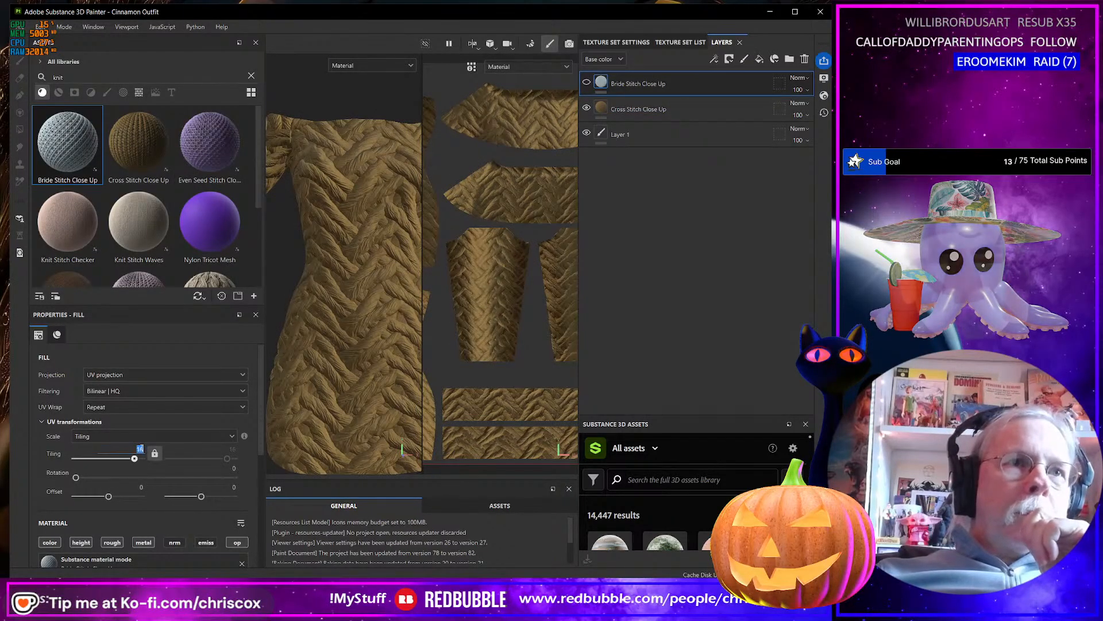
left_click(655, 107)
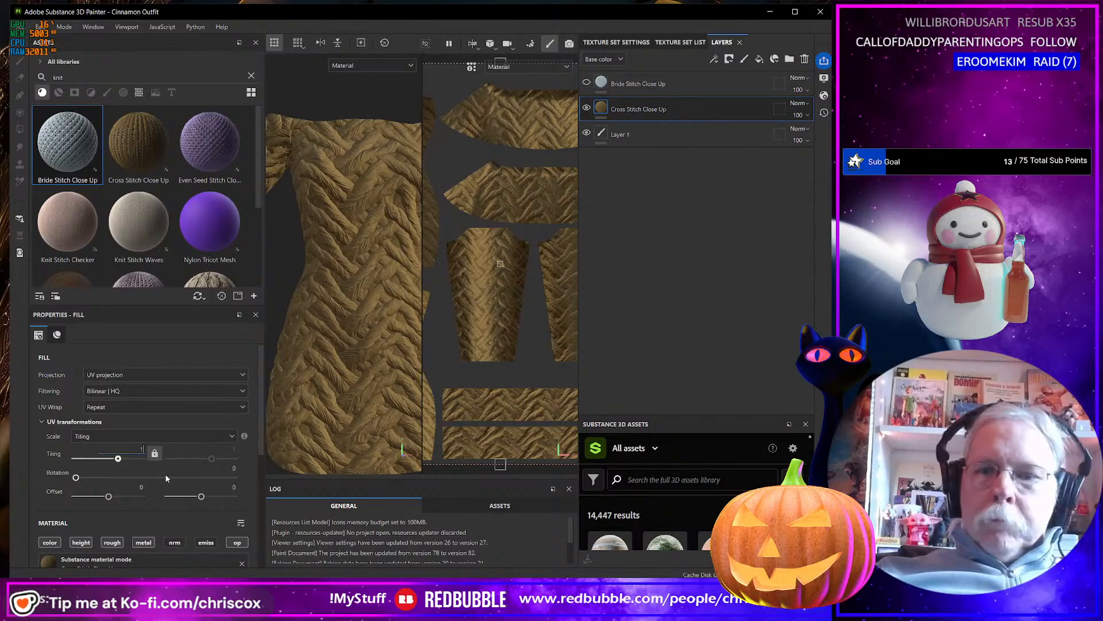
type("16")
key("Return")
Examine the cross stitch pattern along the dress hem in the 3D view and on the enlarged UV layout.
scroll(399, 387, "up", 5)
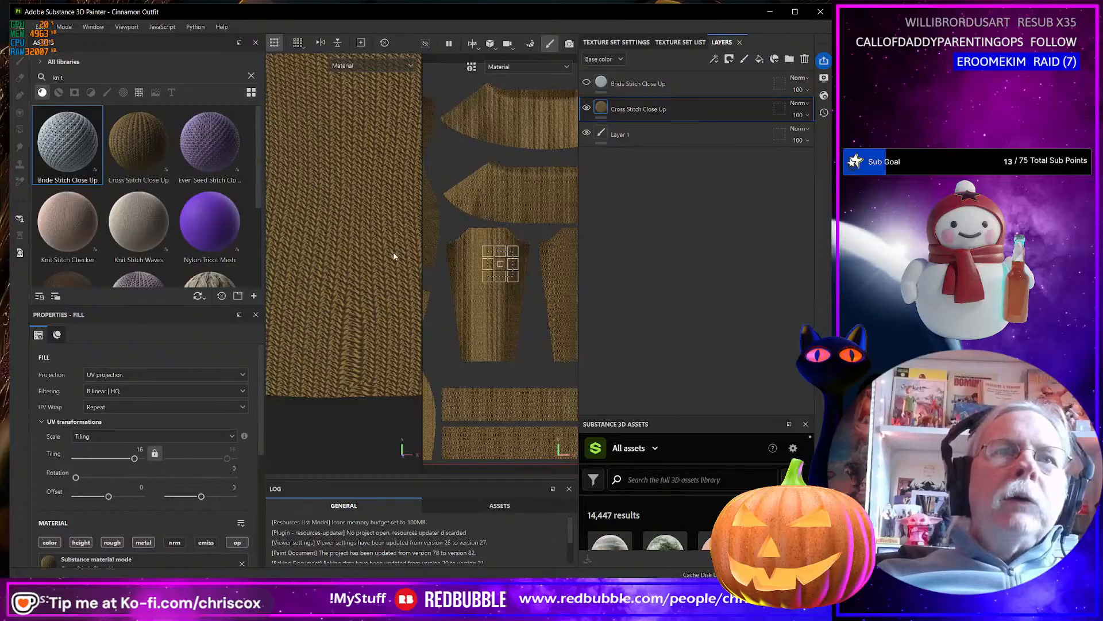
scroll(394, 258, "down", 2)
middle_click_drag(392, 263, 331, 280, "alt")
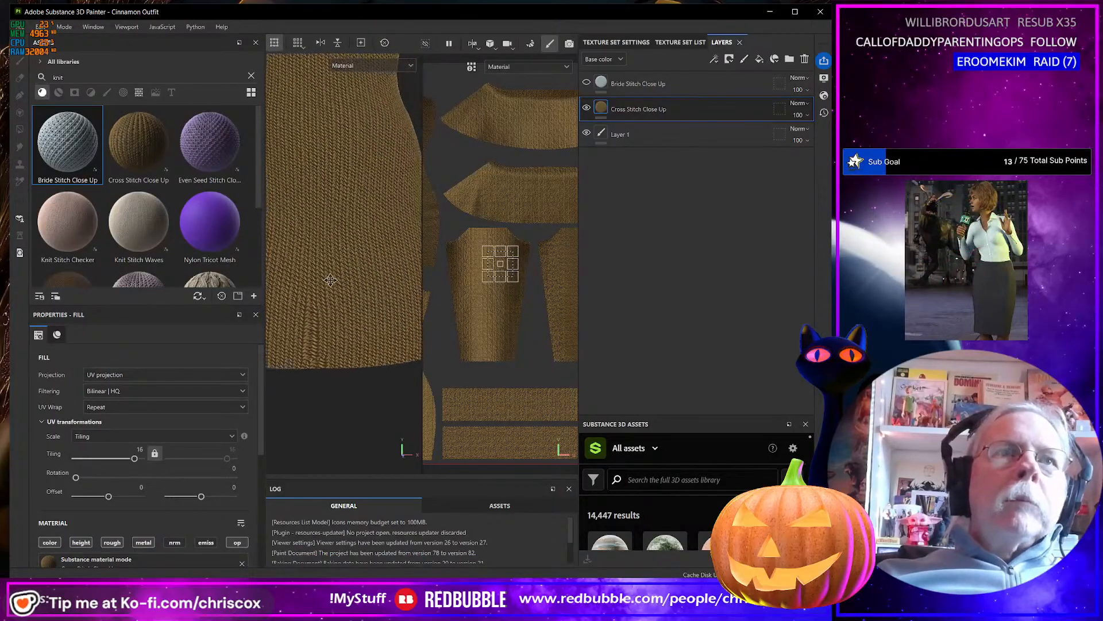
scroll(319, 338, "up", 2)
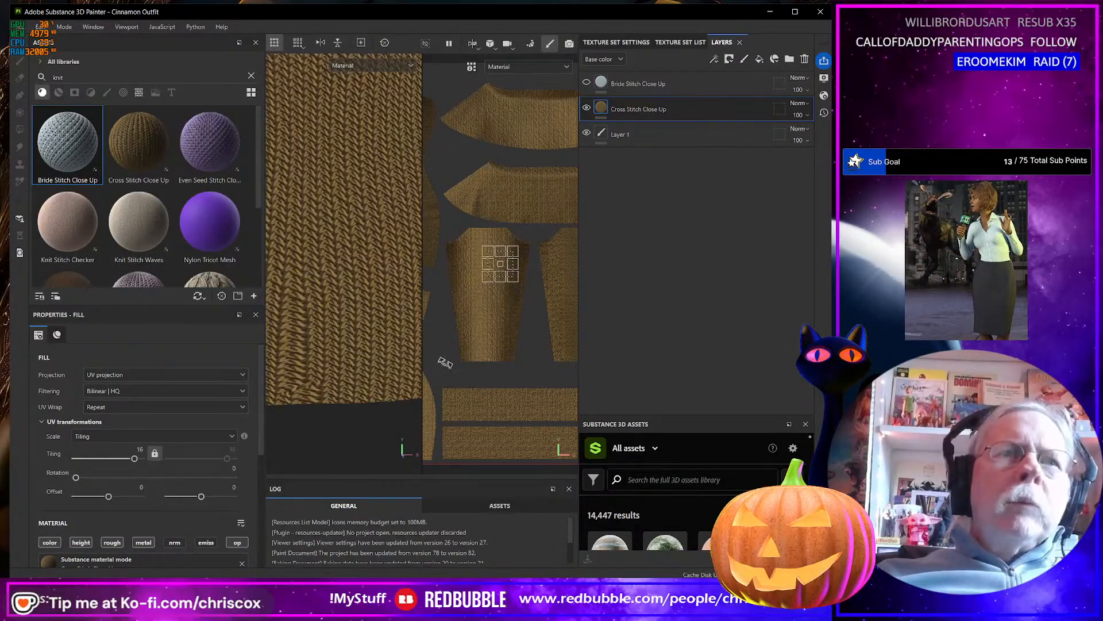
left_click_drag(422, 358, 369, 328)
middle_click_drag(389, 365, 495, 350, "alt")
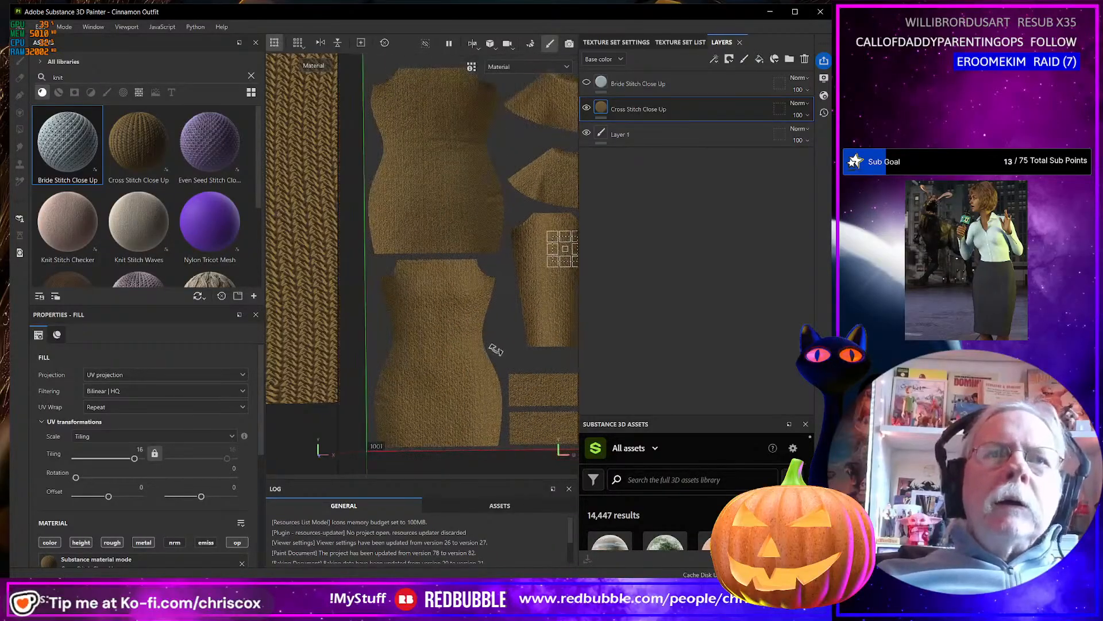
scroll(461, 377, "up", 2)
scroll(461, 377, "up", 2)
middle_click_drag(452, 386, 526, 336, "alt")
middle_click_drag(508, 374, 478, 300, "alt")
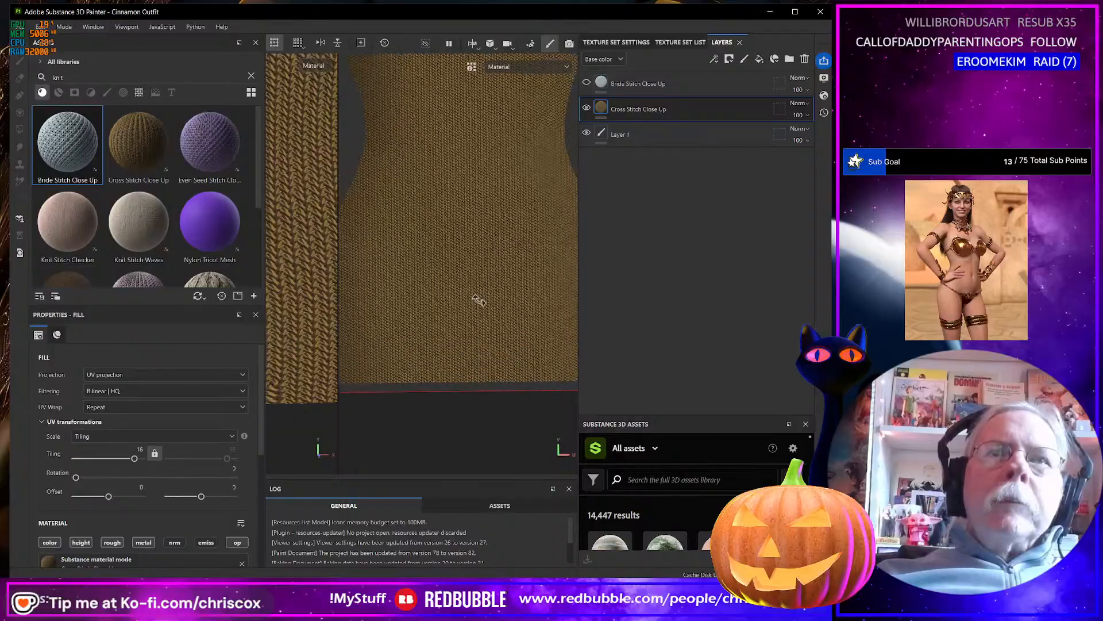
middle_click_drag(499, 262, 498, 318, "alt")
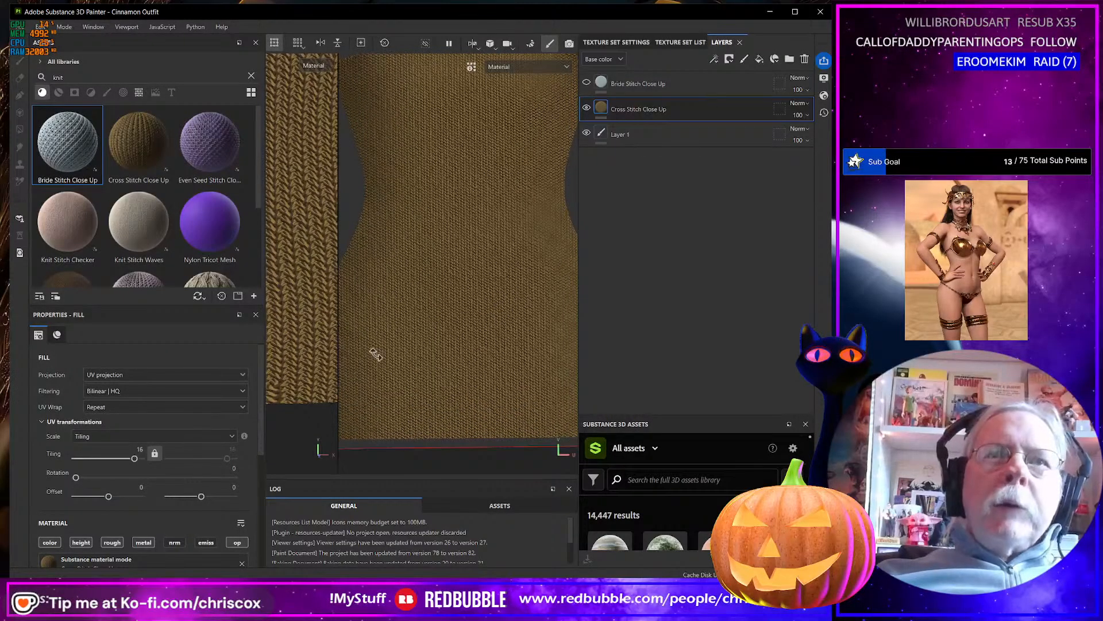
Enlarge the 3D view and examine the scale and distortion of the cross stitch across the dress.
left_click_drag(338, 367, 510, 369)
scroll(363, 400, "down", 5)
scroll(363, 399, "down", 3)
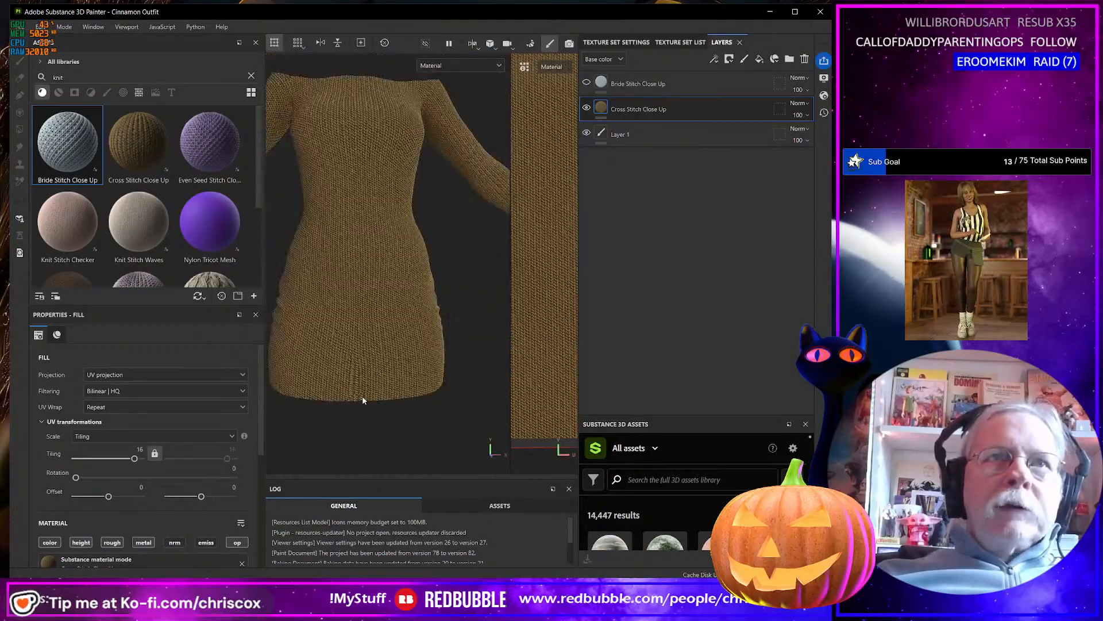
scroll(371, 356, "down", 2)
left_click_drag(404, 355, 373, 353, "alt")
scroll(381, 348, "up", 6)
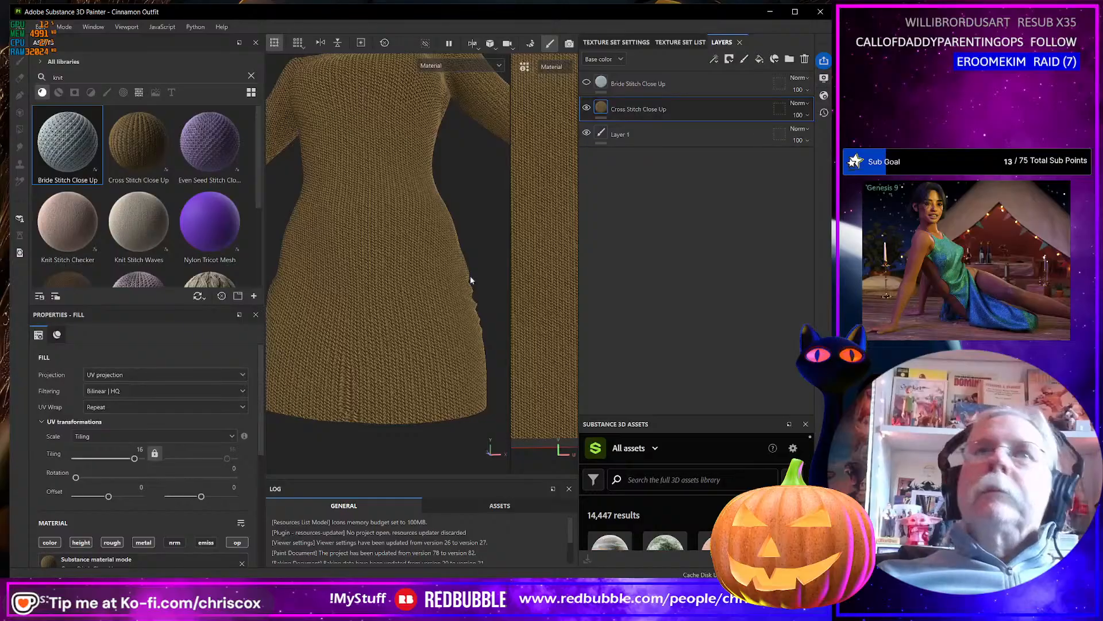
scroll(396, 355, "up", 6)
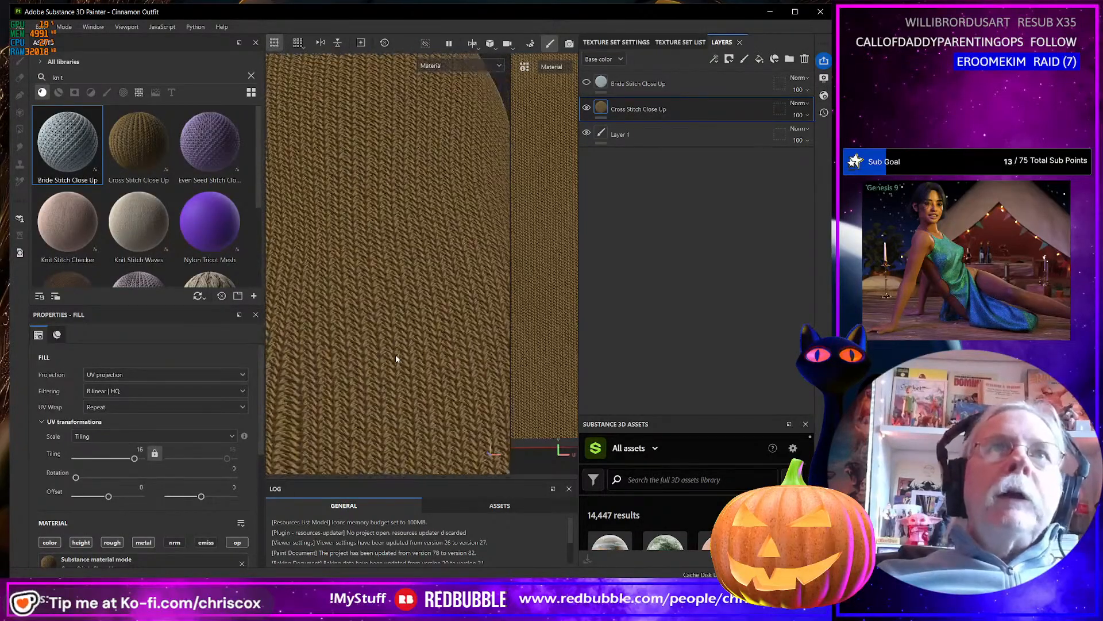
scroll(397, 355, "down", 5)
middle_click_drag(395, 342, 443, 431, "alt")
left_click_drag(416, 345, 427, 370, "alt")
scroll(427, 368, "down", 5)
middle_click_drag(416, 365, 456, 349, "alt")
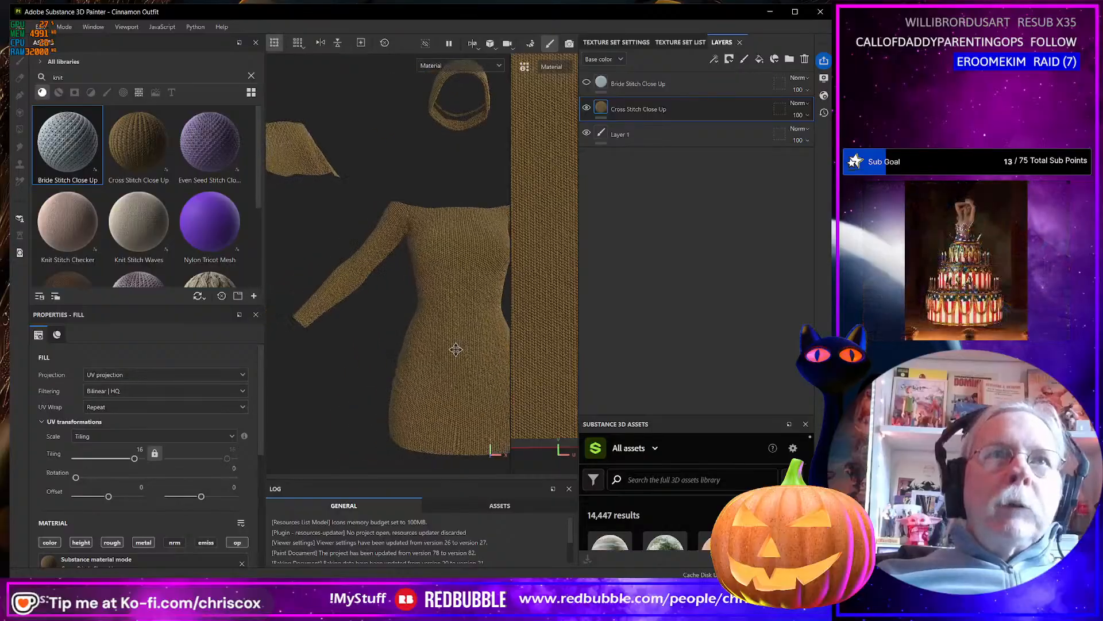
scroll(431, 339, "up", 5)
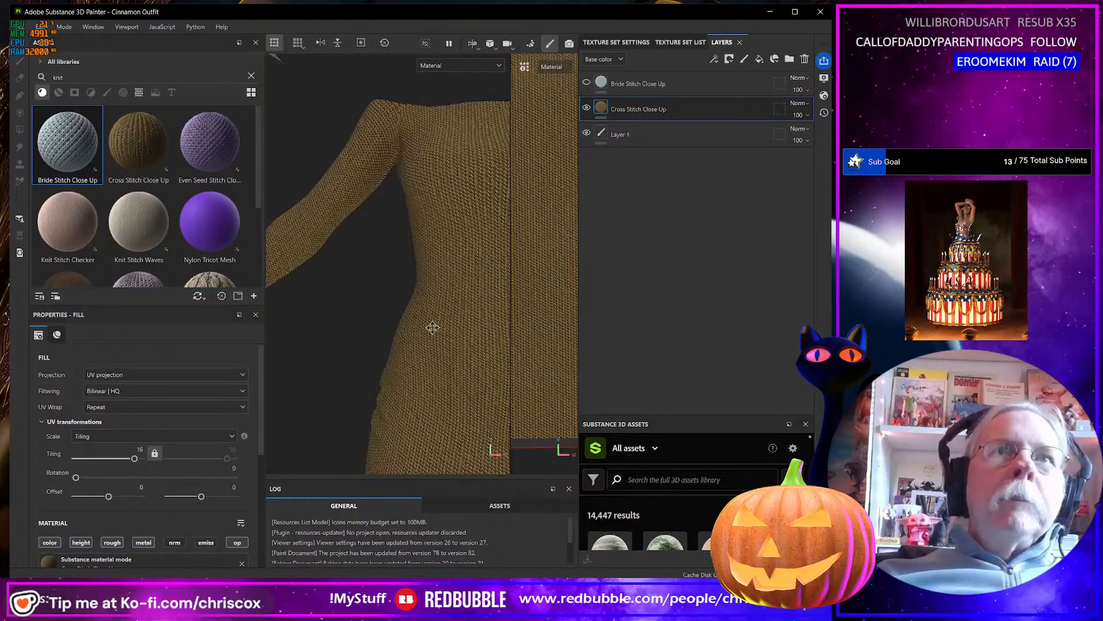
Set the Cross Stitch Close Up layer's tiling to 24 and check the stitch size on the sleeve.
left_click_drag(426, 347, 380, 345, "alt")
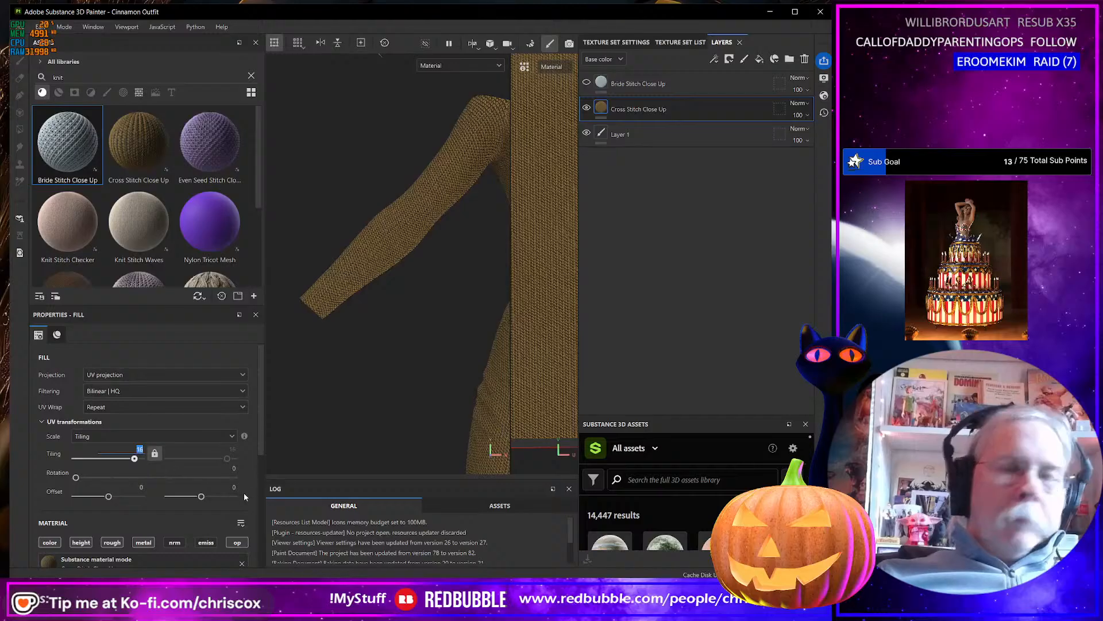
type("24")
key("Return")
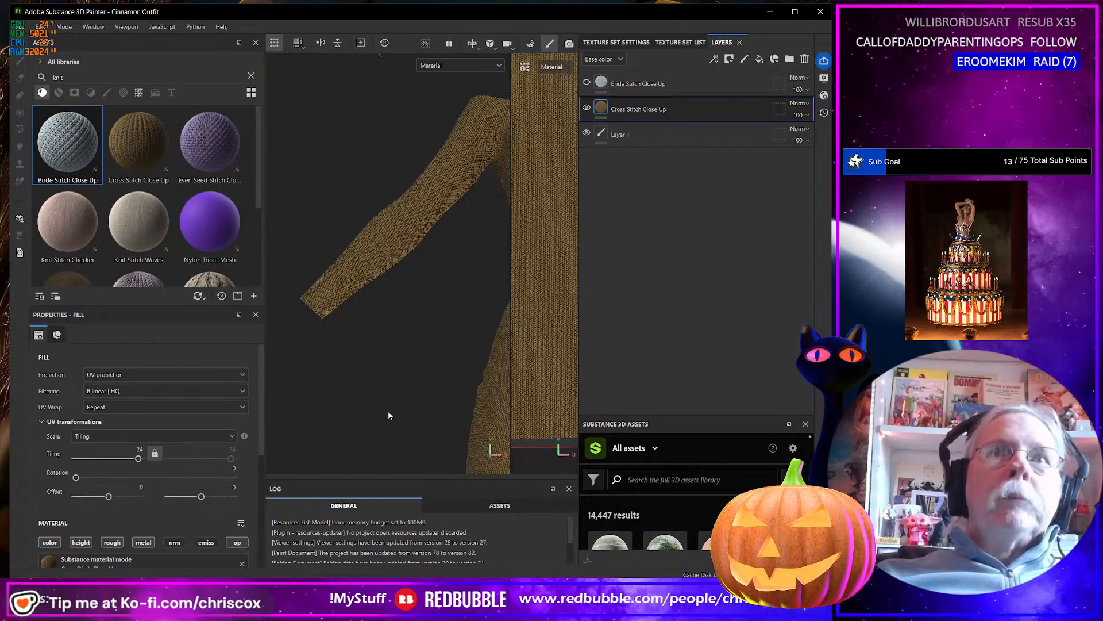
left_click_drag(380, 321, 350, 216, "alt")
scroll(361, 239, "up", 3)
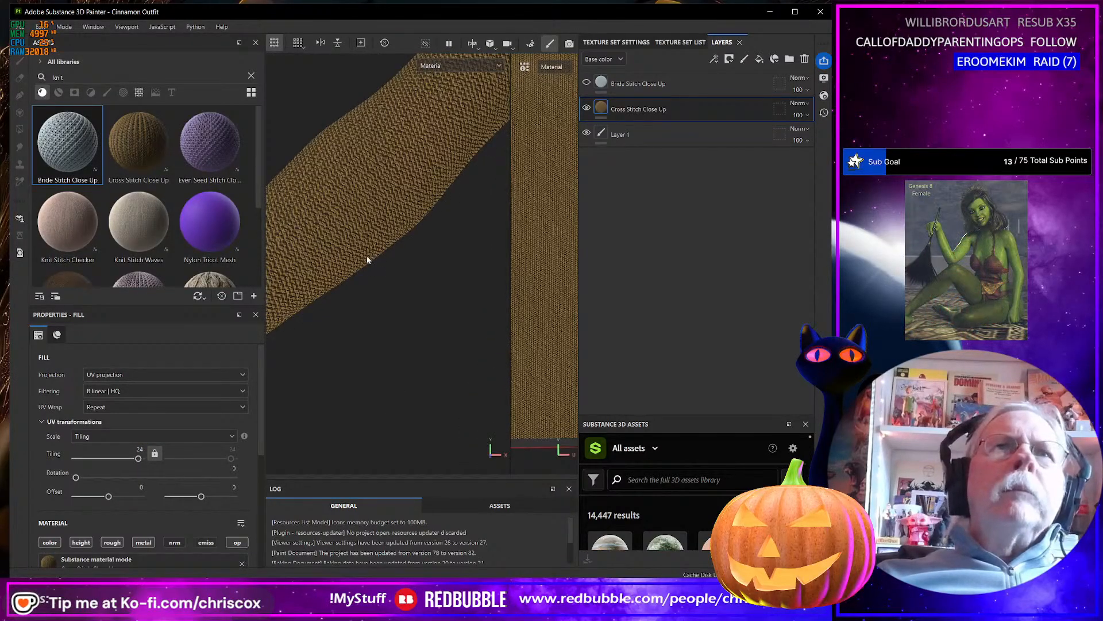
Examine the cross stitch at tiling 24 on the hat in the 3D view, from overall shape to close-up of the seam.
scroll(369, 264, "down", 7)
middle_click_drag(453, 229, 329, 380, "alt")
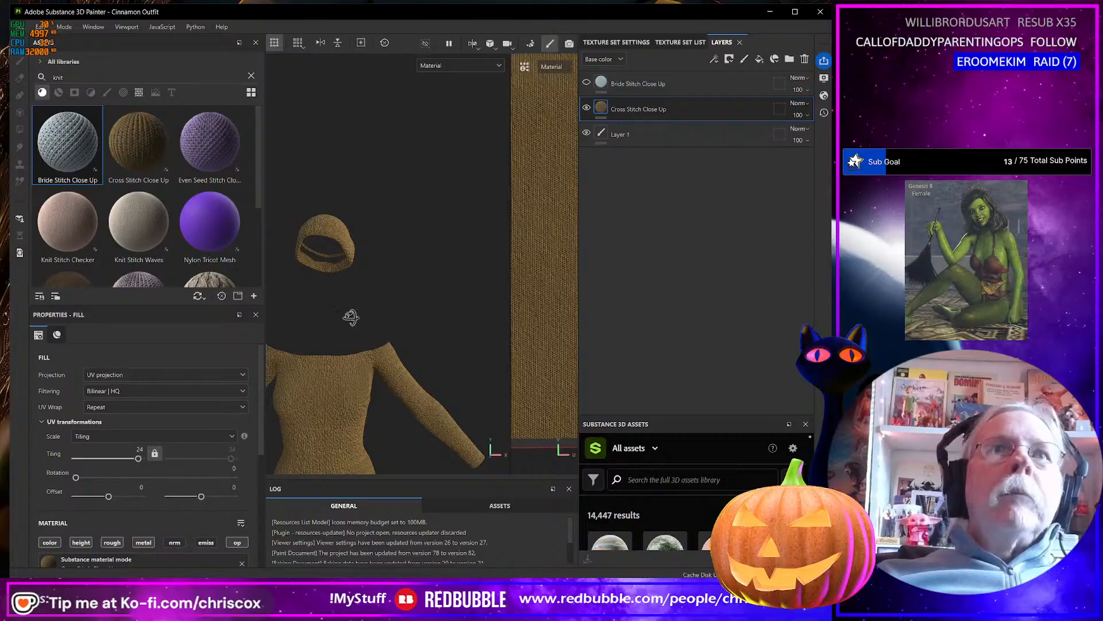
left_click_drag(351, 317, 271, 316, "alt")
scroll(306, 274, "up", 5)
middle_click_drag(307, 274, 359, 369, "alt")
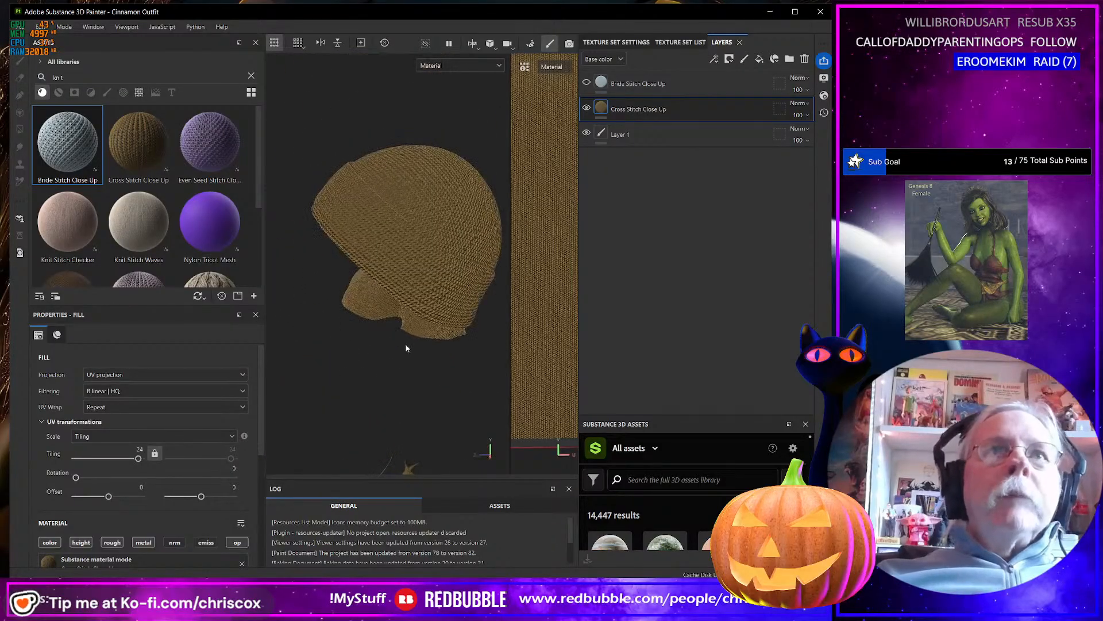
left_click_drag(442, 308, 401, 306, "alt")
scroll(378, 324, "up", 5)
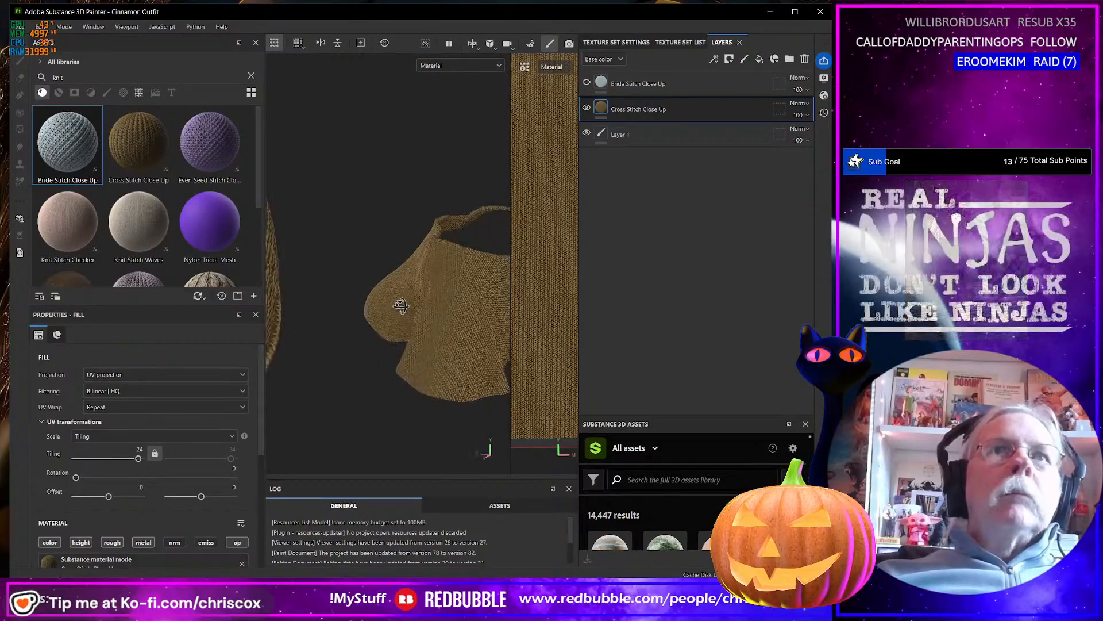
scroll(401, 306, "up", 10)
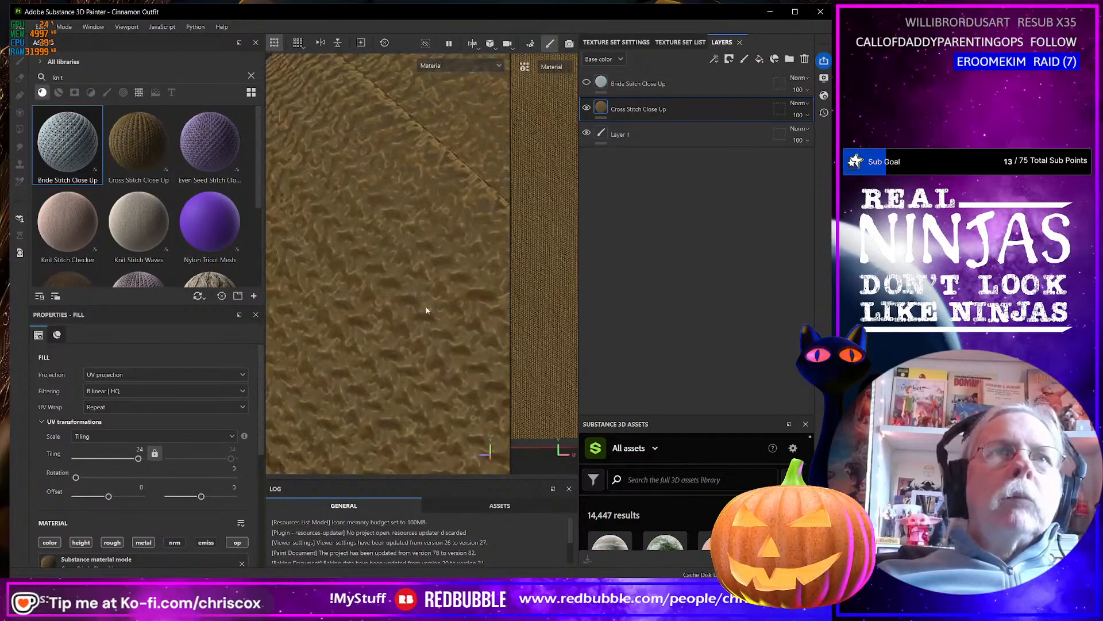
scroll(426, 311, "down", 10)
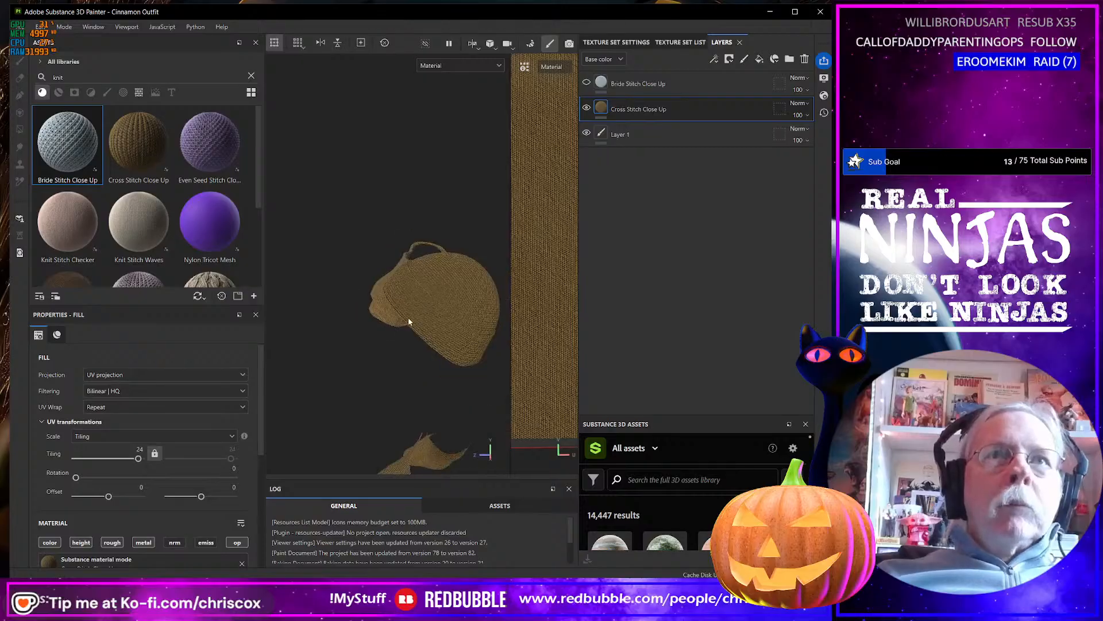
Check the cross stitch scale on the separate flared piece, the sleeve and the front of the dress.
left_click_drag(409, 321, 482, 304, "alt")
scroll(480, 307, "up", 8)
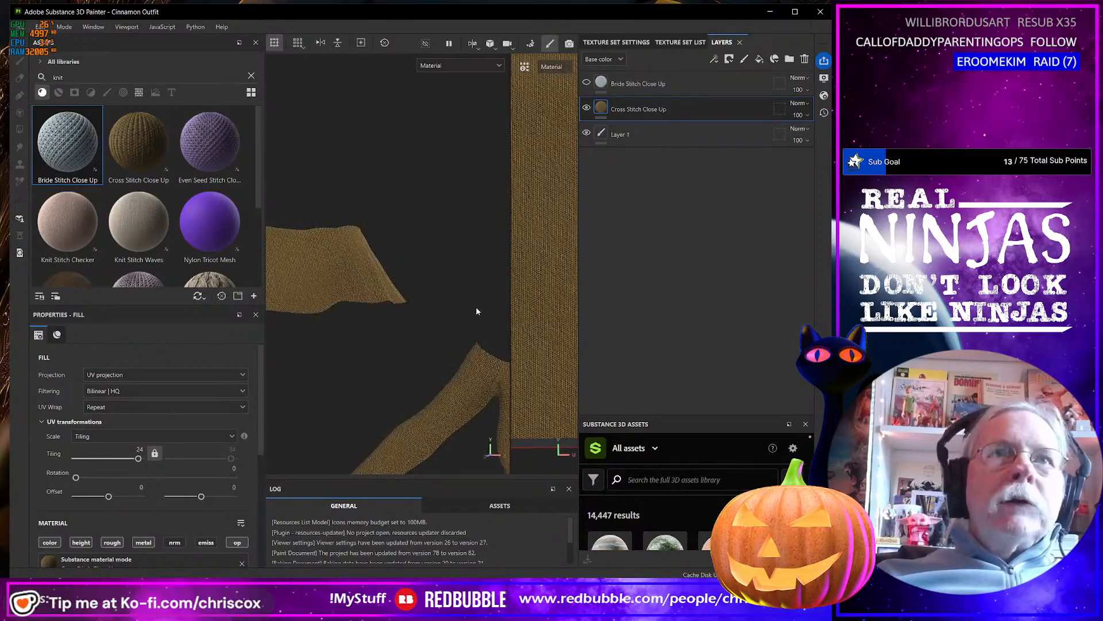
middle_click_drag(457, 296, 347, 224, "alt")
middle_click_drag(387, 323, 322, 230, "alt")
middle_click_drag(396, 287, 322, 221, "alt")
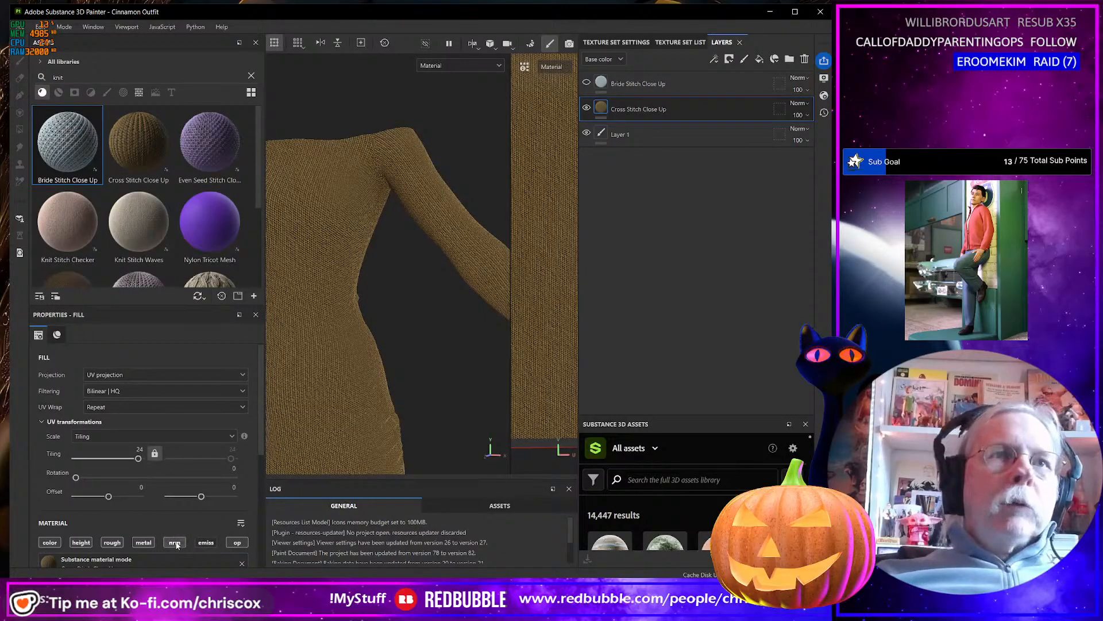
Display only the Normal channel in the viewport and inspect the stitch relief on the dress, near and far.
left_click(465, 66)
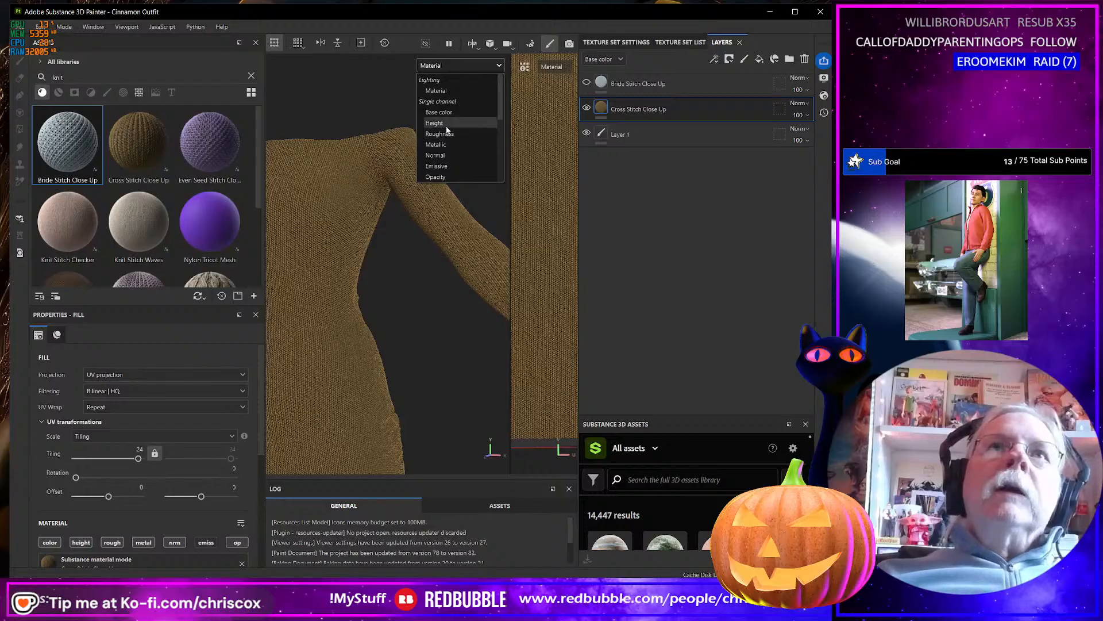
left_click(446, 156)
scroll(353, 215, "up", 5)
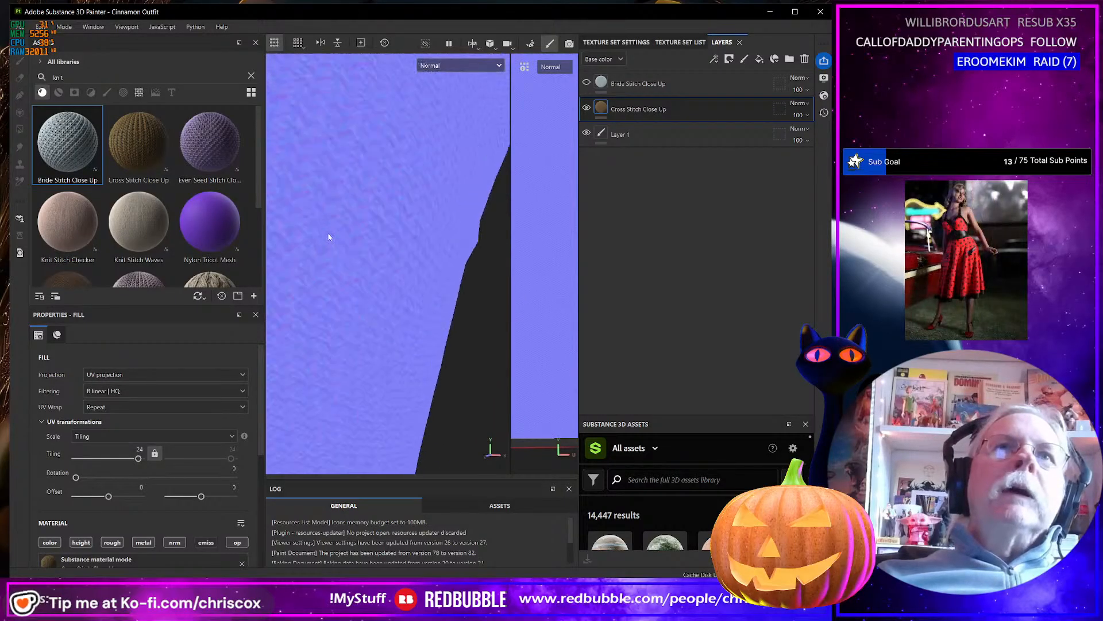
scroll(329, 240, "down", 10)
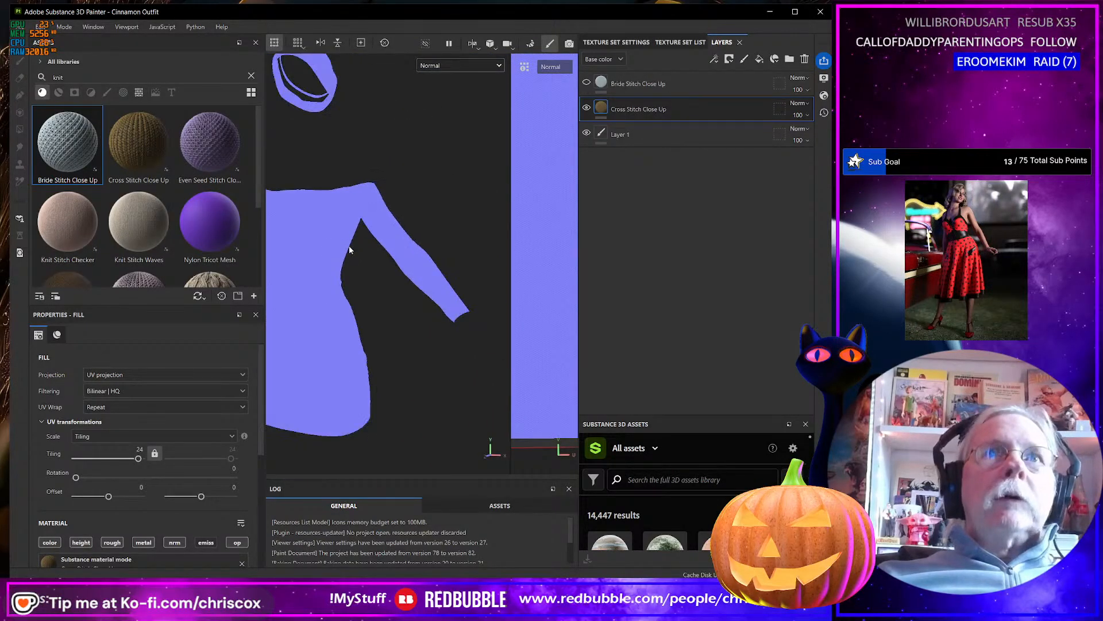
middle_click_drag(353, 248, 442, 247, "alt")
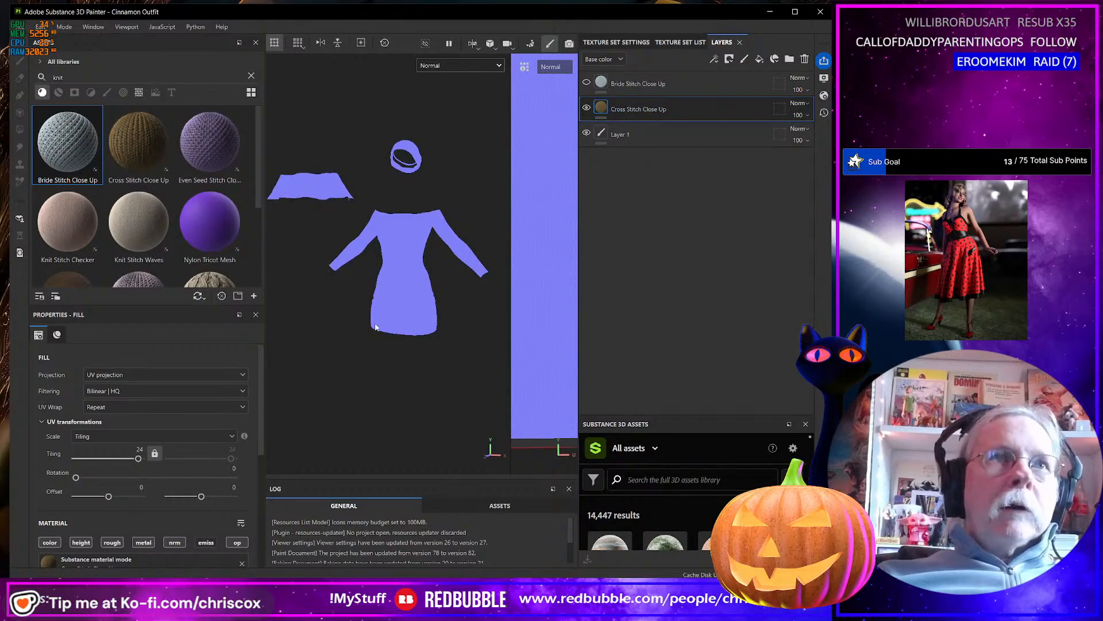
scroll(342, 308, "up", 2)
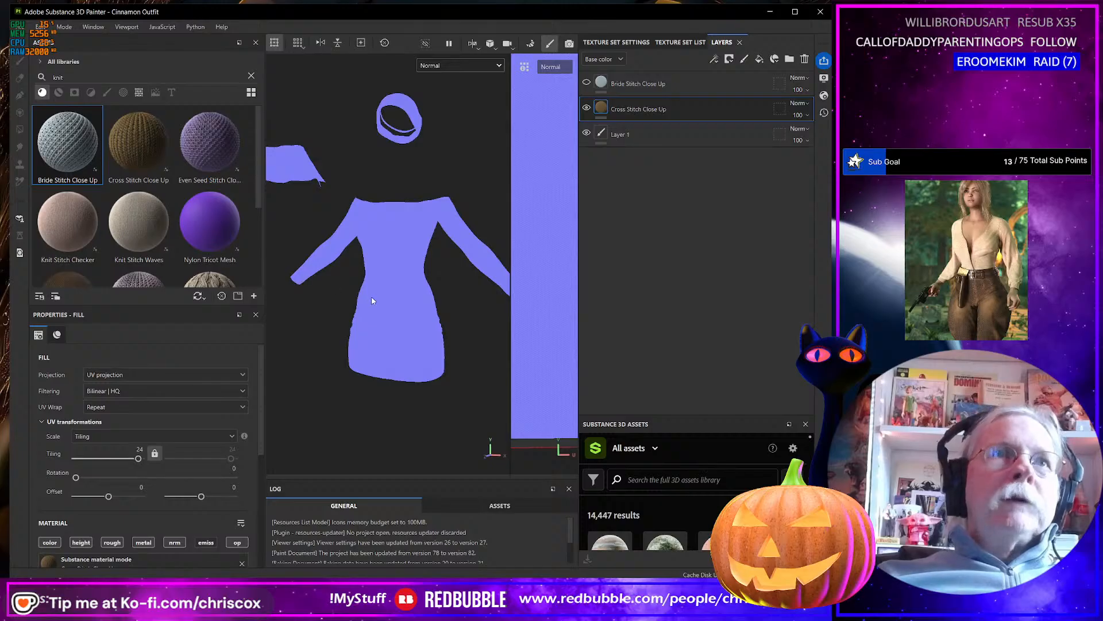
Browse through the knit materials in the asset library for alternatives to the cross stitch.
scroll(201, 229, "down", 2)
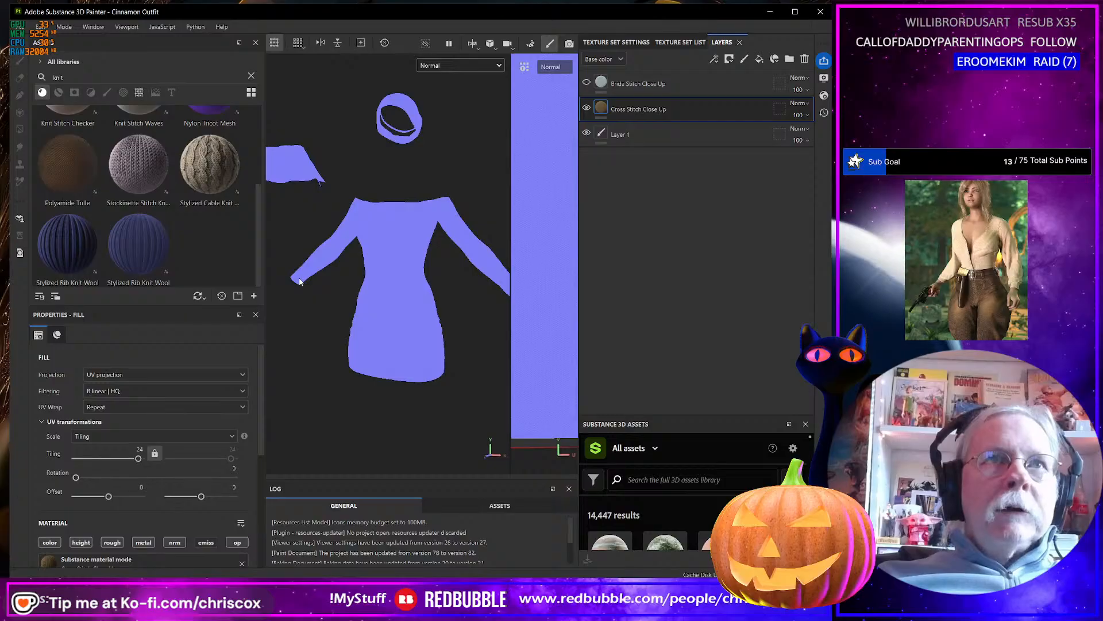
scroll(138, 258, "up", 2)
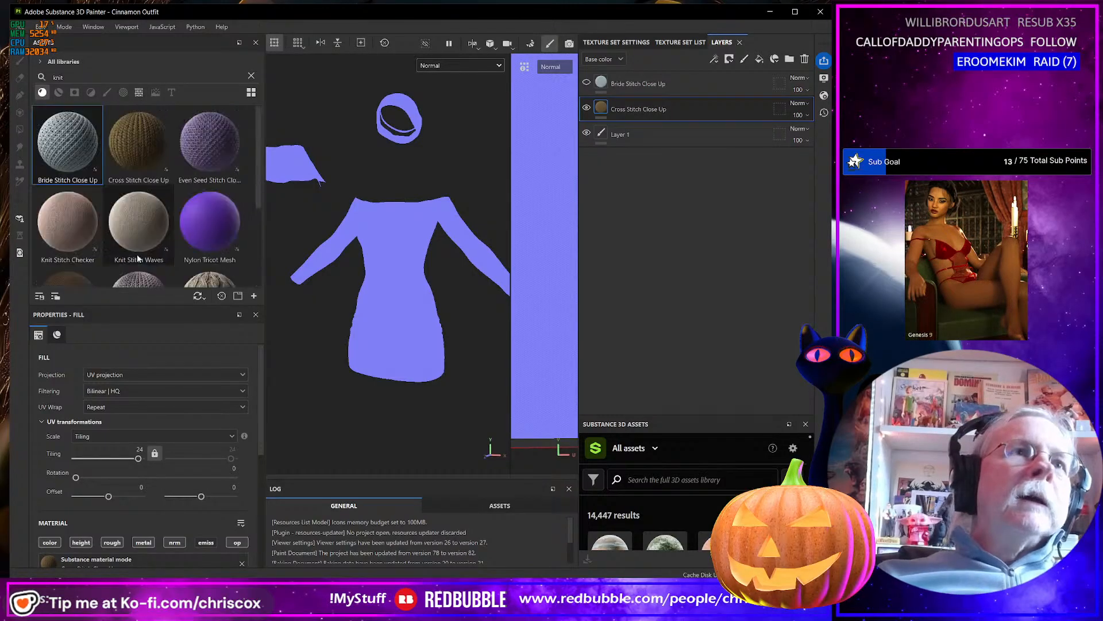
scroll(138, 256, "down", 2)
left_click_drag(353, 293, 405, 300, "alt")
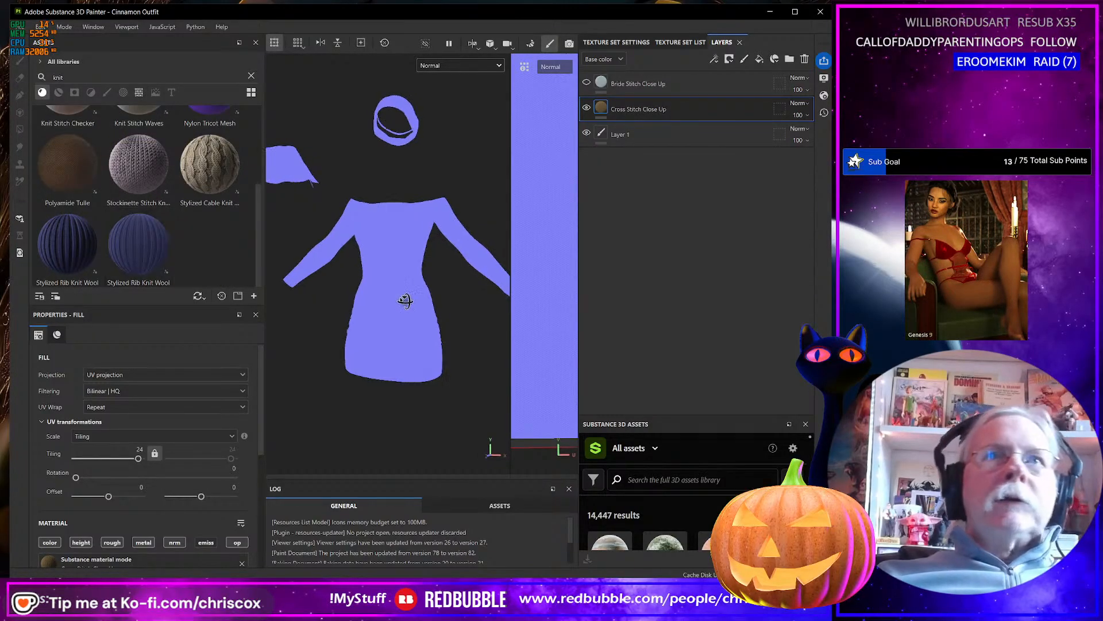
Return the viewport to the Material view with the dress framed closer.
left_click(457, 62)
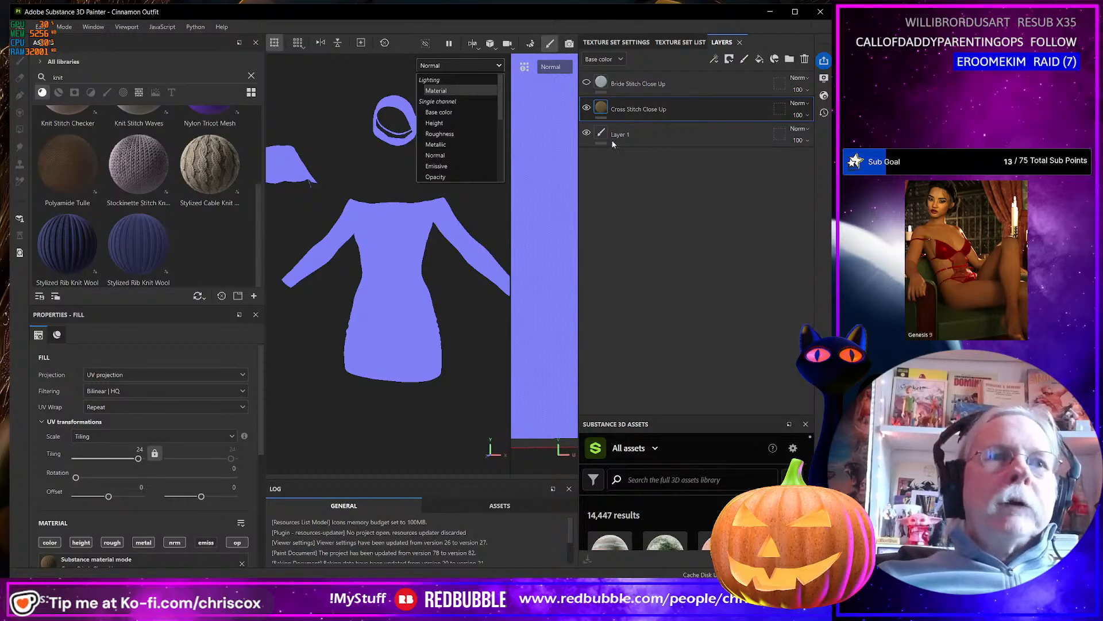
left_click(49, 544)
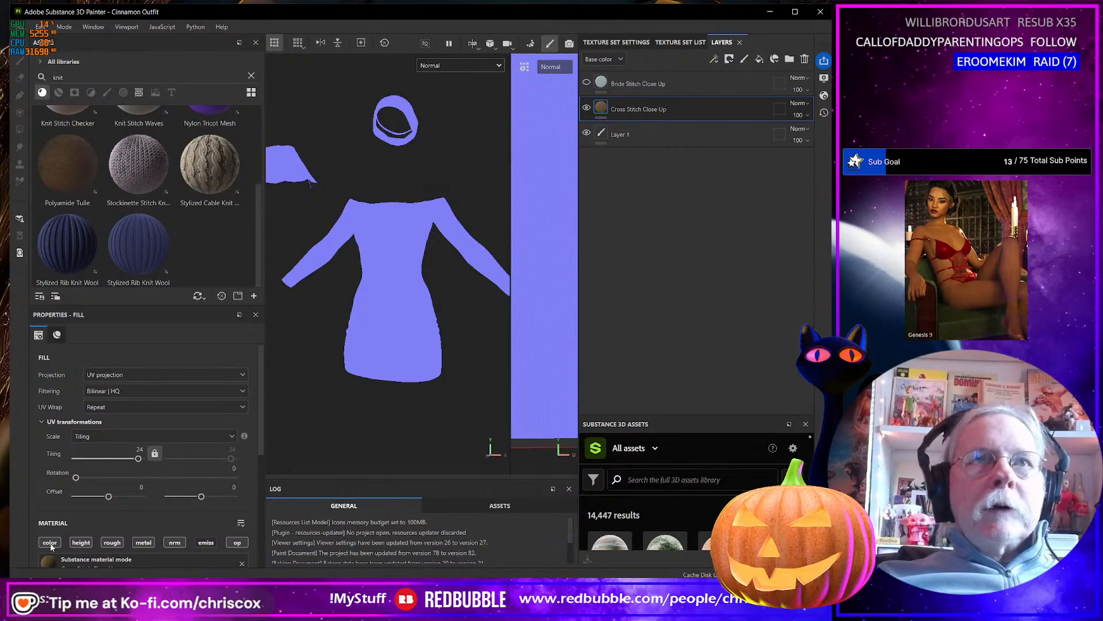
left_click(450, 65)
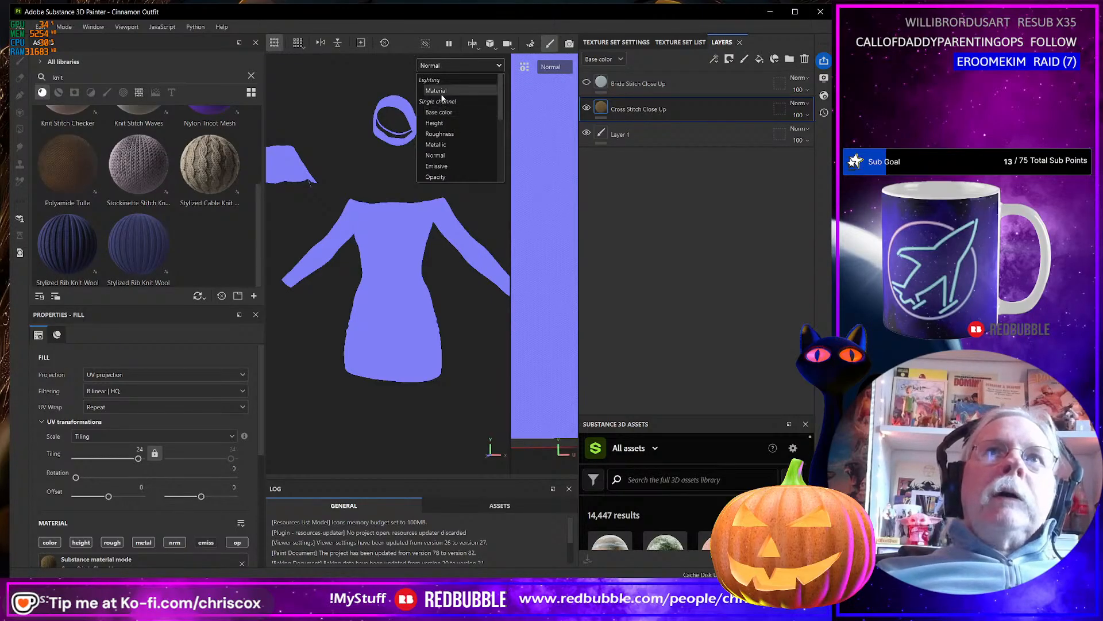
left_click(436, 91)
scroll(347, 257, "up", 3)
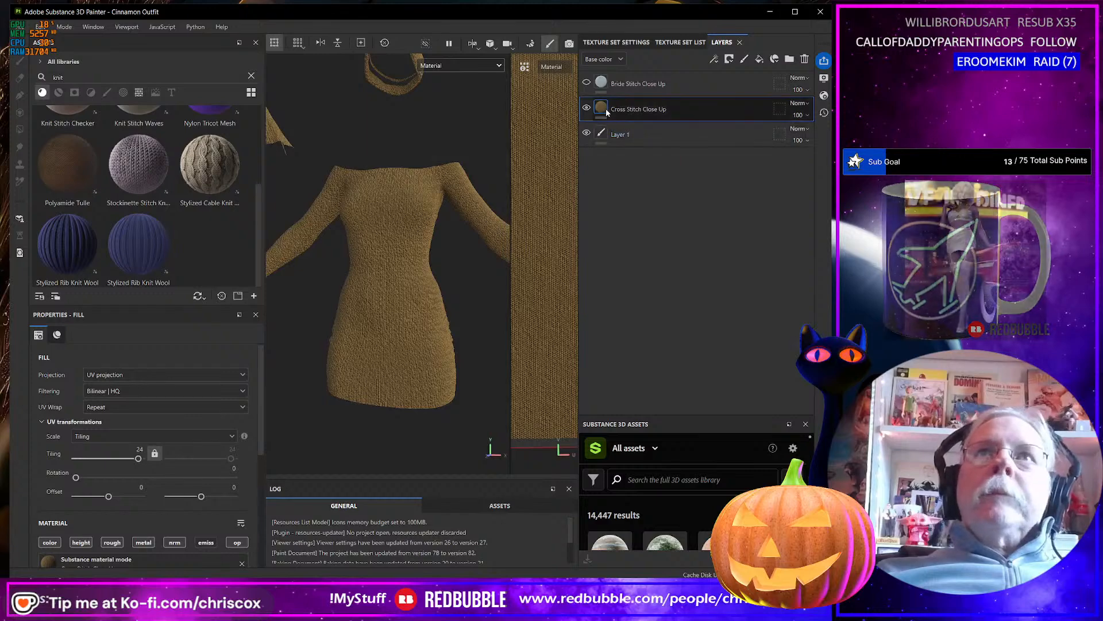
Turn off the Cross Stitch Close Up layer's color channel, inspect the dress from several angles and open the display settings.
left_click(50, 542)
scroll(351, 334, "up", 3)
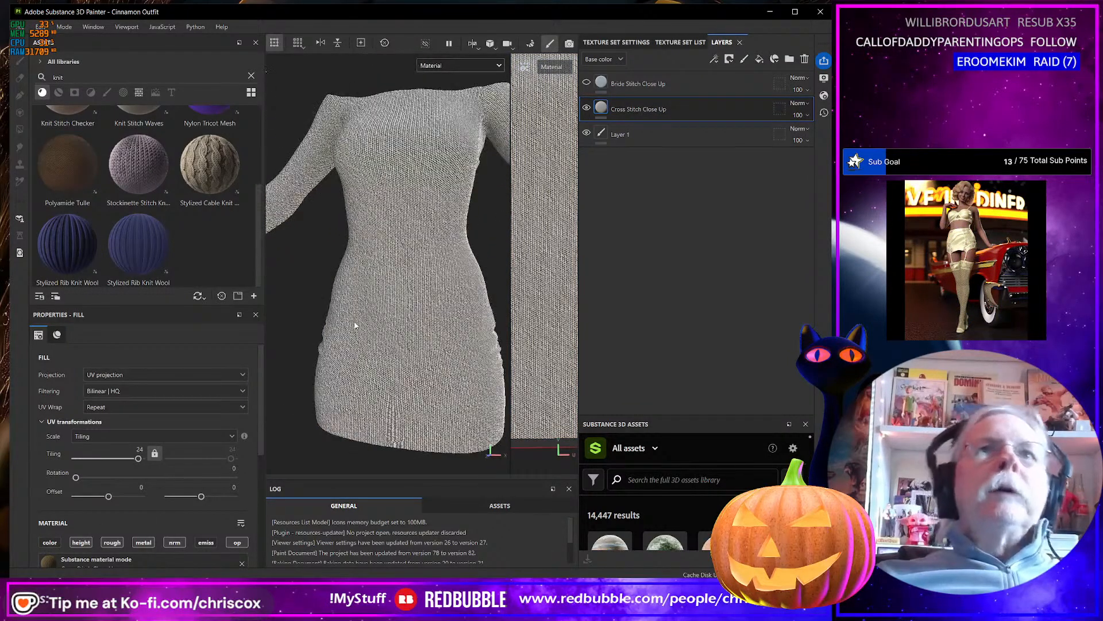
left_click_drag(362, 326, 525, 321, "alt")
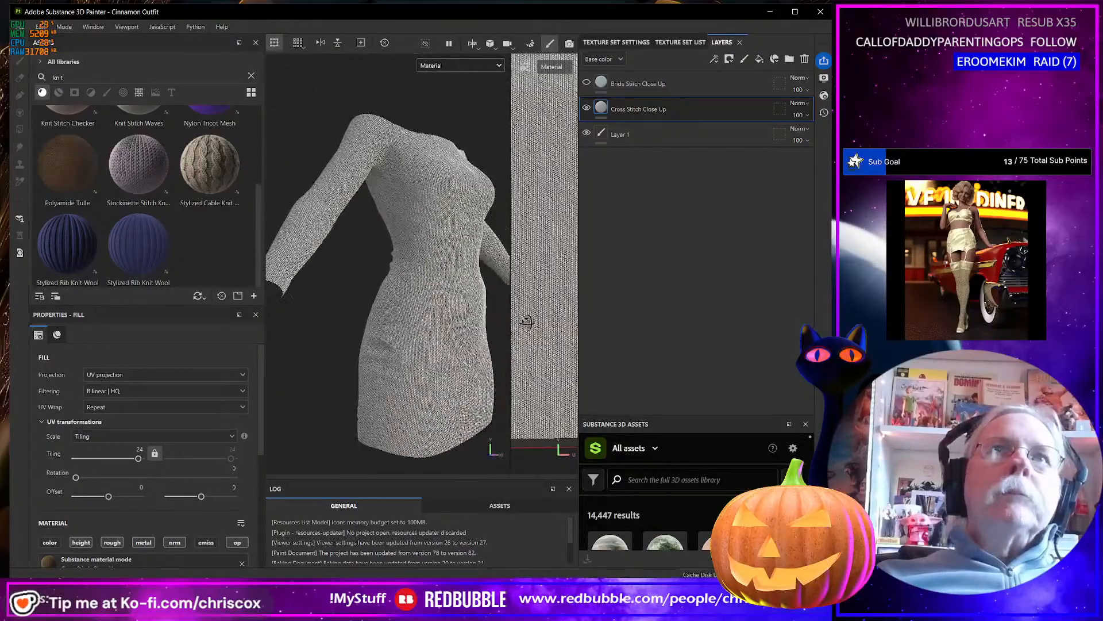
left_click_drag(419, 322, 351, 311, "alt")
left_click(824, 78)
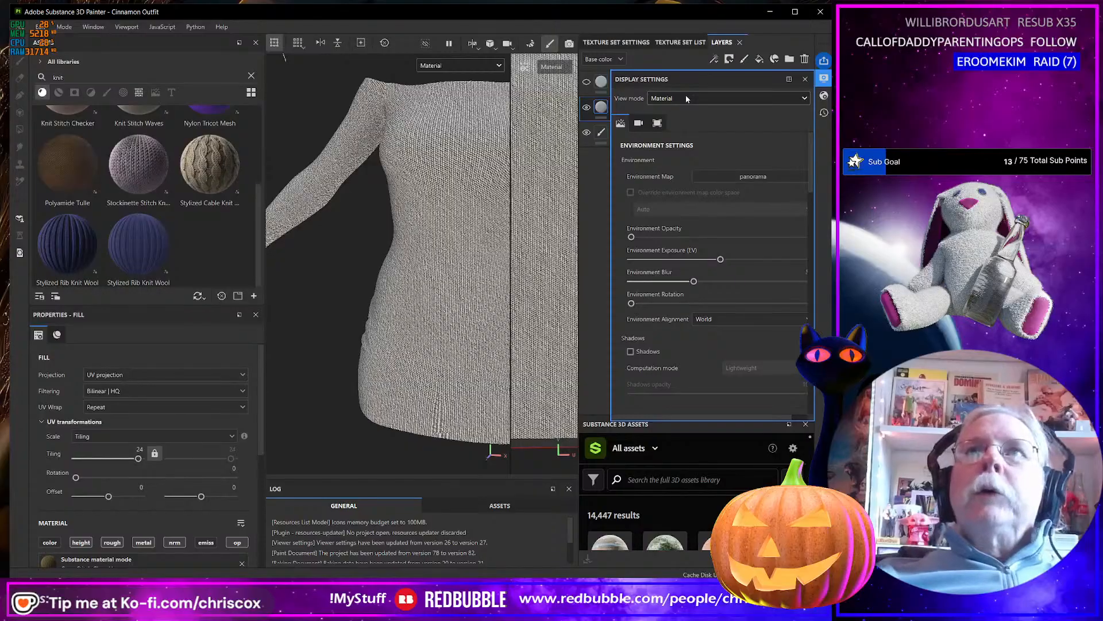
Try Tri-planar projection on the Cross Stitch Close Up layer and check the stitches around the side of the dress.
left_click(123, 375)
left_click(127, 413)
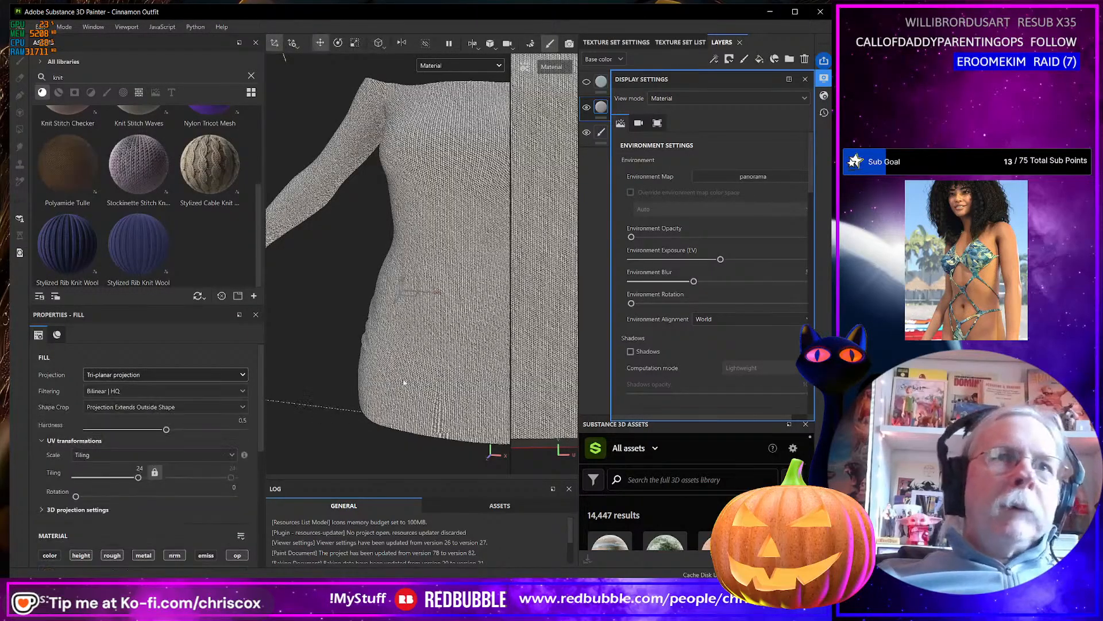
left_click_drag(468, 378, 517, 365, "alt")
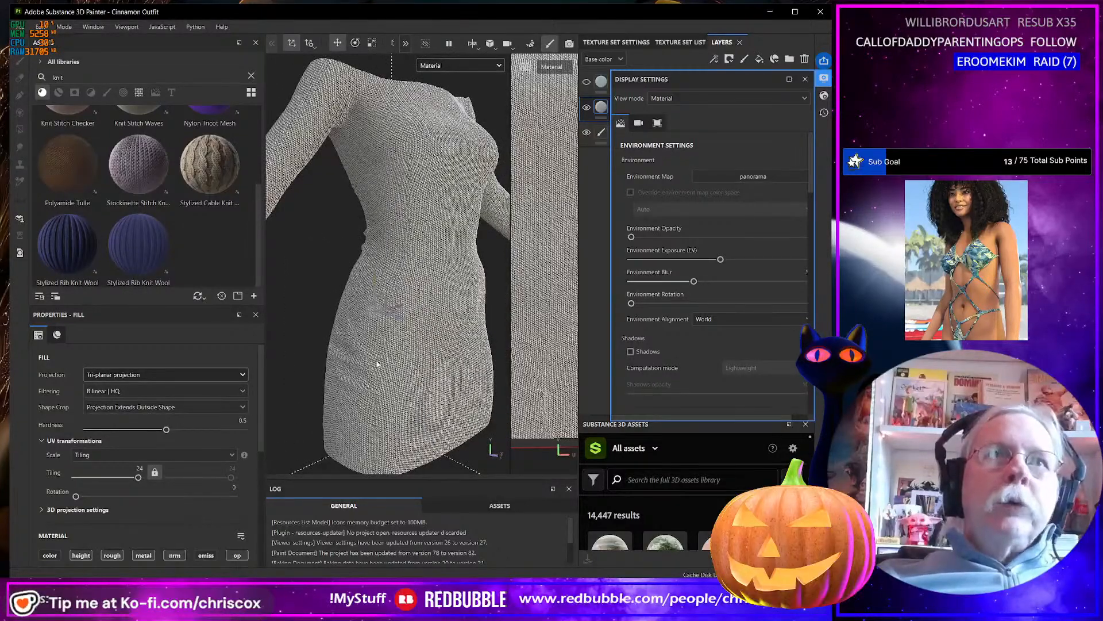
Try the Fill (Match per UV Tile) projection on the layer, restore UV projection and recheck the dress.
left_click(154, 374)
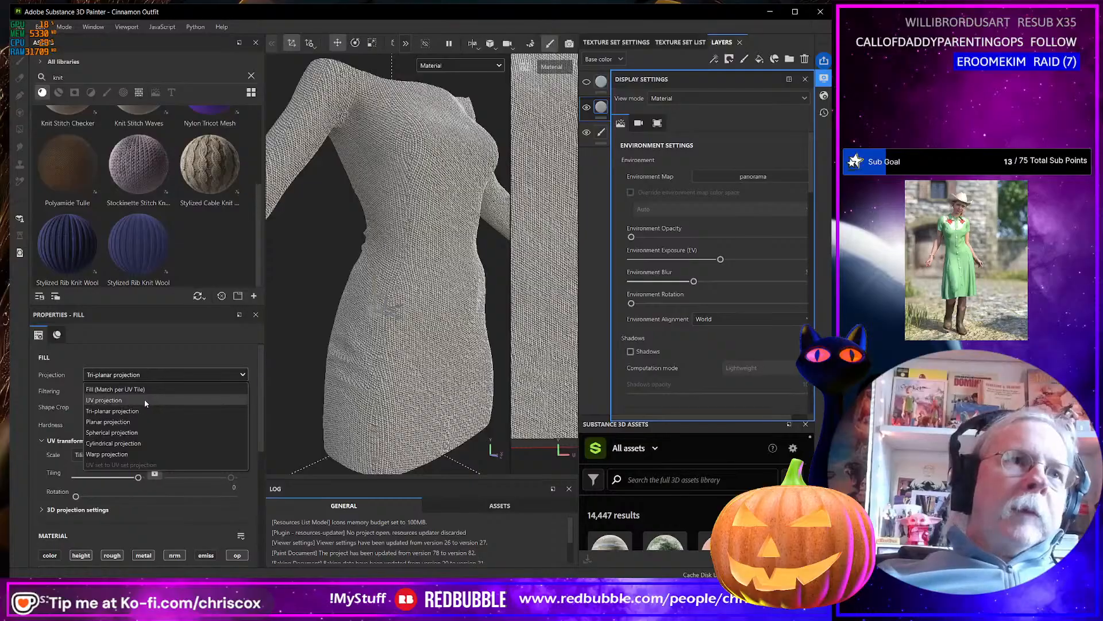
left_click(145, 390)
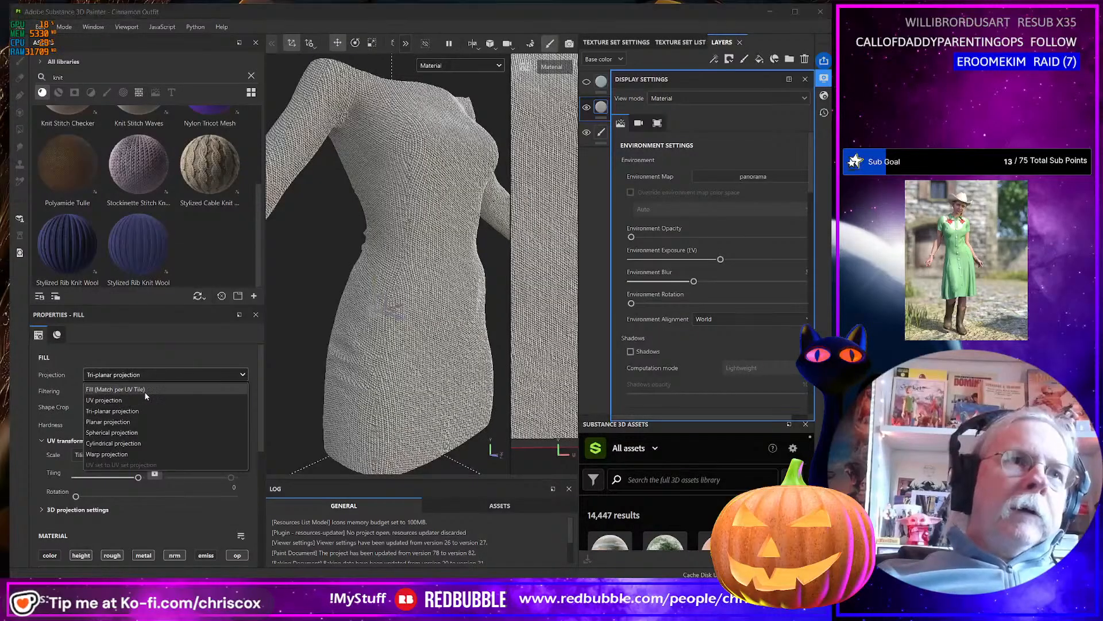
left_click(147, 375)
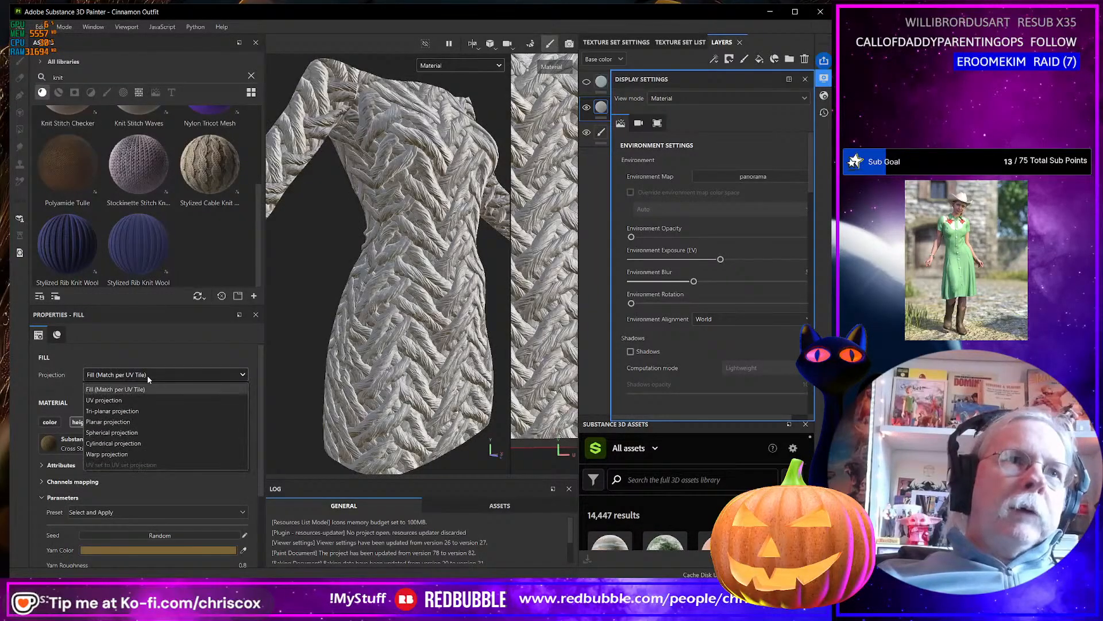
left_click(185, 400)
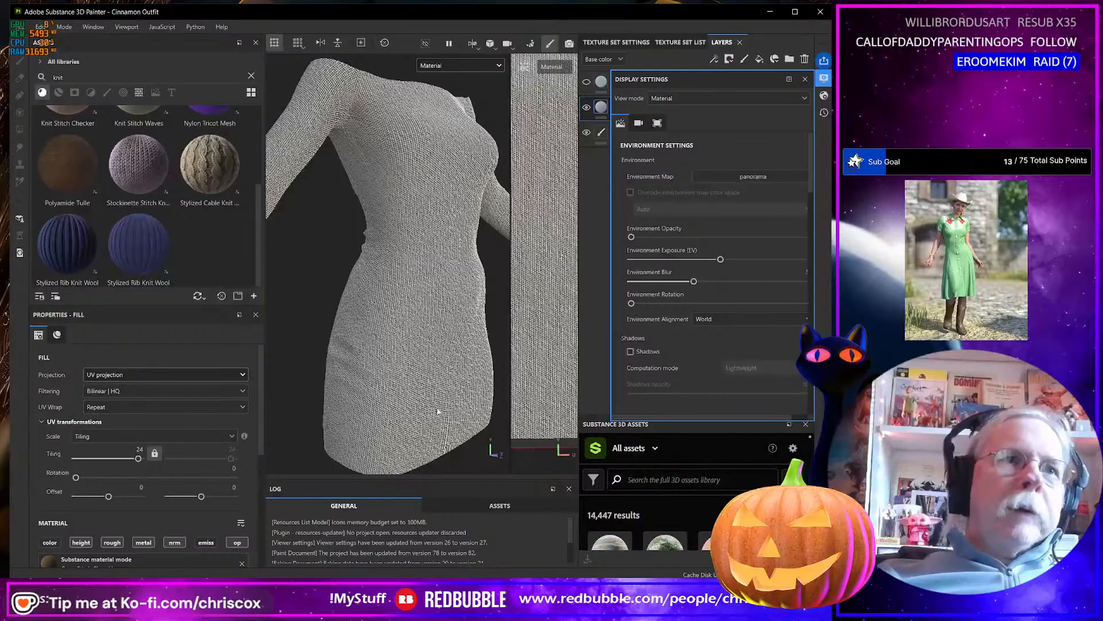
scroll(443, 406, "up", 3)
scroll(443, 406, "down", 4)
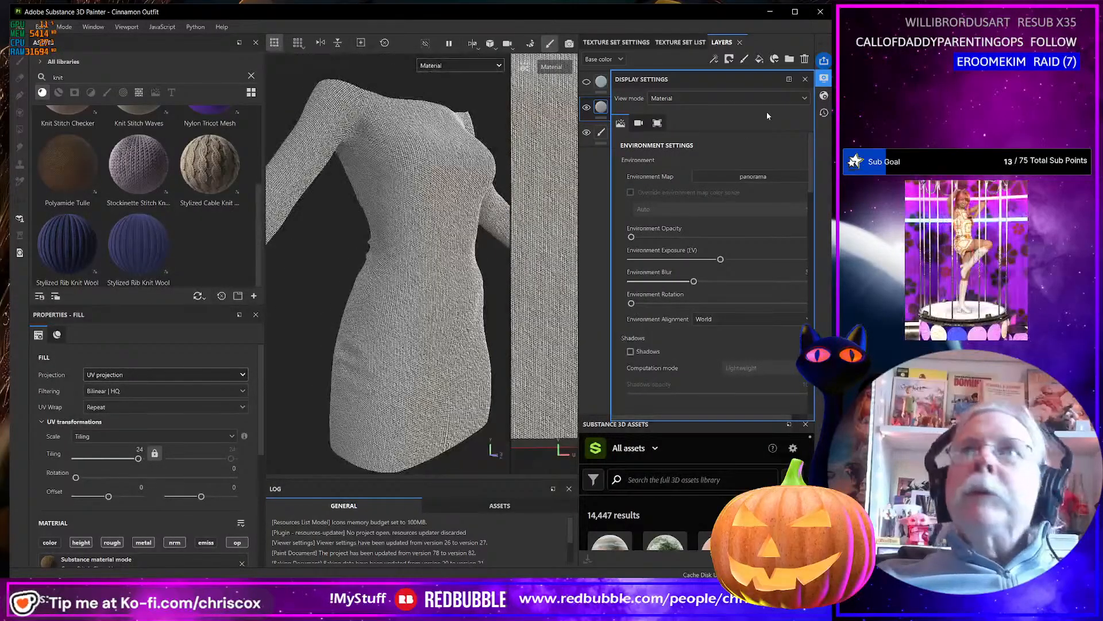
Show the mesh wireframe over the knit material and bring the skirt of the dress into close view.
scroll(723, 140, "down", 12)
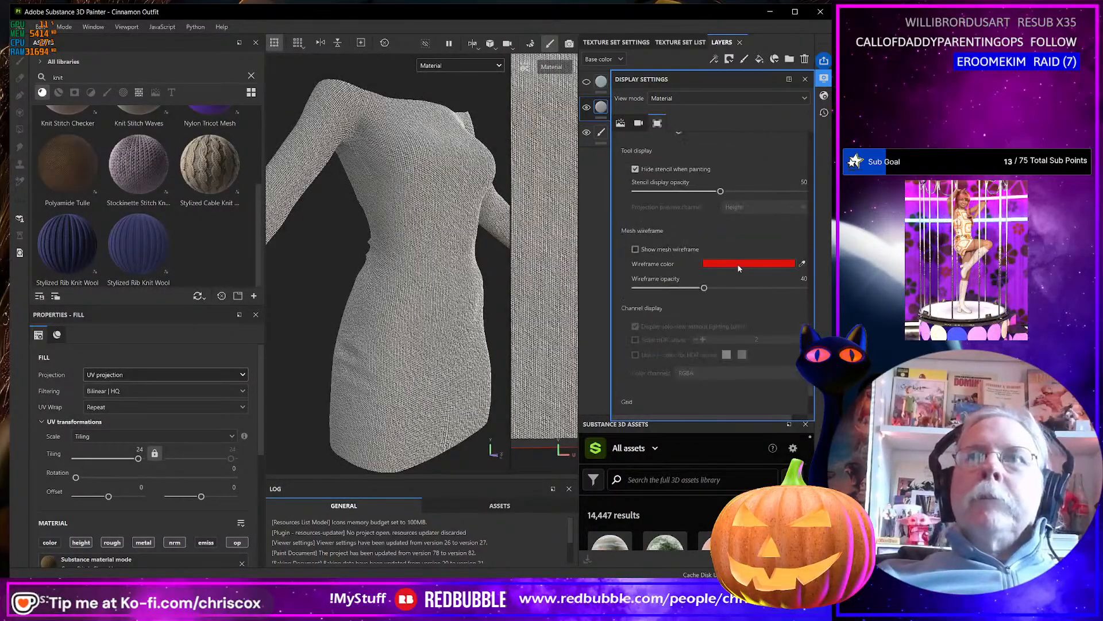
left_click(635, 169)
left_click_drag(480, 328, 446, 367, "alt")
scroll(446, 367, "down", 2)
scroll(445, 367, "up", 7)
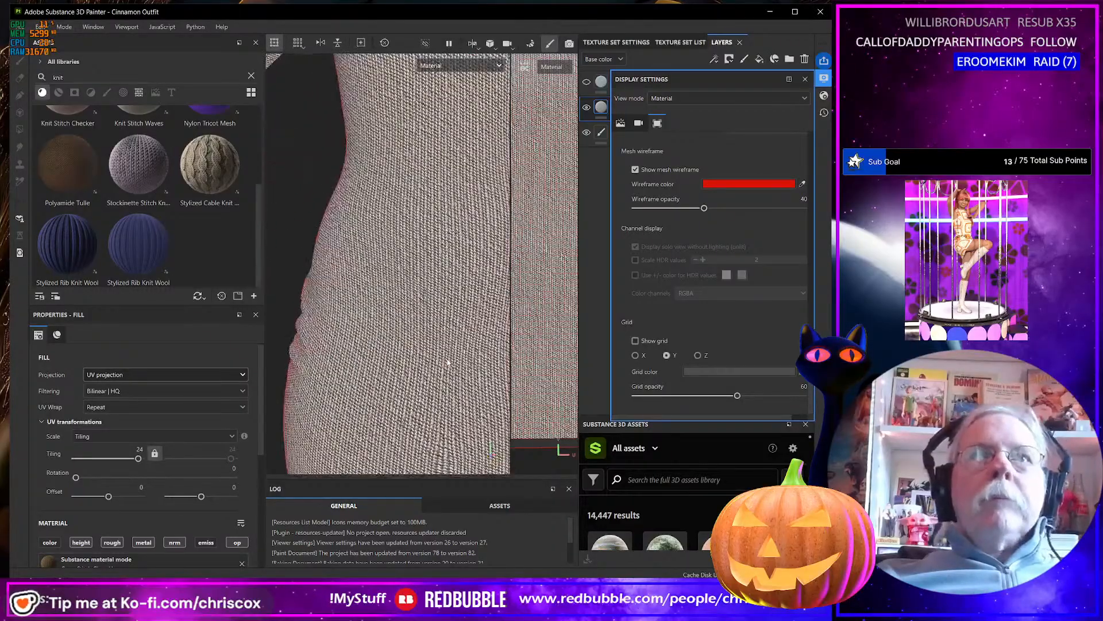
Examine the stitches against the mesh wireframe at the center of the dress's front hem.
middle_click_drag(446, 366, 400, 136, "alt")
scroll(423, 253, "up", 4)
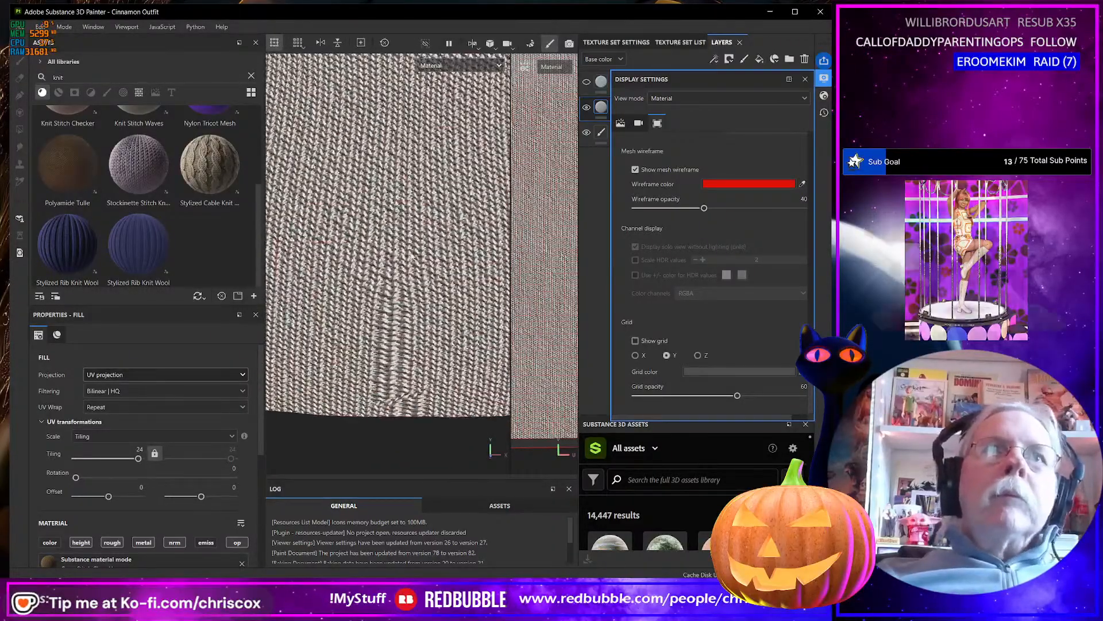
middle_click_drag(424, 269, 427, 226, "alt")
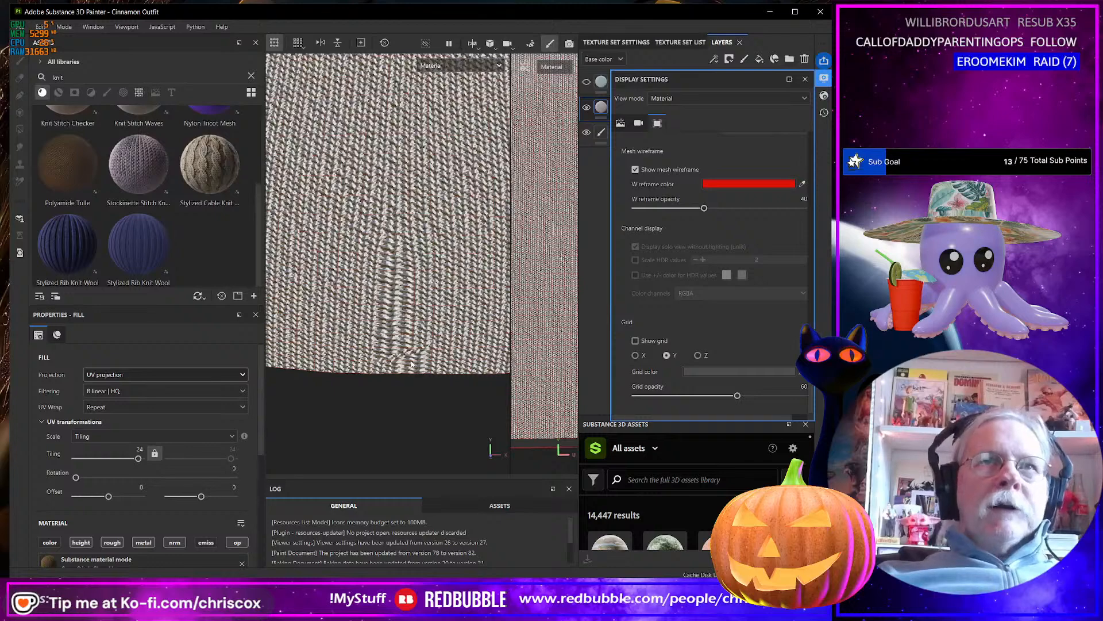
left_click_drag(411, 364, 405, 355, "alt")
scroll(405, 354, "down", 10)
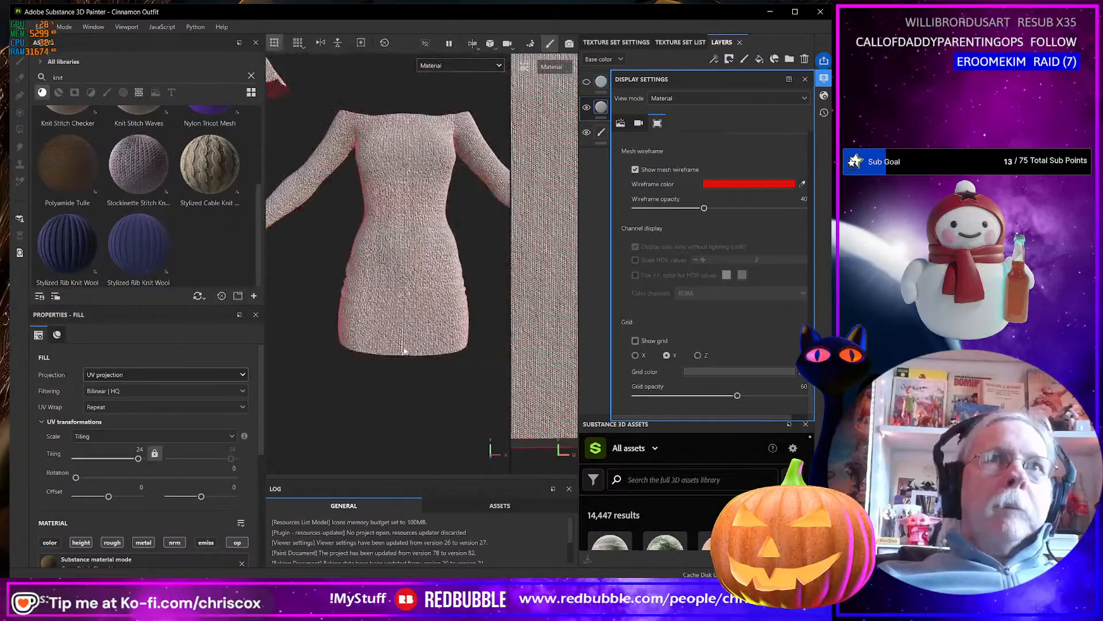
scroll(404, 345, "up", 10)
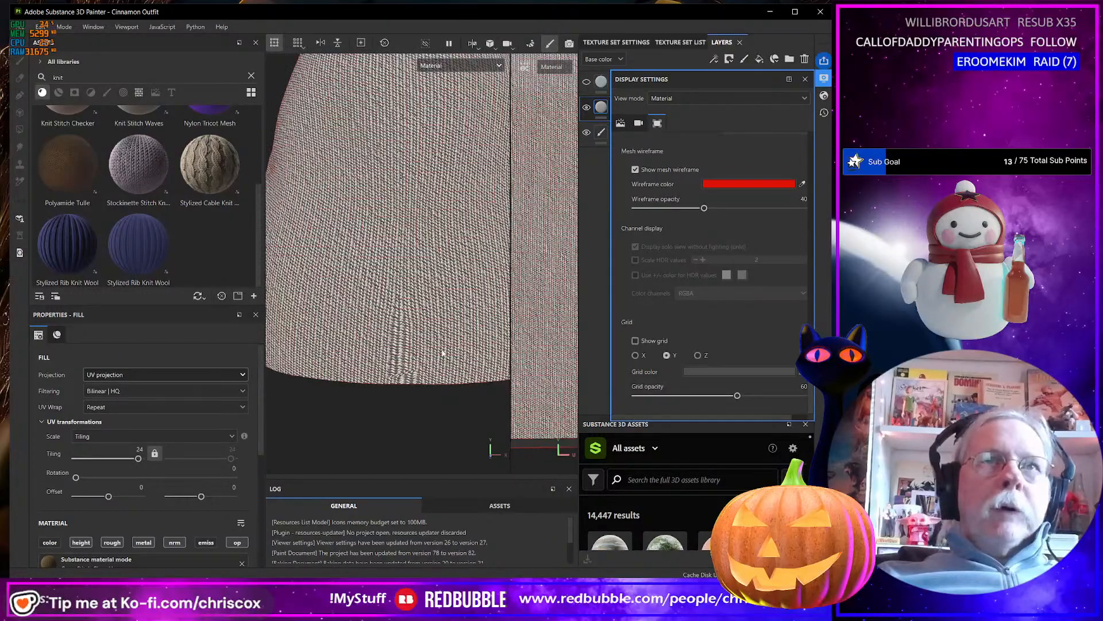
Compare the knit pattern over the whole dress with a close view of the stitches along the front hem.
scroll(442, 352, "down", 10)
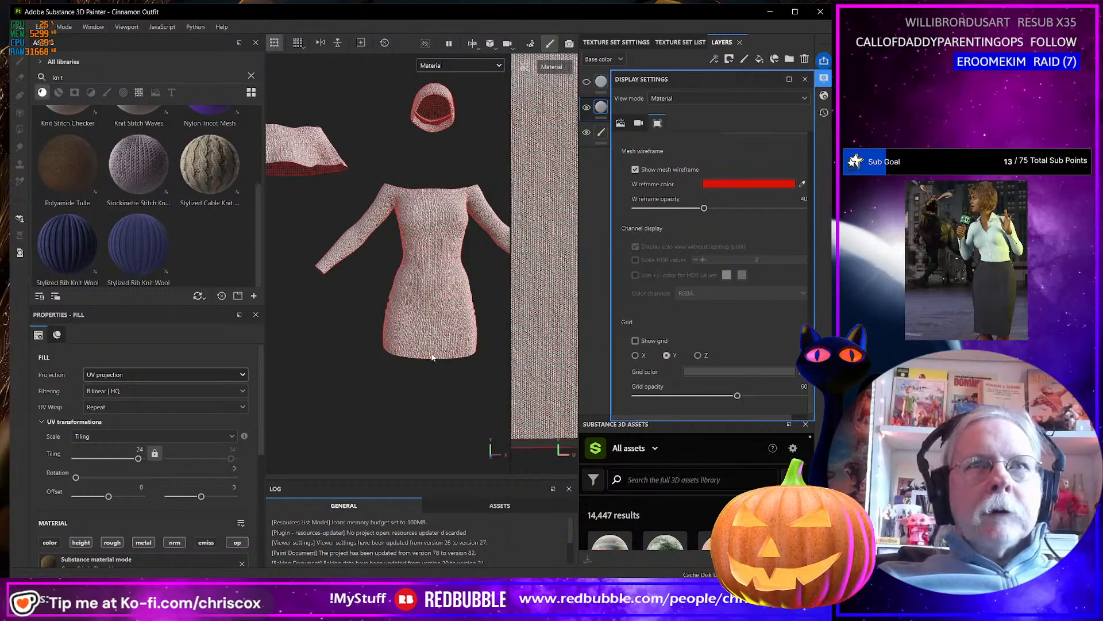
scroll(432, 357, "up", 10)
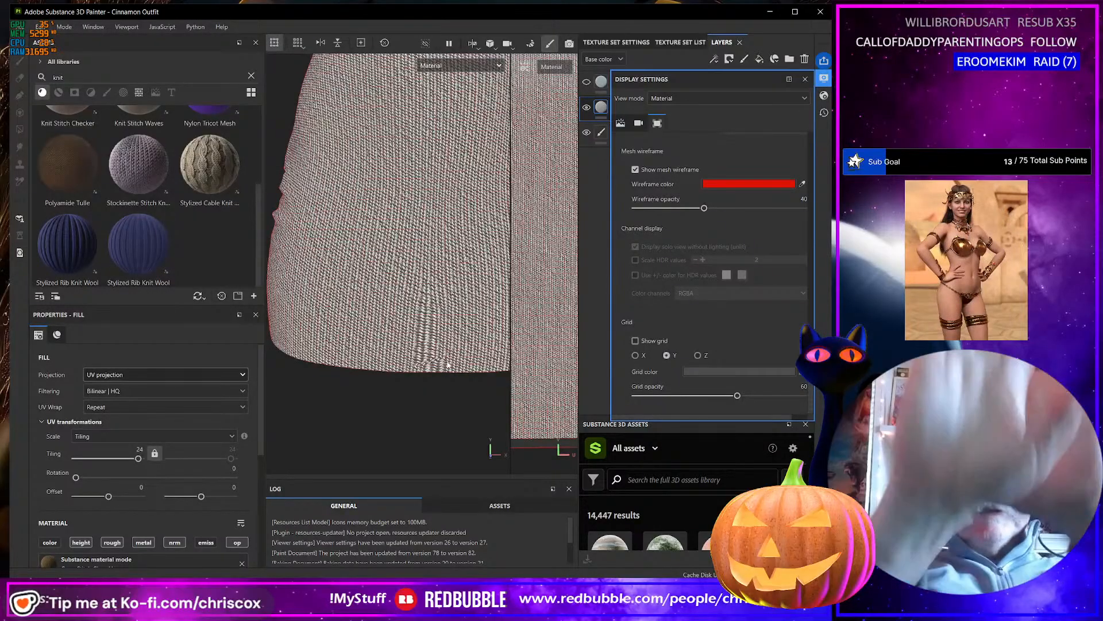
left_click_drag(369, 349, 393, 280, "alt")
Apply the Stylized Rib Knit Wool material to only the sleeve cuff's ID color and set its tiling to 16.
scroll(394, 279, "down", 5)
middle_click_drag(395, 278, 417, 349, "alt")
left_click_drag(402, 356, 412, 320, "alt")
middle_click_drag(411, 320, 508, 402, "alt")
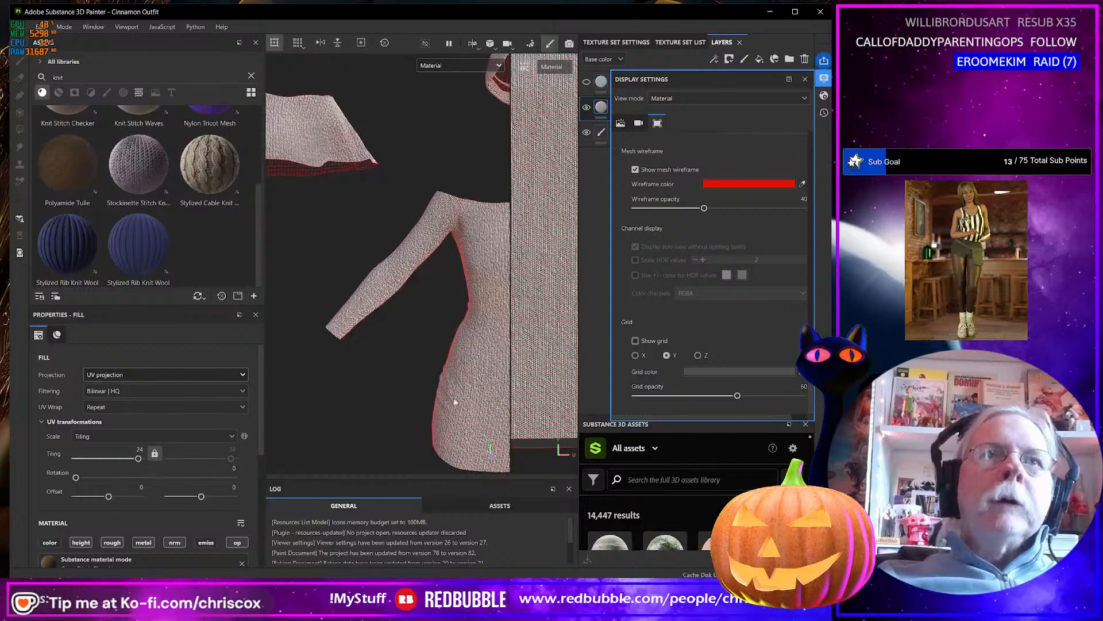
left_click_drag(52, 244, 338, 333)
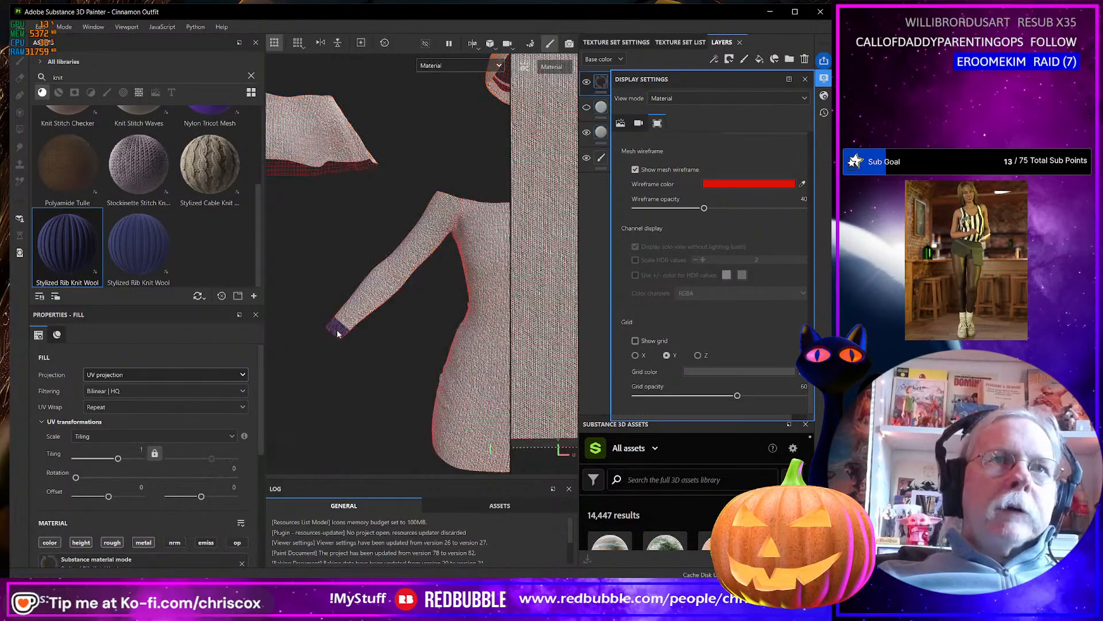
scroll(339, 333, "up", 9)
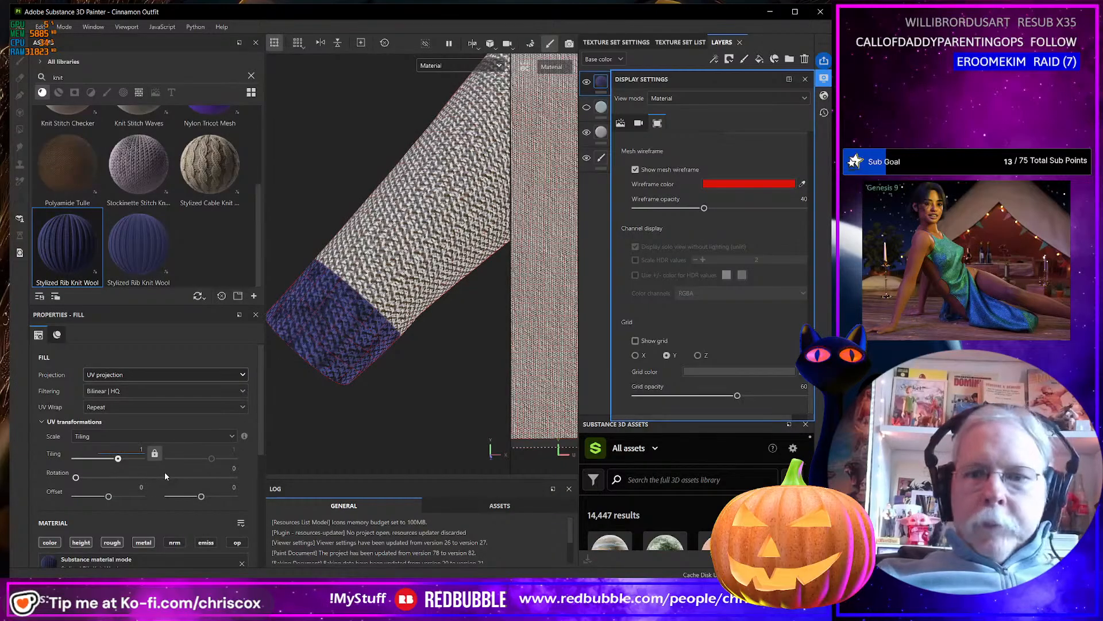
type("6")
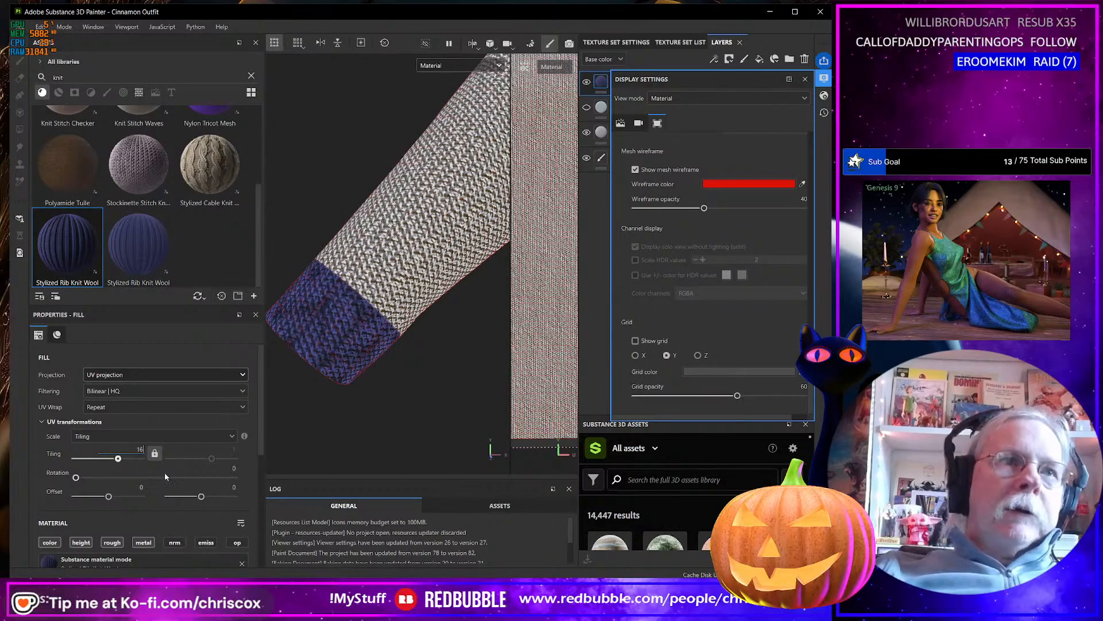
key("Return")
left_click_drag(312, 398, 330, 377, "alt")
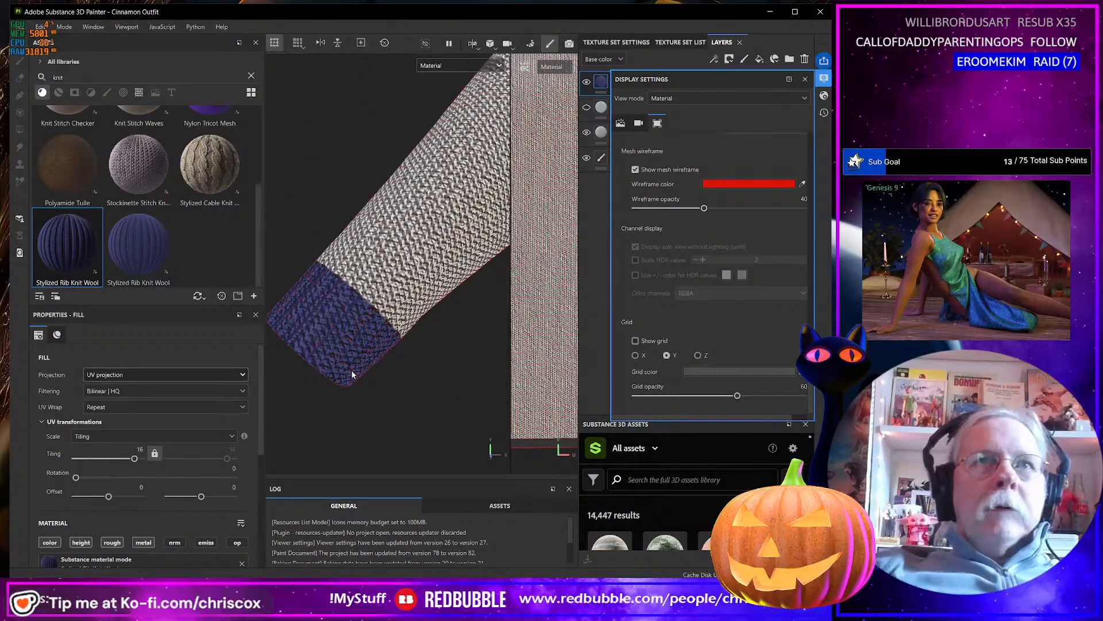
scroll(402, 363, "down", 5)
scroll(393, 364, "down", 3)
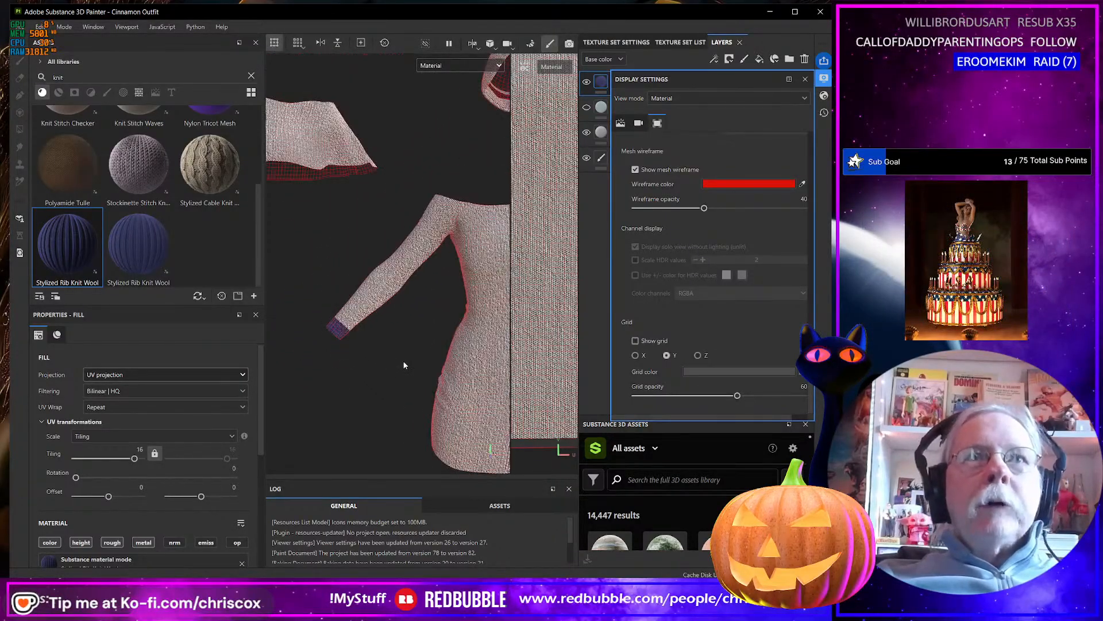
Turn off the color channel of the Stylized Rib Knit Wool layer and check the ribbing on the sleeve cuff.
middle_click_drag(460, 362, 316, 299, "alt")
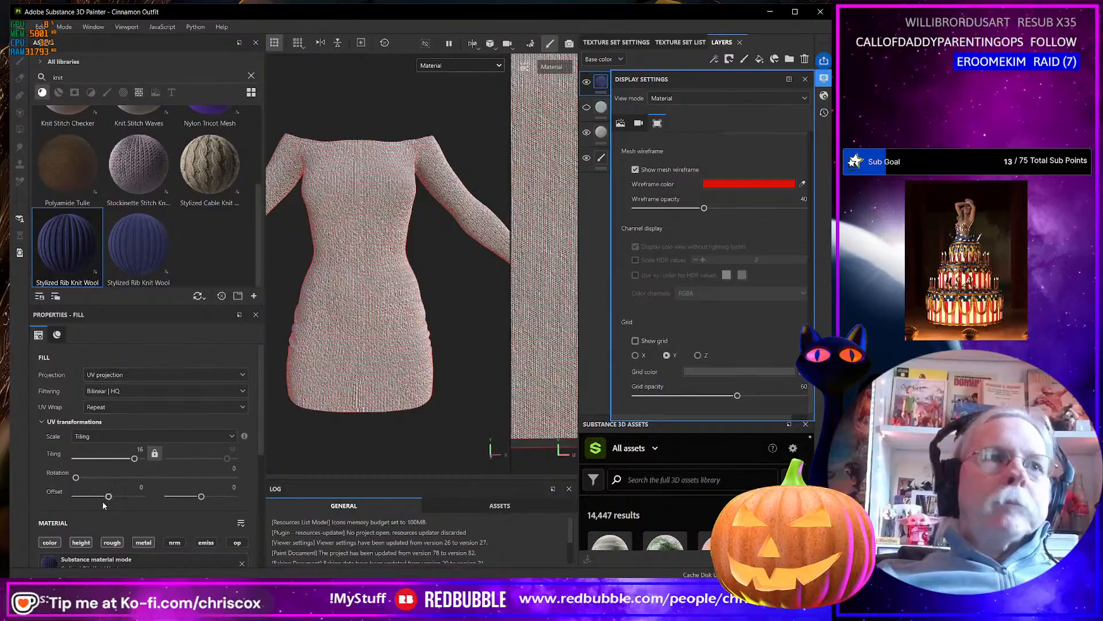
scroll(308, 303, "up", 6)
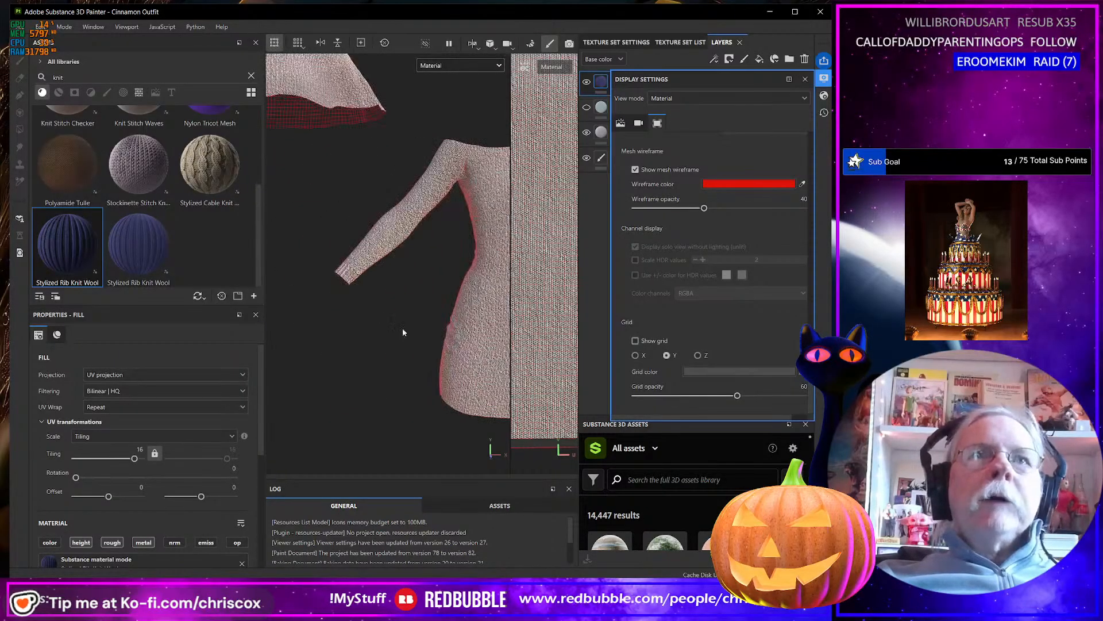
middle_click_drag(370, 288, 409, 315, "alt")
scroll(408, 315, "up", 4)
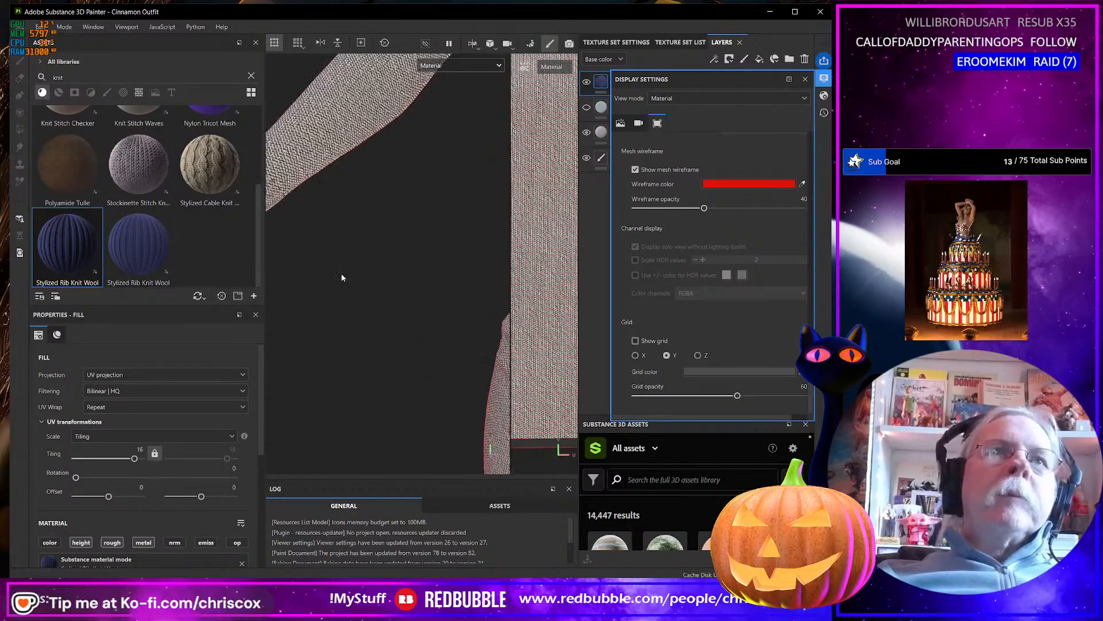
middle_click_drag(343, 275, 461, 373, "alt")
scroll(424, 308, "up", 3)
scroll(418, 310, "down", 3)
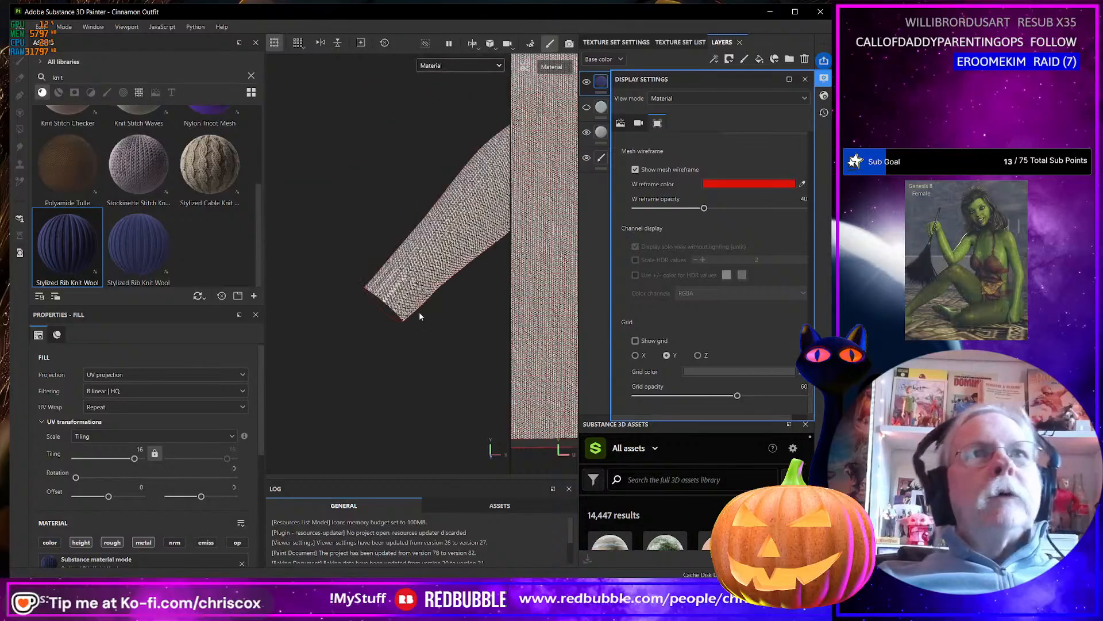
scroll(437, 339, "down", 3)
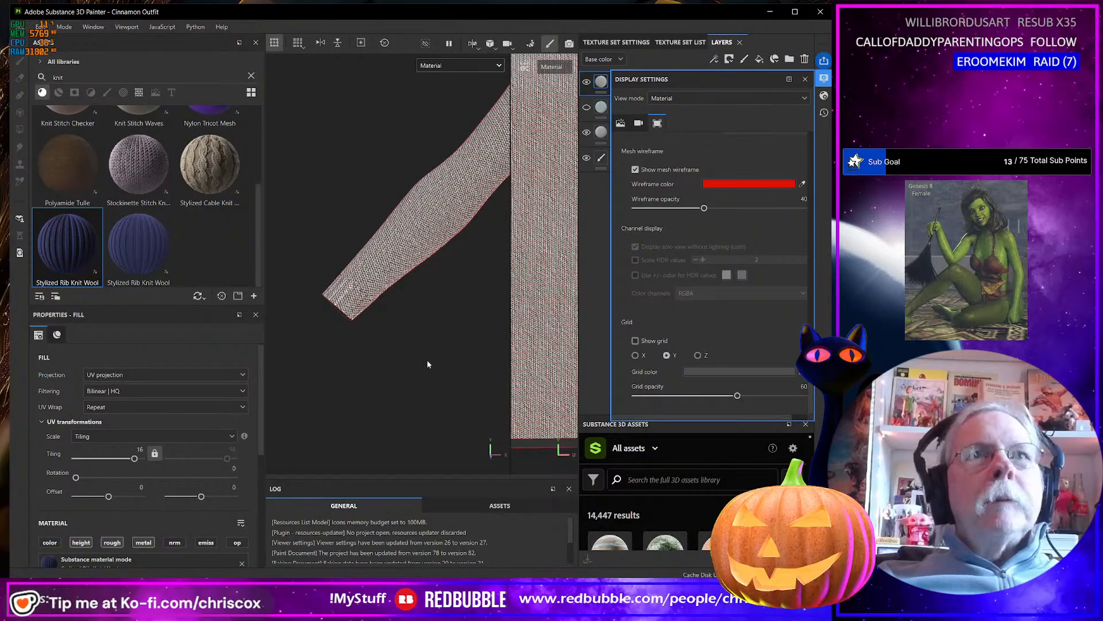
Hide the mesh wireframe on the outfit and close the display settings.
scroll(427, 360, "down", 3)
middle_click_drag(447, 377, 525, 442, "alt")
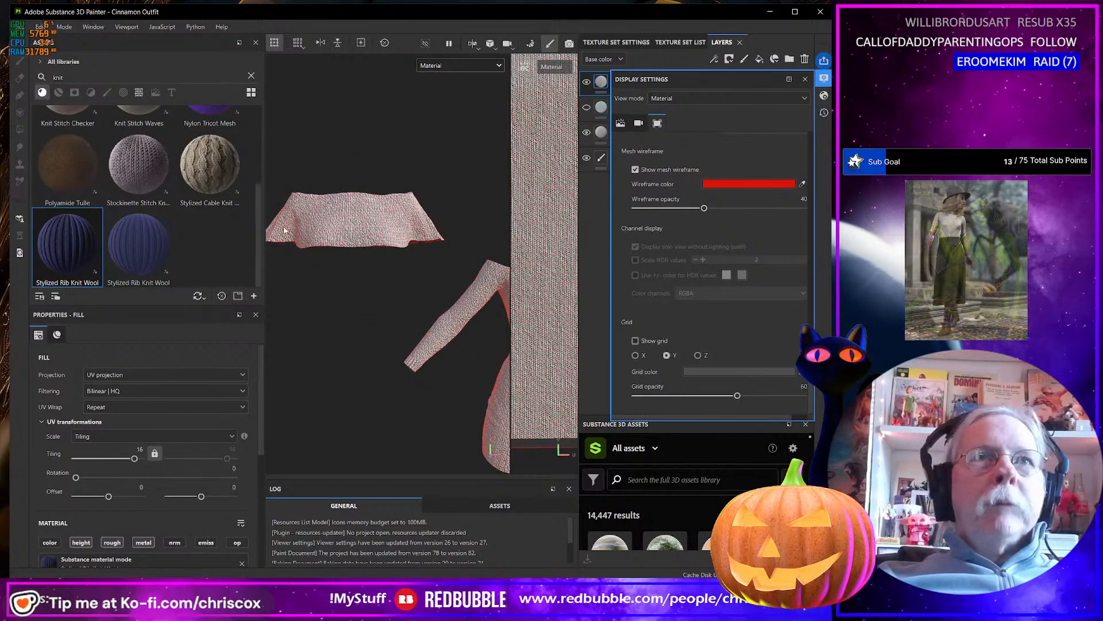
middle_click_drag(399, 246, 336, 257, "alt")
right_click_drag(336, 256, 464, 352, "alt")
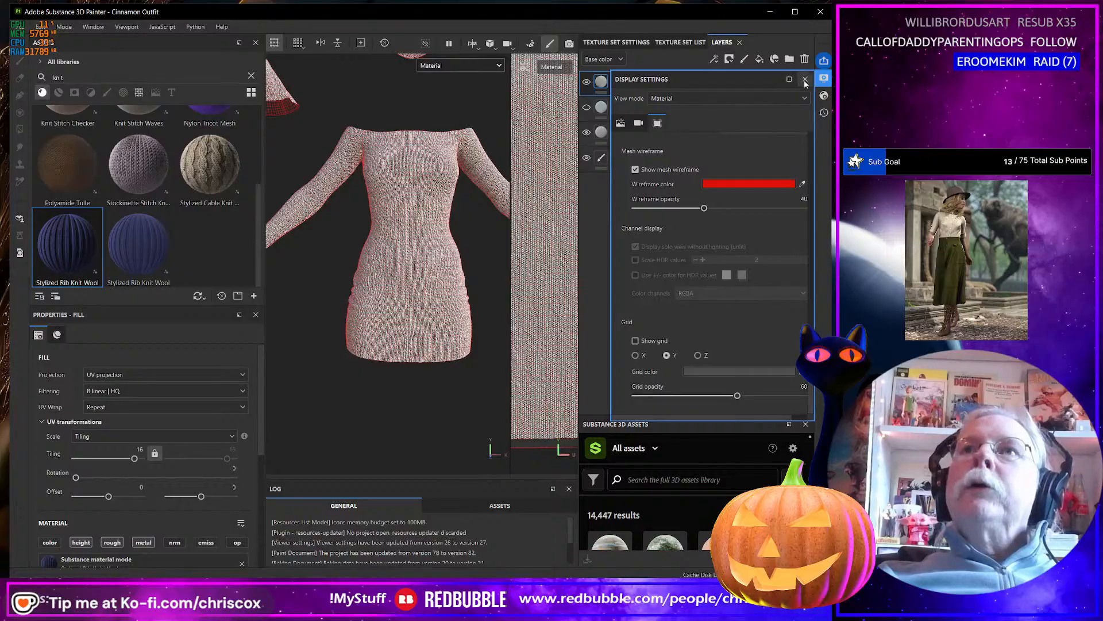
left_click(636, 170)
left_click(805, 79)
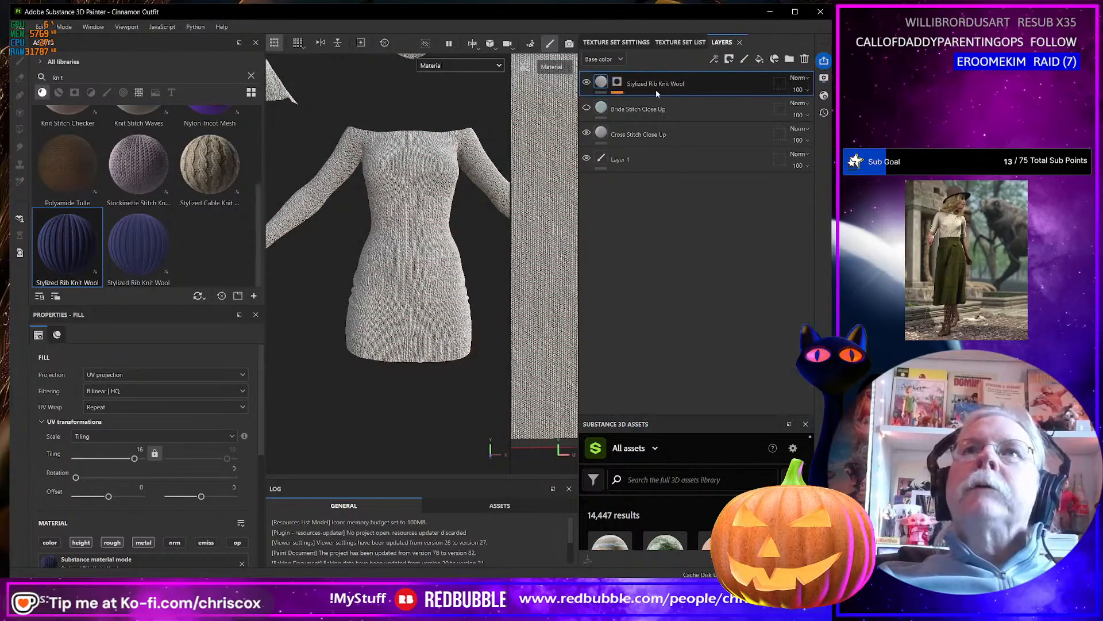
Add the yellow ID color of the dress hem to the Stylized Rib Knit Wool layer's color selection mask.
right_click(619, 86)
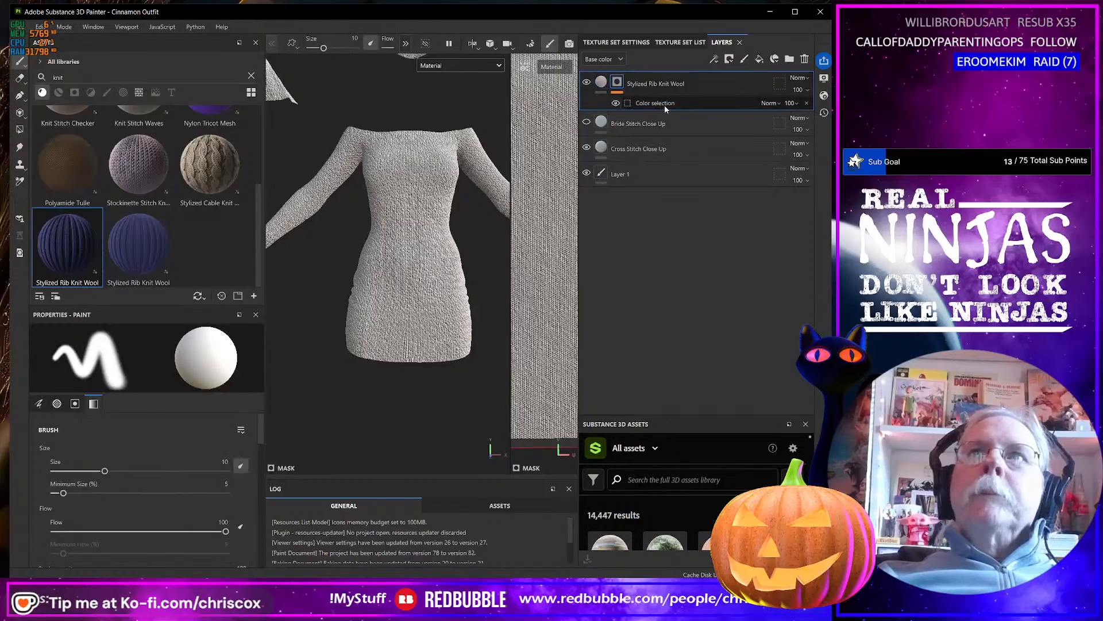
left_click(665, 105)
left_click(254, 463)
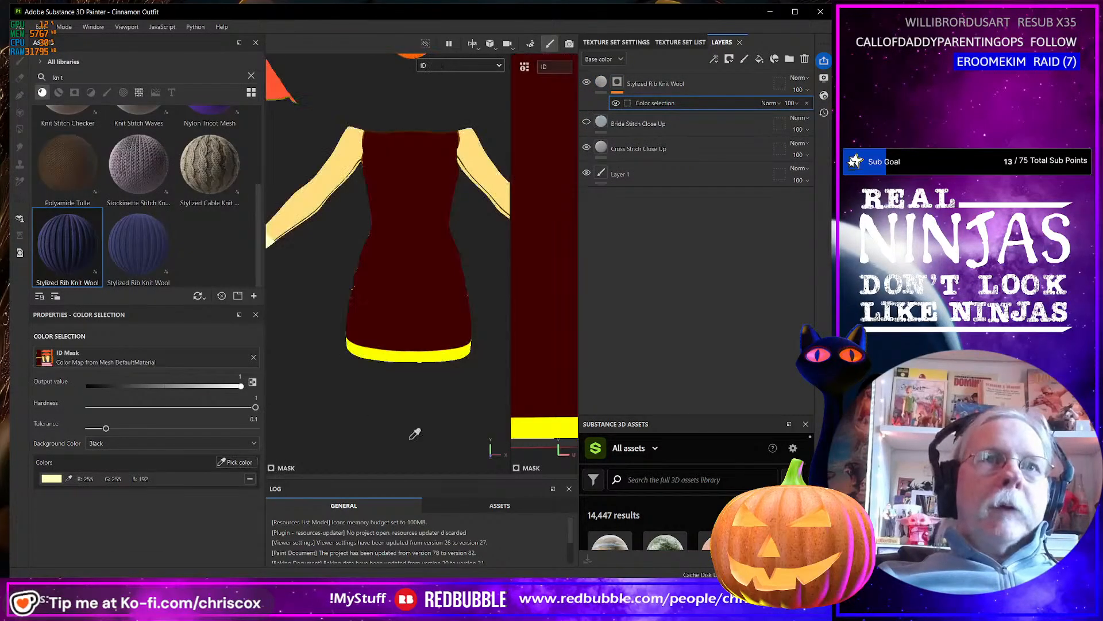
left_click(424, 352)
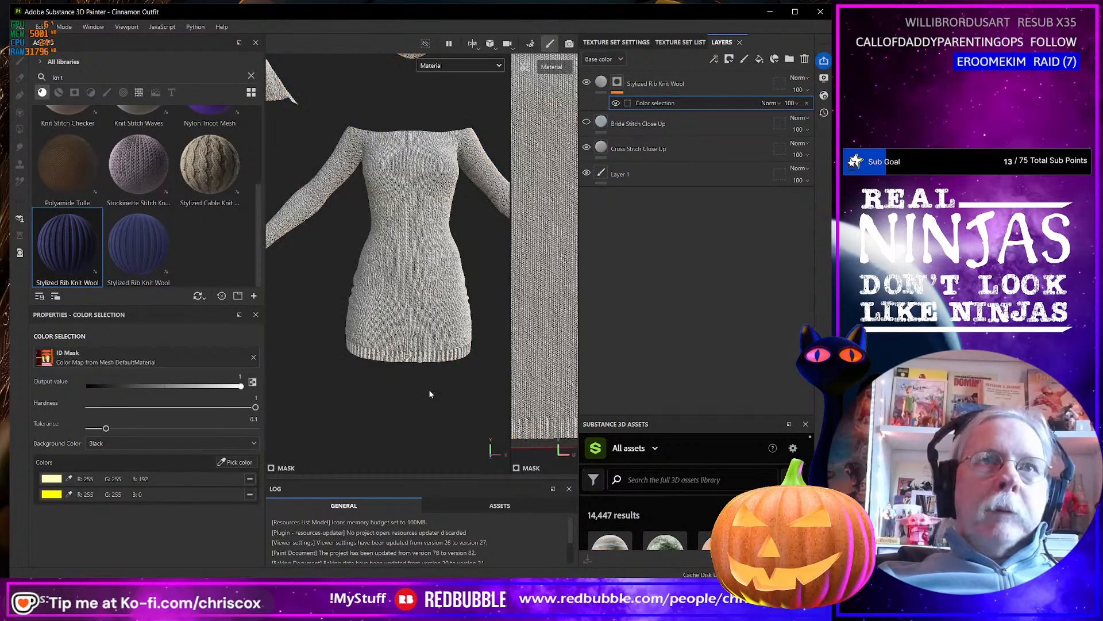
scroll(428, 356, "up", 5)
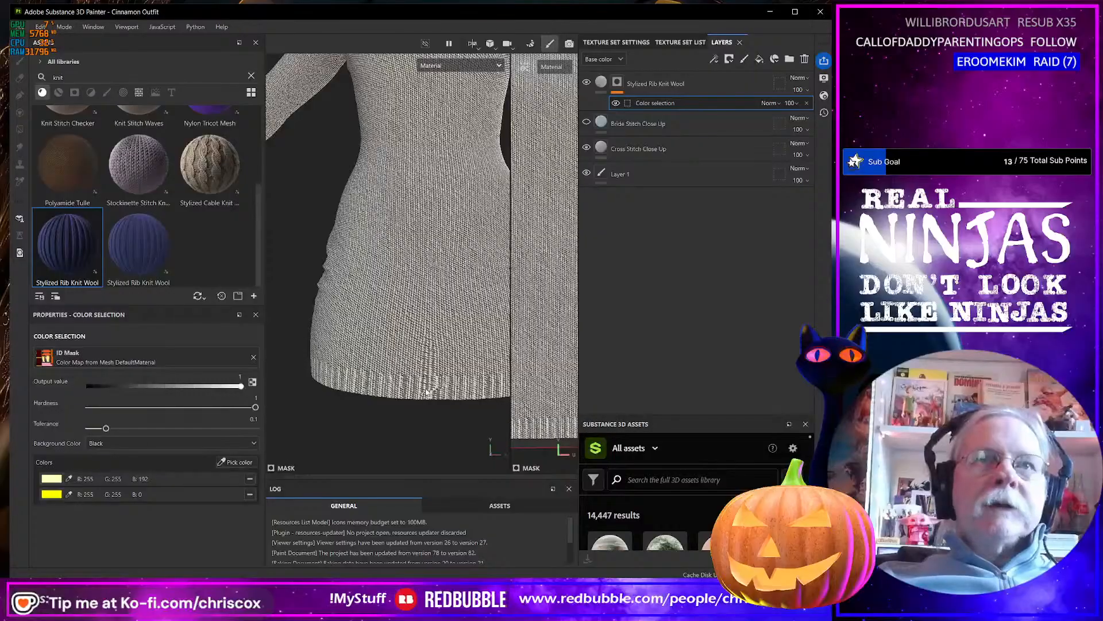
left_click_drag(428, 393, 422, 351, "alt")
Add the pink ID color of the long scarf strip to the rib knit layer's mask and check the ribbing.
scroll(441, 385, "down", 8)
left_click_drag(435, 190, 448, 260, "alt")
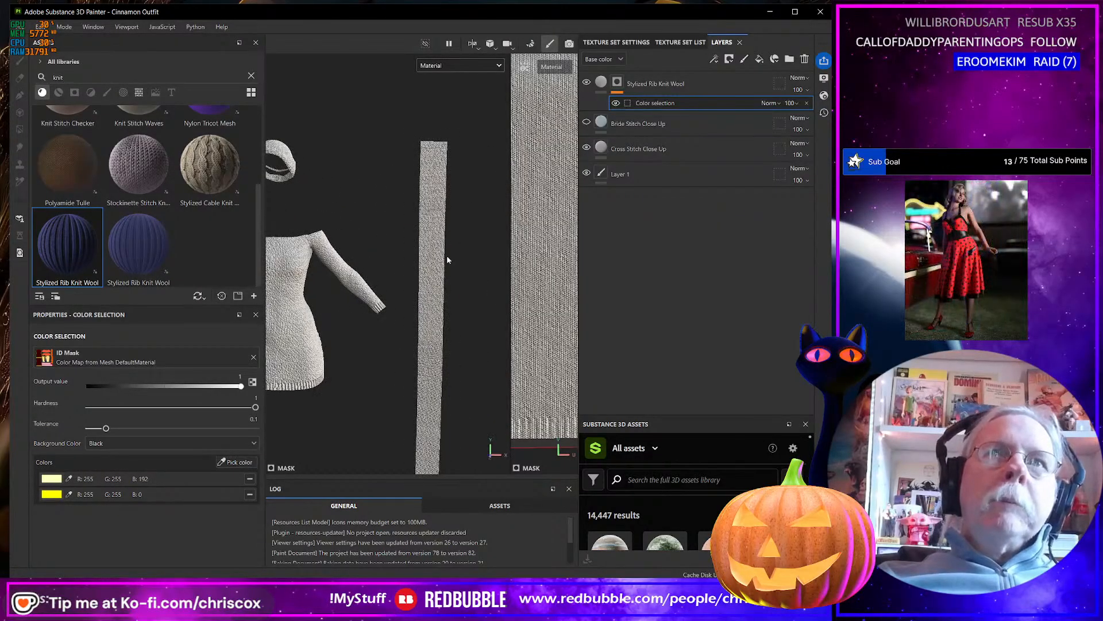
left_click(225, 463)
left_click(433, 377)
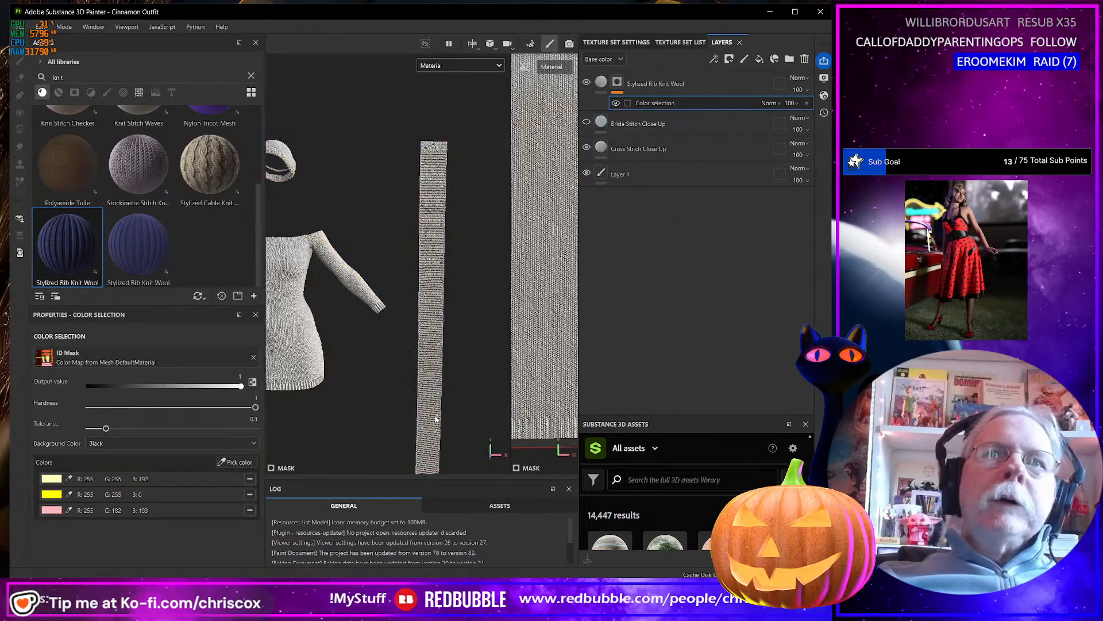
scroll(435, 420, "up", 4)
scroll(435, 420, "up", 3)
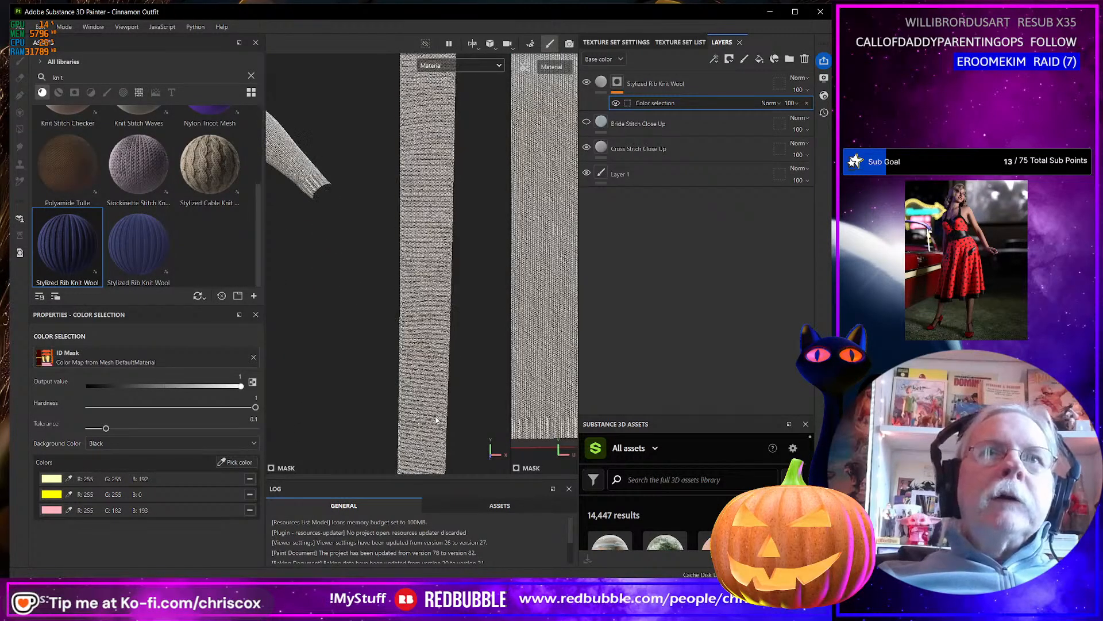
scroll(437, 420, "down", 3)
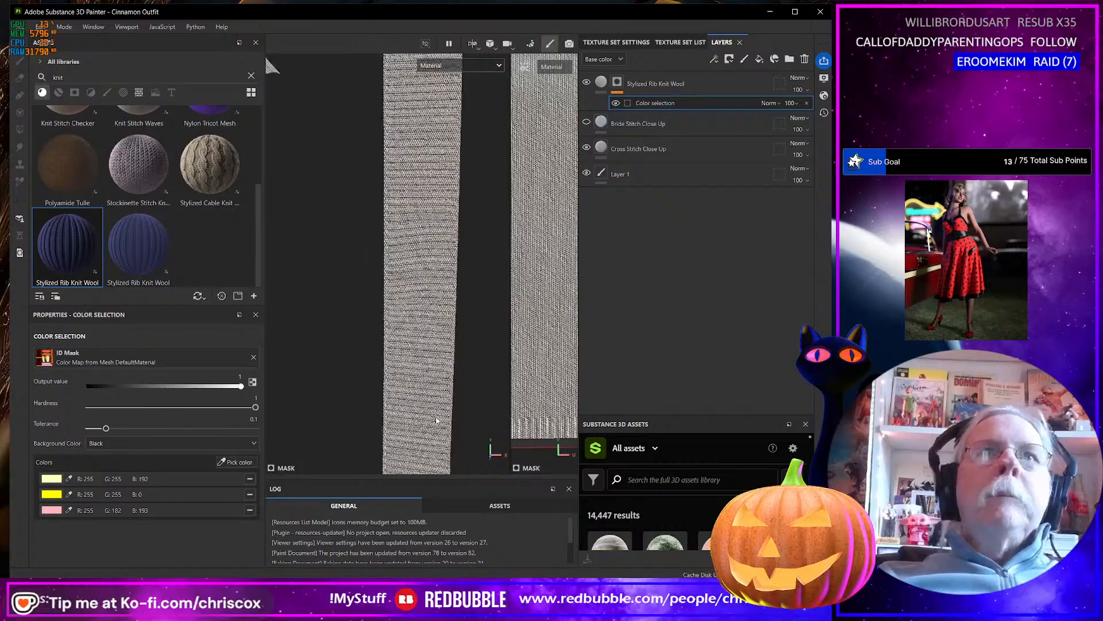
scroll(436, 420, "down", 2)
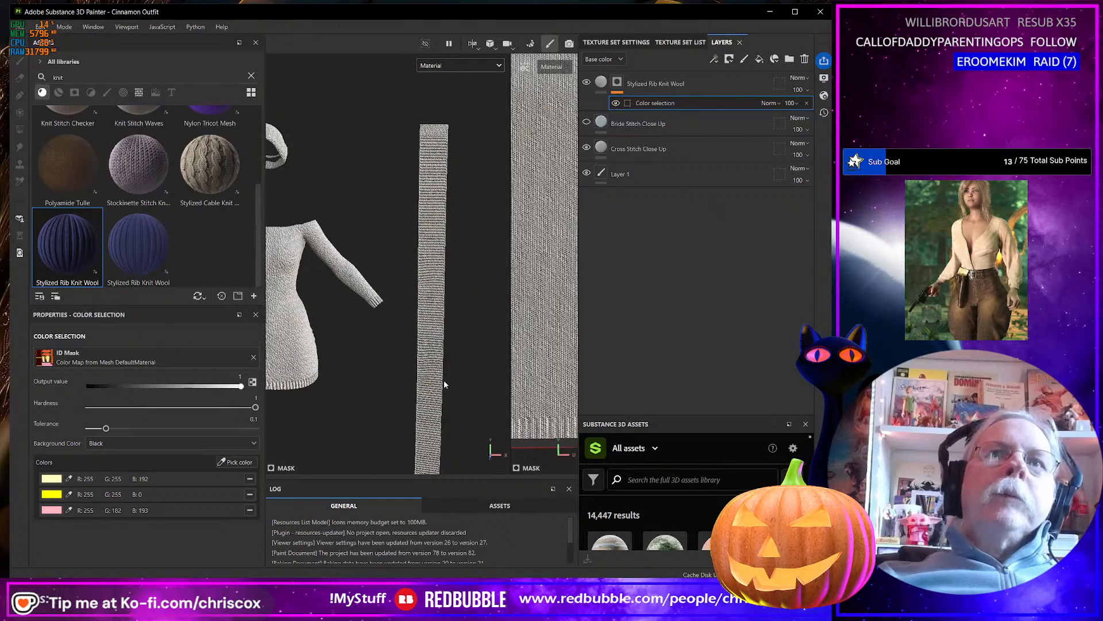
Add the red ID color at the end of the scarf strip to the rib knit layer's mask.
scroll(444, 380, "up", 3)
middle_click_drag(435, 298, 404, 506, "alt")
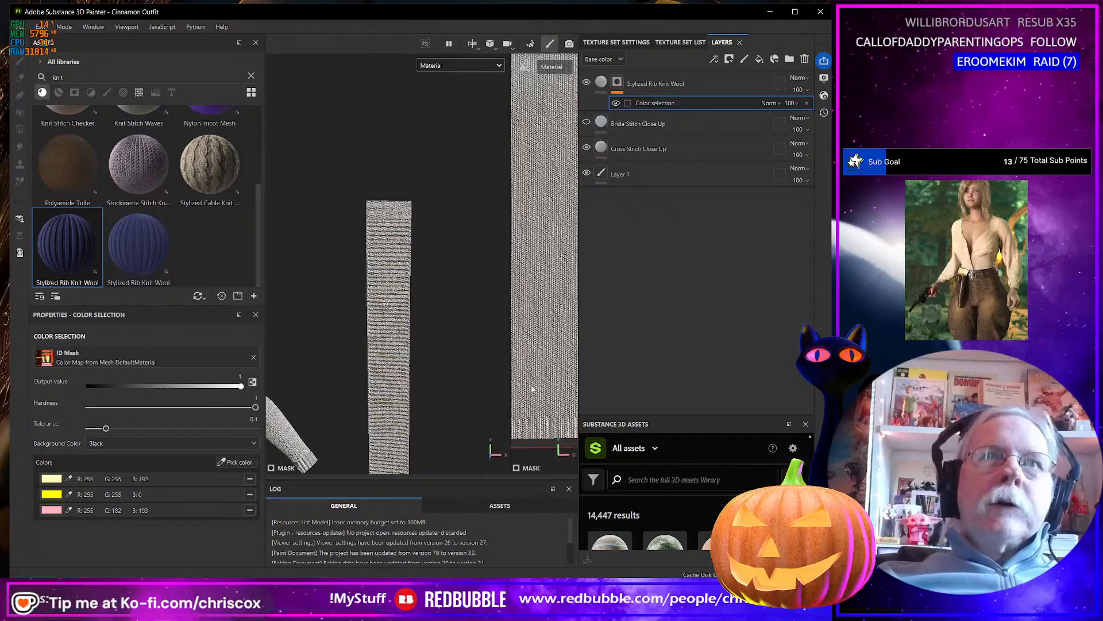
left_click(220, 464)
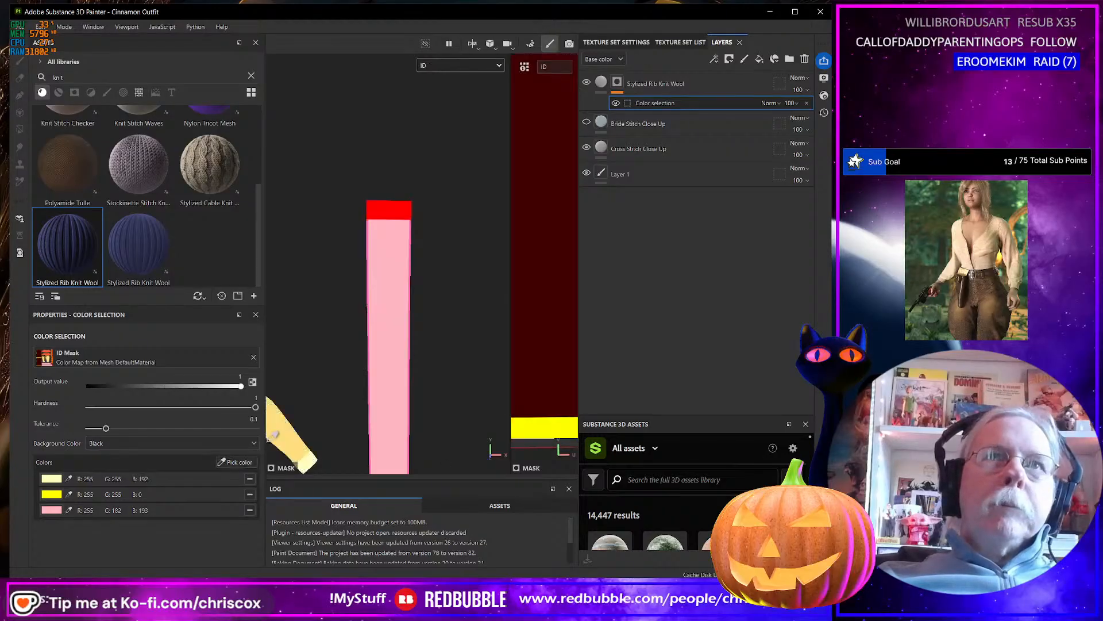
left_click(403, 203)
scroll(402, 314, "up", 4)
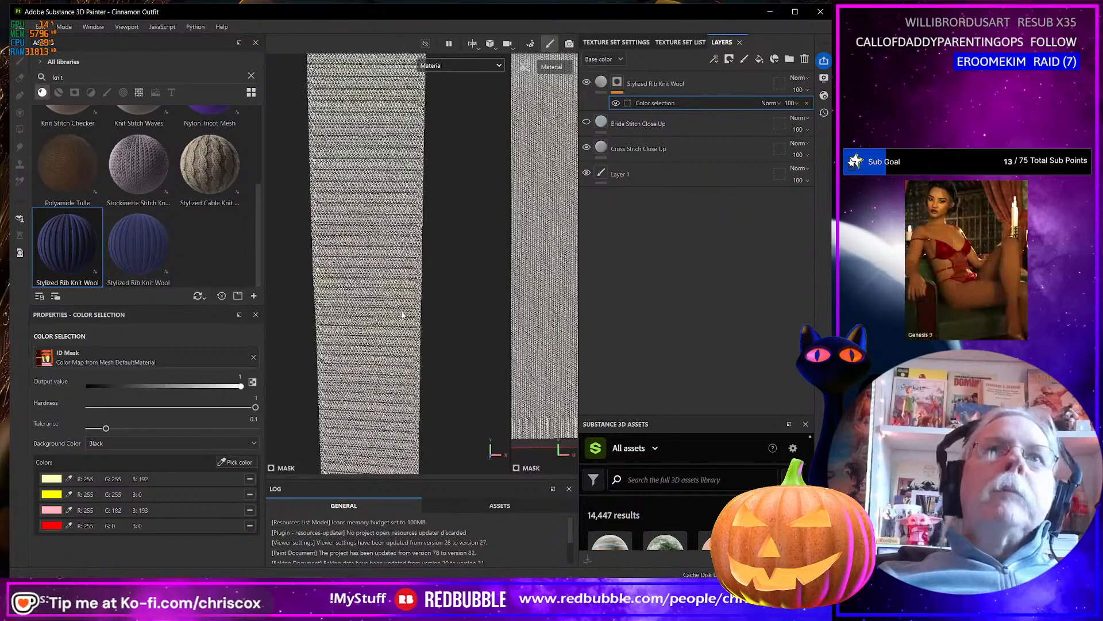
Try adding the hat's ID color to the rib knit layer's color selection mask and undo the pick.
scroll(402, 315, "down", 5)
middle_click_drag(437, 374, 443, 123, "alt")
middle_click_drag(436, 166, 445, 274, "alt")
left_click_drag(445, 274, 395, 269, "alt")
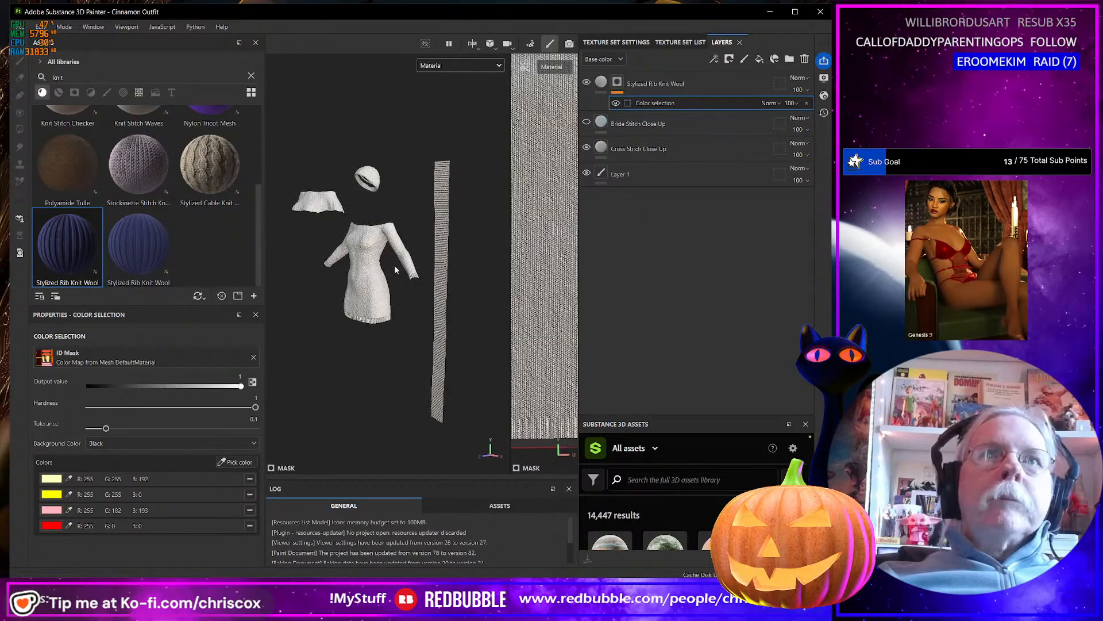
scroll(394, 264, "up", 6)
middle_click_drag(337, 171, 432, 372, "alt")
scroll(430, 342, "up", 3)
left_click_drag(396, 240, 286, 414, "alt")
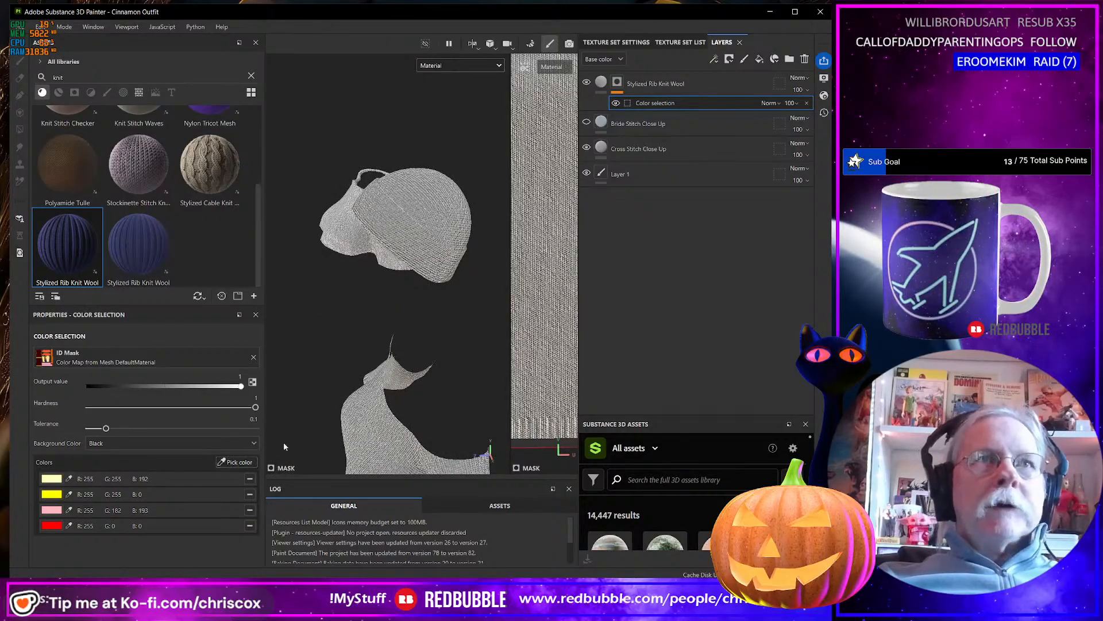
left_click(250, 463)
left_click(424, 239)
mouse_move(453, 281)
left_mouse_down("alt")
mouse_move(449, 263)
mouse_move(468, 277)
left_mouse_up("alt")
key("ctrl+z")
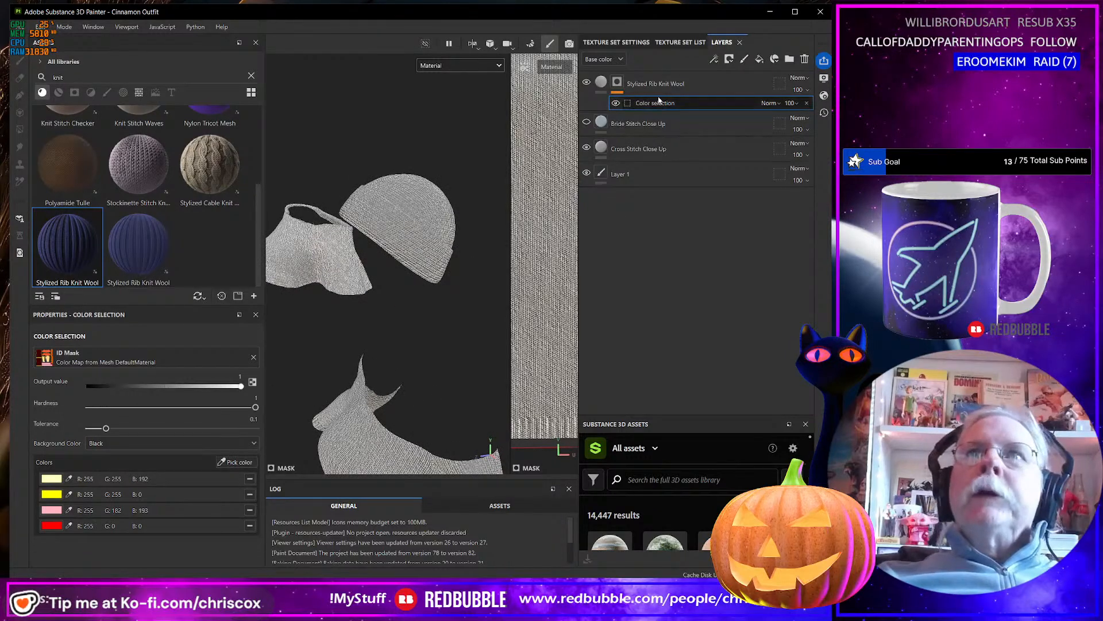
Duplicate the Stylized Rib Knit Wool layer and remove all picked colors from the copy's color selection mask.
right_click(680, 82)
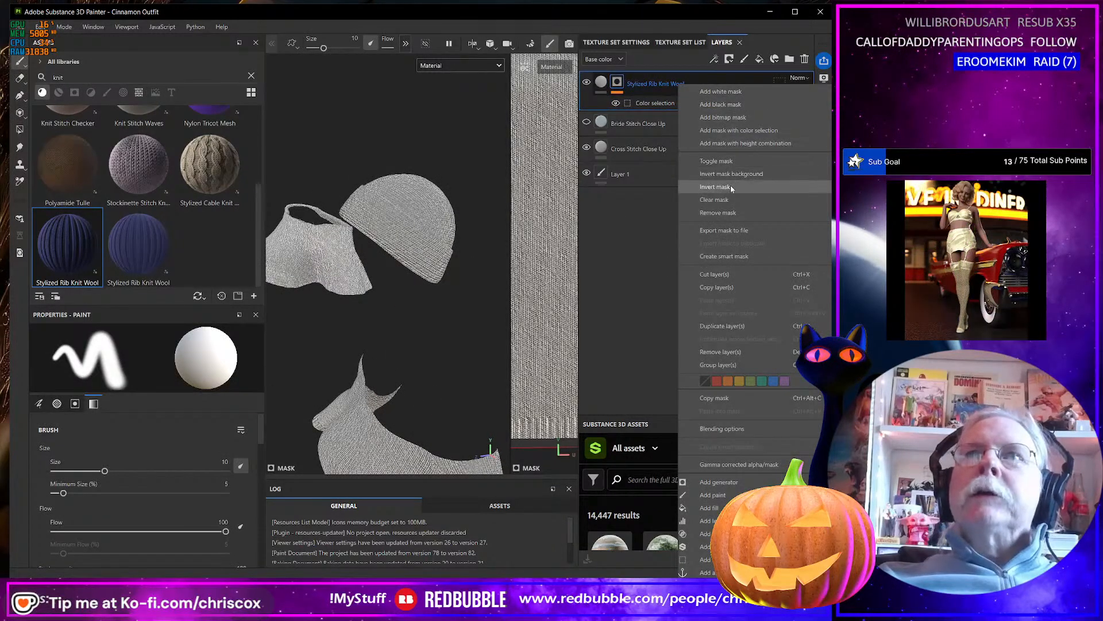
left_click(726, 326)
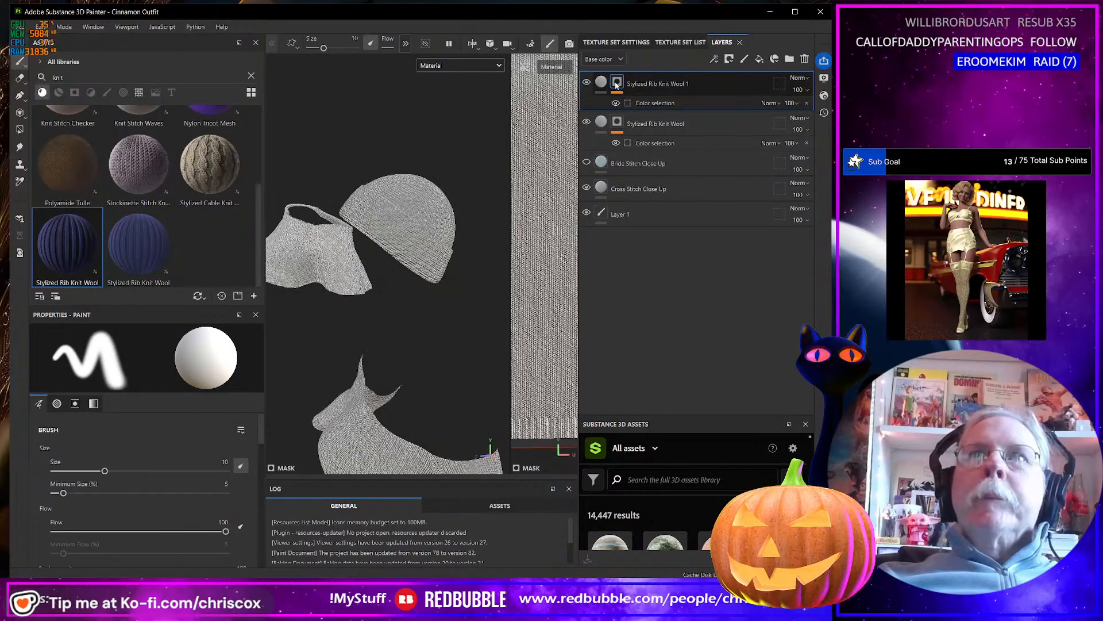
left_click(649, 103)
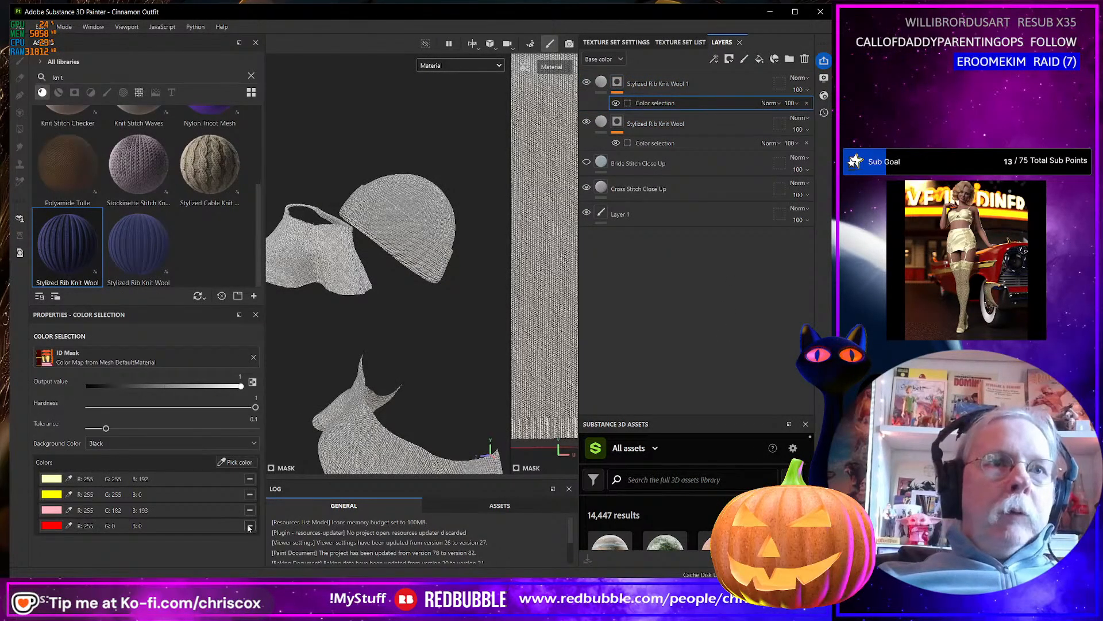
left_click(249, 478)
Add the hat's orange ID color to the duplicated rib knit layer's color selection mask and check the ribbing direction.
left_click(235, 462)
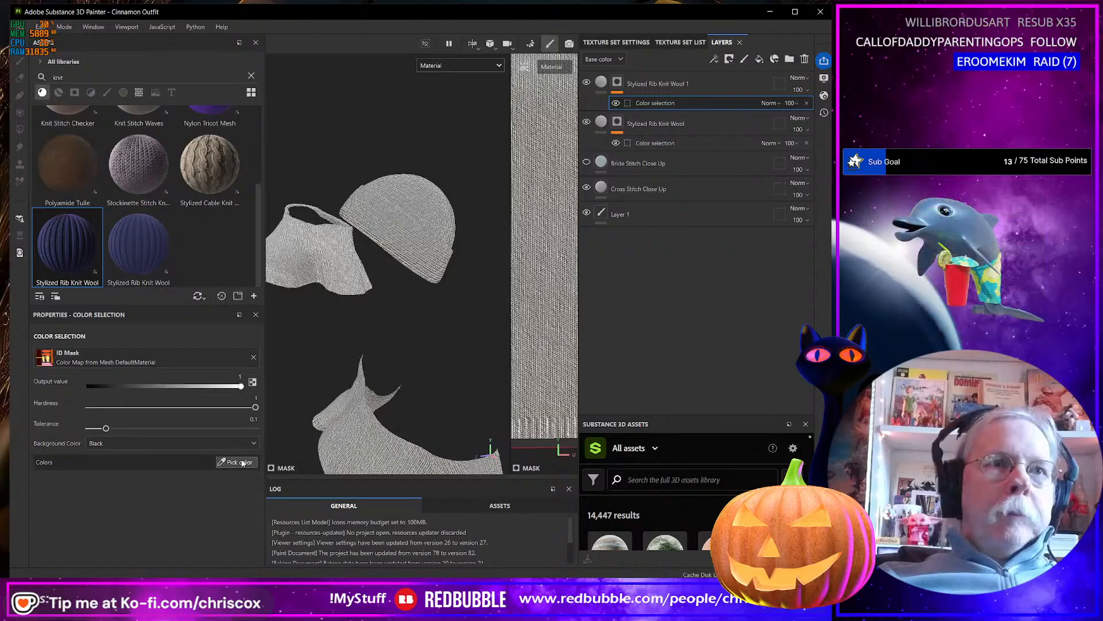
left_click(408, 229)
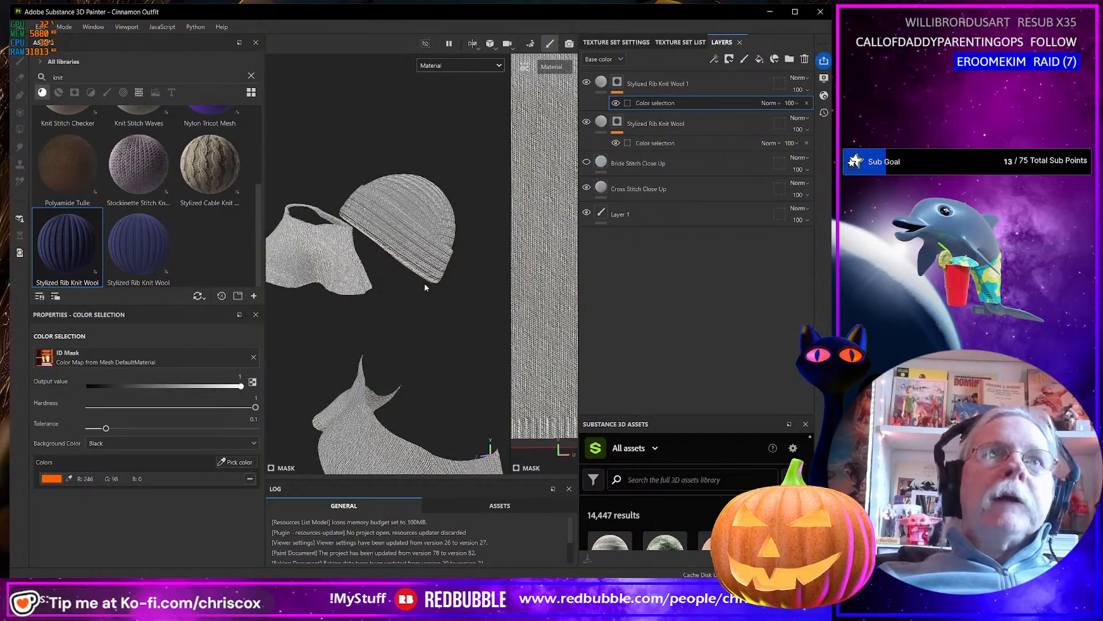
left_click_drag(424, 282, 400, 272, "alt")
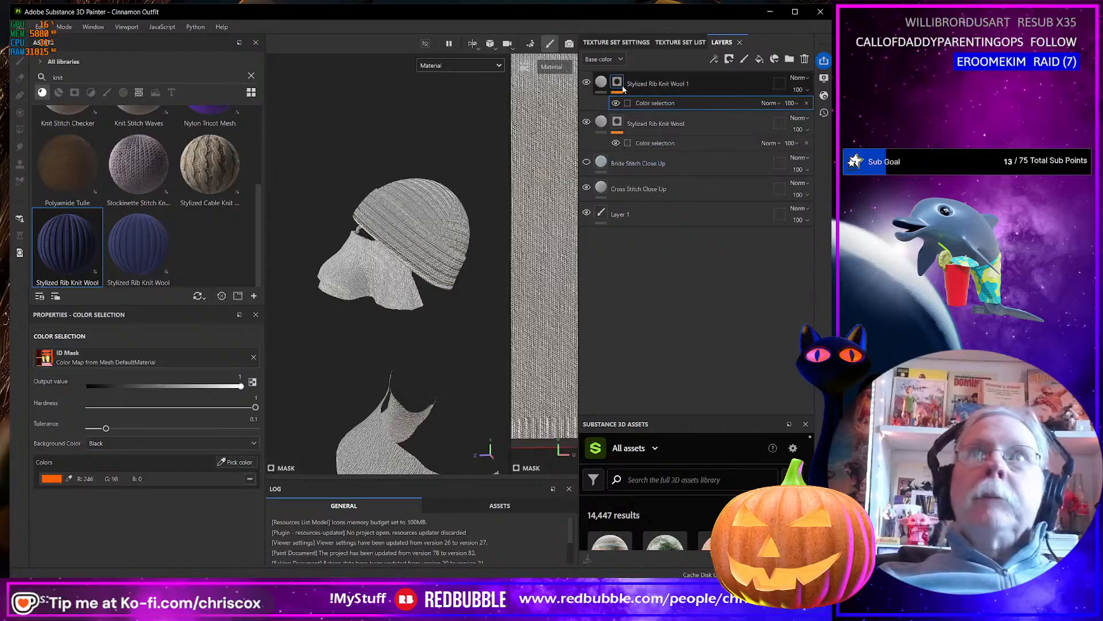
Set the UV rotation of the Stylized Rib Knit Wool 1 fill to 90.
left_click(601, 83)
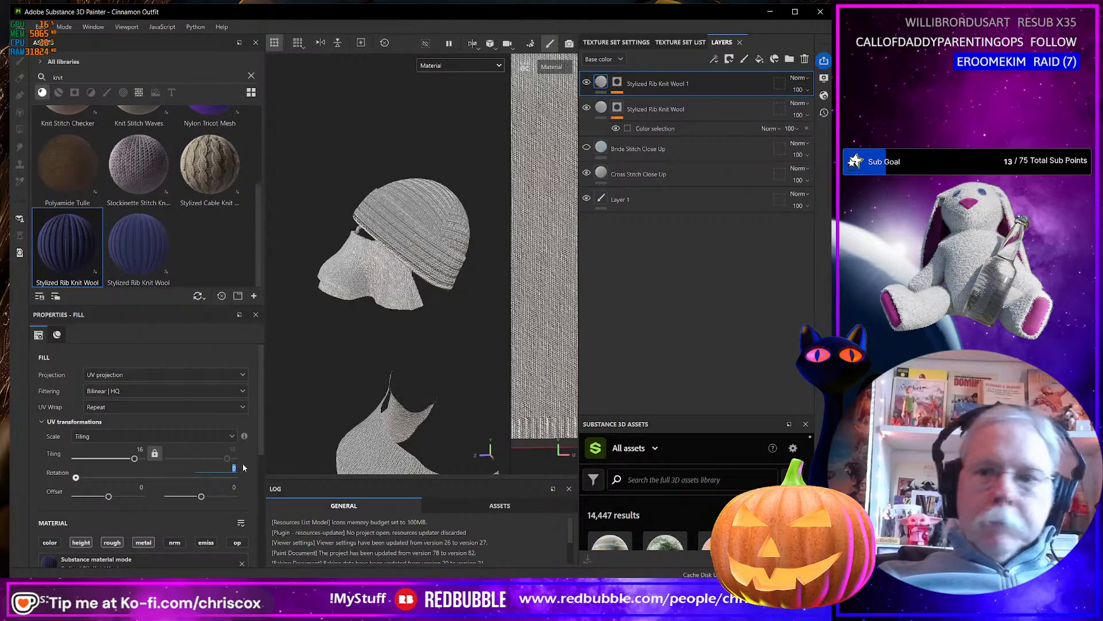
type("90")
key("Return")
Examine the rotated ribbing on the hat from several sides and compare it with the knit on the whole outfit.
left_click_drag(466, 355, 344, 316, "alt")
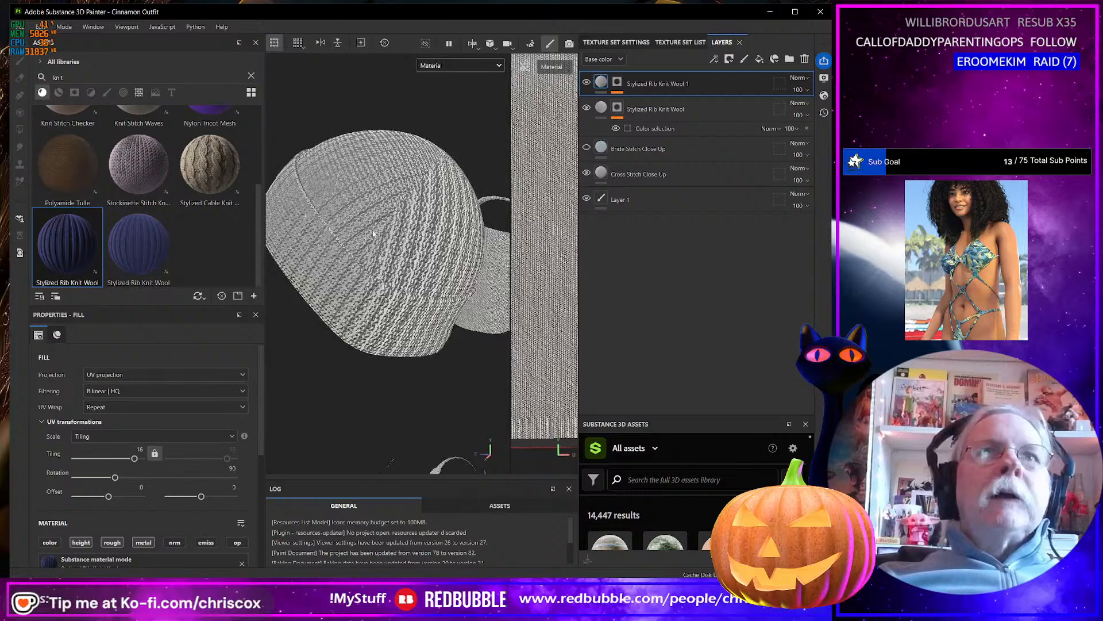
left_click_drag(447, 160, 555, 220, "alt")
left_click_drag(387, 286, 371, 333, "alt")
scroll(370, 334, "up", 4)
scroll(371, 334, "down", 7)
scroll(372, 331, "down", 5)
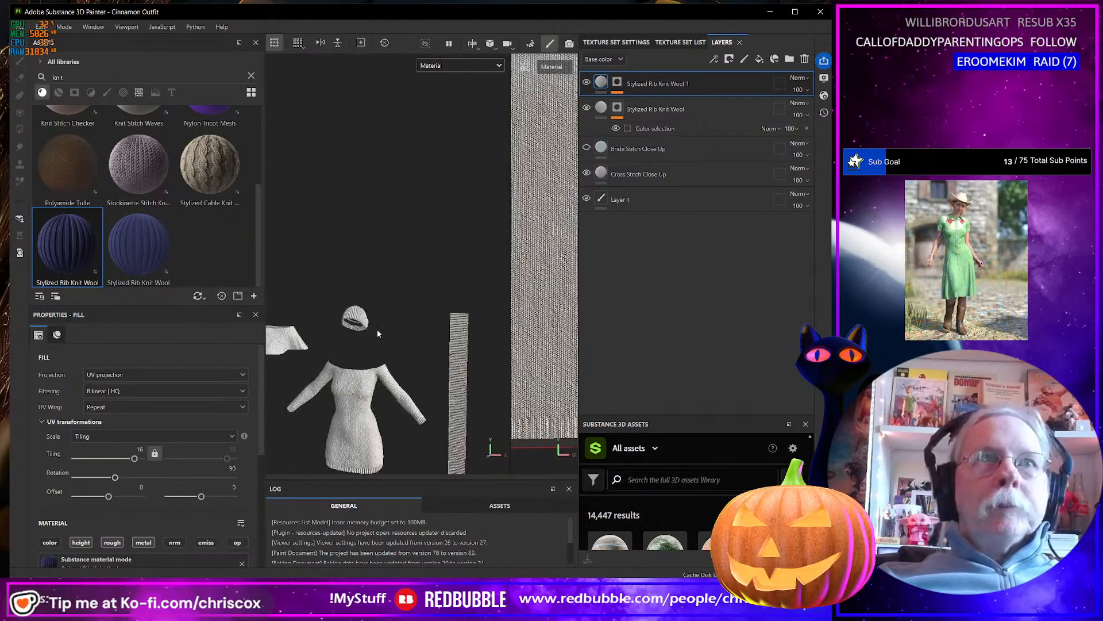
middle_click_drag(416, 345, 435, 239, "alt")
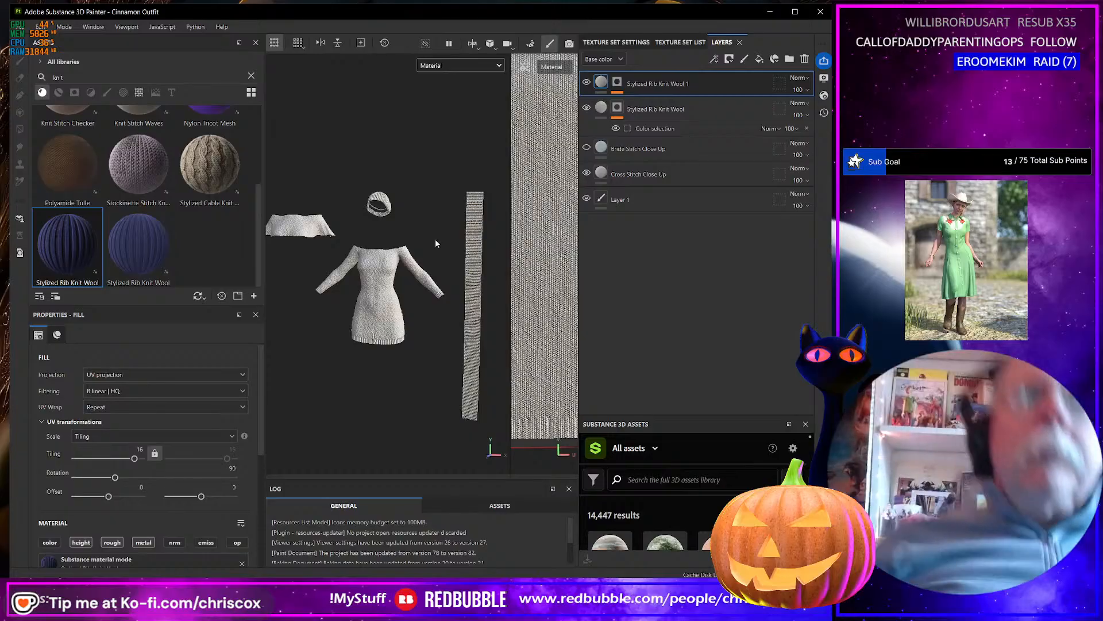
mouse_move(444, 245)
left_mouse_down("alt")
mouse_move(371, 241)
mouse_move(449, 240)
left_mouse_up("alt")
scroll(418, 275, "down", 2)
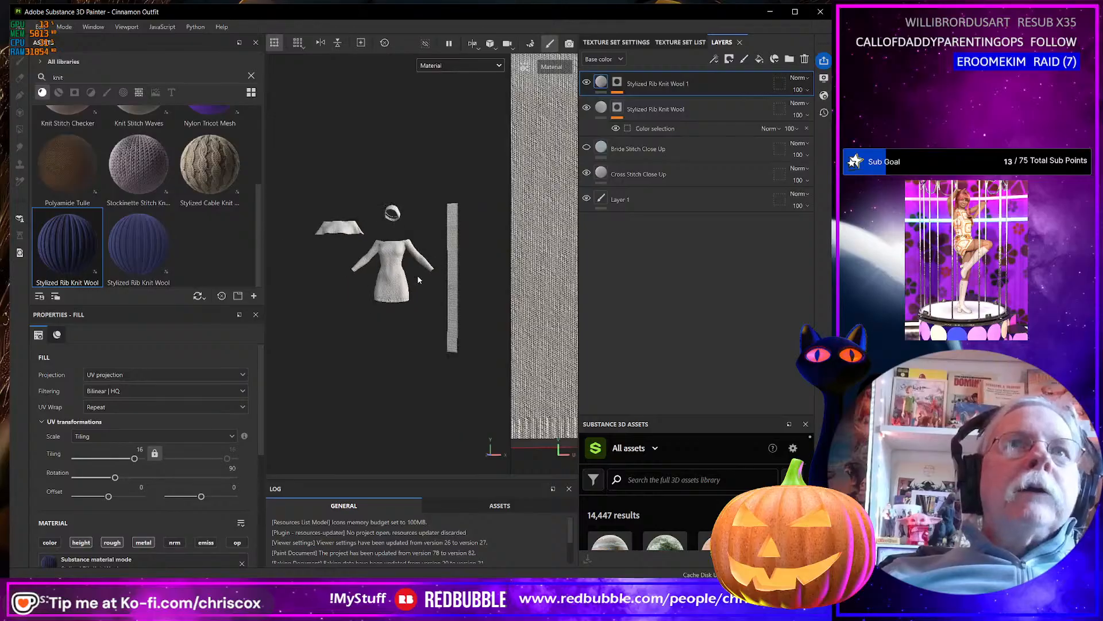
scroll(414, 280, "up", 6)
left_click_drag(412, 284, 473, 297, "alt")
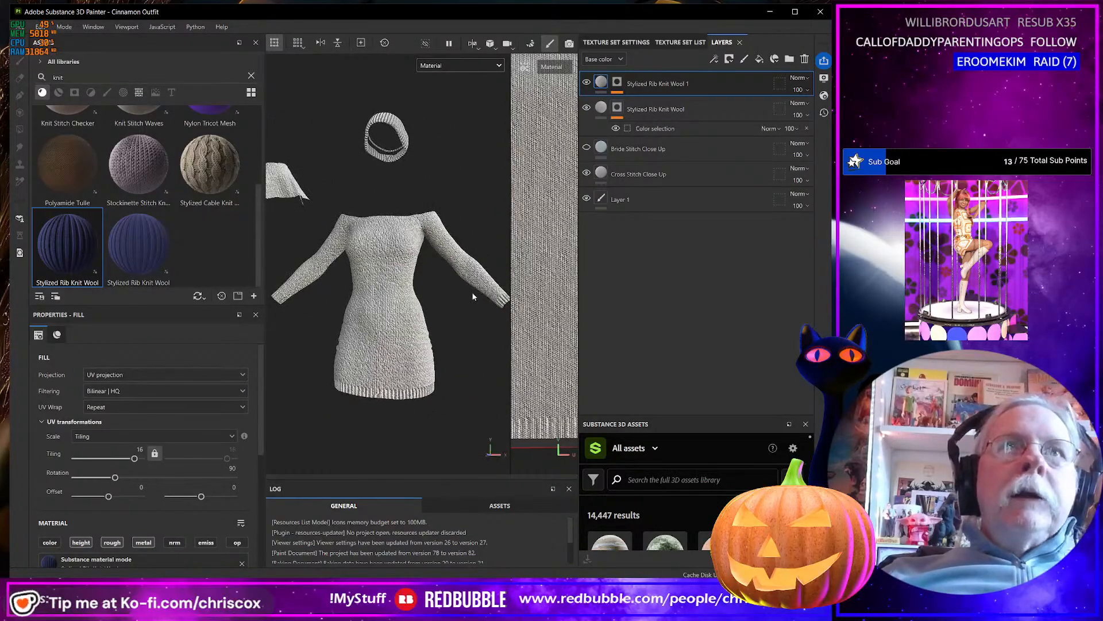
Display only the Opacity channel and examine the knit's transparency on the dress, sleeves and scarf.
left_click(460, 67)
left_click(453, 174)
scroll(410, 278, "up", 2)
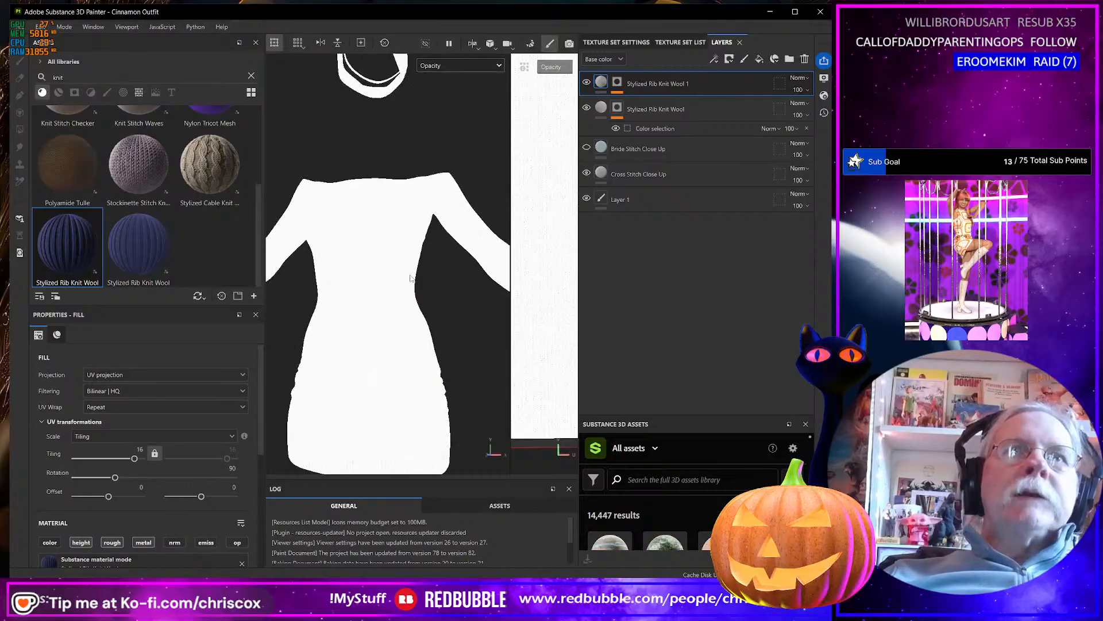
scroll(402, 279, "up", 3)
scroll(393, 280, "down", 1)
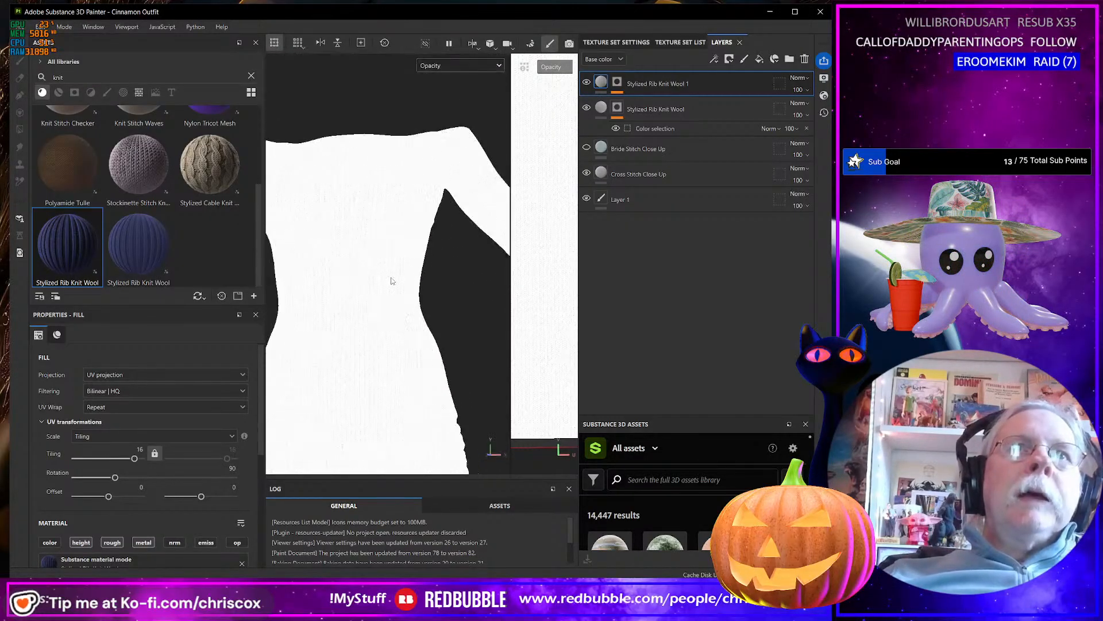
scroll(393, 281, "down", 3)
middle_click_drag(402, 238, 415, 349, "alt")
left_click_drag(416, 311, 450, 333, "alt")
scroll(449, 334, "up", 4)
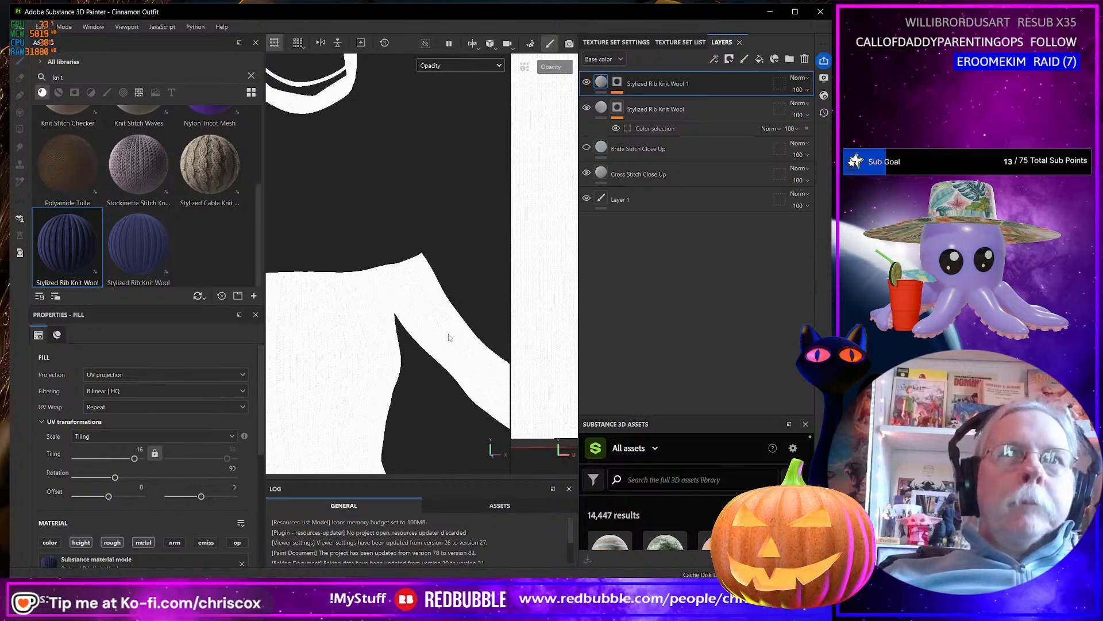
scroll(449, 338, "down", 4)
middle_click_drag(477, 378, 420, 294, "alt")
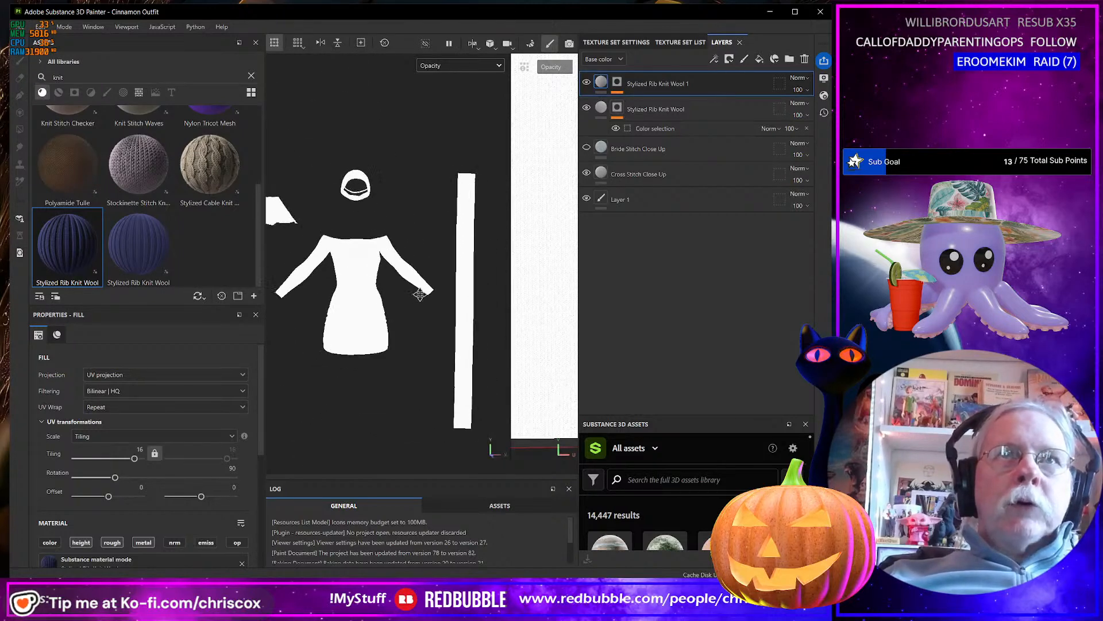
left_click_drag(420, 294, 379, 297, "alt")
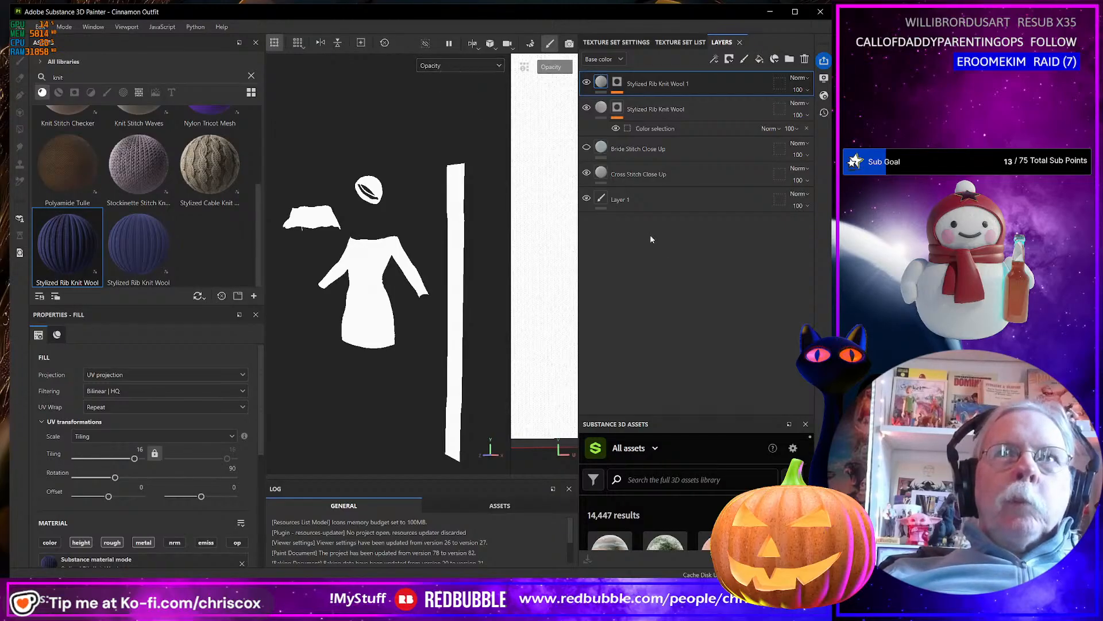
scroll(370, 286, "up", 2)
scroll(371, 285, "up", 4)
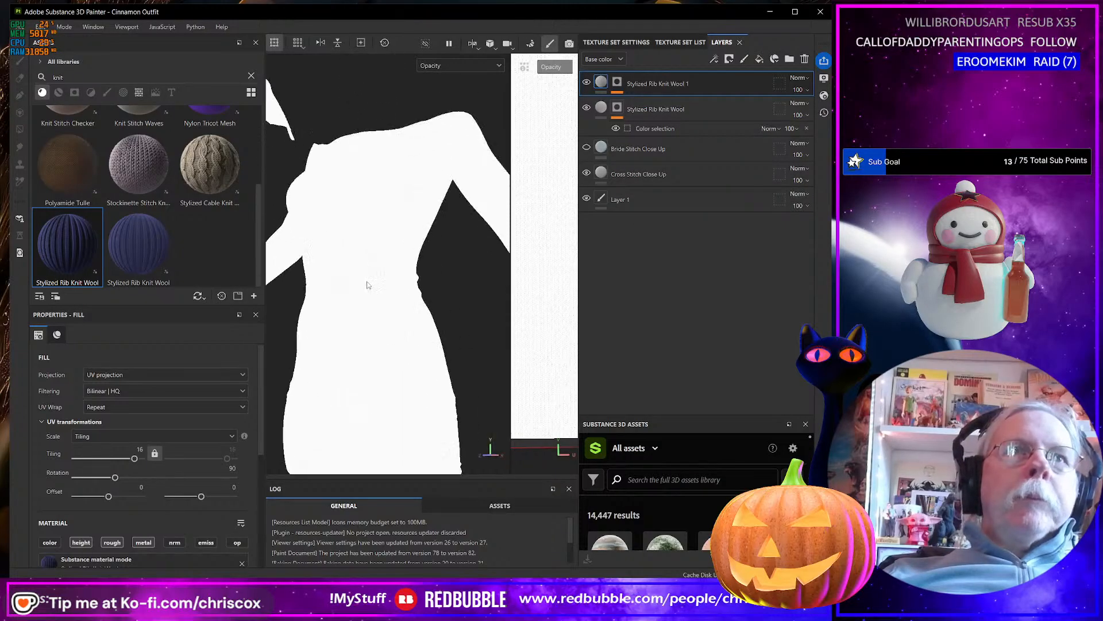
Examine the dress knit in the Height channel, then restore the full Material display.
left_click(450, 66)
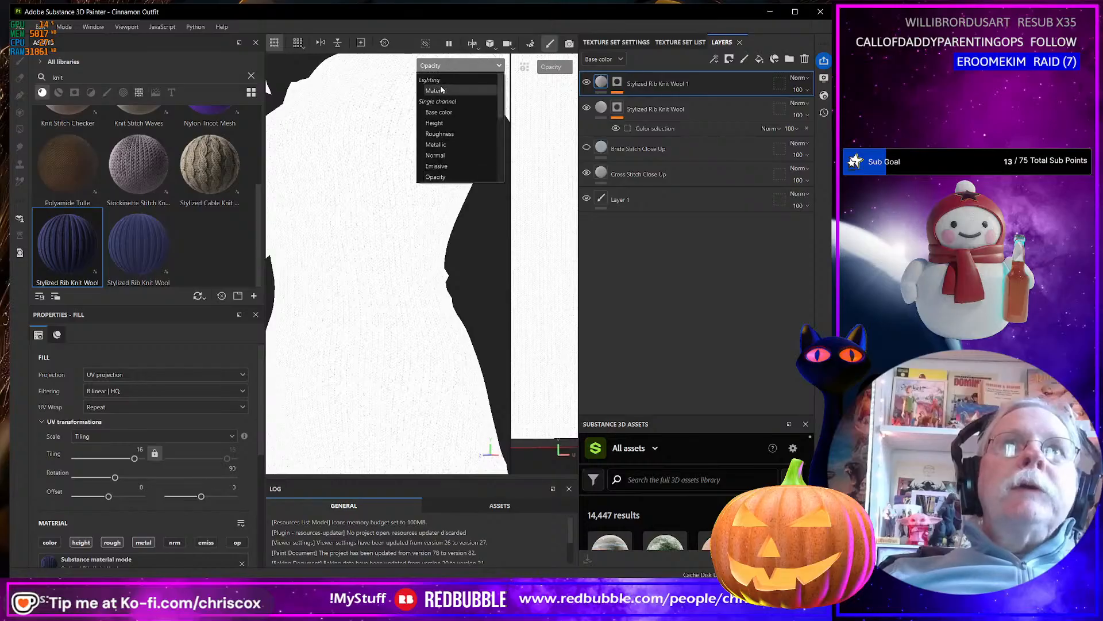
left_click(435, 122)
scroll(400, 235, "up", 2)
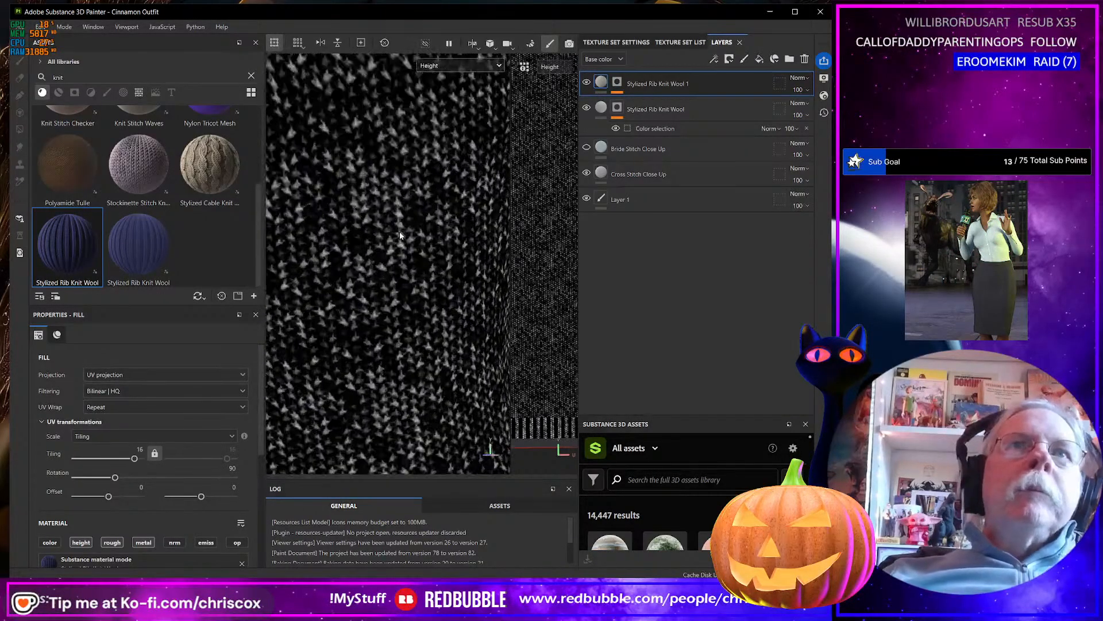
scroll(399, 235, "down", 5)
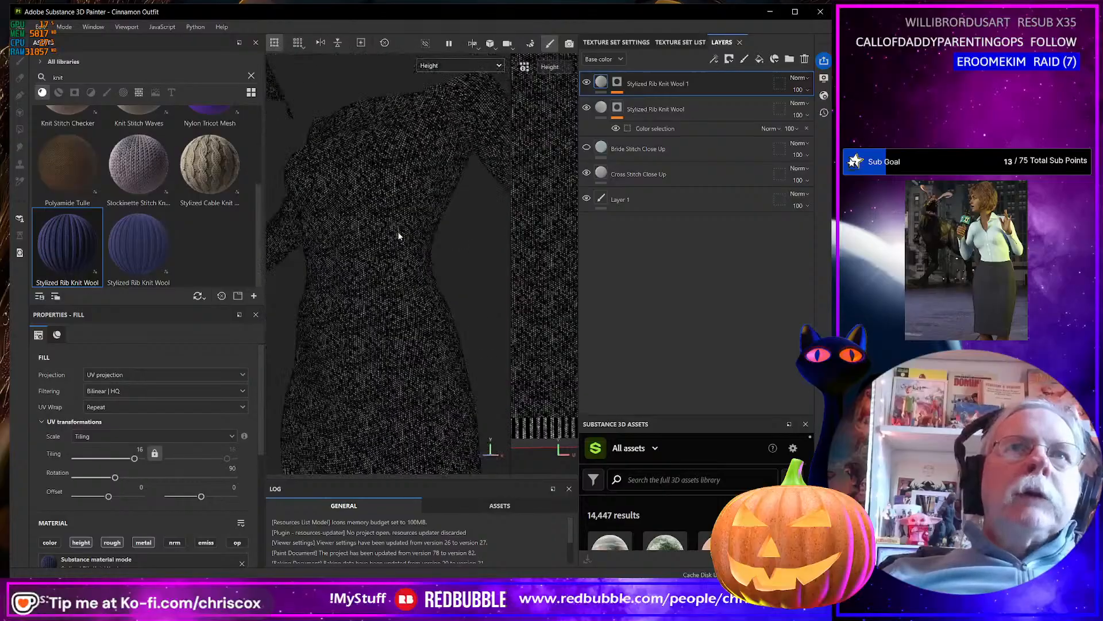
left_click_drag(398, 230, 418, 208, "alt")
scroll(426, 223, "down", 2)
left_click(475, 66)
left_click(442, 96)
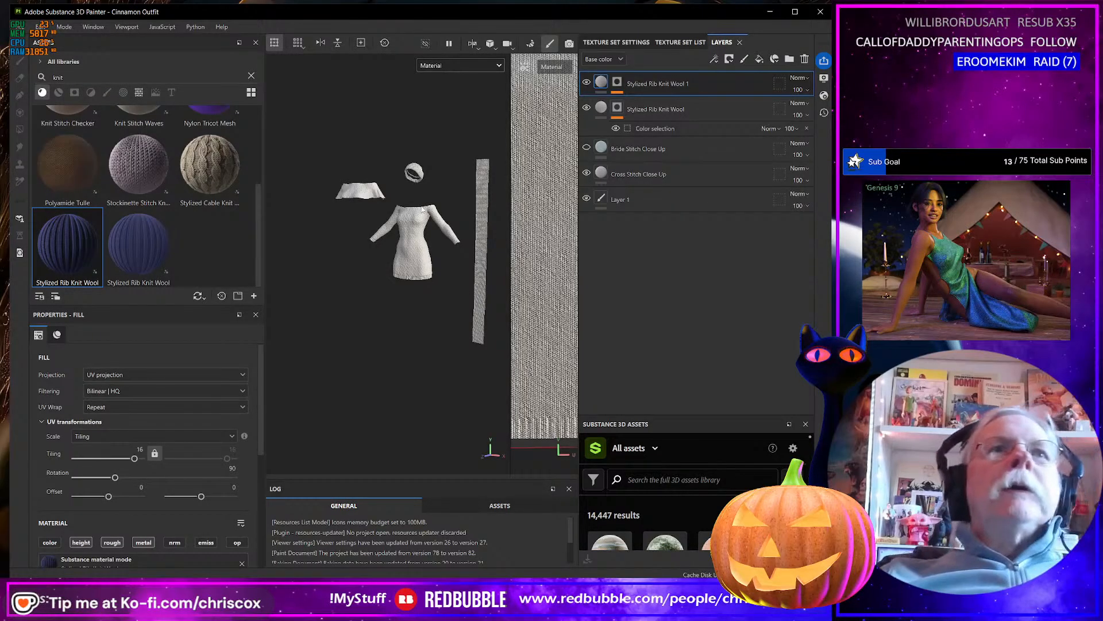
Apply the Stylized Cable Knit Wool material to the dress body with its color channel off and normal and opacity channels on.
left_click_drag(210, 168, 414, 241)
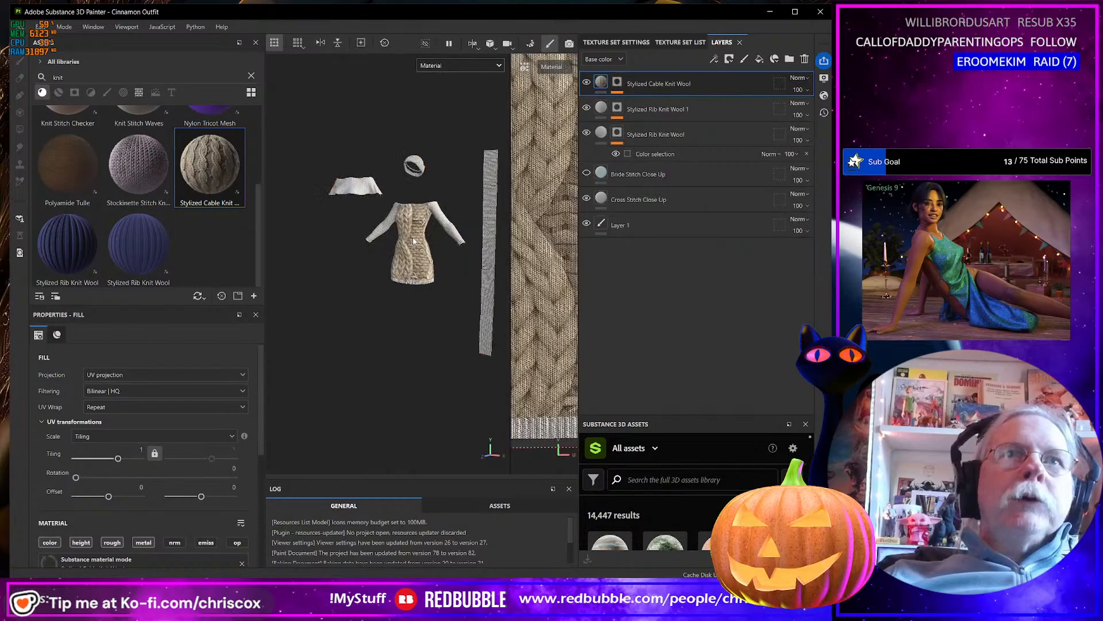
scroll(414, 241, "up", 2)
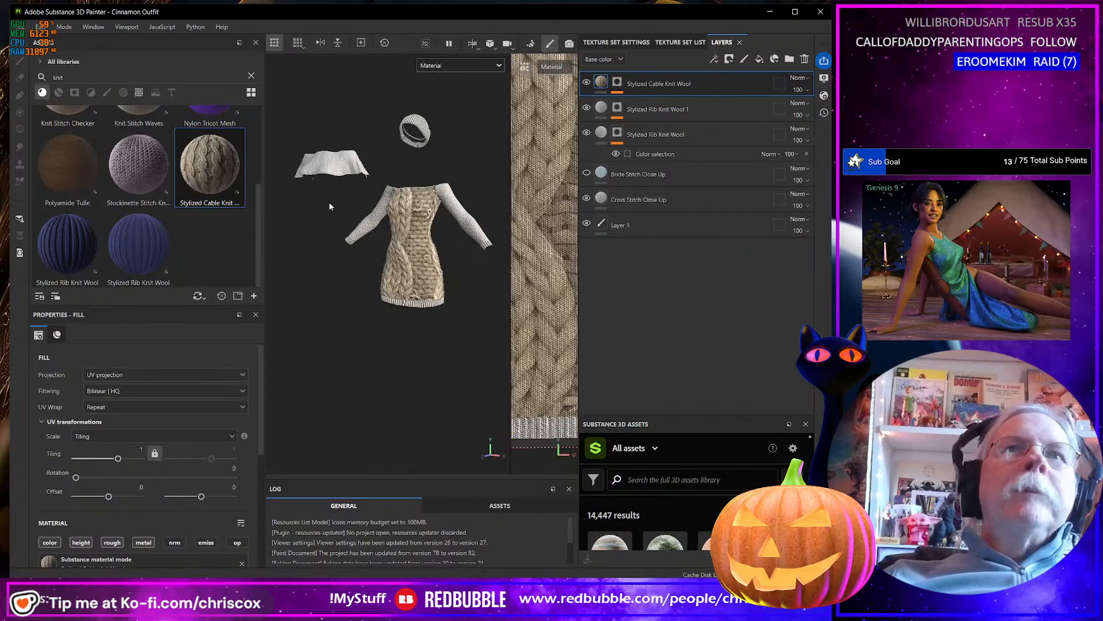
left_click(61, 542)
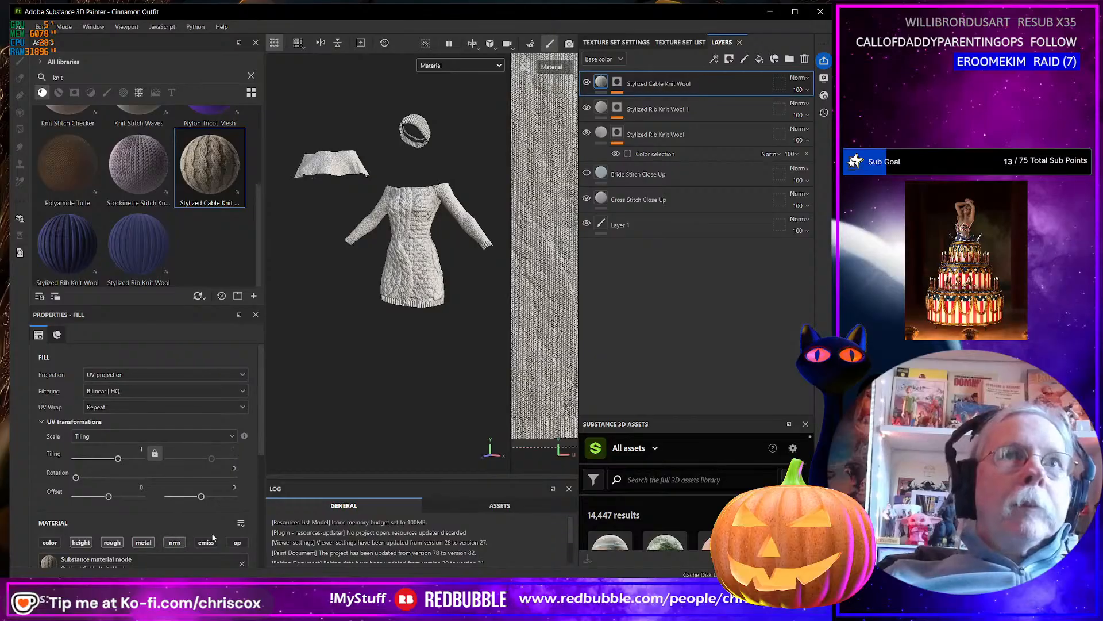
Display the Opacity channel and examine the cable knit pattern on the dress body up close.
left_click(454, 67)
left_click(457, 177)
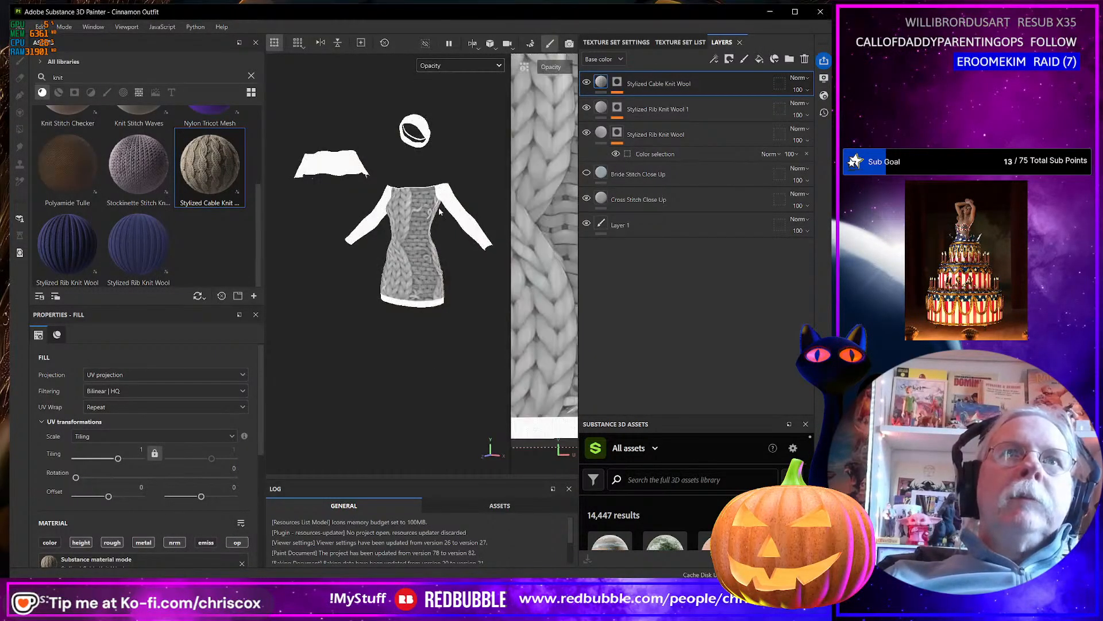
scroll(440, 212, "up", 8)
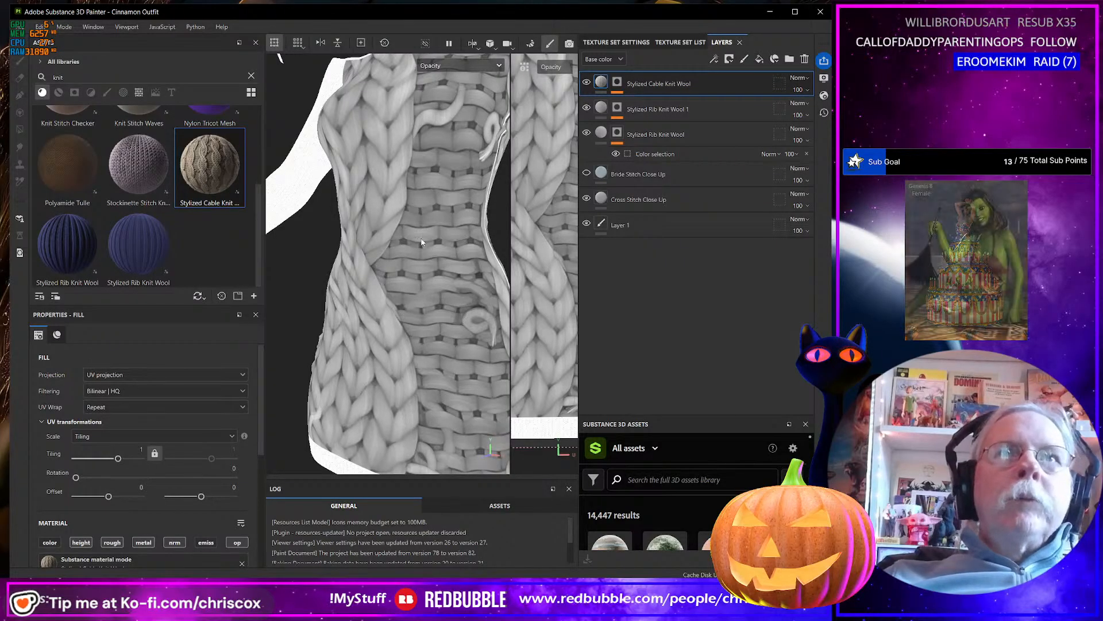
Set the Stylized Cable Knit Wool fill's tiling to 16 and check the pattern scale on the dress.
scroll(409, 244, "down", 4)
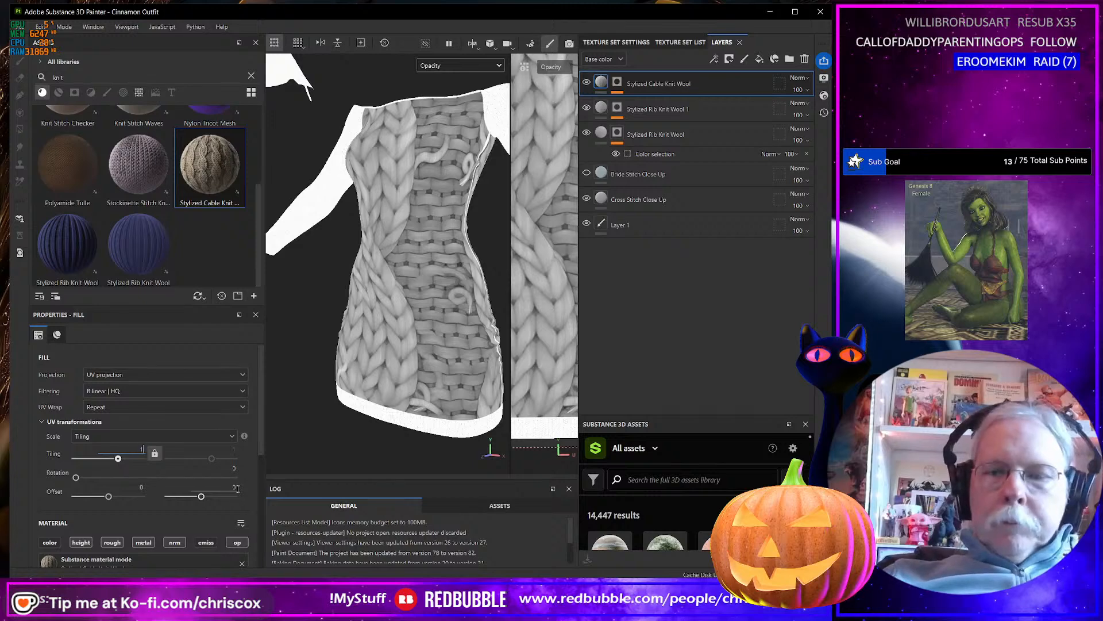
key("Return")
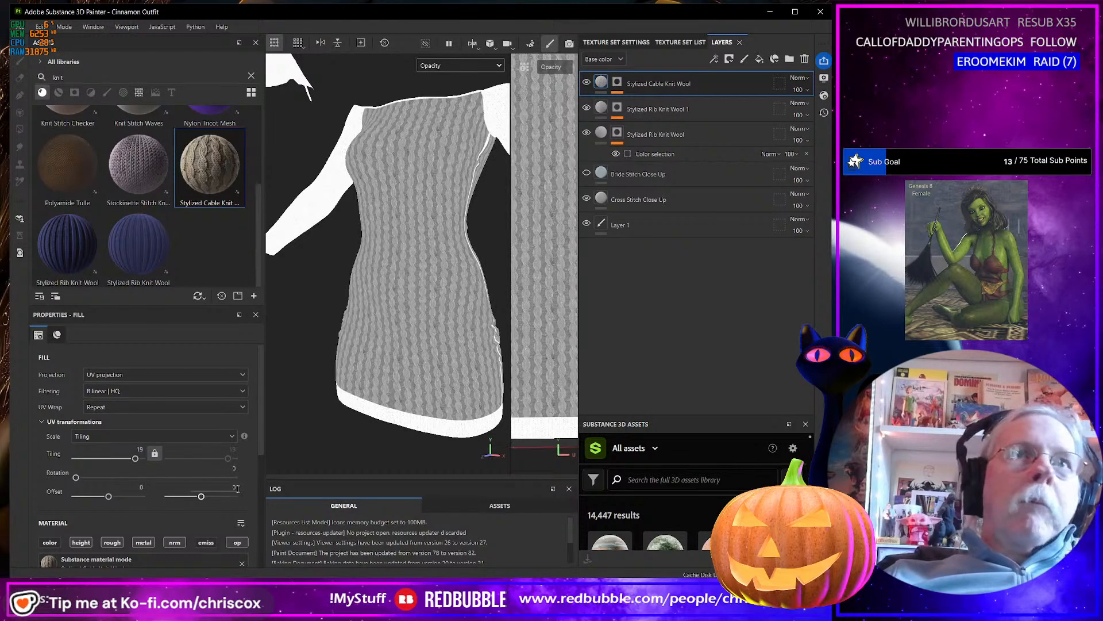
double_click(141, 449)
type("16")
key("Return")
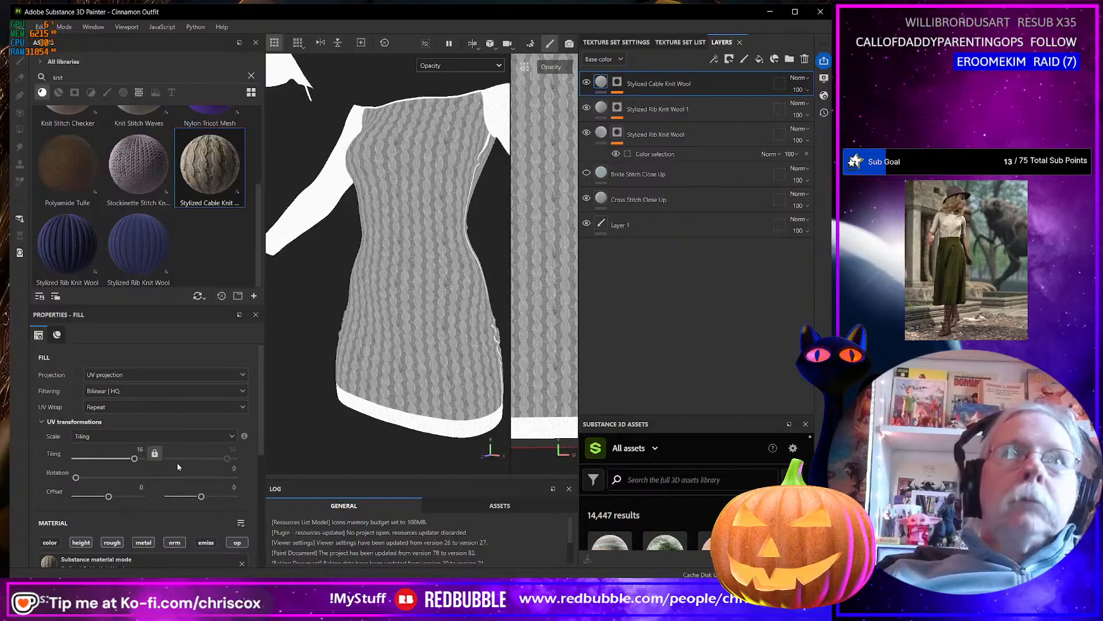
left_click_drag(397, 364, 373, 365, "alt")
left_click_drag(432, 328, 366, 296, "alt")
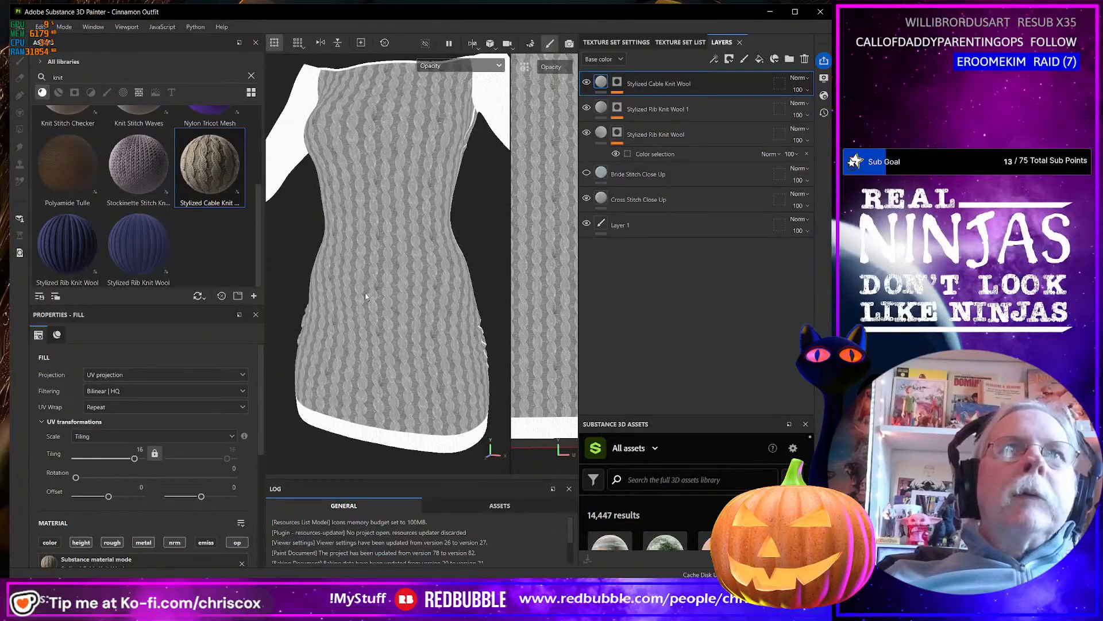
Restore the Material display and inspect the cable knit on the dress body against the sleeves and hem.
left_click(449, 71)
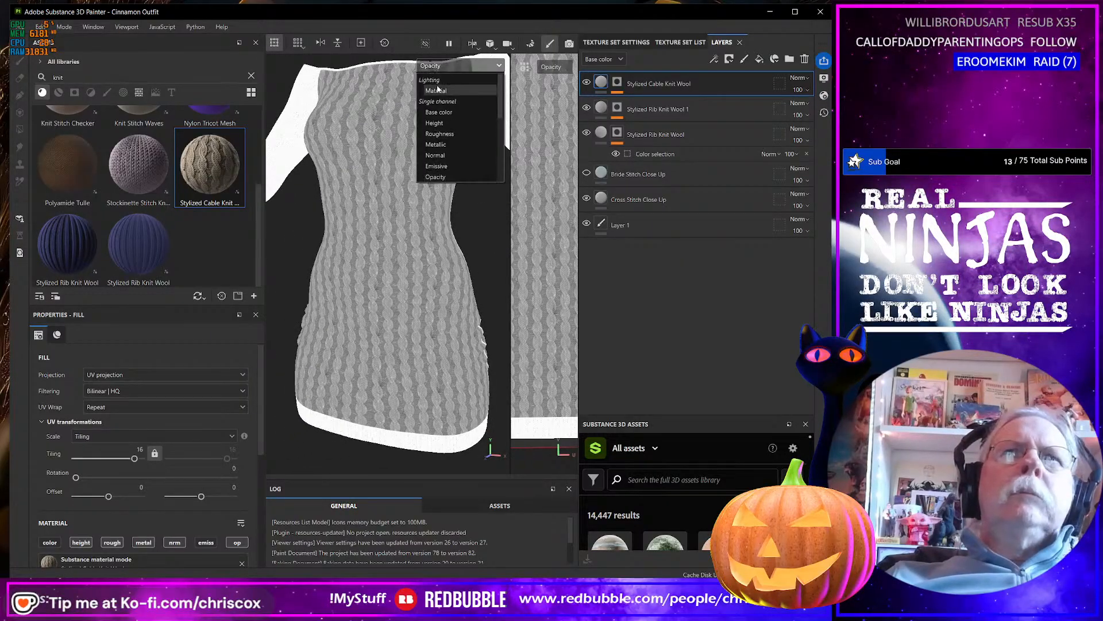
left_click(438, 92)
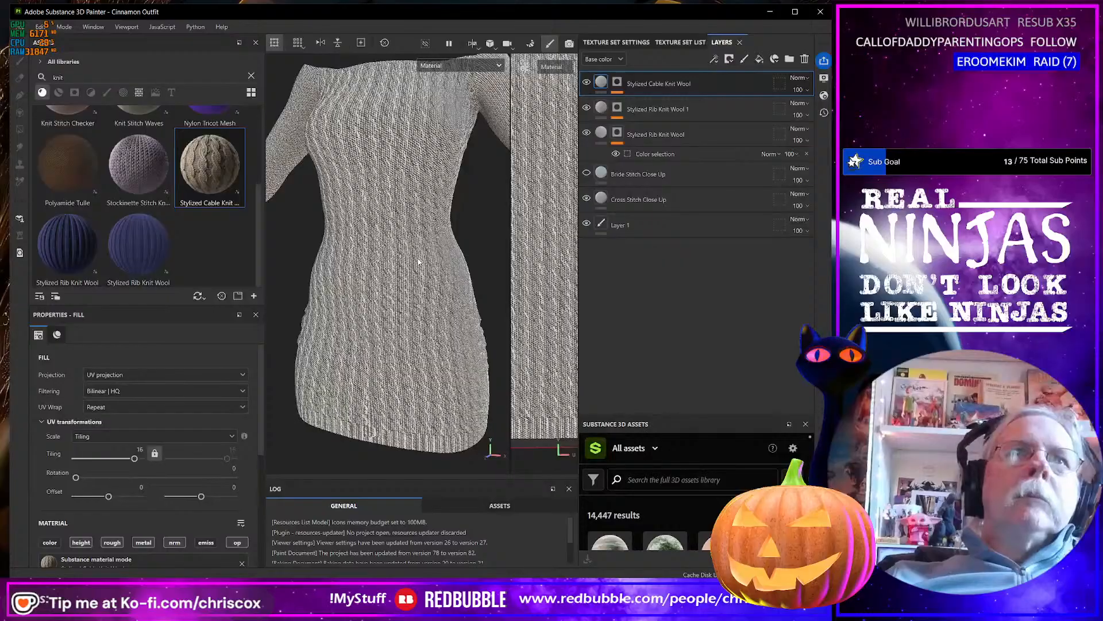
scroll(419, 262, "down", 5)
left_click_drag(419, 261, 446, 278, "alt")
scroll(391, 263, "up", 3)
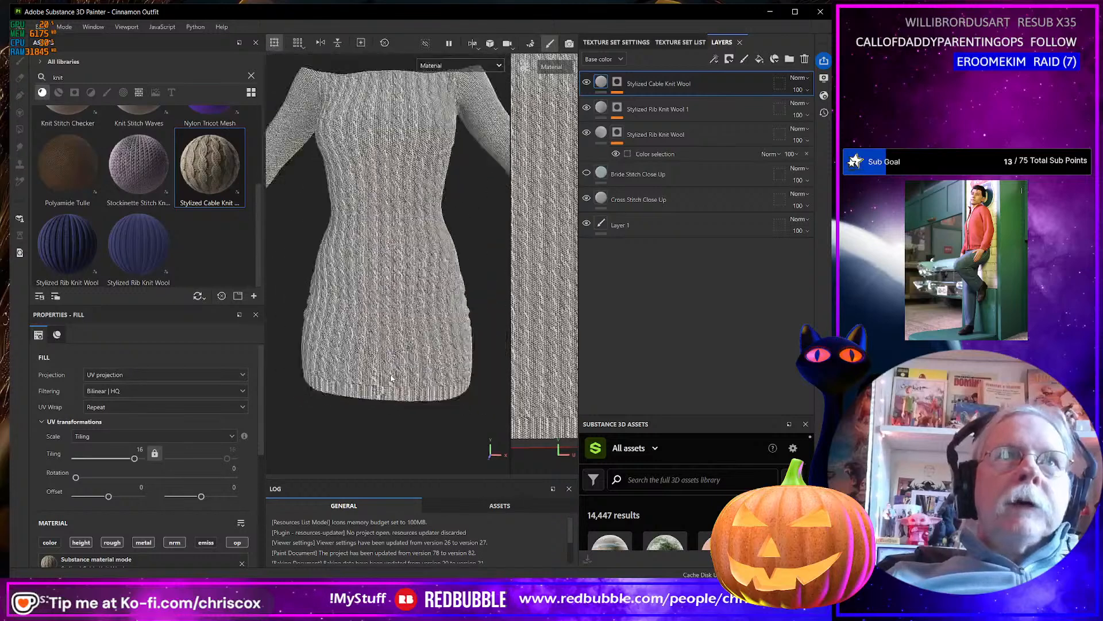
scroll(391, 377, "down", 3)
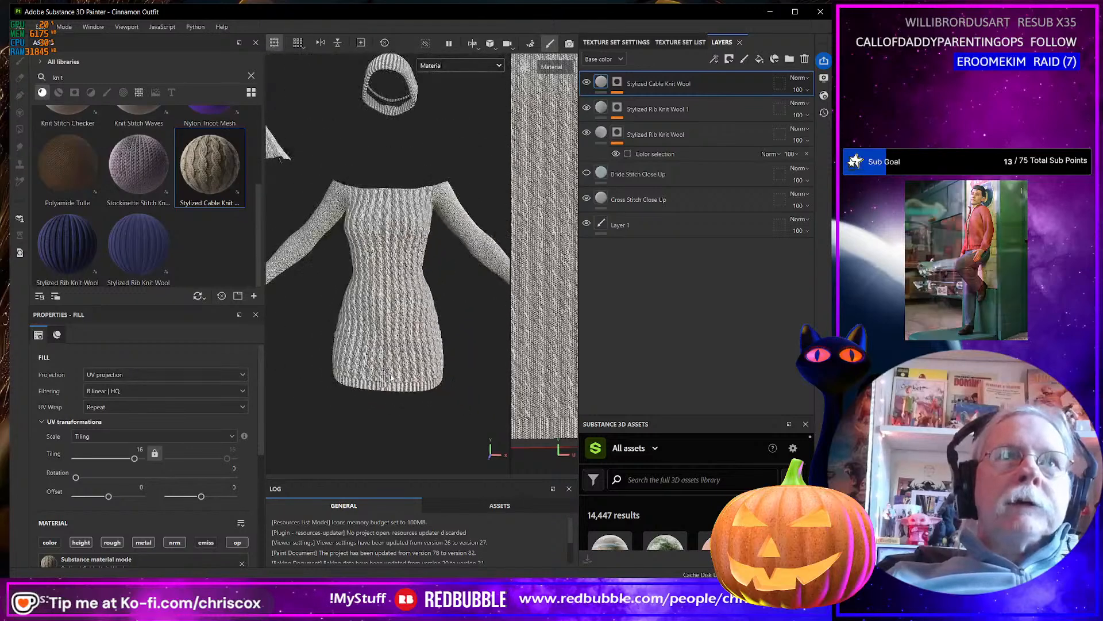
Clear and remove the Stylized Cable Knit Wool layer's mask and move the layer to the bottom of the stack.
left_click(618, 83)
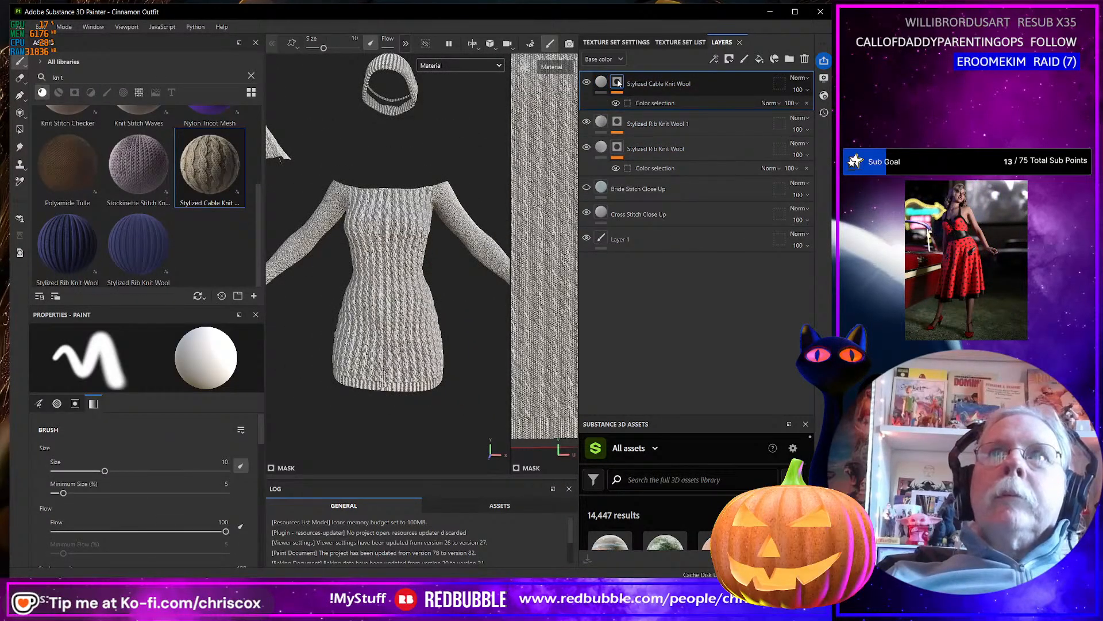
right_click(619, 83)
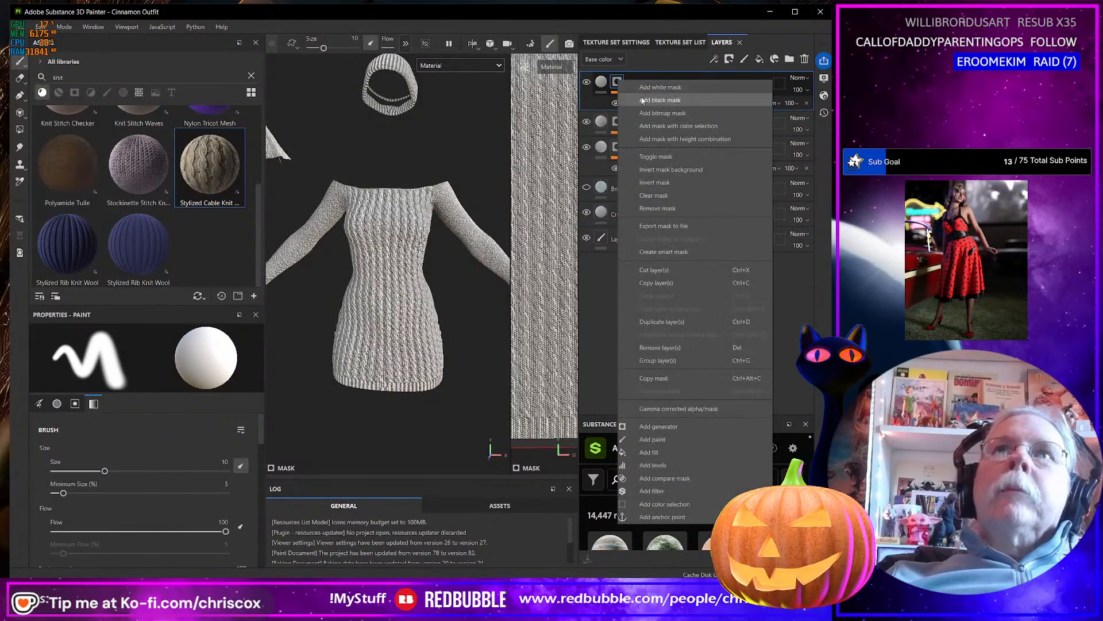
left_click(655, 195)
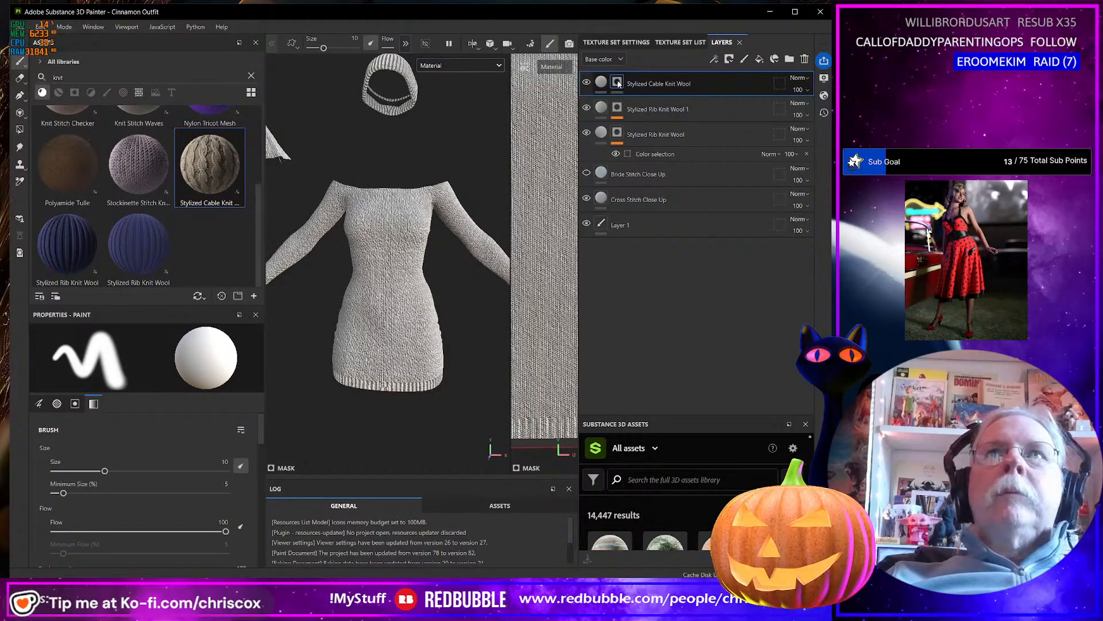
right_click(618, 84)
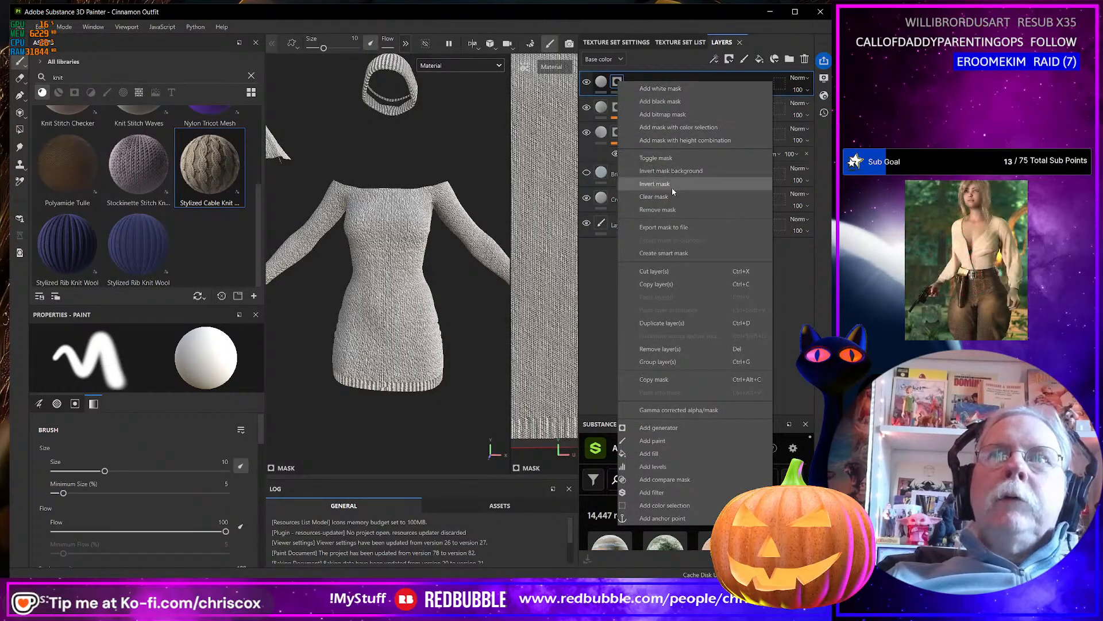
left_click(658, 209)
left_click_drag(655, 95, 660, 258)
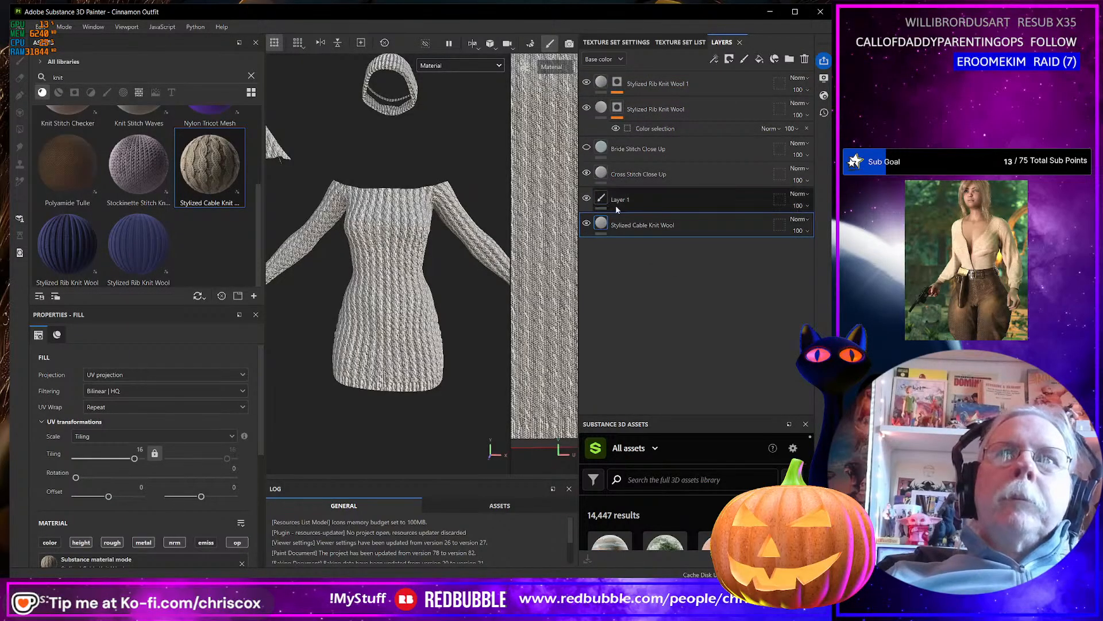
Set the Height channel blending mode of the Cross Stitch Close Up and Stylized Rib Knit Wool 1 layers to Normal.
left_click(586, 174)
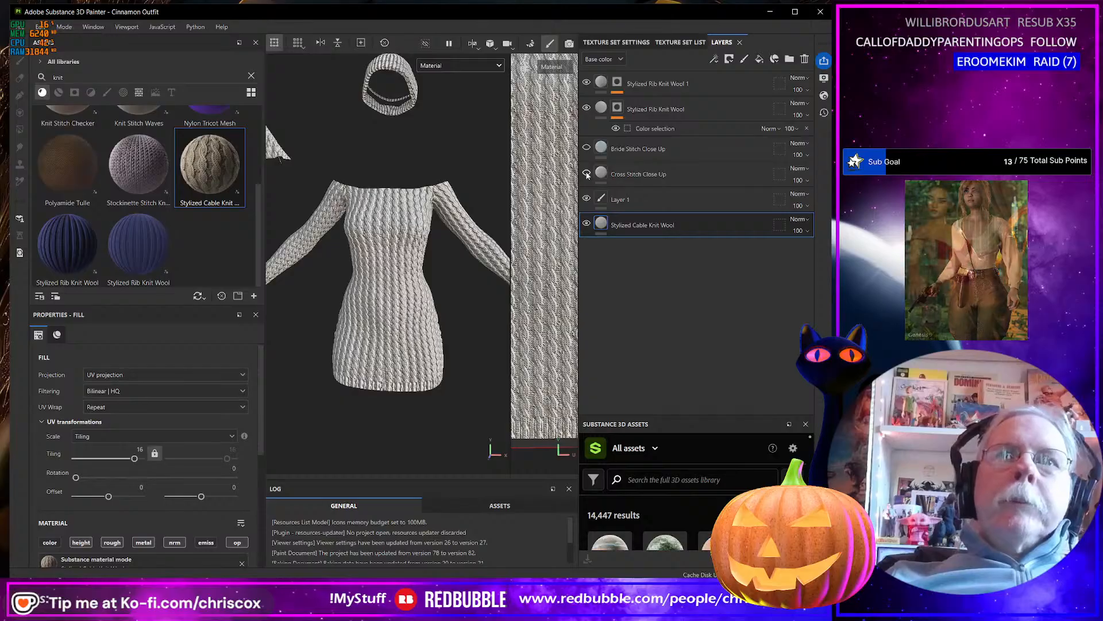
left_click(586, 174)
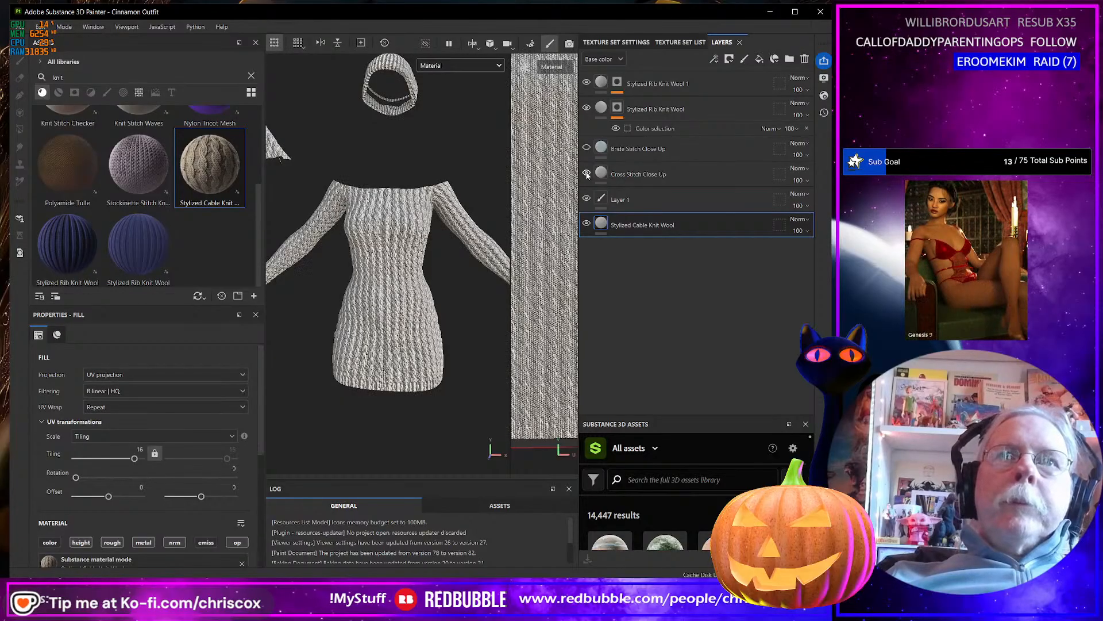
left_click(671, 175)
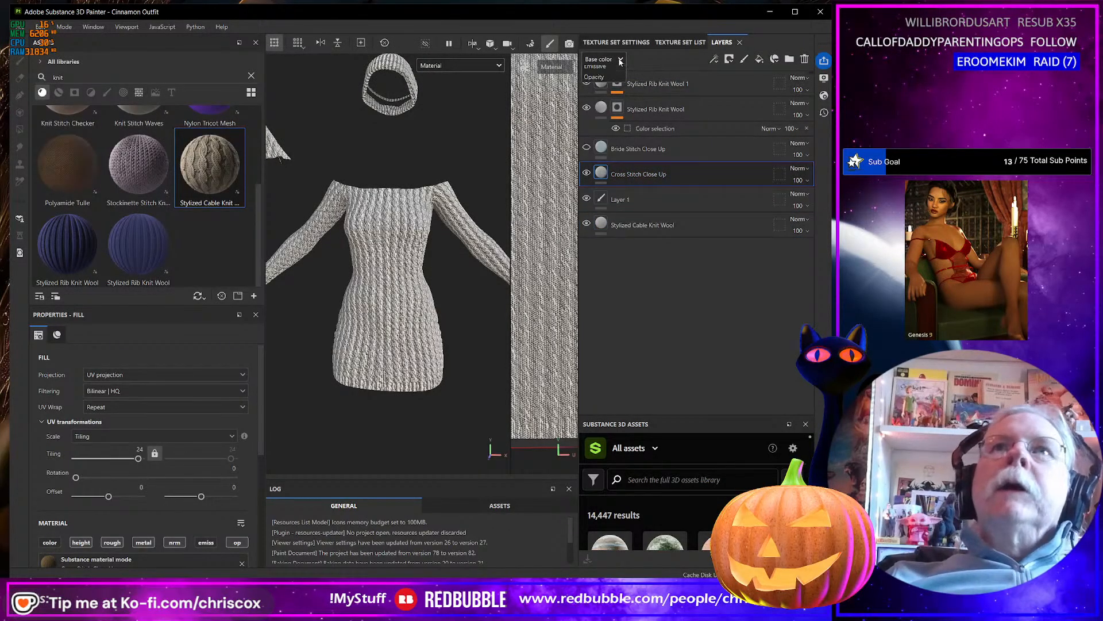
left_click(604, 59)
left_click(600, 70)
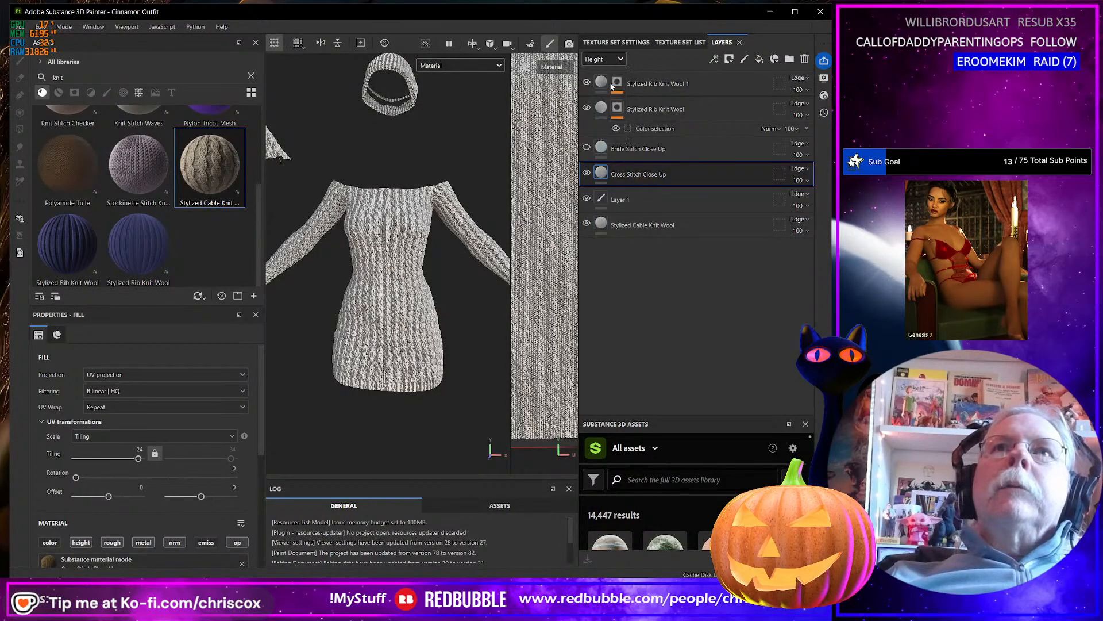
left_click(798, 168)
left_click(800, 181)
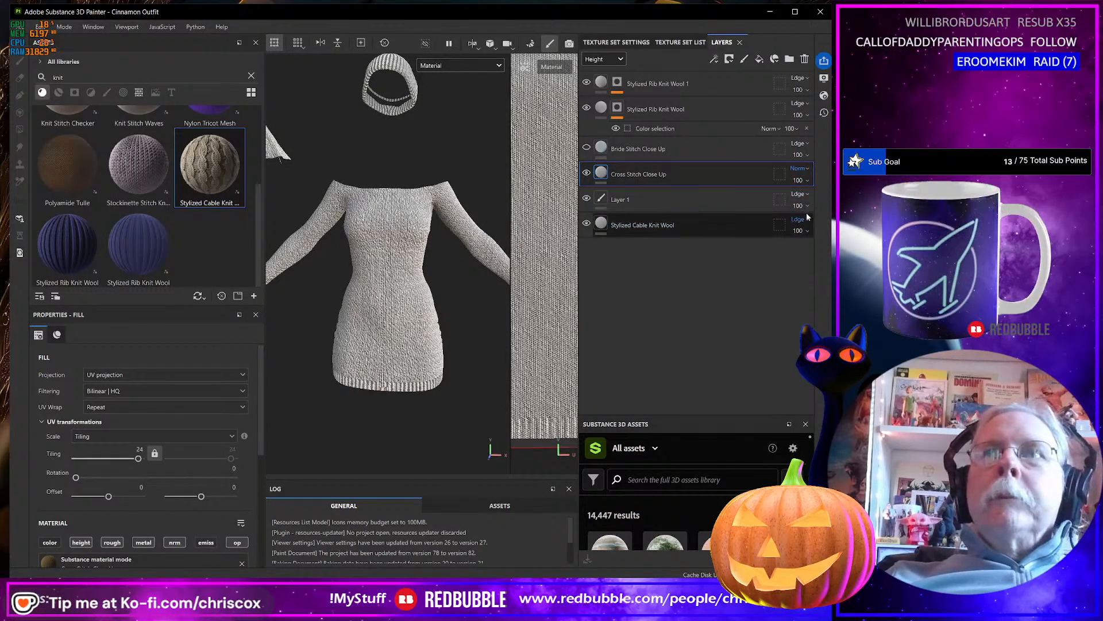
left_click(802, 78)
left_click(808, 91)
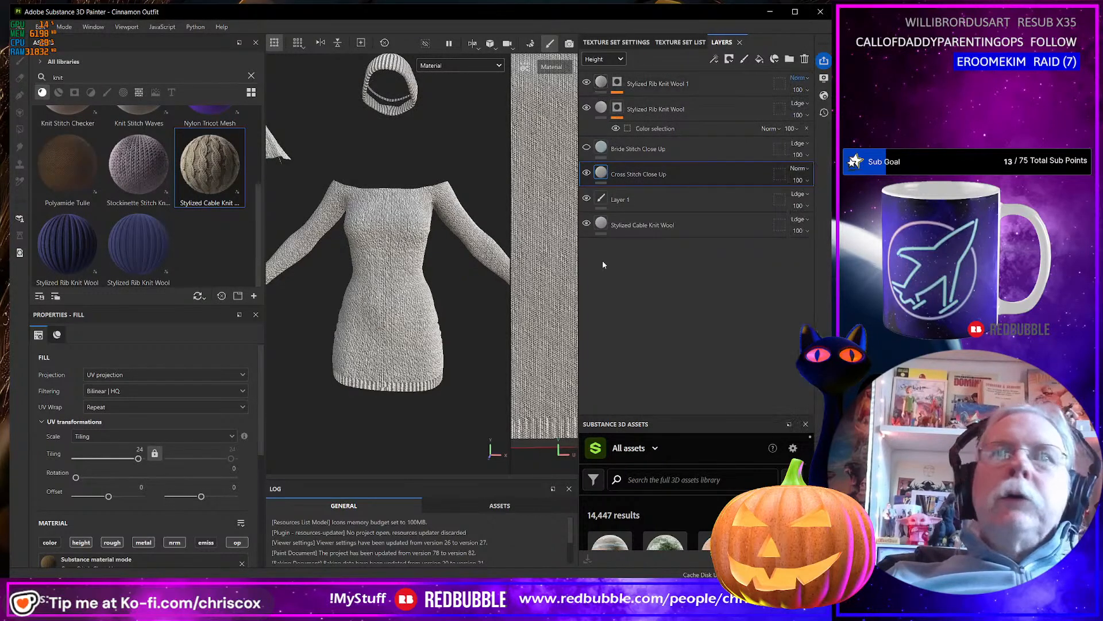
Set the Normal channel blending mode of the Stylized Rib Knit Wool 1 and Cross Stitch Close Up layers to Normal.
left_click(604, 59)
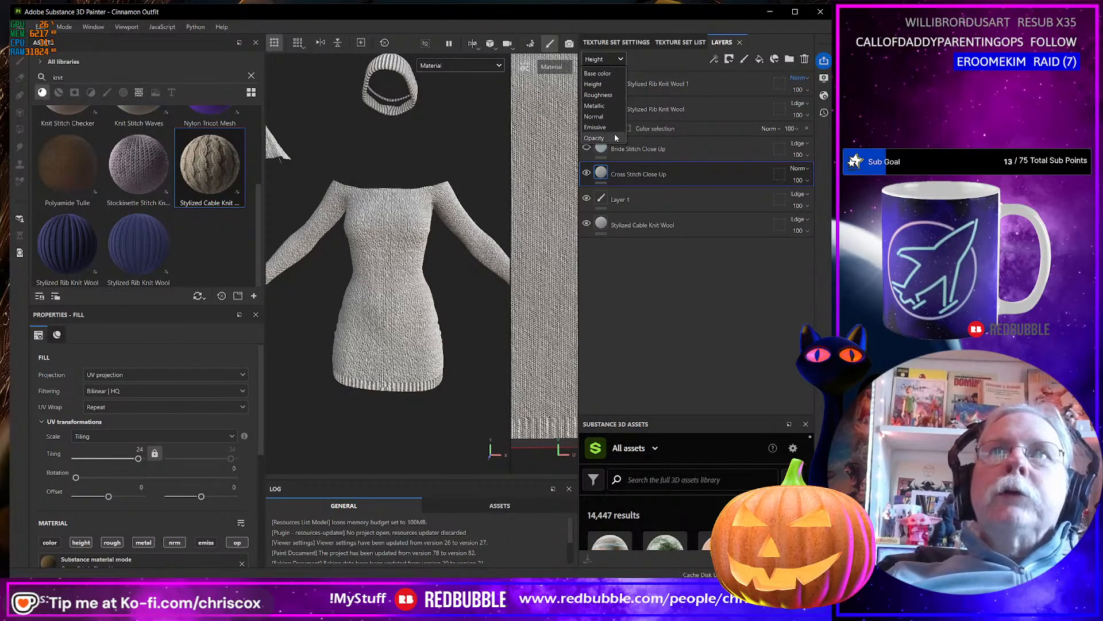
left_click(598, 116)
left_click(799, 78)
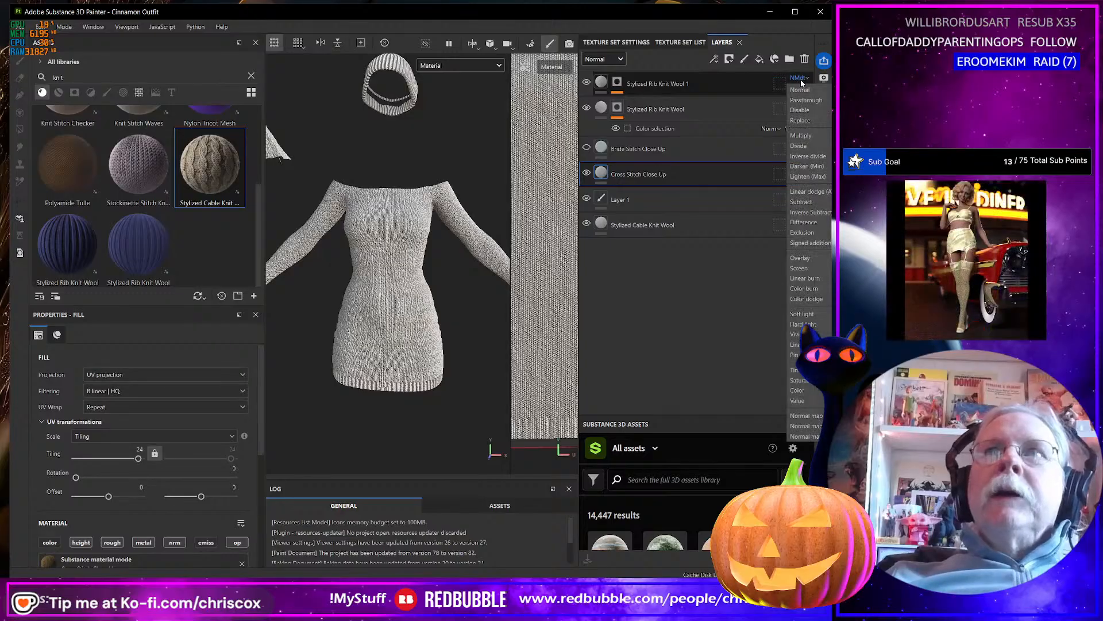
left_click(798, 90)
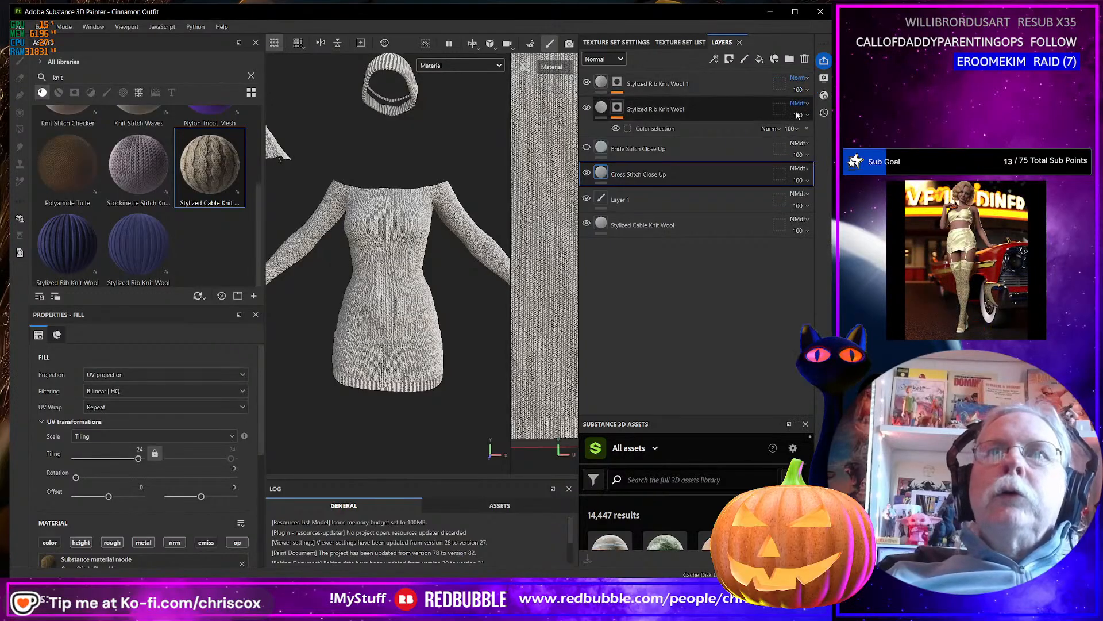
left_click(799, 168)
left_click(800, 181)
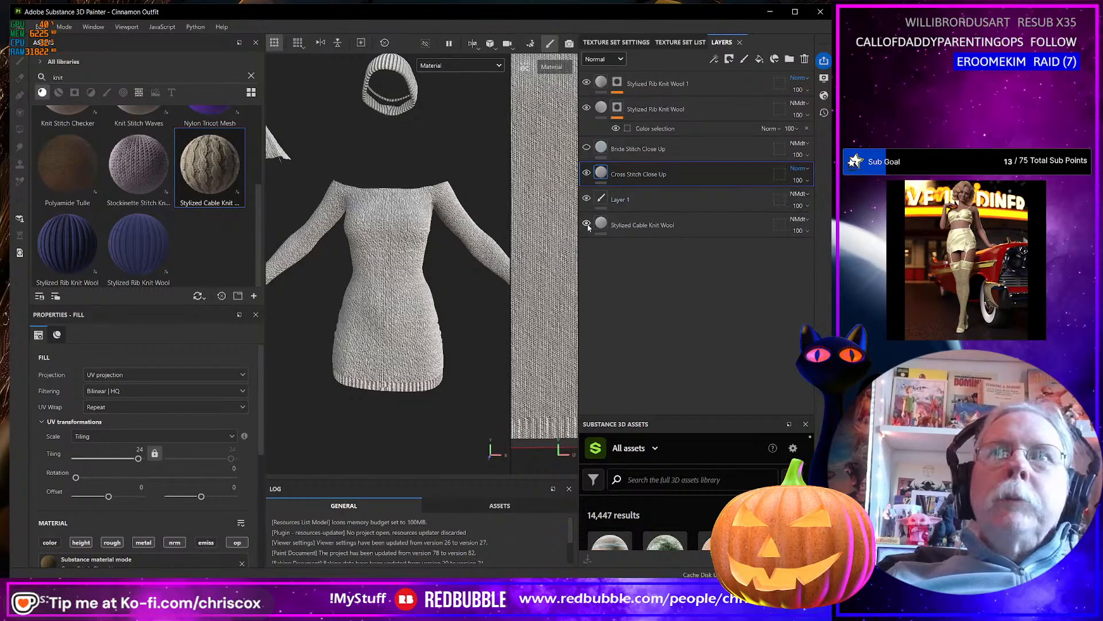
Hide the Cross Stitch Close Up layer and examine the cable knit on the dress and scarf, comparing it with the cross stitch.
left_click(586, 173)
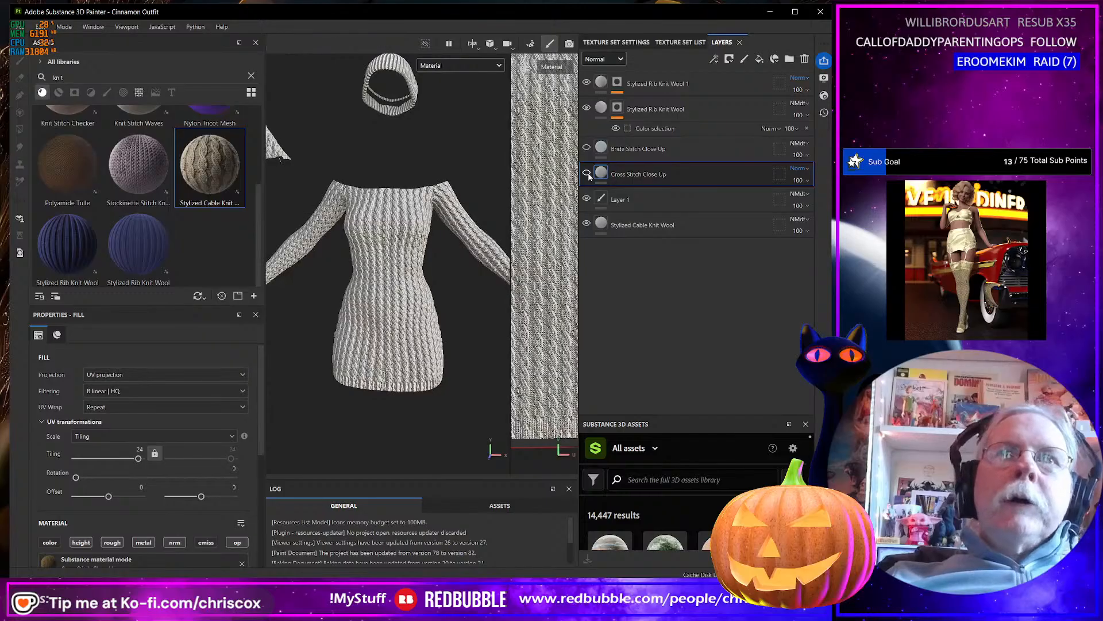
scroll(373, 362, "up", 5)
scroll(373, 361, "down", 6)
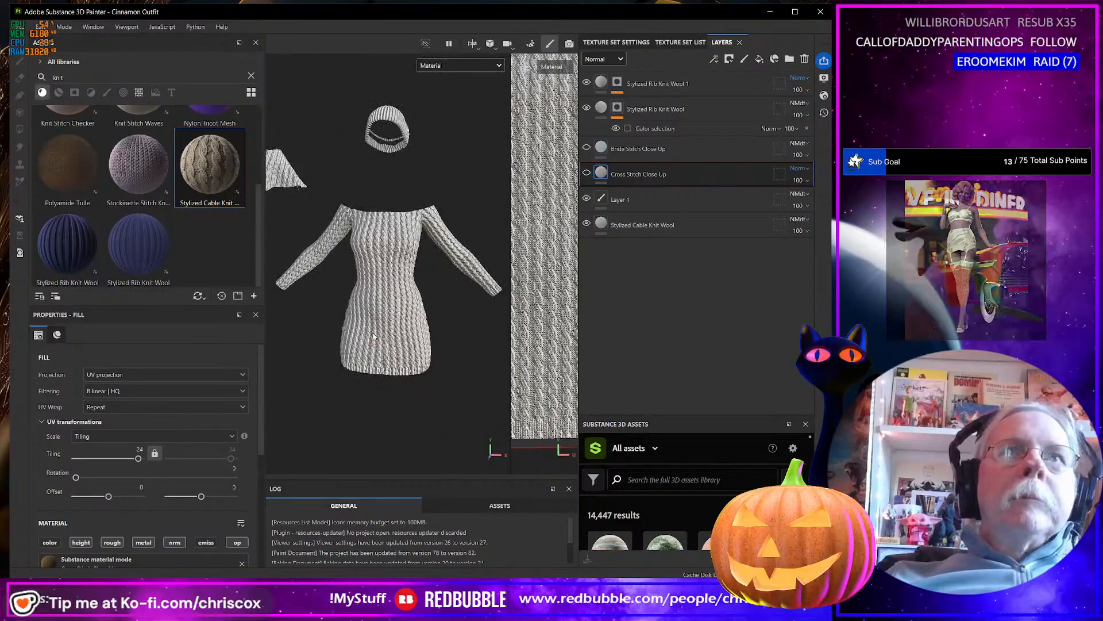
left_click_drag(373, 357, 436, 312, "alt")
middle_click_drag(442, 310, 354, 314, "alt")
left_click_drag(355, 316, 406, 272, "alt")
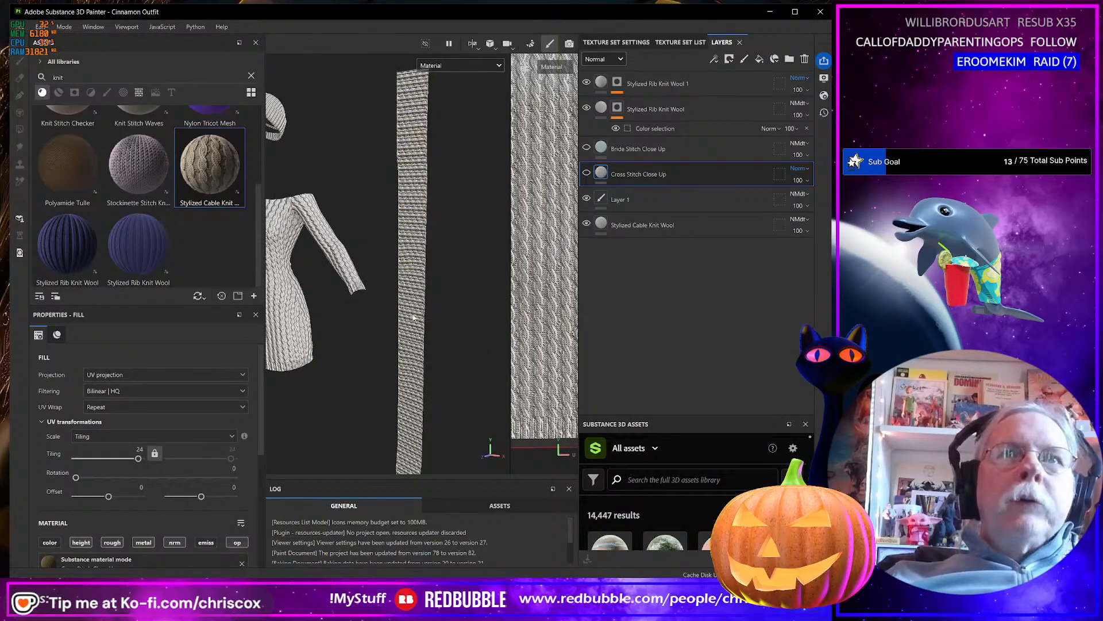
scroll(413, 316, "up", 2)
scroll(413, 316, "down", 5)
left_click_drag(413, 316, 516, 293, "alt")
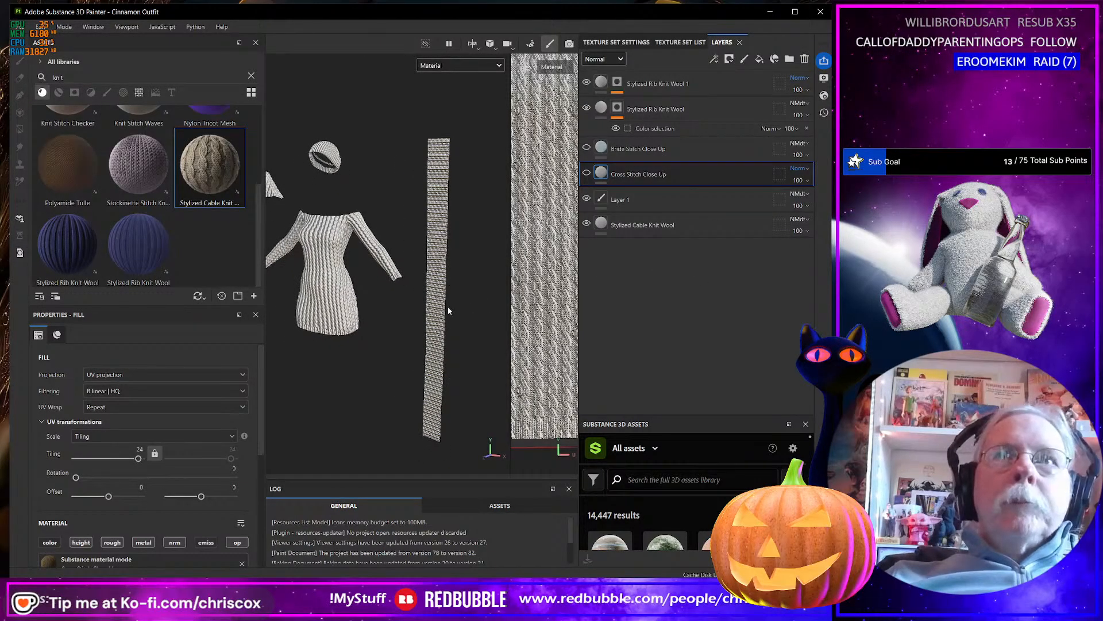
left_click(587, 173)
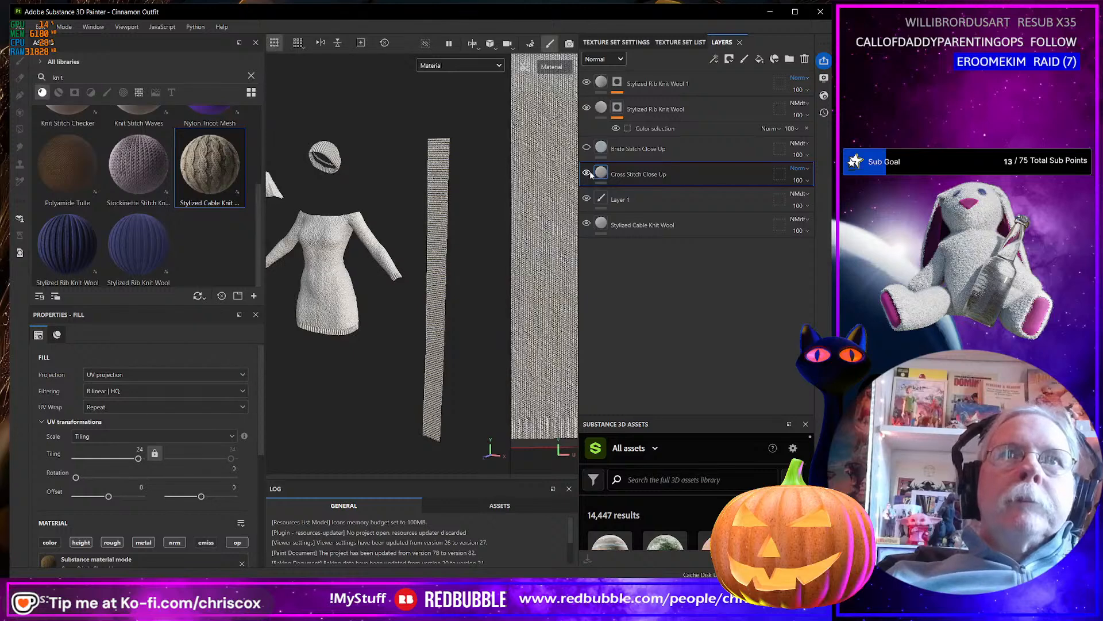
left_click(587, 174)
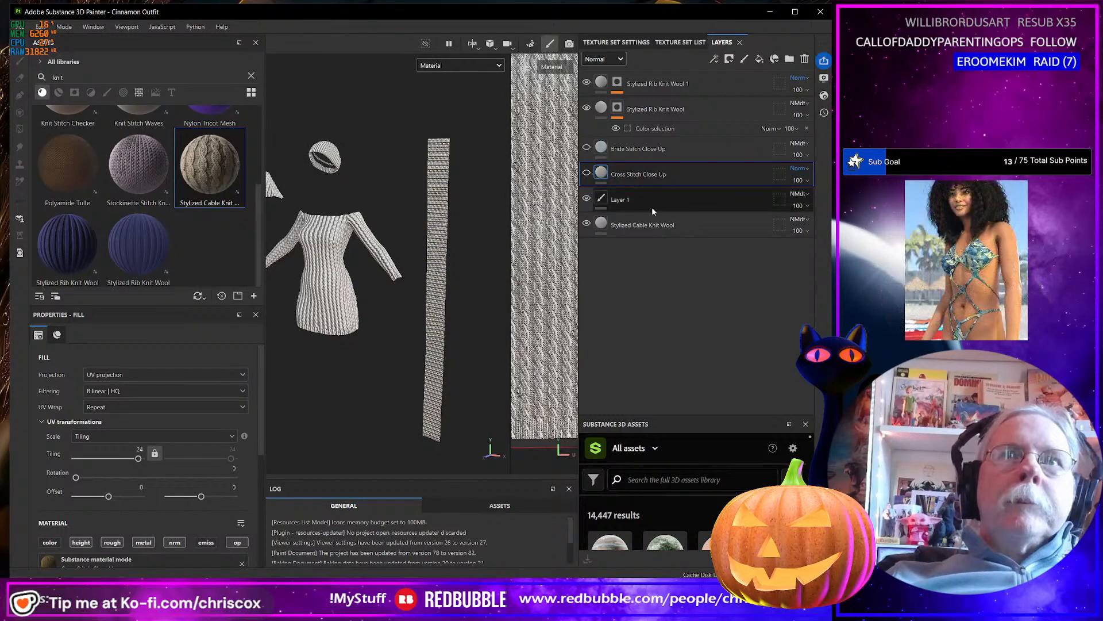
Add a white mask with a color selection to the Stylized Cable Knit Wool layer and set its background color to White.
left_click(660, 225)
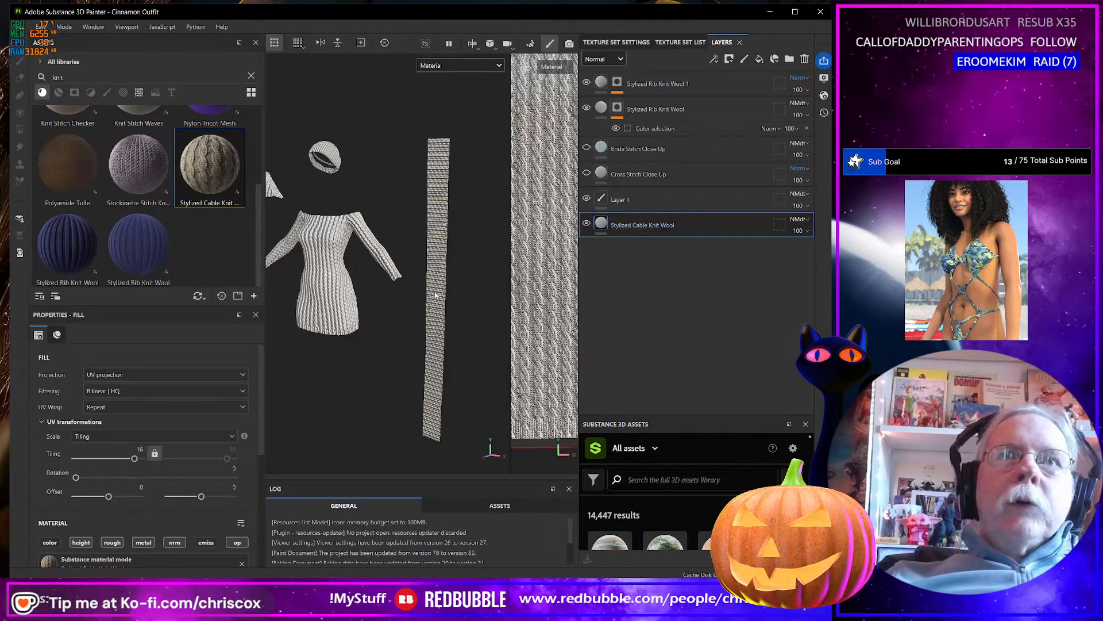
scroll(435, 295, "up", 3)
scroll(435, 297, "down", 3)
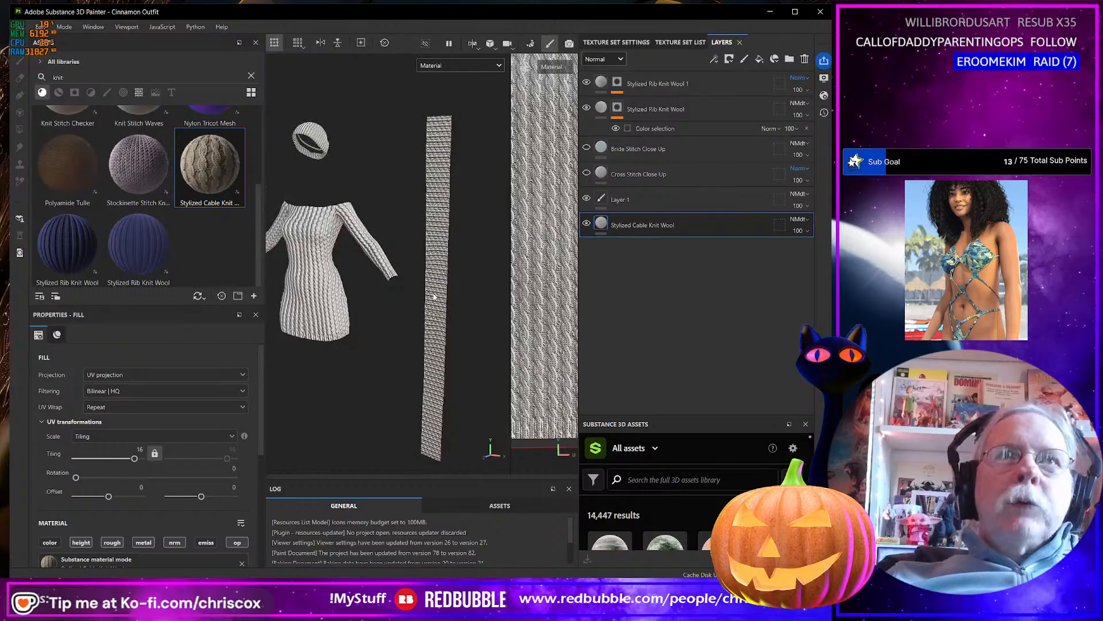
scroll(446, 299, "up", 2)
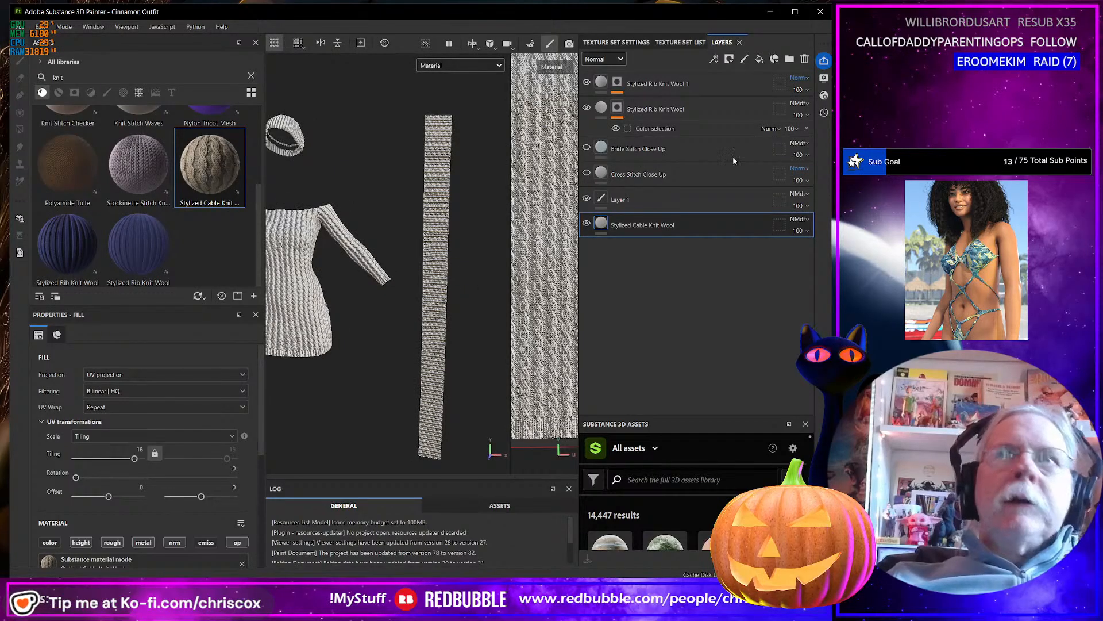
left_click(729, 59)
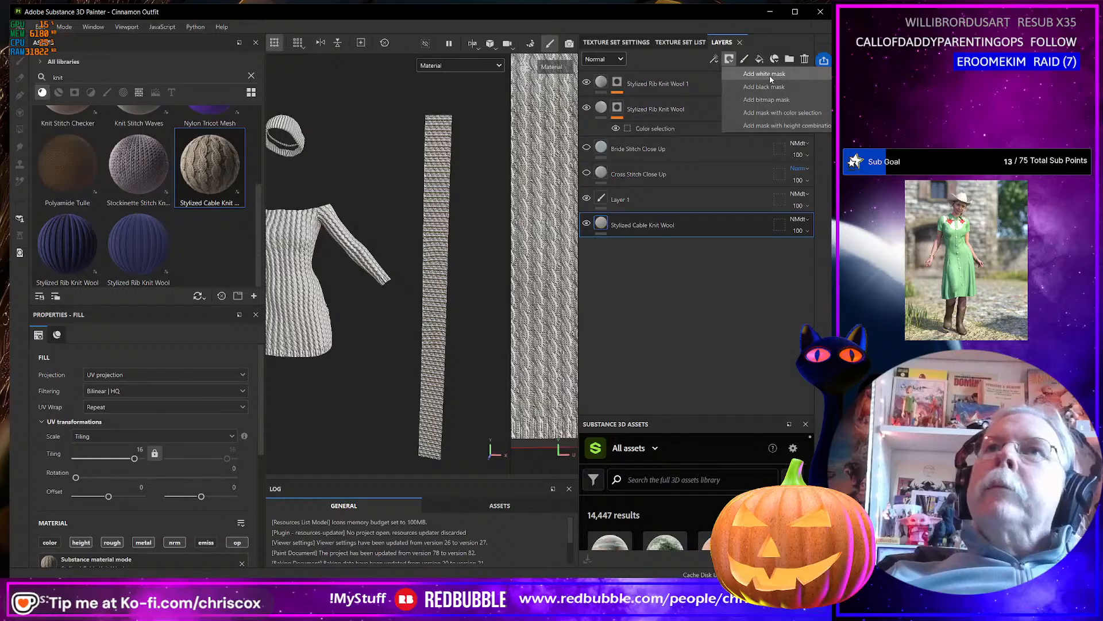
left_click(770, 75)
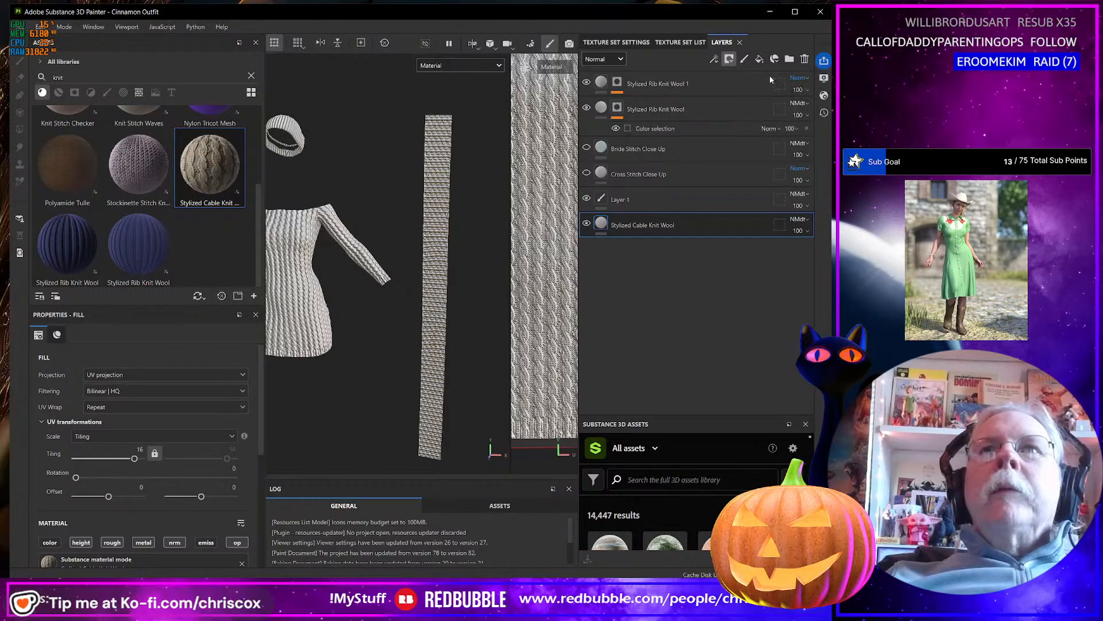
left_click(713, 59)
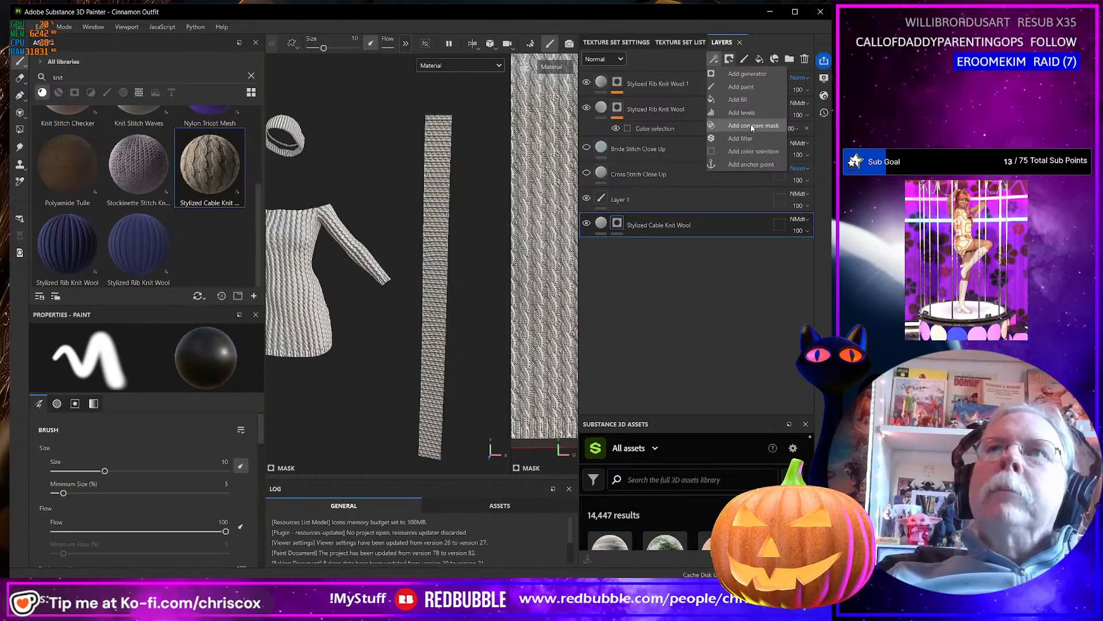
left_click(753, 151)
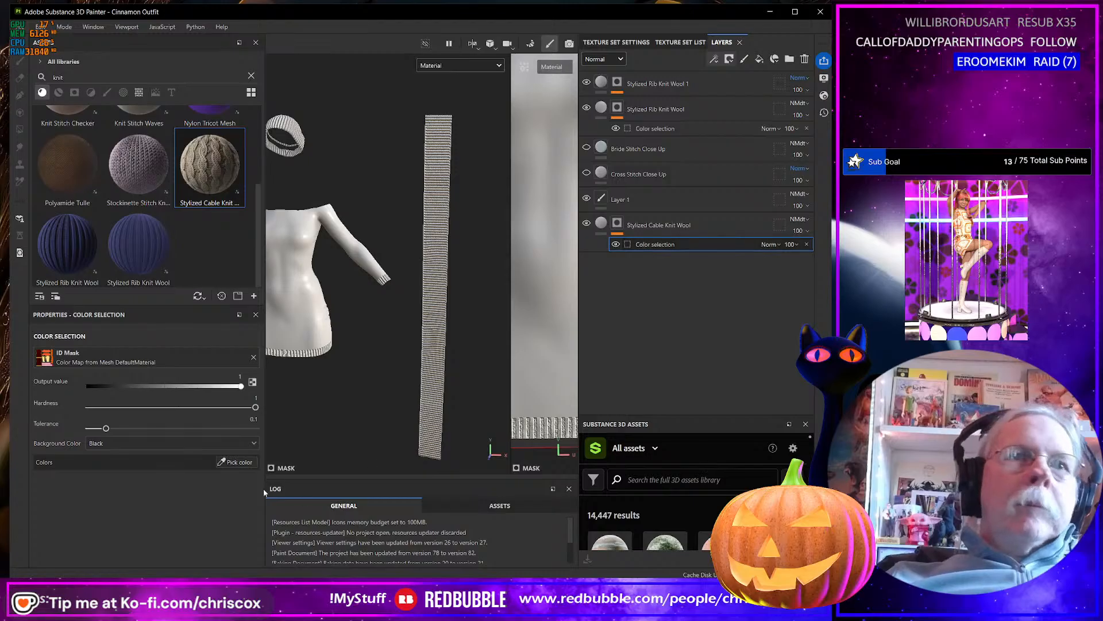
left_click(253, 443)
left_click(130, 479)
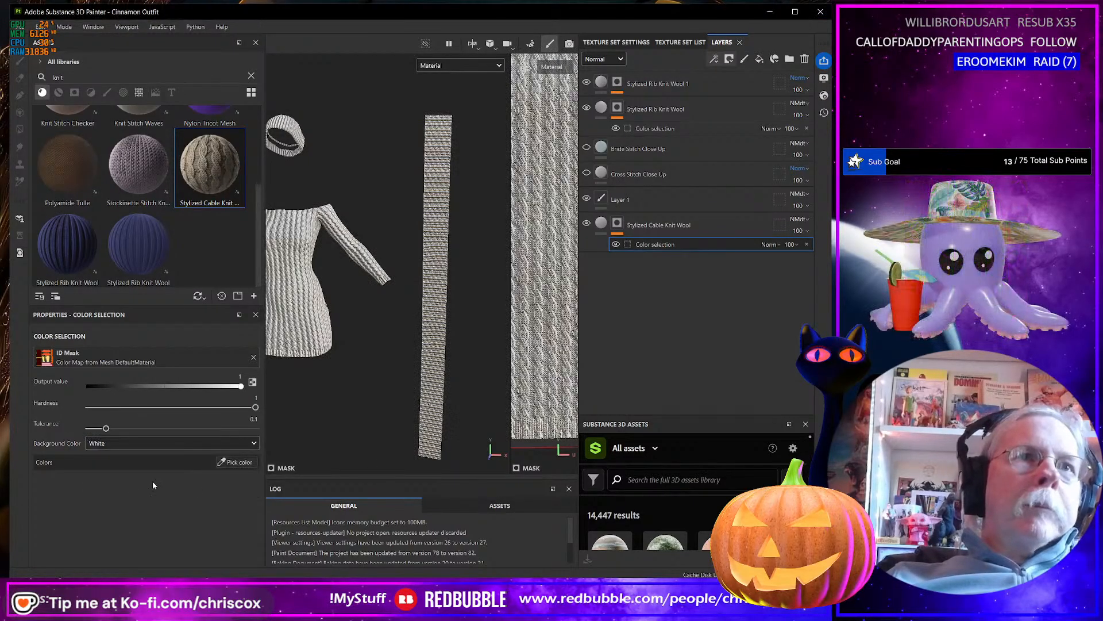
left_click(230, 463)
left_click(548, 379)
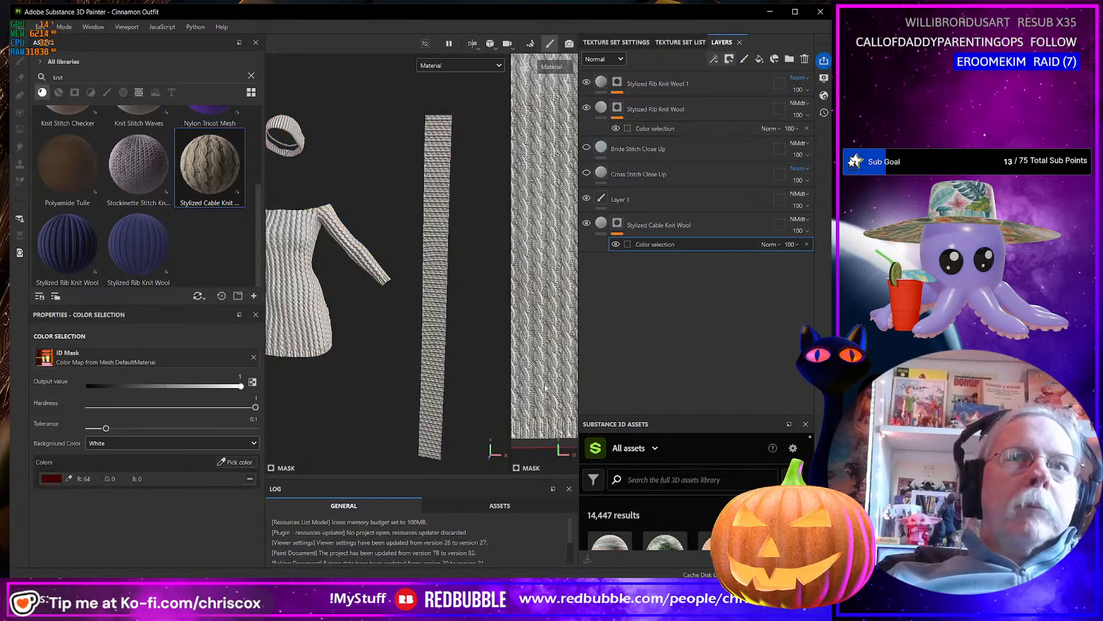
left_click(249, 478)
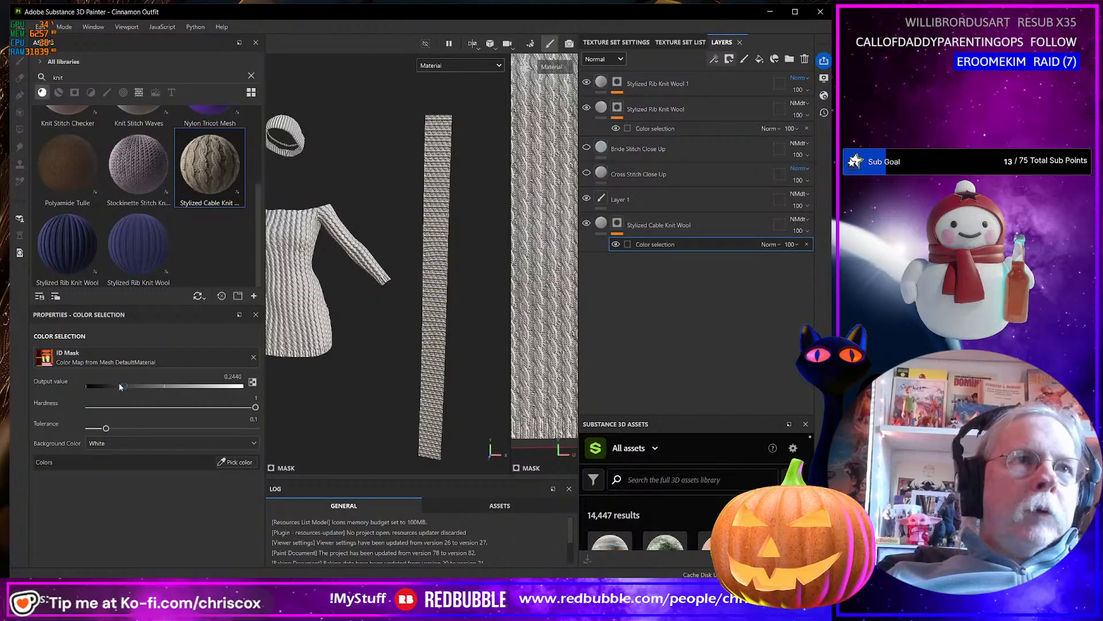
Exclude the dress body from the cable knit mask with output value 0 and its dark red ID color, then compare with the cross stitch layer.
left_click_drag(121, 387, 87, 386)
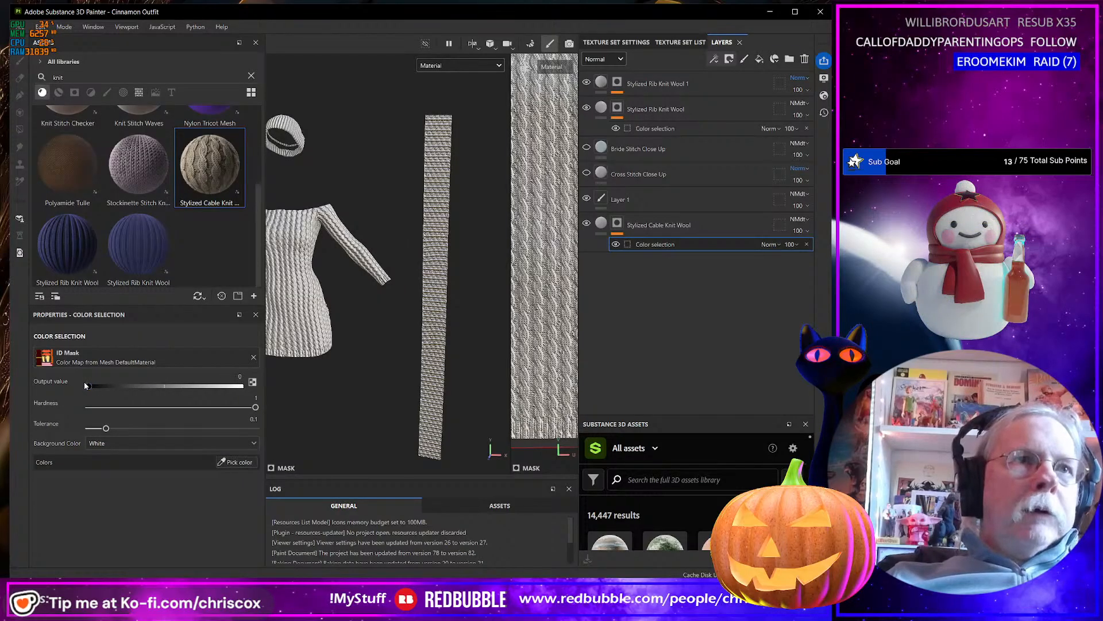
left_click(236, 462)
left_click(527, 361)
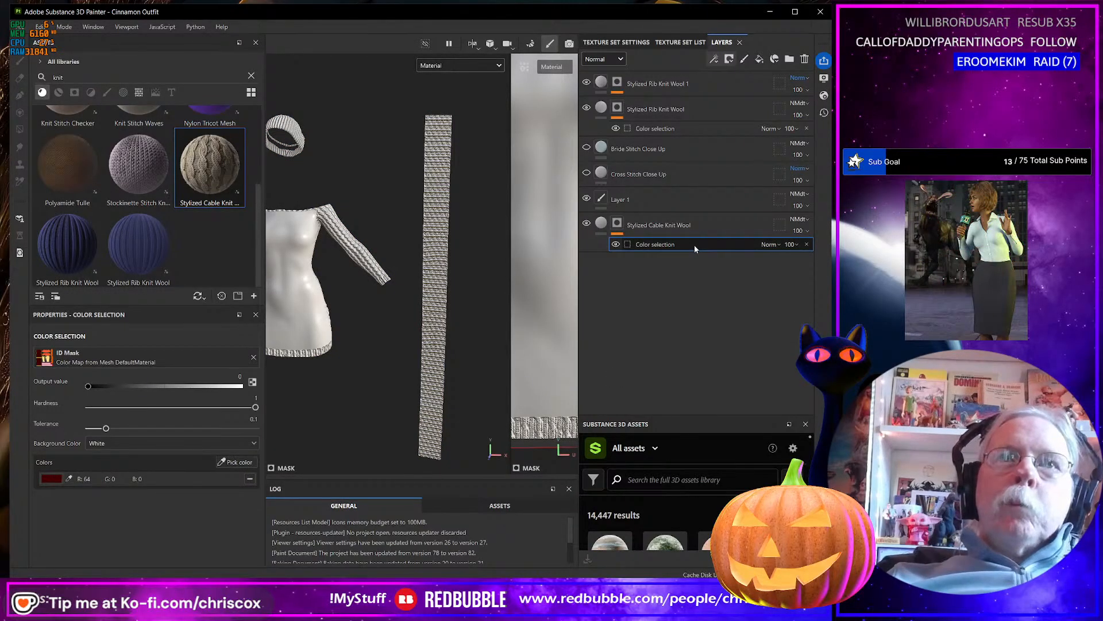
left_click(587, 173)
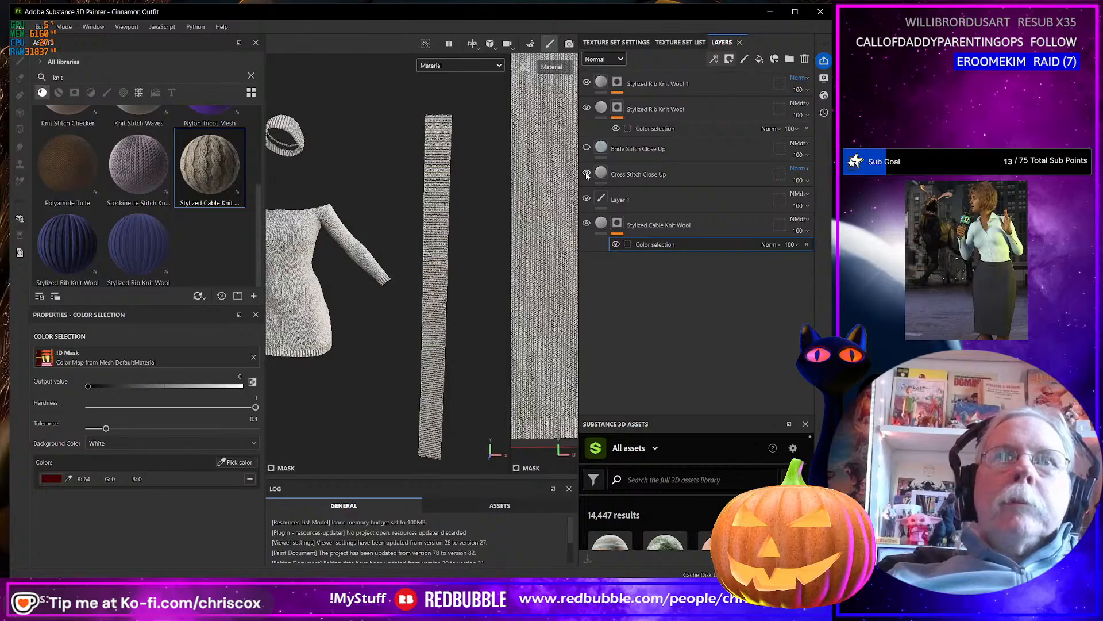
left_click(586, 173)
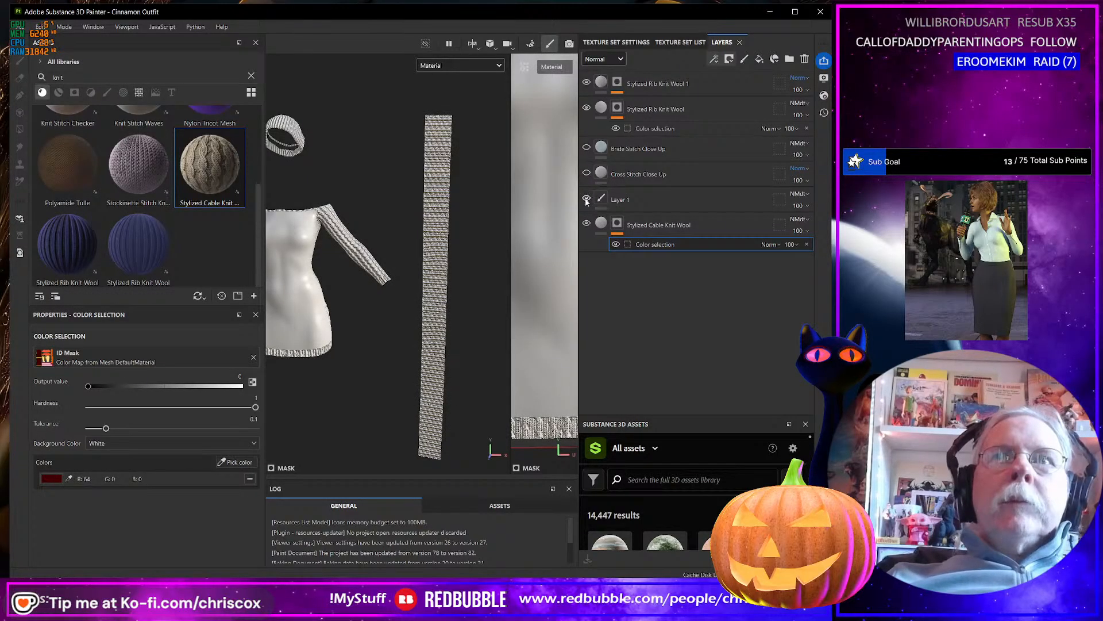
Show the Cross Stitch Close Up layer, try adding the scarf's pink ID color to the cable knit mask, and remove both picked colors.
left_click(586, 174)
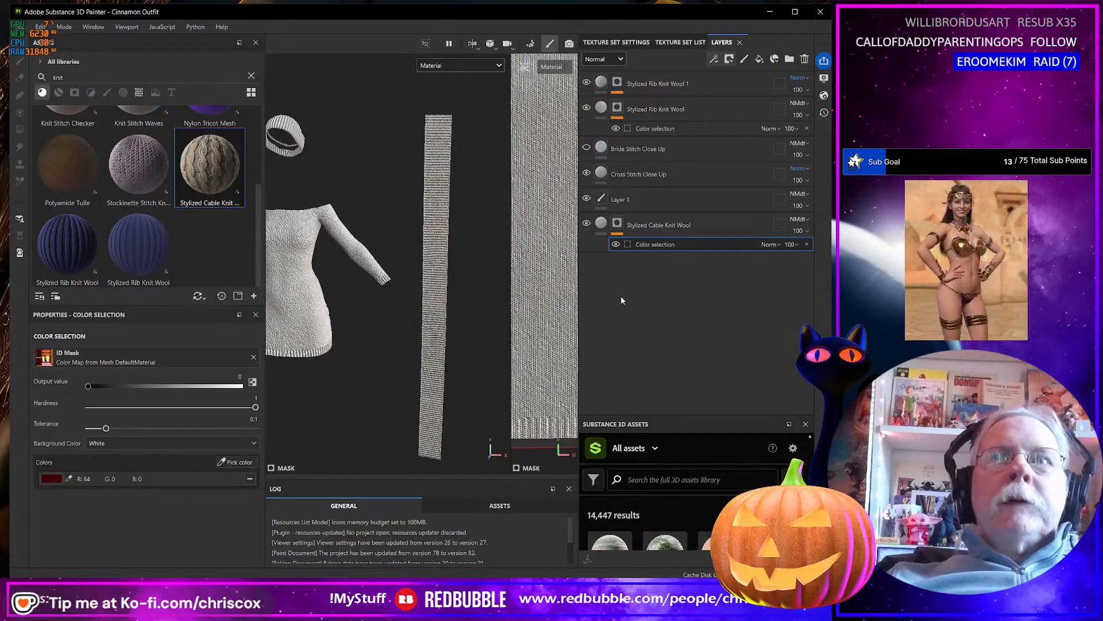
left_click(227, 463)
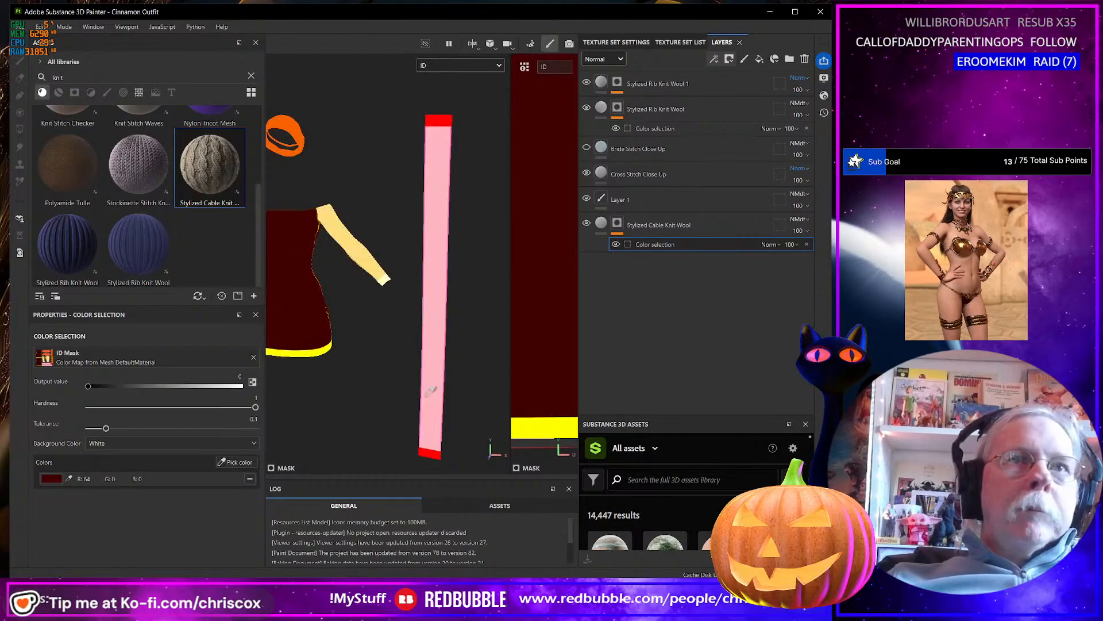
left_click(432, 389)
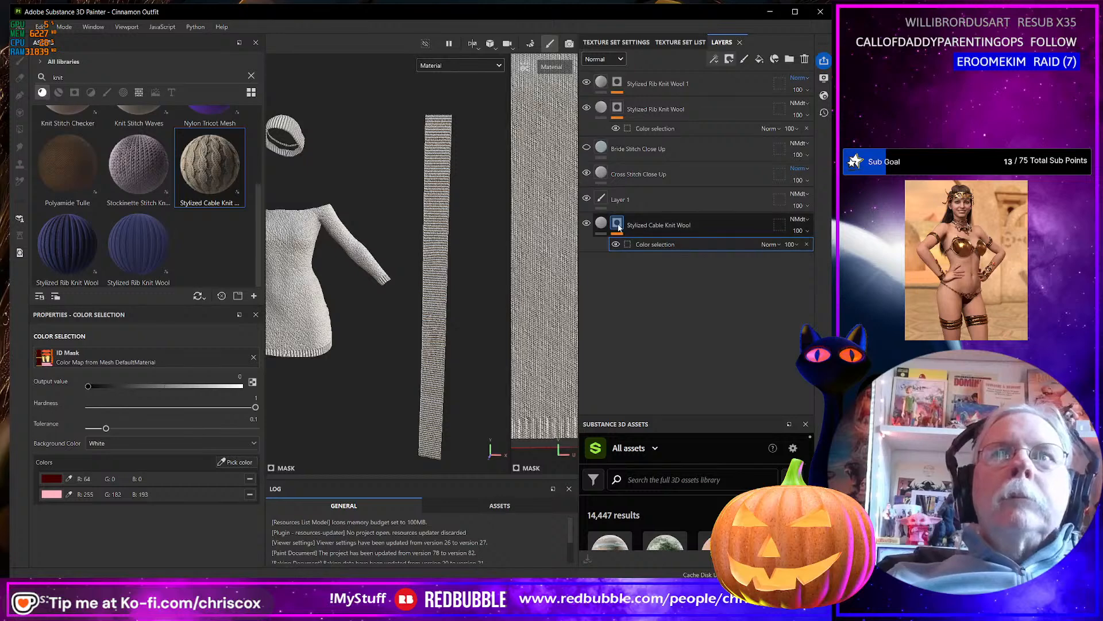
left_click(249, 494)
left_click(250, 479)
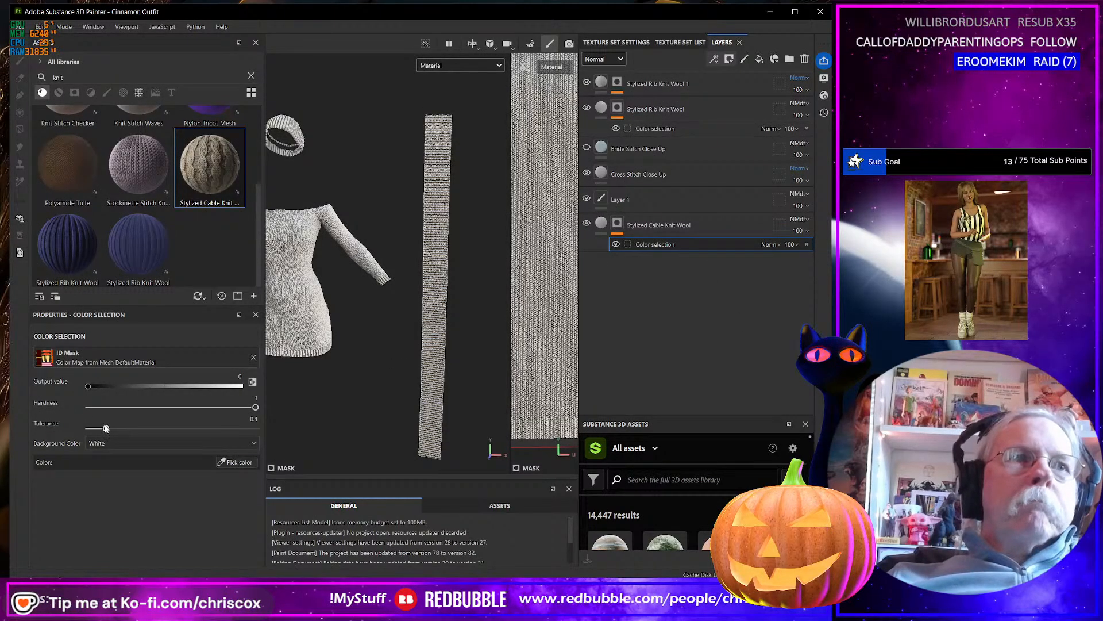
Set the cable knit color selection's background color to Black and pick the dress body's dark red ID color.
left_click(118, 443)
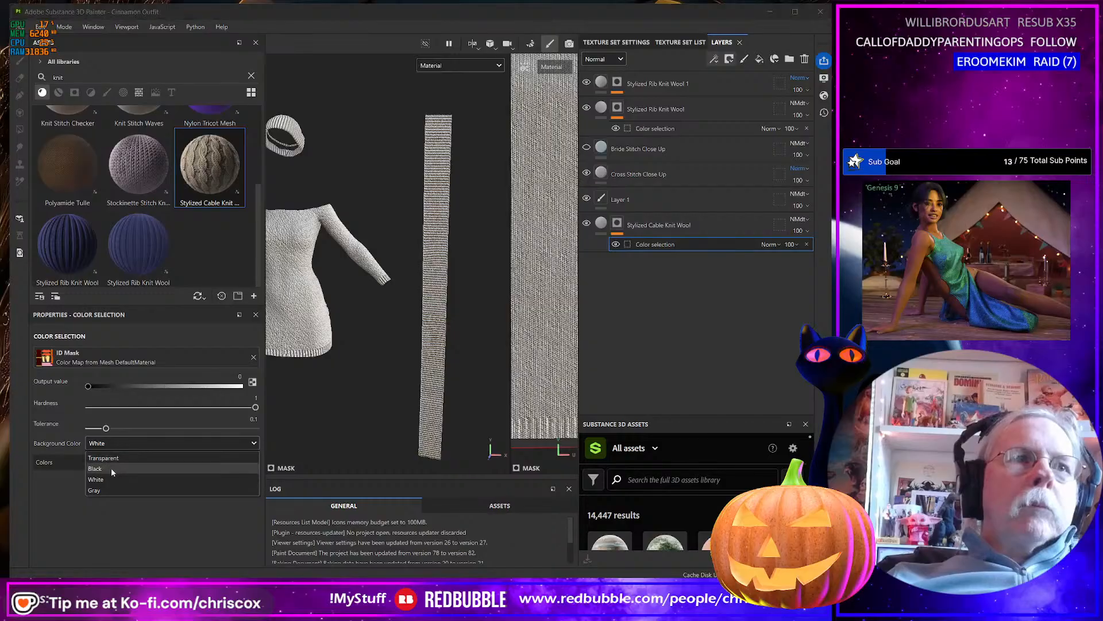
left_click(111, 468)
left_click(233, 463)
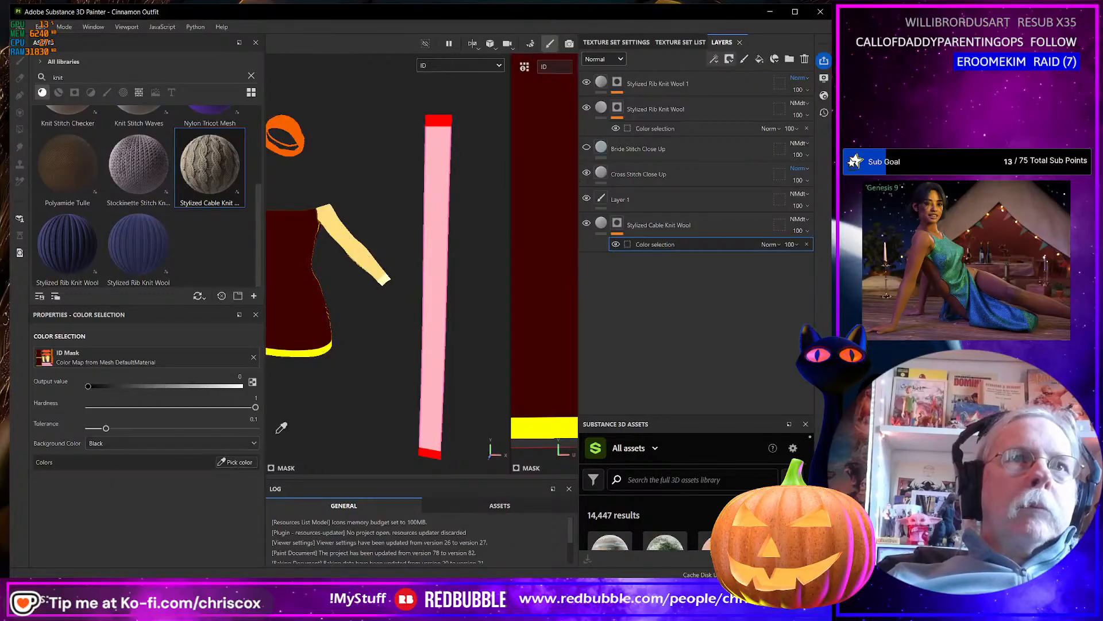
left_click(321, 308)
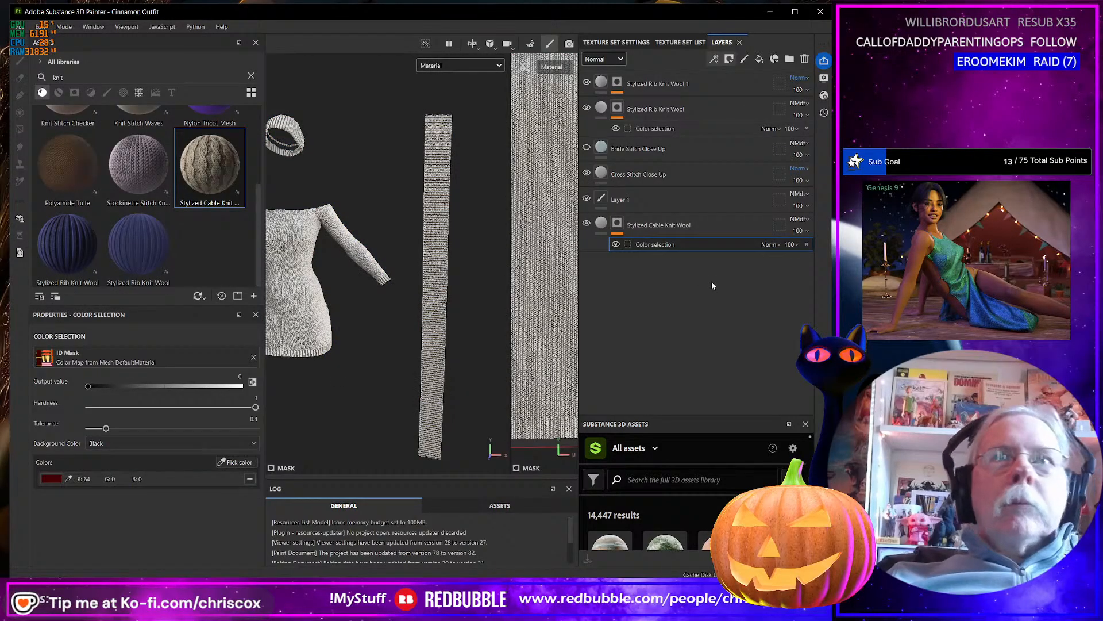
Remove the mask from the Stylized Cable Knit Wool layer.
left_click(624, 222)
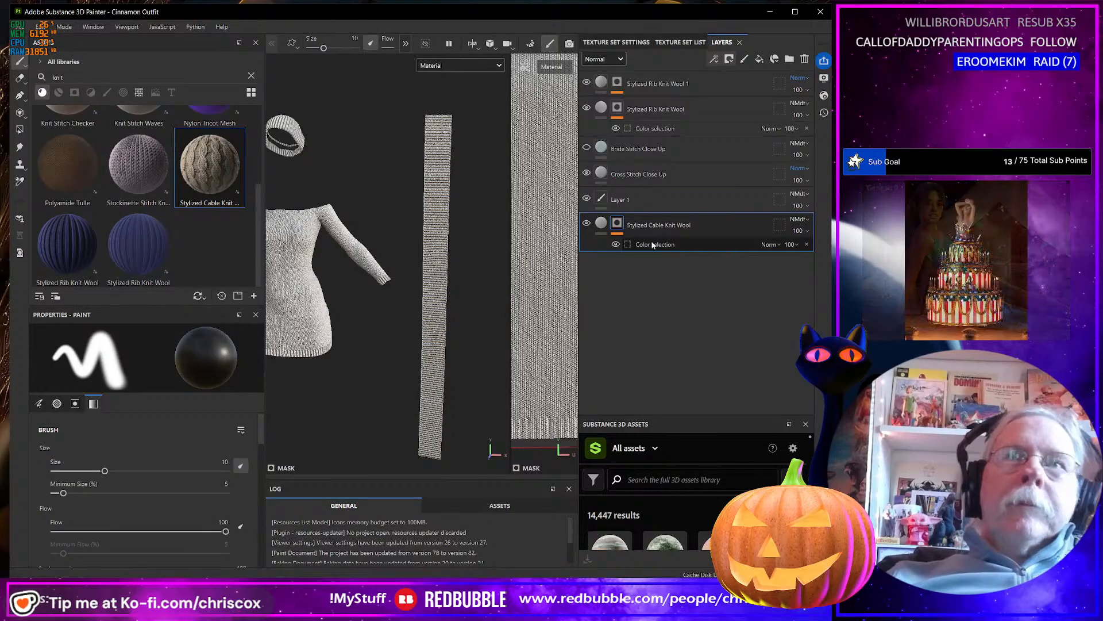
right_click(616, 228)
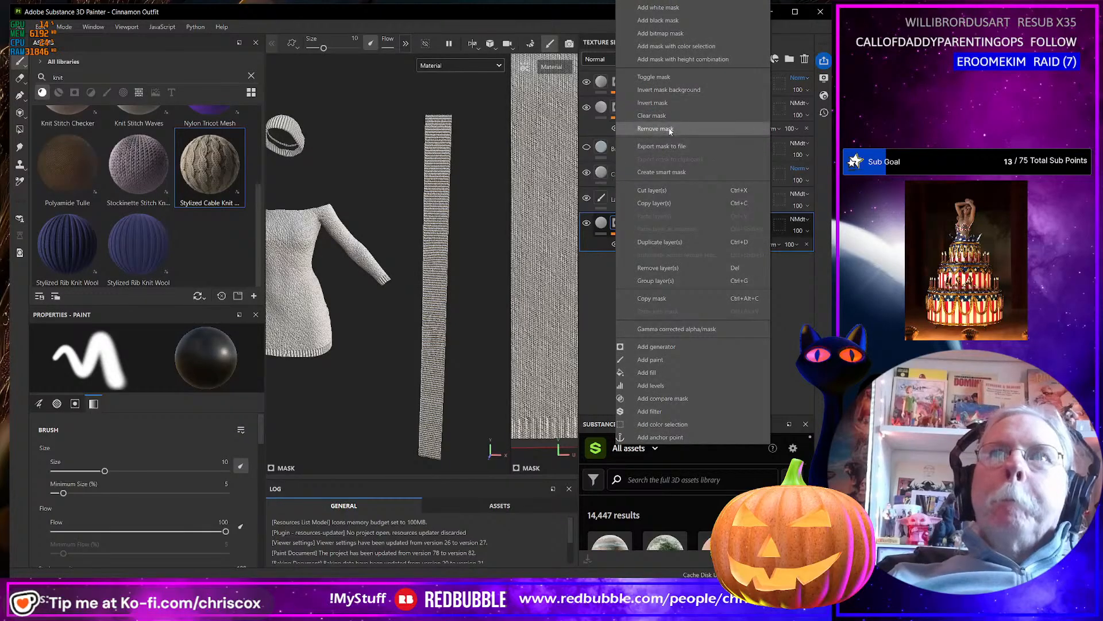
left_click(655, 128)
Examine the knit texture on the scarf, hat and dress up close and from a distance.
scroll(434, 355, "up", 10)
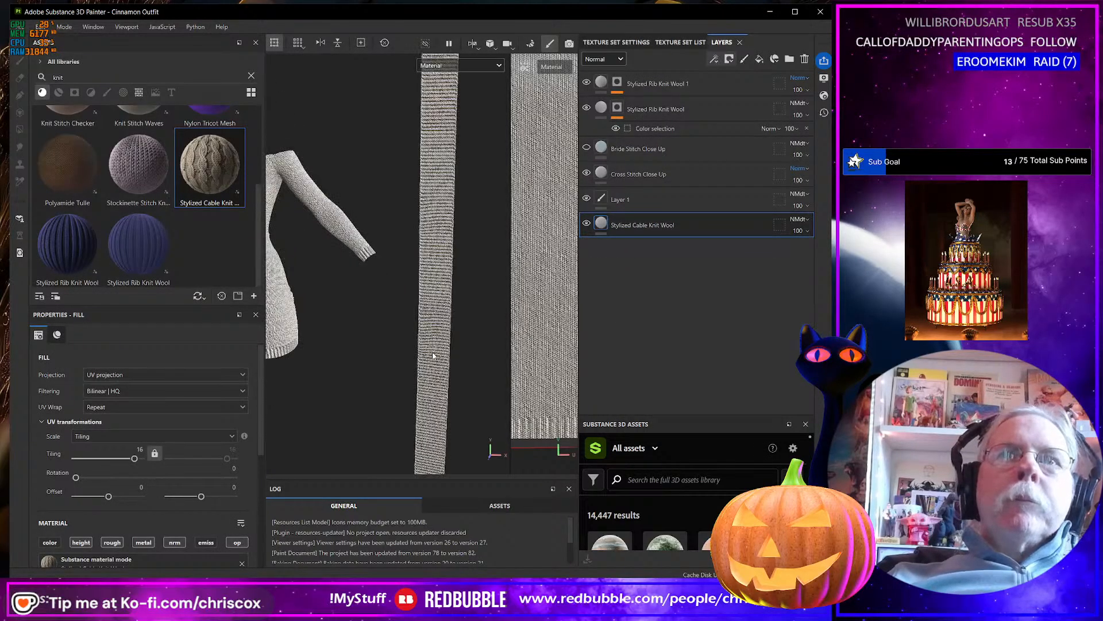
scroll(446, 357, "up", 3)
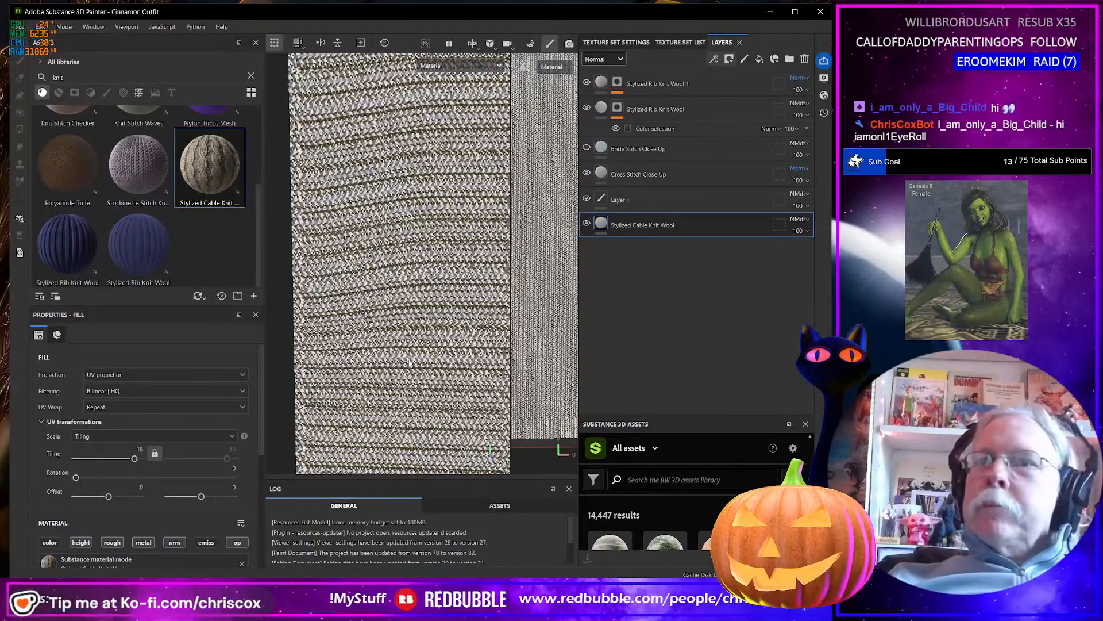
scroll(409, 363, "down", 8)
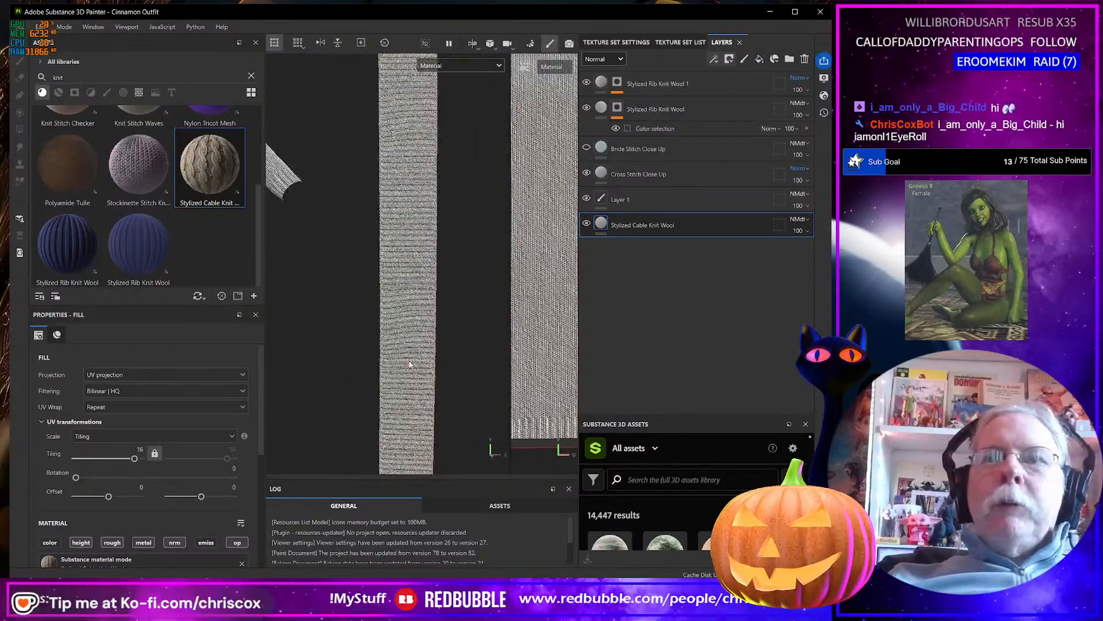
scroll(409, 363, "down", 10)
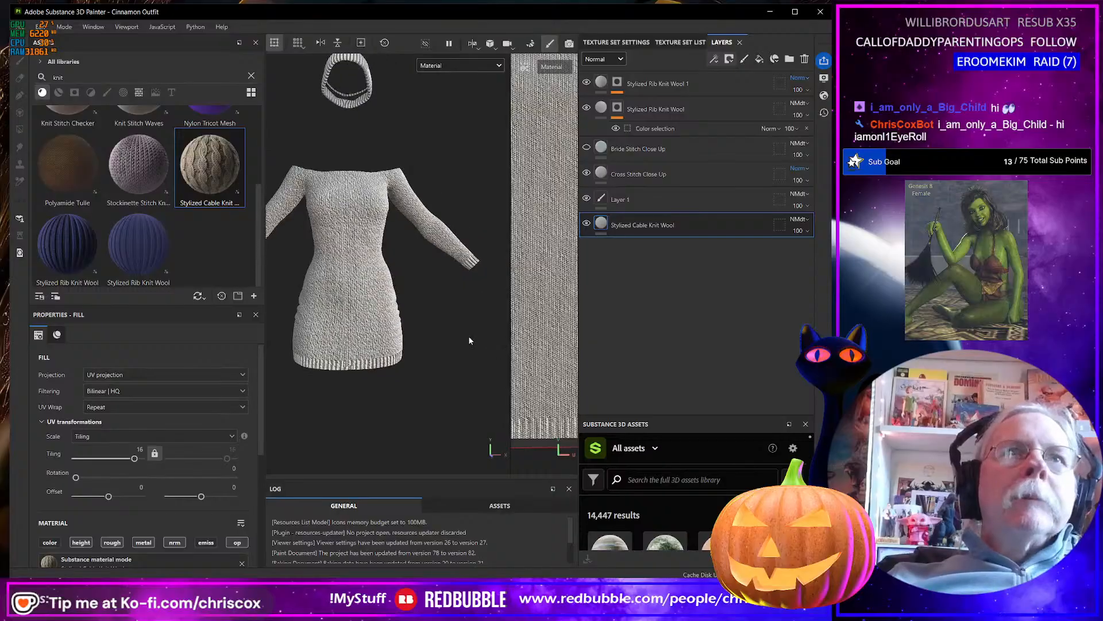
left_click_drag(469, 341, 432, 372, "alt")
scroll(381, 391, "up", 3)
scroll(408, 358, "up", 3)
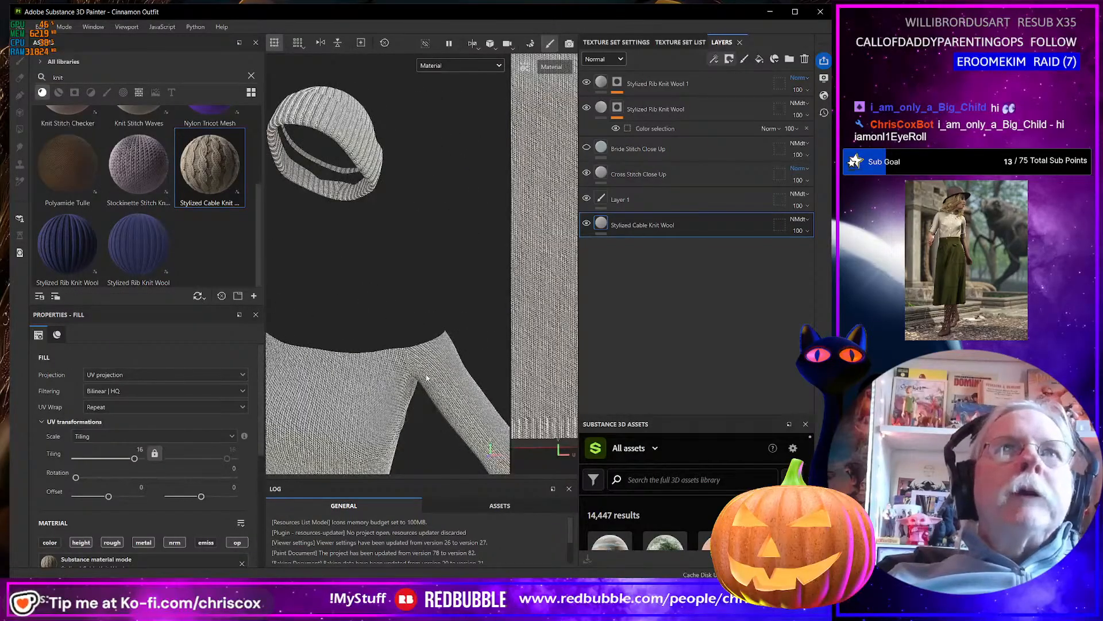
scroll(426, 374, "down", 8)
scroll(444, 411, "up", 2)
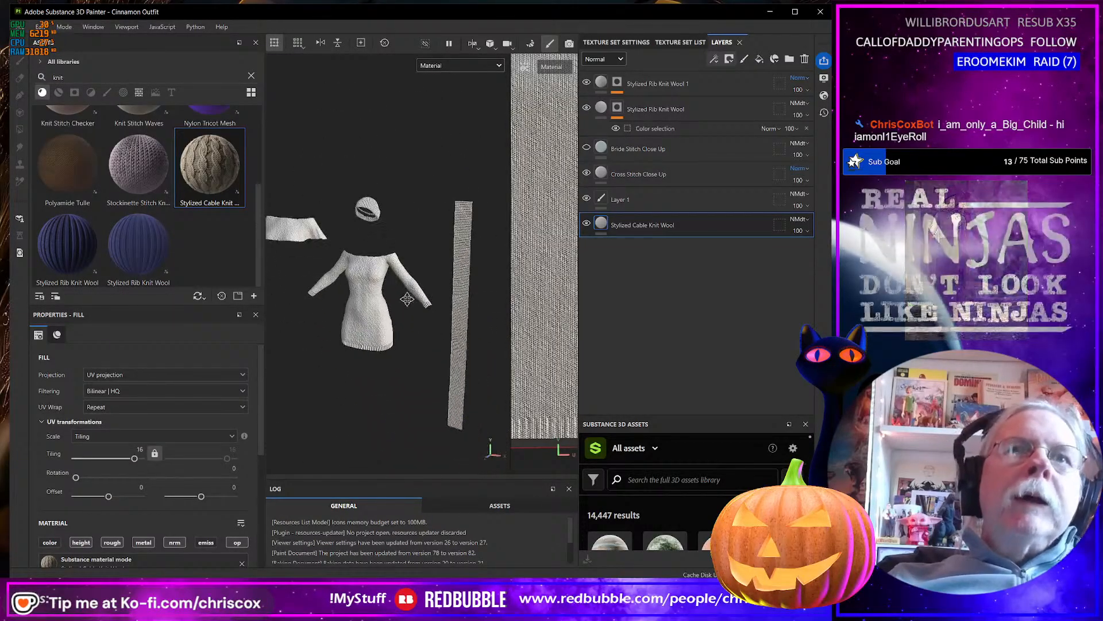
scroll(406, 337, "up", 5)
middle_click_drag(405, 341, 432, 282)
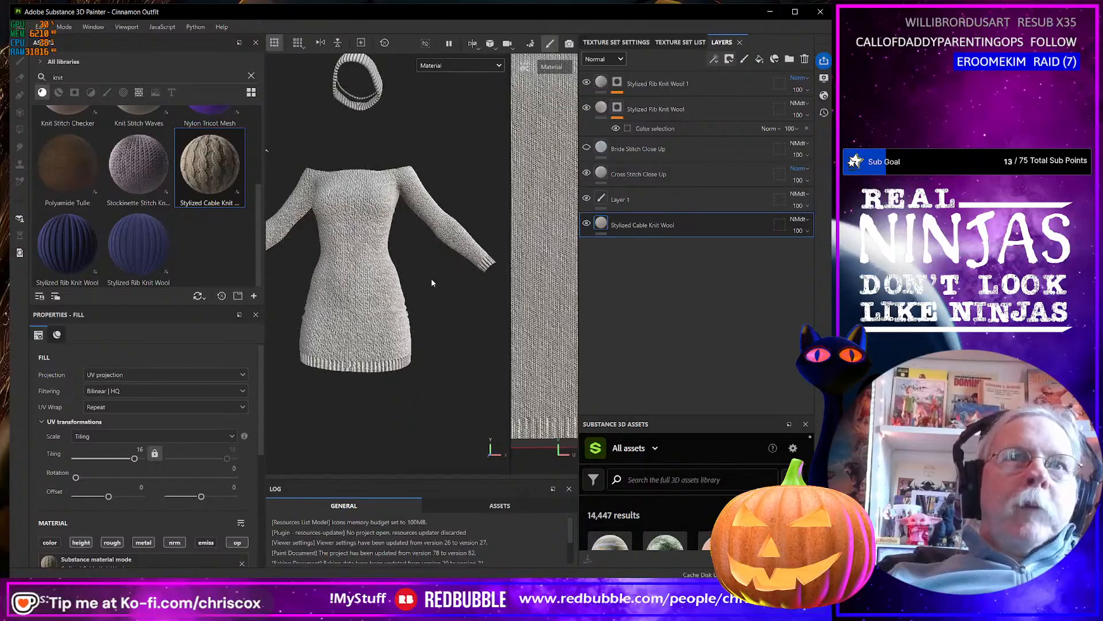
Hide the Cross Stitch Close Up layer and set the Stylized Rib Knit Wool layer's Normal channel blending mode to Normal.
left_click(586, 173)
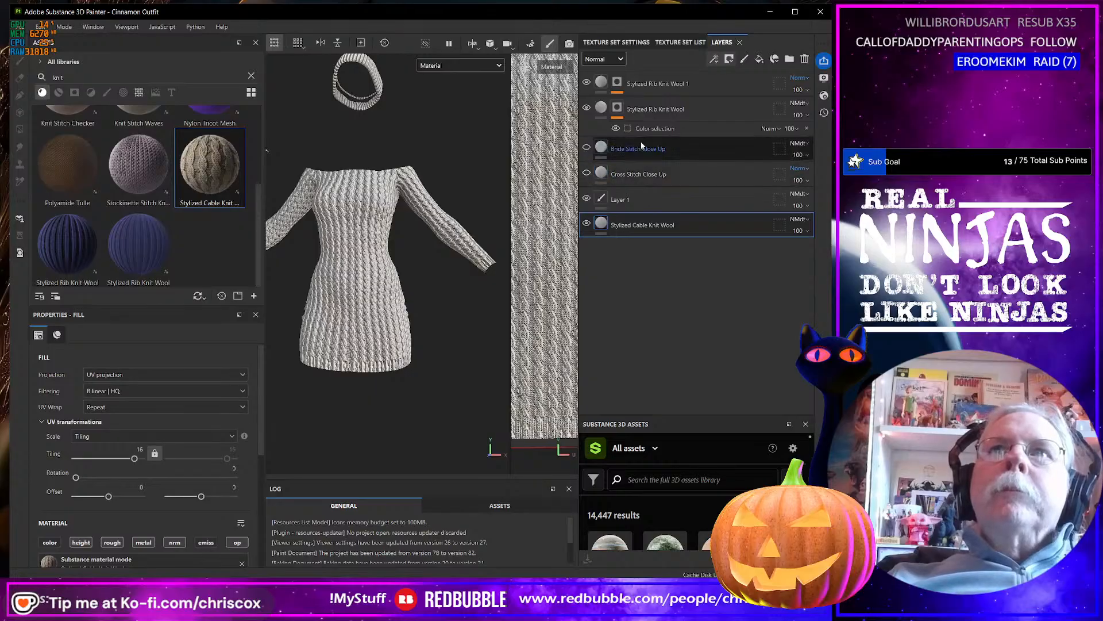
left_click(798, 103)
left_click(794, 115)
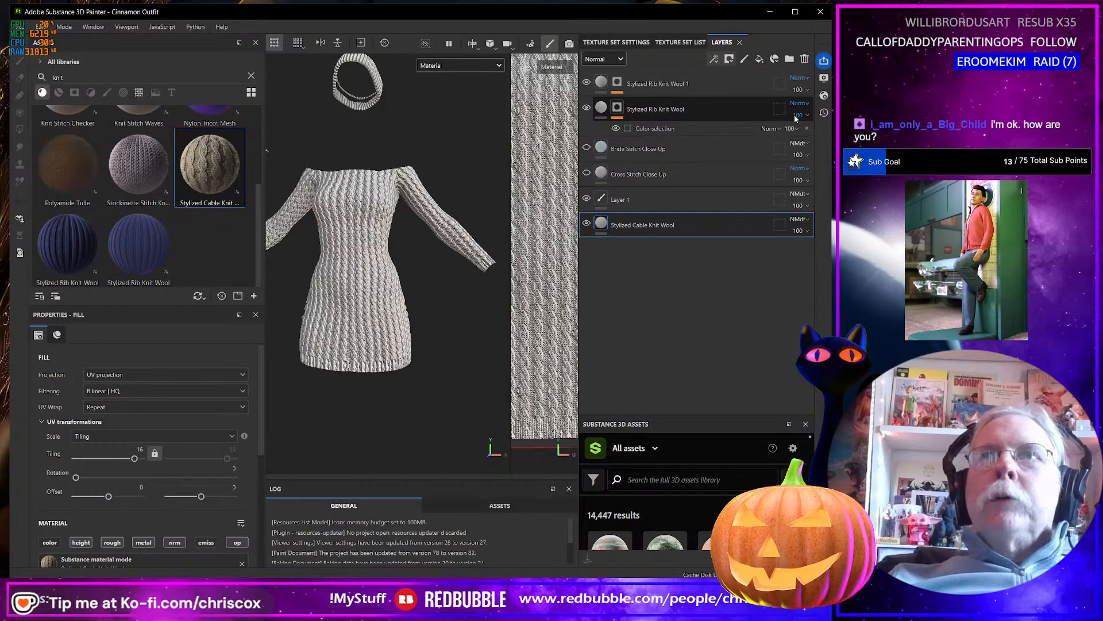
Set the Height channel blending mode of the Stylized Rib Knit Wool layer to Normal.
left_click(598, 60)
left_click(593, 83)
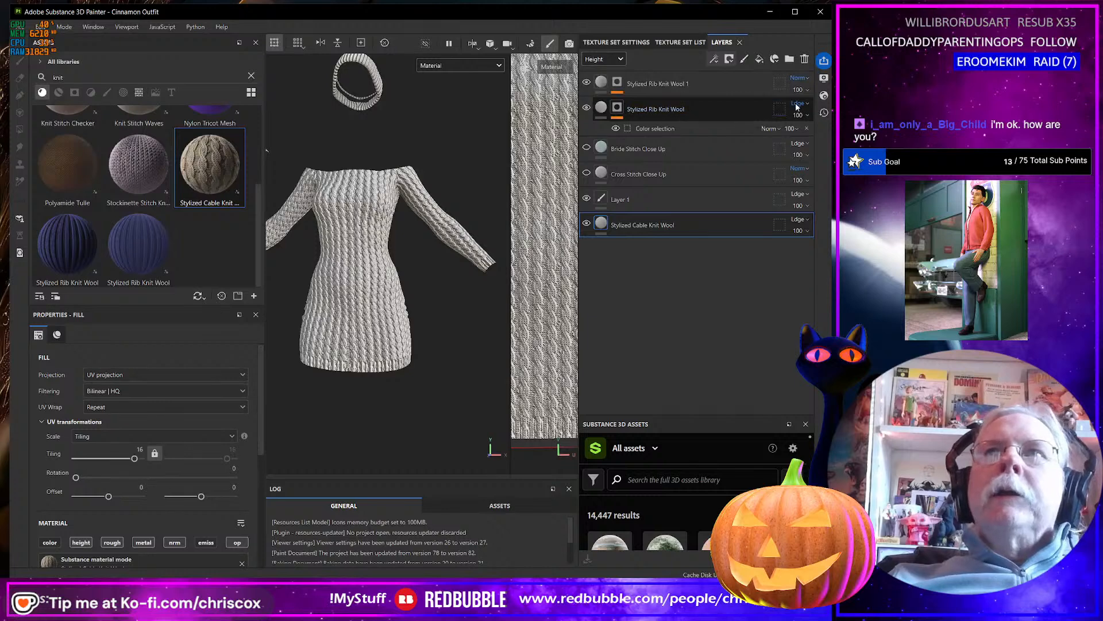
left_click(798, 104)
left_click(799, 115)
Examine the cable knit and rib knit textures across the dress, hem, sleeves, hat and scarf from several angles.
left_click_drag(480, 281, 377, 340, "alt")
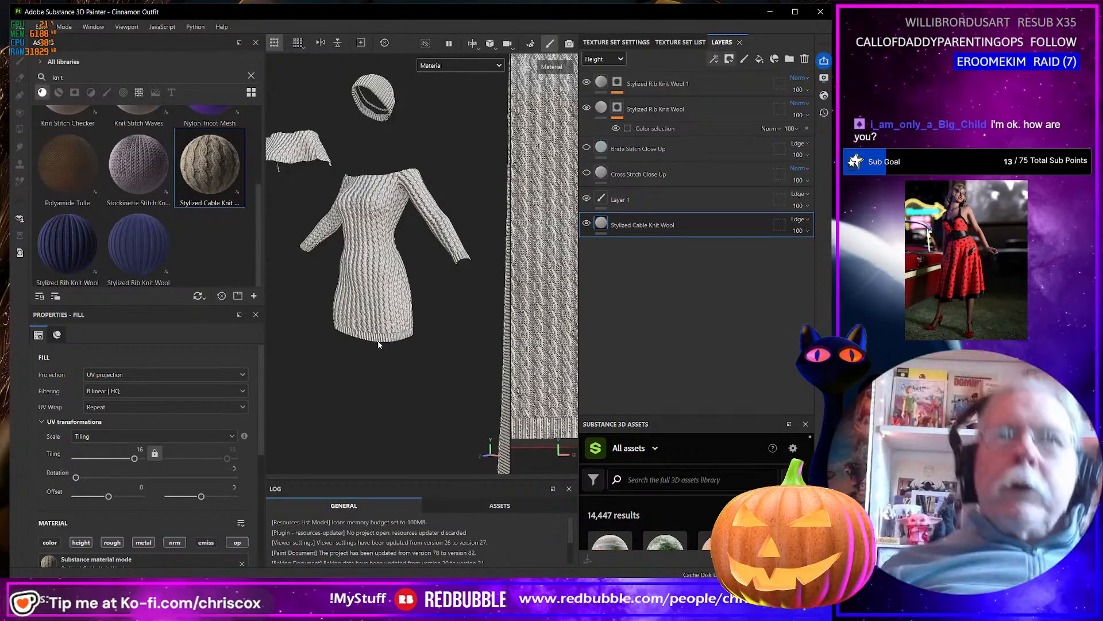
left_click_drag(366, 309, 425, 304, "alt")
scroll(428, 303, "down", 5)
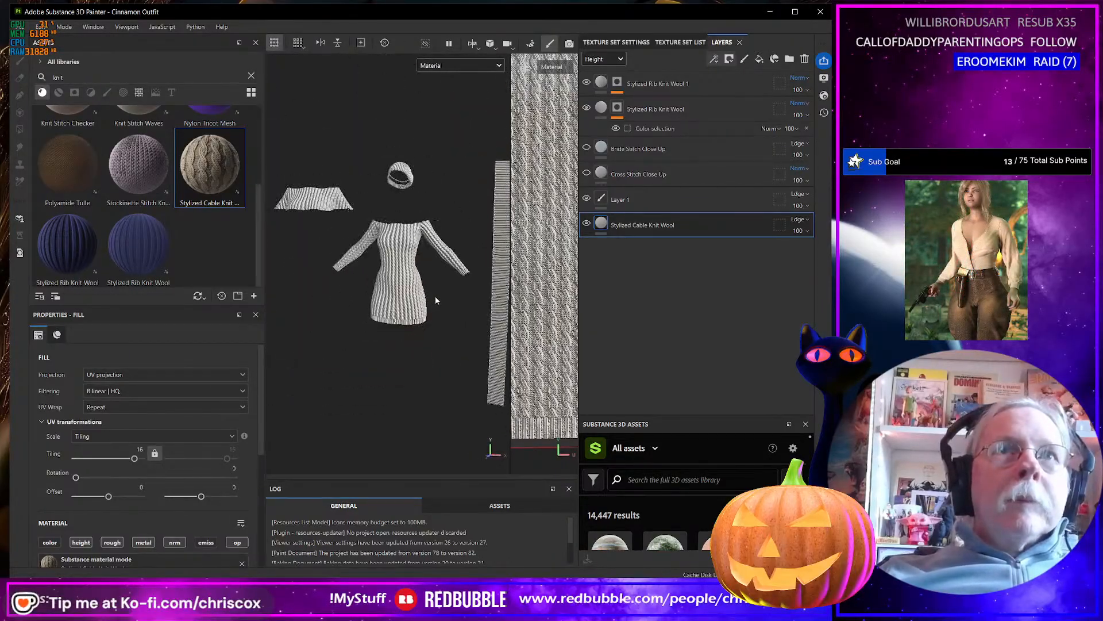
middle_click_drag(446, 295, 428, 289)
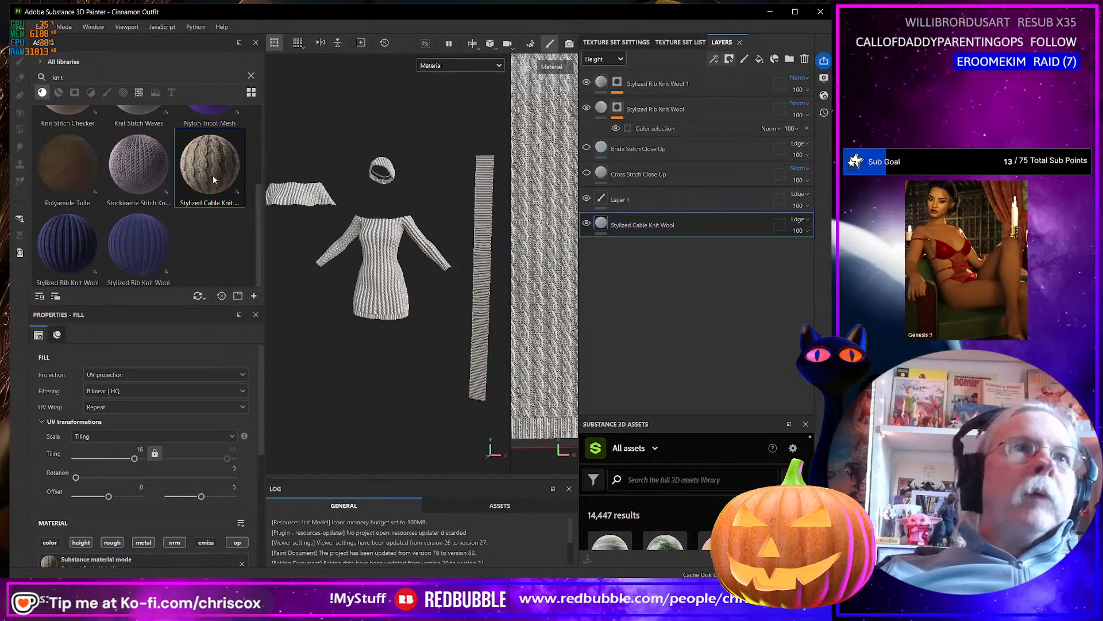
mouse_move(212, 178)
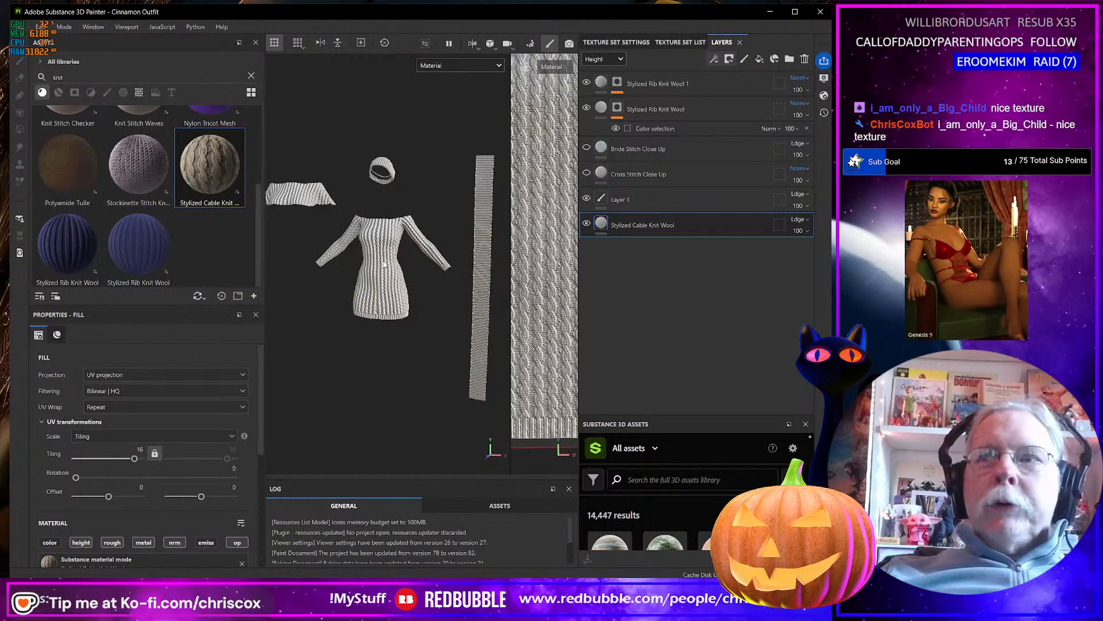
scroll(379, 261, "up", 5)
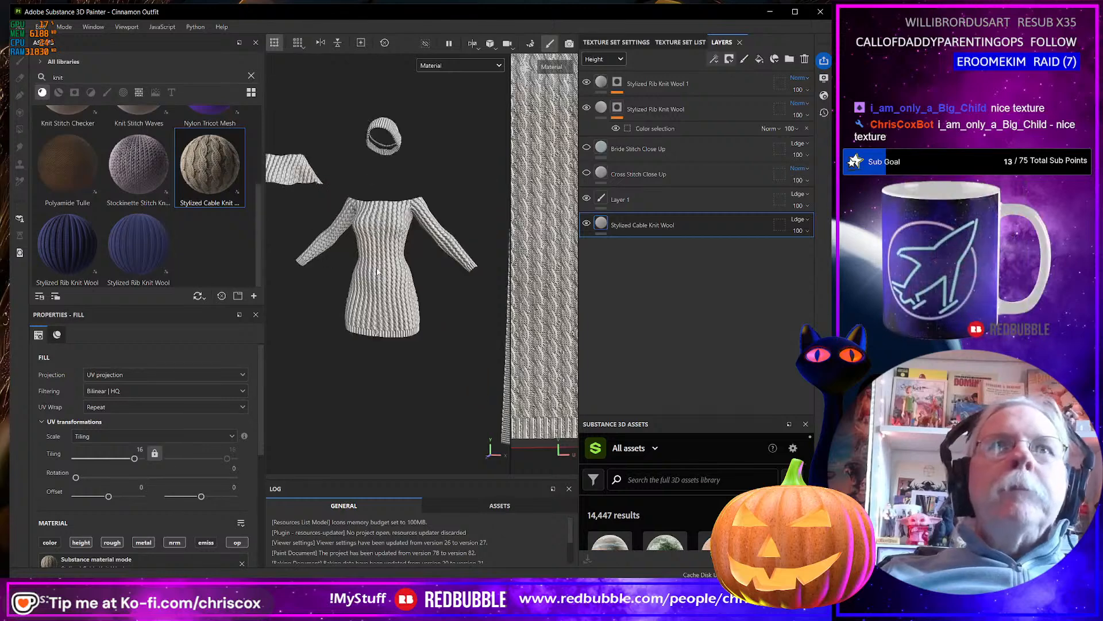
left_click_drag(388, 258, 381, 271, "alt")
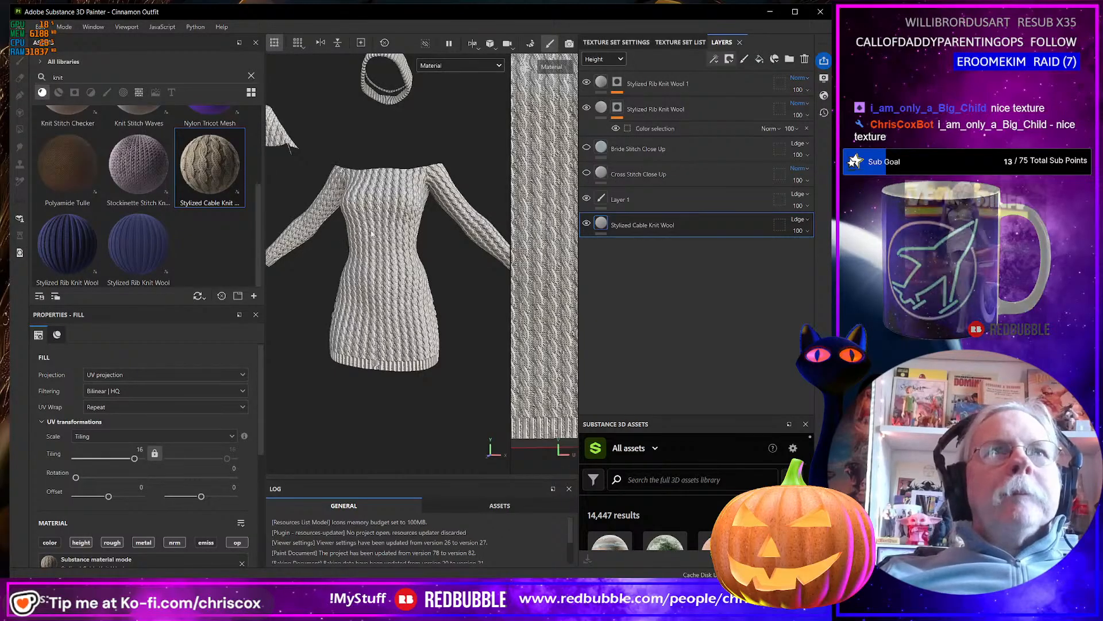
scroll(368, 230, "down", 6)
left_click_drag(369, 247, 406, 261, "alt")
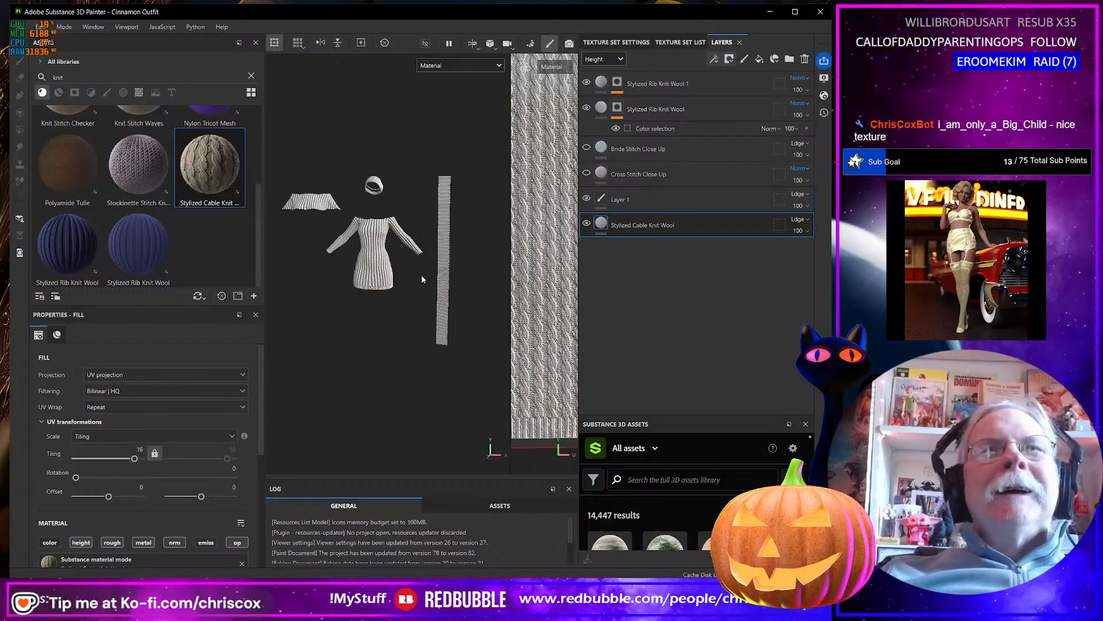
mouse_move(421, 275)
middle_mouse_down("alt")
mouse_move(375, 274)
mouse_move(421, 278)
middle_mouse_up("alt")
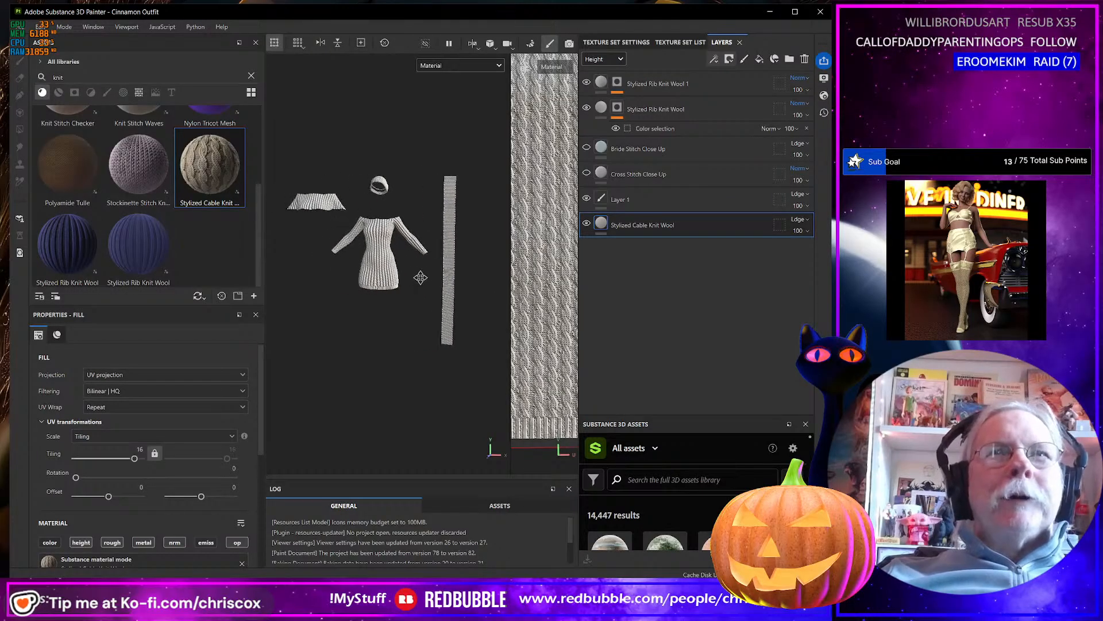
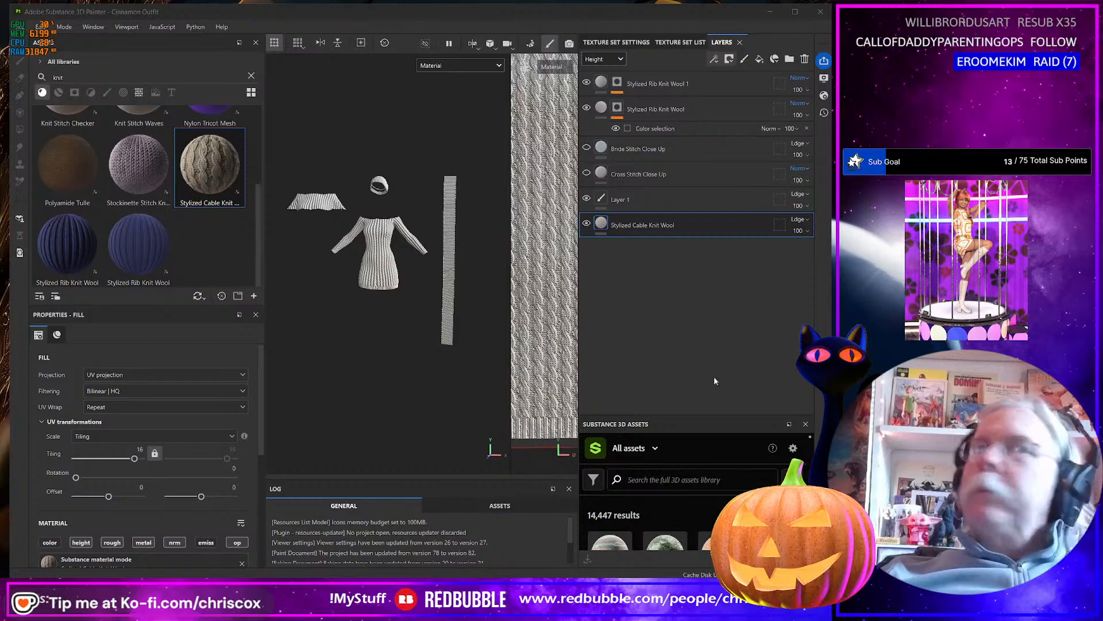
Switch to the Amazon browser window and search for "sweater dress".
scroll(436, 369, "up", 2)
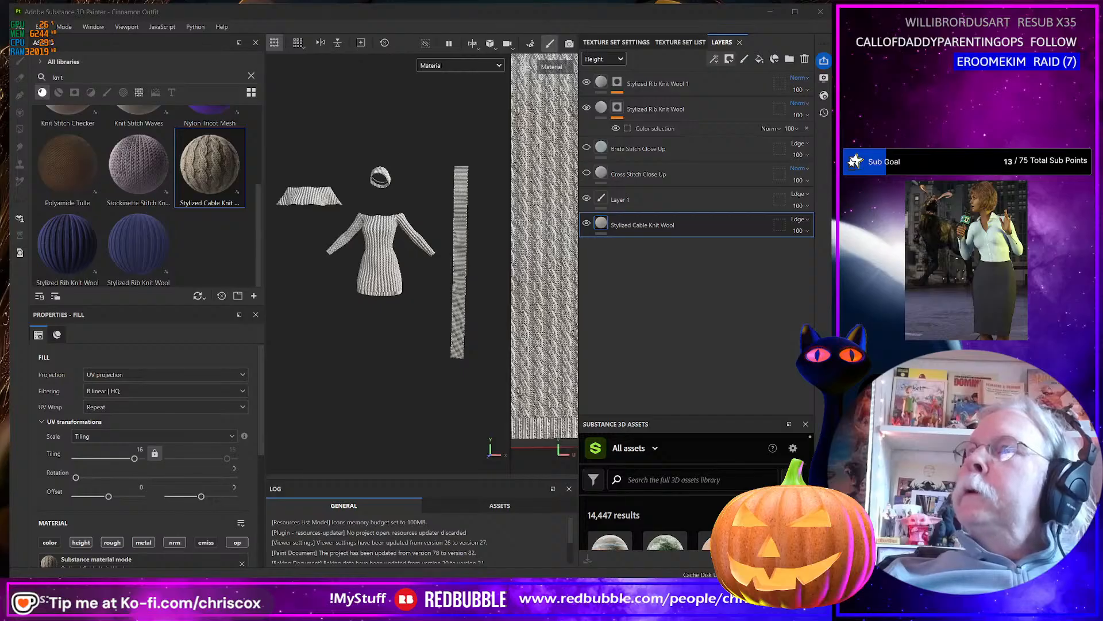
left_click_drag(833, 144, 429, 69)
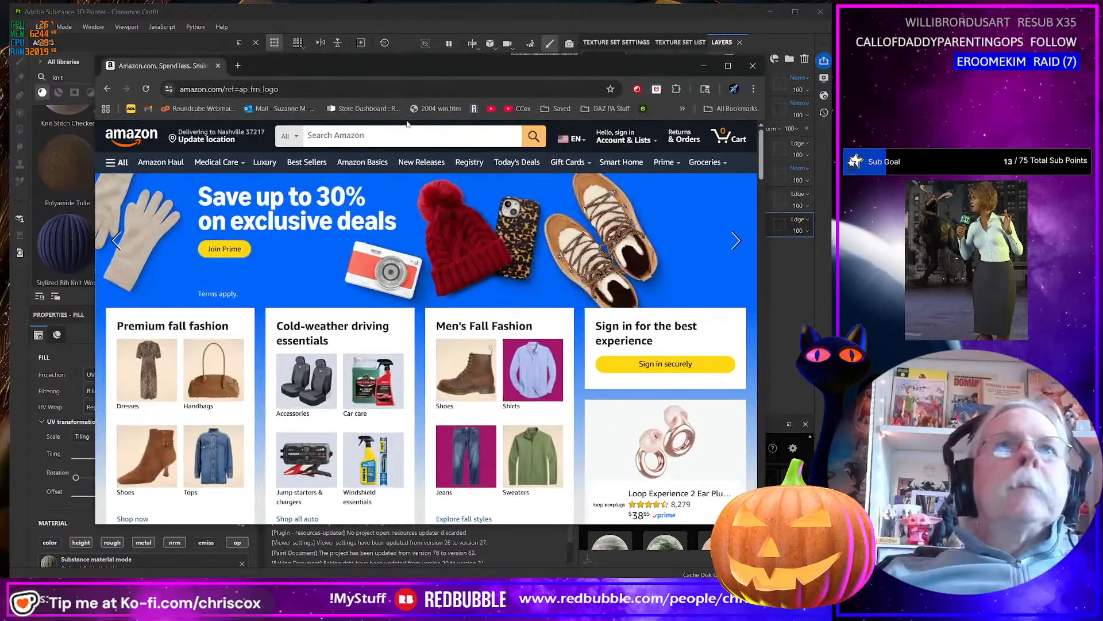
left_click(360, 137)
type("sw")
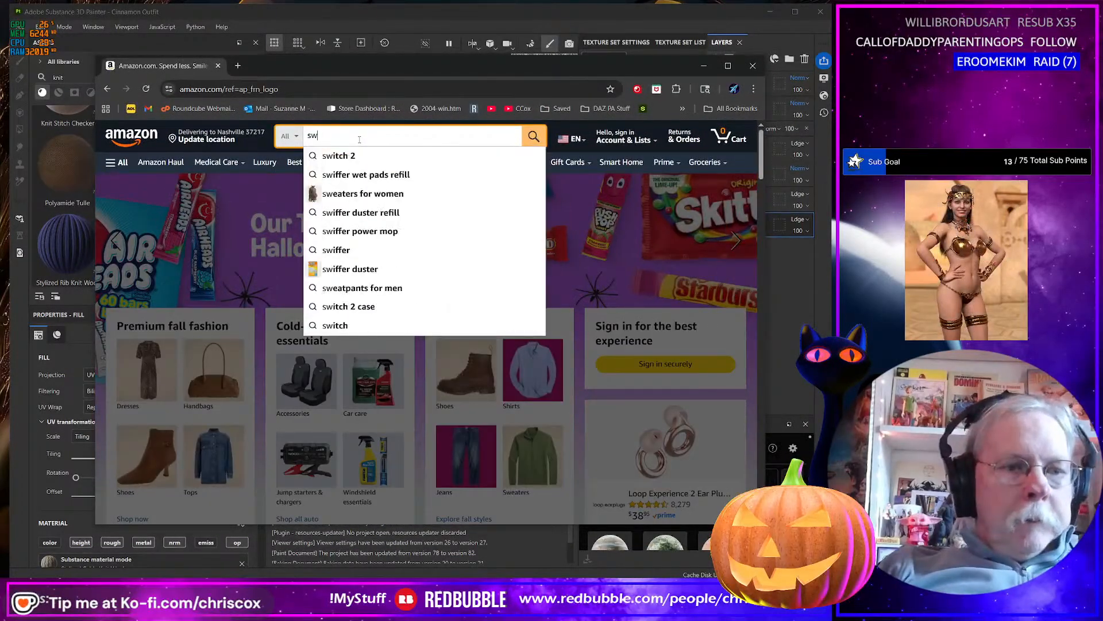
type("eater ")
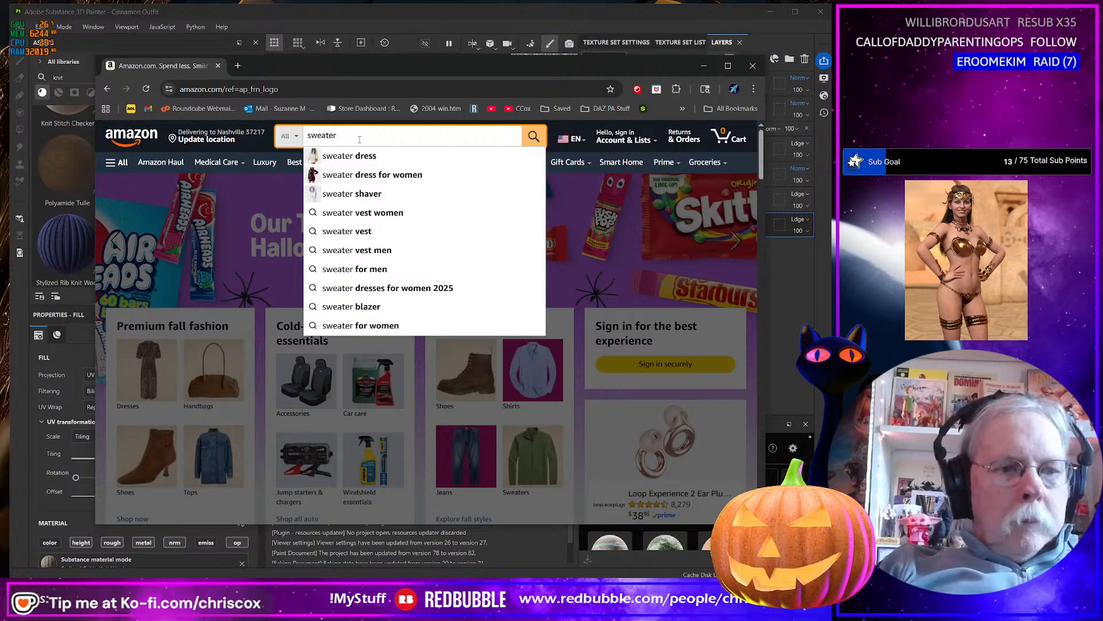
type("dress")
key("Return")
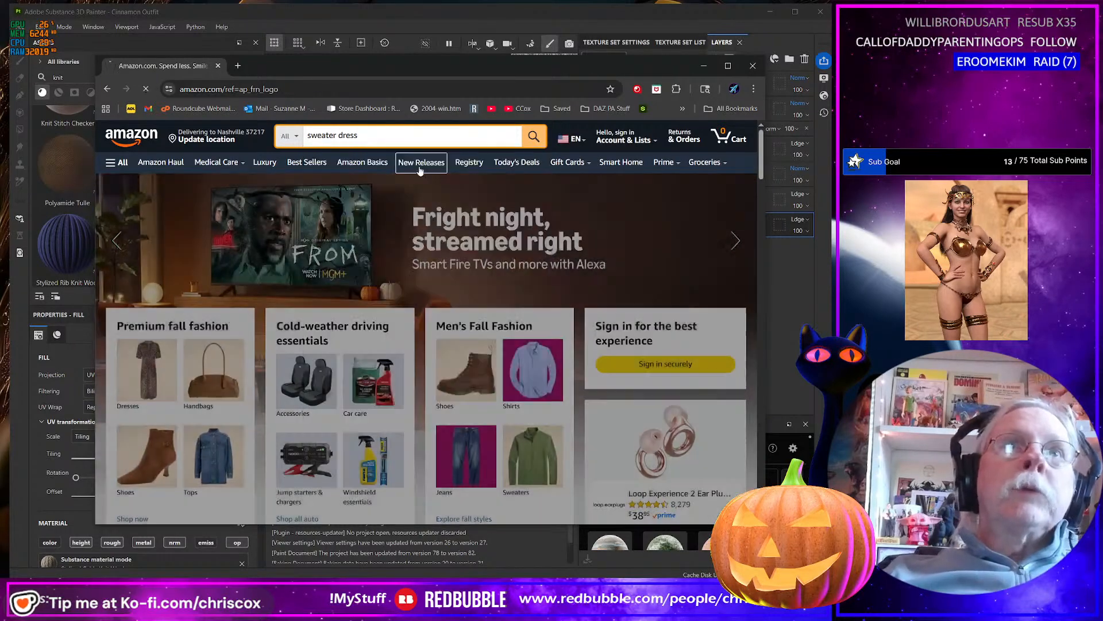
Open the red COCCKO and rust-orange CHERFLY sweater dresses from the Amazon results in separate tabs.
scroll(517, 283, "down", 2)
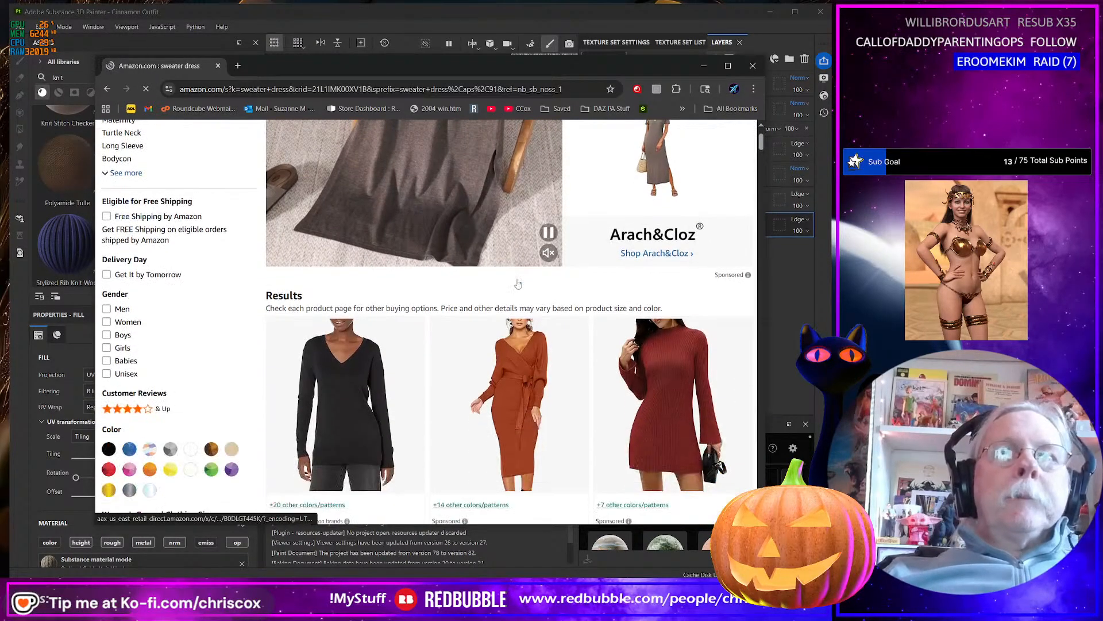
scroll(517, 284, "down", 2)
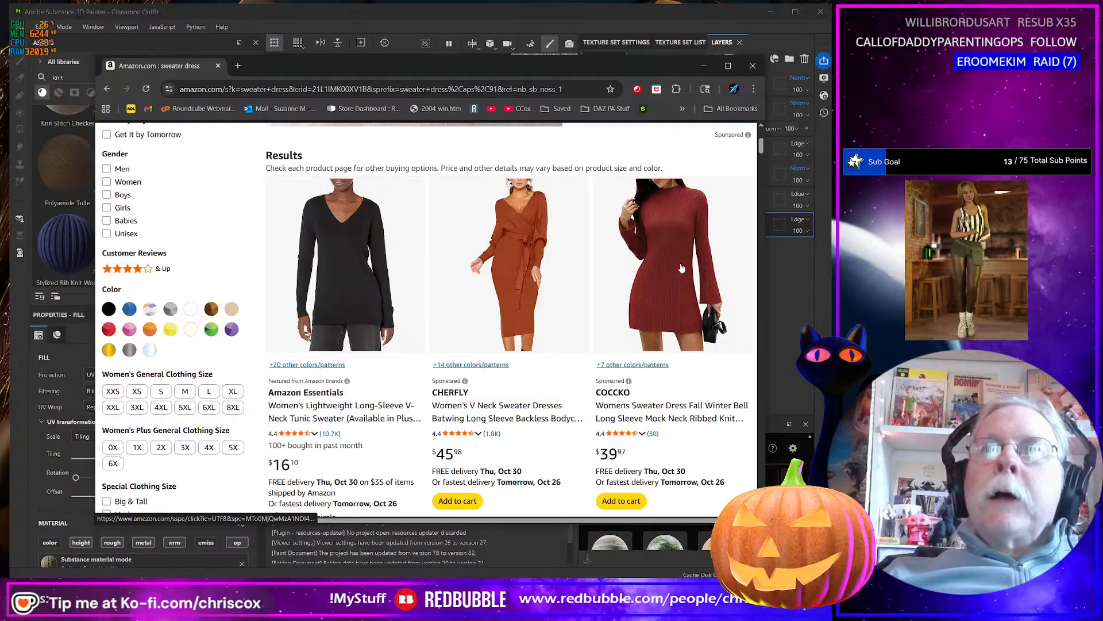
scroll(538, 372, "down", 2)
scroll(648, 300, "up", 2)
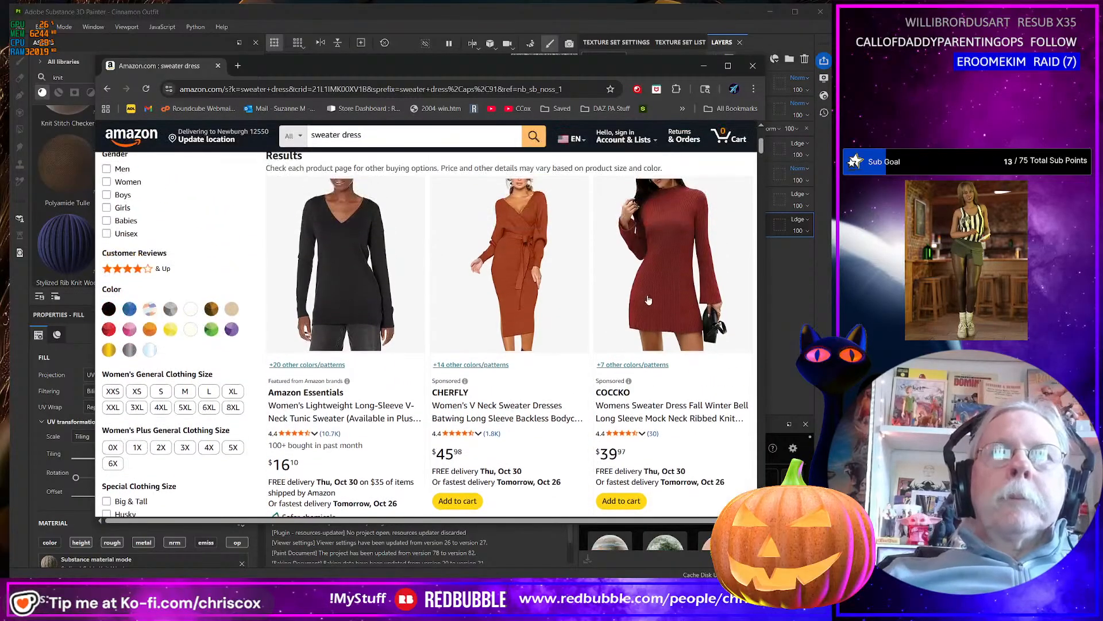
middle_click(648, 299)
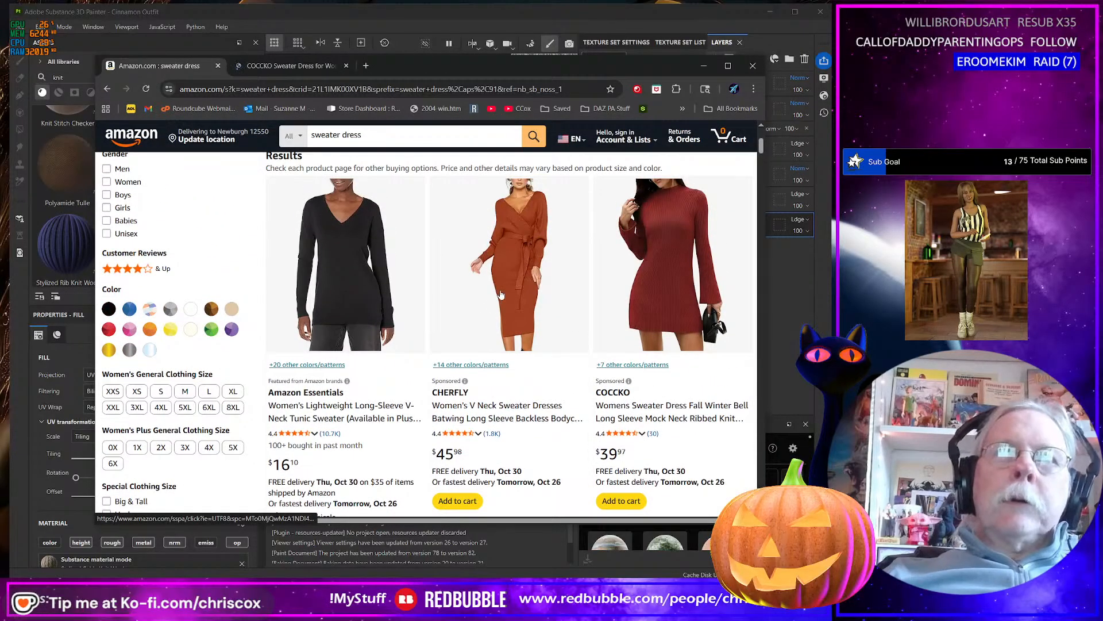
scroll(517, 341, "down", 5)
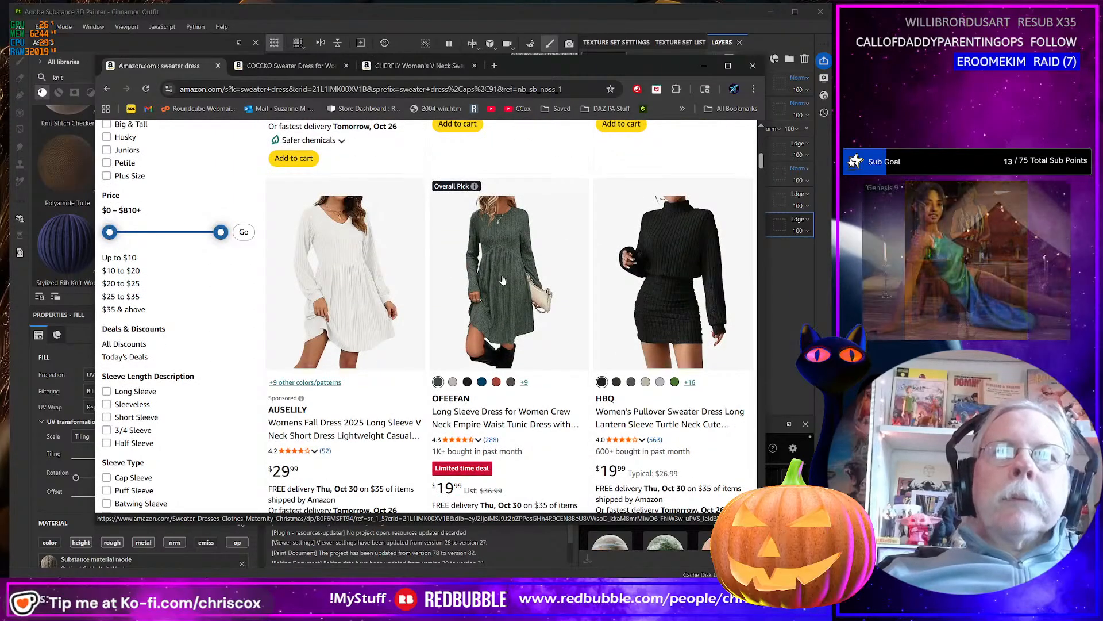
Open the green OFEEFAN long sleeve dress and the Tipsy Elves Christmas sweater dress in separate tabs.
middle_click(505, 296)
scroll(506, 296, "down", 4)
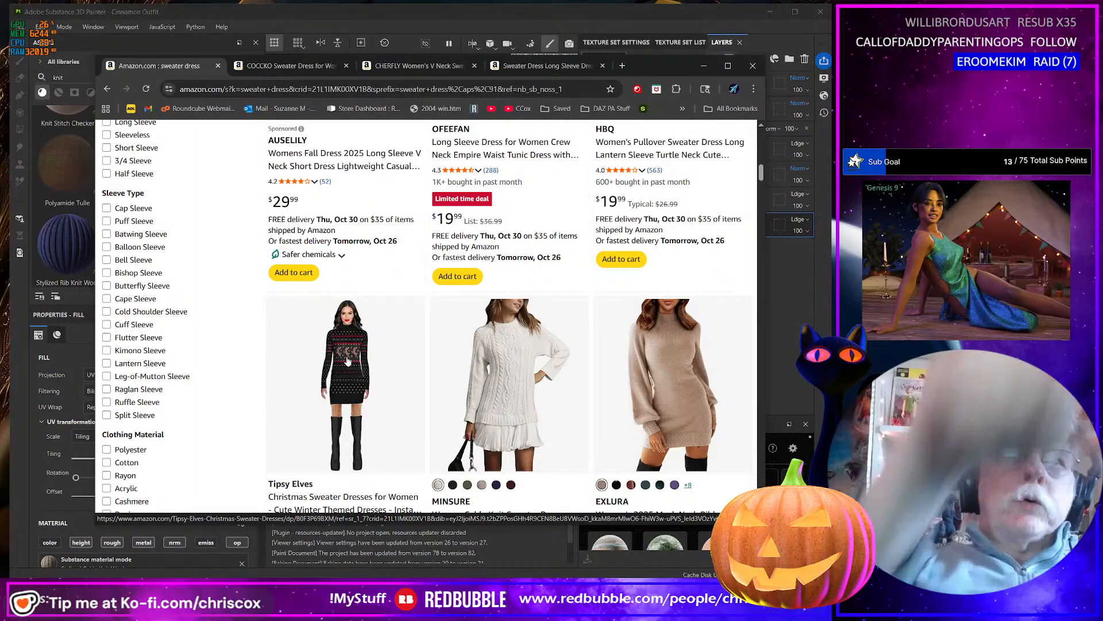
scroll(349, 345, "down", 1)
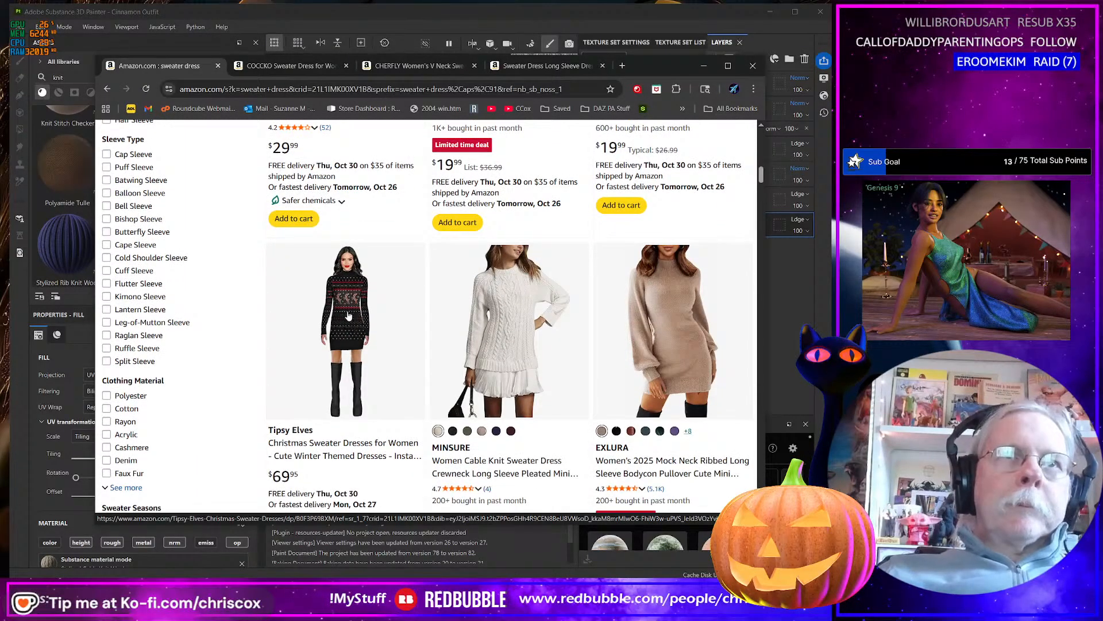
middle_click(346, 310)
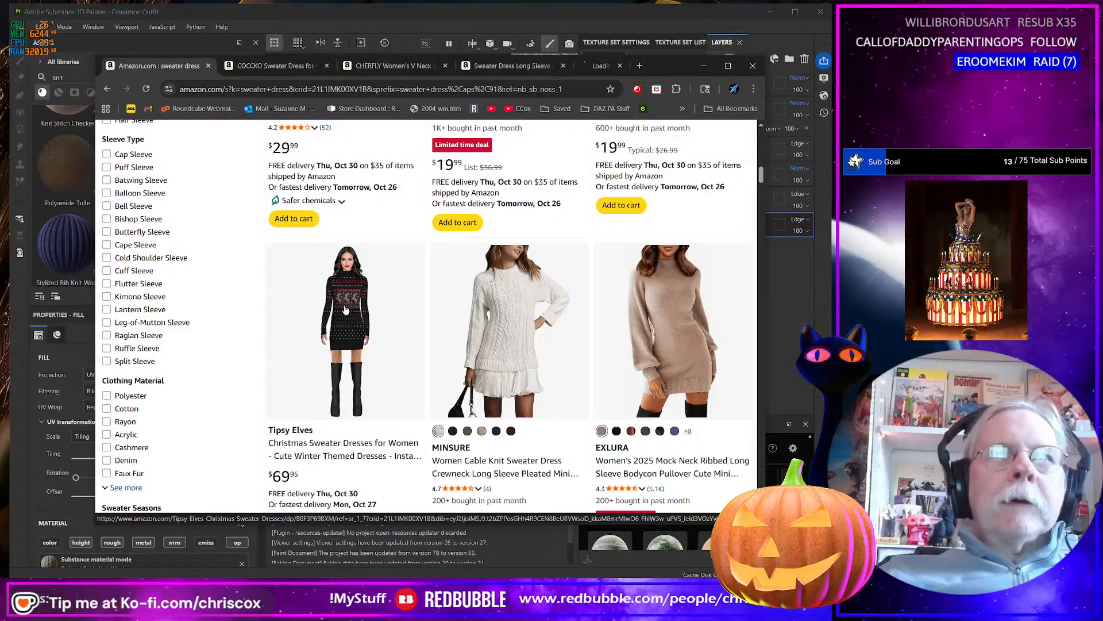
Examine the design and color options on the Tipsy Elves Christmas dress and OFEEFAN long sleeve dress product pages.
left_click(586, 67)
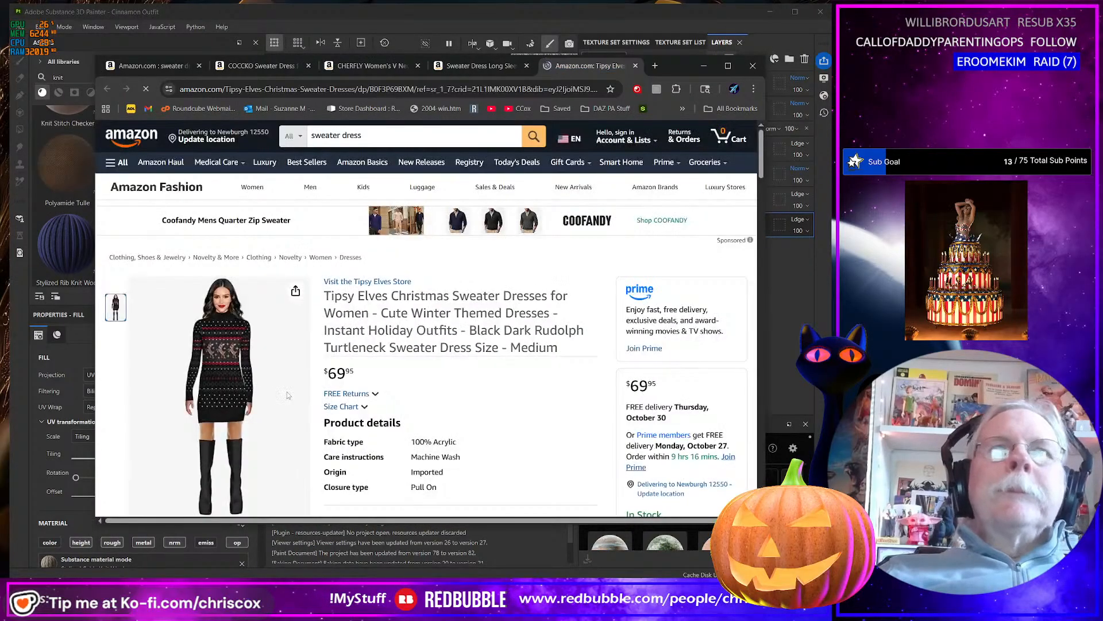
scroll(227, 360, "down", 3)
scroll(223, 339, "up", 2)
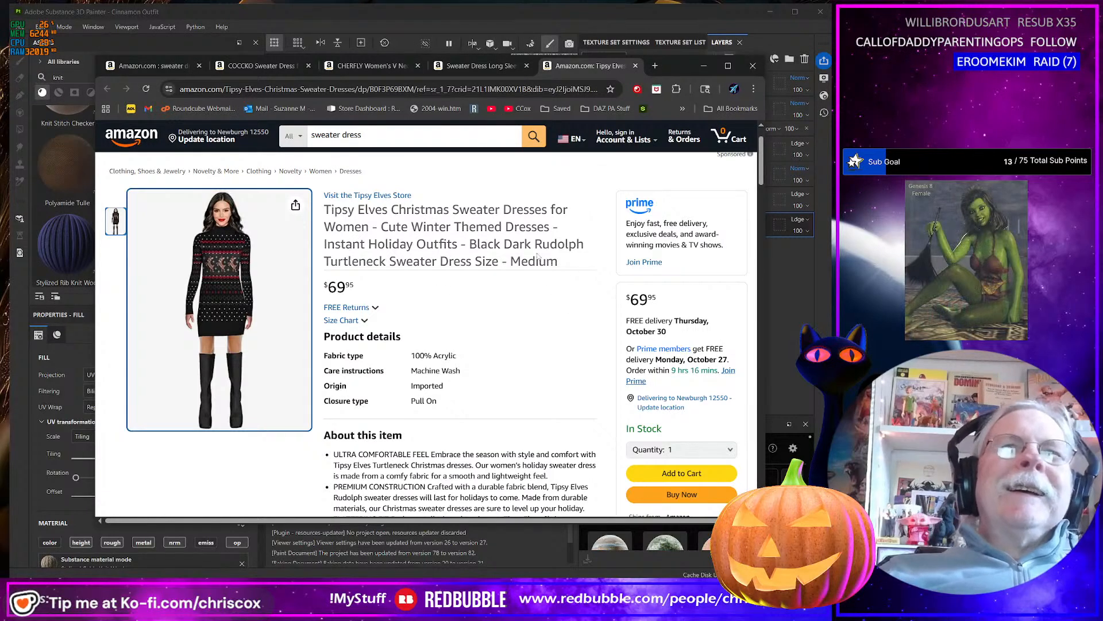
left_click(513, 67)
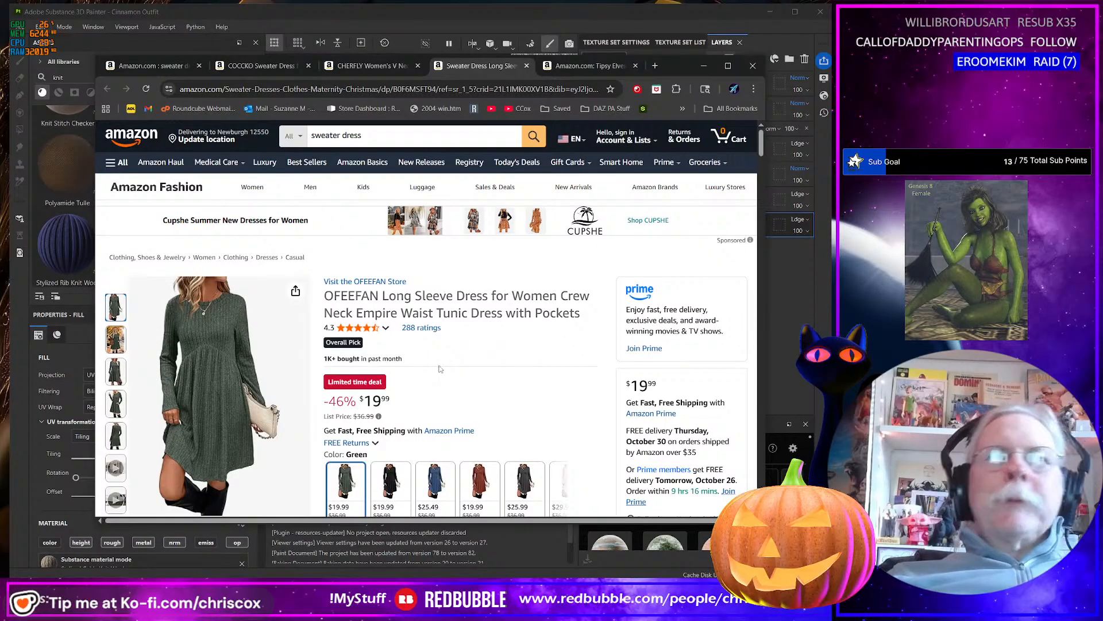
scroll(453, 347, "down", 2)
scroll(526, 345, "down", 1)
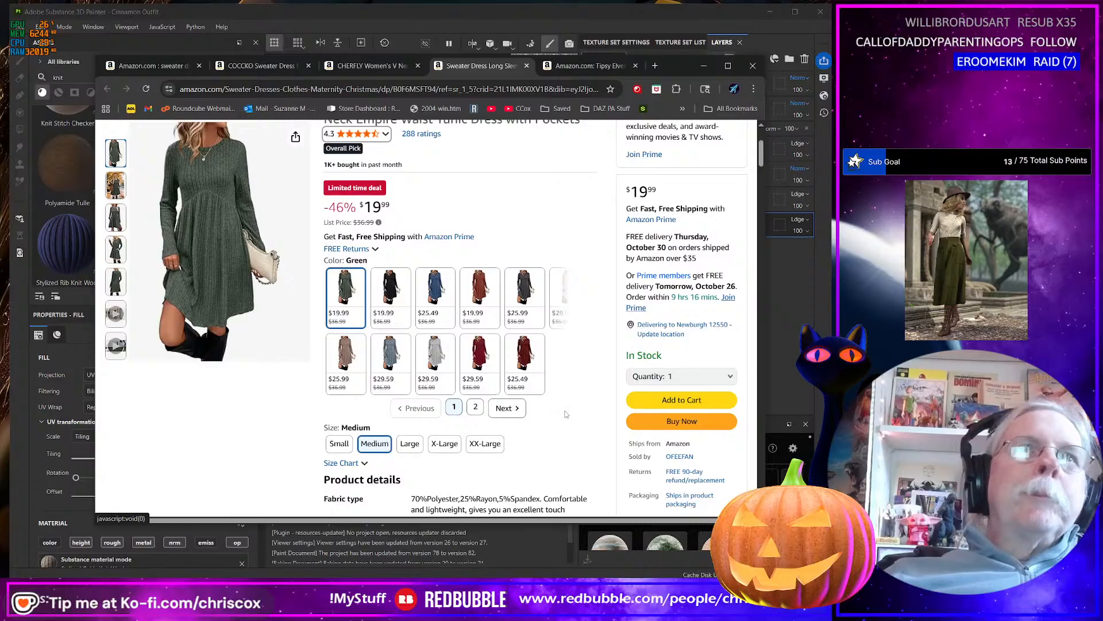
scroll(570, 415, "up", 1)
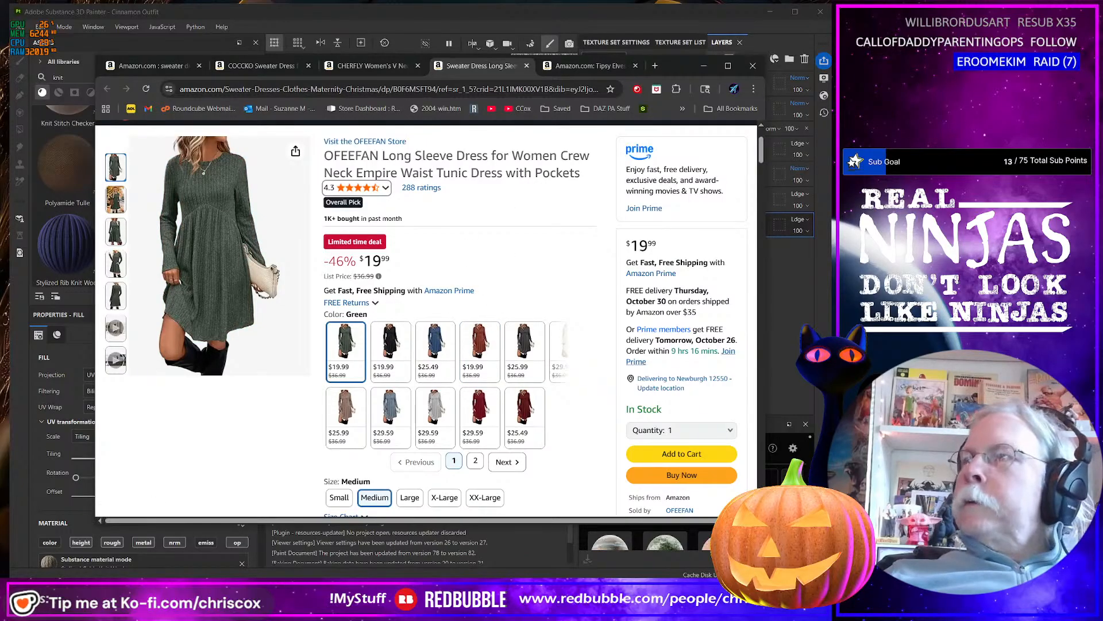
Search Google in a new browser window for "fashion week nyc 2025 fall winter pallette".
key("ctrl+n")
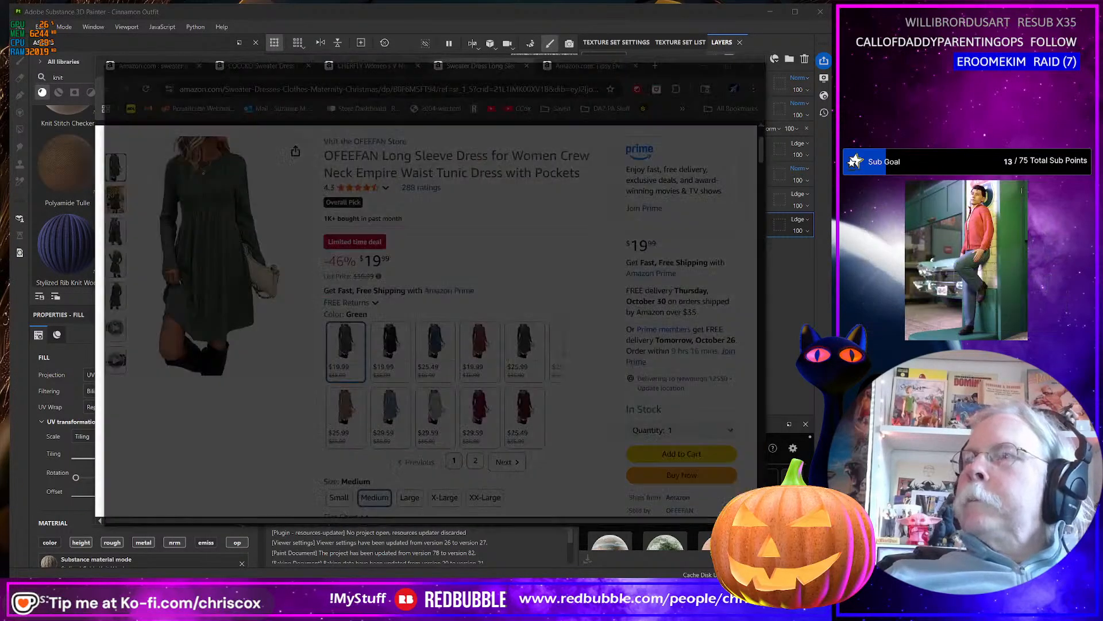
type("fas")
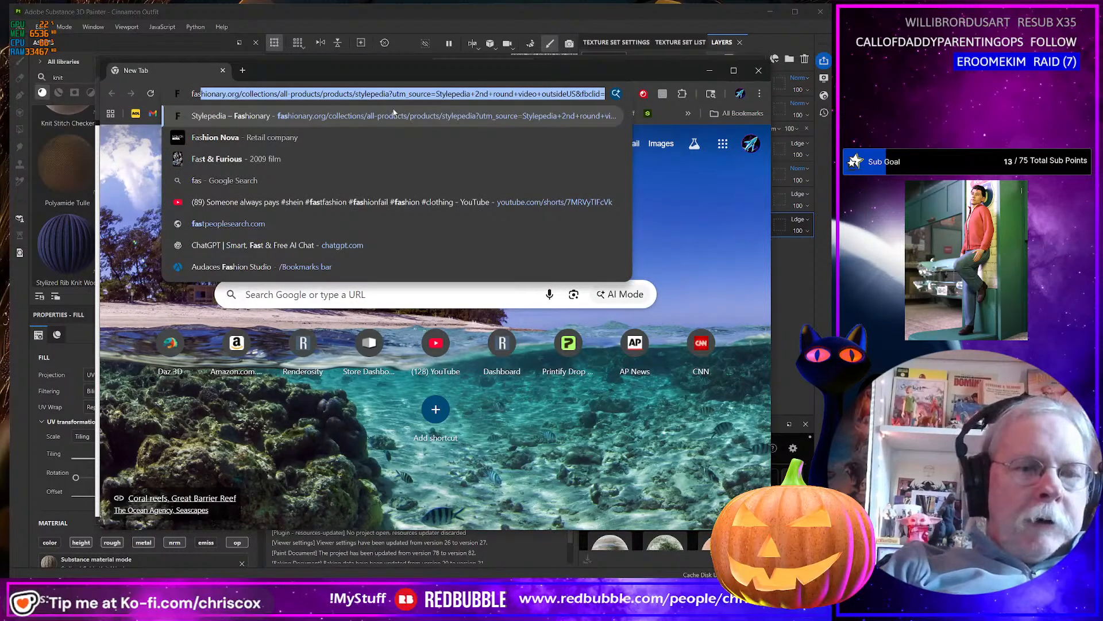
type("hion")
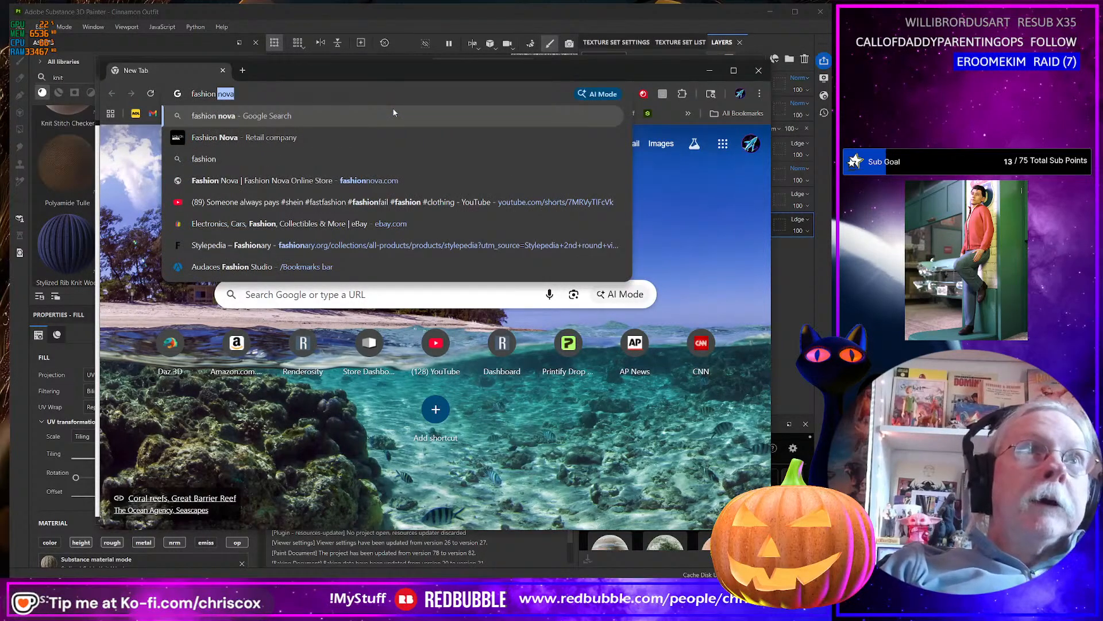
type(" week")
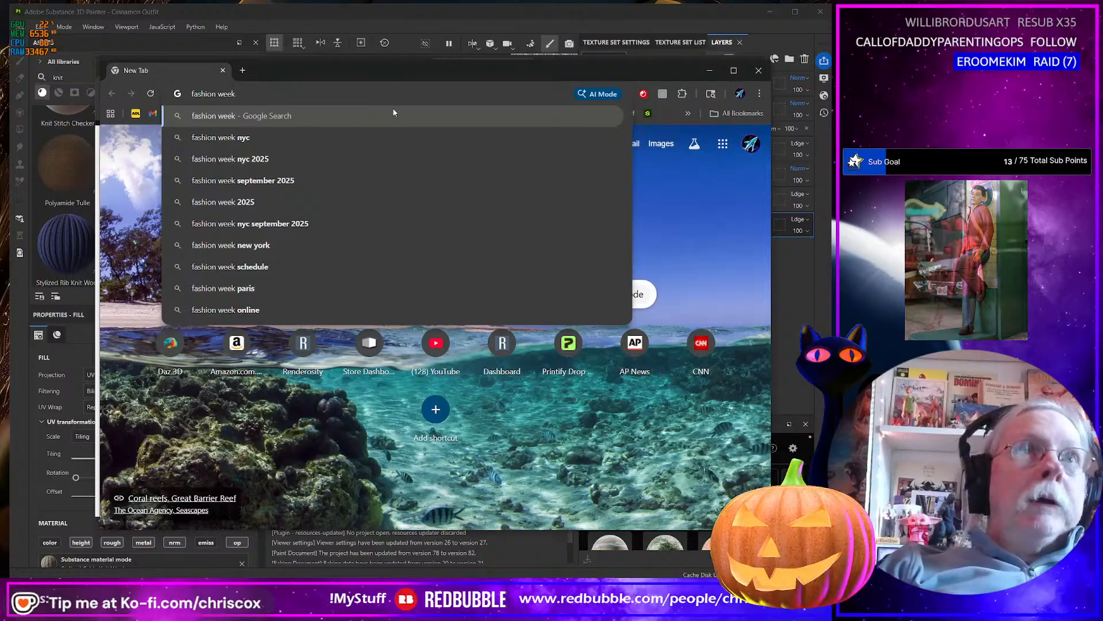
key("Down")
key("Down")
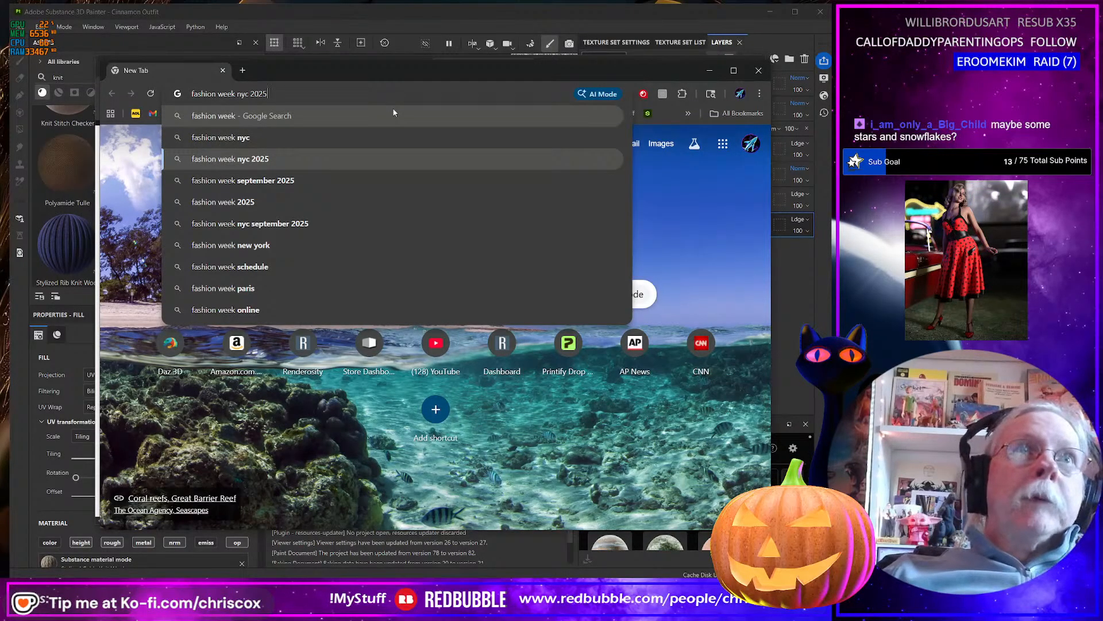
type("fall")
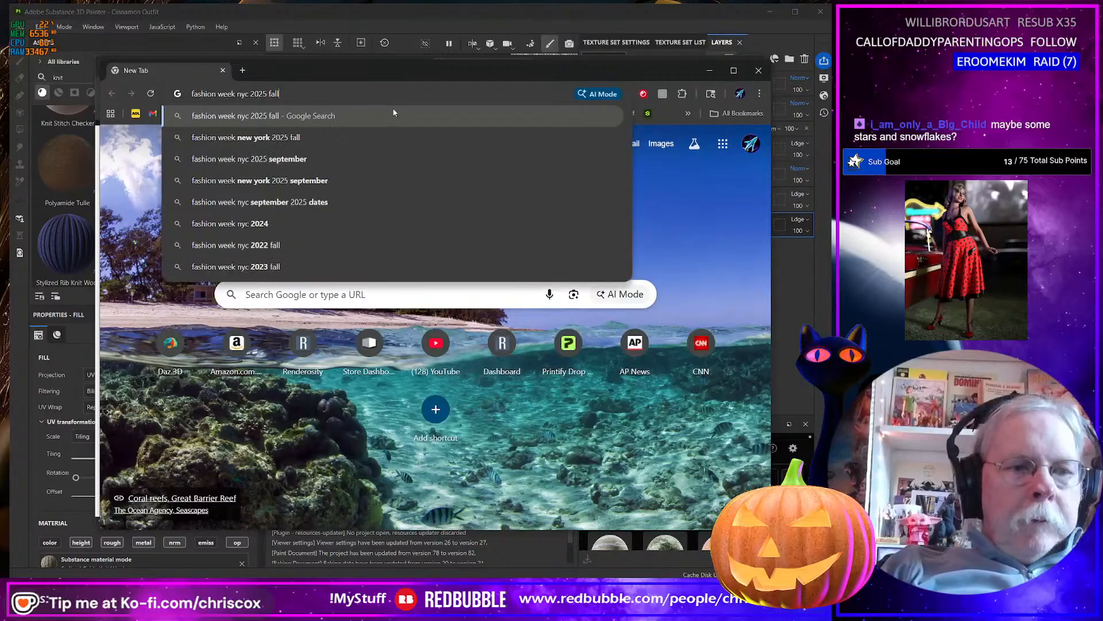
type(" winter")
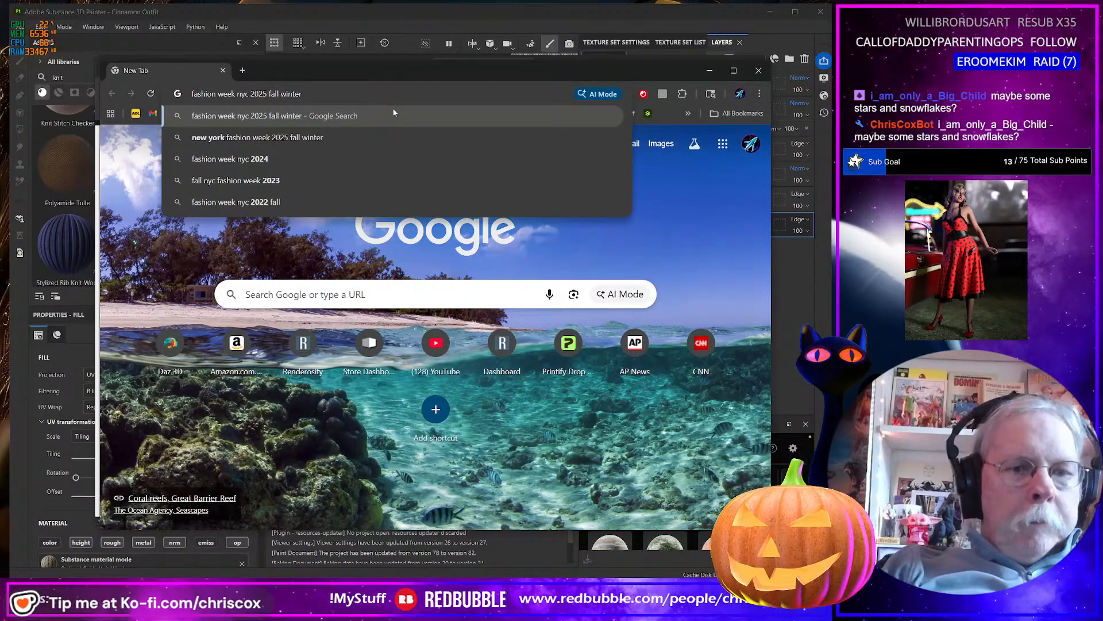
type(" pallette")
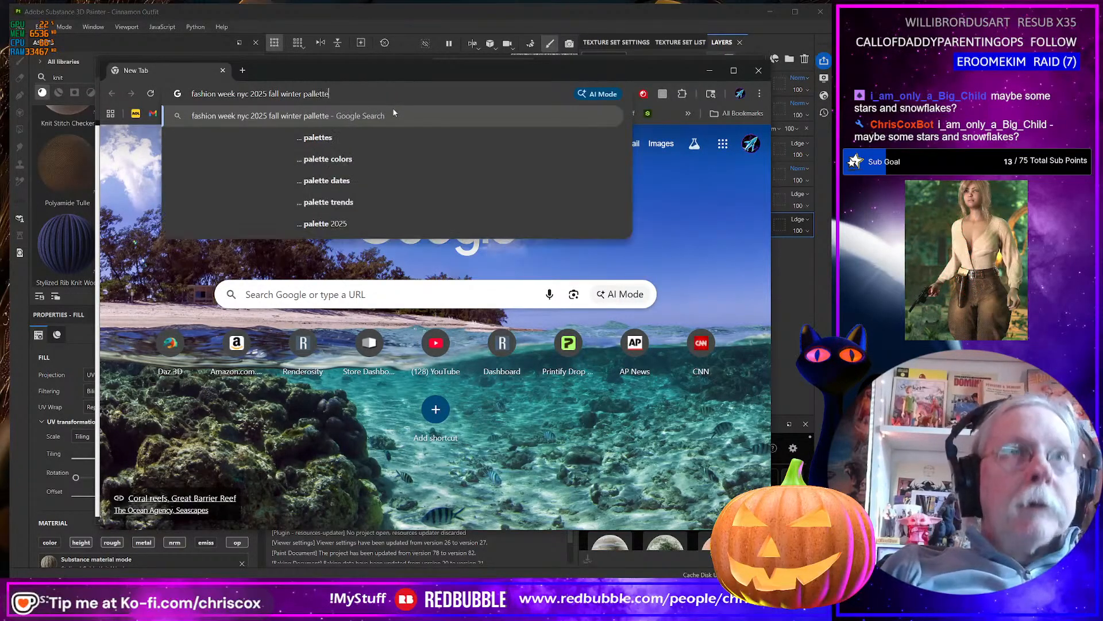
key("Return")
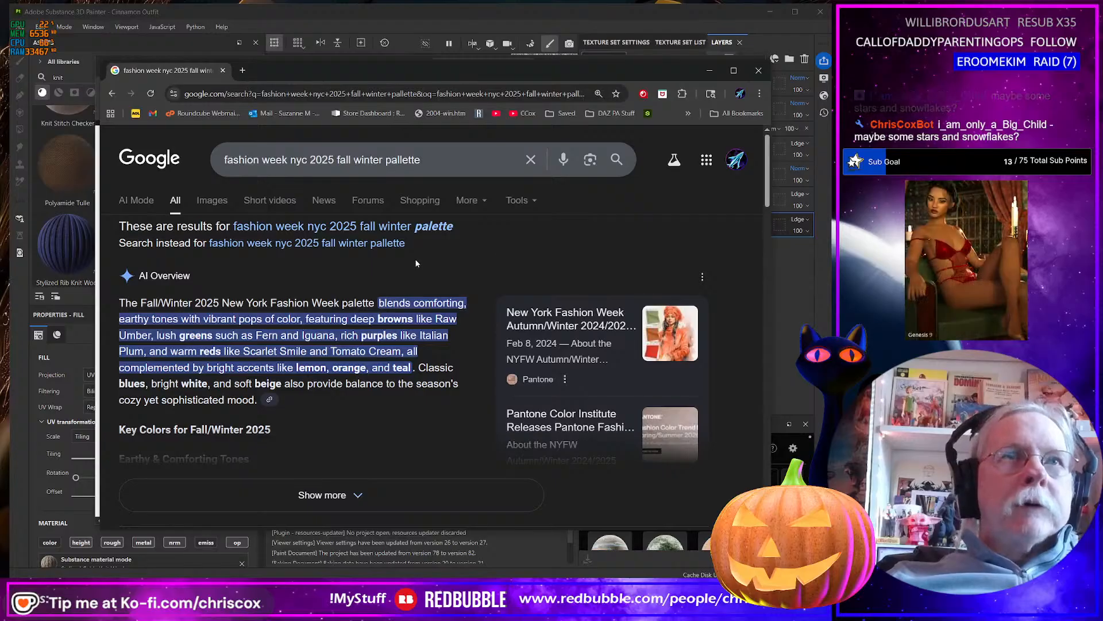
Review the fashion week palette search results and switch them to image results.
scroll(415, 260, "down", 1)
scroll(415, 258, "down", 4)
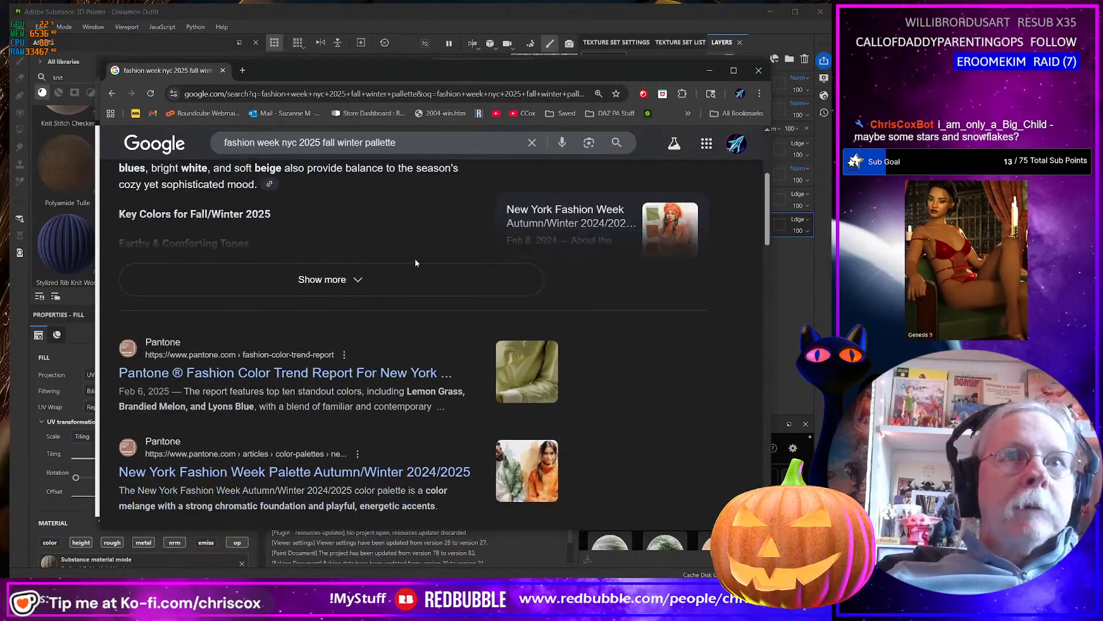
scroll(415, 259, "up", 5)
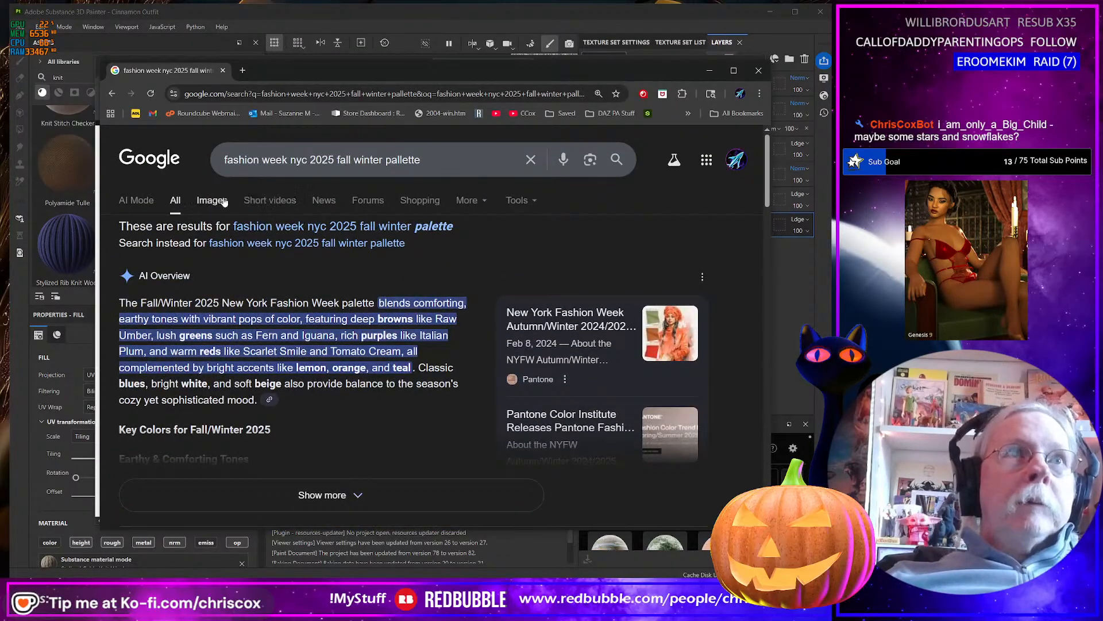
left_click(212, 196)
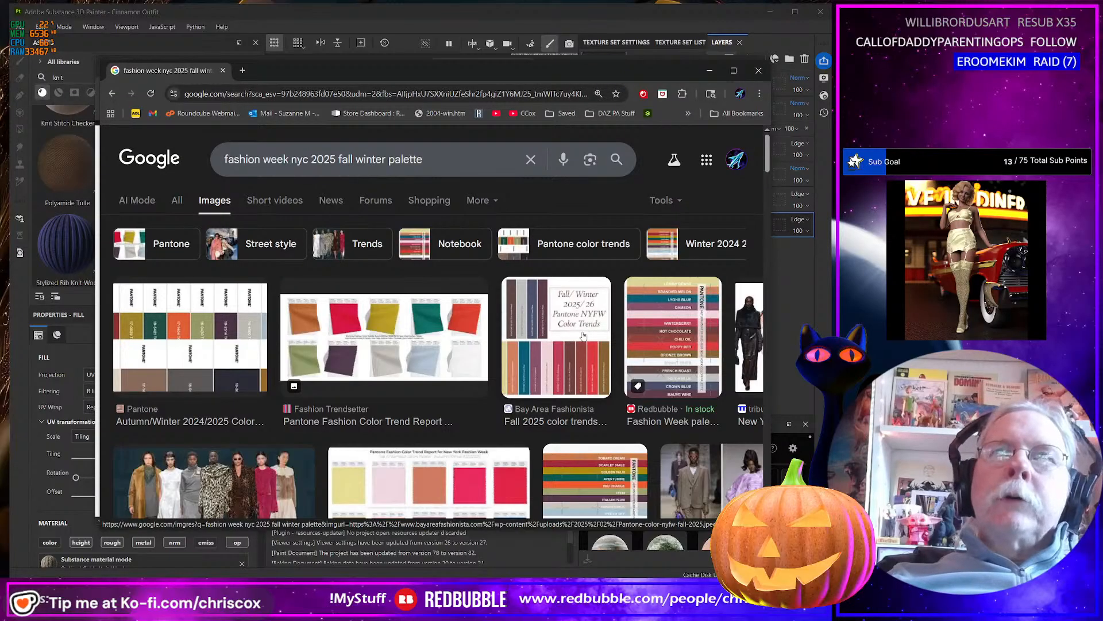
Preview the Fall/Winter 2025/26 Pantone NYFW image, and visit the source page of the related Color Trends FW 2025/26 chart.
left_click(582, 335)
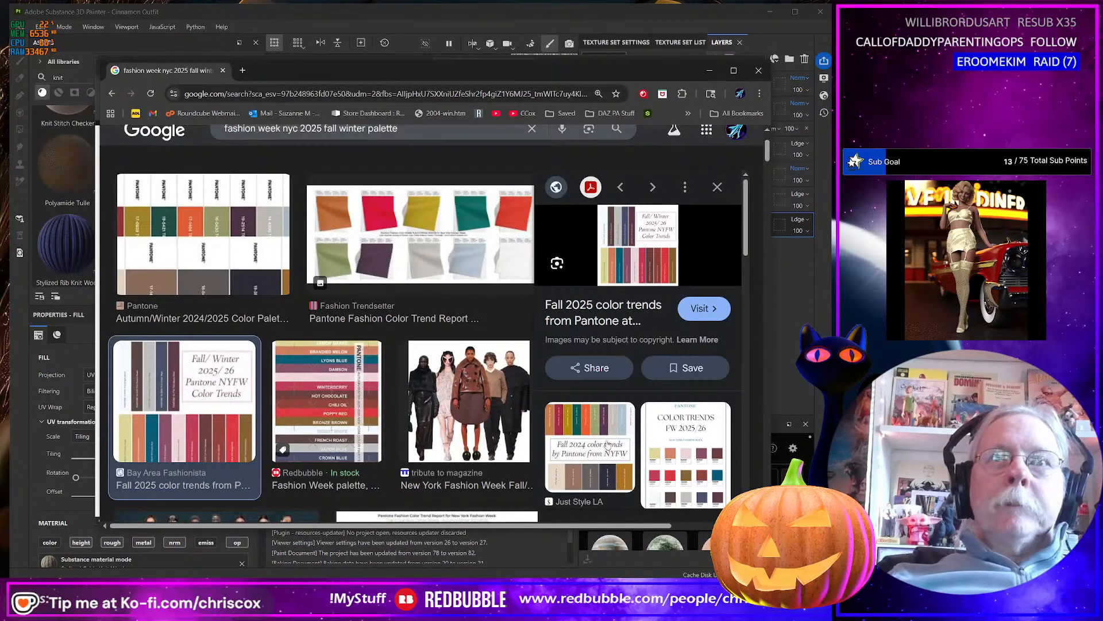
left_click(687, 428)
left_click(638, 342)
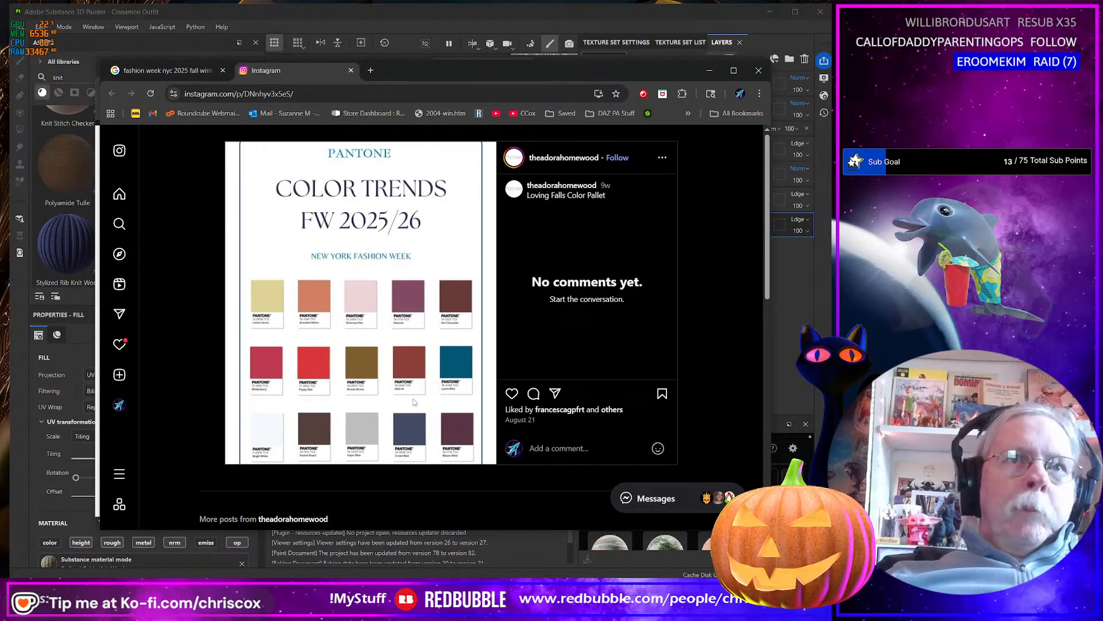
Check the context options for the Pantone chart on Instagram, and return to its preview in the Google image results.
right_click(383, 344)
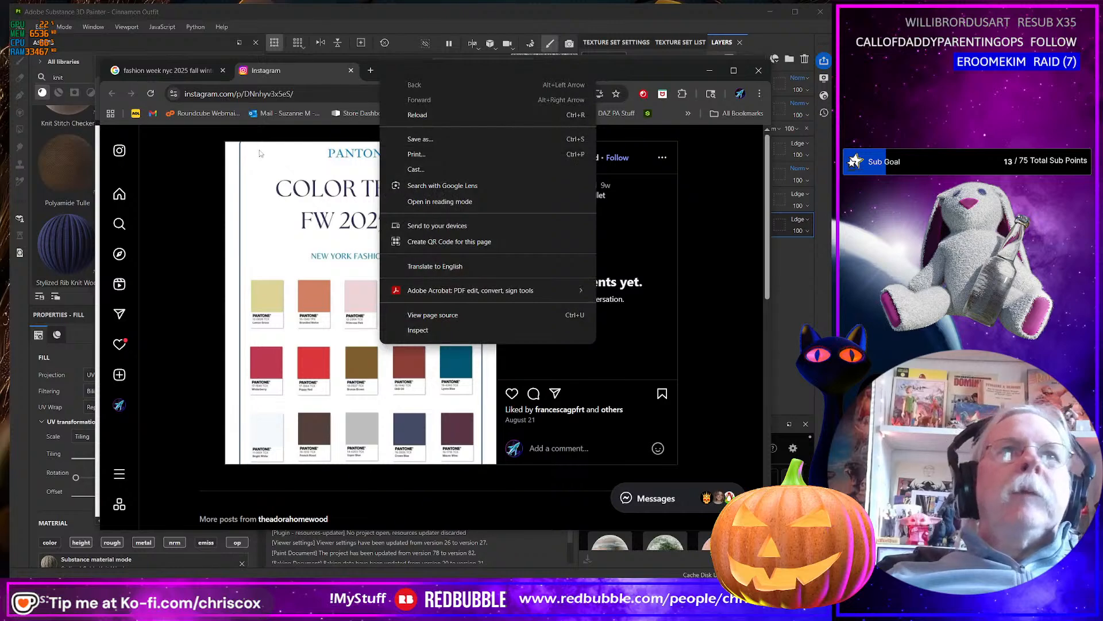
left_click(123, 84)
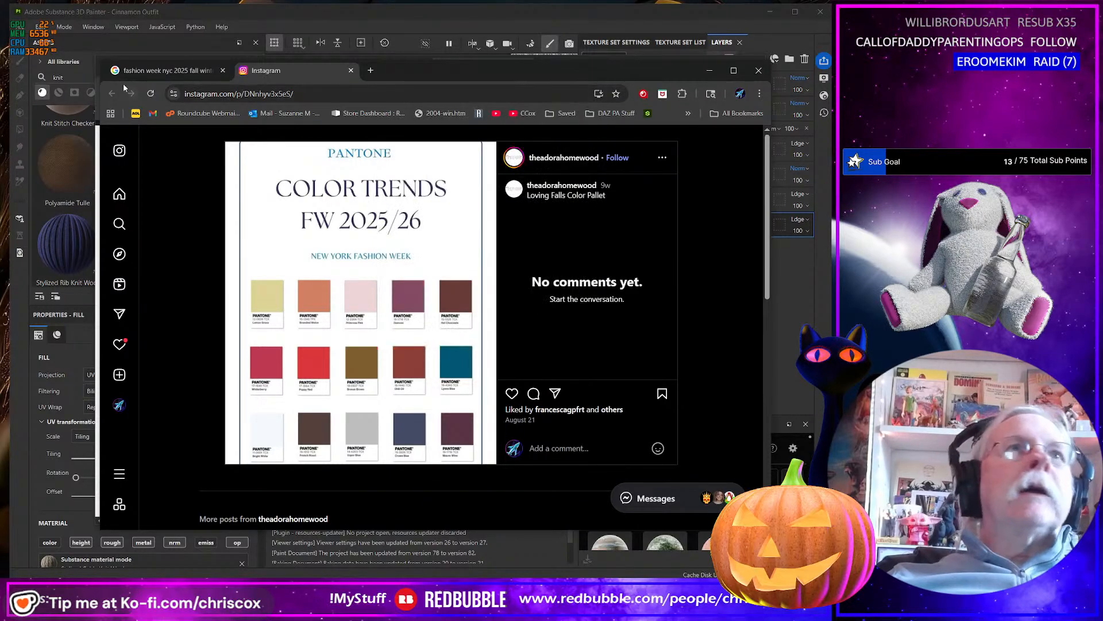
left_click(131, 72)
scroll(619, 383, "down", 1)
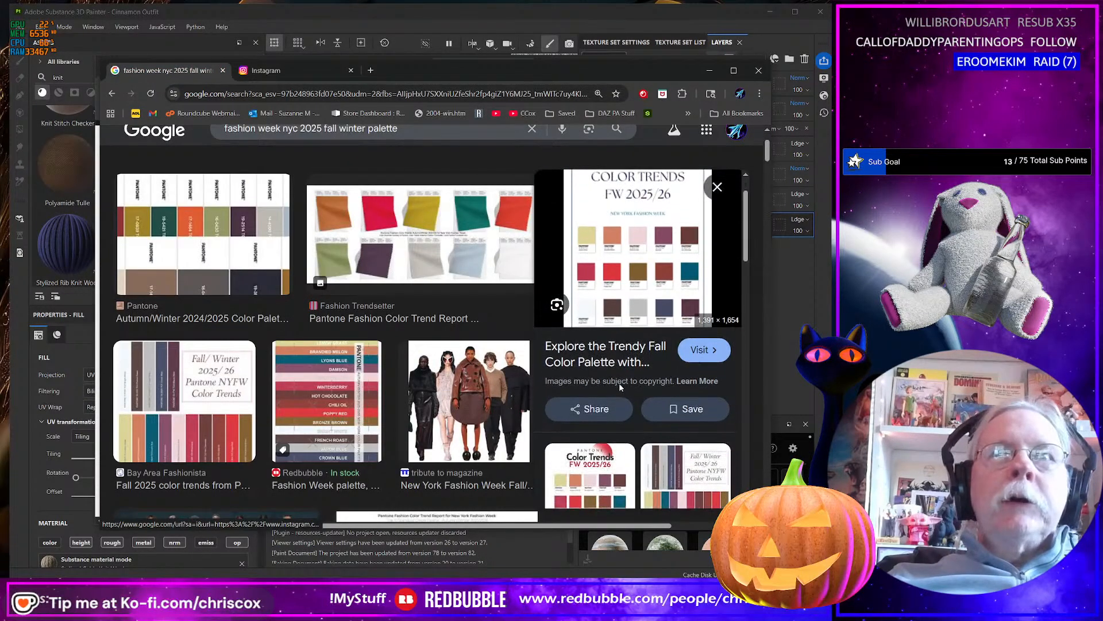
Visit the Bay Area Fashionista article on Fall 2025 Pantone NYFW color trends and examine its palette swatches.
left_click(187, 396)
left_click(646, 311)
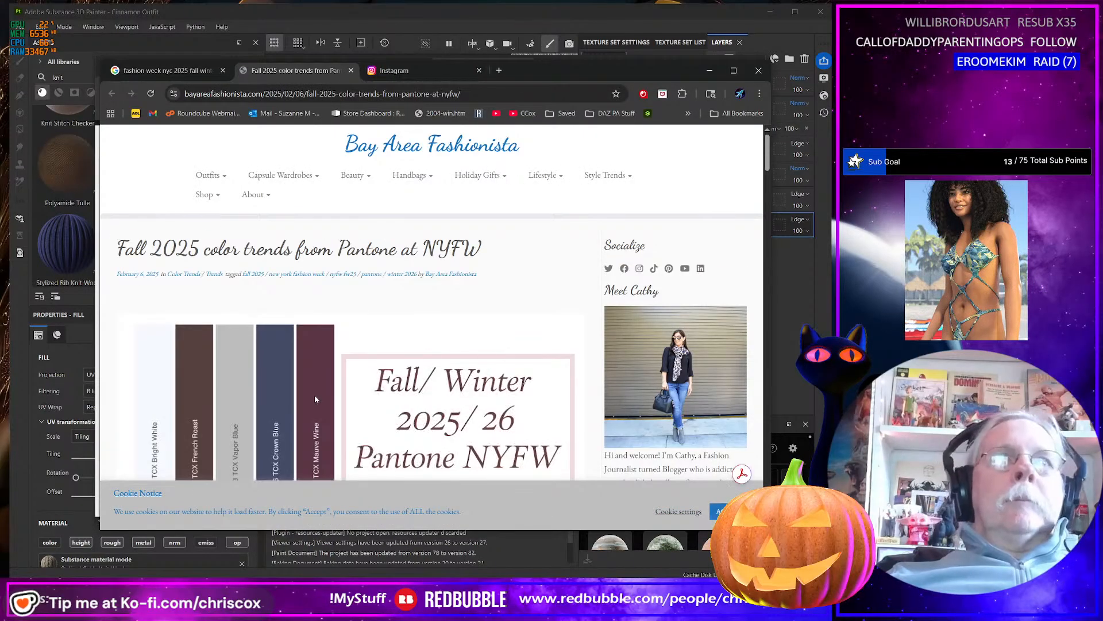
scroll(281, 400, "down", 5)
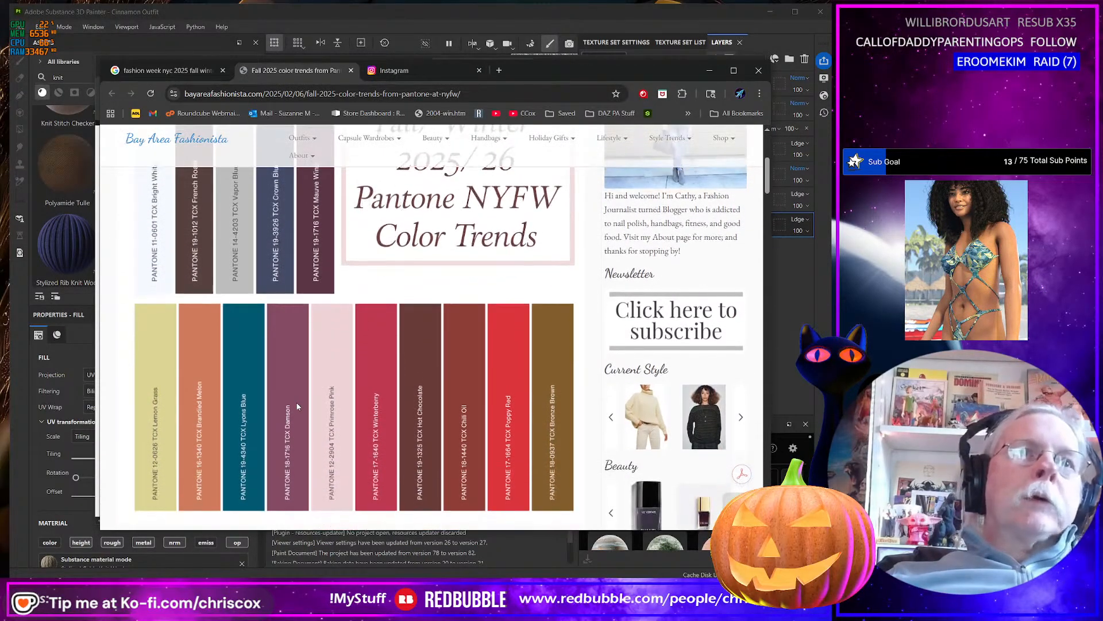
scroll(298, 407, "up", 1)
scroll(345, 409, "down", 1)
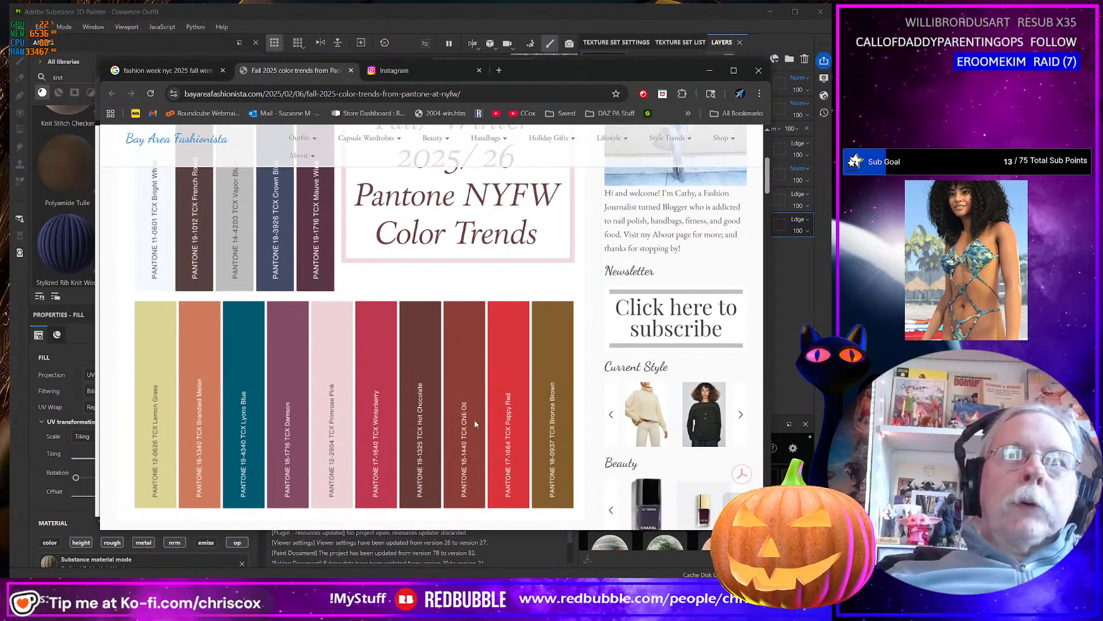
scroll(474, 423, "up", 1)
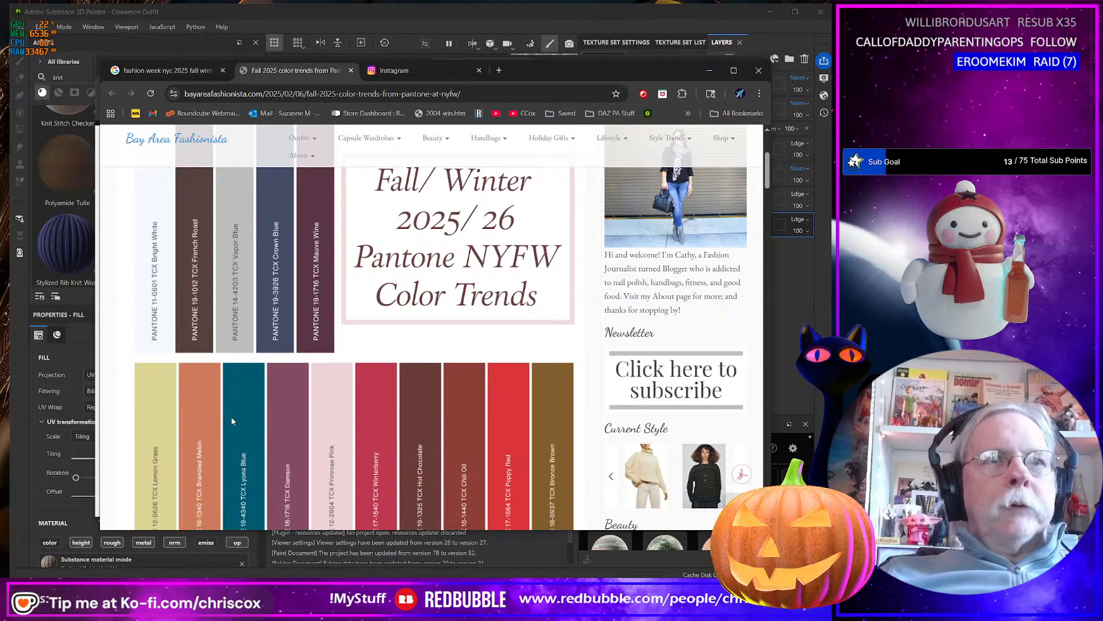
Return to Substance 3D Painter and delete the hidden Bride Stitch Close Up layer from the outfit's layer stack.
left_click(770, 12)
scroll(253, 256, "up", 2)
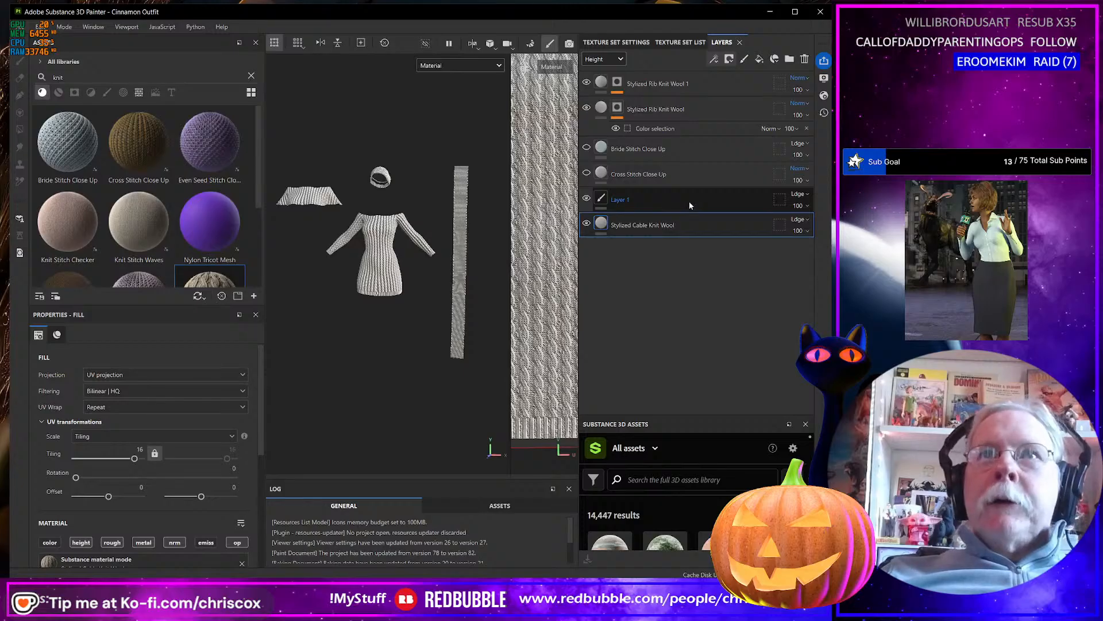
scroll(349, 268, "up", 5)
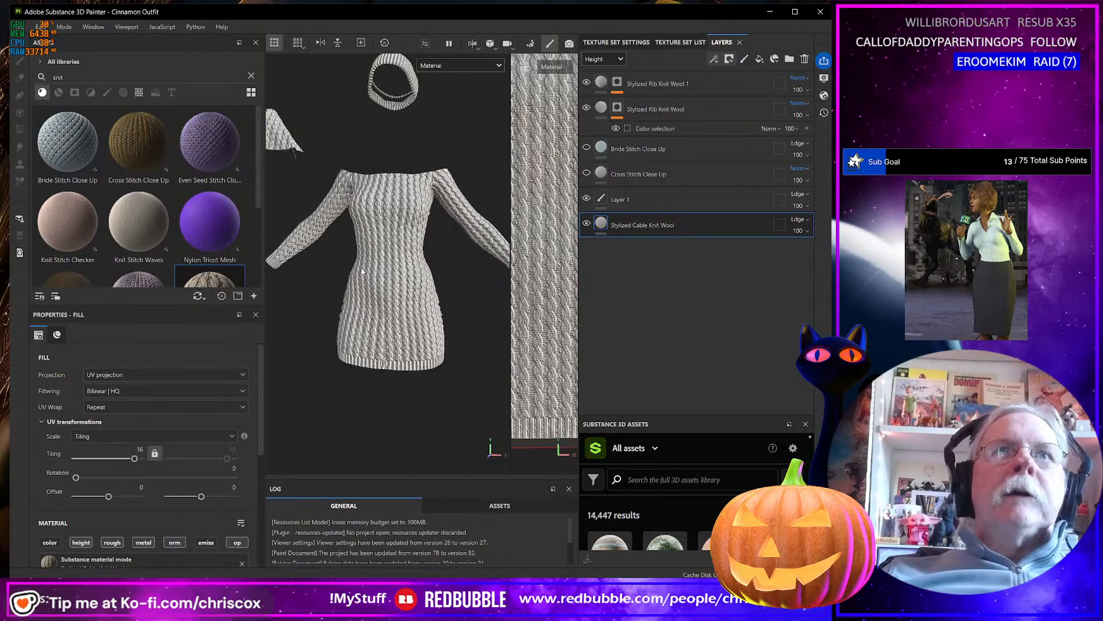
scroll(362, 271, "down", 3)
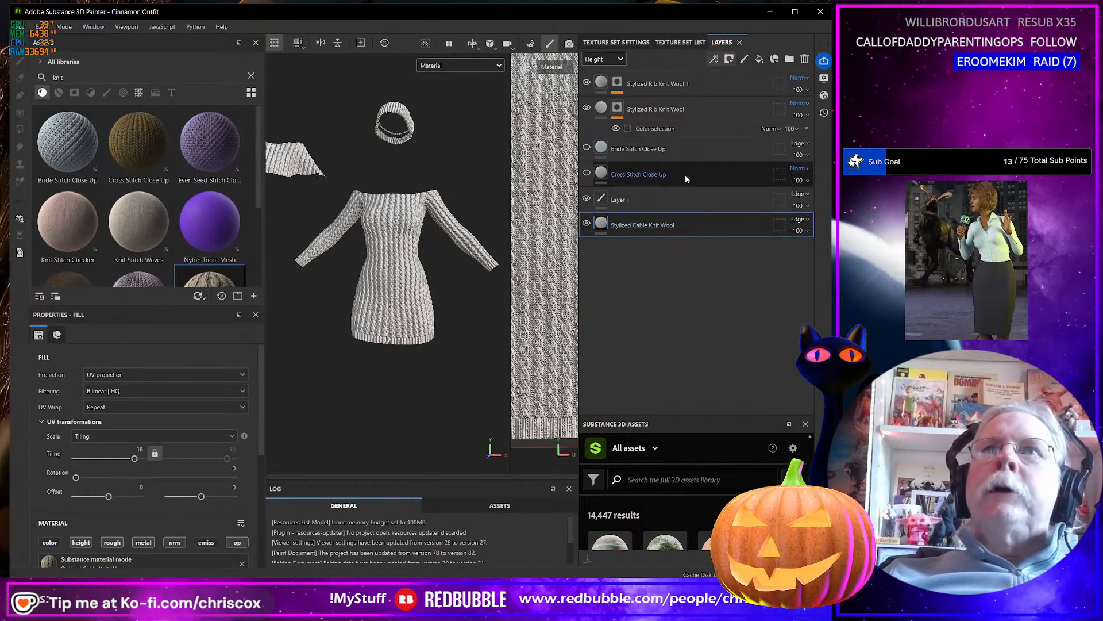
left_click(661, 81)
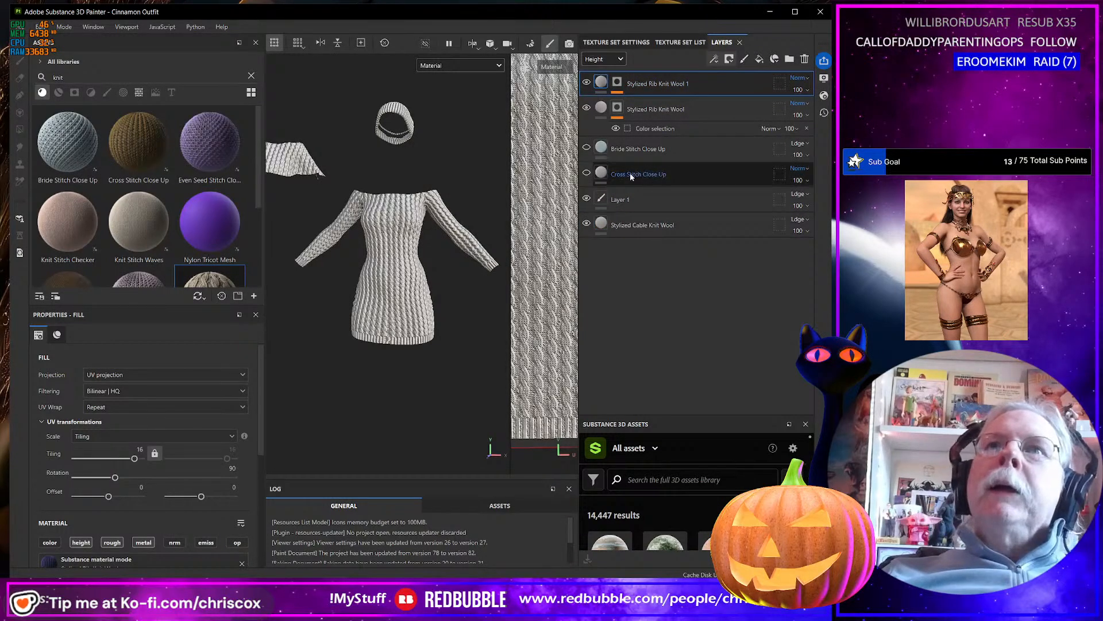
left_click(630, 174)
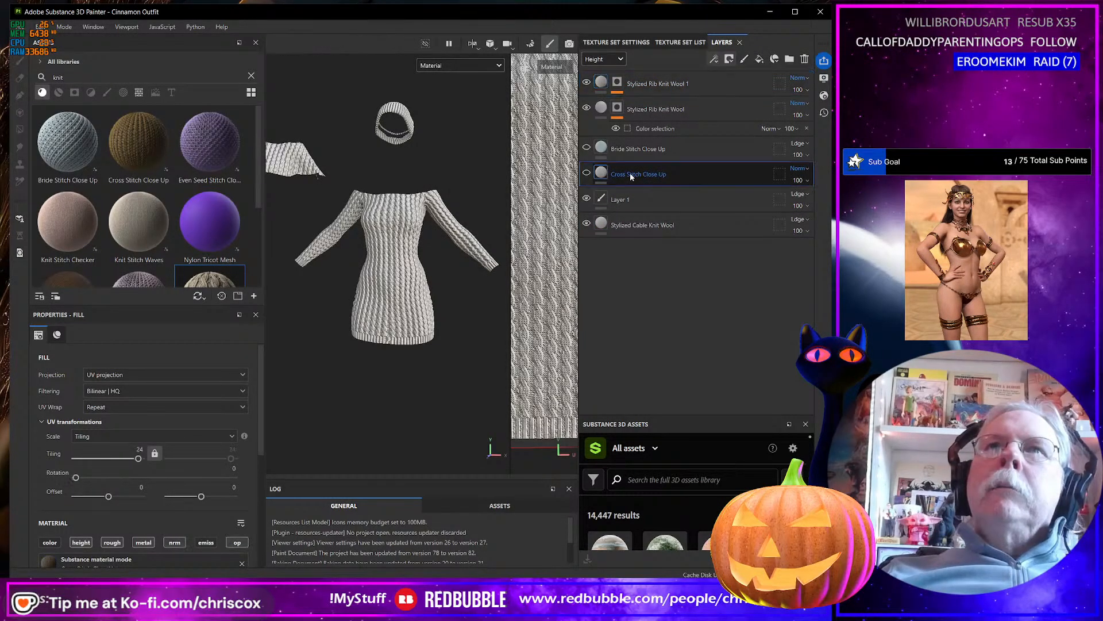
left_click(670, 150)
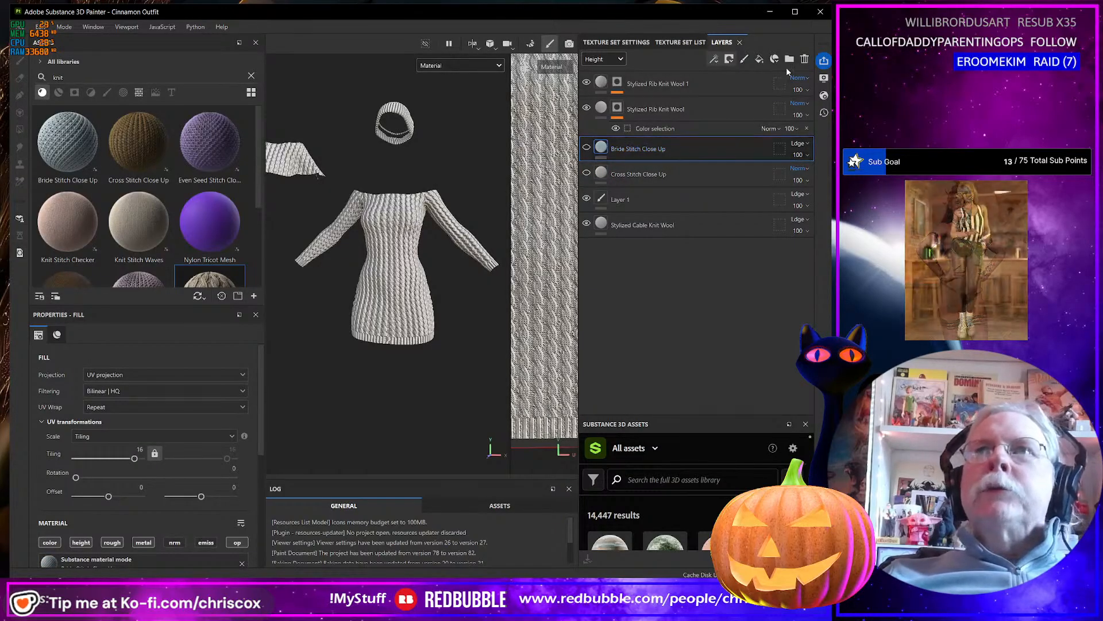
left_click(805, 59)
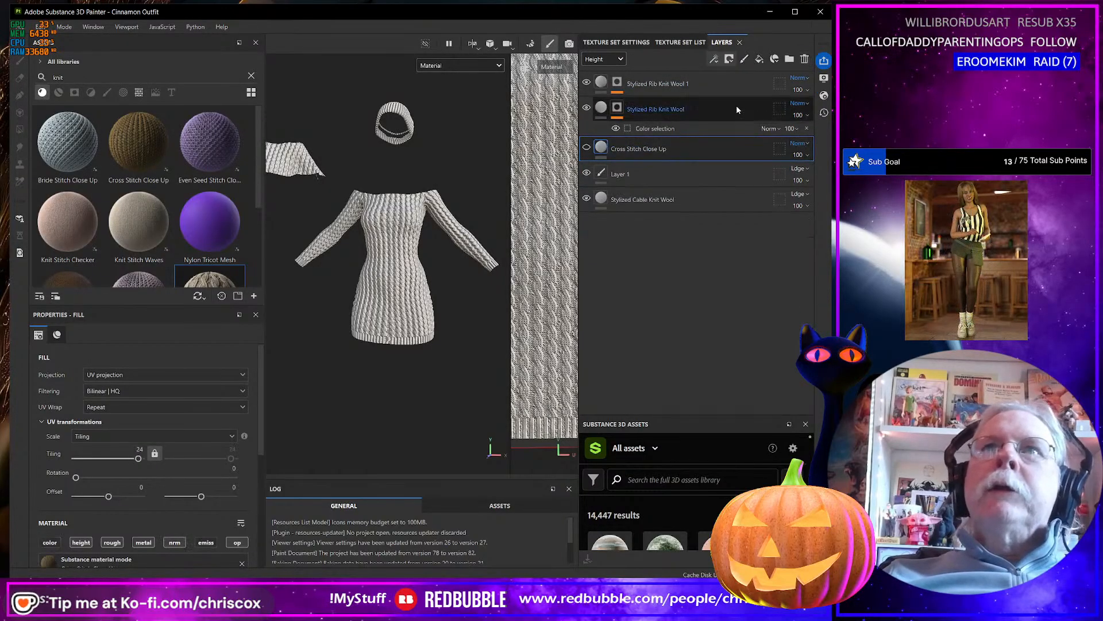
Make the Cross Stitch Close Up layer visible, comparing the dress with and without it.
left_click(586, 147)
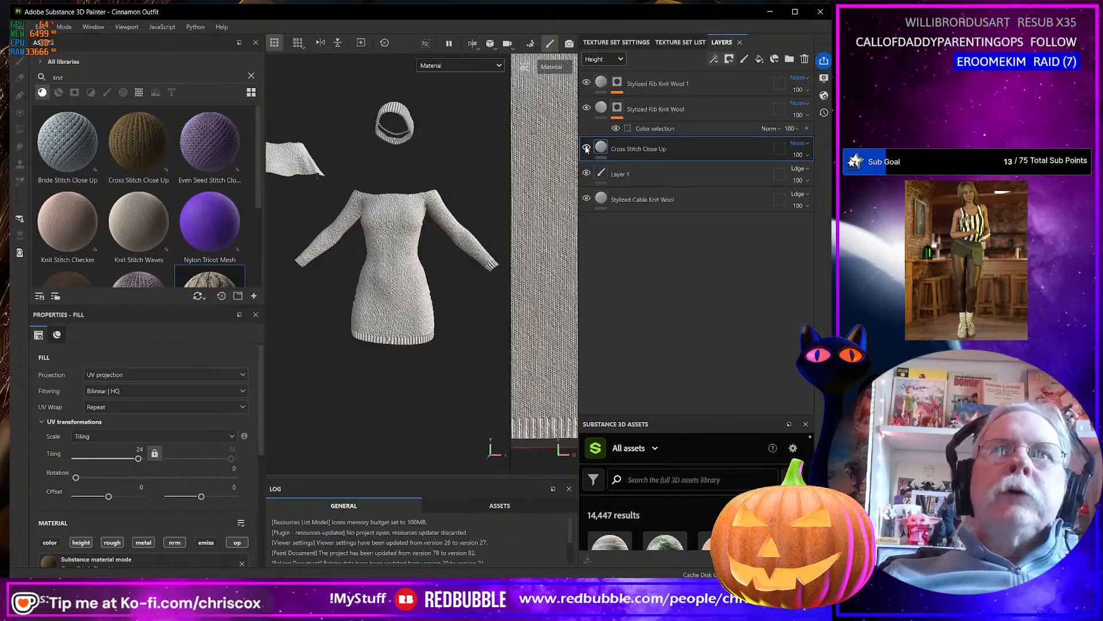
left_click(587, 147)
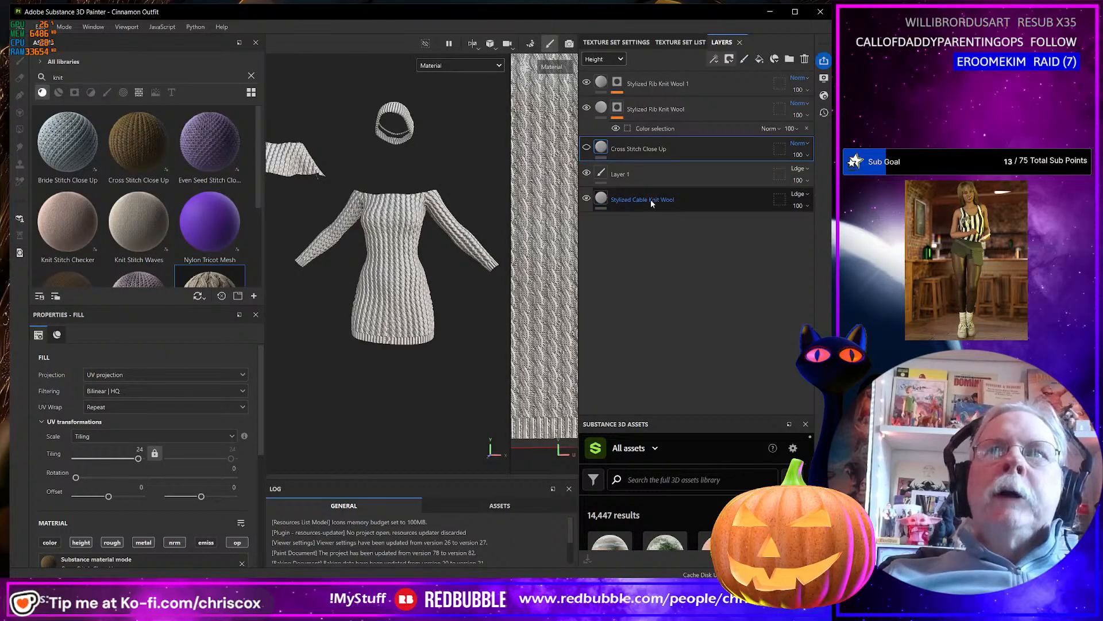
left_click(586, 148)
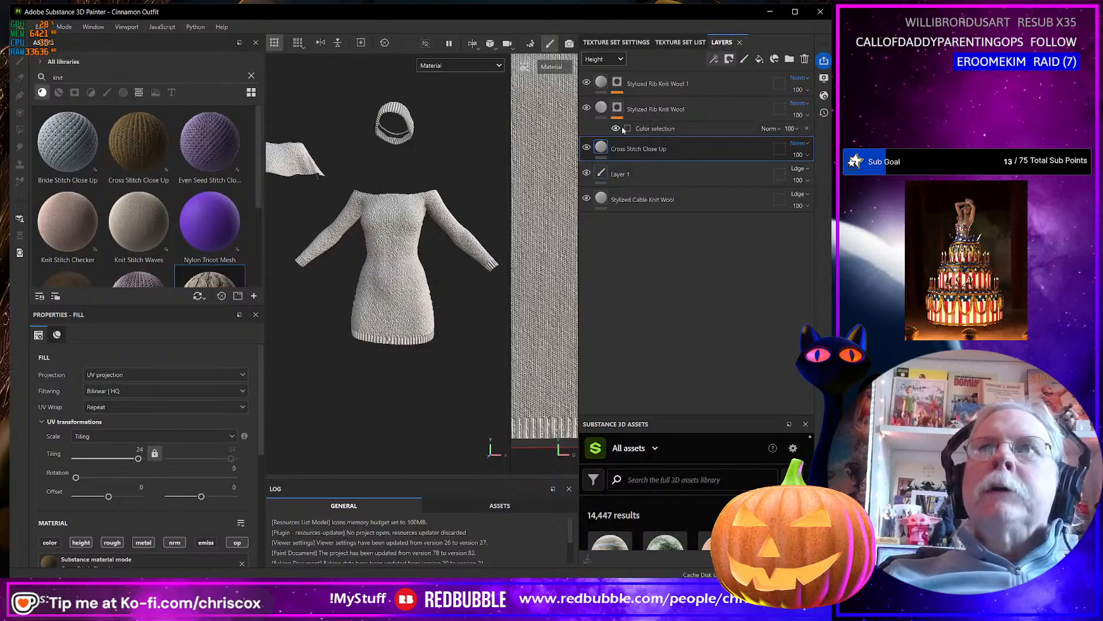
Toggle the two Stylized Rib Knit Wool layers off and on to check which parts each one covers.
left_click(587, 82)
left_click(590, 84)
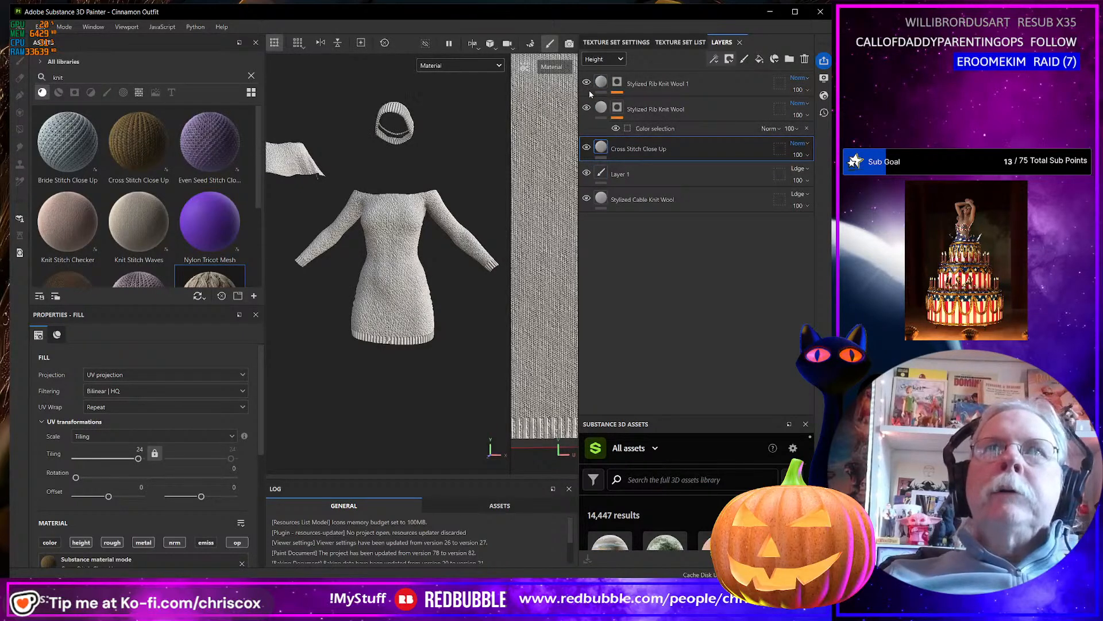
left_click(587, 109)
left_click(587, 108)
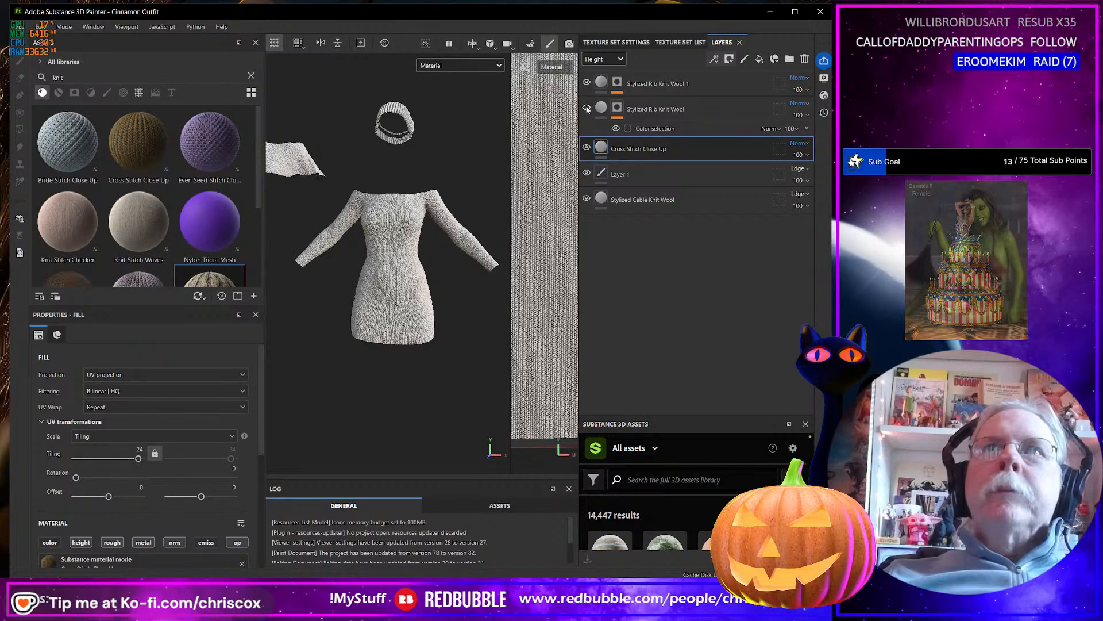
Try adding the dress body's dark red ID color to the Stylized Rib Knit Wool layer's color selection, and undo it.
left_click(649, 129)
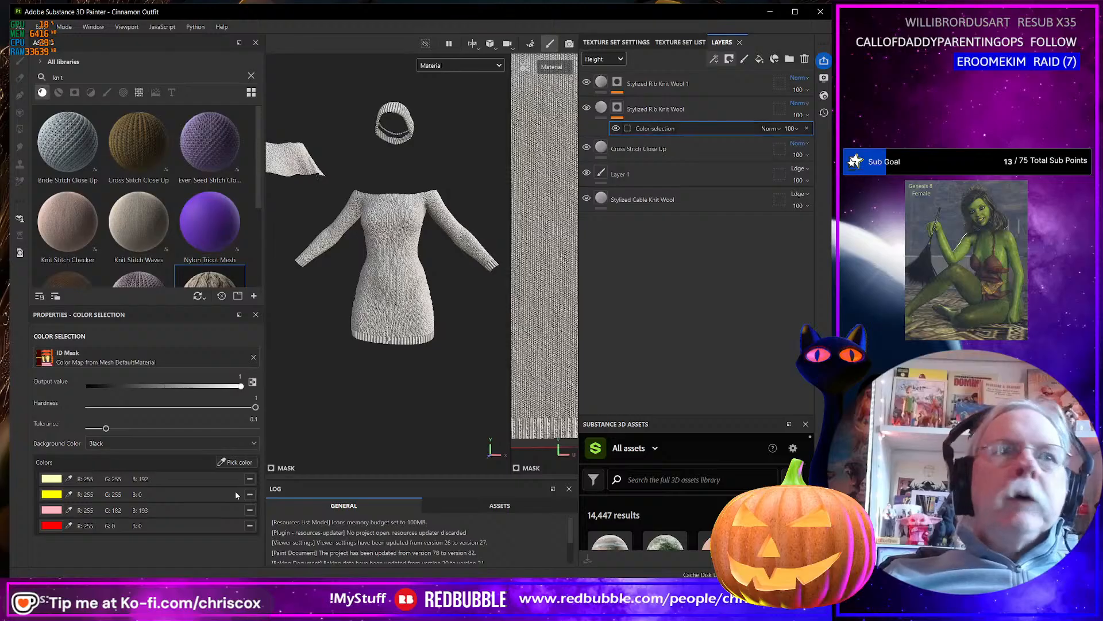
left_click(244, 463)
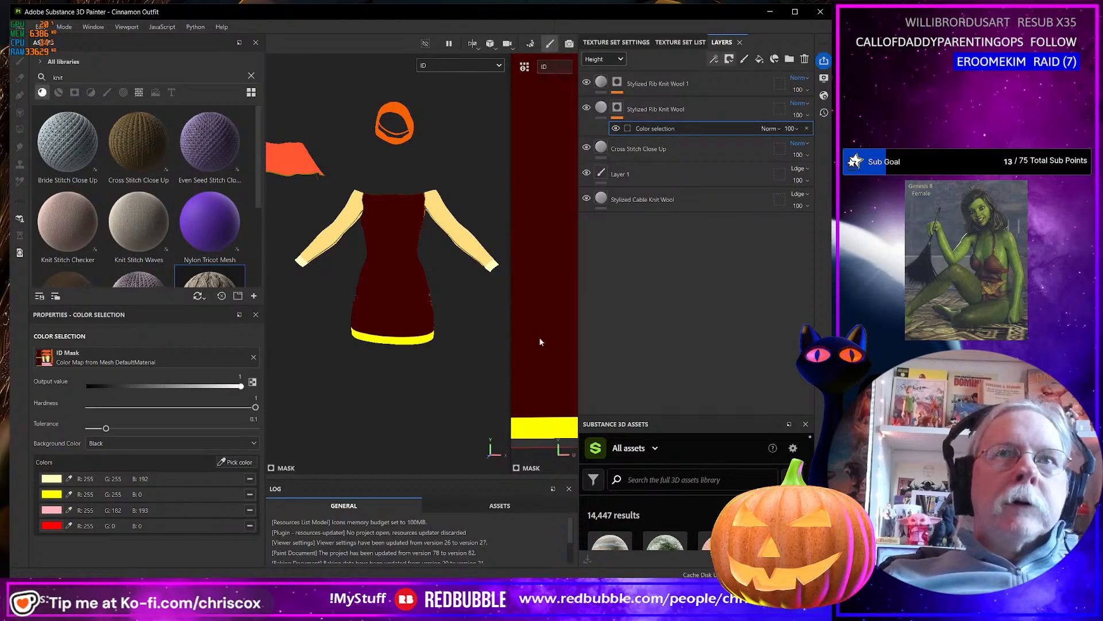
left_click(541, 345)
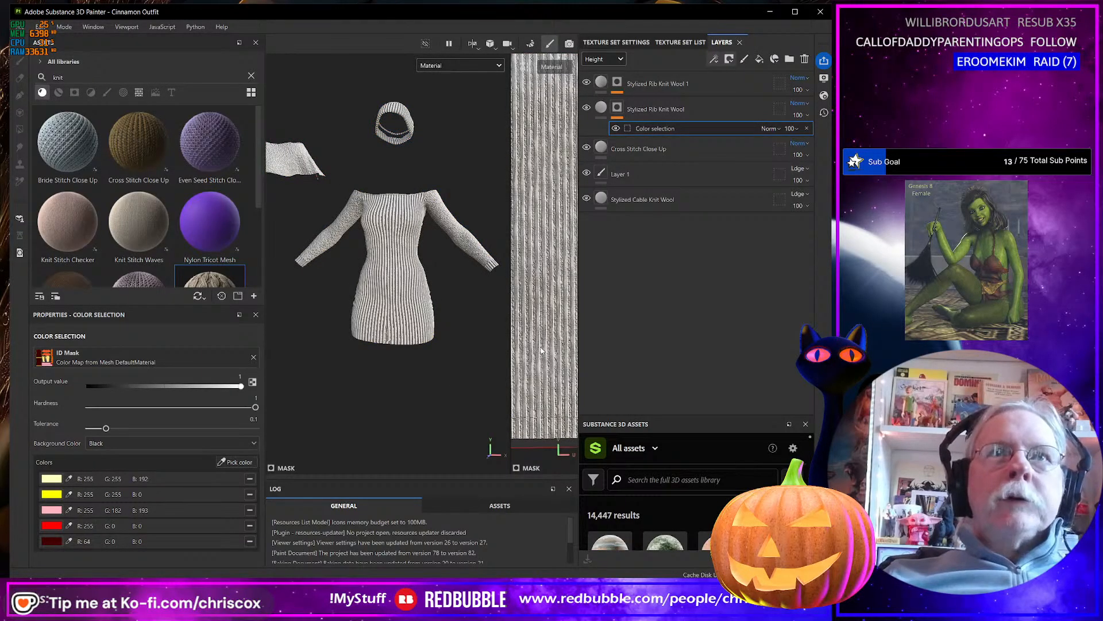
key("ctrl+z")
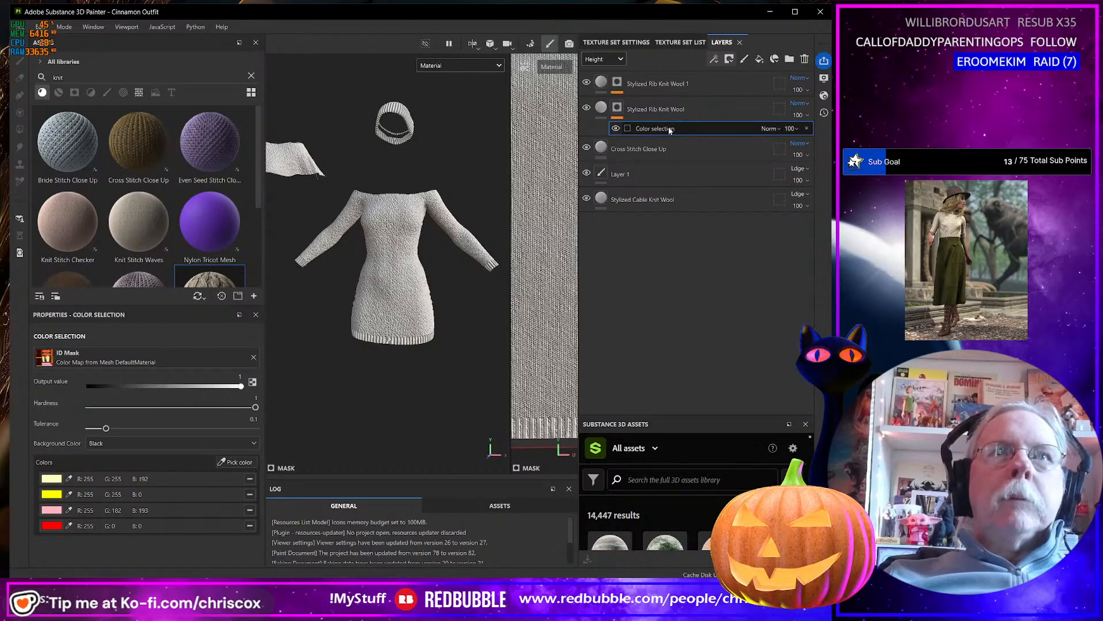
Delete the Layer 1 paint layer between the Cross Stitch Close Up and Stylized Cable Knit Wool layers.
scroll(542, 269, "up", 3)
scroll(542, 271, "down", 4)
scroll(542, 272, "down", 5)
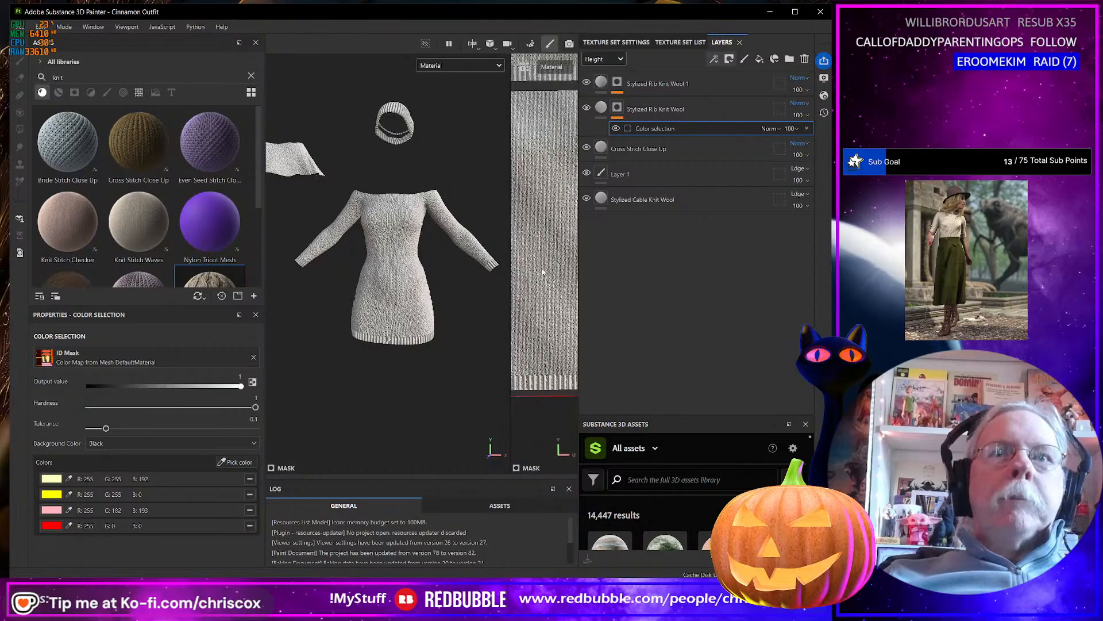
middle_click_drag(521, 265, 475, 244, "alt")
middle_click_drag(577, 241, 581, 198, "alt")
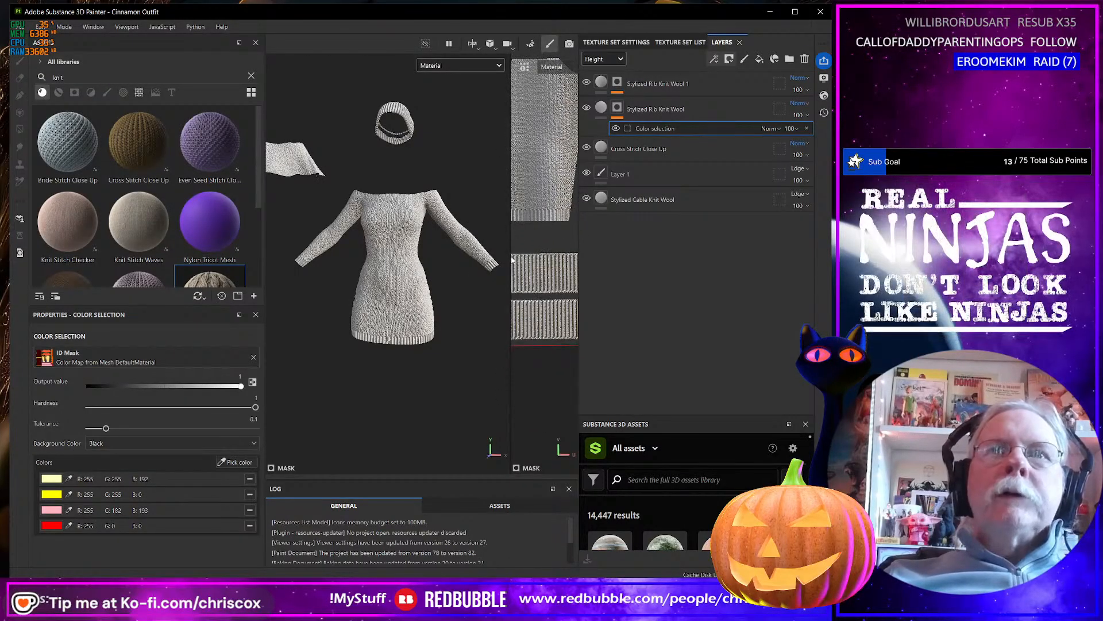
middle_click_drag(505, 276, 404, 281, "alt")
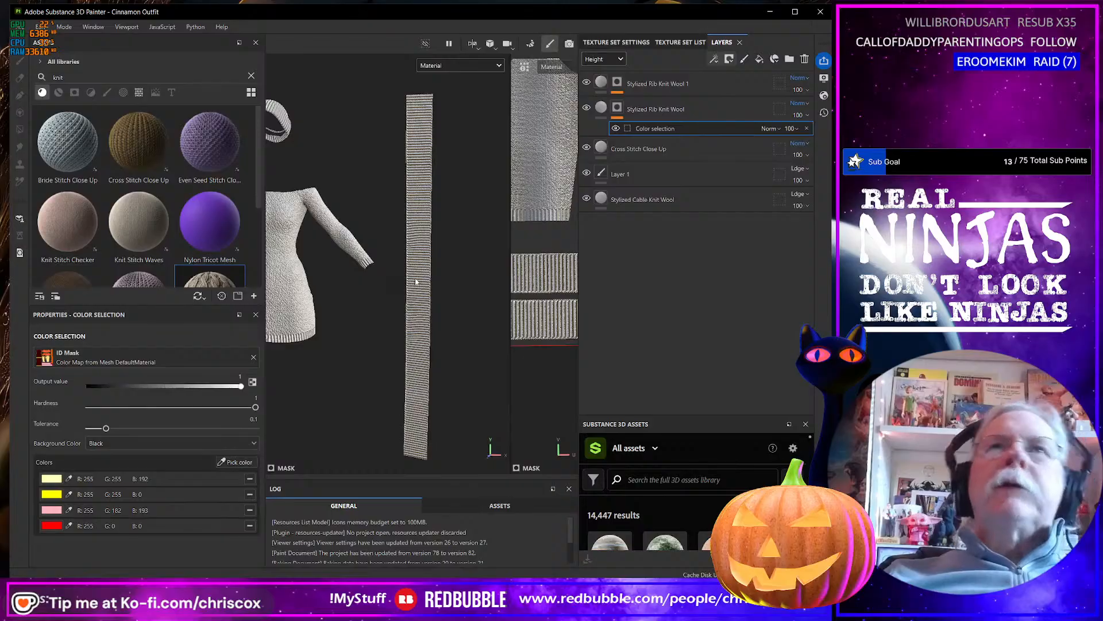
left_click(674, 87)
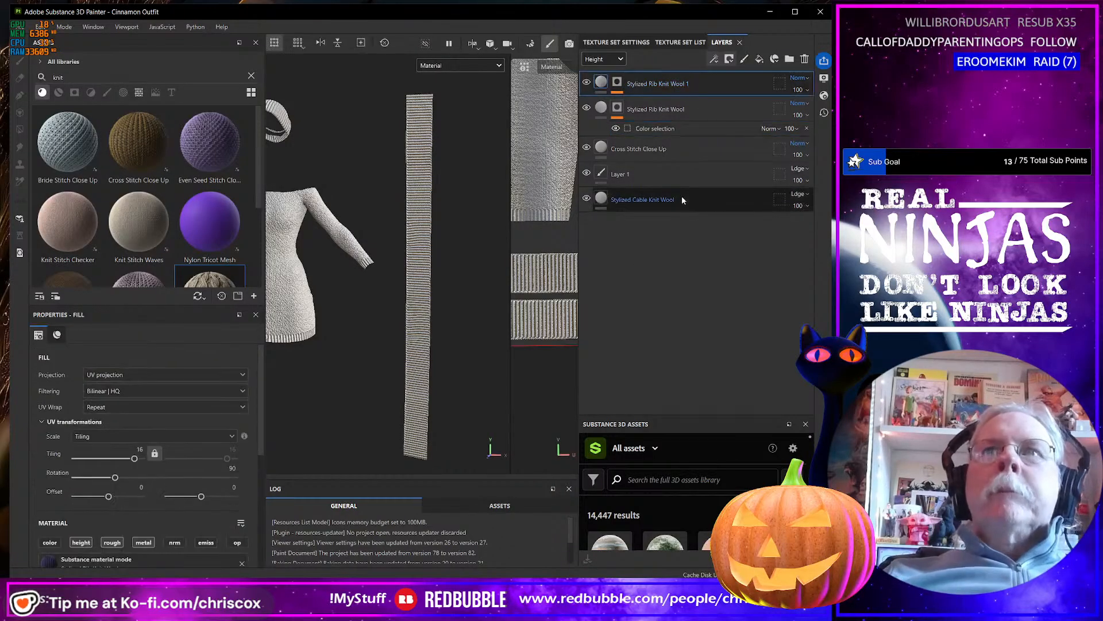
left_click(663, 182)
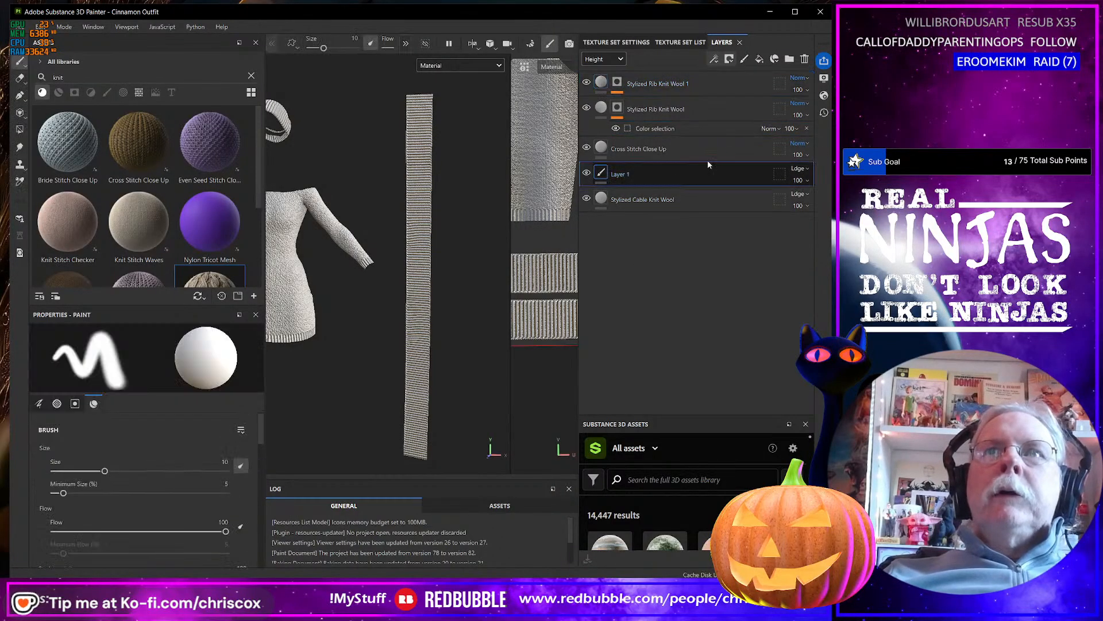
left_click(804, 59)
Group all remaining layers into one folder, name it Bases, and collapse it.
key("ctrl+a")
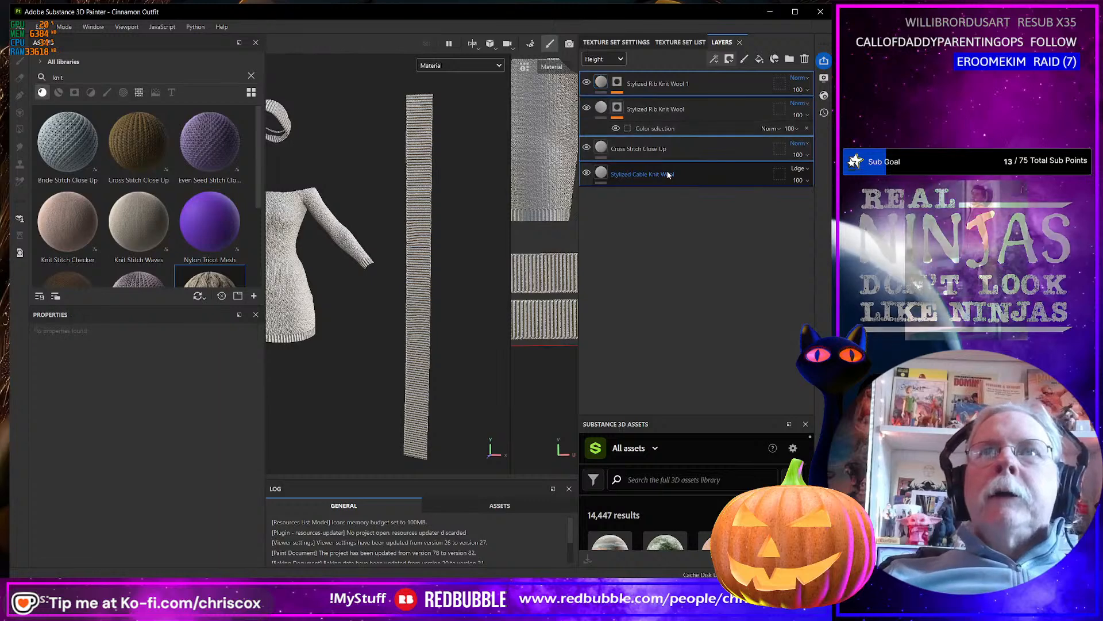
right_click(667, 171)
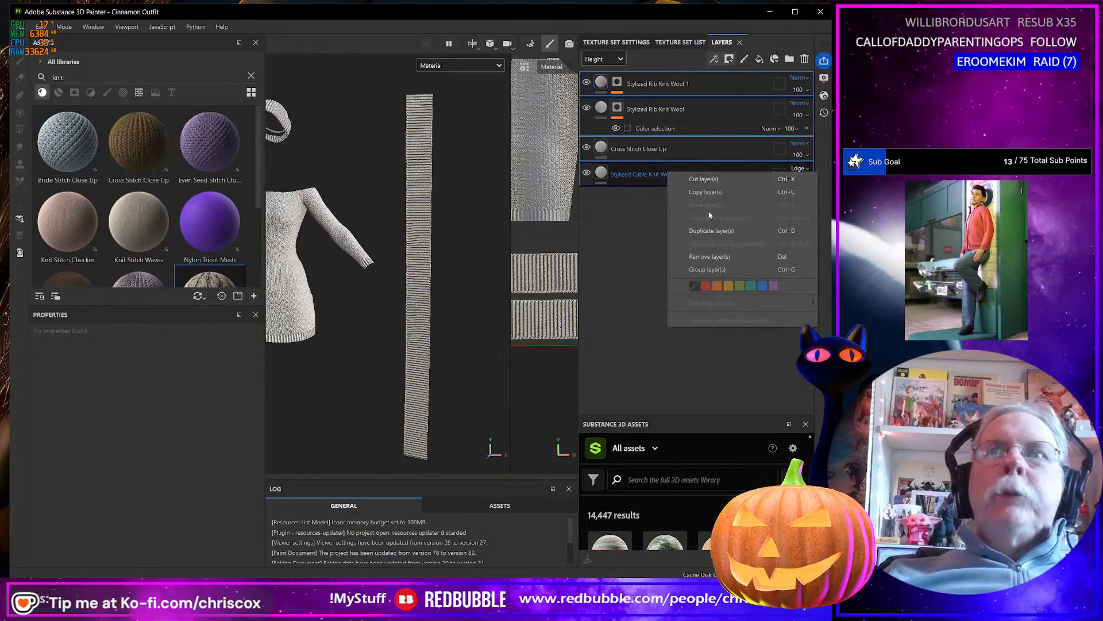
left_click(719, 270)
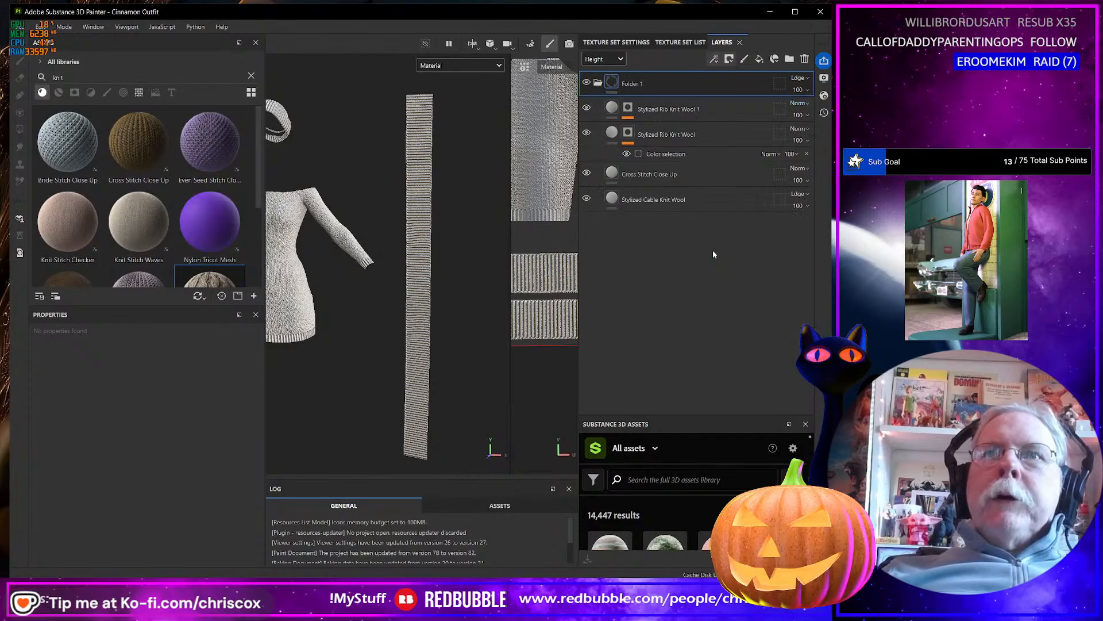
double_click(632, 84)
type("D")
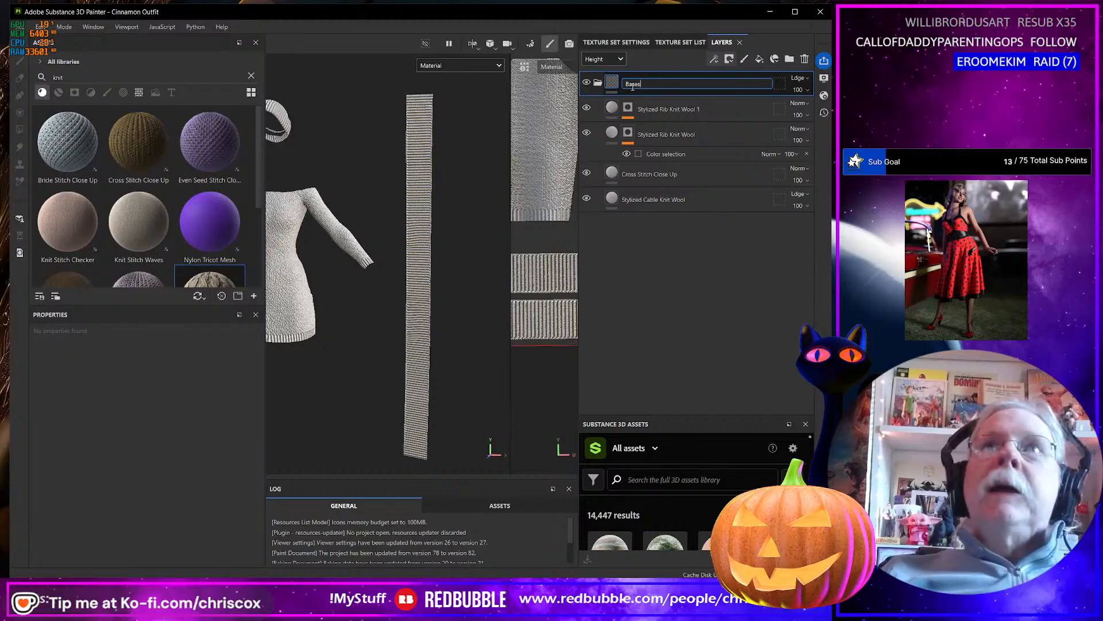
left_click(603, 82)
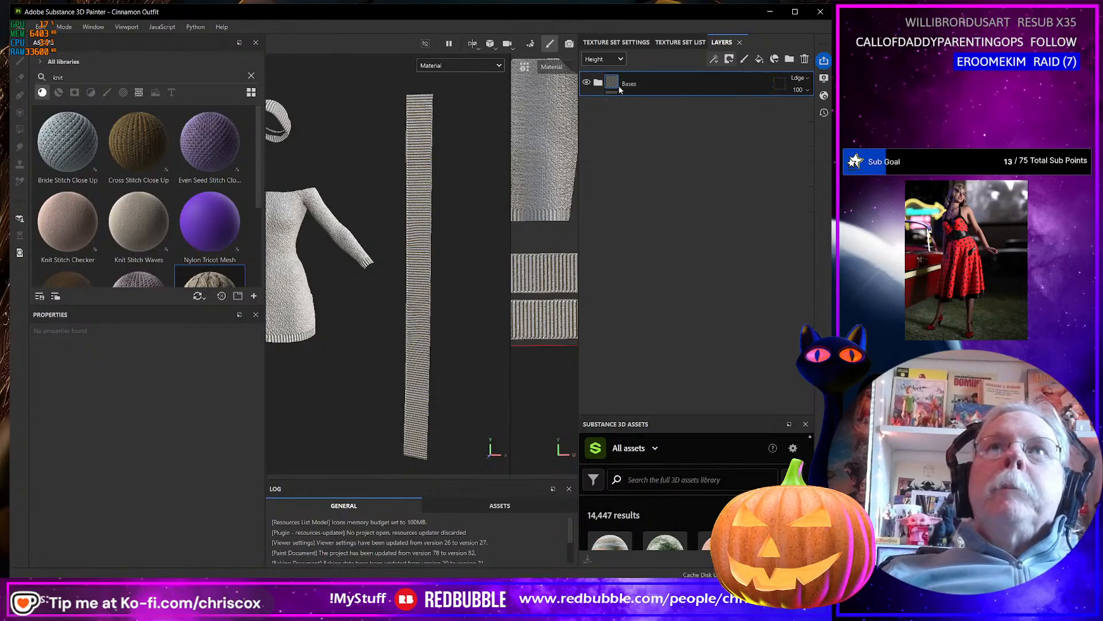
Add a fill layer above the Bases folder and set its base color to the mid gray 7A7A7A.
left_click(759, 59)
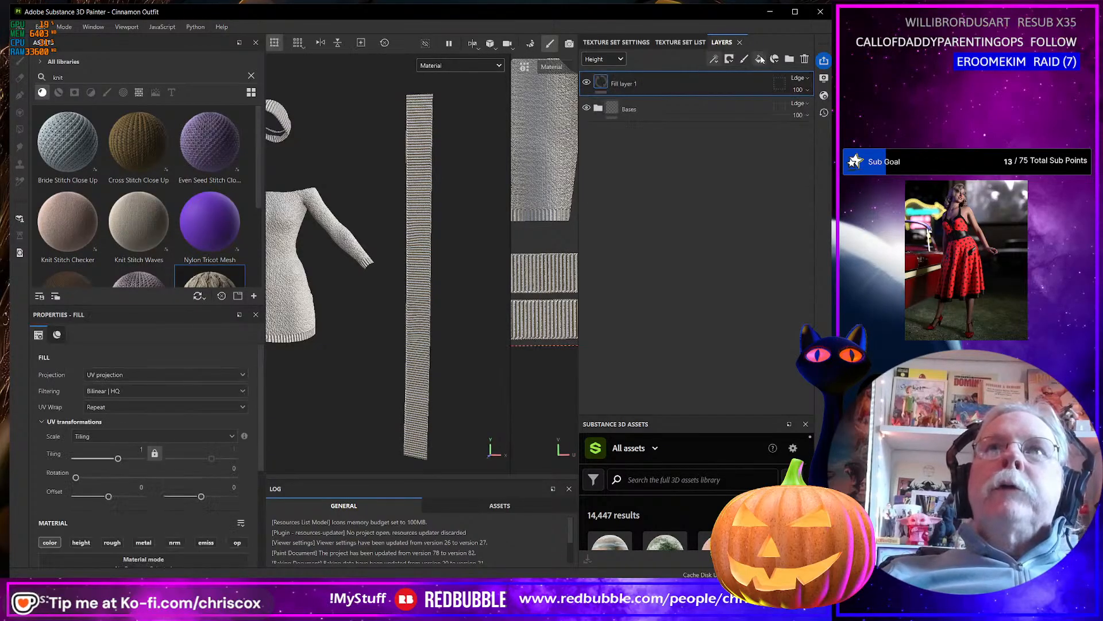
double_click(627, 85)
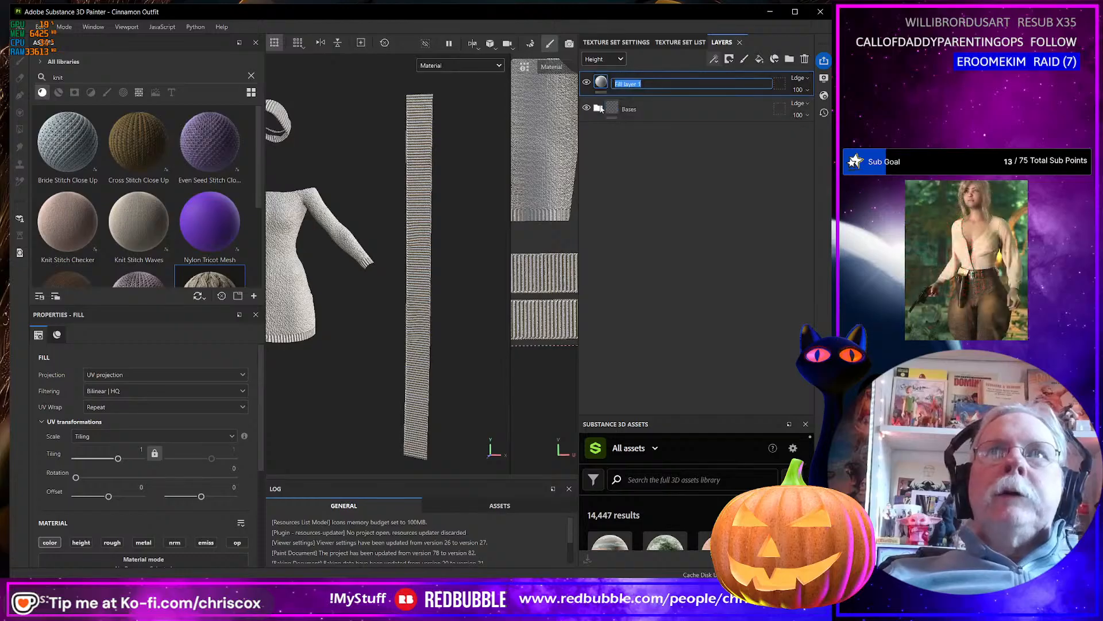
key("Return")
scroll(197, 467, "down", 3)
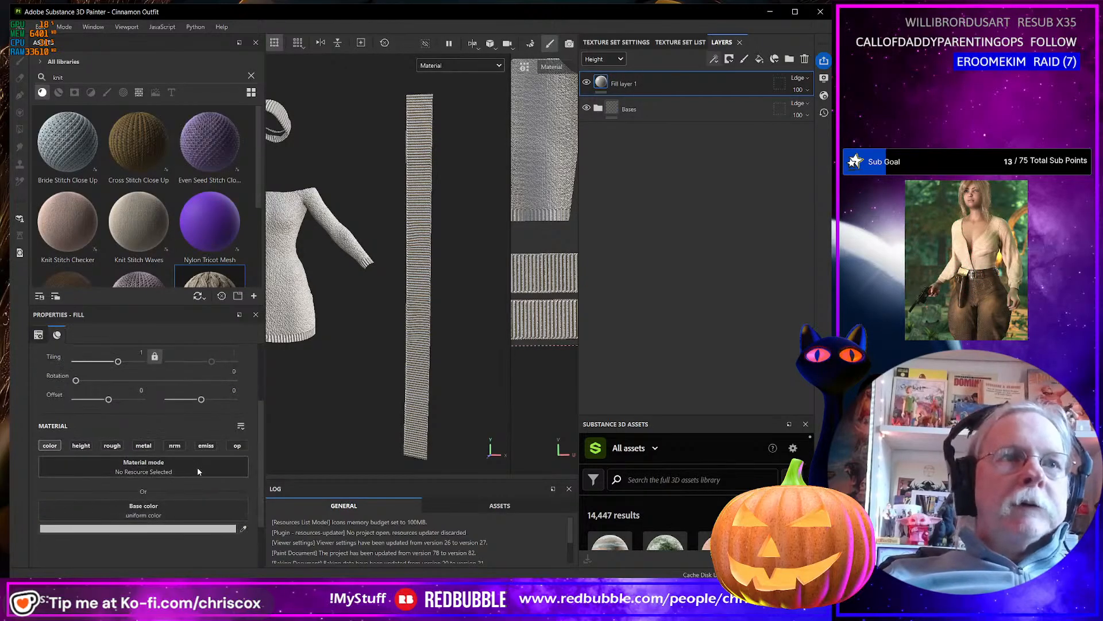
left_click(218, 528)
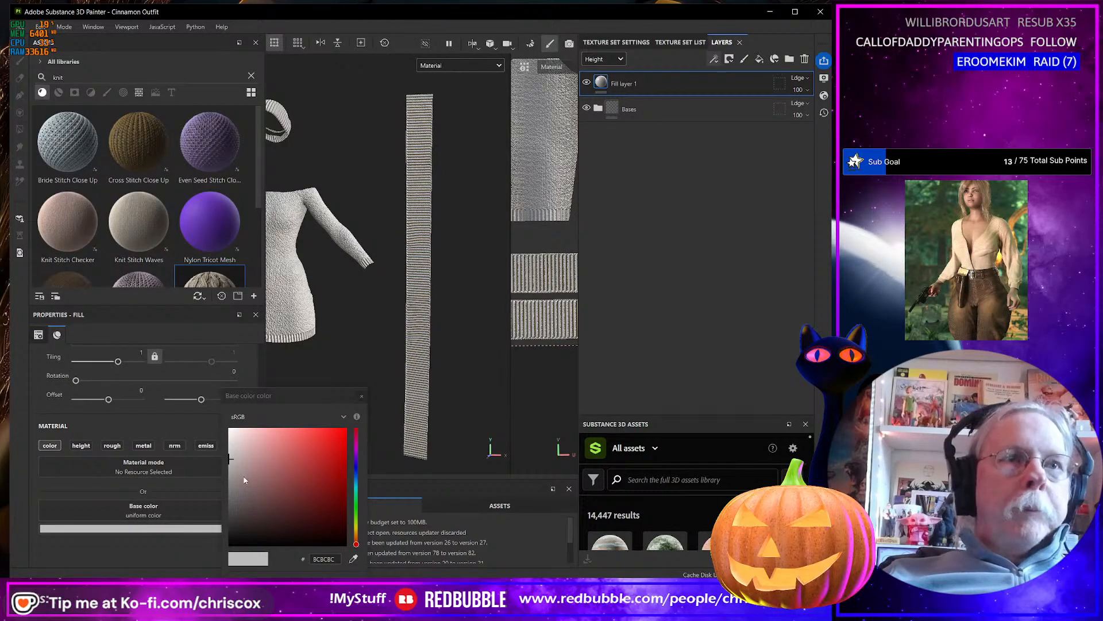
left_click_drag(244, 480, 221, 488)
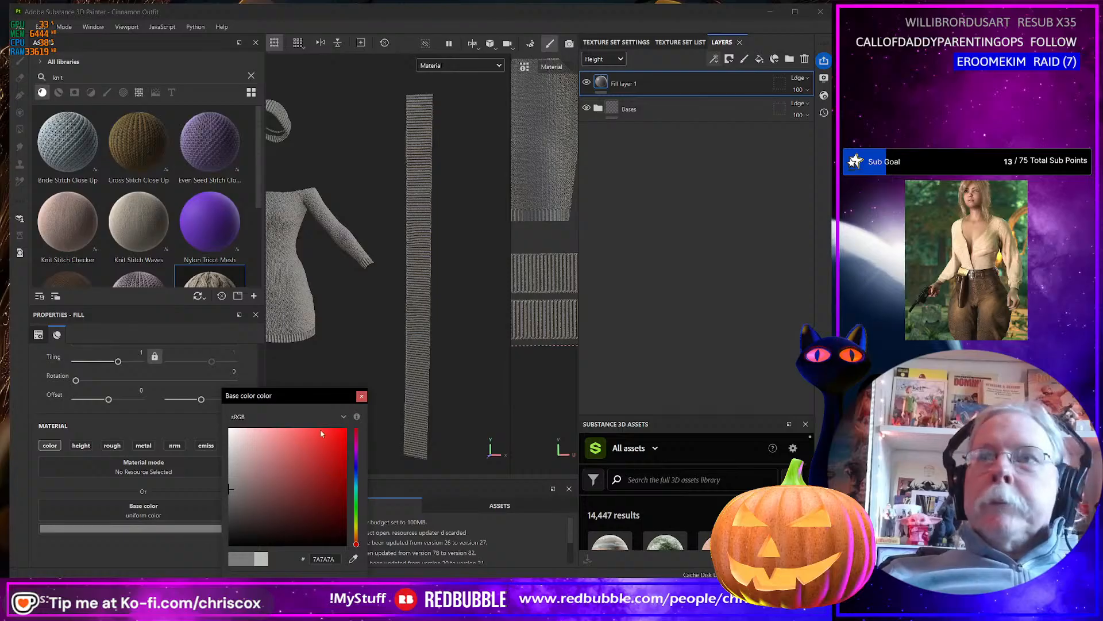
Add another fill layer above the mid gray one and set its base color to white.
left_click(362, 395)
left_click(759, 58)
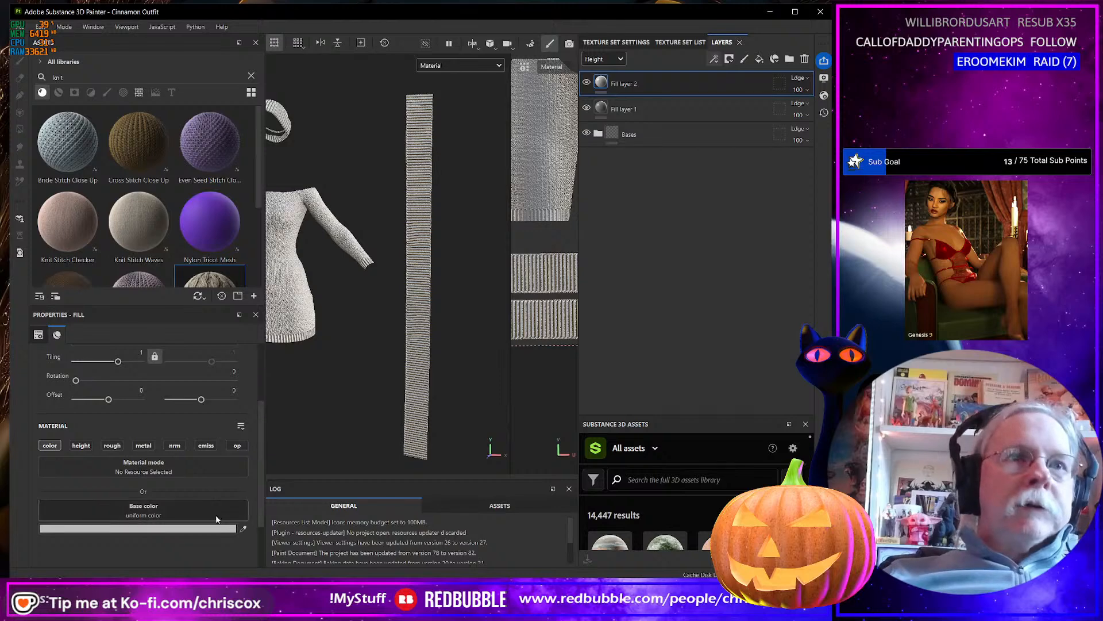
left_click(214, 532)
left_click_drag(231, 433, 220, 423)
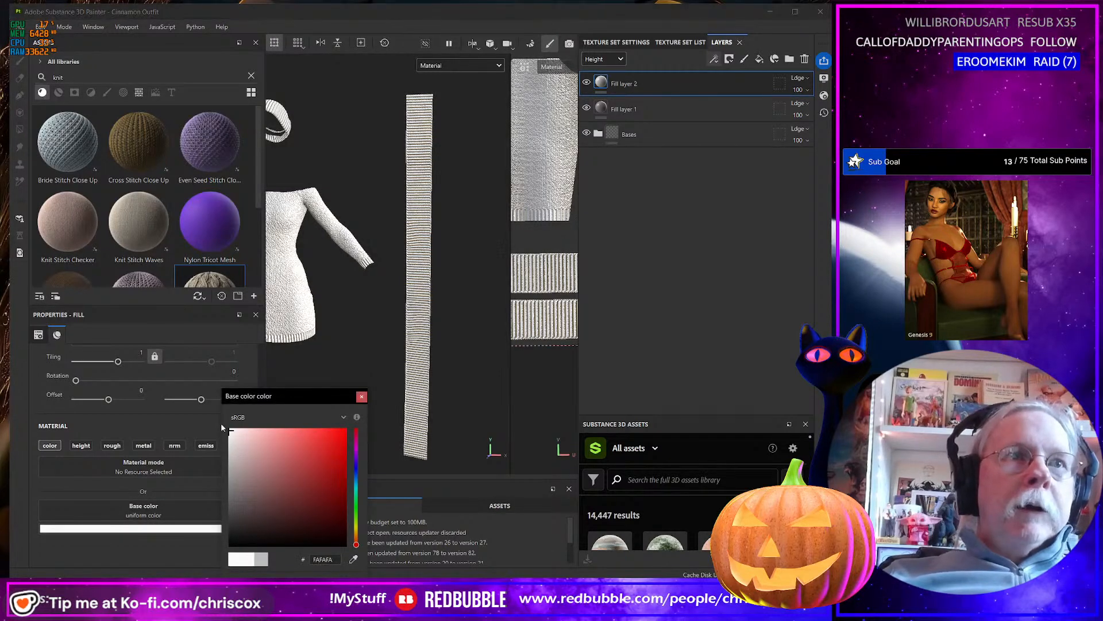
left_click(362, 396)
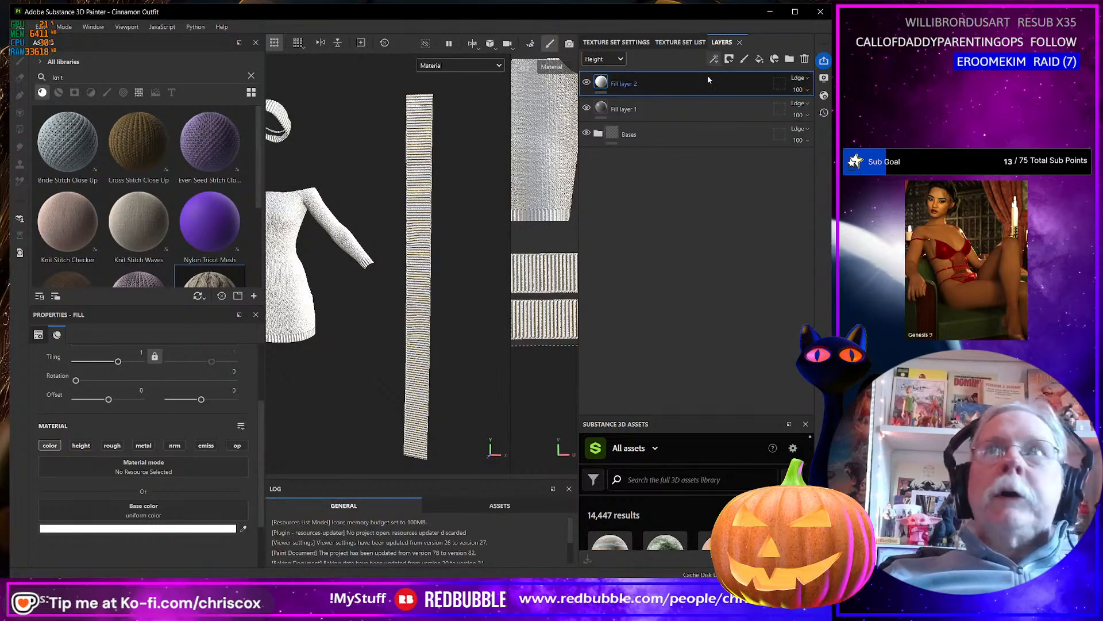
Give the white fill layer a black mask driven by a Fiber Glass Edge Wear generator.
left_click(730, 59)
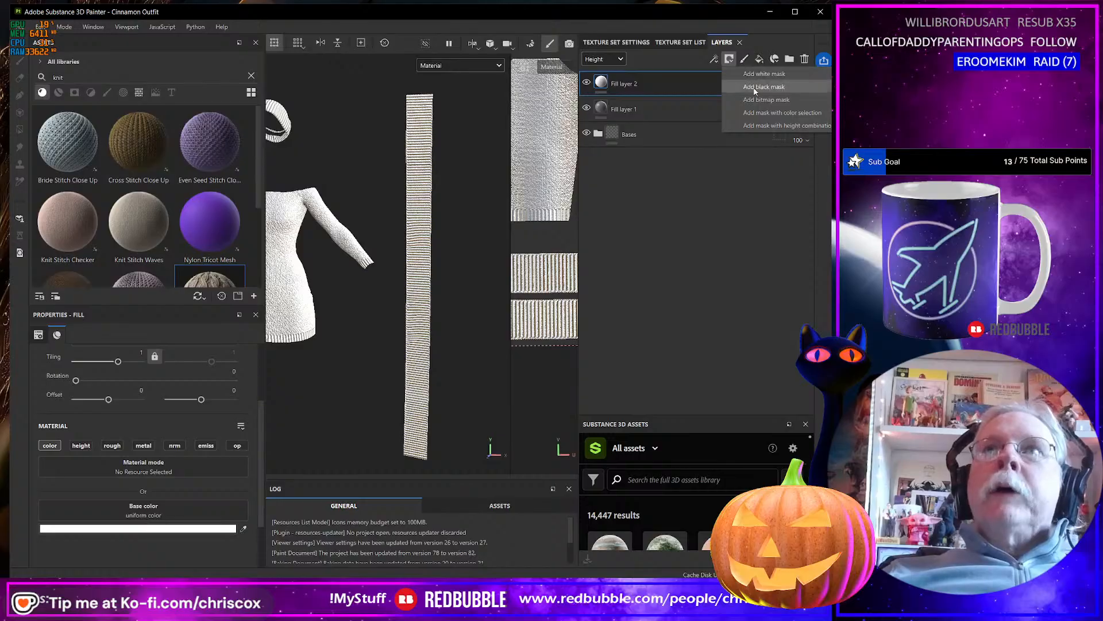
left_click(749, 88)
left_click(713, 58)
left_click(740, 97)
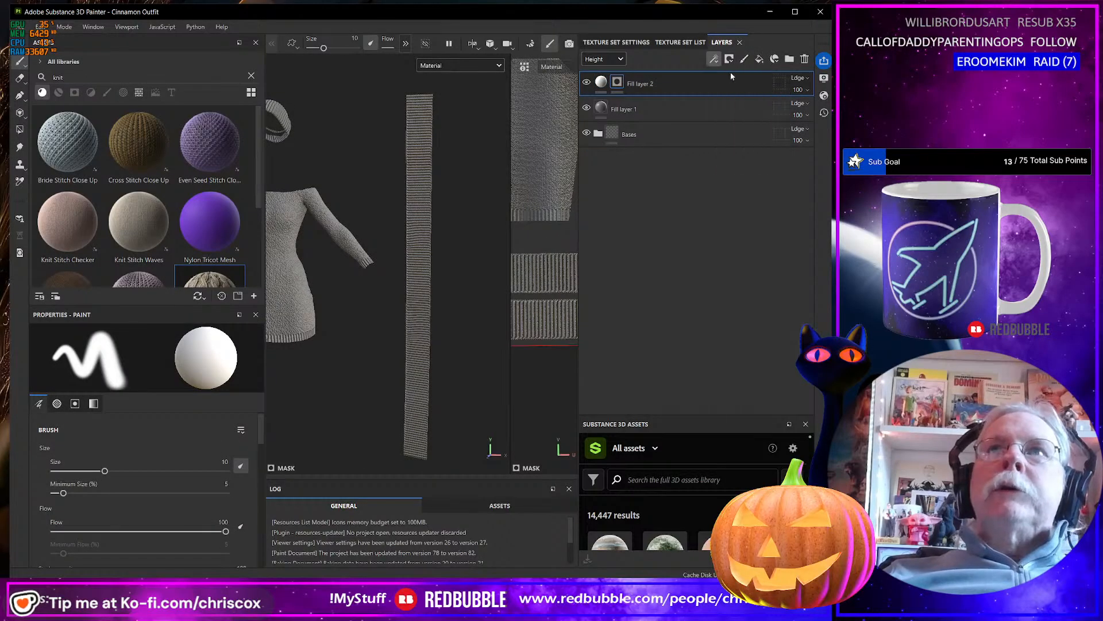
left_click(122, 364)
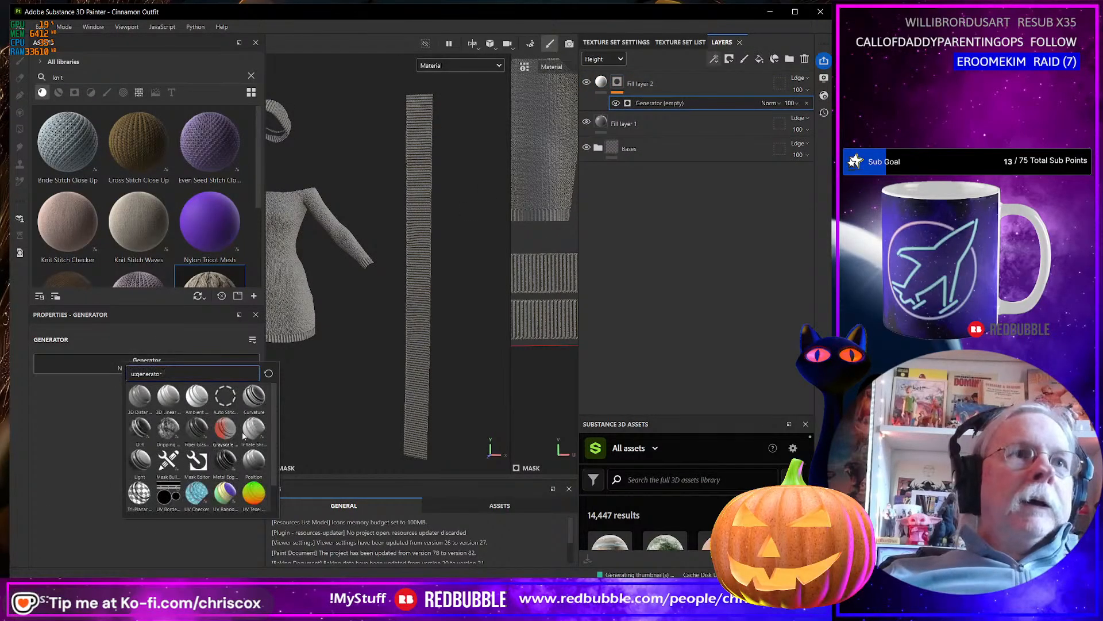
left_click(203, 431)
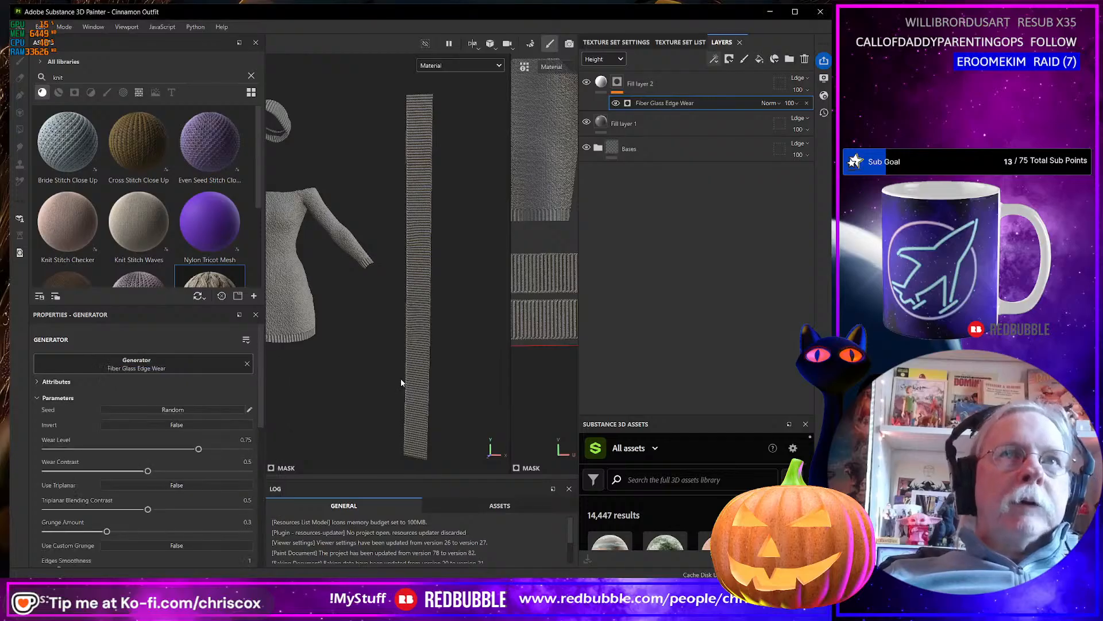
Set the Fiber Glass Edge Wear generator's Wear Contrast to 0.17 and its Wear Level to 0.4.
left_click_drag(371, 359, 421, 346, "alt")
middle_click_drag(420, 347, 438, 333, "alt")
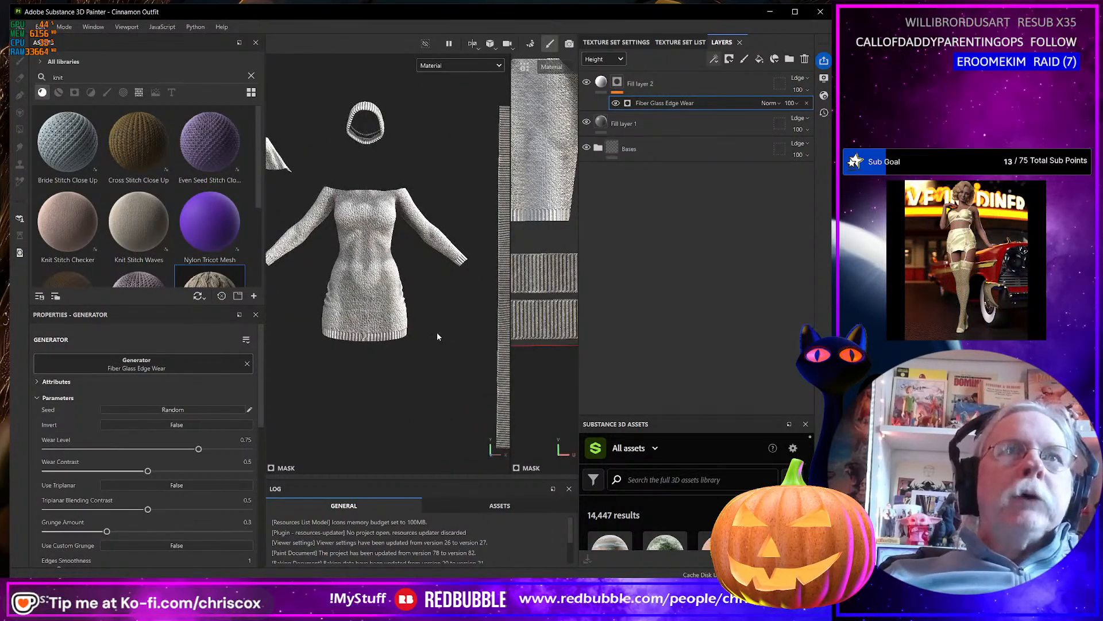
left_click_drag(436, 332, 409, 343, "alt")
scroll(409, 343, "up", 2)
middle_click_drag(406, 337, 415, 345, "alt")
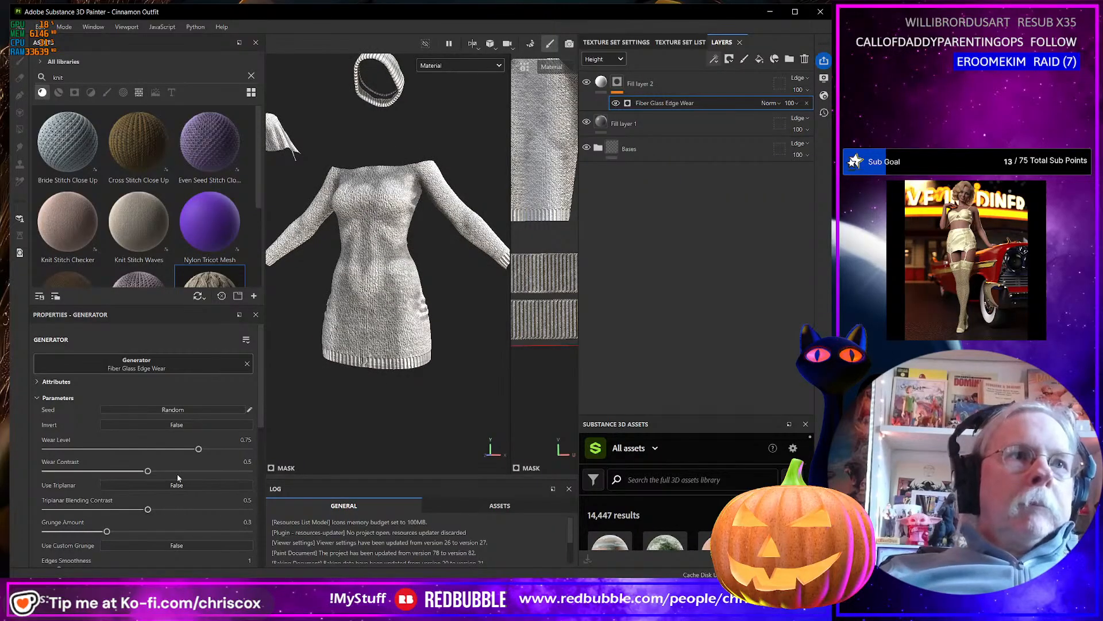
left_click_drag(154, 472, 95, 471)
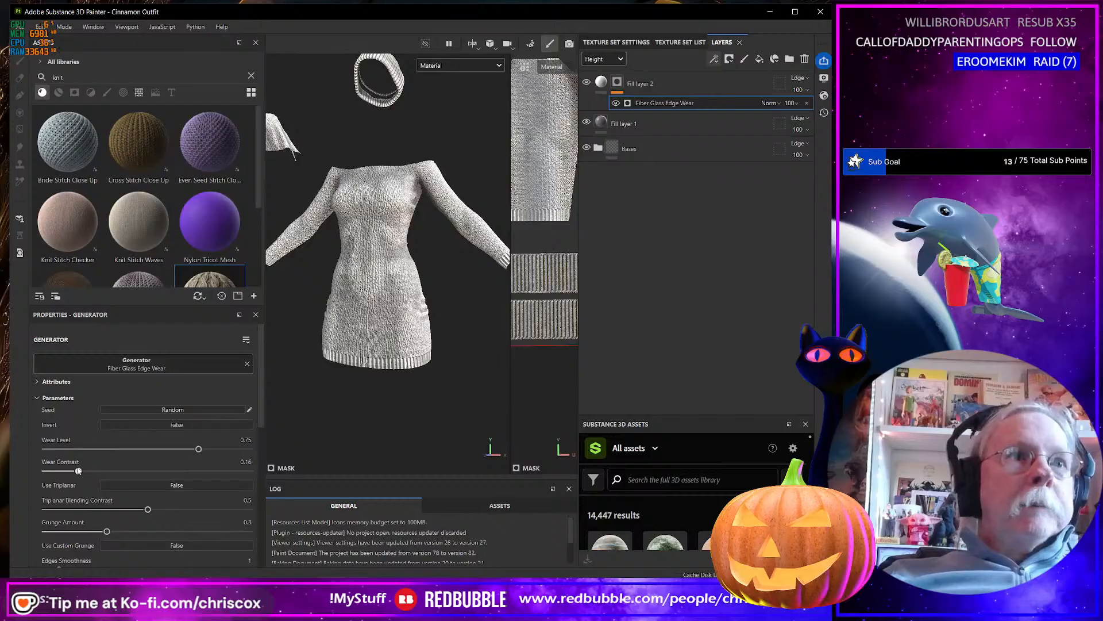
left_click_drag(199, 450, 131, 449)
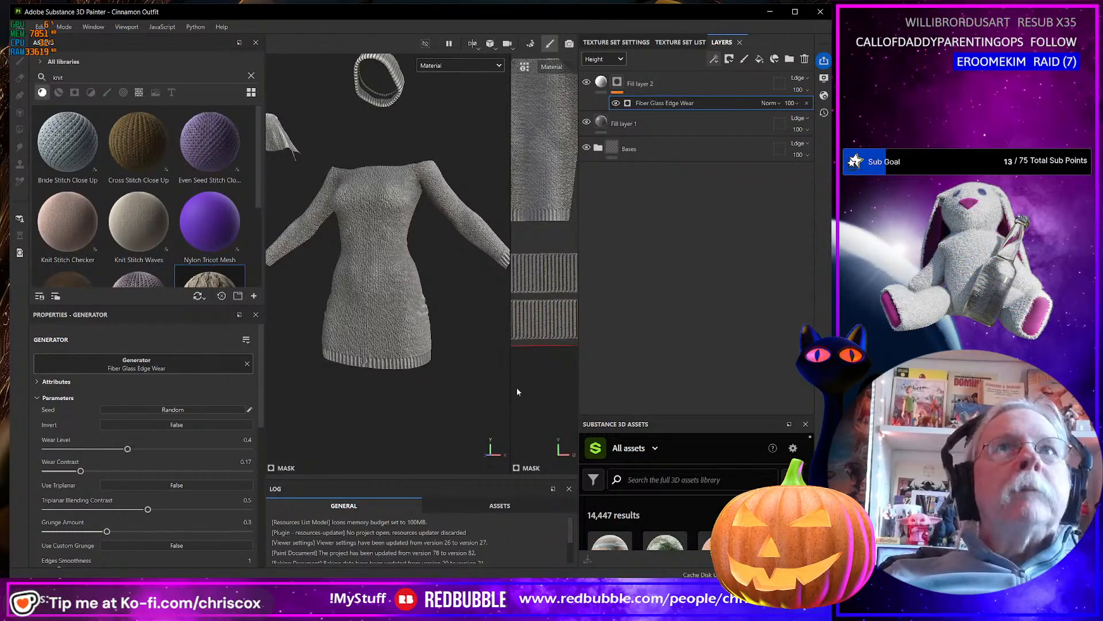
Refine the edge wear: Triplanar Blending Contrast 0.42, Grunge Amount 0.37, Edges Smoothness 8.53 and Wear Level 0.43.
left_click_drag(506, 299, 444, 301, "alt")
middle_click_drag(453, 233, 440, 288, "alt")
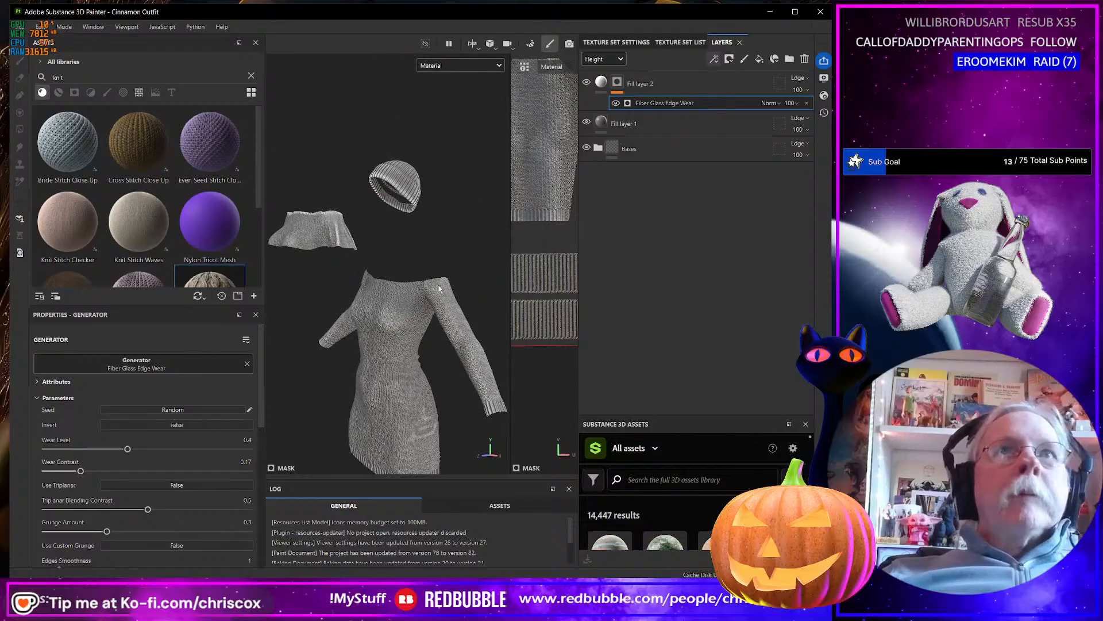
left_click_drag(404, 202, 418, 229, "alt")
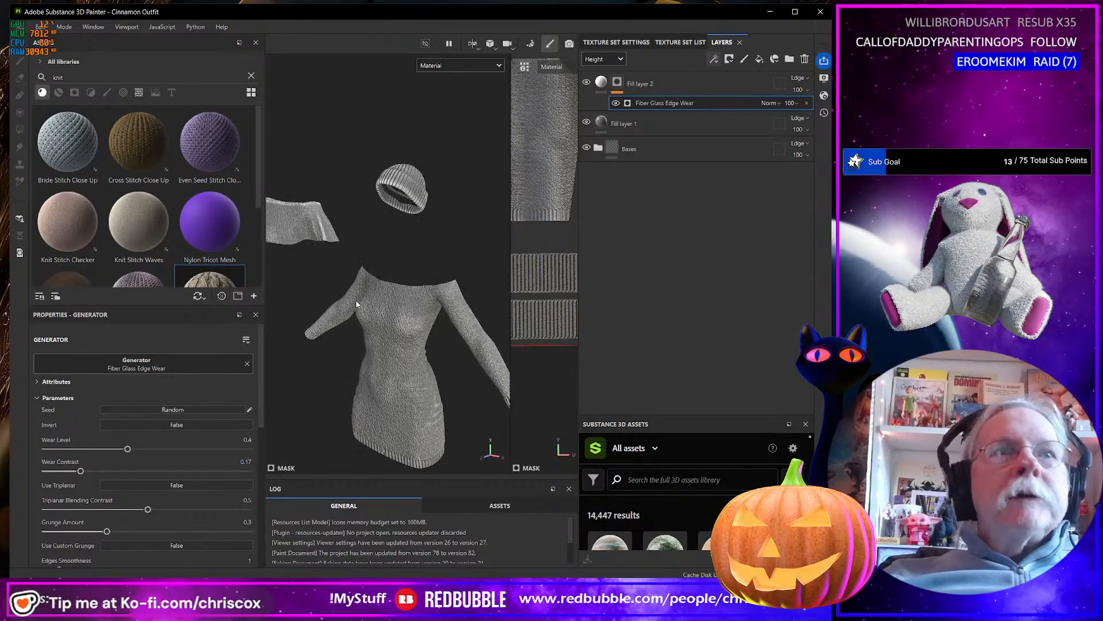
scroll(168, 505, "down", 1)
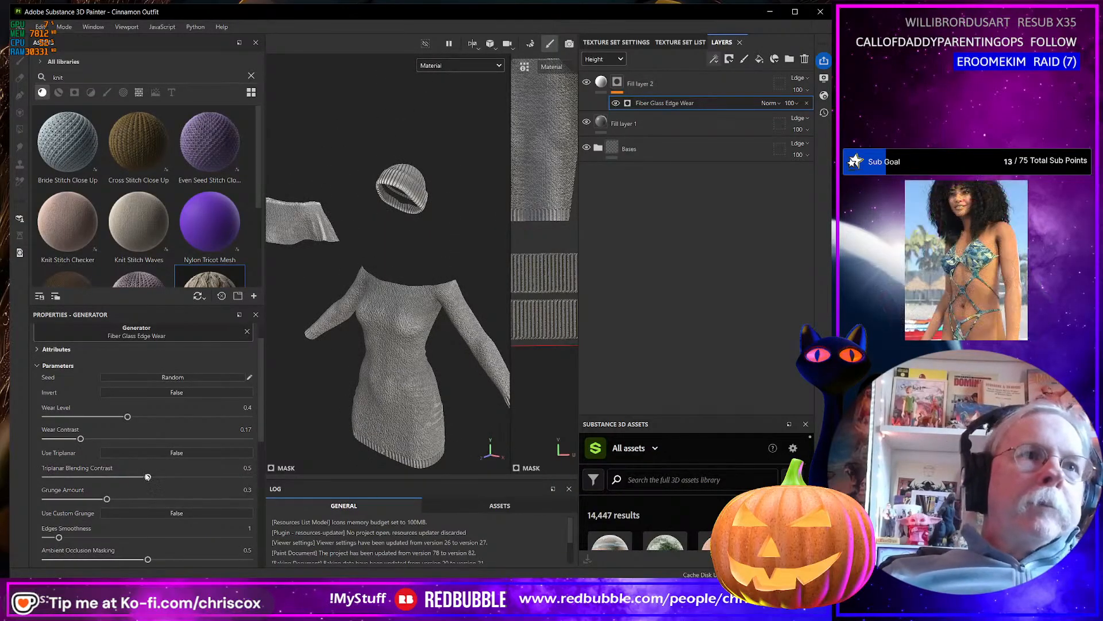
mouse_move(117, 469)
left_mouse_down()
mouse_move(53, 464)
mouse_move(188, 460)
mouse_move(129, 463)
left_mouse_up()
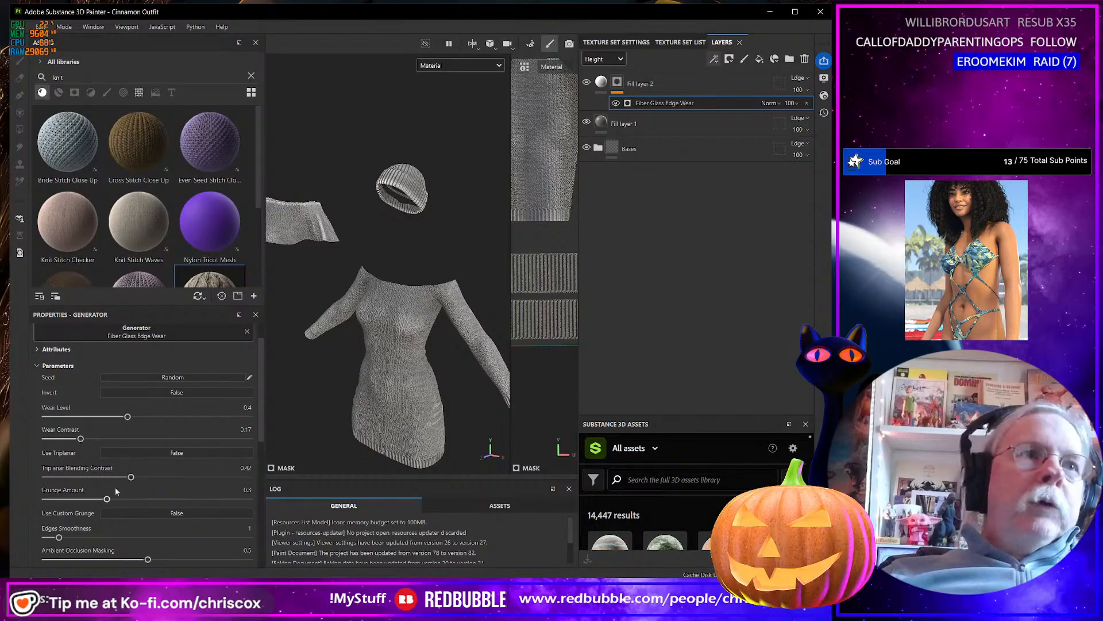
mouse_move(106, 500)
left_mouse_down()
mouse_move(53, 499)
mouse_move(145, 496)
mouse_move(122, 495)
left_mouse_up()
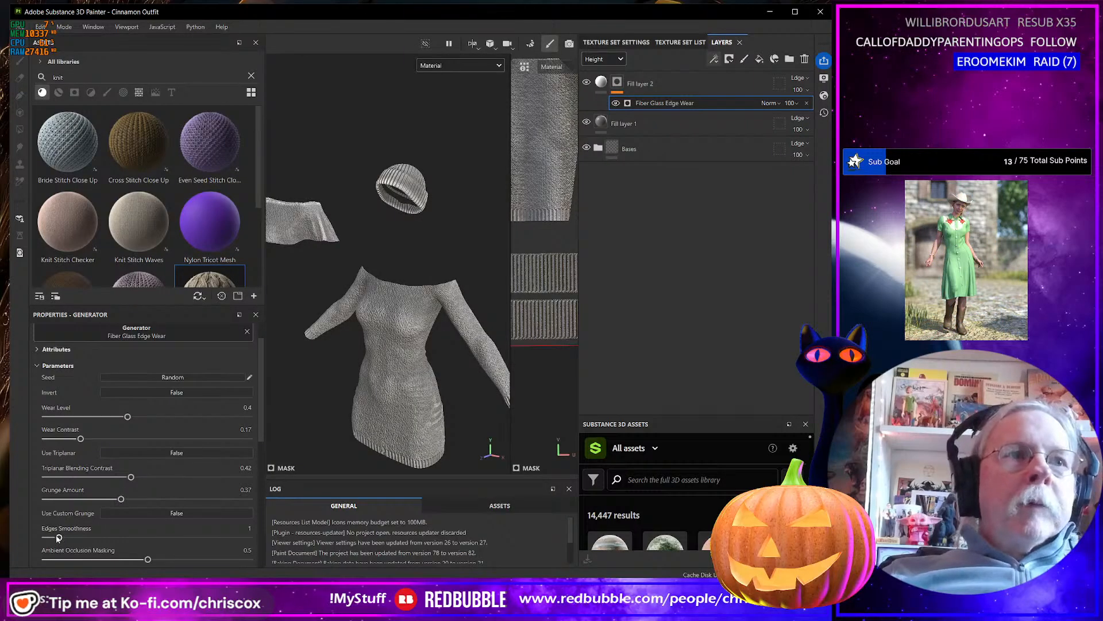
left_click_drag(59, 537, 113, 536)
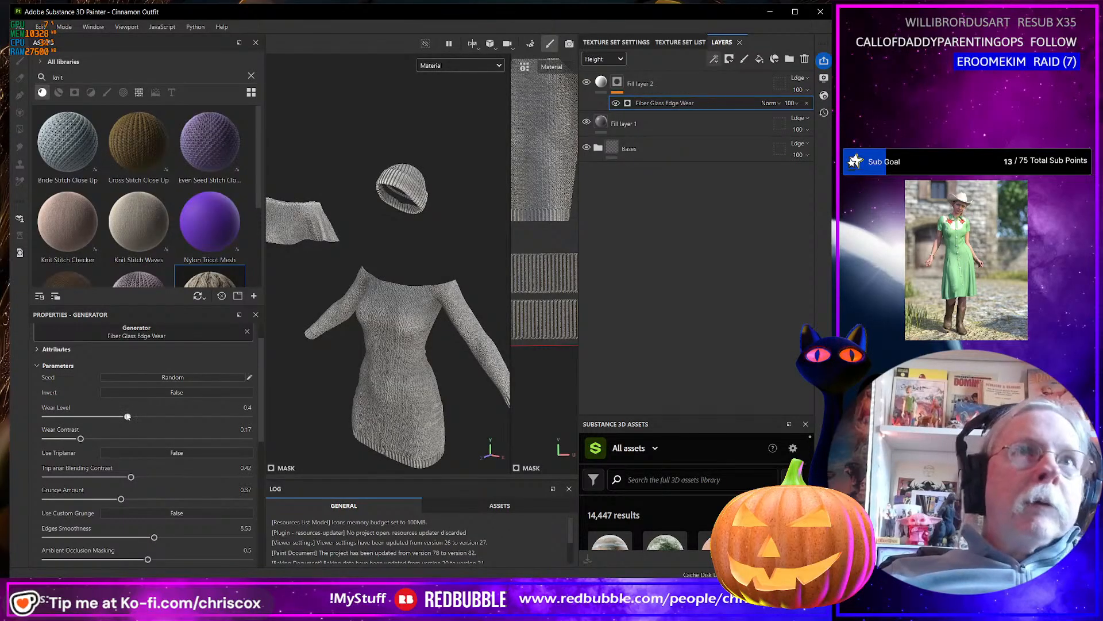
mouse_move(125, 416)
left_mouse_down()
mouse_move(111, 416)
mouse_move(130, 417)
left_mouse_up()
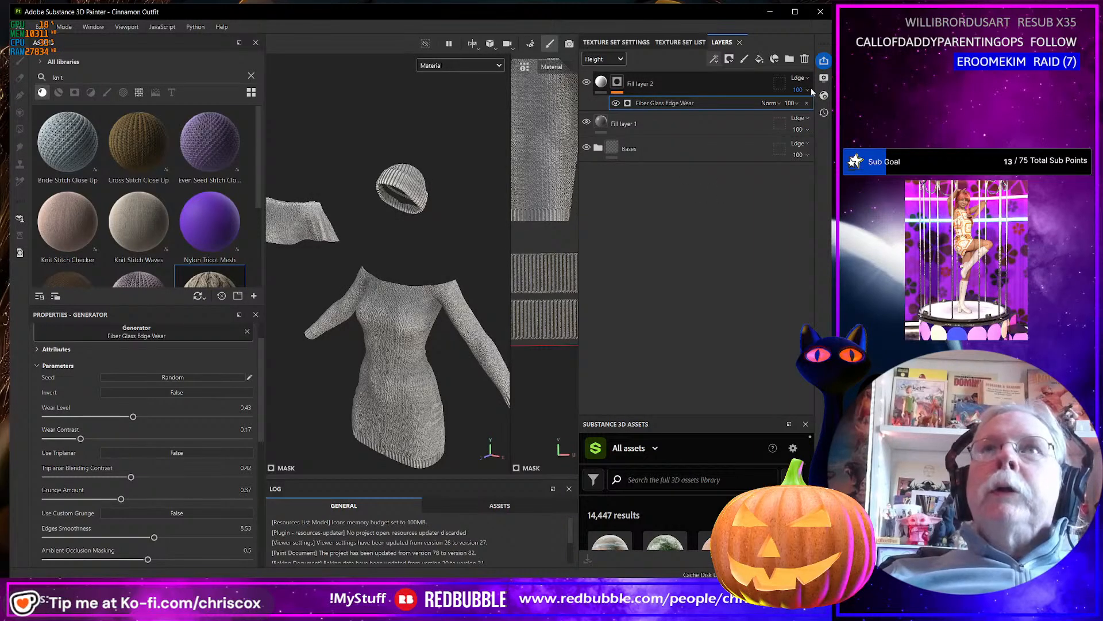
Switch the layer stack to the Base color channel and lower the white fill layer's opacity to roughly half.
left_click(610, 59)
left_click(598, 73)
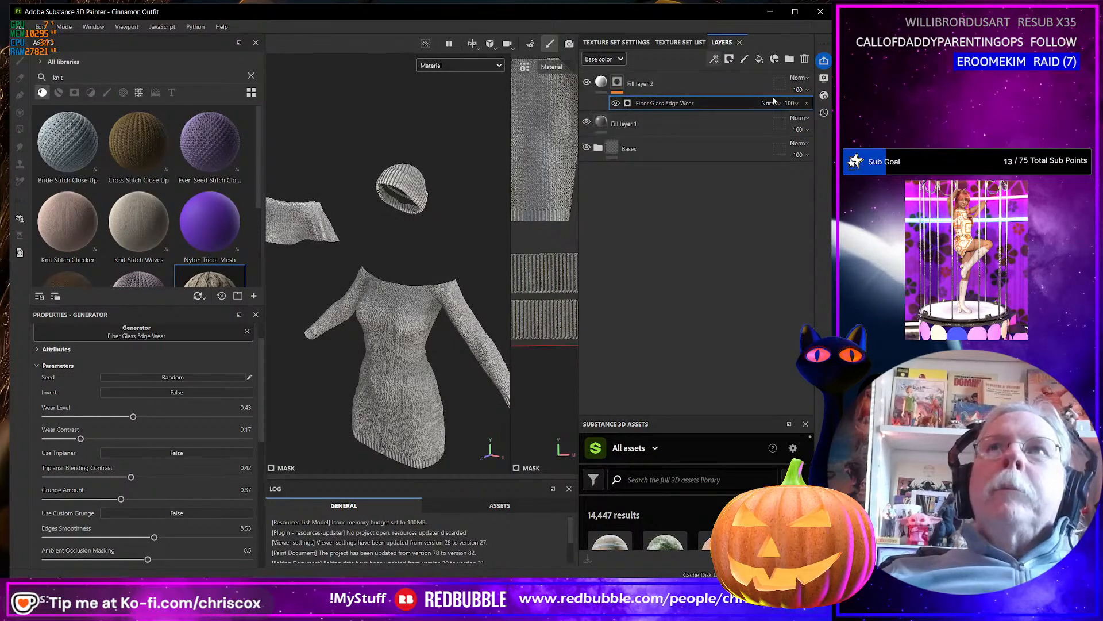
left_click_drag(831, 108, 817, 108)
left_click_drag(492, 224, 488, 184, "alt")
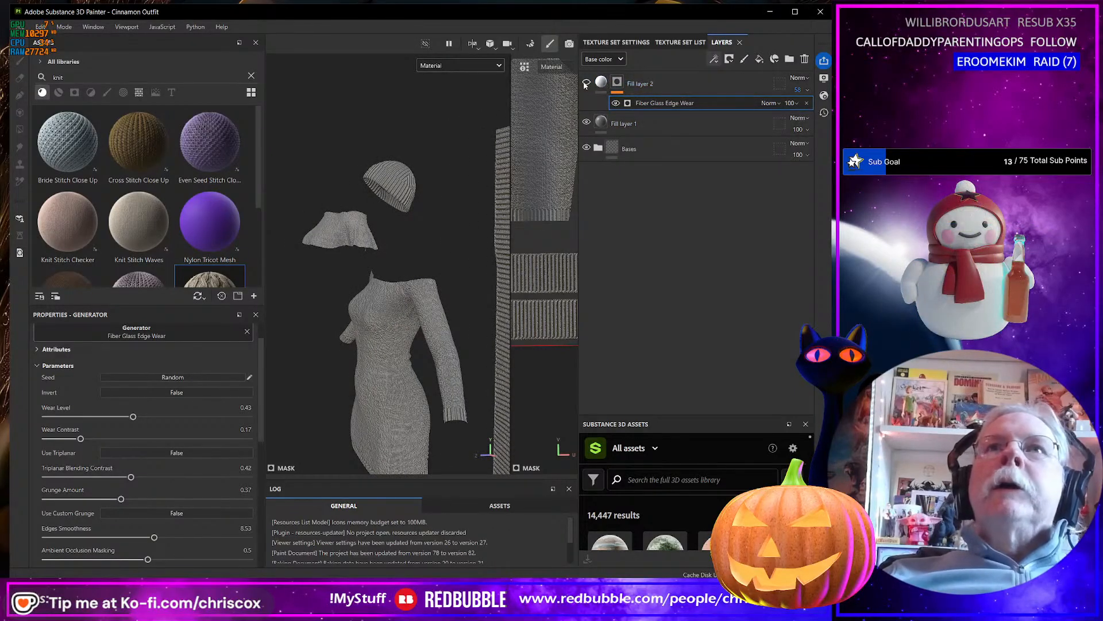
left_click(585, 84)
Rename the white edge wear fill layer as Highlights.
double_click(643, 84)
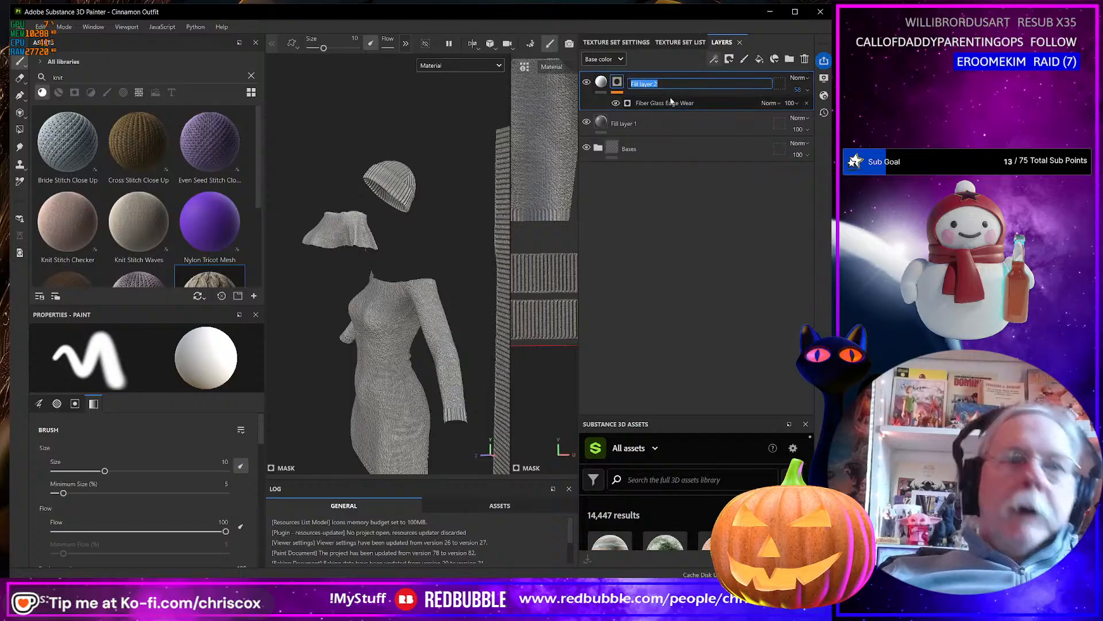
type("Highlight")
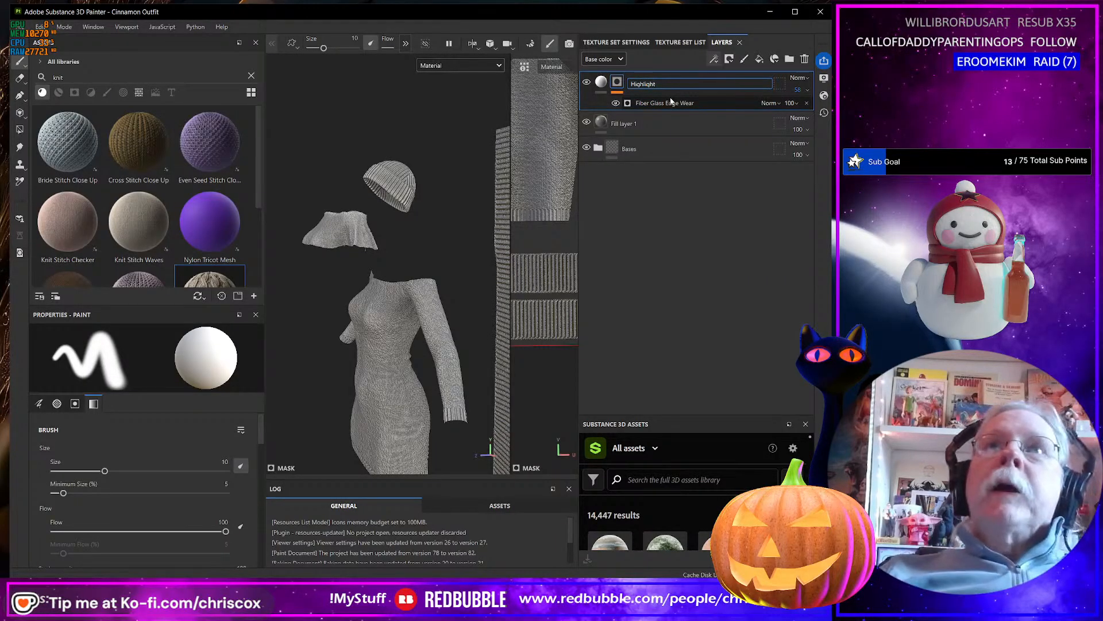
type("s")
key("Return")
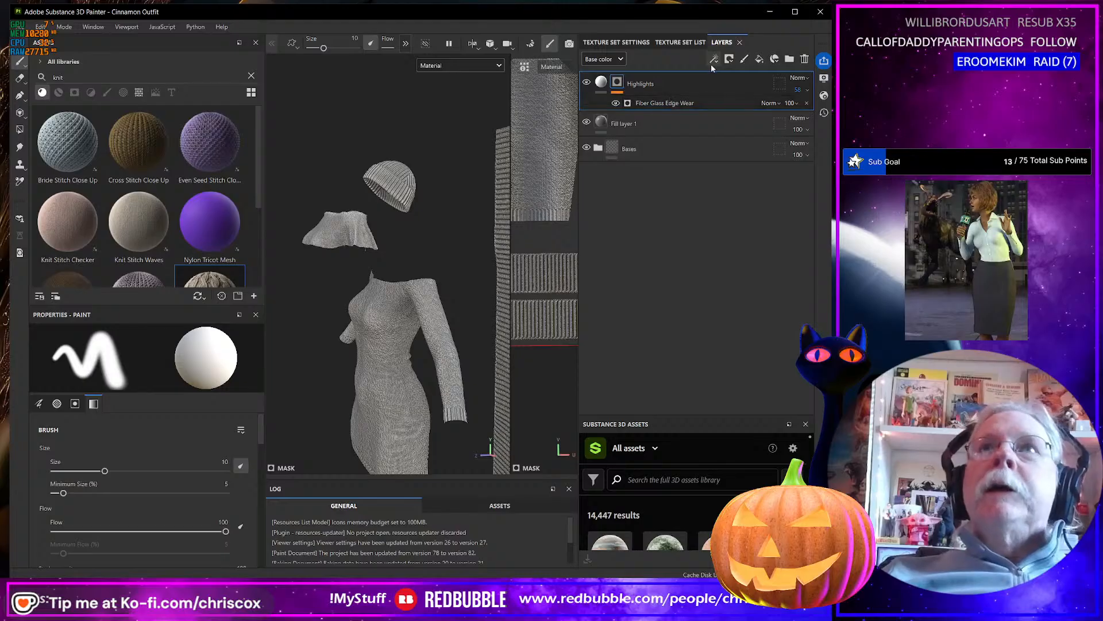
Add a fill layer above Highlights and set its base color to black 000000.
left_click(759, 59)
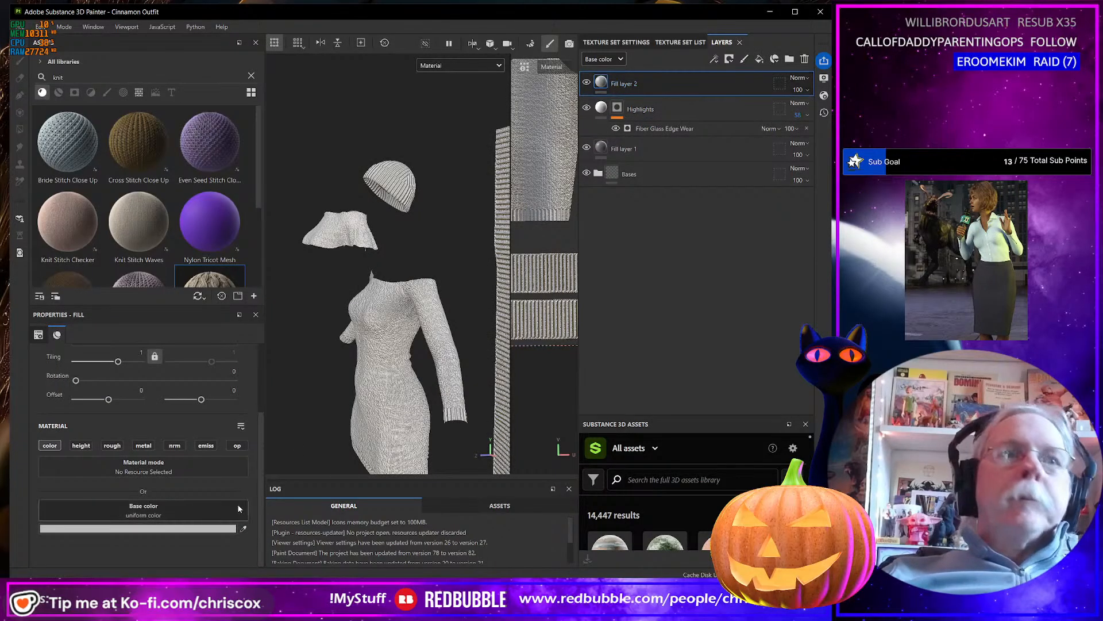
left_click(211, 528)
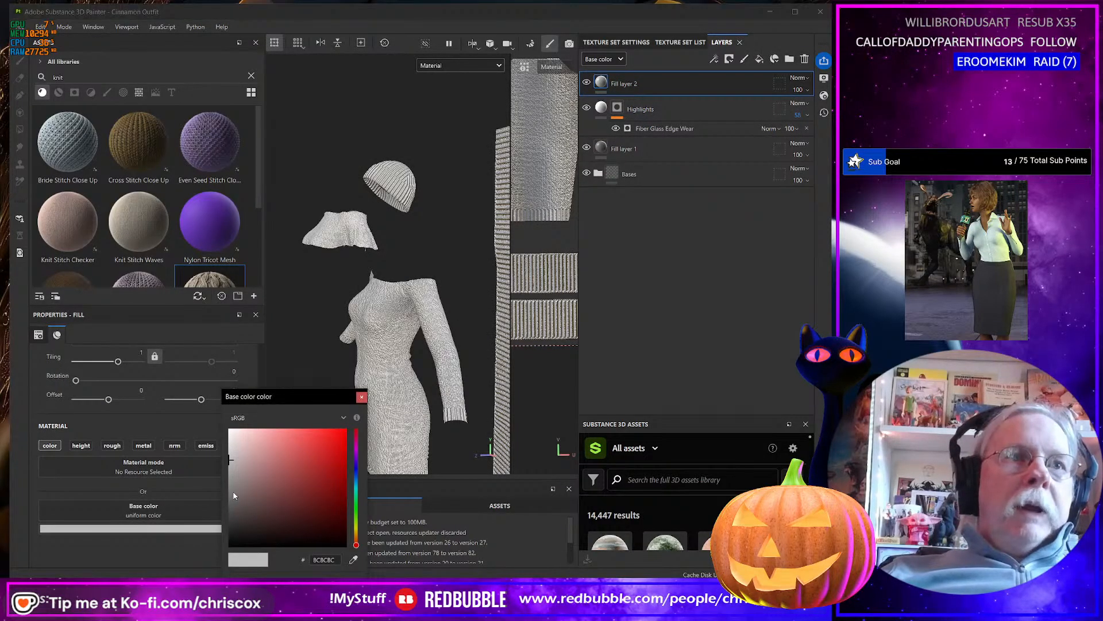
left_click_drag(234, 496, 226, 550)
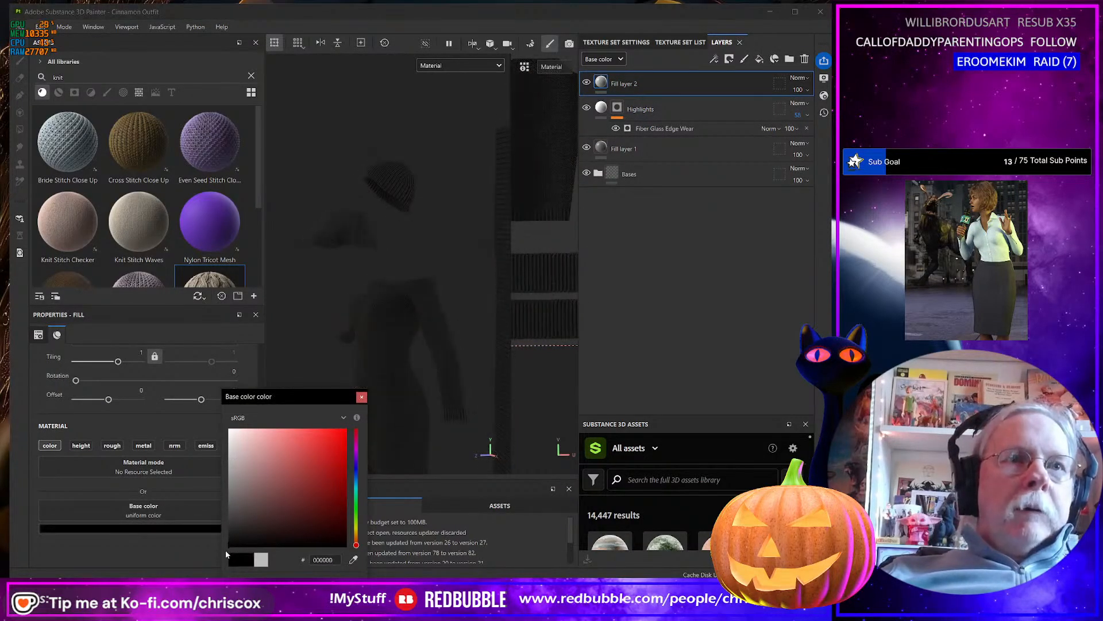
left_click(362, 397)
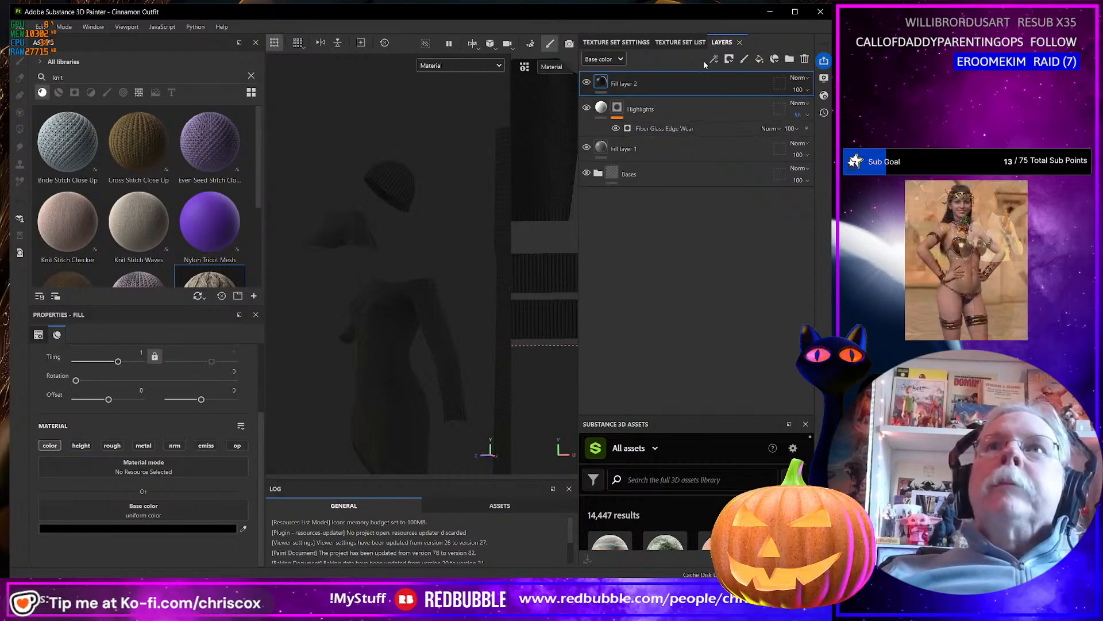
Give the black fill layer a black mask driven by a Dirt generator.
left_click(729, 59)
left_click(763, 76)
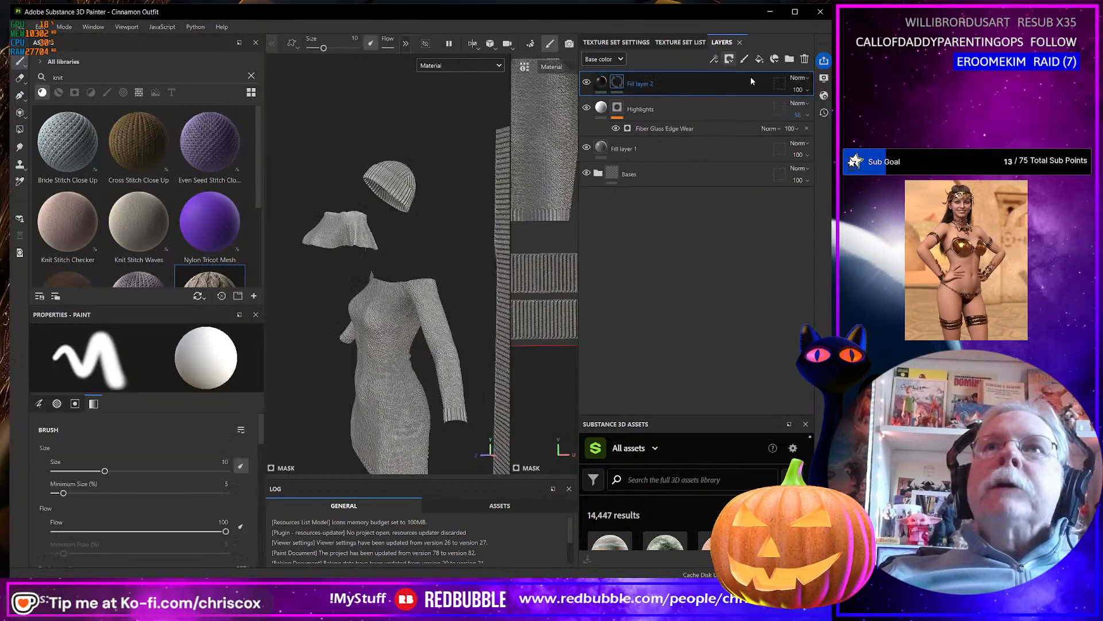
left_click(714, 59)
left_click(746, 74)
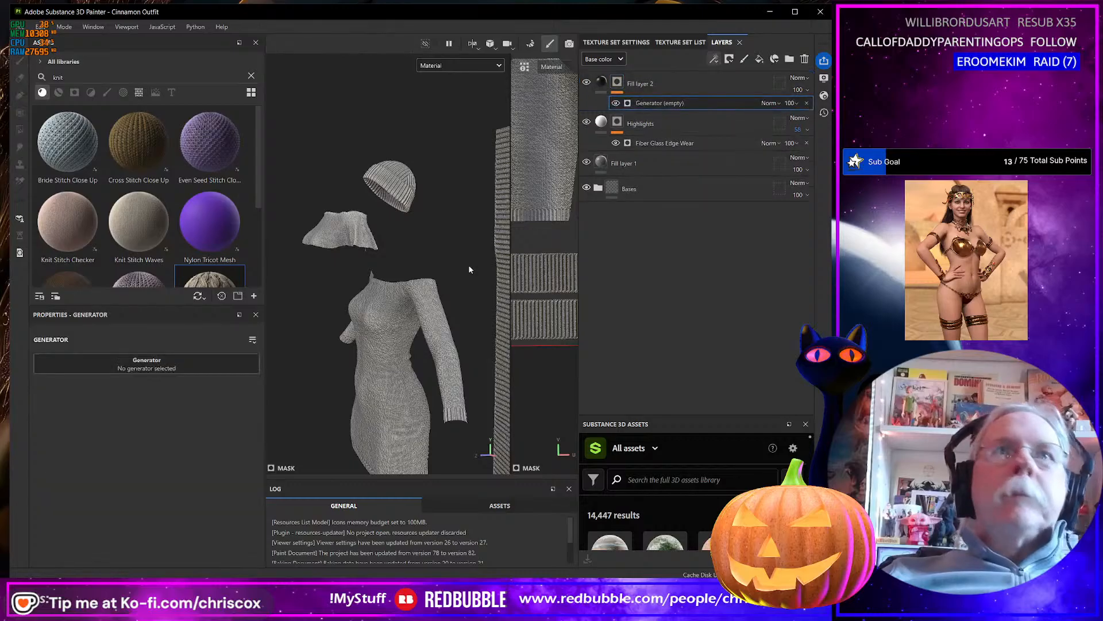
left_click(151, 368)
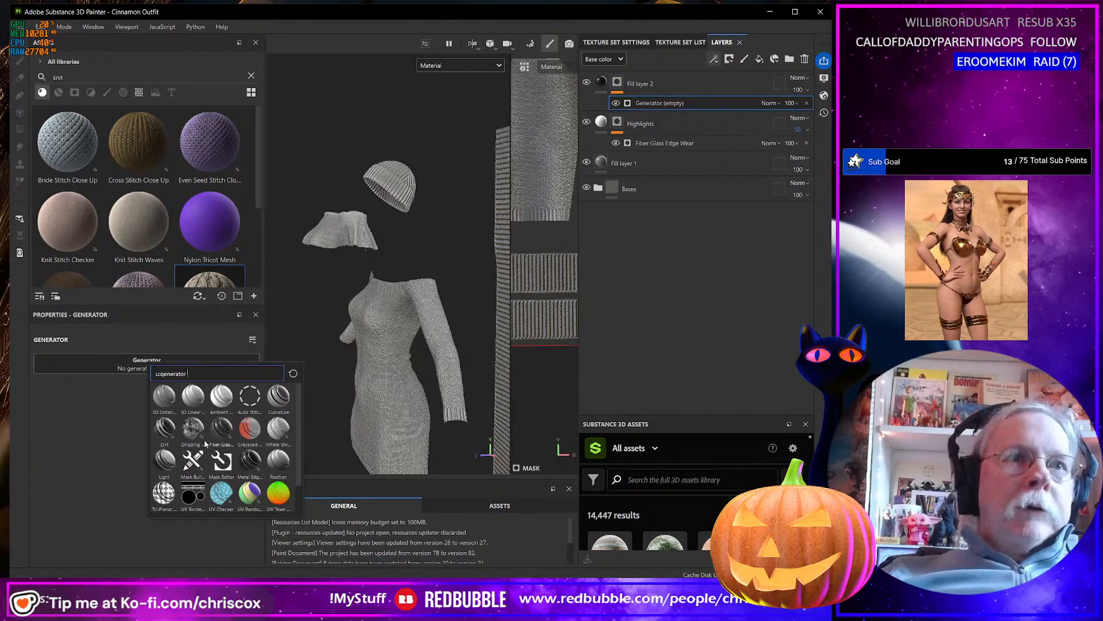
left_click(165, 428)
Set the Dirt generator's Dirt Contrast to 0.2 and its Dirt Level to 0.39.
left_click_drag(405, 374, 412, 328, "alt")
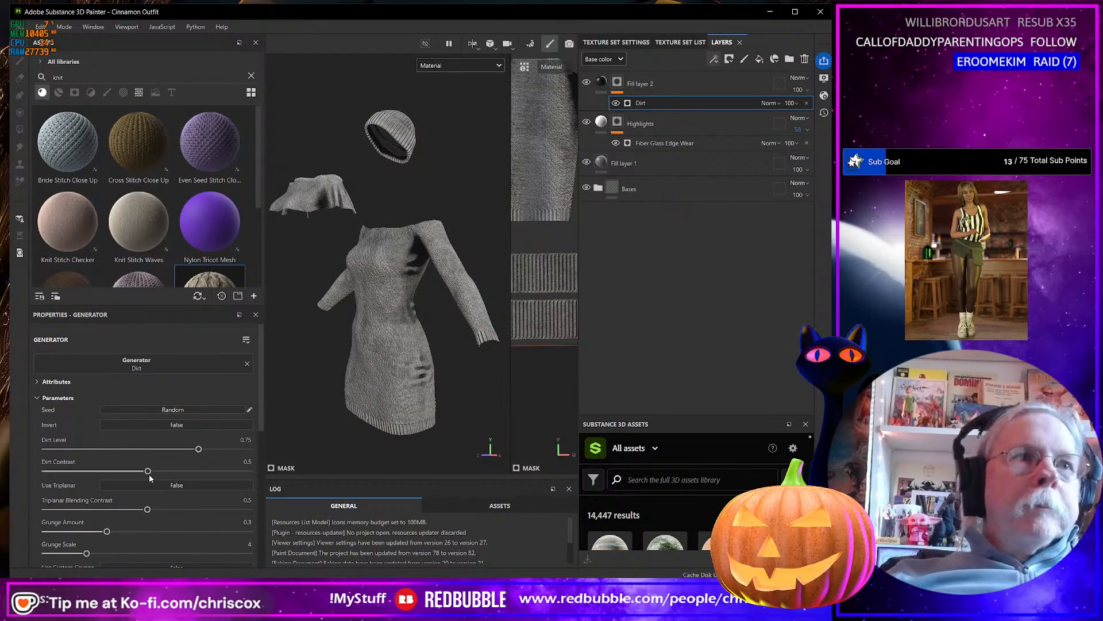
left_click_drag(148, 472, 92, 472)
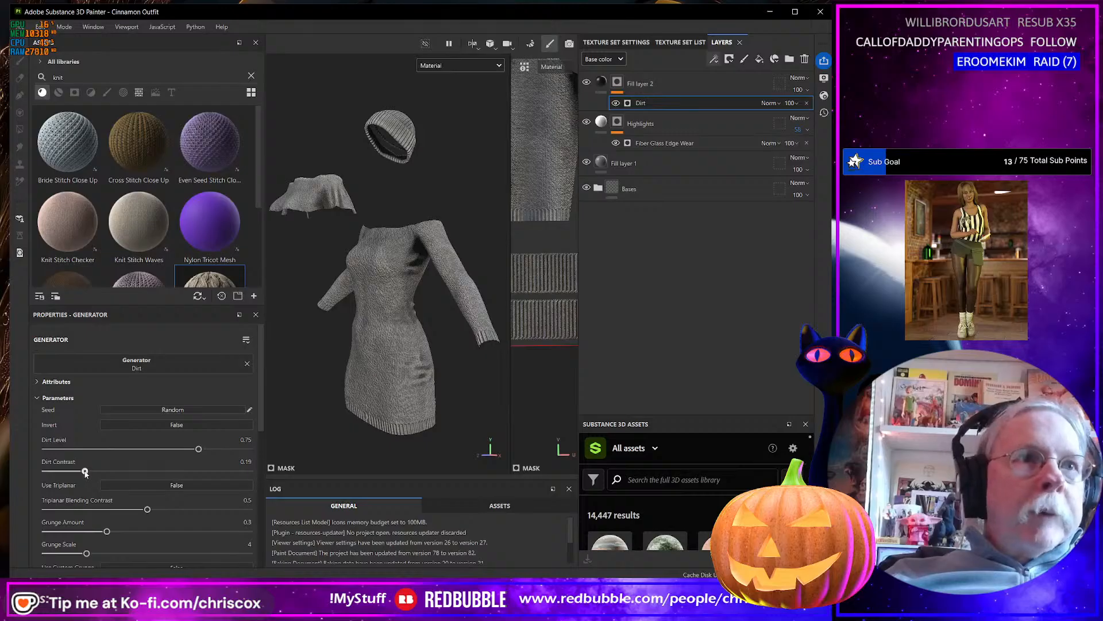
left_click_drag(198, 448, 129, 447)
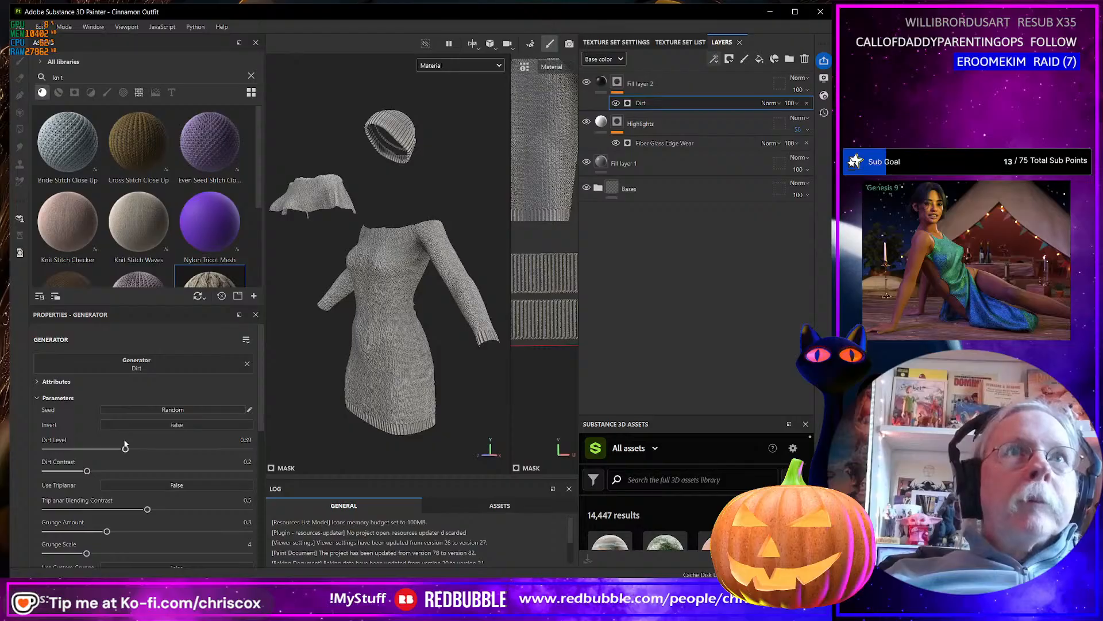
Add a new fill layer directly above Fill layer 1 and name it White.
left_click_drag(372, 290, 437, 315, "alt")
key("f")
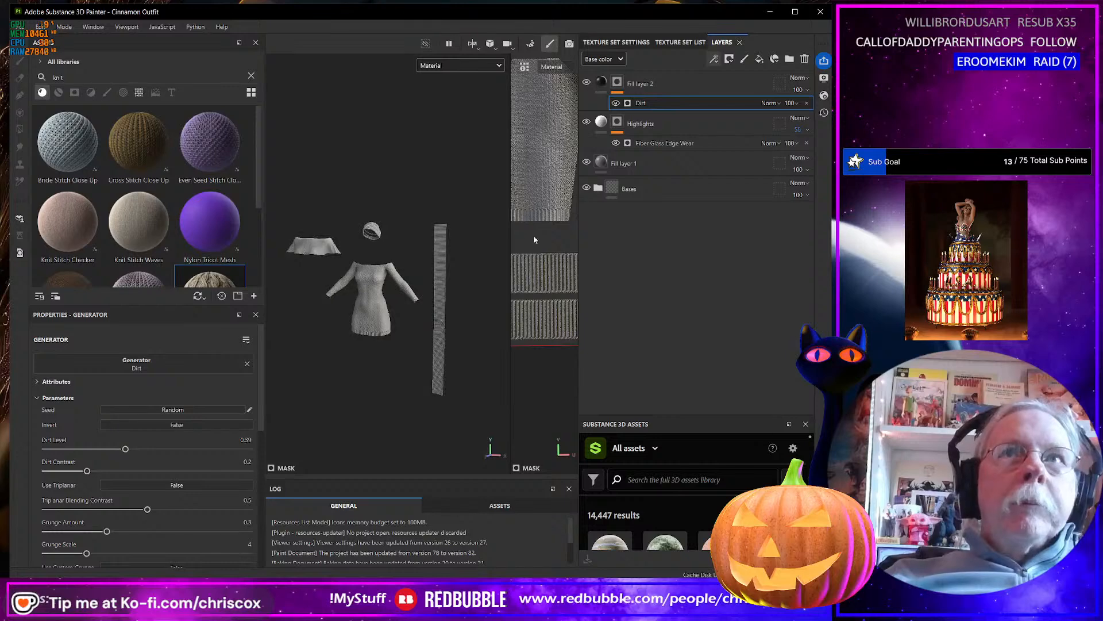
left_click(661, 165)
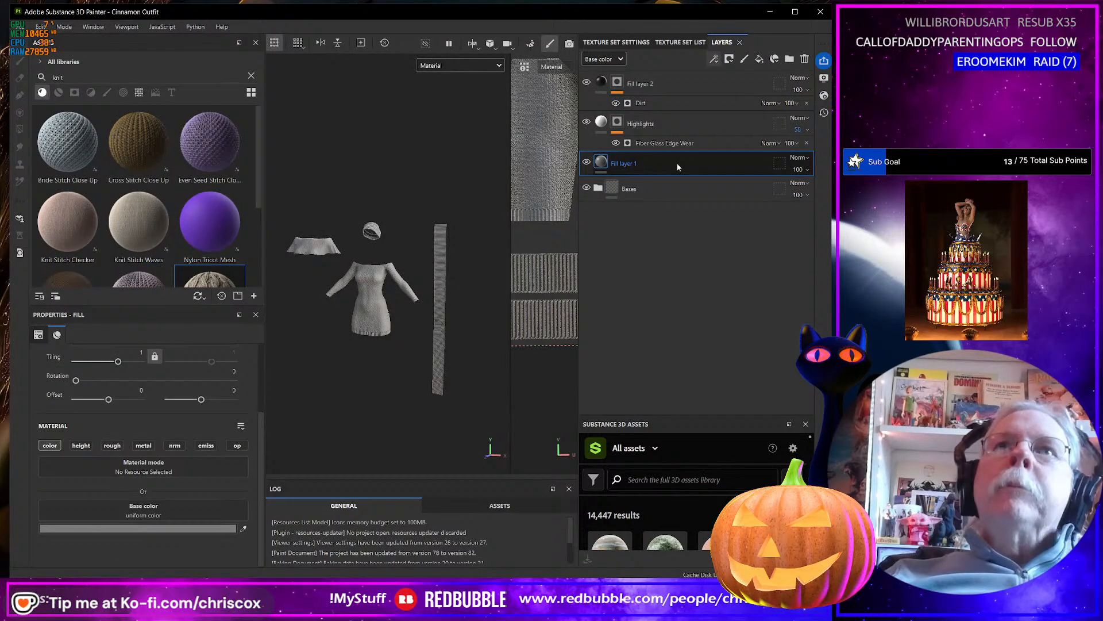
right_click(640, 163)
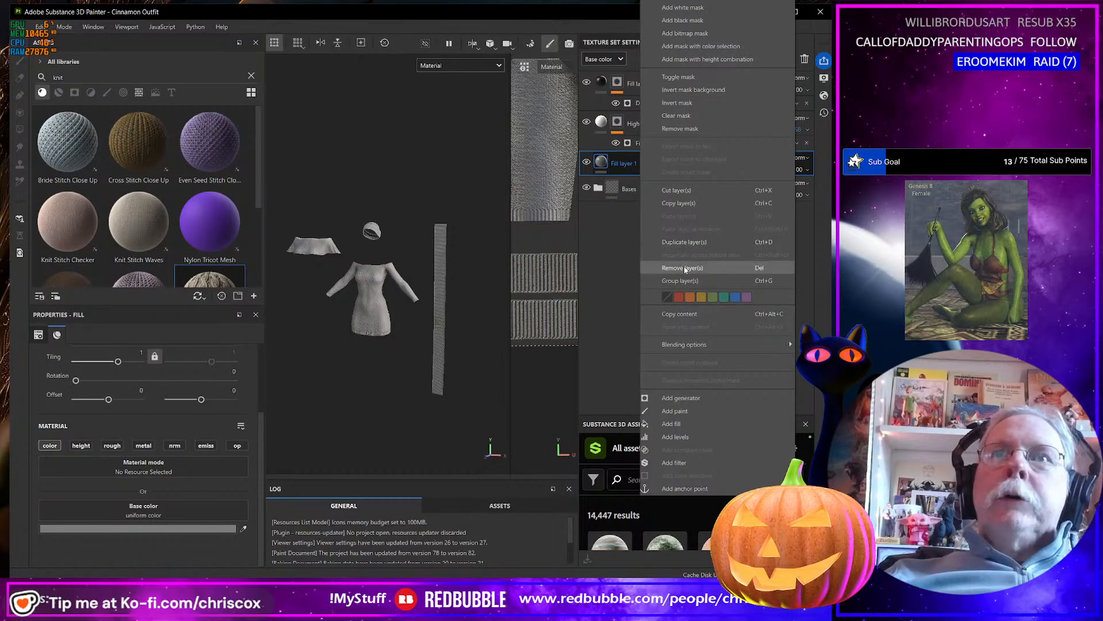
left_click(637, 166)
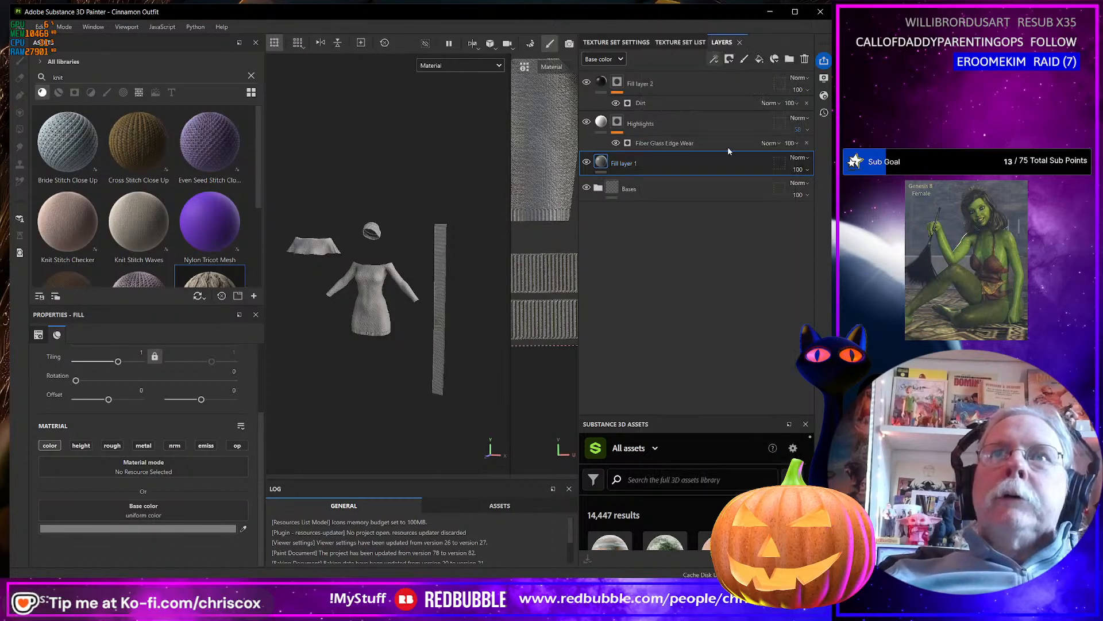
left_click(759, 59)
double_click(627, 164)
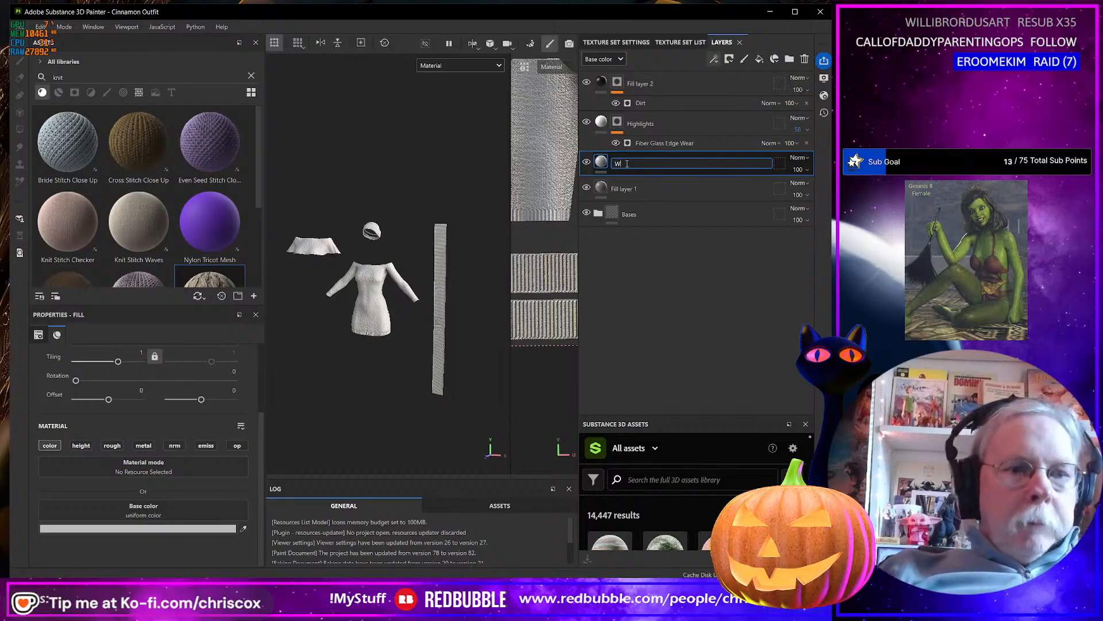
type("White")
key("Return")
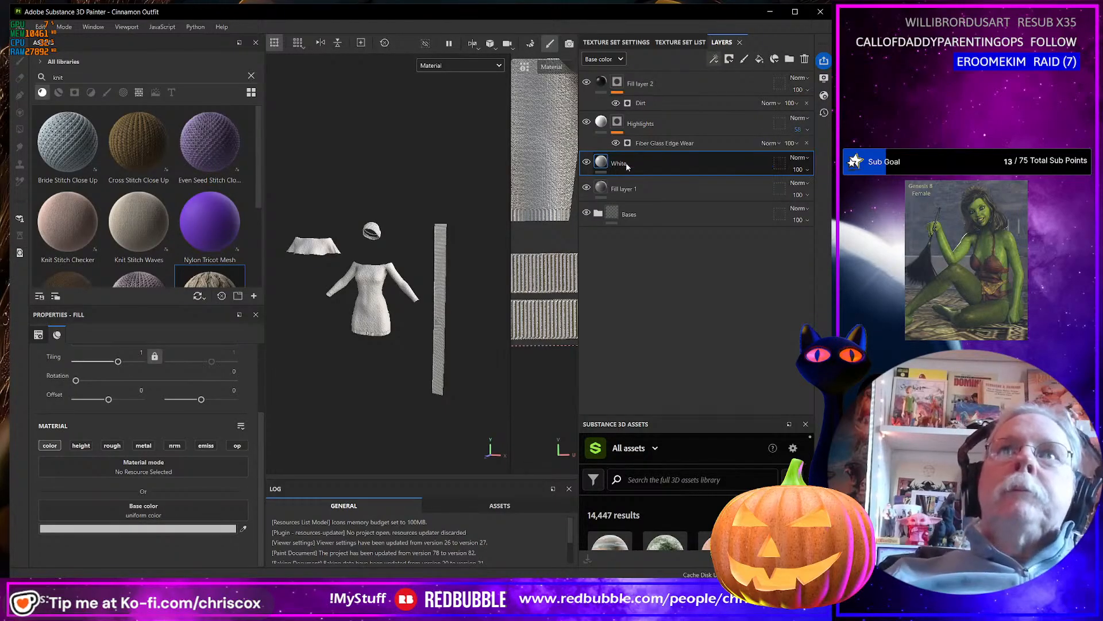
Add another fill layer directly above White and name it Black.
left_click(759, 59)
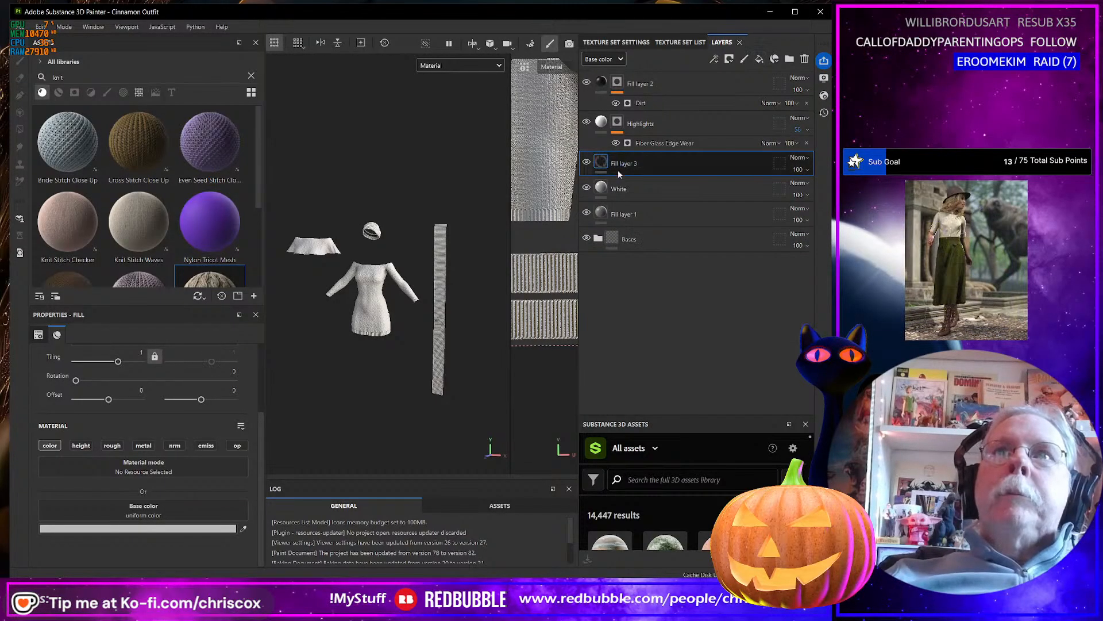
double_click(618, 165)
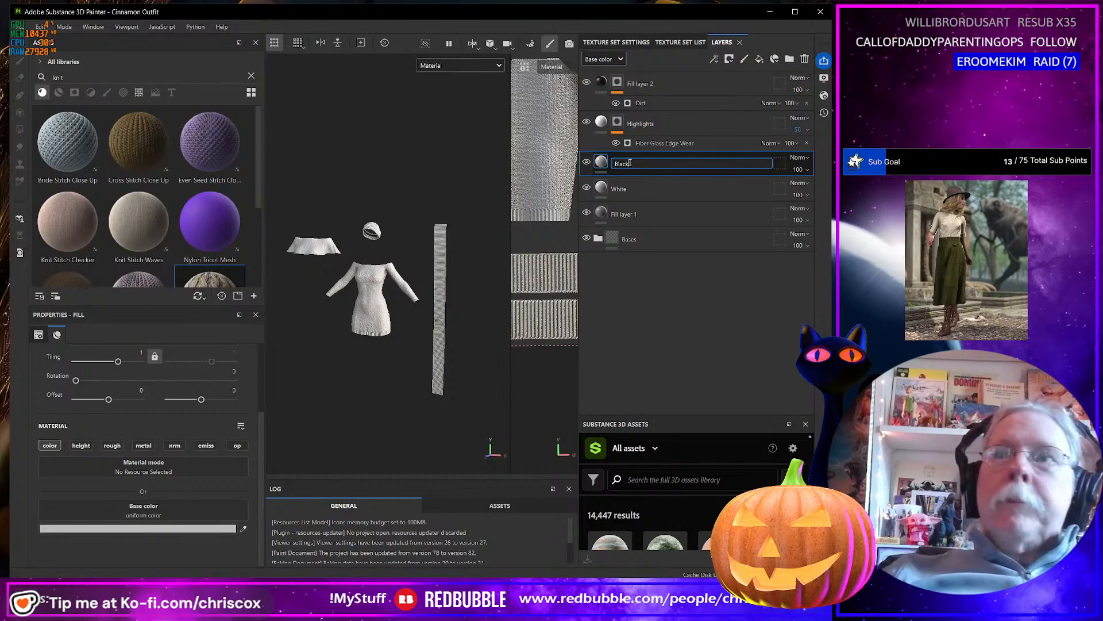
key("Return")
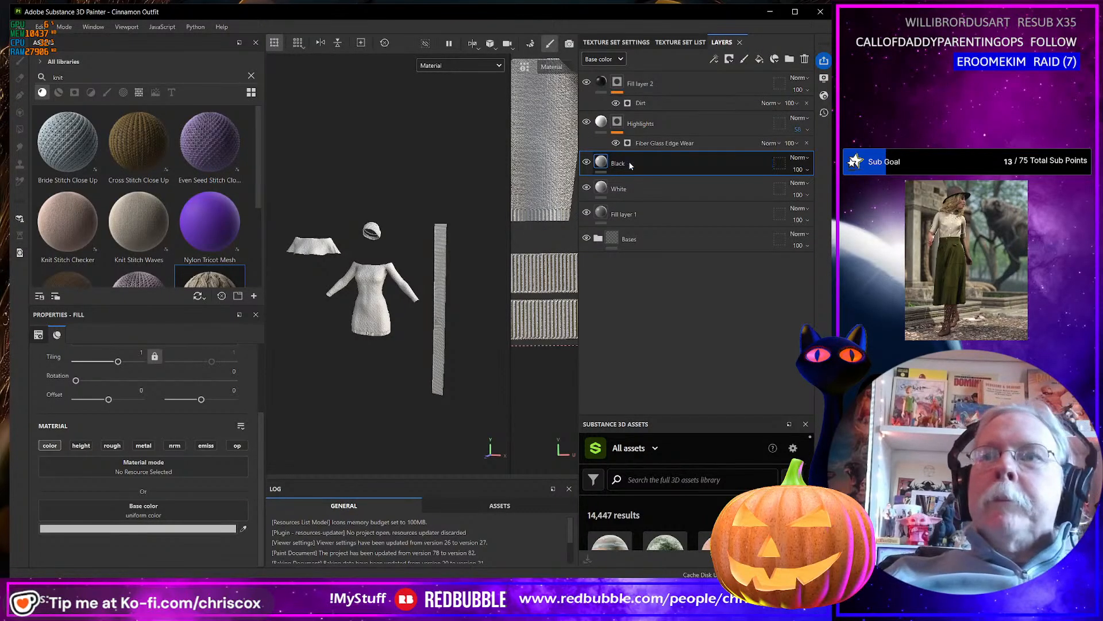
Set the Black fill layer's base color to the near-black 111111.
left_click(229, 528)
left_click_drag(232, 486, 229, 522)
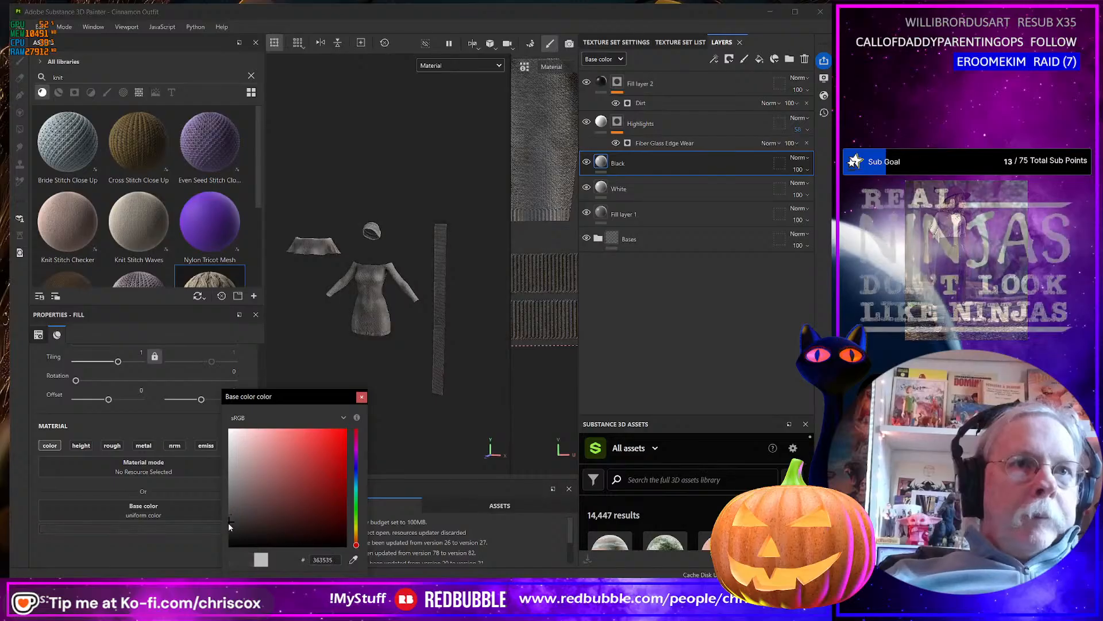
left_click(356, 469)
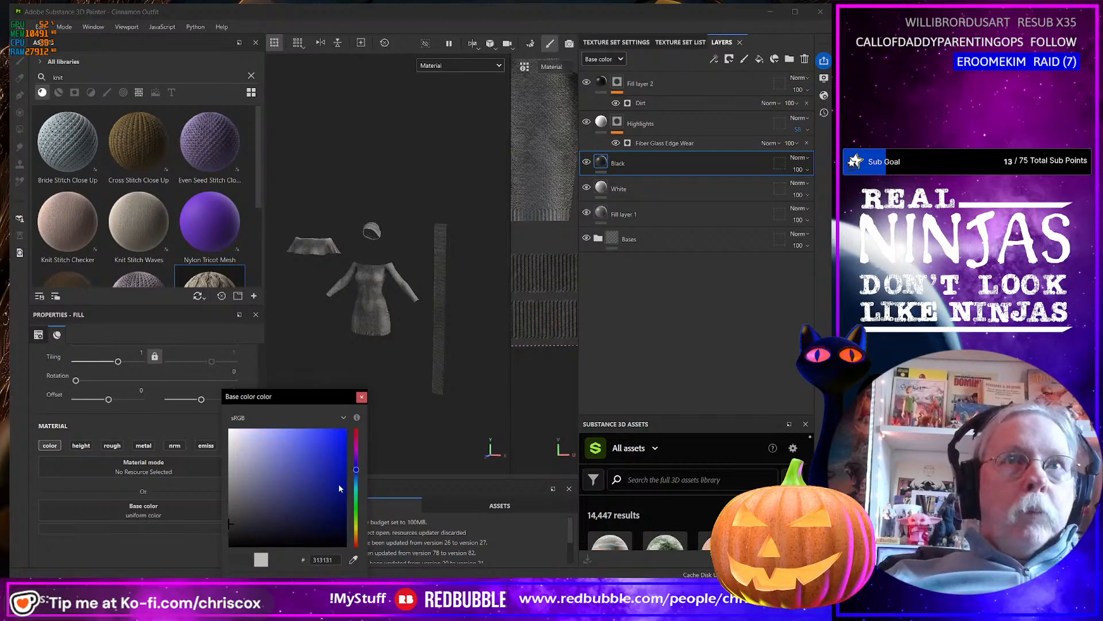
left_click_drag(232, 523, 229, 538)
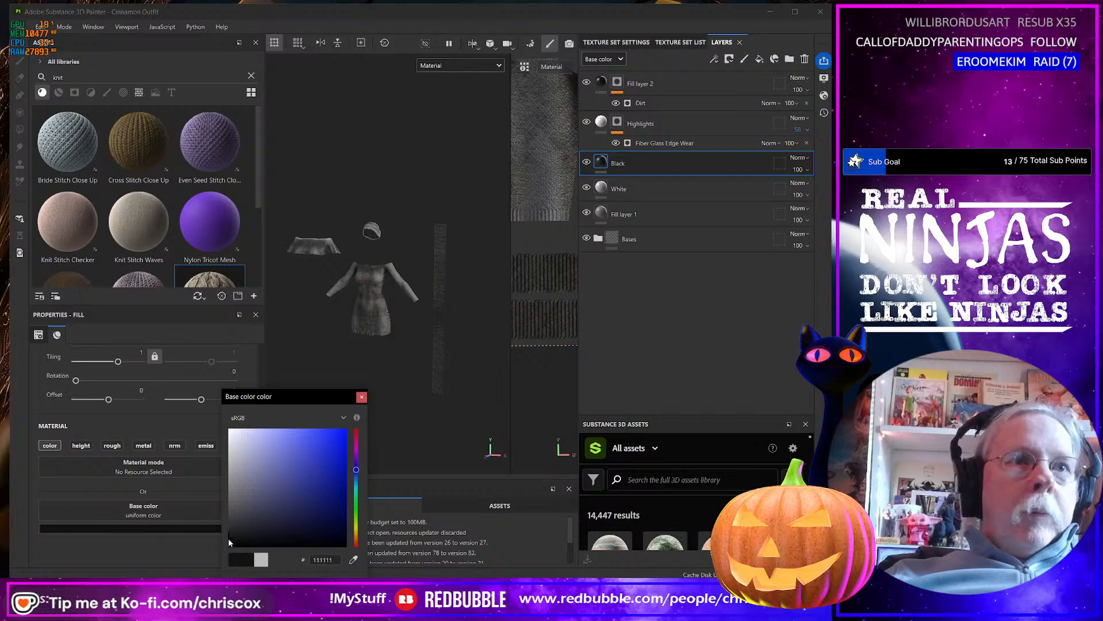
scroll(372, 282, "up", 5)
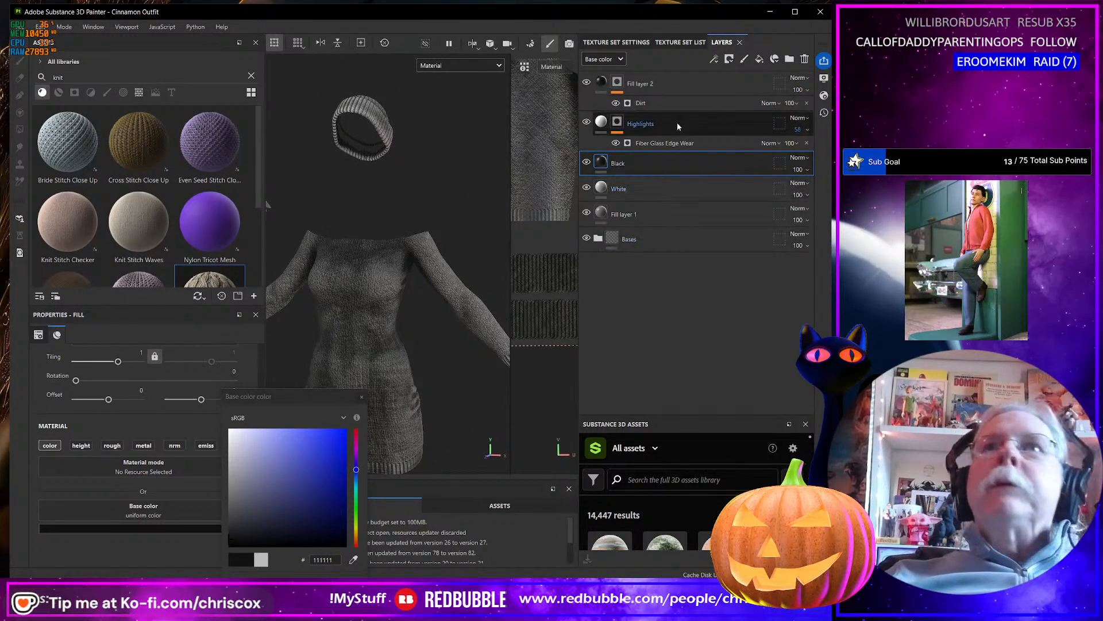
Duplicate the Highlights layer with its edge wear mask and hide the original.
left_click(689, 130)
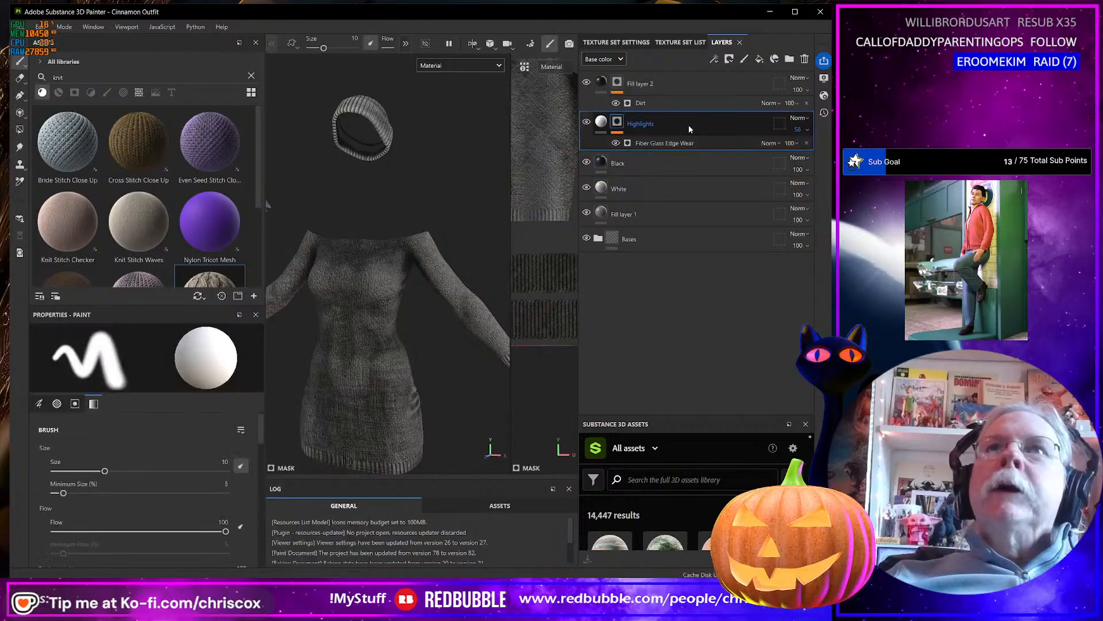
right_click(690, 127)
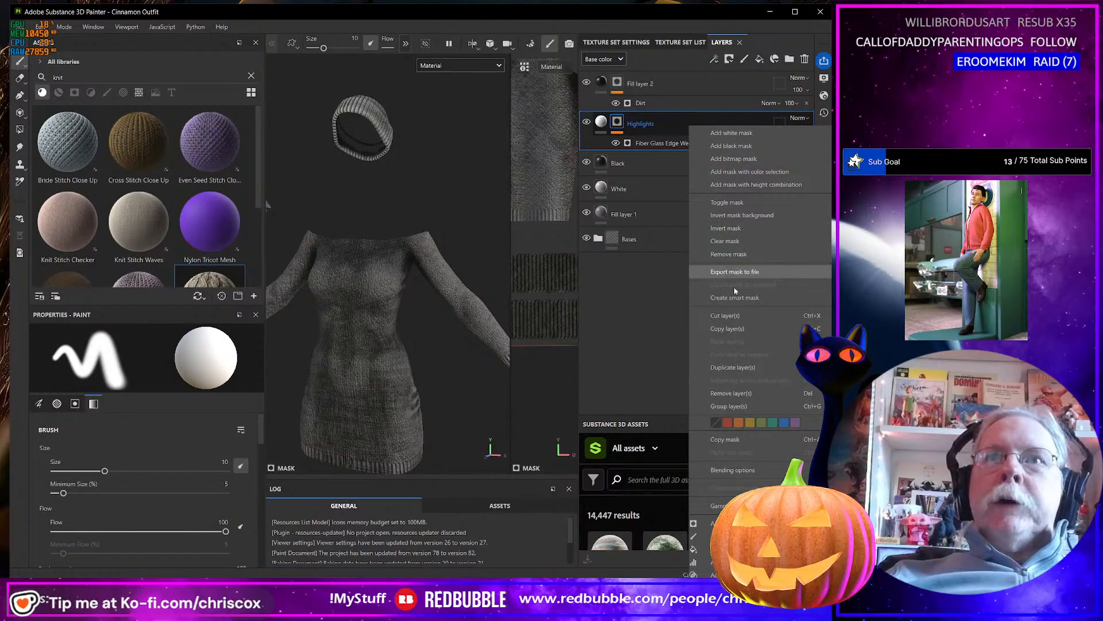
left_click(729, 368)
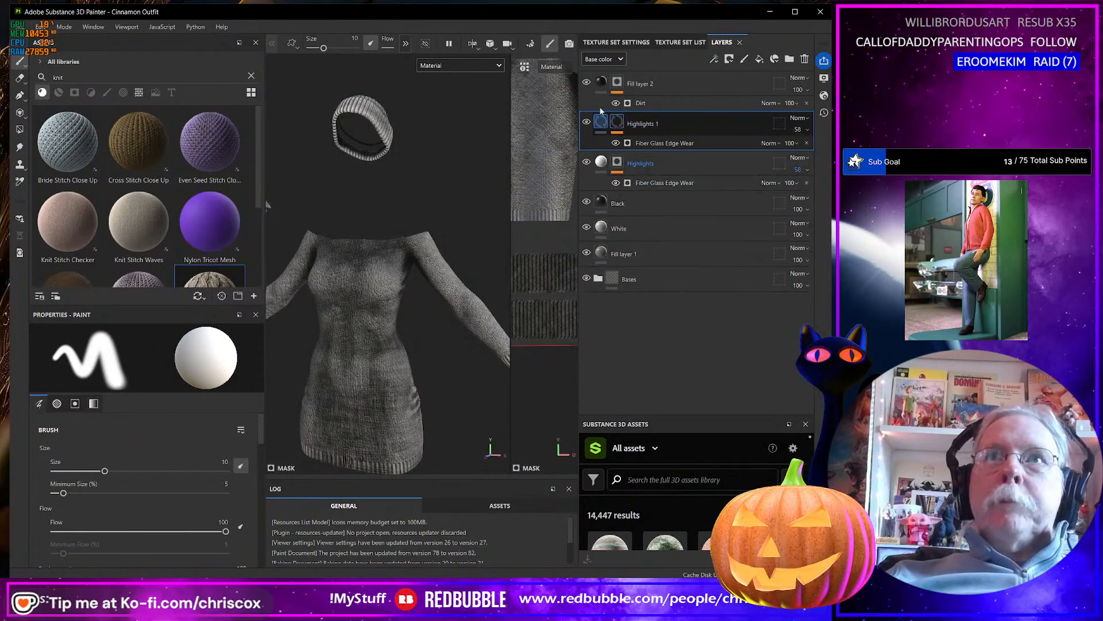
left_click(586, 163)
Rename the duplicated highlights layer as Highlights Dark.
double_click(646, 123)
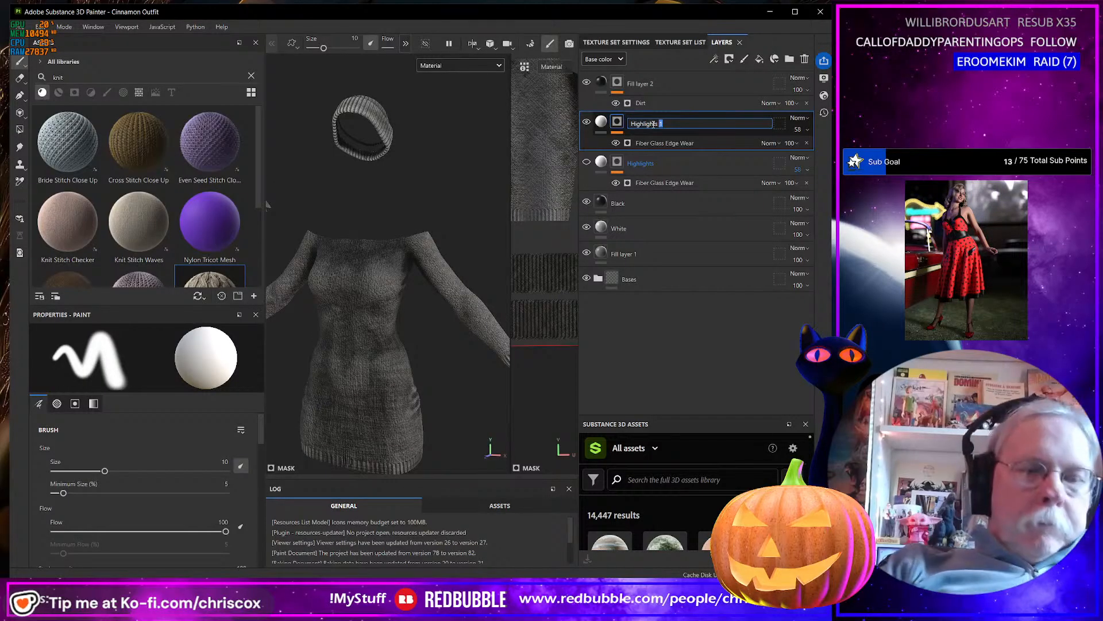
type("Dark")
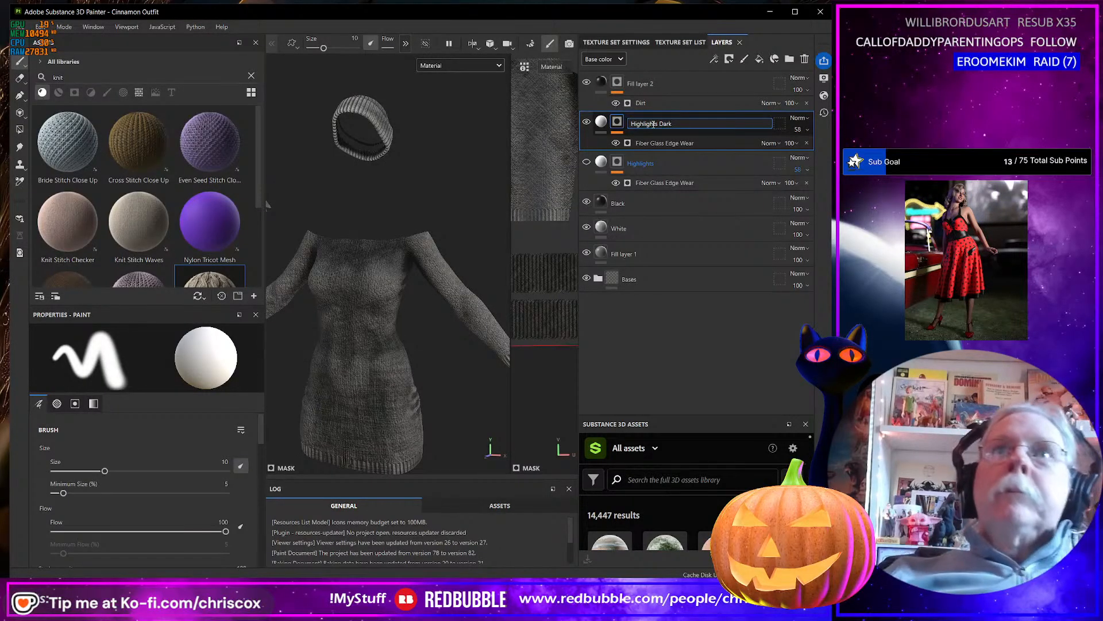
key("Return")
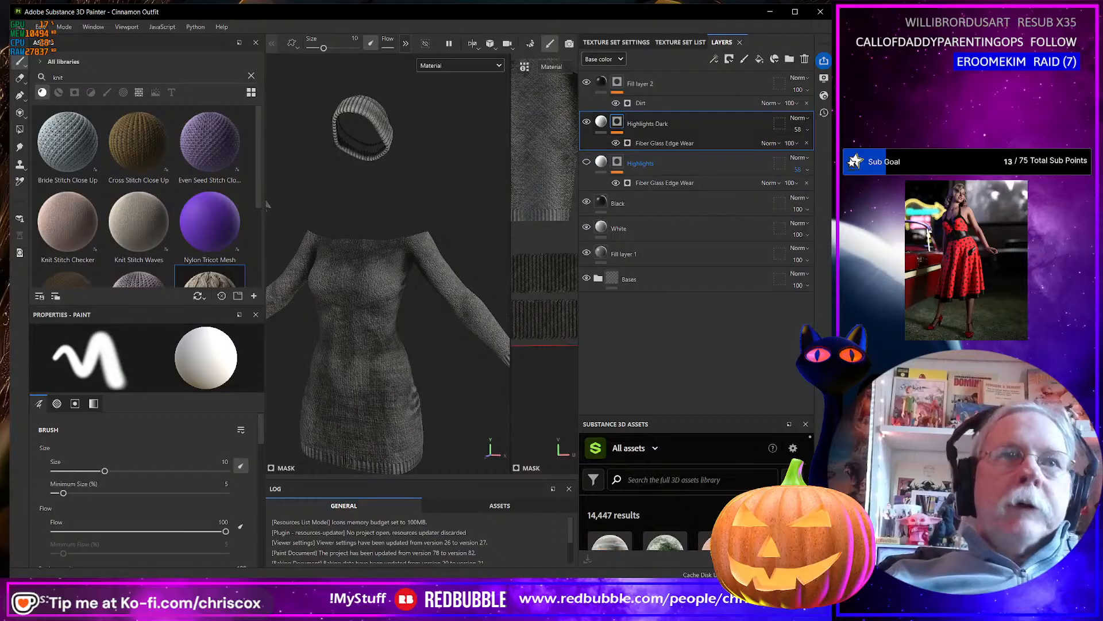
Lower the Highlights Dark layer's opacity to about 8.
left_click(807, 130)
left_click_drag(818, 150, 795, 152)
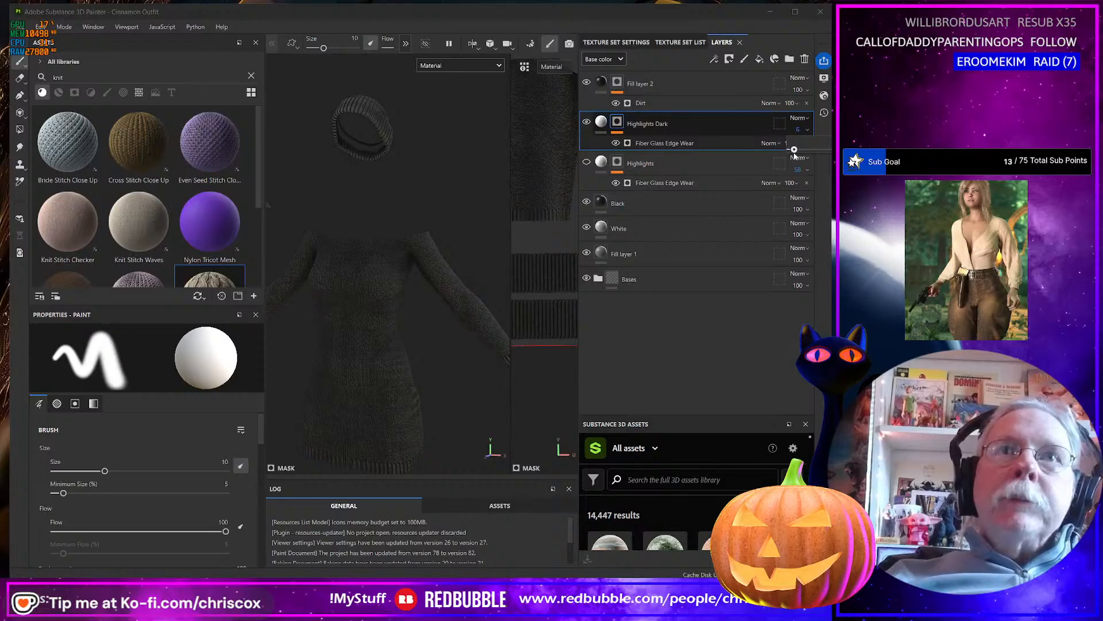
left_click_drag(398, 275, 388, 276, "alt")
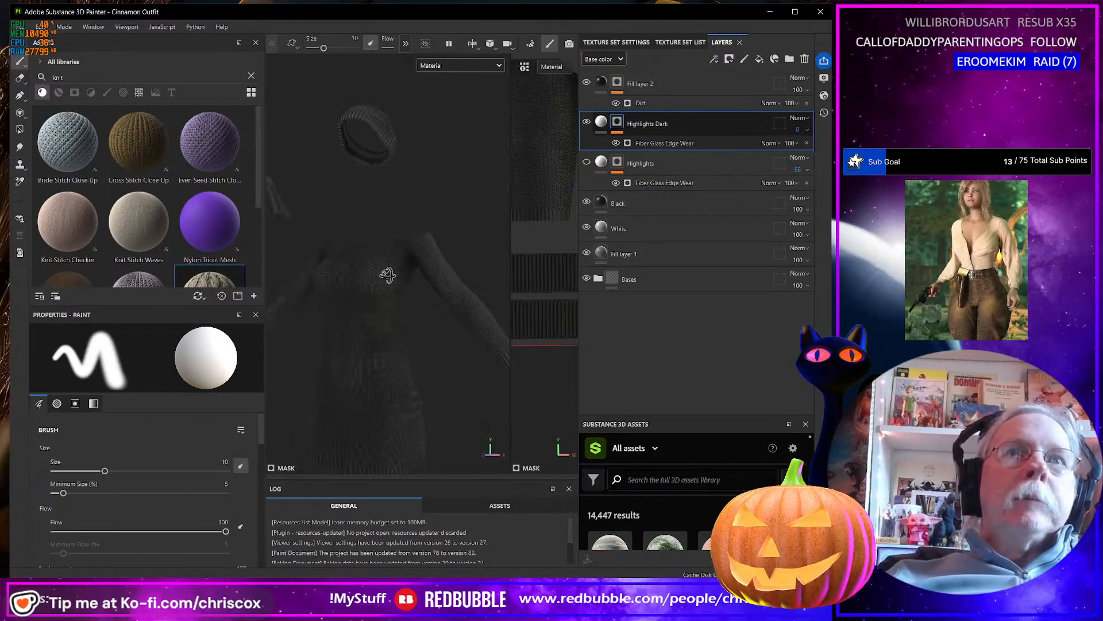
Rename the hidden original Highlights layer as Highlights Light.
double_click(651, 164)
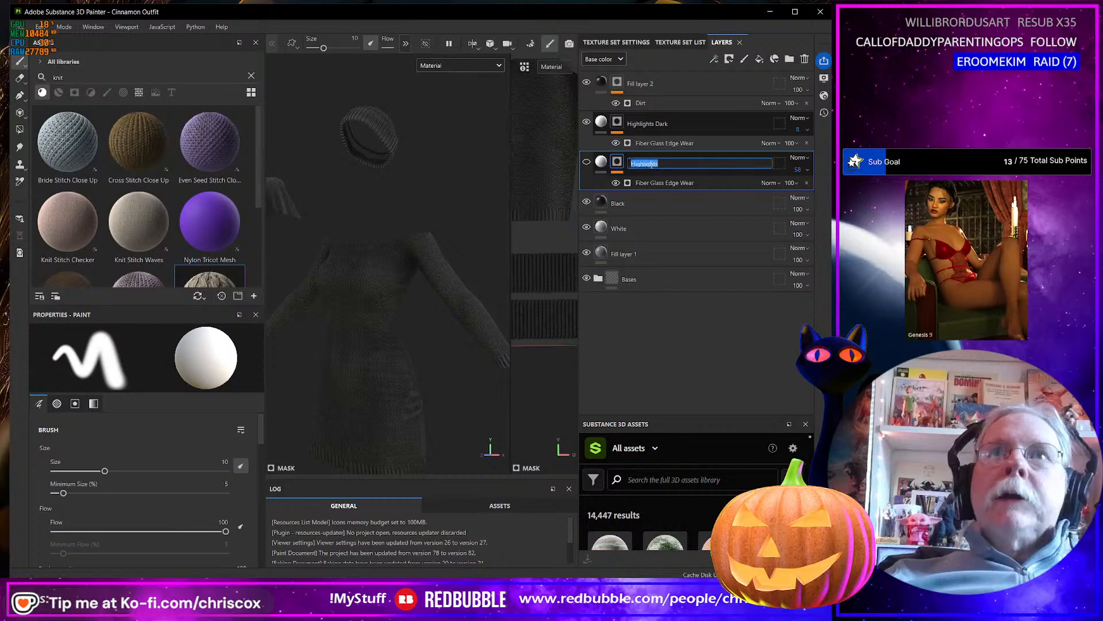
key("End")
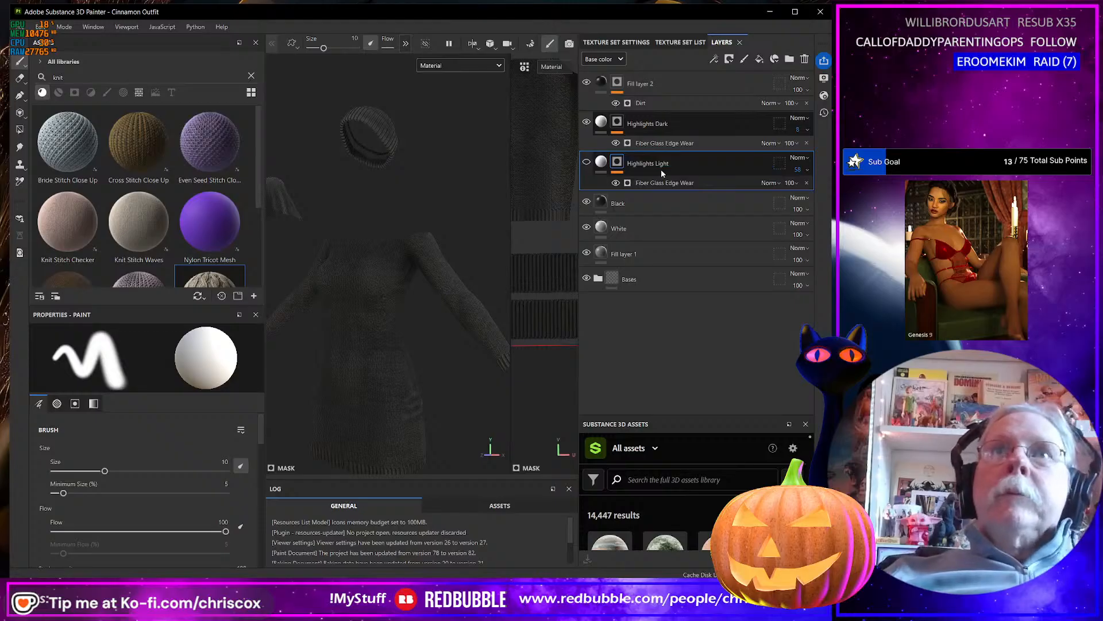
key("Return")
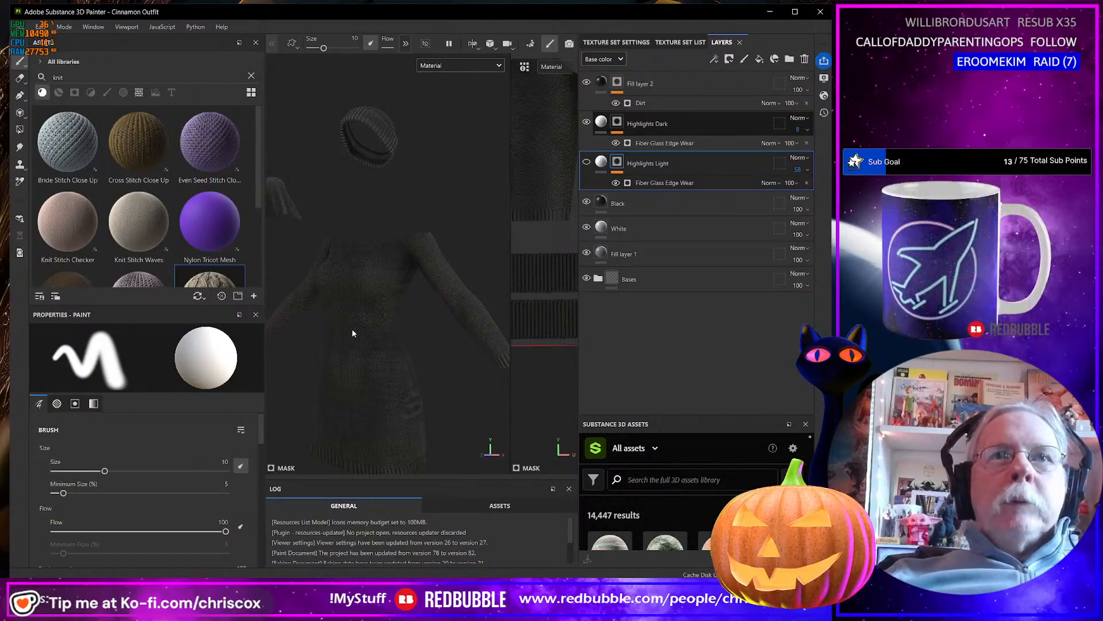
mouse_move(352, 328)
left_mouse_down("alt")
mouse_move(321, 336)
mouse_move(346, 341)
left_mouse_up("alt")
scroll(391, 352, "up", 3)
scroll(391, 351, "down", 5)
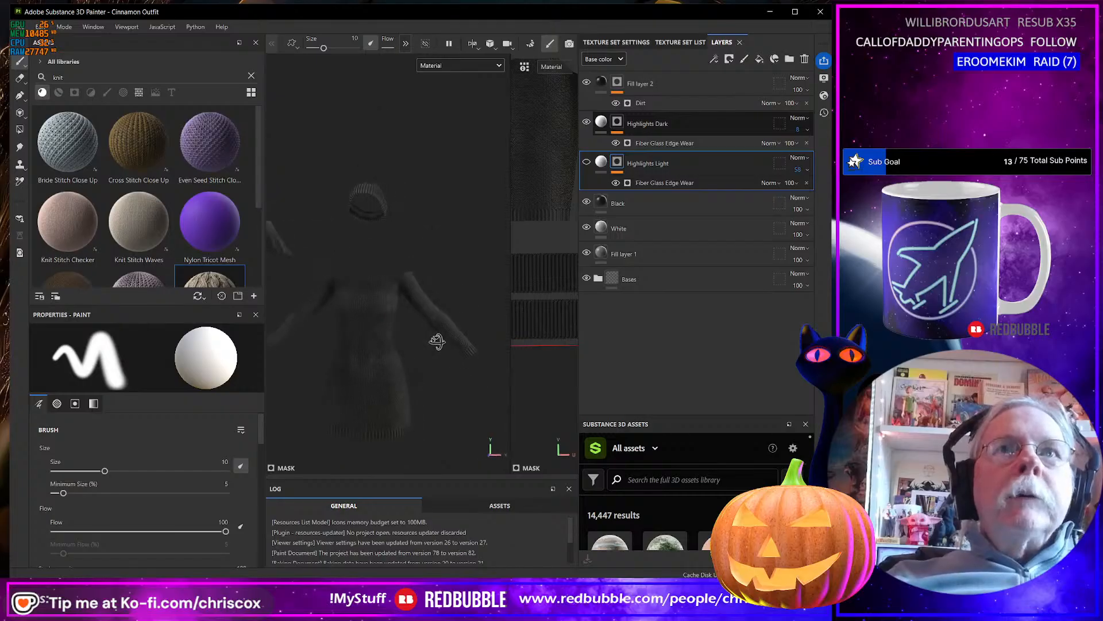
Duplicate the Black fill layer.
left_click(654, 205)
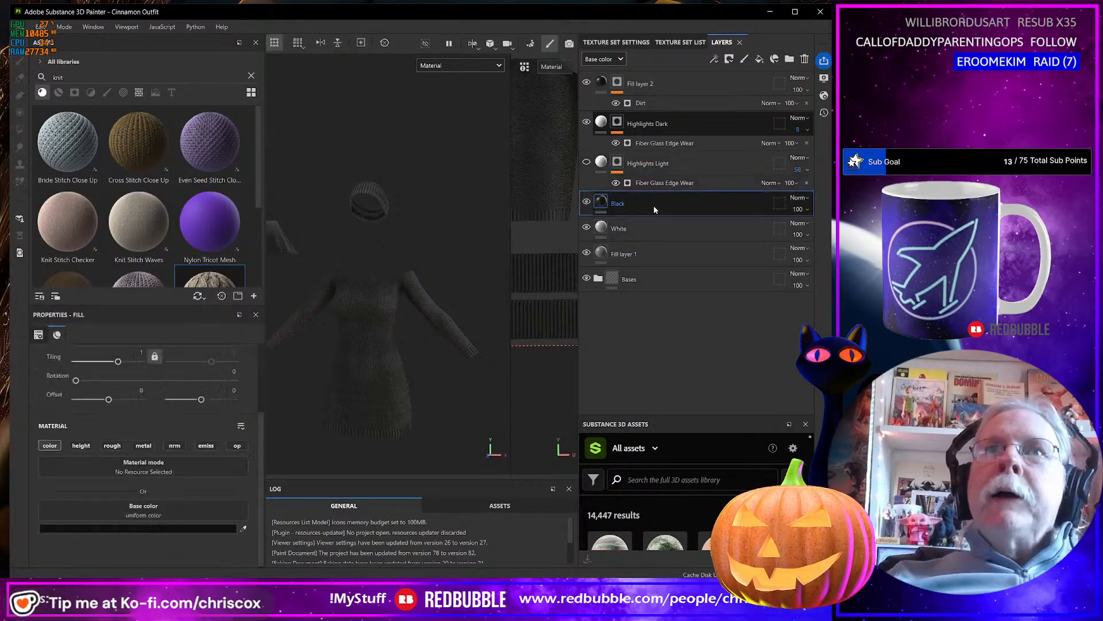
right_click(654, 209)
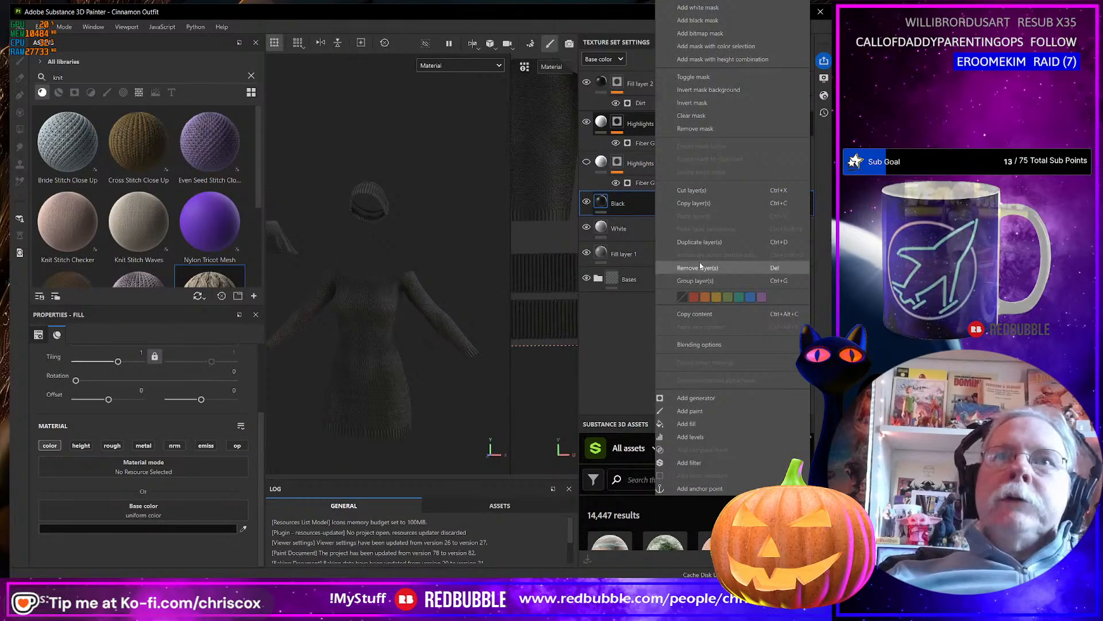
left_click(695, 243)
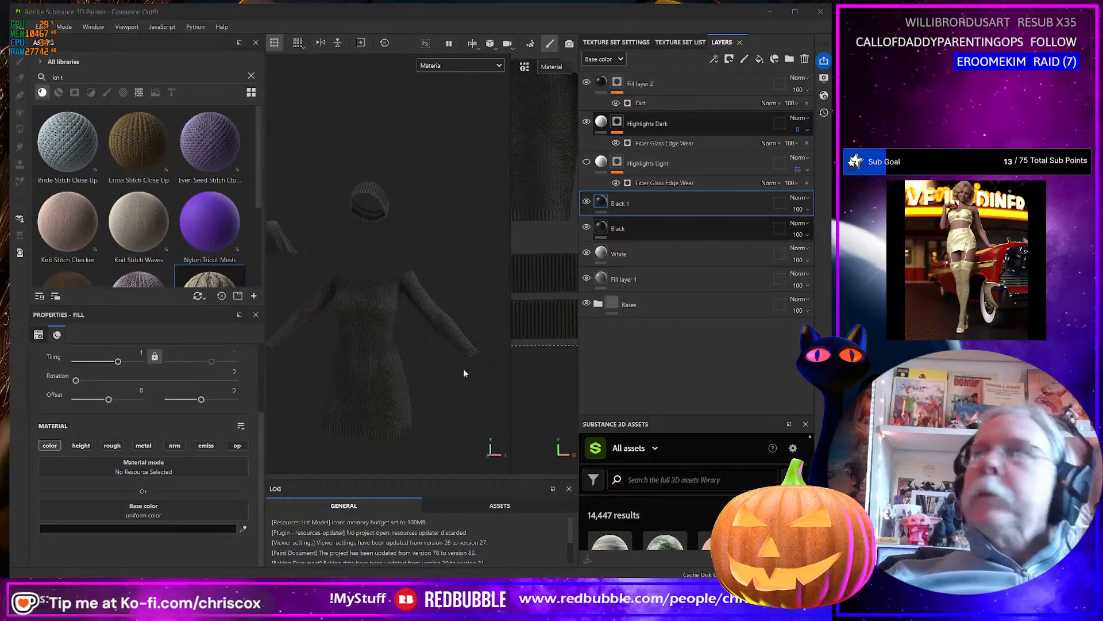
Switch to the browser's Pantone NYFW palette and sample Lemon Grass (DCD494) as the base color of the Black layer's copy.
key("alt+Tab")
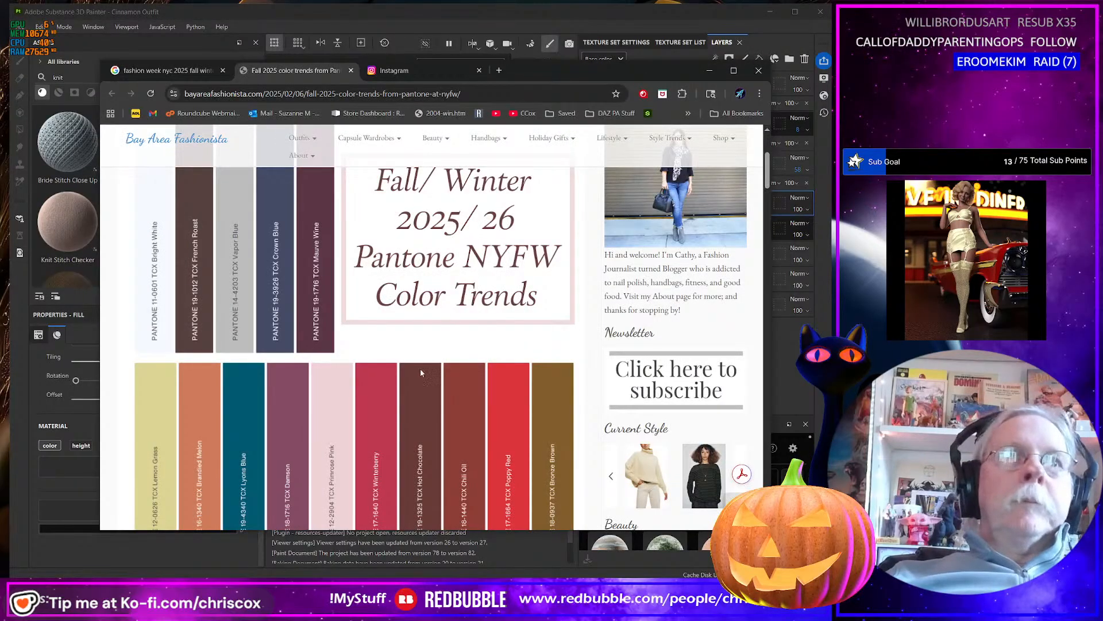
scroll(419, 368, "down", 2)
scroll(353, 366, "up", 1)
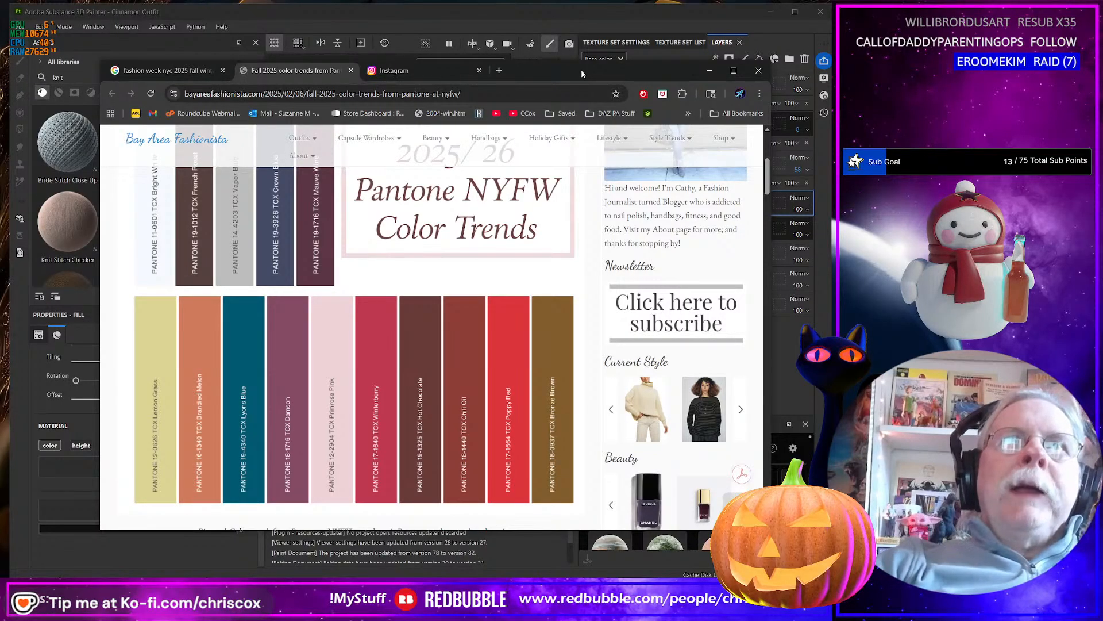
left_click_drag(566, 72, 1102, 87)
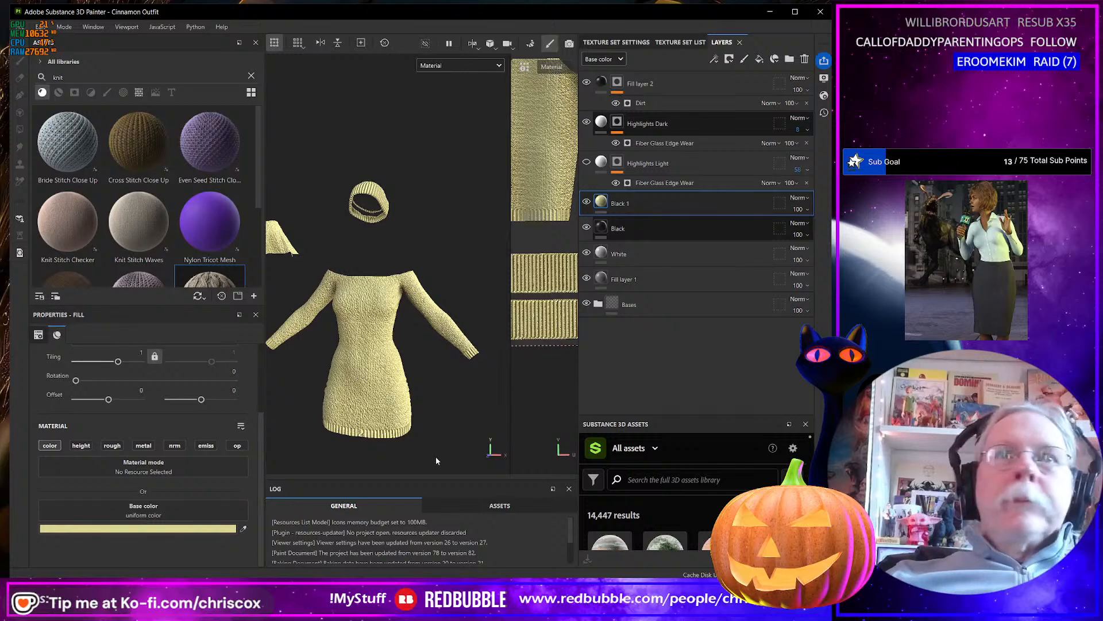
Shift the base color of the Black layer's copy from Lemon Grass to a warmer, darker tan, CDB884.
left_click(225, 528)
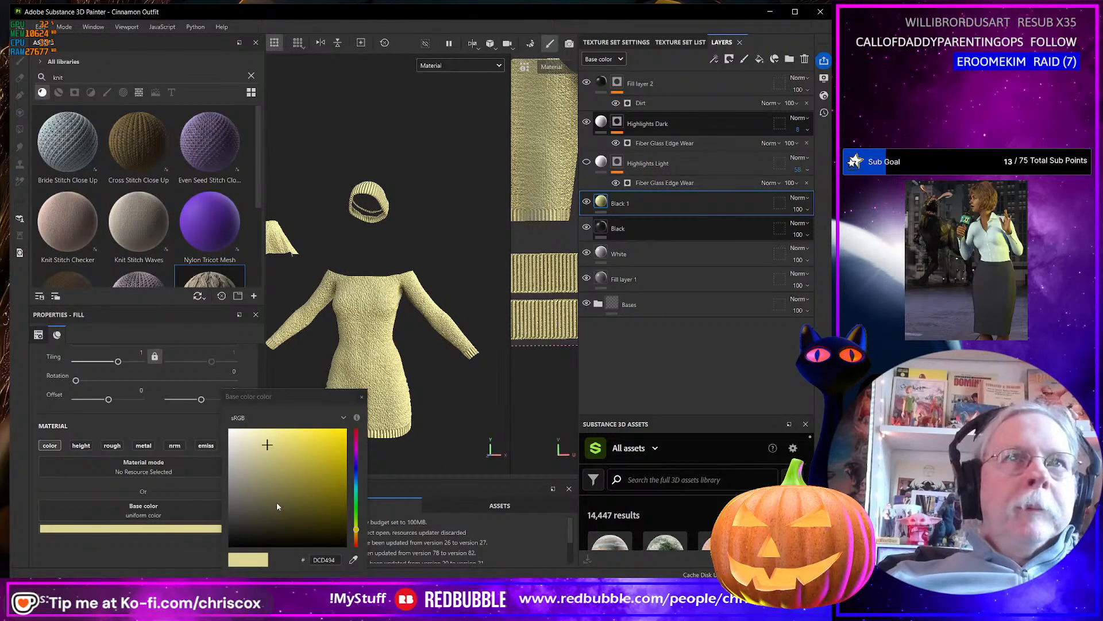
double_click(331, 560)
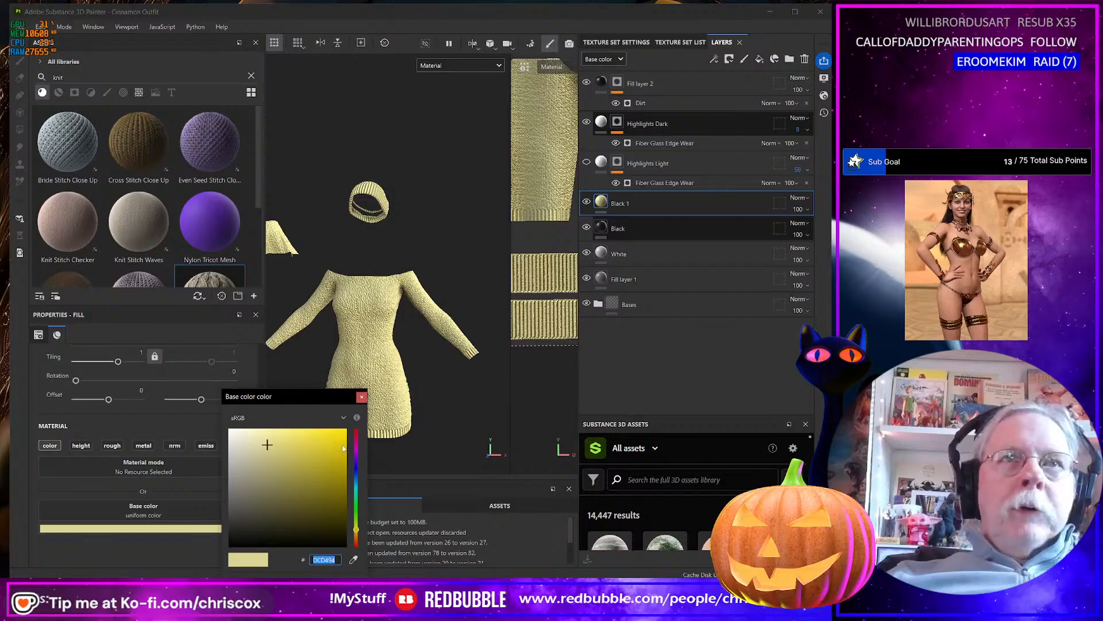
left_click(201, 540)
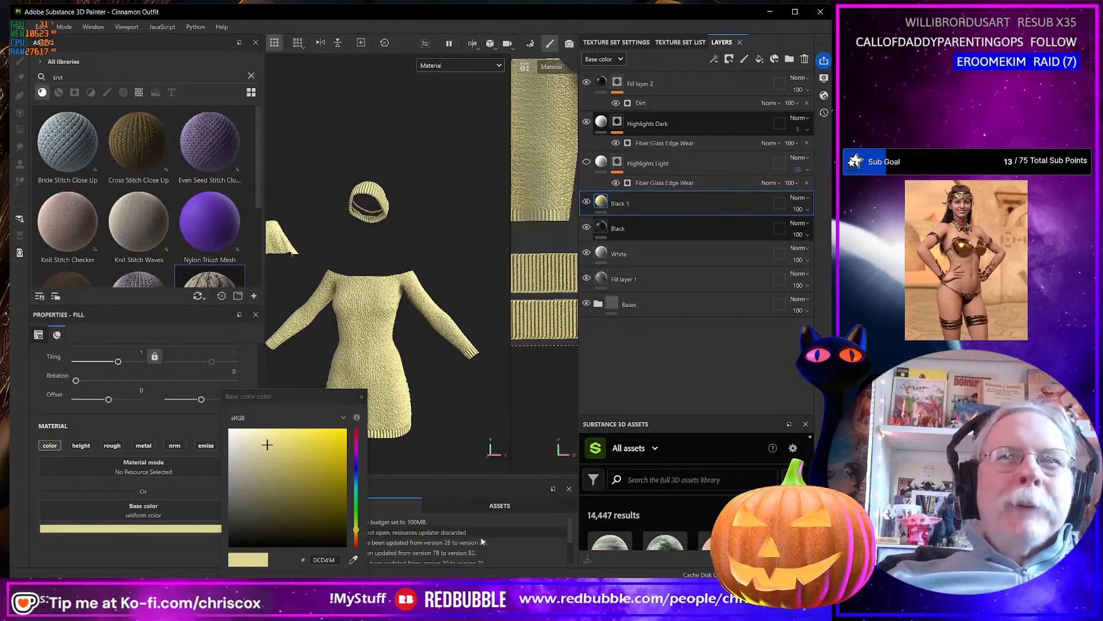
left_click(357, 532)
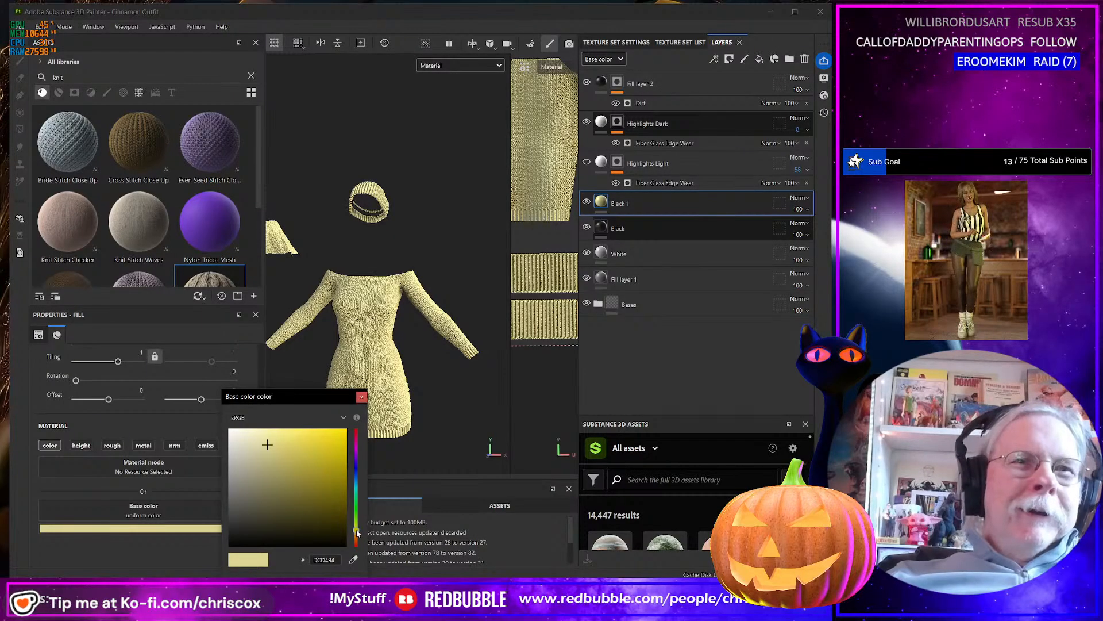
left_click_drag(357, 532, 356, 535)
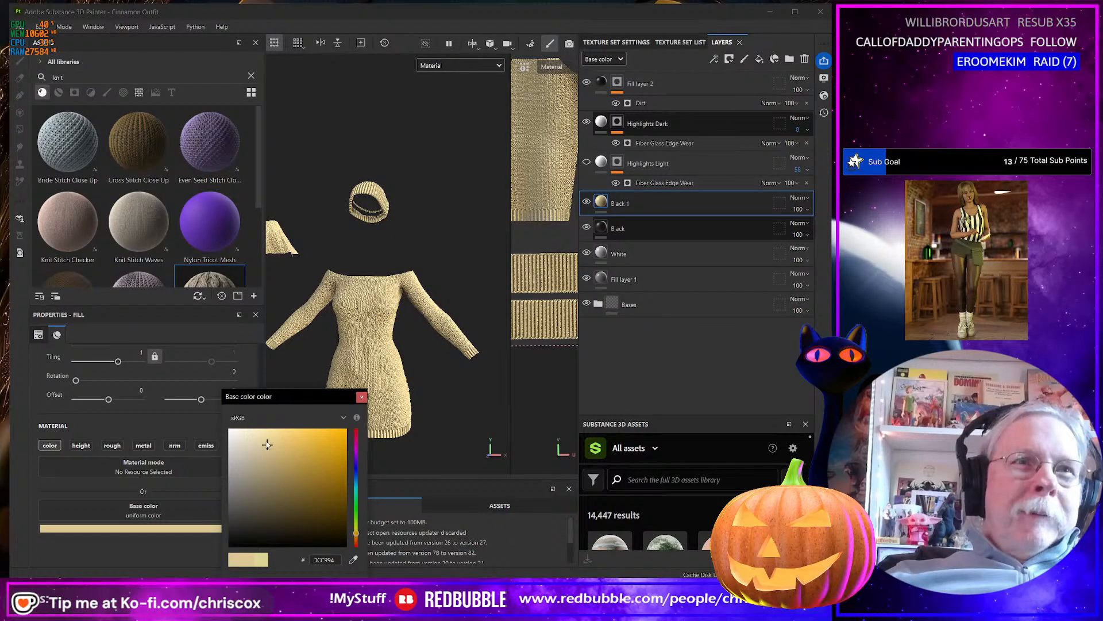
left_click_drag(267, 445, 270, 452)
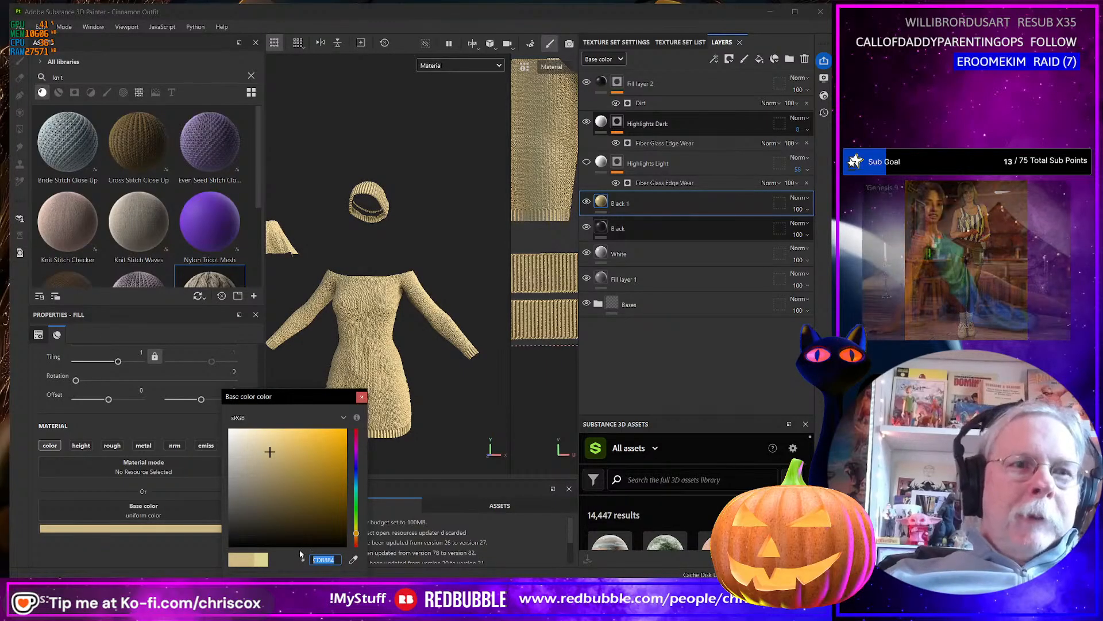
Switch to the browser and look up the color name for hex CDB884 on Color-Name.com.
left_click(758, 426)
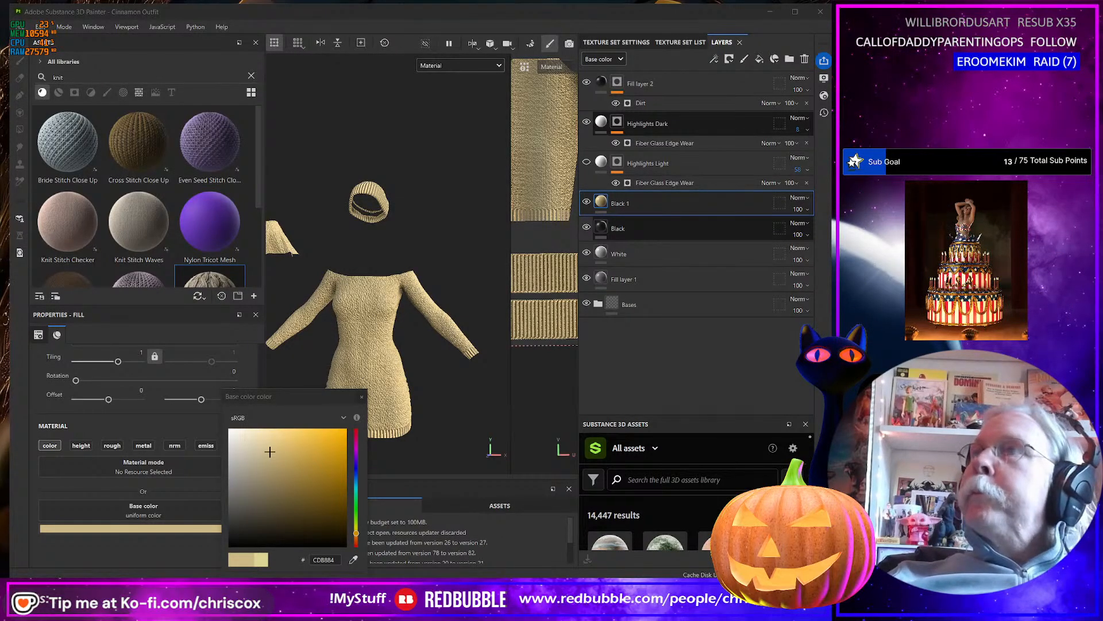
left_click_drag(1098, 46, 326, 11)
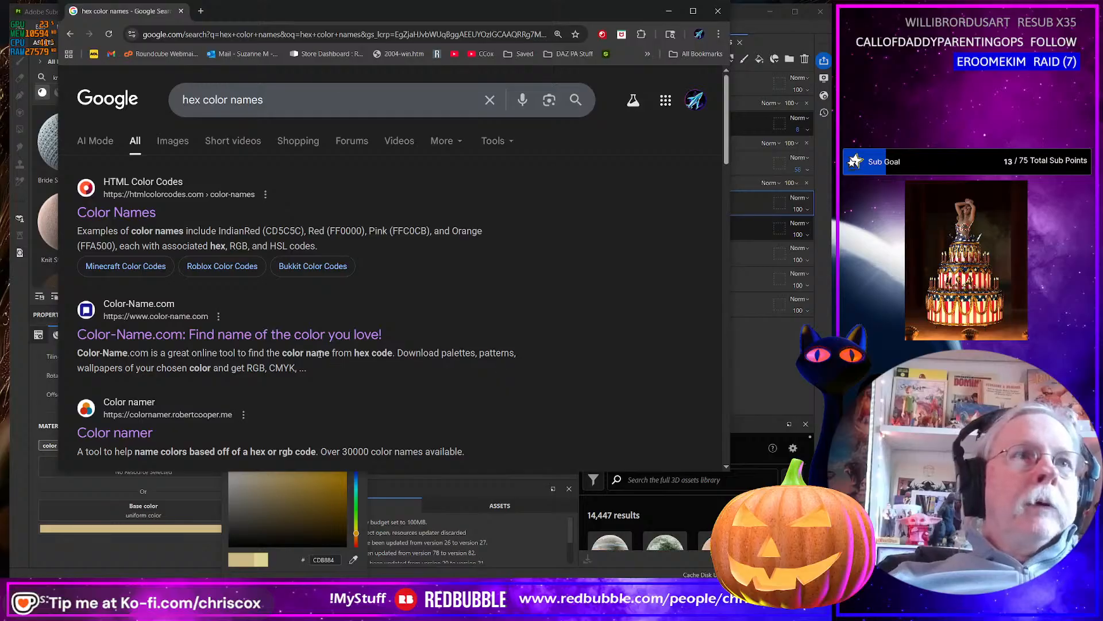
scroll(318, 354, "down", 2)
scroll(345, 362, "up", 2)
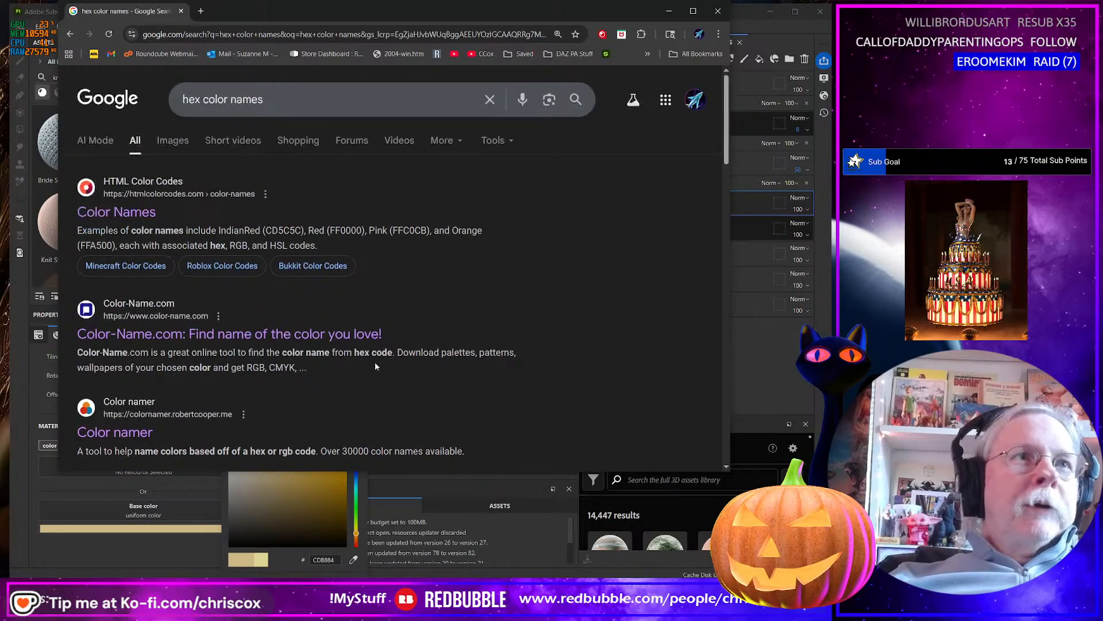
left_click(321, 335)
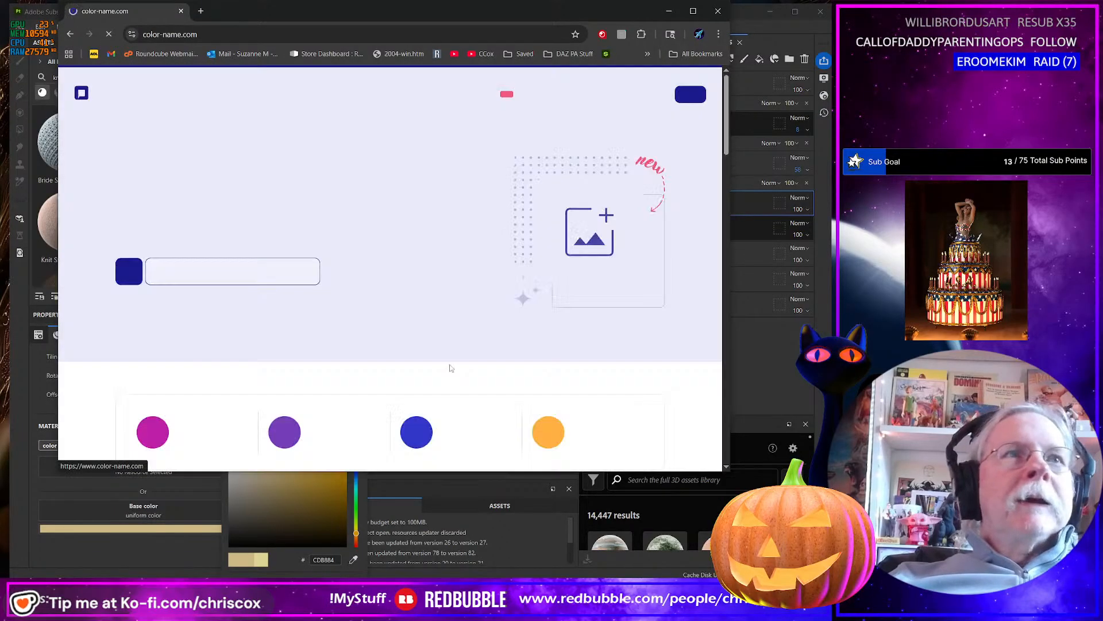
left_click(208, 272)
key("ctrl+v")
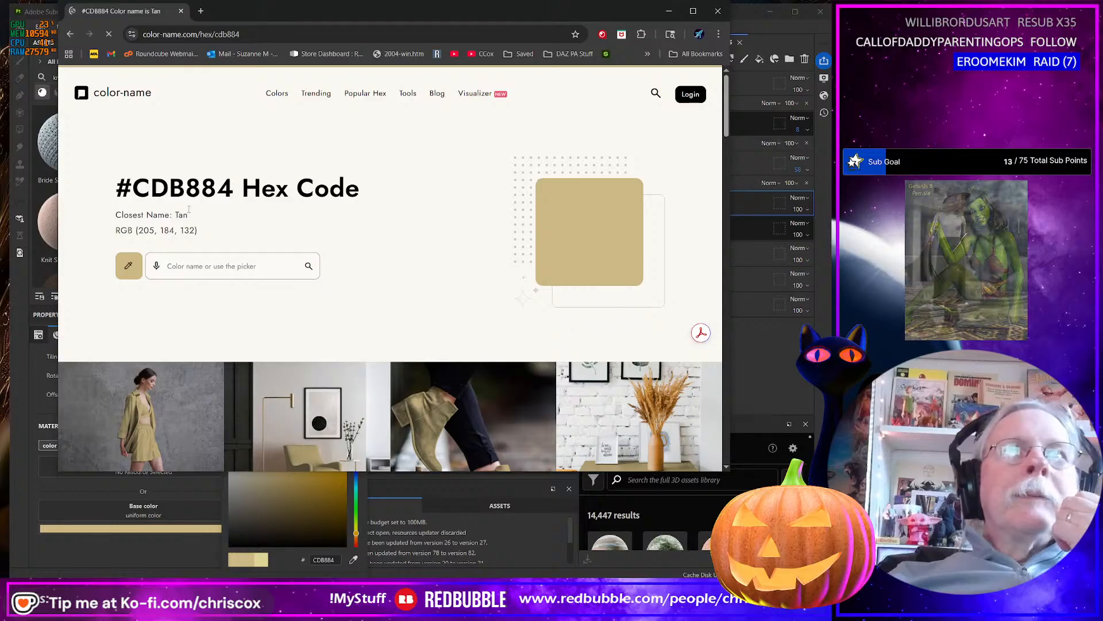
left_click_drag(430, 16, 1098, 34)
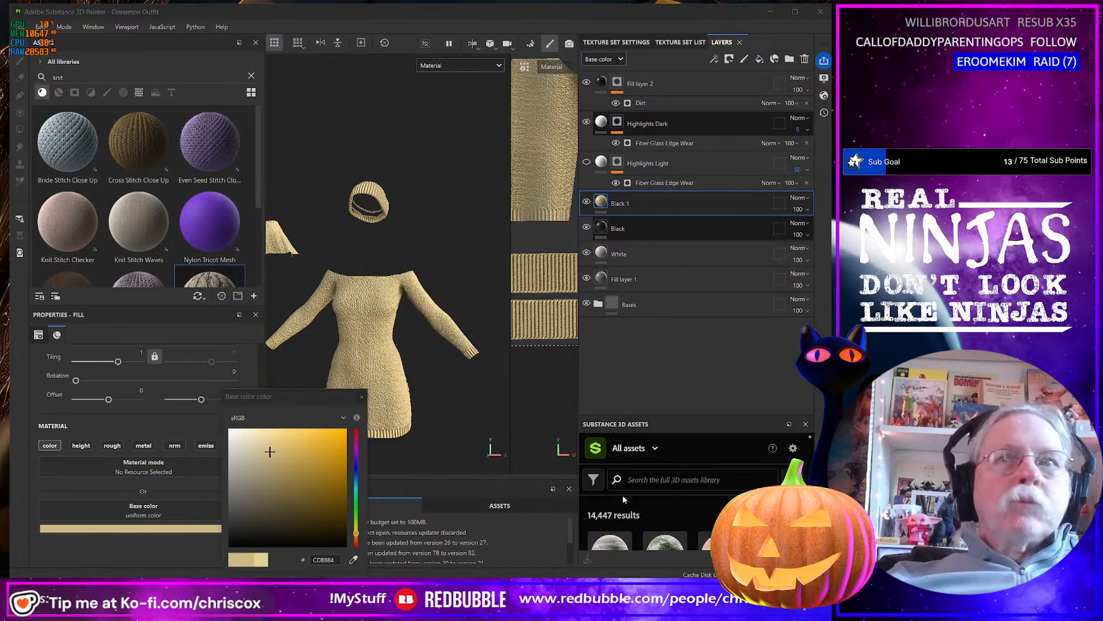
Rename the Black 1 fill layer in Substance 3D Painter as Tan.
double_click(621, 204)
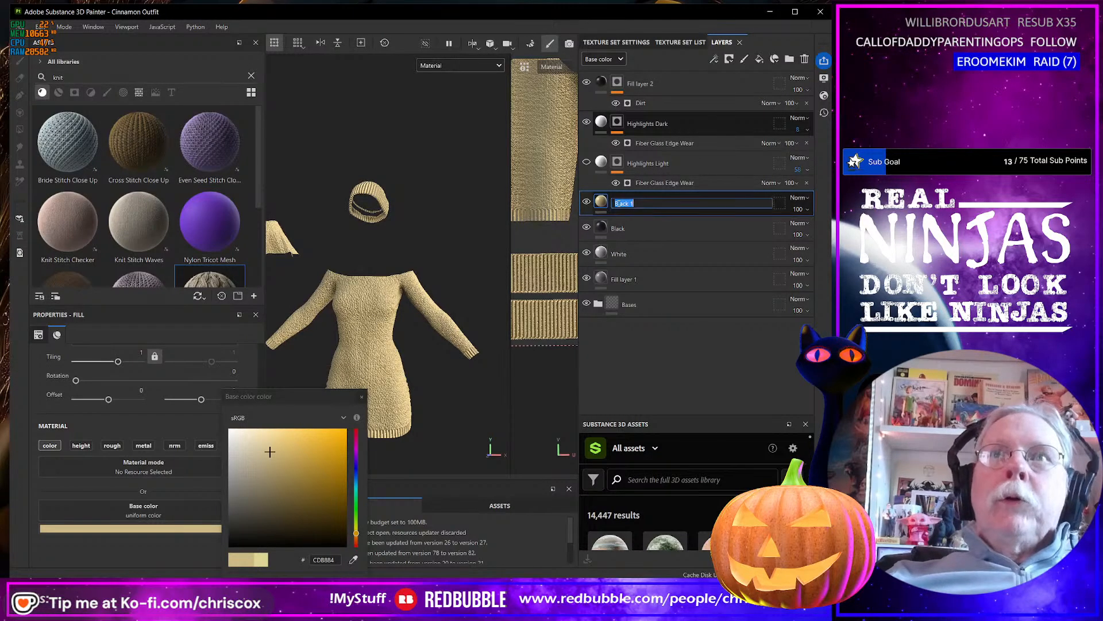
type("Tan")
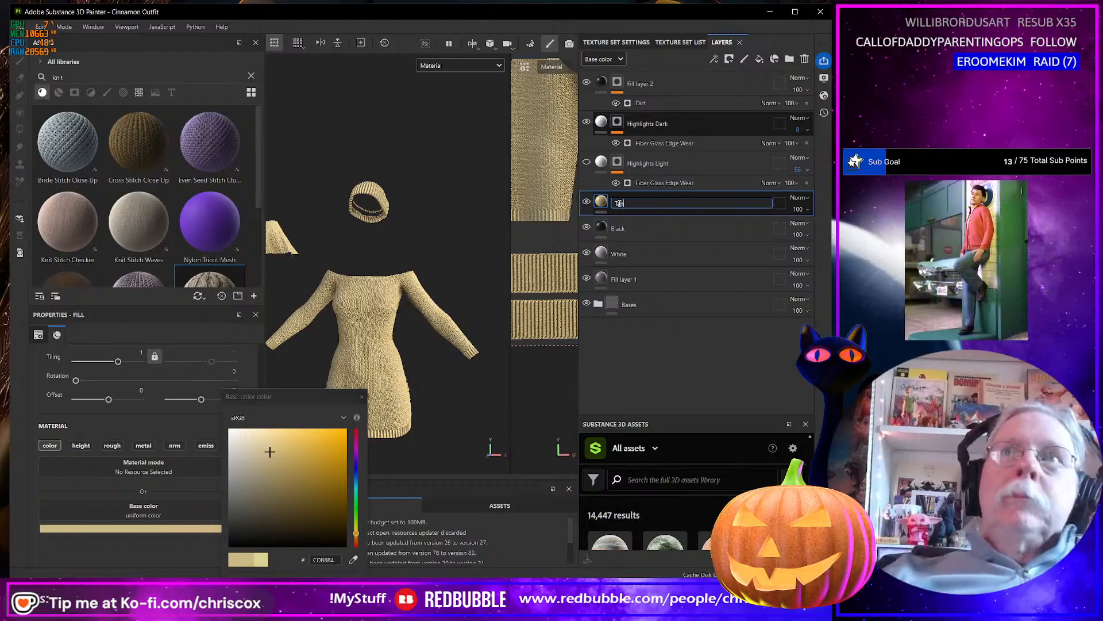
key("Return")
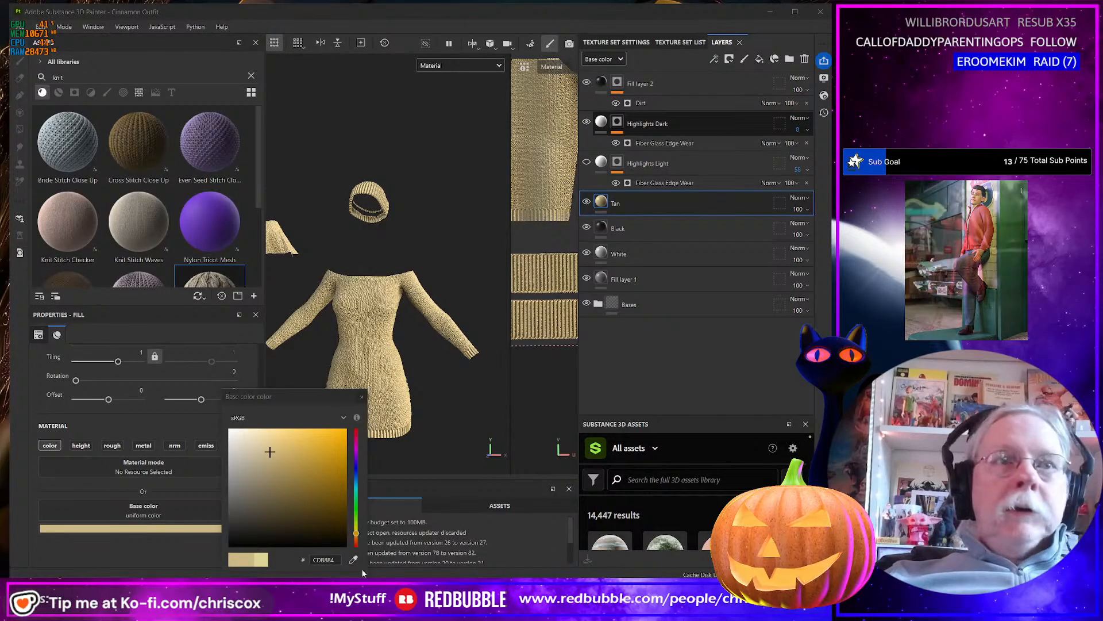
Duplicate the Tan fill layer repeatedly to make five copies for further colors.
right_click(647, 206)
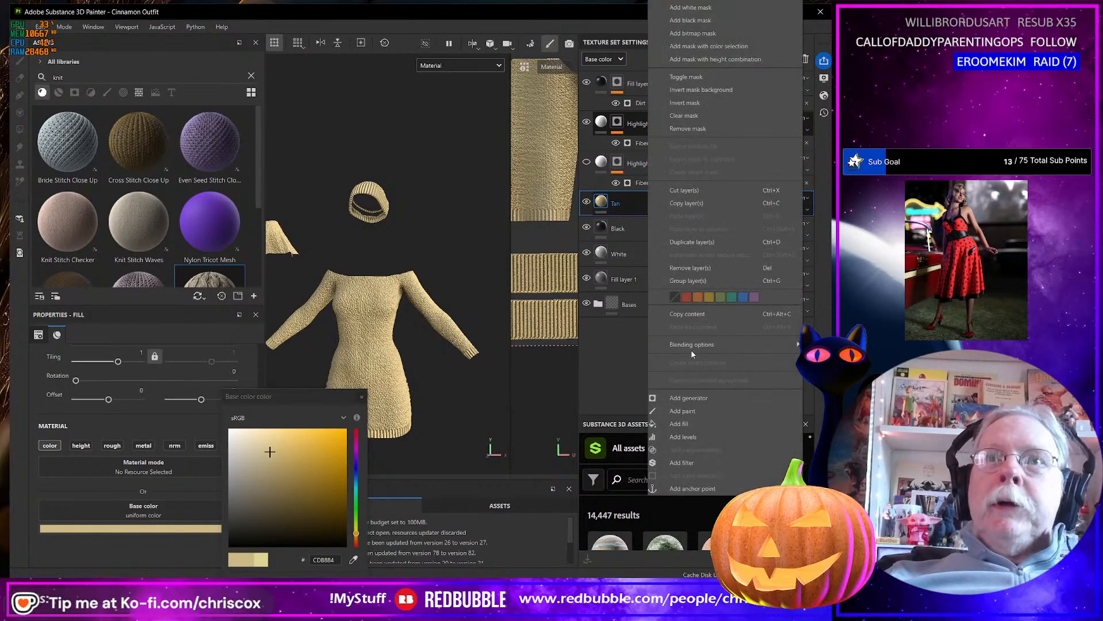
left_click(691, 243)
right_click(659, 208)
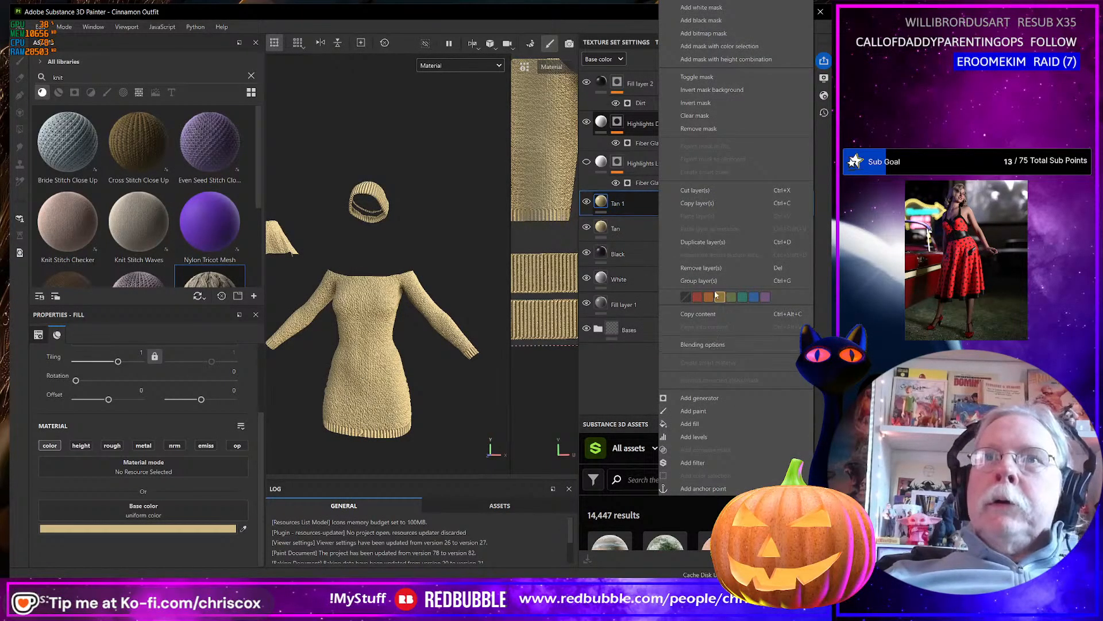
left_click(701, 242)
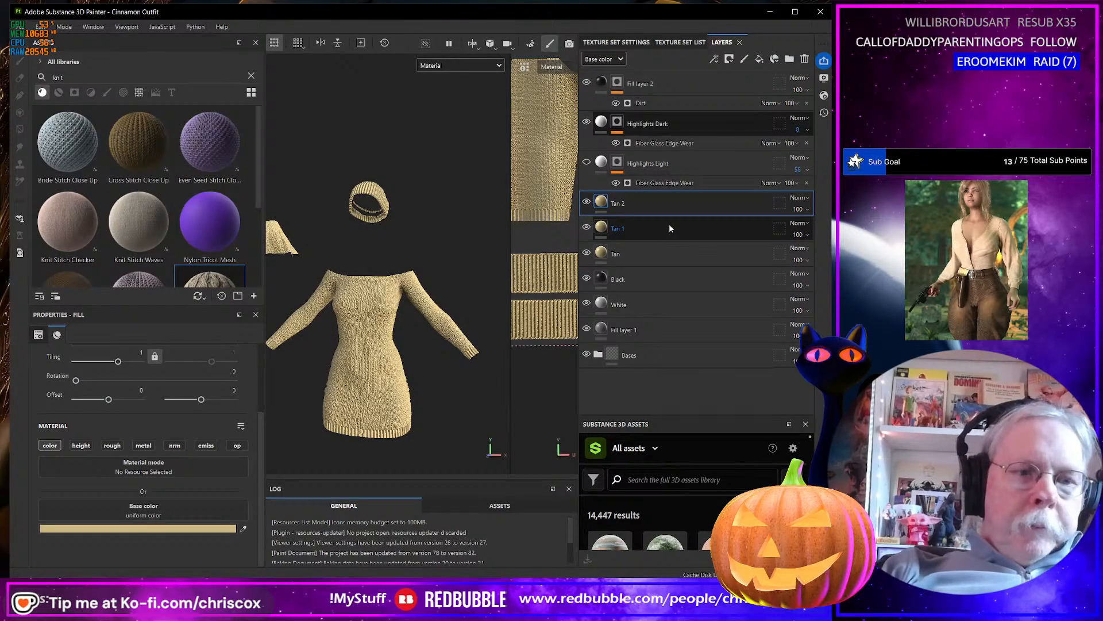
key("ctrl+d")
key("ctrl+d")
key("ctrl+d")
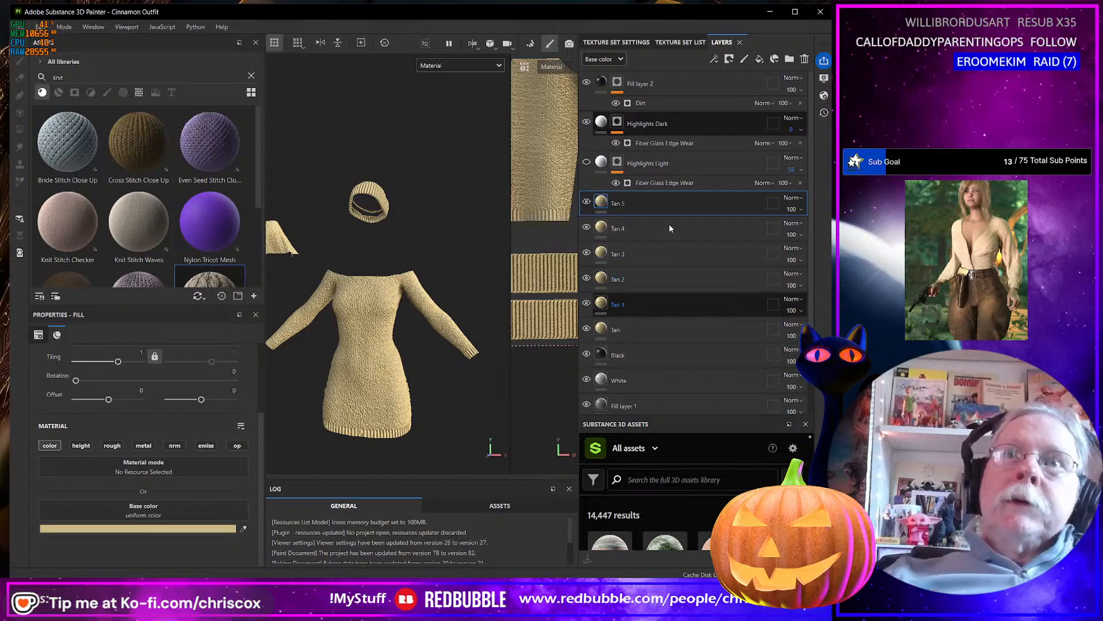
Sample the palette's deep blue (005971) as the base color of the topmost Tan copy, Tan 5.
left_click(649, 204)
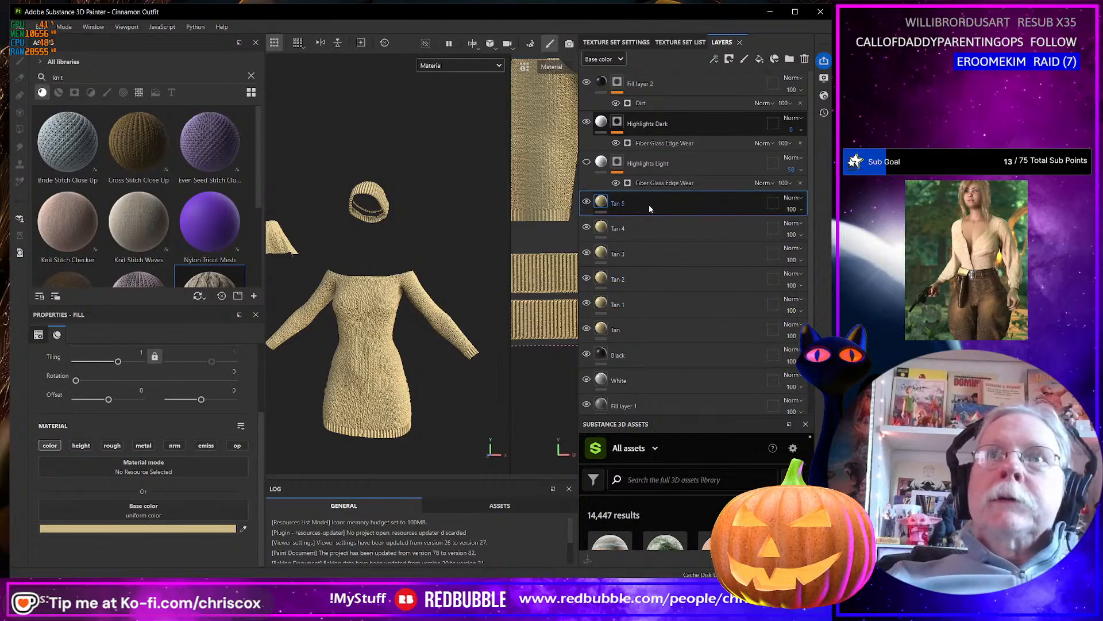
left_click(244, 528)
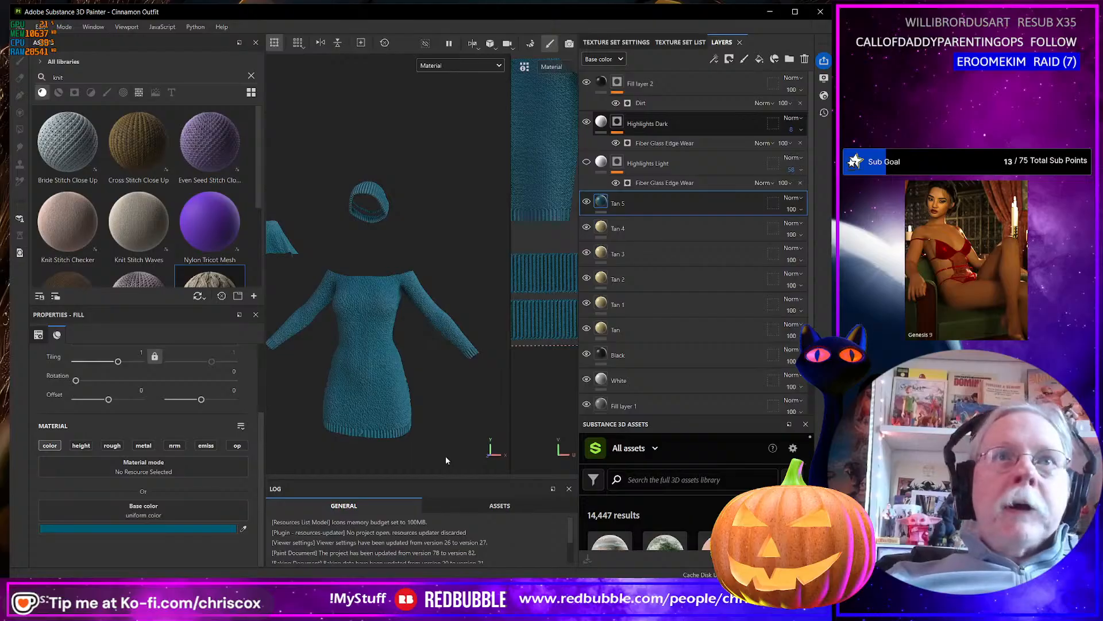
left_click(230, 528)
left_click_drag(340, 559, 280, 560)
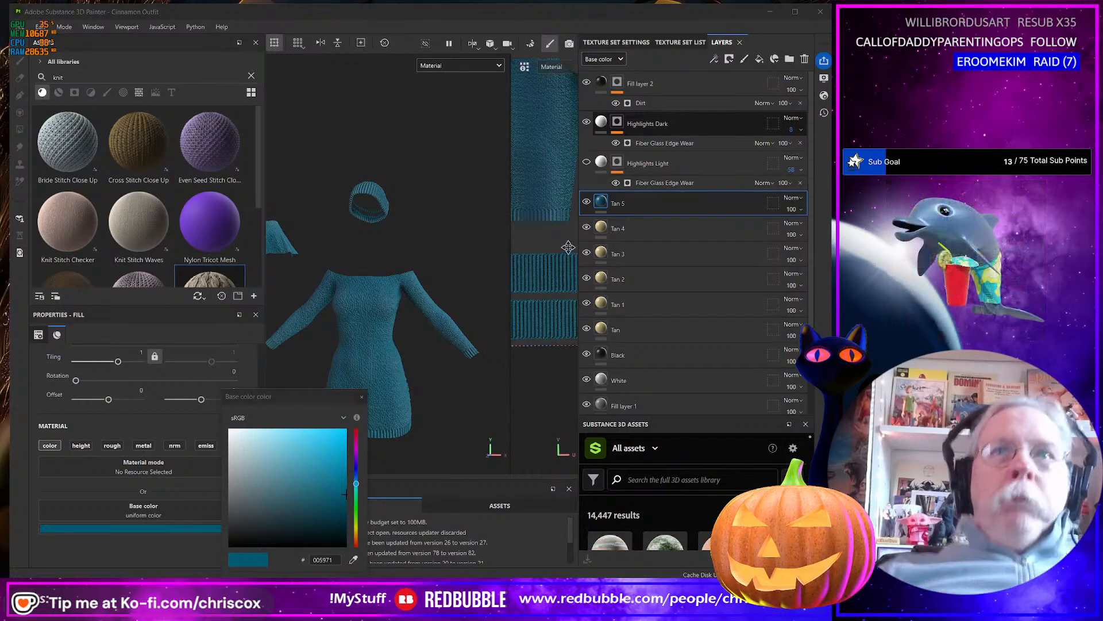
Rename the blue fill layer as Blue Sapphire and hide it.
double_click(631, 202)
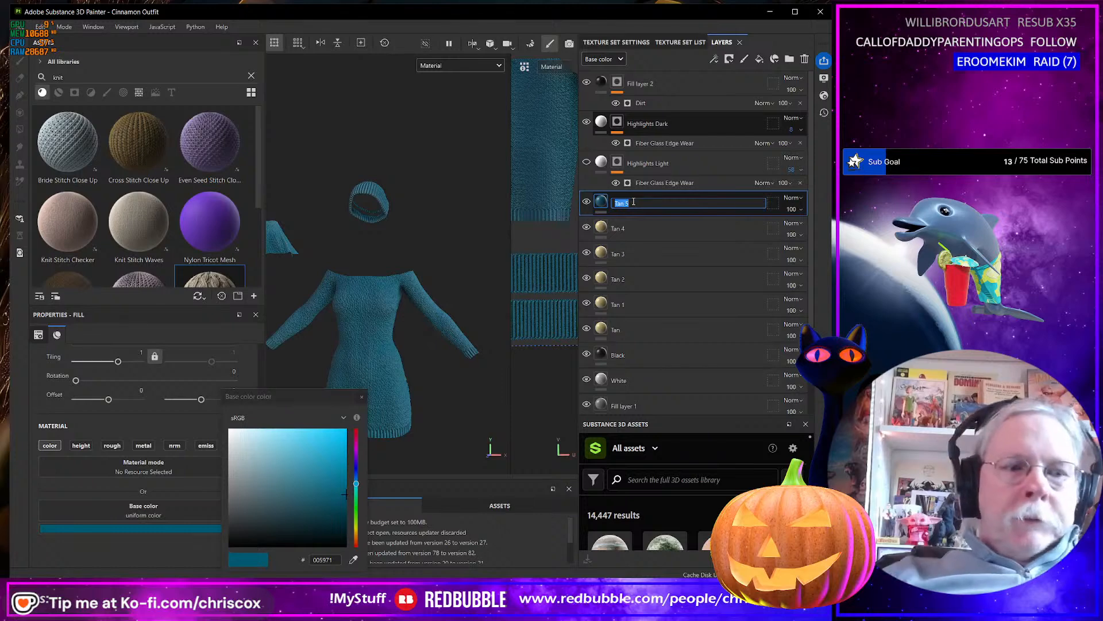
type("Blue Sapphire")
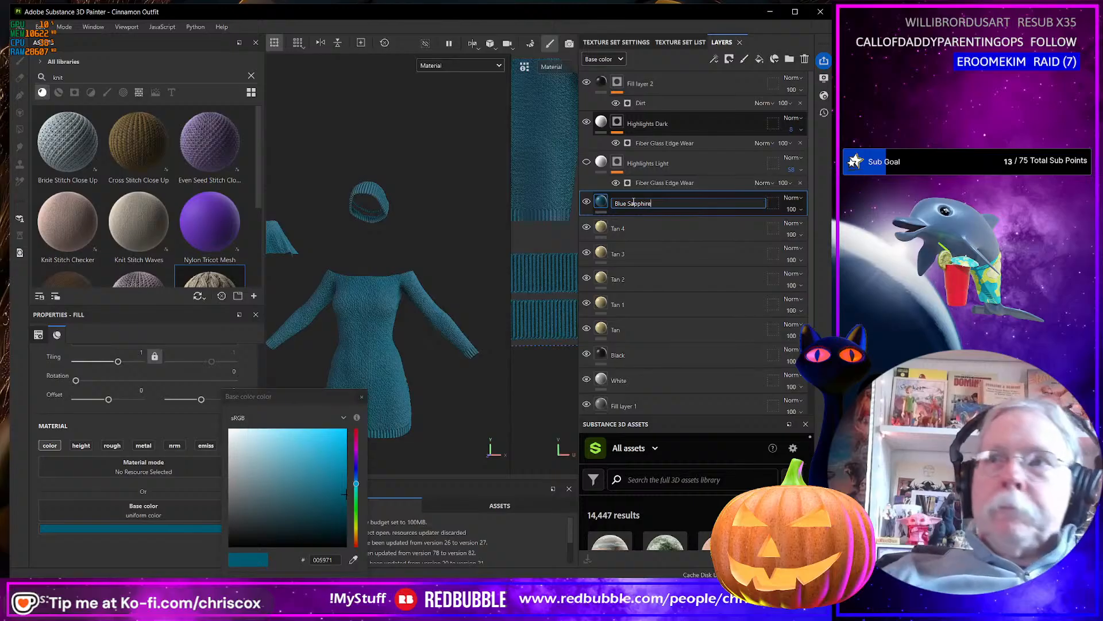
key("Return")
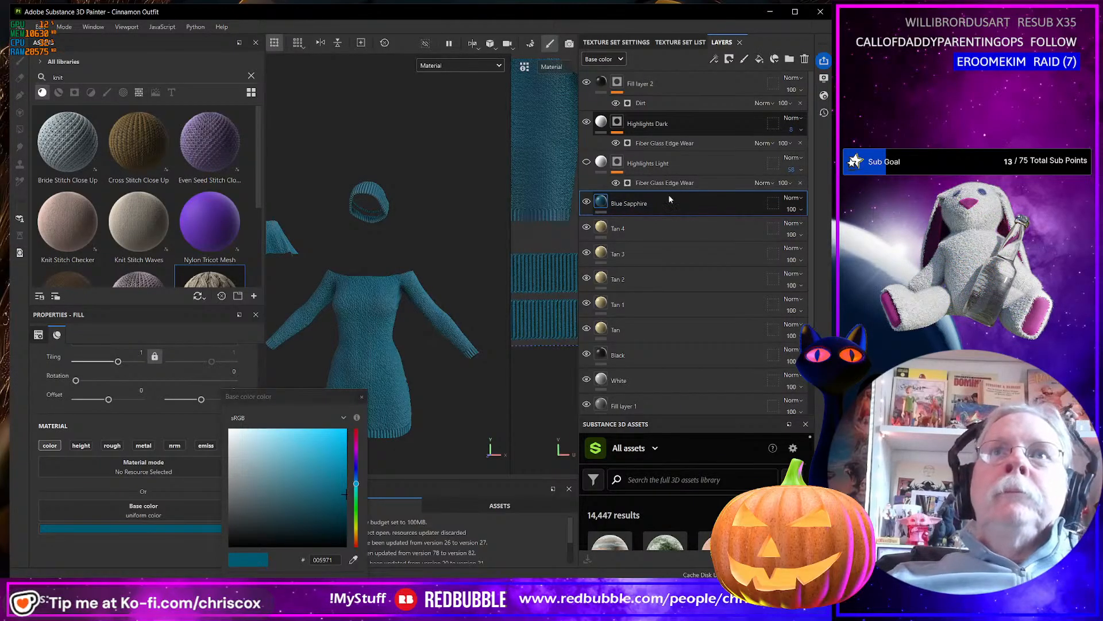
left_click(587, 202)
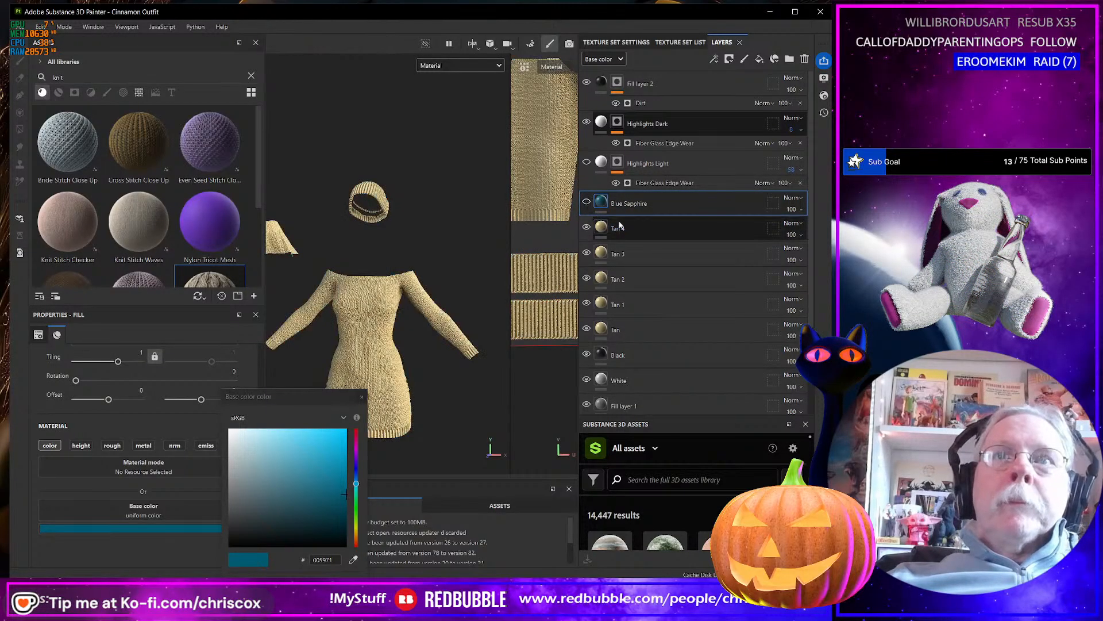
Sample the palette's plum shade as the base color of the Tan 4 layer.
left_click(604, 228)
left_click(242, 527)
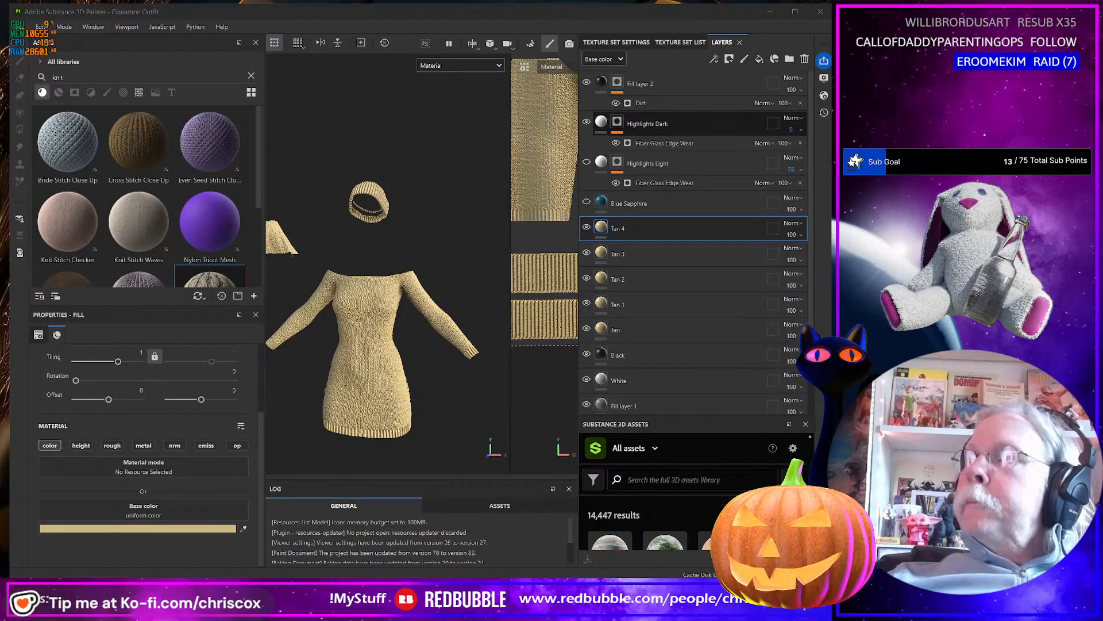
left_click(244, 528)
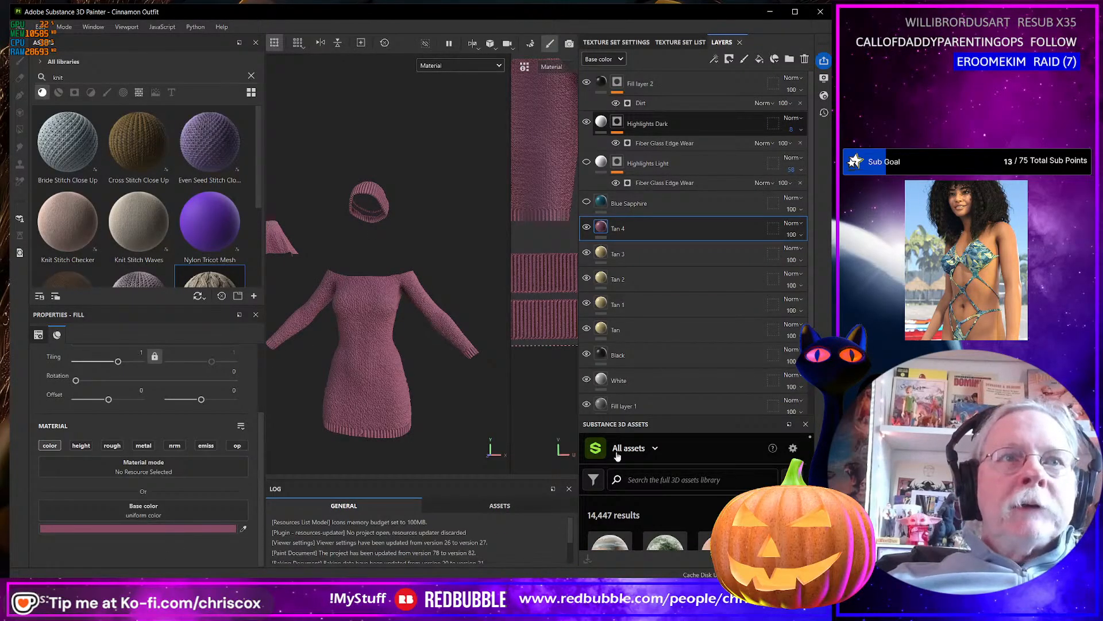
Rename the plum-colored Tan 4 layer as Plum and hide it.
double_click(628, 229)
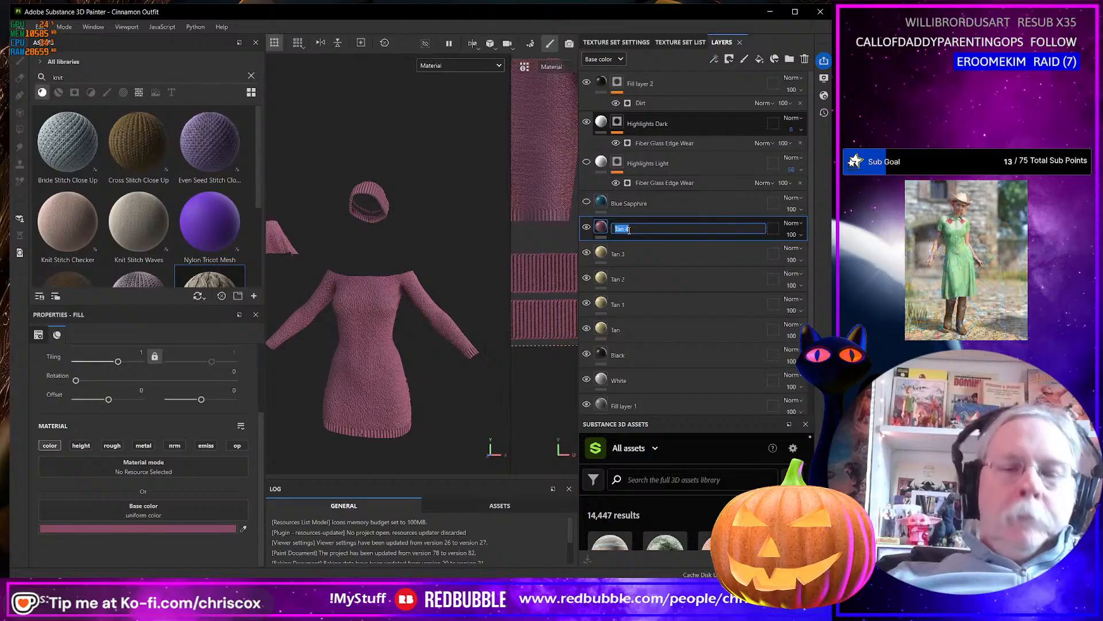
type("Plum")
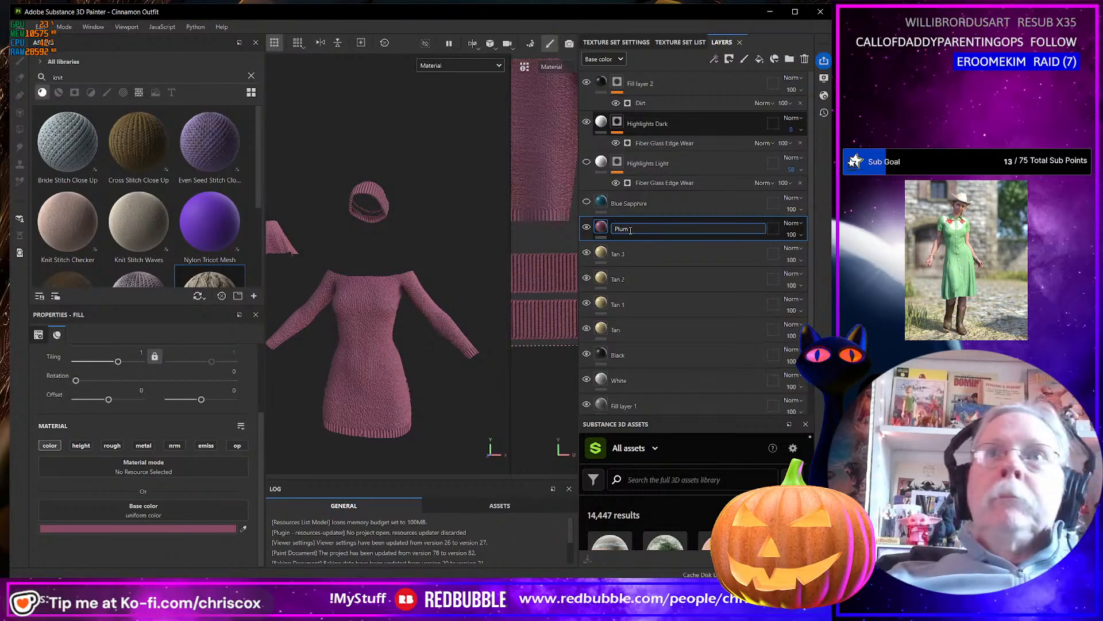
left_click(587, 228)
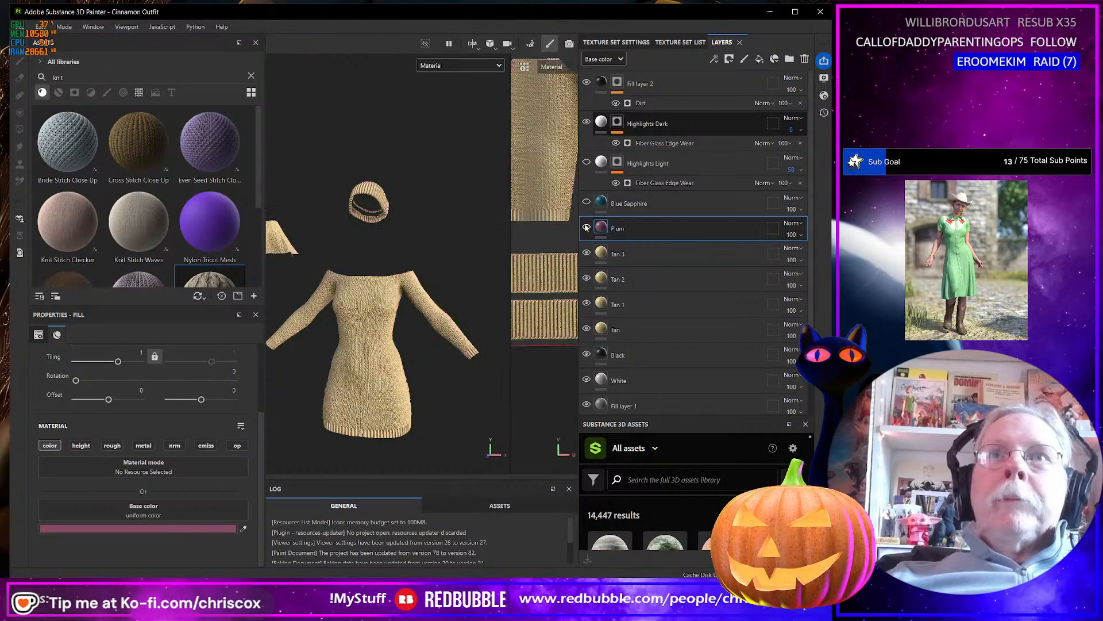
Sample the palette's pale pink as the base color of the Tan 3 layer and darken it to C19FA5.
left_click(604, 252)
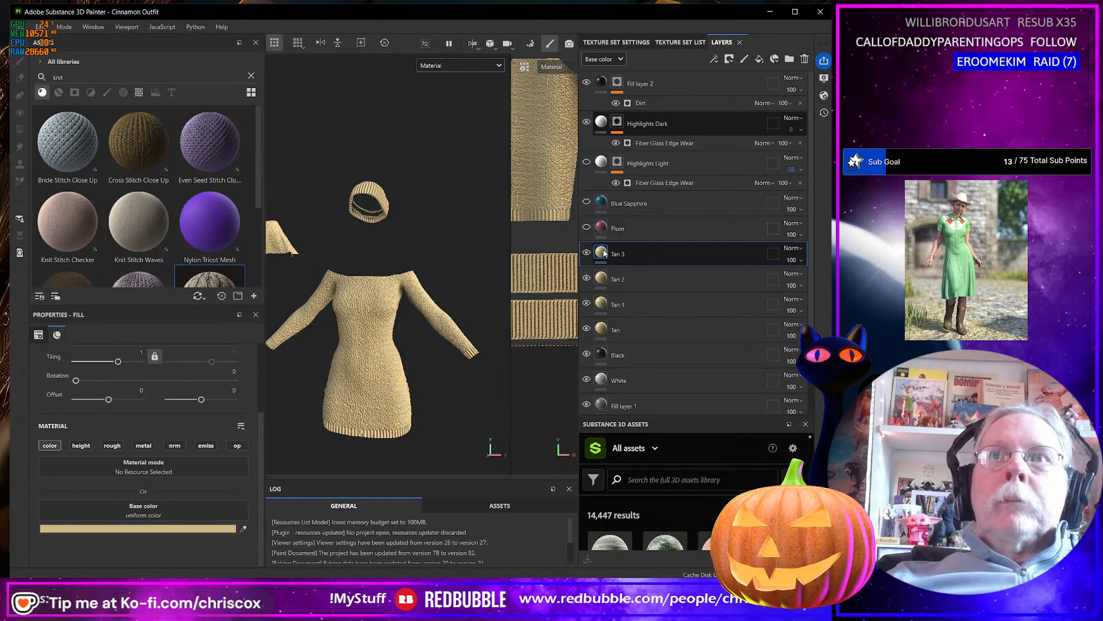
left_click(244, 529)
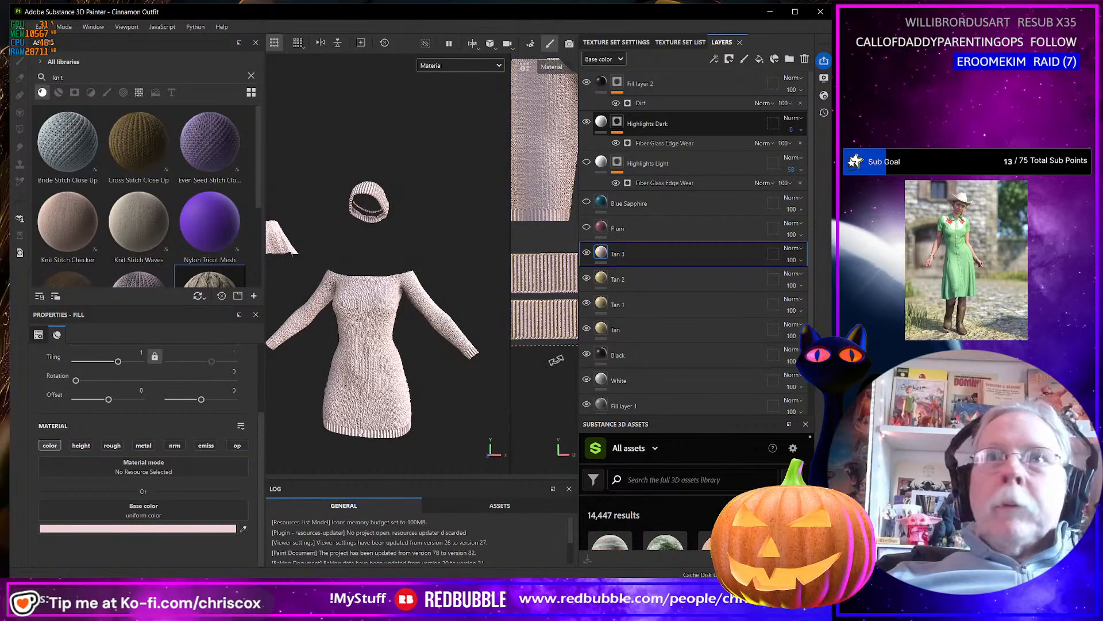
left_click(202, 530)
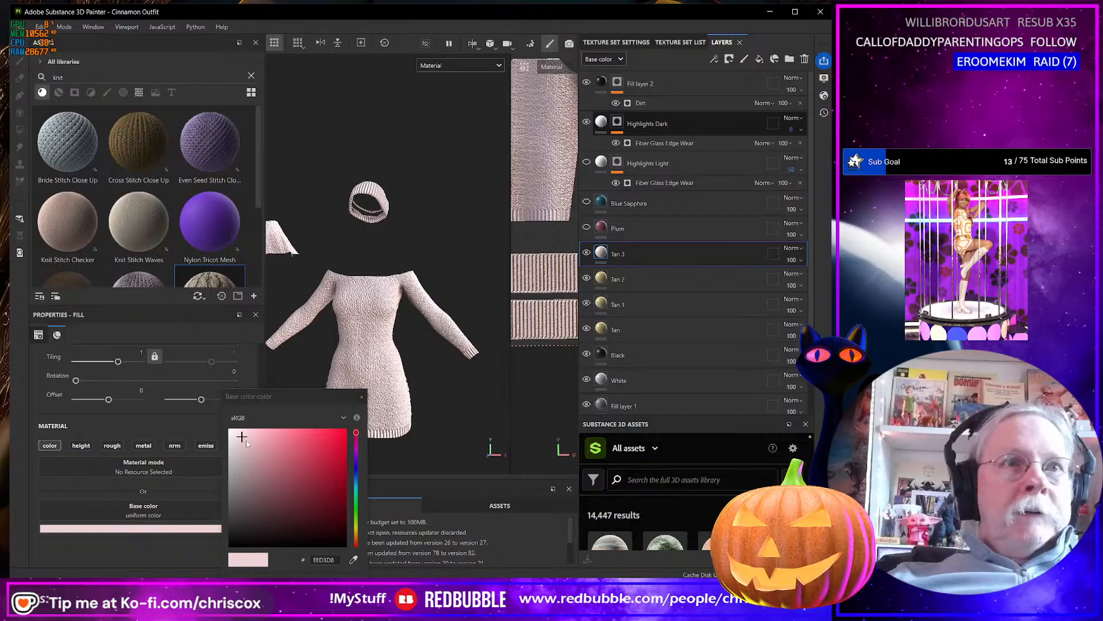
left_click_drag(247, 442, 249, 458)
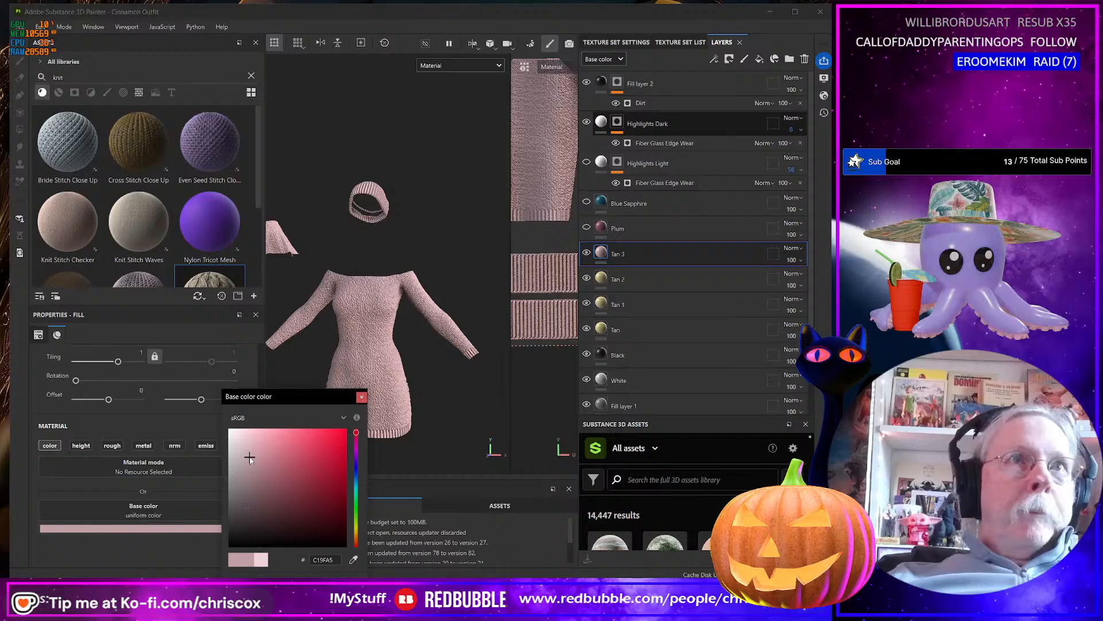
Deepen the Tan 3 layer's base color to a darker, more saturated pink.
mouse_move(249, 459)
left_mouse_down()
mouse_move(257, 465)
mouse_move(264, 448)
mouse_move(263, 458)
left_mouse_up()
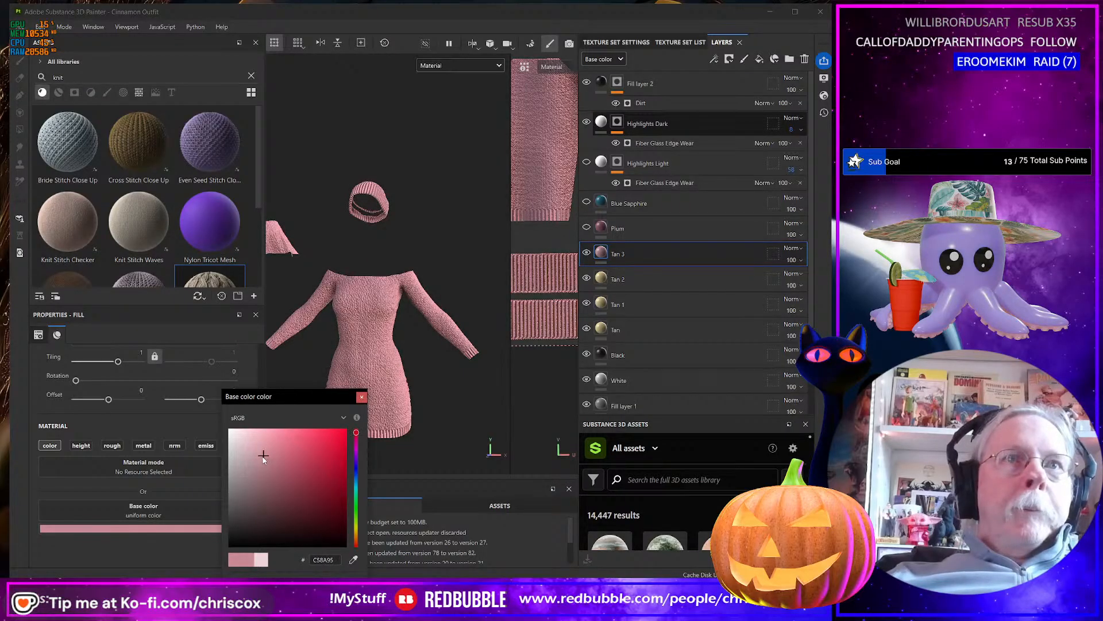
left_click(362, 397)
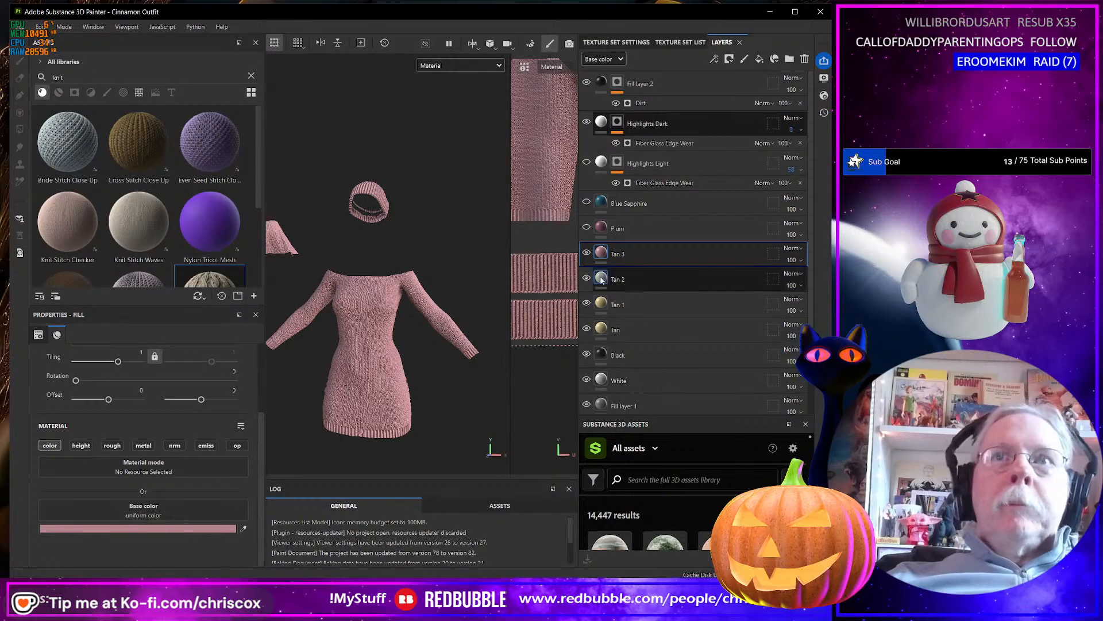
Rename the pink Tan 3 layer as Dusty Pink and hide it.
double_click(631, 253)
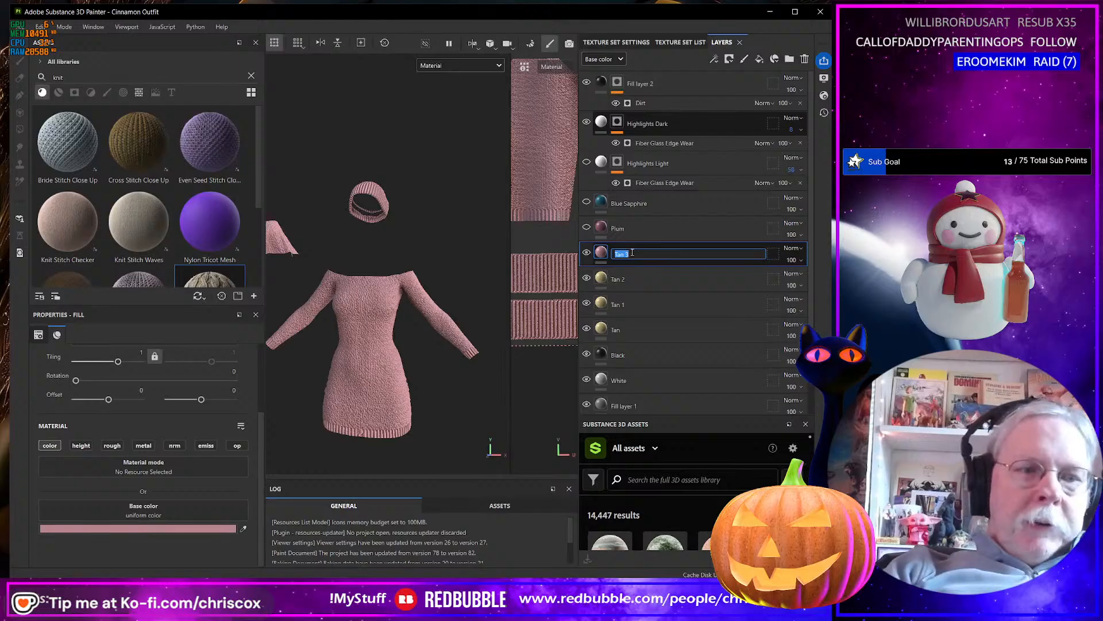
type("Dusty P")
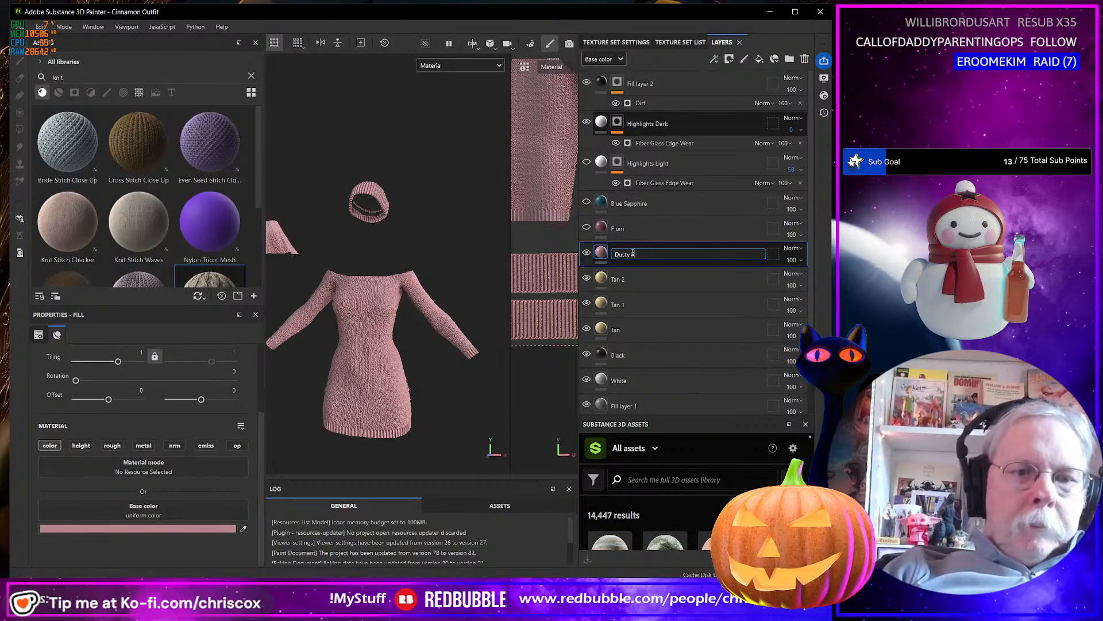
type("ink")
key("Return")
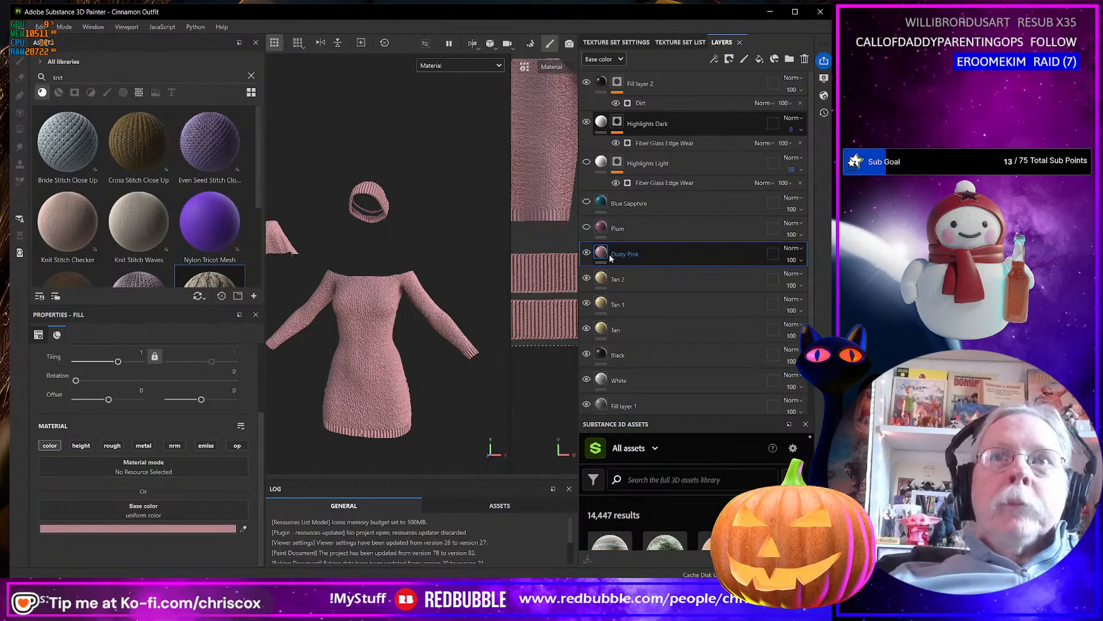
left_click(586, 253)
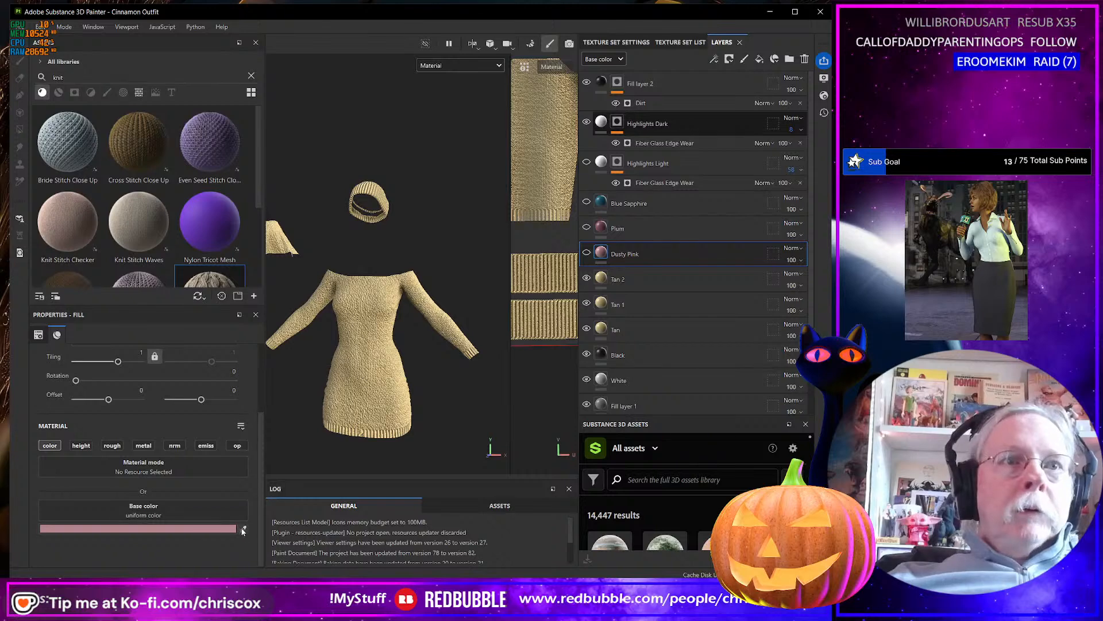
Sample the palette's red shade as the base color of the Tan 2 layer and darken it to A01C33.
left_click(632, 279)
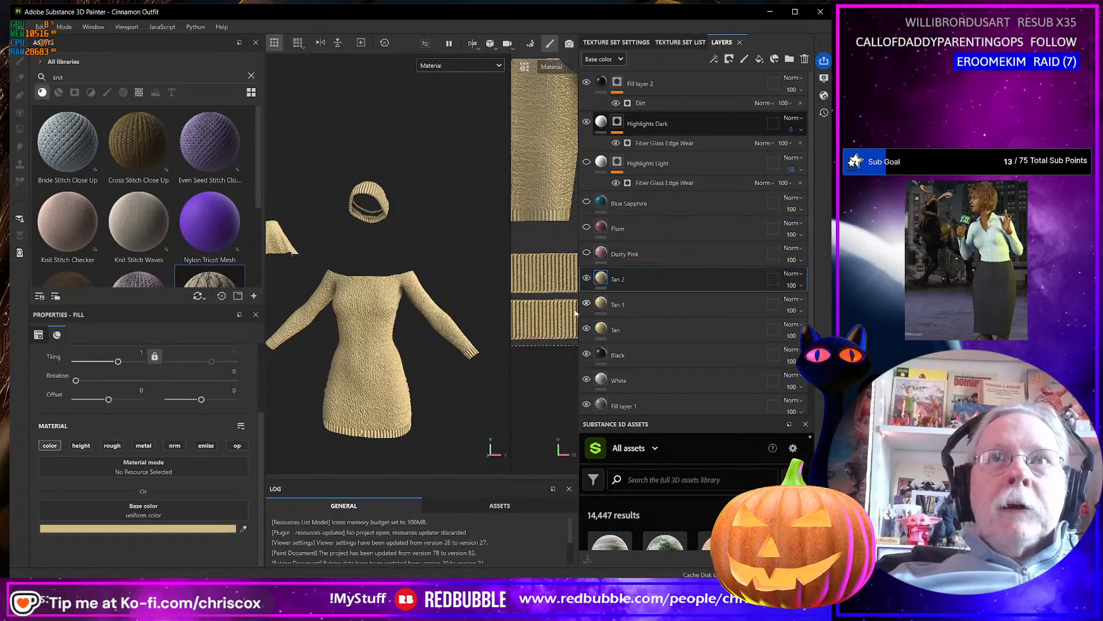
left_click(243, 528)
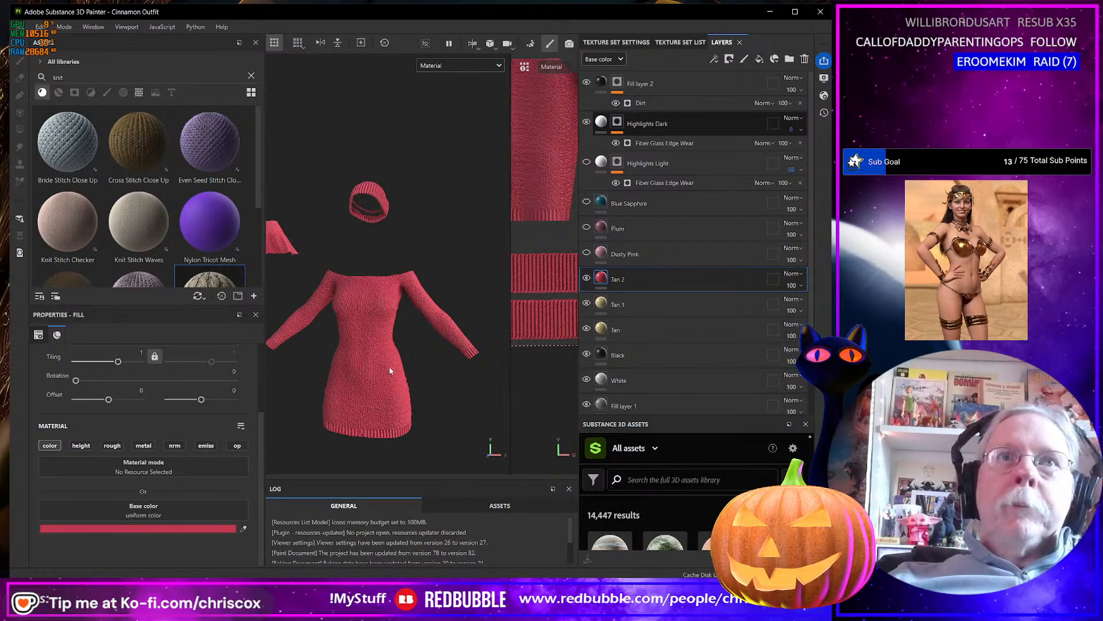
left_click(201, 528)
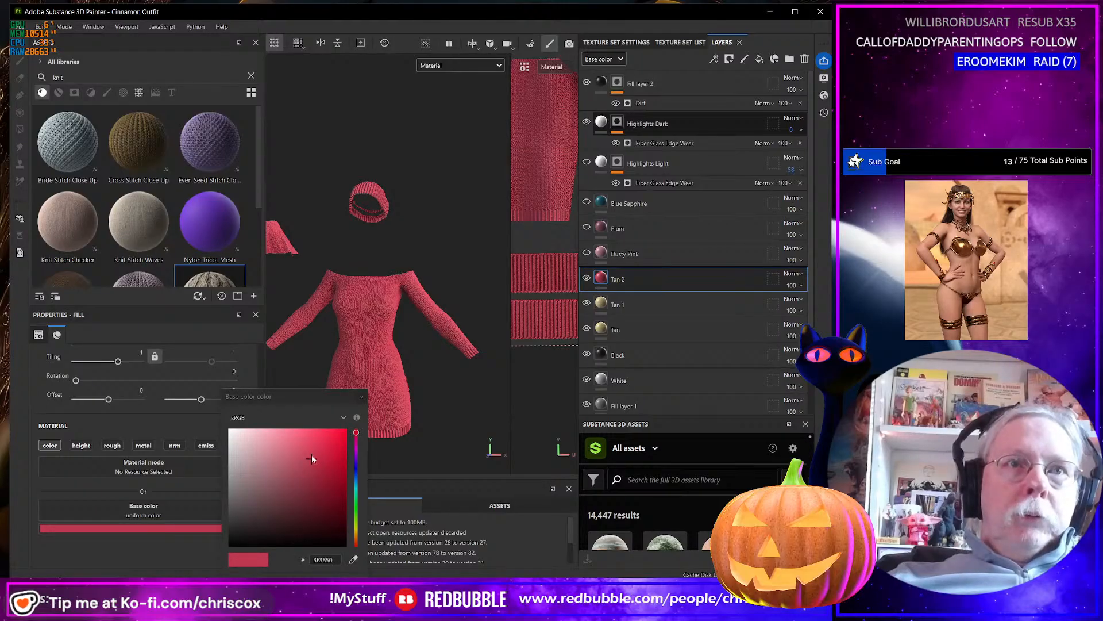
left_click_drag(312, 455, 326, 473)
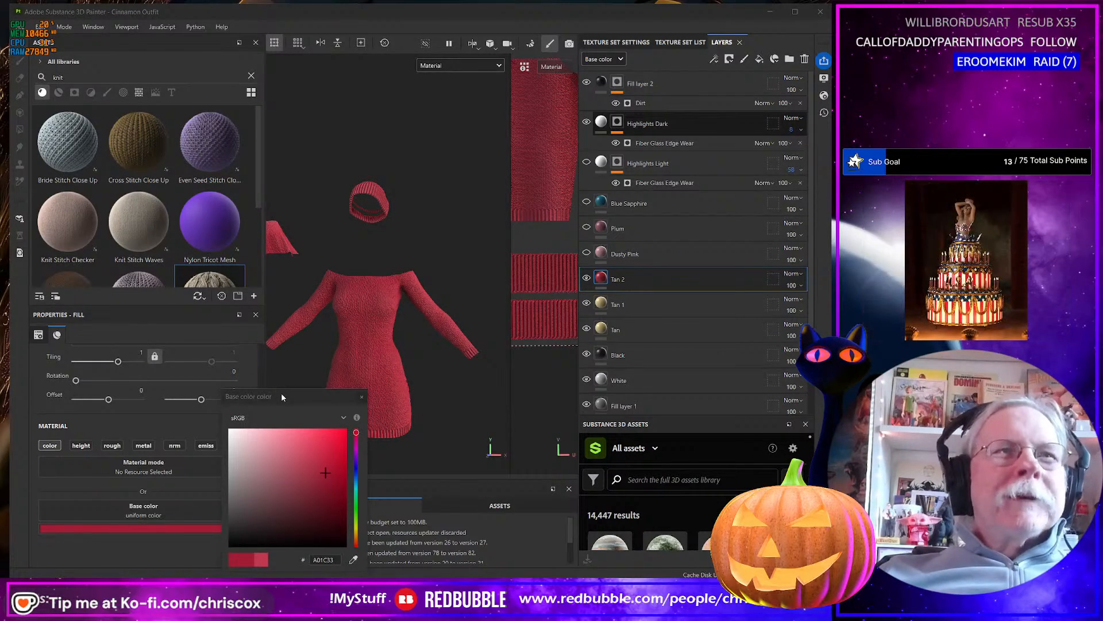
double_click(336, 559)
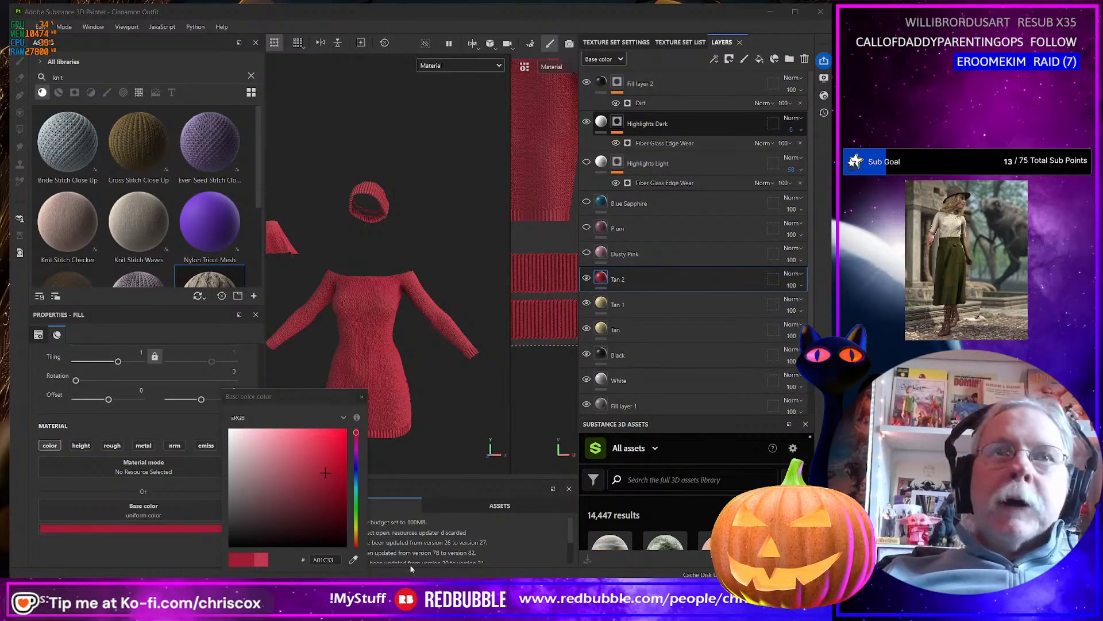
Rename the red Tan 2 layer as Vivid Burgandy and hide it.
double_click(618, 277)
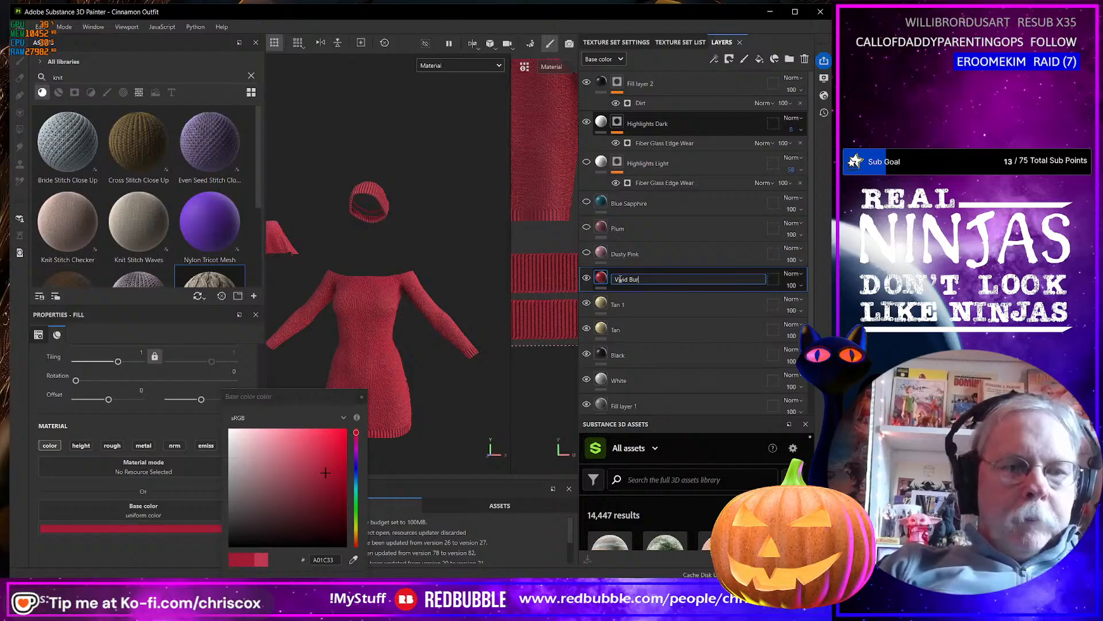
type("Vivid Burgandy")
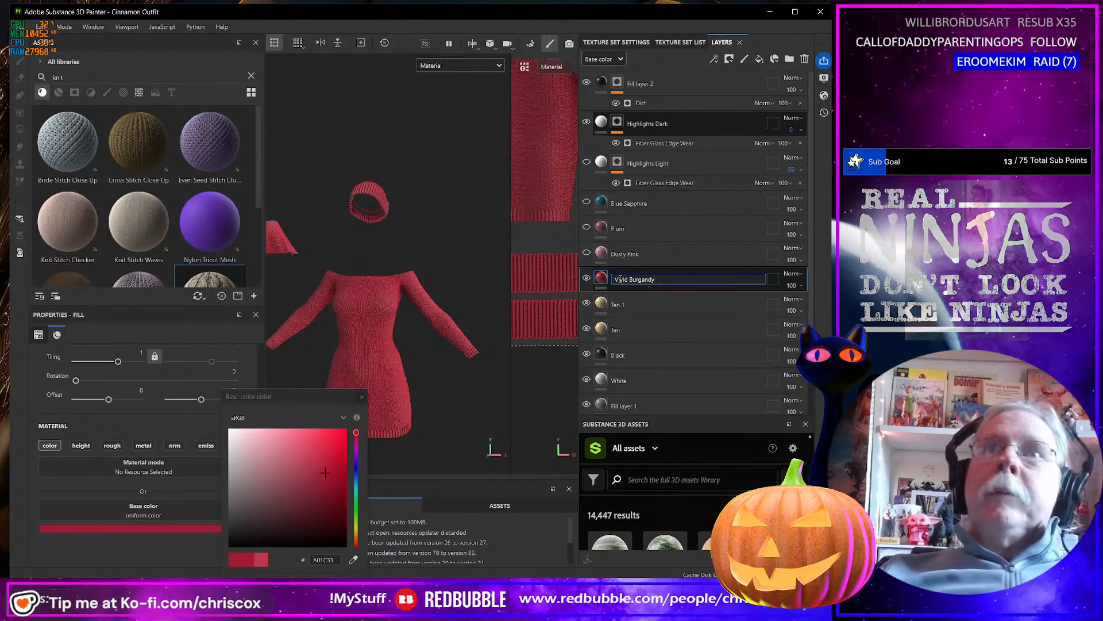
key("Return")
left_click(587, 278)
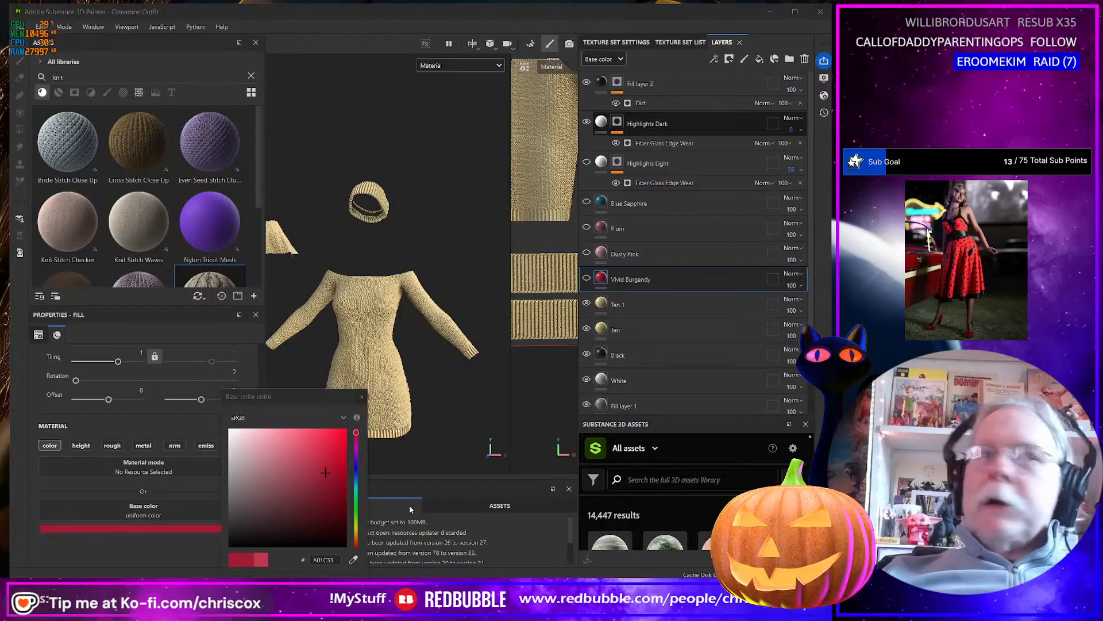
Sample the palette's reddish brown as the base color of the Tan 1 layer and lighten it slightly.
left_click(597, 308)
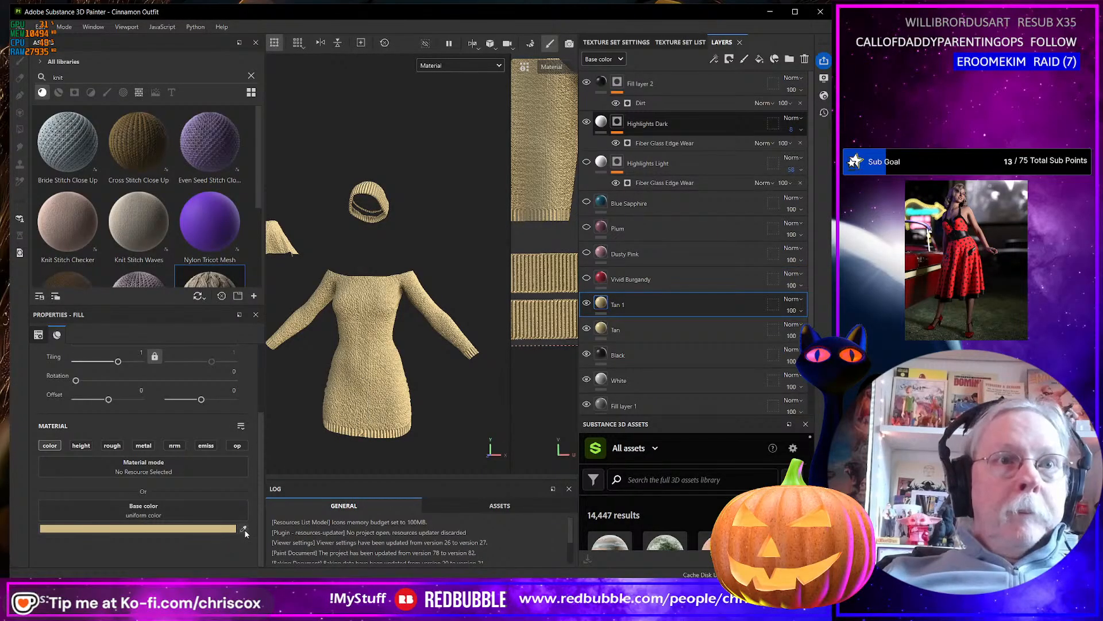
left_click(244, 530)
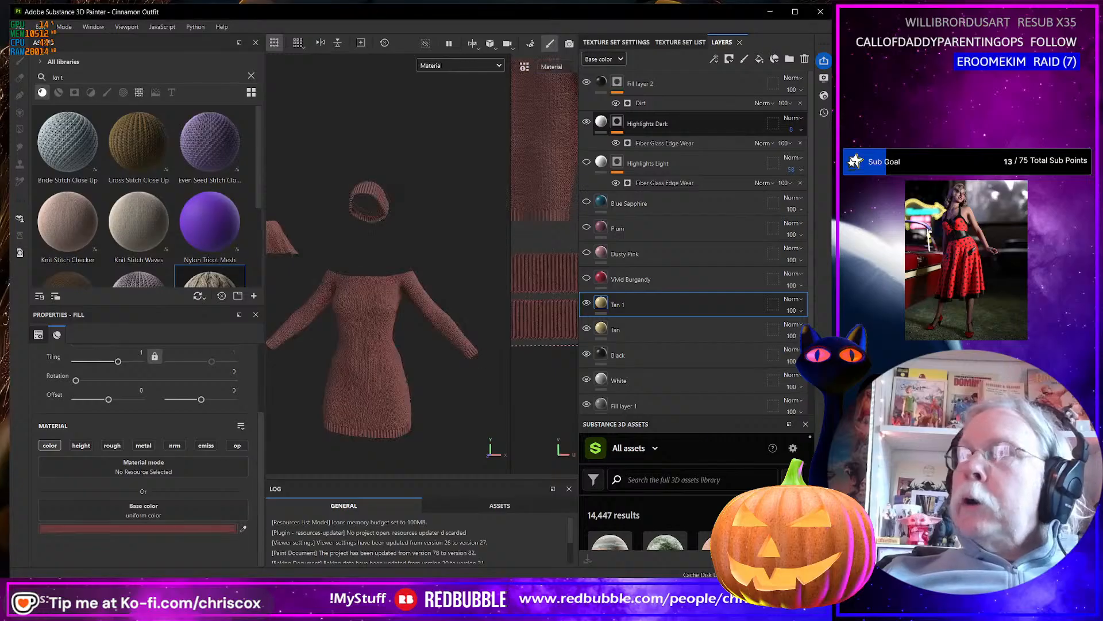
left_click(209, 528)
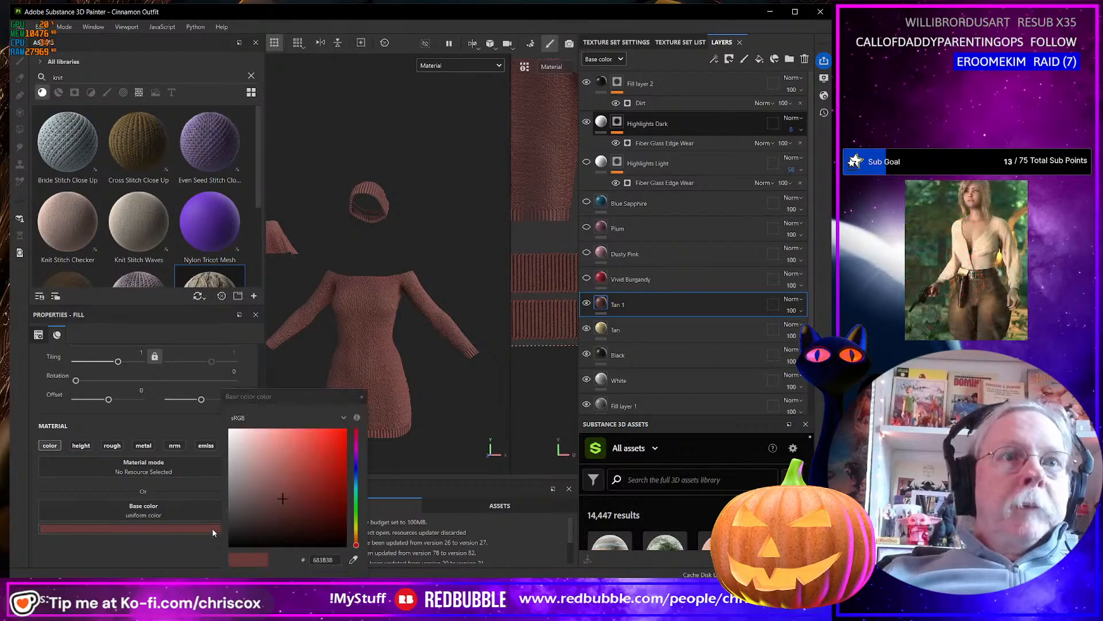
left_click_drag(285, 497, 286, 491)
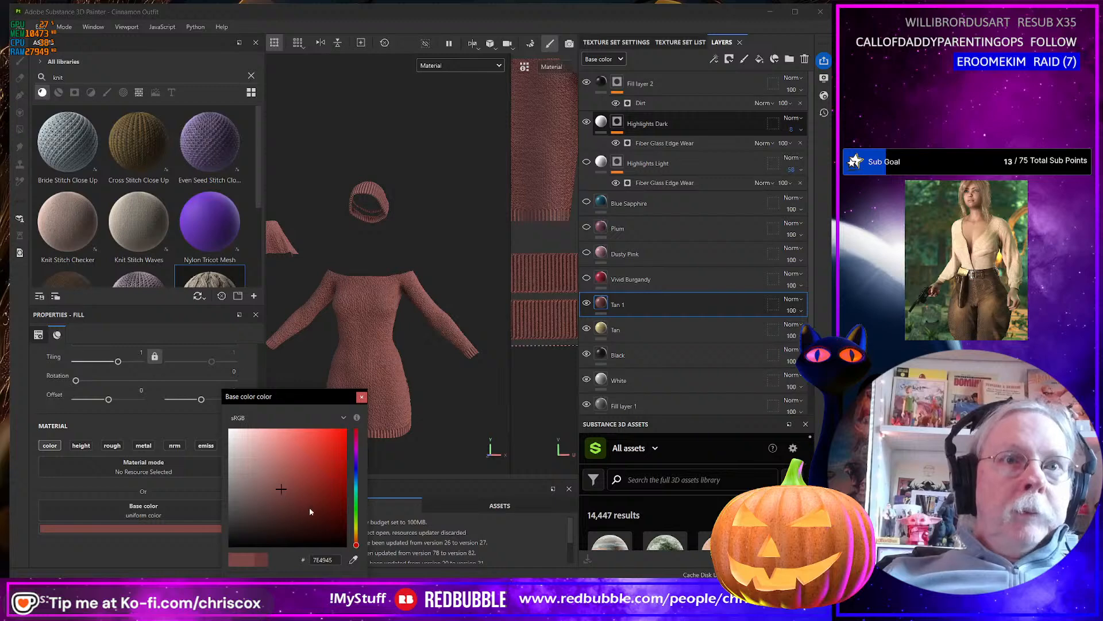
left_click_drag(356, 546, 356, 547)
left_click(361, 397)
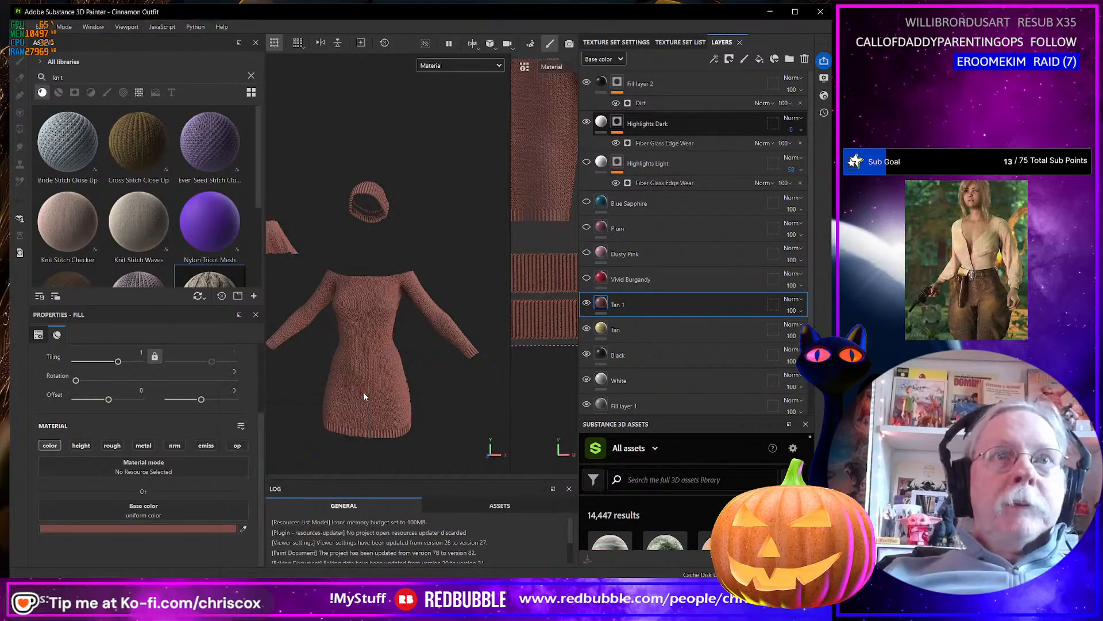
Rename the brown Tan 1 layer as Chocolate.
double_click(621, 304)
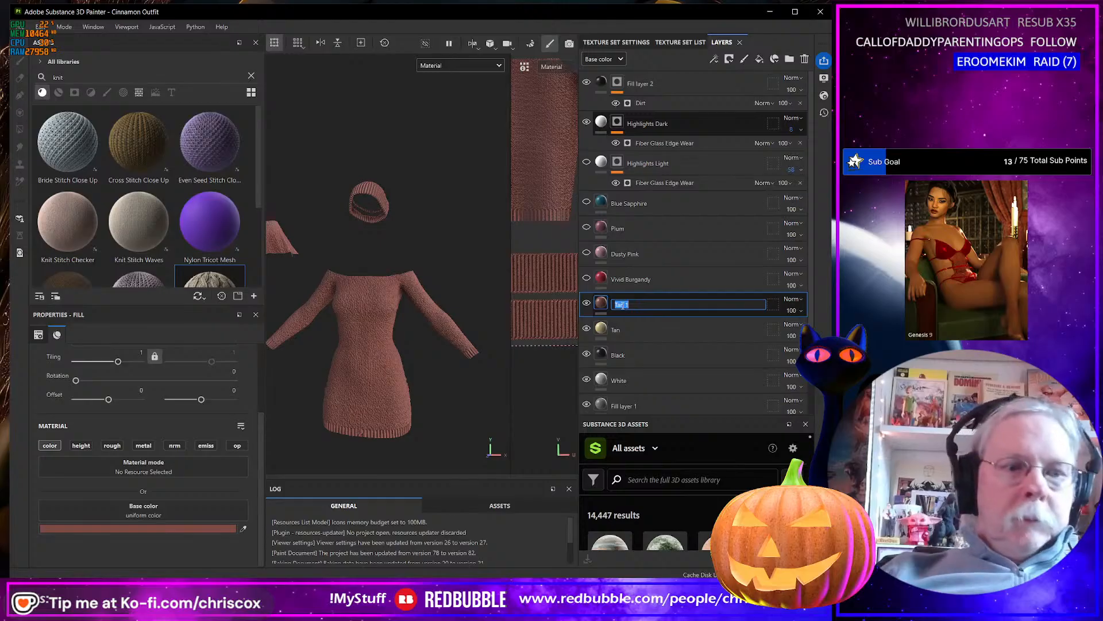
type("Chocolat")
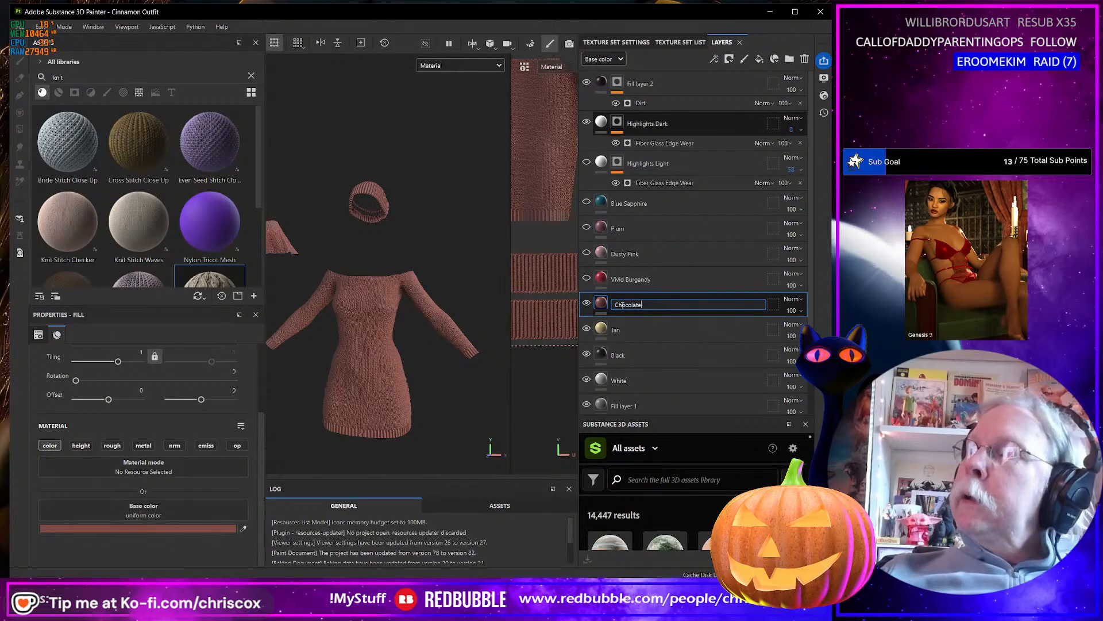
type("e")
key("Return")
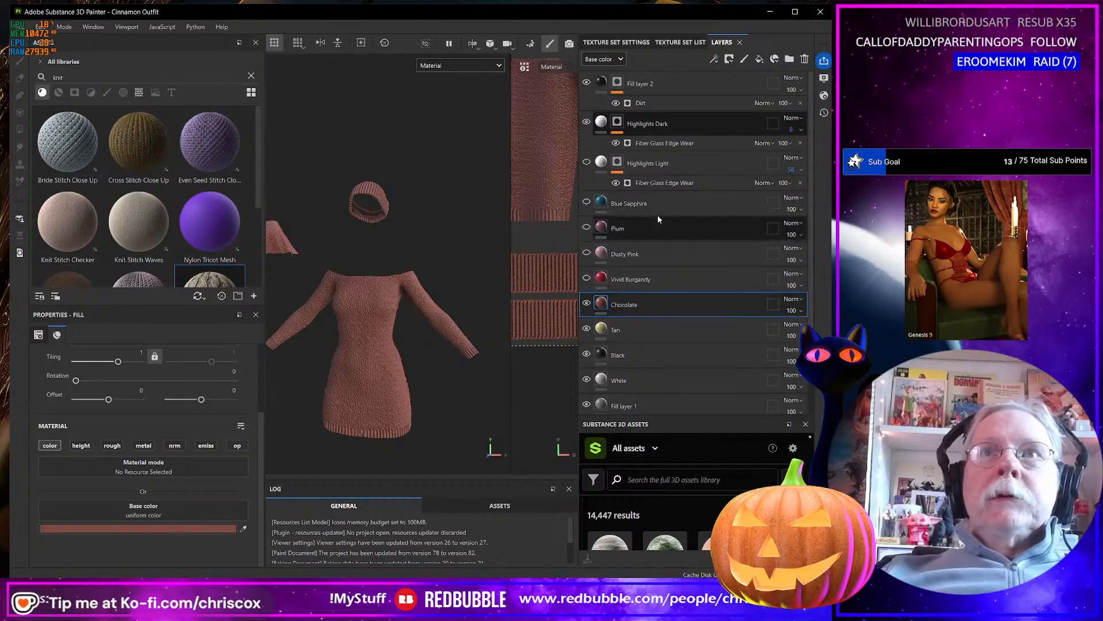
Add a fill layer above Blue Sapphire and list all textures in the asset library without the knit search filter.
left_click(662, 206)
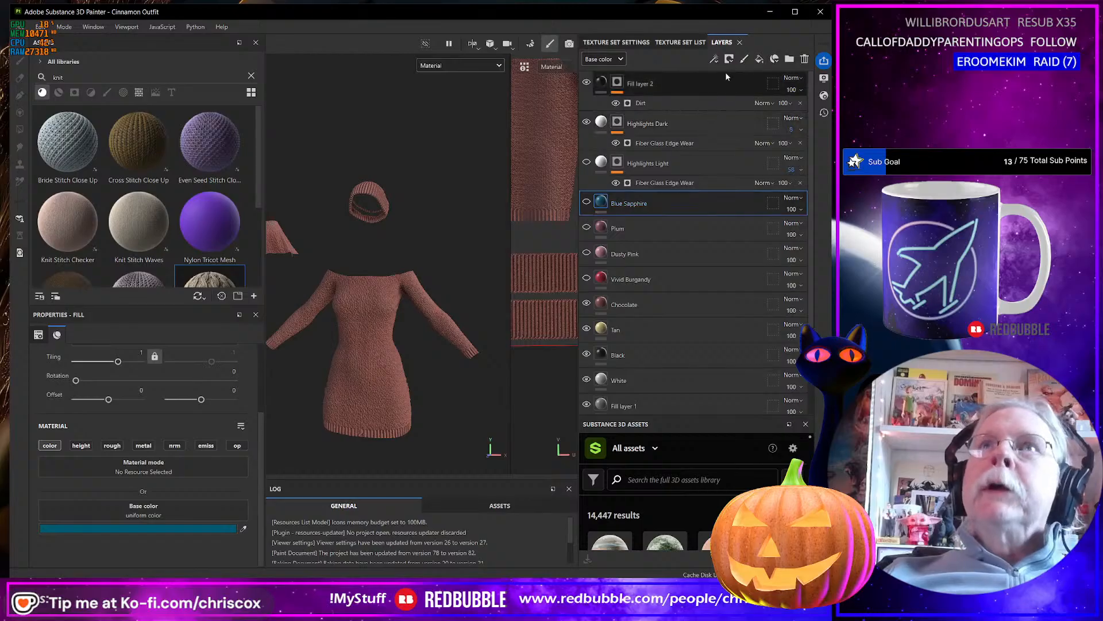
left_click(759, 59)
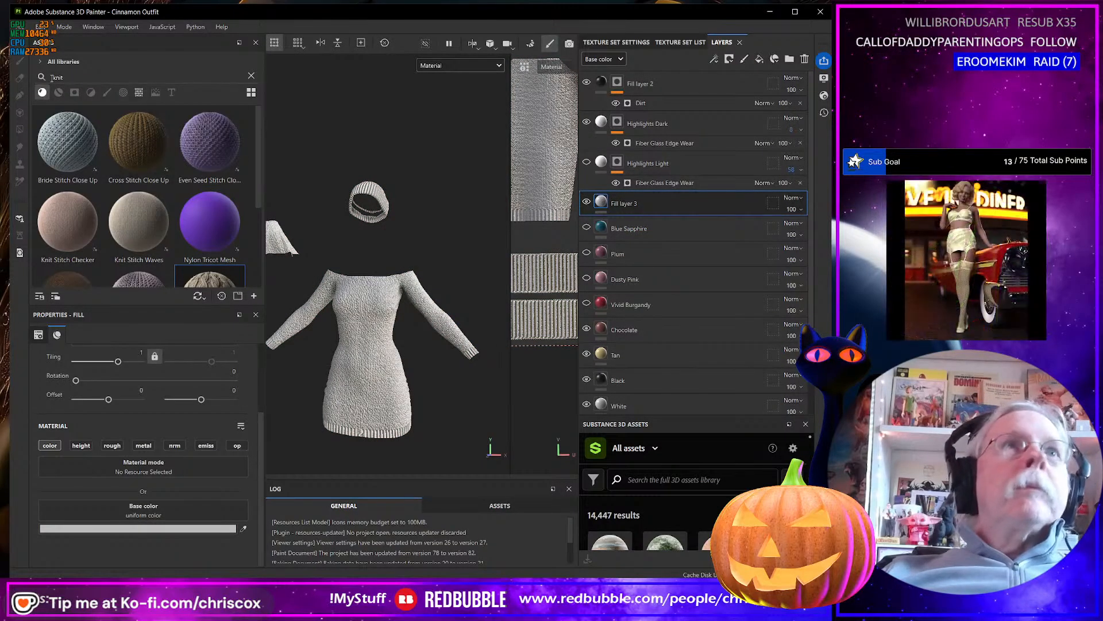
left_click(139, 94)
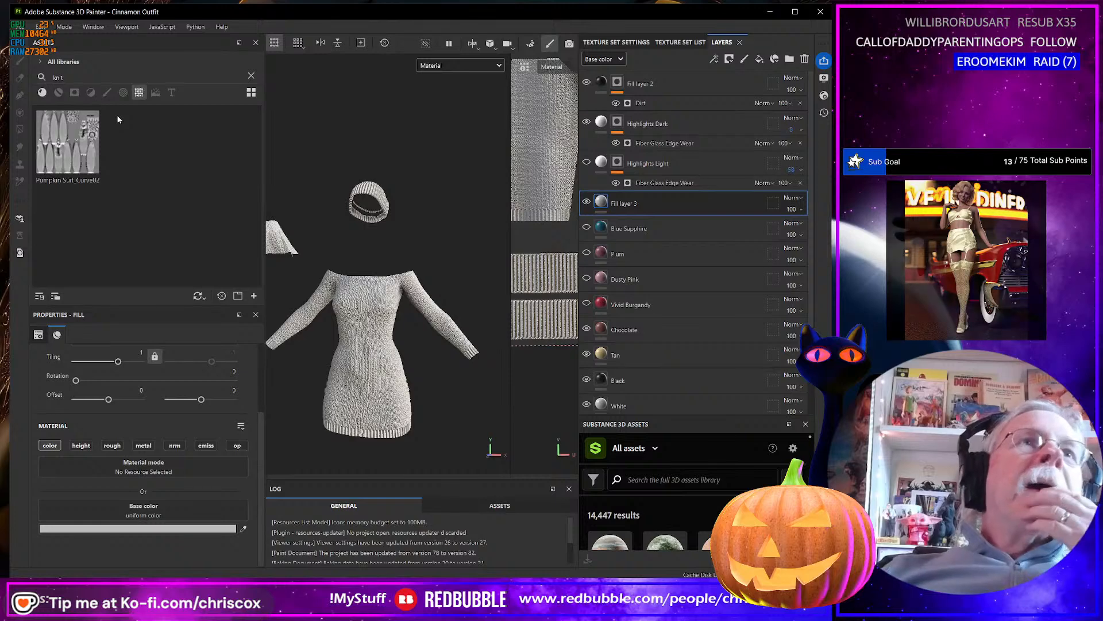
left_click(251, 75)
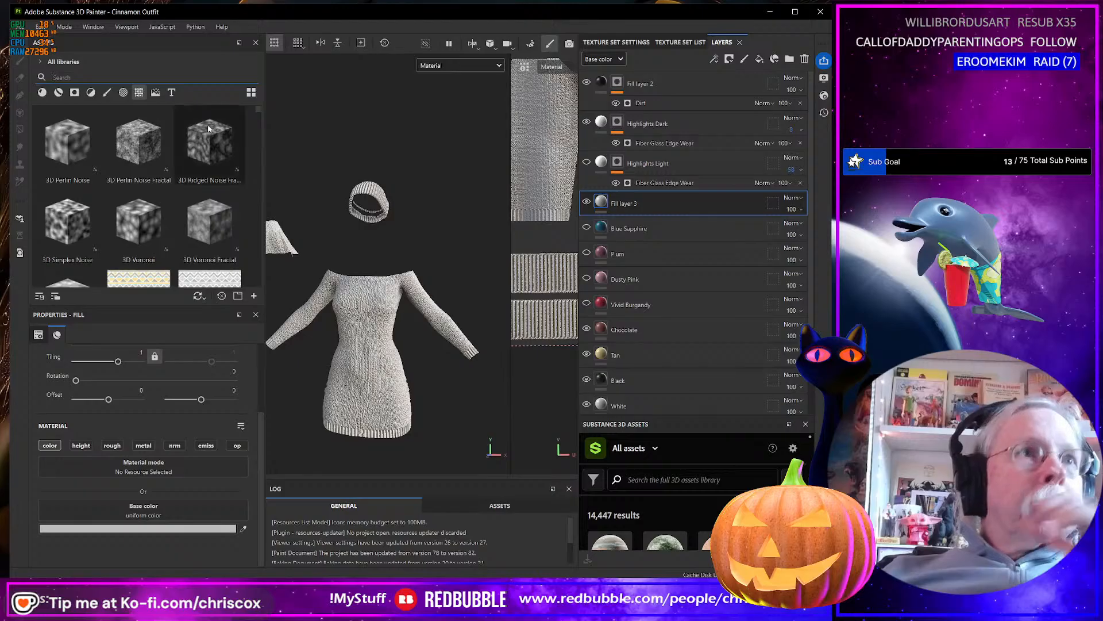
Apply the AFGRN15 texture from the asset library as the base color of the new fill layer.
scroll(231, 137, "down", 5)
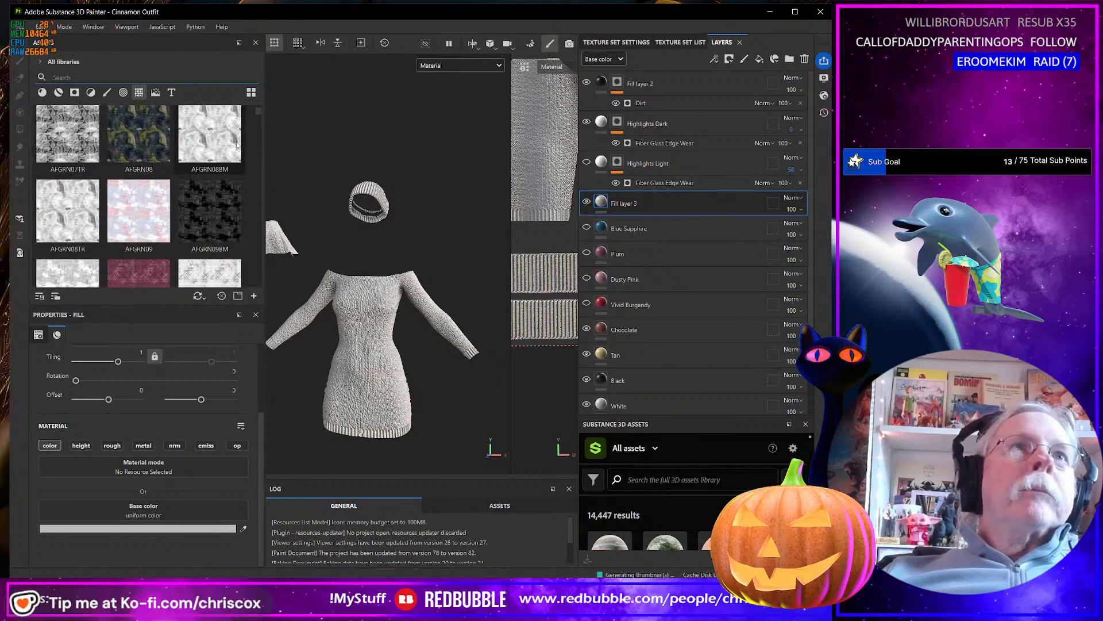
left_click_drag(266, 159, 331, 160)
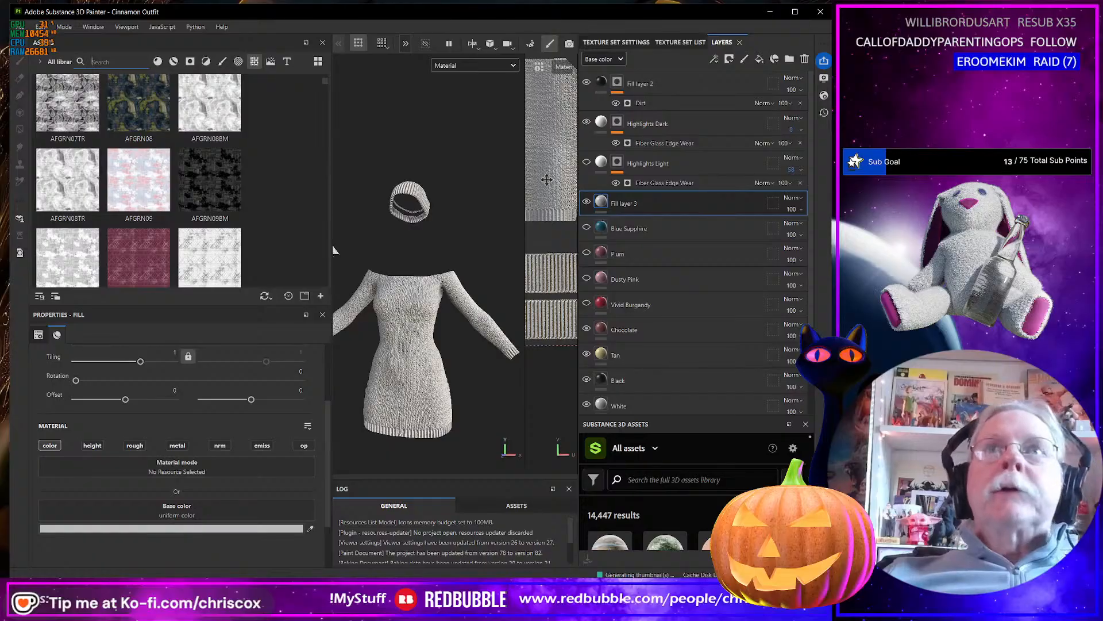
left_click_drag(580, 184, 674, 180)
scroll(189, 197, "up", 5)
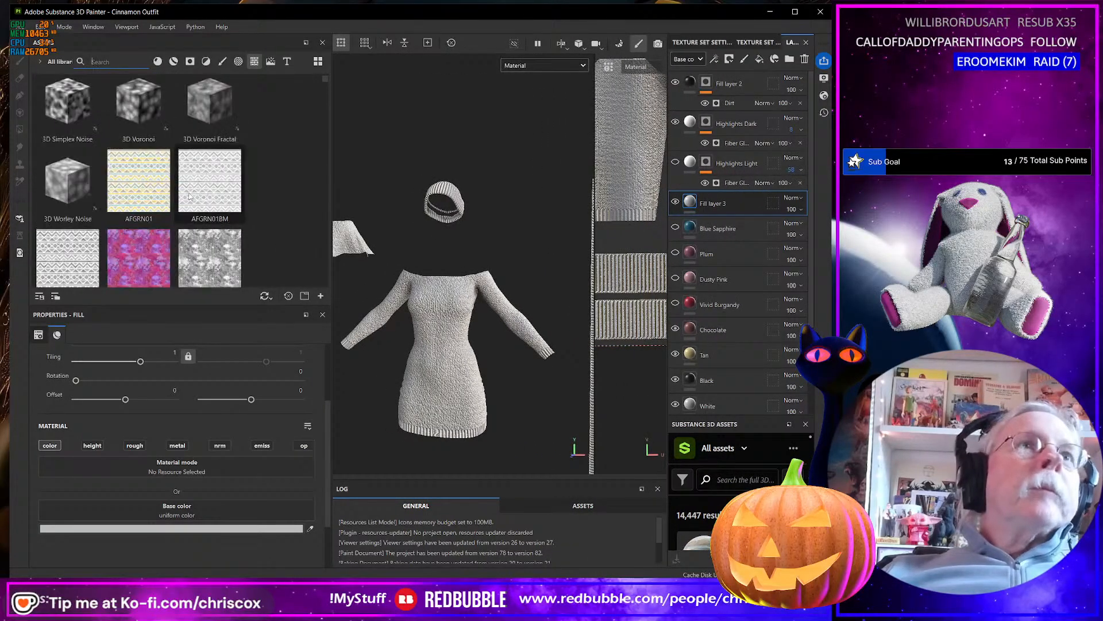
scroll(190, 190, "down", 6)
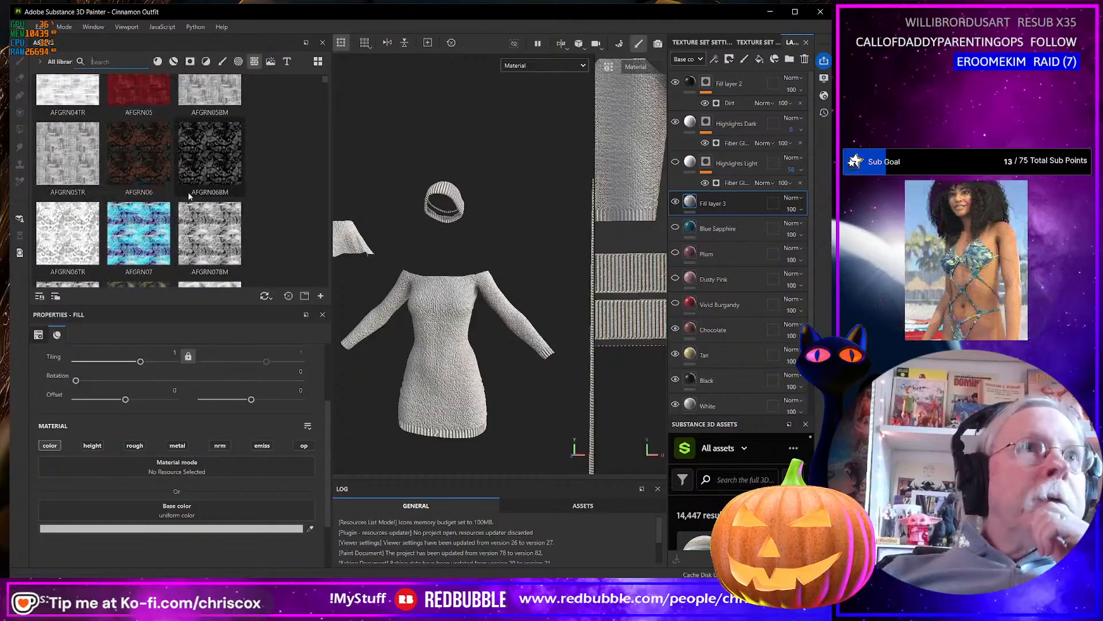
scroll(189, 183, "down", 5)
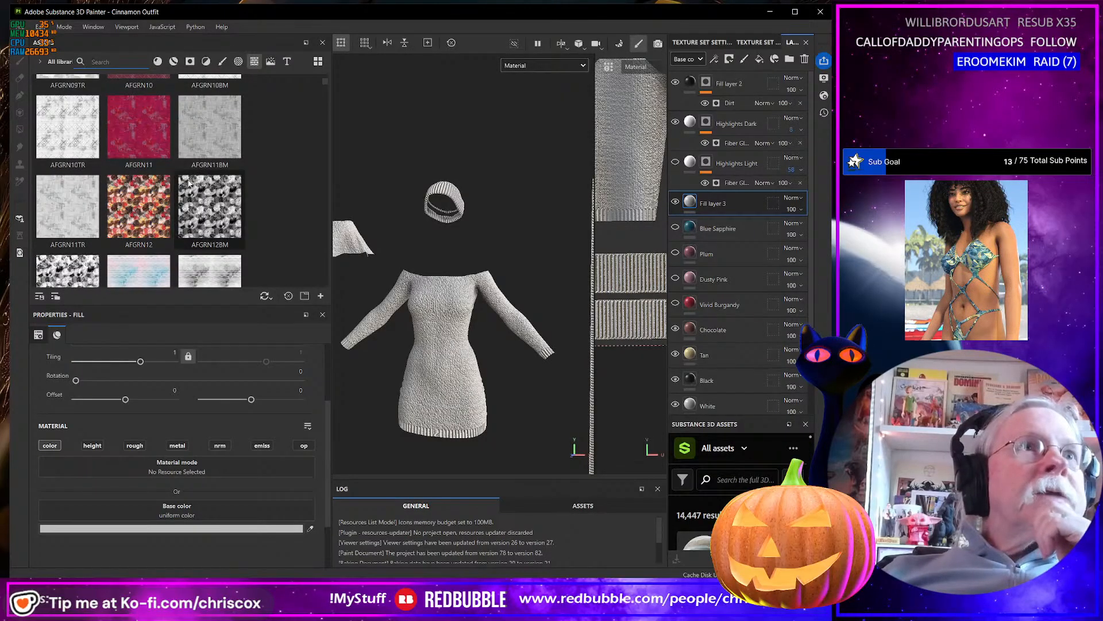
scroll(188, 183, "down", 5)
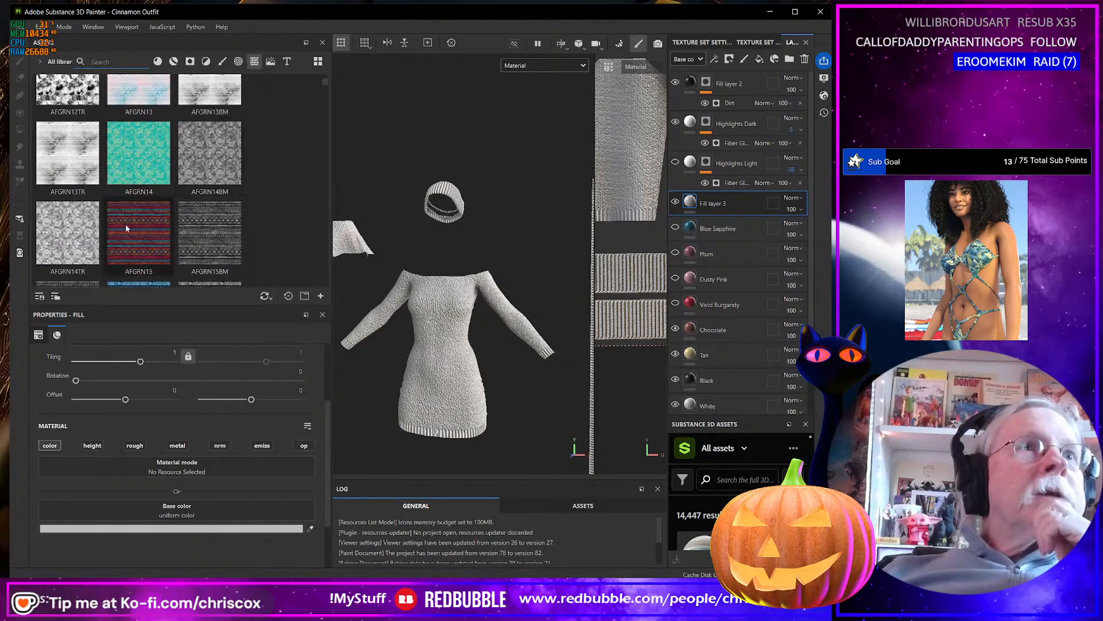
mouse_move(129, 229)
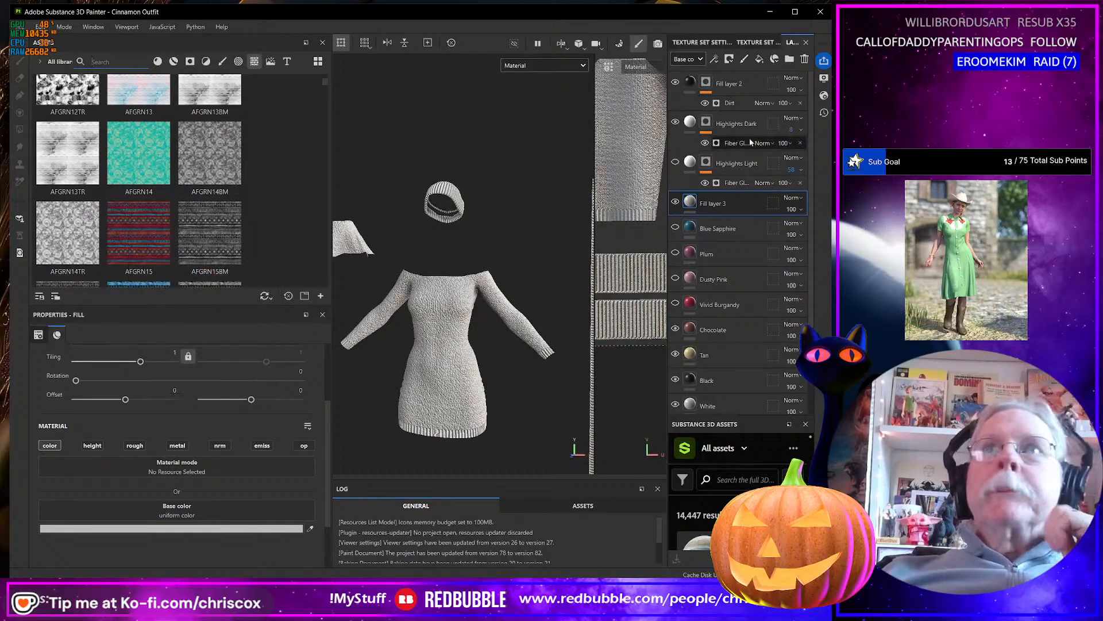
left_click_drag(139, 241, 177, 509)
scroll(468, 375, "up", 5)
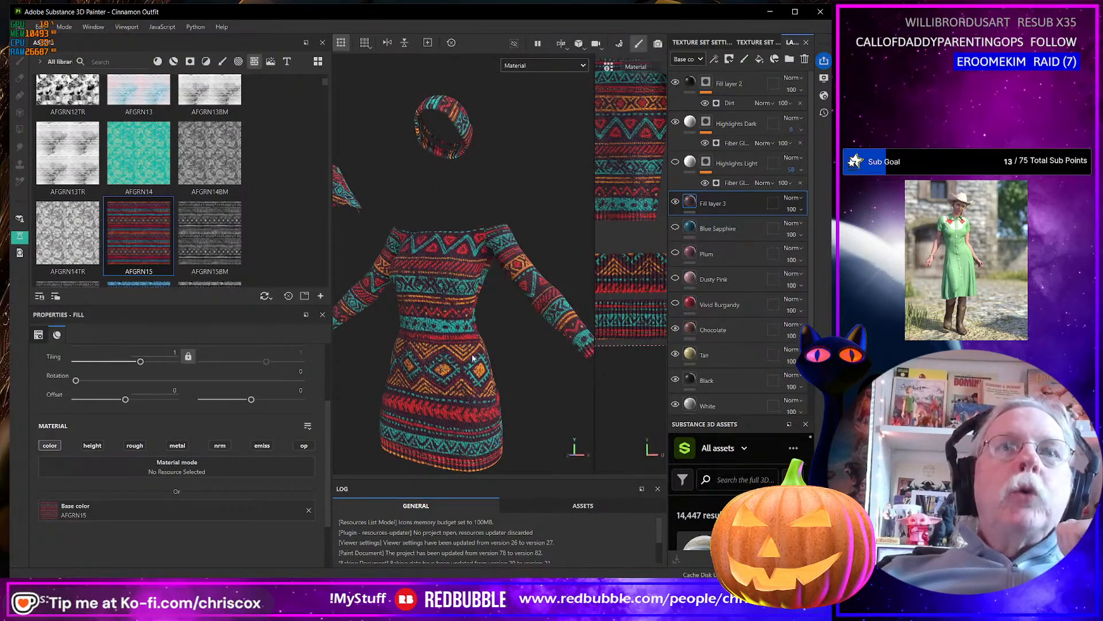
Duplicate the AFGRN15 fill layer and apply the AFGRN16 texture as the copy's base color.
right_click(720, 202)
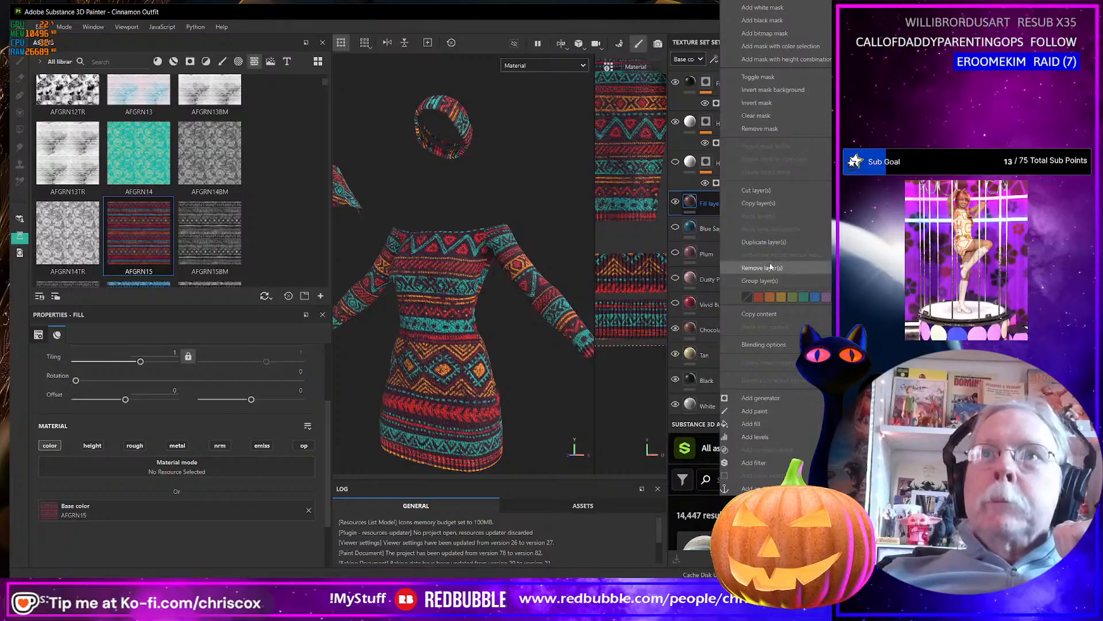
left_click(766, 242)
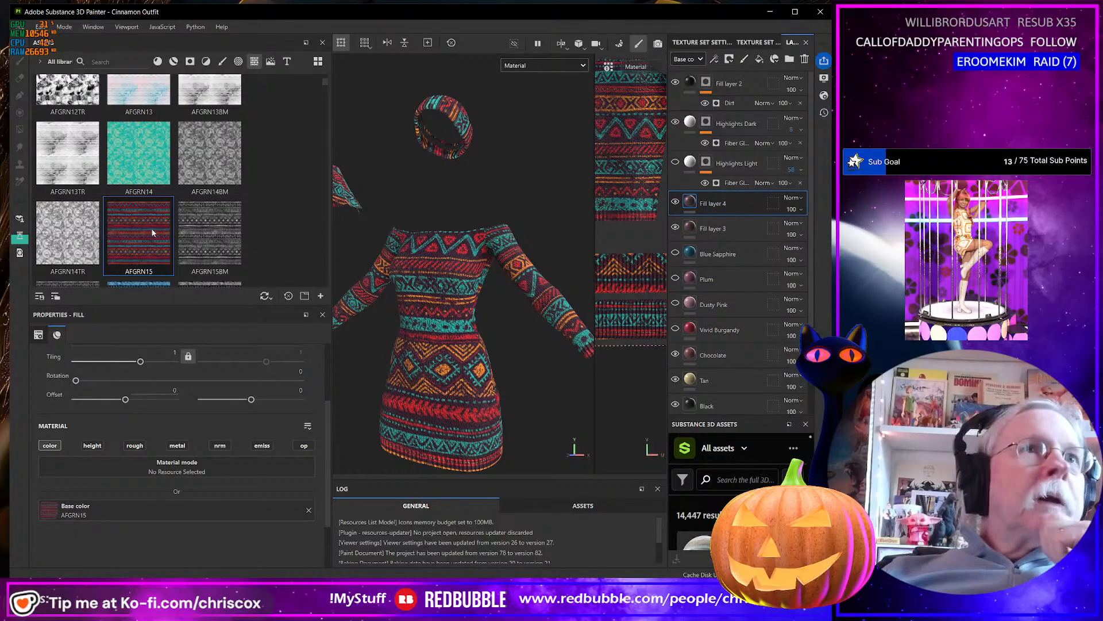
scroll(138, 230, "down", 3)
left_click_drag(138, 104, 213, 508)
left_click_drag(472, 375, 495, 370, "alt")
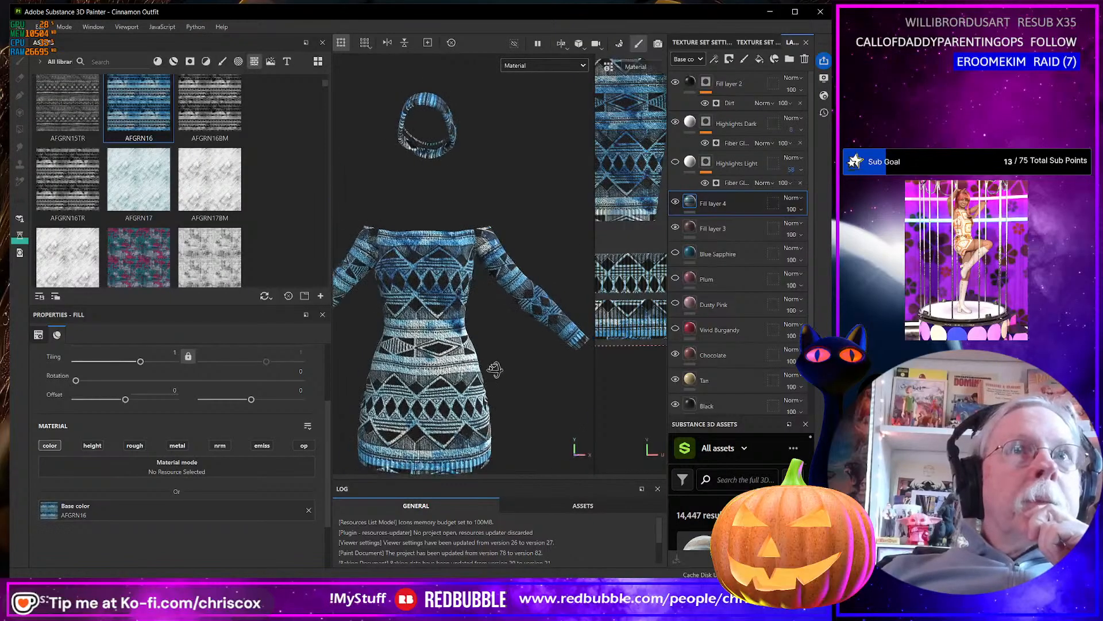
Duplicate the AFGRN16 fill layer.
right_click(727, 205)
left_click(772, 242)
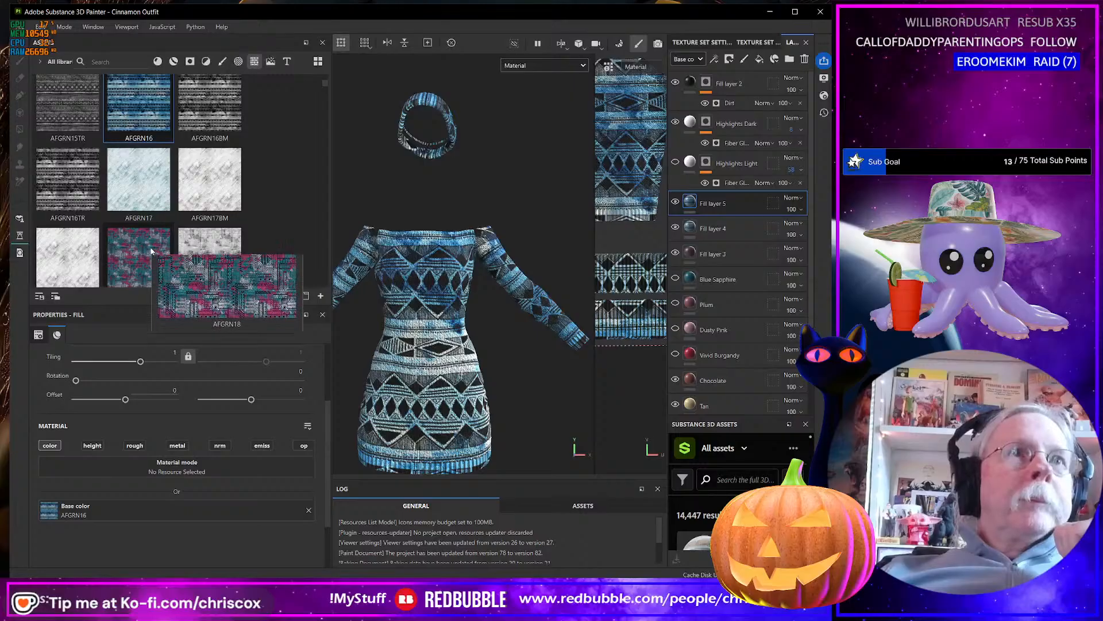
Try the AFGRN30 and AFGRN36 textures as the new copy's base color, undoing each one.
scroll(151, 253, "down", 3)
scroll(152, 231, "down", 6)
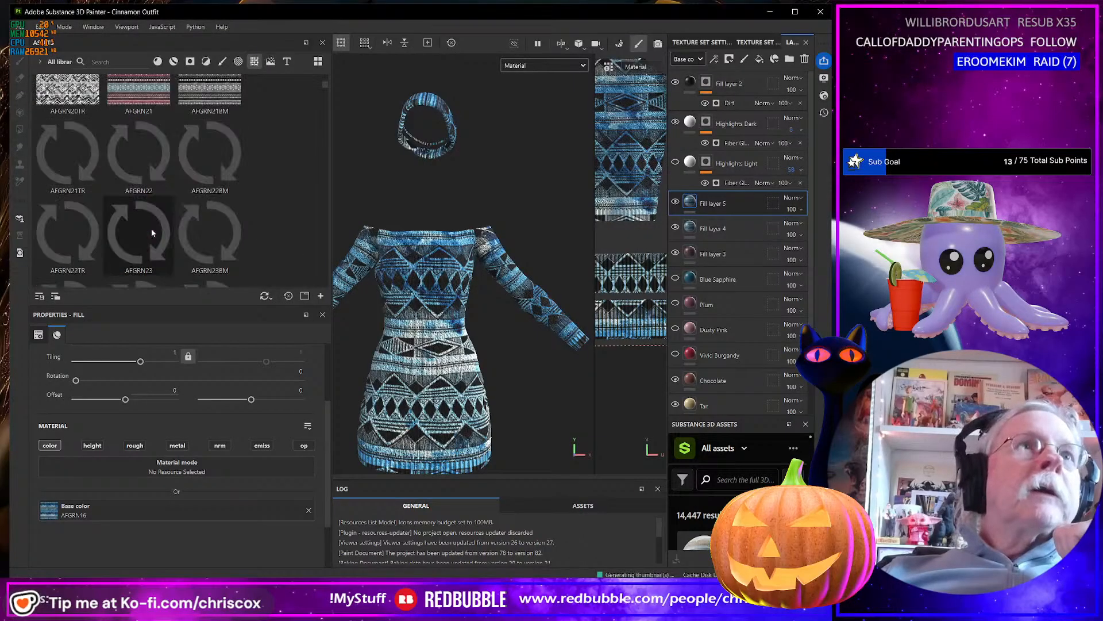
scroll(158, 218, "down", 5)
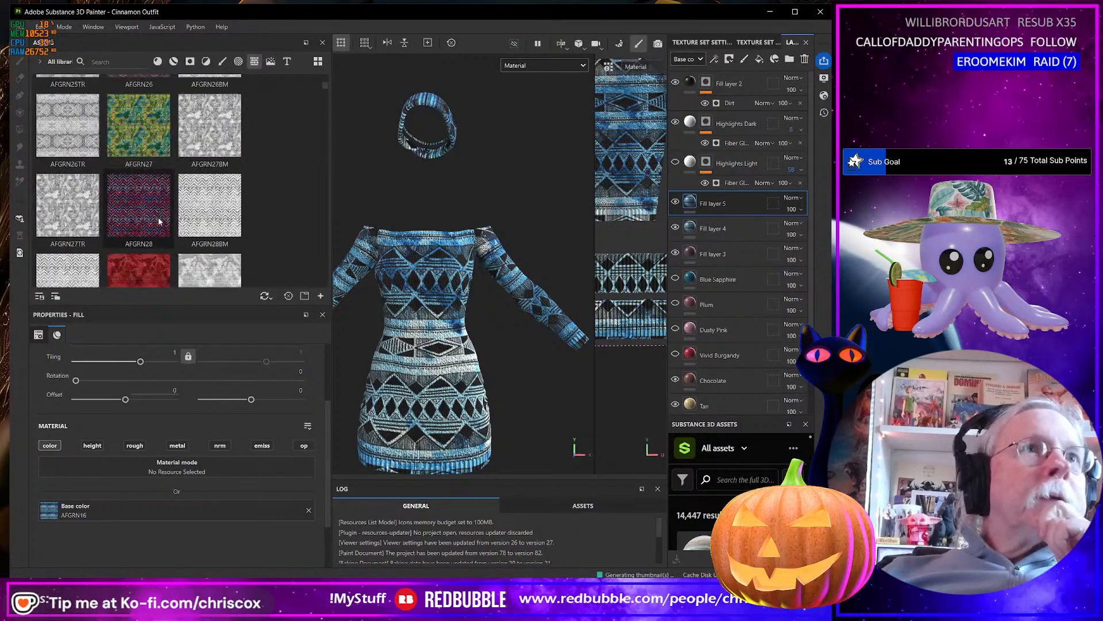
left_click_drag(163, 183, 209, 505)
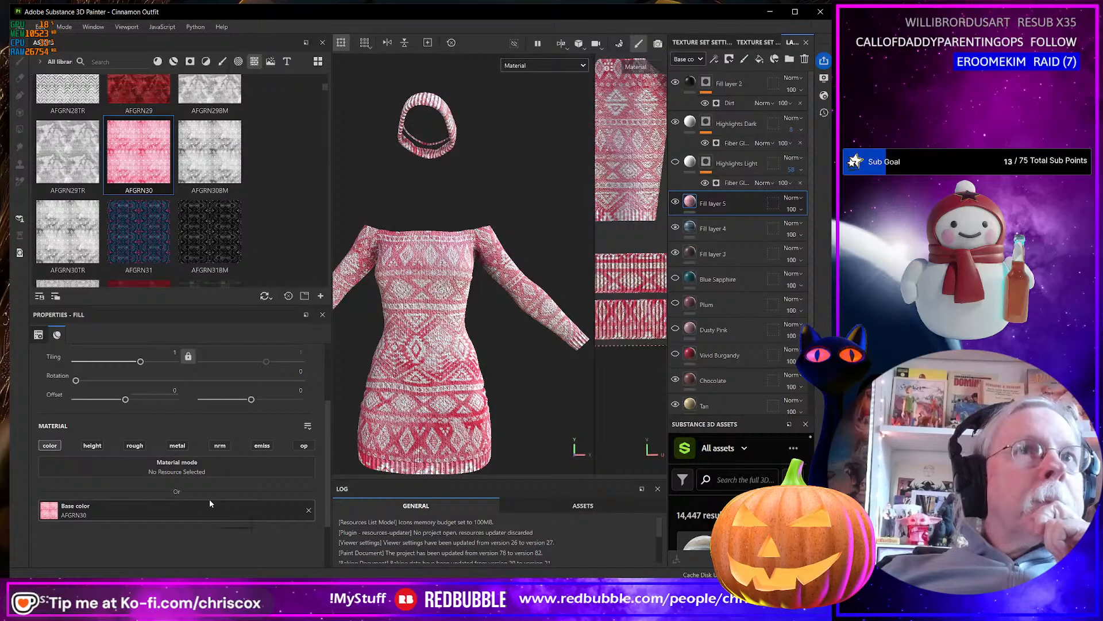
key("ctrl+z")
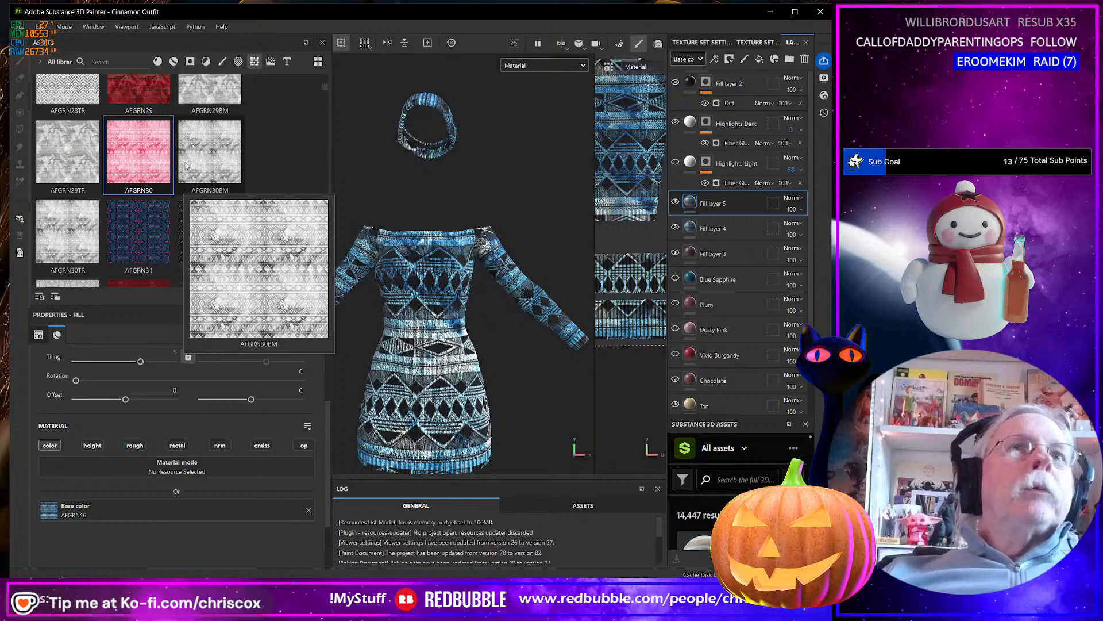
scroll(185, 166, "down", 3)
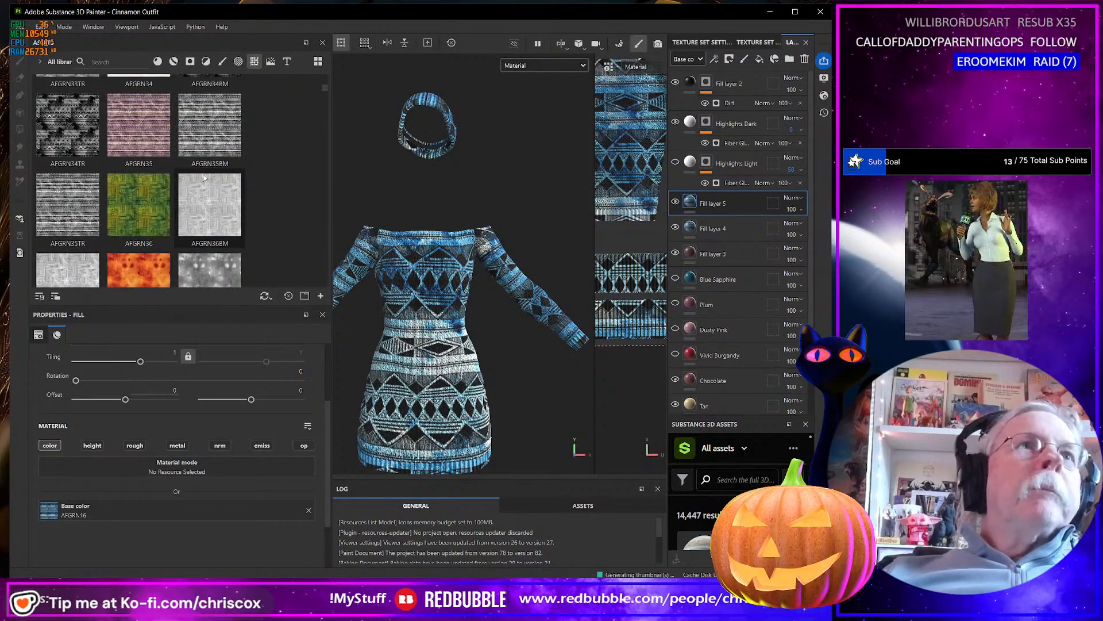
left_click_drag(167, 204, 181, 505)
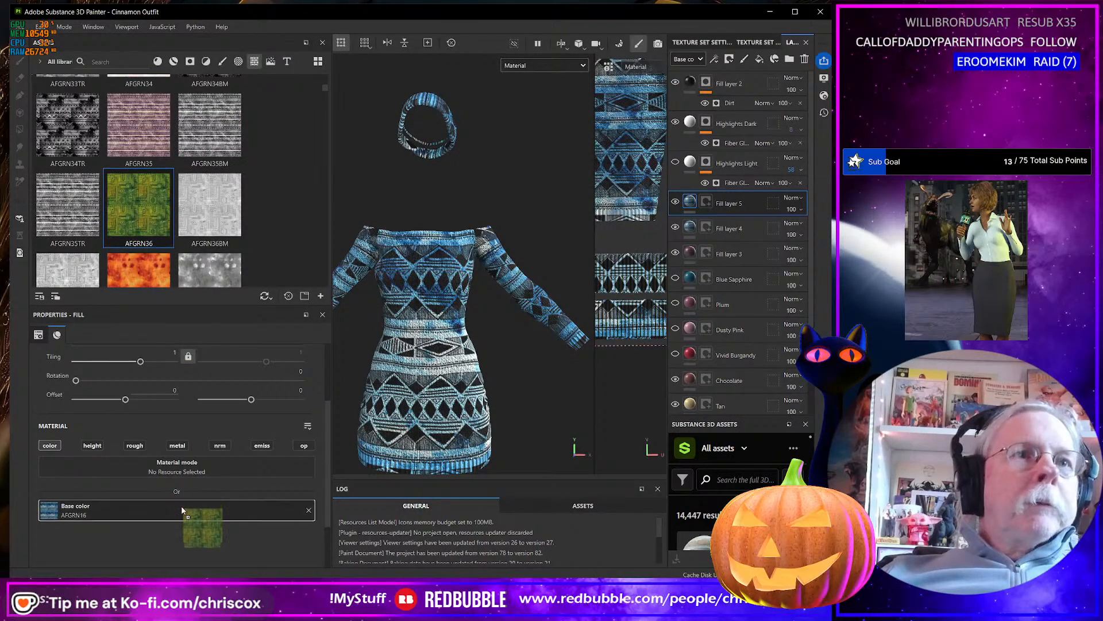
key("ctrl+z")
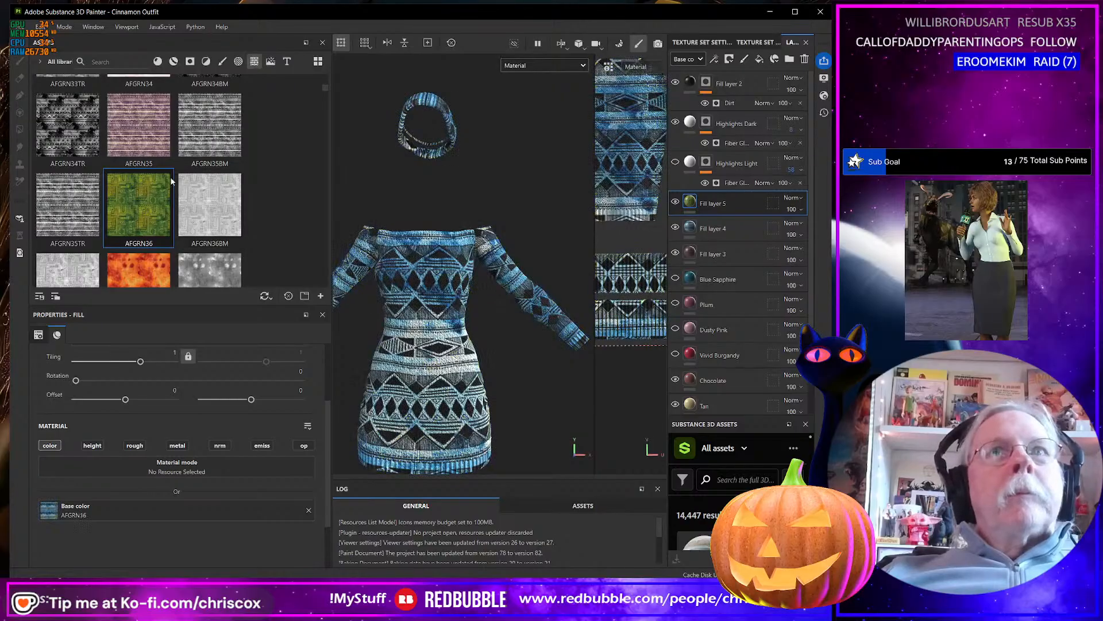
Apply the AFGRN44 texture from the asset library as the base color of Fill layer 5.
scroll(169, 166, "down", 5)
scroll(170, 169, "up", 3)
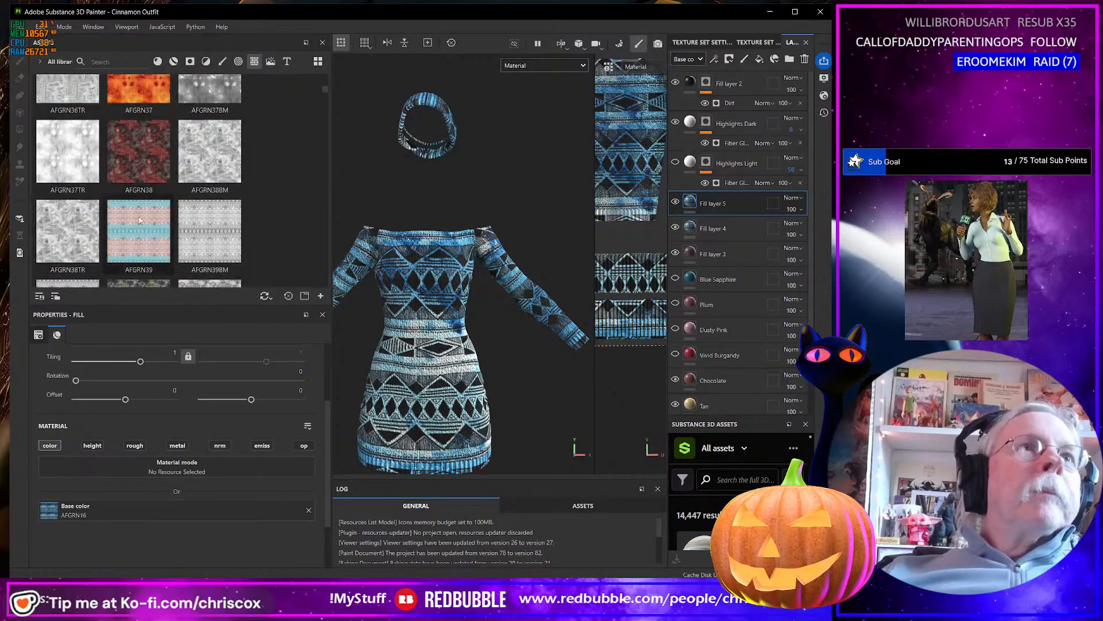
scroll(152, 200, "down", 5)
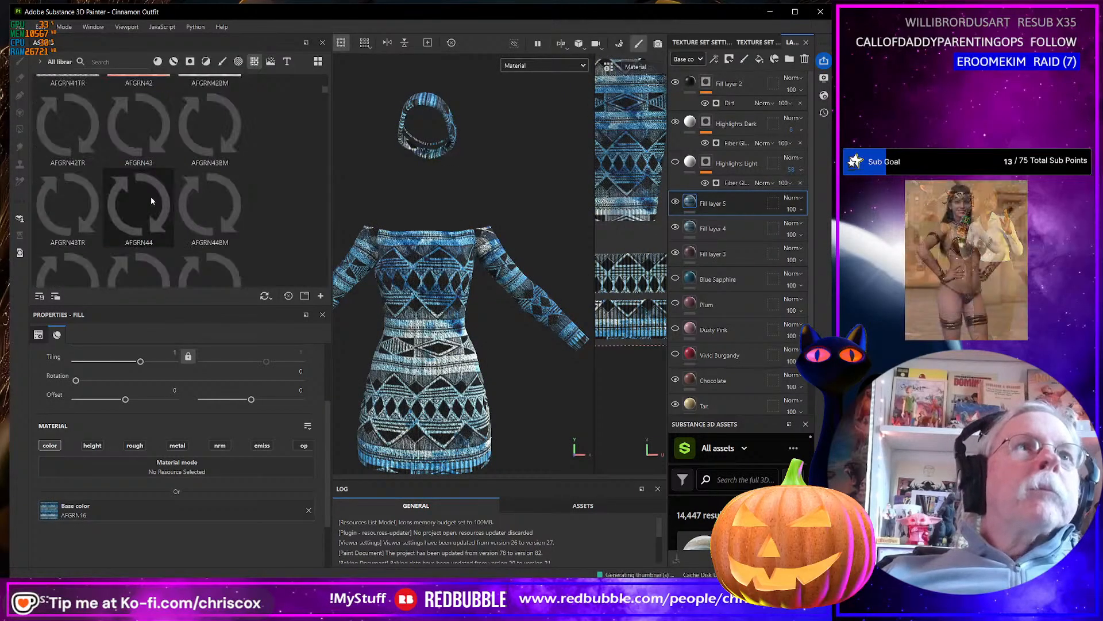
left_click_drag(140, 198, 220, 505)
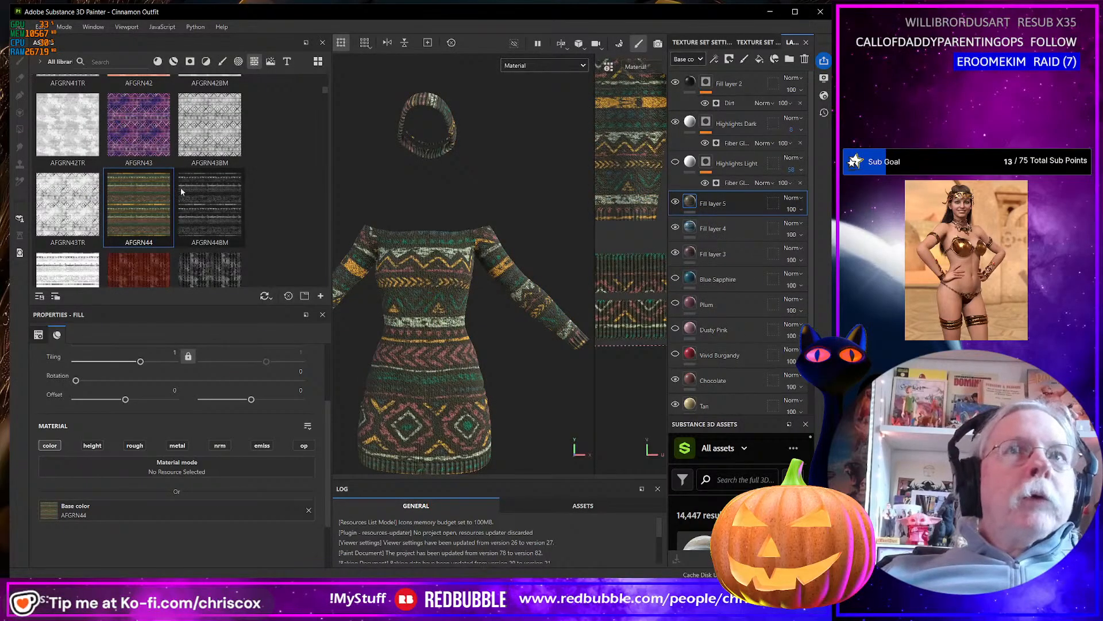
Duplicate the AFGRN44 fill layer and apply the DGPT05 snowflake texture as the copy's base color.
right_click(712, 206)
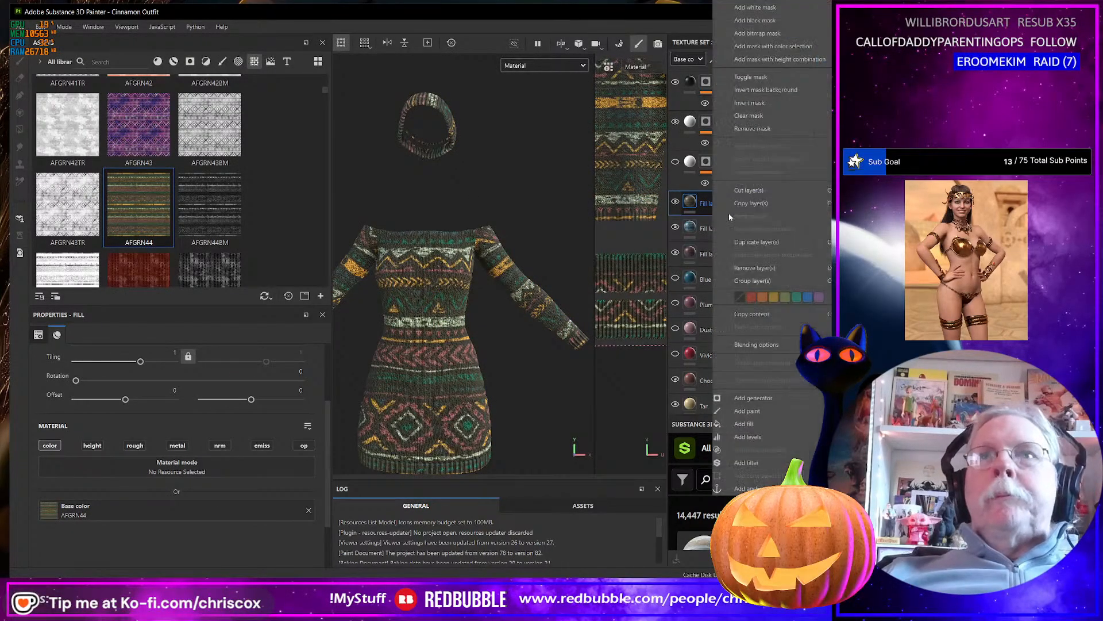
left_click(756, 242)
scroll(179, 194, "down", 3)
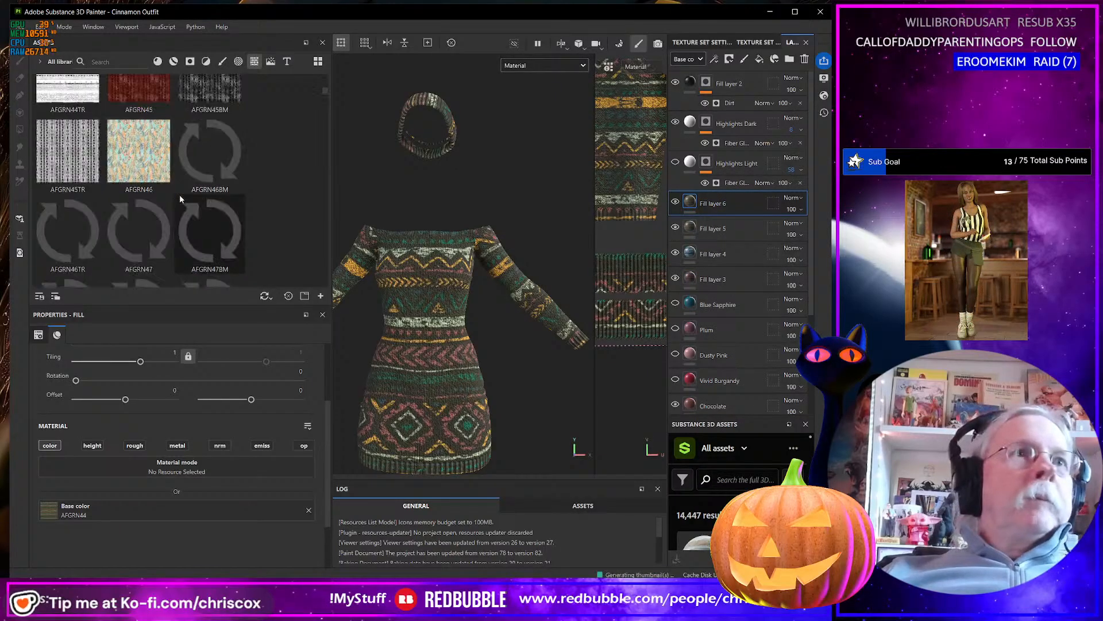
scroll(180, 199, "down", 5)
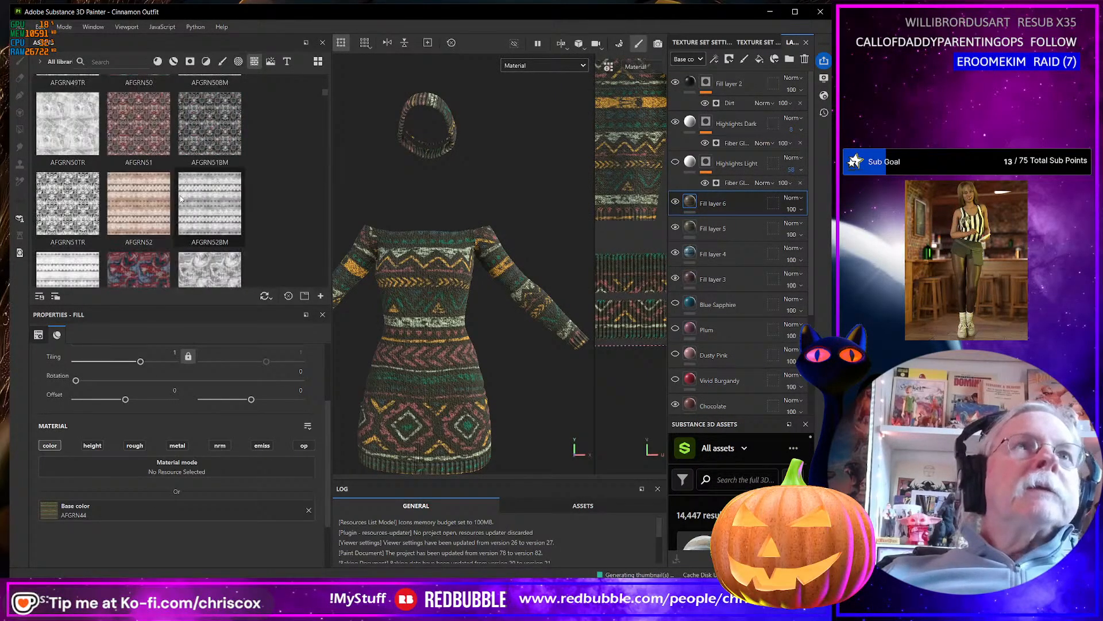
scroll(180, 198, "down", 10)
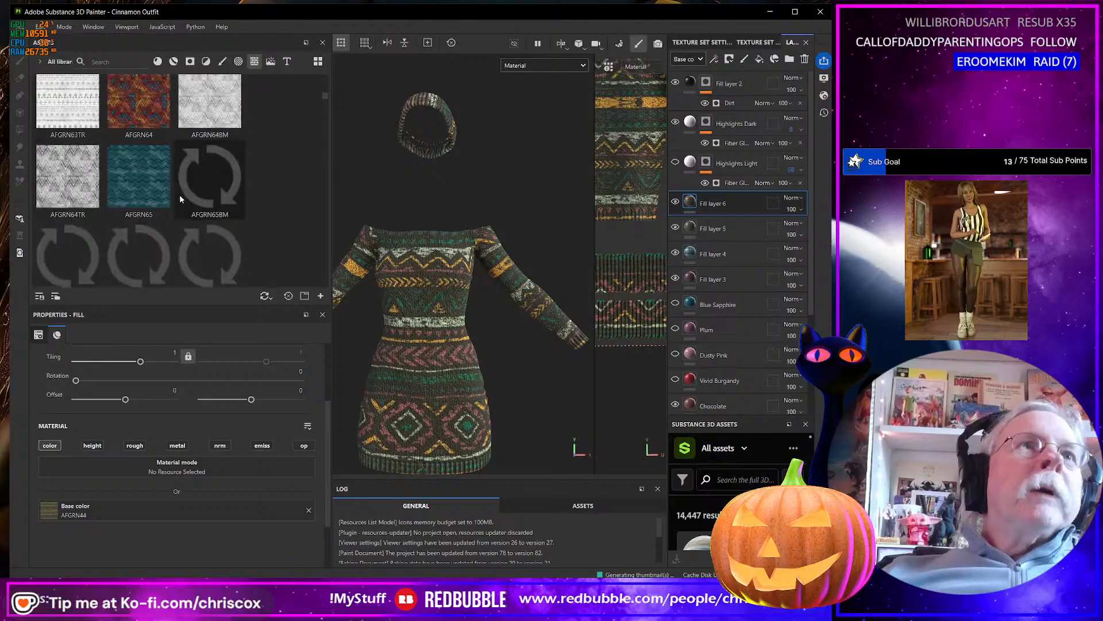
scroll(179, 198, "down", 15)
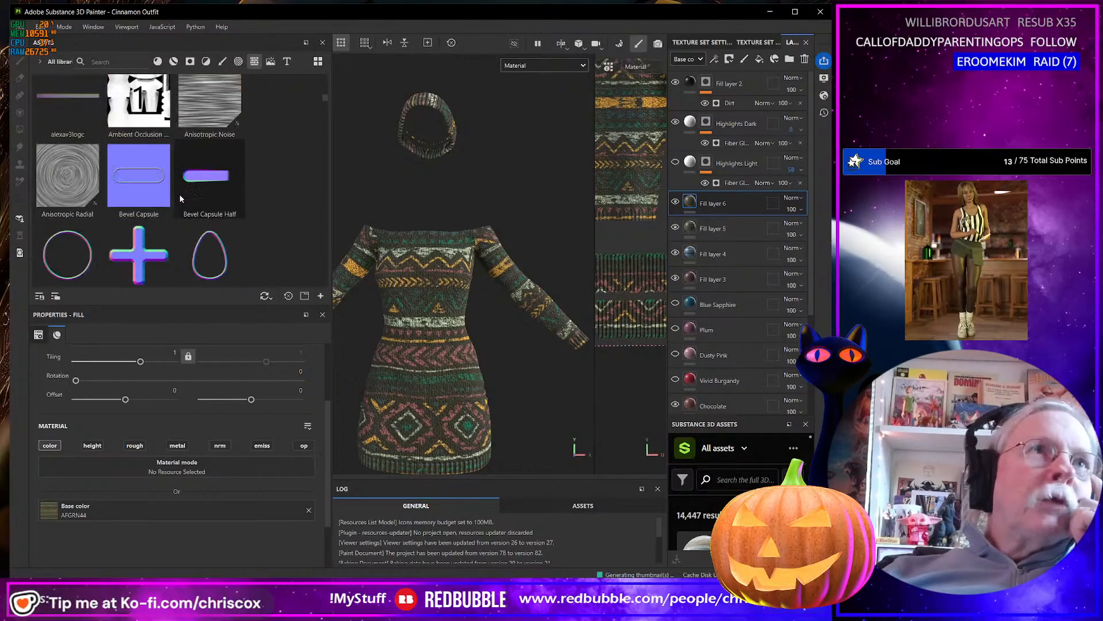
scroll(179, 198, "down", 10)
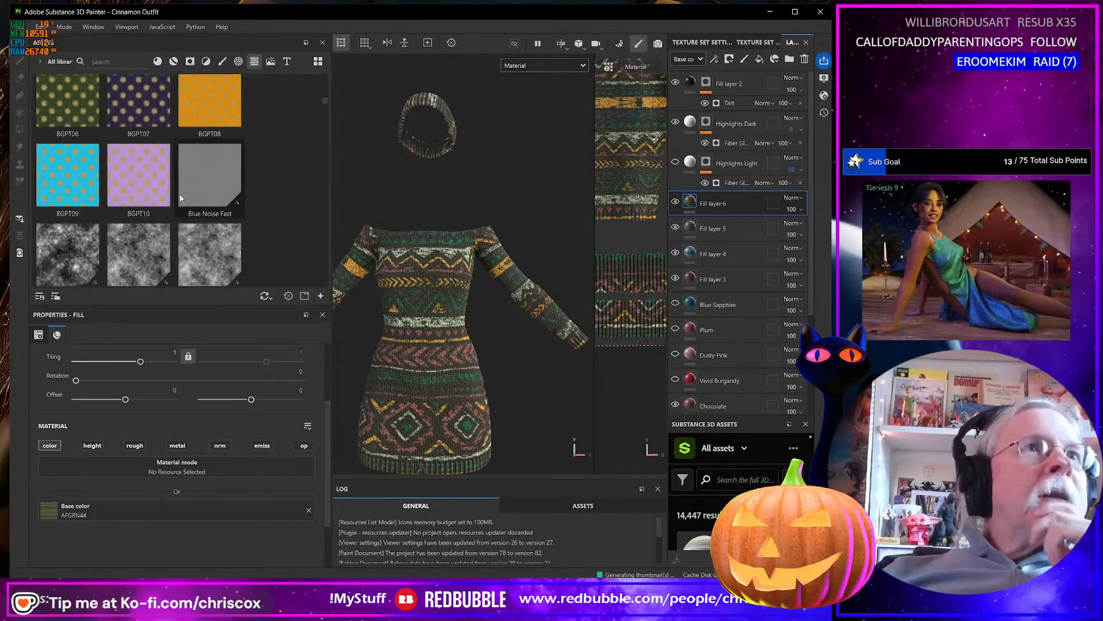
scroll(180, 199, "down", 12)
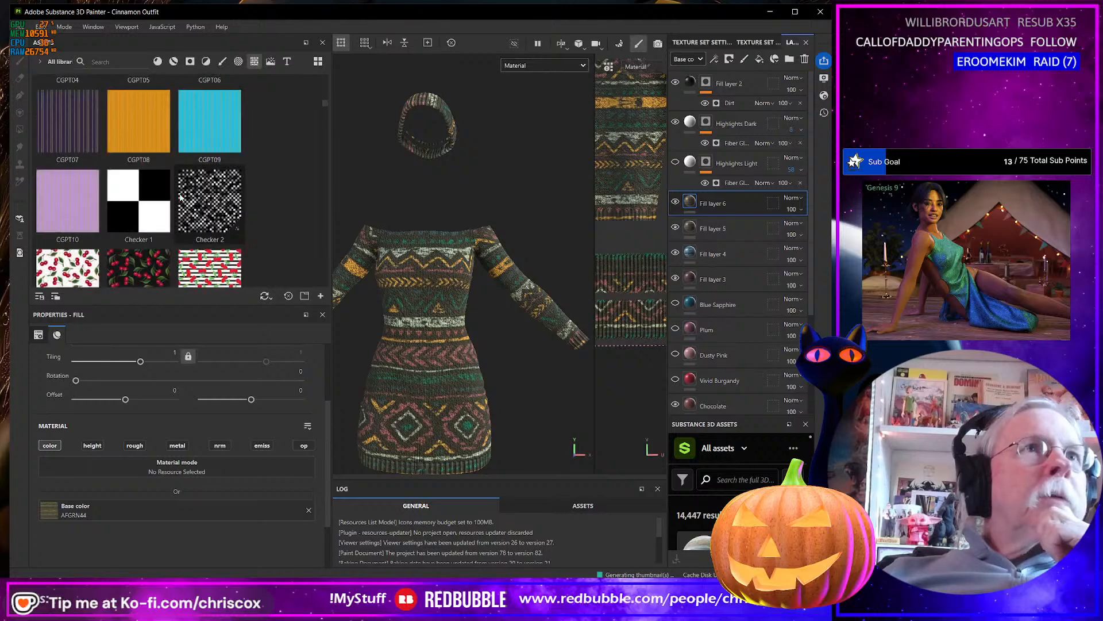
scroll(180, 197, "down", 8)
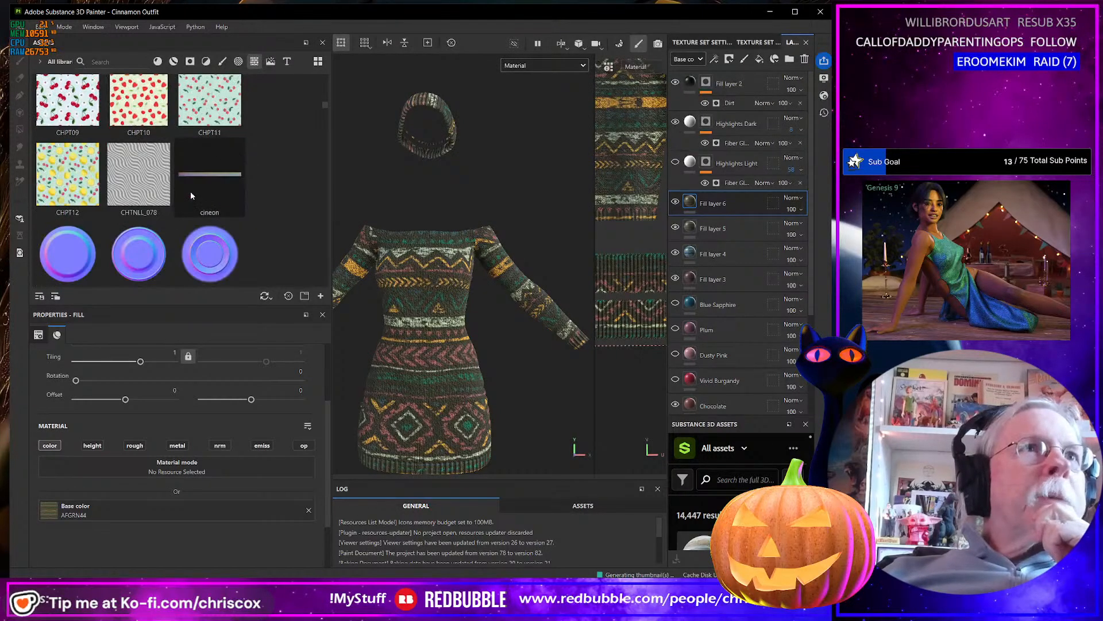
scroll(192, 184, "down", 6)
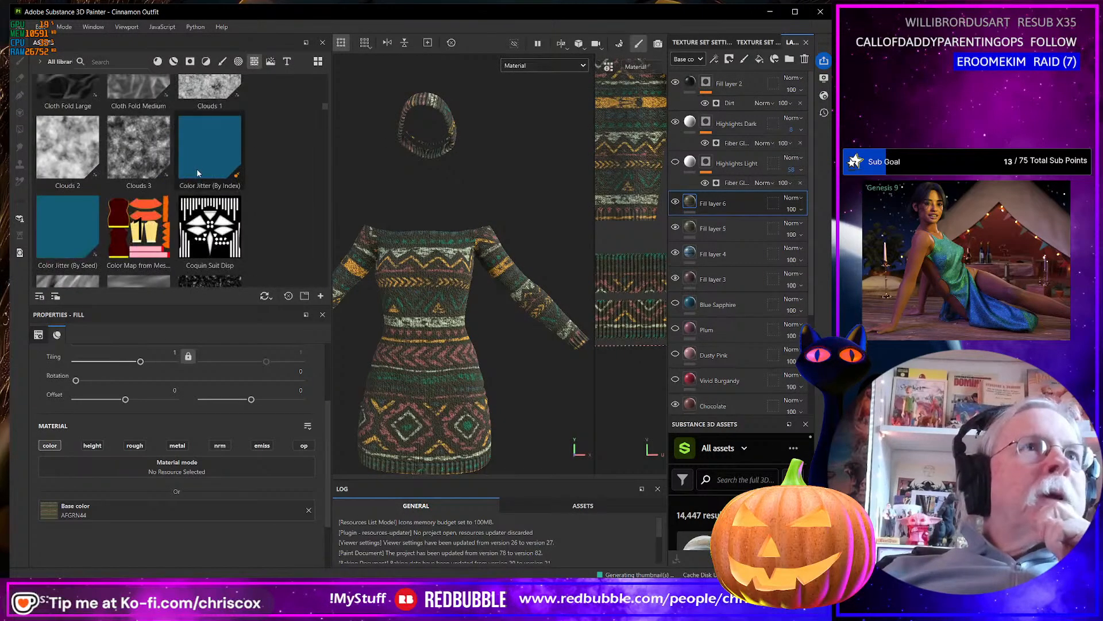
scroll(196, 171, "down", 10)
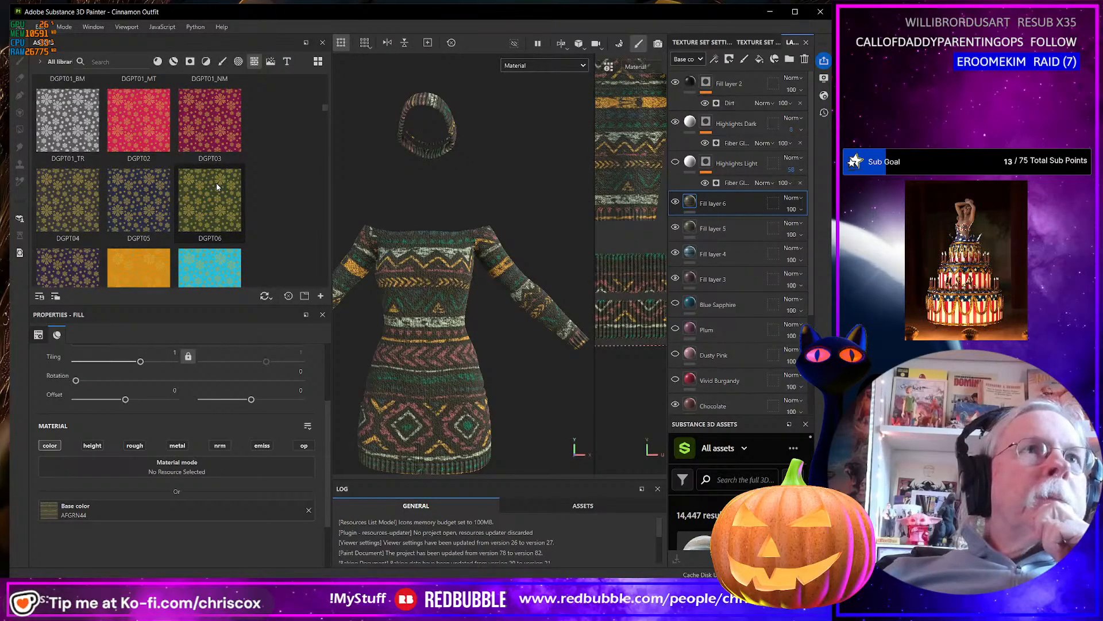
mouse_move(208, 205)
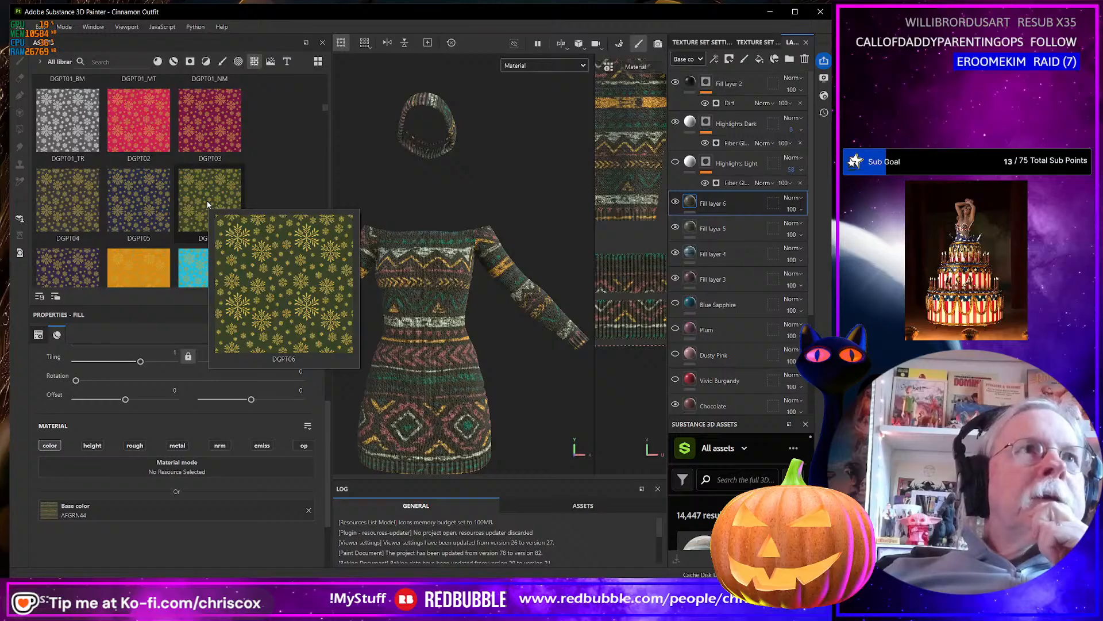
mouse_move(153, 197)
scroll(157, 194, "down", 2)
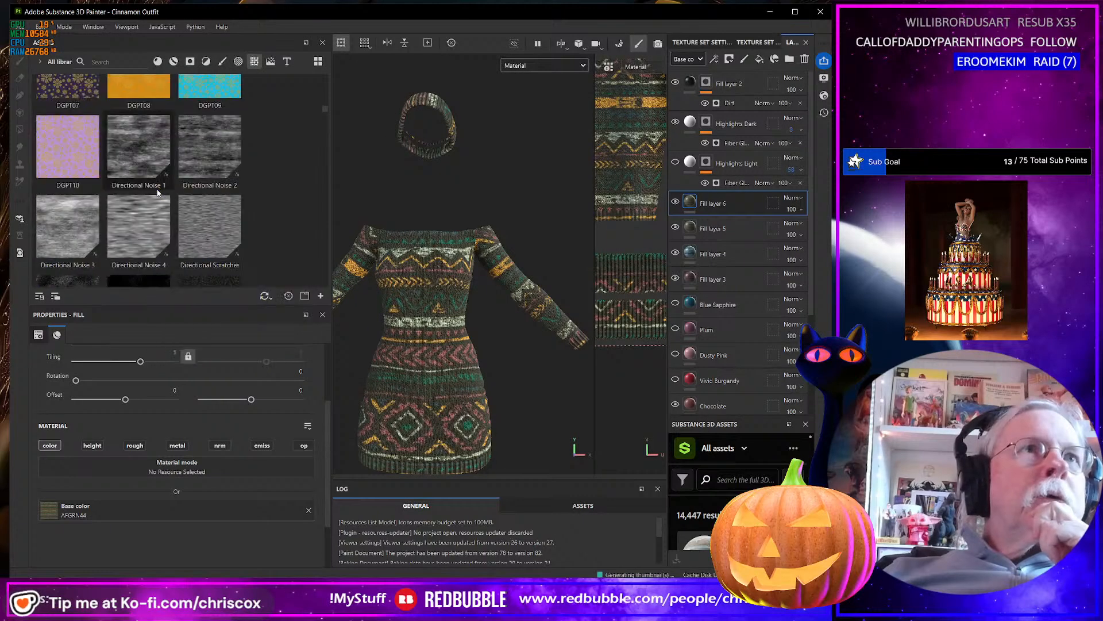
scroll(158, 193, "up", 2)
scroll(157, 194, "up", 3)
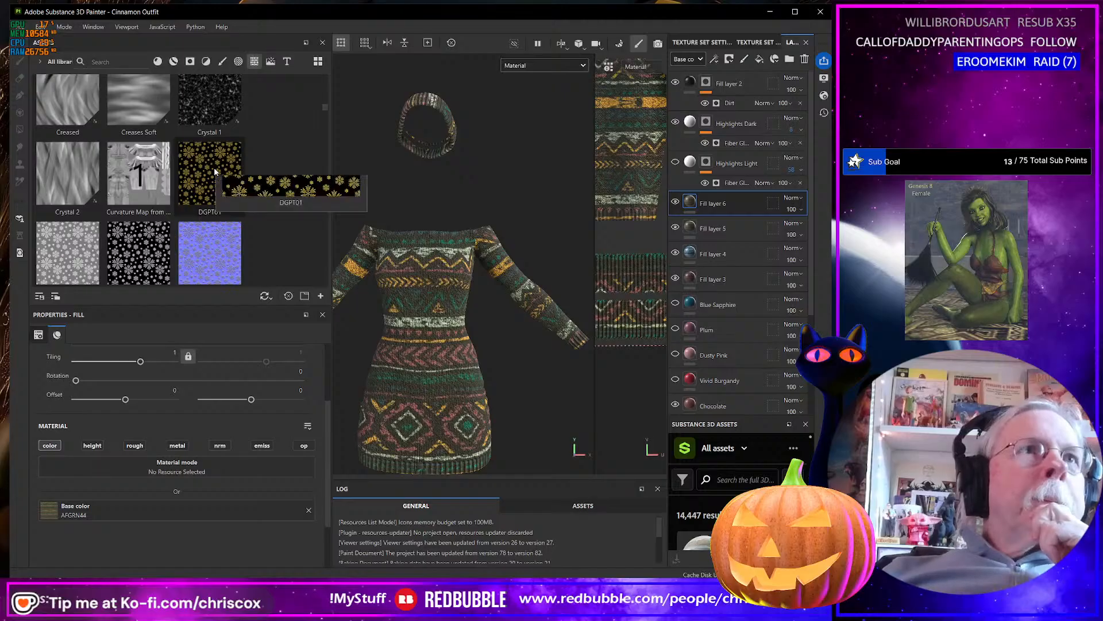
scroll(214, 167, "down", 3)
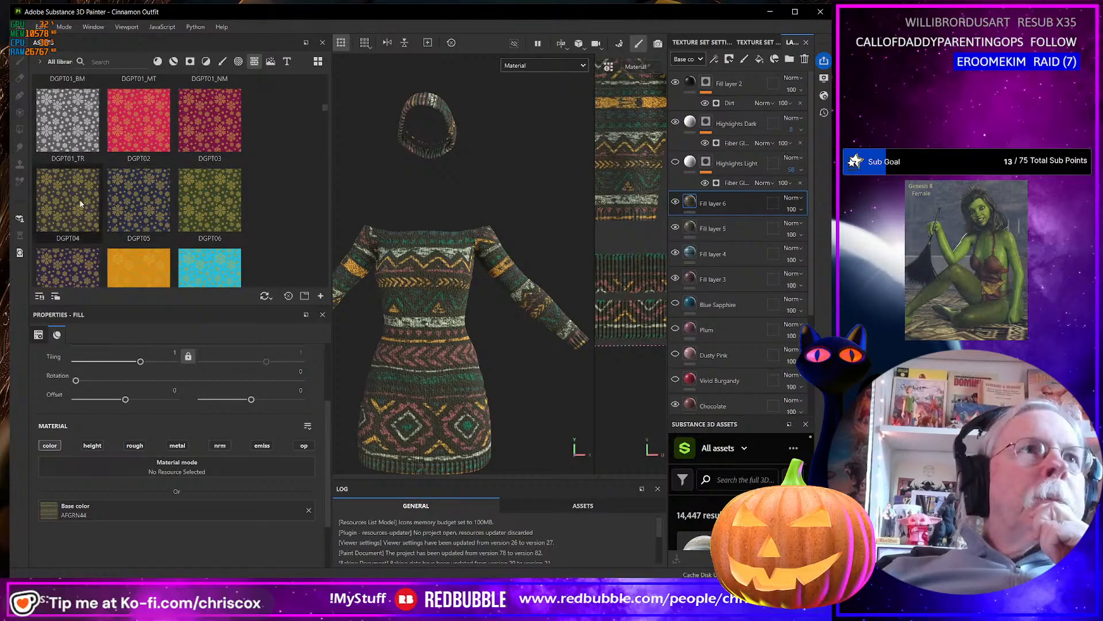
mouse_move(80, 203)
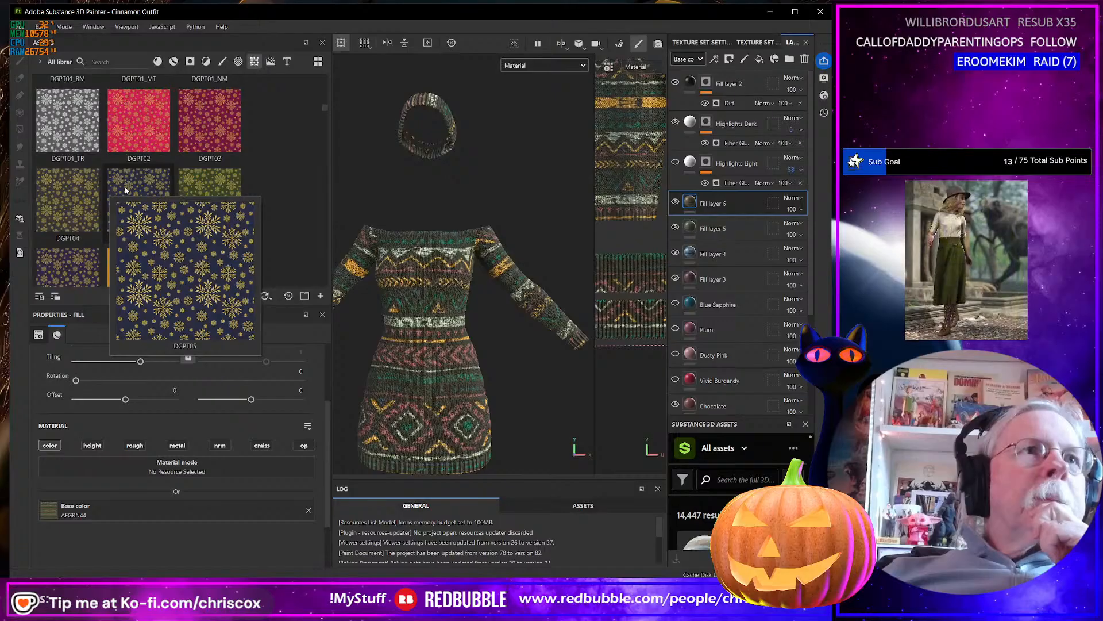
left_click_drag(126, 190, 190, 506)
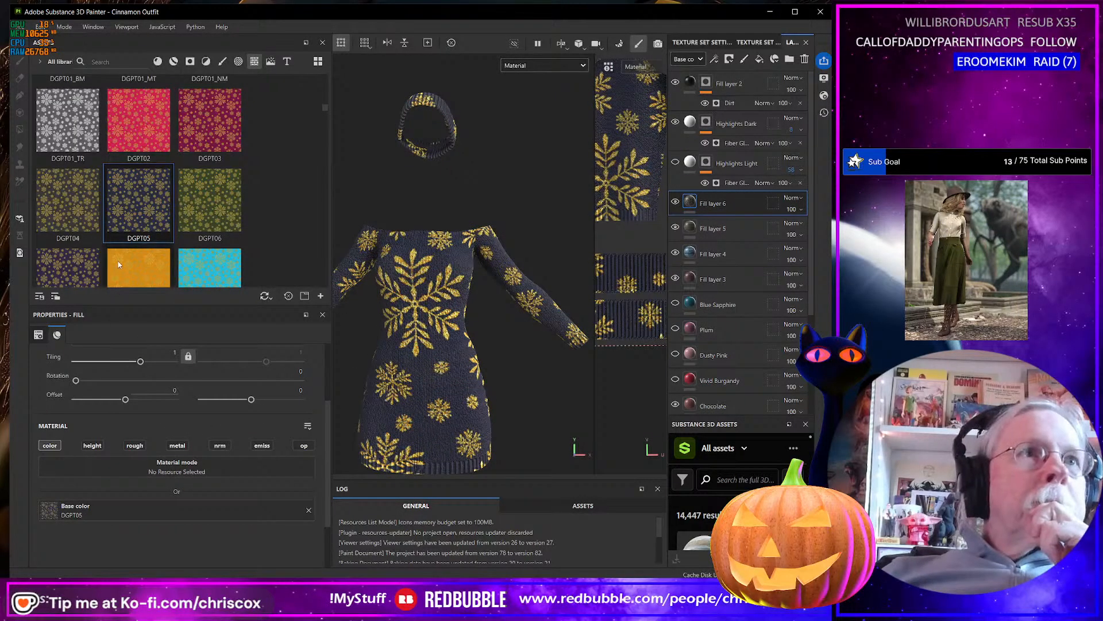
Replace the base color of Fill layer 6 with the DGPT07 snowflake texture and set its tiling to 2.
left_click_drag(63, 268, 183, 509)
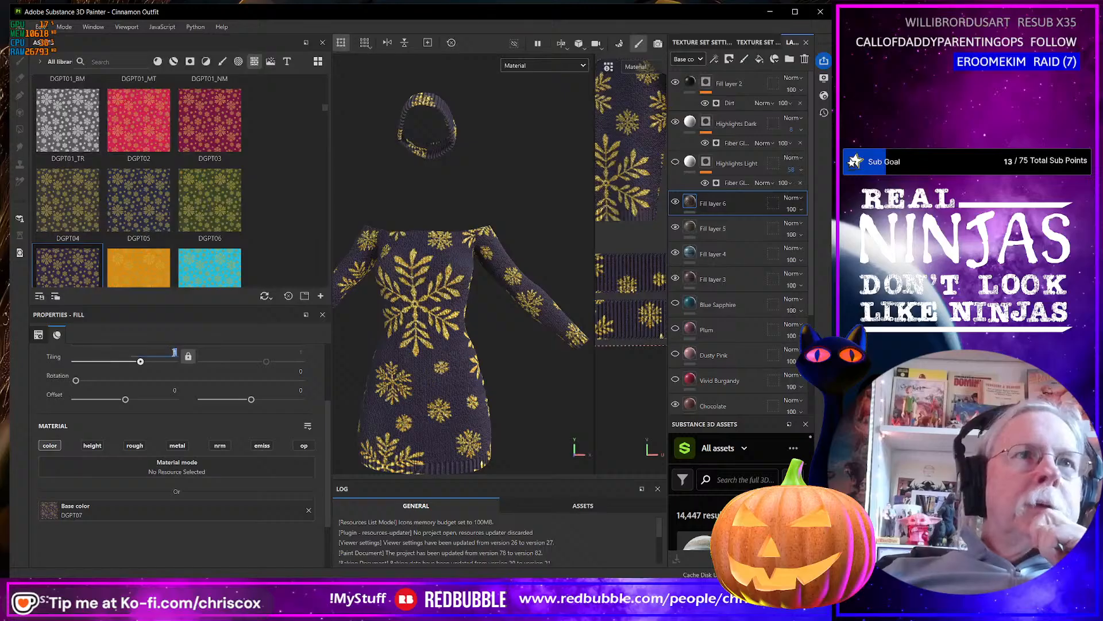
type("2")
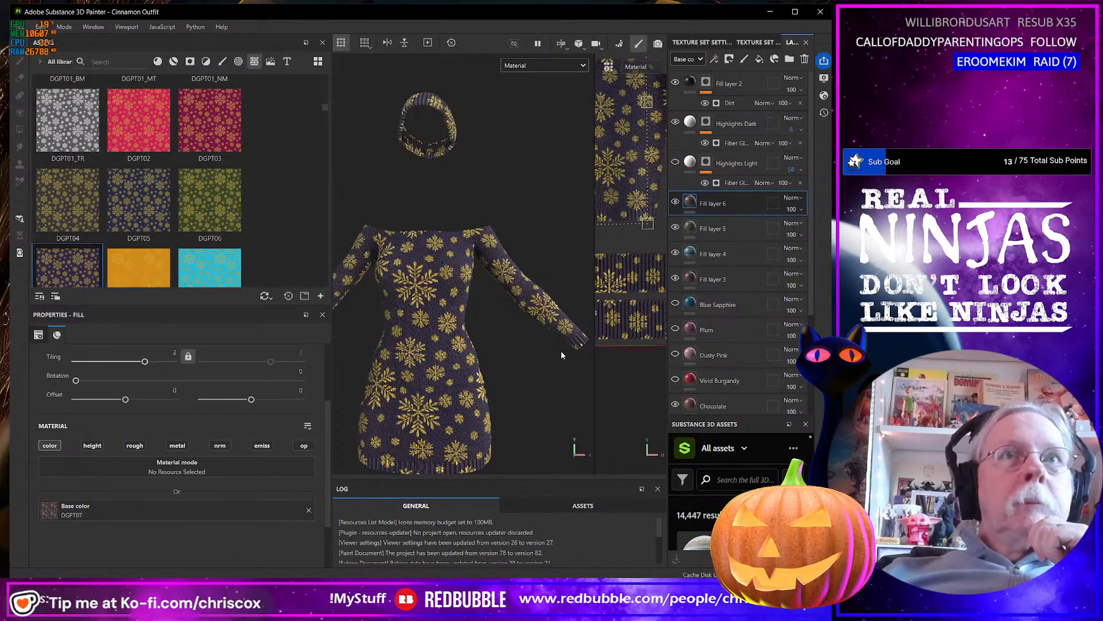
left_click_drag(560, 353, 425, 360, "alt")
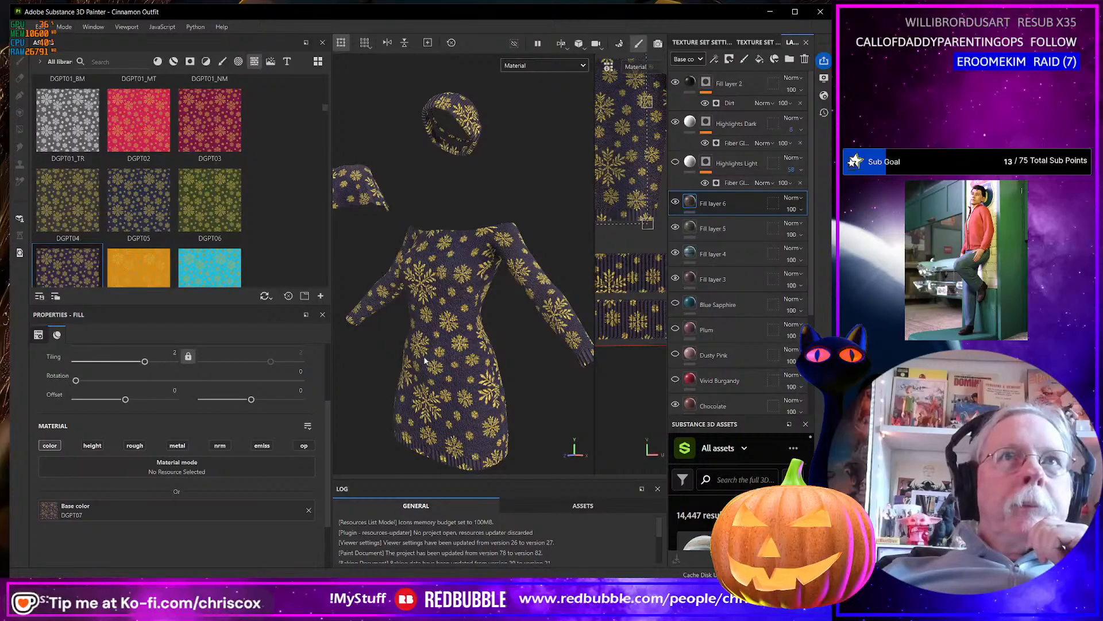
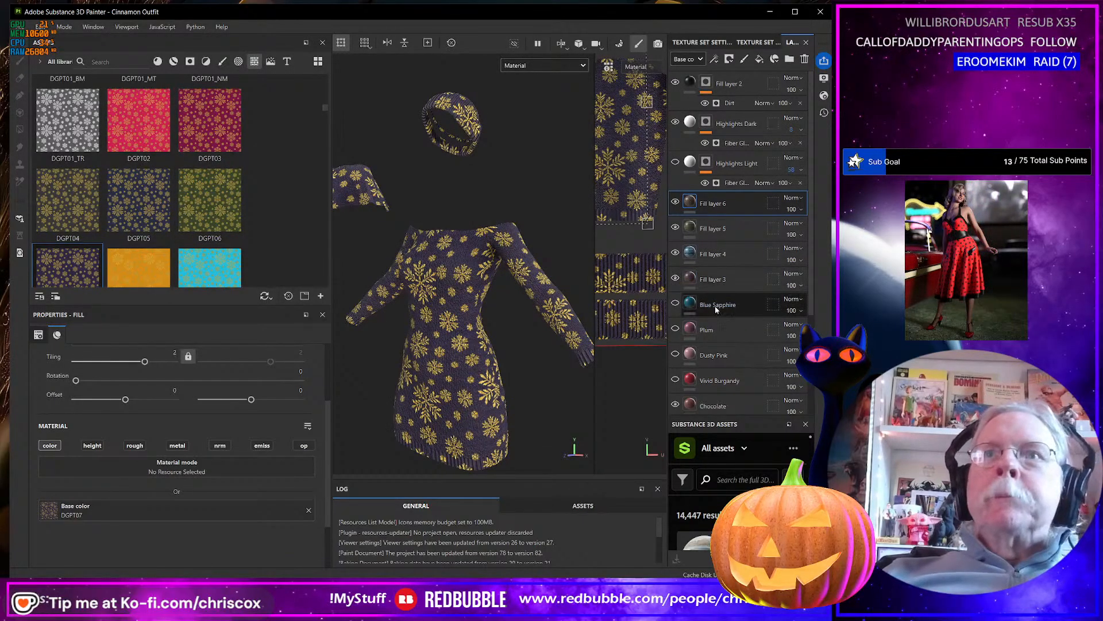
Look through the fill layers and the asset library's textures for the next pattern.
scroll(729, 372, "down", 3)
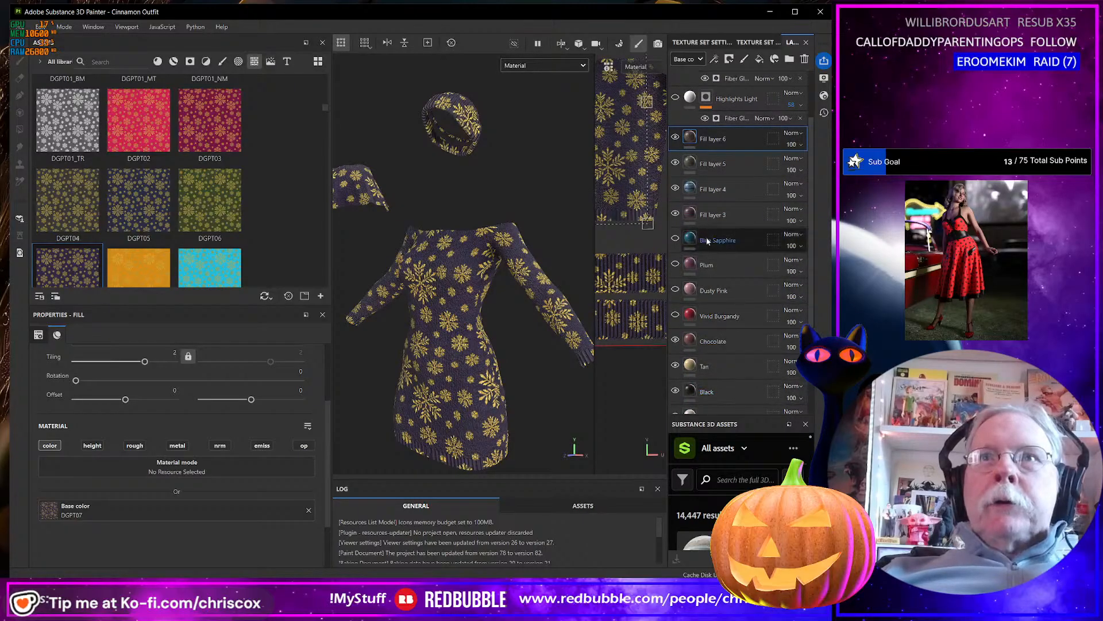
scroll(705, 229, "up", 1)
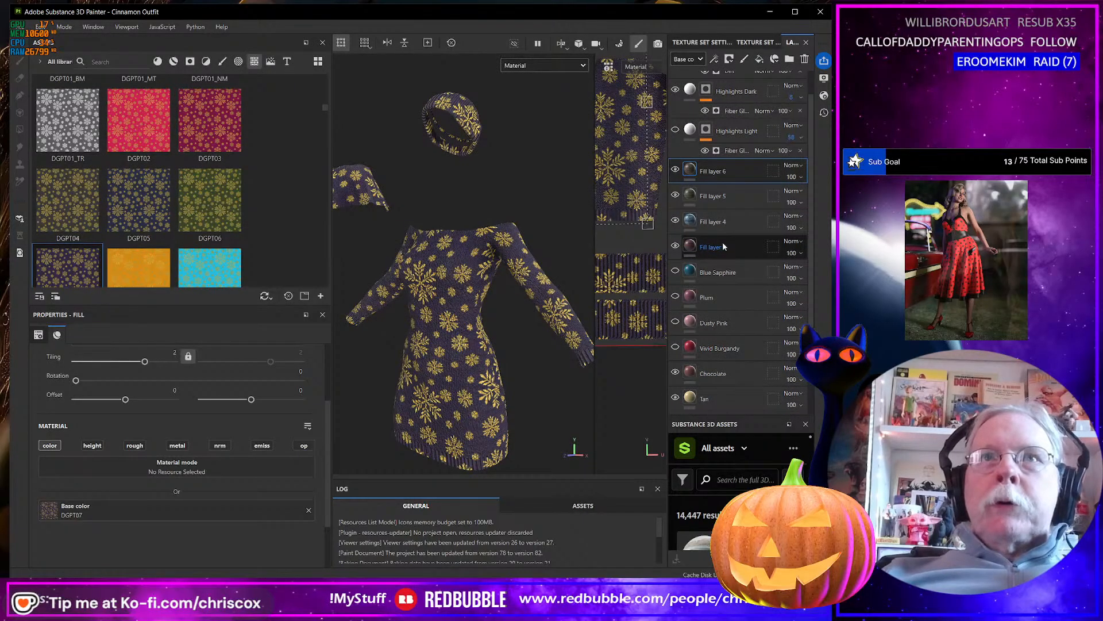
left_click(714, 246)
left_click(712, 229)
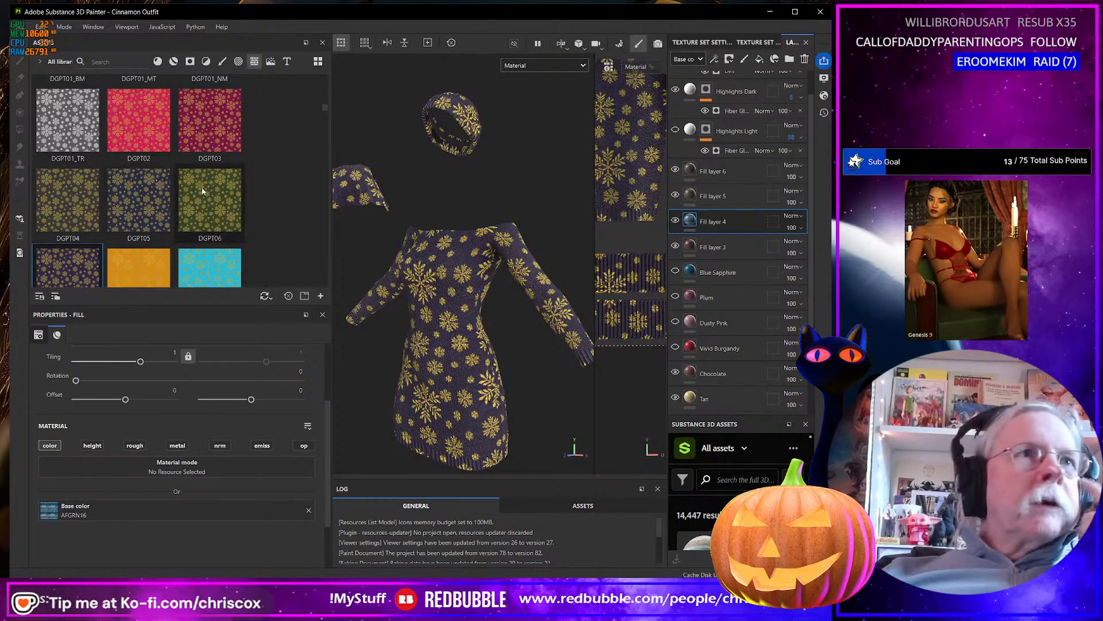
scroll(202, 190, "down", 15)
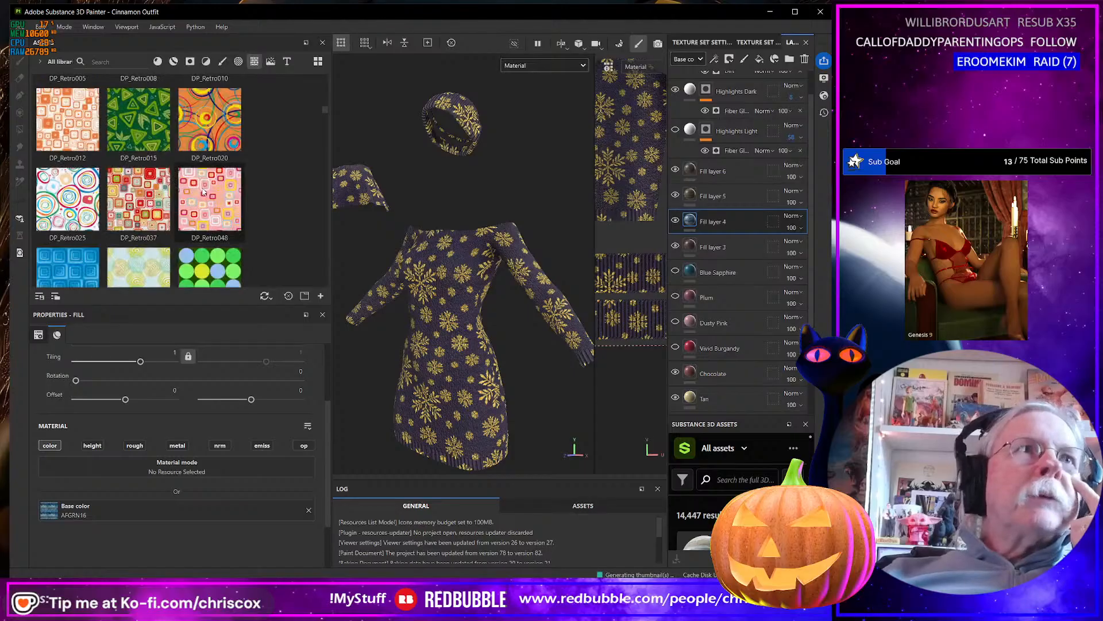
scroll(202, 190, "down", 5)
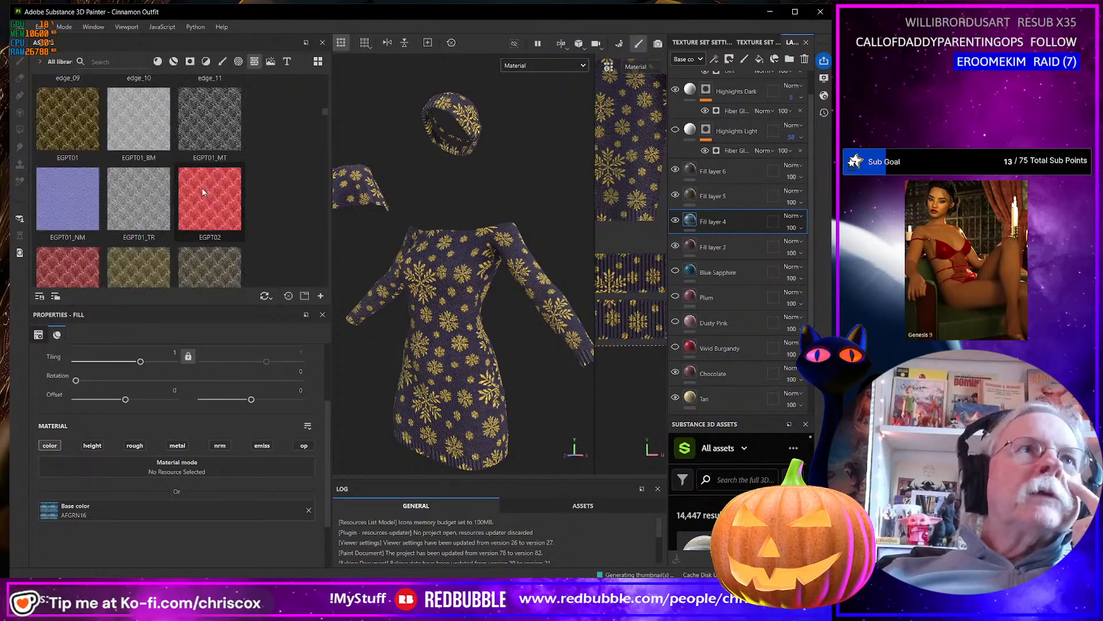
scroll(212, 191, "down", 3)
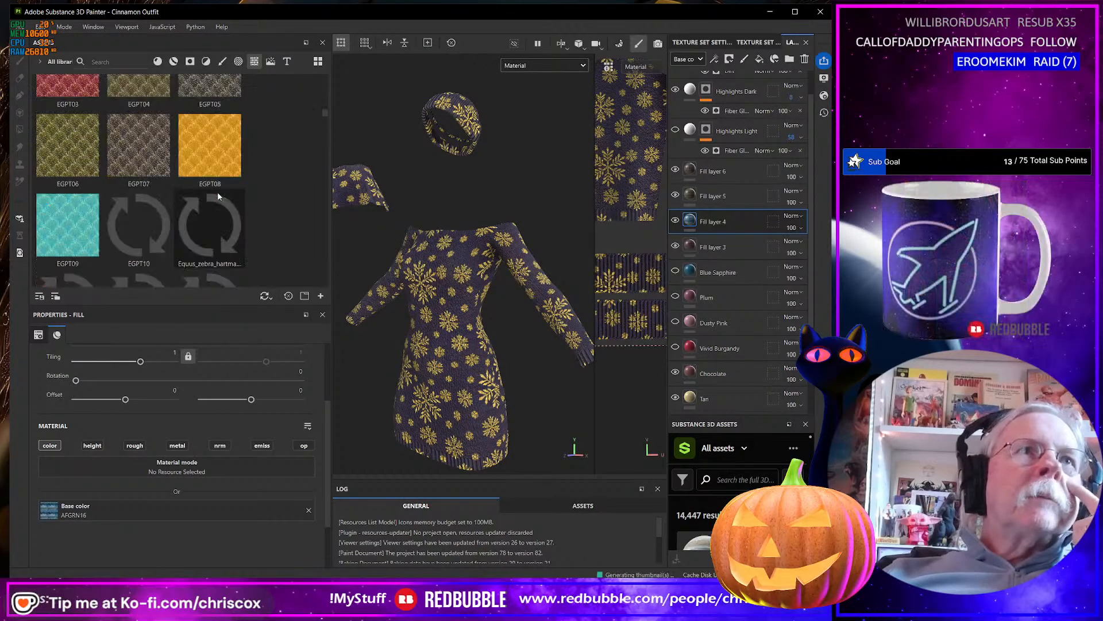
right_click(738, 222)
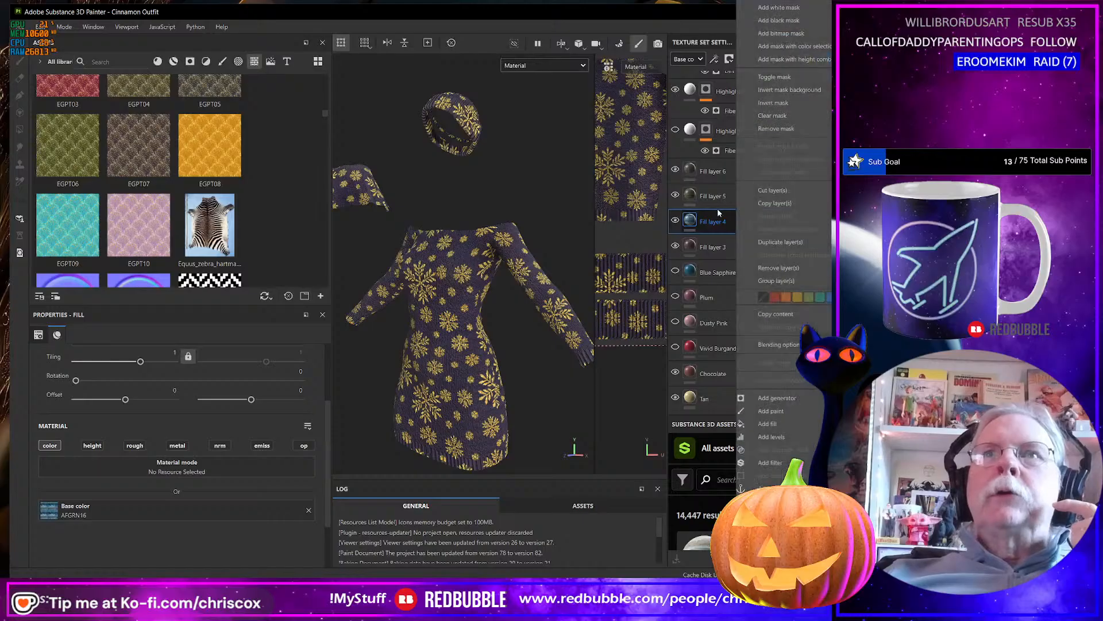
left_click(714, 201)
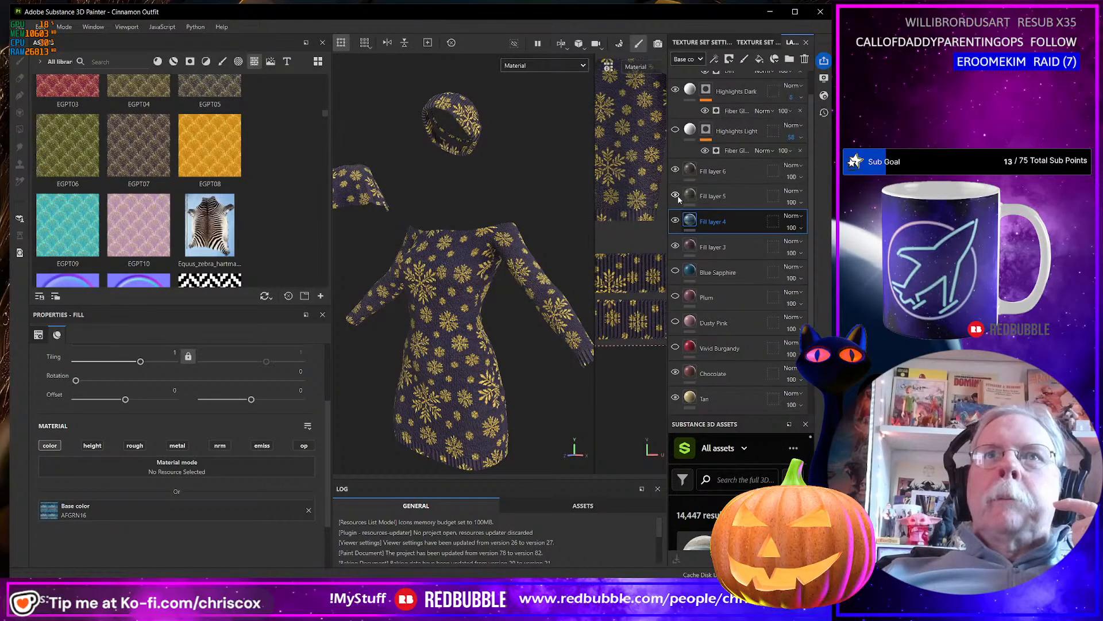
Duplicate Fill layer 6, the DGPT07 snowflake layer, after checking its visibility on the outfit.
left_click(712, 174)
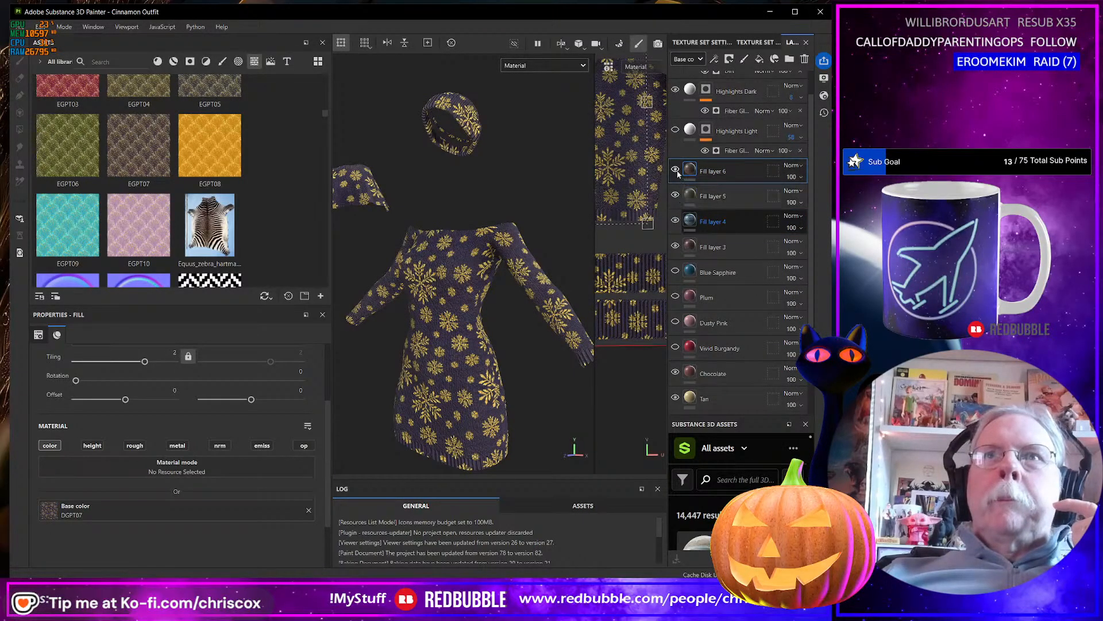
left_click(676, 169)
left_click(676, 169)
right_click(737, 172)
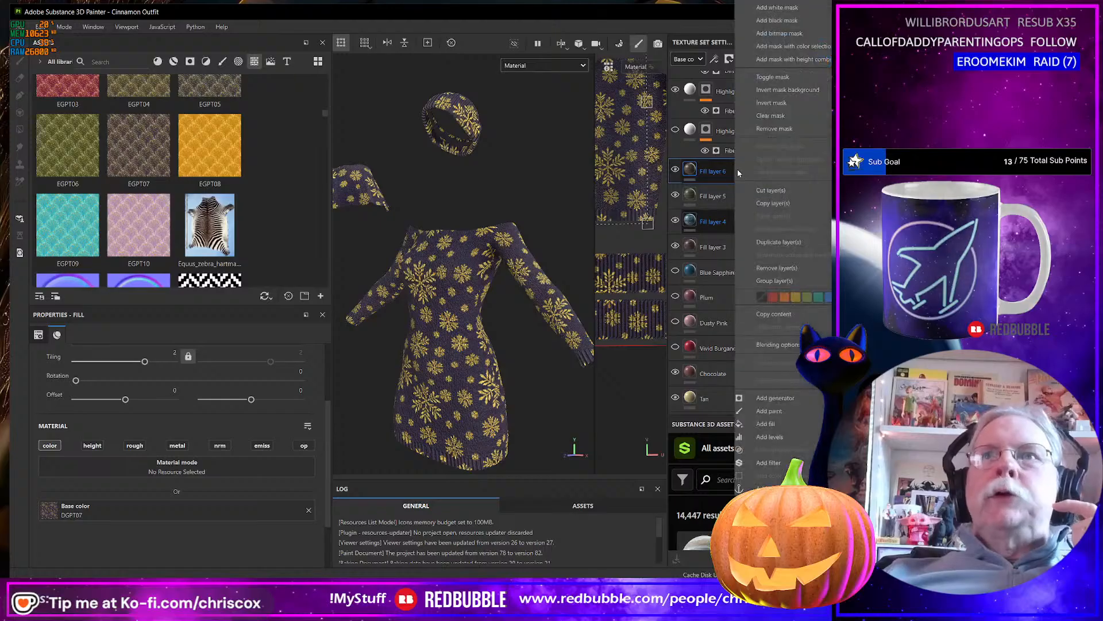
left_click(779, 242)
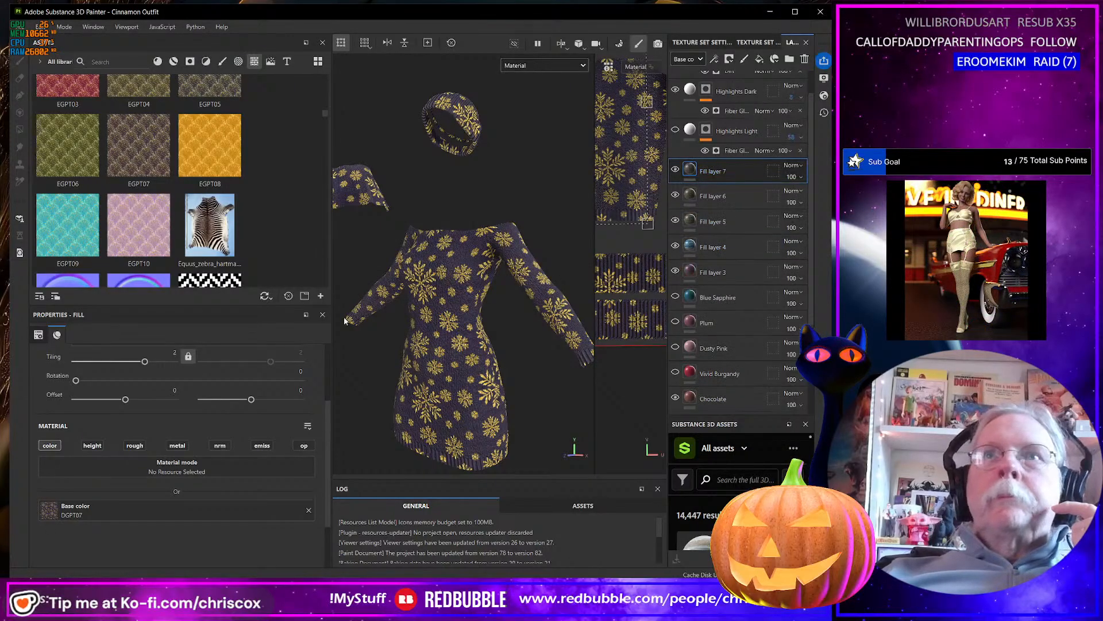
Apply the green MacArthur tartan from the asset library as the base color of Fill layer 7 and set its tiling to 7.53.
scroll(174, 203, "down", 5)
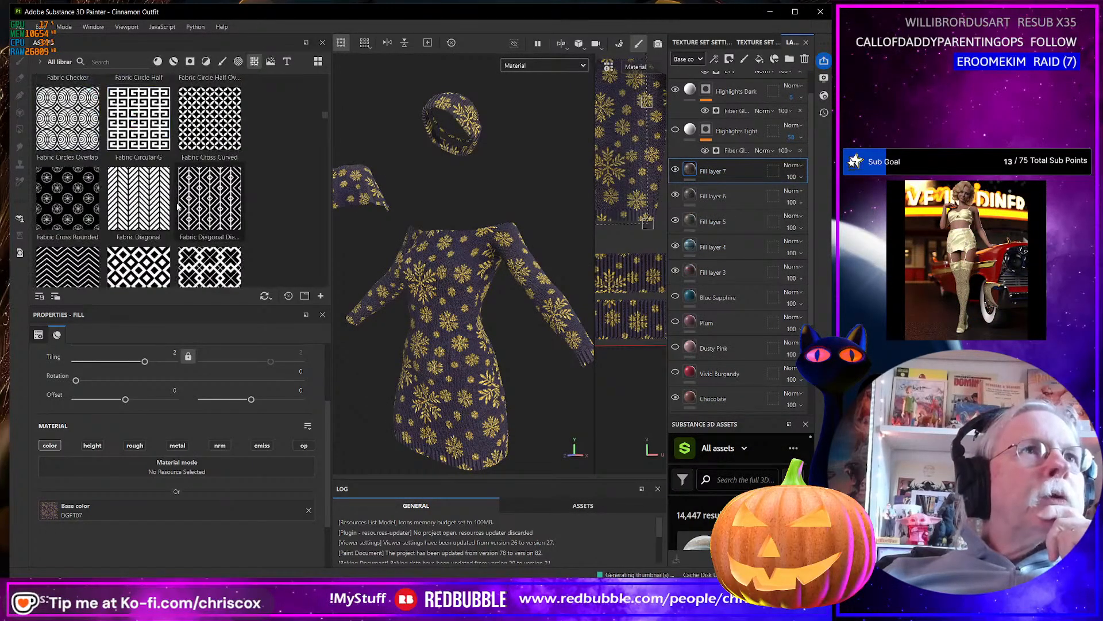
scroll(178, 206, "down", 3)
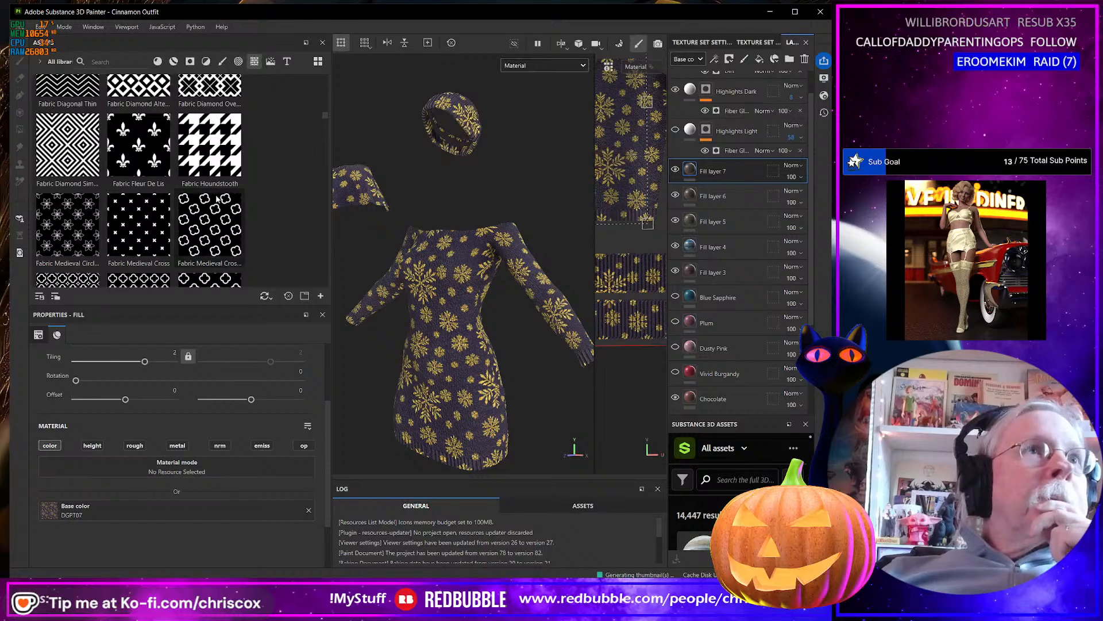
scroll(214, 199, "down", 2)
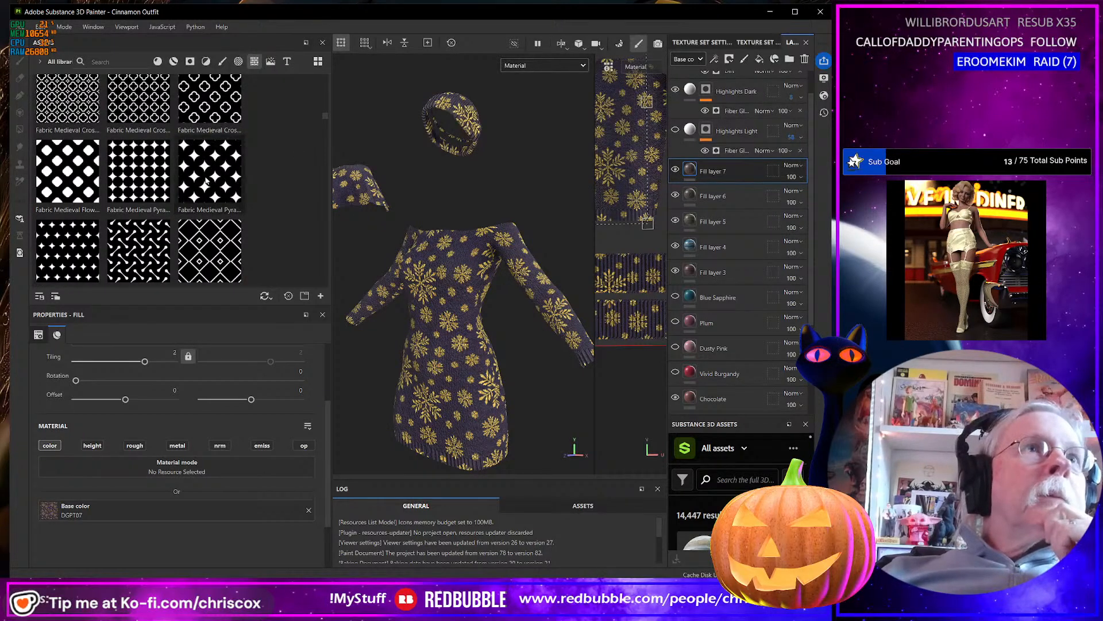
scroll(206, 181, "down", 2)
scroll(206, 177, "down", 3)
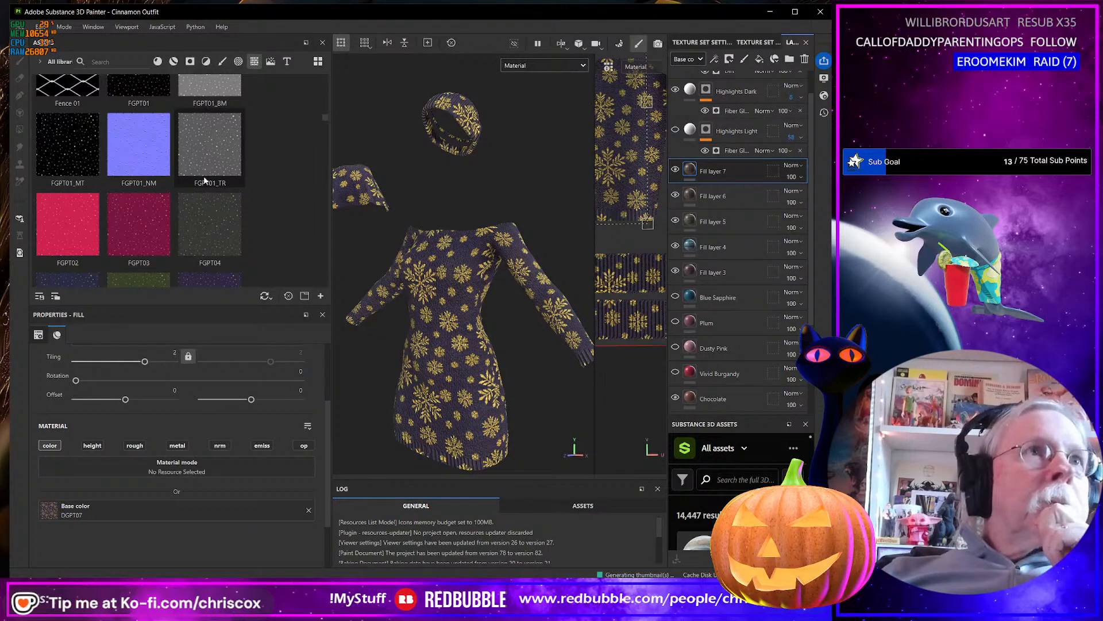
scroll(220, 190, "down", 5)
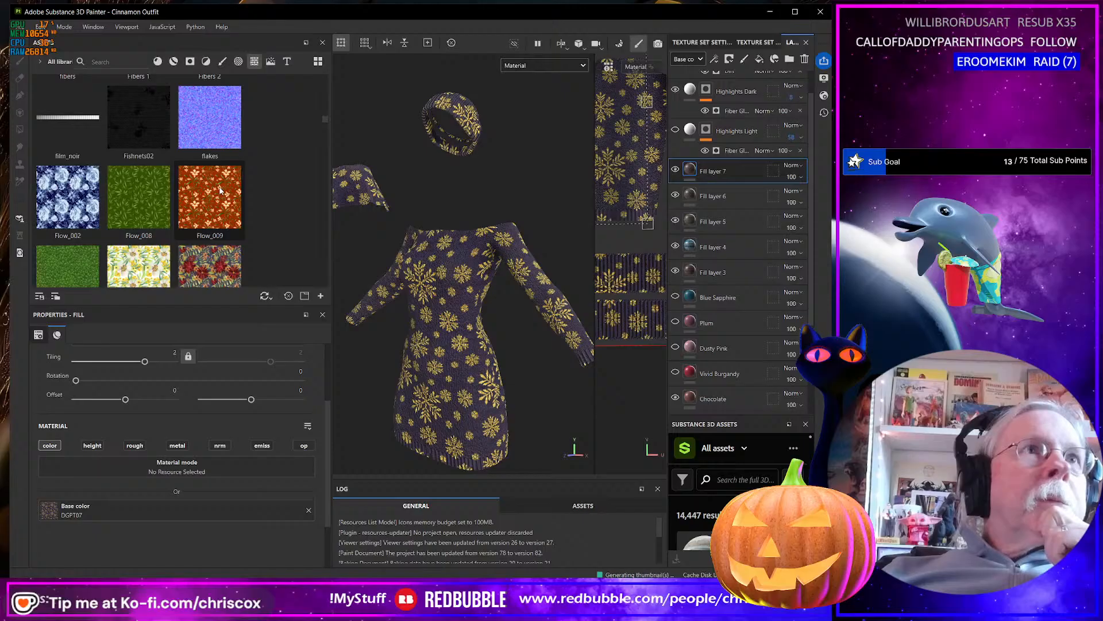
scroll(221, 189, "down", 8)
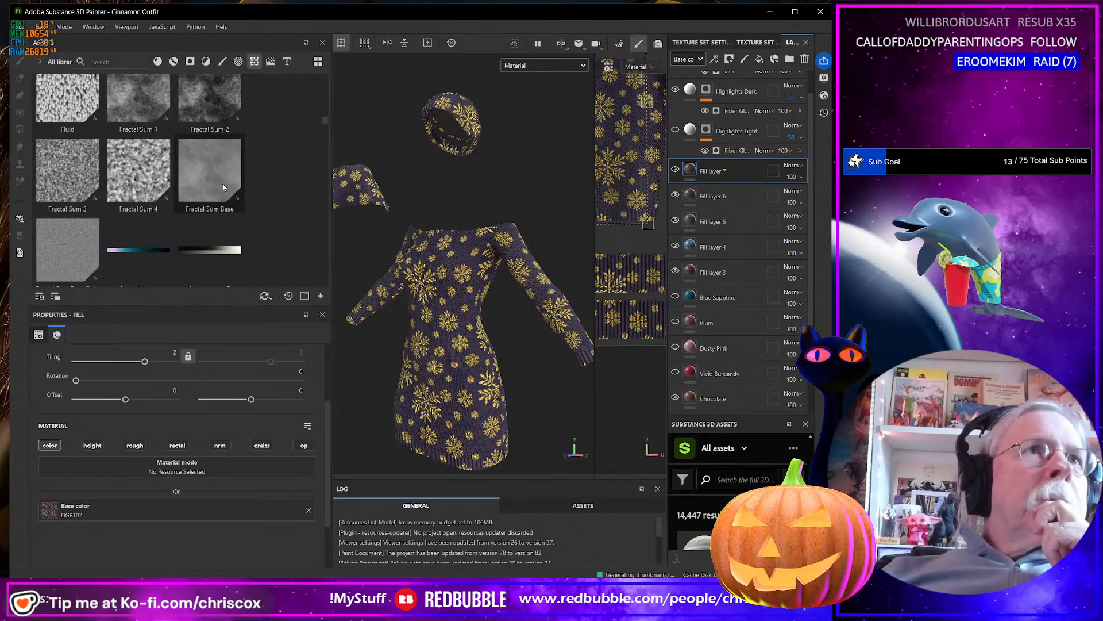
scroll(222, 186, "down", 8)
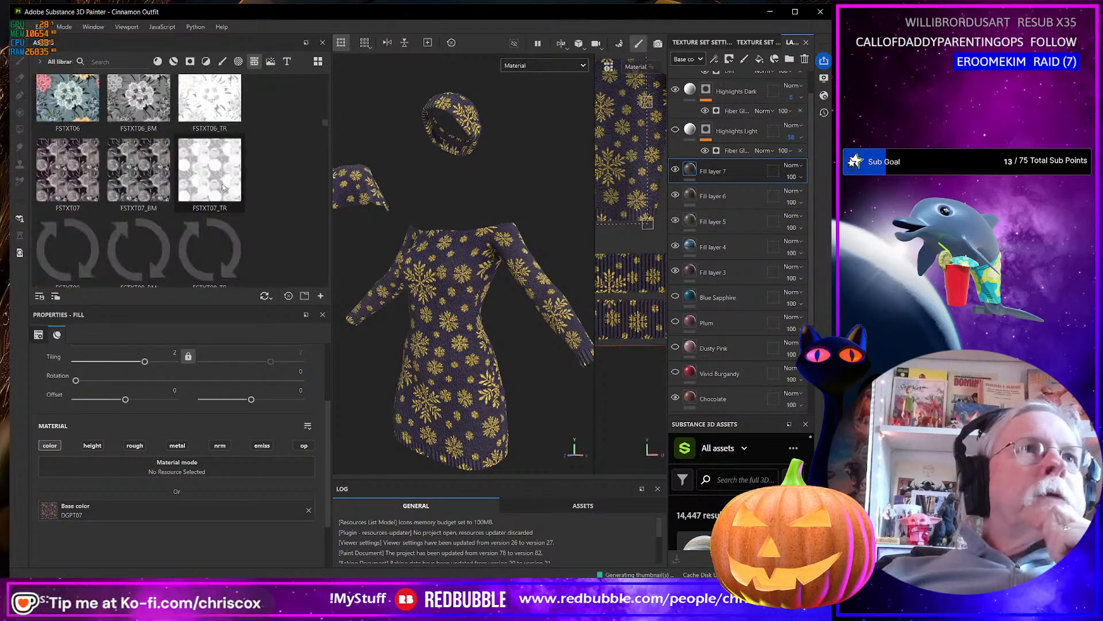
scroll(223, 187, "down", 8)
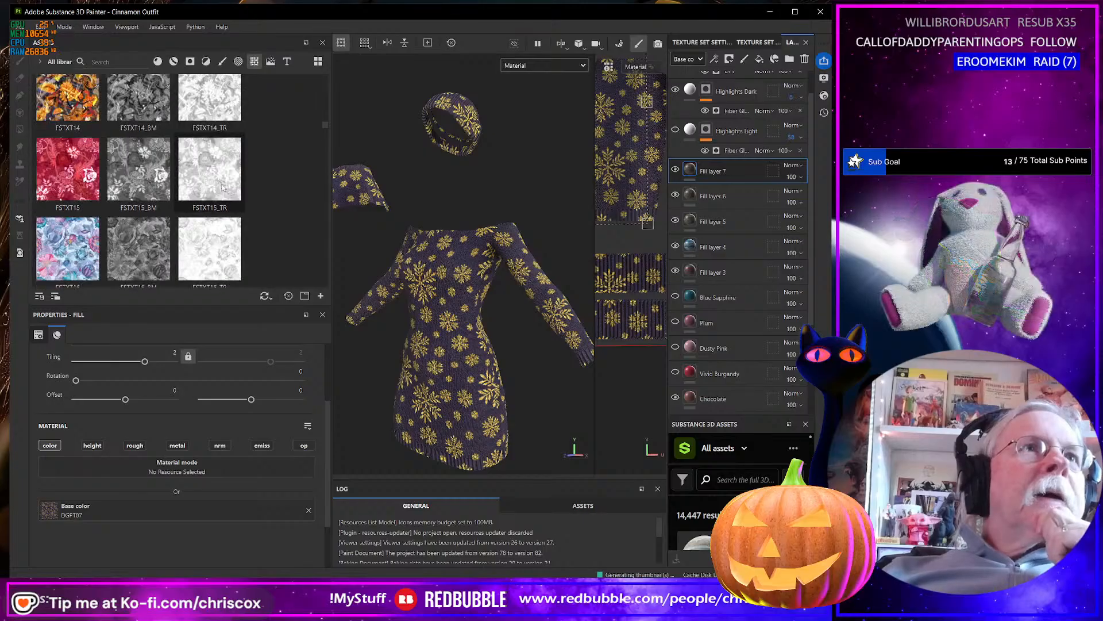
scroll(222, 187, "down", 8)
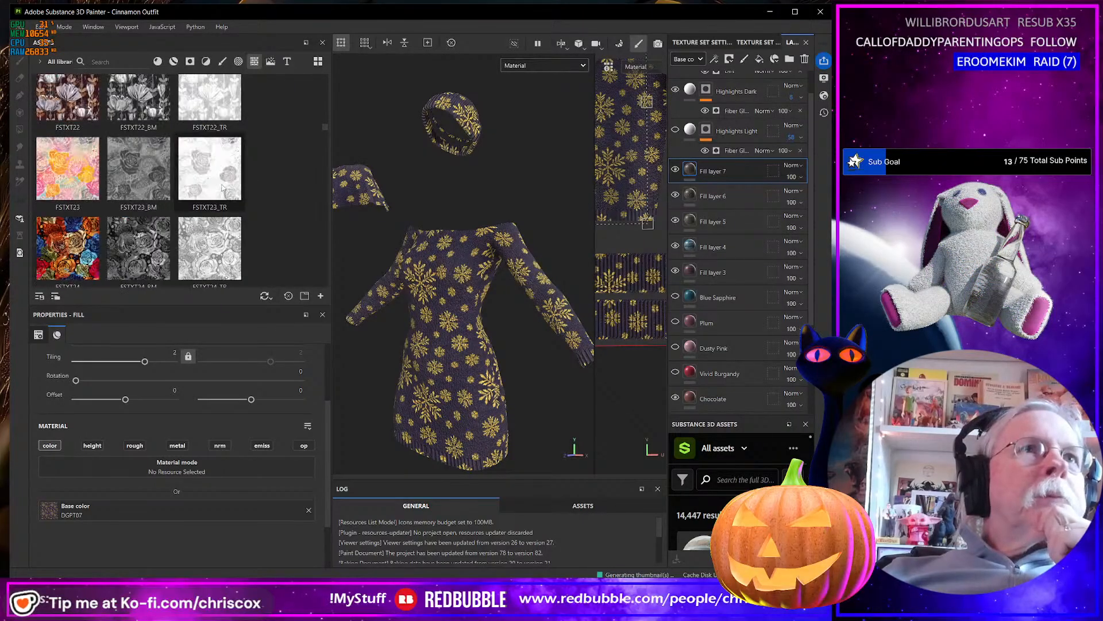
scroll(222, 187, "down", 18)
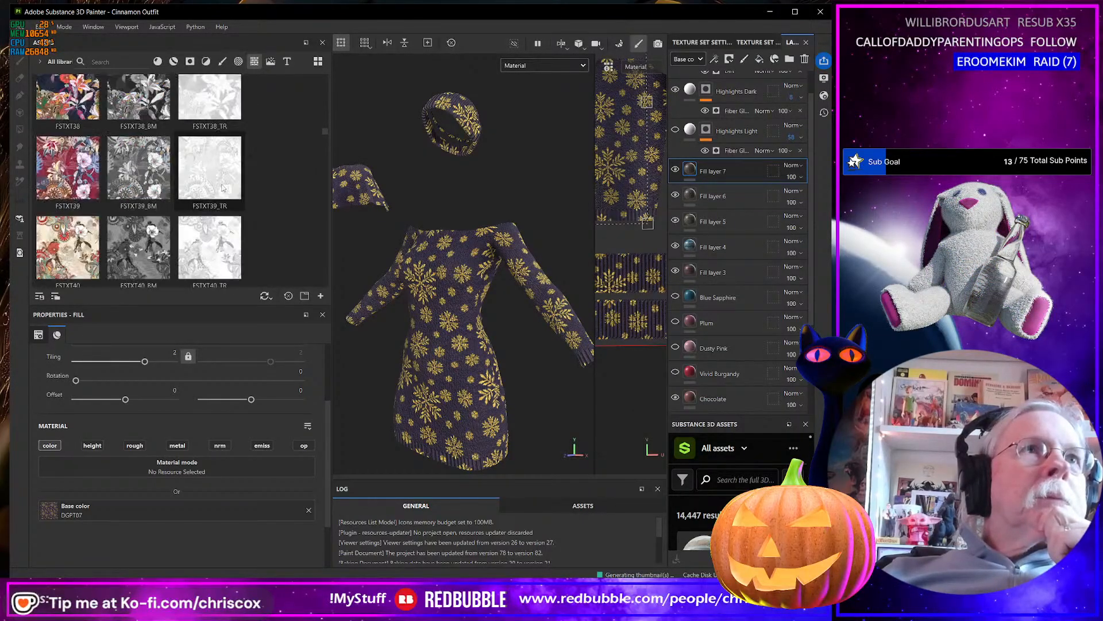
scroll(222, 188, "down", 12)
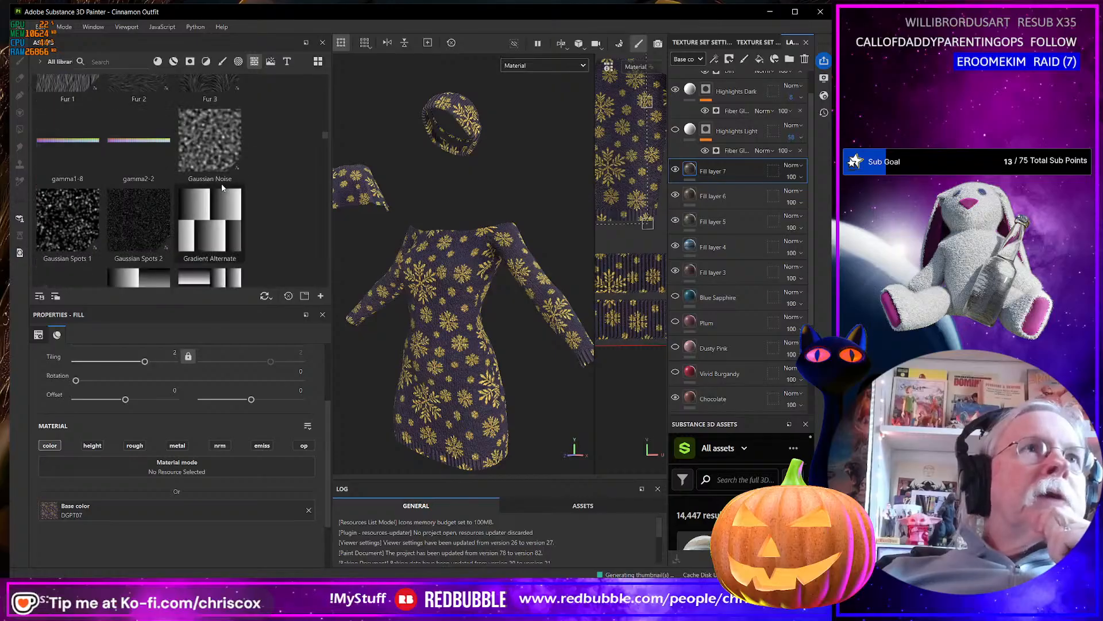
scroll(222, 186, "down", 10)
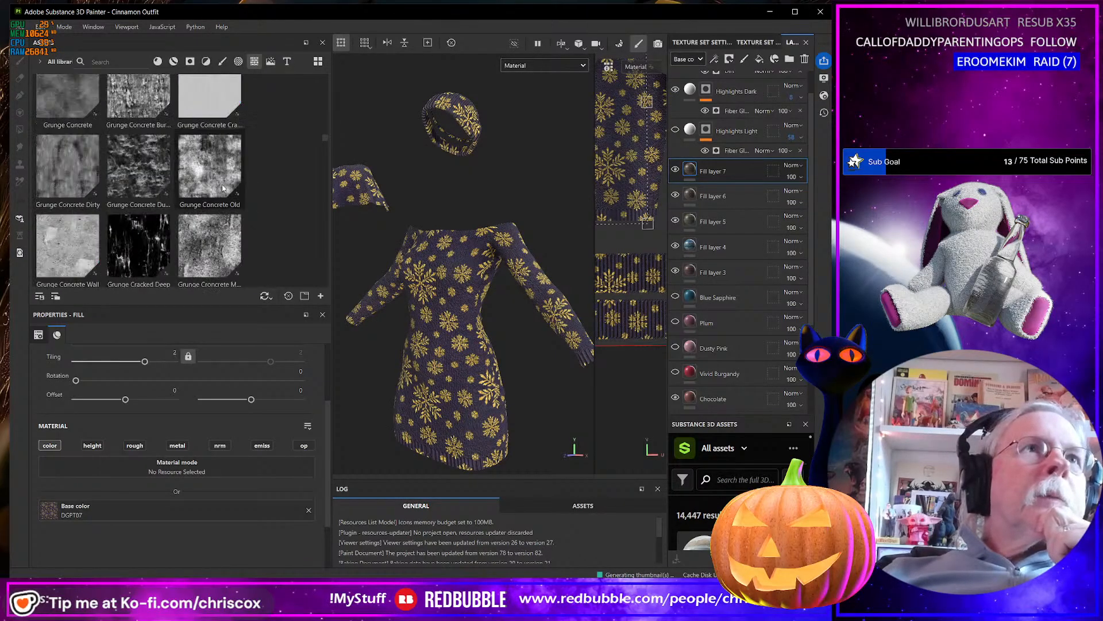
scroll(222, 186, "down", 8)
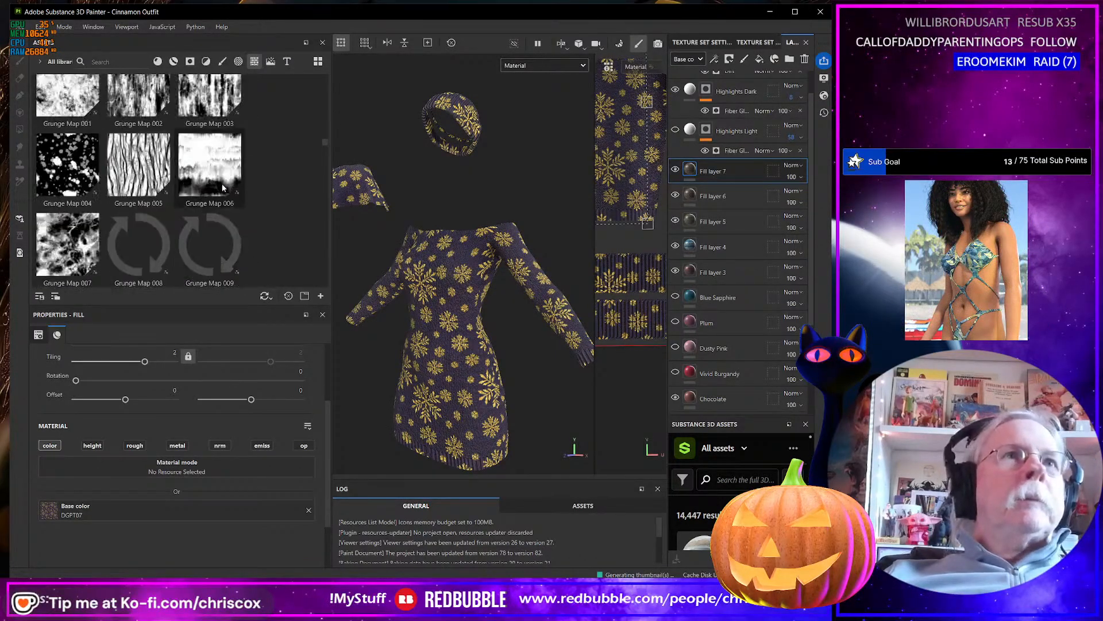
scroll(222, 182, "down", 10)
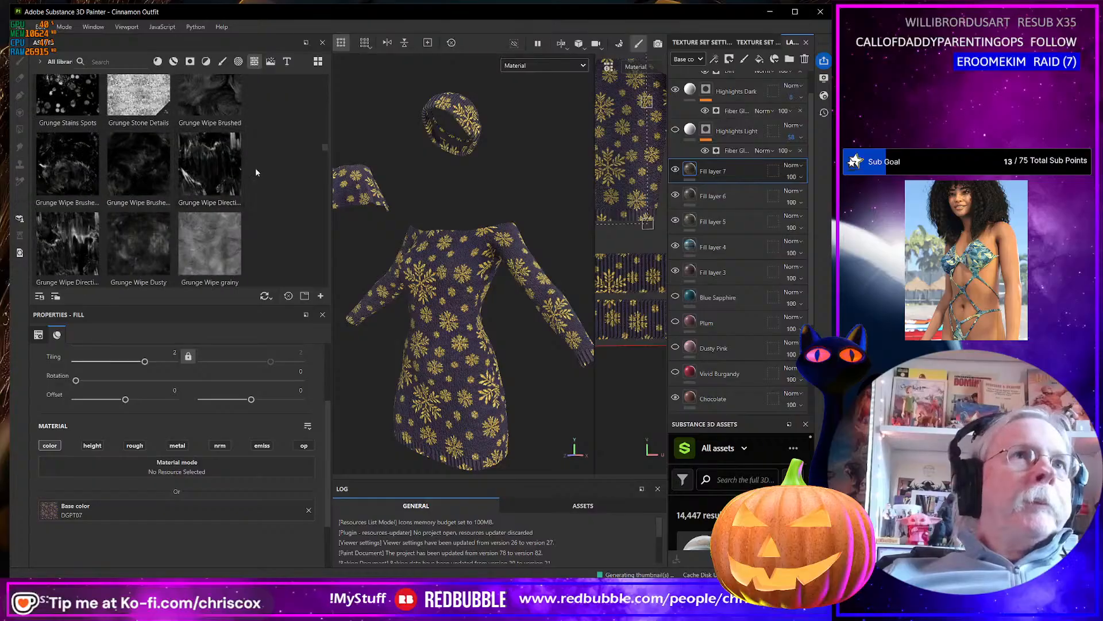
scroll(264, 176, "down", 12)
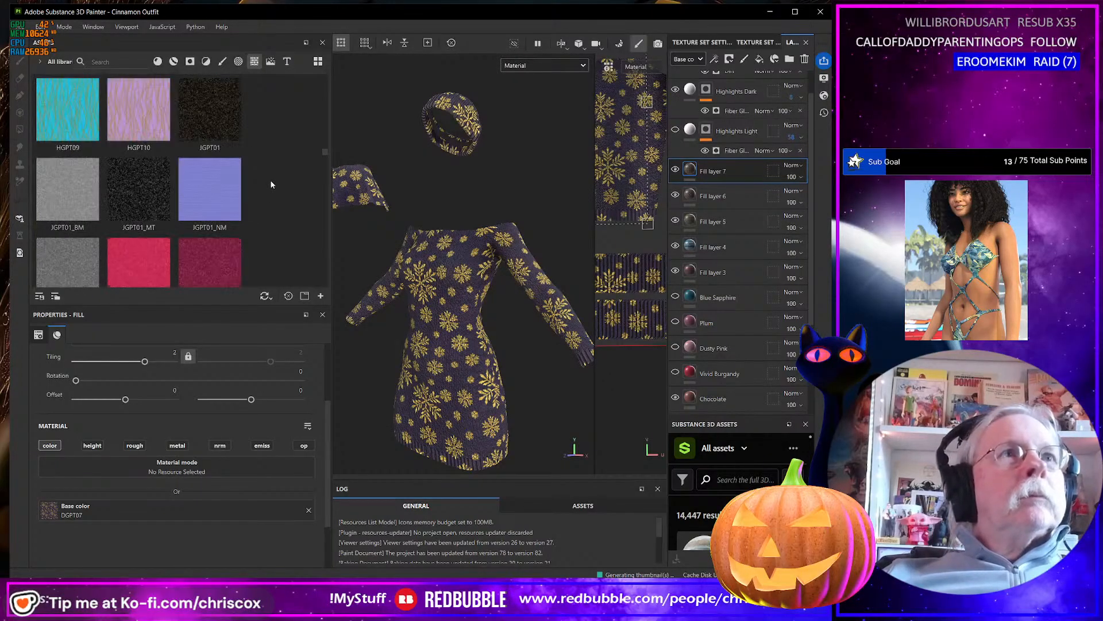
scroll(275, 182, "down", 8)
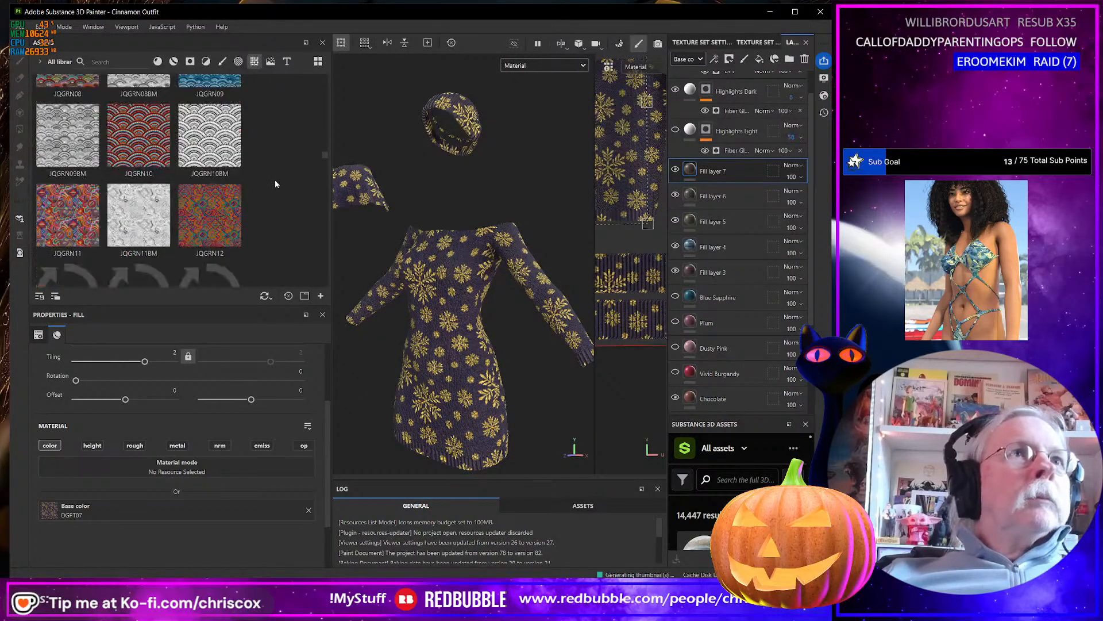
scroll(276, 184, "down", 6)
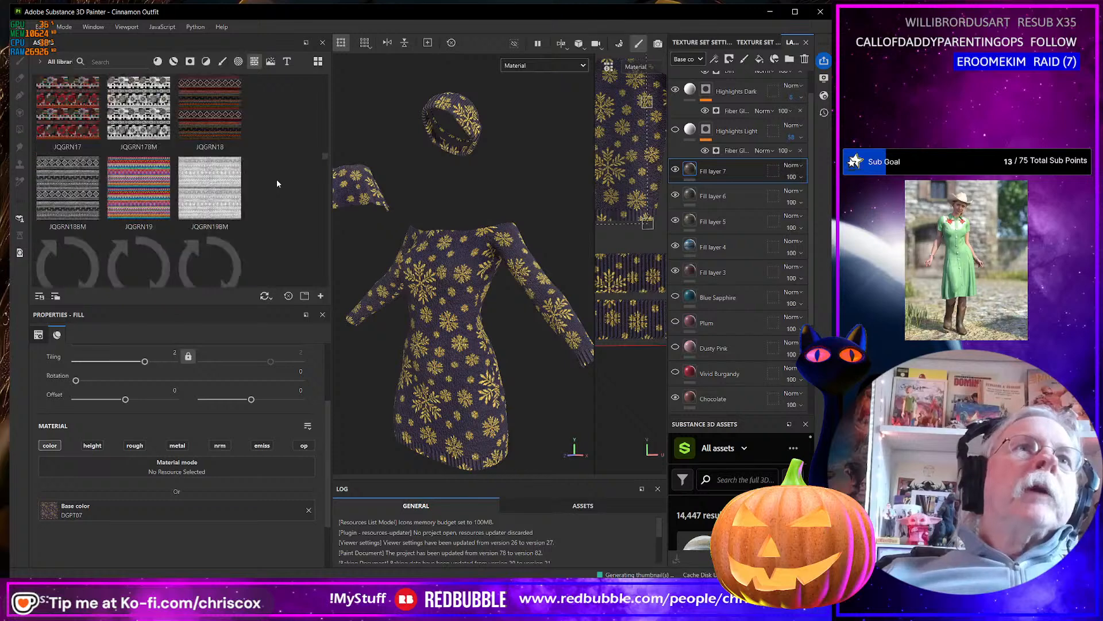
scroll(277, 182, "down", 5)
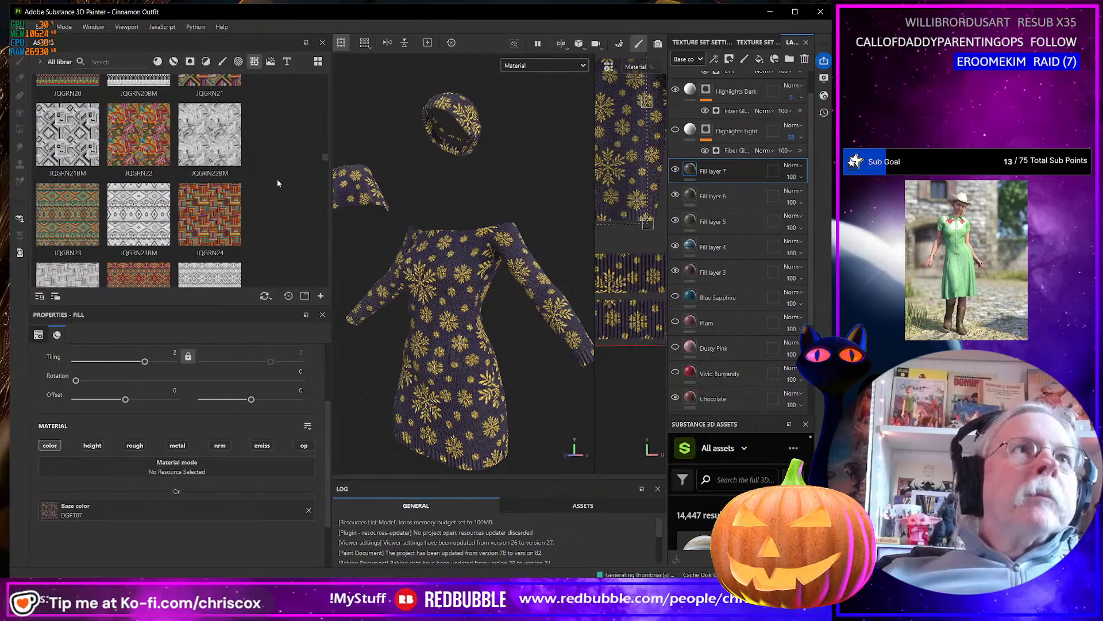
scroll(277, 182, "down", 5)
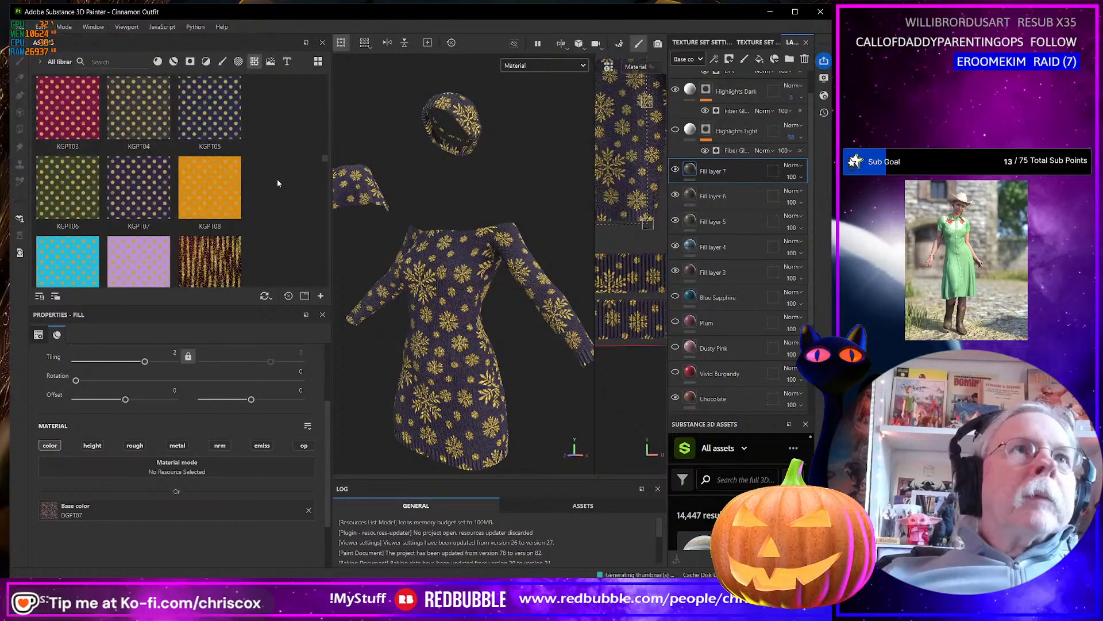
scroll(278, 183, "down", 6)
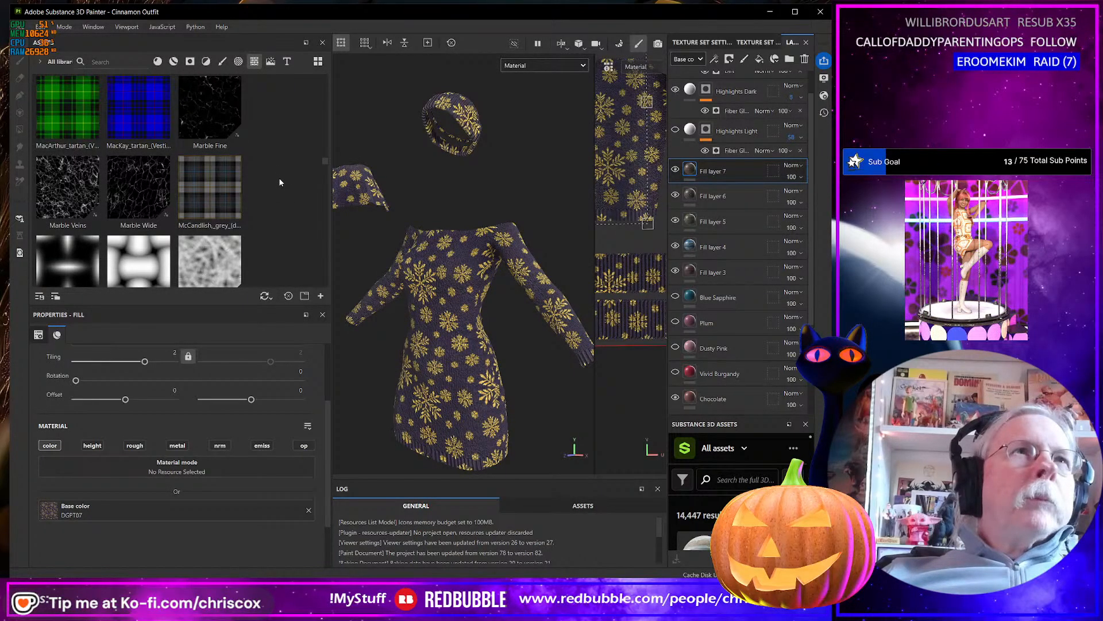
left_click_drag(87, 102, 226, 507)
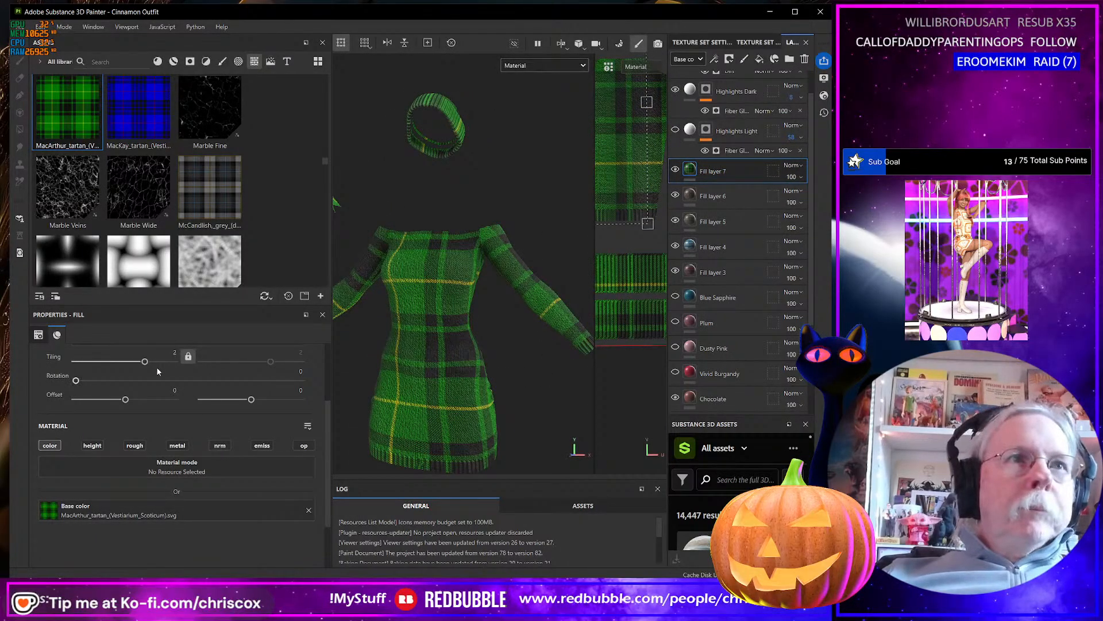
left_click_drag(146, 361, 156, 364)
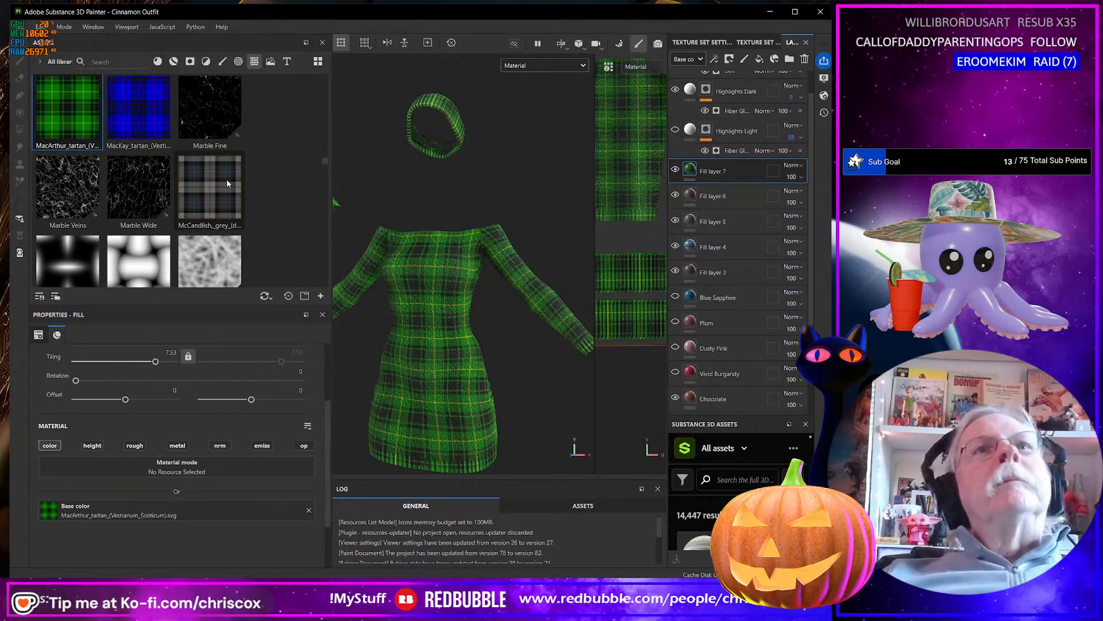
Add a new fill layer above Fill layer 7, the MacArthur tartan layer.
mouse_move(244, 190)
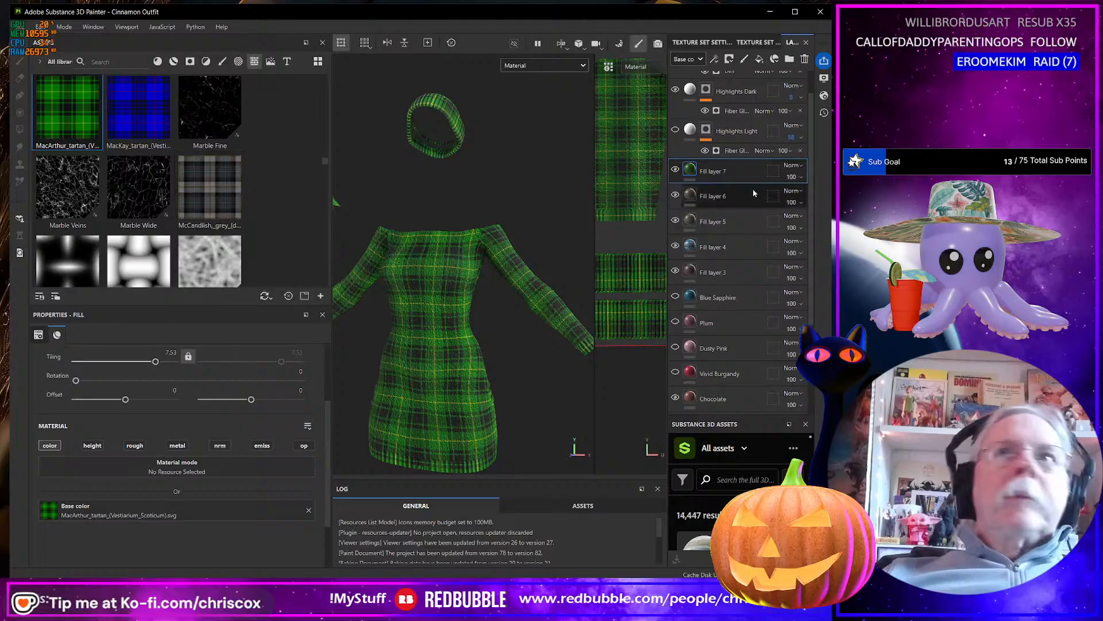
left_click(759, 60)
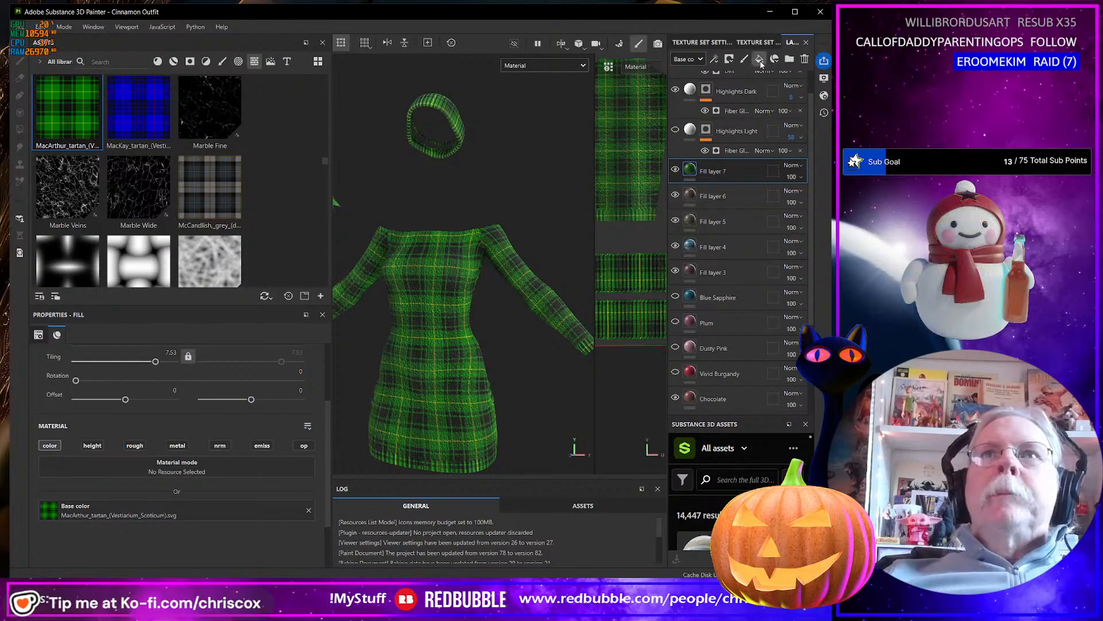
Look through the asset library's textures, from the metallic grates to the TRTH series, for the next pattern.
scroll(173, 208, "down", 15)
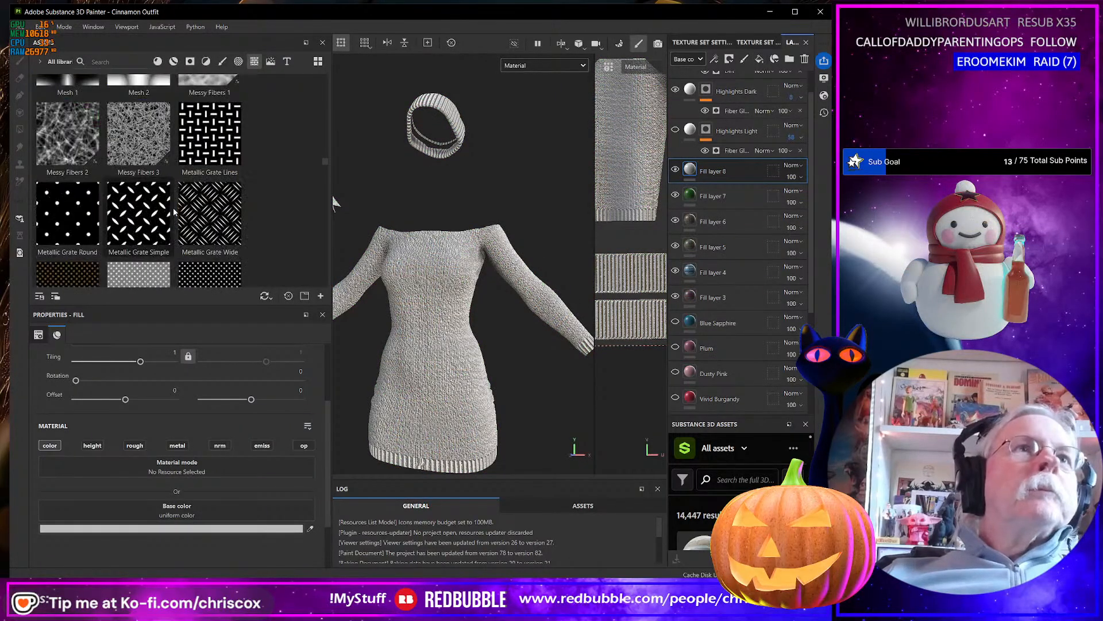
scroll(173, 212, "down", 5)
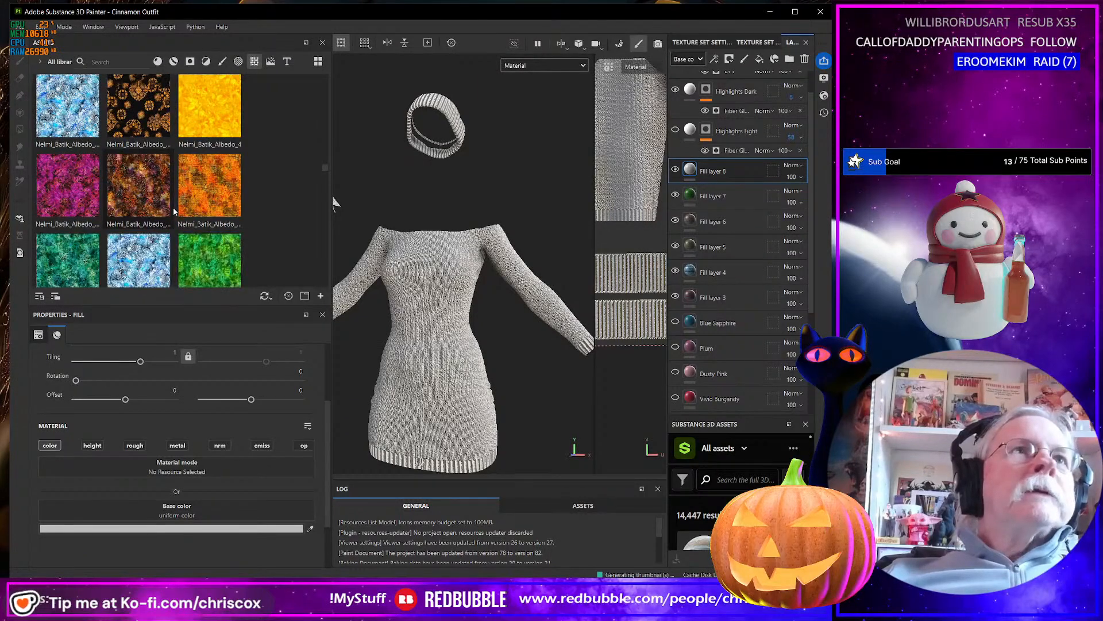
scroll(173, 210, "down", 6)
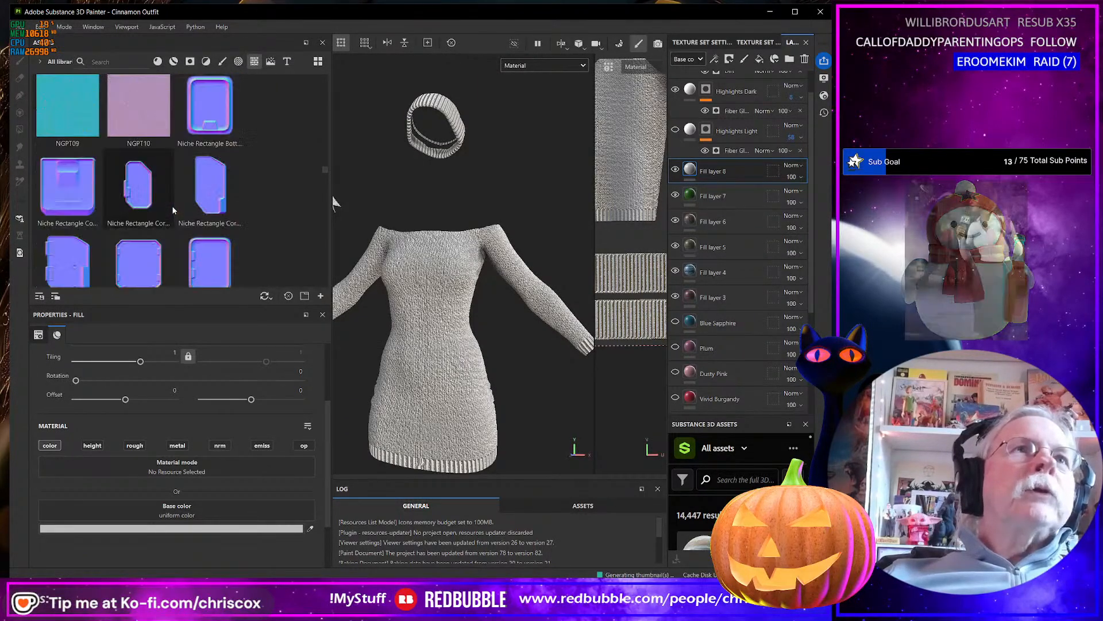
scroll(172, 210, "down", 5)
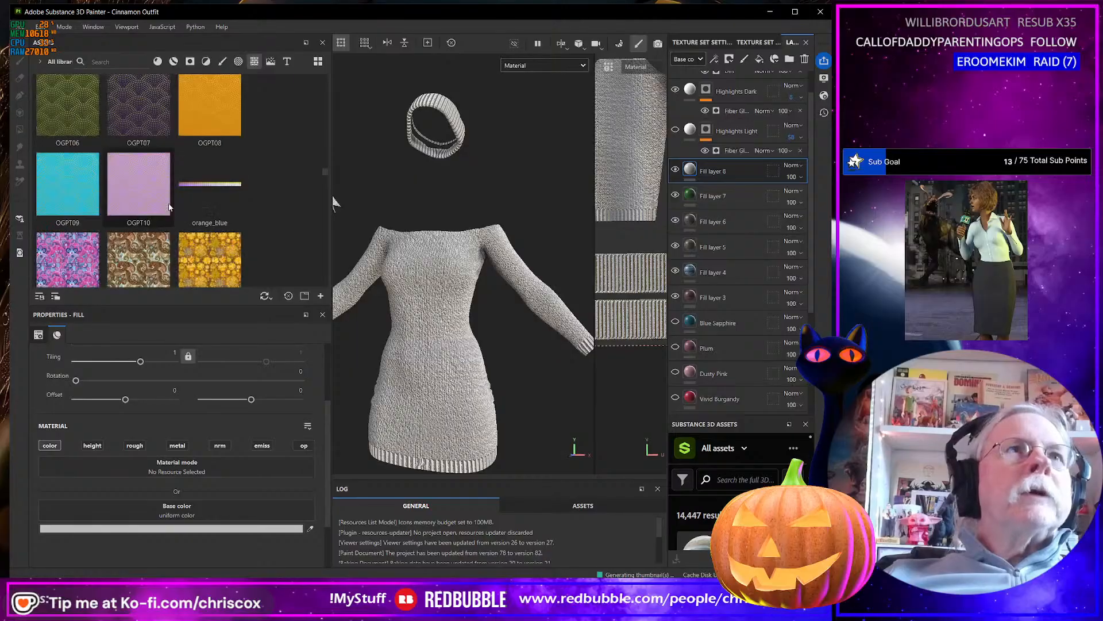
scroll(169, 207, "down", 6)
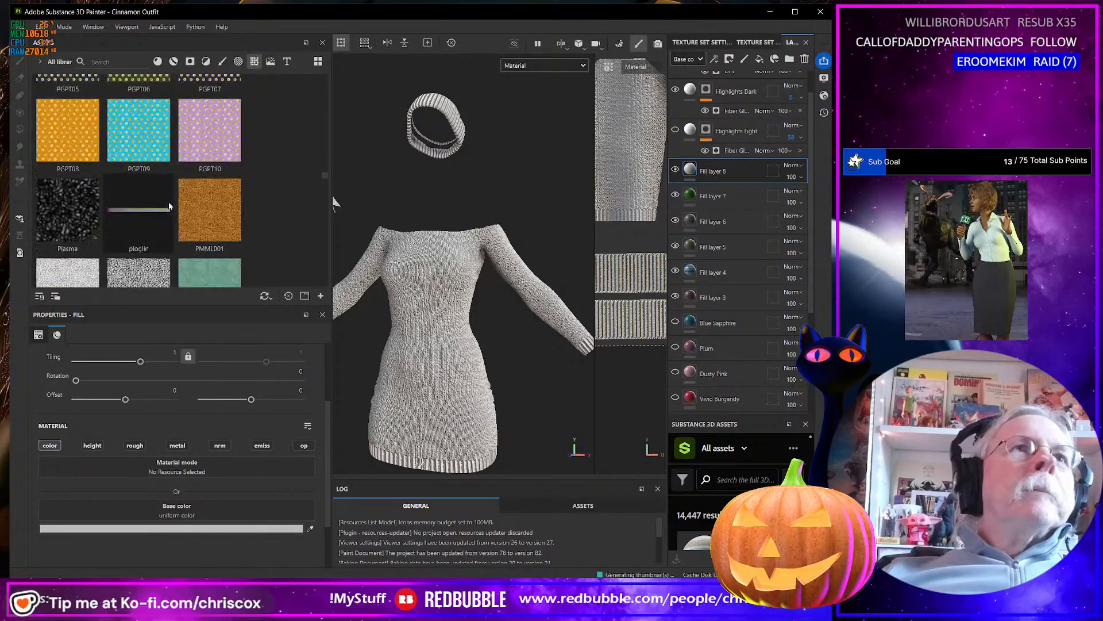
scroll(170, 205, "down", 6)
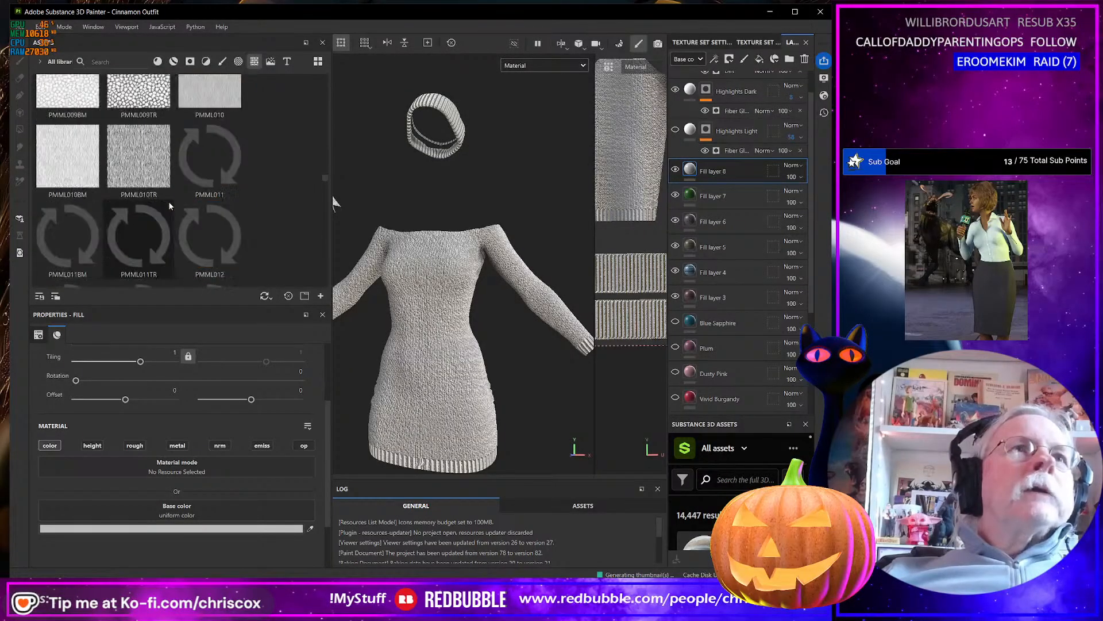
scroll(170, 204, "down", 5)
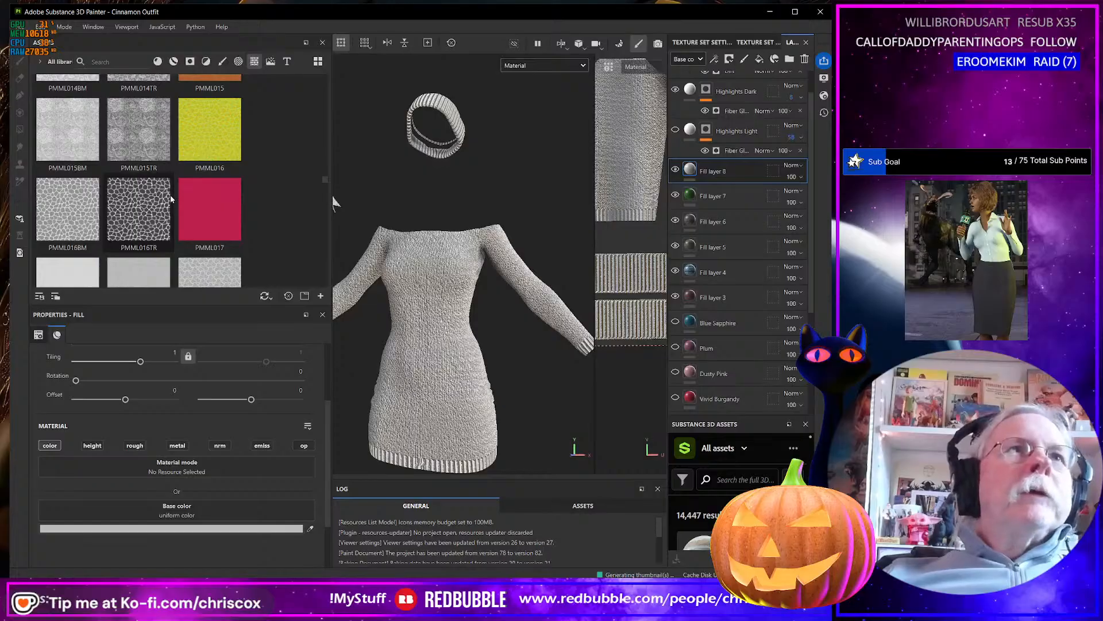
scroll(170, 198, "down", 6)
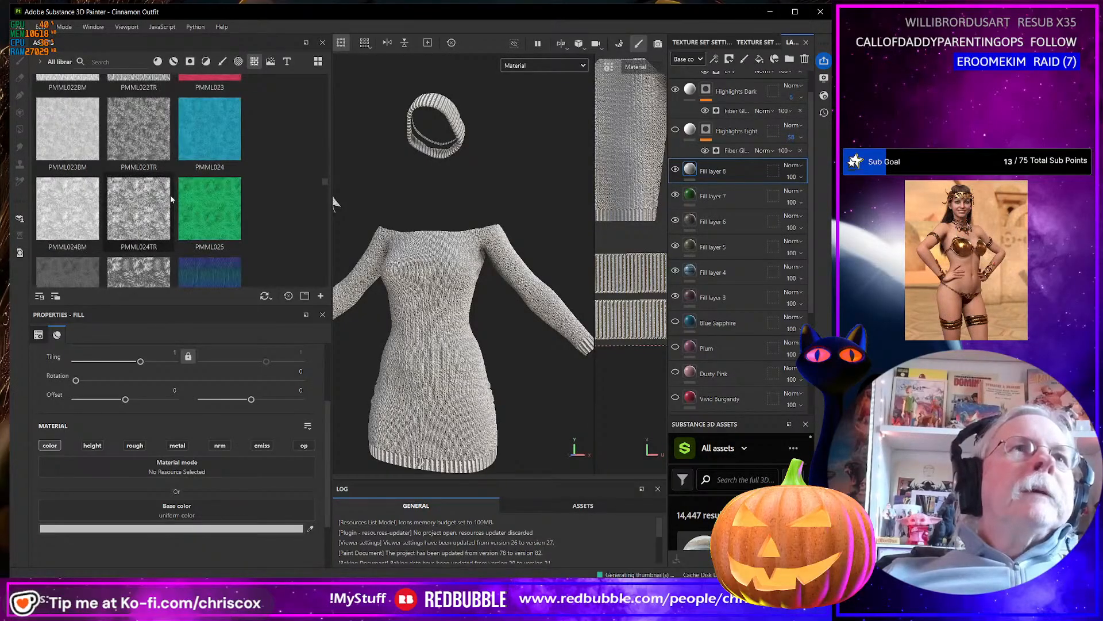
scroll(170, 194, "down", 5)
scroll(172, 197, "down", 6)
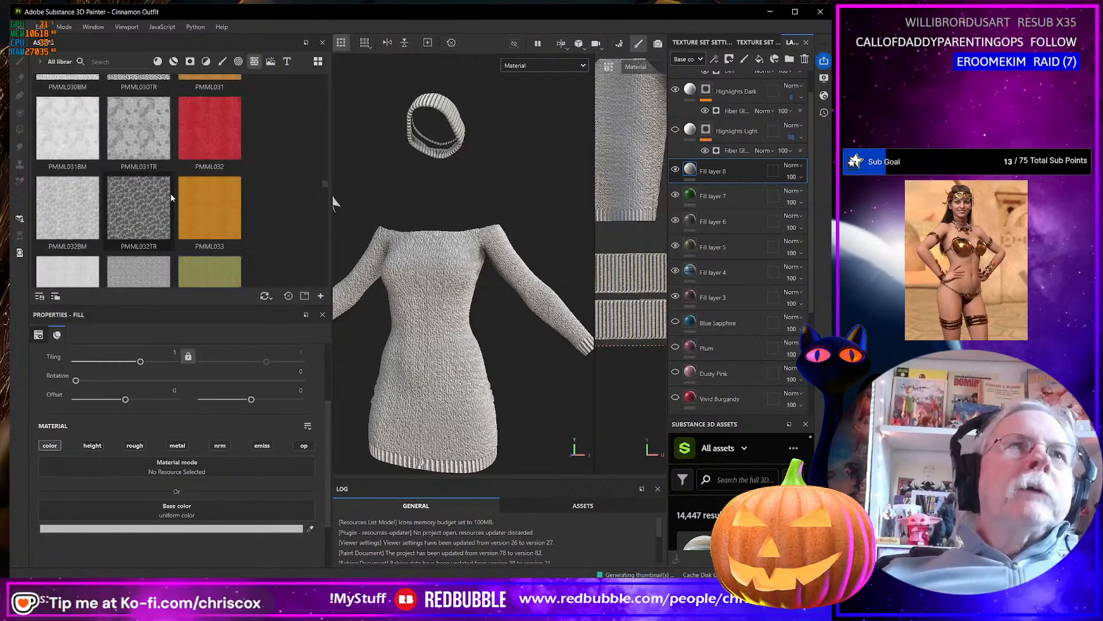
scroll(191, 179, "down", 8)
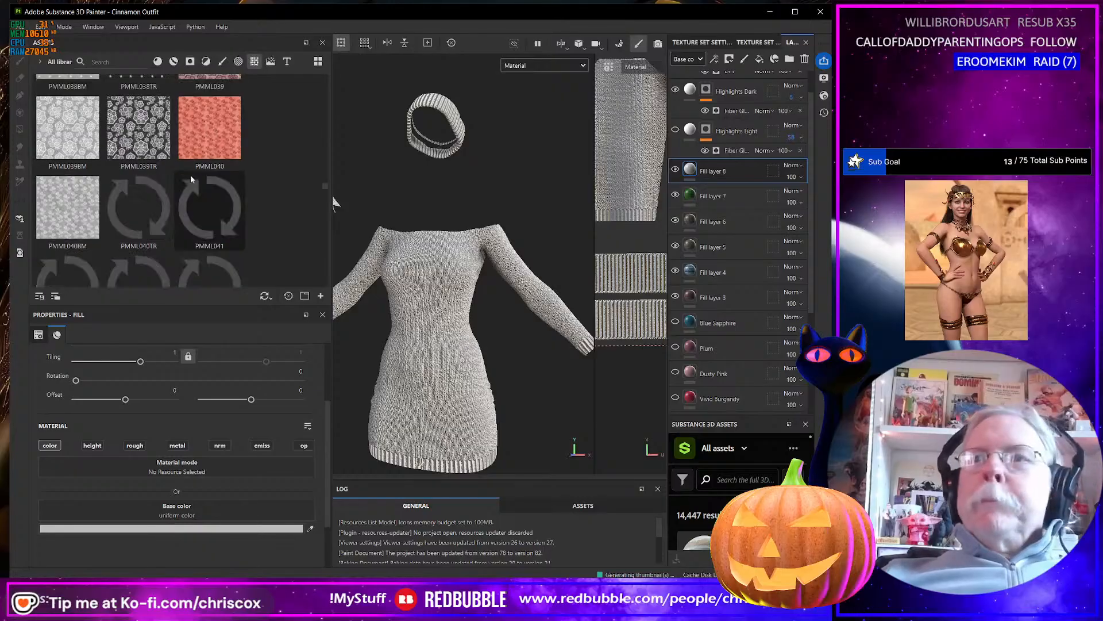
scroll(190, 179, "down", 8)
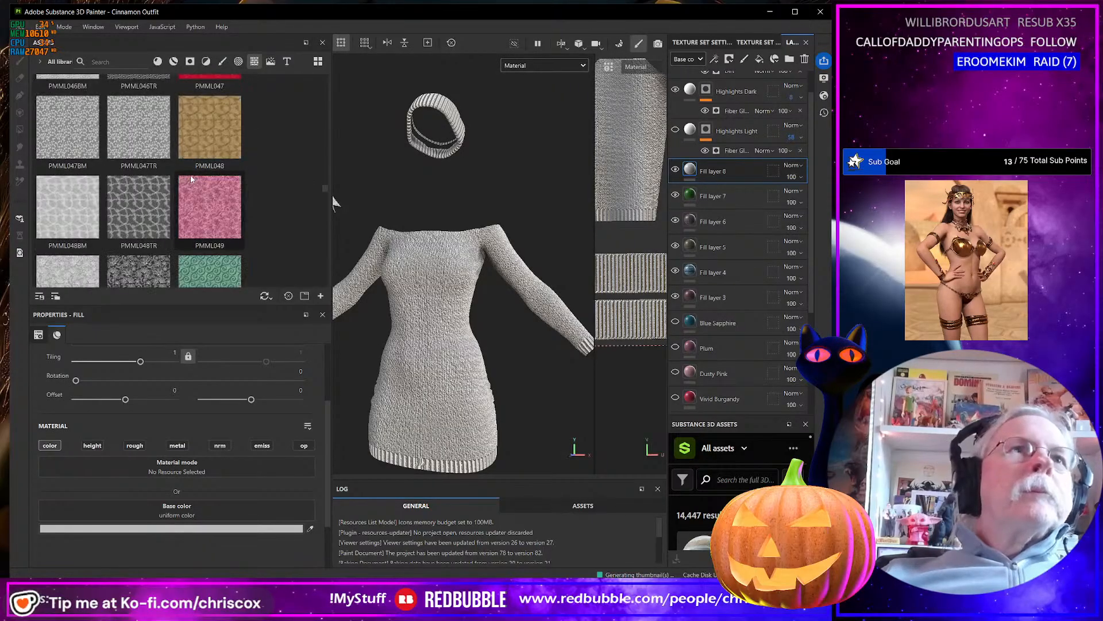
scroll(194, 178, "down", 10)
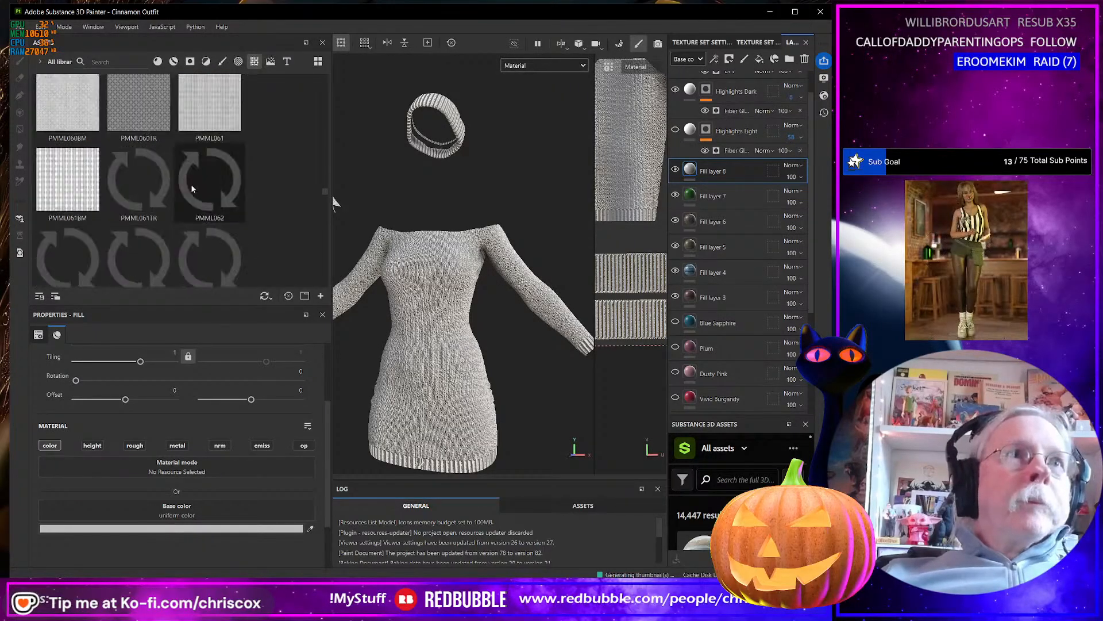
scroll(198, 187, "down", 8)
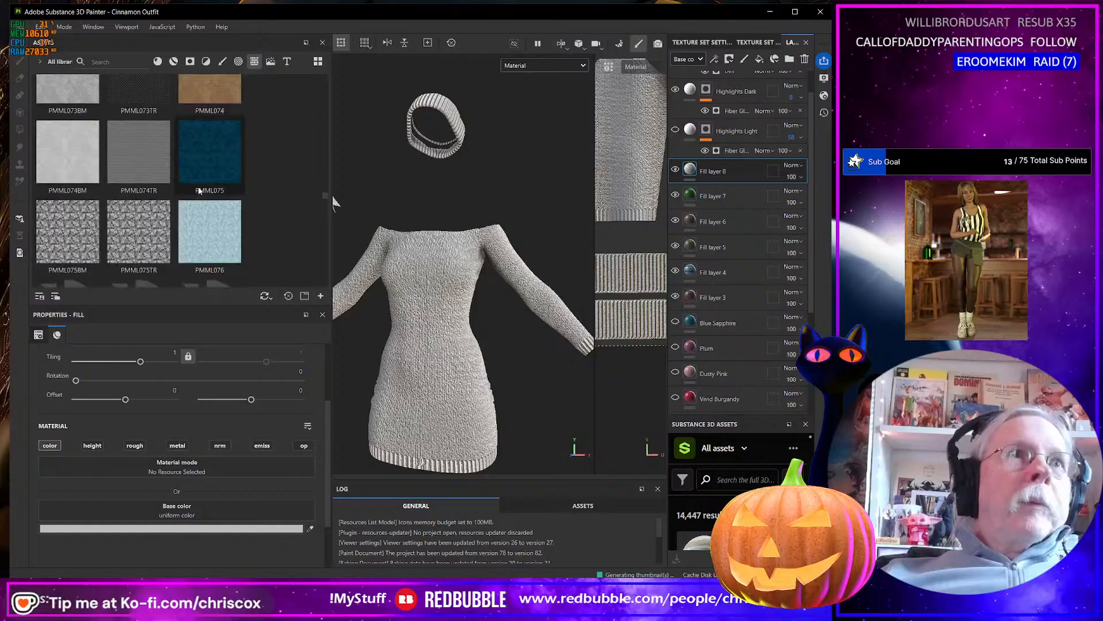
scroll(201, 187, "down", 6)
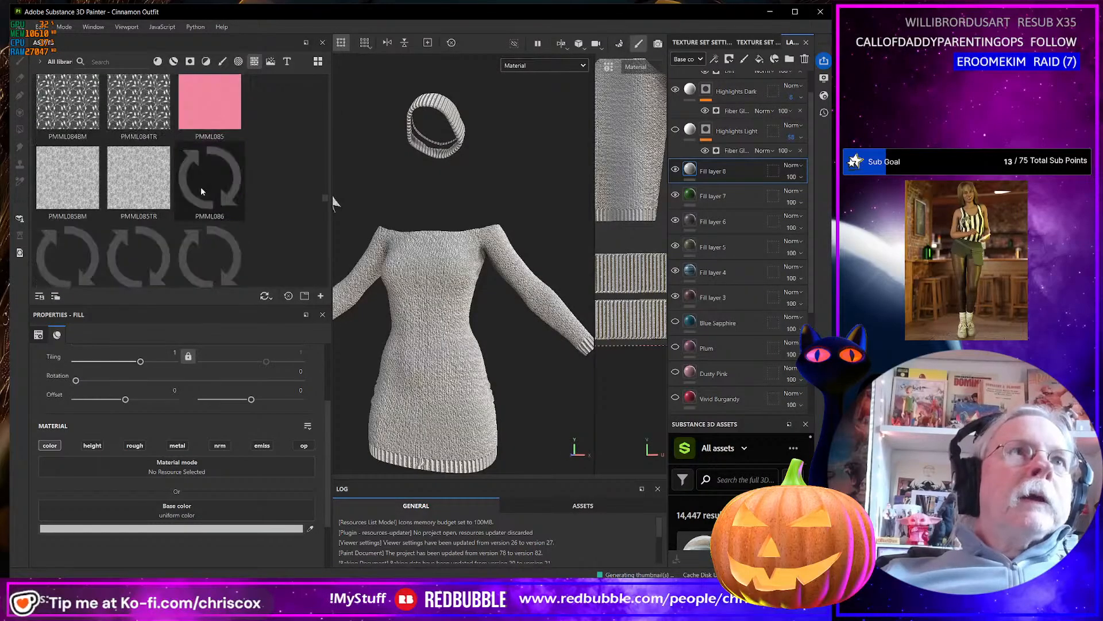
scroll(202, 190, "down", 4)
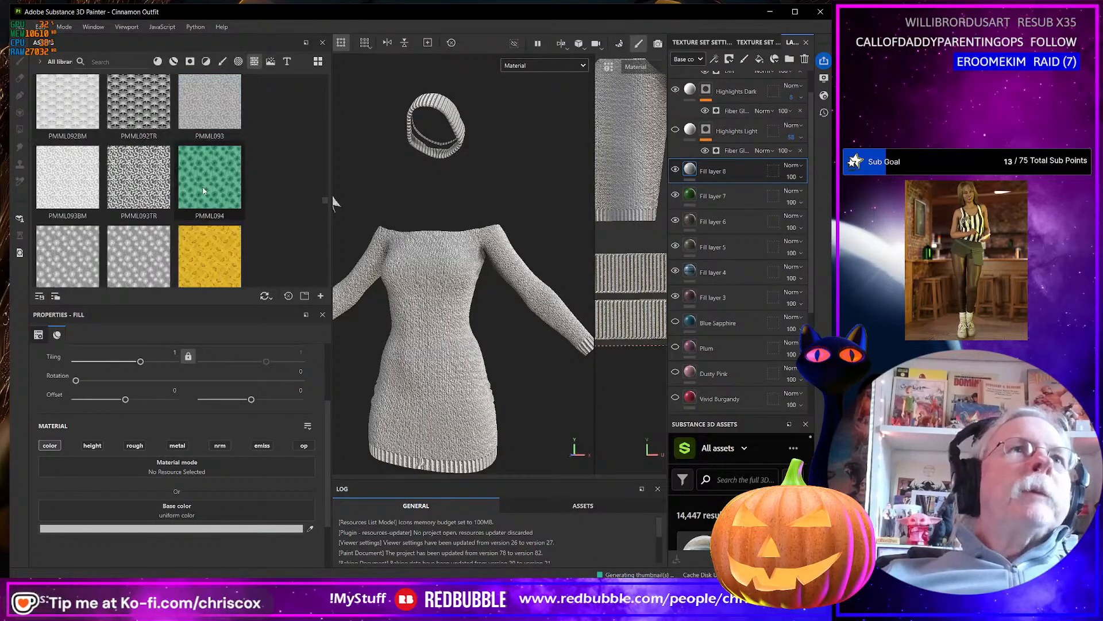
scroll(203, 191, "down", 10)
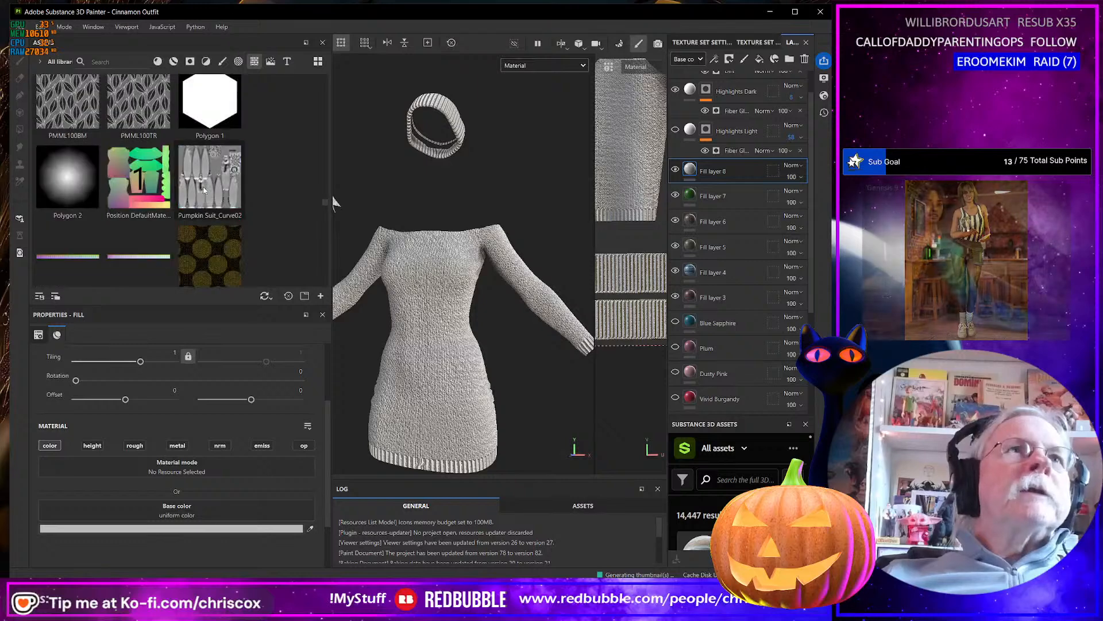
scroll(204, 188, "down", 12)
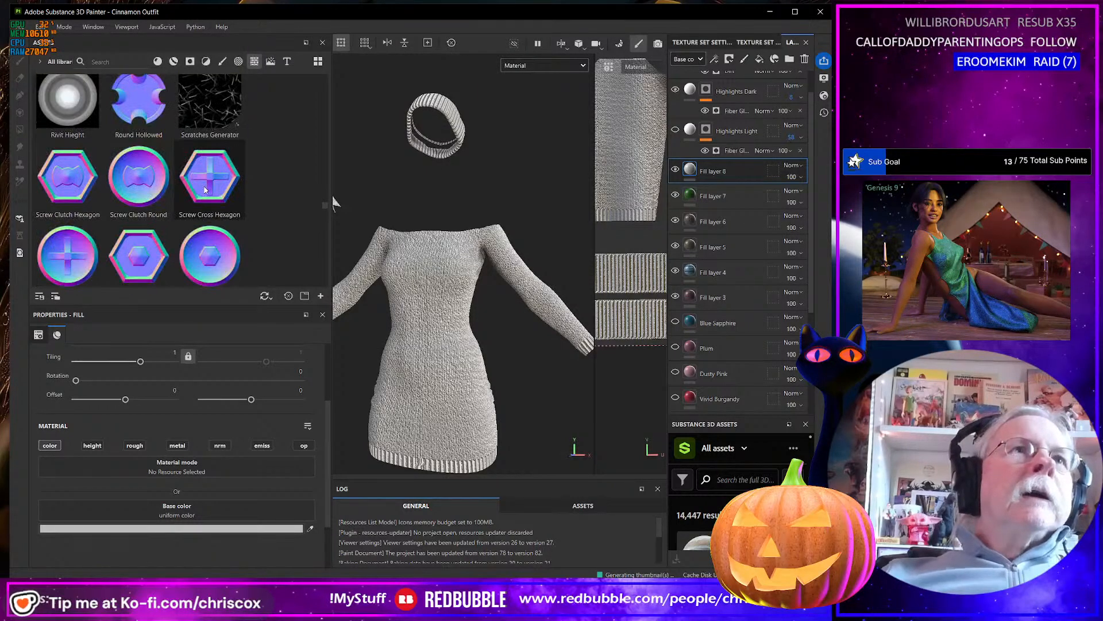
scroll(204, 190, "down", 9)
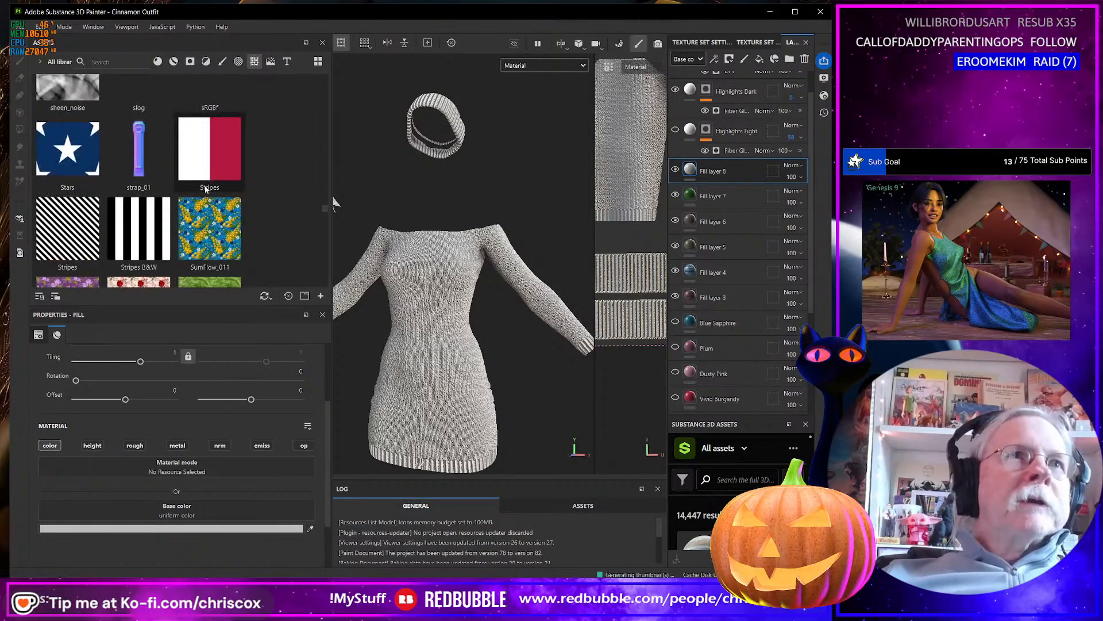
scroll(205, 190, "down", 10)
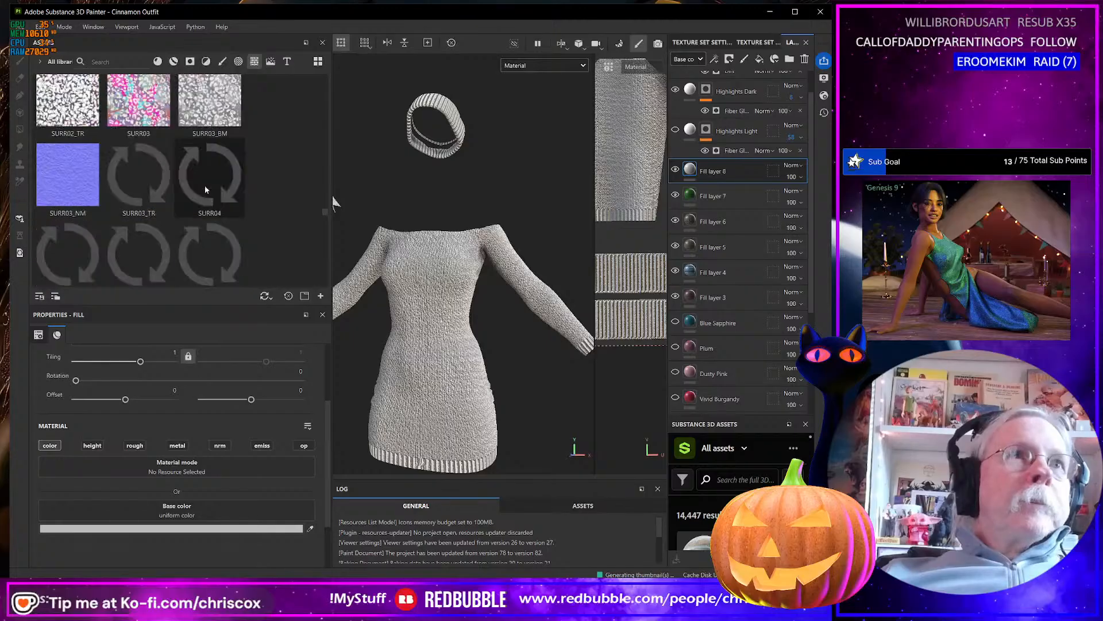
scroll(206, 186, "down", 10)
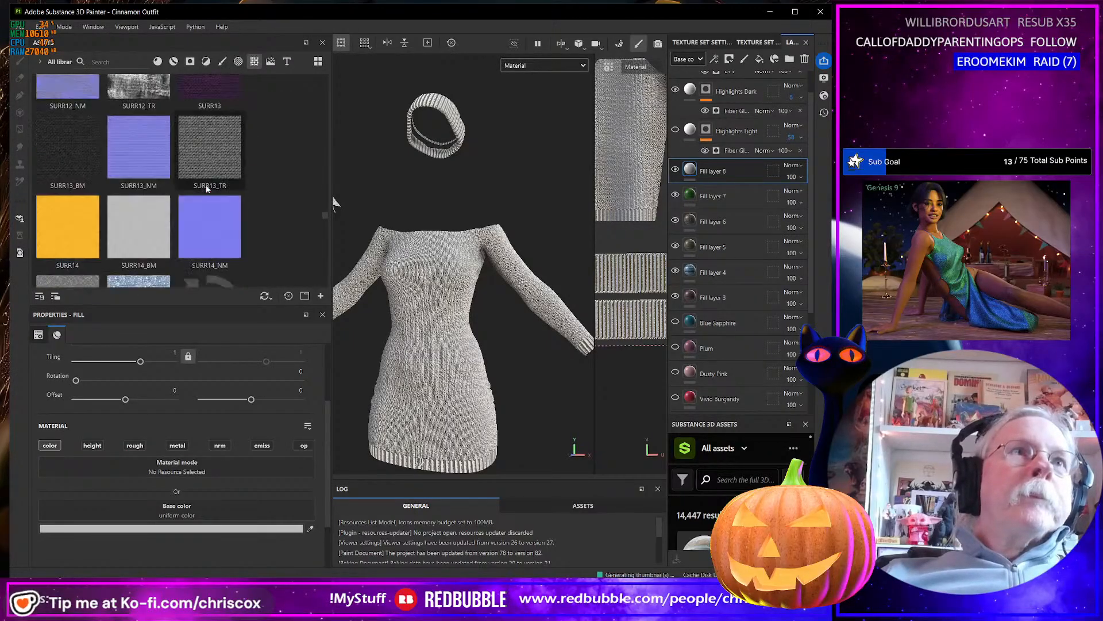
scroll(205, 184, "down", 10)
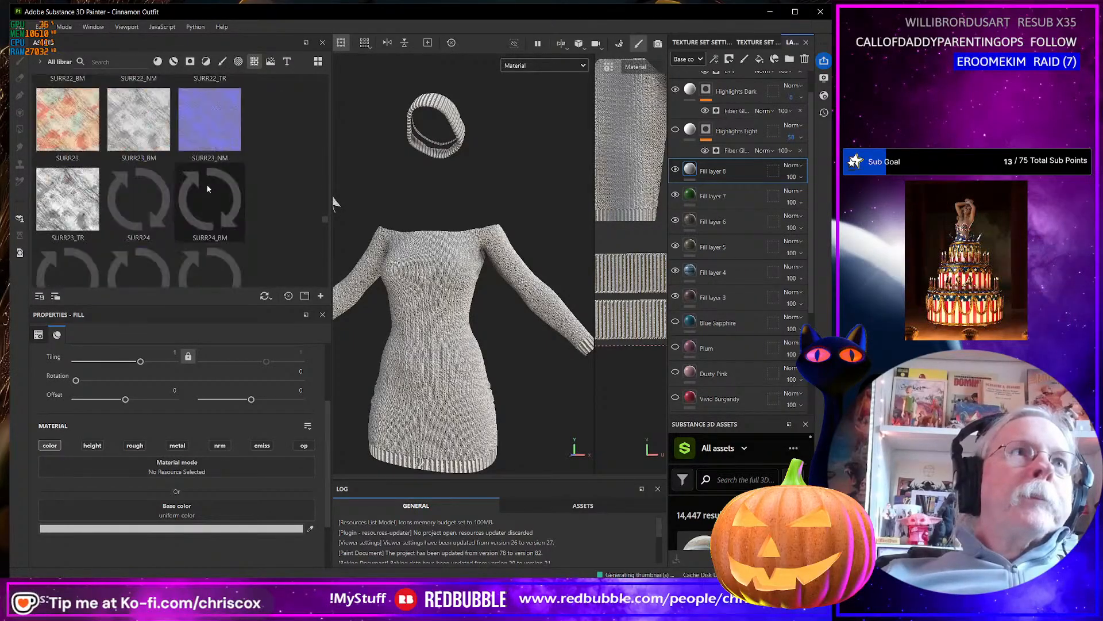
scroll(209, 185, "down", 10)
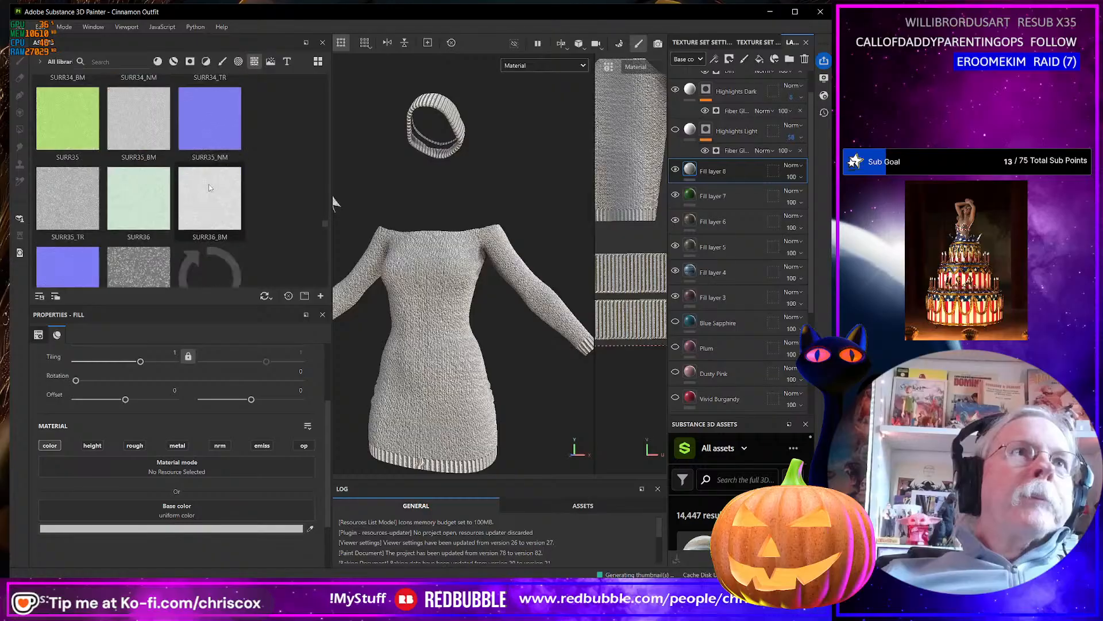
scroll(209, 188, "down", 10)
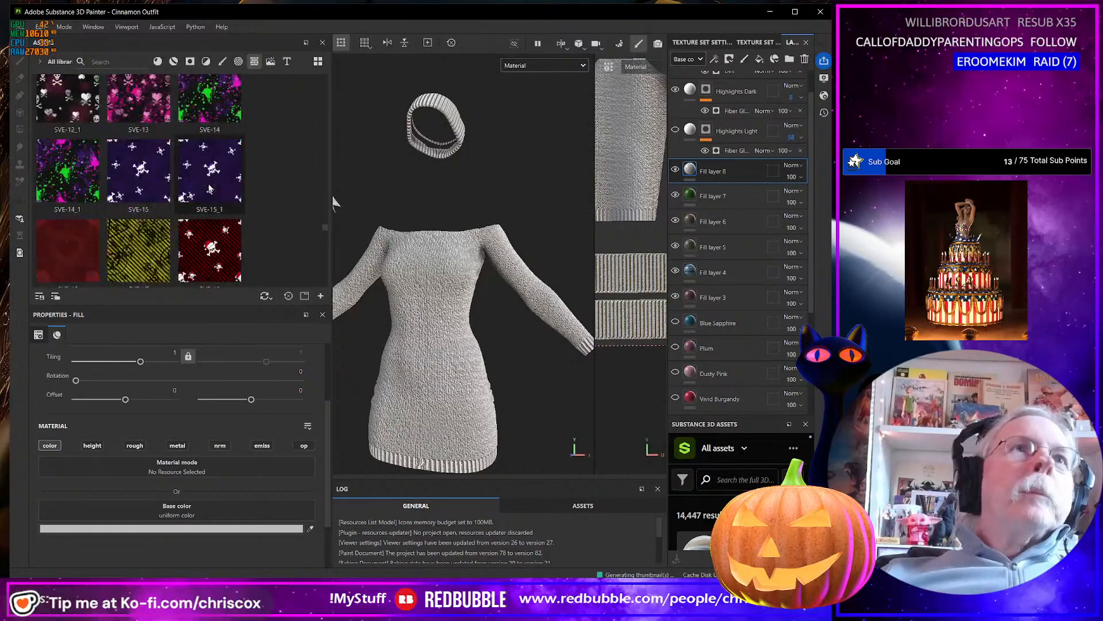
scroll(210, 187, "down", 10)
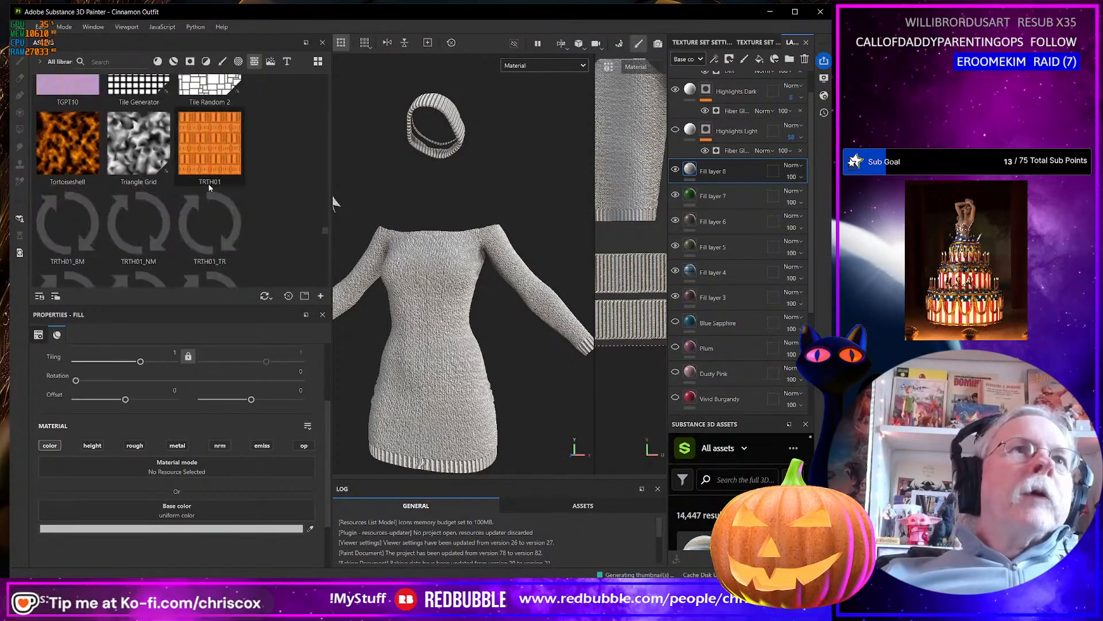
scroll(209, 187, "down", 5)
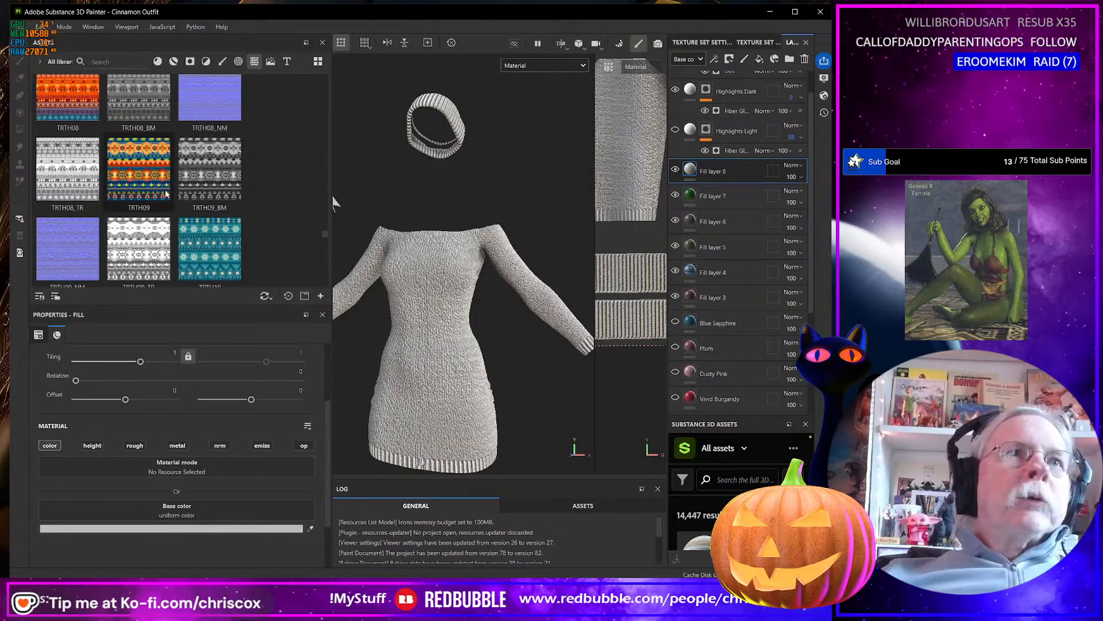
Try the TRTH10, TRTH11 and TRTH14 textures in turn as the base color of Fill layer 8.
left_click_drag(211, 243, 241, 511)
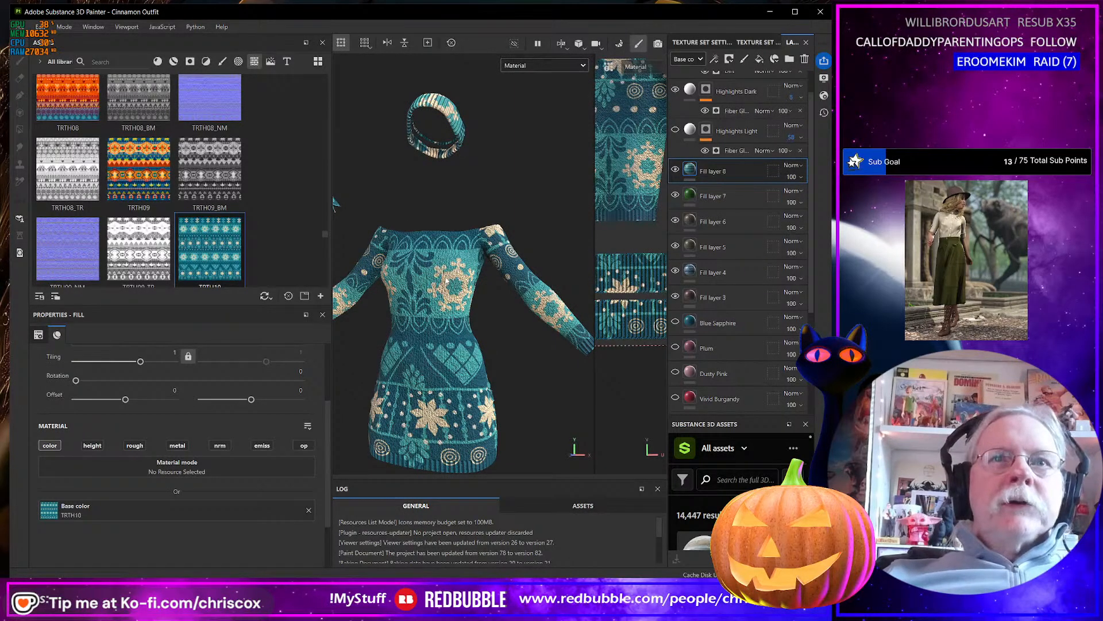
scroll(247, 227, "down", 3)
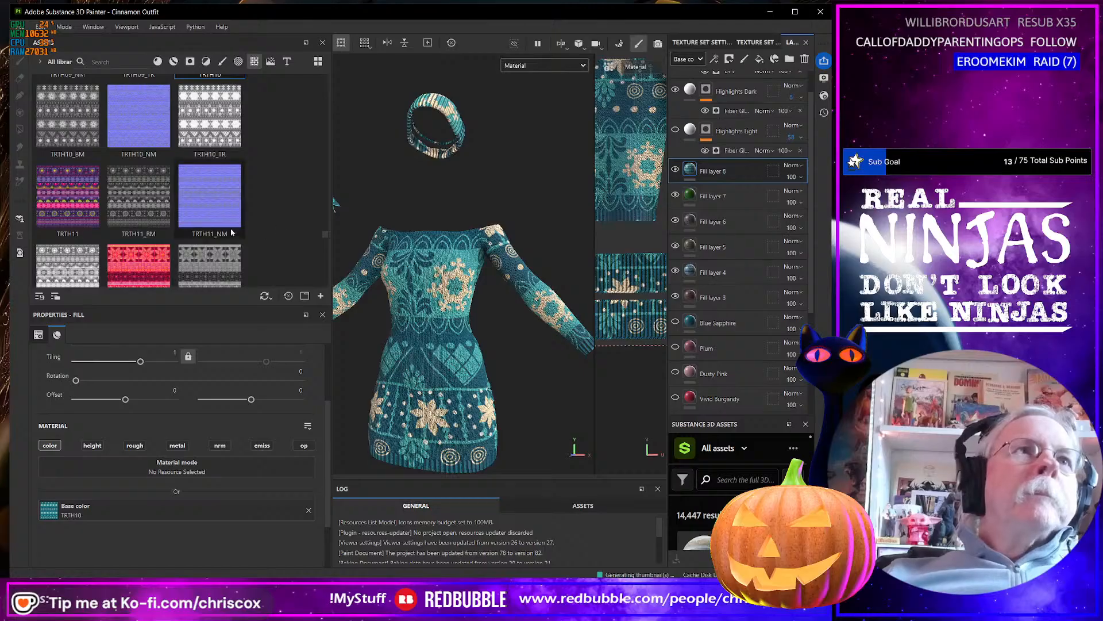
left_click_drag(78, 184, 193, 506)
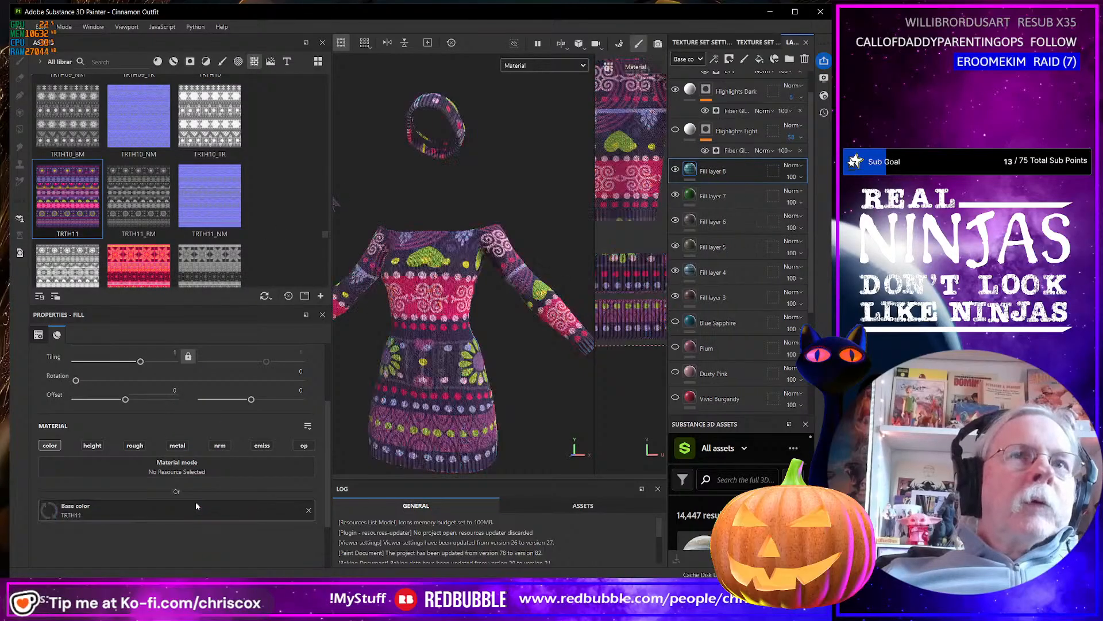
left_click_drag(456, 396, 448, 387, "alt")
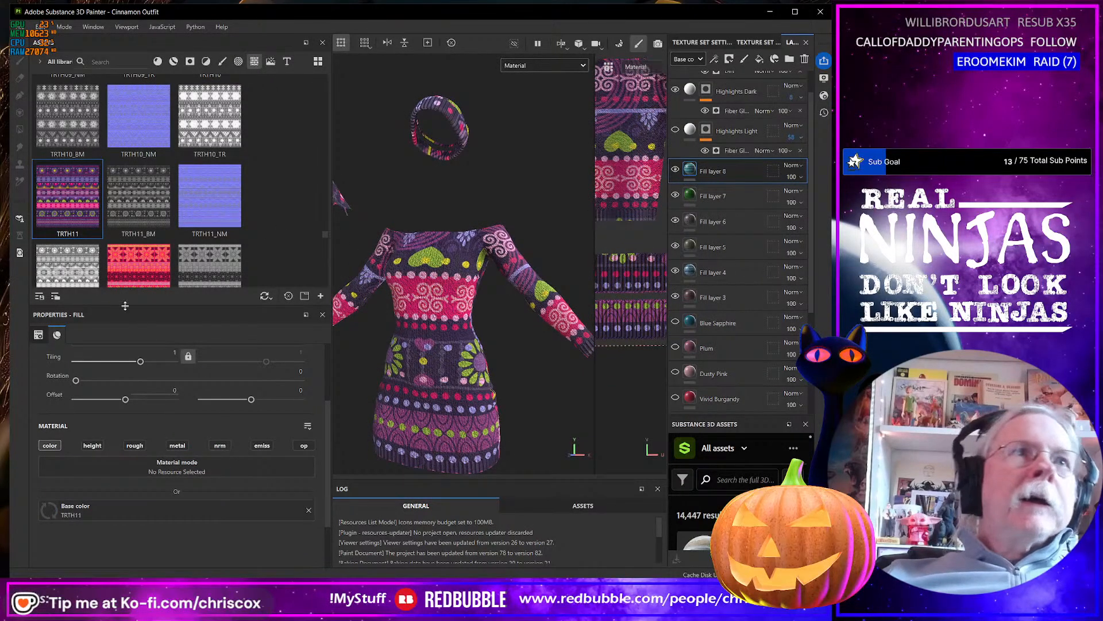
scroll(141, 272, "down", 6)
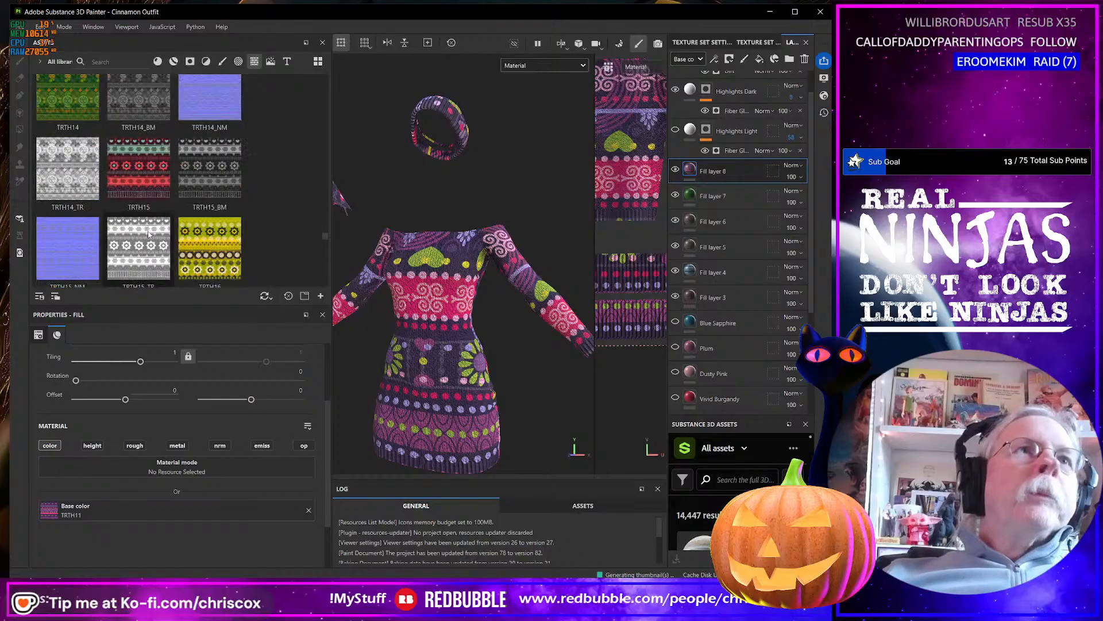
left_click_drag(62, 96, 184, 509)
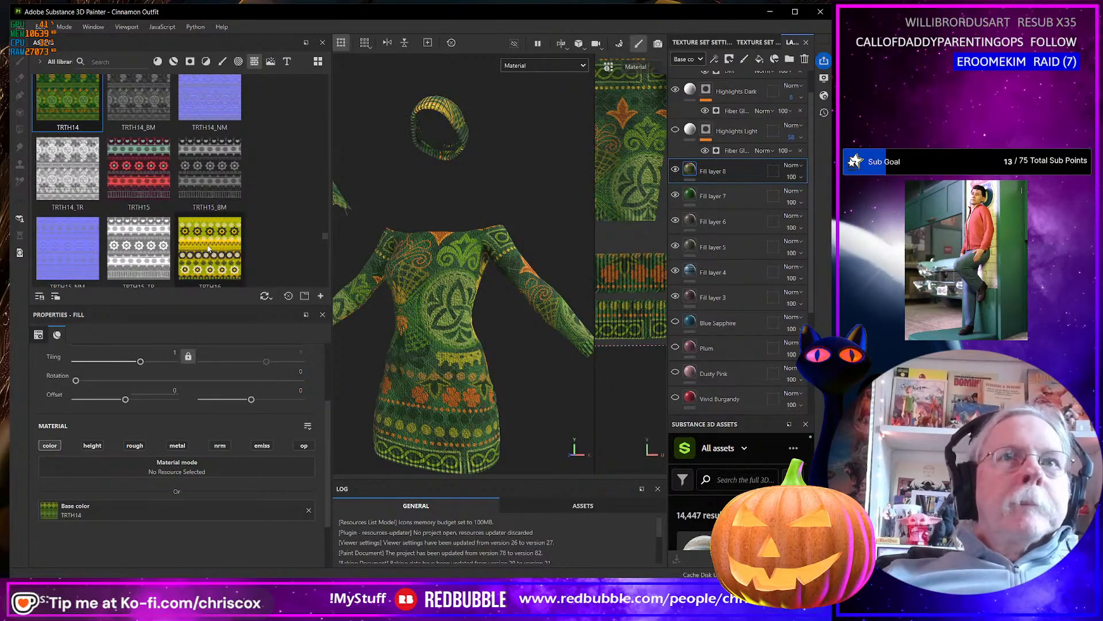
Replace the base color of Fill layer 8 with the yellow TRTH16 texture and browse further TRTH patterns.
left_click_drag(209, 248, 223, 503)
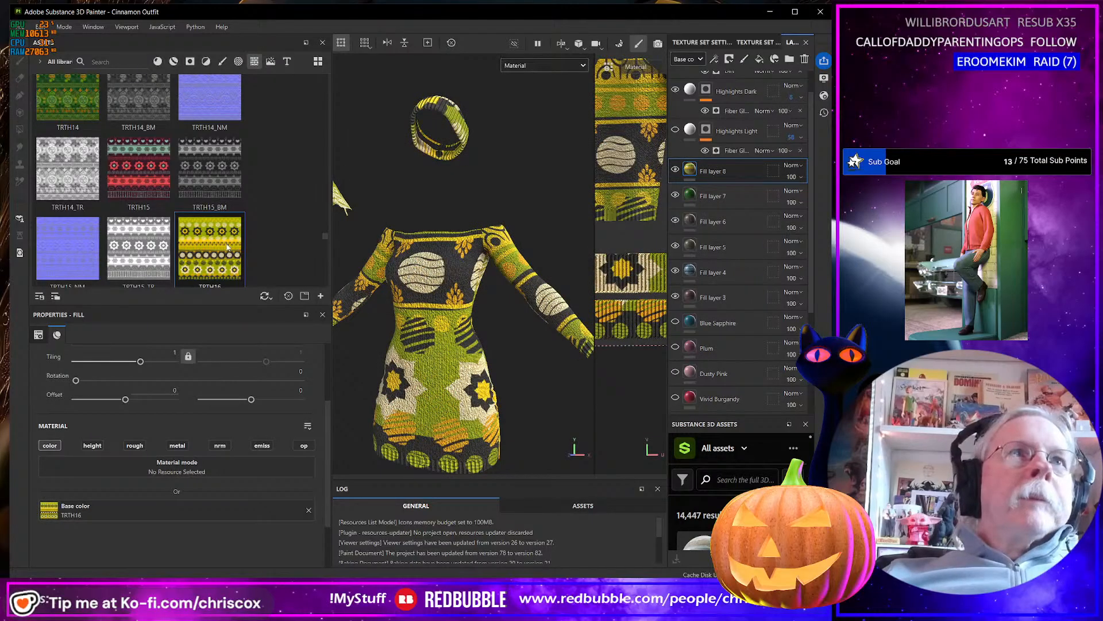
scroll(228, 247, "down", 3)
scroll(227, 247, "down", 3)
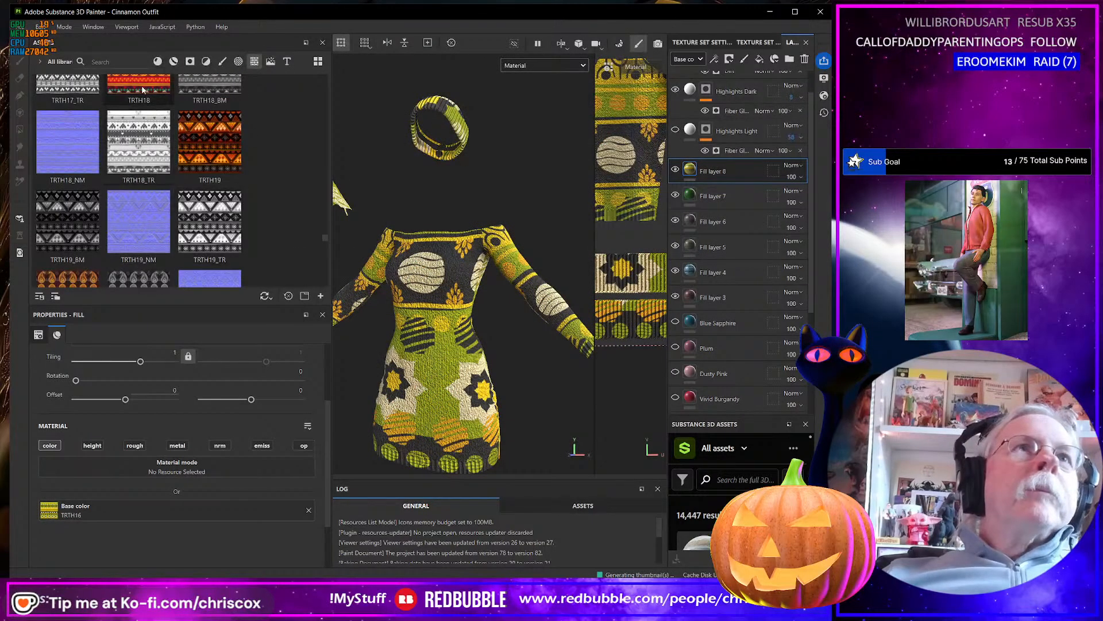
Set the tiling of Fill layer 8 to 2, try TRTH19 and TRTH17 as its base color, and settle on the green TRTH14 texture.
left_click_drag(223, 167, 197, 515)
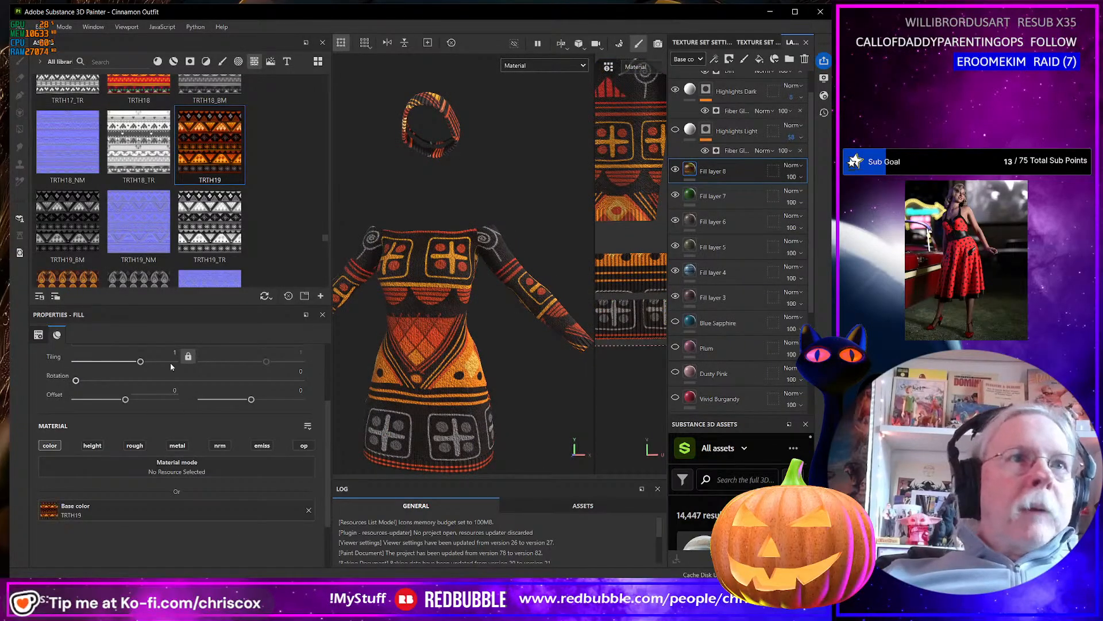
key("Return")
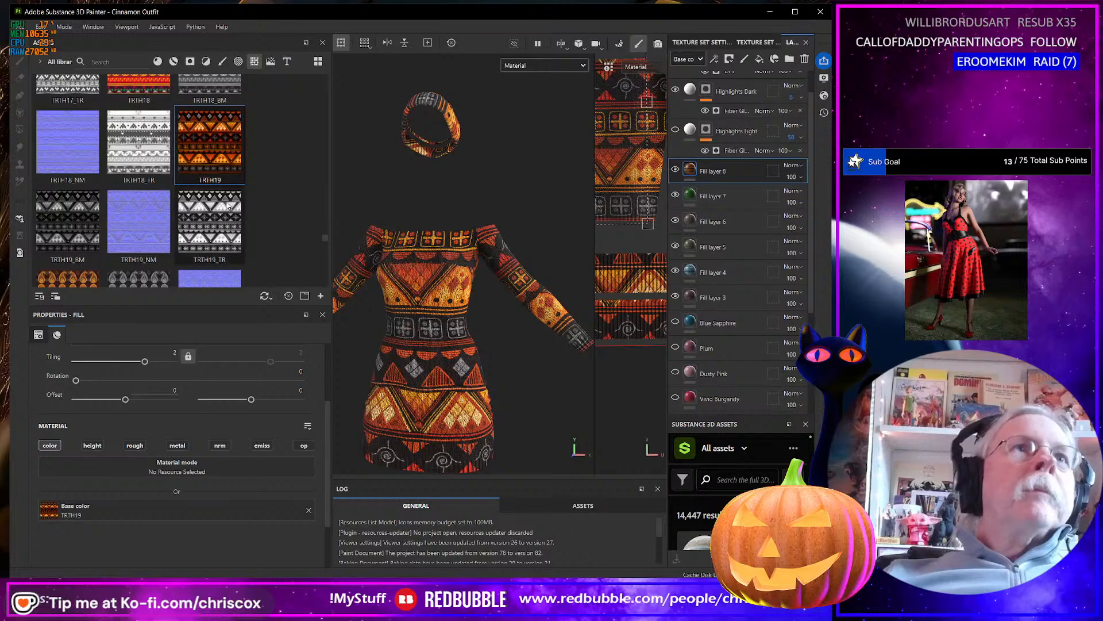
scroll(228, 205, "up", 3)
left_click_drag(75, 206, 221, 503)
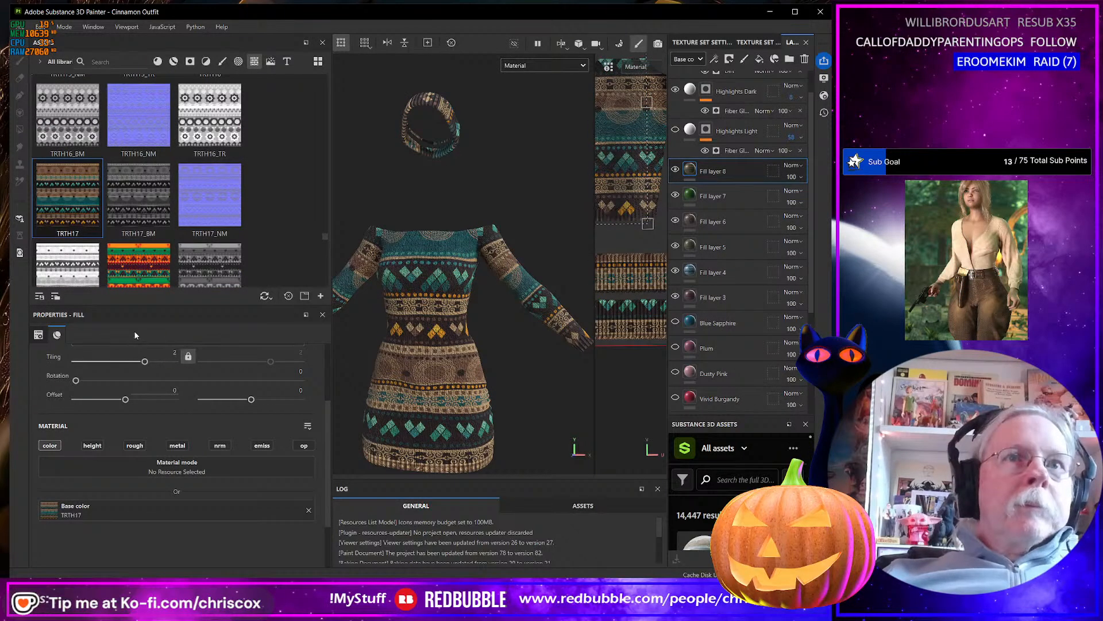
scroll(151, 226, "up", 5)
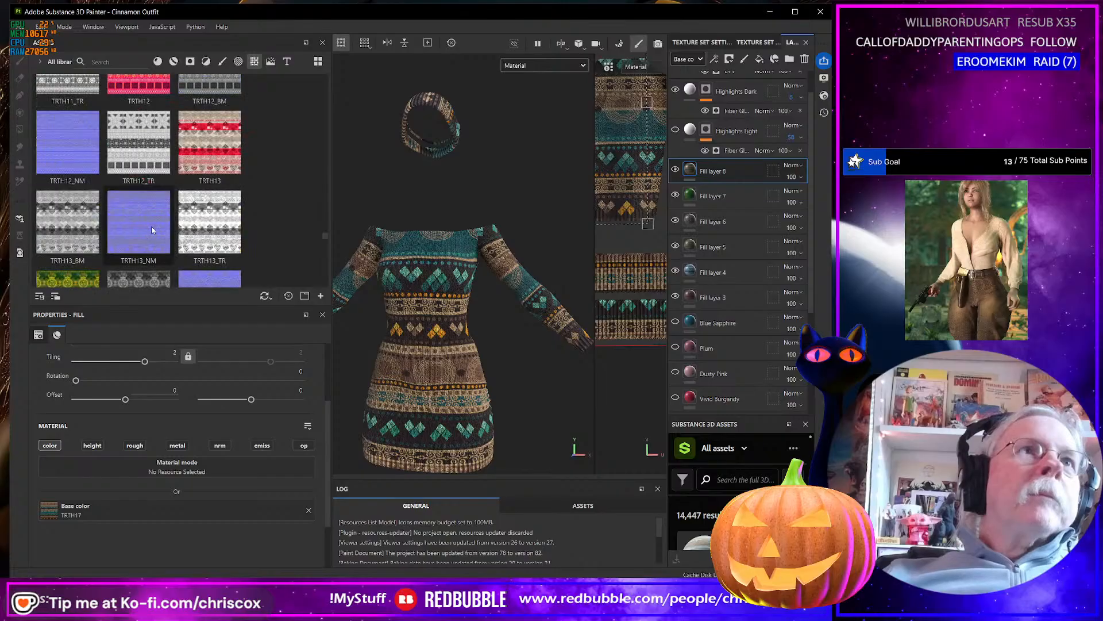
left_click_drag(75, 278, 224, 503)
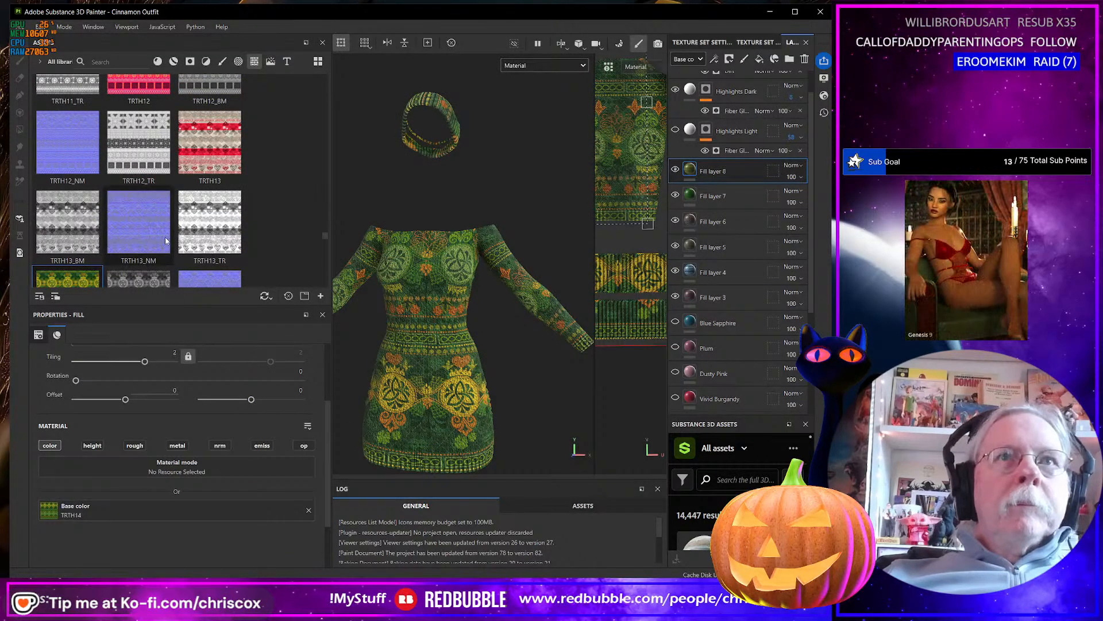
Try the TRTH21 and TRTH22 textures as the base color of Fill layer 8 and undo both changes.
scroll(177, 191, "down", 5)
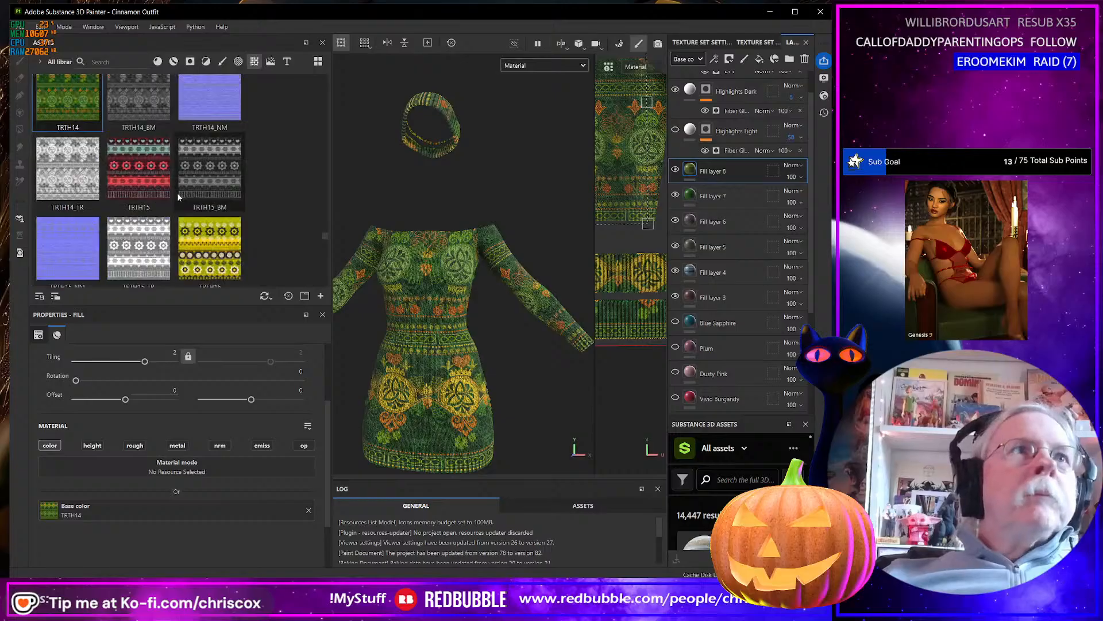
scroll(178, 198, "down", 5)
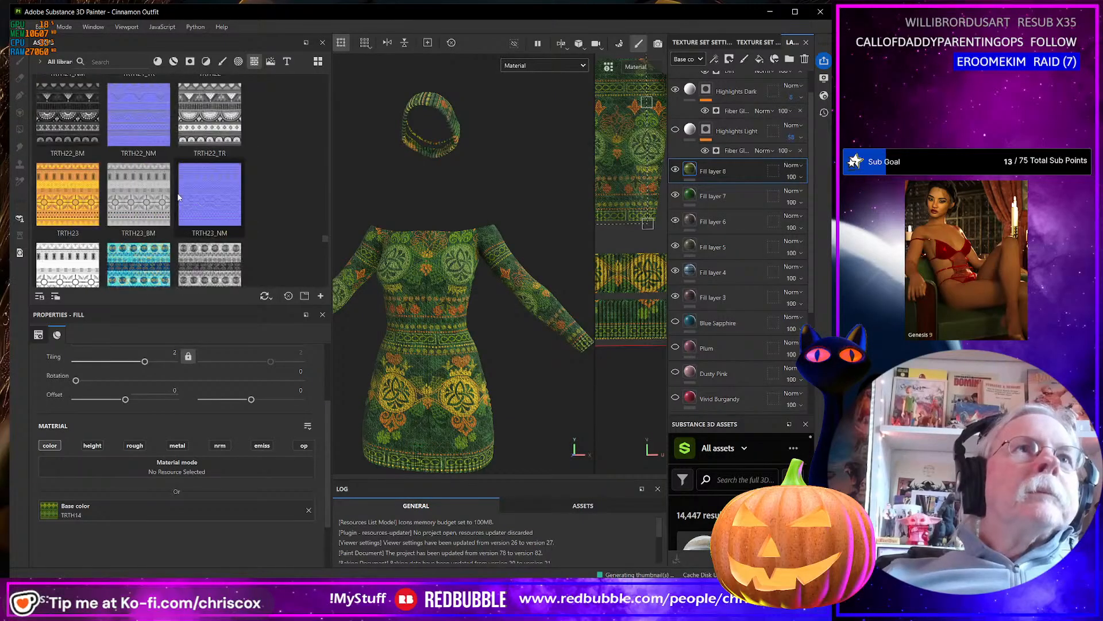
left_click_drag(167, 190, 229, 511)
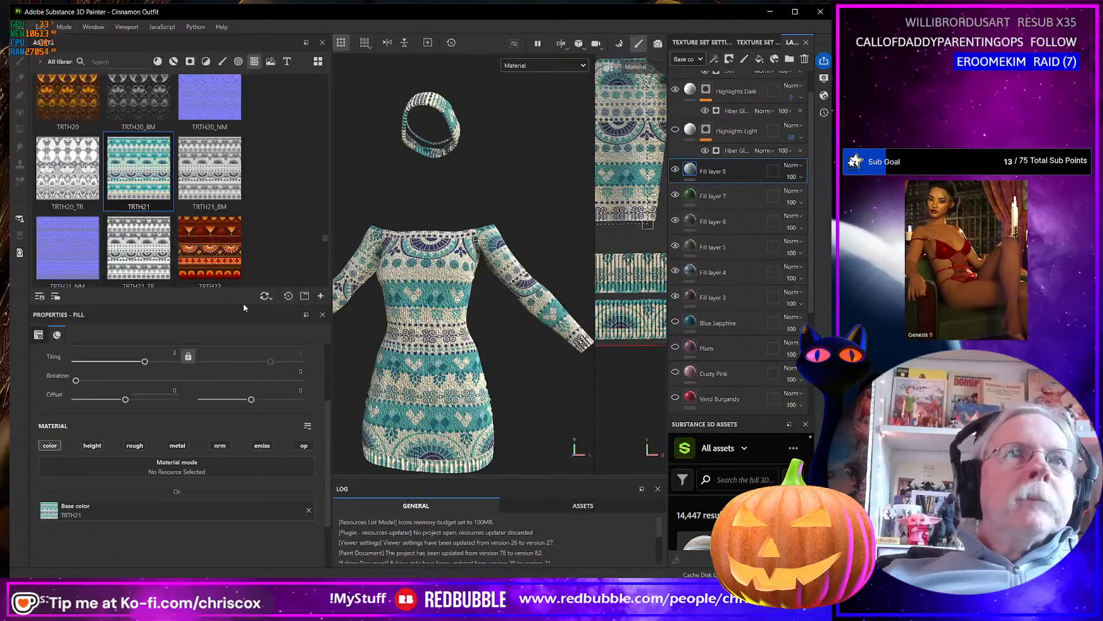
left_click_drag(209, 247, 240, 508)
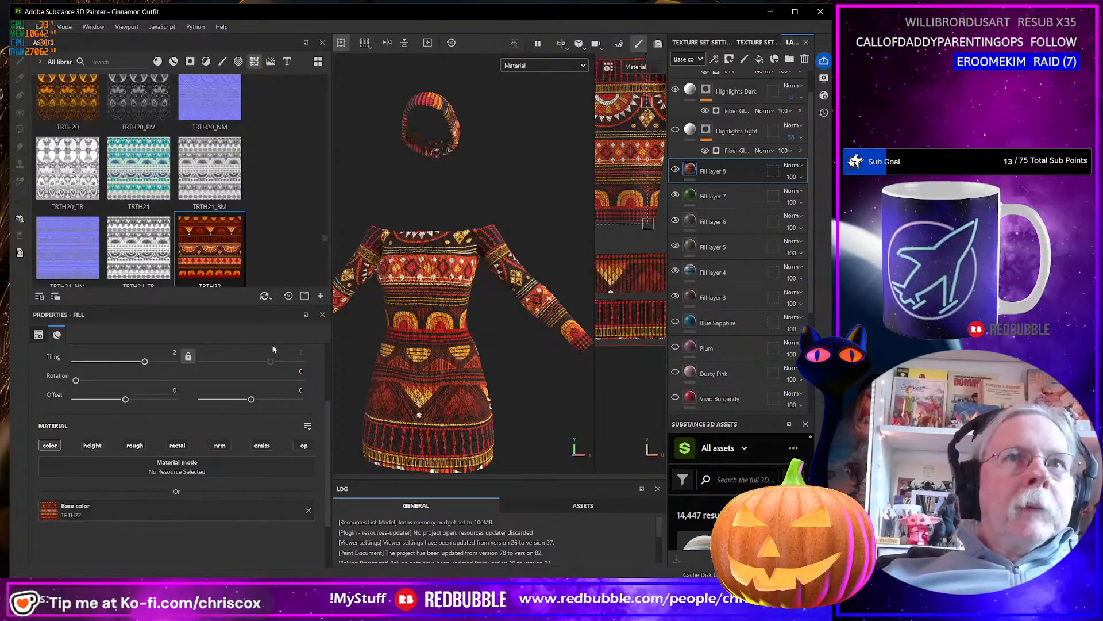
scroll(208, 244, "down", 3)
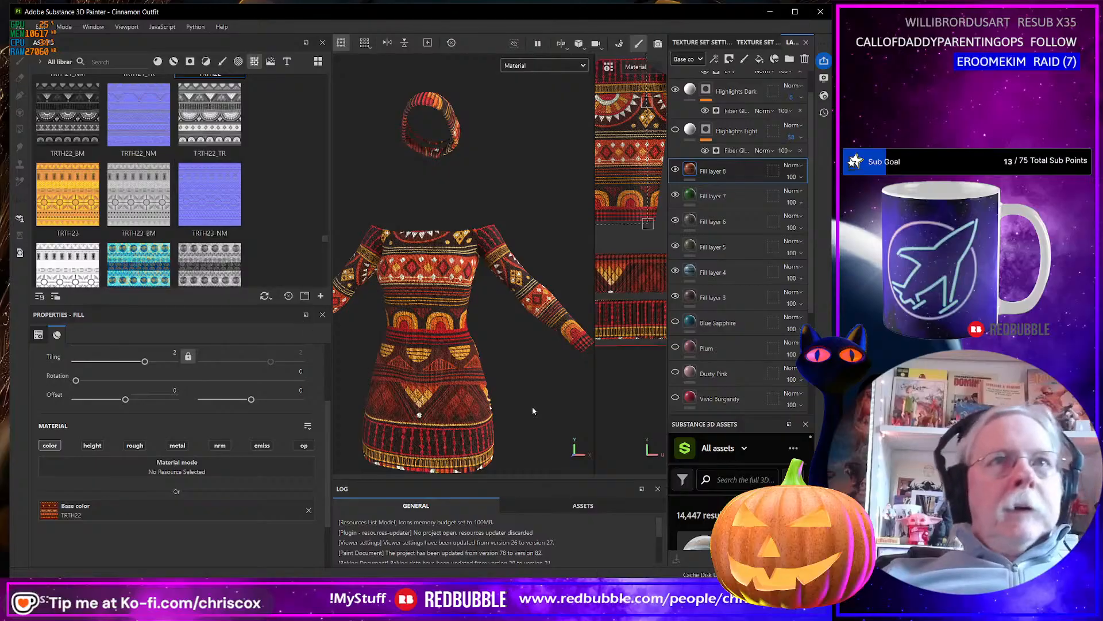
key("ctrl+z")
key("ctrl+z")
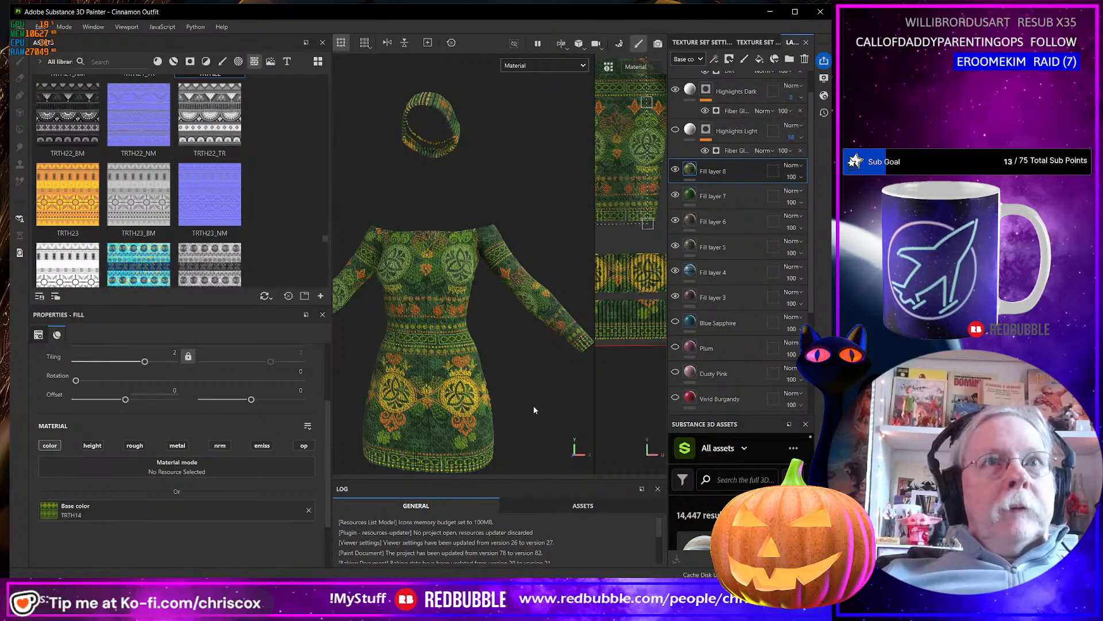
Duplicate Fill layer 8 and set the copy's base color to the purple TRTH28 texture after trying and undoing TRTH27.
scroll(241, 222, "down", 2)
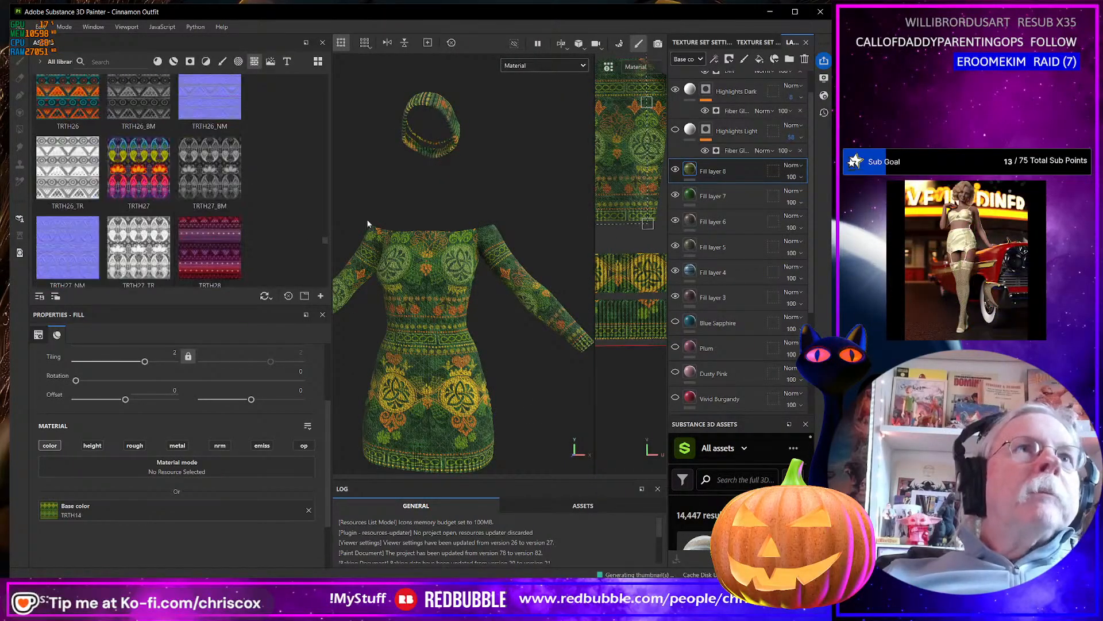
right_click(750, 168)
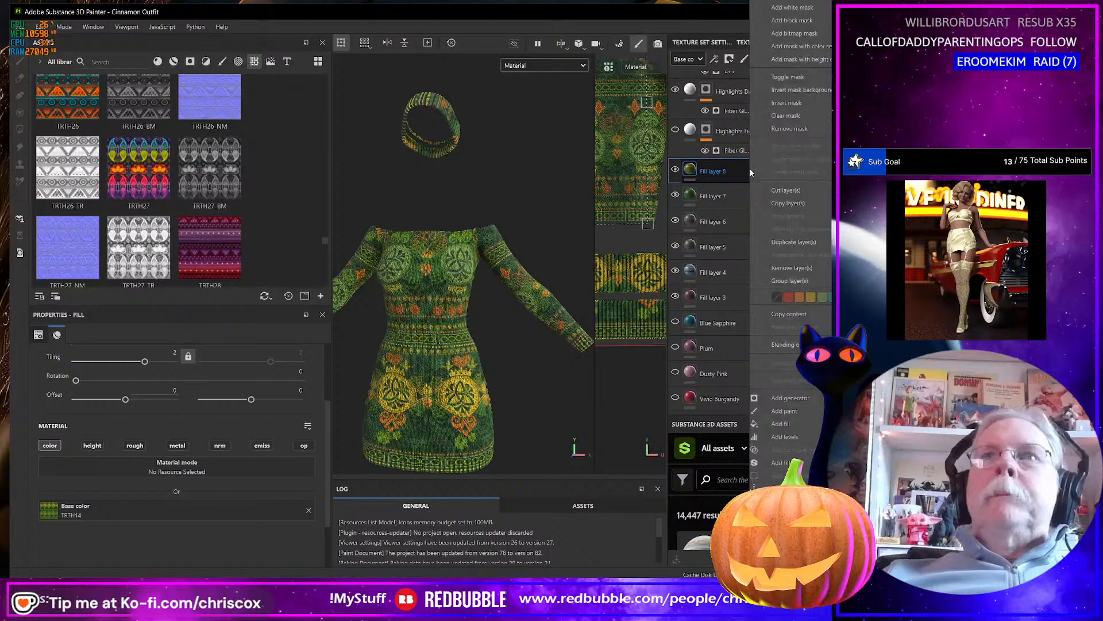
left_click(795, 244)
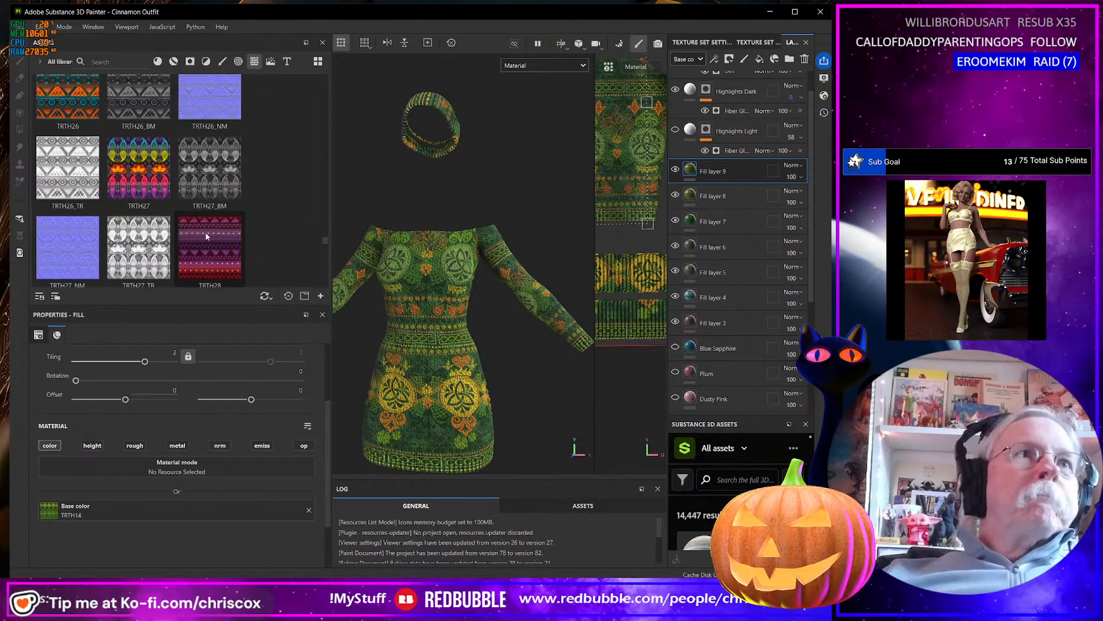
left_click_drag(139, 169, 227, 499)
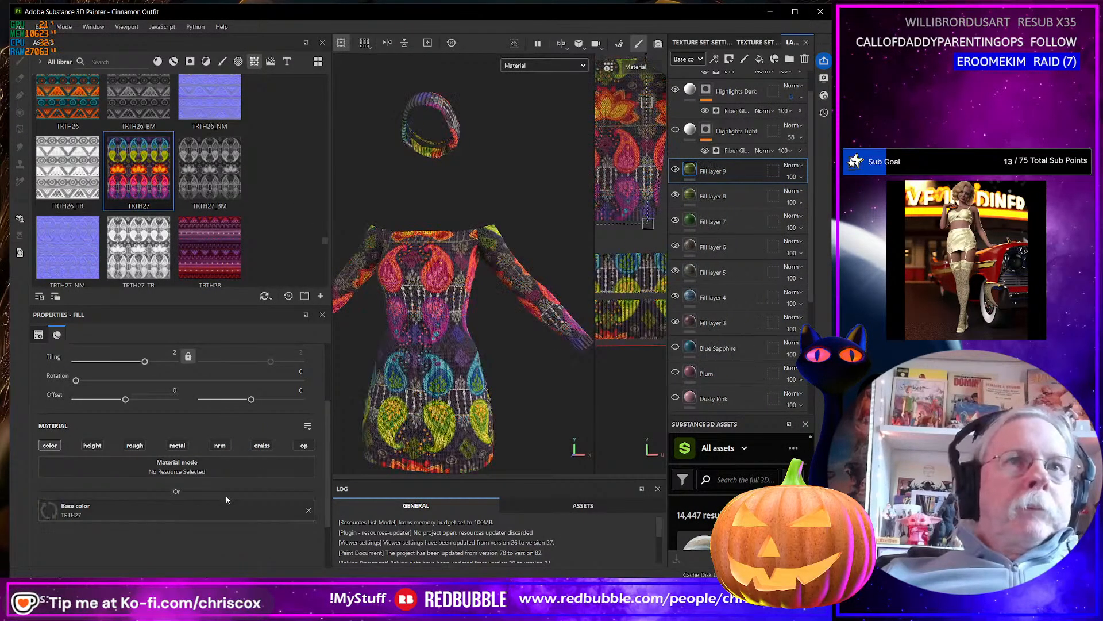
key("ctrl+z")
left_click_drag(208, 253, 229, 513)
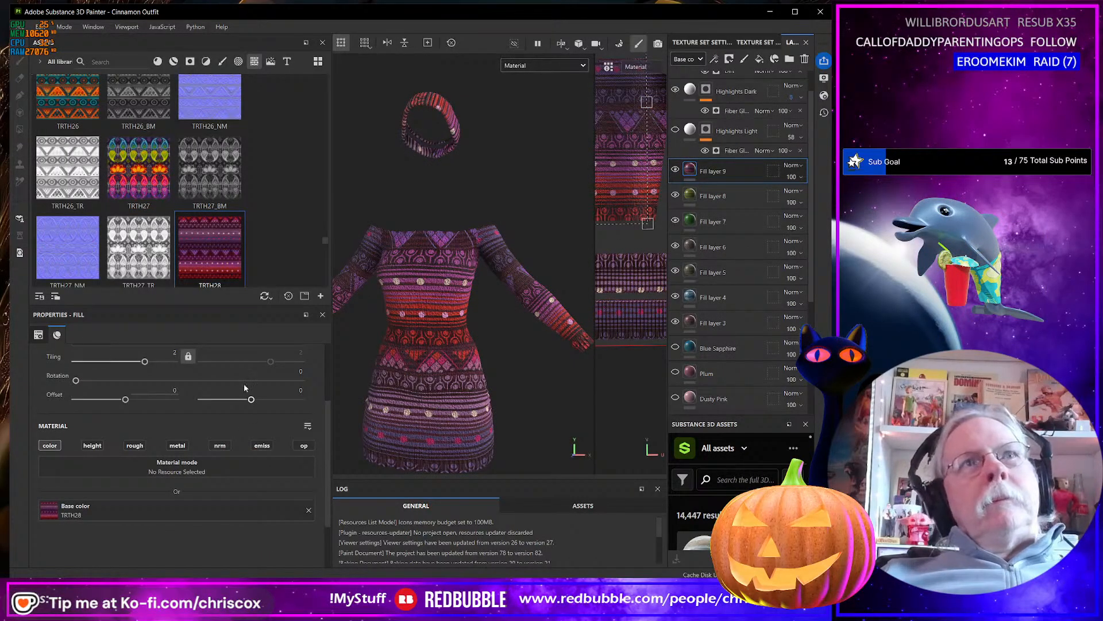
Duplicate Fill layer 9, the TRTH28 pattern layer, to hold another pattern.
right_click(733, 168)
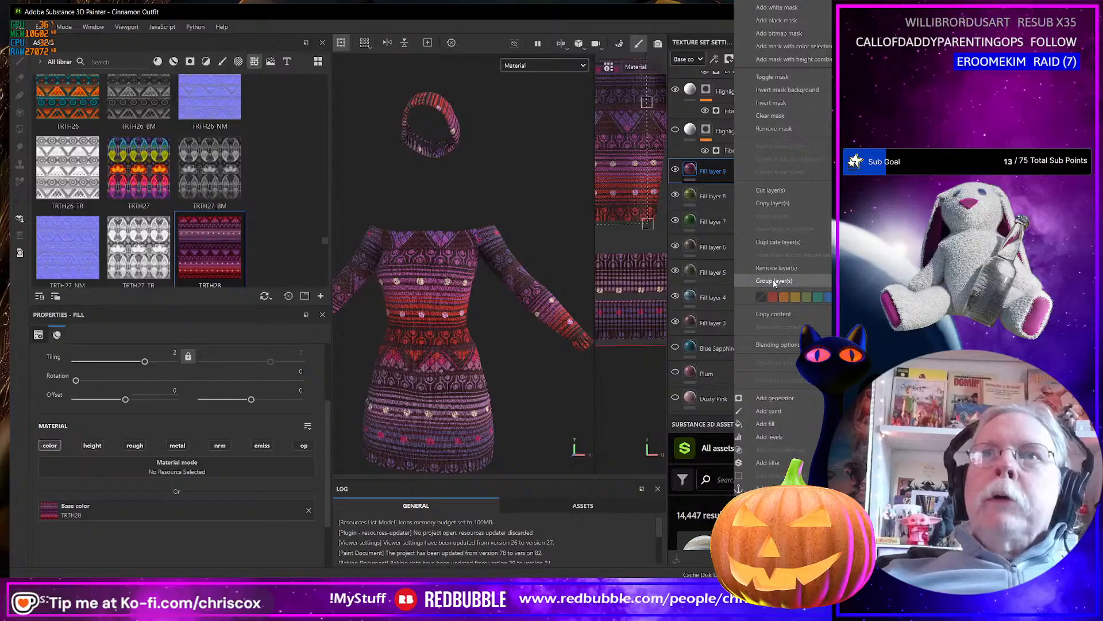
left_click(774, 243)
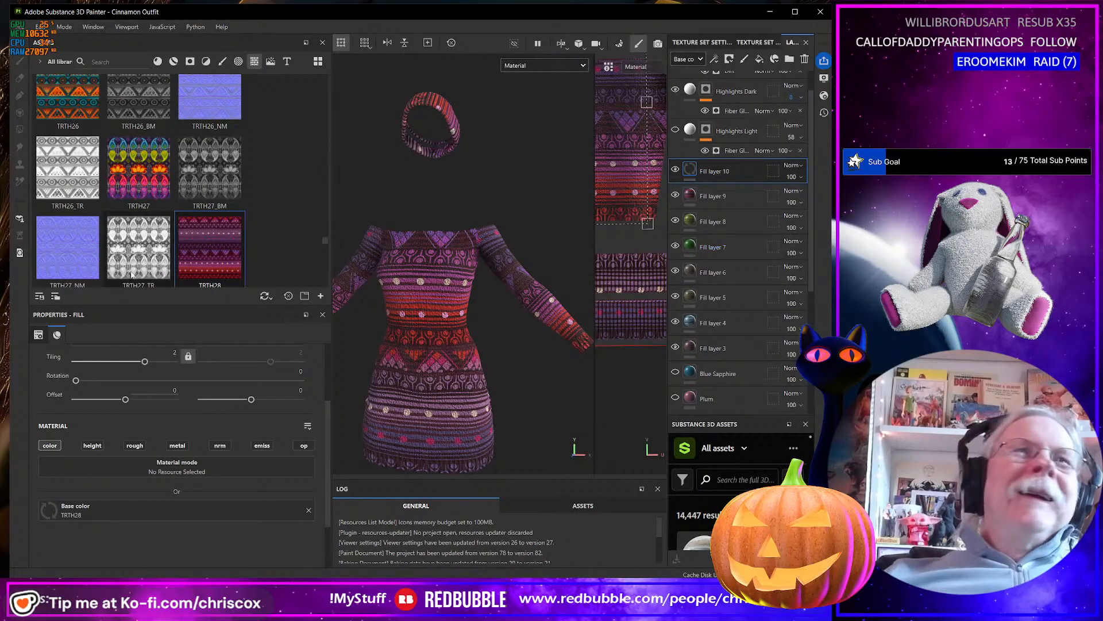
Look through the asset library's textures from the TRTH28 series to the WTCLTXT florals and WZTXT star patterns for the next pattern.
scroll(189, 211, "down", 3)
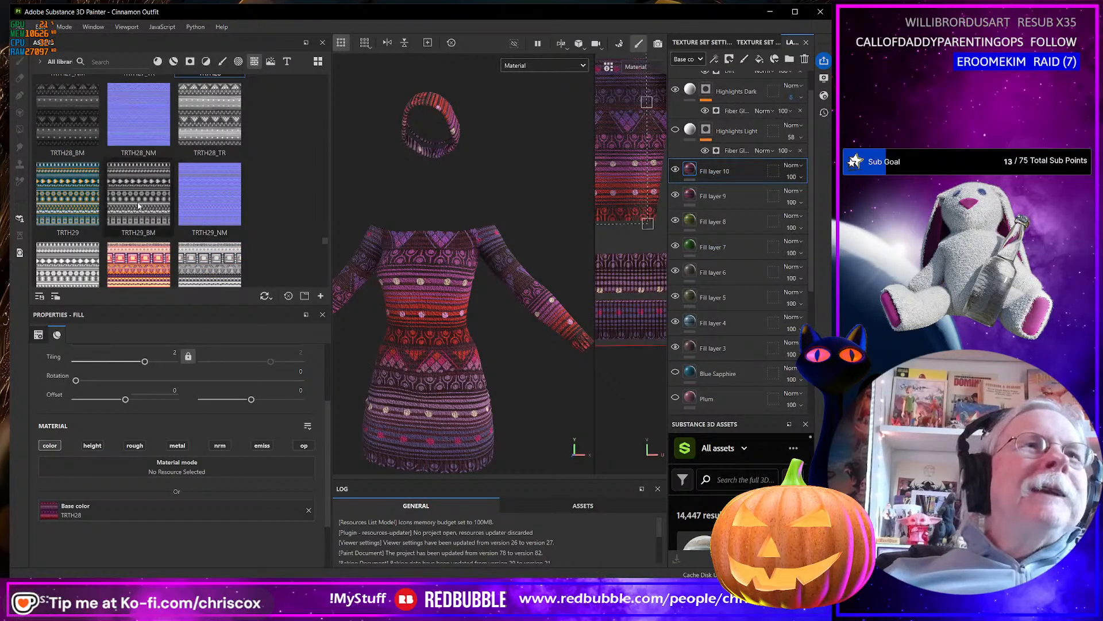
scroll(138, 205, "down", 5)
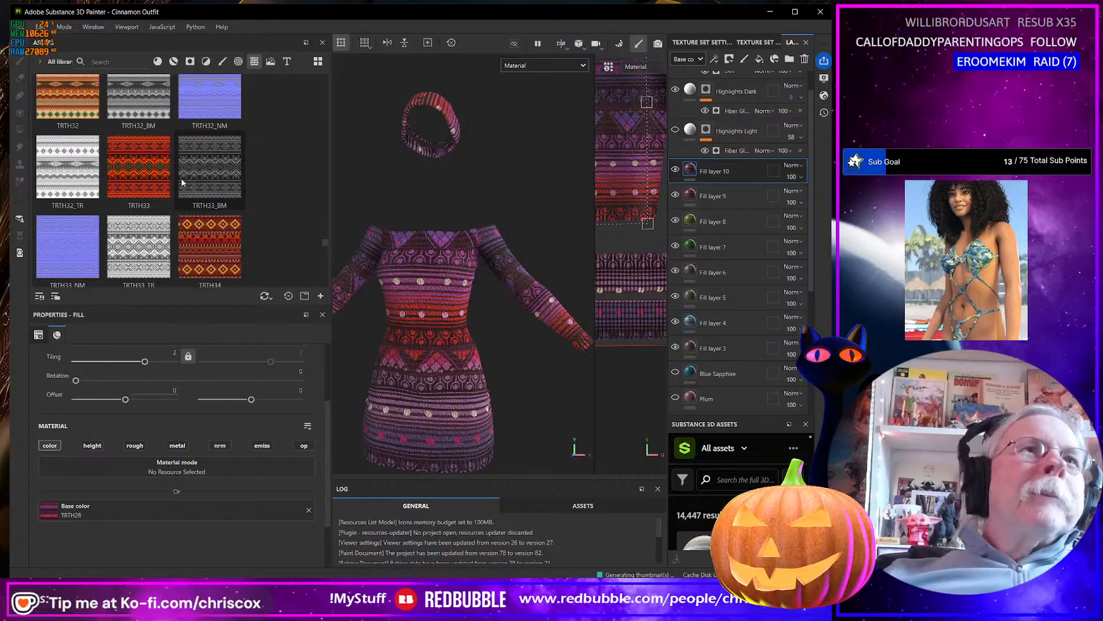
scroll(181, 182, "down", 10)
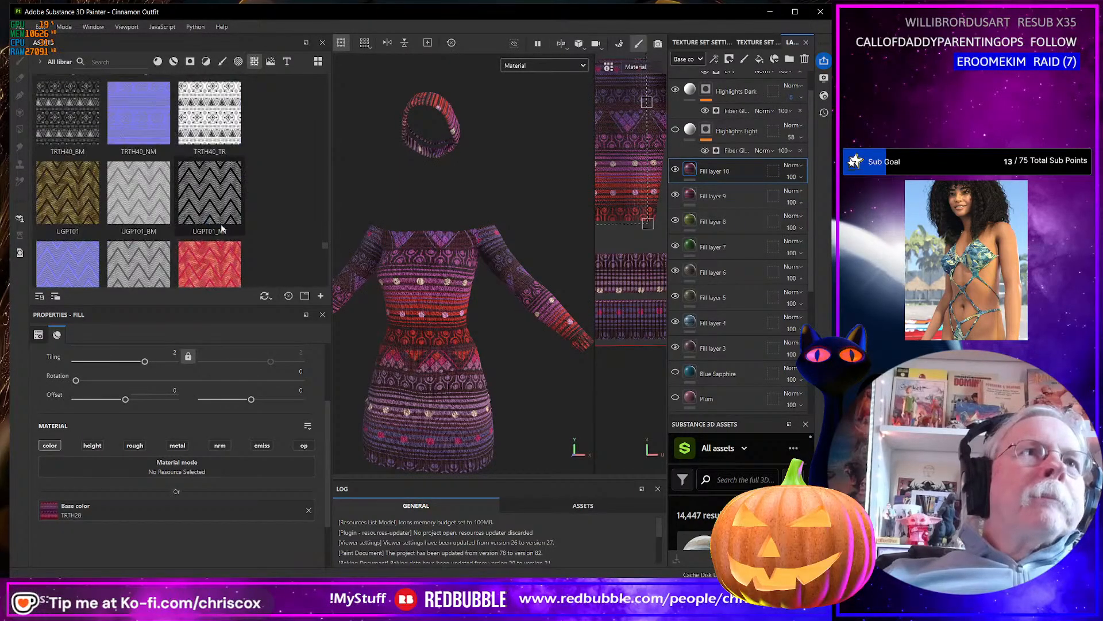
scroll(224, 224, "down", 15)
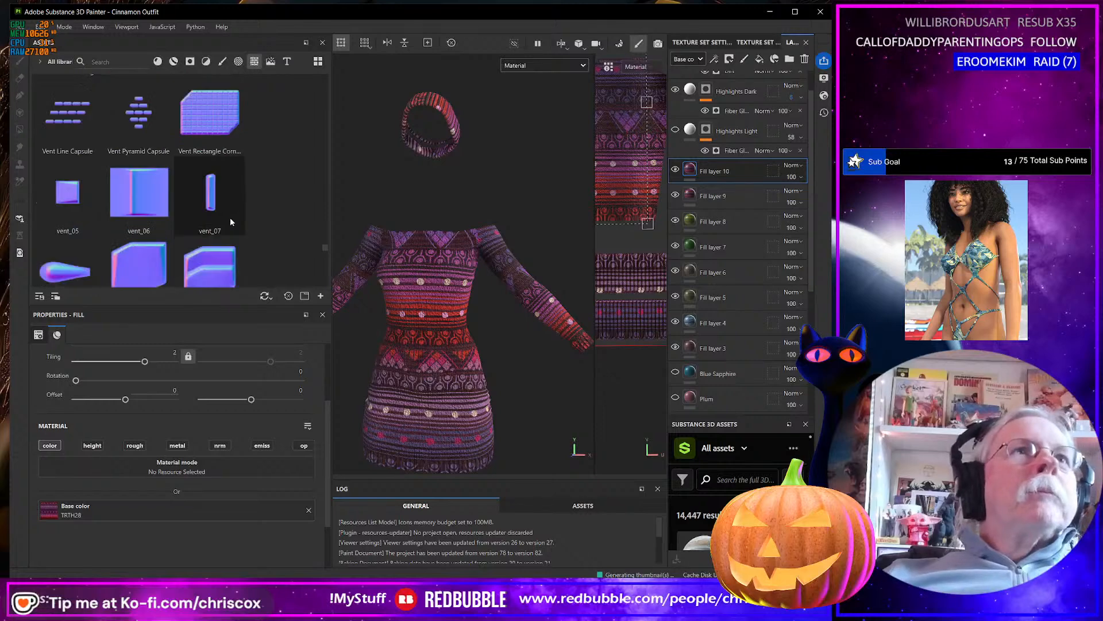
scroll(231, 219, "down", 8)
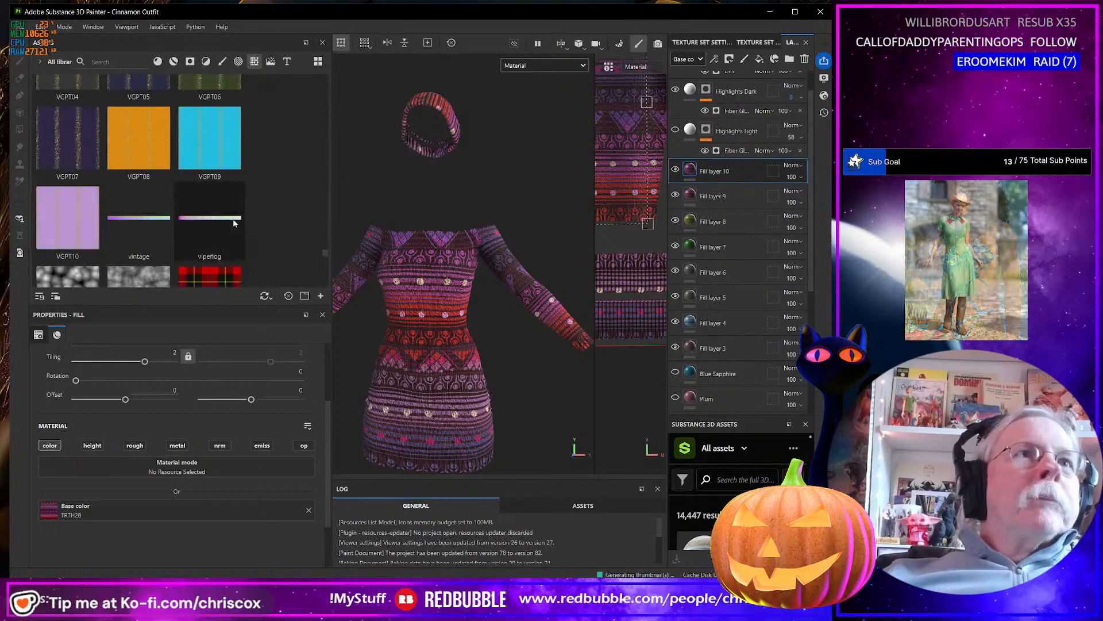
scroll(234, 223, "down", 6)
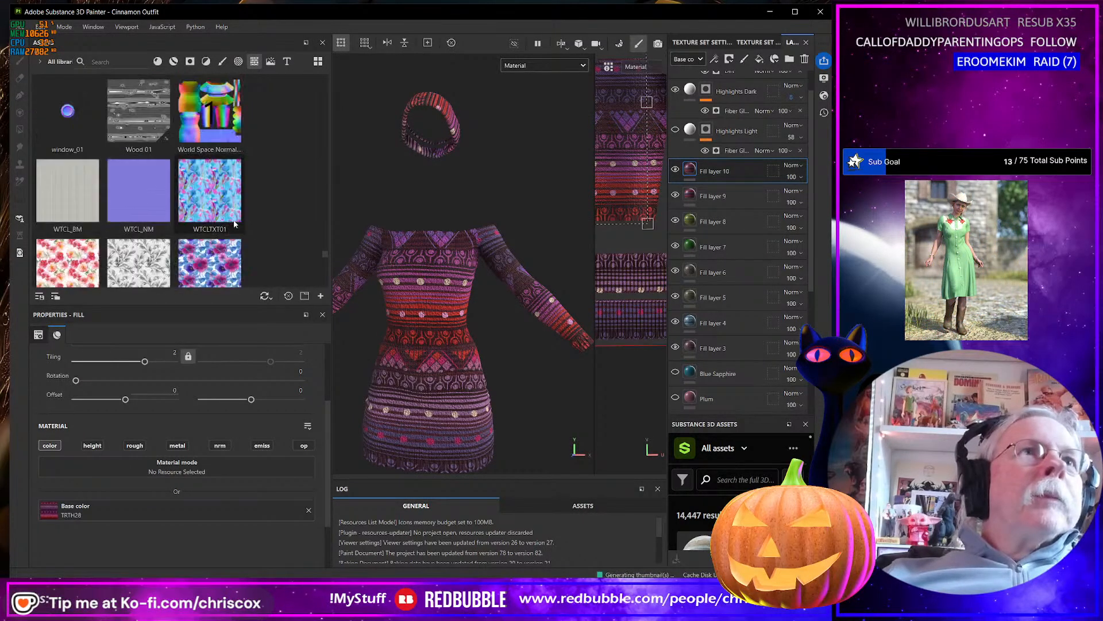
scroll(235, 224, "down", 6)
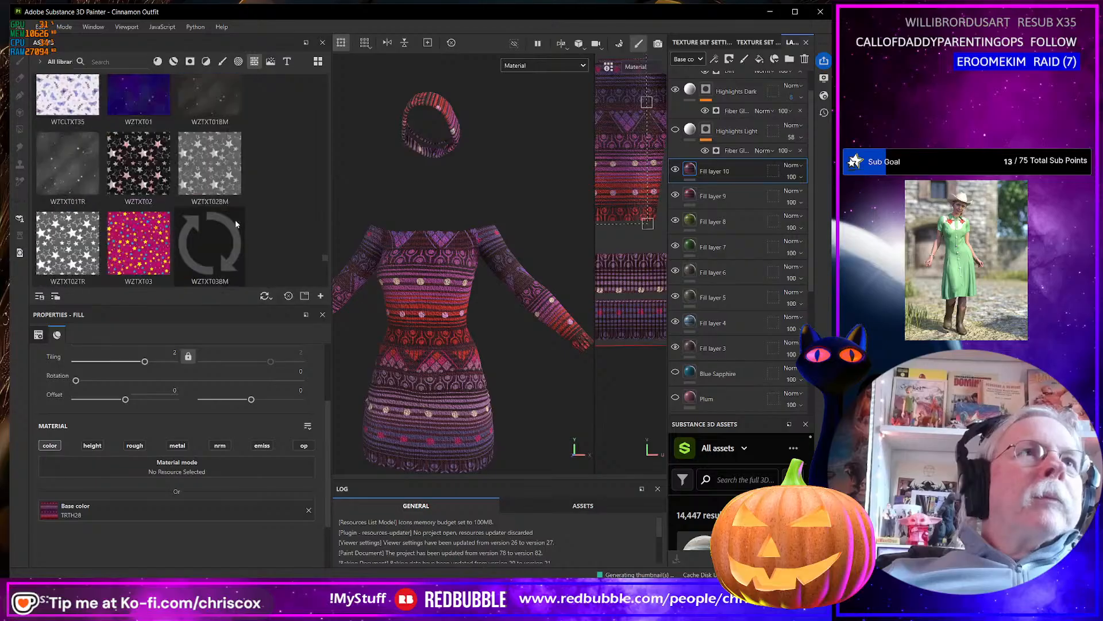
scroll(236, 223, "up", 3)
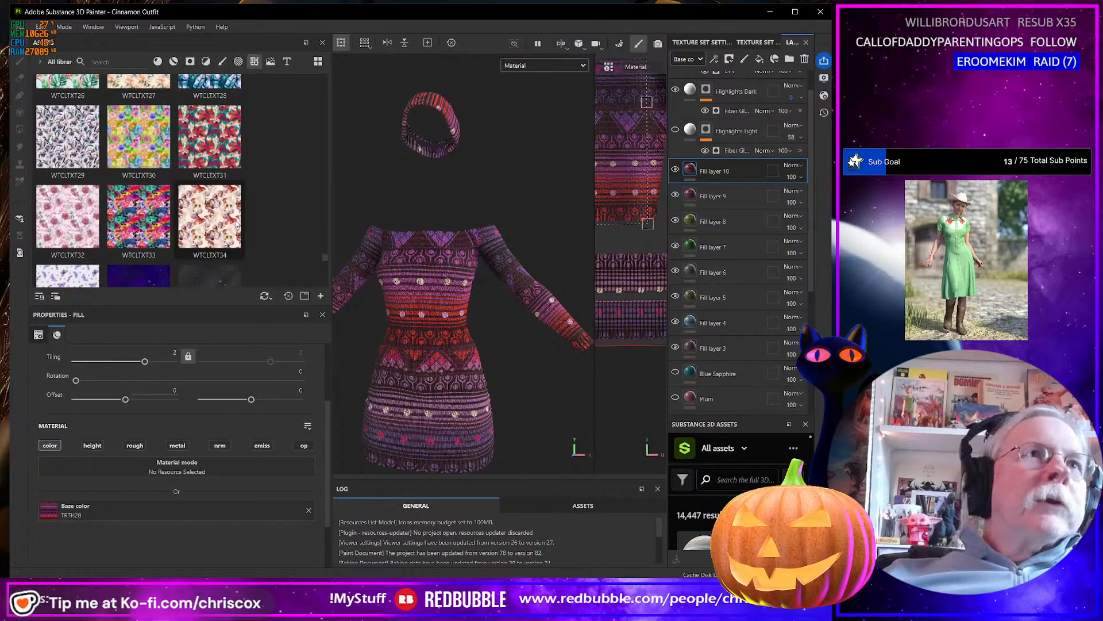
scroll(236, 224, "down", 3)
scroll(235, 223, "down", 5)
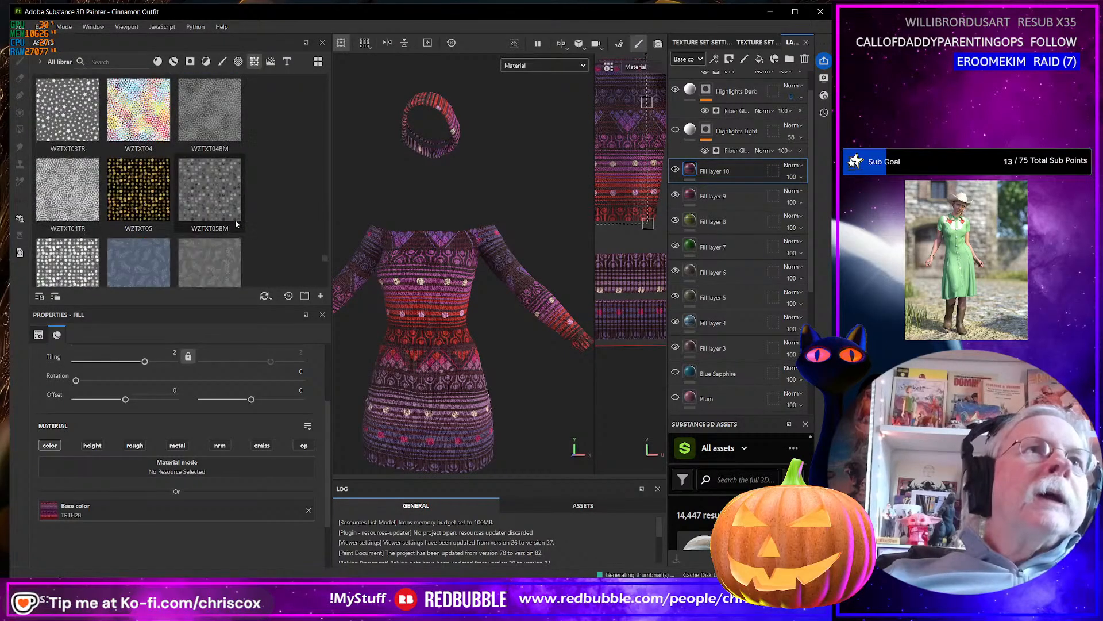
scroll(236, 223, "down", 10)
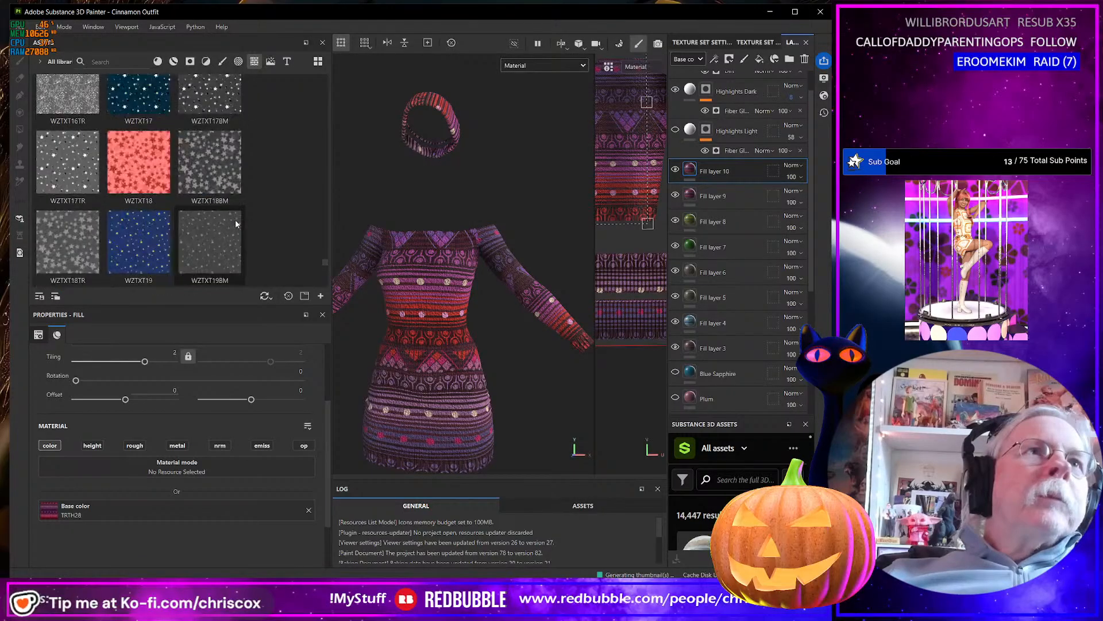
scroll(235, 224, "down", 5)
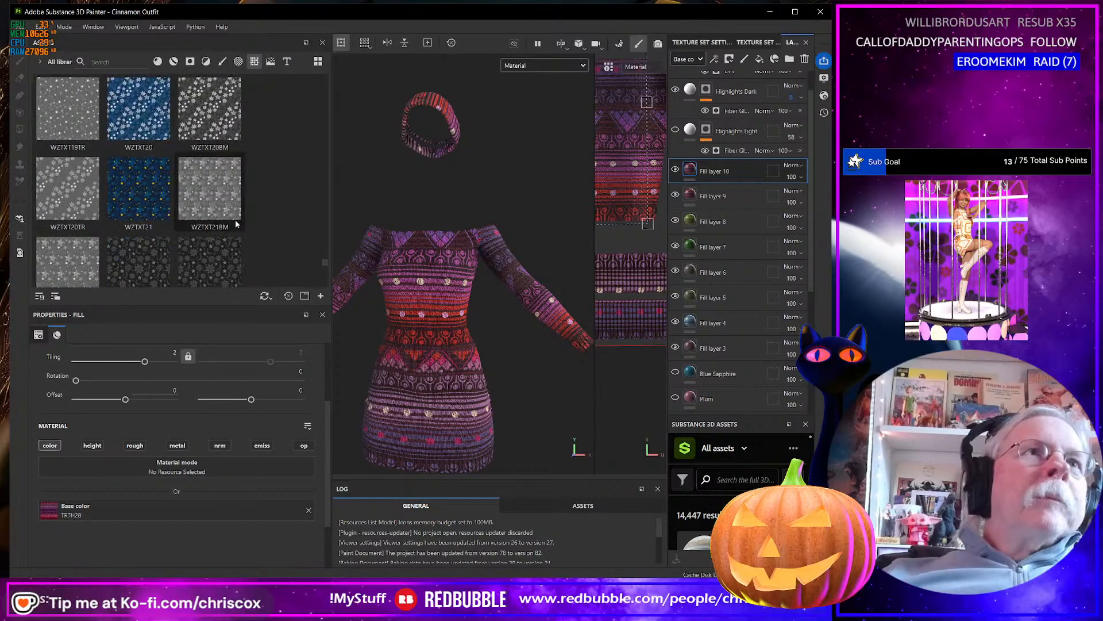
Replace the base color of Fill layer 10 with the blue WZTXT21 texture with yellow stars.
scroll(235, 224, "up", 3)
left_click_drag(139, 190, 254, 506)
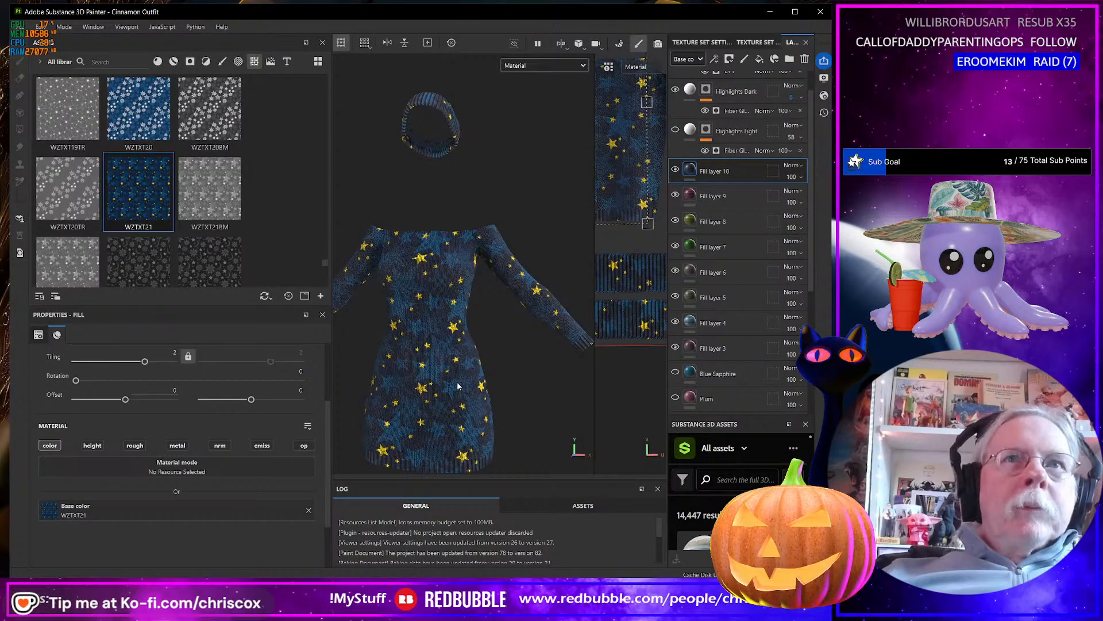
Try the WZTXT20 texture as the base color of Fill layer 10, browse the WZTXT patterns up to WZTXT35, and undo the swap.
left_click_drag(141, 112, 244, 509)
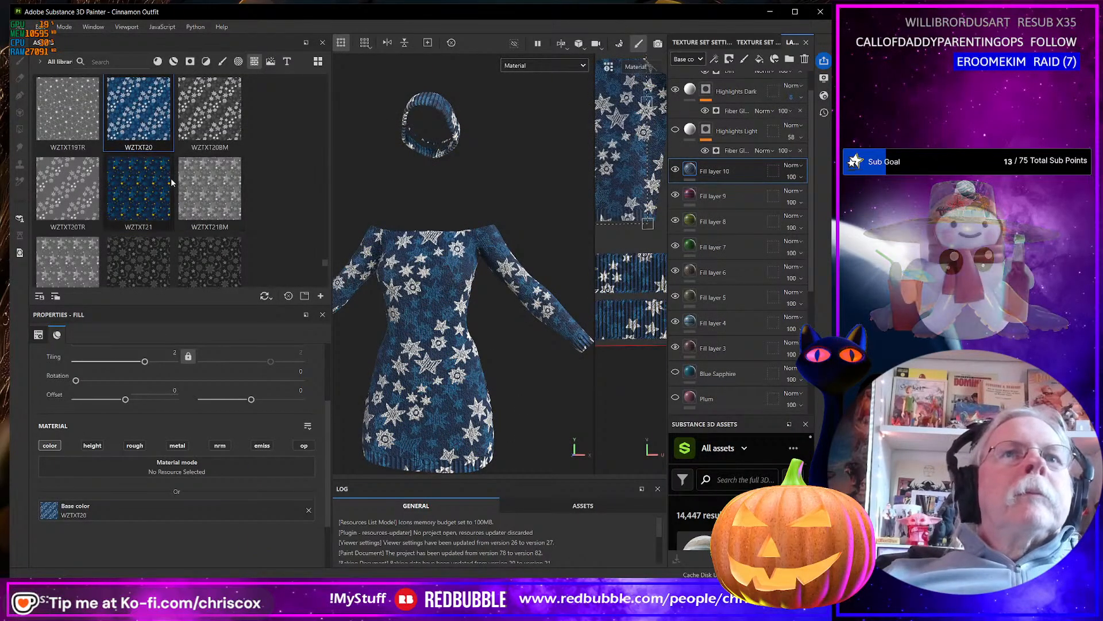
scroll(170, 175, "down", 3)
scroll(170, 178, "down", 2)
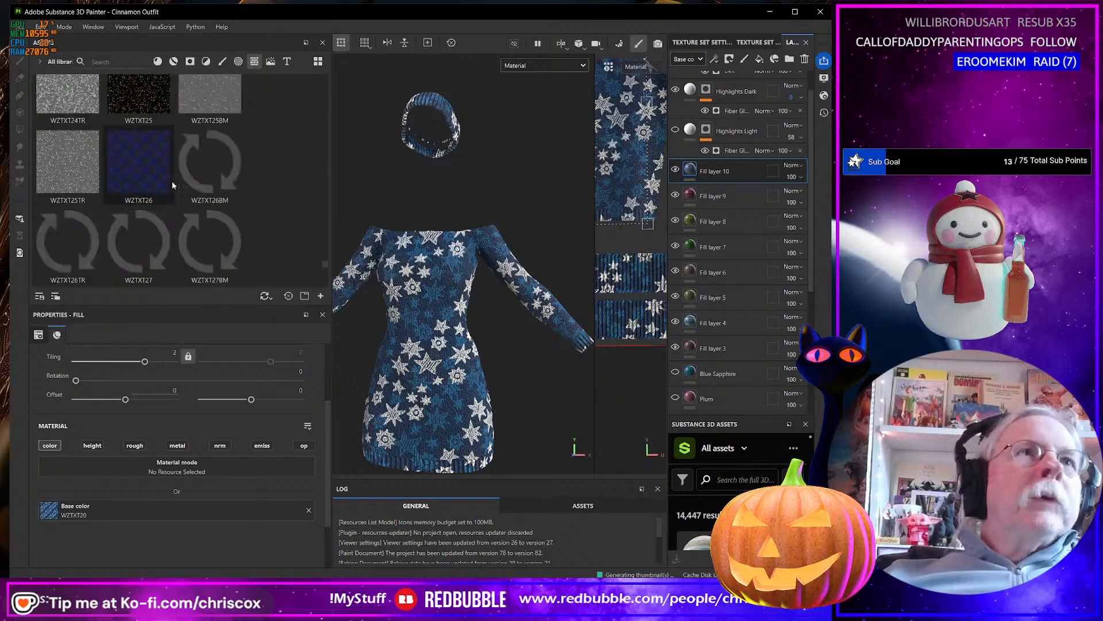
scroll(152, 170, "down", 3)
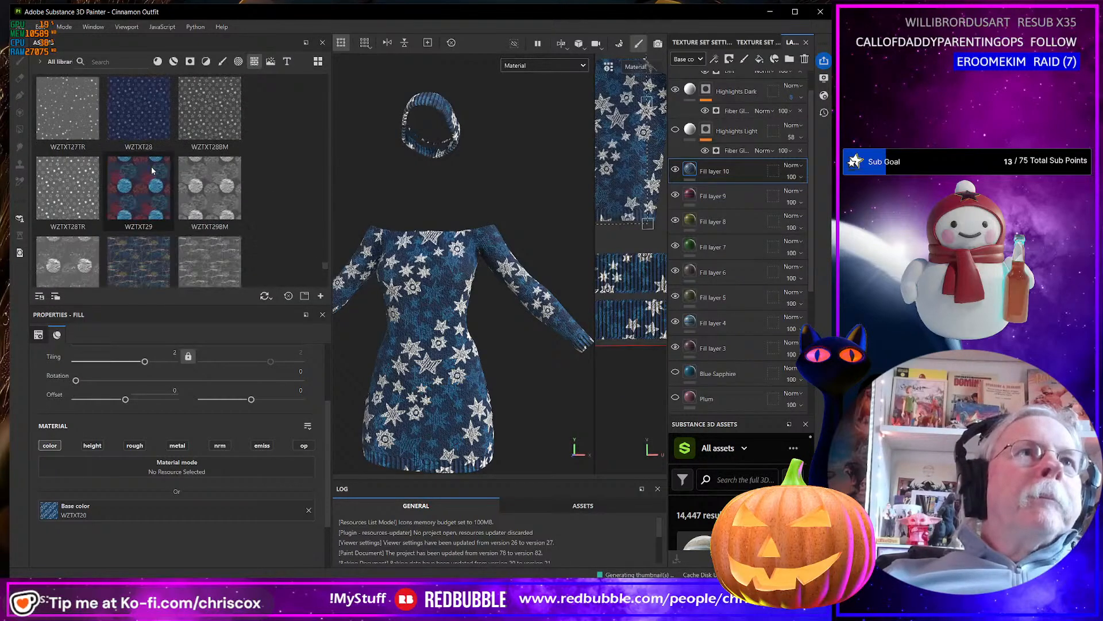
scroll(152, 170, "down", 3)
scroll(152, 171, "down", 3)
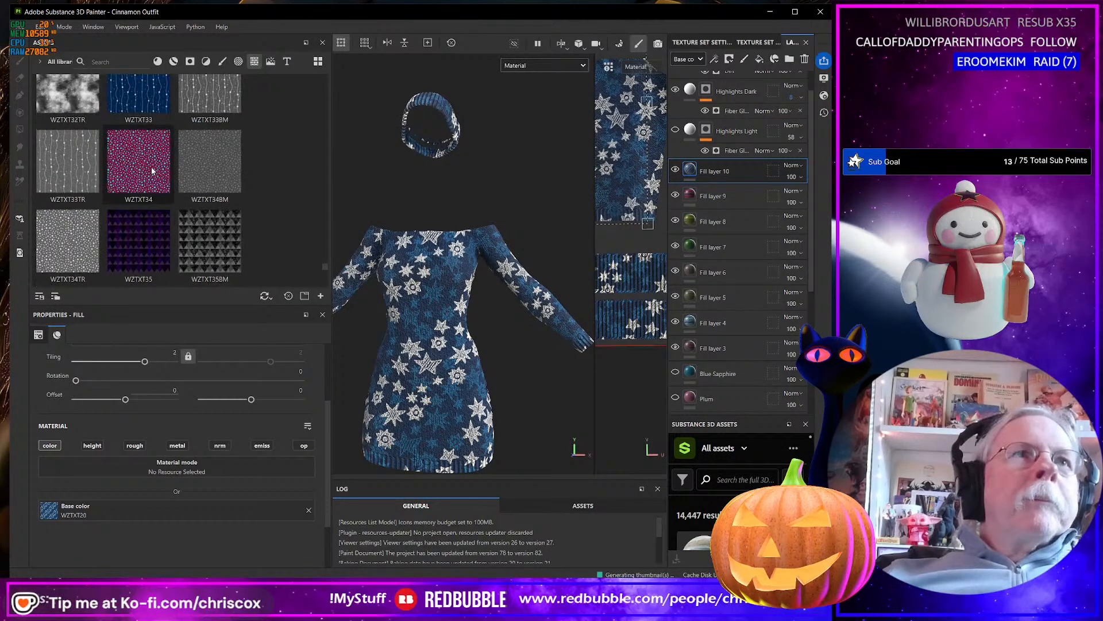
key("ctrl+z")
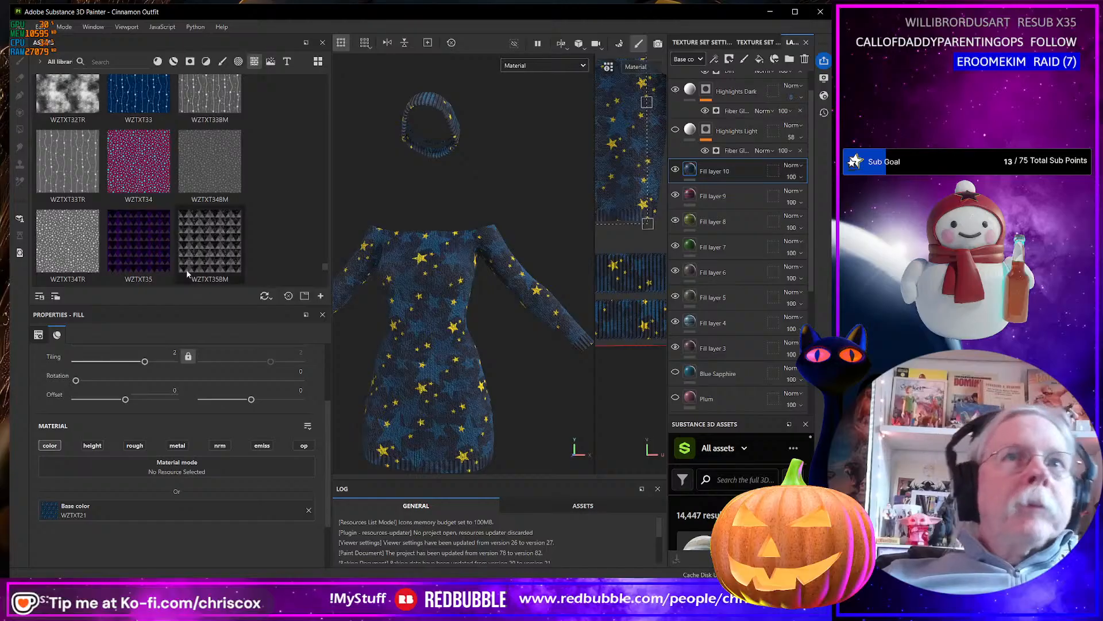
Try the WZTXT42 and WZTXT43 star textures in turn as the base color of Fill layer 10, undoing each swap.
scroll(162, 233, "down", 8)
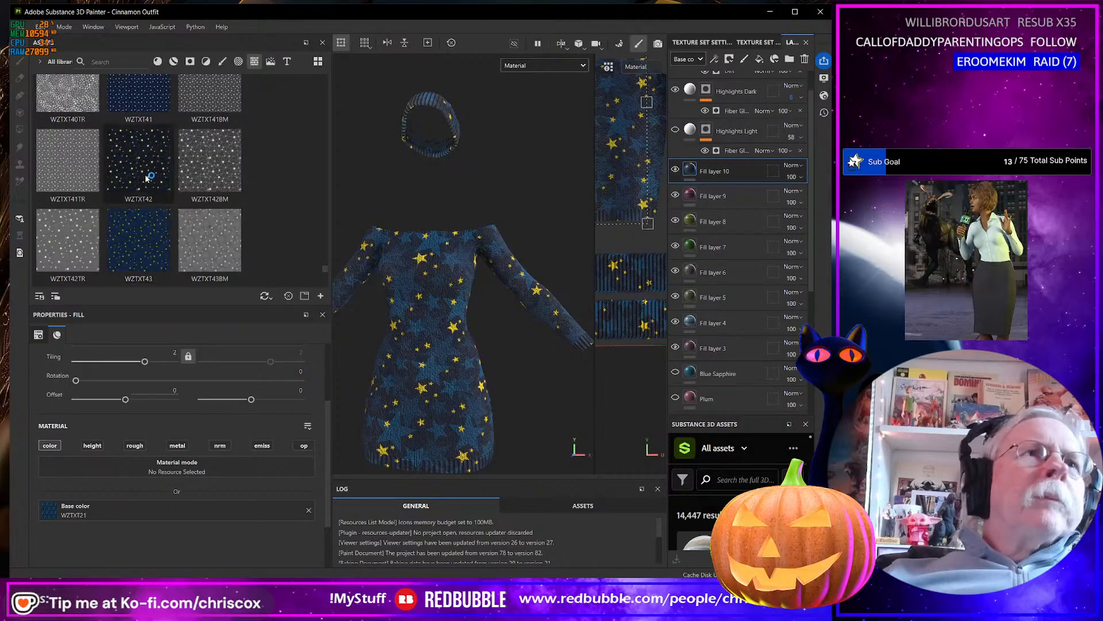
left_click_drag(151, 178, 221, 498)
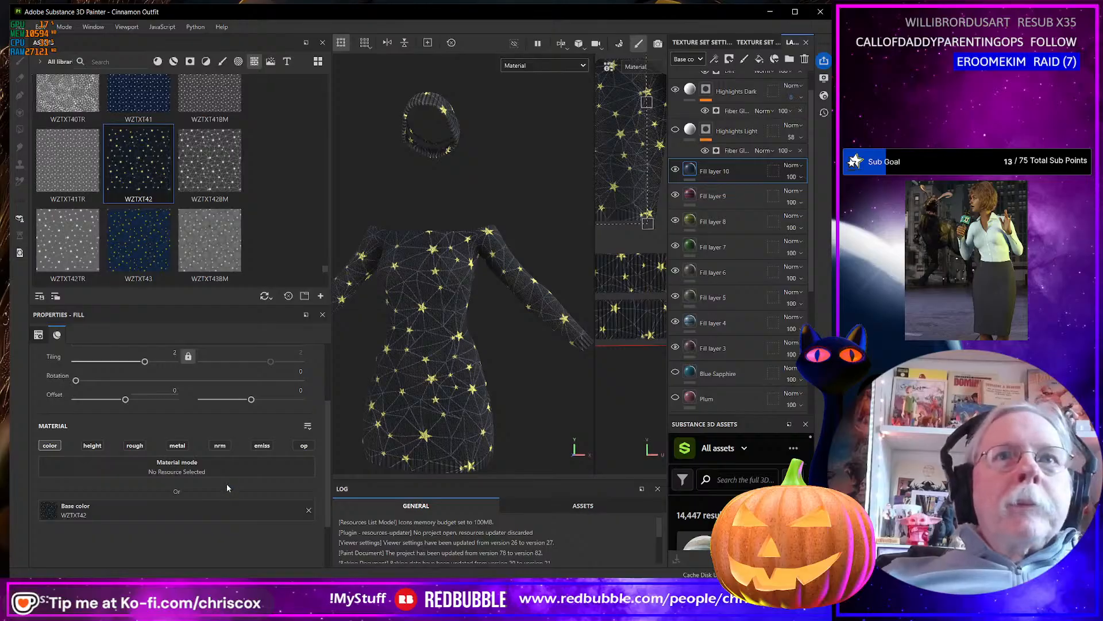
key("ctrl+z")
left_click_drag(139, 242, 203, 510)
Try the WZTXT46 texture as the base color of Fill layer 10, and undo the swap.
scroll(165, 234, "down", 3)
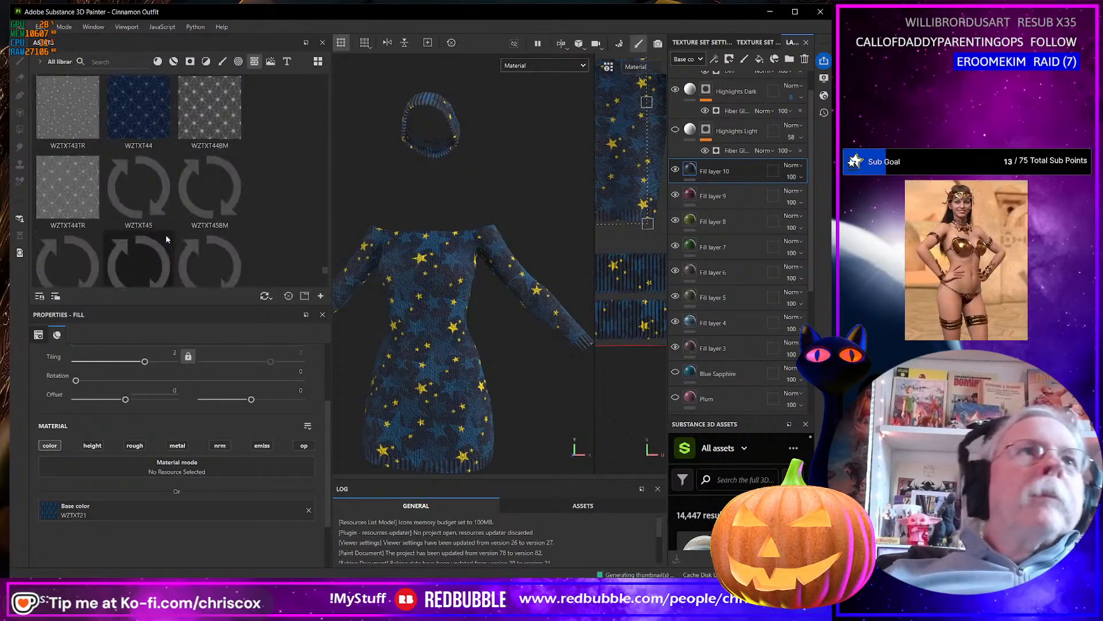
scroll(165, 235, "down", 3)
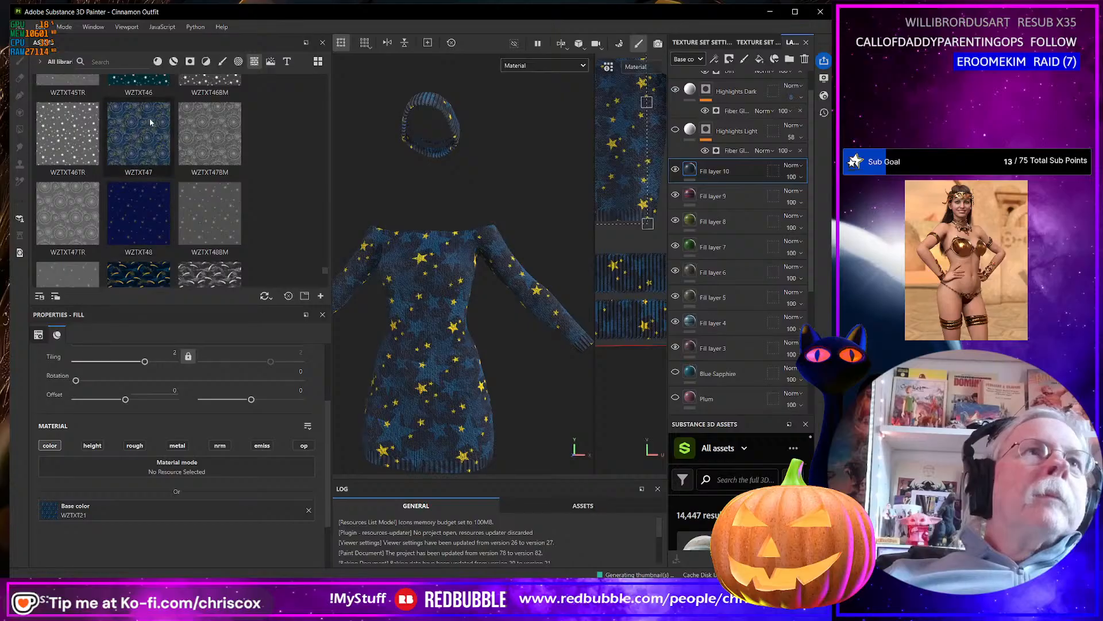
left_click_drag(147, 87, 222, 507)
key("ctrl+z")
Browse the WZTXT patterns past WZTXT69, try the multicolored star texture WZTXT74 as Fill layer 10's base color, and undo the swap.
scroll(211, 236, "down", 3)
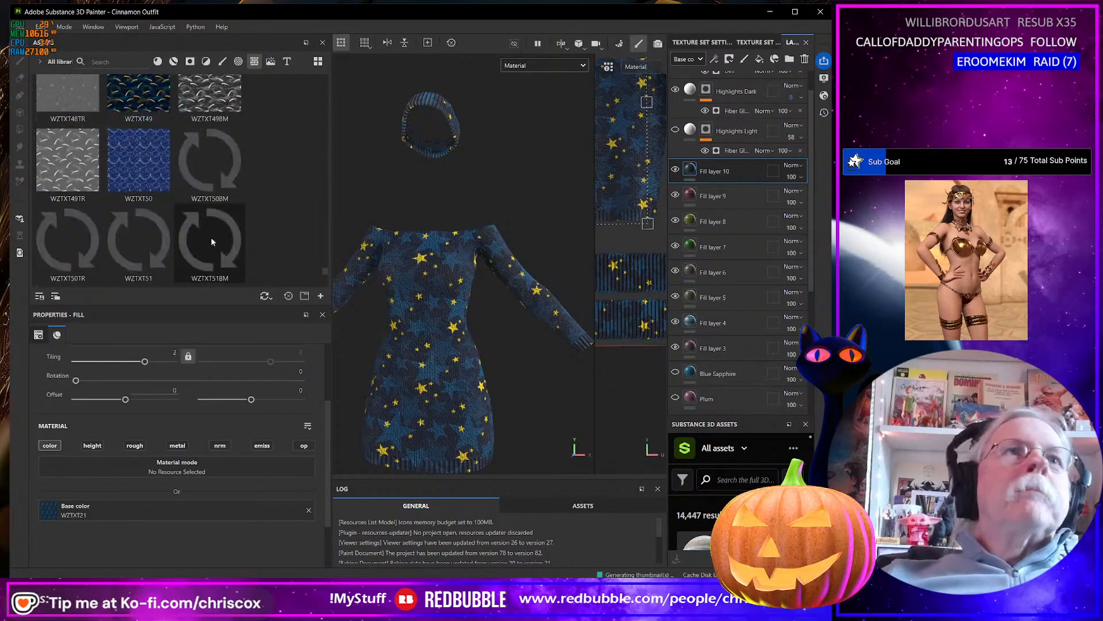
scroll(212, 223, "down", 5)
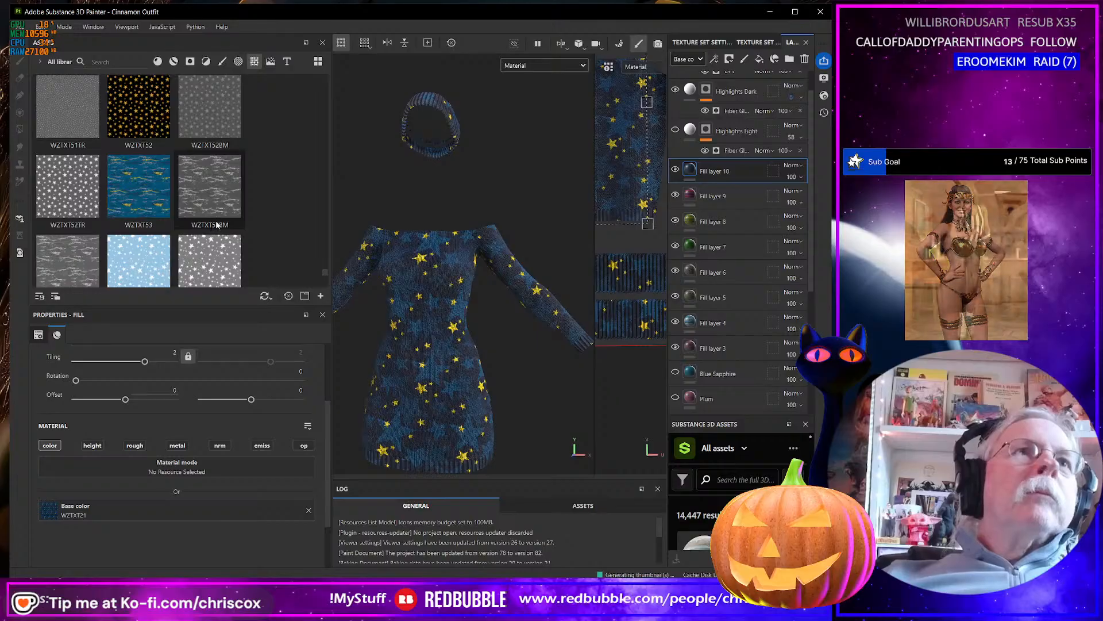
scroll(217, 225, "down", 3)
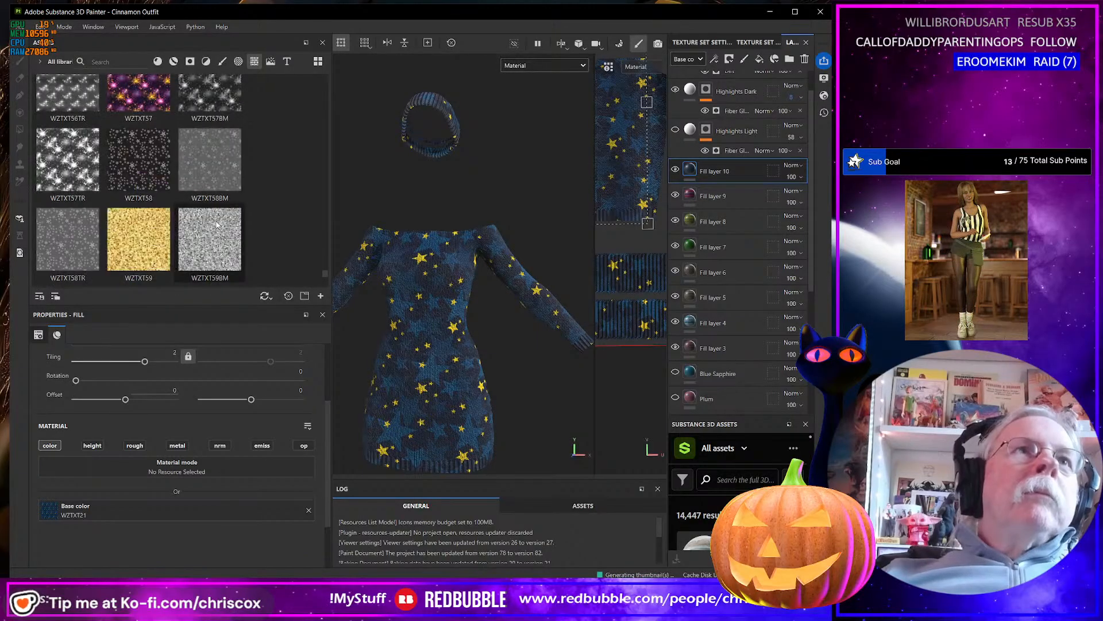
scroll(220, 221, "down", 5)
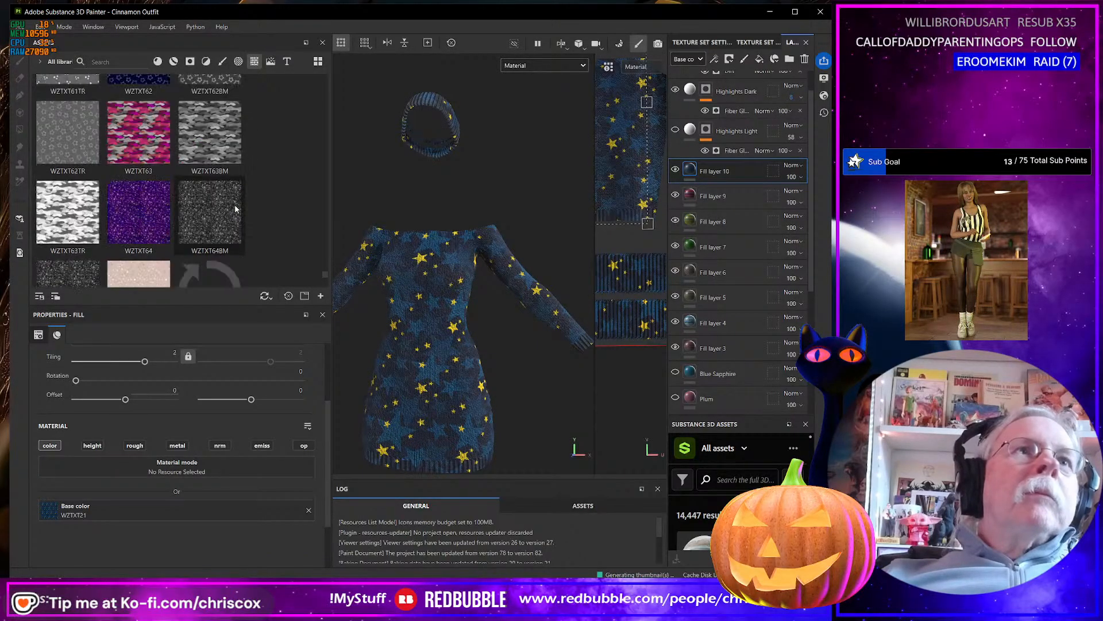
scroll(235, 208, "down", 8)
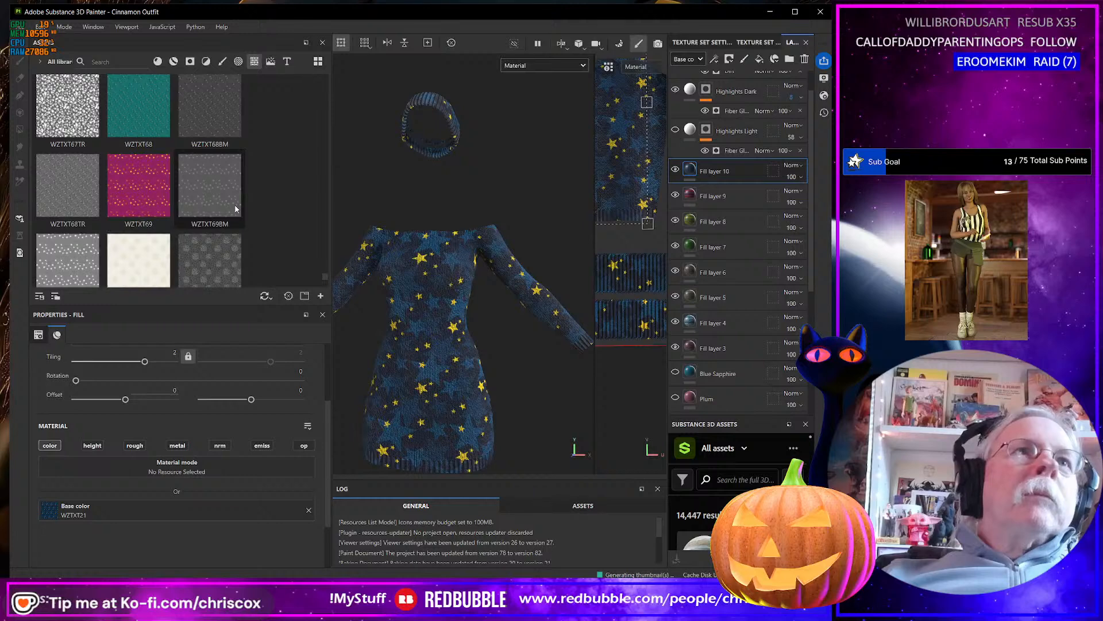
left_click_drag(138, 160, 252, 510)
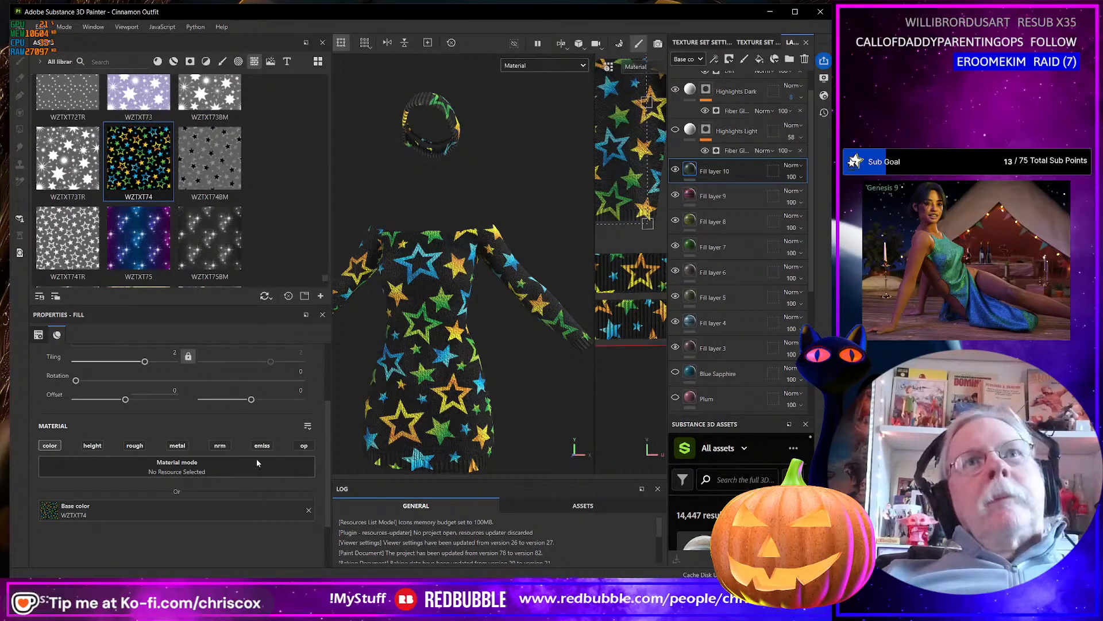
key("ctrl+z")
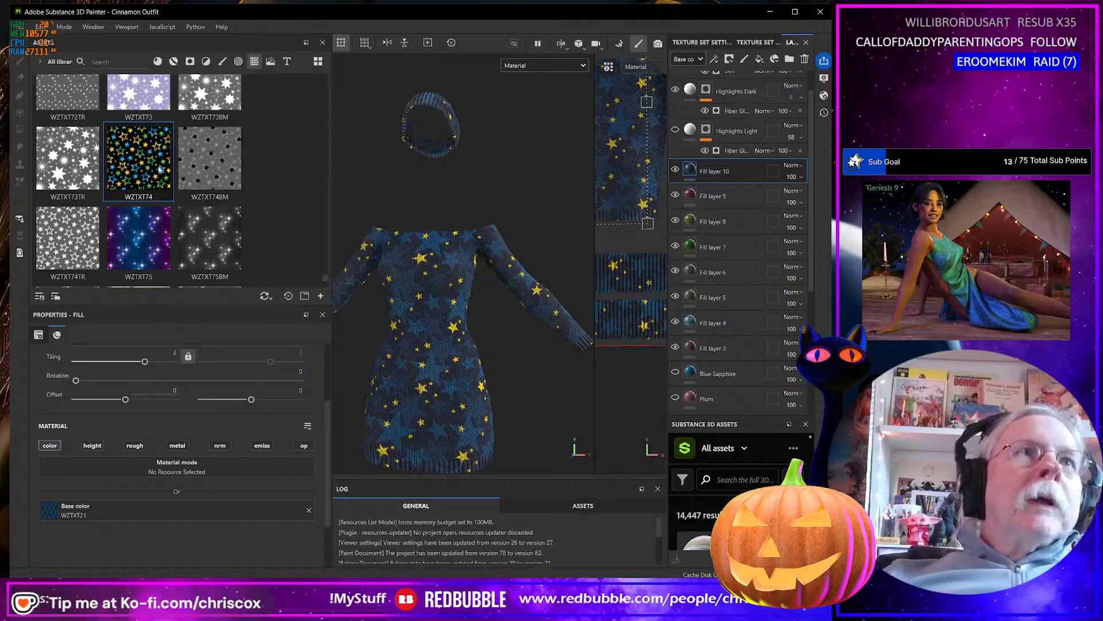
Try the WZTXT77 star and WZTXT80 constellation textures in turn as Fill layer 10's base color, undoing each swap.
scroll(159, 170, "down", 3)
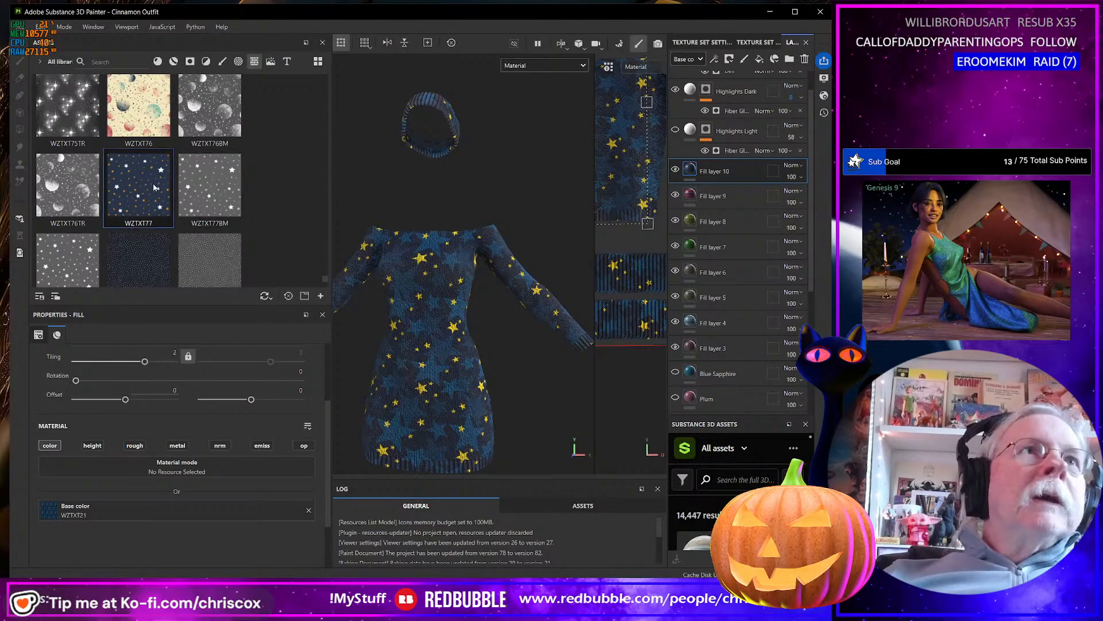
left_click_drag(154, 188, 271, 494)
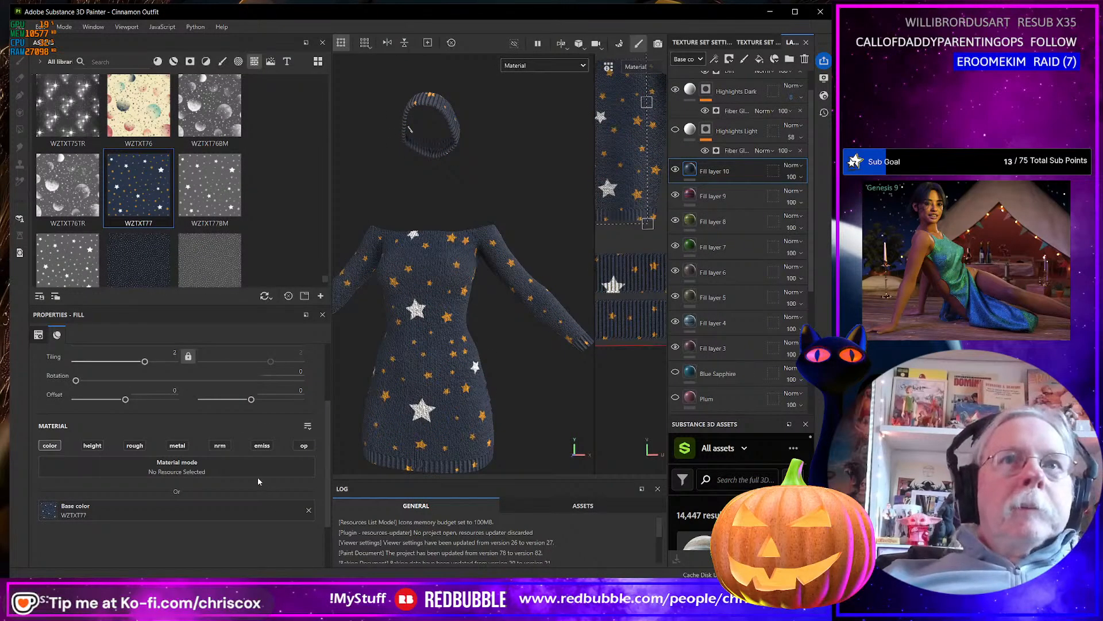
key("ctrl+z")
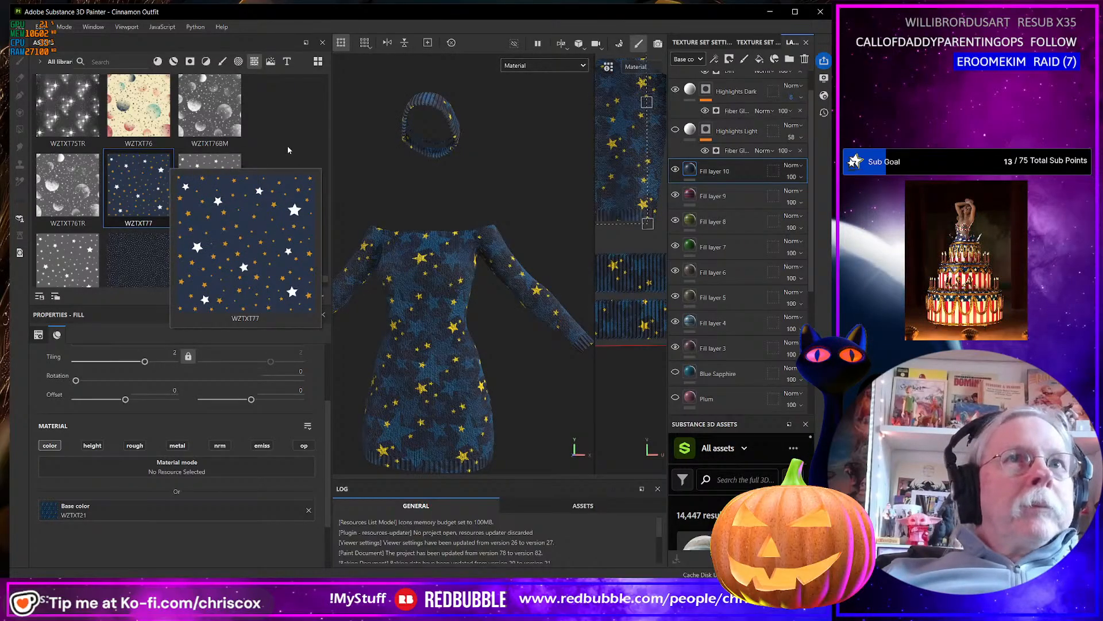
scroll(287, 146, "down", 3)
left_click_drag(152, 214, 259, 511)
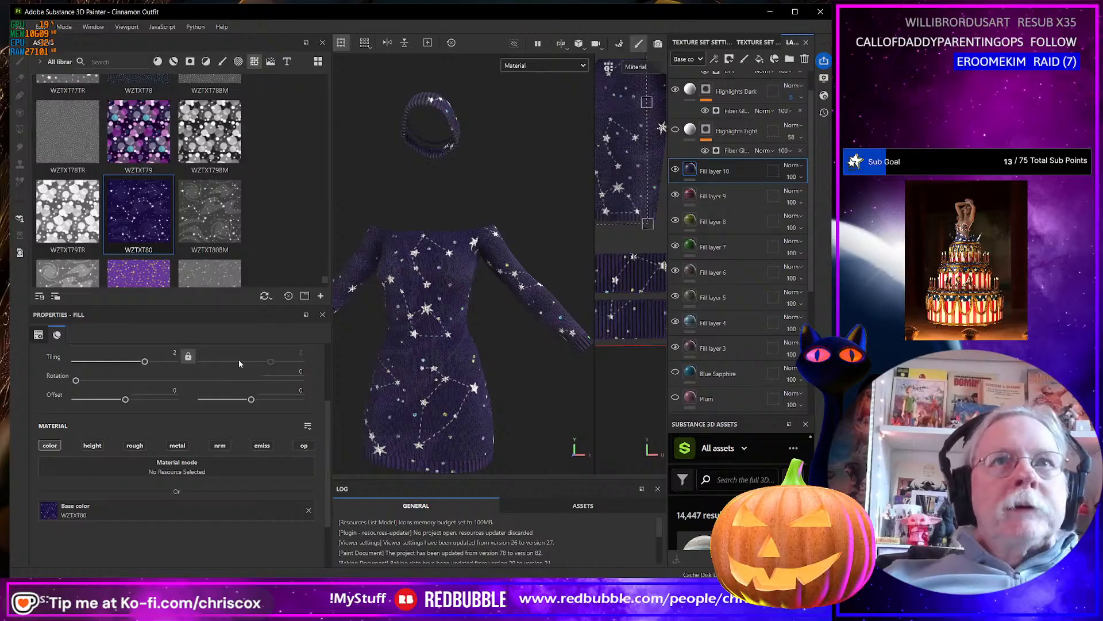
key("ctrl+z")
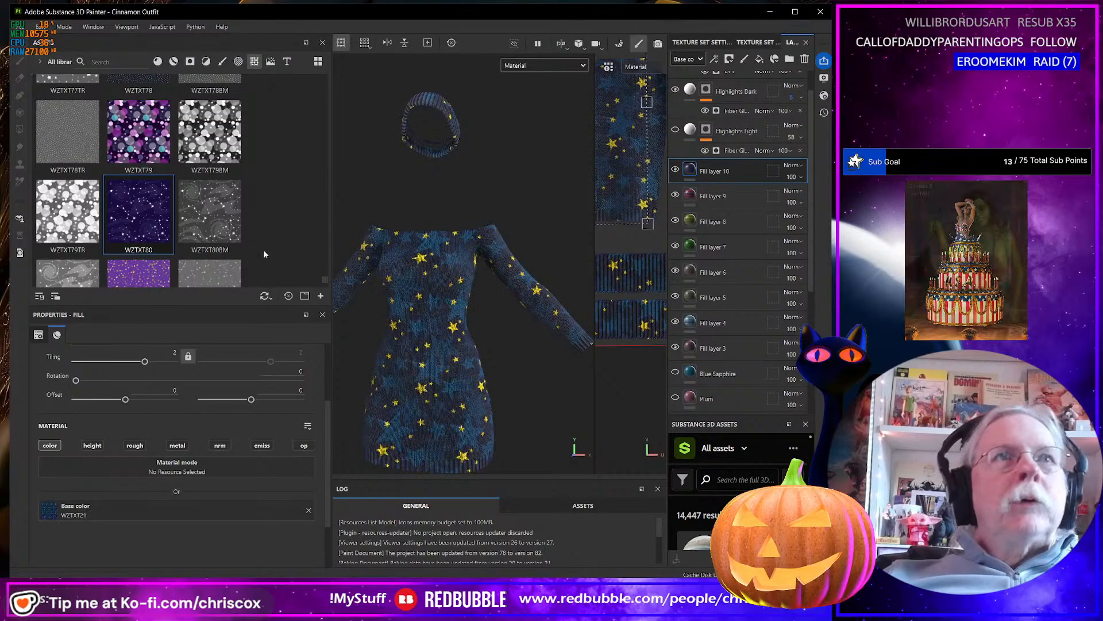
Try the brown and gold WZTXT85 texture as the base color of Fill layer 10, and undo the swap.
scroll(257, 231, "down", 3)
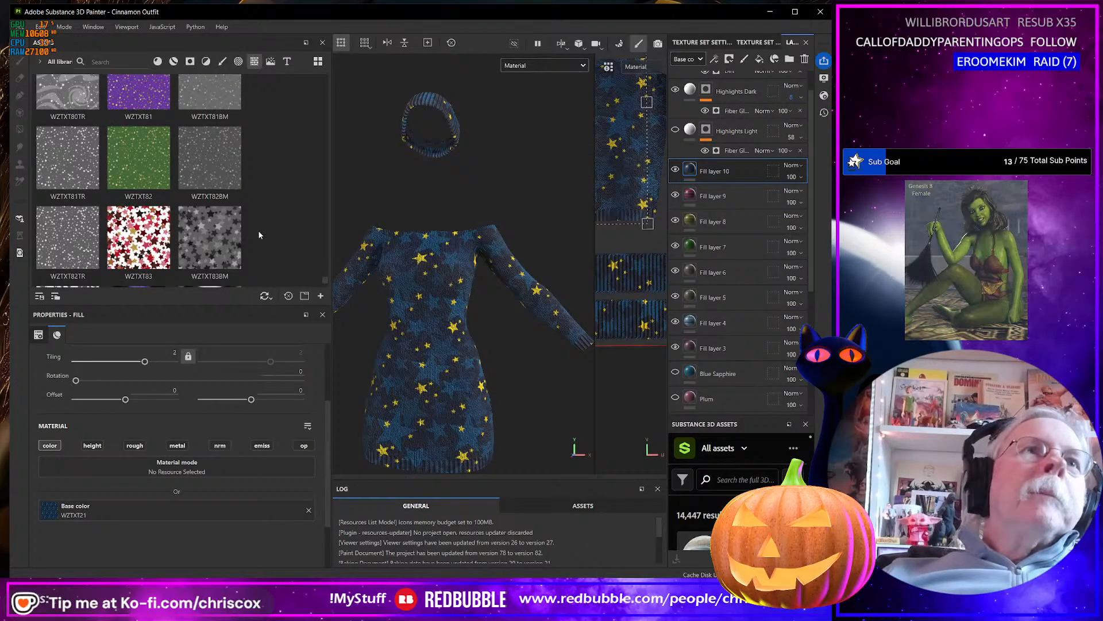
scroll(258, 233, "down", 3)
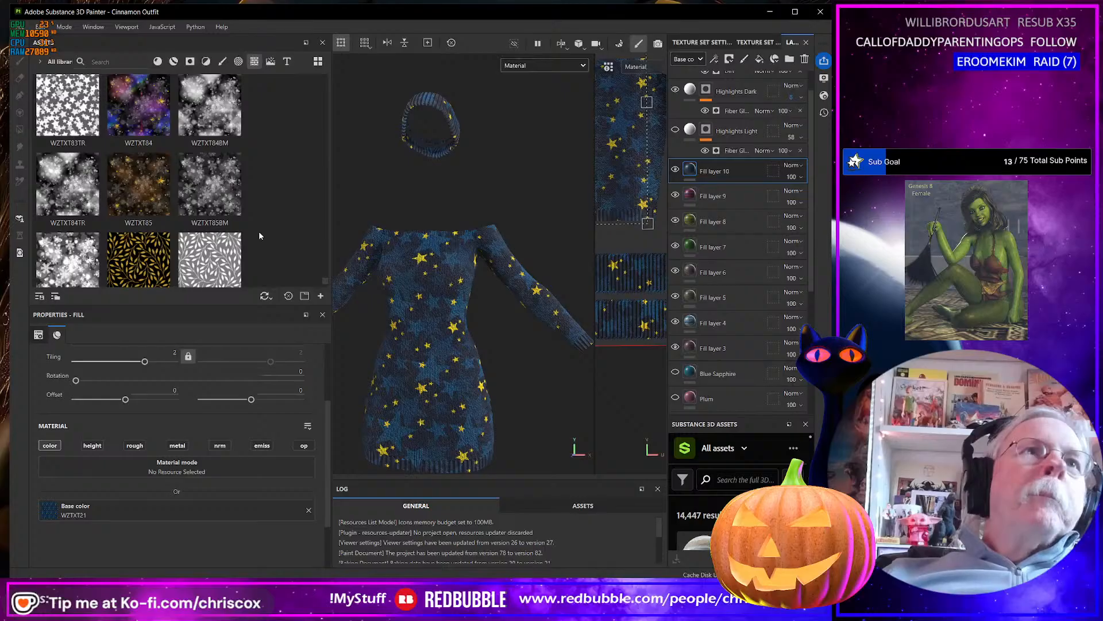
left_click_drag(139, 187, 226, 494)
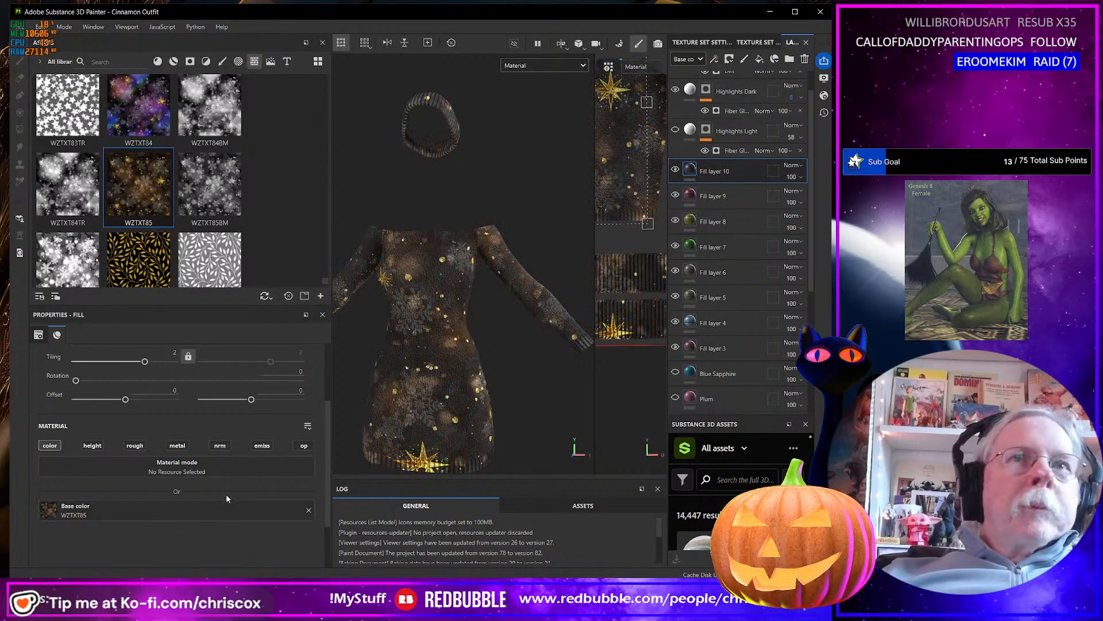
key("ctrl+z")
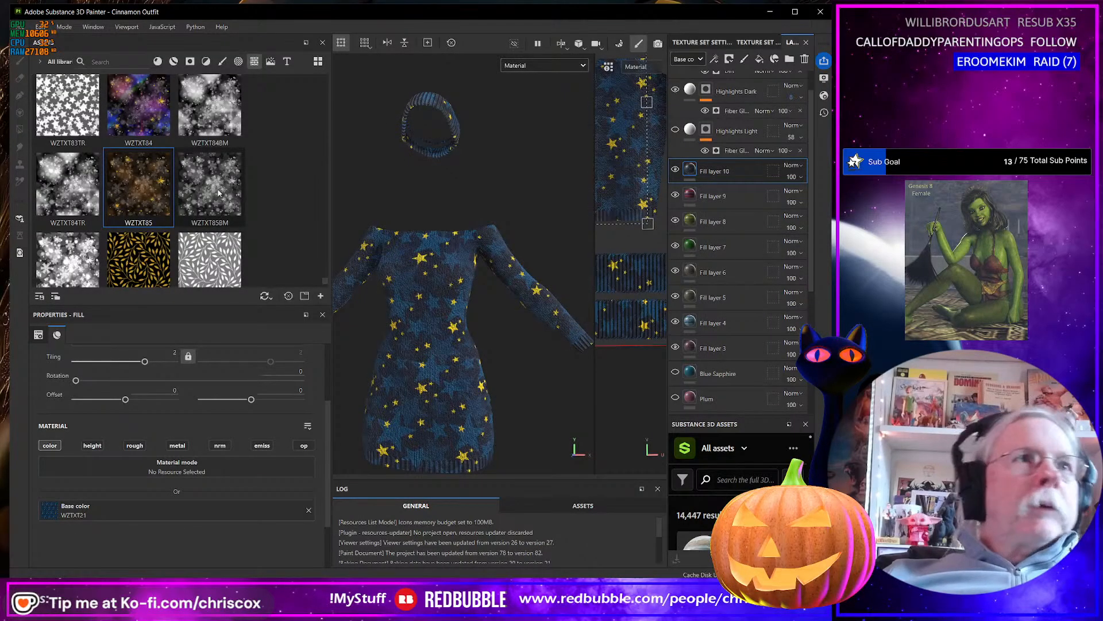
Look through the YGPT leaf and ZGPT lattice textures at the end of the asset library.
scroll(203, 158, "down", 8)
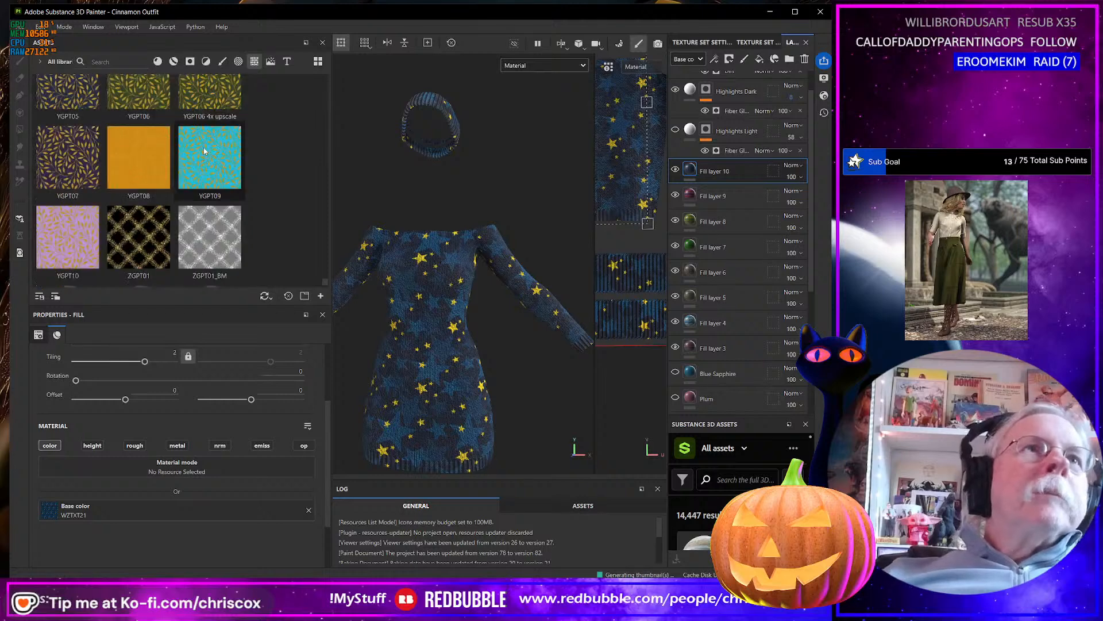
scroll(204, 150, "down", 2)
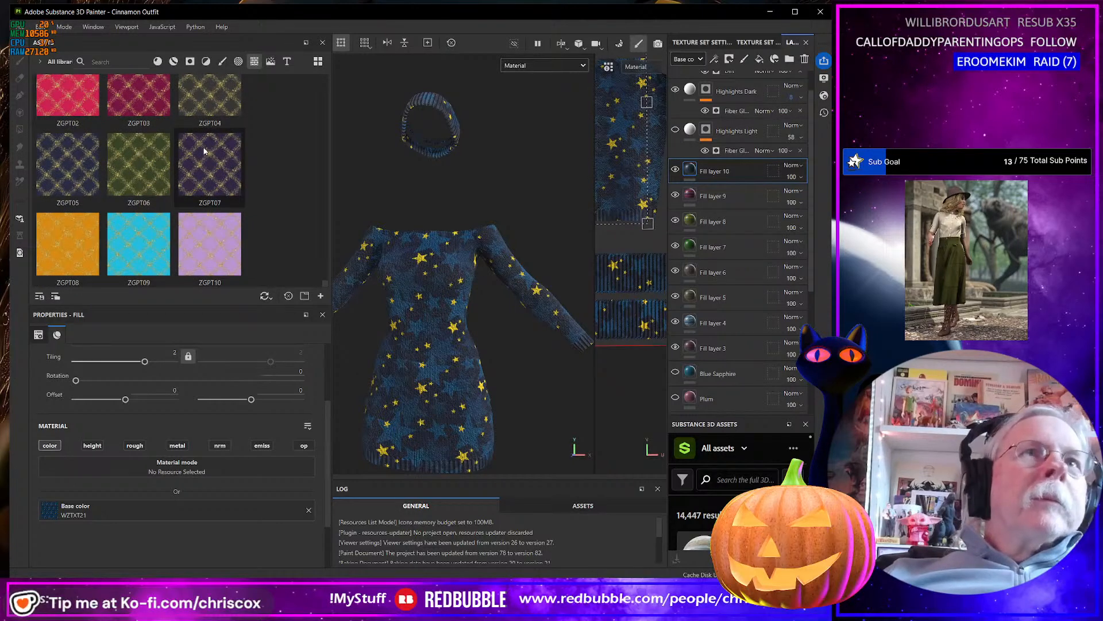
scroll(204, 150, "down", 5)
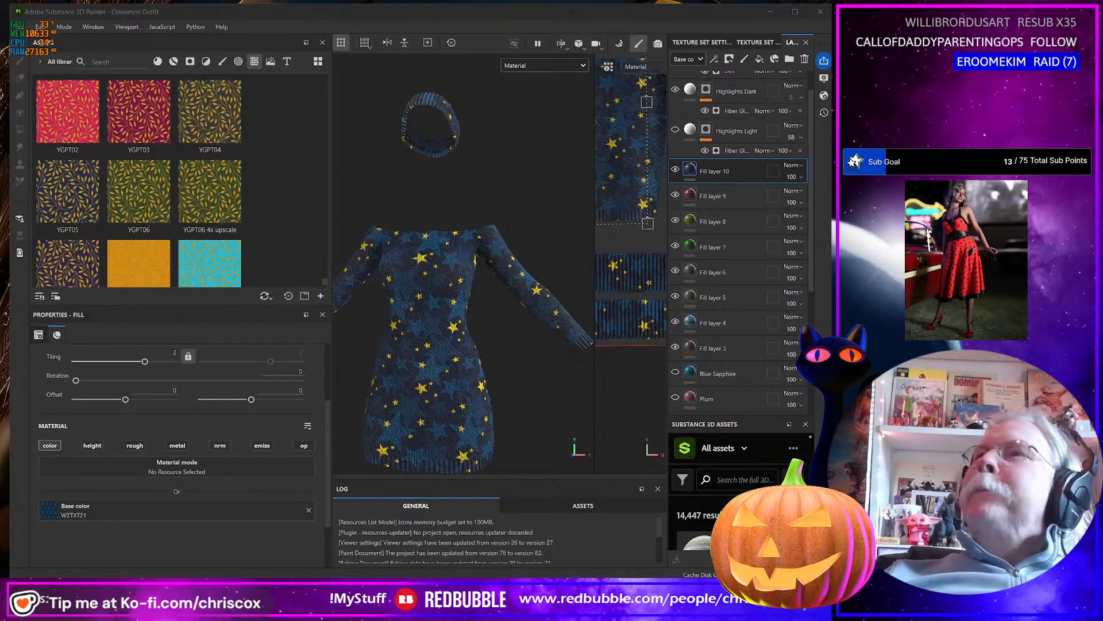
Switch to the browser with the Renderosity page for Daz Iray - Christmas, and move and enlarge its window for viewing.
mouse_move(517, 574)
left_mouse_down()
mouse_move(460, 257)
mouse_move(230, 65)
mouse_move(225, 126)
left_mouse_up()
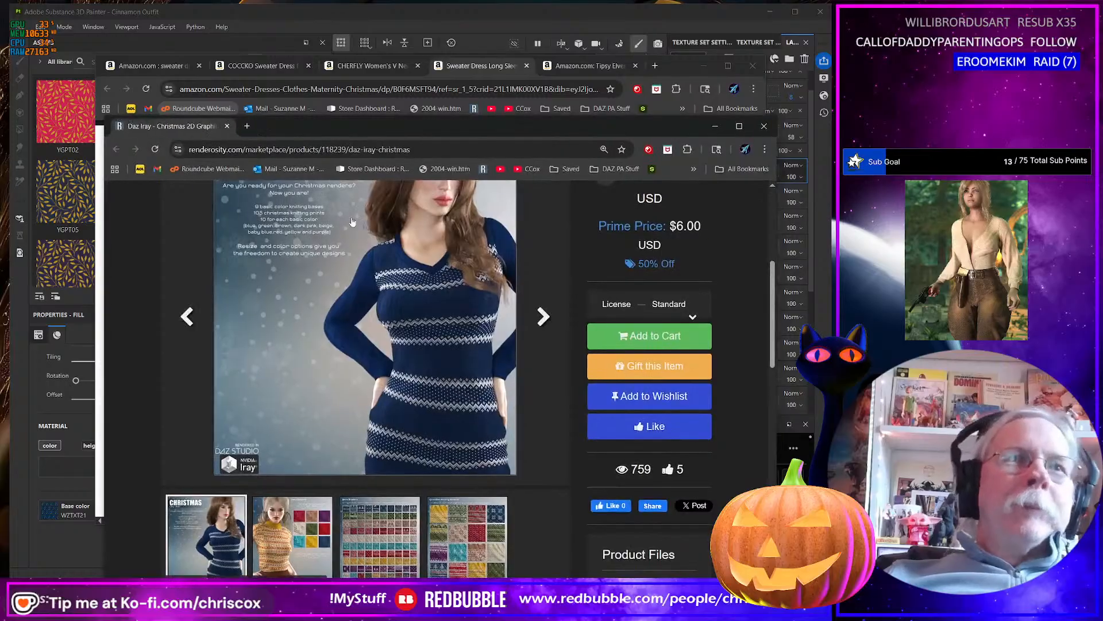
scroll(389, 246, "up", 3)
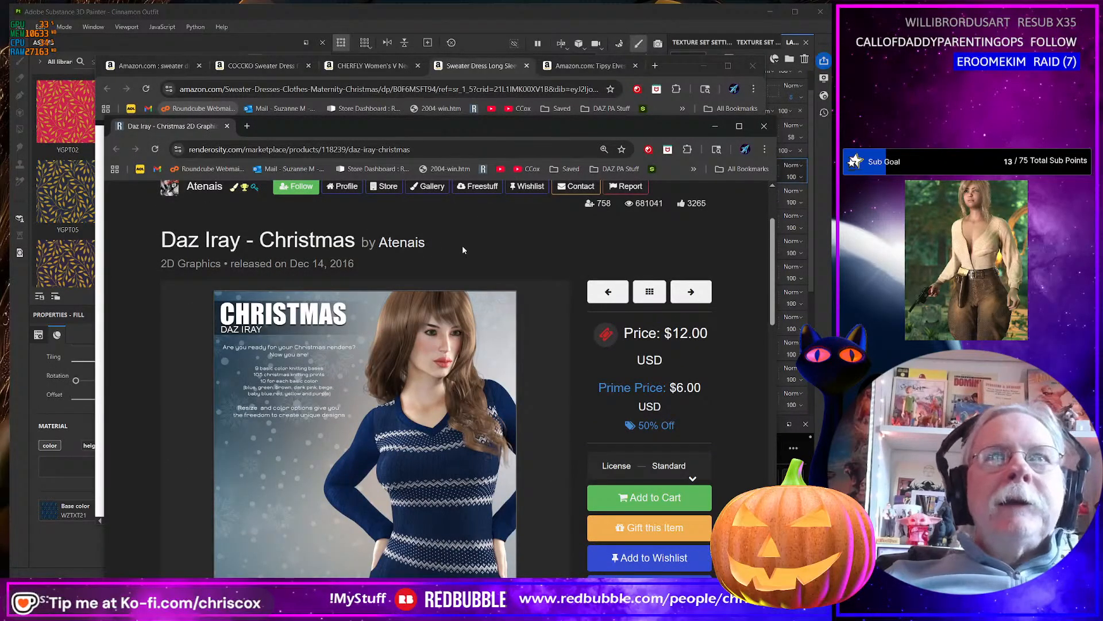
left_click_drag(406, 126, 316, 18)
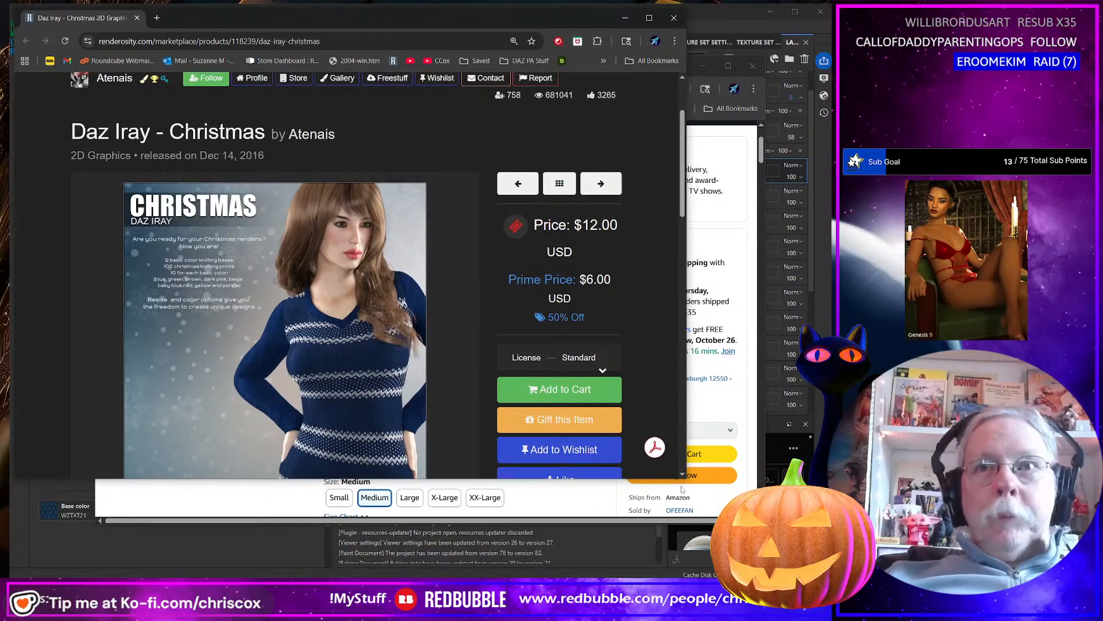
left_click_drag(683, 481, 811, 569)
scroll(462, 431, "down", 3)
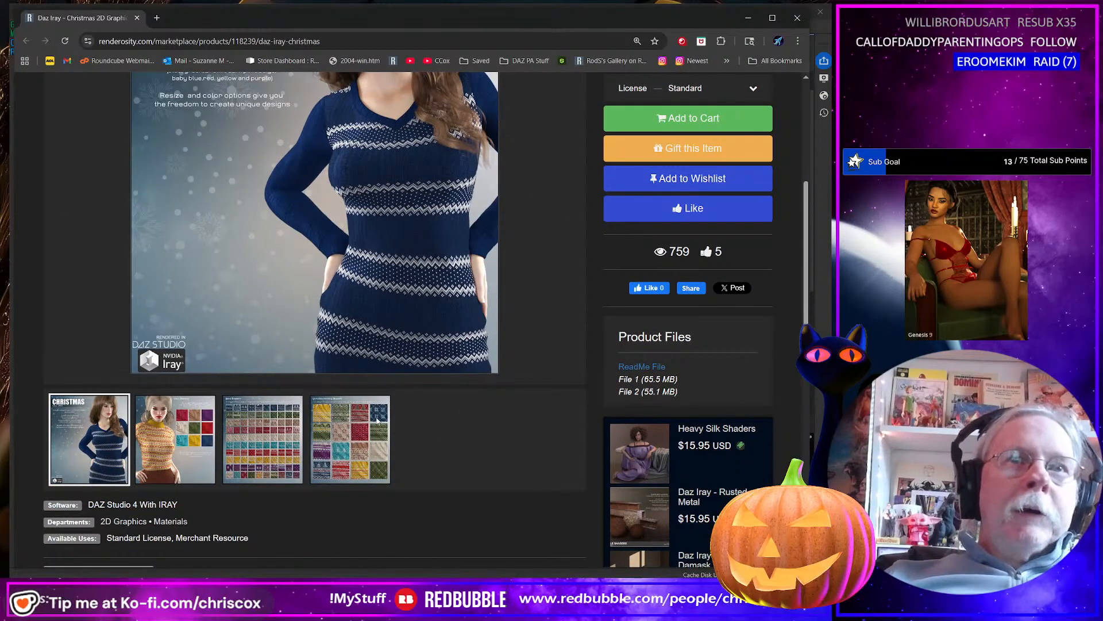
Examine the Daz Iray - Christmas preview images of knit shaders and prints, and read the product description.
left_click(555, 179)
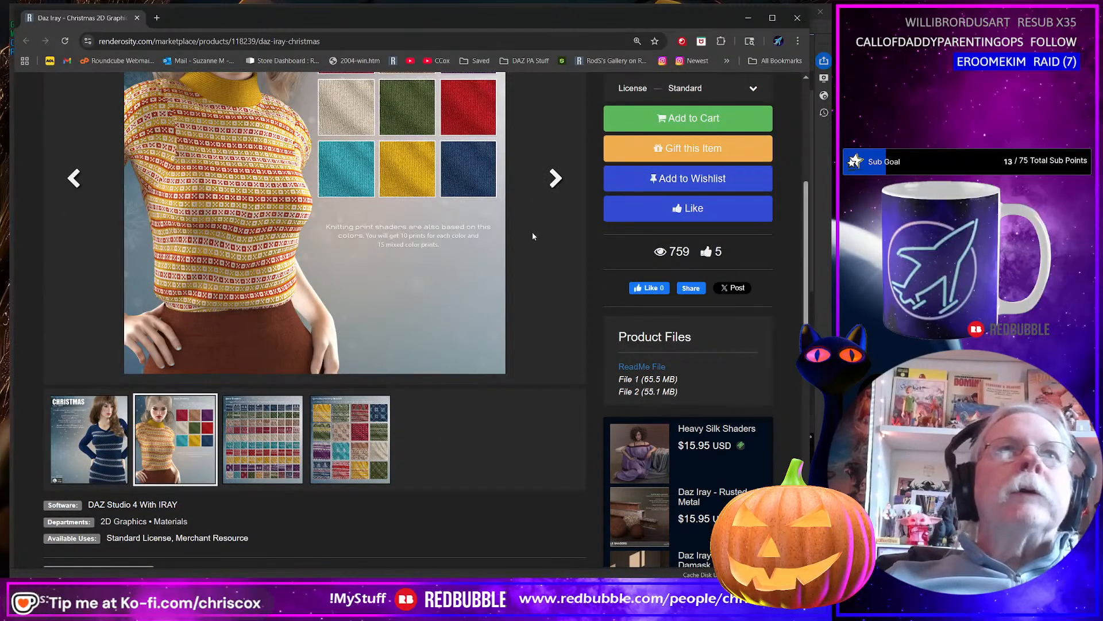
scroll(533, 235, "up", 1)
left_click(555, 233)
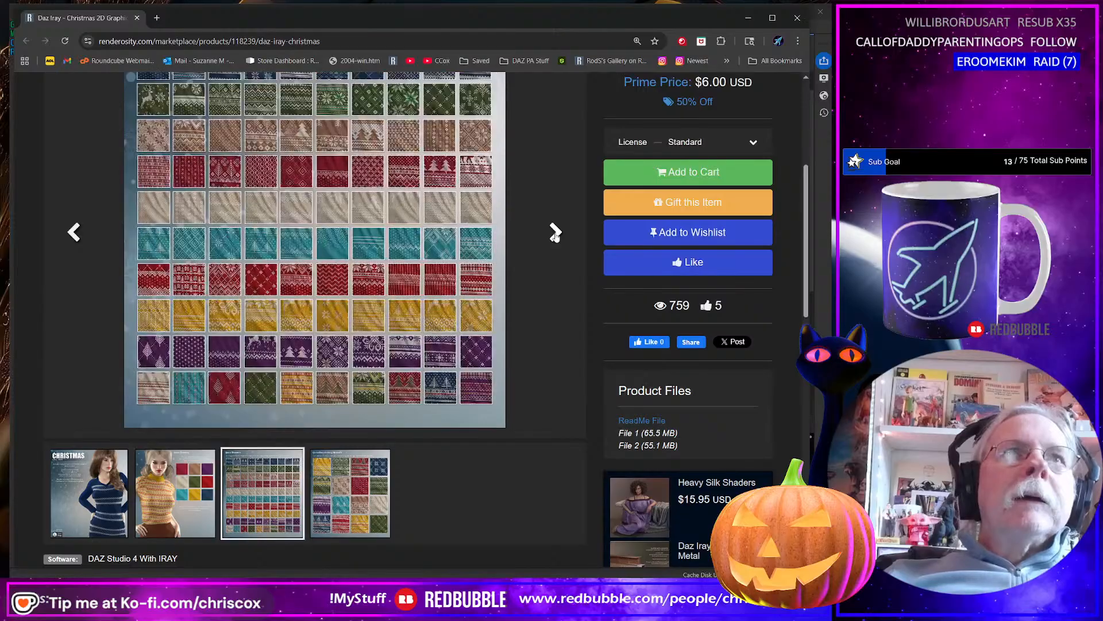
scroll(531, 277, "up", 1)
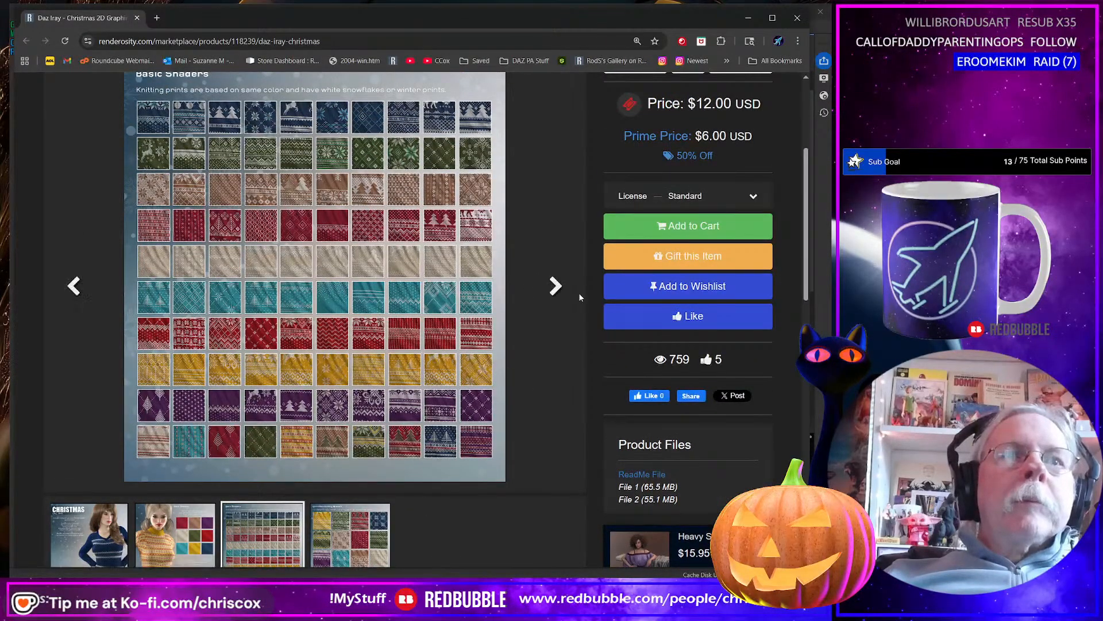
left_click(555, 287)
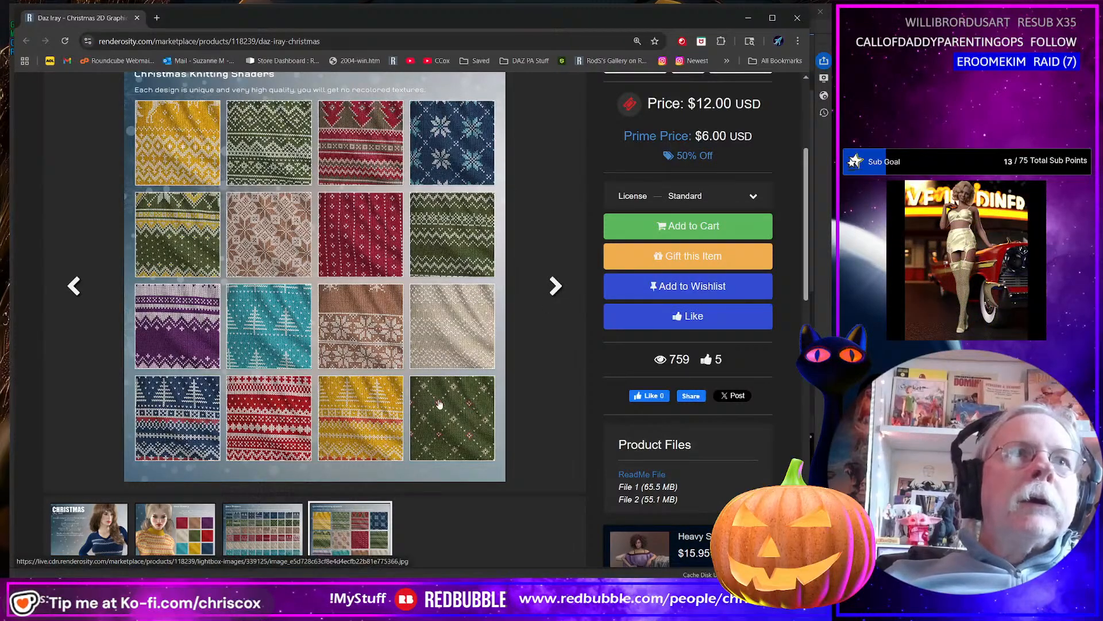
scroll(439, 405, "down", 2)
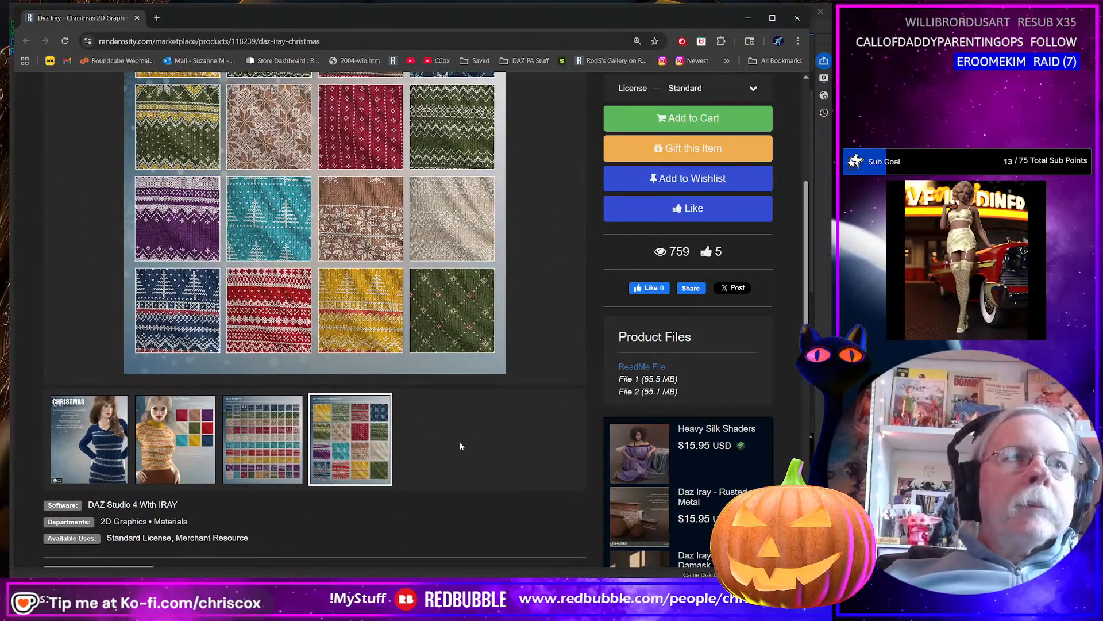
scroll(460, 444, "up", 1)
scroll(459, 443, "down", 1)
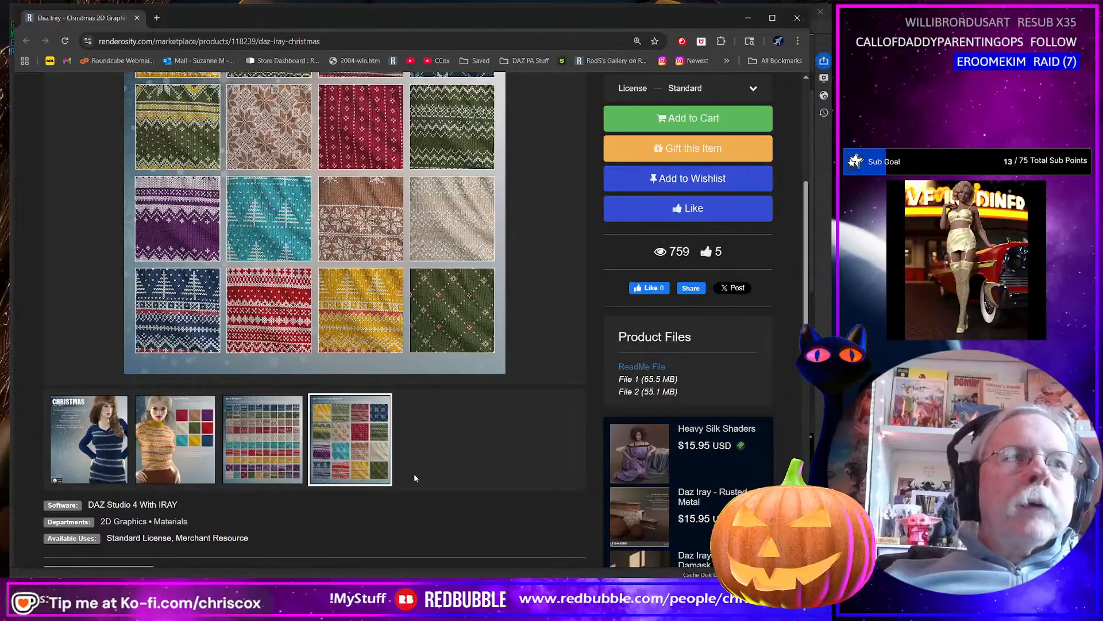
scroll(414, 478, "down", 2)
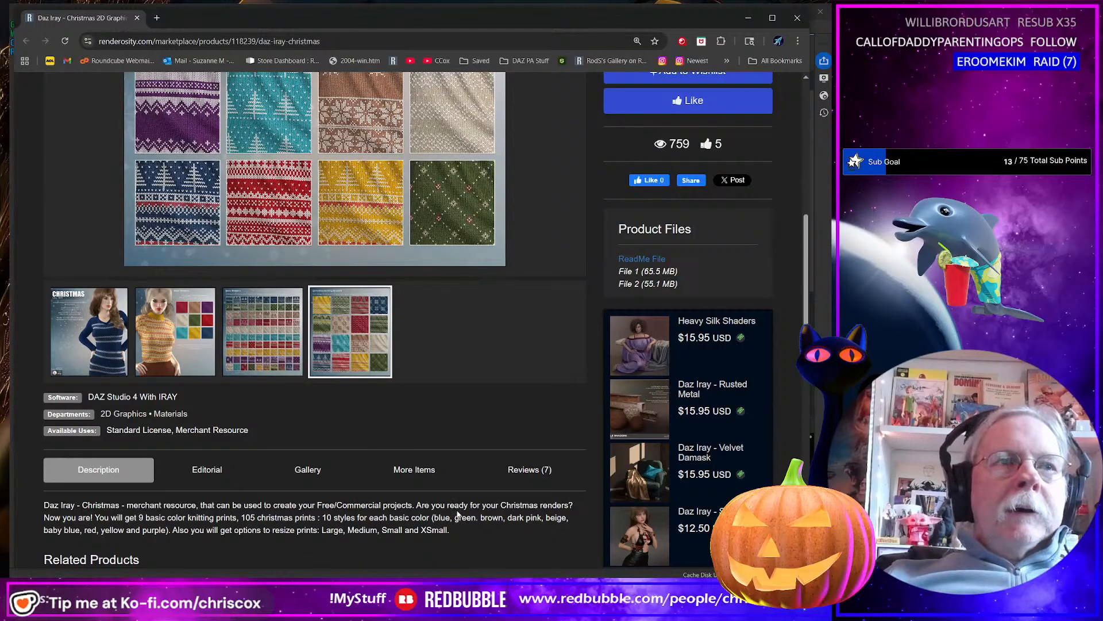
scroll(458, 513, "up", 5)
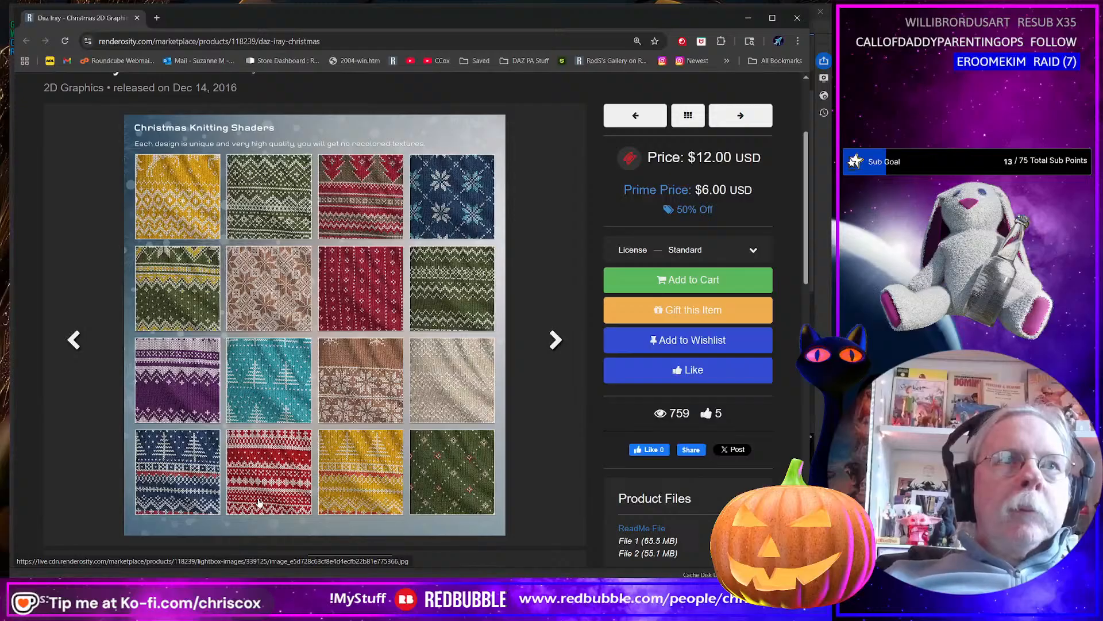
Add the Daz Iray - Christmas product to the cart and put its browser window away.
left_click(707, 282)
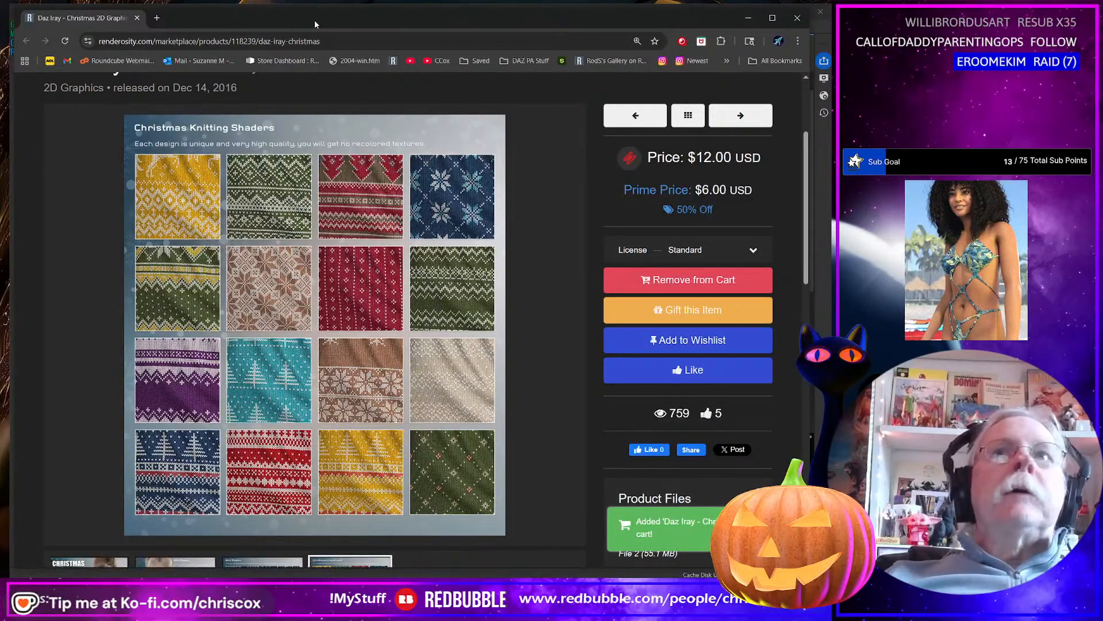
left_click_drag(315, 19, 325, 25)
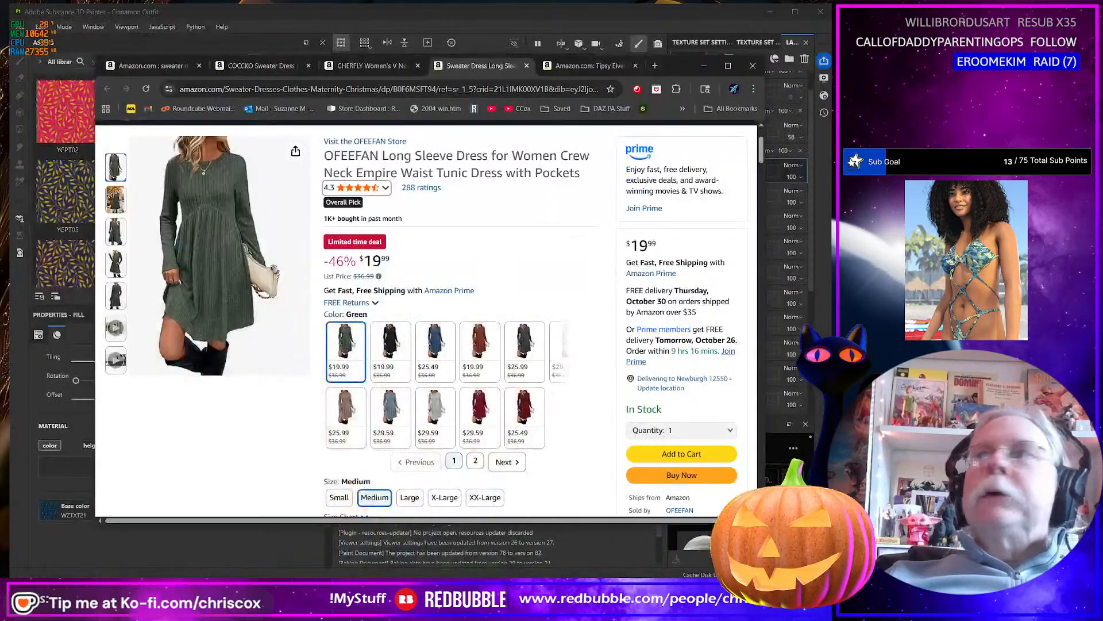
left_click(758, 22)
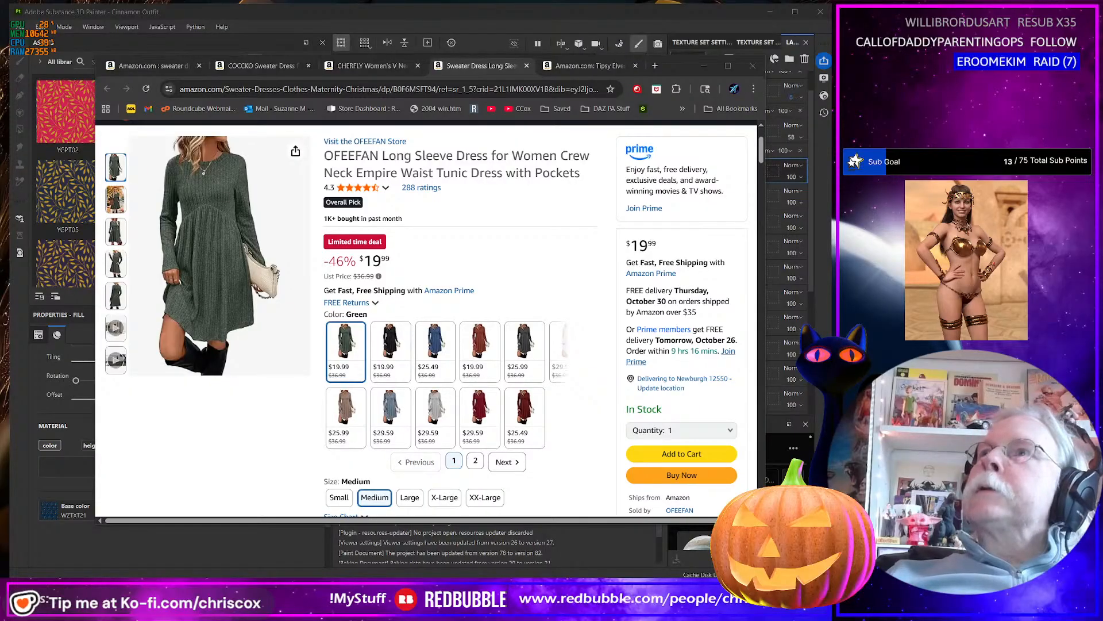
Bring the Daz Iray - Merry Christmas product window into view and skim its page.
left_click_drag(831, 187, 64, 25)
scroll(643, 188, "up", 3)
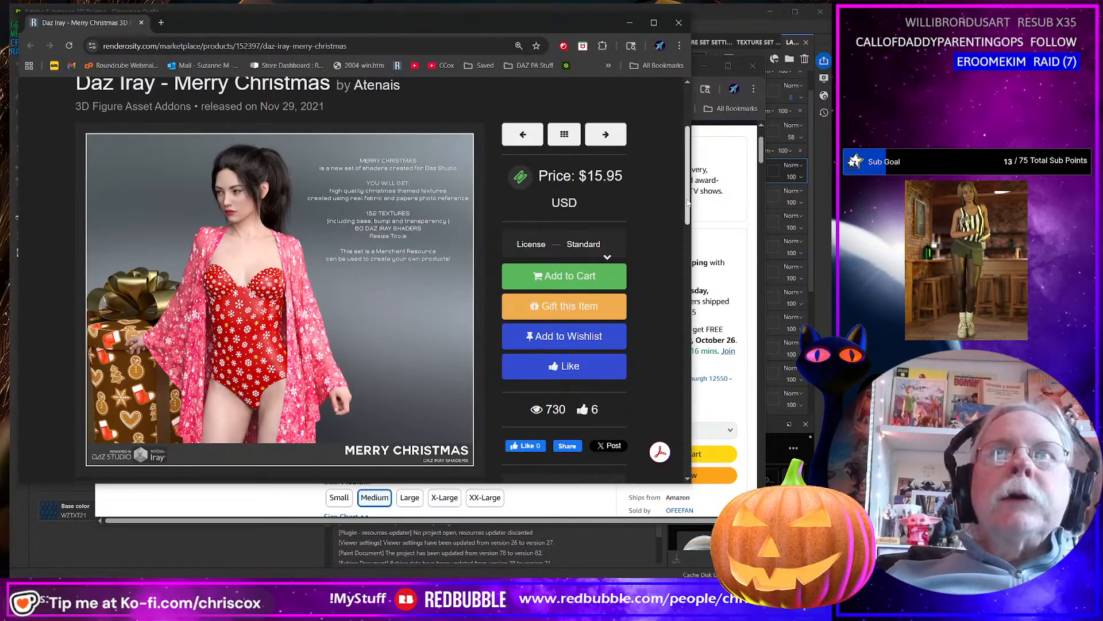
scroll(687, 212, "down", 1)
left_click_drag(687, 212, 683, 255)
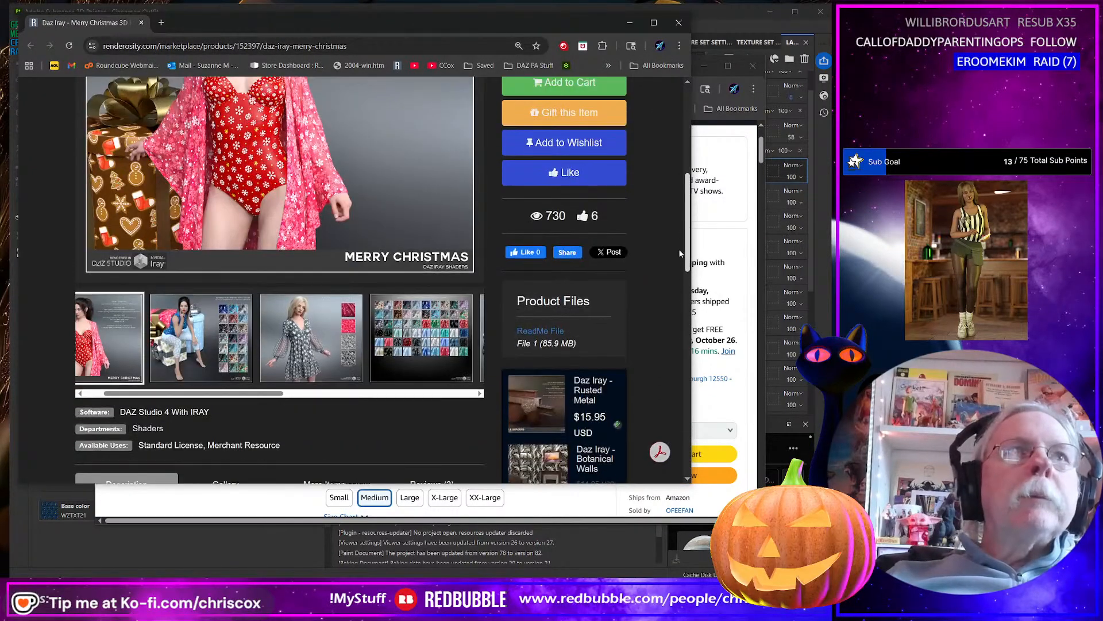
scroll(297, 398, "up", 3)
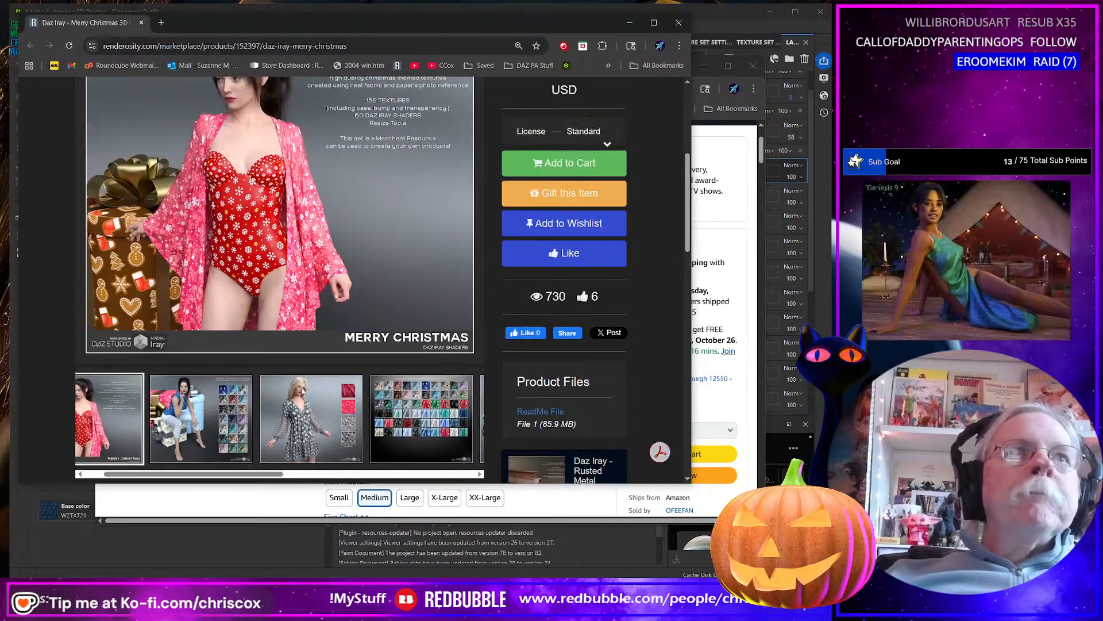
Look through the Merry Christmas shader preview images and add the product to the wishlist.
left_click(456, 282)
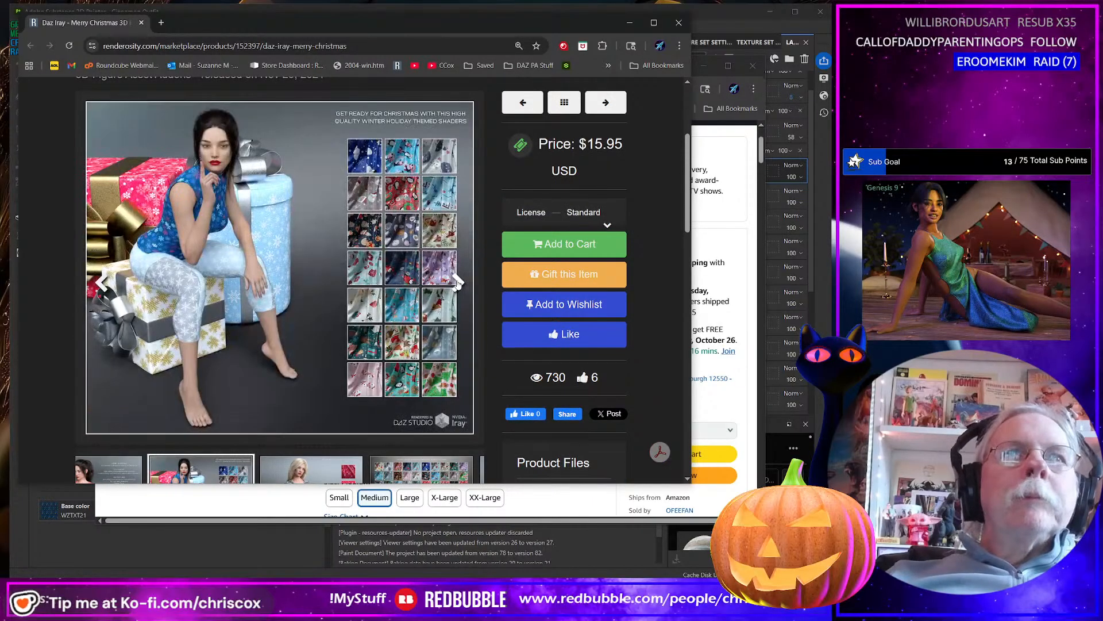
left_click(458, 282)
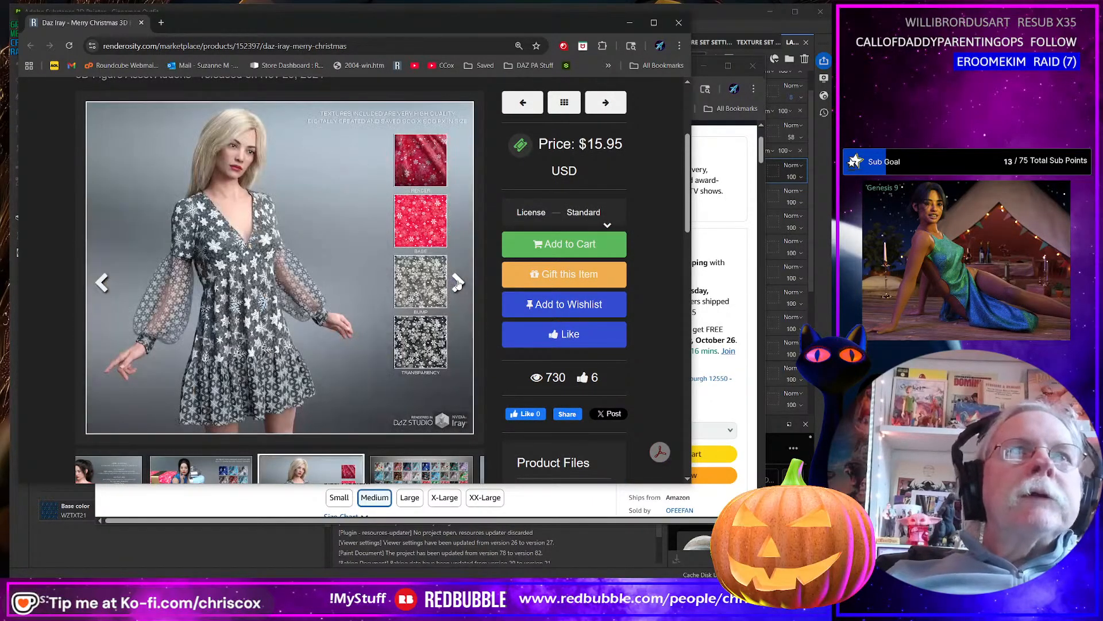
left_click(458, 282)
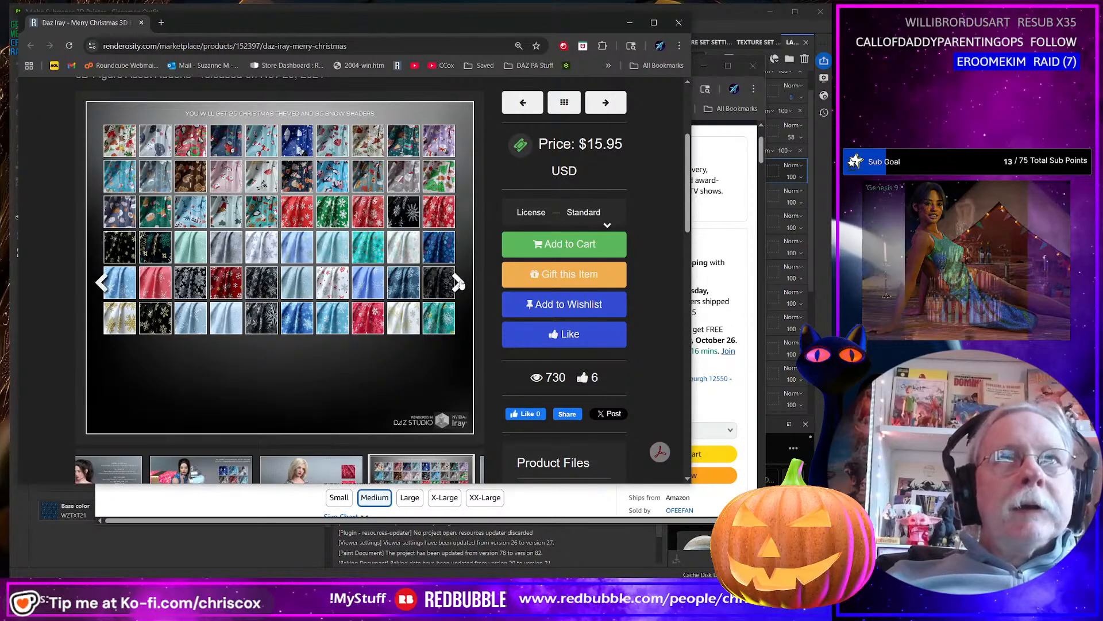
left_click(458, 282)
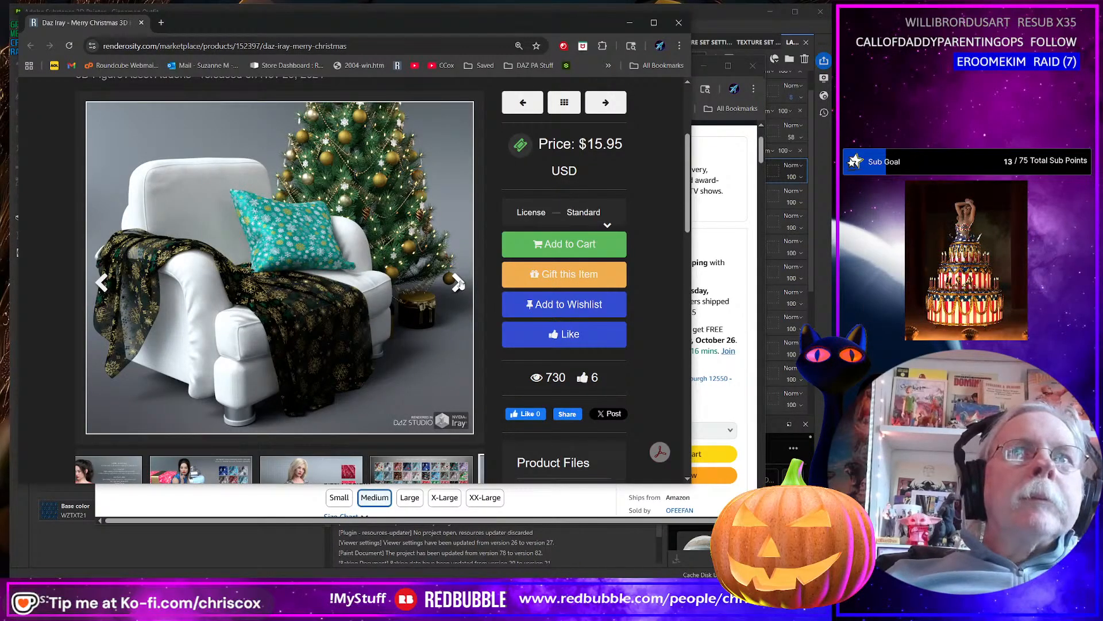
left_click(458, 282)
left_click(458, 282)
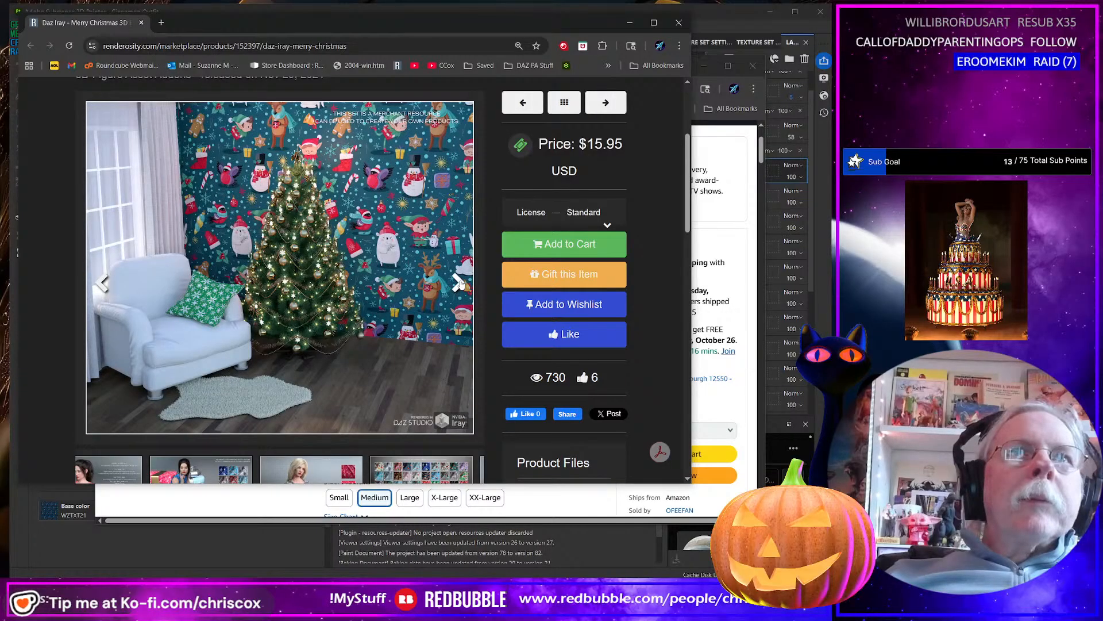
left_click(577, 305)
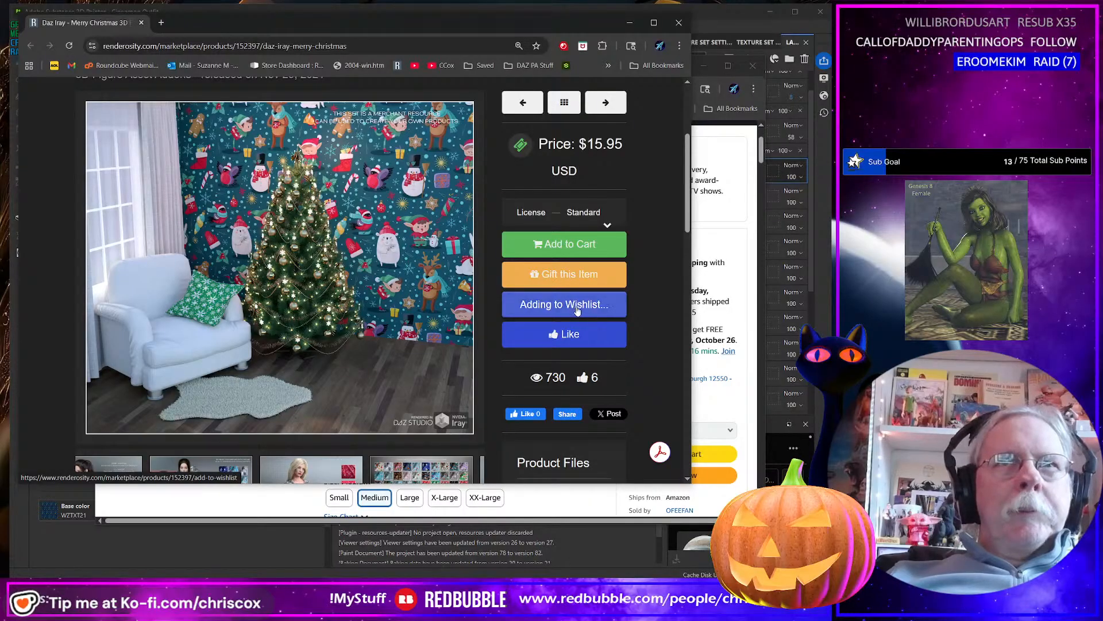
left_click(630, 23)
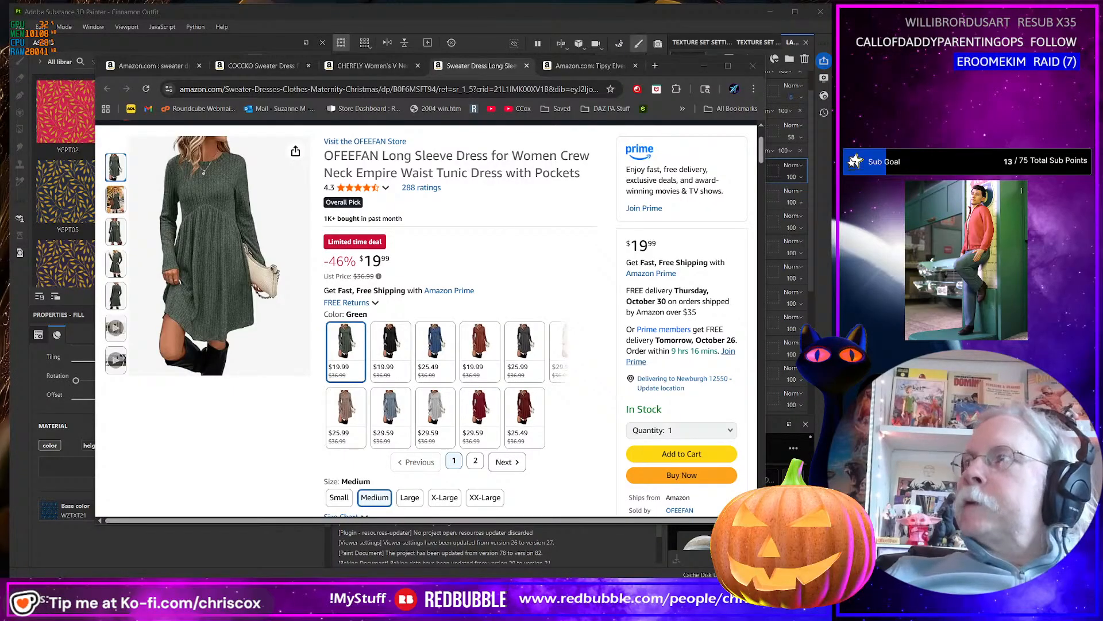
Bring in and enlarge the Ugly Christmas Sweater Merchant Resource window, and skim its product page.
left_click_drag(827, 368, 174, 20)
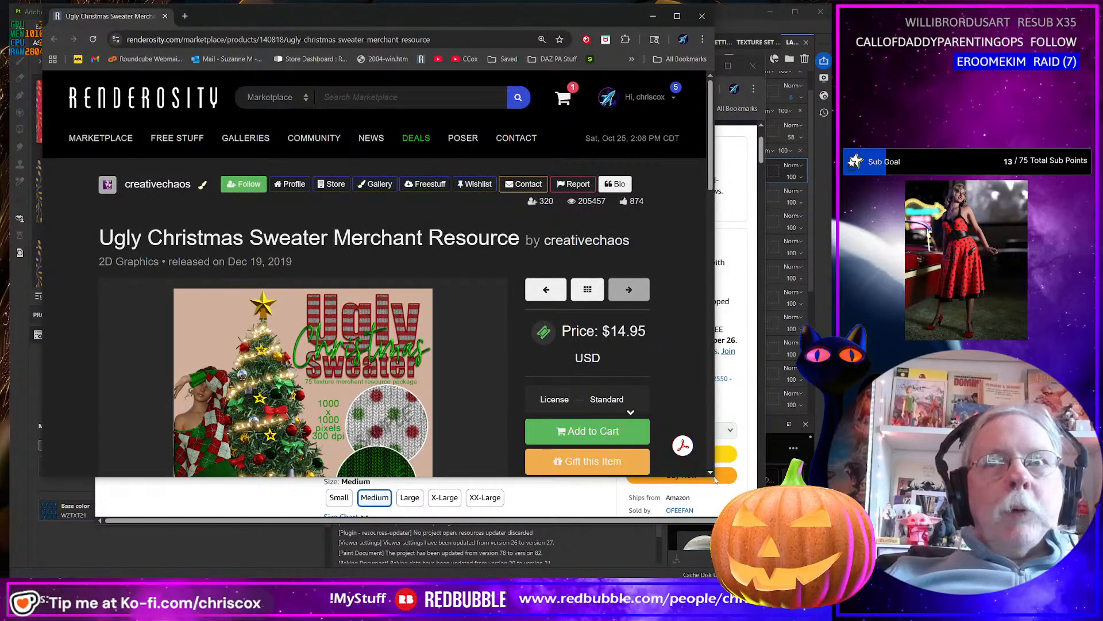
left_click_drag(715, 478, 793, 555)
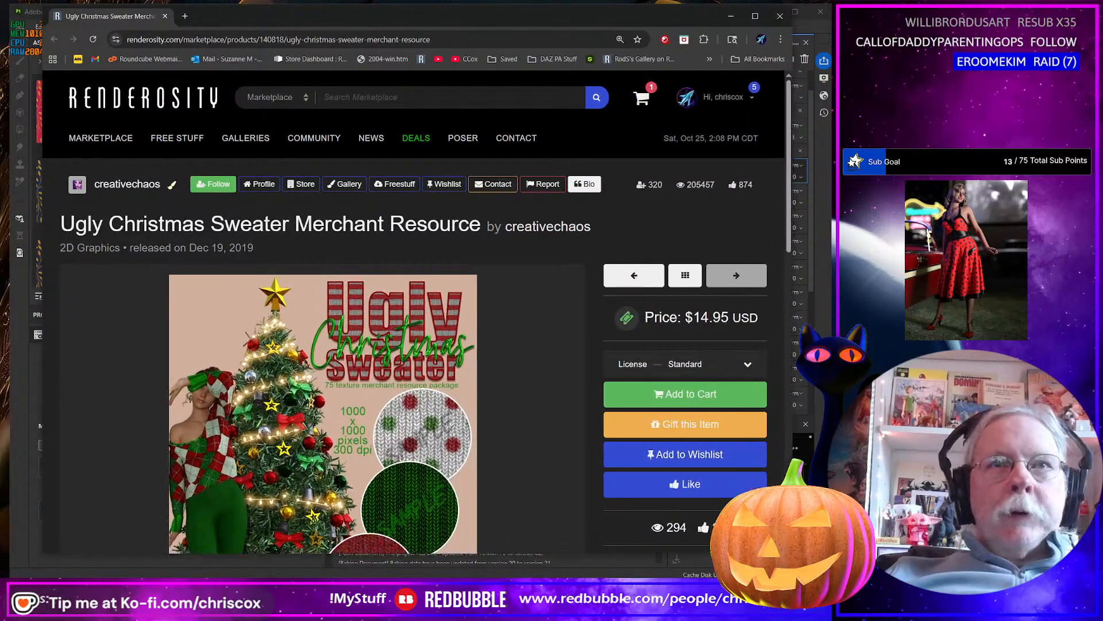
scroll(538, 436, "down", 3)
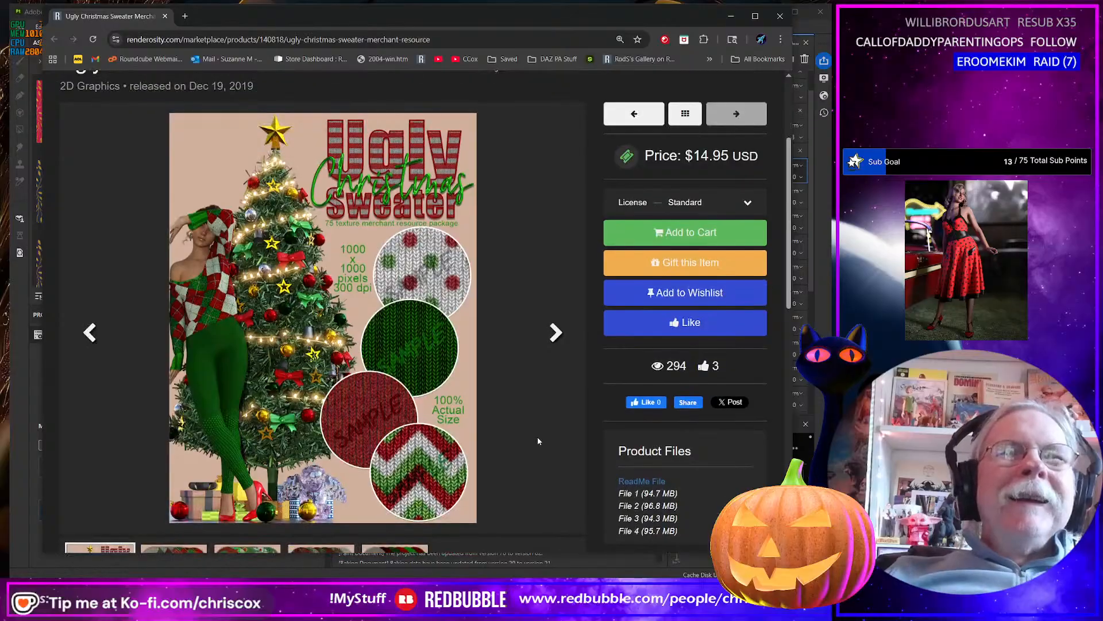
scroll(534, 321, "down", 3)
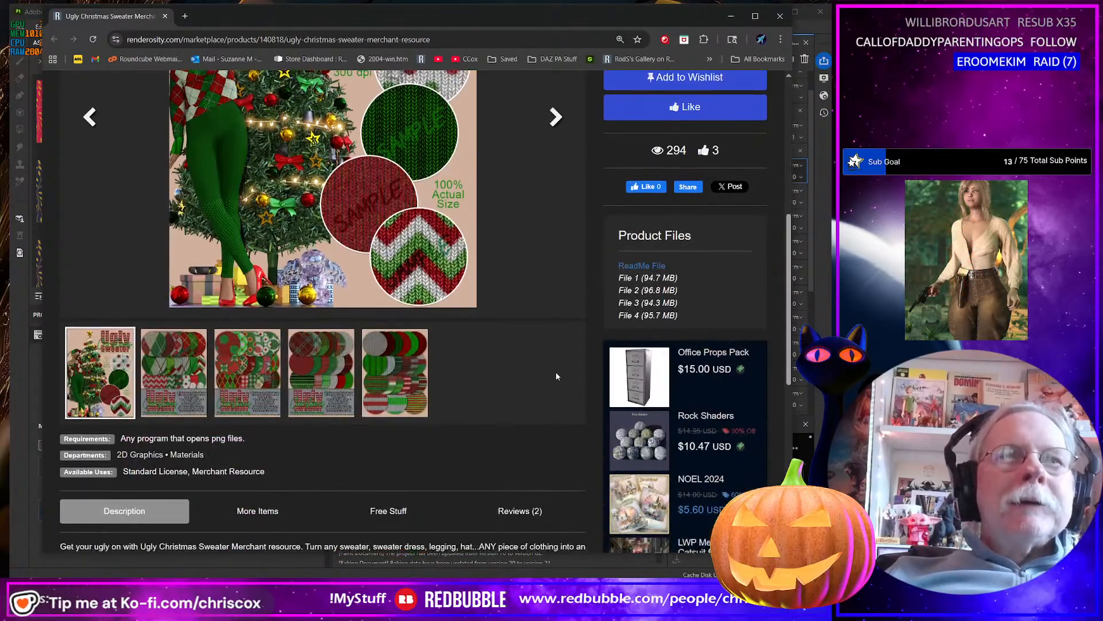
scroll(543, 373, "up", 3)
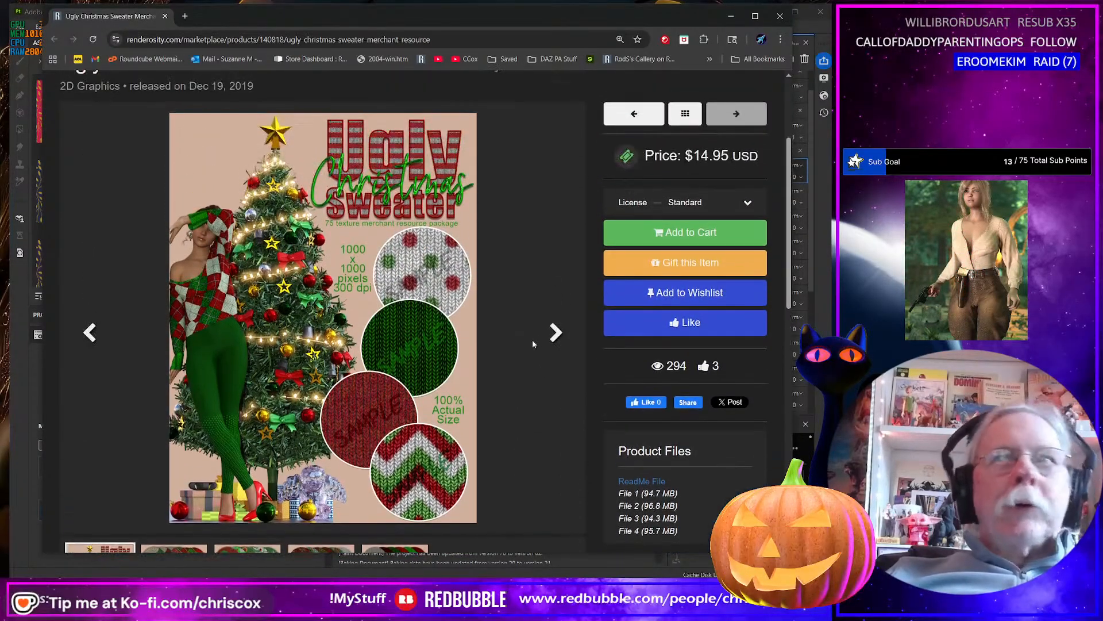
scroll(450, 430, "down", 2)
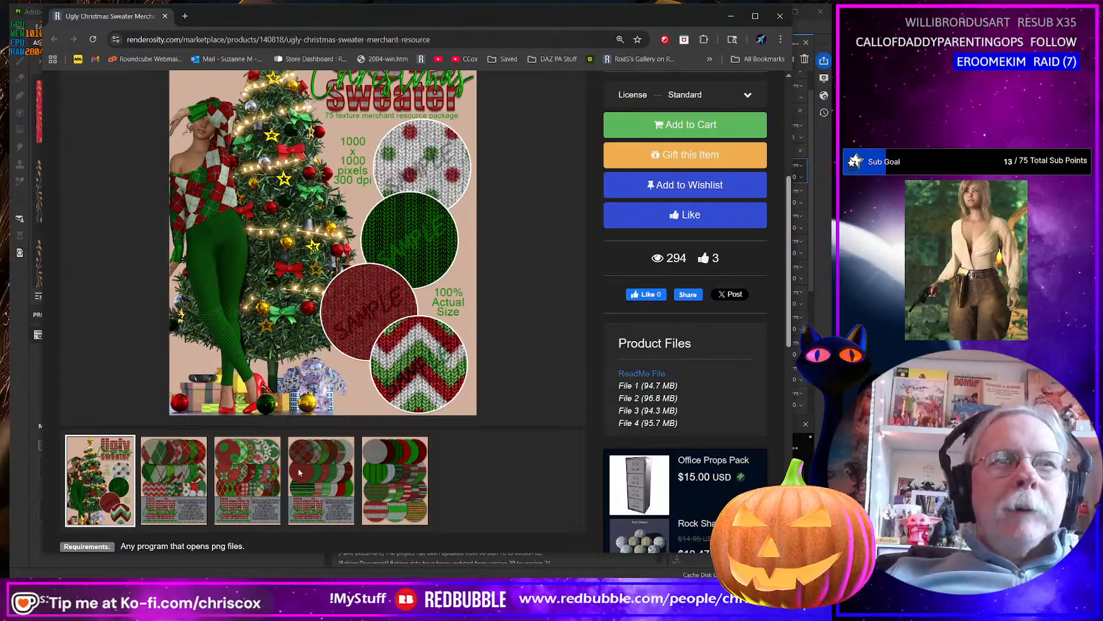
scroll(567, 331, "up", 2)
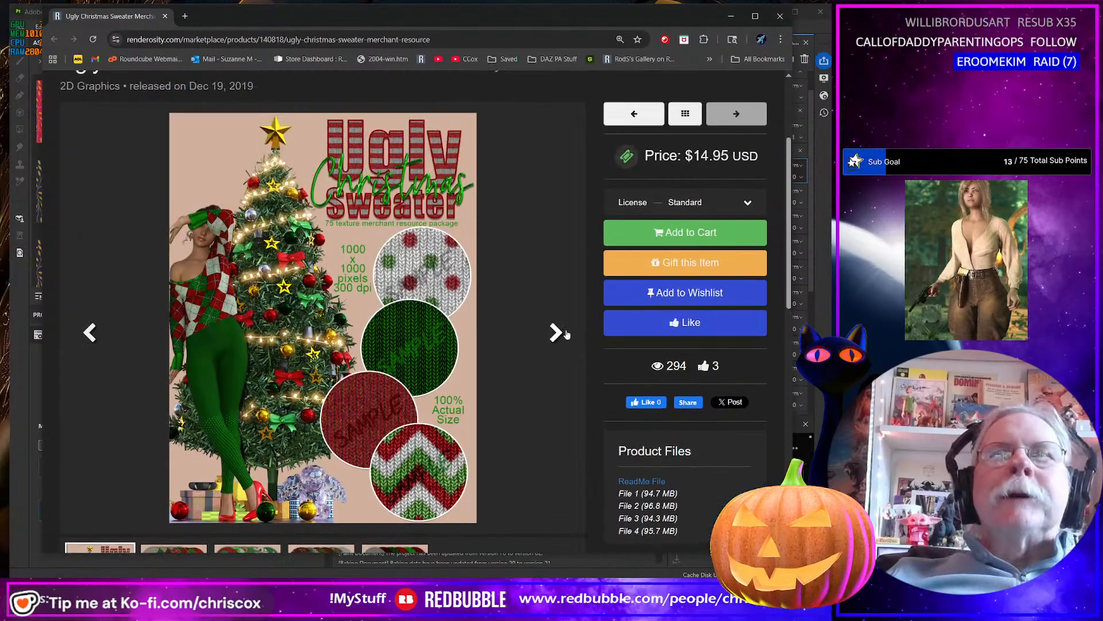
Look through the Ugly Christmas Sweater knit texture previews and add the product to the wishlist.
left_click(554, 332)
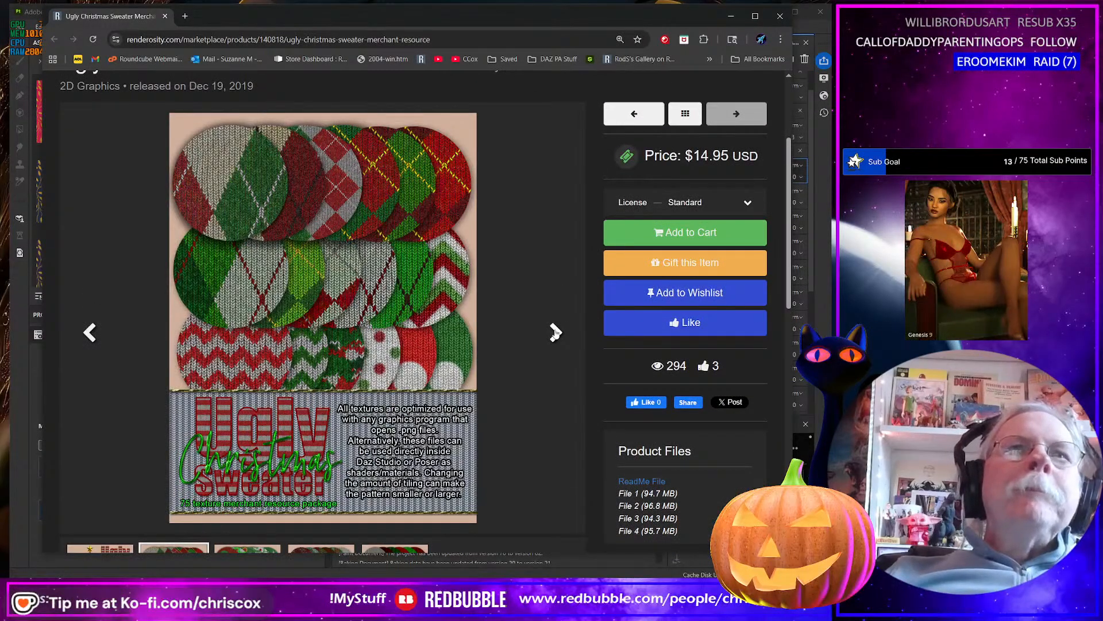
left_click(556, 332)
left_click(555, 332)
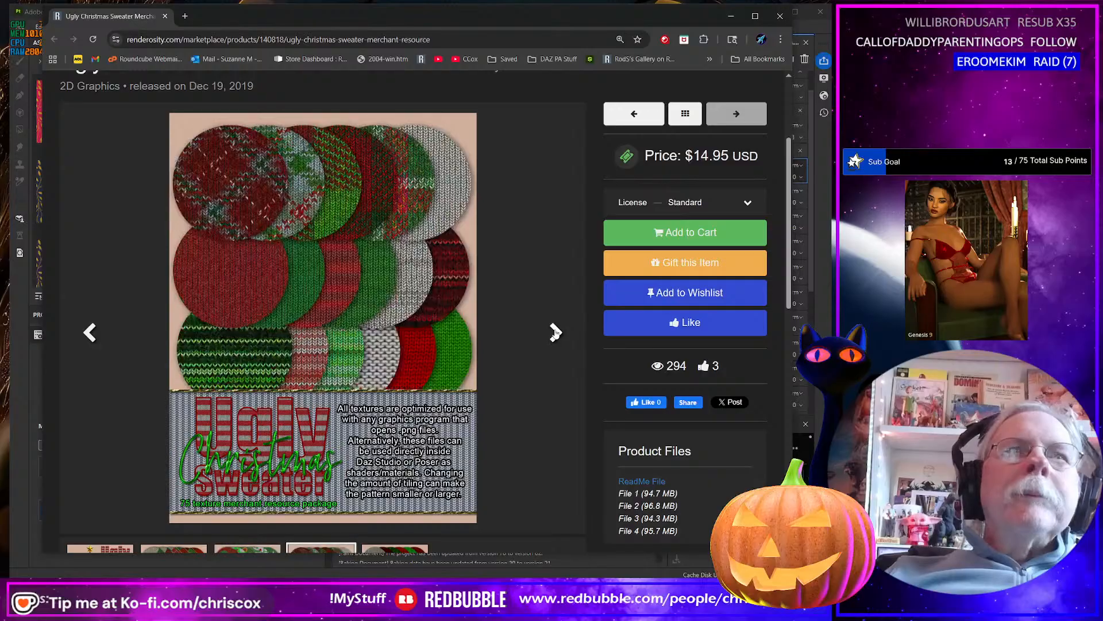
left_click(555, 332)
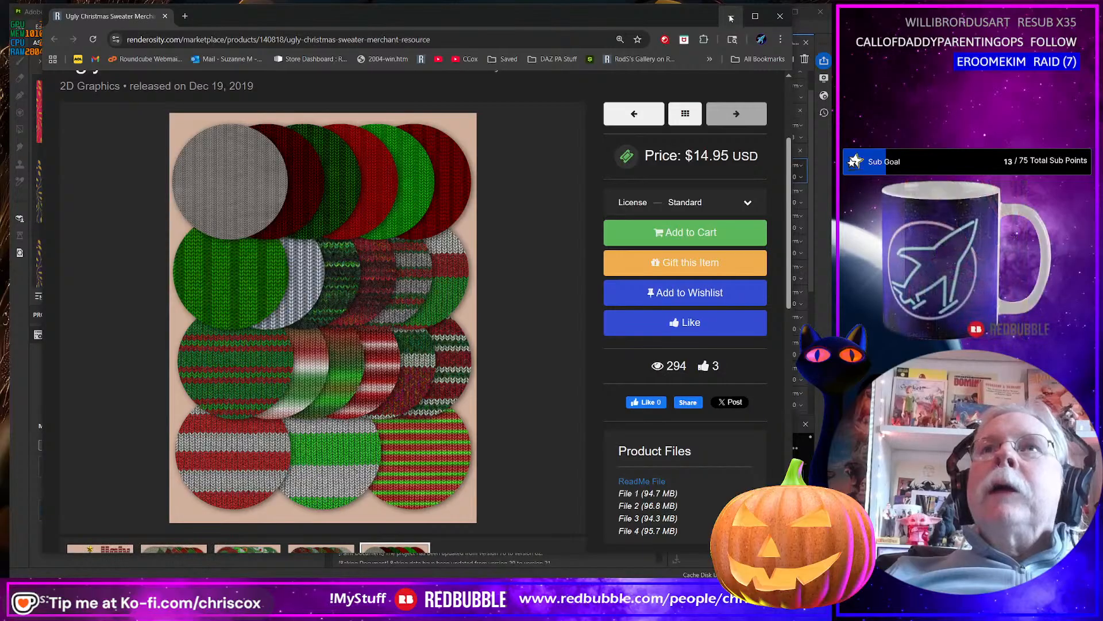
left_click(718, 293)
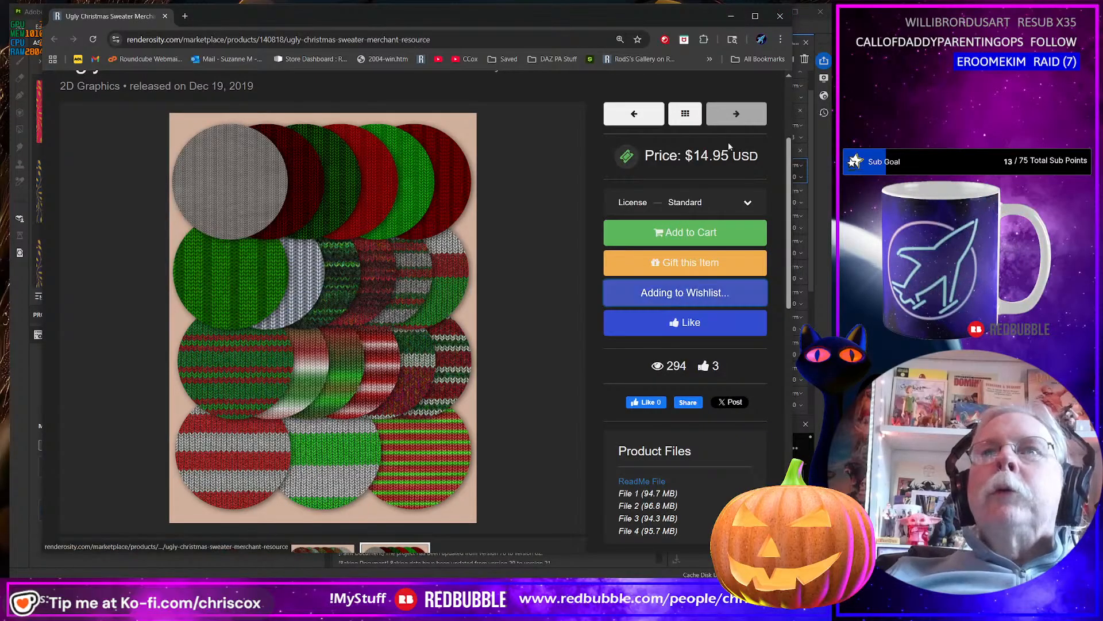
left_click(779, 15)
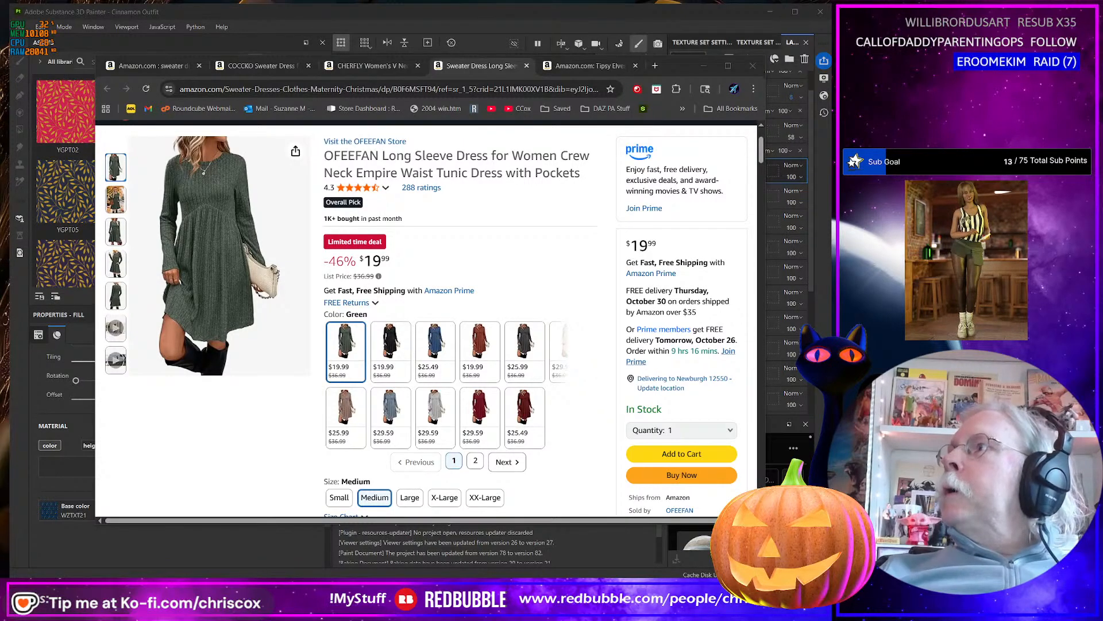
Return to Substance 3D Painter from the Amazon page and hide Fill layer 10.
key("alt+Tab")
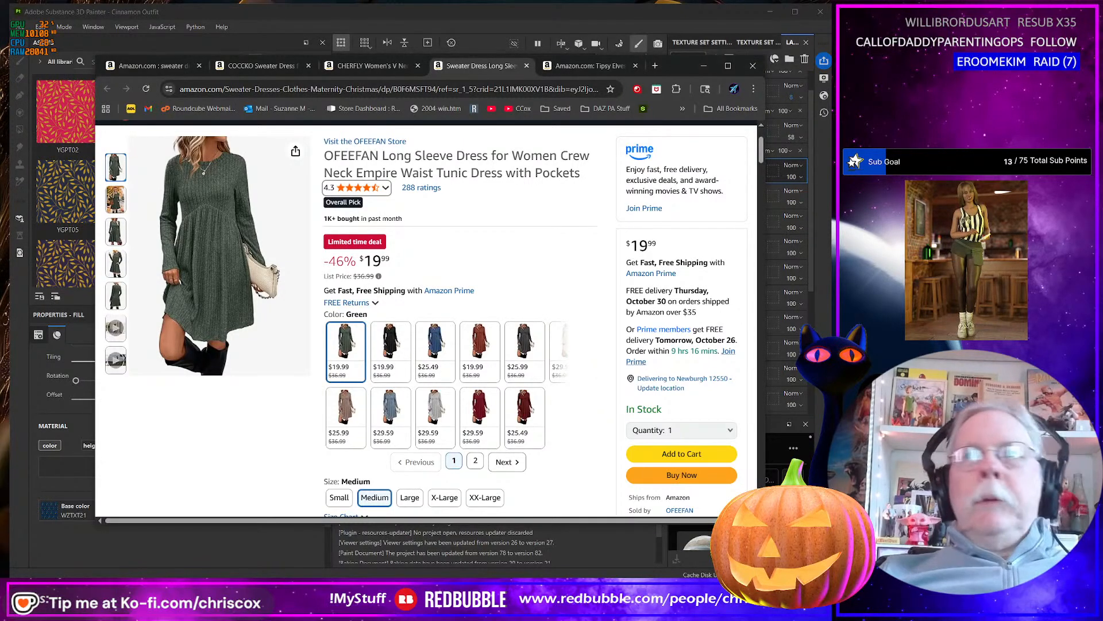
left_click(704, 66)
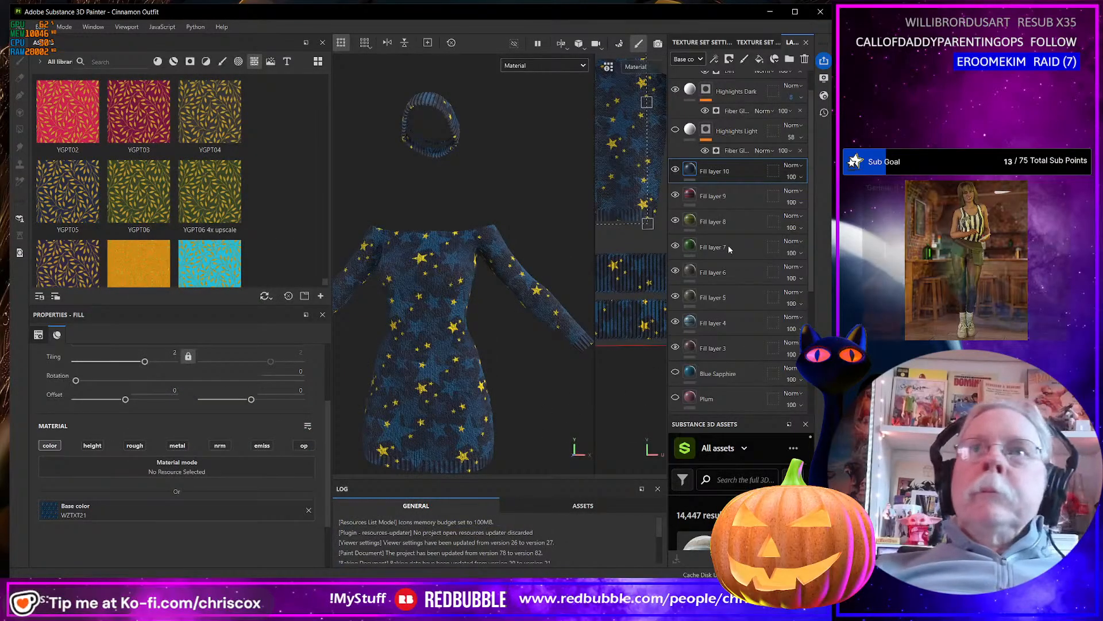
left_click(676, 170)
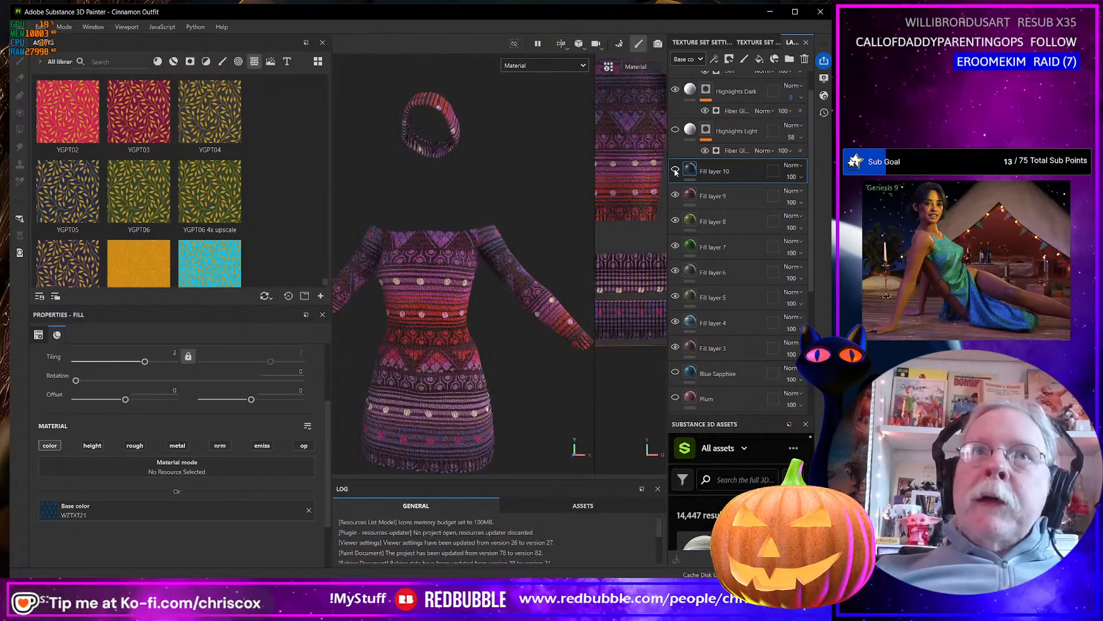
left_click(675, 170)
left_click(675, 171)
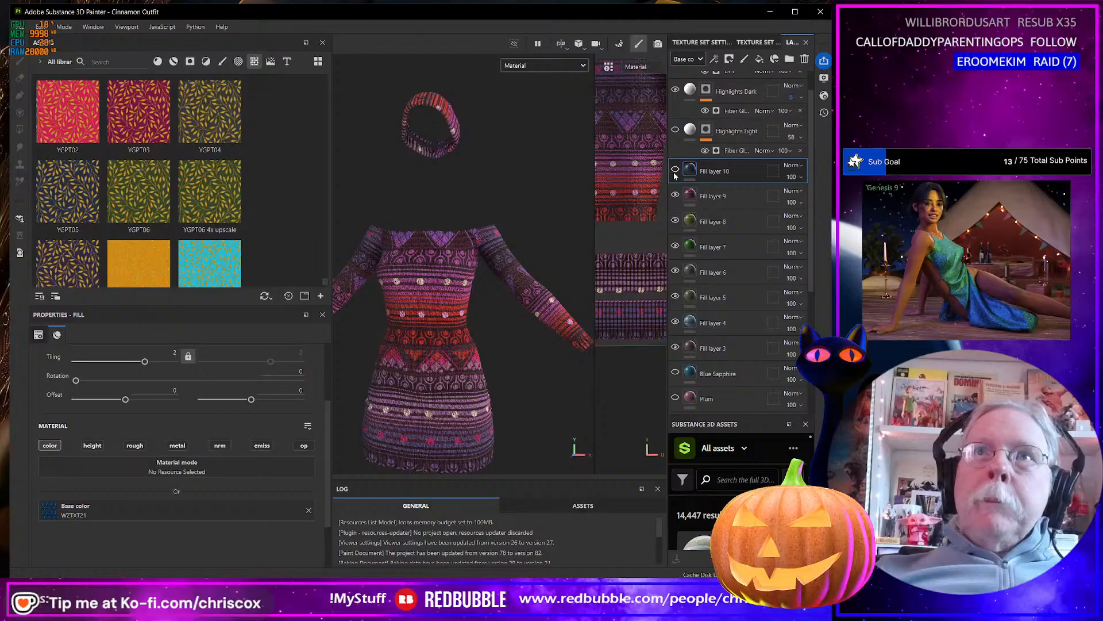
Group Fill layer 10 into a new folder and name the folder Patterns.
left_click(717, 195)
right_click(727, 172)
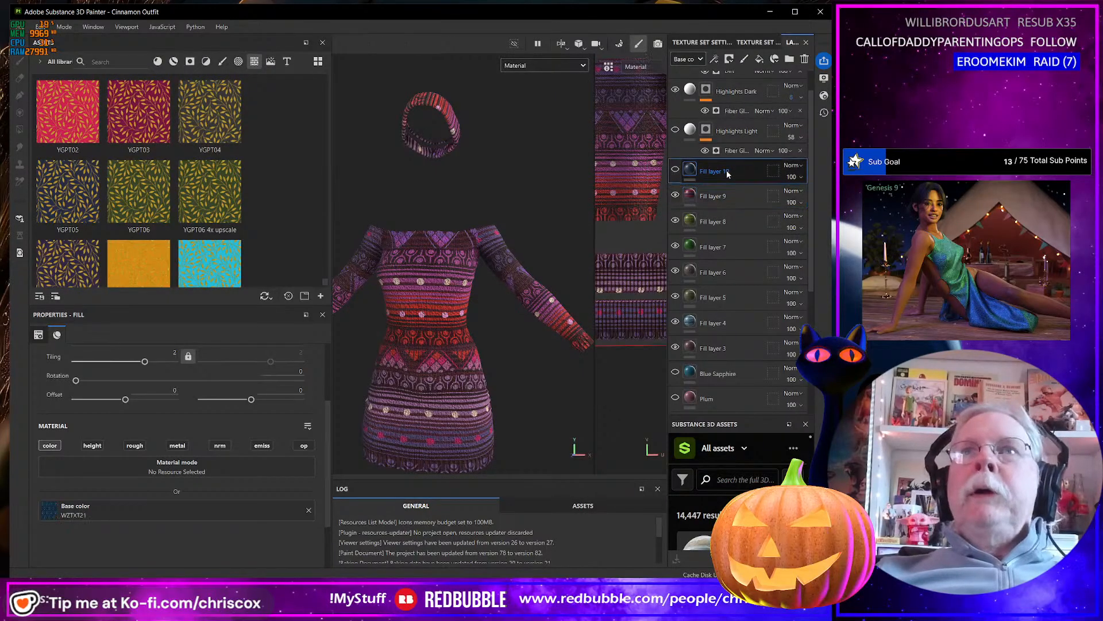
left_click(789, 280)
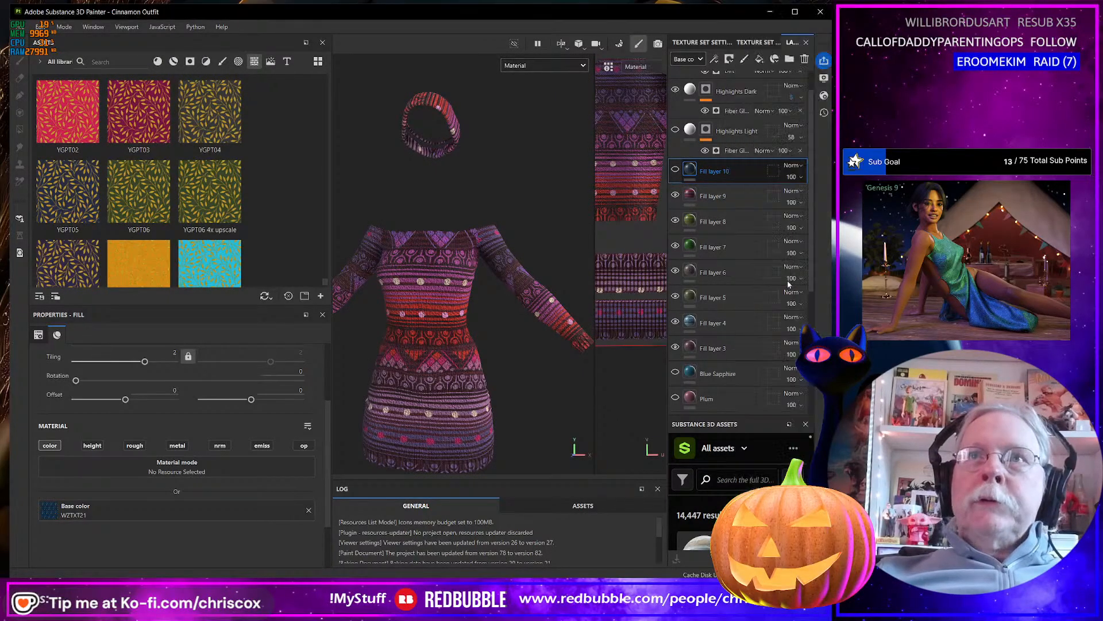
double_click(717, 172)
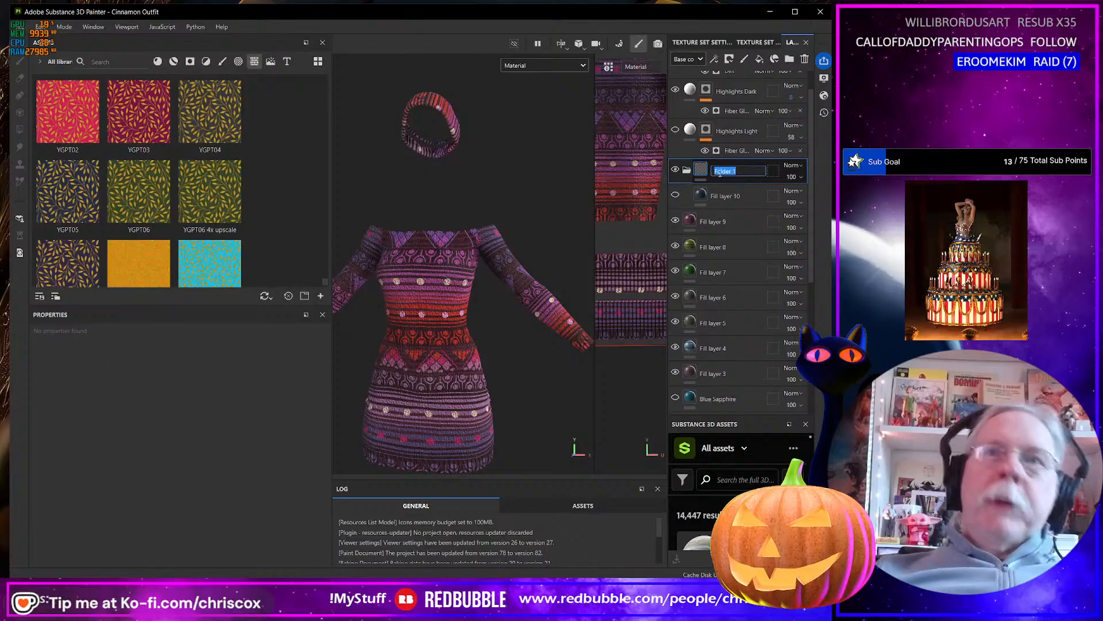
type("Patterns")
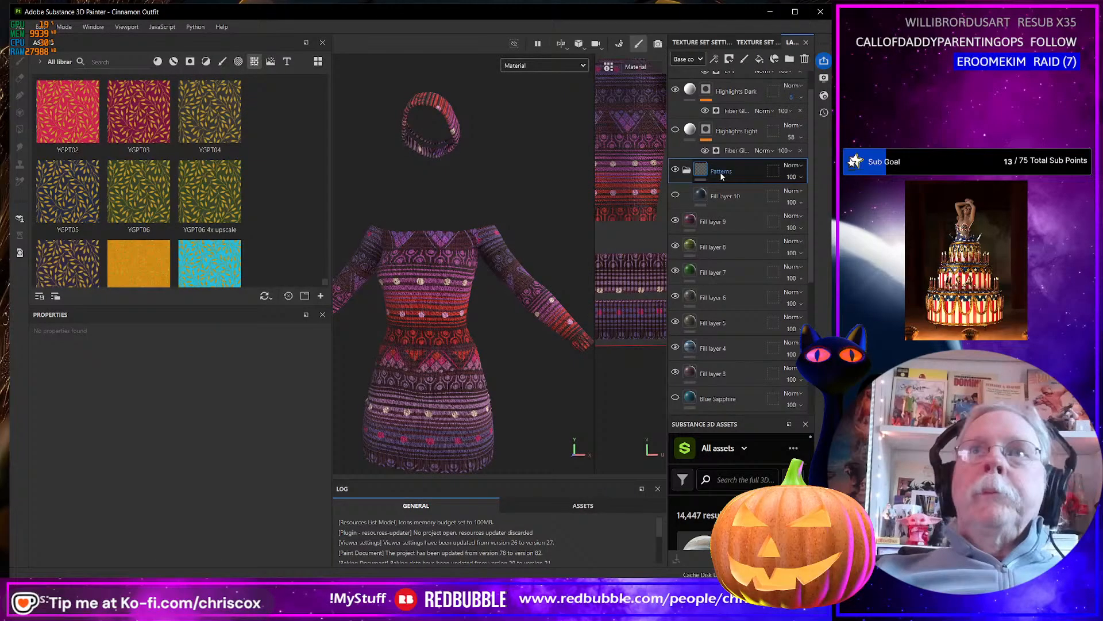
key("Return")
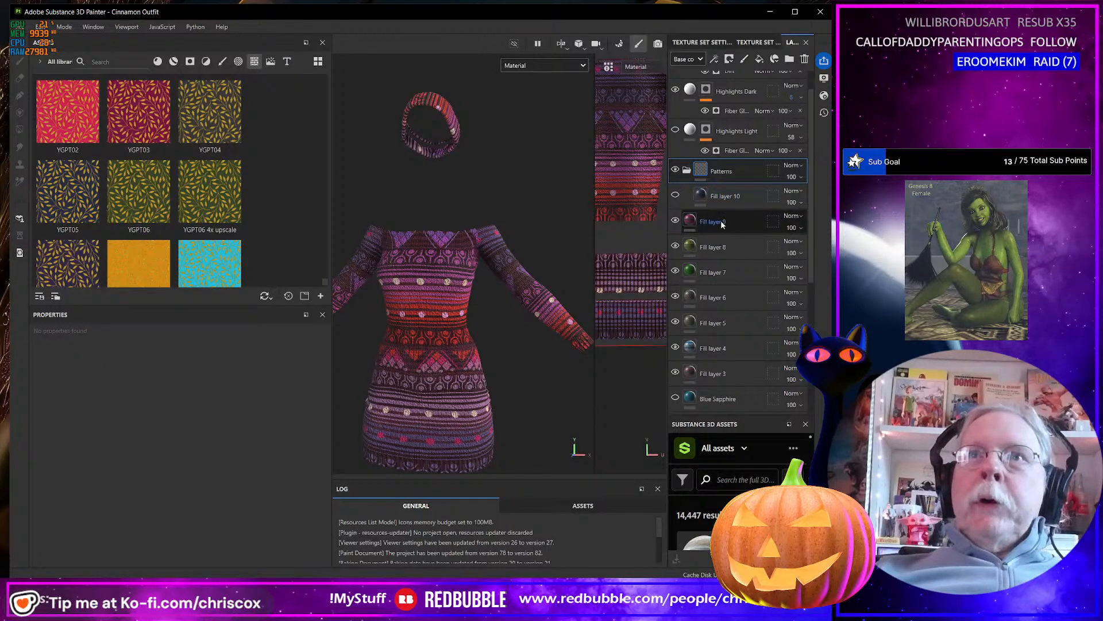
Hide Fill layer 9, Fill layer 8 and Fill layer 7.
left_click(676, 221)
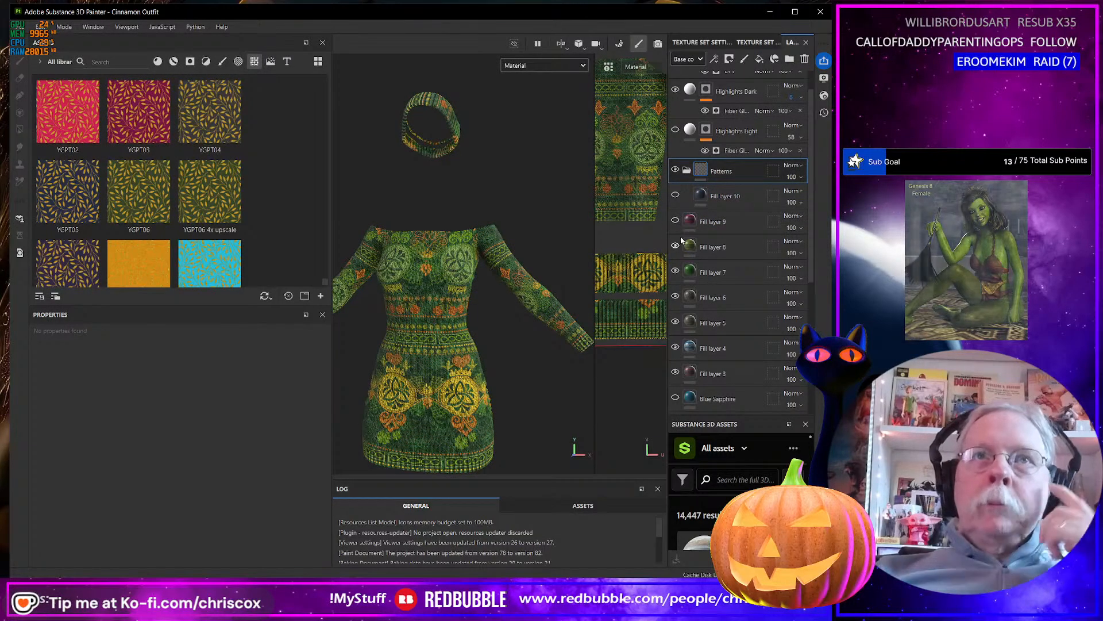
scroll(719, 320, "down", 1)
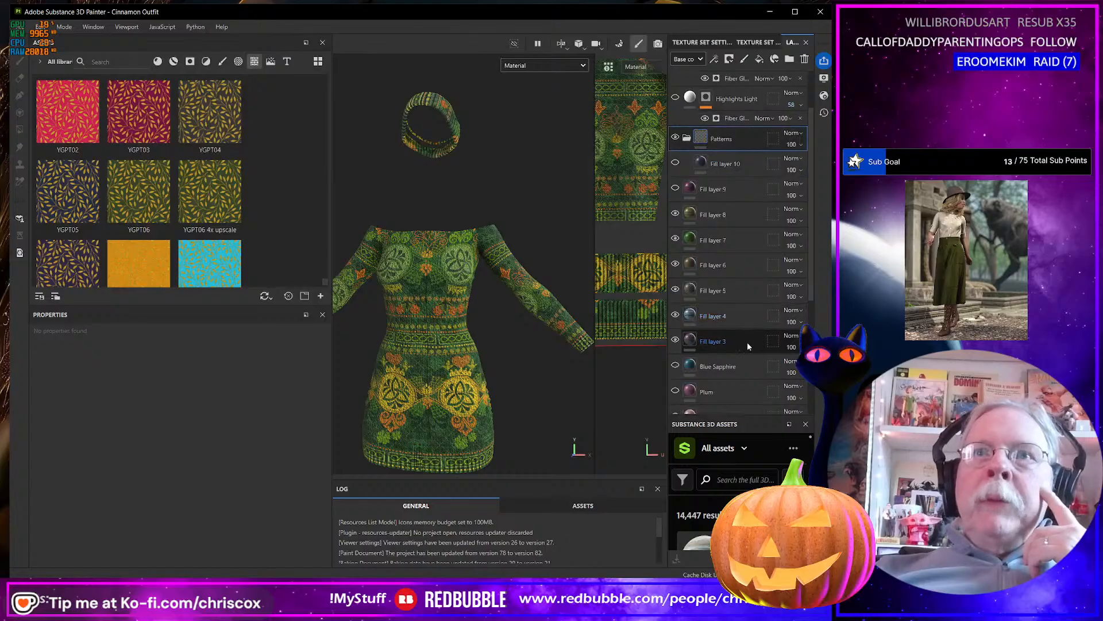
left_click(676, 212)
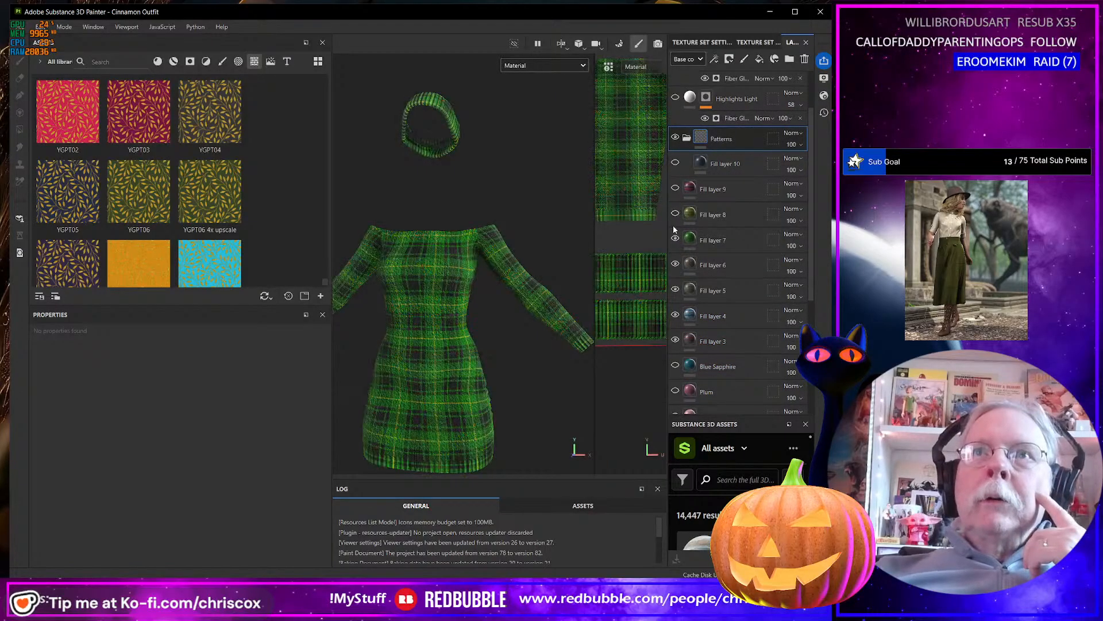
left_click(676, 238)
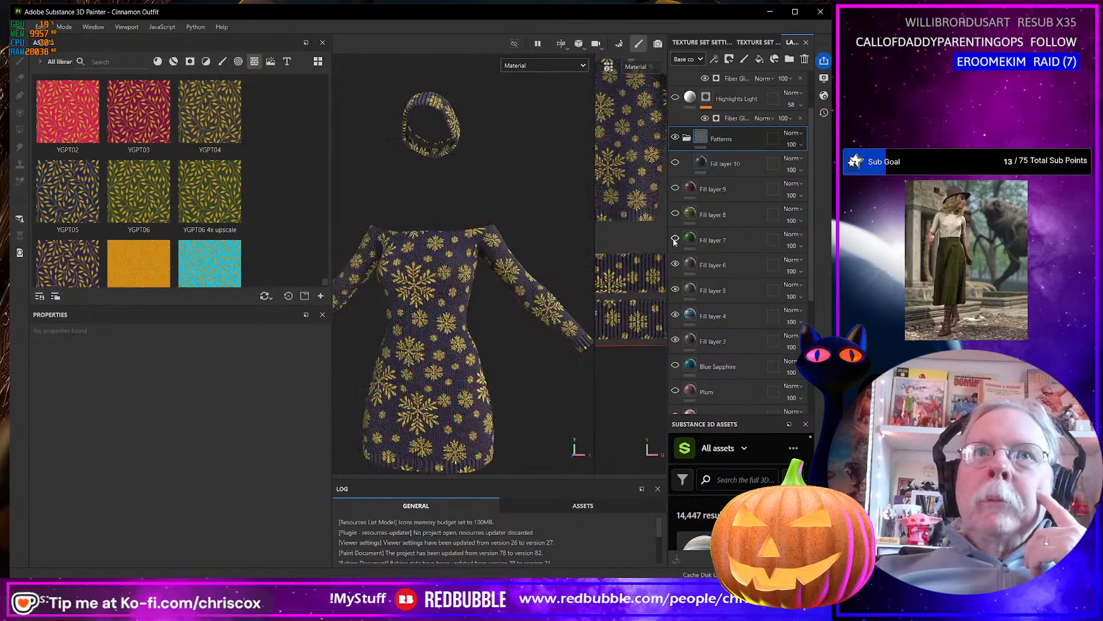
Move Fill layer 6 into the Patterns folder above Fill layer 10 and hide it.
left_click(725, 266)
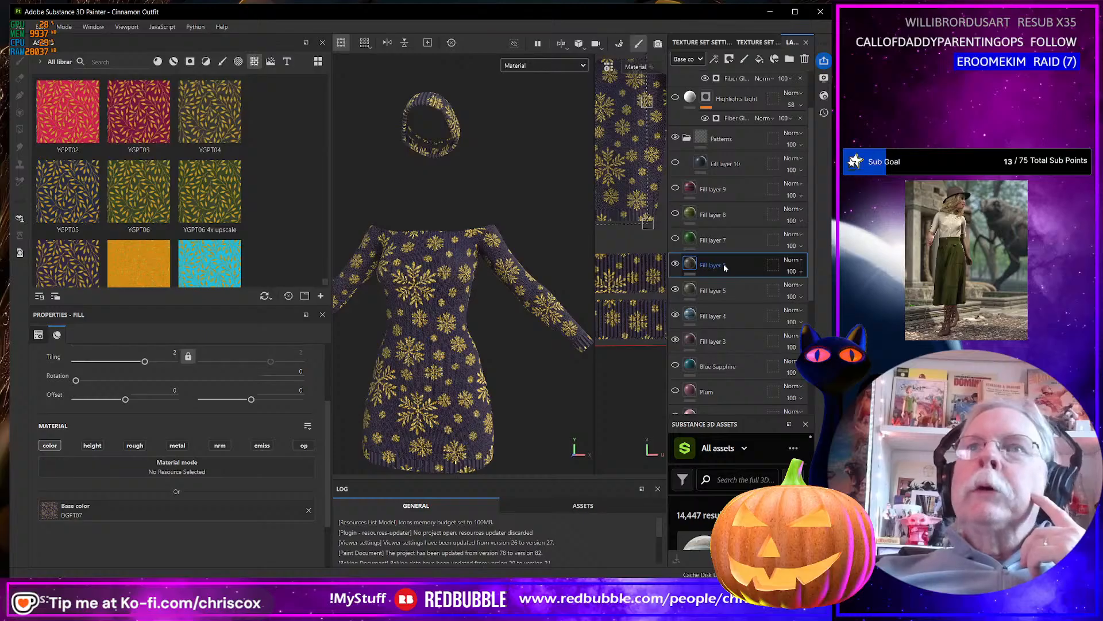
left_click_drag(725, 266, 739, 167)
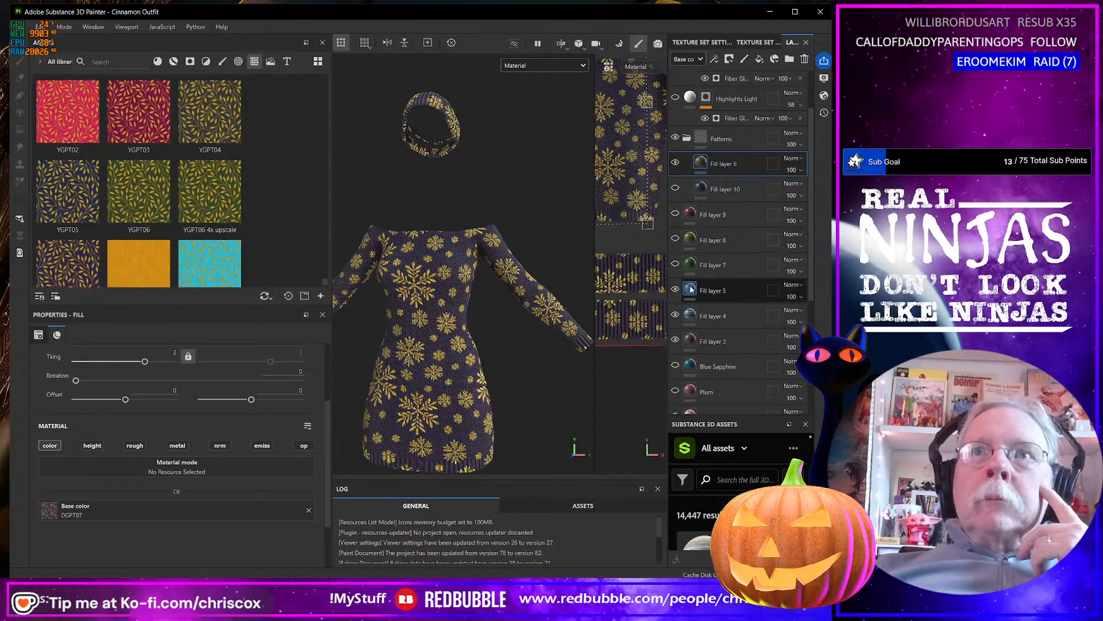
left_click(675, 164)
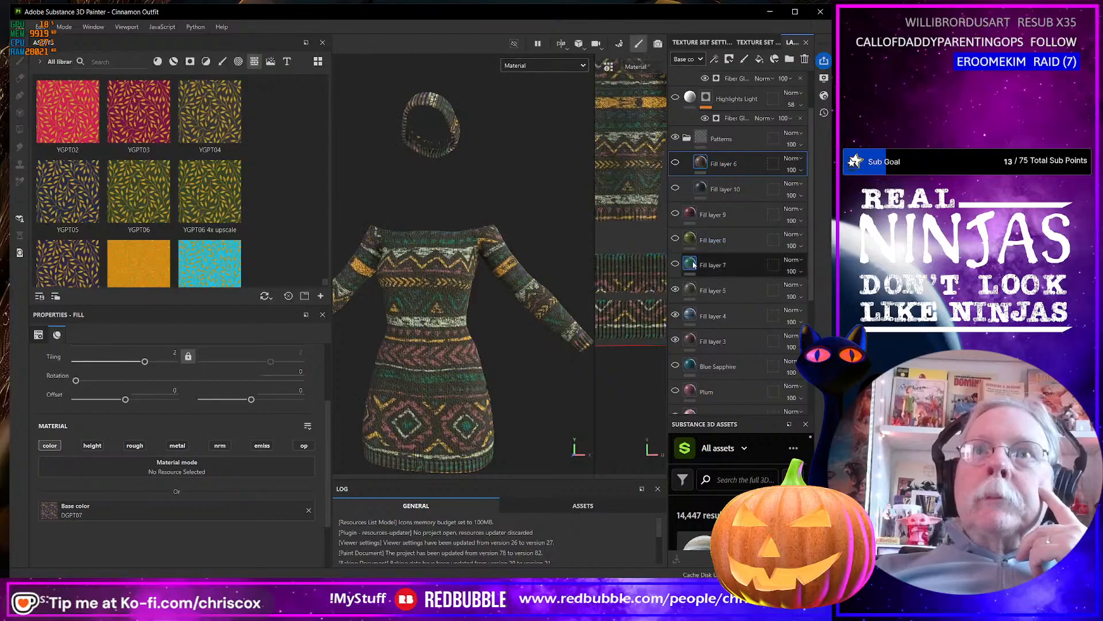
Hide Fill layer 5 and Fill layer 4, keeping Fill layer 3 visible on the dress.
scroll(739, 299, "down", 1)
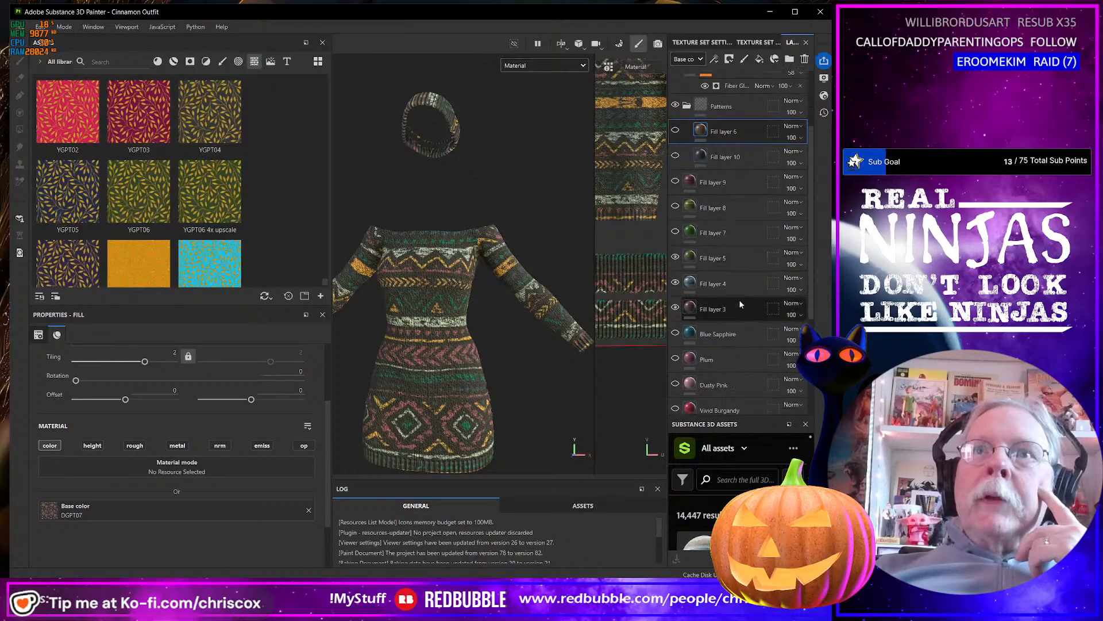
left_click(675, 257)
left_click(676, 282)
left_click(675, 308)
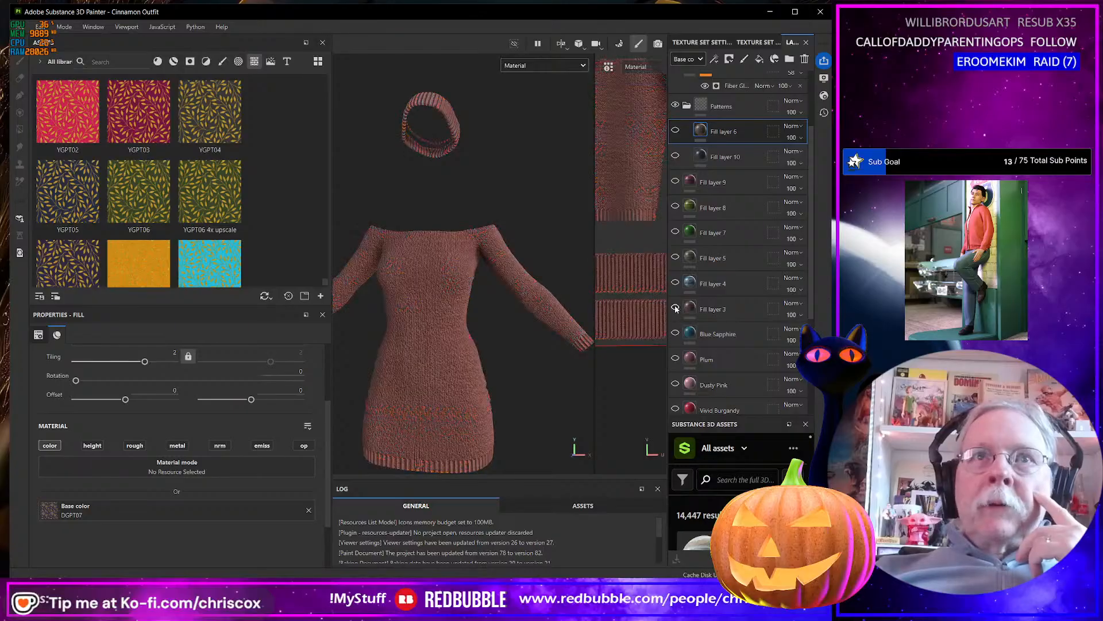
left_click(675, 308)
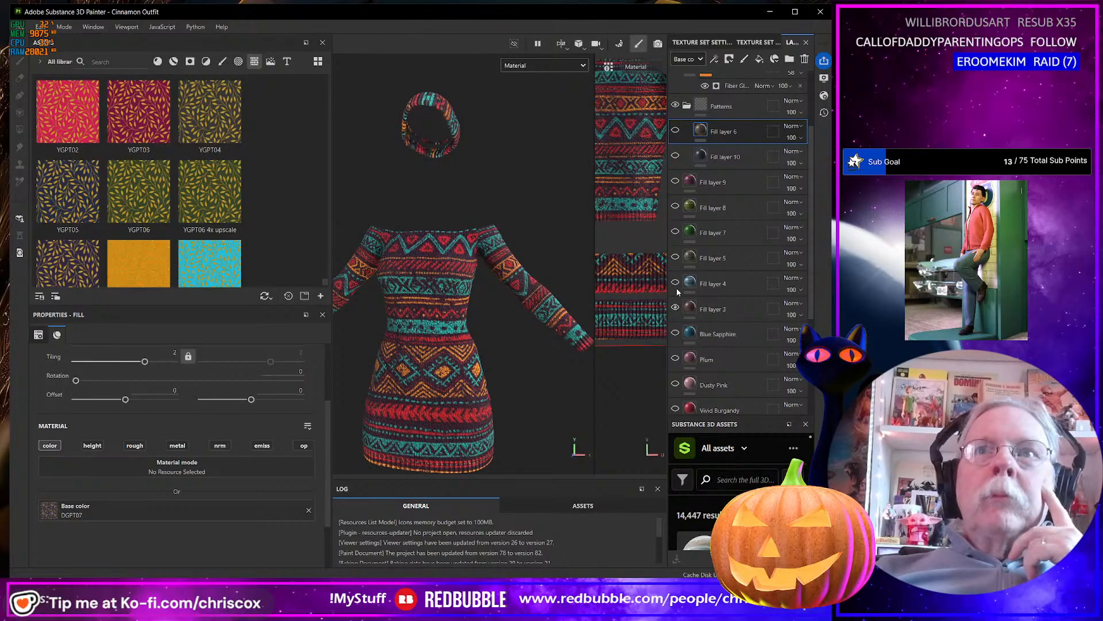
Compare the patterns of Fill layer 5 and Fill layer 4 with Fill layer 3 by switching their visibility on and off.
left_click(676, 257)
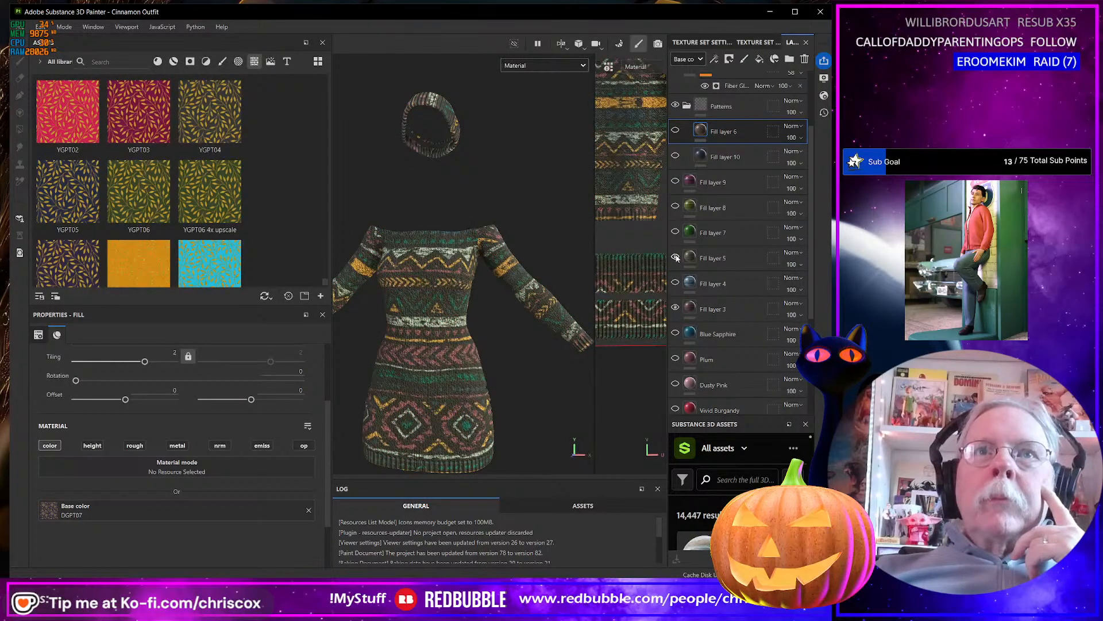
left_click(676, 258)
left_click(675, 283)
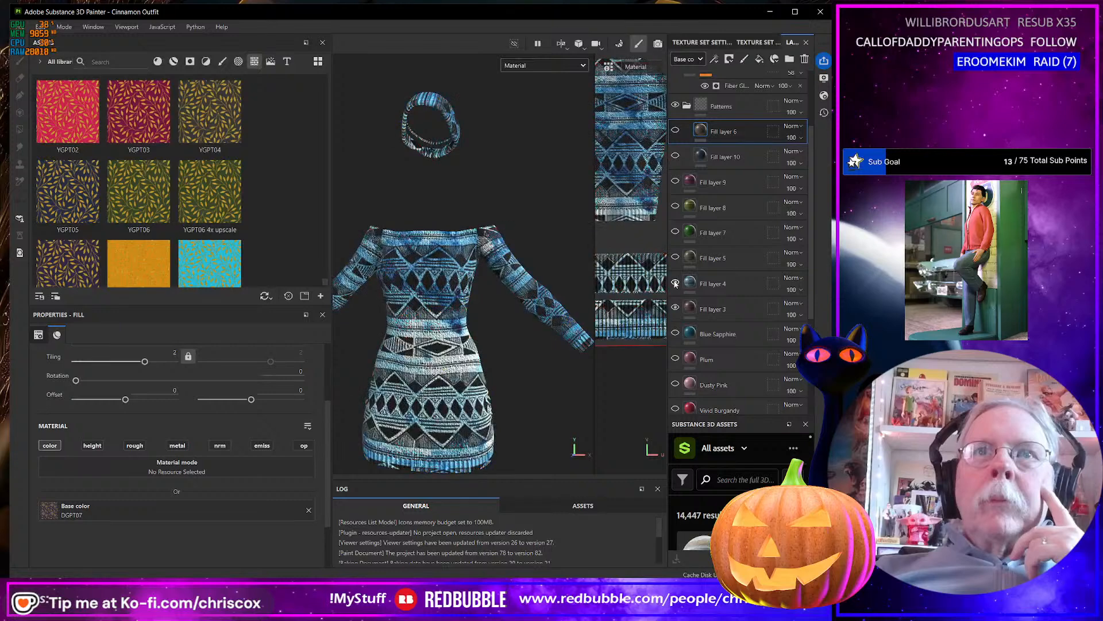
left_click(676, 283)
left_click(676, 257)
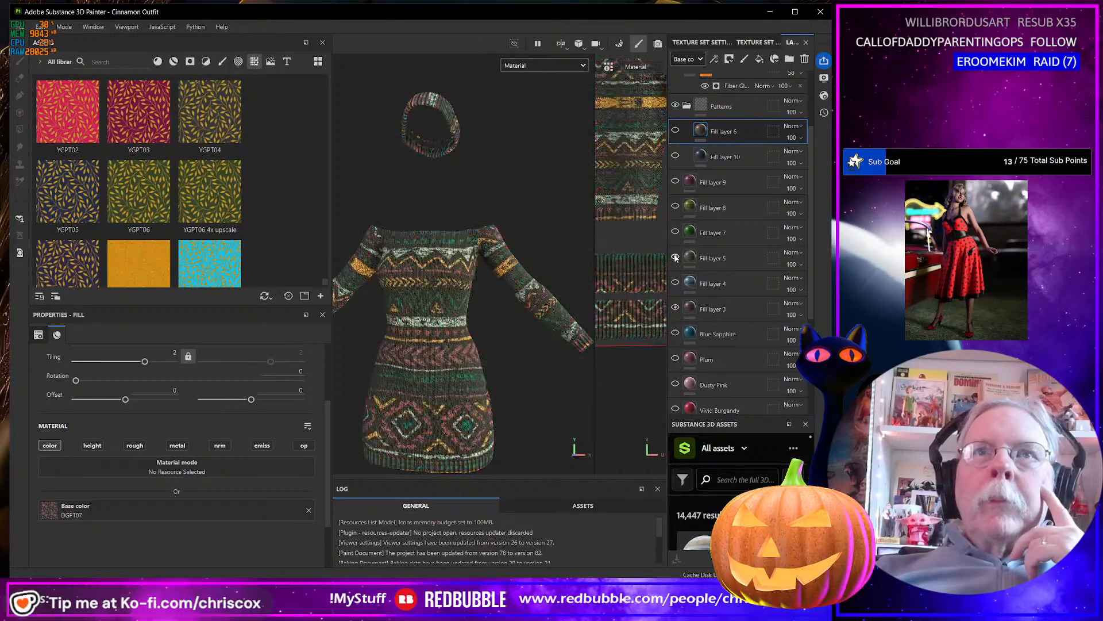
left_click(676, 258)
left_click(675, 257)
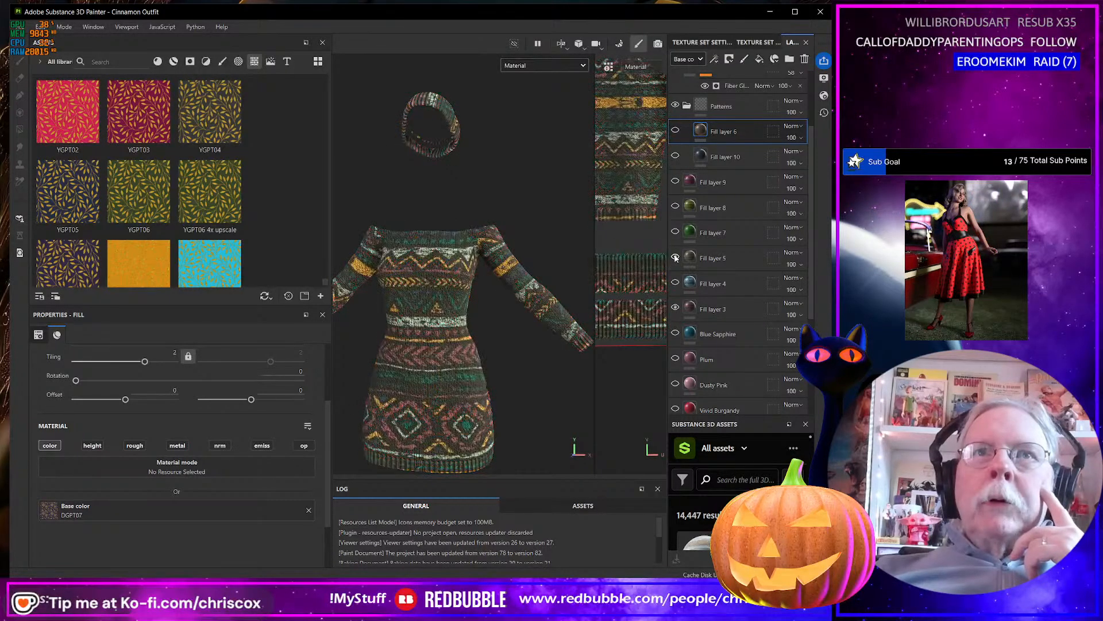
left_click(676, 258)
left_click(675, 257)
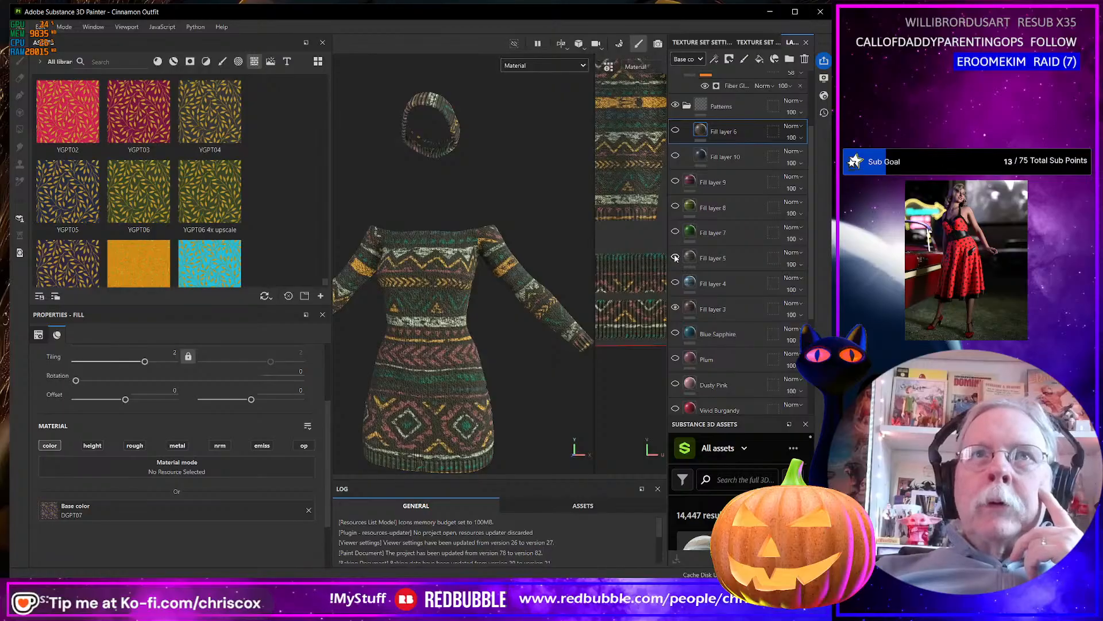
left_click(676, 257)
left_click(675, 258)
left_click(676, 257)
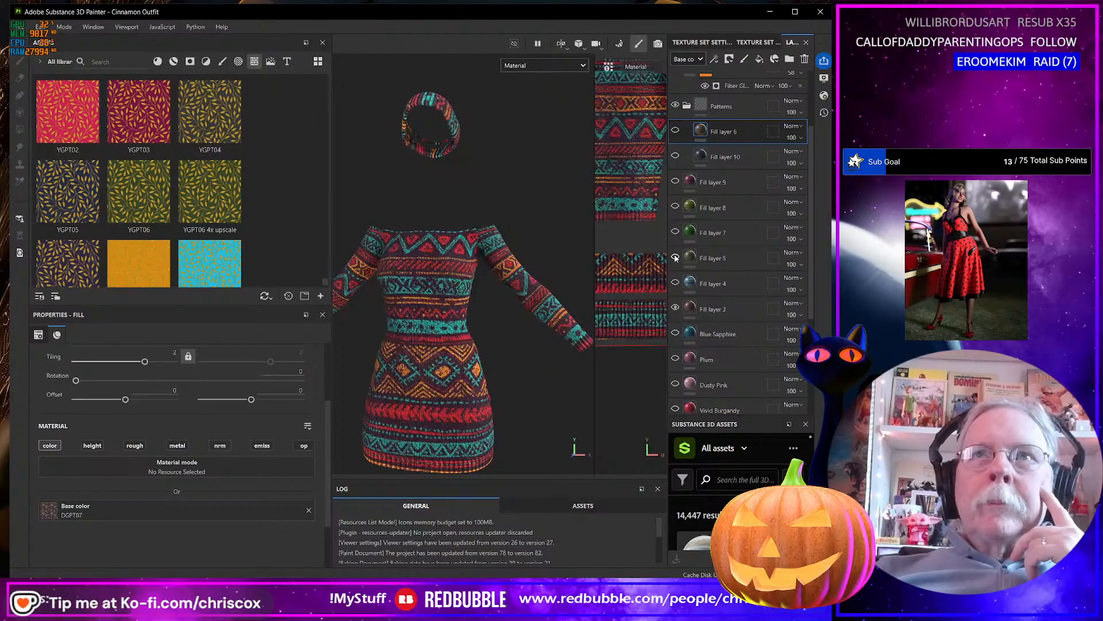
left_click(675, 258)
left_click(676, 258)
Move Fill layer 5 and Fill layer 3 together into the Patterns folder above Fill layer 6.
left_click(716, 259)
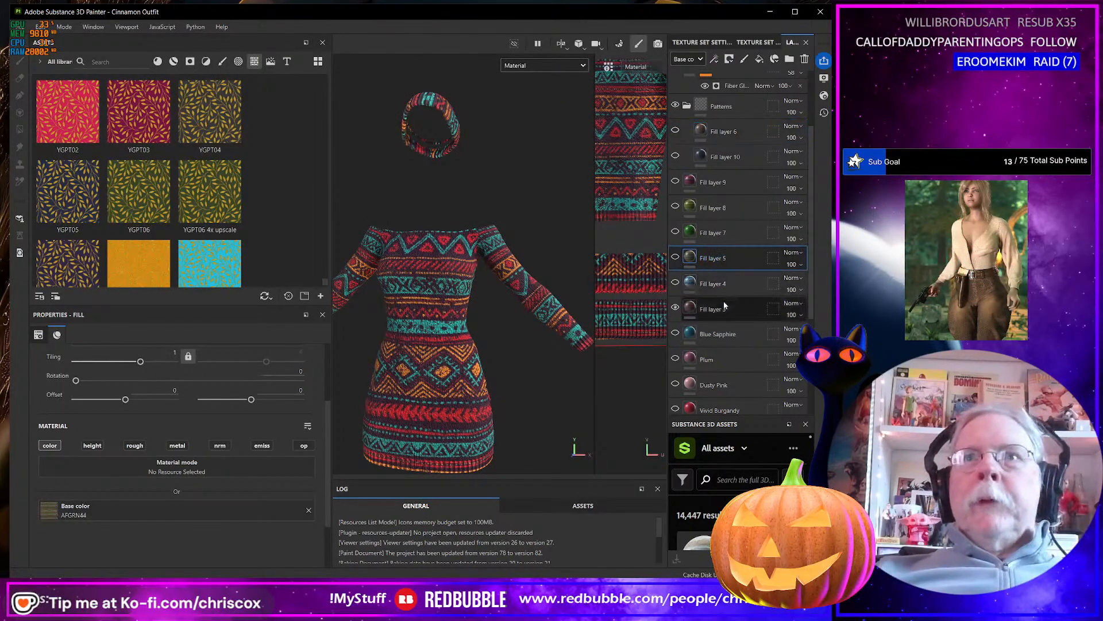
left_click(725, 306, "ctrl")
left_click_drag(720, 257, 746, 134)
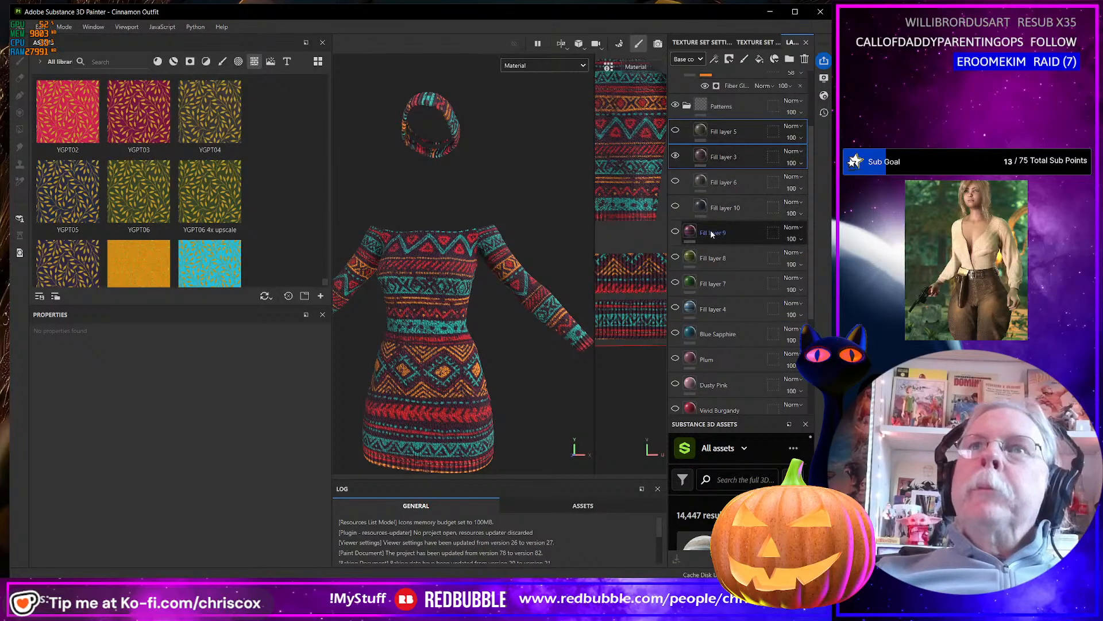
Delete the unused Fill layers 9, 8, 7 and 4 below the Patterns folder.
left_click(710, 230)
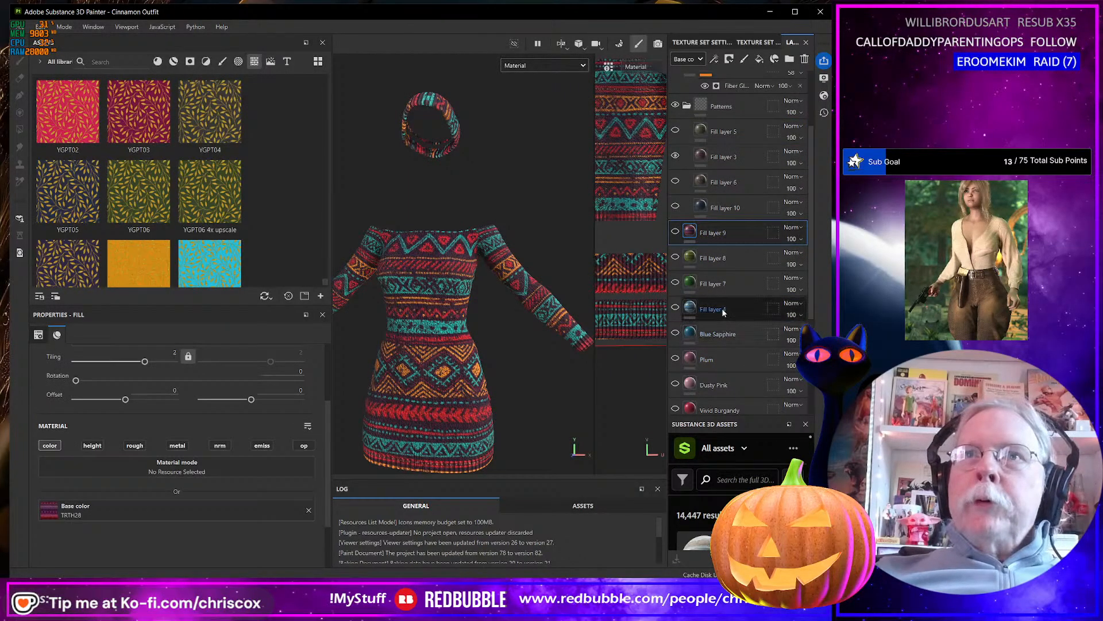
left_click(723, 309, "shift")
key("Delete")
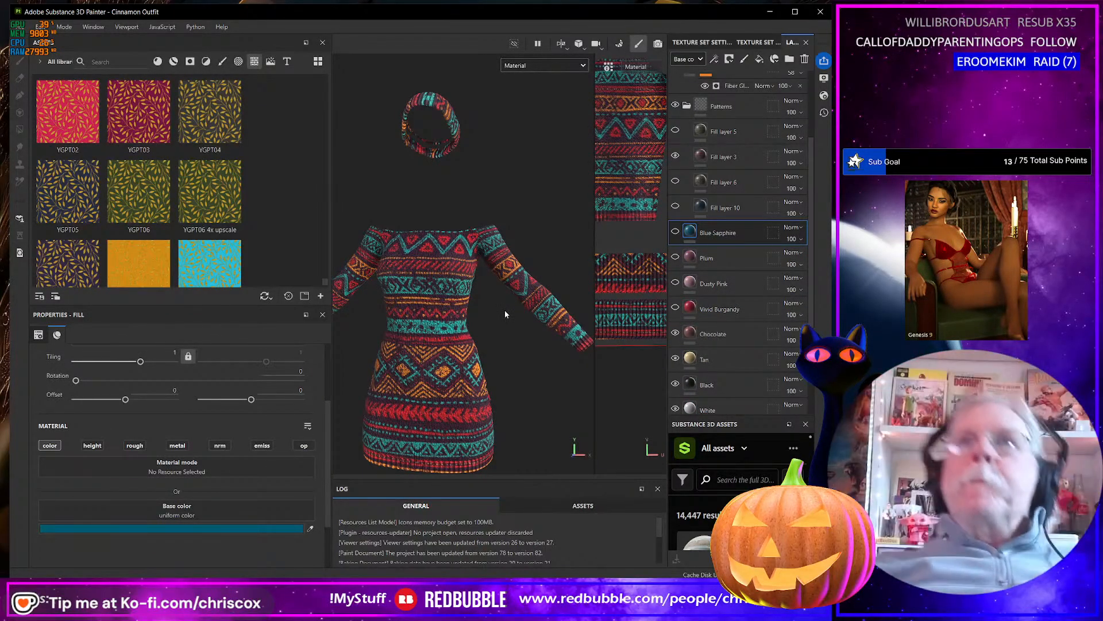
Collapse the Patterns folder and compare the dress with the Highlights Light layer shown and hidden.
left_click(686, 107)
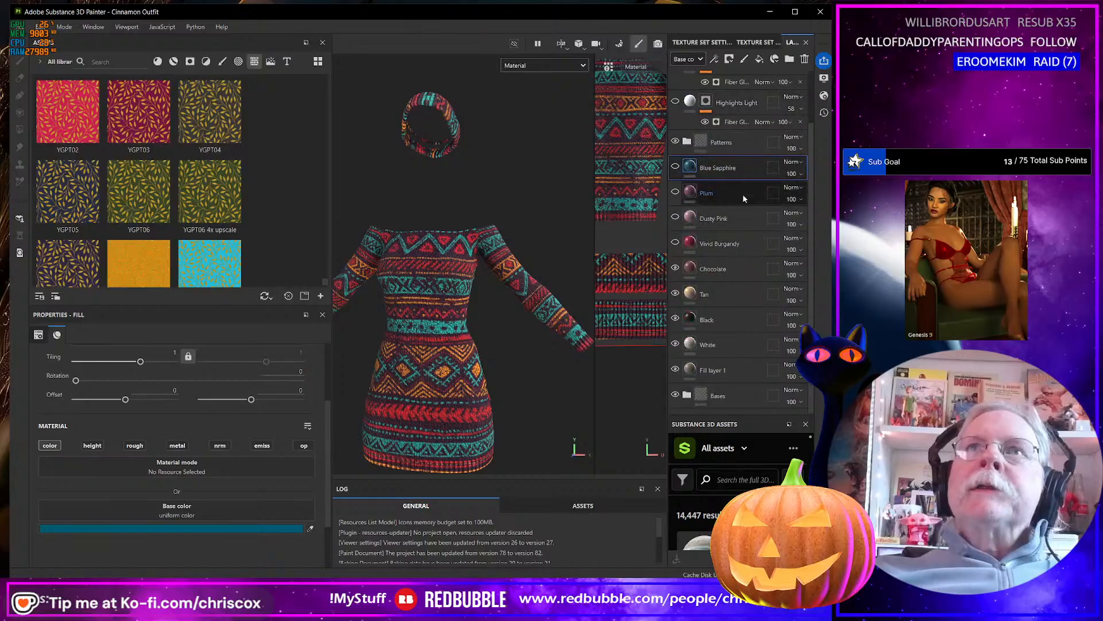
scroll(742, 109, "up", 2)
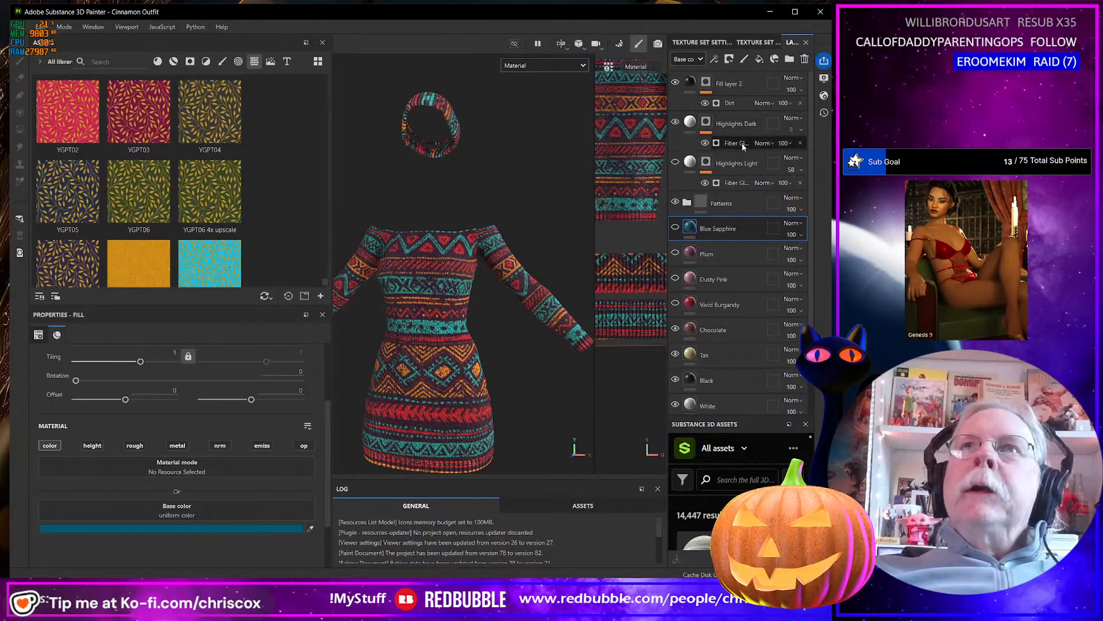
left_click(676, 163)
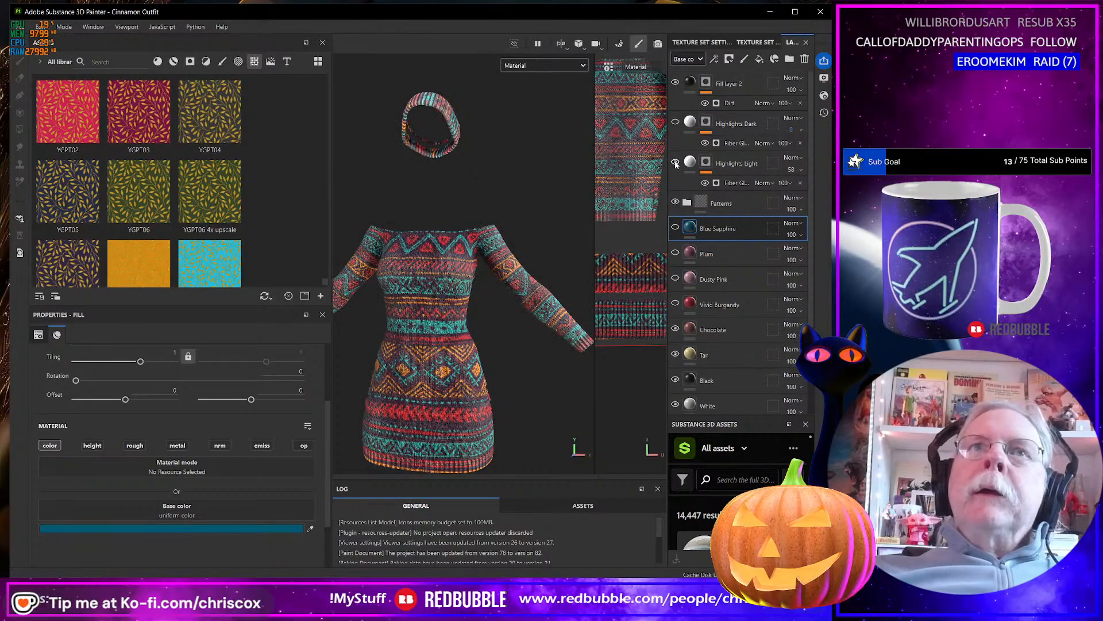
left_click(676, 163)
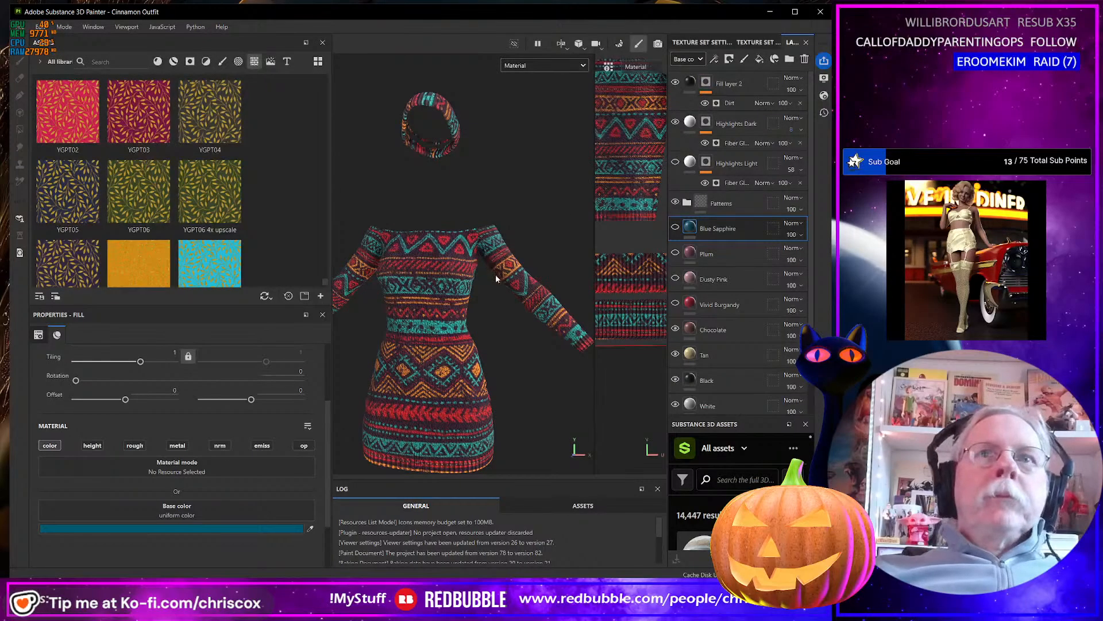
Frame the whole outfit, select Fill layer 2, and examine the patterned knit on the dress up close and from a distance.
key("f")
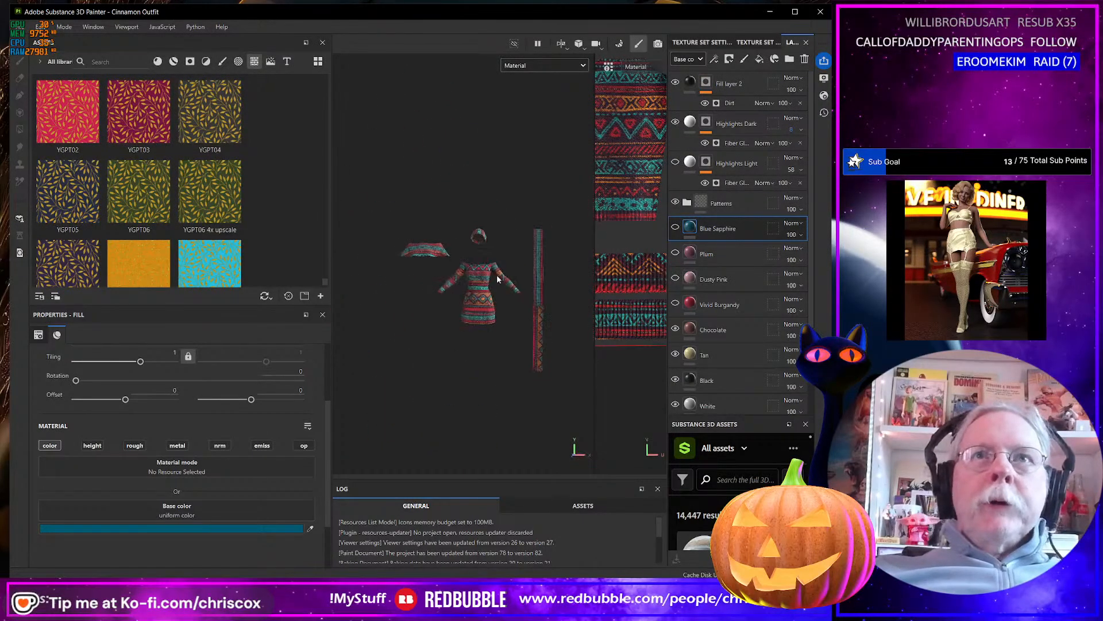
scroll(498, 274, "up", 4)
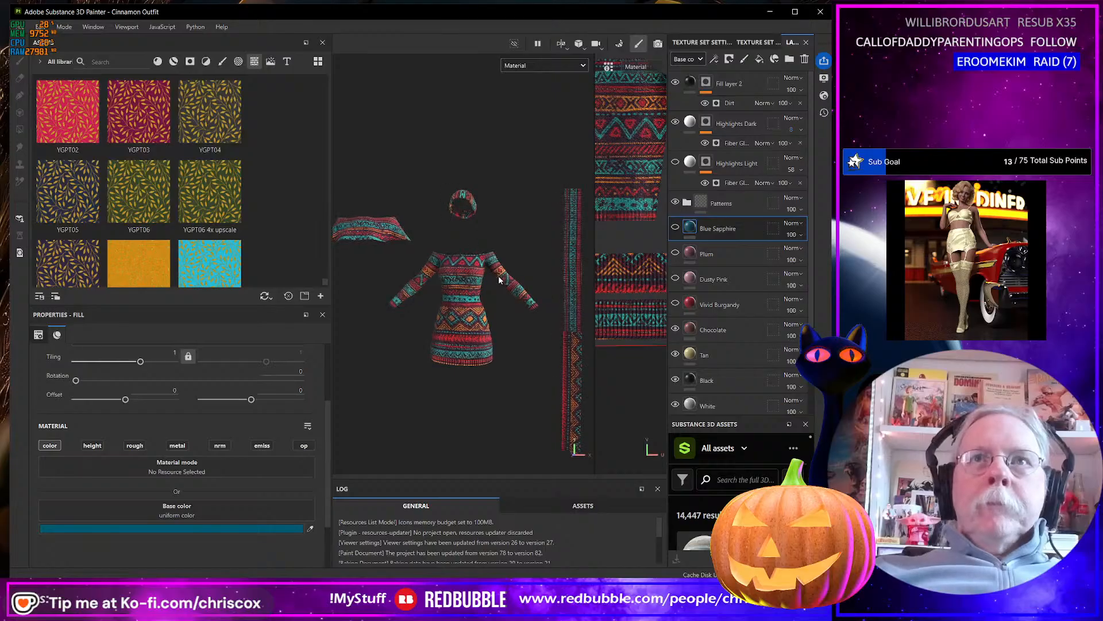
left_click(730, 85)
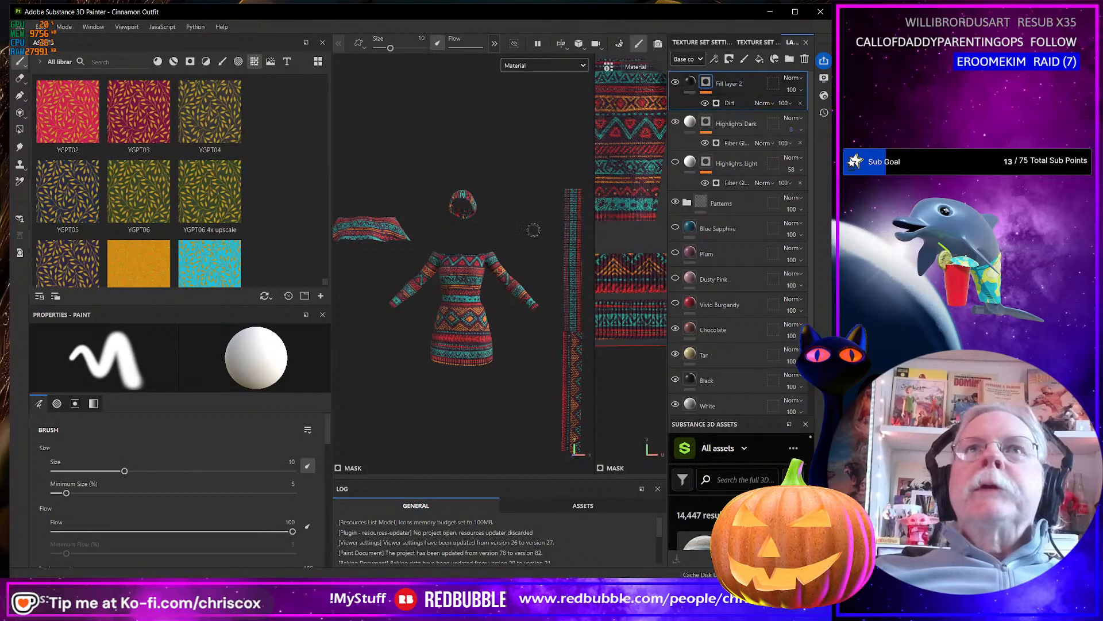
scroll(440, 315, "up", 8)
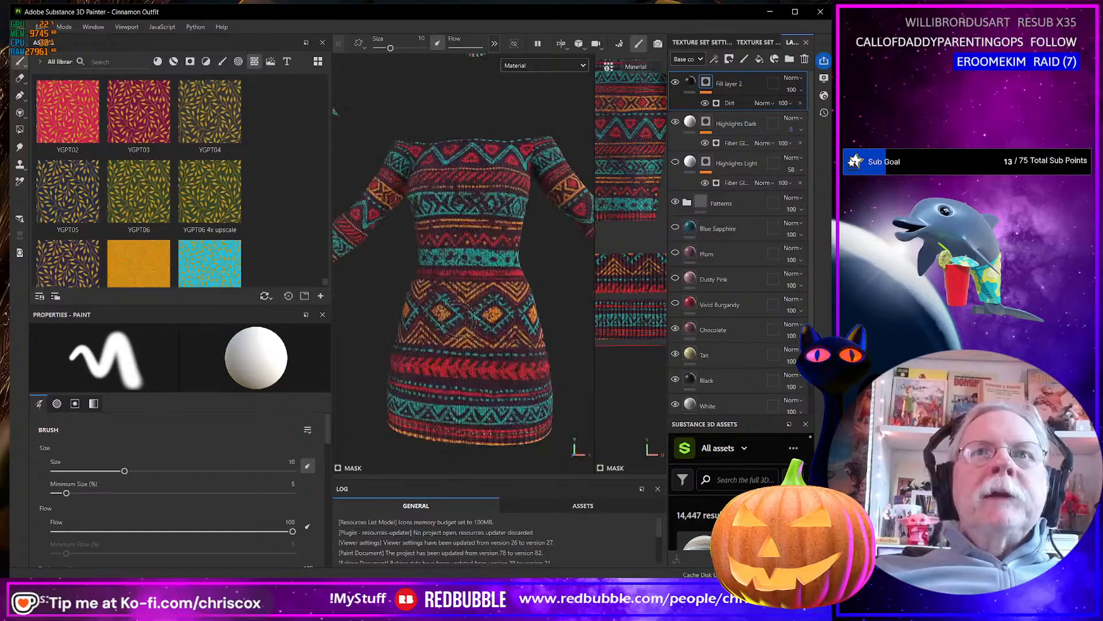
middle_click_drag(460, 311, 497, 151)
scroll(497, 151, "down", 8)
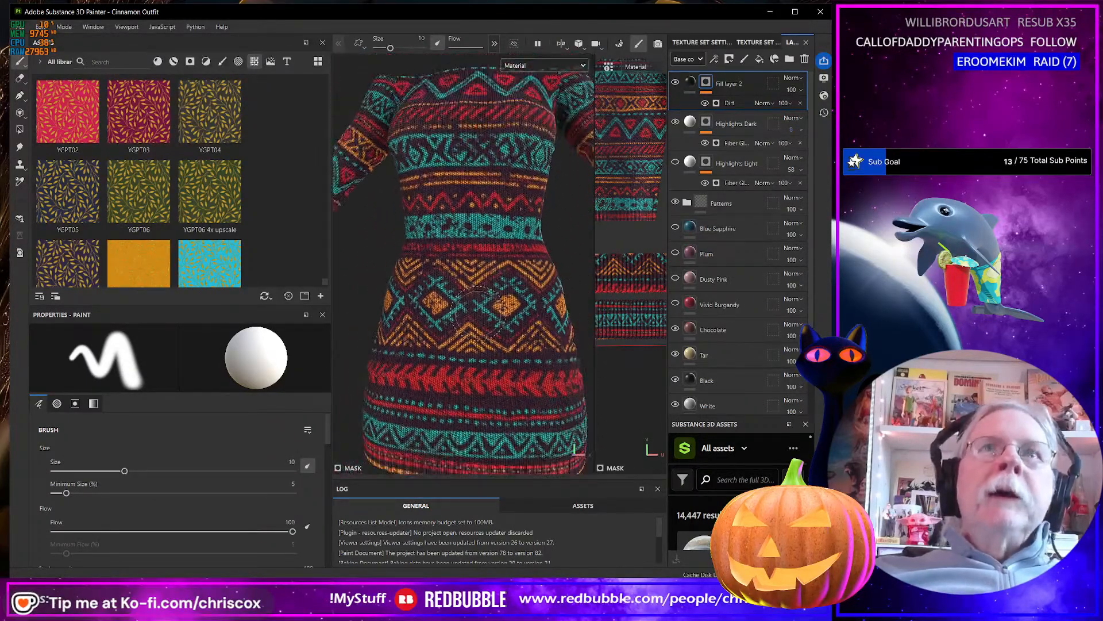
scroll(494, 270, "up", 10)
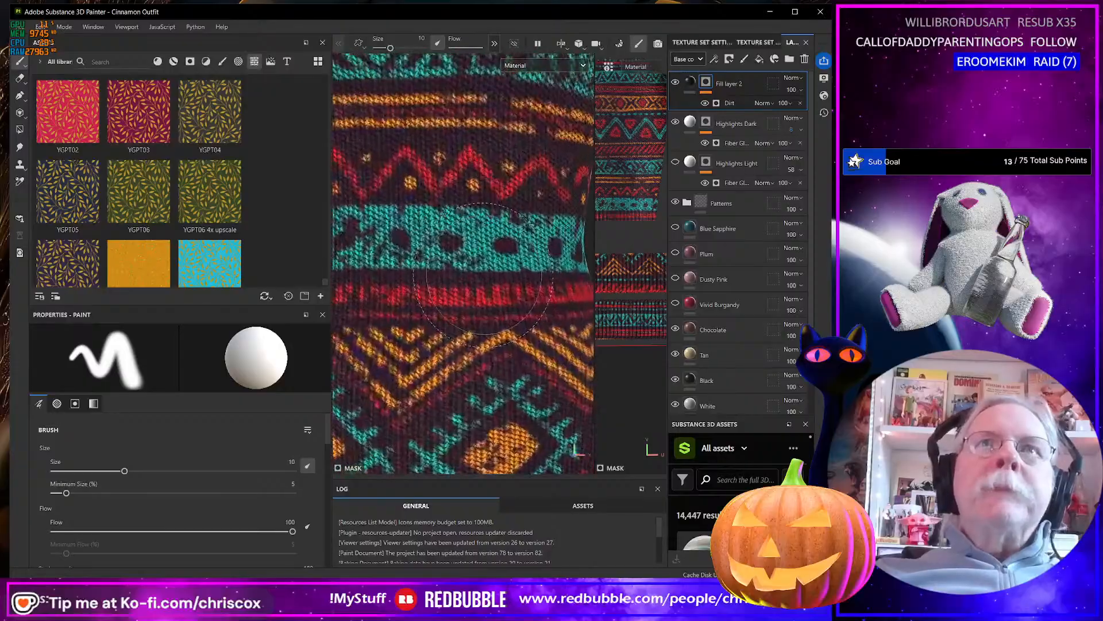
scroll(475, 274, "down", 9)
middle_click_drag(474, 275, 507, 314)
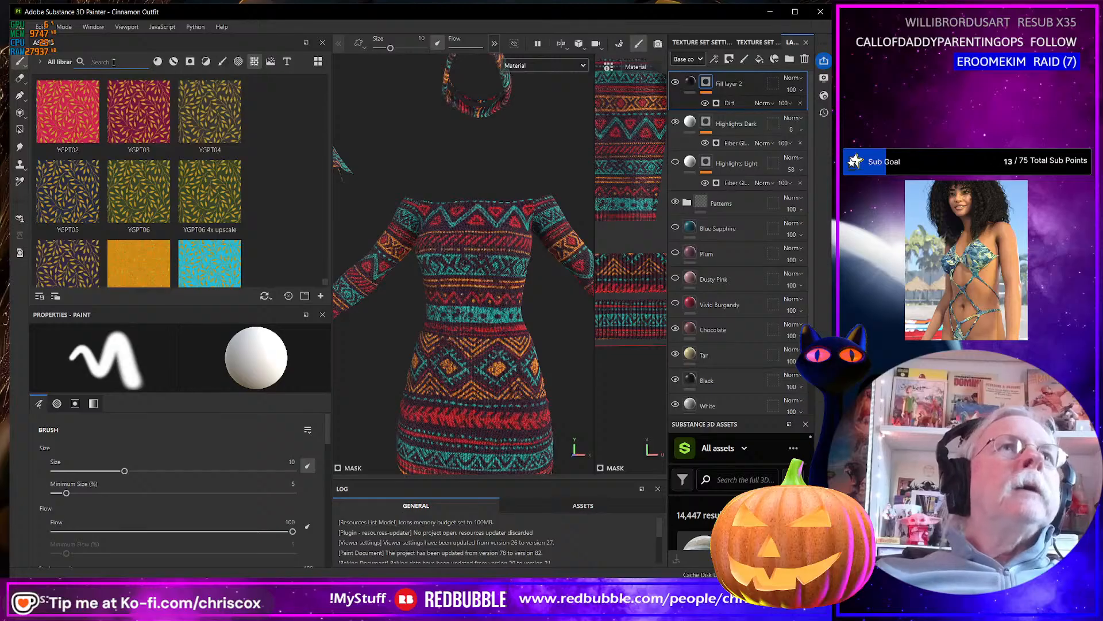
Search the smart materials for "storm" and add the second CCox Storm Raider material to the dress above Fill layer 2.
type("torm")
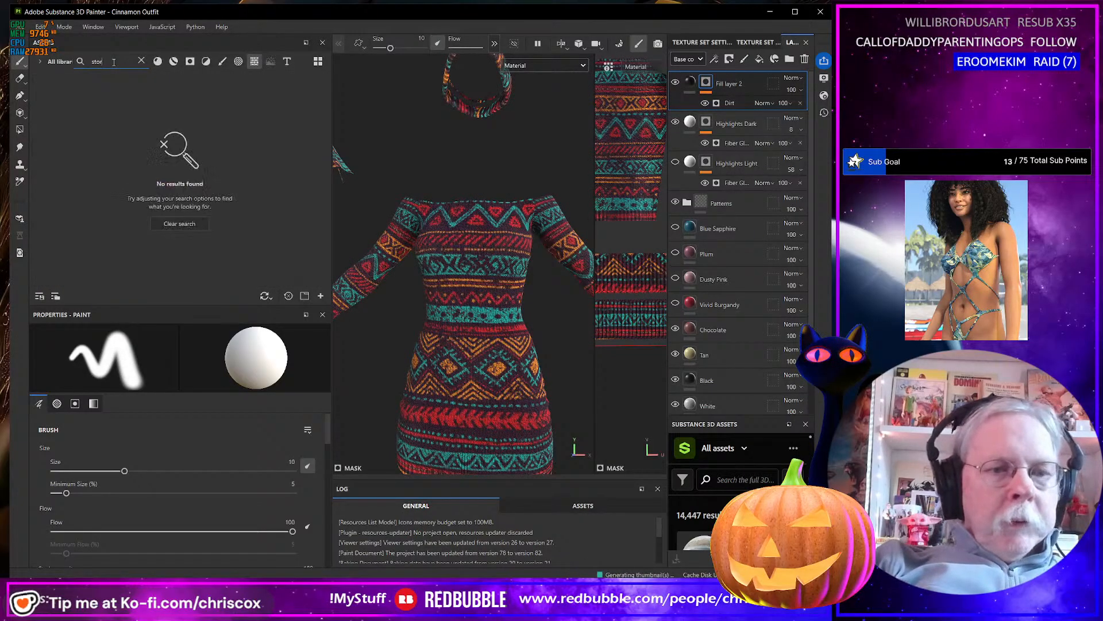
left_click(174, 61)
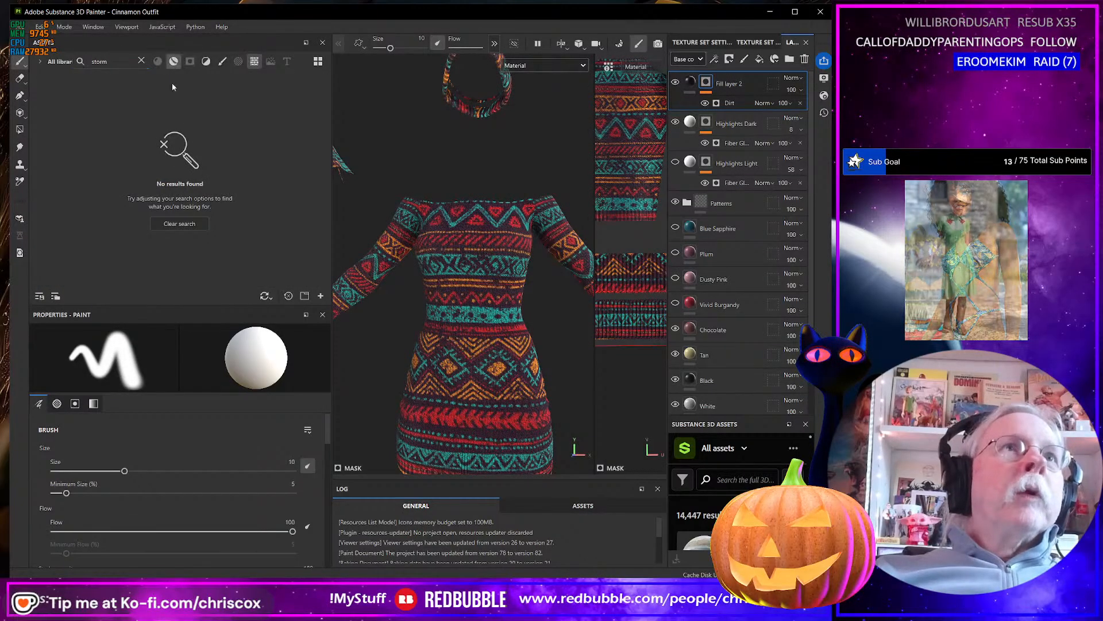
left_click_drag(143, 120, 470, 233)
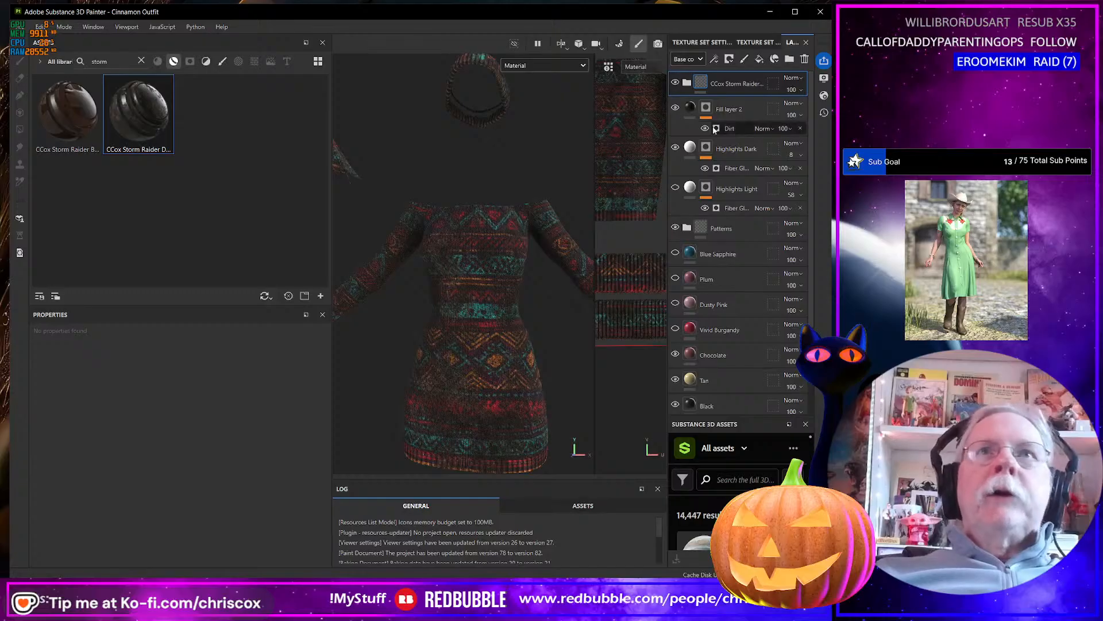
left_click(688, 83)
left_click(687, 83)
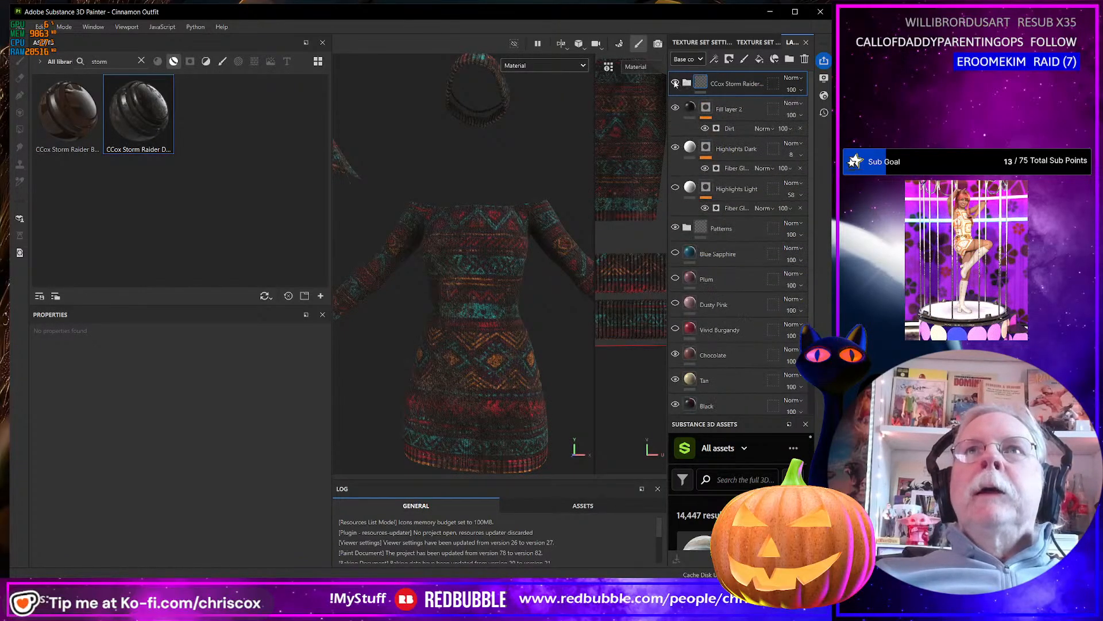
Hide the Storm Raider folder and add the CCox Torn Tattered smart material to the dress, found by searching for "tatt".
left_click(675, 82)
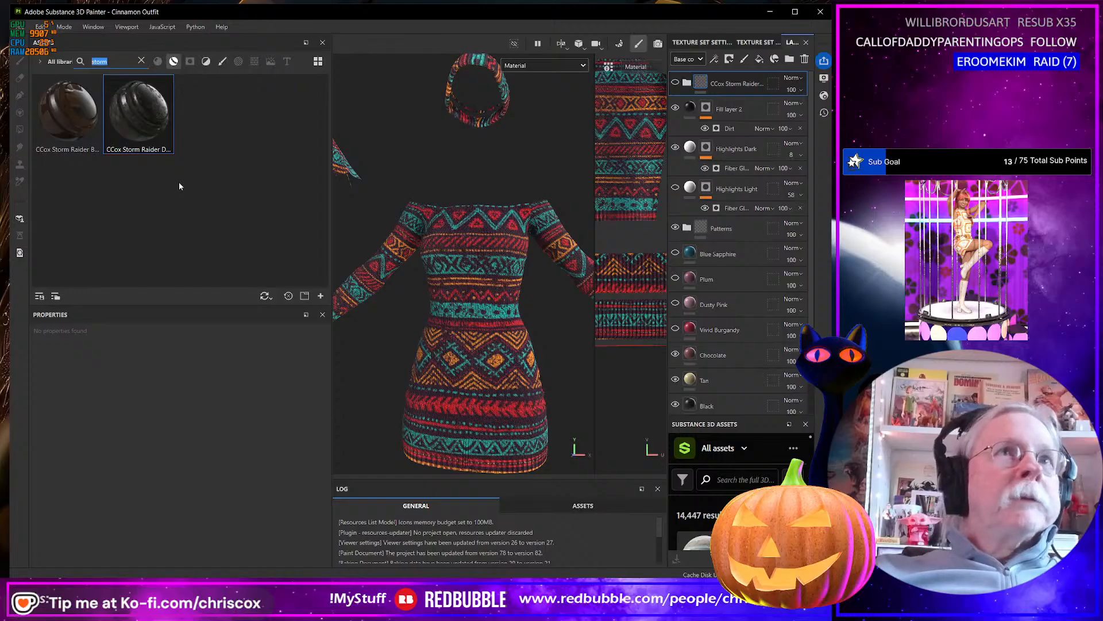
type("tatt")
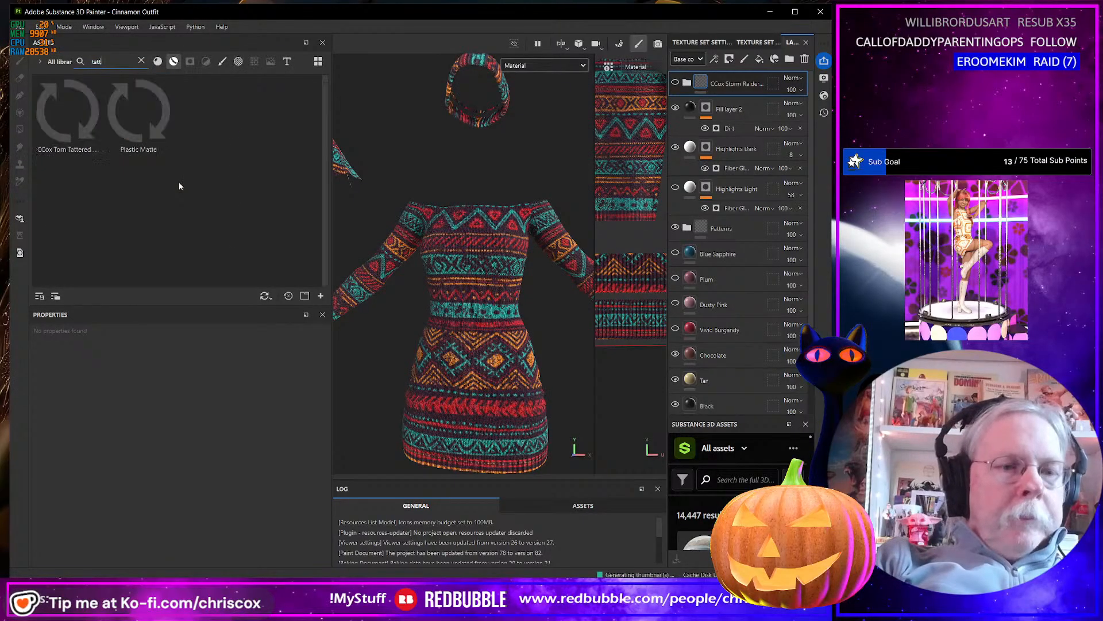
left_click_drag(71, 122, 491, 276)
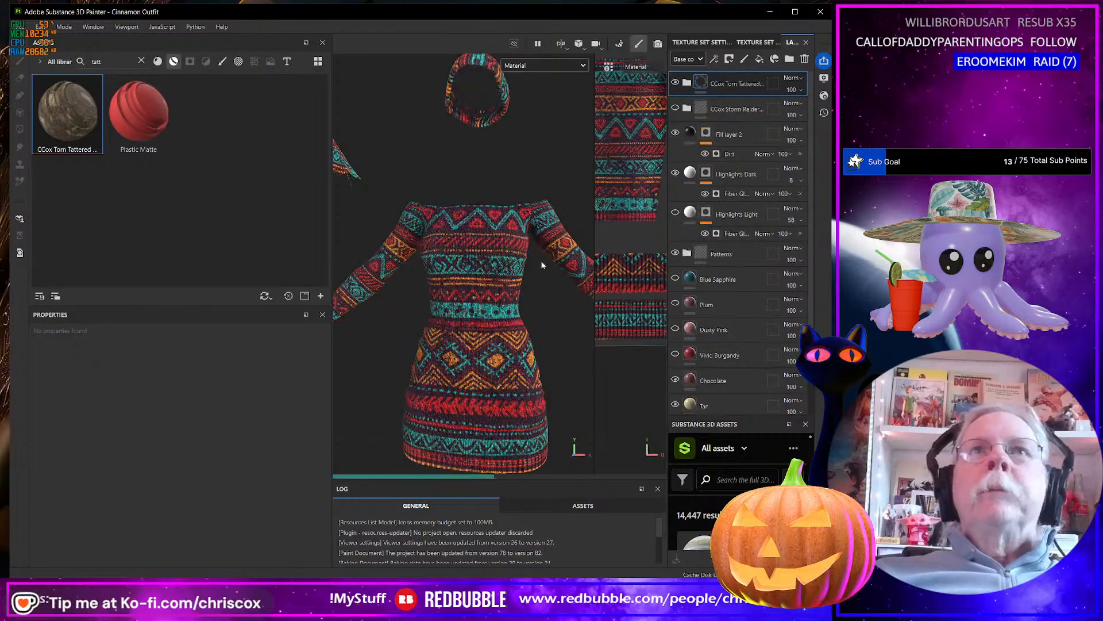
Display only the Opacity channel in the viewport, expand the Torn Tattered folder, and hide its Nylon Webbing layer.
left_click(547, 62)
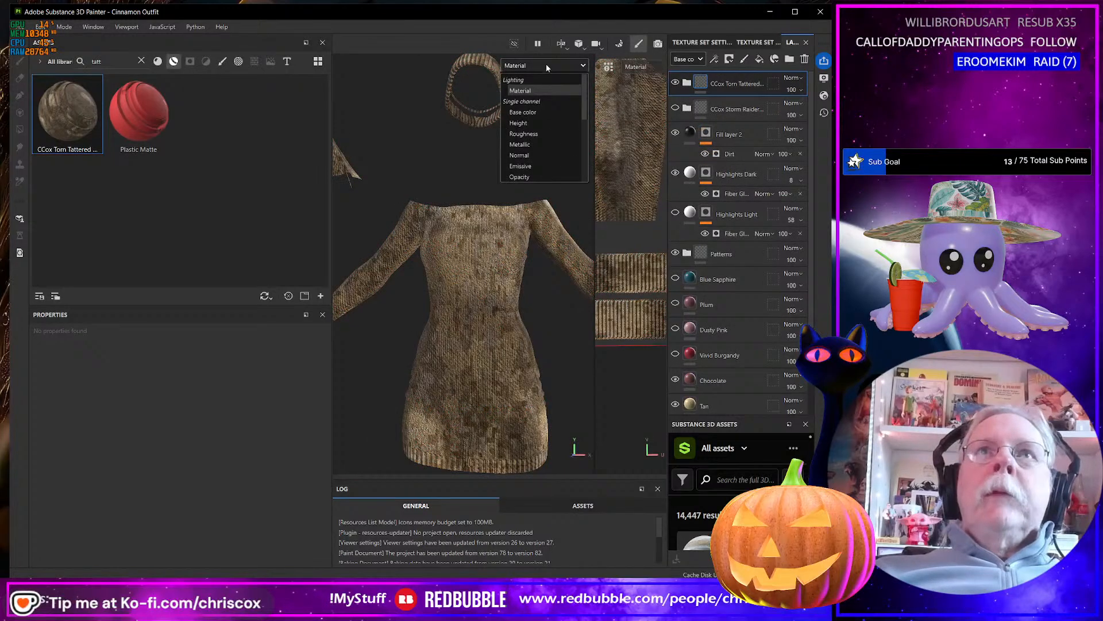
left_click(535, 178)
scroll(512, 278, "up", 1)
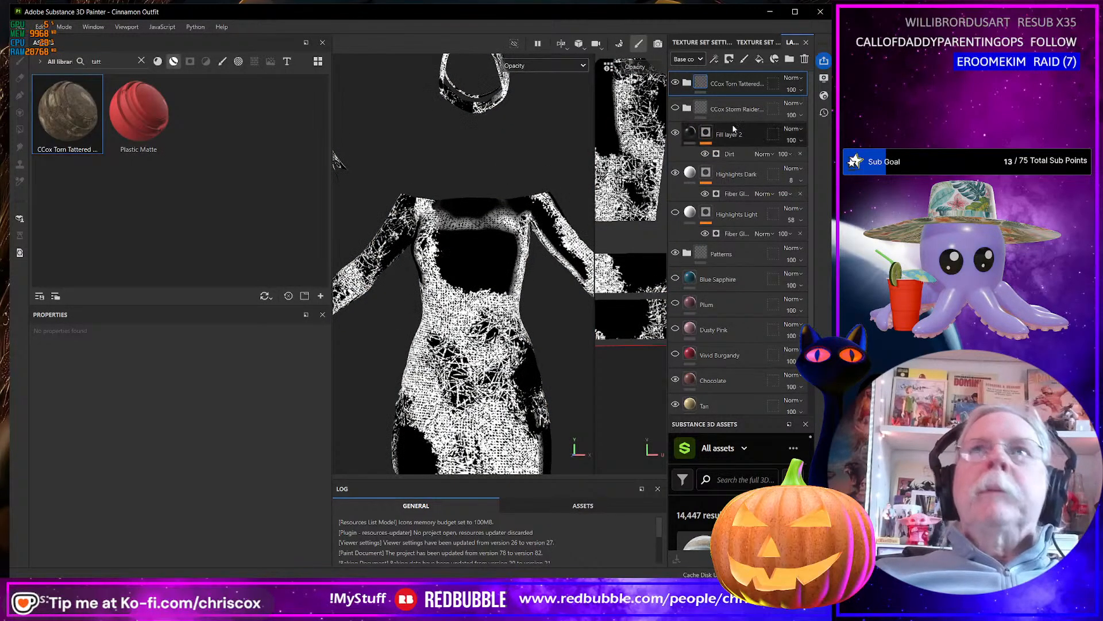
left_click(687, 83)
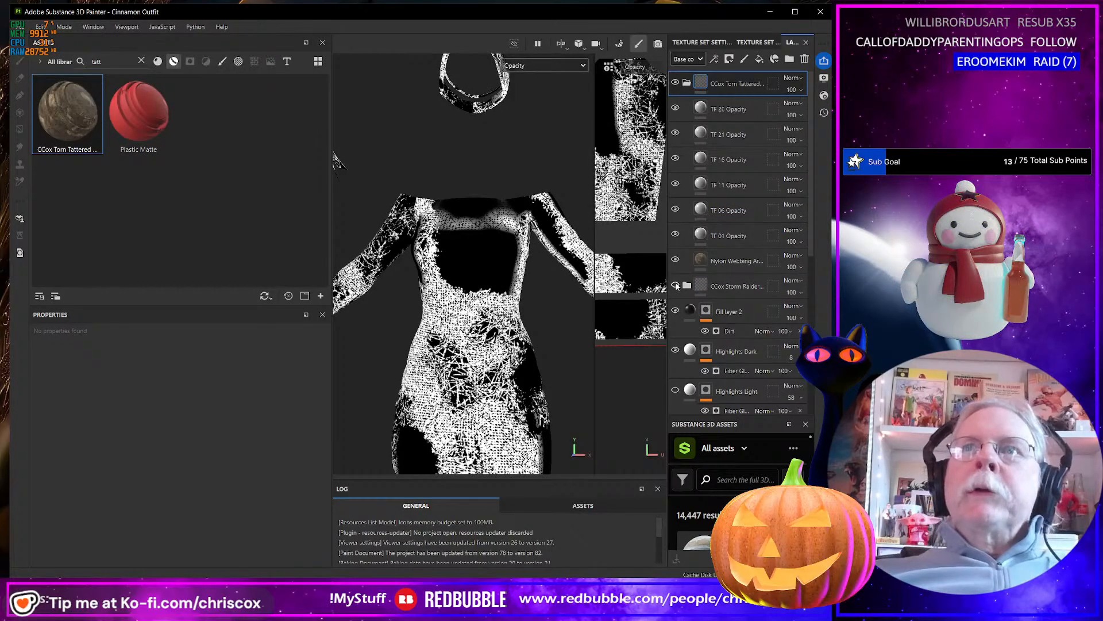
left_click(676, 286)
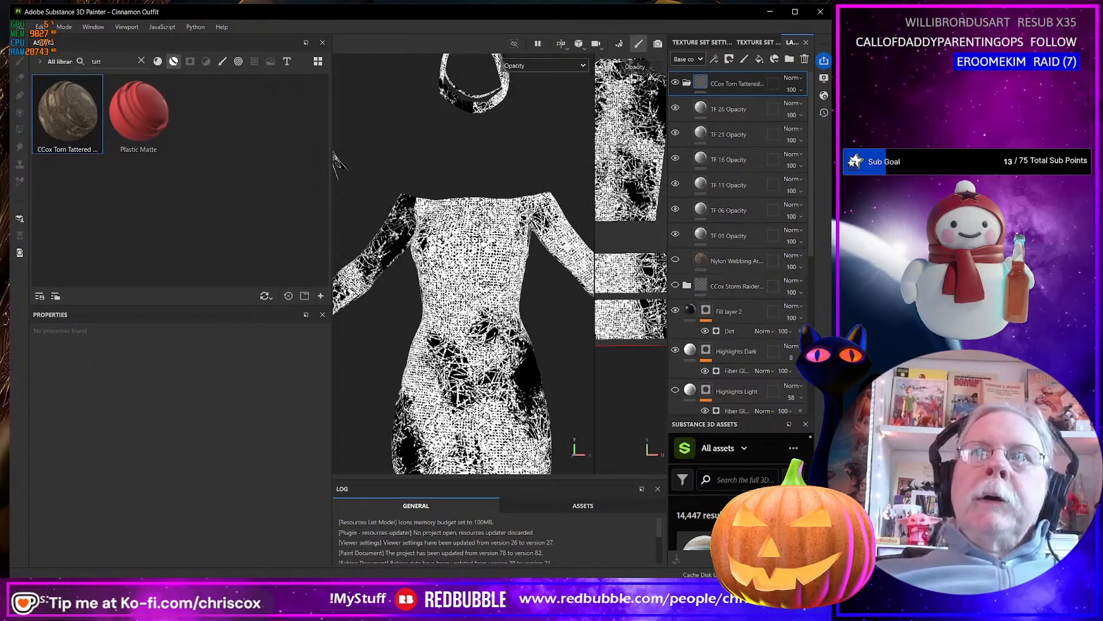
scroll(336, 155, "down", 3)
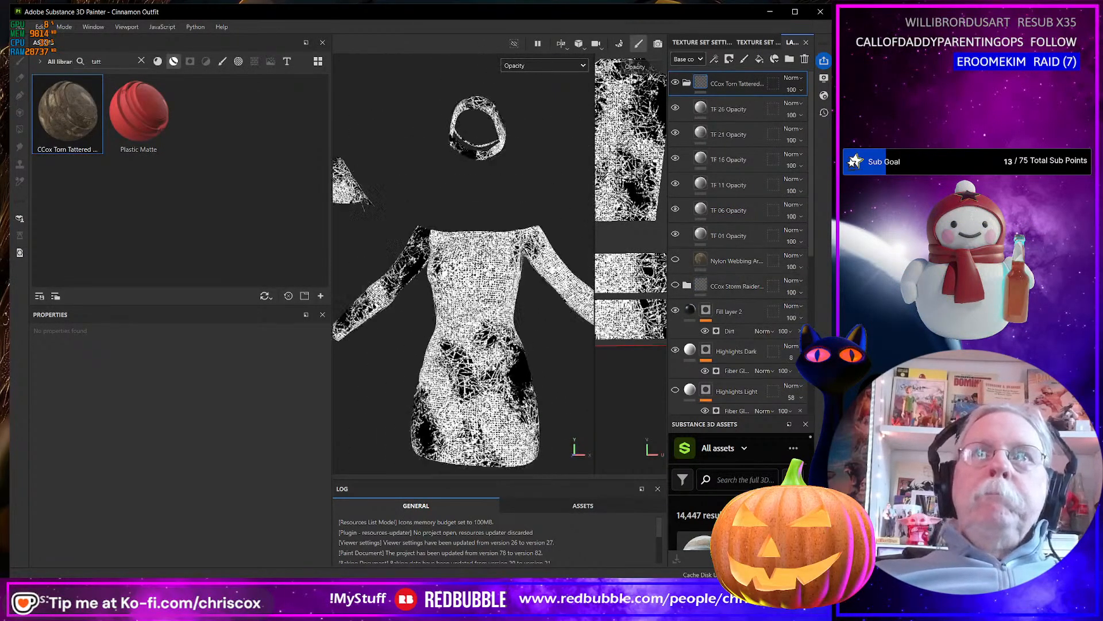
Hide the TF 01, TF 06, TF 11, TF 16, TF 21 and TF 26 Opacity layers in the Torn Tattered folder.
left_click(675, 234)
left_click(676, 209)
left_click(676, 183)
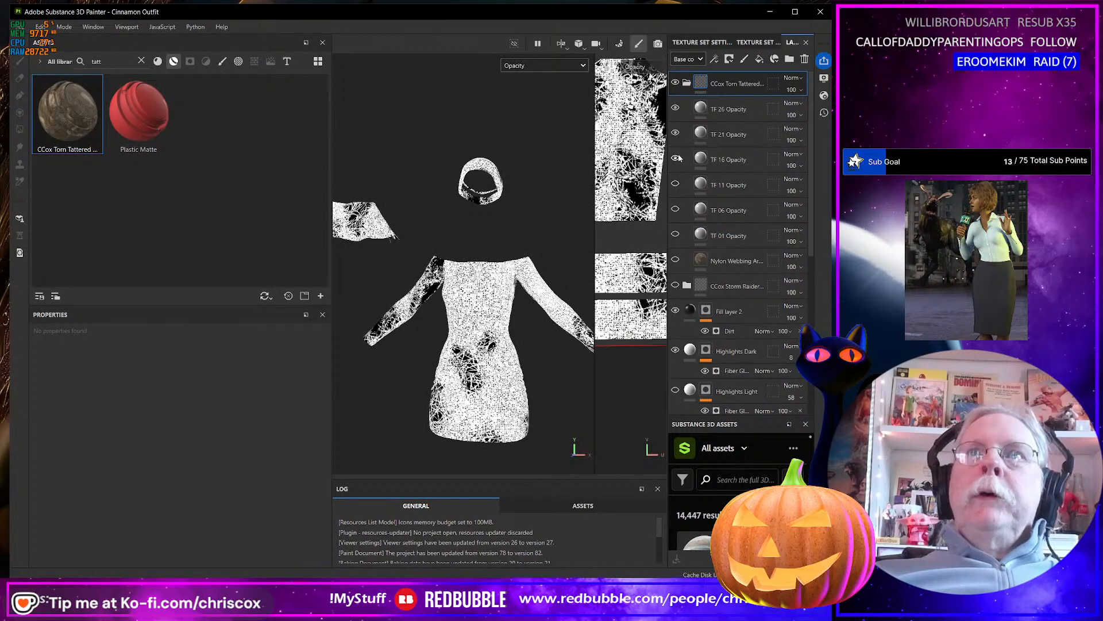
left_click(676, 158)
left_click(676, 132)
left_click(676, 108)
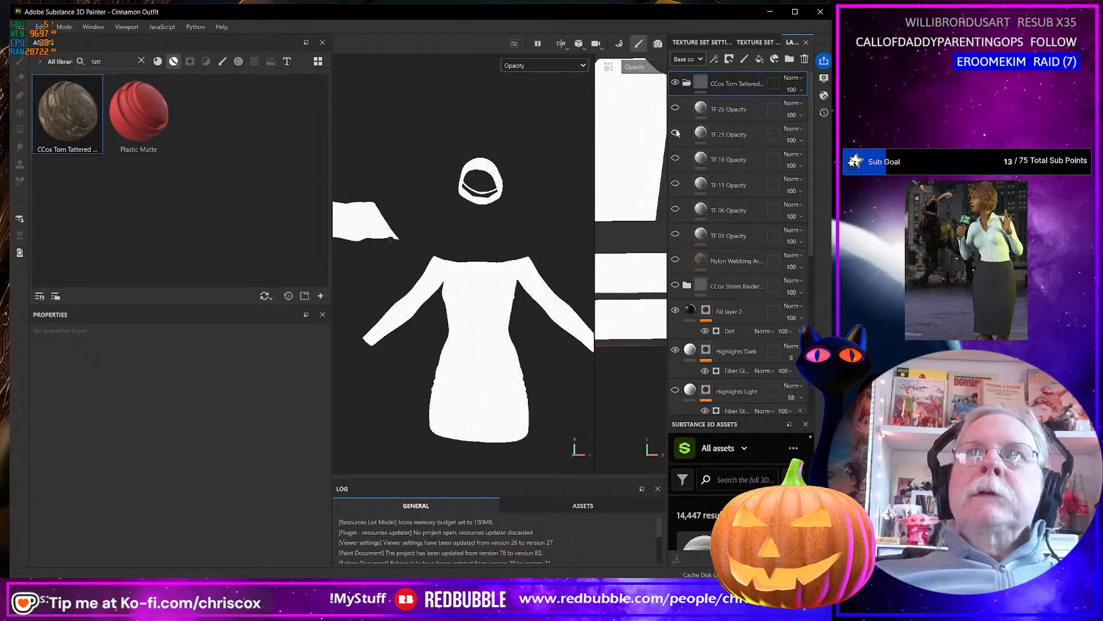
Show the TF 21 Opacity layer again and try a tiling of 3 before setting it to 2.5.
left_click(676, 132)
left_click(732, 136)
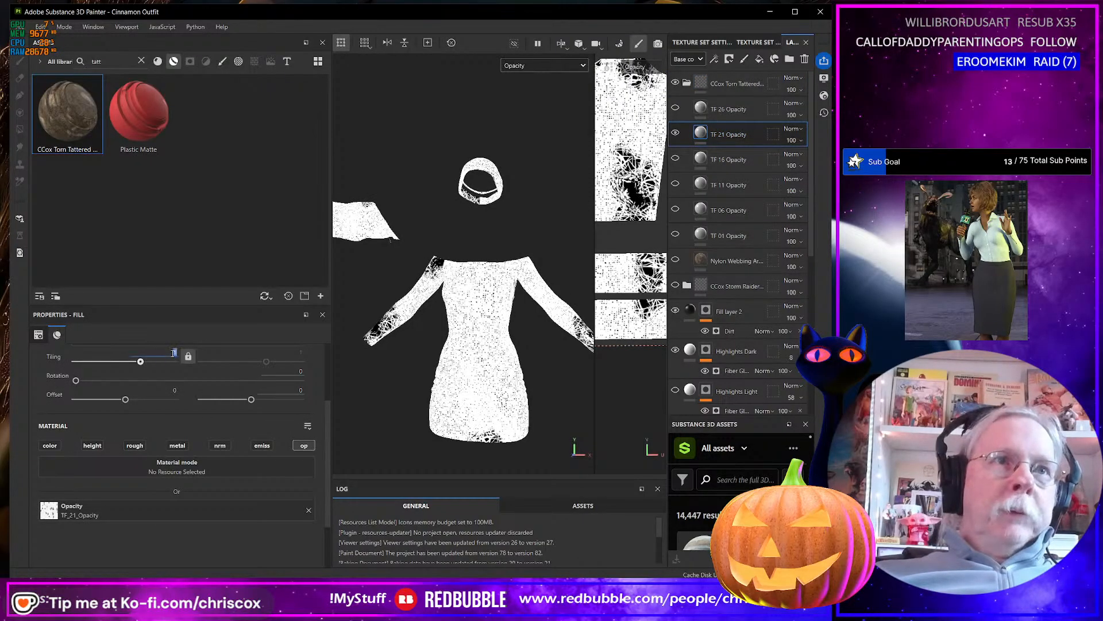
type("3")
key("Return")
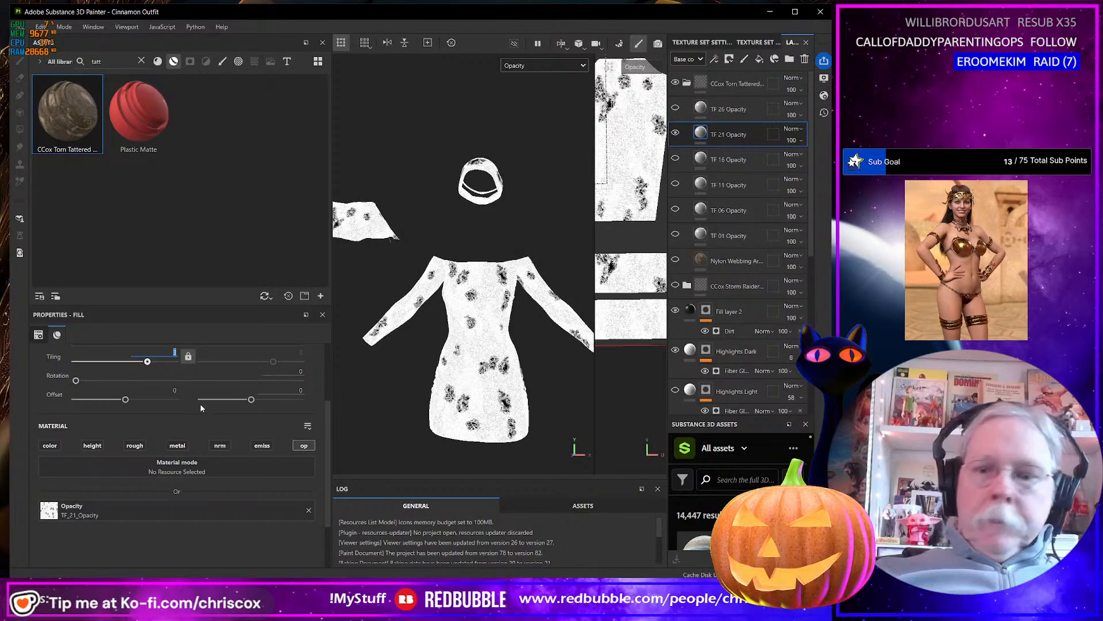
type("2.5")
key("Return")
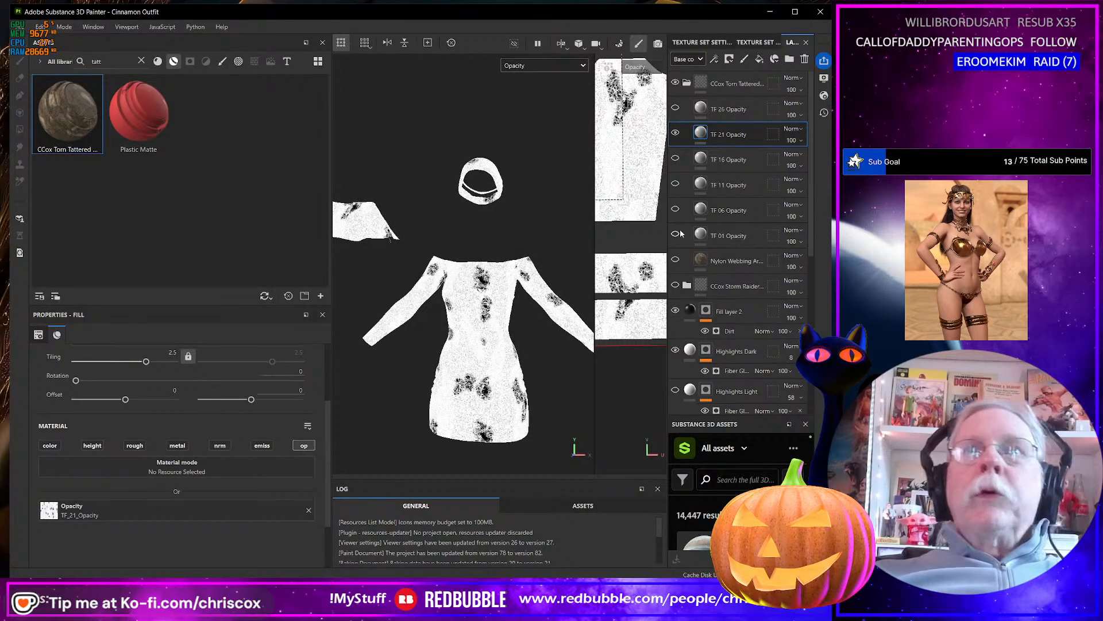
Show the TF 11 Opacity layer and set its tiling to about 2.03.
left_click(676, 184)
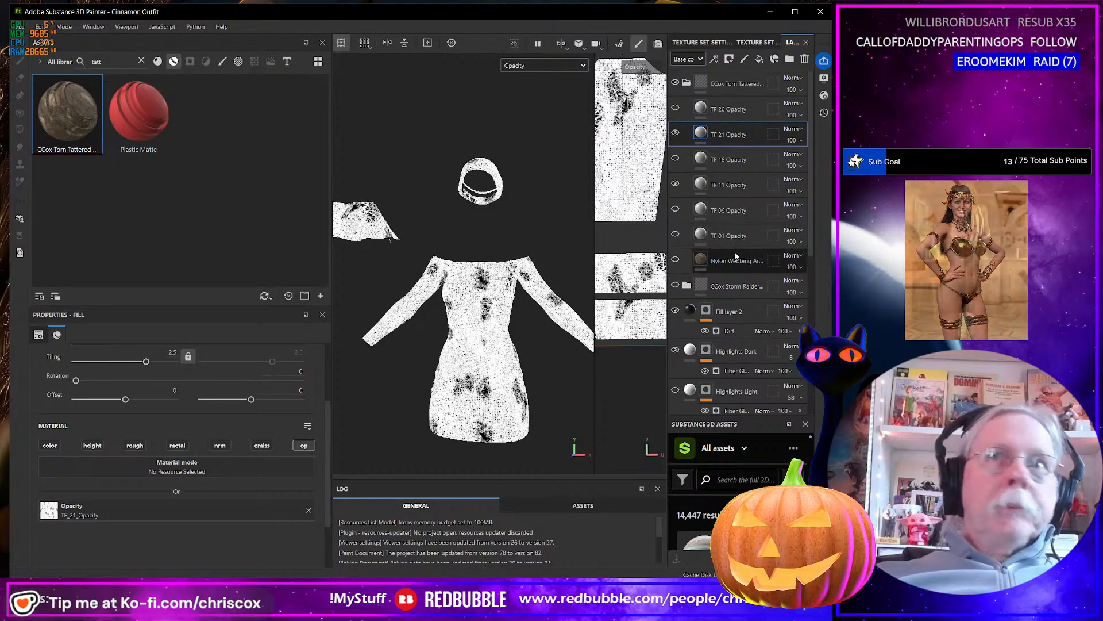
left_click(699, 185)
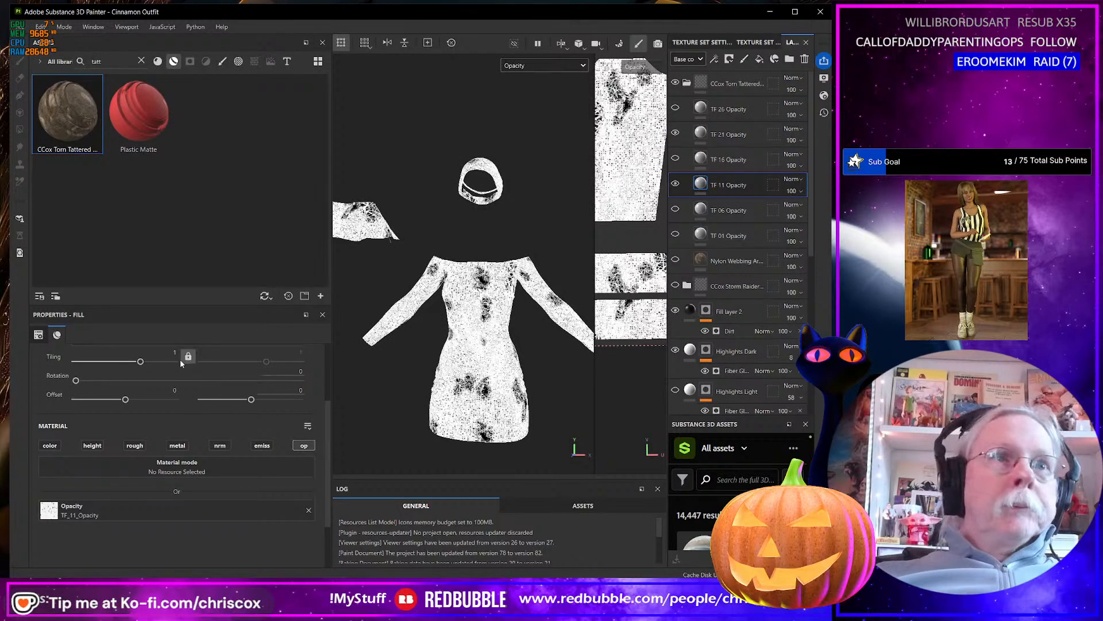
left_click_drag(141, 362, 145, 363)
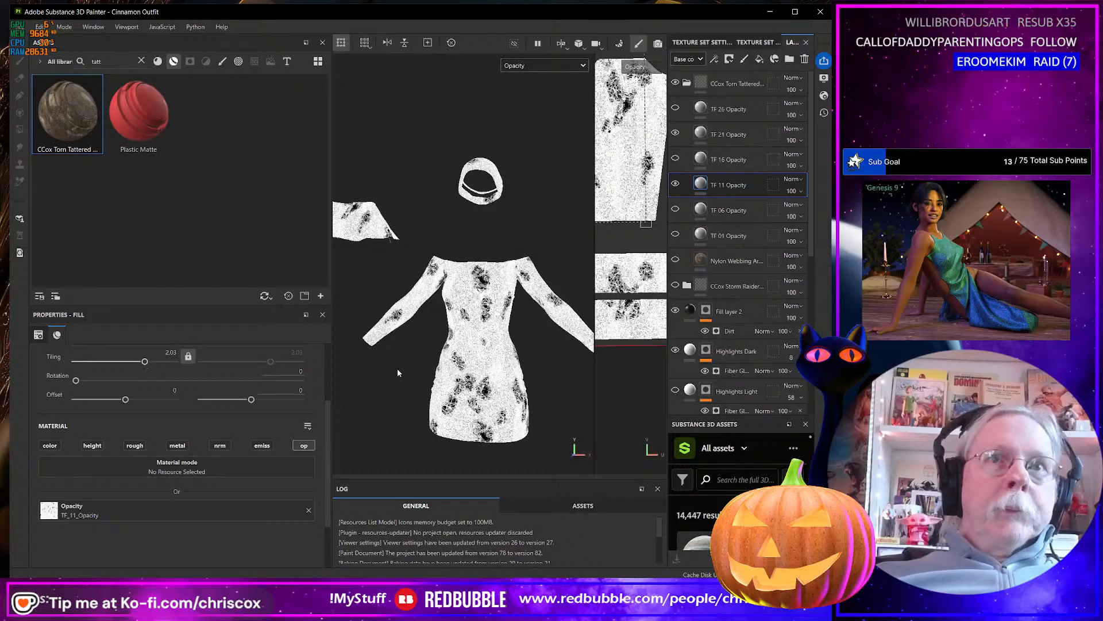
left_click_drag(466, 384, 496, 388, "alt")
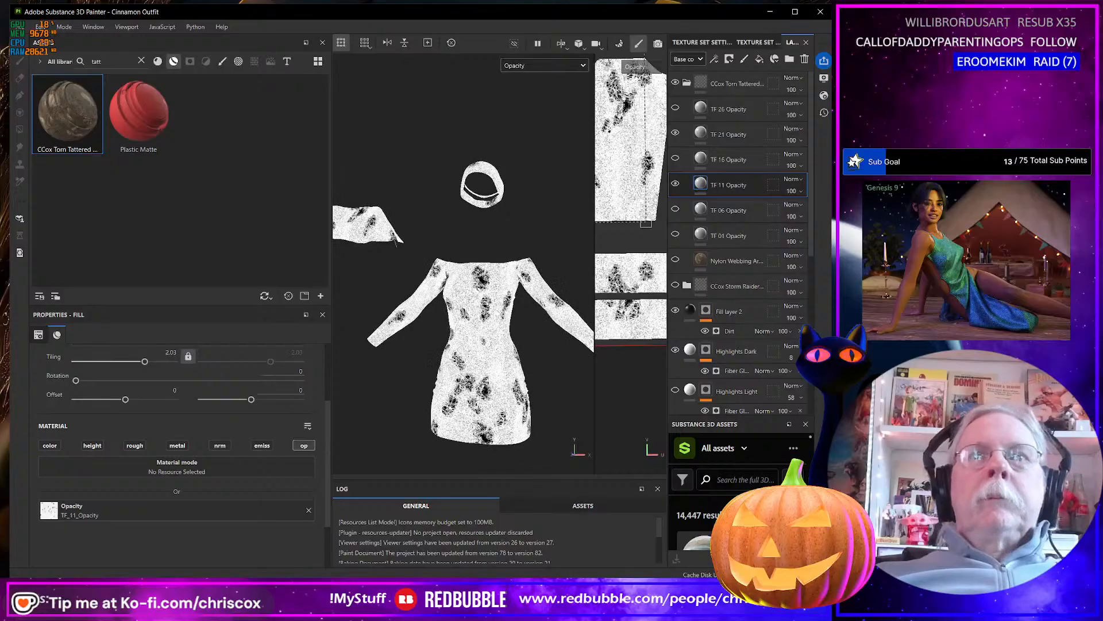
Show the TF 01 Opacity layer and examine the combined holes on the dress, sleeves and scarf from several angles.
left_click(676, 234)
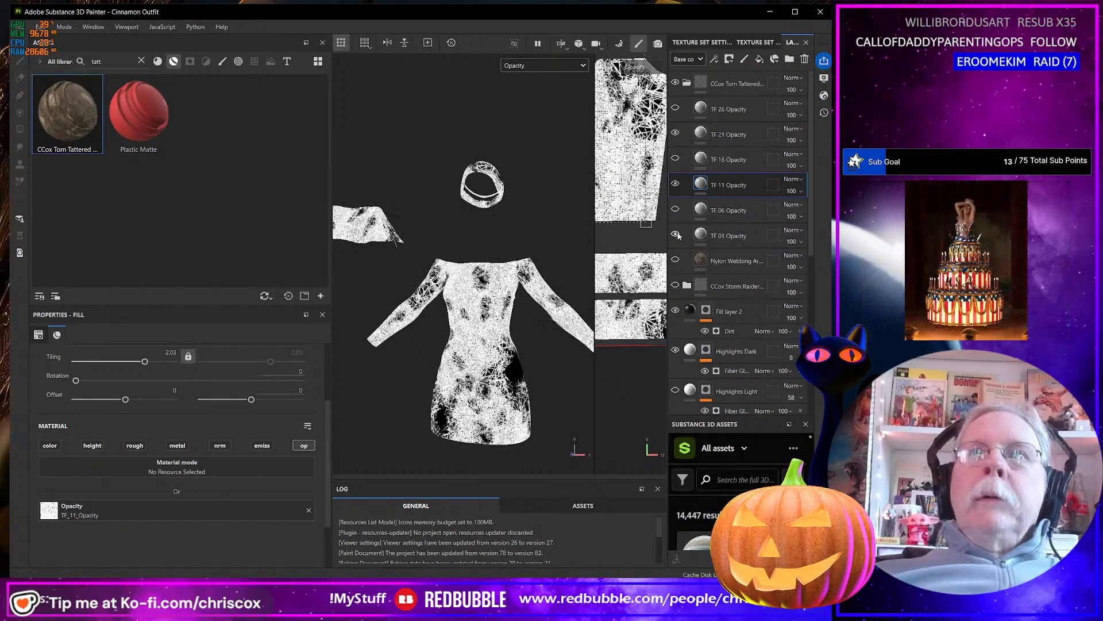
left_click_drag(497, 383, 592, 353, "alt")
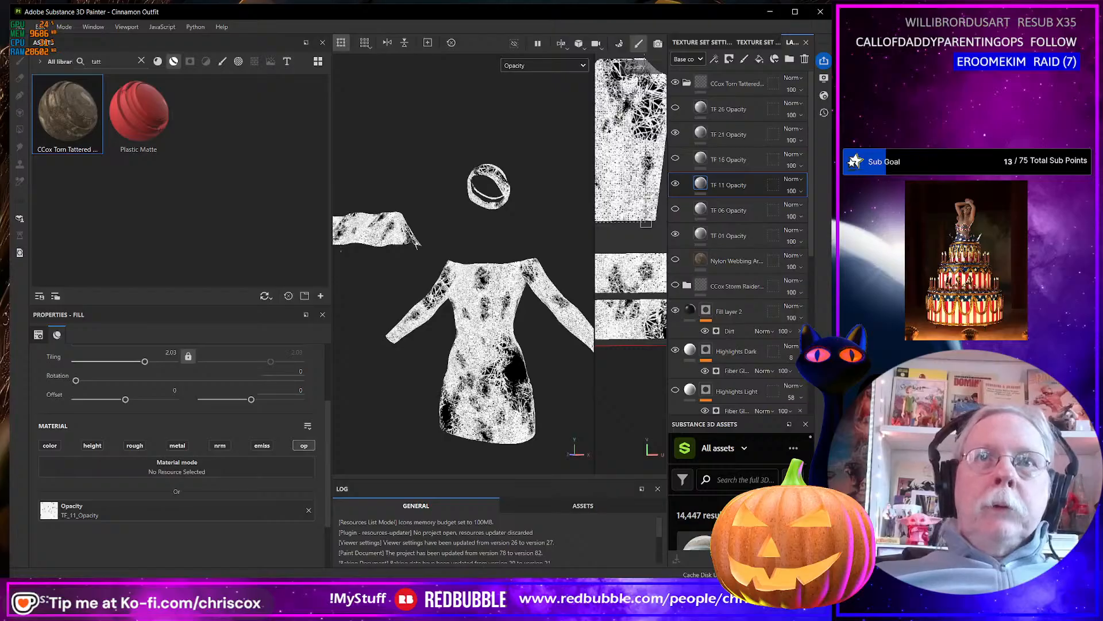
mouse_move(493, 404)
left_mouse_down("alt")
mouse_move(694, 391)
mouse_move(544, 402)
mouse_move(501, 390)
left_mouse_up("alt")
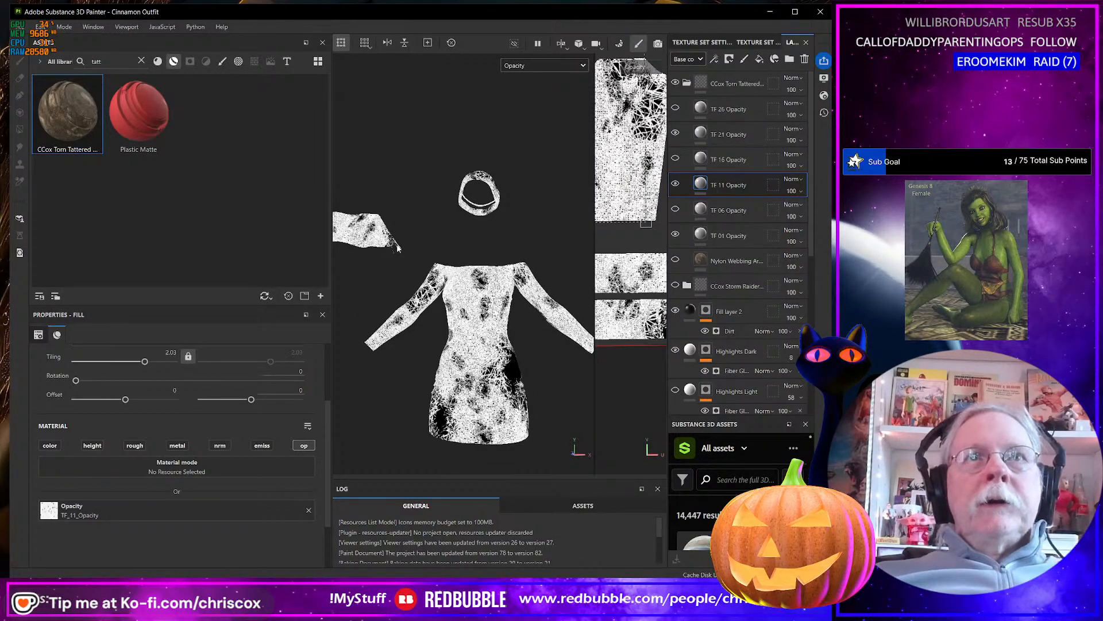
left_click_drag(394, 245, 576, 374, "alt")
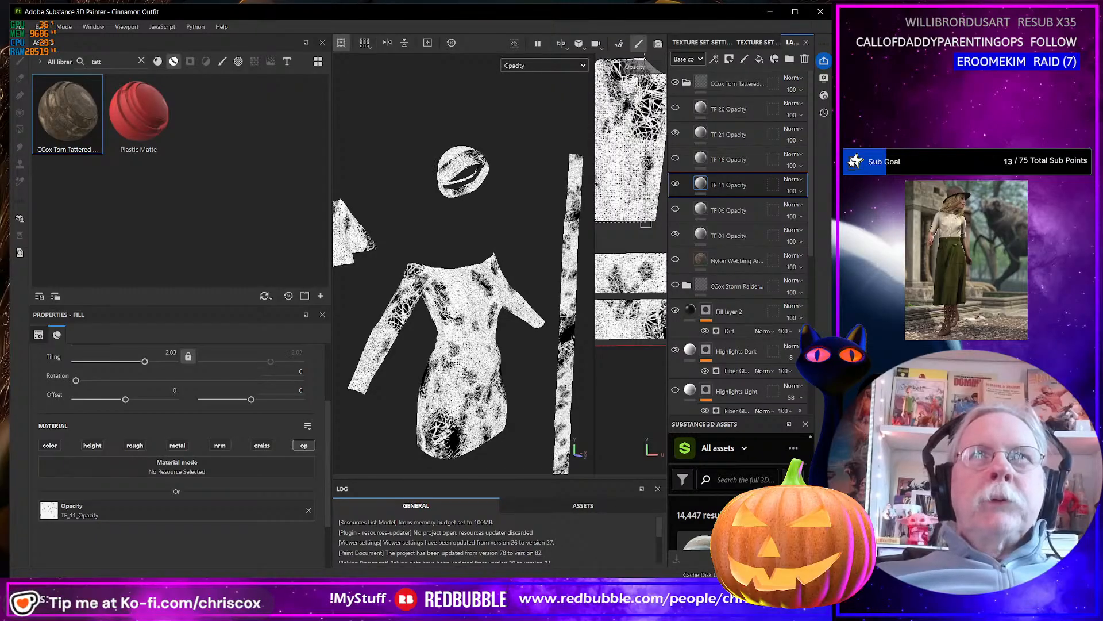
left_click_drag(460, 163, 500, 198, "alt")
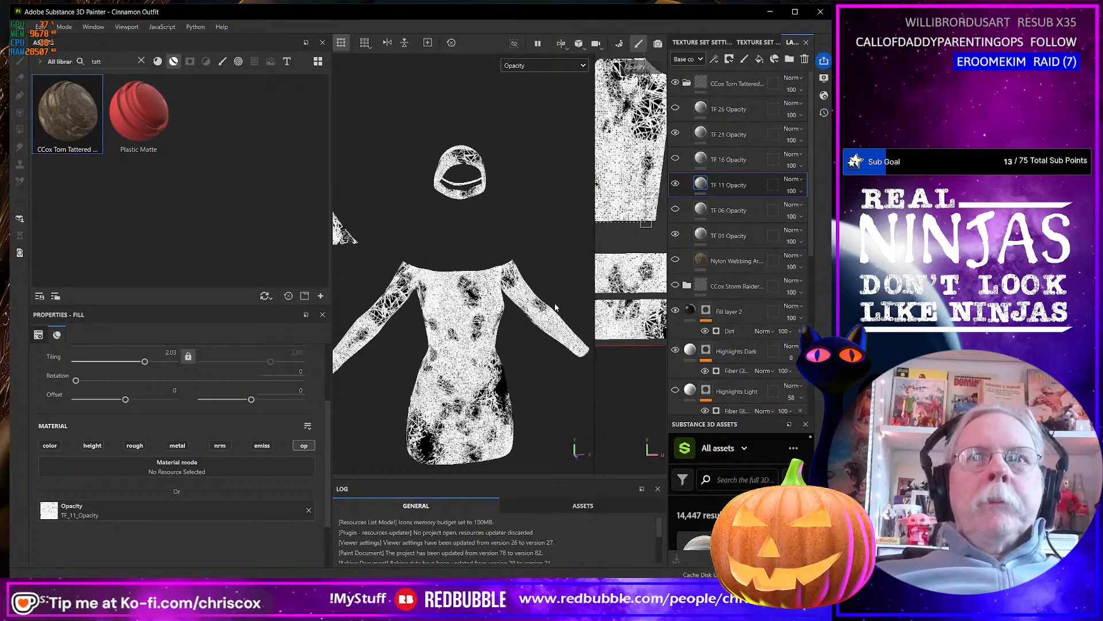
middle_click_drag(555, 308, 389, 197, "alt")
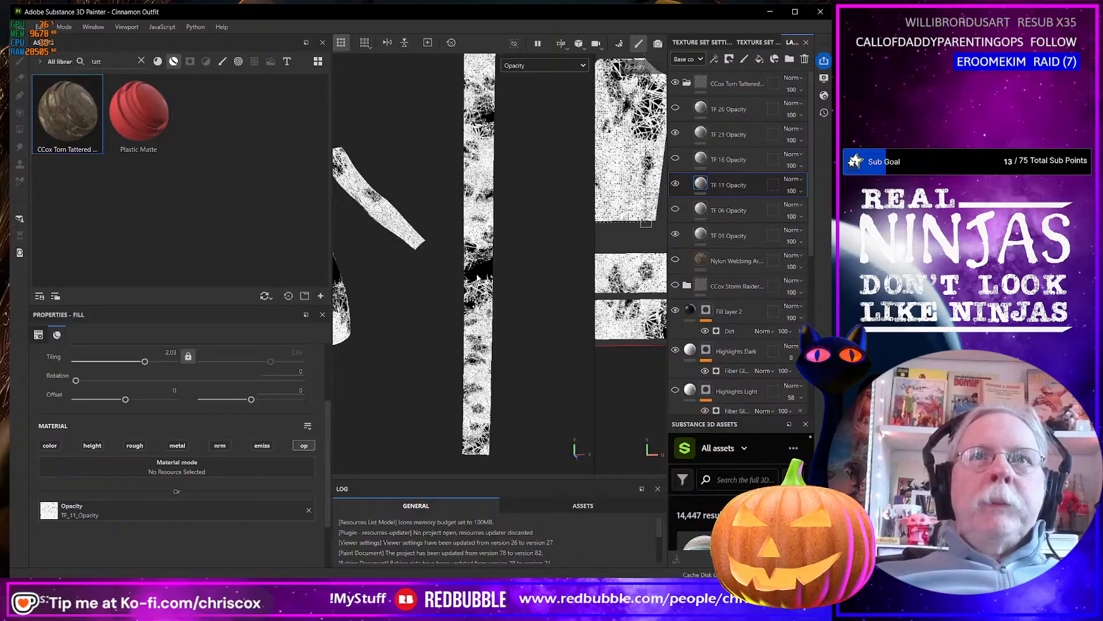
left_click_drag(478, 265, 408, 256, "alt")
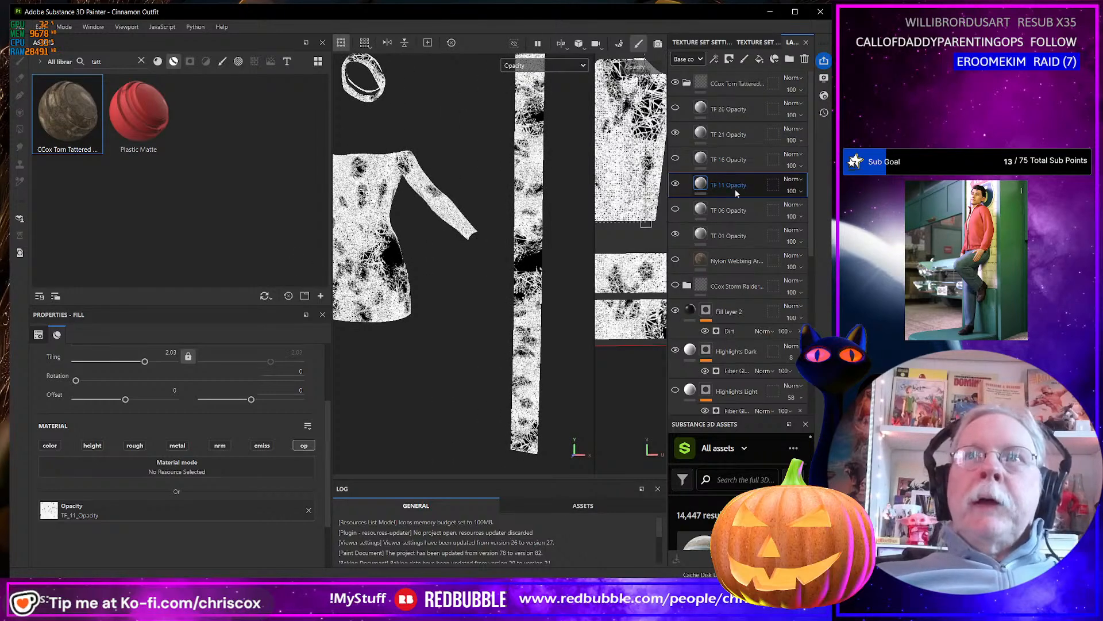
Try tri-planar projection on the TF 11 Opacity layer.
scroll(194, 422, "up", 3)
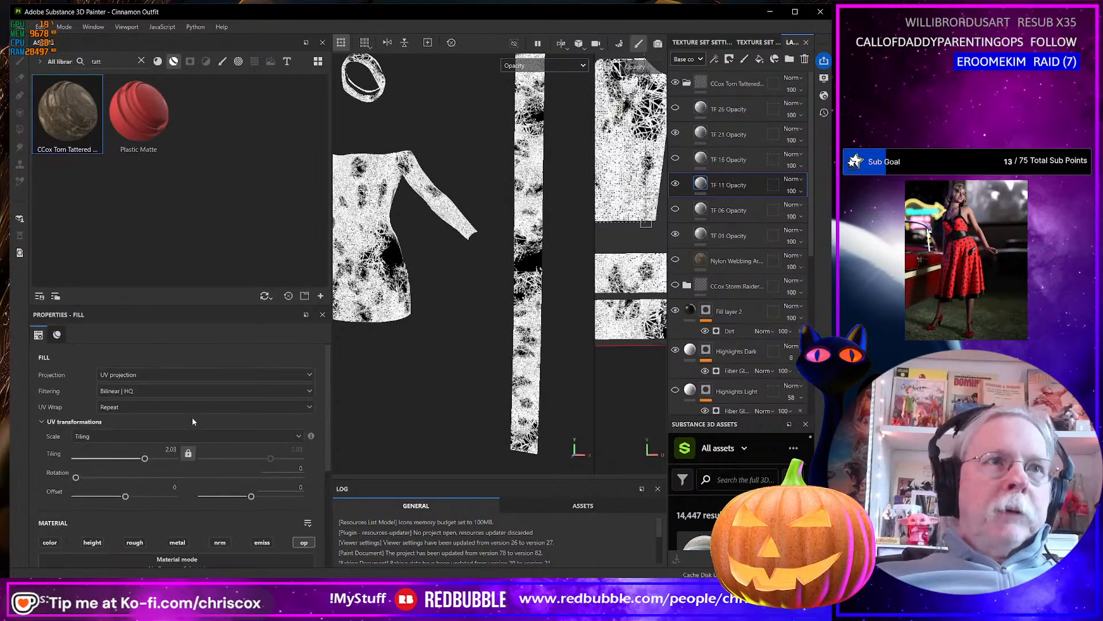
left_click(147, 376)
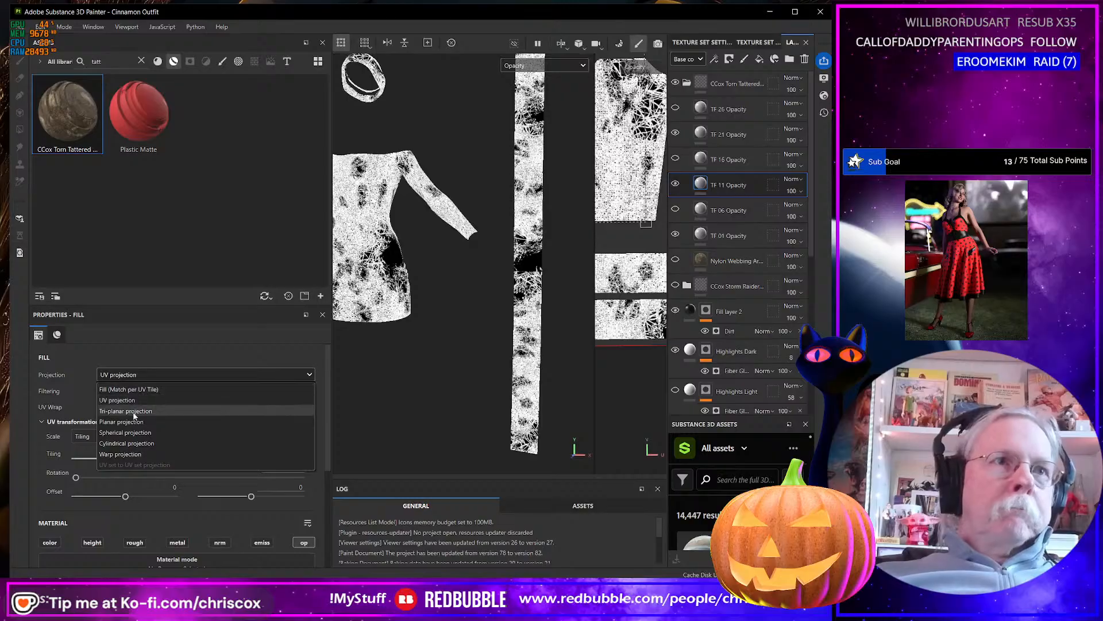
left_click(125, 411)
left_click_drag(412, 347, 387, 354, "alt")
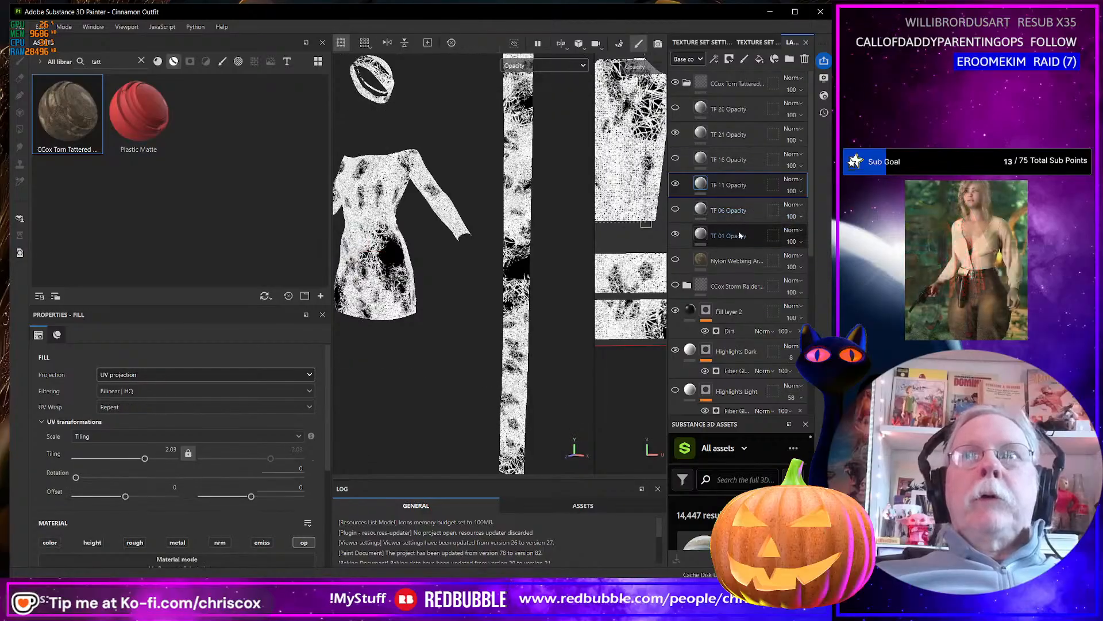
Switch the TF 01 Opacity layer to tri-planar projection and check the hole pattern across the outfit.
left_click(702, 234)
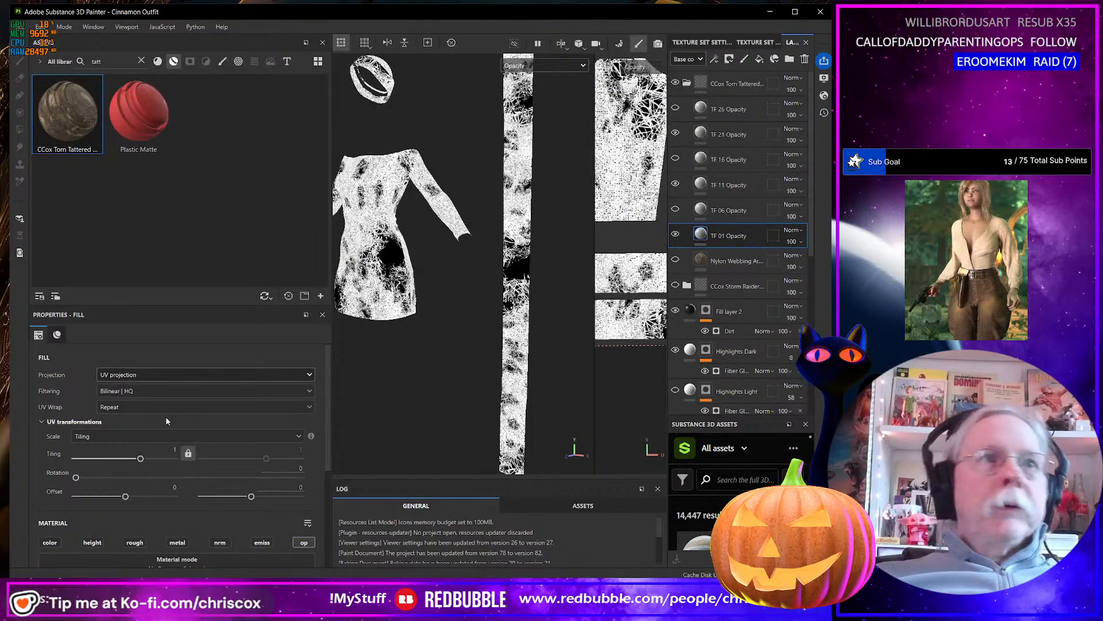
left_click(142, 374)
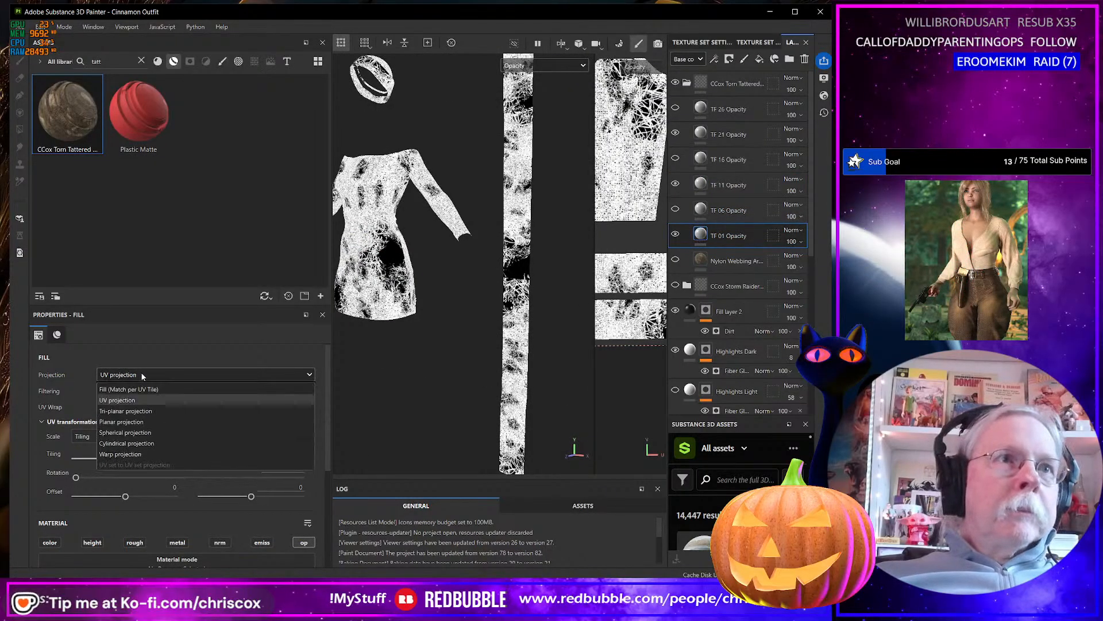
left_click(125, 411)
left_click_drag(389, 379, 465, 347, "alt")
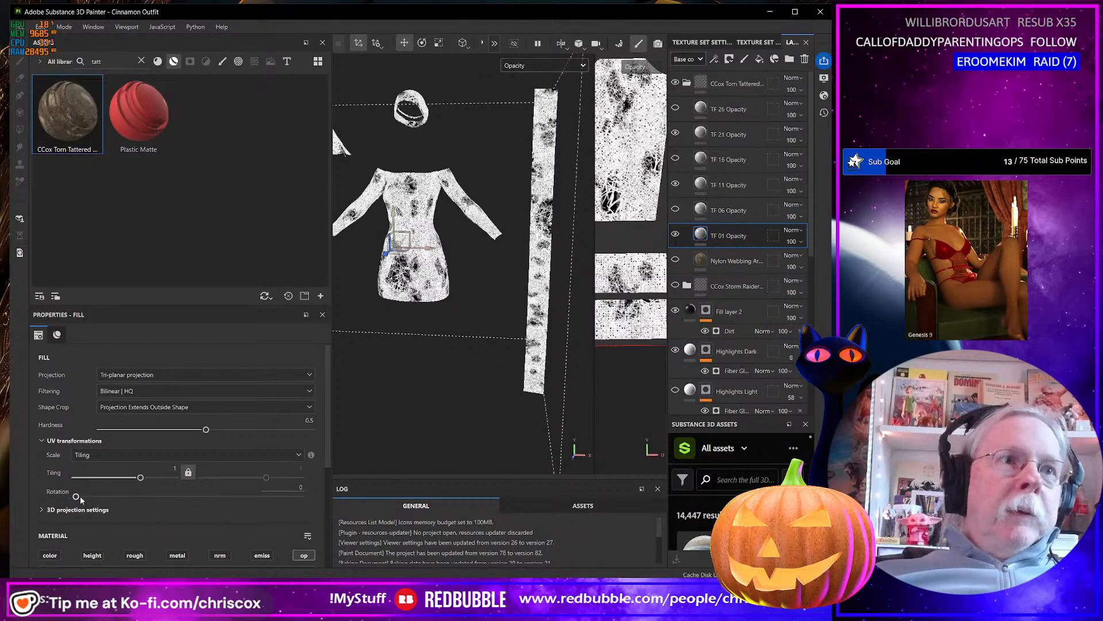
Set the TF 01 Opacity layer's rotation to about 7.77 and its 3D projection X offset to about -0.02.
left_click_drag(81, 498, 82, 497)
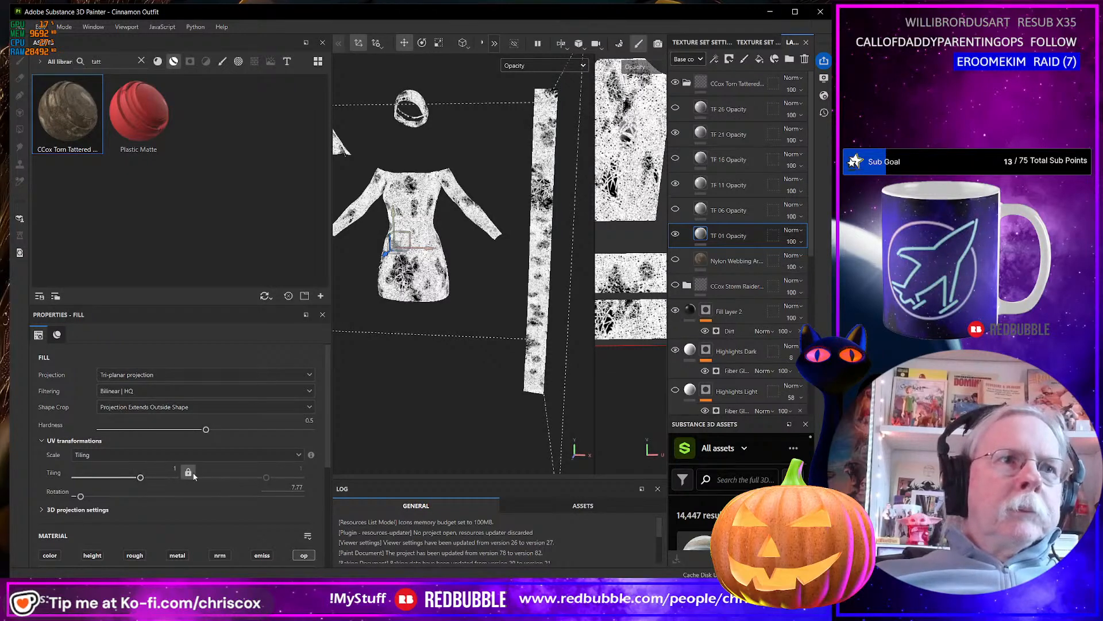
scroll(246, 454, "down", 3)
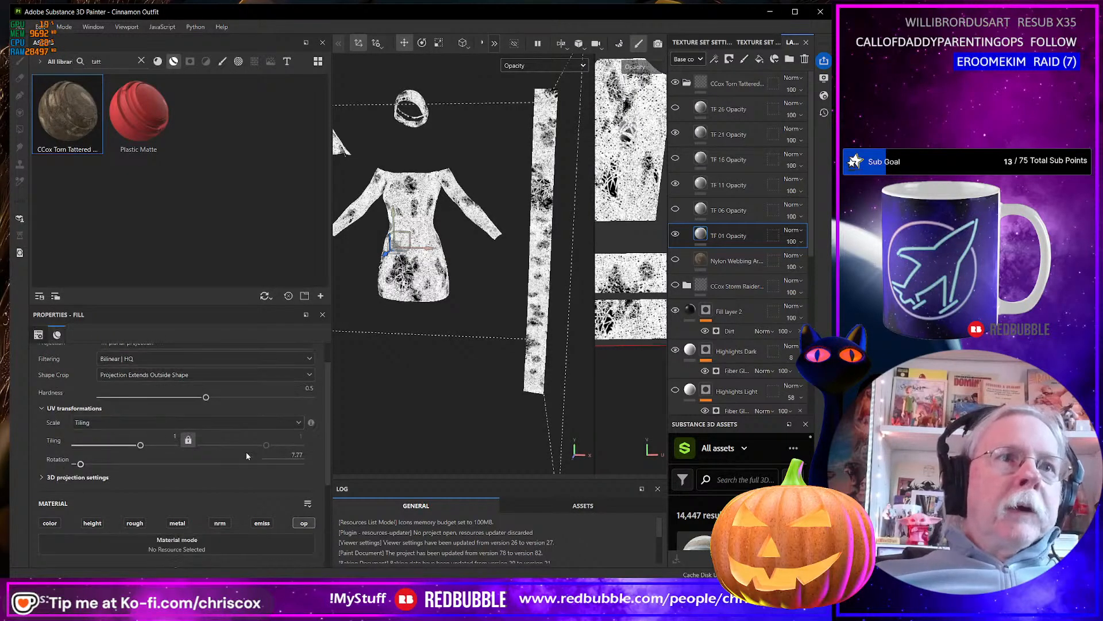
scroll(243, 465, "up", 2)
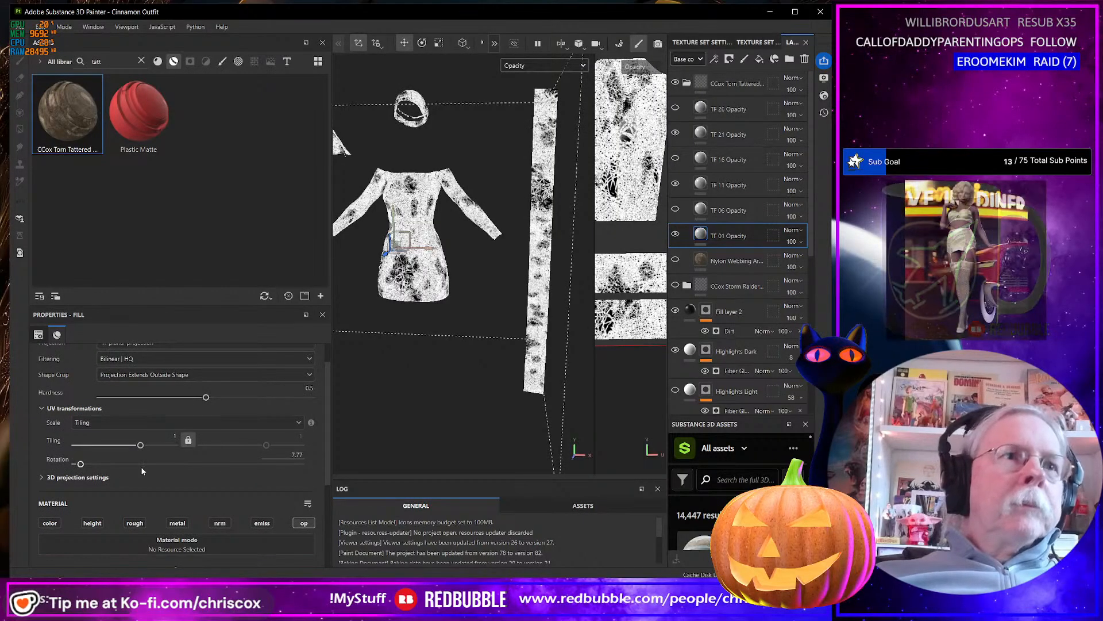
left_click(42, 477)
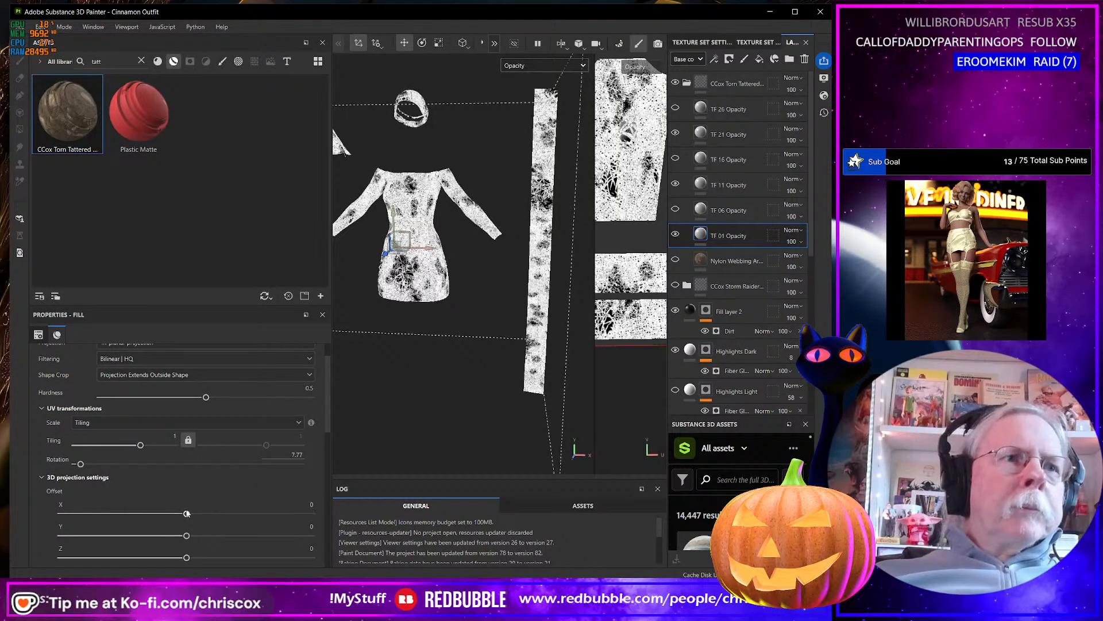
left_click_drag(188, 514, 184, 514)
mouse_move(415, 391)
left_mouse_down("alt")
mouse_move(357, 401)
mouse_move(405, 400)
left_mouse_up("alt")
left_click_drag(462, 362, 497, 347, "alt")
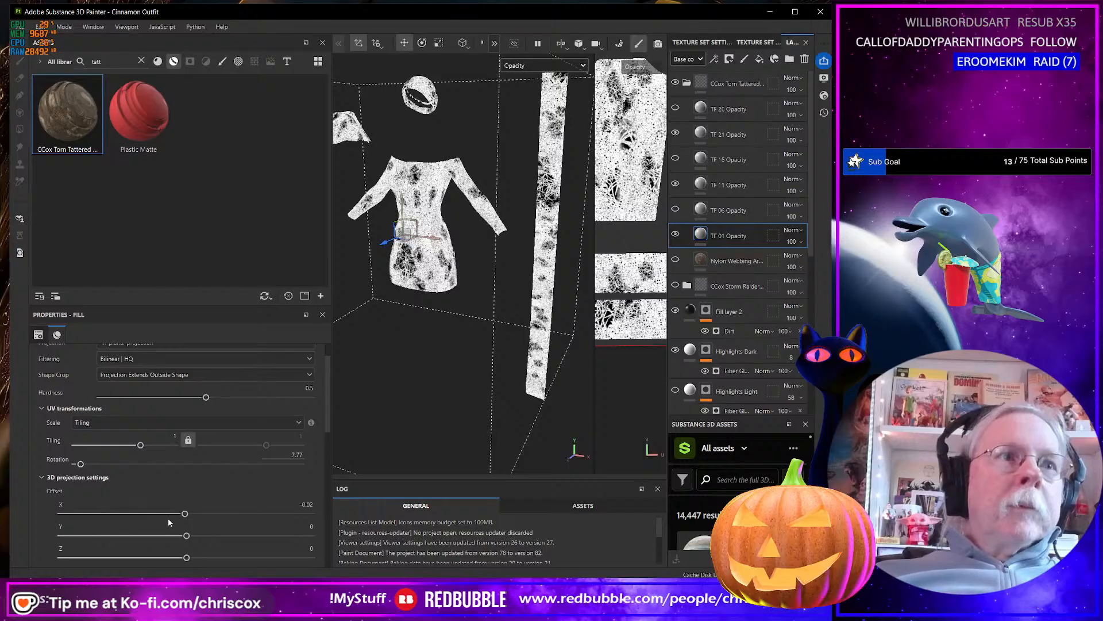
Set the TF 01 Opacity layer's 3D projection X offset to about -0.08 and check the holes on the outfit and UV layout.
left_click_drag(185, 513, 181, 514)
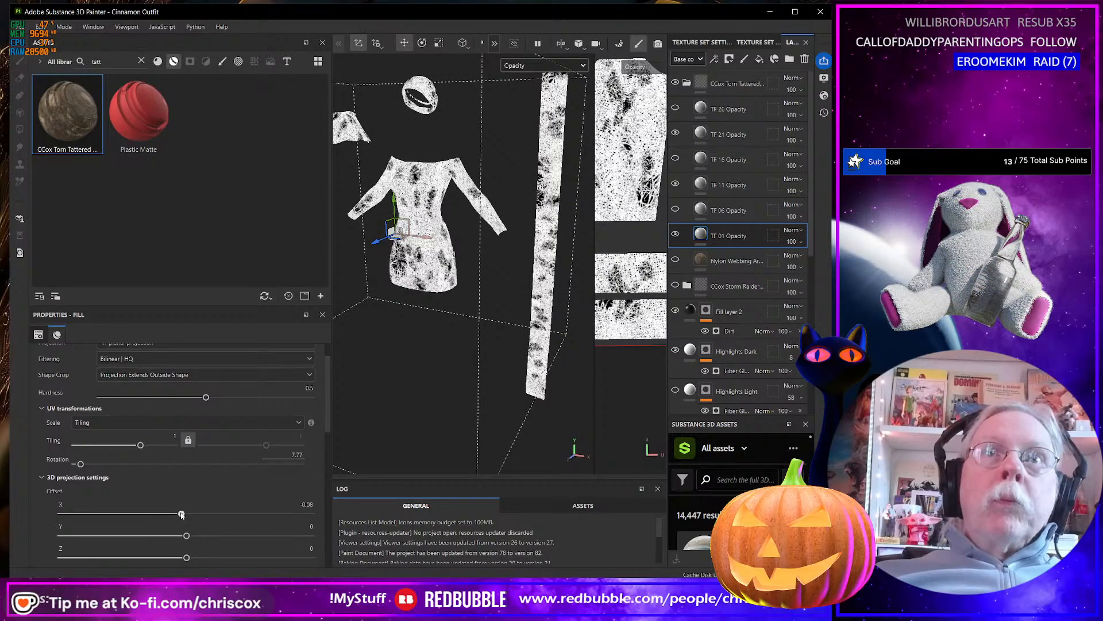
left_click_drag(369, 412, 570, 400, "alt")
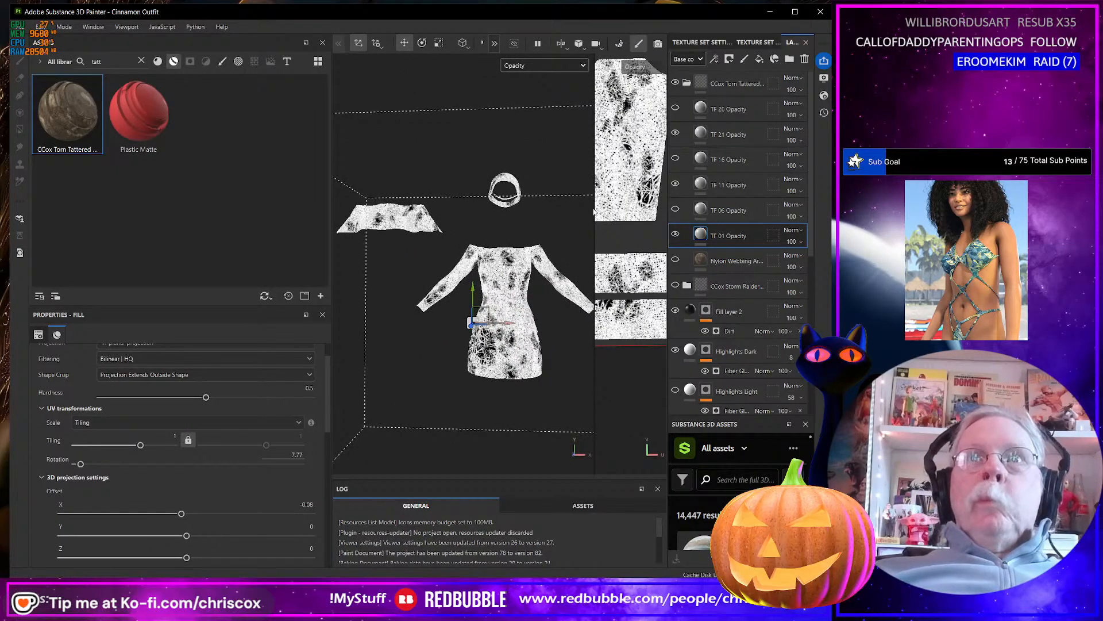
left_click_drag(592, 214, 400, 217)
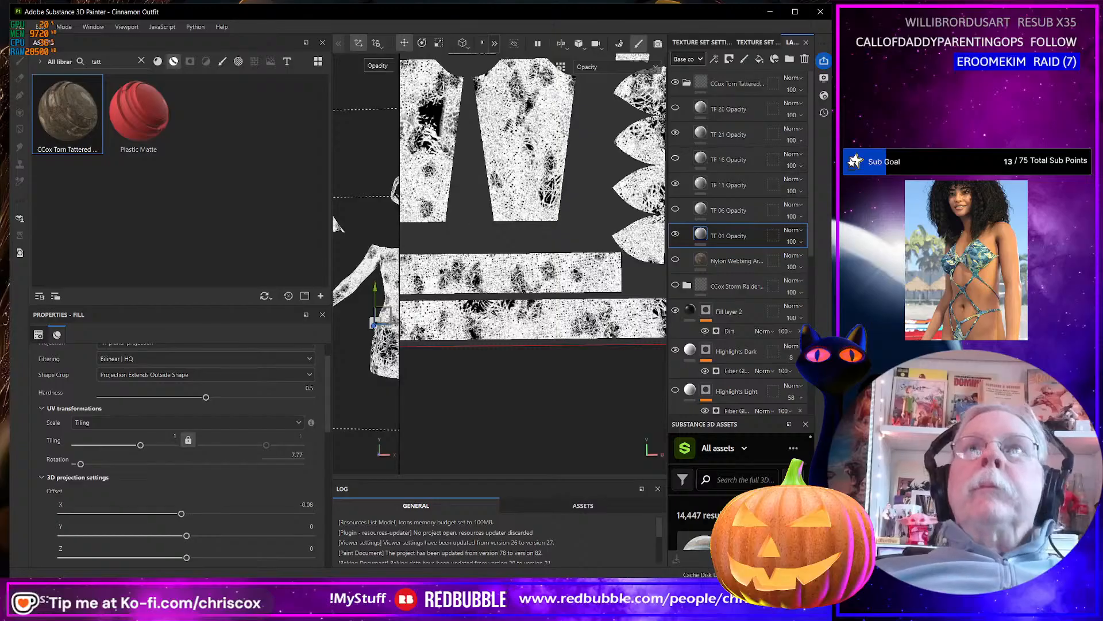
Collapse the CCox Torn Tattered folder and switch the viewport display from Opacity to Material.
left_click(687, 82)
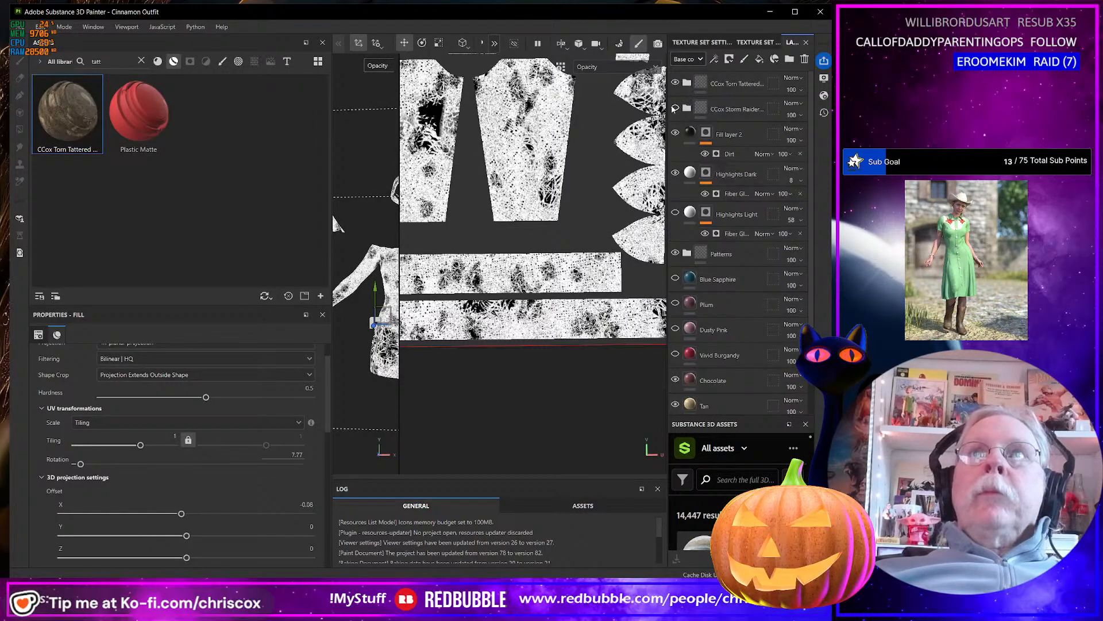
left_click(607, 65)
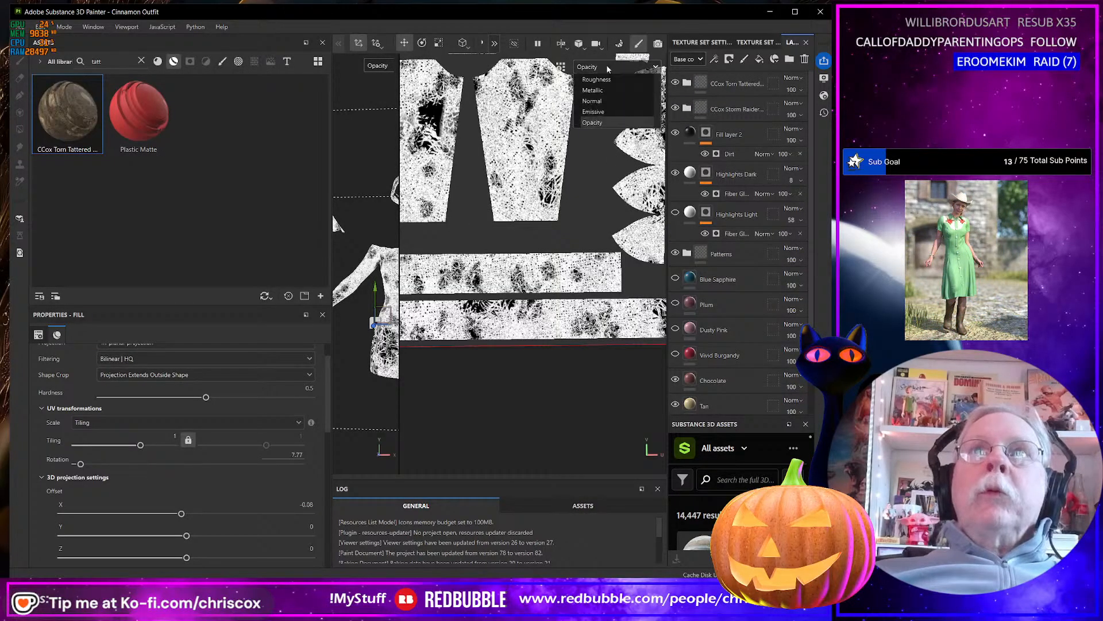
left_click(591, 93)
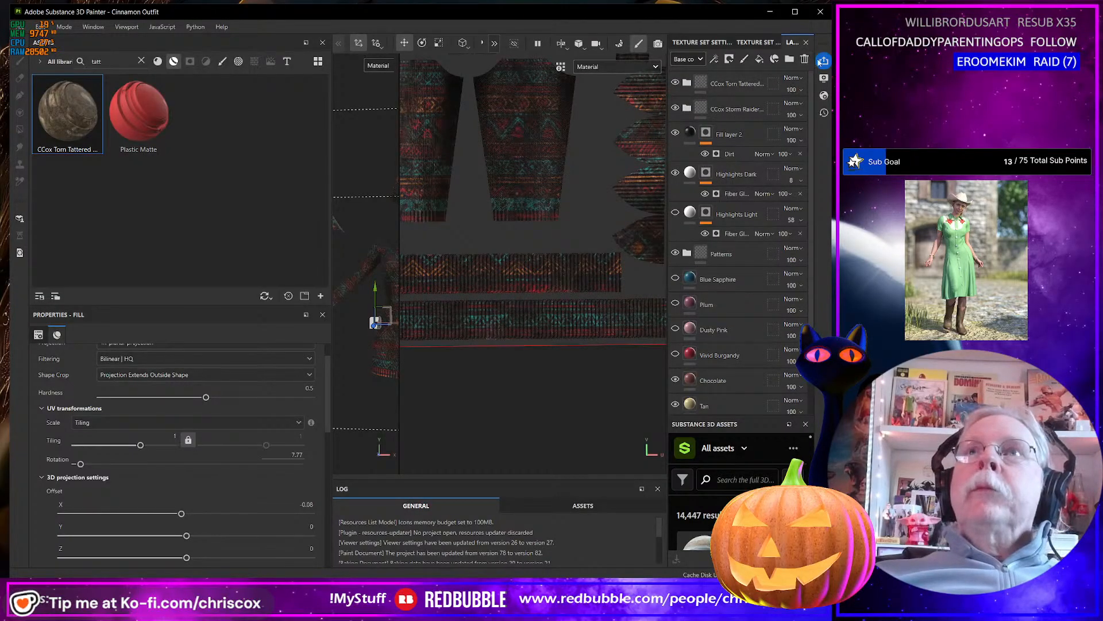
Change the main shader to pbr-metal-rough-with-alpha-test and close the shader settings.
left_click(824, 96)
left_click(707, 129)
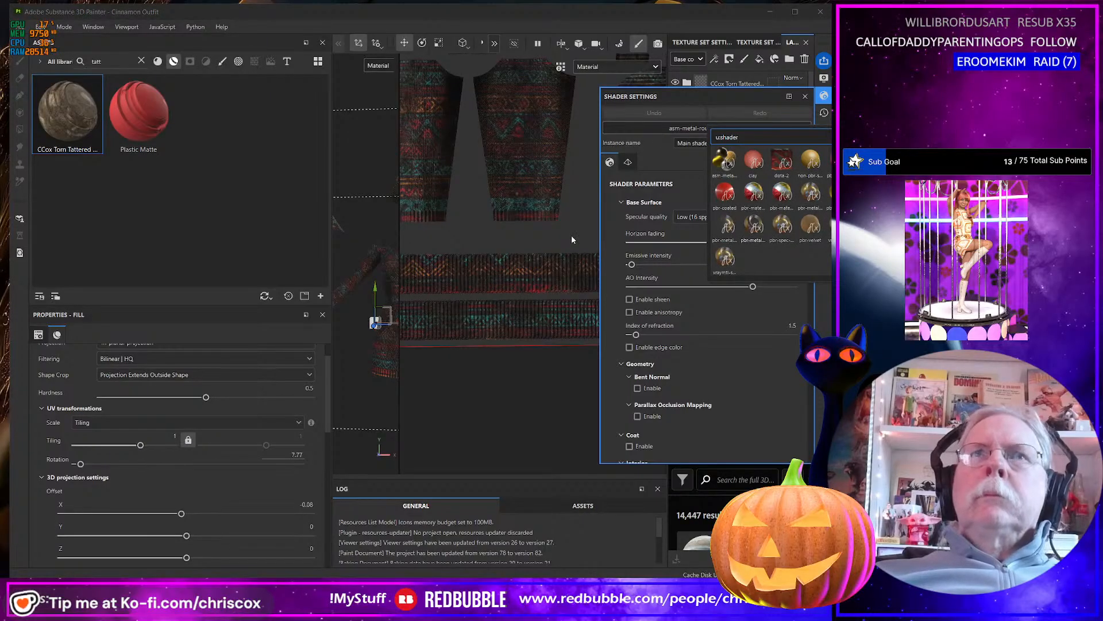
left_click(531, 218)
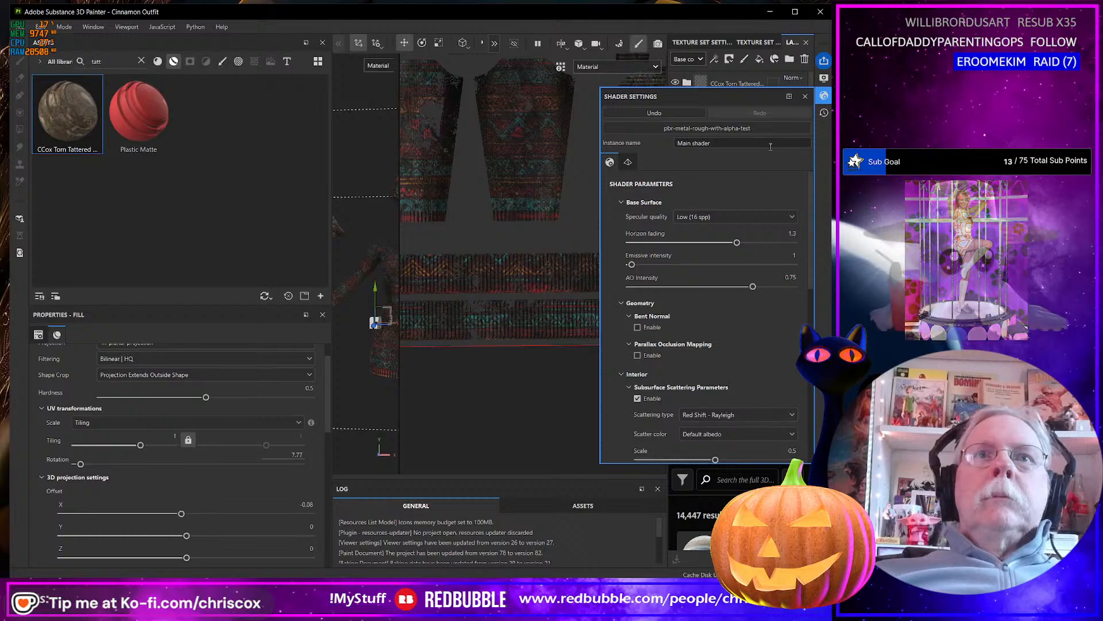
left_click(805, 95)
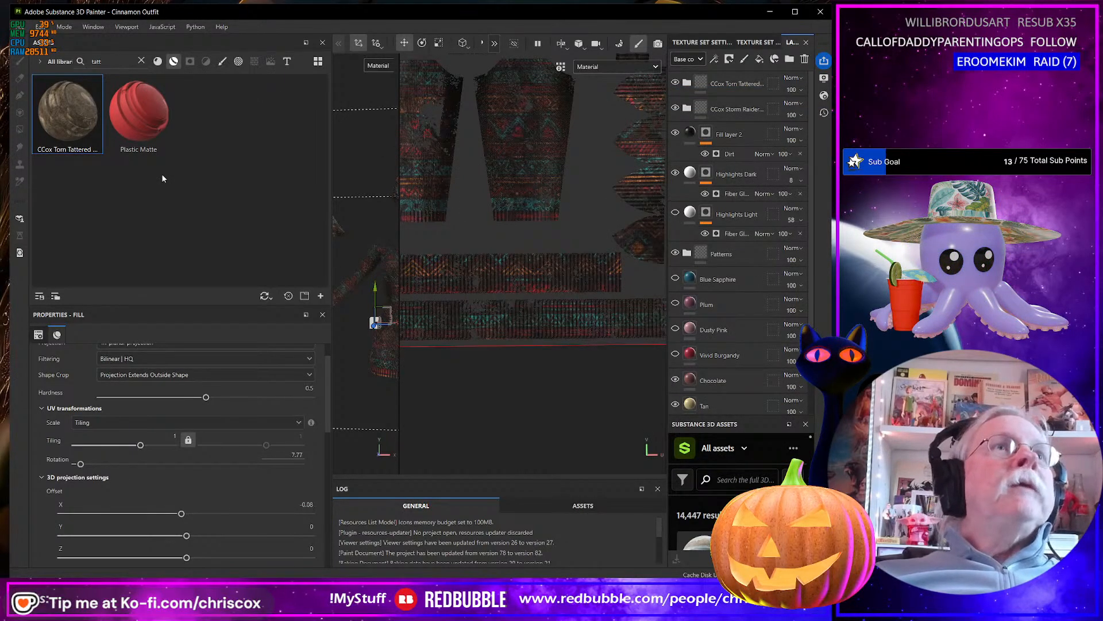
Save the project and switch to Iray rendering mode.
key("ctrl+s")
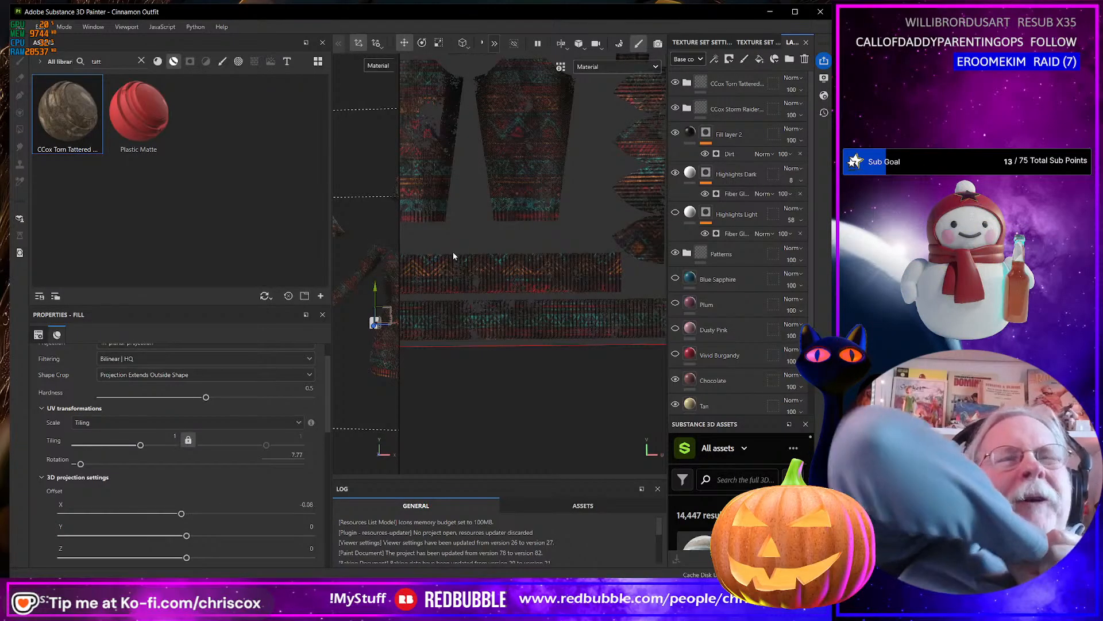
left_click(64, 28)
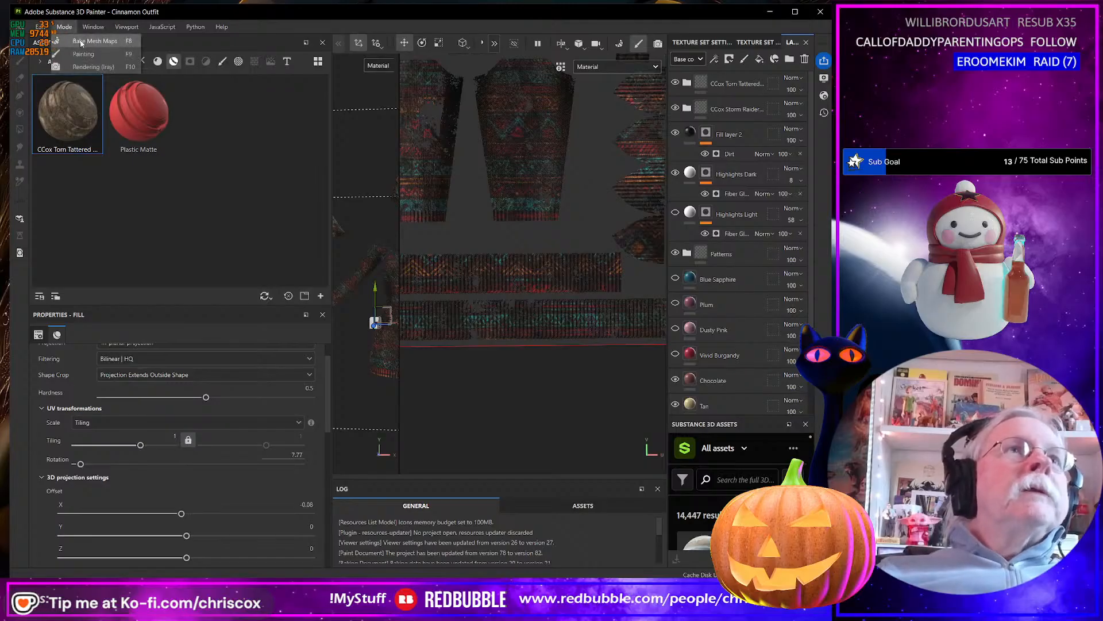
left_click(94, 69)
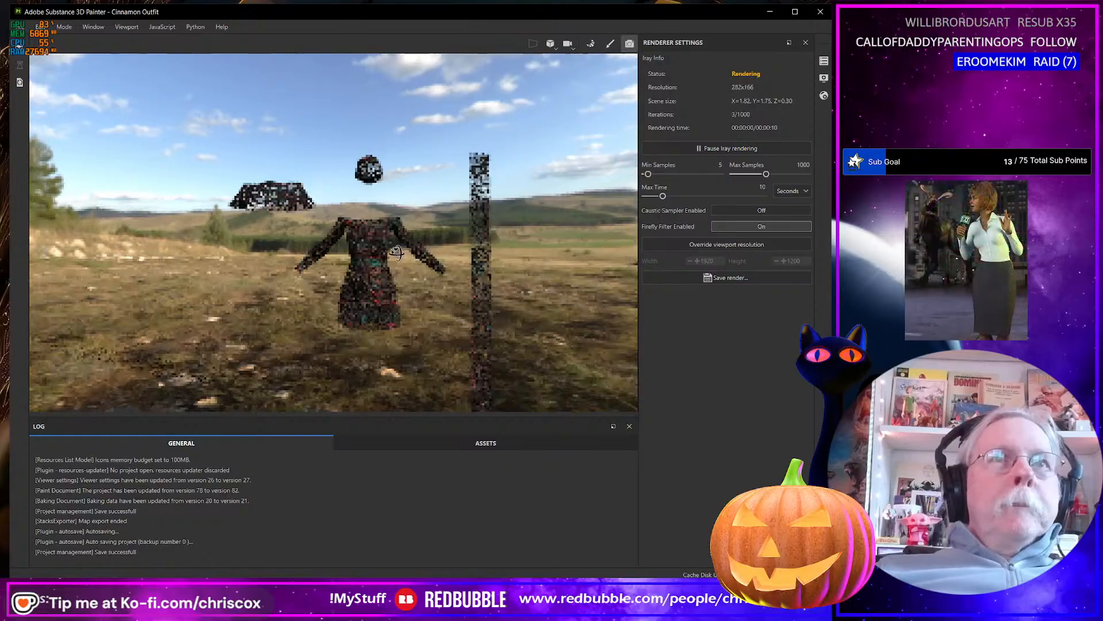
Examine the torn holes on the dress, sleeves, hat and scarf in the Iray render from several angles and distances.
left_click_drag(366, 251, 407, 261, "alt")
scroll(408, 262, "down", 3)
scroll(408, 262, "up", 5)
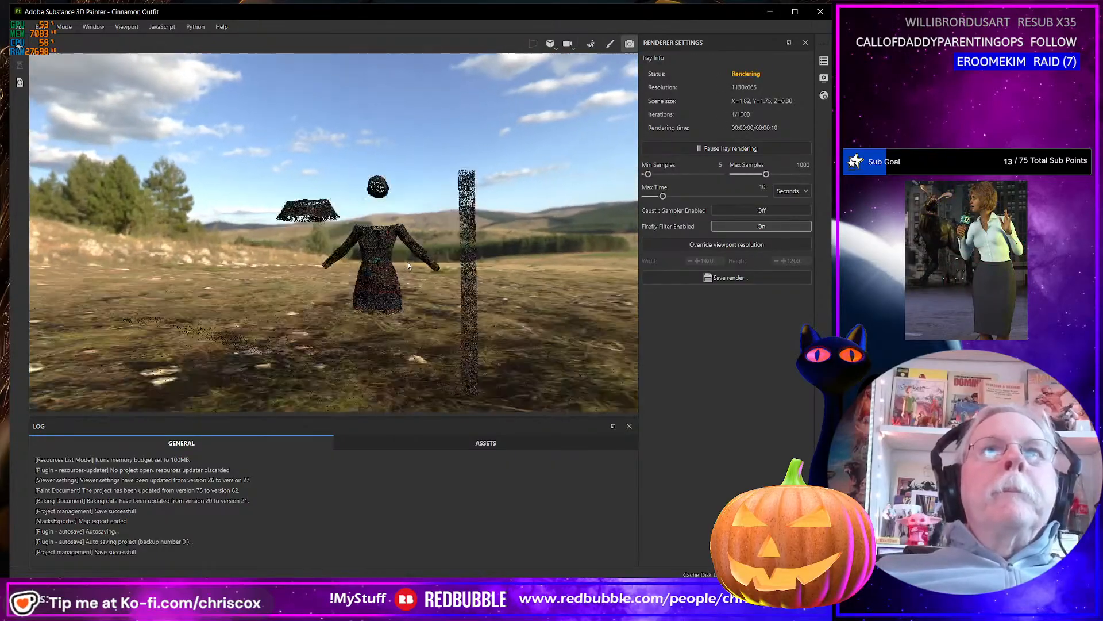
scroll(407, 262, "up", 3)
middle_click_drag(475, 295, 518, 259, "alt")
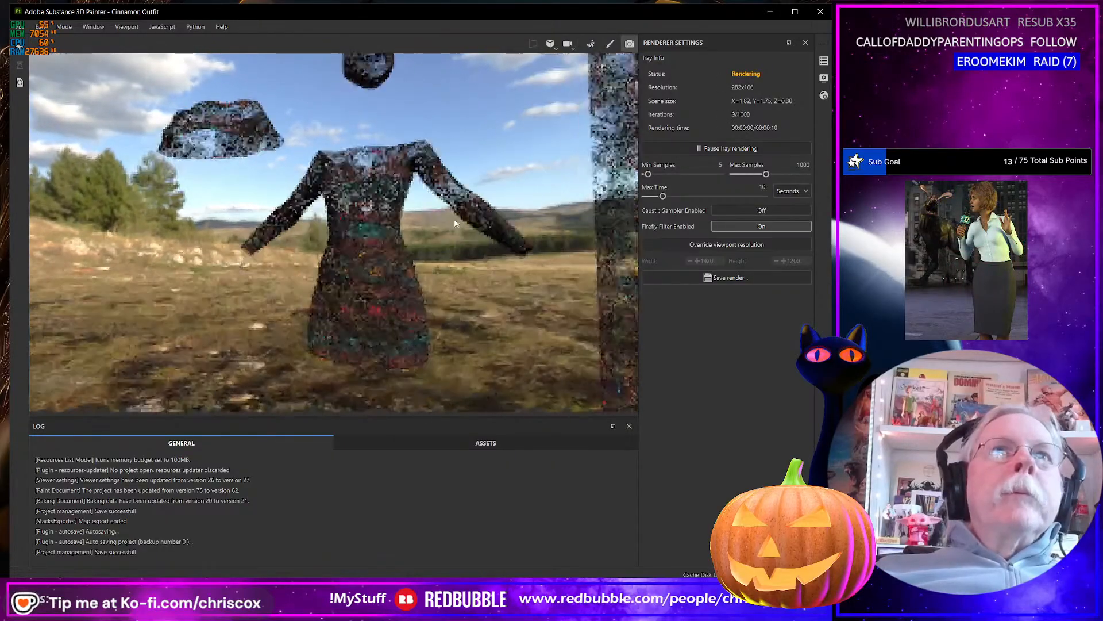
left_click_drag(452, 261, 389, 395, "alt")
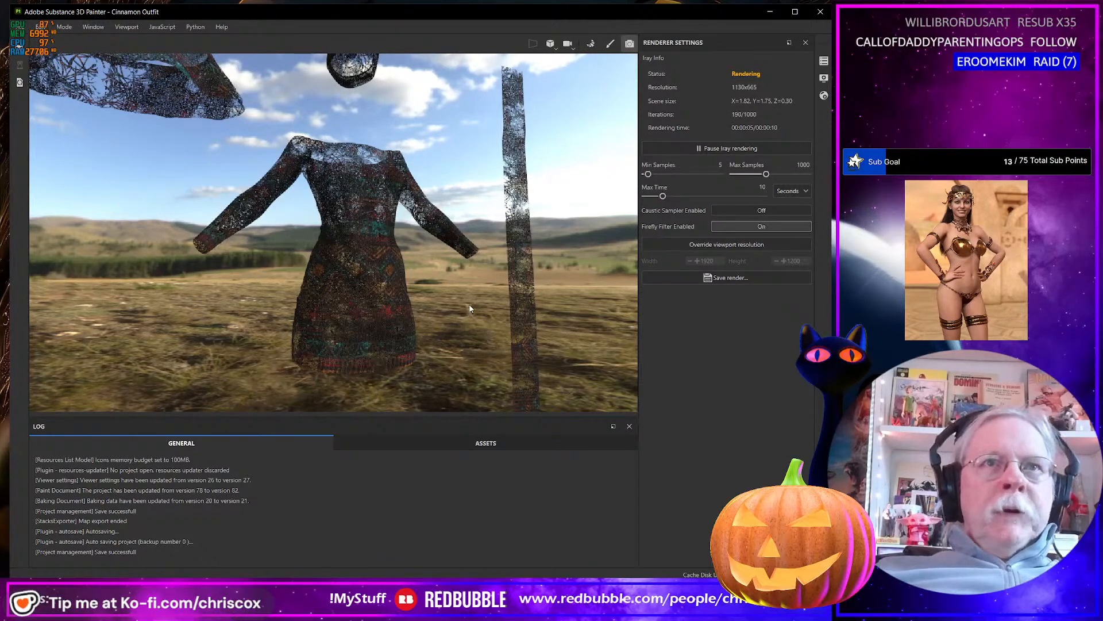
left_click_drag(470, 309, 467, 266, "alt")
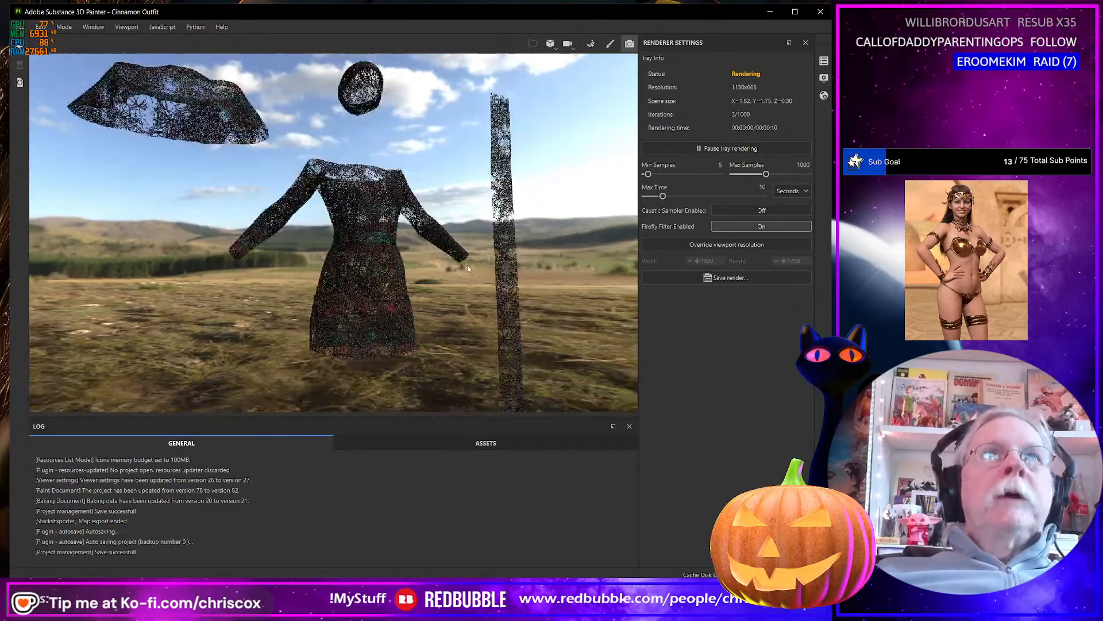
mouse_move(118, 104)
left_mouse_down("alt")
mouse_move(95, 147)
mouse_move(82, 138)
mouse_move(124, 103)
left_mouse_up("alt")
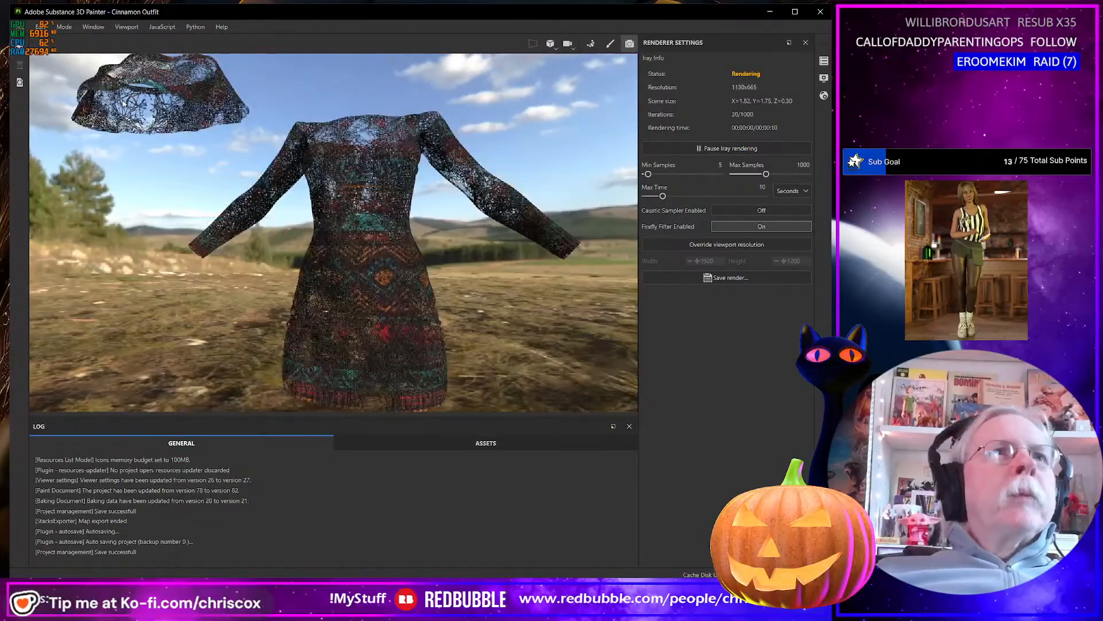
left_click_drag(133, 104, 282, 126, "alt")
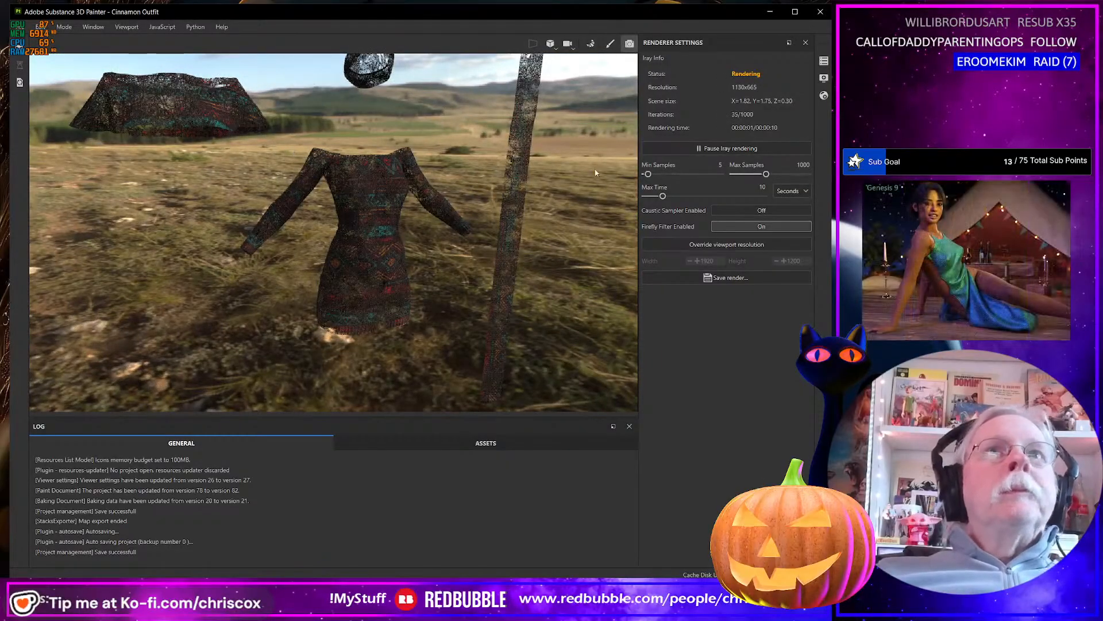
Return to Painting mode, then hide and collapse the CCox Torn Tattered folder.
left_click(93, 27)
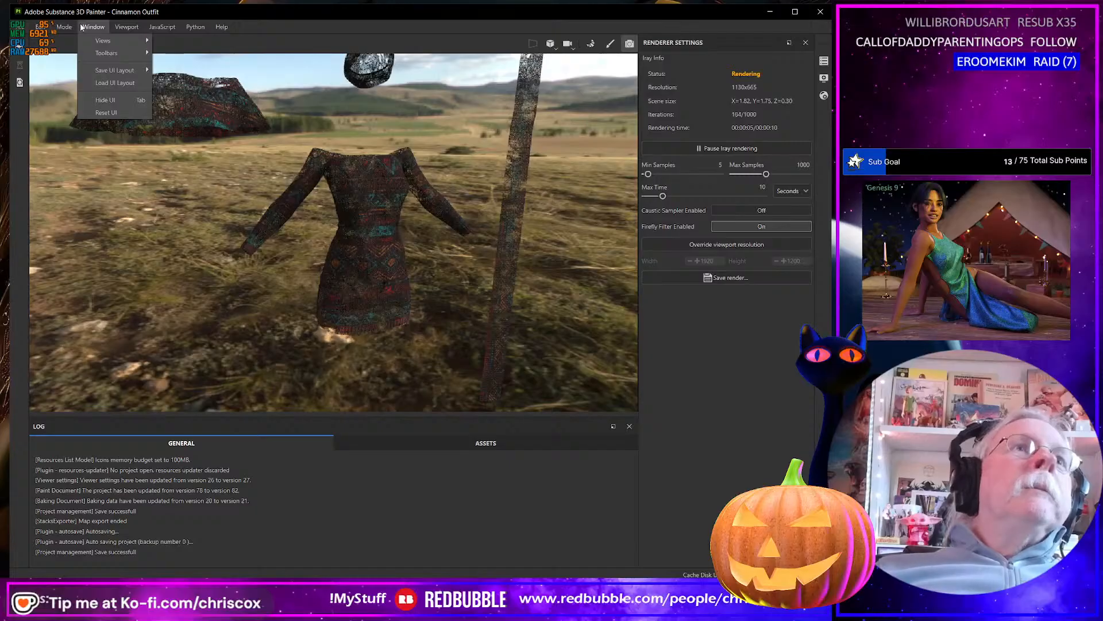
mouse_move(65, 29)
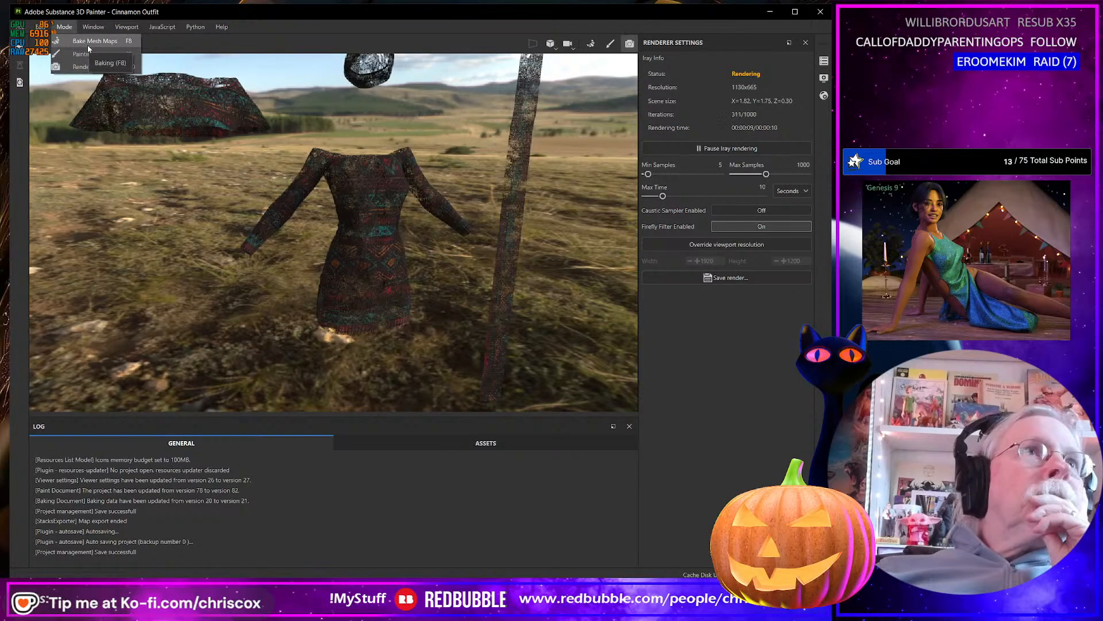
left_click(81, 53)
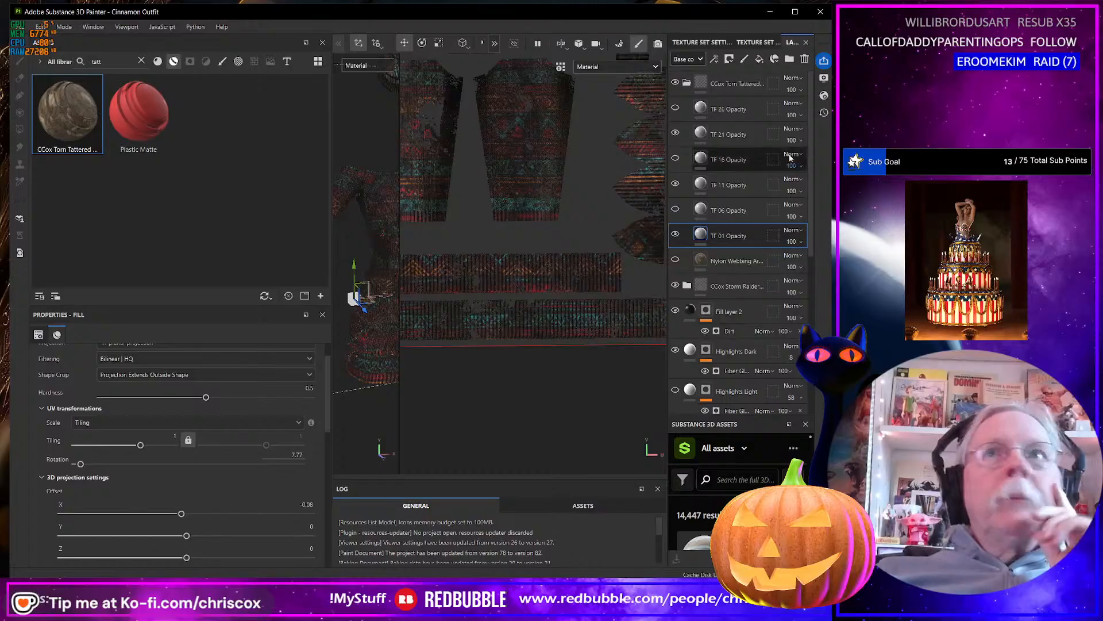
left_click(681, 84)
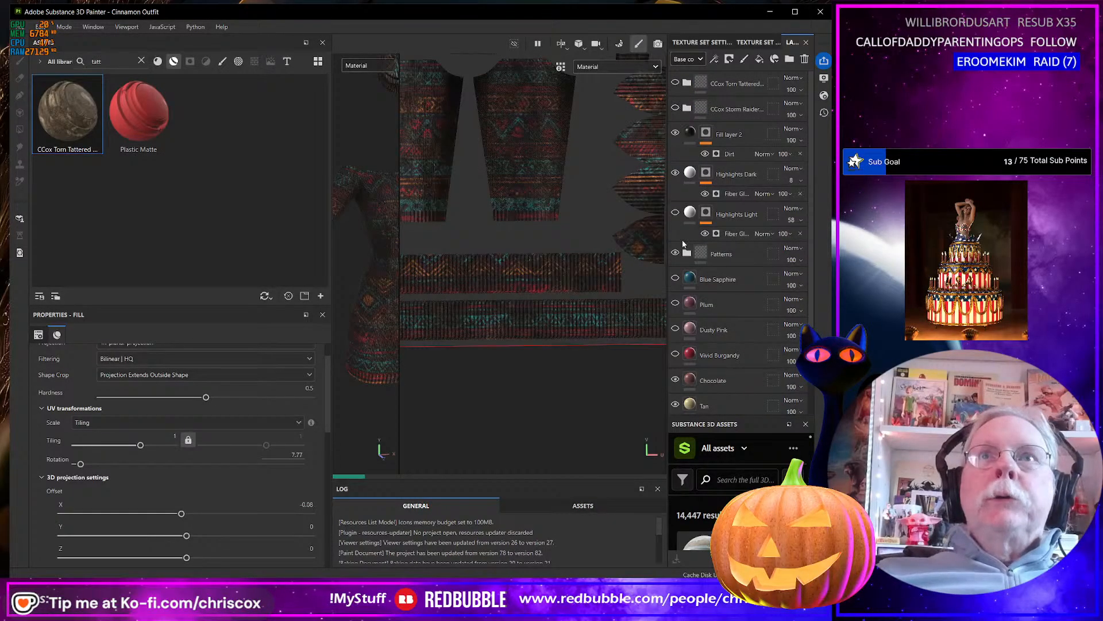
Widen the layer stack and group the layers from Blue Sapphire down to Fill layer 1 into a folder.
left_click_drag(668, 244, 589, 243)
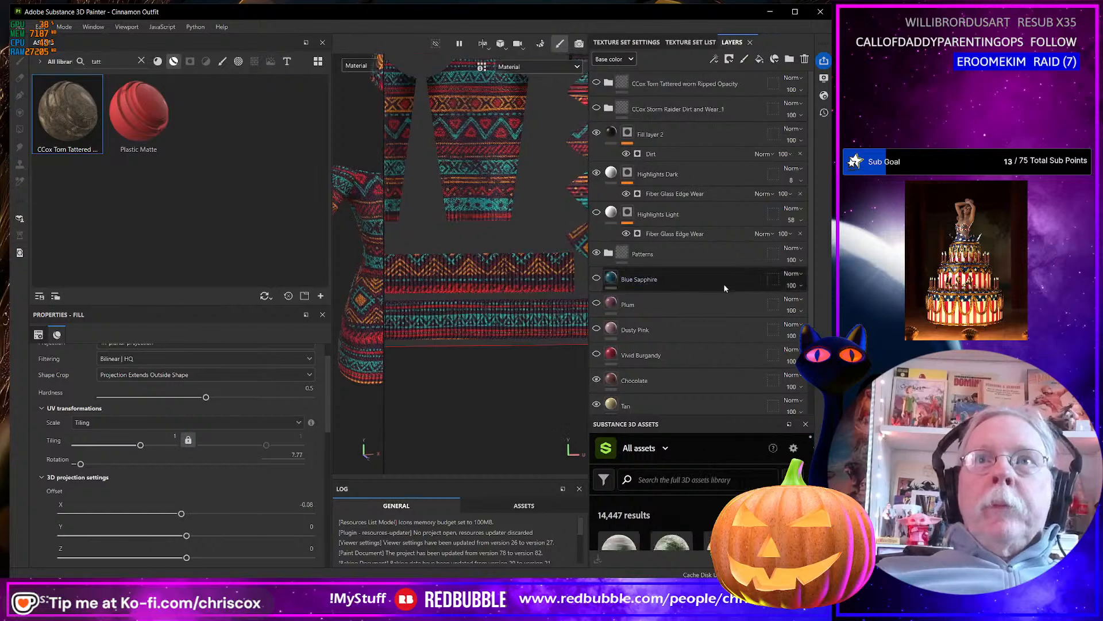
scroll(724, 284, "down", 2)
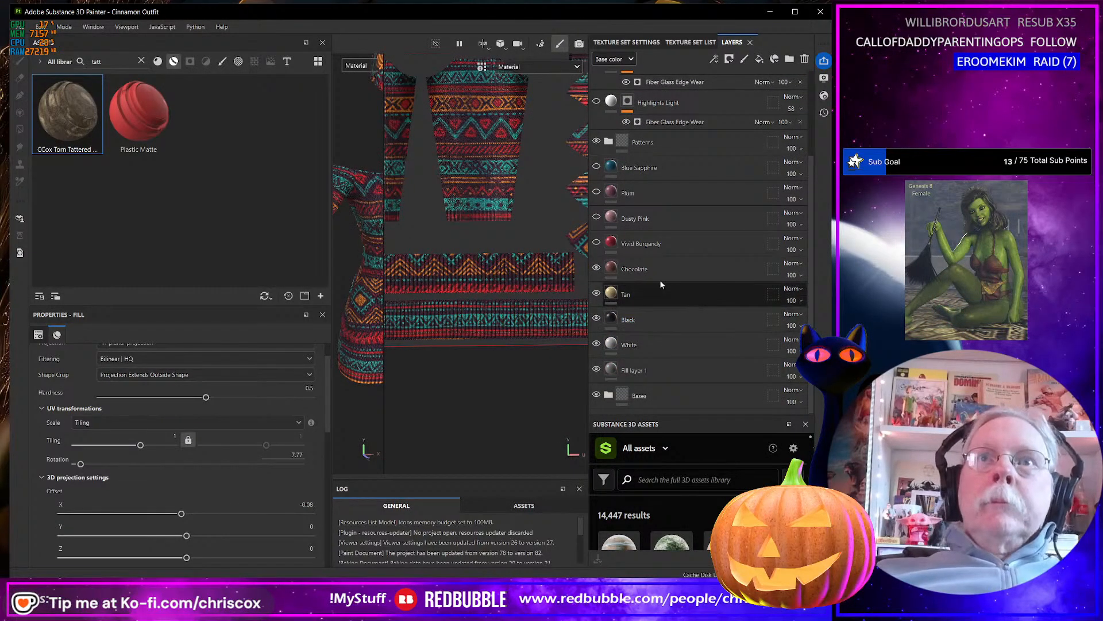
left_click(653, 172)
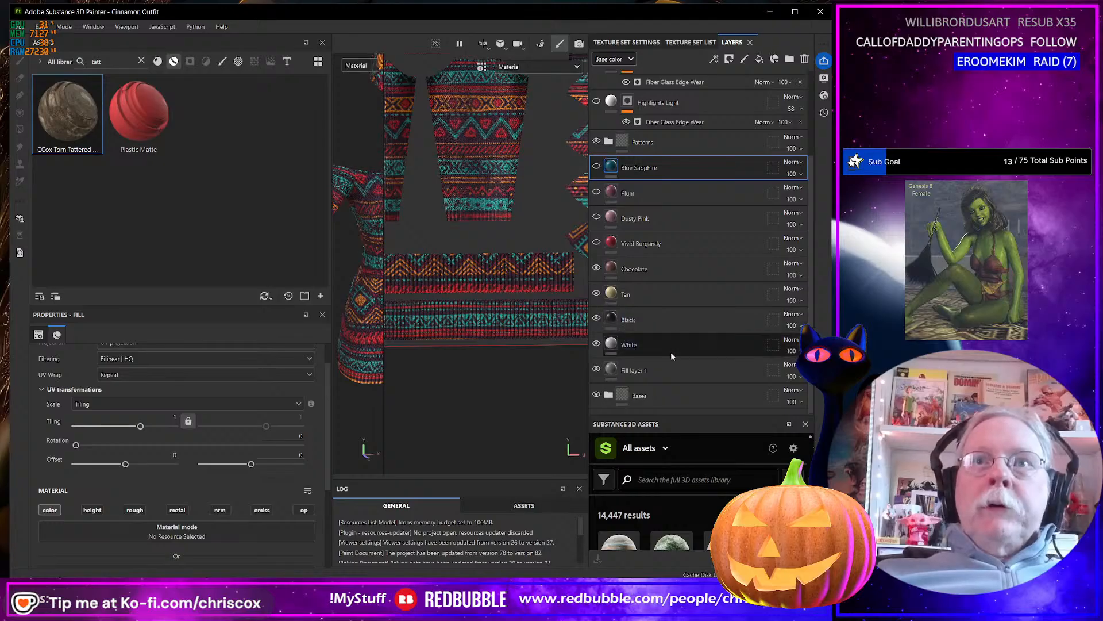
left_click(665, 365, "shift")
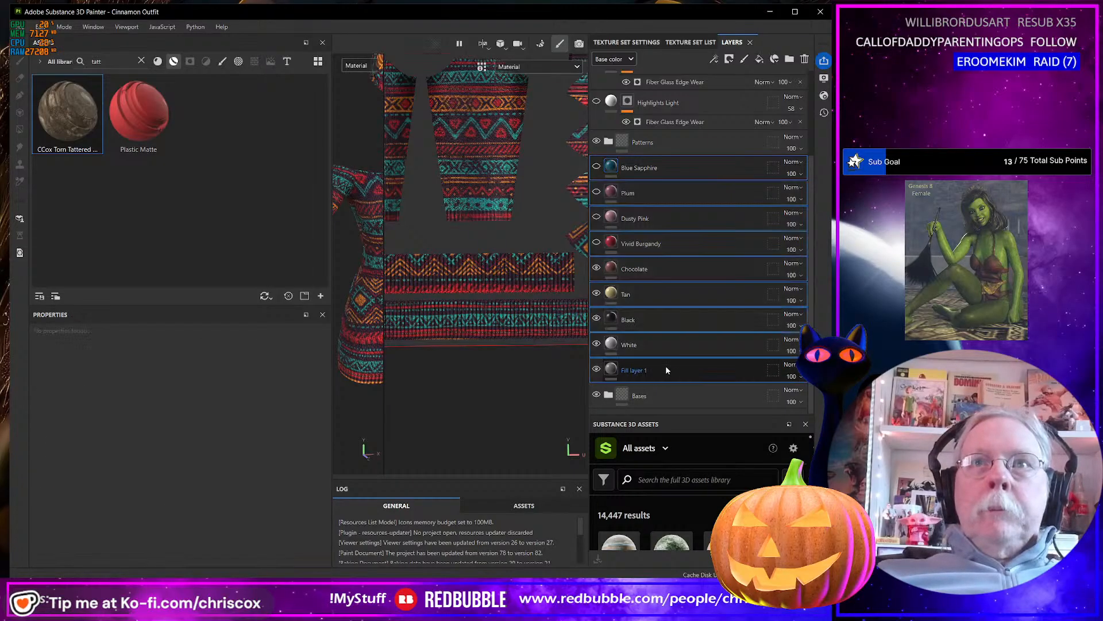
right_click(666, 366)
left_click(722, 461)
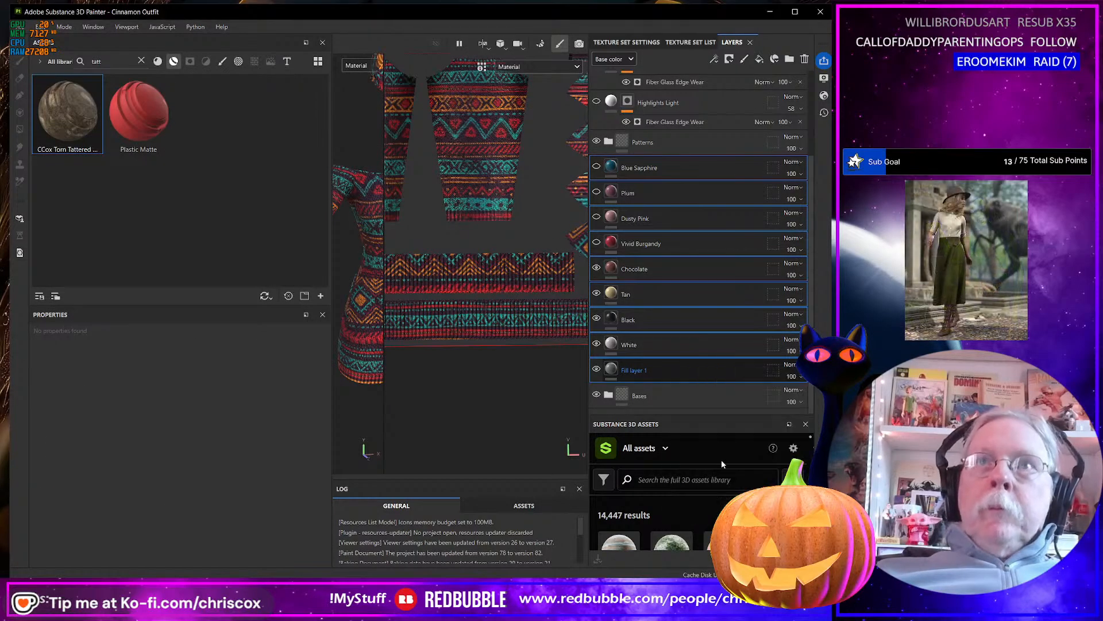
Rename the new folder of color layers as Colors and collapse it.
double_click(640, 169)
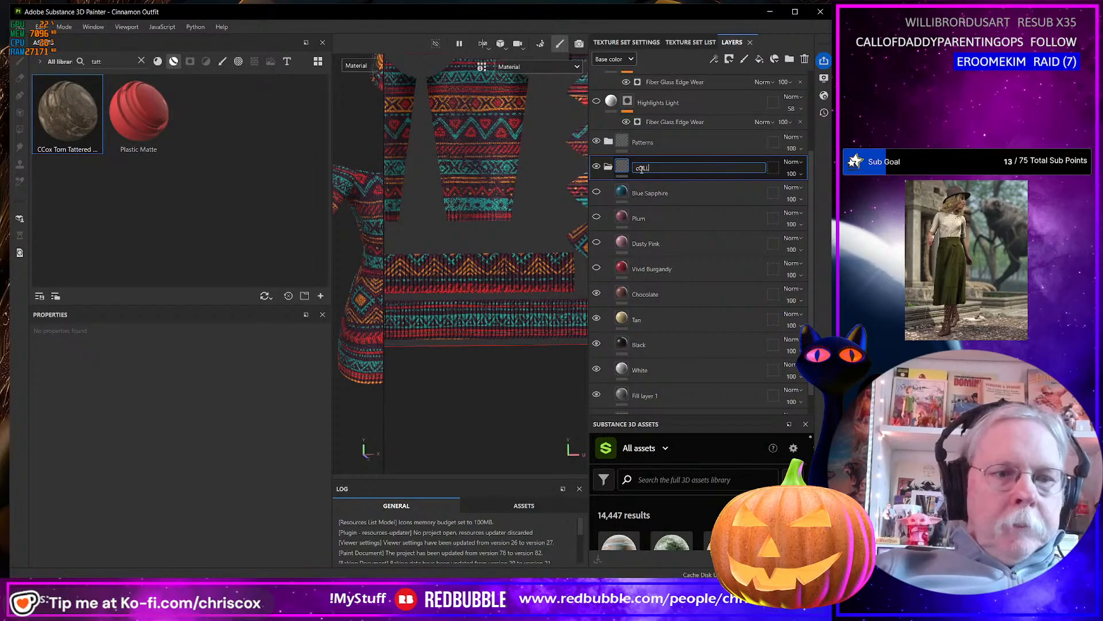
type("COLLORS")
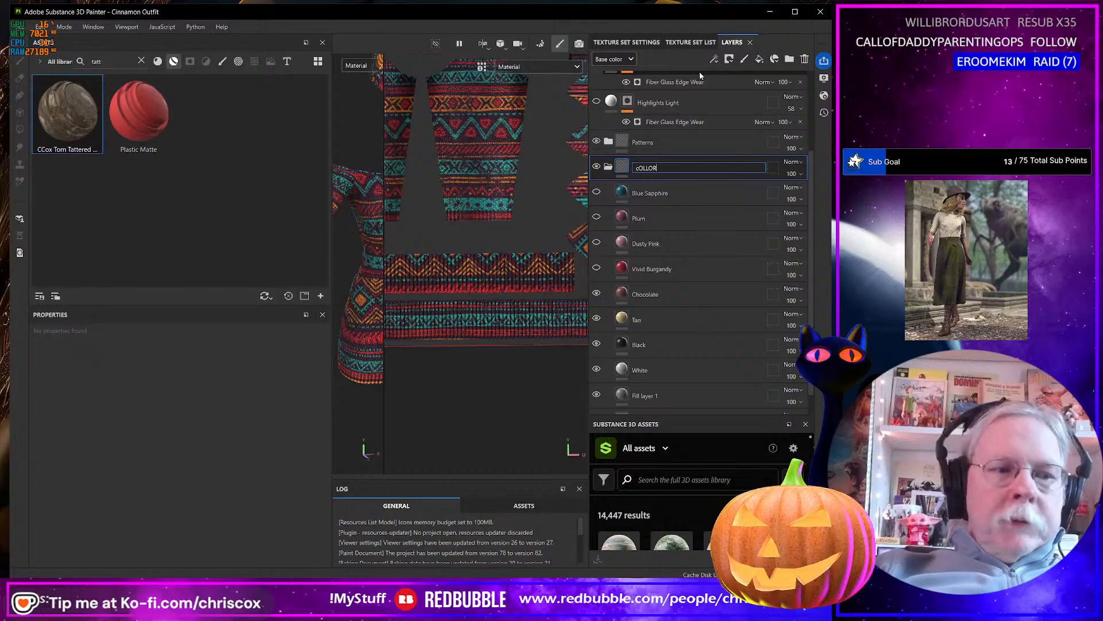
key("BackSpace")
key("BackSpace")
key("BackSpace")
key("BackSpace")
key("BackSpace")
key("BackSpace")
key("BackSpace")
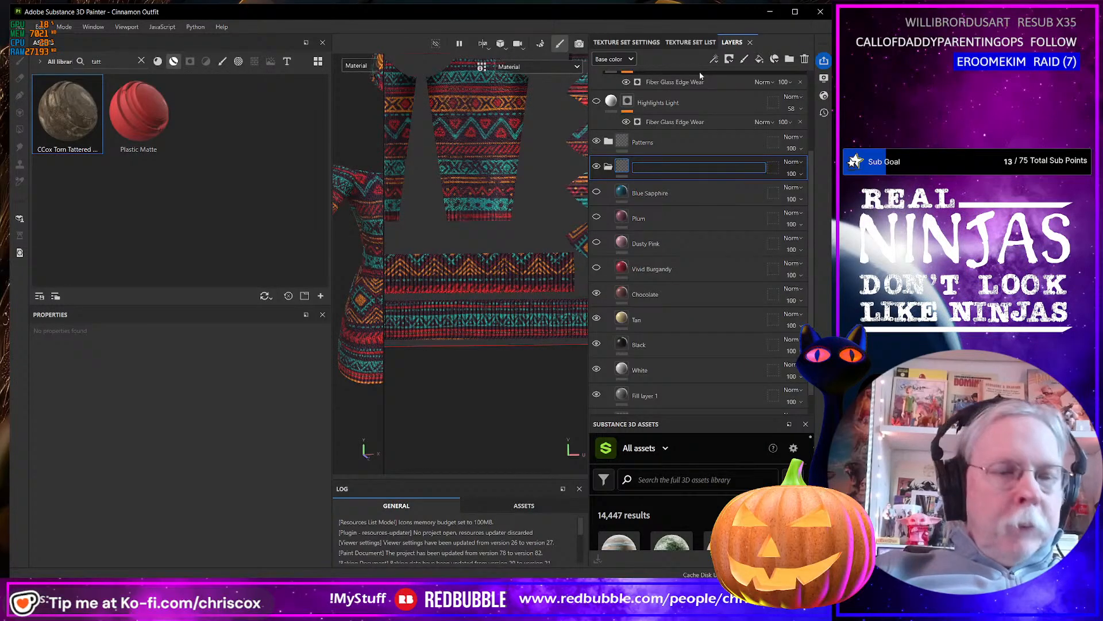
type("Colors")
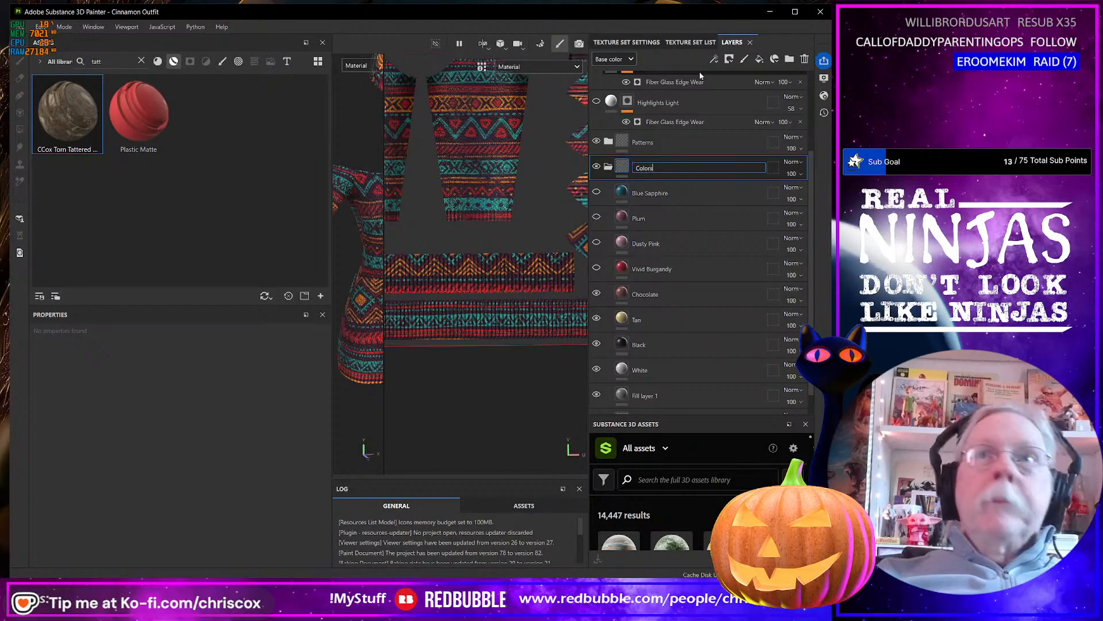
key("Return")
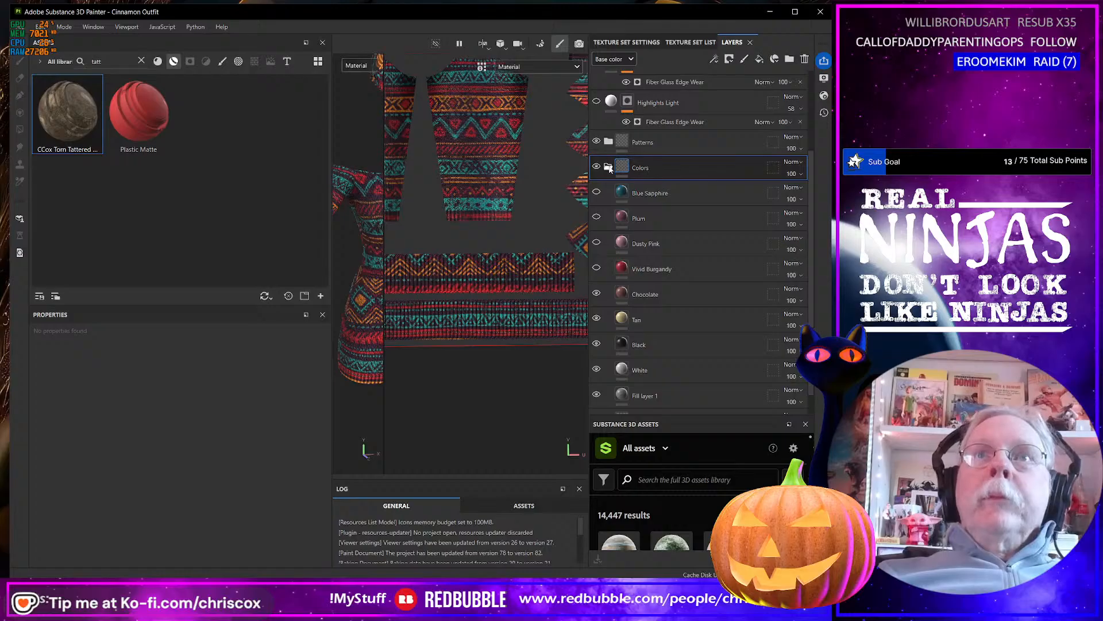
left_click(608, 167)
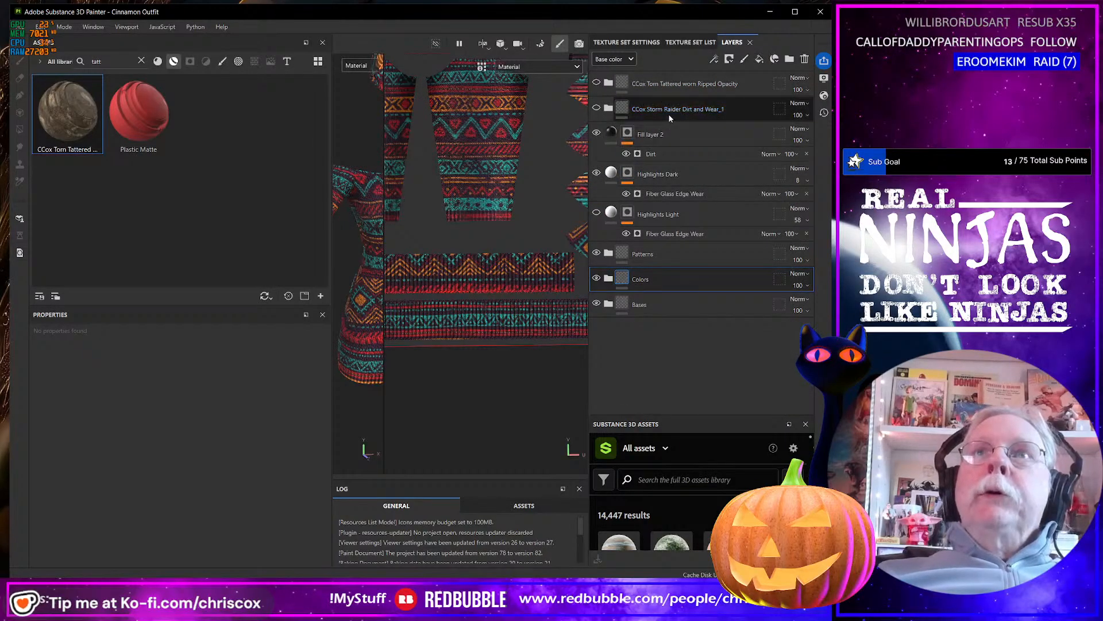
Group Fill layer 2, Highlights Dark and Highlights Light into a folder.
left_click(667, 135)
left_click(691, 217, "shift")
right_click(691, 218)
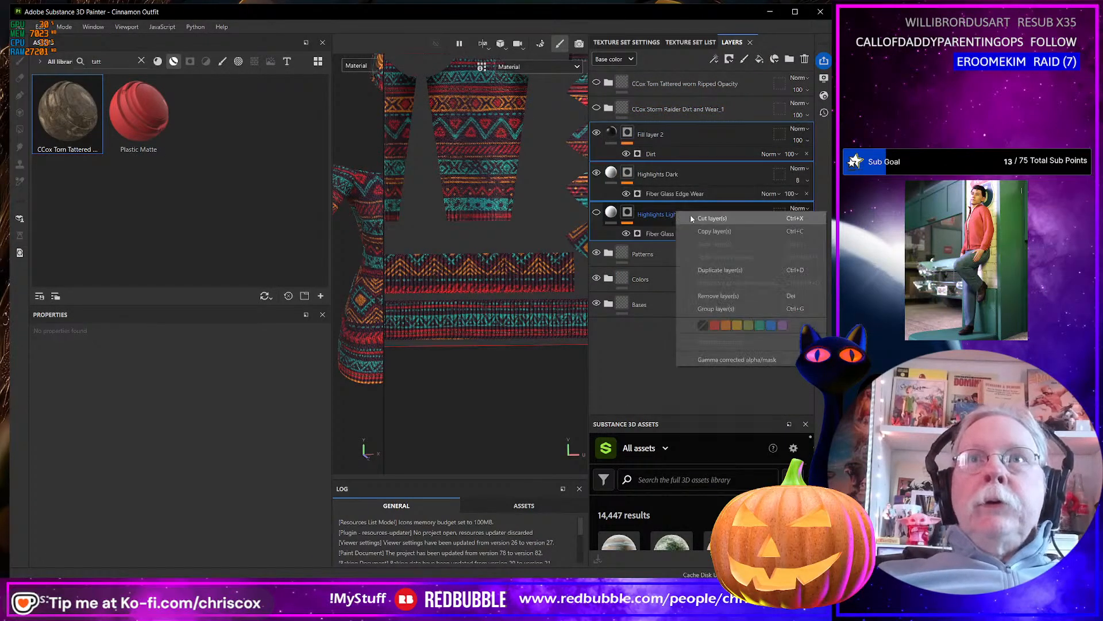
left_click(716, 309)
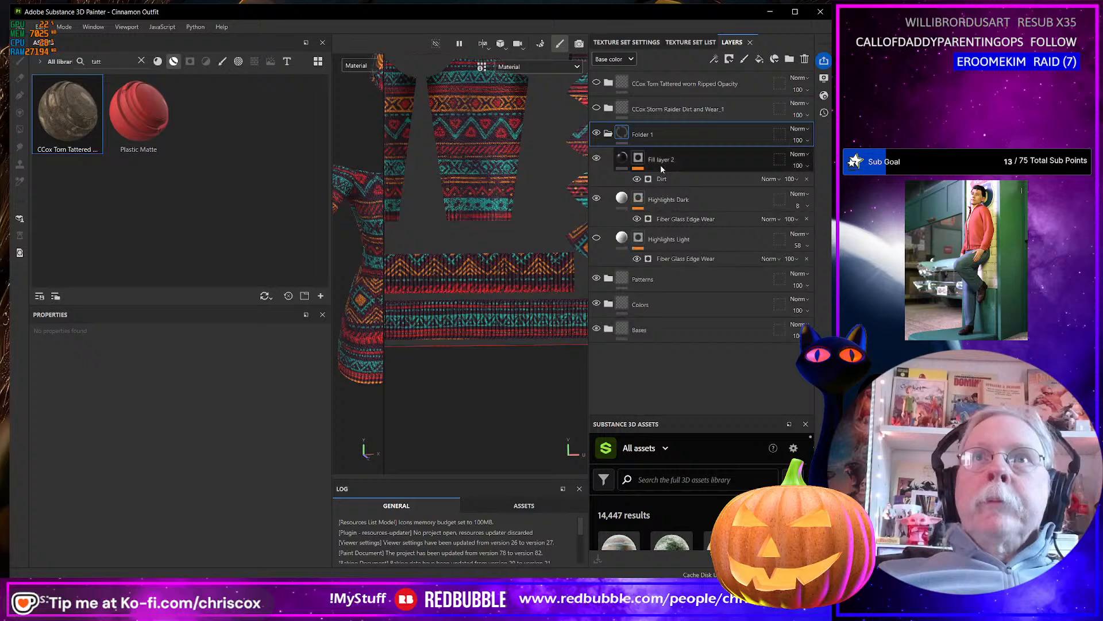
Rename the new folder of highlight and dirt layers as Highlights and Shadows and collapse it.
double_click(651, 136)
type("Highligh")
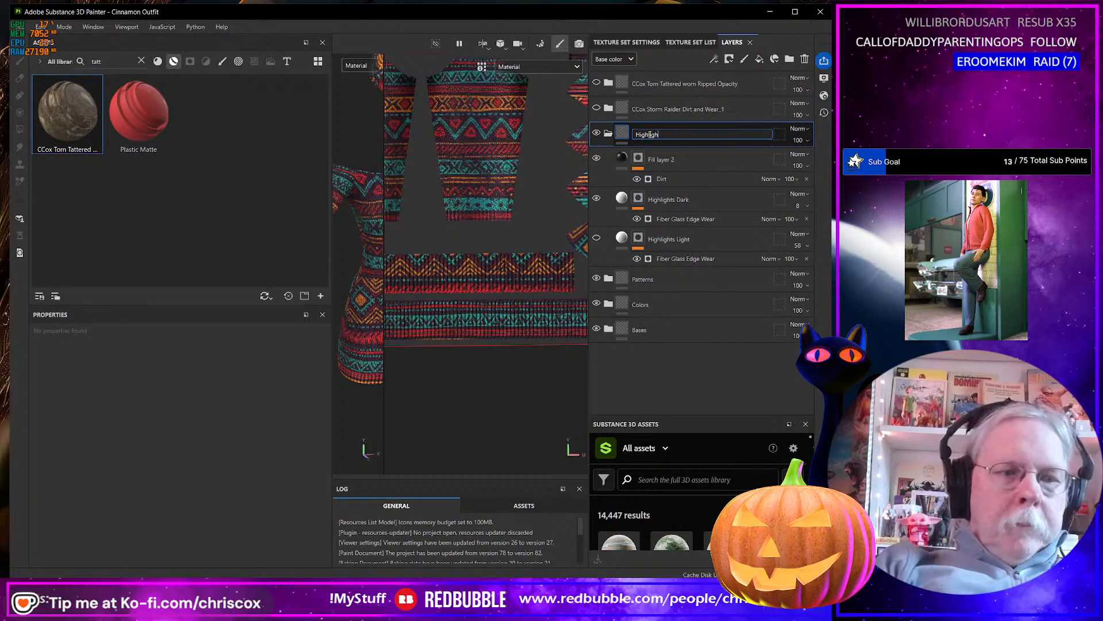
type("ts an")
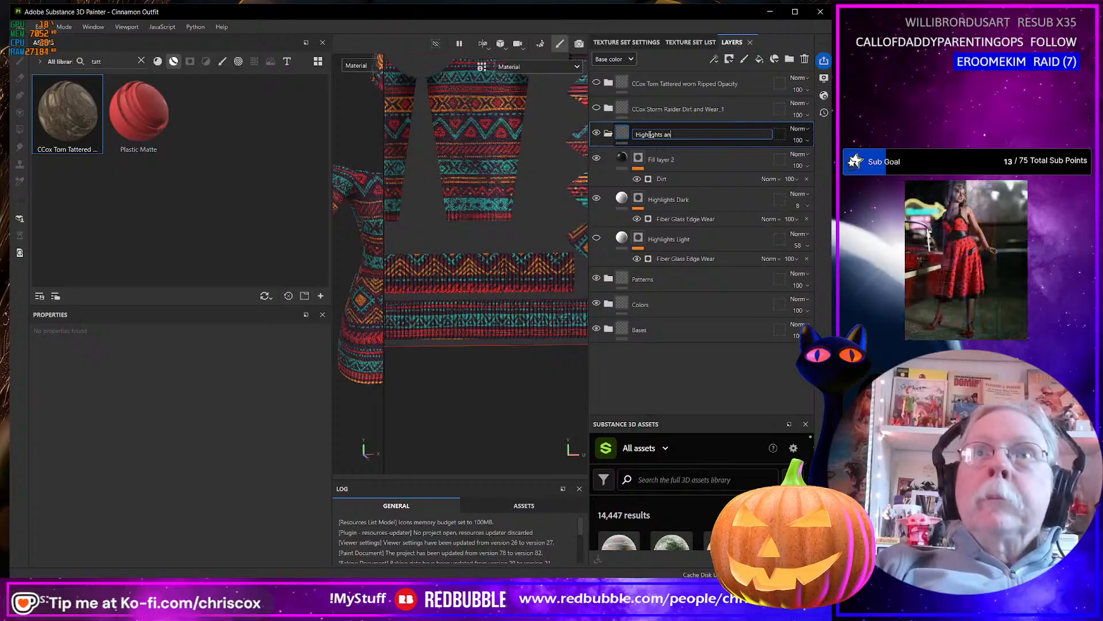
type("d Sho")
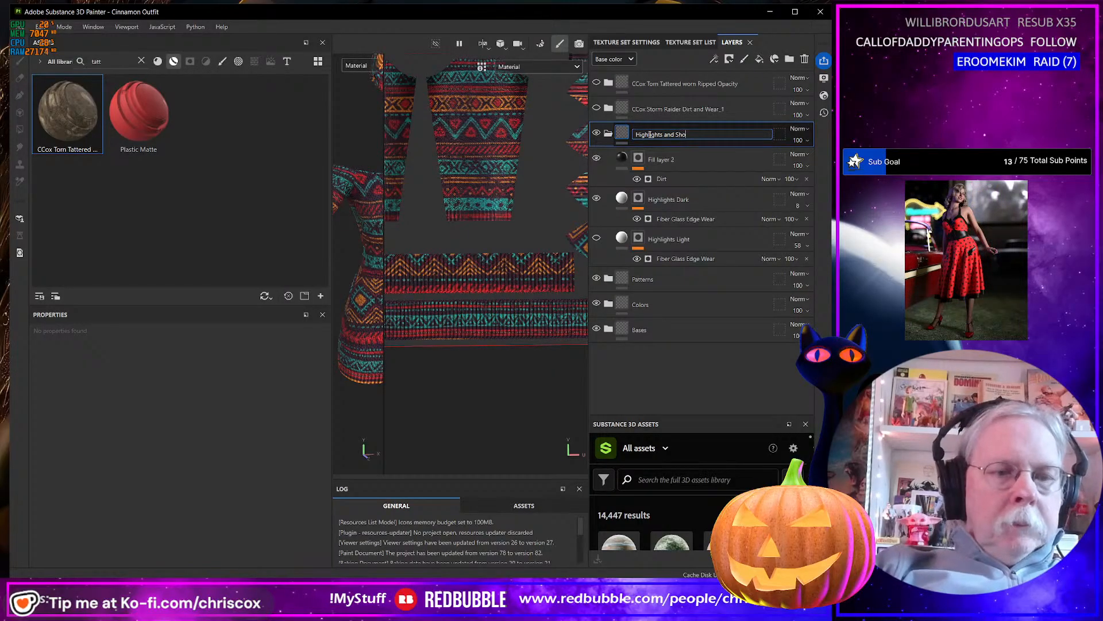
key("BackSpace")
type("a")
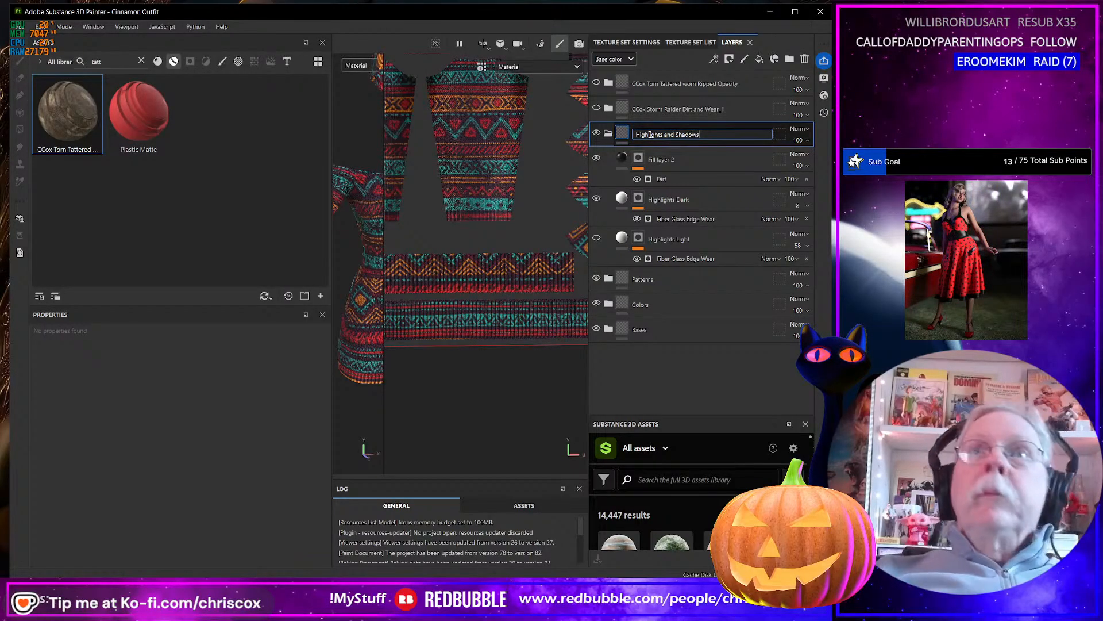
type("dows")
key("Return")
left_click(608, 133)
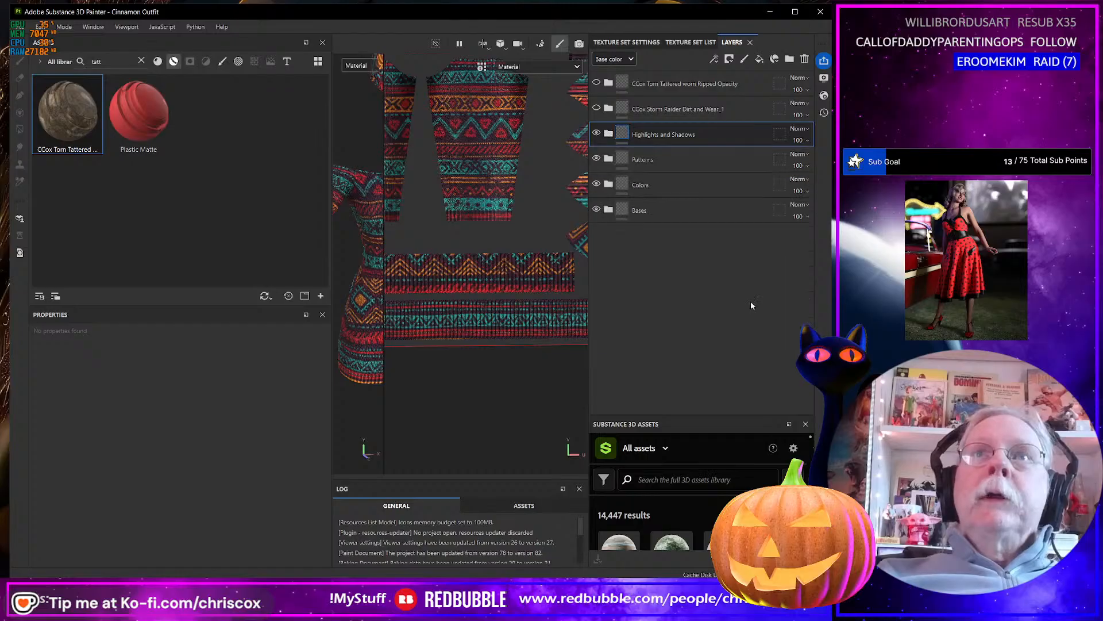
Expand the Bases folder in the layer stack.
left_click(608, 209)
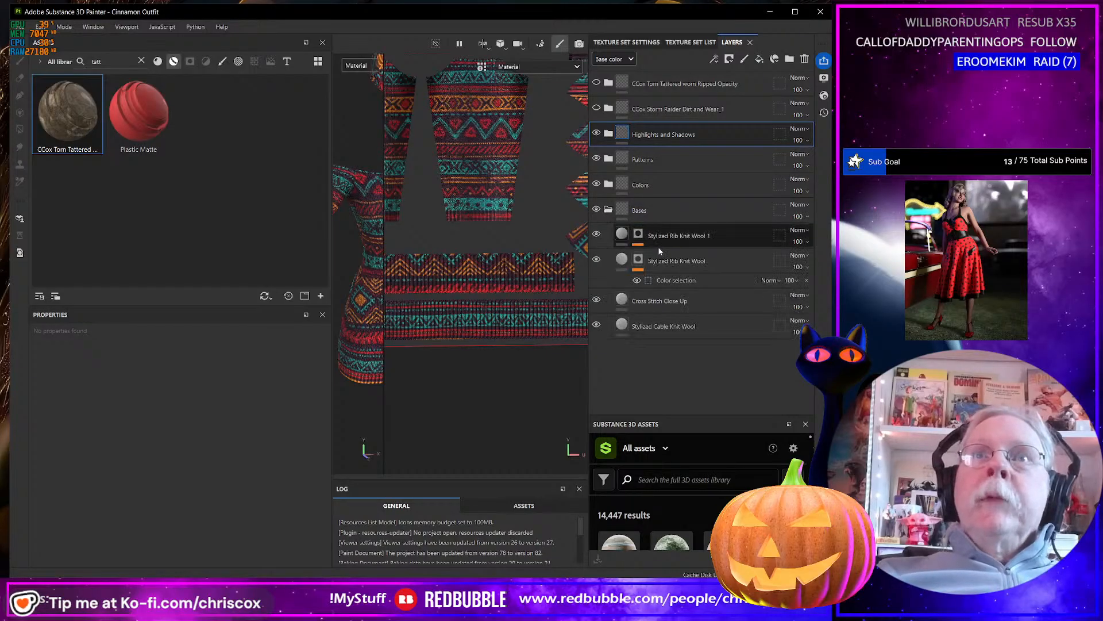
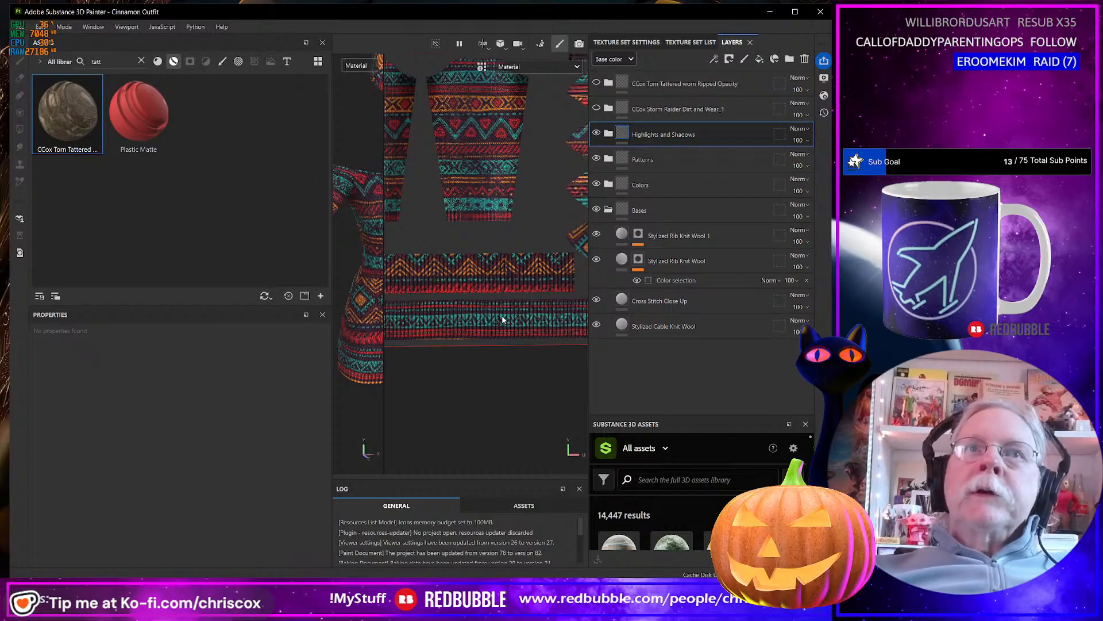
Hide the Patterns folder and the Black, Tan and Chocolate layers in the Colors folder, and widen the 3D view.
left_click(596, 159)
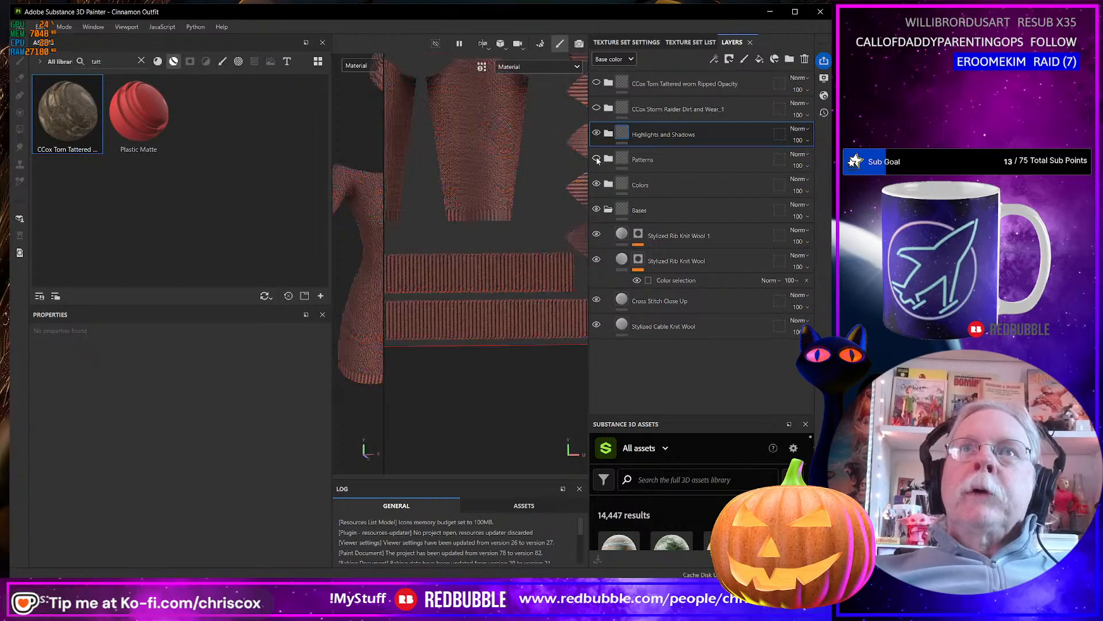
left_click(611, 184)
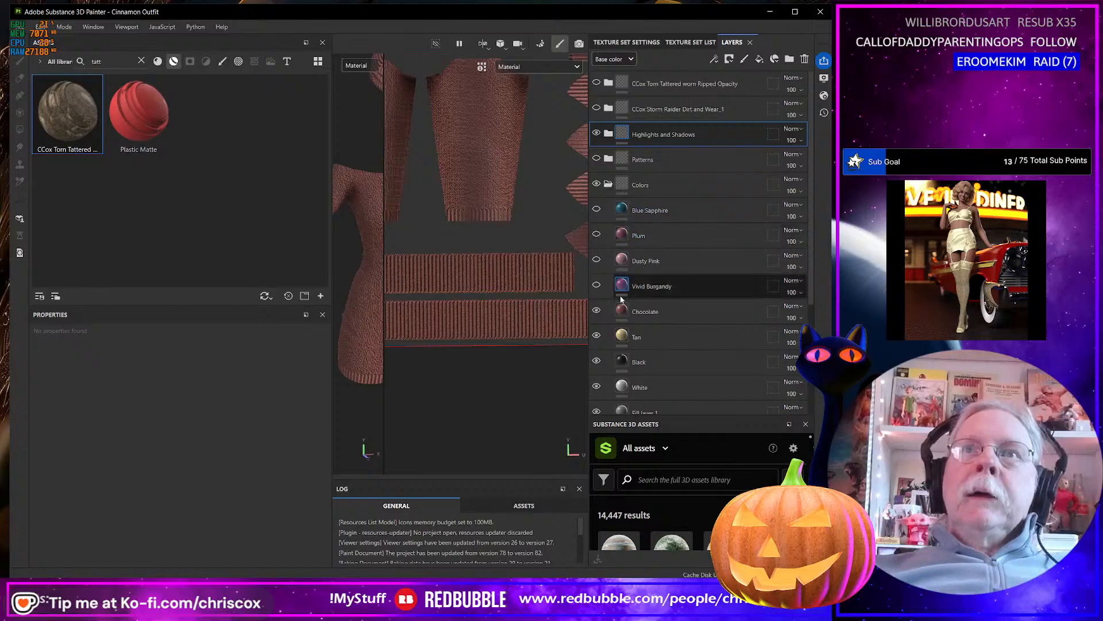
left_click(597, 360)
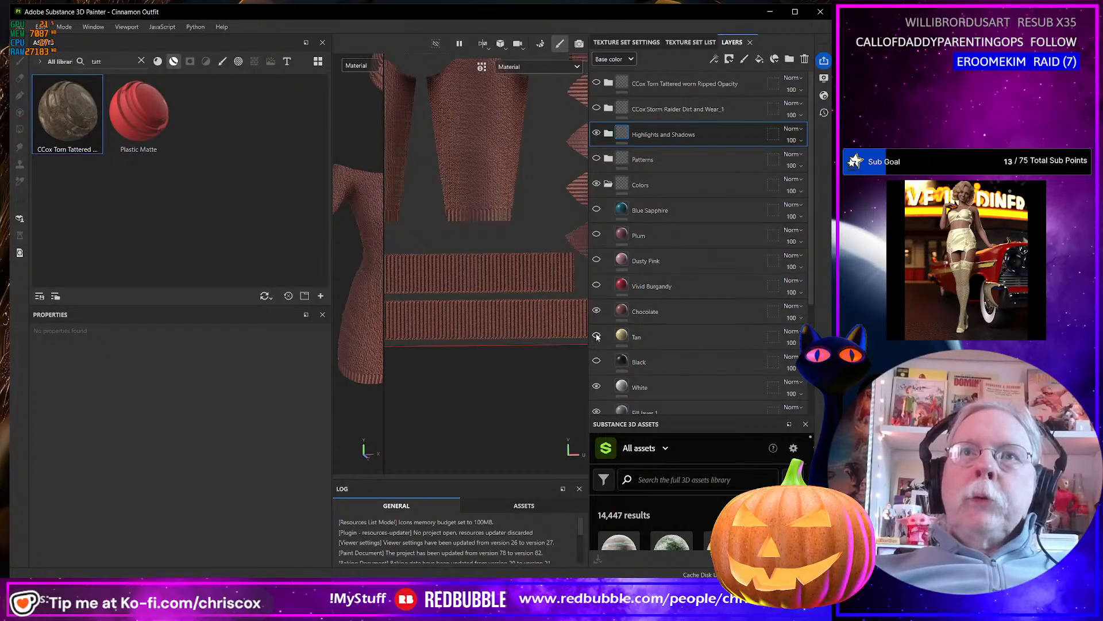
left_click(597, 335)
left_click(597, 309)
scroll(527, 311, "down", 5)
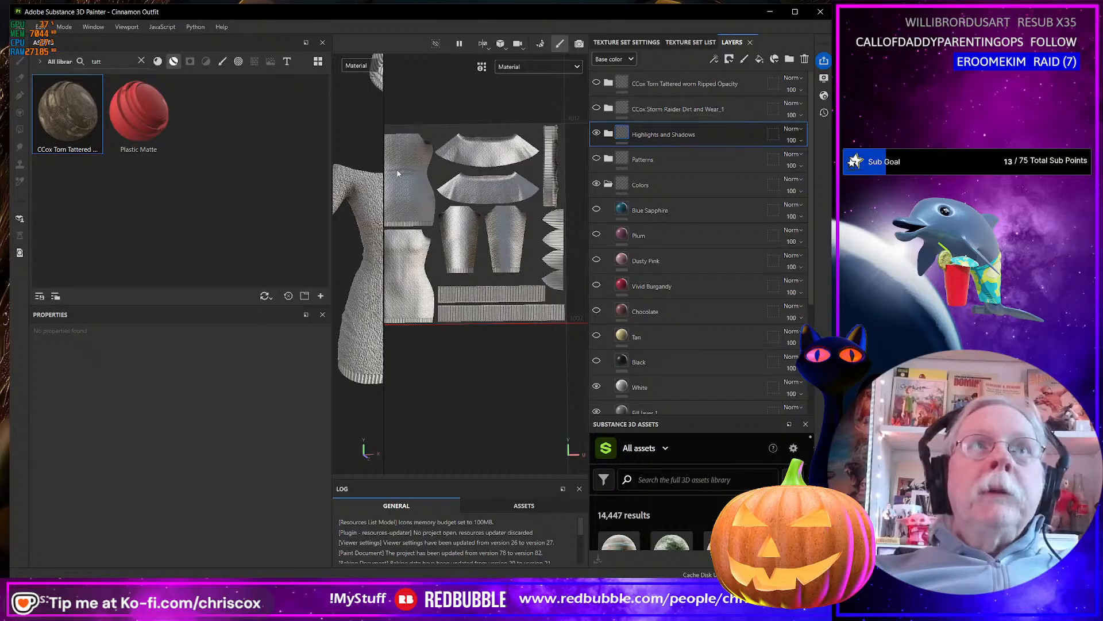
left_click_drag(382, 160, 440, 173)
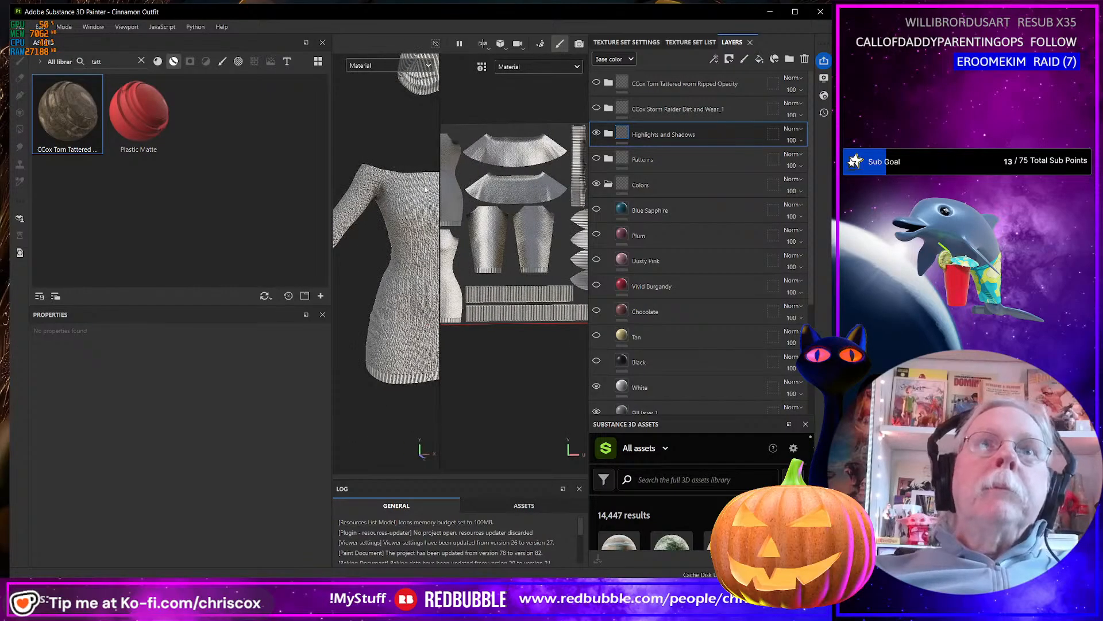
In the Dirt generator of Fill layer 2, set Dirt Level to 0.45 and Edges Masking to 0.4.
left_click(608, 134)
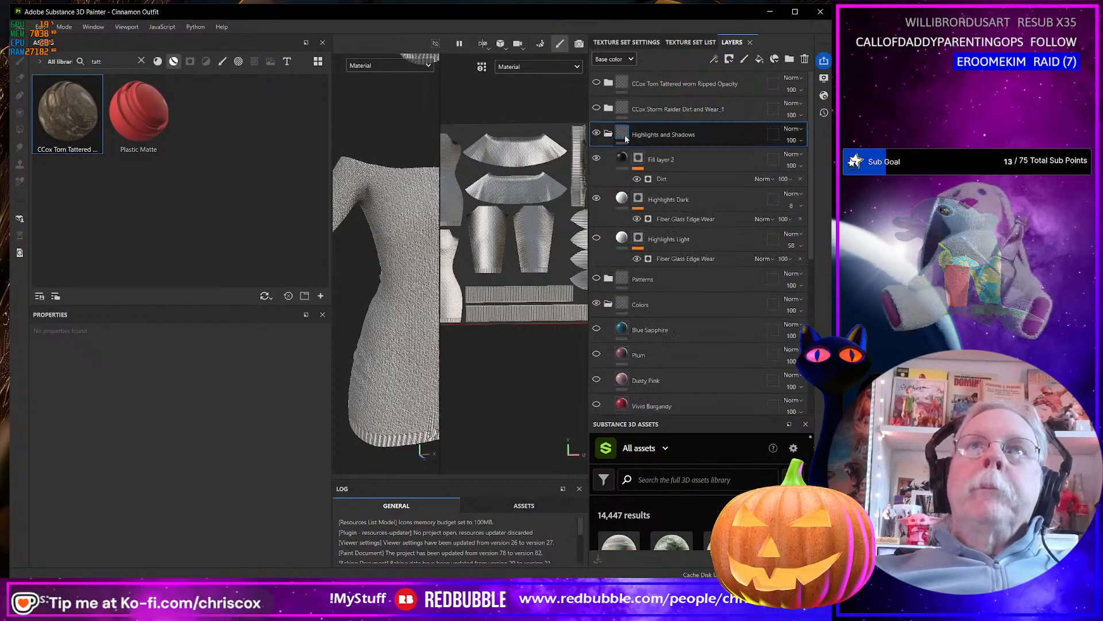
left_click(667, 178)
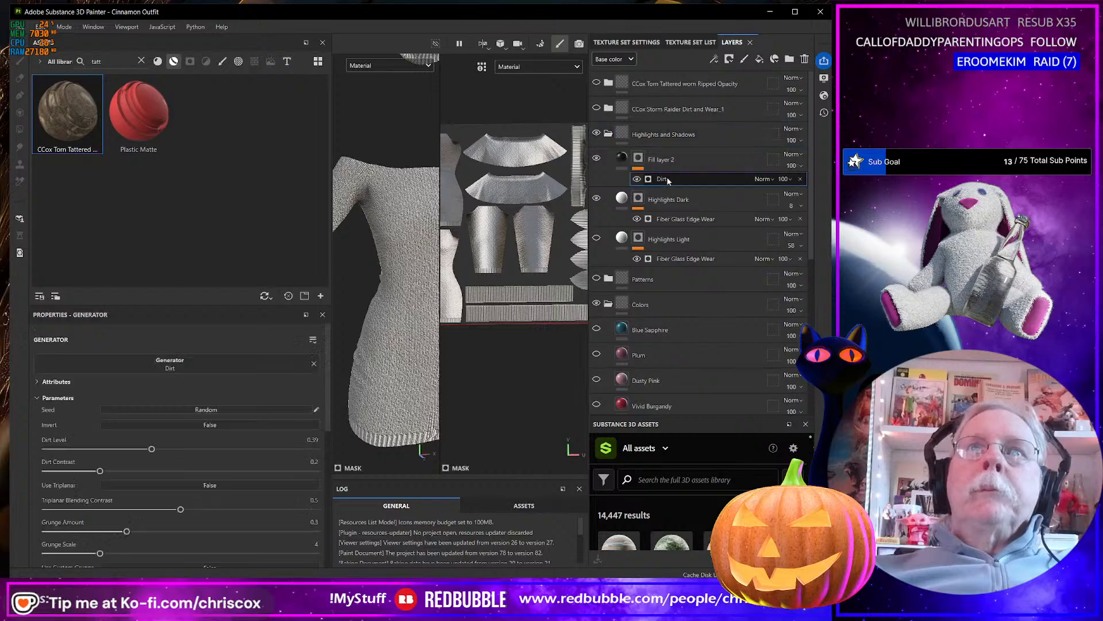
left_click_drag(410, 317, 367, 299, "alt")
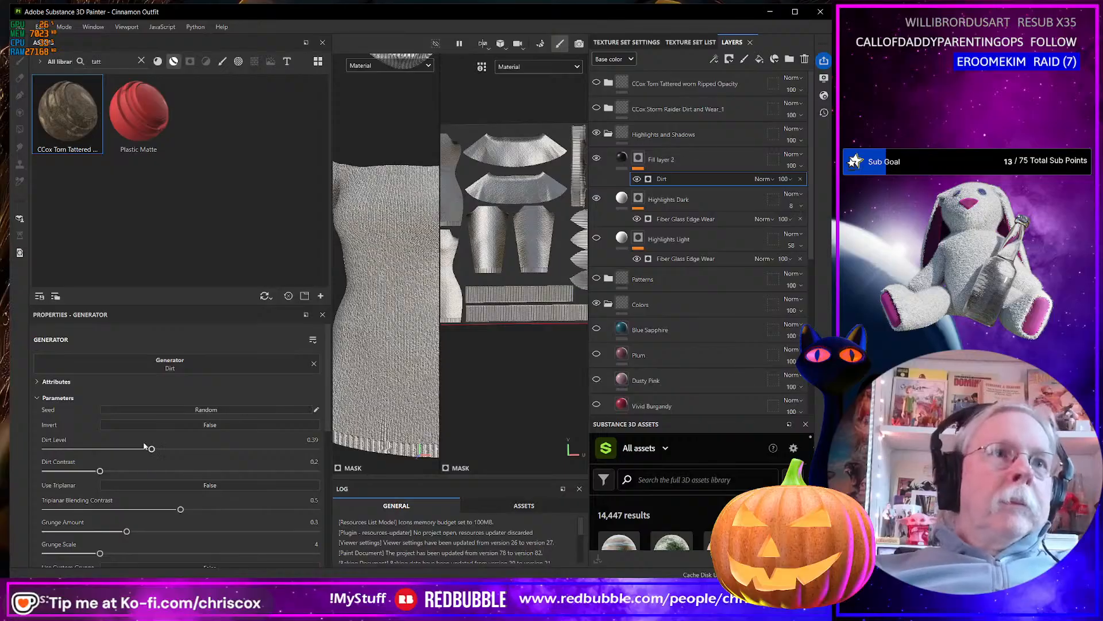
left_click_drag(145, 446, 167, 447)
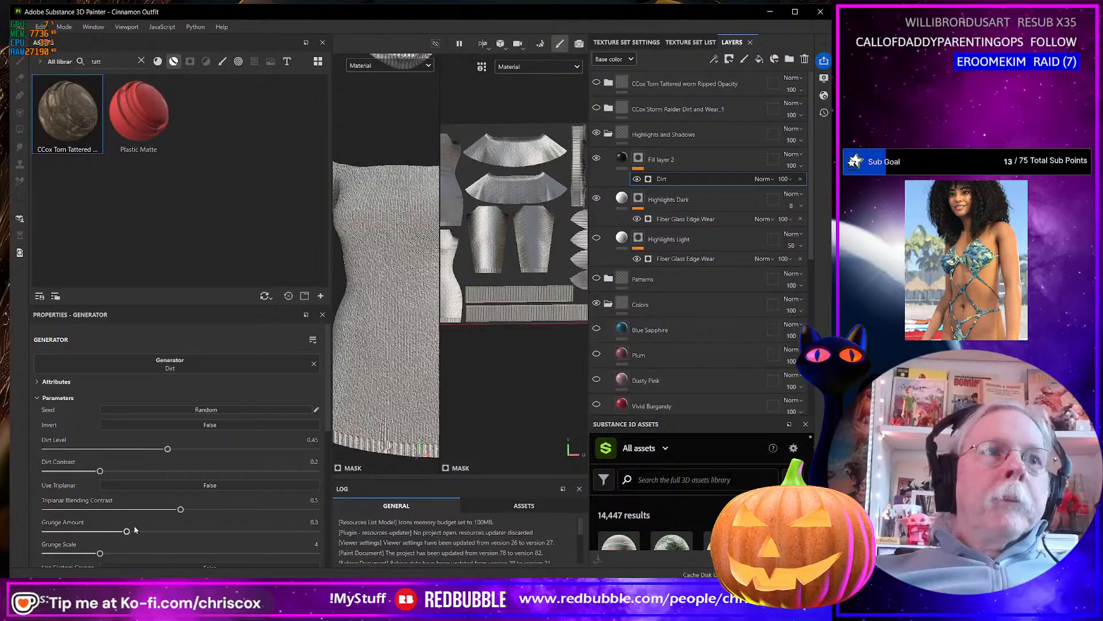
scroll(163, 530, "down", 1)
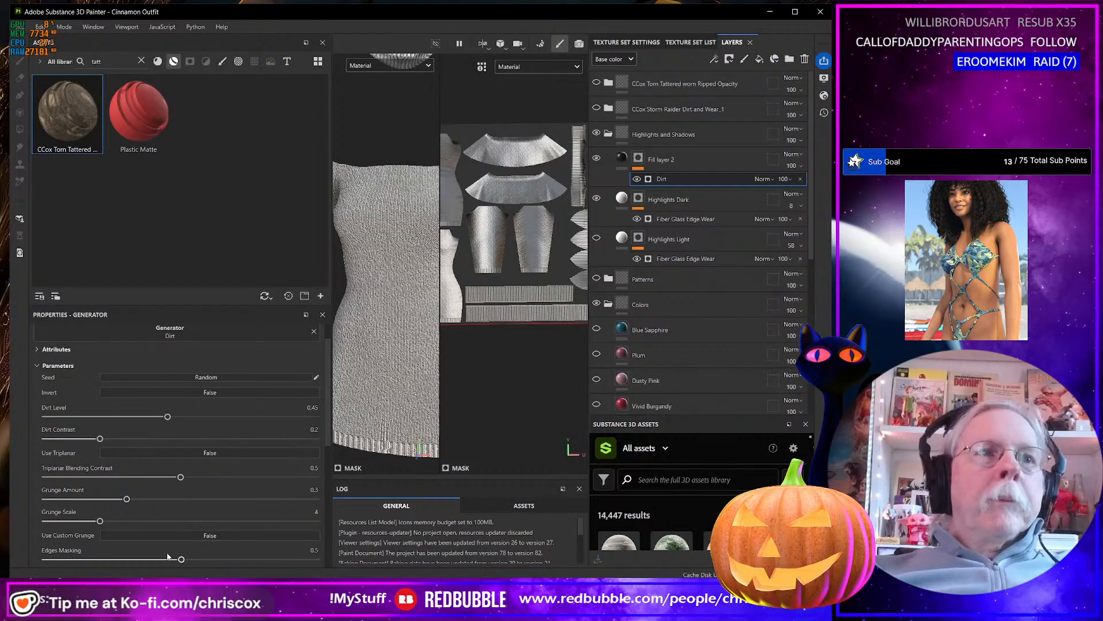
left_click_drag(181, 560, 156, 557)
scroll(205, 485, "down", 2)
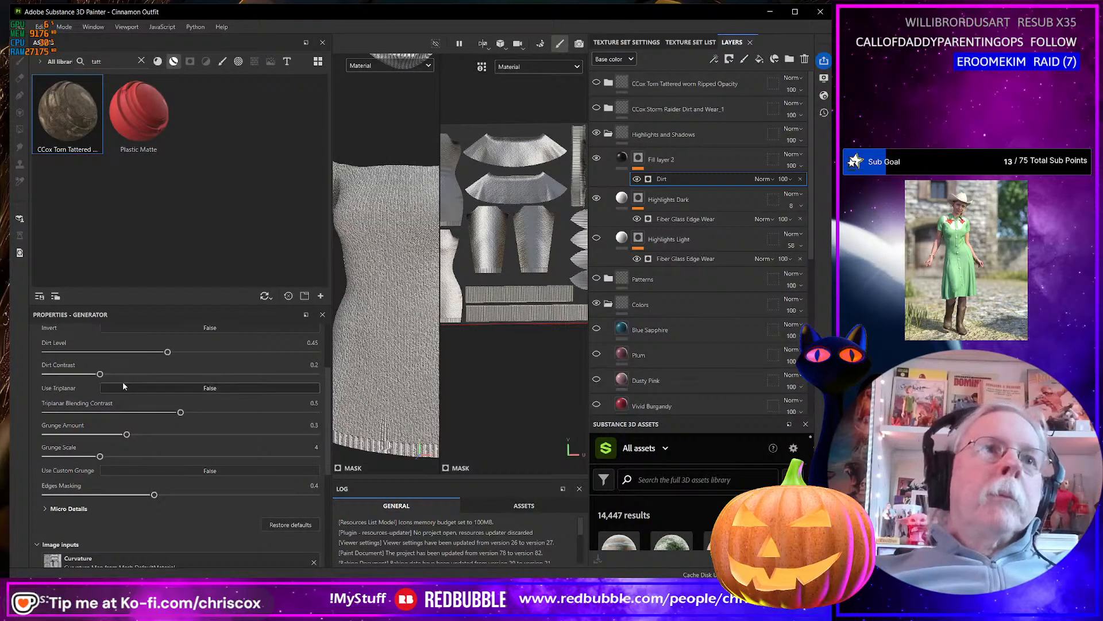
Soften the Dirt generator with Dirt Contrast 0.18 and Dirt Level 0.38, and check the effect on the dress.
mouse_move(101, 374)
left_mouse_down()
mouse_move(216, 376)
mouse_move(97, 382)
left_mouse_up()
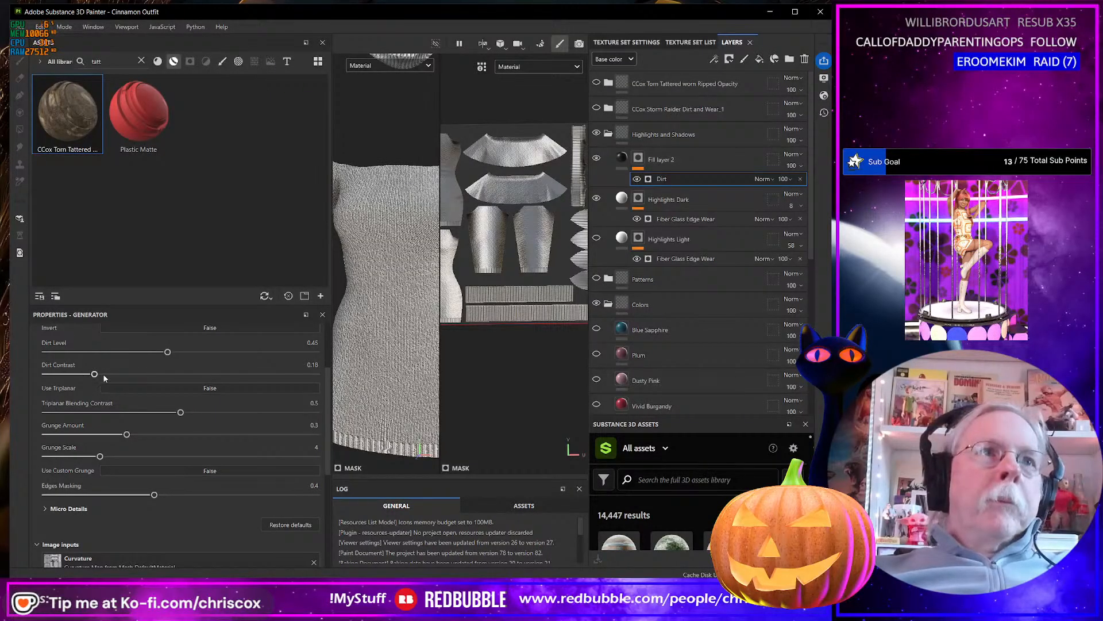
mouse_move(168, 354)
left_mouse_down()
mouse_move(191, 353)
mouse_move(156, 354)
left_mouse_up()
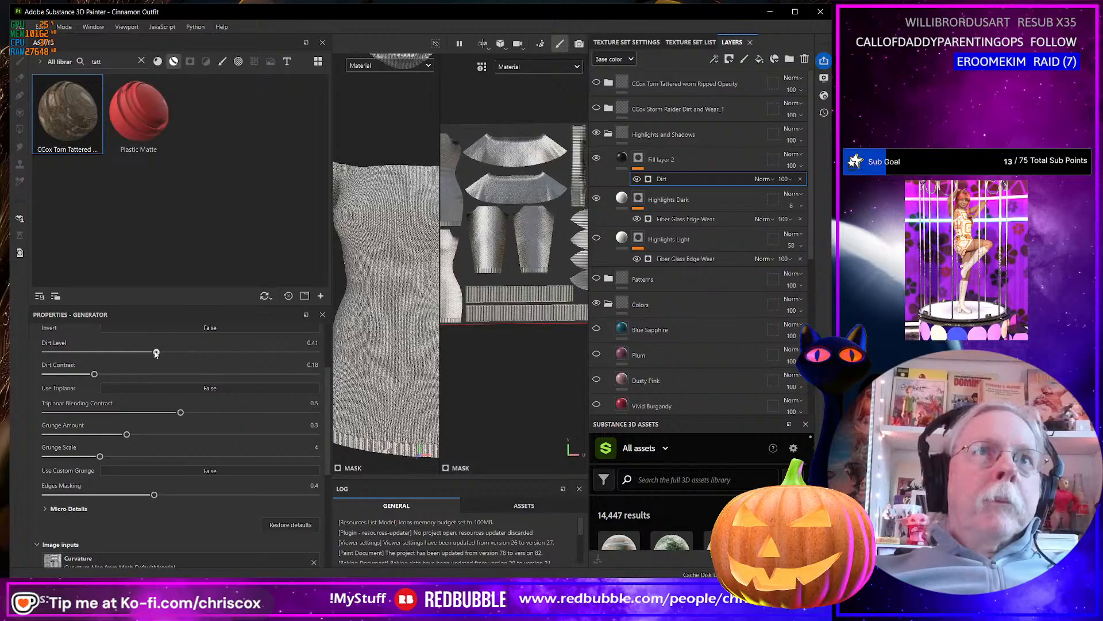
scroll(430, 315, "up", 2)
scroll(425, 316, "down", 6)
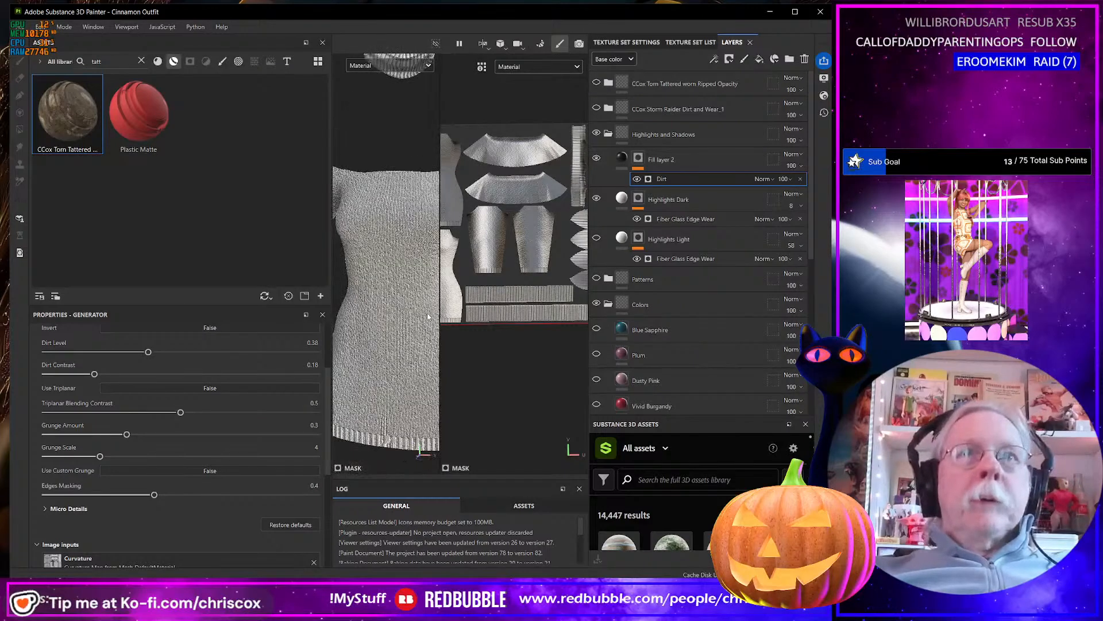
left_click_drag(420, 316, 393, 284, "alt")
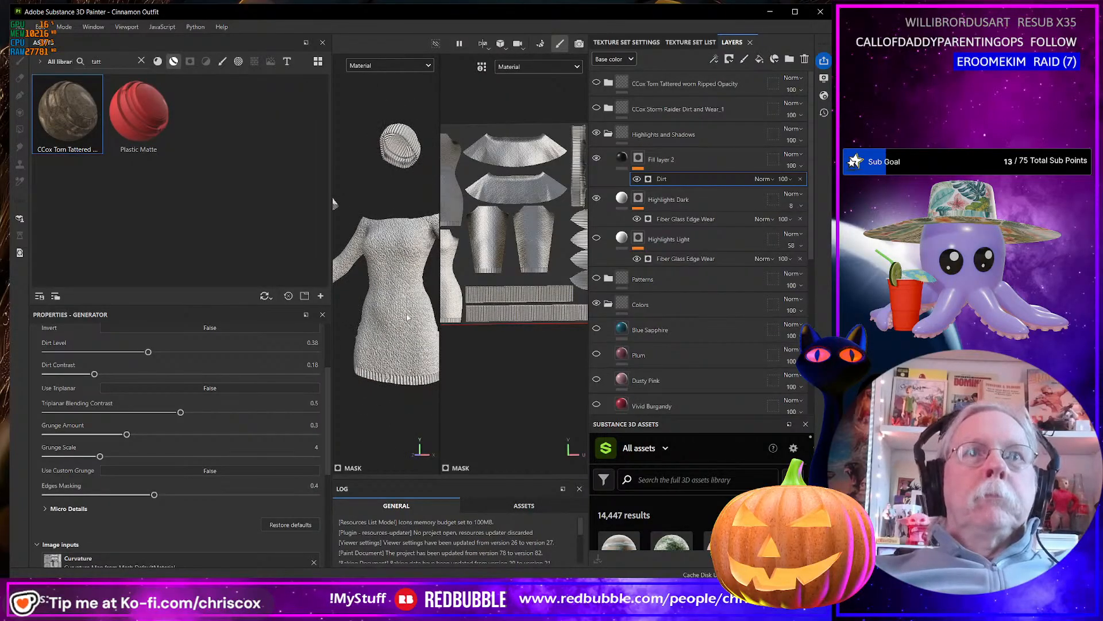
scroll(411, 325, "down", 1)
scroll(411, 325, "up", 4)
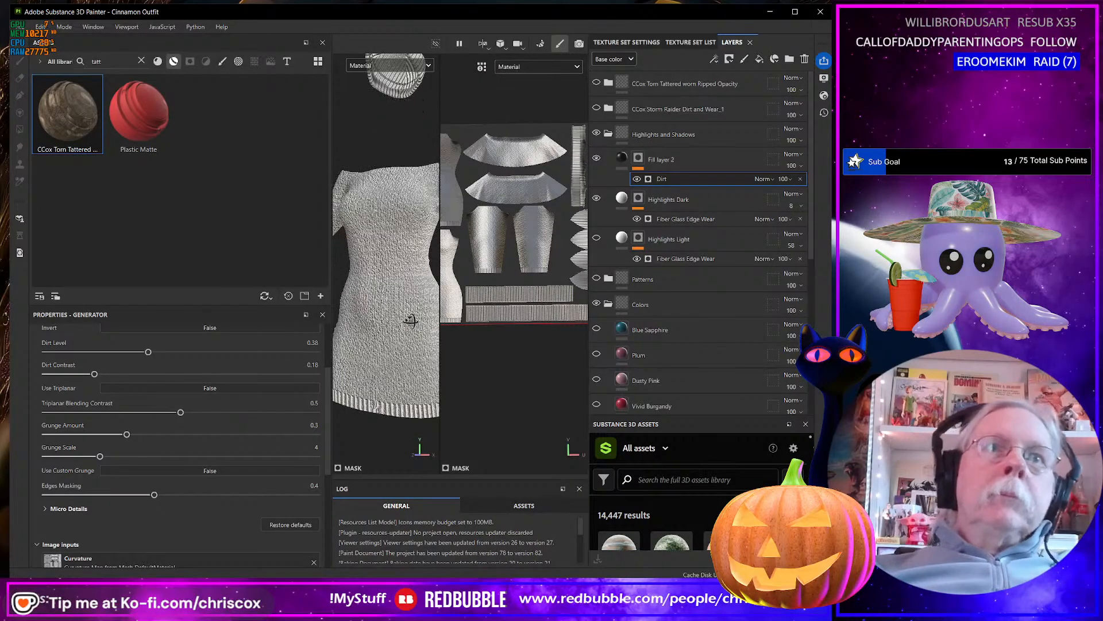
left_click_drag(412, 322, 417, 319, "alt")
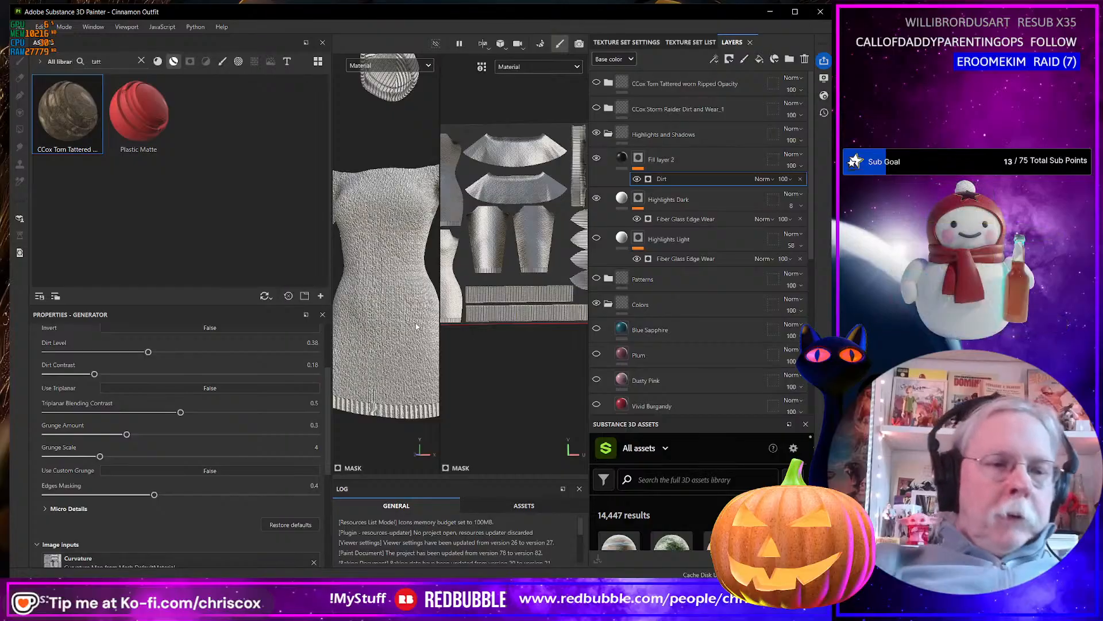
Choose the CCox-Clothes 6 Channels output template and try to export the textures as 8-bit jpeg at 8192.
key("ctrl+shift+e")
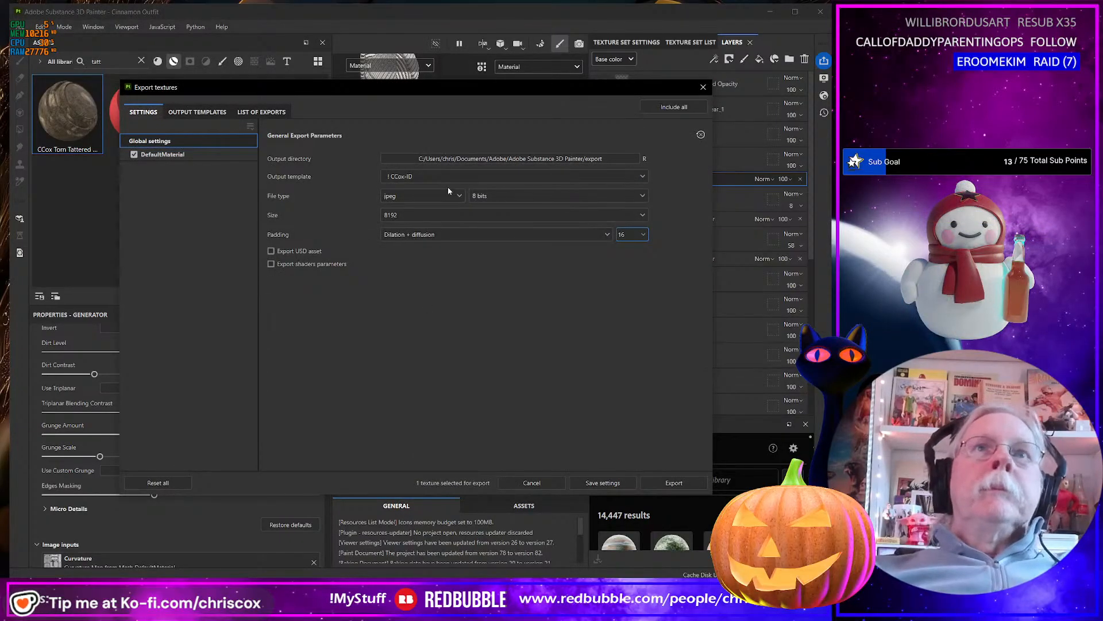
left_click(444, 176)
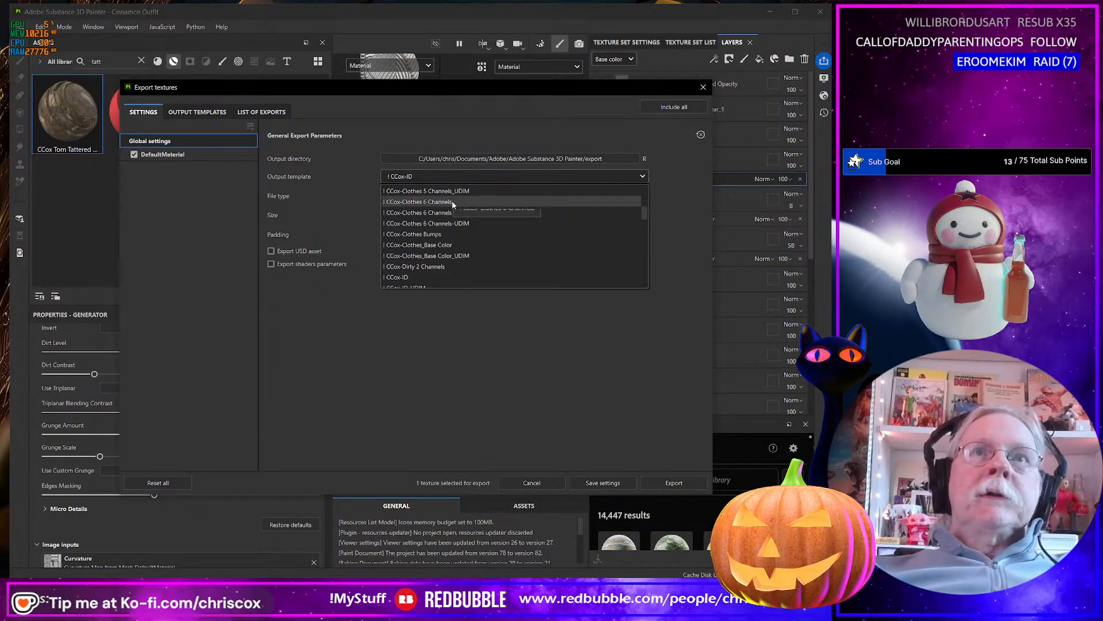
left_click(452, 201)
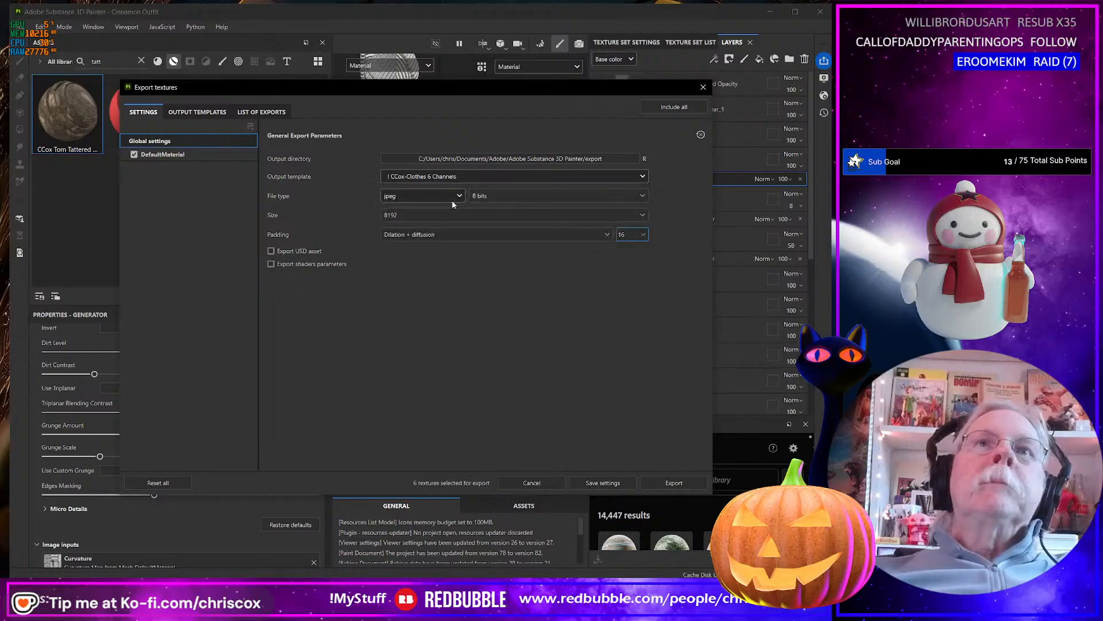
left_click(684, 483)
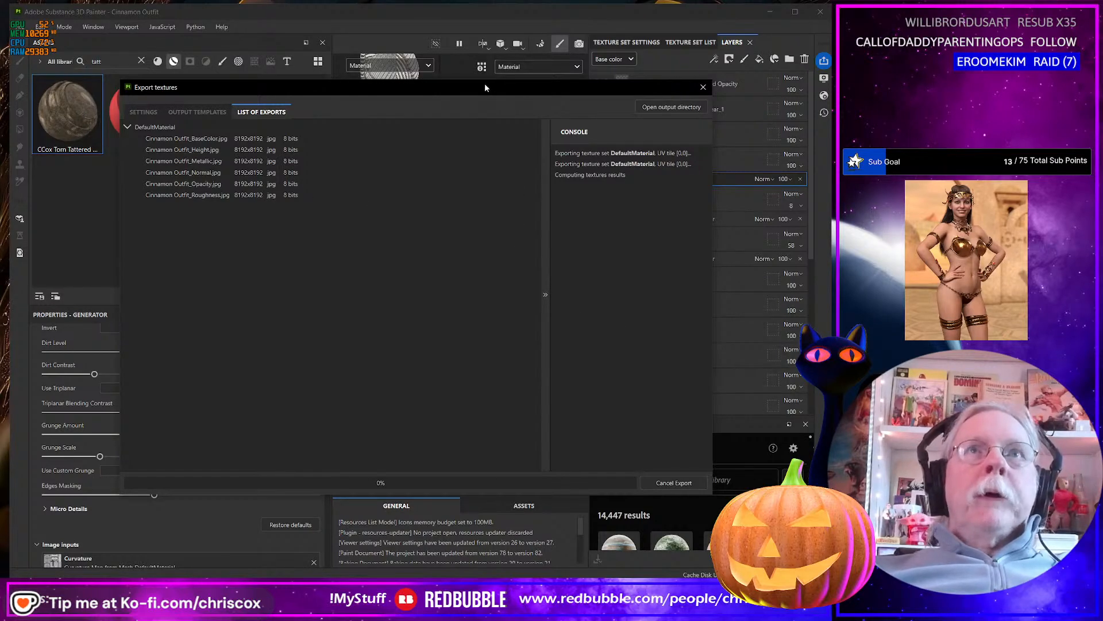
left_click_drag(485, 85, 447, 97)
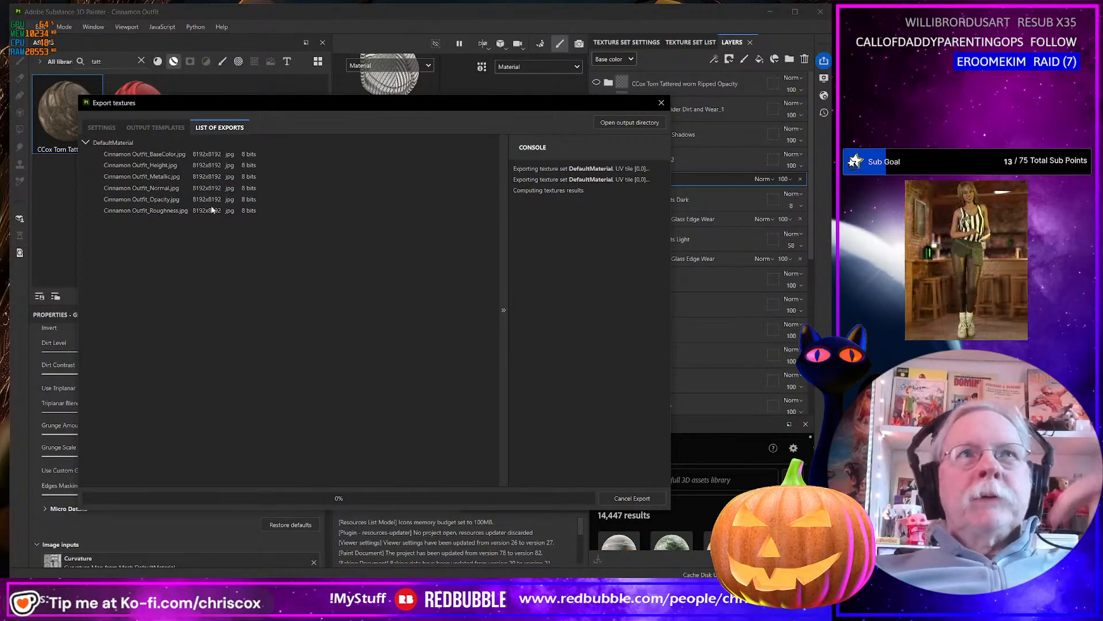
left_click(637, 498)
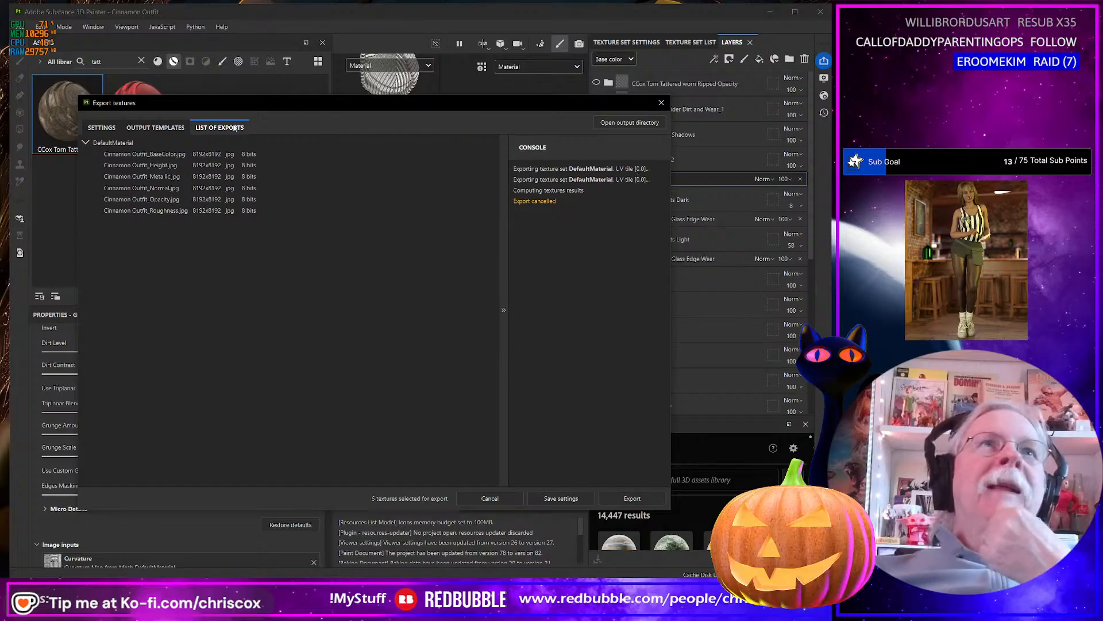
Set the texture export size to 4096 and export the textures.
left_click(101, 127)
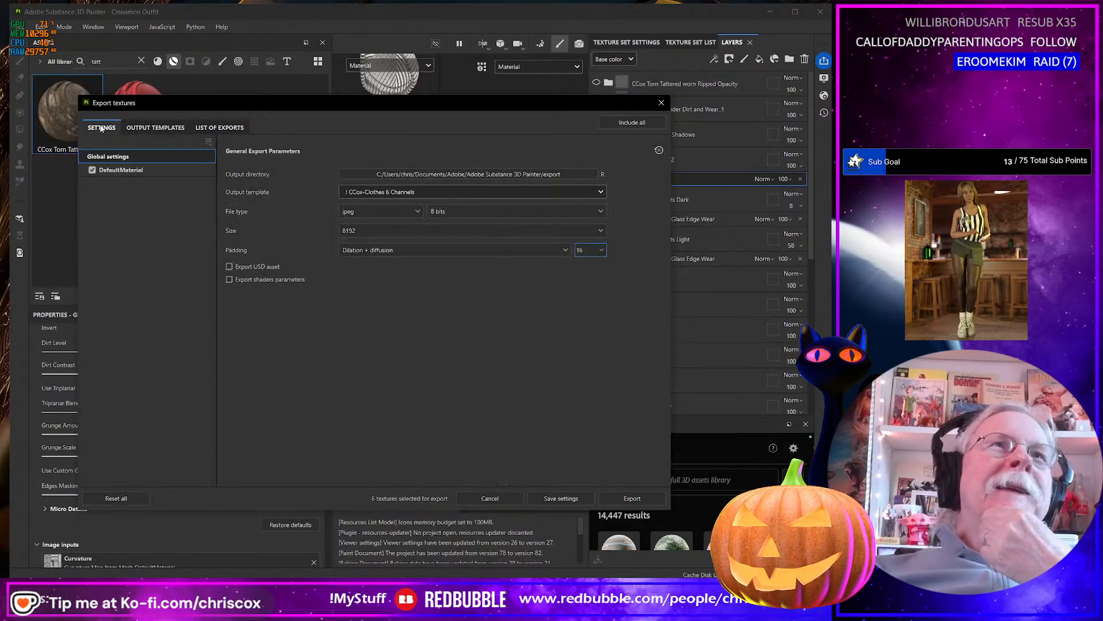
left_click(391, 227)
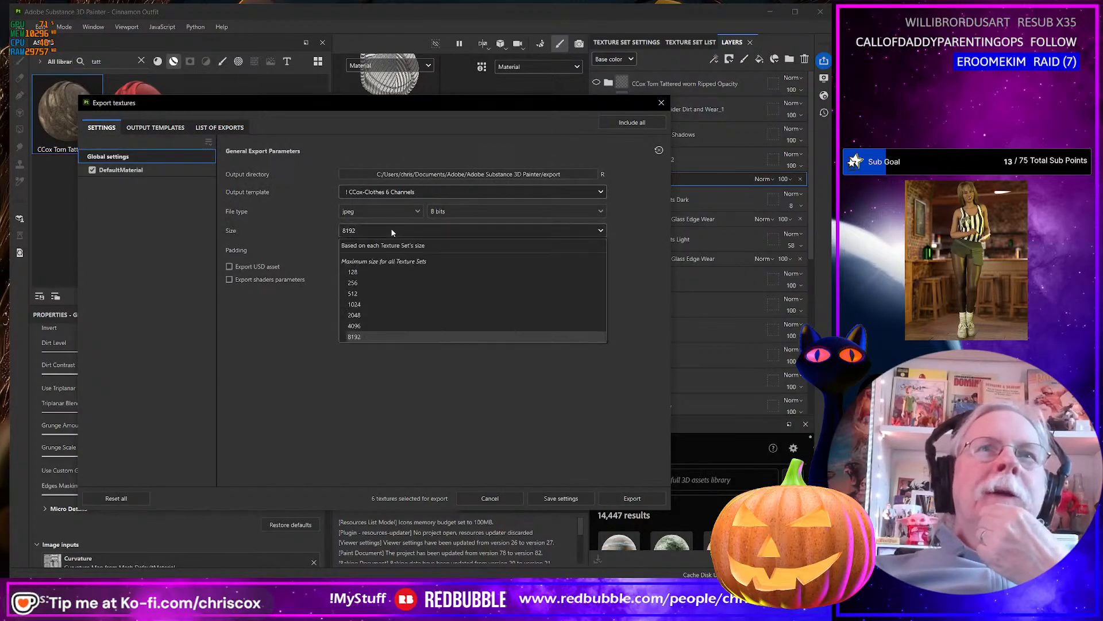
left_click(354, 326)
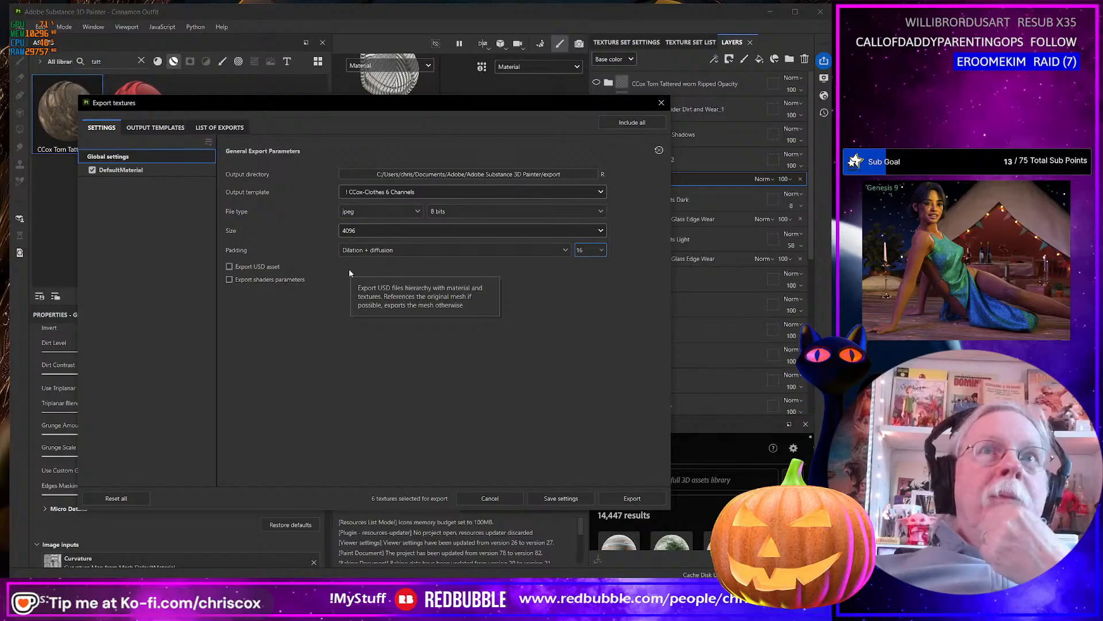
left_click(632, 498)
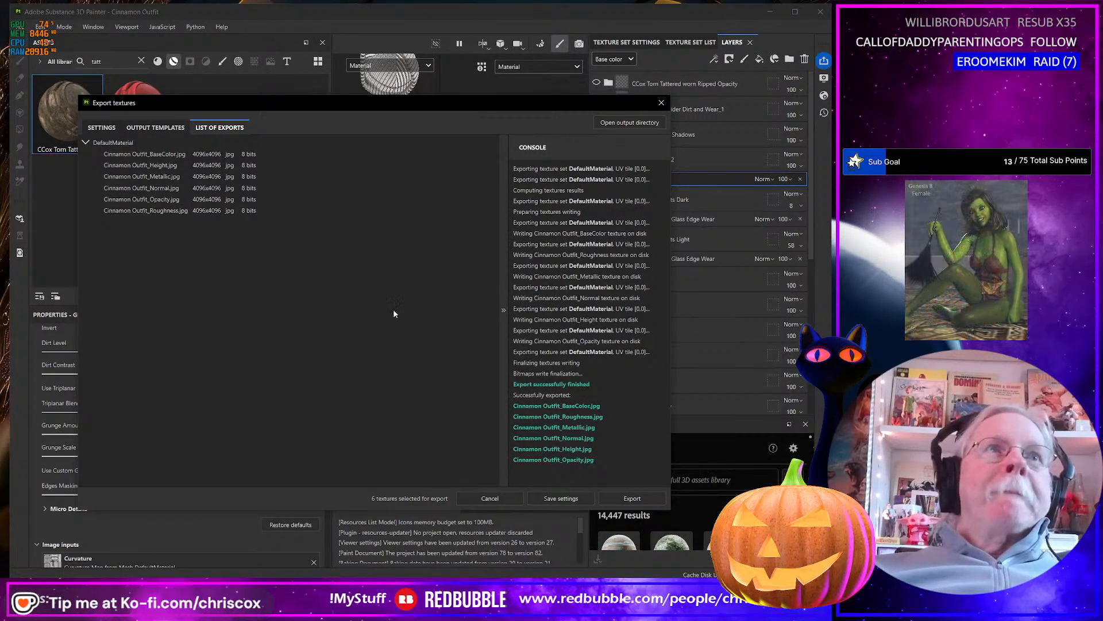
Open the export output directory in File Explorer and move Cinnamon Outfit_ID.jpg into the Cinnamon Outfit project's WIP folder.
left_click(643, 128)
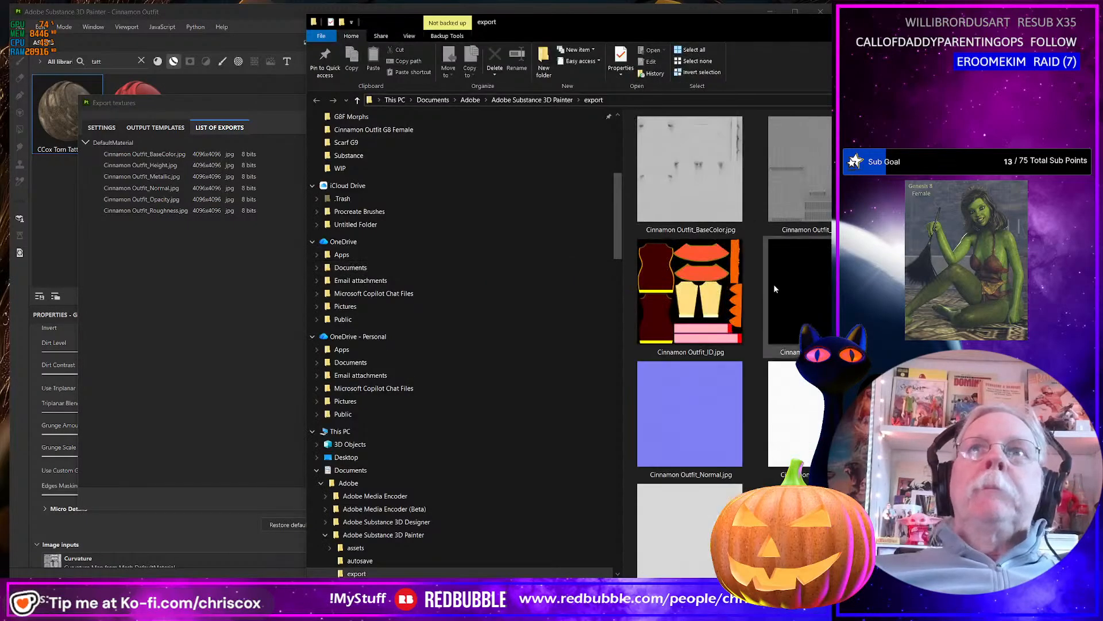
left_click_drag(632, 27, 394, 14)
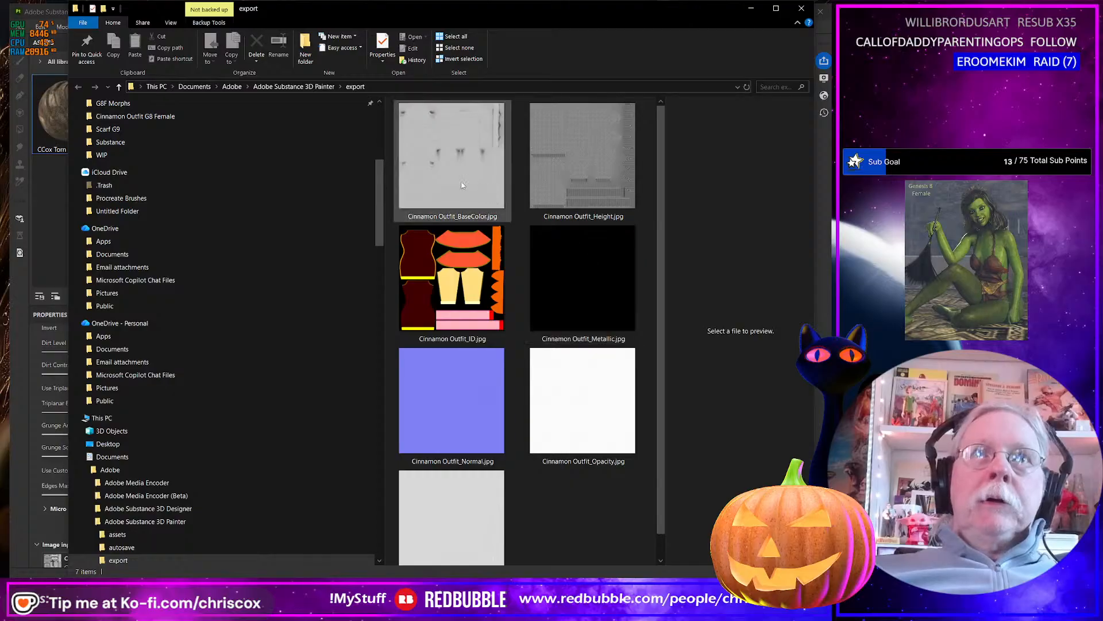
left_click(464, 262)
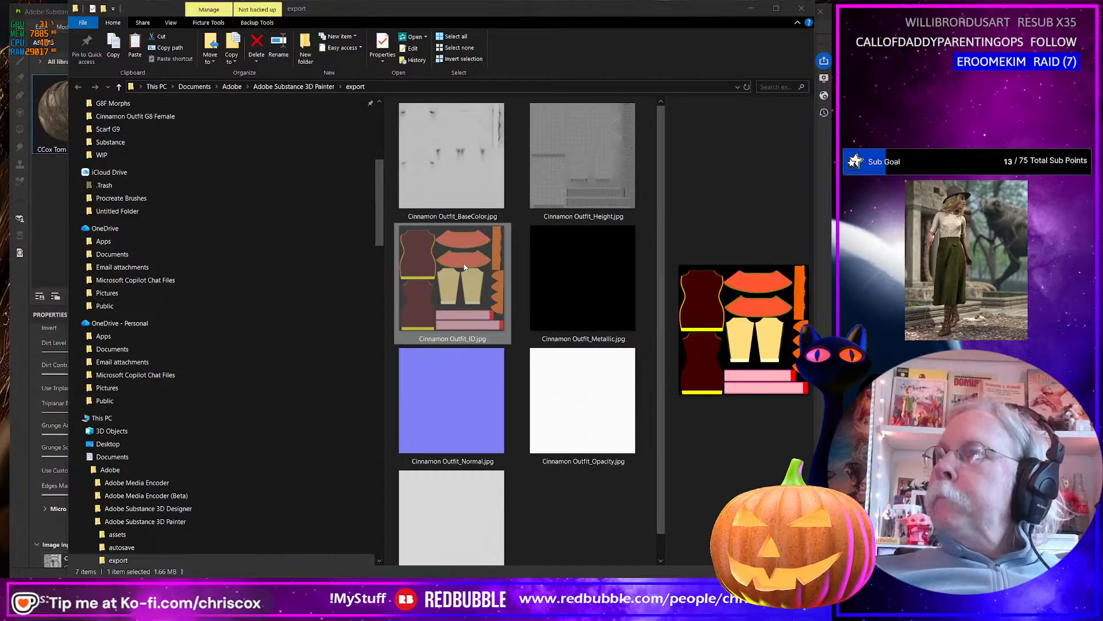
key("alt+Tab")
scroll(66, 394, "down", 1)
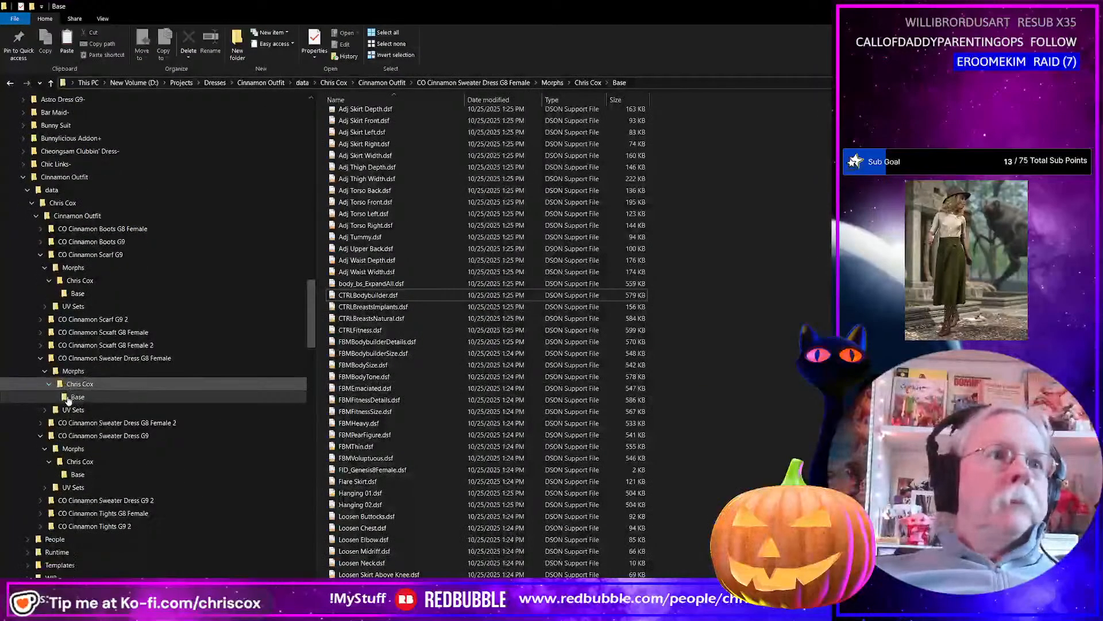
left_click(52, 538)
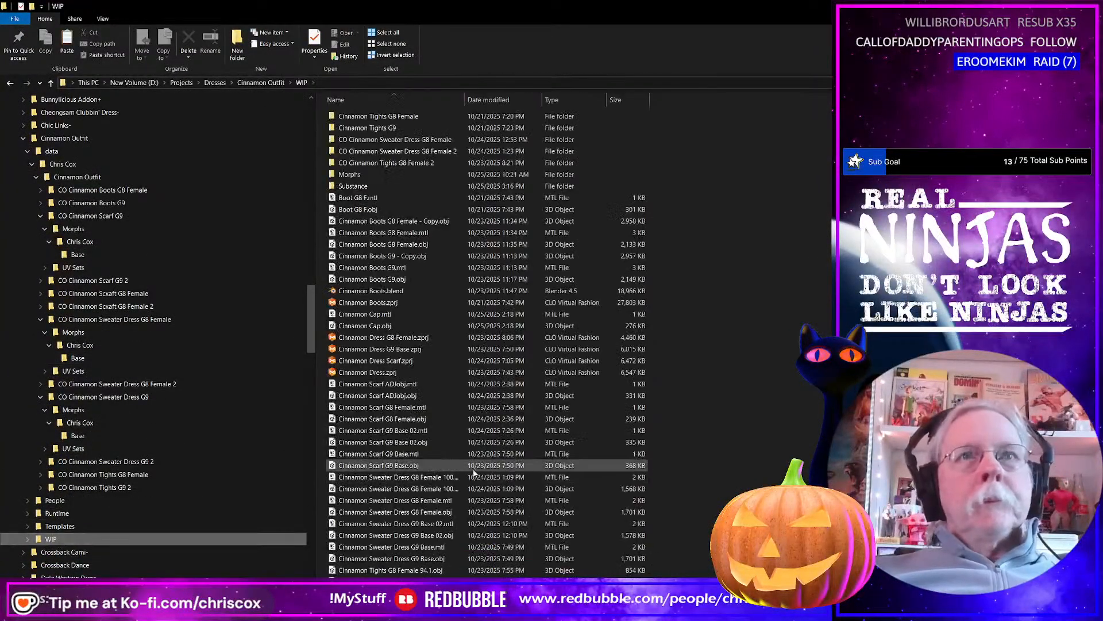
key("ctrl+v")
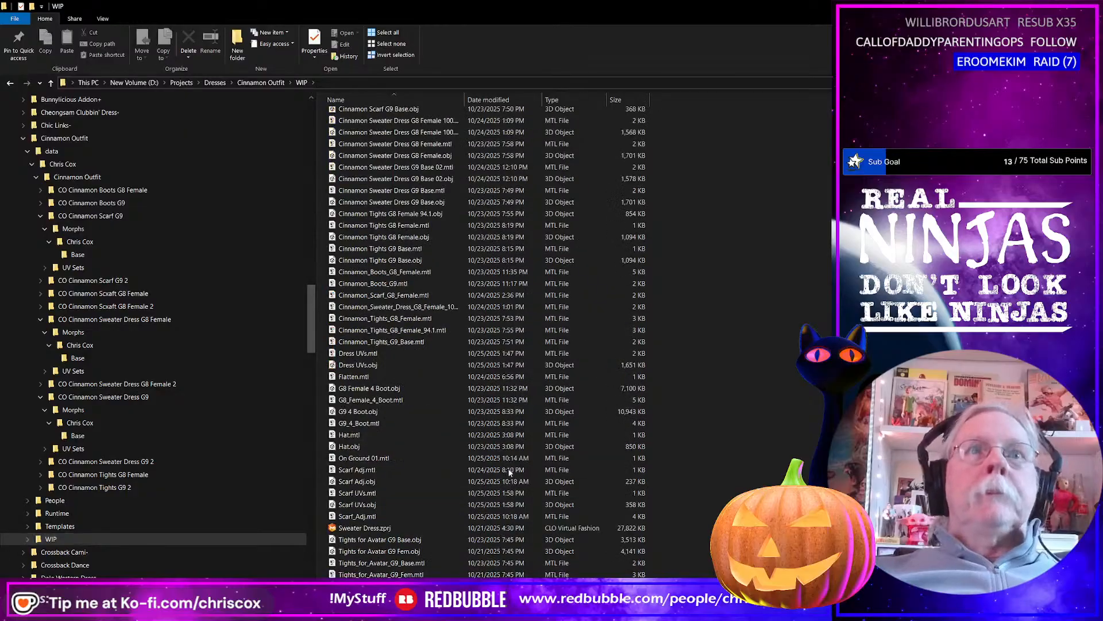
Inspect Cinnamon Outfit_Metallic.jpg in the Substance 3D Painter export folder in File Explorer and delete it.
key("alt+Tab")
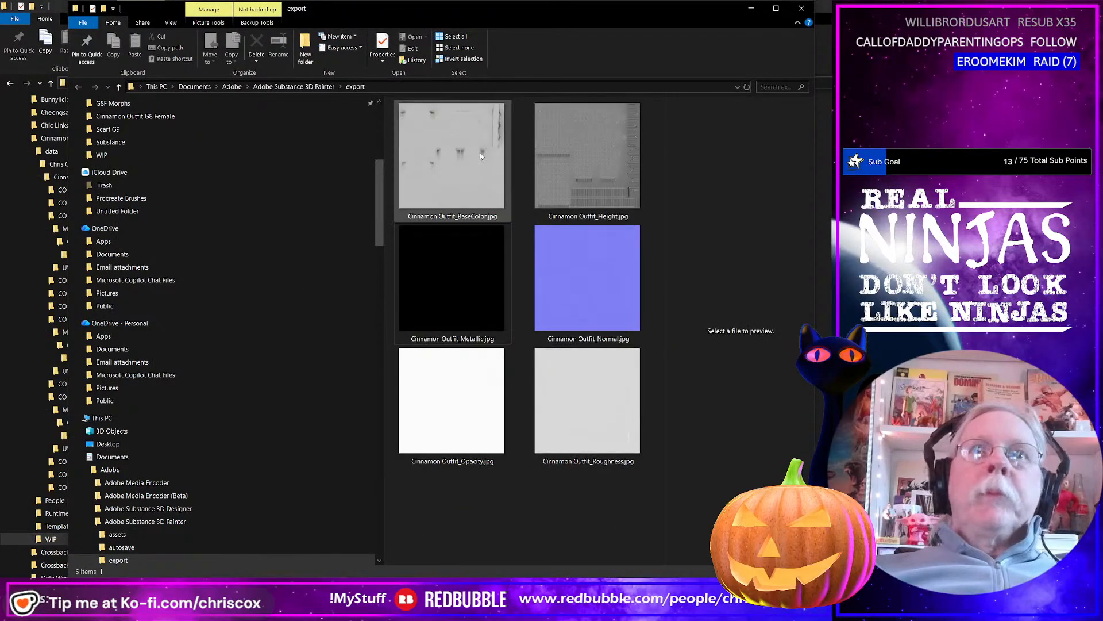
left_click(480, 151)
left_click(584, 390, "shift")
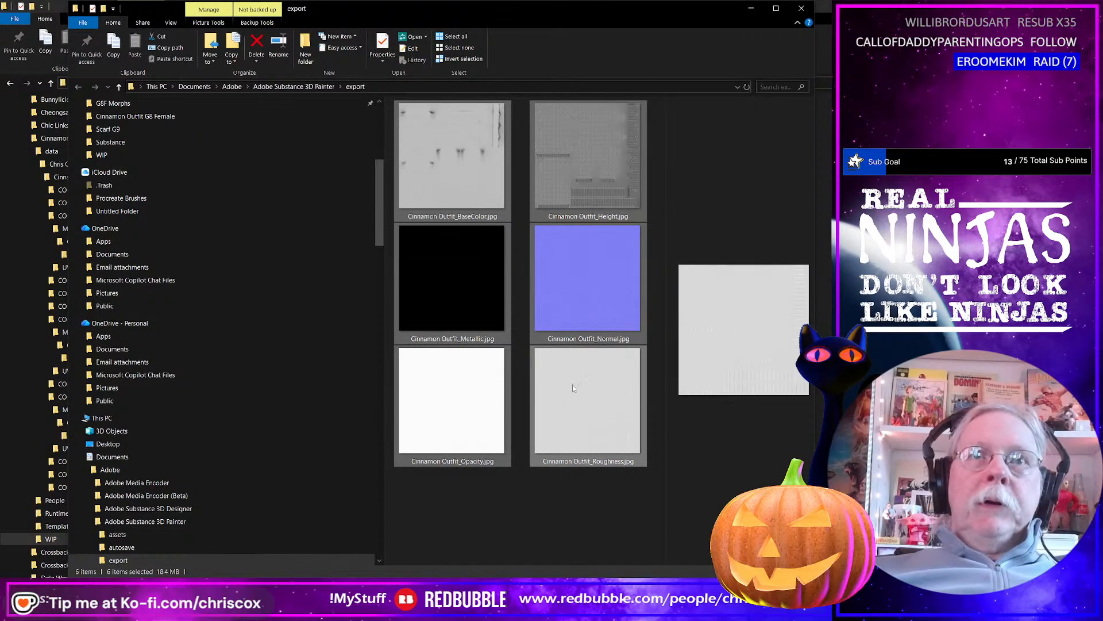
left_click(468, 306)
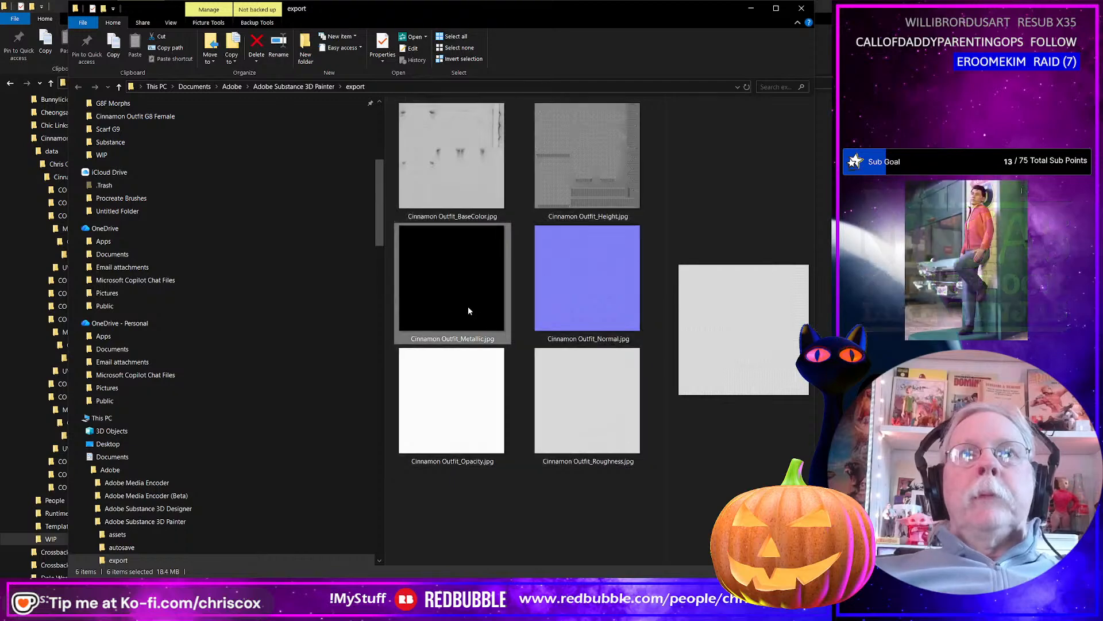
double_click(472, 316)
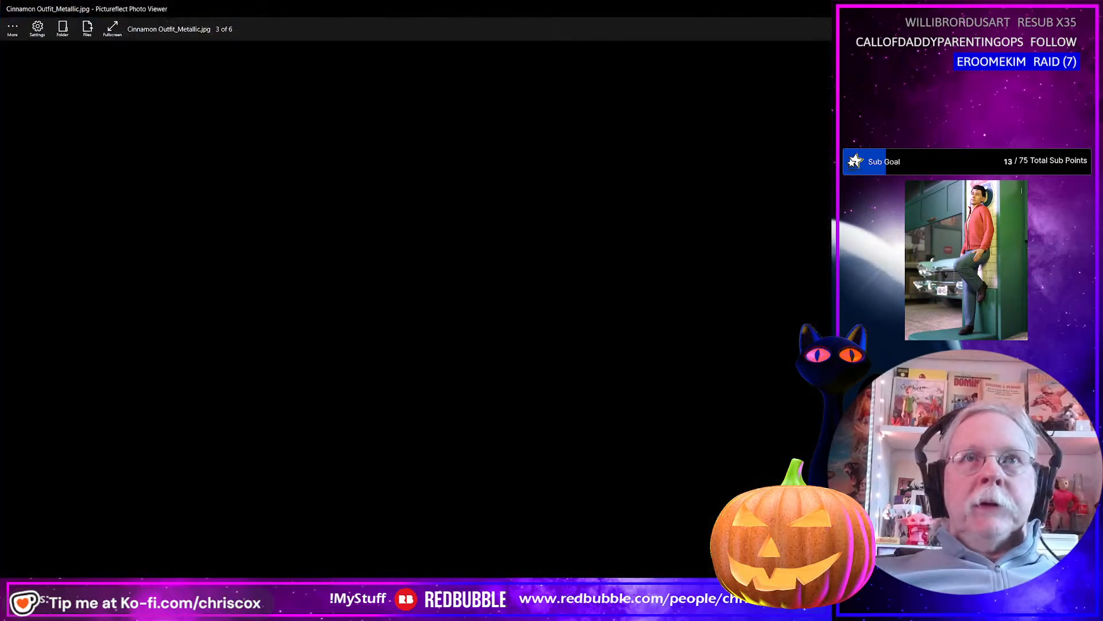
left_click(1090, 9)
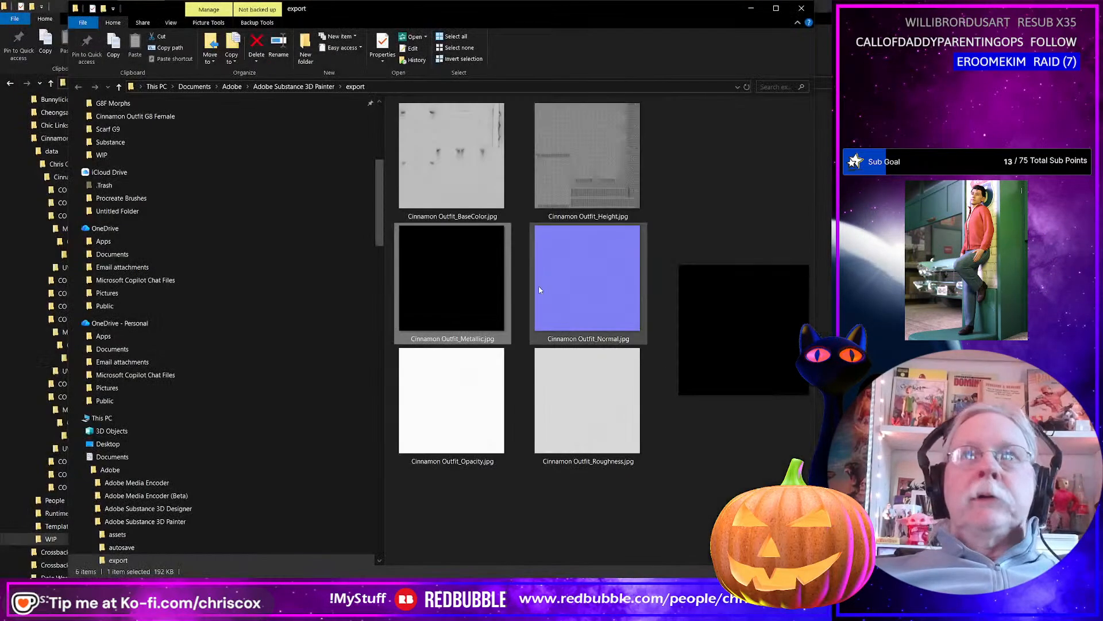
left_click(558, 288)
left_click(450, 288)
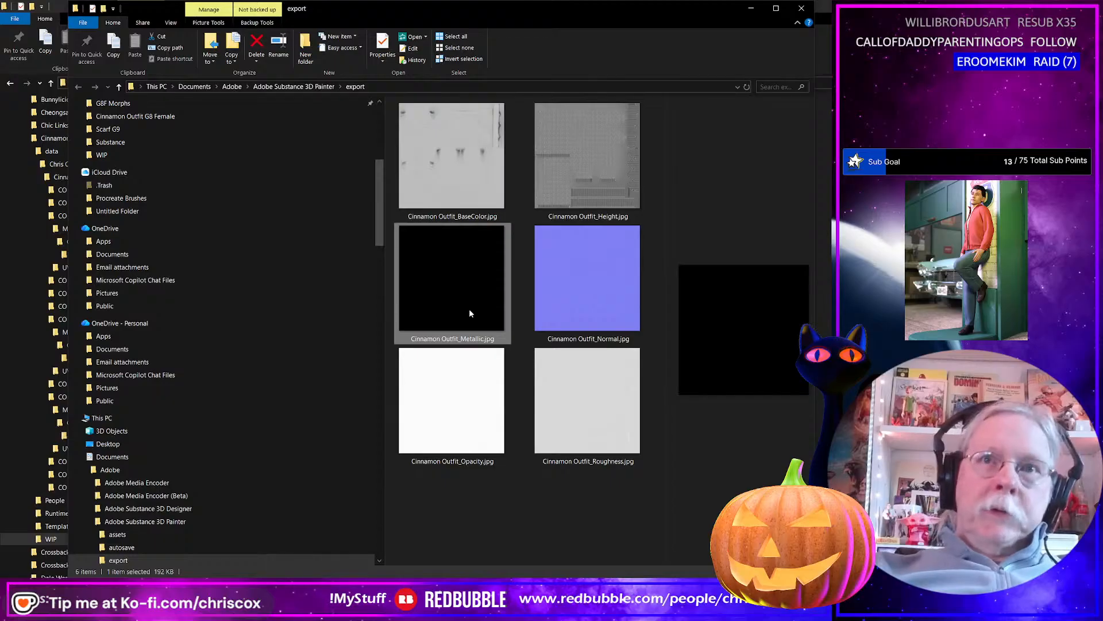
key("Delete")
View Cinnamon Outfit_Roughness.jpg at full size to check its knit detail, and return to the exported maps.
left_click(449, 409)
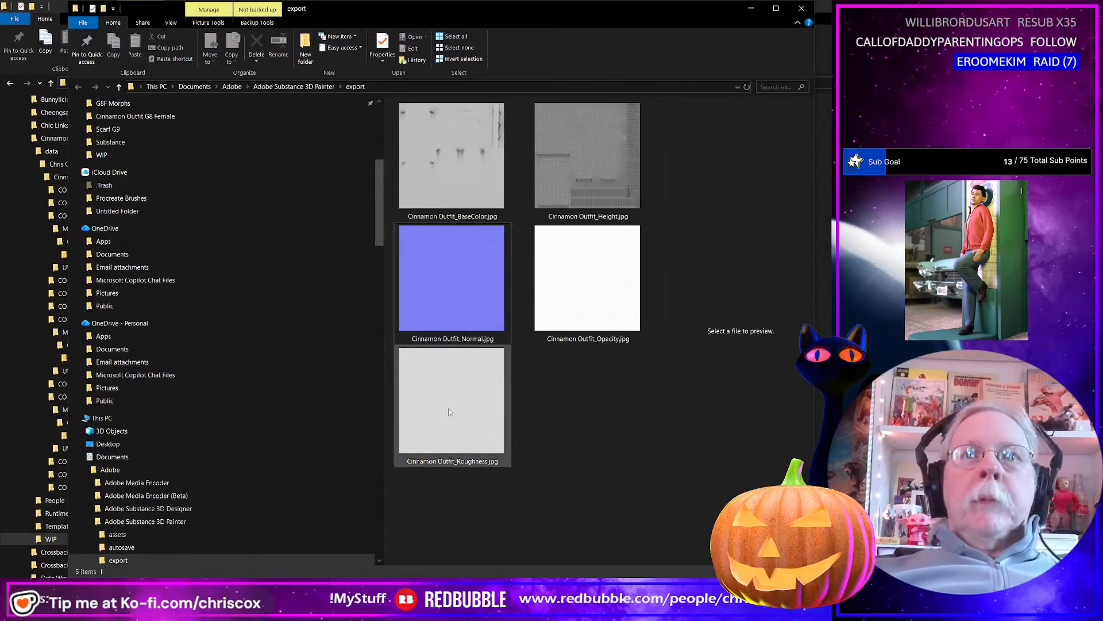
double_click(449, 409)
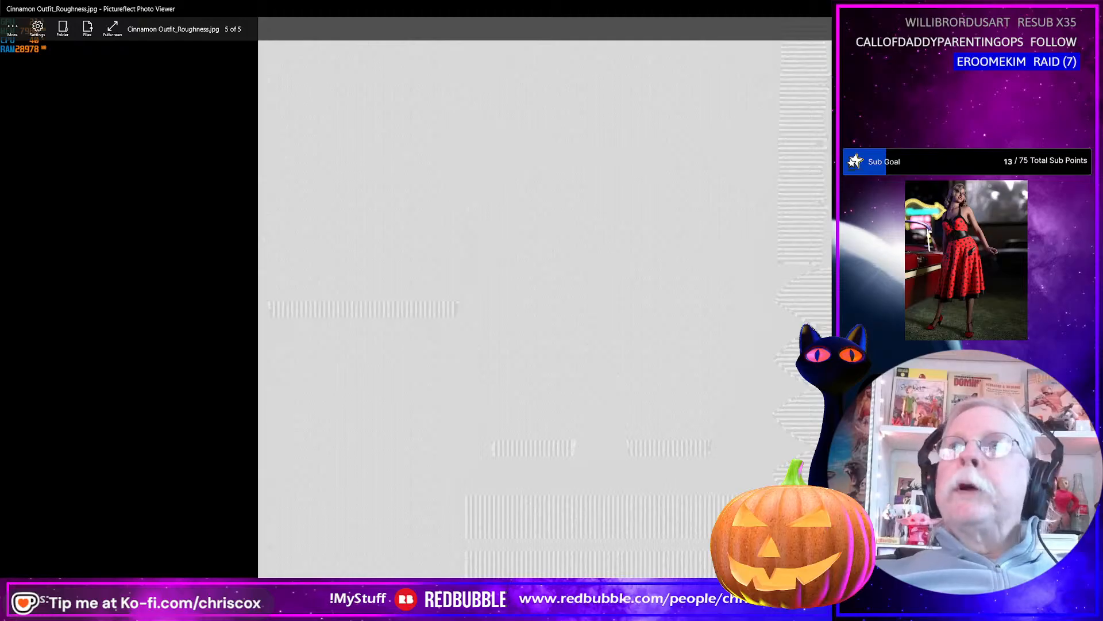
key("Escape")
left_click(454, 297)
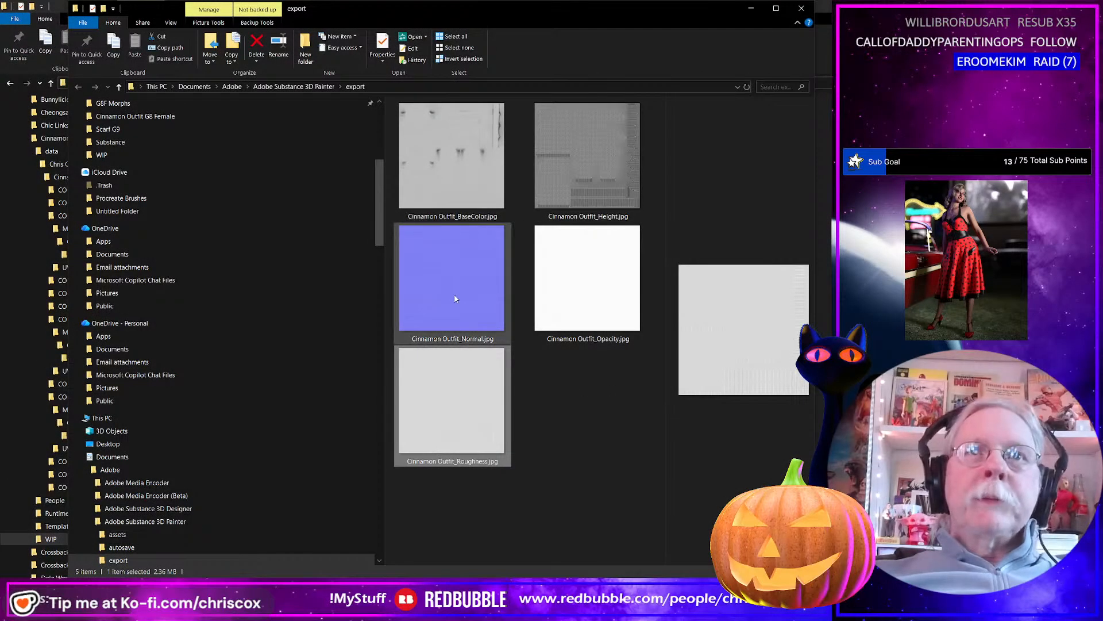
left_click(451, 156)
left_click(499, 452, "shift")
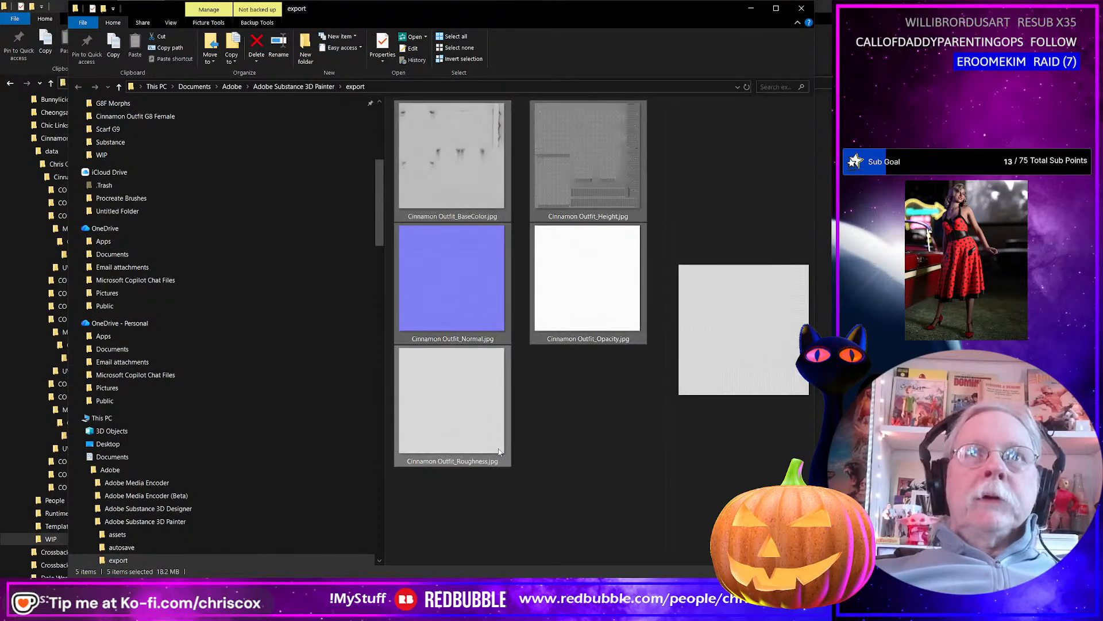
Rename the base color map as Cinnamon Outfit_White_BaseColor.jpg.
left_click(459, 218)
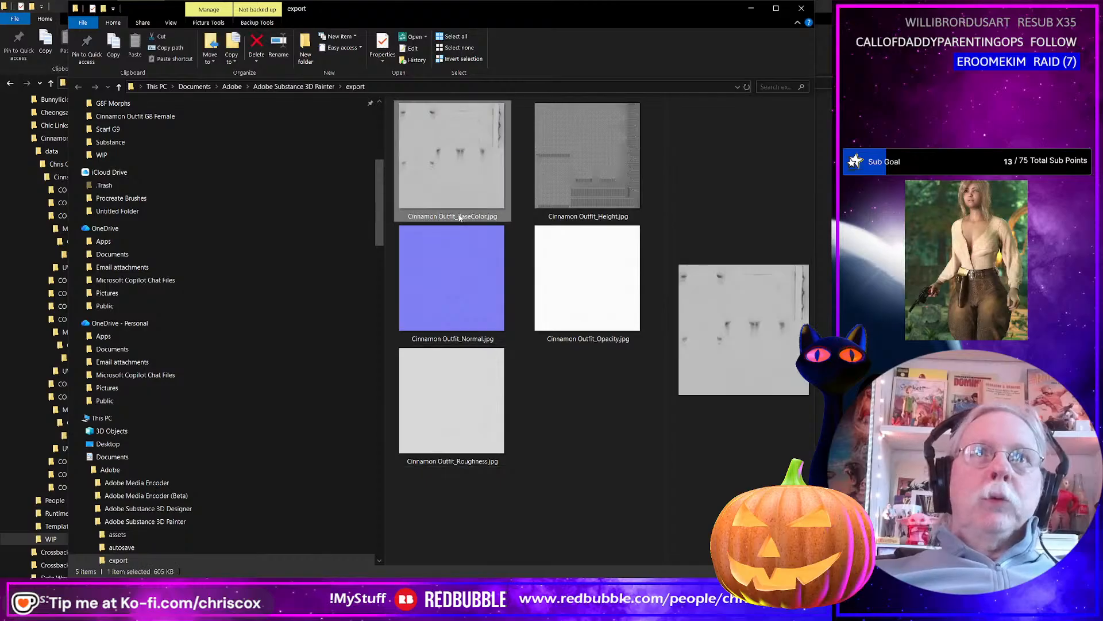
left_click(460, 217)
left_click(459, 217)
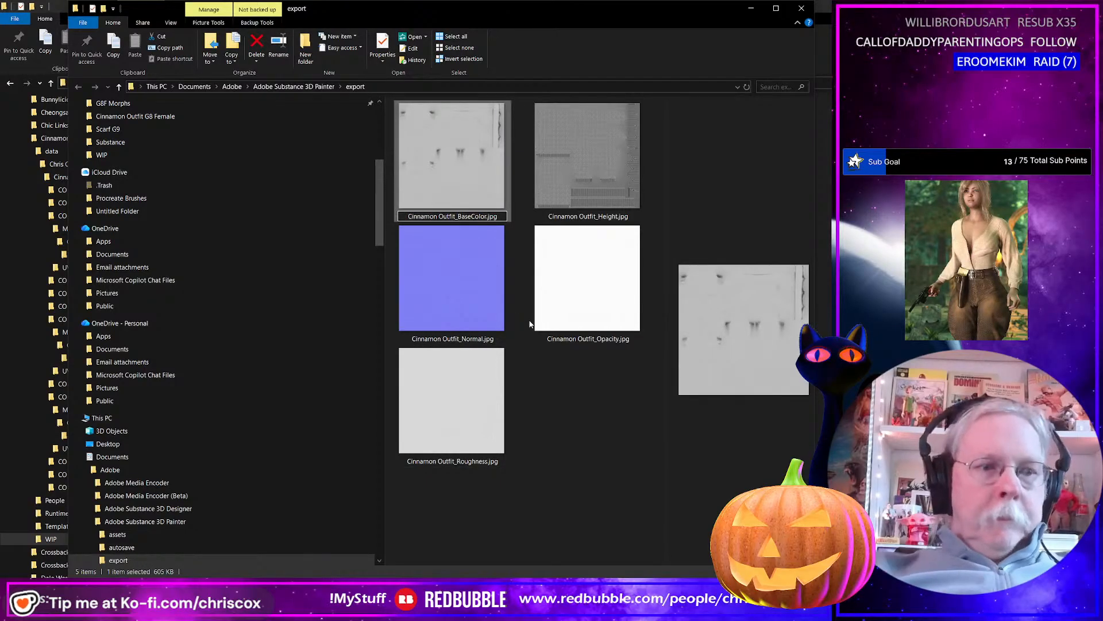
type("White_")
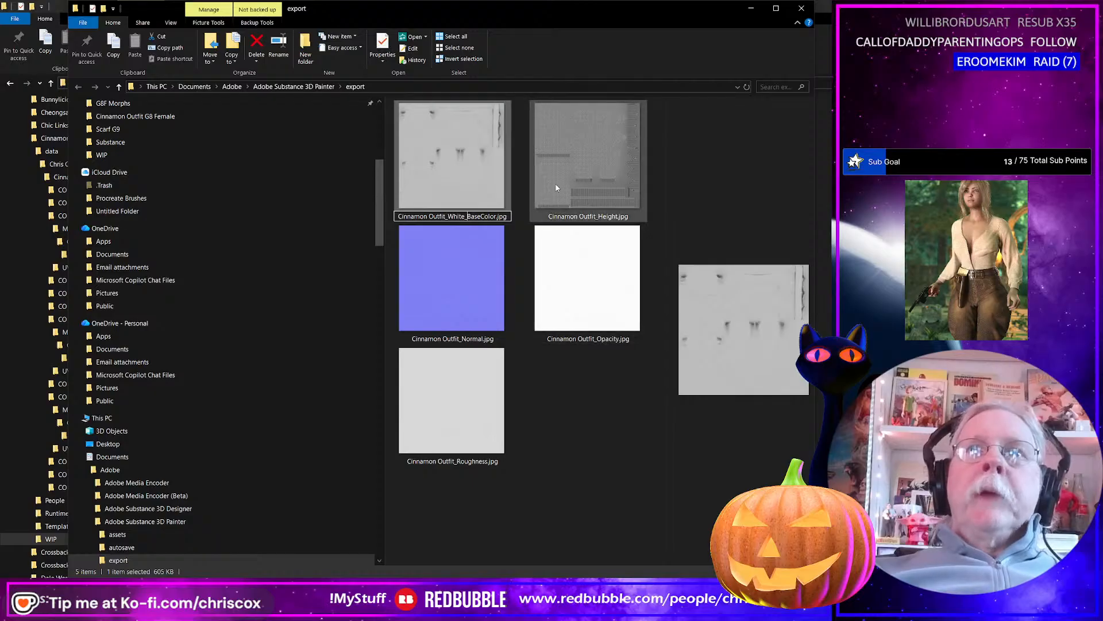
key("Return")
Load all five exported maps into PowerRename and set the text to search for to outfit_.
key("ctrl+a")
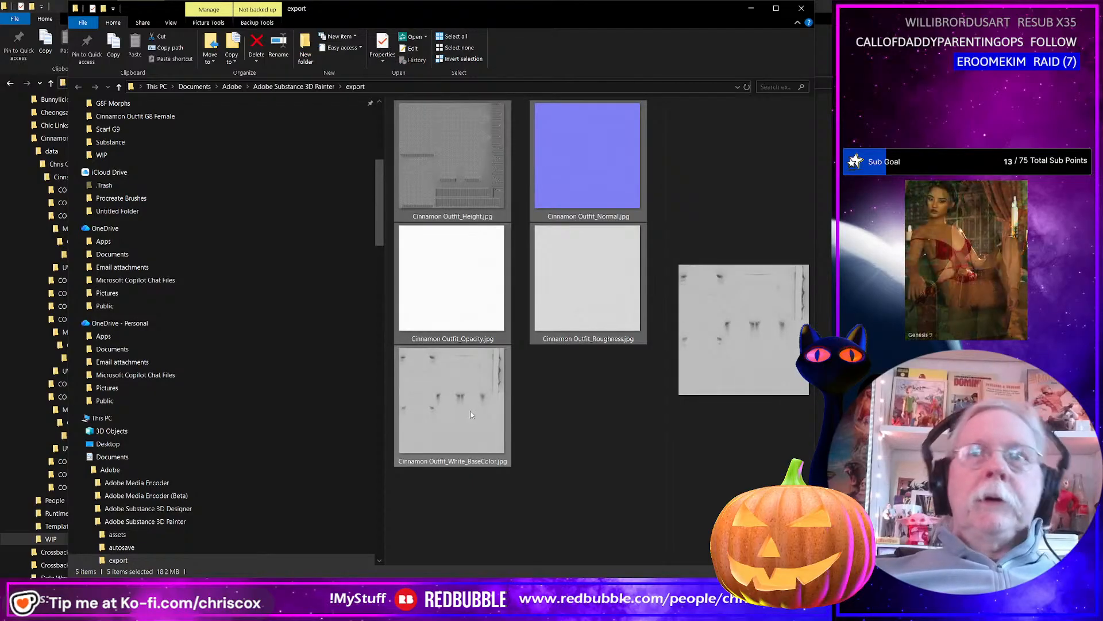
right_click(513, 416)
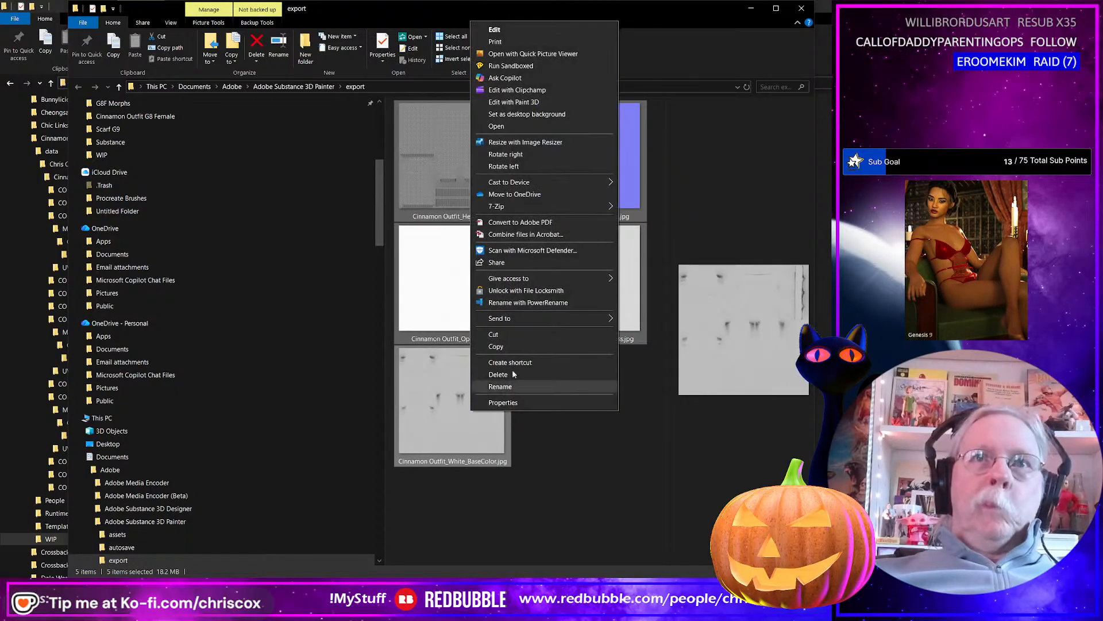
left_click(511, 318)
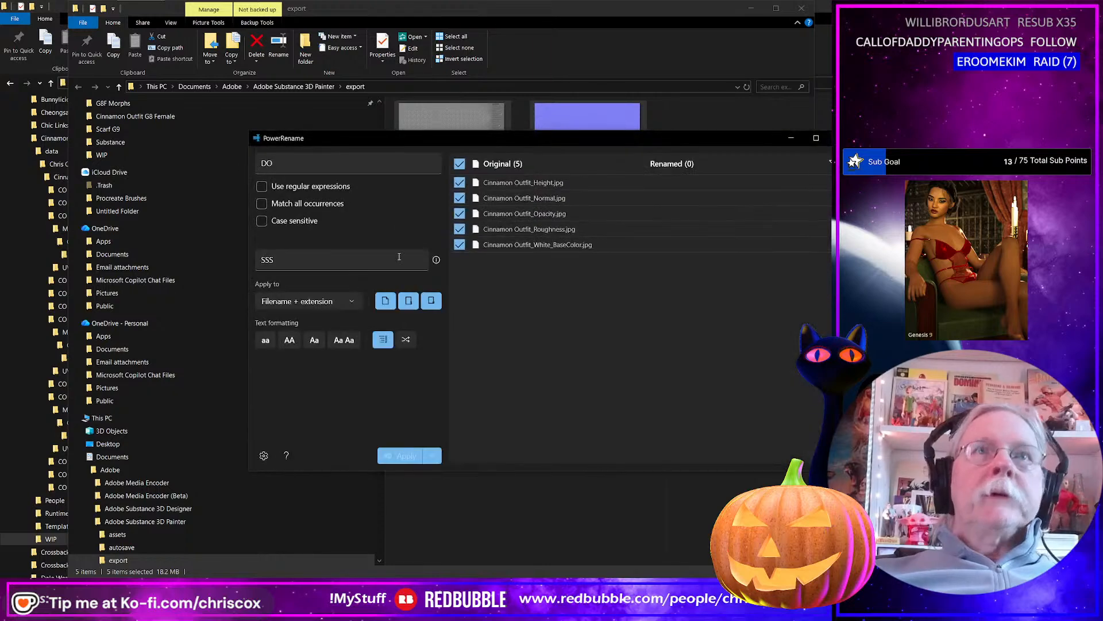
left_click_drag(296, 164, 179, 157)
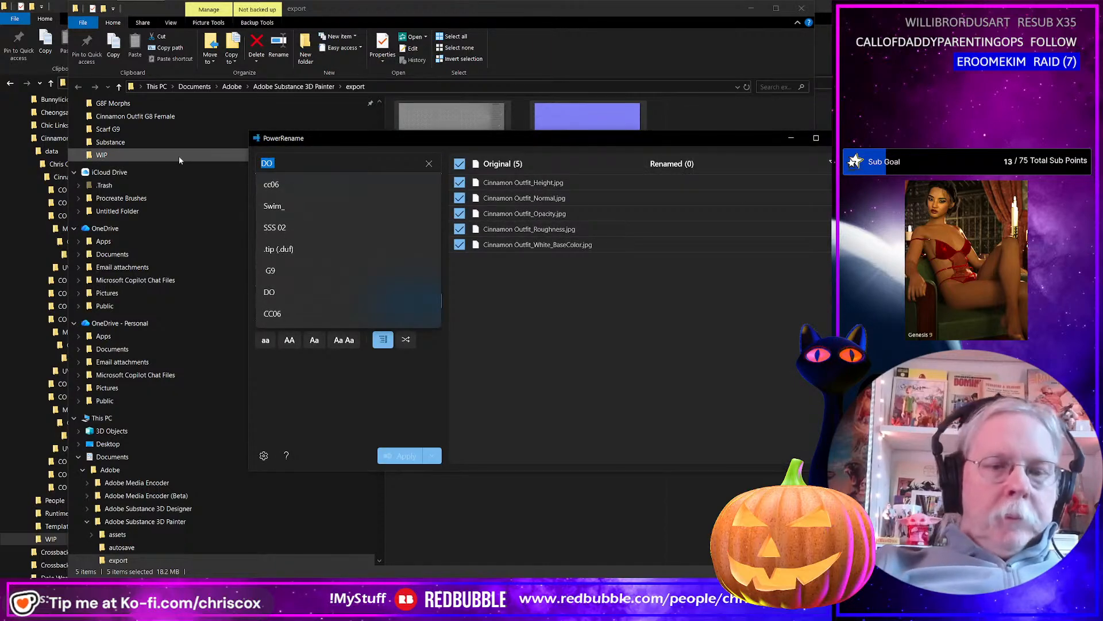
type("outfit_")
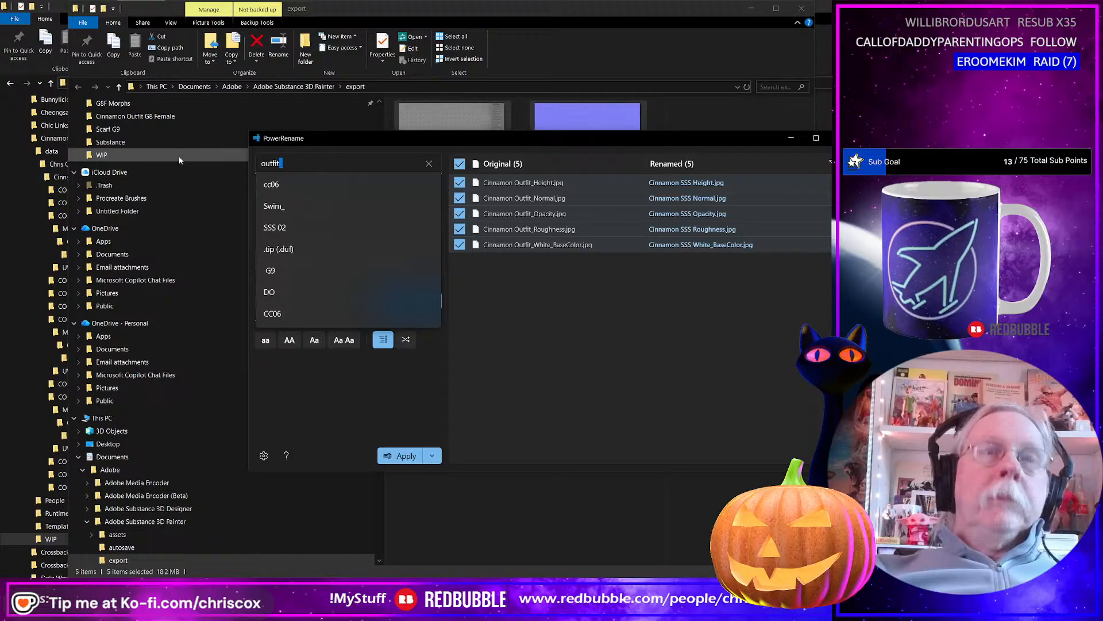
key("ctrl+a")
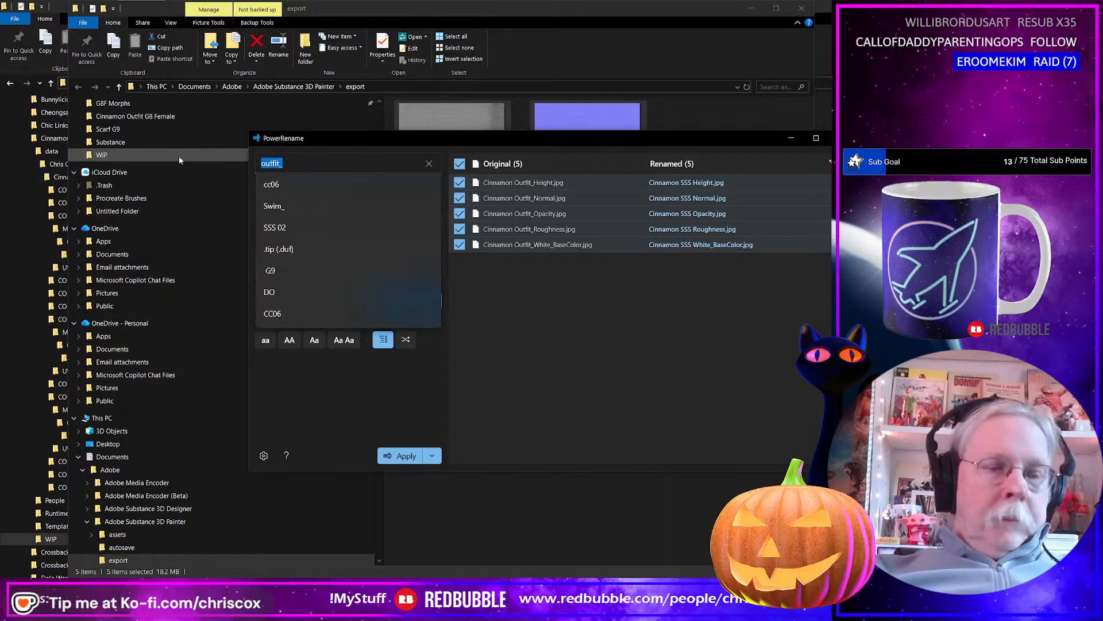
left_click(283, 415)
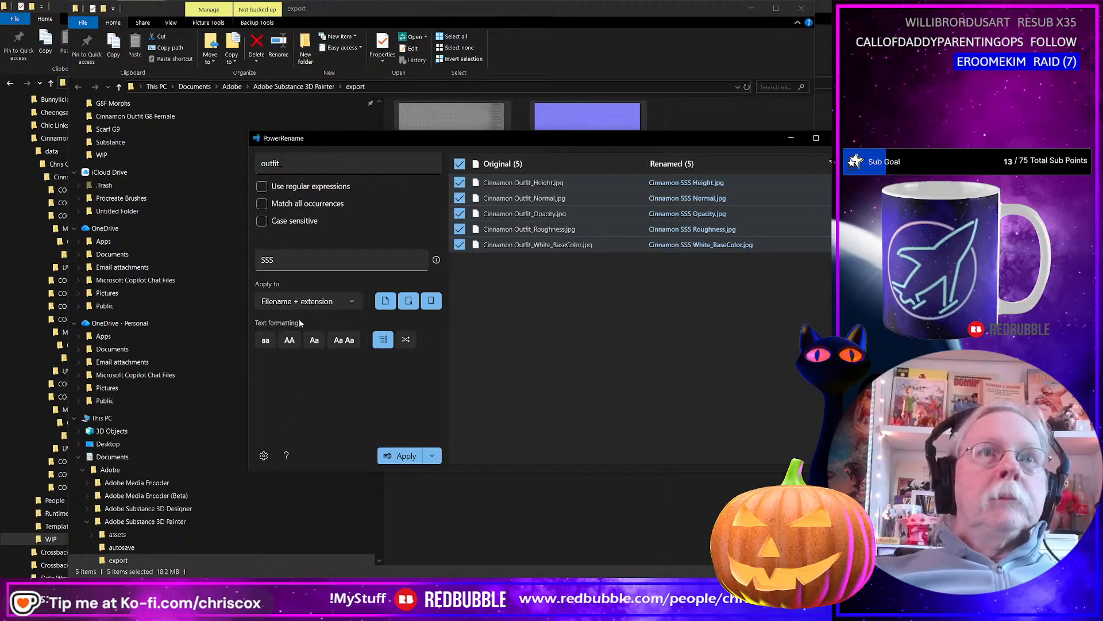
Set the replacement text to Outfit_Knit_ and apply the rename to all five texture maps.
left_click(302, 256)
key("ctrl+a")
key("ctrl+v")
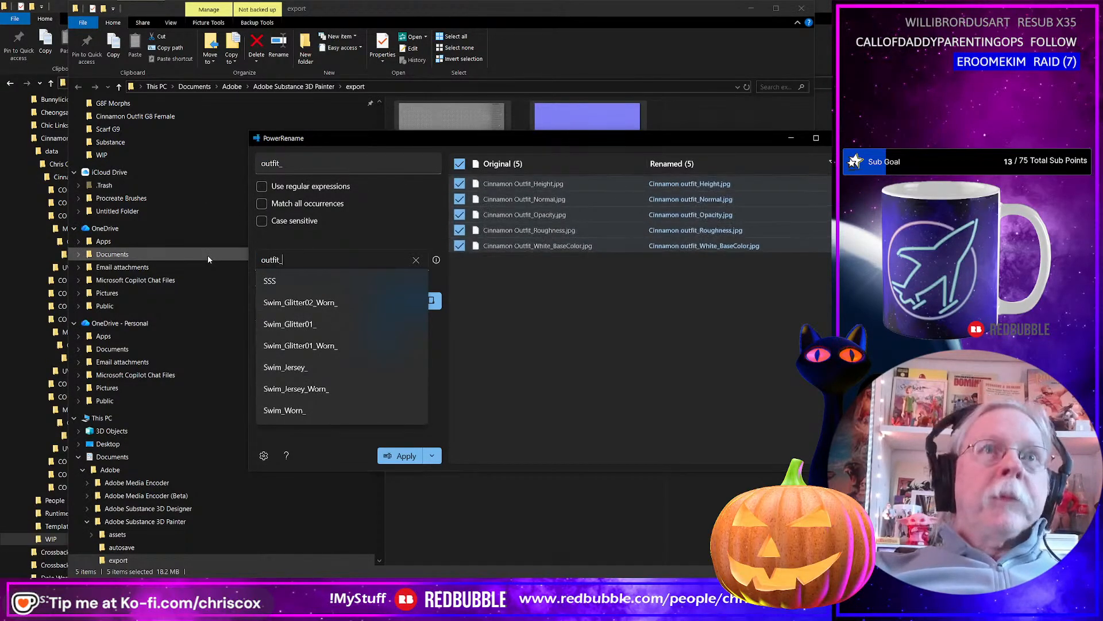
type("Knit")
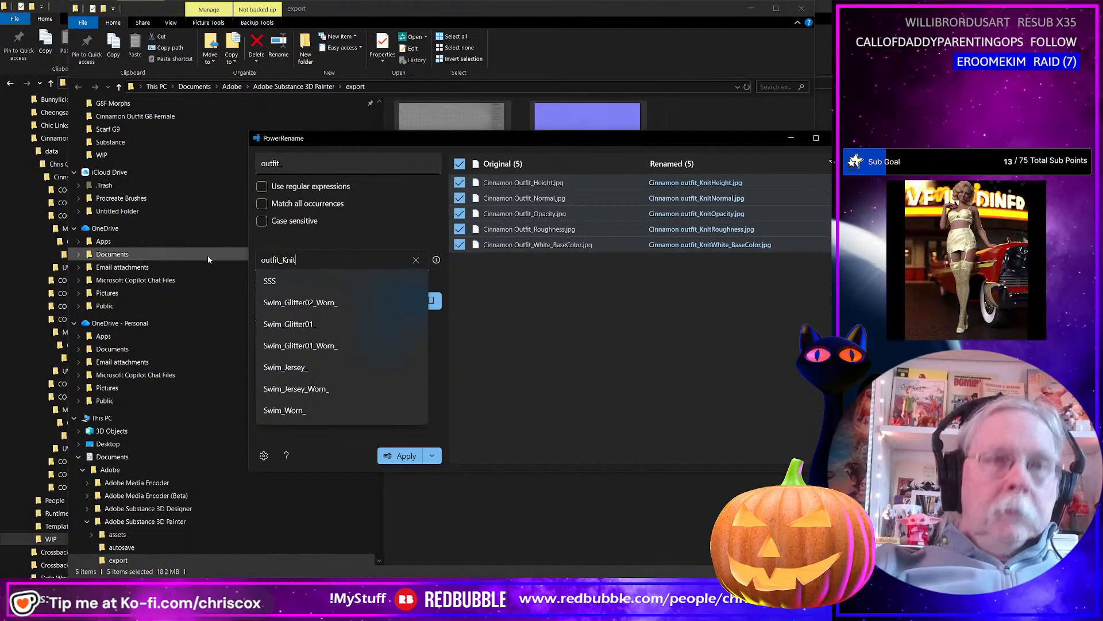
type("_")
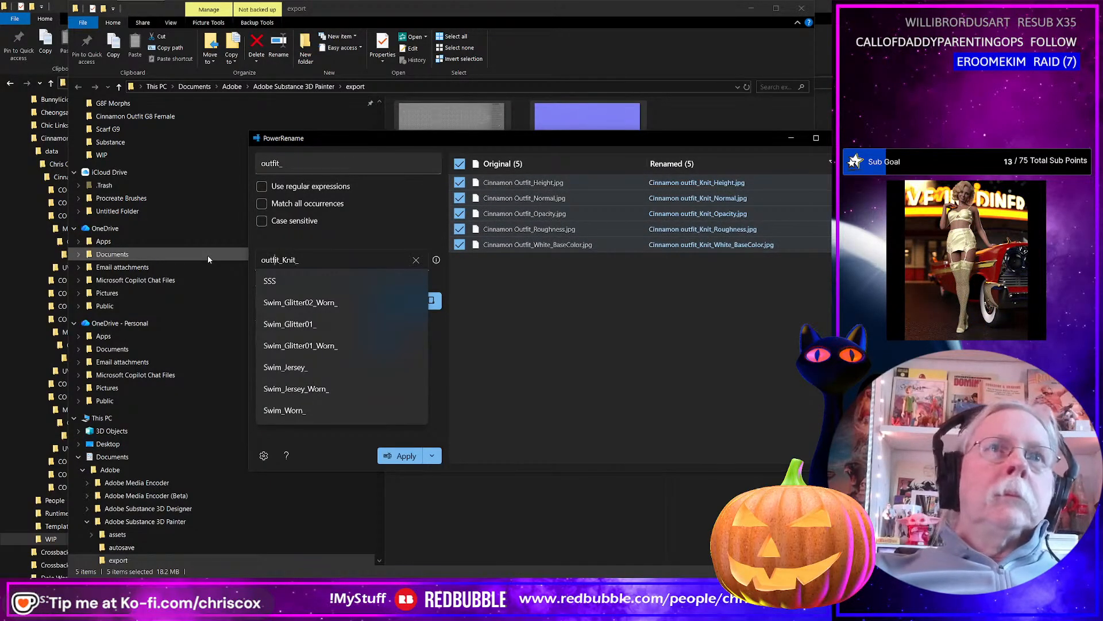
key("Home")
type("O")
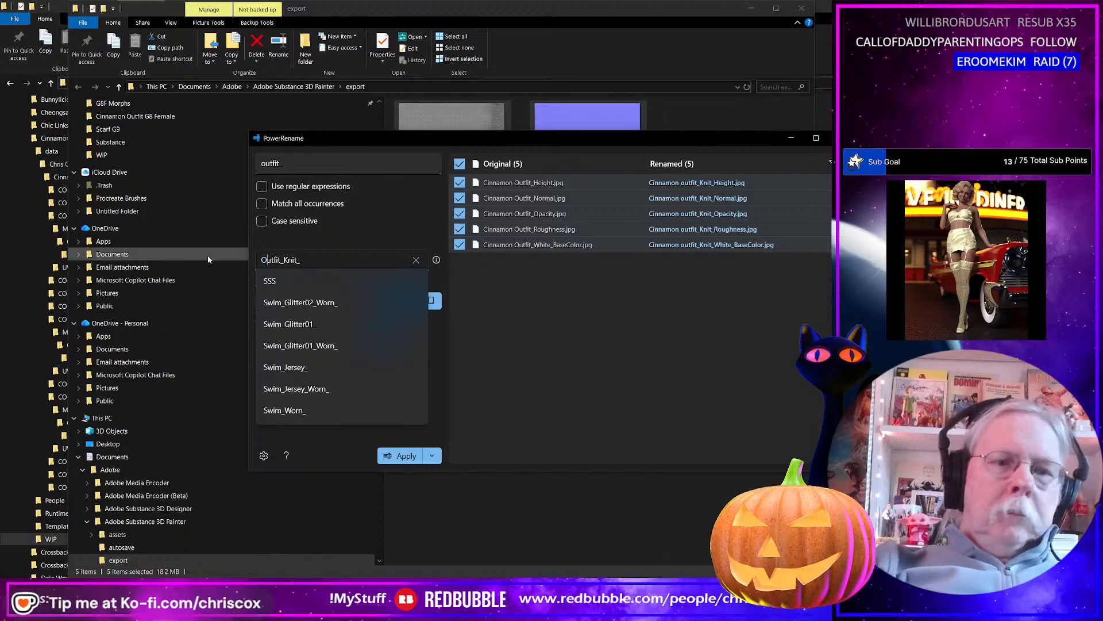
left_click(402, 456)
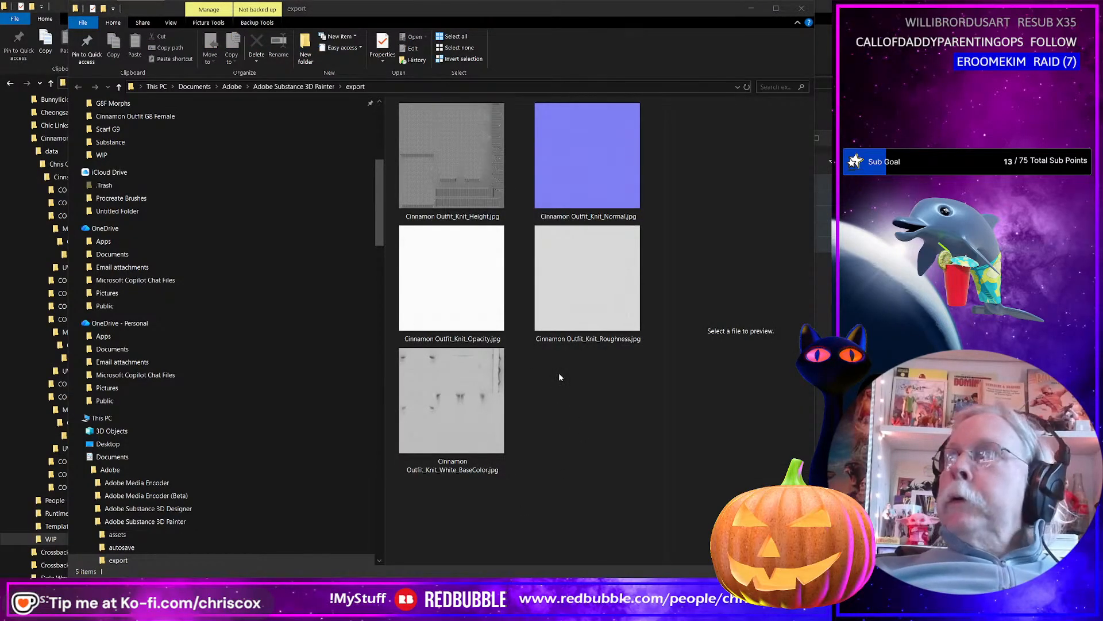
Return to Substance 3D Painter, close the finished export, and choose the CCox-Clothes Bumps output template for a new texture export.
key("alt+Tab")
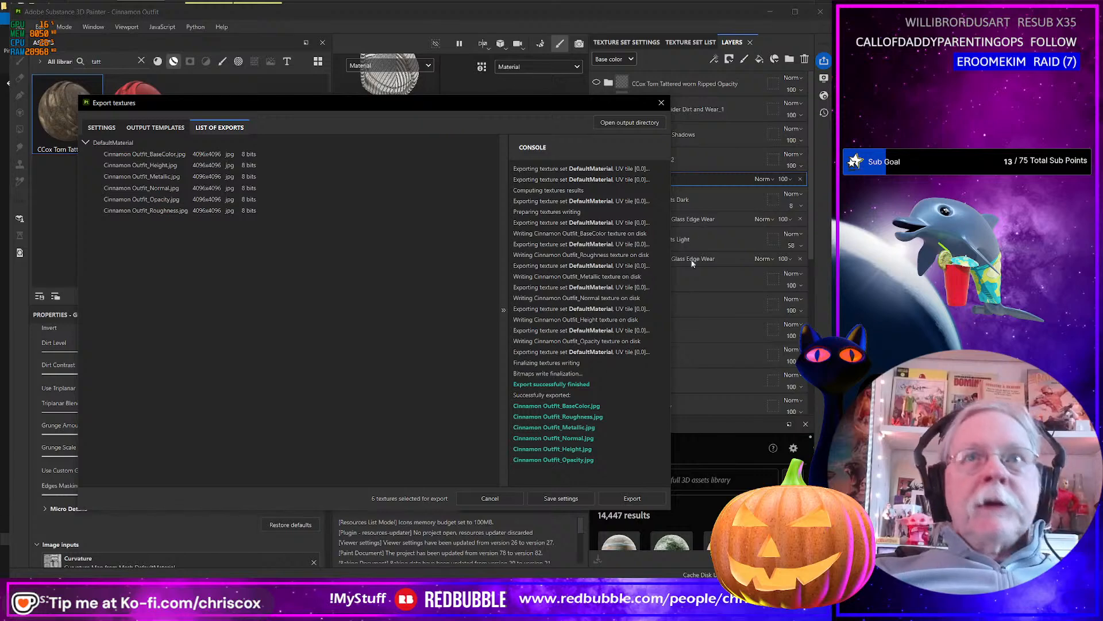
left_click(662, 102)
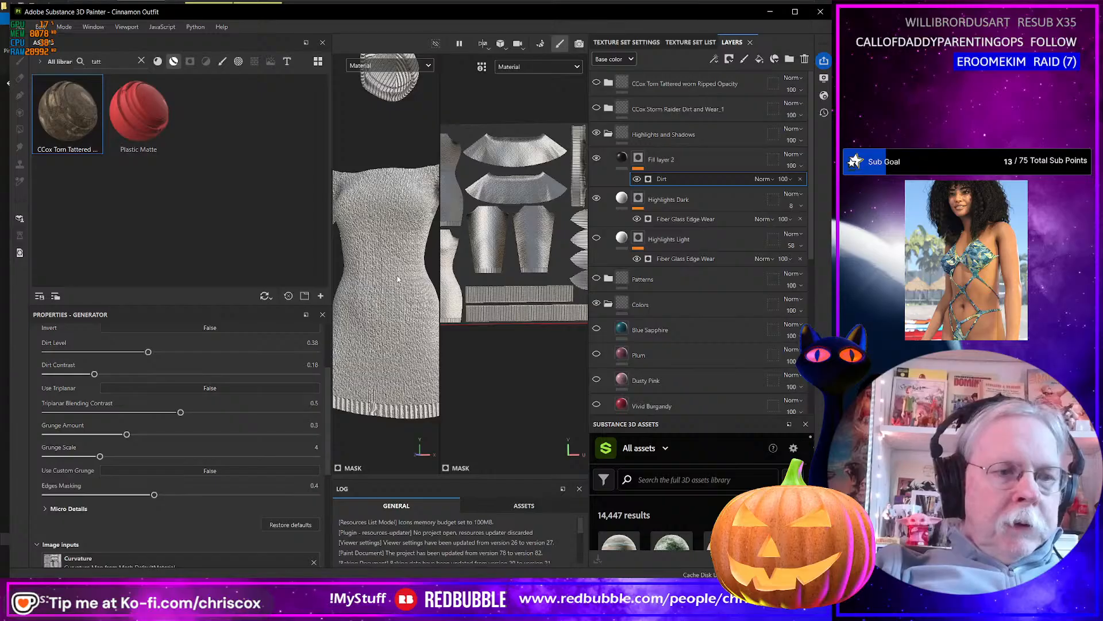
key("ctrl+shift+e")
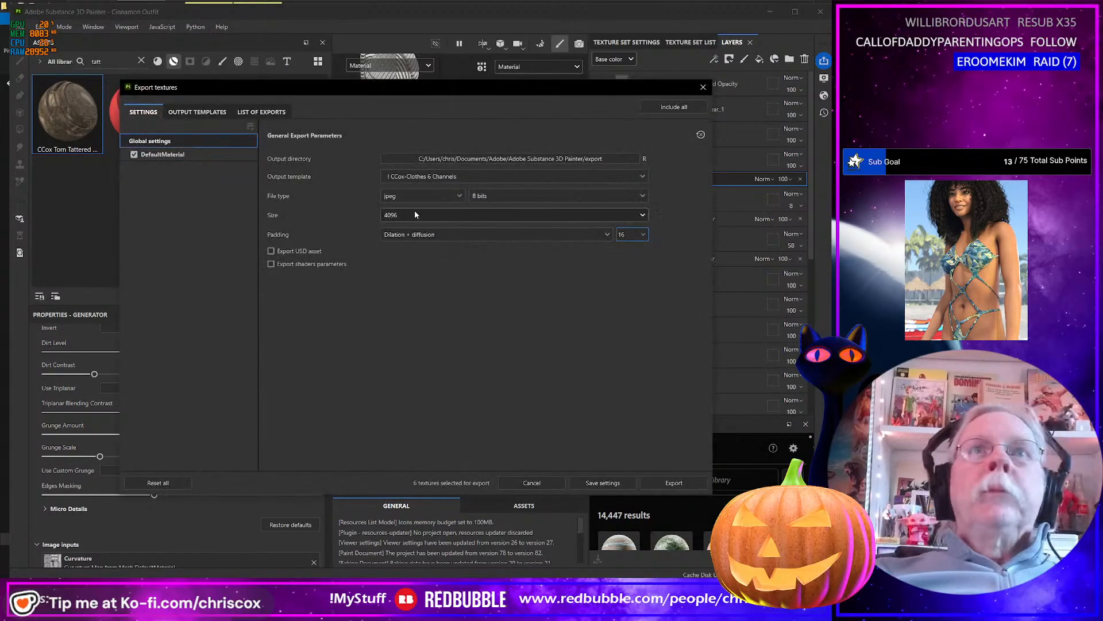
left_click(514, 176)
scroll(519, 248, "down", 3)
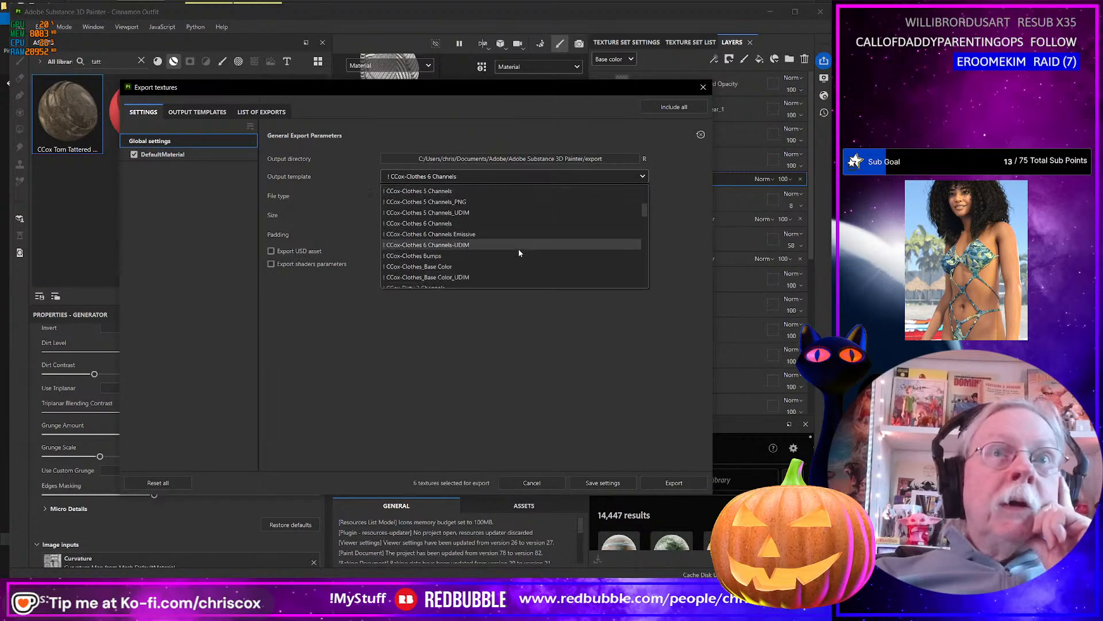
scroll(519, 251, "down", 3)
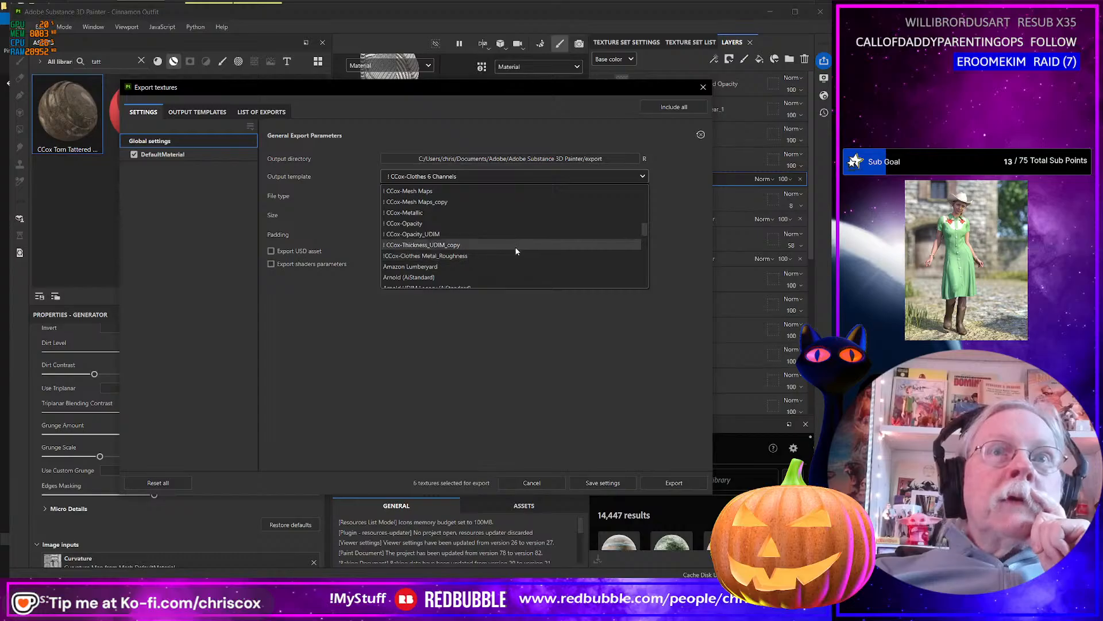
scroll(509, 250, "up", 3)
scroll(505, 248, "up", 1)
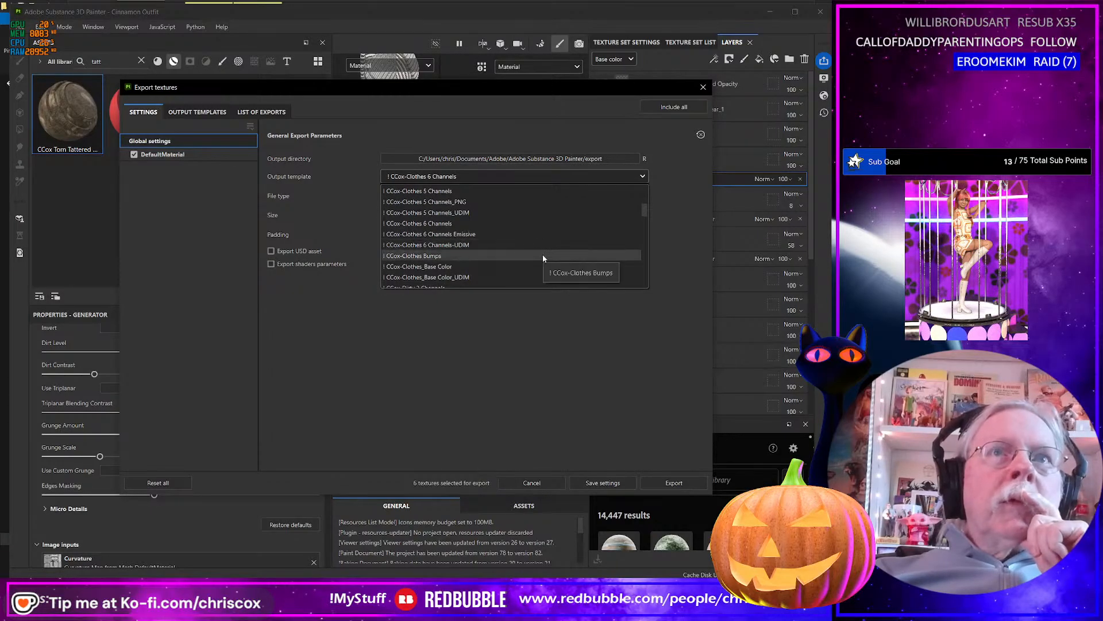
left_click(439, 256)
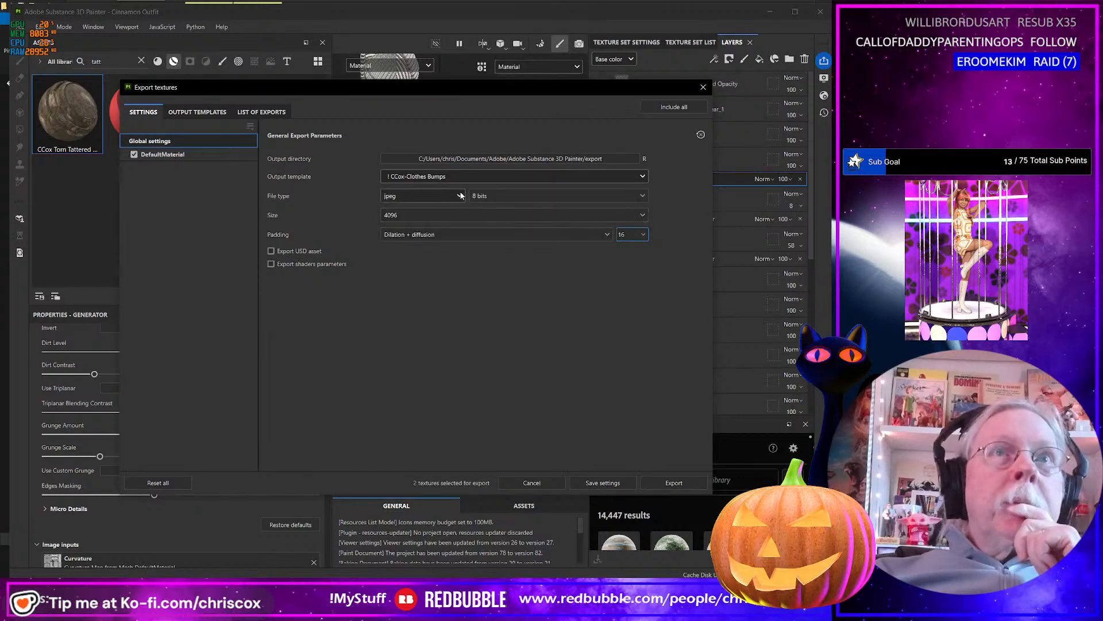
Set the export size to 8192 and export the bump textures as 8-bit jpeg.
left_click(450, 212)
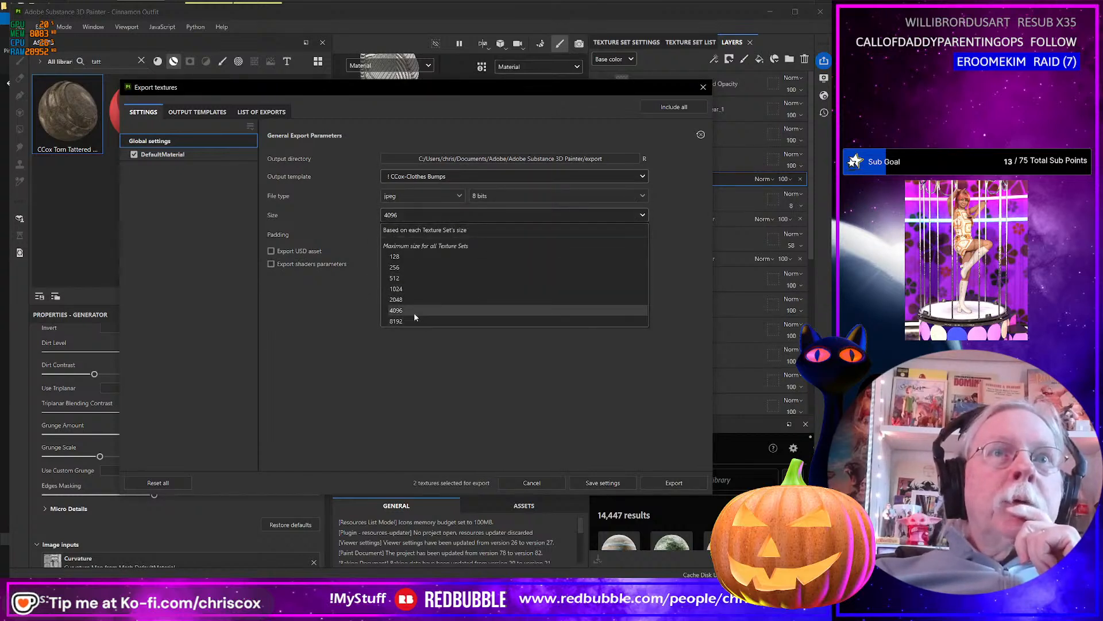
left_click(411, 320)
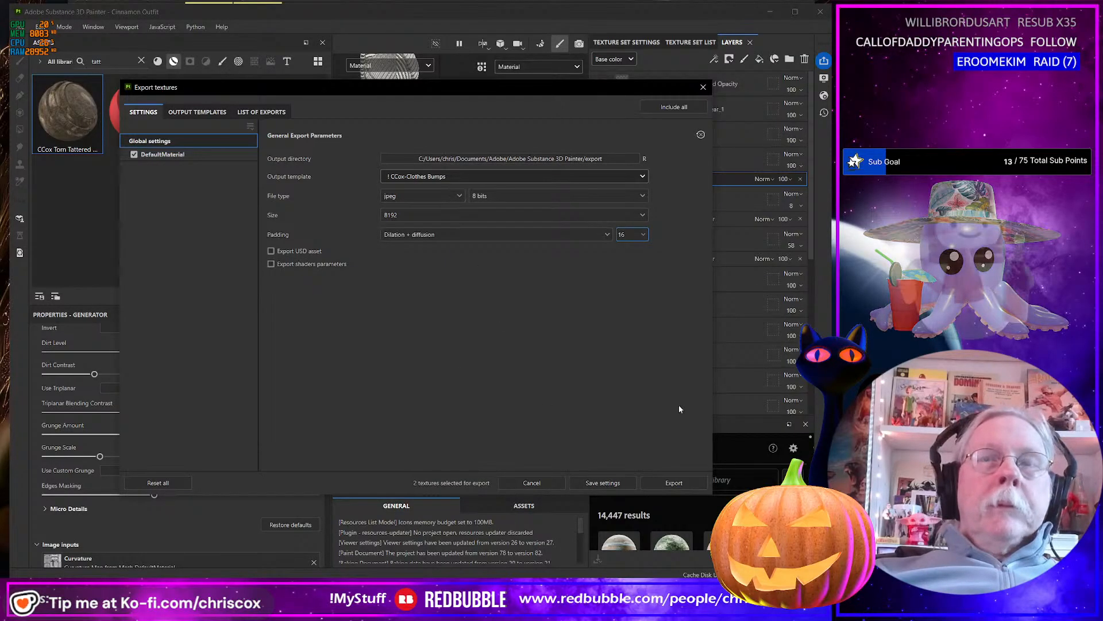
left_click(674, 482)
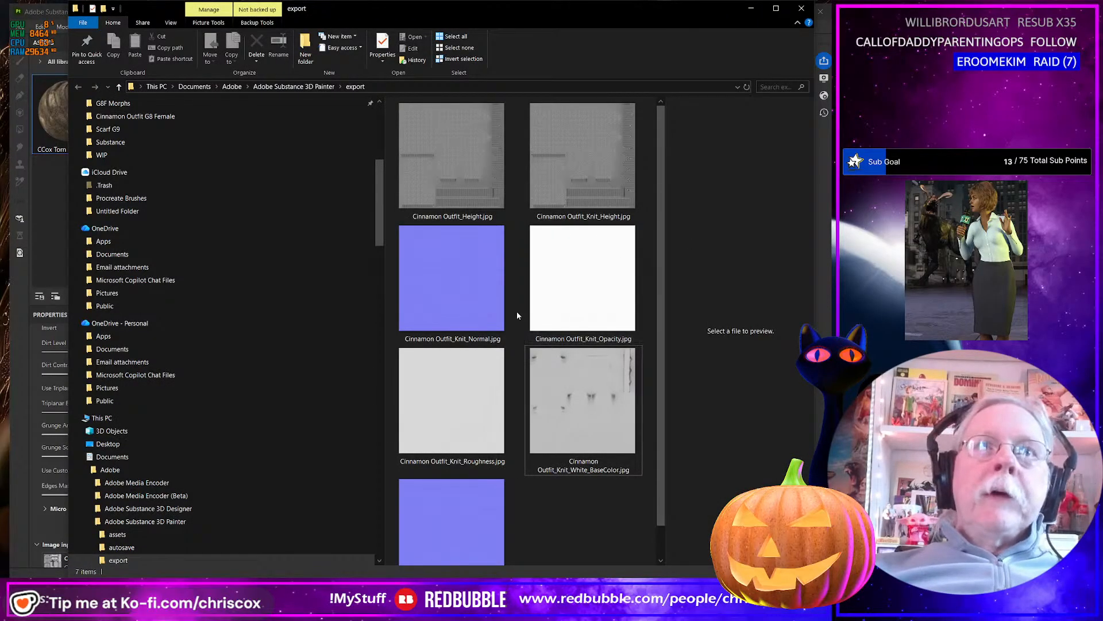
Delete the Cinnamon Outfit_Knit_Height and Cinnamon Outfit_Knit_Normal images from the export folder.
scroll(570, 506, "down", 1)
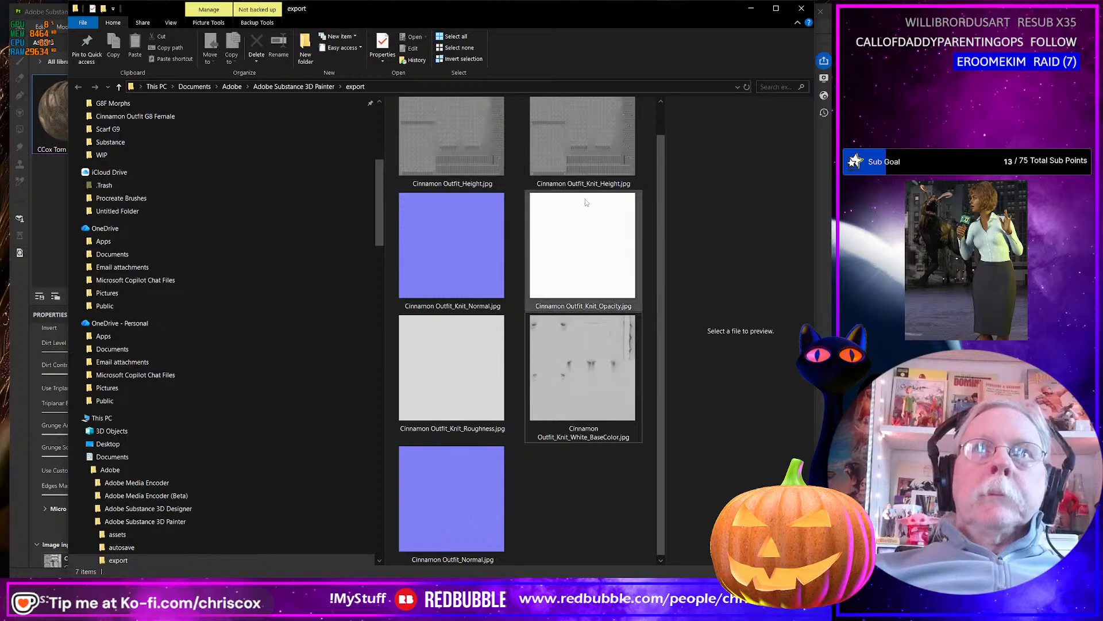
left_click(590, 167)
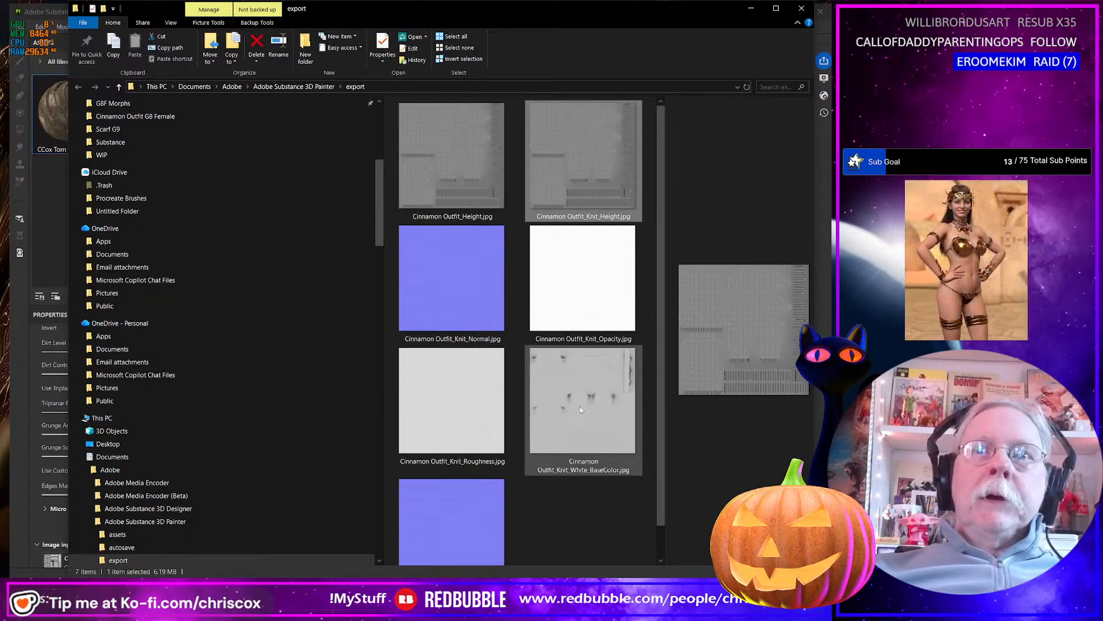
scroll(459, 271, "up", 1)
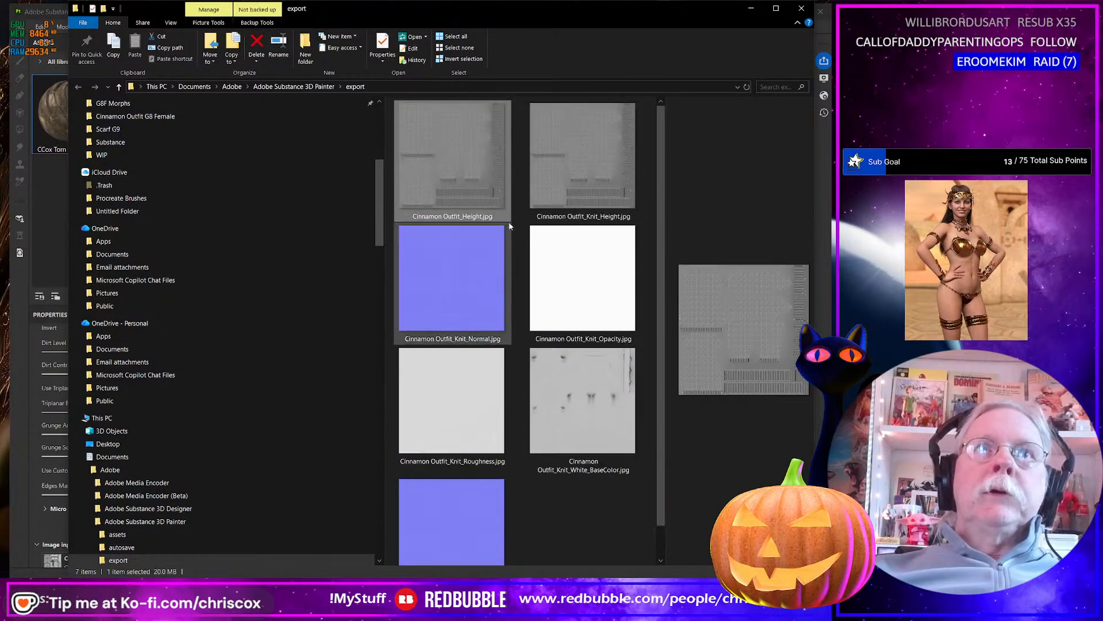
left_click(471, 299)
left_click(551, 196, "ctrl")
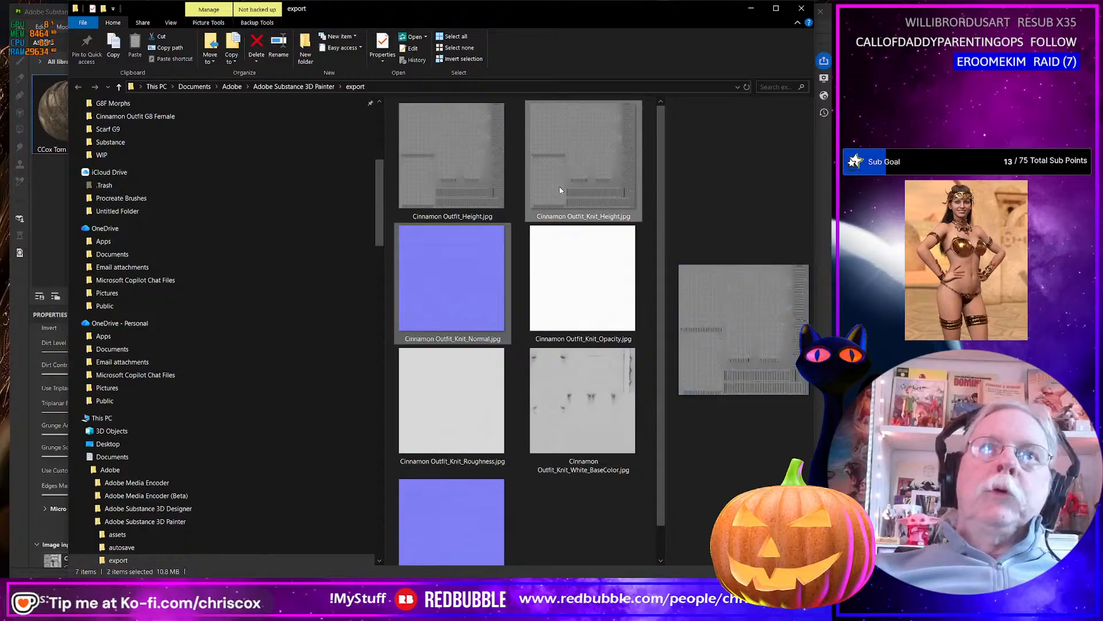
key("Delete")
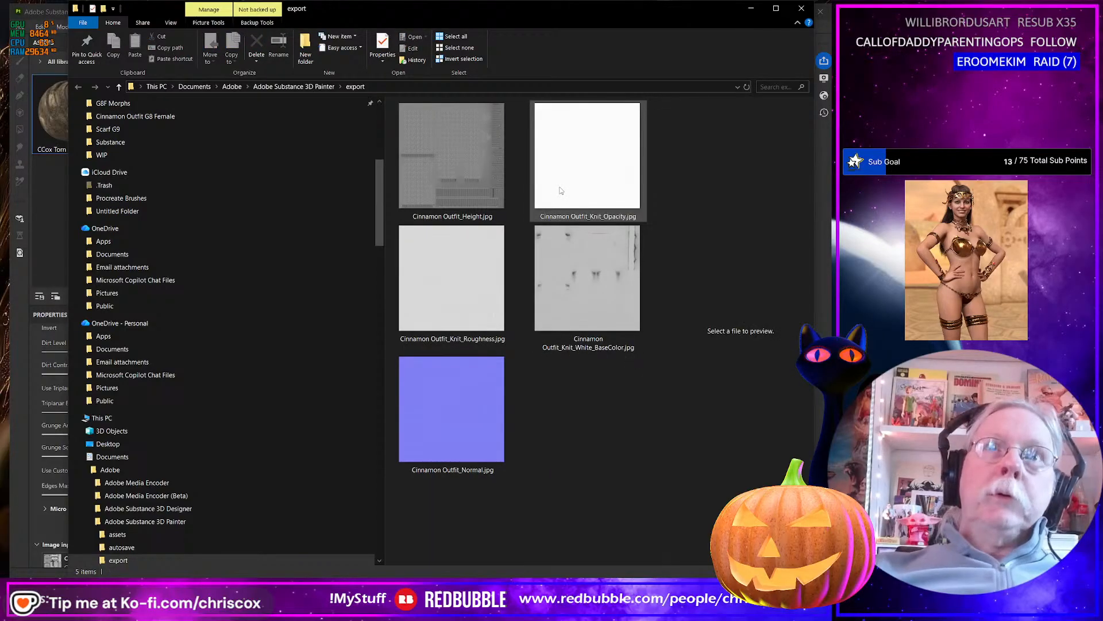
left_click(488, 188)
key("ctrl+v")
left_click(579, 438)
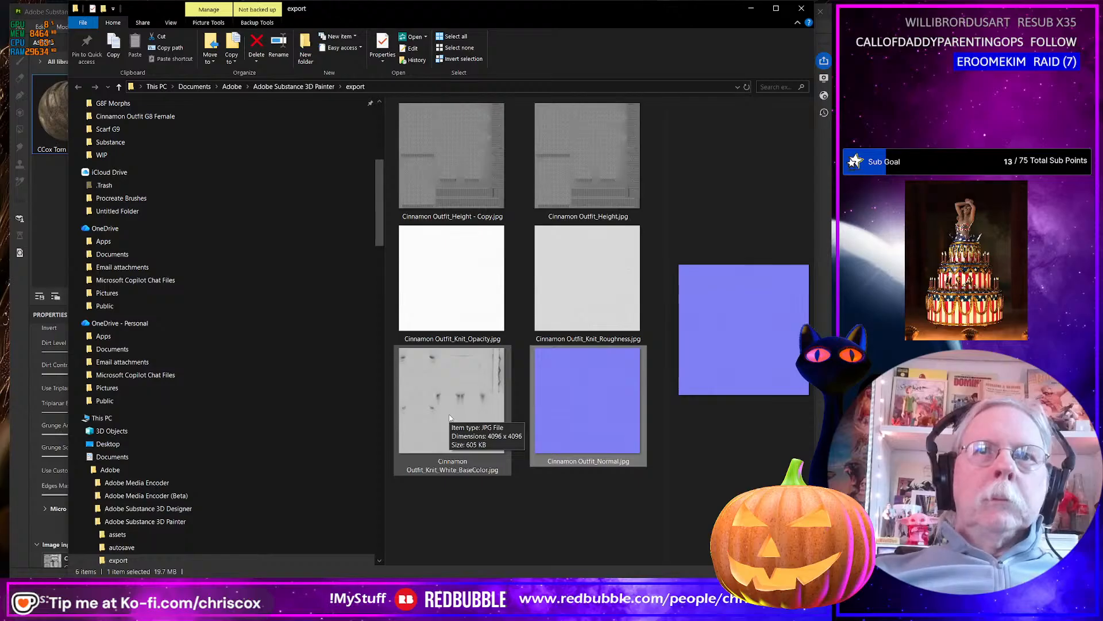
left_click(565, 188)
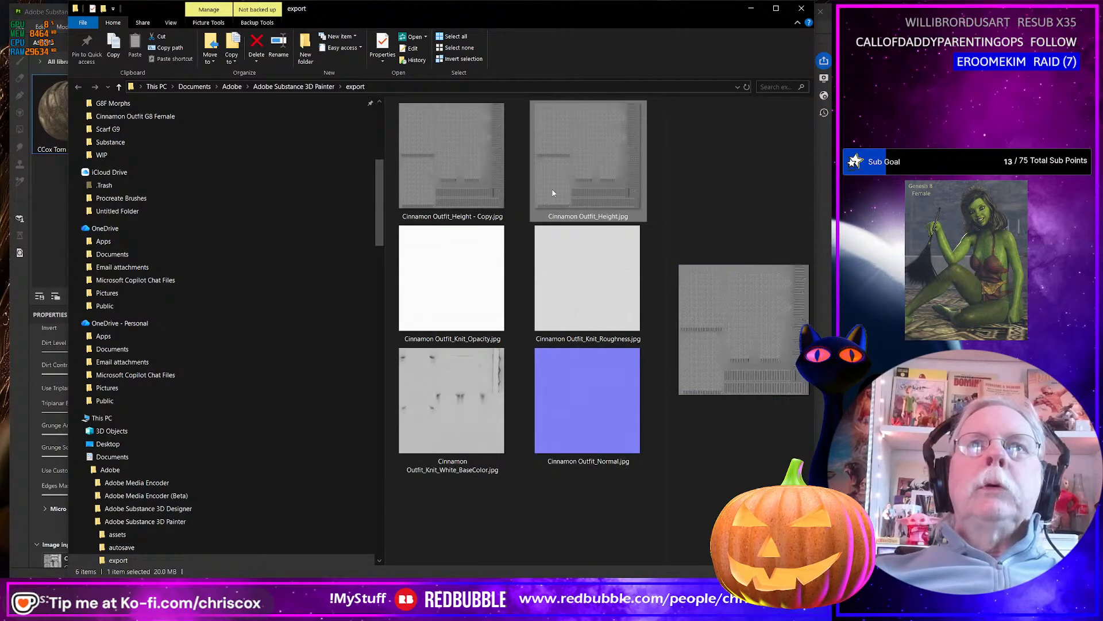
left_click(477, 193)
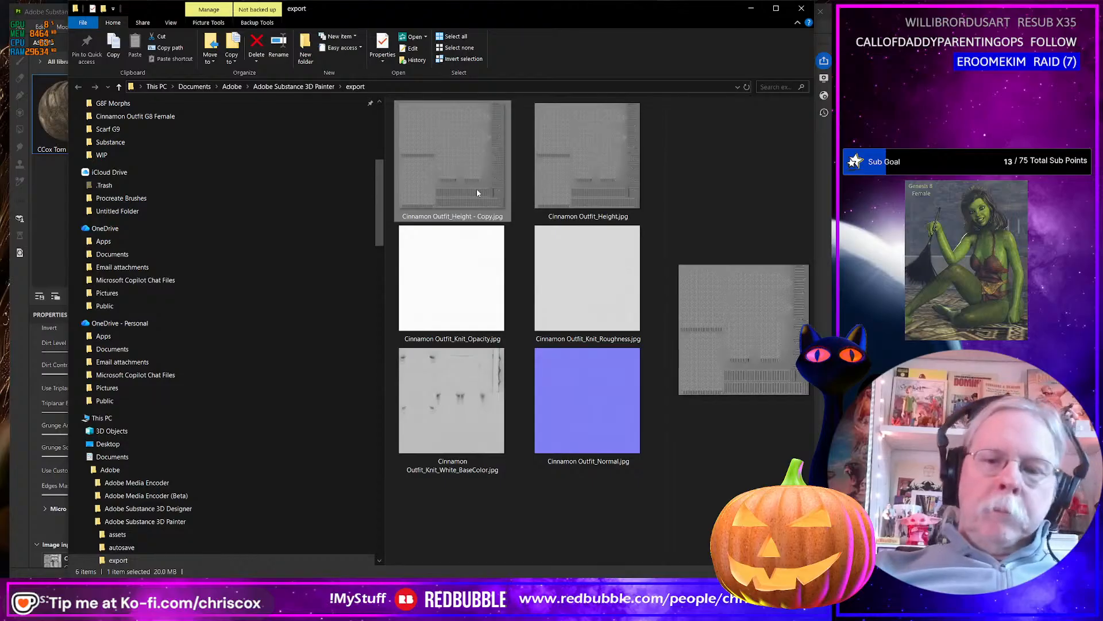
key("Delete")
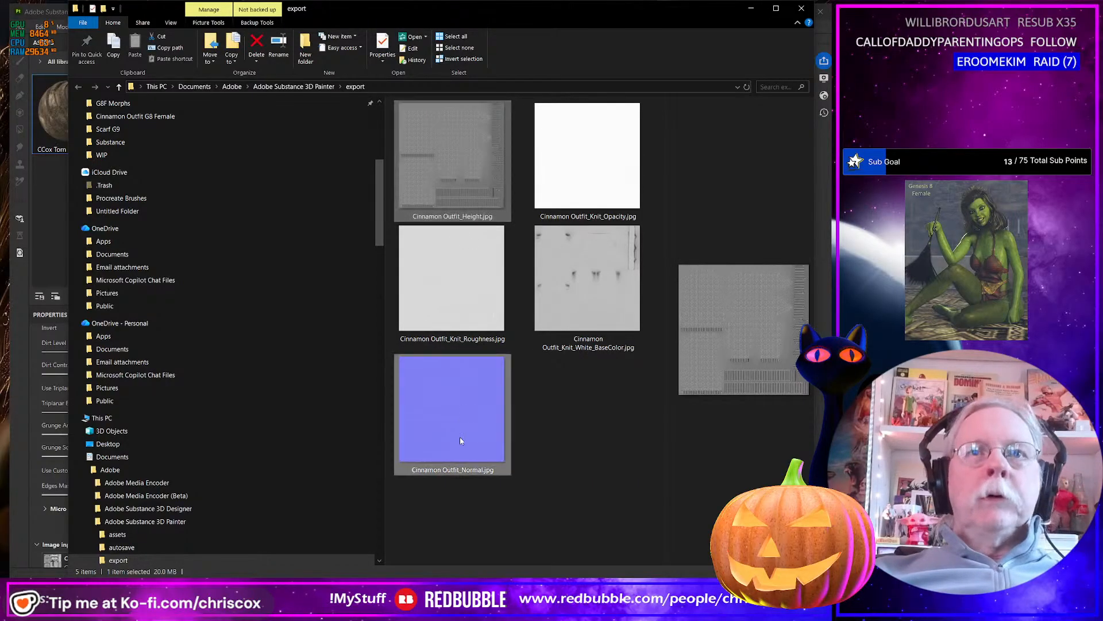
Batch-rename the new Height and Normal maps with PowerRename, replacing outfit_ with Outfit_Knit_.
left_click(460, 440, "ctrl")
right_click(460, 440)
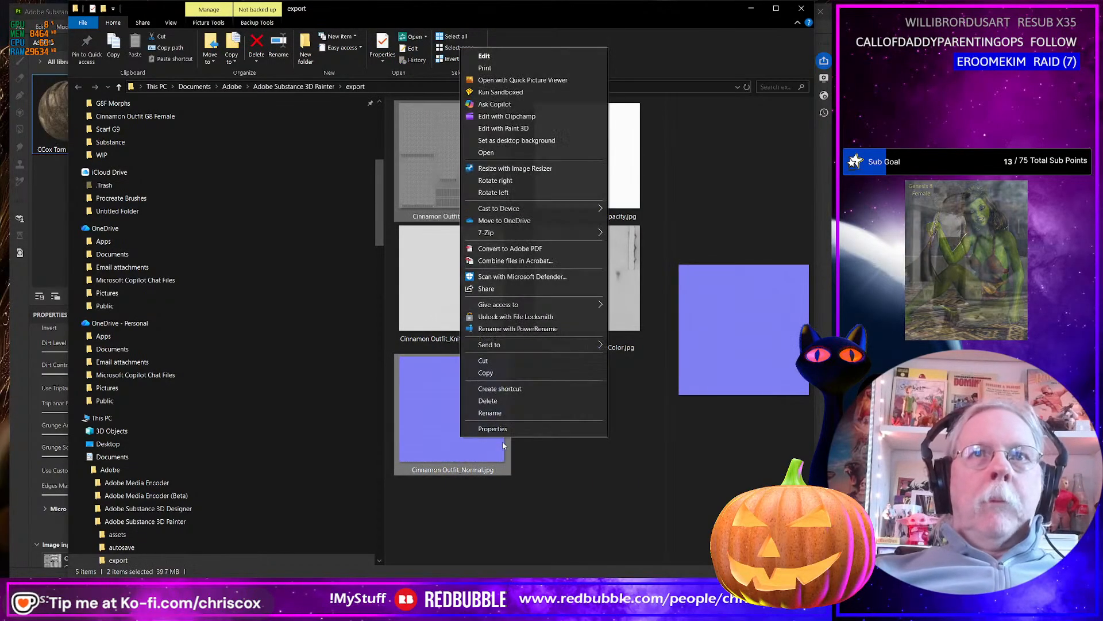
left_click(518, 329)
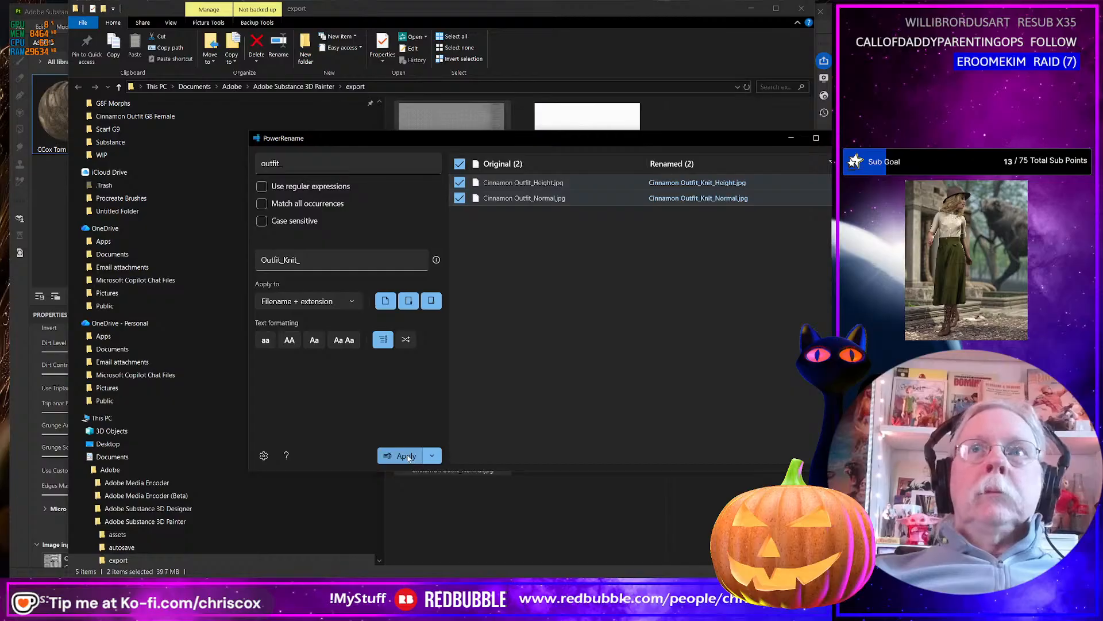
left_click(407, 455)
left_click(838, 138)
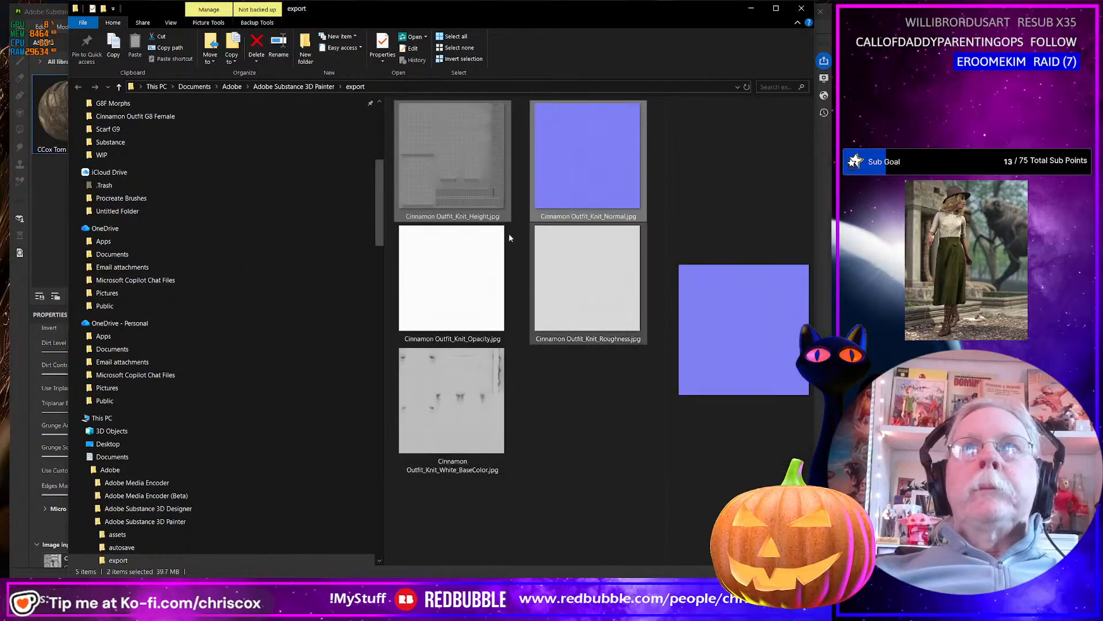
Open the Cinnamon Outfit_Knit_Opacity map in the photo viewer to inspect it, and close the viewer.
left_click(467, 183)
left_click(458, 425, "shift")
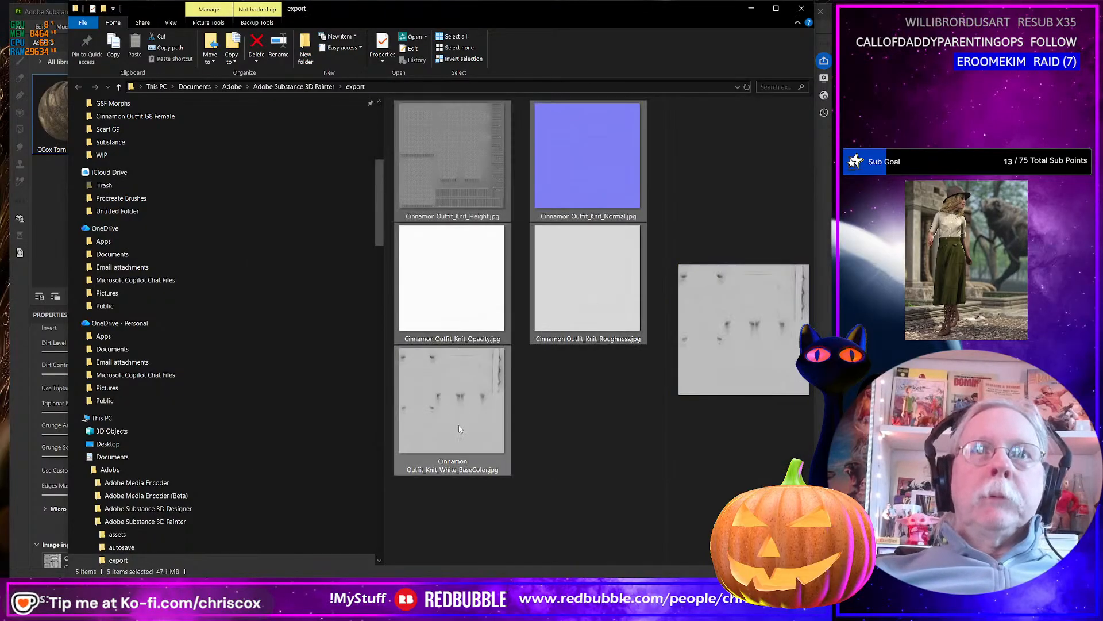
left_click(561, 454)
left_click(467, 299)
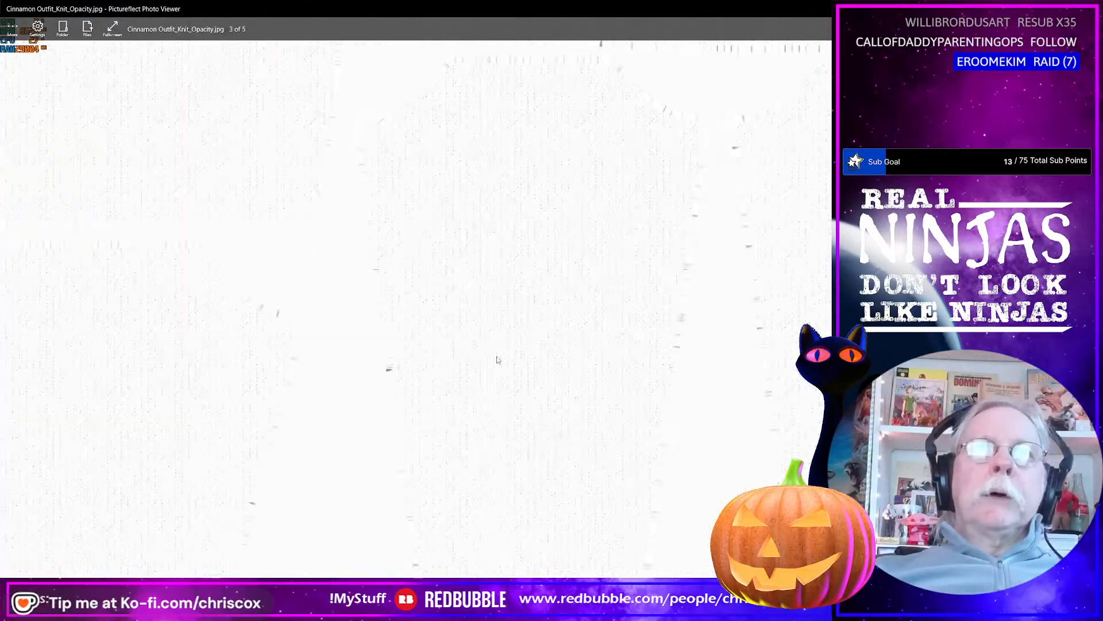
key("alt+F4")
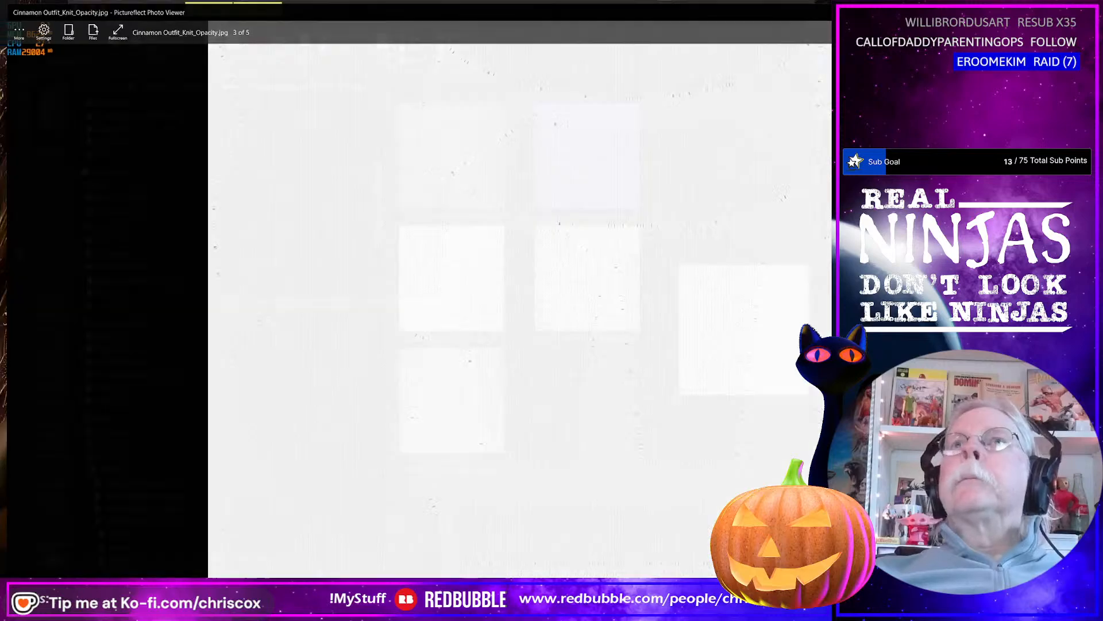
Cut all five Cinnamon Outfit_Knit texture maps from the export folder.
left_click(486, 210)
left_click(457, 405, "shift")
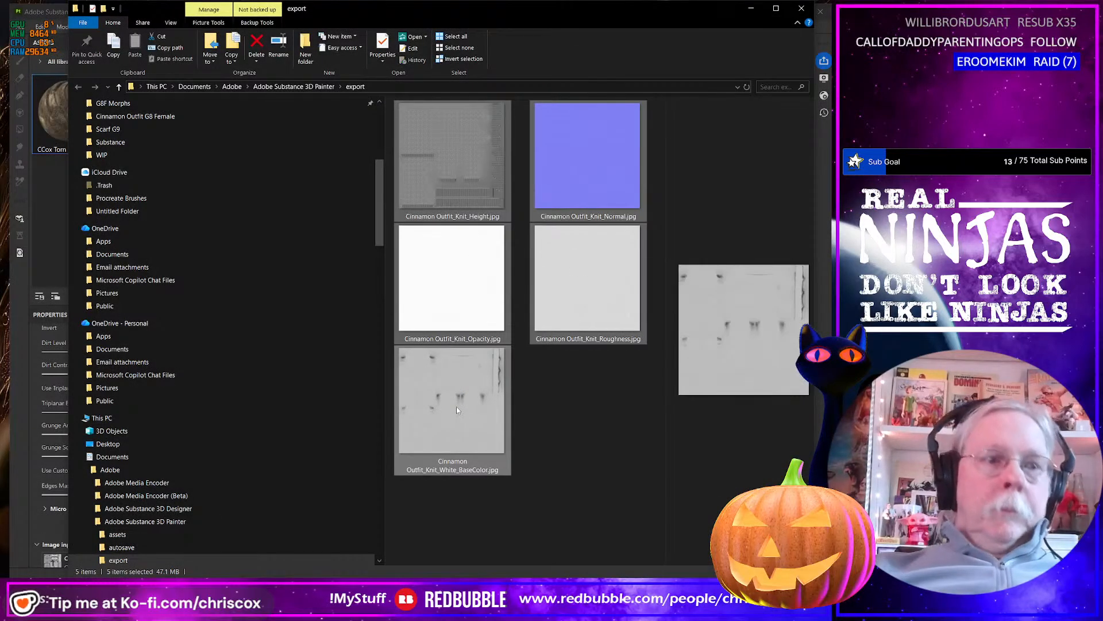
key("ctrl+x")
Go to Runtime\Textures\CCox in the Cinnamon Outfit project and rename its Project folder as Cinnamon.
key("alt+Tab")
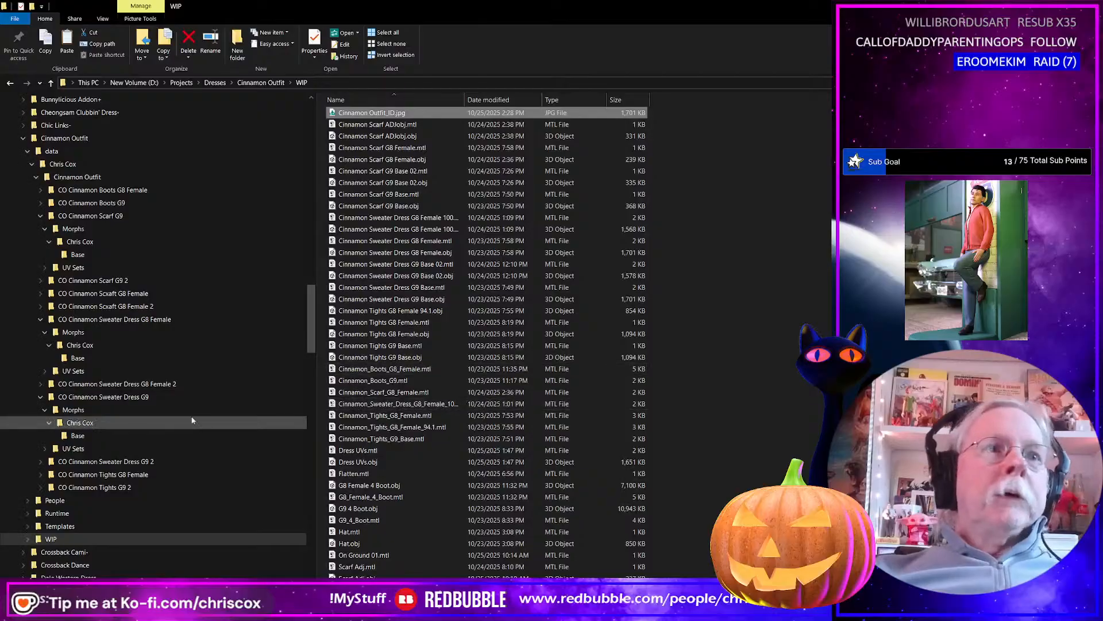
left_click(82, 512)
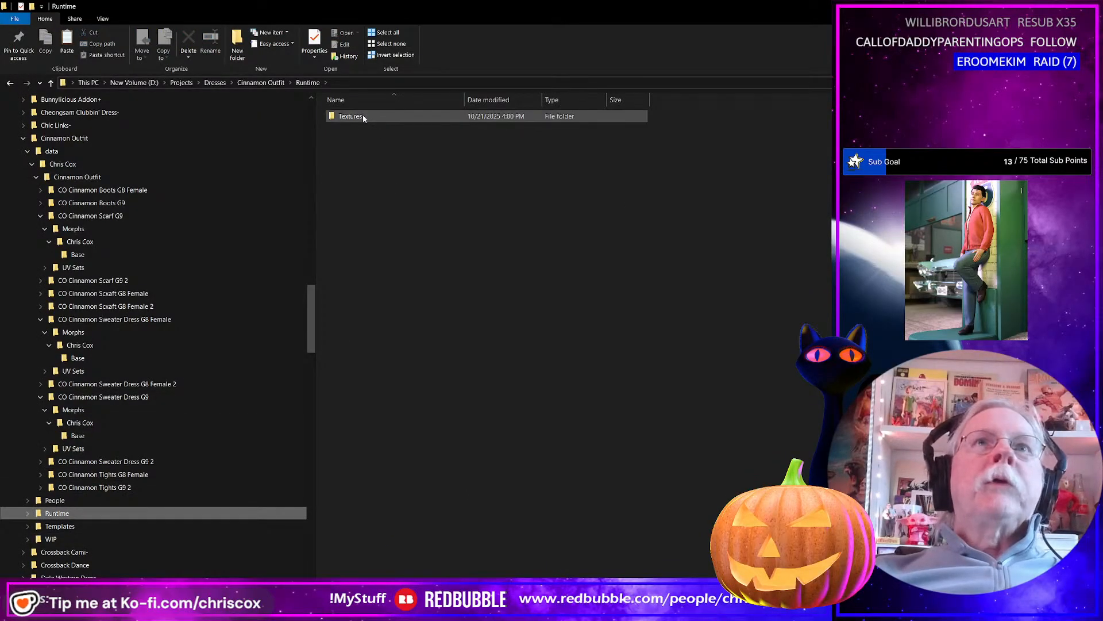
double_click(363, 115)
double_click(362, 116)
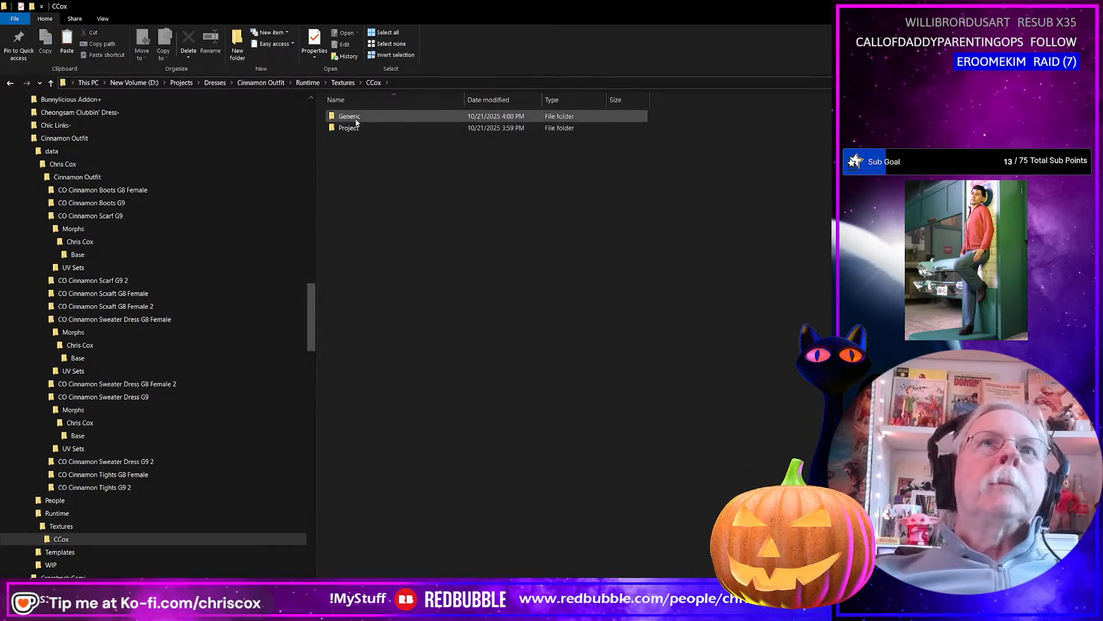
left_click(348, 127)
left_click(352, 129)
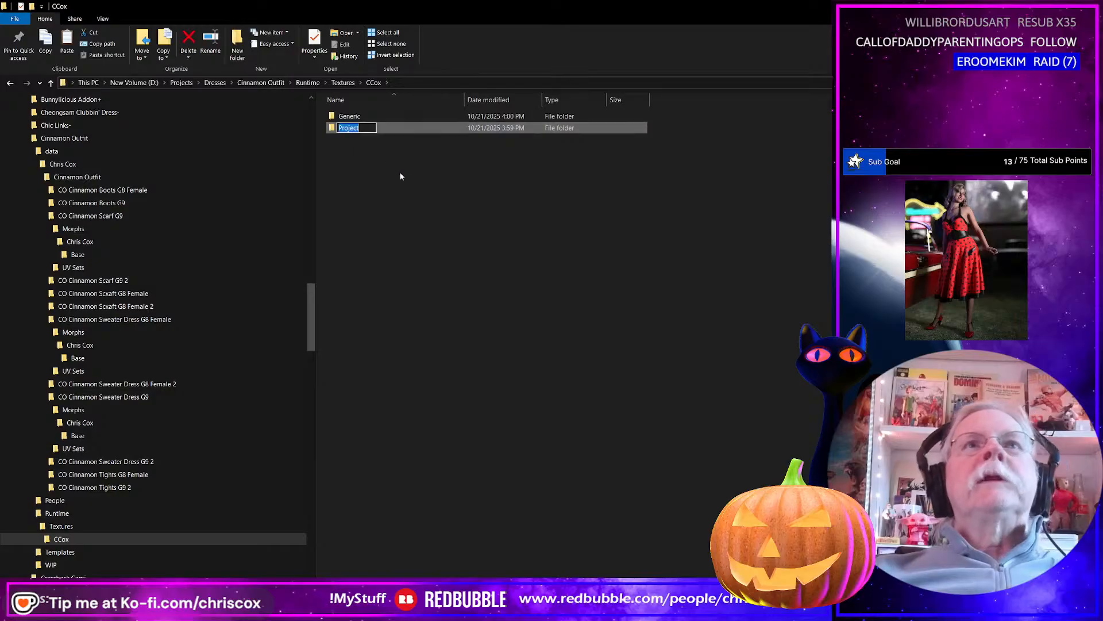
type("Ci")
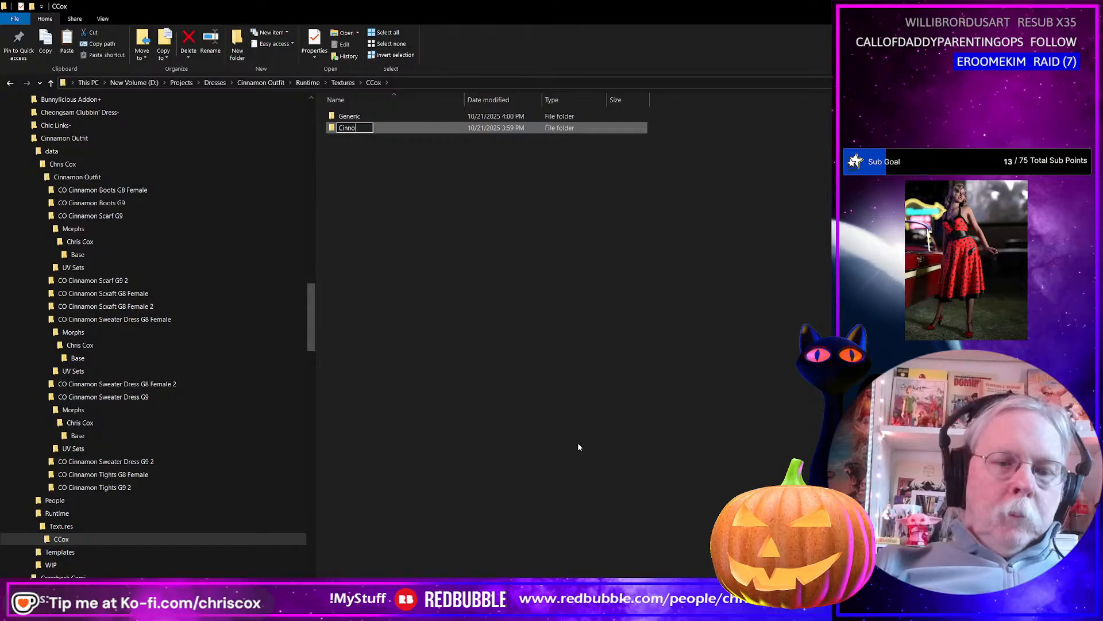
type("nnam")
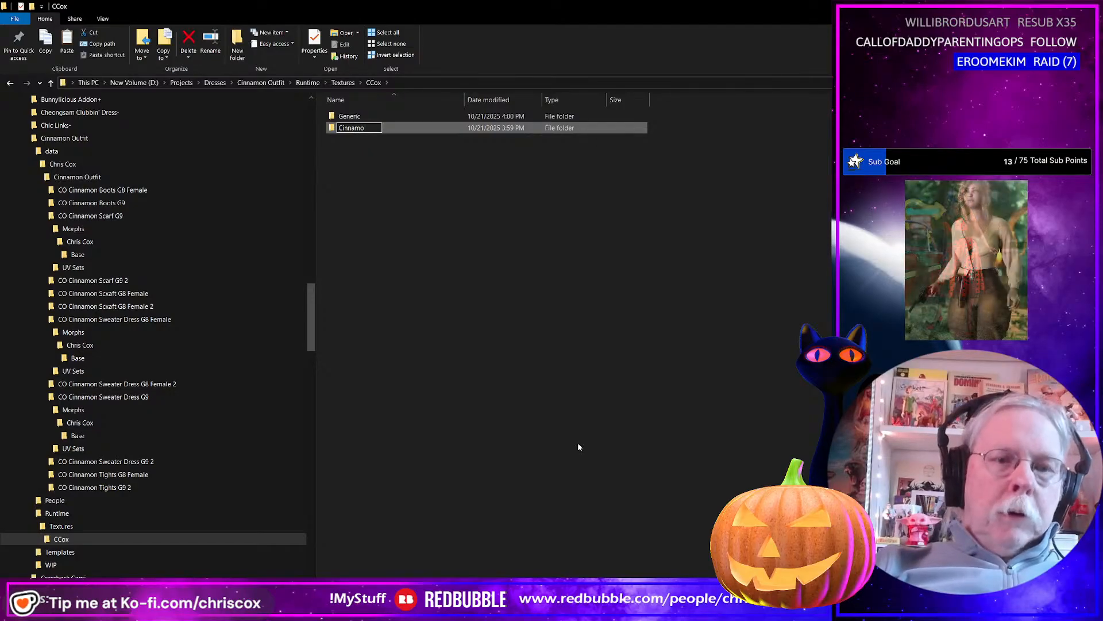
type("on")
key("Return")
key("Return")
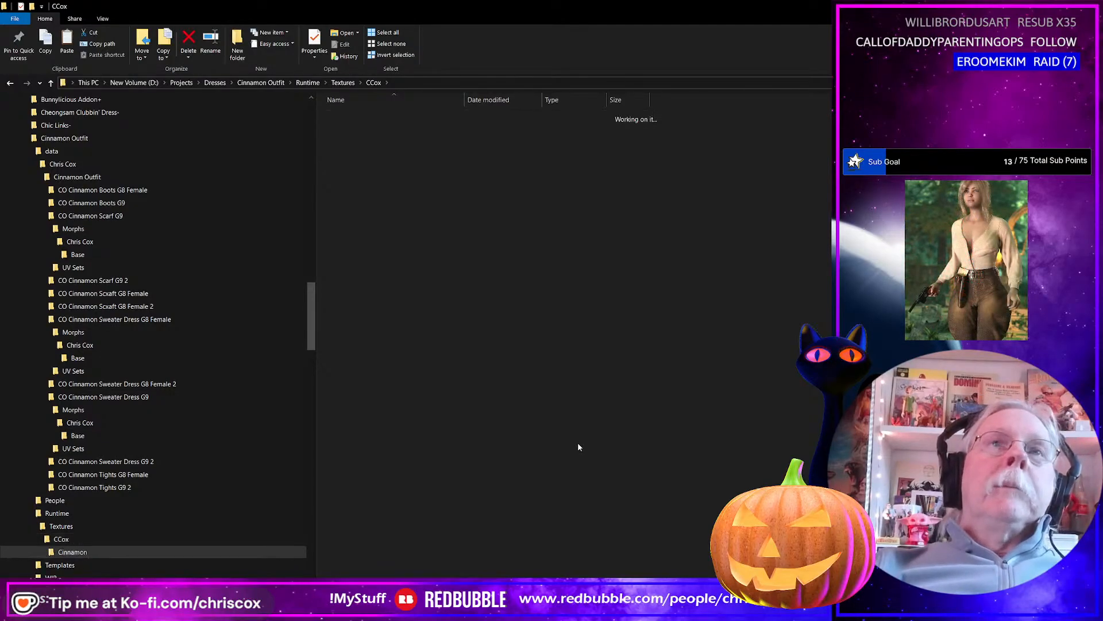
Create a subfolder named Cinnamon Outfit inside the Cinnamon folder.
right_click(419, 277)
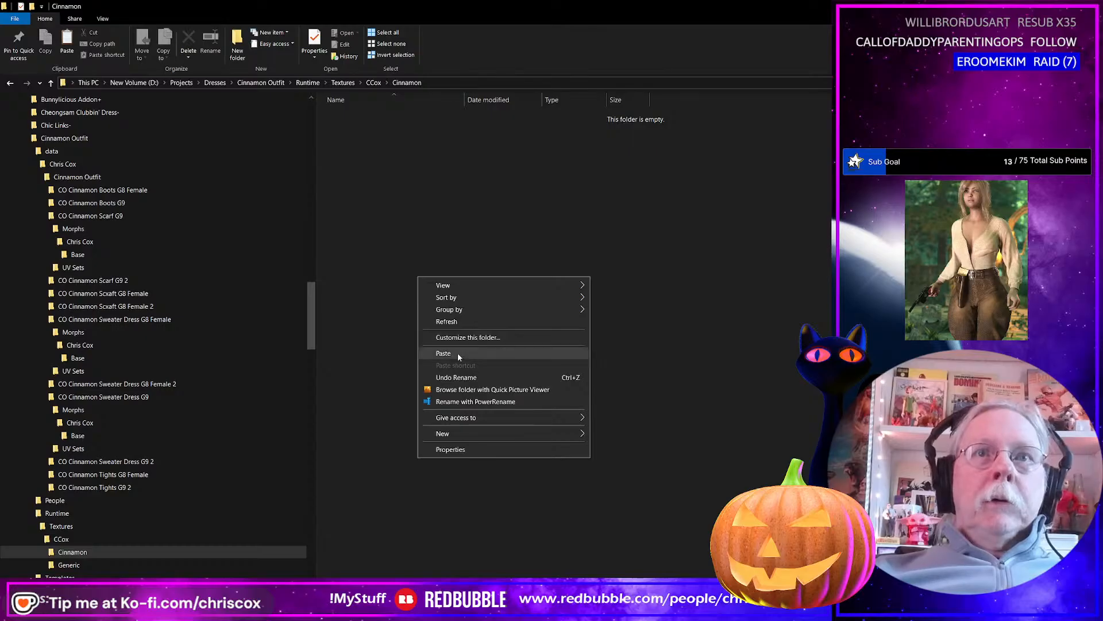
mouse_move(460, 433)
left_click(629, 434)
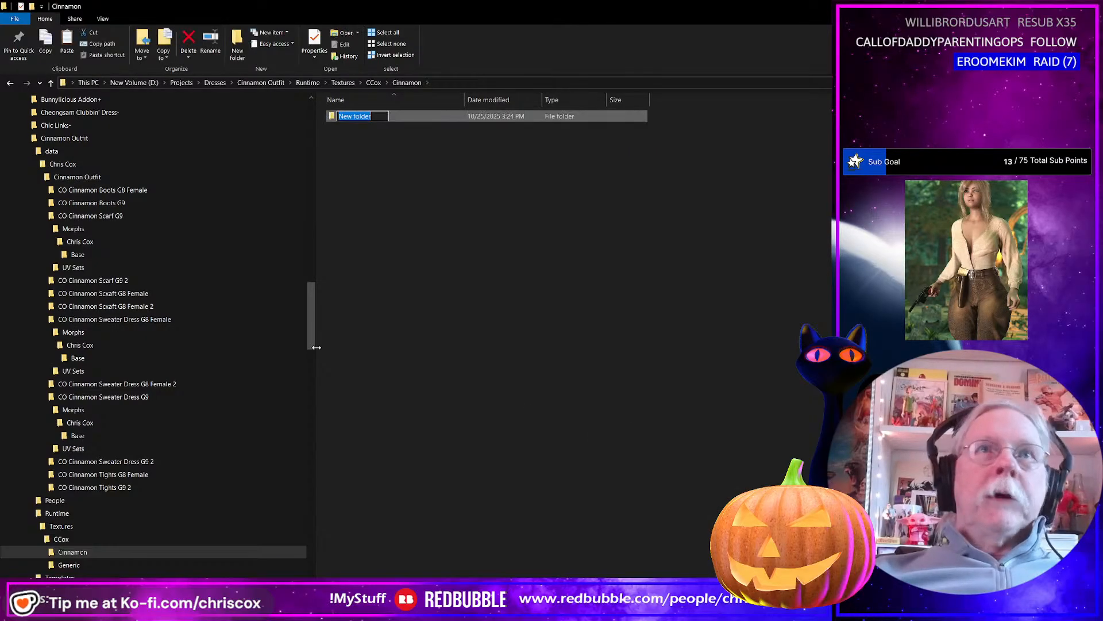
type("Cinna")
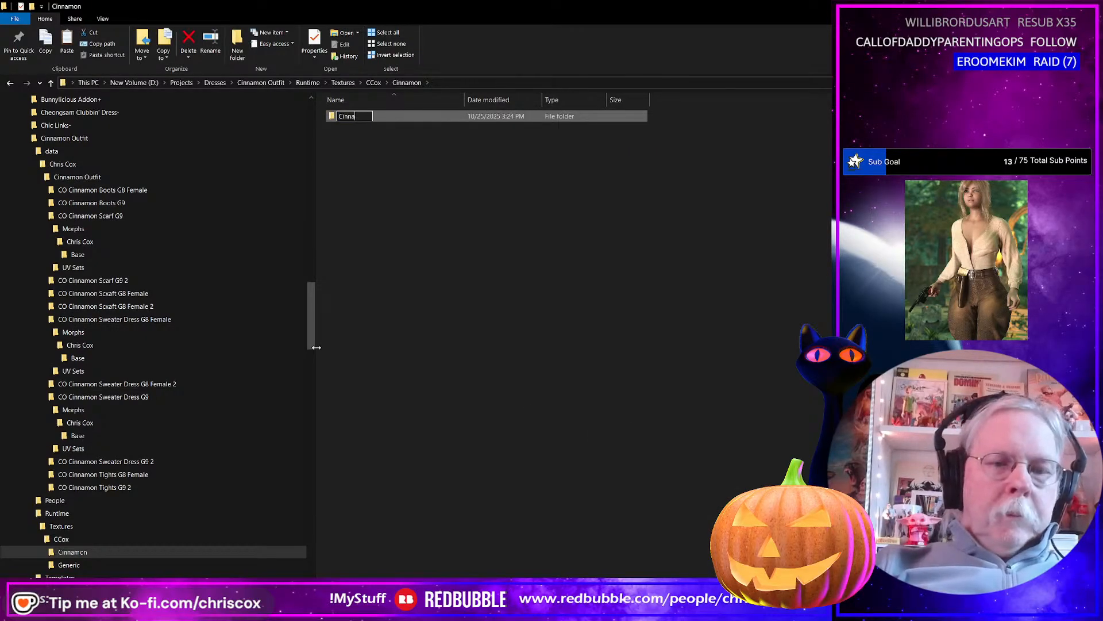
type("mon Out")
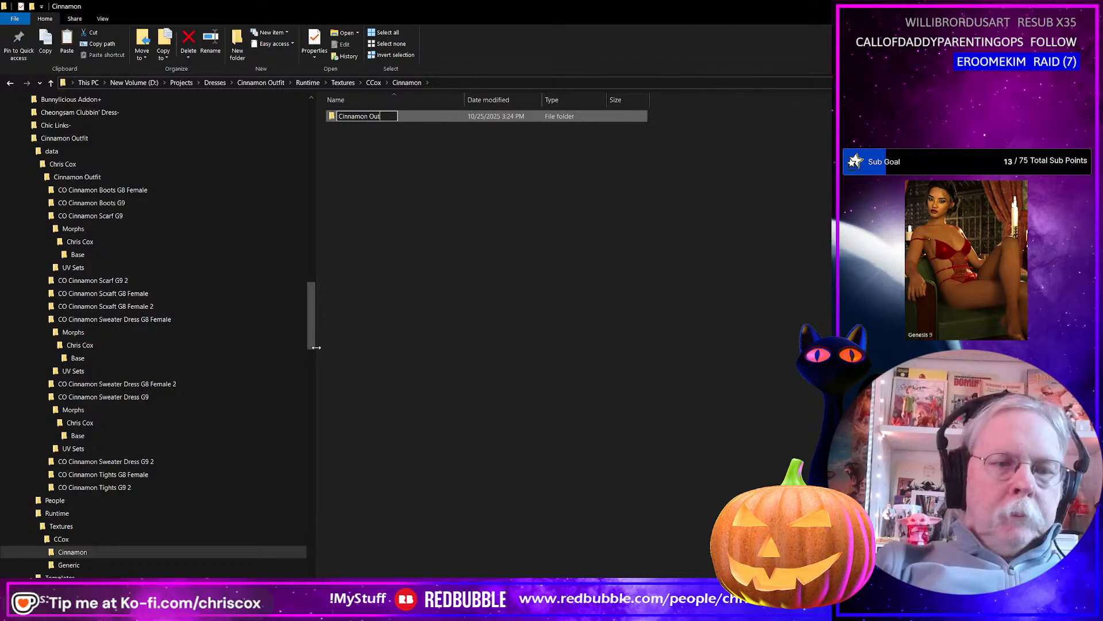
type("fit")
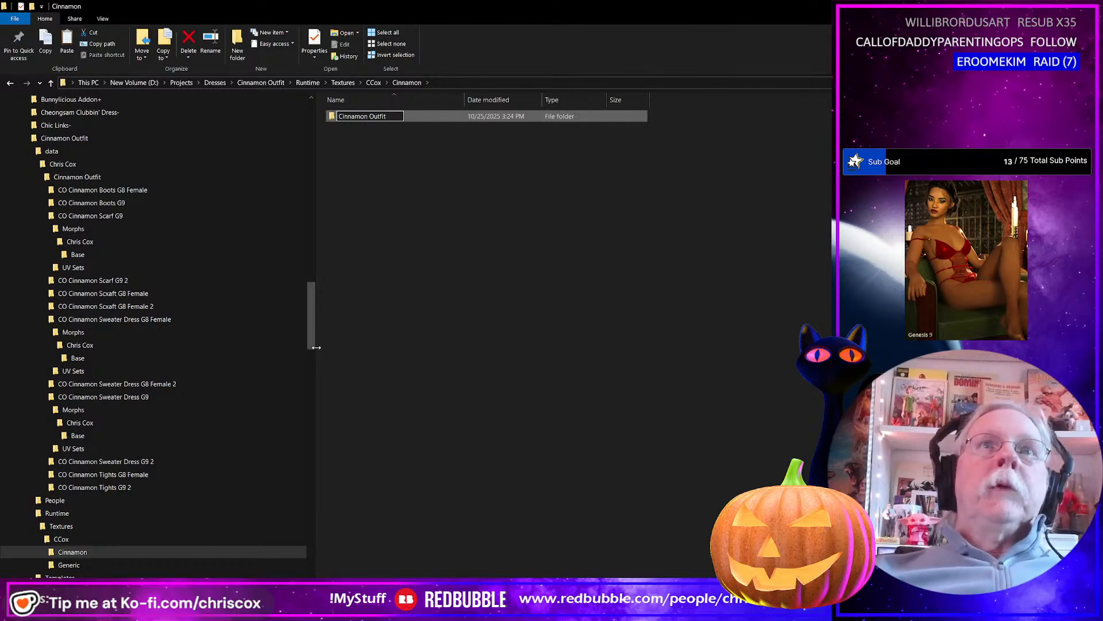
key("Return")
Paste the five cut knit texture maps into the new Cinnamon Outfit subfolder.
double_click(364, 117)
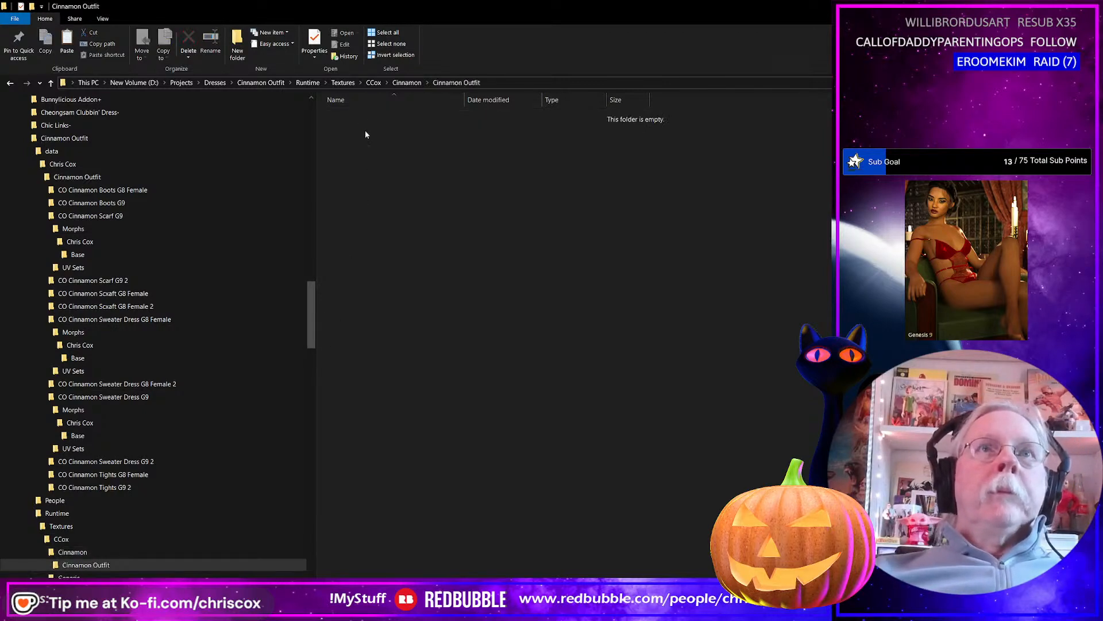
right_click(374, 156)
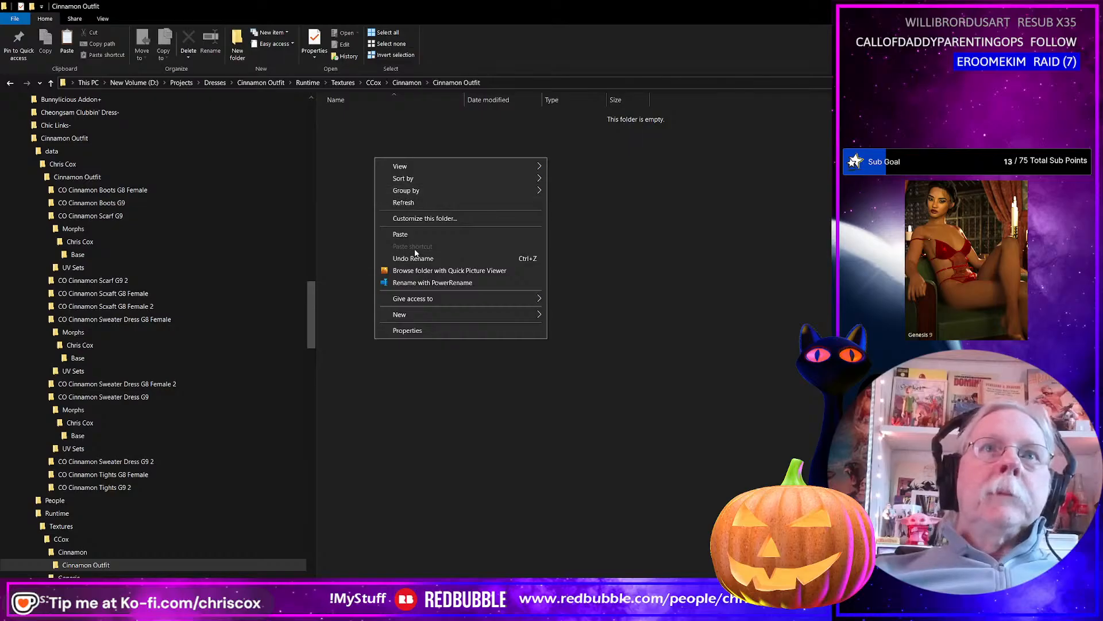
left_click(400, 234)
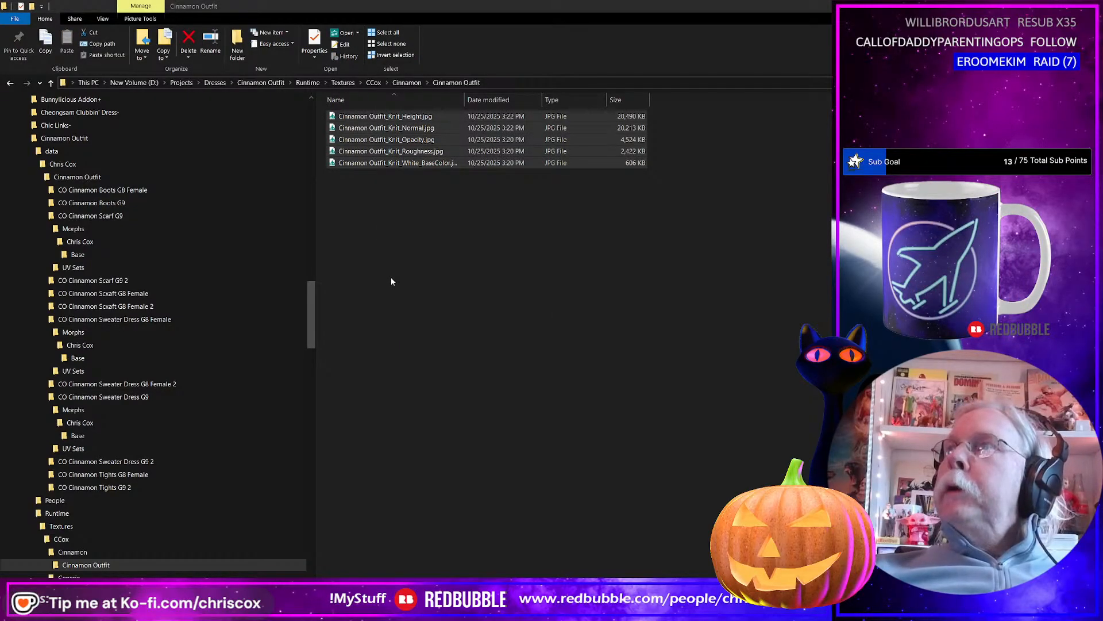
Return to Substance 3D Painter, close the finished export, and hide the Cross Stitch Close Up layer.
key("alt+Tab")
left_click(703, 88)
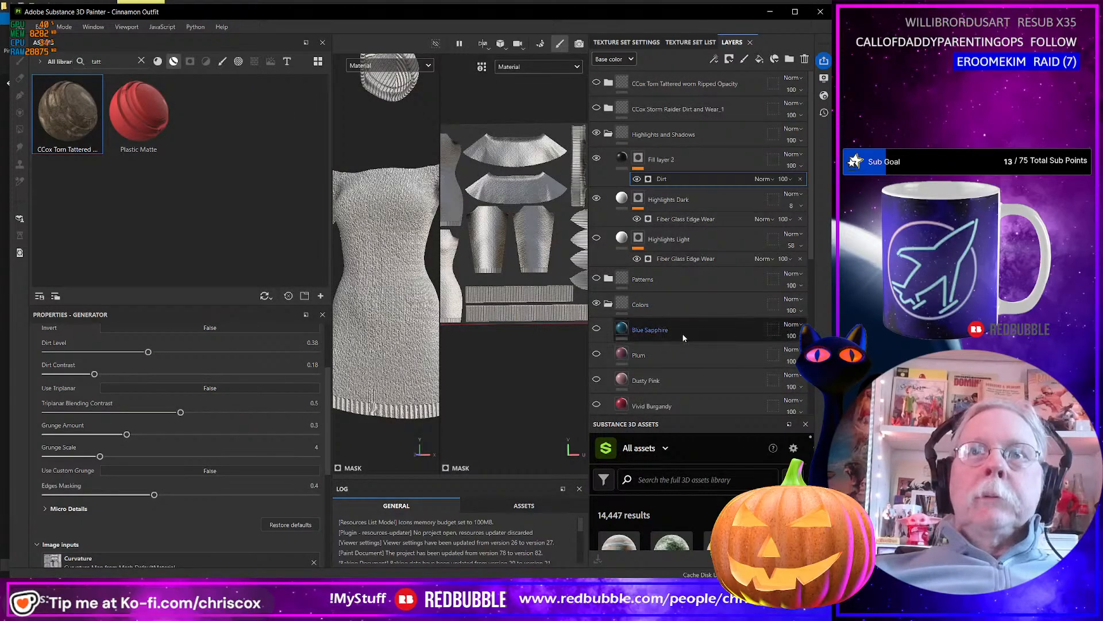
scroll(684, 327, "down", 5)
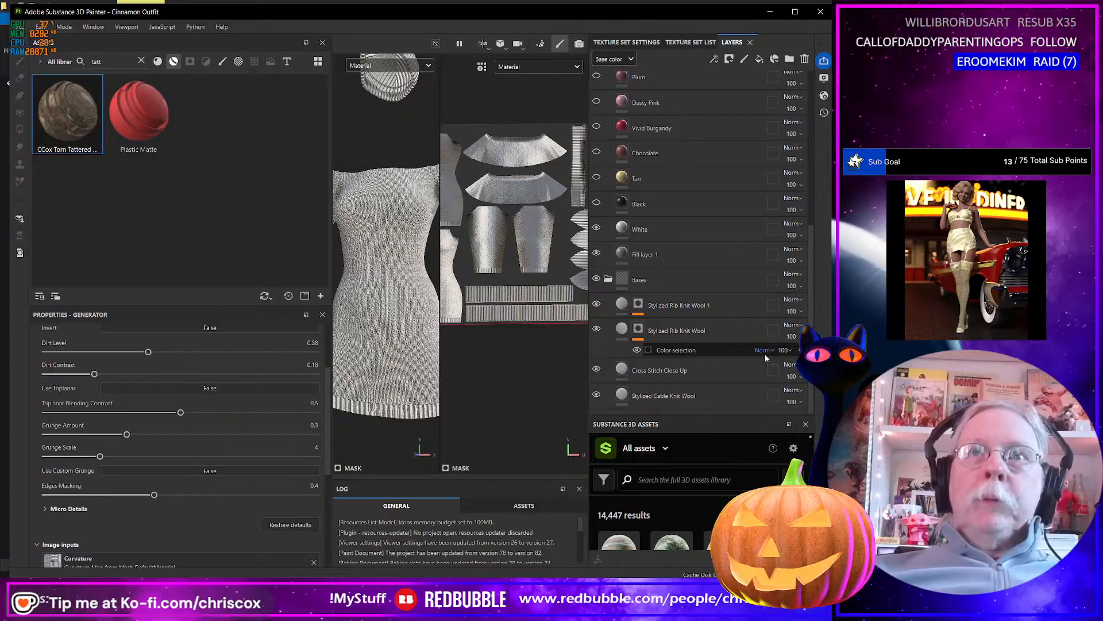
left_click(597, 370)
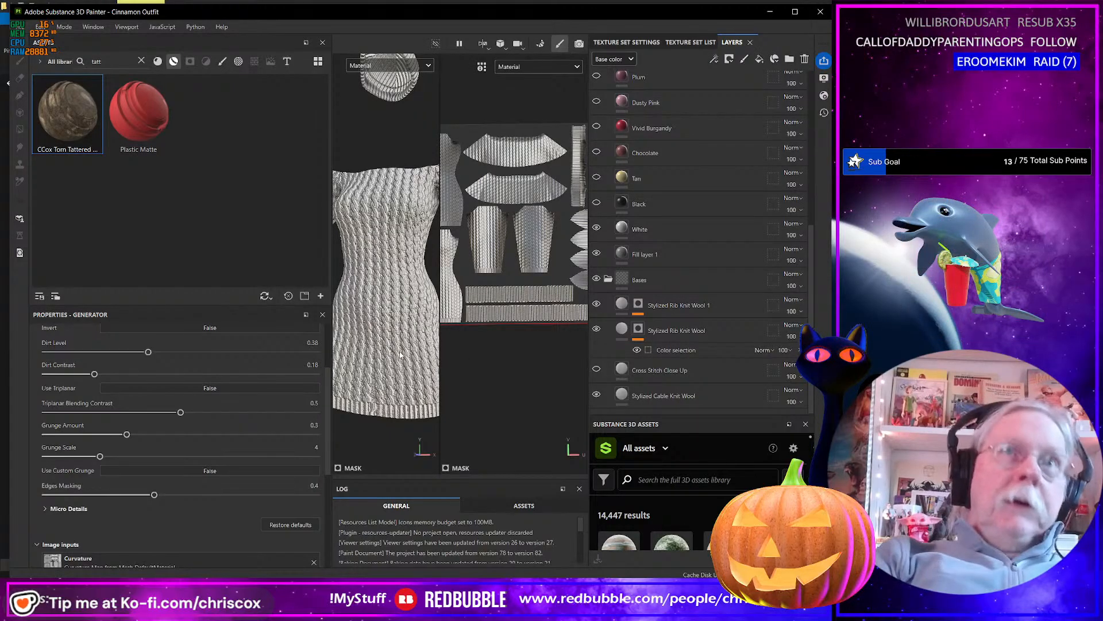
Export the height and normal maps as 8192 JPEGs with the CCox-Clothes Bumps template, and switch to the export folder in File Explorer.
key("ctrl+shift+e")
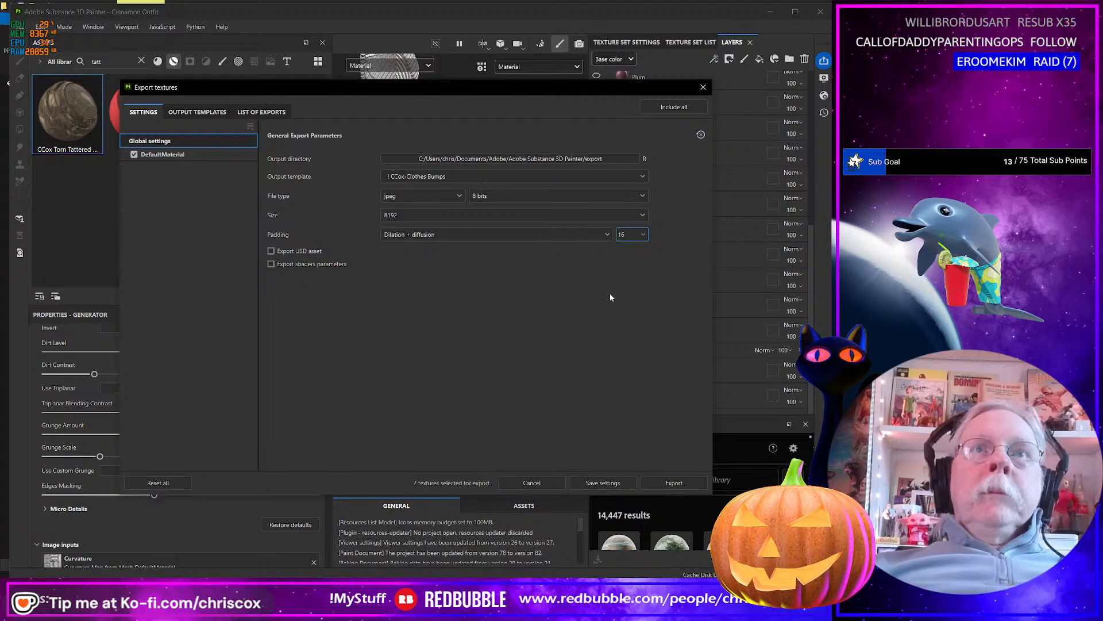
left_click(674, 482)
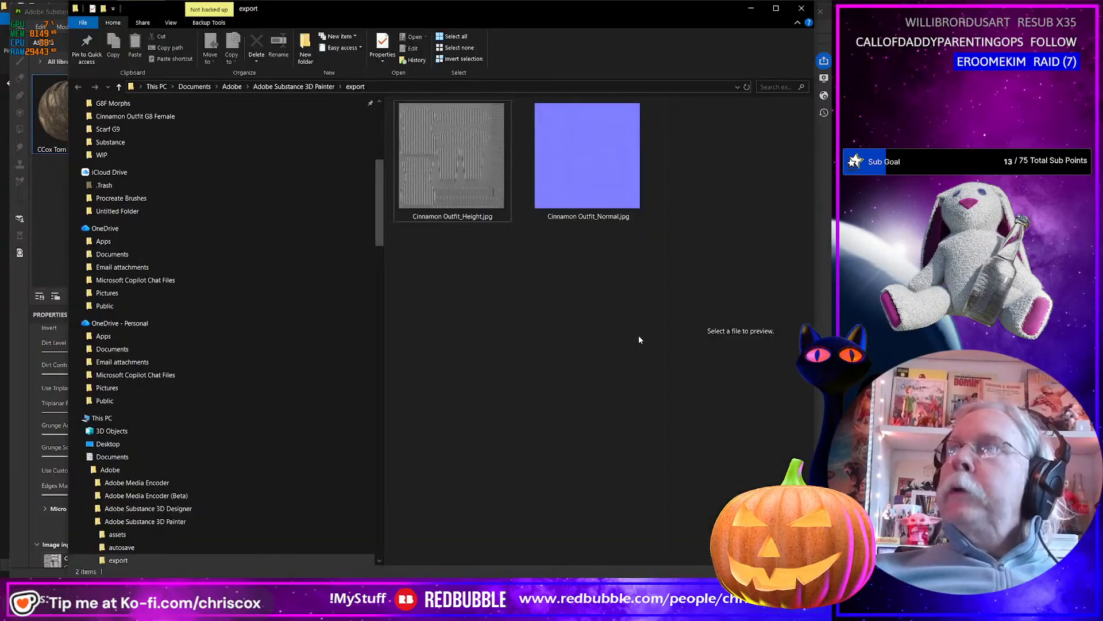
left_click(488, 202)
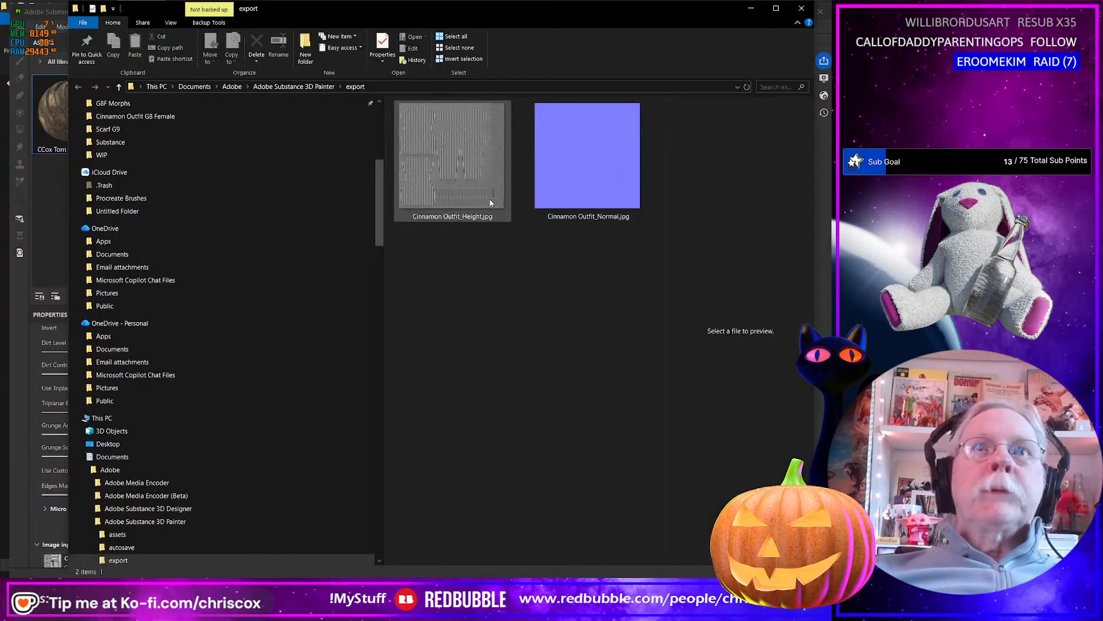
Batch-rename the exported height and normal maps, replacing outfit_ with Outfit_Cable_Knit_, and return to Substance 3D Painter.
left_click(572, 195, "ctrl")
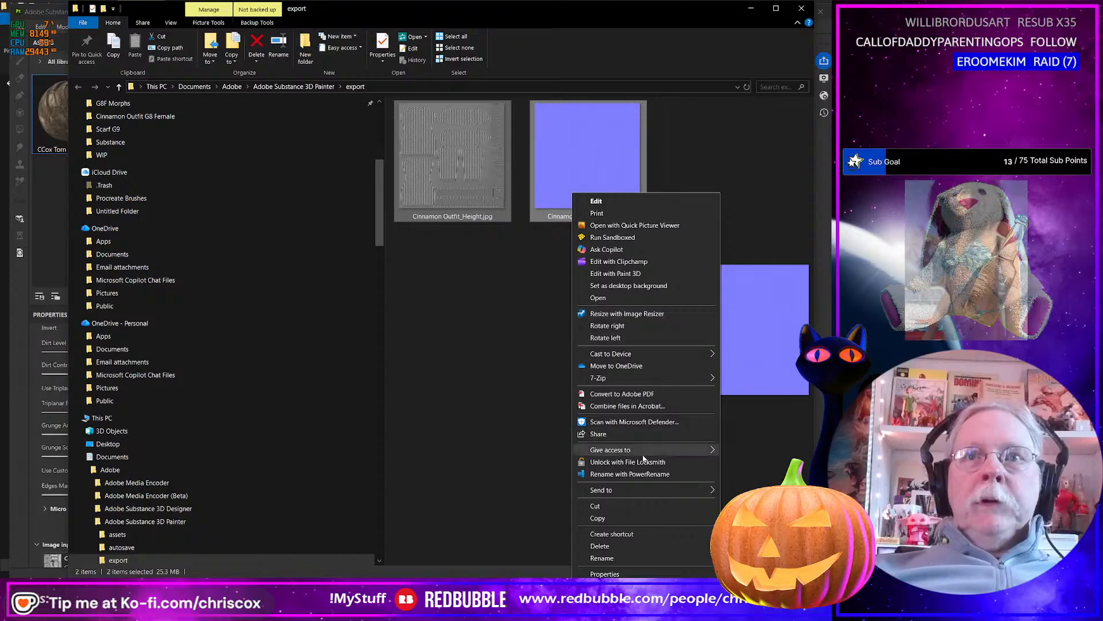
left_click(637, 474)
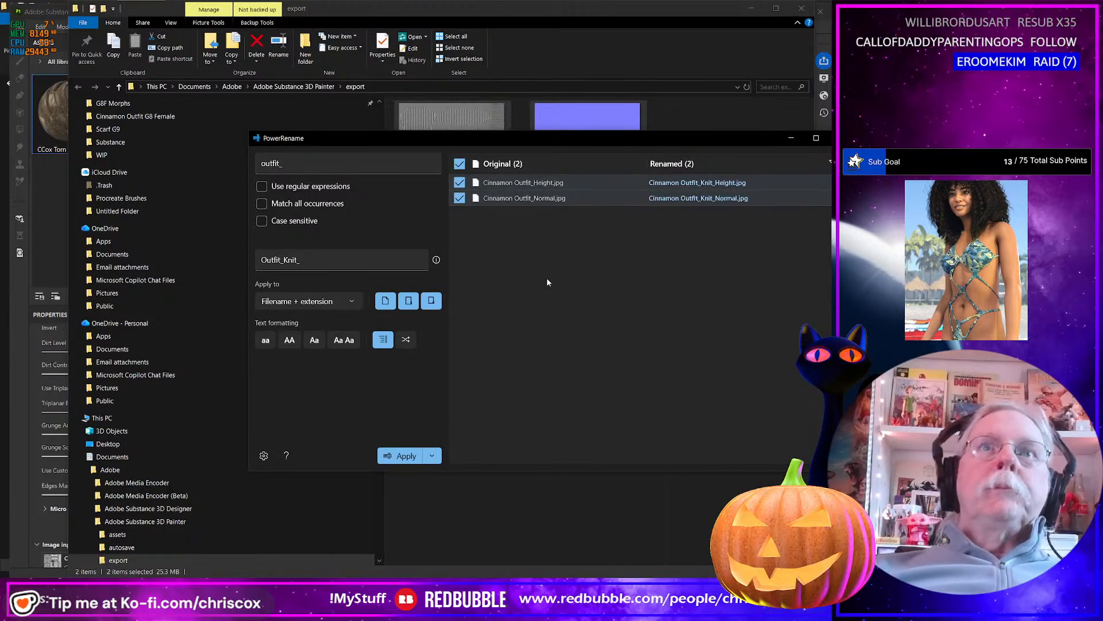
left_click(311, 264)
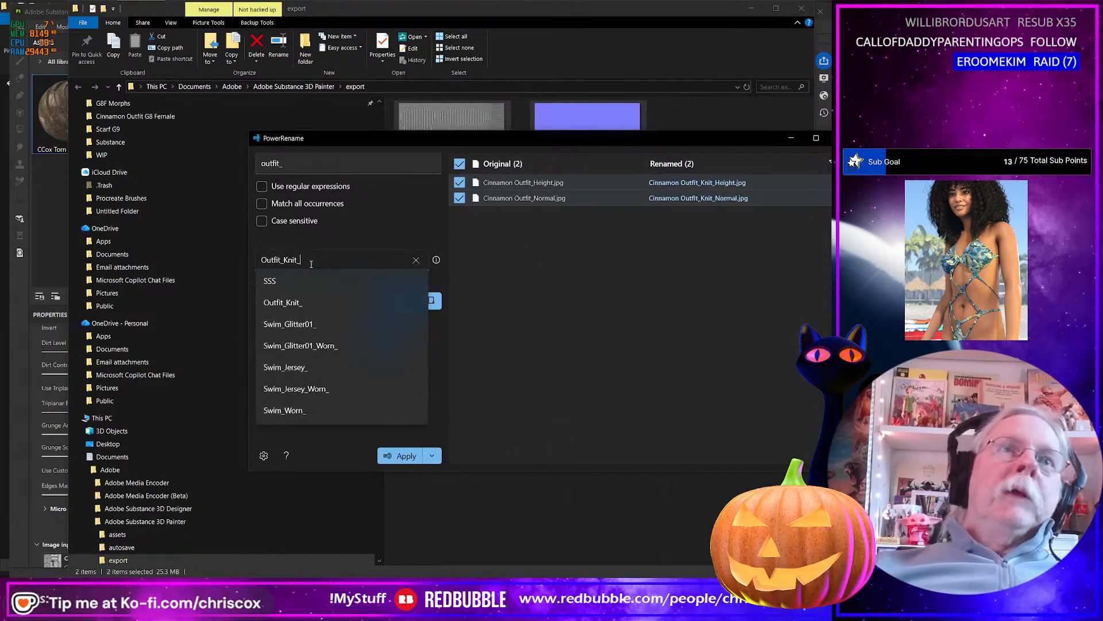
type("C")
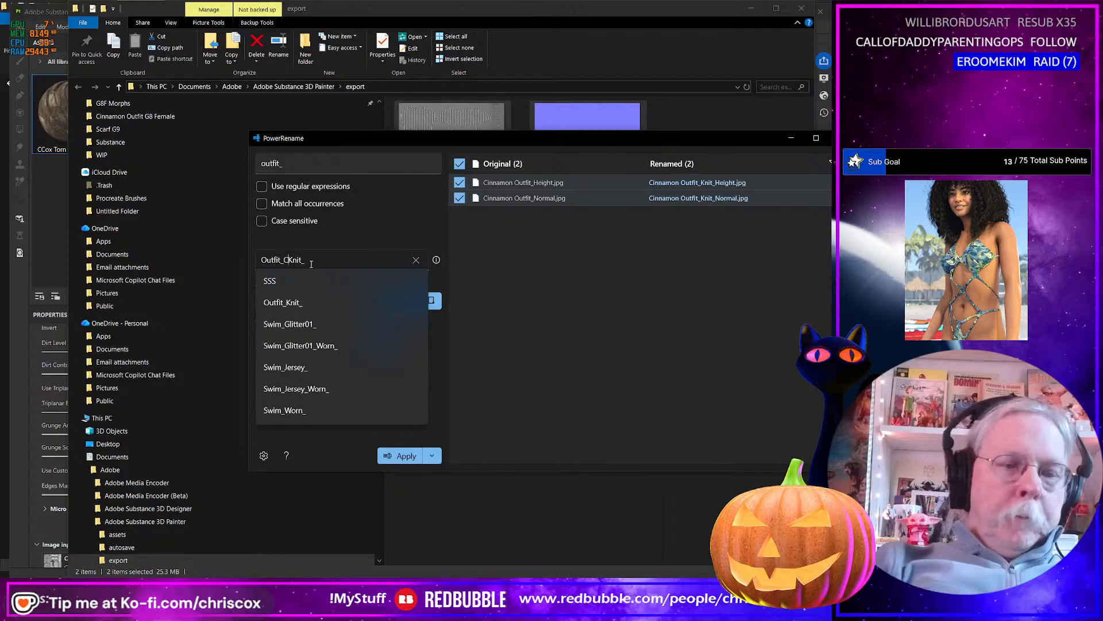
type("able_")
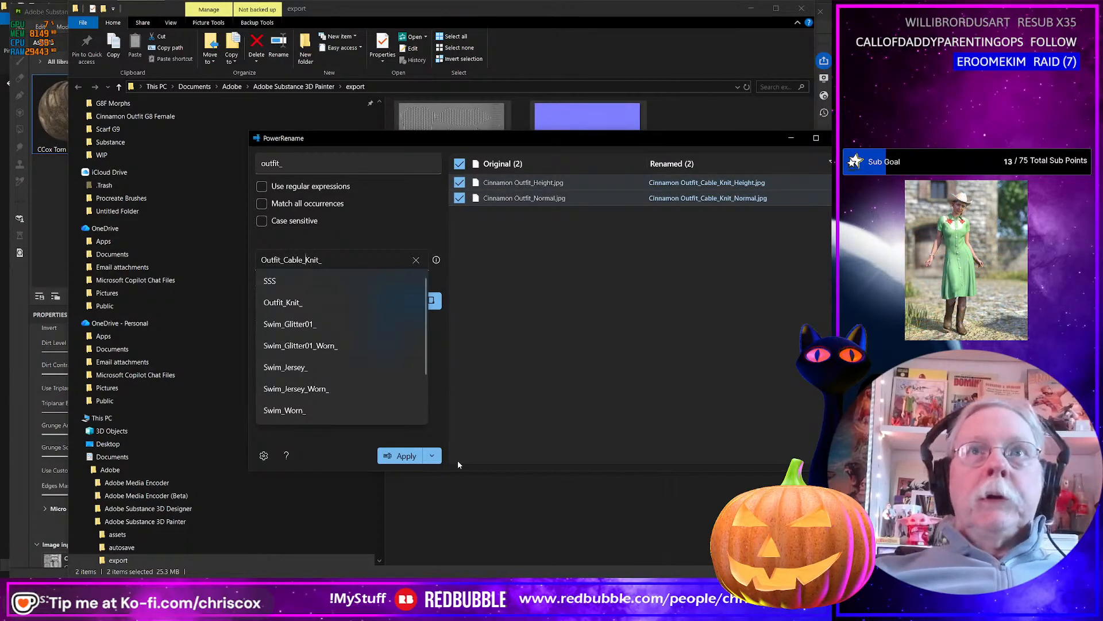
left_click(412, 461)
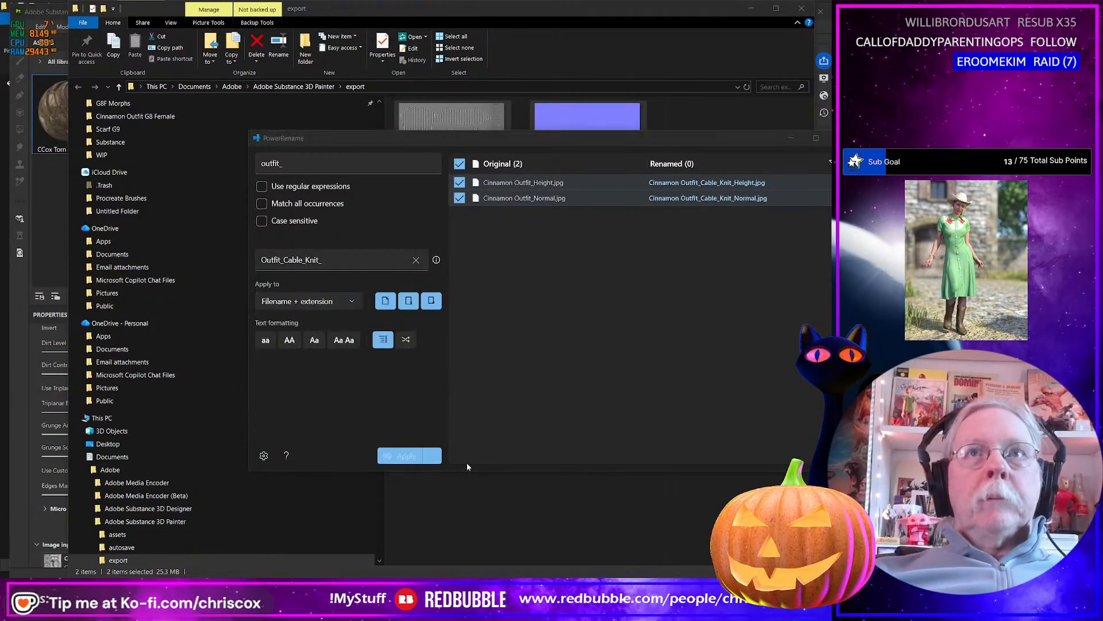
left_click(551, 496)
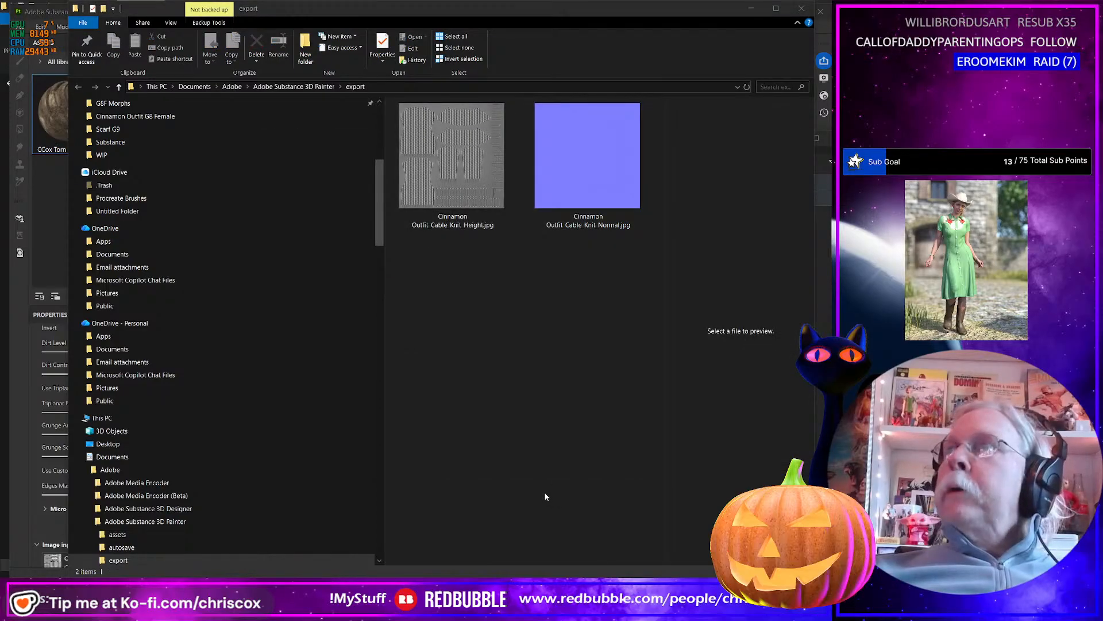
key("alt+Tab")
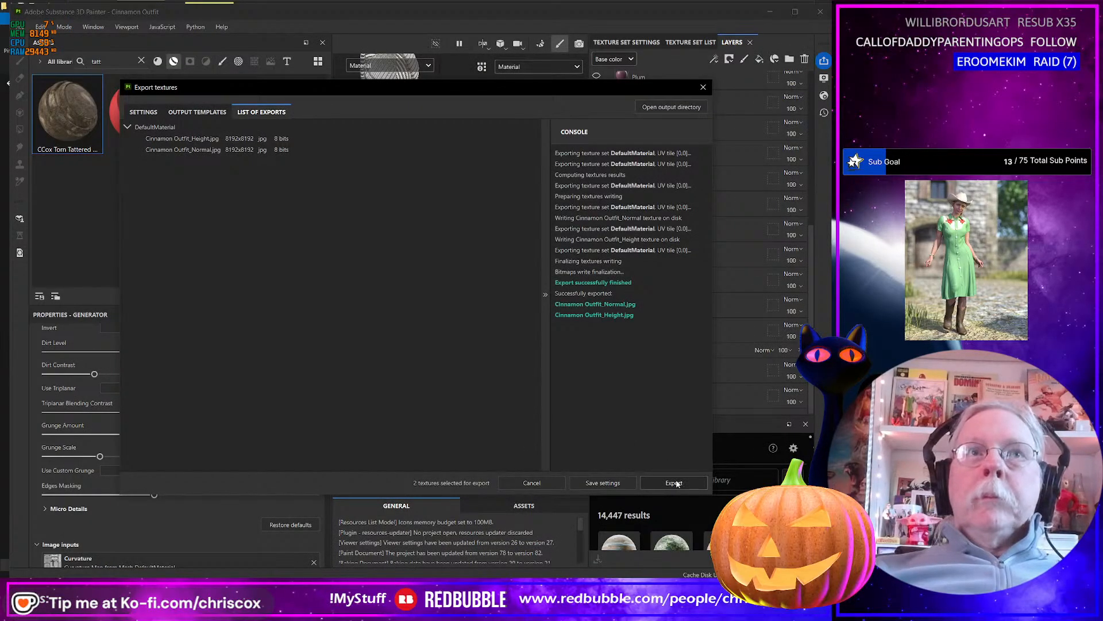
left_click(146, 116)
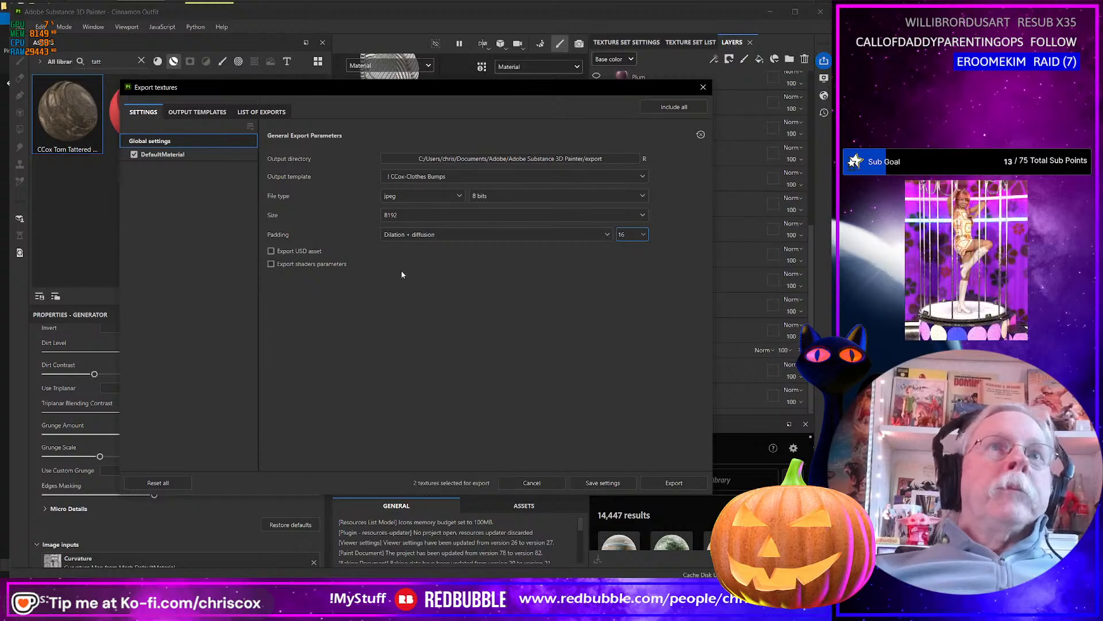
left_click(461, 177)
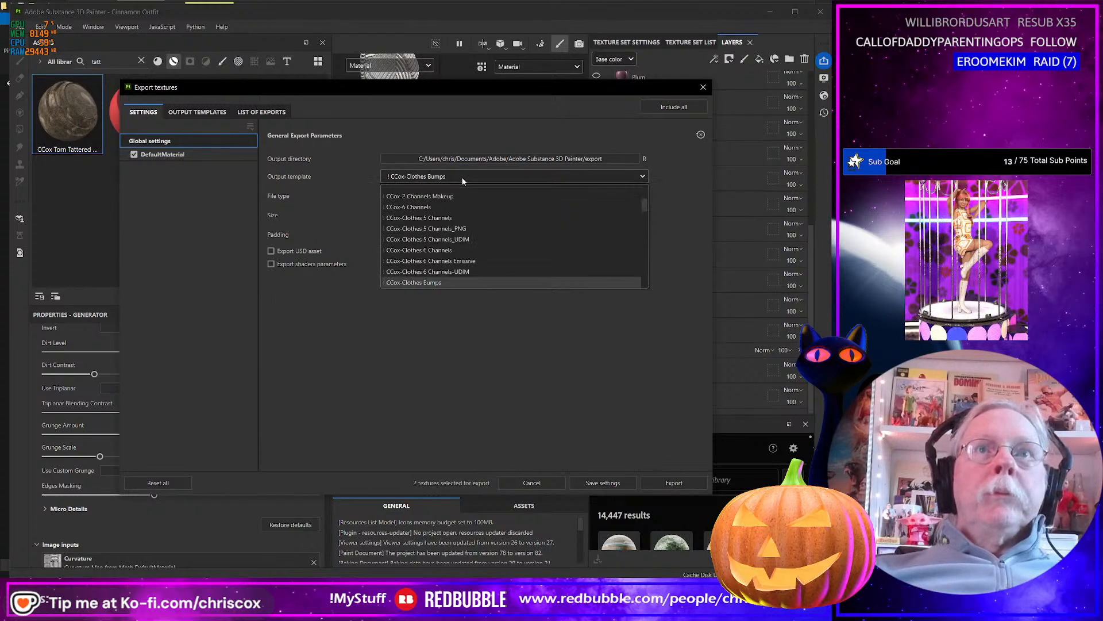
left_click(443, 217)
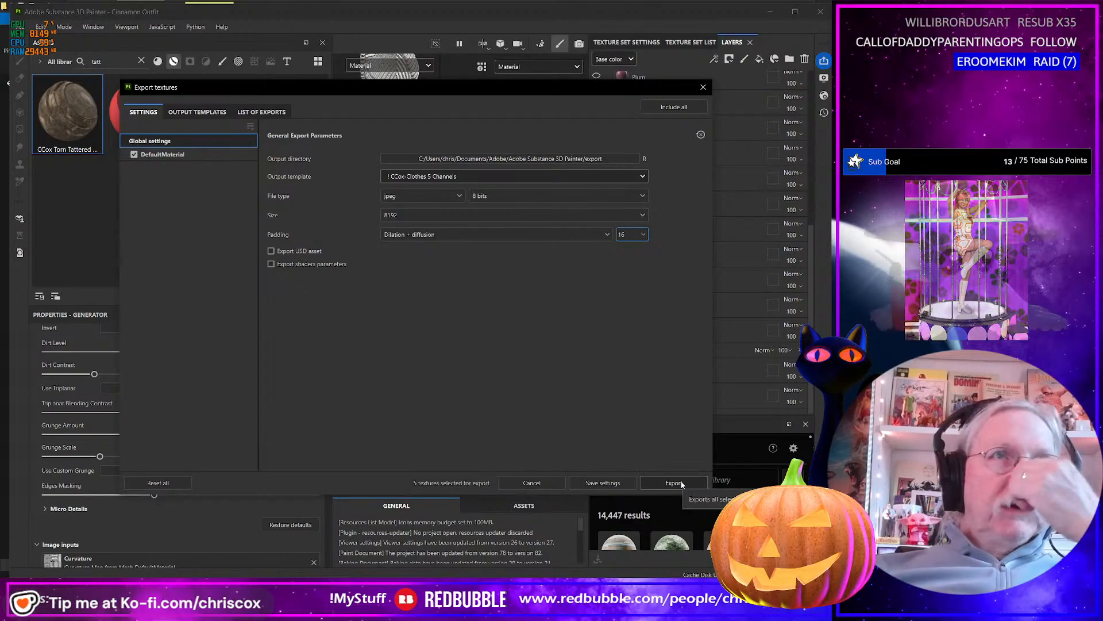
Close the texture export window and show the Black layer.
left_click(703, 87)
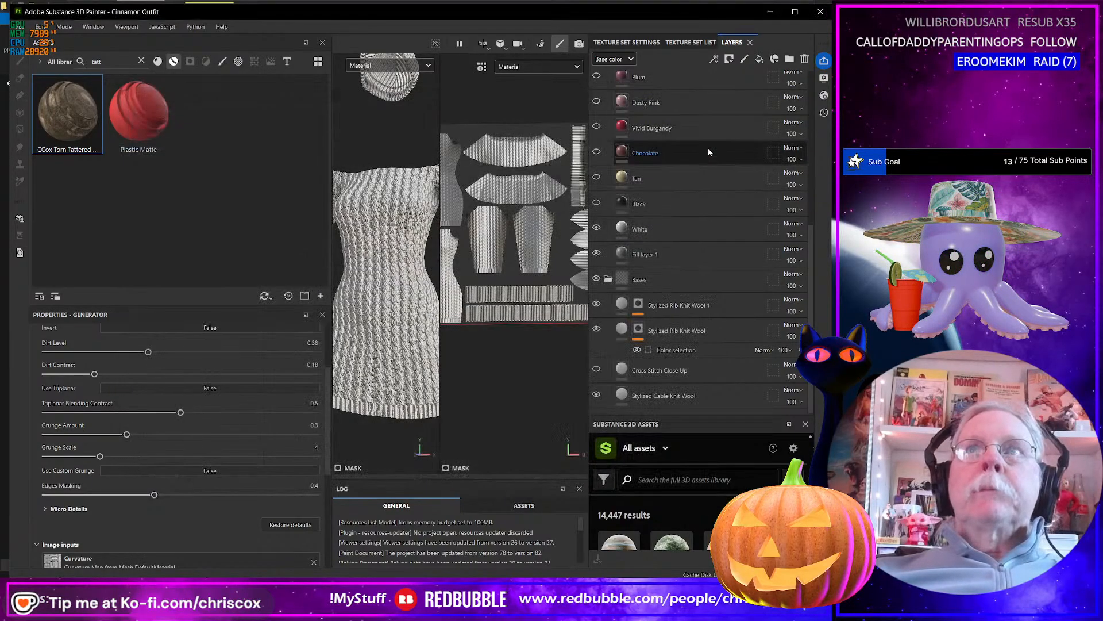
left_click(597, 203)
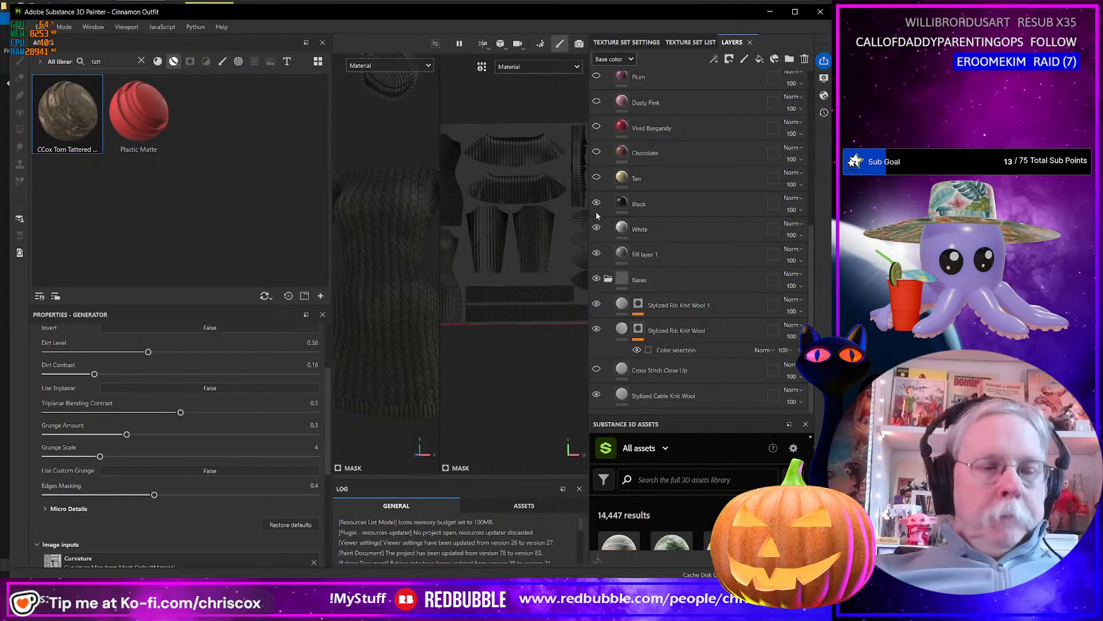
Reopen the texture export settings and set the output template to CCox-Clothes 5 Channels.
key("ctrl+shift+e")
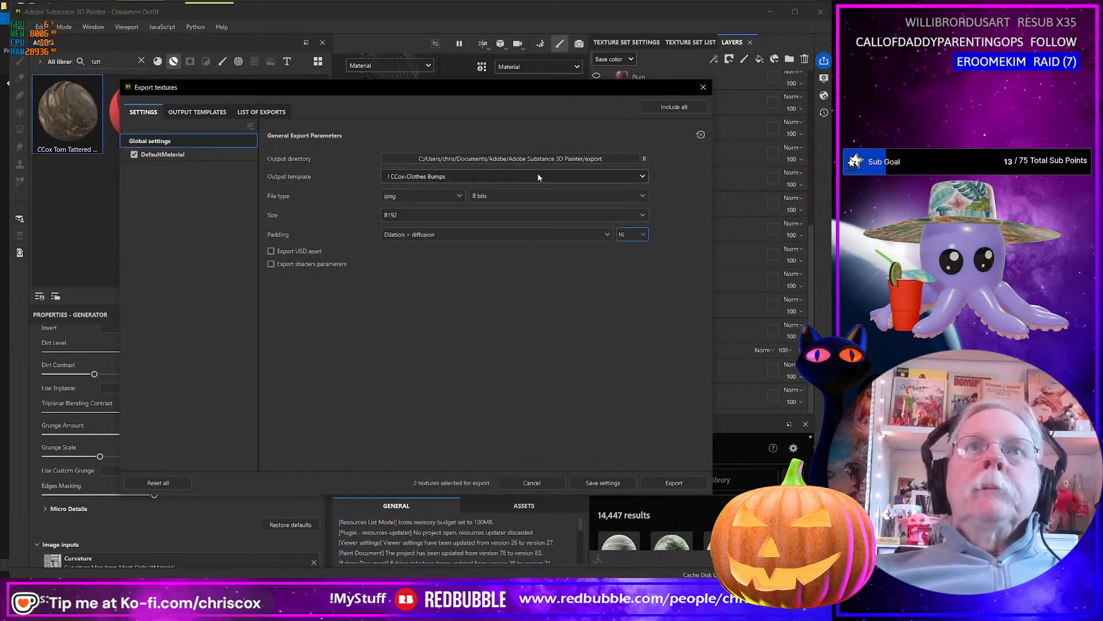
left_click(470, 176)
left_click(444, 218)
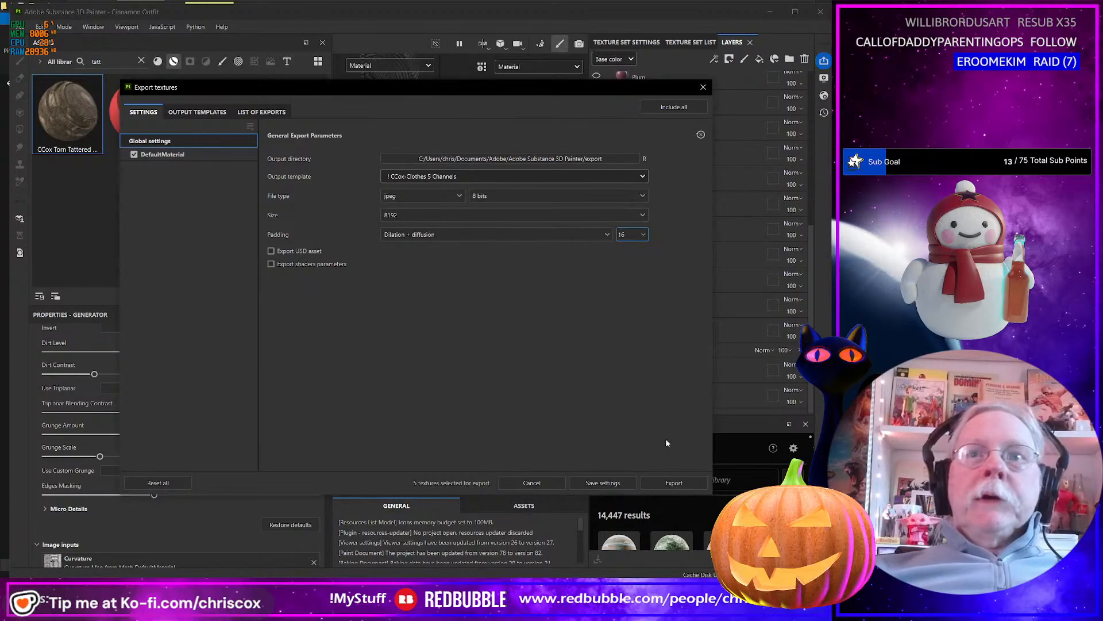
Start the five-channel export at size 8192 and cancel it.
left_click(678, 482)
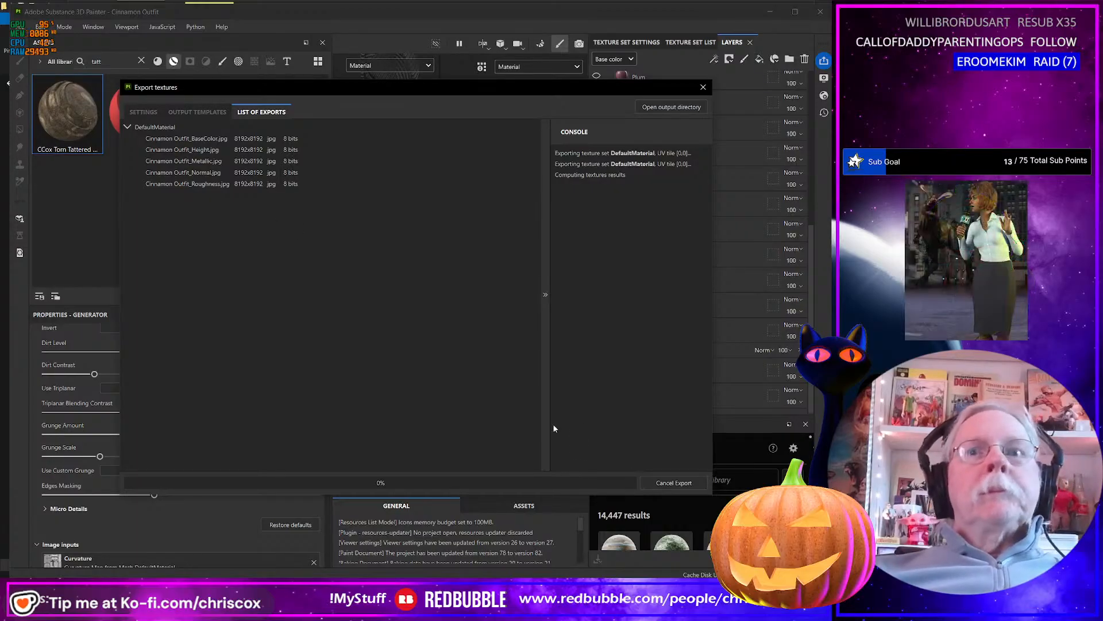
left_click(679, 484)
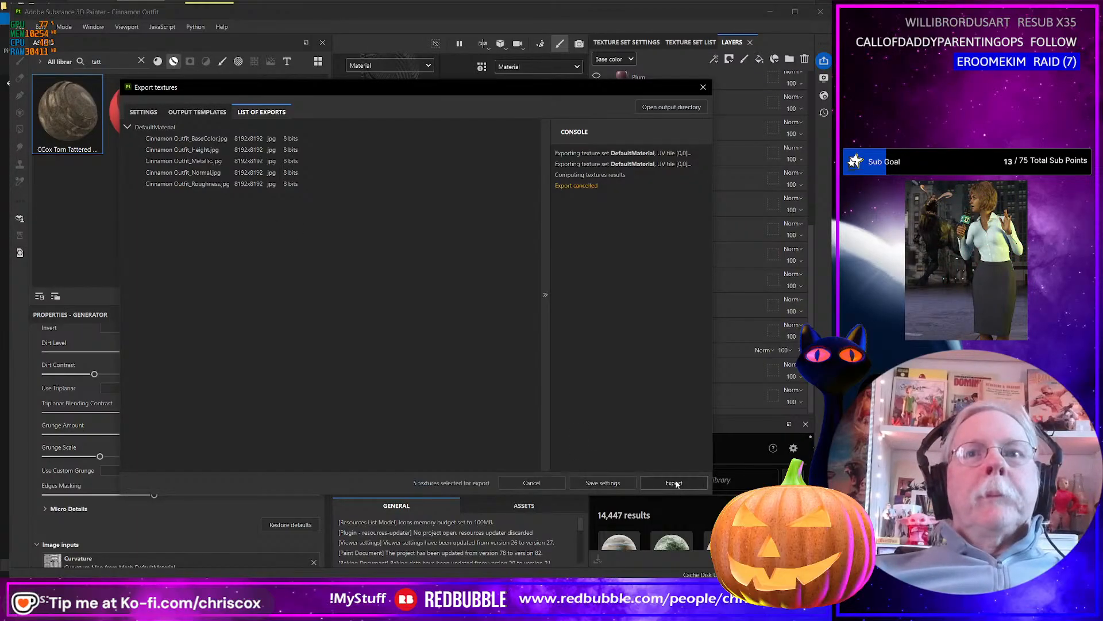
Set the export size to 4096 and export the five texture maps.
left_click(142, 112)
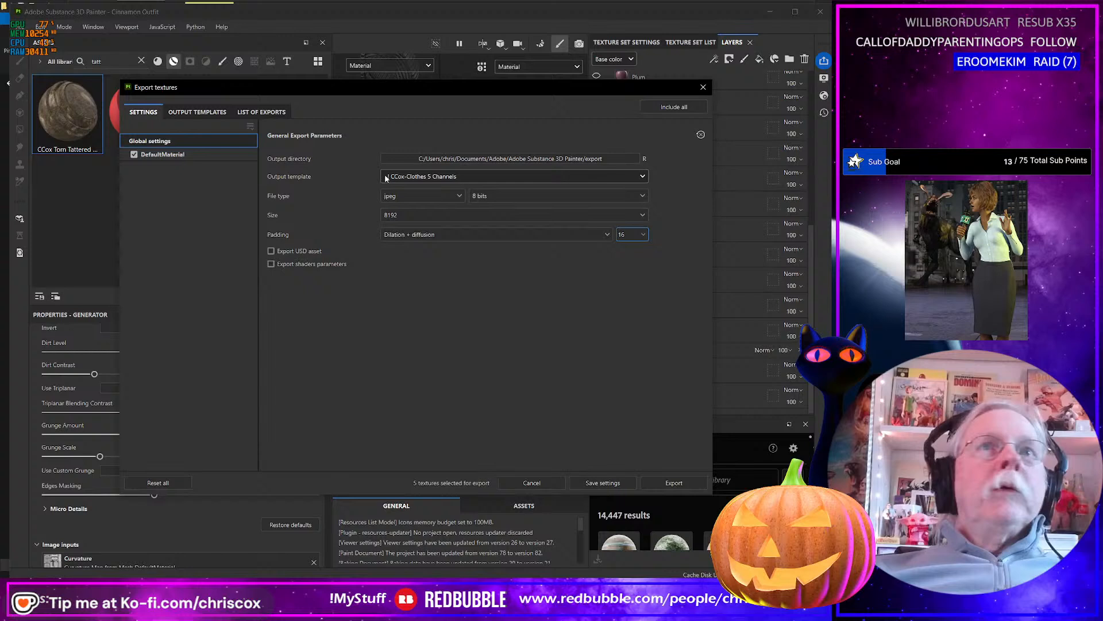
left_click(414, 211)
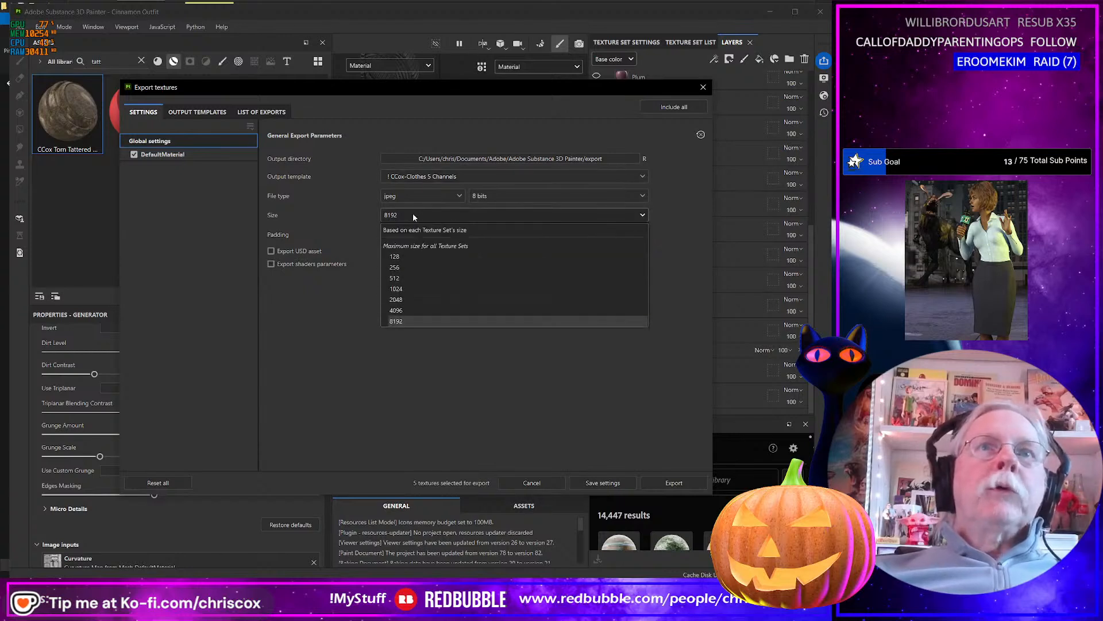
left_click(405, 310)
left_click(674, 483)
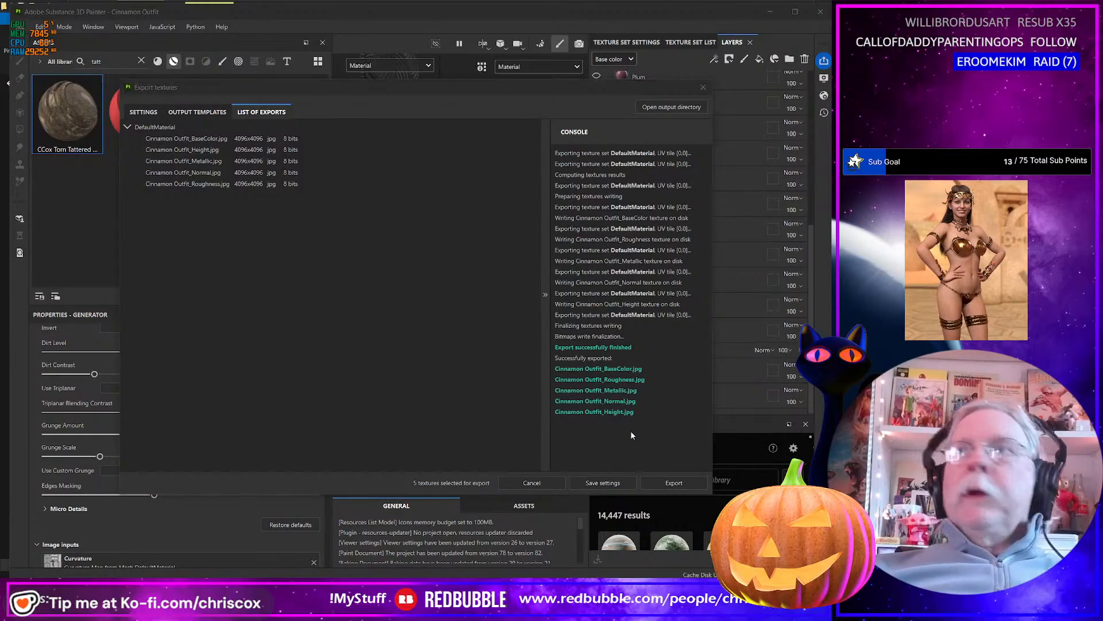
Switch to the export folder and delete Cinnamon Outfit_Height.jpg, Cinnamon Outfit_Normal.jpg and Cinnamon Outfit_Metallic.jpg.
key("alt+Tab")
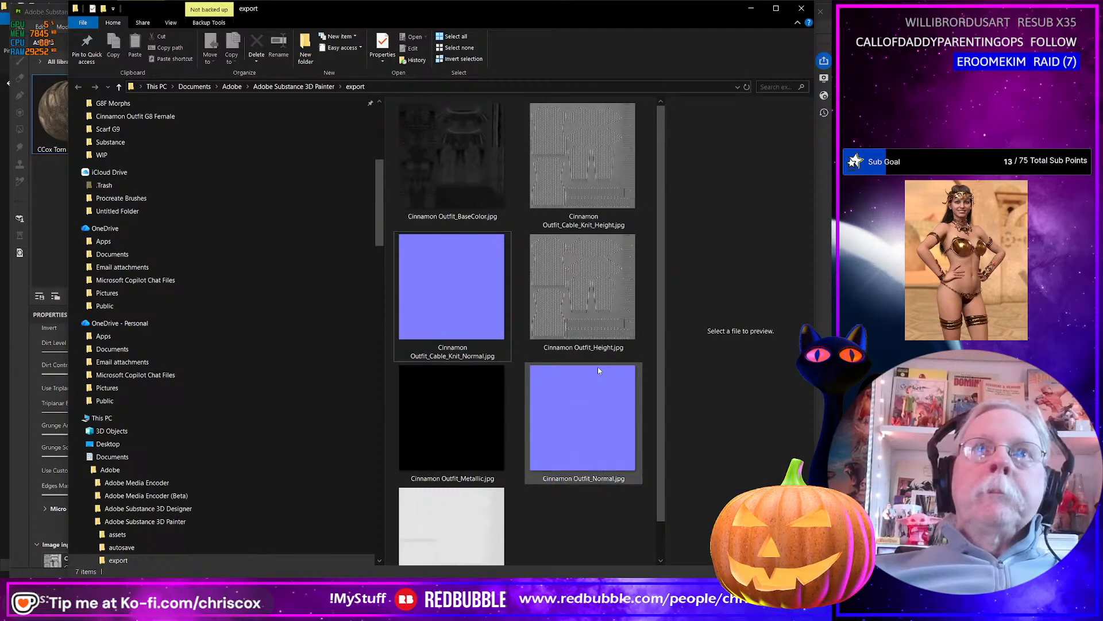
left_click(467, 167)
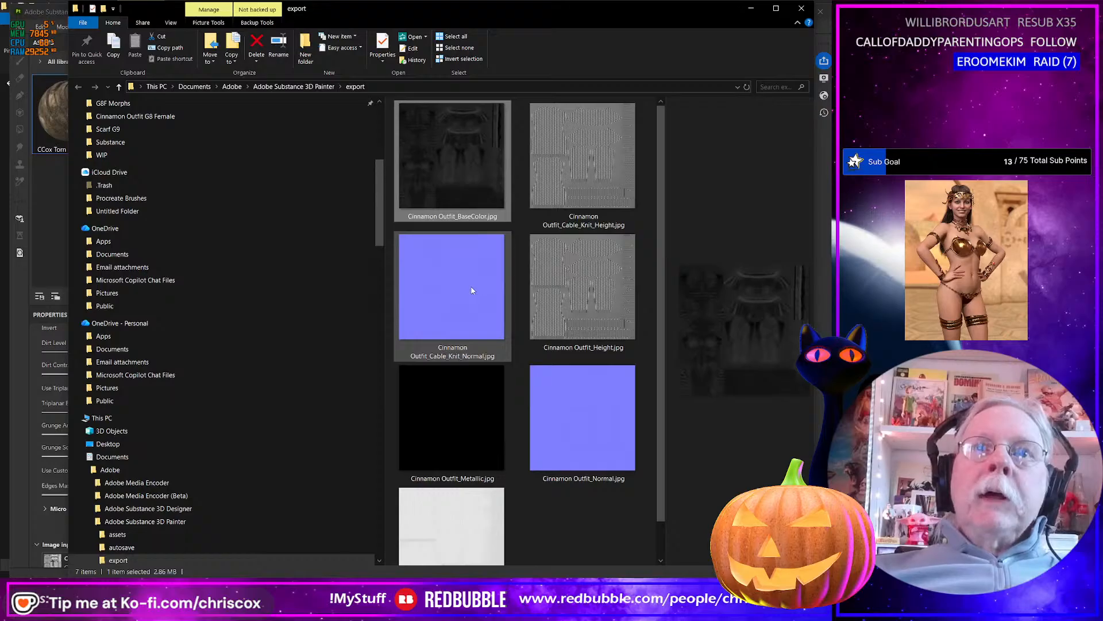
left_click(598, 444)
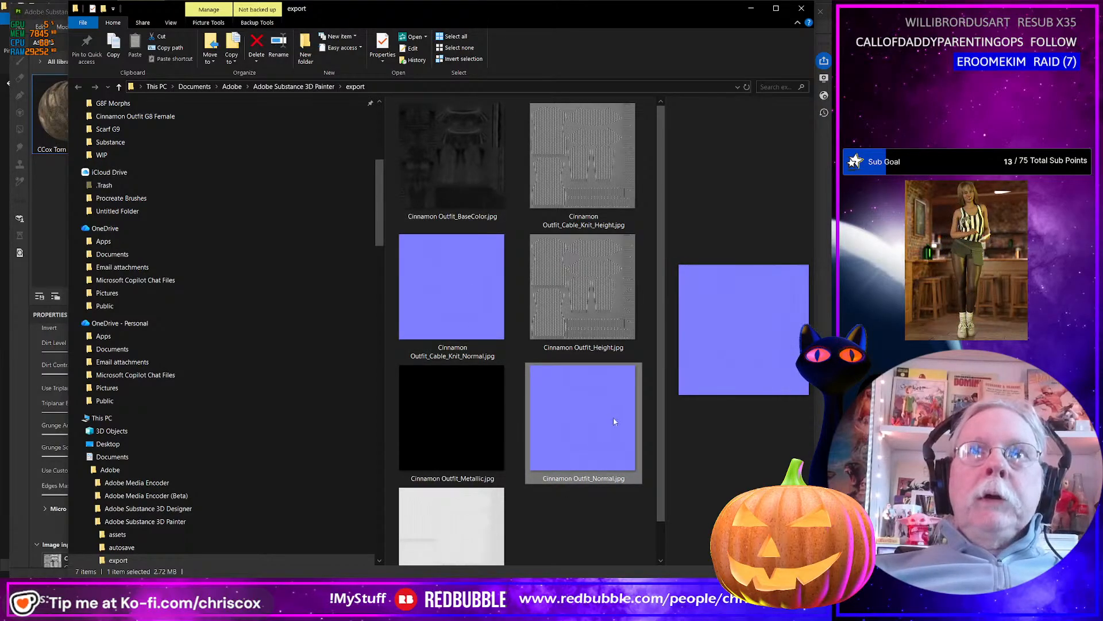
key("shift+Up")
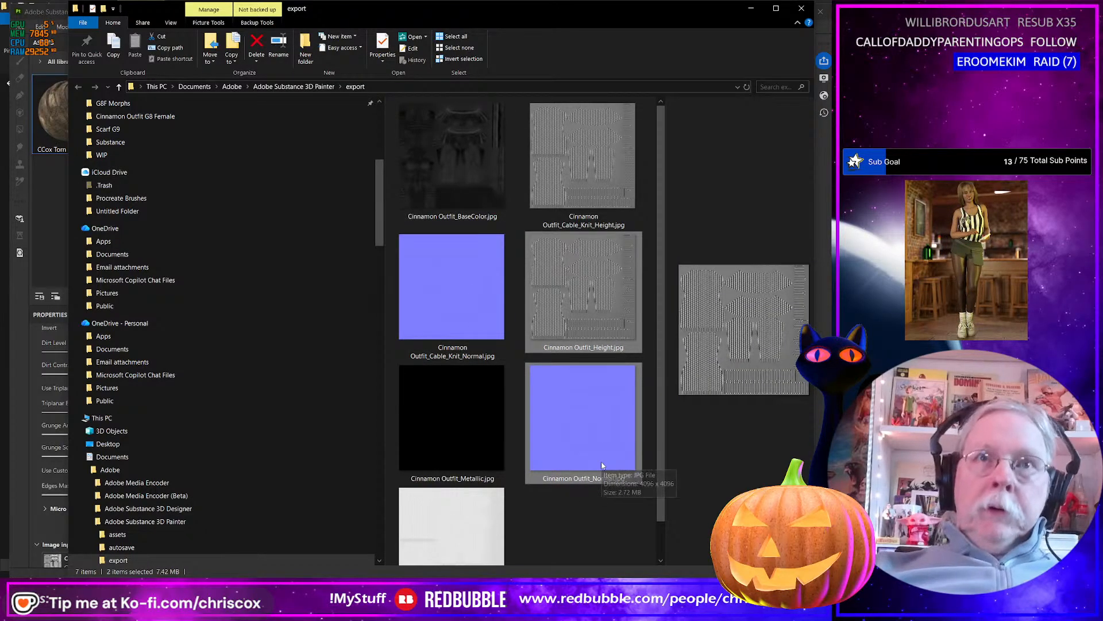
key("Delete")
left_click(582, 298)
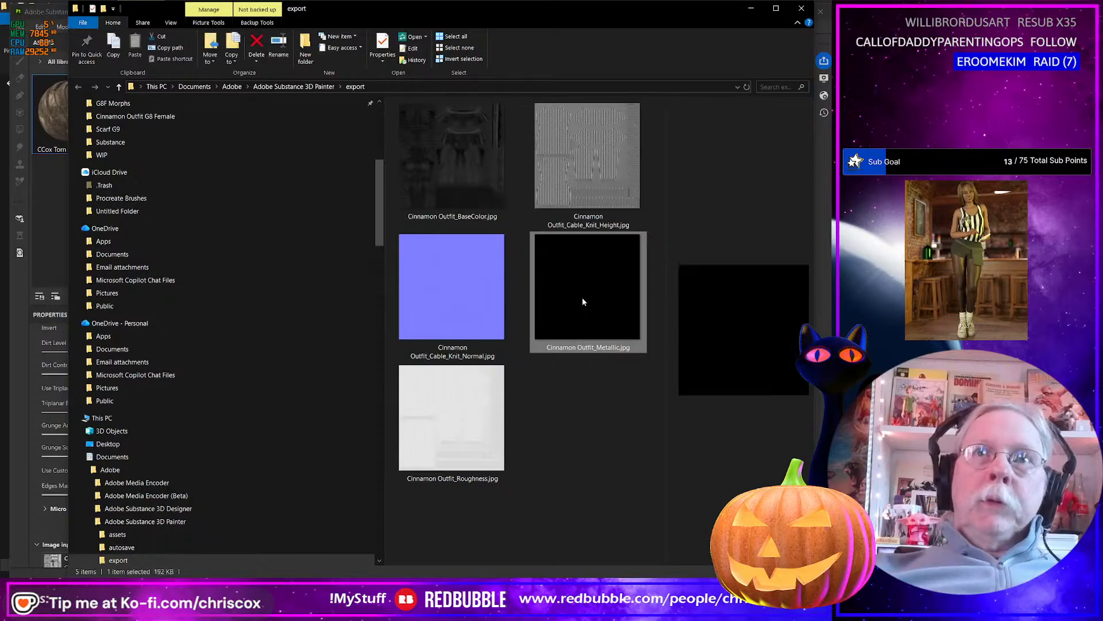
key("Delete")
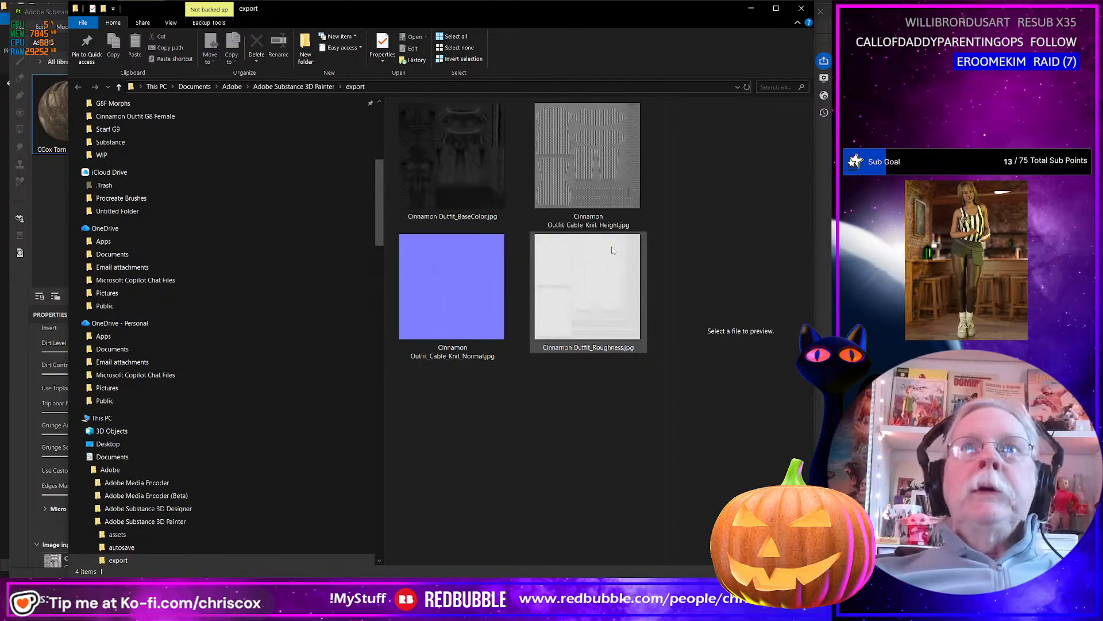
Rename the exported roughness map with PowerRename, replacing outfit_ with Outfit_Cable_Knit_.
left_click(450, 191)
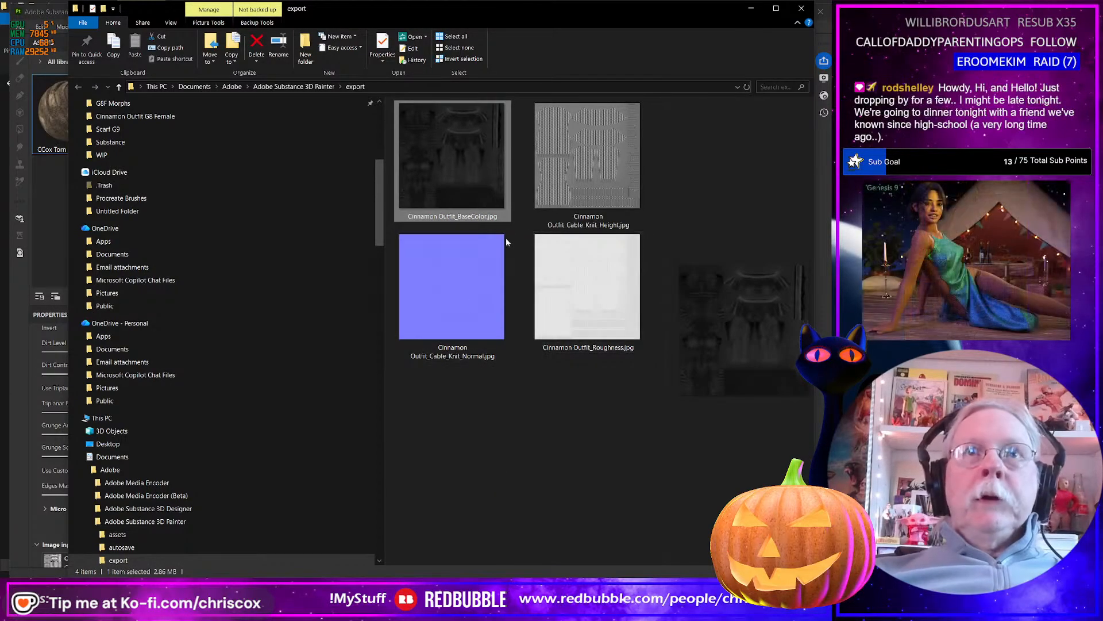
left_click(568, 283)
right_click(605, 319)
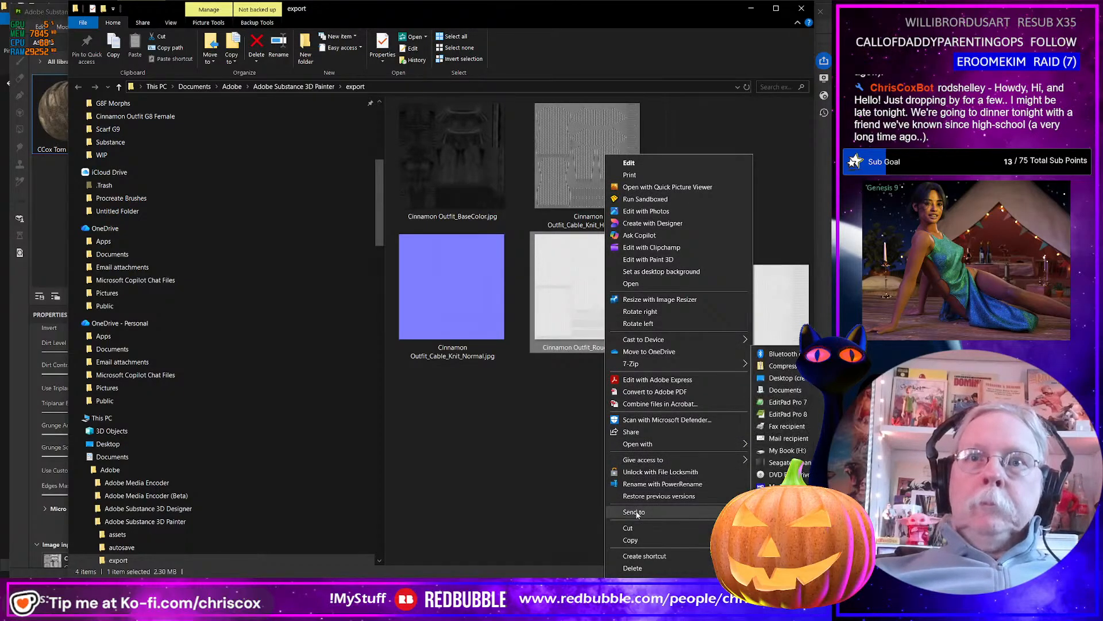
left_click(637, 483)
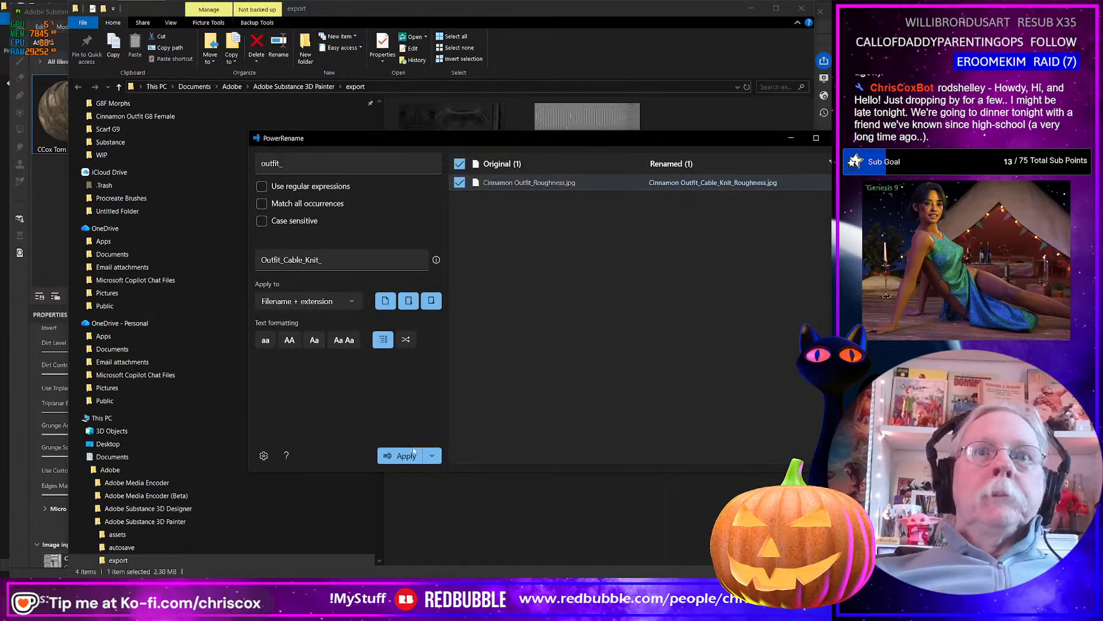
left_click(406, 455)
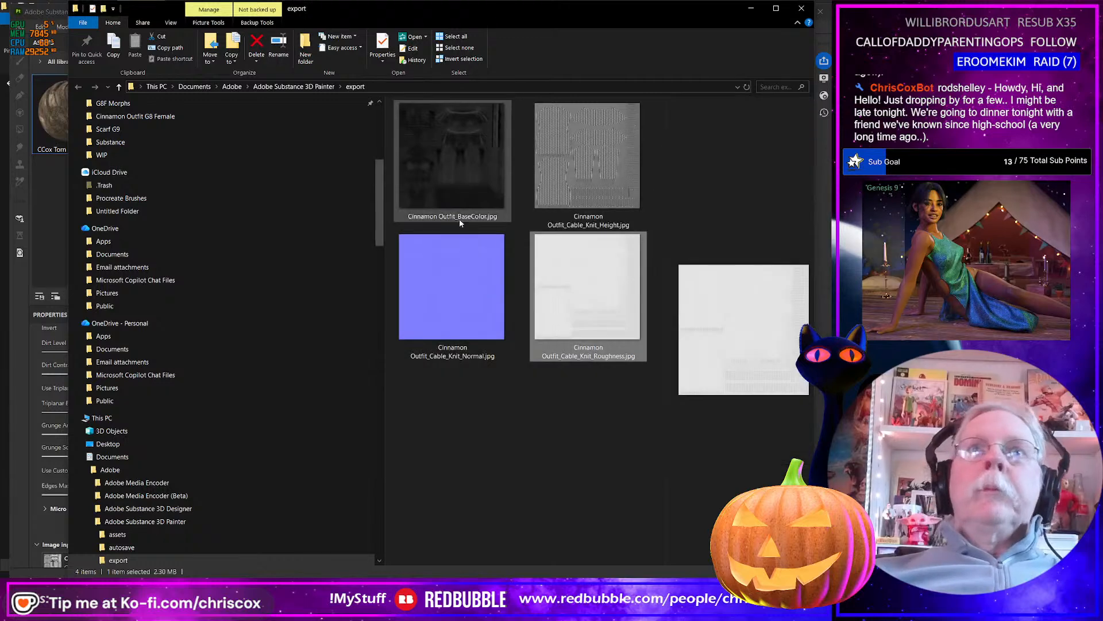
Rename the exported base color map as Cinnamon Outfit_Black_BaseColor.jpg.
left_click(459, 219)
left_click(459, 218)
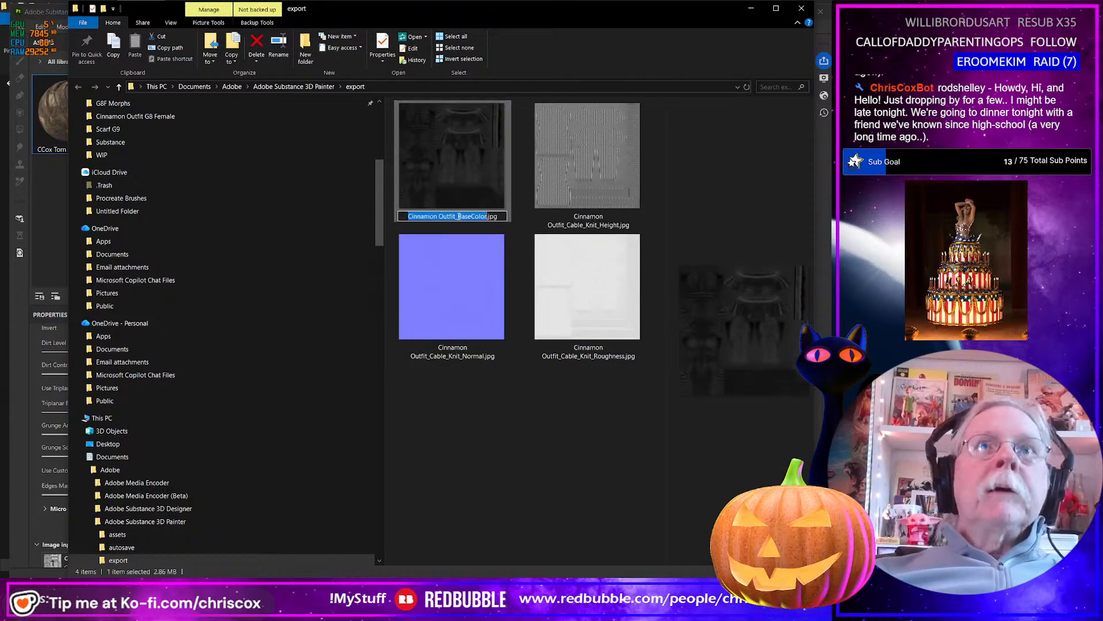
left_click(458, 217)
type("Black")
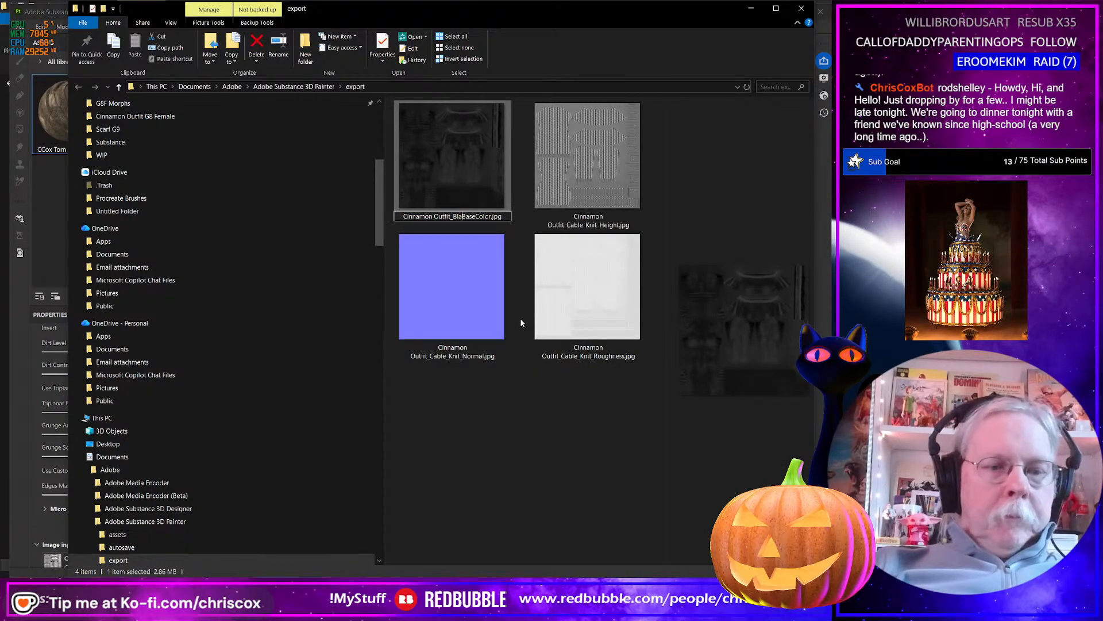
type("_")
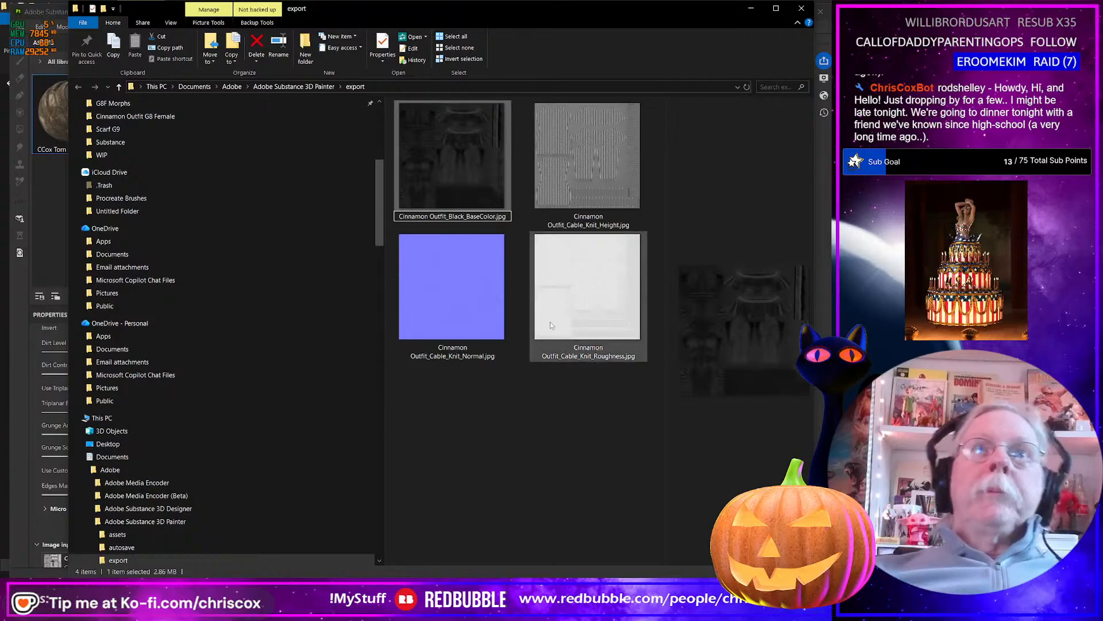
key("Return")
Move the four renamed maps from the export folder into the project's Textures > CCox > Cinnamon > Cinnamon Outfit folder.
left_click(588, 289, "shift")
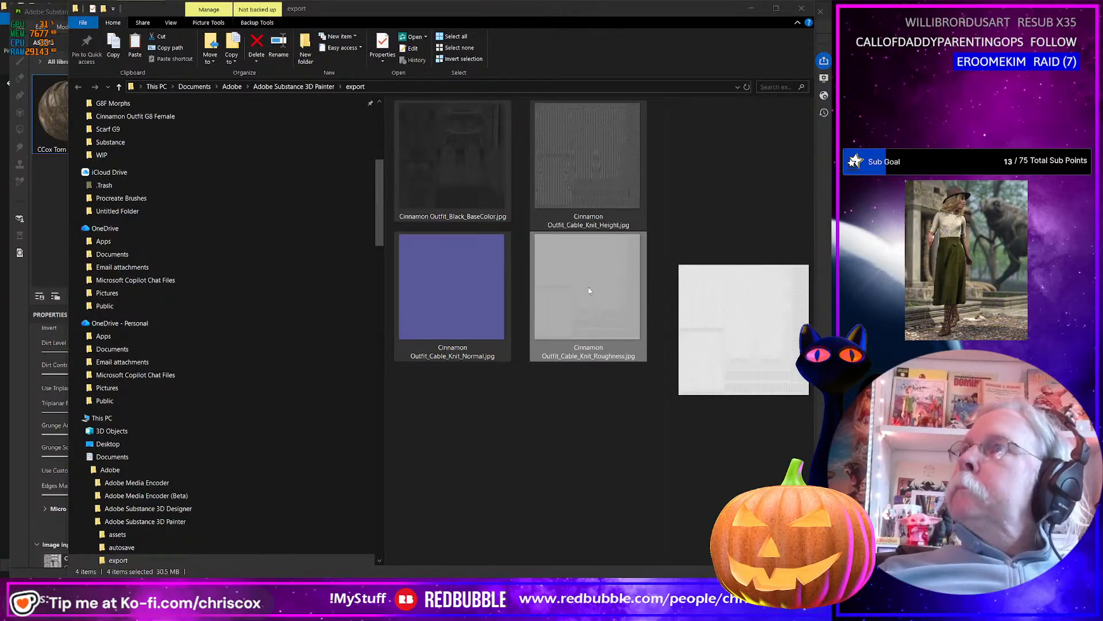
key("alt+Tab")
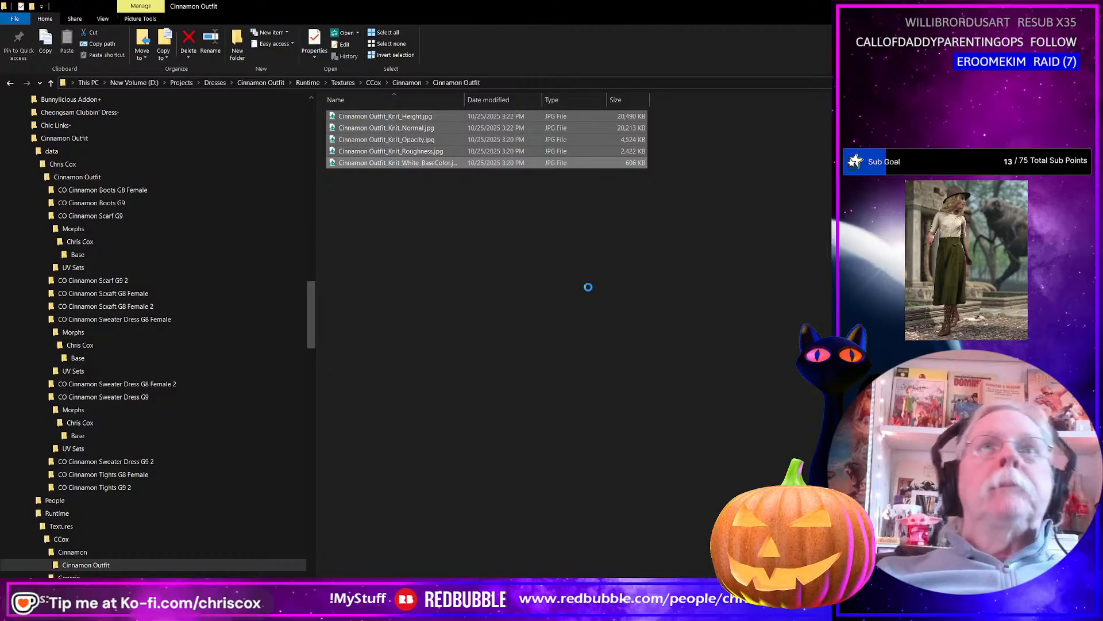
key("alt+Tab")
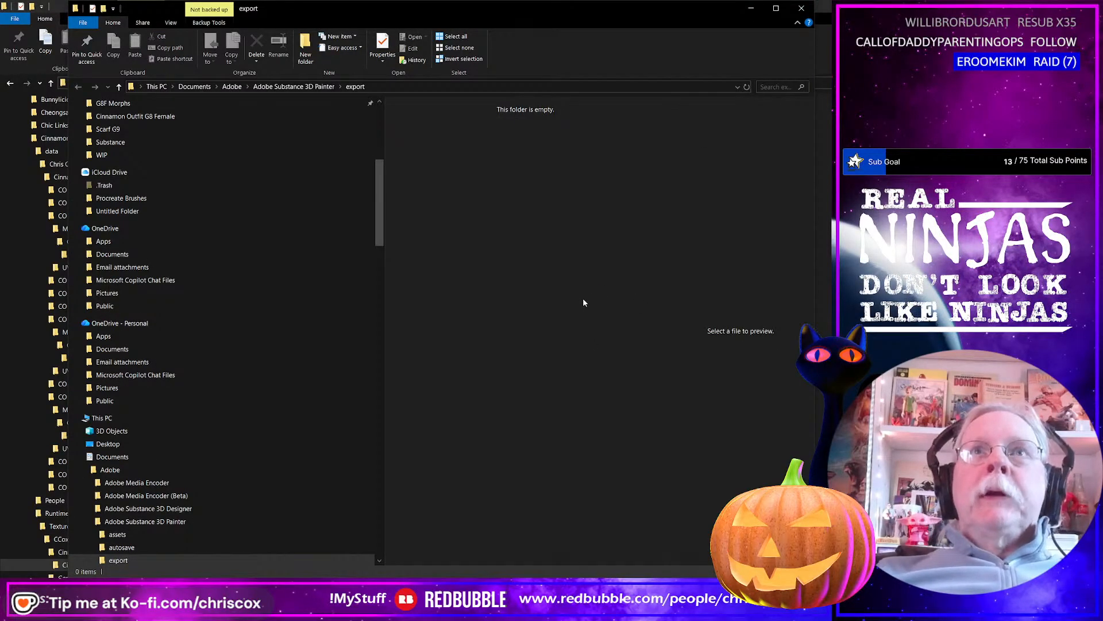
key("alt+Tab")
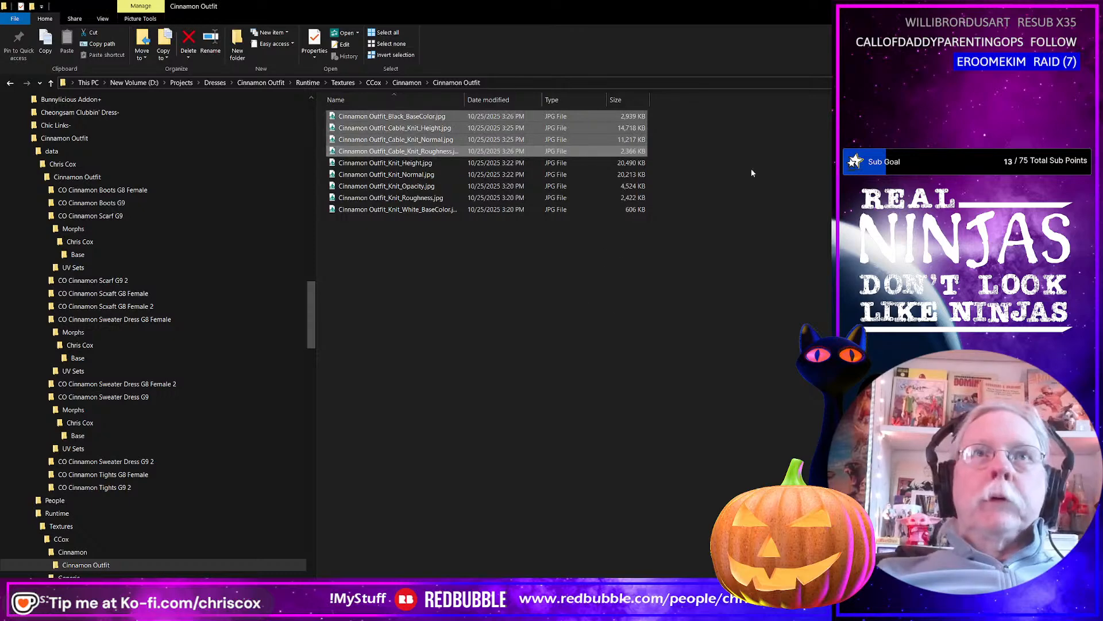
Return to Substance 3D Painter, show the CCox Storm Raider Dirt and Wear_1 layer group and export the five texture maps at 4096.
key("alt+Tab")
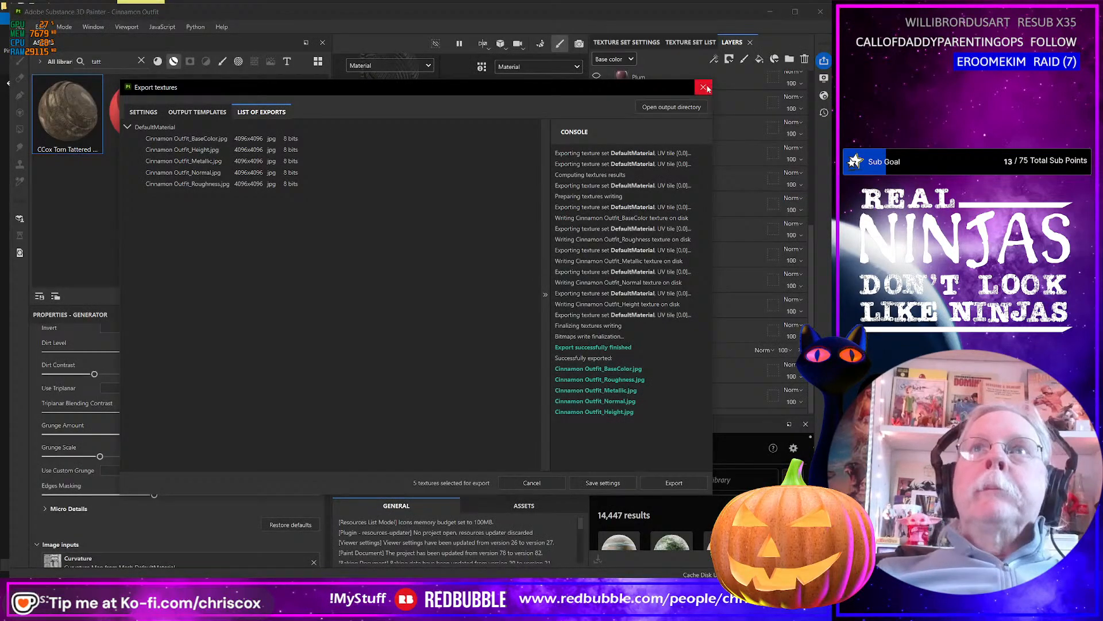
left_click(707, 87)
scroll(735, 197, "up", 5)
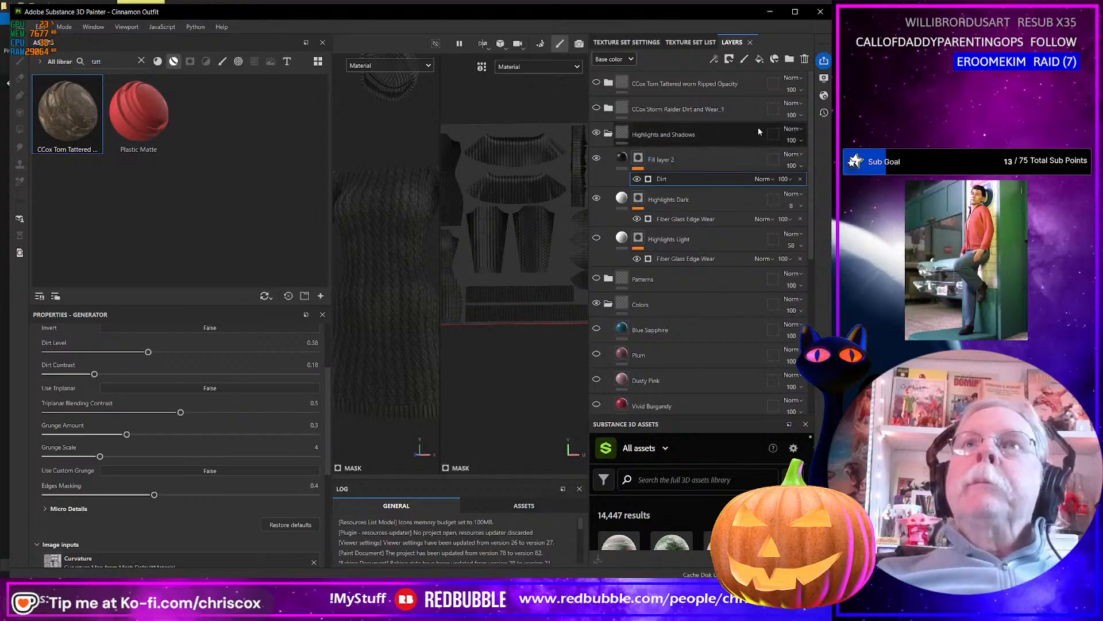
left_click(596, 109)
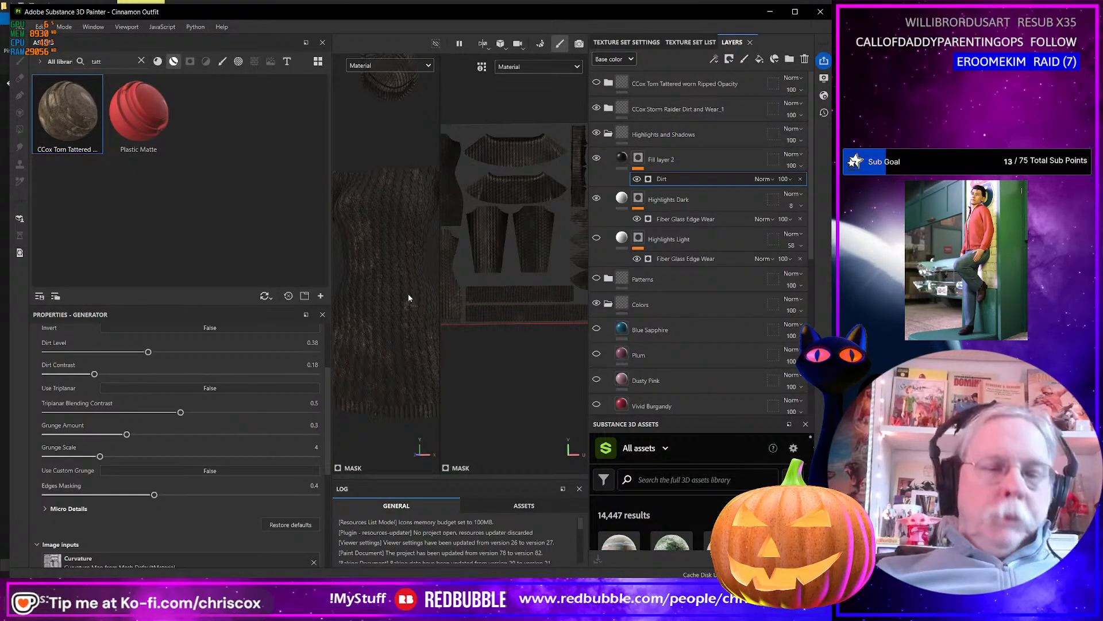
key("ctrl+shift+e")
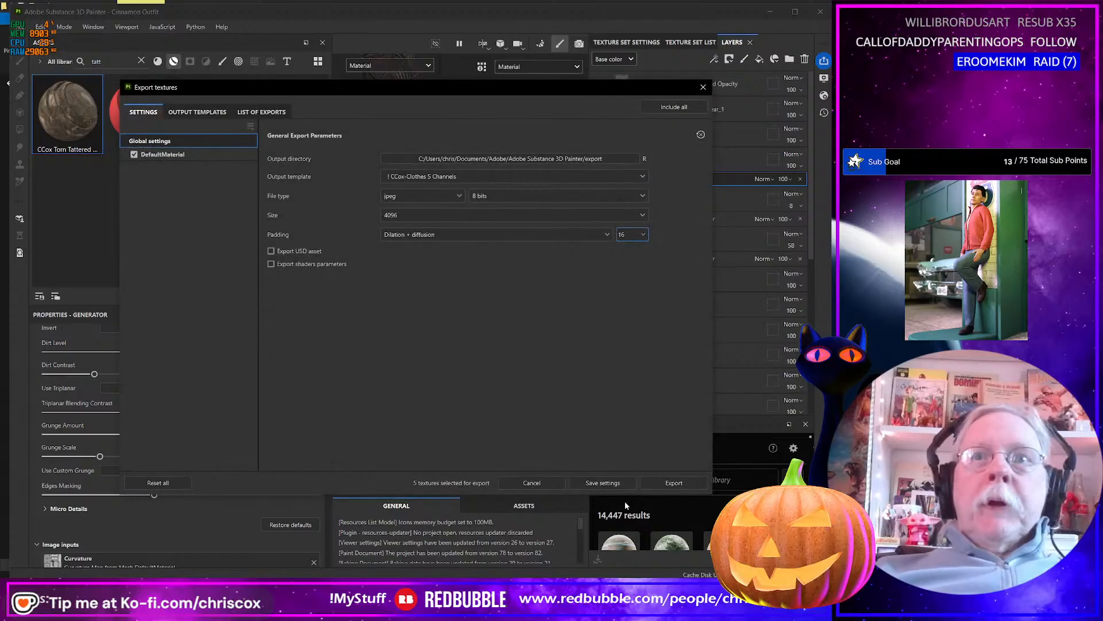
left_click(674, 483)
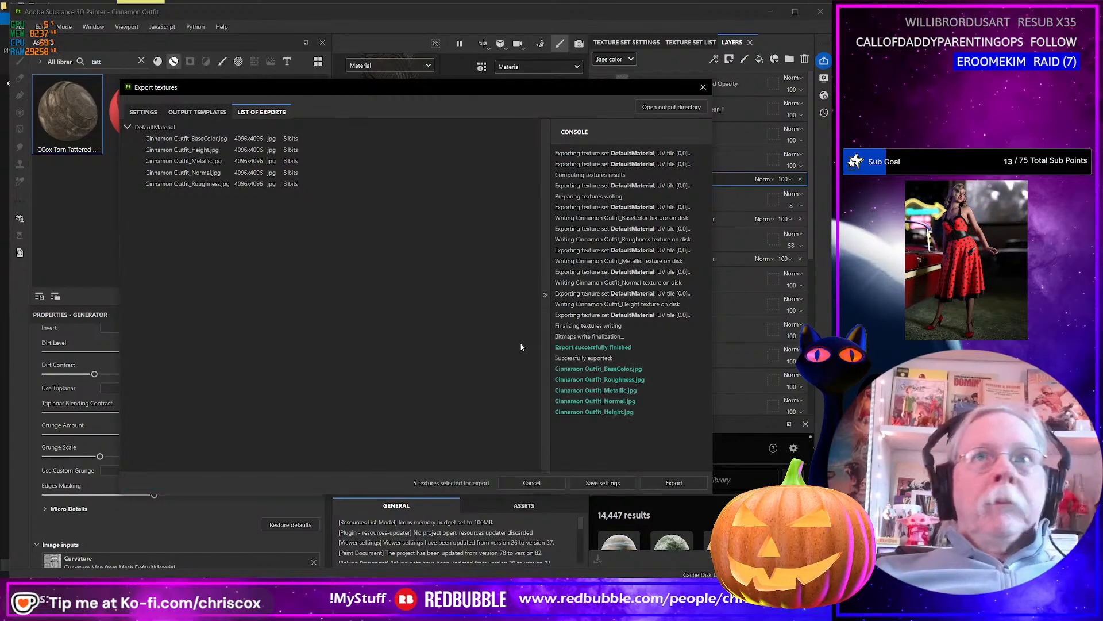
Switch to the export folder and delete the newly exported height, metallic and normal maps.
key("alt+Tab")
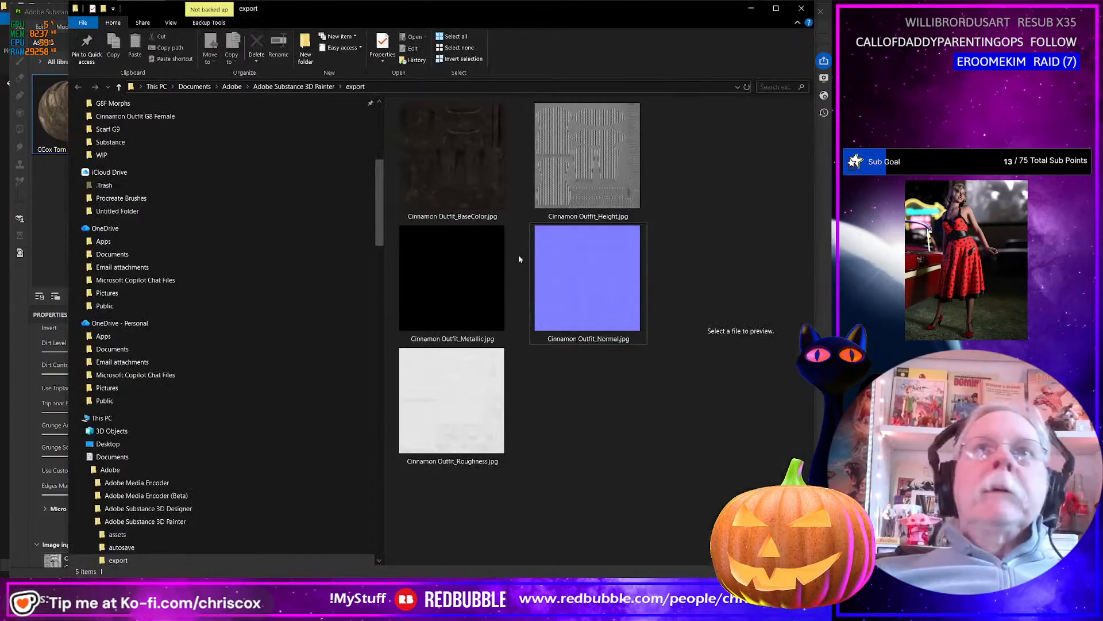
left_click(580, 185)
left_click(464, 299)
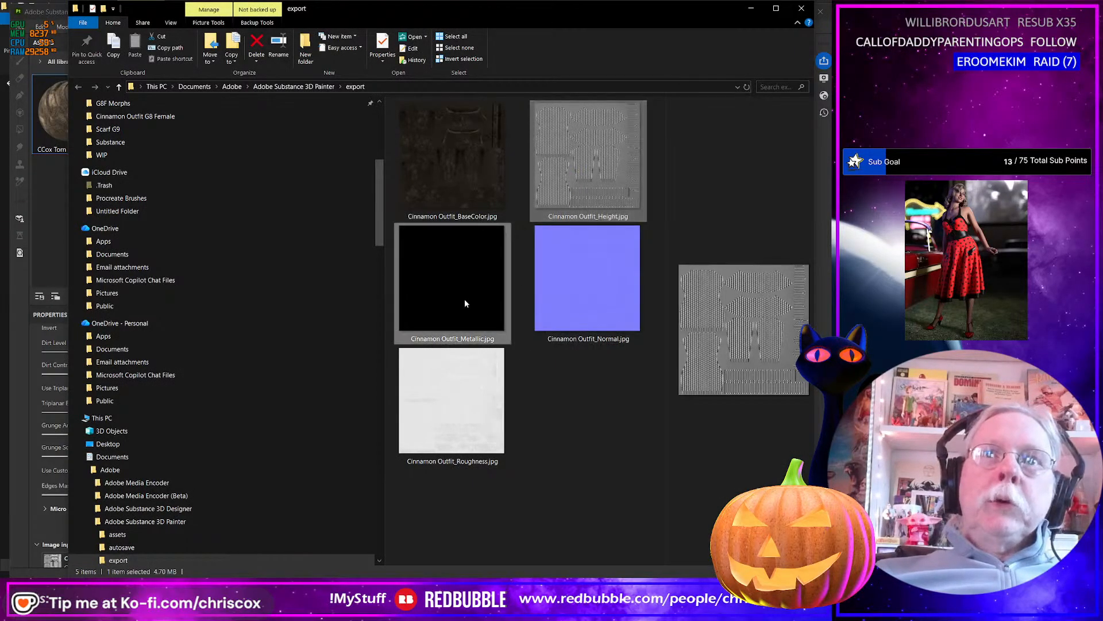
left_click(568, 305, "ctrl")
key("Delete")
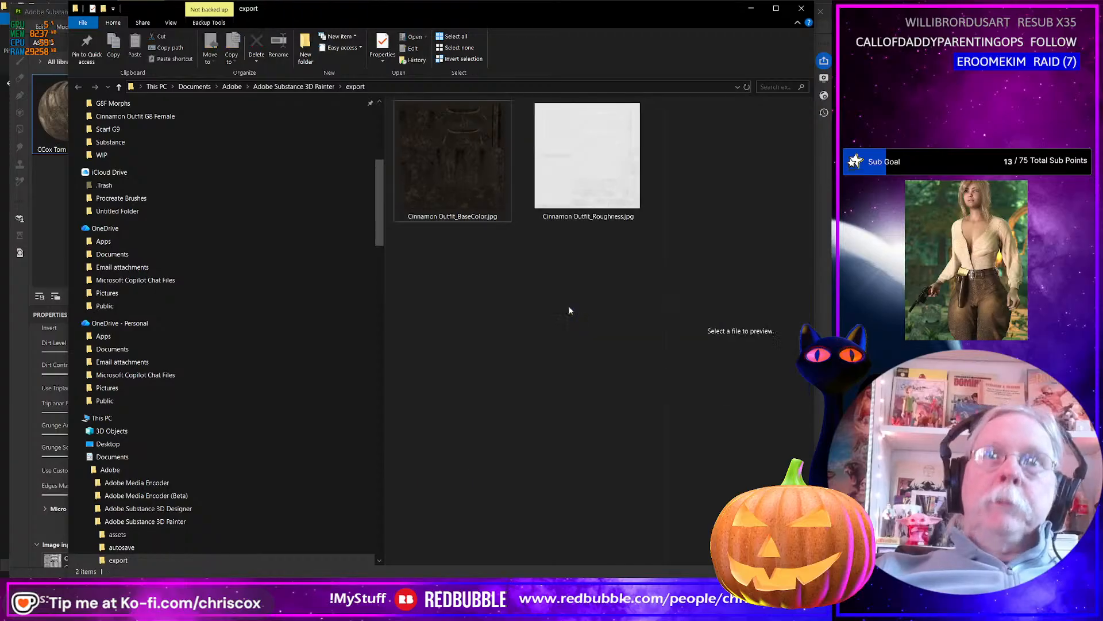
Preview the exported roughness map at full size and rename it as Cinnamon Outfit_Worn_Cable_Knit_Roughness.jpg.
left_click(601, 170)
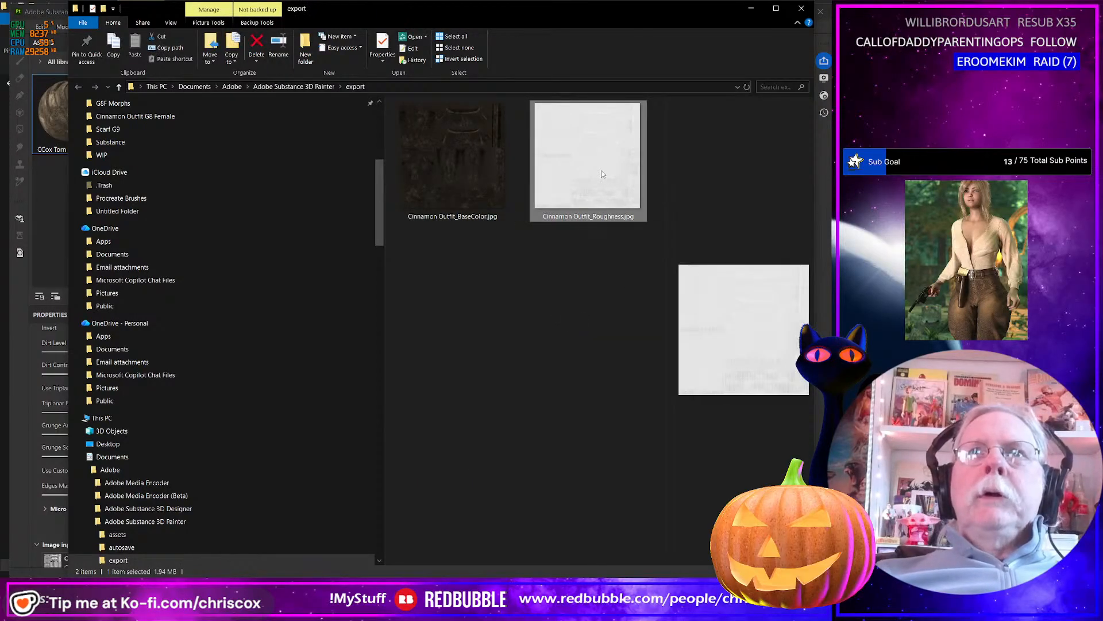
double_click(588, 204)
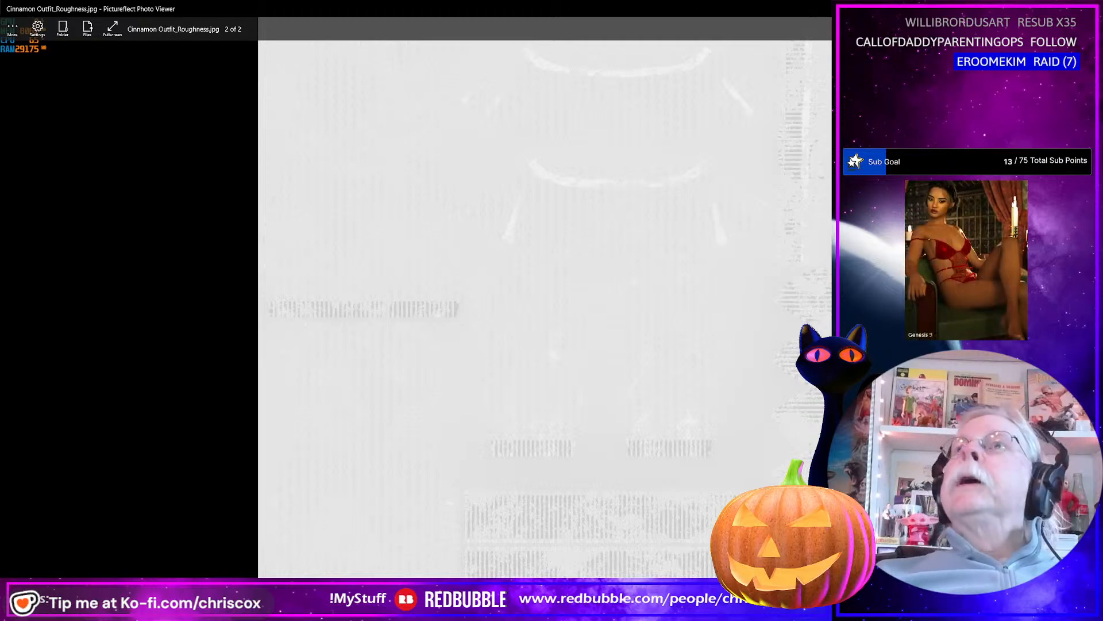
left_click(1090, 9)
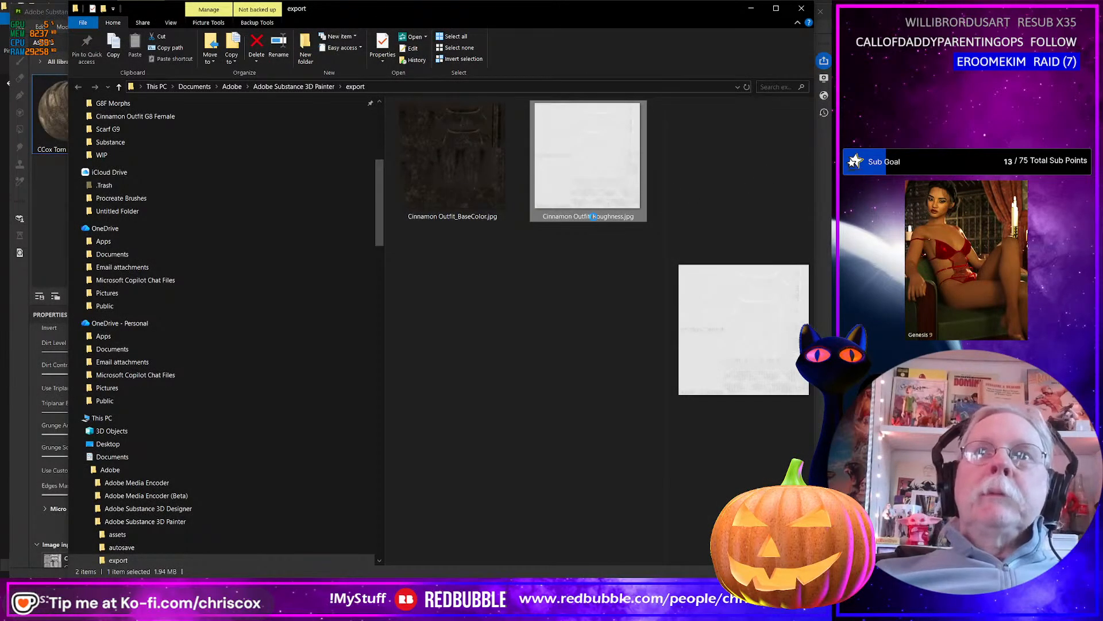
left_click(593, 216)
left_click(593, 216)
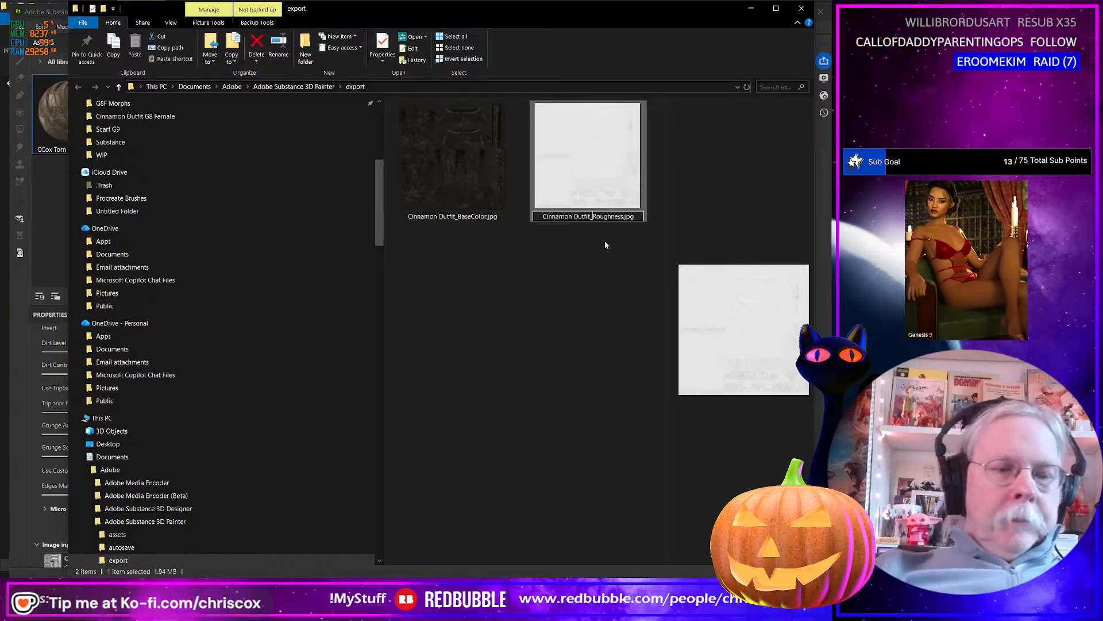
type("Cable_")
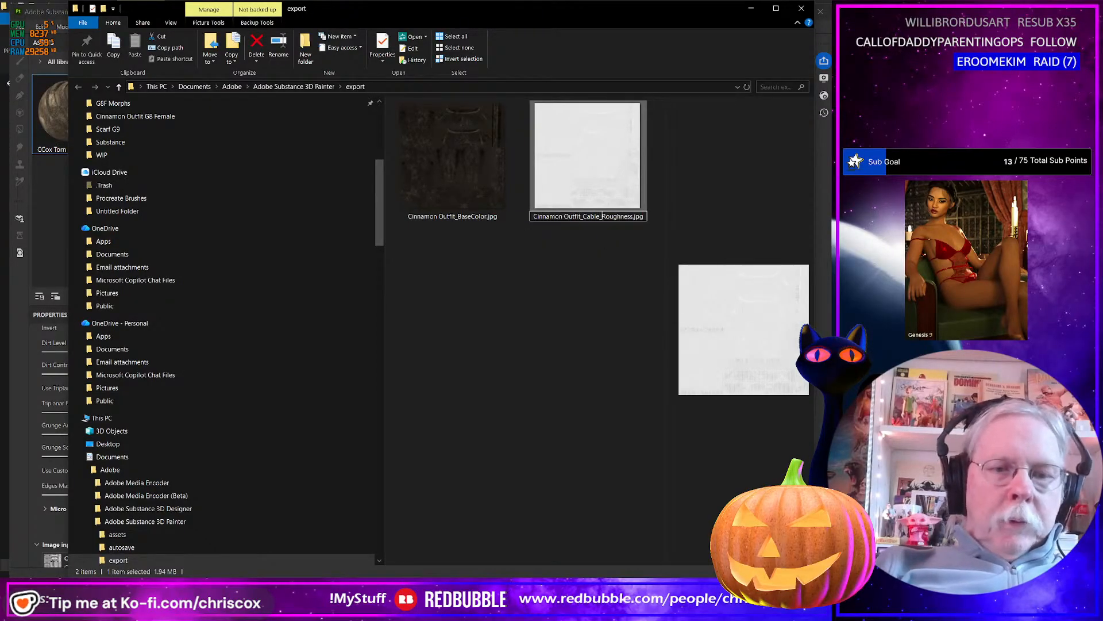
type("Knit")
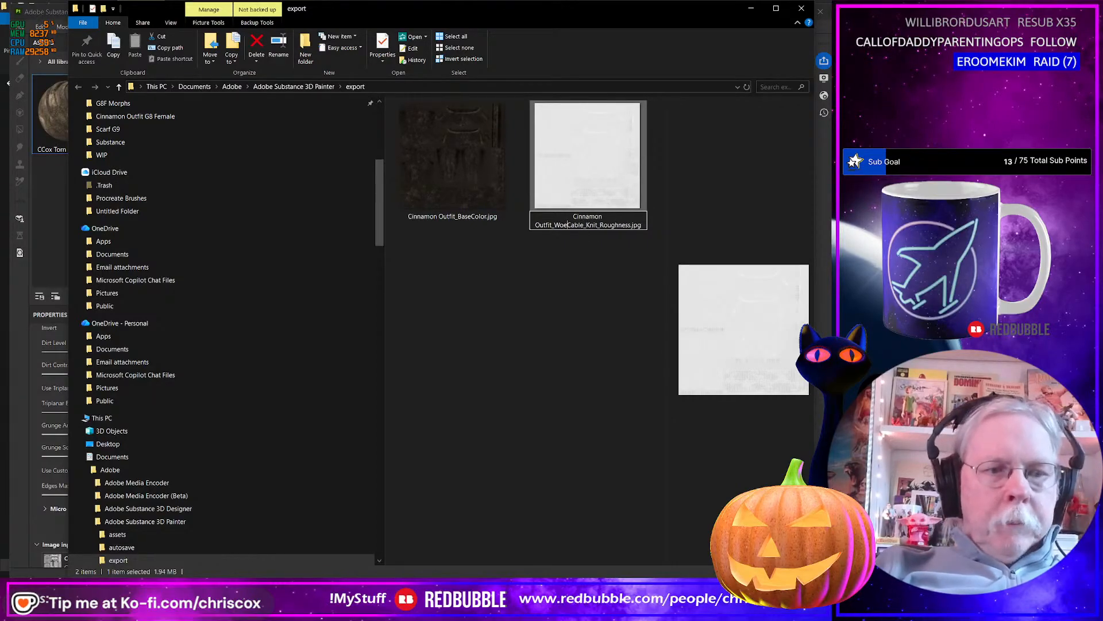
key("BackSpace")
type("rn_")
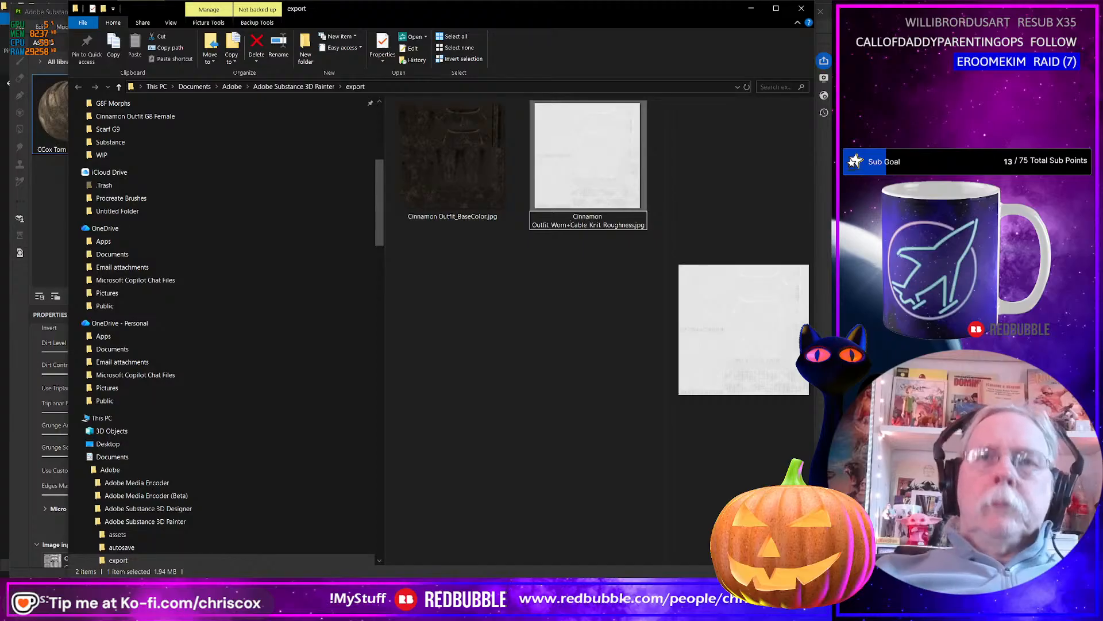
key("Return")
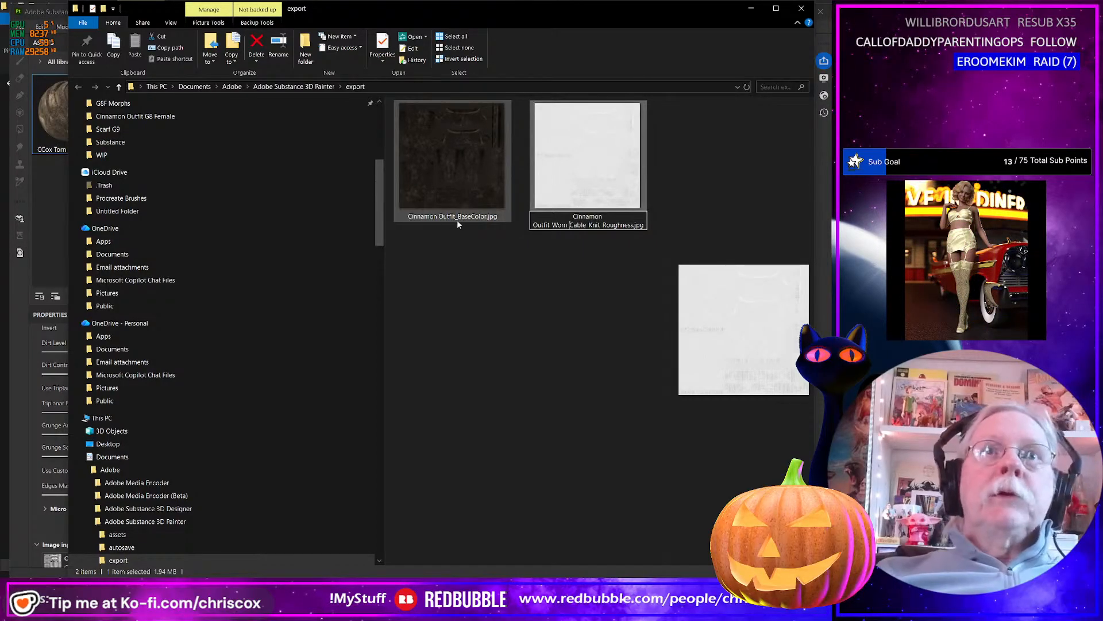
Preview the exported base color map at full size and rename it as Cinnamon Outfit_Worn_Black_BaseColor.jpg.
left_click(459, 219)
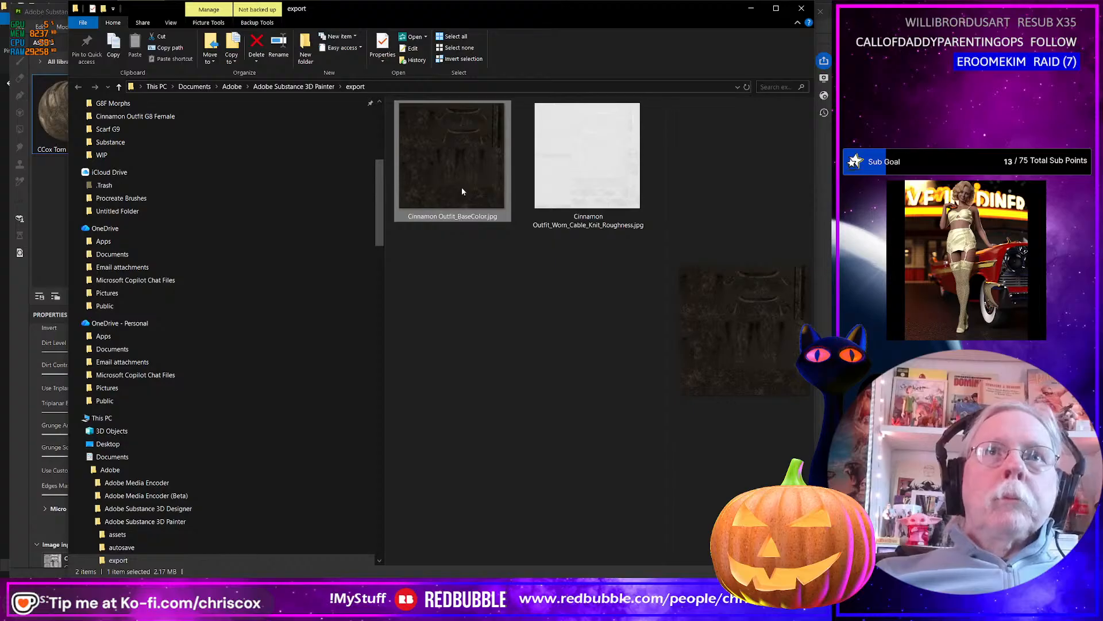
double_click(462, 191)
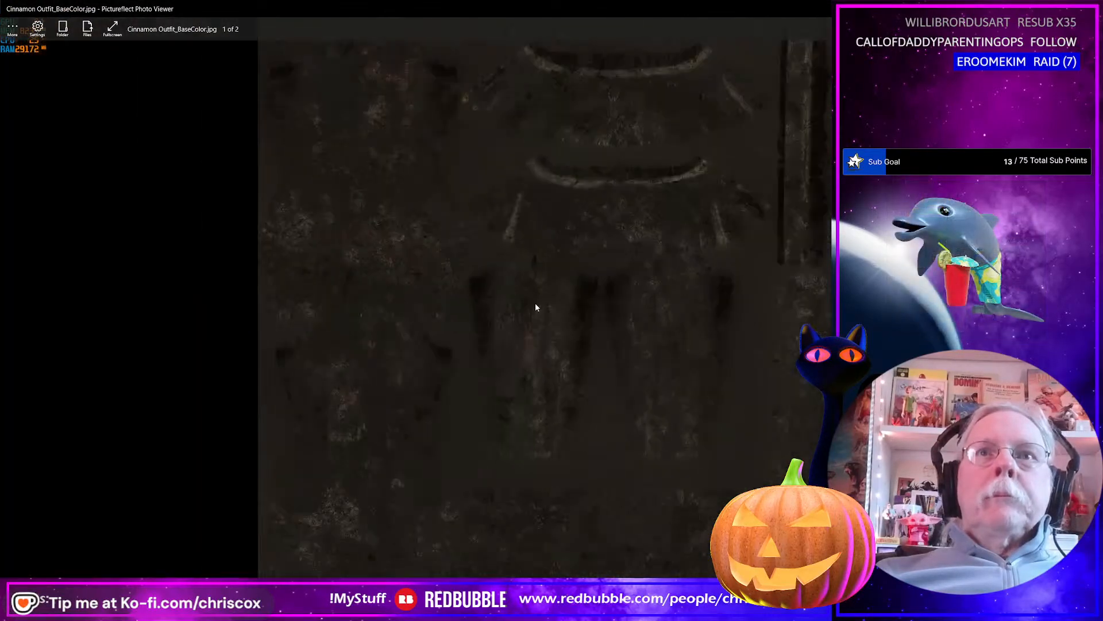
key("Escape")
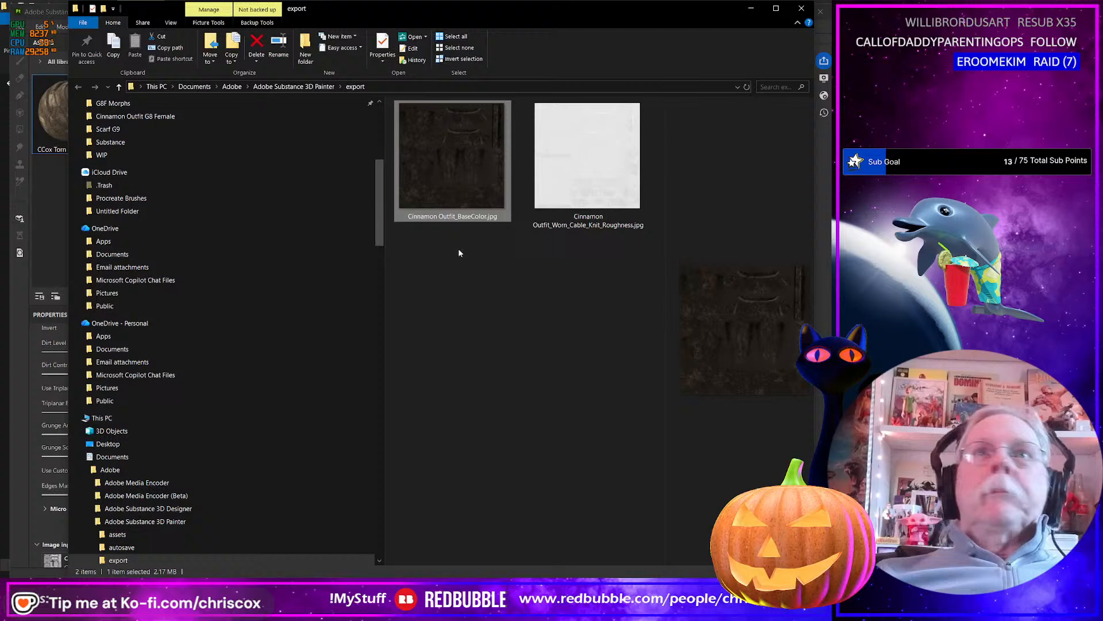
left_click(462, 217)
left_click(457, 217)
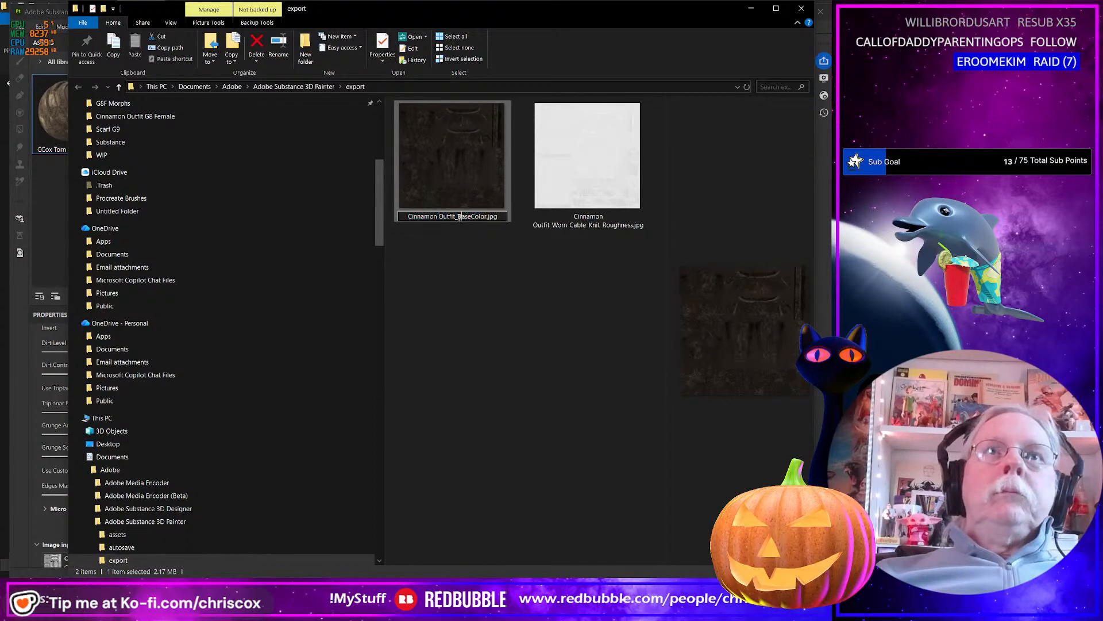
type("Wor")
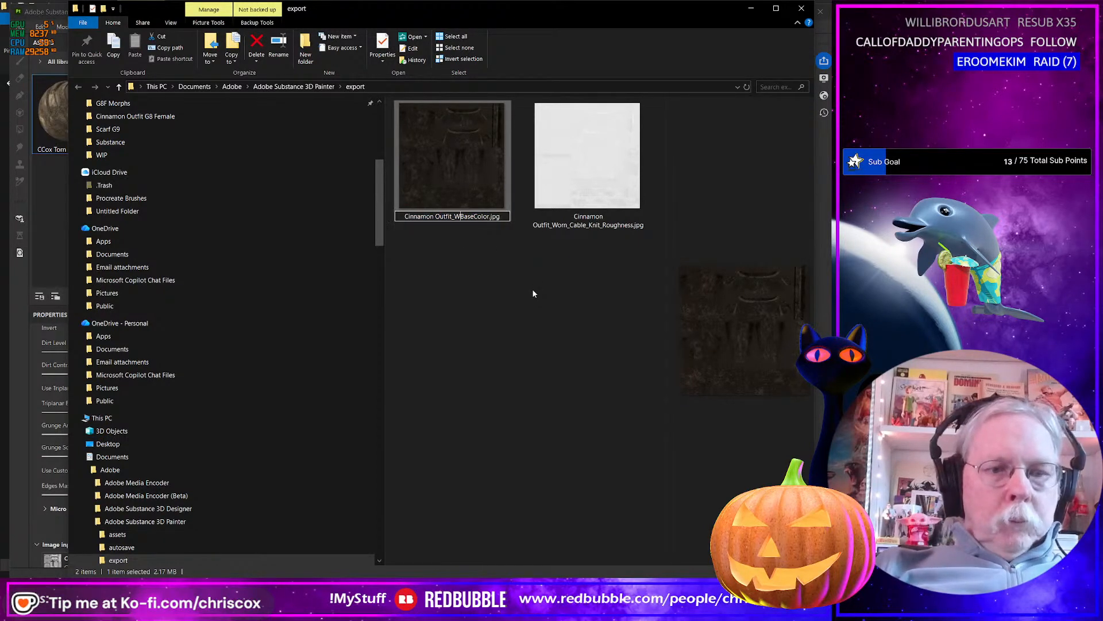
type("n_")
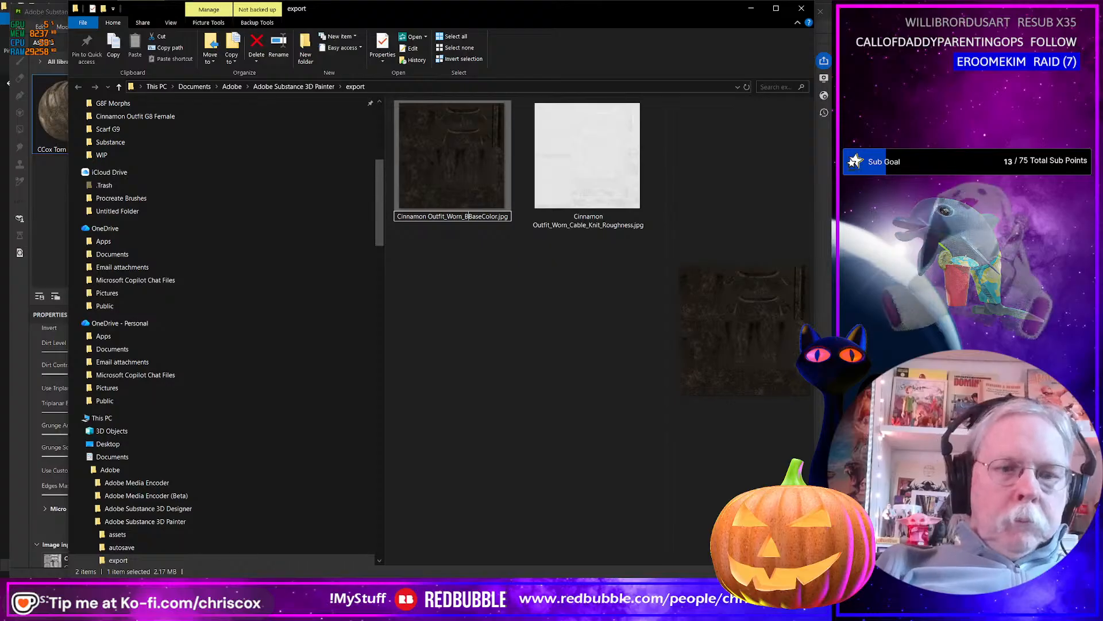
type("Black")
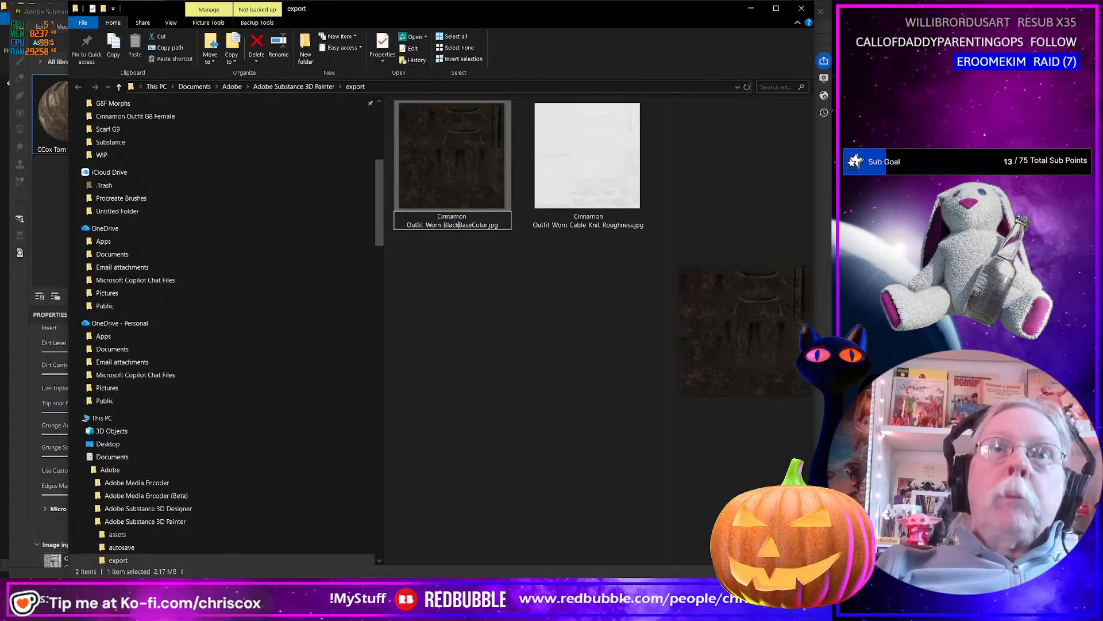
type("_")
key("Return")
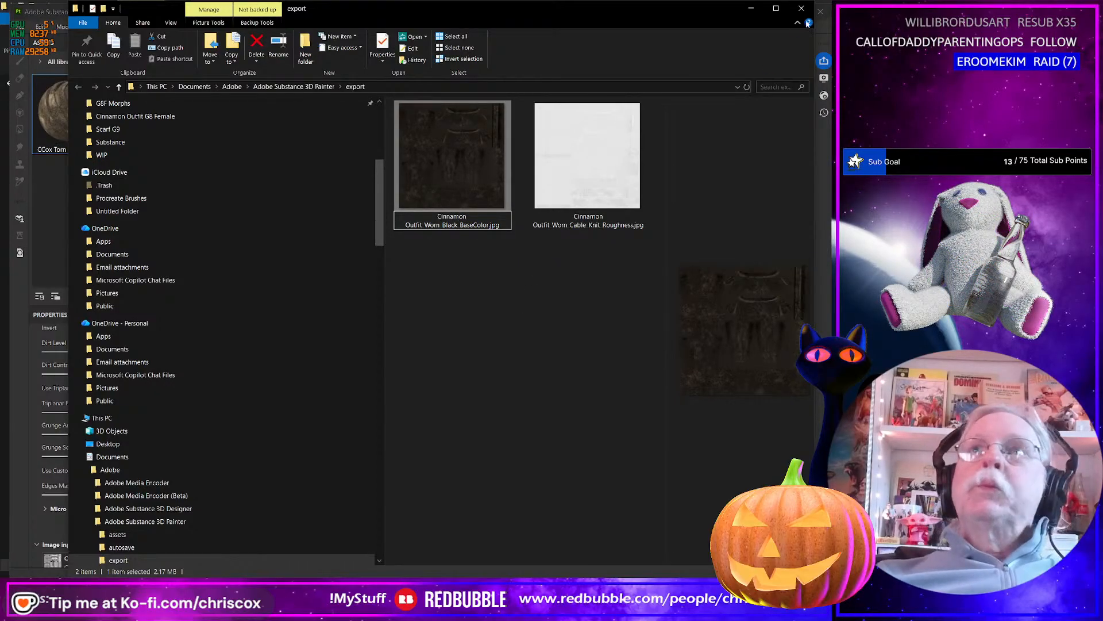
left_click(522, 393)
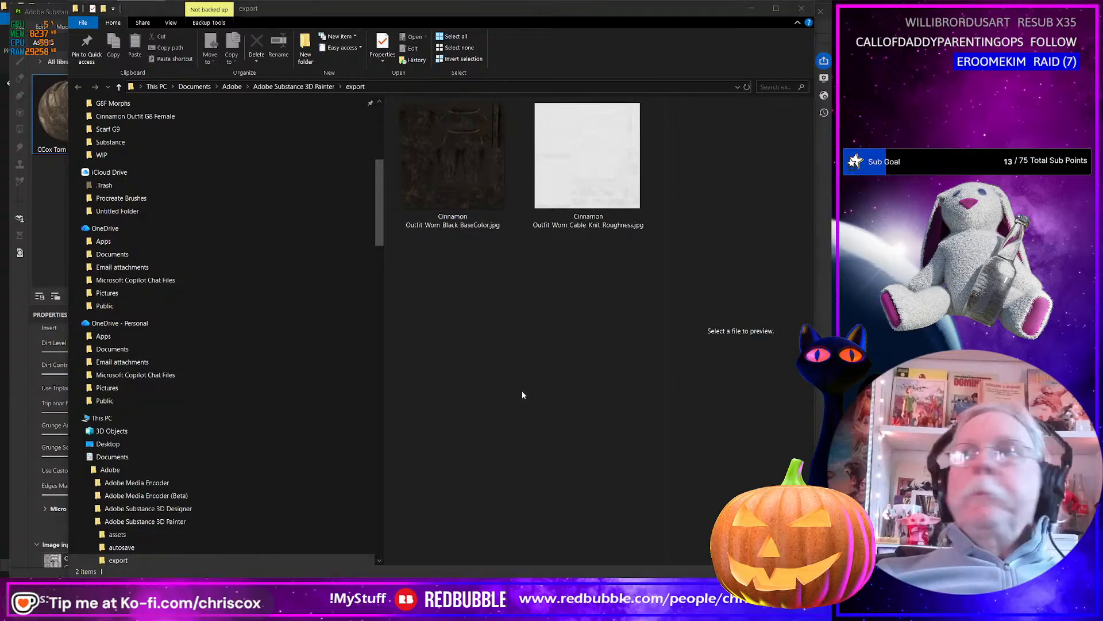
Return to Substance 3D Painter, switch the outfit to white with the Cross Stitch Close Up base shown, and export the five texture maps at 4096.
key("alt+Tab")
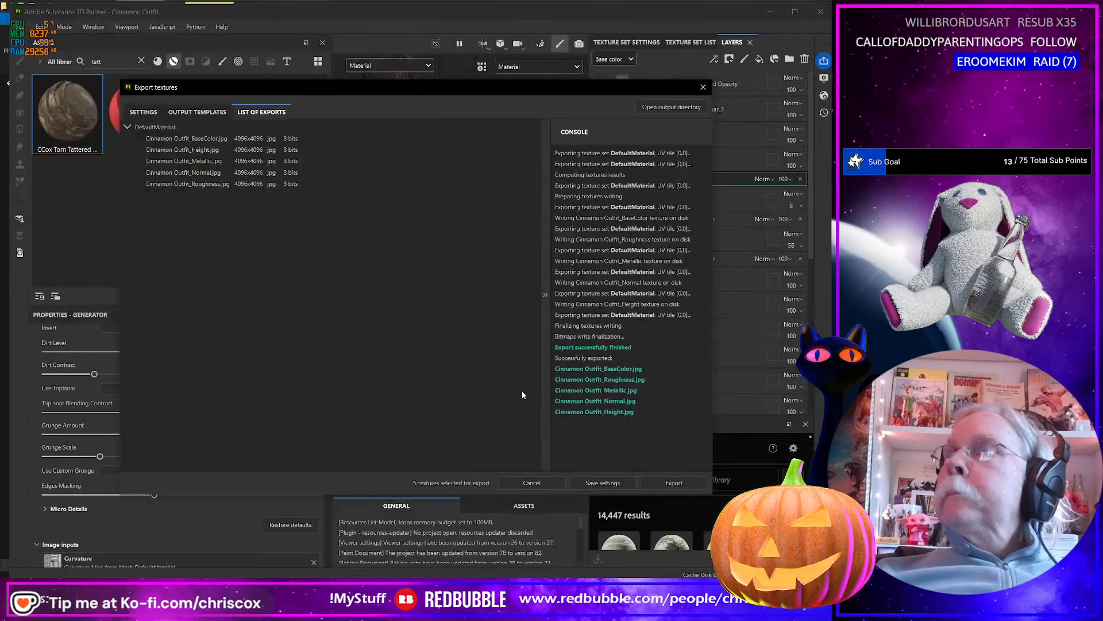
left_click(702, 87)
scroll(681, 348, "down", 1)
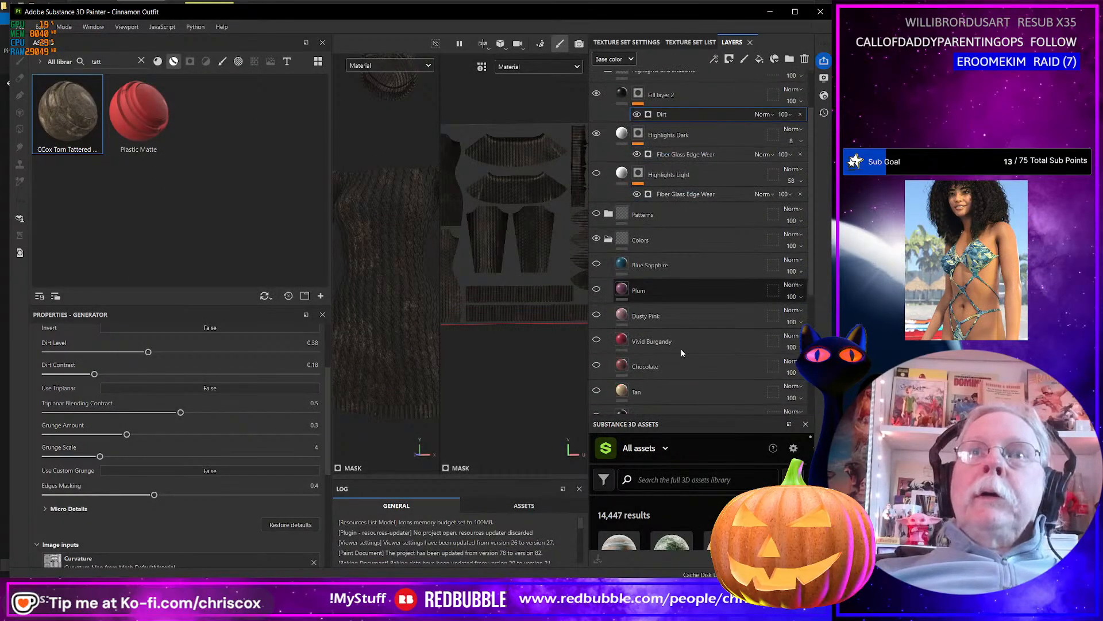
scroll(681, 348, "down", 3)
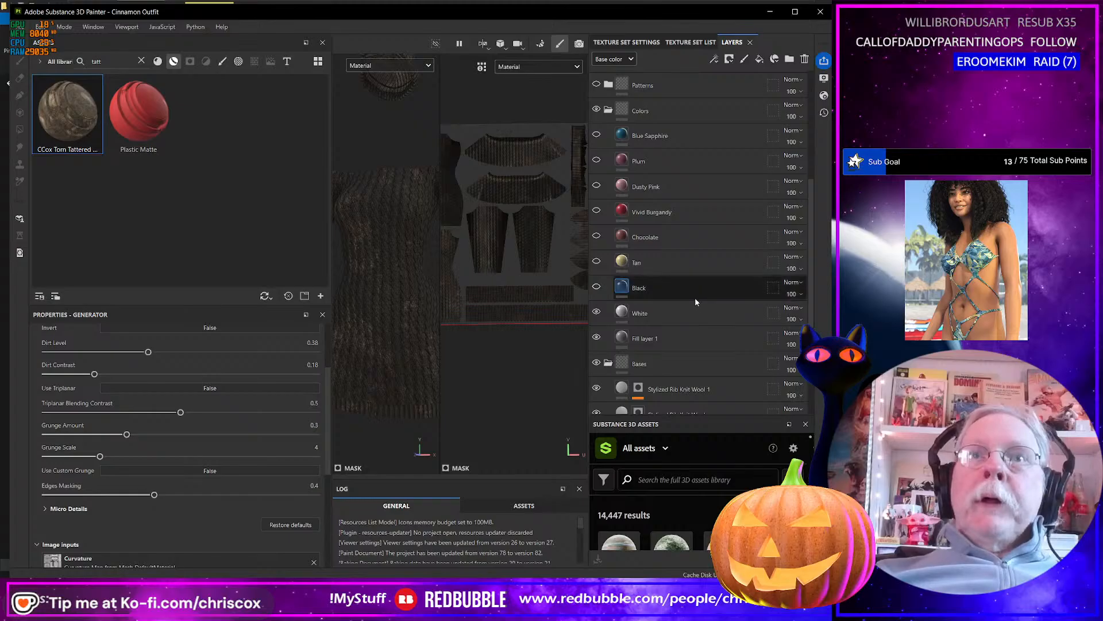
scroll(699, 303, "down", 2)
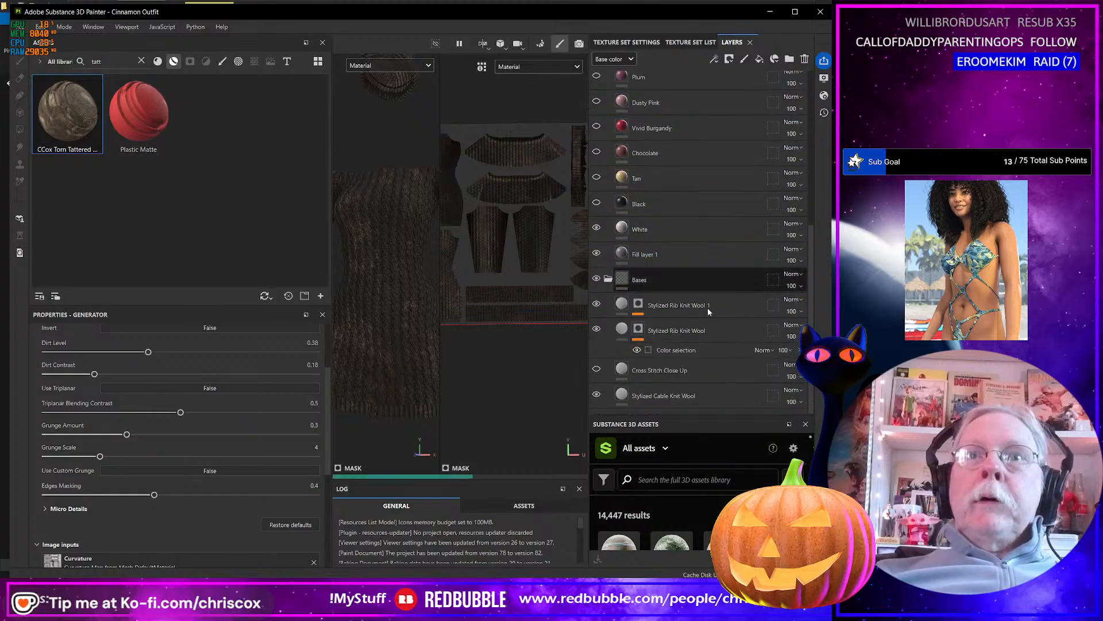
left_click(598, 369)
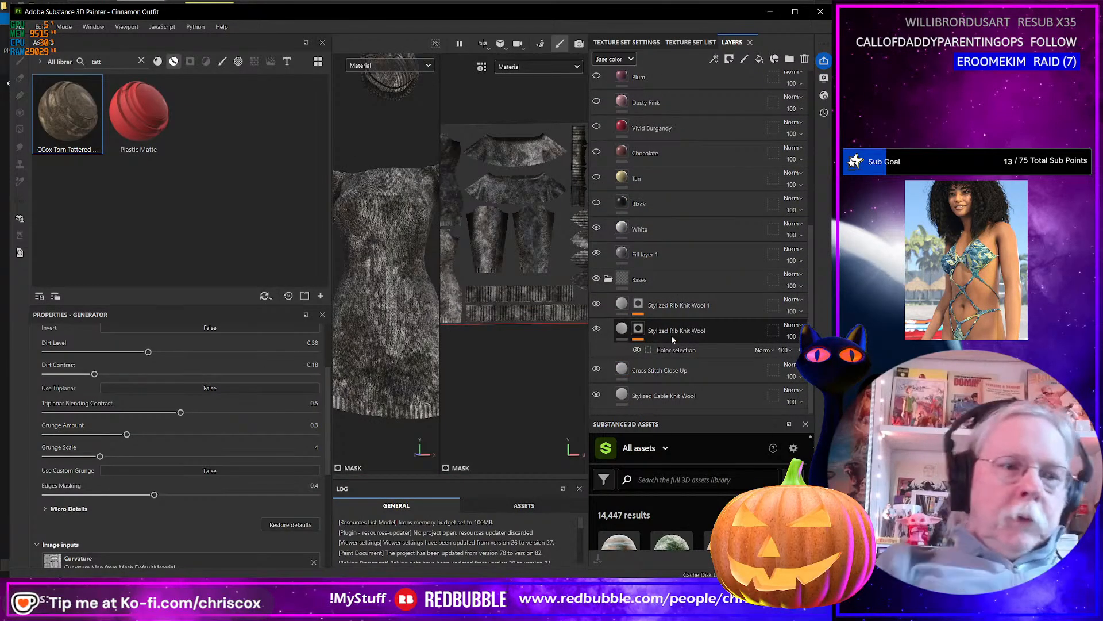
key("ctrl+shift+e")
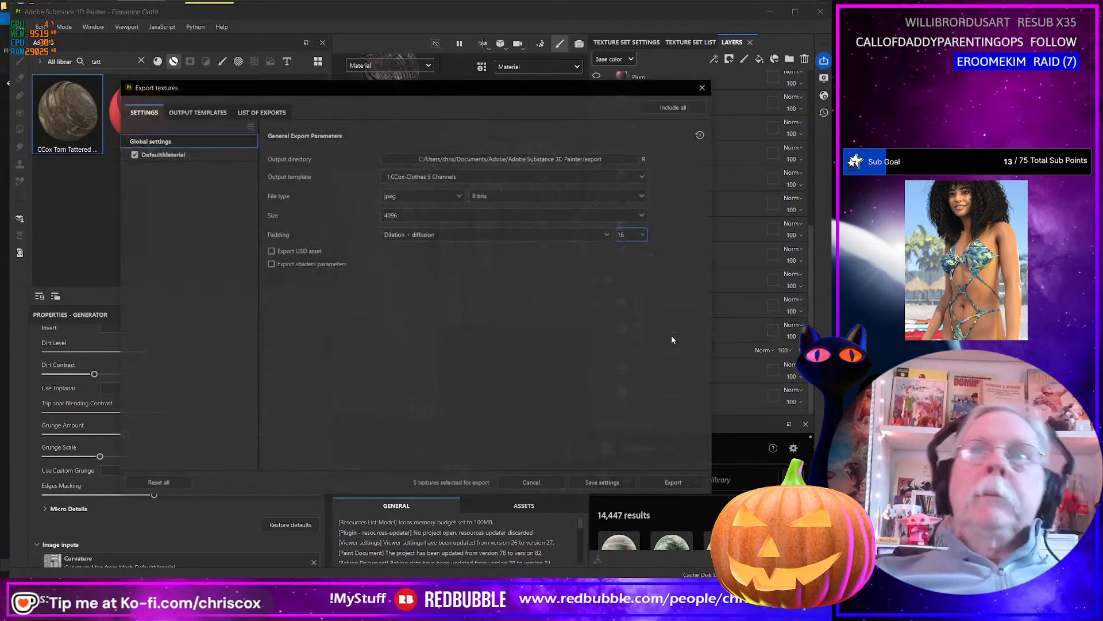
left_click(684, 483)
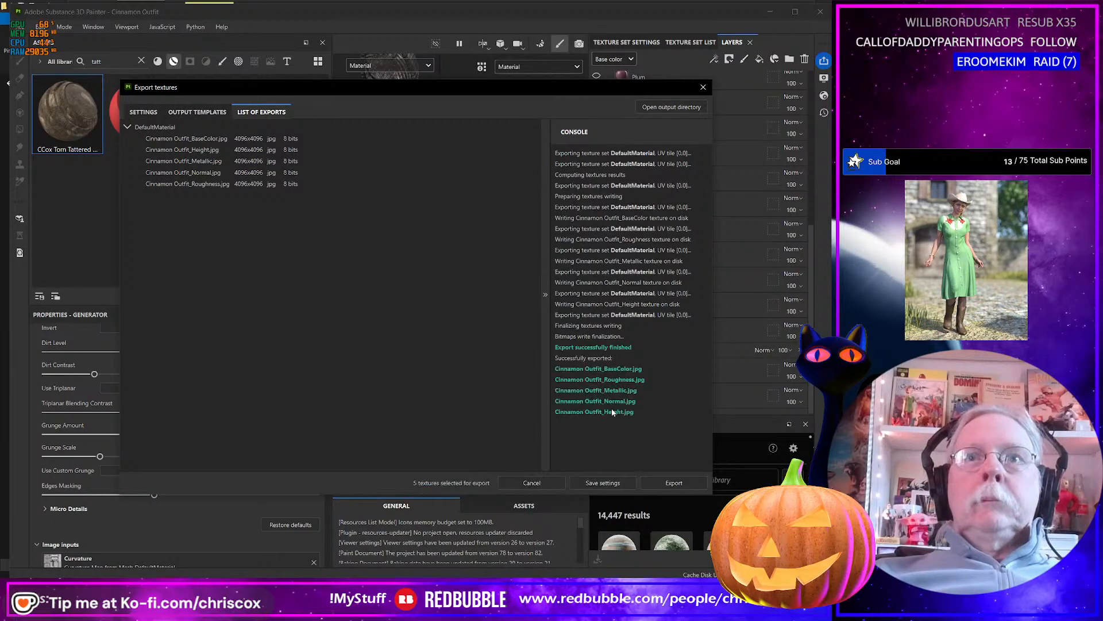
Switch to the export folder and delete the newly exported height, normal and metallic maps.
left_click(612, 409)
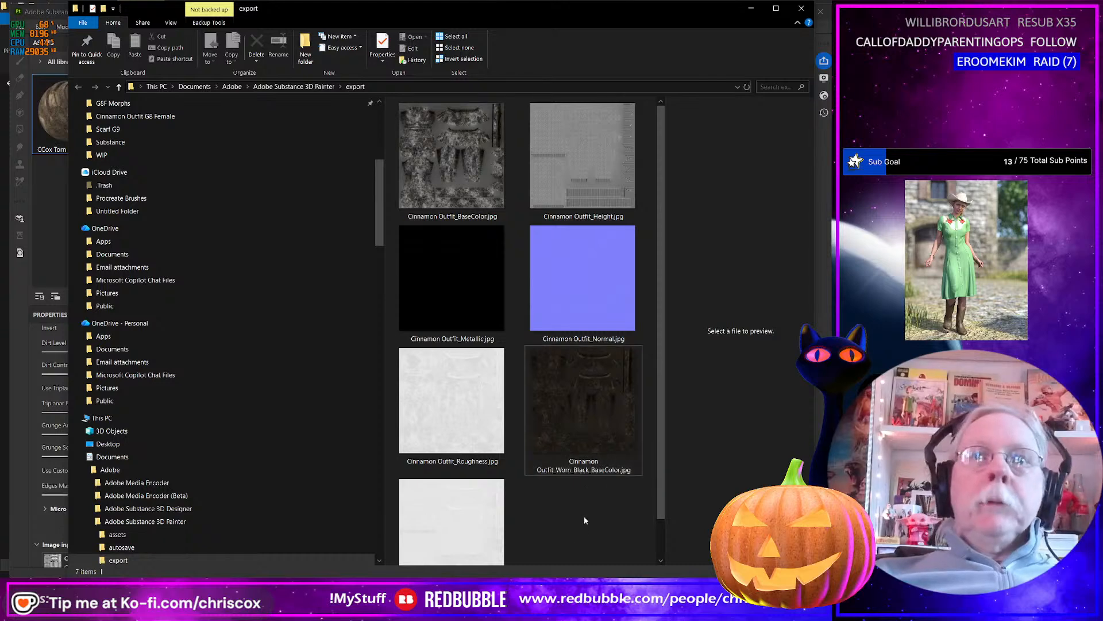
scroll(585, 520, "down", 1)
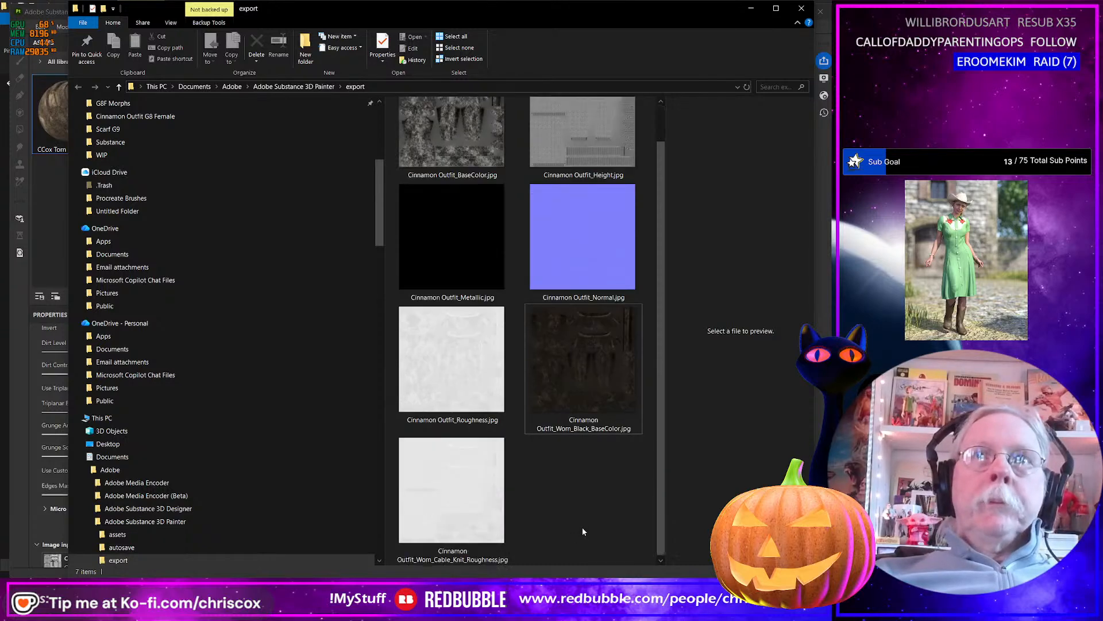
left_click(581, 238, "ctrl")
left_click(467, 261, "ctrl")
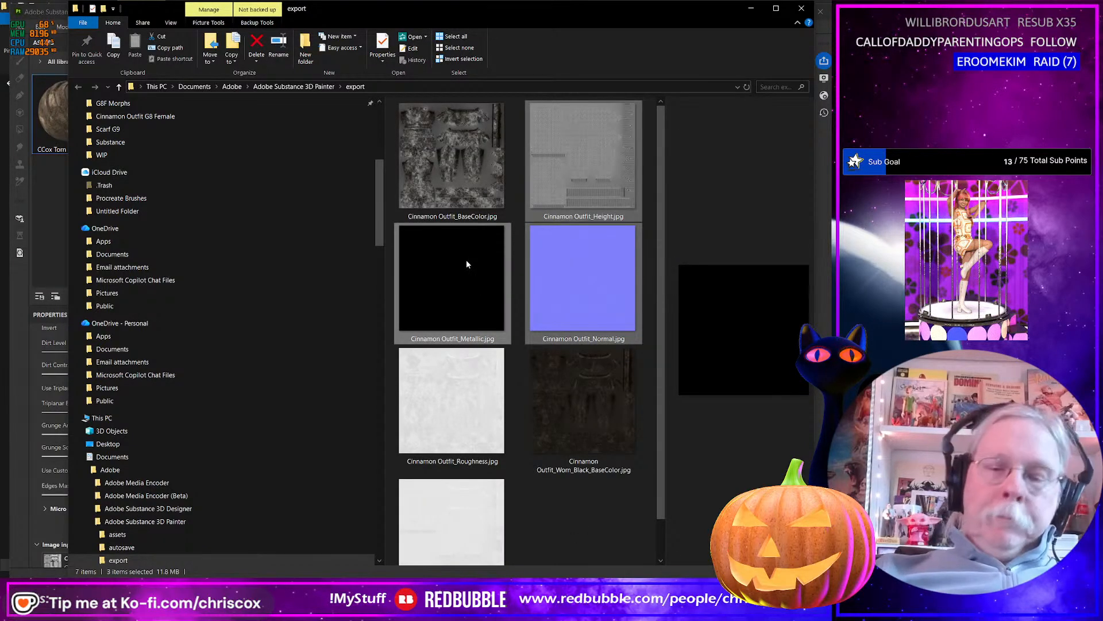
key("Delete")
Rename the new base color map as Cinnamon Outfit_Worn_White_BaseColor.jpg.
left_click(460, 219)
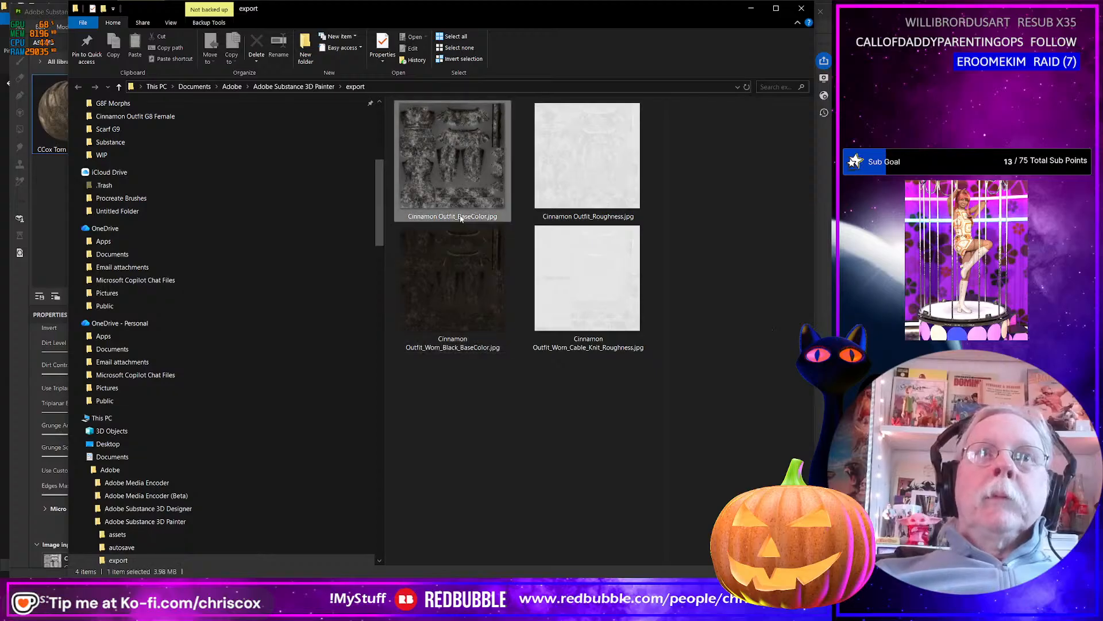
left_click(460, 217)
left_click(460, 216)
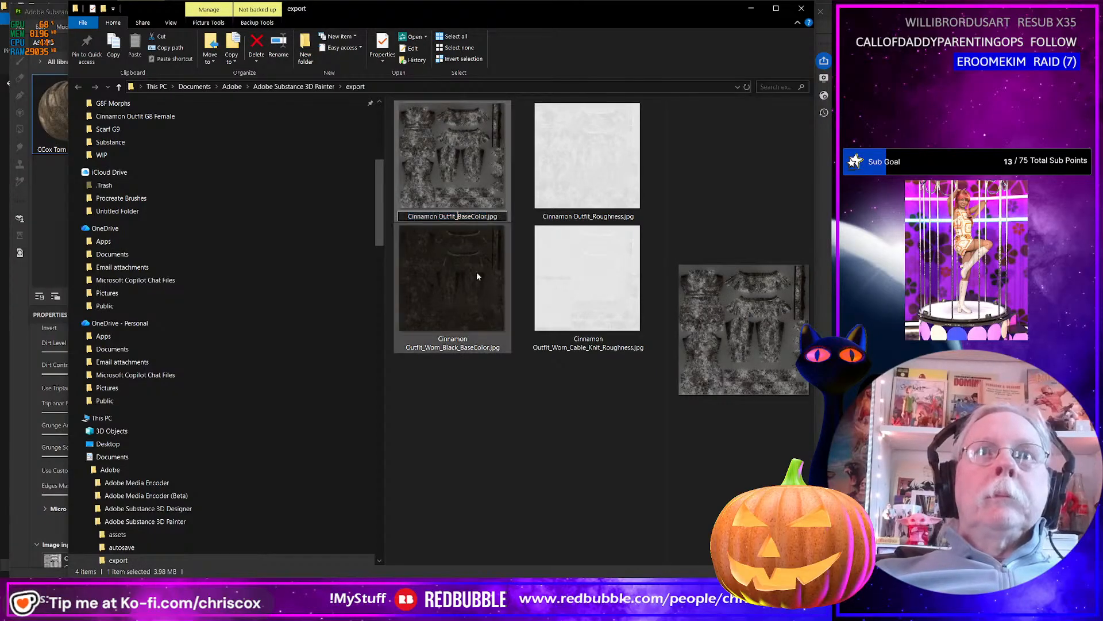
type("Wo")
key("Return")
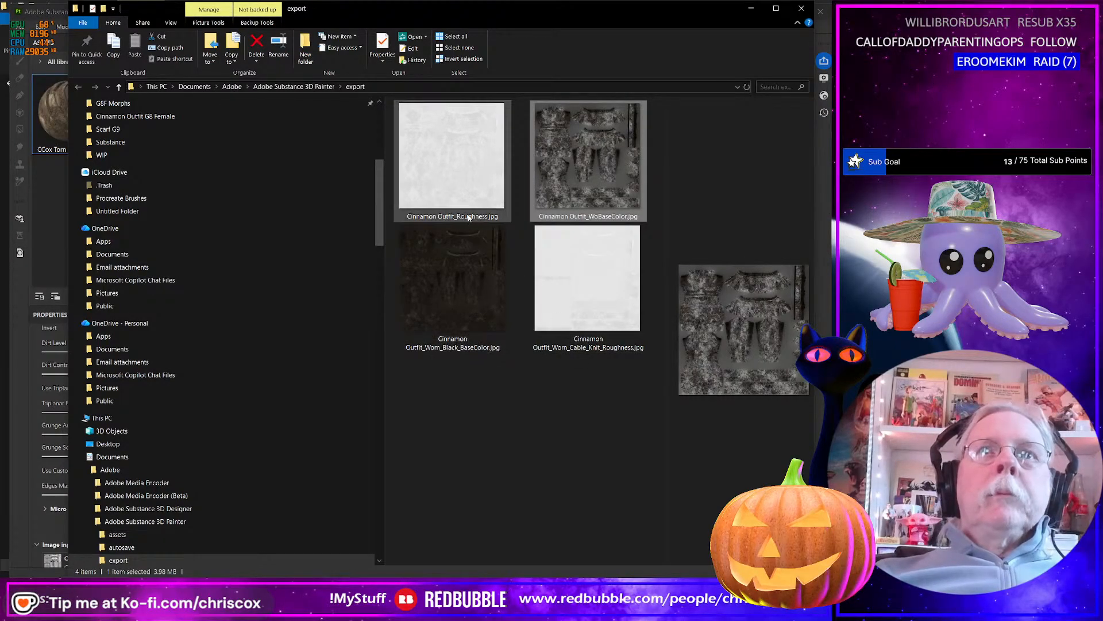
left_click(594, 218)
left_click(596, 216)
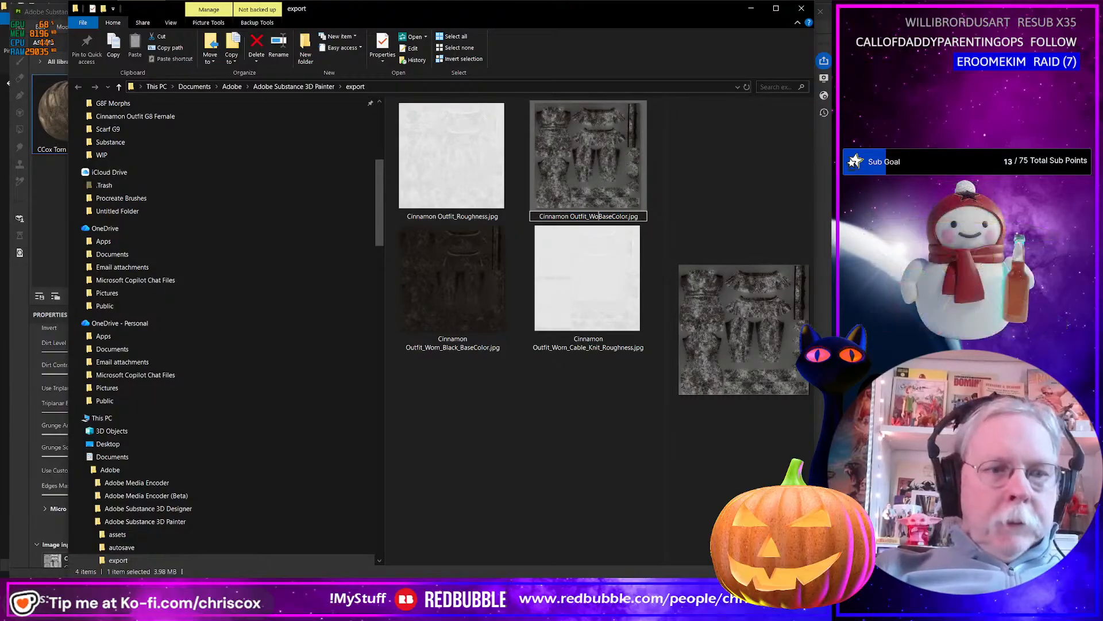
type("rn_White_")
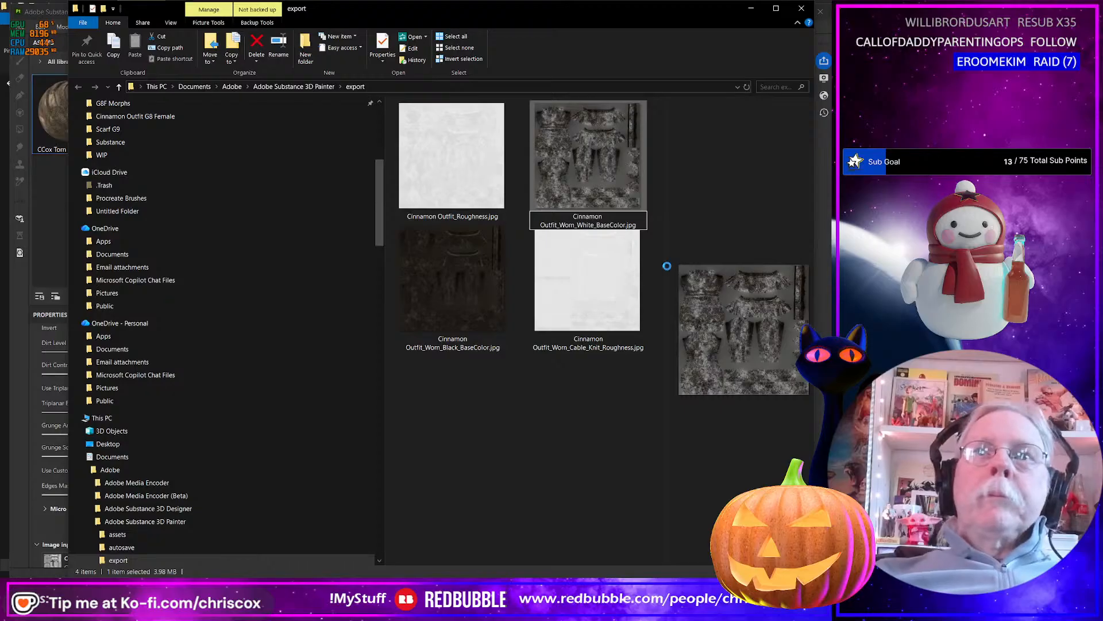
key("Return")
Rename the new roughness map as Cinnamon Outfit_Worn_Knits_Roughness.jpg.
left_click(459, 219)
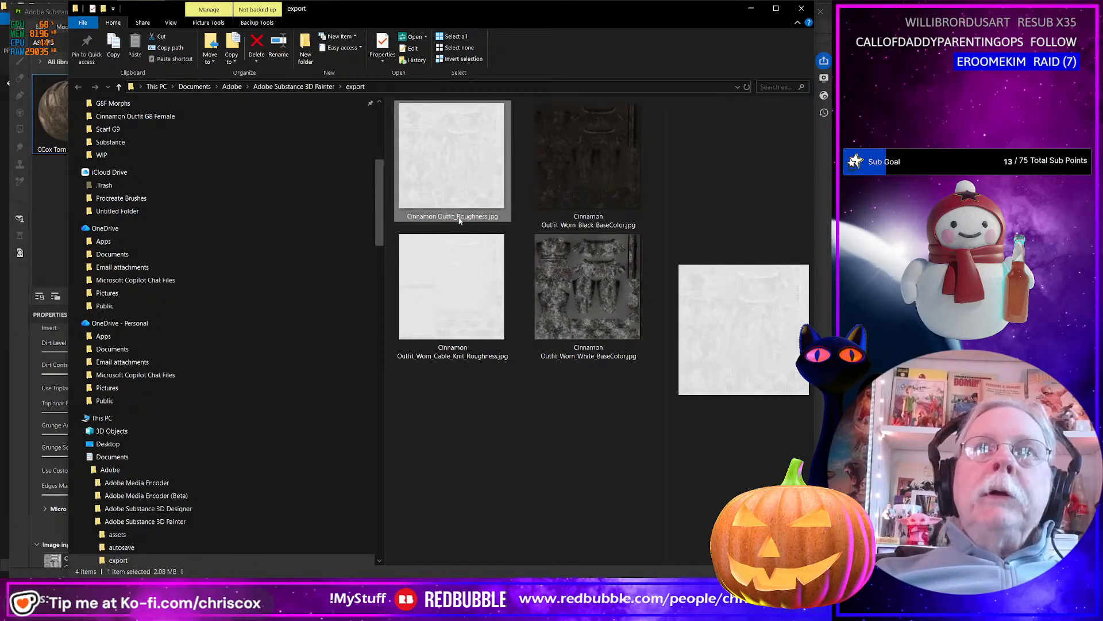
left_click(459, 217)
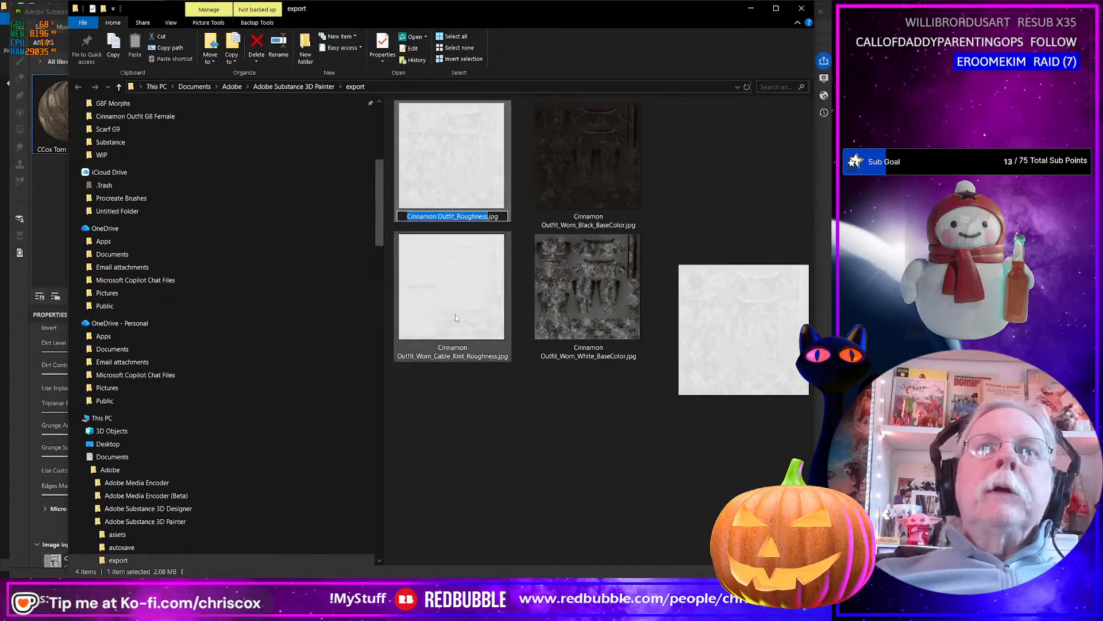
left_click(459, 216)
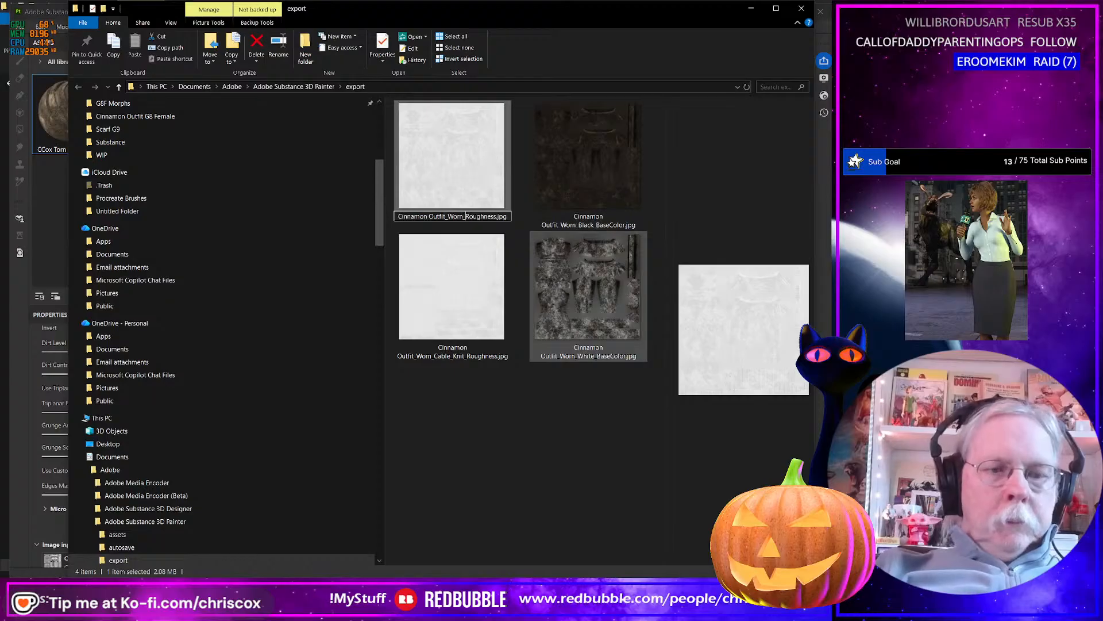
type("Knit_")
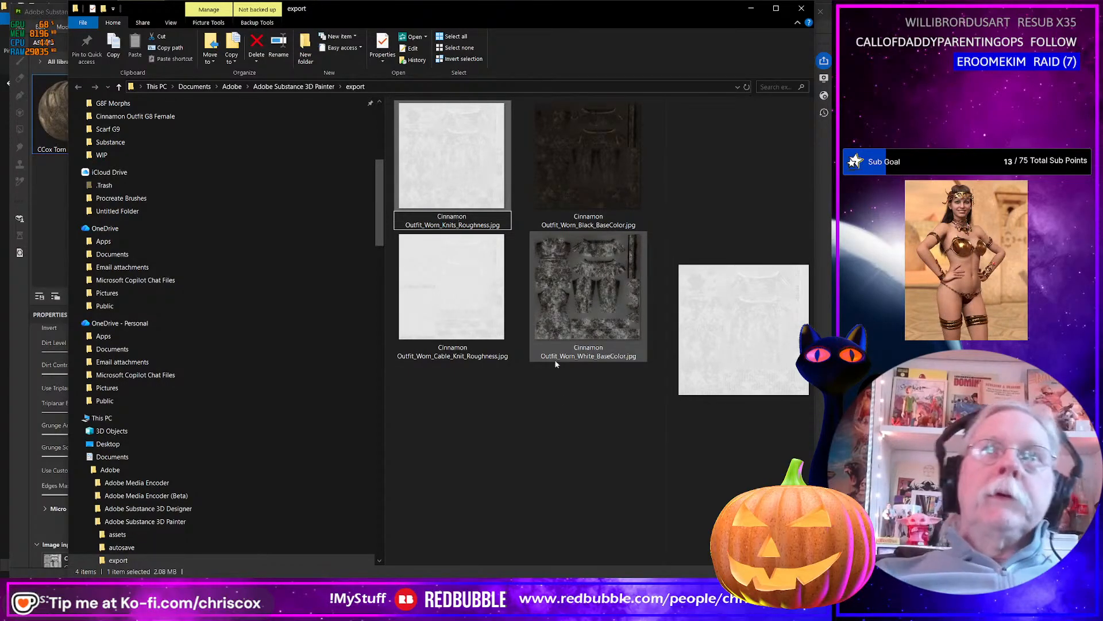
left_click(566, 435)
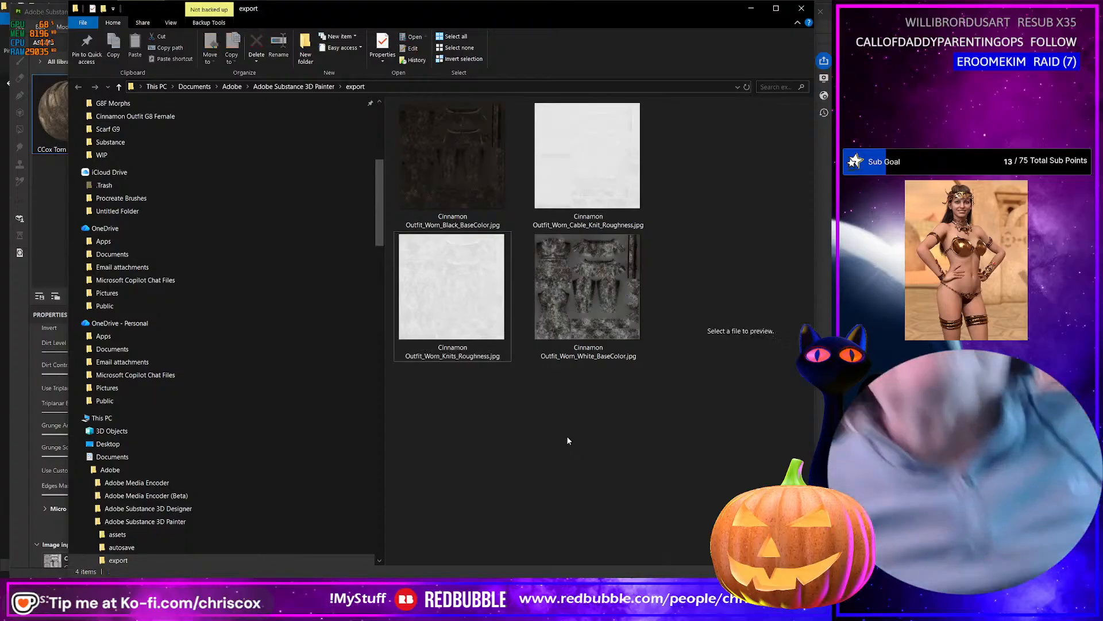
Move the four worn texture maps from the export folder into the project's Cinnamon Outfit textures folder.
left_click(456, 136)
left_click(568, 290, "shift")
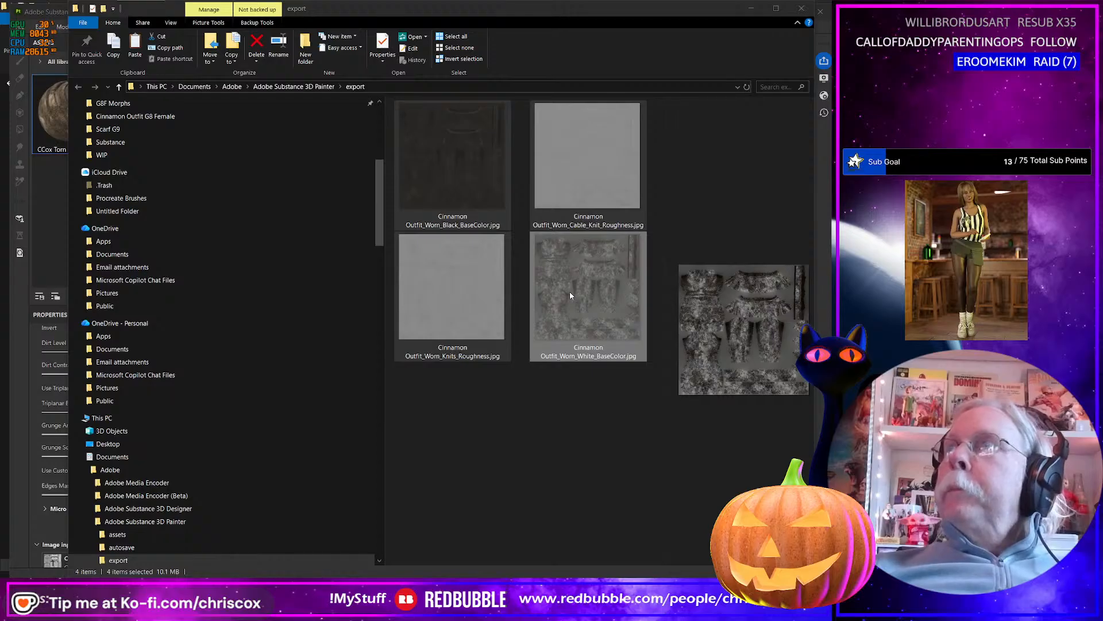
key("alt+Tab")
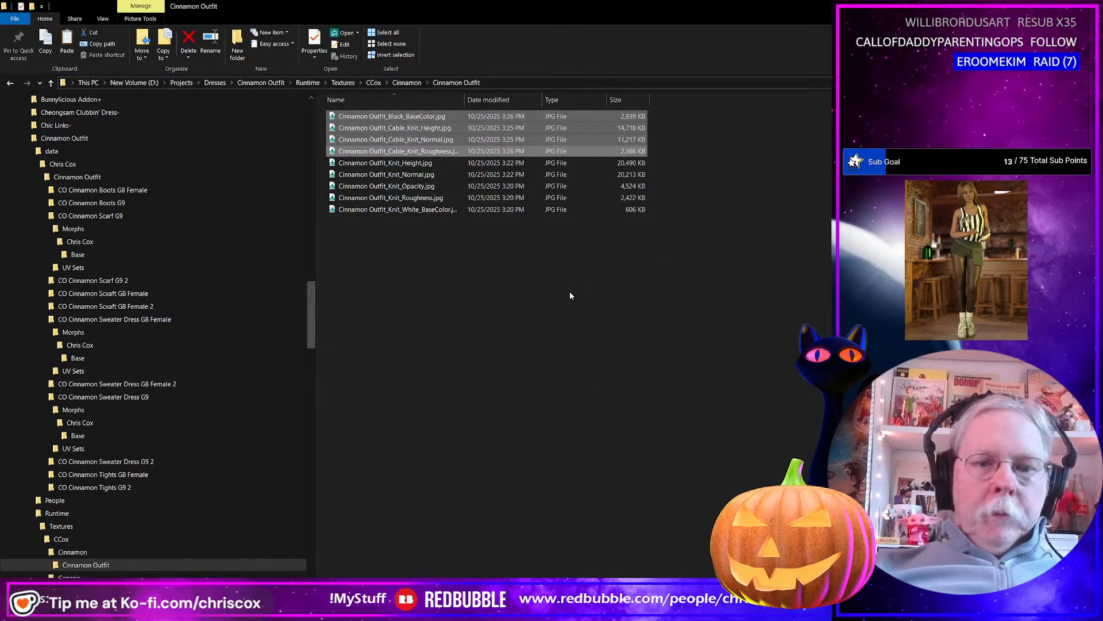
key("ctrl+v")
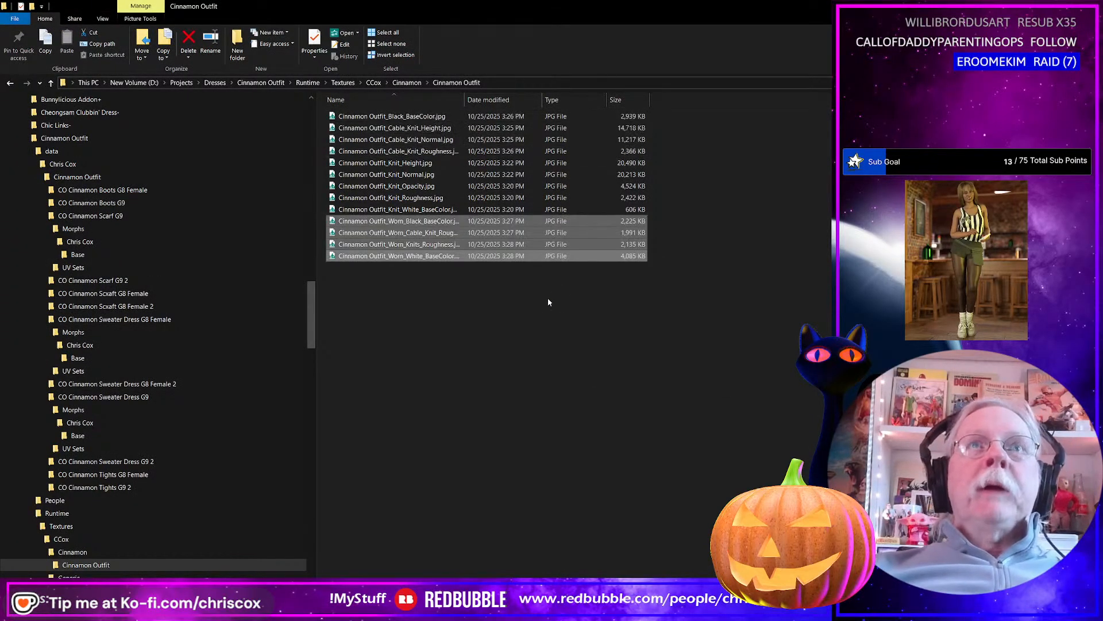
Return to Substance 3D Painter and export the outfit's opacity map at 4096 as jpeg with the ! CCox-Opacity output template.
key("alt+Tab")
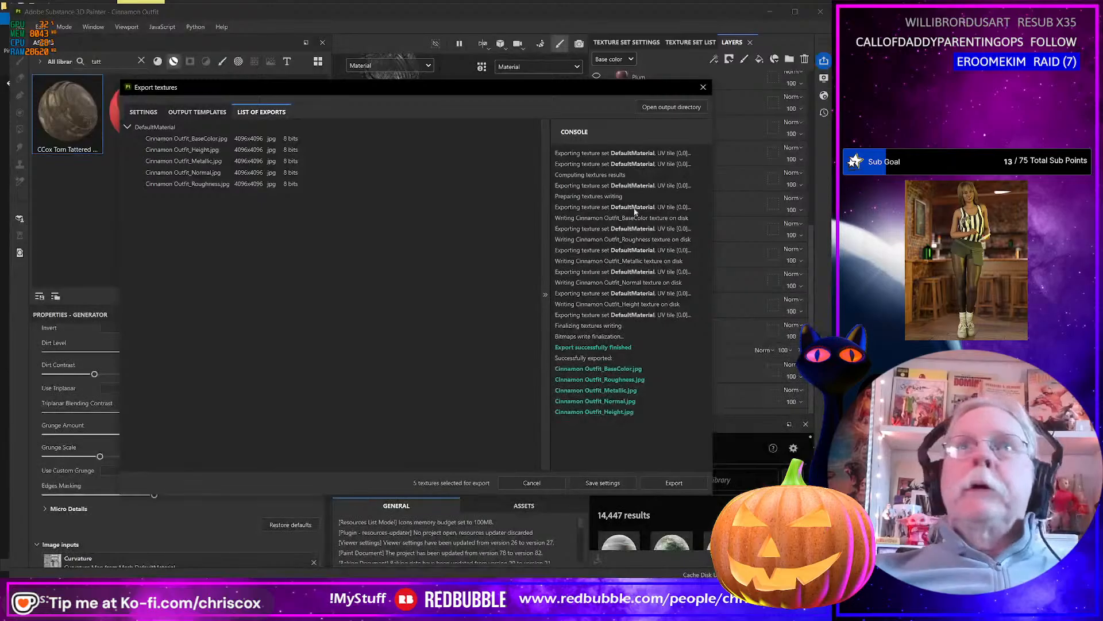
left_click(703, 87)
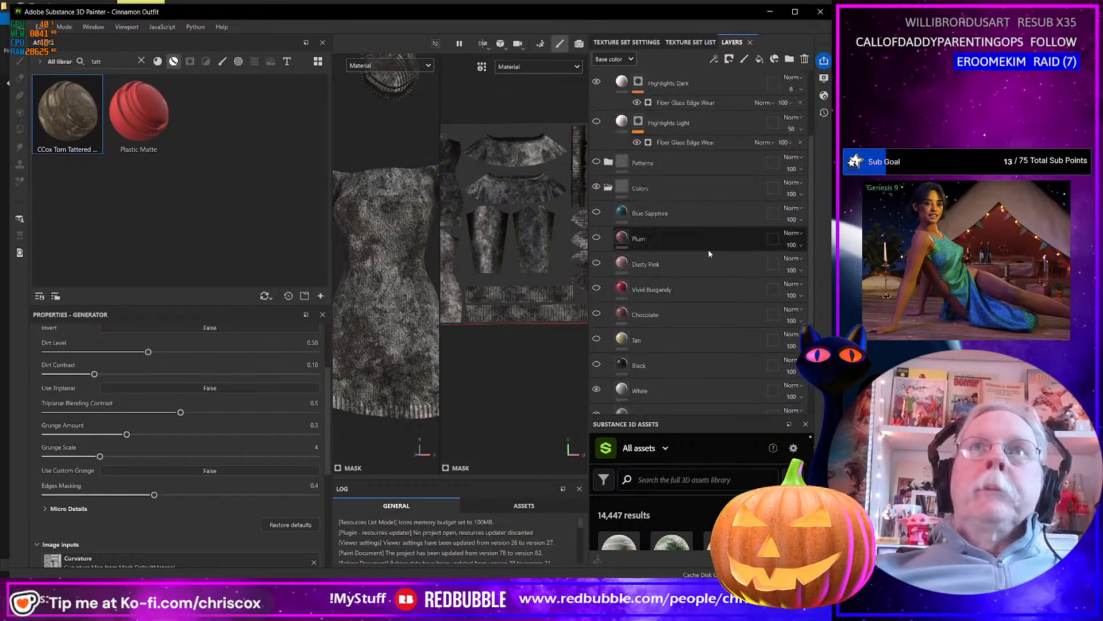
scroll(709, 254, "up", 3)
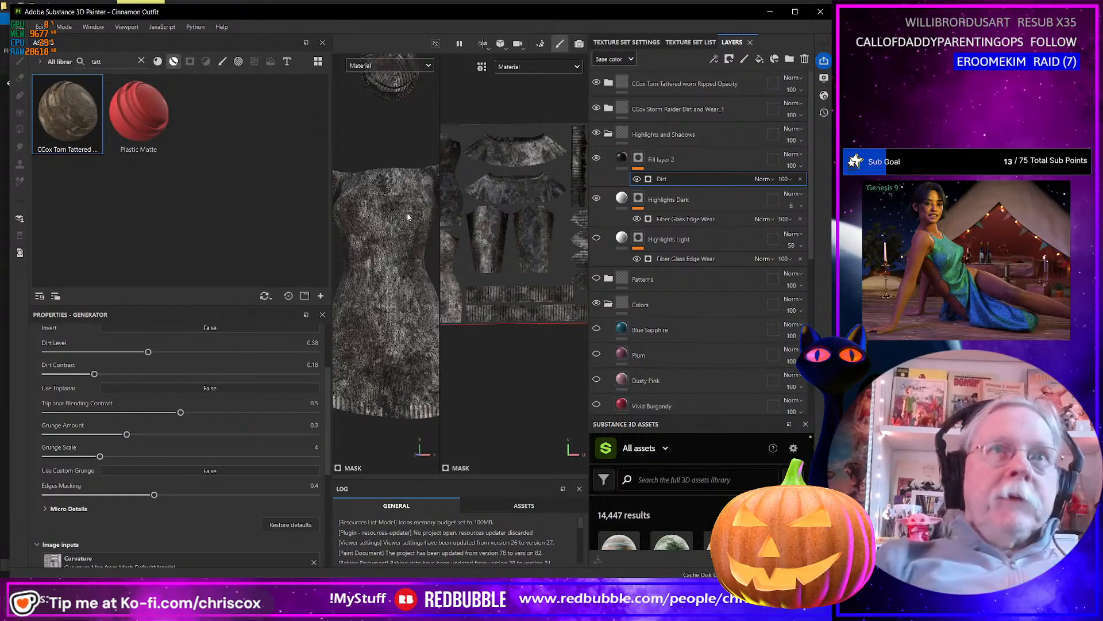
key("ctrl+shift+e")
left_click(442, 180)
scroll(434, 217, "up", 1)
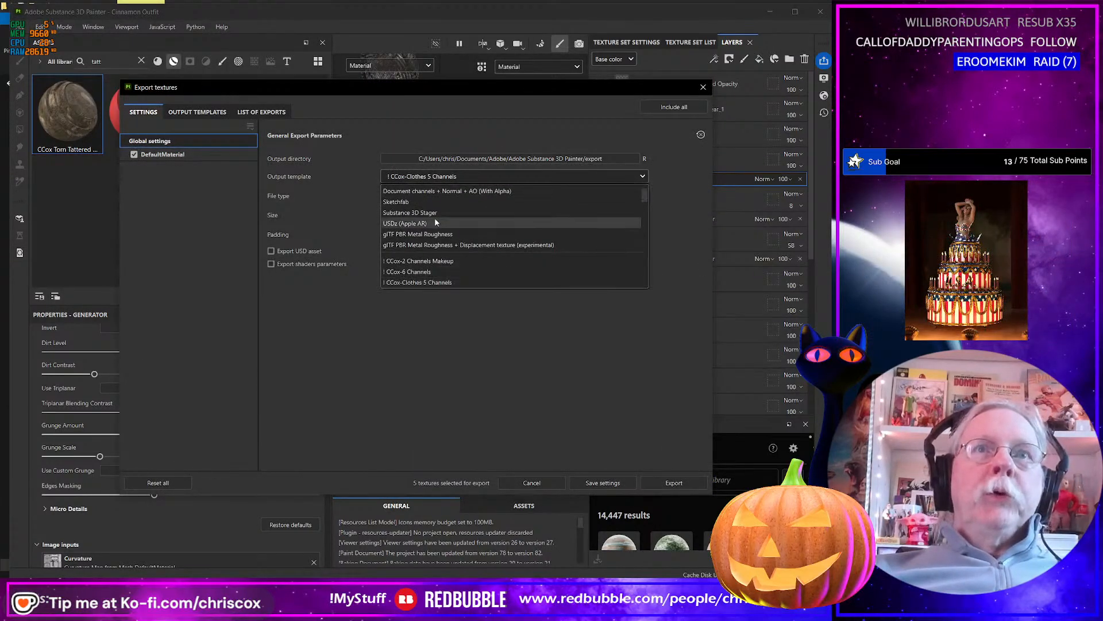
scroll(447, 212, "down", 4)
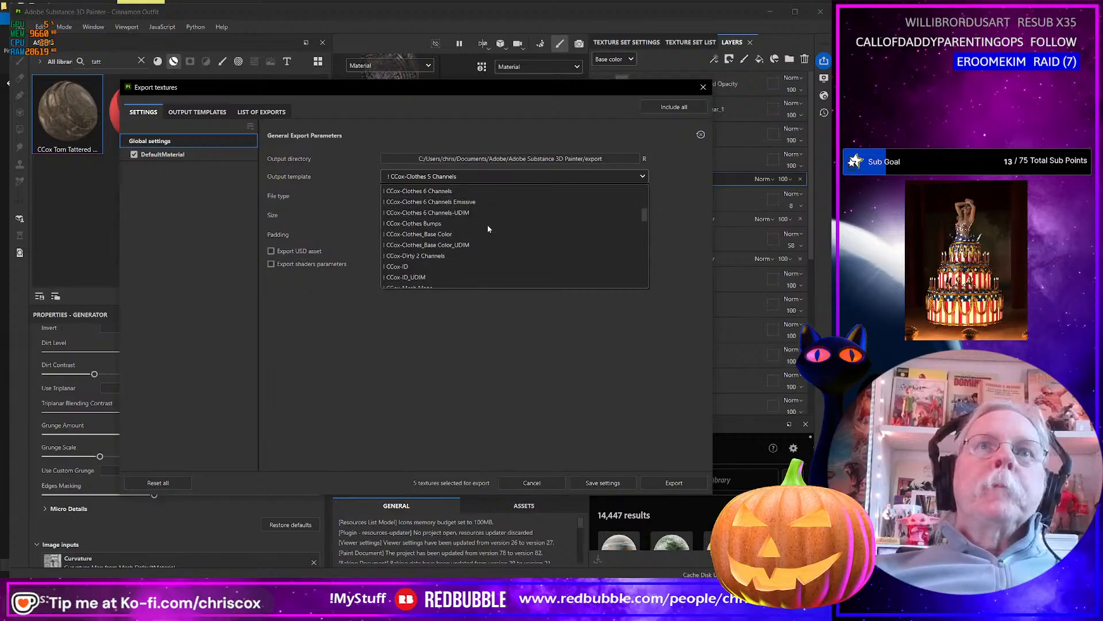
scroll(454, 253, "down", 2)
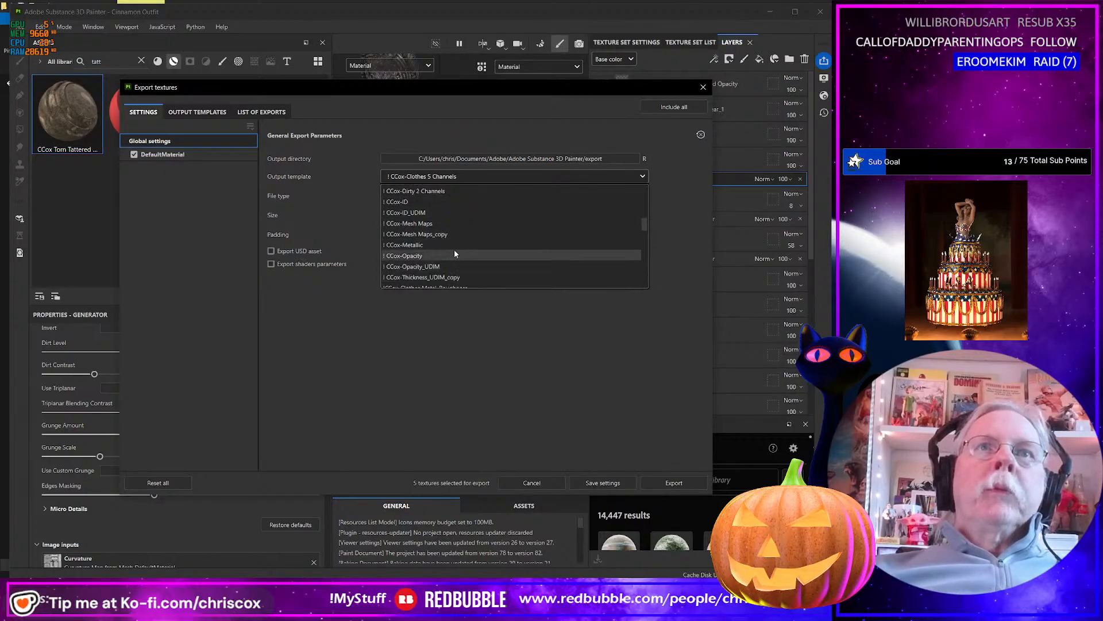
left_click(437, 256)
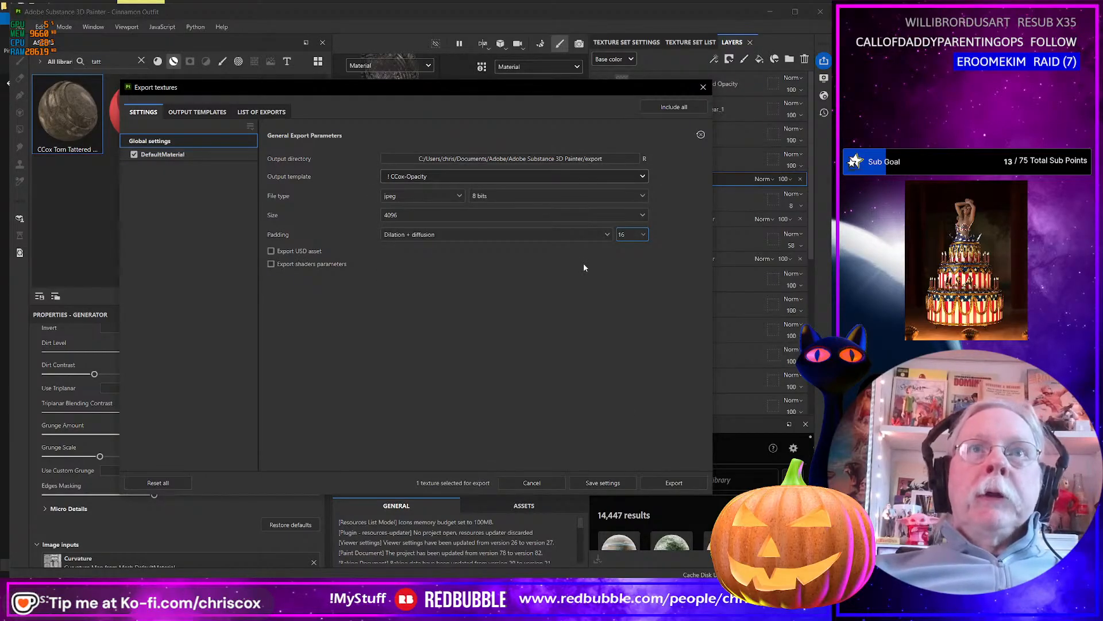
left_click(672, 484)
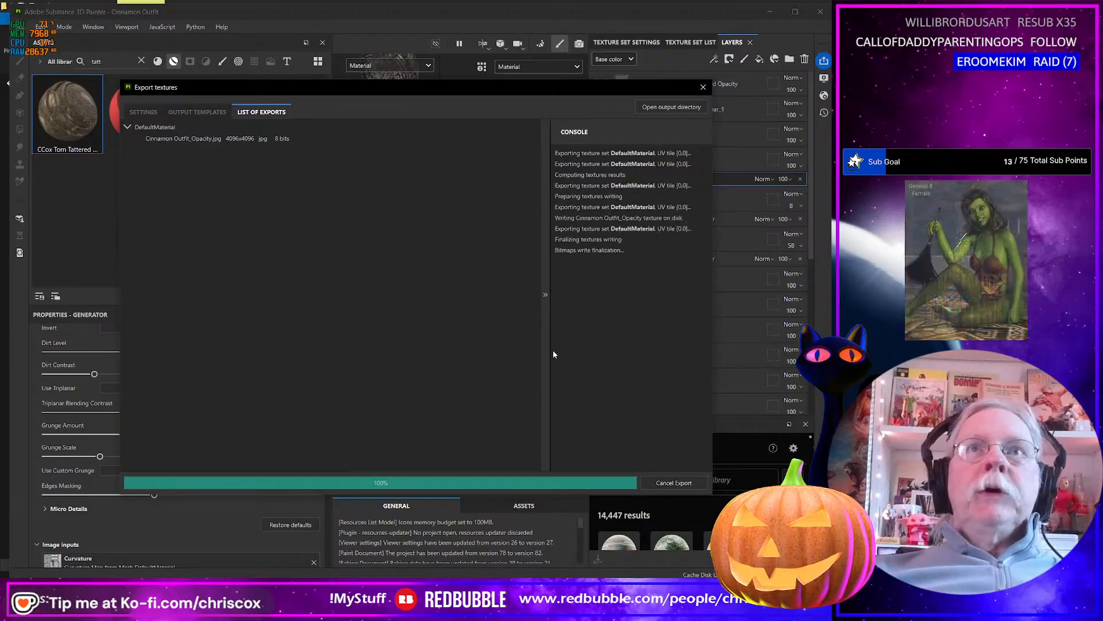
Open the export folder and rename the new opacity map as Cinnamon Outfit_Tattered_Opacity.jpg.
left_click(671, 107)
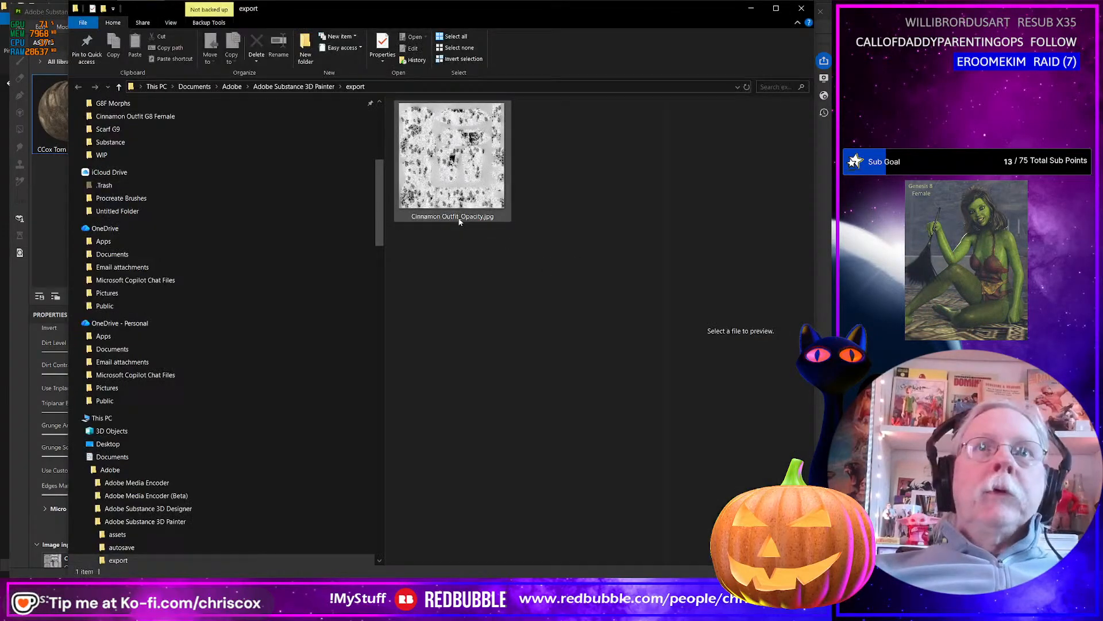
left_click(459, 221)
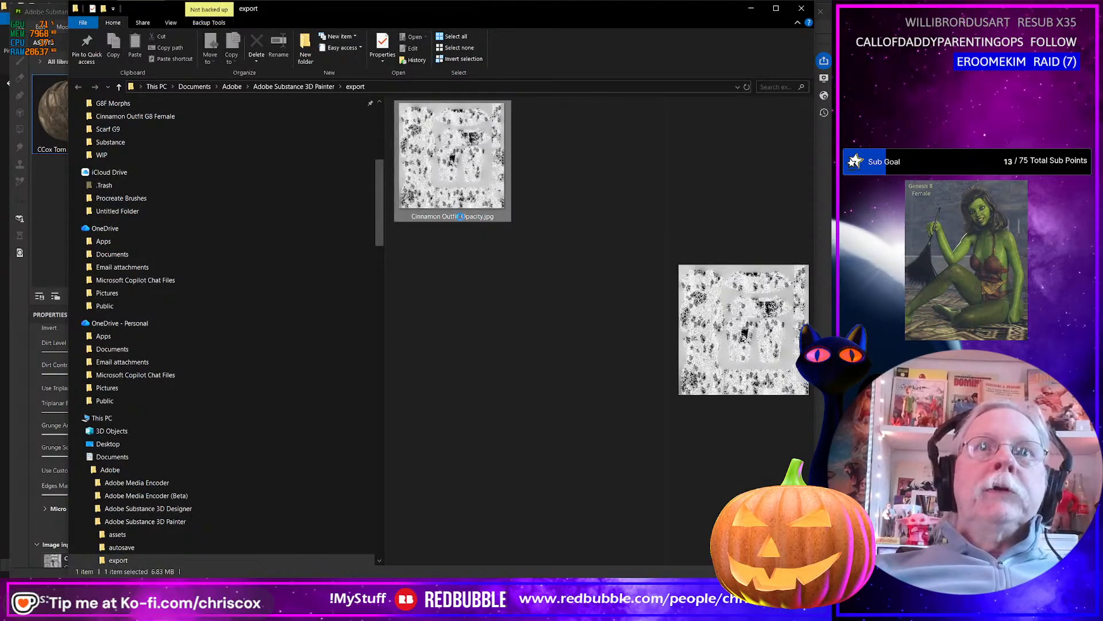
left_click(461, 218)
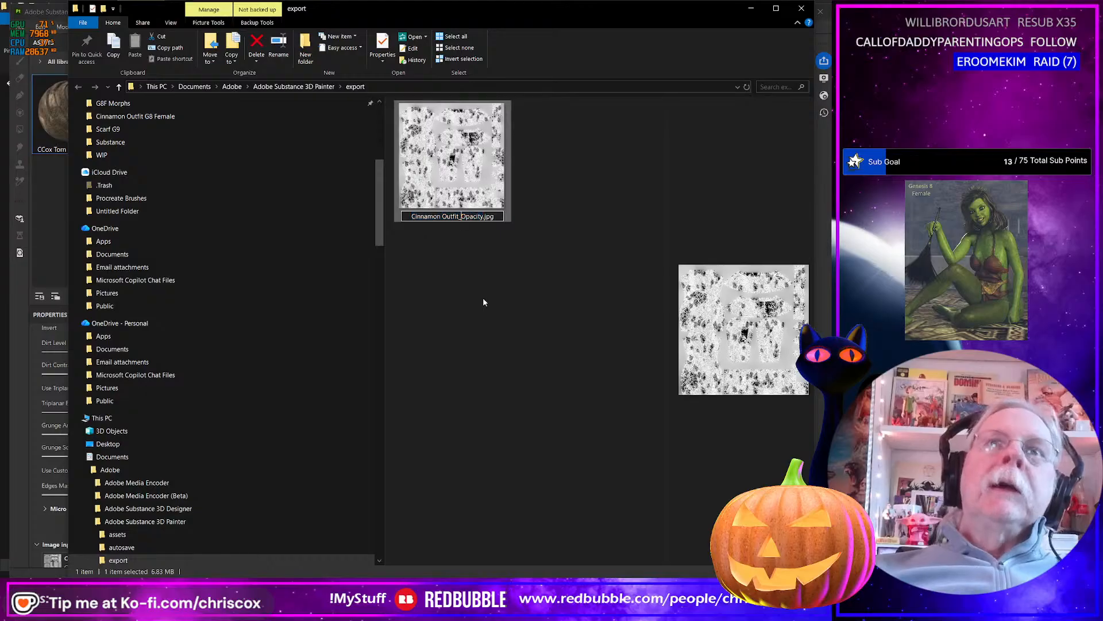
type("Tattere")
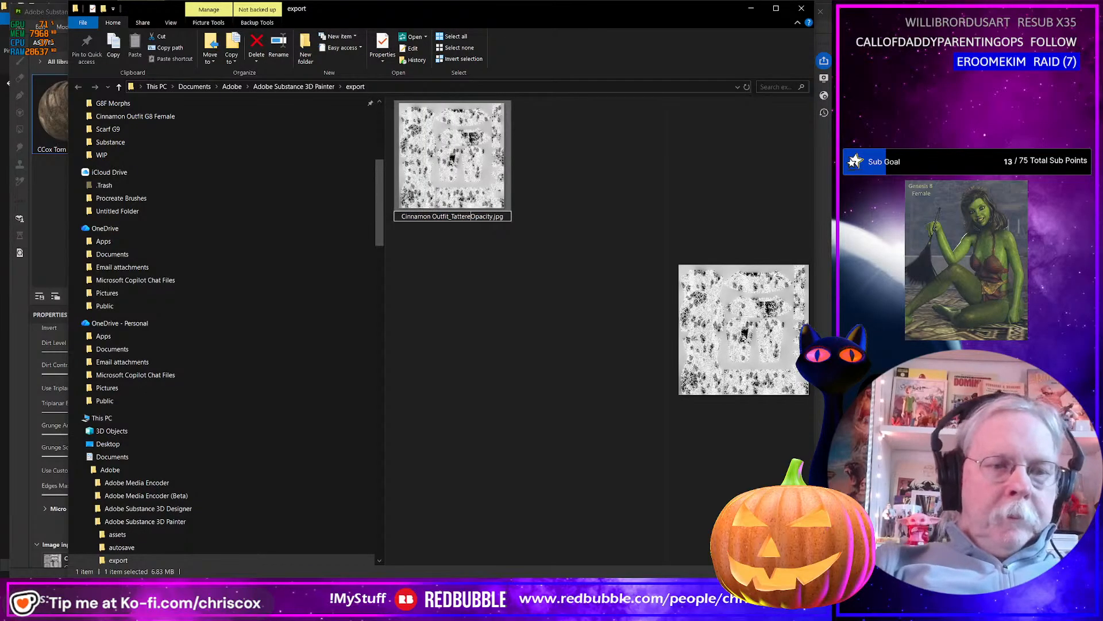
type("d_")
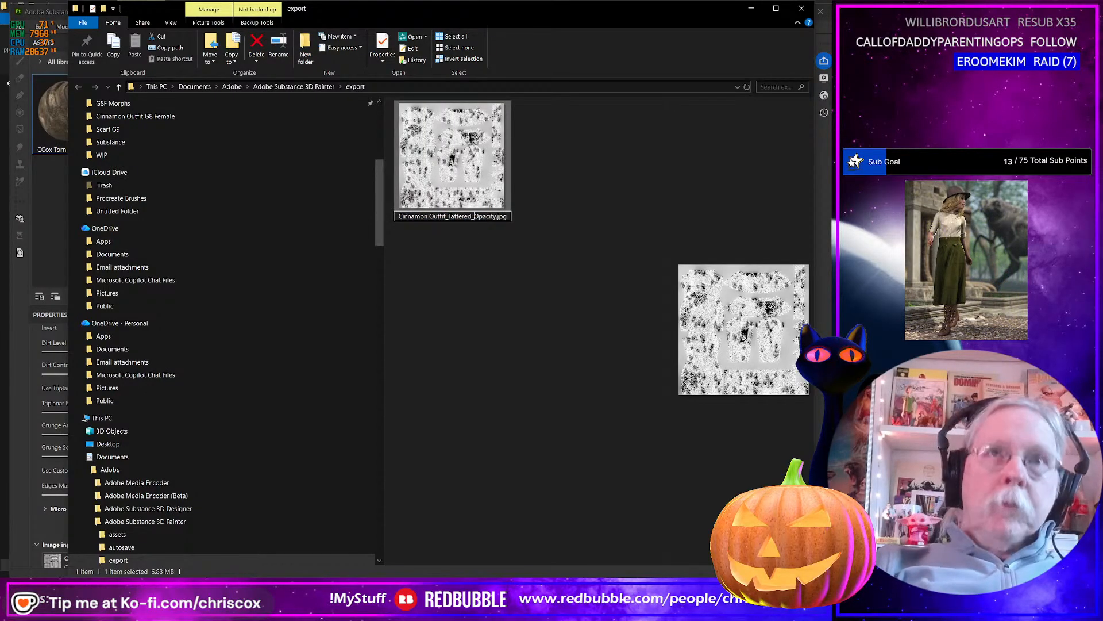
key("Return")
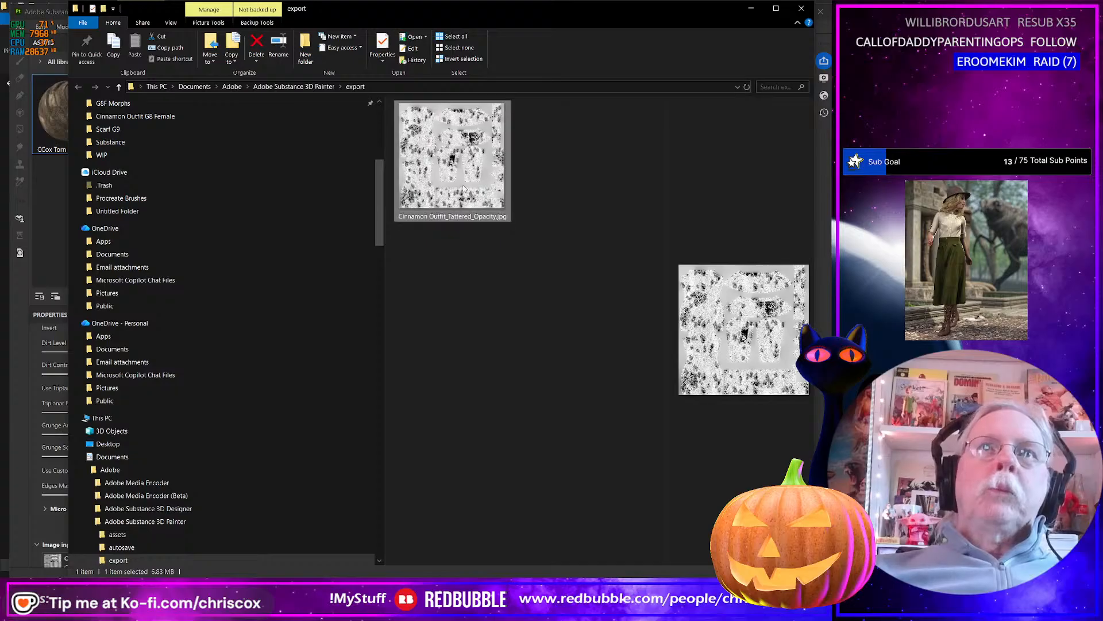
Move the tattered opacity map from the export folder into the project's Cinnamon Outfit textures folder.
key("ctrl+x")
key("alt+Tab")
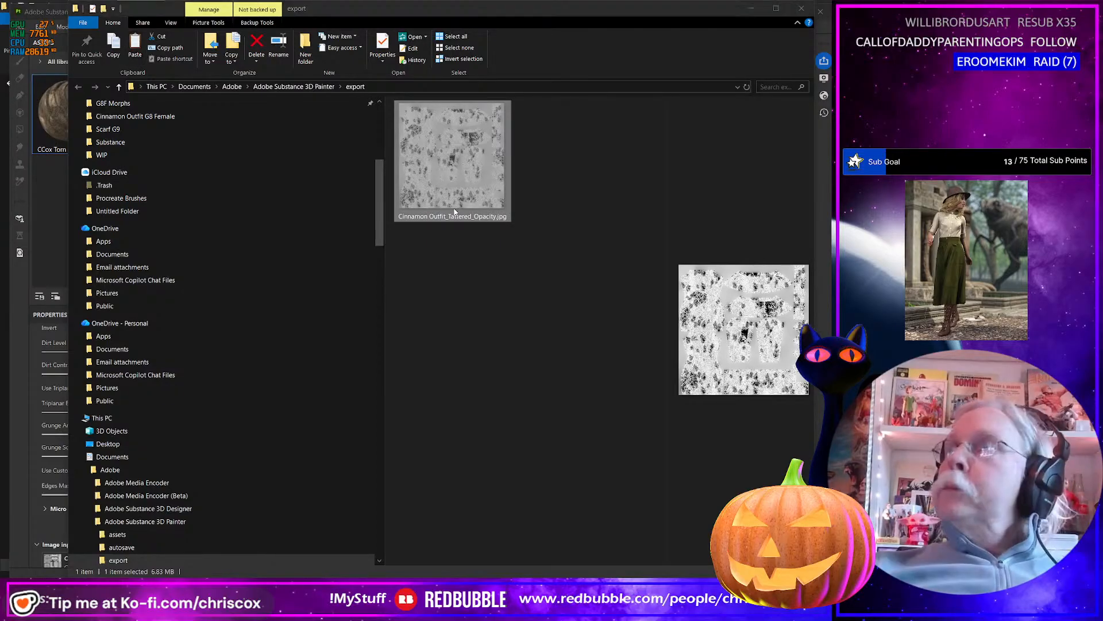
key("ctrl+v")
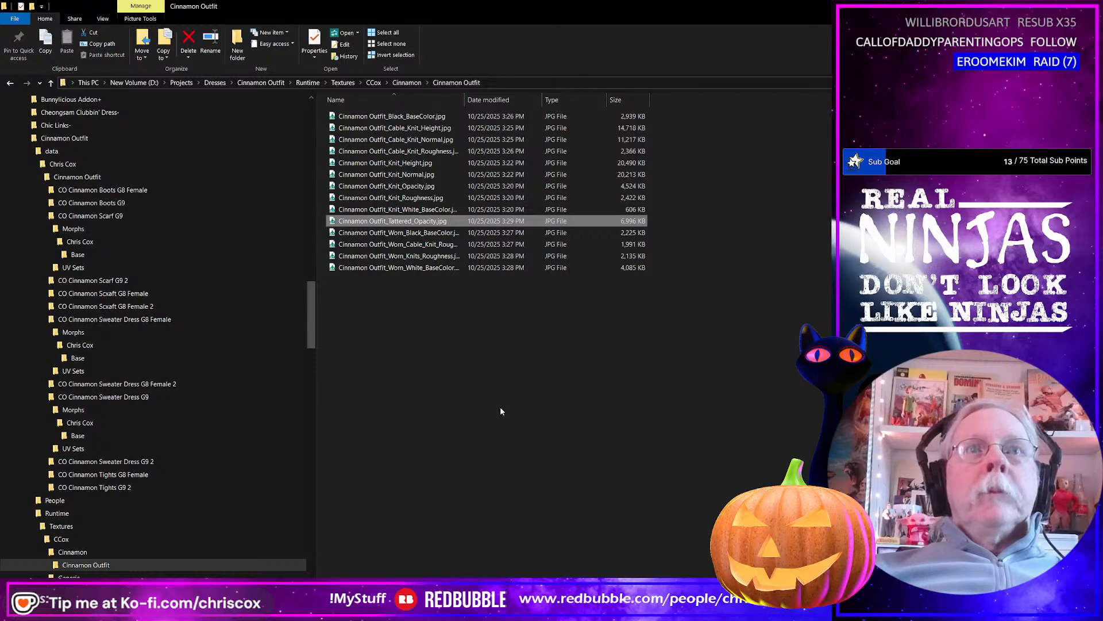
Return to Substance 3D Painter, close the export window and hide the CCox Storm Raider Dirt and Wear_1 layer.
key("alt+Tab")
key("alt+Tab")
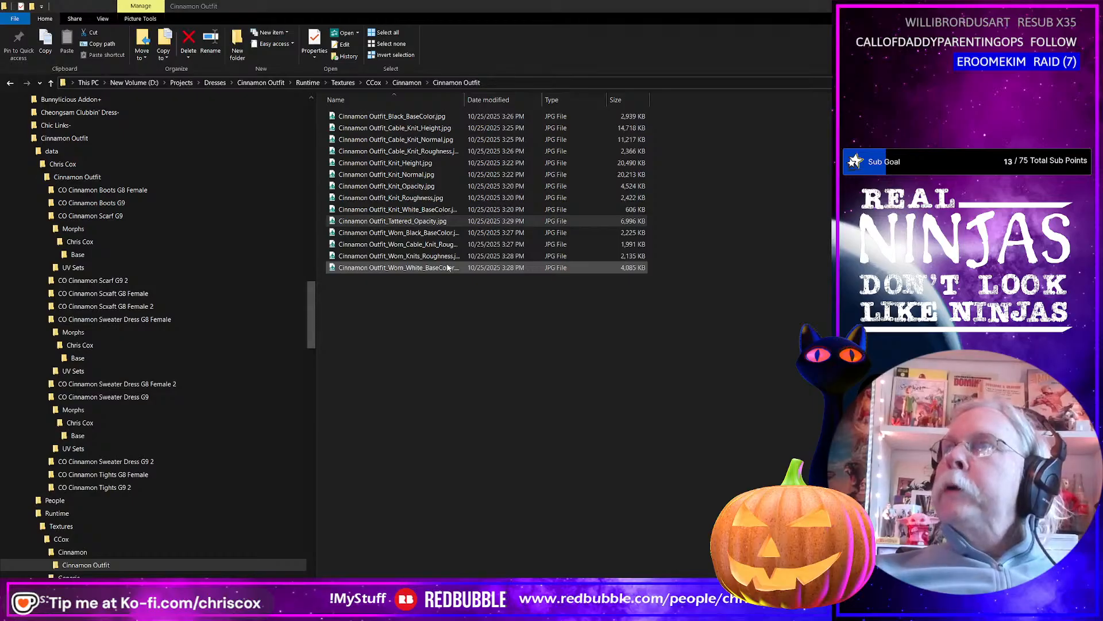
key("alt+Tab")
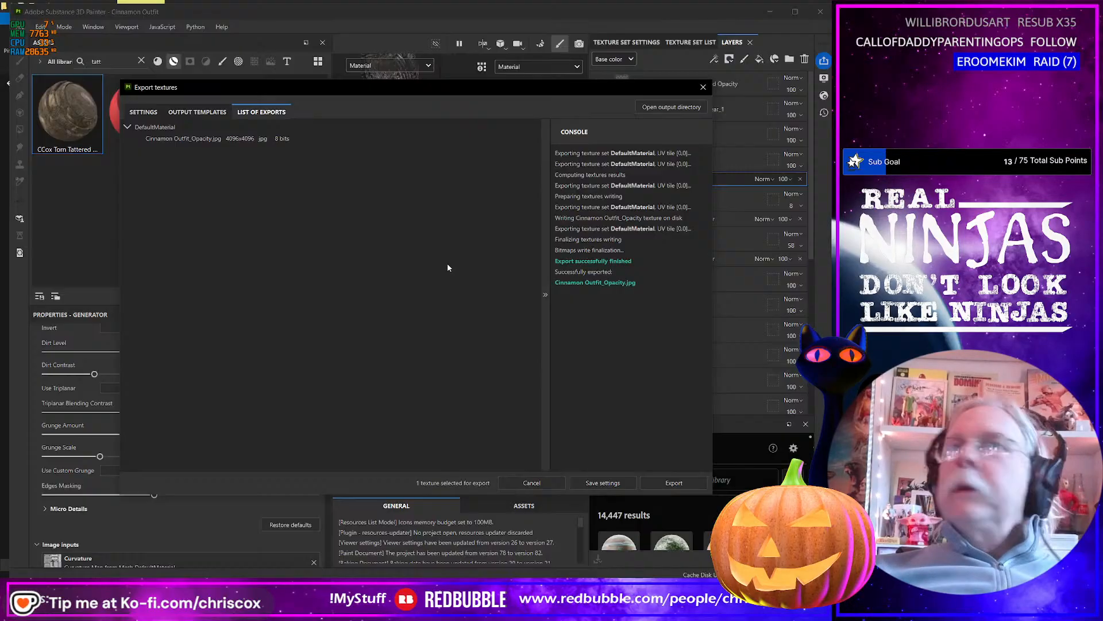
left_click(706, 89)
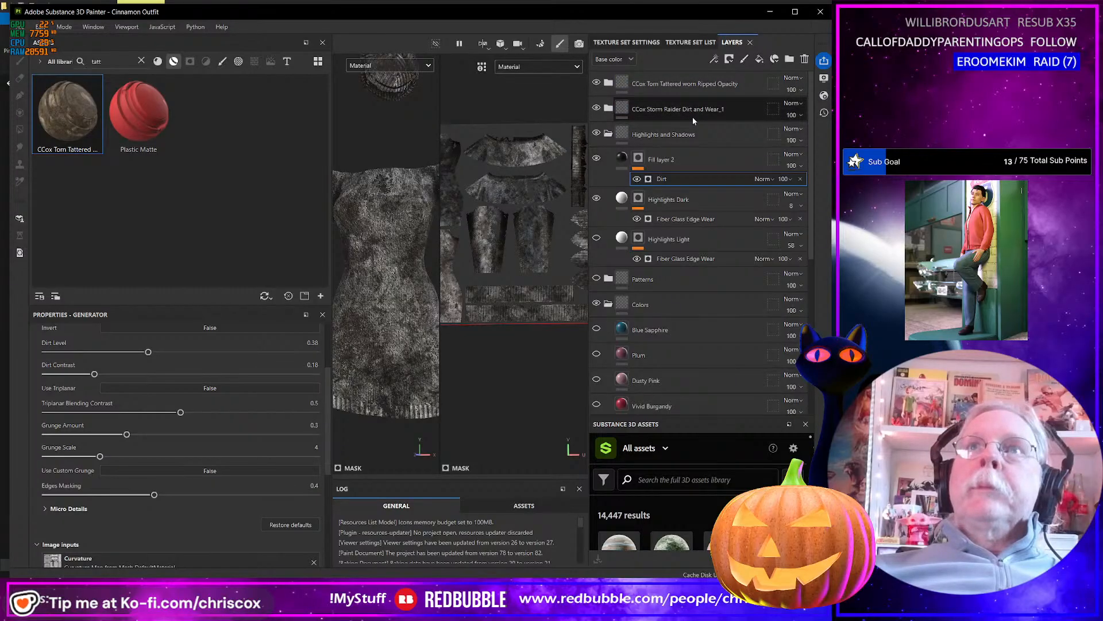
left_click(597, 108)
In the Colors group, hide the White layer and show the Tan layer.
left_click(675, 328)
scroll(675, 327, "down", 3)
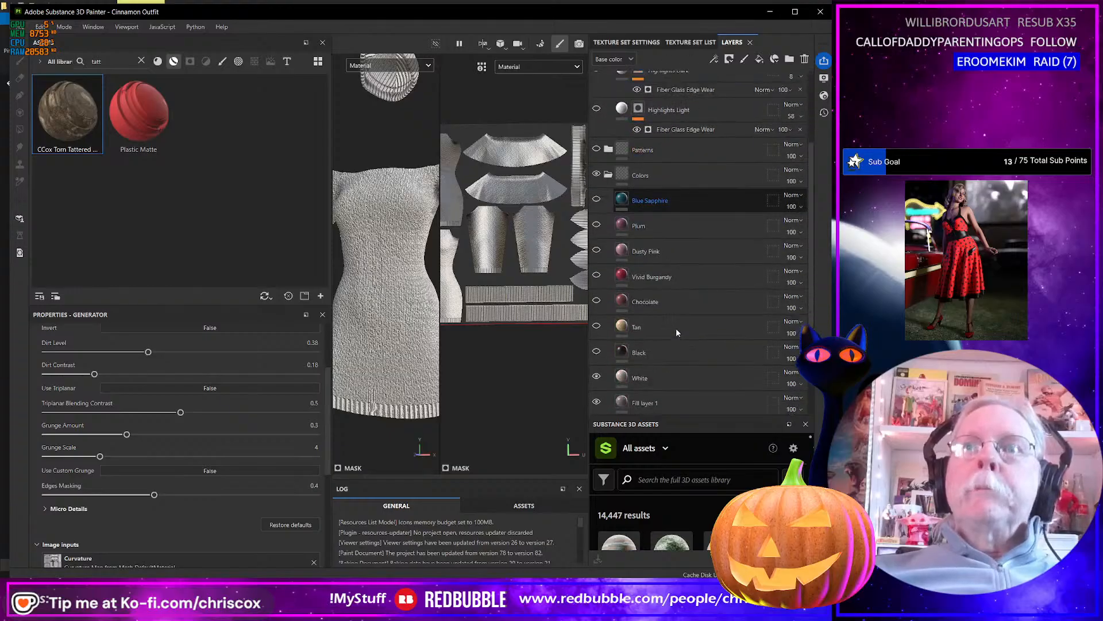
scroll(676, 328, "down", 3)
left_click(597, 280)
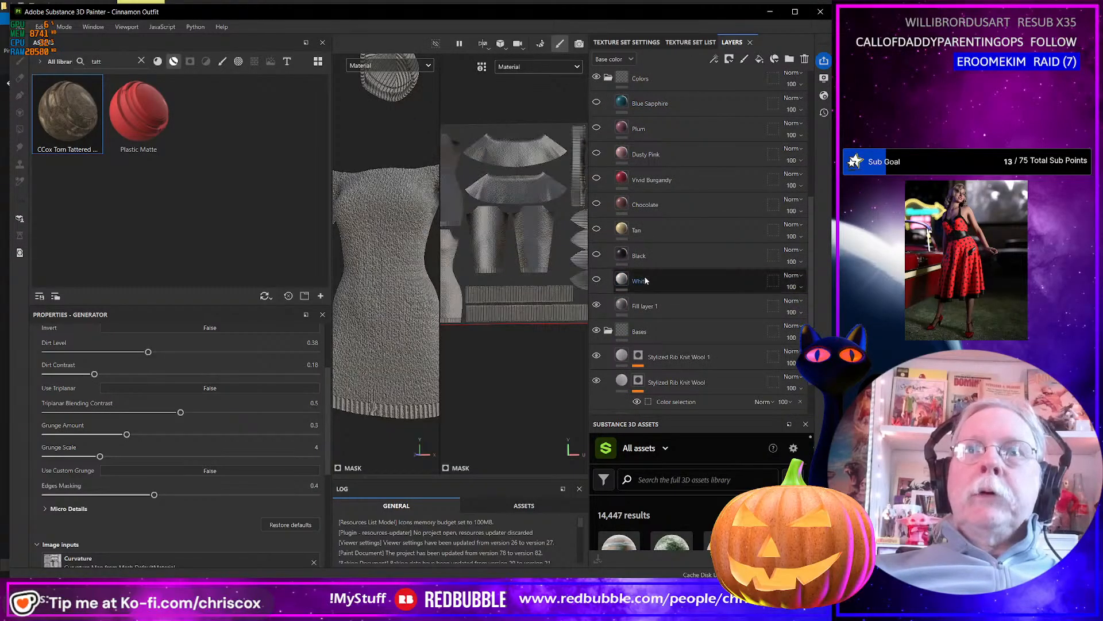
left_click(596, 228)
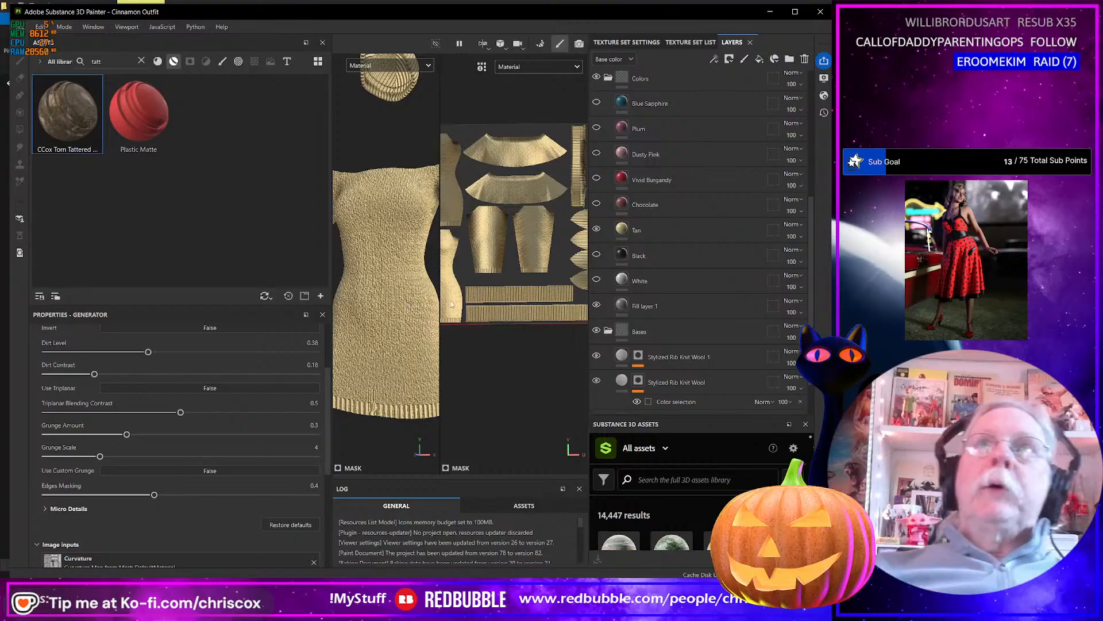
Switch the Highlights Light layer on and off to compare its effect on the tan knit.
scroll(652, 162, "up", 5)
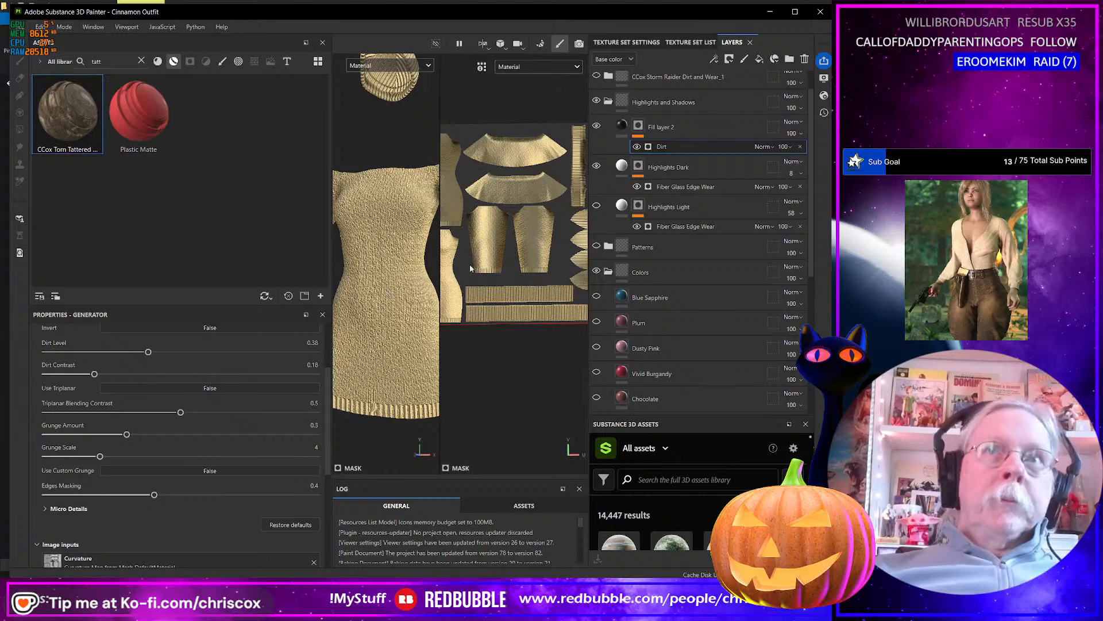
left_click(596, 208)
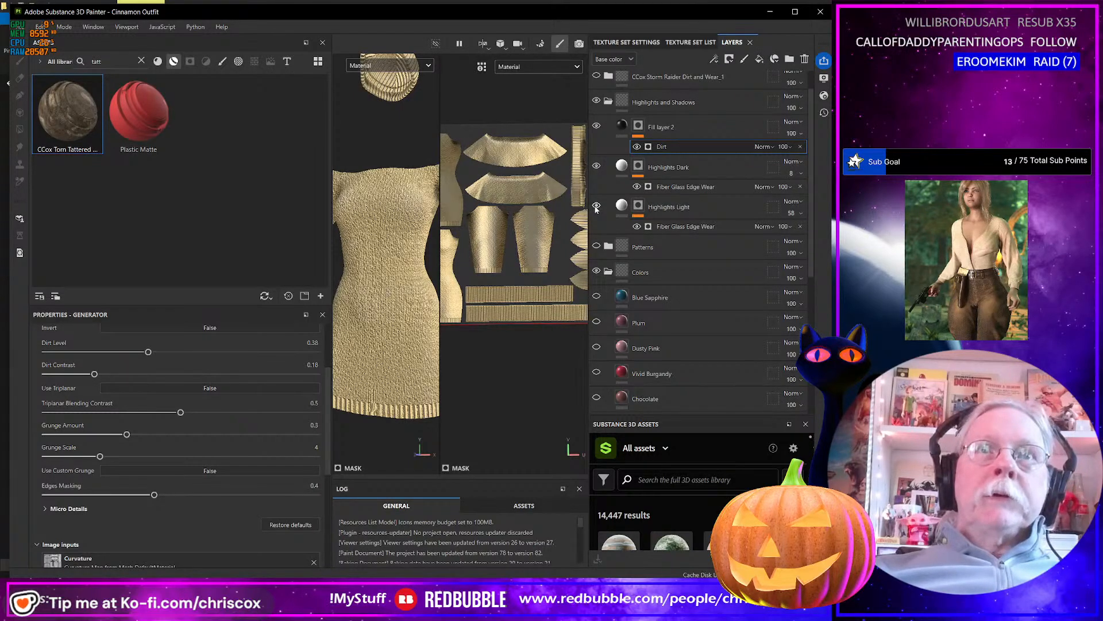
left_click(596, 208)
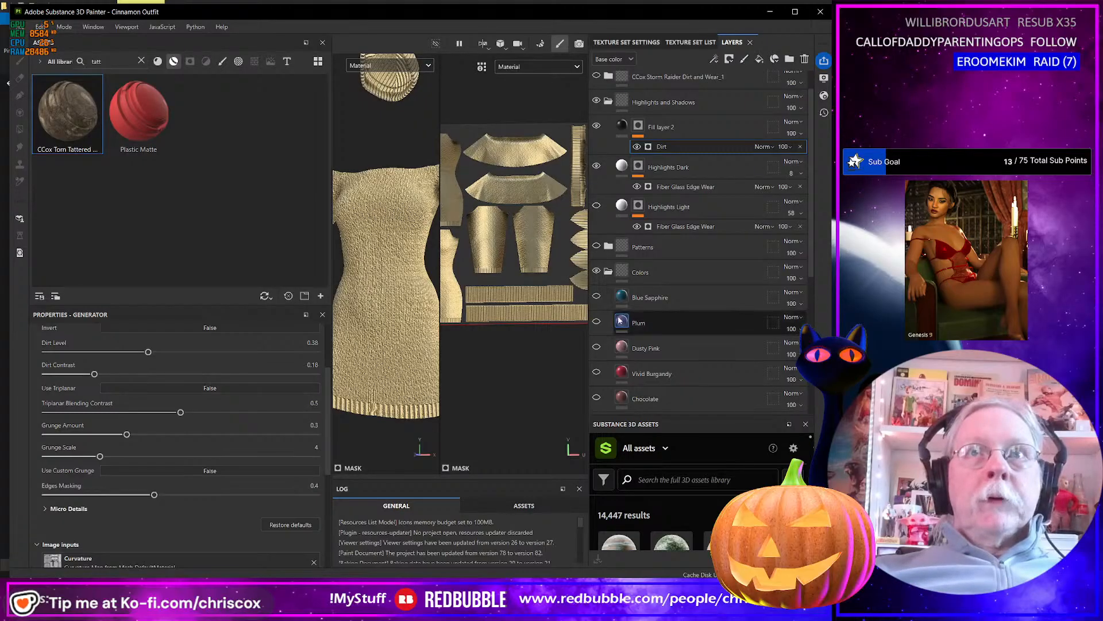
Hide the Tan color layer, show the White layer and turn on the Highlights Light layer.
scroll(618, 322, "down", 1)
left_click(597, 391)
scroll(603, 390, "down", 5)
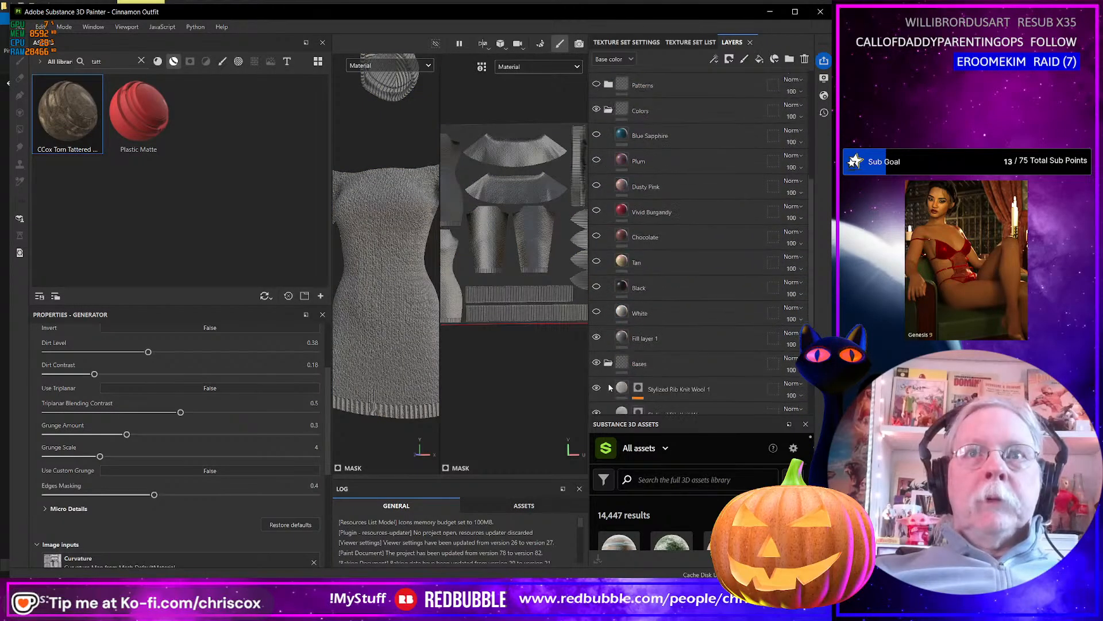
left_click(596, 312)
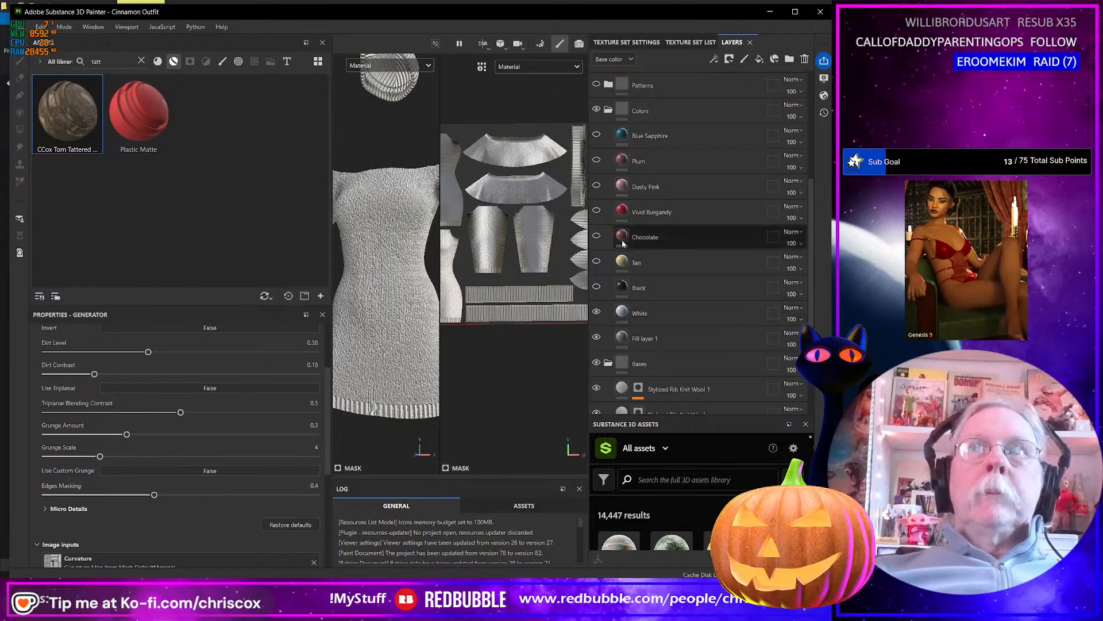
scroll(626, 147, "up", 3)
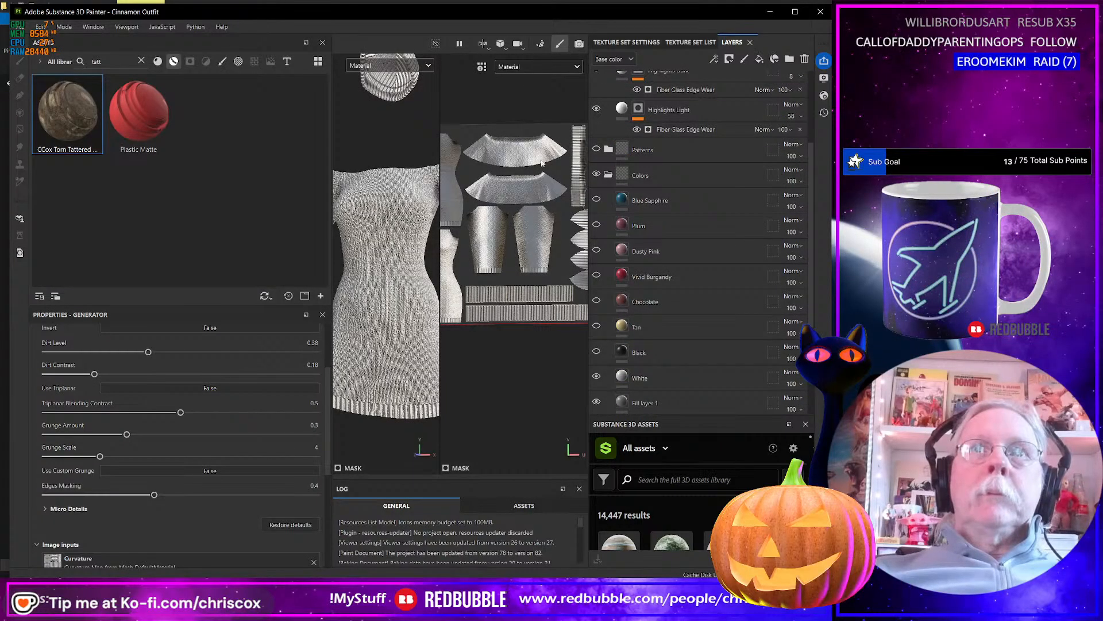
Export the white base color map at 4096 as jpeg with the ! CCox-Clothes_Base Color output template.
key("ctrl+shift+e")
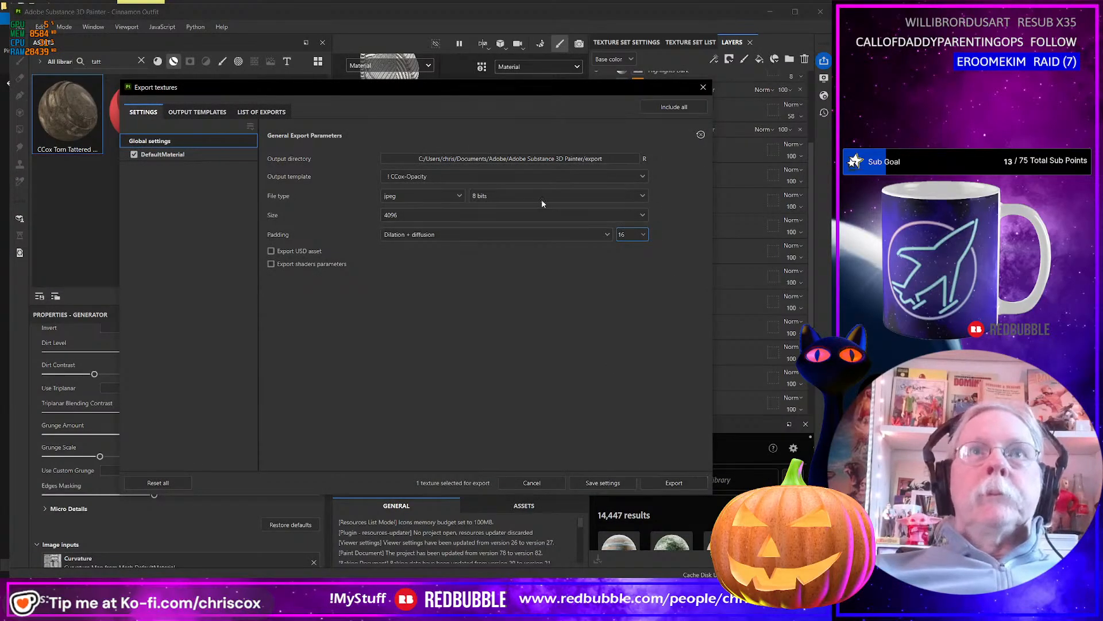
left_click(504, 176)
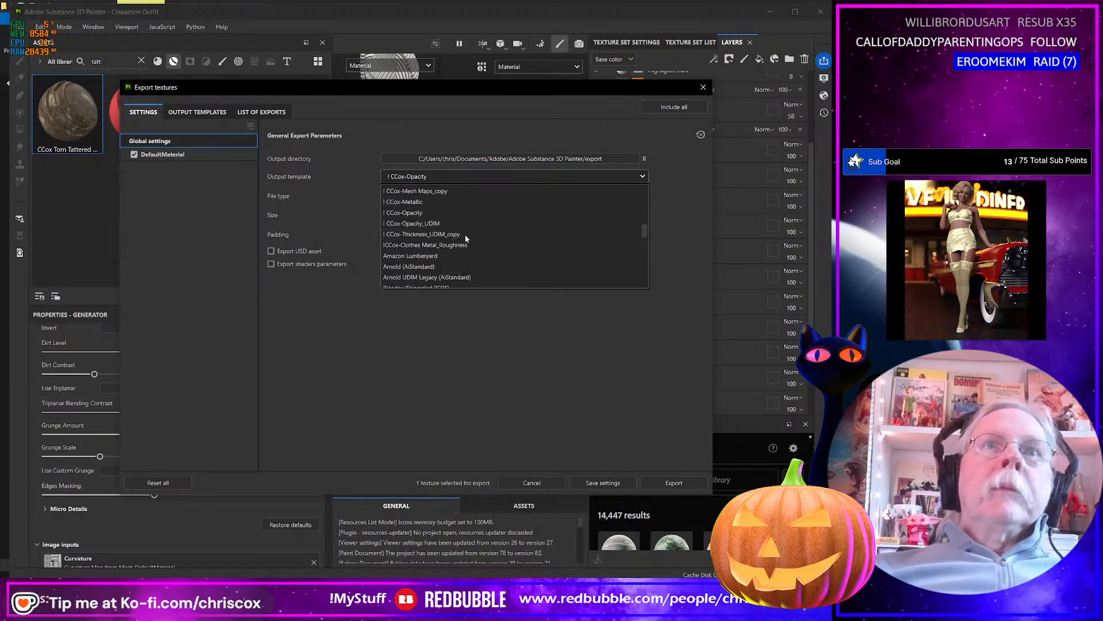
scroll(465, 237, "up", 5)
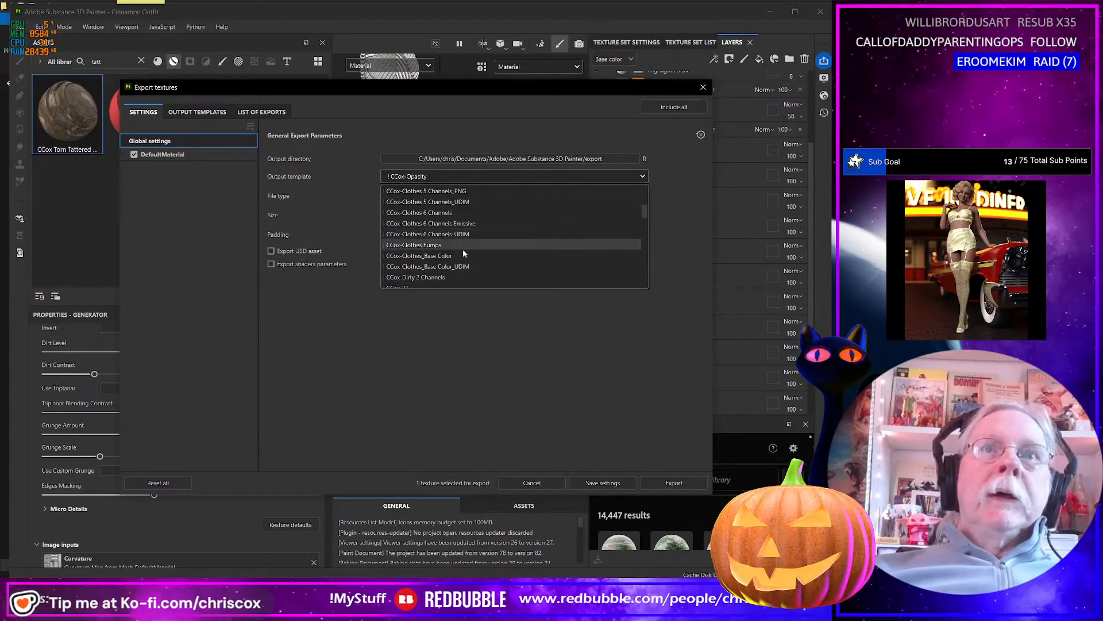
left_click(462, 255)
left_click(674, 483)
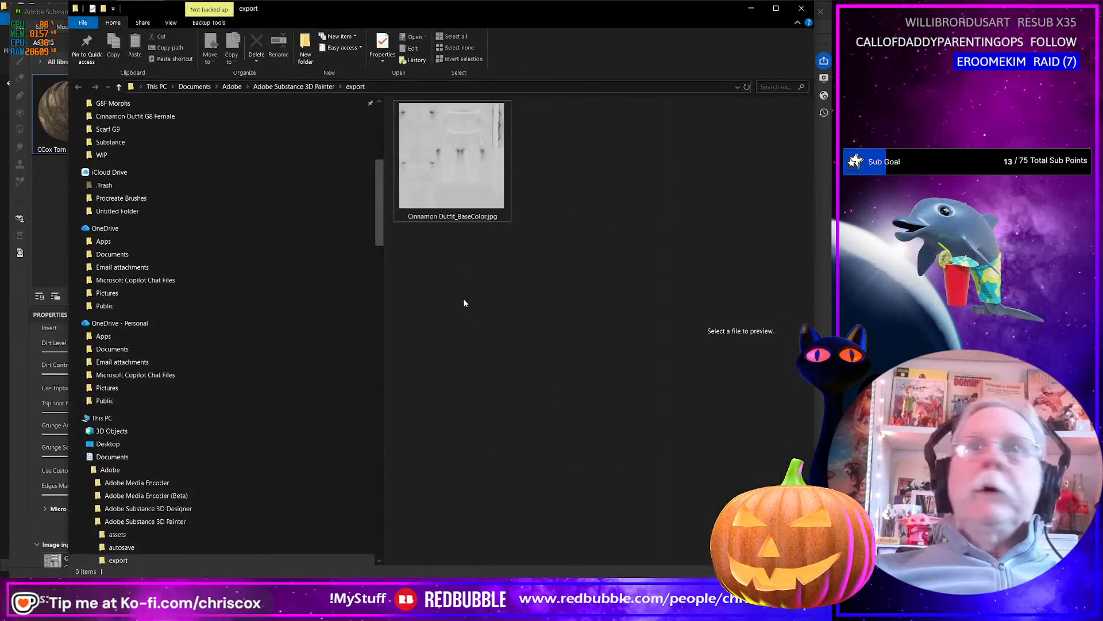
In the export folder, rename the new base color map as Cinnamon Outfit_White_BaseColor.jpg.
left_click(461, 217)
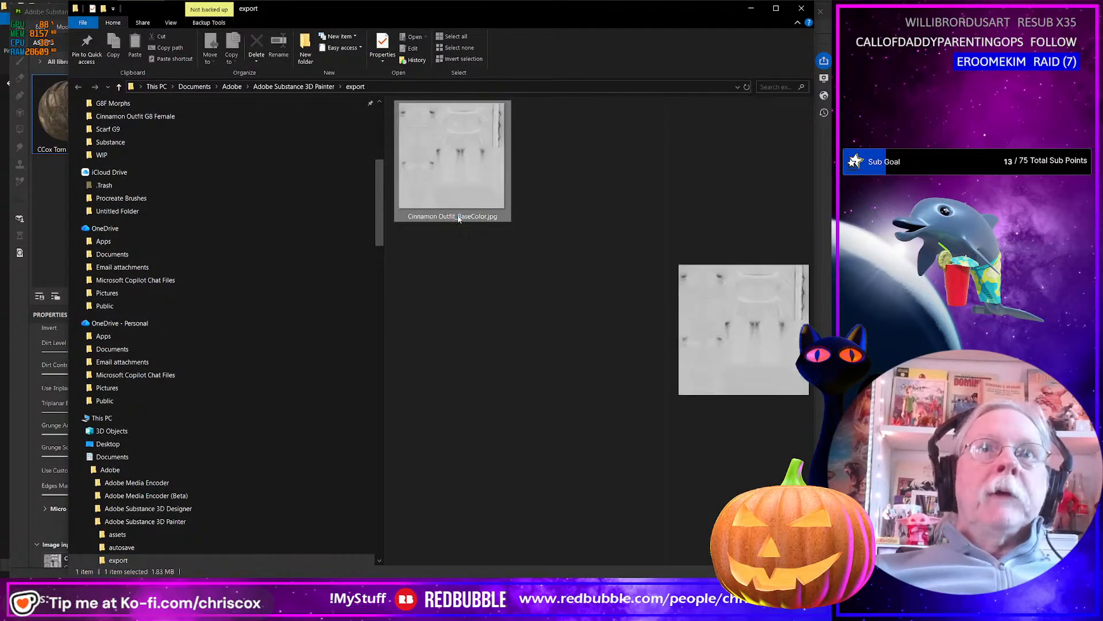
left_click(458, 218)
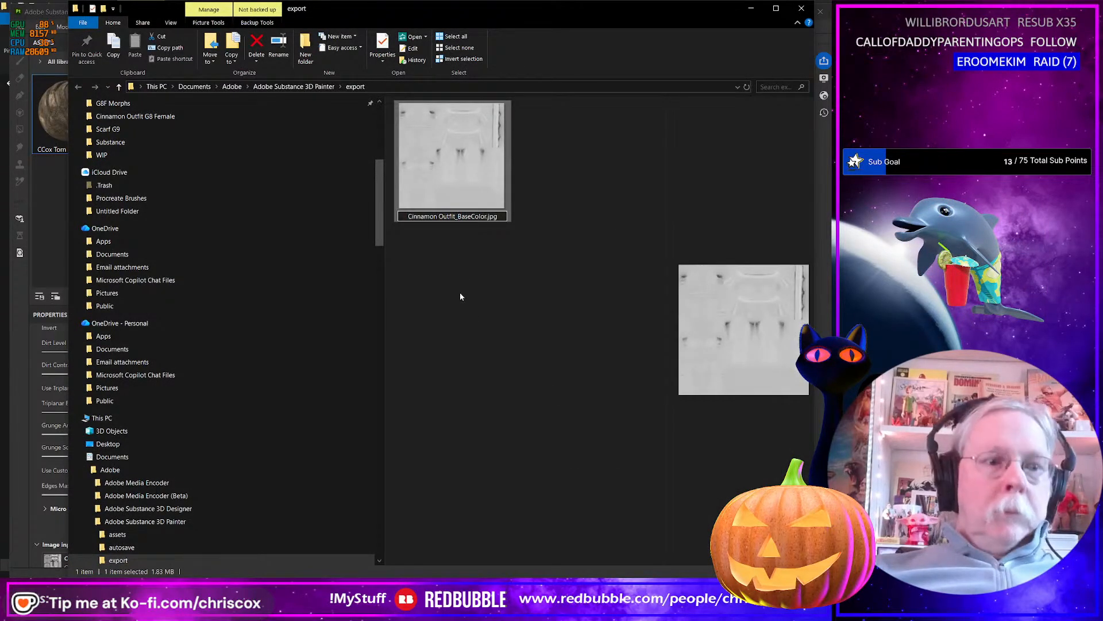
type("White")
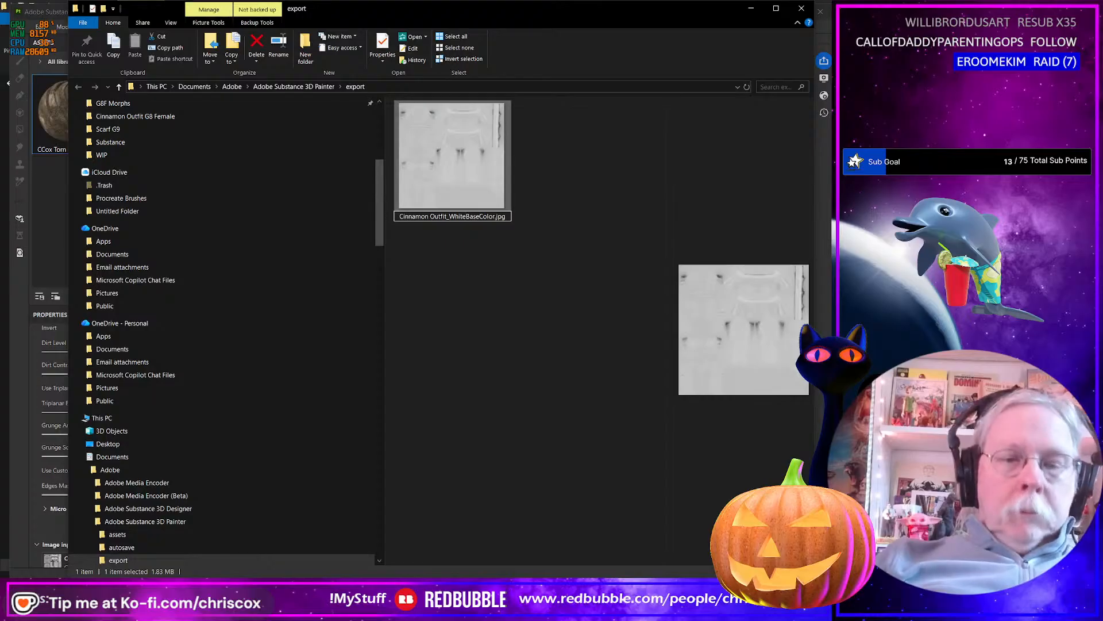
type("_")
key("Return")
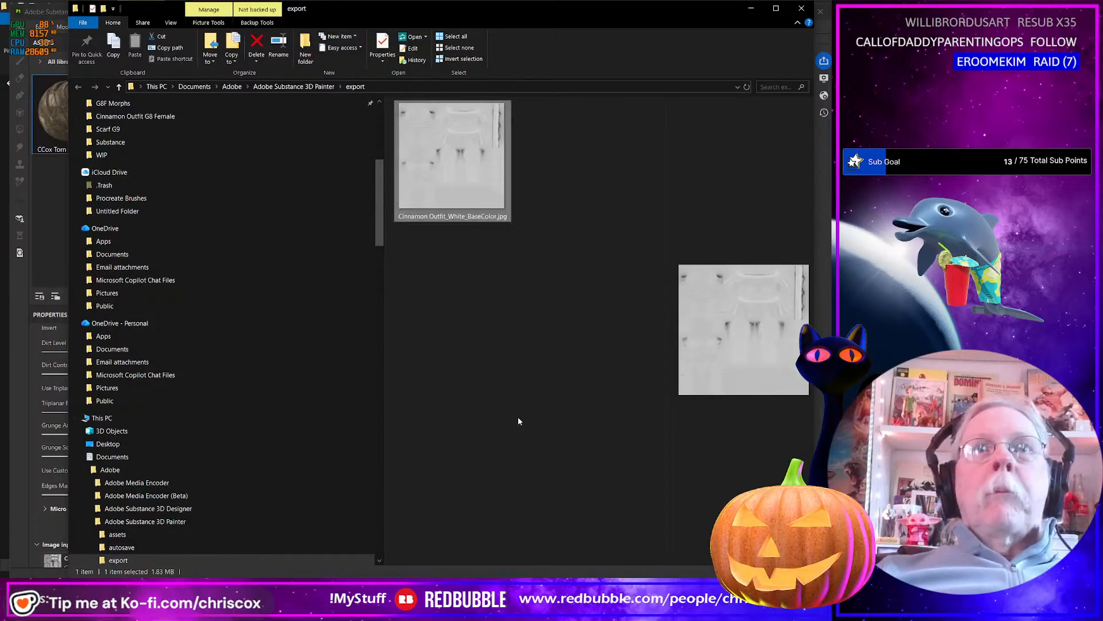
Return to Substance 3D Painter, show the Tan color layer and export its base color map at 4096 as jpeg.
key("alt+Tab")
key("alt+Tab")
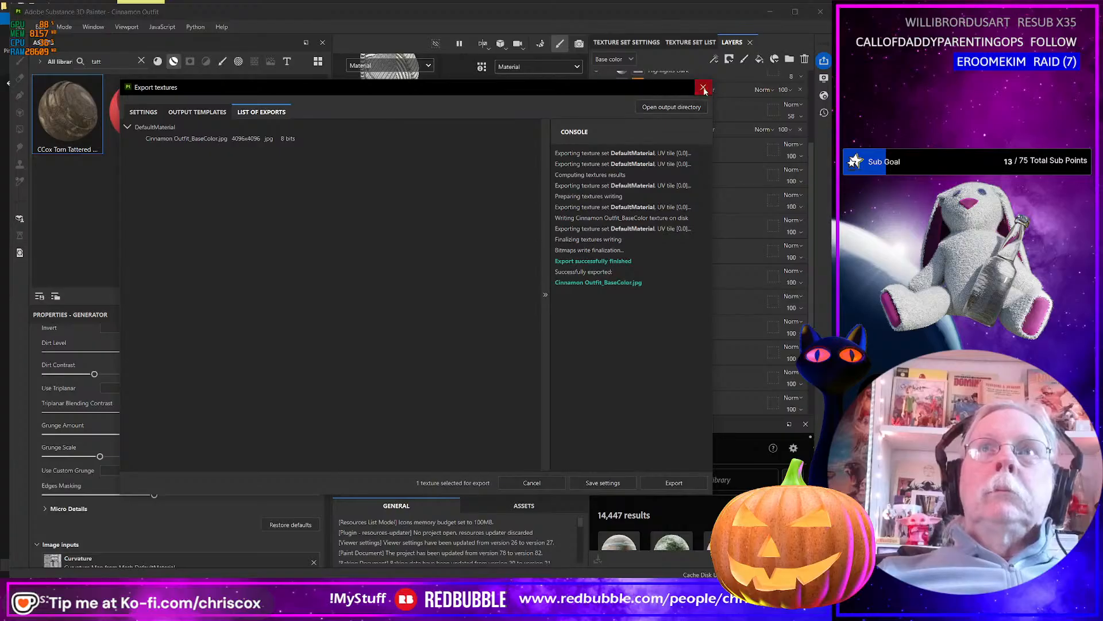
left_click(704, 88)
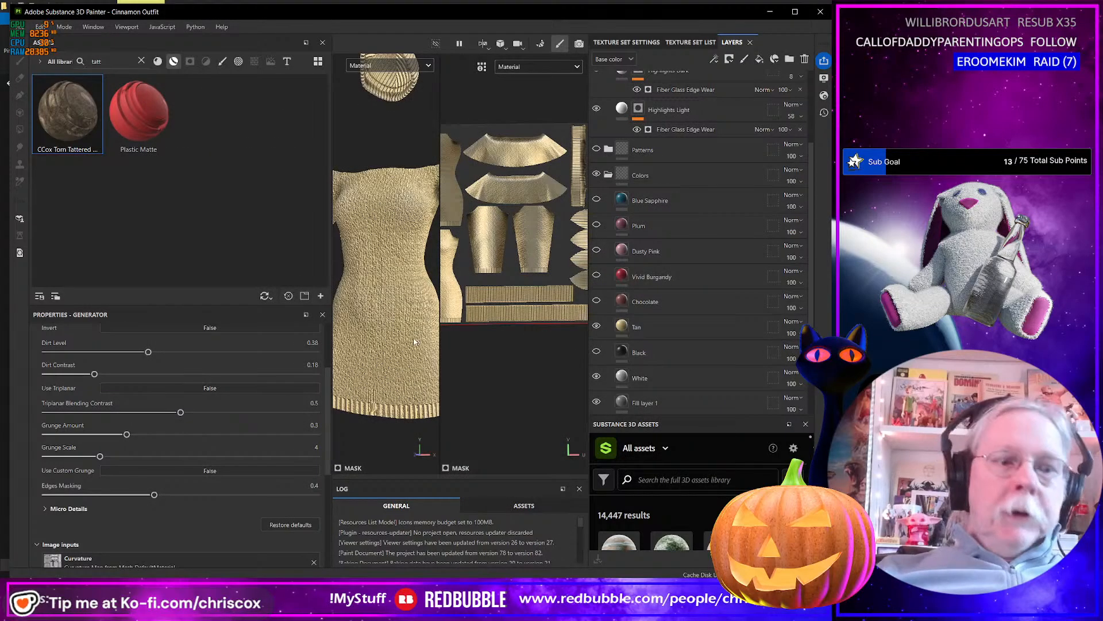
key("ctrl+shift+e")
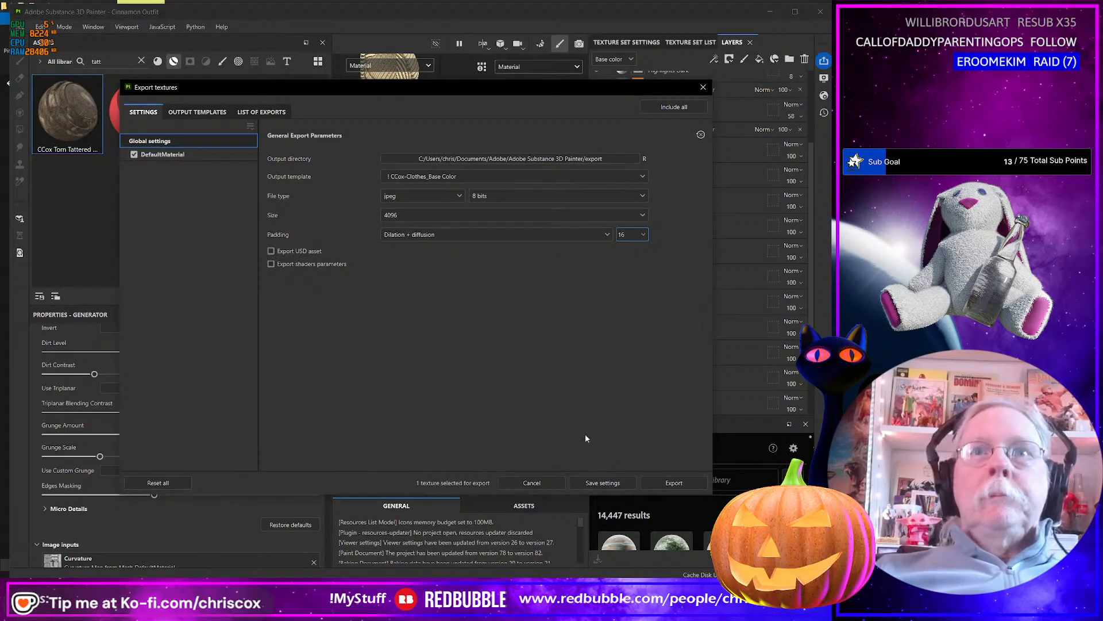
left_click(688, 482)
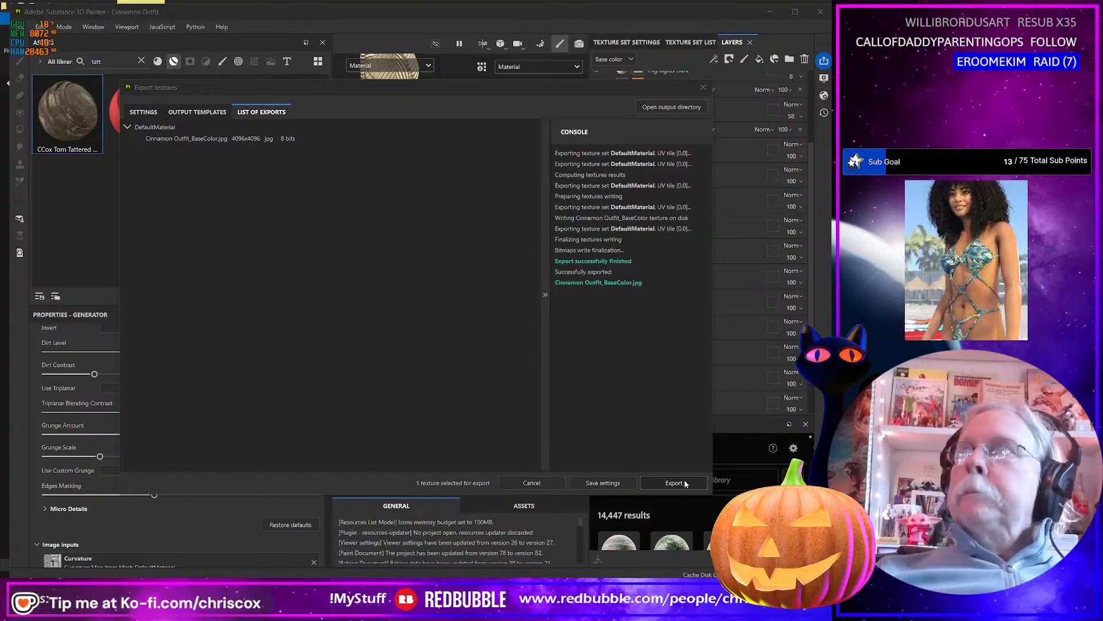
In the export folder, rename the new base color map as Cinnamon Outfit_Tan_BaseColor.jpg.
key("alt+Tab")
left_click(460, 218)
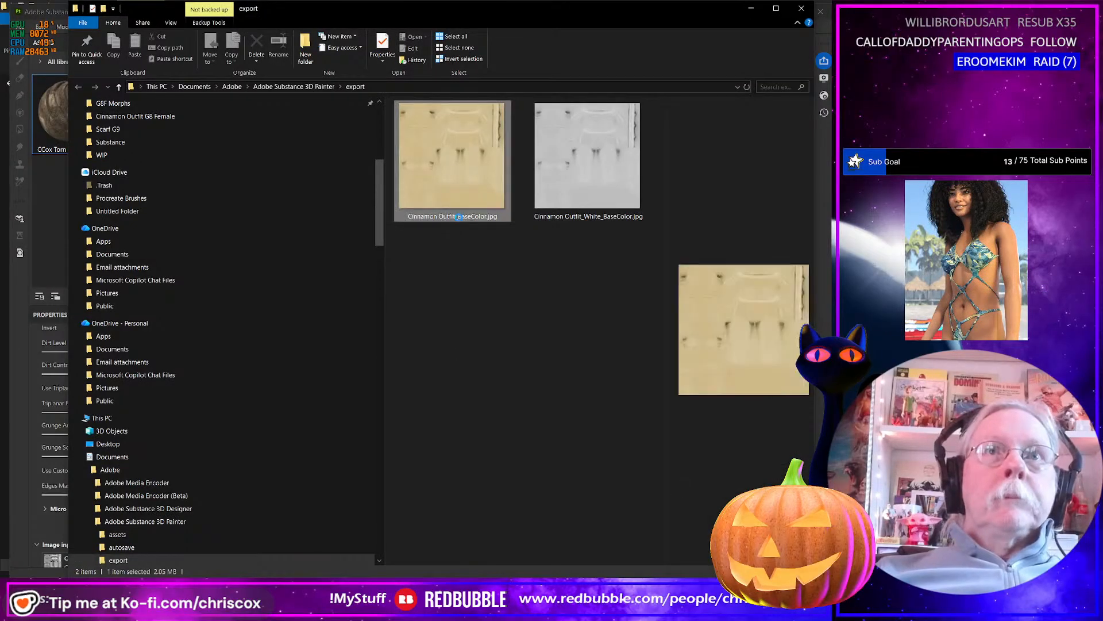
left_click(460, 218)
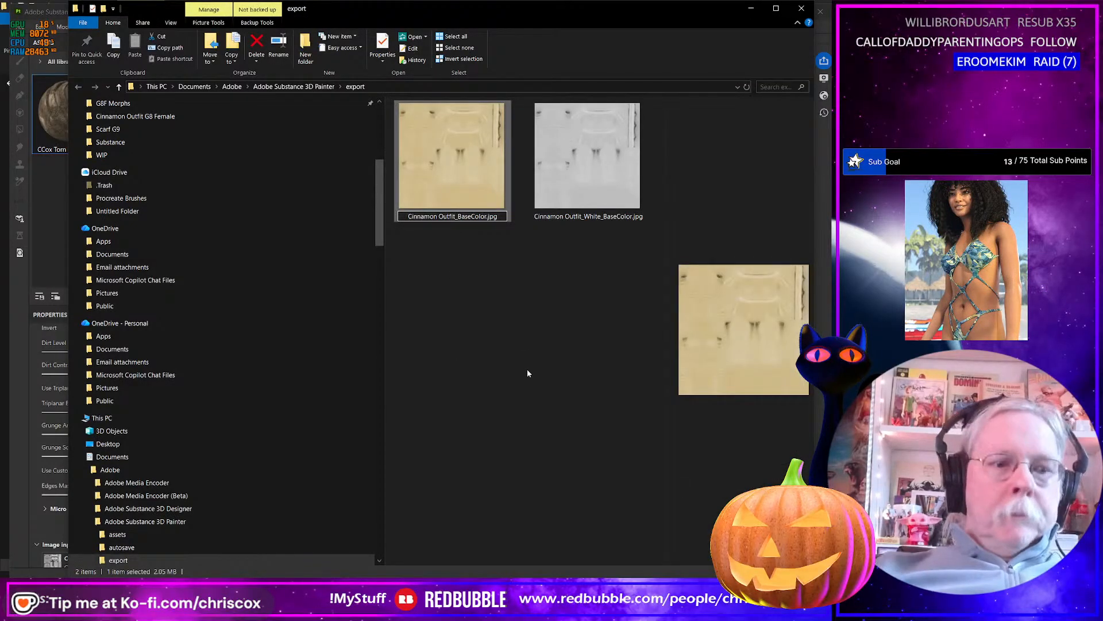
type("Tan_")
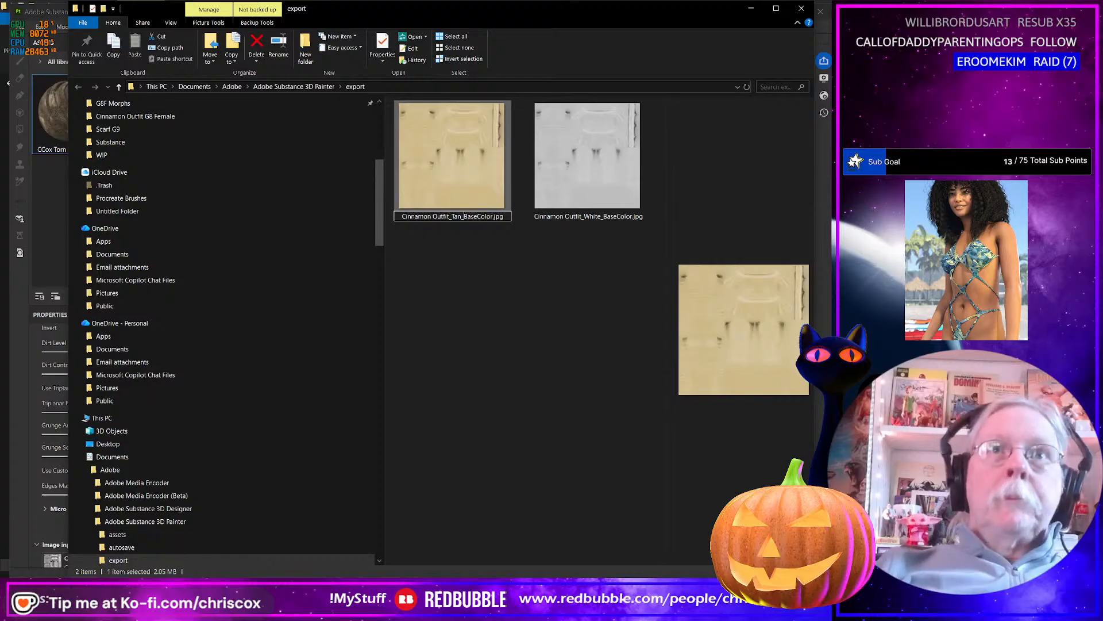
key("Return")
left_click(522, 450)
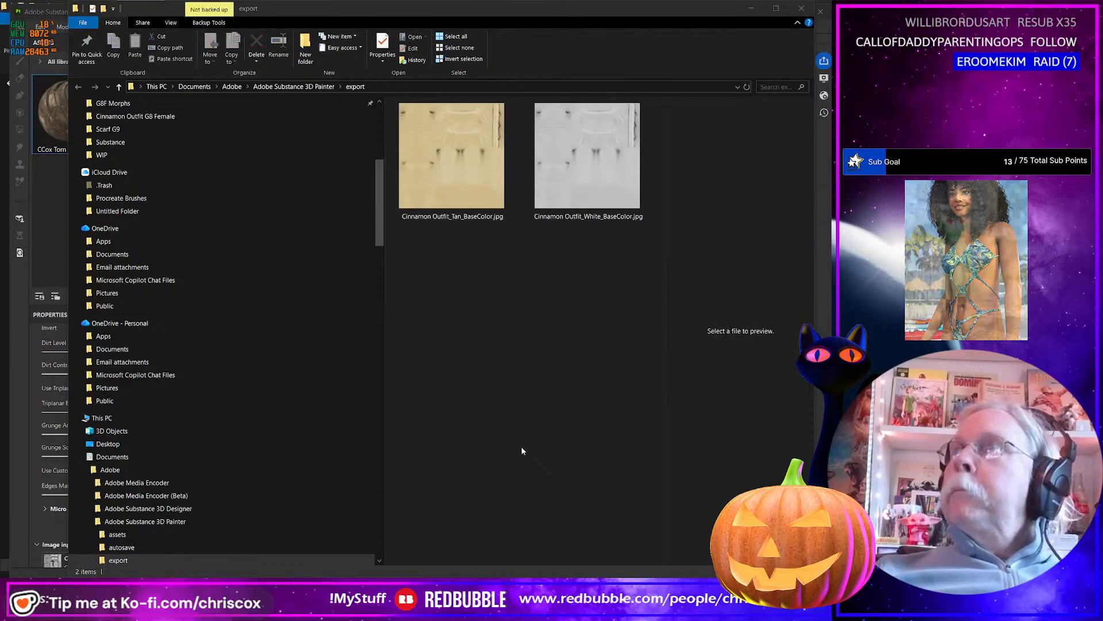
Return to Substance 3D Painter and, with the Chocolate layer shown and Highlights Light hidden, export the base color map at 4096 as jpeg.
key("alt+Tab")
left_click(703, 87)
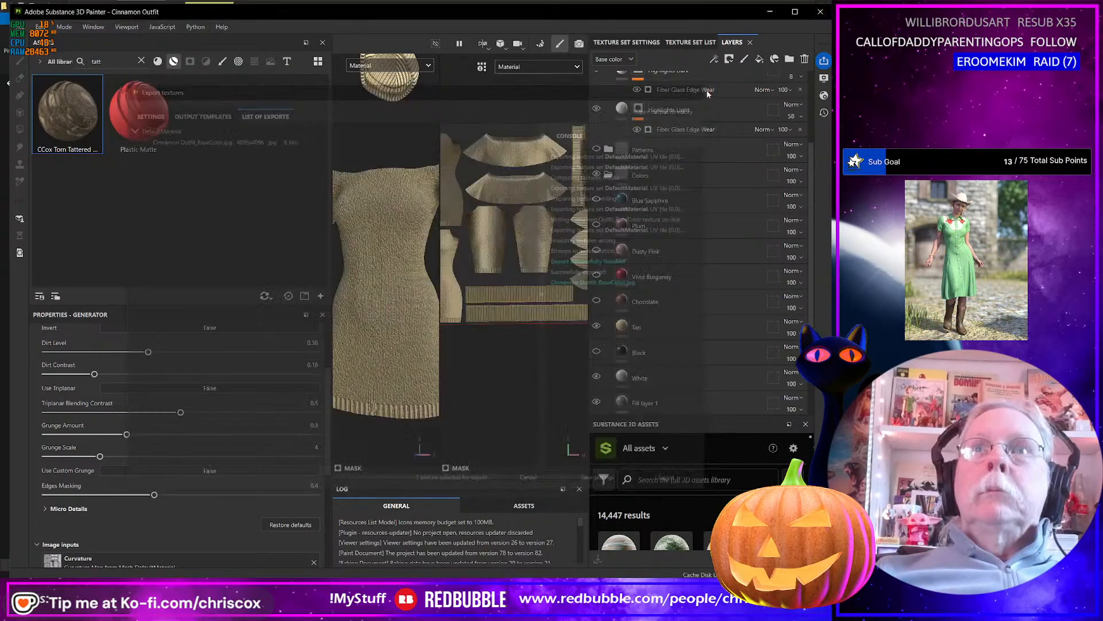
left_click(596, 300)
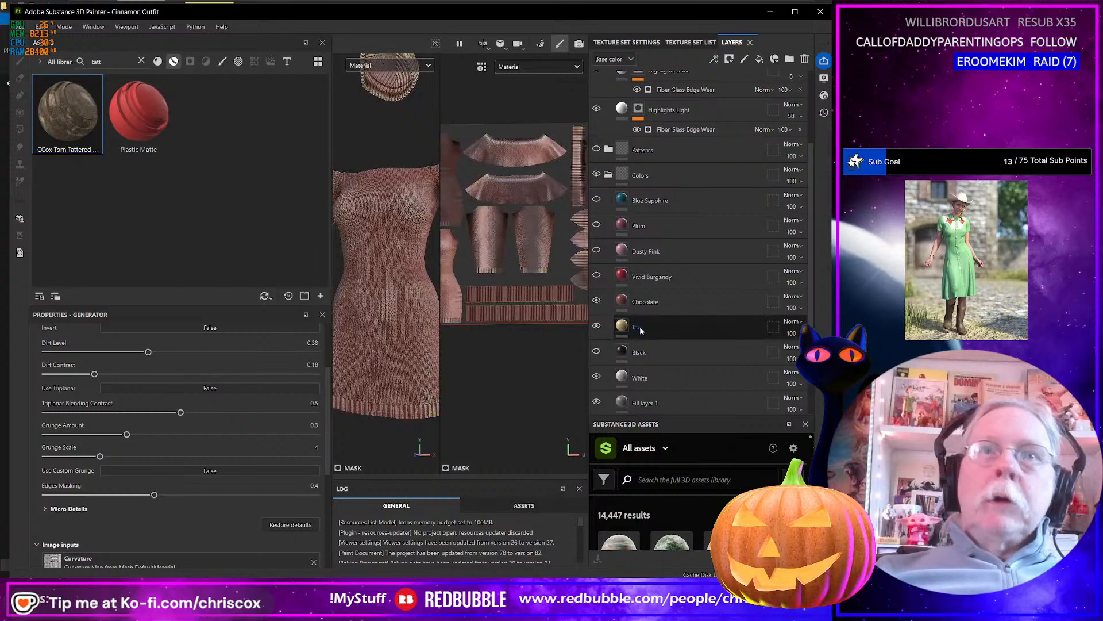
scroll(623, 241, "up", 3)
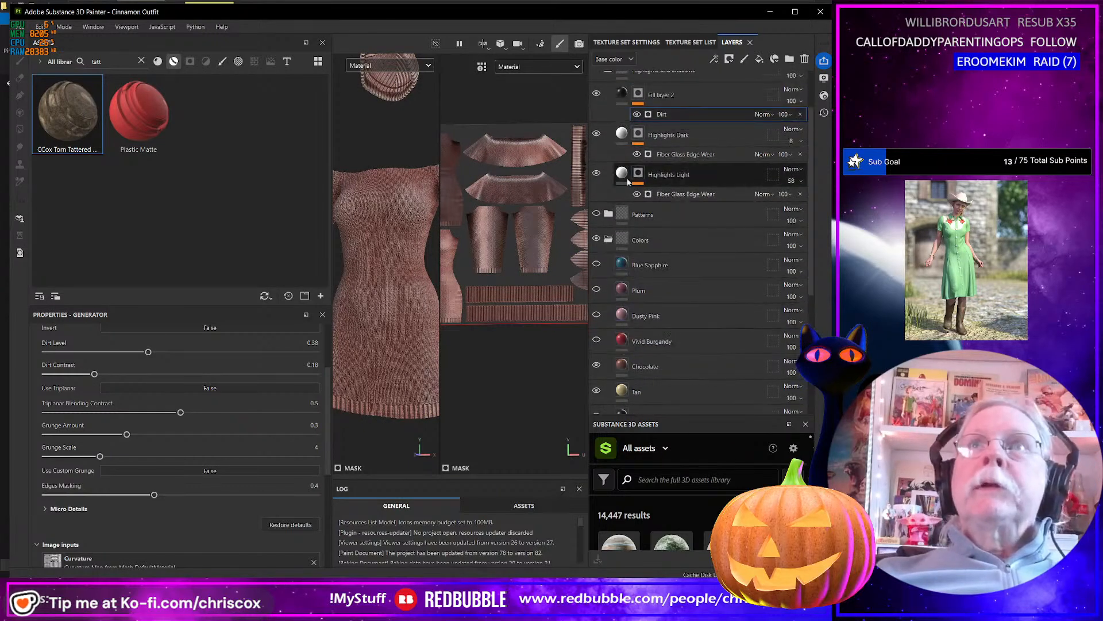
left_click(597, 174)
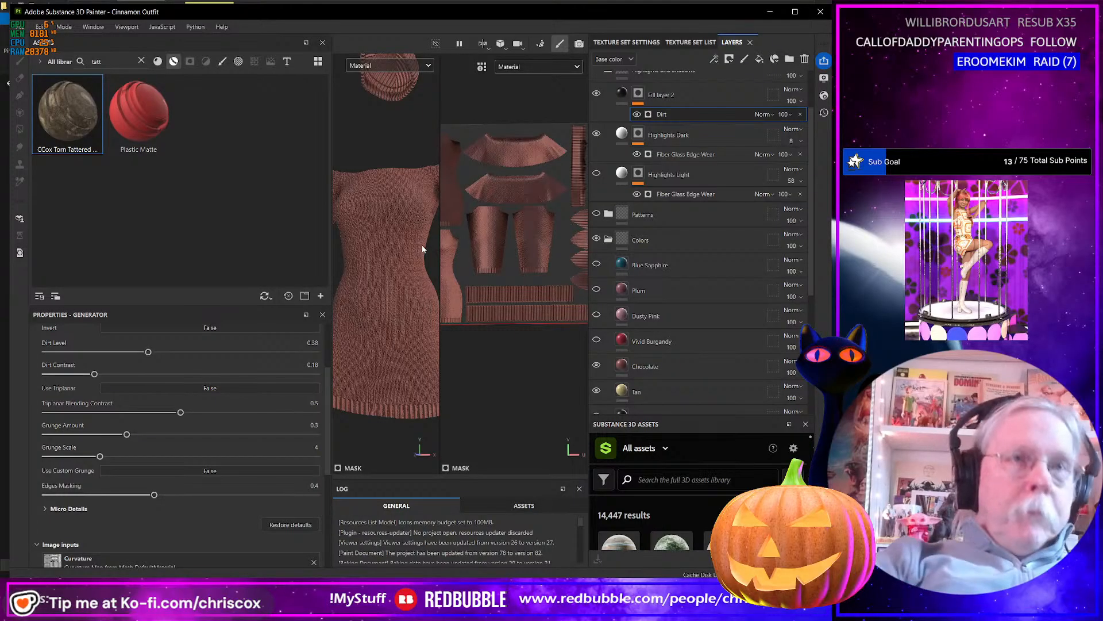
key("ctrl+shift+e")
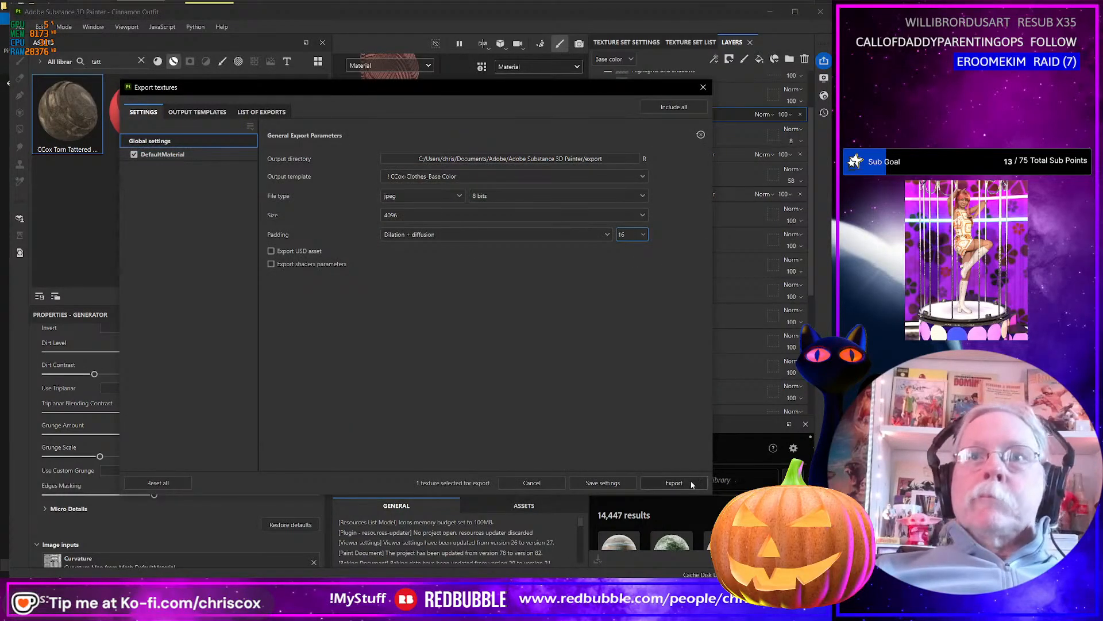
left_click(674, 482)
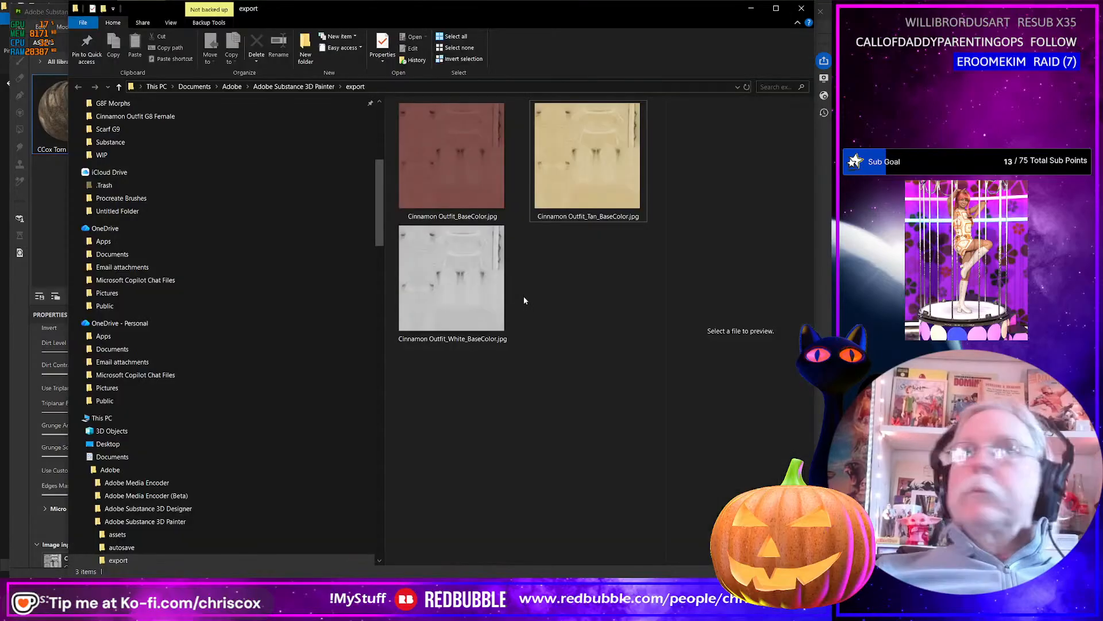
In the export folder, rename the new base color map as Cinnamon Outfit_Chocolate_BaseColor.jpg.
left_click(457, 216)
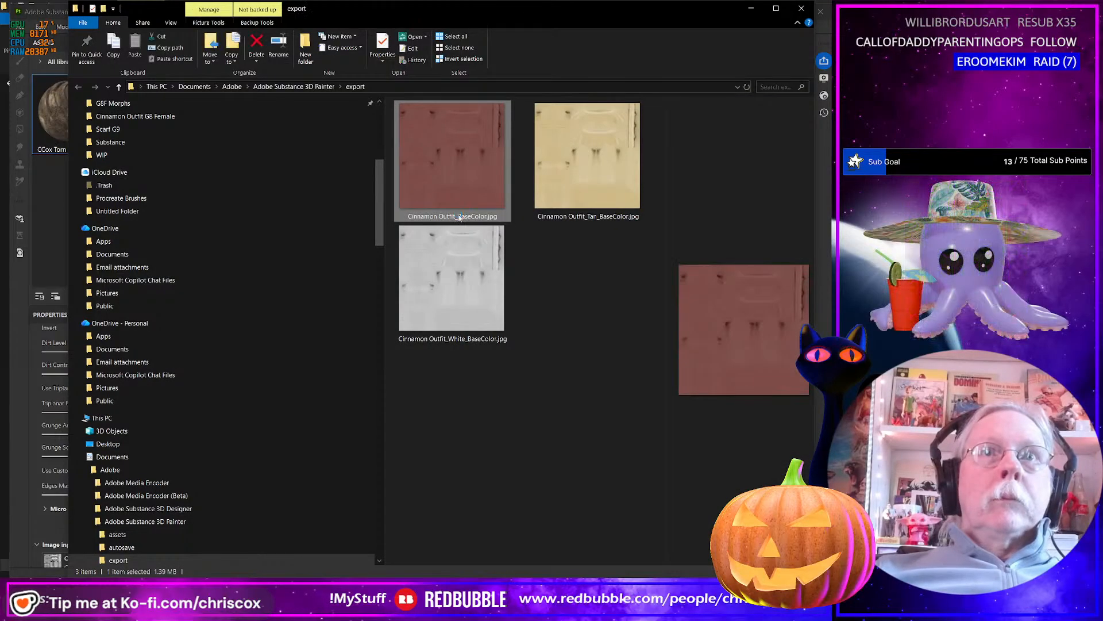
left_click(458, 216)
left_click(458, 216)
type("Choc")
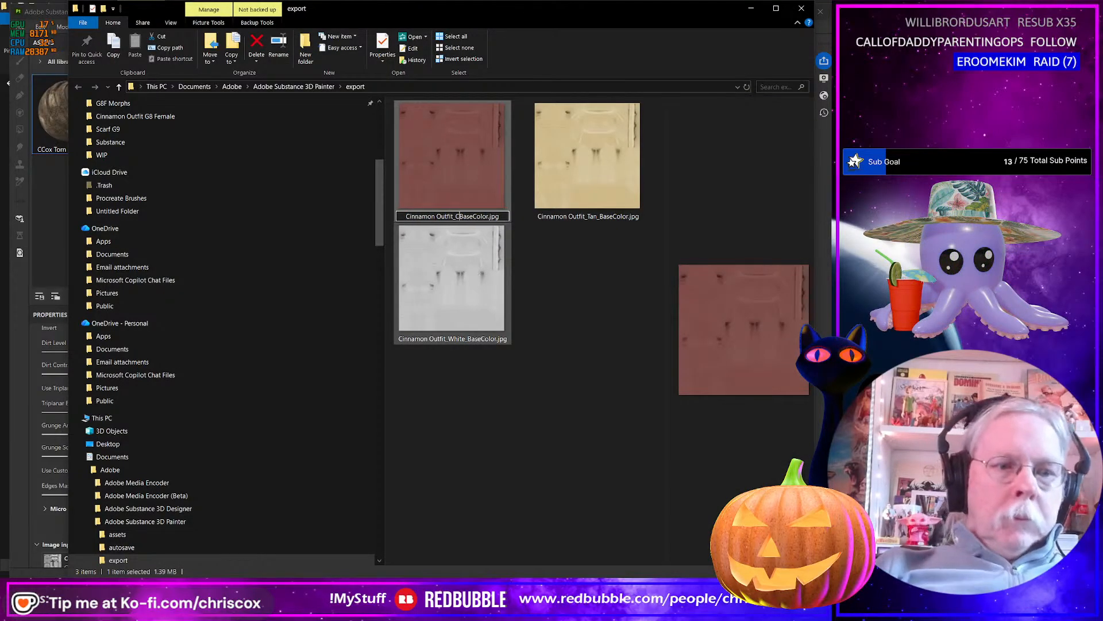
type("ola")
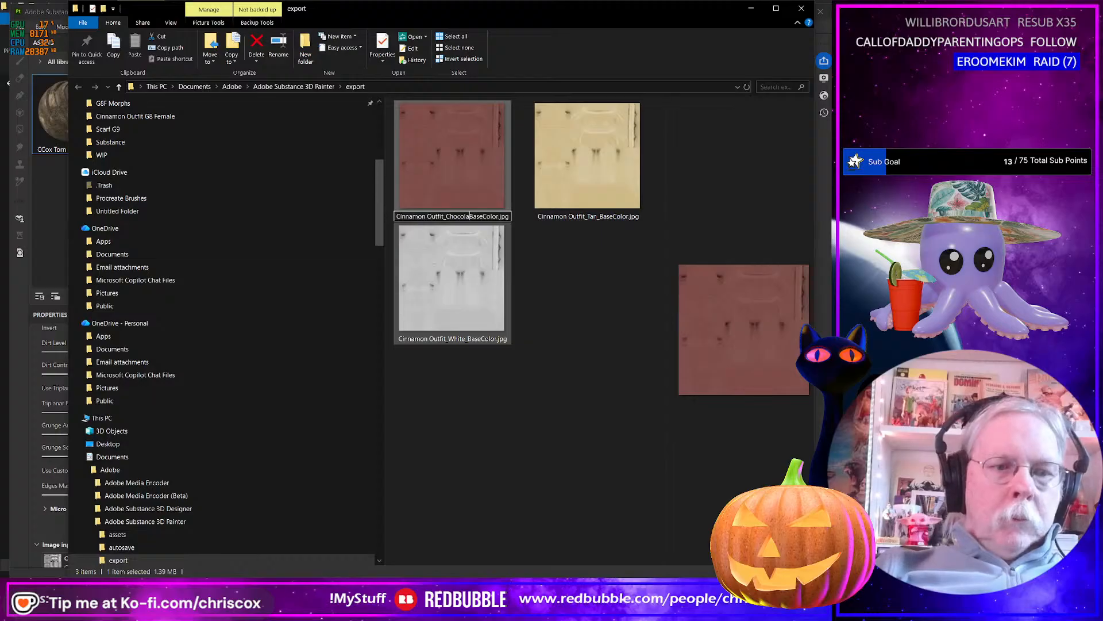
type("te_")
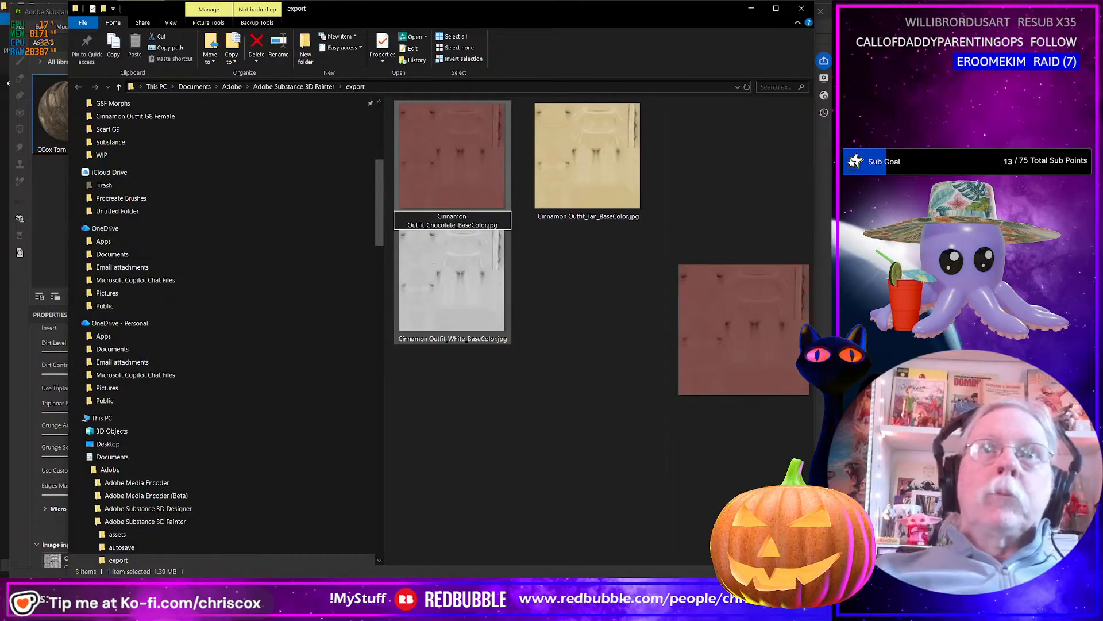
key("Return")
Return to Substance 3D Painter and, with Chocolate hidden and Vivid Burgandy shown, export the base color map at 4096 as jpeg.
key("alt+Tab")
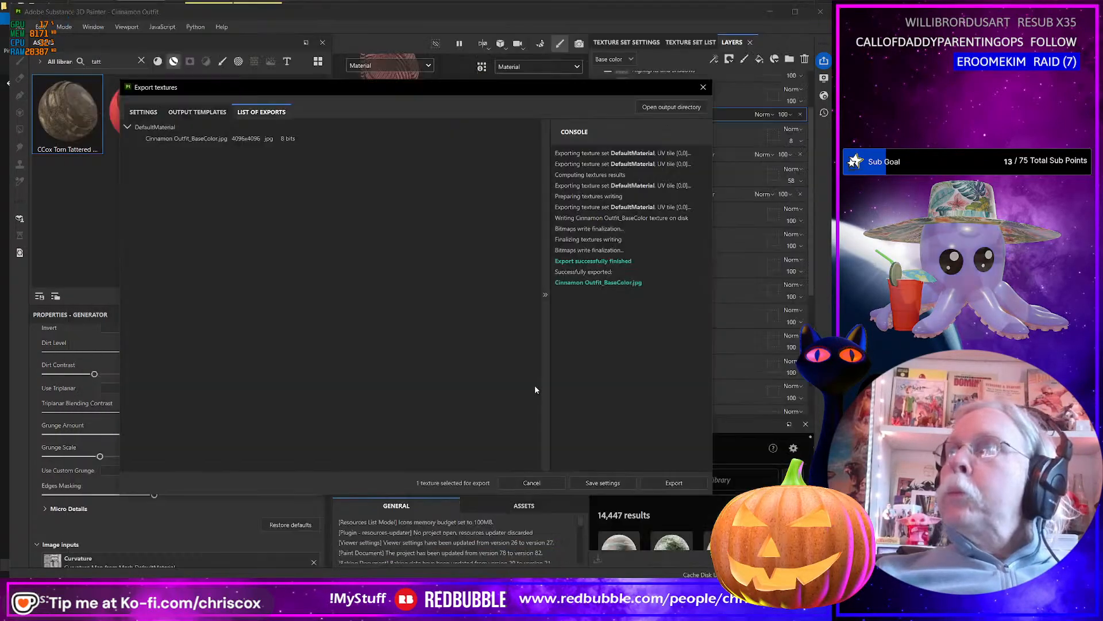
left_click(704, 88)
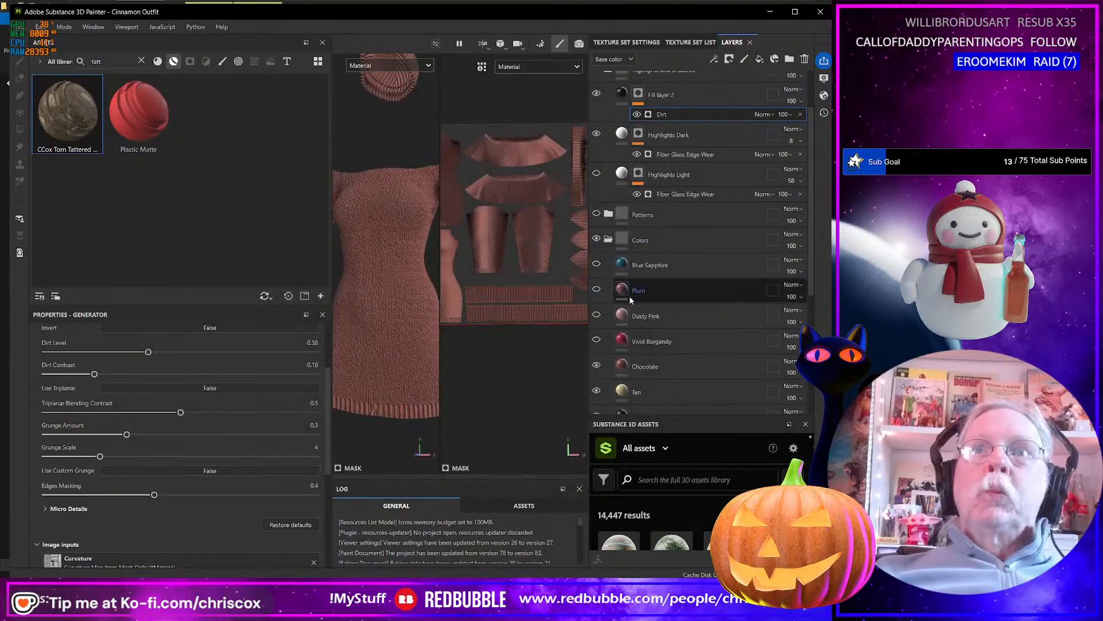
left_click(596, 366)
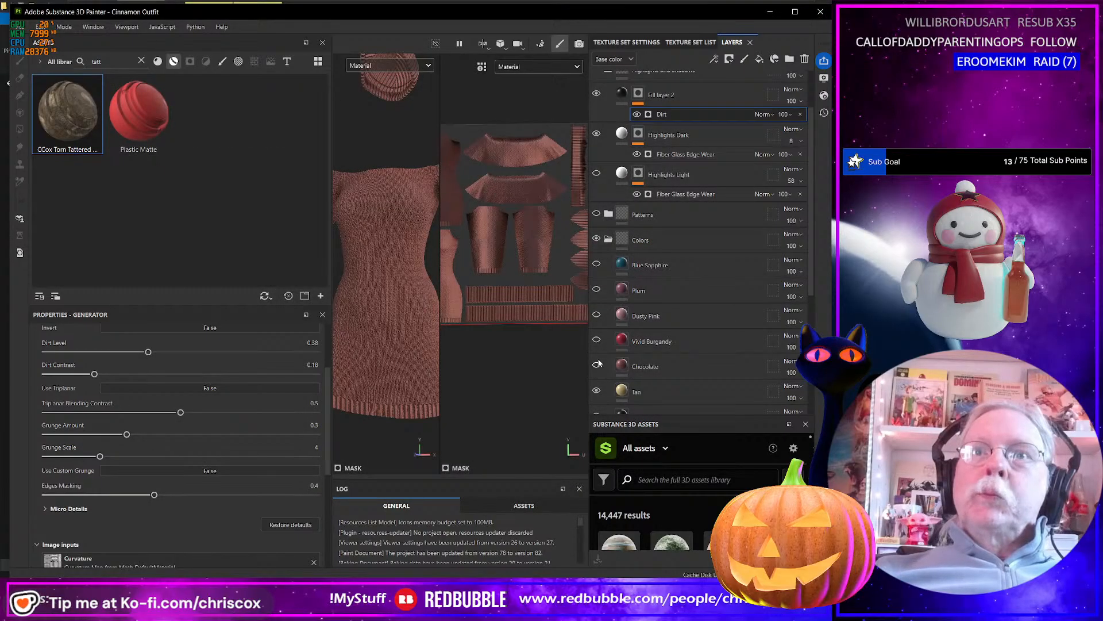
left_click(597, 339)
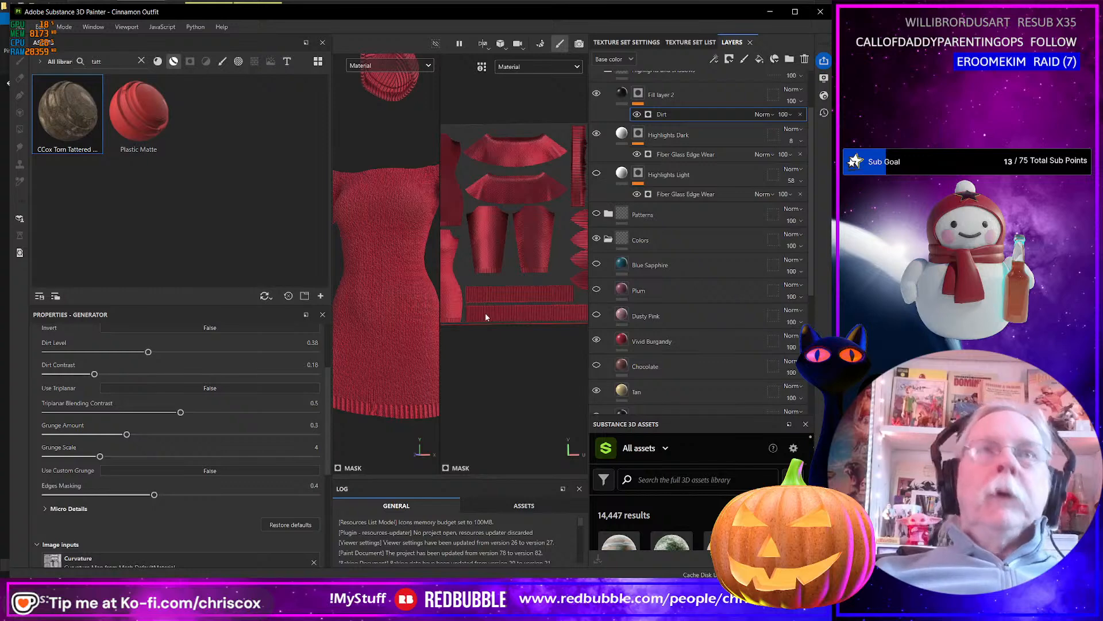
key("ctrl+shift+e")
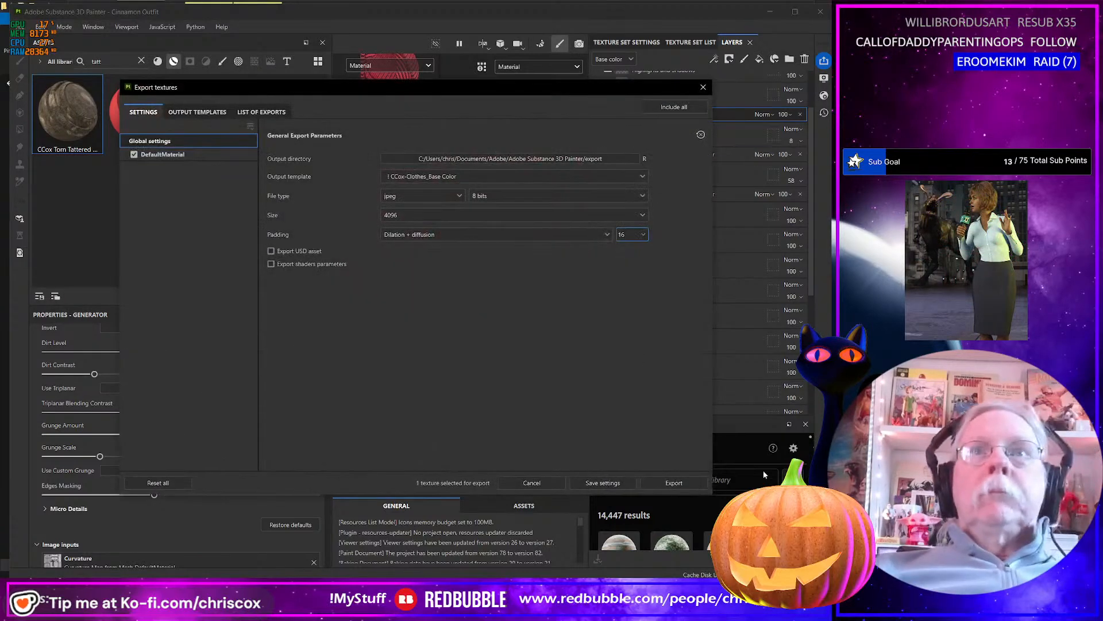
left_click(674, 483)
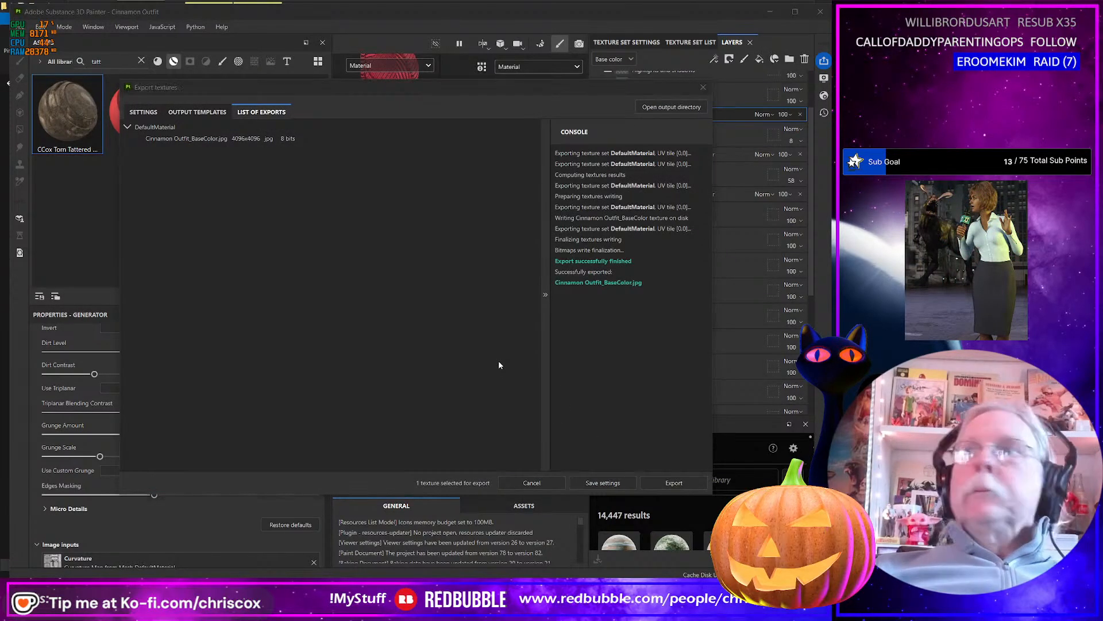
In the export folder, rename the new red base color map as Cinnamon Outfit_Vivid_Buirgandy_BaseColor.jpg.
key("alt+Tab")
left_click(460, 218)
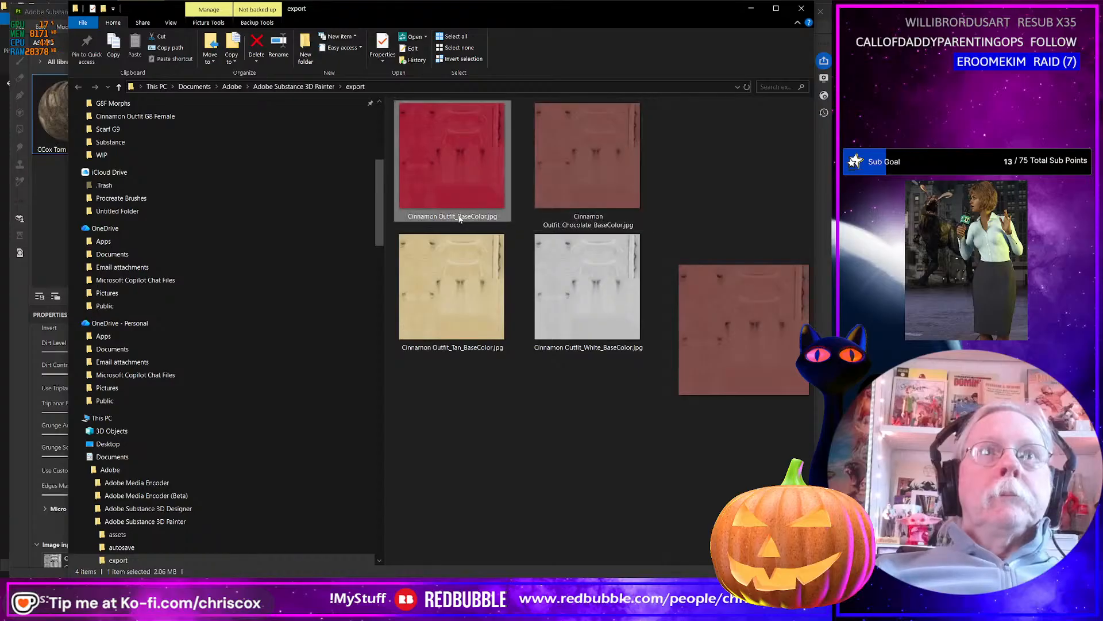
left_click(460, 219)
left_click(459, 217)
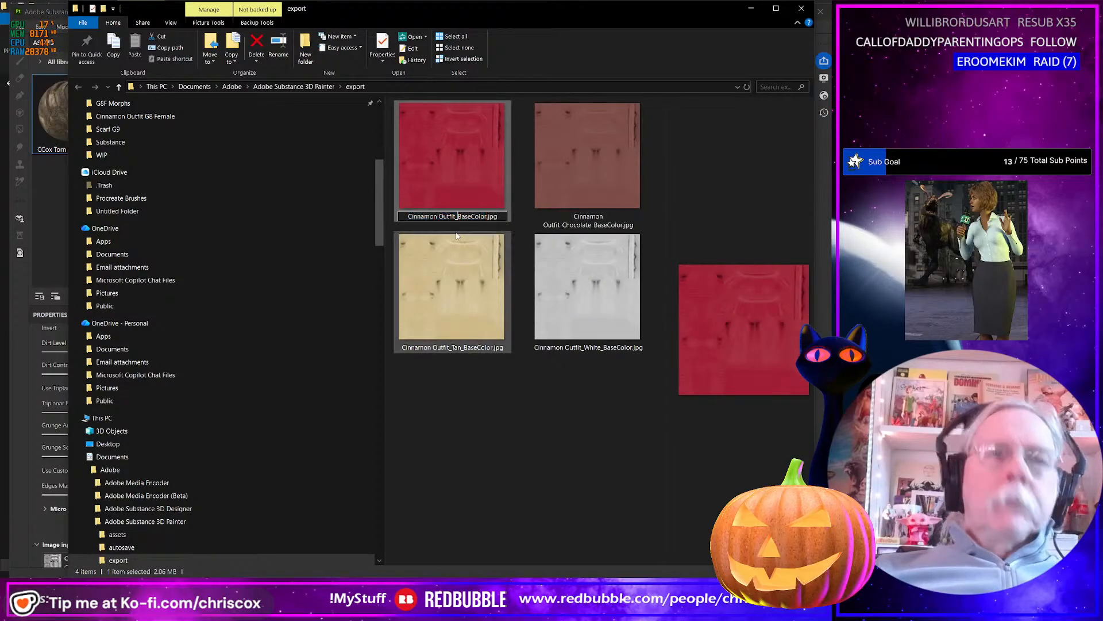
type("Vivi")
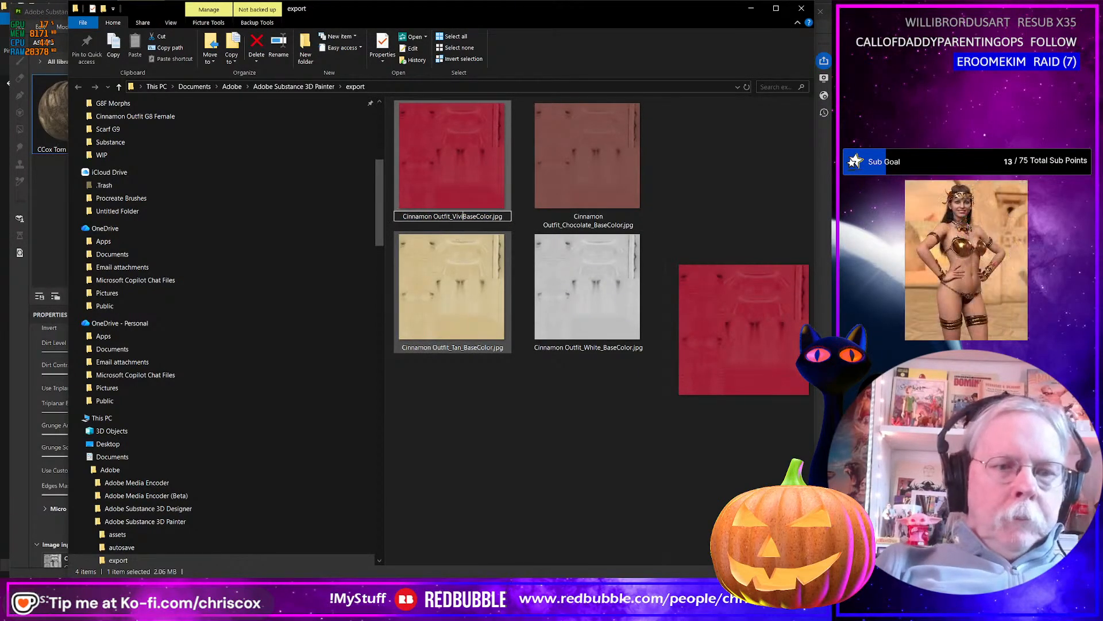
type("d_Bui")
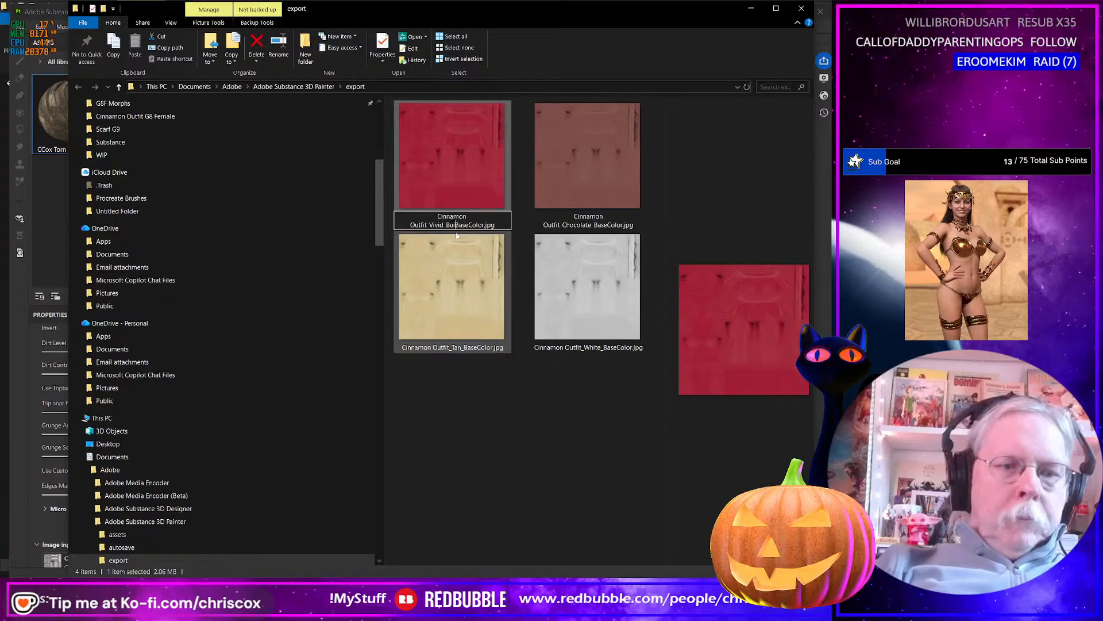
type("rgandy_")
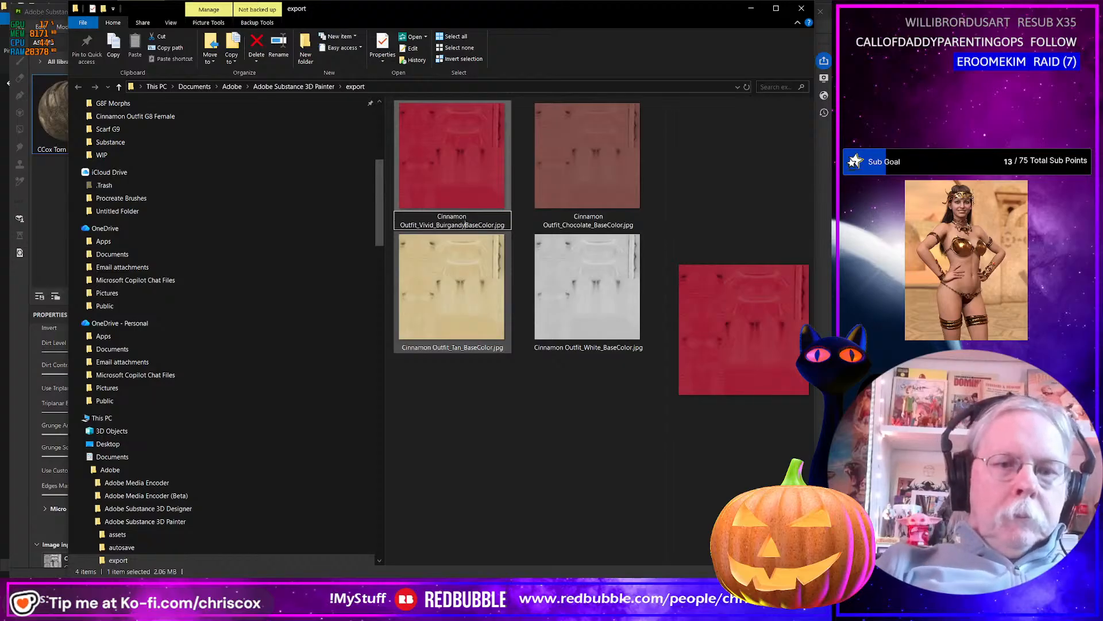
key("Return")
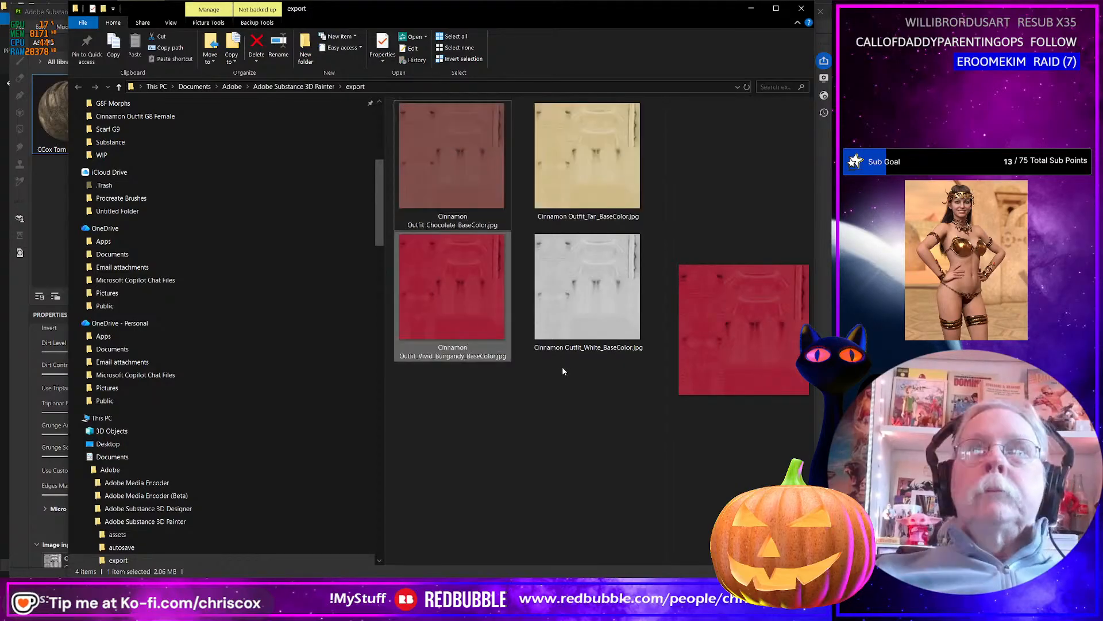
Correct the misspelled color in the red map's file name so it reads Cinnamon Outfit_Vivid_Burgandy_BaseColor.jpg.
key("alt+Tab")
key("alt+Tab")
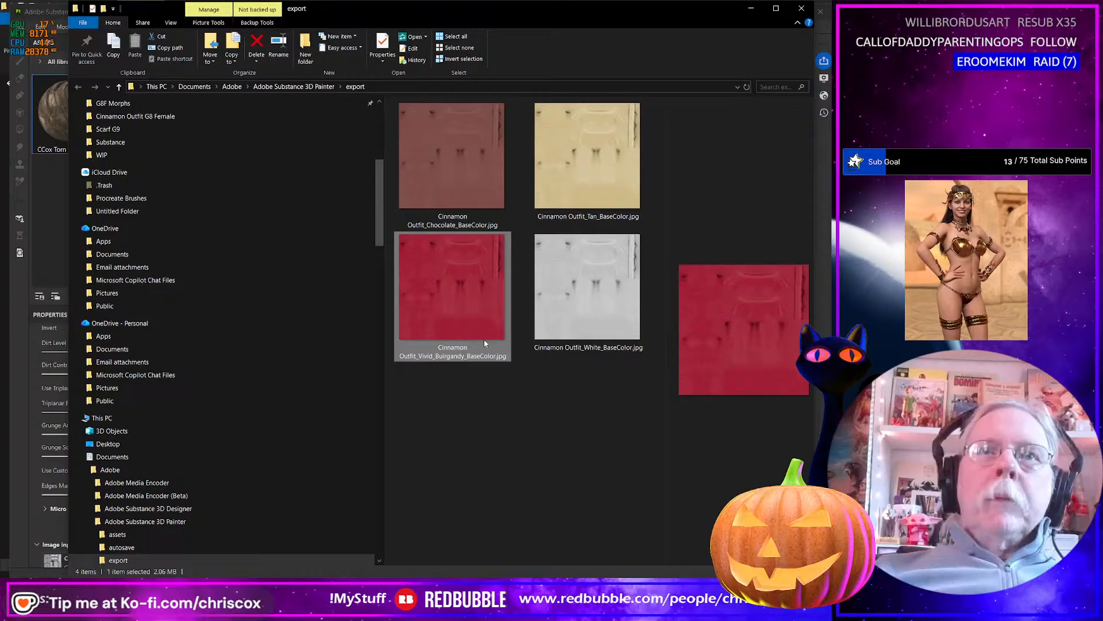
left_click(444, 356)
left_click(444, 356)
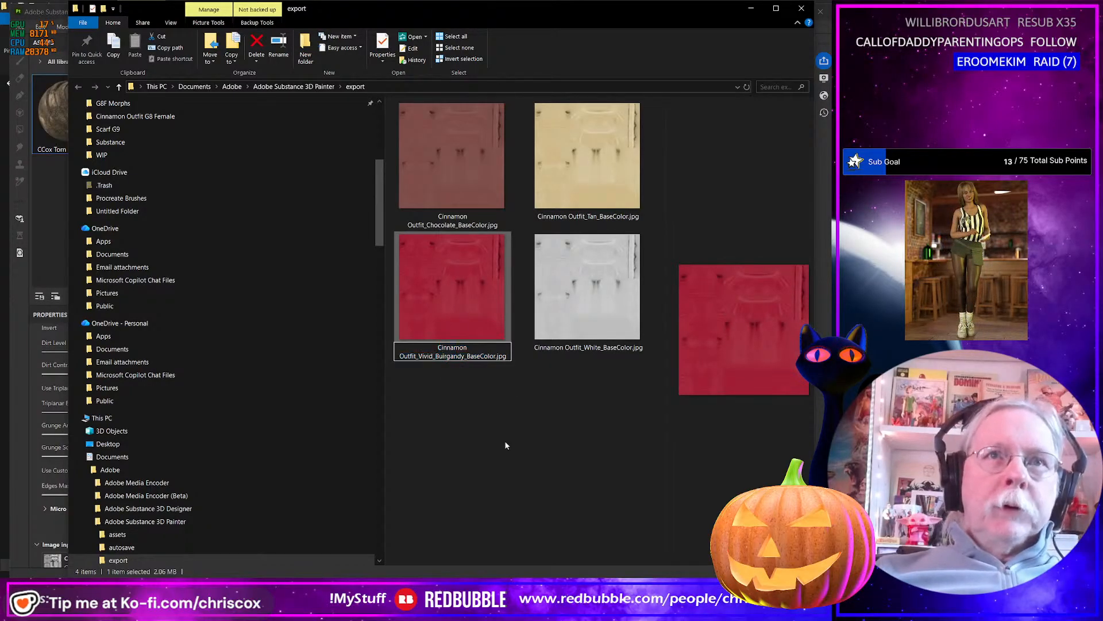
type("i")
key("BackSpace")
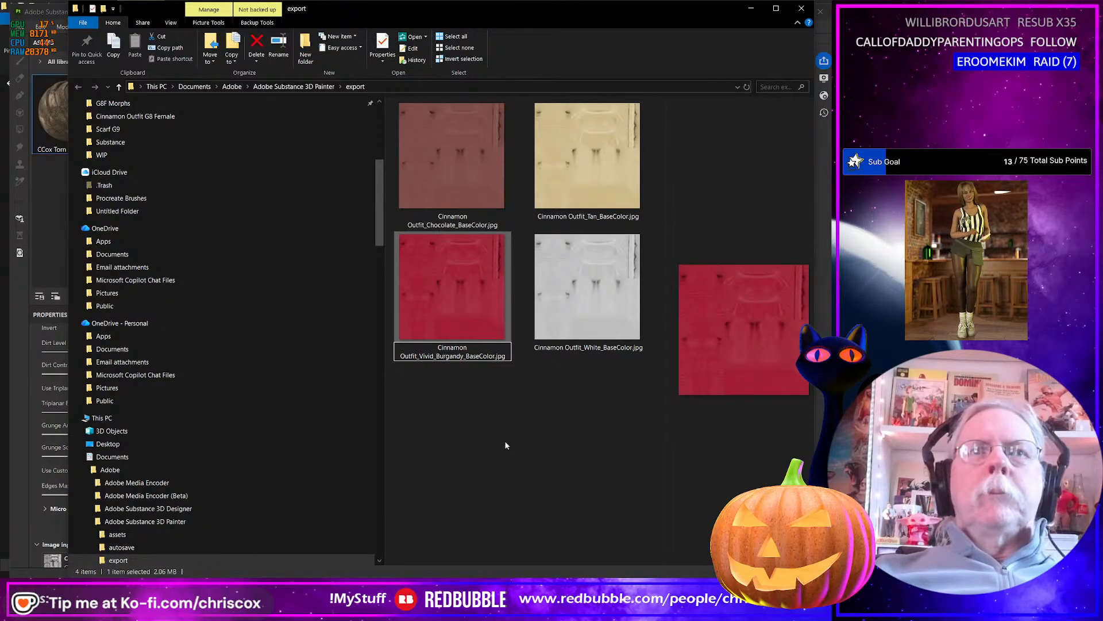
key("Return")
In Substance 3D Painter, export the base color map with the Dusty Pink layer shown at 4096 as jpeg, and return to the export folder.
key("alt+Tab")
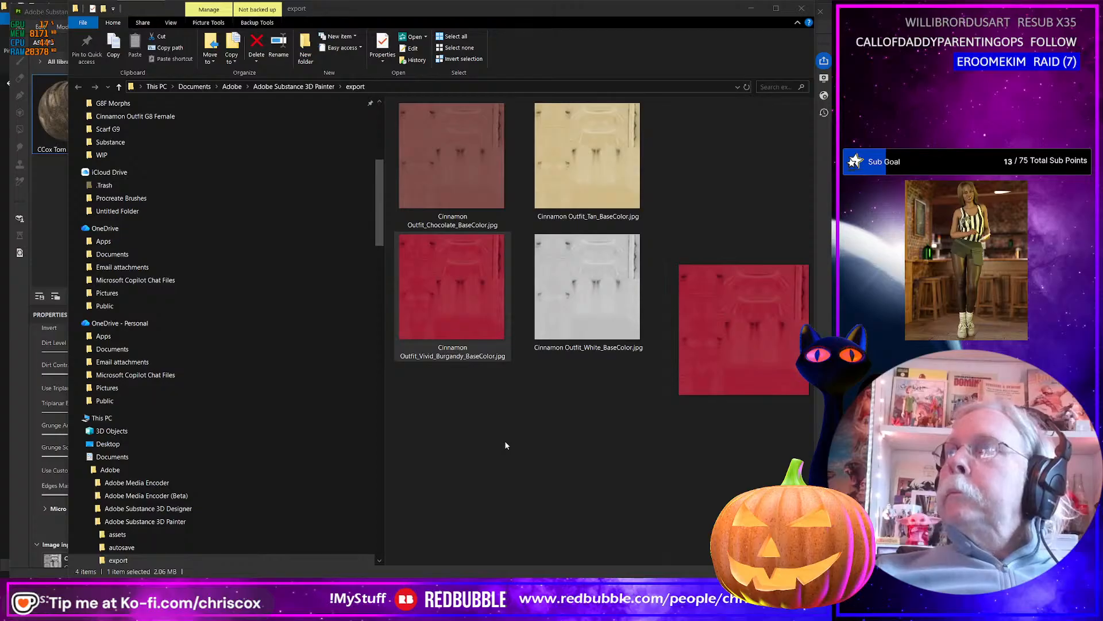
key("alt+Tab")
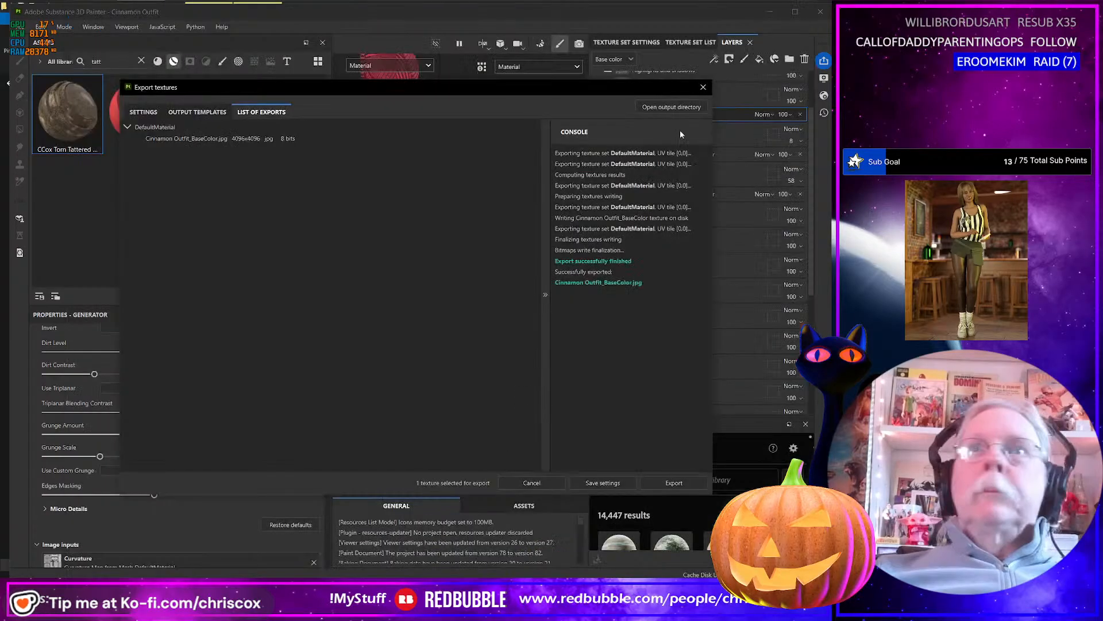
left_click(702, 88)
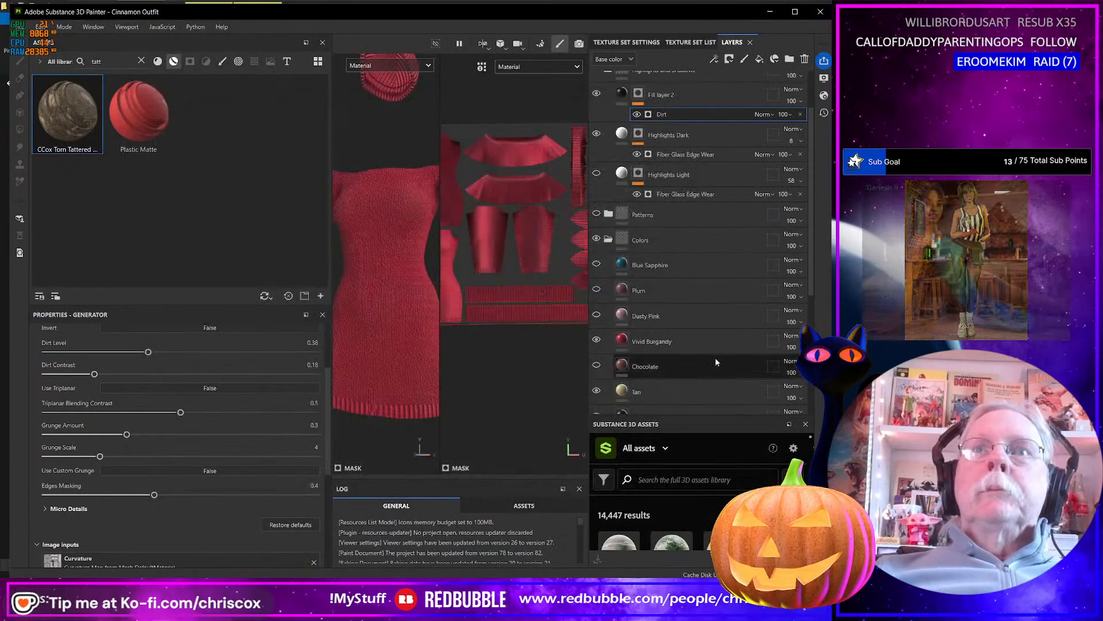
left_click(597, 315)
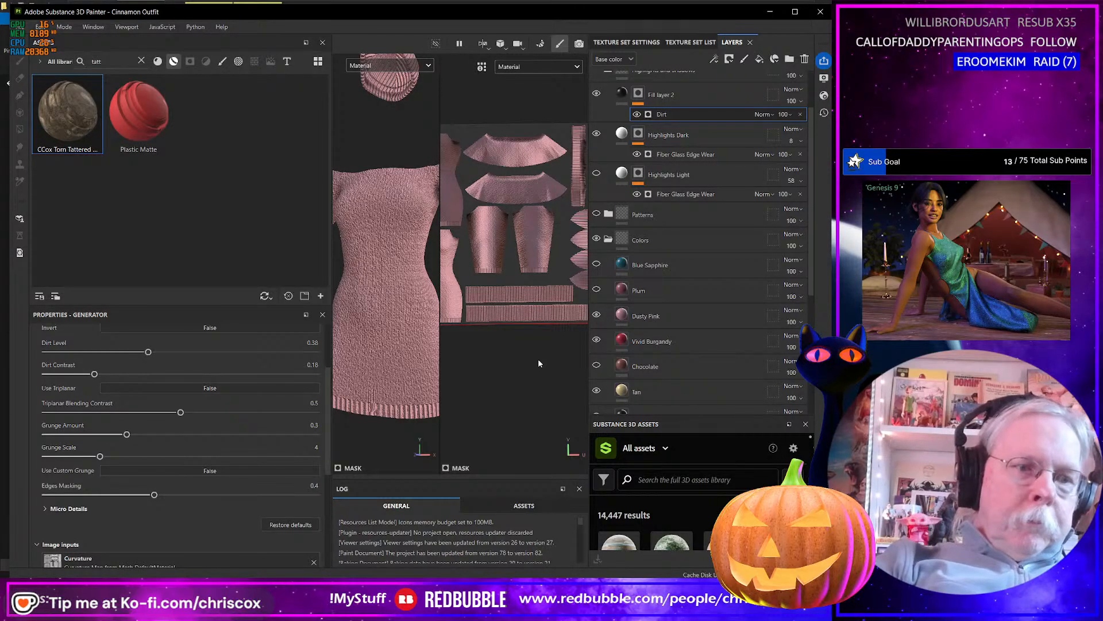
key("ctrl+shift+e")
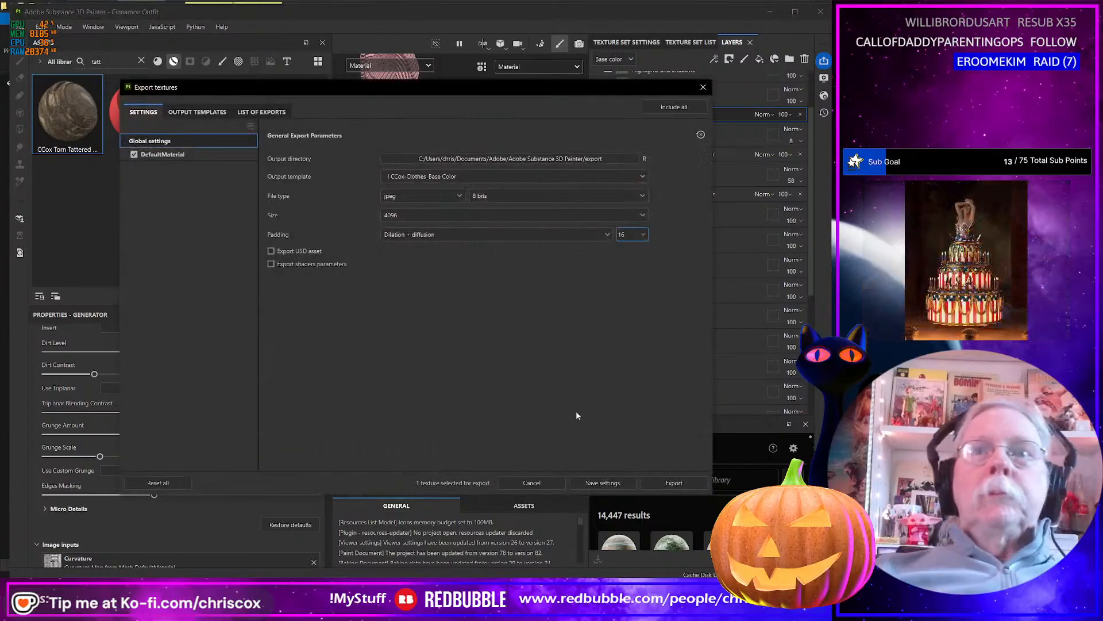
left_click(674, 482)
key("alt+Tab")
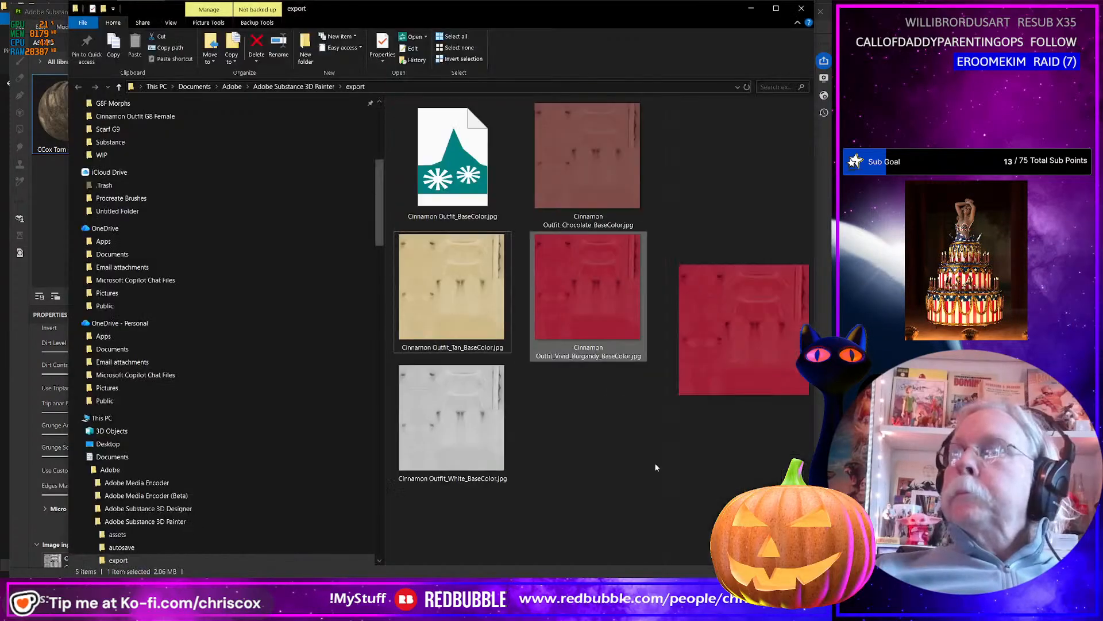
Rename the new pink base color map as Cinnamon Outfit_Dusty_Pink_BaseColor.jpg.
left_click(458, 220)
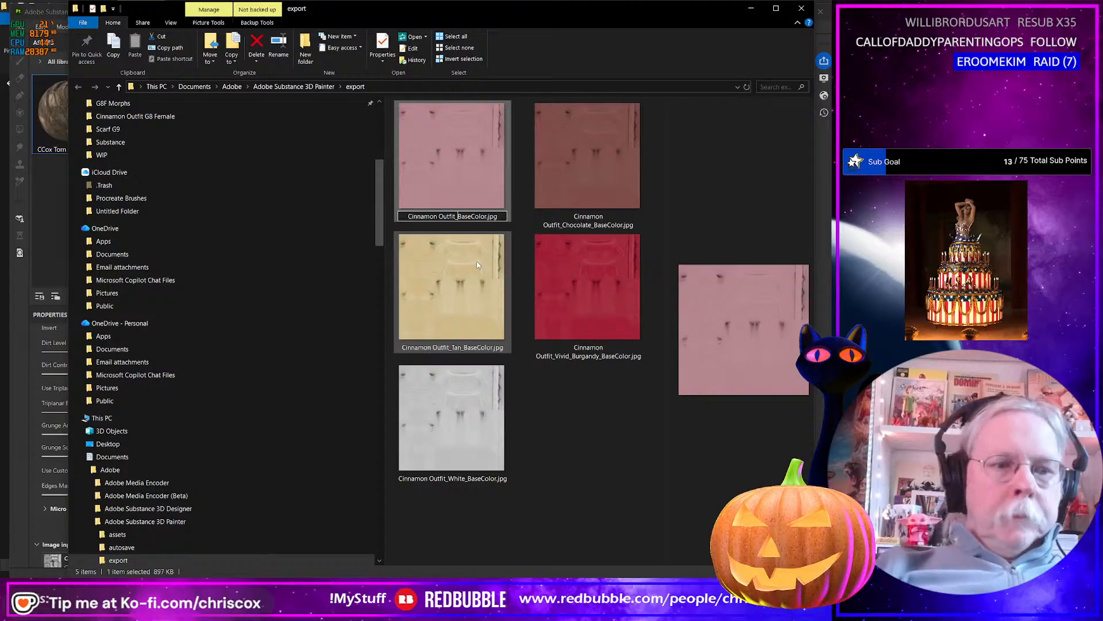
type("Dusty_")
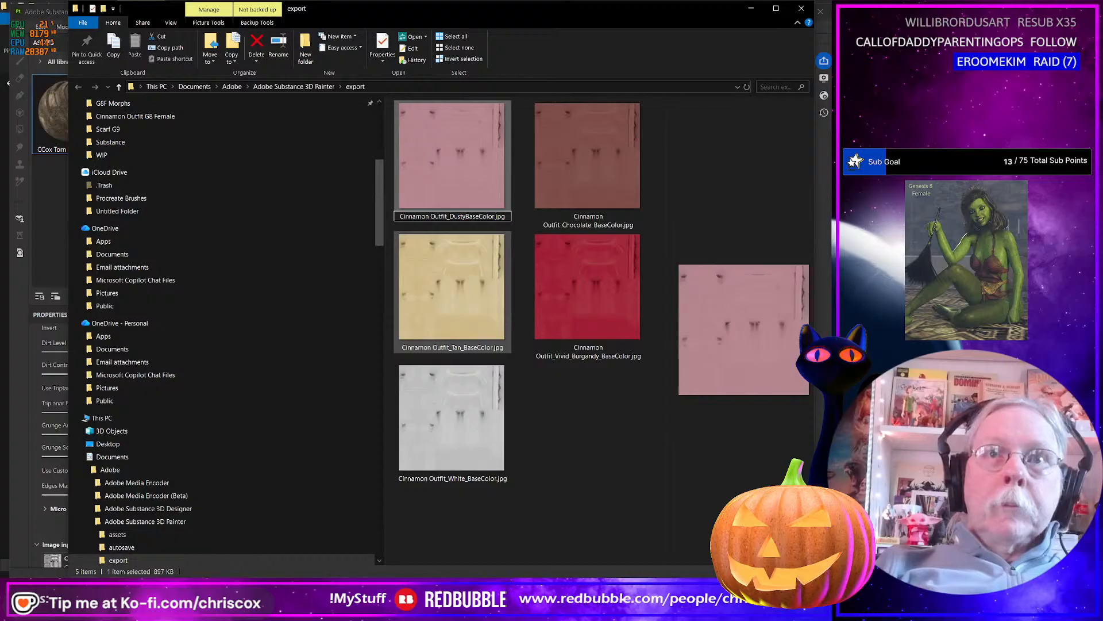
type("_Pink")
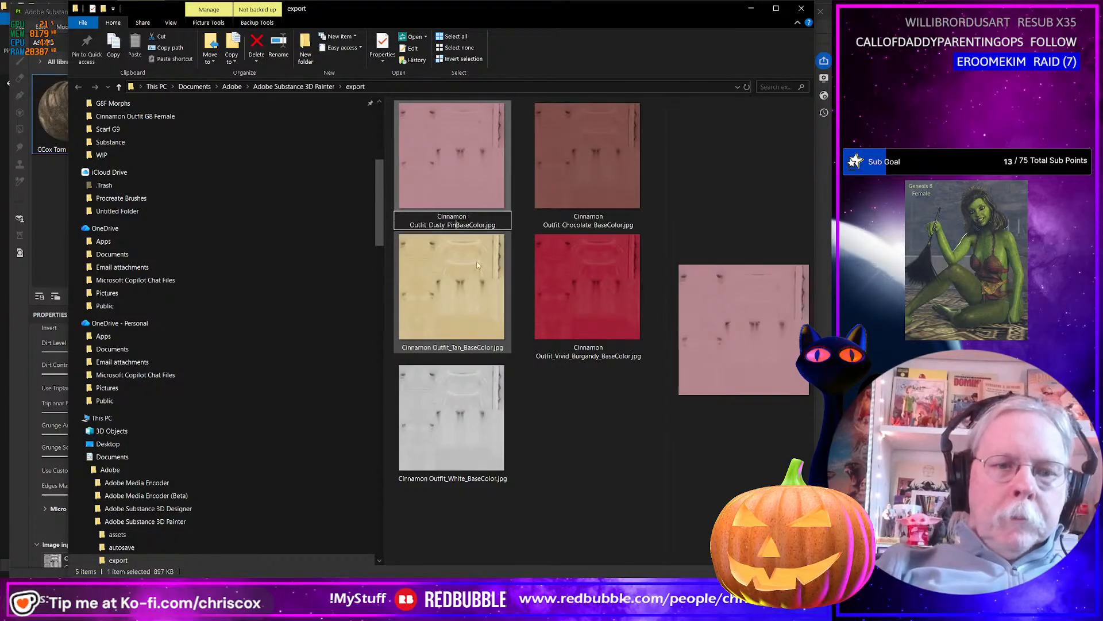
type("_")
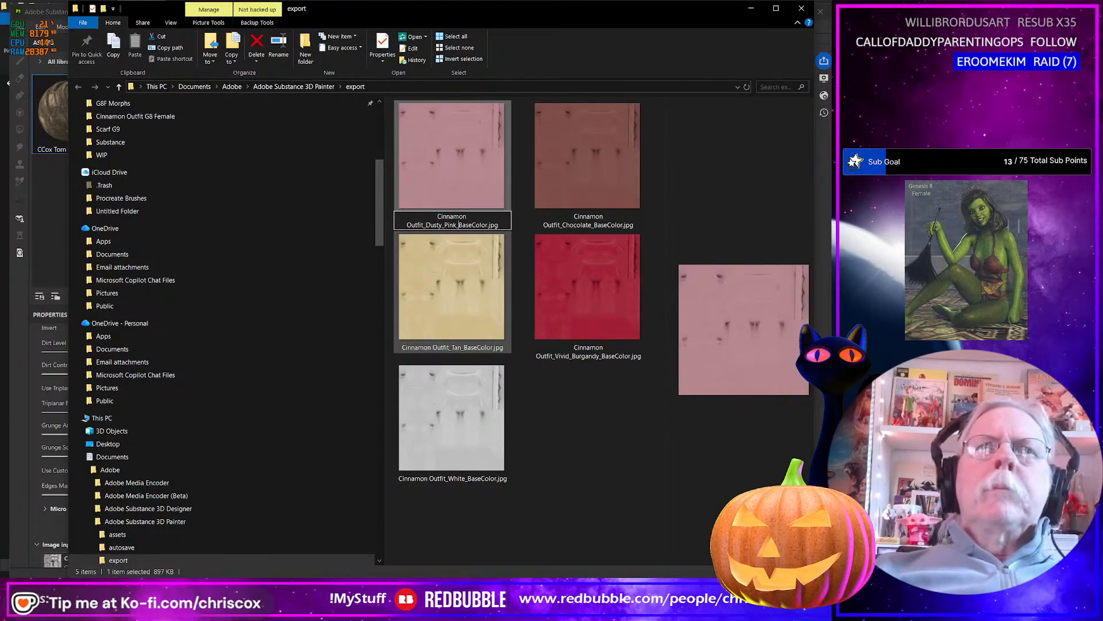
key("Return")
In Substance 3D Painter, show the Plum color layer, export the base color map at 4096 as jpeg, and return to the export folder.
key("alt+Tab")
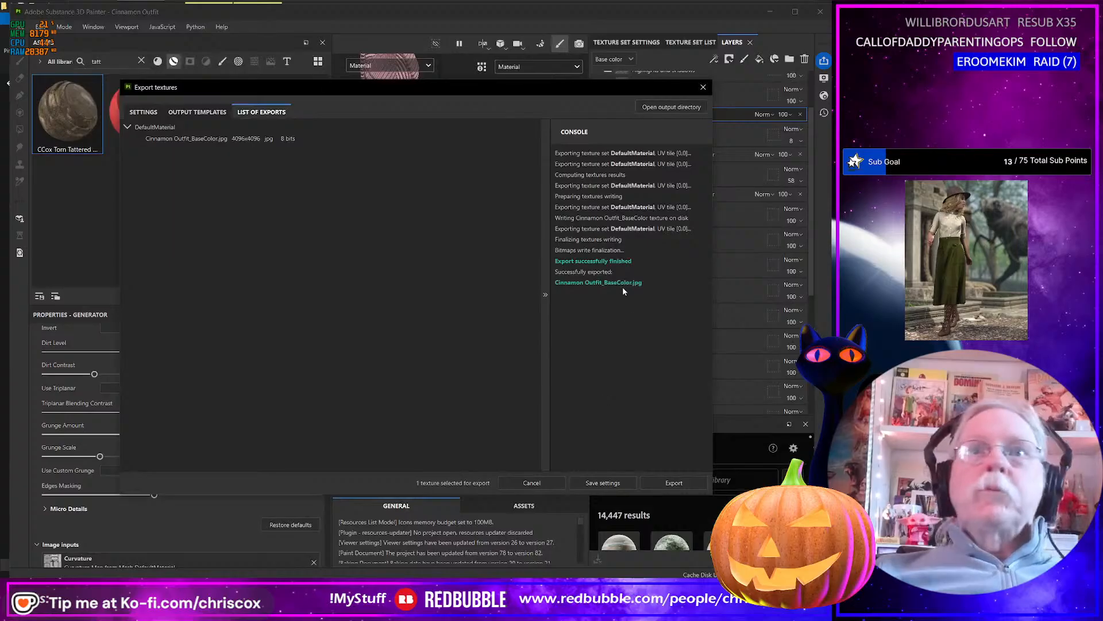
left_click(703, 88)
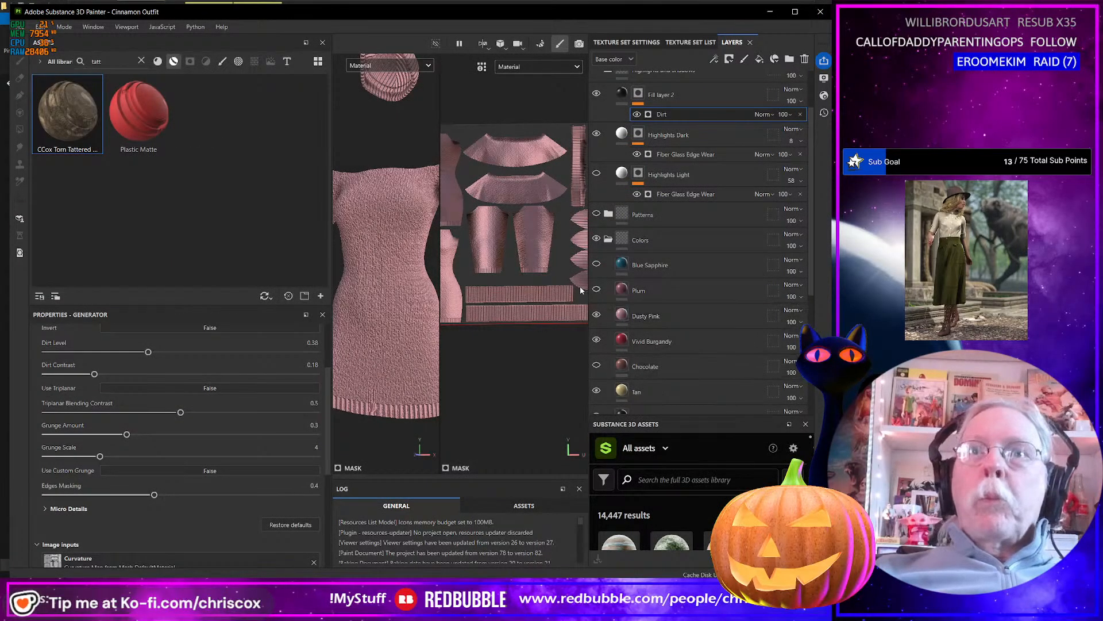
left_click(596, 291)
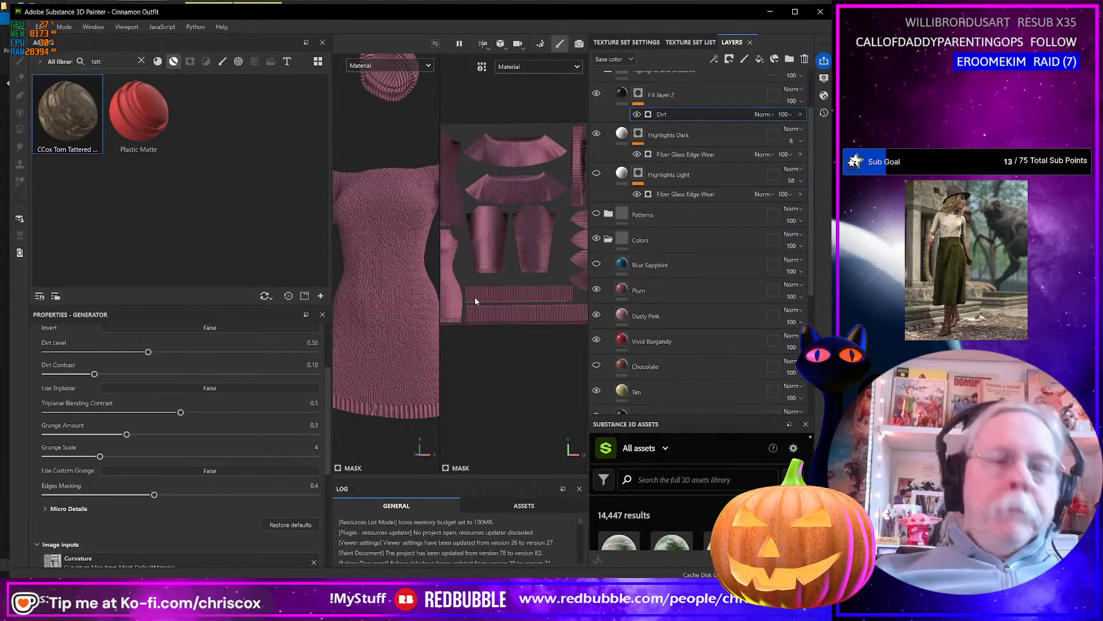
key("ctrl+shift+e")
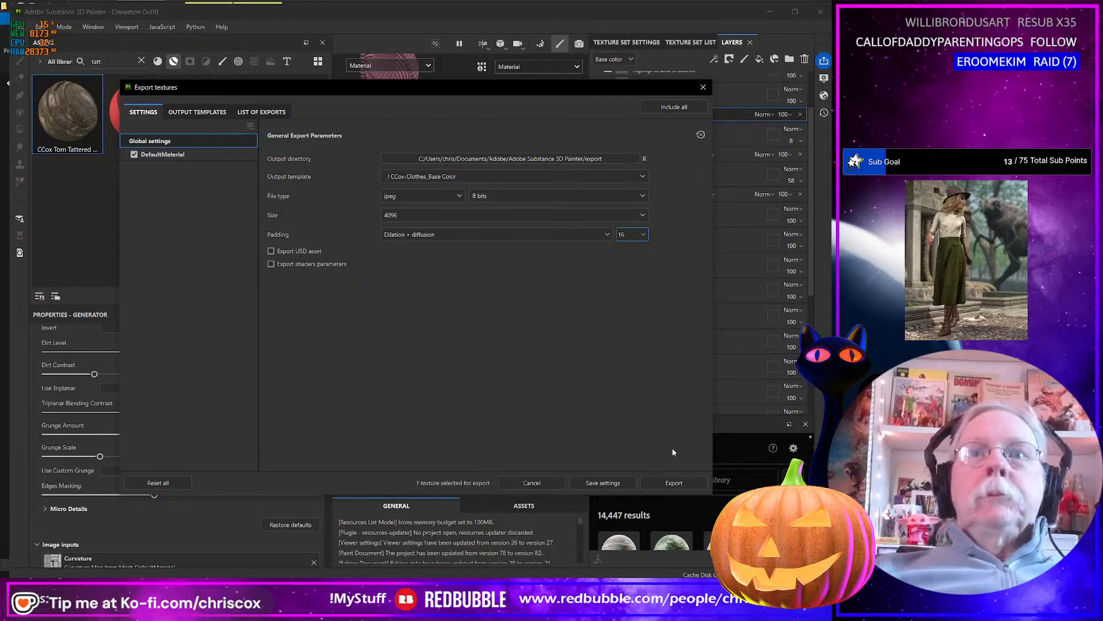
left_click(684, 482)
left_click(617, 452)
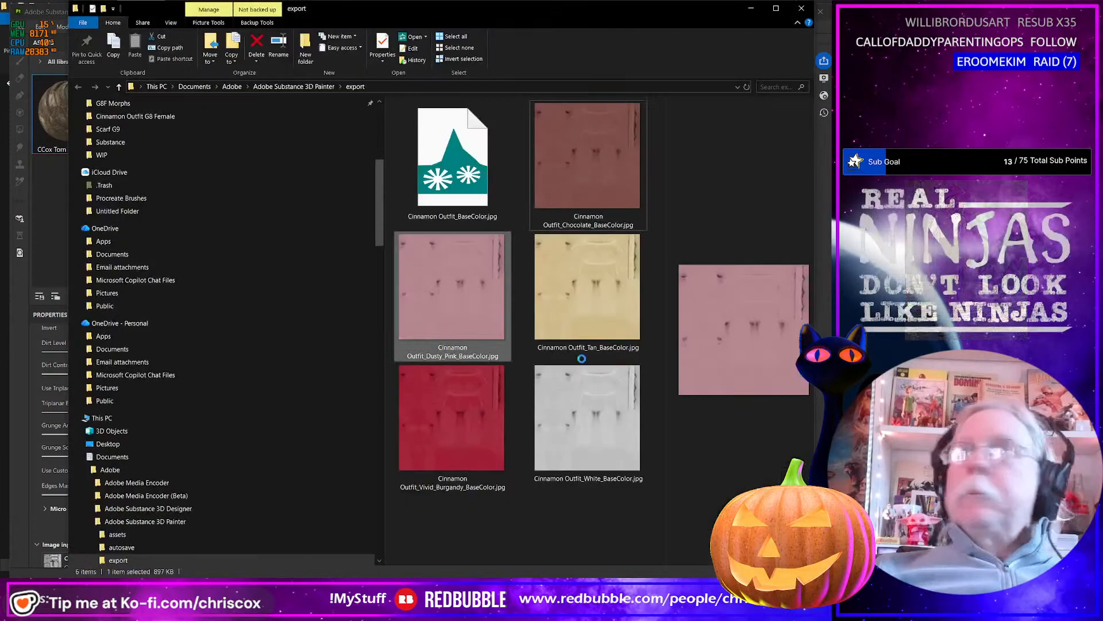
Rename the new plum base color map as Cinnamon Outfit_Plum_BaseColor.jpg.
left_click(447, 253)
left_click(441, 218)
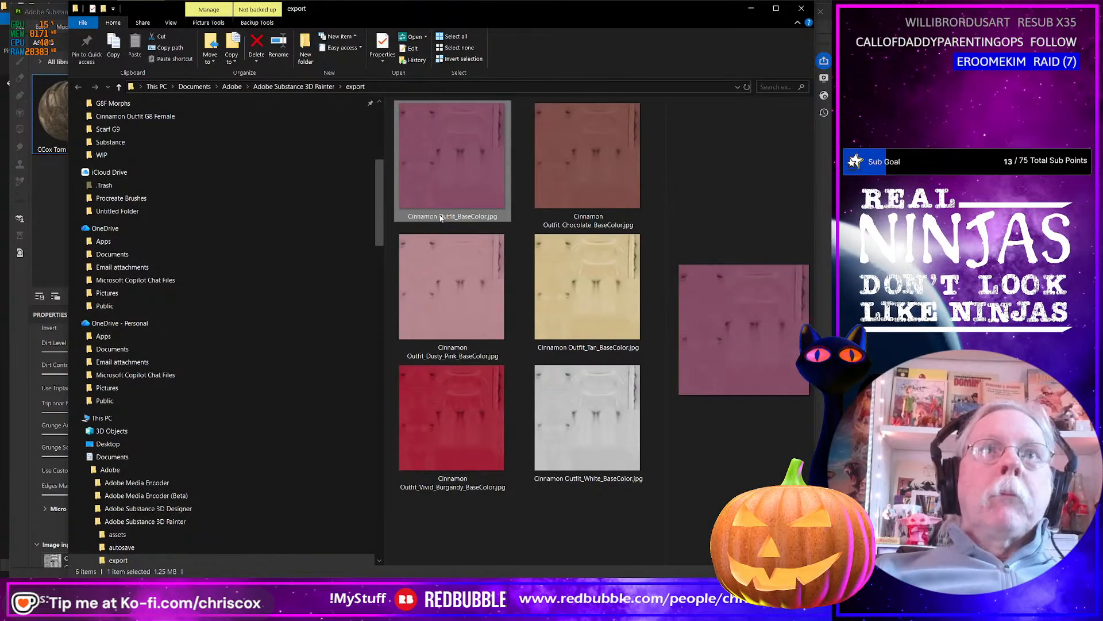
left_click(441, 218)
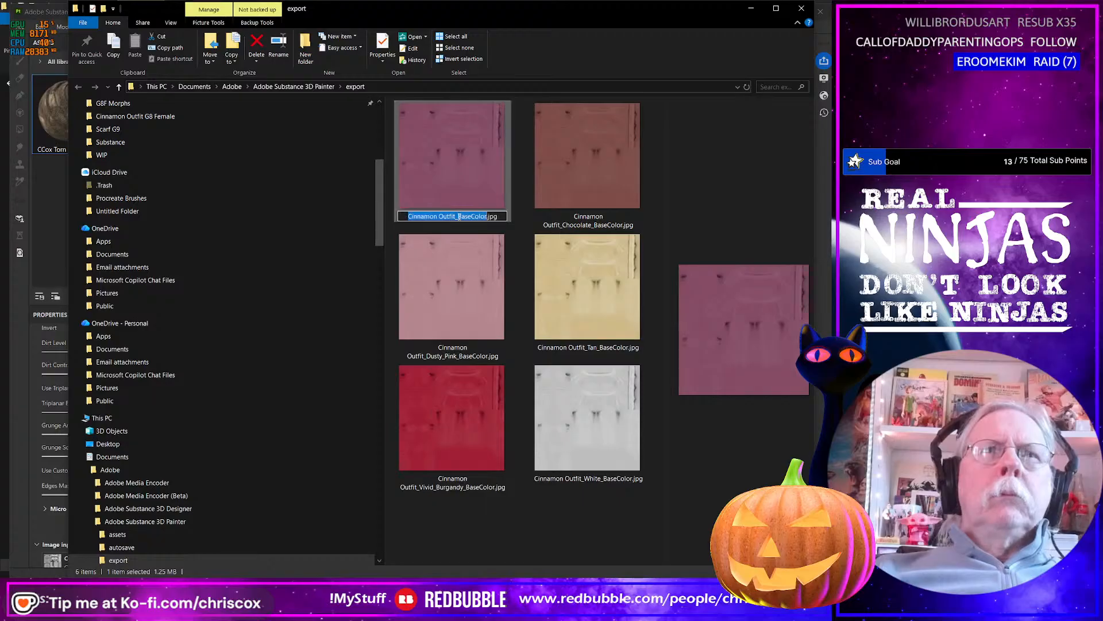
type("Plum_")
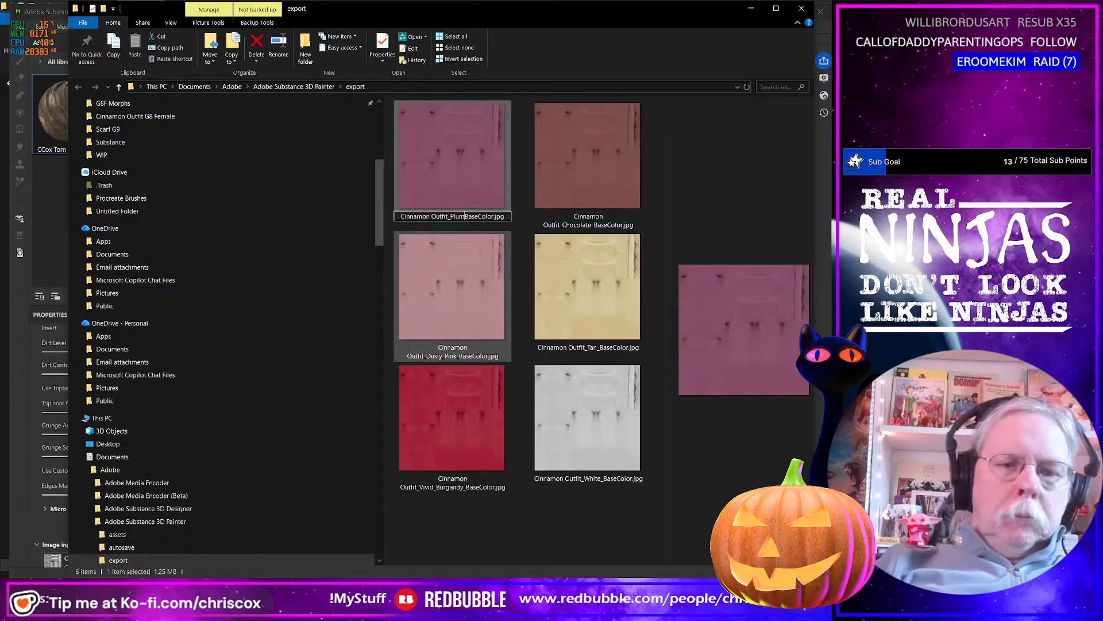
Back in Substance 3D Painter, show the Blue Sapphire color layer and export the base color map at 4096 as jpeg.
key("alt+Tab")
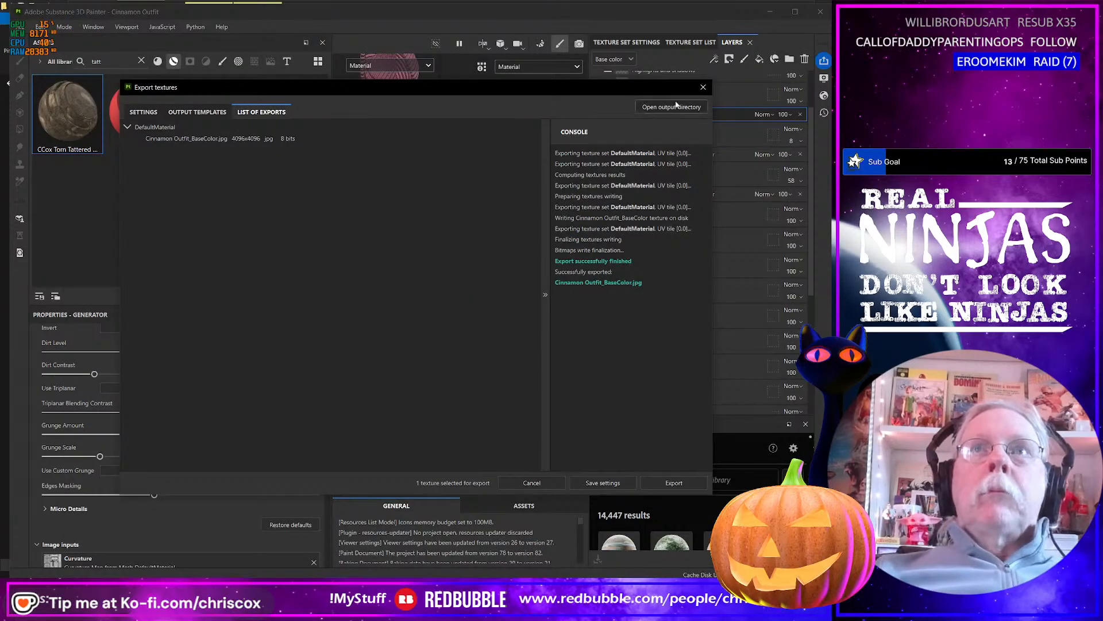
left_click(703, 87)
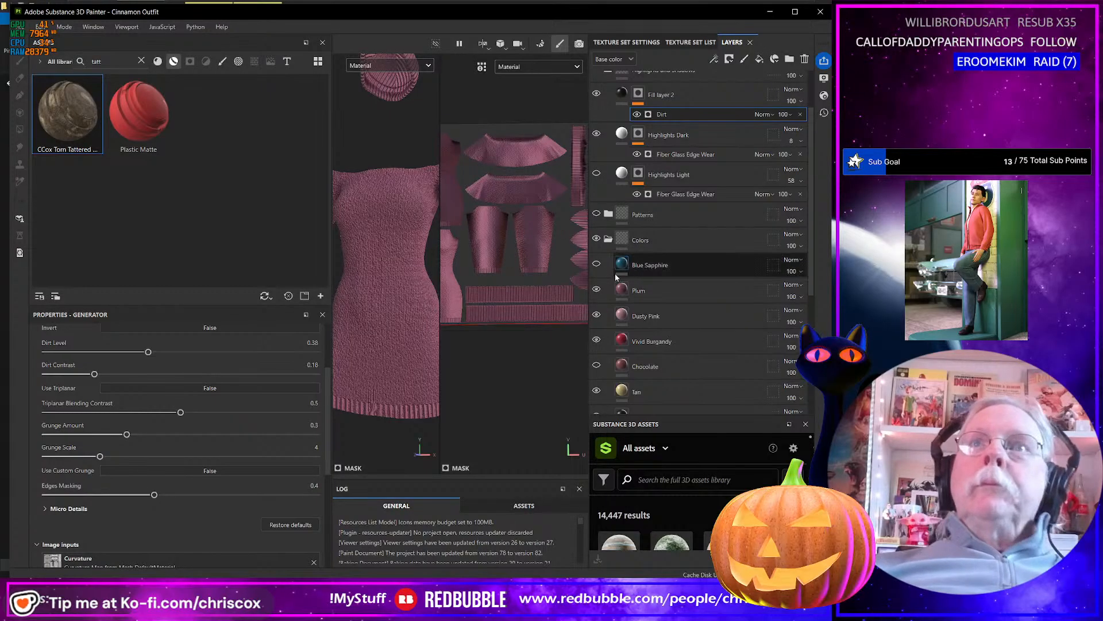
left_click(596, 265)
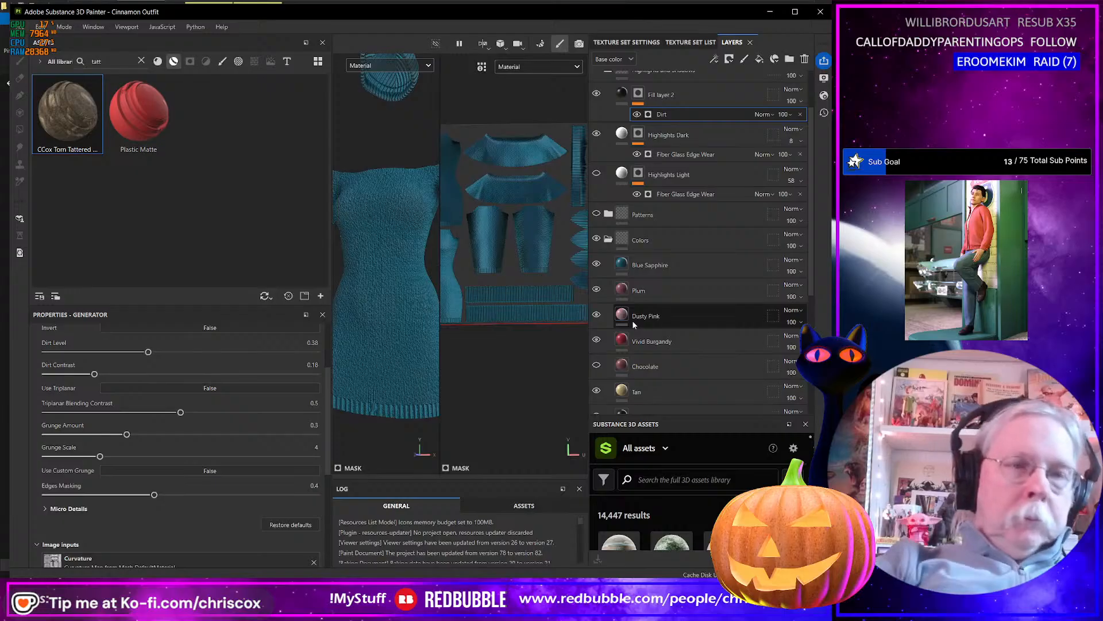
key("ctrl+shift+e")
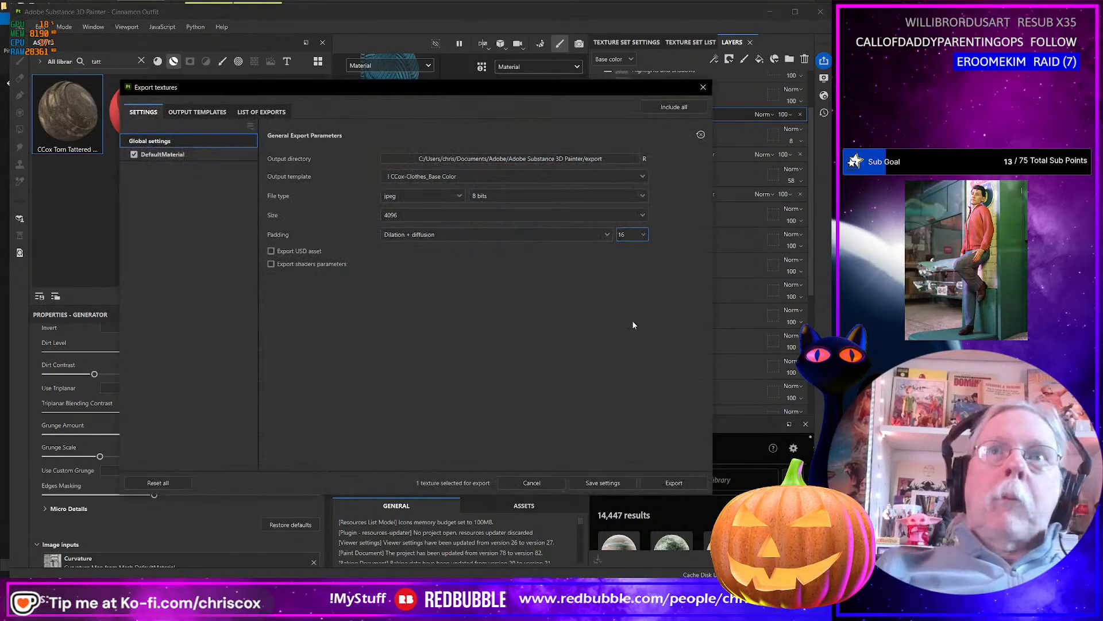
left_click(675, 483)
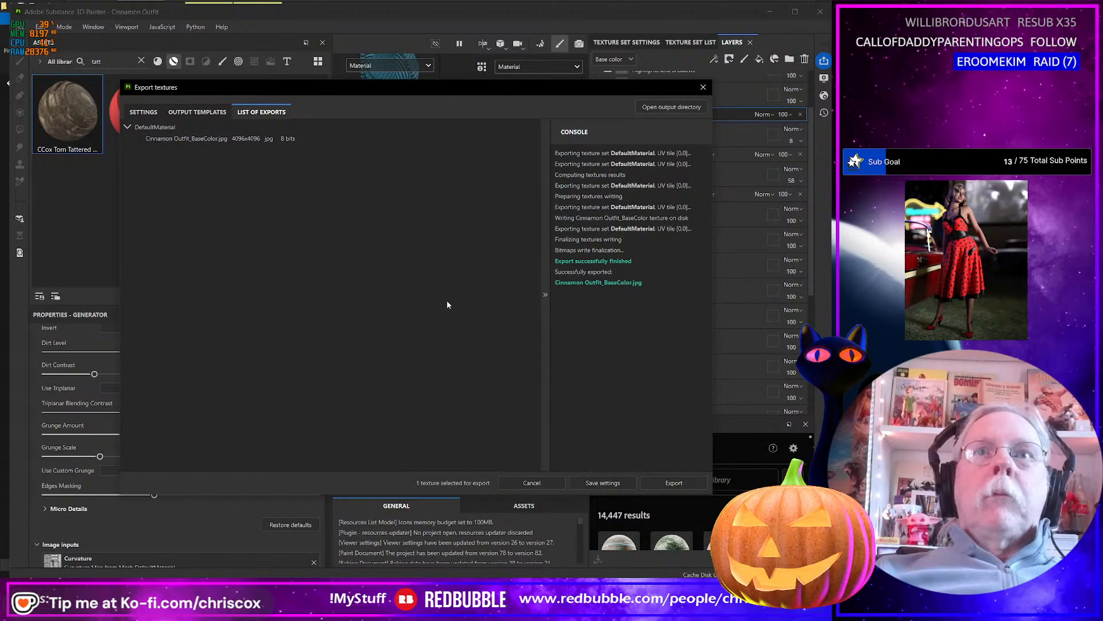
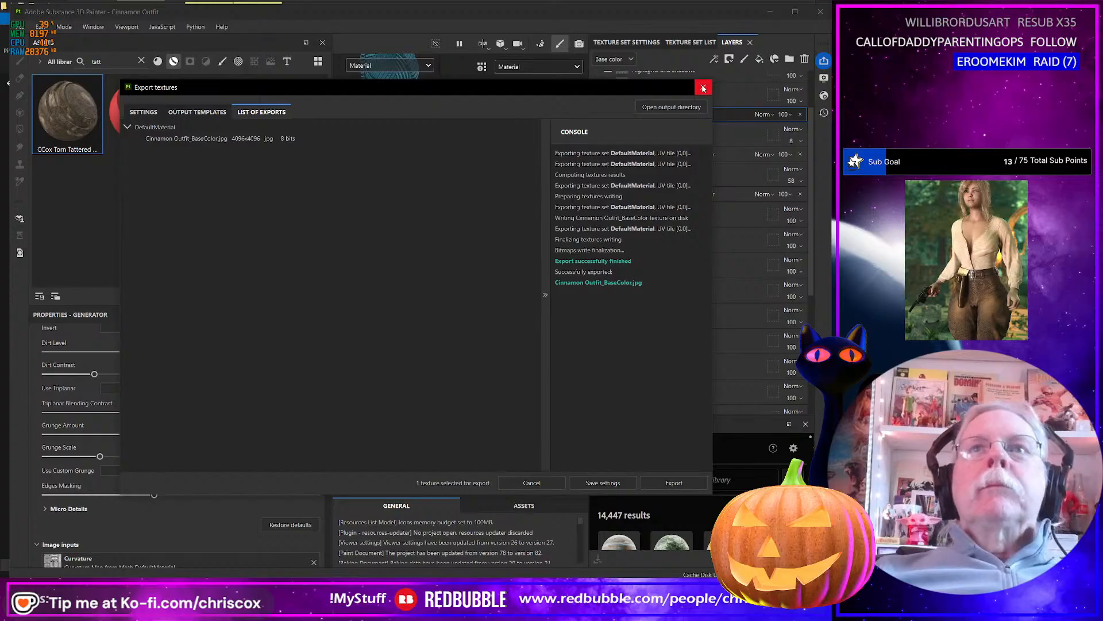
Switch to the export folder in File Explorer and rename the blue base color texture Cinnamon Outfit_Blue_Sapphire_BaseColor.jpg.
key("alt+Tab")
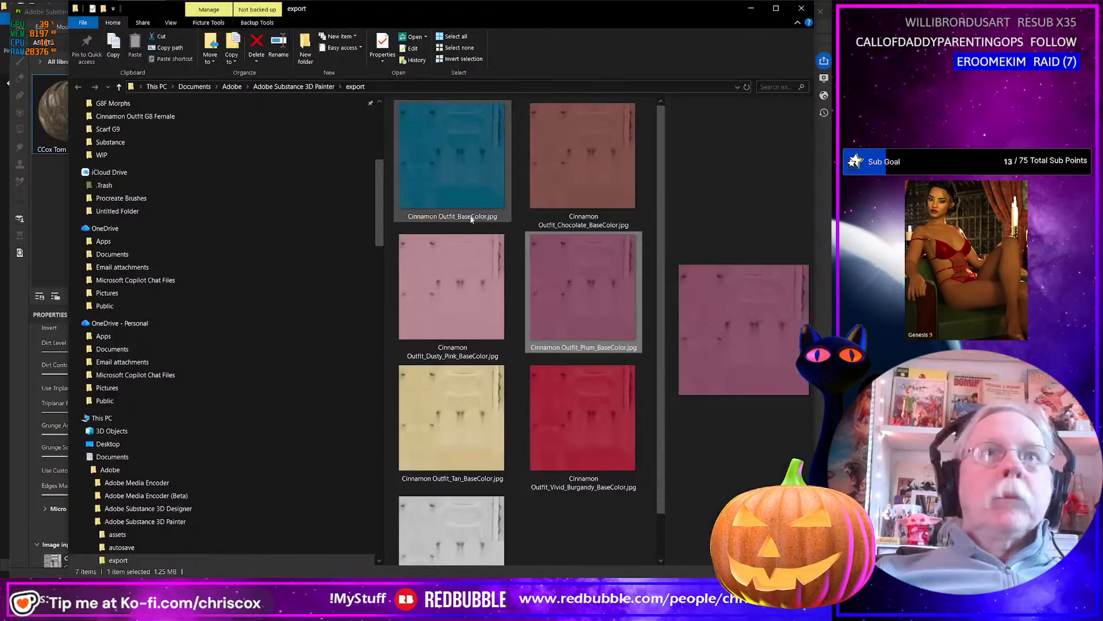
left_click(470, 217)
left_click(458, 216)
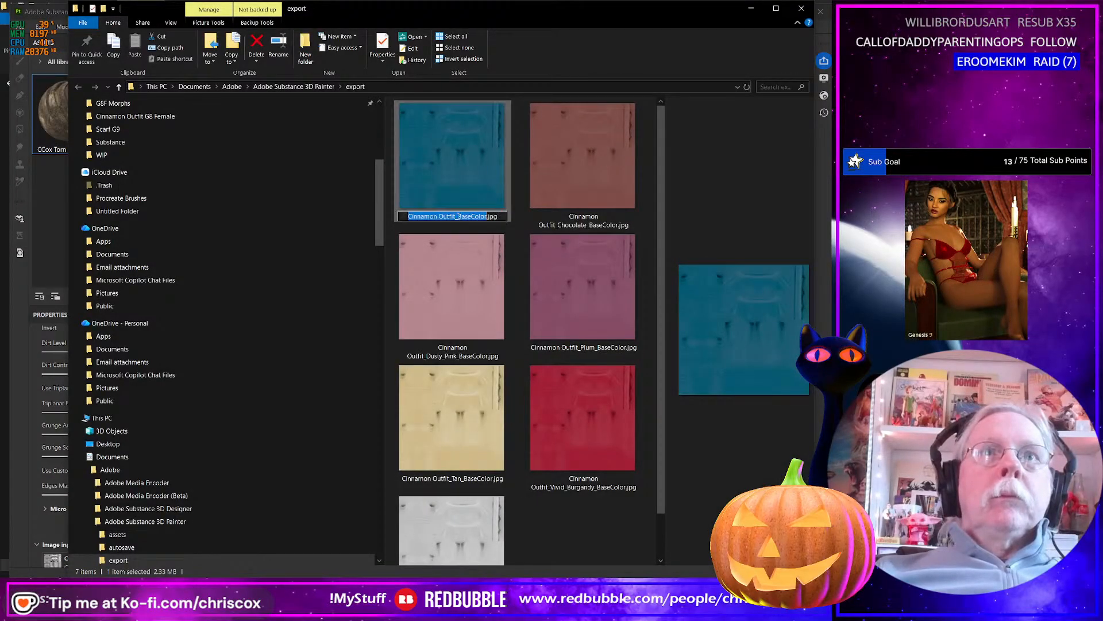
type("B")
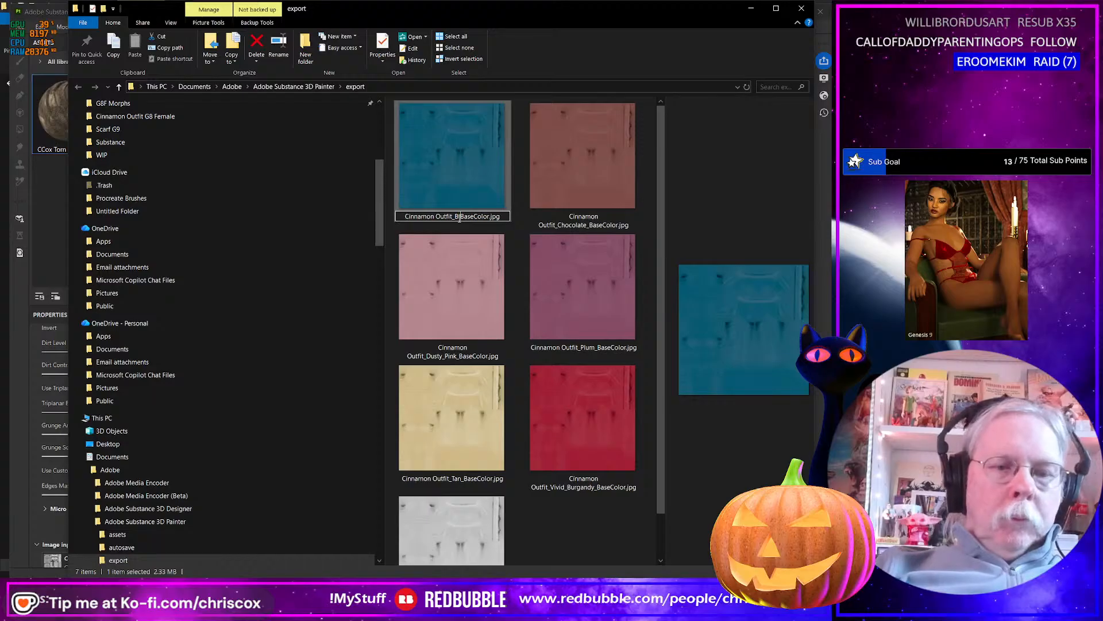
type("lue_Sapp")
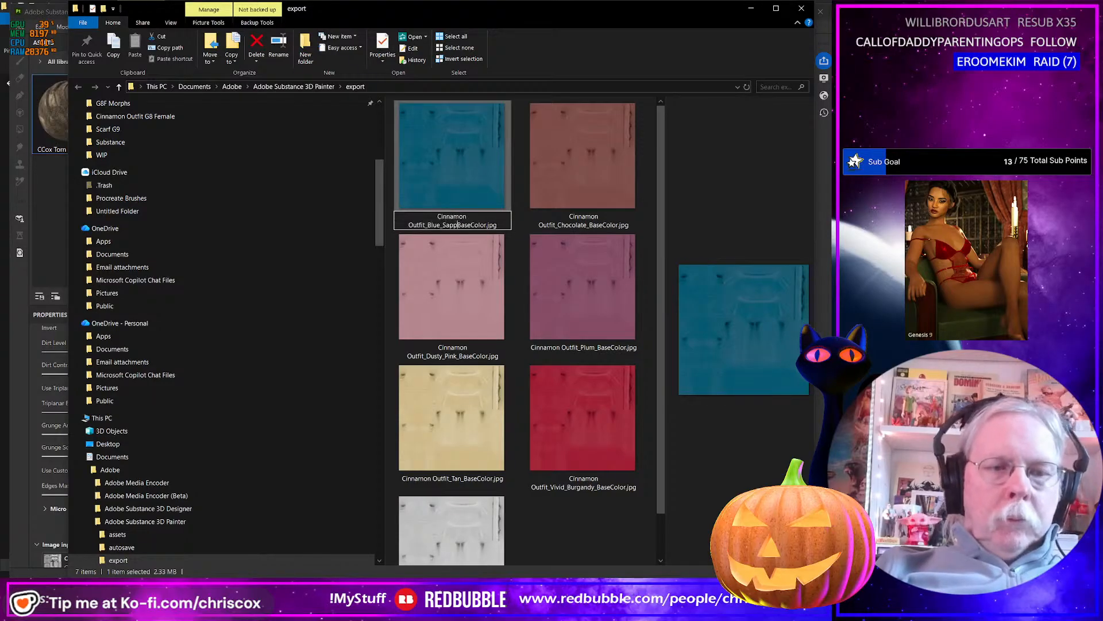
type("hire_")
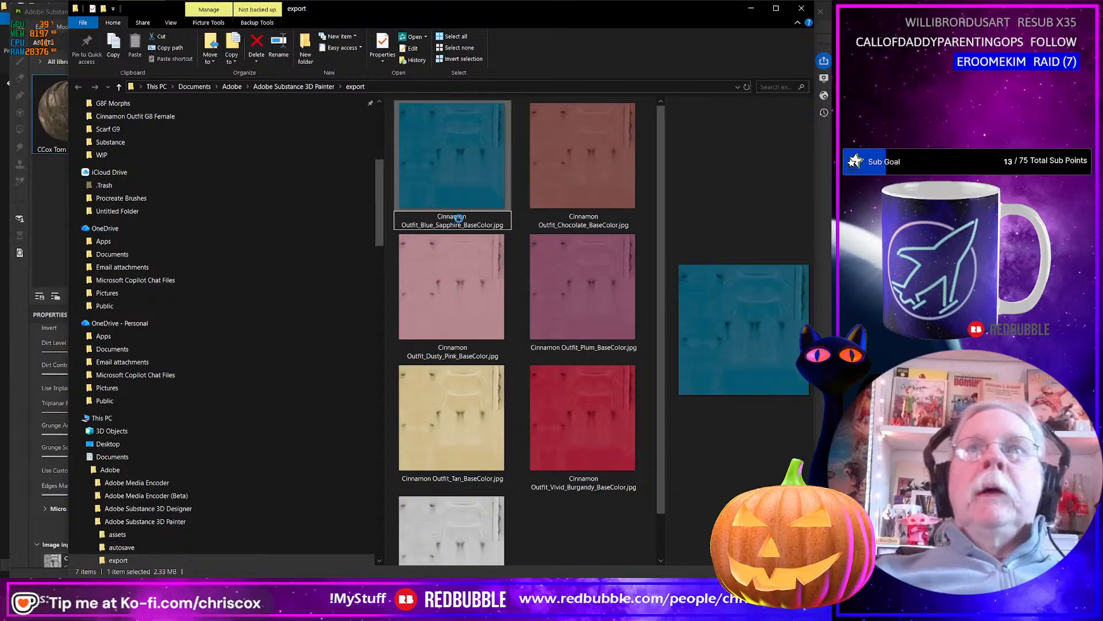
key("alt+Tab")
key("alt+Tab")
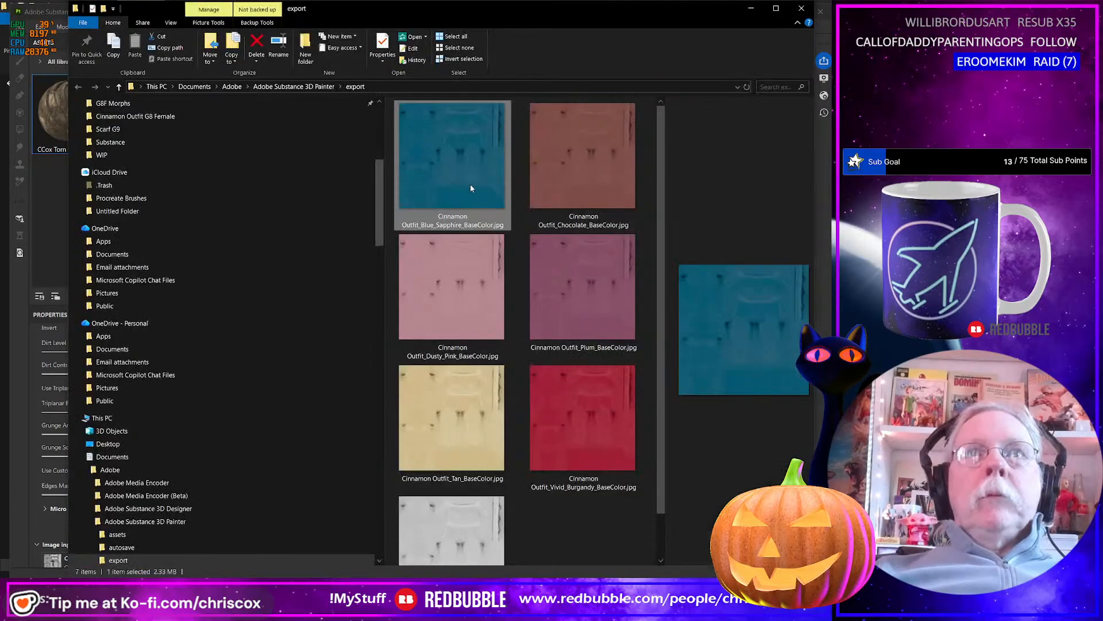
Move all seven color variant JPGs from the export folder into the project's Textures/CCox/Cinnamon/Cinnamon Outfit folder.
left_click(479, 536, "shift")
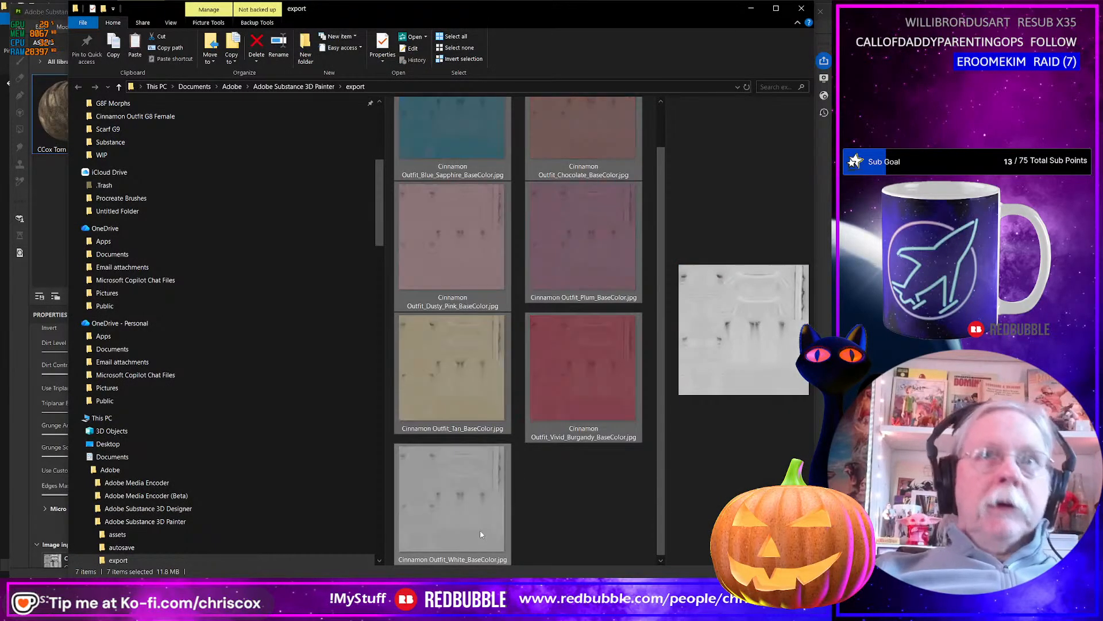
key("alt+Tab")
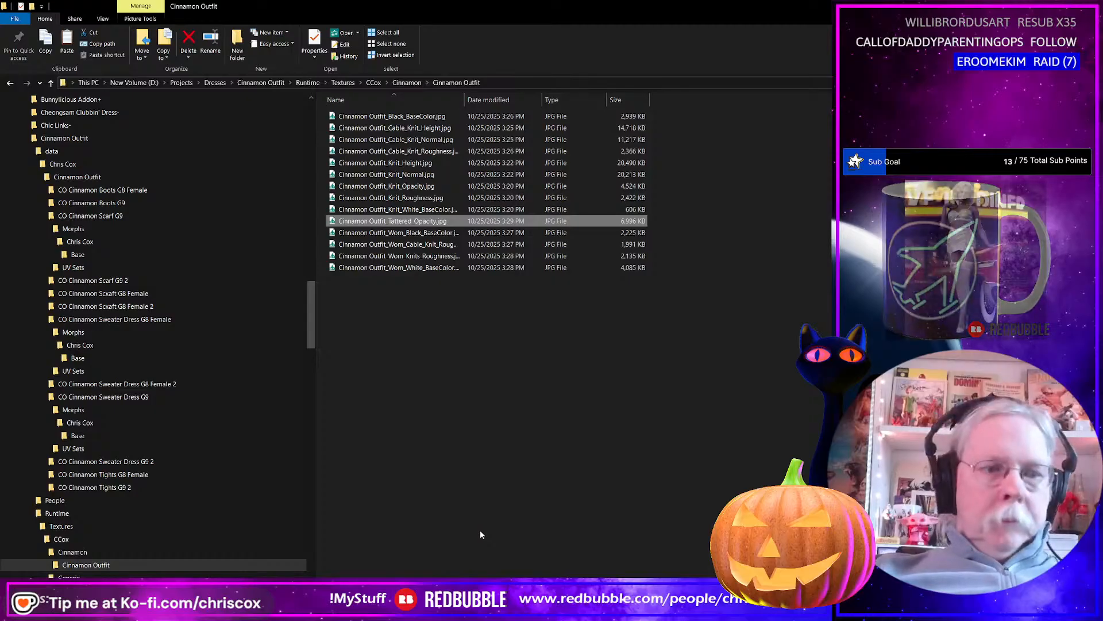
key("ctrl+v")
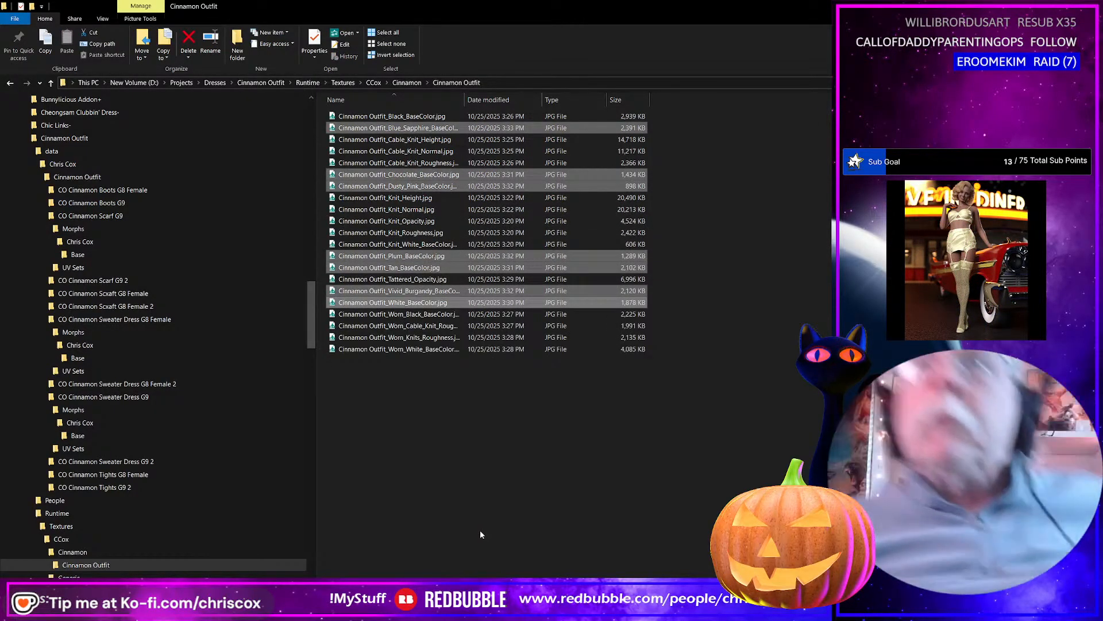
Switch to Substance 3D Painter, make the Patterns layer group visible, expand it, and export the base color texture.
key("alt+Tab")
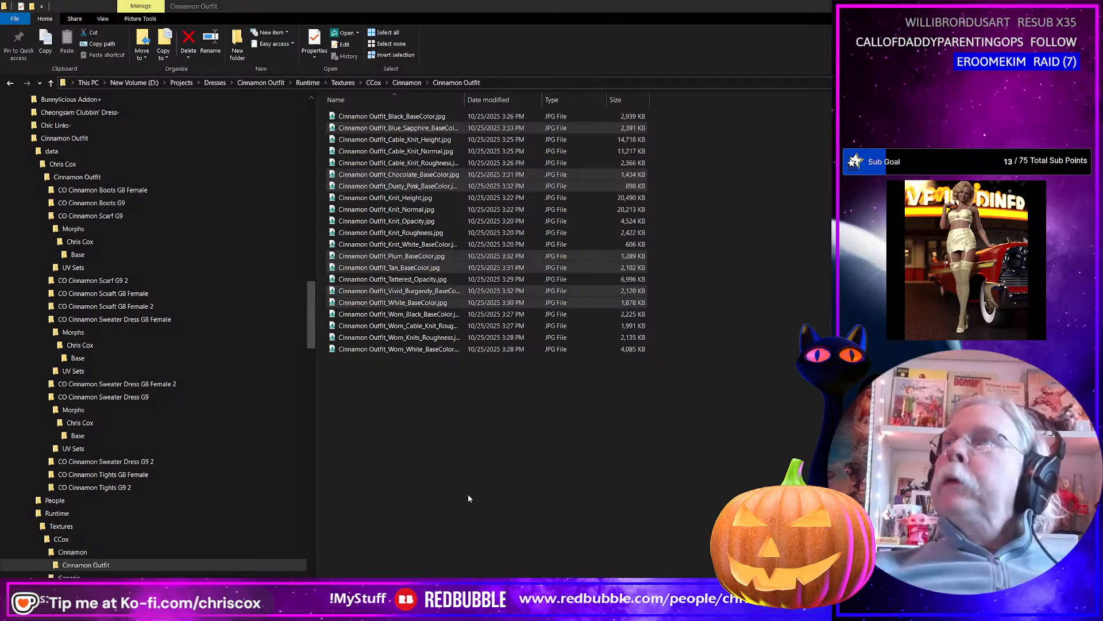
key("alt+Tab")
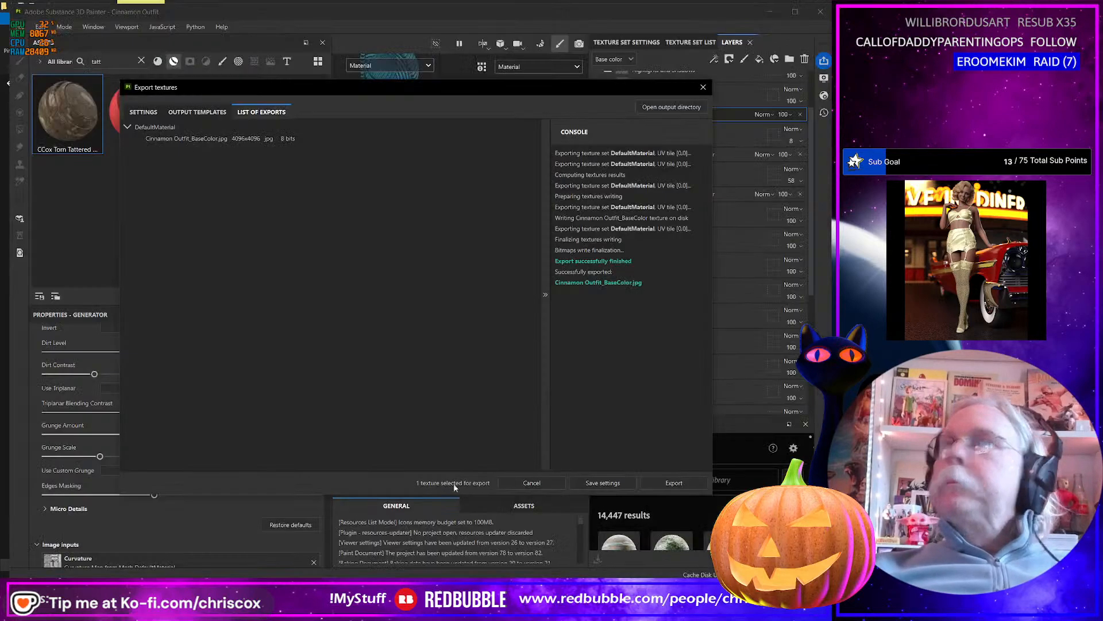
left_click(702, 88)
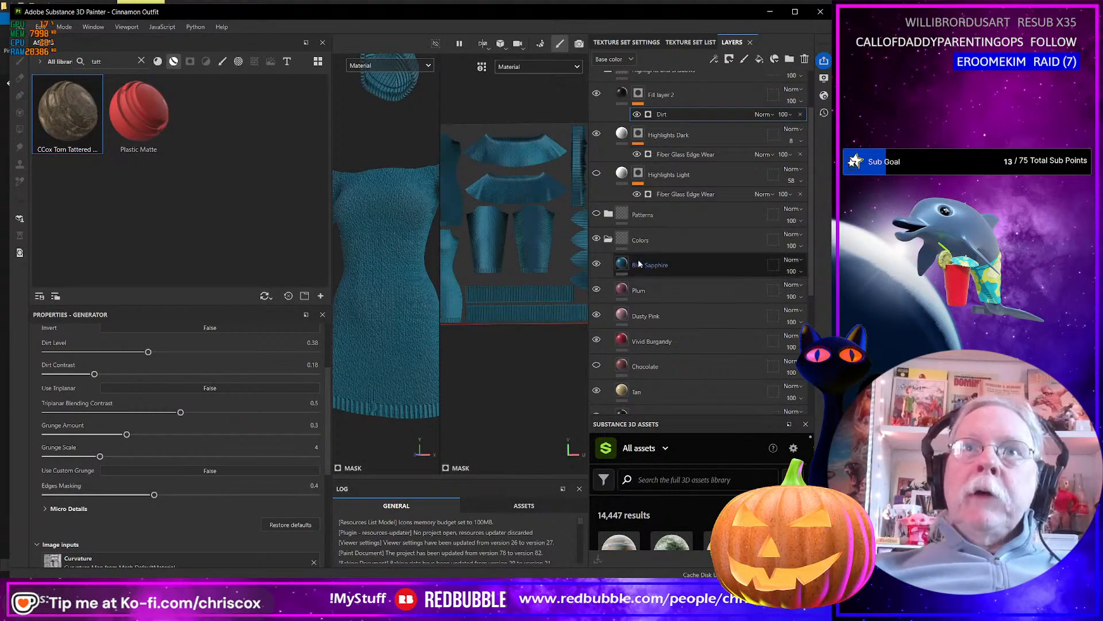
left_click(596, 214)
left_click(608, 213)
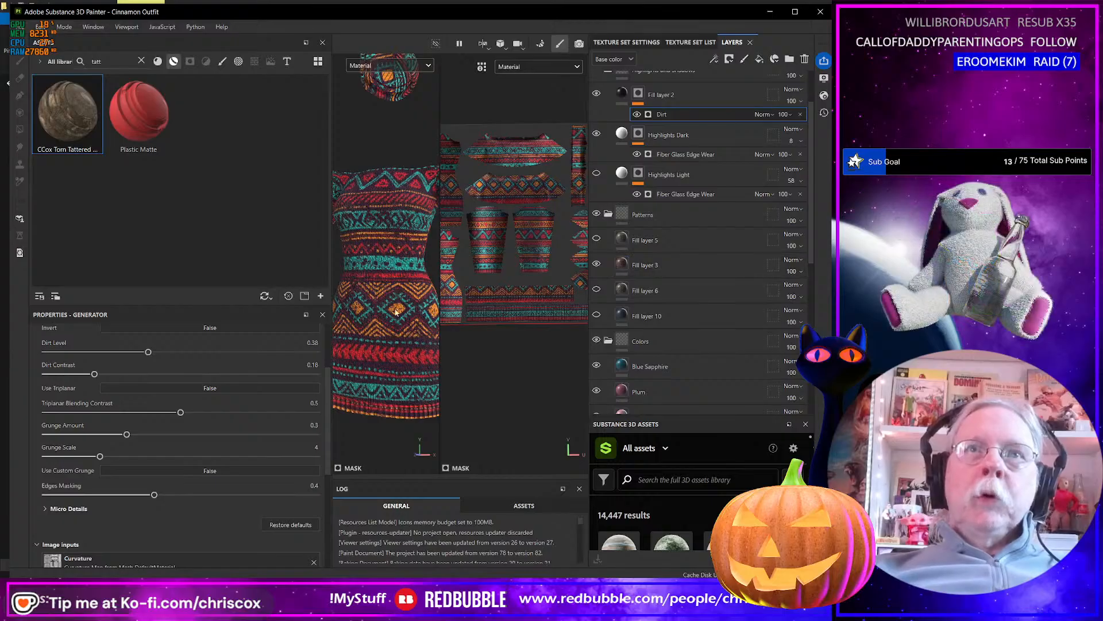
key("ctrl+shift+e")
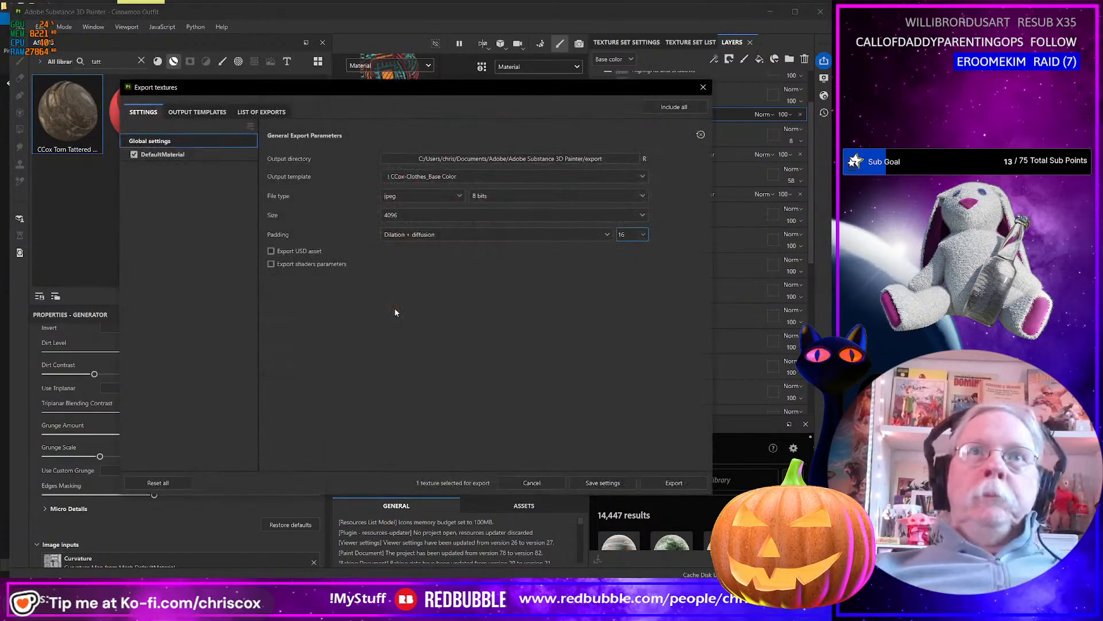
left_click(684, 481)
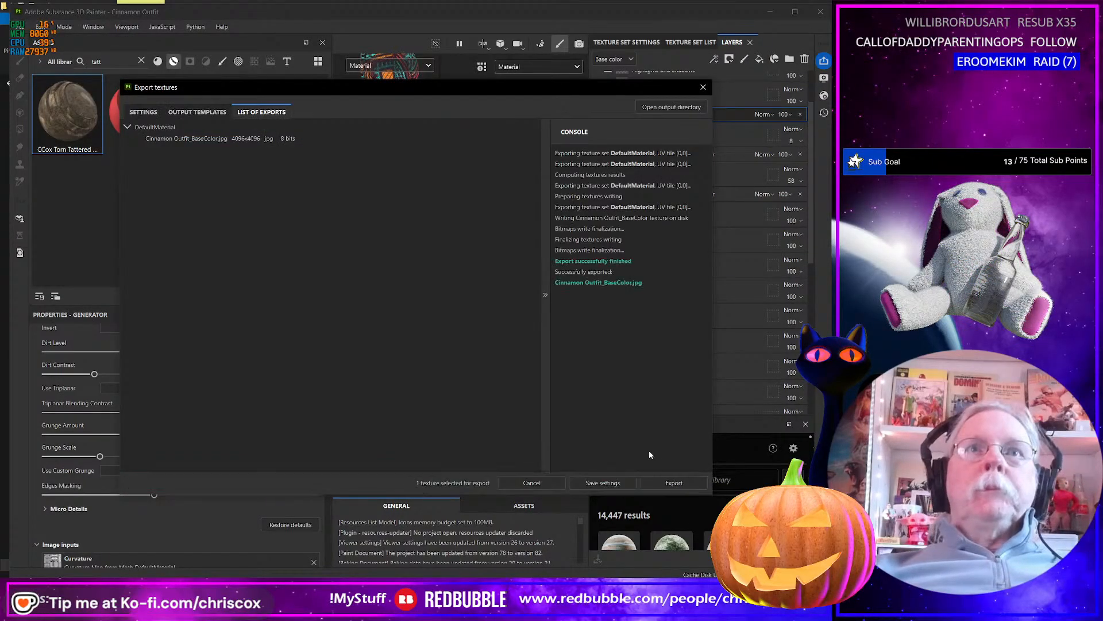
Switch to the export folder and rename the newly exported patterned texture Cinnamon Outfit_Pattern_01_BaseColor.jpg.
key("alt+Tab")
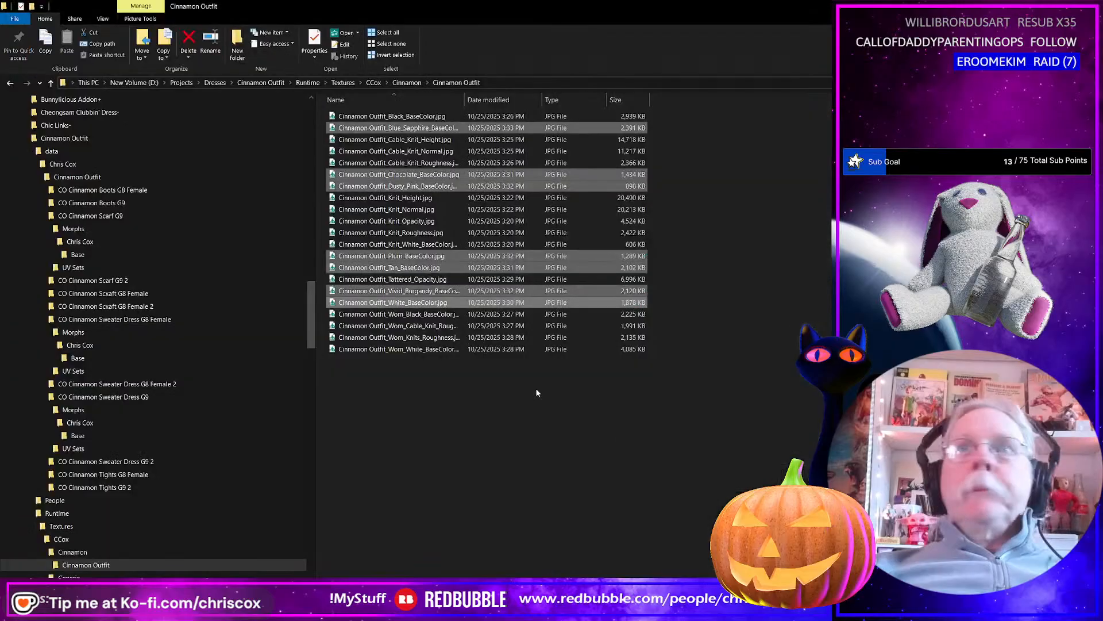
key("alt+Tab")
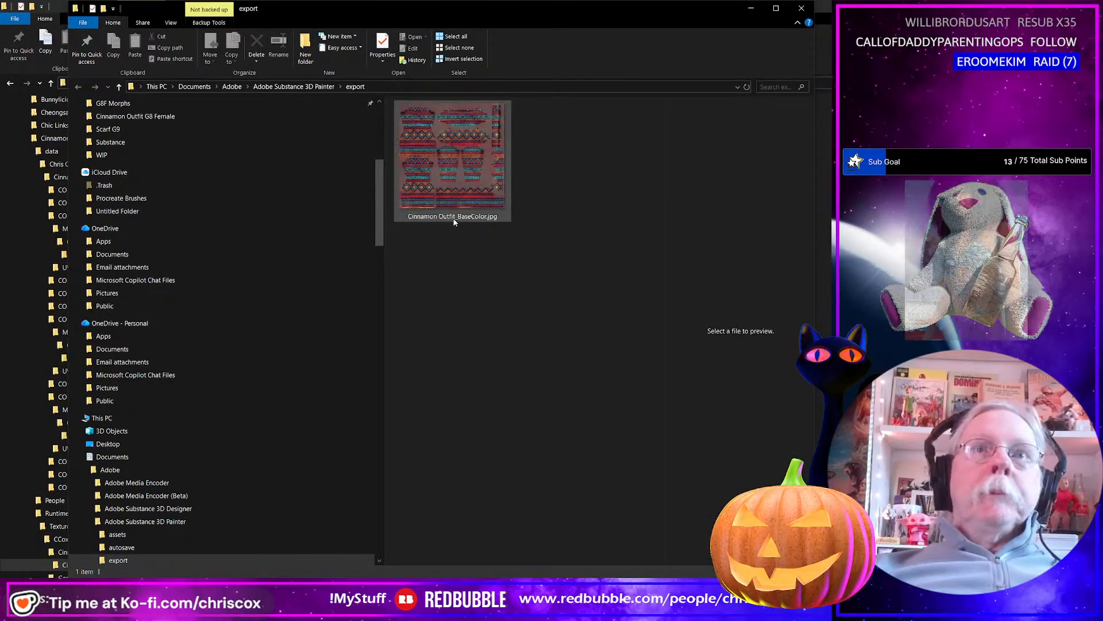
left_click(455, 218)
left_click(460, 218)
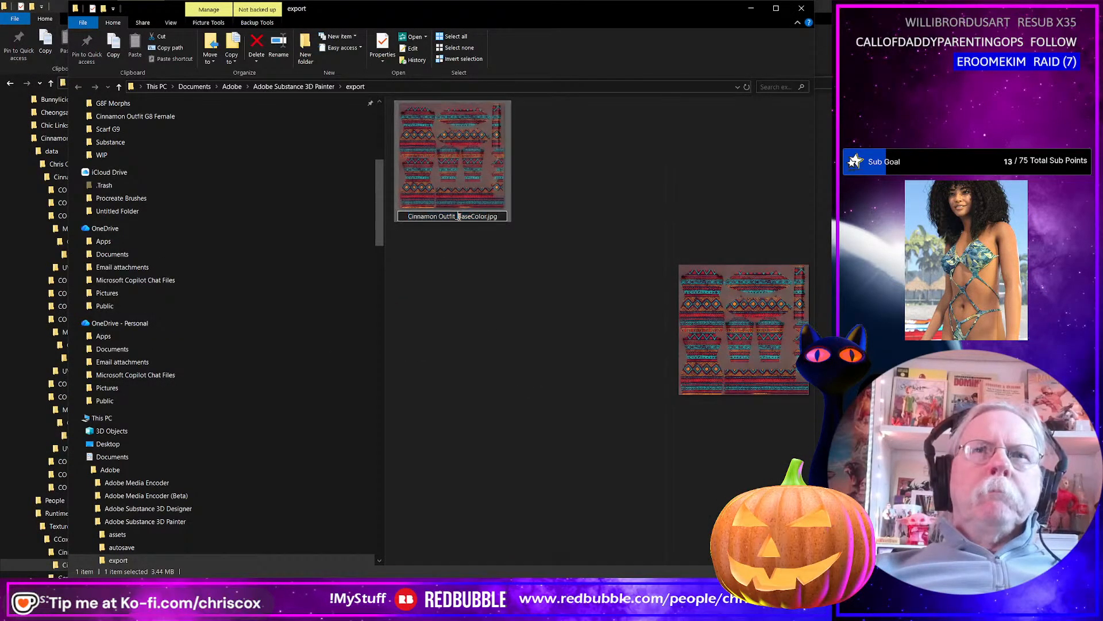
type("Patter")
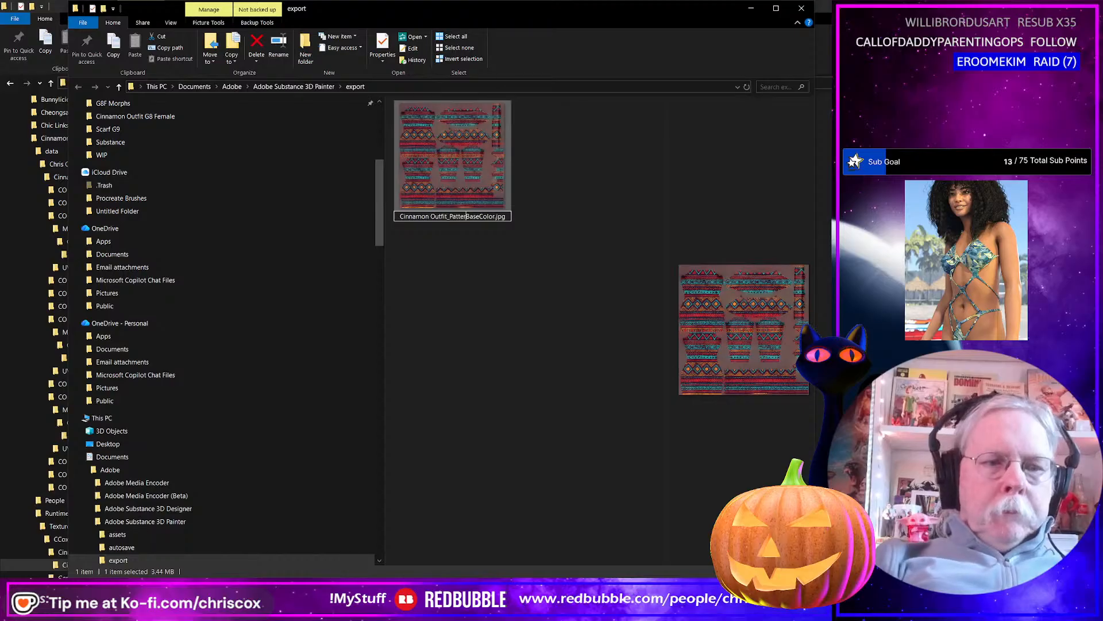
type("n_01_")
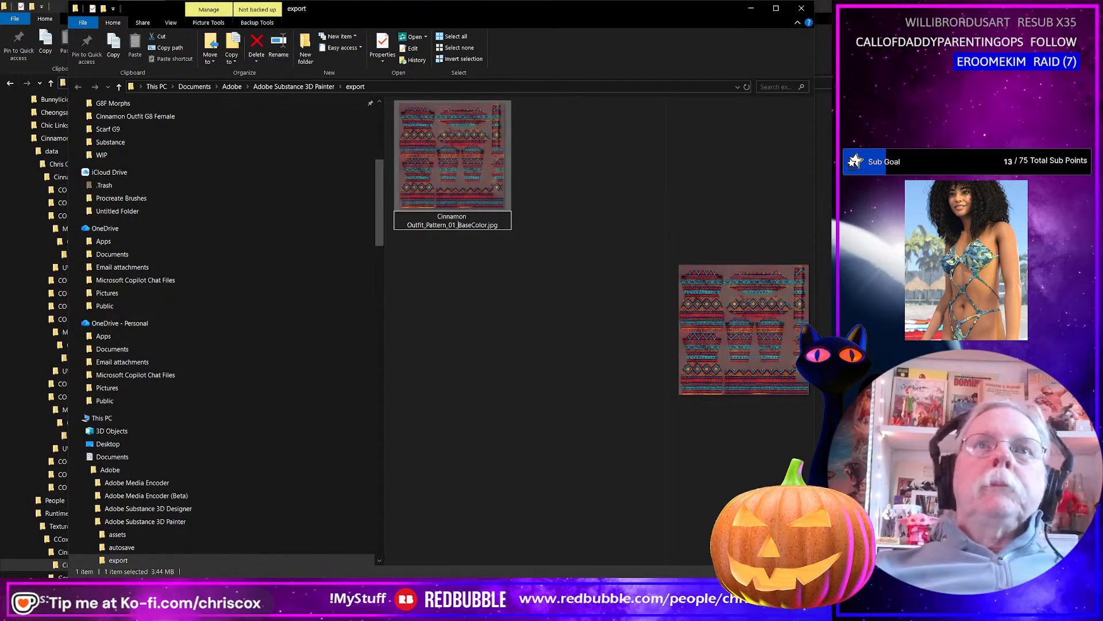
key("Return")
Back in Substance 3D Painter, show Fill layer 5, hide Fill layer 3 in the Patterns group, and export the base color texture.
key("alt+Tab")
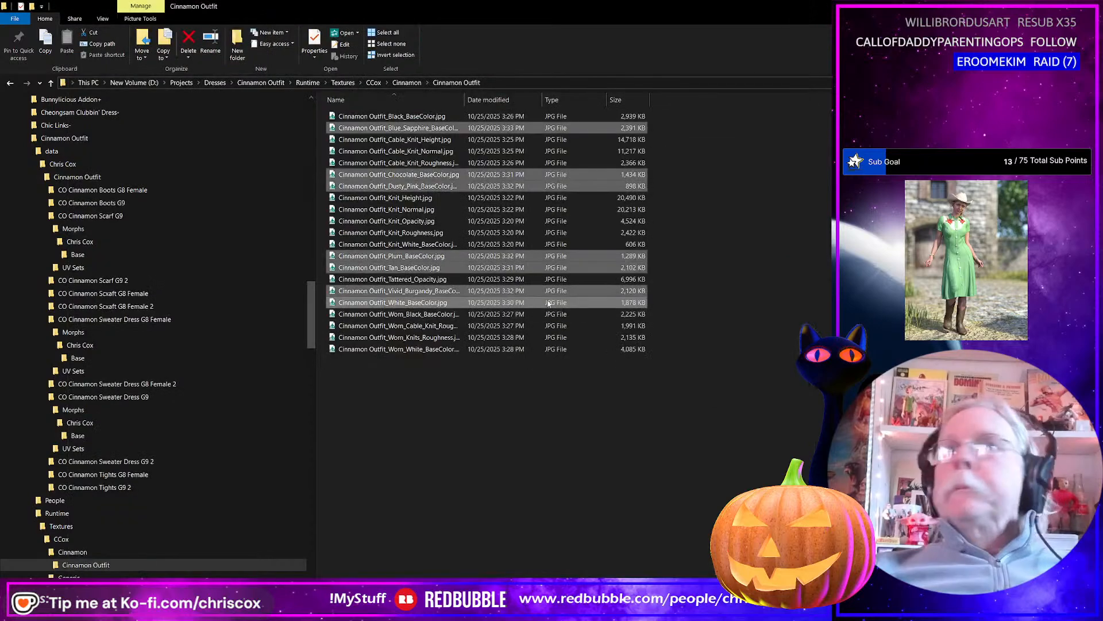
key("alt+Tab")
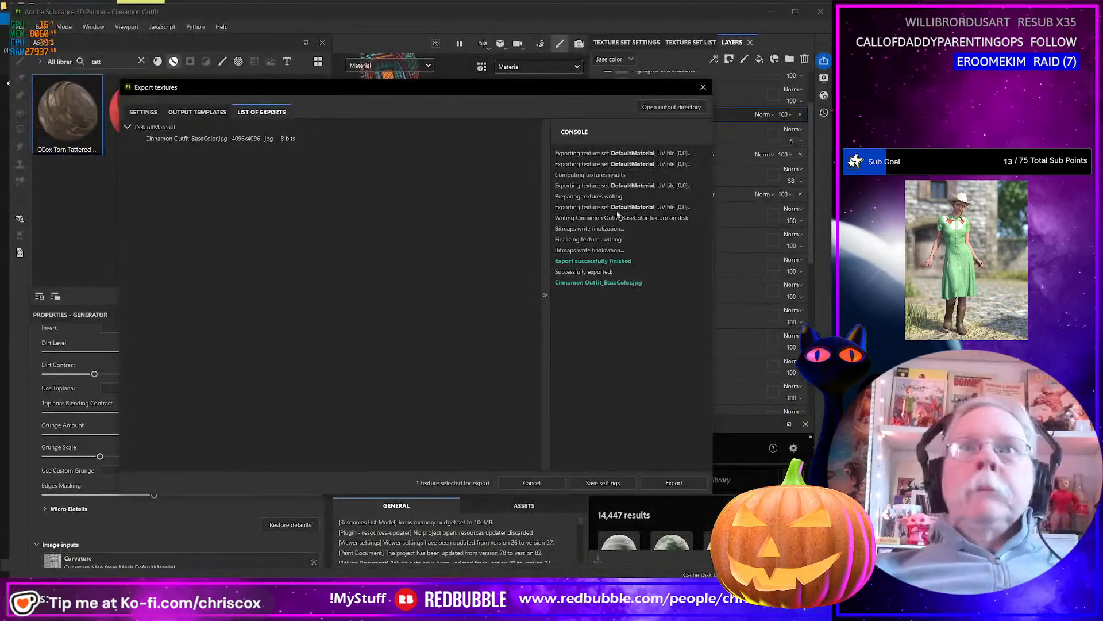
left_click(703, 88)
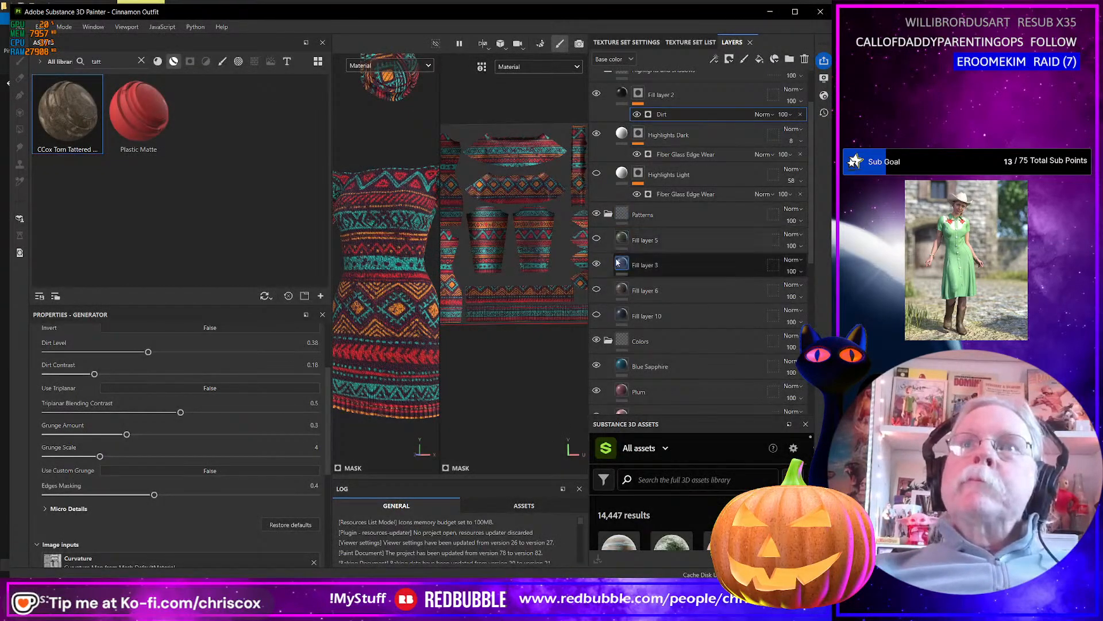
left_click(597, 239)
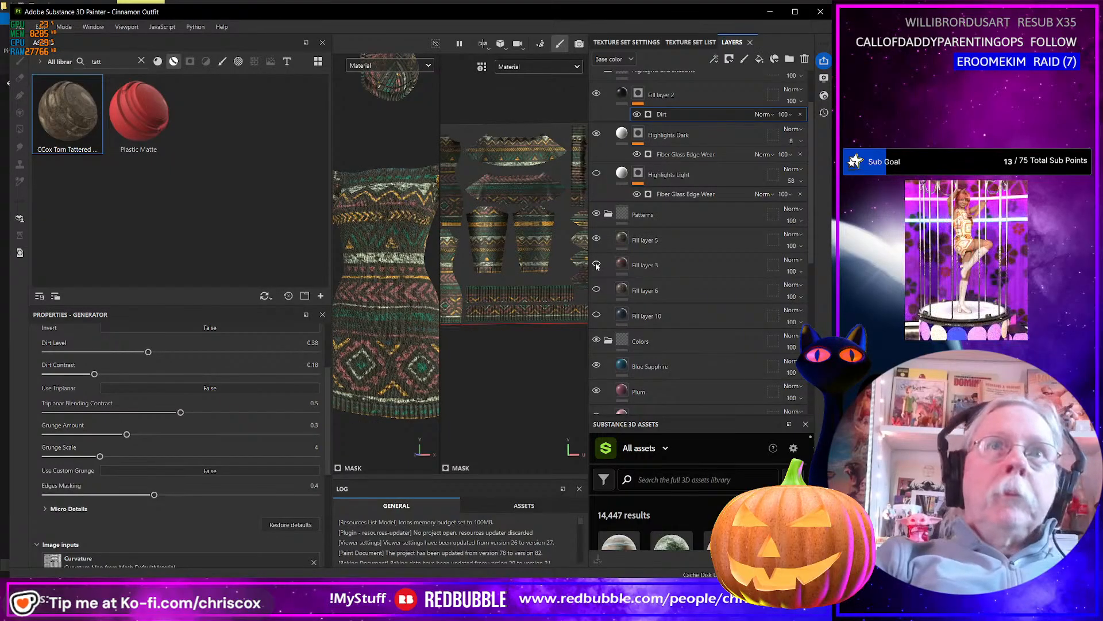
left_click(596, 265)
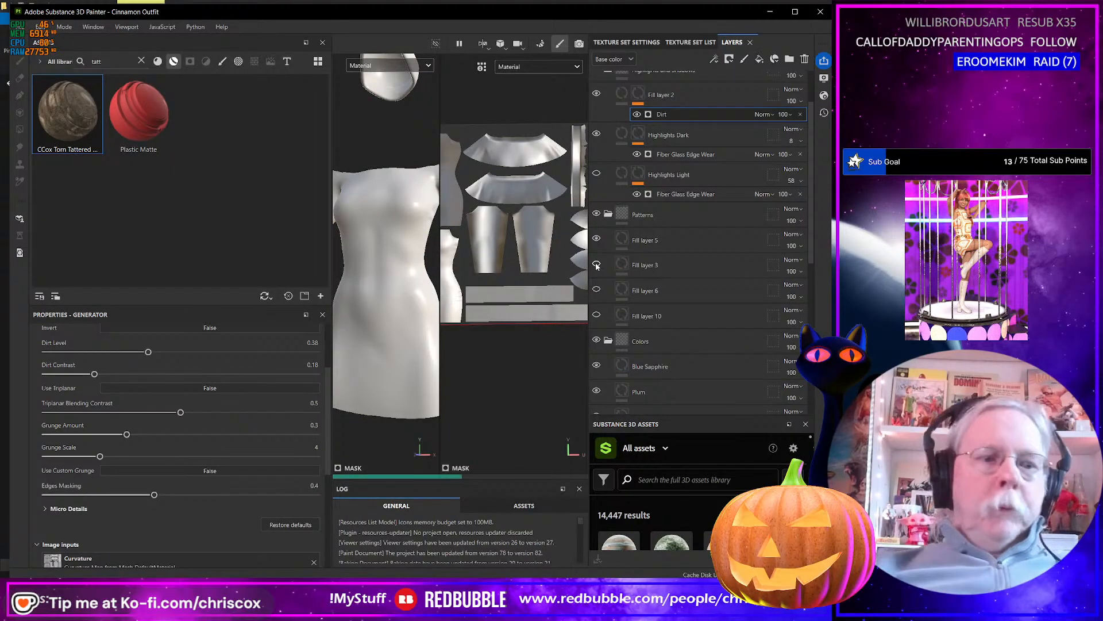
key("ctrl+shift+e")
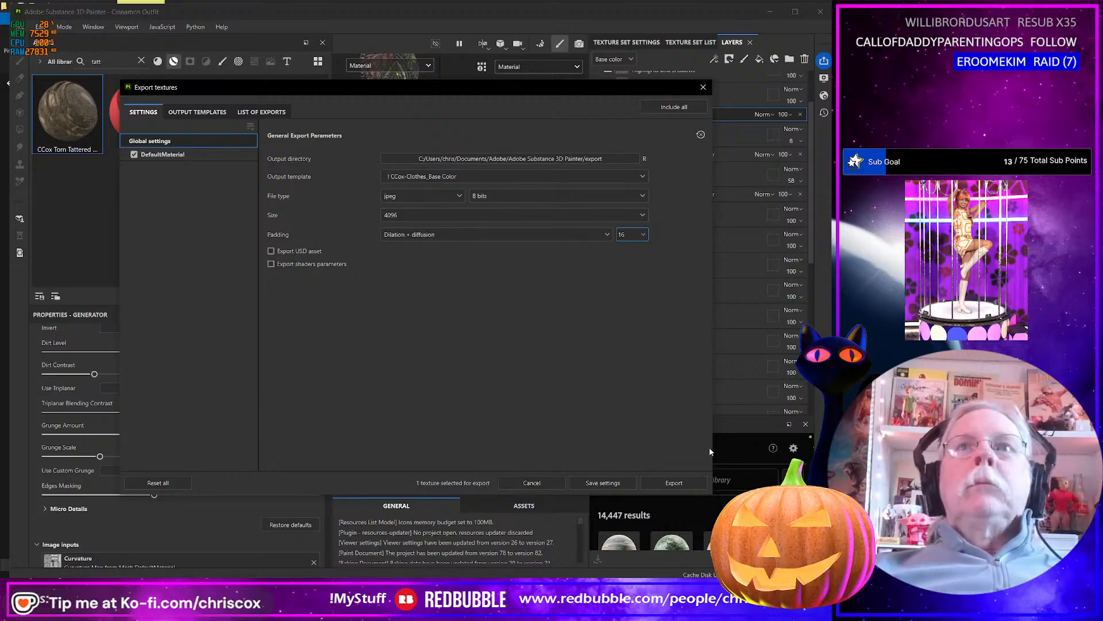
left_click(675, 483)
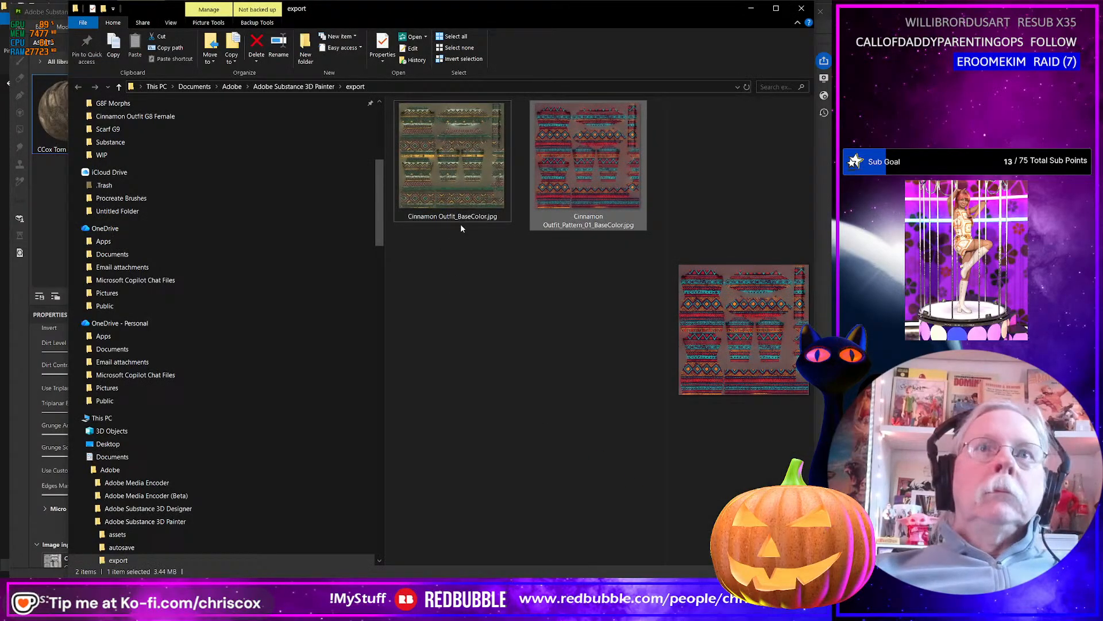
In the export folder, rename the green and yellow patterned texture Cinnamon Outfit_Pattern_02_BaseColor.jpg.
left_click(458, 217)
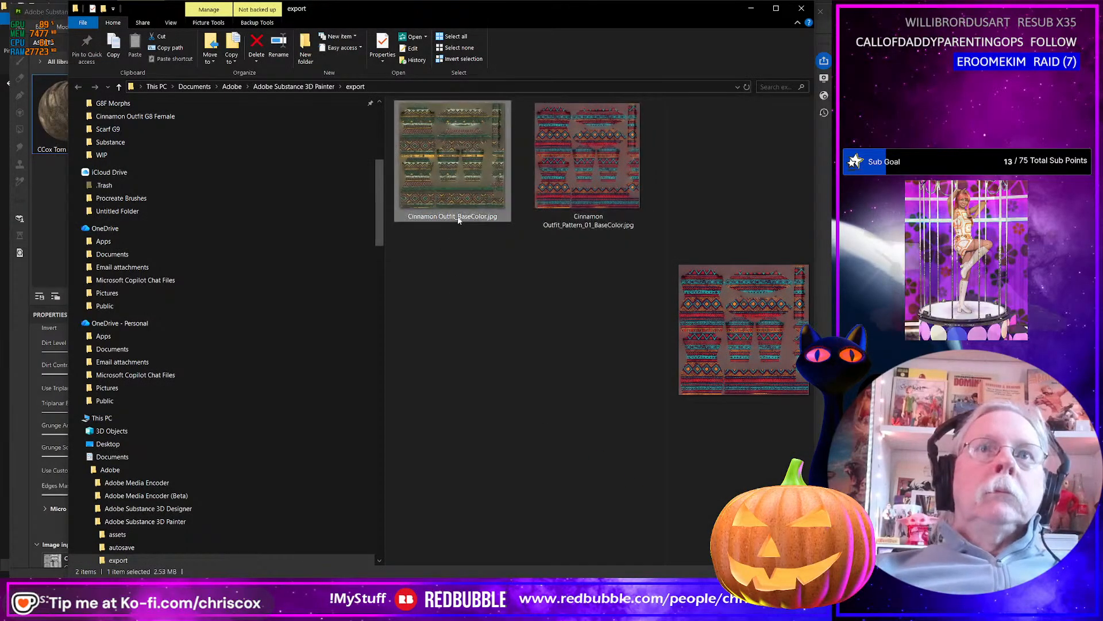
left_click(454, 216)
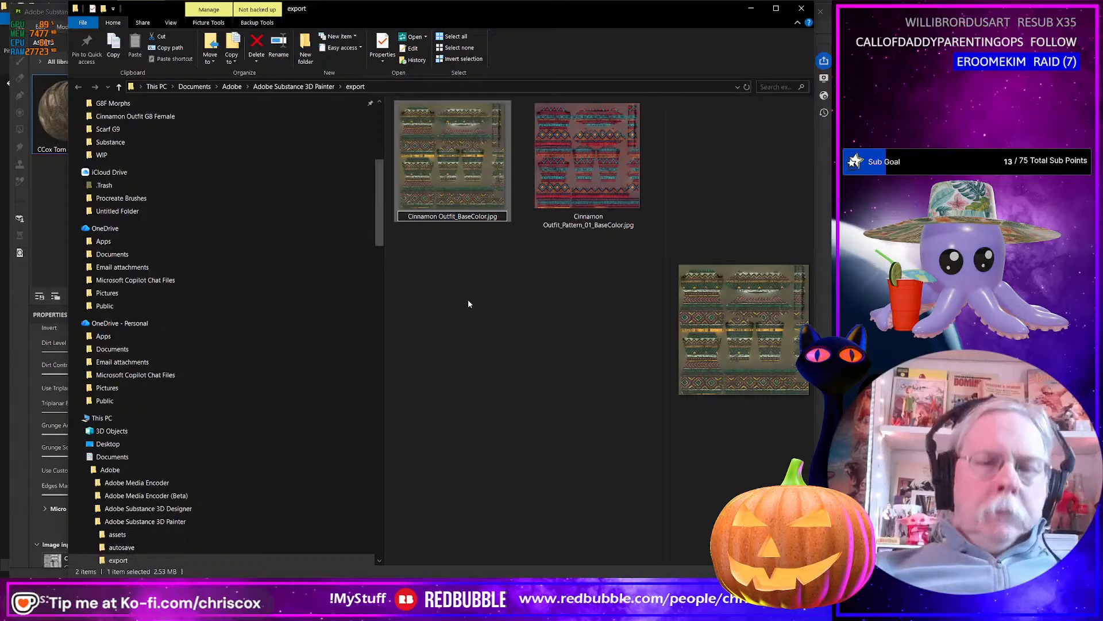
type("Pattern")
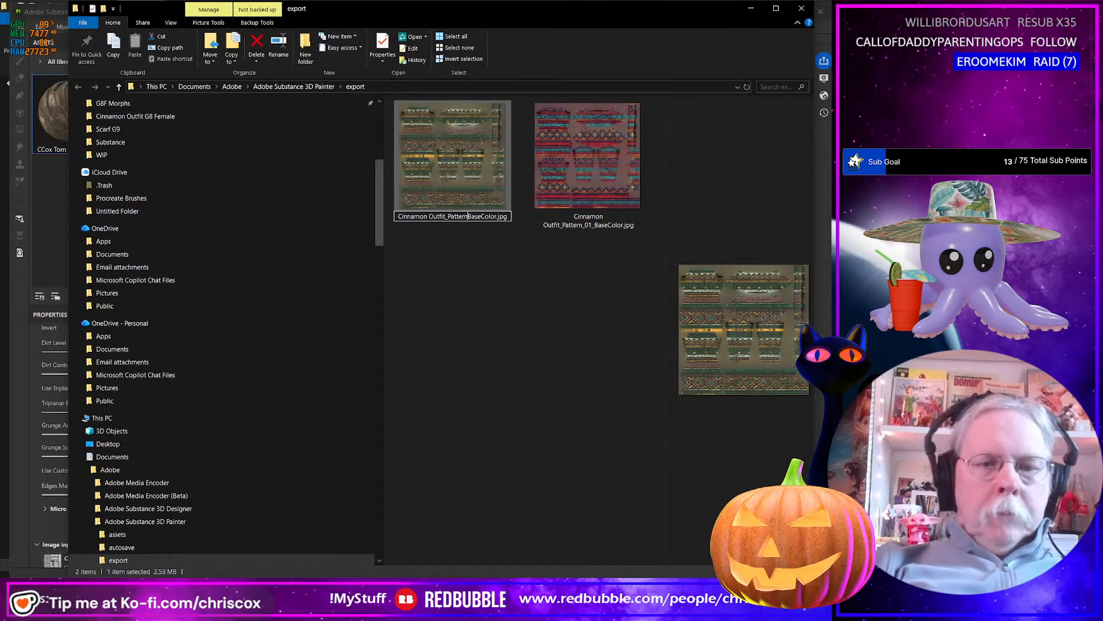
type("_02_")
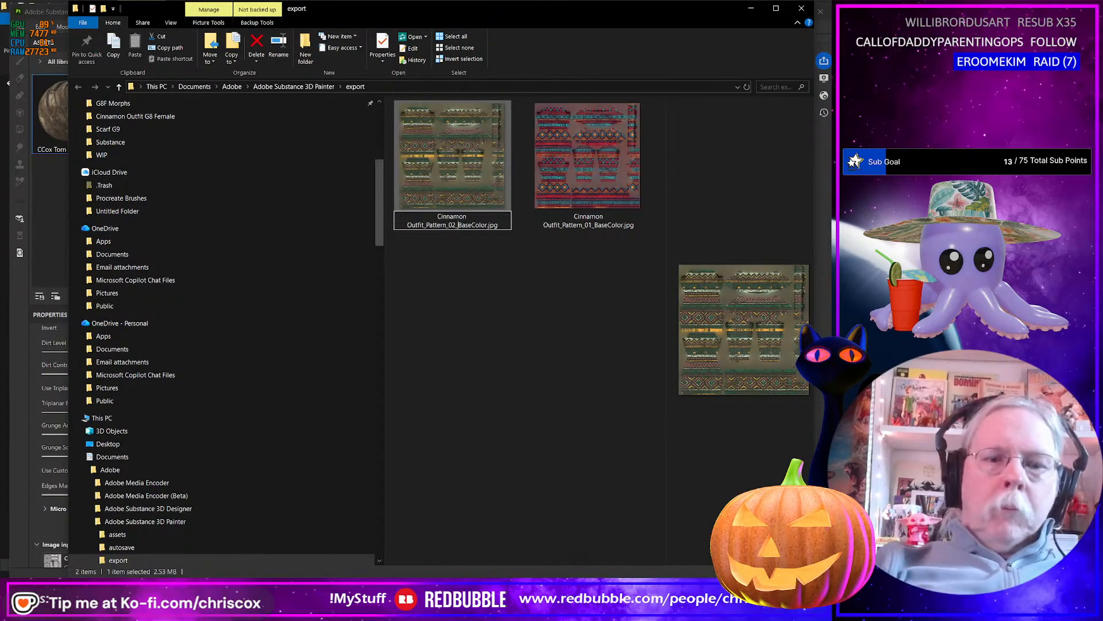
key("Return")
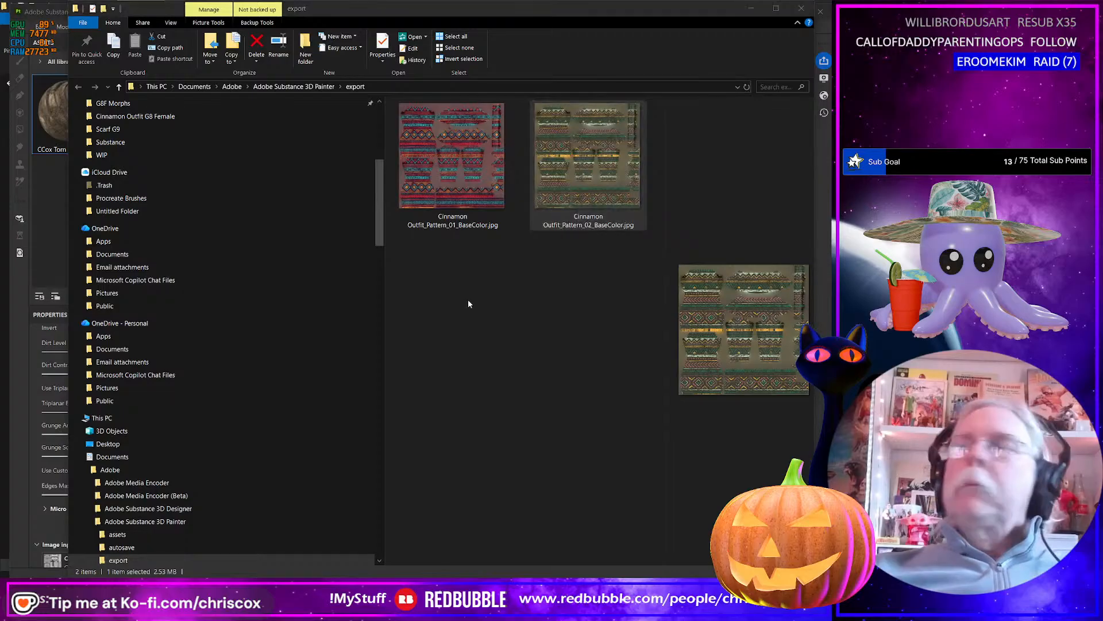
Return to Substance 3D Painter, close the texture export window, and switch the visible pattern from Fill layer 5 to Fill layer 6.
key("alt+Tab")
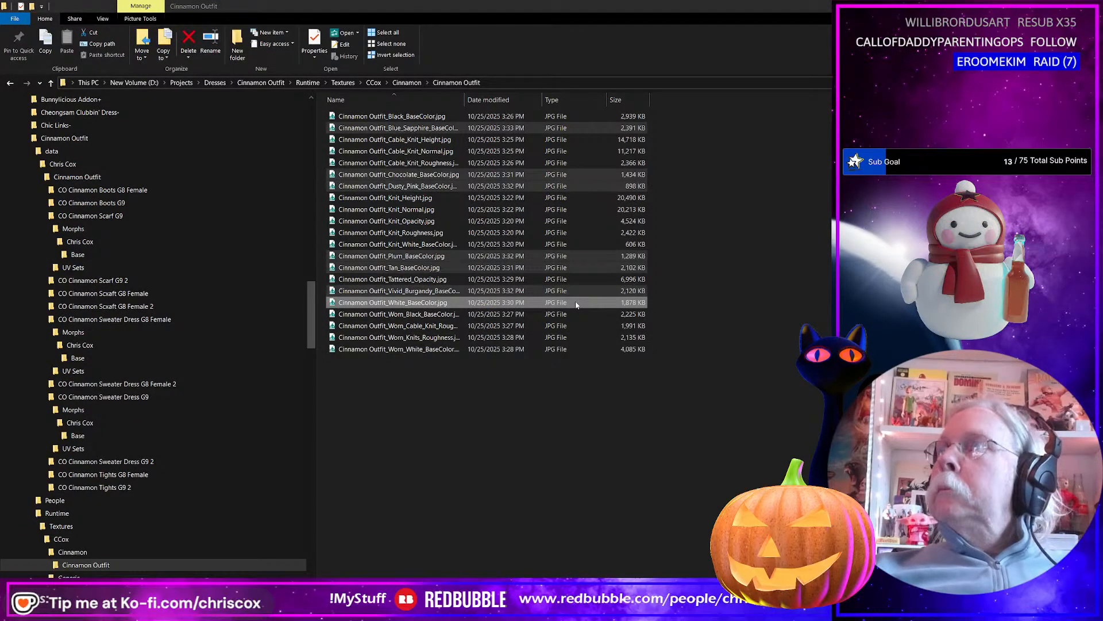
key("alt+Tab")
left_click(703, 88)
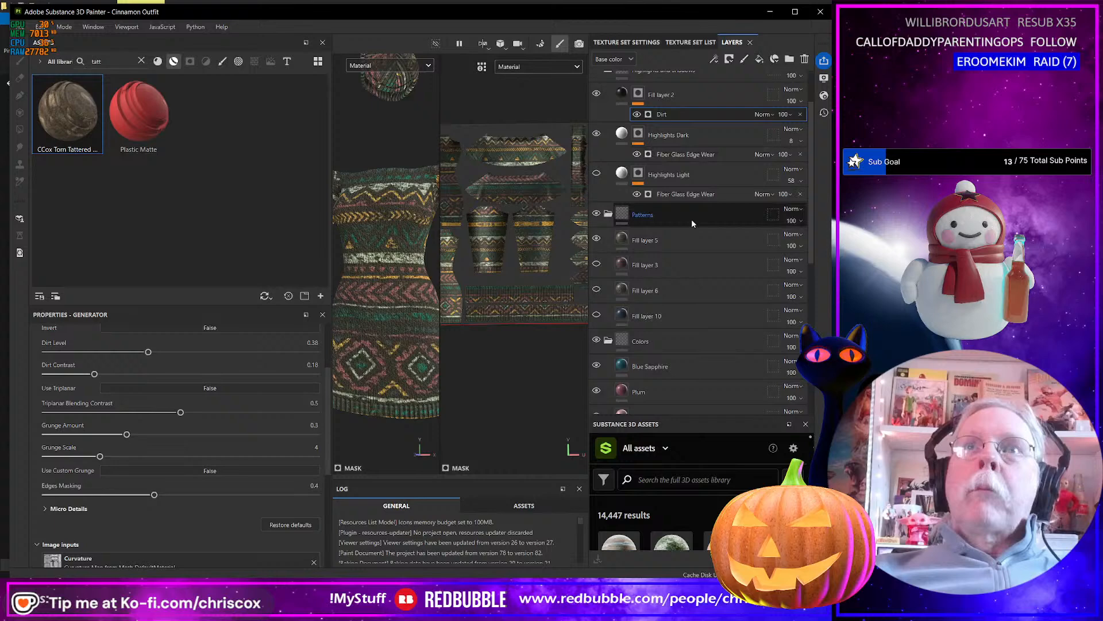
left_click(597, 239)
left_click(597, 290)
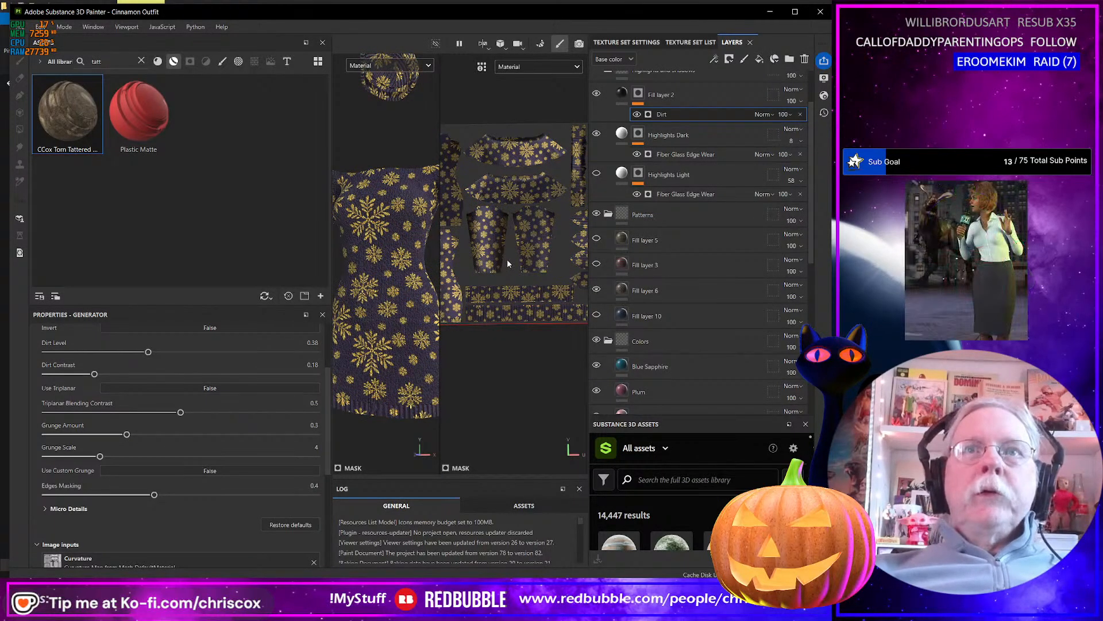
Export the base color texture with the gold snowflake pattern and switch to the export folder.
key("ctrl+shift+e")
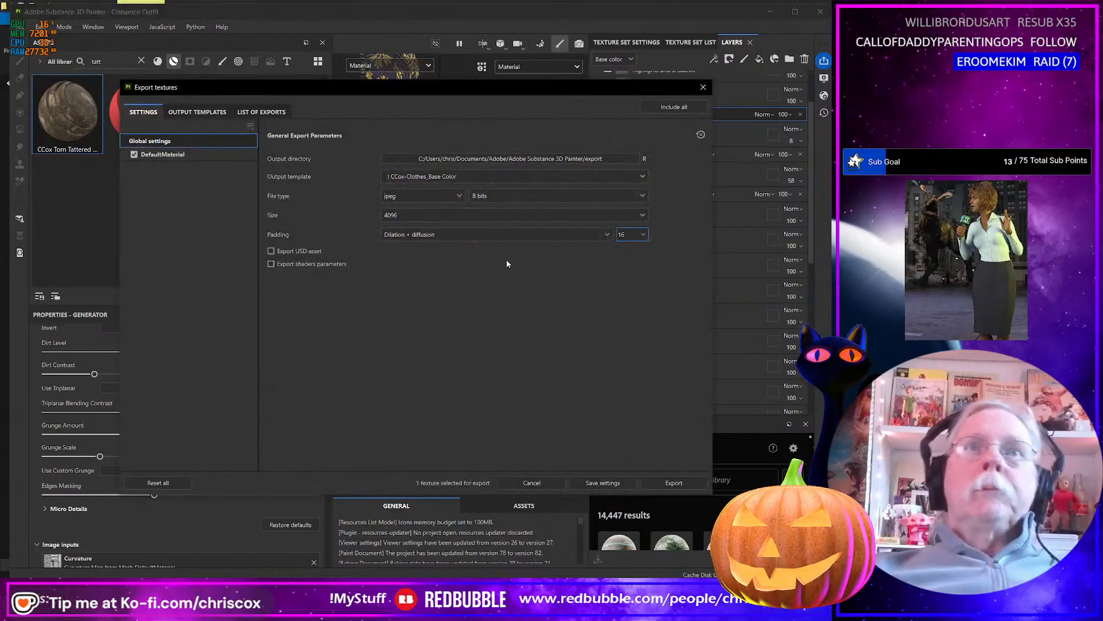
left_click(685, 480)
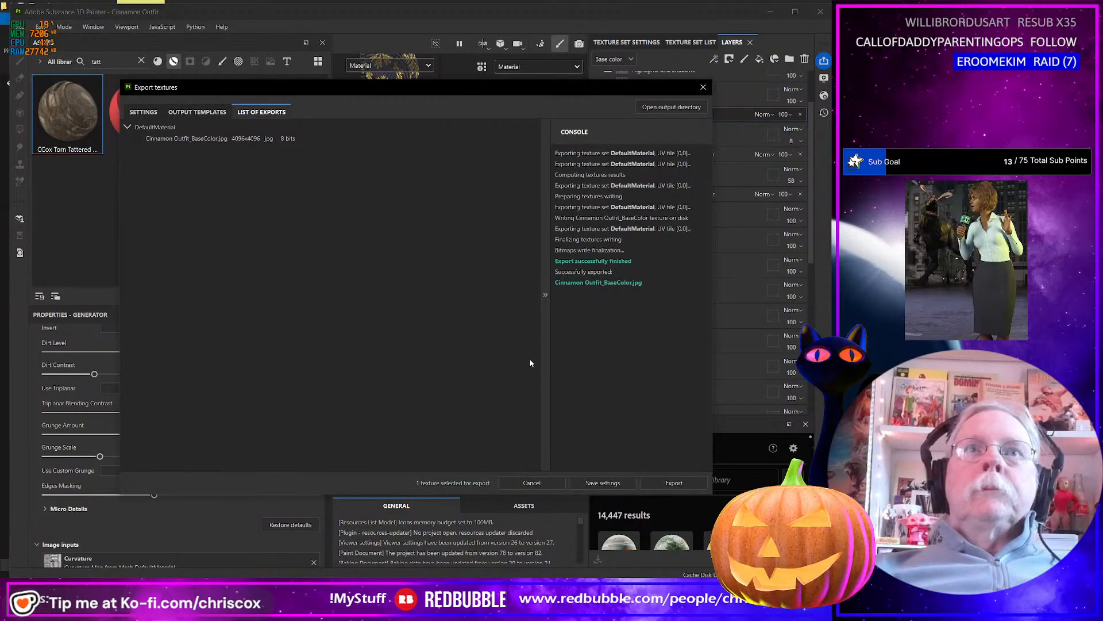
key("alt+Tab")
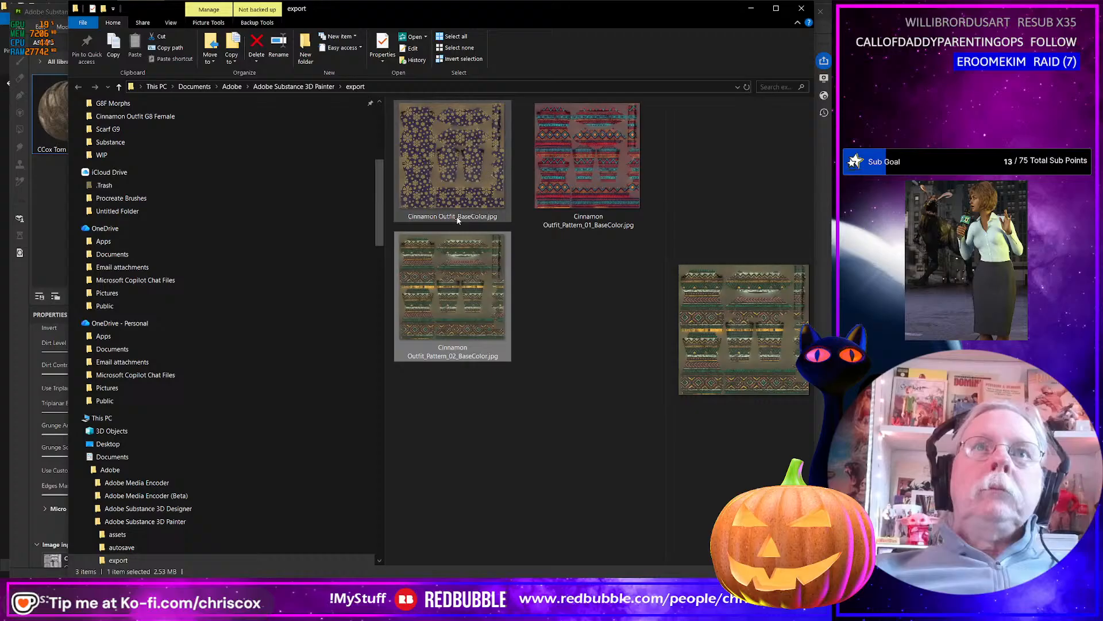
Rename the newly exported snowflake texture Cinnamon Outfit_Gold_Snowflakes_BaseColor.jpg.
left_click(458, 219)
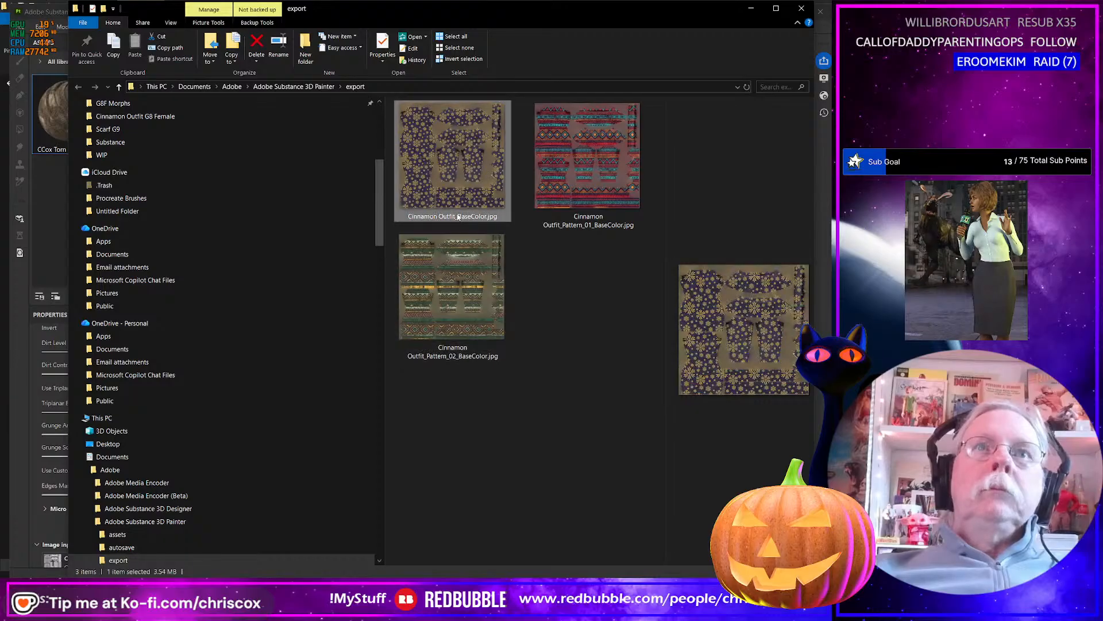
left_click(457, 217)
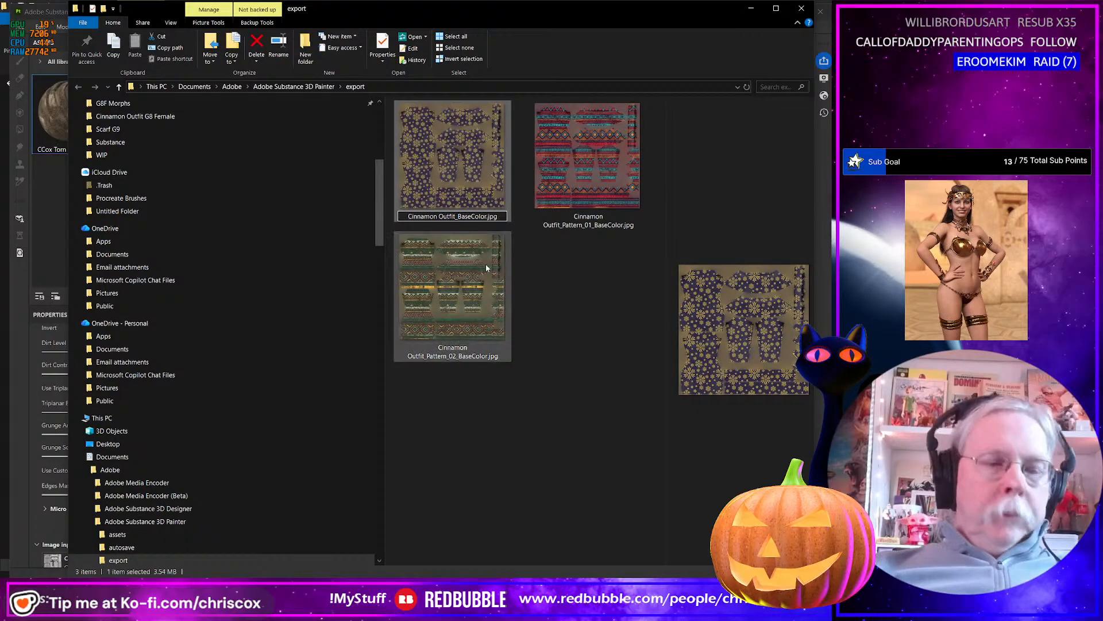
type("S")
key("BackSpace")
key("BackSpace")
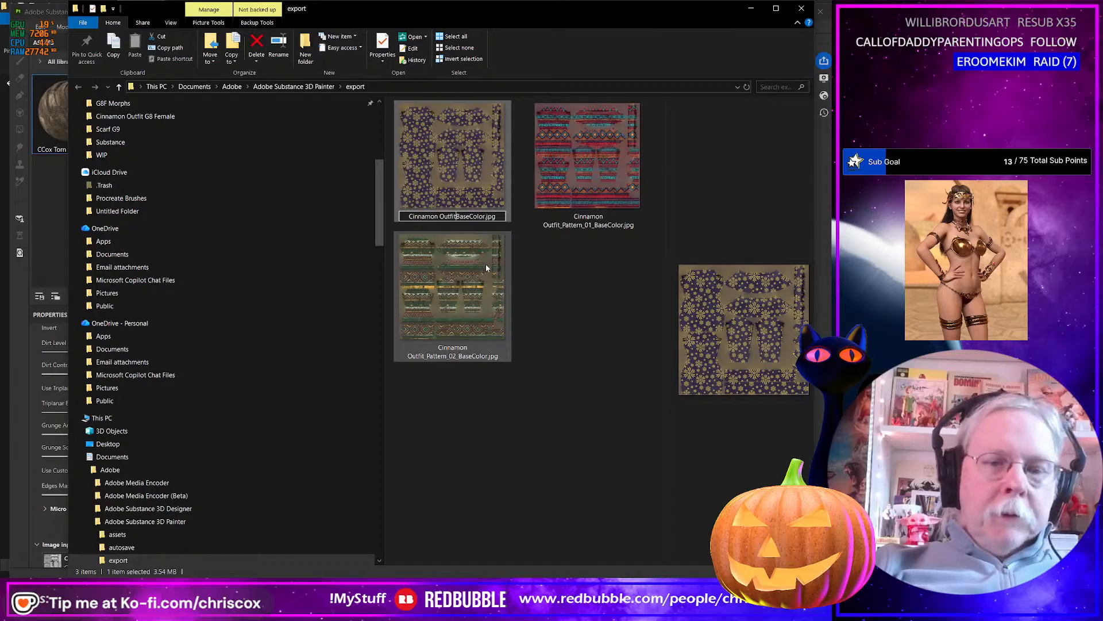
type("_Gold")
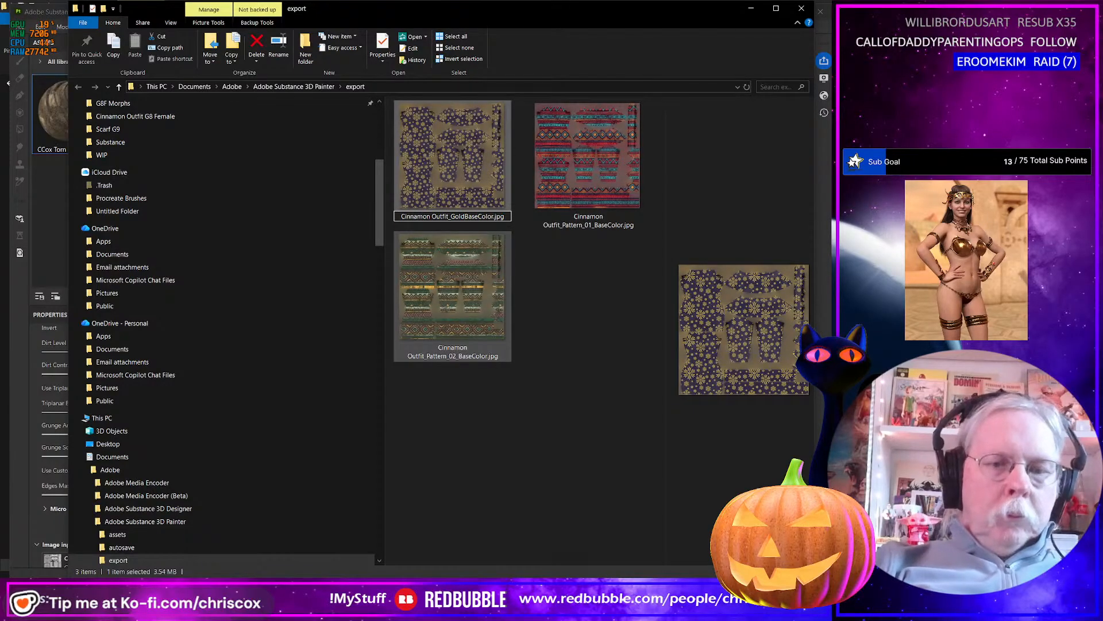
type("_Sno")
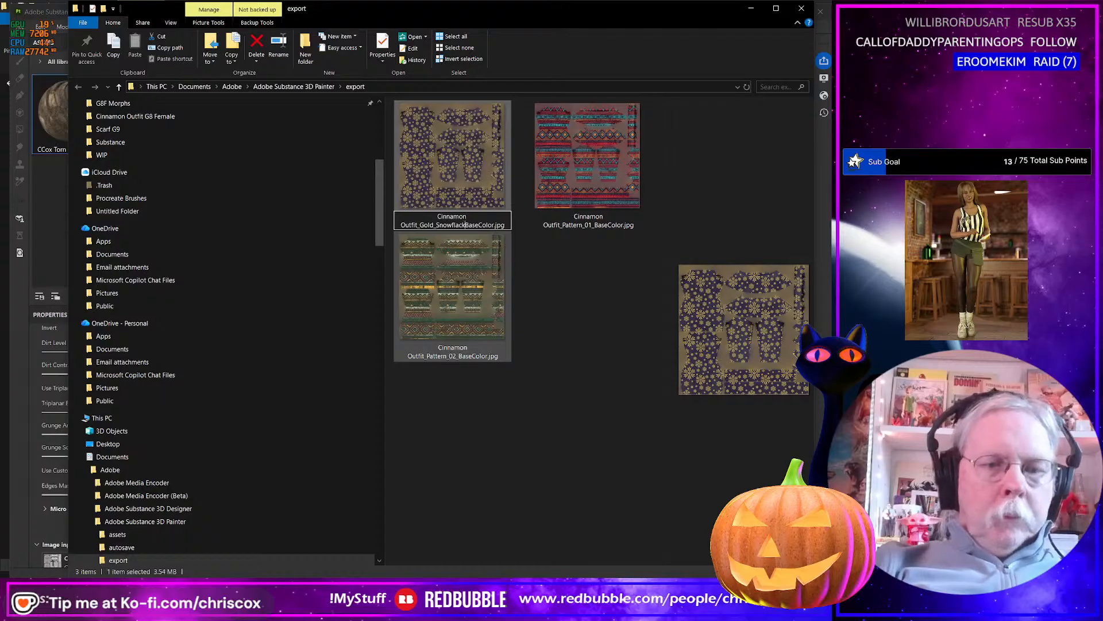
type("wflakes_")
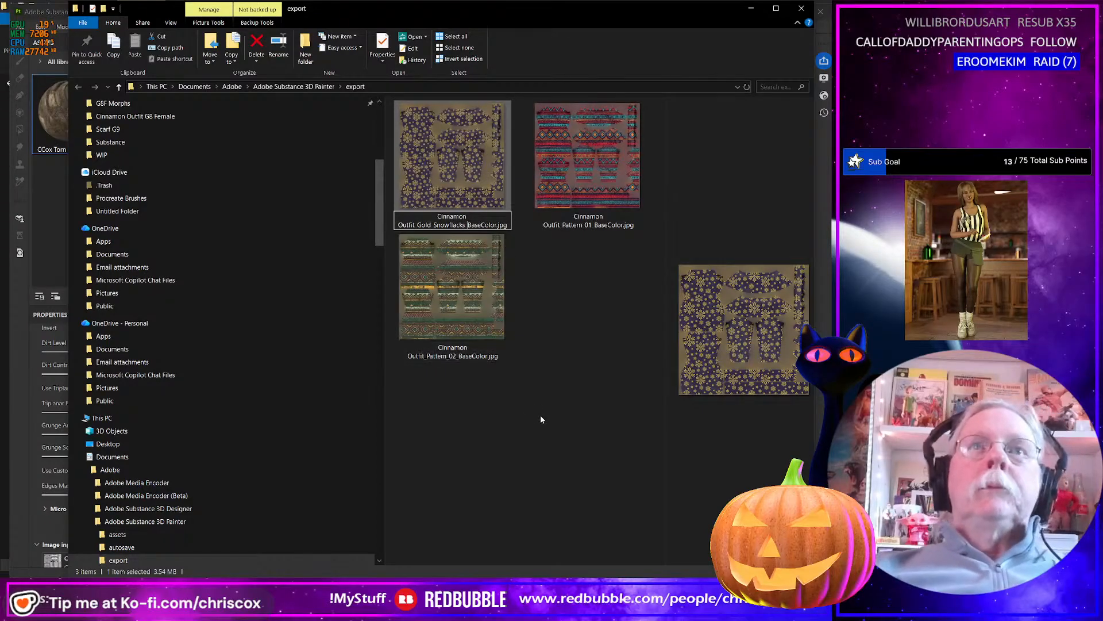
key("BackSpace")
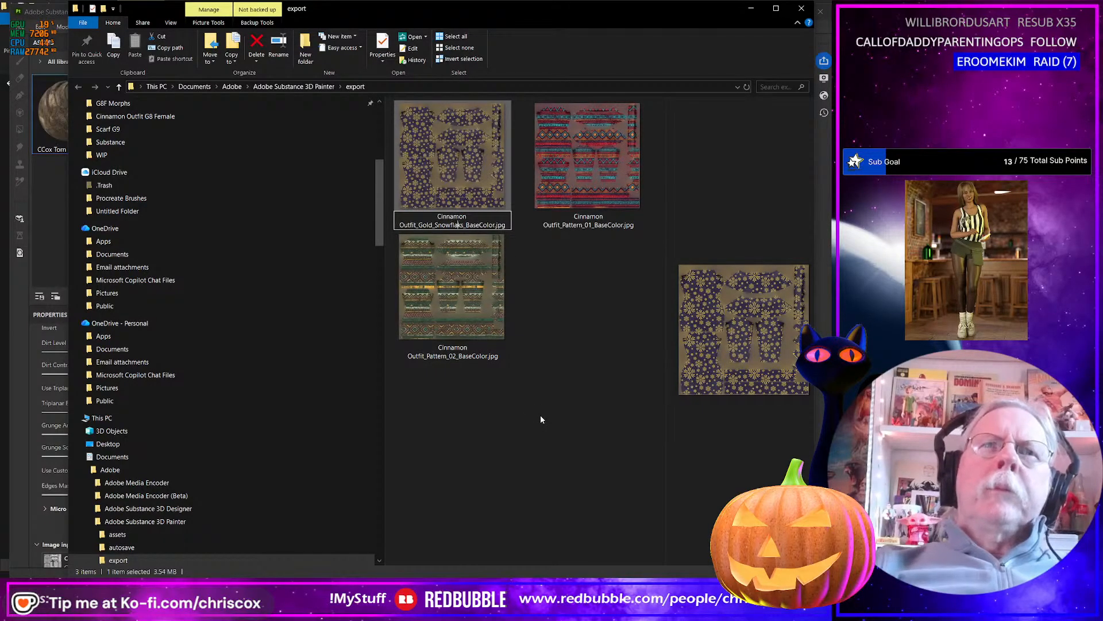
type("e")
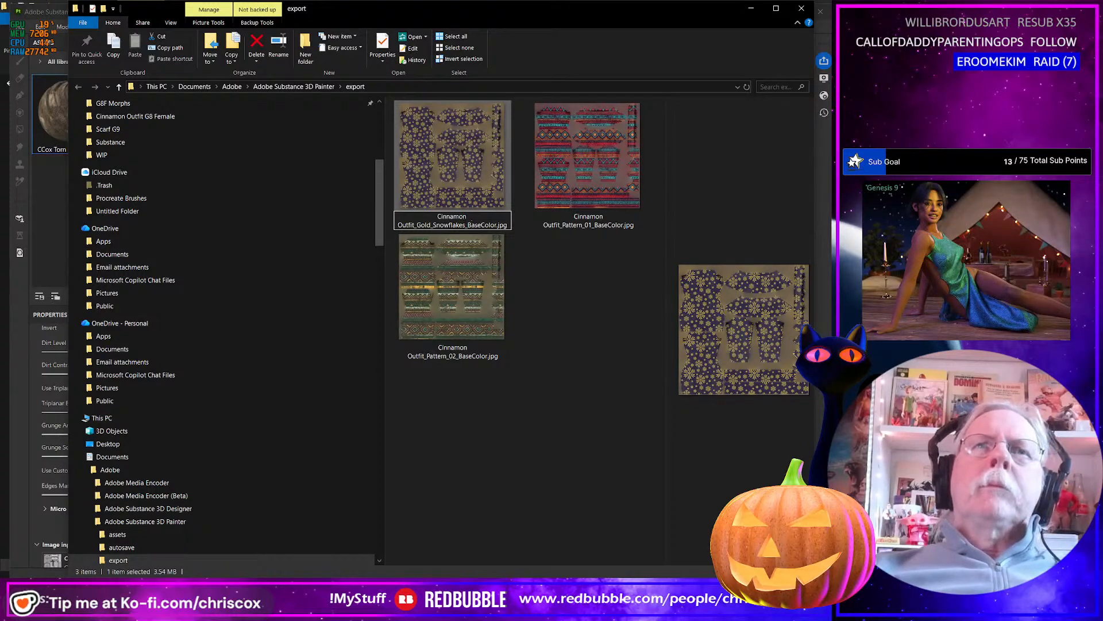
key("Return")
Return to Substance 3D Painter, switch the visible pattern from Fill layer 6 to Fill layer 10, and export the base color texture.
key("alt+Tab")
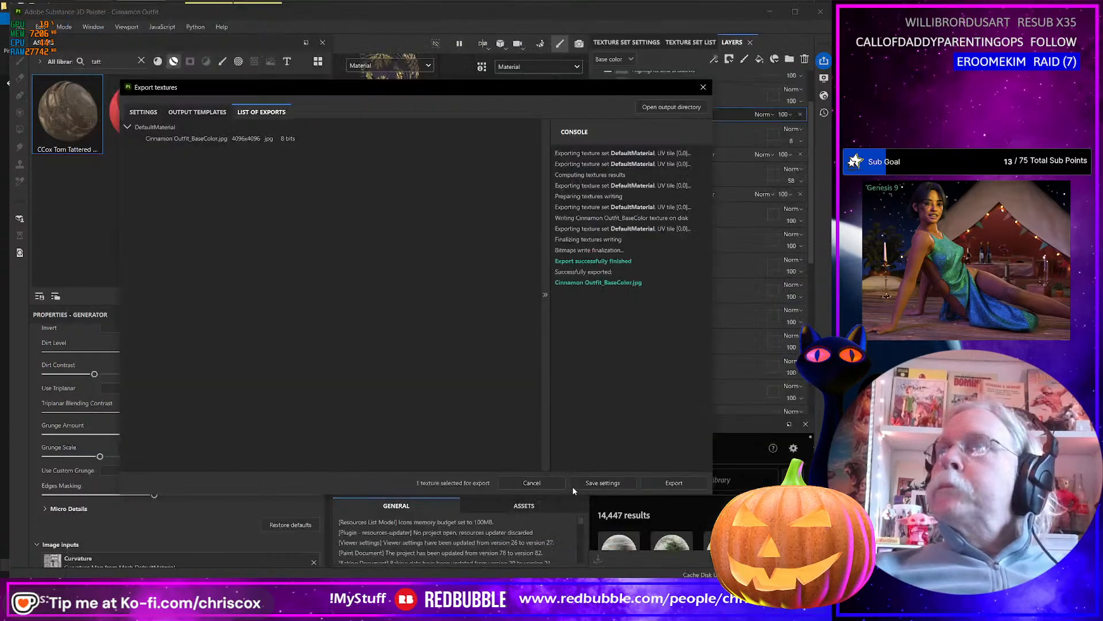
left_click(704, 87)
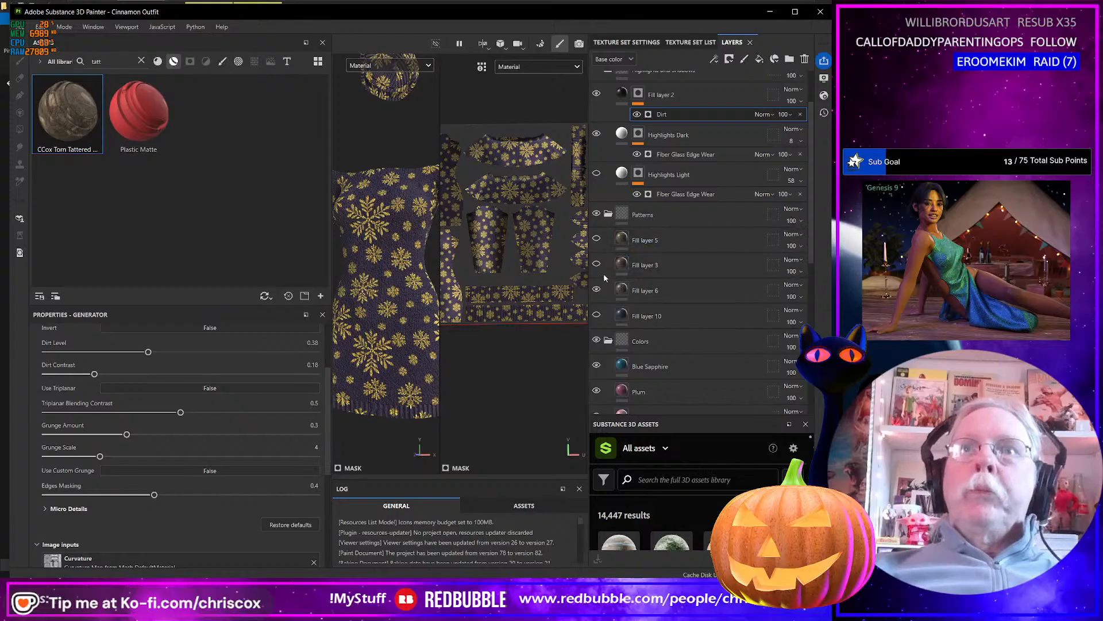
left_click(597, 289)
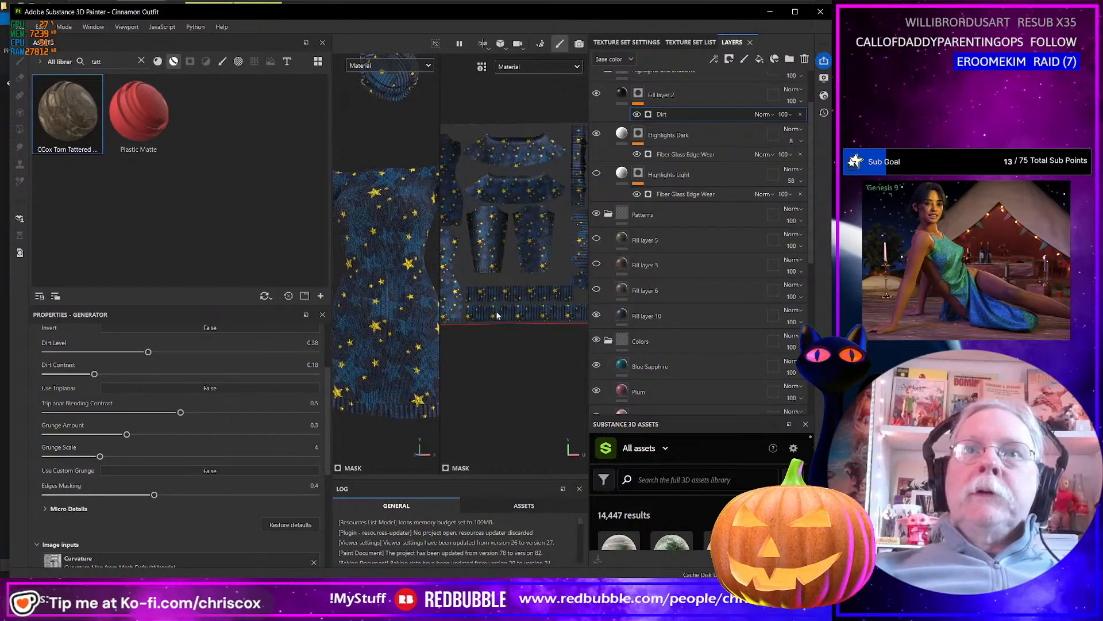
key("ctrl+shift+e")
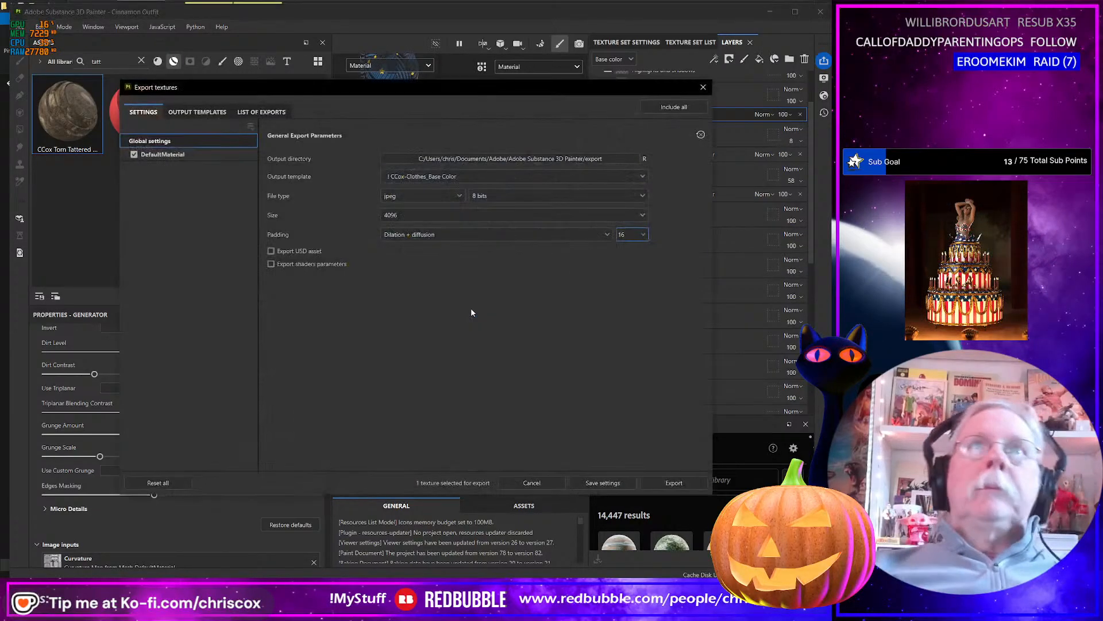
left_click(676, 483)
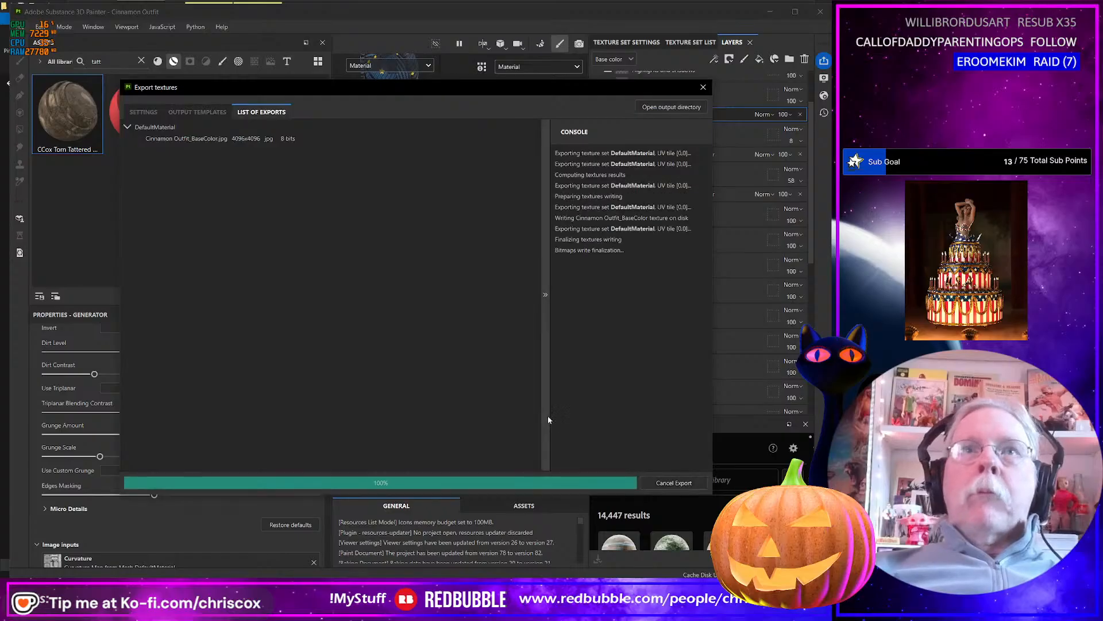
In the export folder, rename the blue star-patterned texture Cinnamon Outfit_Starrs_BaseColor.jpg.
key("alt+Tab")
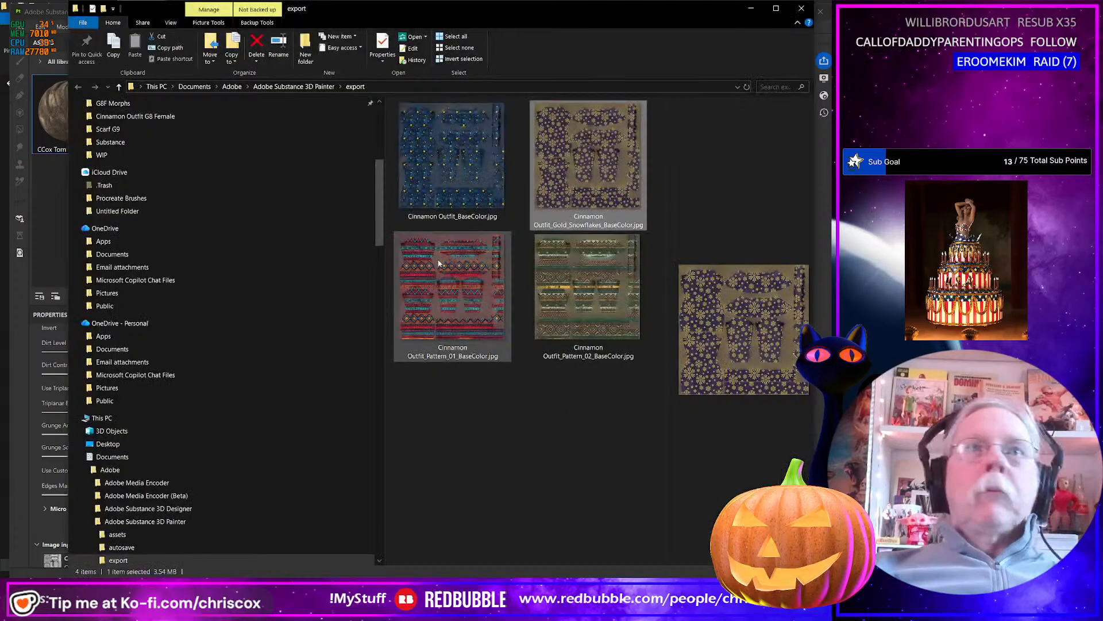
left_click(459, 219)
left_click(459, 217)
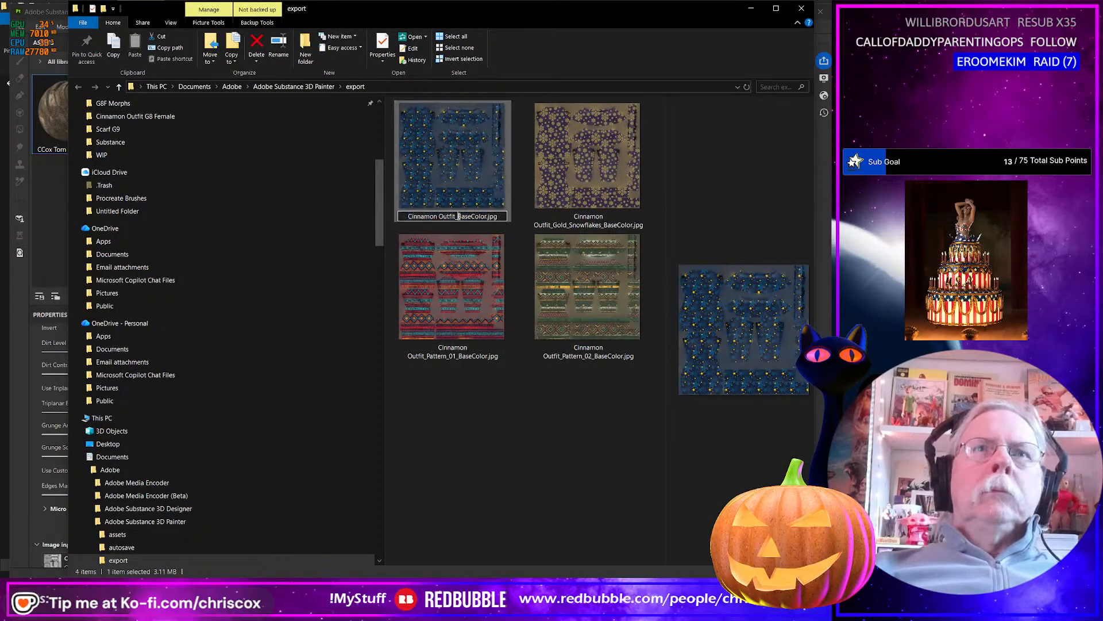
type("Star")
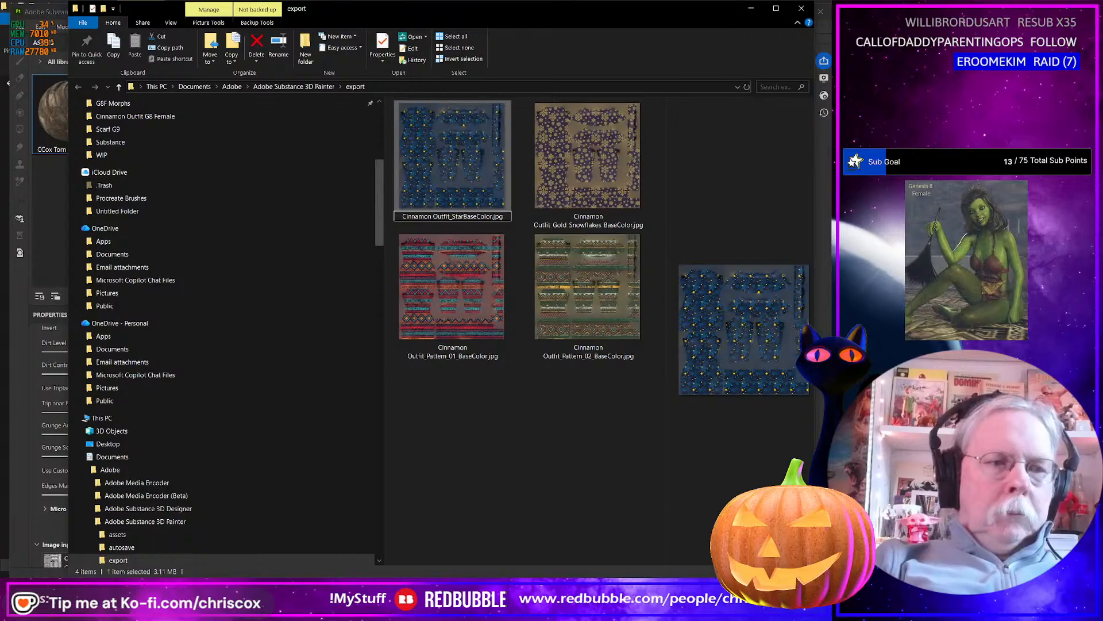
type("s_")
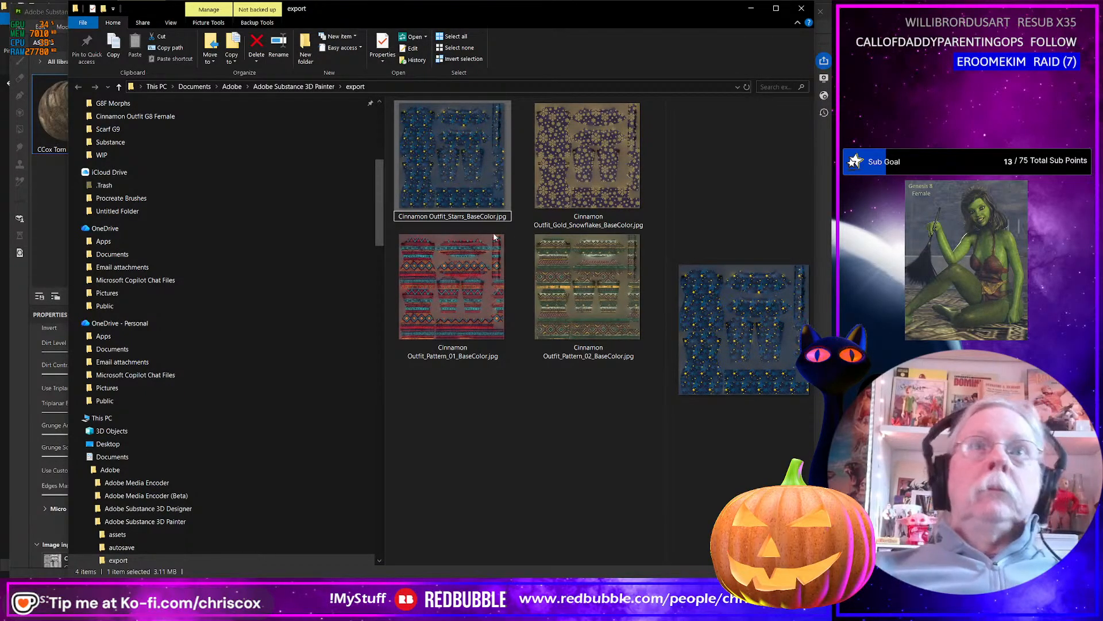
key("Return")
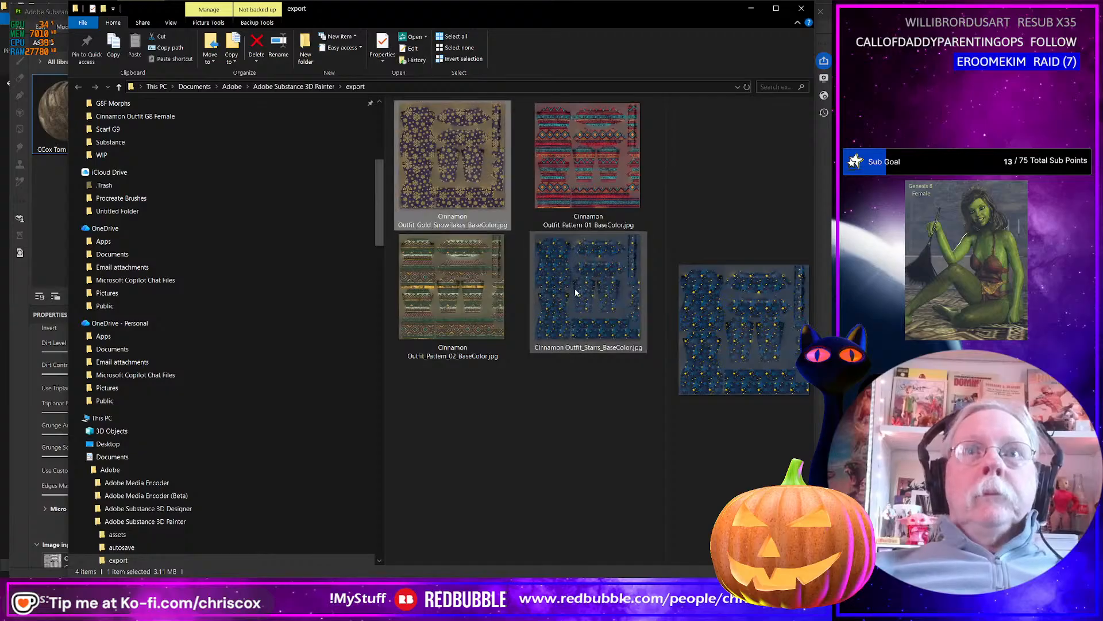
Move all four renamed pattern textures from the export folder into the project's Runtime/Textures/CCox/Cinnamon/Cinnamon Outfit folder.
key("ctrl+a")
key("ctrl+x")
key("alt+Tab")
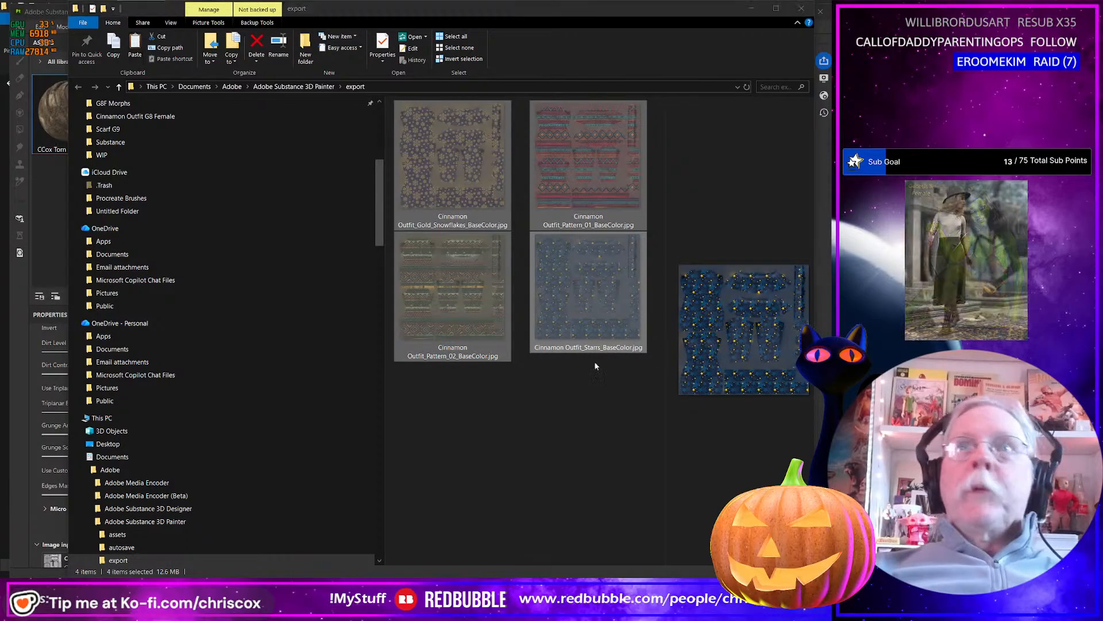
left_click(438, 409)
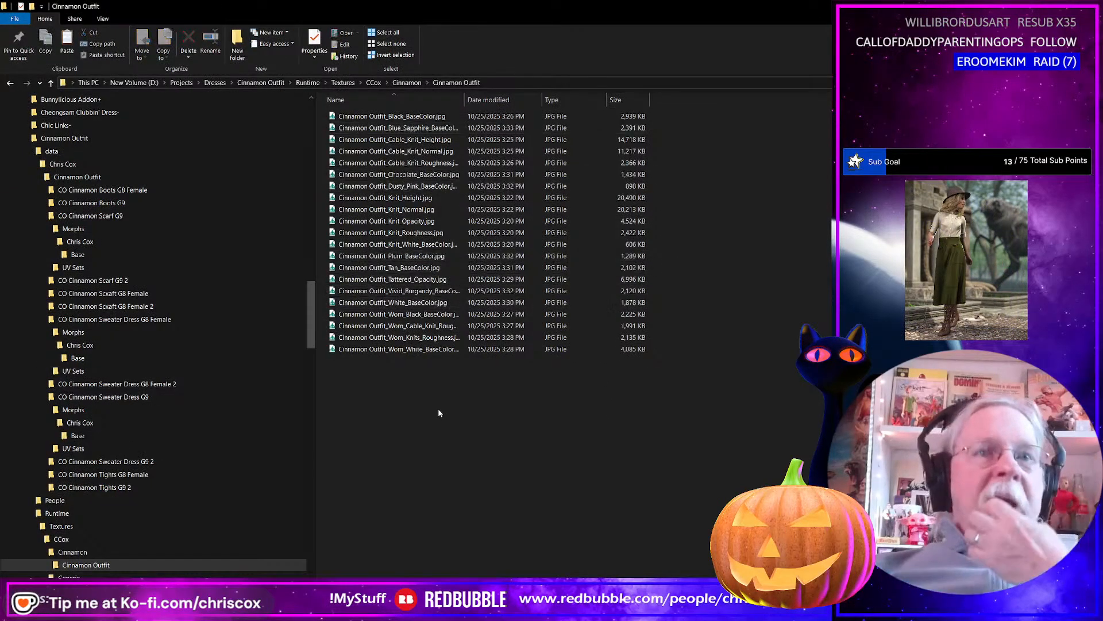
key("ctrl+v")
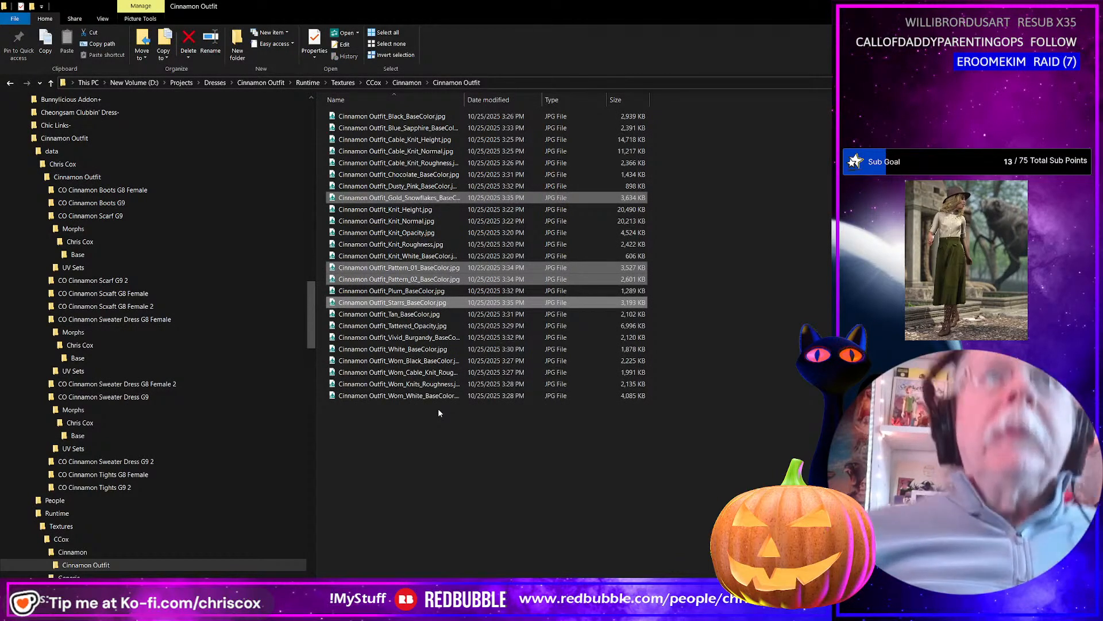
Back in Substance 3D Painter, show the CCox Storm Raider Dirt and Wear_1 group and export the worn star-patterned base color texture.
key("alt+Tab")
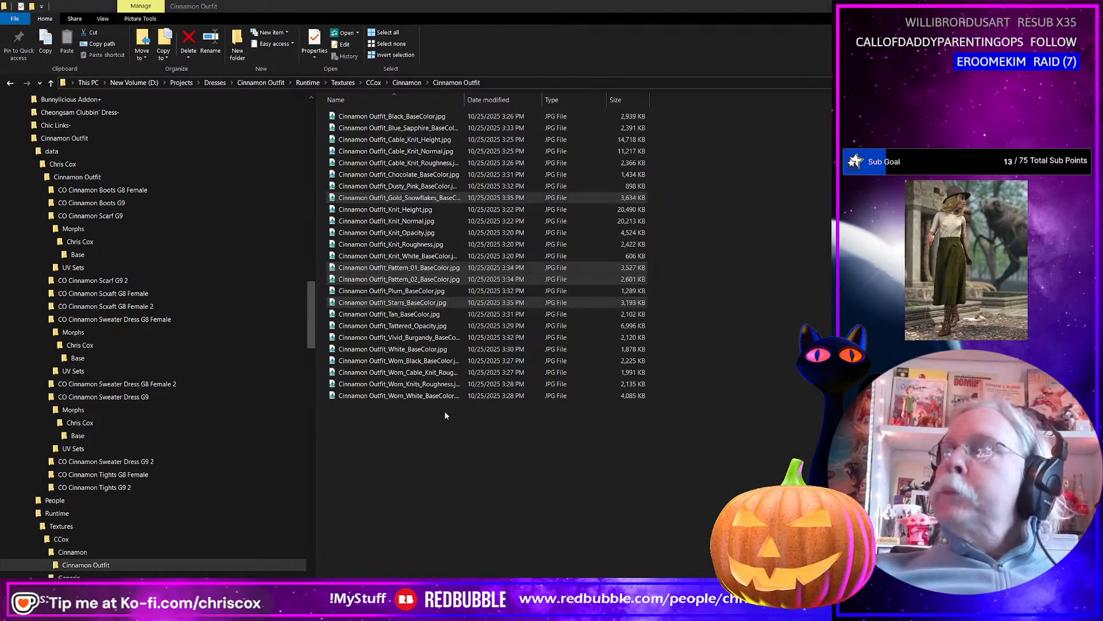
key("alt+Tab")
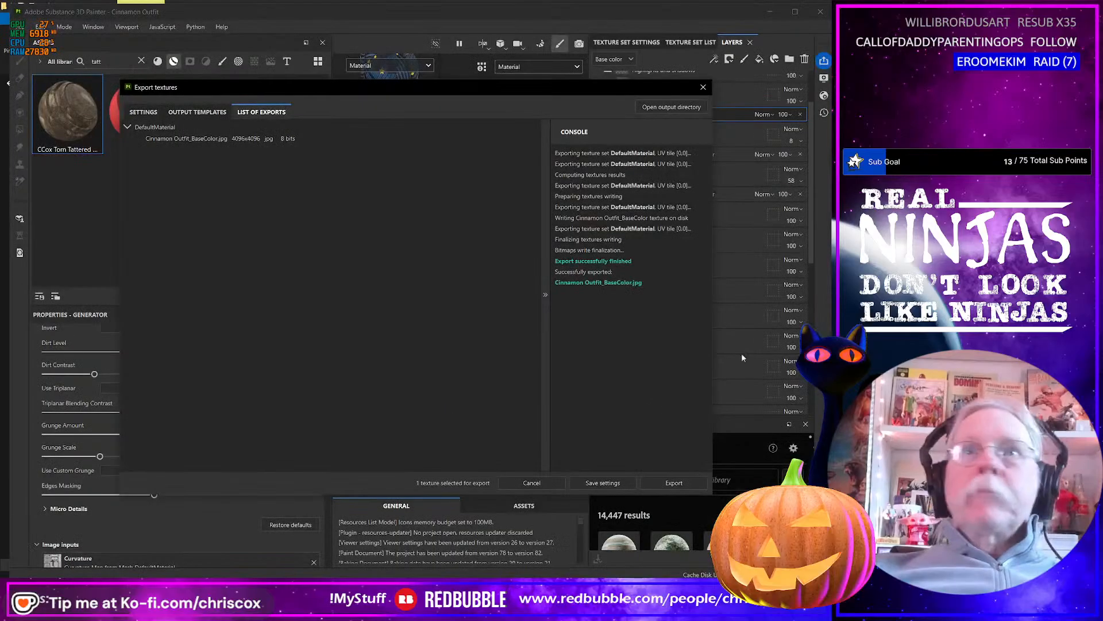
left_click(703, 87)
scroll(704, 154, "up", 3)
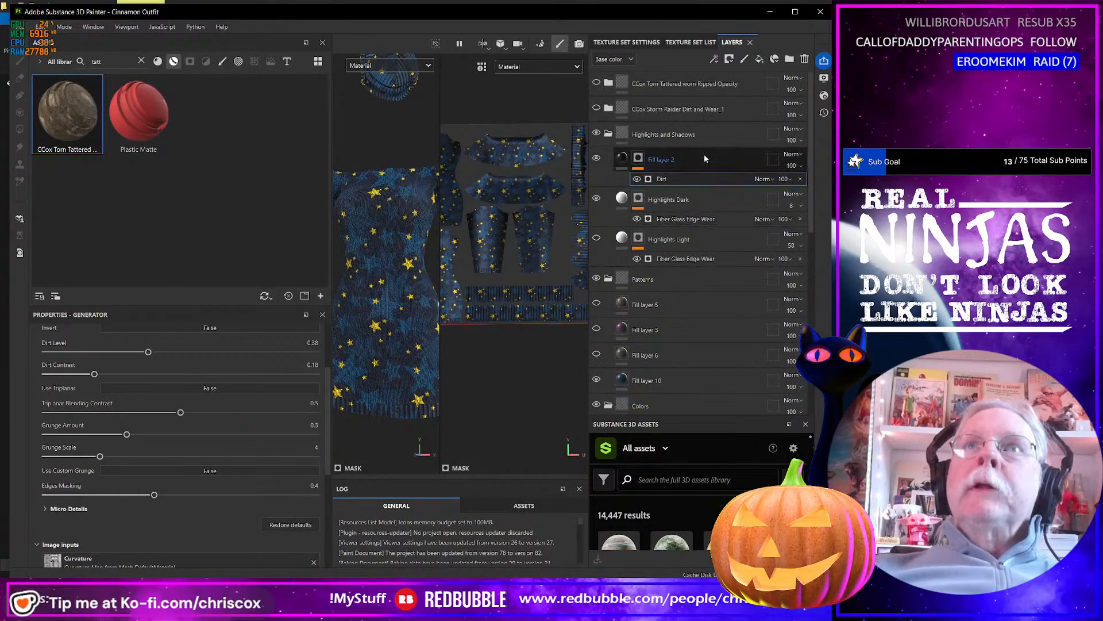
left_click(597, 108)
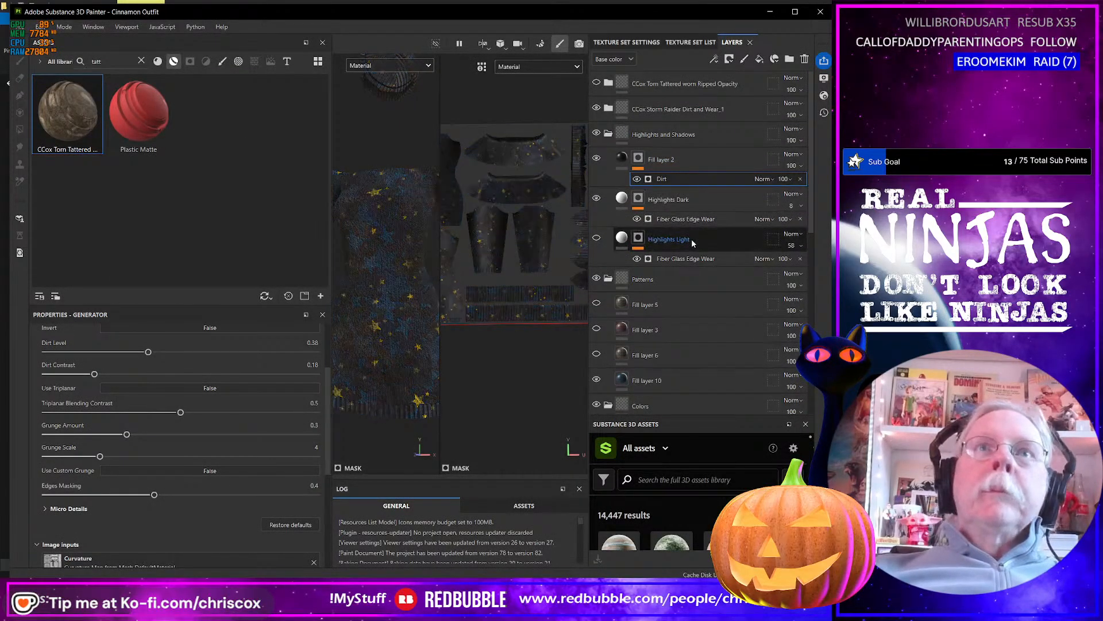
key("ctrl+shift+e")
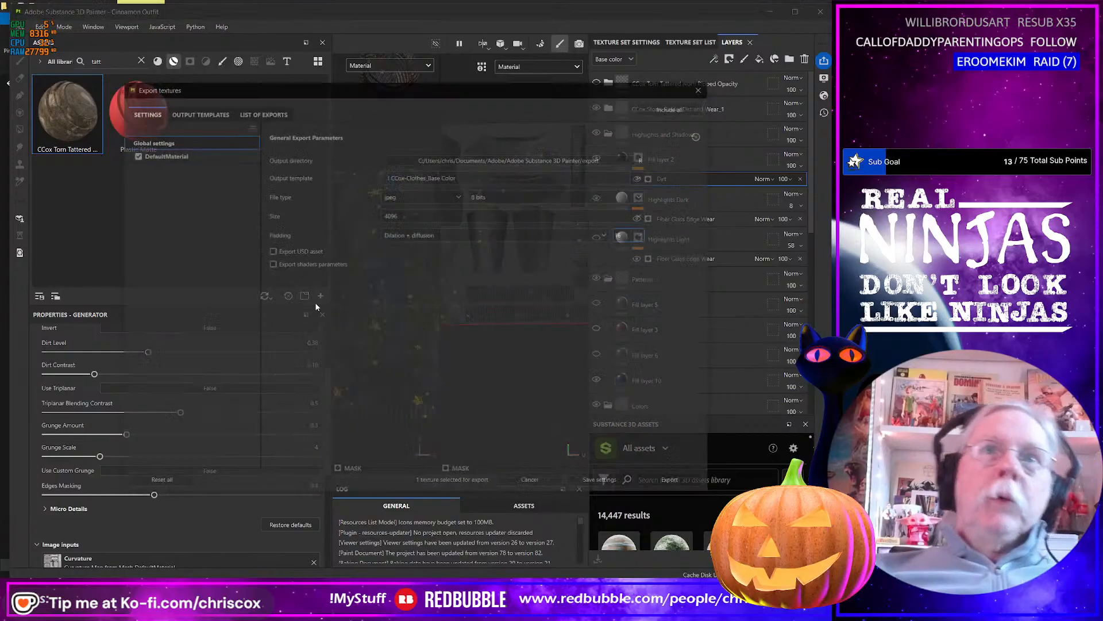
left_click(684, 483)
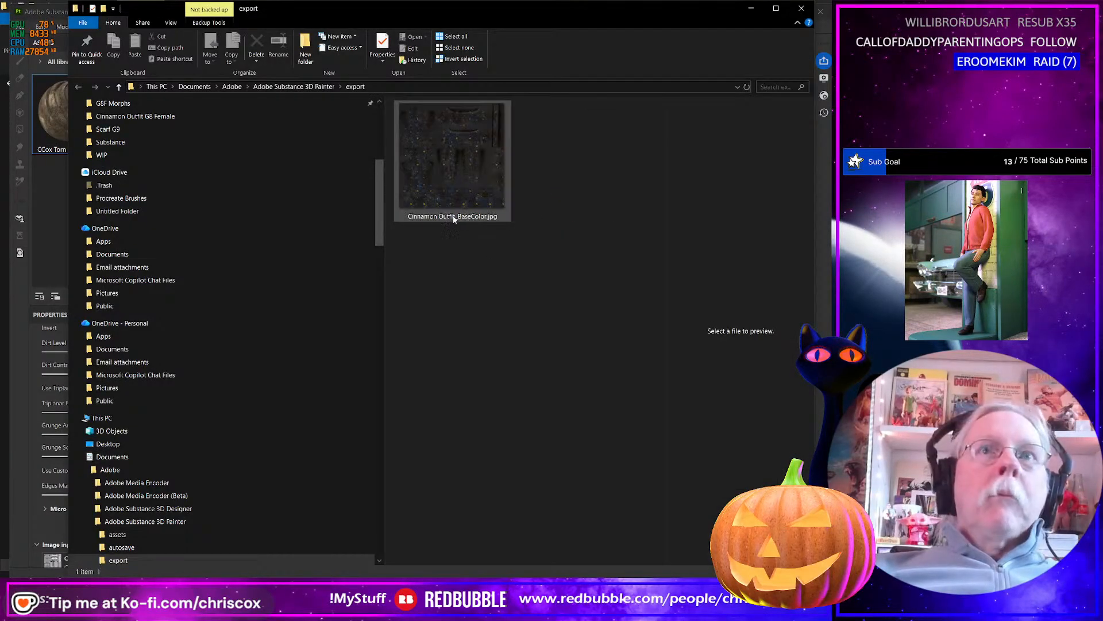
Rename the exported worn star-patterned texture Cinnamon Outfit_Worn_Stars_BaseColor.jpg.
left_click(457, 219)
left_click(458, 218)
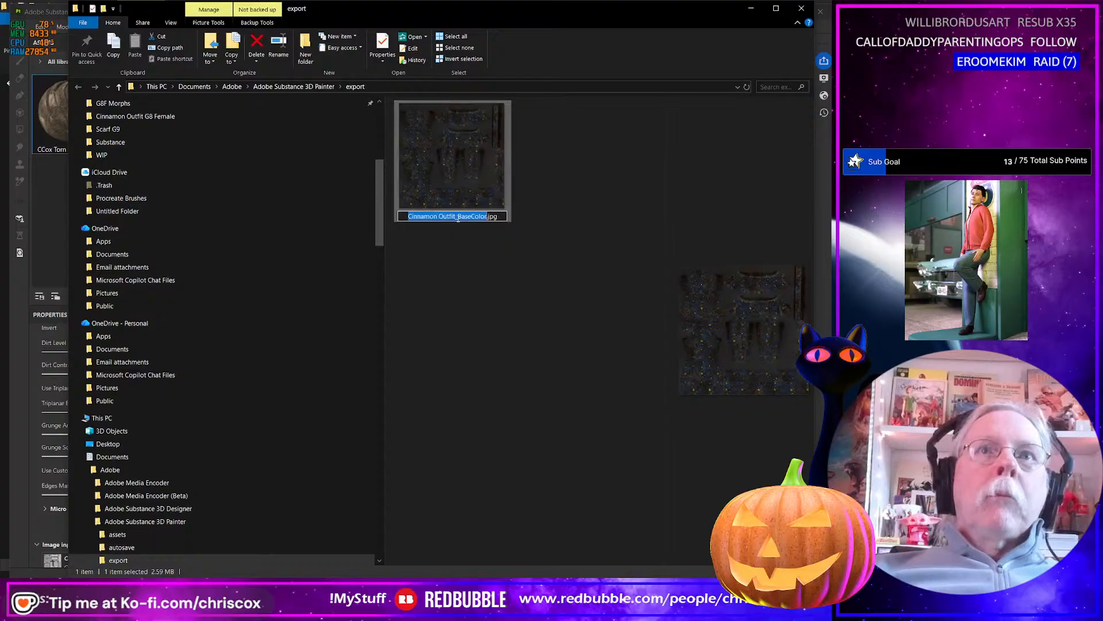
type("Worn_")
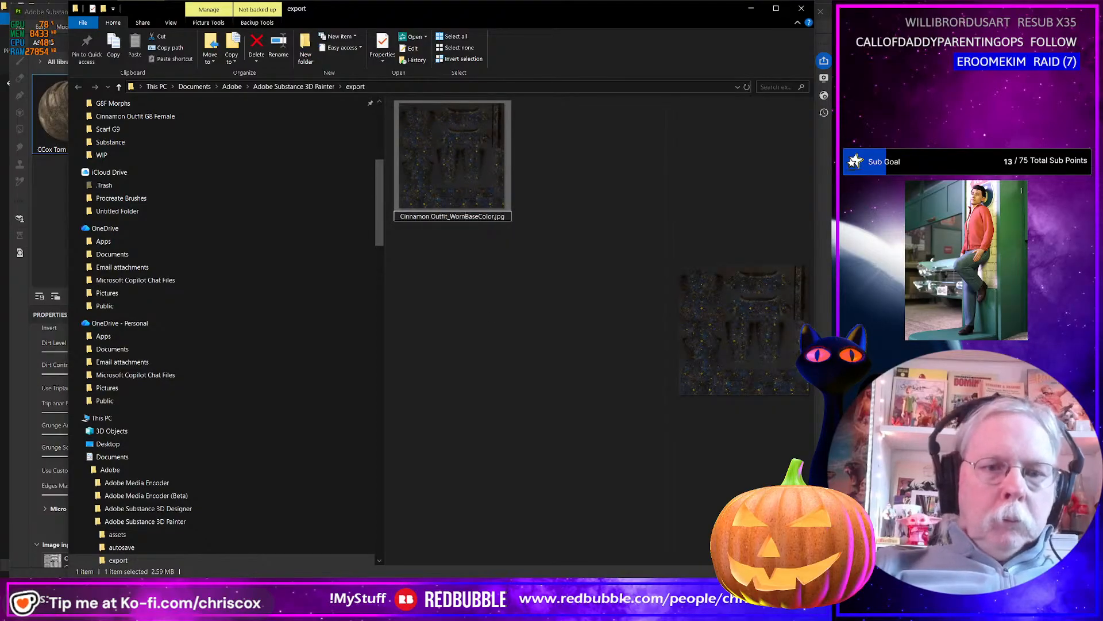
type("Stars")
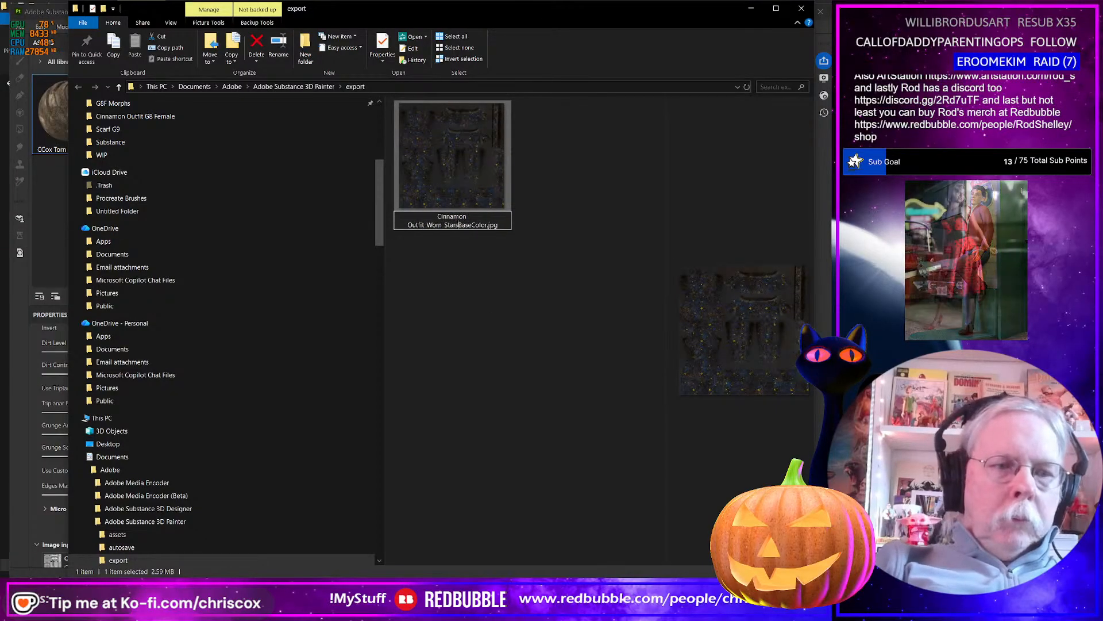
type("_")
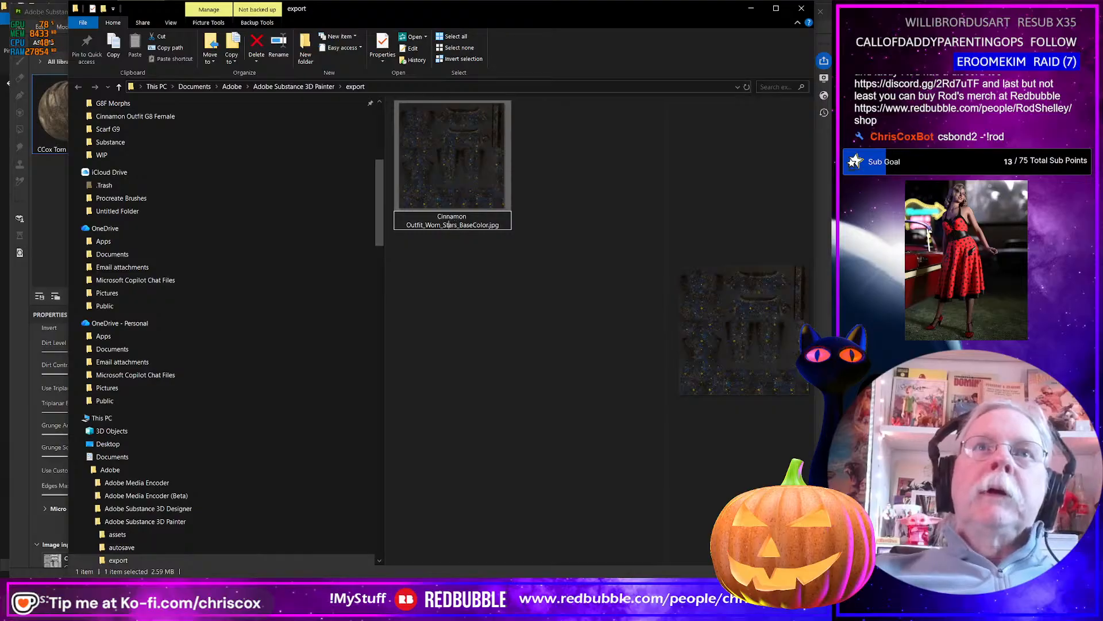
key("ctrl+shift+Left")
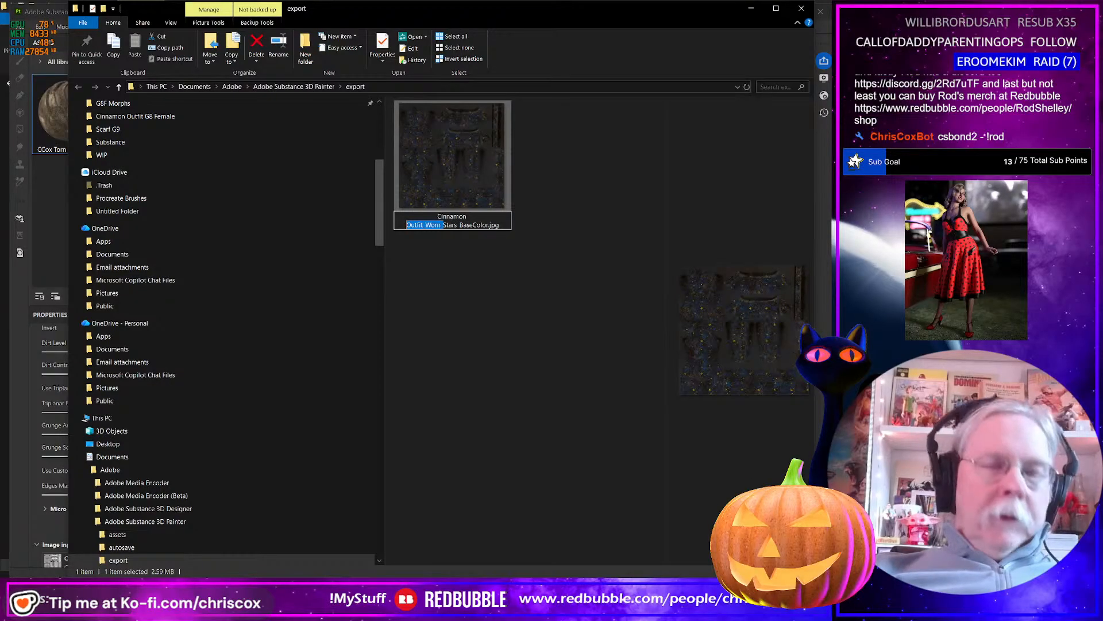
key("shift+Right")
key("shift+Right")
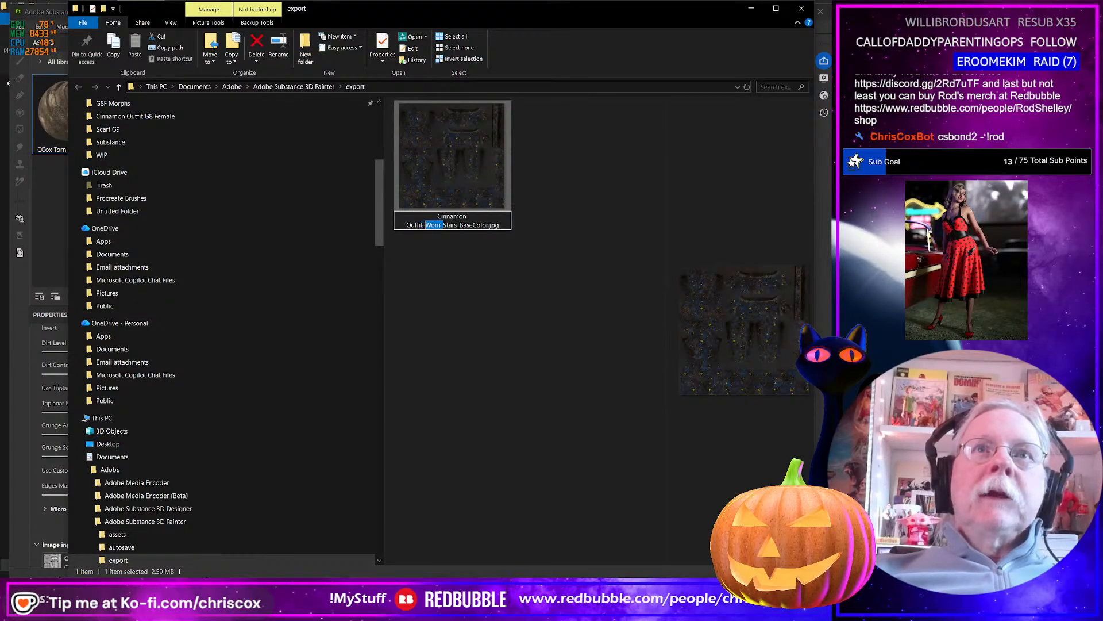
key("Right")
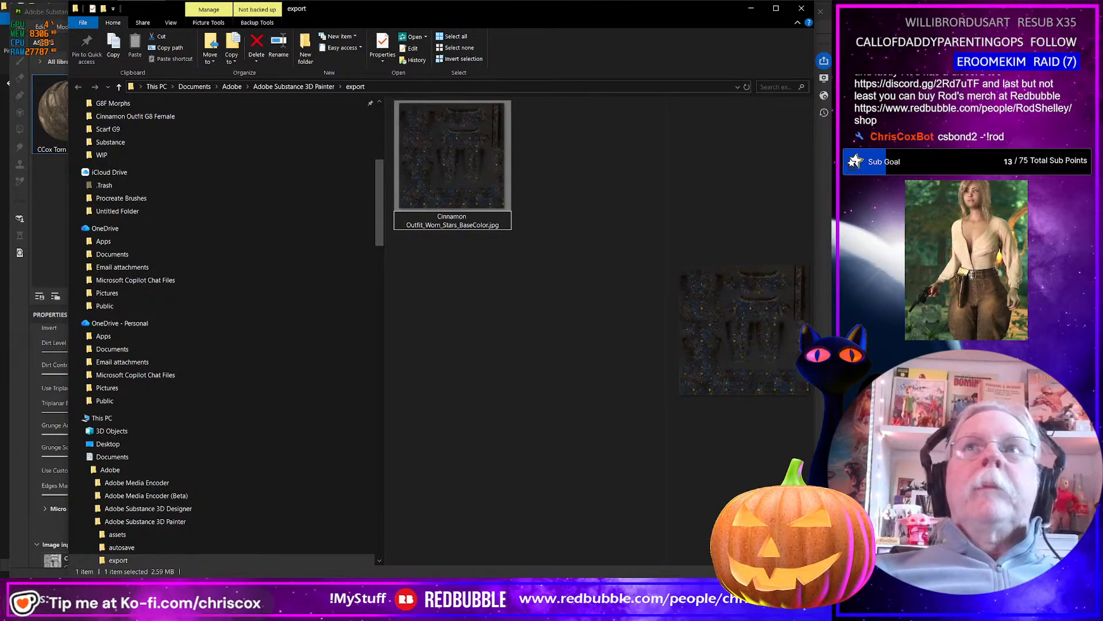
left_click(488, 317)
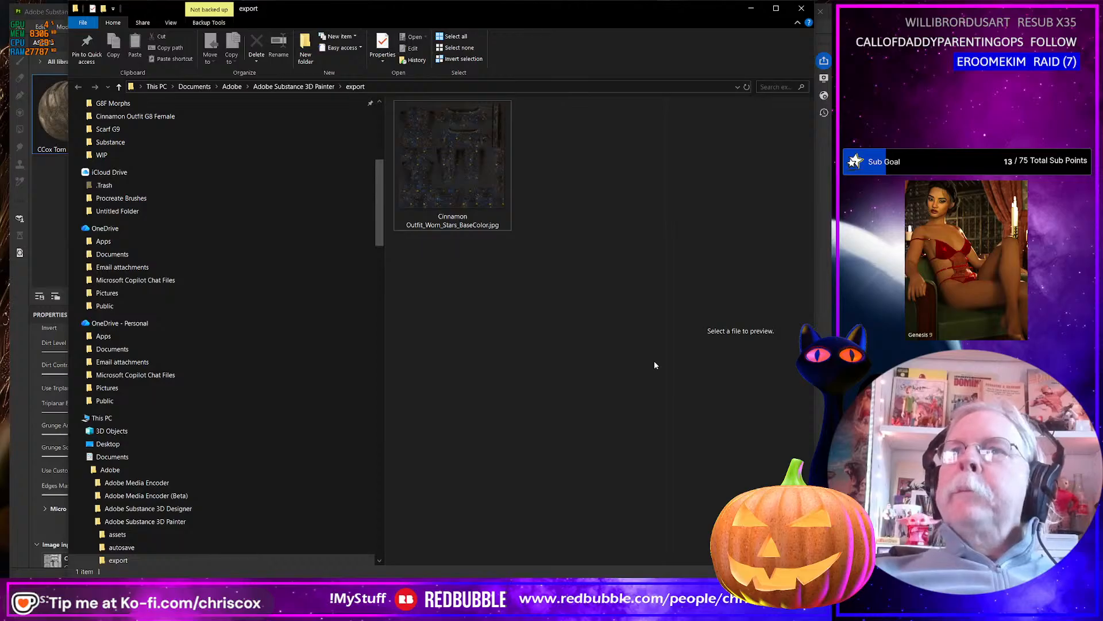
Return to Substance 3D Painter, make Fill layer 6 in the Patterns group visible, and export the worn base color texture.
key("alt+Tab")
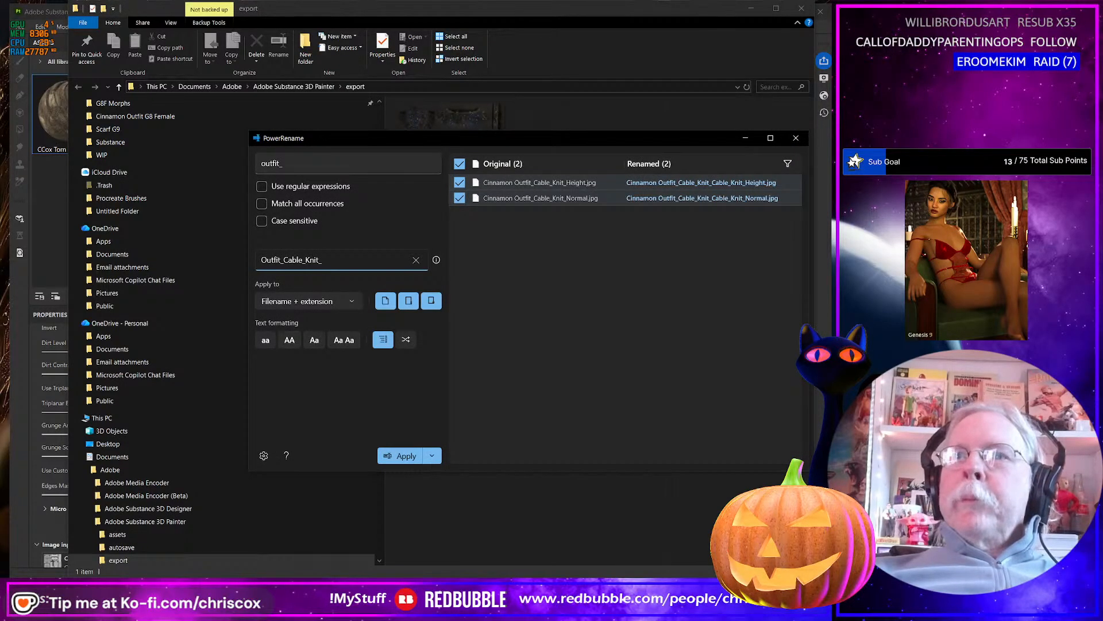
key("alt+Tab")
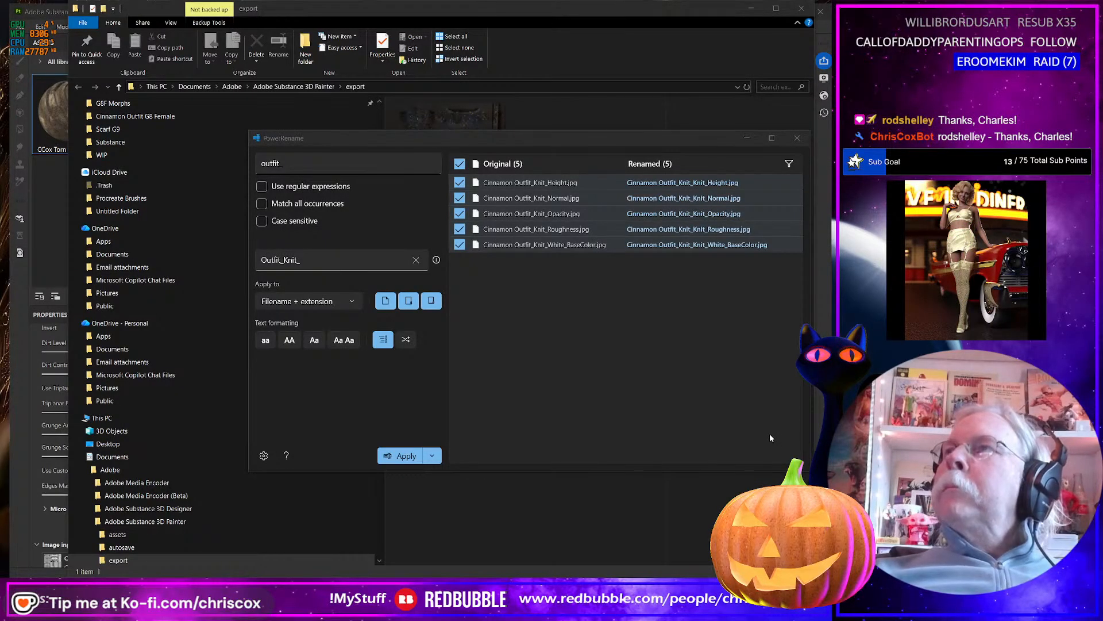
key("alt+Tab")
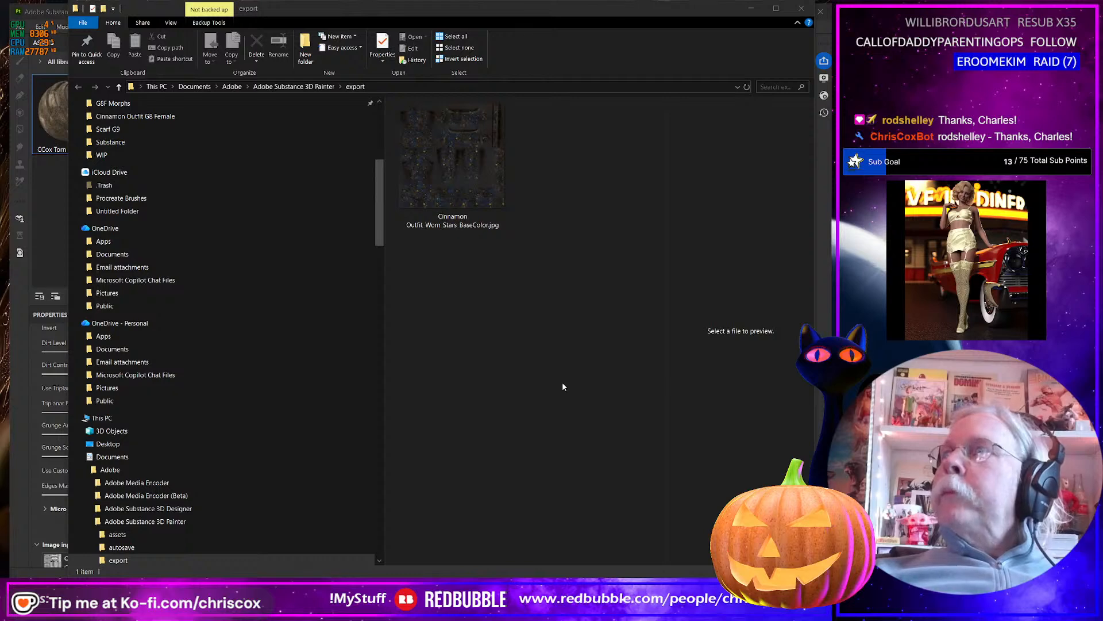
key("alt+Tab")
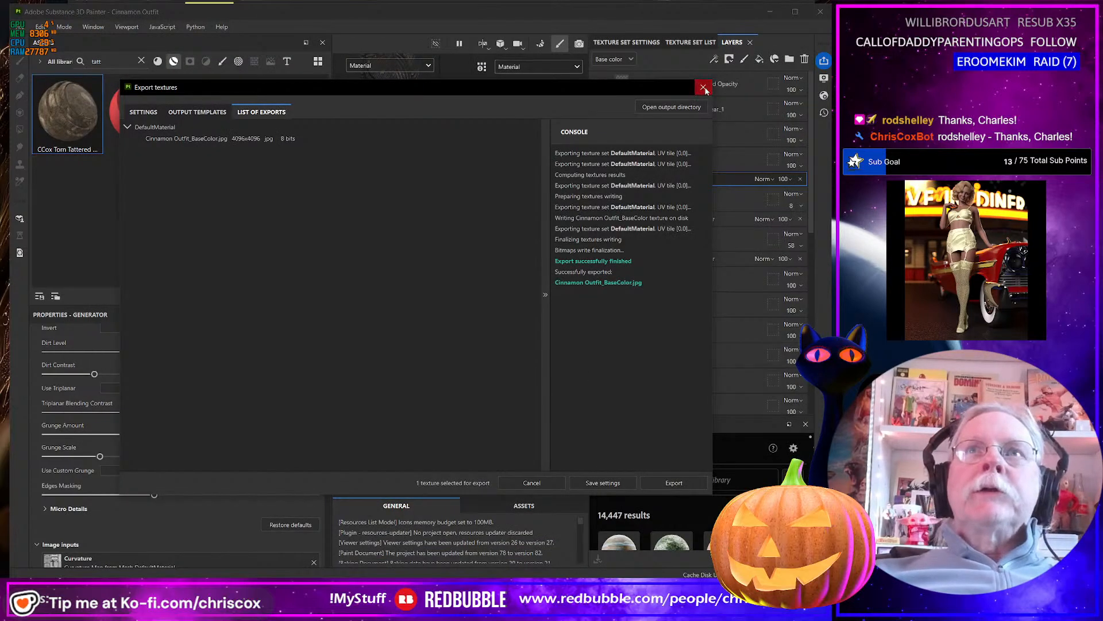
left_click(702, 87)
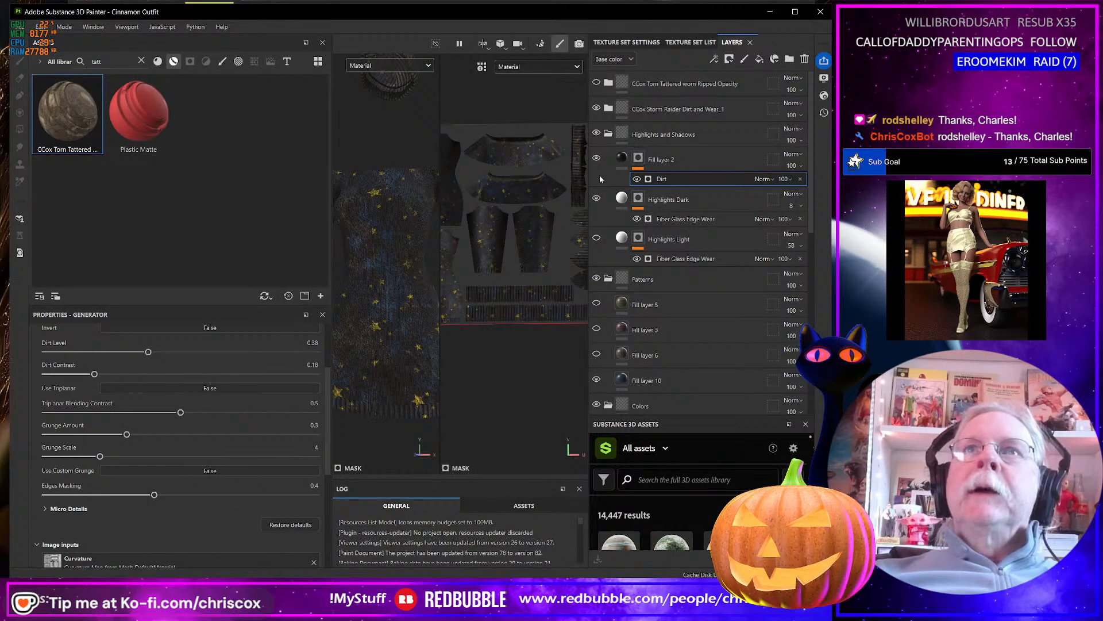
left_click(596, 354)
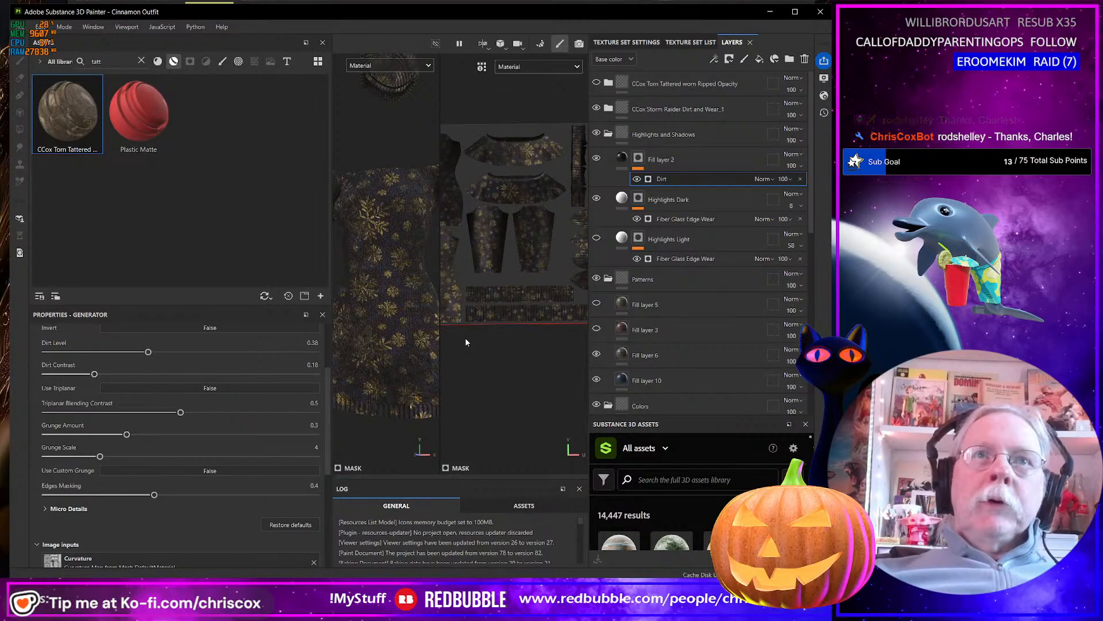
key("ctrl+shift+e")
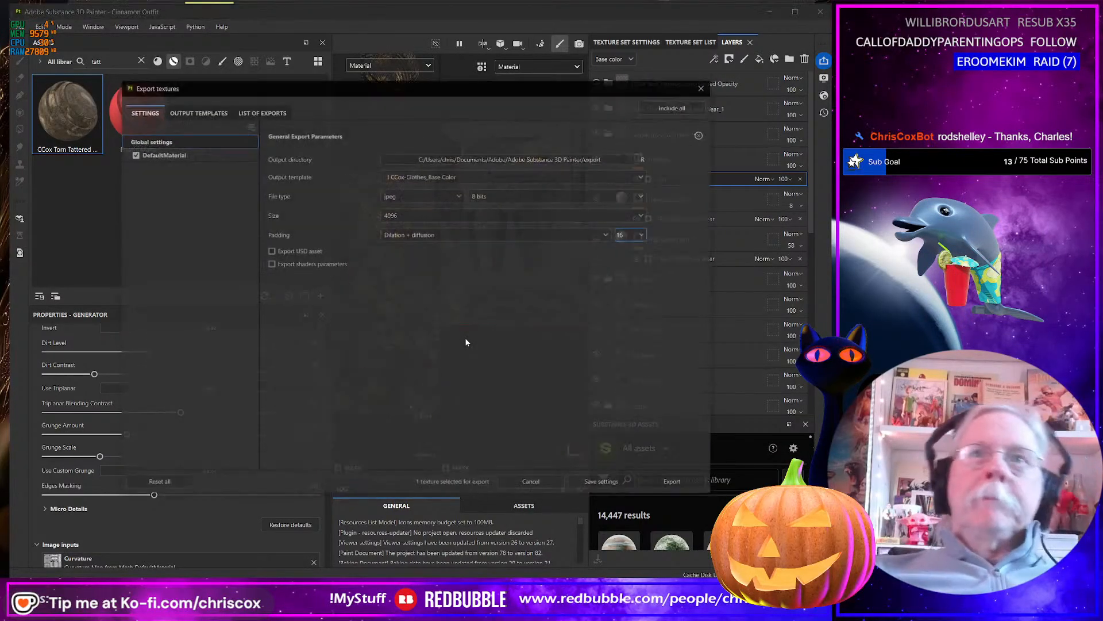
left_click(684, 483)
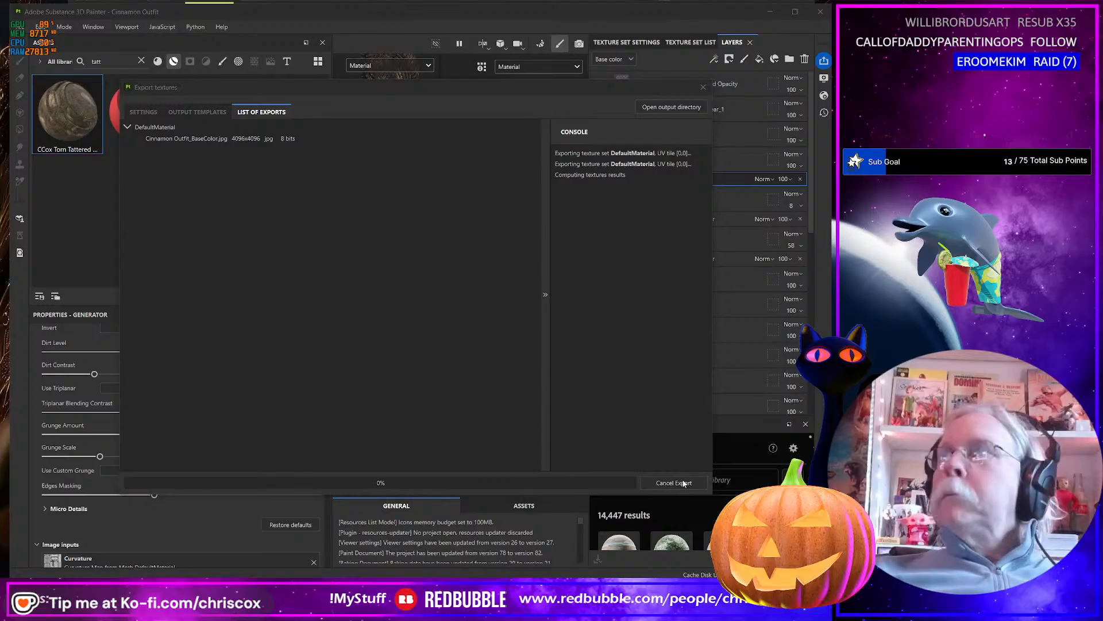
In the export folder, rename the new gold snowflake texture Cinnamon Outfit_Worn_Gold_Snowflakes_BaseColor.jpg.
key("alt+Tab")
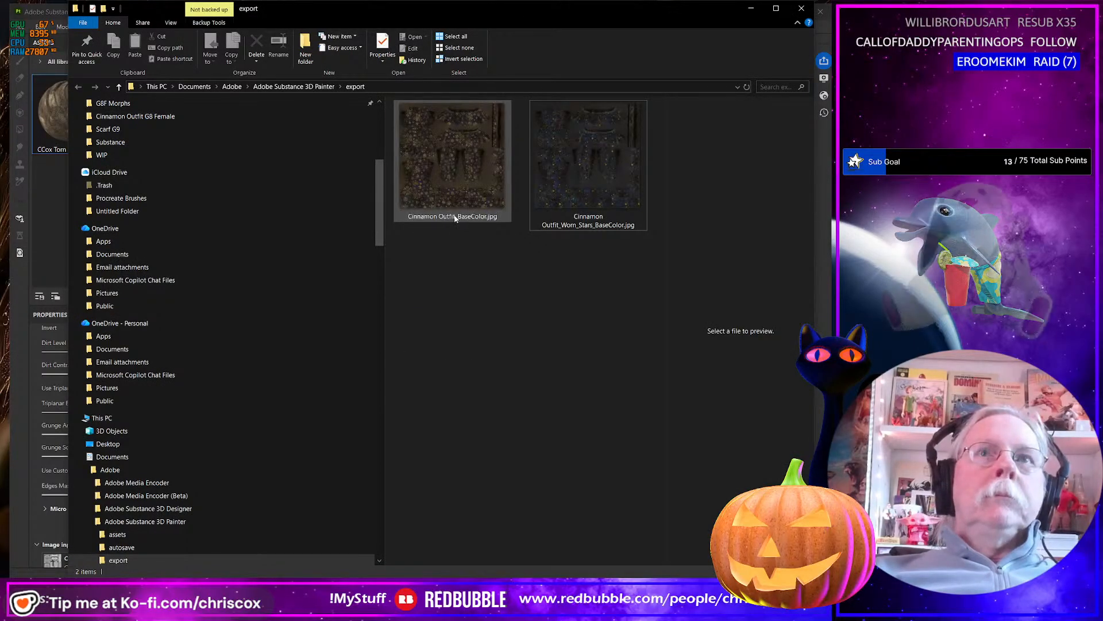
left_click(457, 218)
left_click(459, 216)
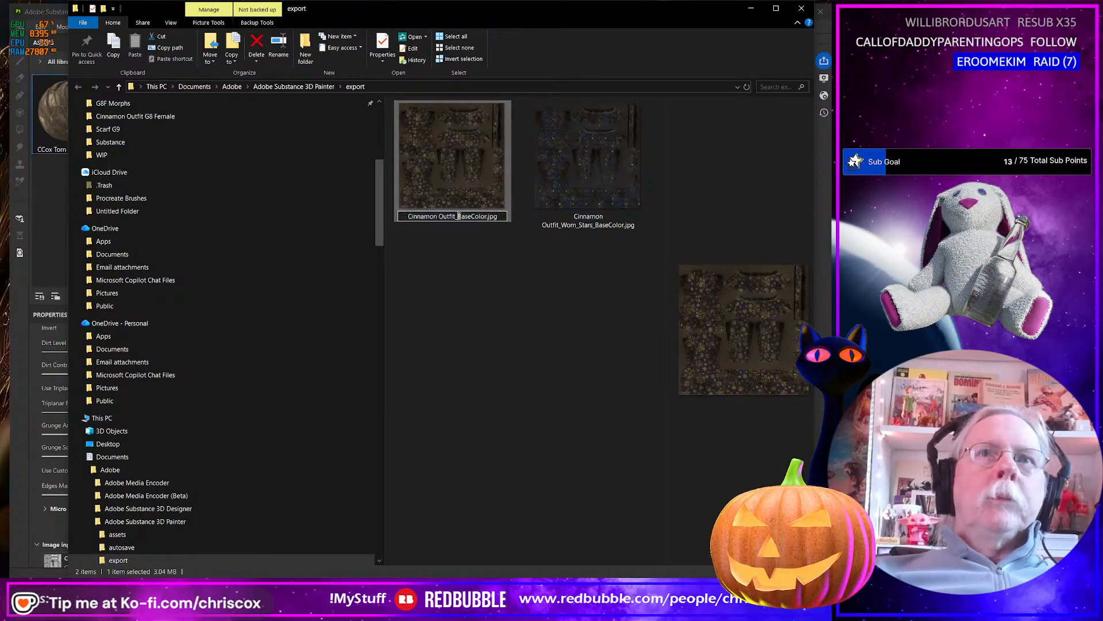
type("Wom_")
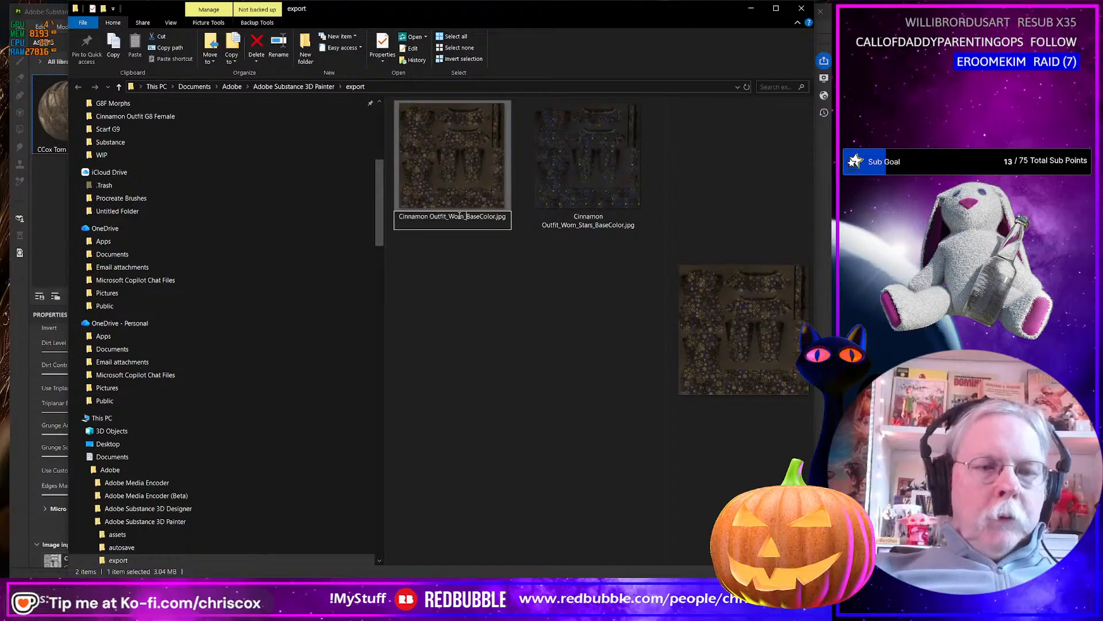
type("Gold")
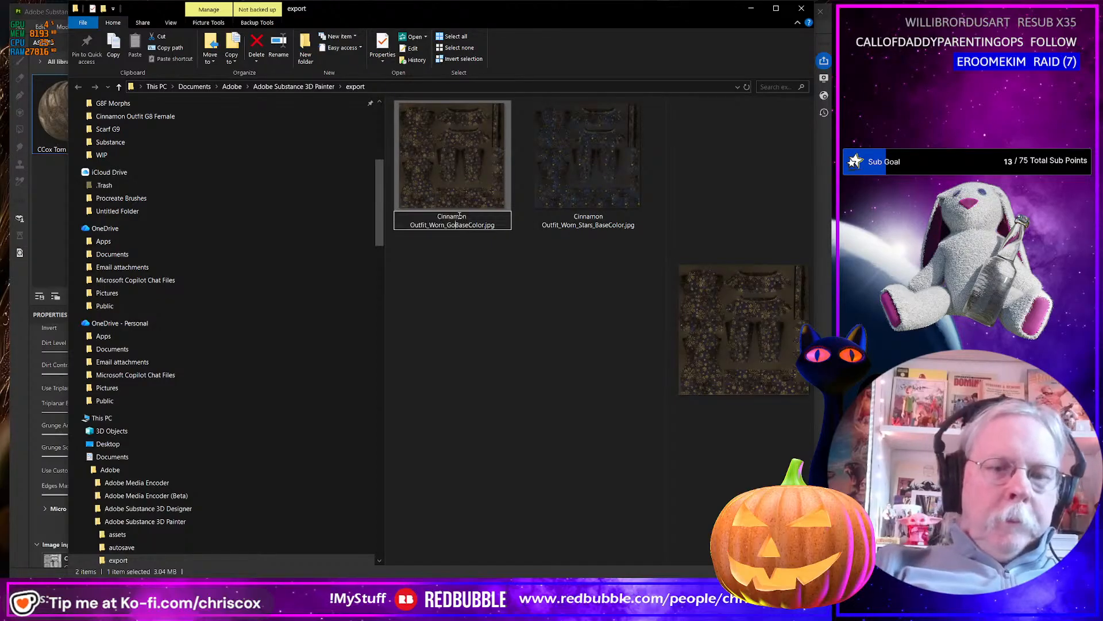
type("_")
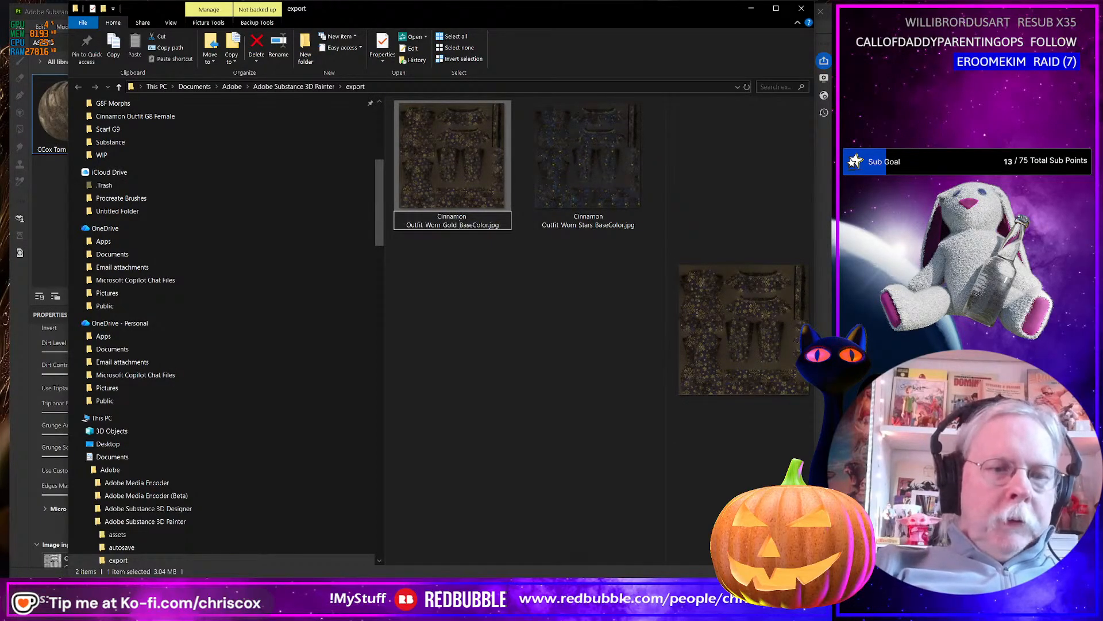
type("Snow")
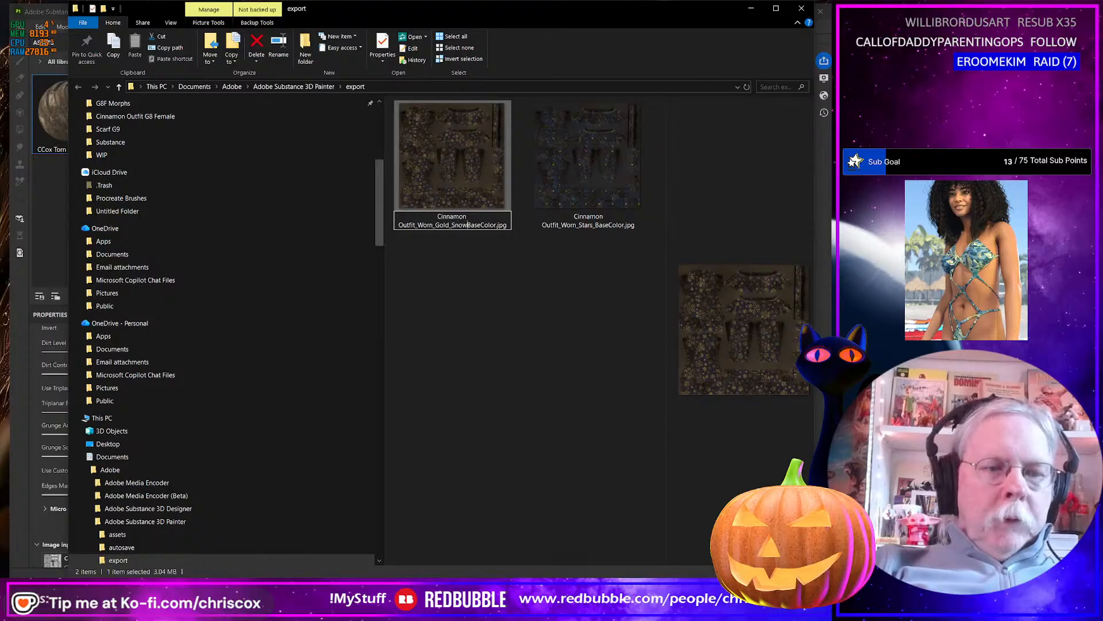
type("fla")
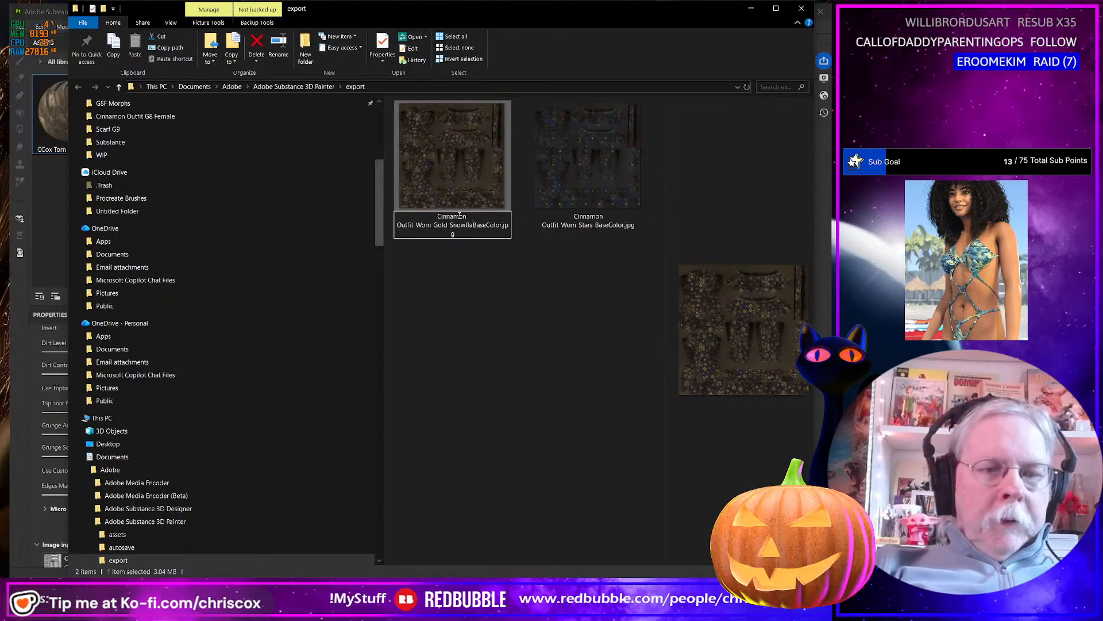
type("kes_")
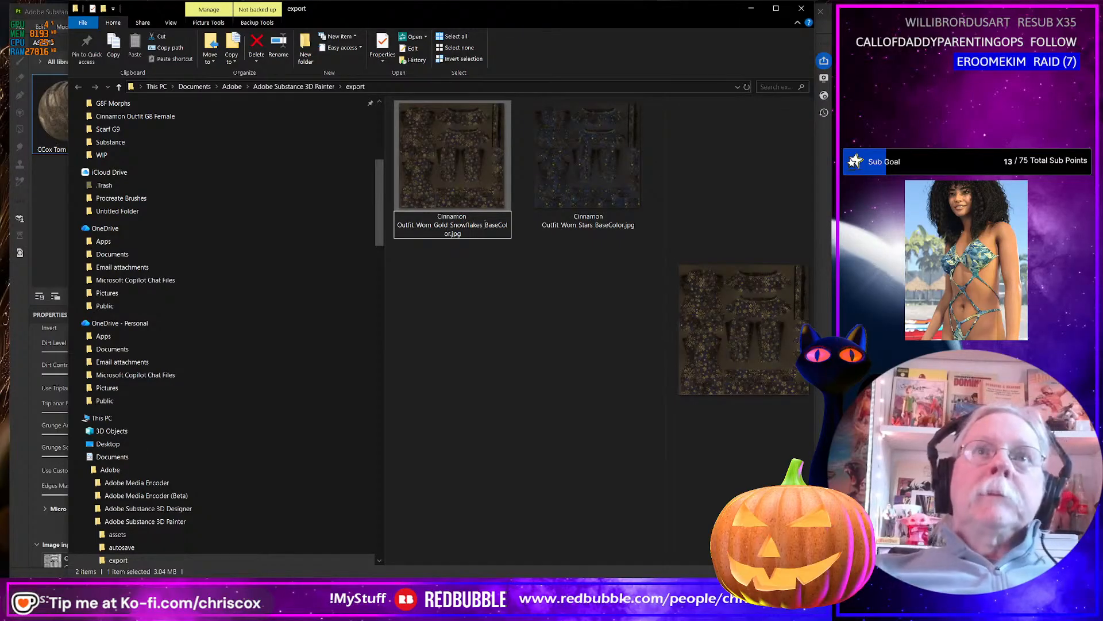
key("Return")
Back in Substance 3D Painter, show Fill layer 3 with Fill layer 5 hidden, and export the worn base color texture.
key("alt+Tab")
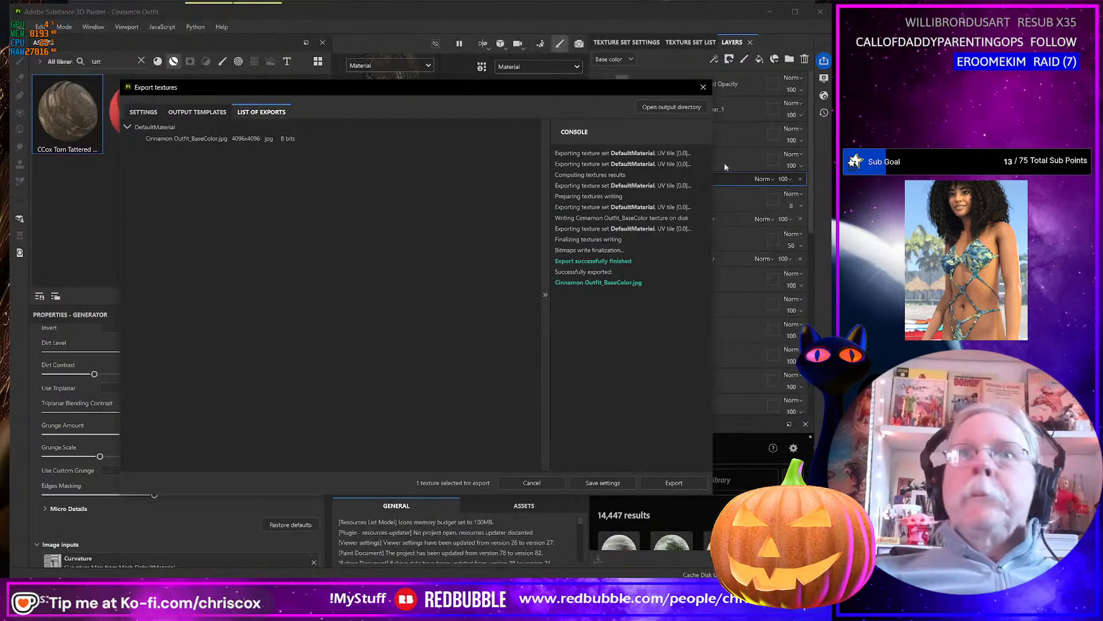
left_click(703, 87)
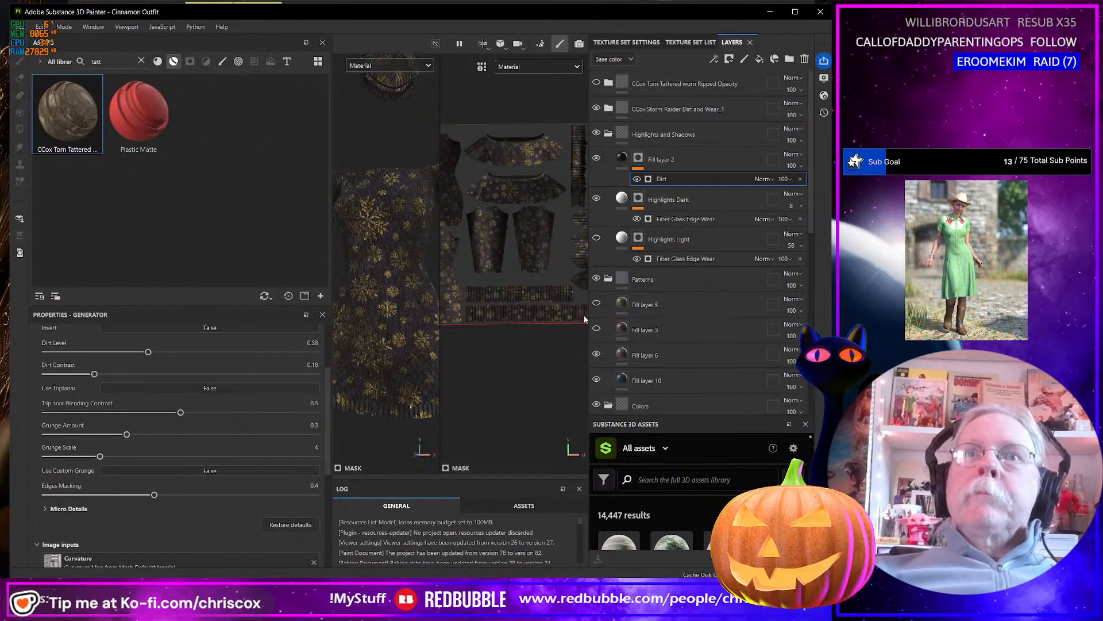
left_click(596, 329)
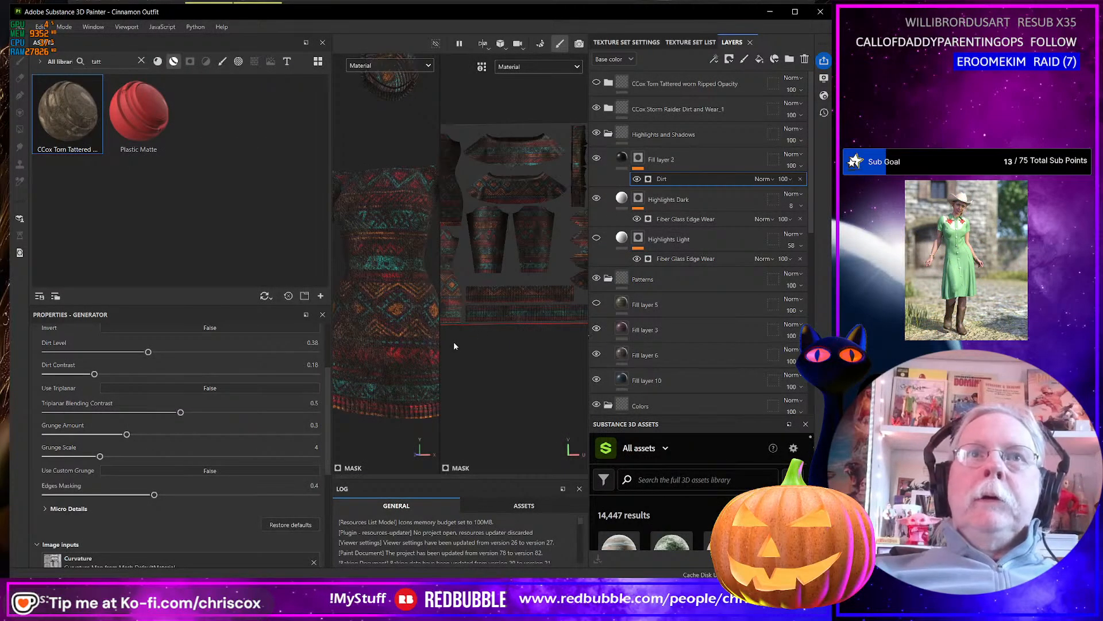
left_click(596, 304)
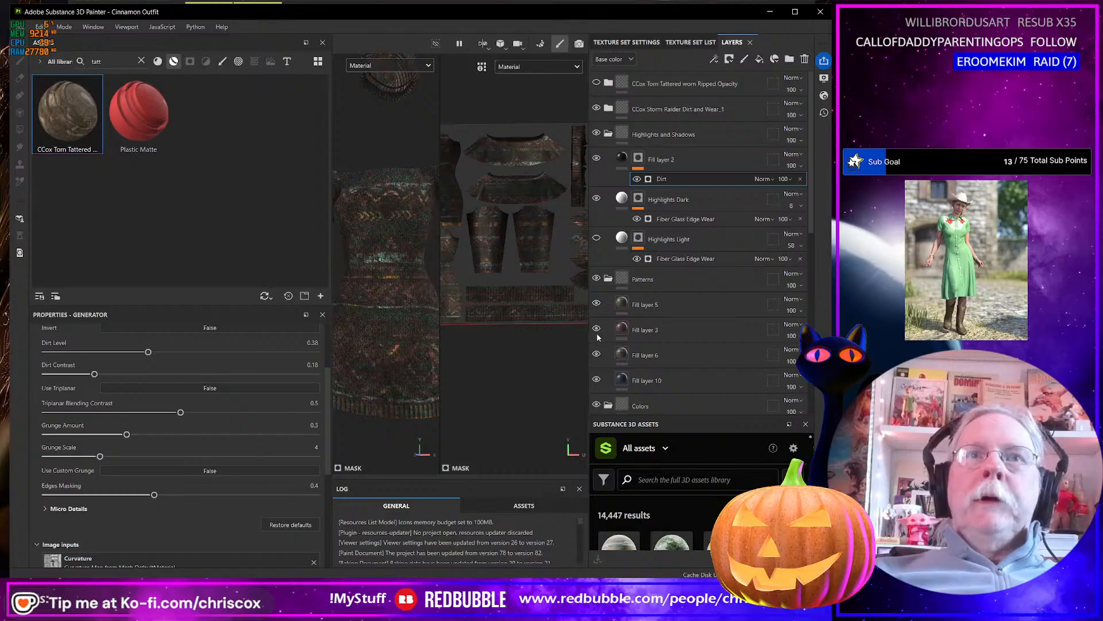
left_click(597, 304)
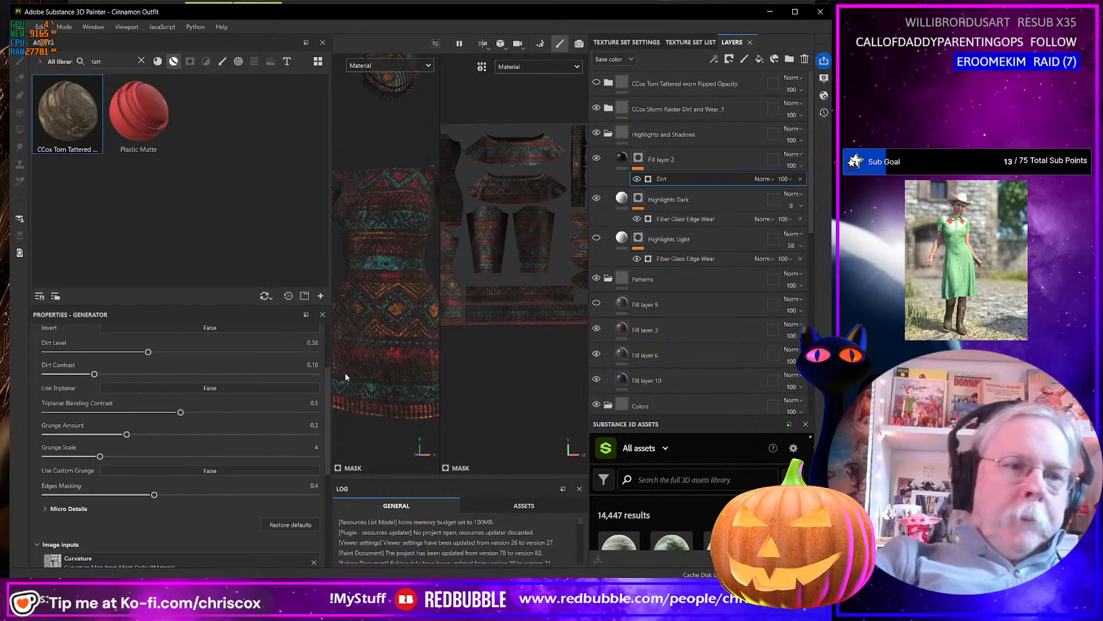
key("ctrl+shift+e")
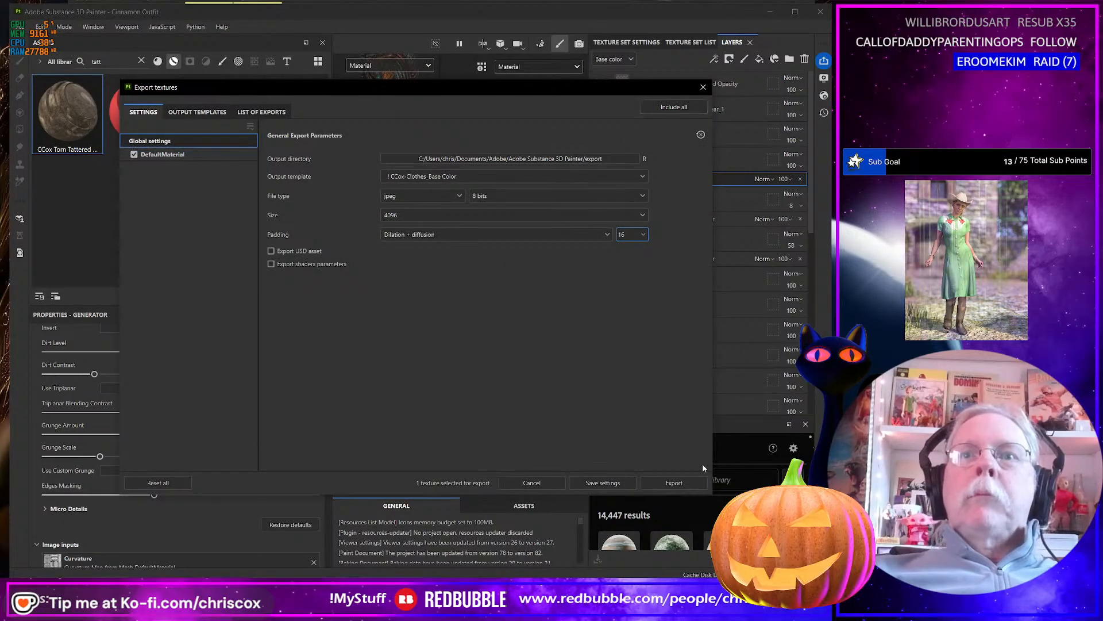
left_click(673, 483)
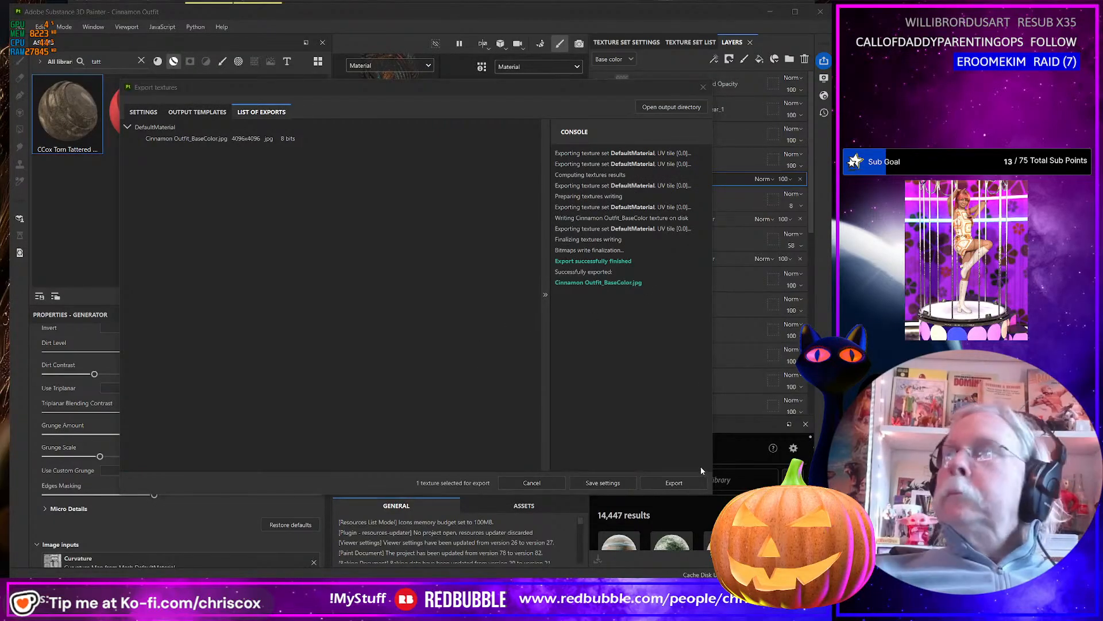
In the export folder, rename the new red-patterned worn texture Cinnamon Outfit_Worn_Pattern_01_BaseColor.jpg.
key("alt+Tab")
left_click(458, 218)
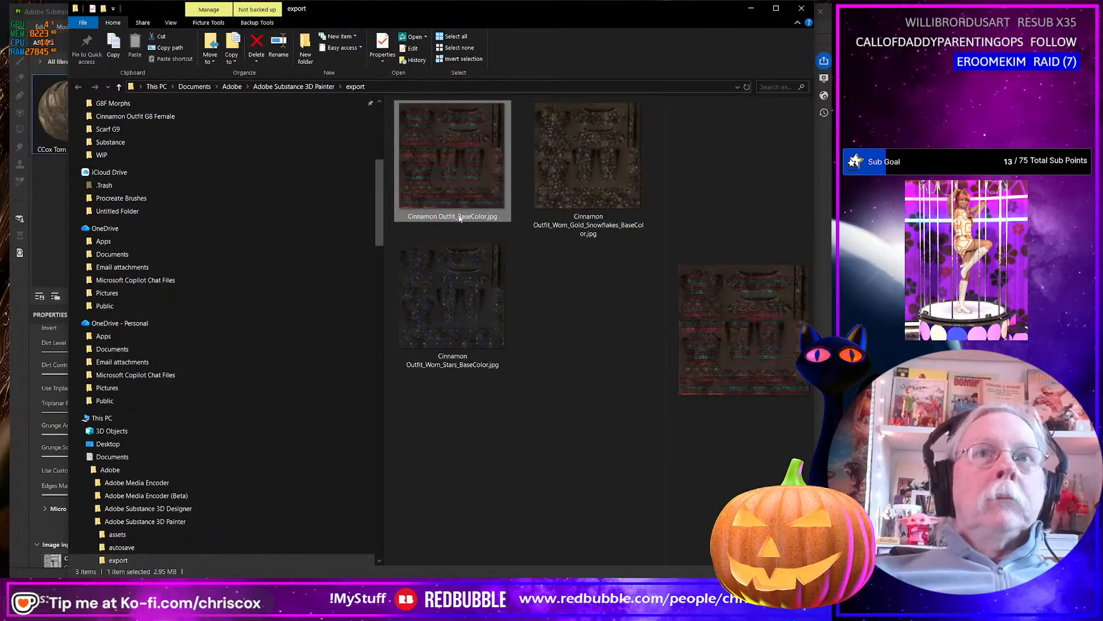
left_click(460, 217)
left_click(458, 216)
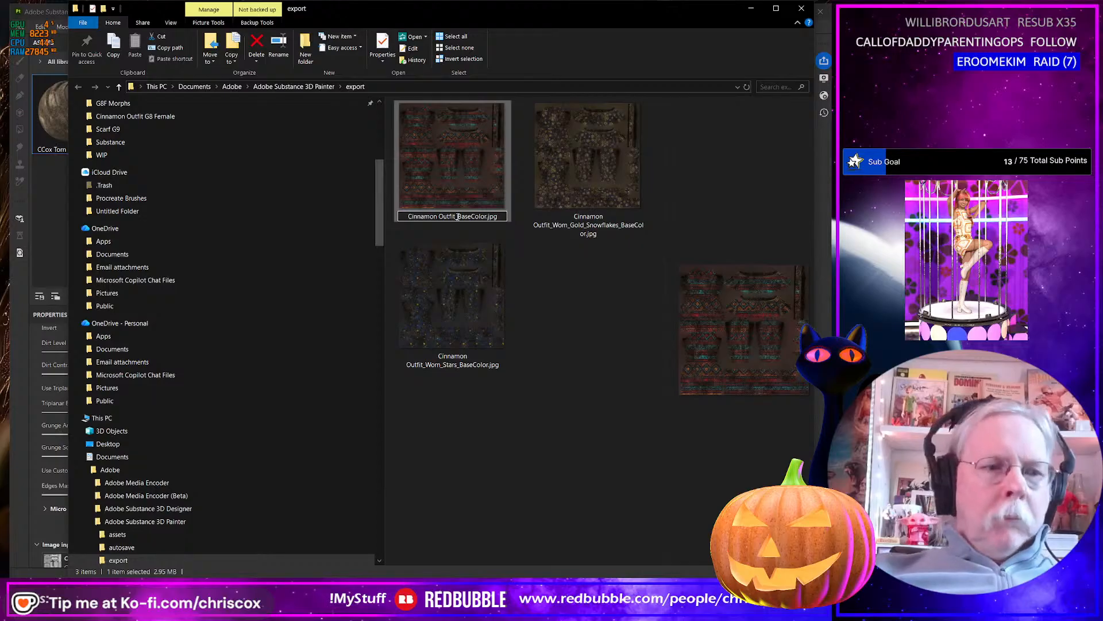
type("Worn_Patte")
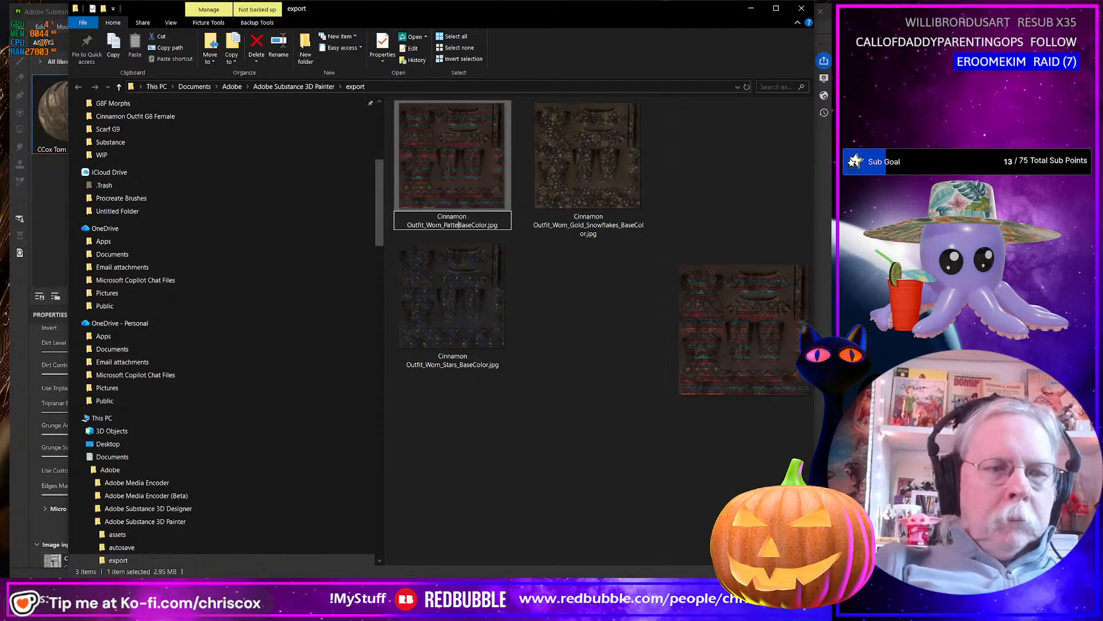
type("rn")
type("_01_")
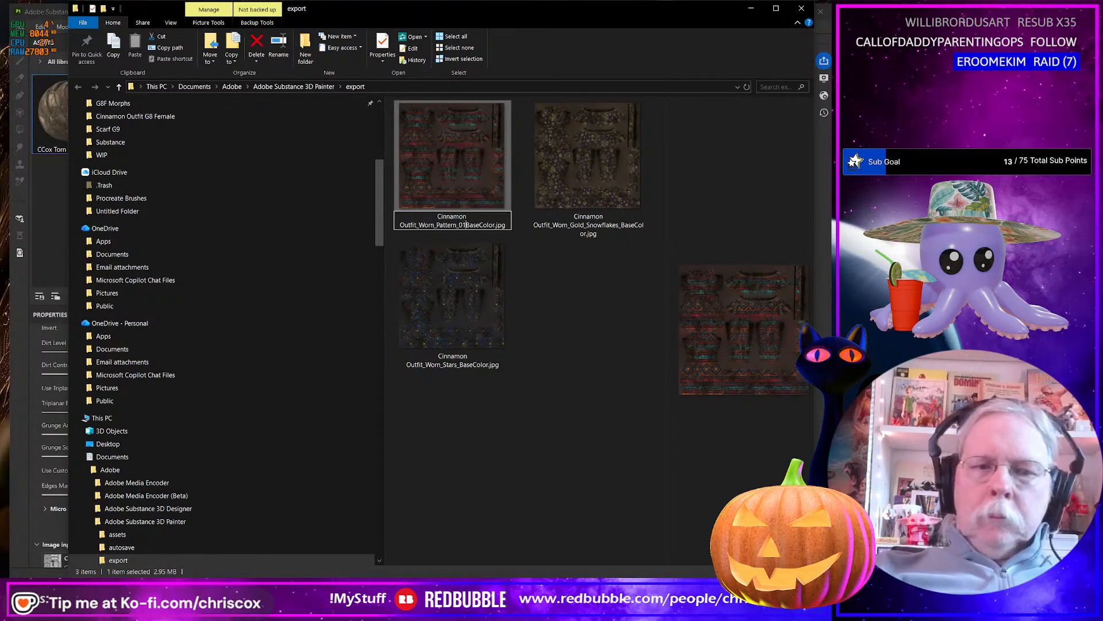
key("Return")
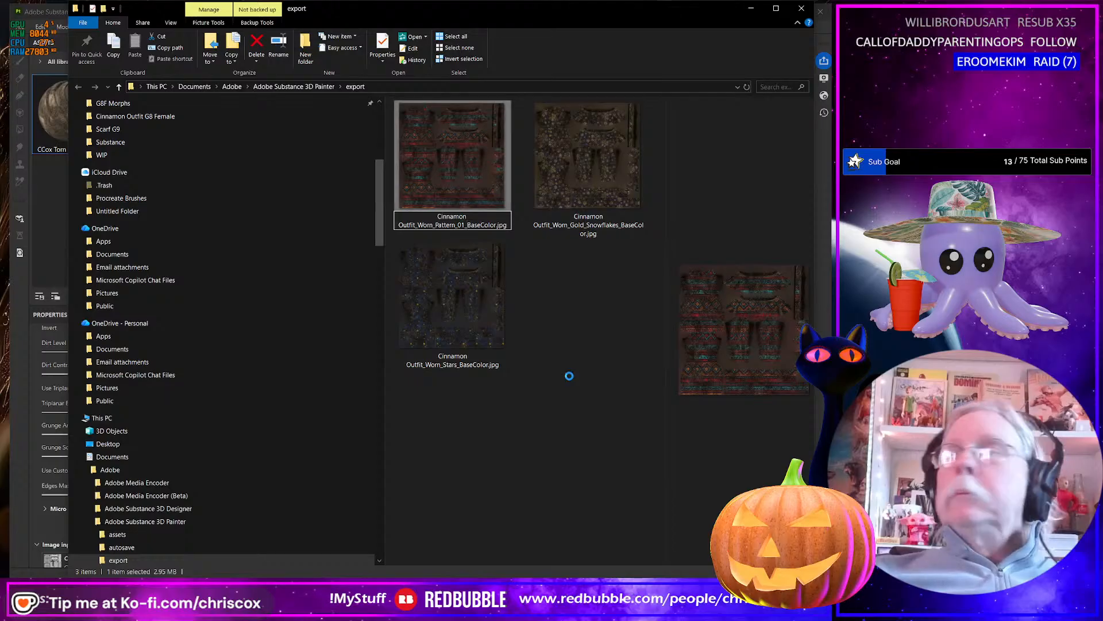
Return to Substance 3D Painter, make Fill layer 5 in the Patterns group visible, and export the worn base color texture.
key("alt+Tab")
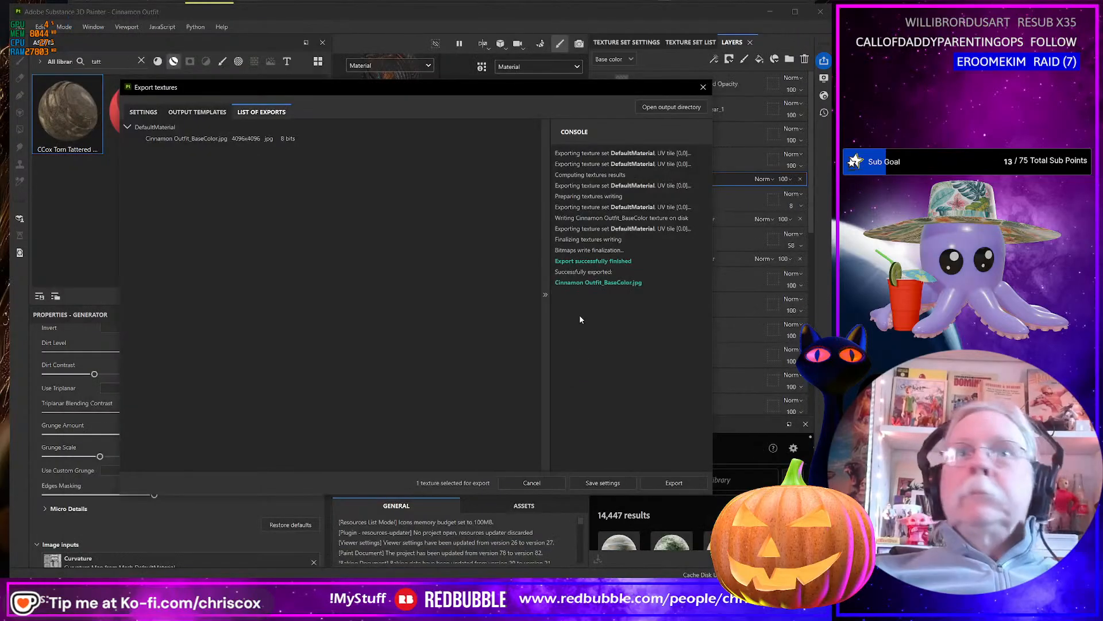
left_click(703, 87)
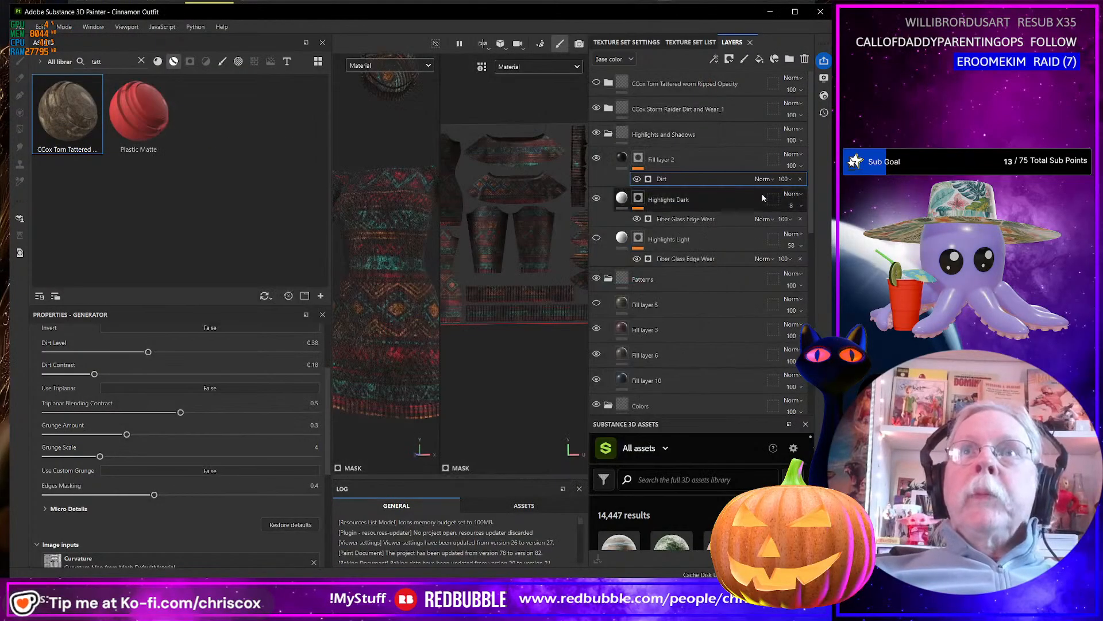
left_click(597, 304)
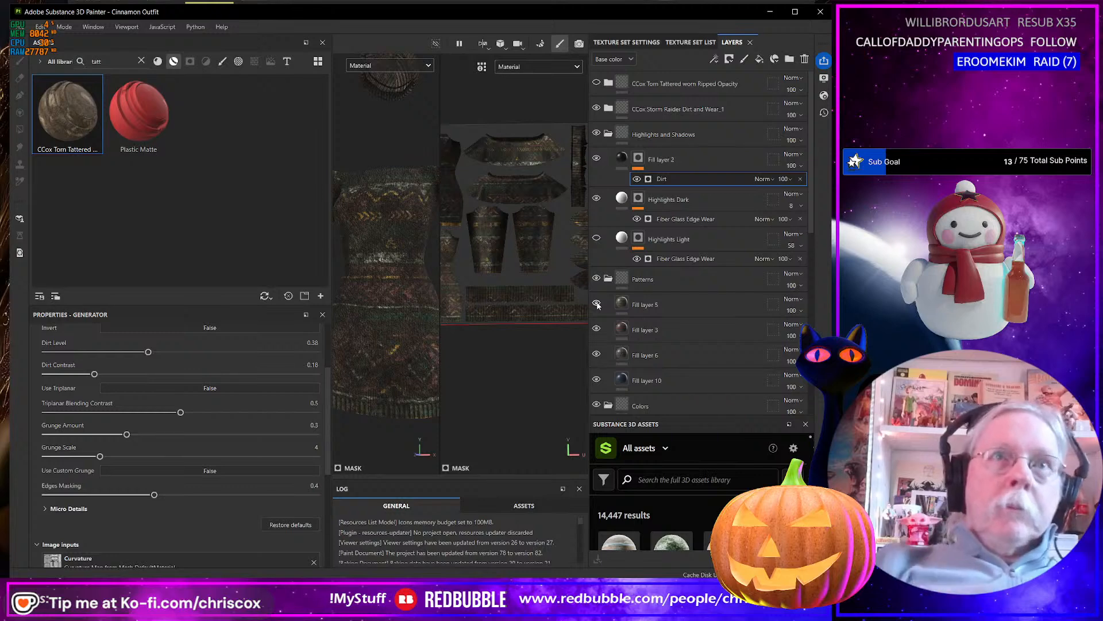
key("ctrl+shift+e")
left_click(672, 483)
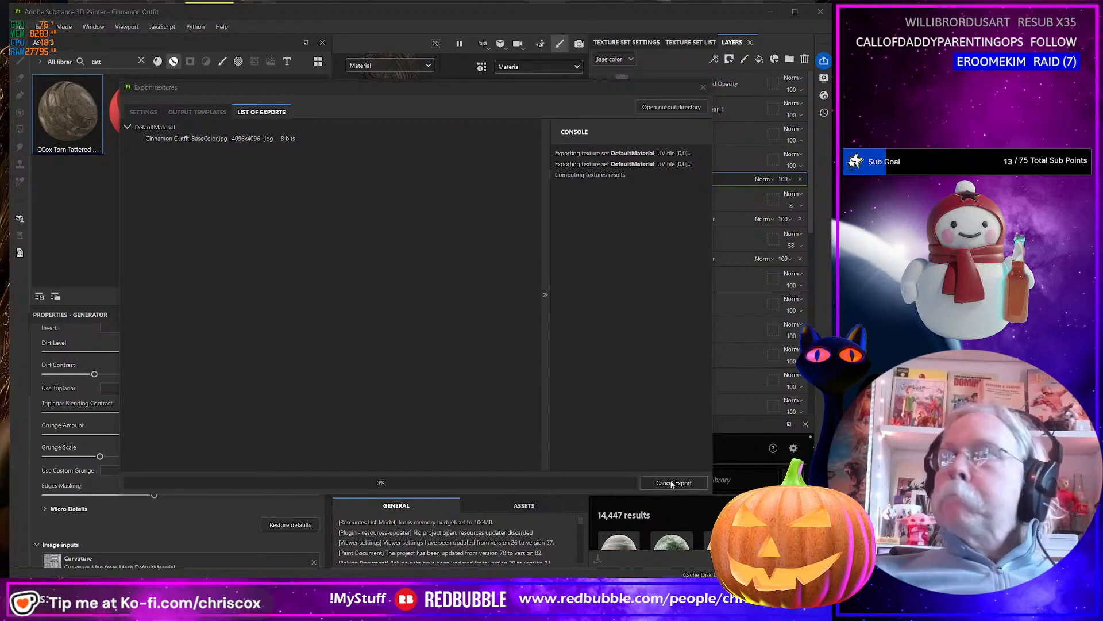
Switch to the export folder and rename the newly exported texture Cinnamon Outfit_Worn_Pattern_02_BaseColor.jpg.
key("alt+Tab")
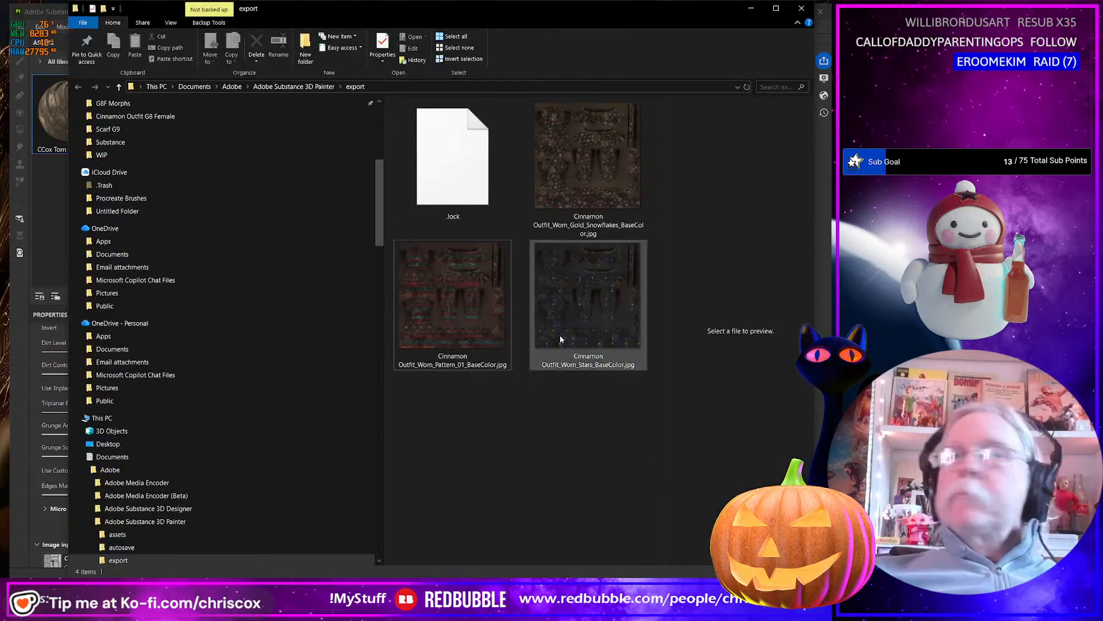
left_click(458, 220)
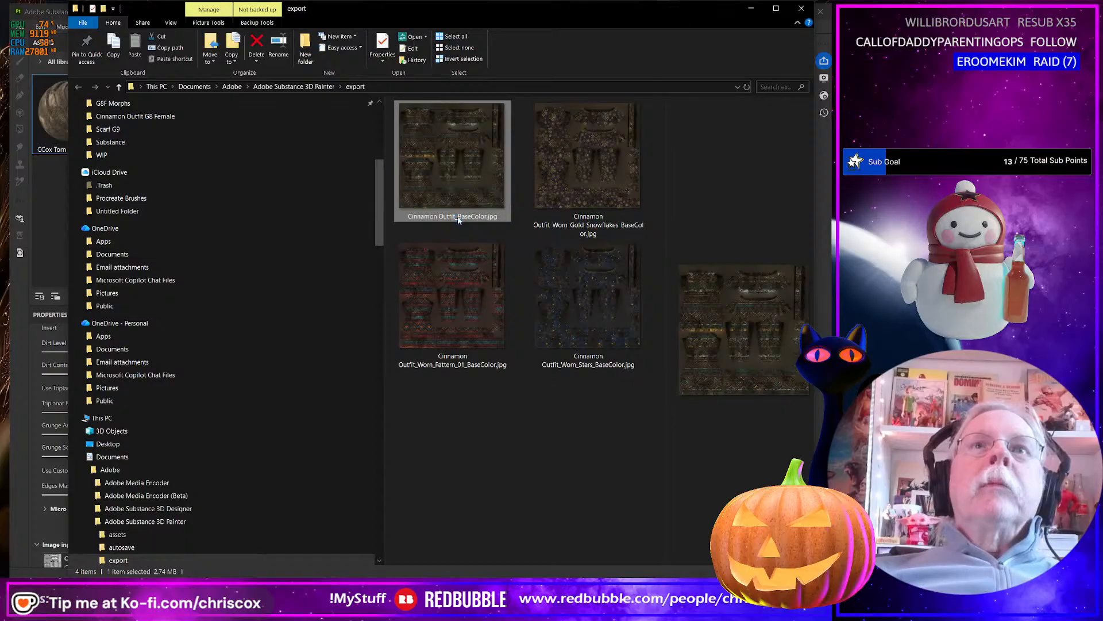
left_click(457, 220)
left_click(451, 223)
type("Worn_")
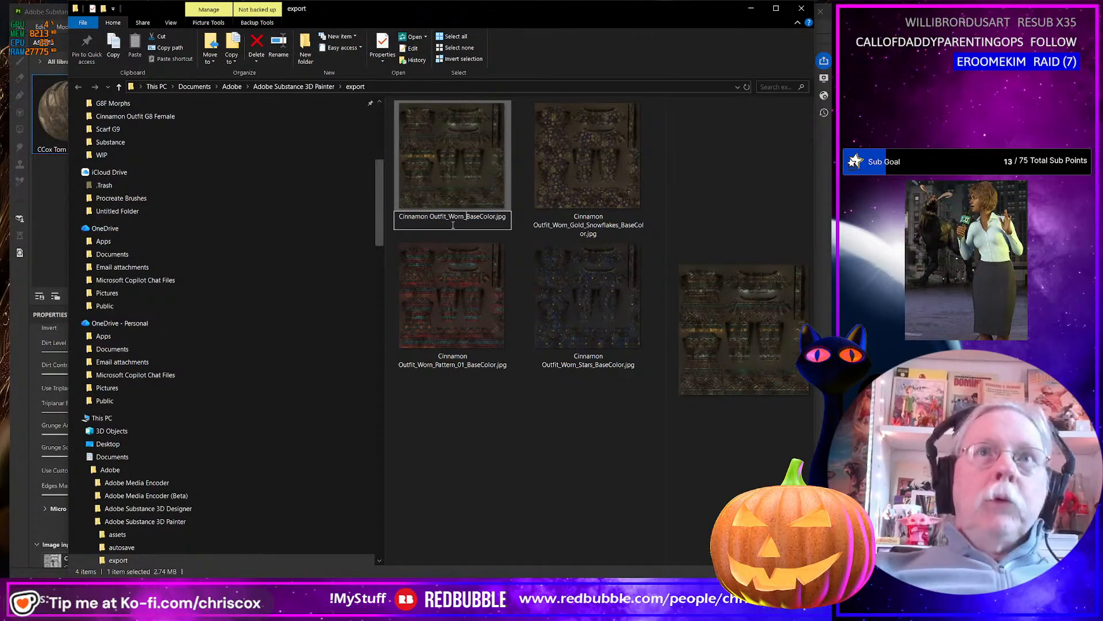
type("Pattern")
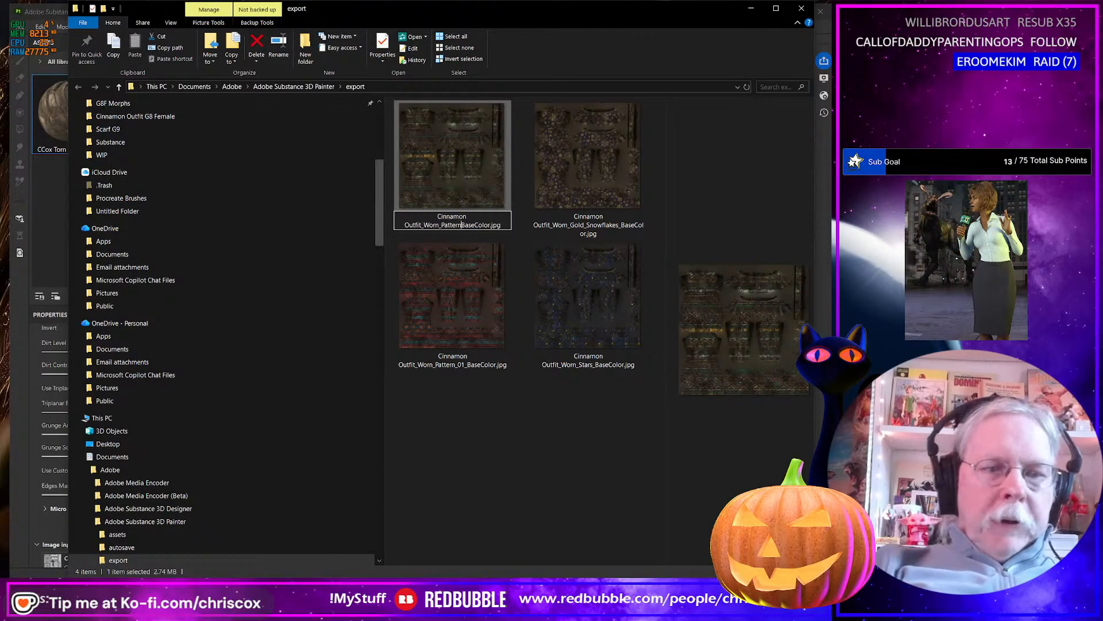
type("_02")
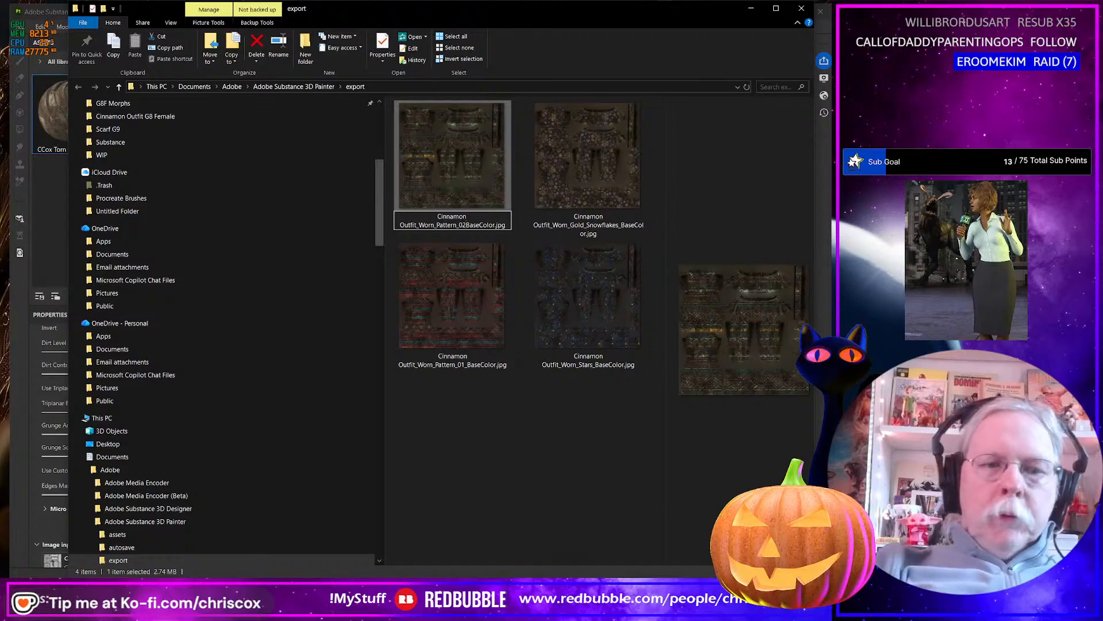
type("_")
key("Return")
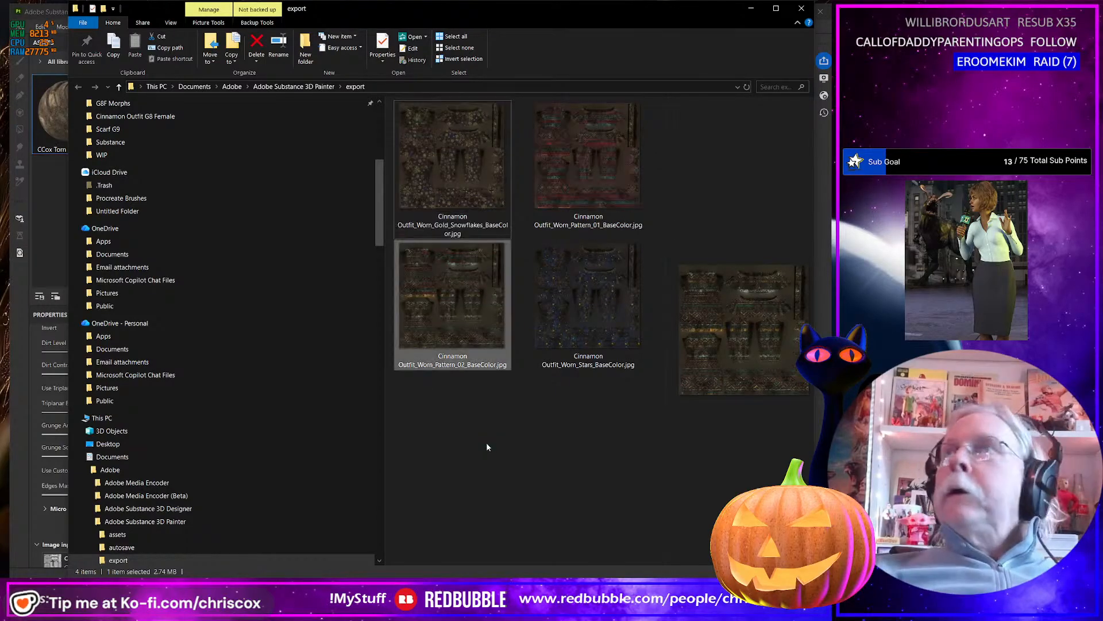
Back in Substance 3D Painter, hide the whole Patterns group and export the worn base color texture in Blue Sapphire.
key("alt+Tab")
left_click(707, 84)
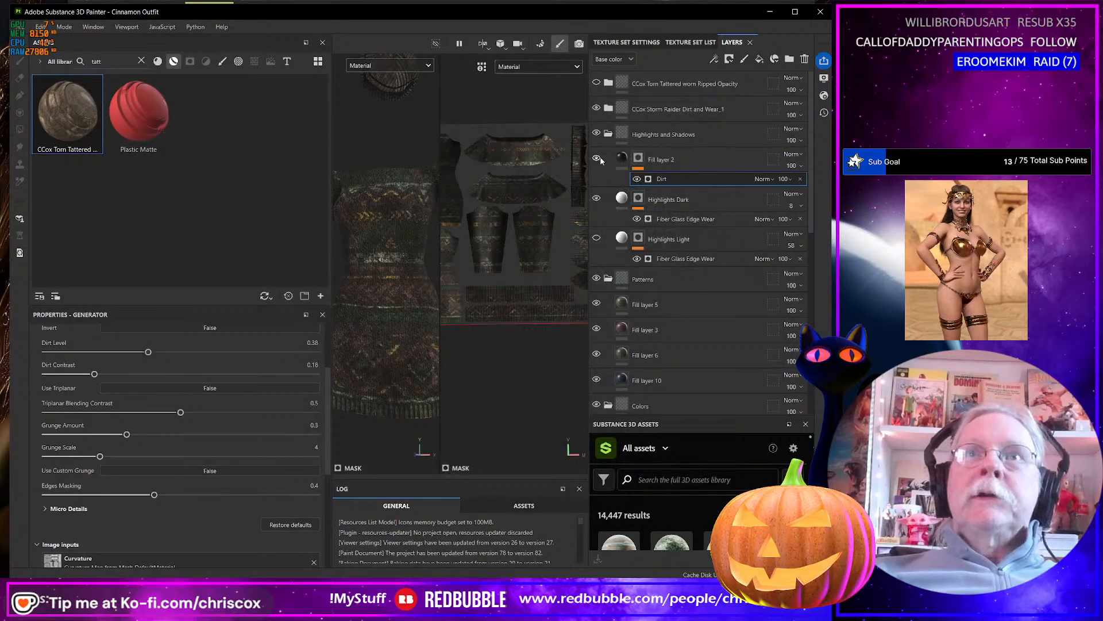
left_click(609, 134)
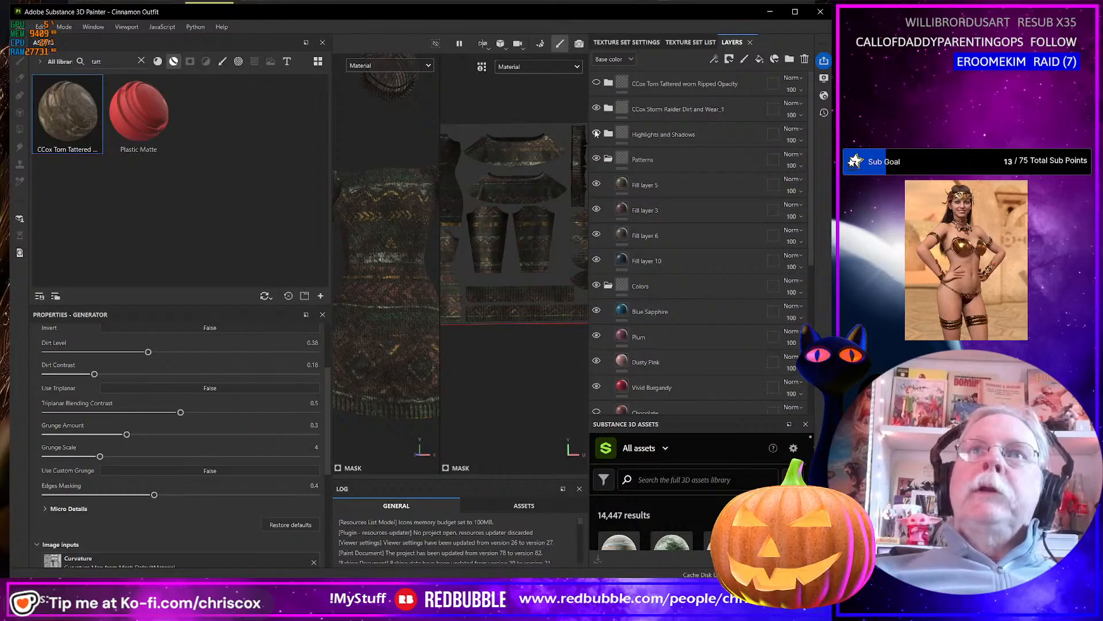
left_click(597, 158)
left_click(608, 160)
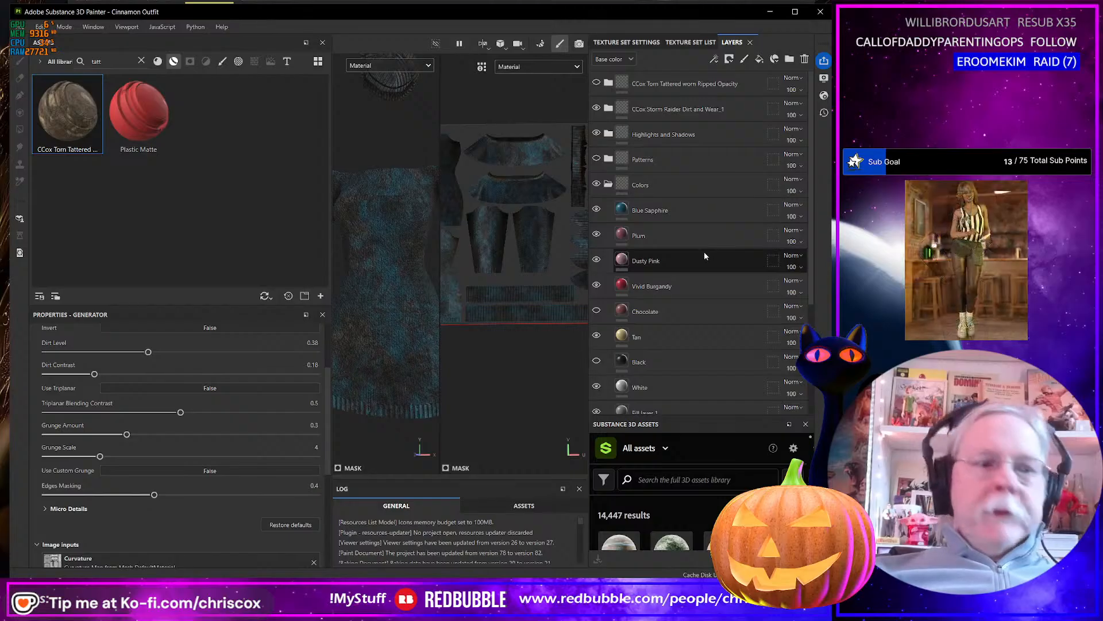
key("ctrl+shift+e")
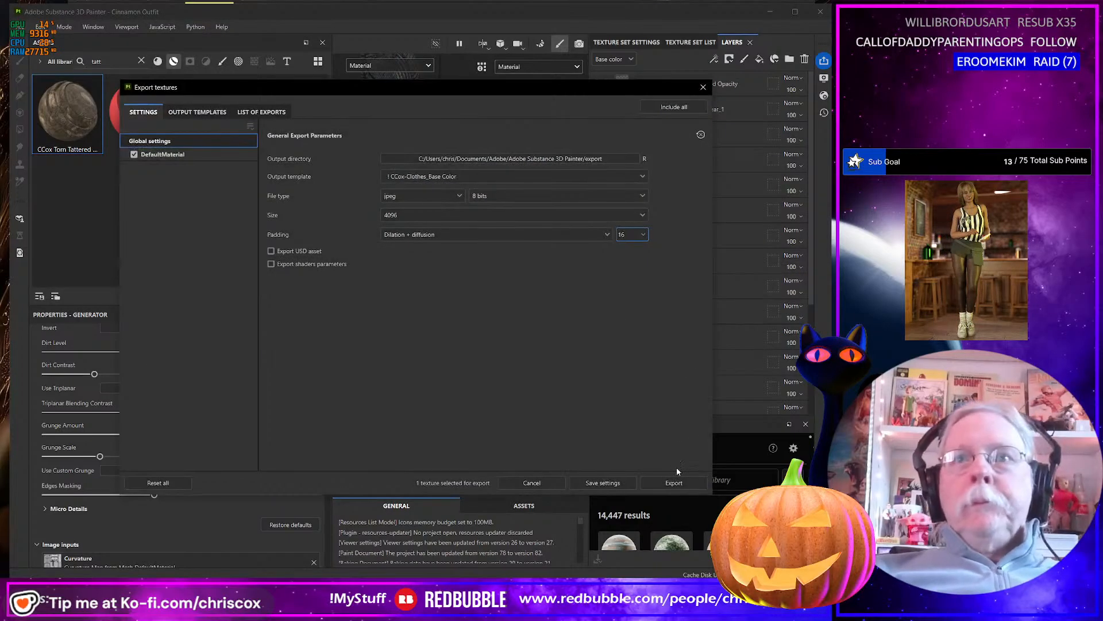
left_click(678, 482)
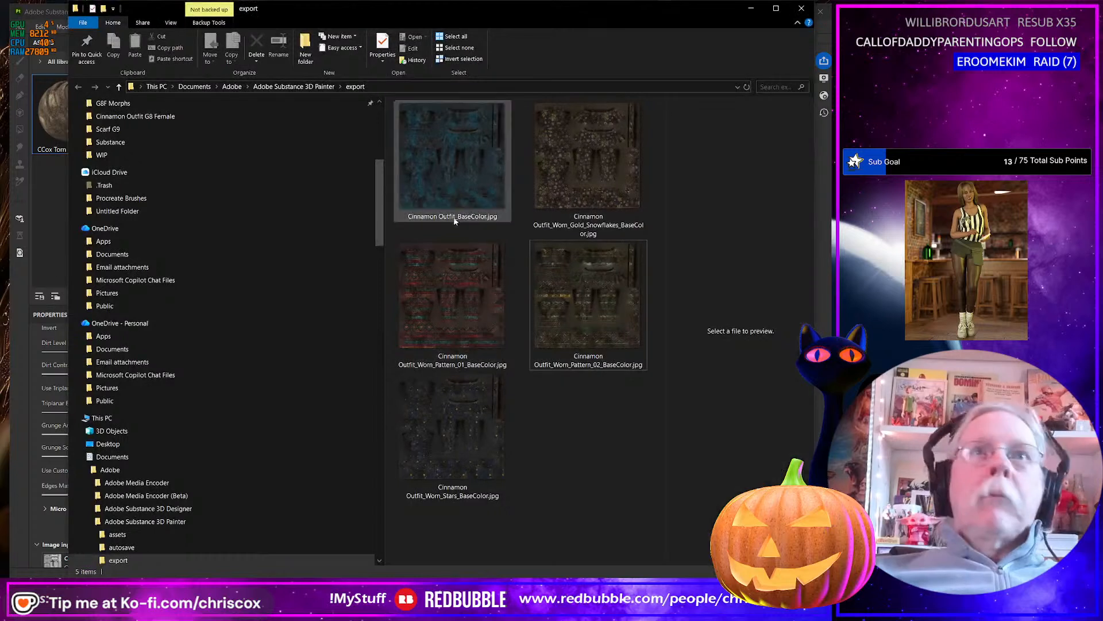
In the export folder, rename the new blue texture Cinnamon Outfit_Worn_Blue_Sapphire_BaseColor.jpg.
left_click(455, 220)
left_click(459, 217)
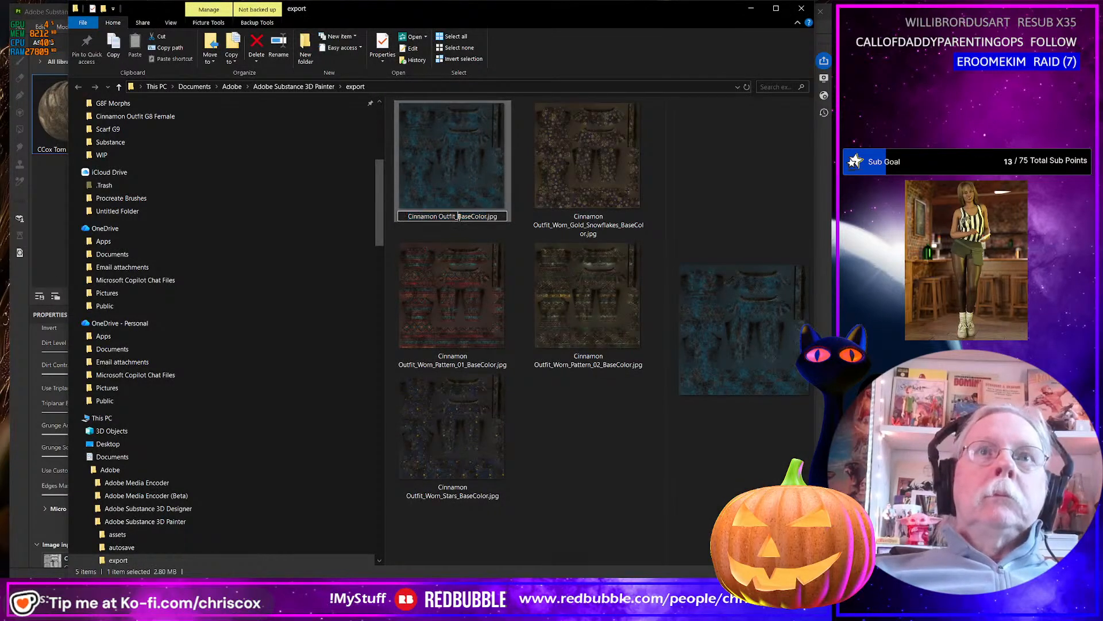
left_click(459, 217)
type("Wo")
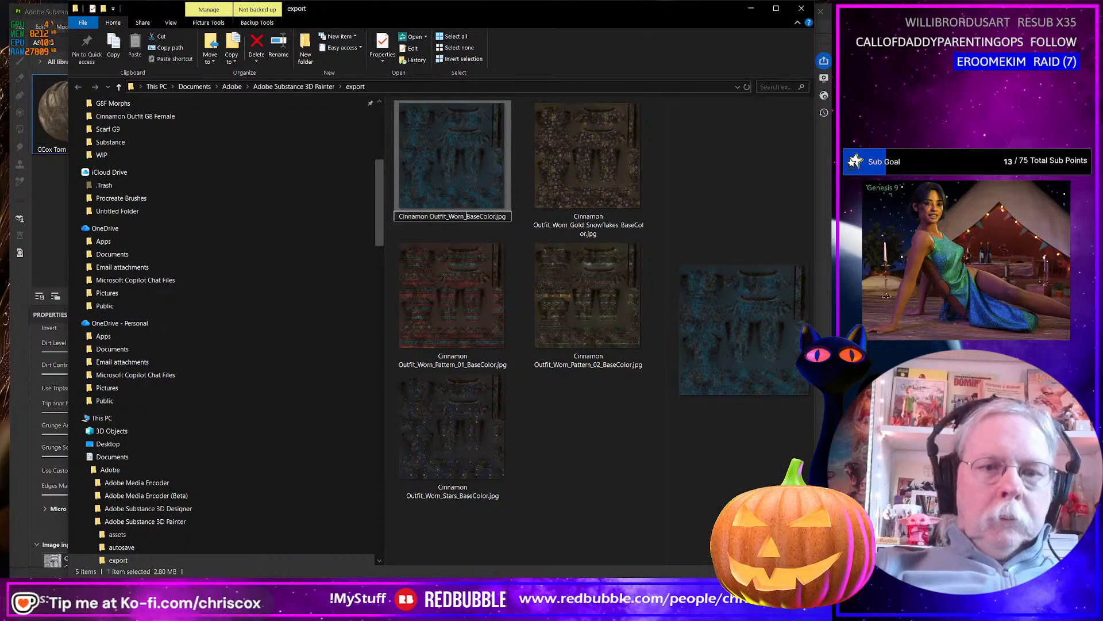
type("rn_")
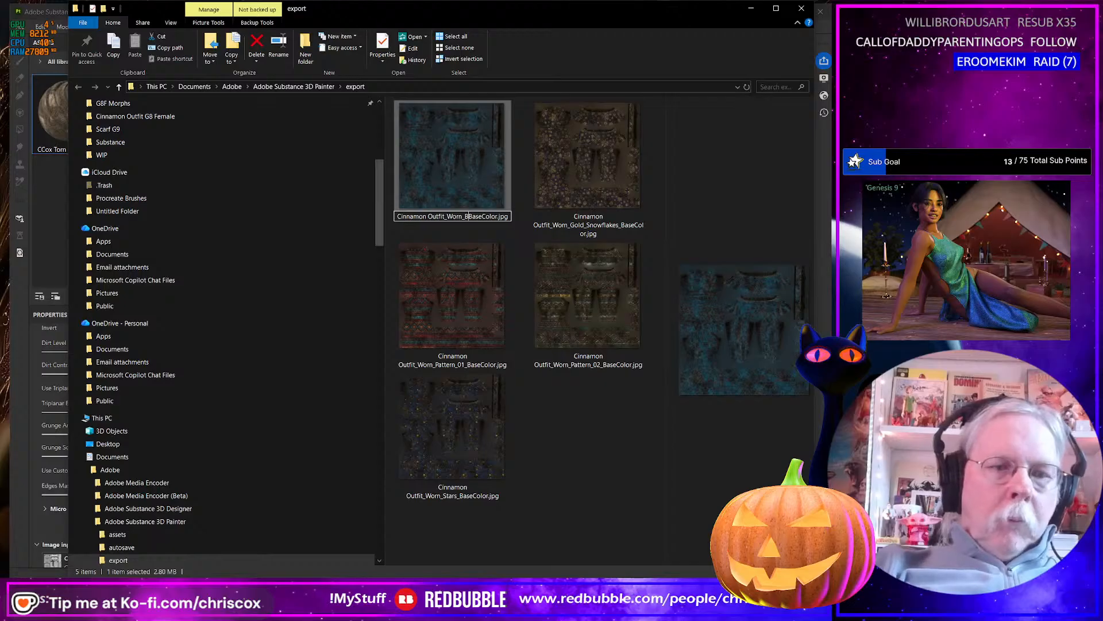
type("Blue_sap")
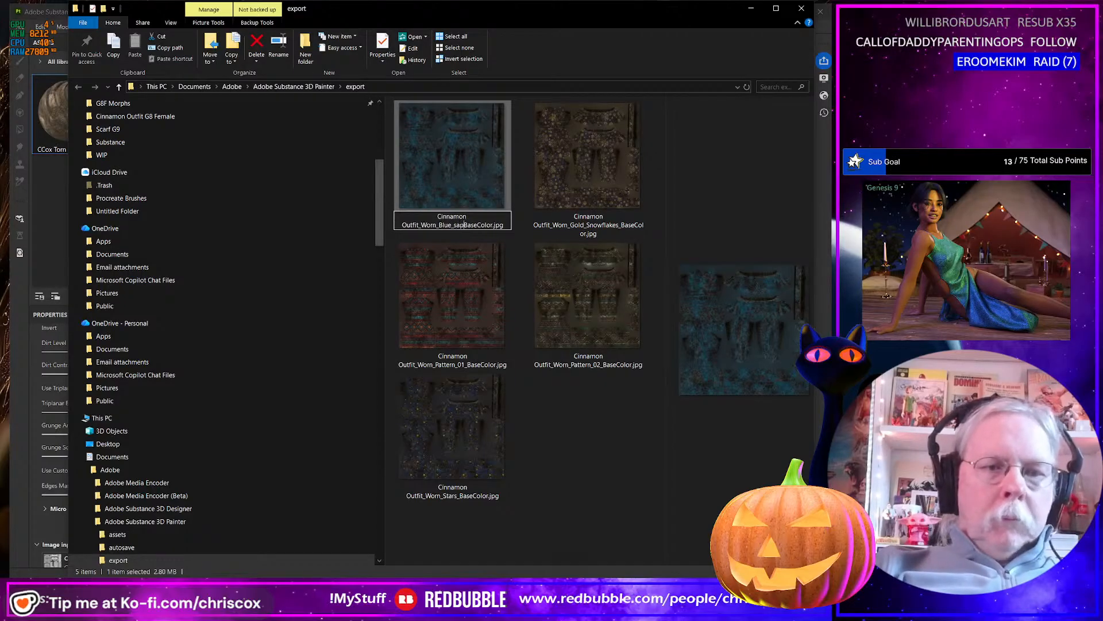
type("phire_")
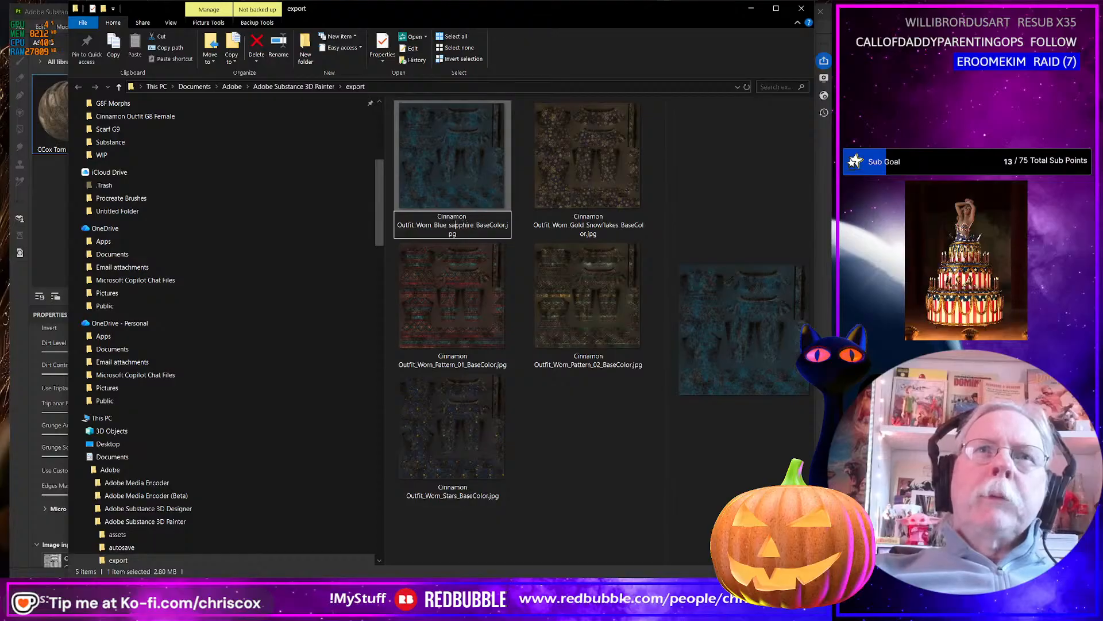
type("S")
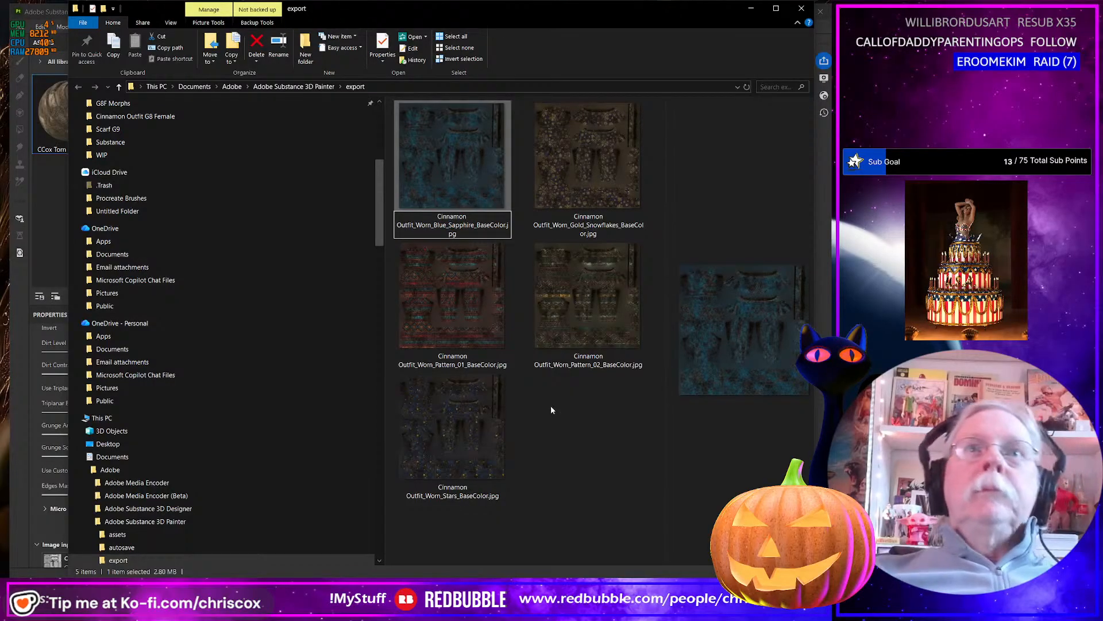
left_click(560, 420)
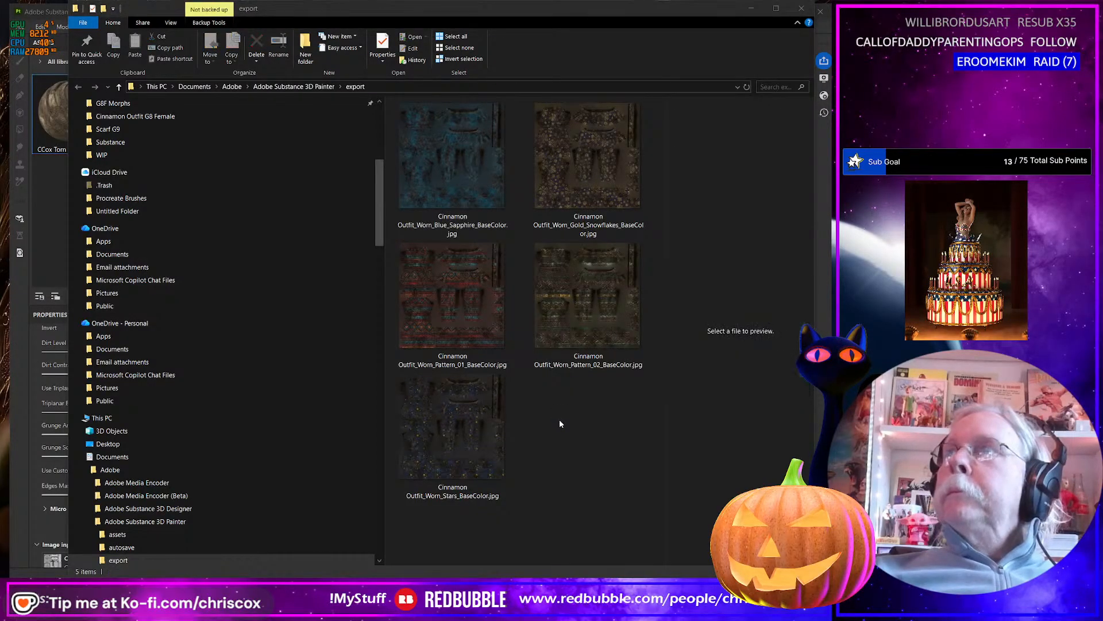
Return to Substance 3D Painter, hide the Blue Sapphire layer so Plum shows, and export the worn base color texture.
key("alt+Tab")
left_click(703, 87)
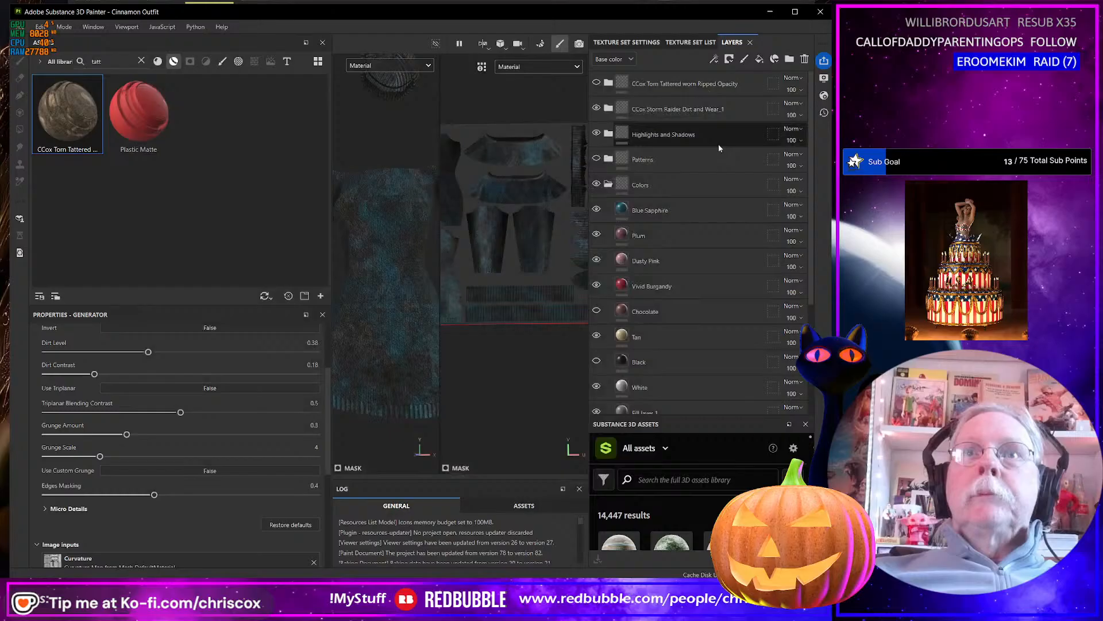
left_click(596, 210)
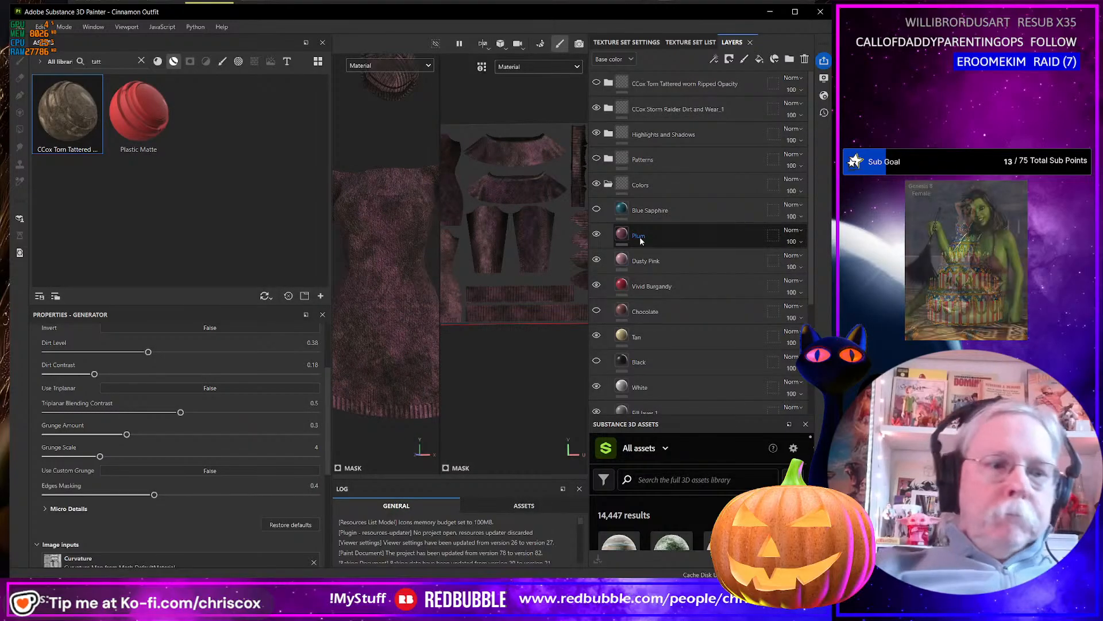
key("ctrl+shift+e")
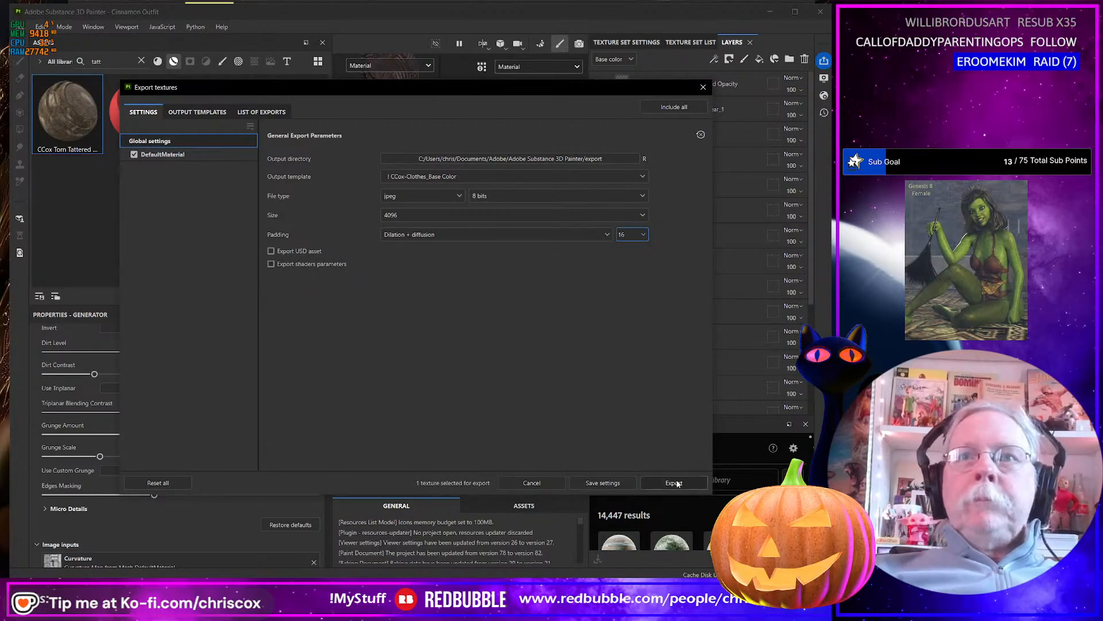
left_click(674, 482)
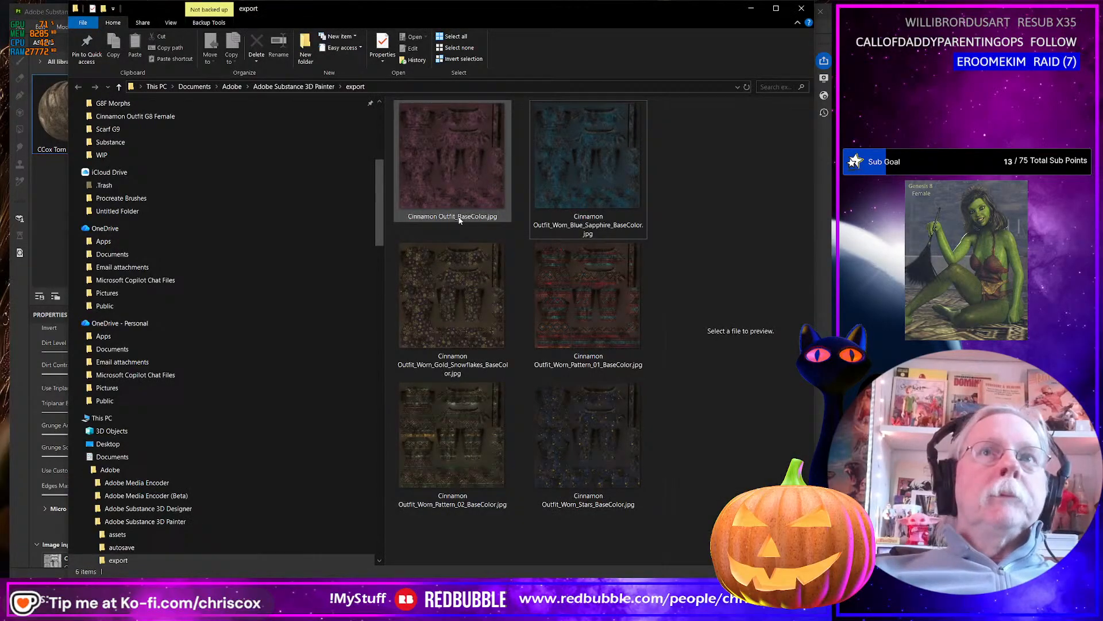
In the export folder, rename the newly exported plum texture Cinnamon Outfit_Worn__Plum_BaseColor.jpg.
left_click(459, 219)
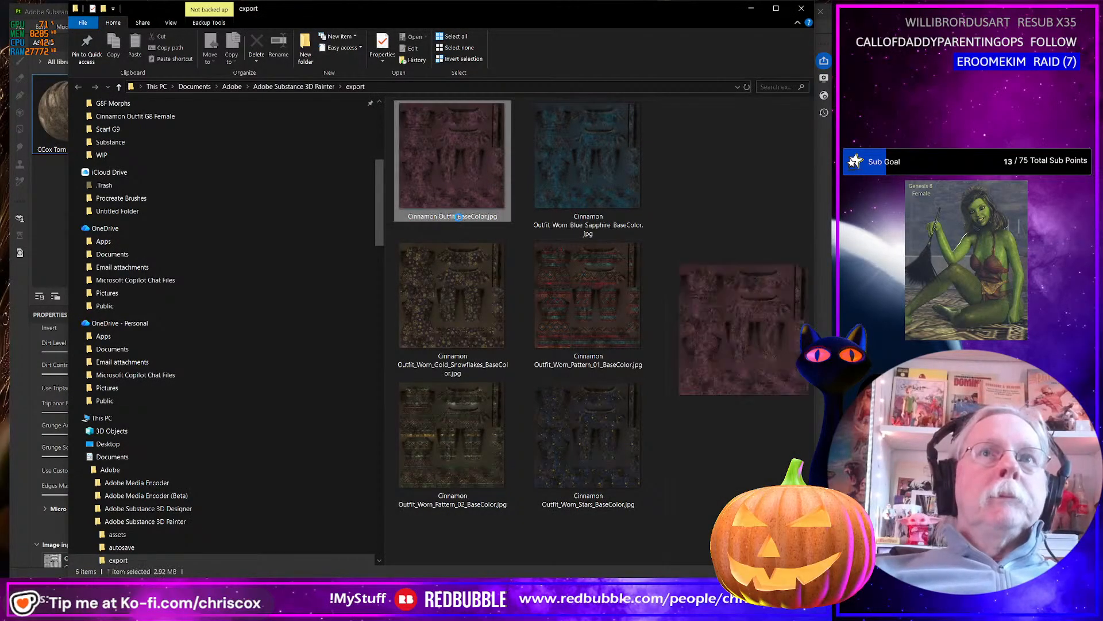
left_click(460, 216)
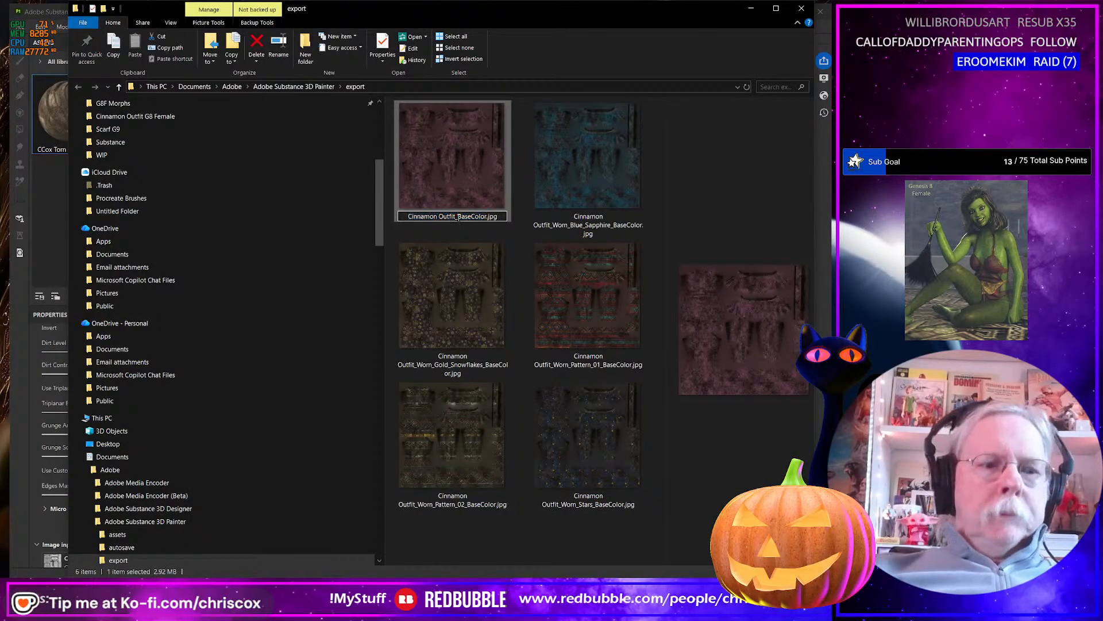
type("Worn_")
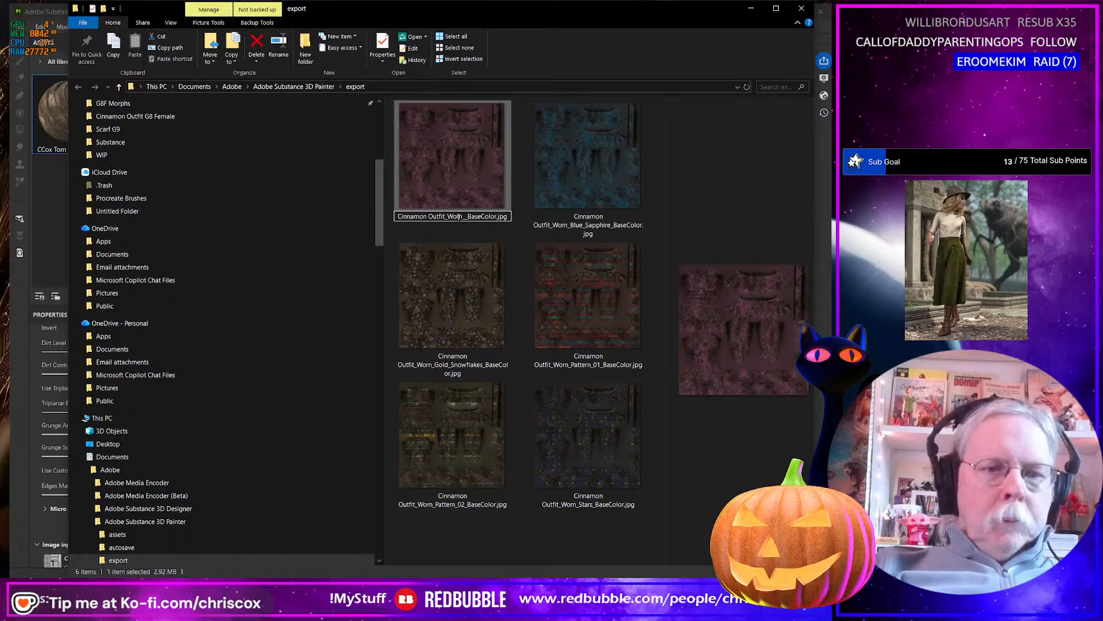
type("_Plum_")
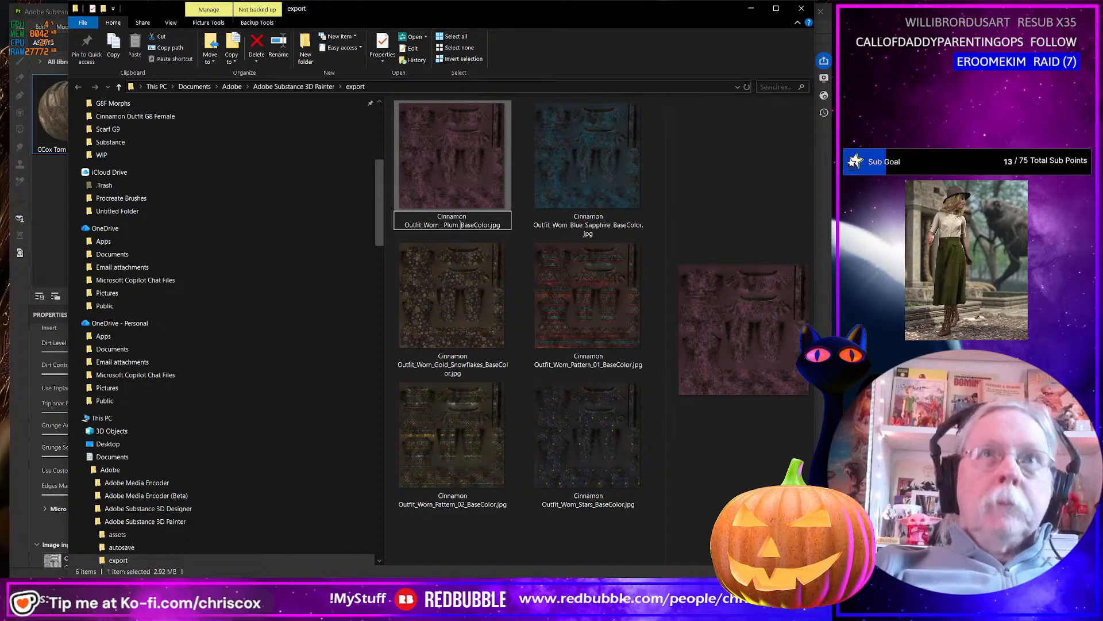
Return to Substance 3D Painter, hide the Plum layer so Dusty Pink shows, and export the worn base color texture.
key("alt+Tab")
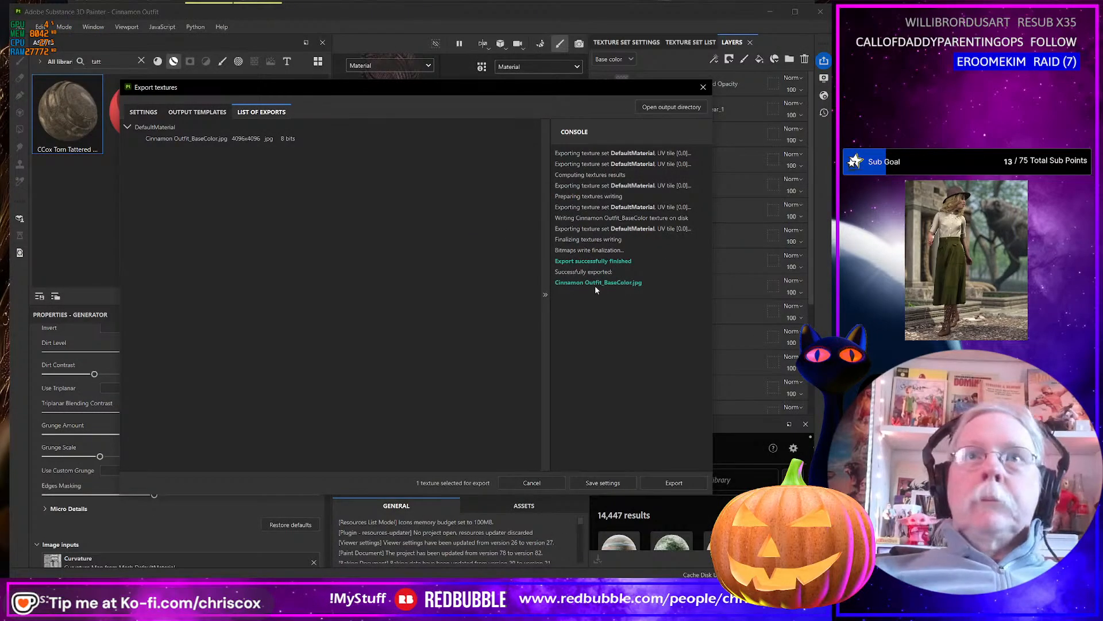
left_click(702, 87)
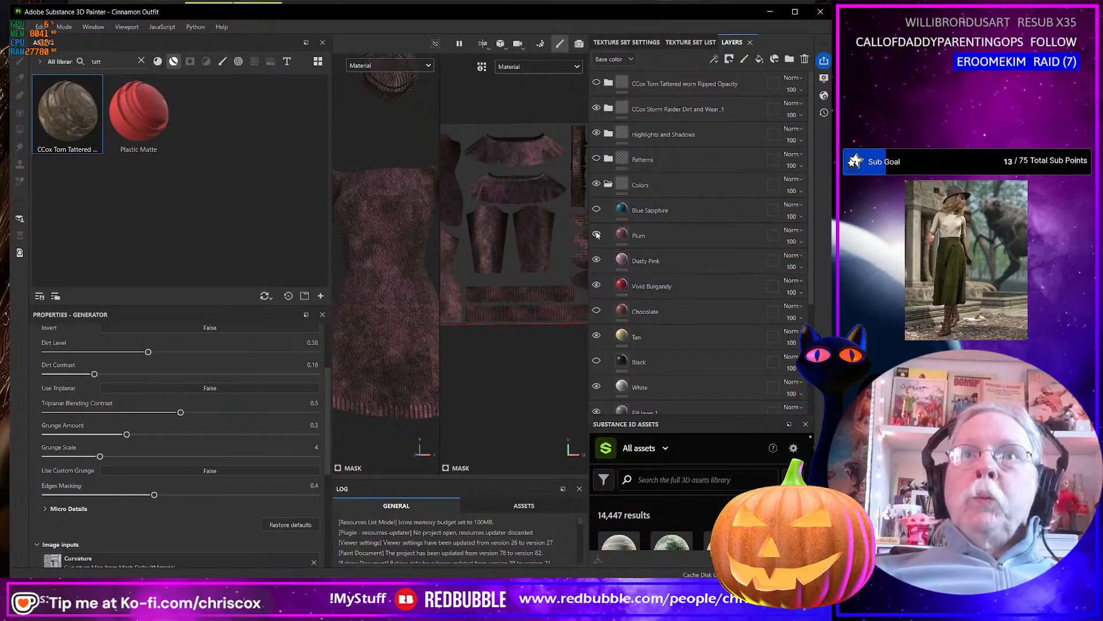
left_click(596, 235)
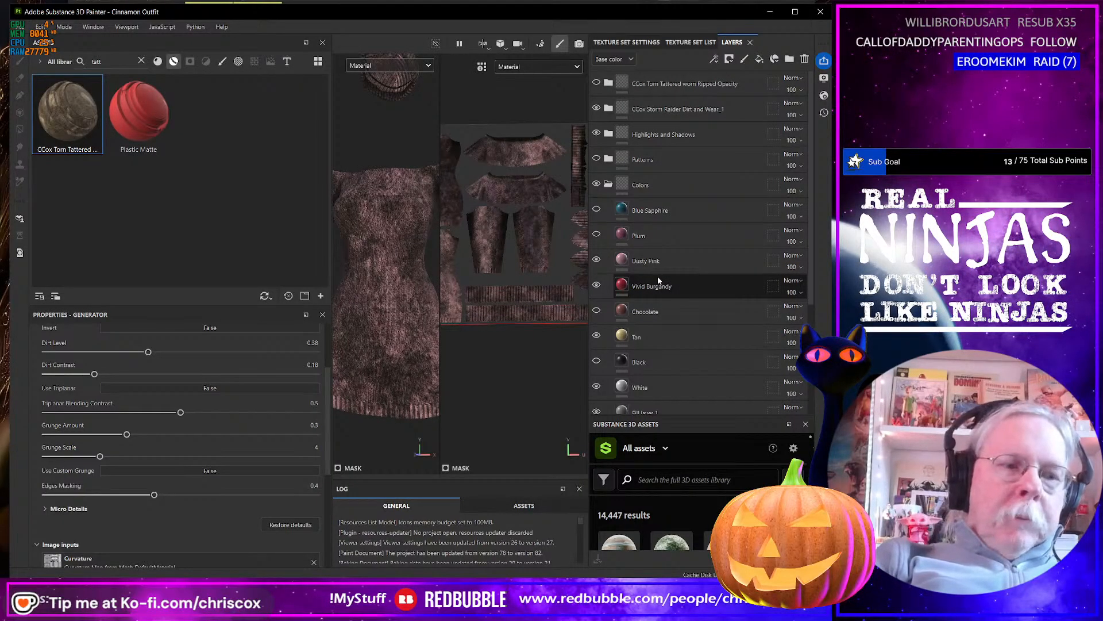
key("ctrl+shift+e")
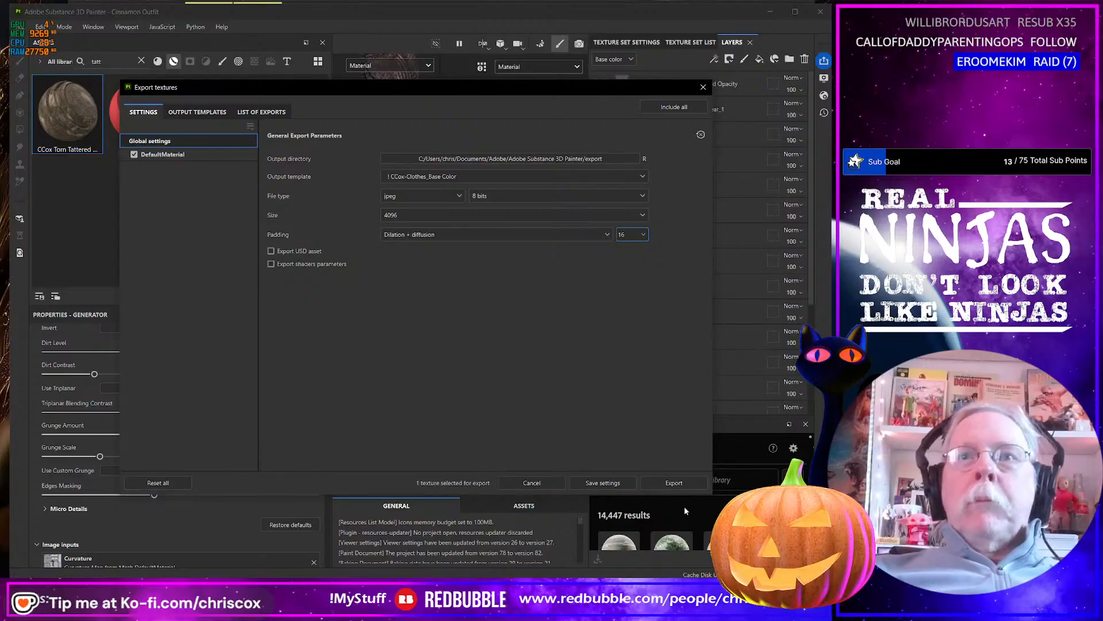
left_click(674, 482)
left_click(669, 478)
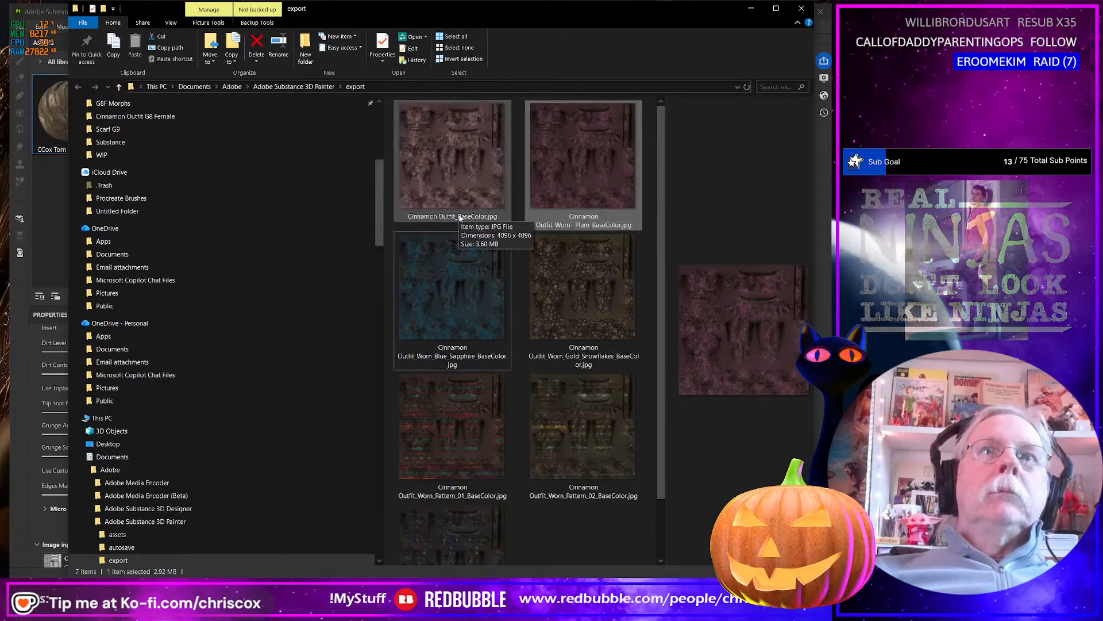
In the export folder, rename the newly exported pink texture Cinnamon Outfit_Worn_Dusty_Pink_BaseColor.jpg.
left_click(459, 219)
left_click(458, 218)
left_click(454, 217)
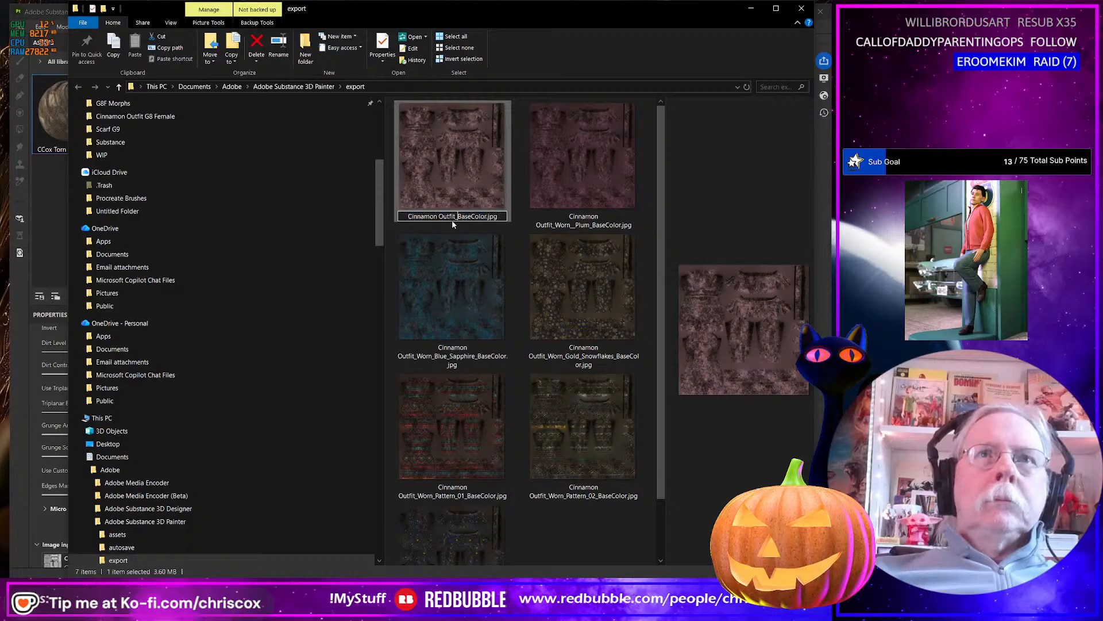
type("Worn_")
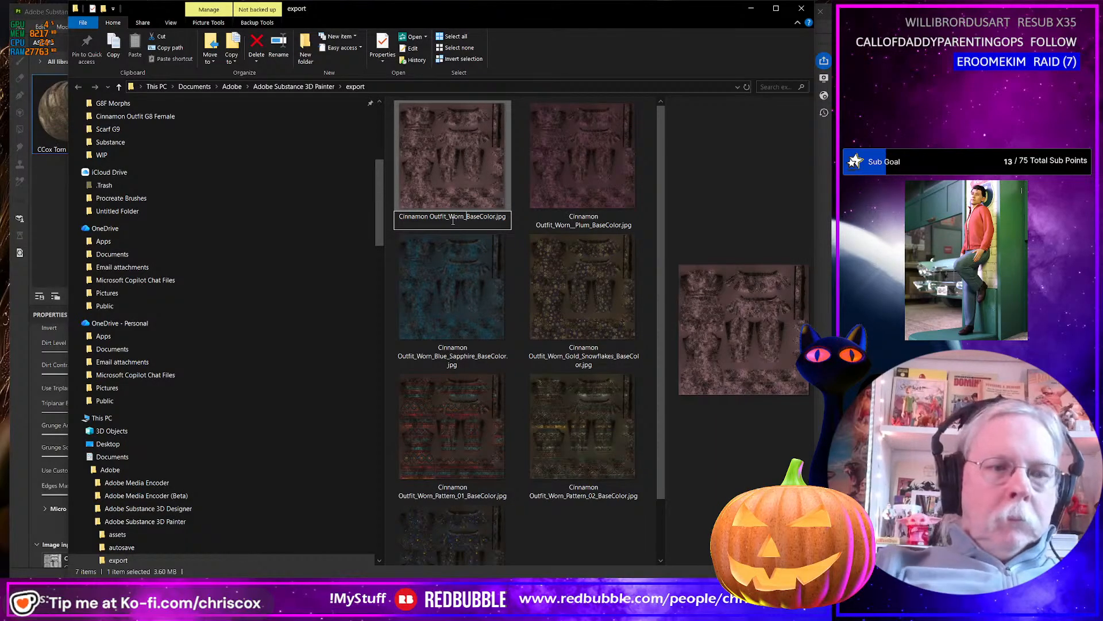
type("Dusty_pink_")
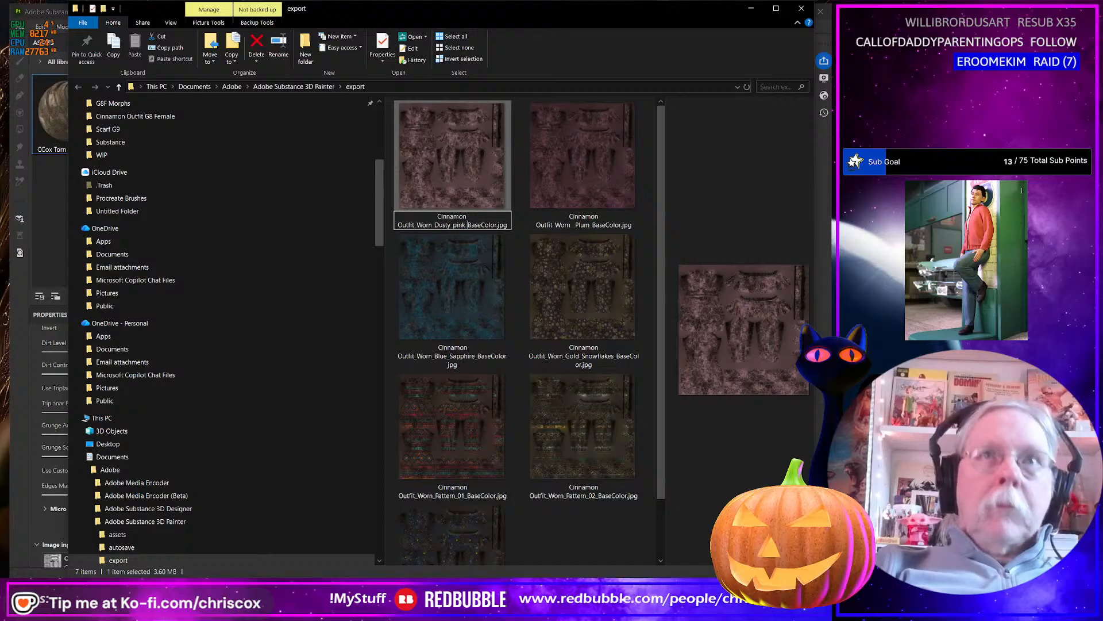
key("Left")
key("Left")
key("Left")
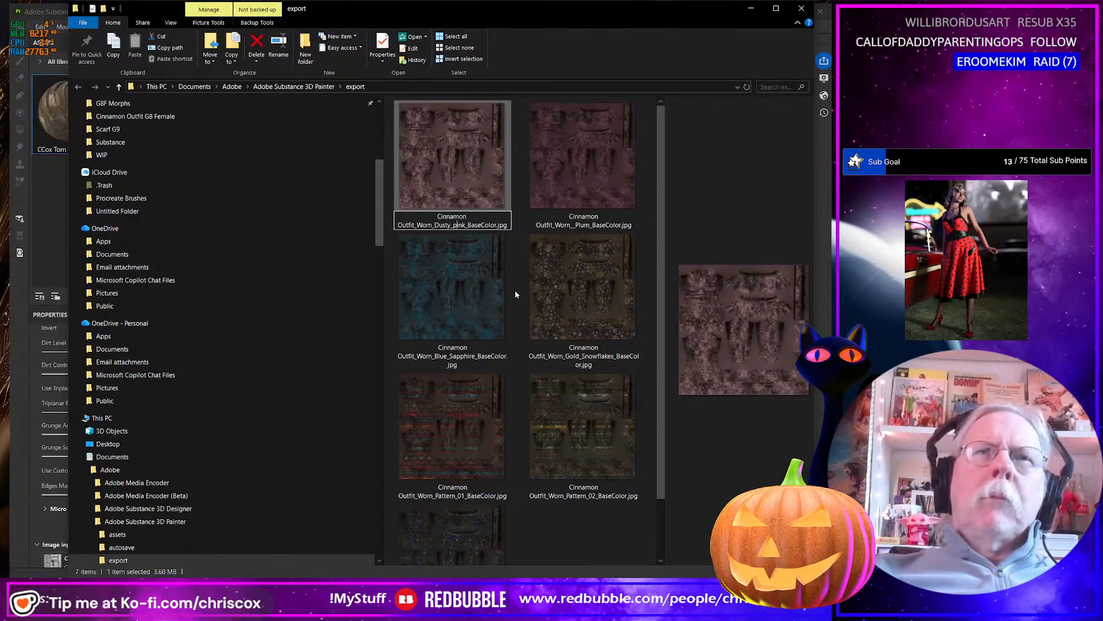
key("BackSpace")
type("P")
key("Return")
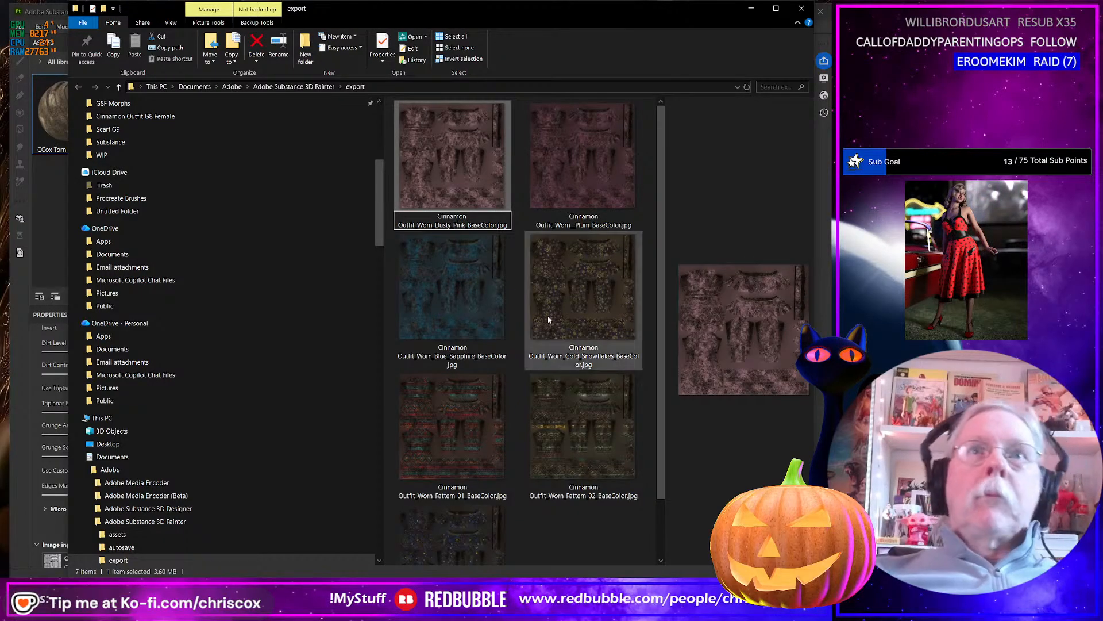
Back in Substance 3D Painter, hide the Dusty Pink layer so Vivid Burgandy shows, and export the worn base color texture.
key("alt+Tab")
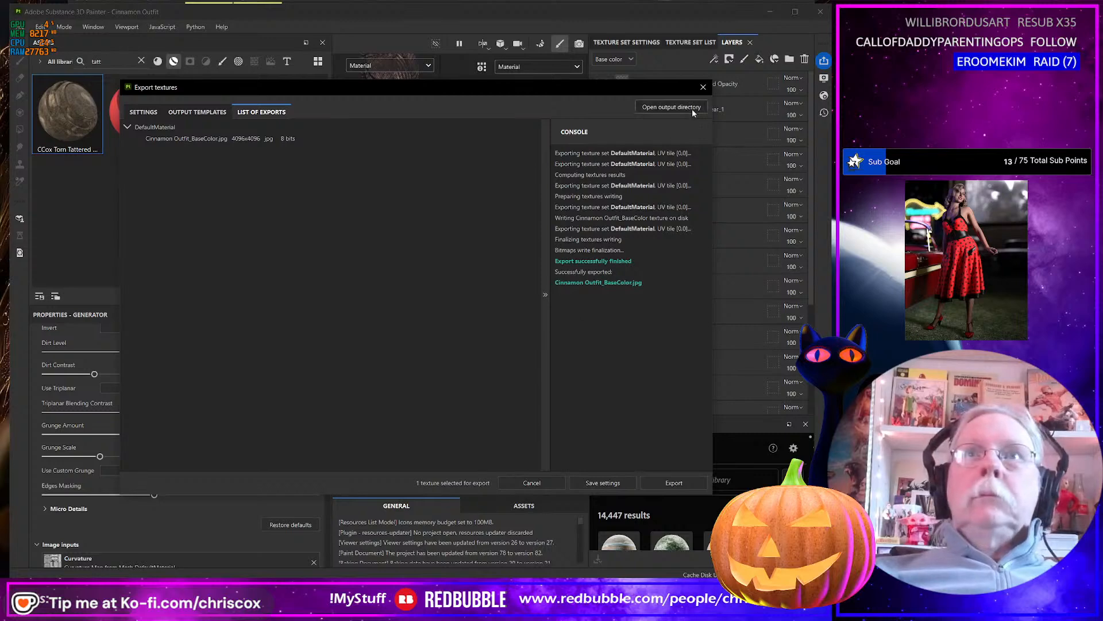
left_click(702, 87)
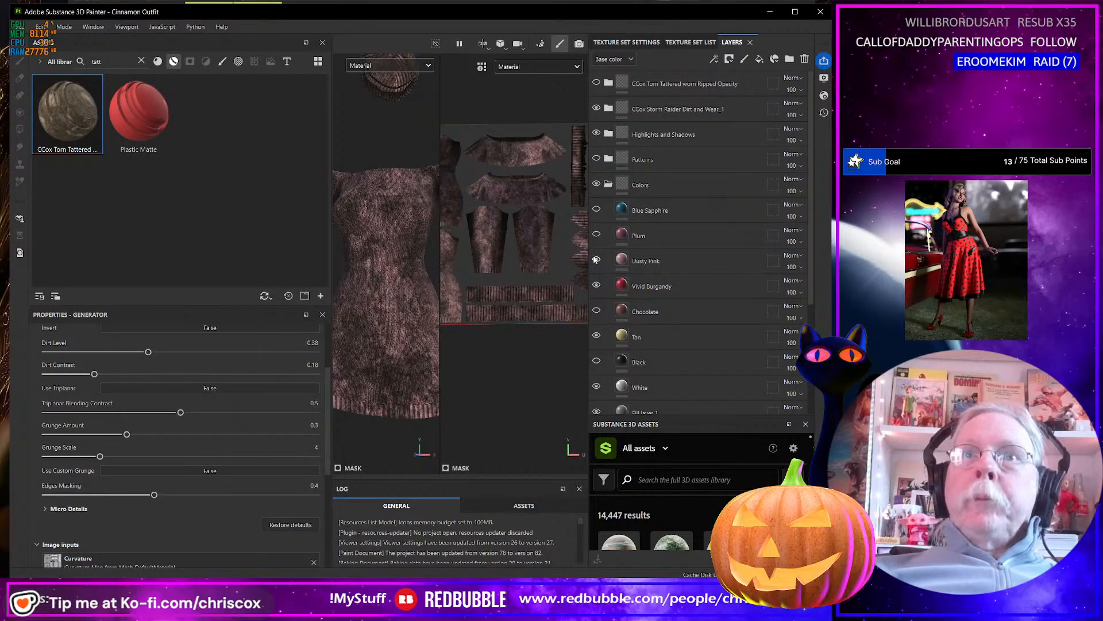
left_click(595, 260)
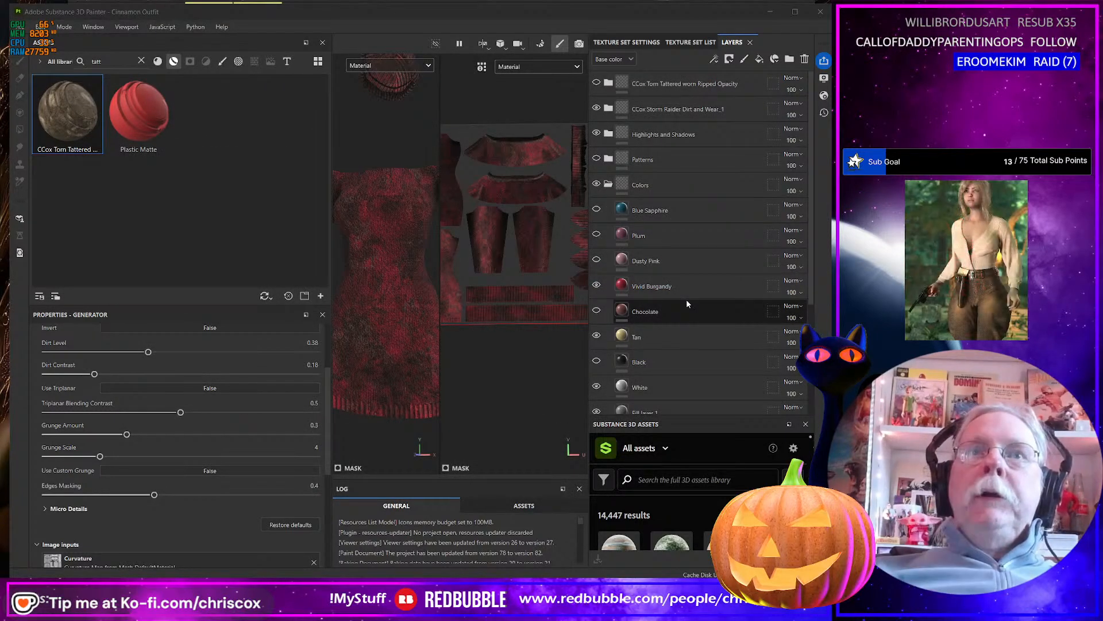
key("alt+Tab")
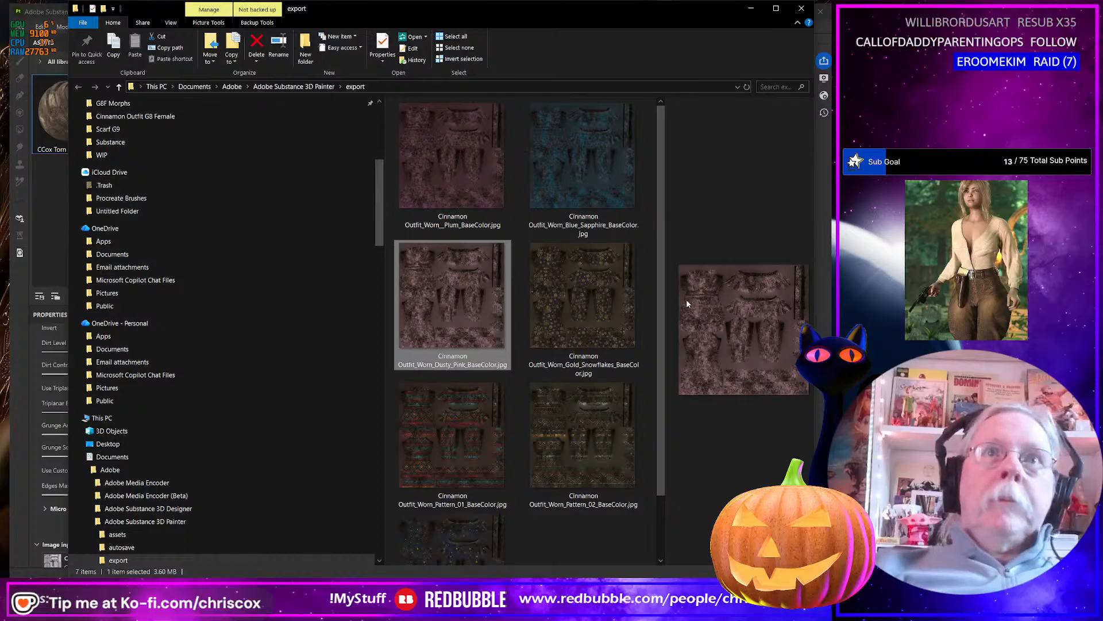
key("alt+Tab")
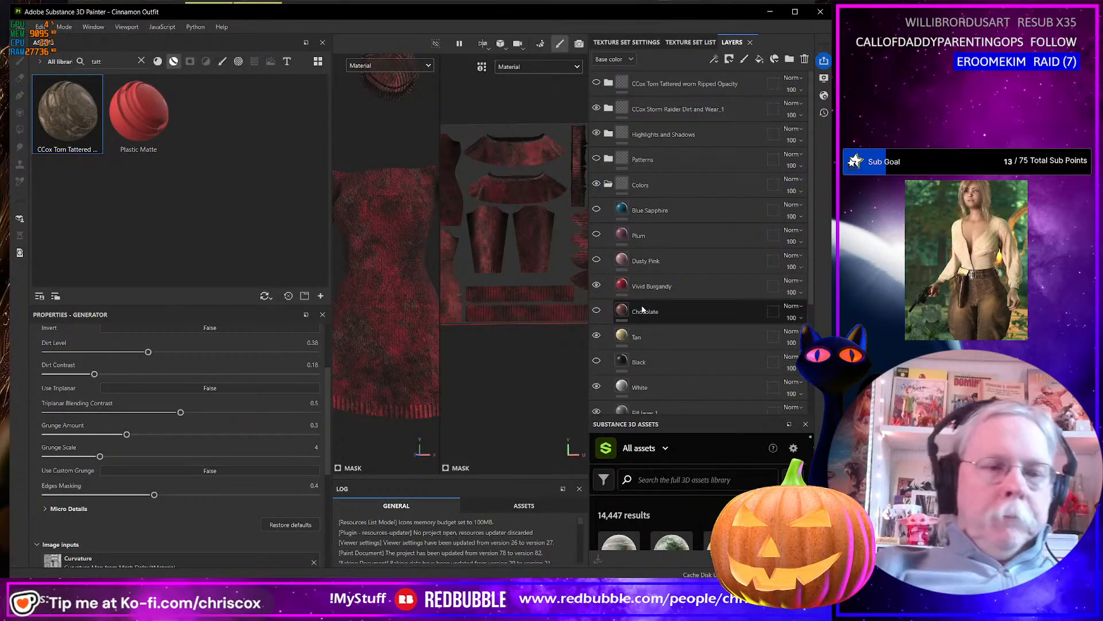
key("ctrl+shift+e")
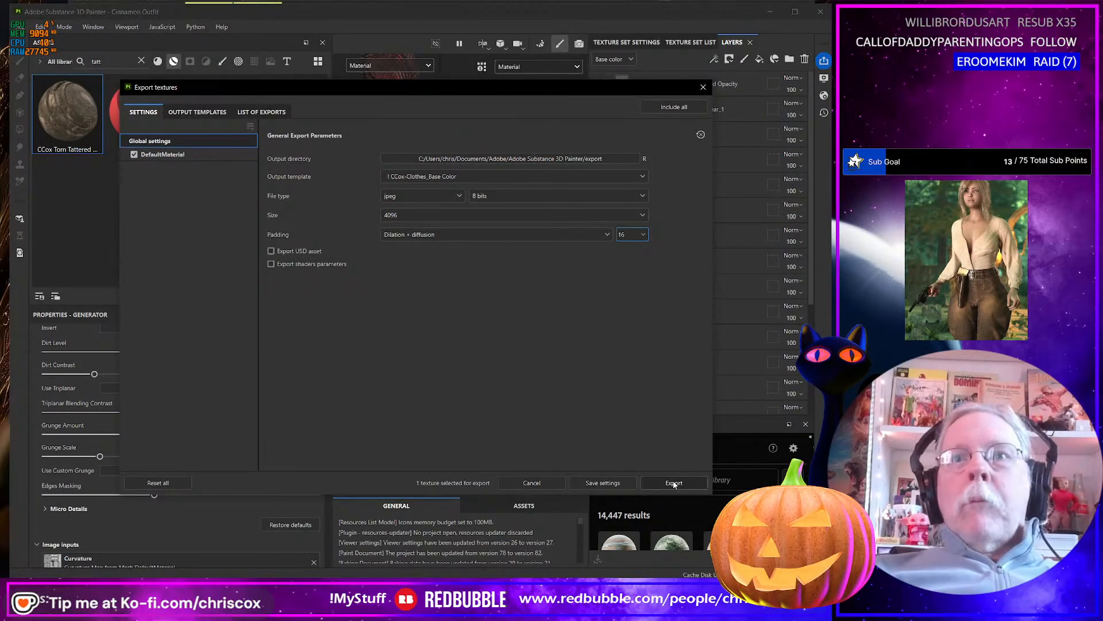
left_click(674, 483)
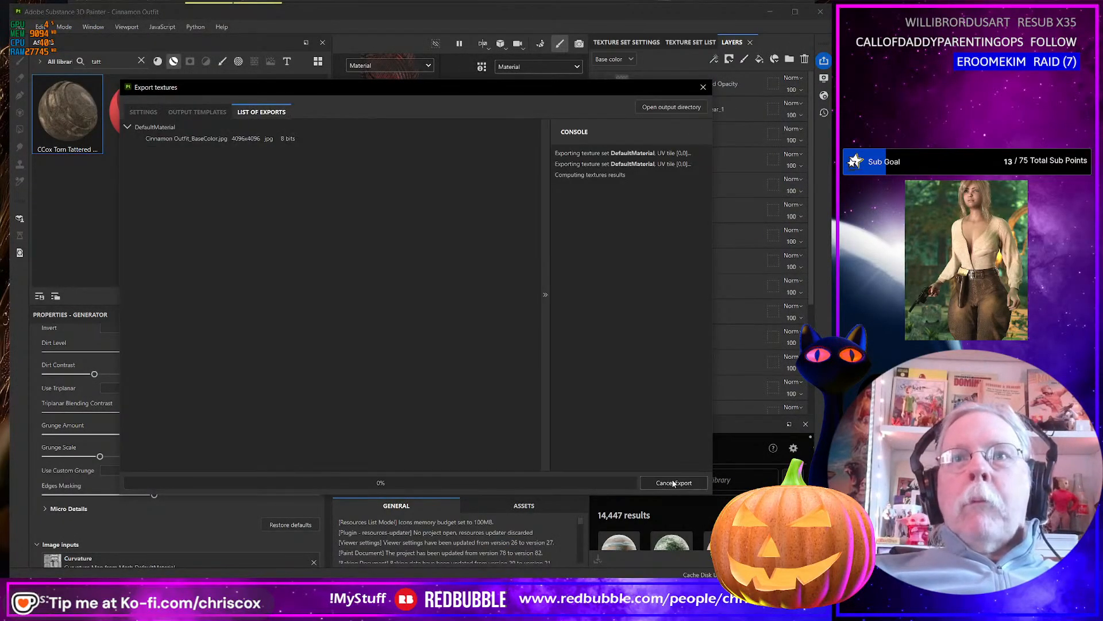
left_click(704, 87)
Switch to the export folder and rename the new red texture Cinnamon Outfit_Worn_Vivid_Burgandy_BaseColor.jpg.
key("alt+Tab")
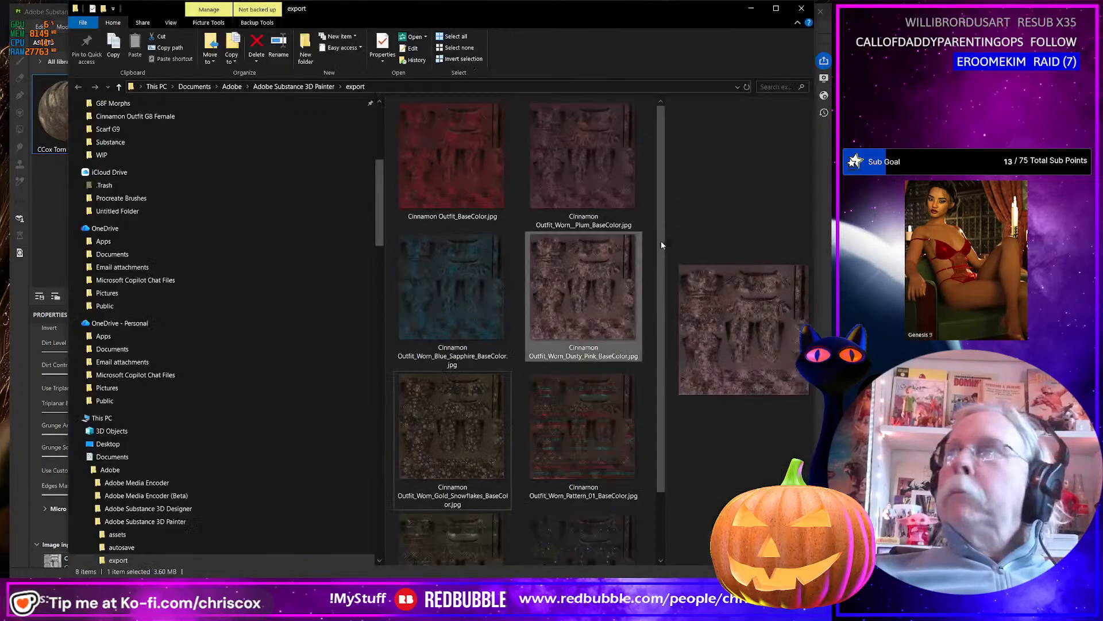
left_click(458, 218)
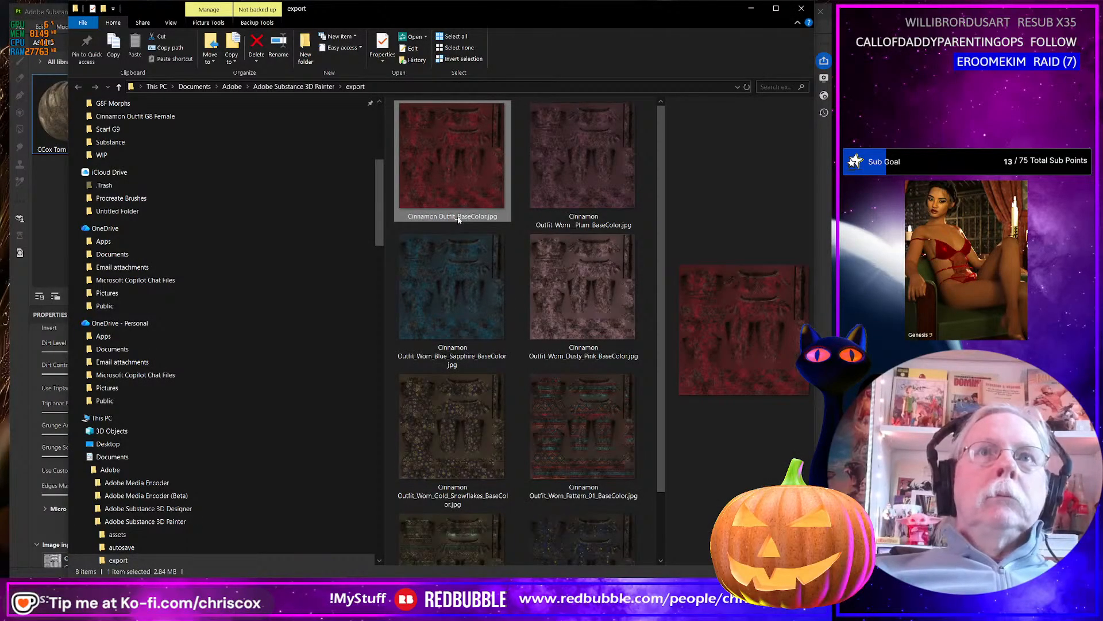
left_click(458, 219)
left_click(458, 217)
type("Wor")
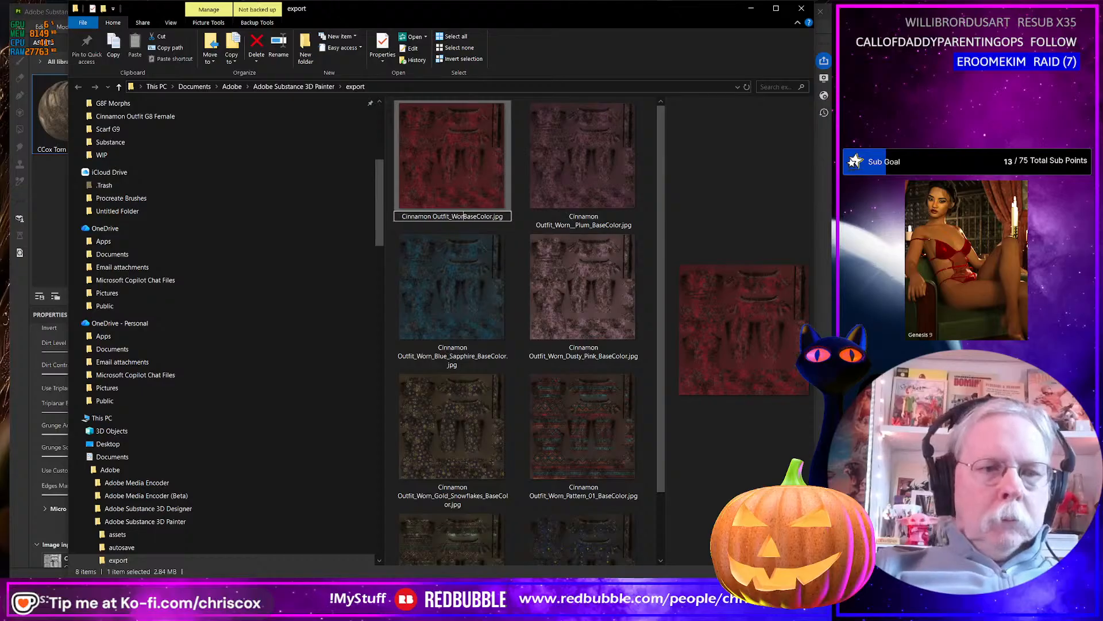
type("n_Vivid_")
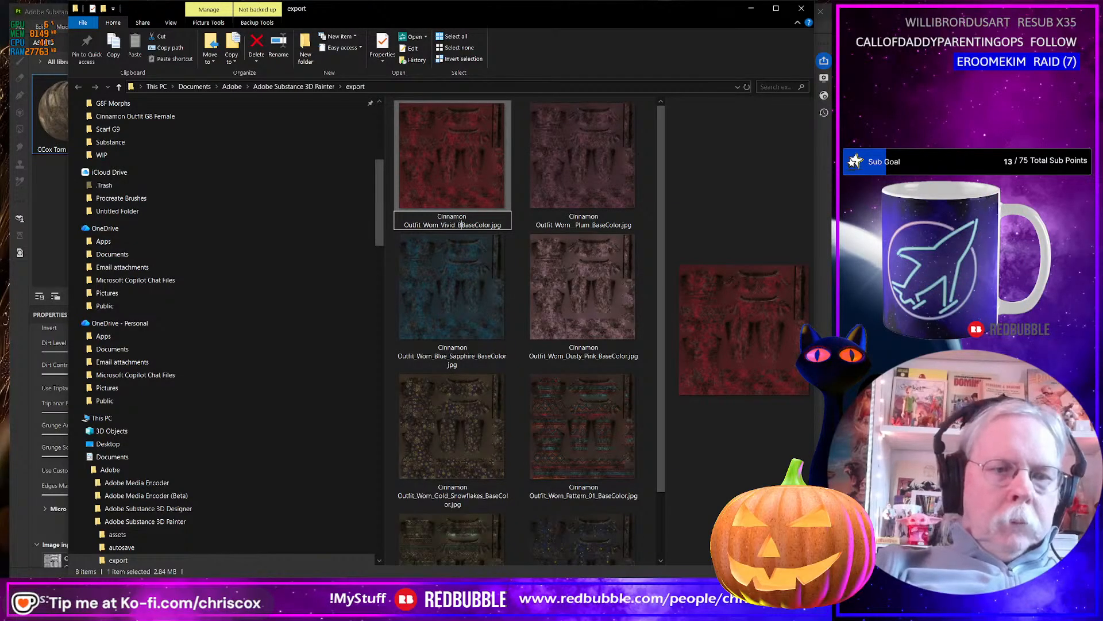
type("Burgandy_B")
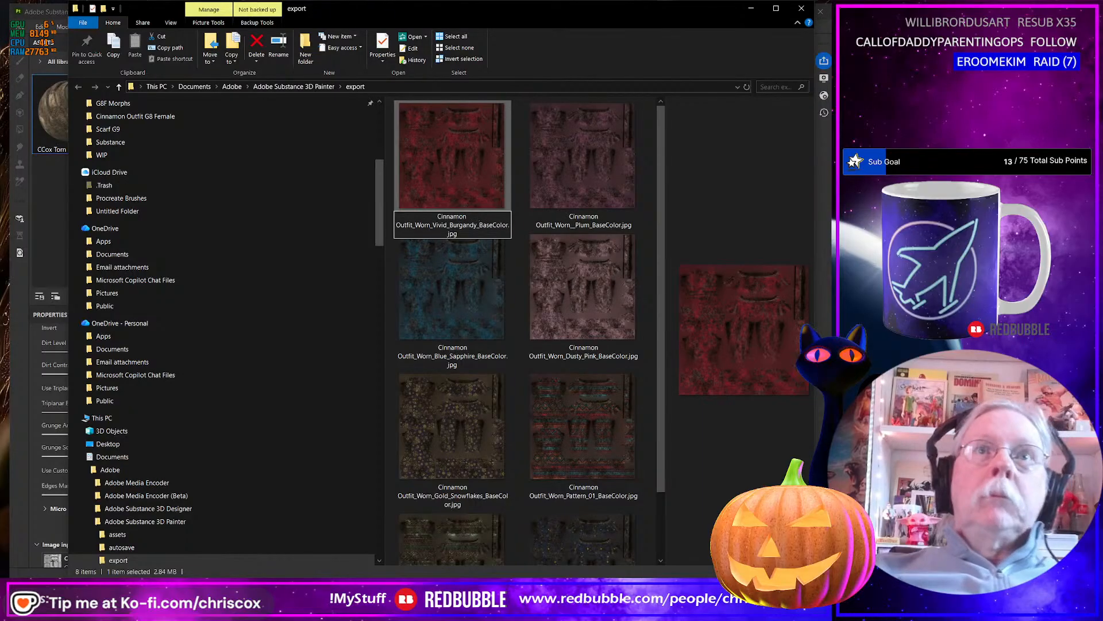
key("Return")
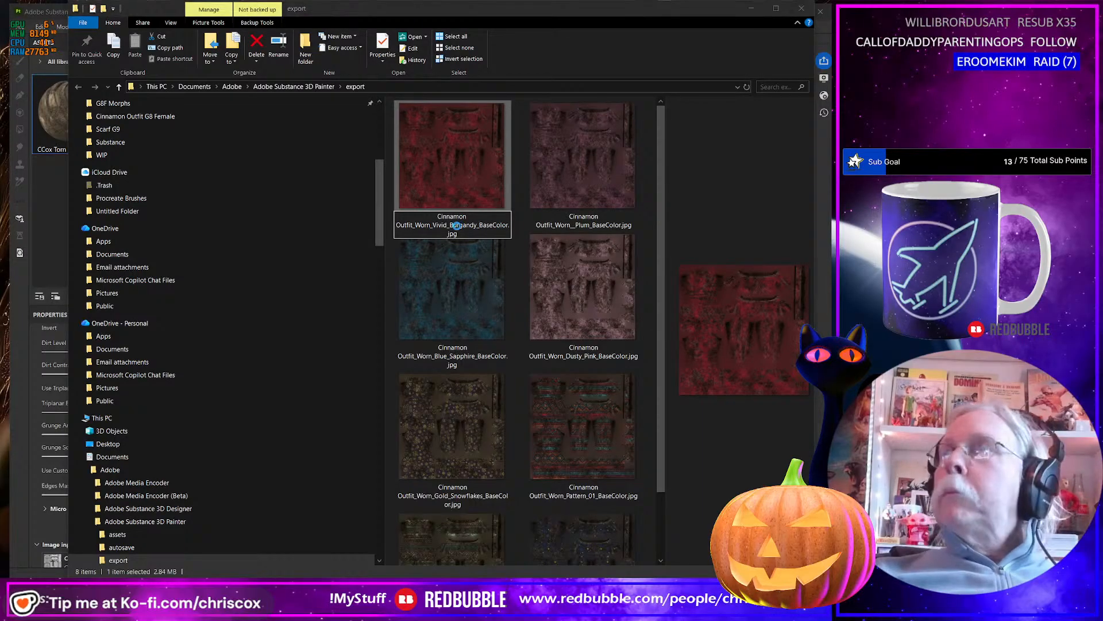
In Substance 3D Painter, hide Vivid Burgandy, show the Chocolate layer, and export the worn base color texture.
key("alt+Tab")
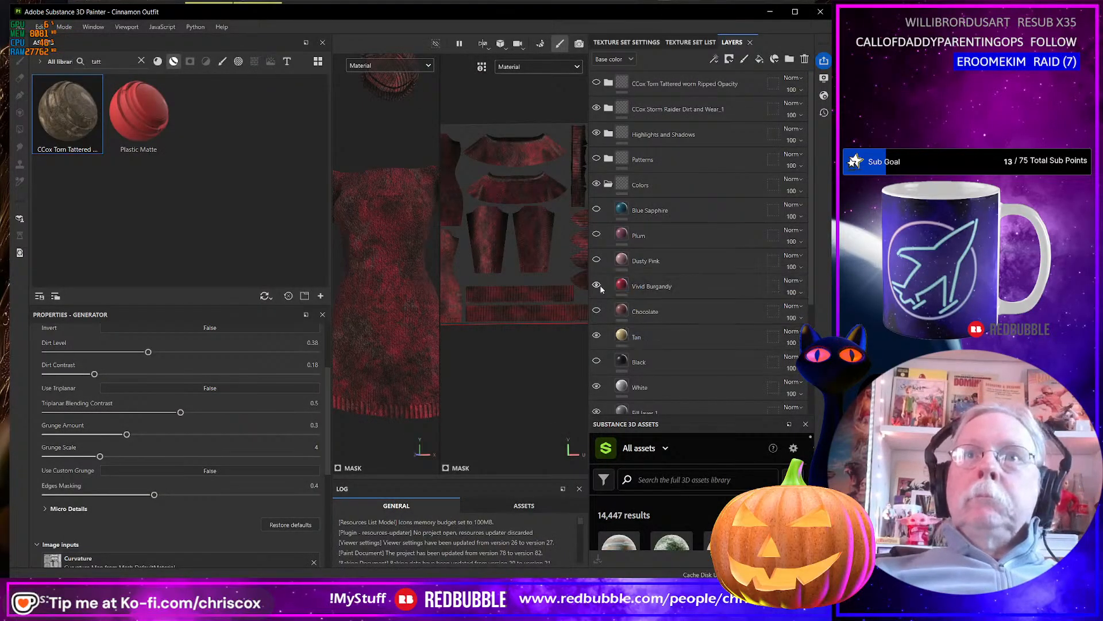
left_click(597, 311)
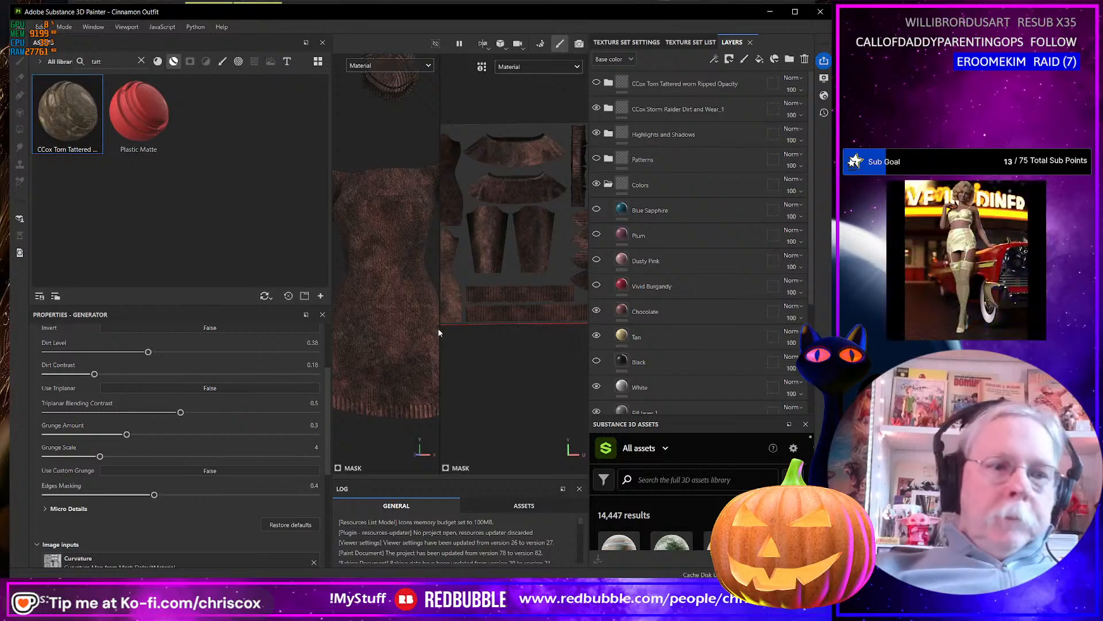
key("ctrl+shift+e")
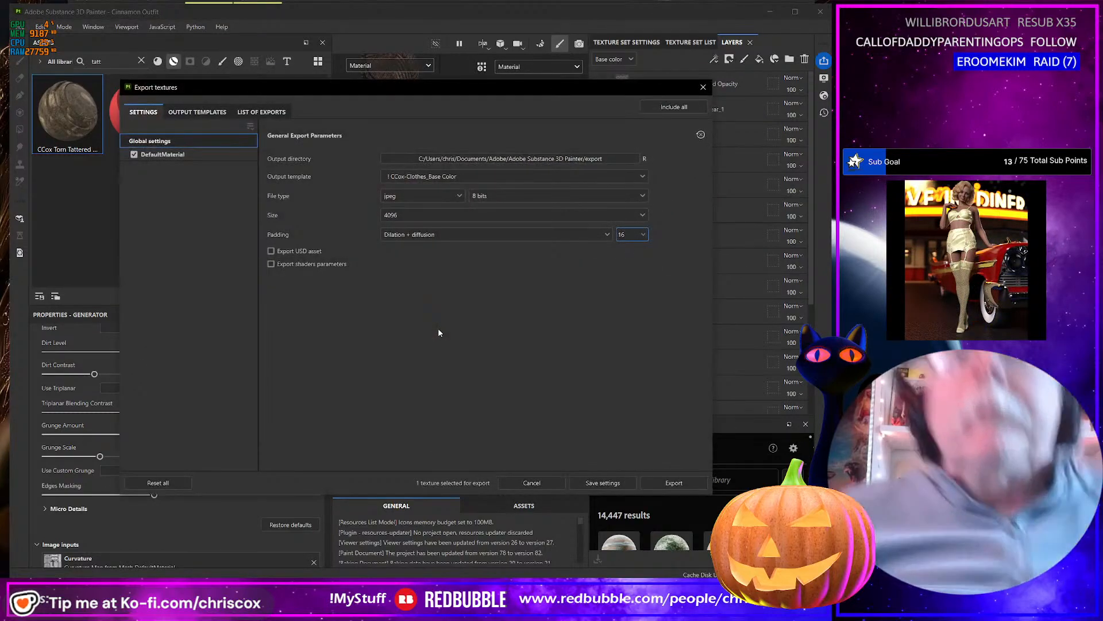
left_click(676, 483)
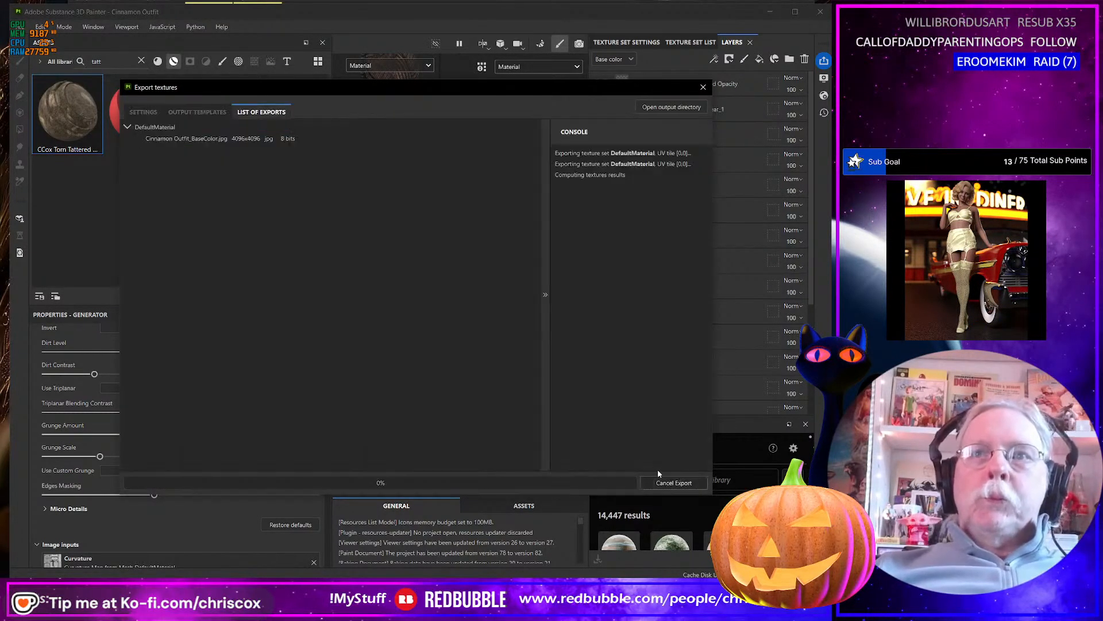
left_click(703, 87)
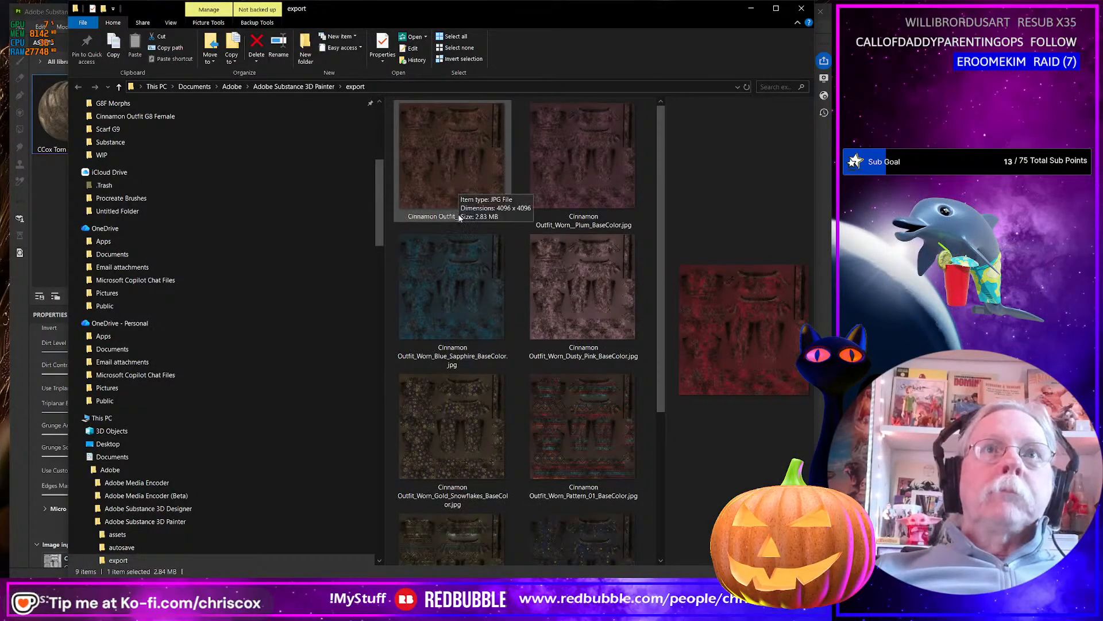
In the export folder, rename the newly exported brown texture Cinnamon Outfit_Worn_Chocolate_BaseColor.jpg.
left_click(460, 217)
left_click(460, 217)
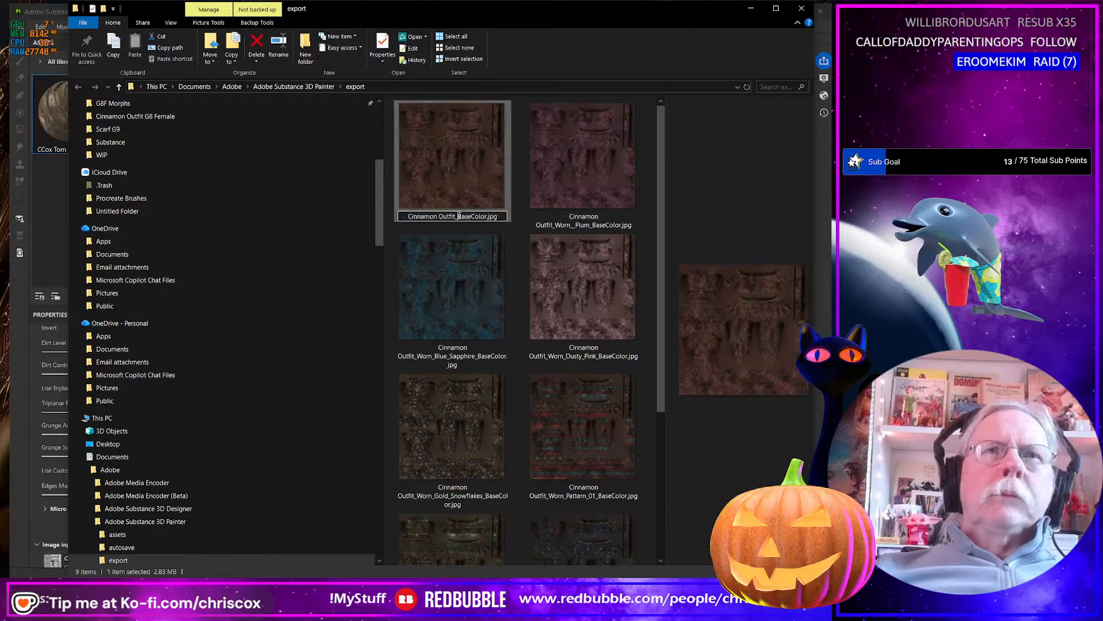
type("Worn_")
type("Cho")
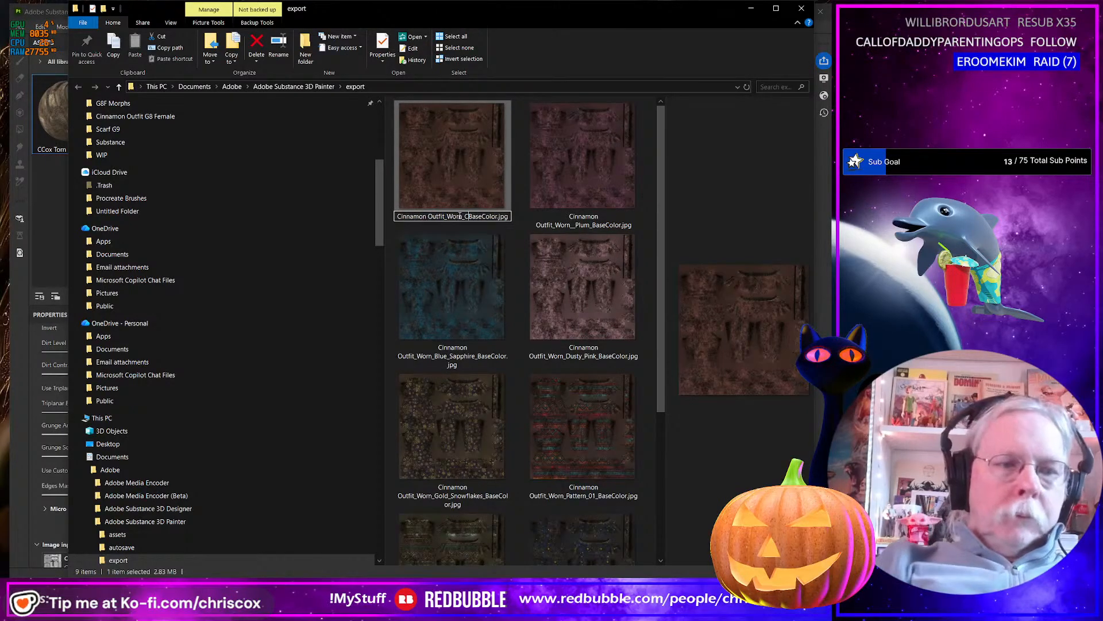
type("cola")
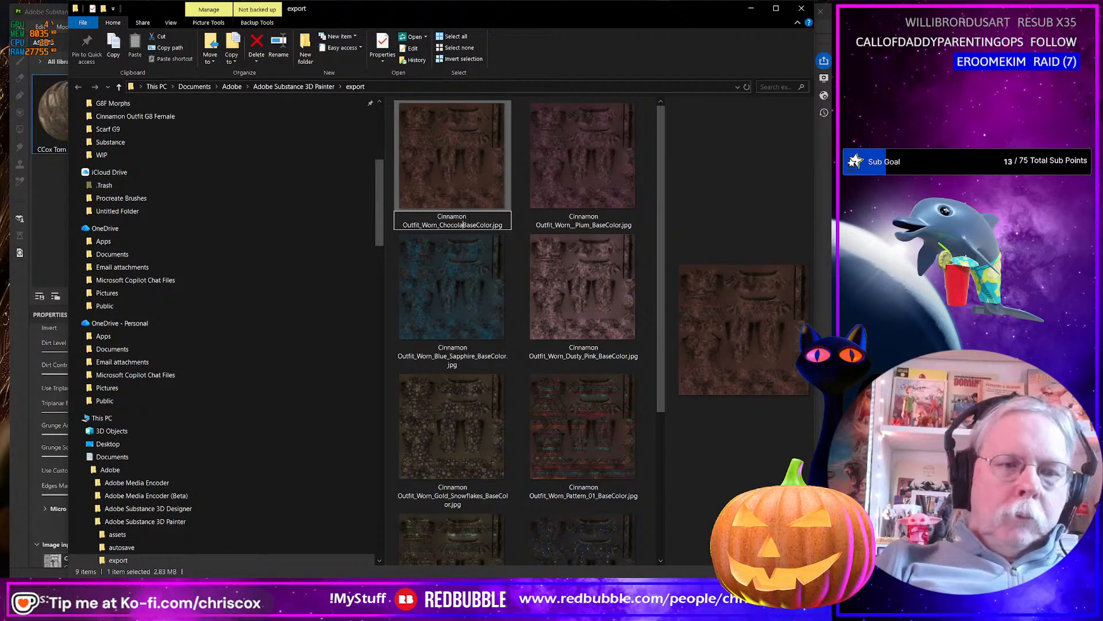
type("te_")
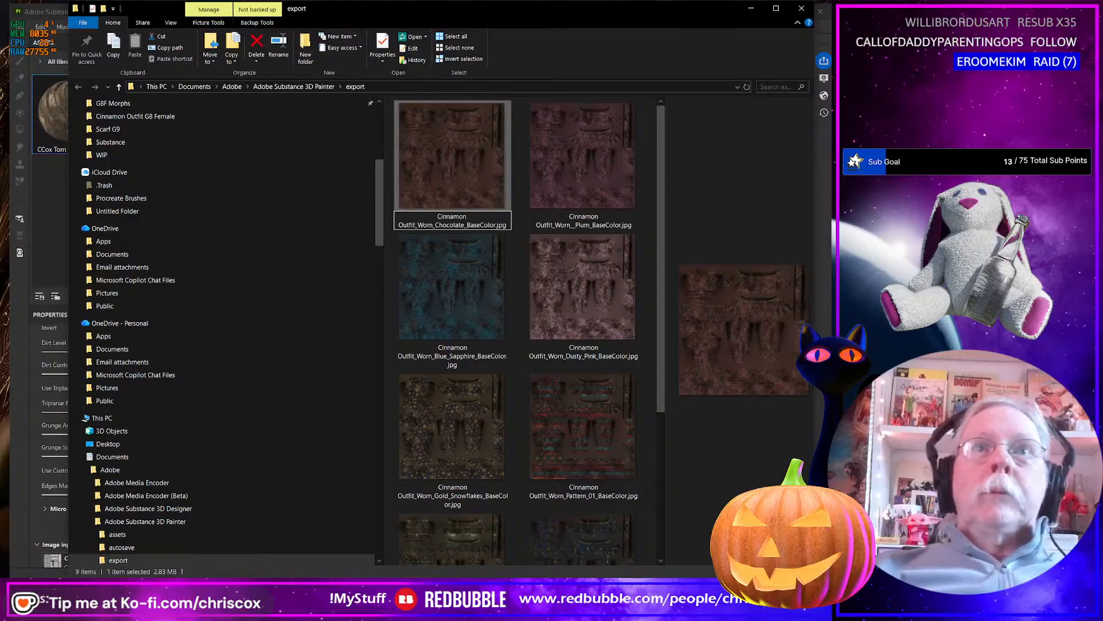
Back in Substance 3D Painter, hide the Chocolate layer so Tan shows, export the worn base color texture, and save the project.
key("alt+Tab")
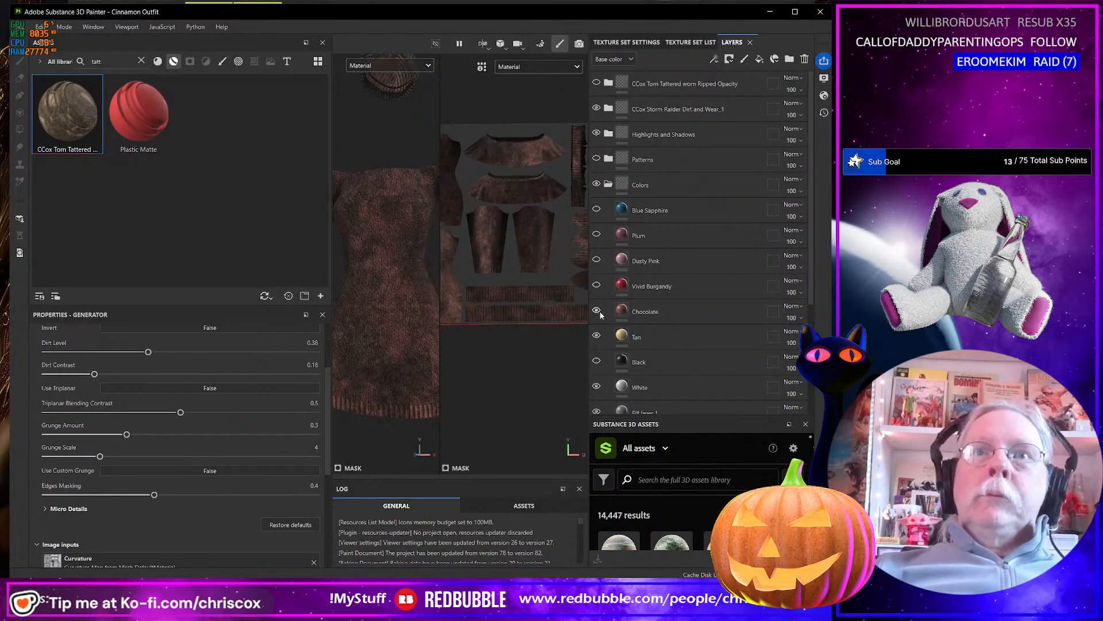
left_click(597, 311)
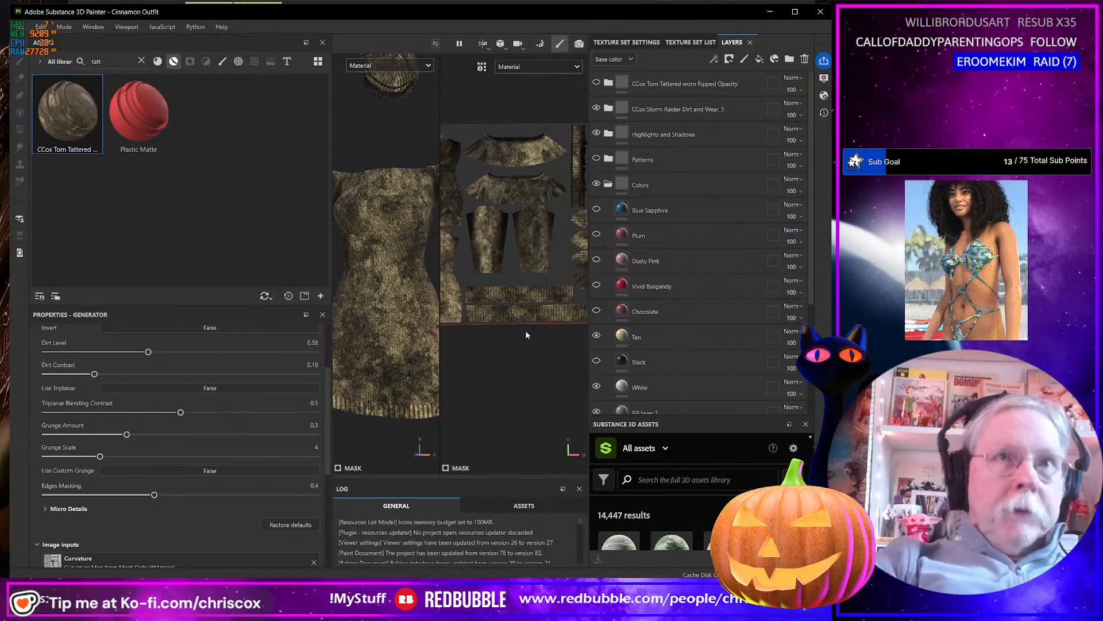
key("ctrl+shift+e")
left_click(674, 483)
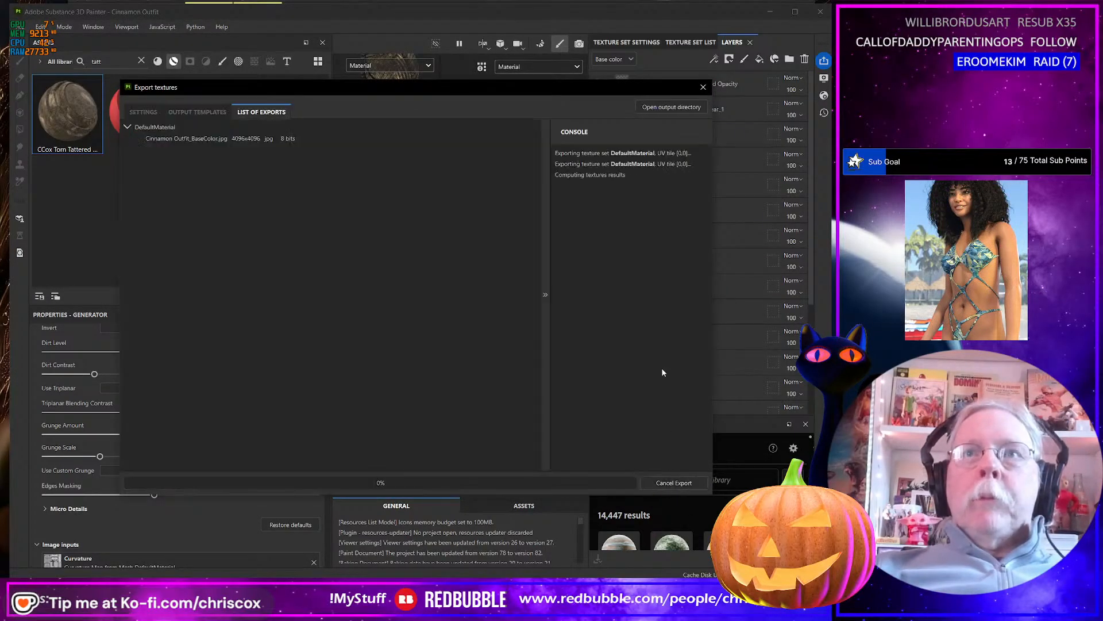
left_click(703, 87)
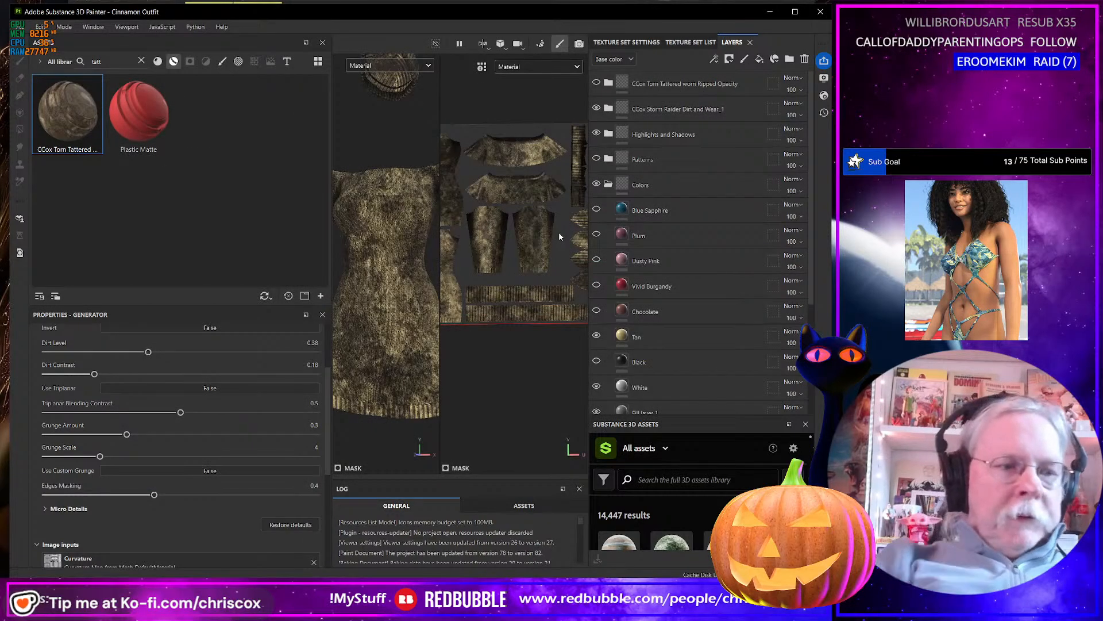
key("ctrl+s")
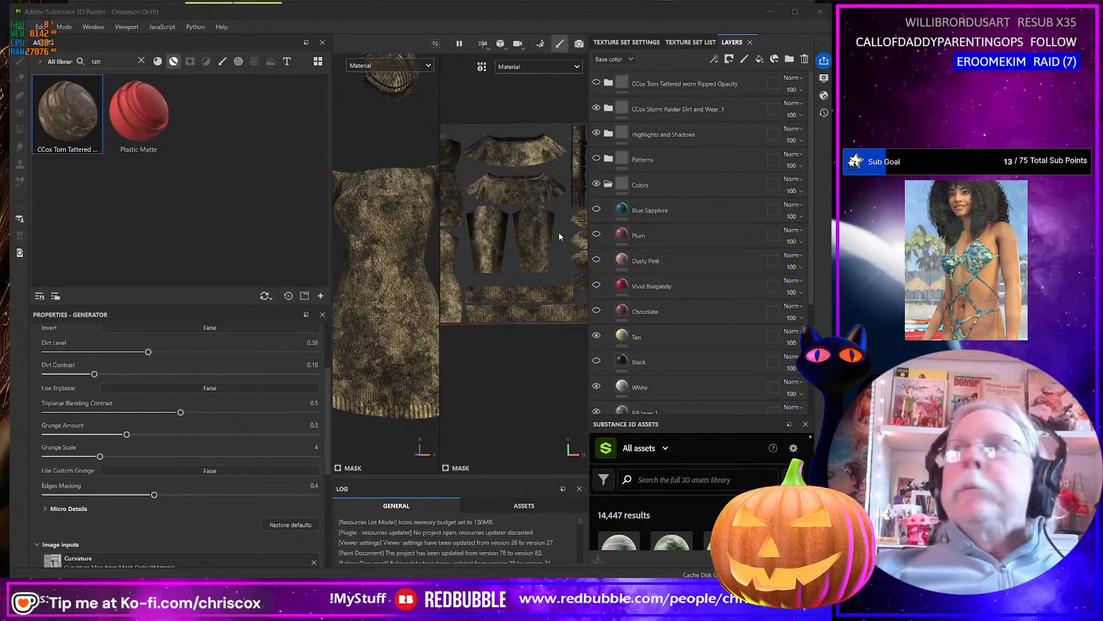
Switch to the export folder and rename the newly exported tan texture Cinnamon Outfit_Worn_Tan_BaseColor.jpg.
key("alt+Tab")
left_click(458, 220)
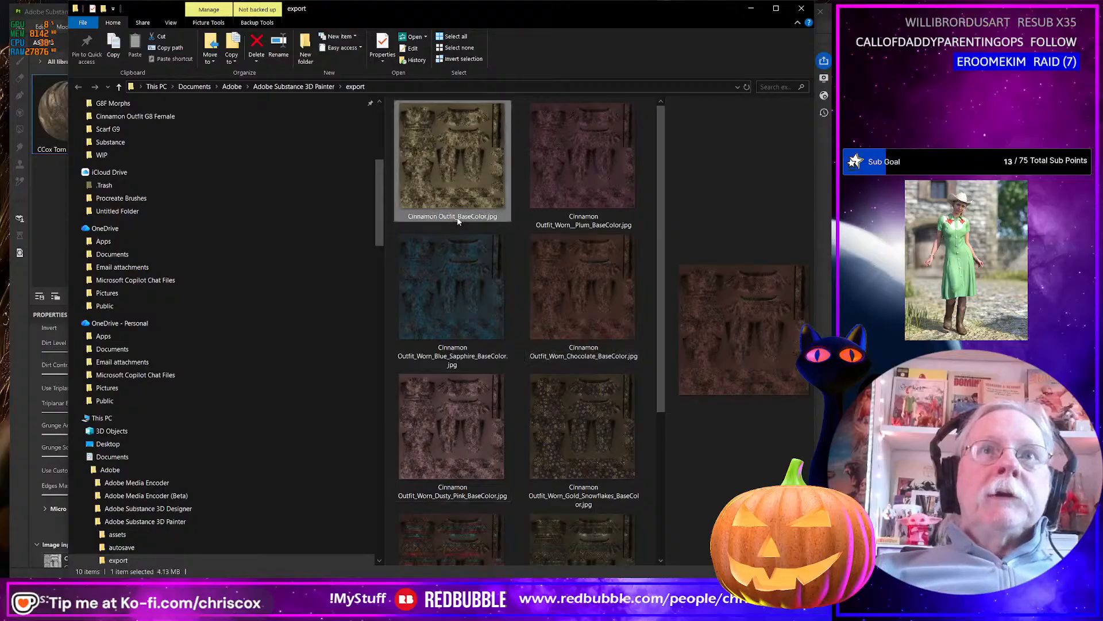
left_click(457, 216)
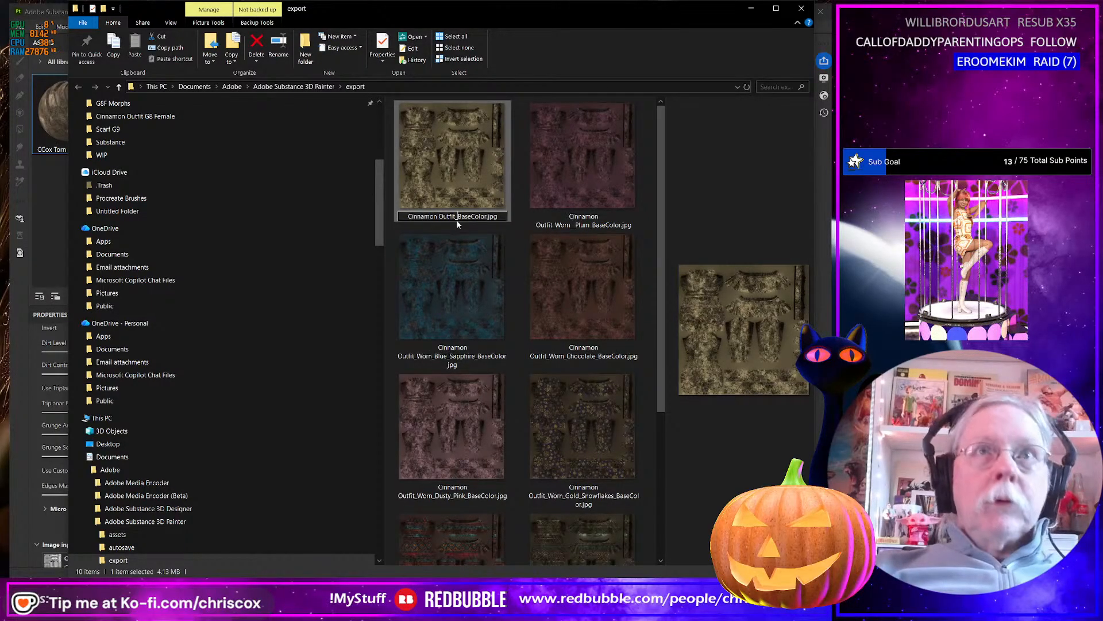
type("Worn_Tan")
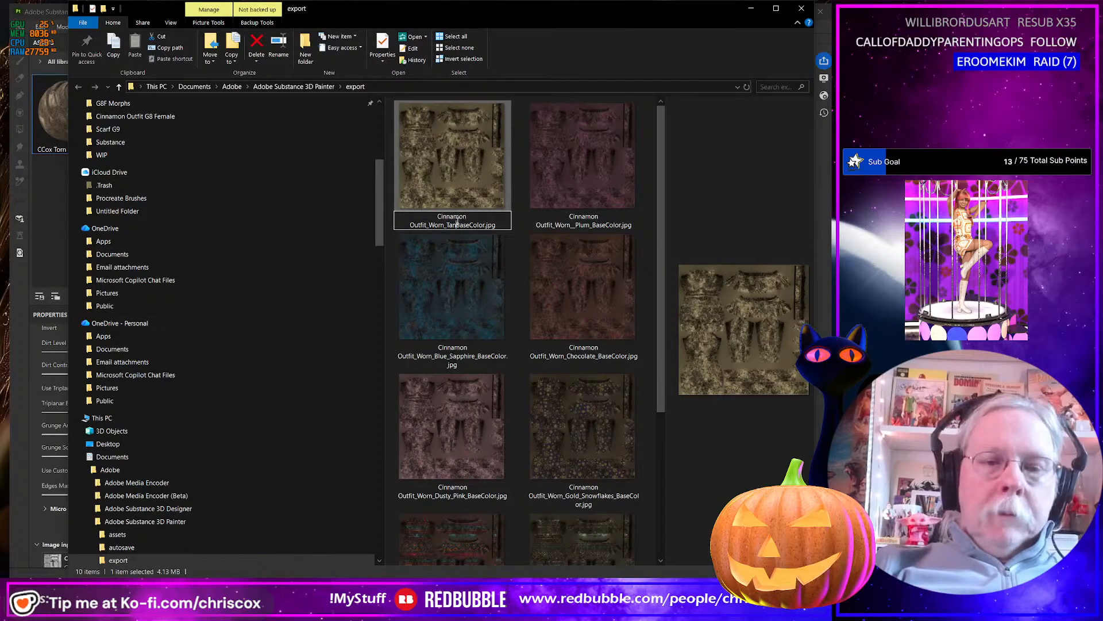
type("_")
key("Return")
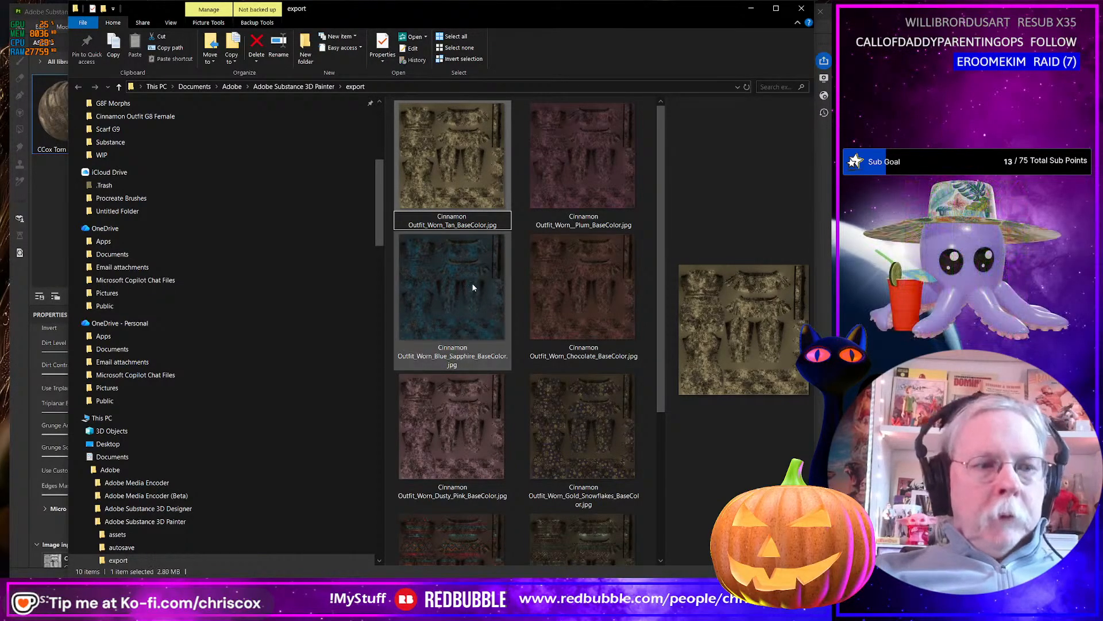
Move all the worn textures from the export folder into the project's Runtime/Textures/CCox/Cinnamon/Cinnamon Outfit folder.
left_click(473, 287)
key("ctrl+a")
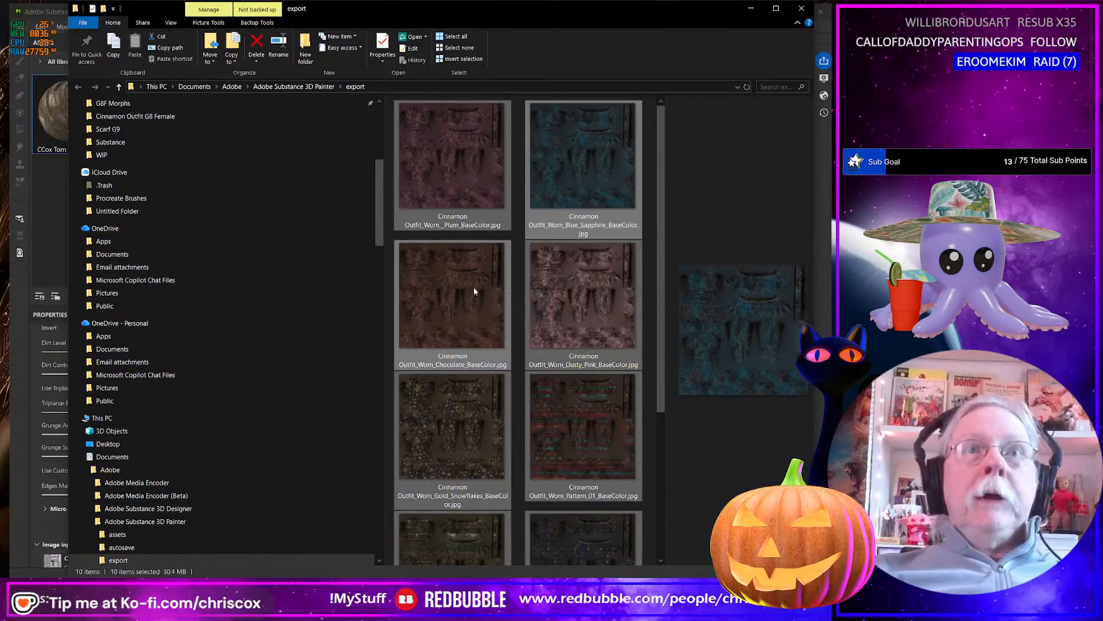
key("ctrl+x")
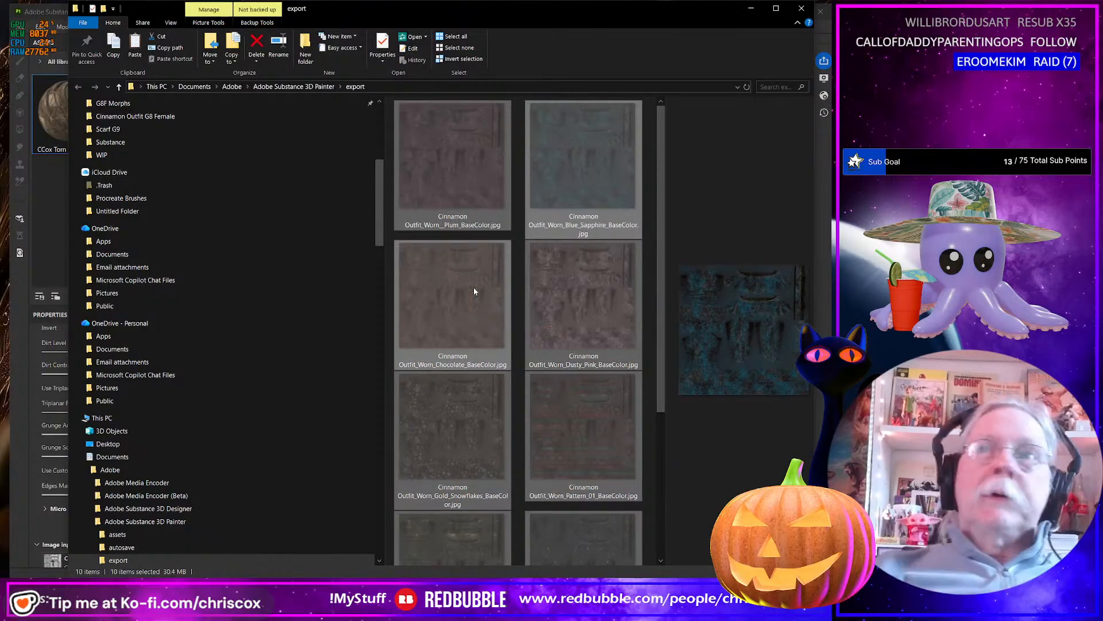
key("alt+Tab")
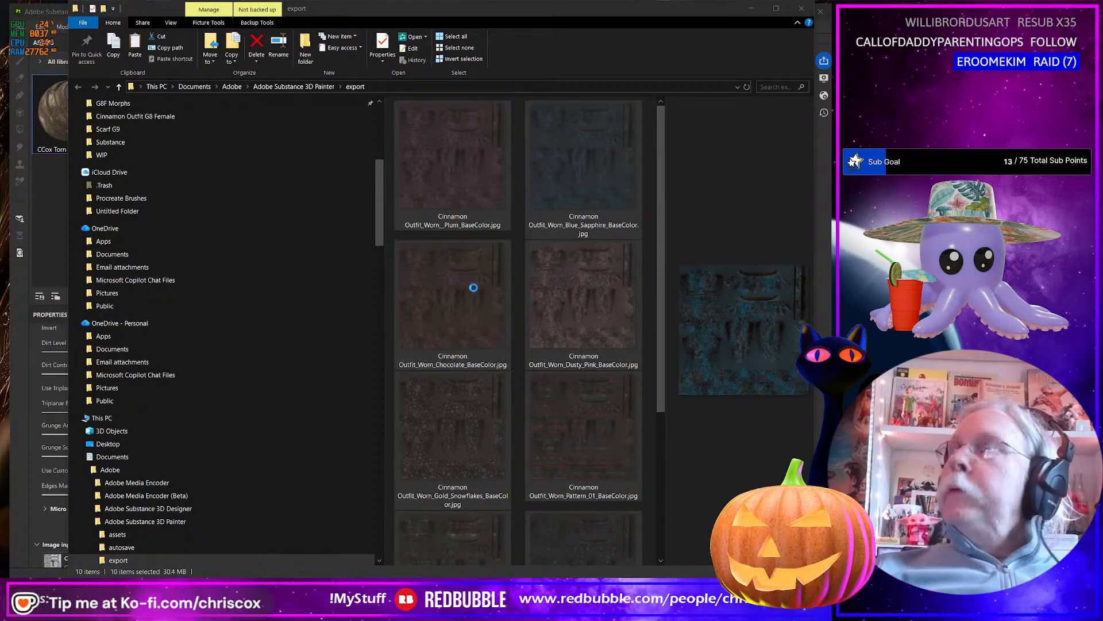
key("alt+Tab")
left_click(499, 472)
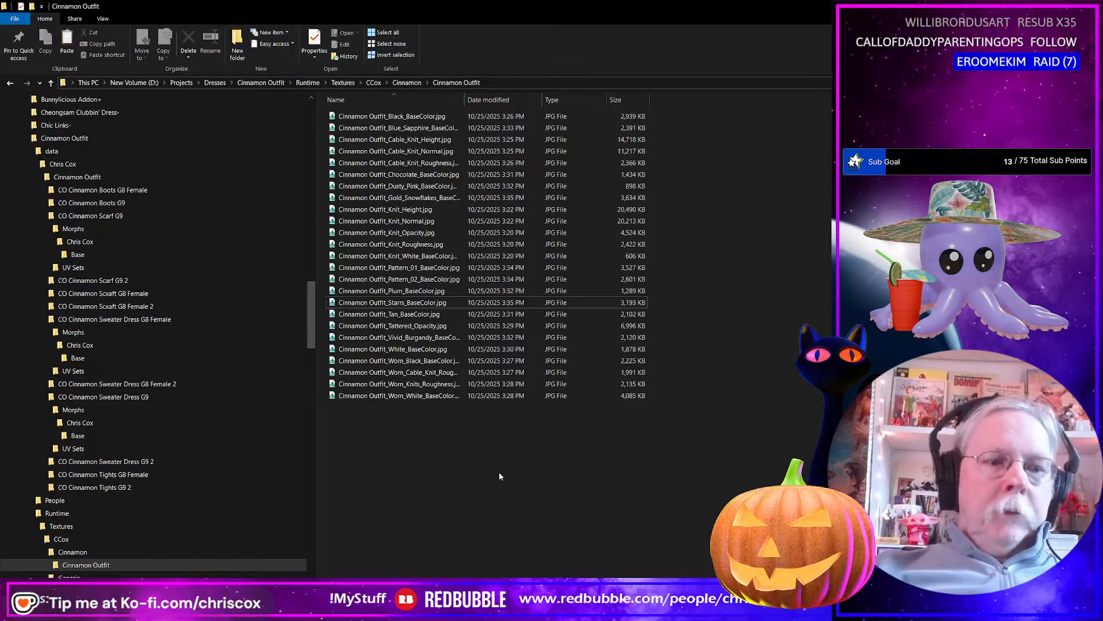
key("ctrl+v")
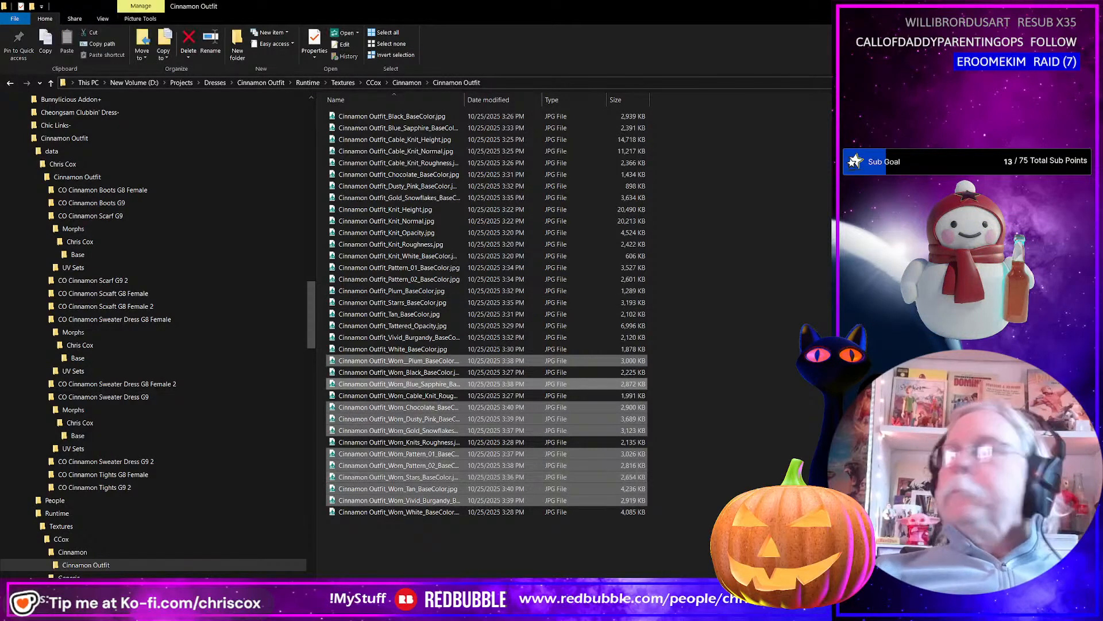
Switch to Daz Studio and delete the Cinnamon Cap from the dressed figure.
key("alt+Tab")
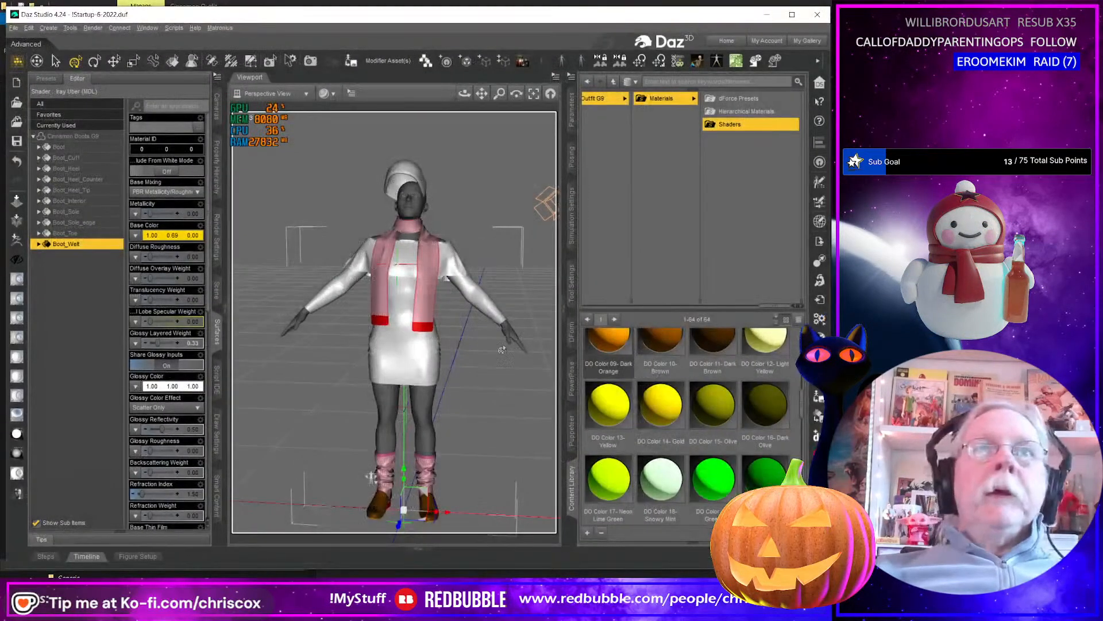
left_click_drag(501, 348, 531, 303)
left_click(432, 208)
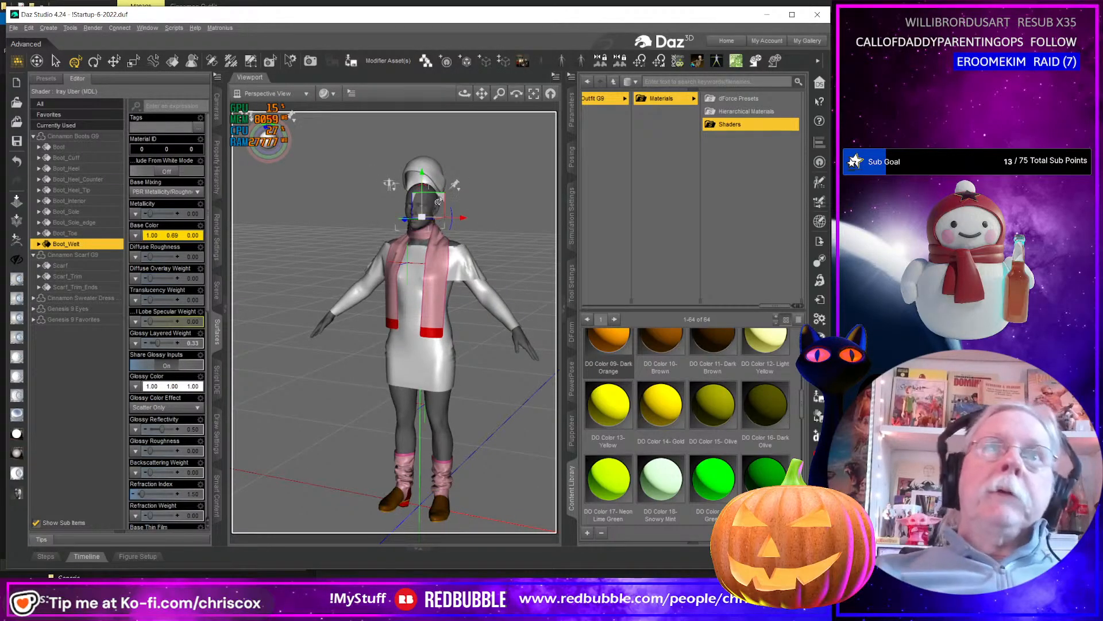
left_click(419, 166)
left_click_drag(451, 195, 470, 196)
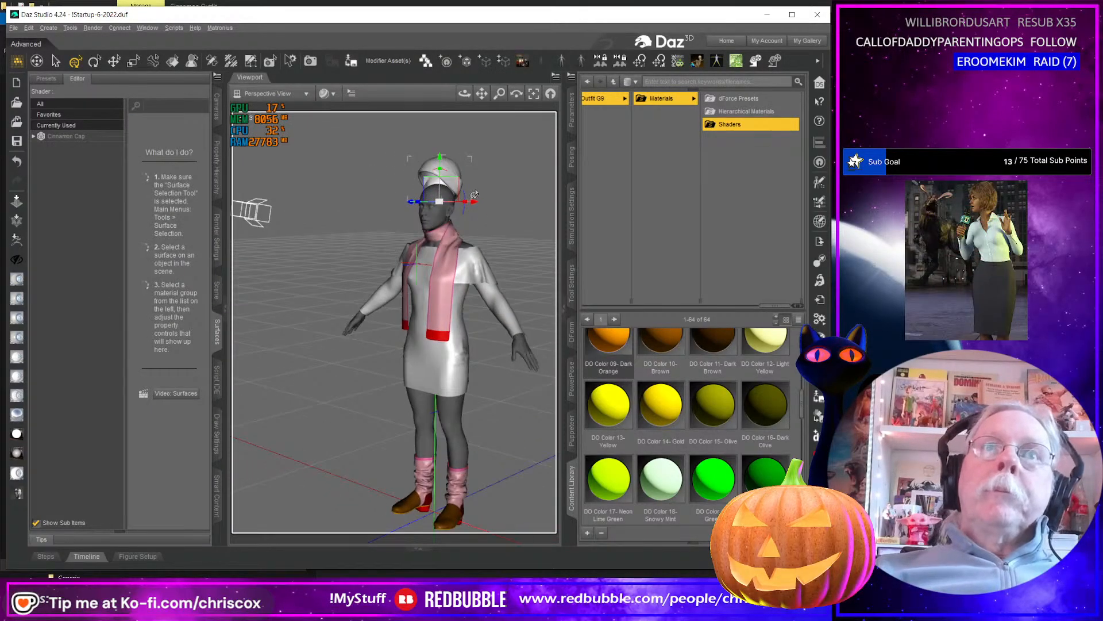
scroll(474, 196, "up", 8)
middle_click_drag(540, 162, 492, 204)
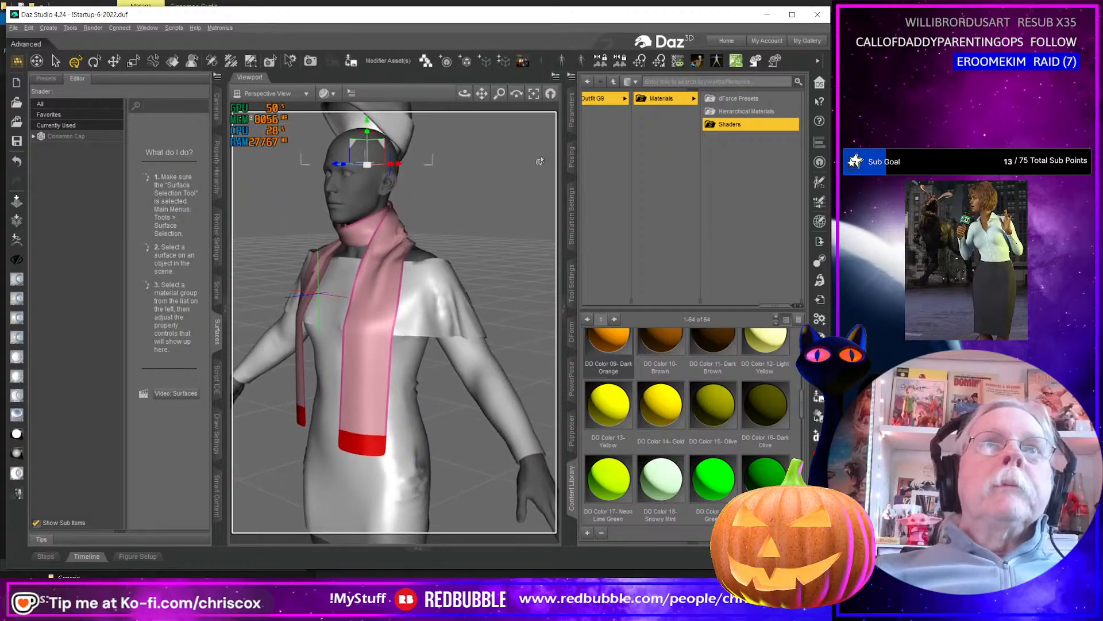
left_click_drag(353, 143, 346, 182)
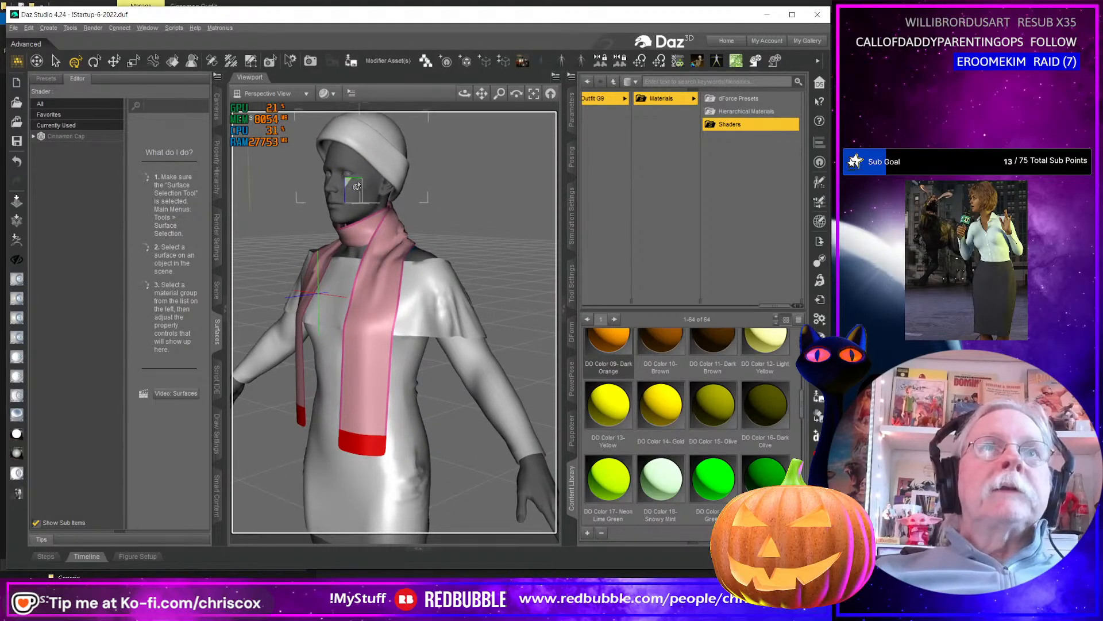
middle_click_drag(346, 183, 377, 196)
scroll(385, 210, "down", 3)
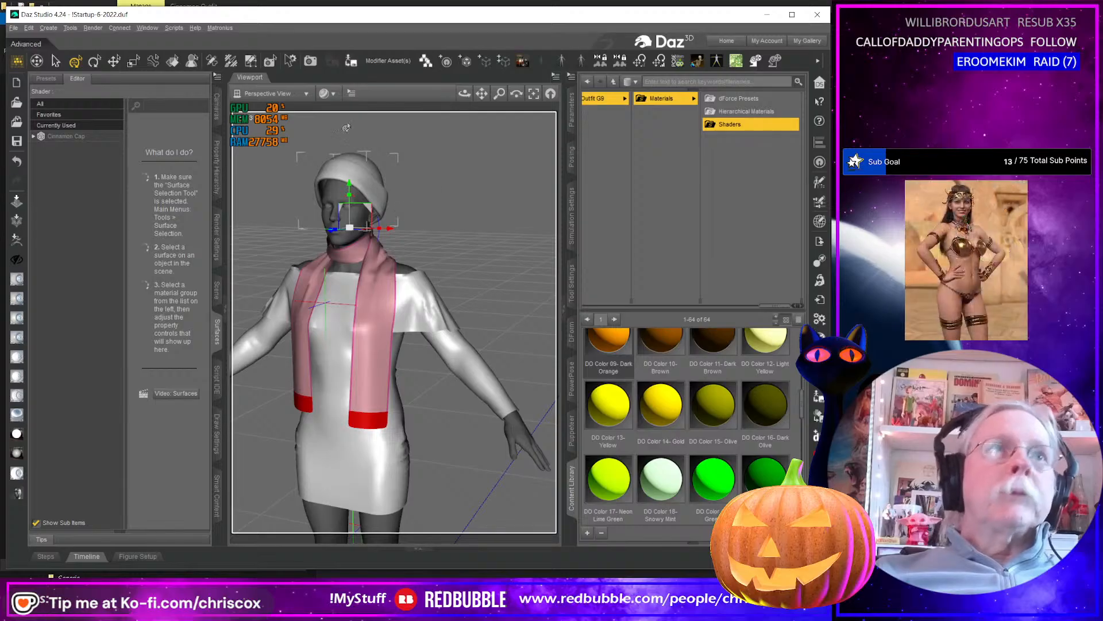
left_click(174, 60)
left_click(365, 173)
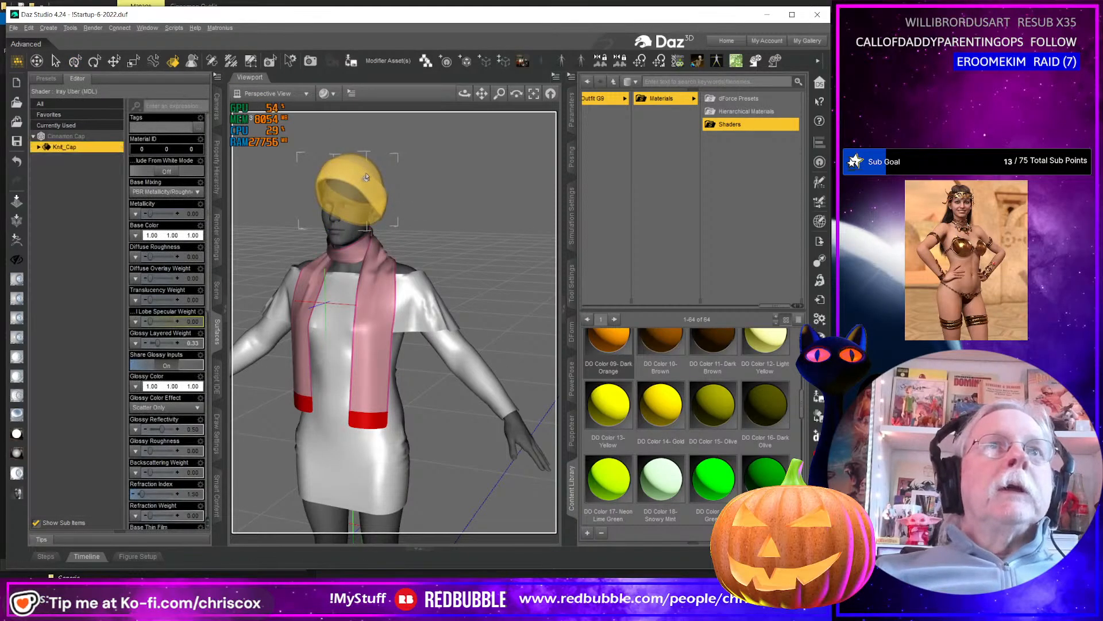
key("Delete")
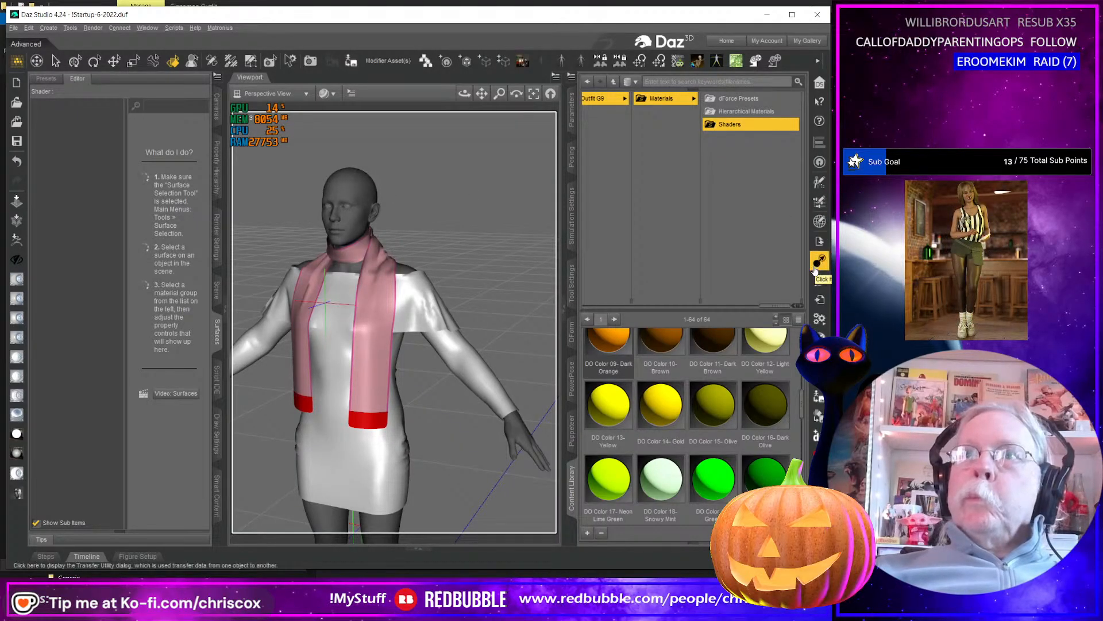
Import Cinnamon Cap.obj from the Cinnamon Outfit WIP folder, accepting the current OBJ import options.
left_click(820, 299)
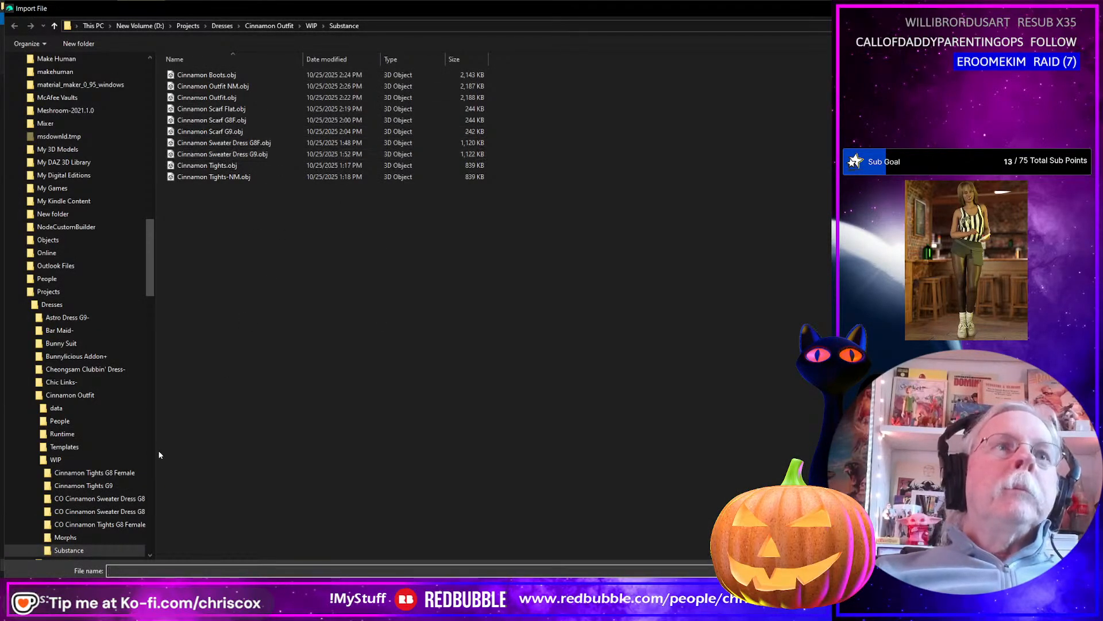
scroll(86, 460, "down", 2)
left_click(76, 411)
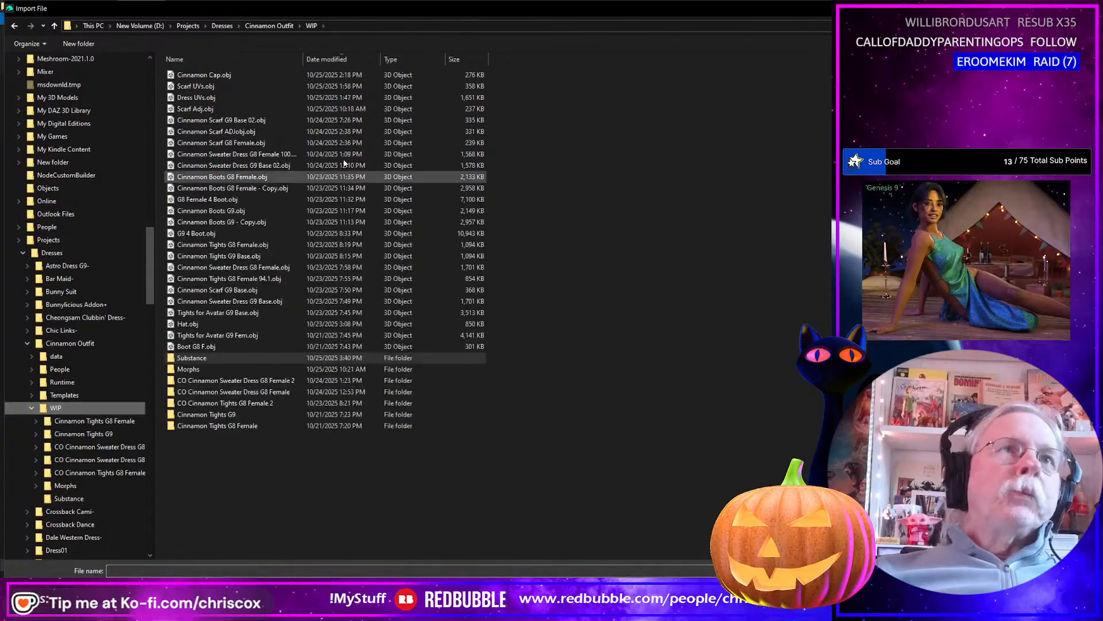
left_click(231, 74)
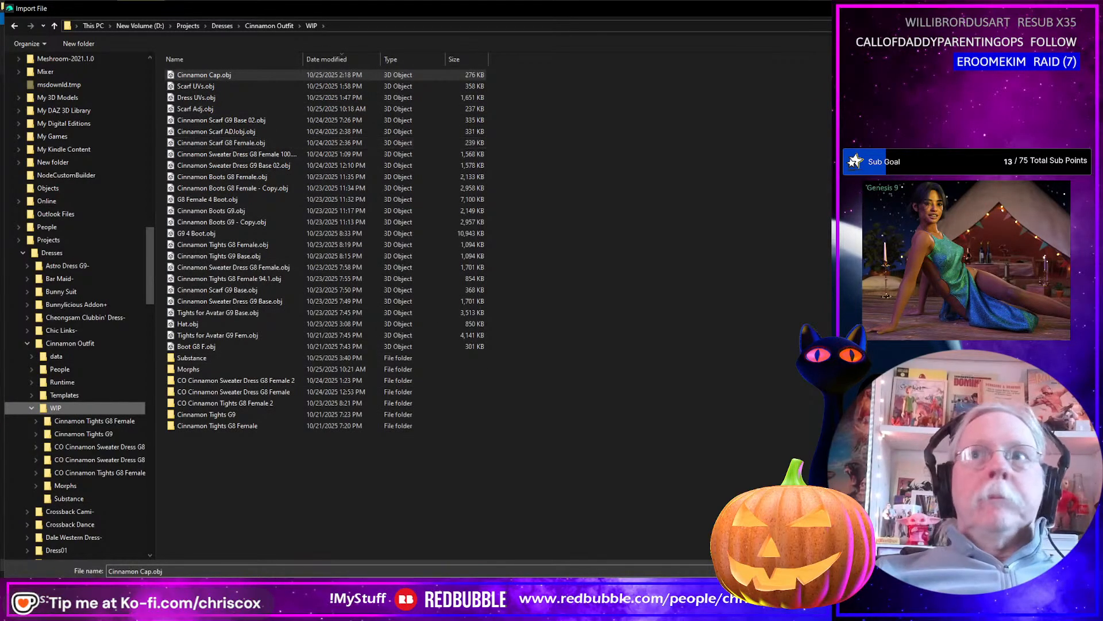
key("Return")
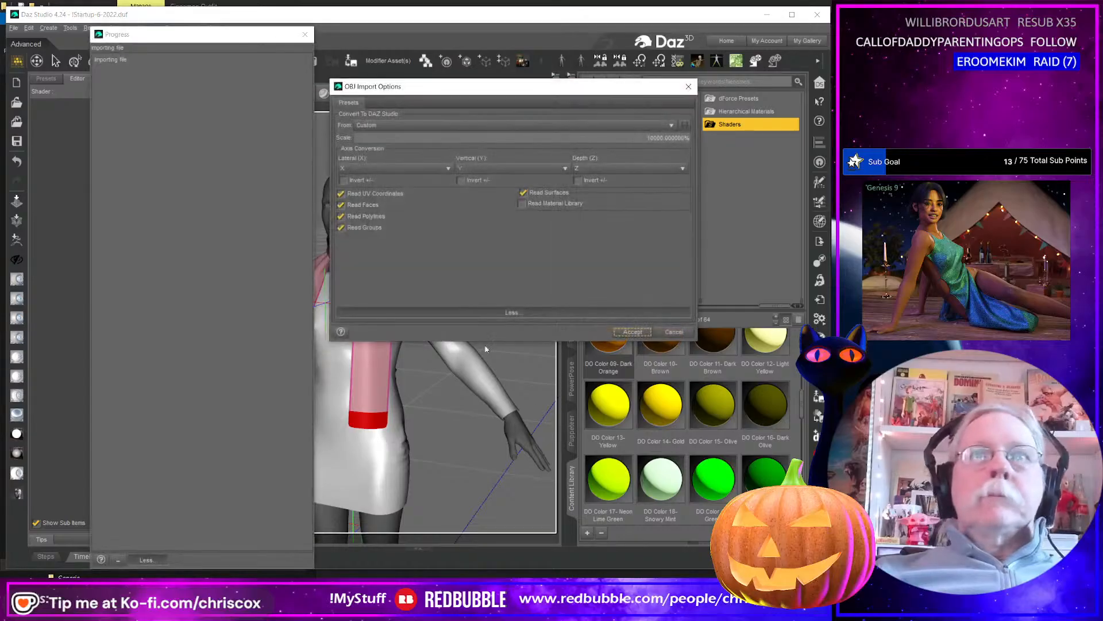
left_click(627, 332)
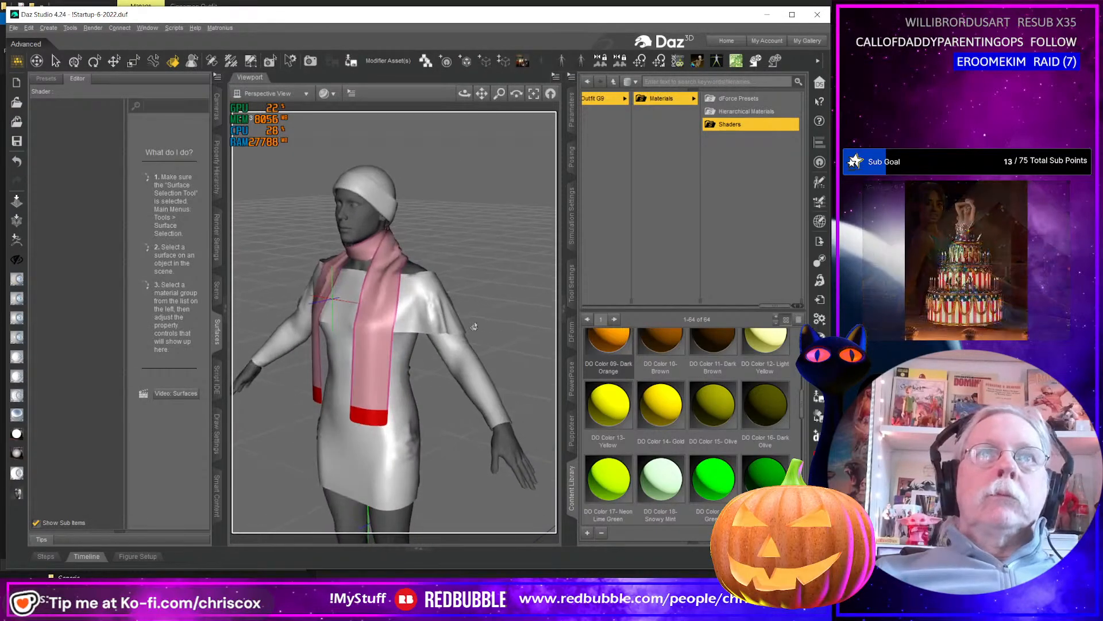
Select the imported cap, examine its texture coordinates in the UV View, and return to the Perspective View.
left_click(373, 191)
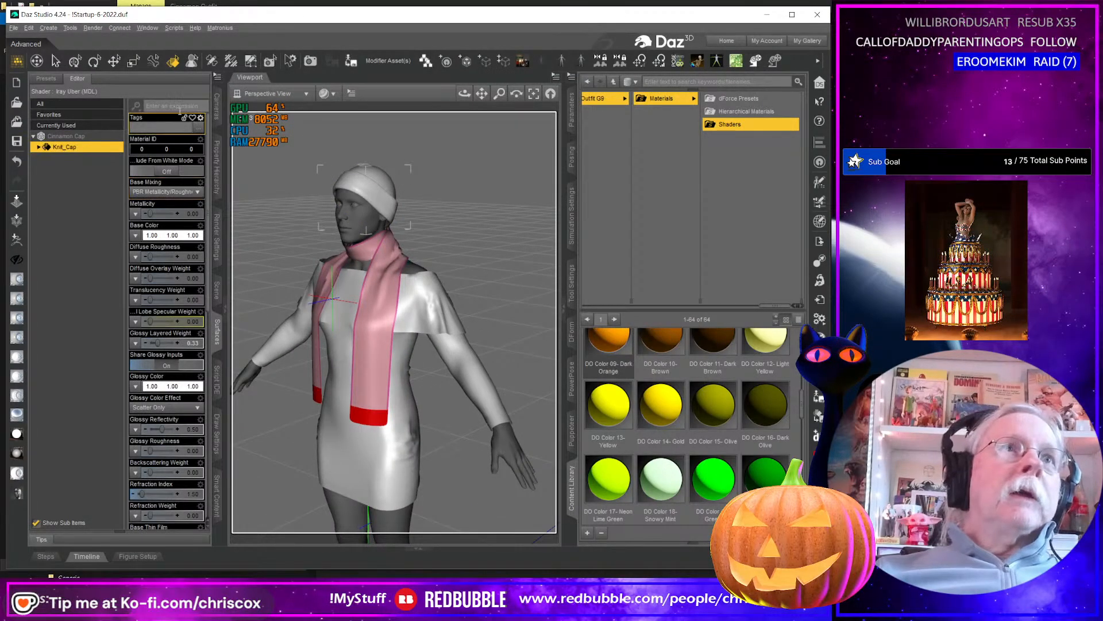
left_click(288, 94)
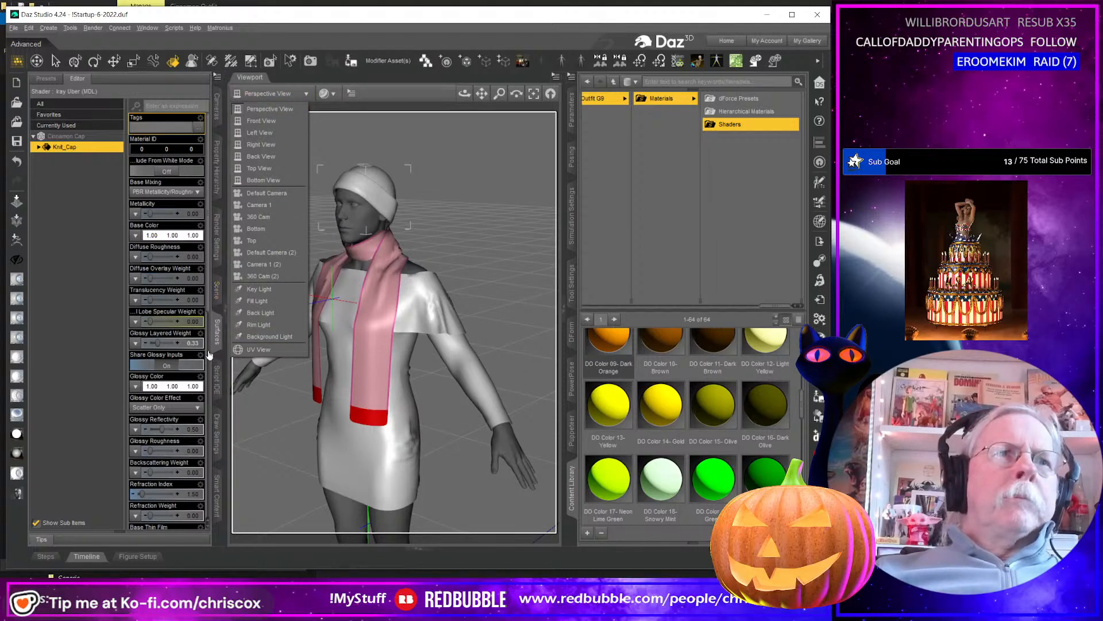
left_click(280, 351)
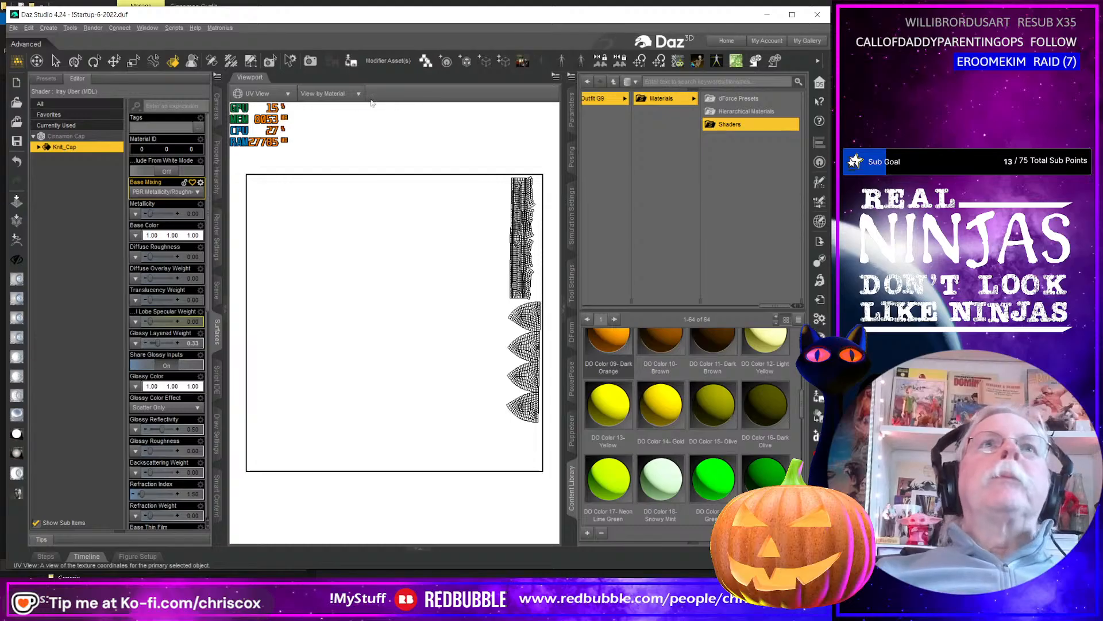
left_click(257, 93)
left_click(259, 110)
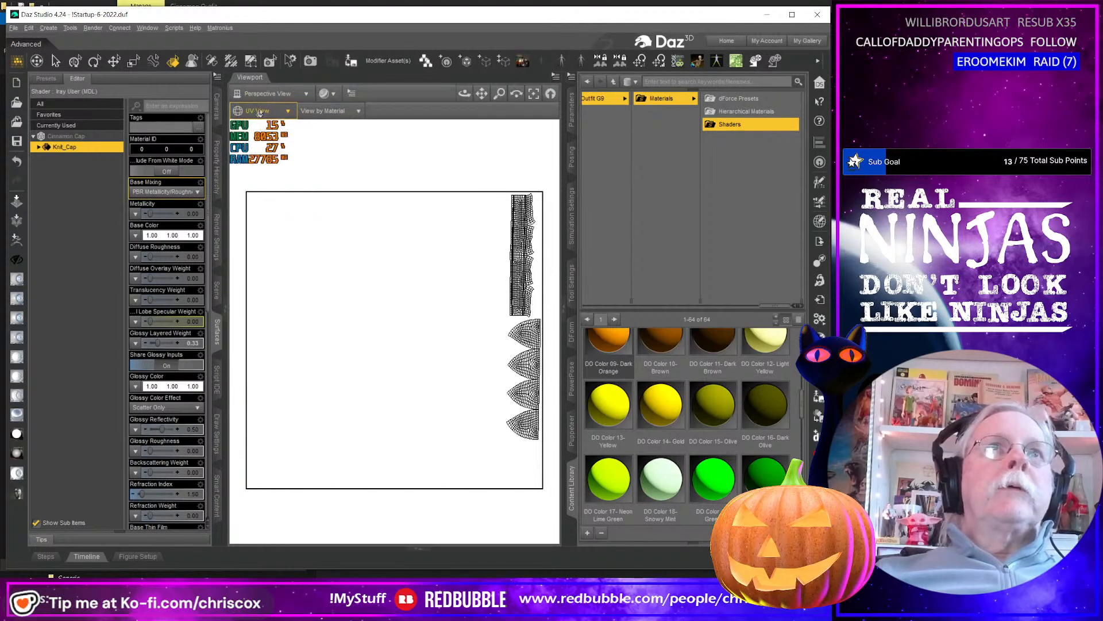
Select all surfaces of the cap, scarf and sweater dress and apply the CCox Base Shader II script to them.
left_click(388, 313, "ctrl")
left_click(421, 312, "ctrl")
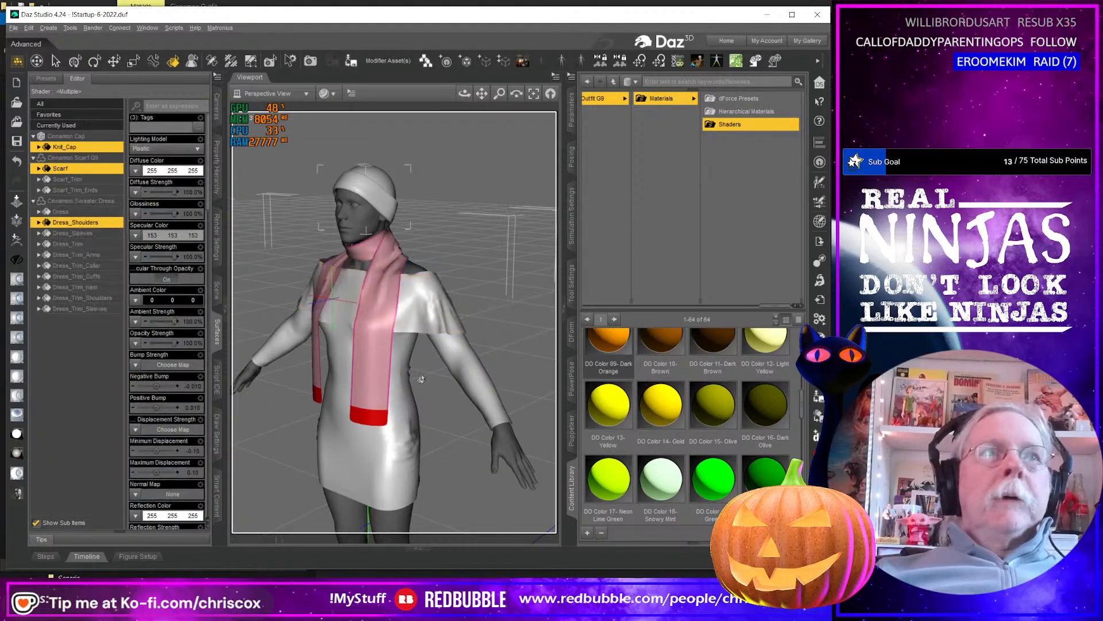
left_click(92, 137)
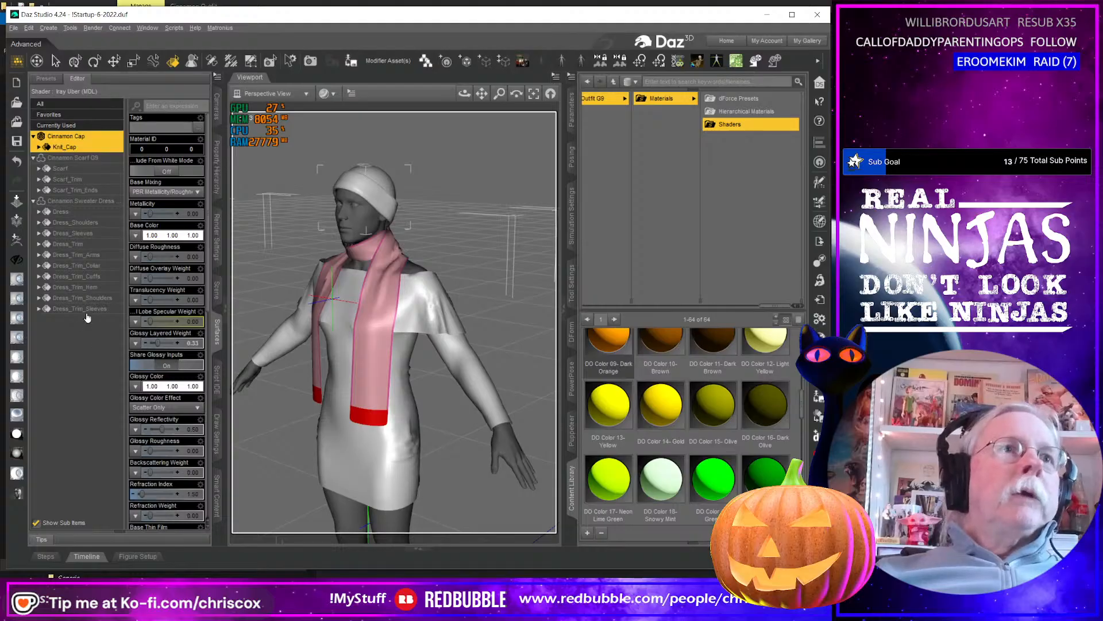
left_click(86, 309, "shift")
left_click(177, 30)
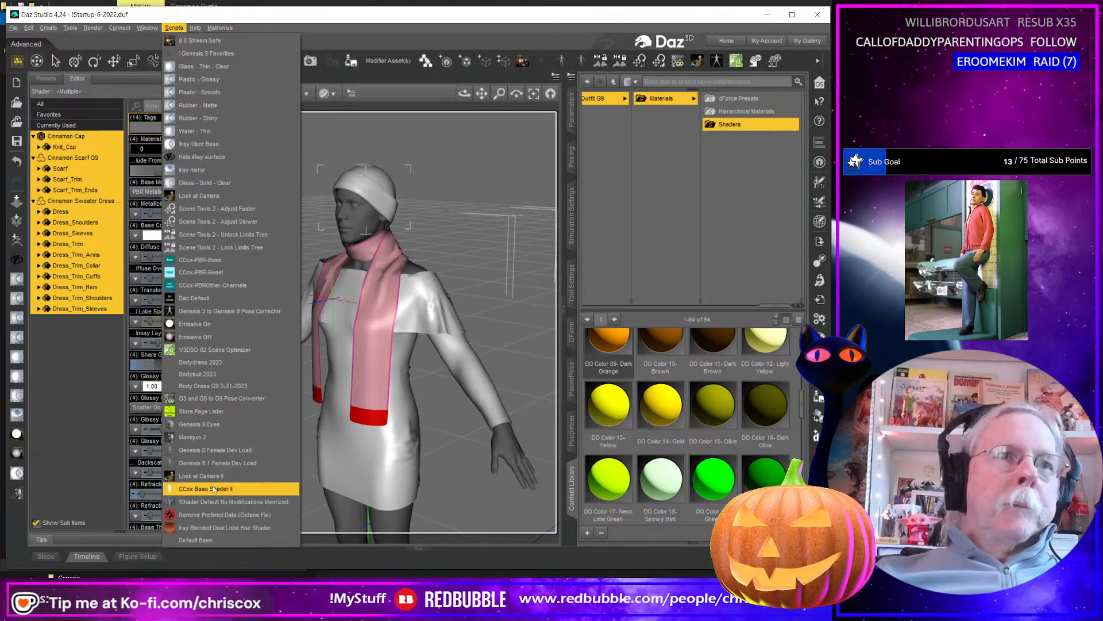
left_click(214, 488)
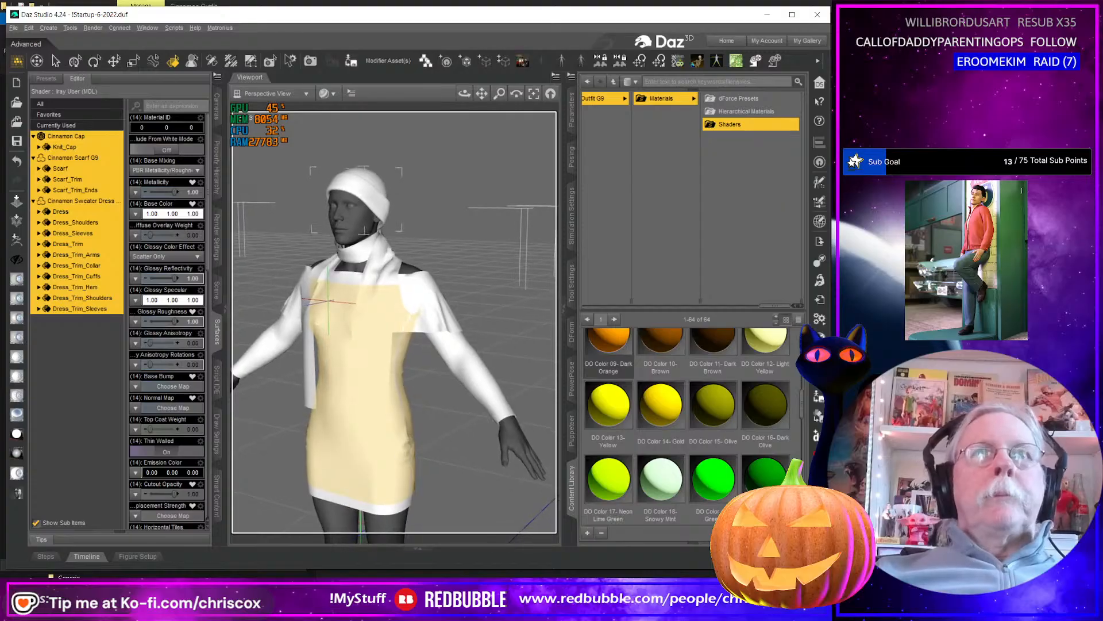
scroll(401, 456, "up", 3)
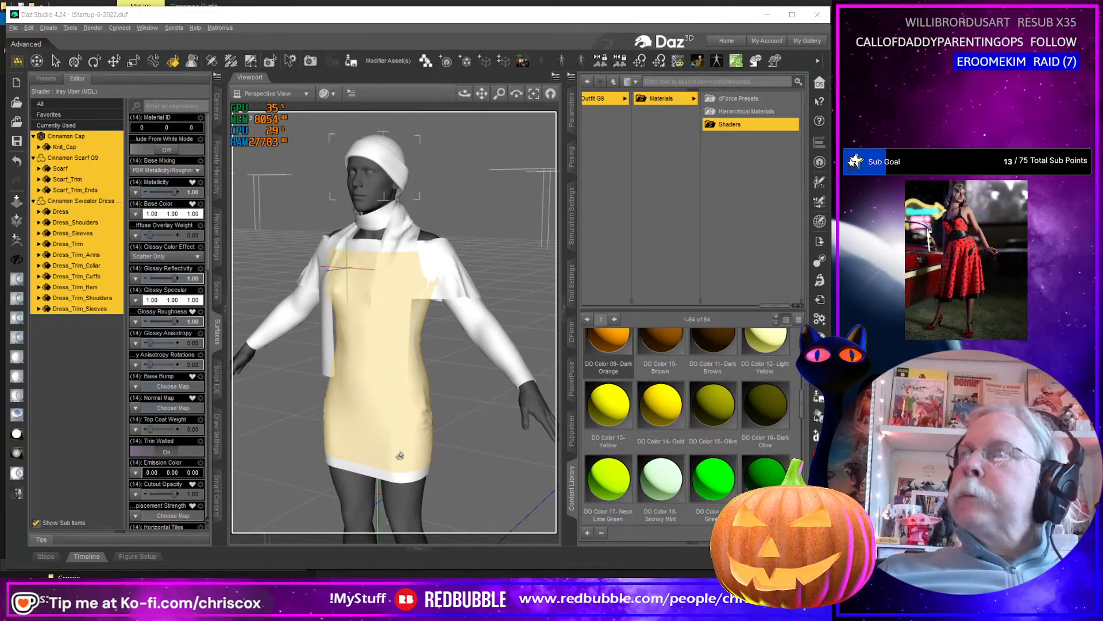
Assign Cinnamon Outfit_Pattern_01_BaseColor.jpg from the textures folder to the selected surfaces' Base Color and set Metallicity to 0.
key("alt+Tab")
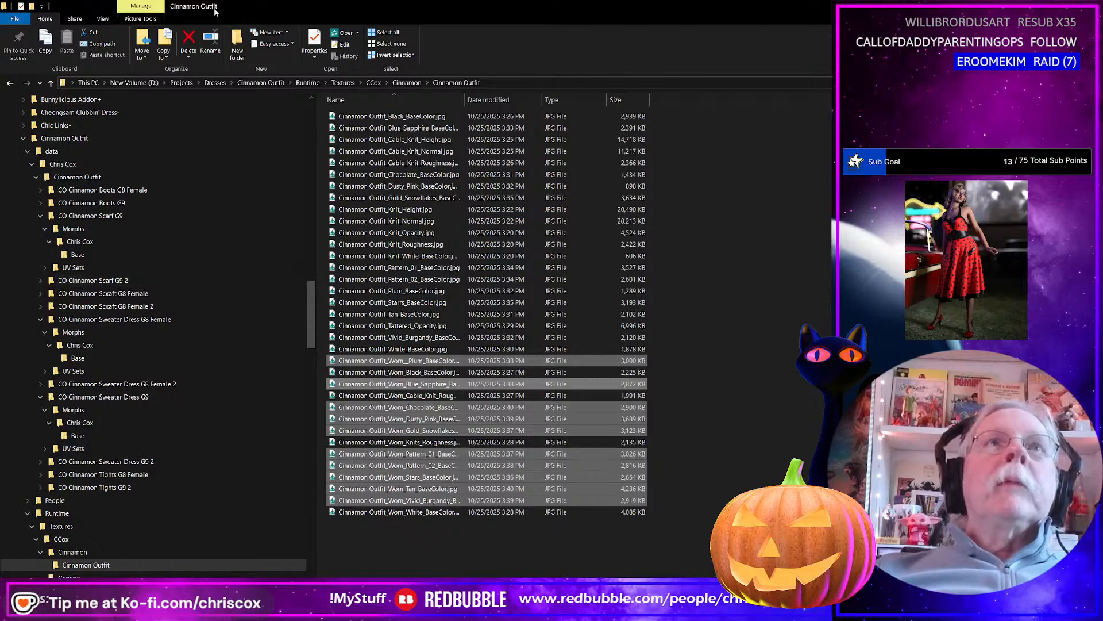
left_click_drag(273, 8, 654, 58)
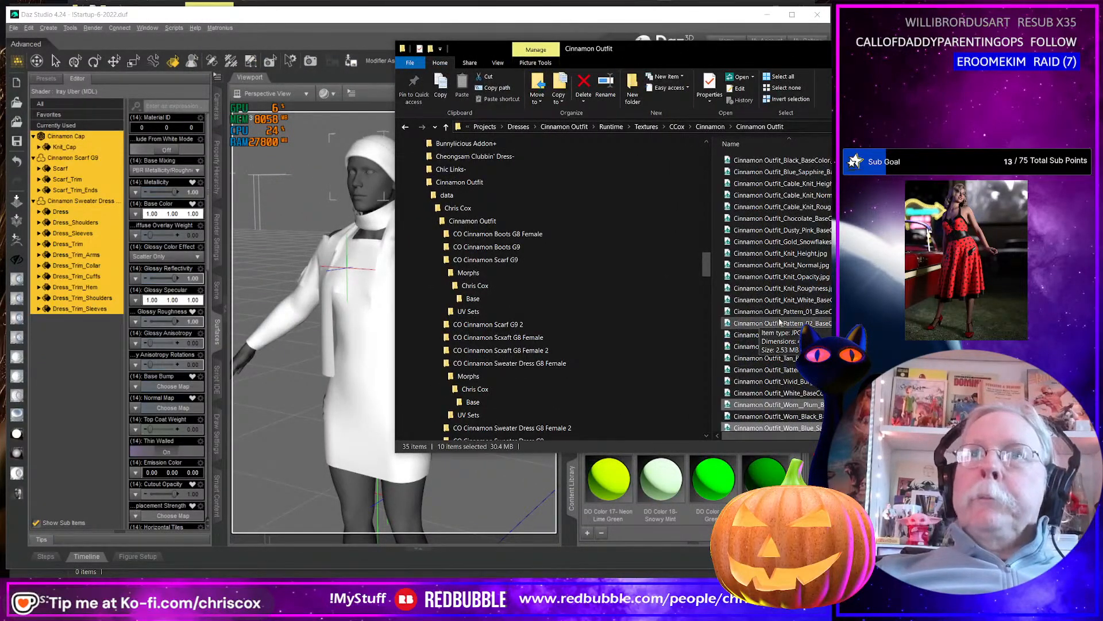
left_click_drag(801, 310, 136, 213)
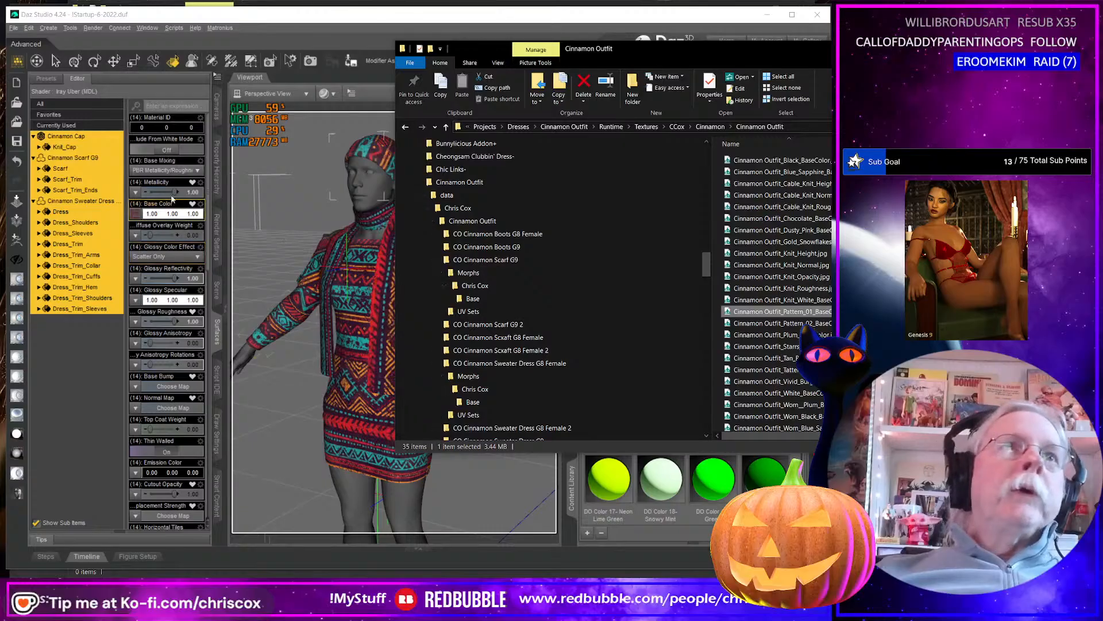
left_click(141, 191)
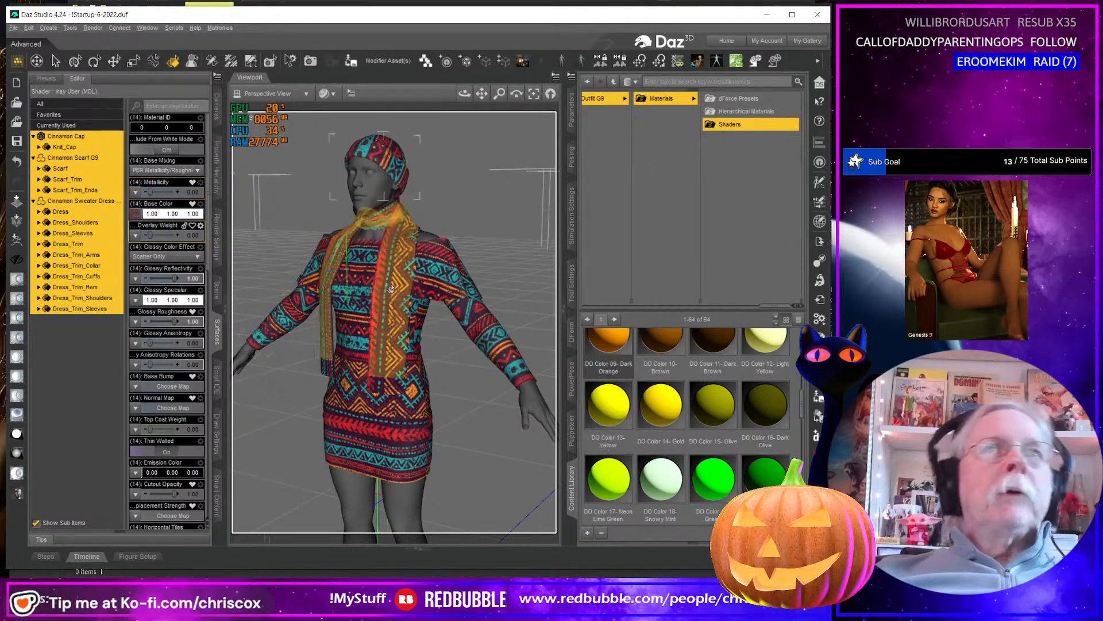
Assign Cinnamon Outfit_Cable_Knit_Roughness.jpg from the textures folder to Glossy Roughness on all selected outfit surfaces.
key("alt+Tab")
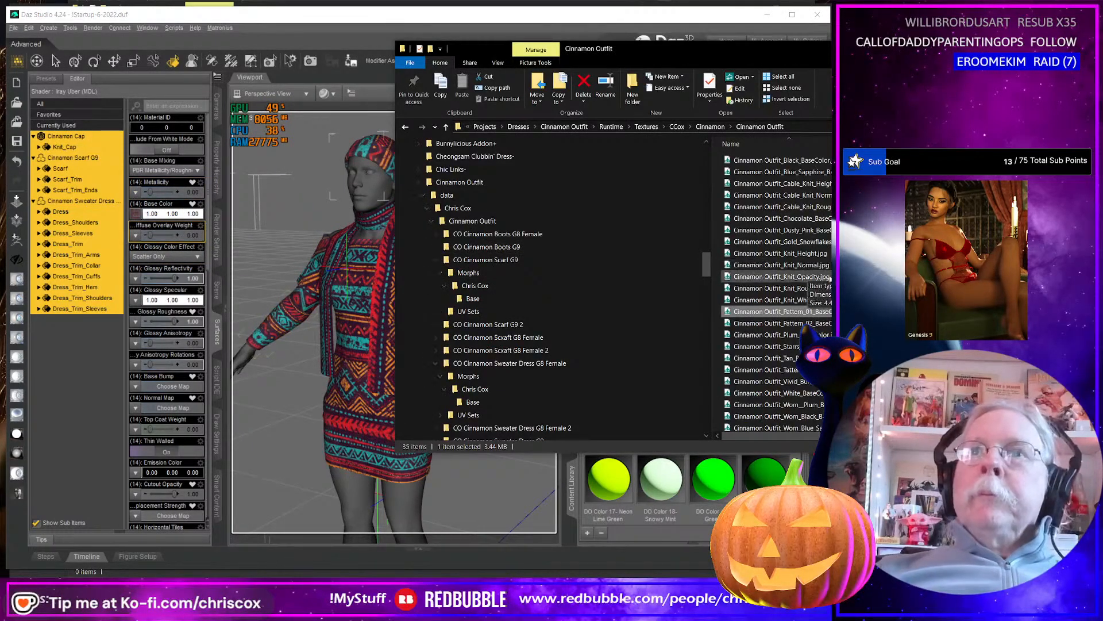
scroll(819, 286, "down", 4)
scroll(819, 286, "up", 2)
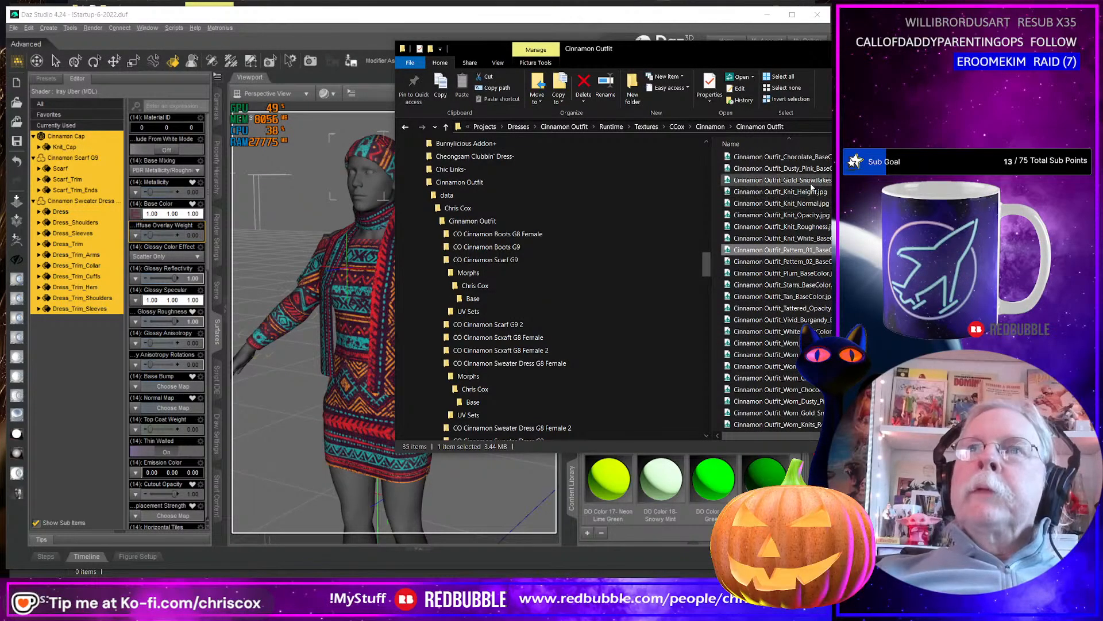
scroll(821, 212, "up", 2)
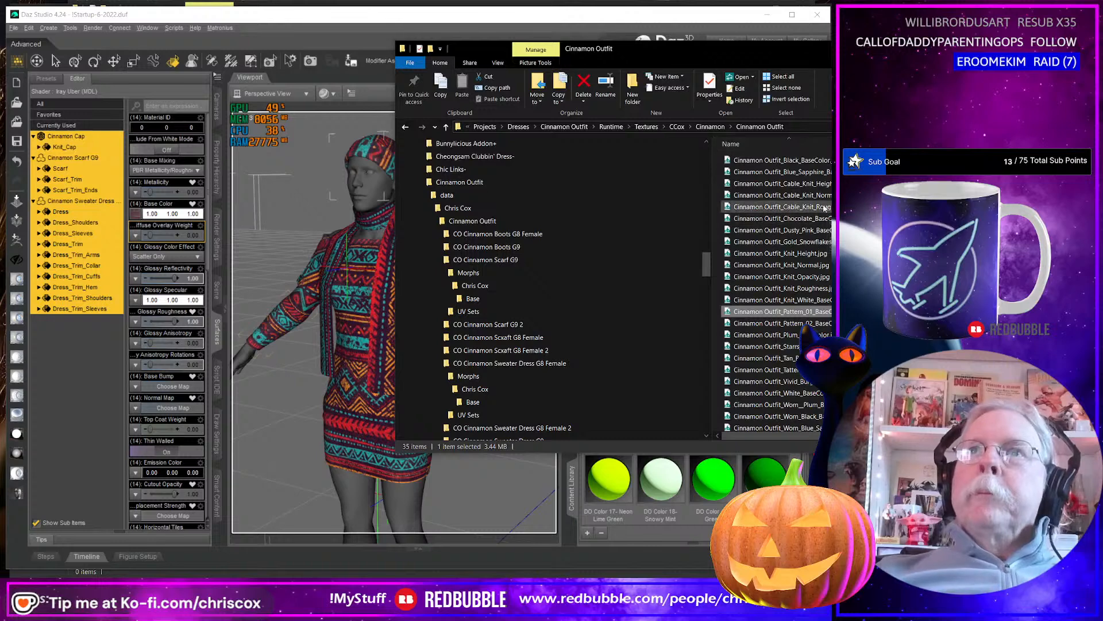
left_click(821, 208)
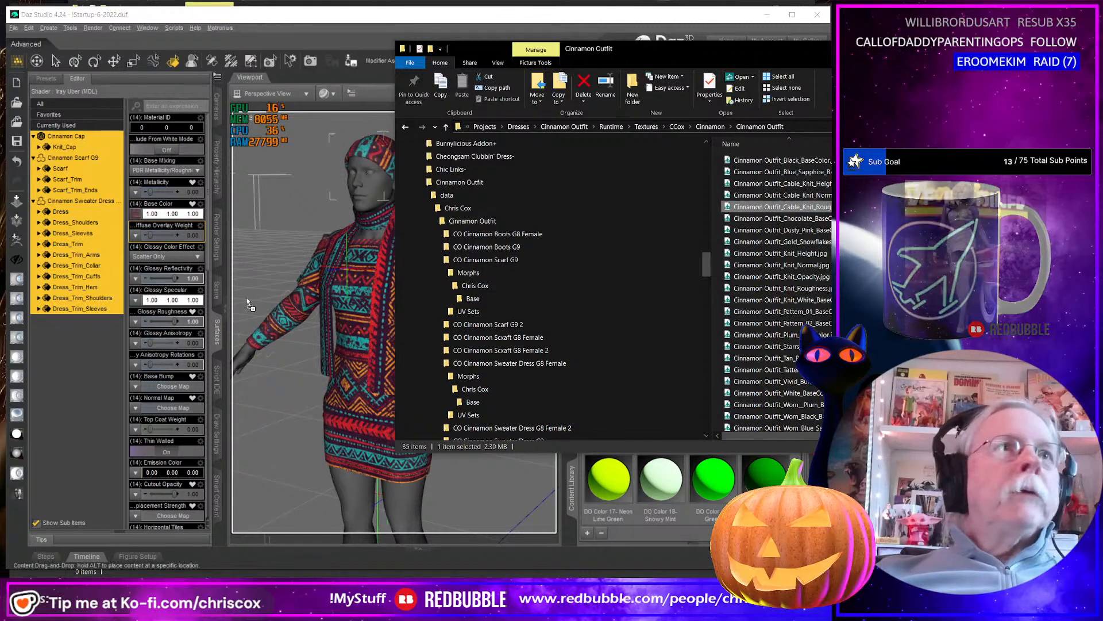
left_click(136, 322)
left_click(172, 352)
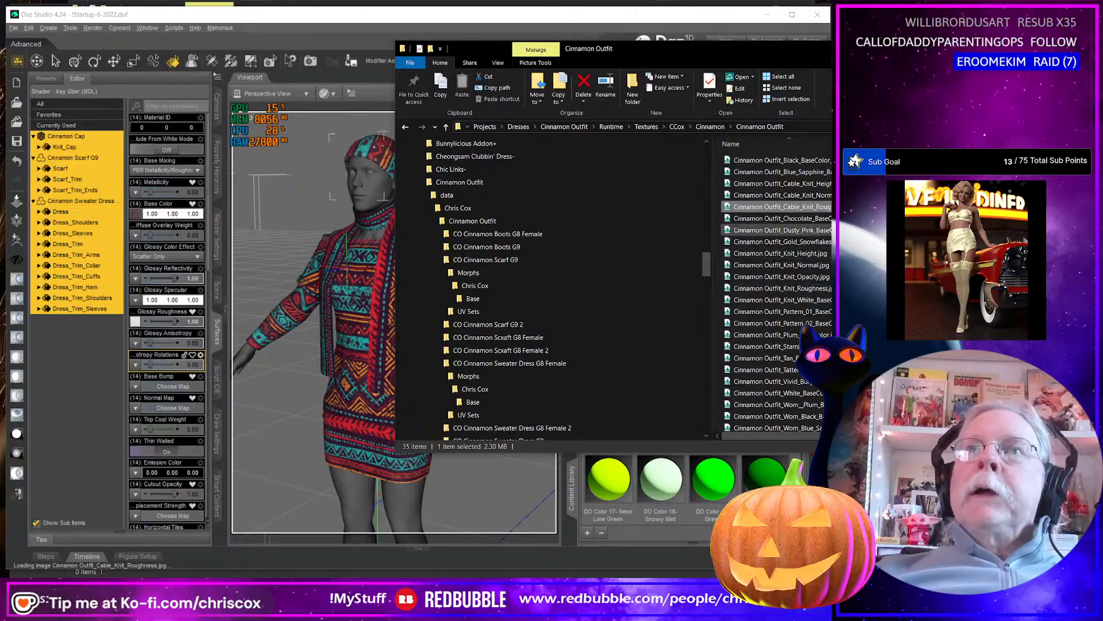
Assign the Cable_Knit_Height texture to Base Bump and the Cable_Knit_Normal texture to Normal Map on the selected surfaces.
left_click(821, 184)
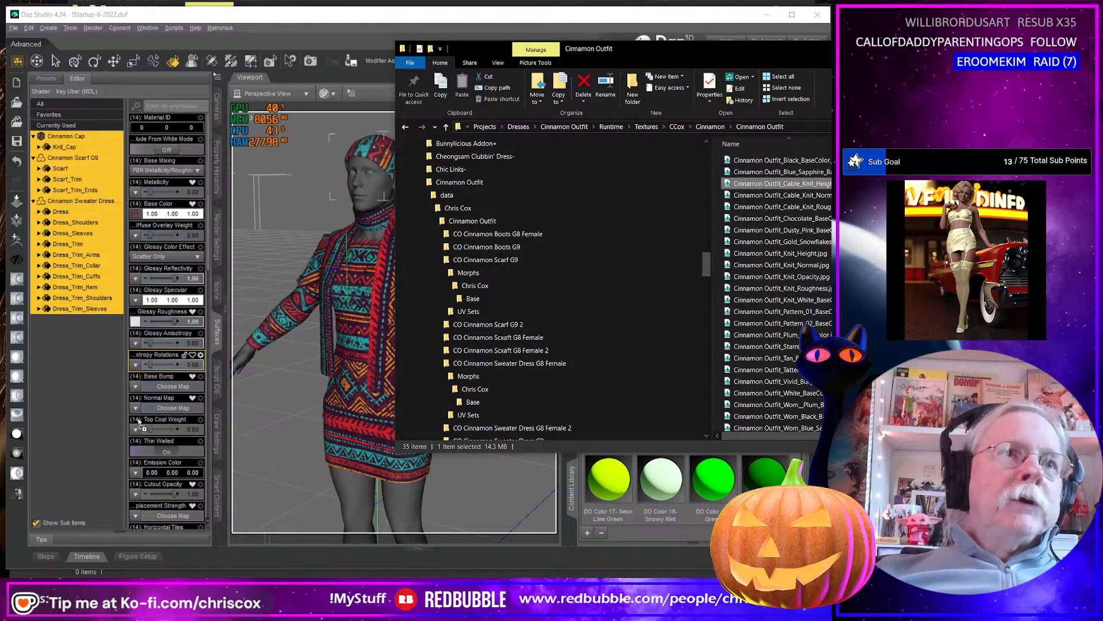
left_click_drag(139, 422, 135, 390)
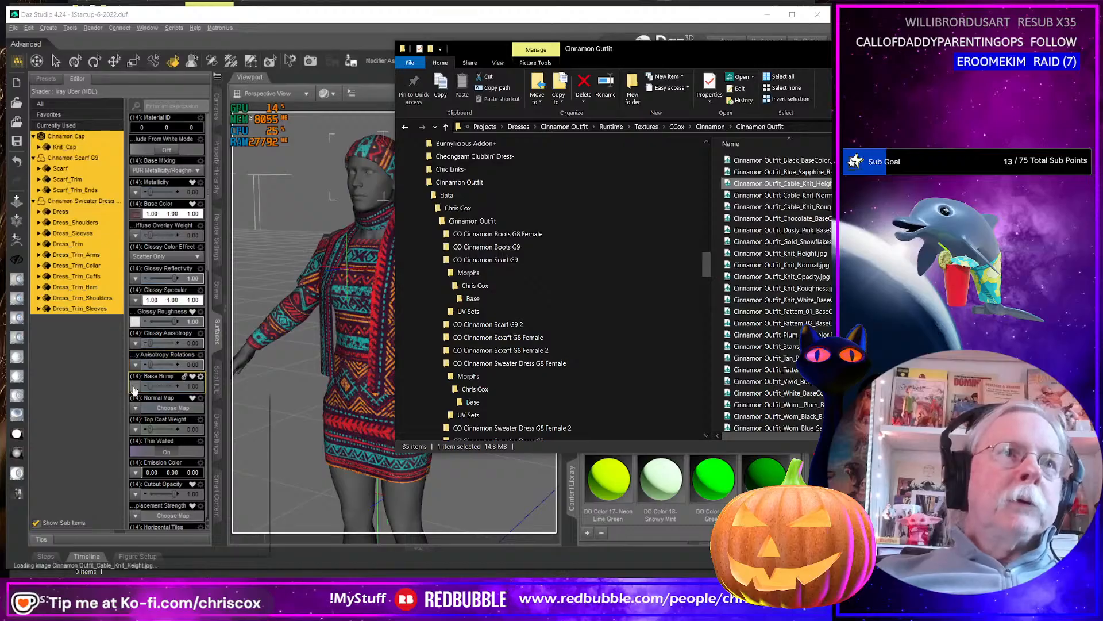
left_click(770, 196)
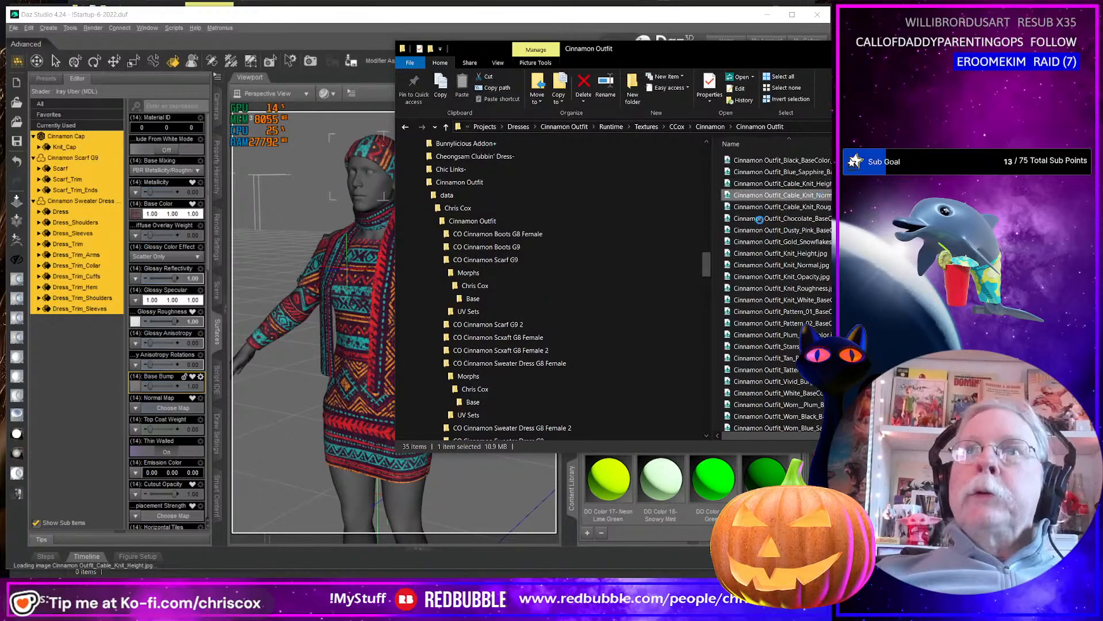
left_click_drag(759, 219, 207, 415)
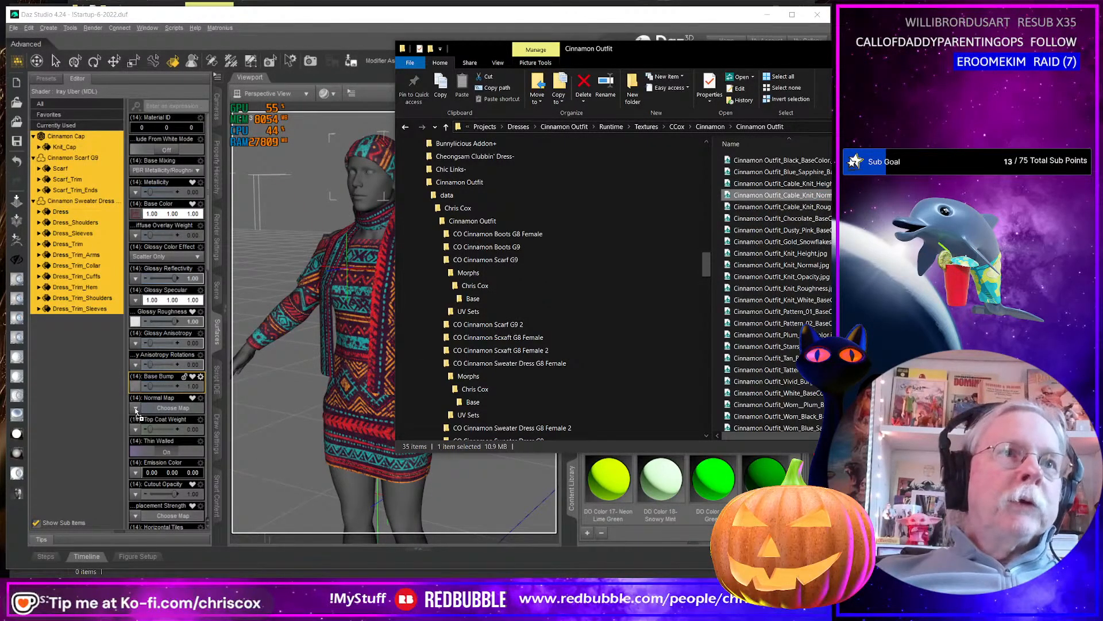
left_click_drag(136, 410, 136, 410)
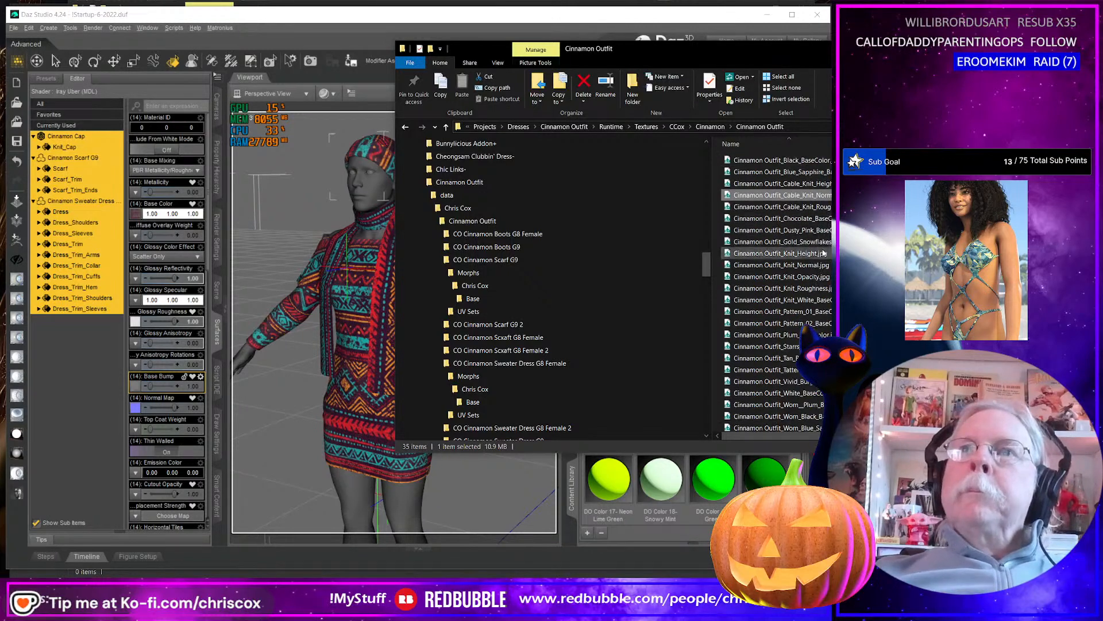
Assign Cinnamon Outfit_Knit_Opacity.jpg to Cutout Opacity on the selected outfit surfaces.
left_click(809, 277)
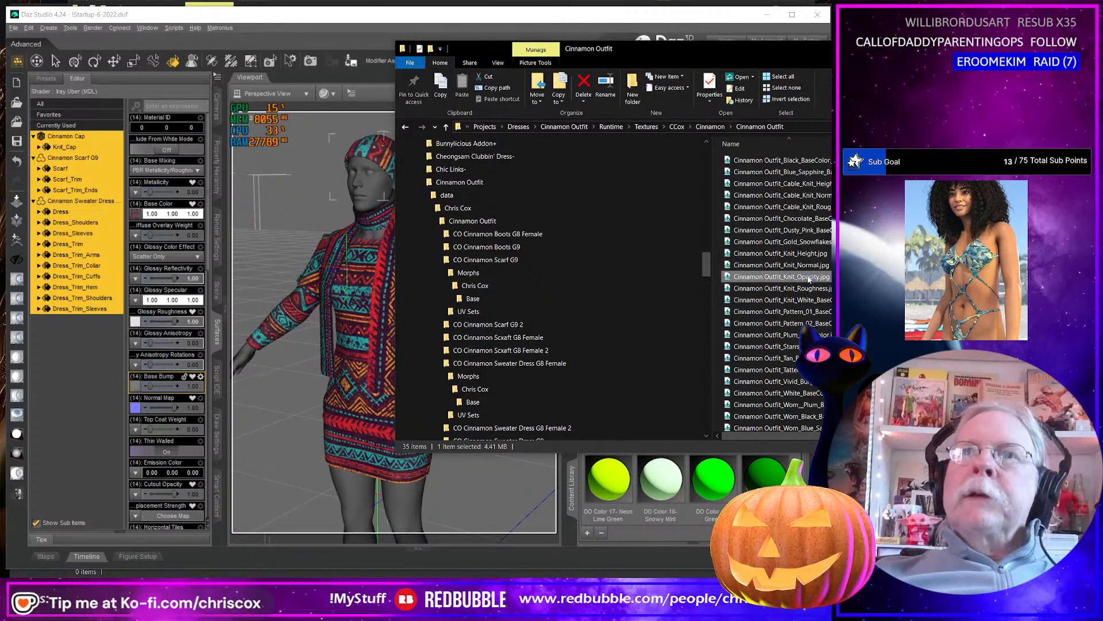
left_click_drag(809, 278, 183, 465)
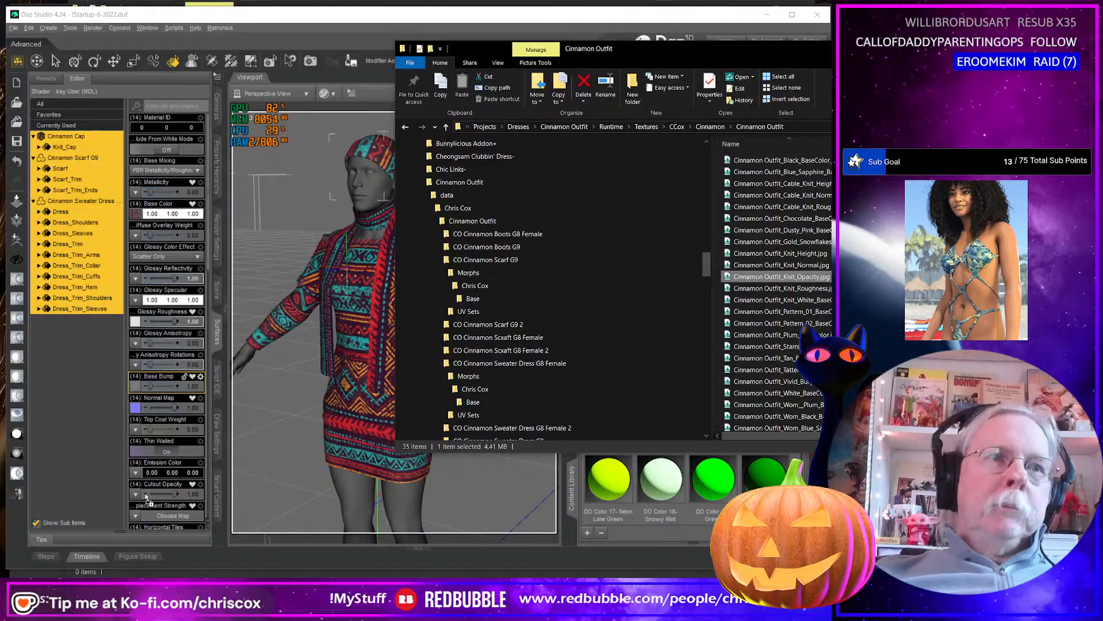
left_click_drag(136, 497, 136, 496)
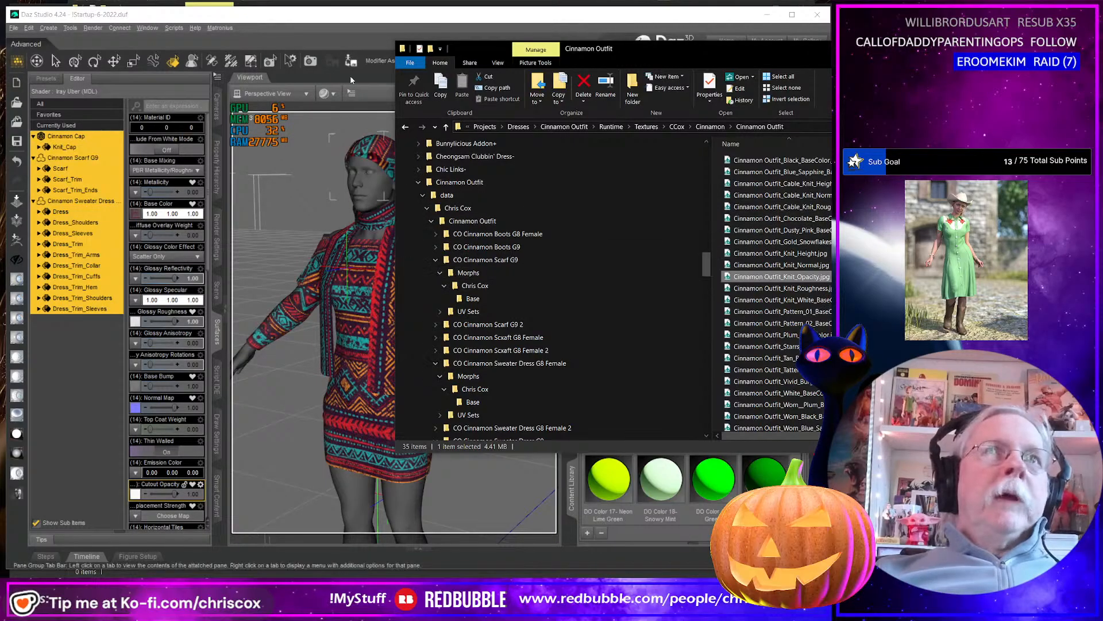
Test-render the dressed figure in an enlarged render window, examine the knit textures, then cancel the render and close it unsaved.
left_click(336, 32)
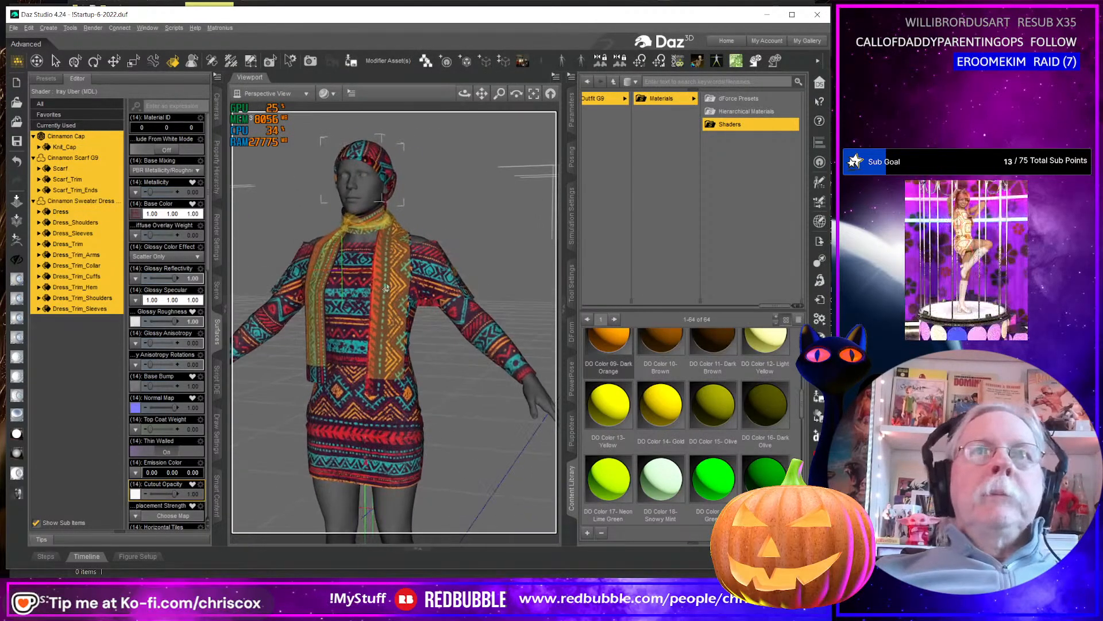
middle_click_drag(386, 357, 398, 336)
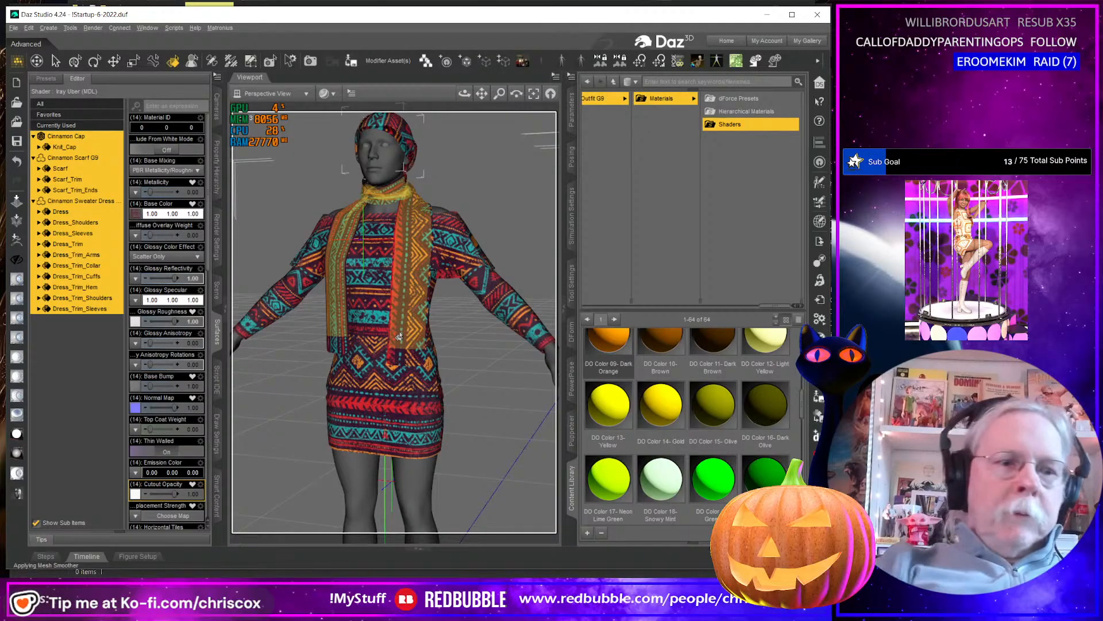
key("ctrl+r")
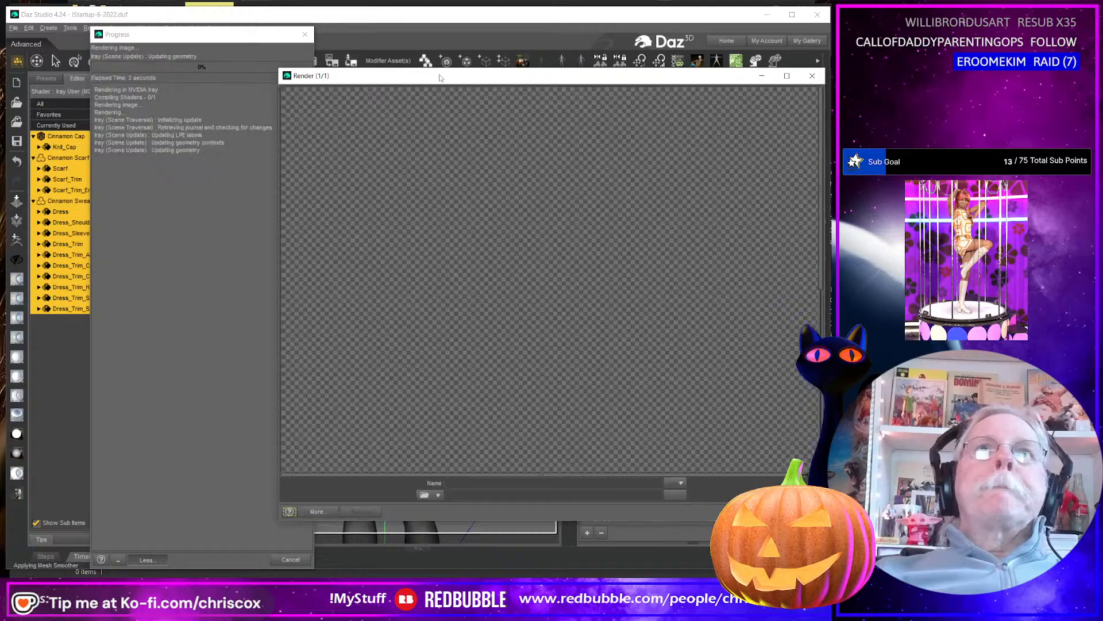
left_click_drag(439, 76, 276, 14)
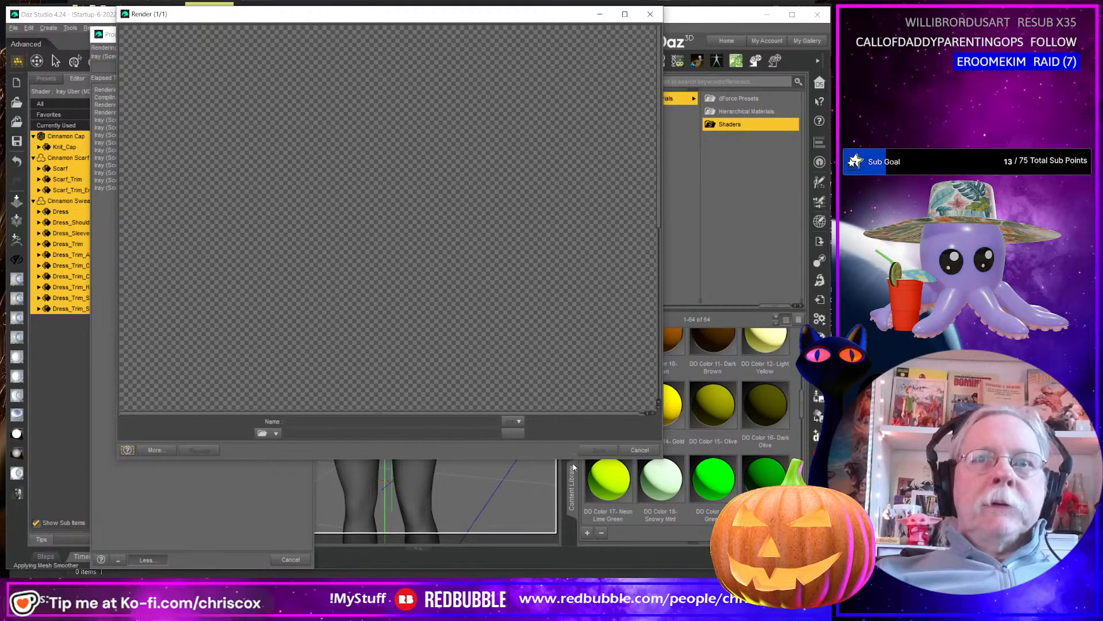
left_click_drag(574, 459, 574, 577)
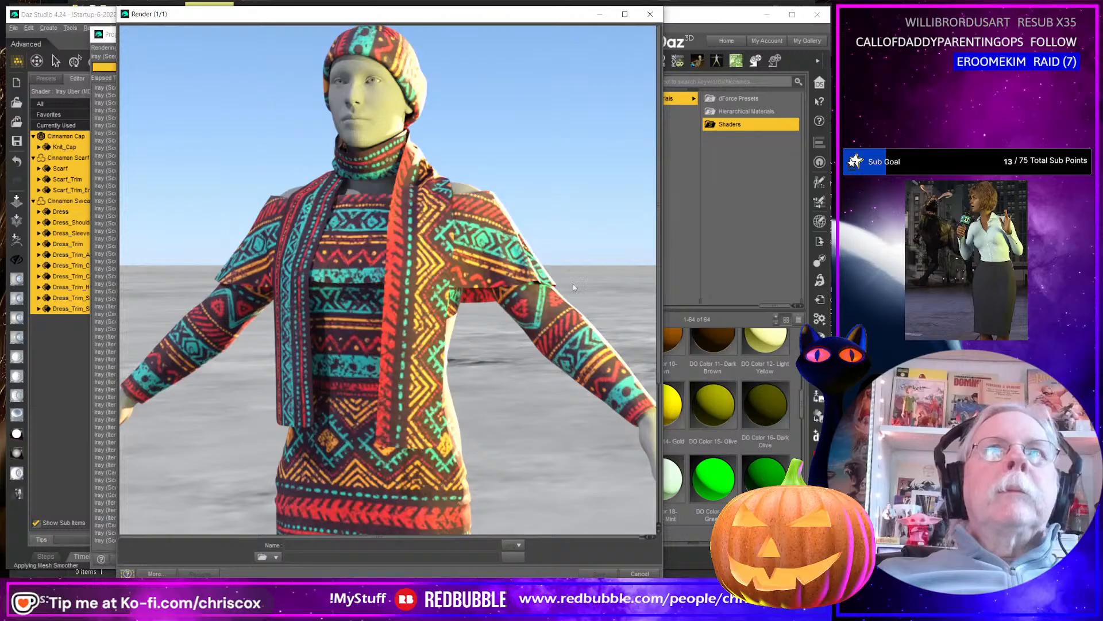
left_click(650, 14)
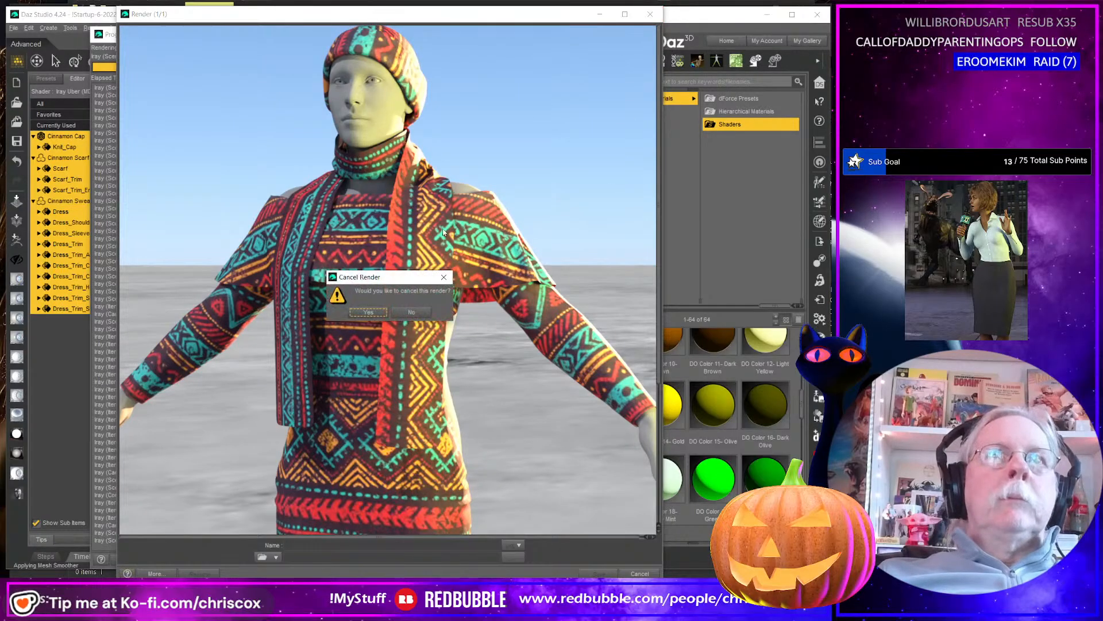
left_click(368, 312)
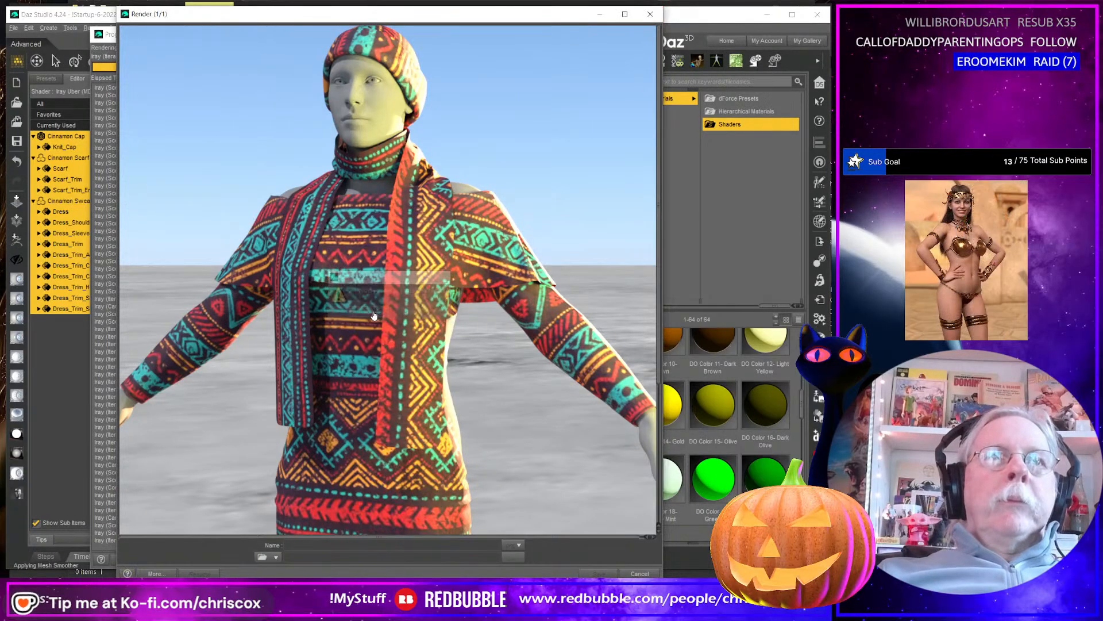
left_click(649, 15)
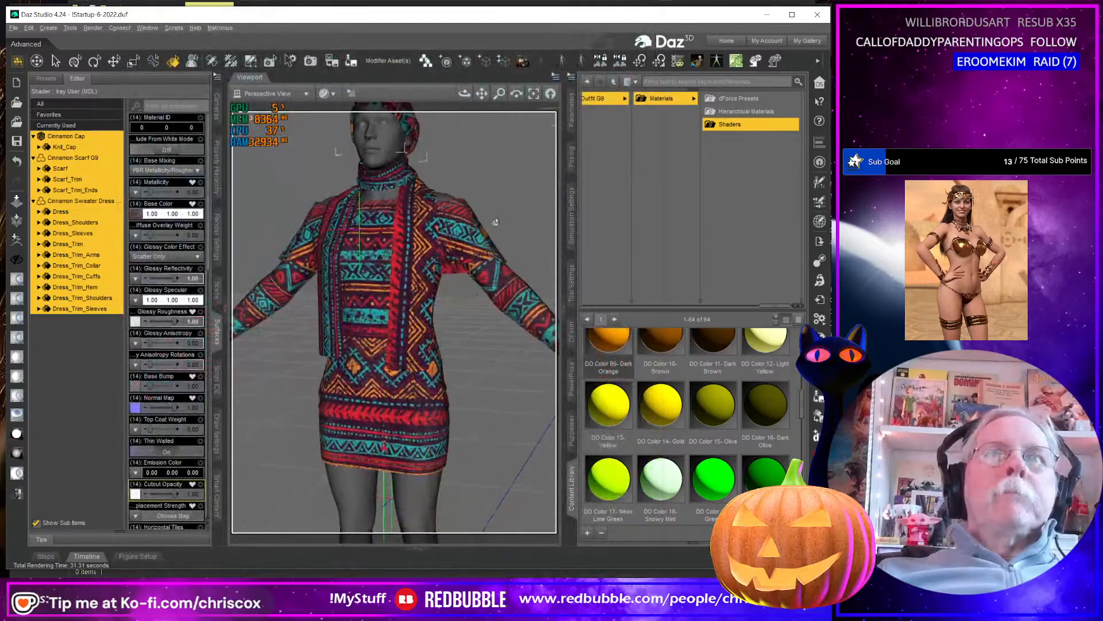
Render a close-up of the figure's upper body to examine the knit detail, enlarging the render window.
scroll(503, 213, "up", 5)
middle_click_drag(503, 214, 498, 401)
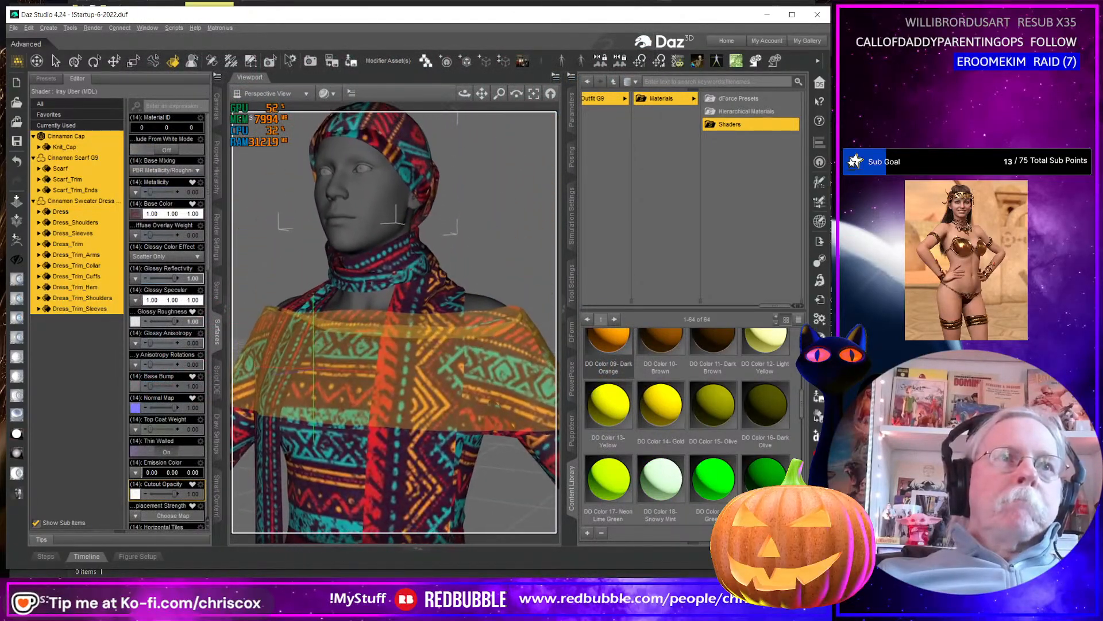
scroll(495, 211, "up", 3)
middle_click_drag(494, 210, 500, 262)
key("ctrl+r")
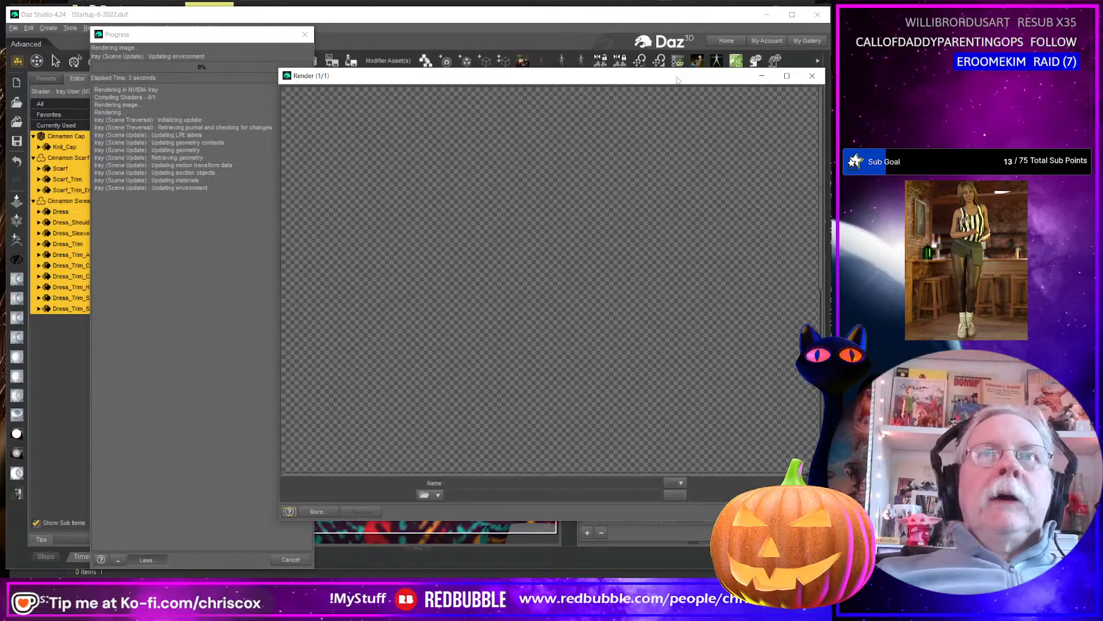
left_click_drag(677, 80, 583, 21)
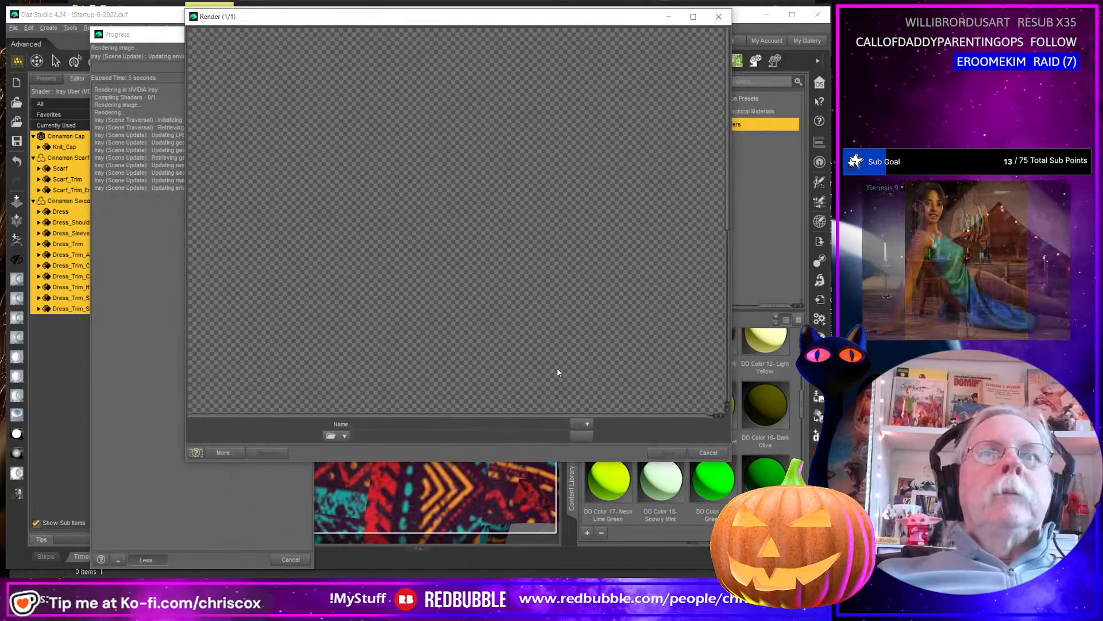
left_click_drag(557, 460, 558, 577)
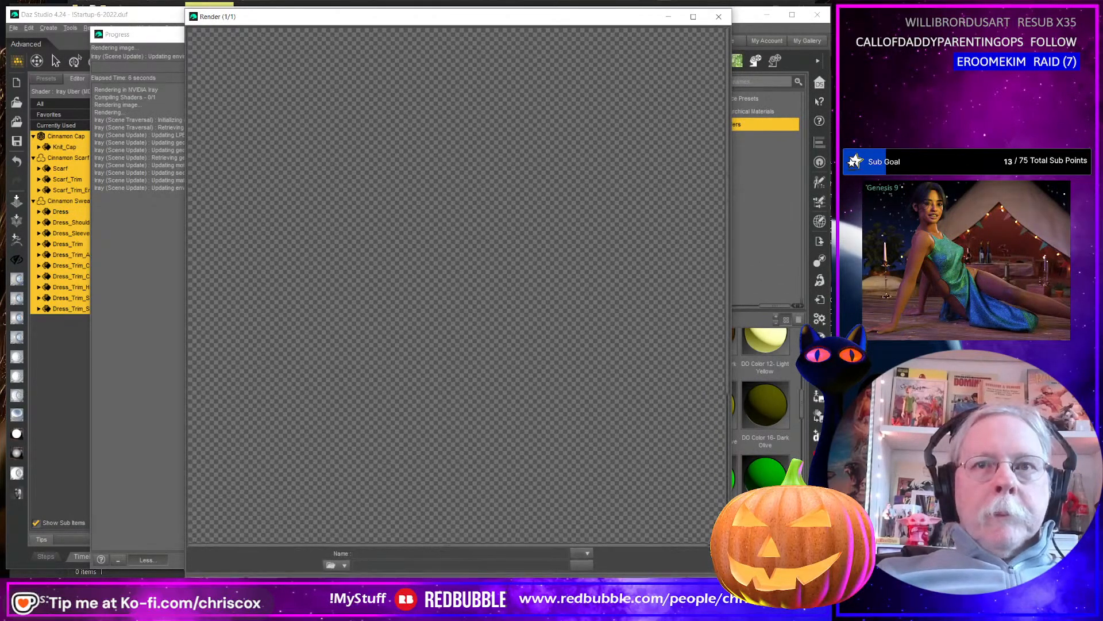
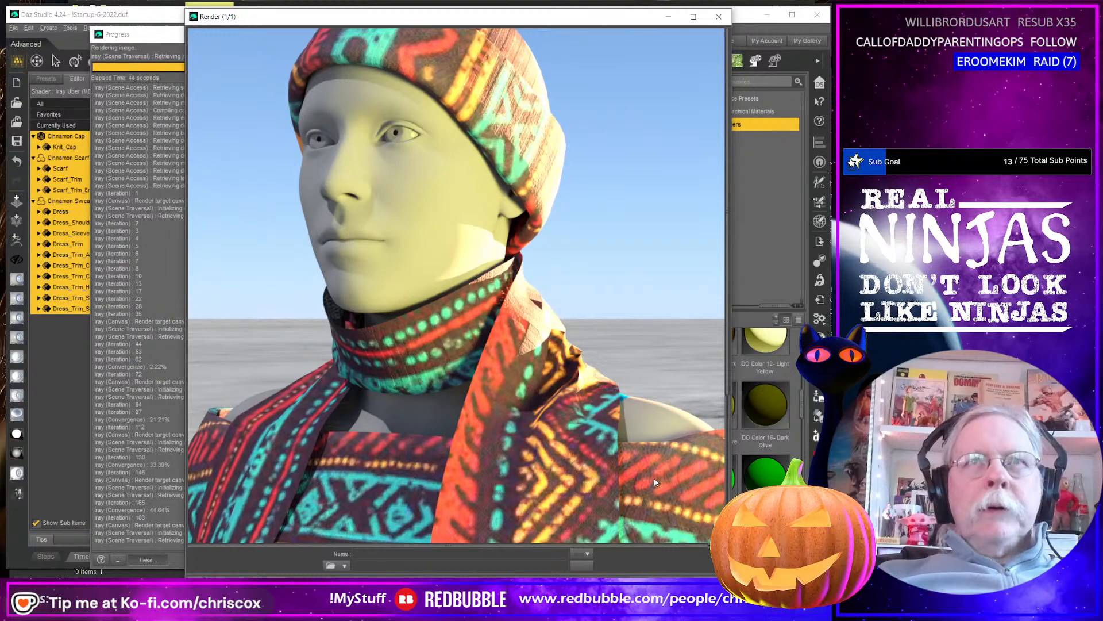
Cancel the close-up render and set Base Bump to 10 on the selected outfit surfaces.
left_click(716, 17)
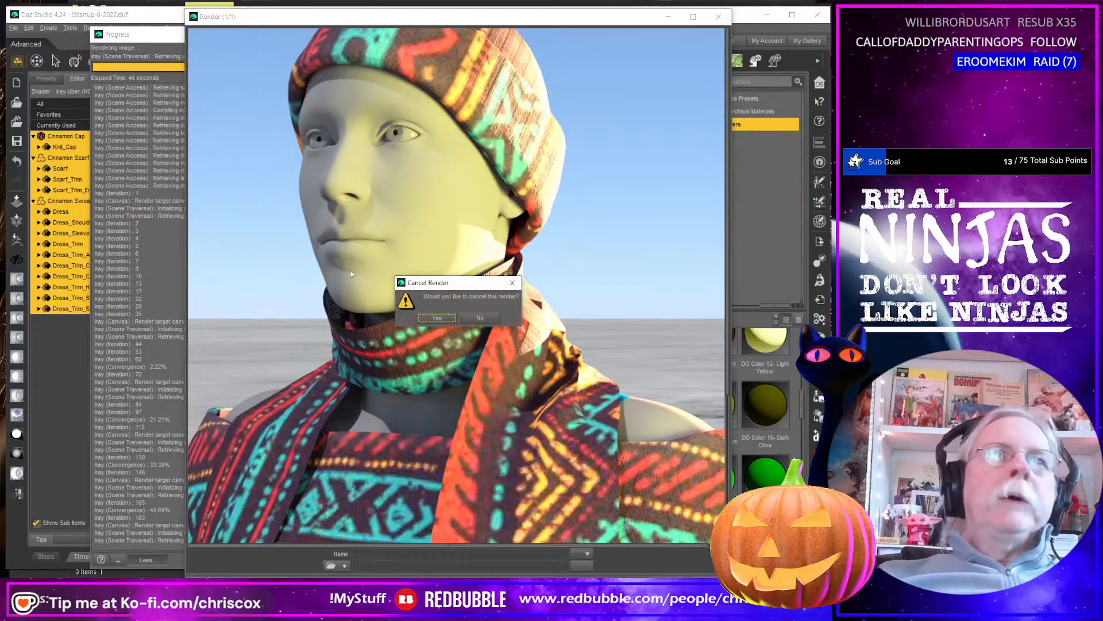
left_click(436, 318)
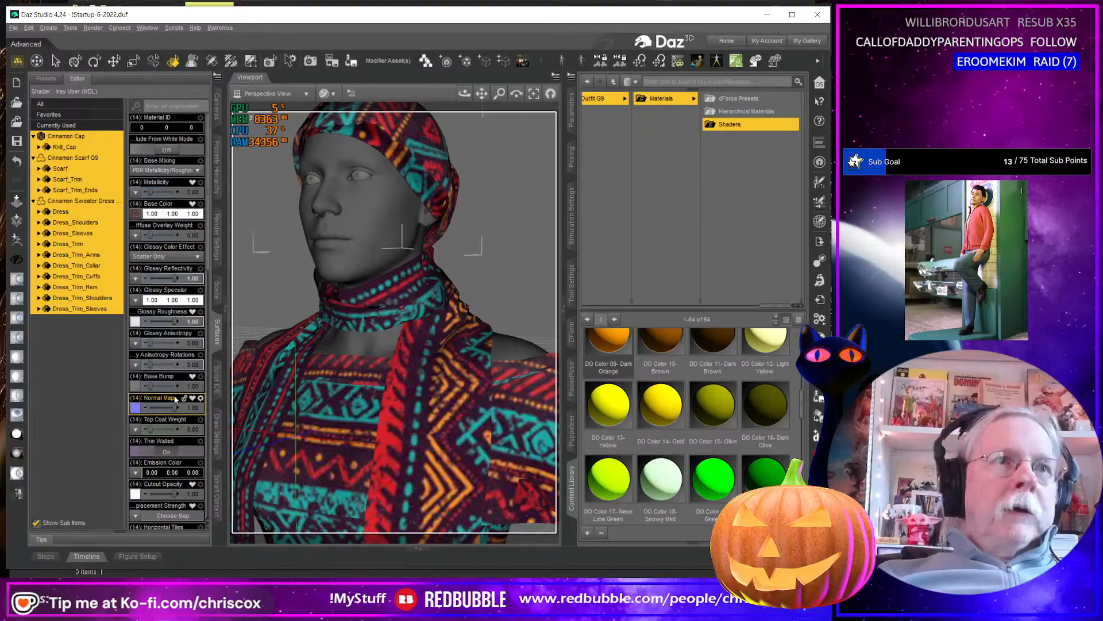
left_click(190, 385)
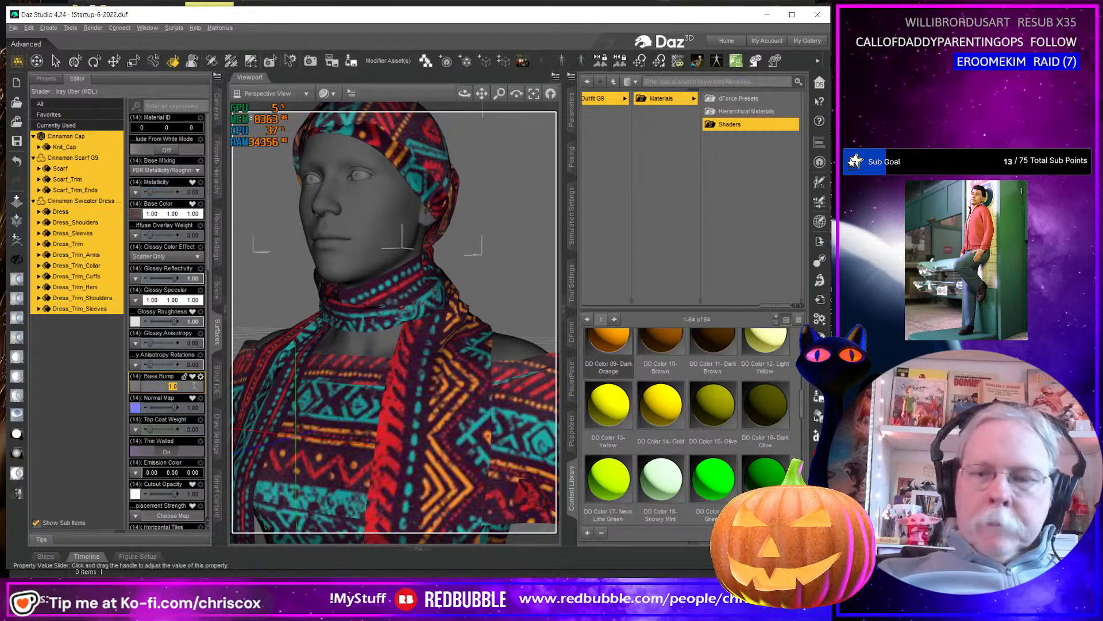
type("10")
key("Return")
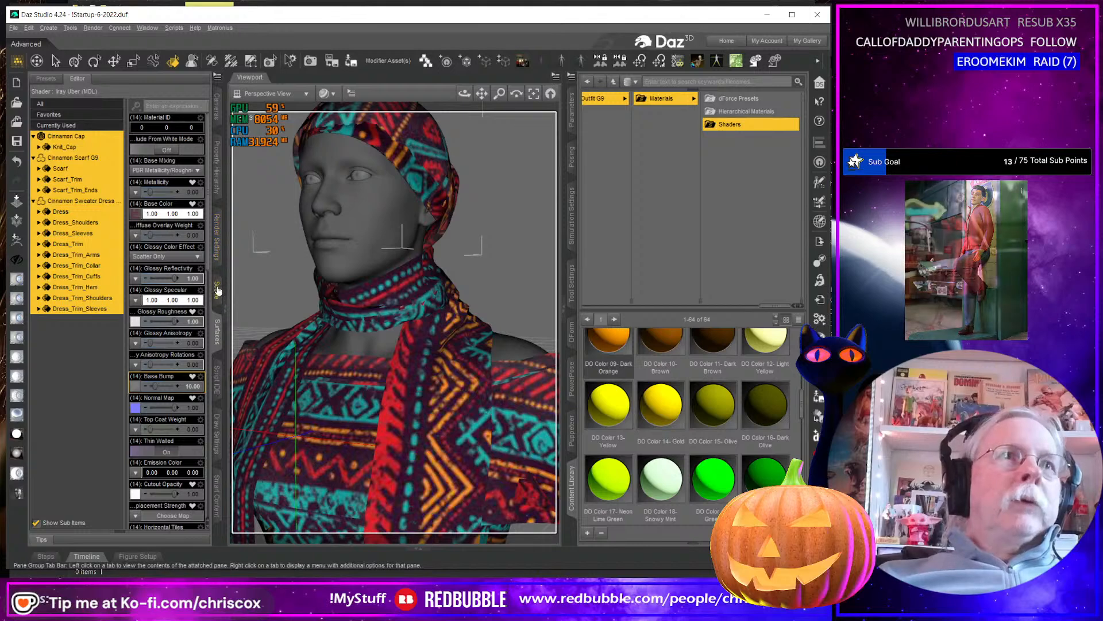
Switch the viewport to the NVIDIA Iray preview and hide the Light Set in the scene.
left_click(328, 93)
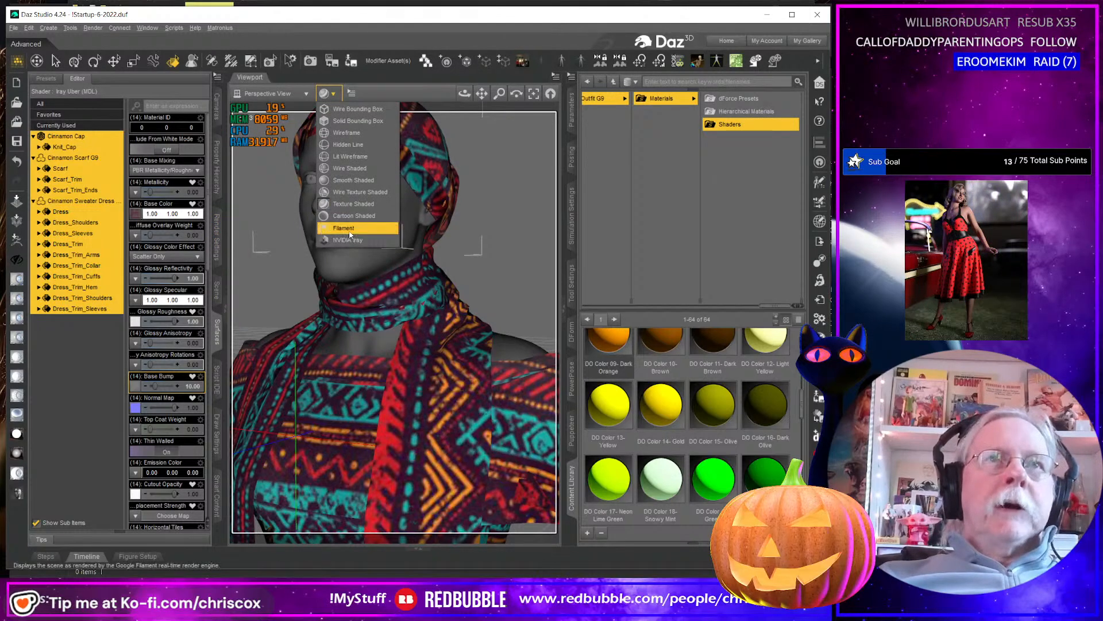
left_click(350, 233)
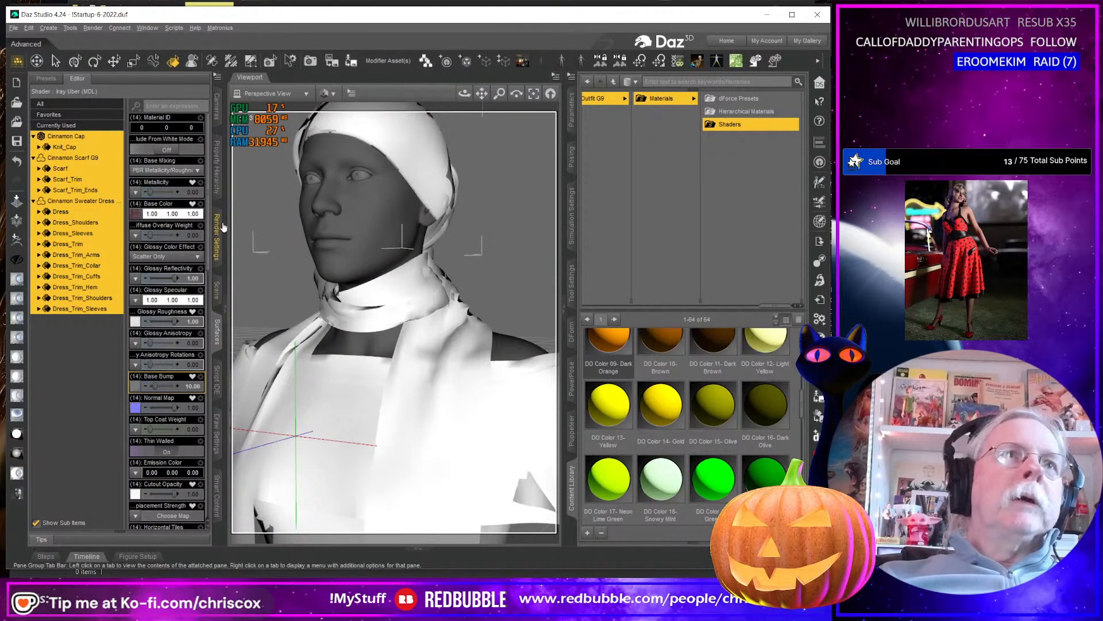
left_click(217, 234)
left_click(216, 289)
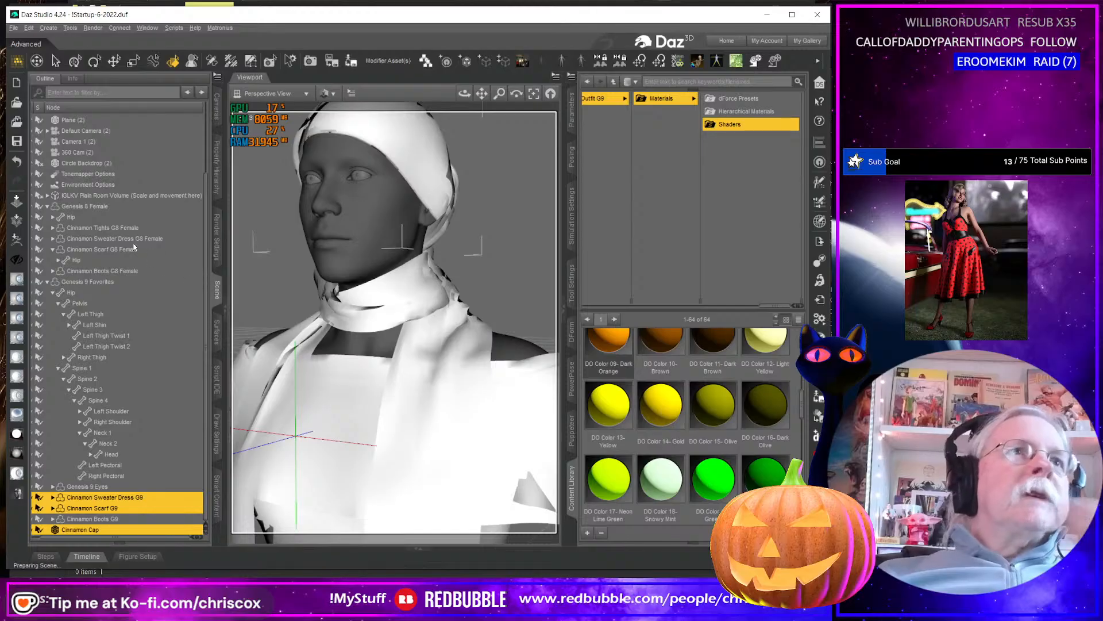
scroll(83, 202, "up", 3)
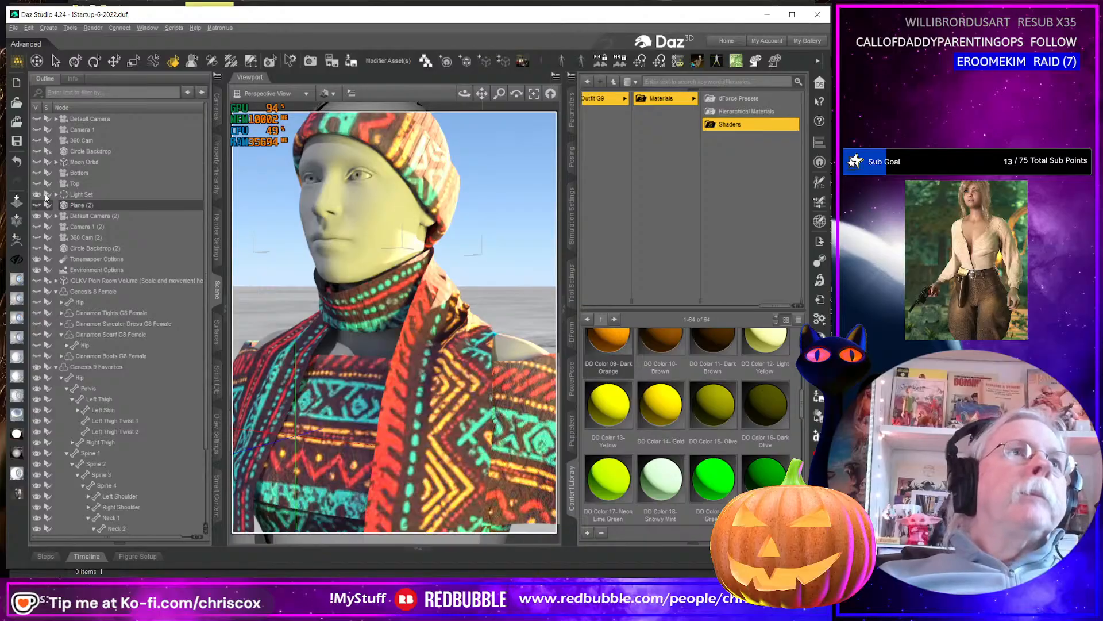
left_click(36, 196)
Examine the knit bump detail on the cap, scarf and dress shoulders up close in the Iray preview.
middle_click_drag(393, 368, 500, 374)
middle_click_drag(258, 350, 400, 420)
scroll(368, 396, "up", 4)
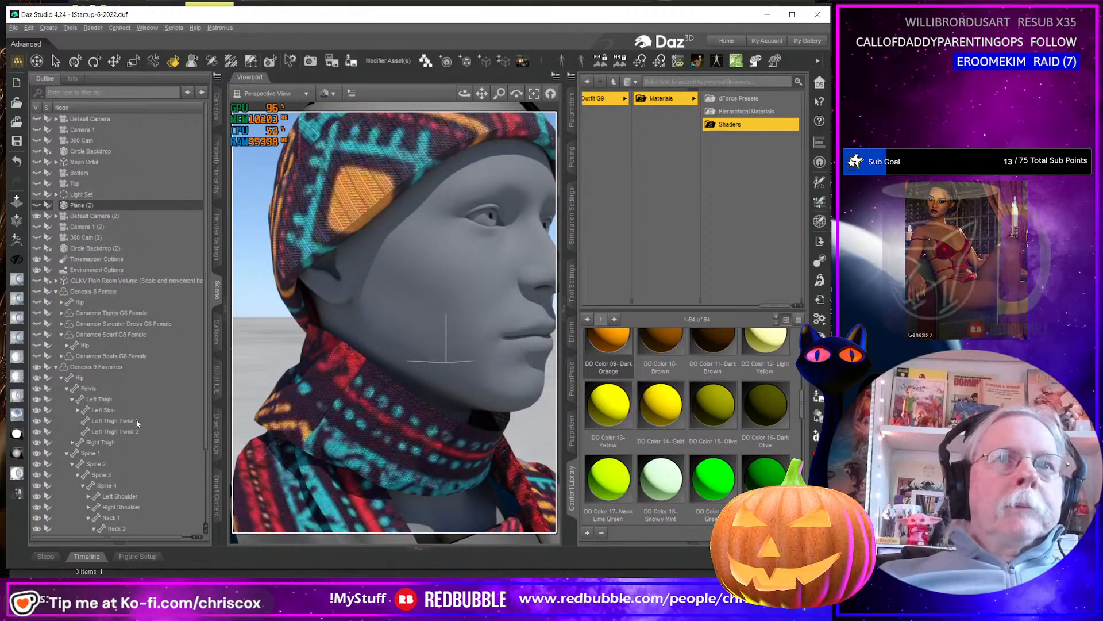
middle_click_drag(425, 454, 412, 290)
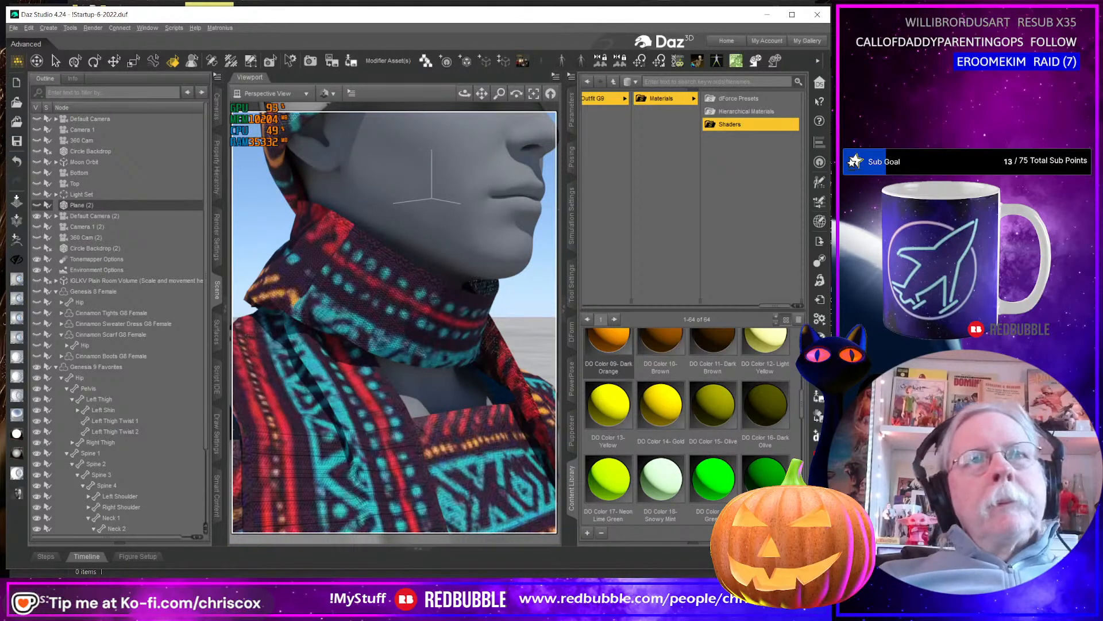
mouse_move(759, 483)
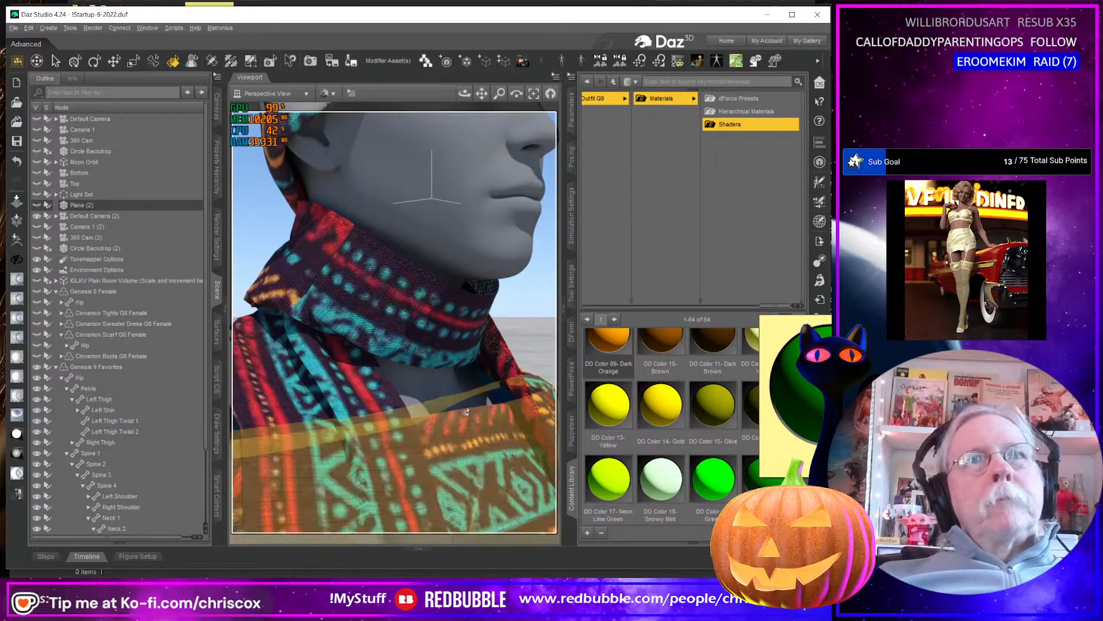
mouse_move(662, 517)
left_click_drag(662, 518, 411, 462)
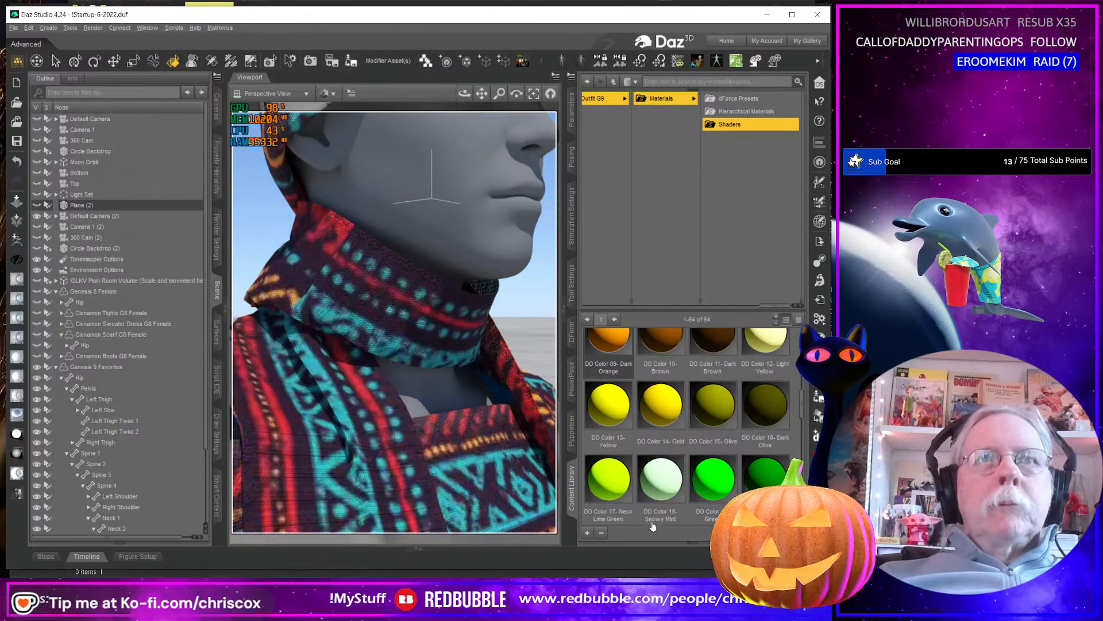
mouse_move(658, 526)
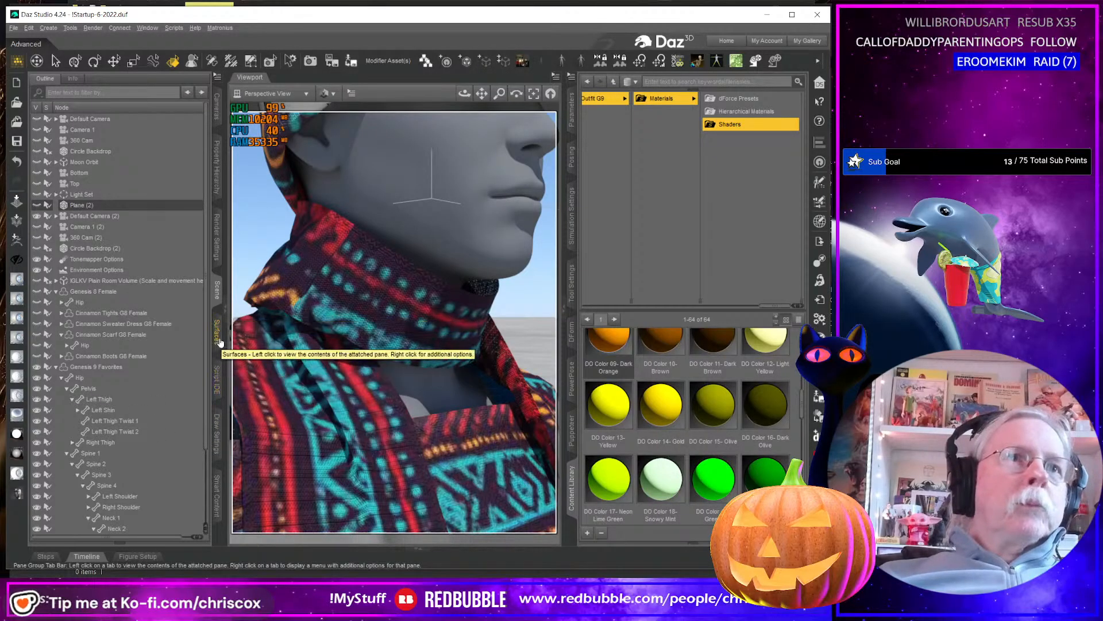
Set Base Bump to 50 on the selected cap, scarf and sweater dress surfaces.
left_click(217, 362)
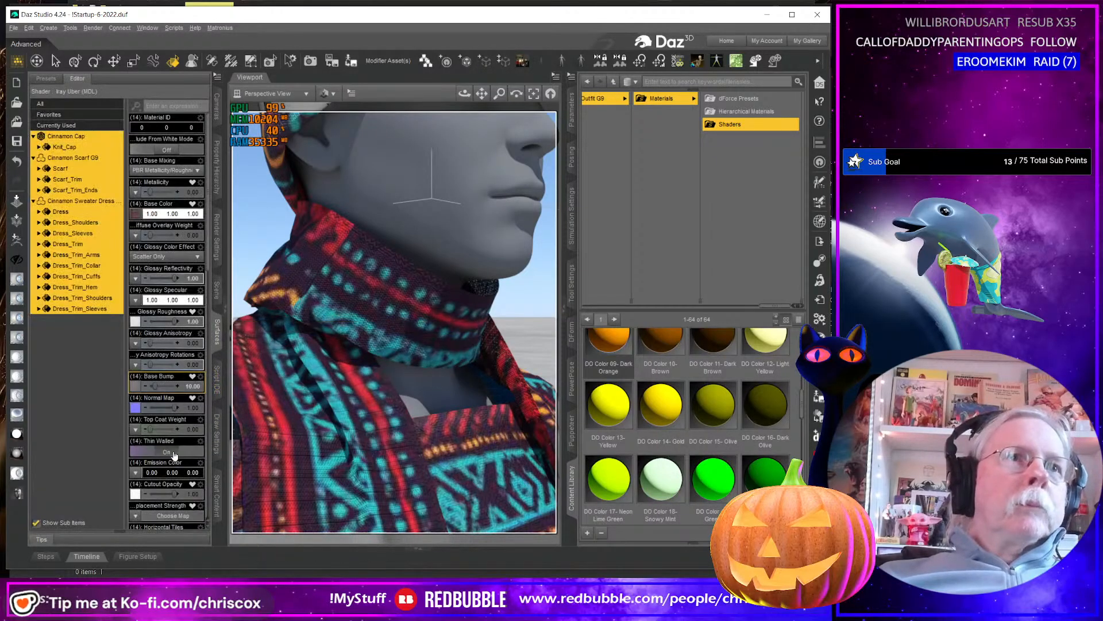
left_click(193, 386)
type("50")
key("Return")
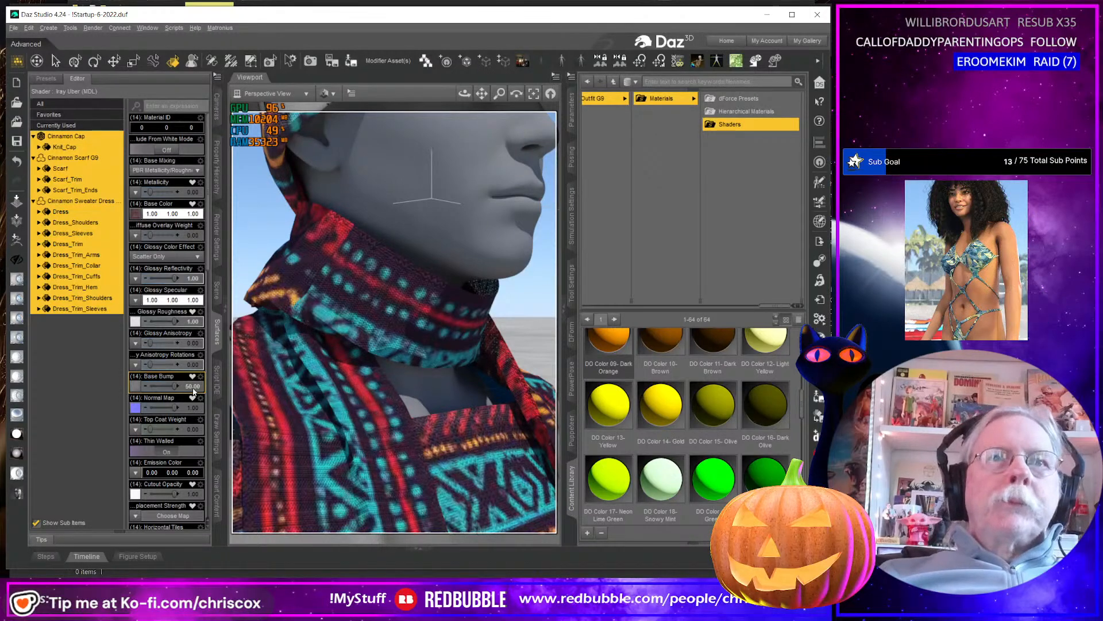
Assign Cinnamon Outfit_Vivid_Burgandy_BaseColor.jpg to Base Color on the selected outfit surfaces.
left_click(135, 213)
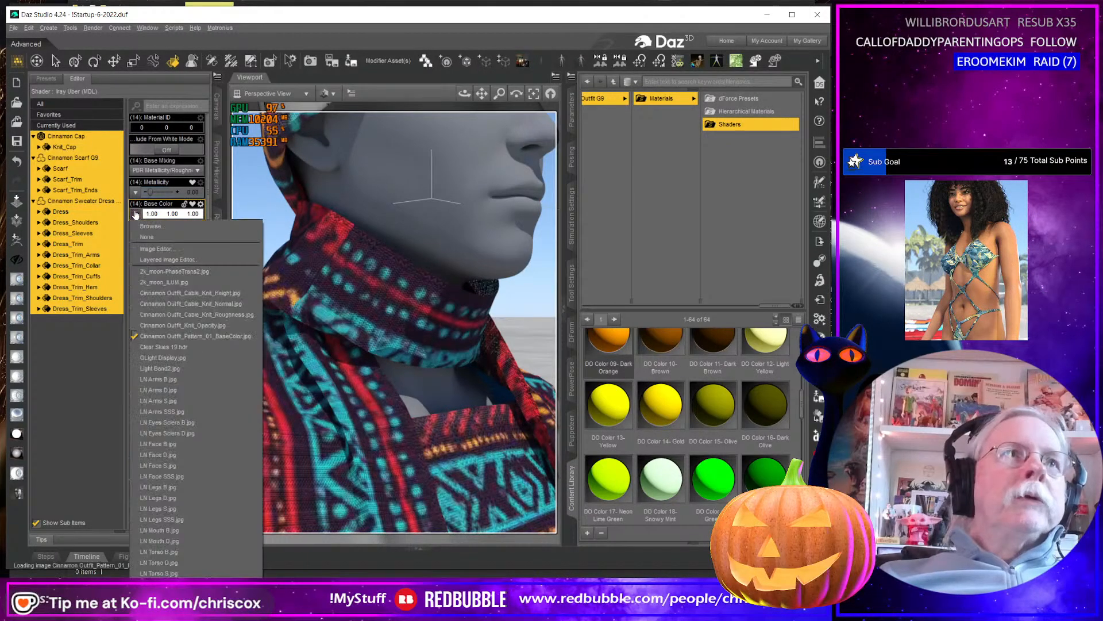
left_click(152, 226)
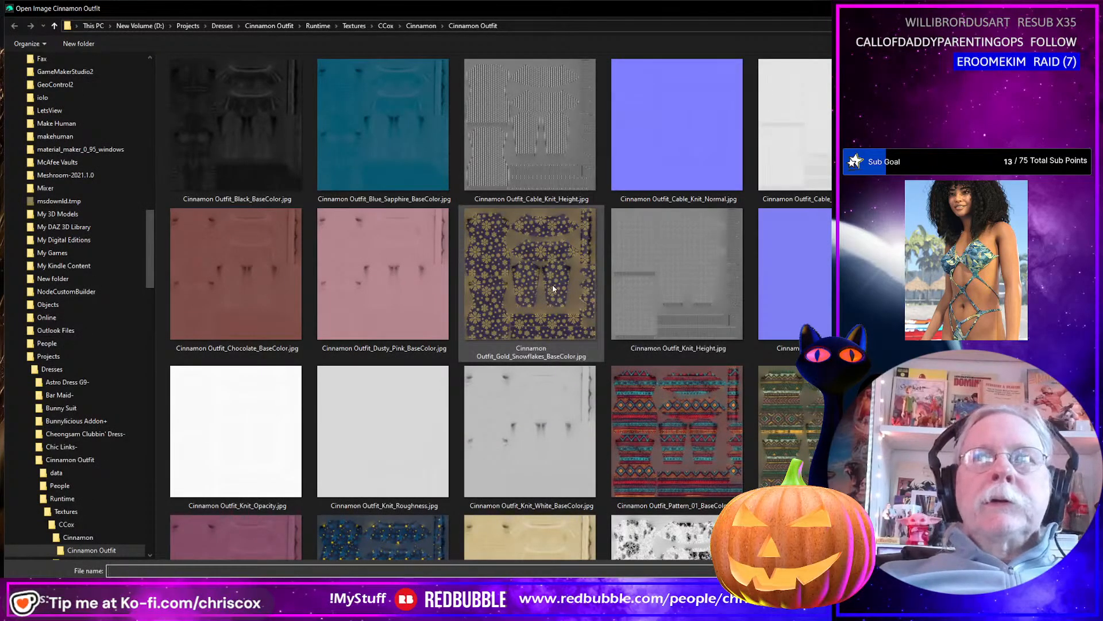
scroll(685, 311, "down", 3)
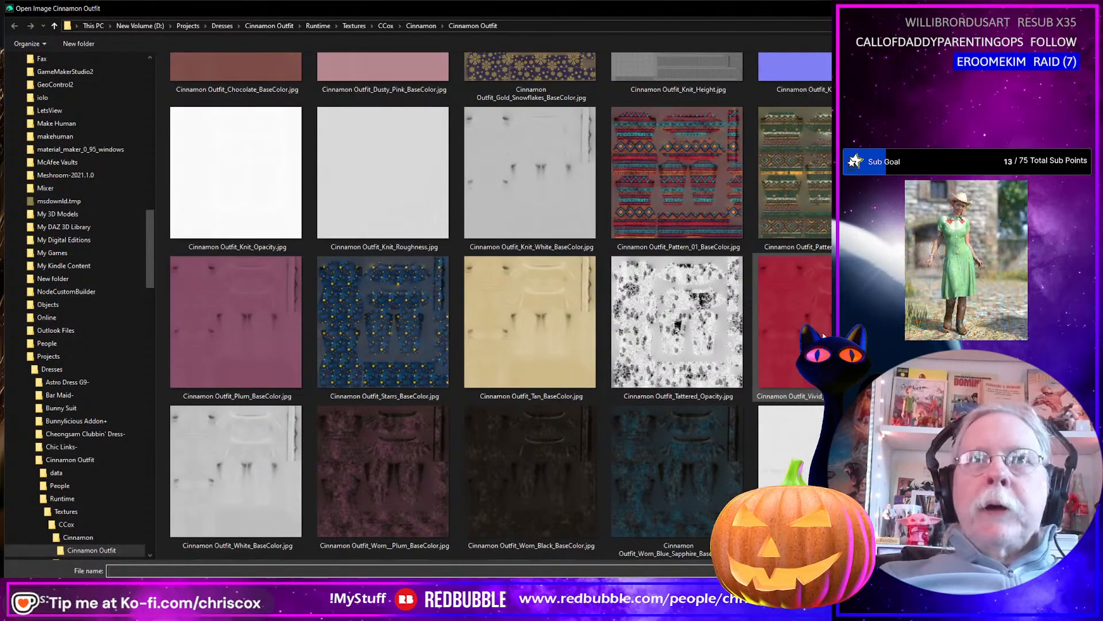
double_click(824, 336)
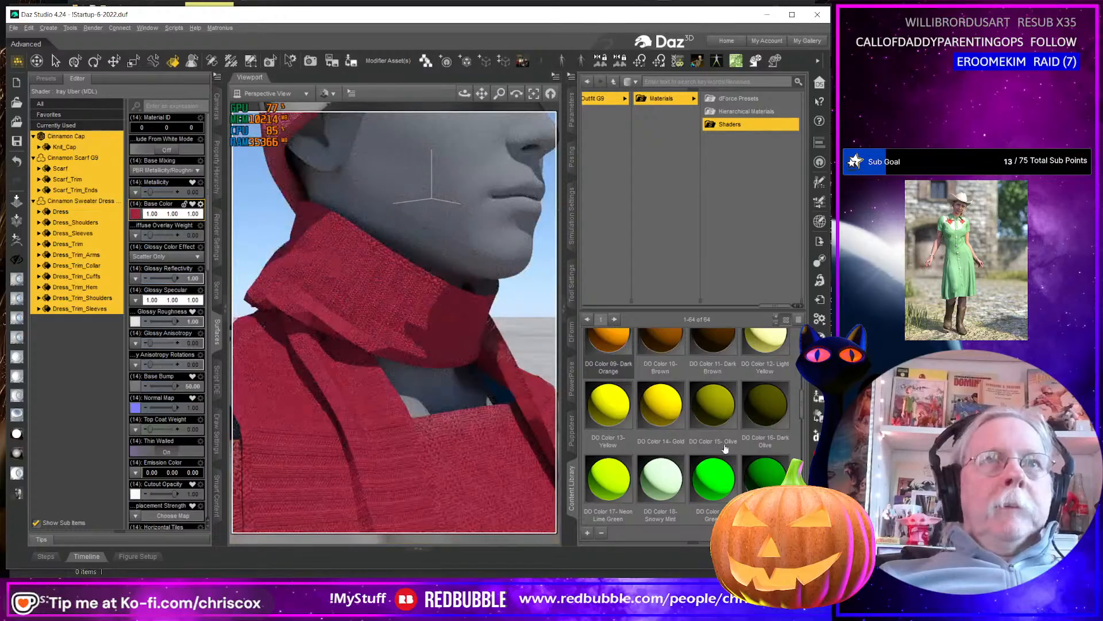
Select the Cinnamon Scarf G9 and convert its geometry to SubD.
left_click(396, 343)
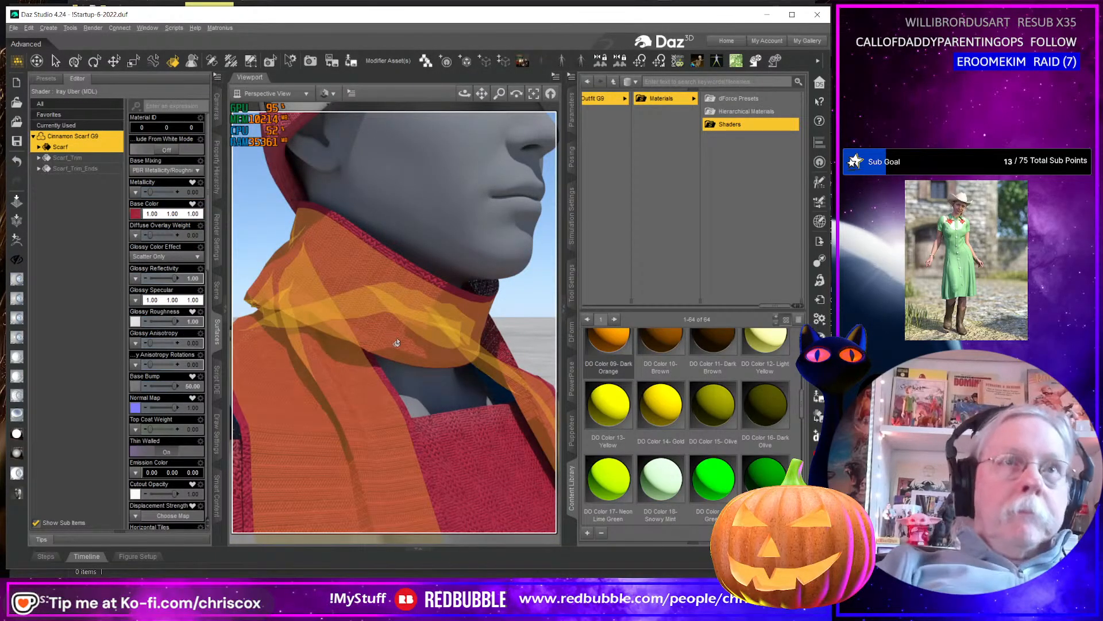
left_click(572, 112)
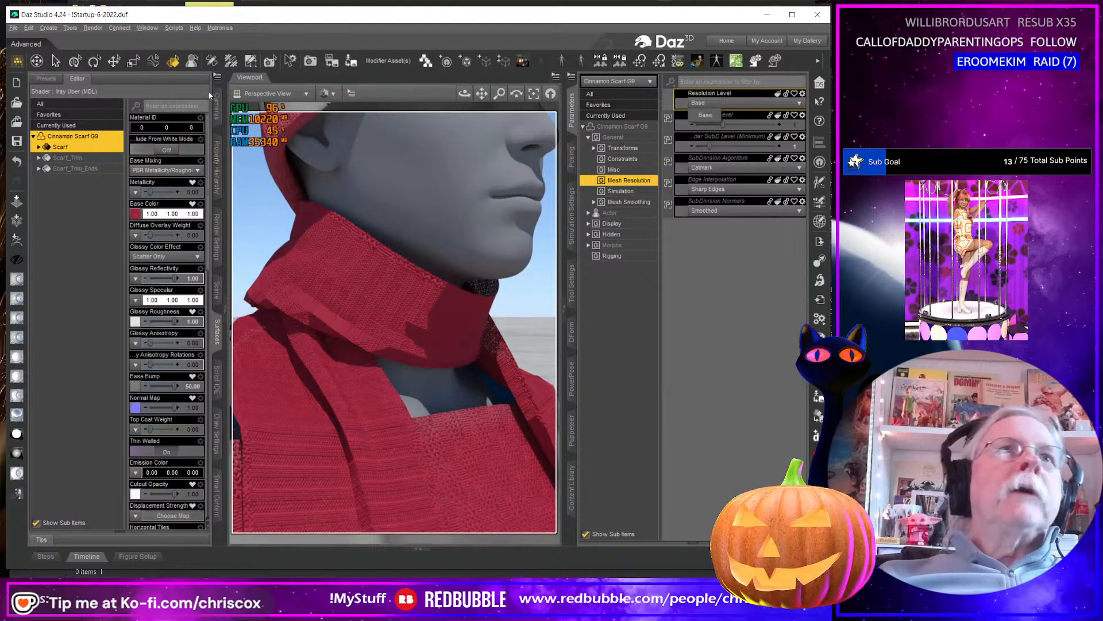
left_click(217, 76)
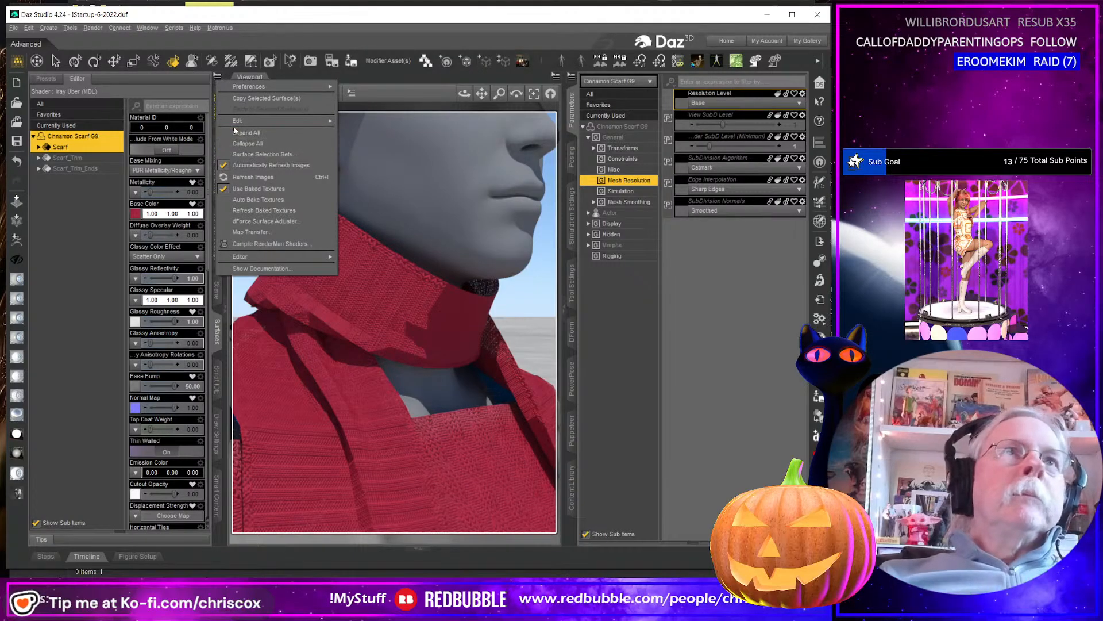
left_click(221, 38)
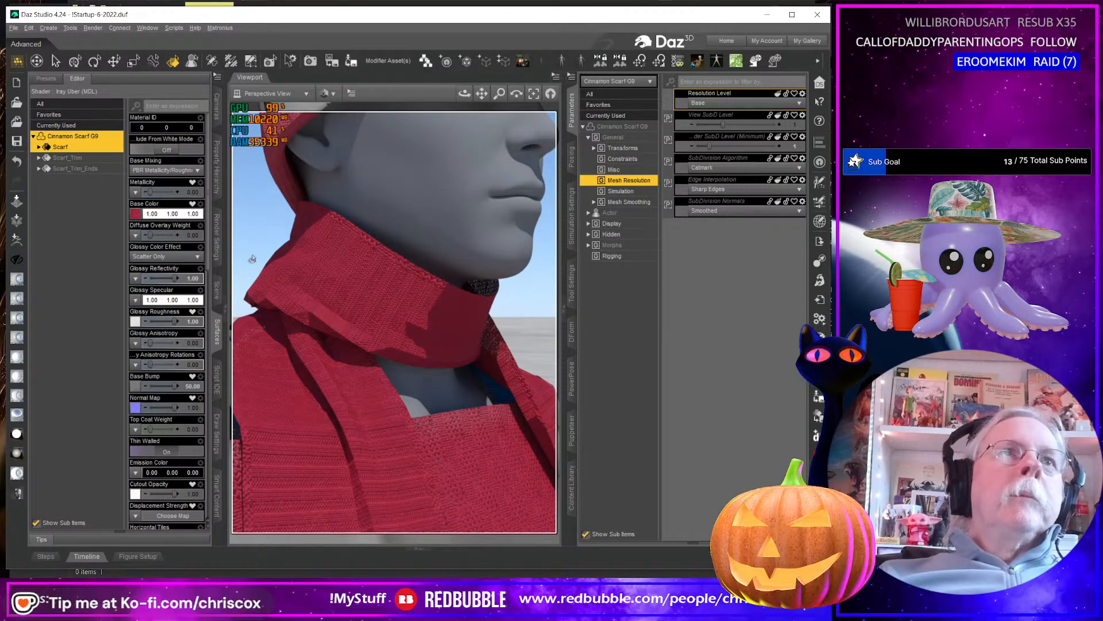
left_click(218, 296)
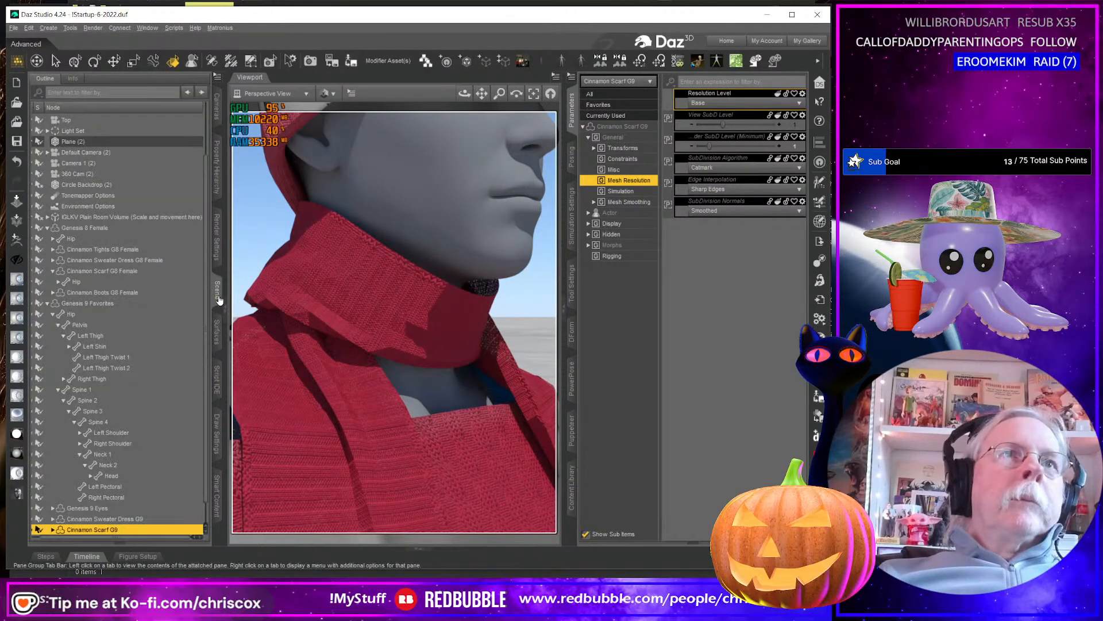
left_click(218, 78)
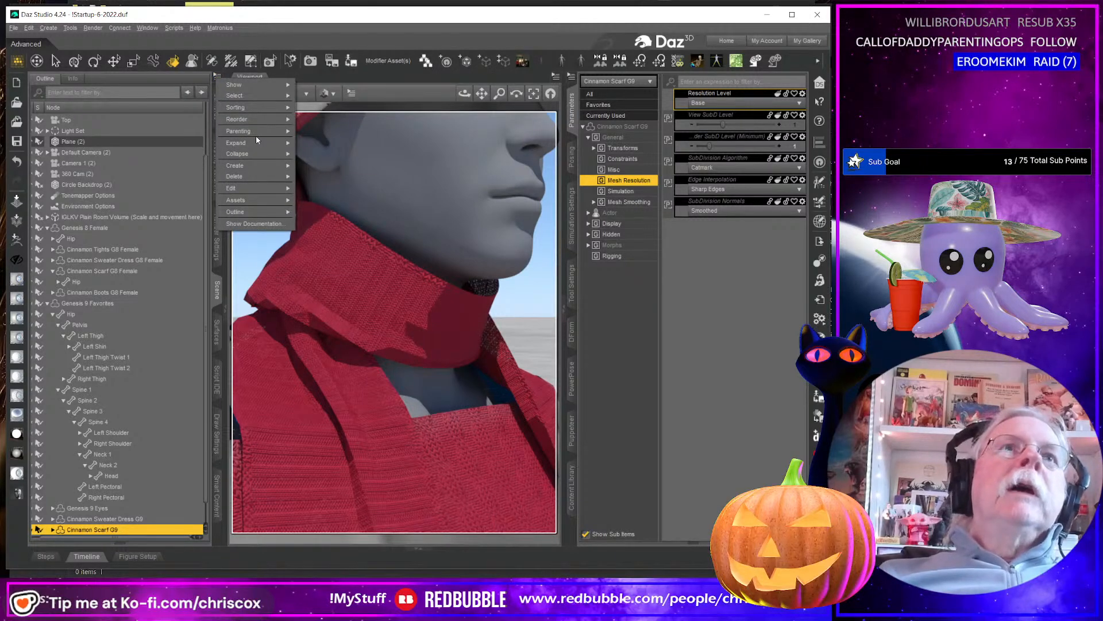
mouse_move(258, 190)
mouse_move(316, 190)
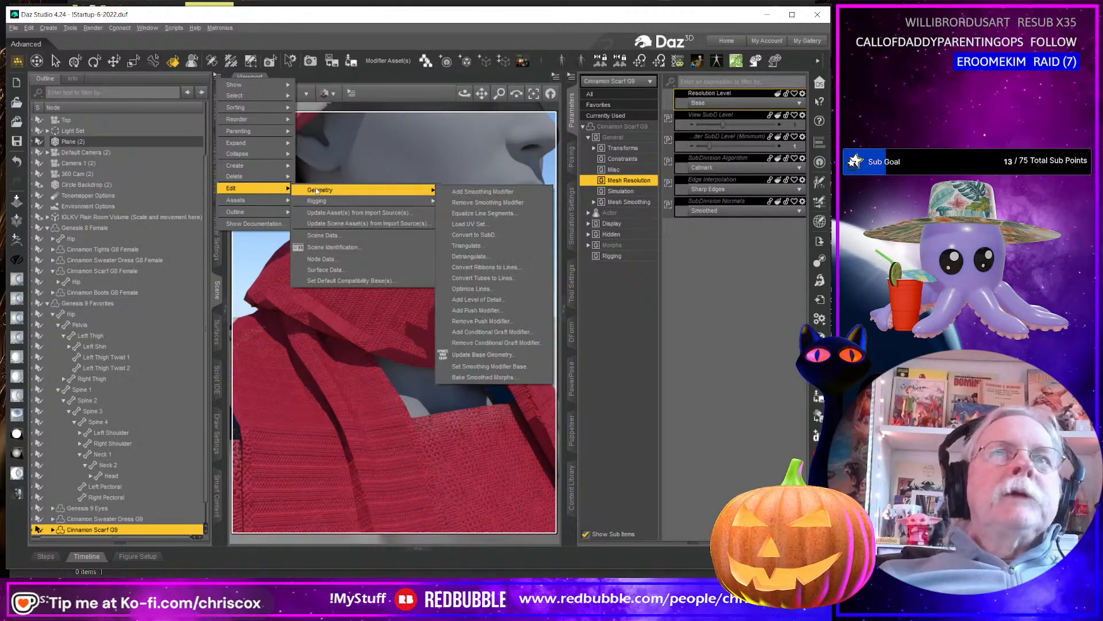
left_click(484, 236)
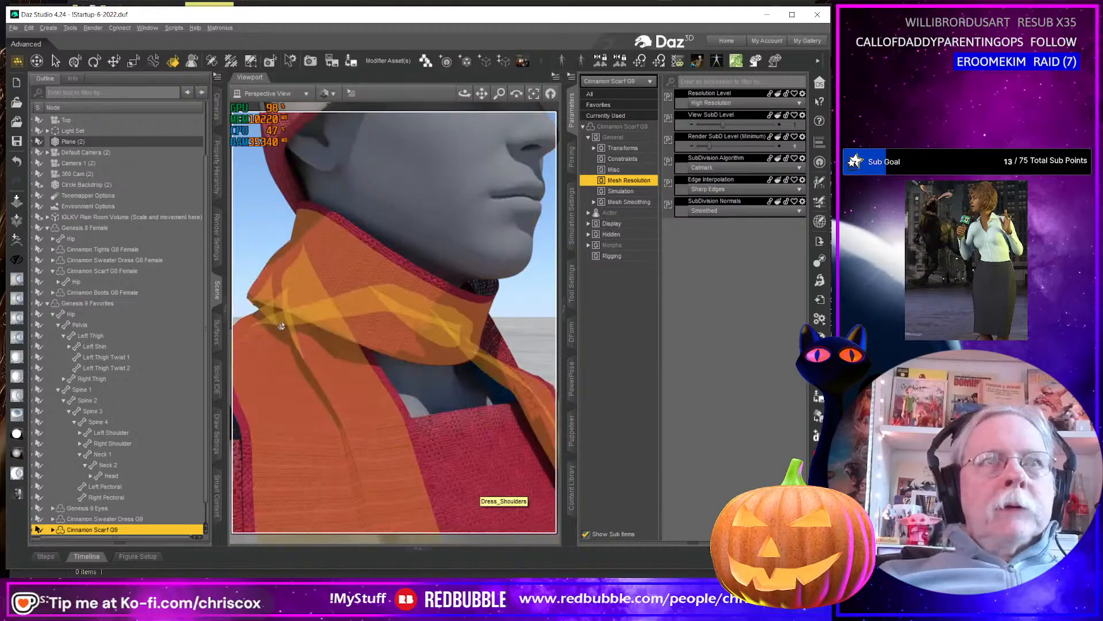
Set Base Bump to 1 on the Scarf, Scarf_Trim and Scarf_Trim_Ends surfaces of the Cinnamon Scarf G9.
left_click(217, 329)
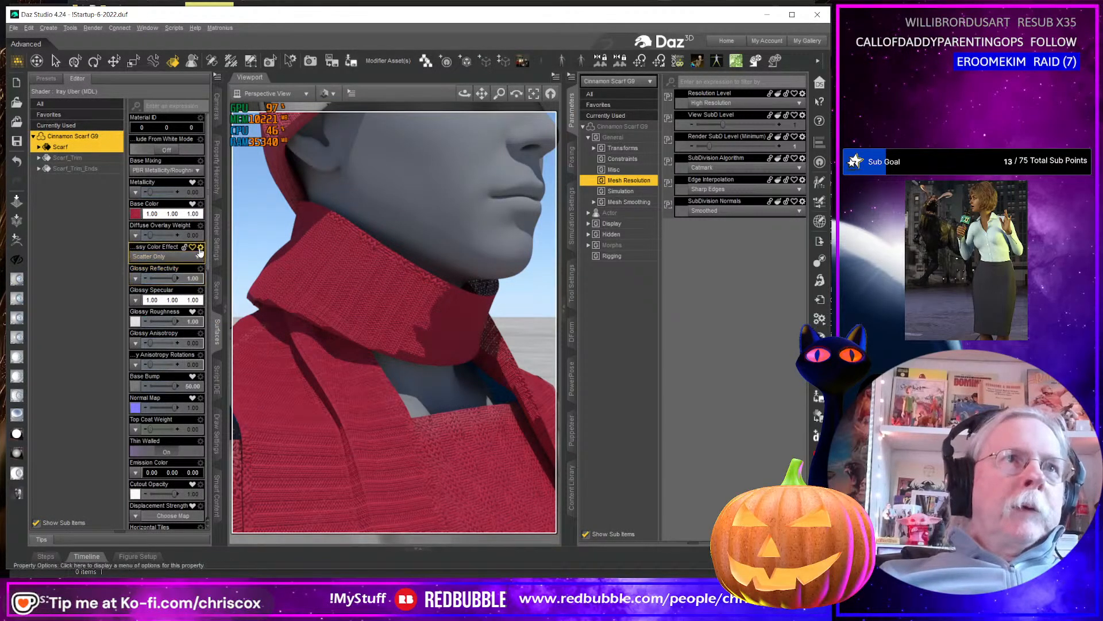
left_click(198, 388)
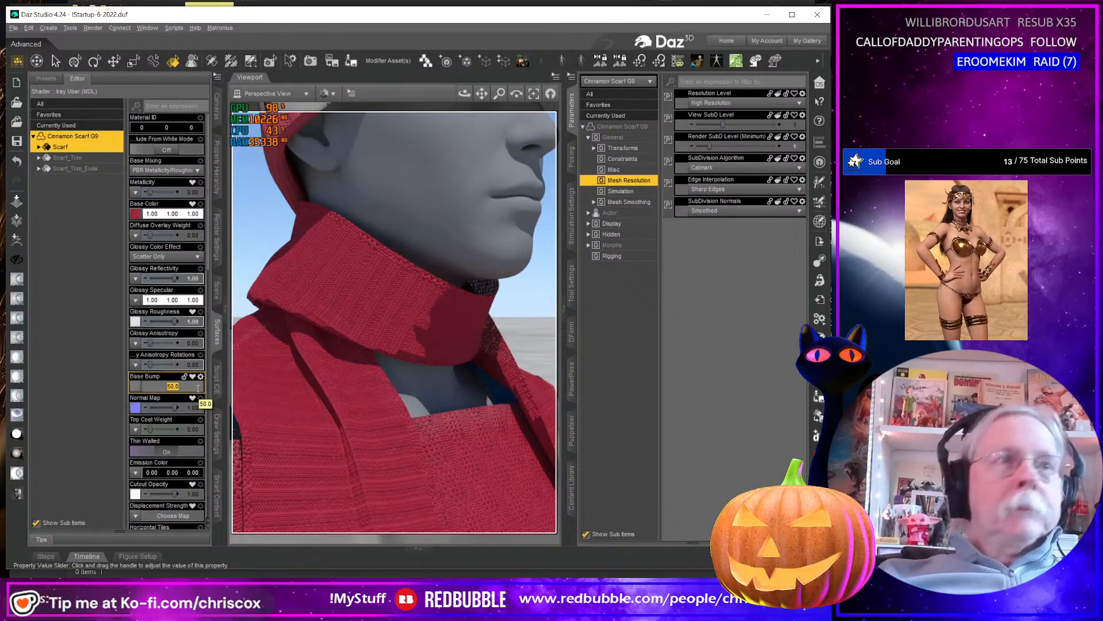
type("1")
key("Return")
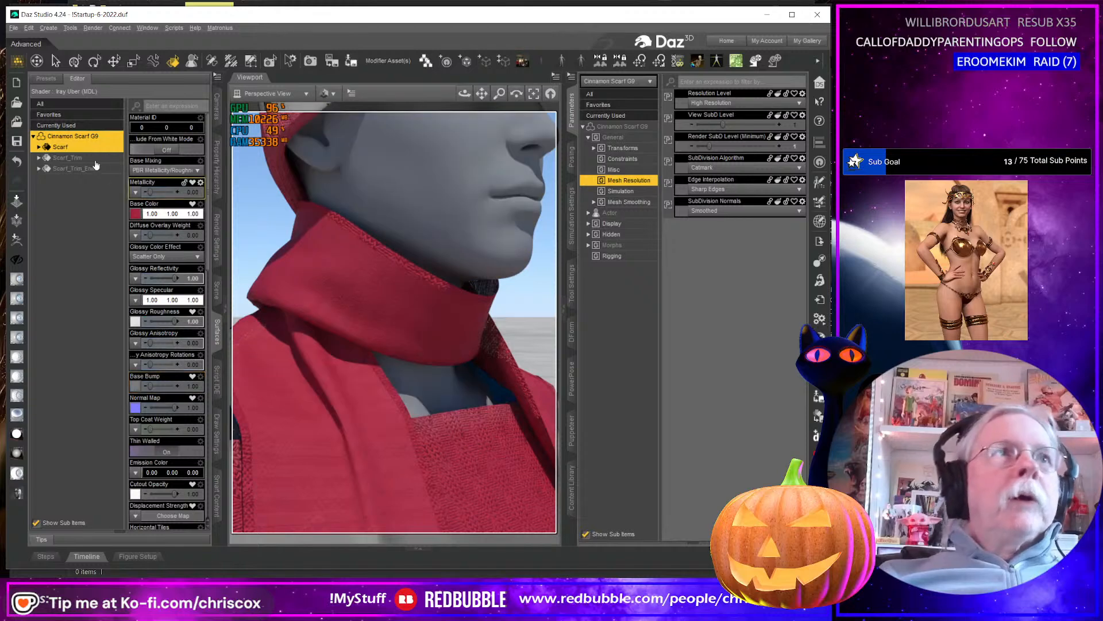
left_click(73, 135)
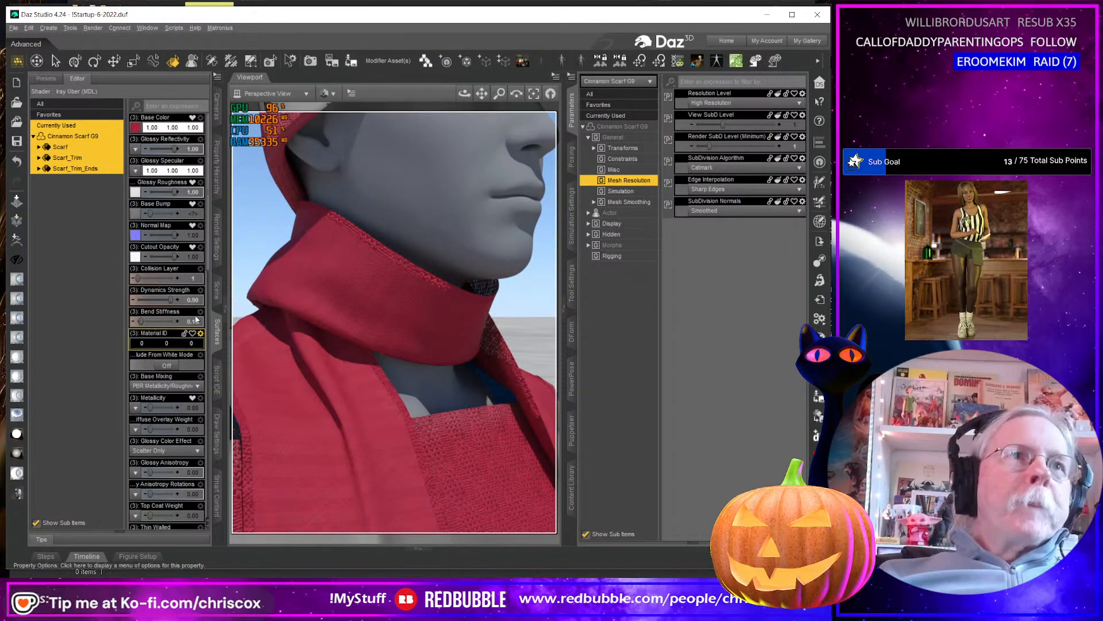
left_click(195, 216)
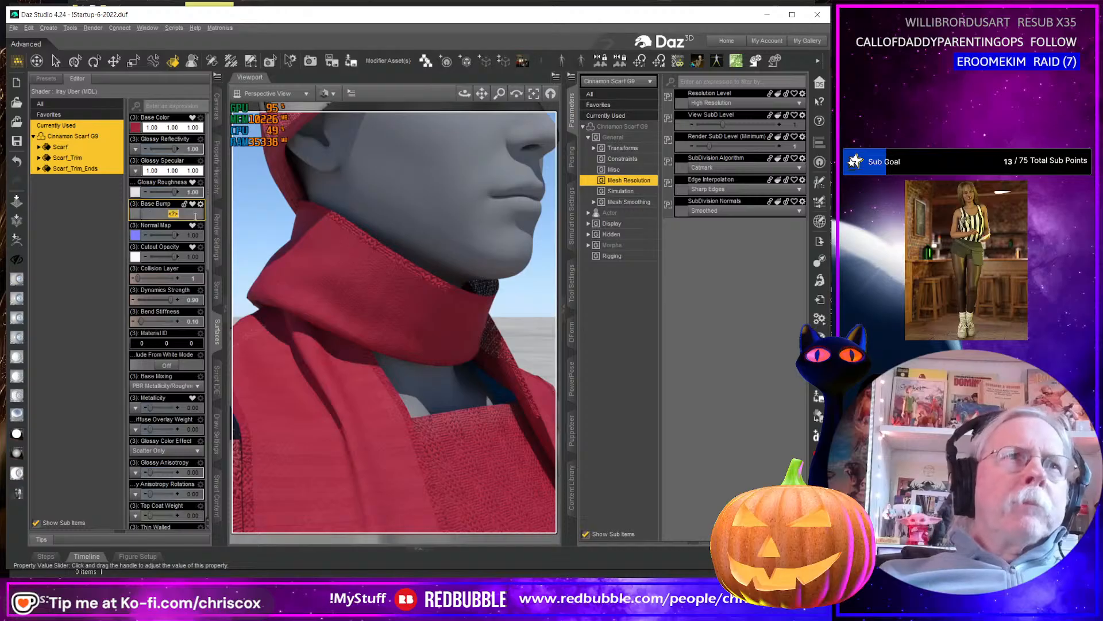
type("1")
key("Return")
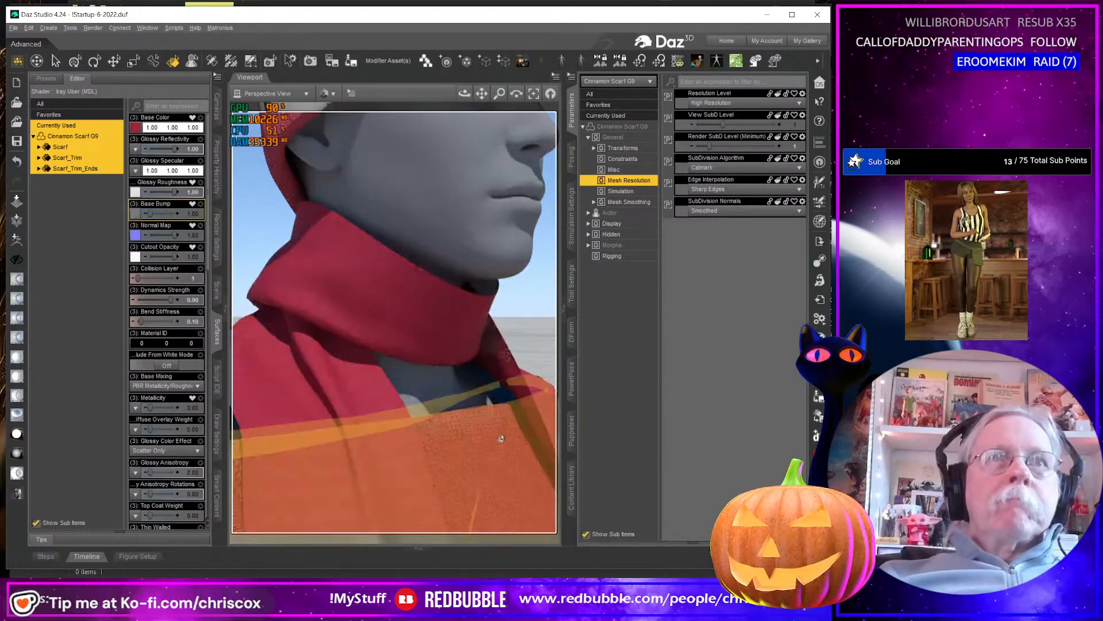
Browse for the scarf's Base Bump image and open Cinnamon Outfit_Cable_Knit_Height.jpg in Adobe Photoshop 2025, dismissing the plug-in notice.
left_click(137, 214)
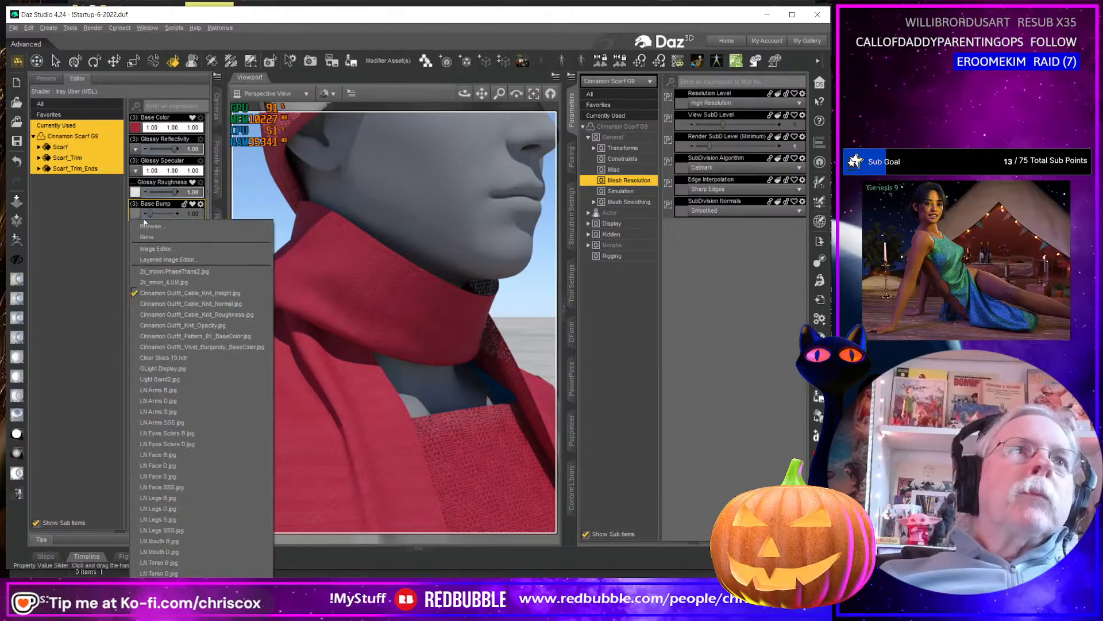
left_click(148, 227)
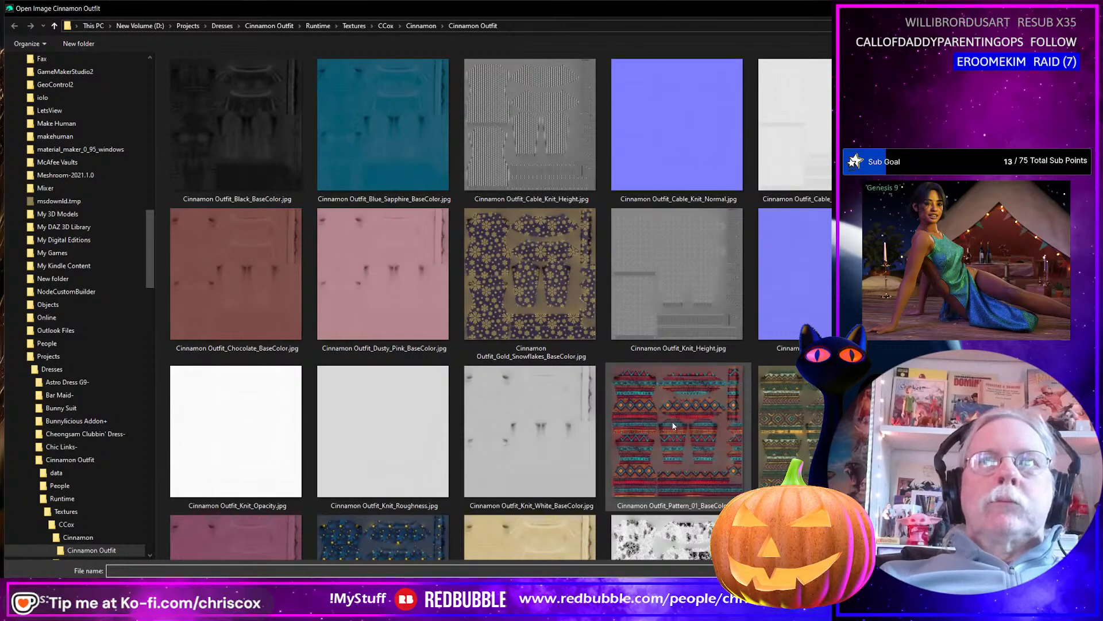
left_click(530, 132)
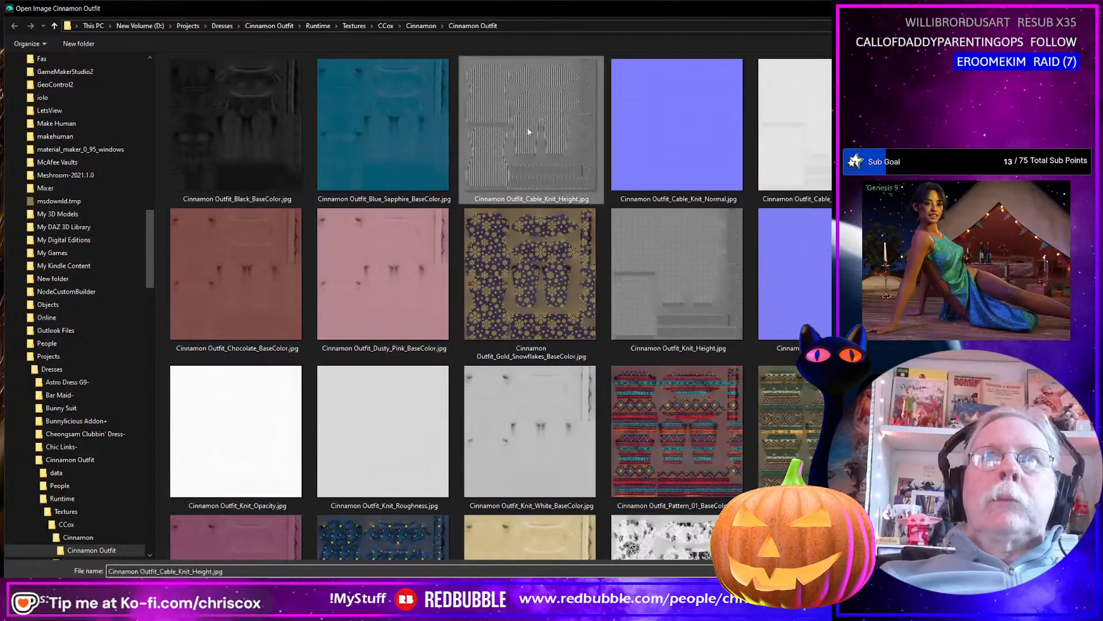
right_click(528, 129)
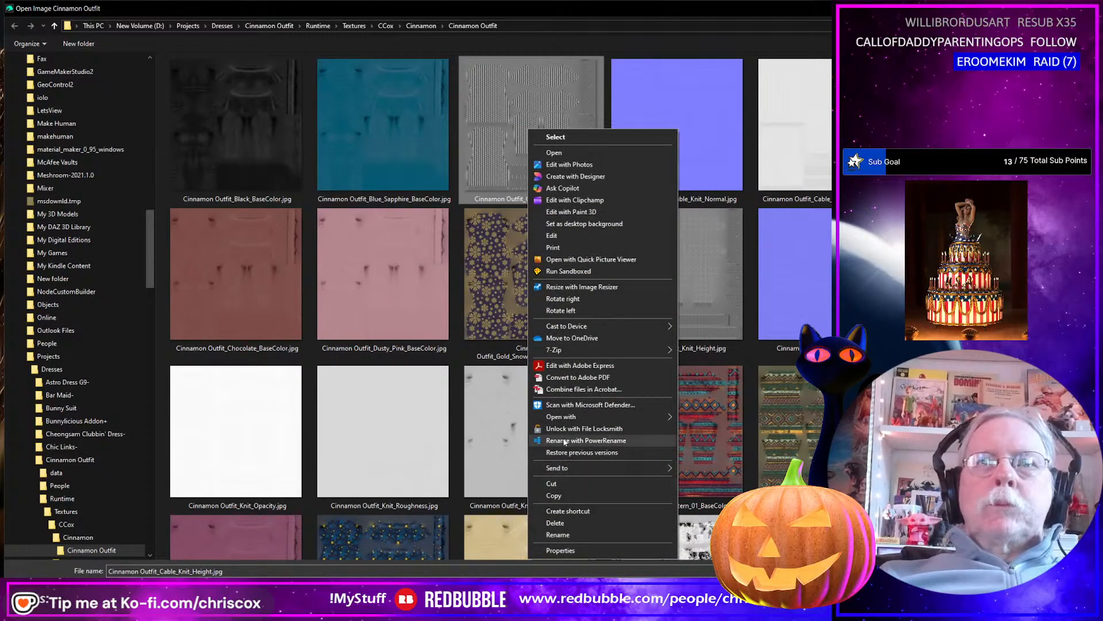
mouse_move(564, 422)
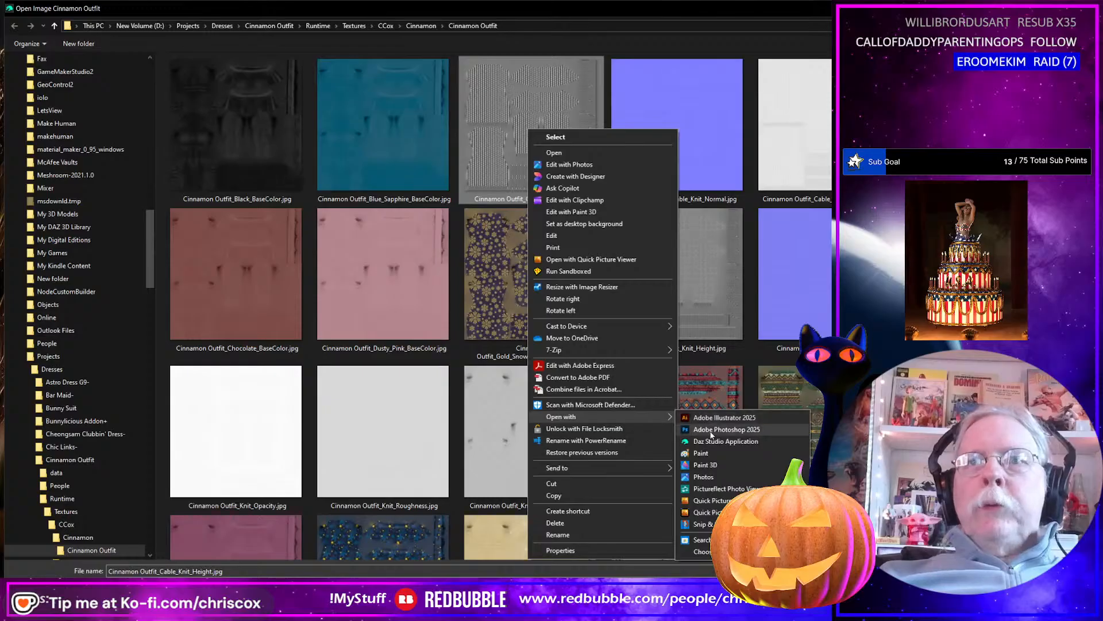
left_click(699, 424)
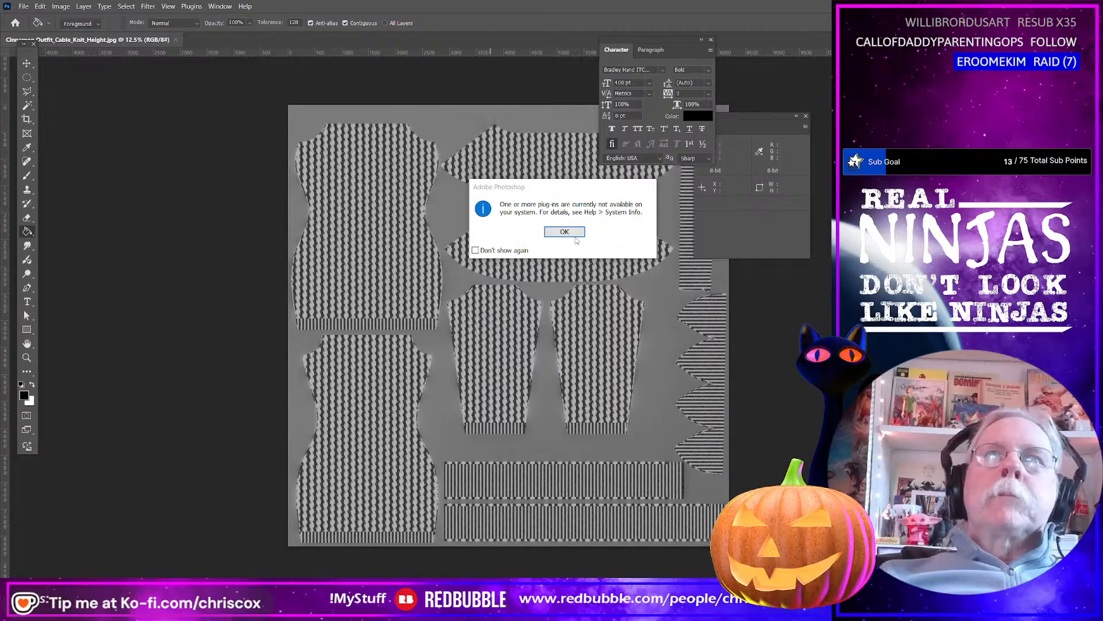
left_click(574, 234)
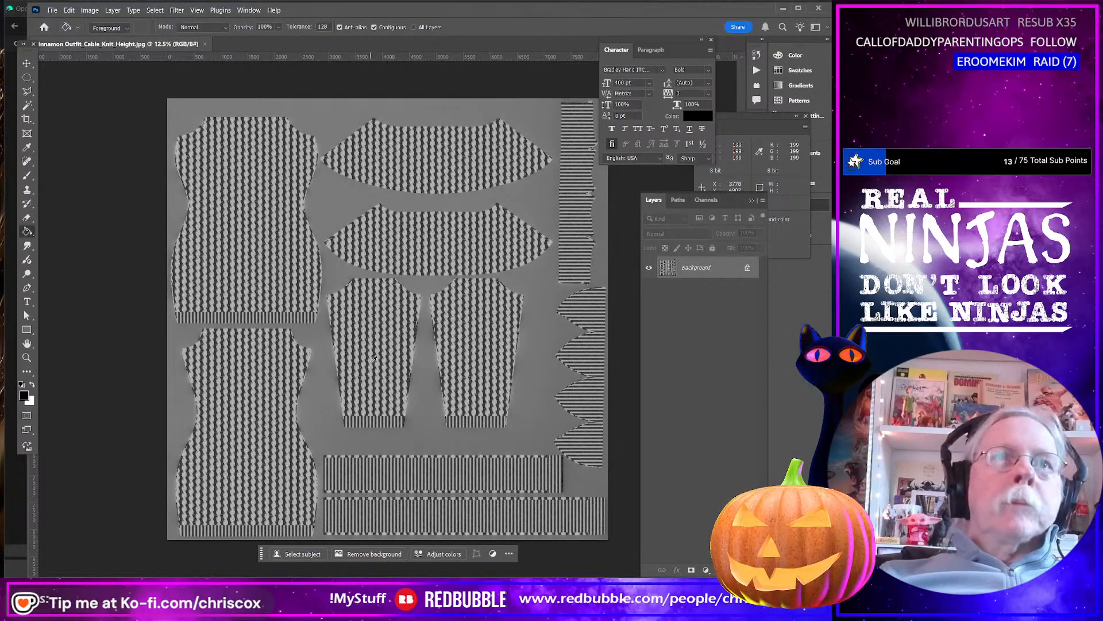
Increase the cable knit height map's contrast with Curves, moving the black point to input 32 and the white point to input 186.
scroll(392, 357, "up", 5, "alt")
scroll(373, 359, "up", 10, "alt")
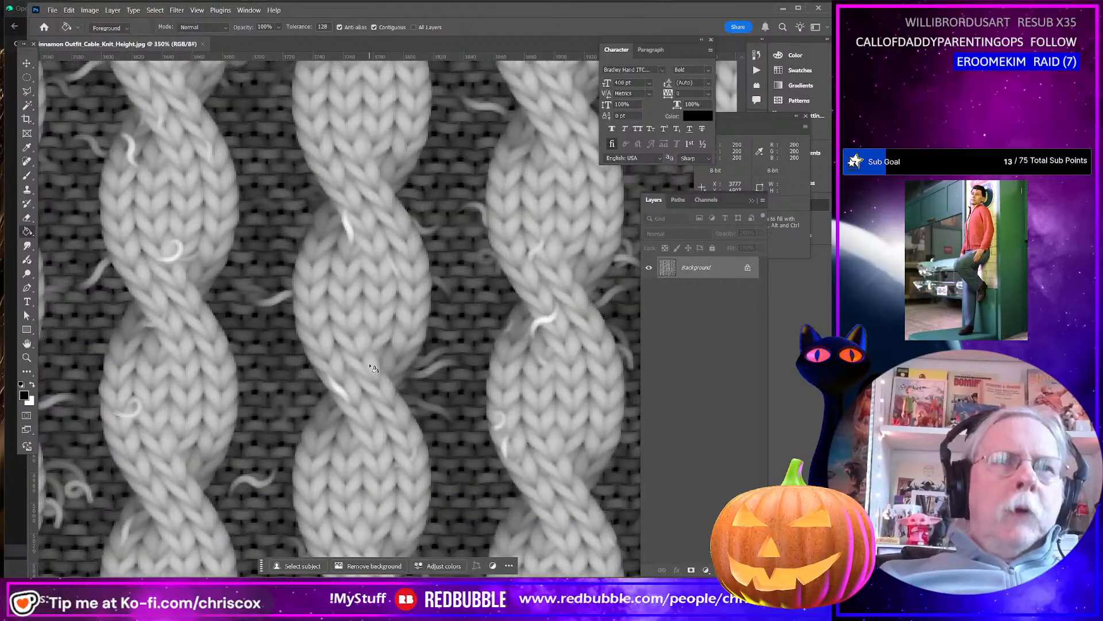
key("ctrl+m")
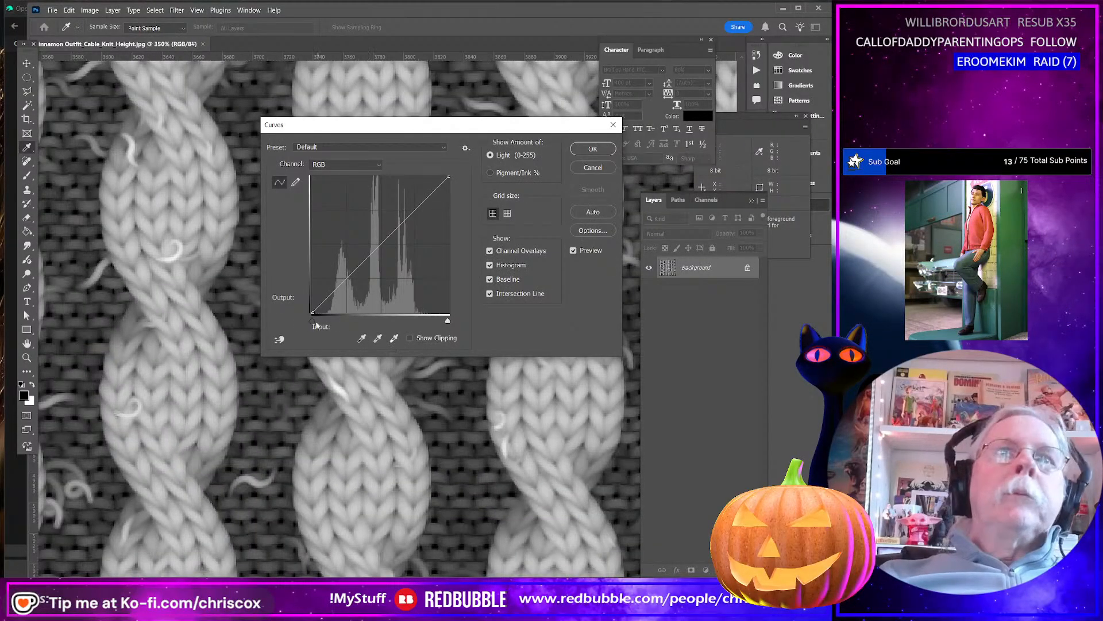
left_click_drag(313, 312, 330, 314)
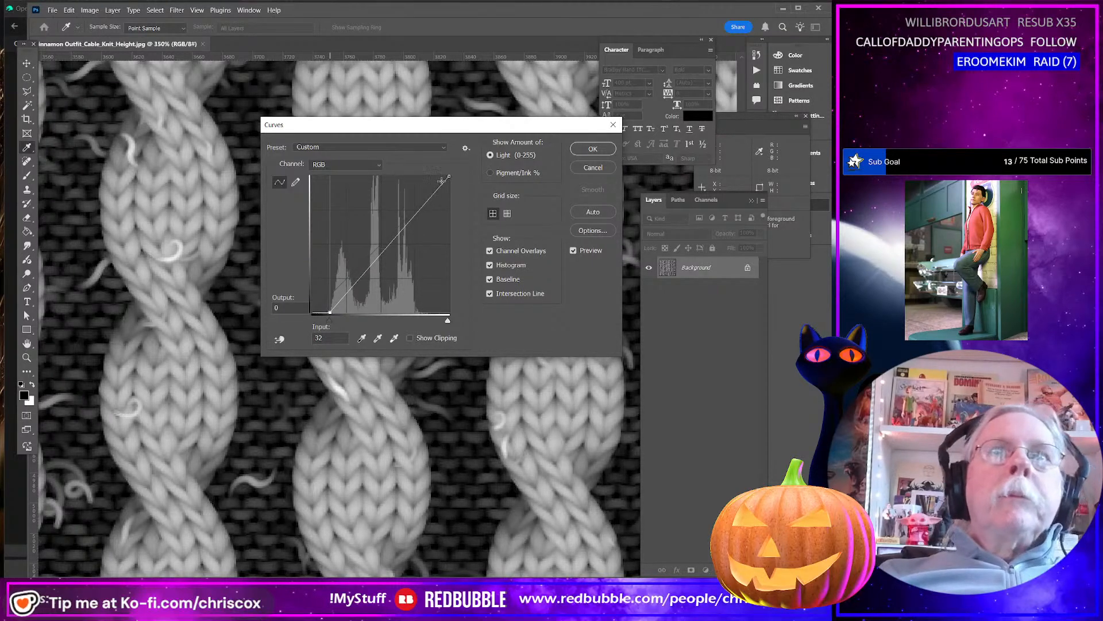
left_click_drag(448, 175, 411, 174)
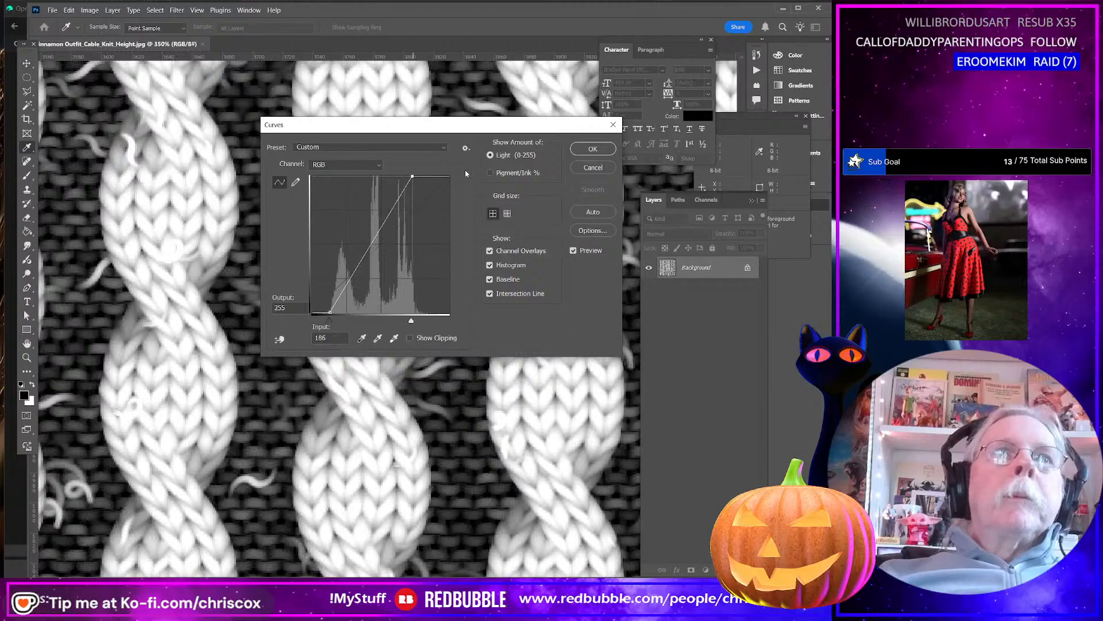
left_click(592, 149)
key("g")
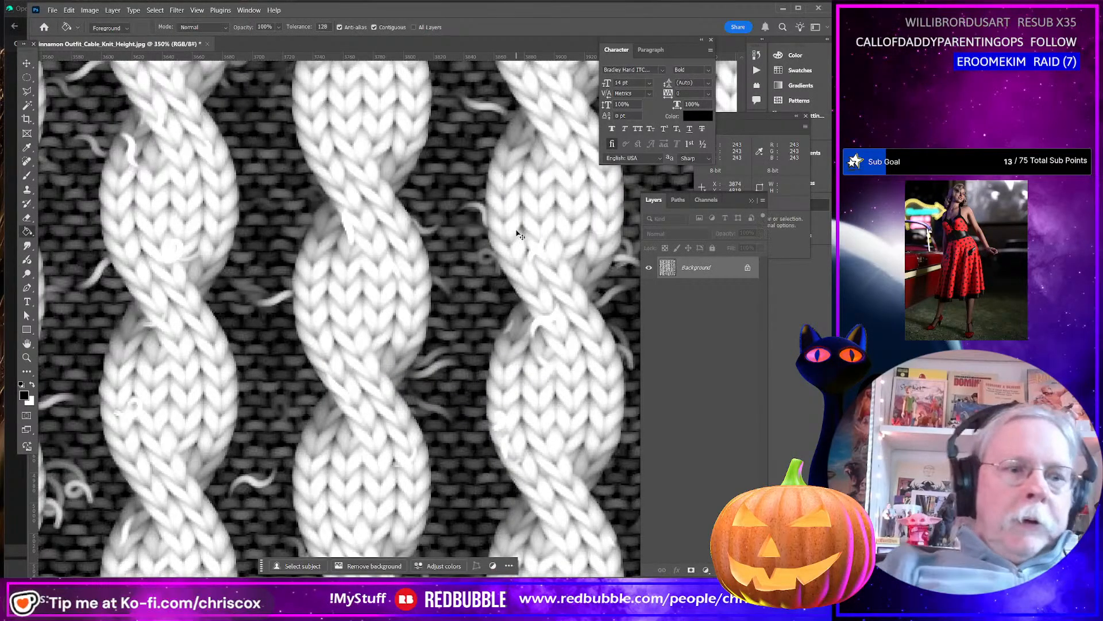
Save the edited height map as a High quality progressive JPEG and reload it as Base Bump on the scarf surfaces in Daz Studio.
key("ctrl+s")
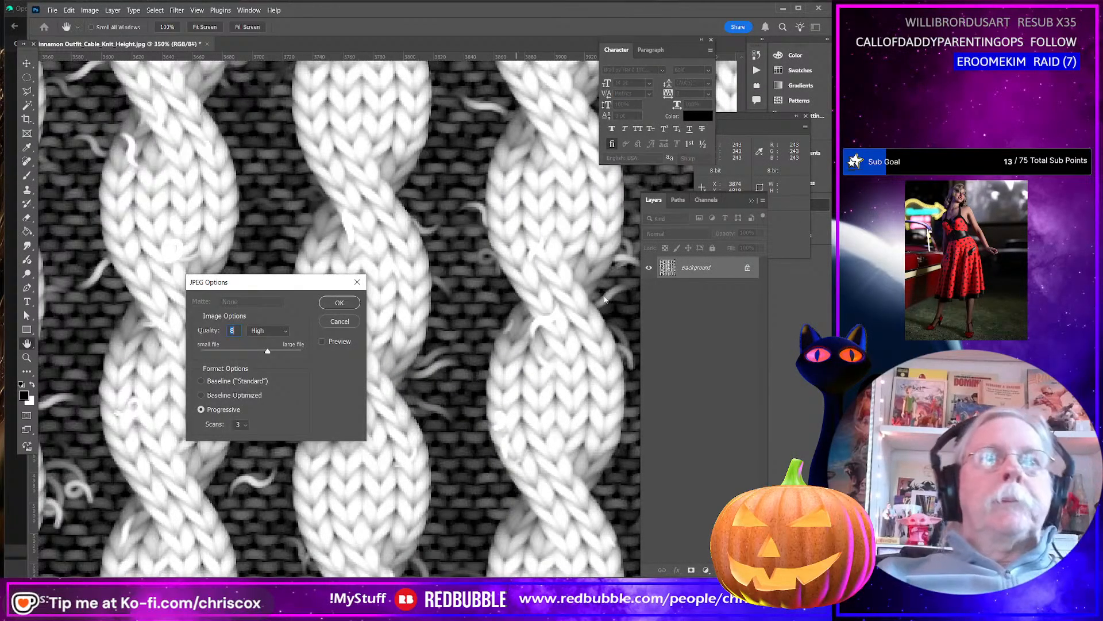
left_click(334, 305)
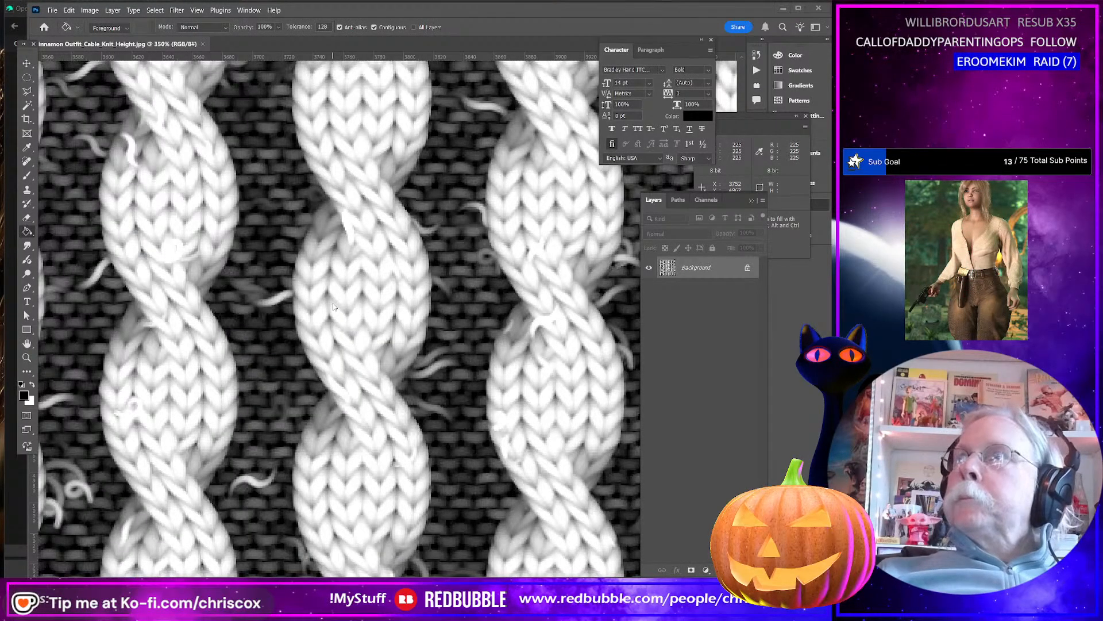
key("ctrl+o")
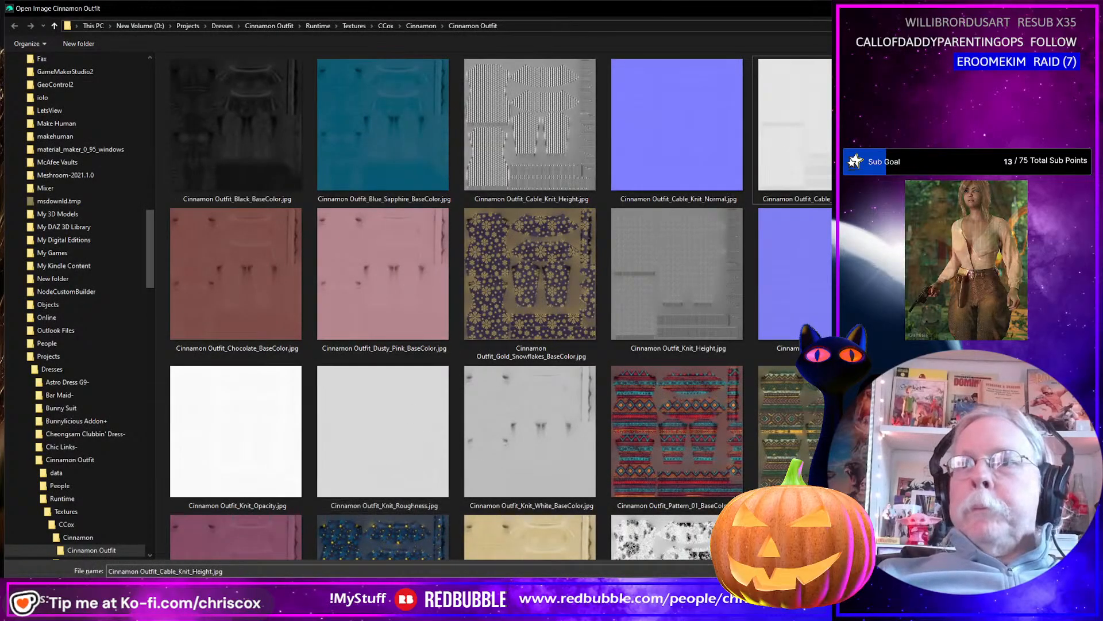
double_click(677, 275)
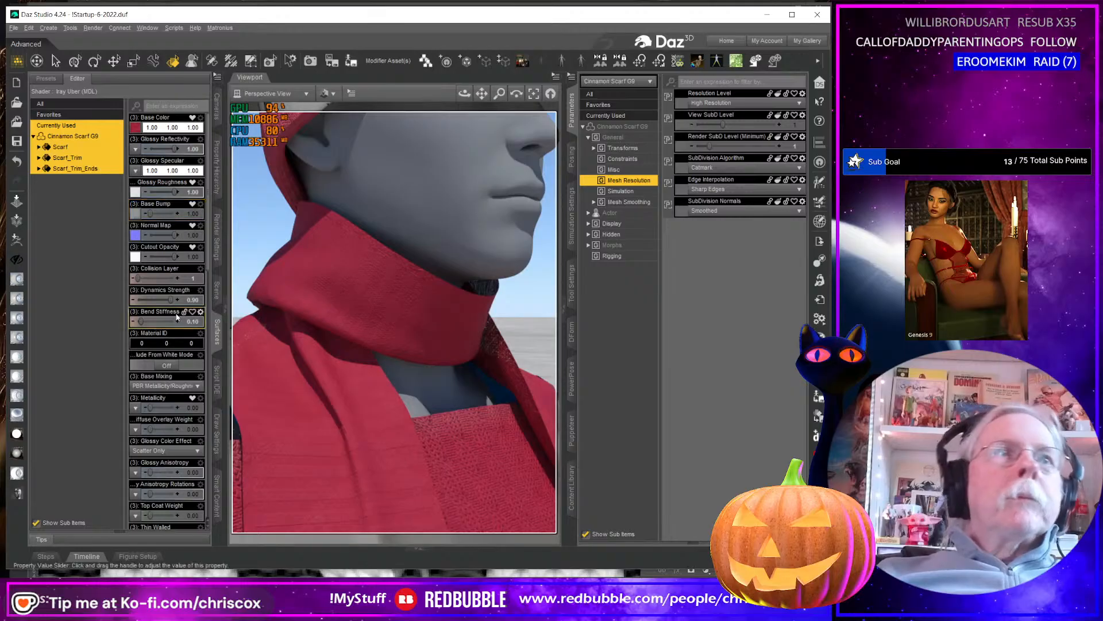
Turn off Use Limits for the Normal Map parameter on the three Cinnamon Scarf G9 surfaces.
left_click(192, 235)
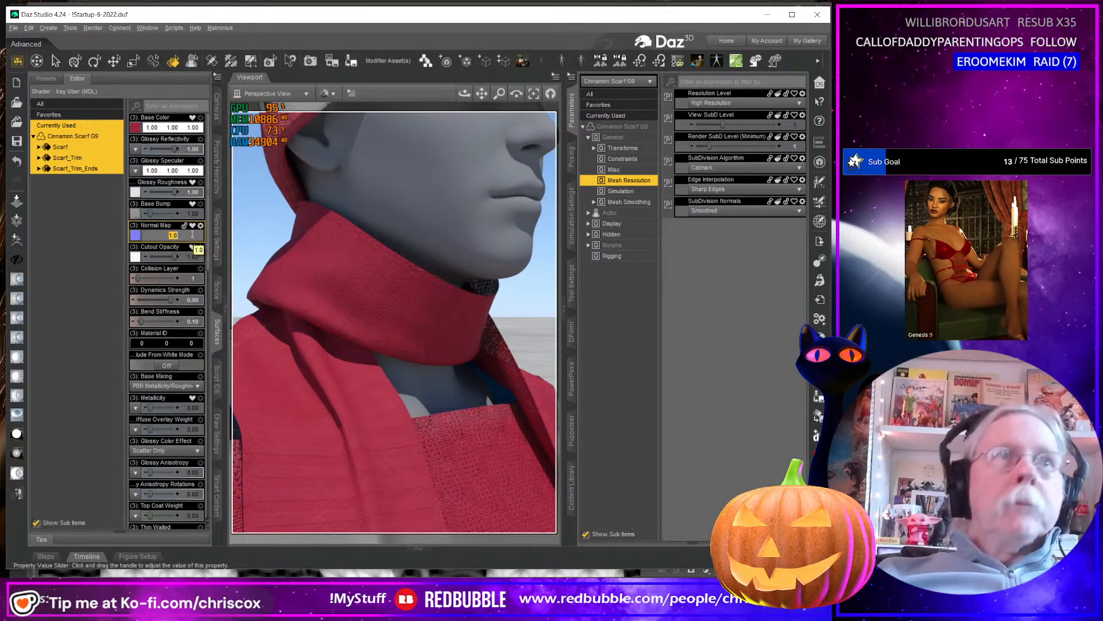
key("Return")
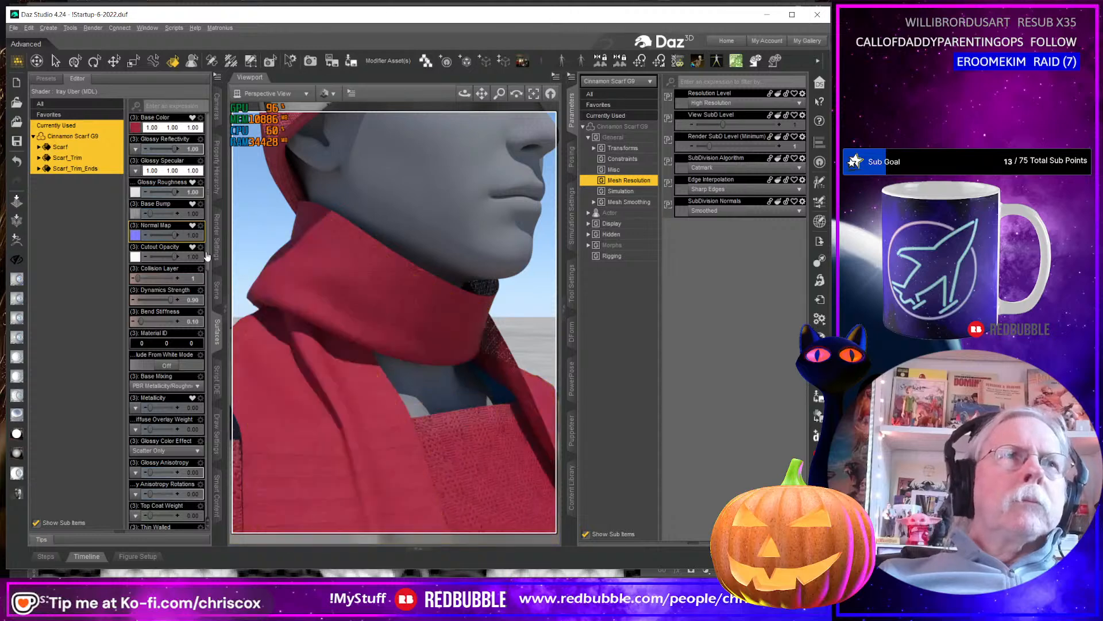
left_click(200, 226)
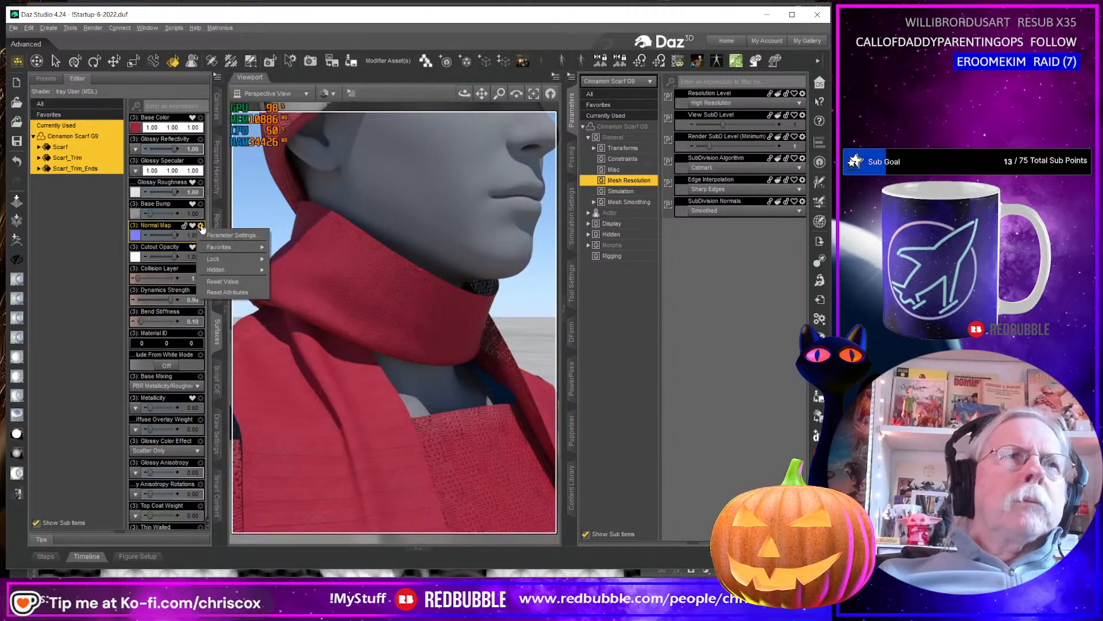
left_click(232, 235)
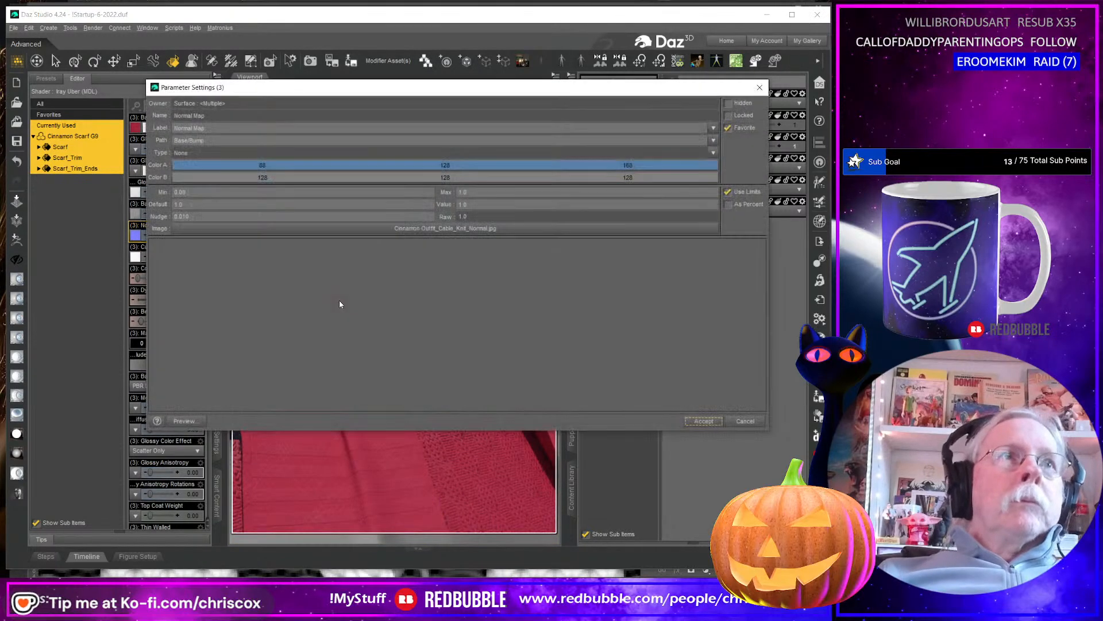
left_click(728, 193)
left_click(702, 421)
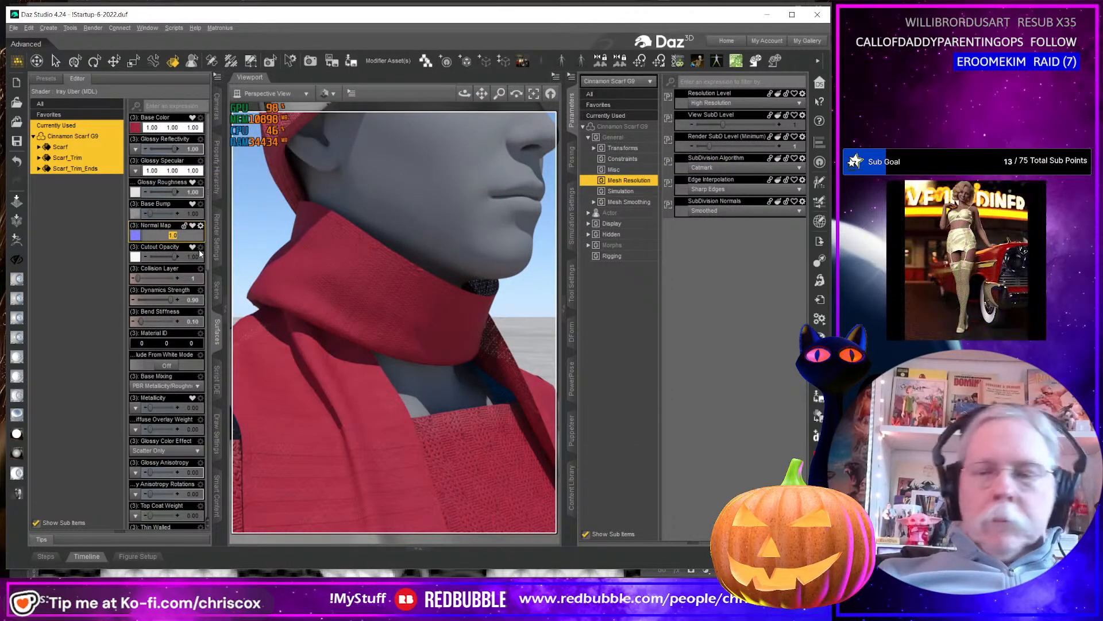
Try Normal Map strengths of 5 and 50 on the three scarf surfaces.
type("5")
key("Return")
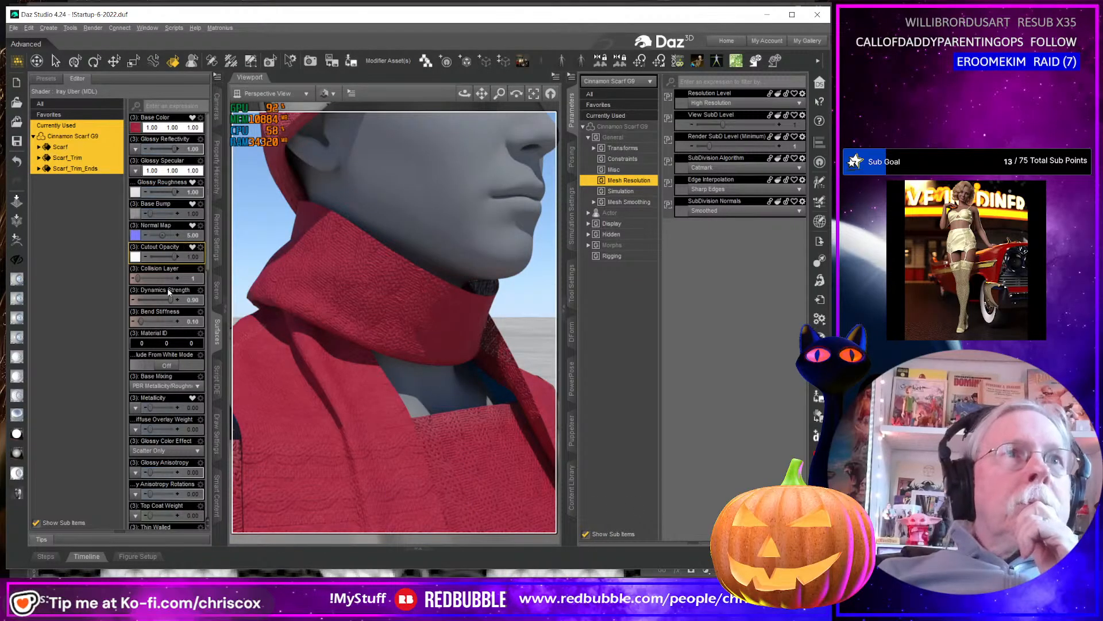
left_click(197, 236)
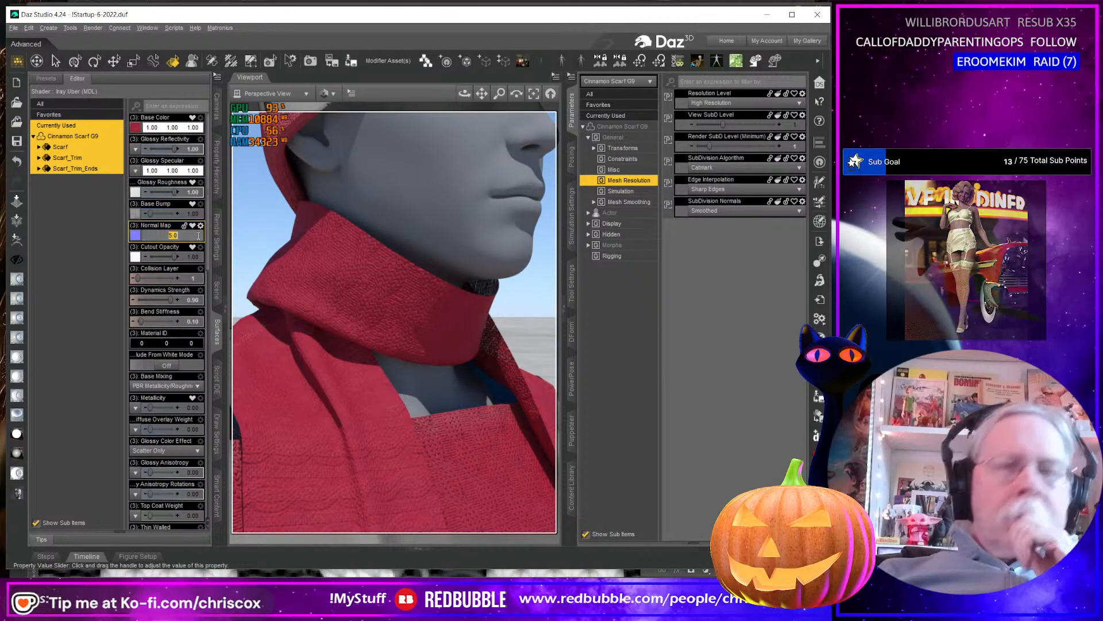
type("50")
key("Return")
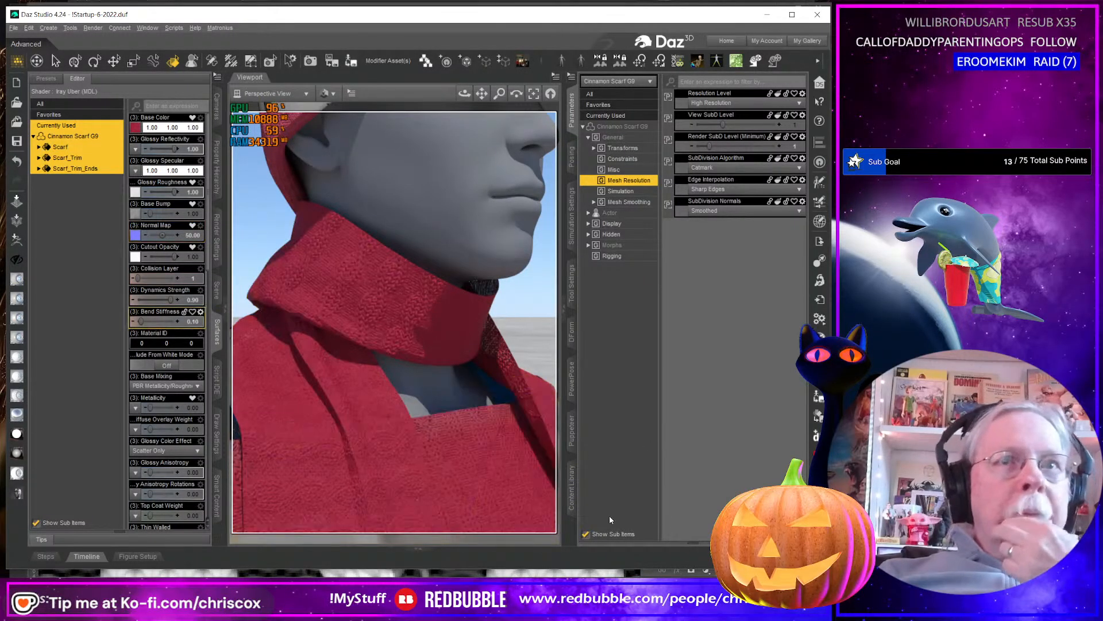
Set Normal Map to 1 and Base Bump to 10 on the scarf surfaces.
left_click(191, 235)
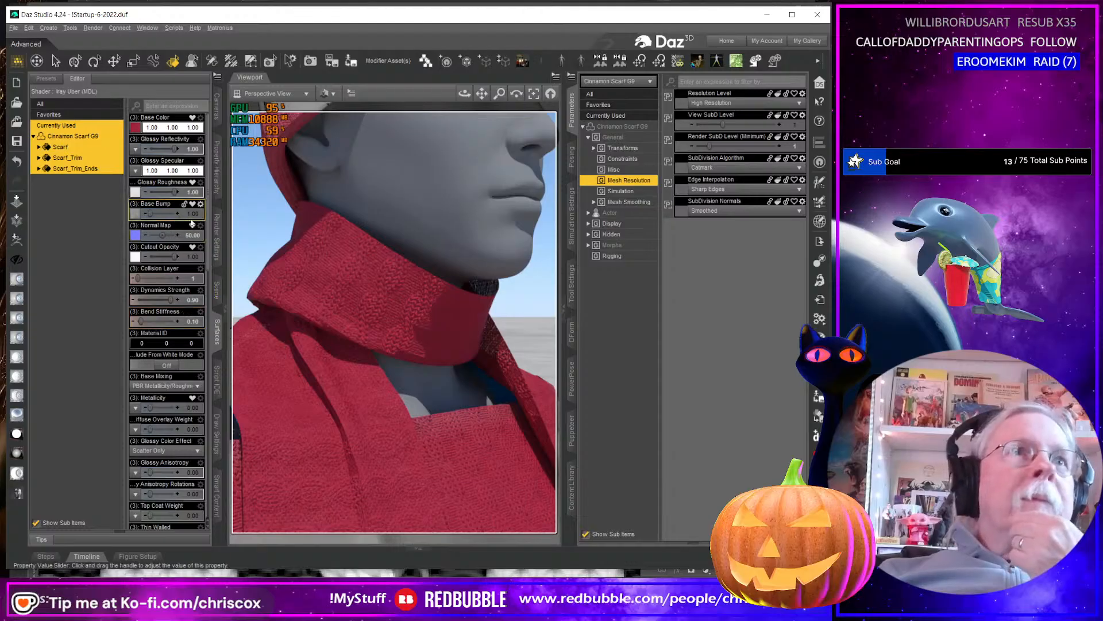
key("Return")
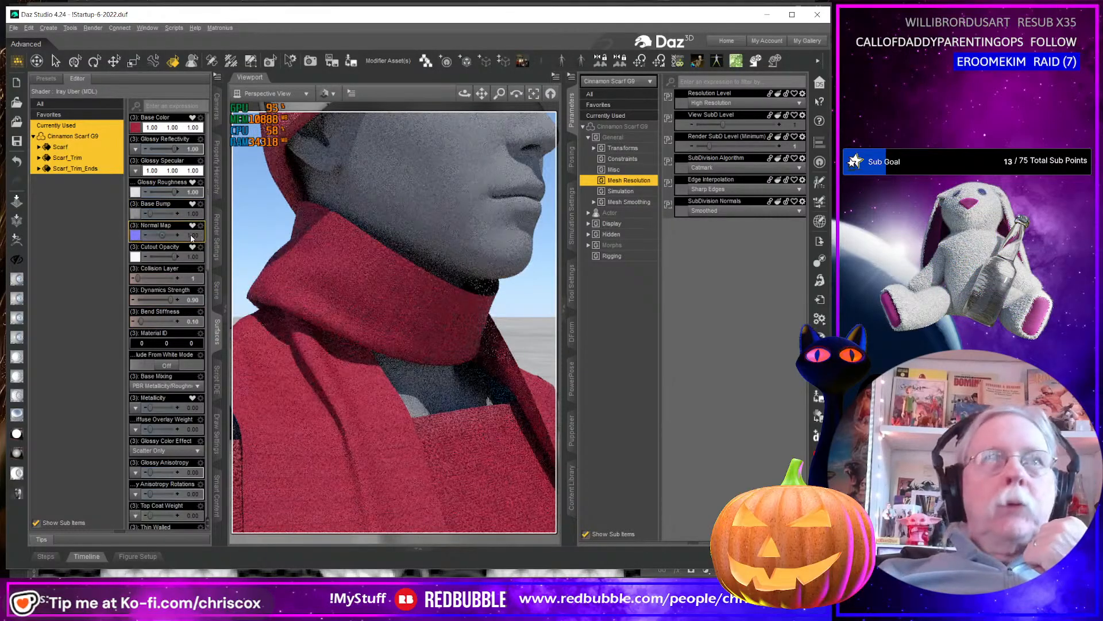
left_click(195, 213)
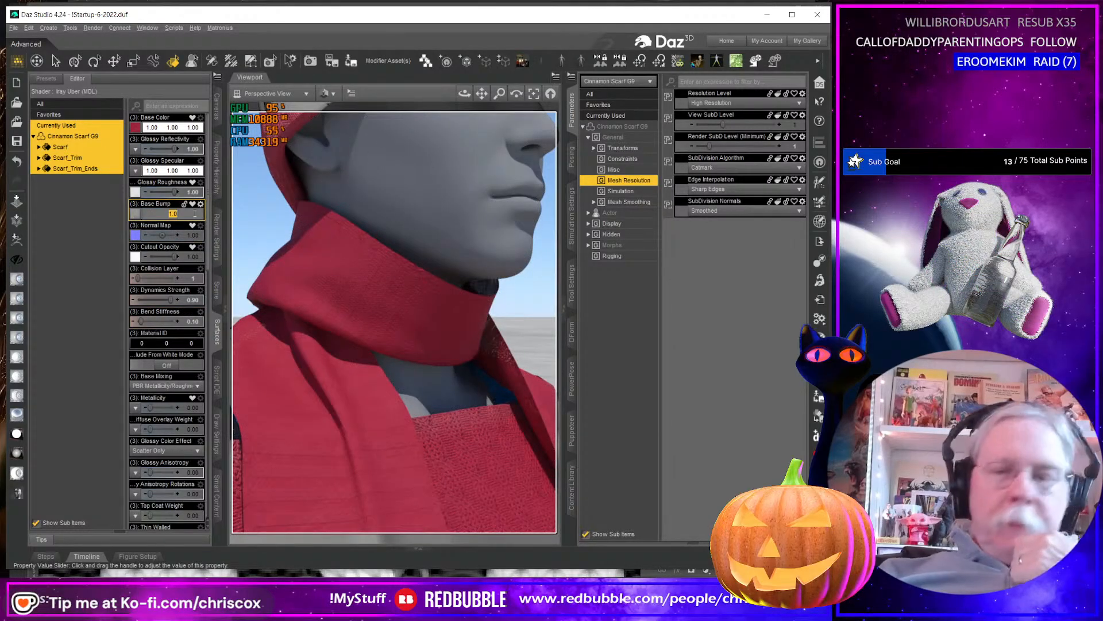
type("10")
key("Return")
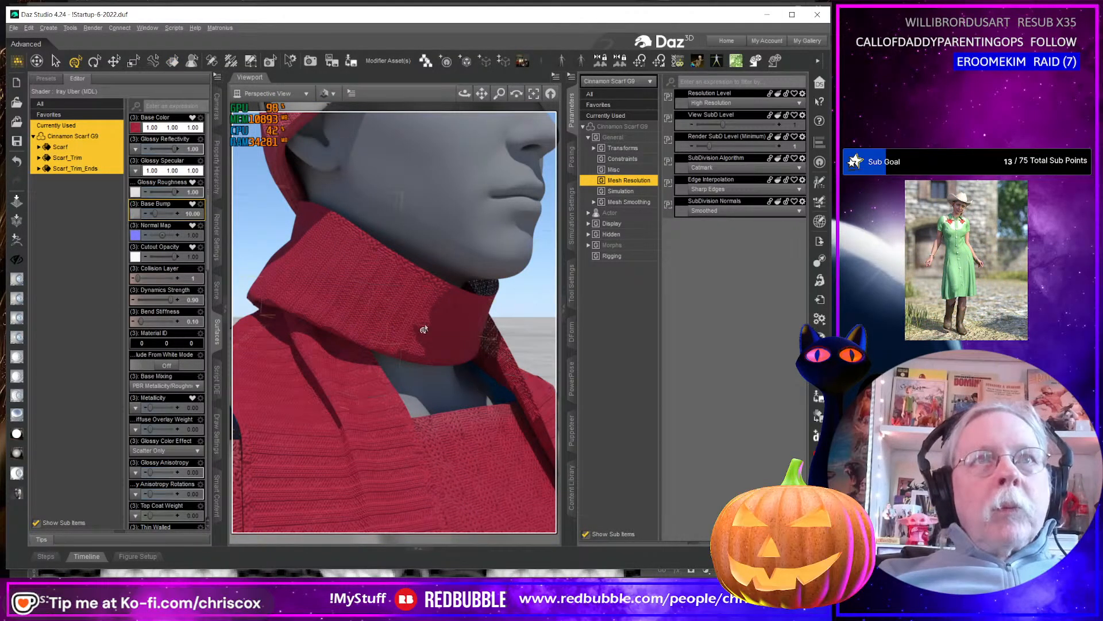
Raise Base Bump to 50 on the three scarf surfaces.
left_click(194, 212)
type("50")
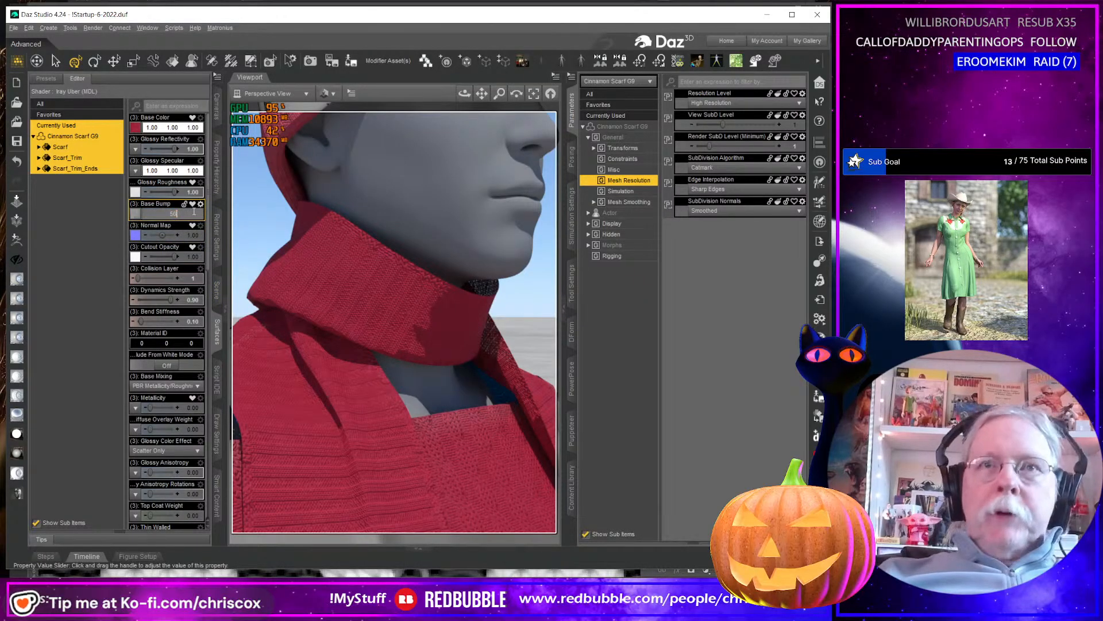
key("Return")
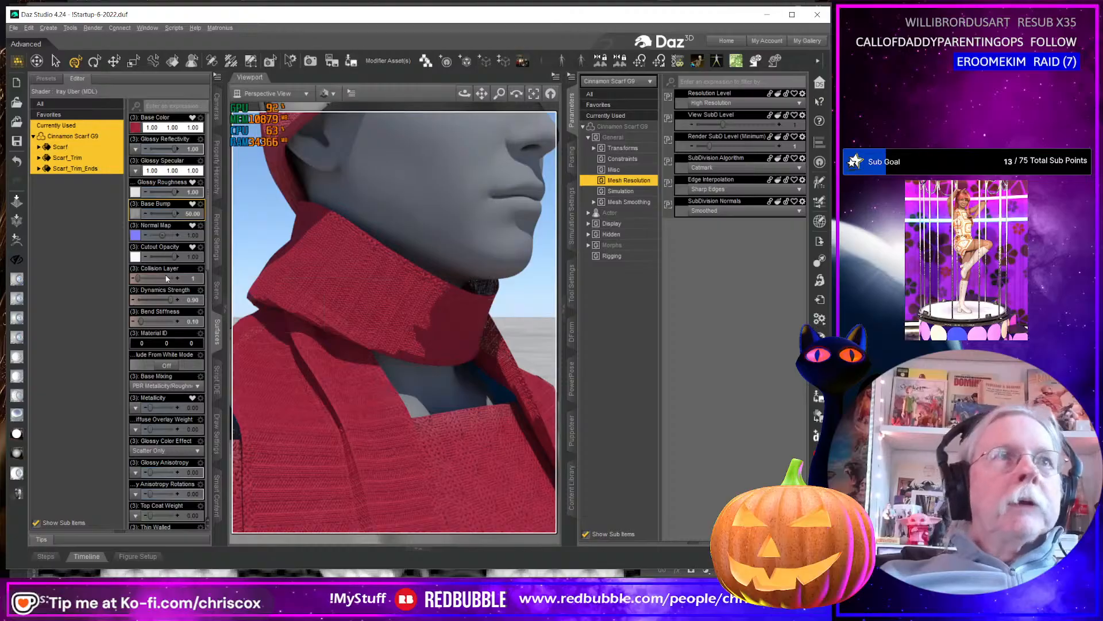
Set Base Bump to 1 and Normal Map to 50 on the Scarf, Scarf_Trim and Scarf_Trim_Ends surfaces.
left_click(194, 216)
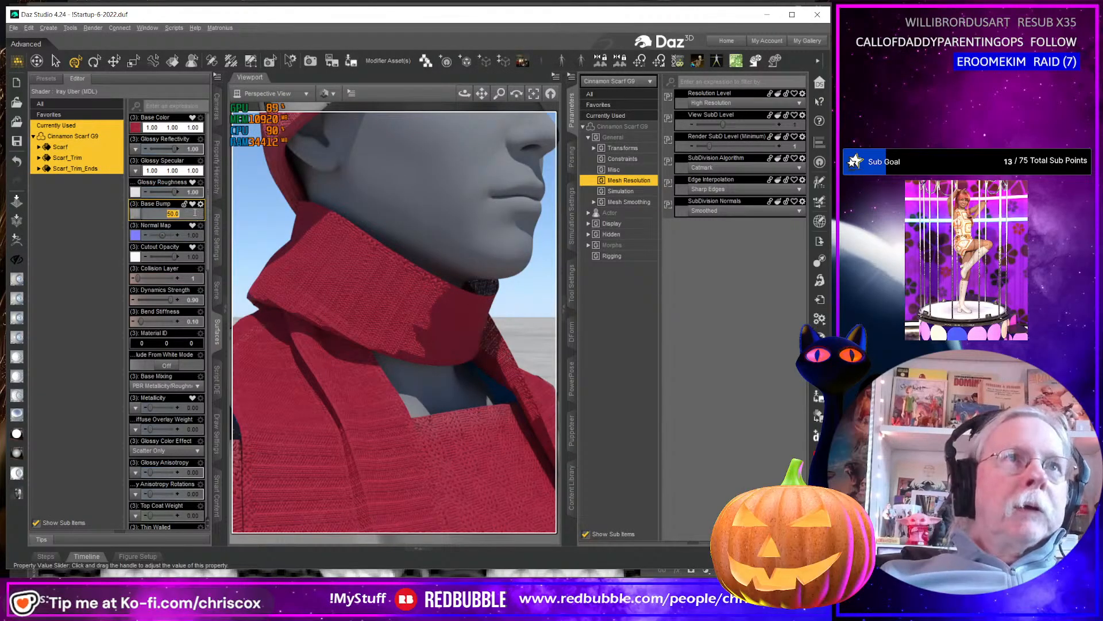
type("1")
key("Return")
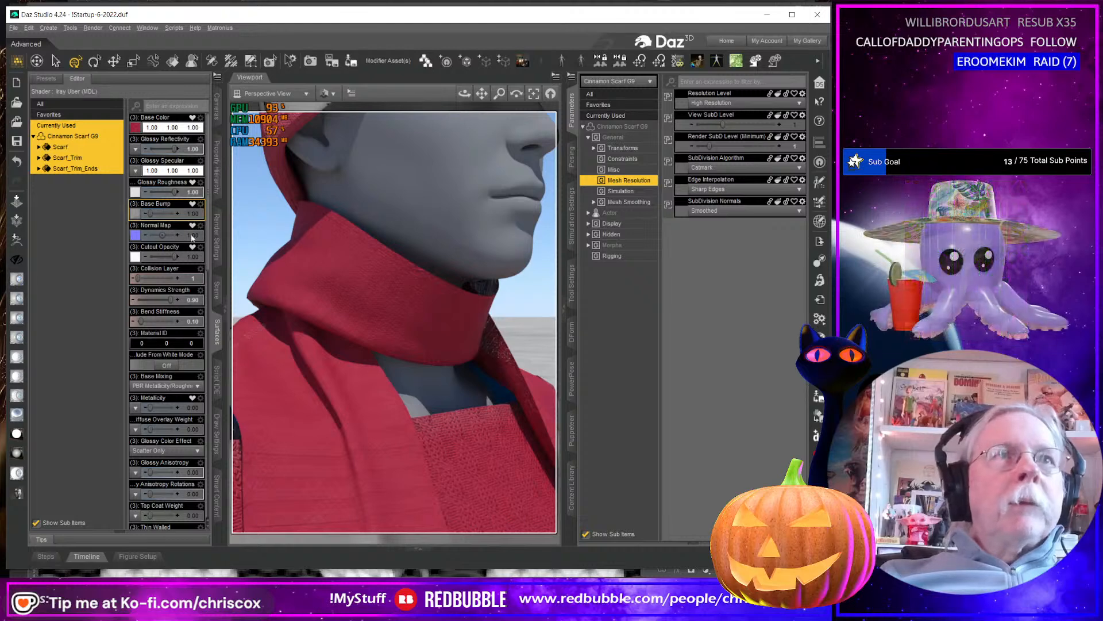
left_click(194, 234)
type("50")
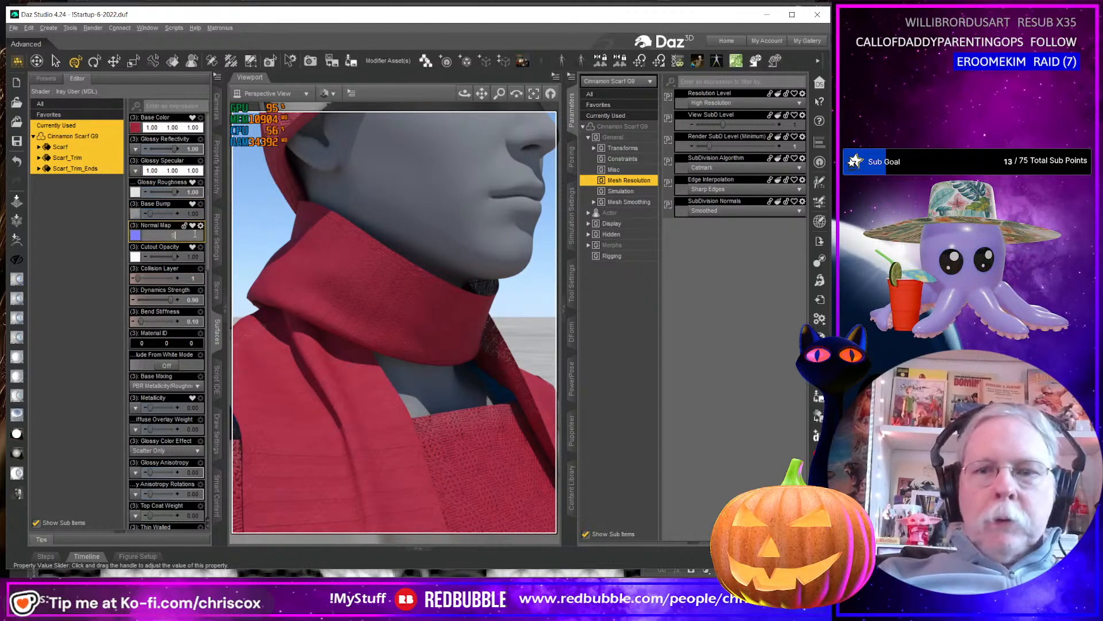
key("Return")
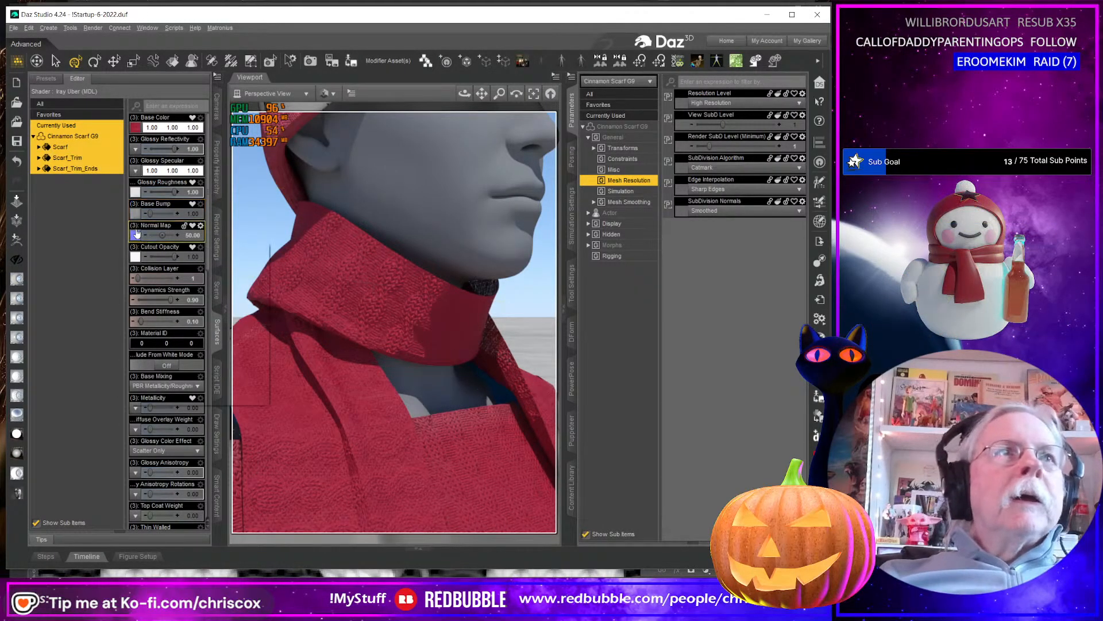
mouse_move(135, 235)
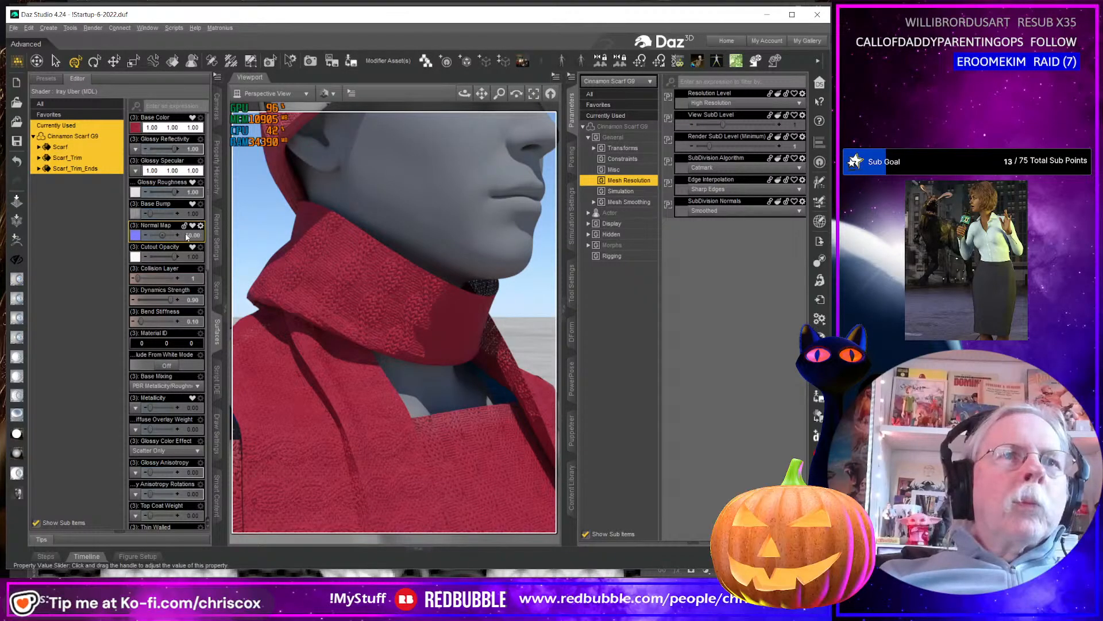
Set Normal Map to 1 on the Scarf, Scarf_Trim and Scarf_Trim_Ends surfaces.
mouse_move(187, 236)
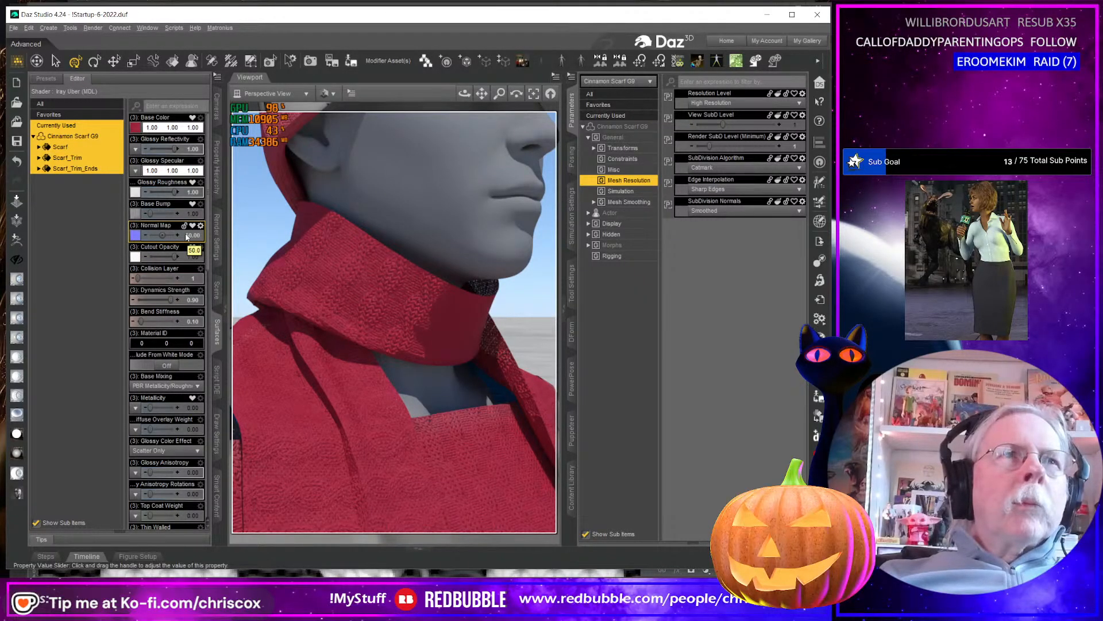
left_click(189, 235)
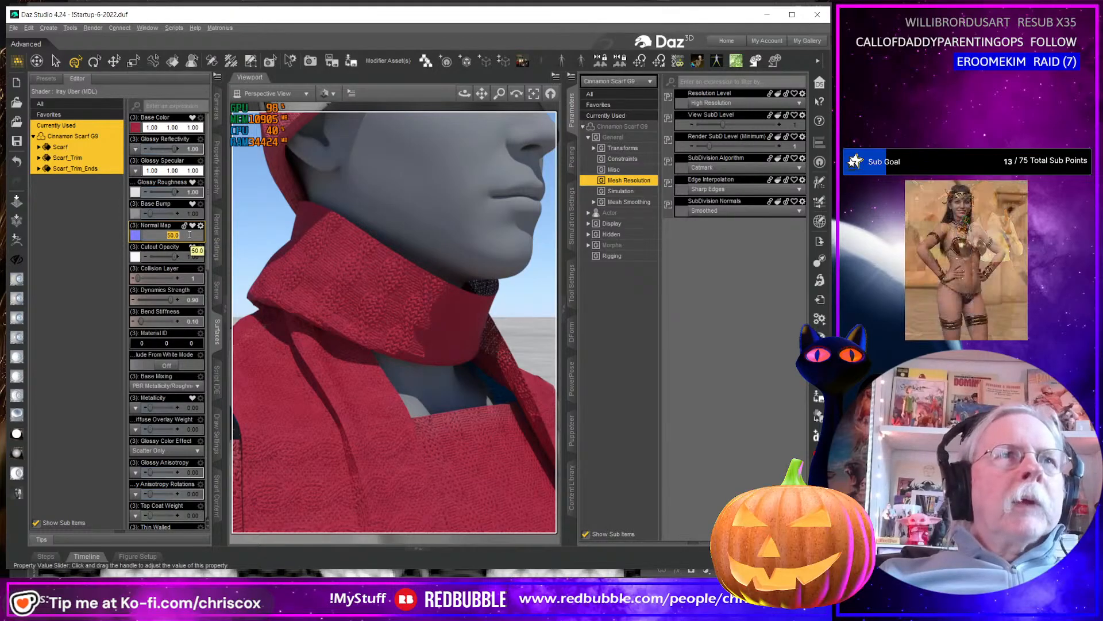
type("0.1")
key("Return")
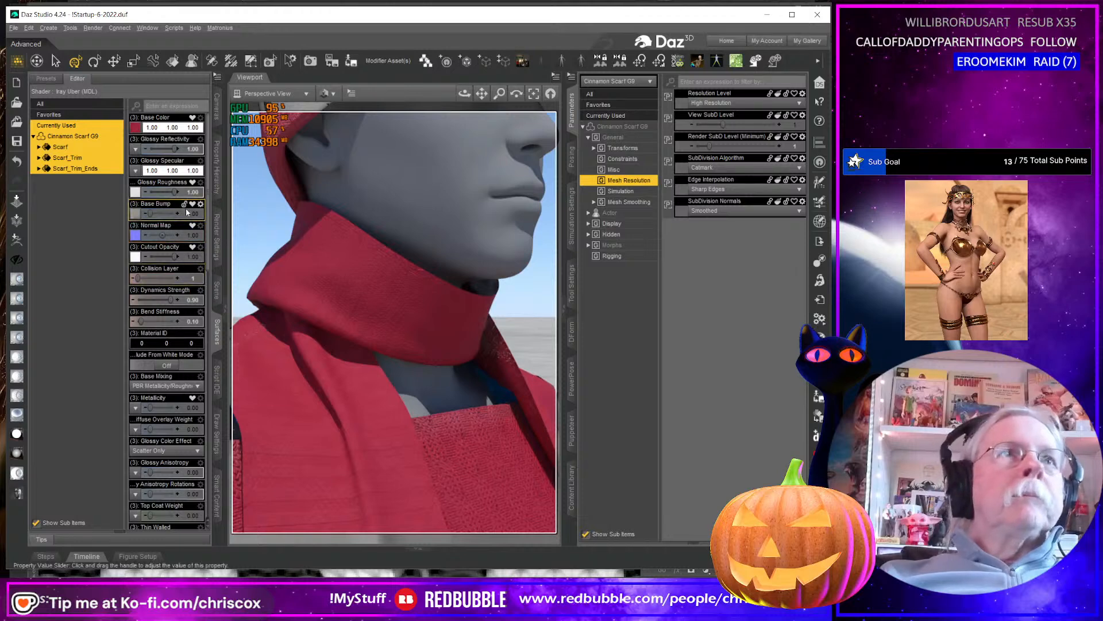
Try Base Bump at 5 on the three scarf surfaces and raise it to 10.
left_click(134, 216)
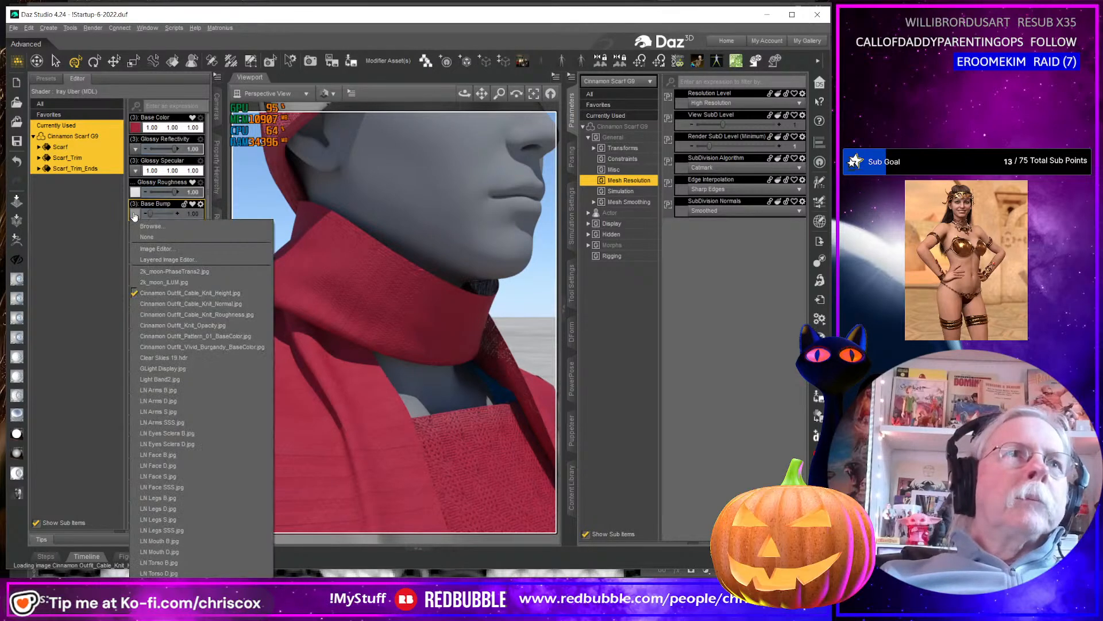
left_click(197, 214)
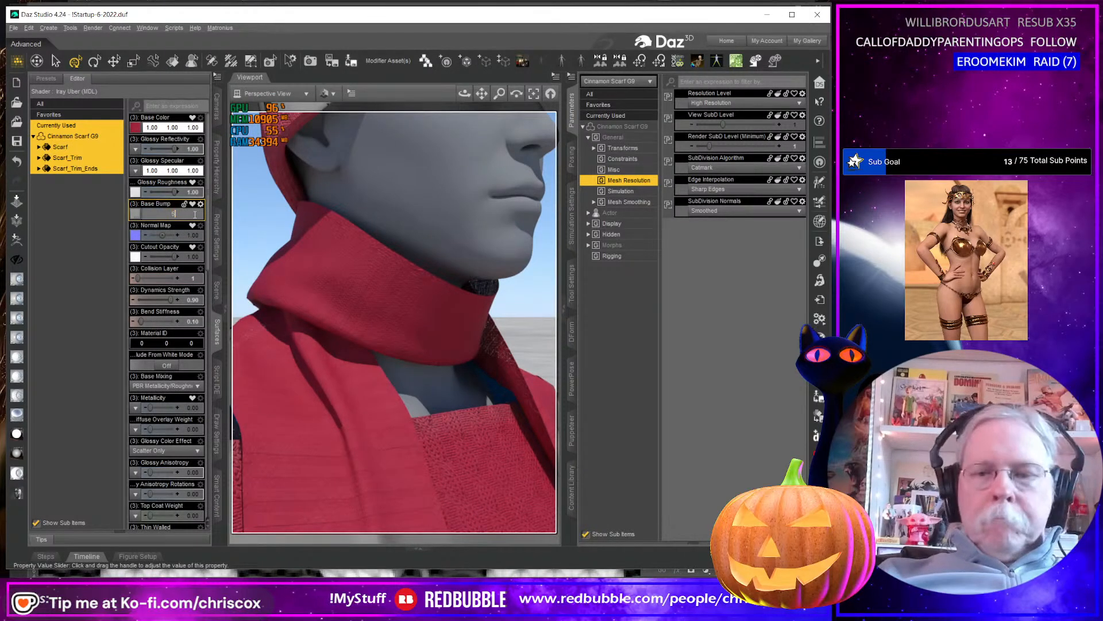
type("5")
key("Return")
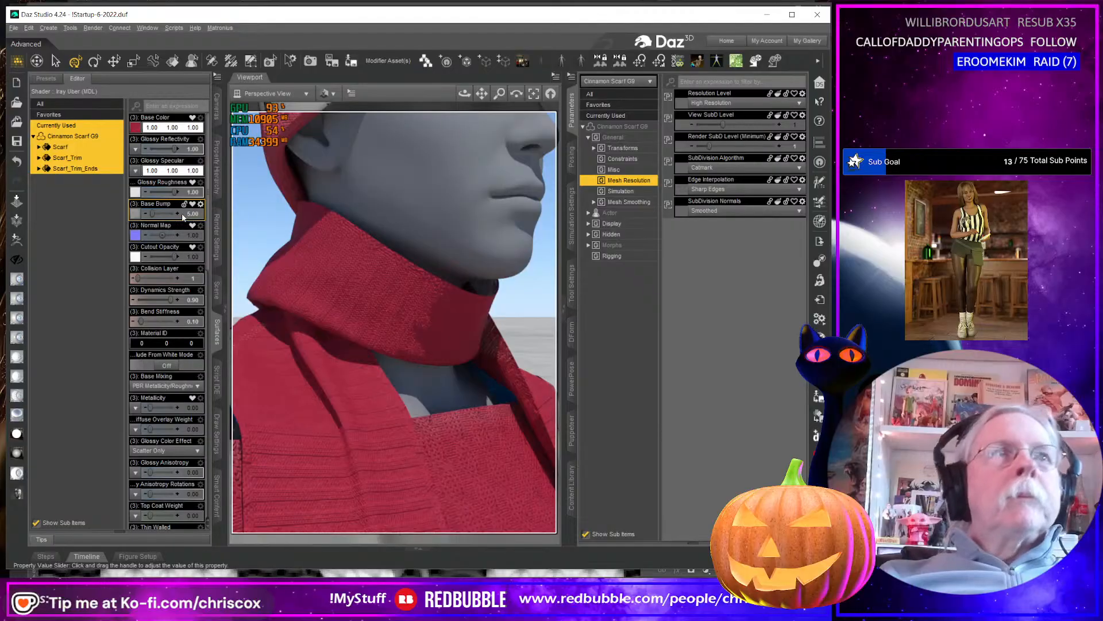
left_click(192, 215)
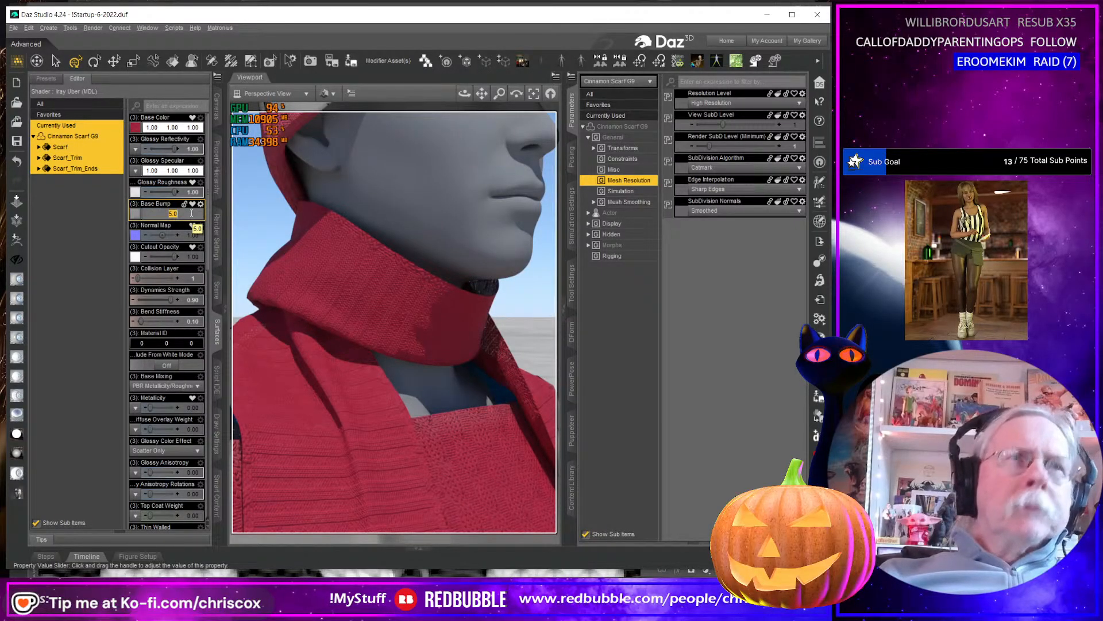
key("Return")
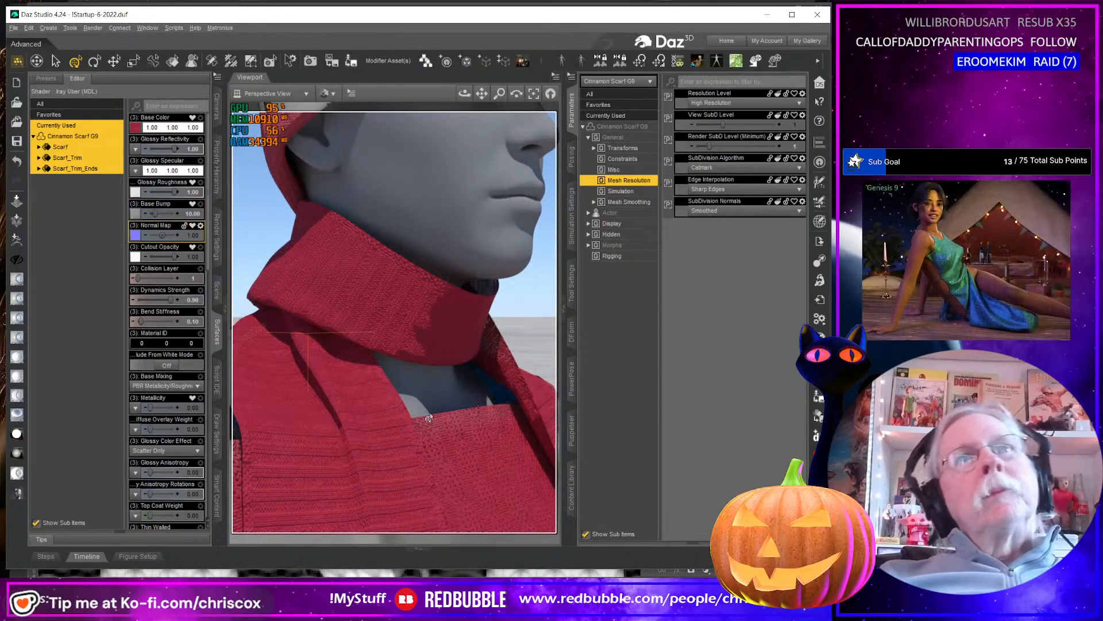
Select all surfaces of the Cinnamon cap, scarf and sweater dress and set their Base Bump to 10.
scroll(422, 422, "down", 5)
middle_click_drag(460, 414, 484, 418)
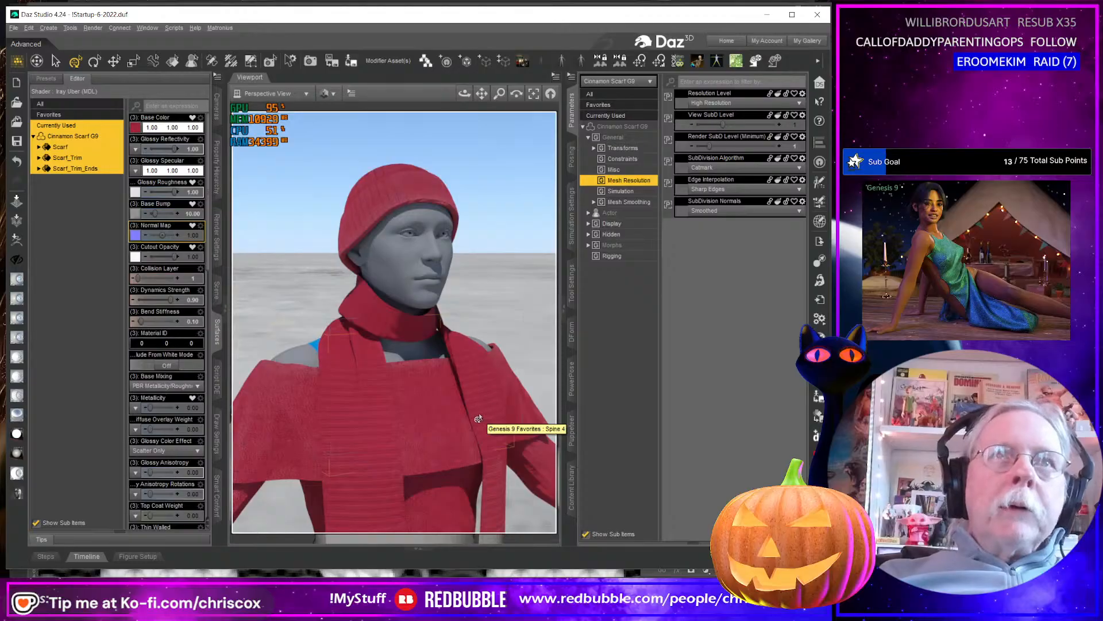
middle_click_drag(397, 413, 507, 441)
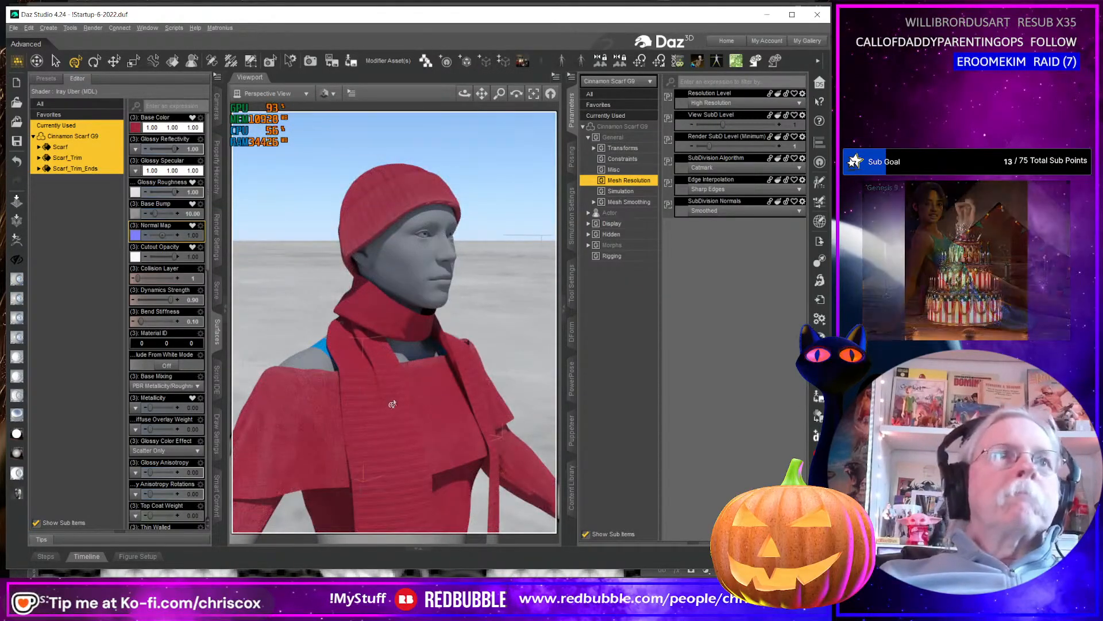
left_click(310, 431, "ctrl")
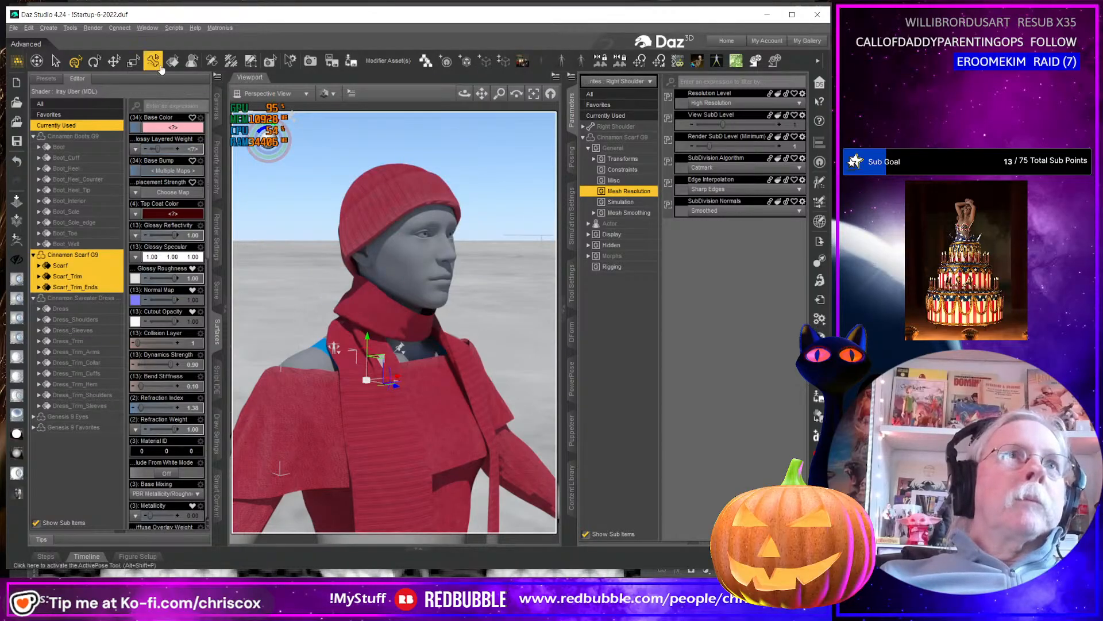
left_click(397, 195)
left_click(384, 309, "ctrl")
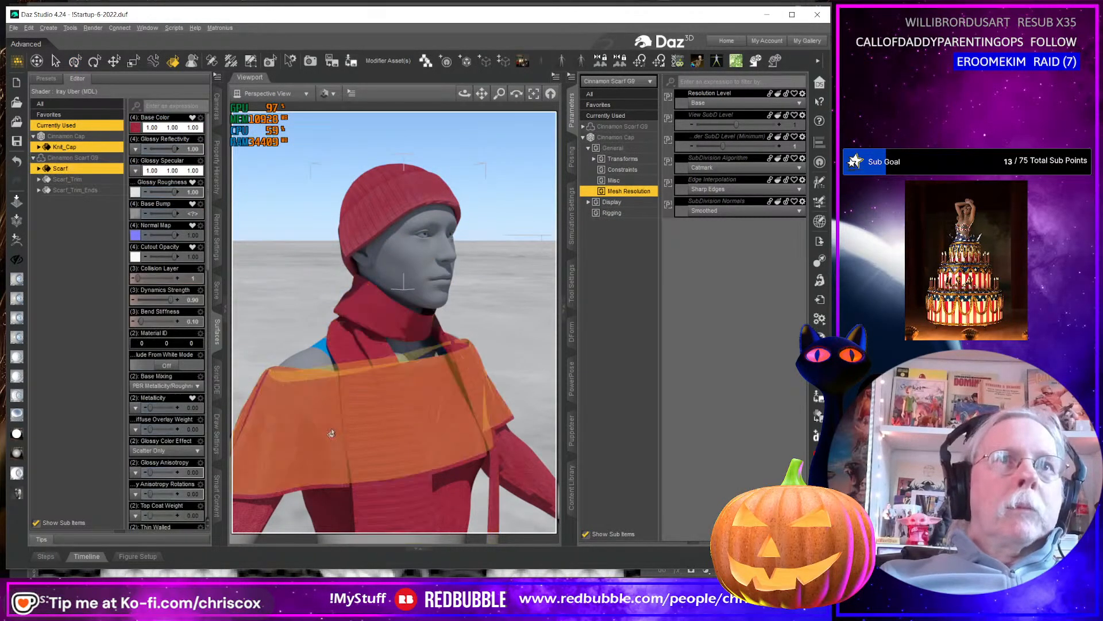
left_click(81, 126)
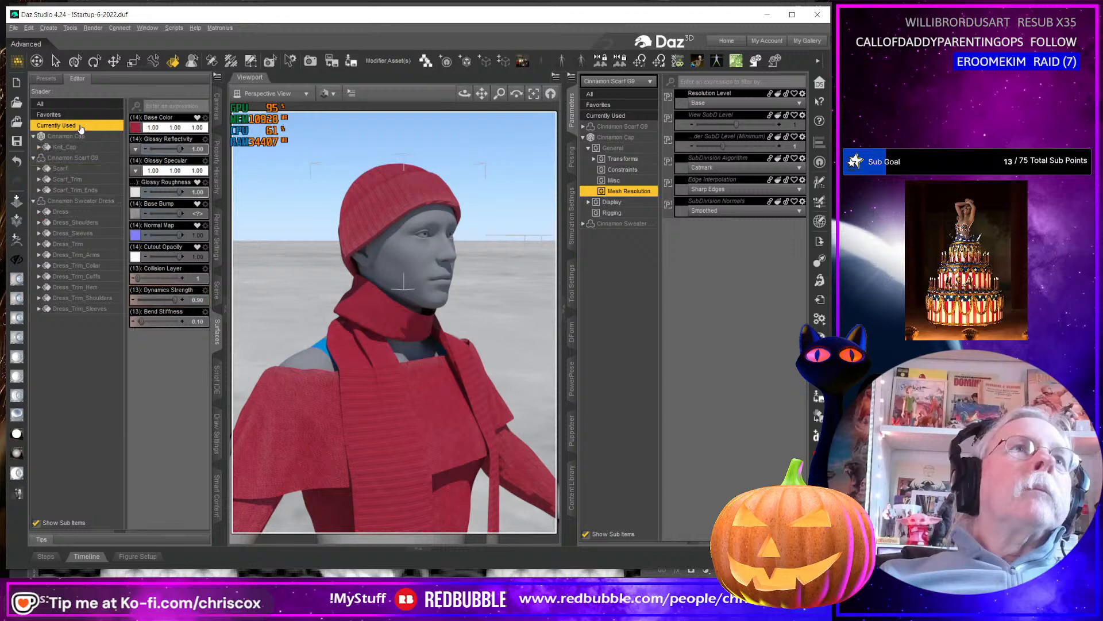
left_click(90, 311, "shift")
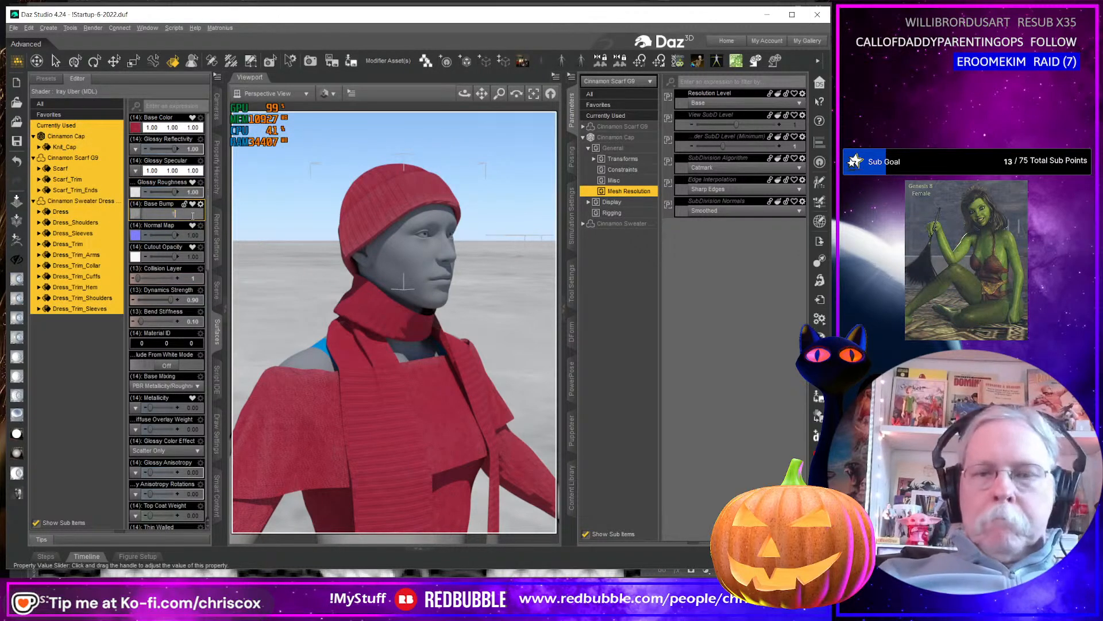
type("10")
key("Return")
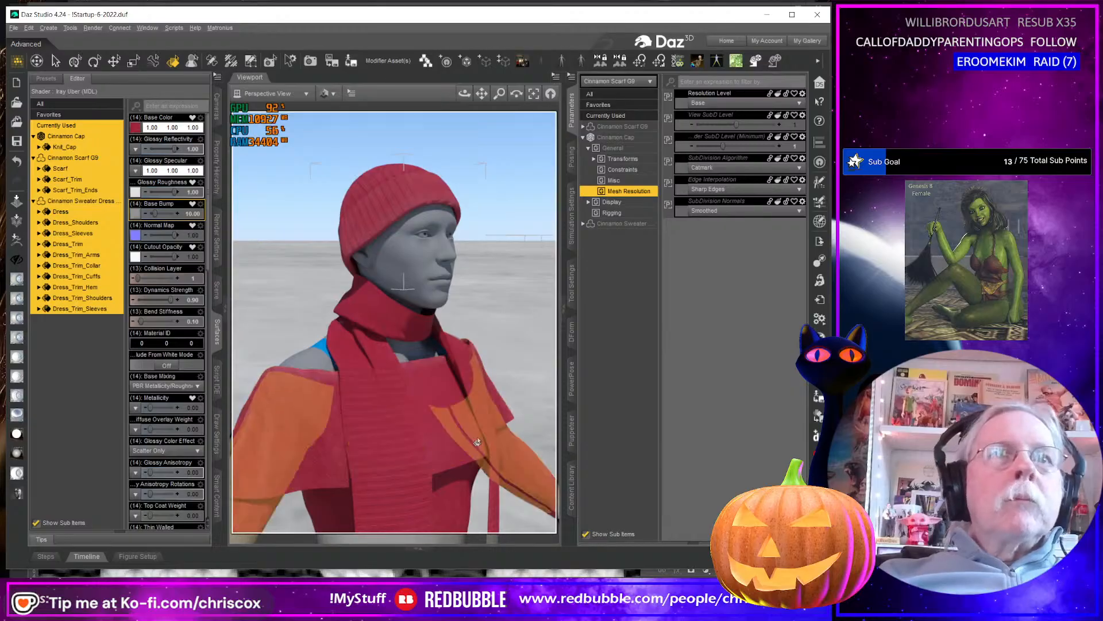
Examine the knit relief on the dress shoulders and torso up close, and set the viewport's draw style to Texture Shaded.
scroll(438, 443, "up", 3)
scroll(439, 443, "up", 3)
middle_click_drag(438, 444, 517, 357)
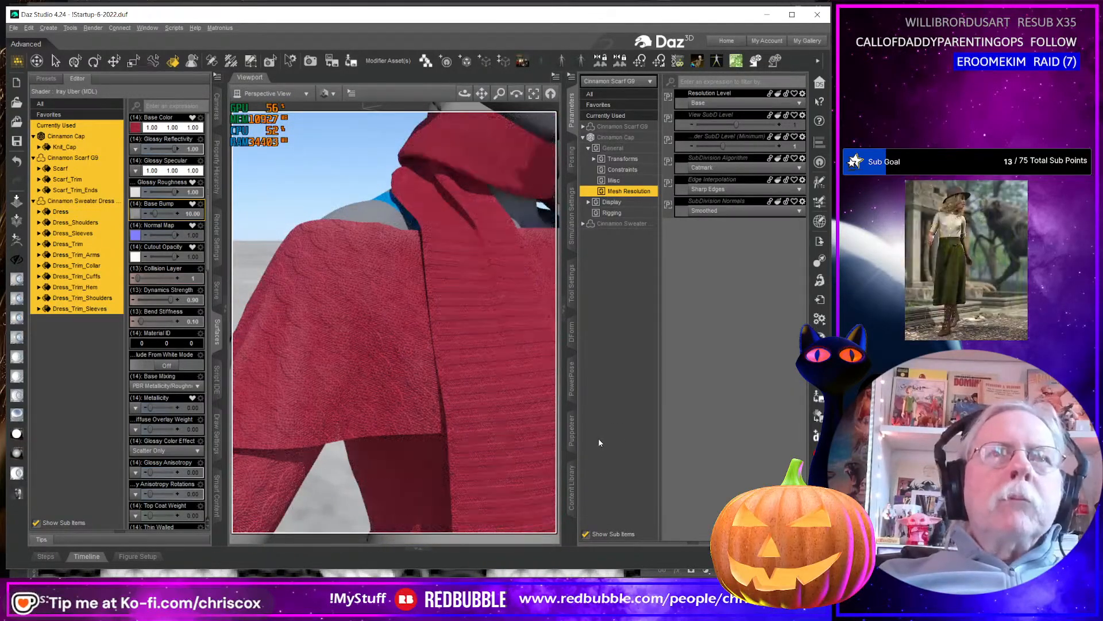
scroll(471, 402, "down", 4)
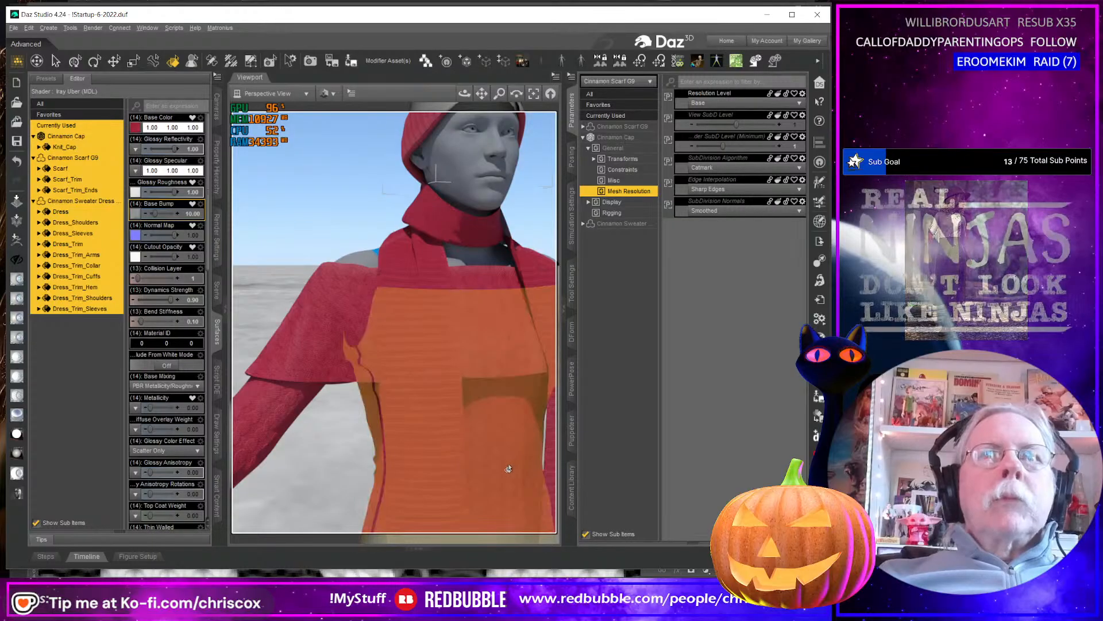
middle_click_drag(508, 469, 471, 443)
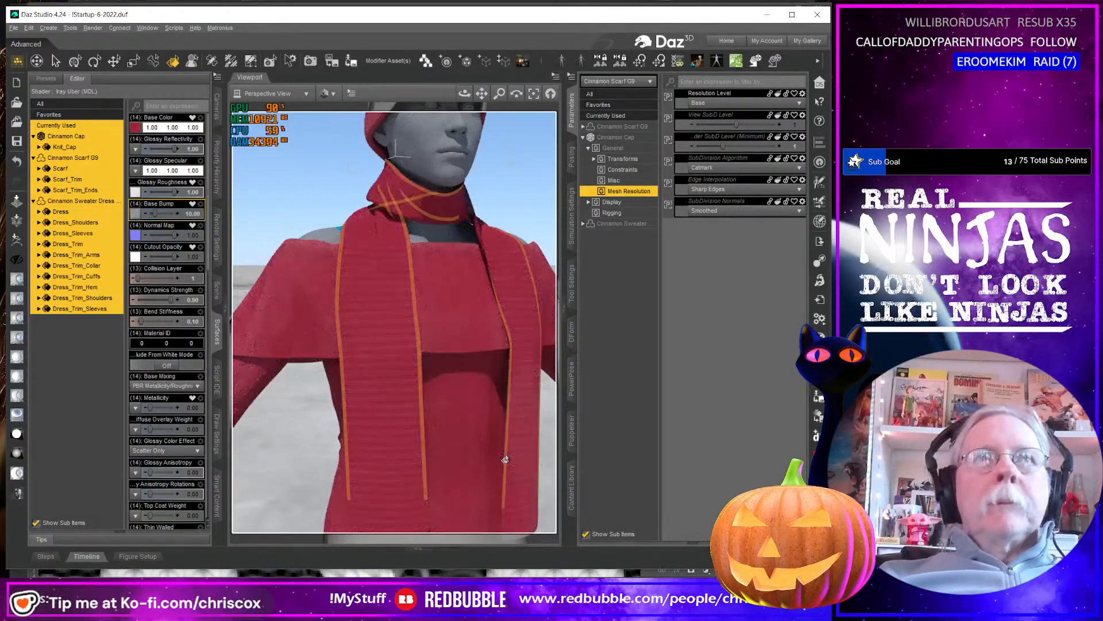
left_click(337, 94)
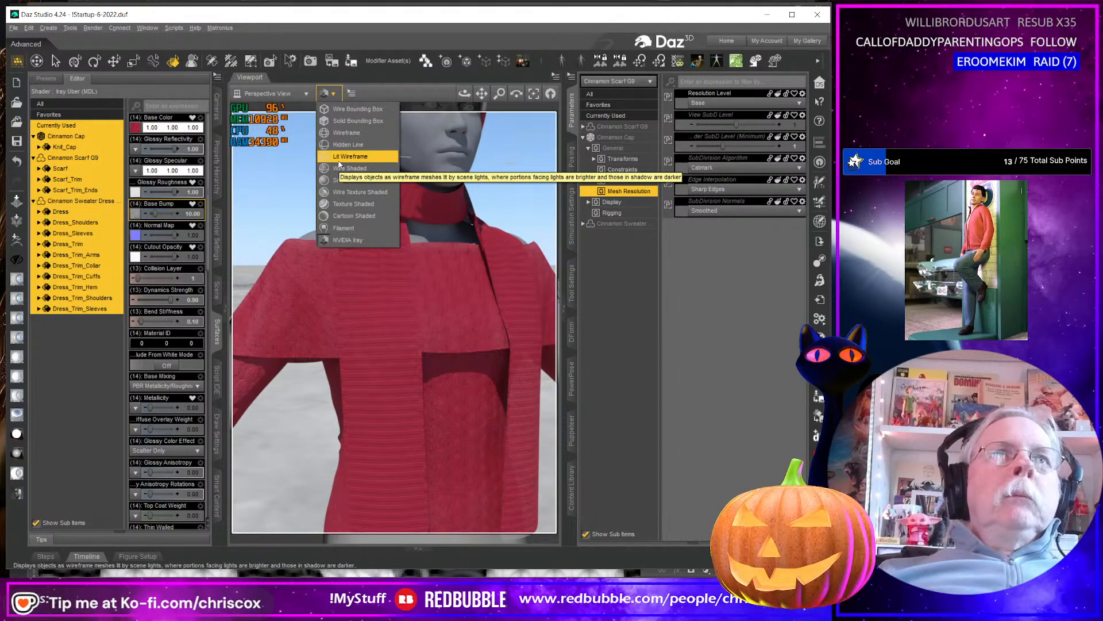
left_click(346, 204)
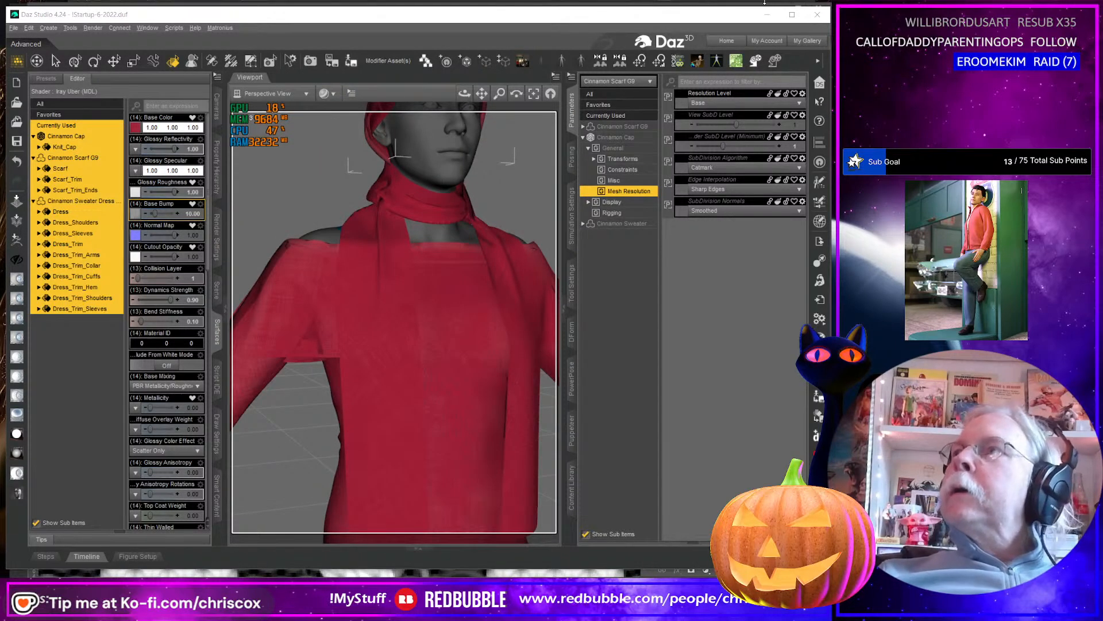
Switch to Substance 3D Painter and open the settings for a new project.
left_click(767, 15)
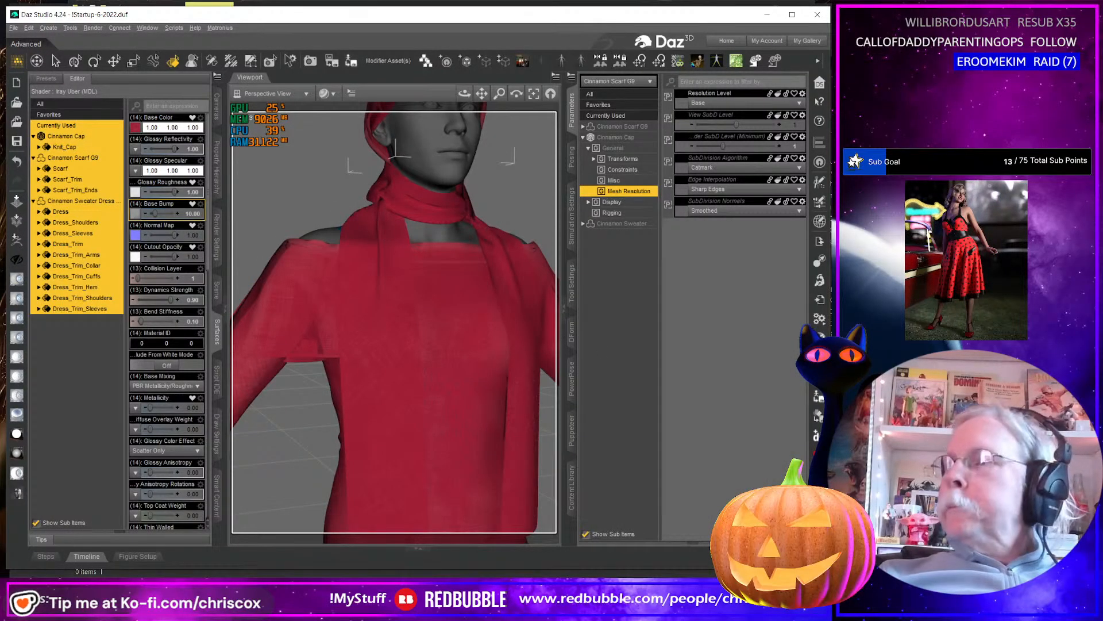
key("alt+Tab")
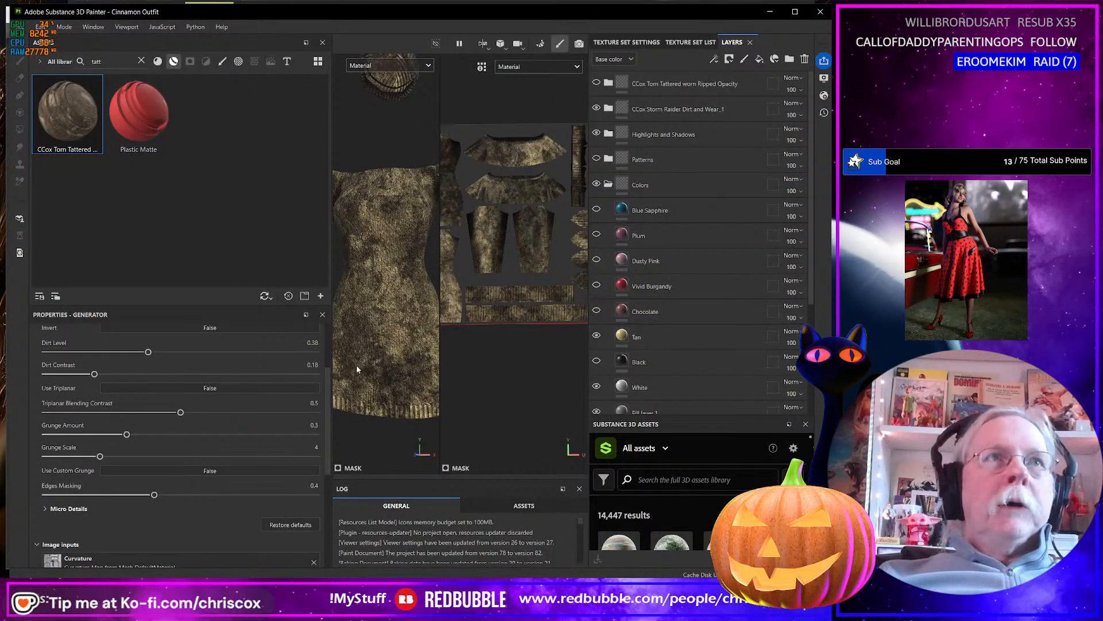
left_click(22, 30)
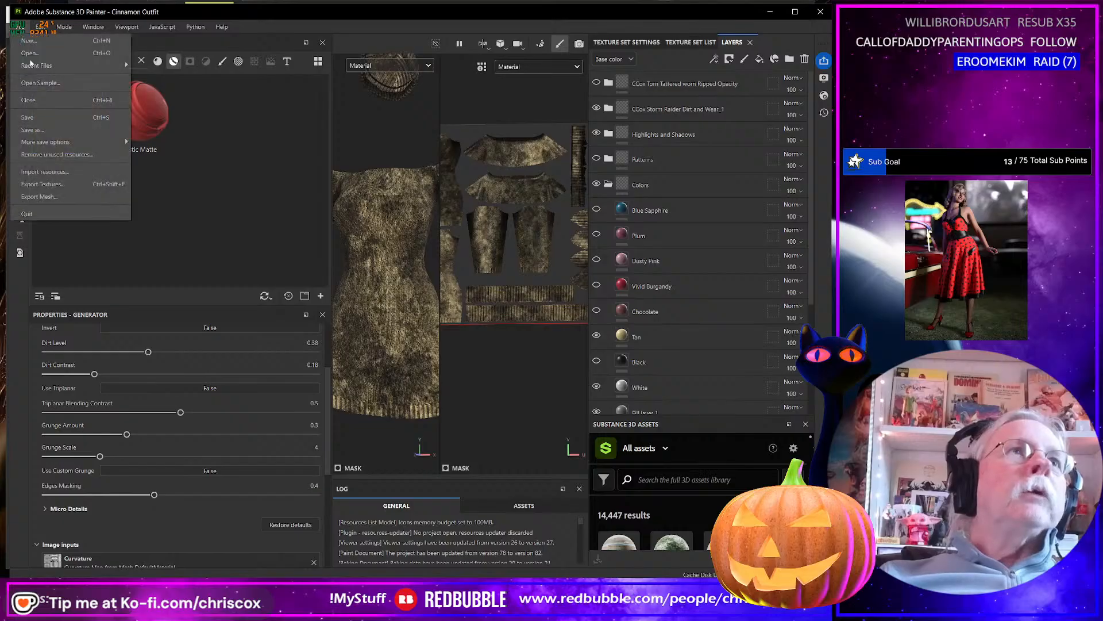
left_click(33, 44)
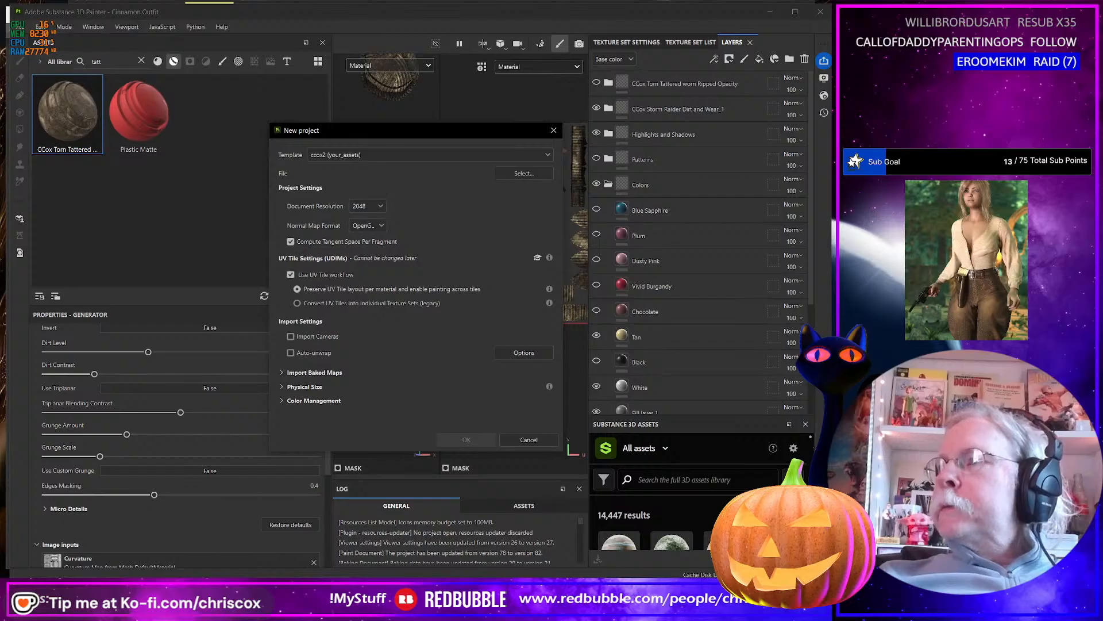
Switch to Blender, leave Edit Mode and import Cinnamon Boots.obj from the Substance folder.
key("alt+Tab")
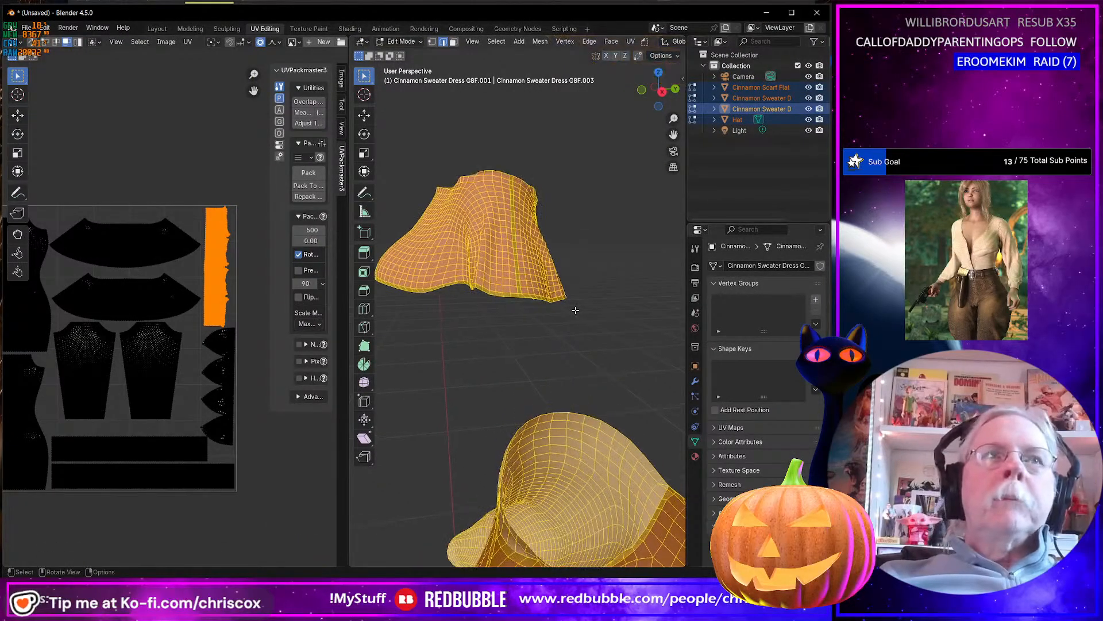
scroll(575, 310, "down", 6)
middle_click_drag(572, 308, 597, 304)
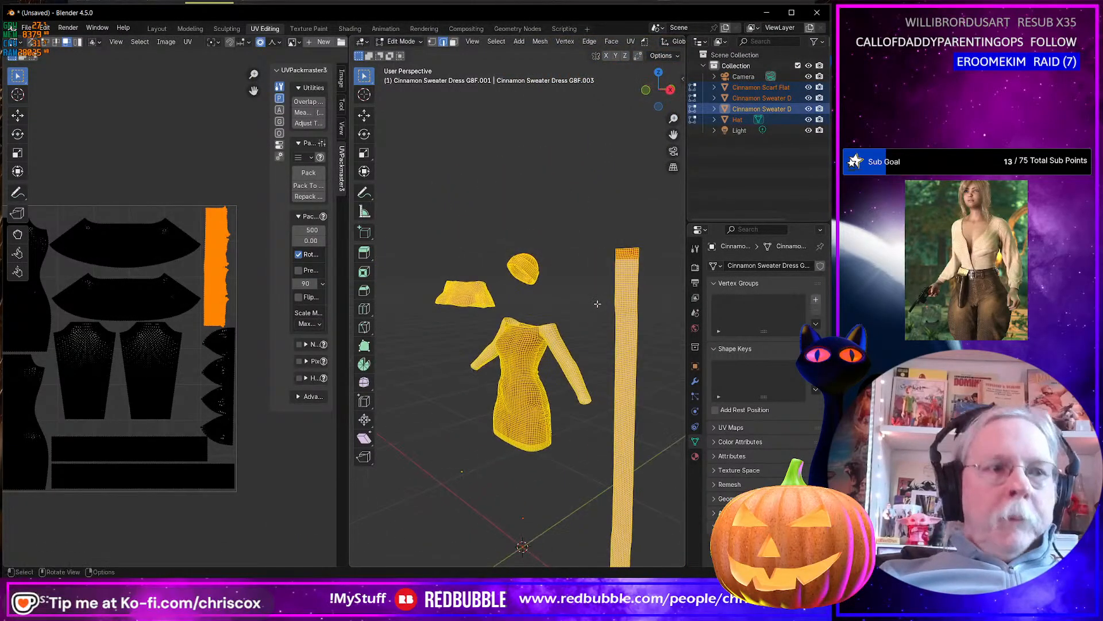
key("Tab")
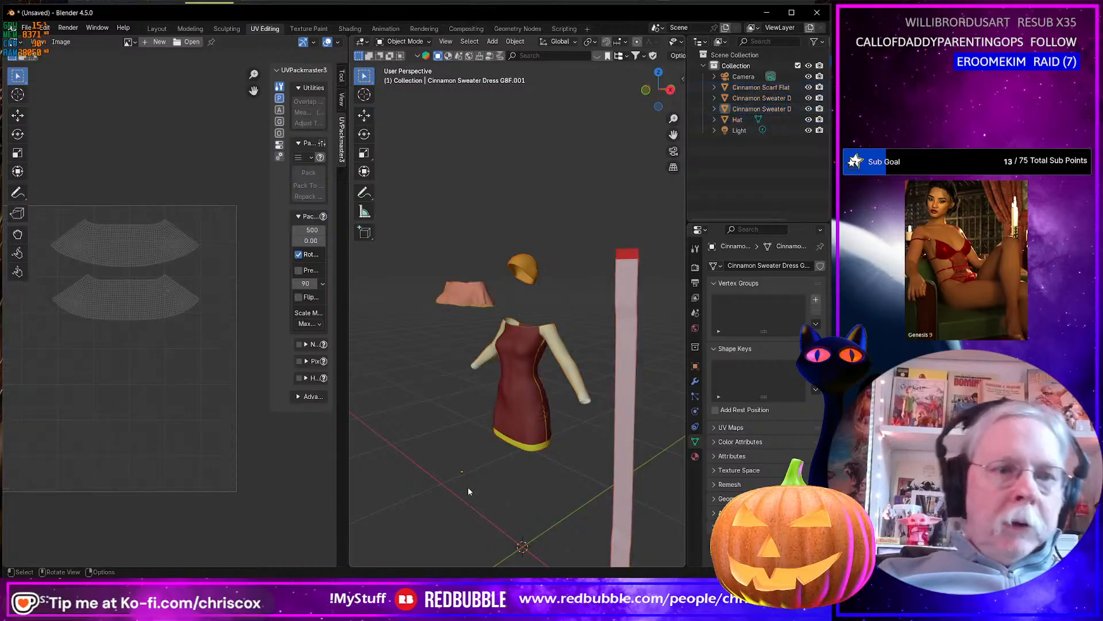
key("ctrl+i")
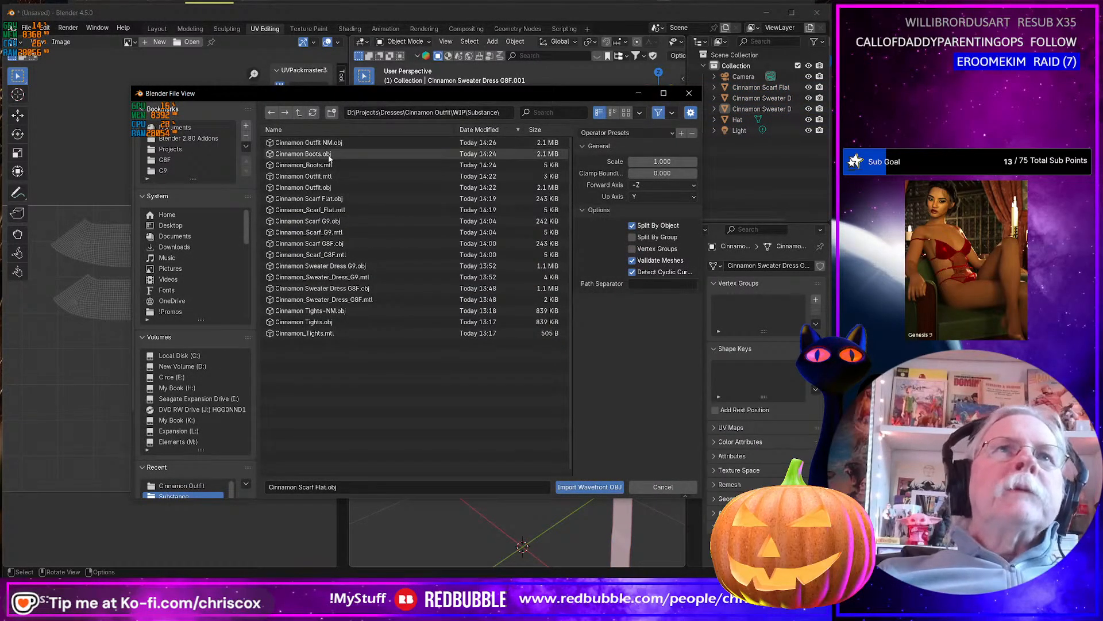
left_click(362, 154)
key("Return")
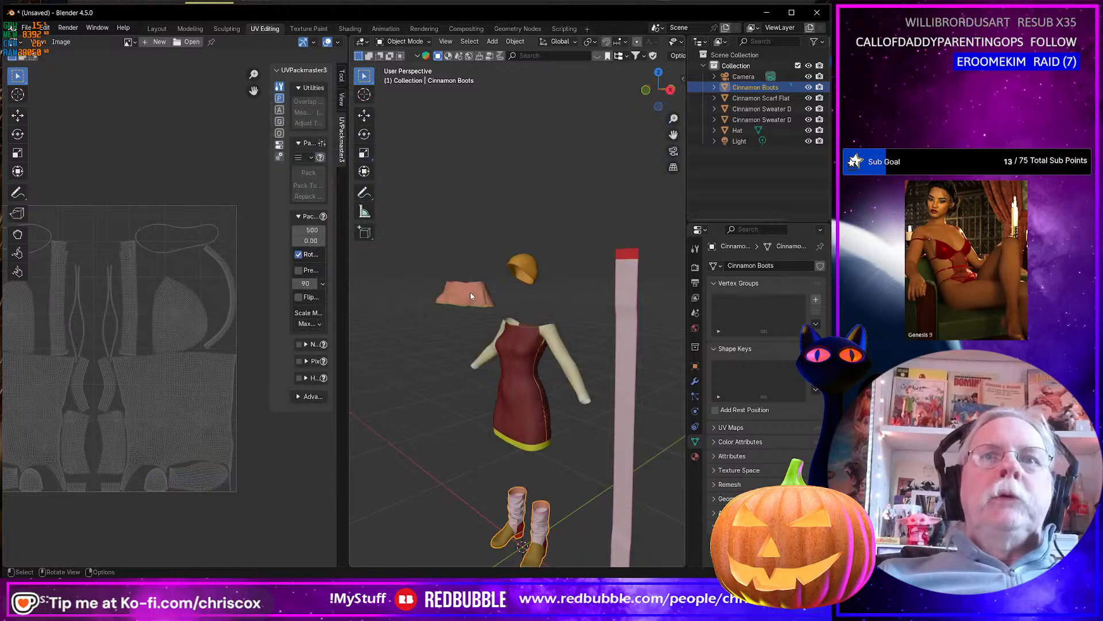
Frame the imported boots and apply Shade Smooth to them.
key("KP_Decimal")
right_click(610, 216)
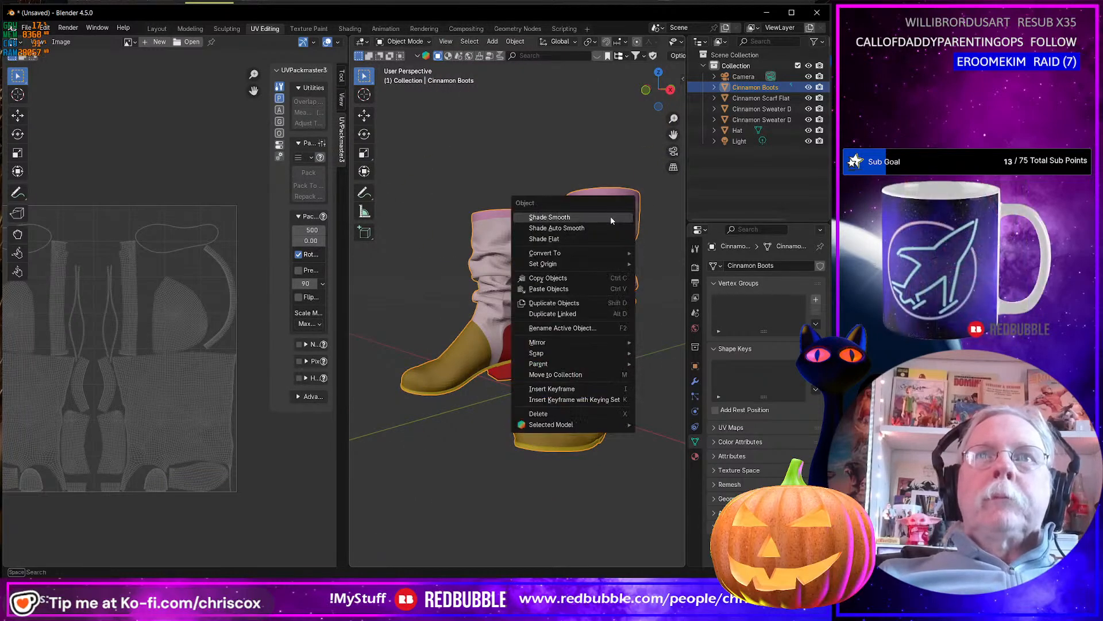
left_click(608, 218)
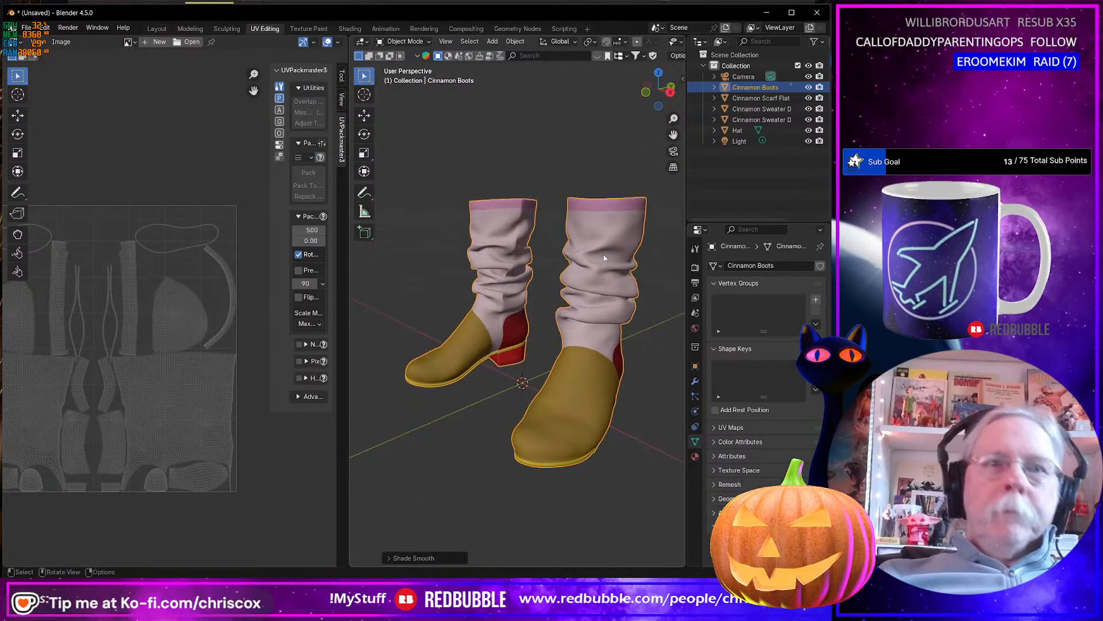
Export only the selected boots as Wavefront OBJ with Materials enabled, overwriting Cinnamon Boots.obj.
key("ctrl+shift+e")
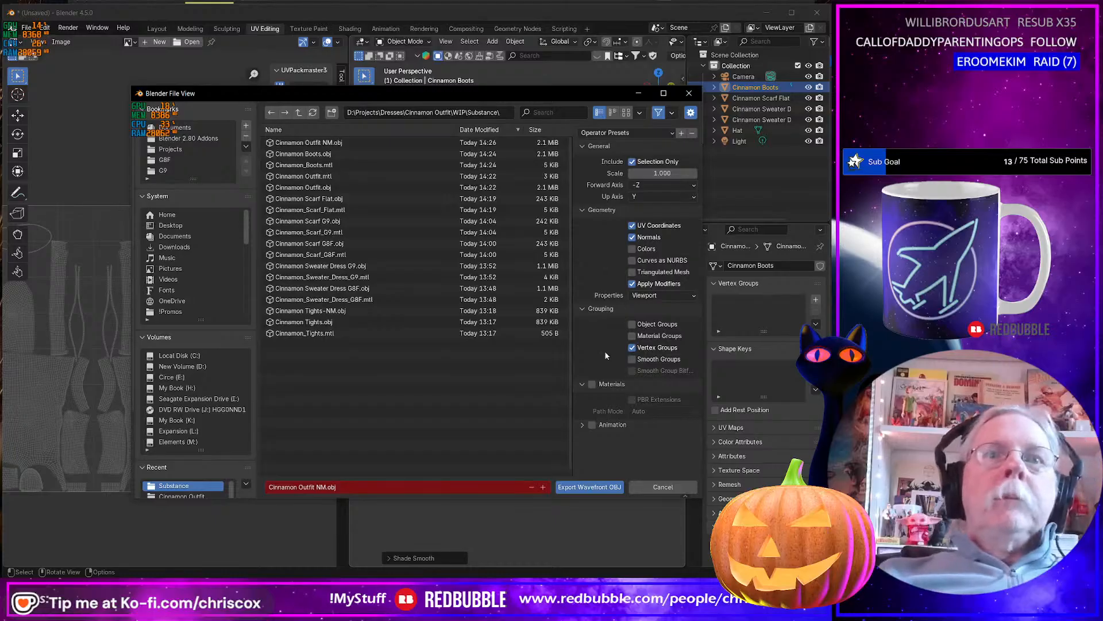
left_click(321, 154)
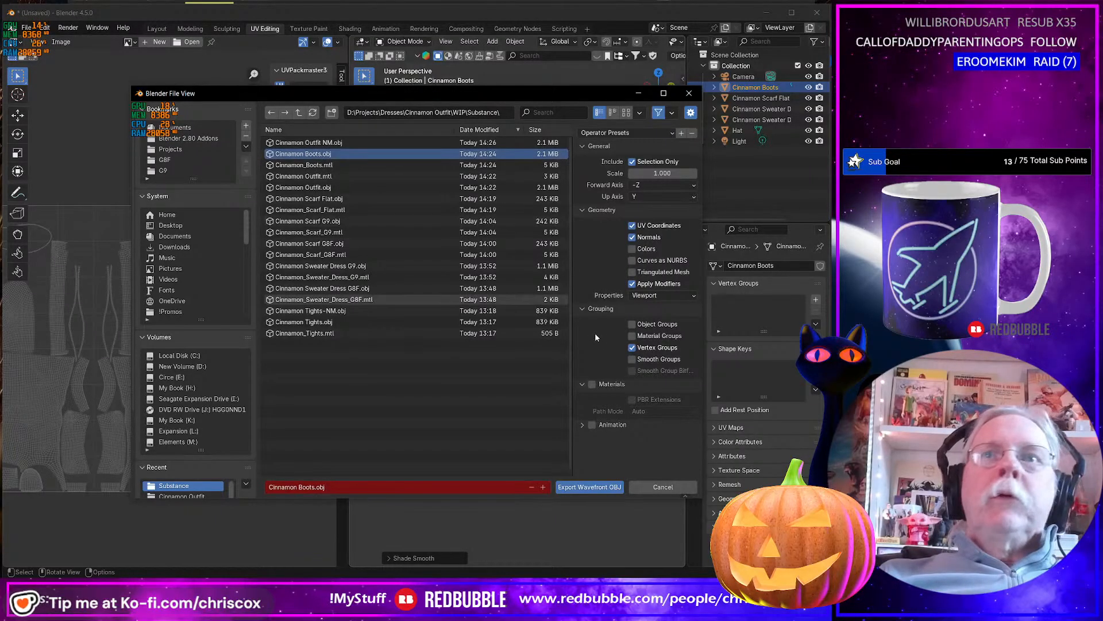
left_click(592, 385)
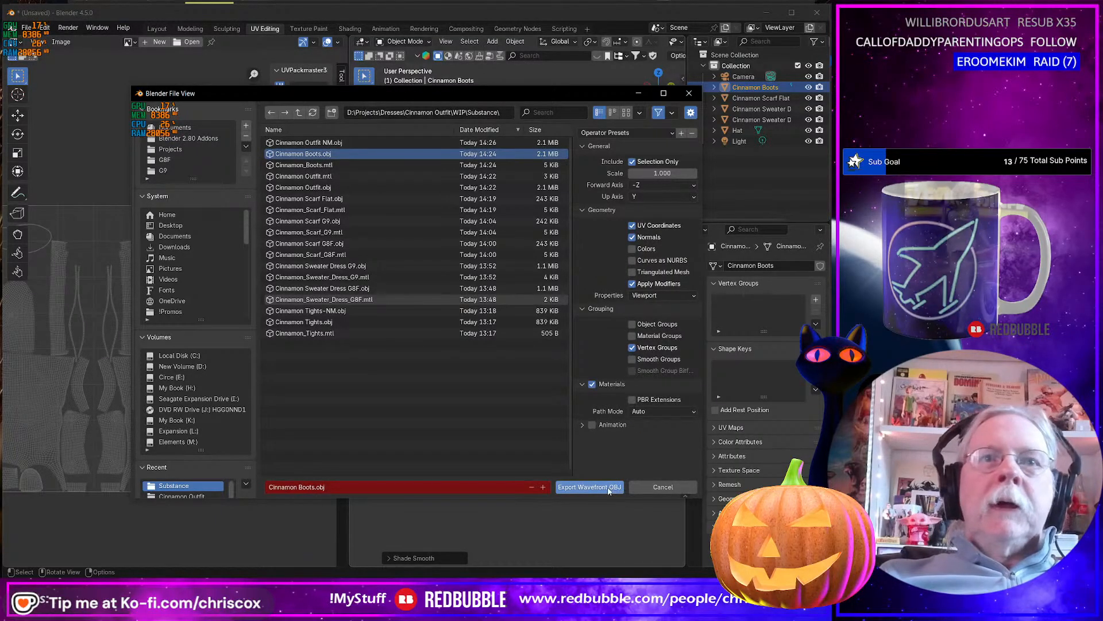
left_click(564, 487)
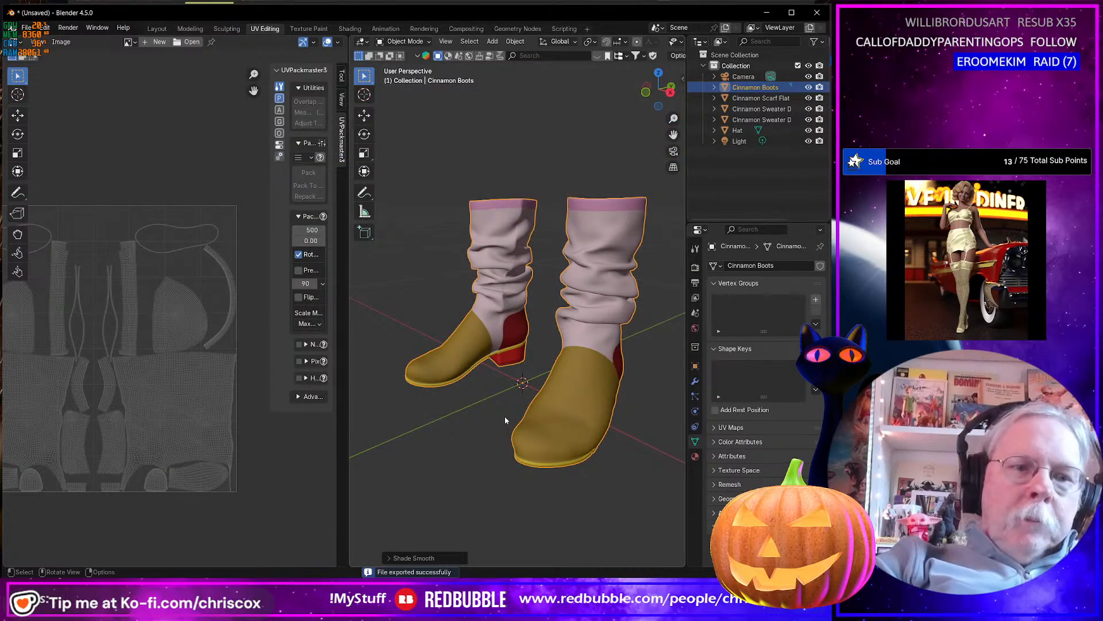
Export the selected boots again as Wavefront OBJ named Cinnamon Boots NM.obj in the Substance folder, with Materials disabled.
key("ctrl+shift+e")
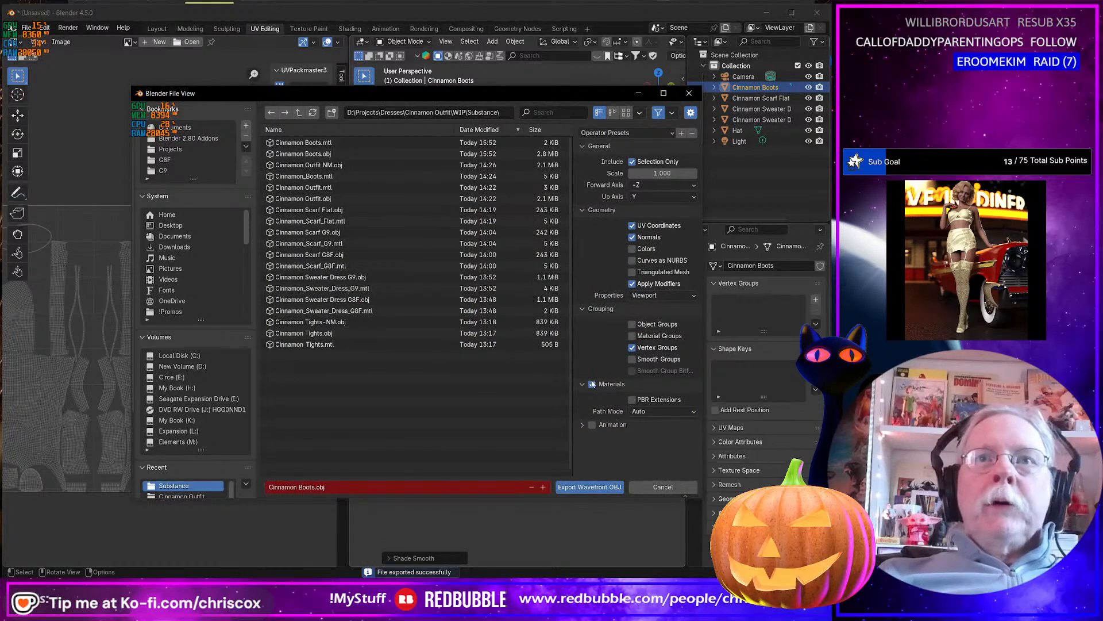
left_click(591, 384)
left_click(349, 488)
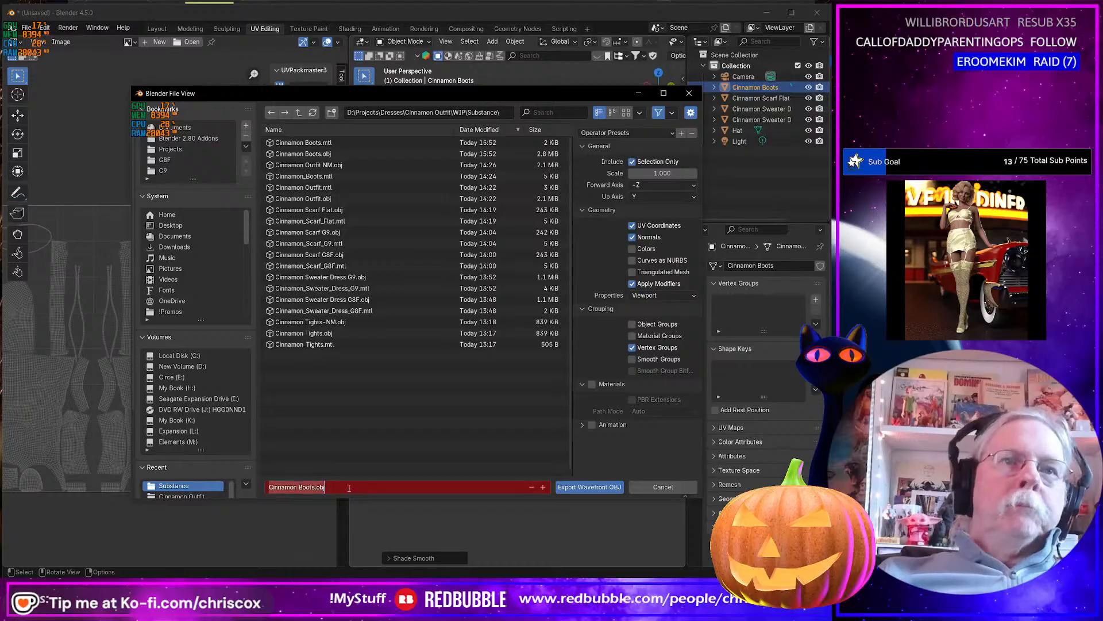
left_click(349, 488)
key("Left")
key("Left")
key("Left")
key("Left")
type("M")
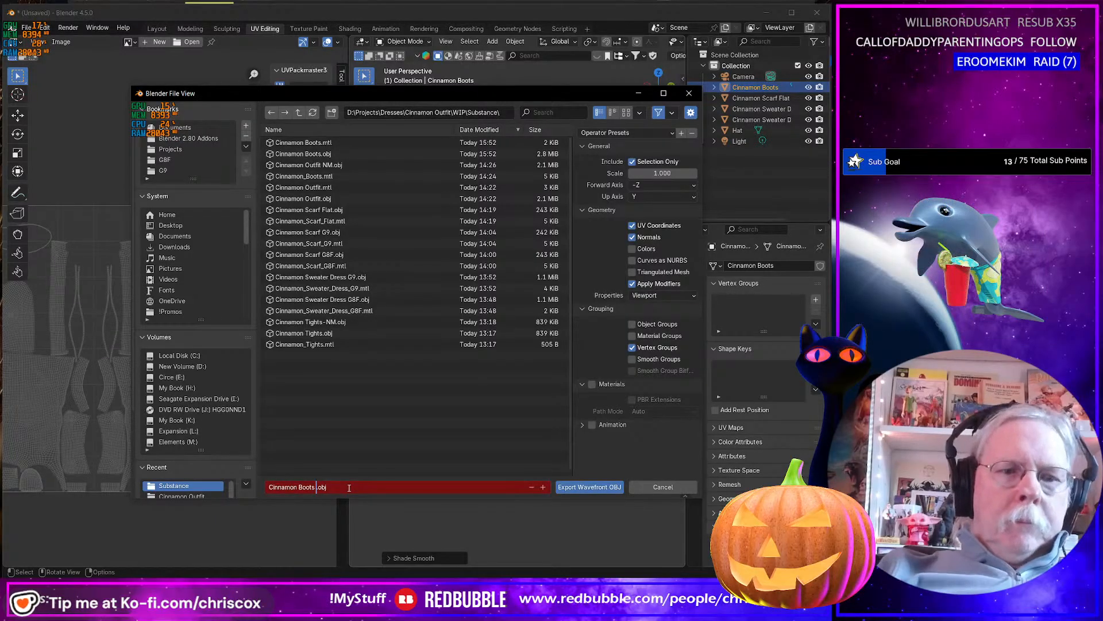
type("NM")
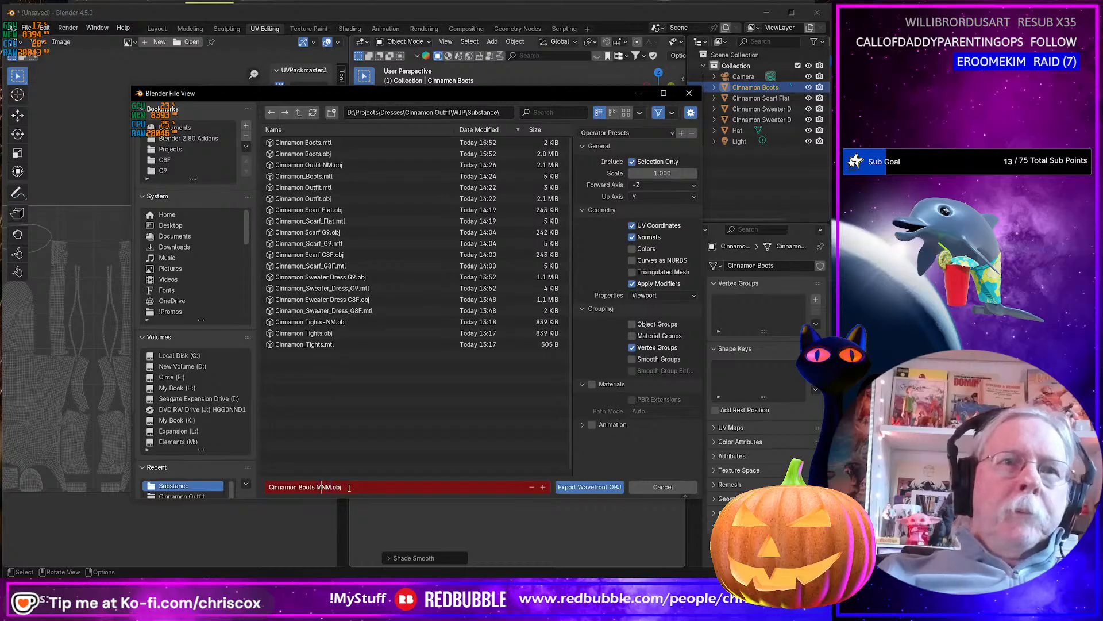
key("BackSpace")
key("Return")
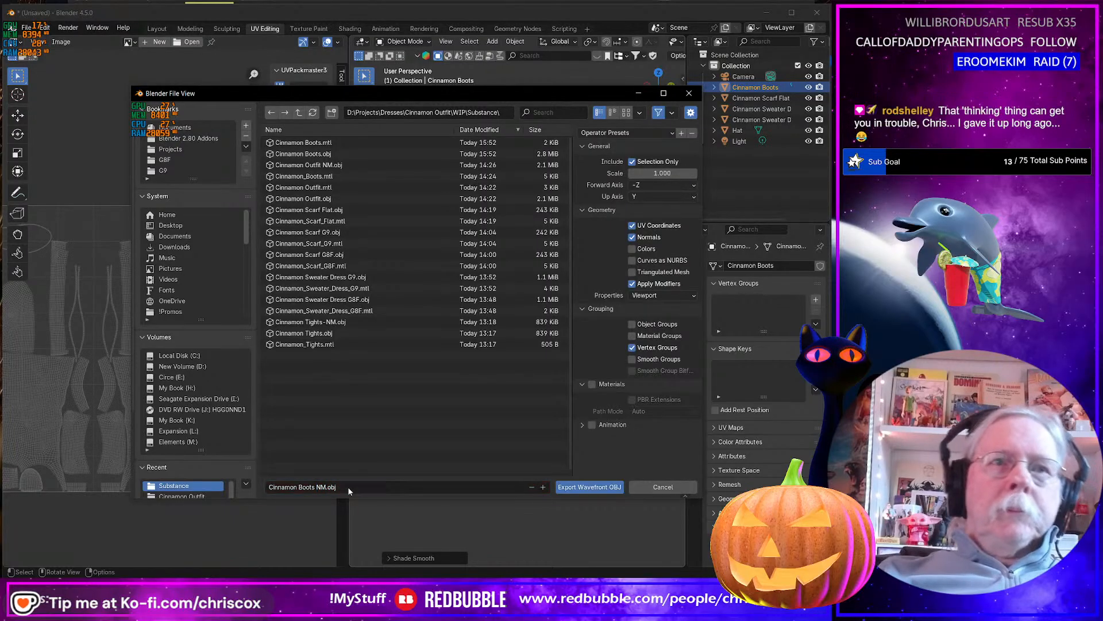
left_click(584, 488)
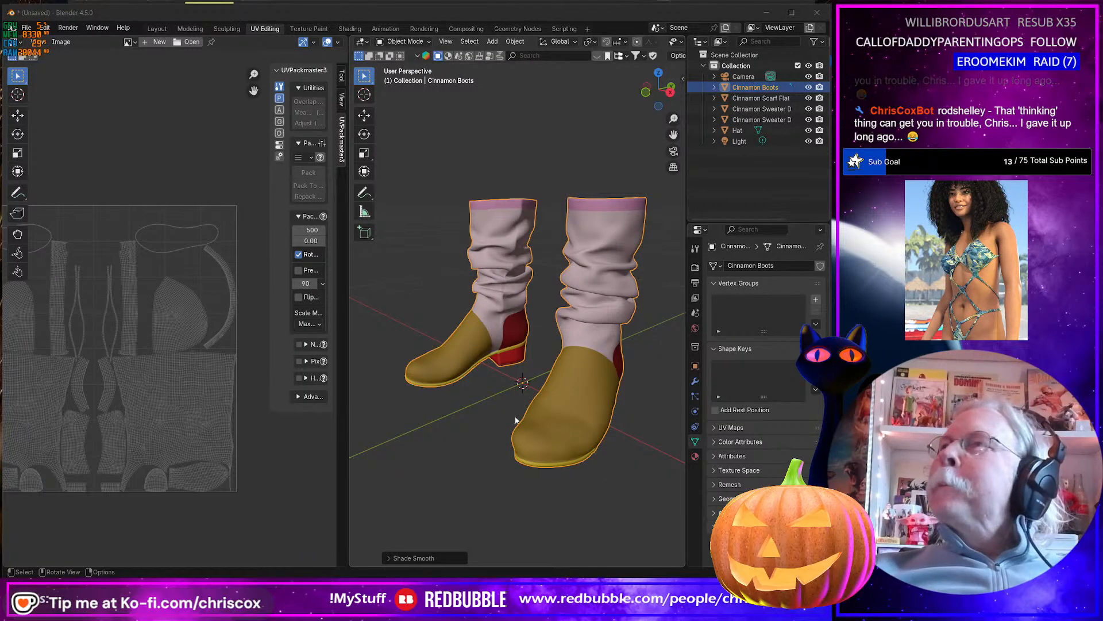
Switch to Substance 3D Painter and create the new project using Cinnamon Boots NM.obj as its mesh file.
key("alt+Tab")
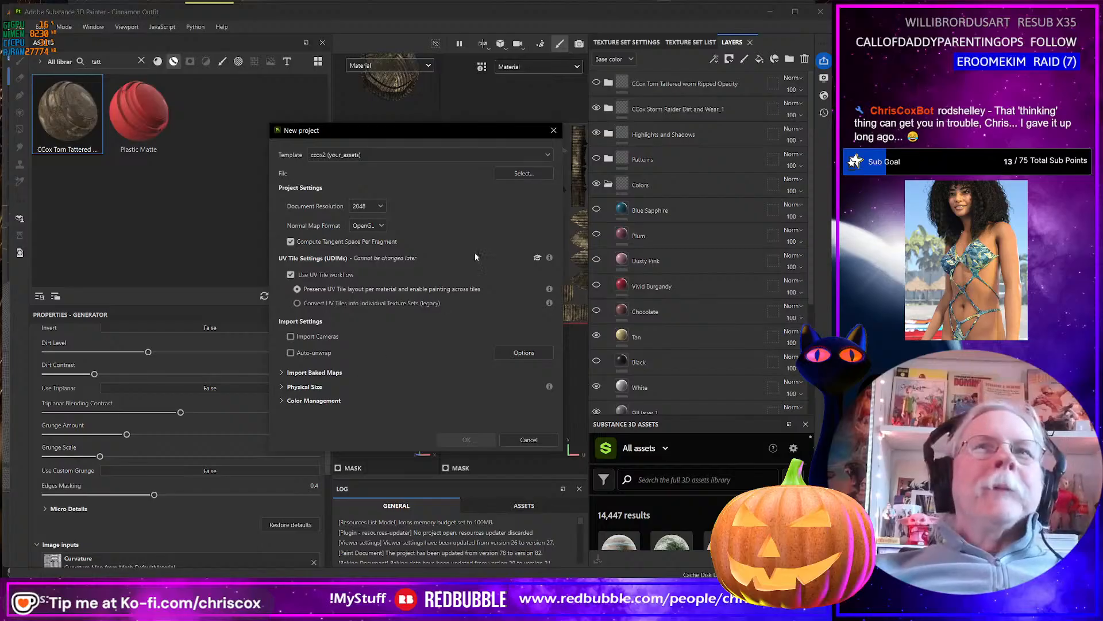
left_click(532, 172)
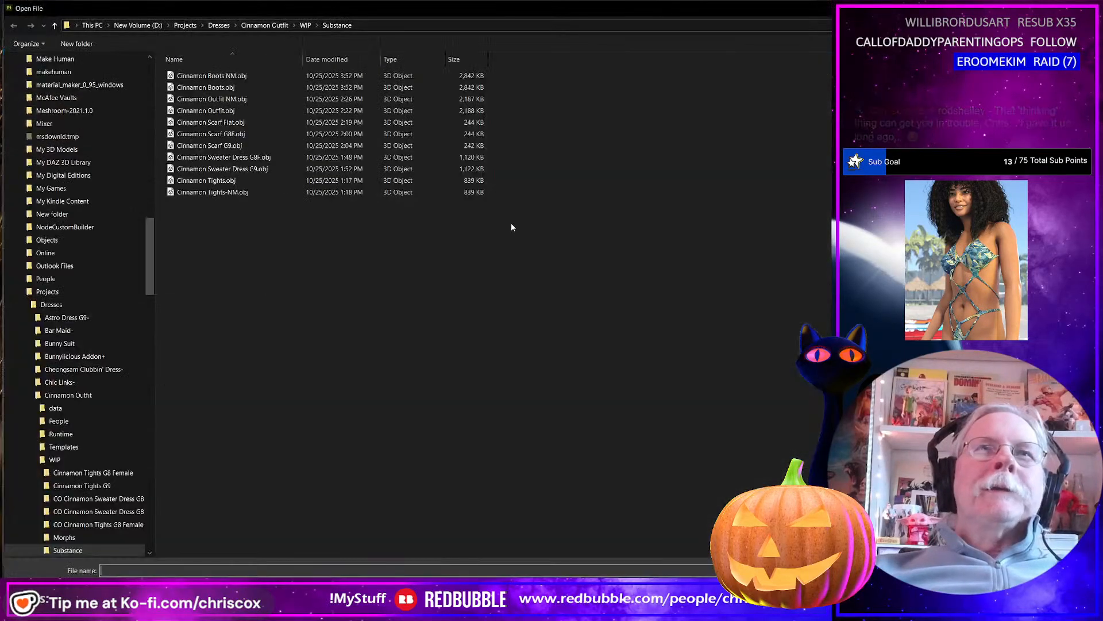
double_click(248, 76)
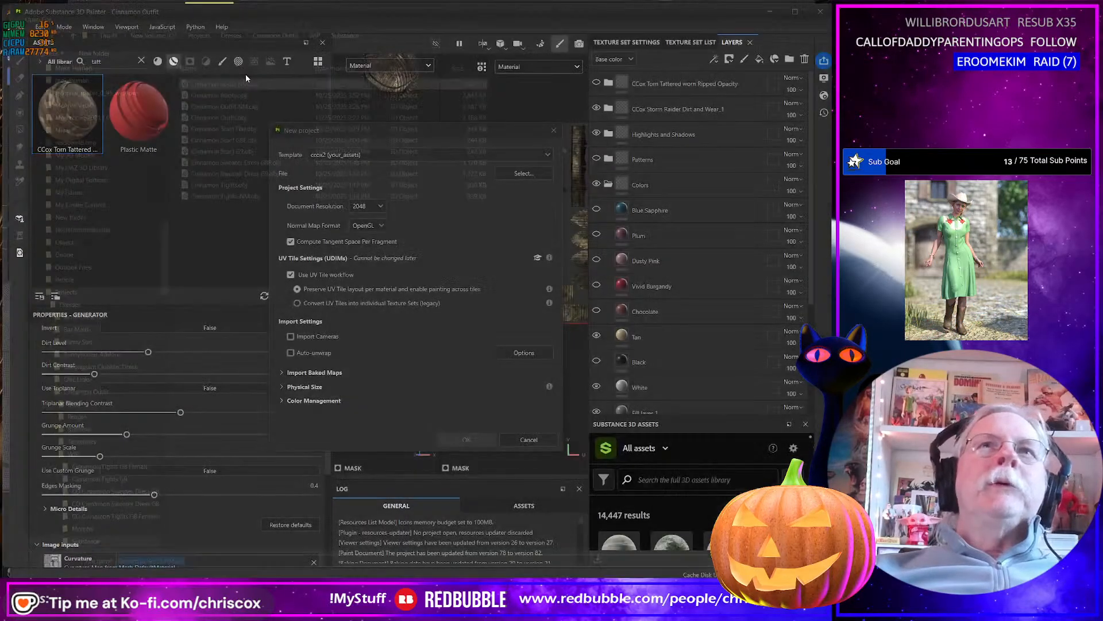
left_click(466, 440)
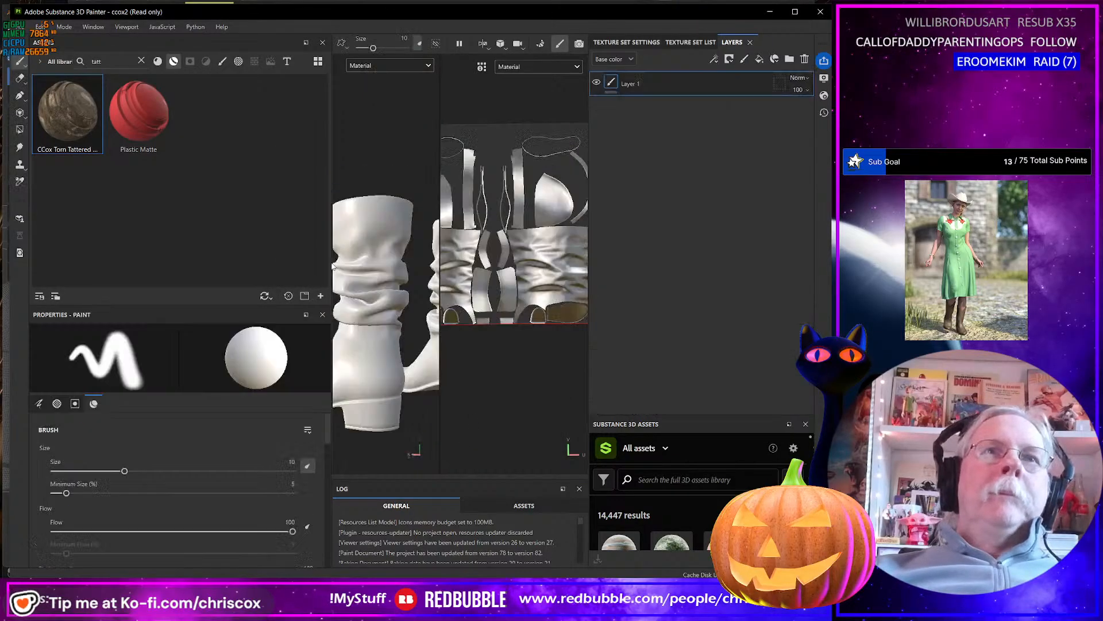
Enlarge the 3D viewport relative to the assets and UV areas, and orient the view to show both boots.
left_click_drag(331, 262, 128, 250)
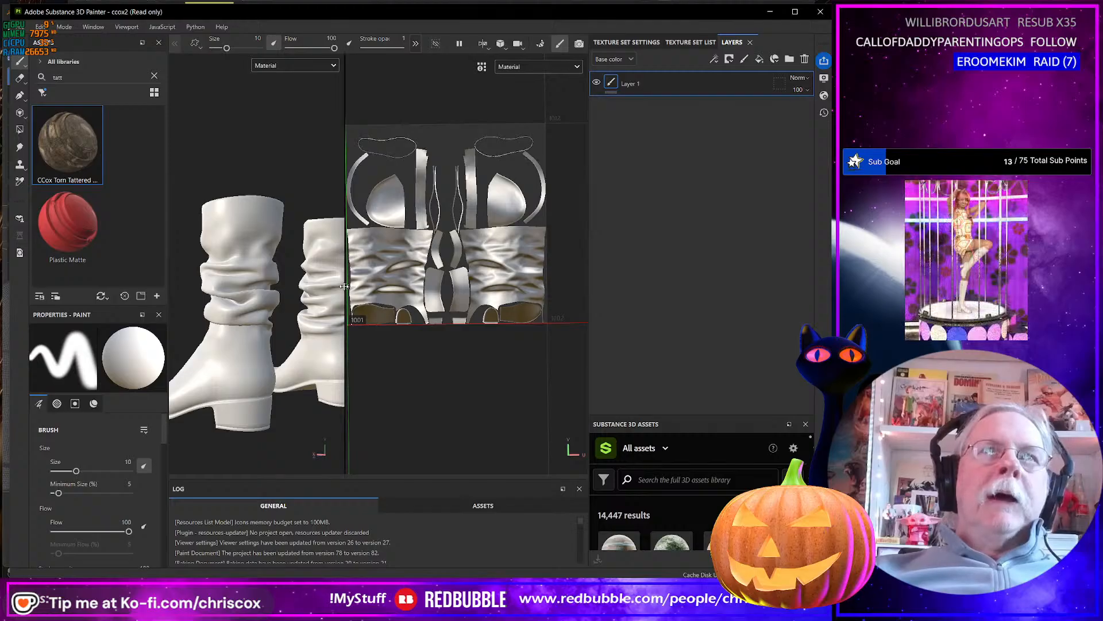
left_click_drag(347, 286, 368, 368)
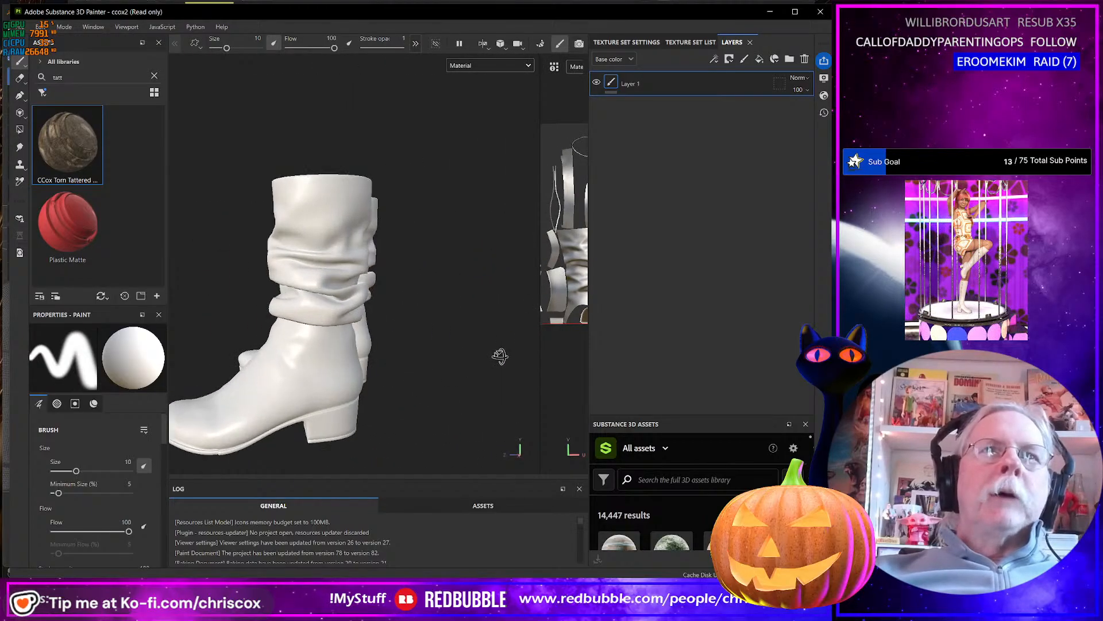
left_click_drag(499, 354, 248, 368, "alt")
scroll(389, 366, "up", 3)
scroll(389, 367, "down", 6)
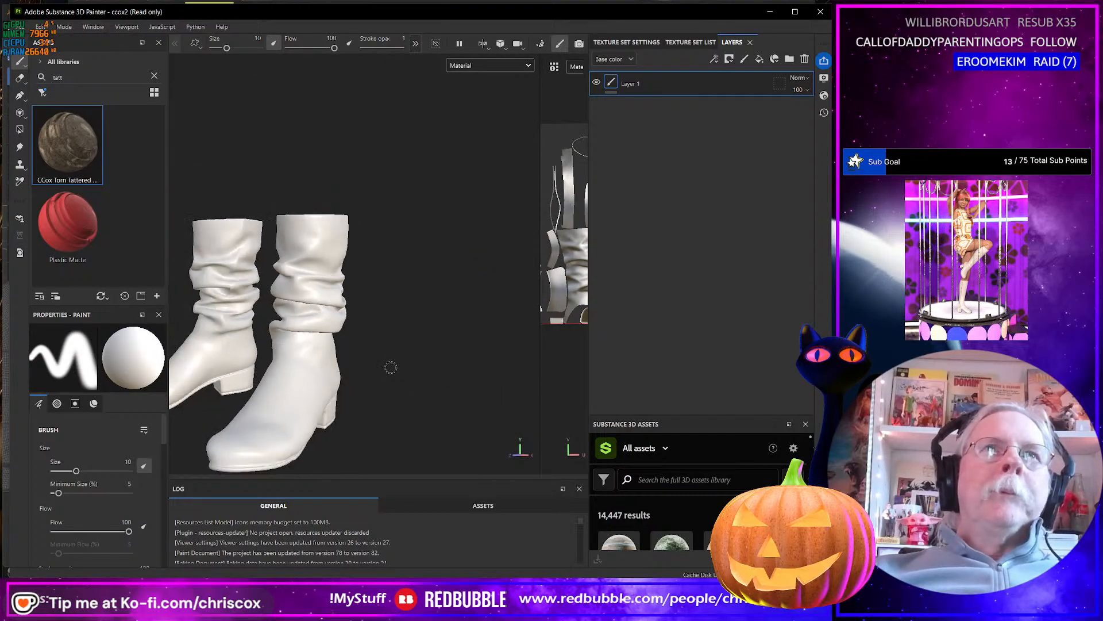
middle_click_drag(389, 367, 458, 332, "alt")
left_click_drag(458, 332, 450, 342, "alt")
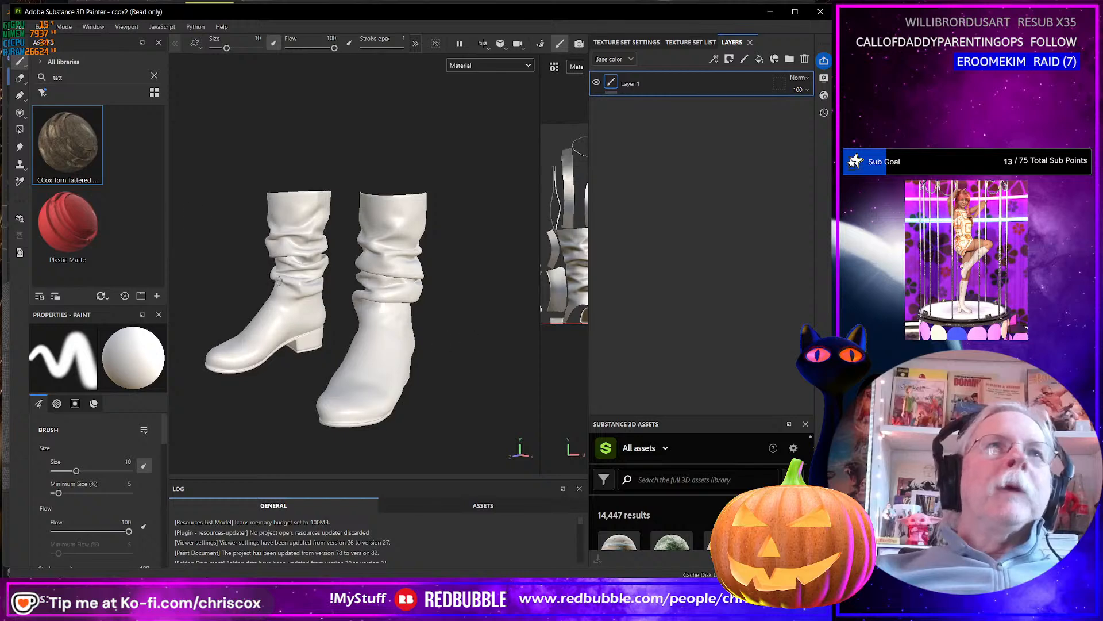
Enter baking mode and bake the Normal, World space normal, Ambient occlusion, Curvature and Position maps at 2048.
left_click(64, 27)
left_click(78, 52)
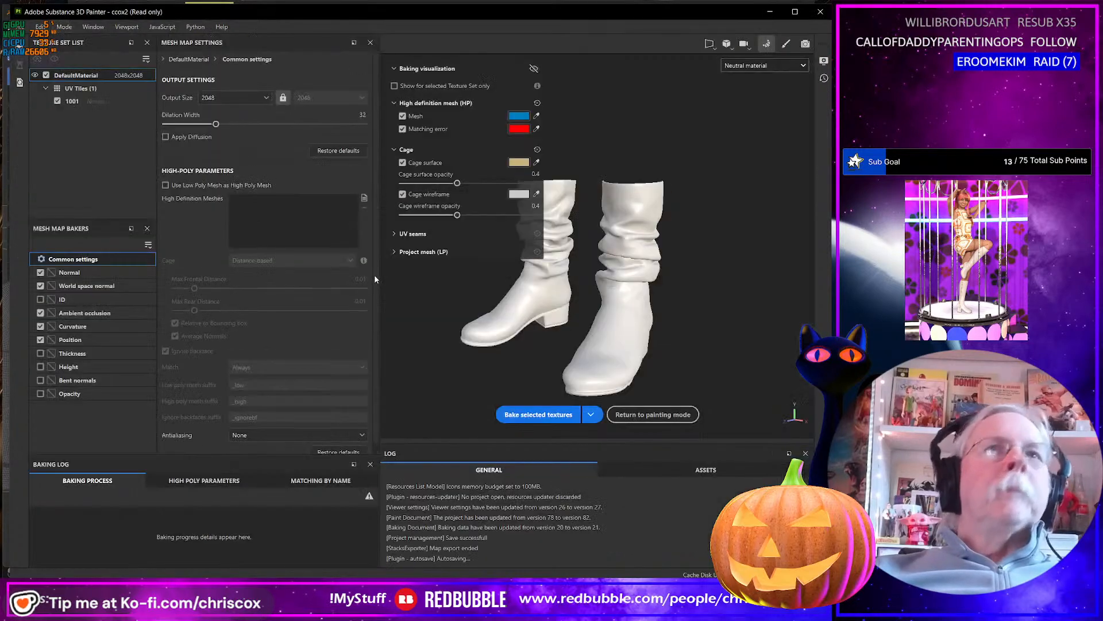
left_click(538, 415)
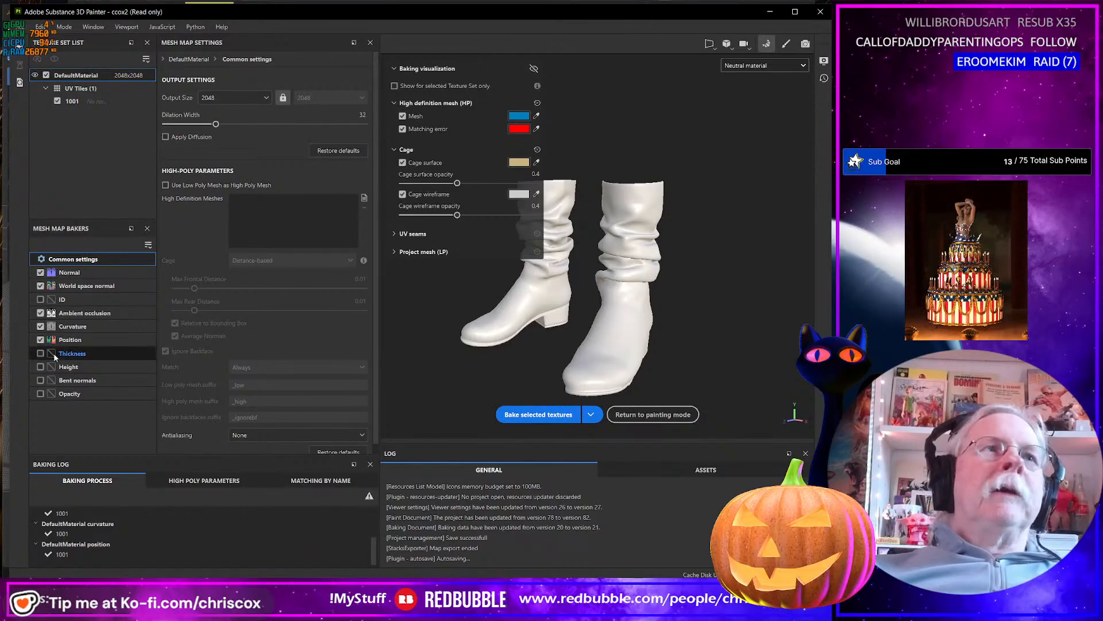
Enable only the ID map baker and deselect Position, Curvature, Ambient occlusion, World space normal and Normal.
left_click(41, 339)
left_click(41, 325)
left_click(40, 313)
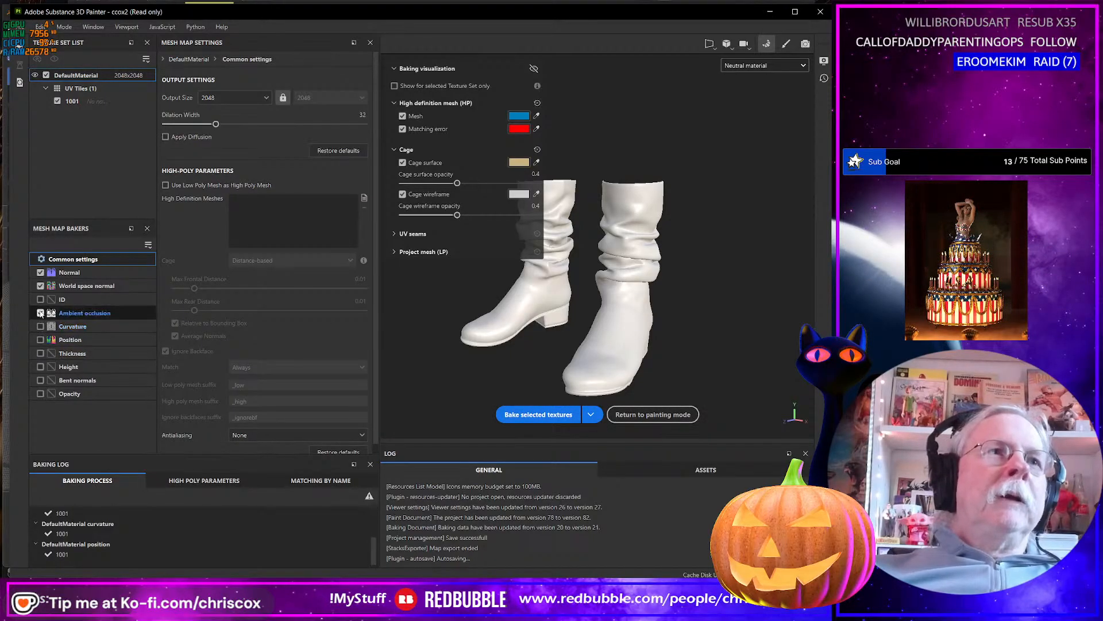
left_click(41, 299)
left_click(41, 286)
left_click(41, 273)
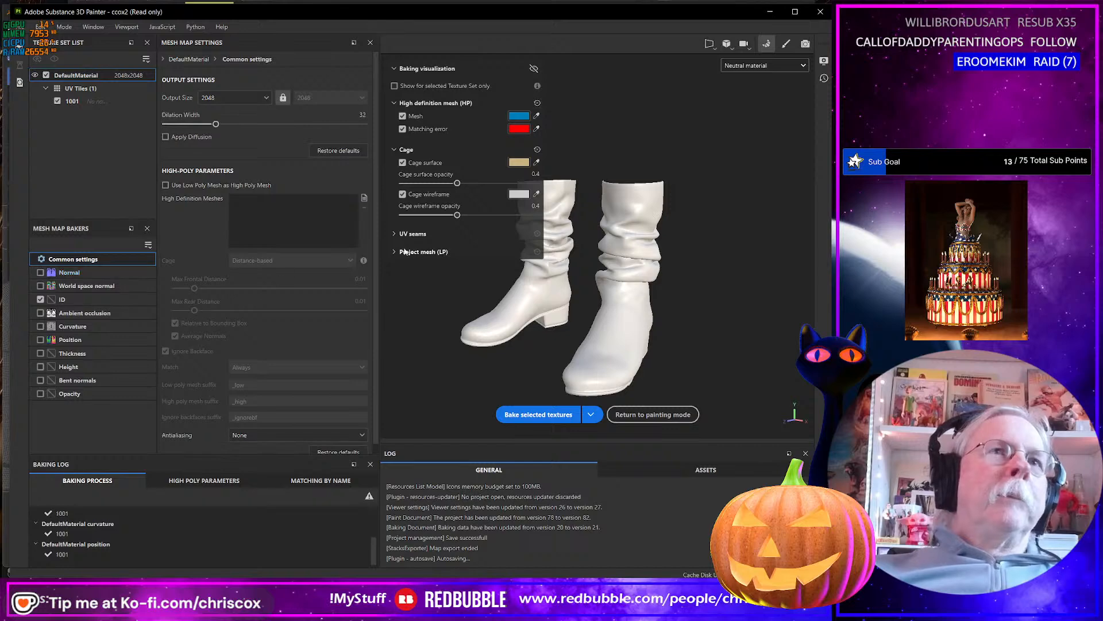
Load Cinnamon Boots.obj as the high definition mesh and set Max Frontal Distance and Max Rear Distance to 0.000001.
left_click(362, 199)
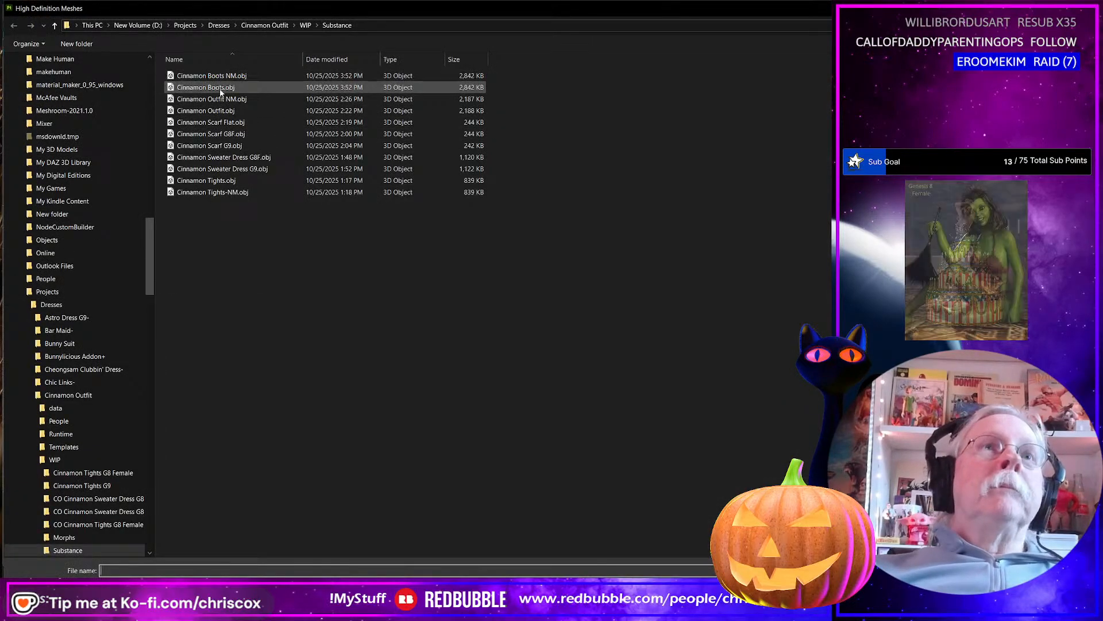
double_click(221, 88)
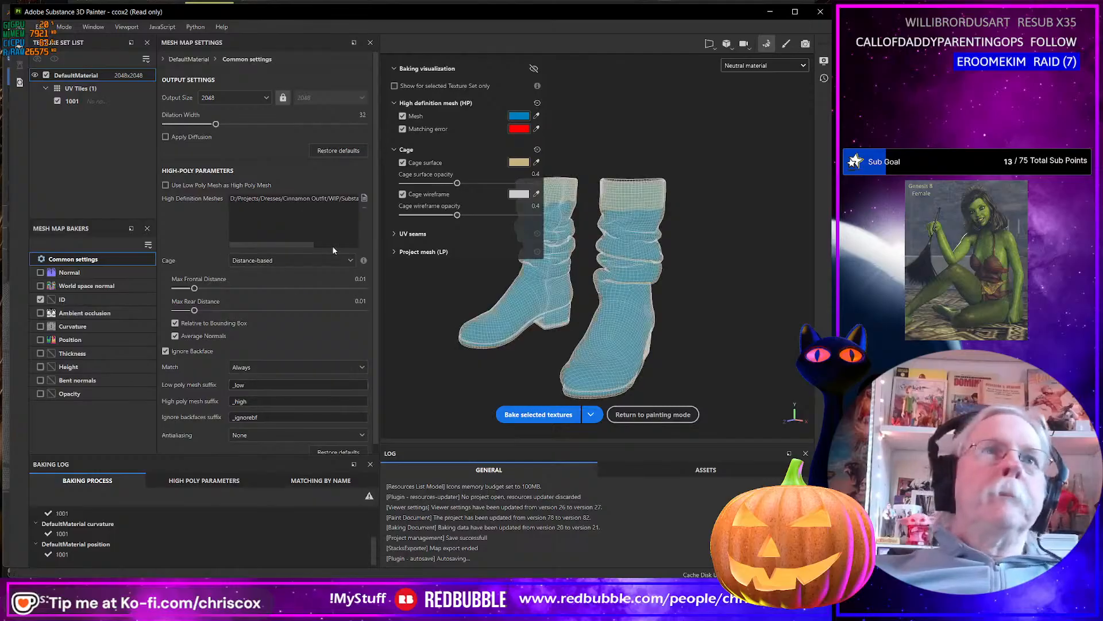
double_click(360, 279)
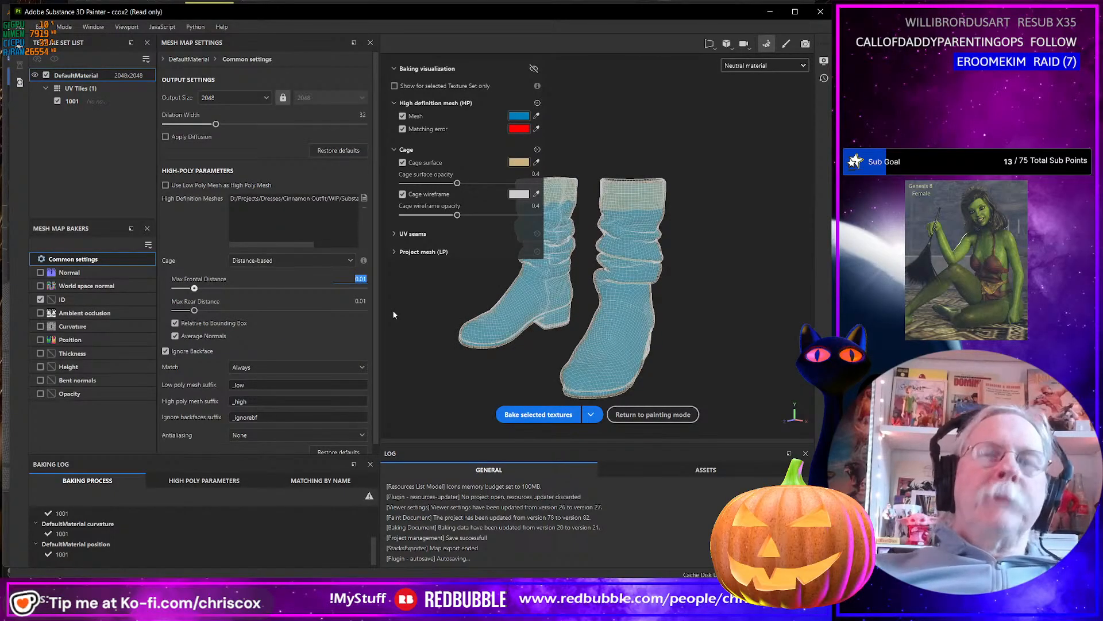
type("0.001000")
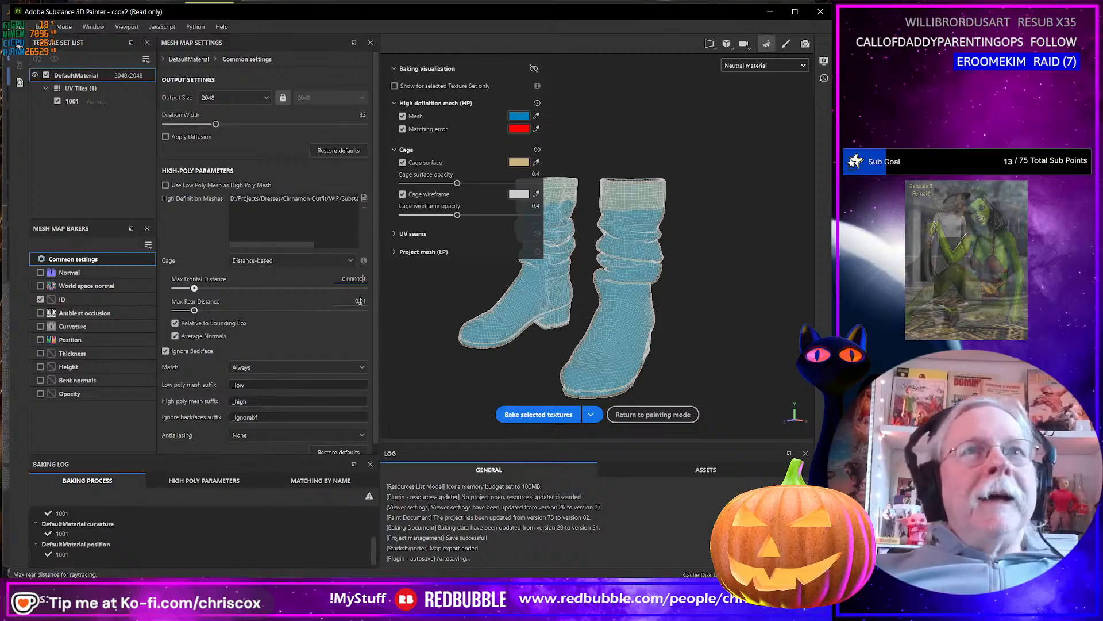
key("Tab")
type("0.000001")
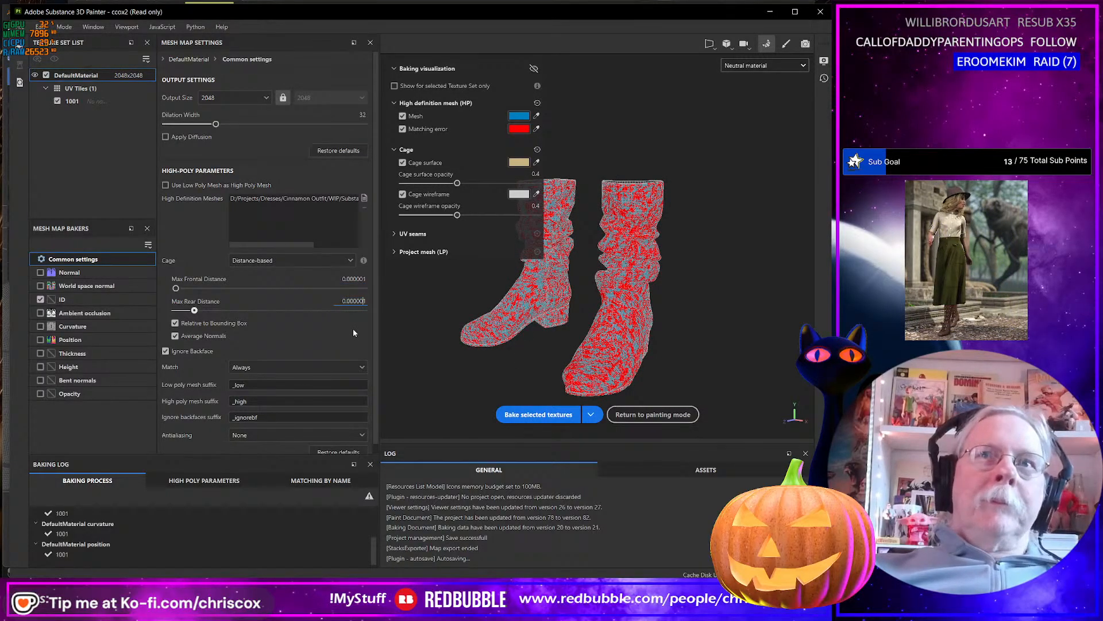
key("Return")
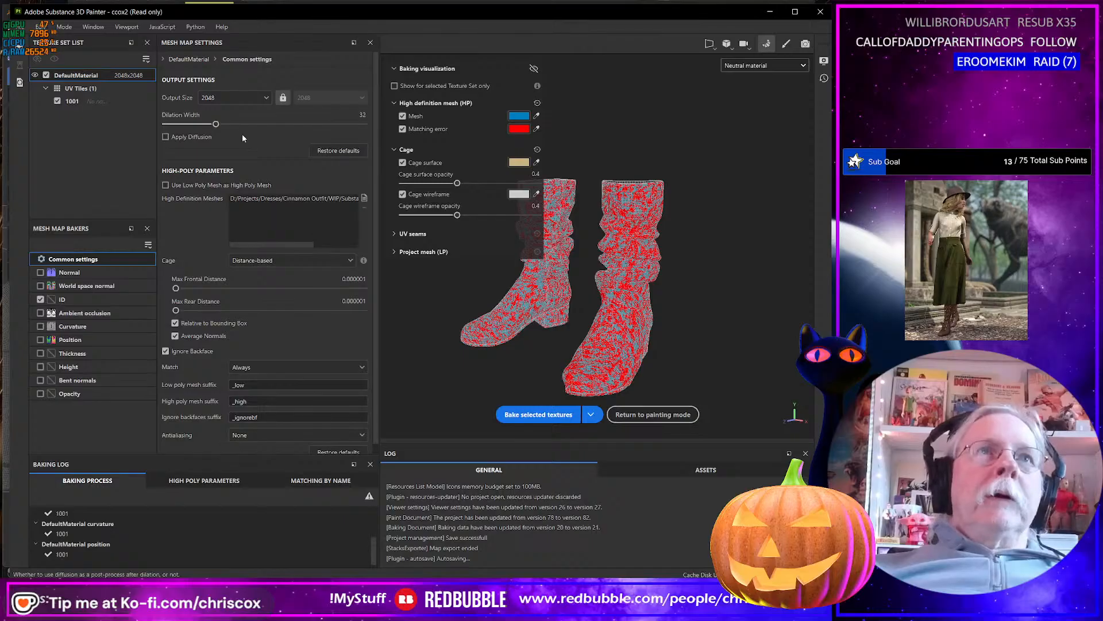
Bake the ID map at an output size of 4096 and return to painting mode.
left_click(244, 99)
left_click(243, 199)
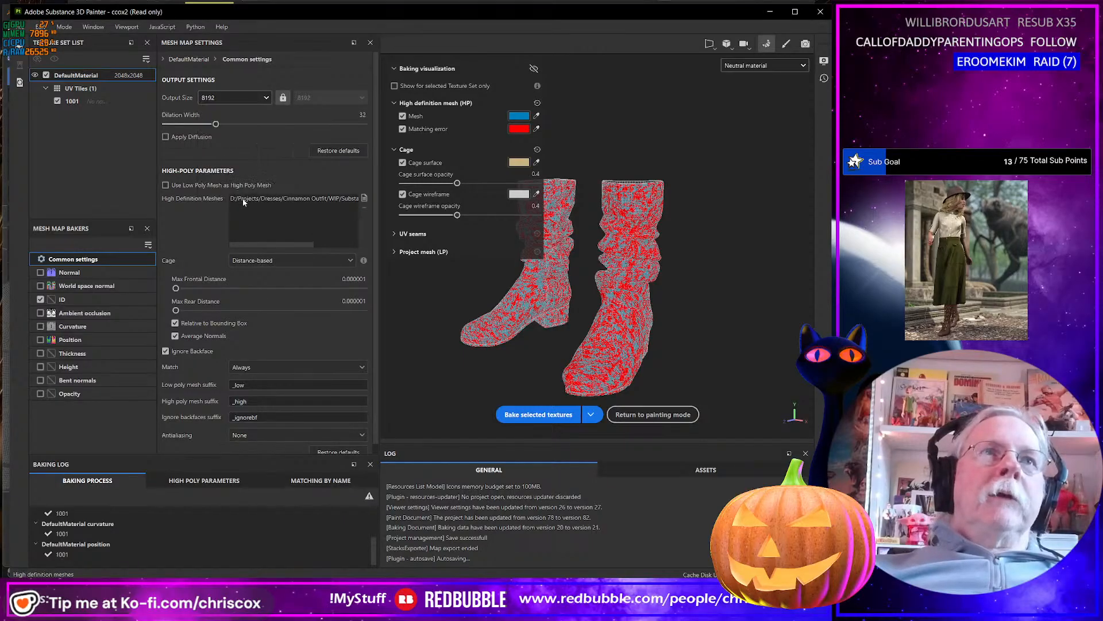
left_click(241, 98)
left_click(229, 185)
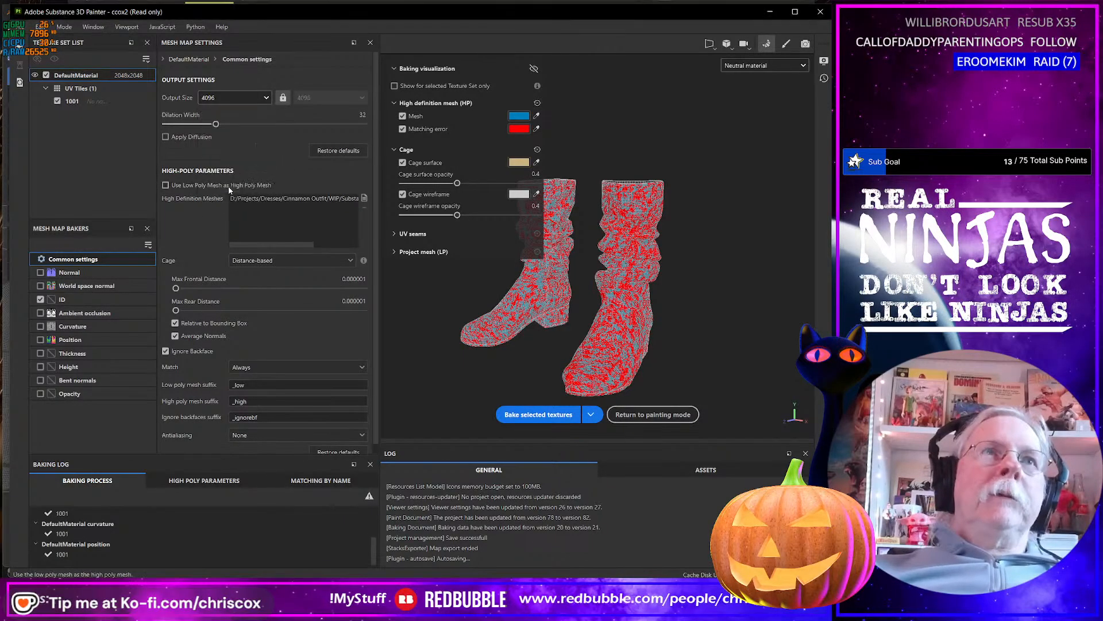
left_click(543, 415)
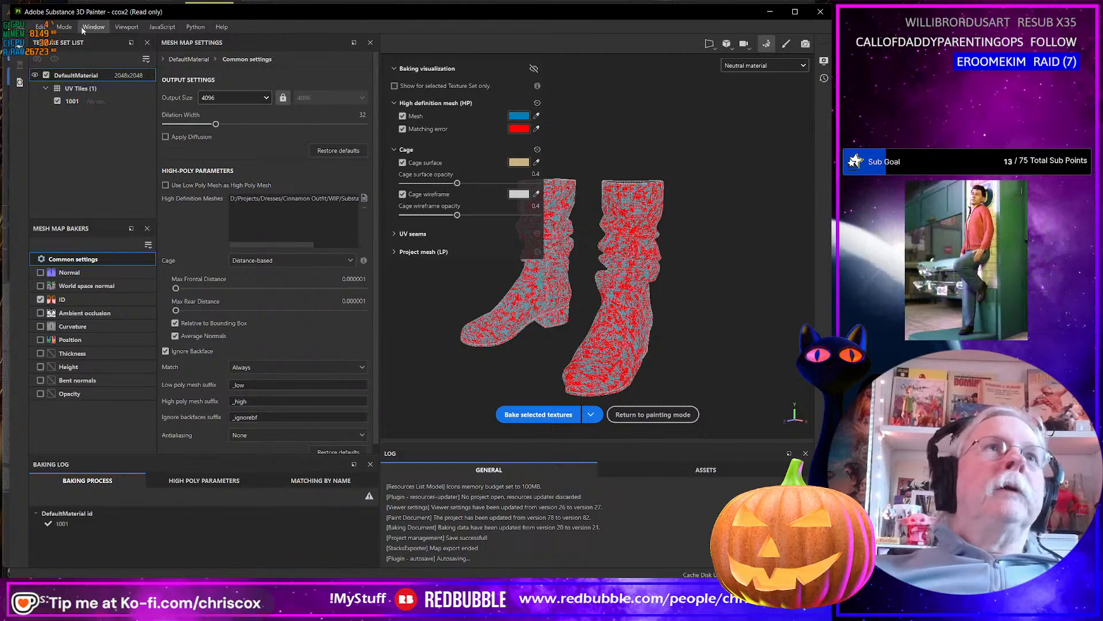
left_click(63, 27)
left_click(73, 54)
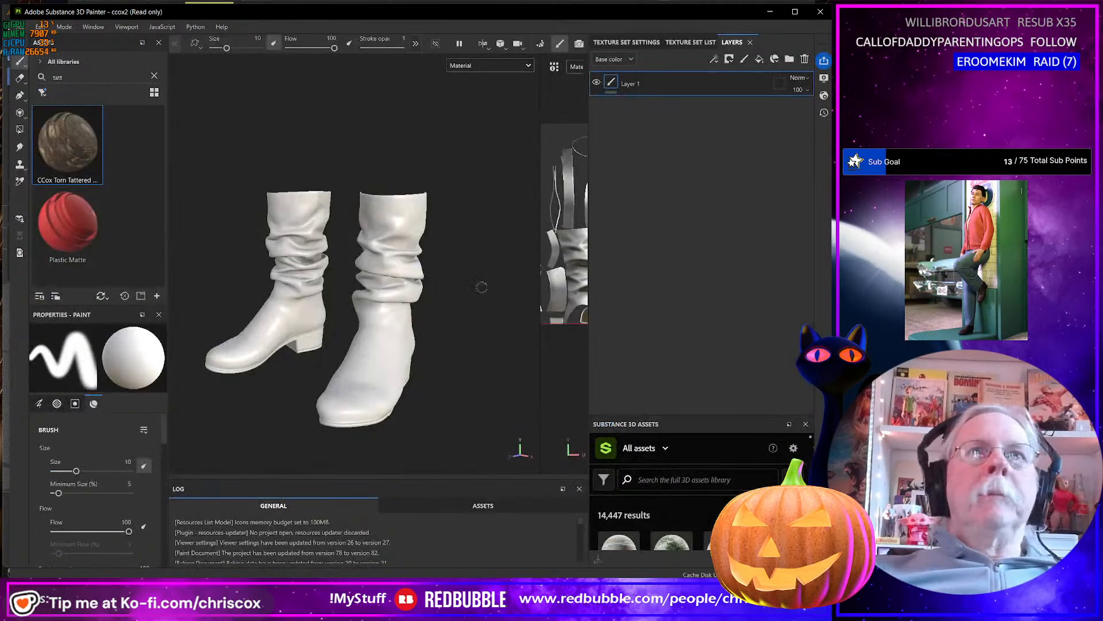
Save the project as Cinnamon Boots in the Cinnamon Outfit's Substance folder.
left_click(21, 27)
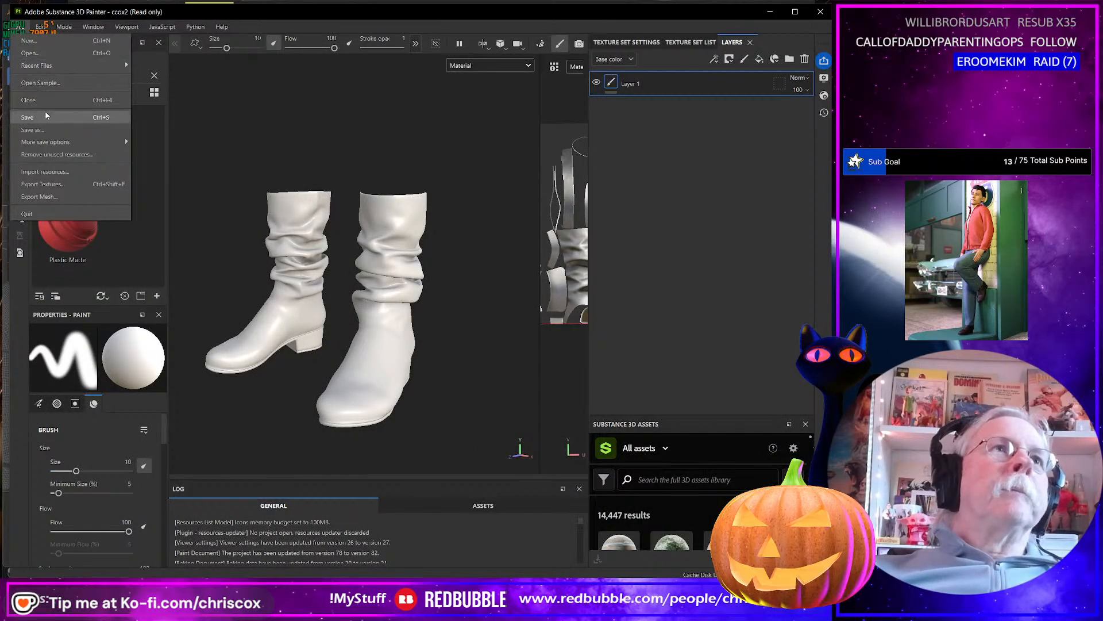
left_click(45, 130)
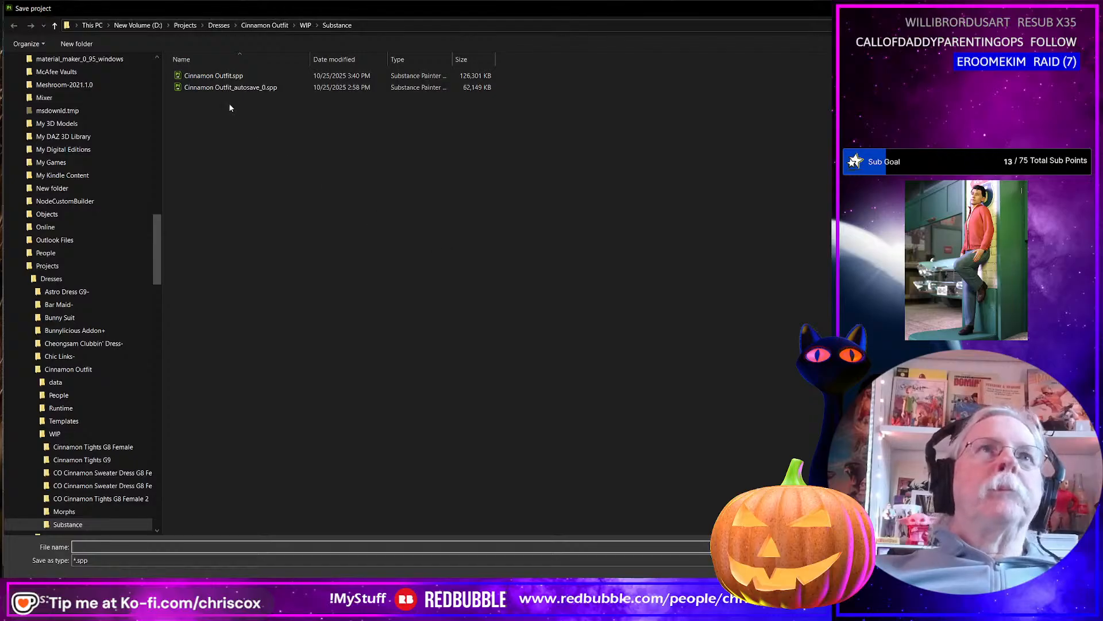
left_click(222, 79)
left_click(122, 547)
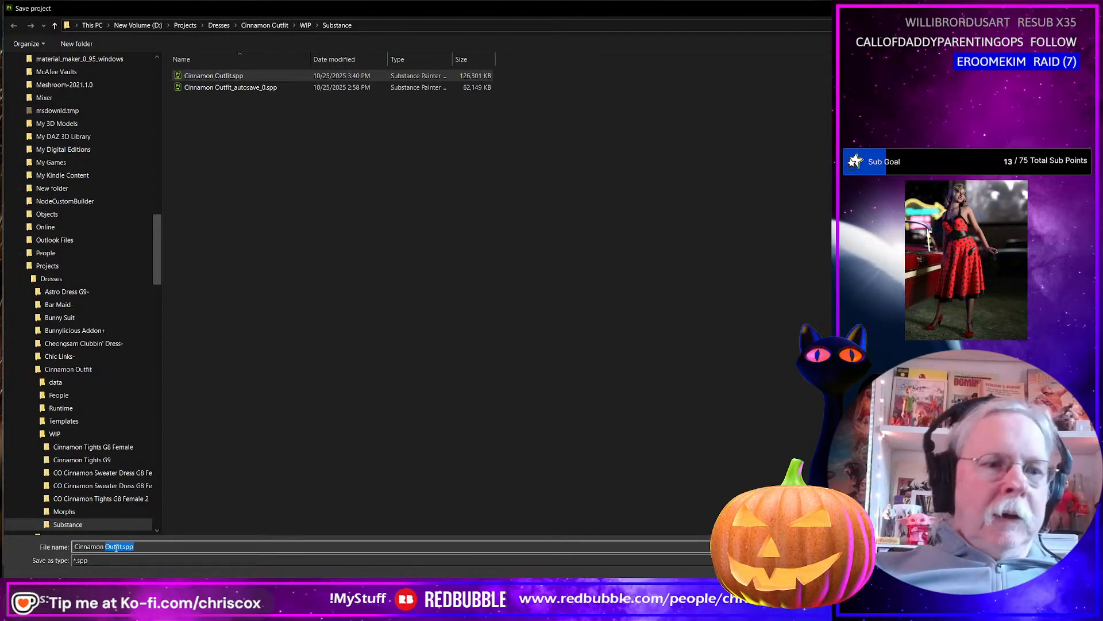
type("Boo")
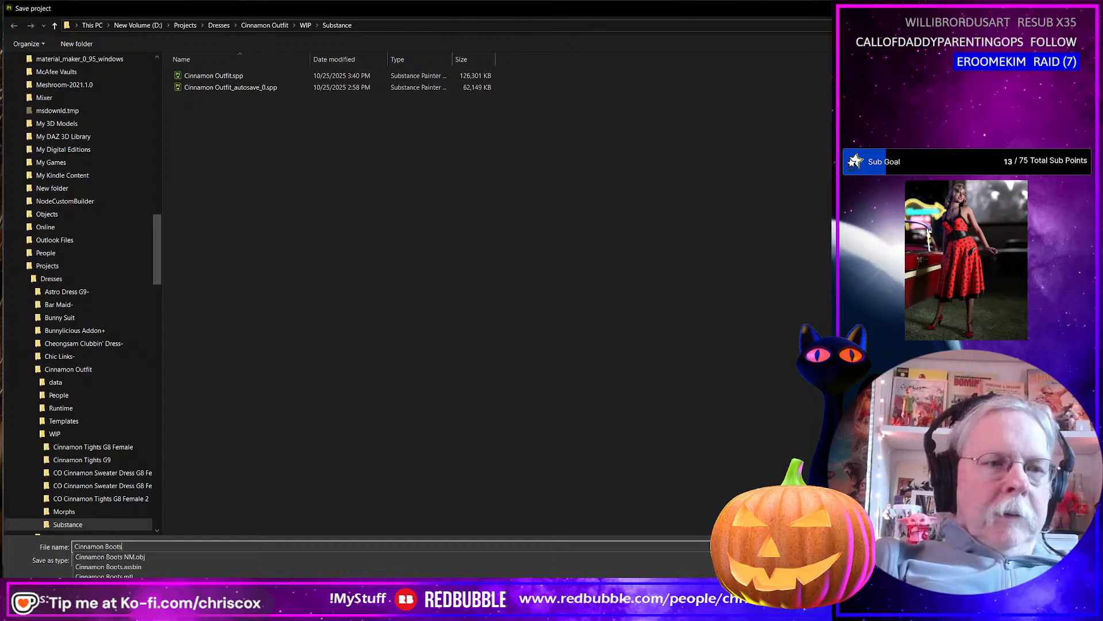
type("ts")
key("Return")
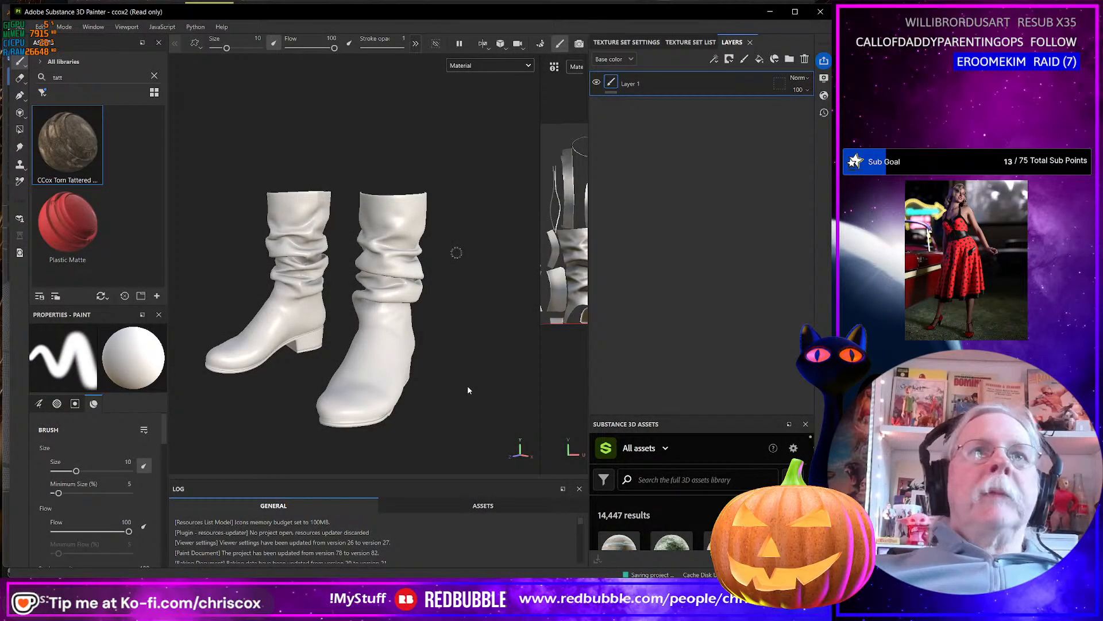
Search the asset library for "velvet" and apply the red velvet smart material to the boots.
left_click_drag(368, 354, 371, 366, "alt")
middle_click_drag(370, 367, 400, 347, "alt")
left_click_drag(73, 76, 25, 78)
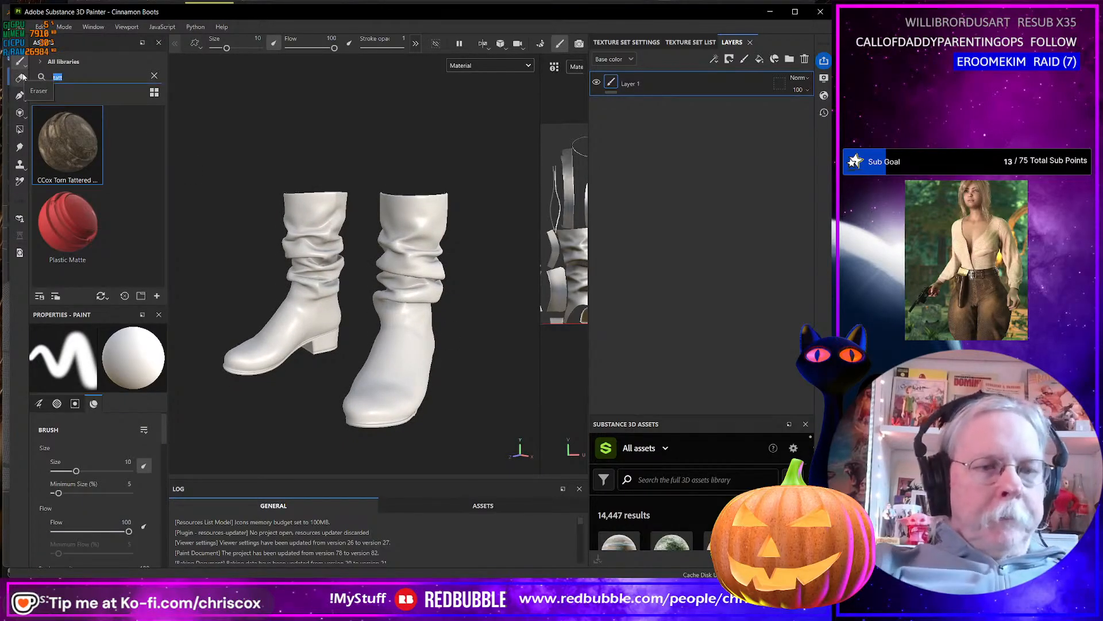
type("v")
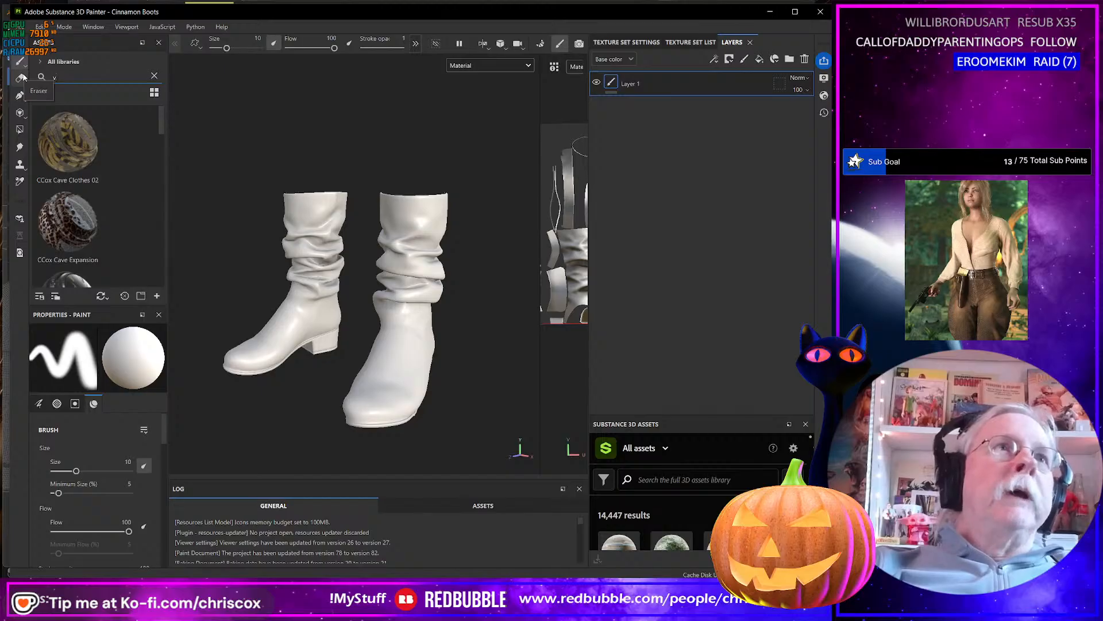
type("elvet")
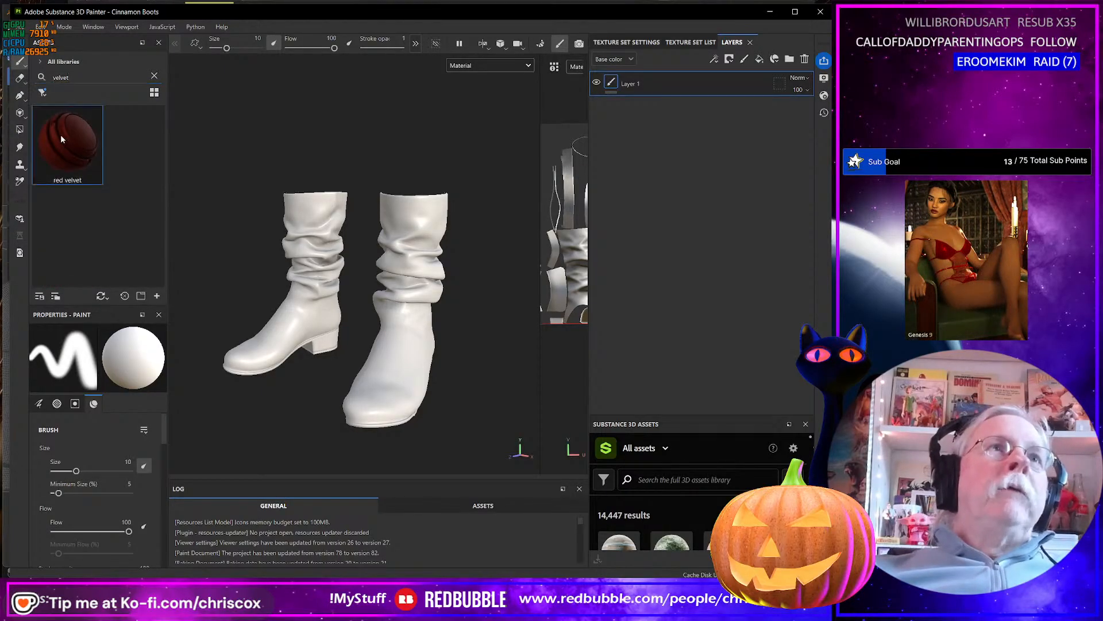
left_click_drag(61, 134, 308, 201)
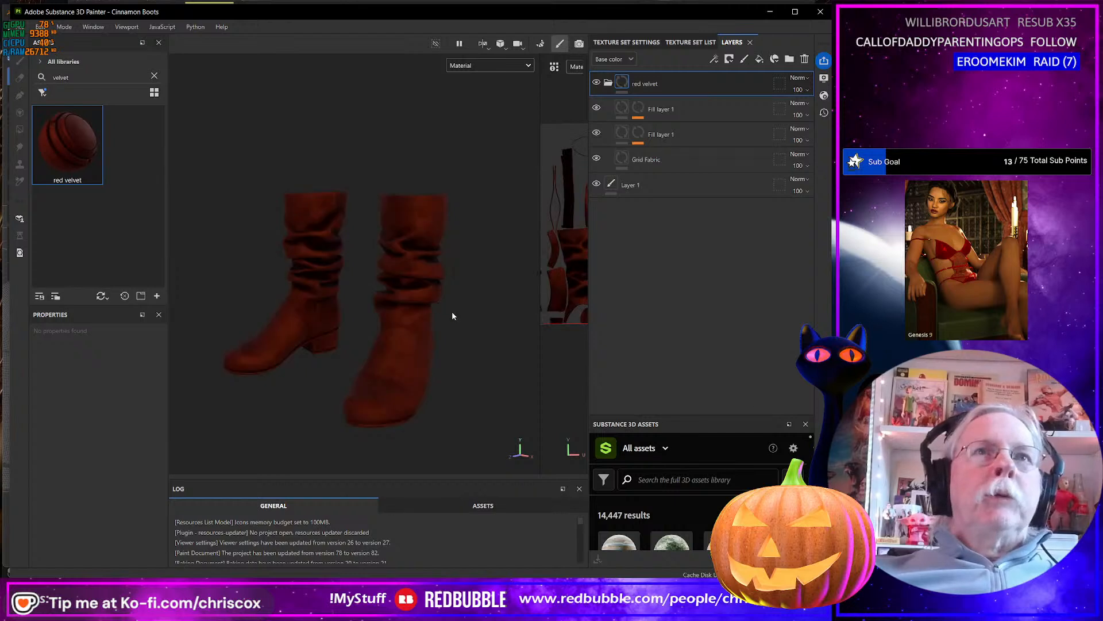
left_click_drag(451, 312, 454, 281, "alt")
scroll(445, 316, "up", 2)
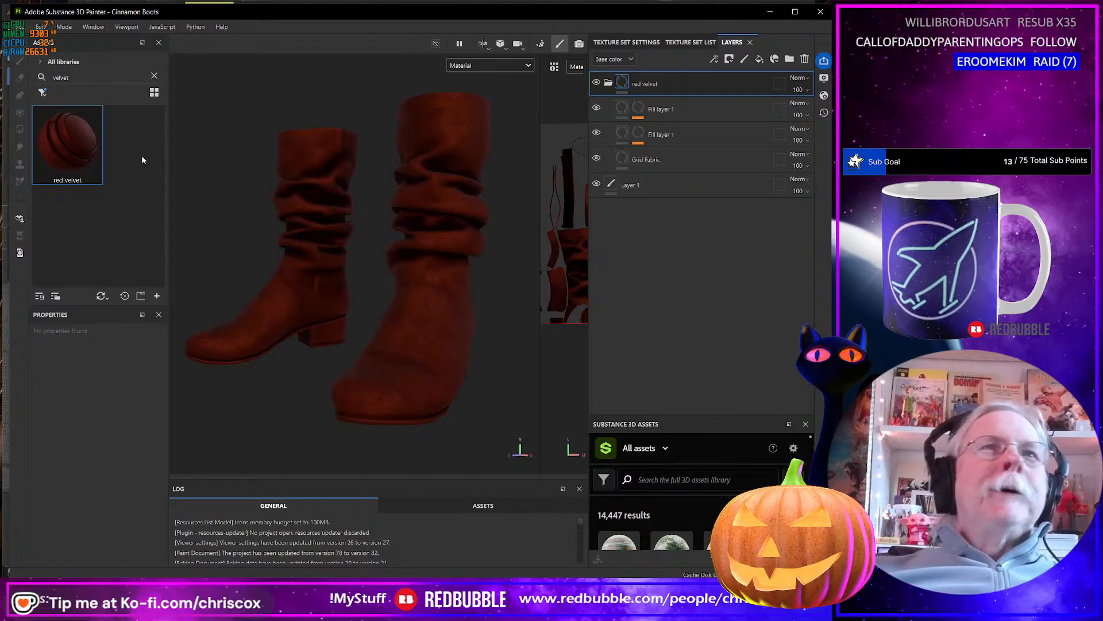
Search the asset library for "worn" and widen the Assets panel to show more results per row.
left_click_drag(81, 76, 49, 77)
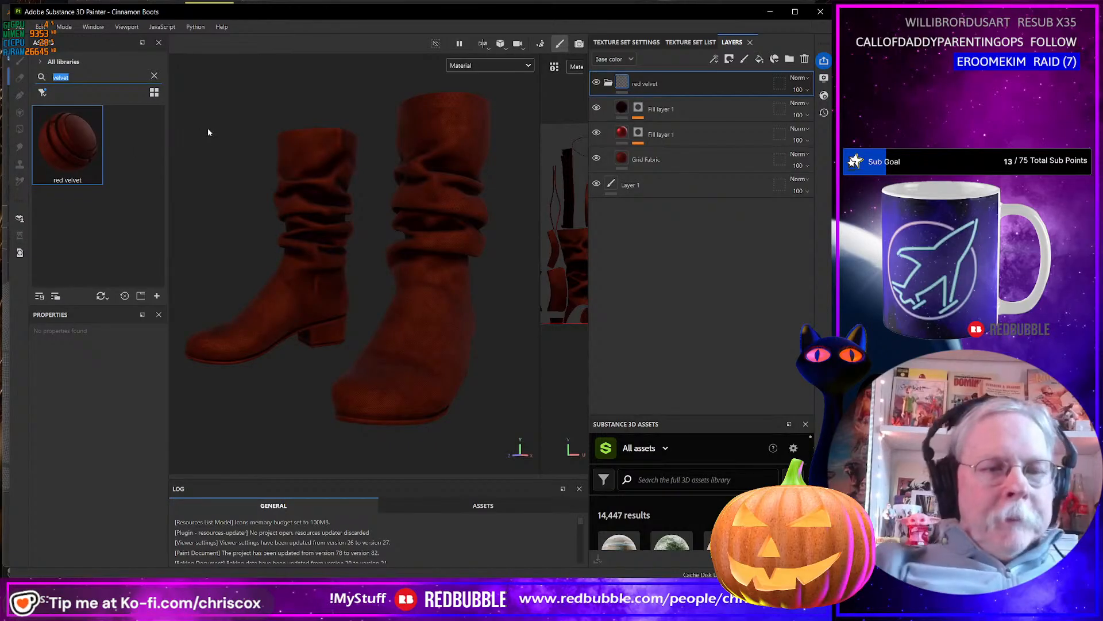
type("worn")
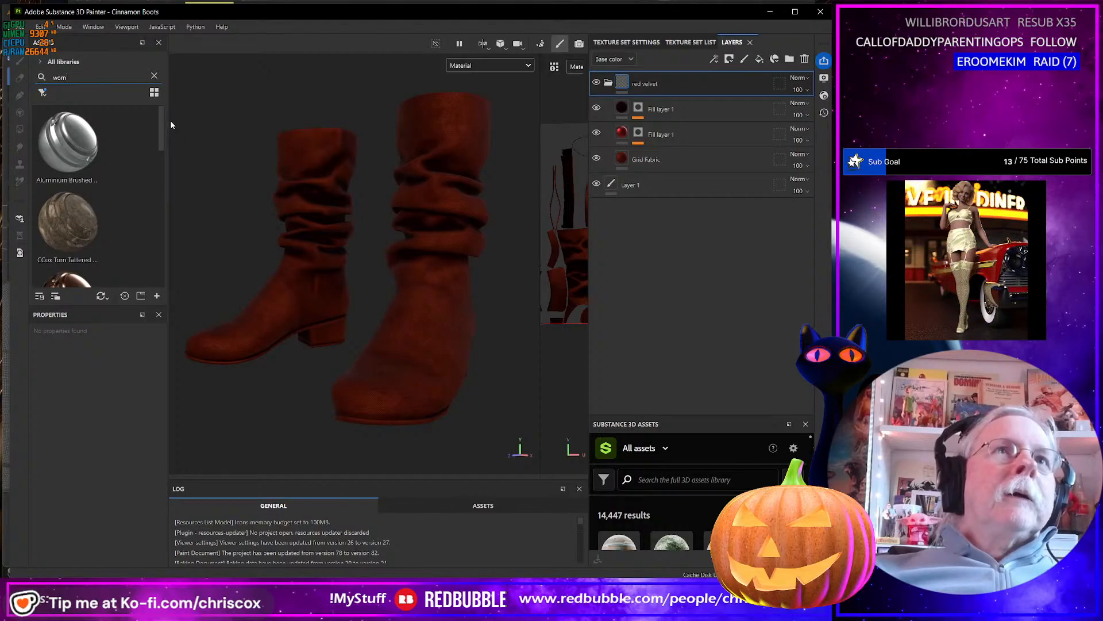
left_click_drag(167, 120, 276, 138)
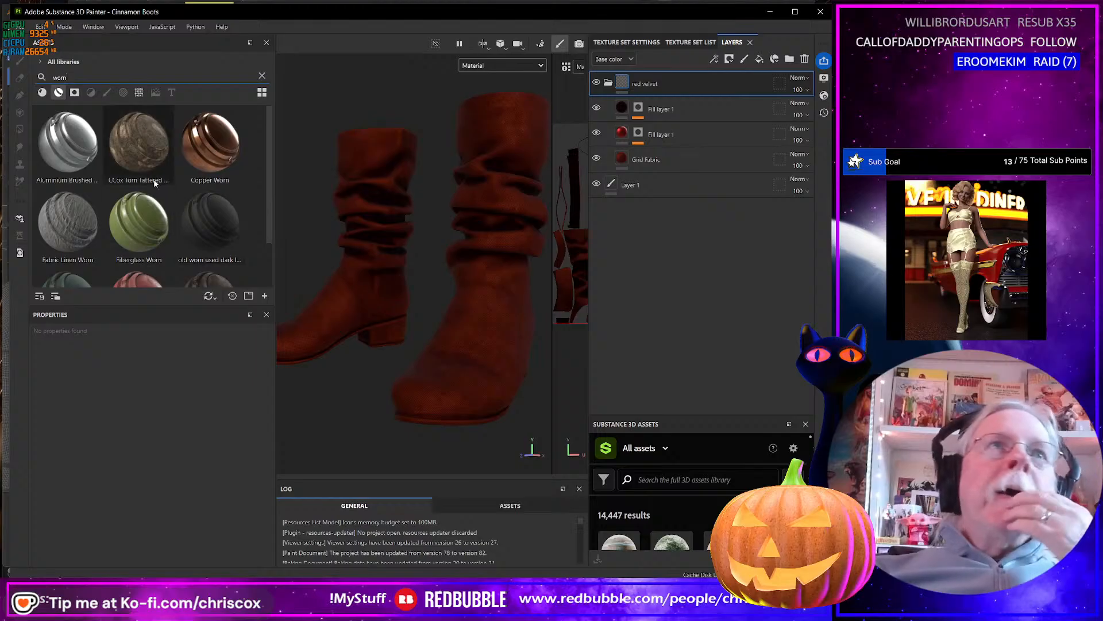
Filter the results to base materials, try Worn Lambskin Leather on the boot sole, and undo it.
left_click(42, 92)
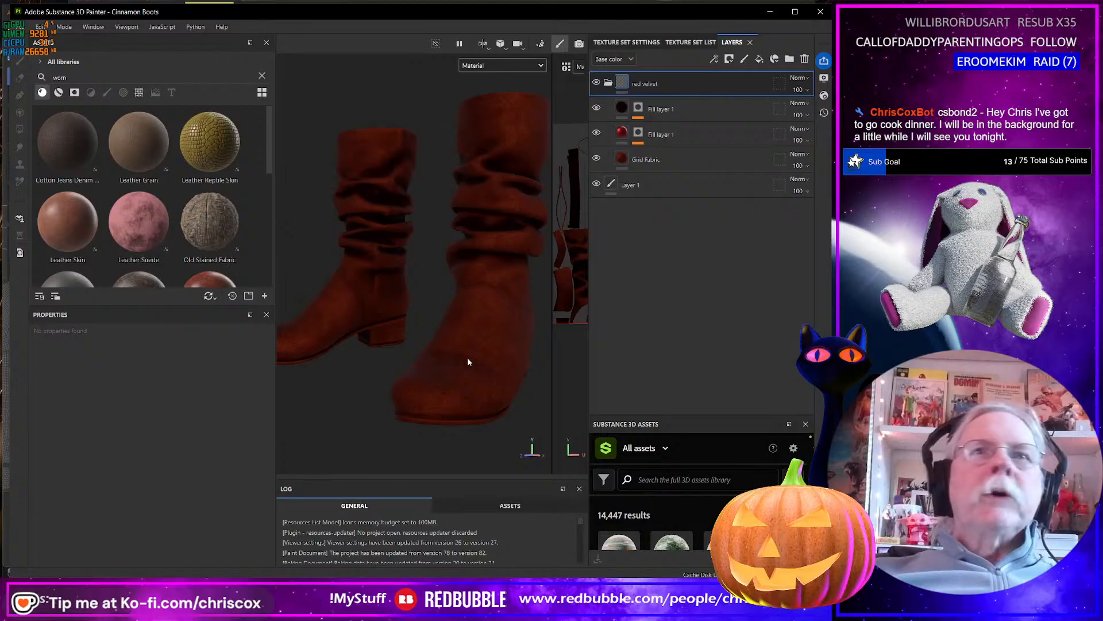
left_click_drag(467, 358, 515, 374, "alt")
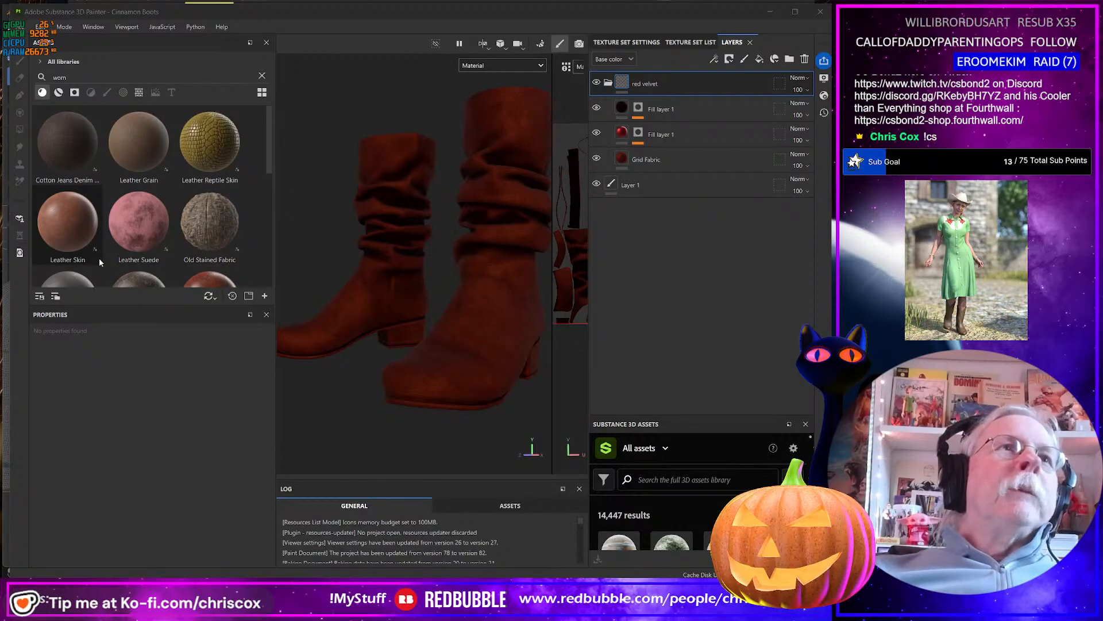
scroll(98, 258, "down", 3)
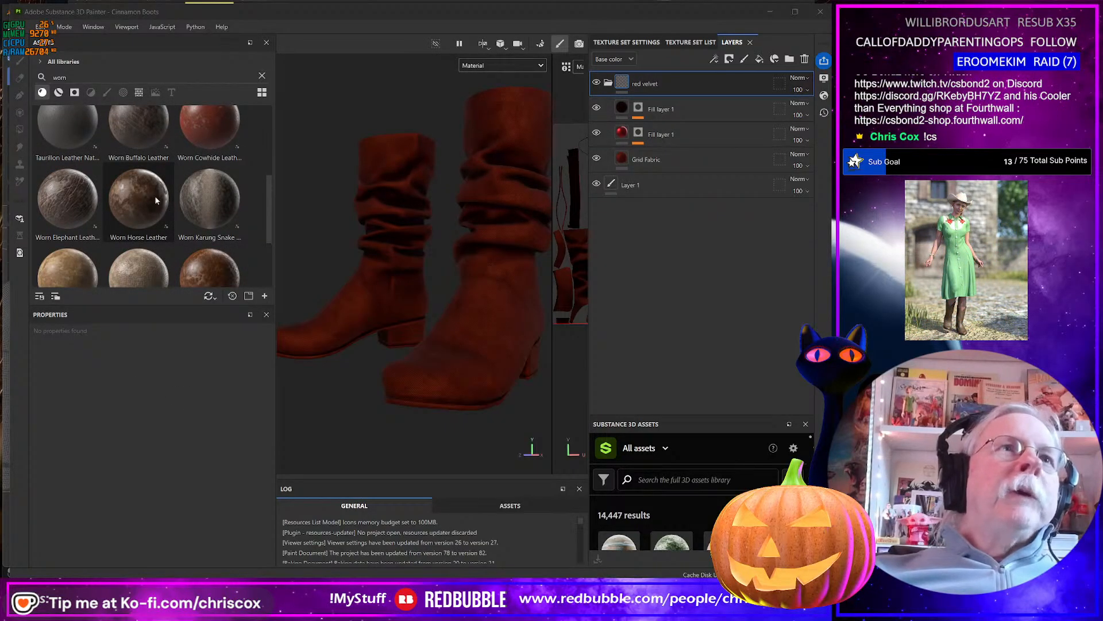
scroll(170, 206, "down", 2)
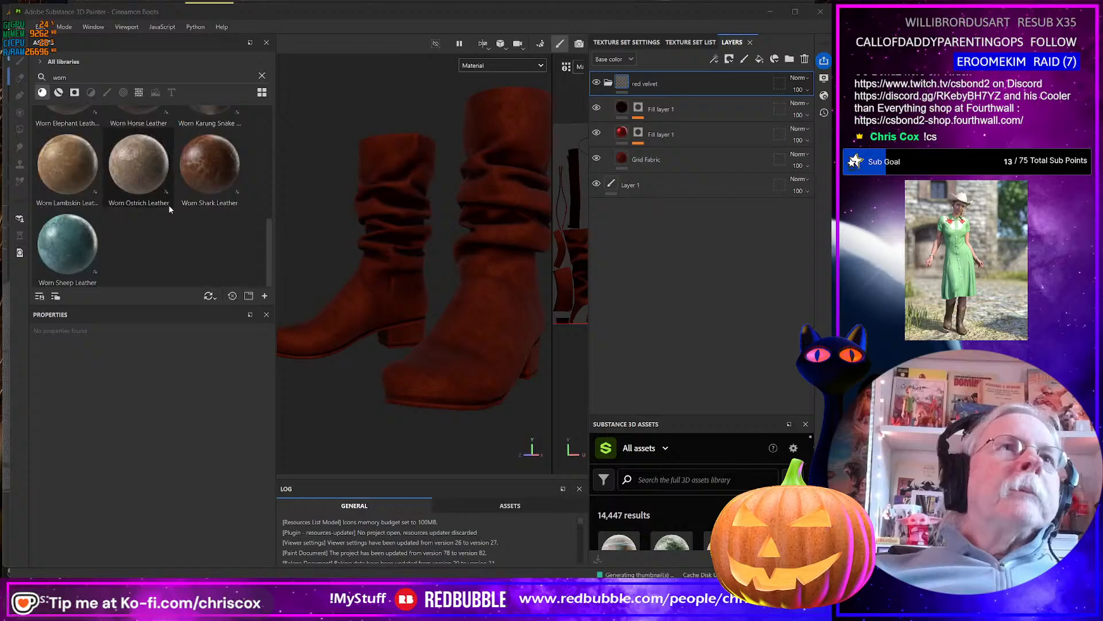
left_click(70, 173)
left_click_drag(389, 369, 345, 261, "alt")
left_click_drag(75, 171, 423, 423)
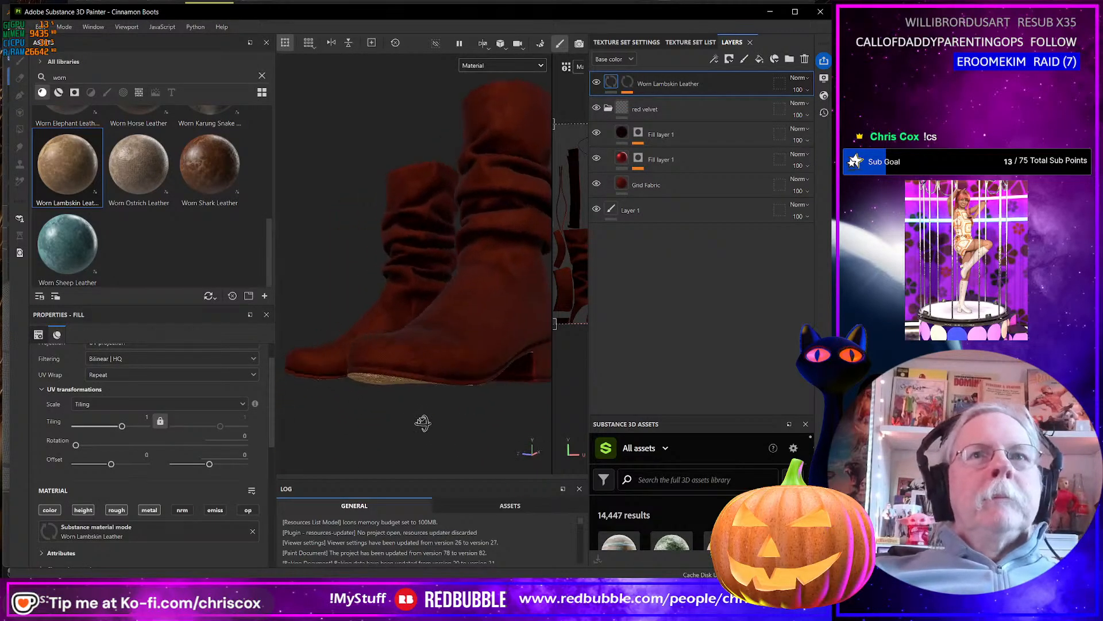
key("ctrl+z")
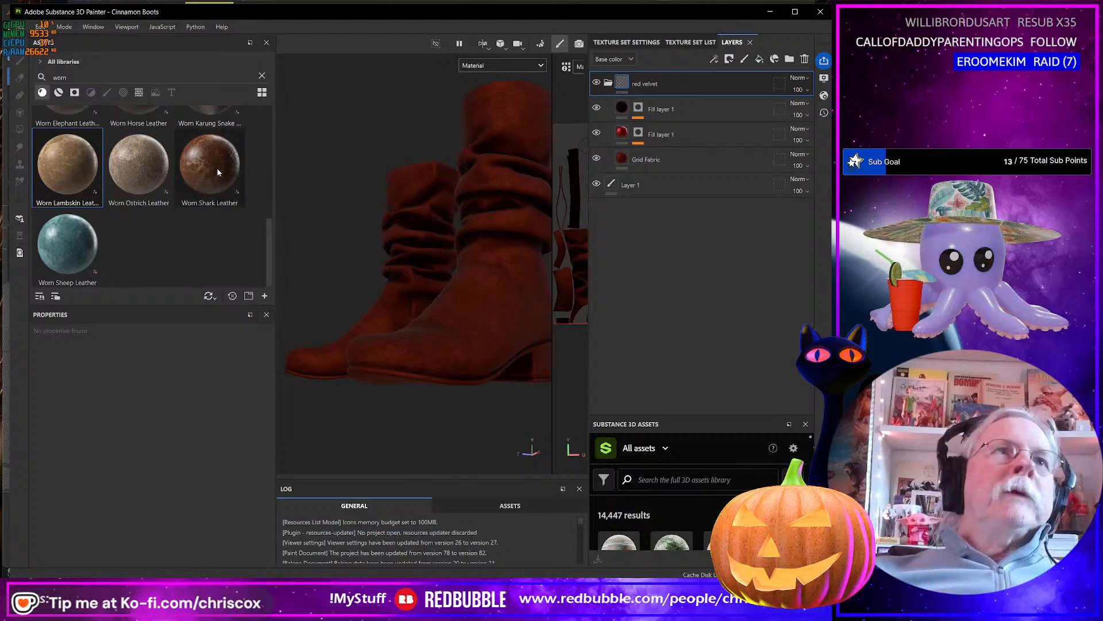
Filter the results to smart materials and apply worn leather chest to the boot soles through an ID color mask.
scroll(211, 197, "up", 5)
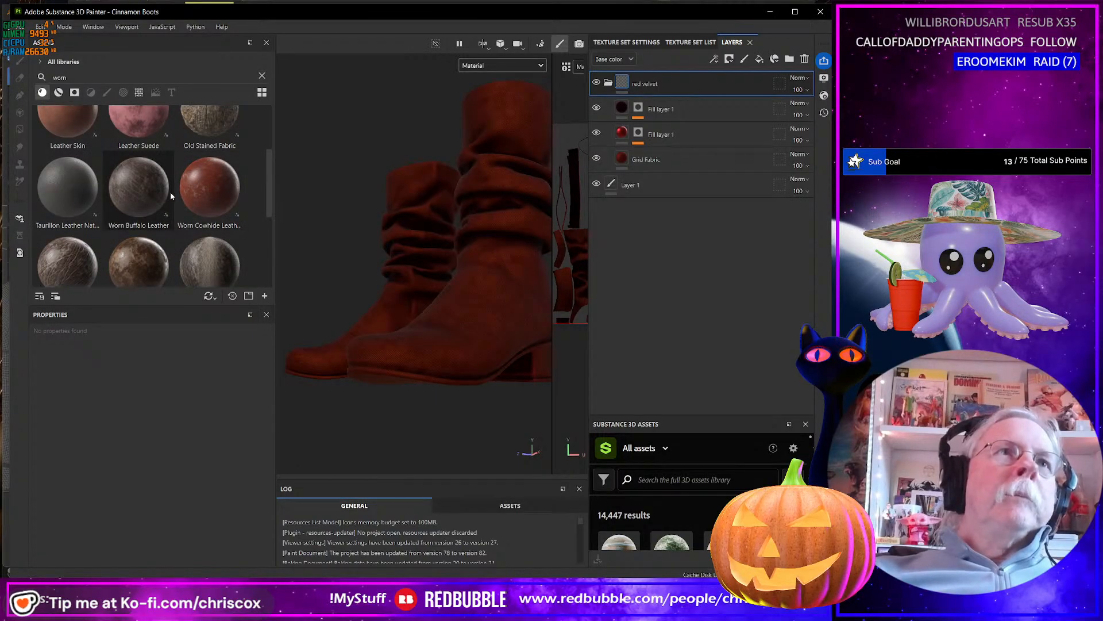
scroll(170, 192, "up", 2)
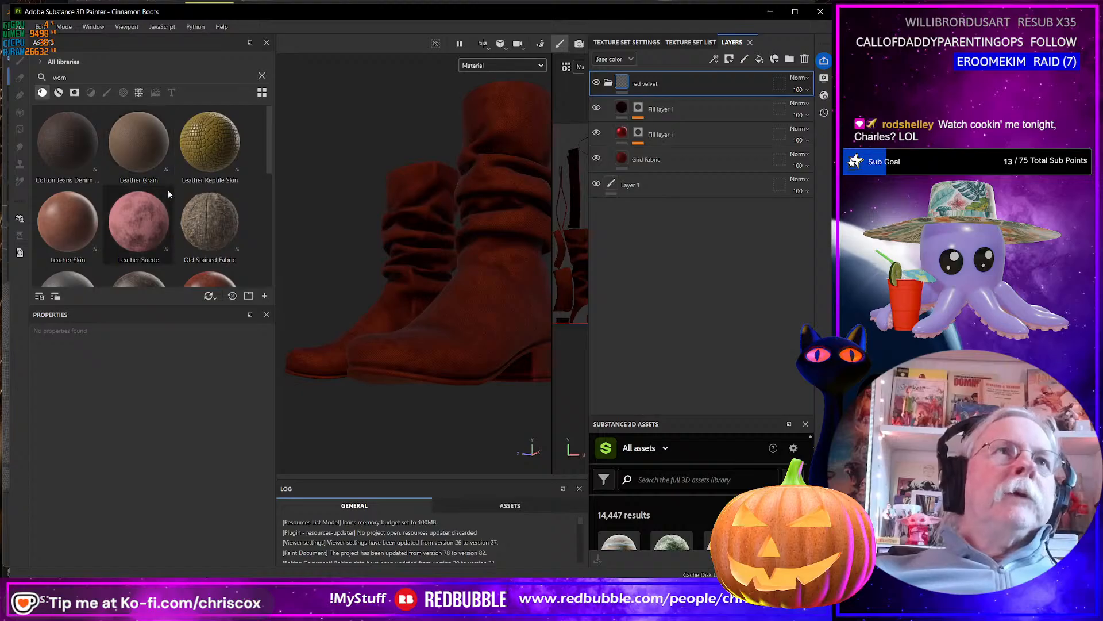
left_click(58, 92)
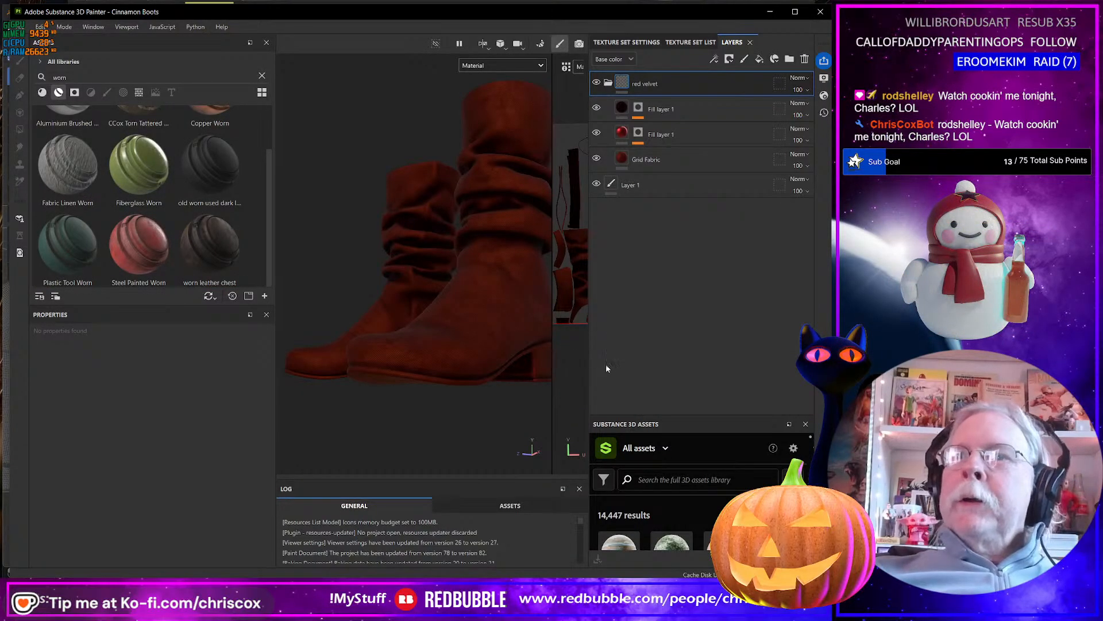
mouse_move(571, 383)
left_mouse_down("alt")
mouse_move(559, 360)
mouse_move(562, 382)
left_mouse_up("alt")
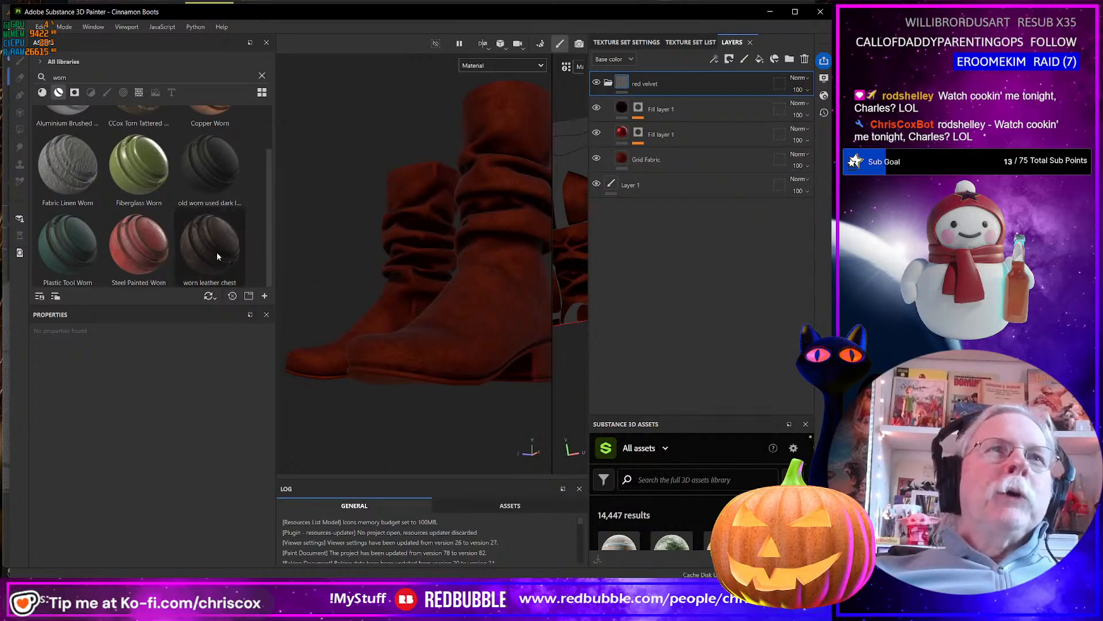
left_click_drag(336, 289, 357, 247, "alt")
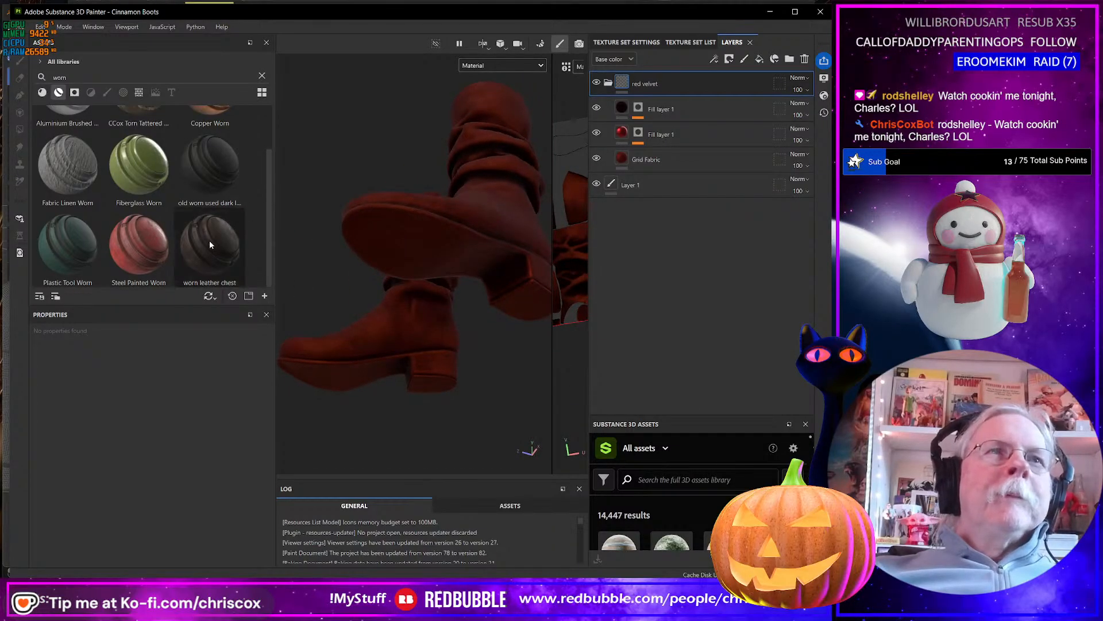
left_click_drag(209, 241, 427, 291)
middle_click_drag(426, 291, 370, 294, "alt")
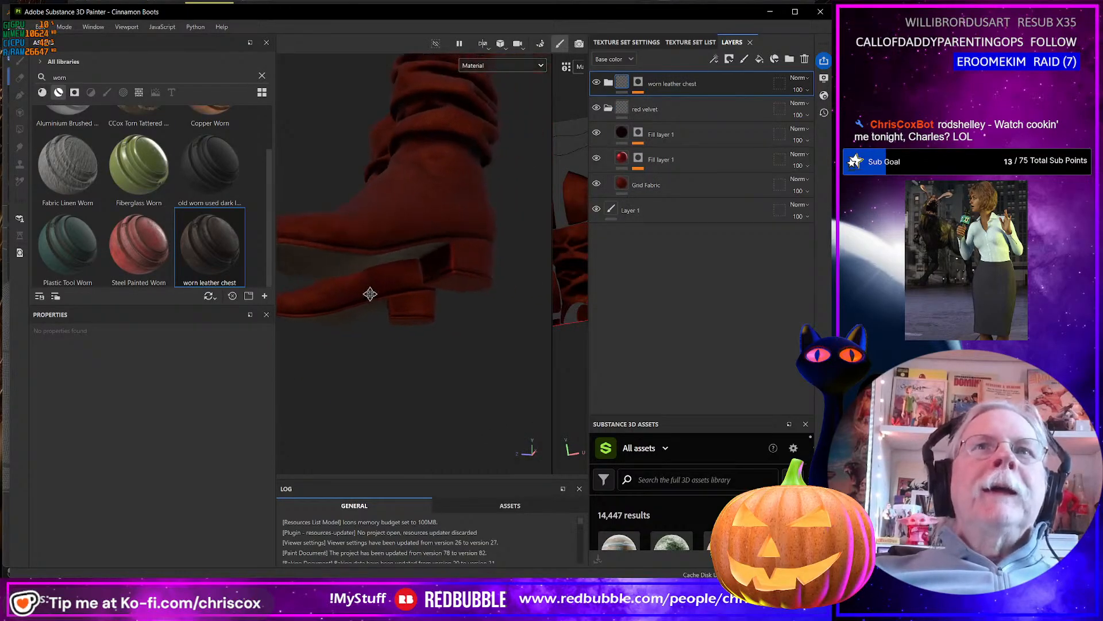
left_click_drag(219, 249, 456, 288)
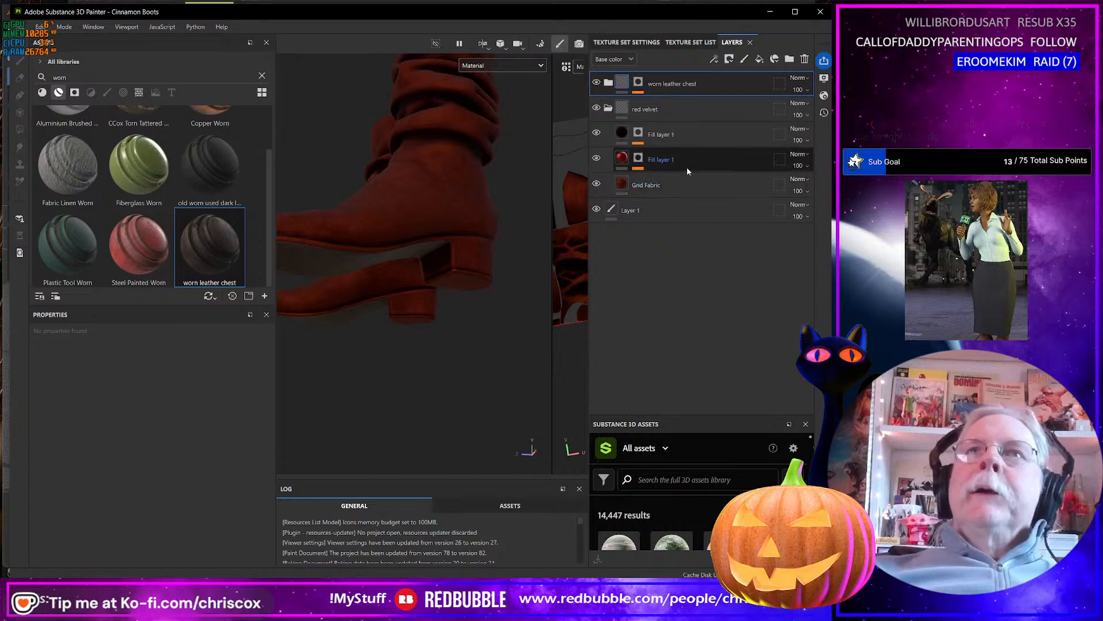
Add the heel's dark red (64, 0, 0) and red (255, 0, 0) ID colors to the worn leather chest mask's color selection.
left_click(635, 85)
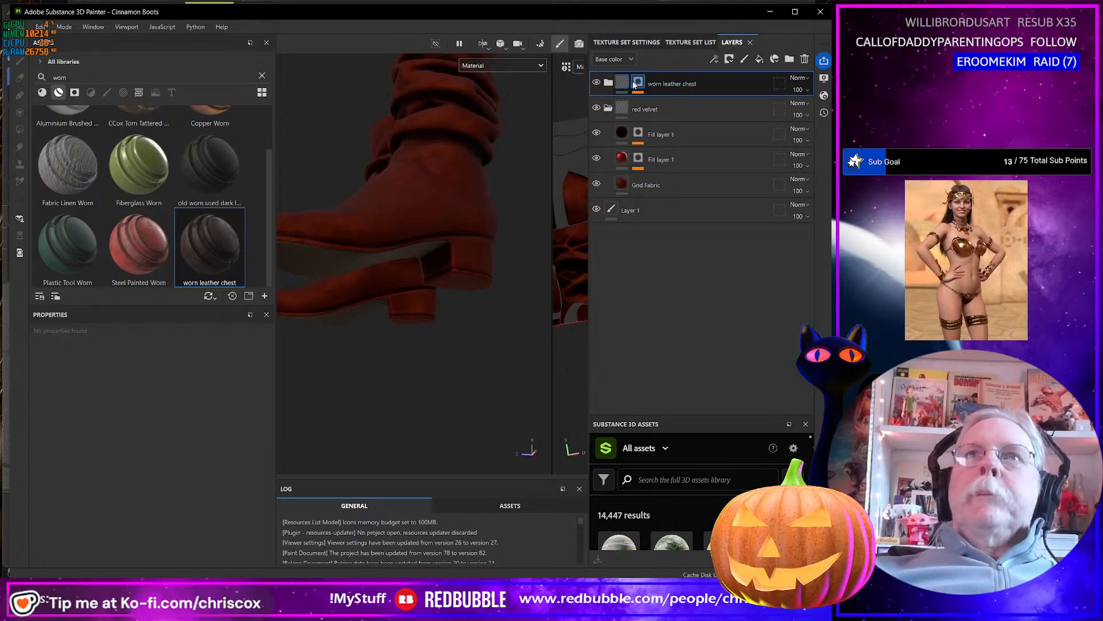
left_click(636, 85)
left_click(669, 105)
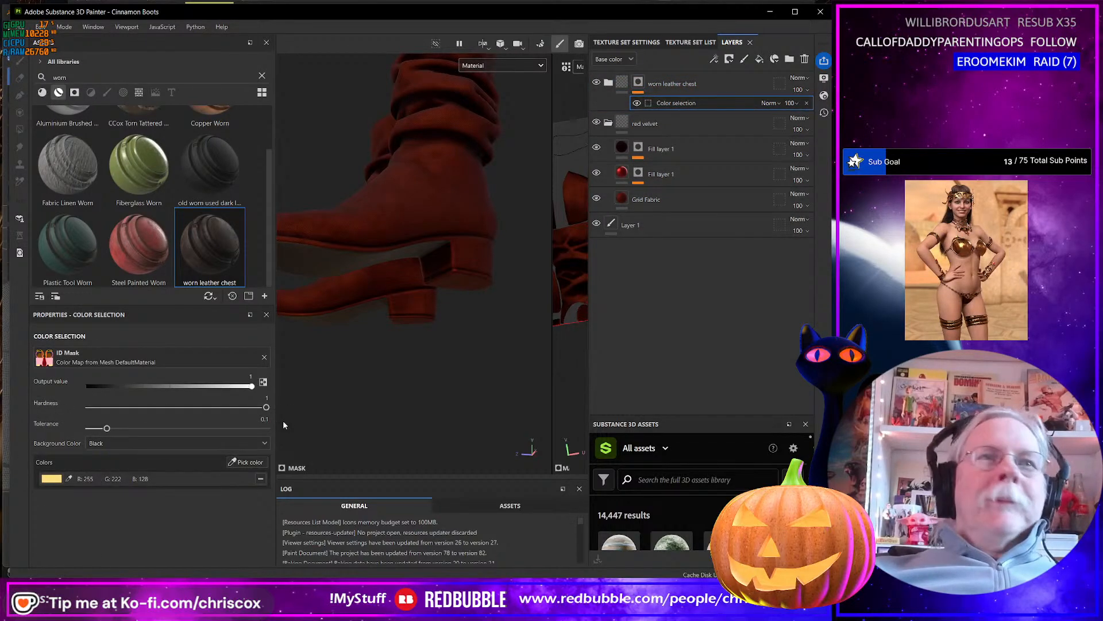
left_click(236, 461)
left_click(465, 274)
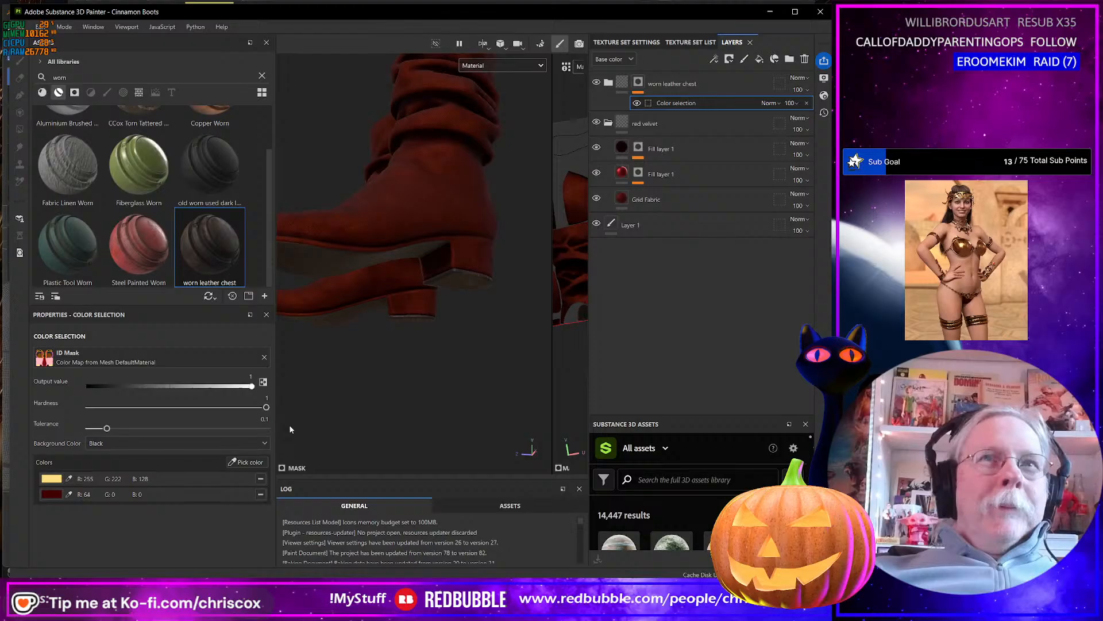
left_click(256, 463)
left_click(471, 252)
Add the orange ID color (255, 165, 0) of the sole's edge strip to the worn leather chest mask's color selection.
left_click_drag(459, 278, 445, 331, "alt")
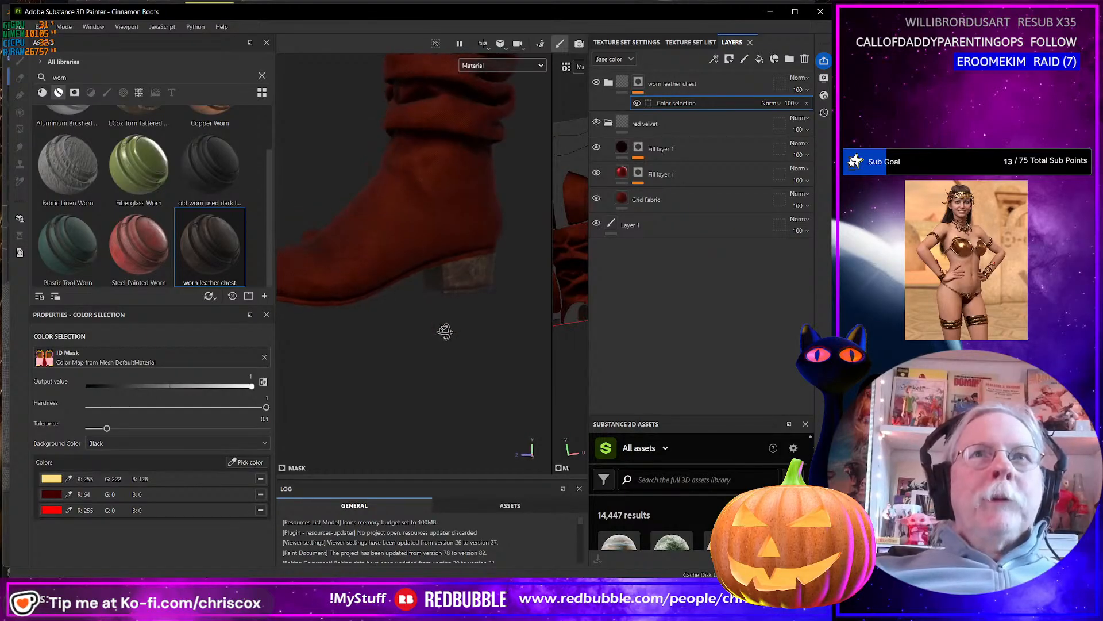
scroll(443, 334, "up", 3)
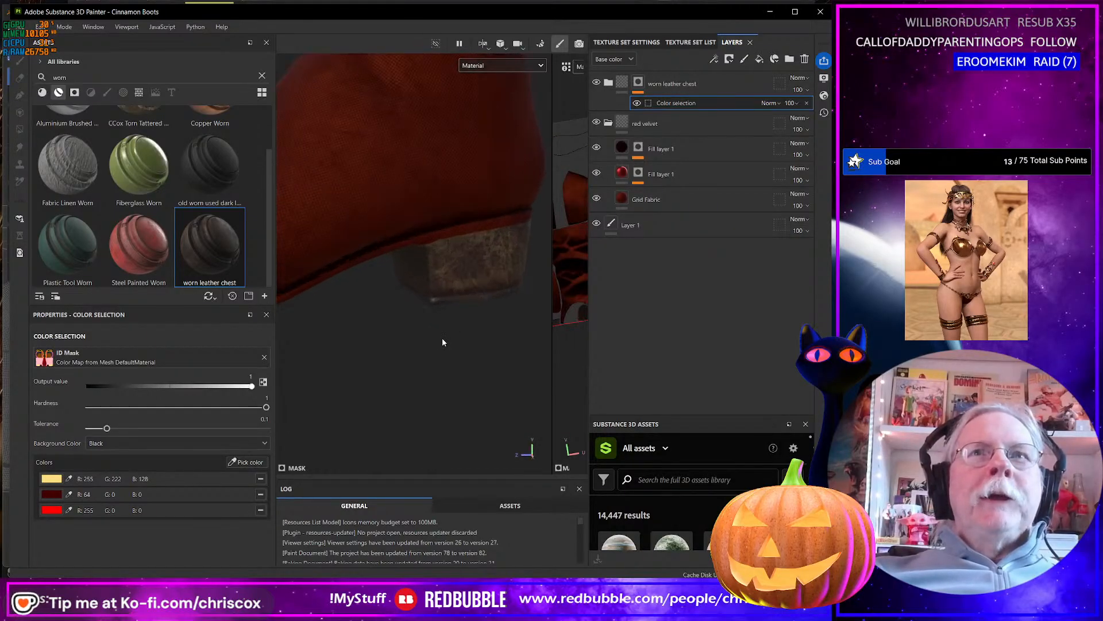
left_click(246, 462)
left_click(442, 228)
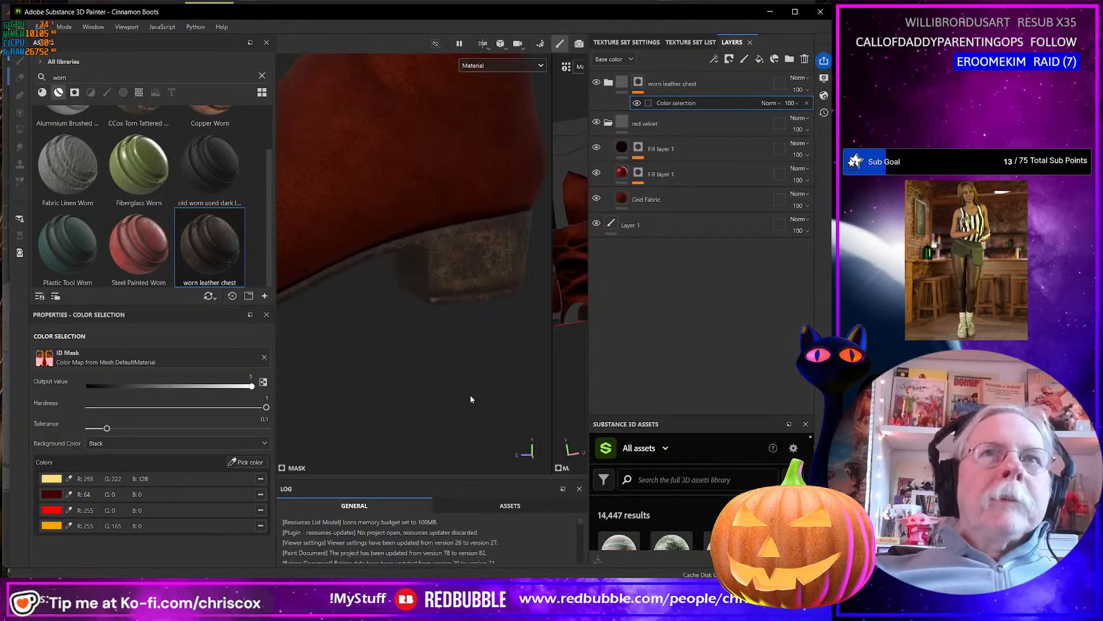
left_click_drag(374, 382, 413, 386, "alt")
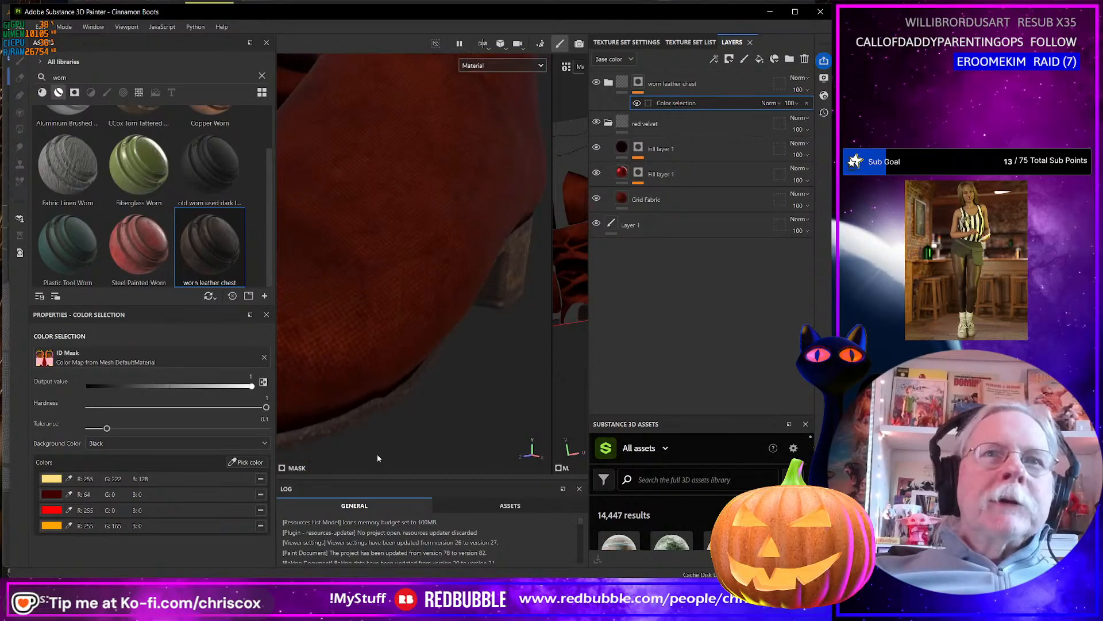
left_click(260, 463)
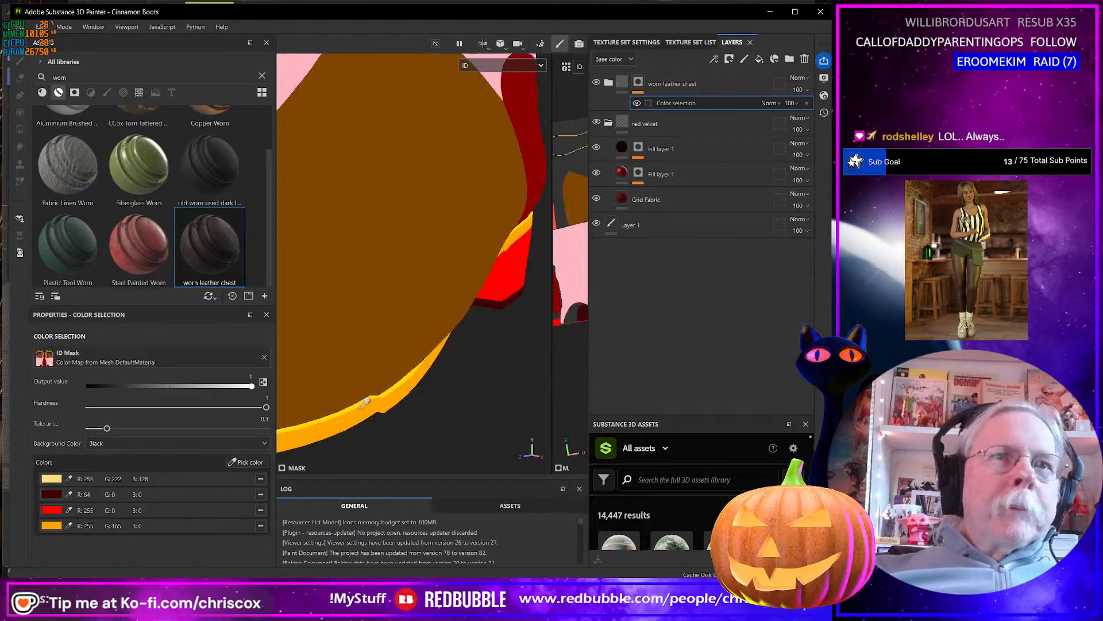
left_click(364, 401)
scroll(411, 401, "down", 4)
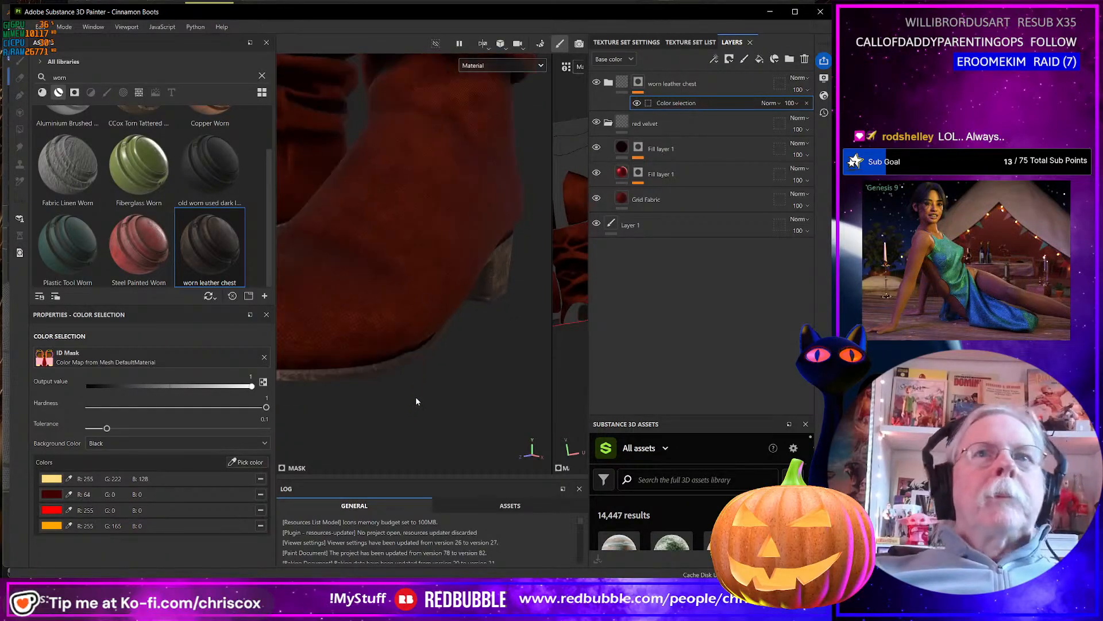
Examine the textured boots from several angles, and enlarge the 2D view to inspect their UV layout.
mouse_move(416, 379)
left_mouse_down("alt")
mouse_move(405, 363)
mouse_move(416, 365)
left_mouse_up("alt")
scroll(405, 351, "down", 5)
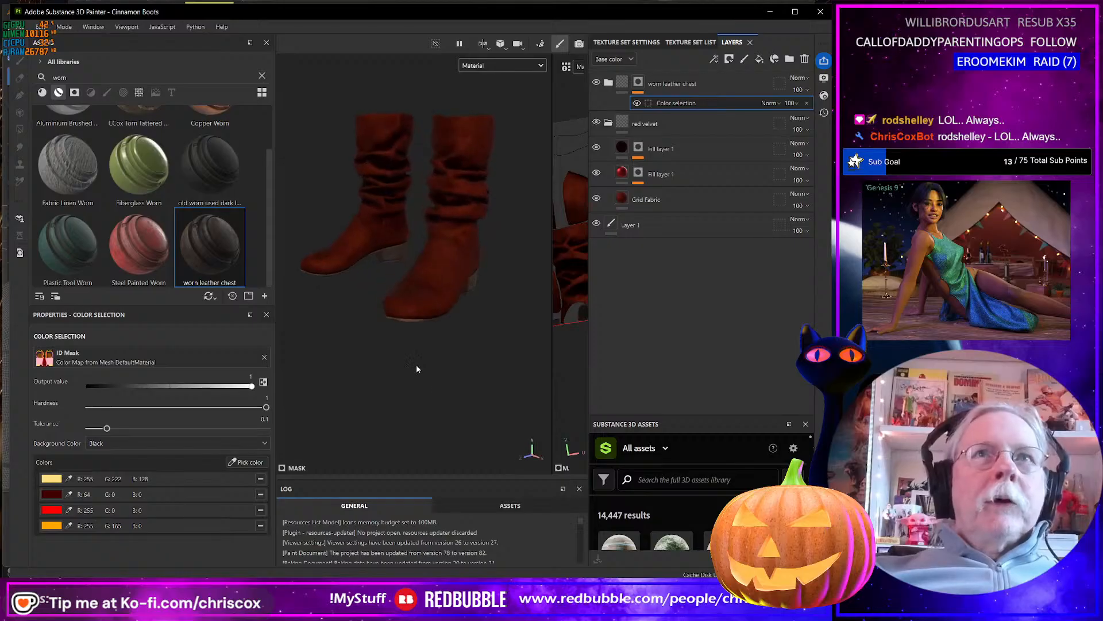
middle_click_drag(416, 366, 436, 403, "alt")
left_click_drag(436, 402, 418, 303, "alt")
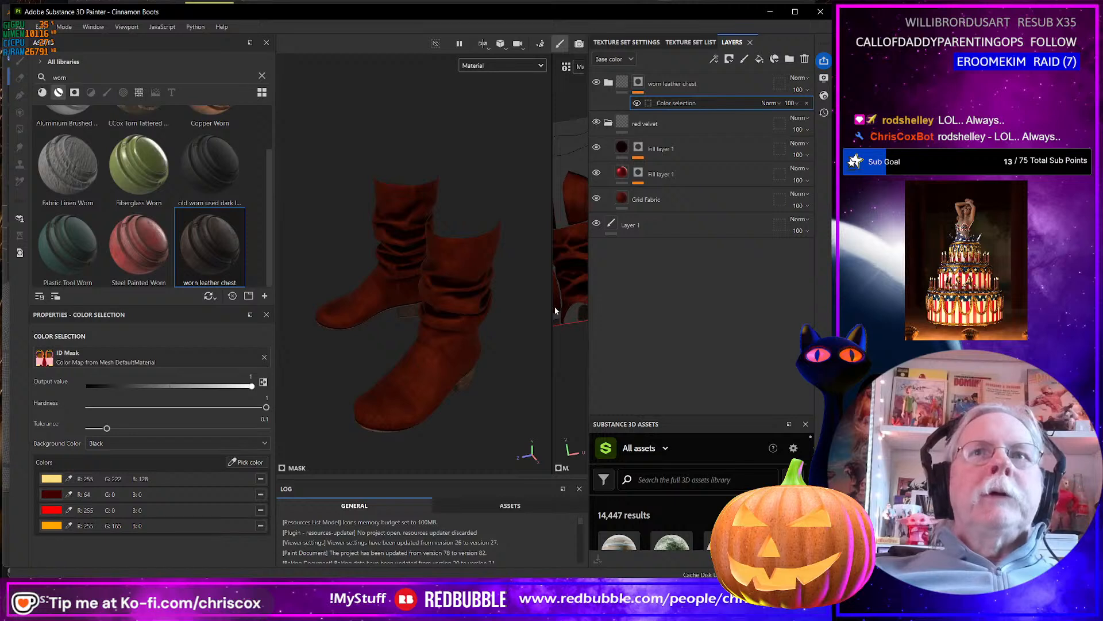
left_click_drag(551, 307, 349, 322)
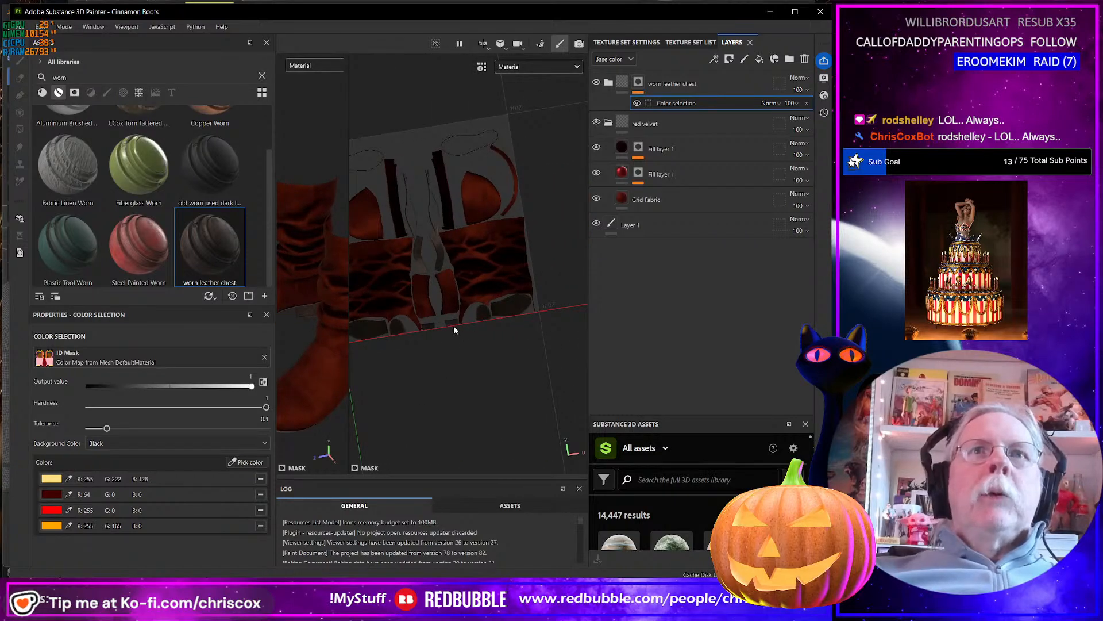
scroll(453, 325, "up", 1)
scroll(488, 327, "up", 1)
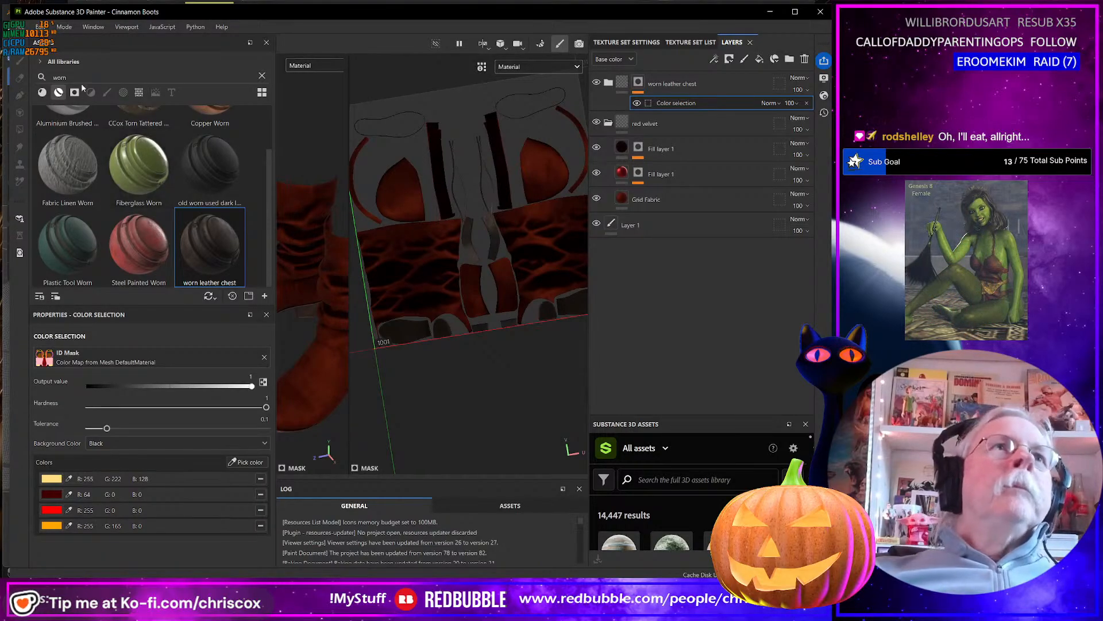
Search the smart materials for "seu" and apply seude-leather-dark to the boots.
left_click_drag(72, 78, 16, 76)
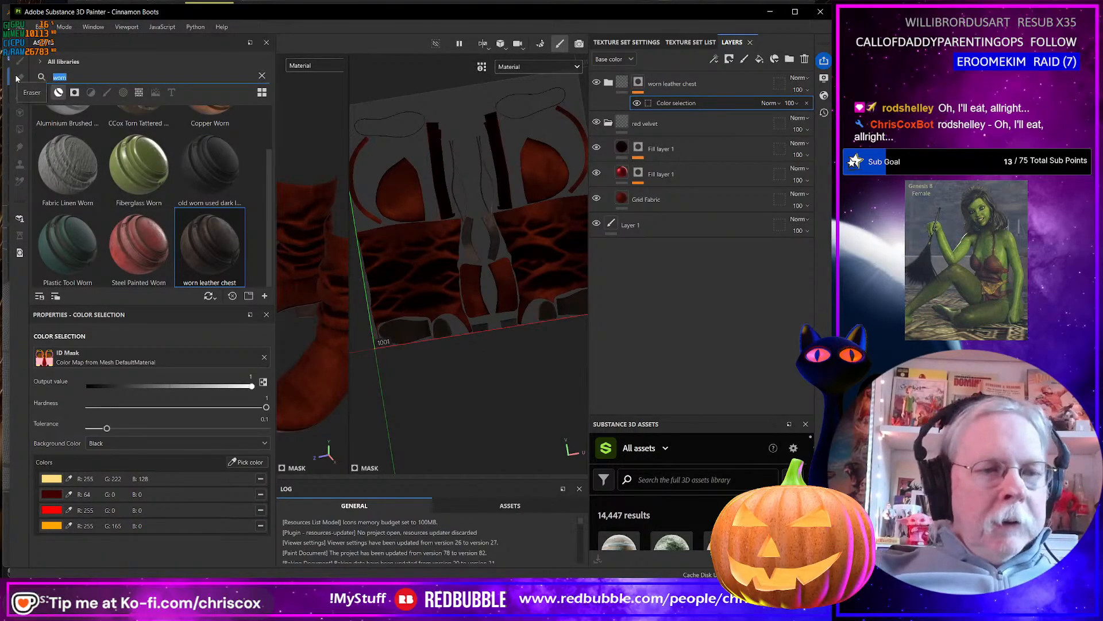
type("seu")
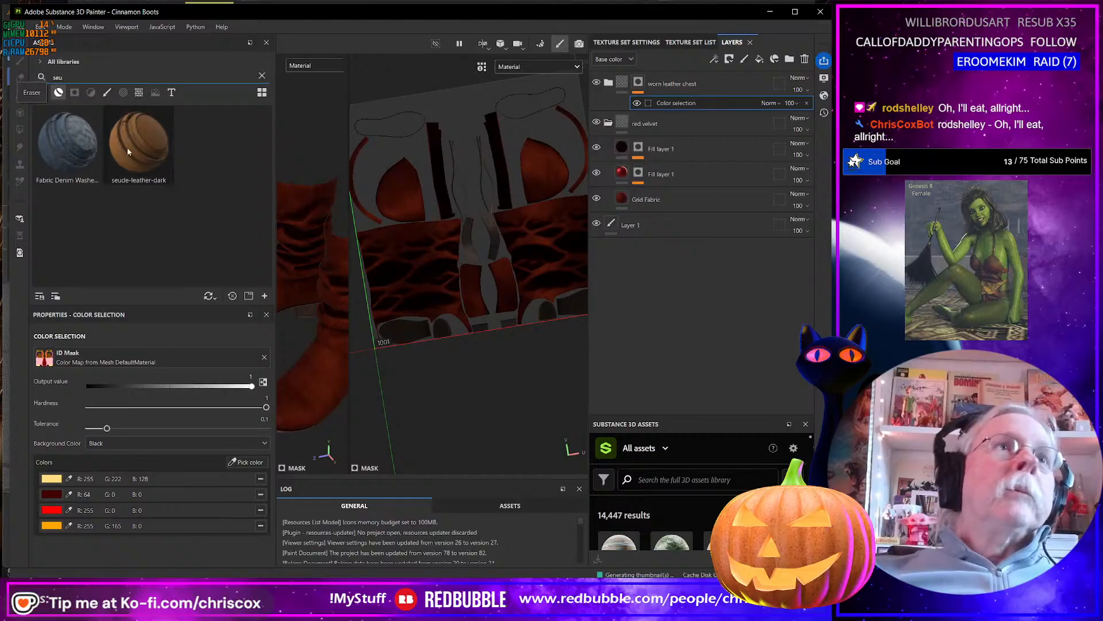
left_click_drag(141, 147, 435, 185)
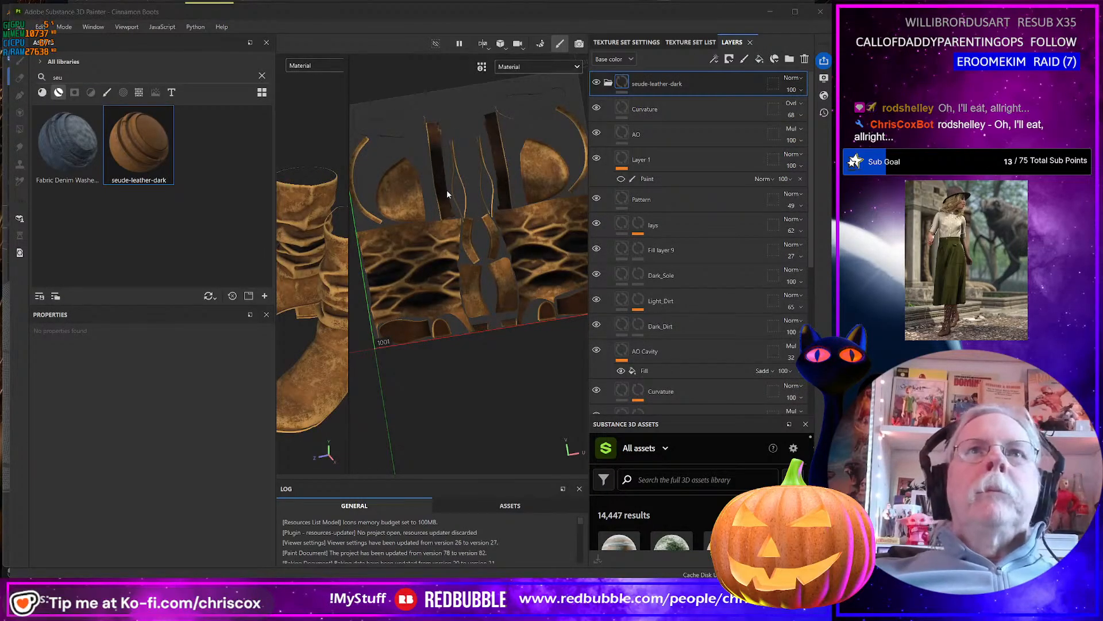
scroll(438, 188, "up", 2)
scroll(437, 188, "up", 2)
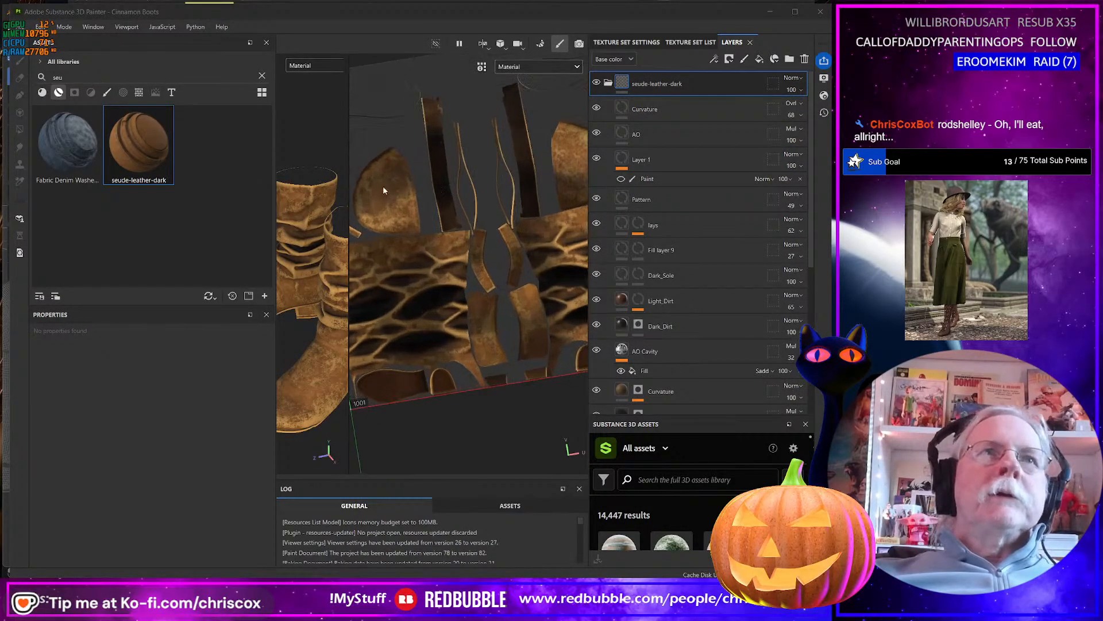
Try to apply seude-leather-dark through an ID color mask by dropping it onto the dark UV strip.
left_click_drag(136, 149, 439, 178)
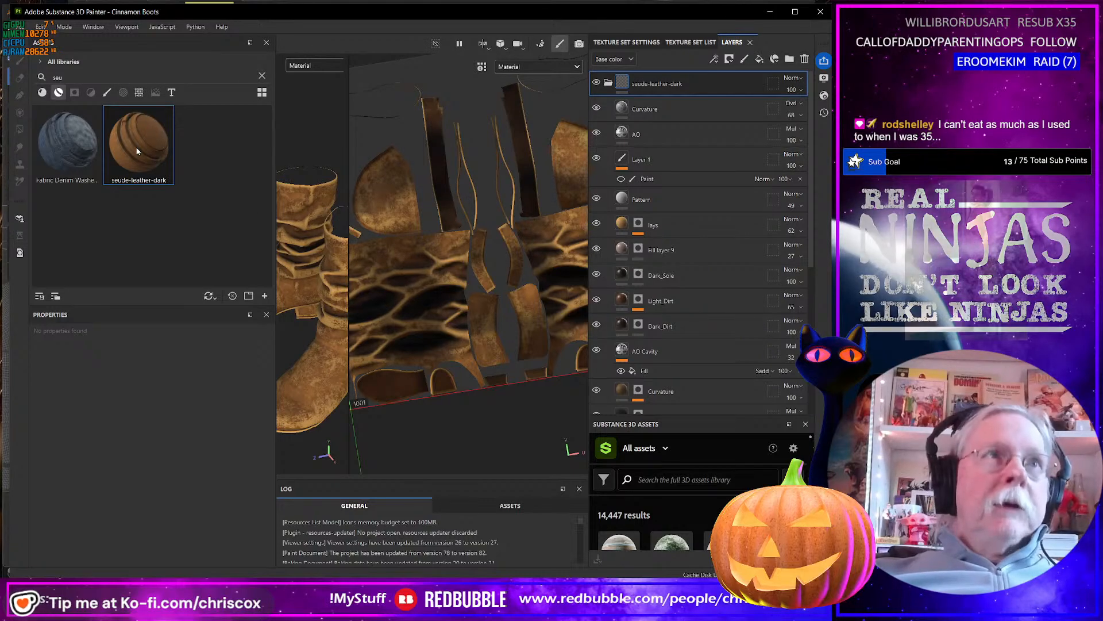
left_click_drag(137, 151, 439, 153)
left_click_drag(132, 136, 441, 171)
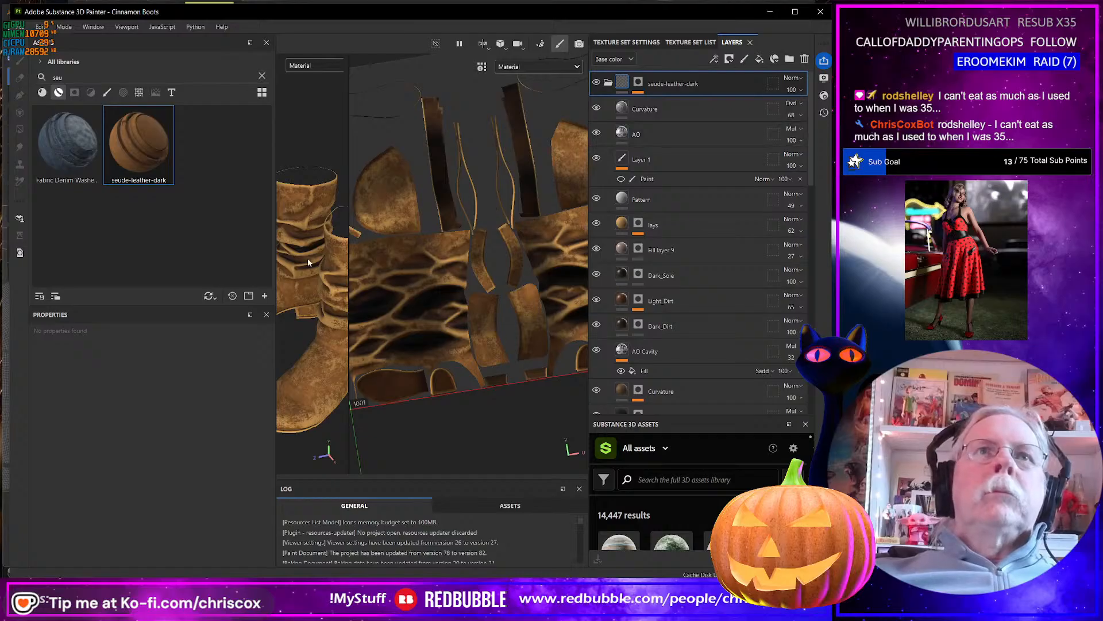
scroll(454, 204, "up", 1)
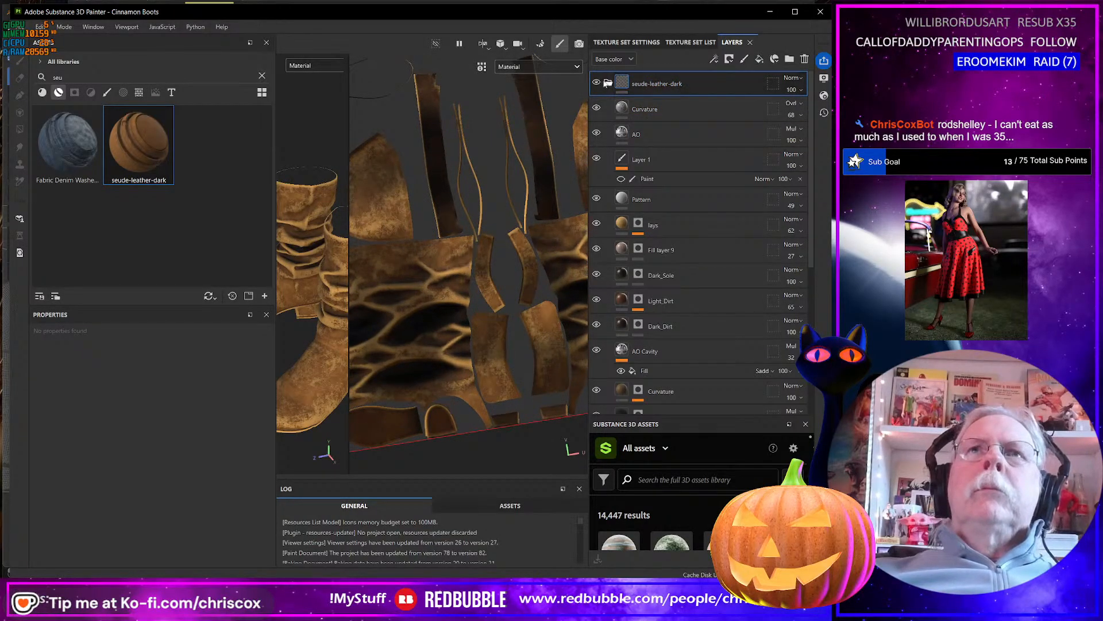
Mask the seude-leather-dark group with a black mask and a color selection using the long strip's ID color (255, 87, 51).
left_click(597, 83)
left_click(598, 84)
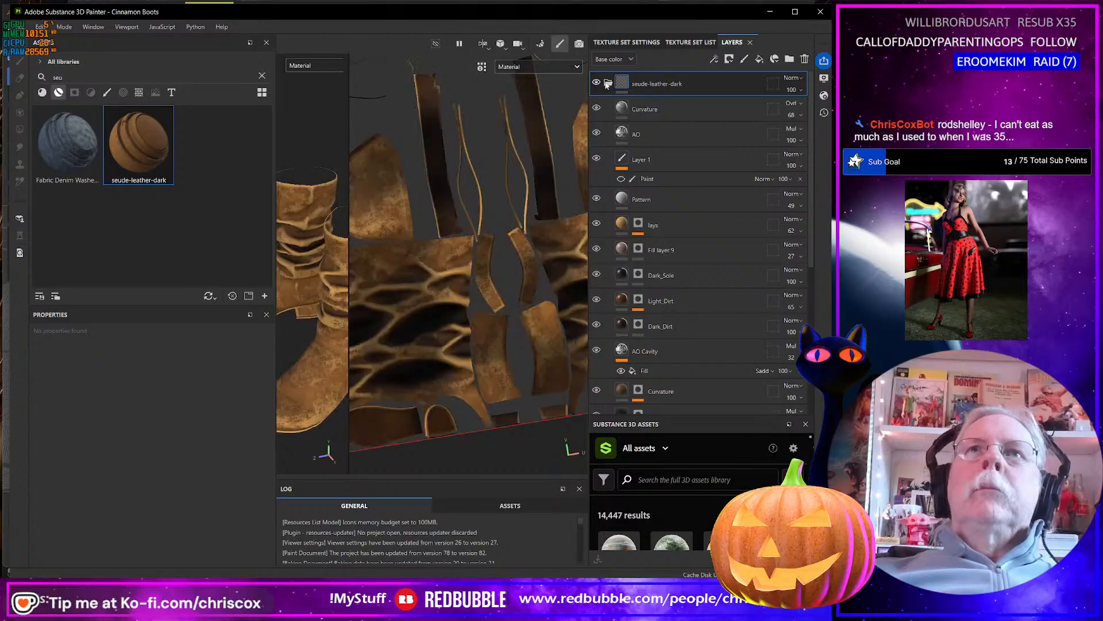
left_click(730, 58)
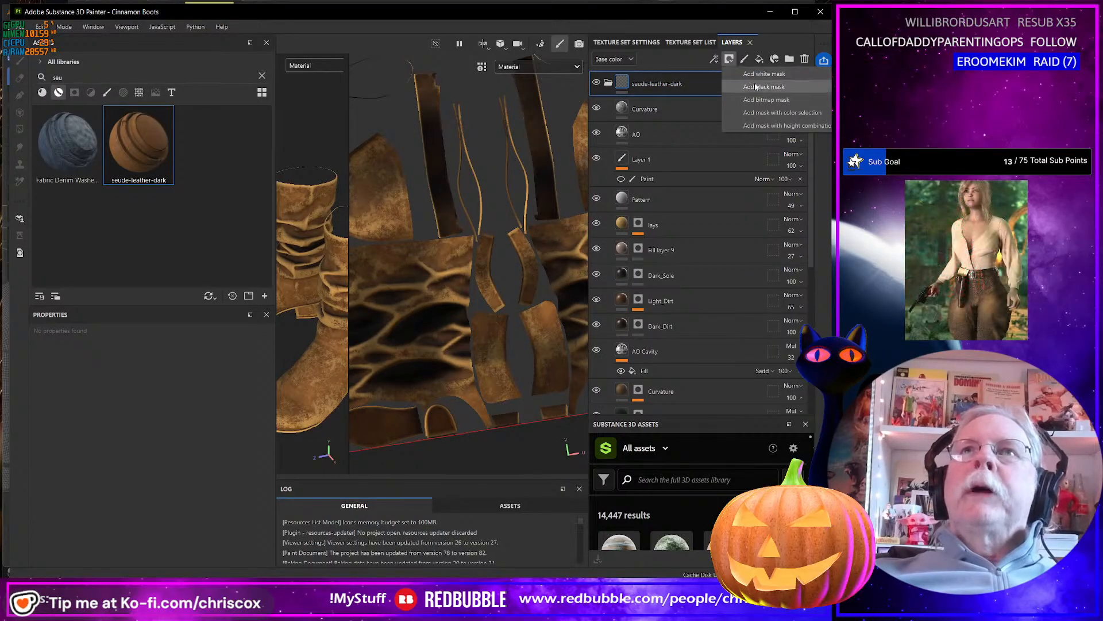
left_click(750, 74)
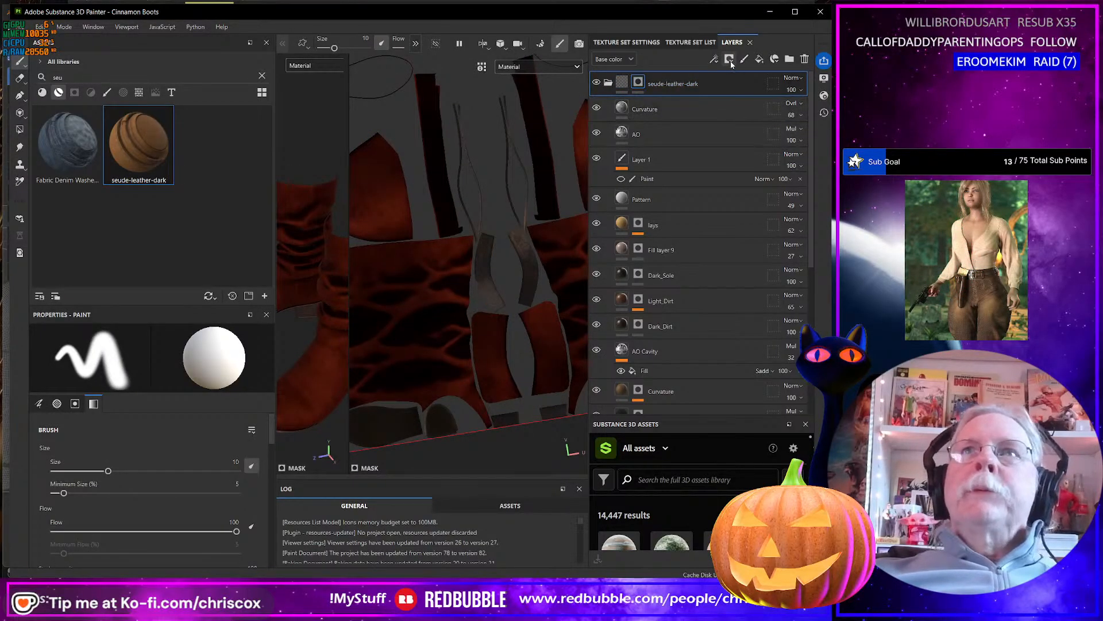
left_click(715, 59)
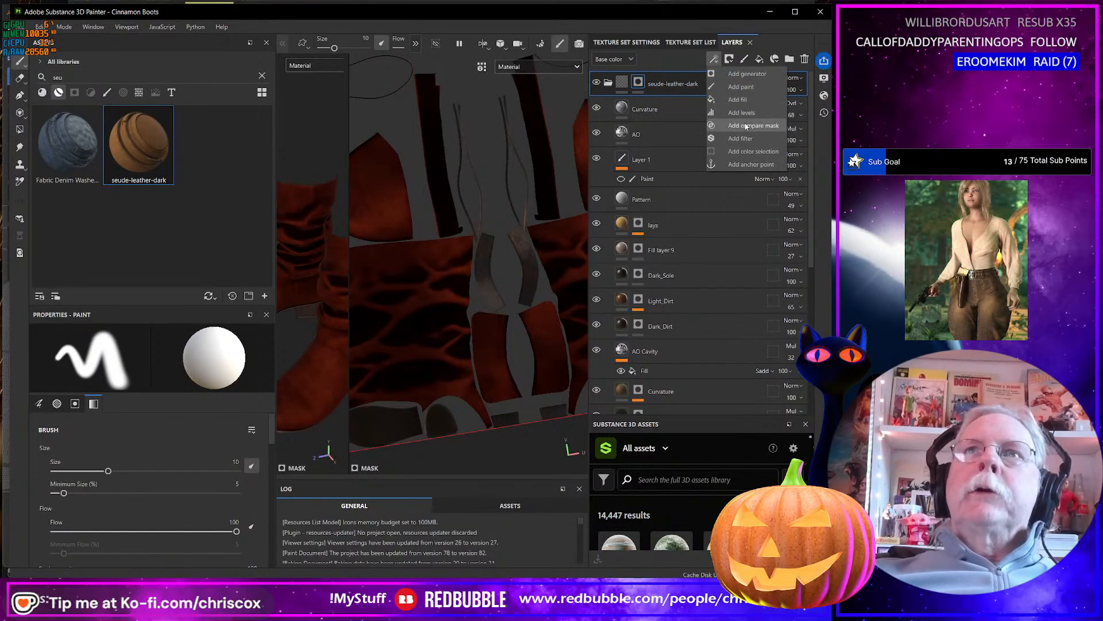
left_click(749, 154)
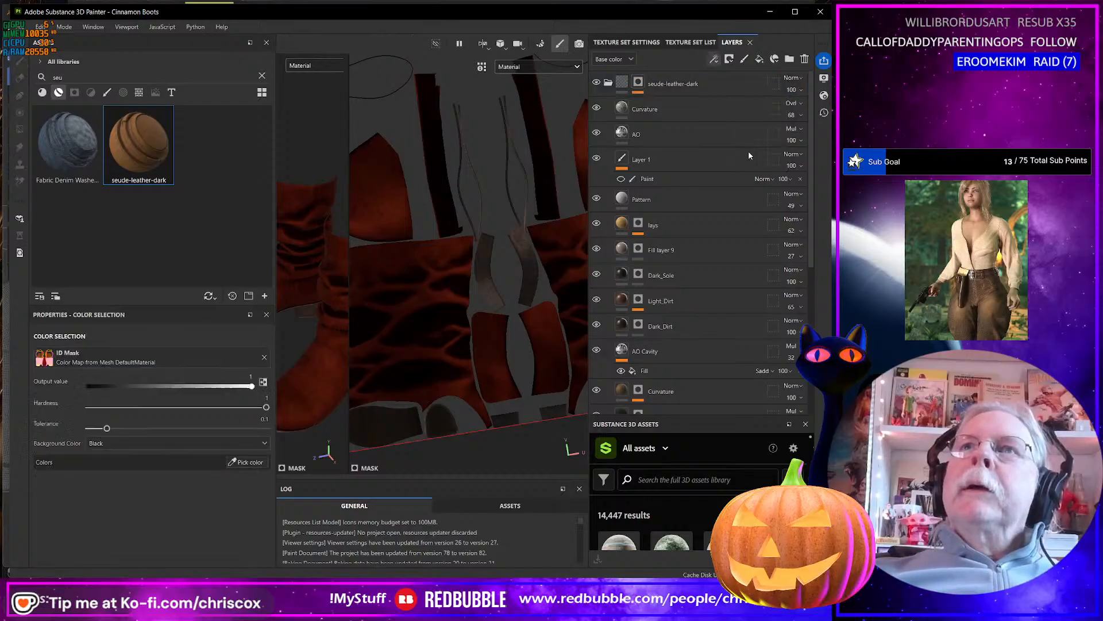
left_click(247, 462)
left_click(443, 196)
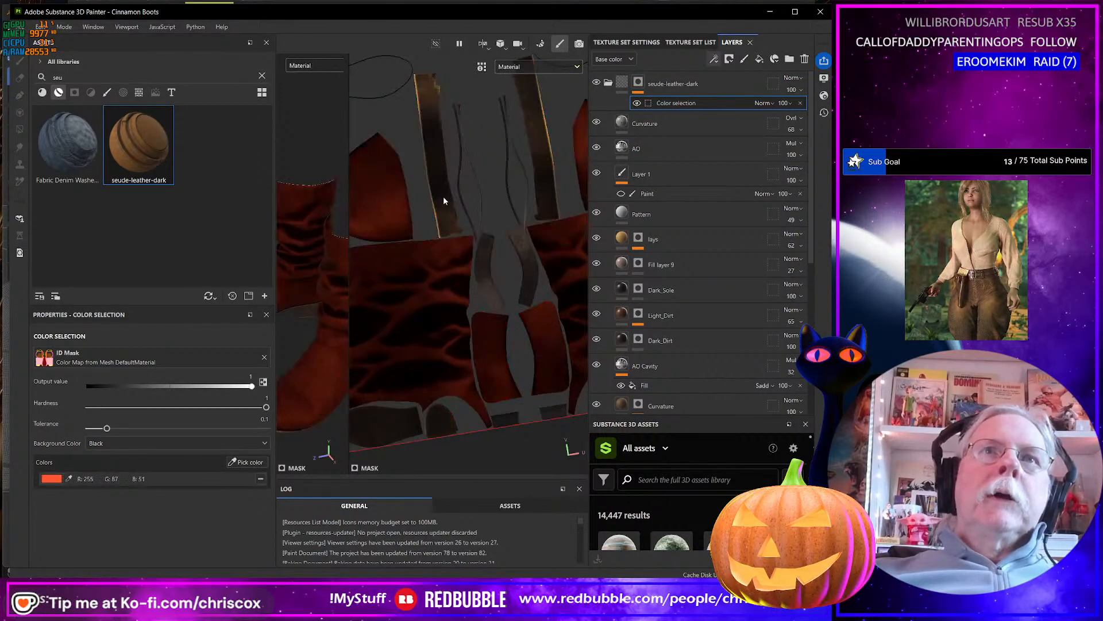
Enlarge the 3D view and examine the boots' suede trim, toes and heels from several angles.
scroll(332, 232, "down", 3)
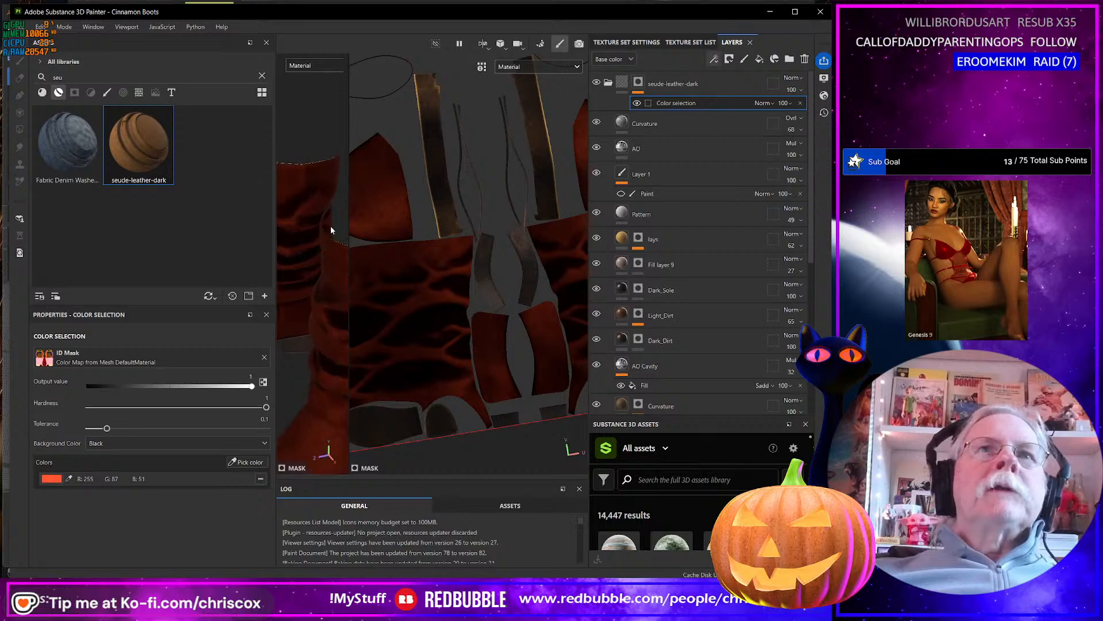
left_click_drag(348, 216, 498, 218)
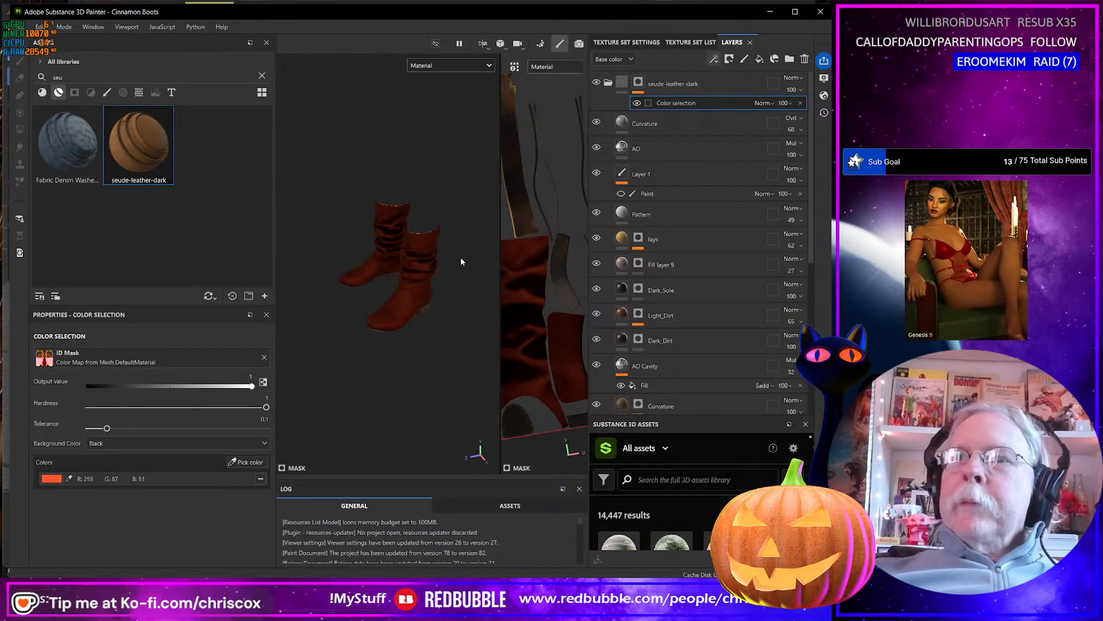
mouse_move(458, 257)
left_mouse_down("alt")
mouse_move(421, 263)
mouse_move(447, 271)
mouse_move(411, 247)
mouse_move(437, 235)
mouse_move(447, 197)
mouse_move(415, 297)
mouse_move(446, 266)
mouse_move(419, 305)
mouse_move(425, 315)
left_mouse_up("alt")
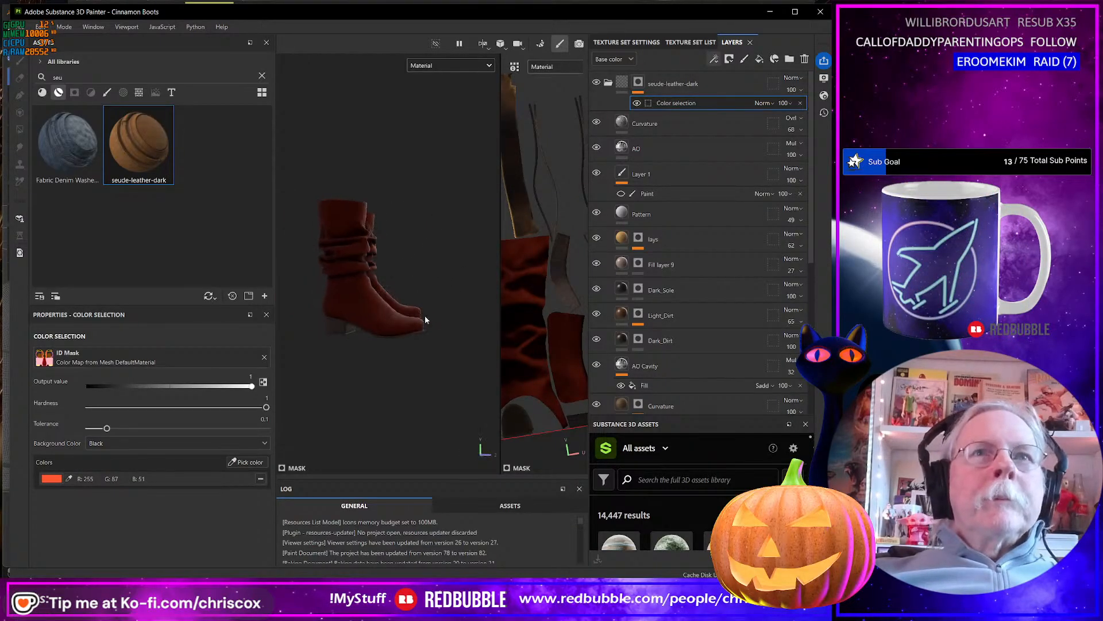
scroll(423, 316, "up", 5)
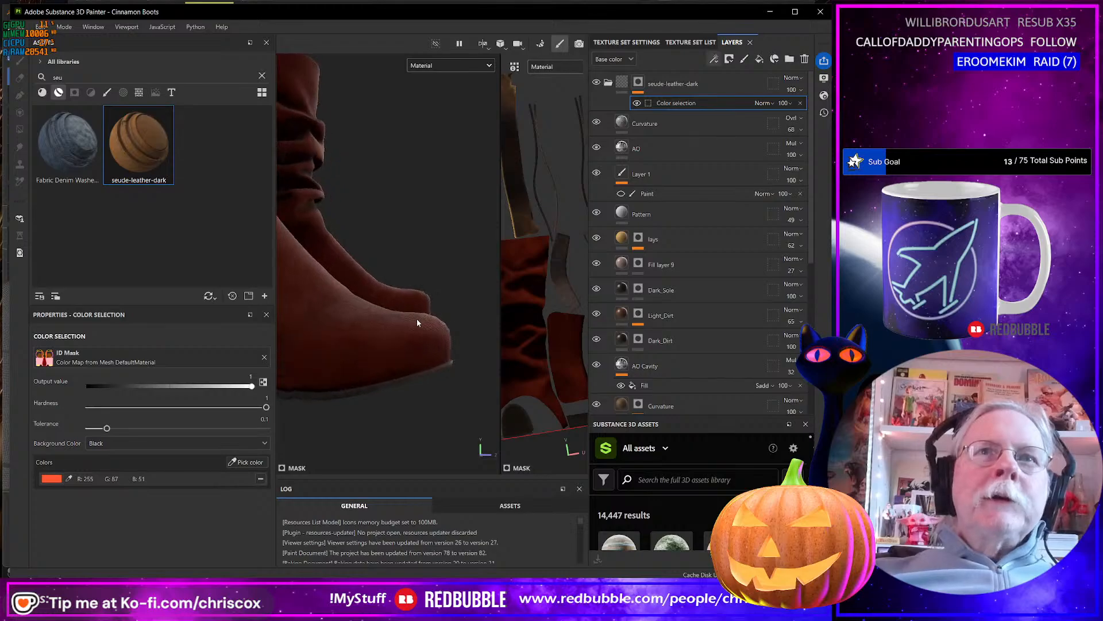
scroll(422, 318, "down", 4)
left_click_drag(422, 318, 375, 314, "alt")
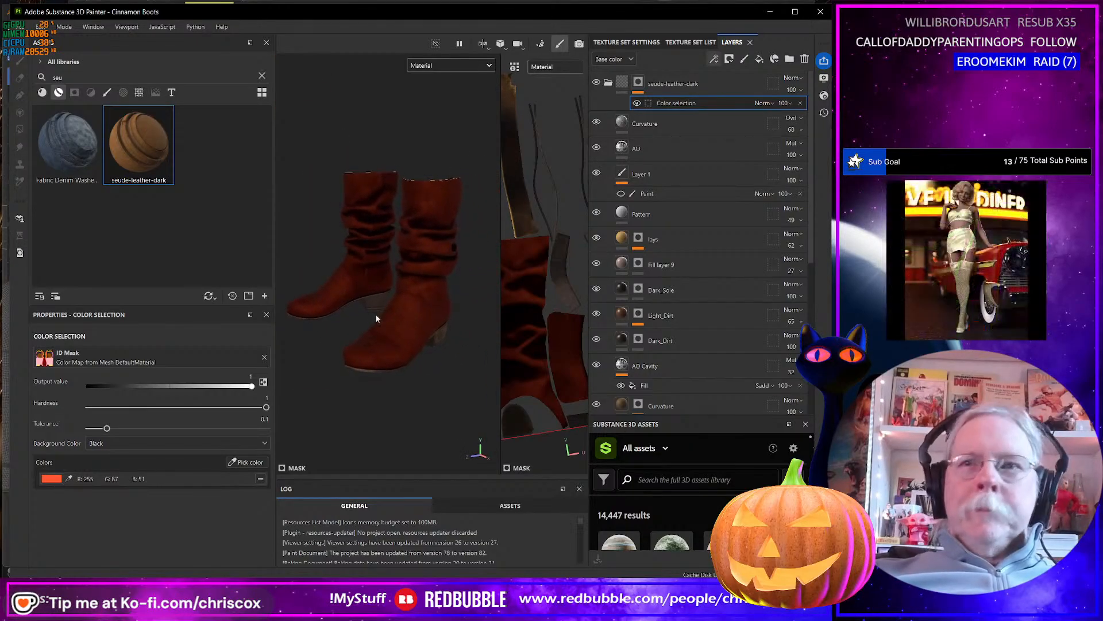
left_click_drag(414, 347, 434, 232, "alt")
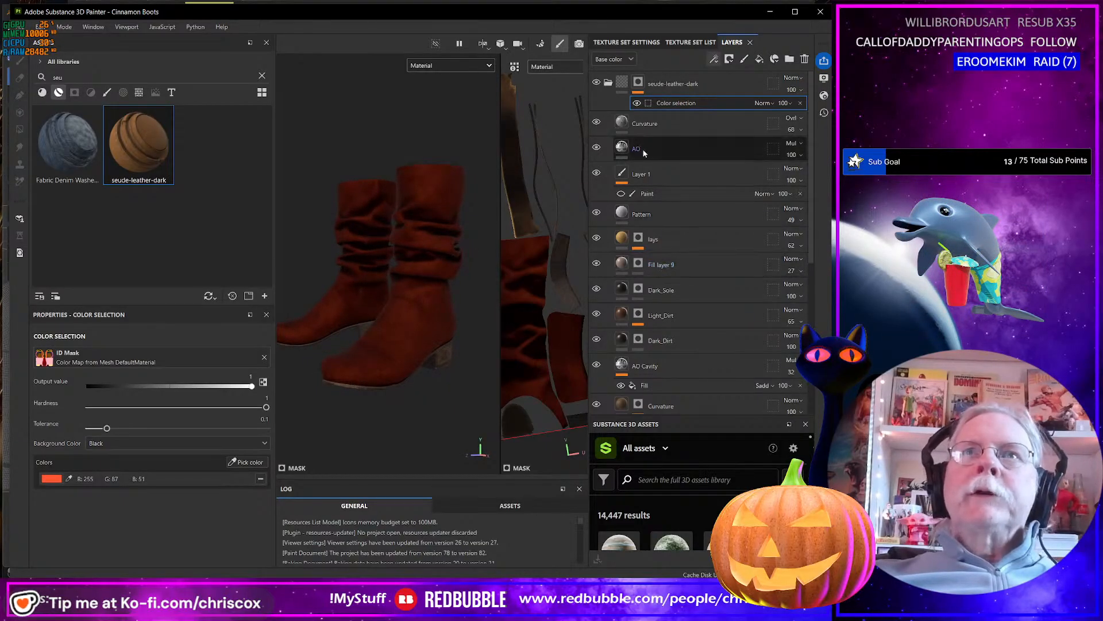
Duplicate the red velvet group and inspect the Grid Fabric fill settings in the copy.
left_click(608, 83)
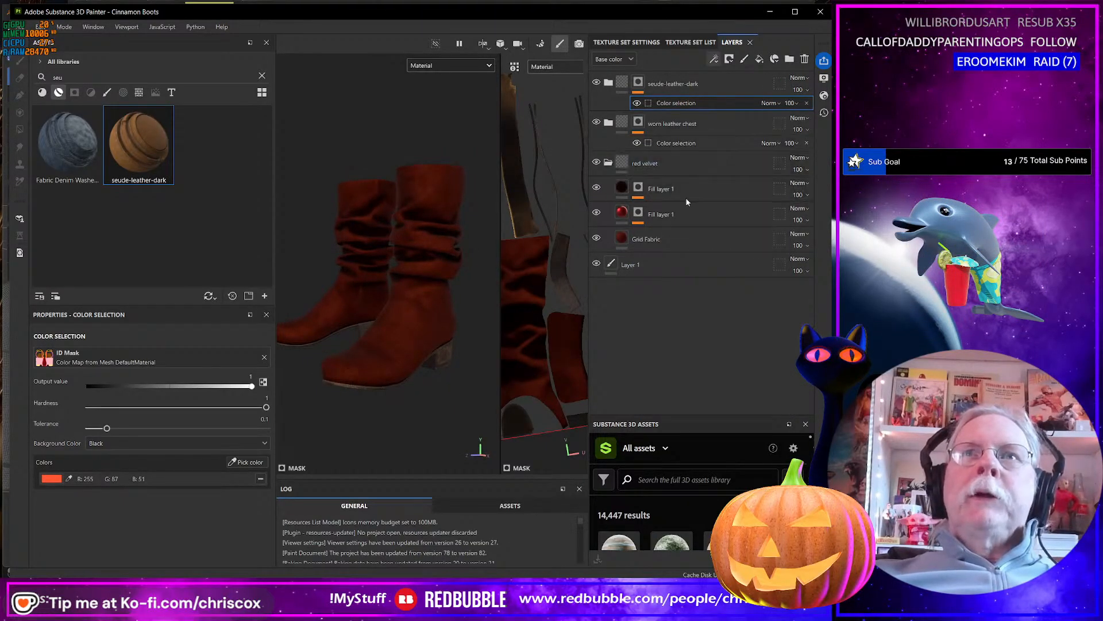
right_click(674, 163)
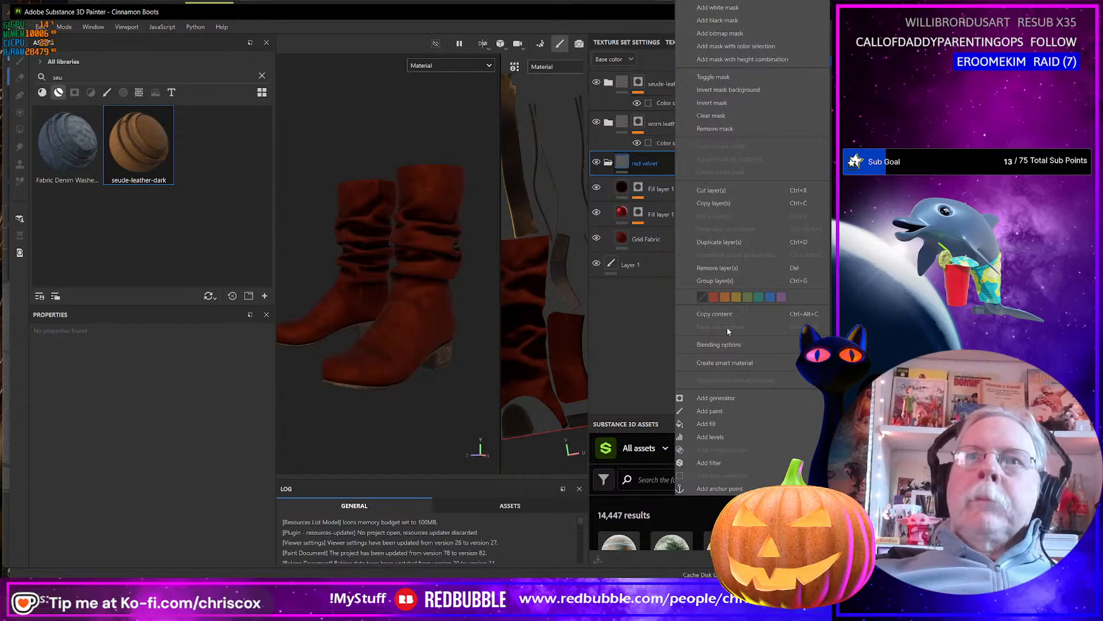
left_click(725, 242)
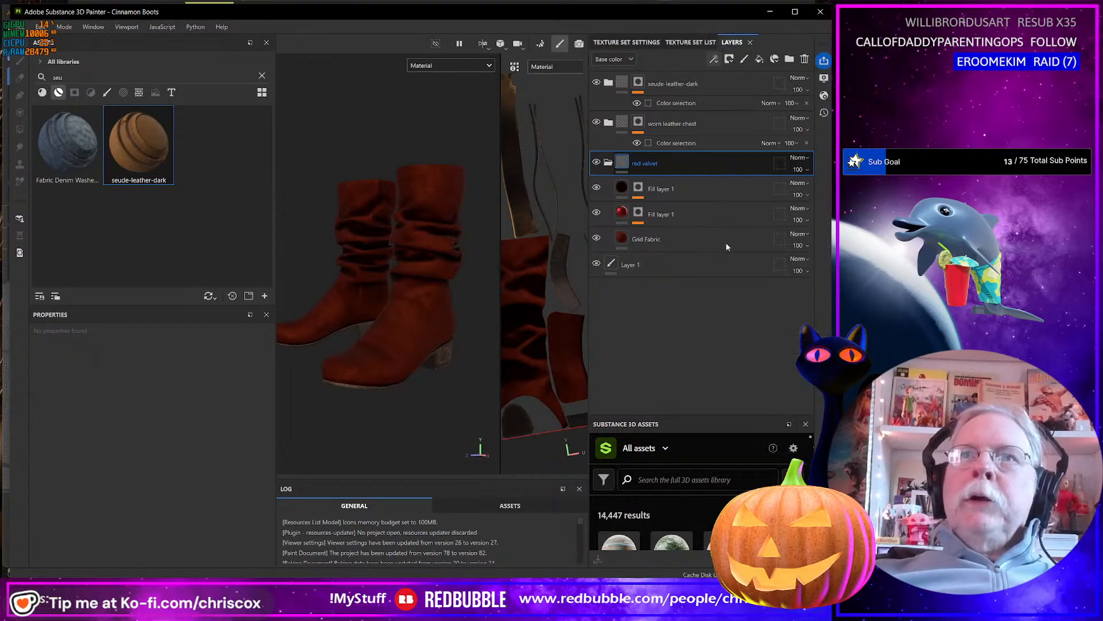
left_click(624, 241)
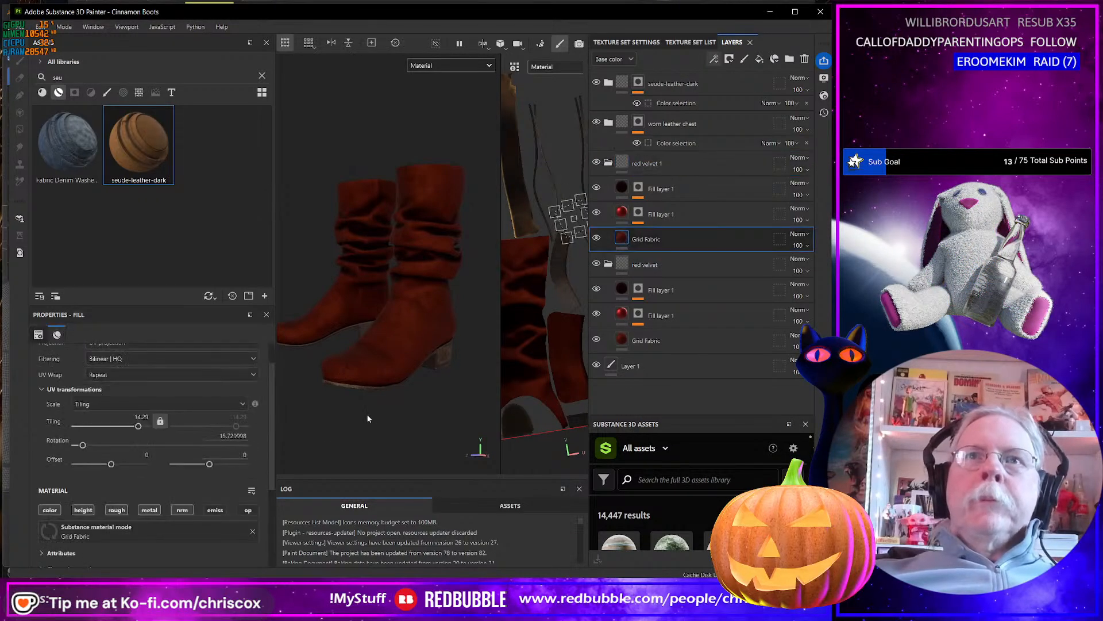
scroll(142, 514, "down", 3)
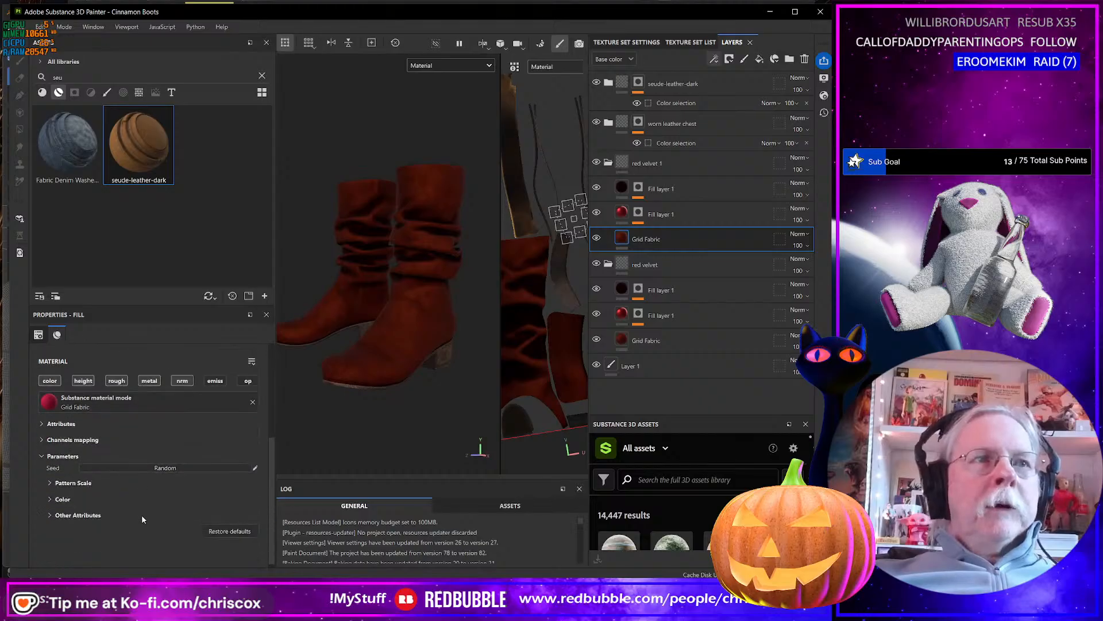
scroll(141, 516, "up", 4)
scroll(140, 515, "up", 1)
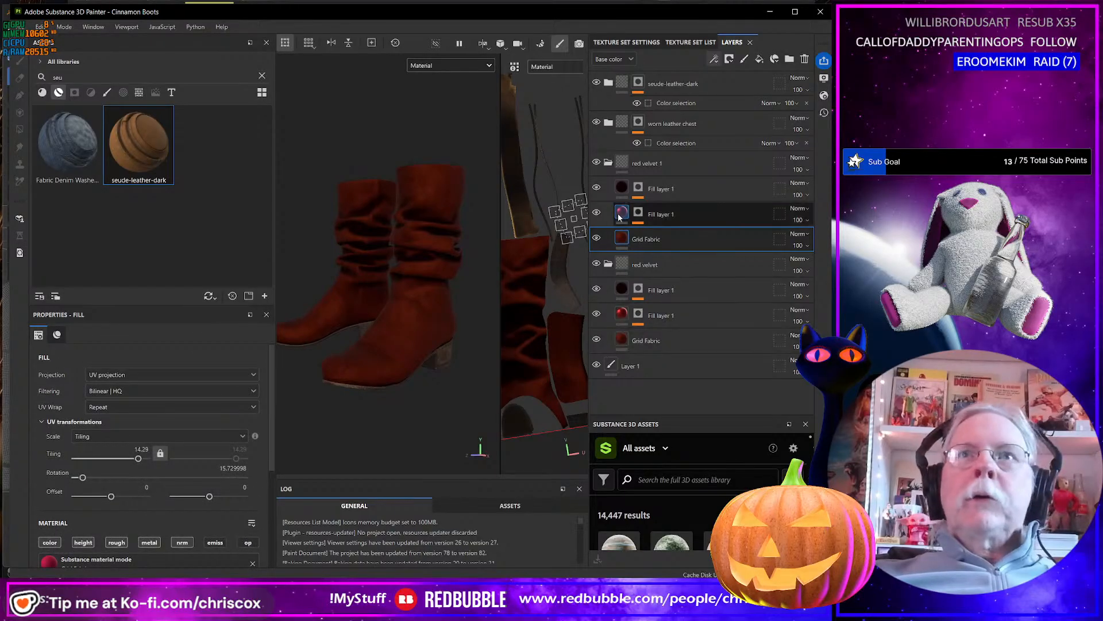
Add an HSL Perceptive filter to the duplicated red velvet group.
left_click(678, 168)
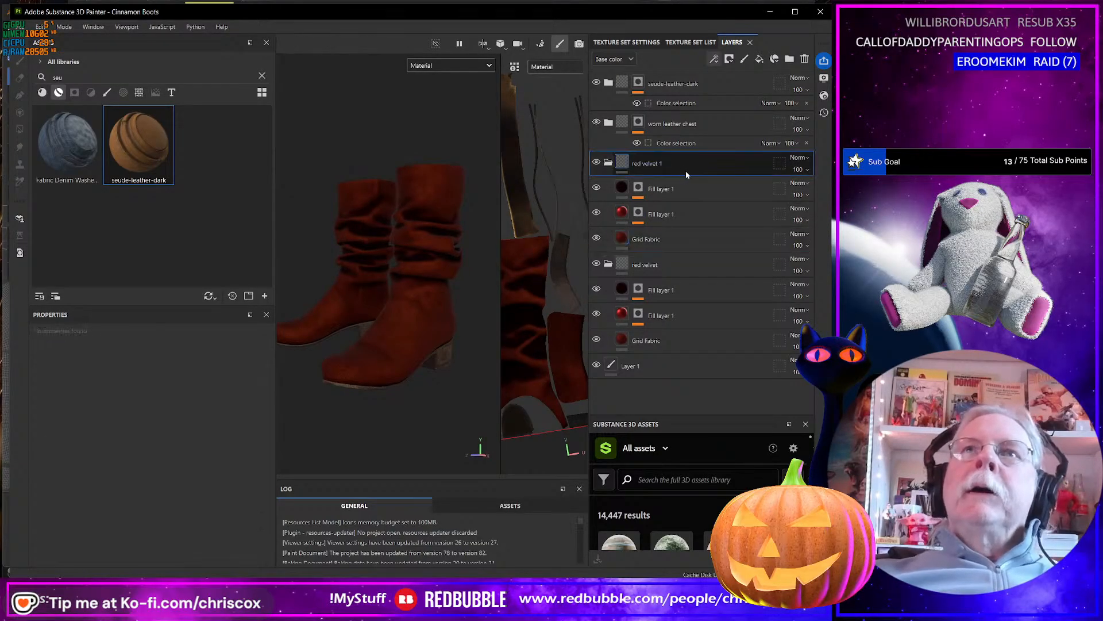
left_click(729, 59)
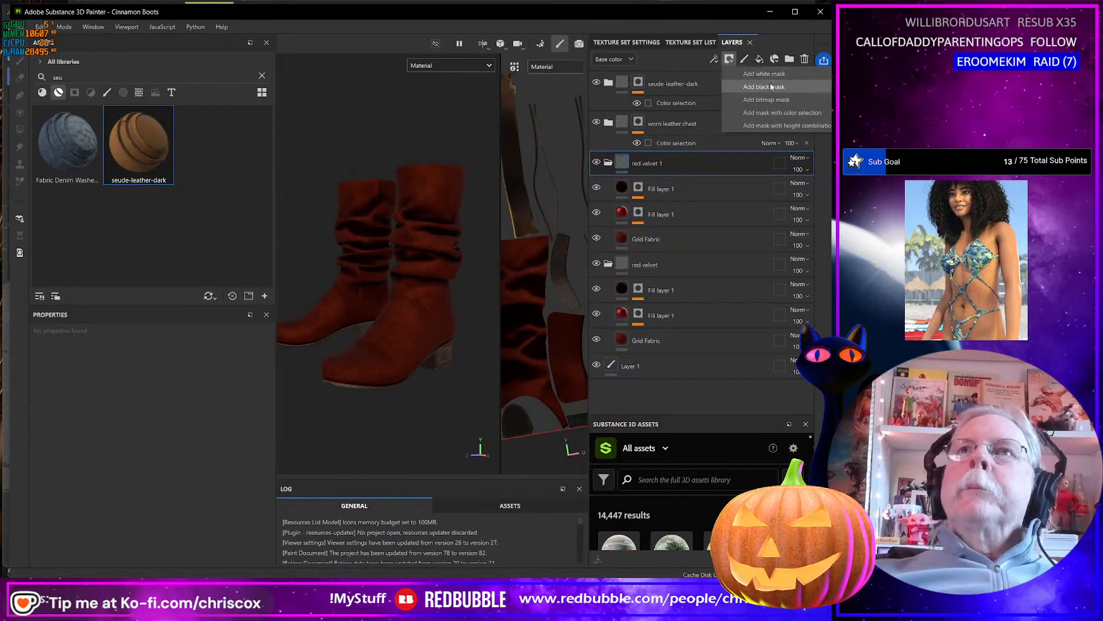
left_click(715, 60)
left_click(715, 59)
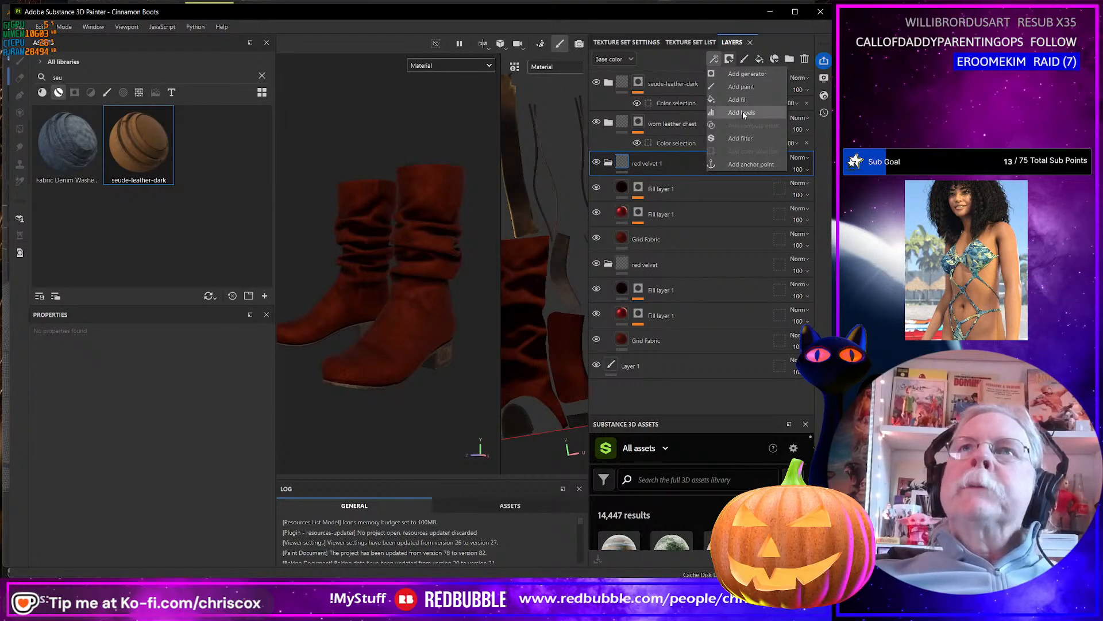
left_click(745, 139)
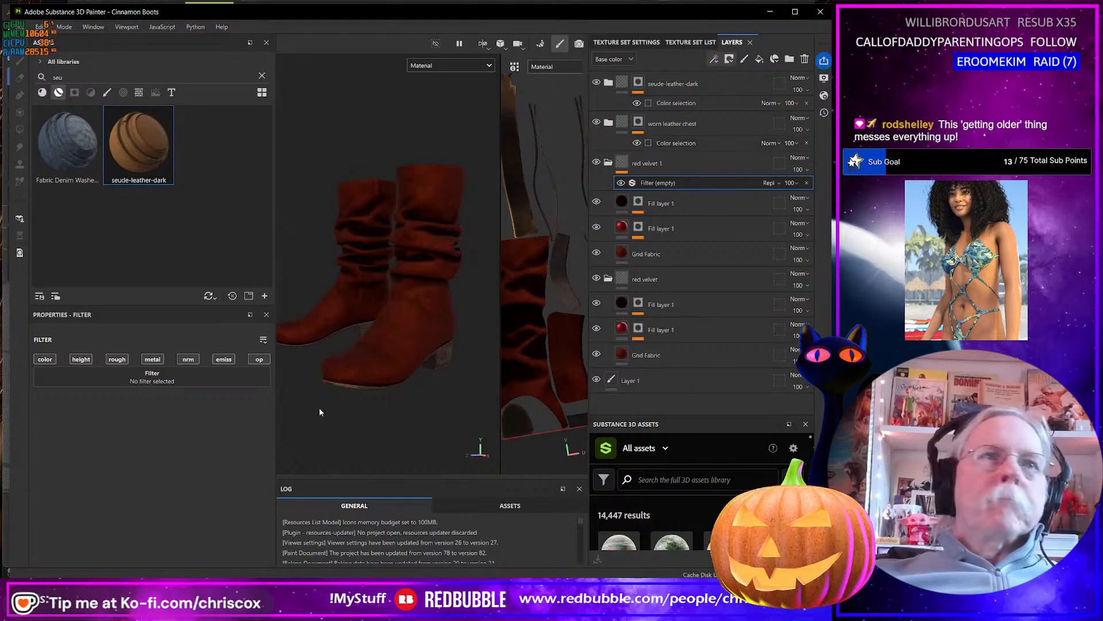
left_click(160, 382)
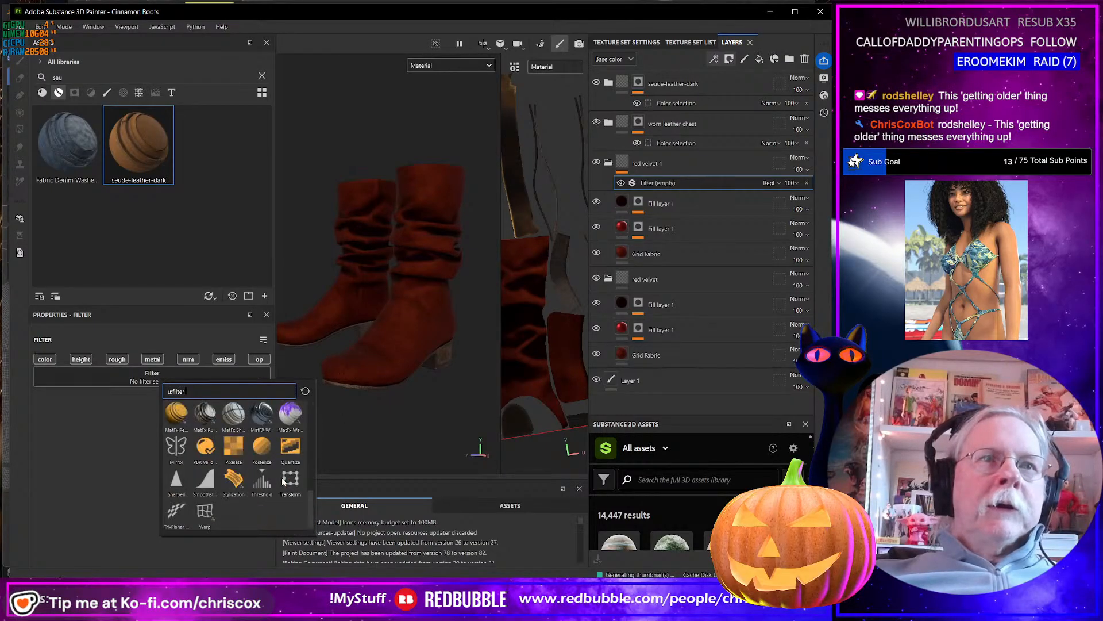
scroll(290, 483, "down", 2)
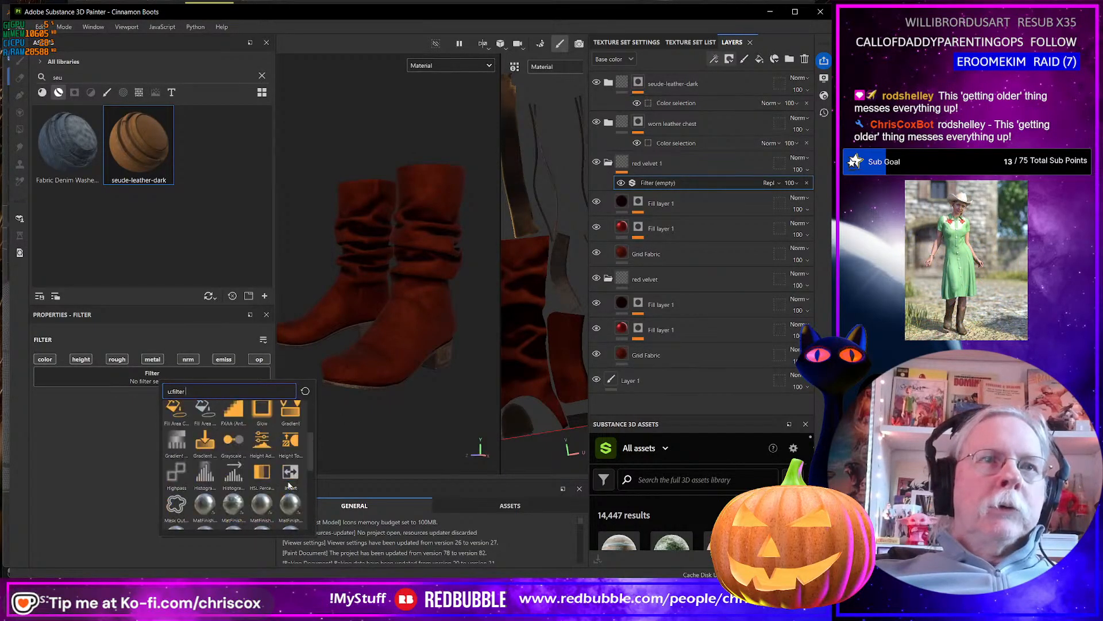
left_click(261, 473)
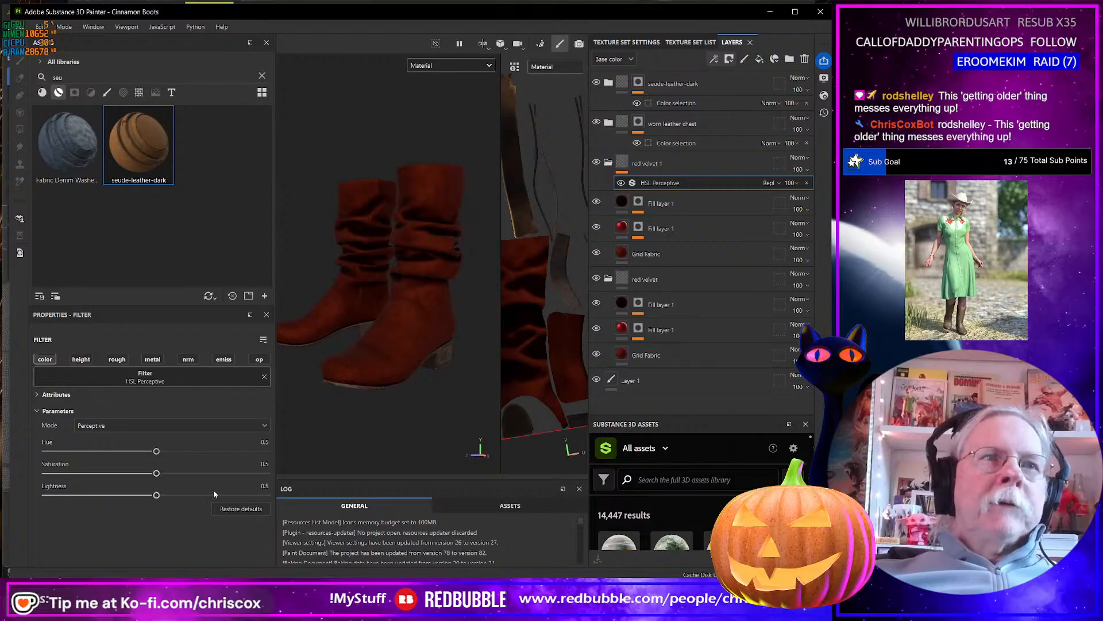
Set the HSL Perceptive filter to hue 0.523, saturation 0.337 and lightness 0.335, and view the boots in an enlarged viewport.
left_click_drag(157, 453, 120, 495)
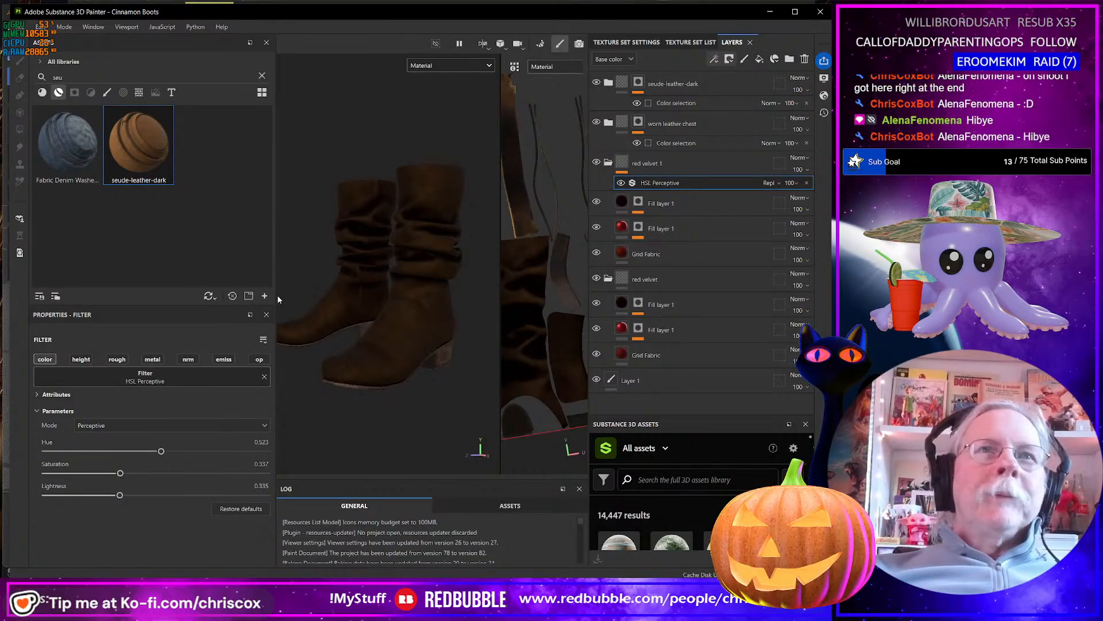
left_click_drag(276, 294, 155, 294)
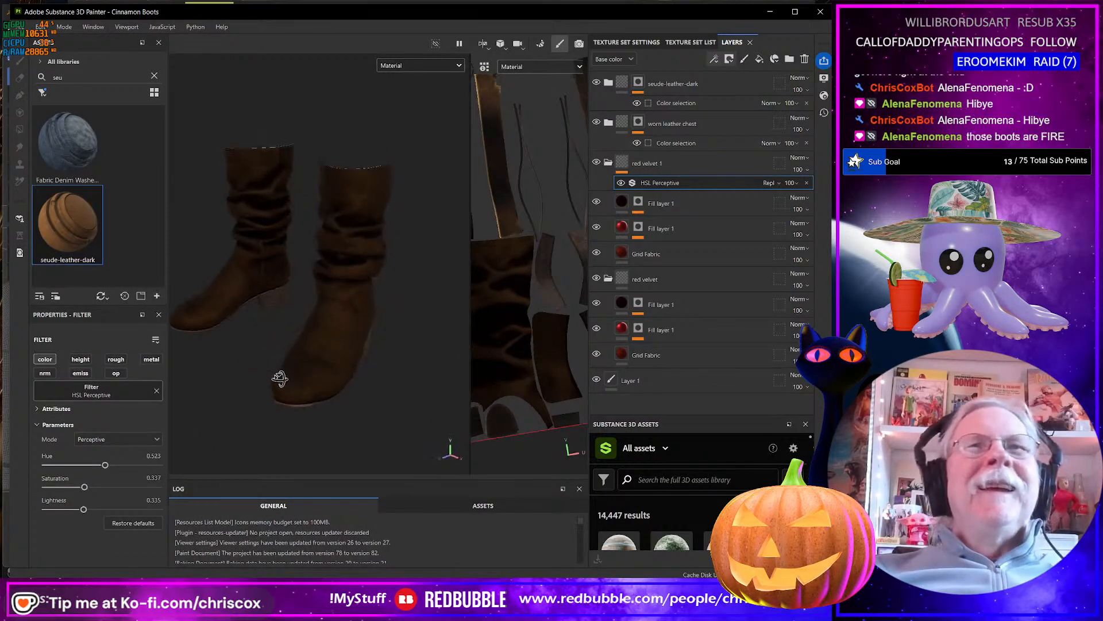
left_click_drag(290, 312, 339, 391, "alt")
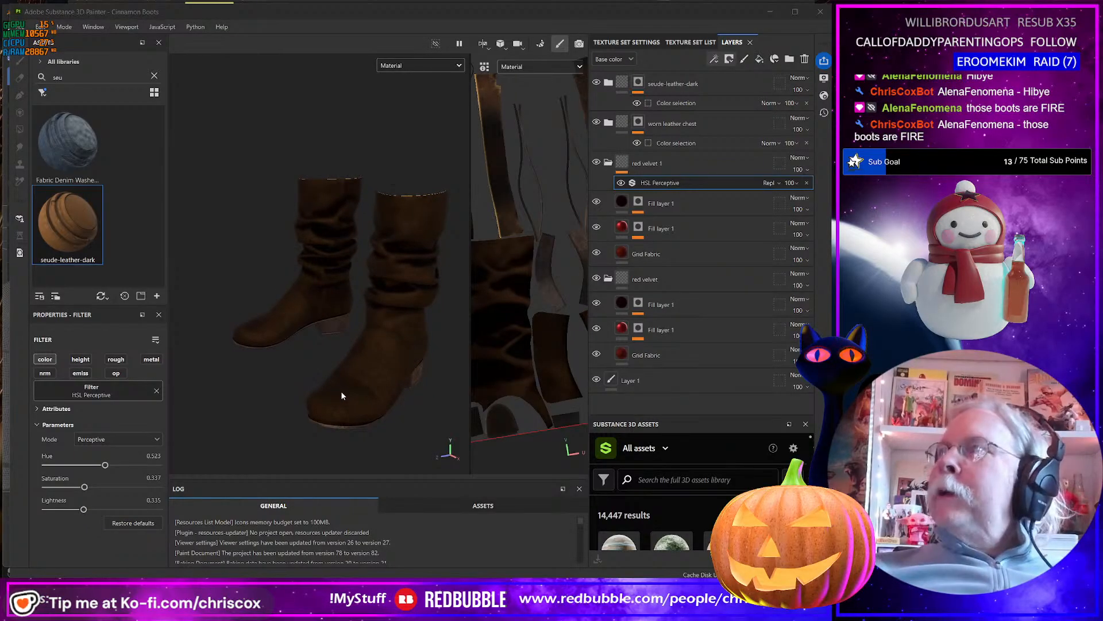
Switch to Daz Studio, view the dressed figure from the front and side, and select the scarf and the knit cap.
key("alt+Tab")
scroll(455, 422, "down", 10)
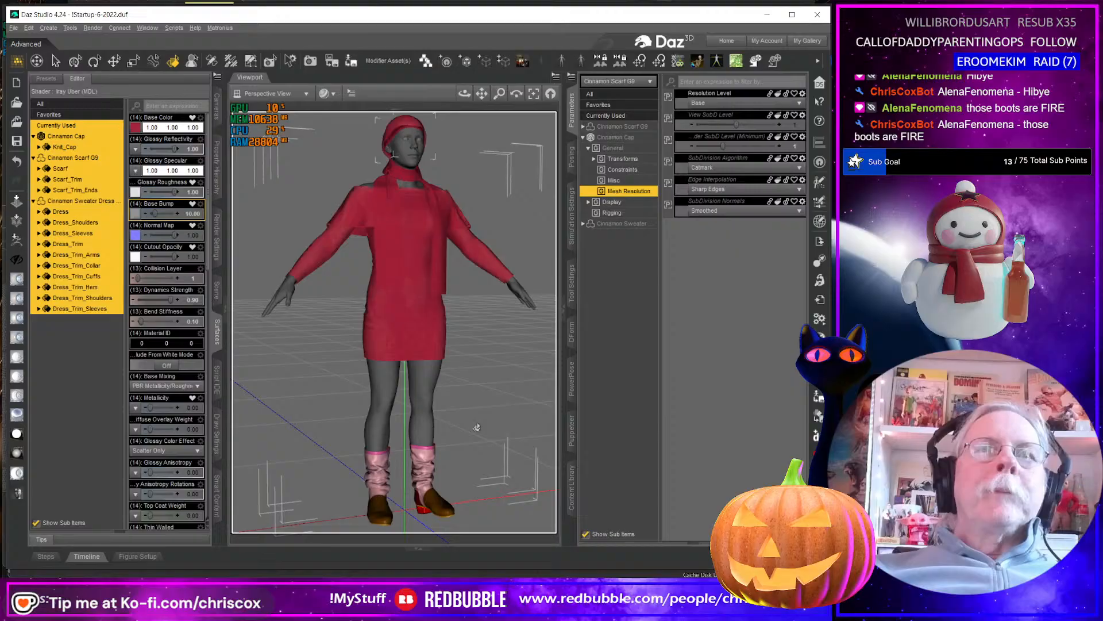
left_click_drag(476, 428, 402, 424, "ctrl+alt")
mouse_move(467, 416)
left_mouse_down("ctrl+alt")
mouse_move(457, 418)
mouse_move(465, 406)
left_mouse_up("ctrl+alt")
left_click(403, 216)
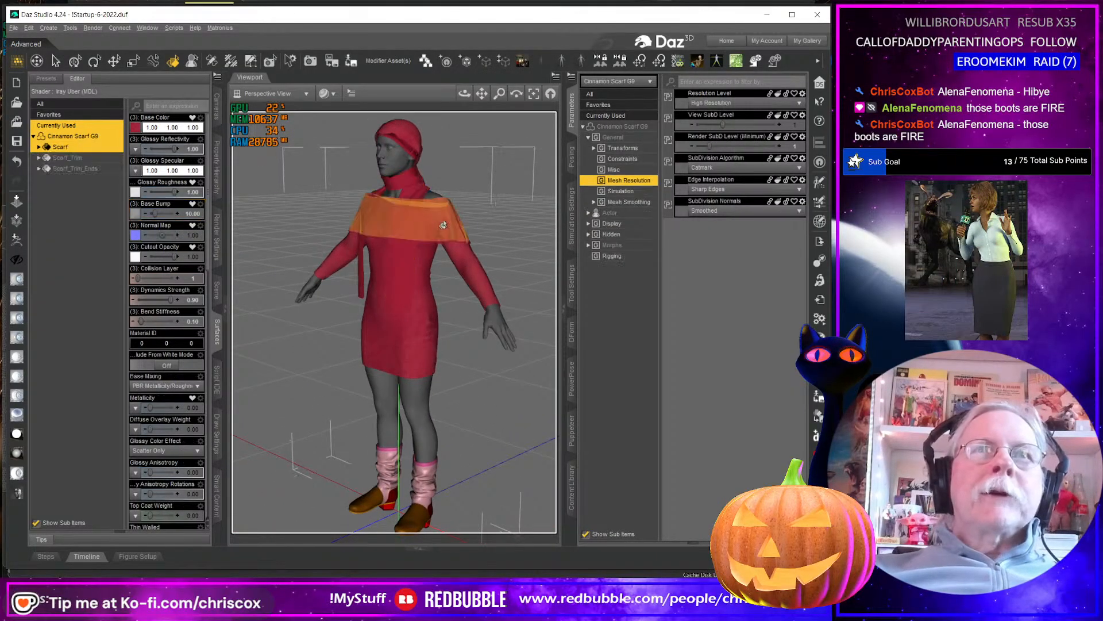
left_click(443, 226)
left_click(403, 142)
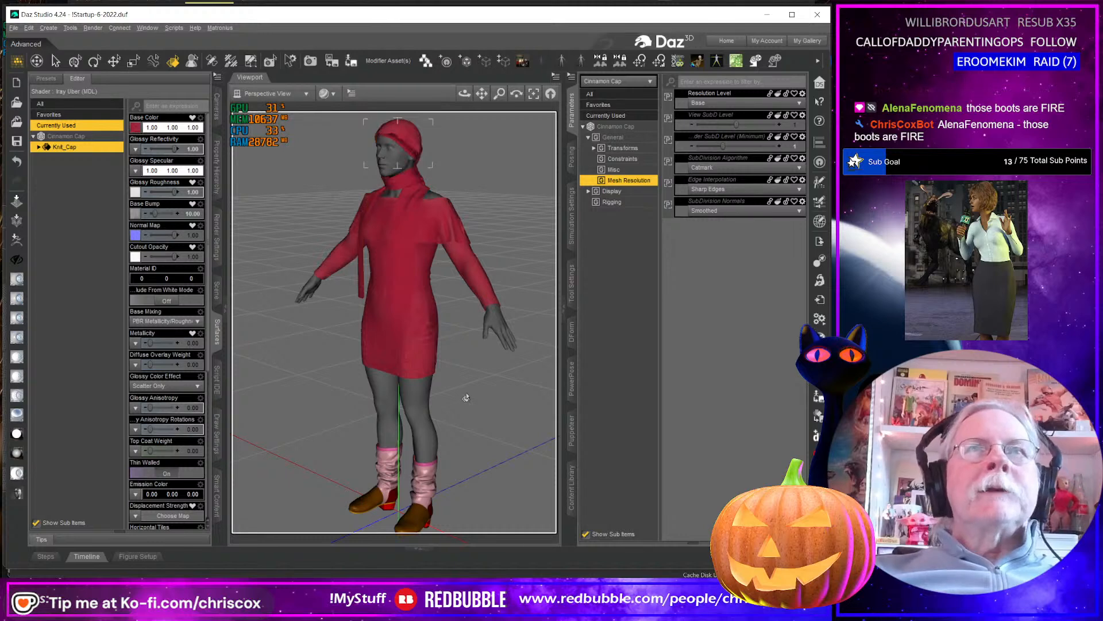
Examine the figure's cap, scarf, sweater dress and boots up close from head to feet.
mouse_move(466, 398)
left_mouse_down("ctrl+alt")
mouse_move(421, 397)
mouse_move(465, 398)
left_mouse_up("ctrl+alt")
scroll(458, 301, "up", 5)
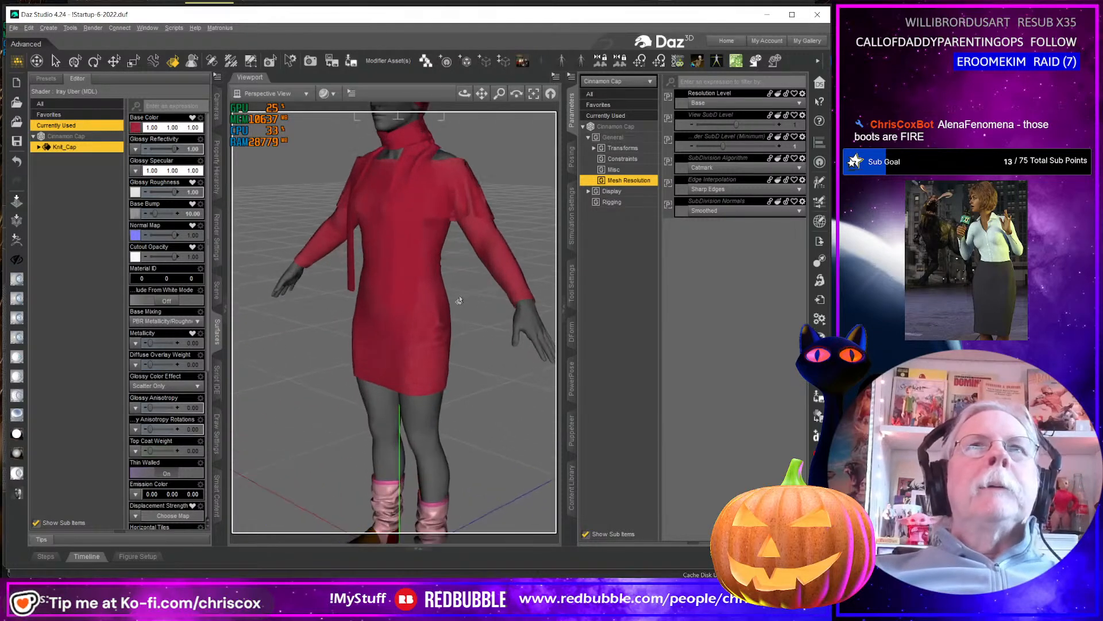
right_click_drag(446, 293, 447, 408, "ctrl+alt")
scroll(445, 270, "up", 3)
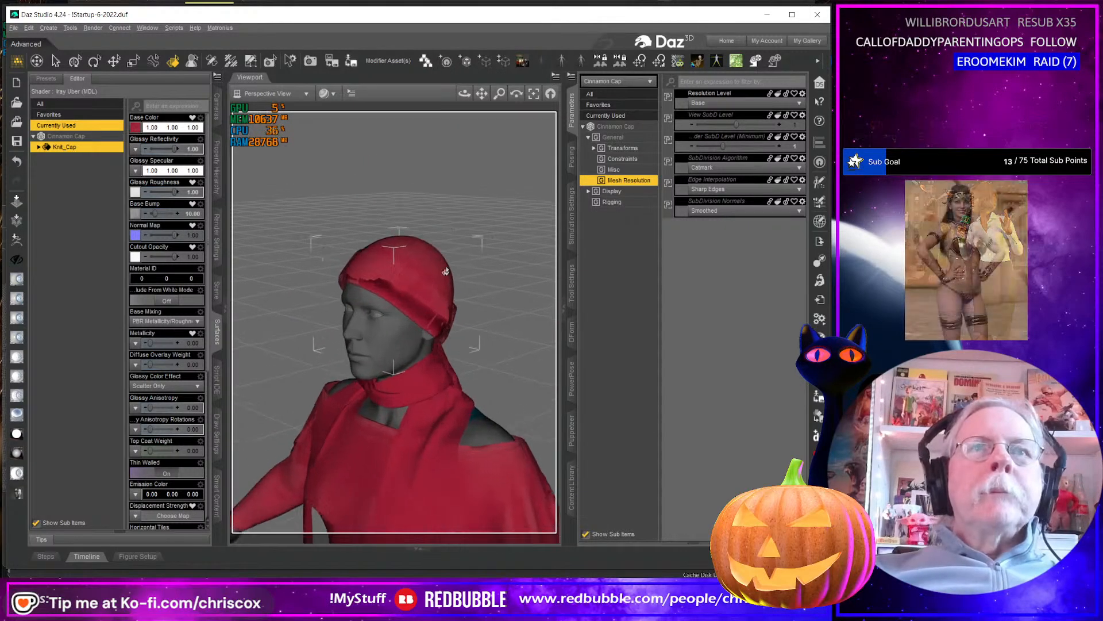
scroll(478, 335, "down", 2)
scroll(478, 335, "down", 4)
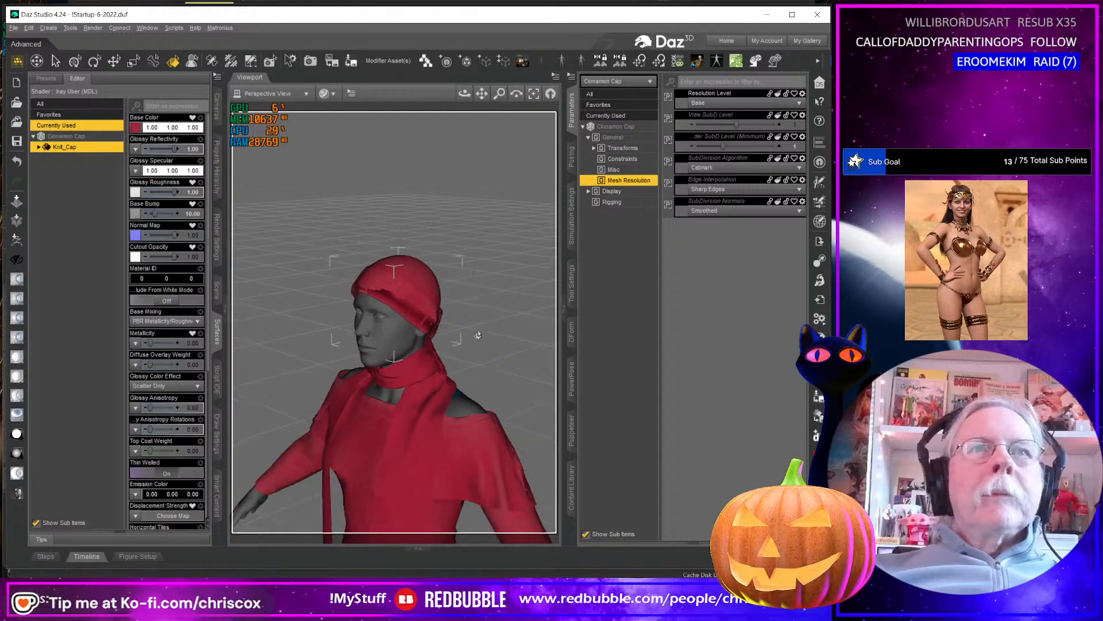
right_click_drag(445, 517, 445, 219, "ctrl+alt")
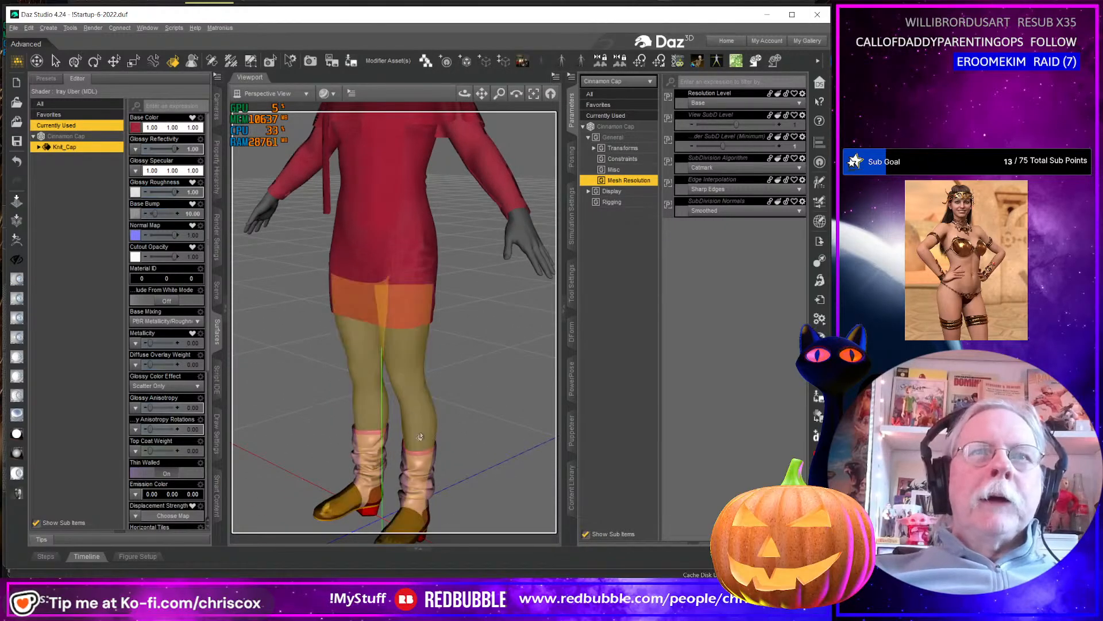
right_click_drag(376, 467, 394, 393, "ctrl+alt")
right_click_drag(494, 219, 472, 379, "ctrl+alt")
Review the brown velvet boots in Substance 3D Painter, minimize it, and view the full outfit in Daz Studio.
key("alt+Tab")
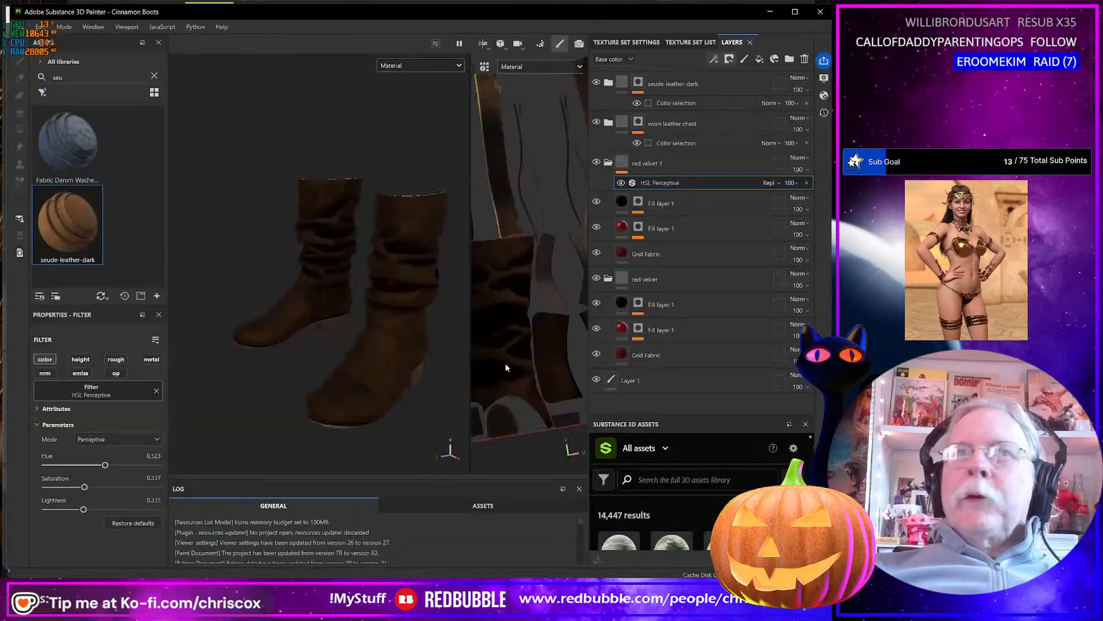
mouse_move(419, 301)
left_mouse_down("alt")
mouse_move(482, 285)
mouse_move(423, 264)
mouse_move(379, 278)
mouse_move(405, 310)
mouse_move(374, 322)
mouse_move(390, 331)
left_mouse_up("alt")
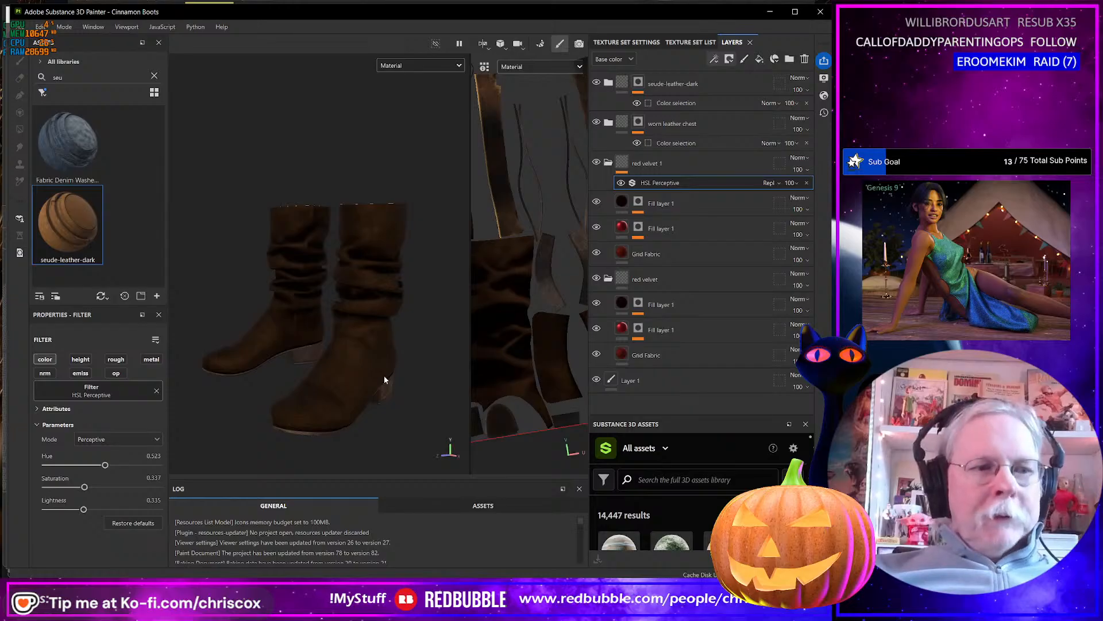
left_click(769, 12)
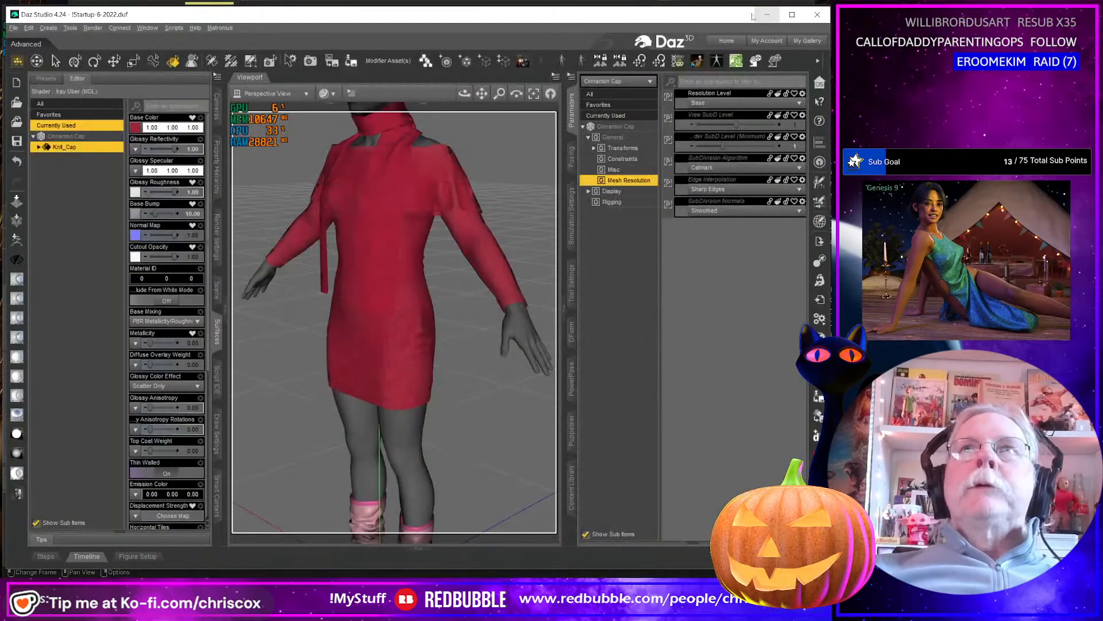
scroll(440, 315, "down", 6)
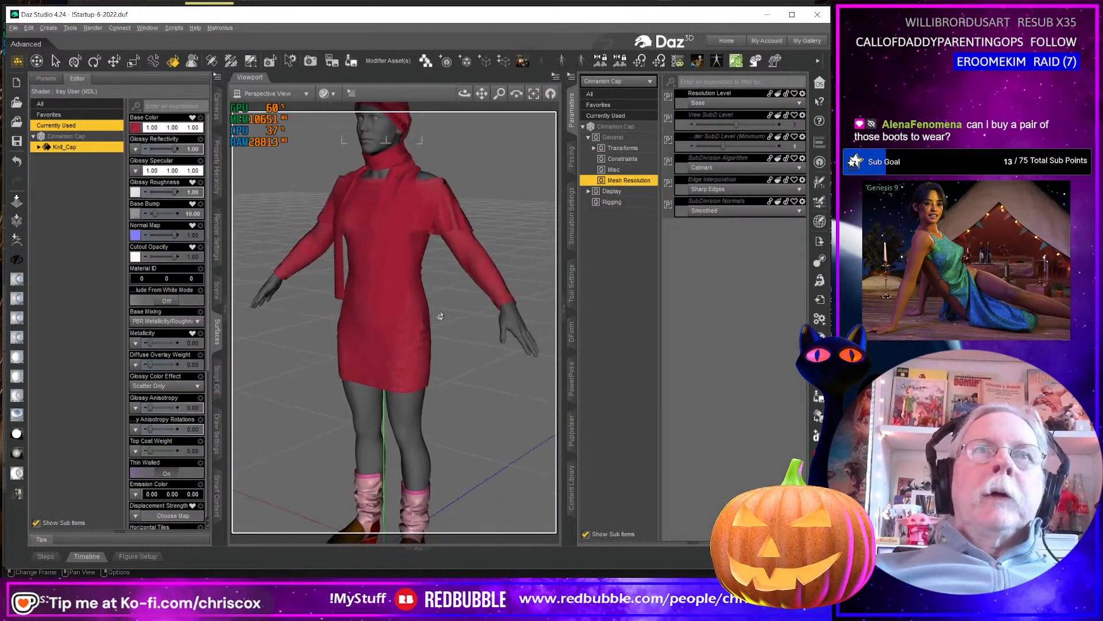
middle_click_drag(421, 382, 426, 384)
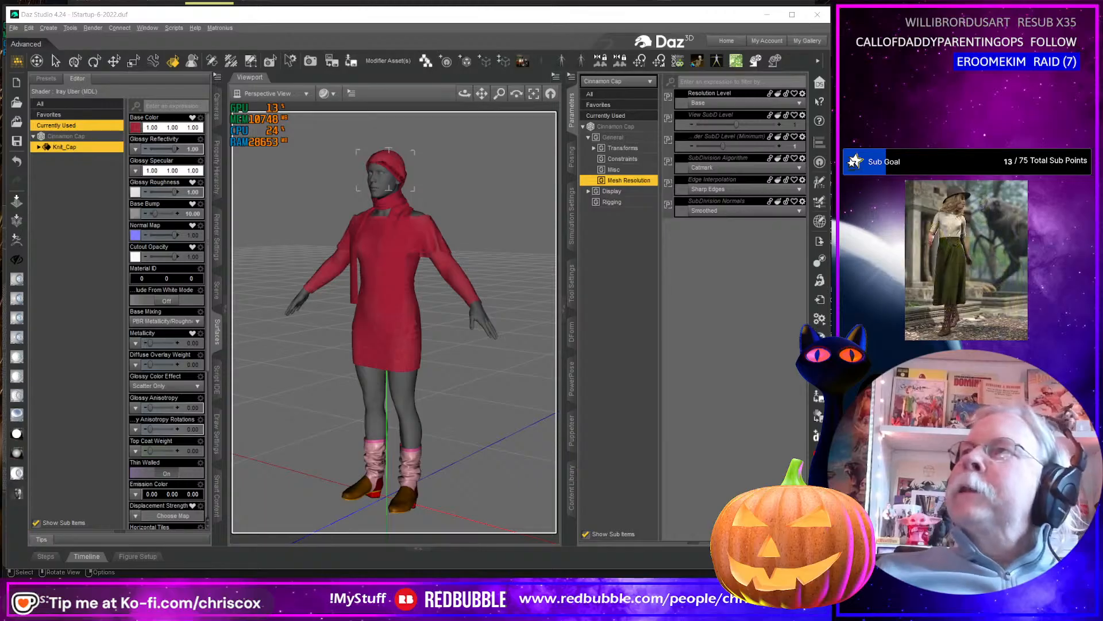
Switch to Blender, view the Cinnamon Boots model from another angle, and minimize Blender.
key("alt+Tab")
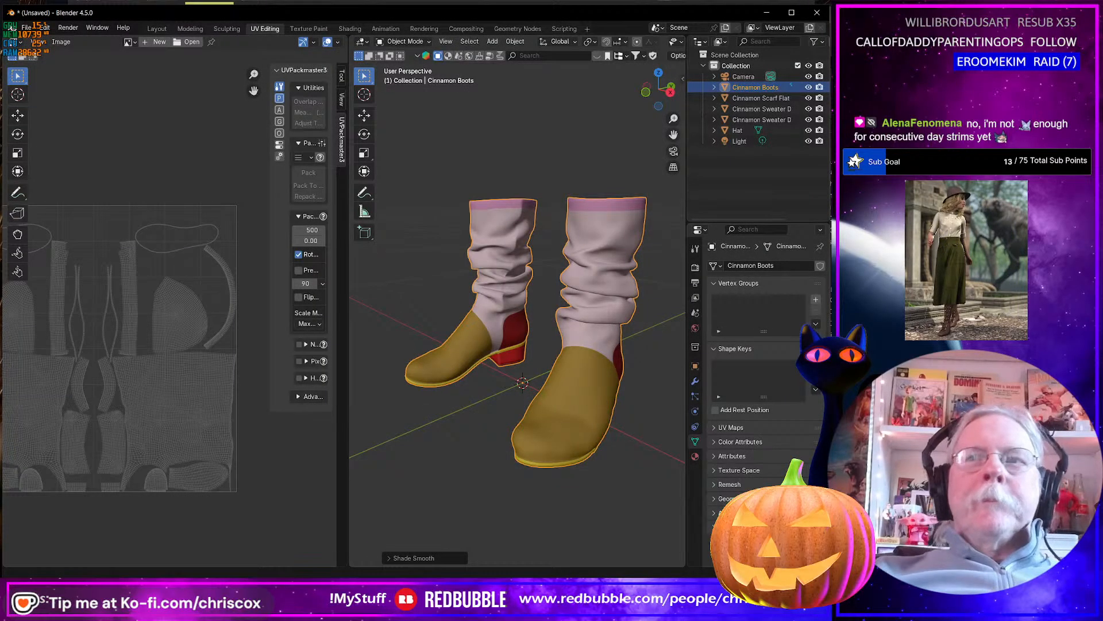
mouse_move(614, 489)
middle_mouse_down()
mouse_move(563, 457)
mouse_move(574, 460)
mouse_move(366, 474)
mouse_move(447, 467)
mouse_move(632, 488)
middle_mouse_up()
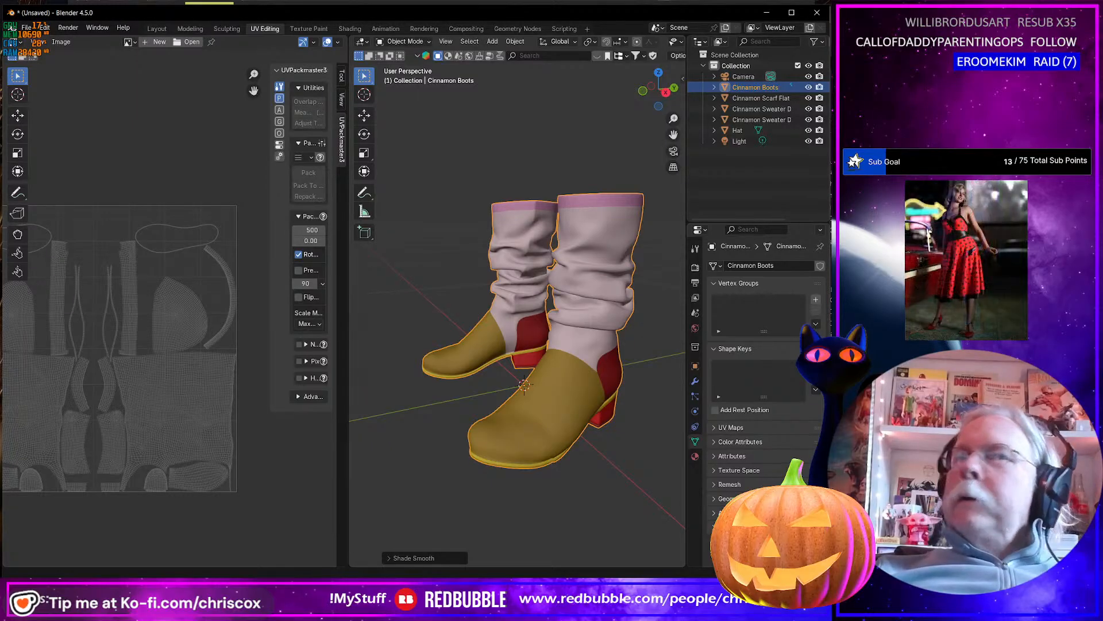
left_click(767, 12)
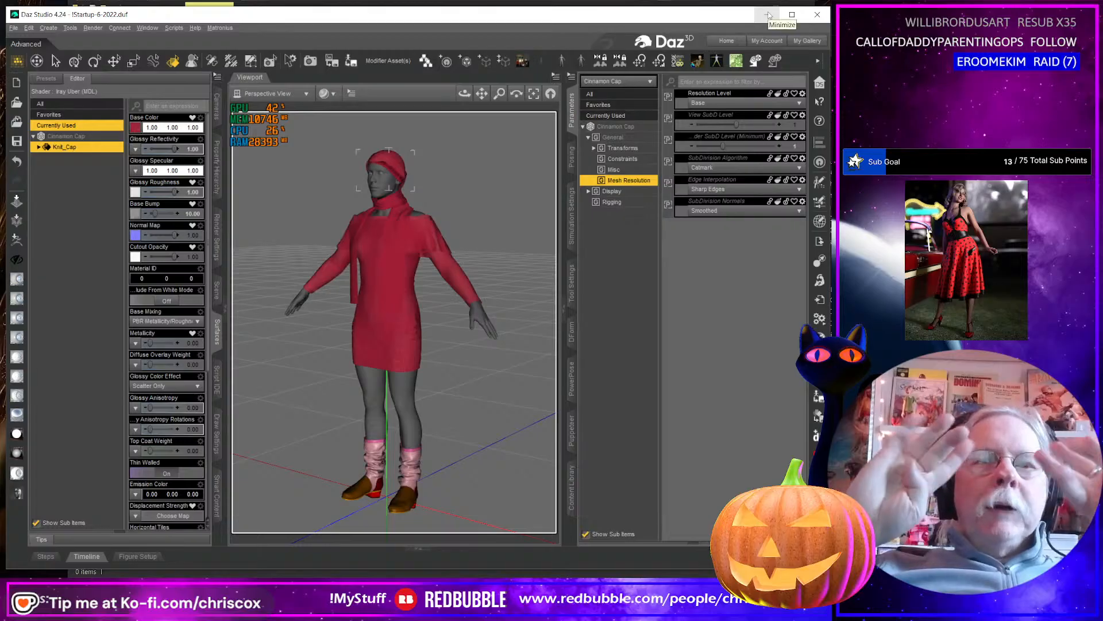